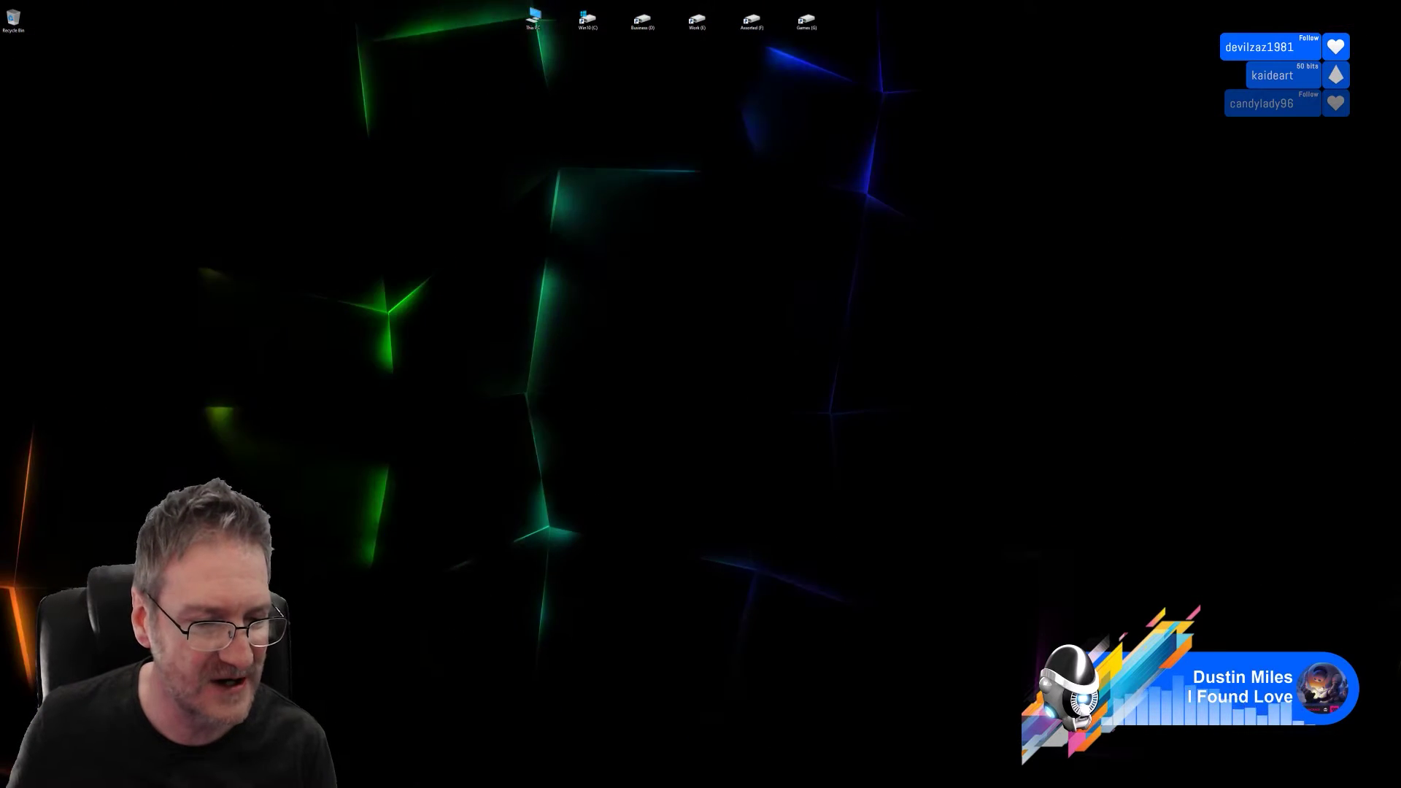
- Switch to Substance 3D Painter and bring the draped curtain model into view
mouse_move(313, 786)
click(338, 759)
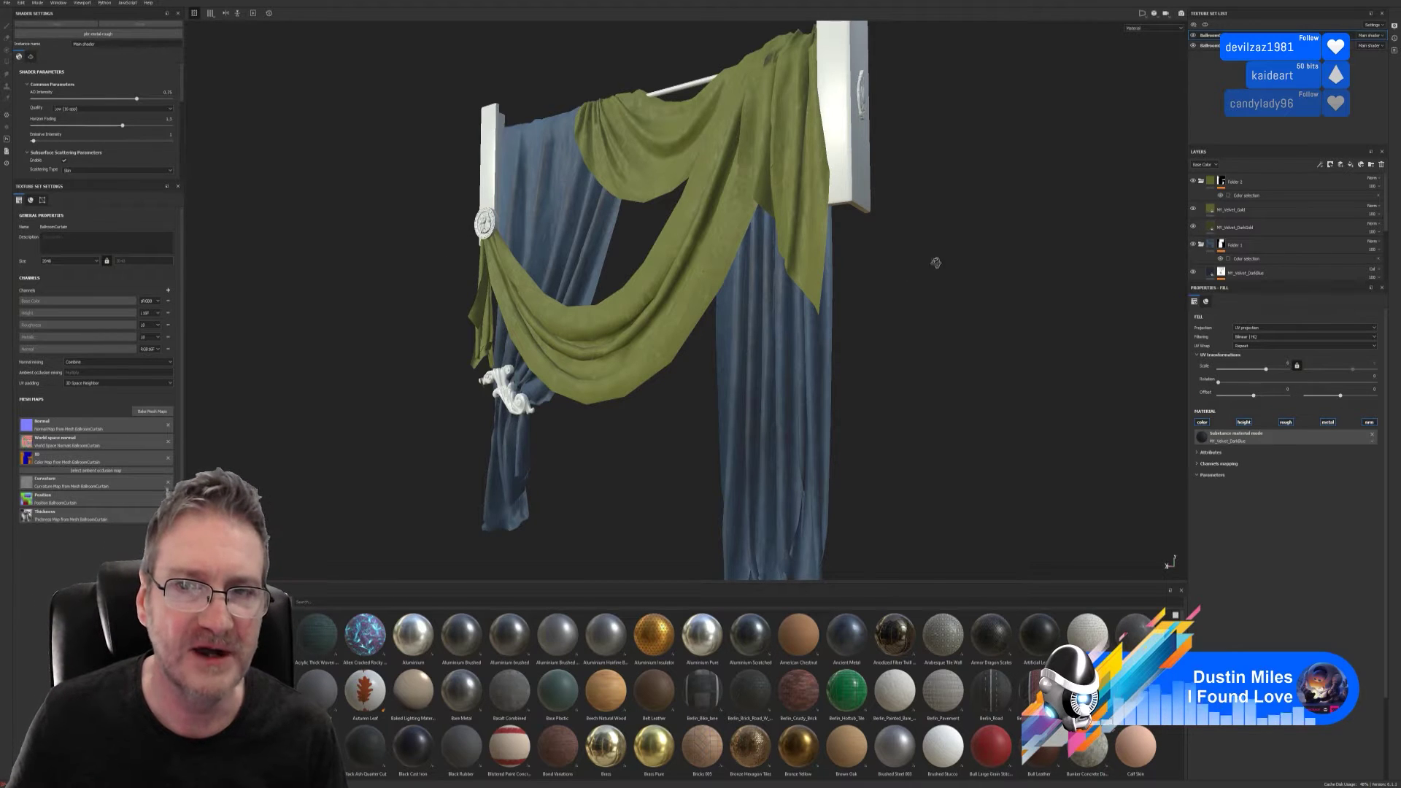
mouse_move(935, 262)
alt+mouse_down()
mouse_move(875, 273)
mouse_move(985, 256)
mouse_move(953, 267)
alt+mouse_up()
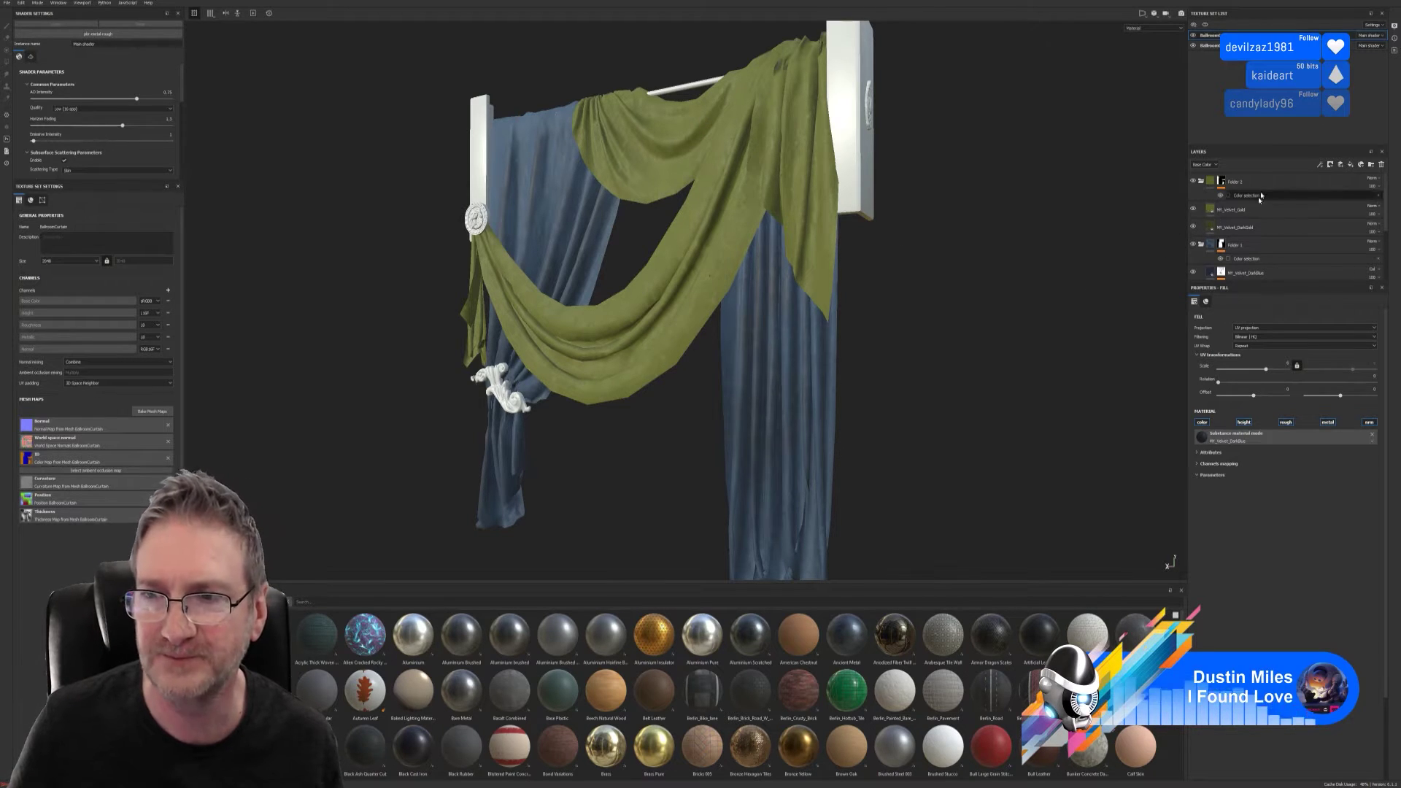
- Compare the green swag with the gold velvet layer hidden and shown, leaving the layer visible
click(1193, 209)
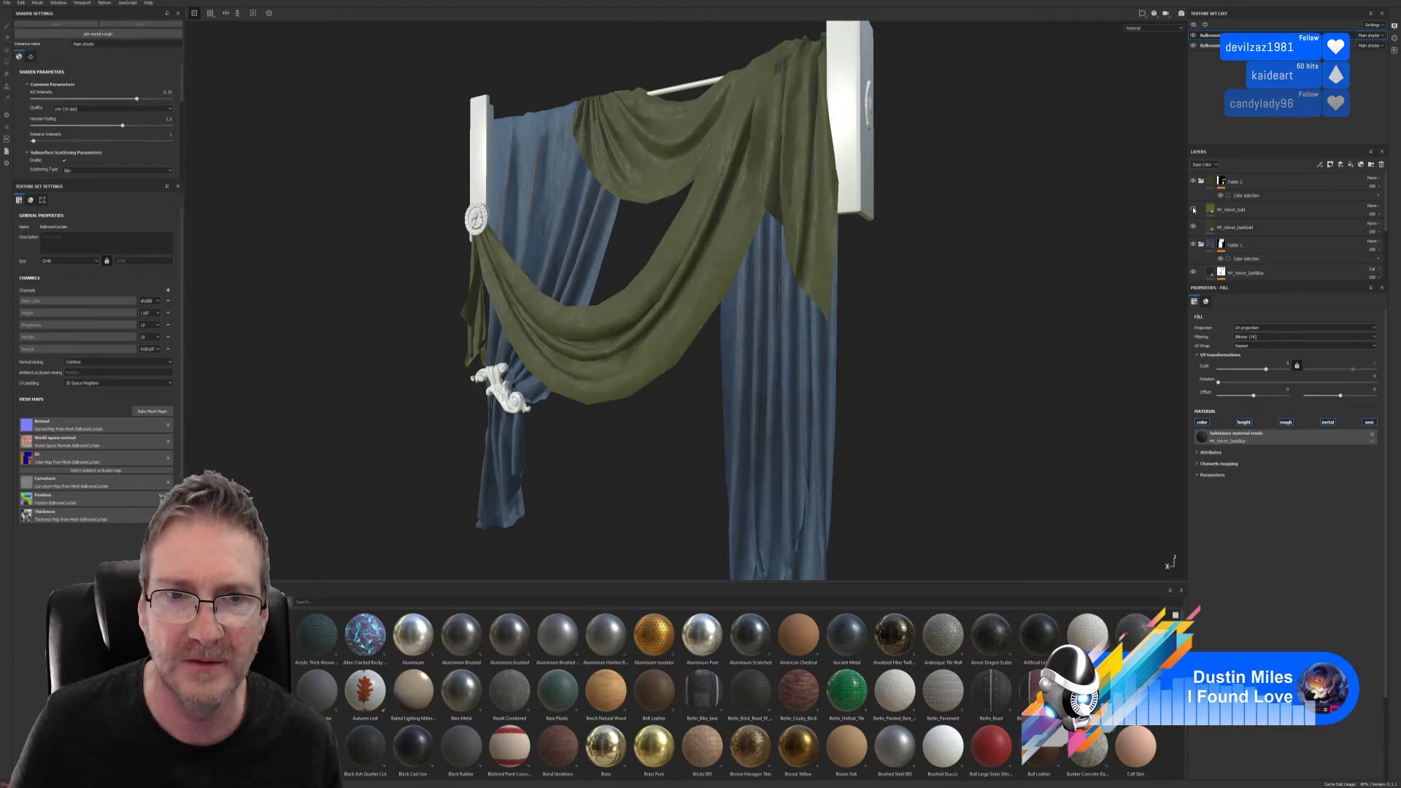
click(1193, 210)
click(1192, 211)
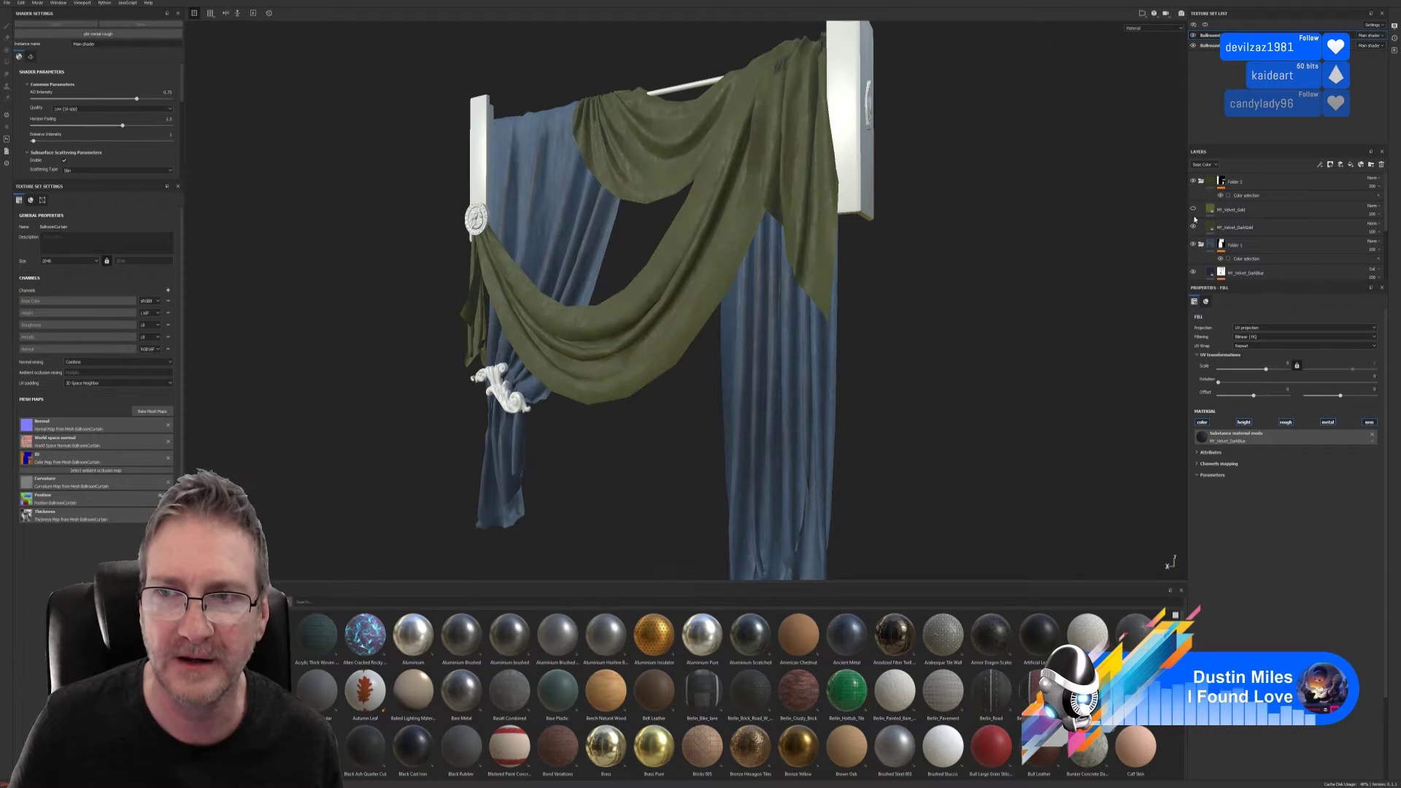
click(1193, 210)
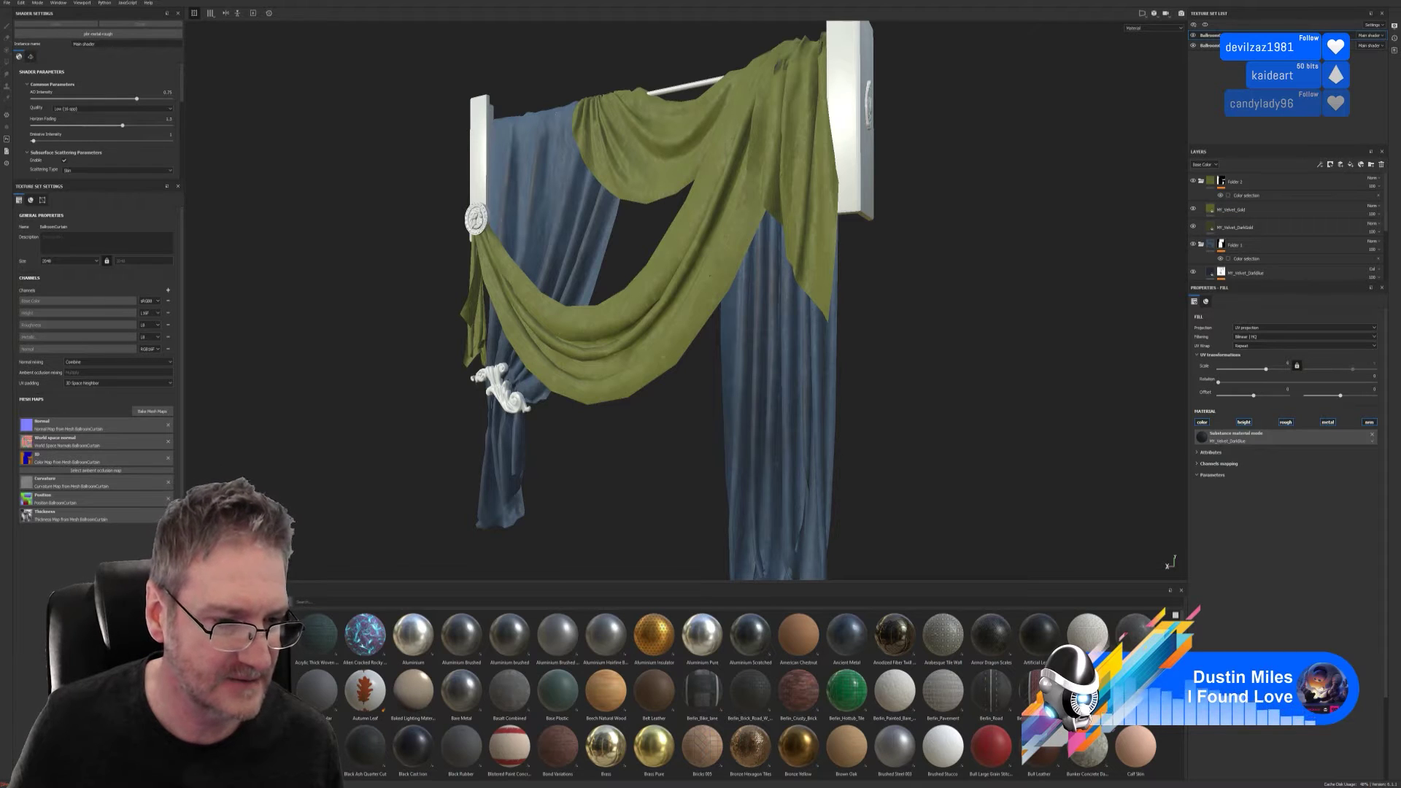
- Try the Dirt Soft Edges smart mask on the gold velvet layer with its Curvature generator's Global Balance at 0.97
click(219, 737)
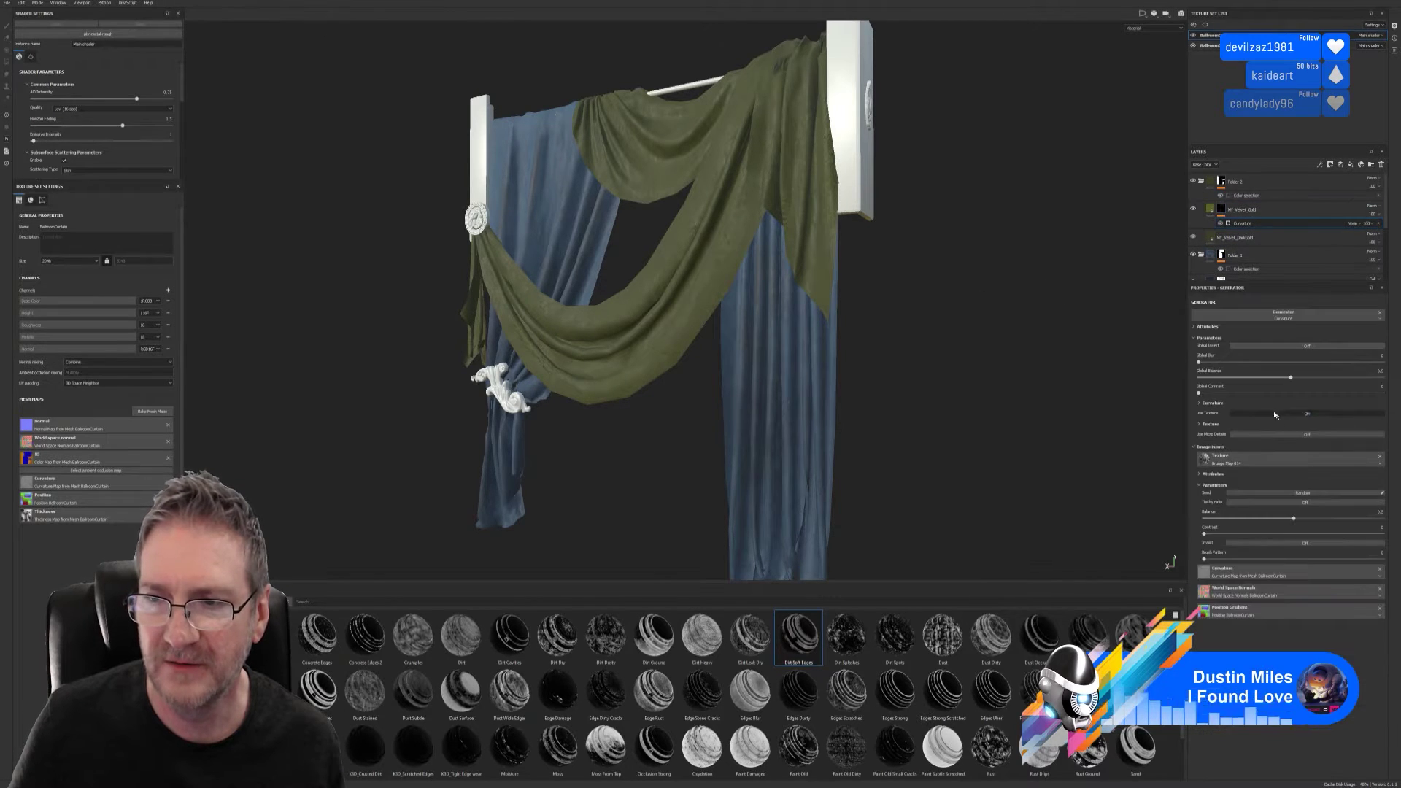
drag(1290, 378, 1334, 374)
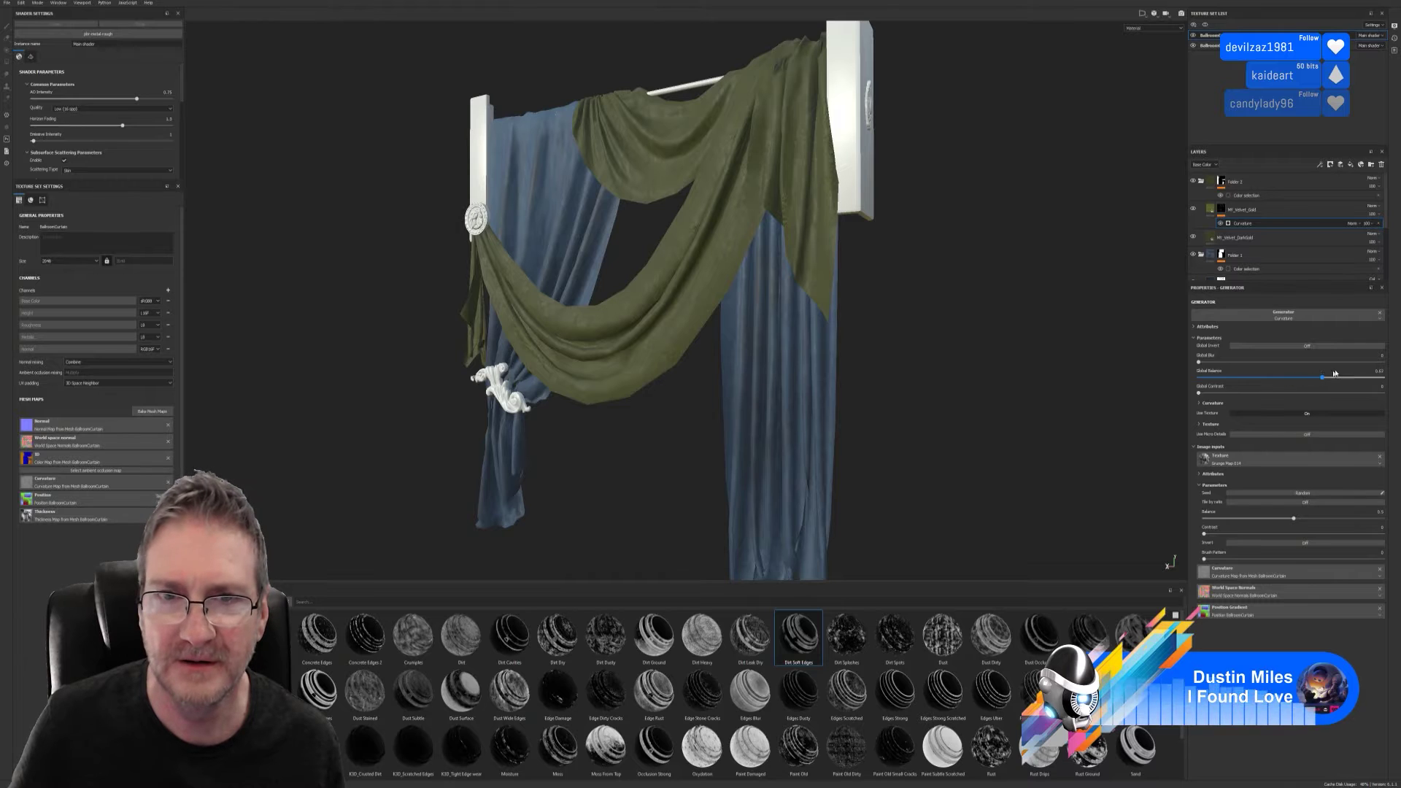
drag(1370, 365, 1376, 367)
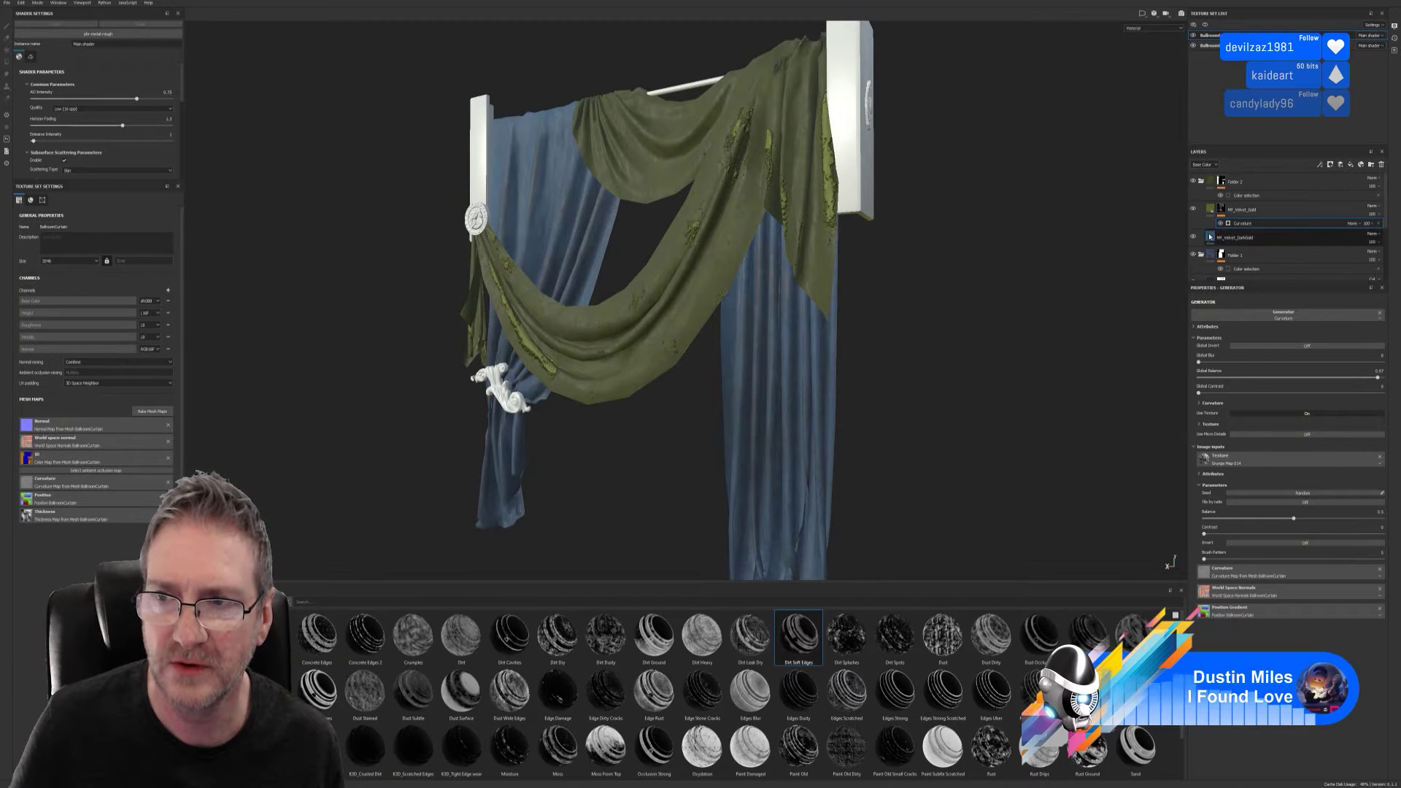
- Turn off the height channel of the gold velvet fill layer
mouse_move(1210, 237)
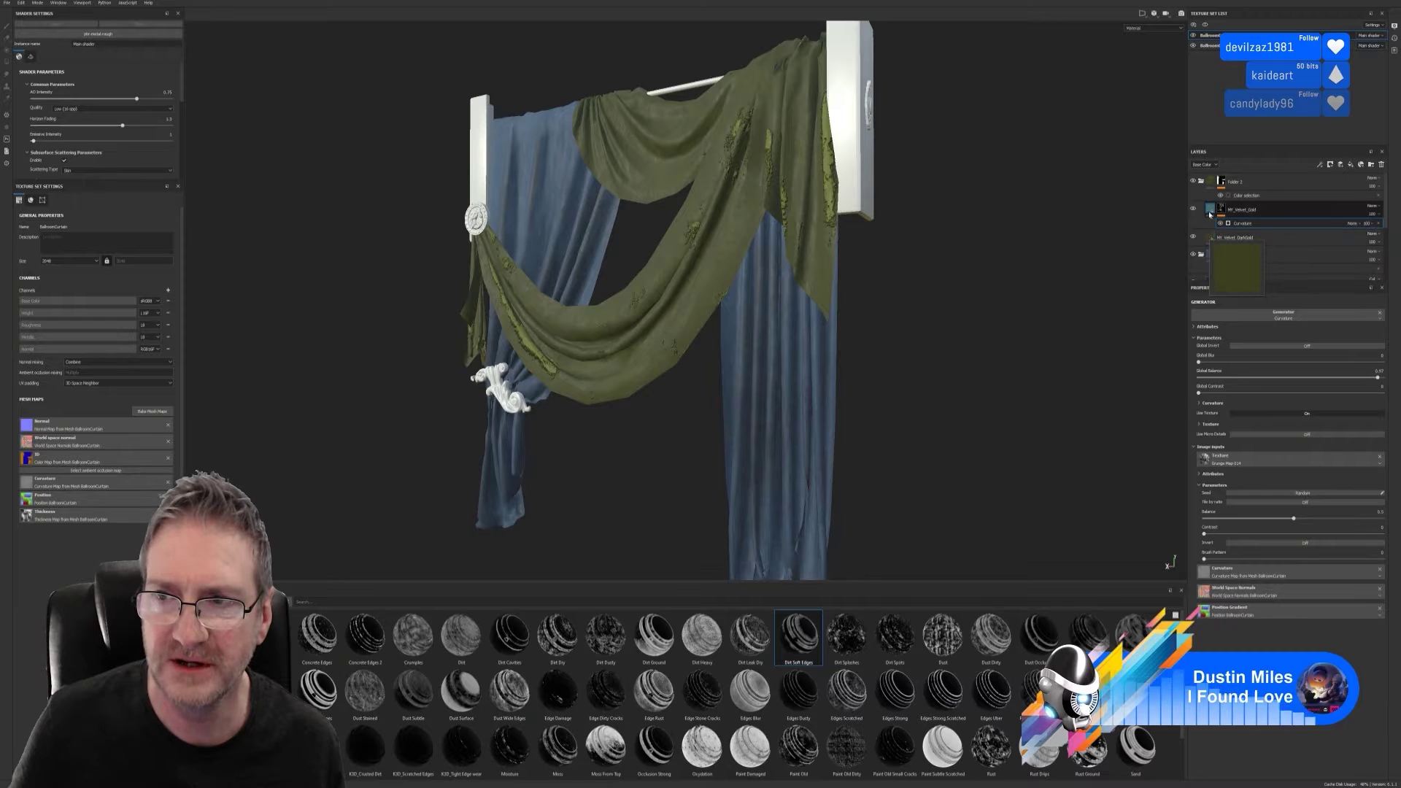
click(1210, 210)
click(1249, 421)
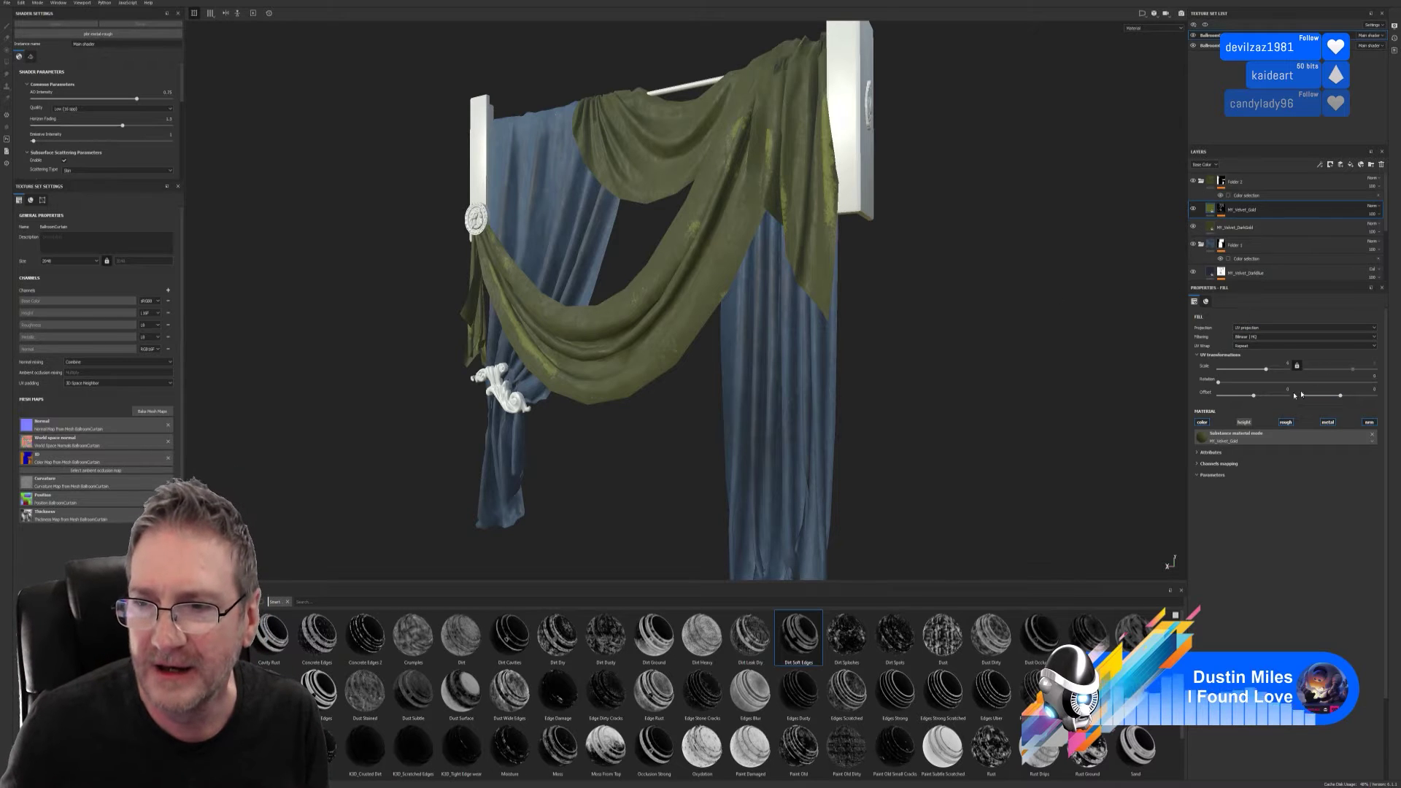
- Try the Curvature generator with Global Balance at 1, Global Invert on and off, and the grunge texture's Balance at about 0.25
click(1222, 210)
click(1224, 211)
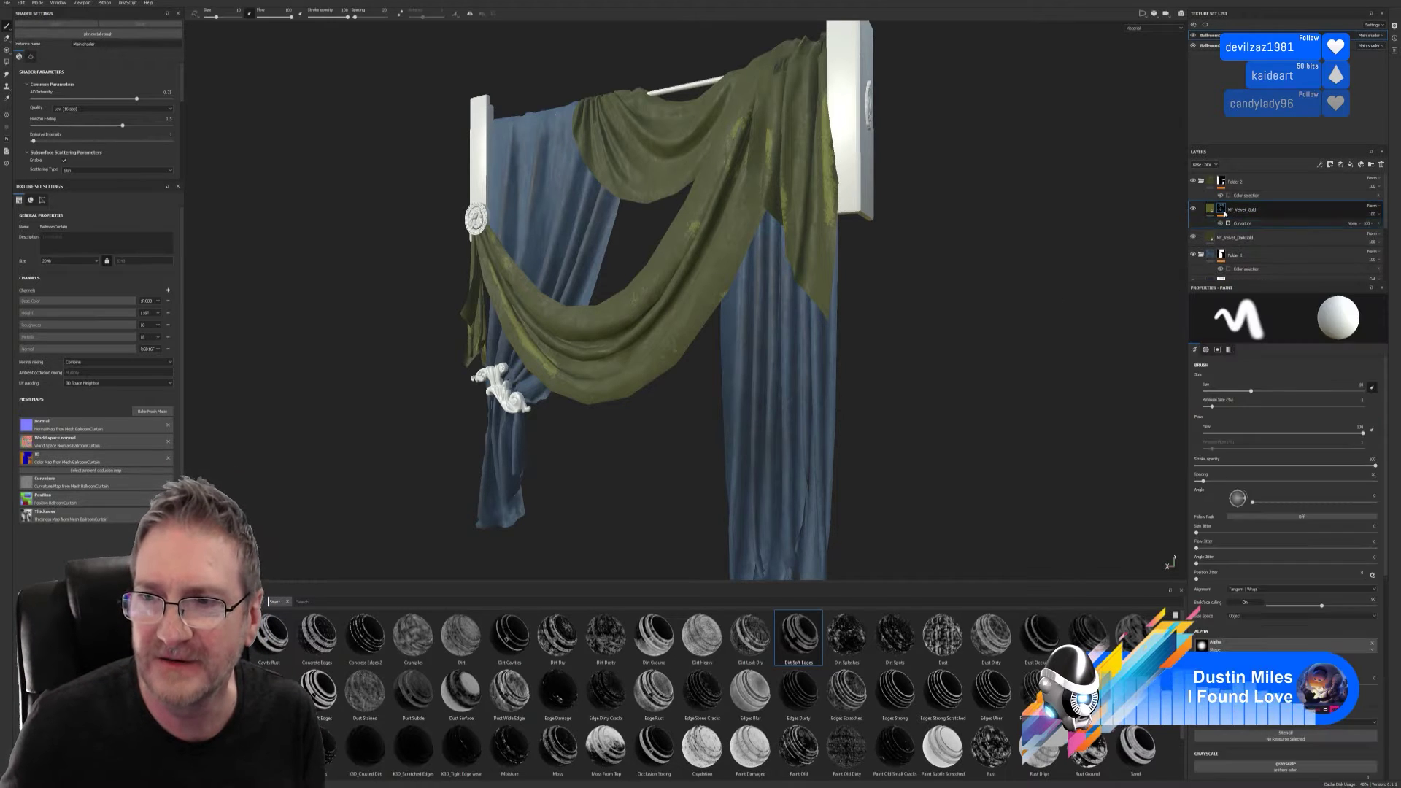
click(1243, 225)
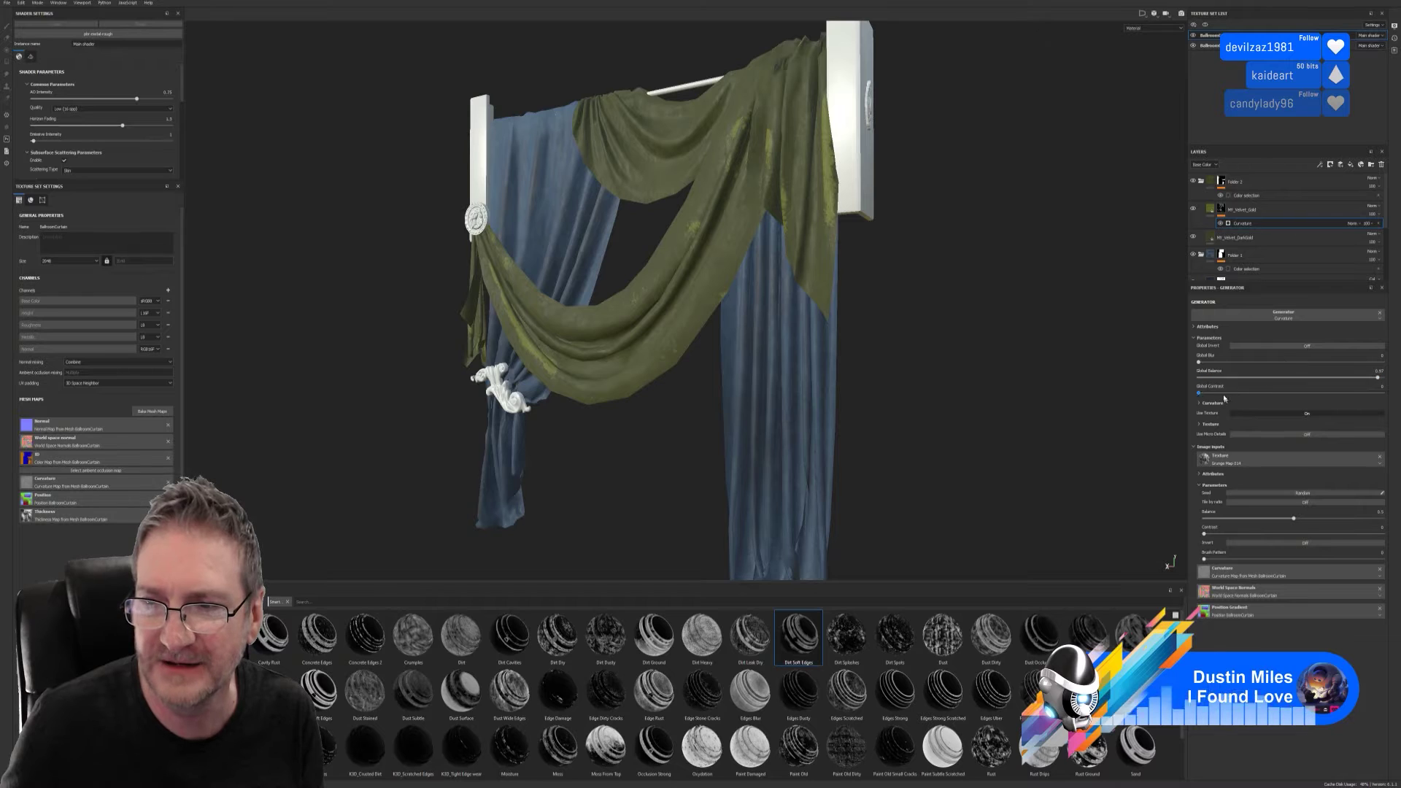
mouse_move(1378, 378)
mouse_down()
mouse_move(1343, 377)
mouse_move(1388, 370)
mouse_up()
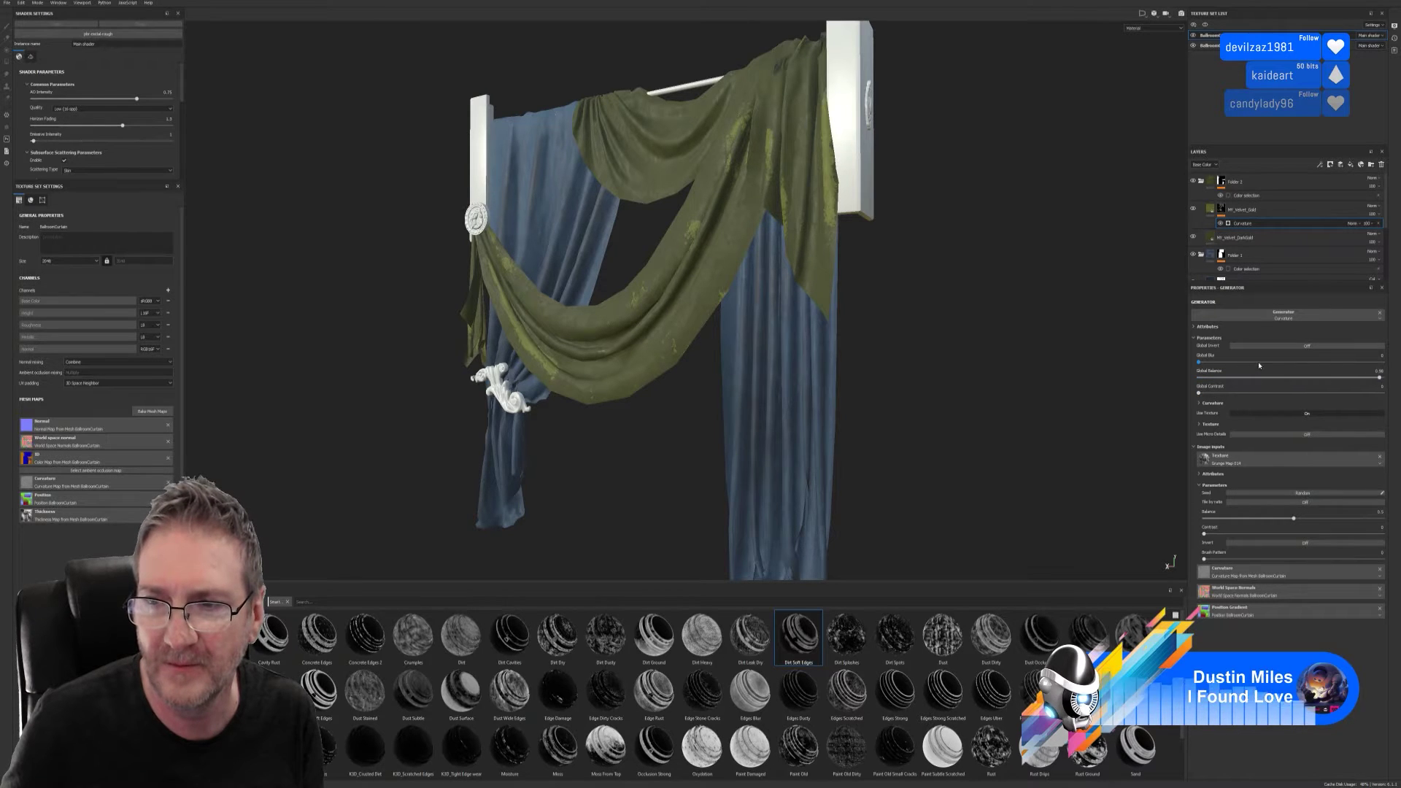
click(1298, 347)
drag(1381, 379, 1387, 378)
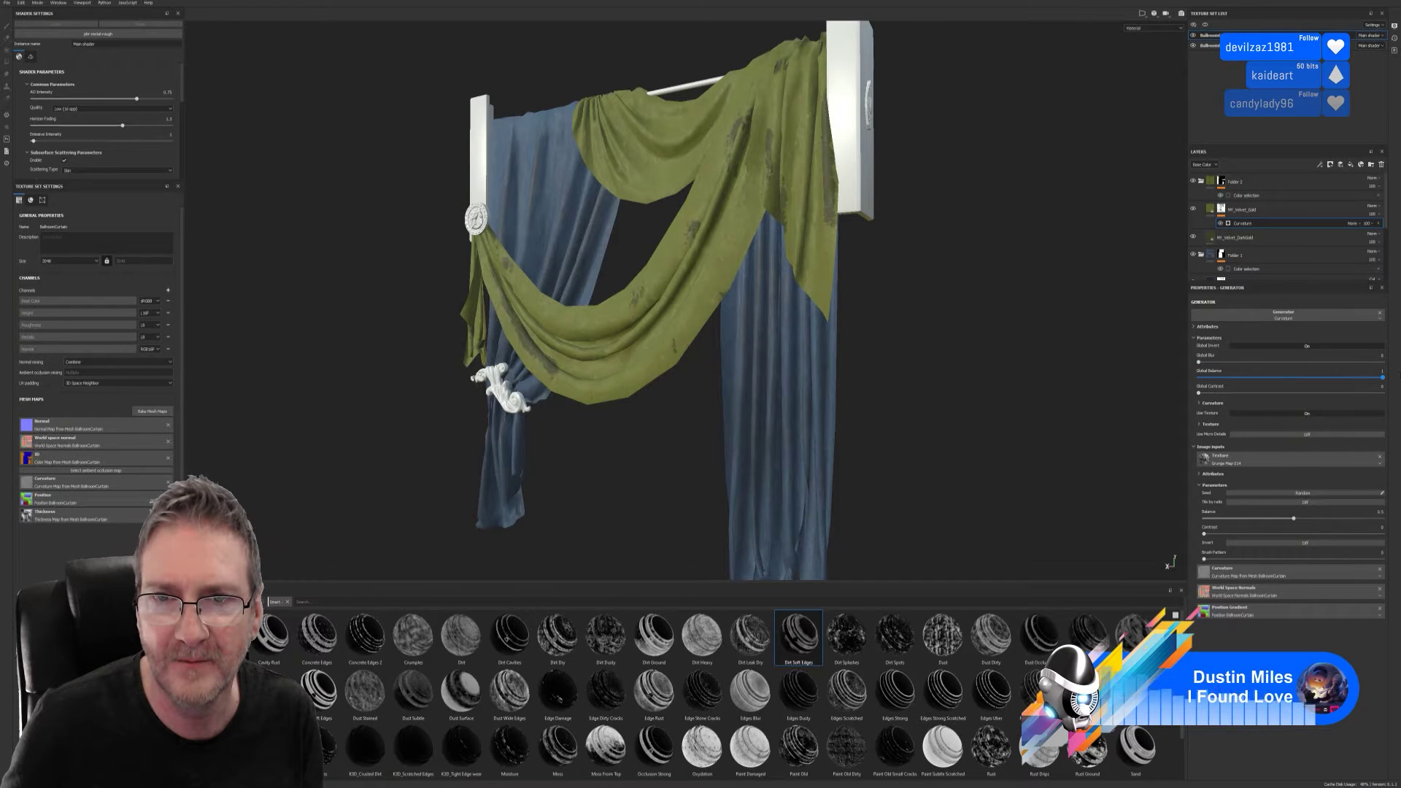
click(1306, 345)
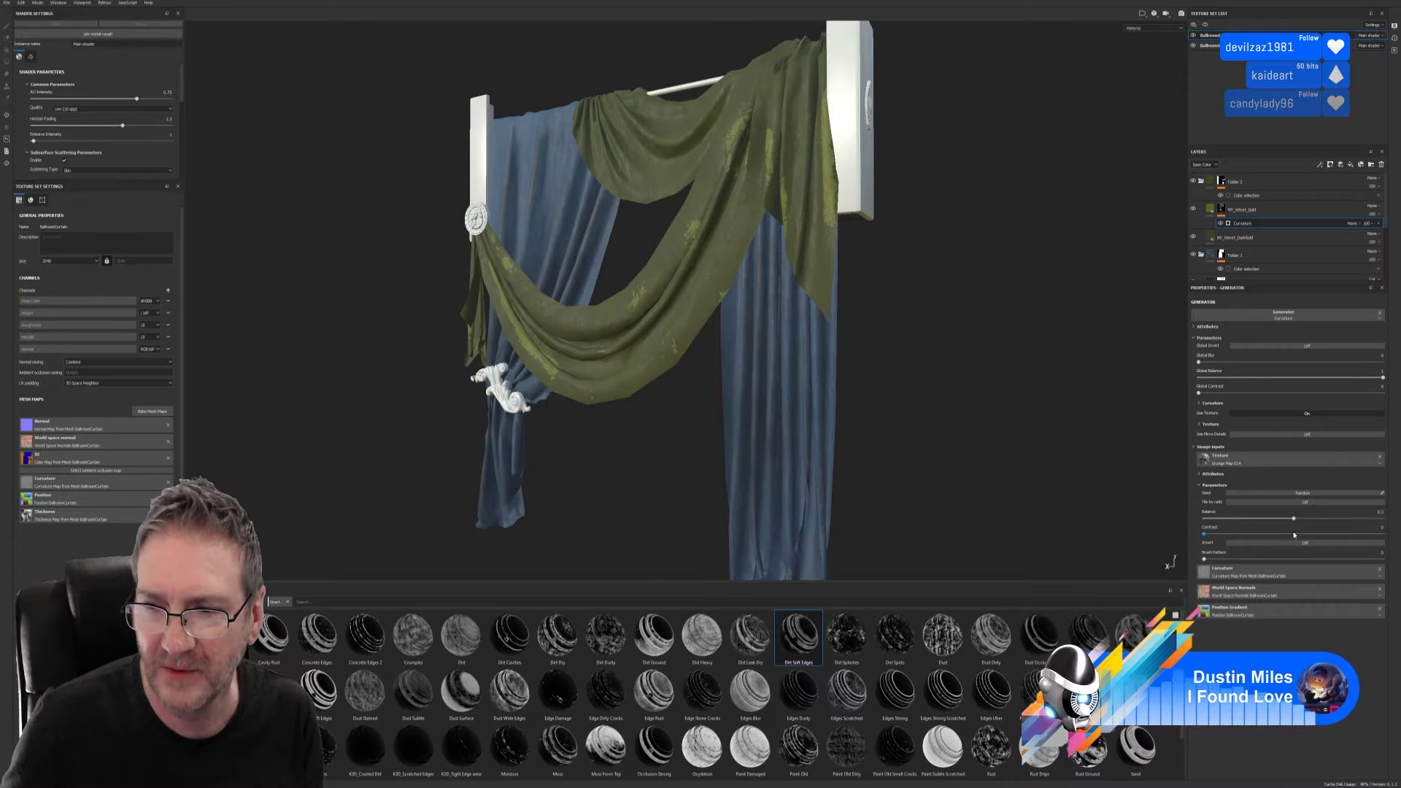
drag(1293, 518, 1249, 514)
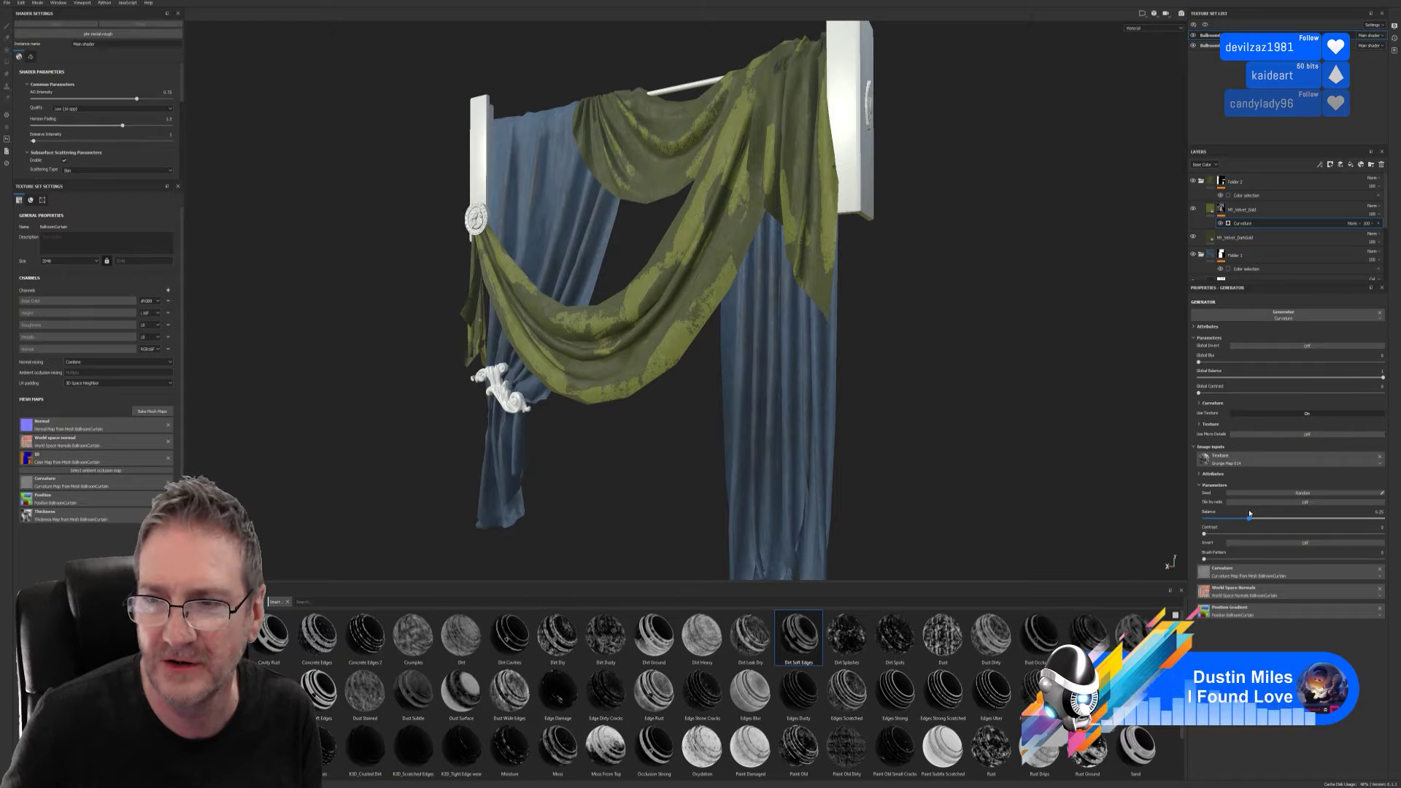
- Remove the Curvature generator and the mask from the gold velvet layer
click(1380, 227)
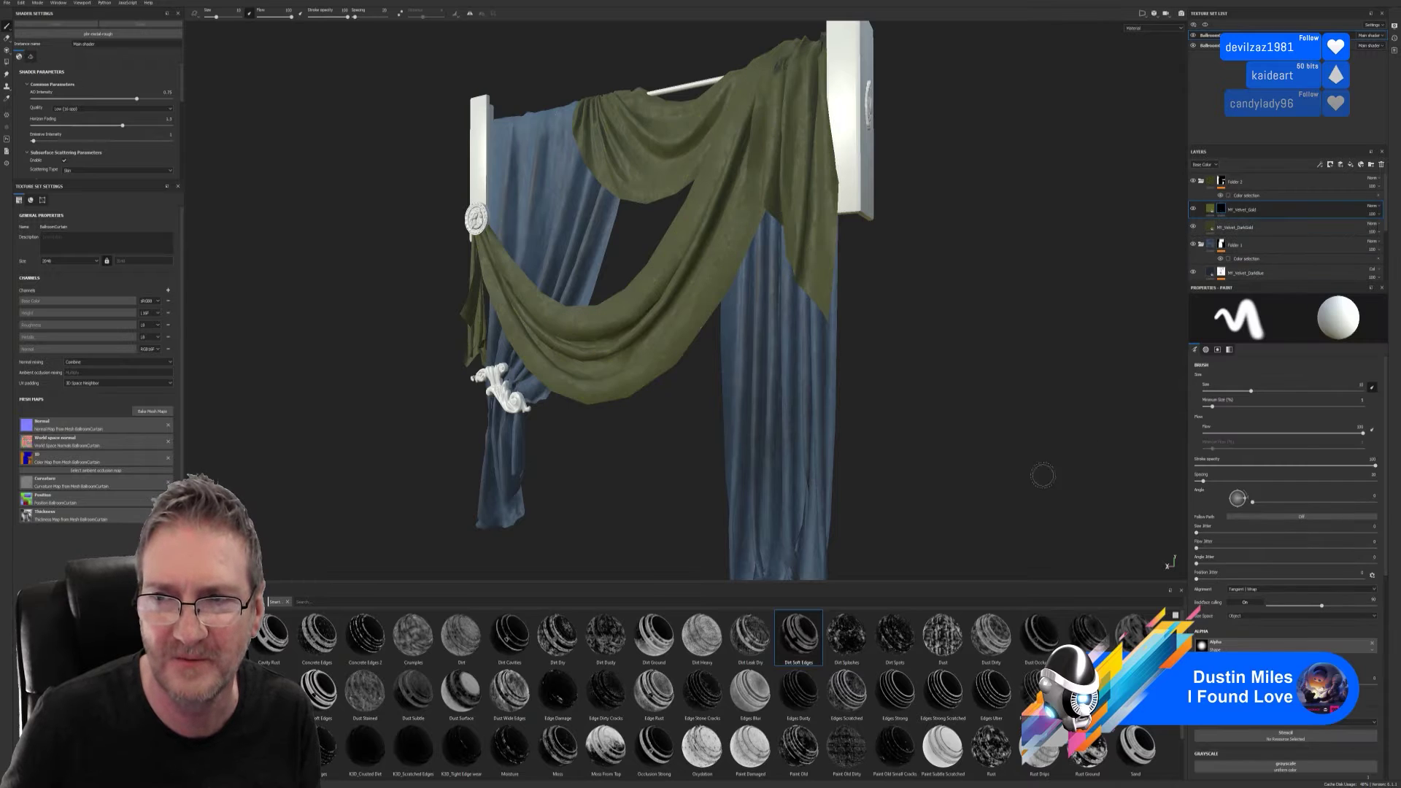
right_click(1226, 208)
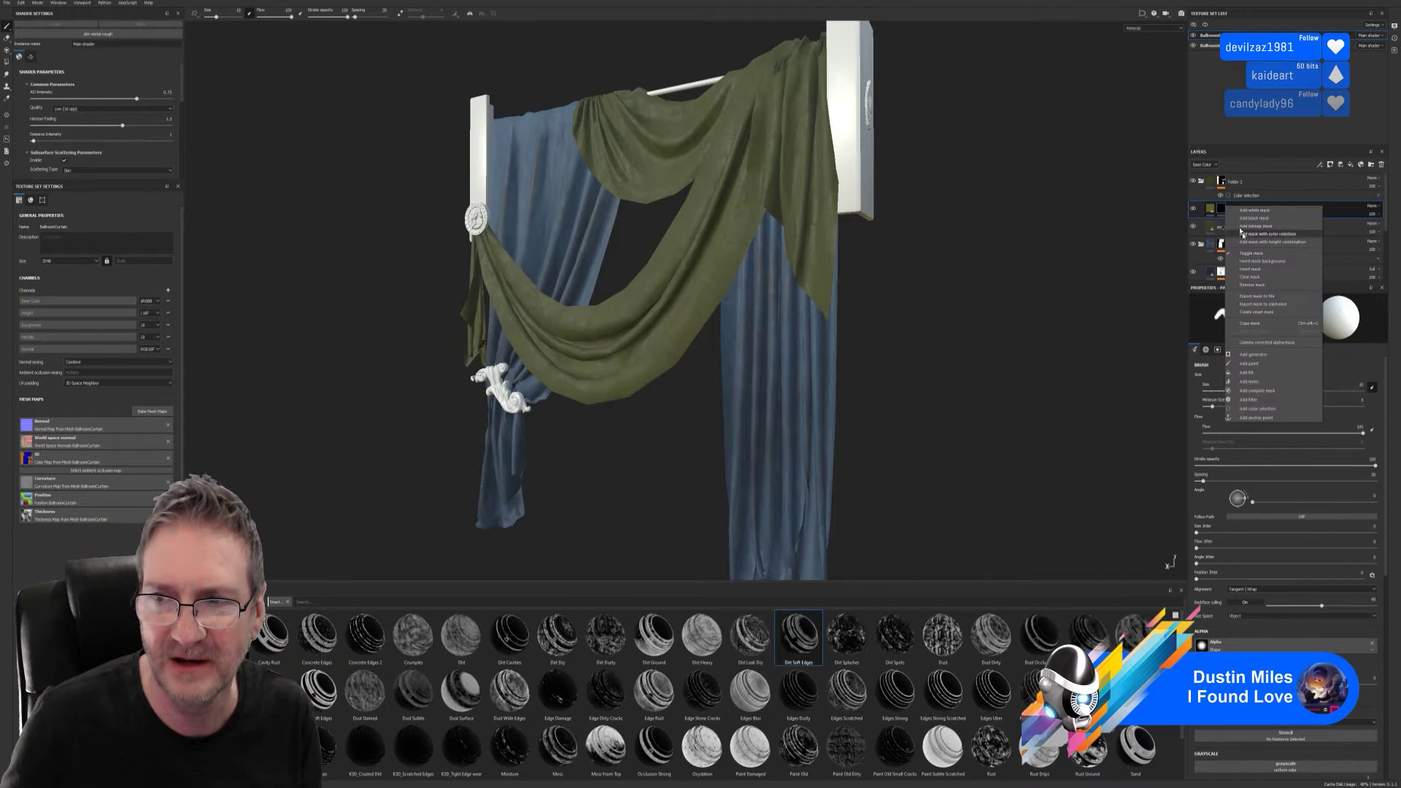
click(1262, 287)
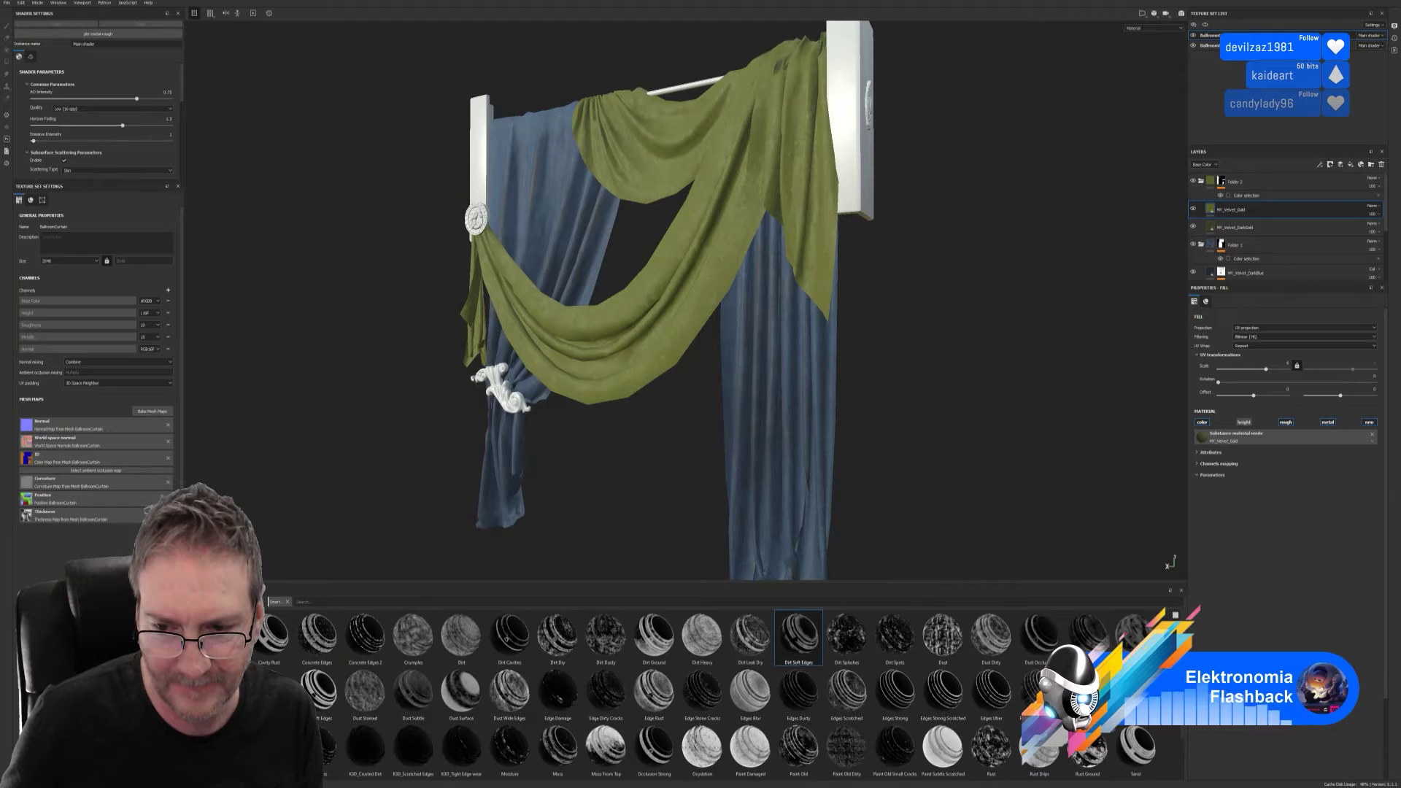
- Apply a Mask Editor-based smart mask to the gold velvet layer, inverted, with Global Blur about 0.06 and Global Balance 0.94
drag(1036, 692, 1263, 217)
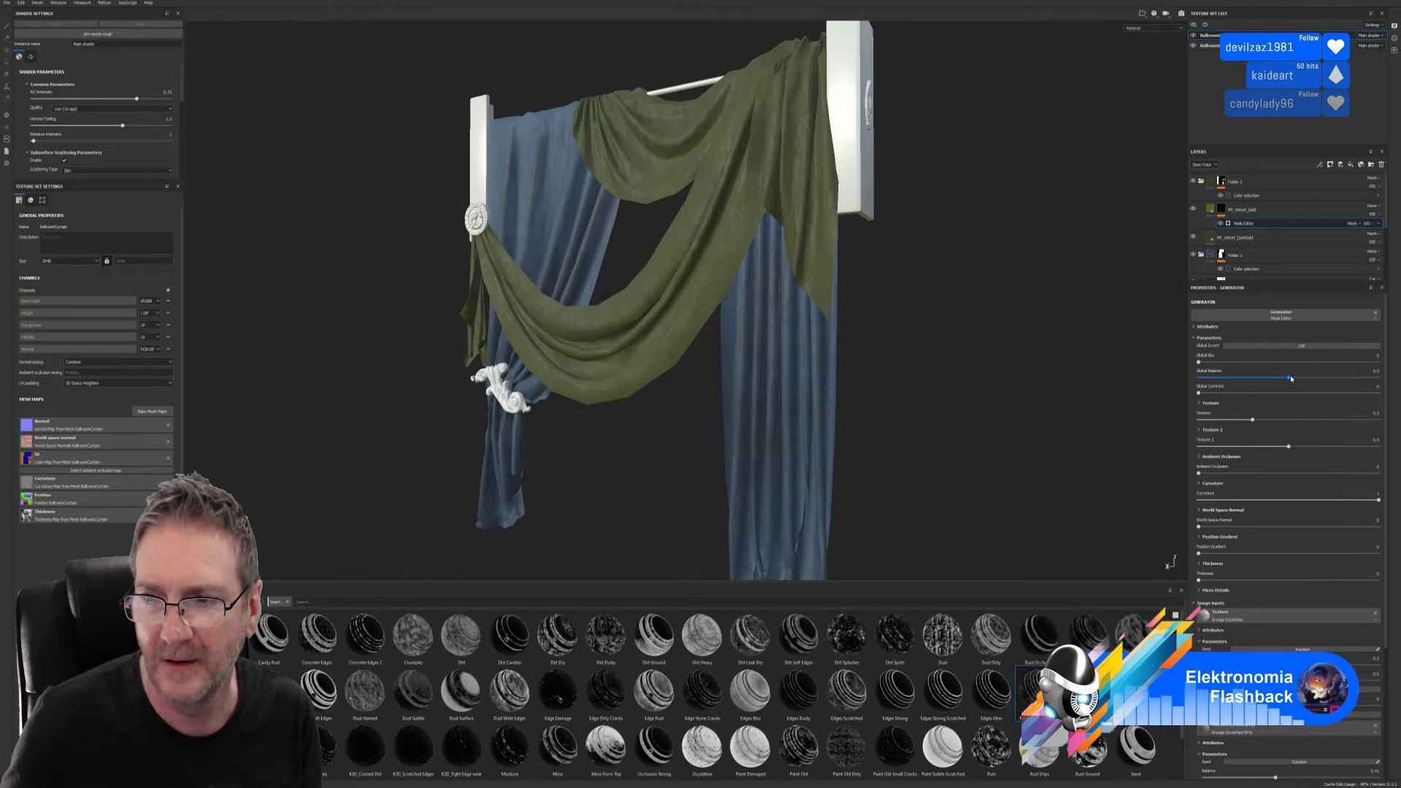
drag(1291, 378, 1374, 382)
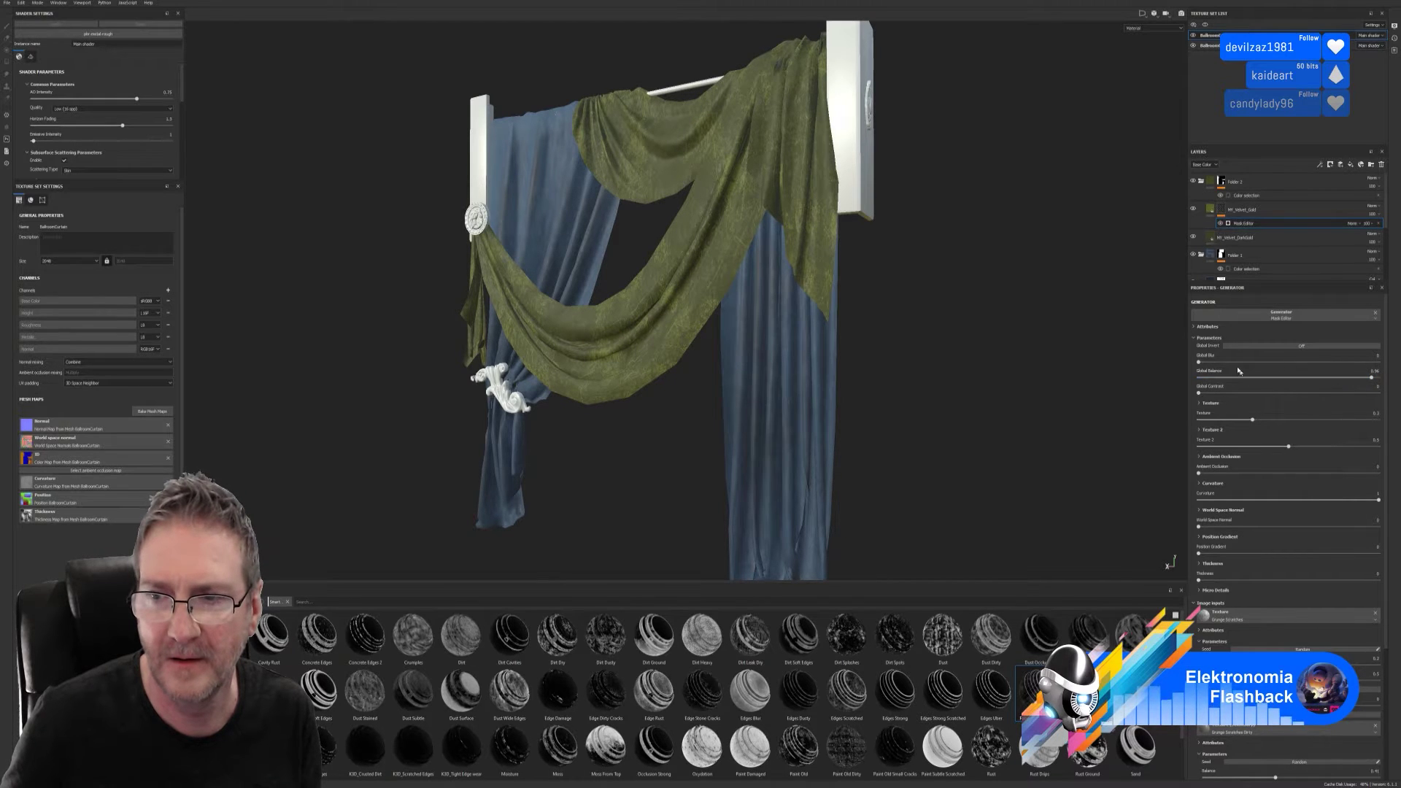
drag(1200, 363, 1203, 363)
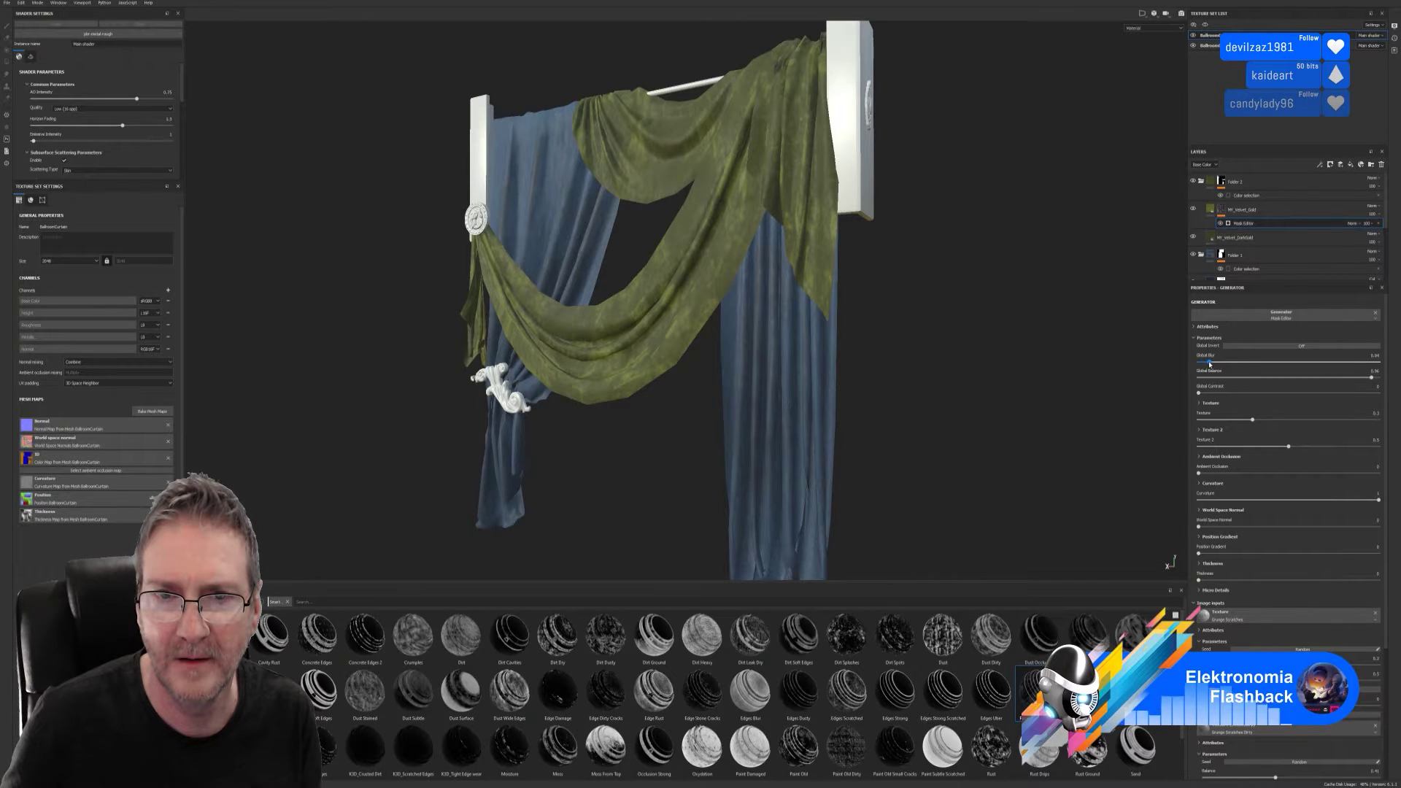
click(1325, 347)
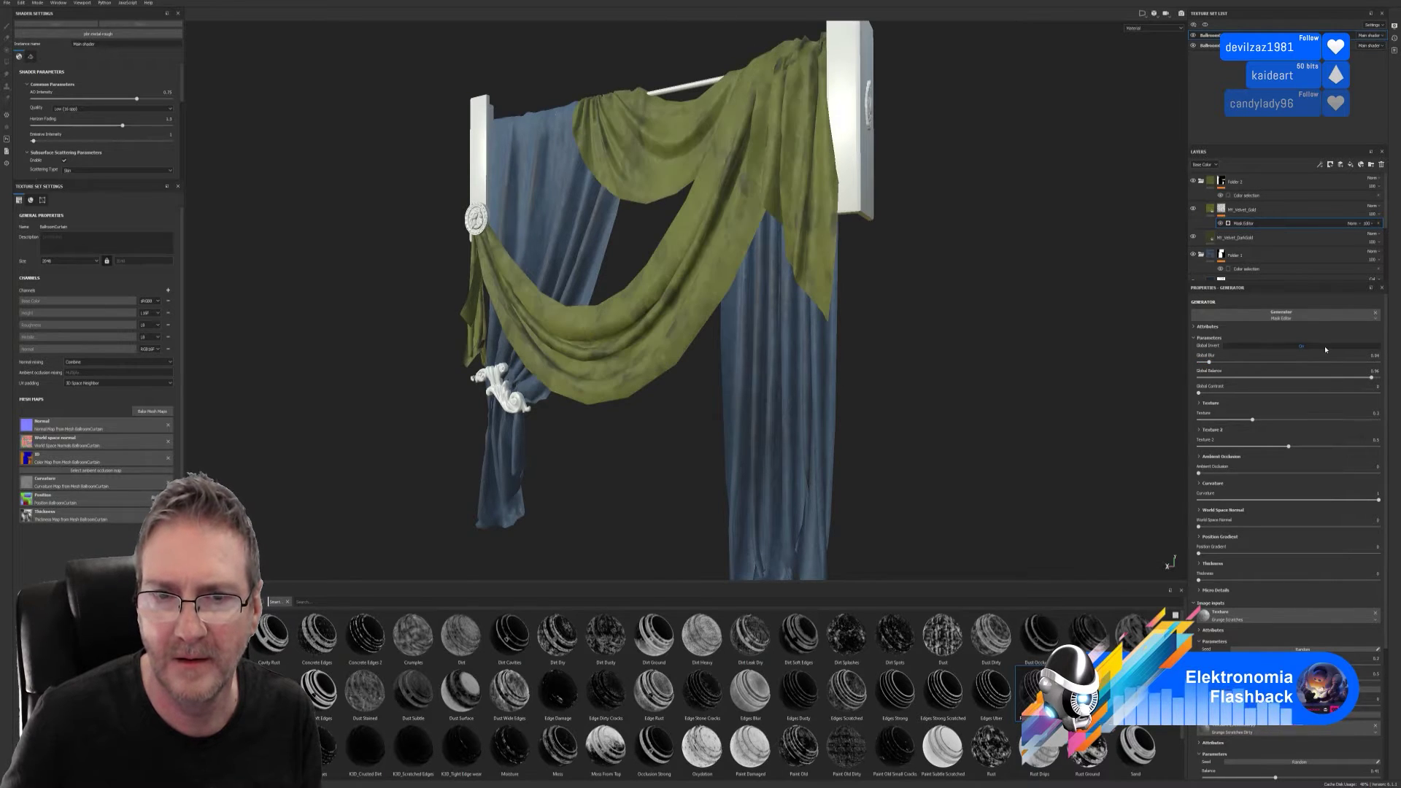
mouse_move(1371, 378)
mouse_down()
mouse_move(1344, 379)
mouse_move(1368, 380)
mouse_up()
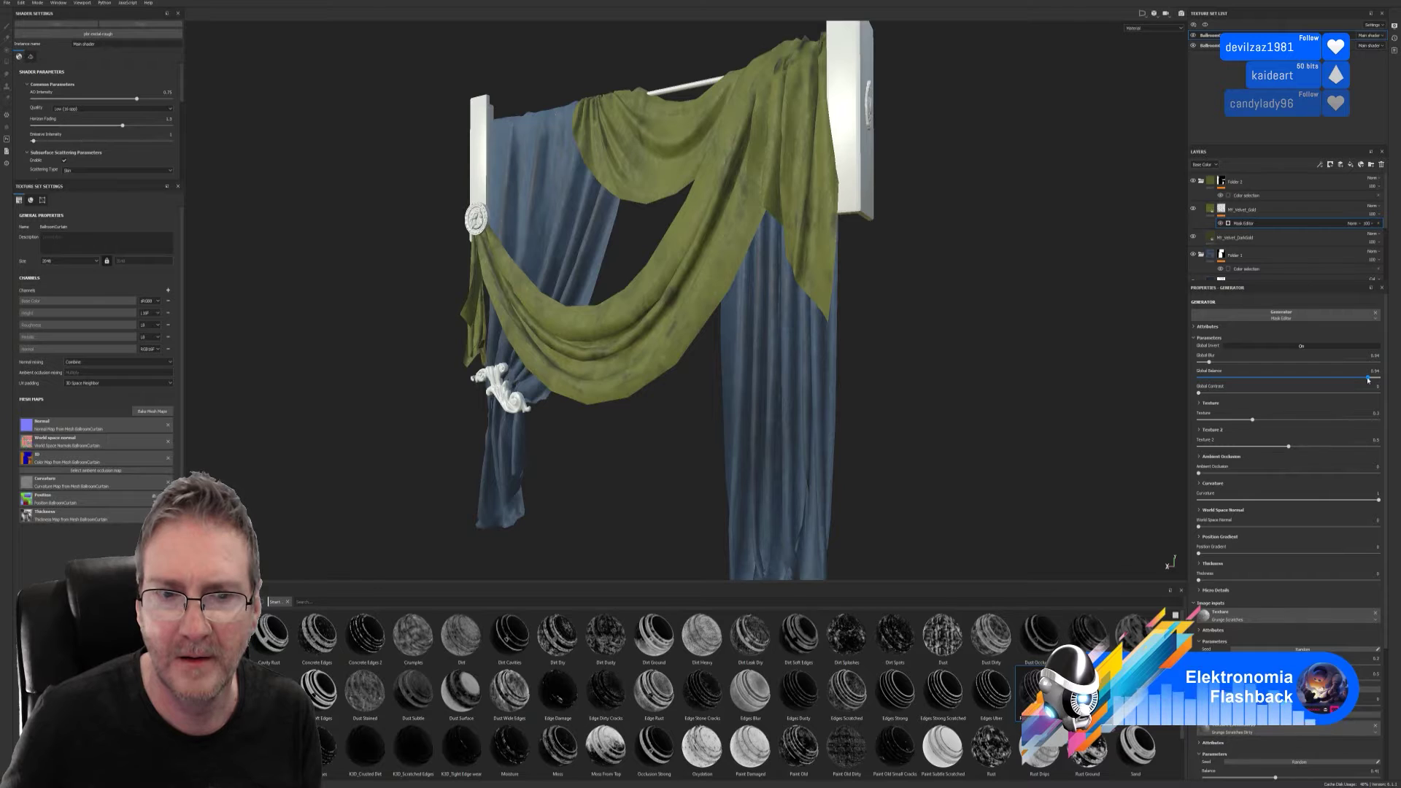
- Set the mask generator's Texture to about 0.05, Texture 2 to 0.54, Ambient Occlusion to 0.21, Curvature to 0.76 and World Space Normal to 0.03
drag(1252, 420, 1185, 431)
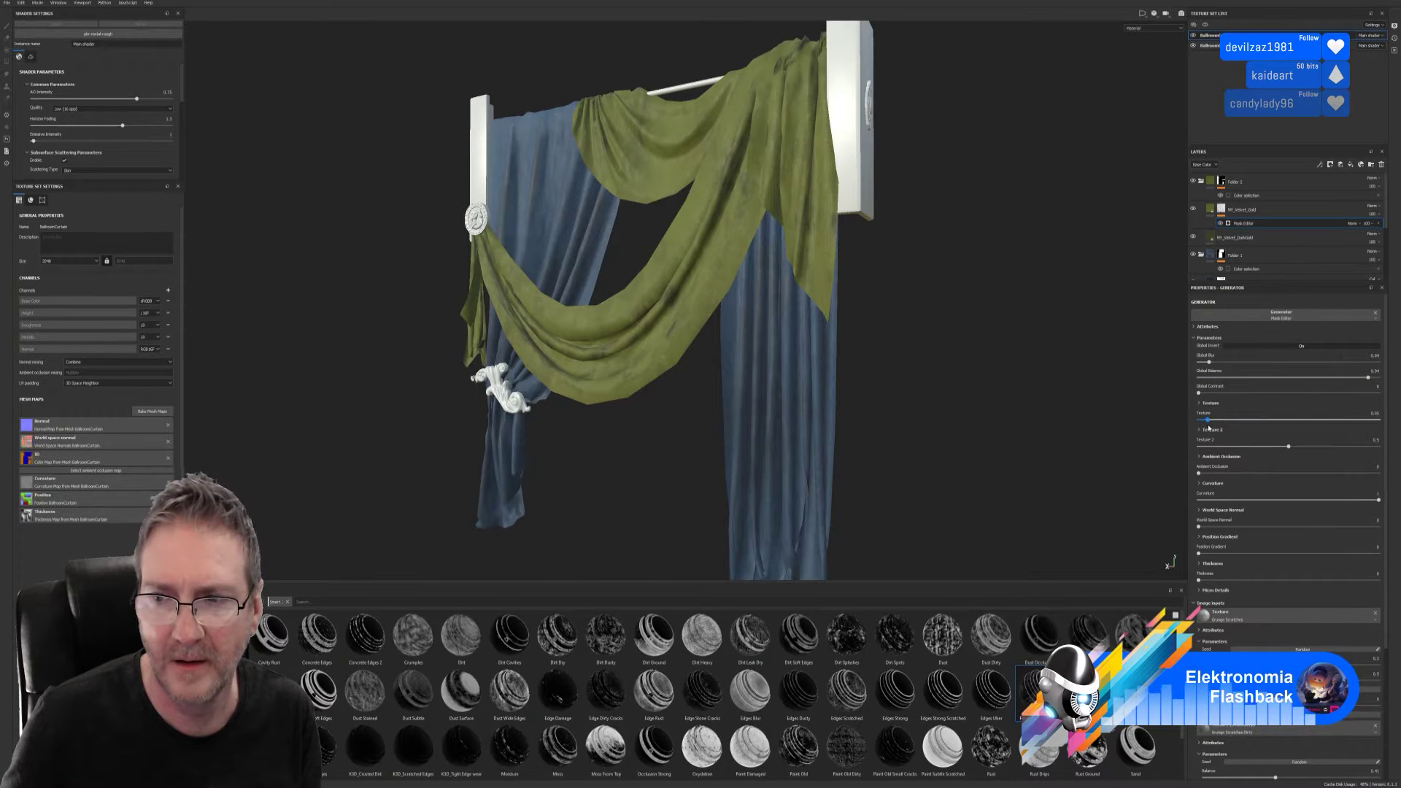
mouse_move(1289, 445)
mouse_down()
mouse_move(1377, 441)
mouse_move(1256, 442)
mouse_move(1296, 442)
mouse_up()
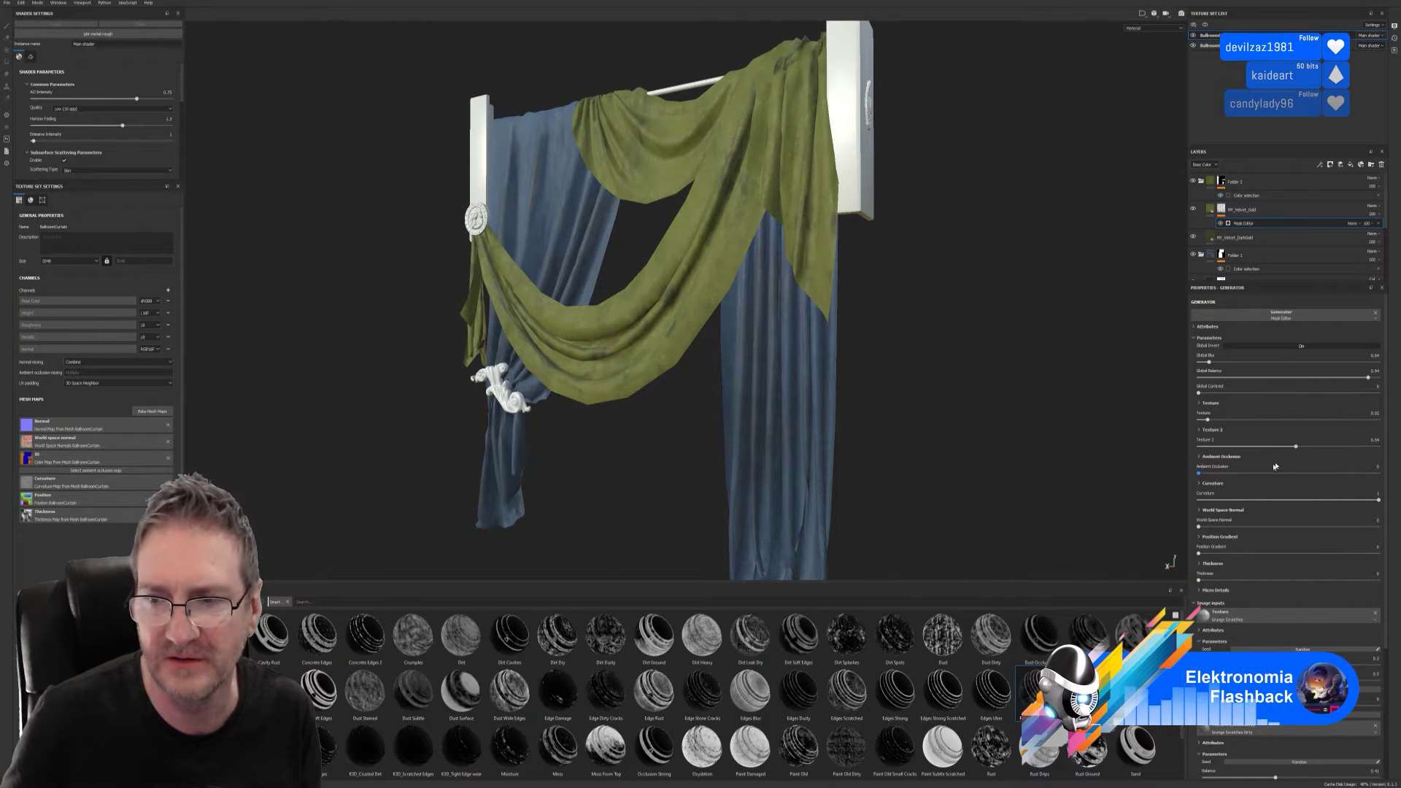
drag(1200, 474, 1334, 502)
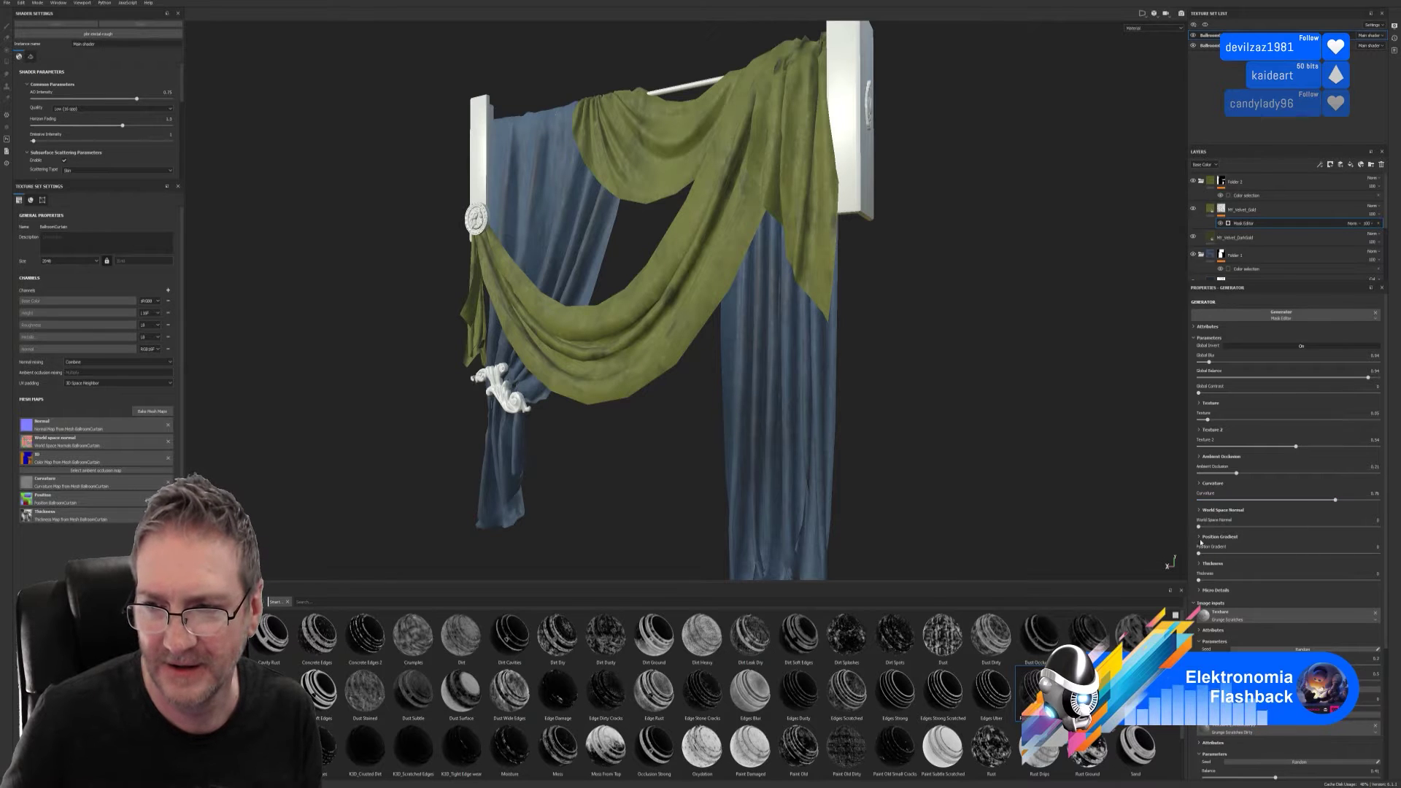
mouse_move(1199, 526)
mouse_down()
mouse_move(1371, 525)
mouse_move(1214, 521)
mouse_move(1203, 524)
mouse_move(1235, 553)
mouse_move(1198, 554)
mouse_up()
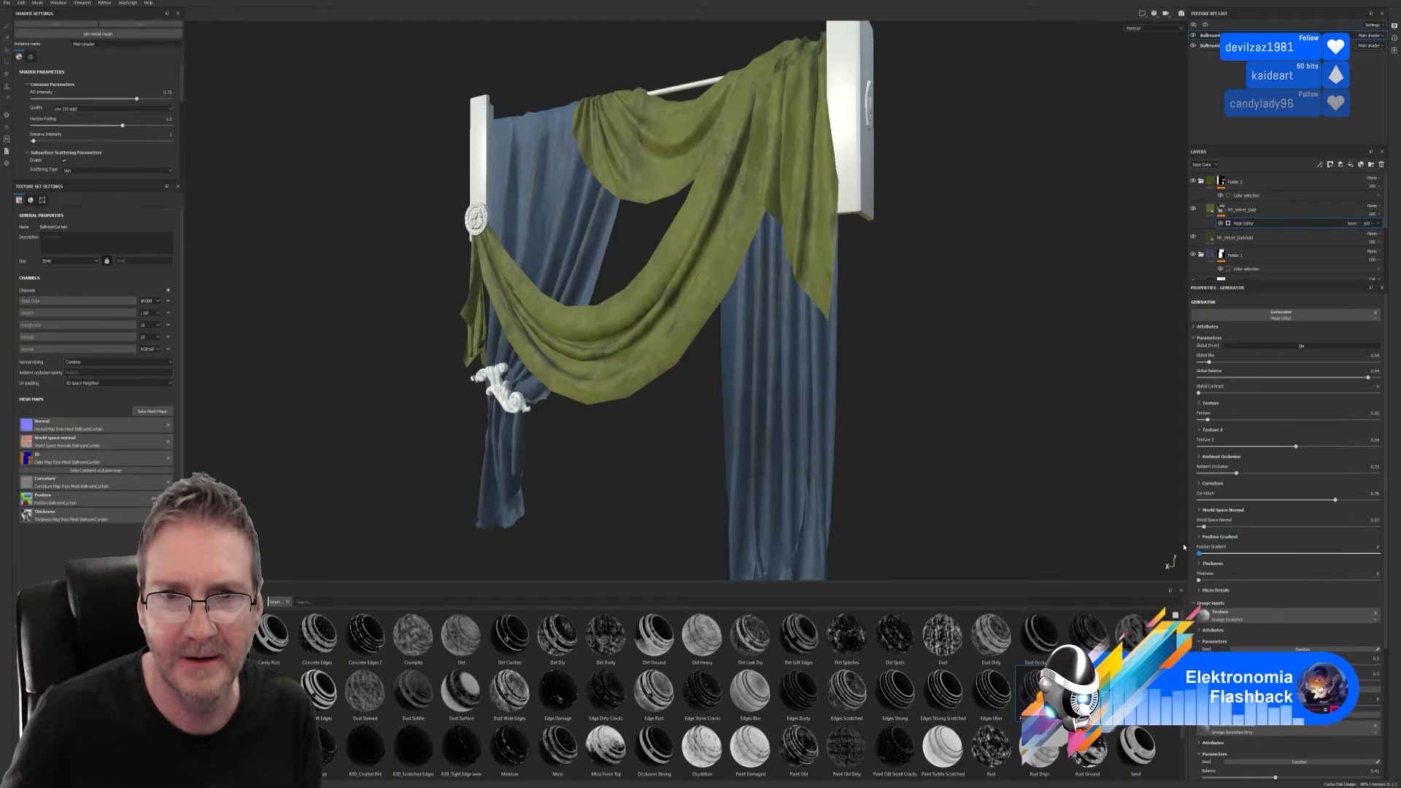
alt+drag(866, 429, 928, 444)
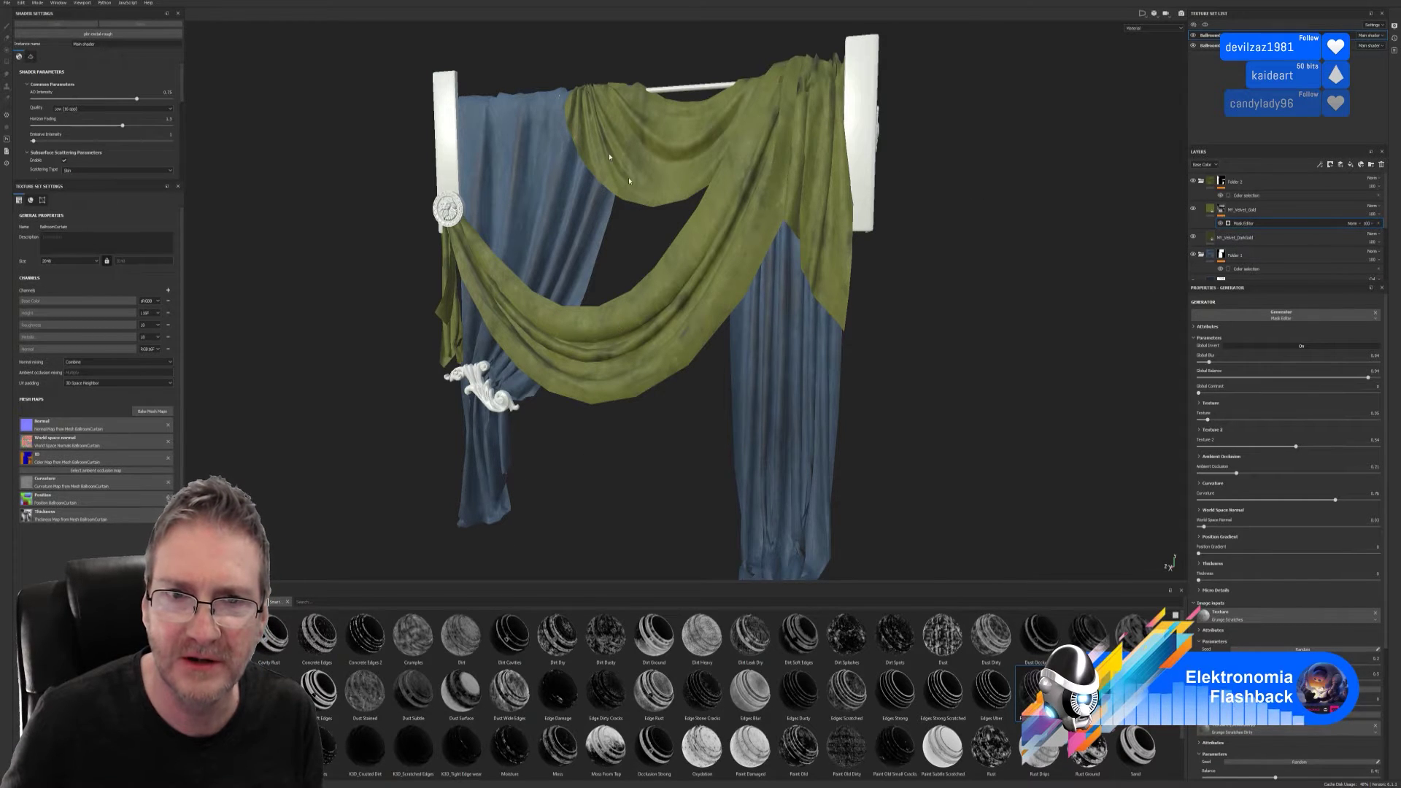
- Duplicate the dark gold velvet layer, place the copy above the gold velvet layer, and set its Base Color blending mode to Passthrough
click(1258, 240)
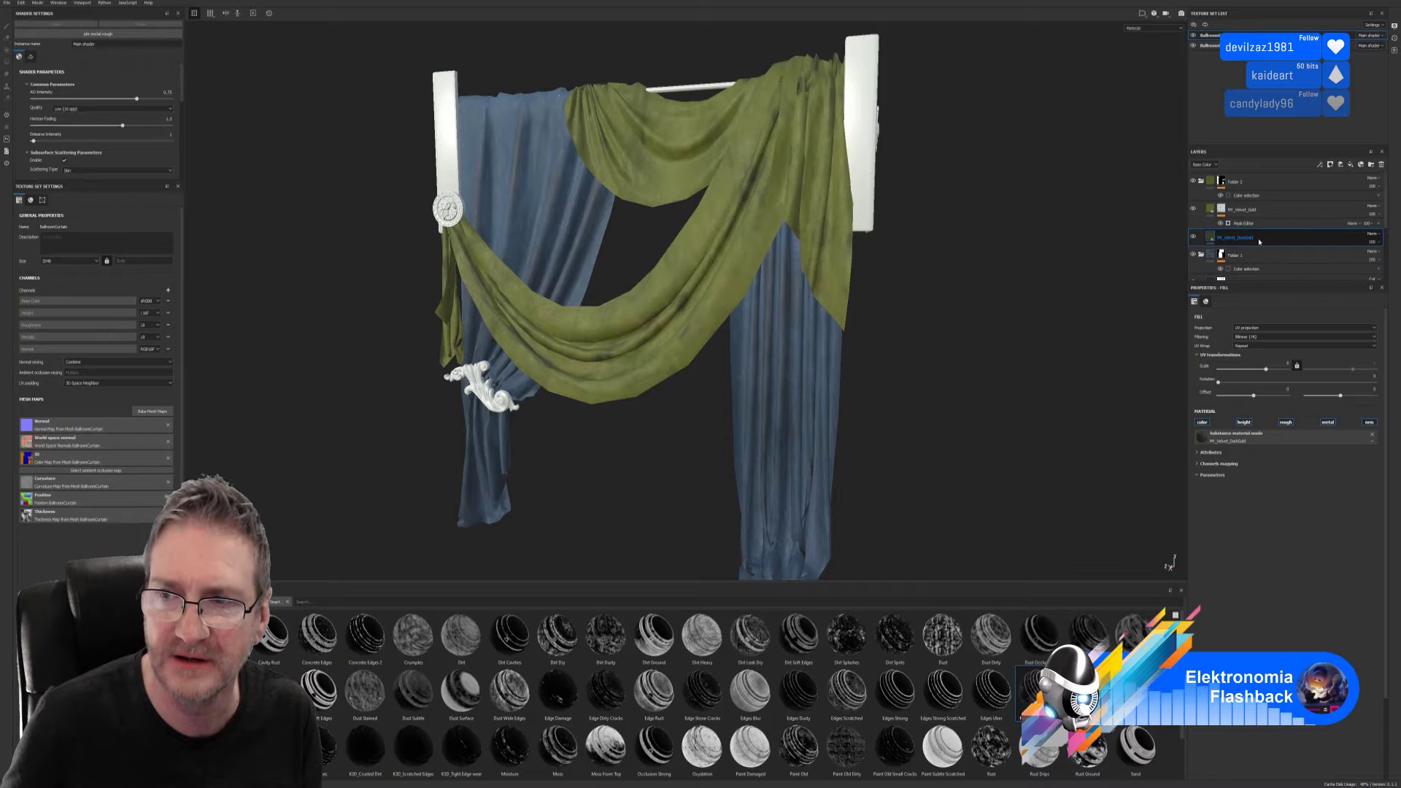
right_click(1258, 241)
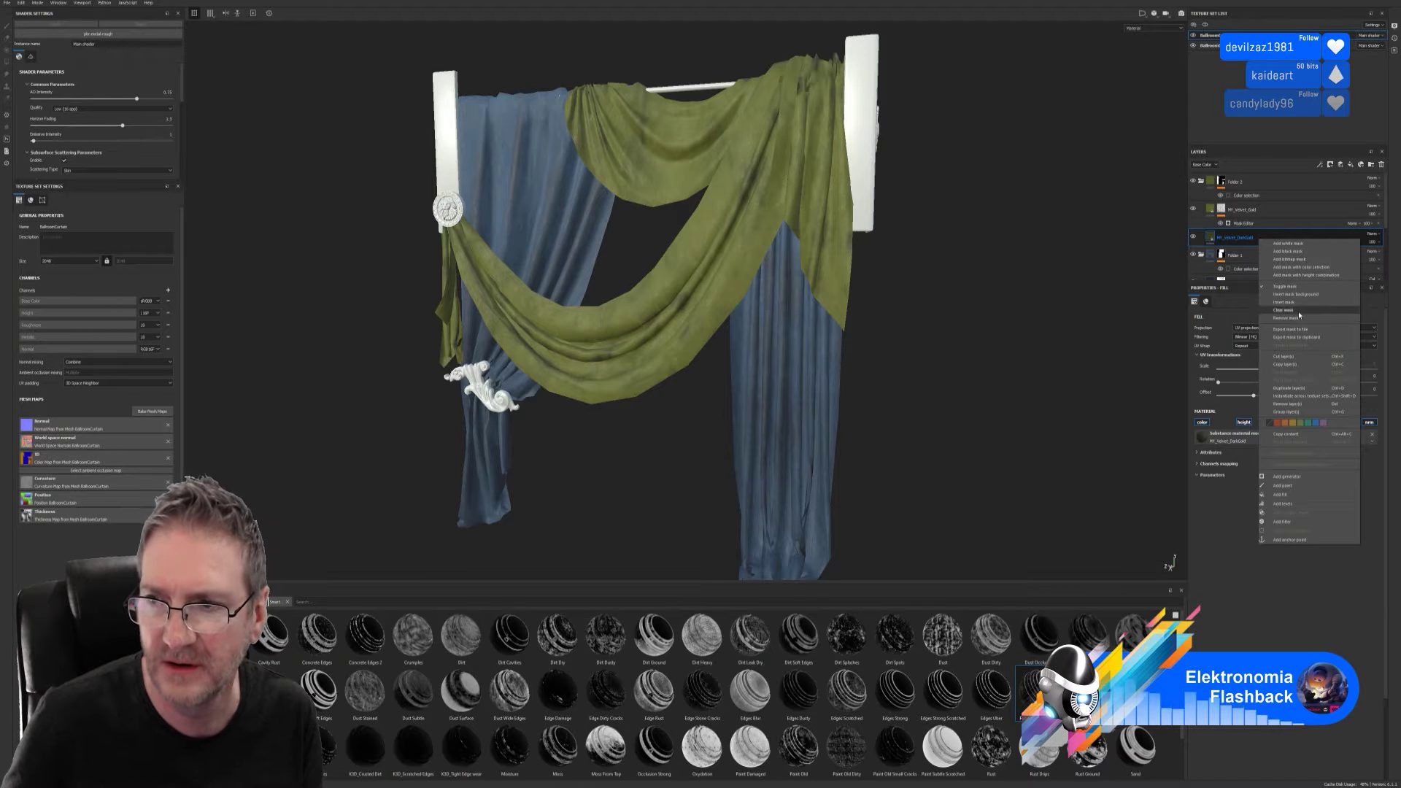
click(1290, 387)
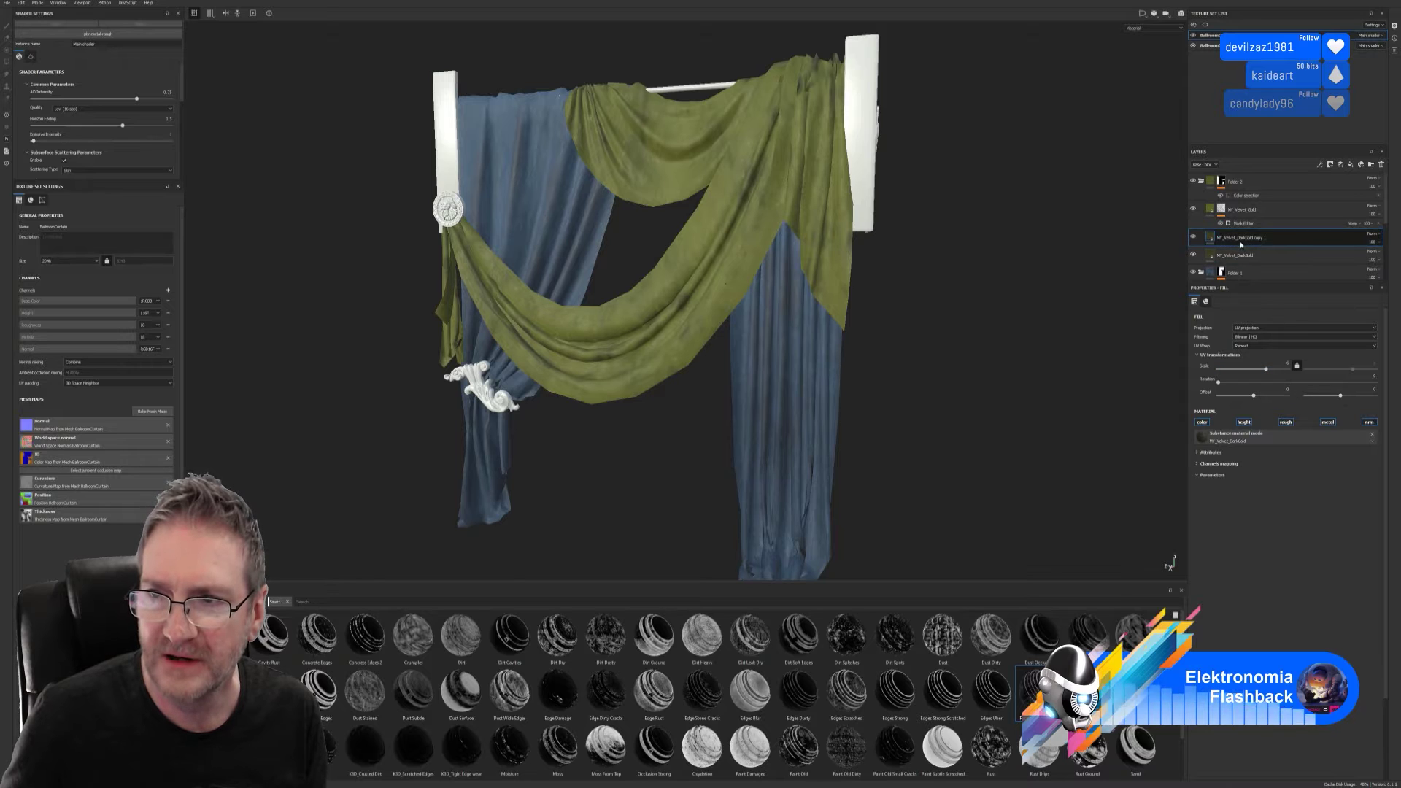
drag(1241, 245, 1233, 210)
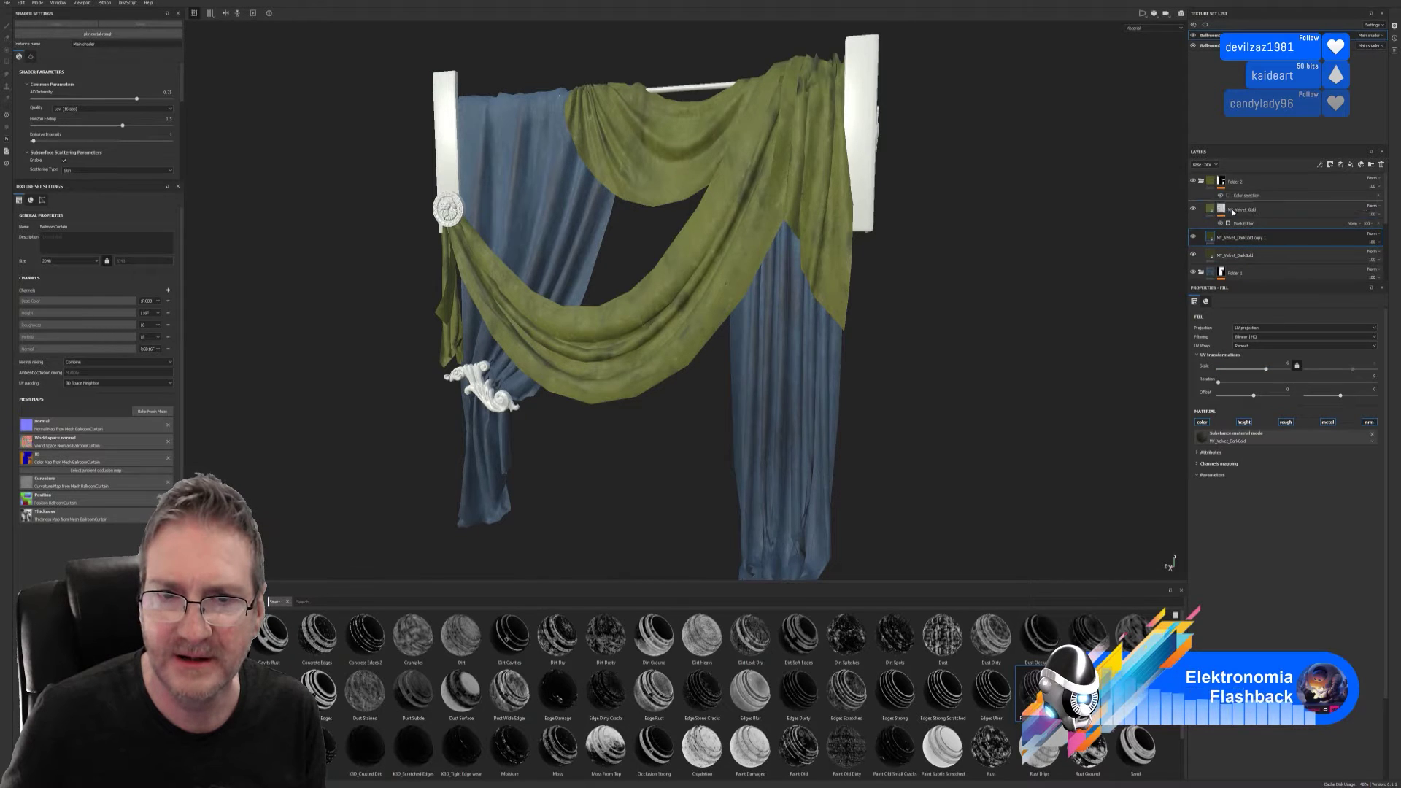
click(1371, 205)
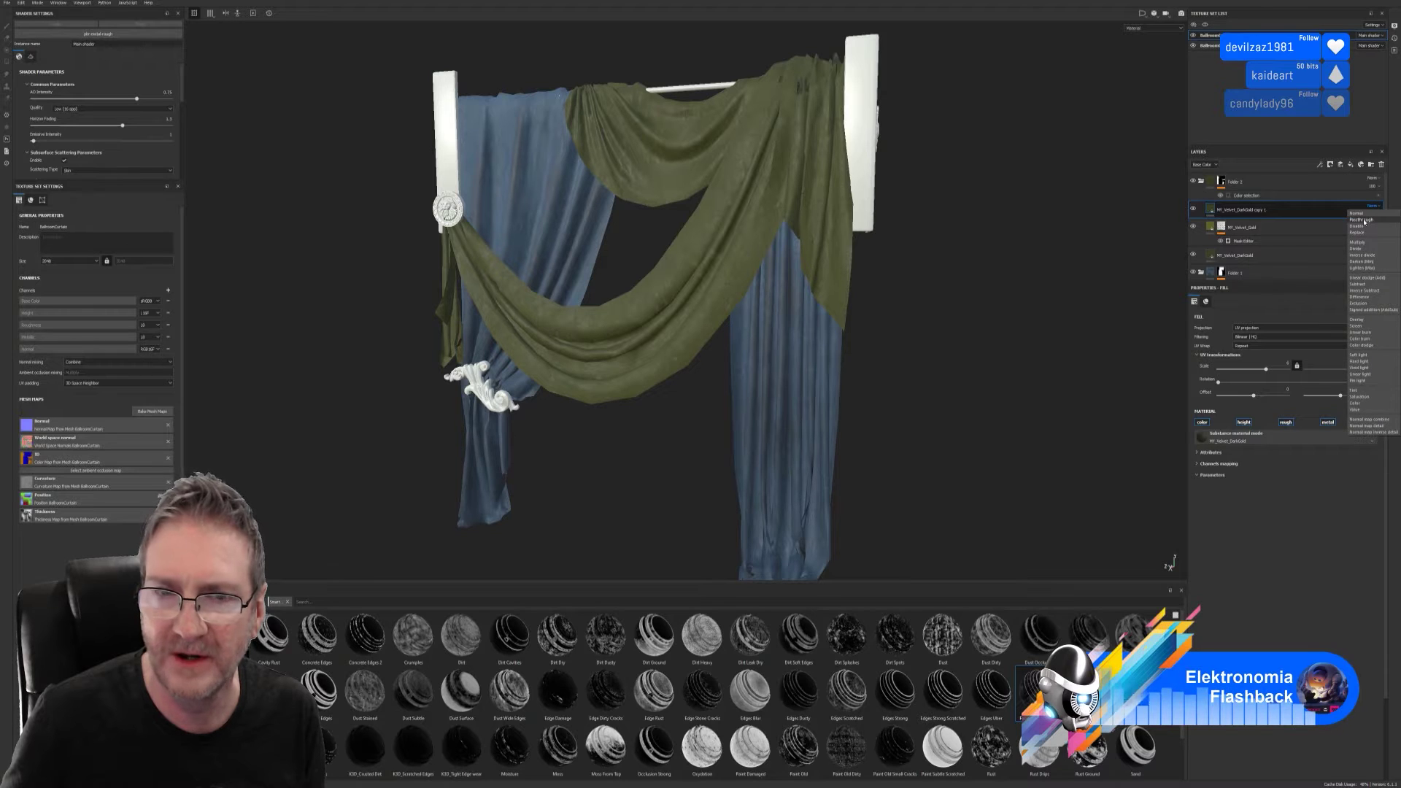
click(1364, 220)
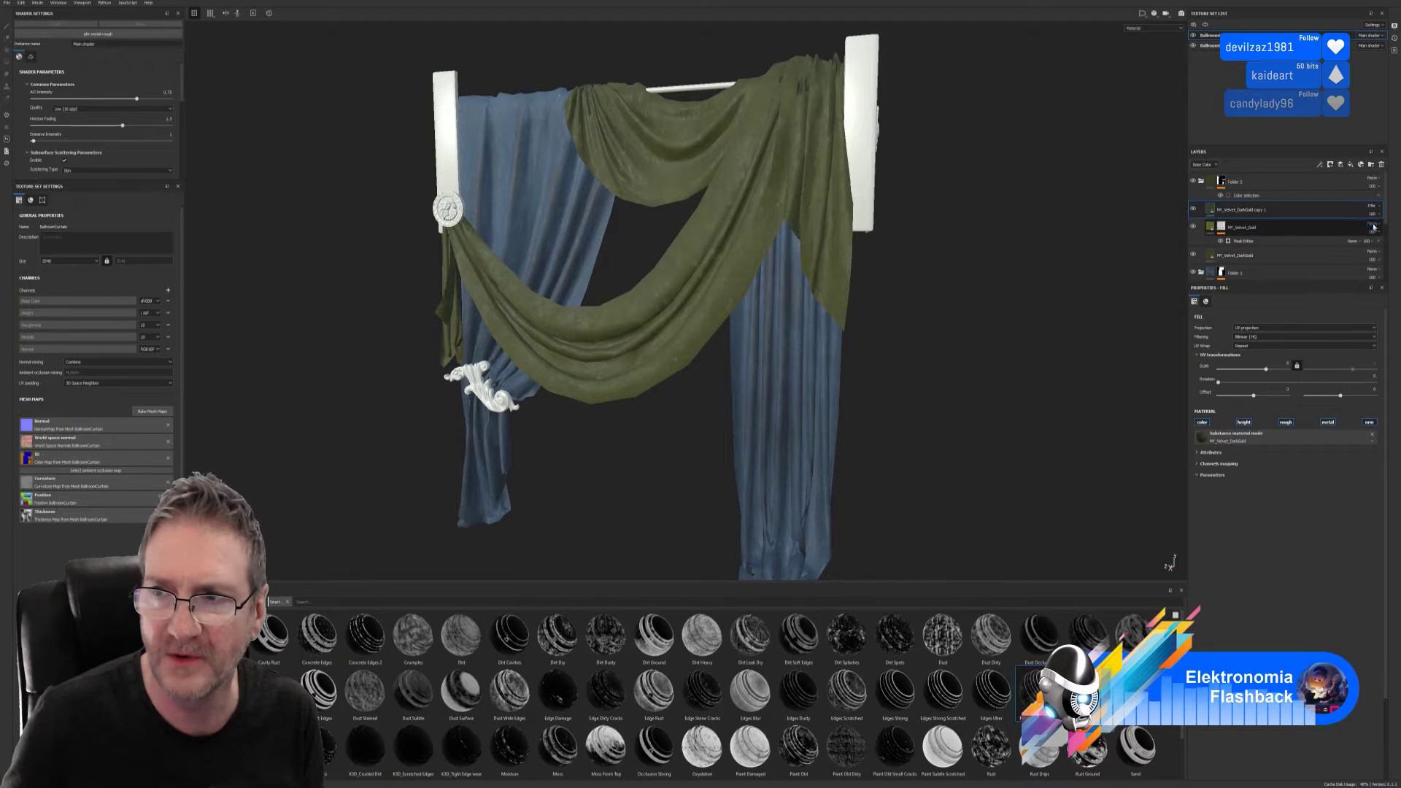
- Cycle through the Base Color blending modes of the dark gold velvet copy and keep one that gives the swag a dark olive tone
click(1371, 208)
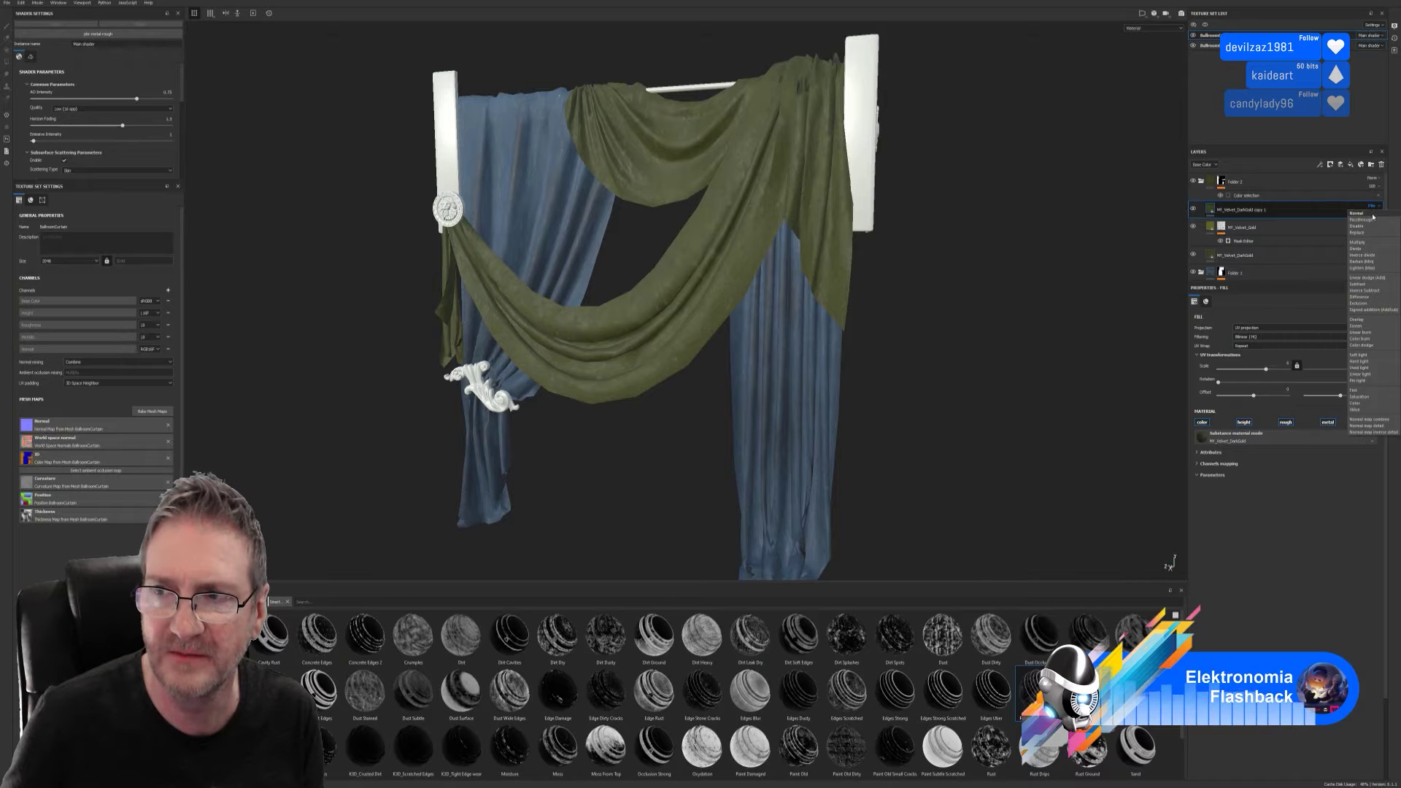
click(1366, 225)
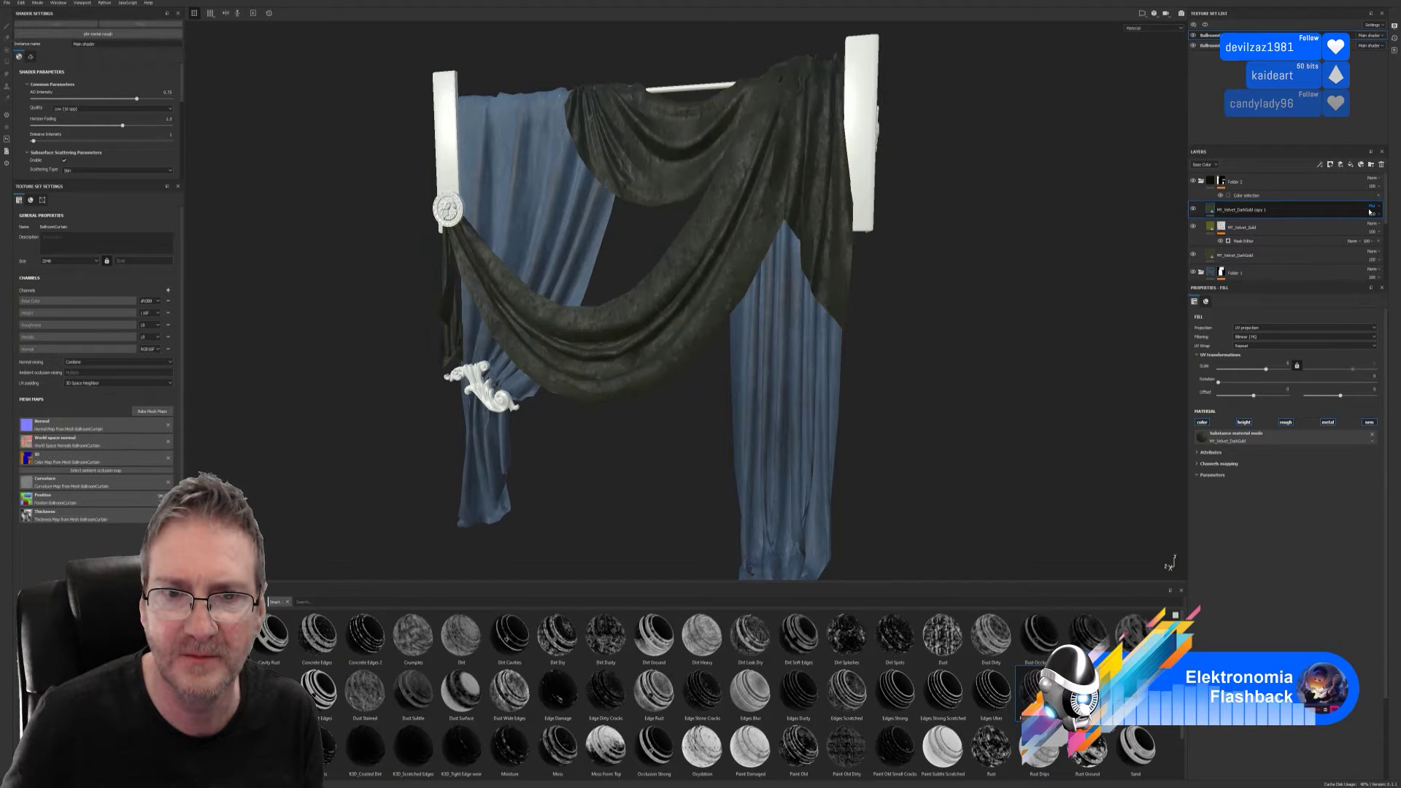
scroll(1372, 208, down, 1)
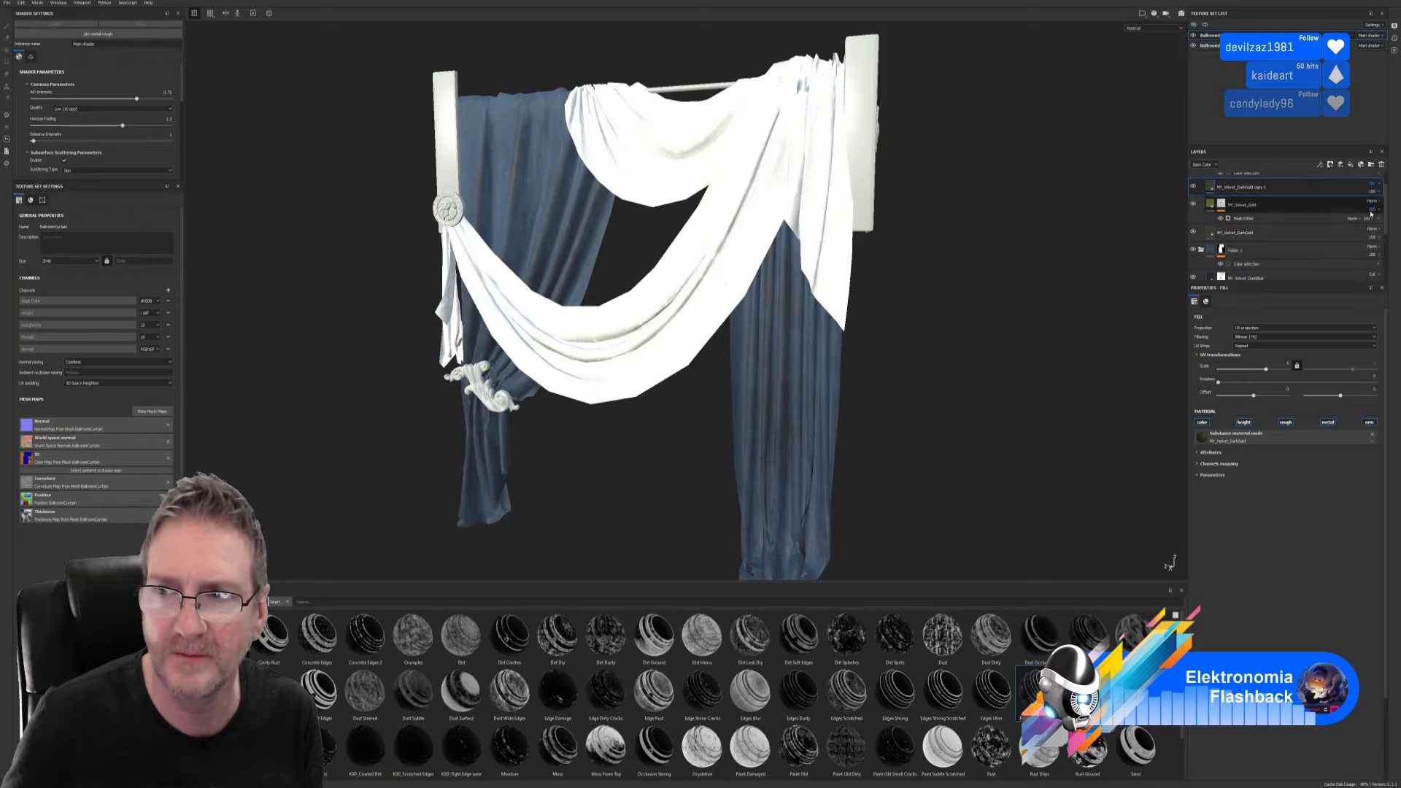
key(Down)
key(Down)
key(Down)
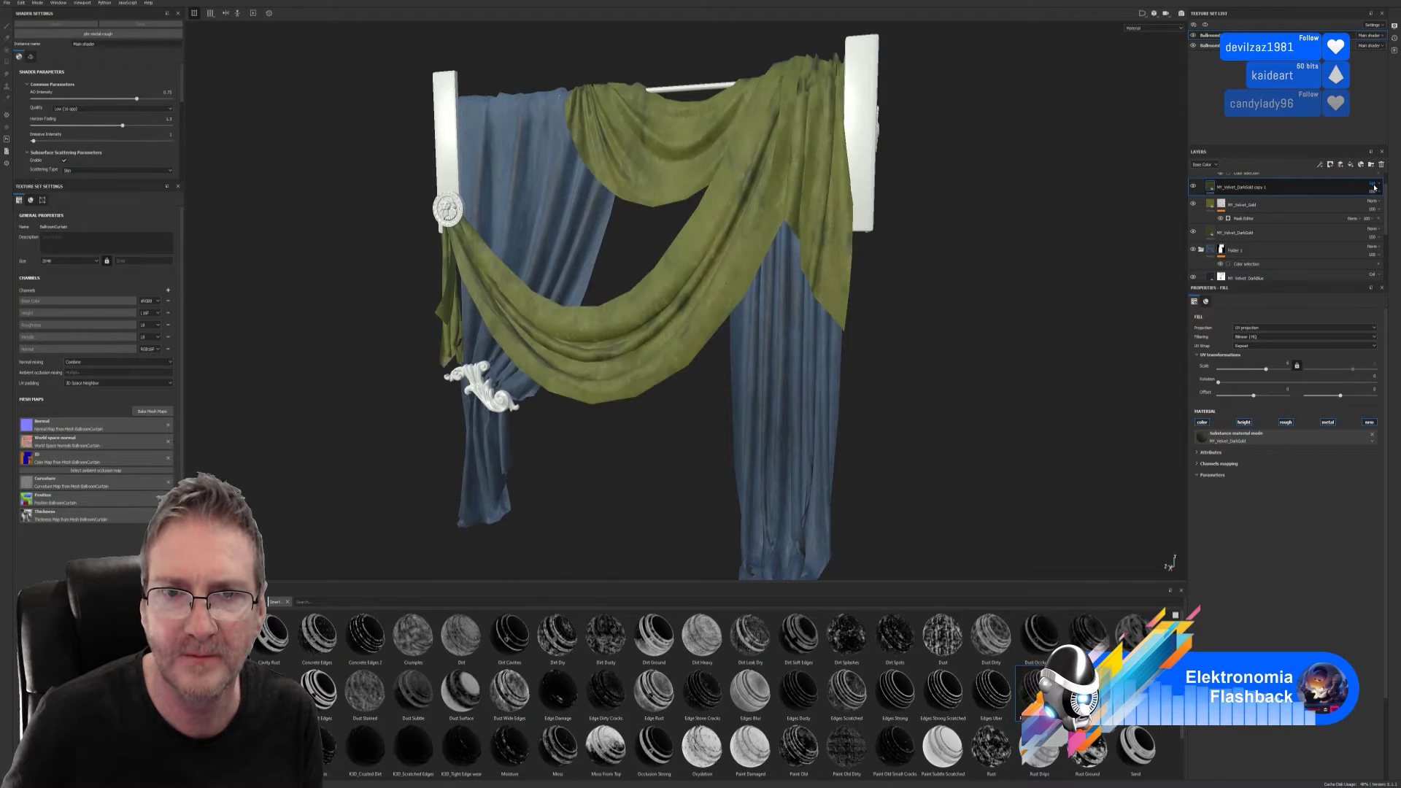
key(Down)
scroll(1374, 187, down, 1)
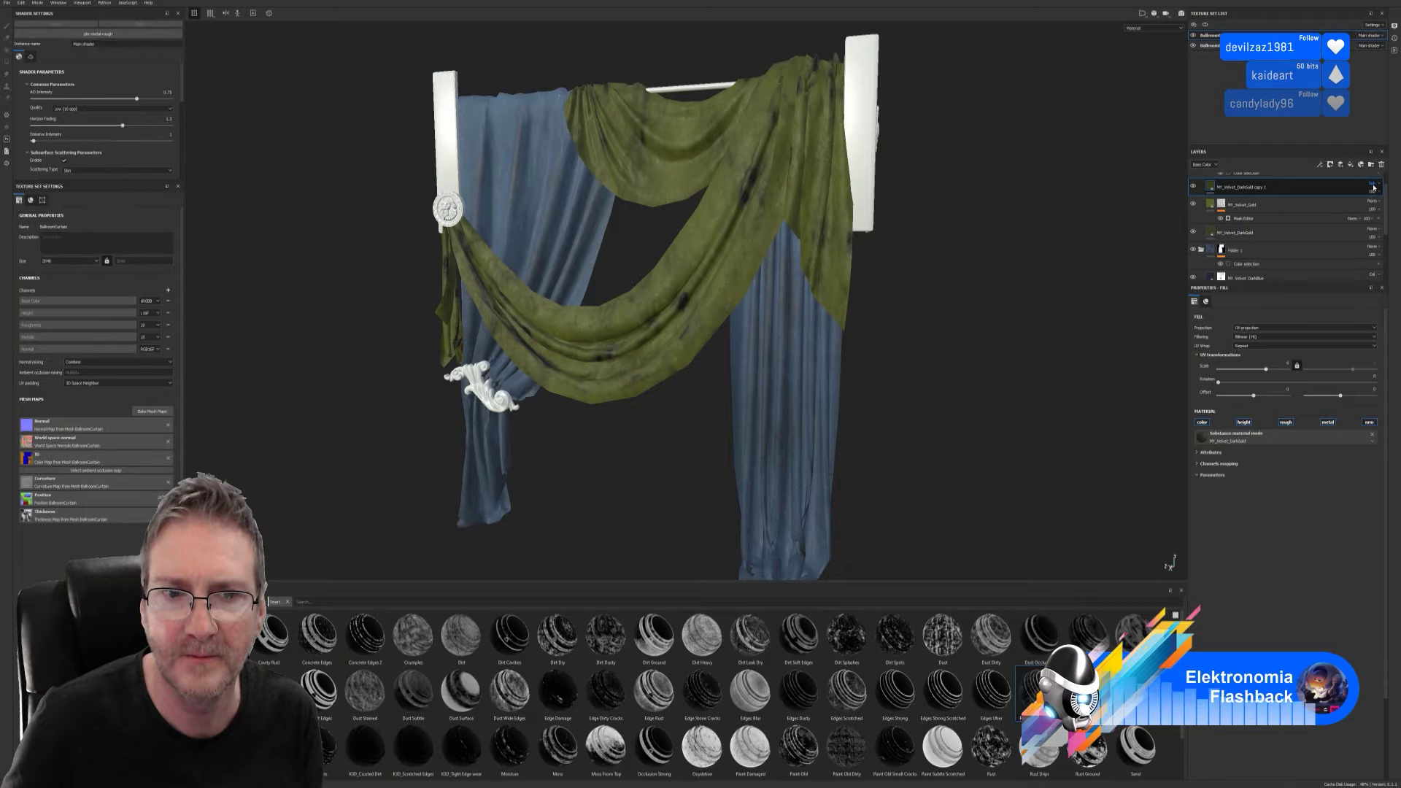
key(Down)
key(Down)
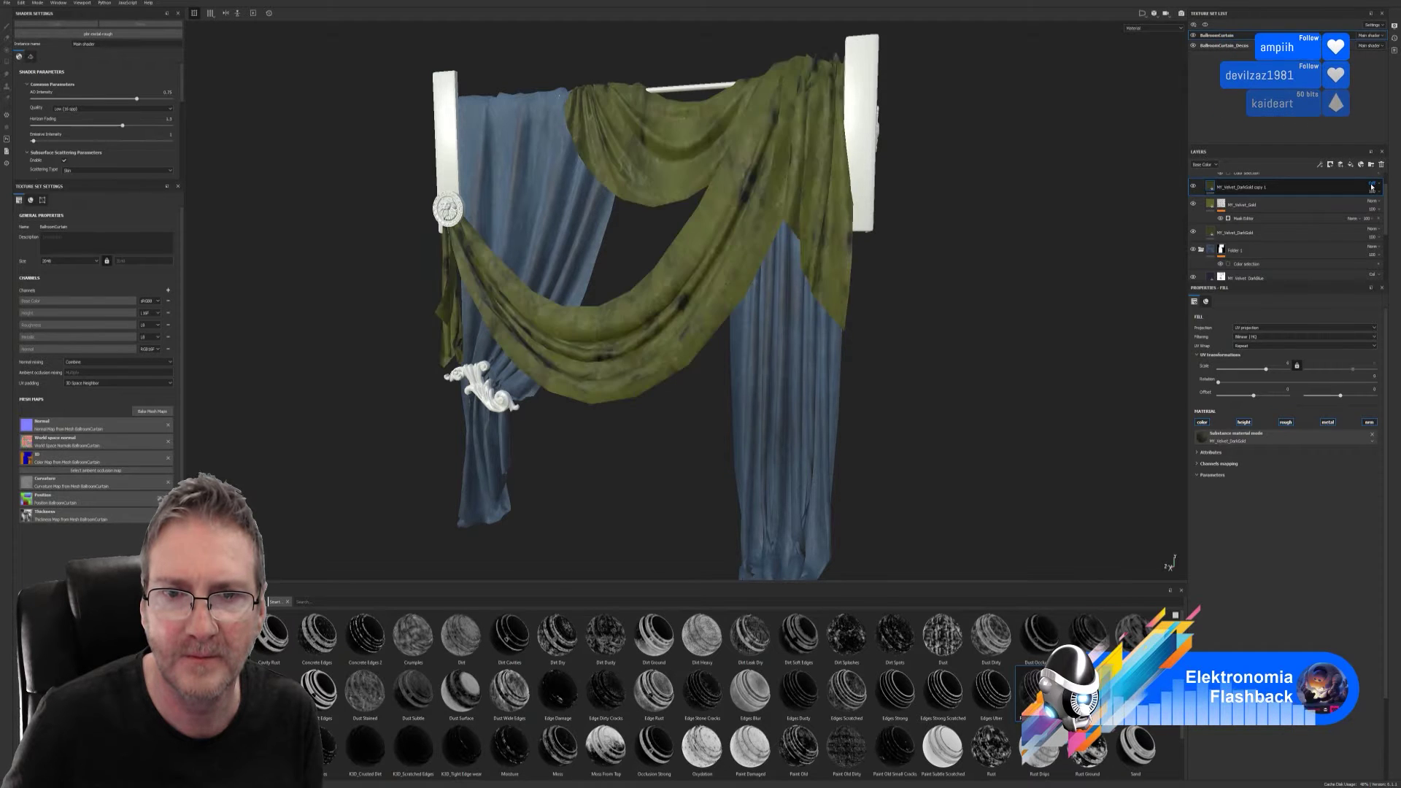
scroll(1372, 188, down, 1)
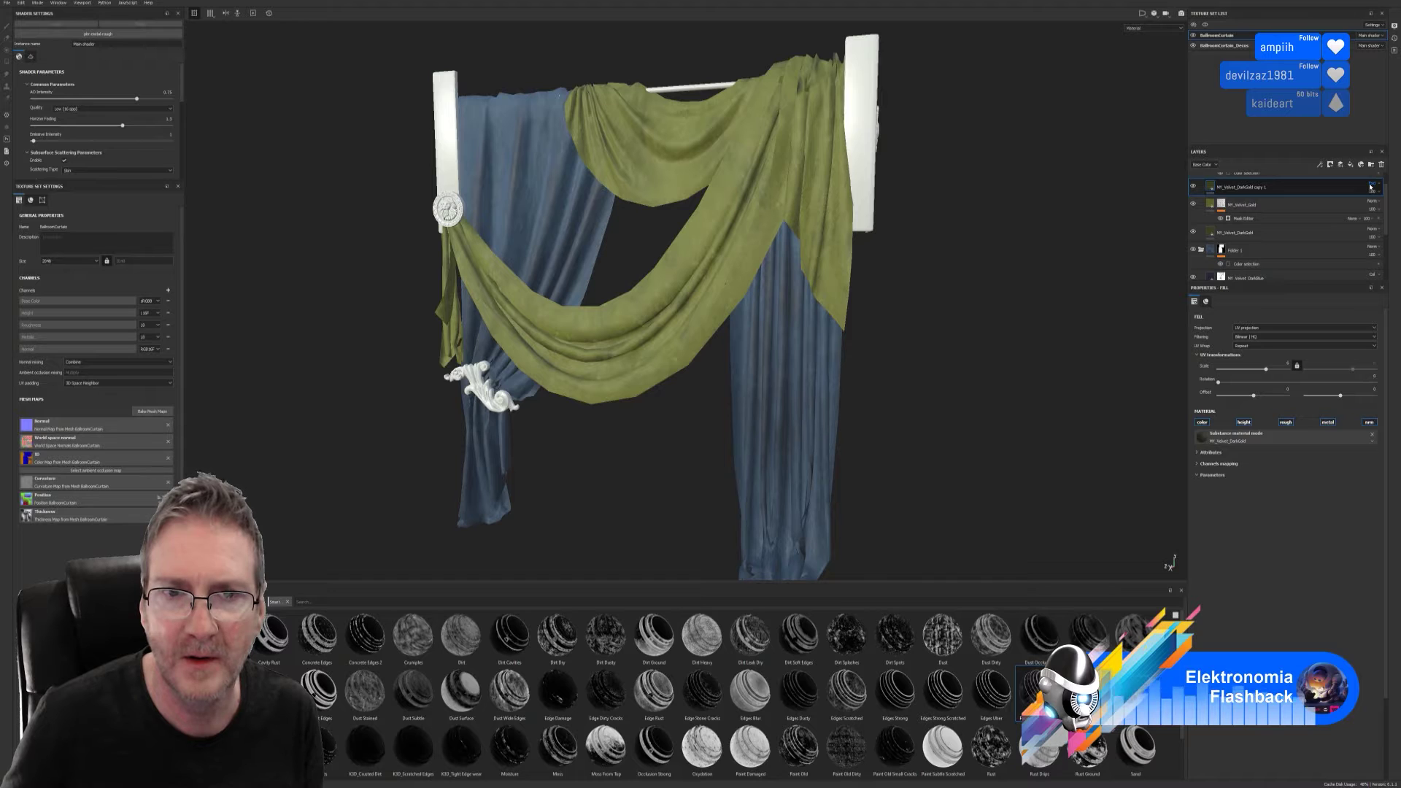
scroll(1374, 186, down, 1)
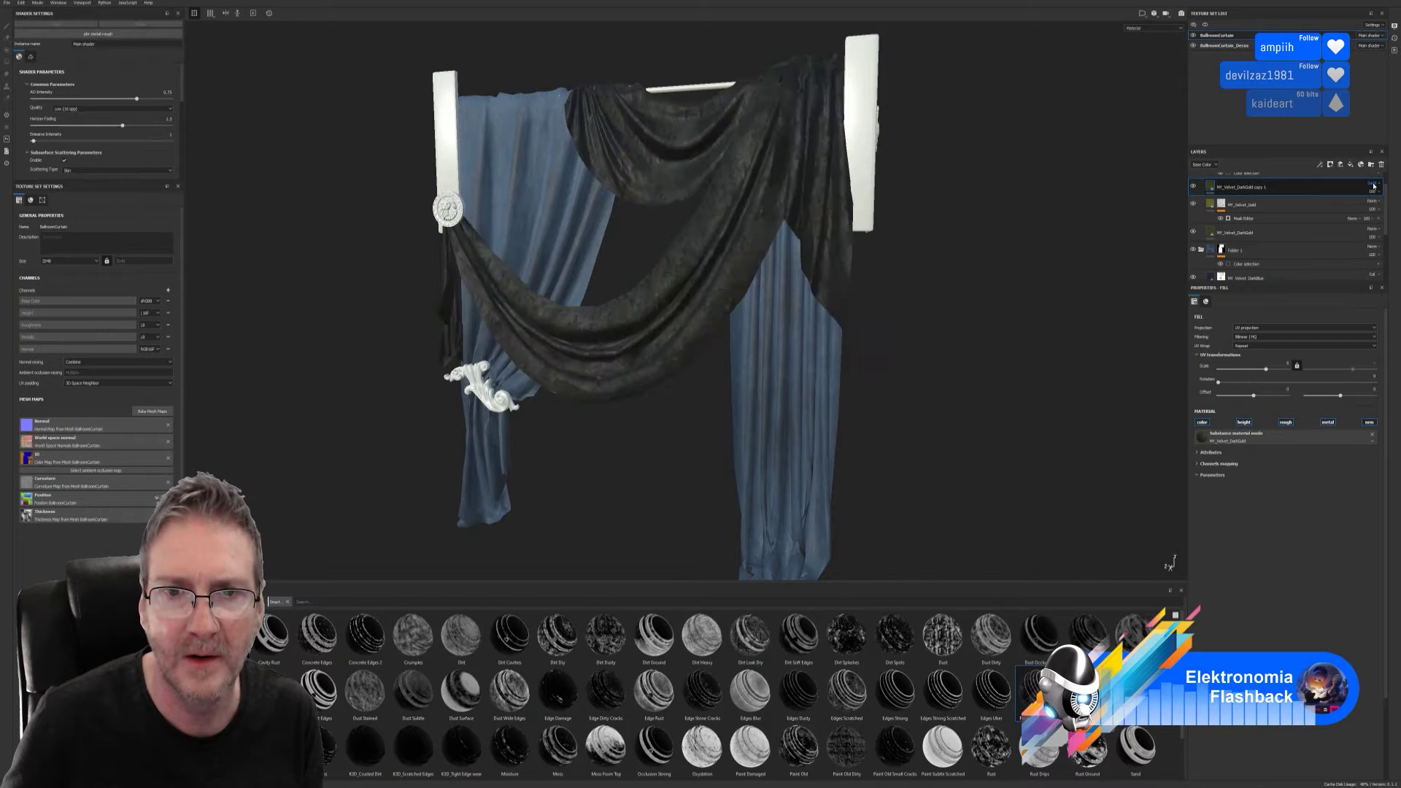
scroll(1374, 186, up, 1)
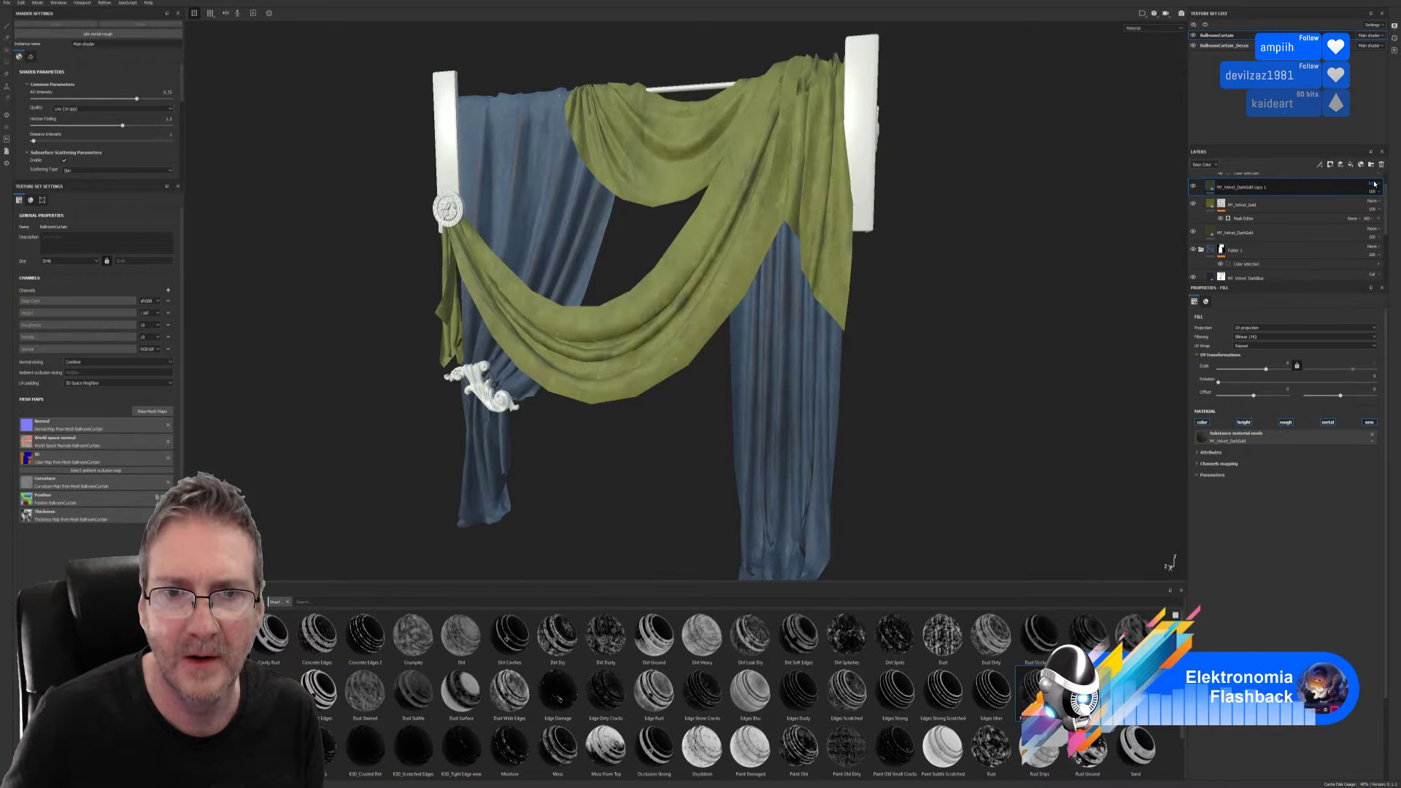
scroll(1373, 184, down, 1)
scroll(1374, 183, up, 1)
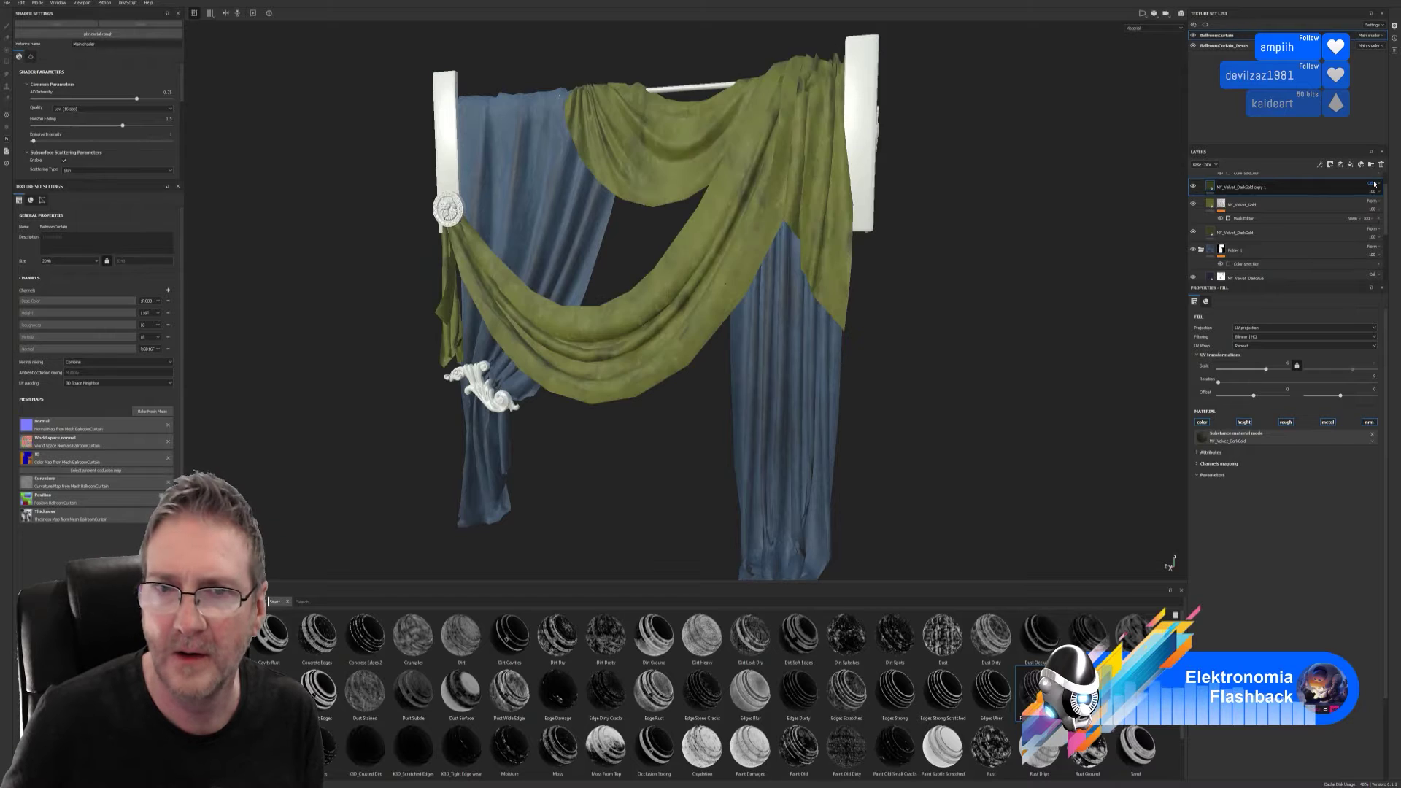
scroll(1374, 184, down, 1)
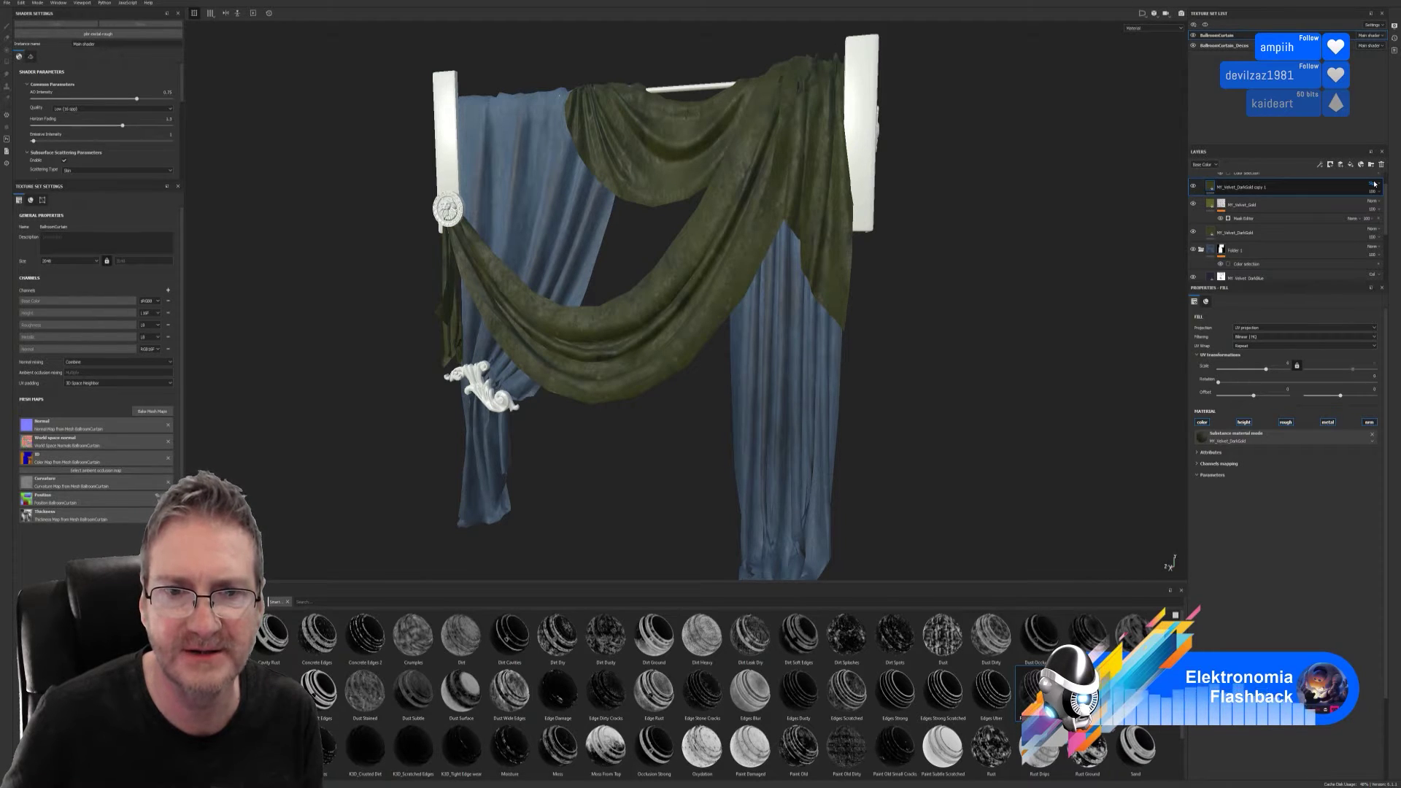
scroll(1374, 188, down, 1)
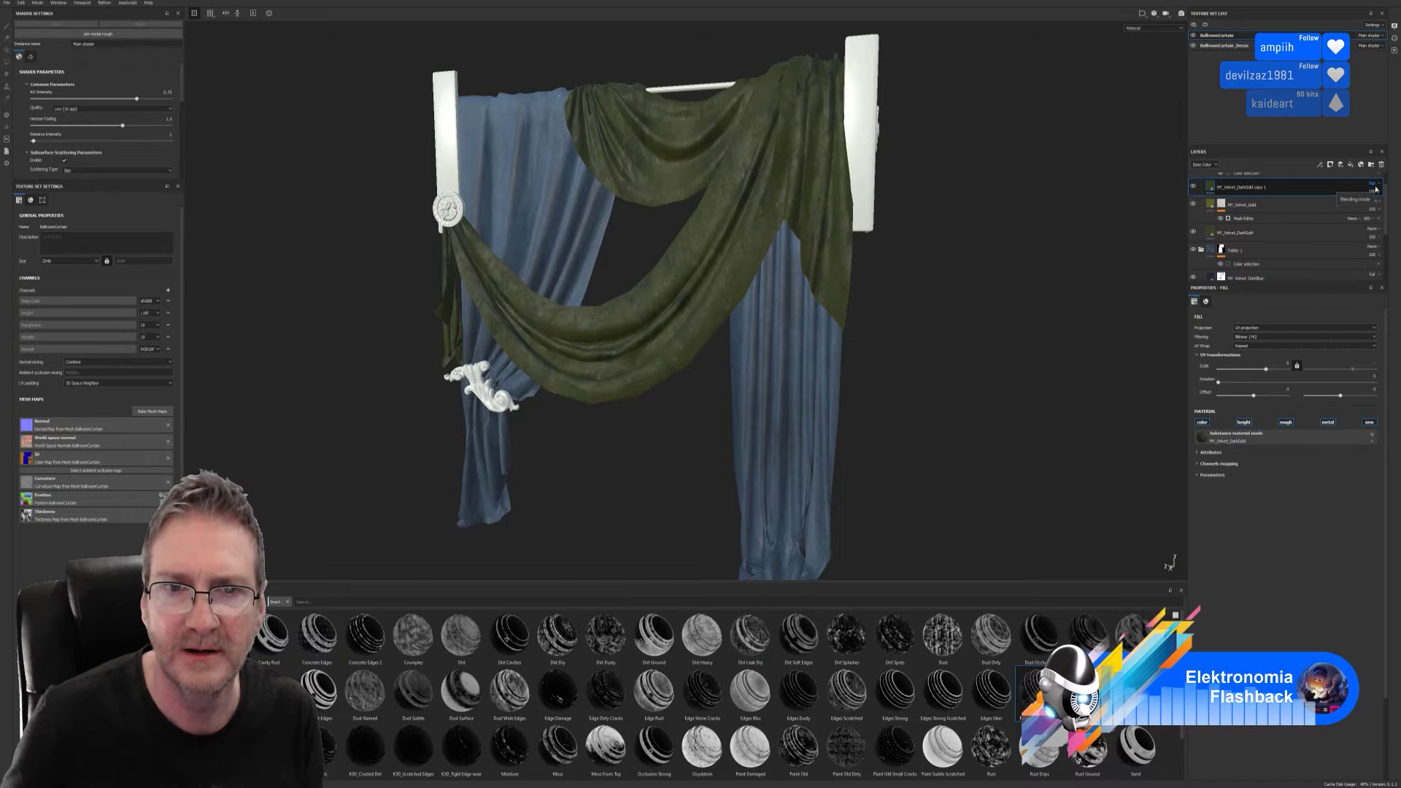
scroll(1374, 188, down, 1)
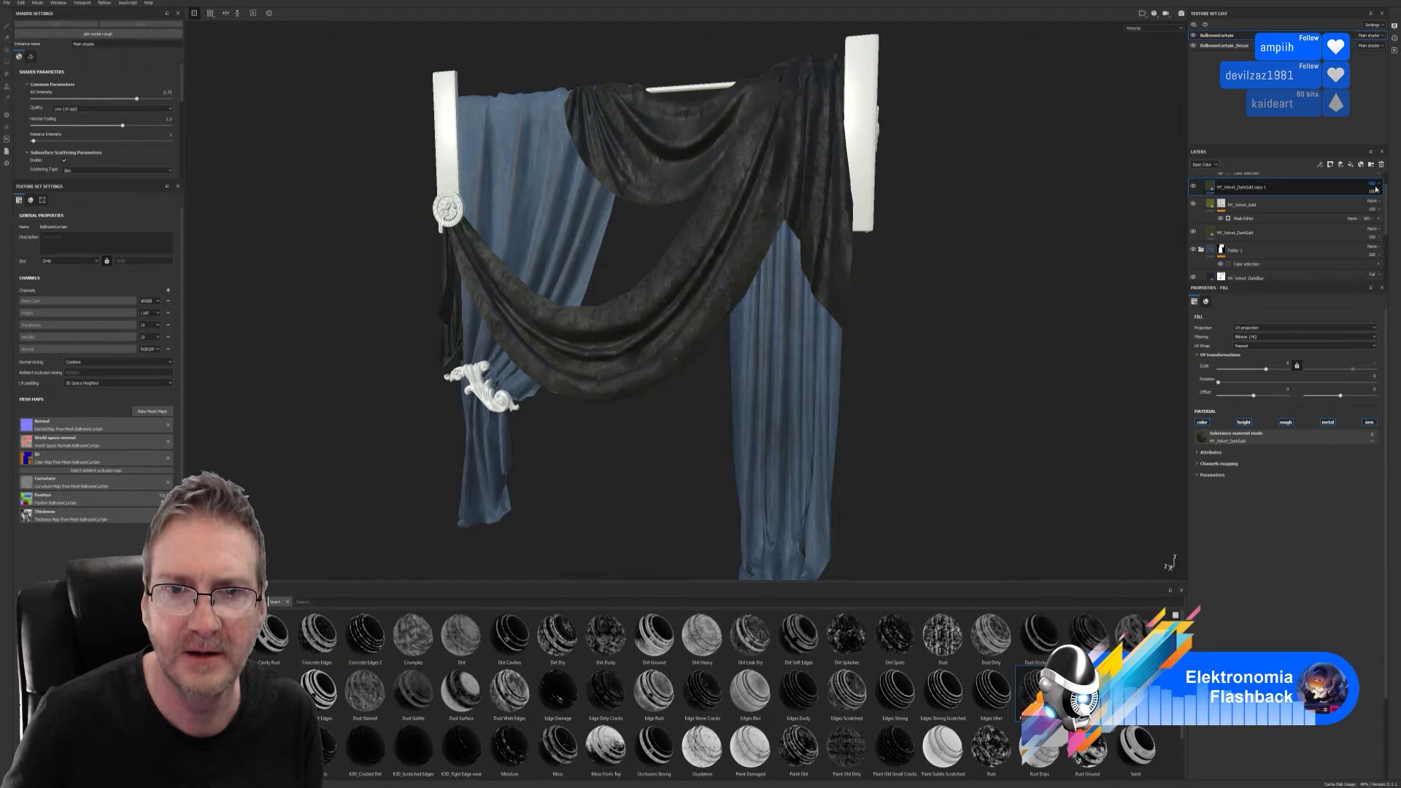
scroll(1372, 188, down, 1)
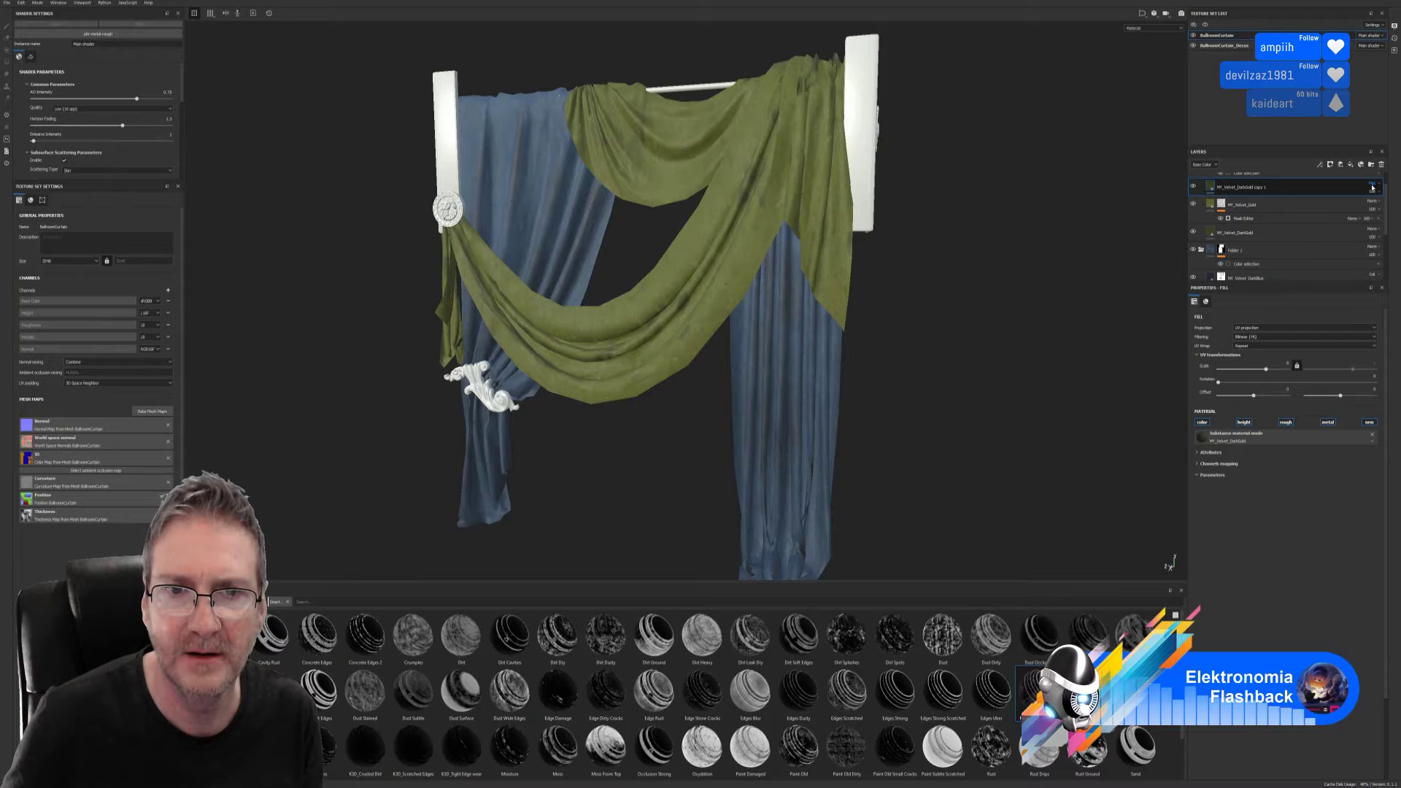
scroll(1372, 187, down, 1)
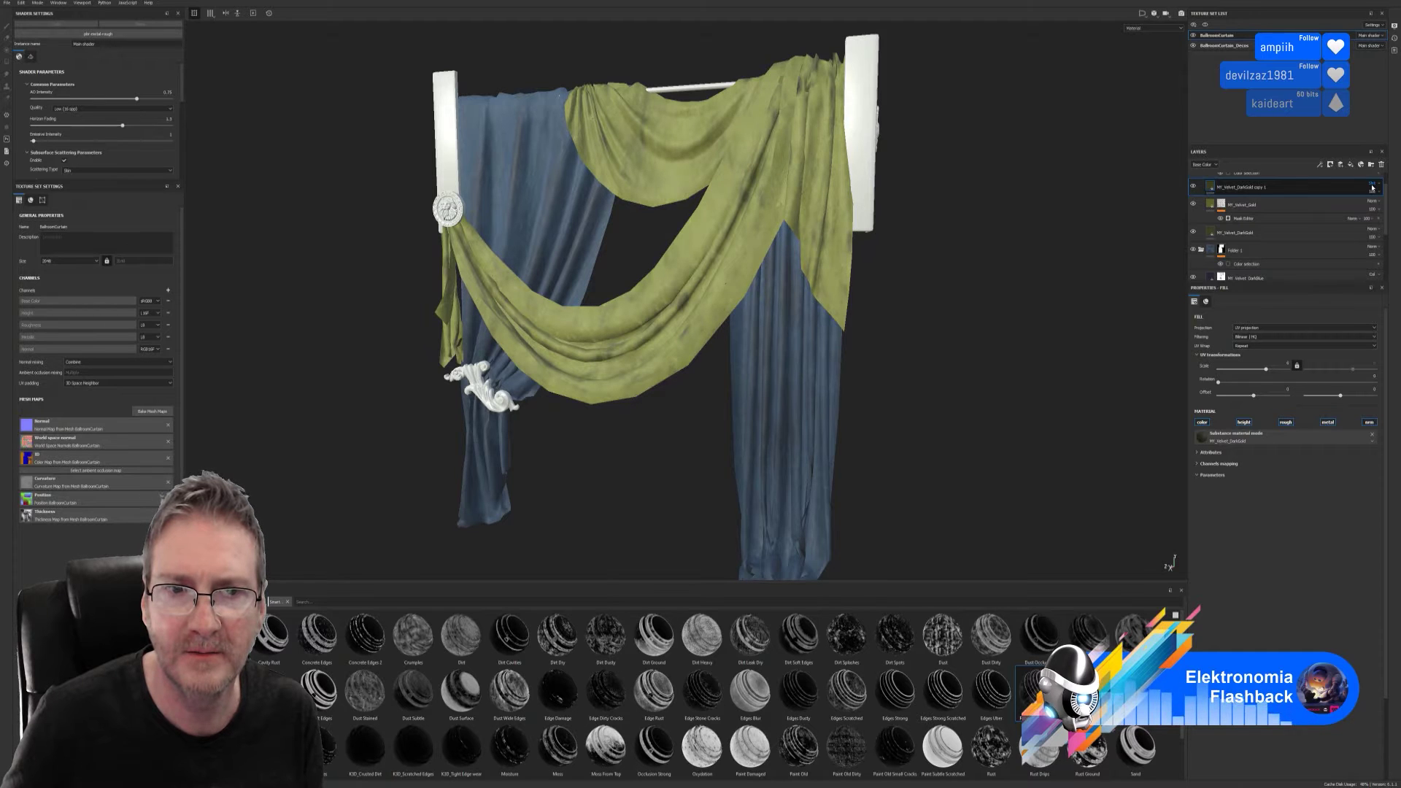
scroll(1372, 188, down, 1)
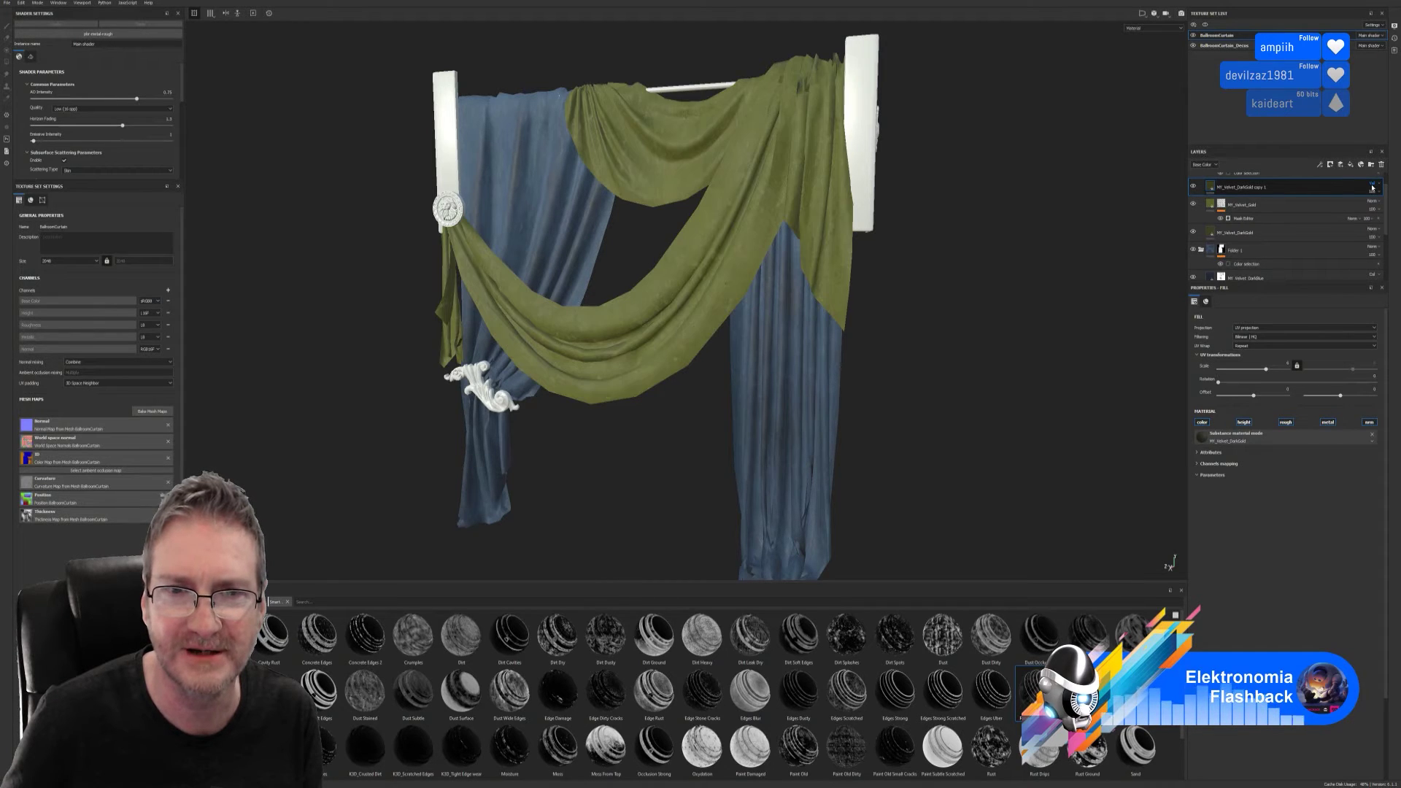
scroll(1372, 188, down, 1)
scroll(1372, 188, down, 1)
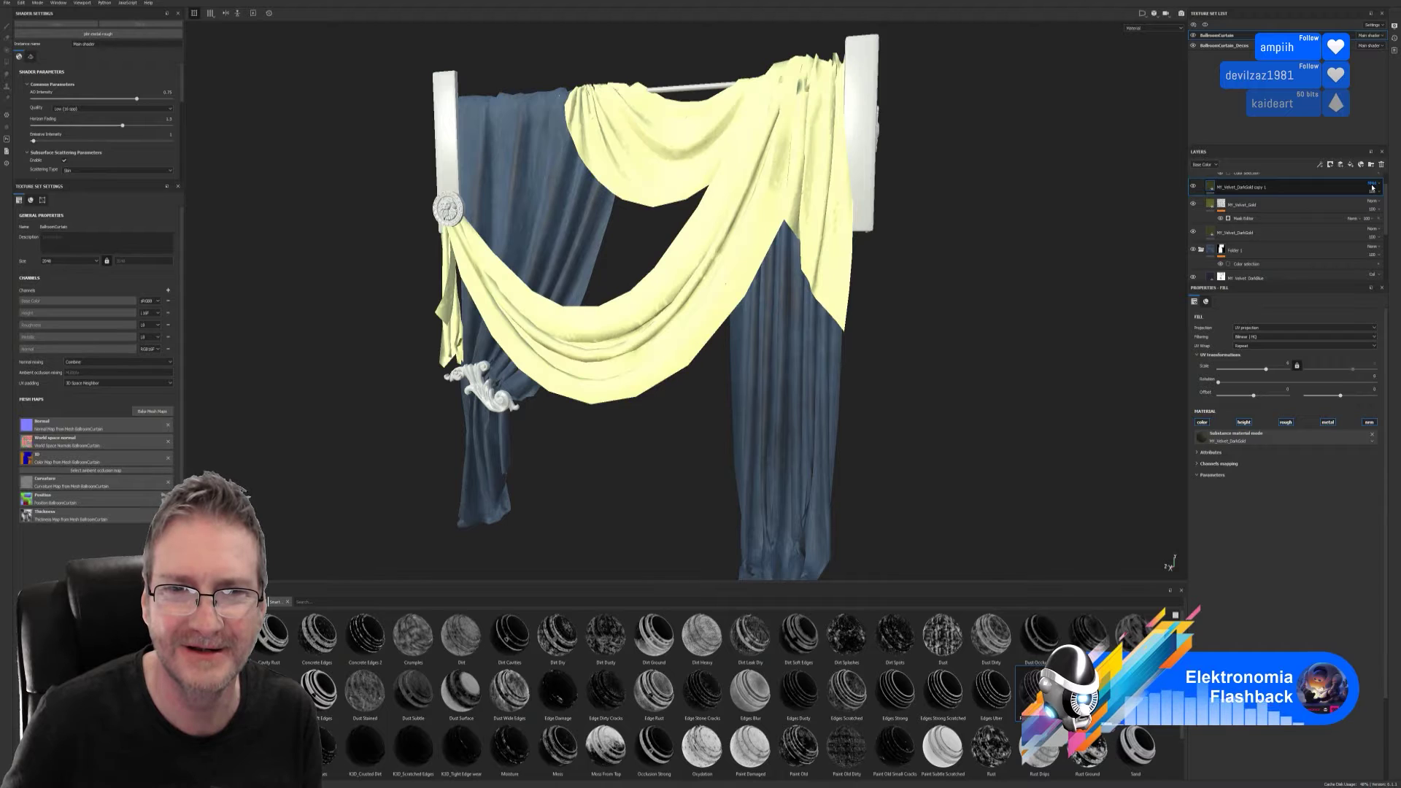
scroll(1371, 188, down, 3)
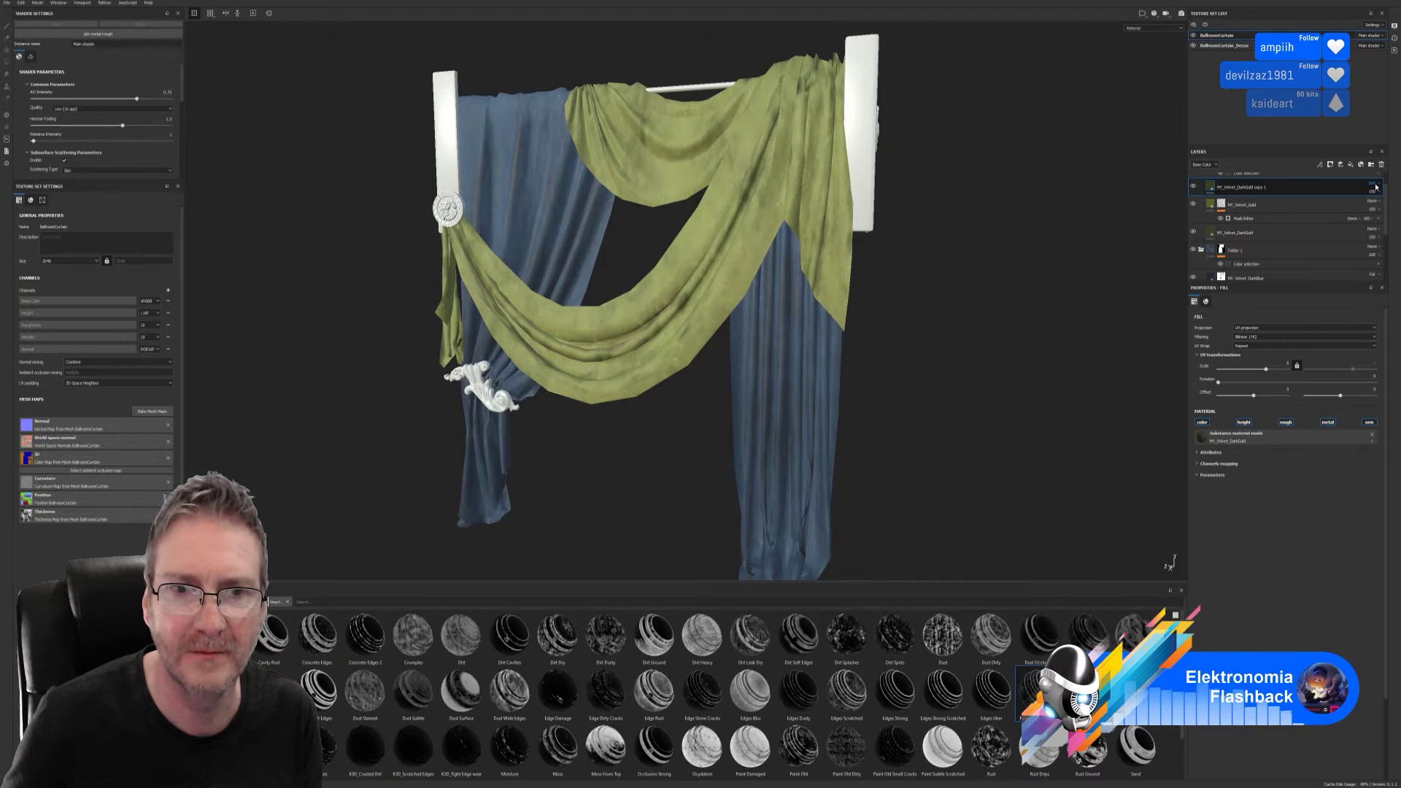
scroll(1376, 188, down, 1)
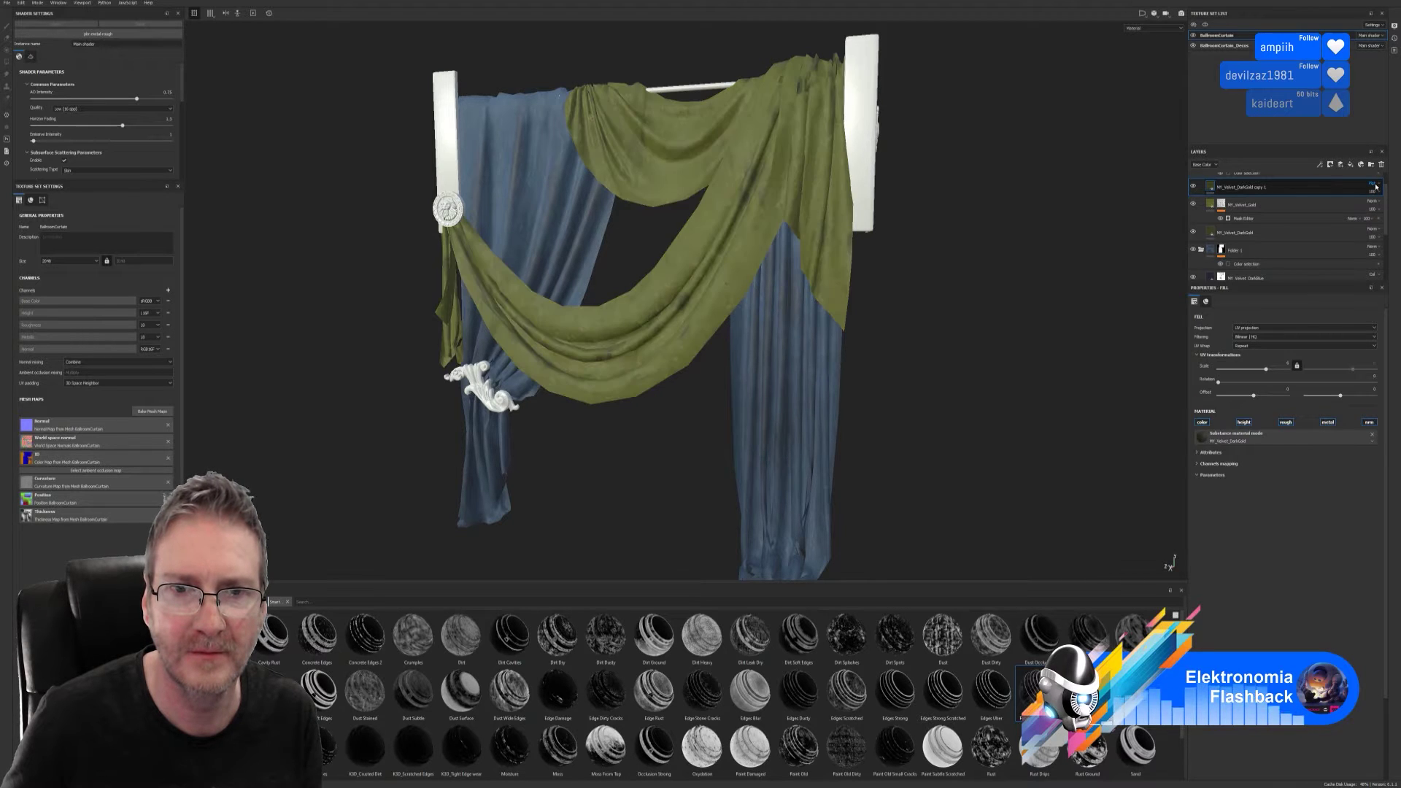
scroll(1375, 188, down, 1)
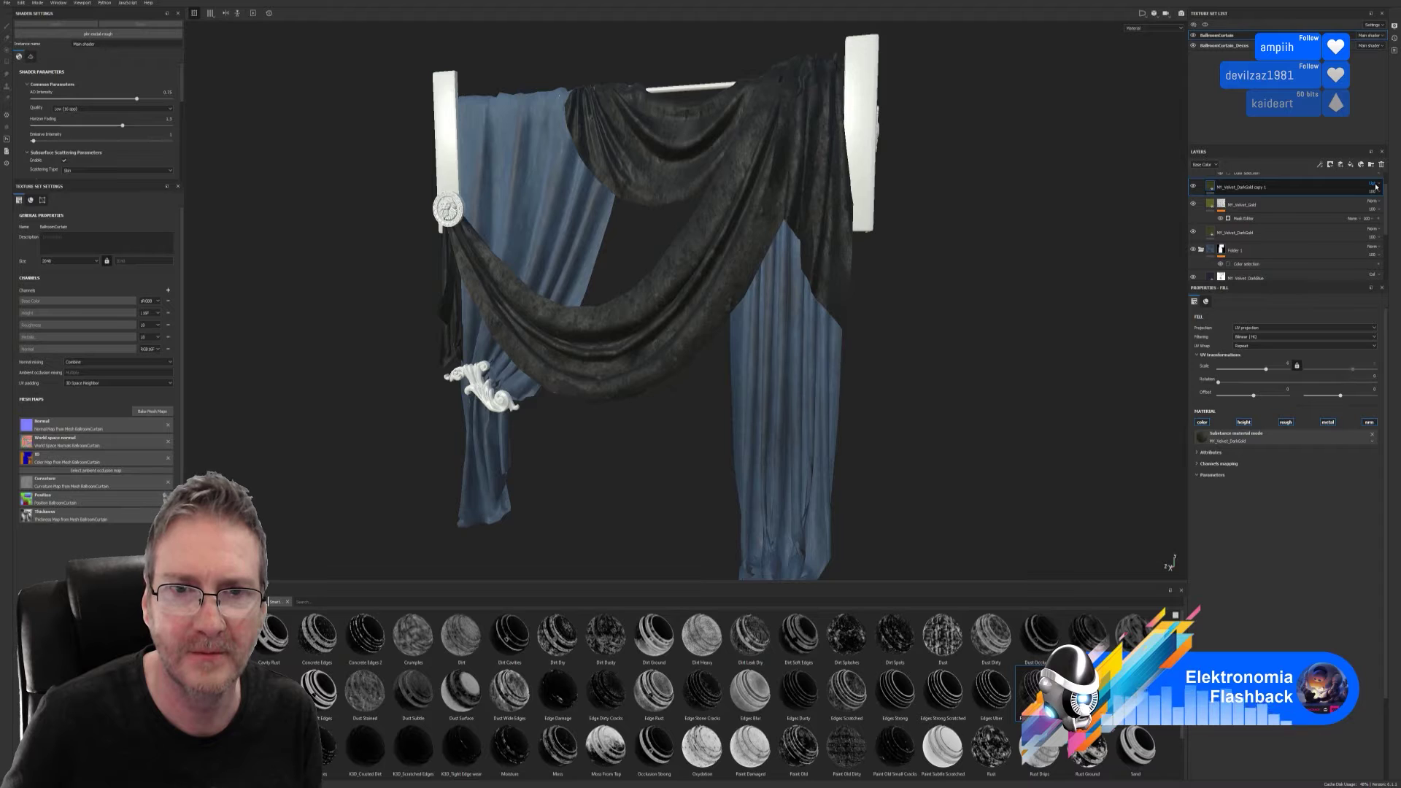
scroll(1375, 186, up, 2)
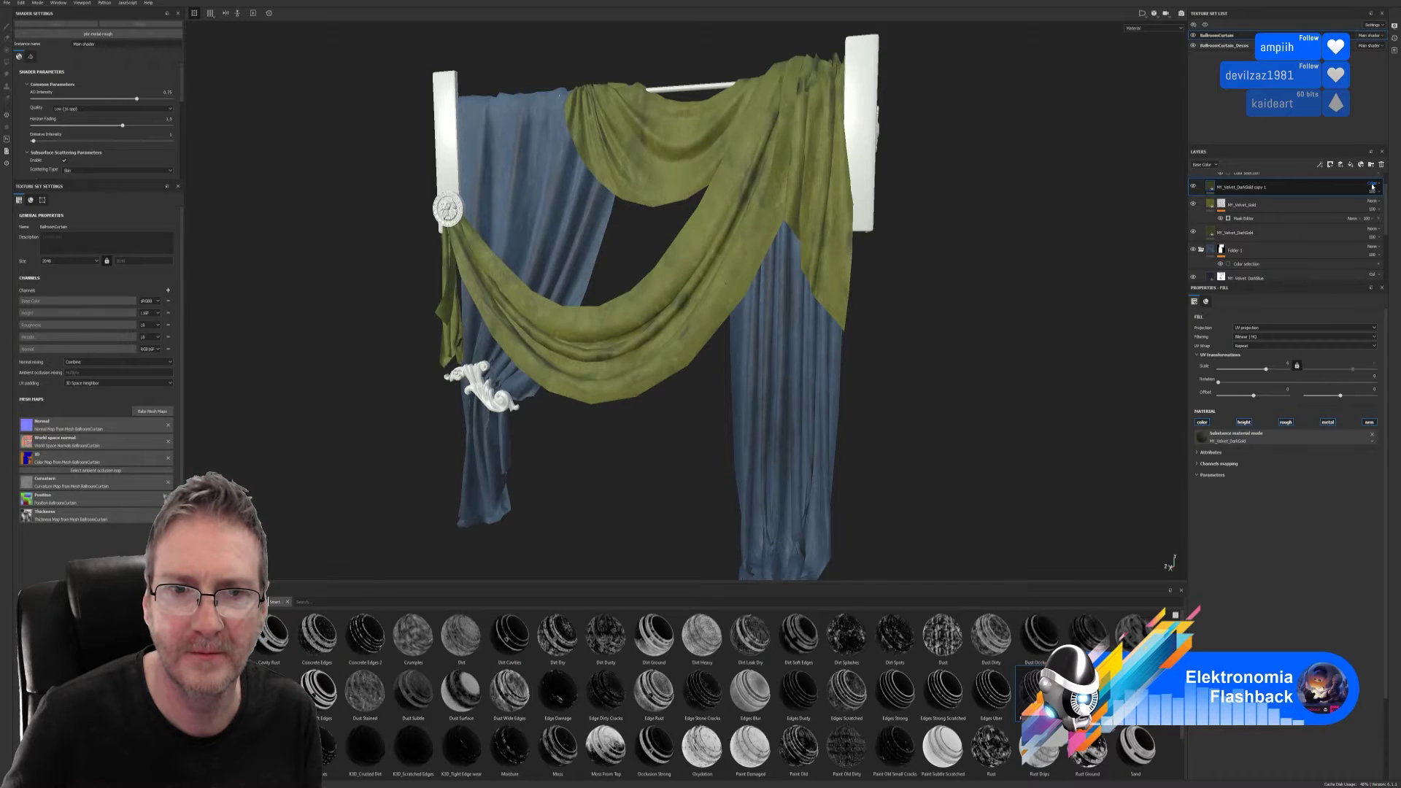
scroll(1373, 187, down, 1)
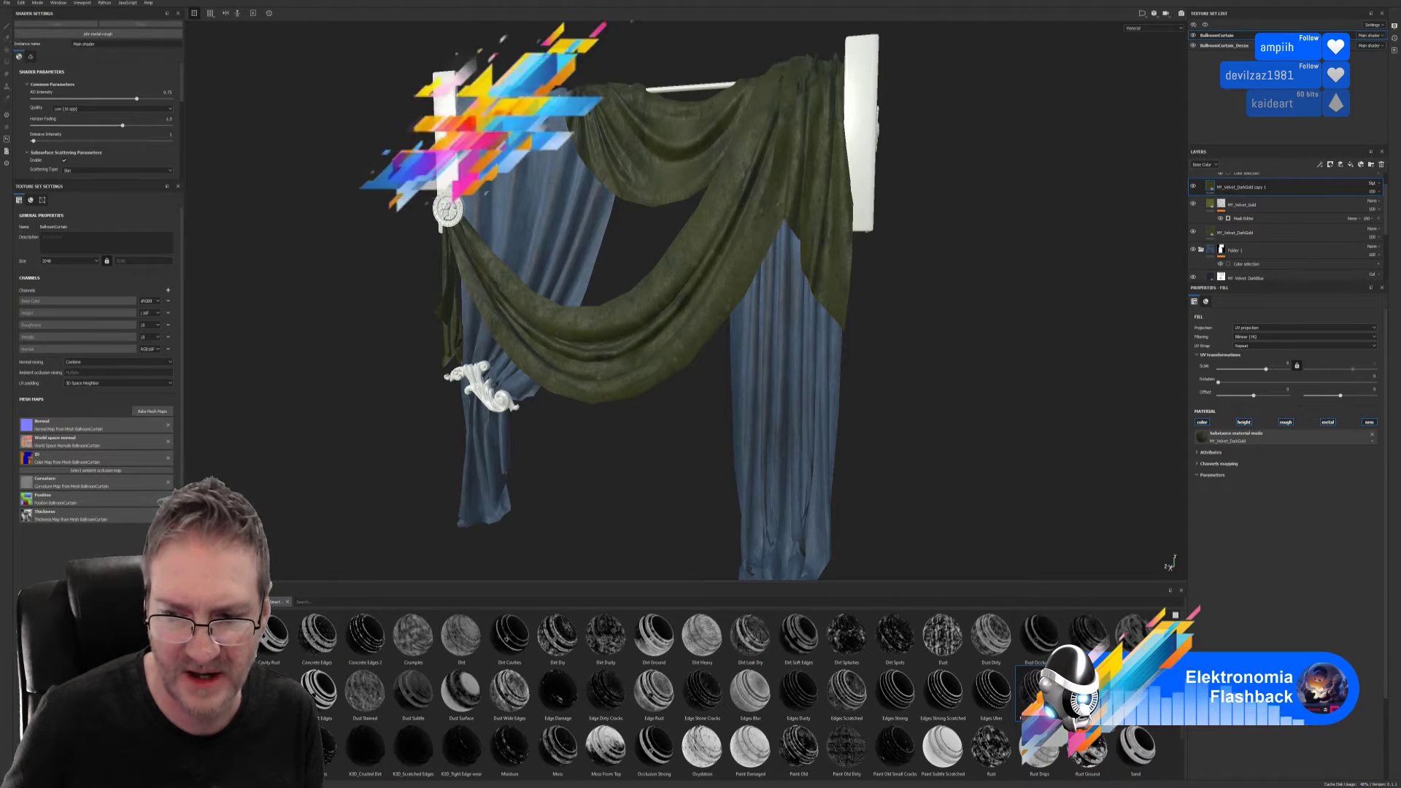
- Apply the Surface Worn smart mask to the dark gold velvet copy and disable that layer's height channel
scroll(1073, 771, down, 1)
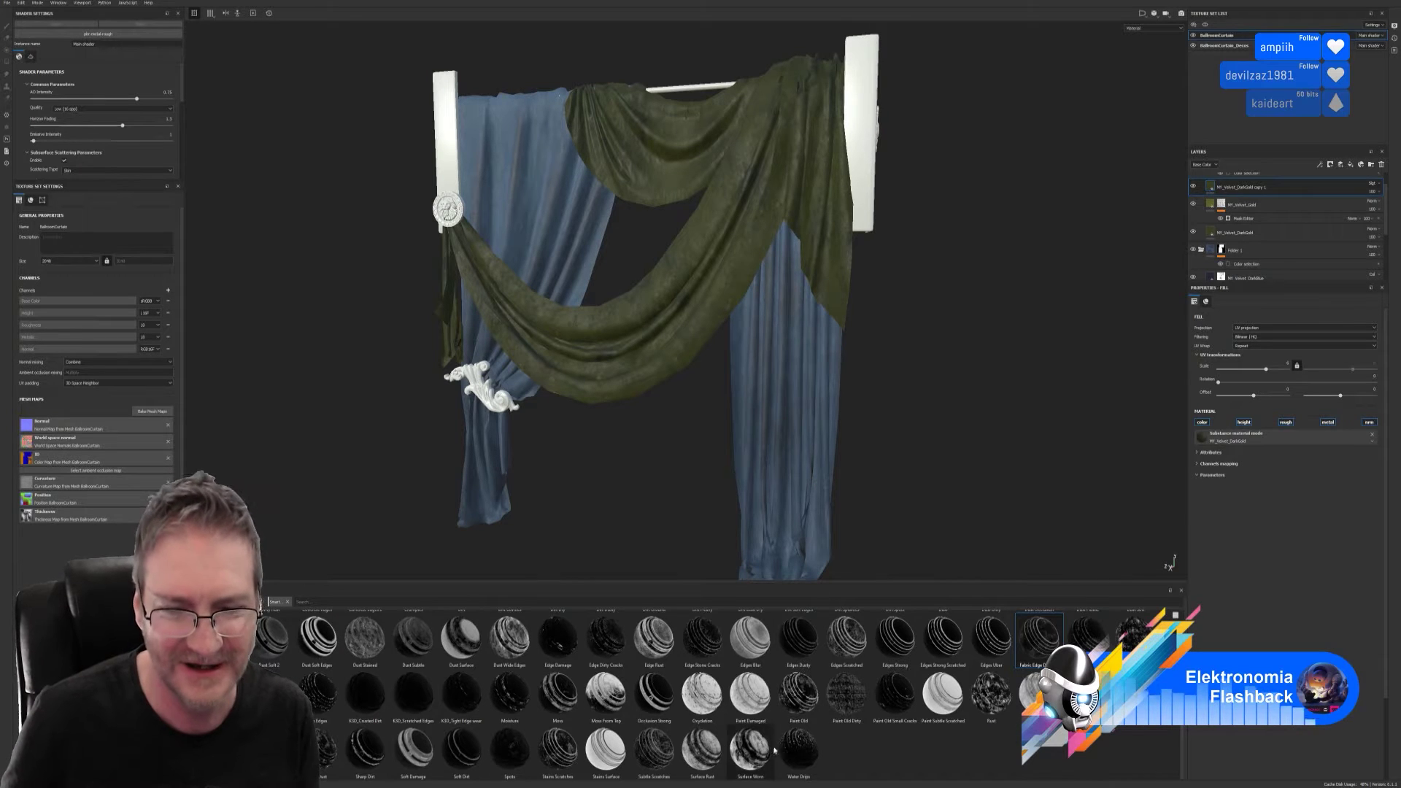
drag(758, 759, 1277, 210)
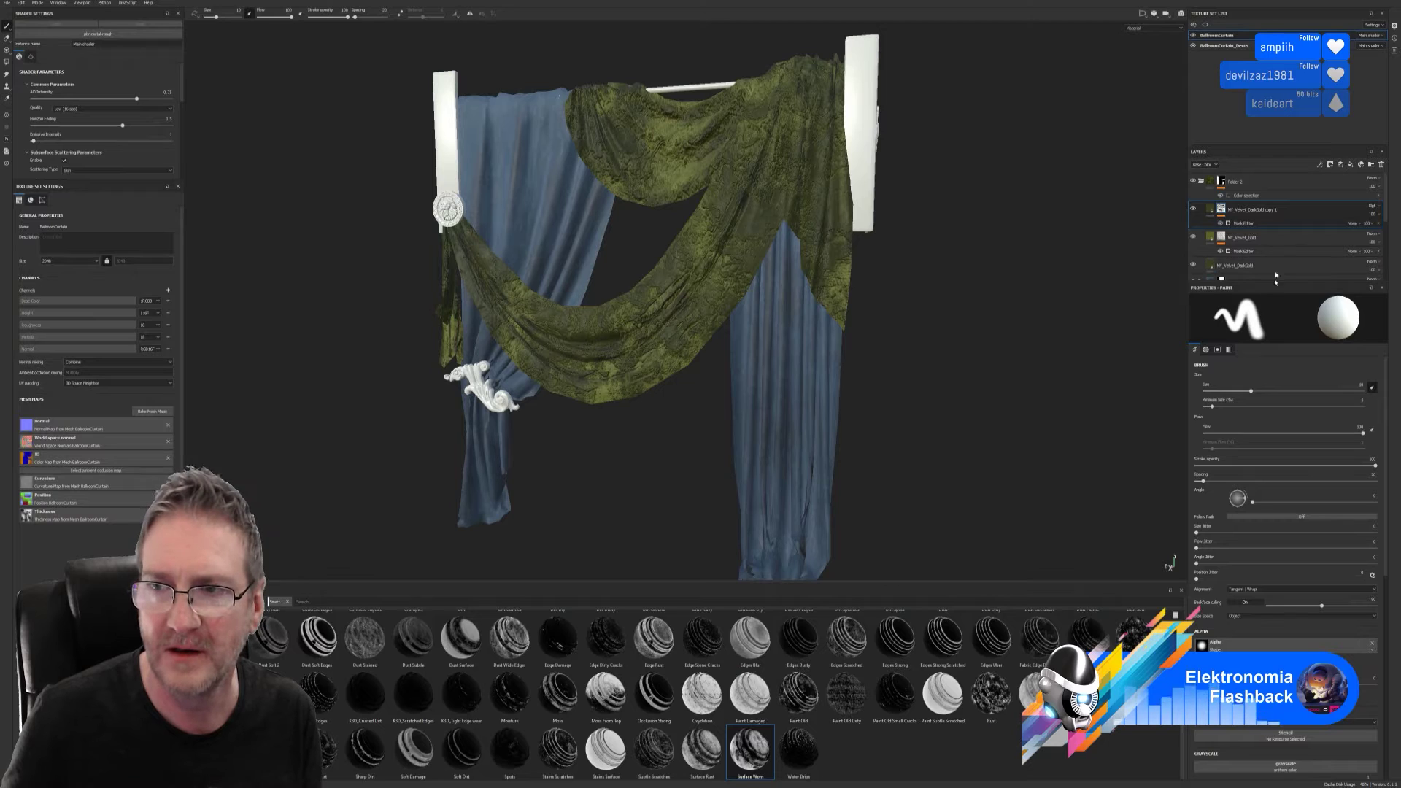
click(1215, 213)
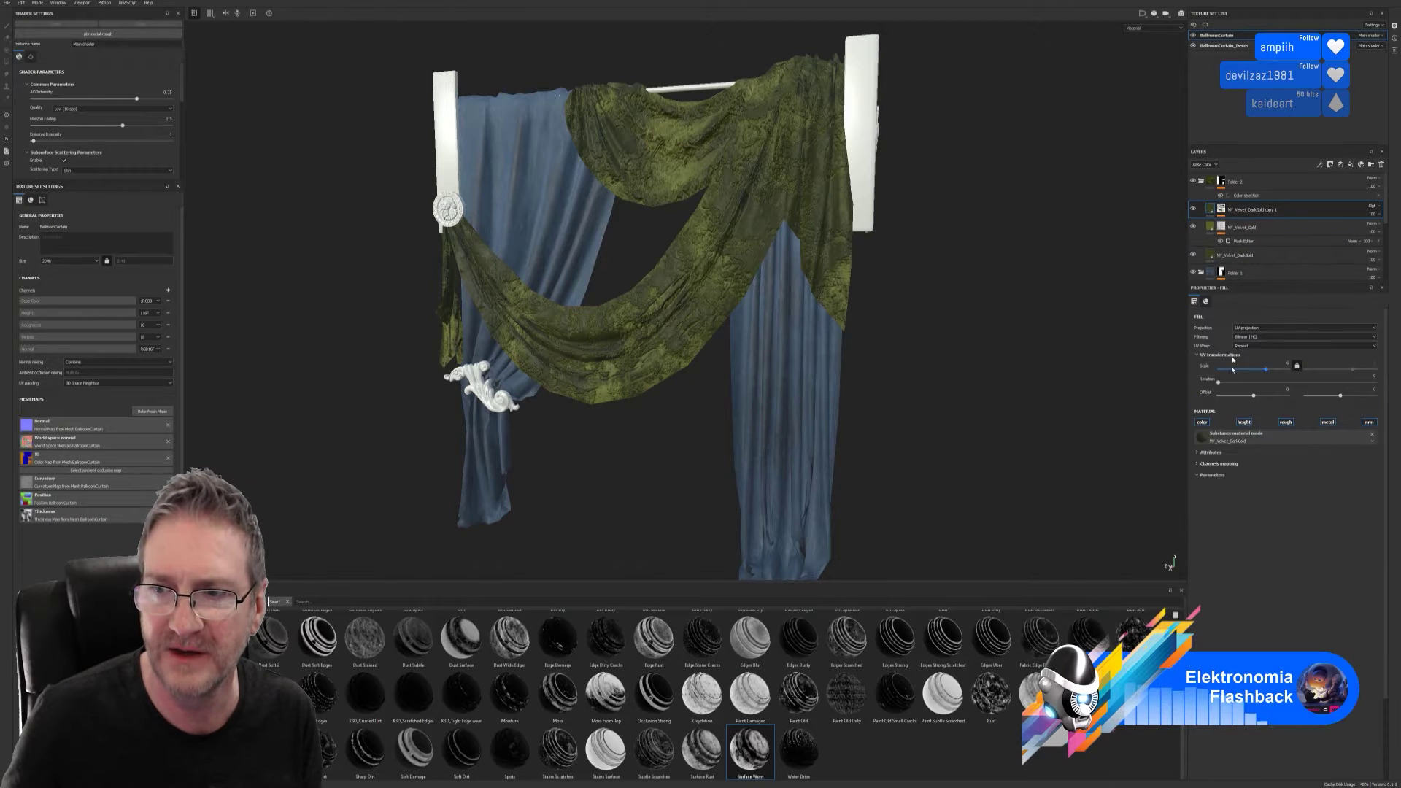
click(1244, 422)
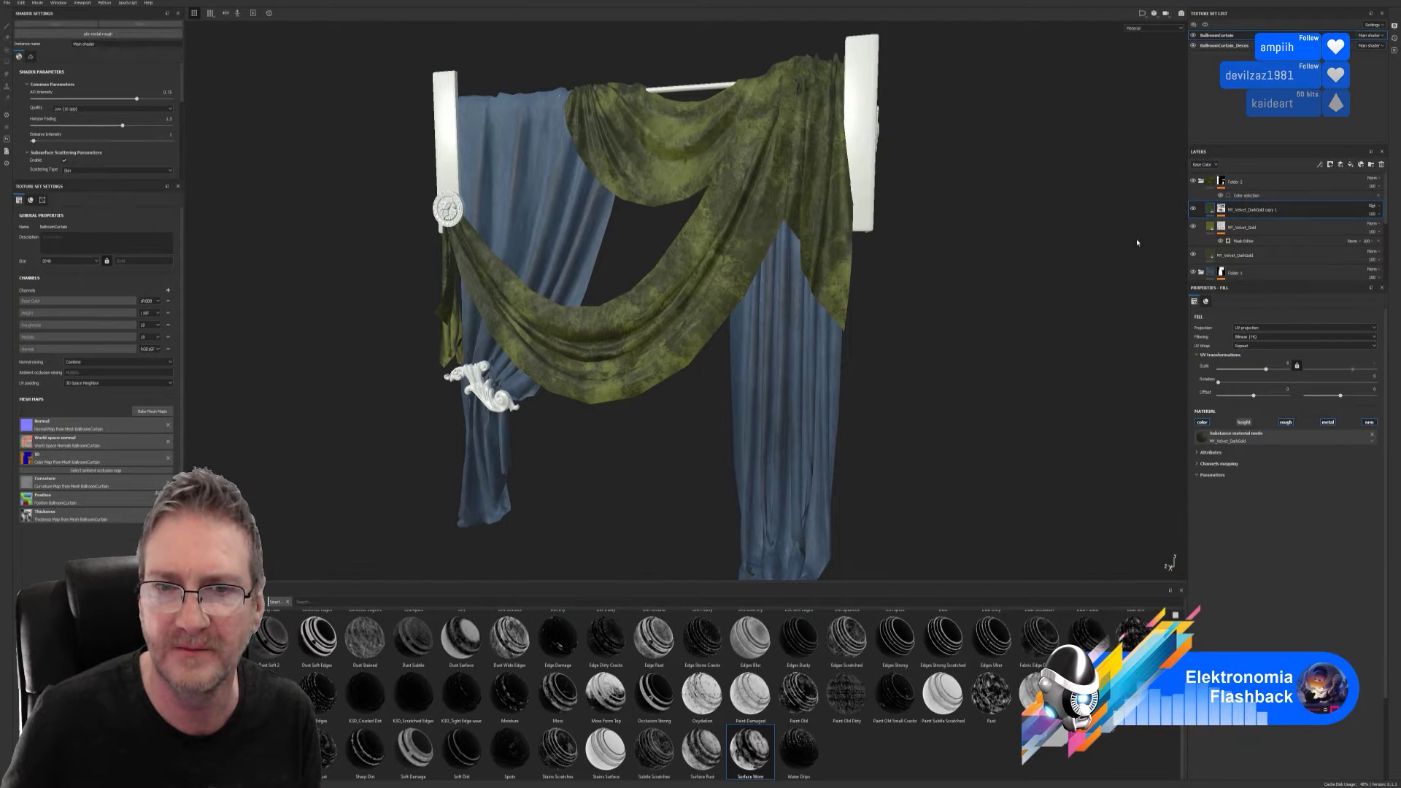
- In the Mask Editor generator on the dark gold velvet copy's mask, set Global Balance to about 0.81 with Global Blur at 0
click(1221, 210)
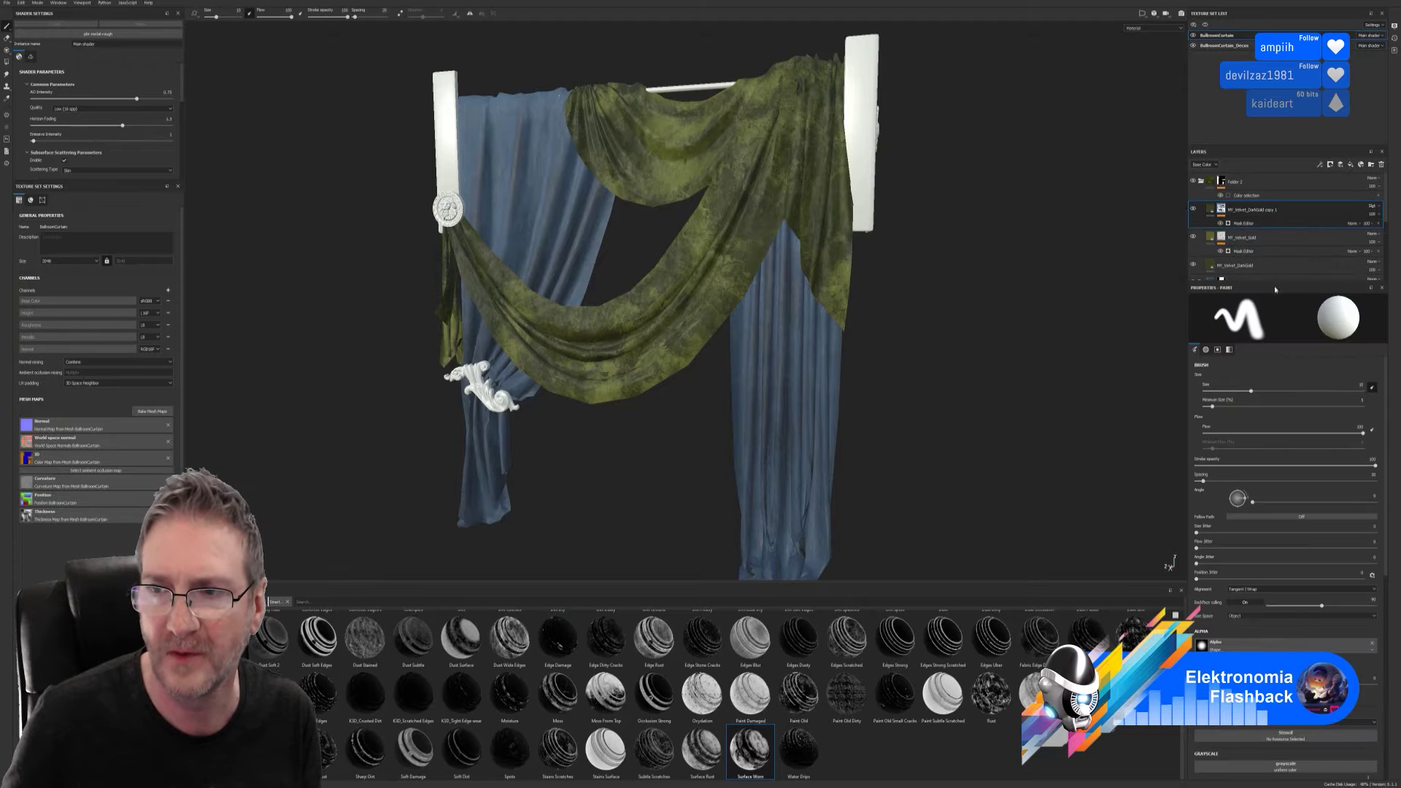
click(1249, 223)
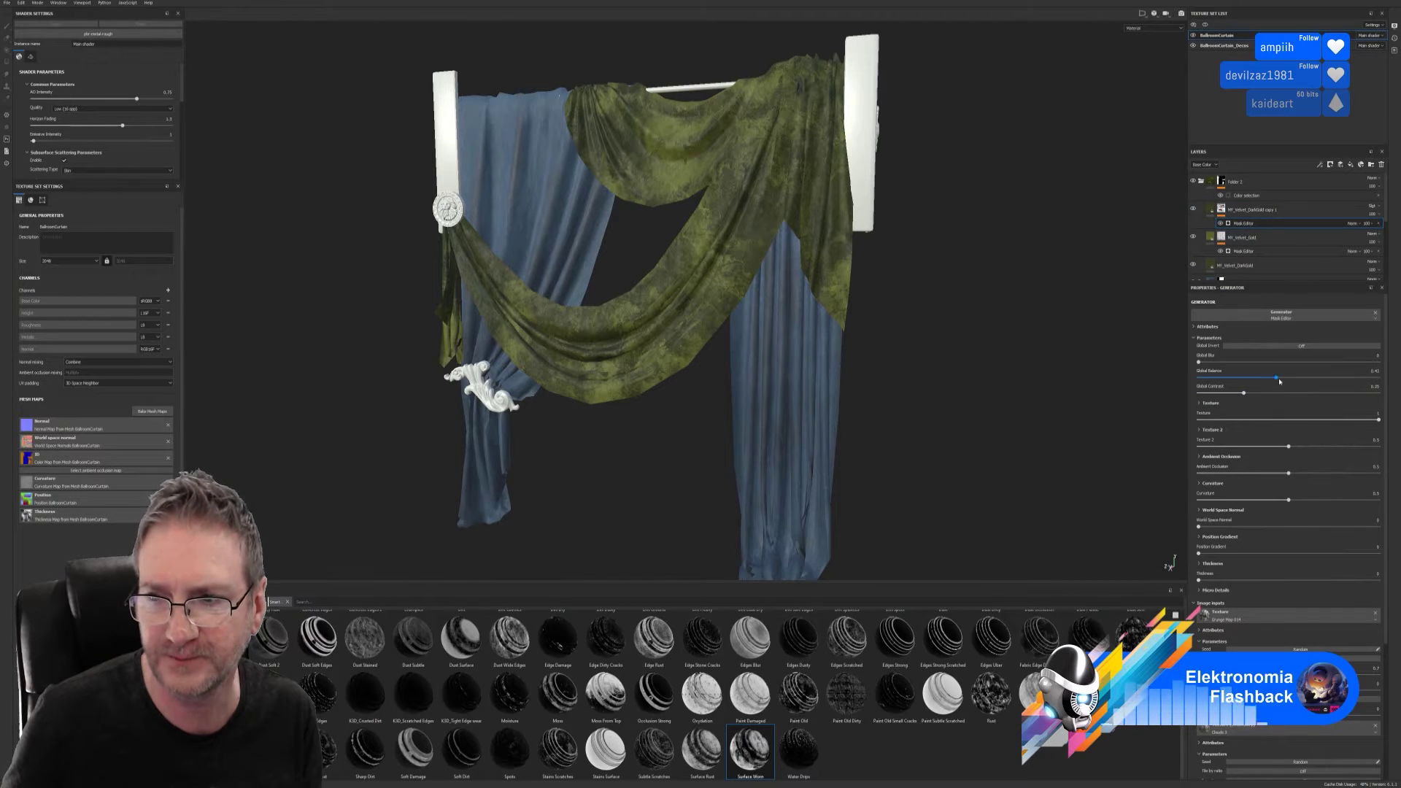
drag(1277, 378, 1338, 384)
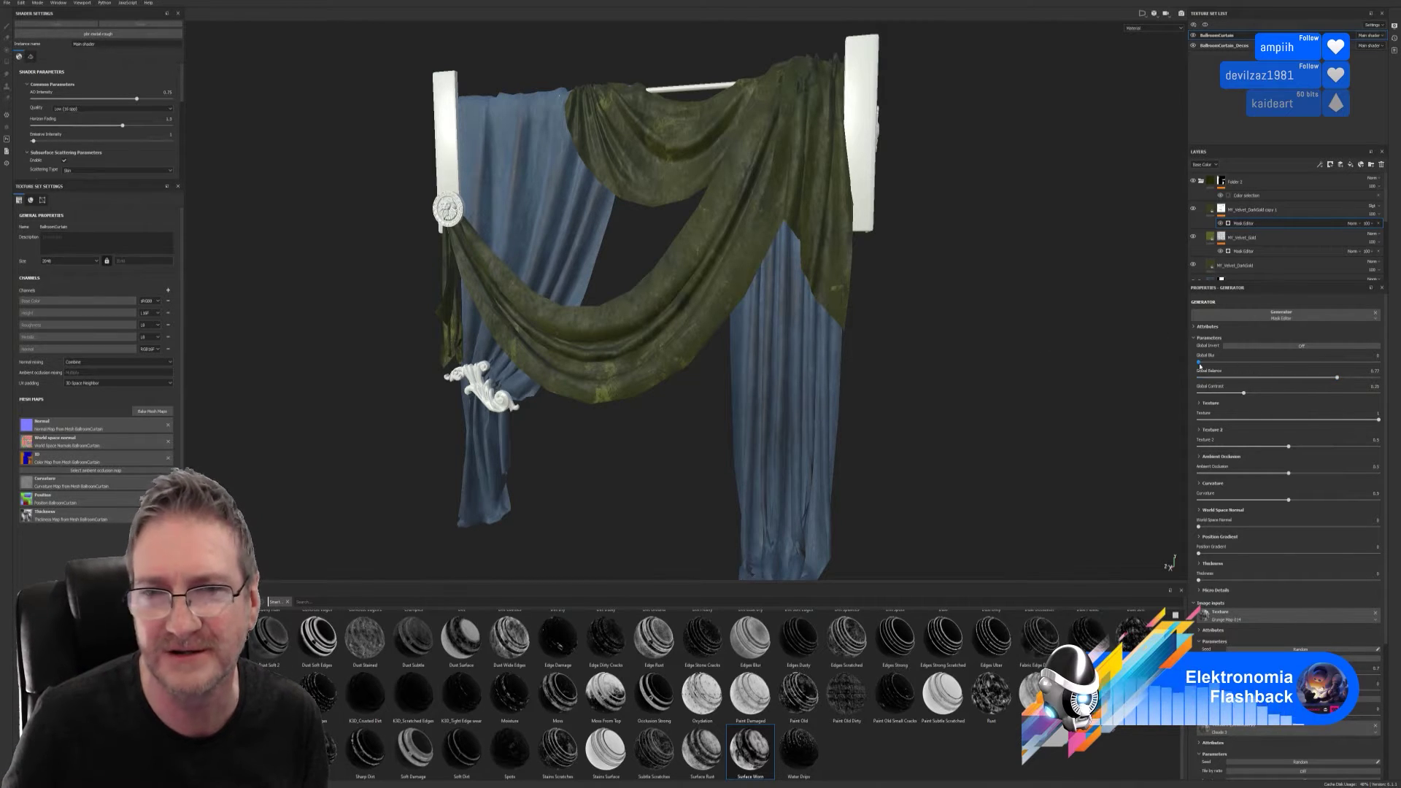
mouse_move(1200, 366)
mouse_down()
mouse_move(1213, 367)
mouse_move(1198, 367)
mouse_up()
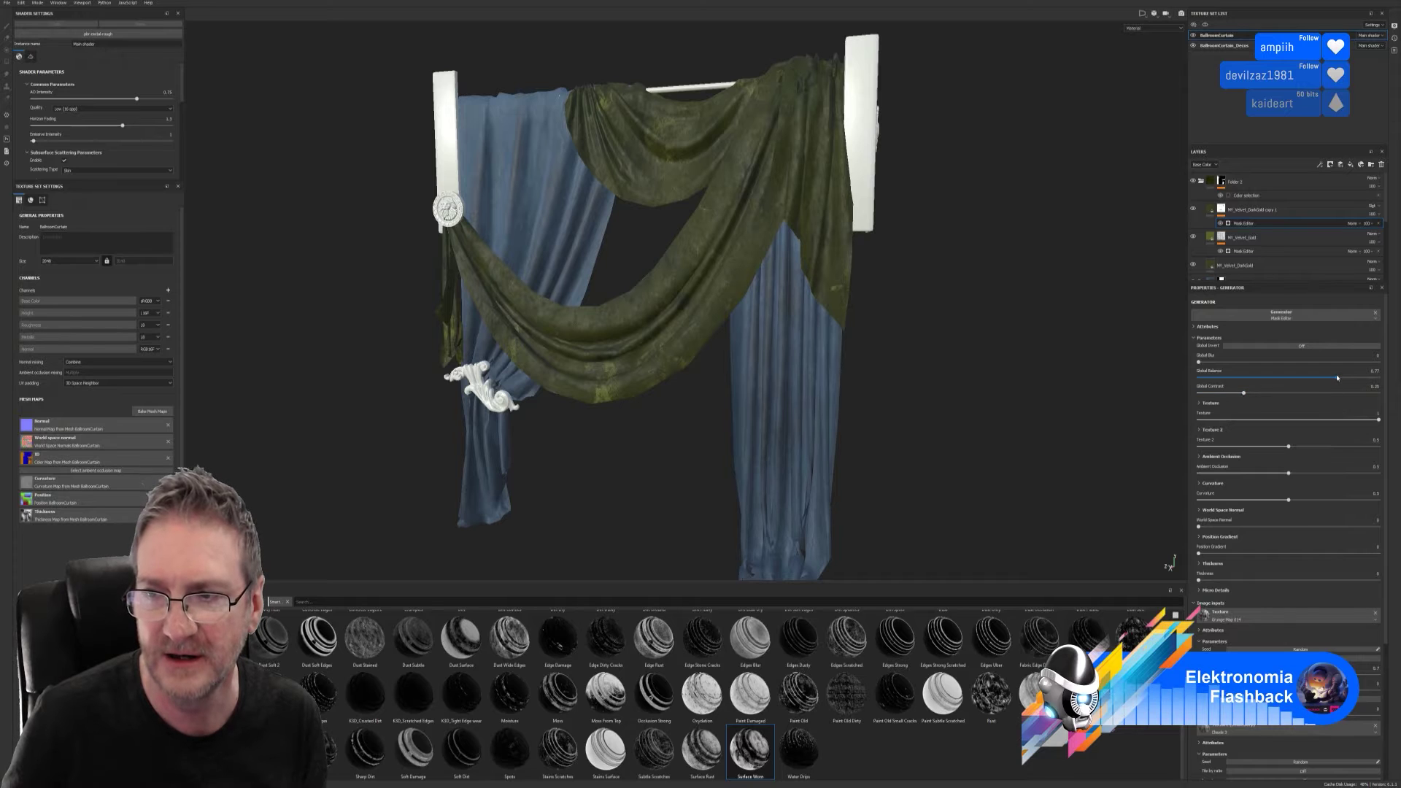
mouse_move(1337, 378)
mouse_down()
mouse_move(1312, 376)
mouse_move(1344, 369)
mouse_up()
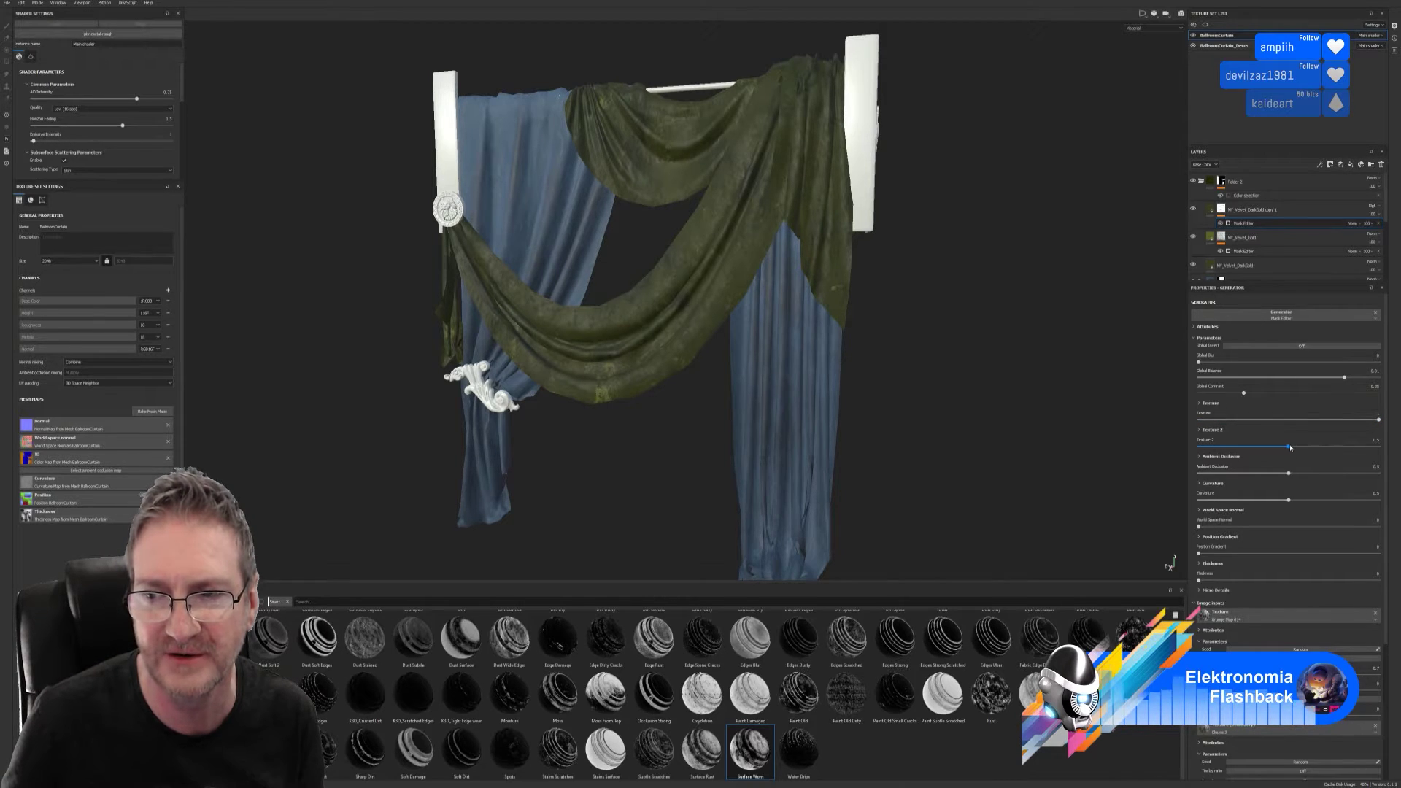
- Set the generator's Texture 2 to about 0.78, Ambient Occlusion to 0.23, Curvature to 0.14, World Space Normal to 0.39 and Position Gradient to 0.03
mouse_move(1290, 447)
mouse_down()
mouse_move(1233, 448)
mouse_move(1381, 447)
mouse_move(1218, 475)
mouse_move(1339, 464)
mouse_move(1240, 460)
mouse_up()
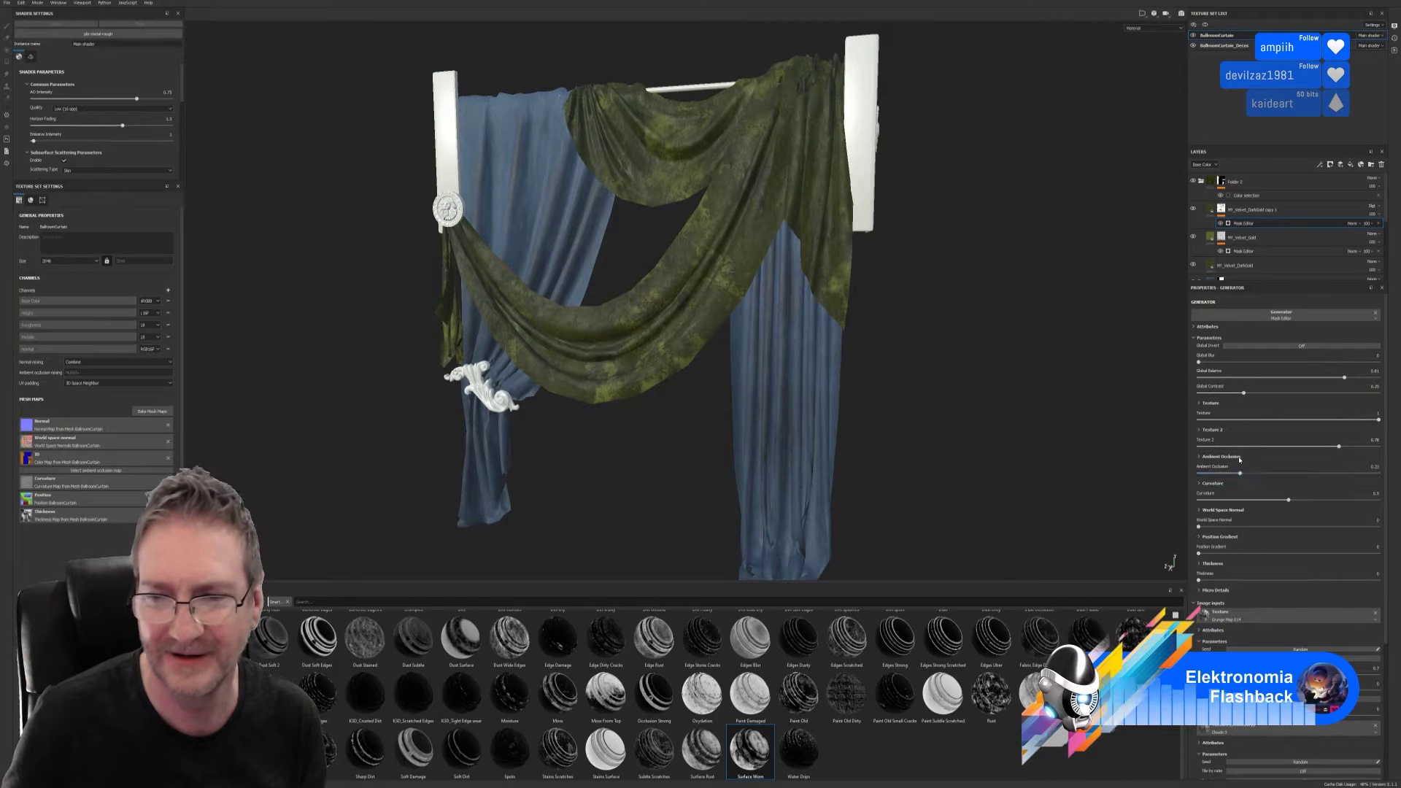
mouse_move(1288, 502)
mouse_down()
mouse_move(1376, 502)
mouse_move(1205, 508)
mouse_move(1223, 504)
mouse_up()
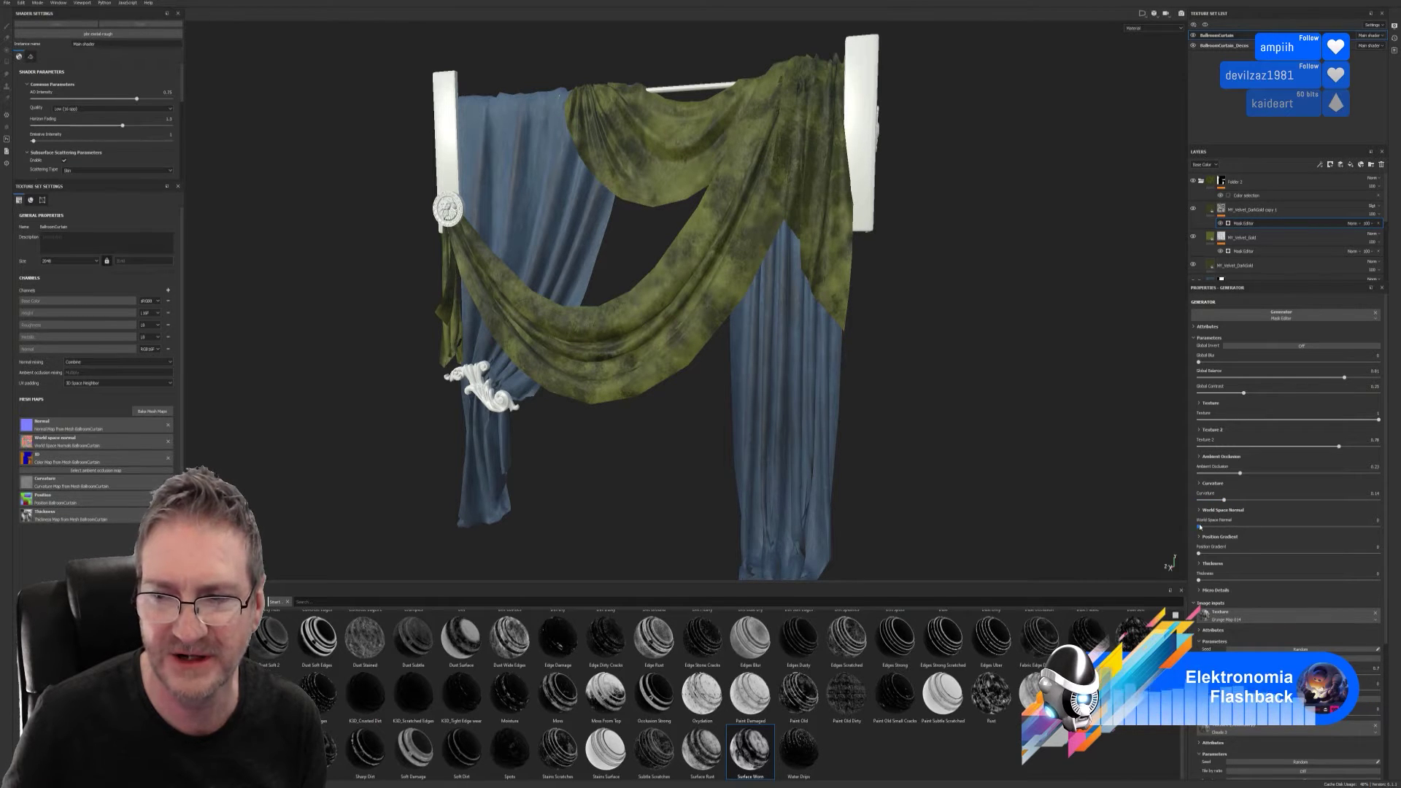
mouse_move(1199, 527)
mouse_down()
mouse_move(1341, 527)
mouse_move(1195, 539)
mouse_move(1339, 529)
mouse_move(1271, 532)
mouse_up()
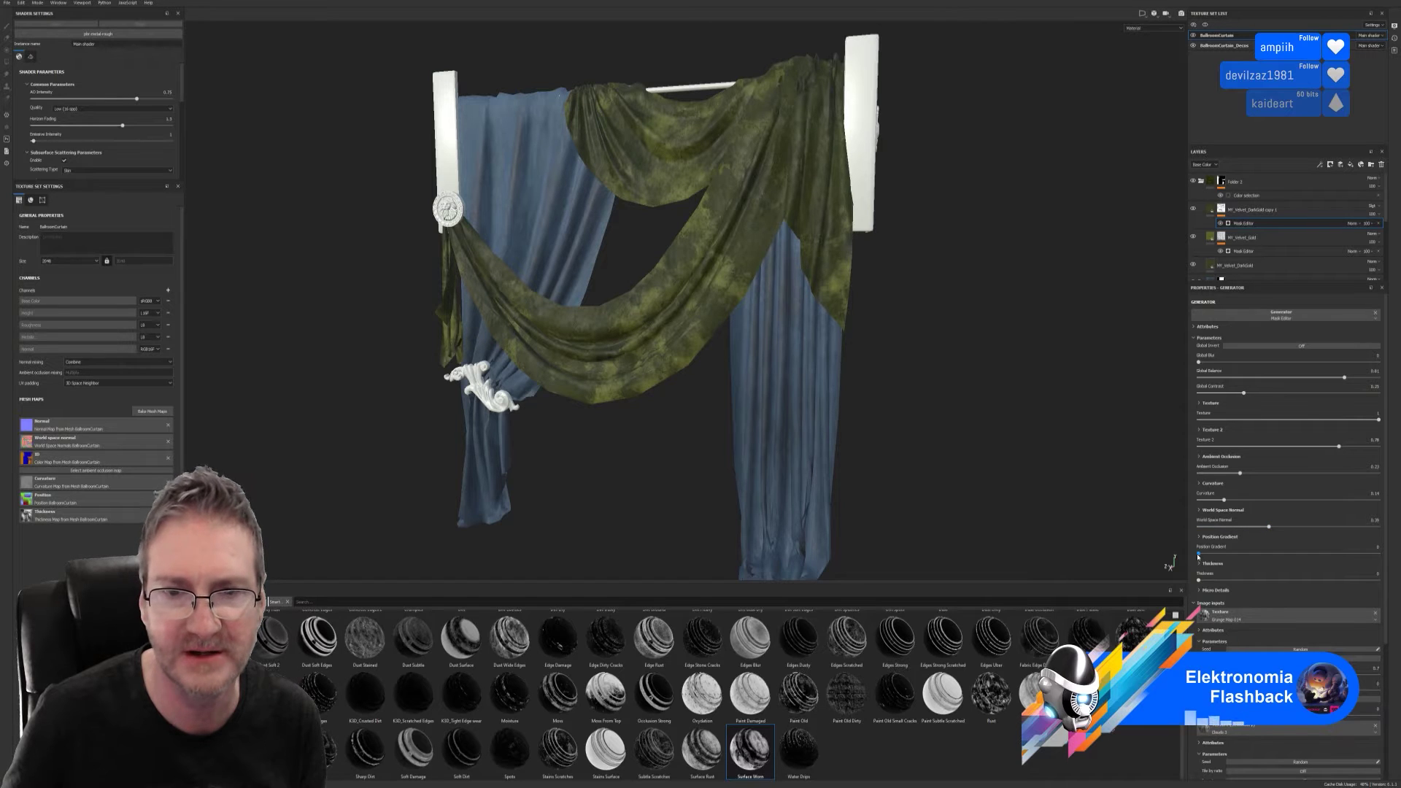
mouse_move(1198, 556)
mouse_down()
mouse_move(1269, 553)
mouse_move(1204, 552)
mouse_up()
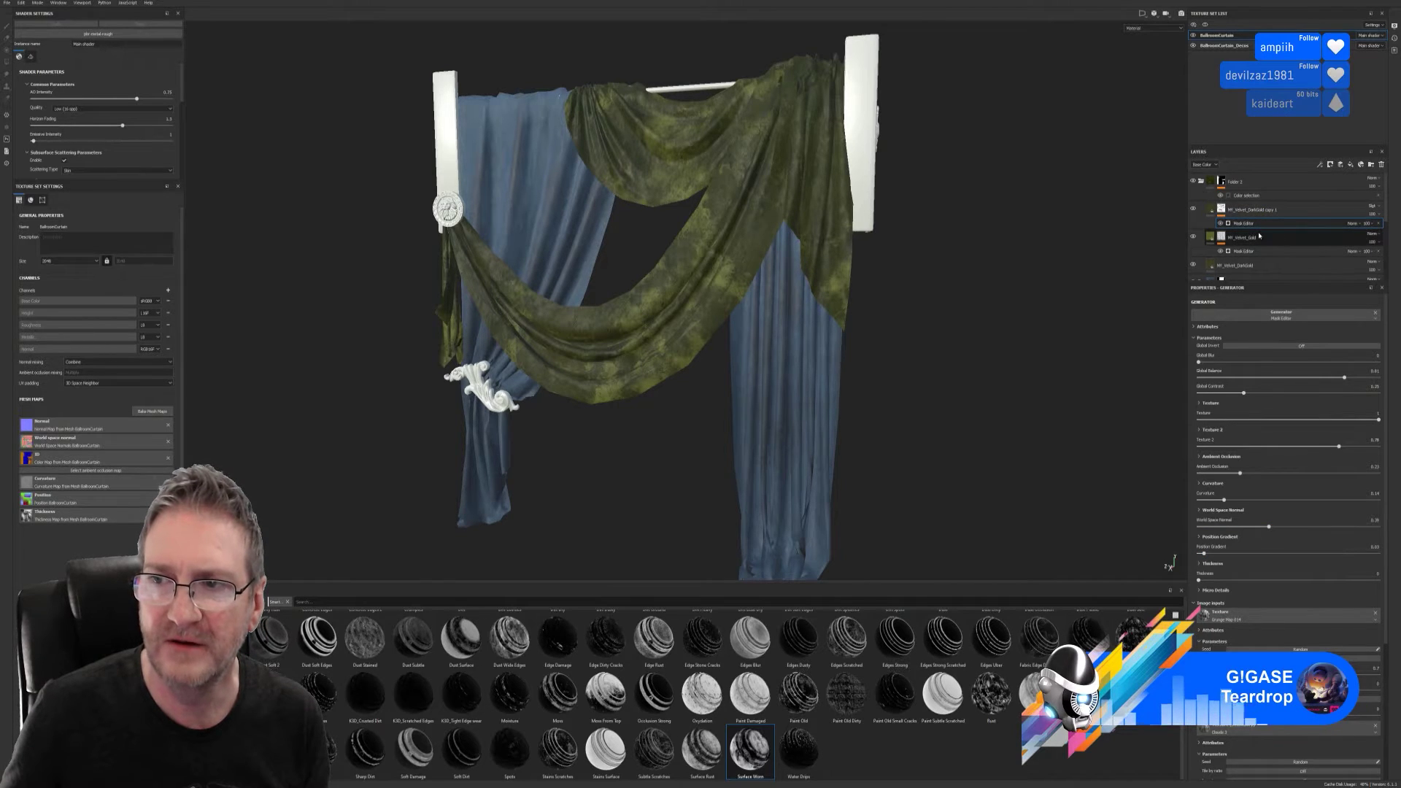
- Lower the opacity of the Mask Editor effect on the dark gold velvet copy's mask to soften the mottling on the swag
click(1366, 223)
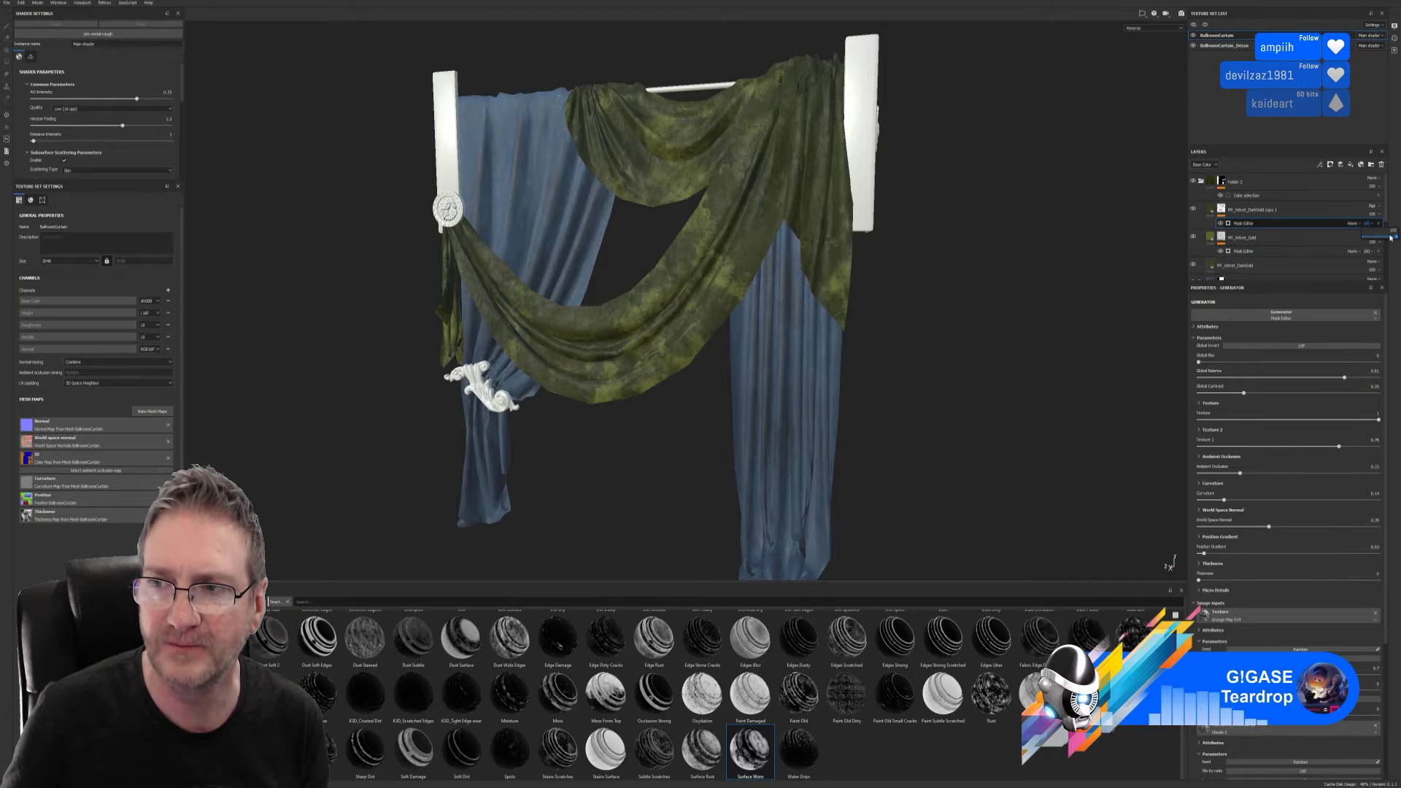
drag(1397, 241, 1376, 245)
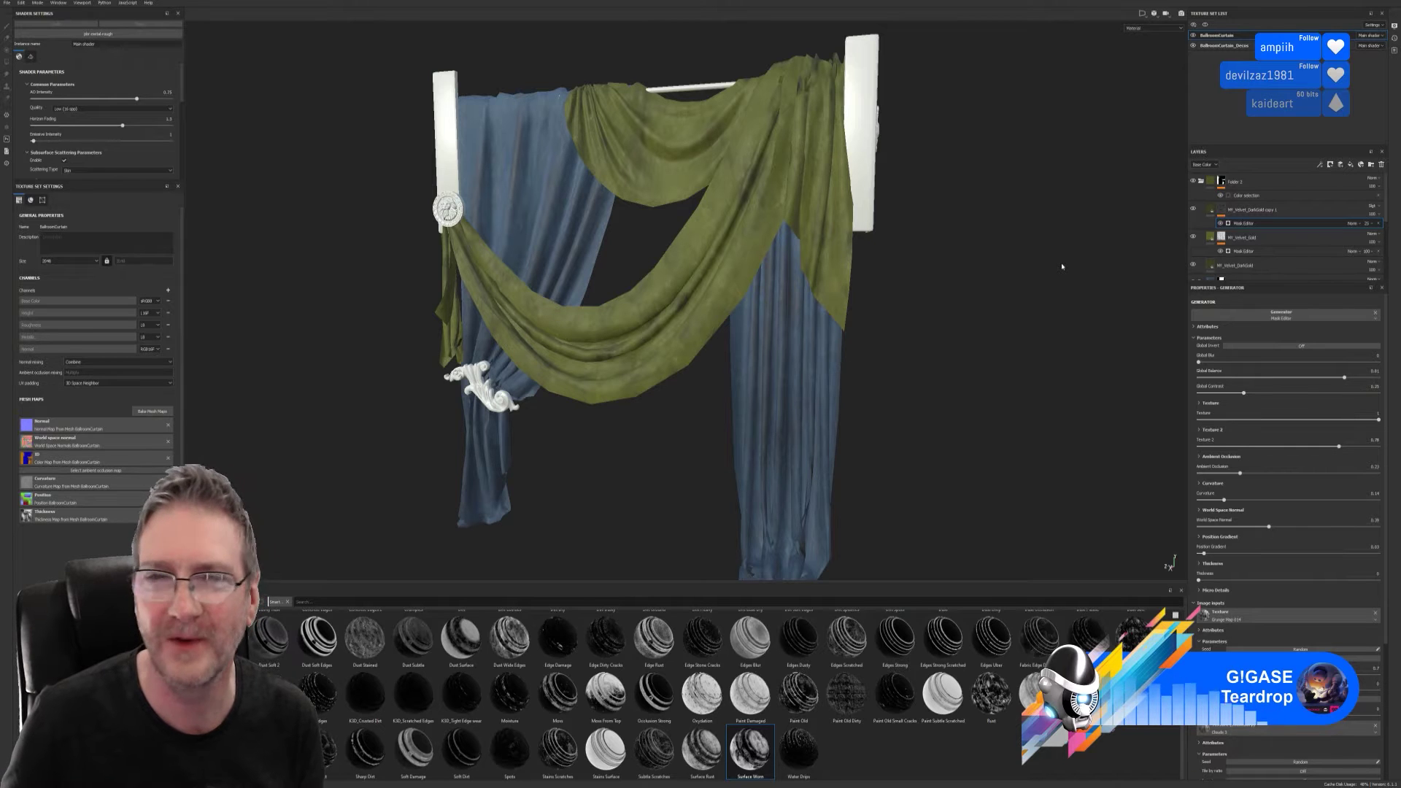
alt+drag(926, 343, 980, 348)
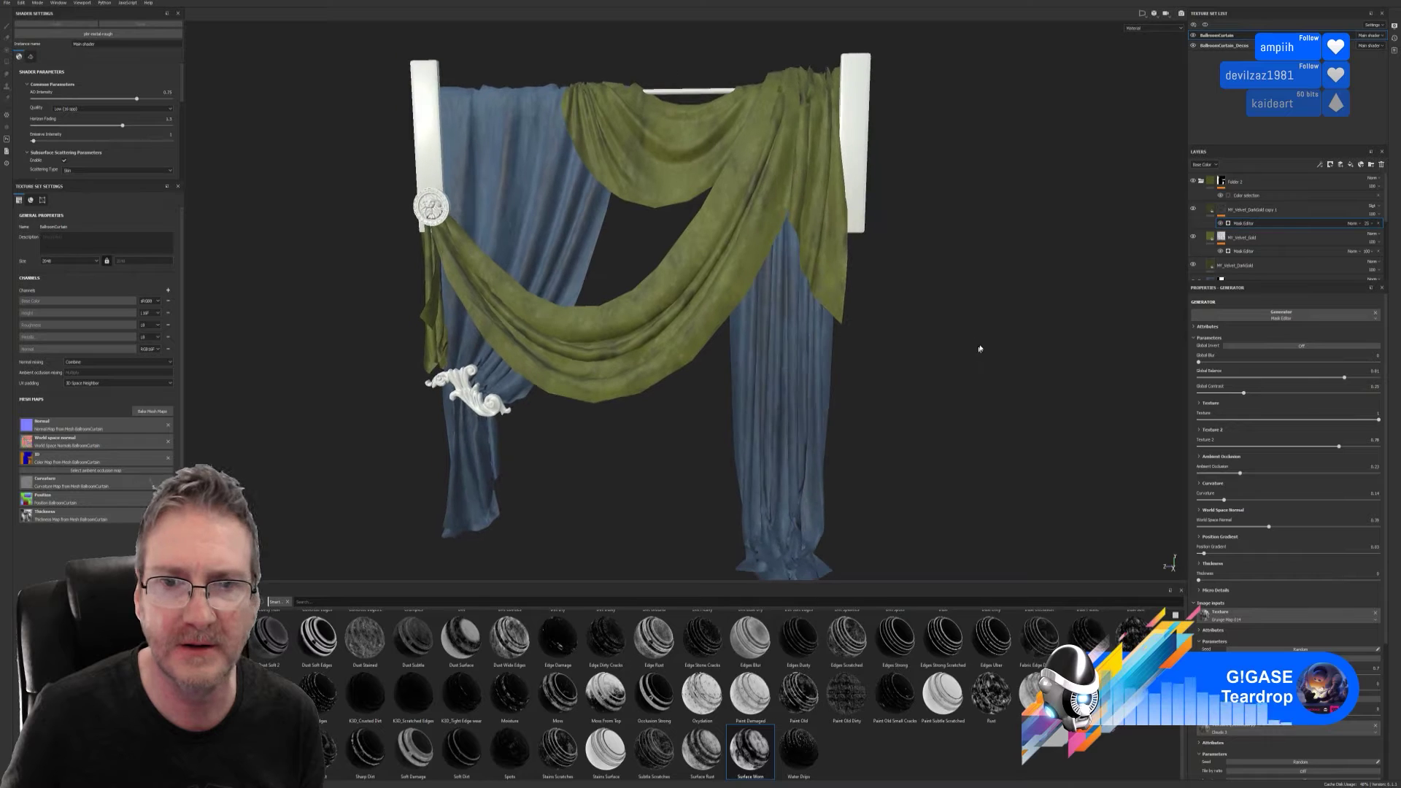
- Toggle the base dark gold velvet layer's visibility and try a lower opacity for that layer, restoring both
click(1193, 265)
click(1194, 266)
click(1249, 267)
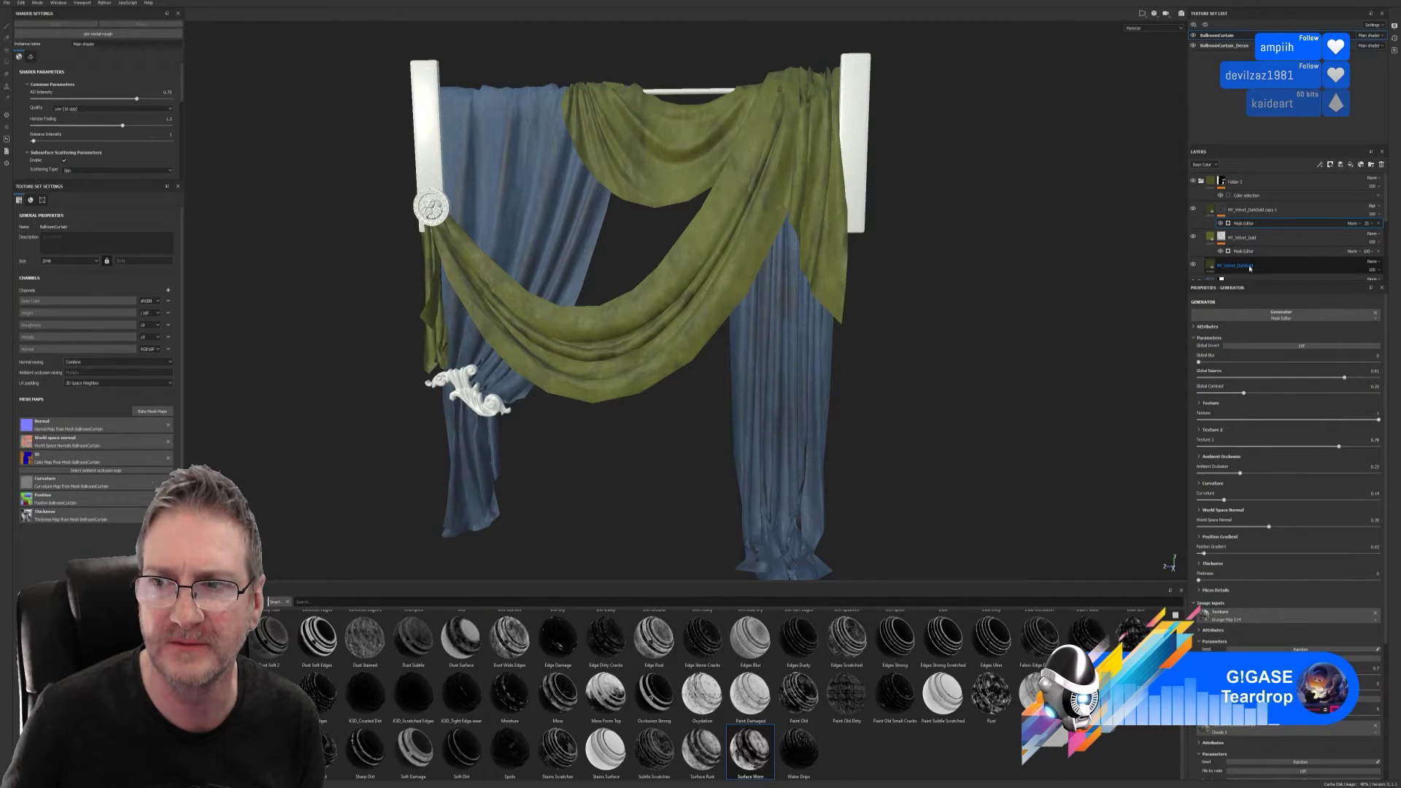
click(1293, 268)
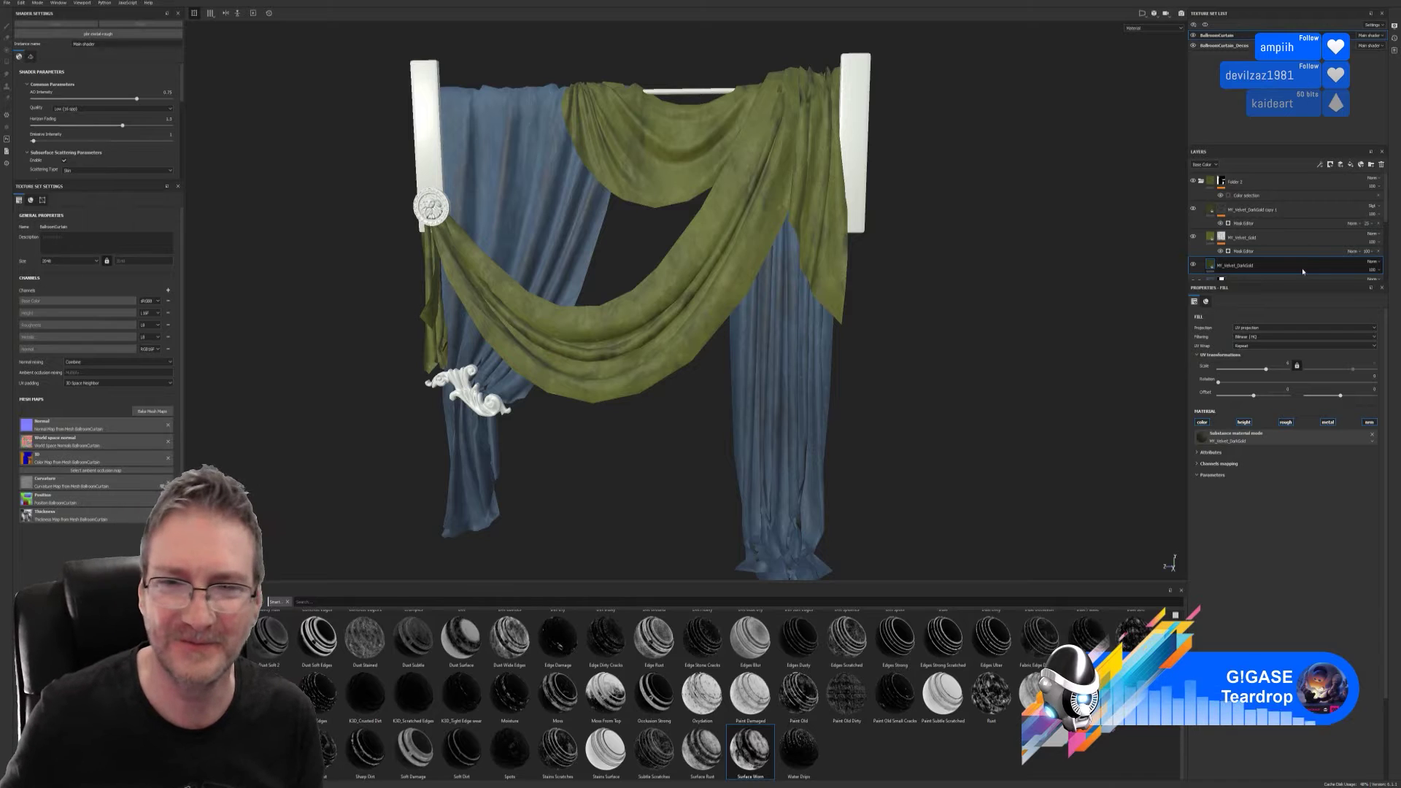
click(1375, 270)
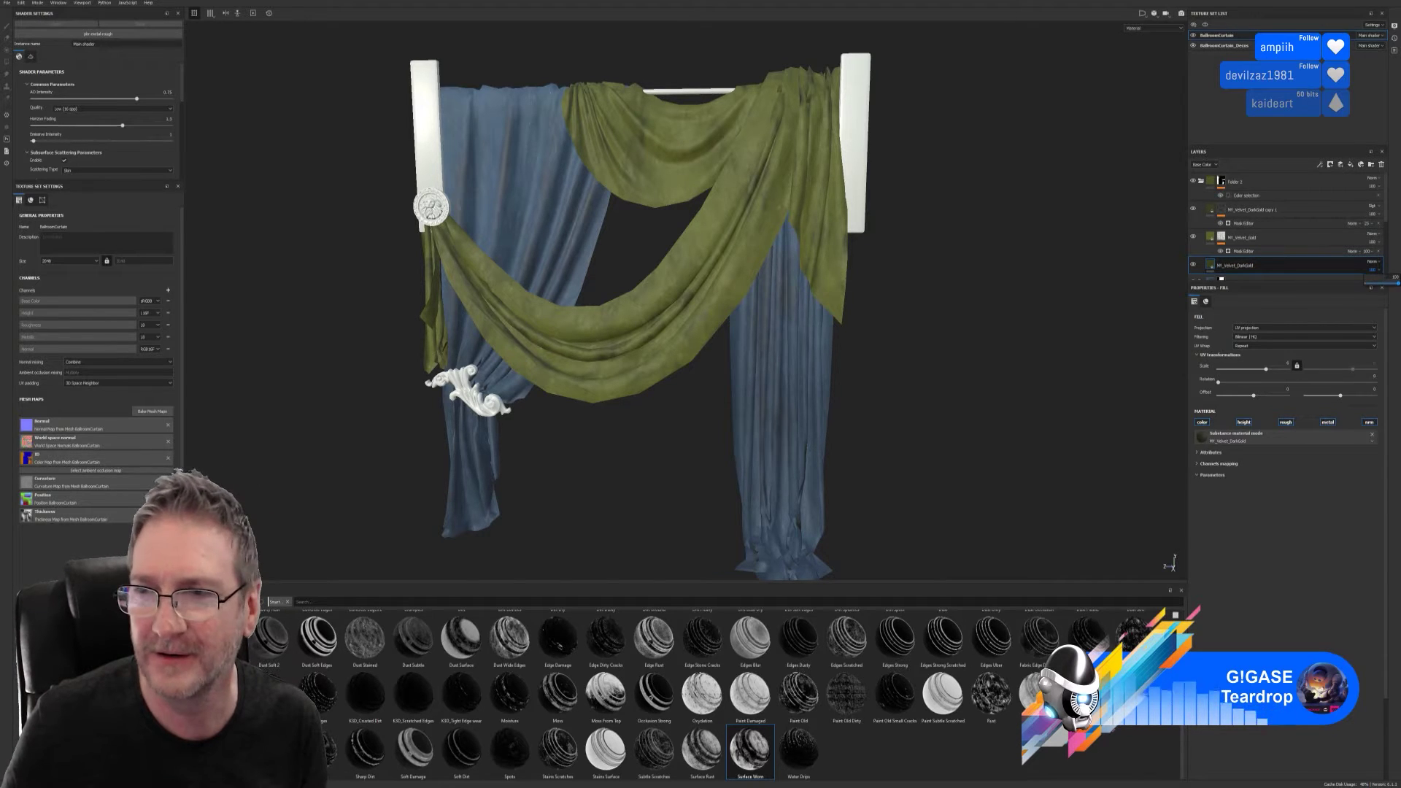
drag(1399, 285, 1396, 286)
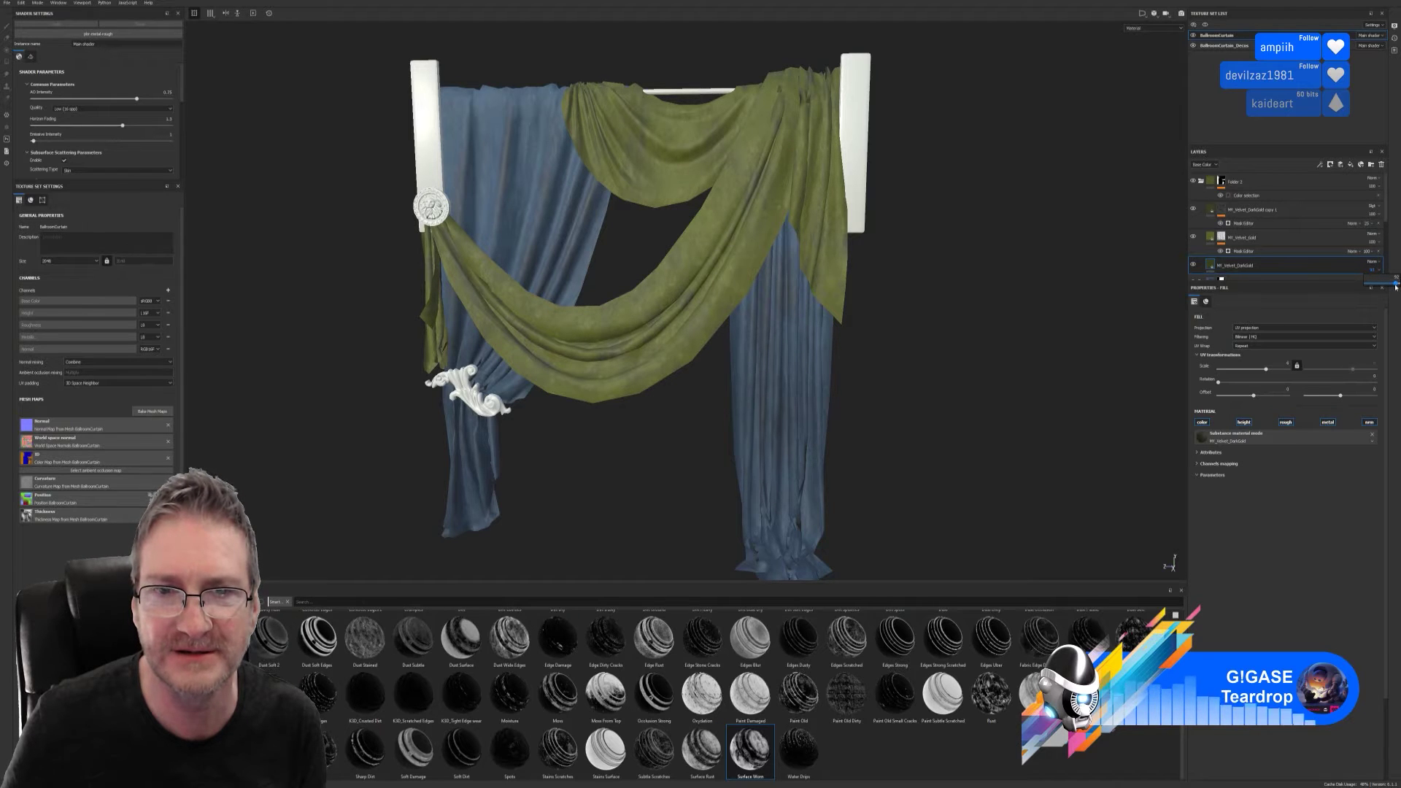
drag(1396, 287, 1396, 288)
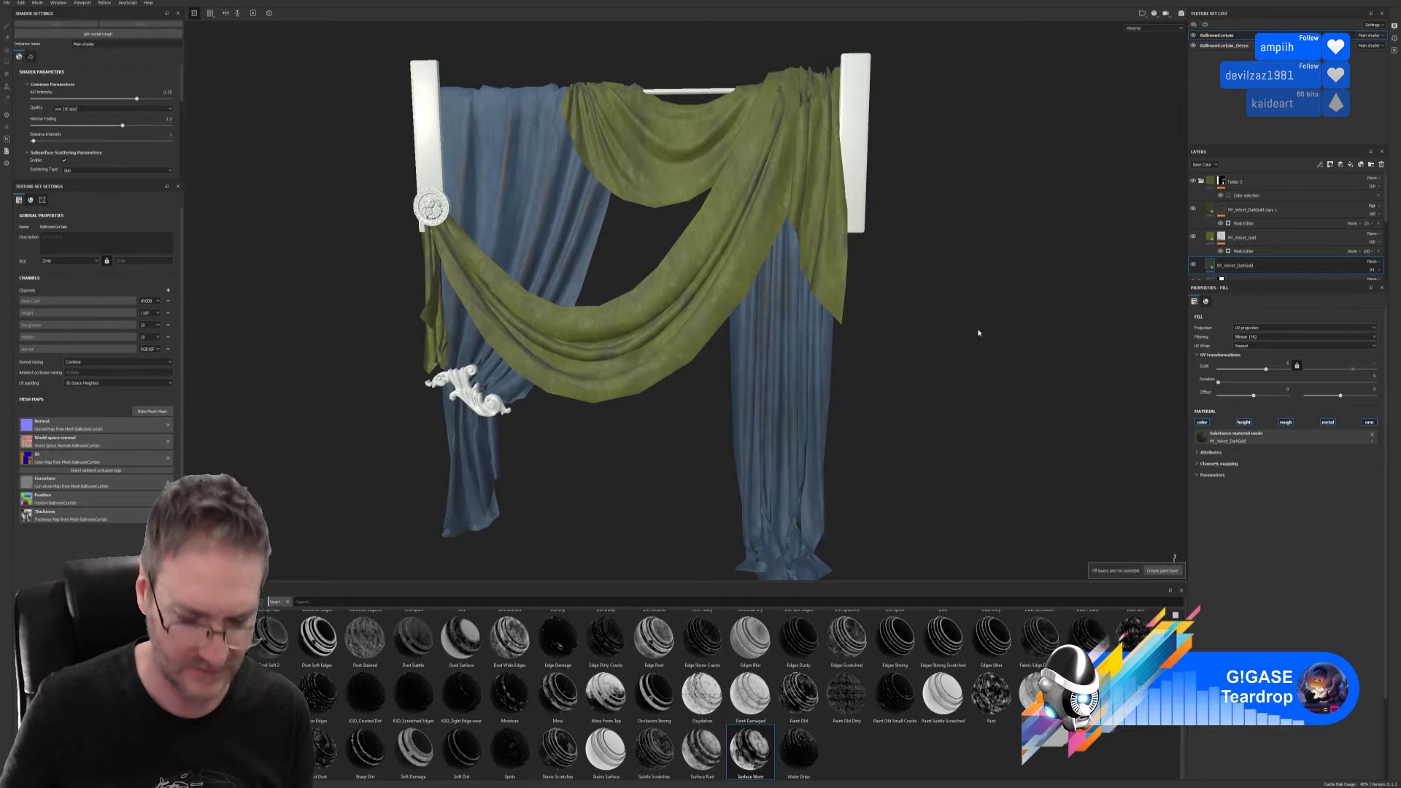
mouse_move(978, 333)
alt+mouse_down()
mouse_move(907, 231)
mouse_move(1103, 268)
mouse_move(982, 324)
alt+mouse_up()
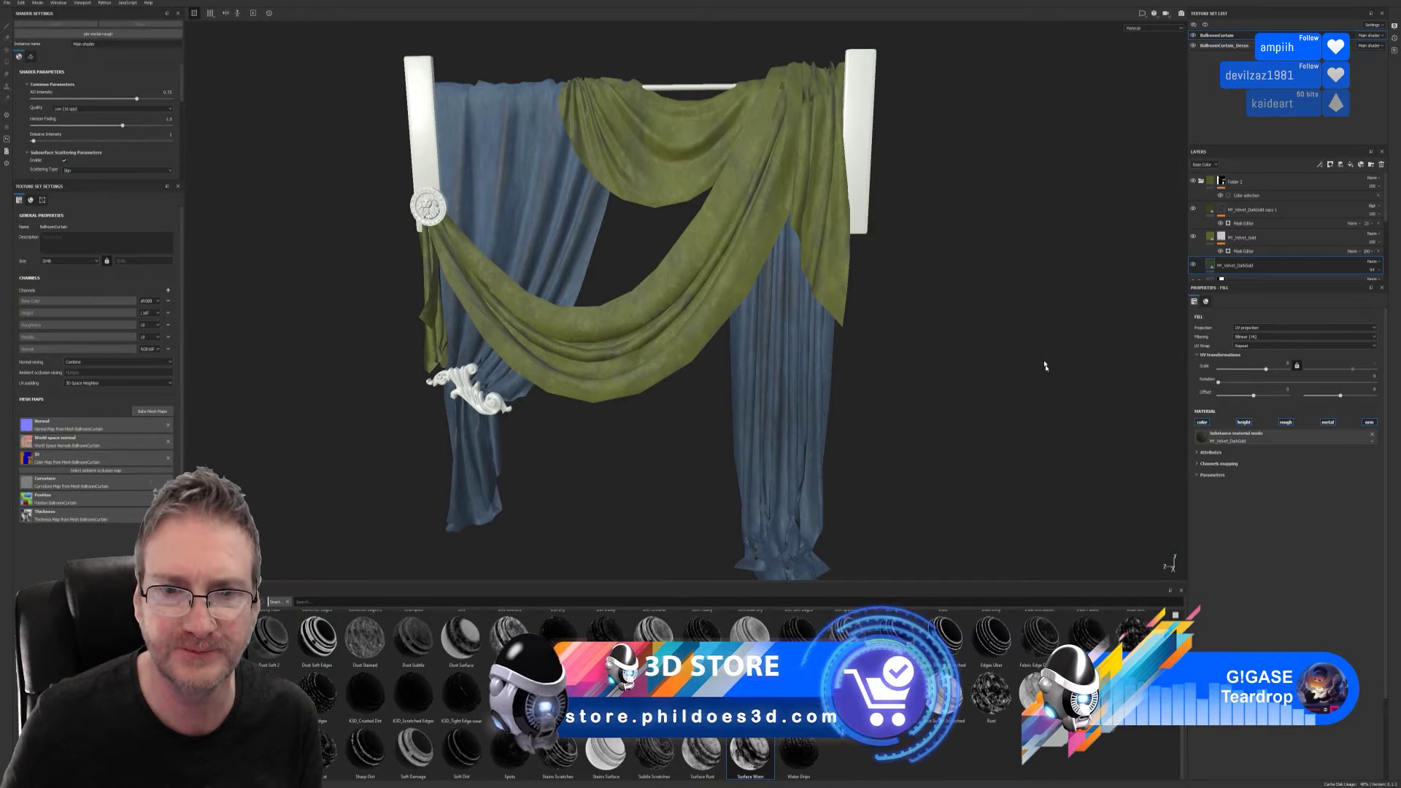
alt+drag(944, 394, 941, 379)
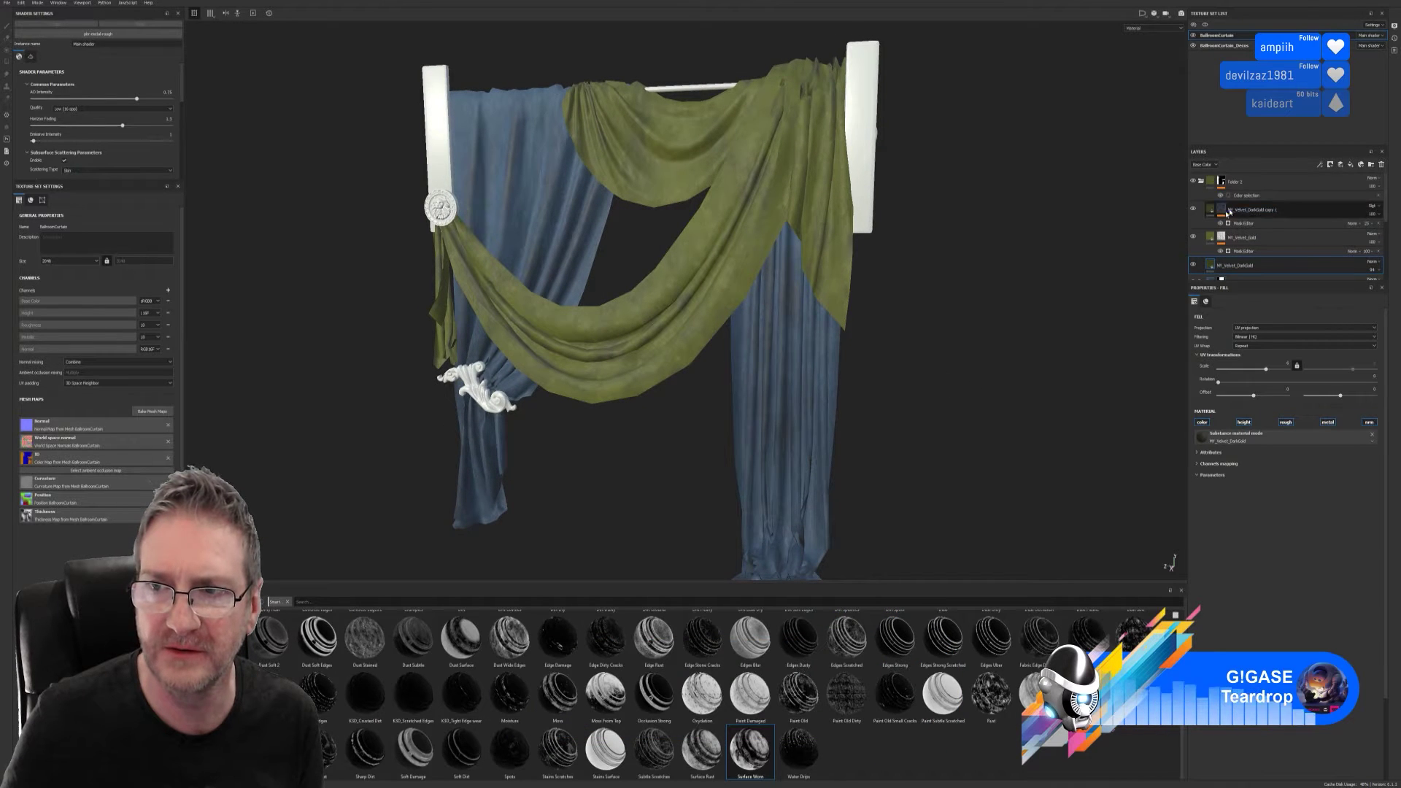
alt+drag(956, 325, 660, 370)
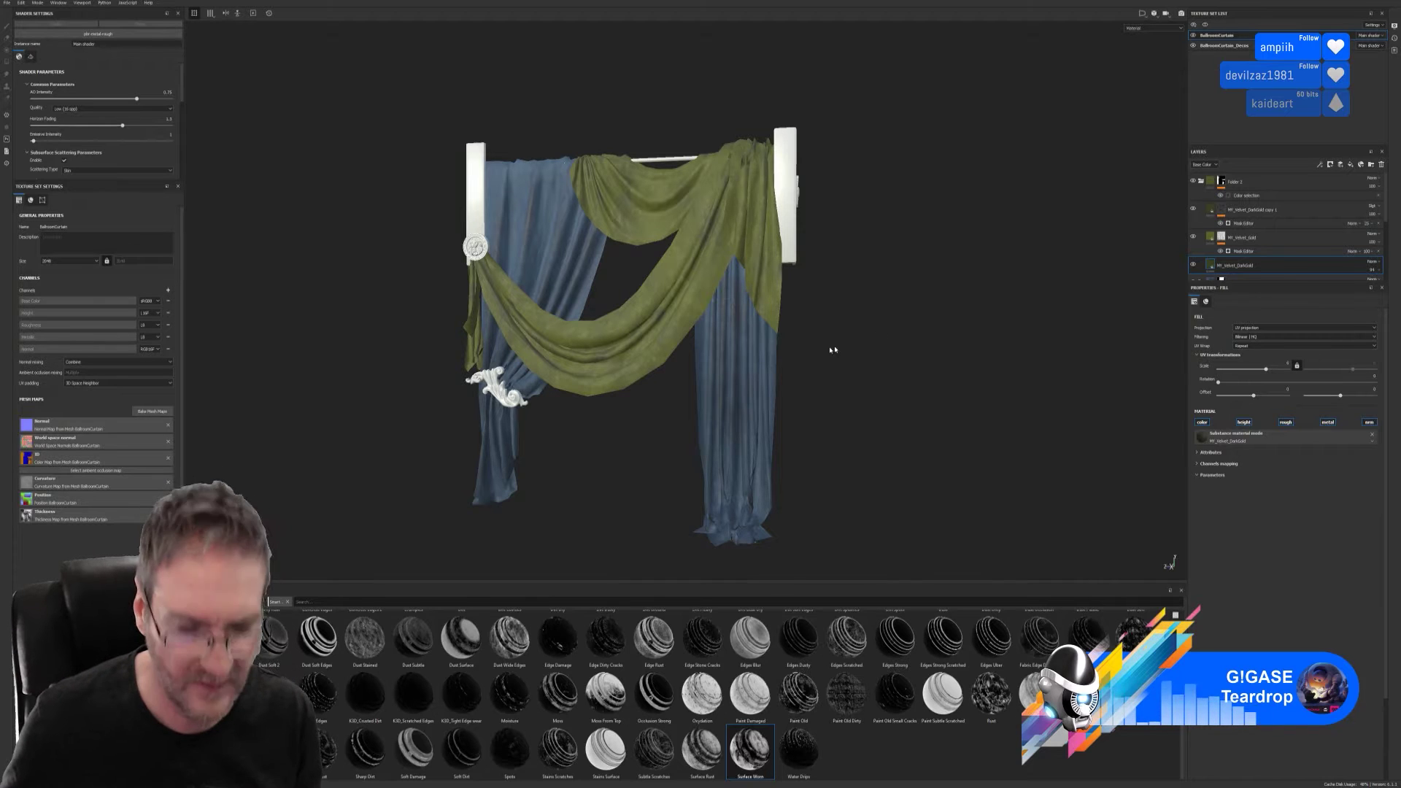
alt+drag(866, 260, 829, 270)
alt+right_drag(829, 269, 896, 283)
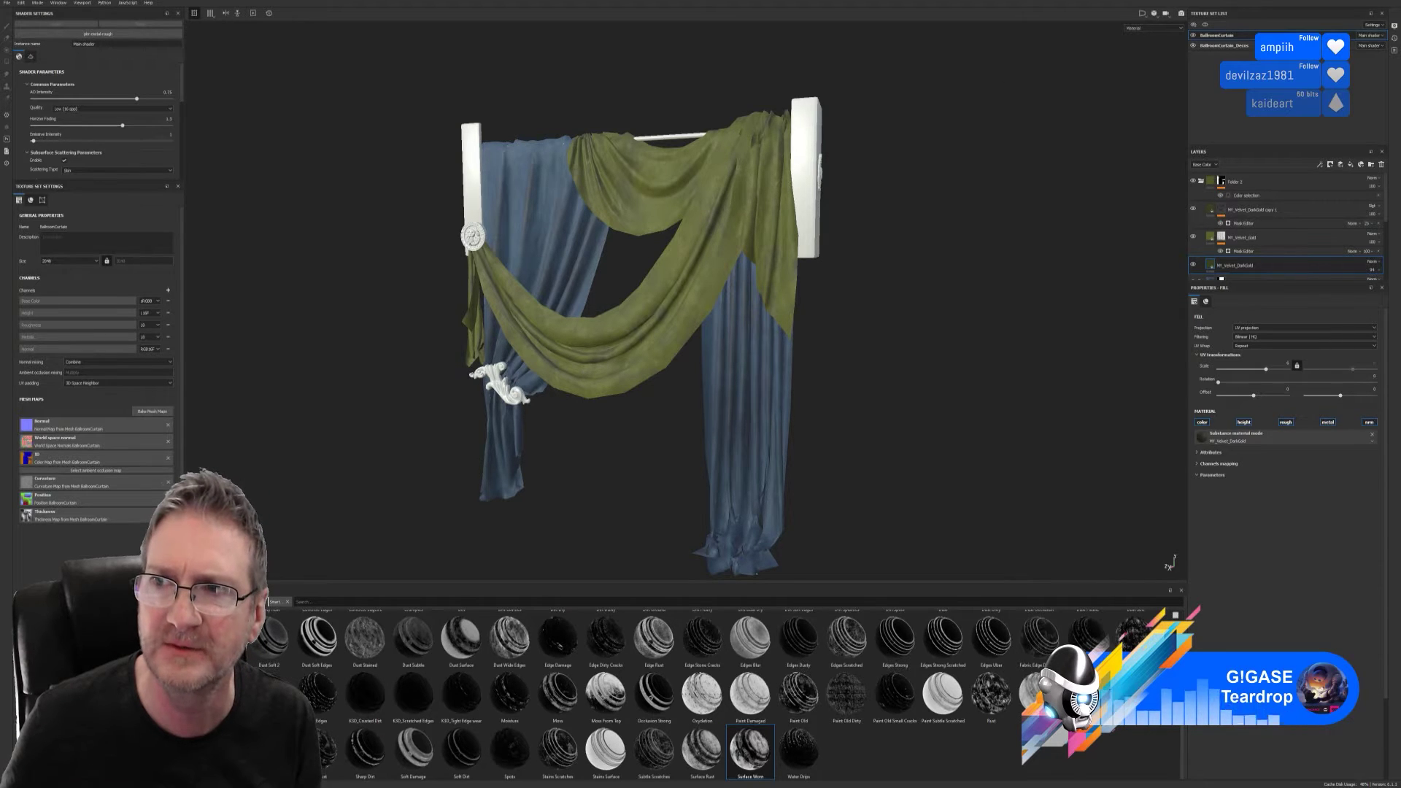
- Save the curtain project and switch to Substance Alchemist
key(super+d)
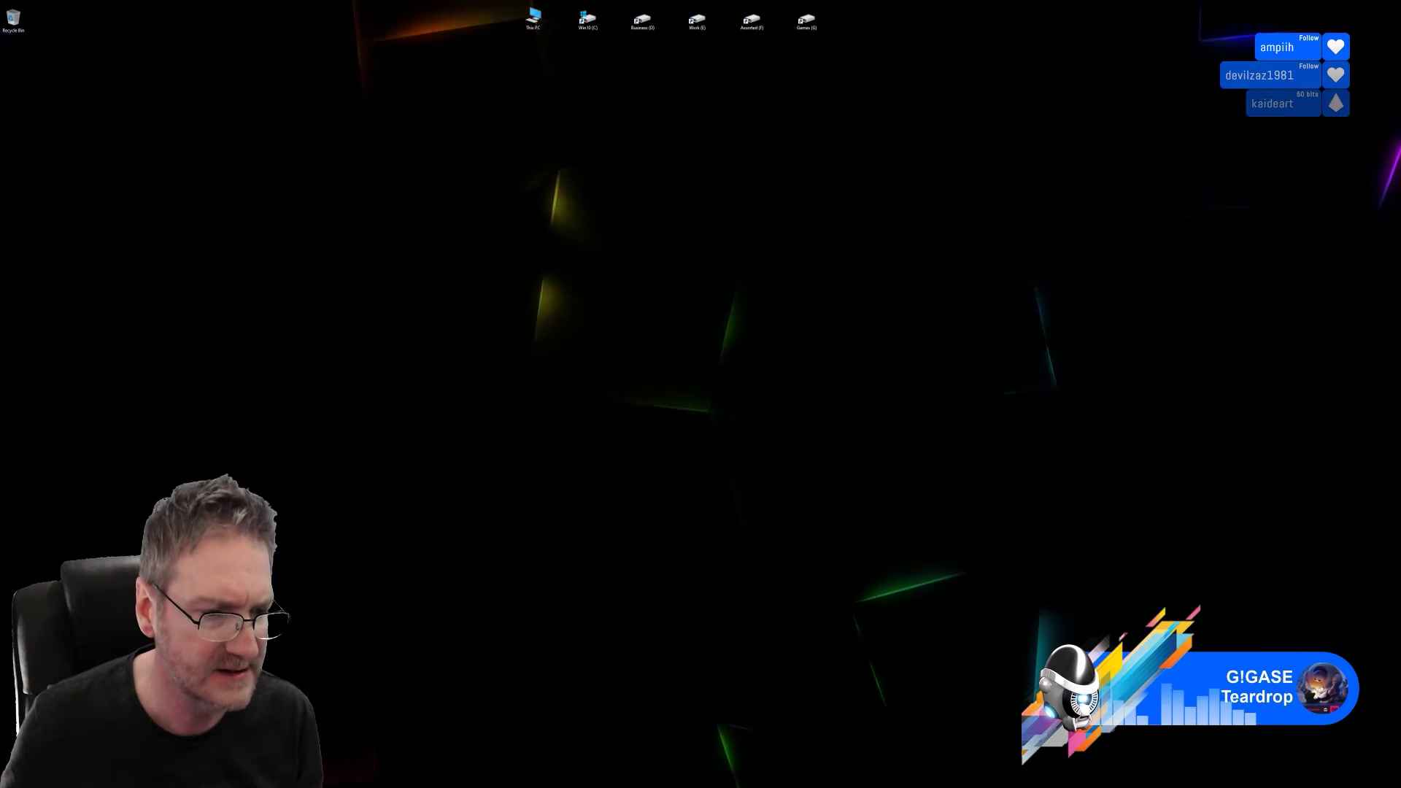
key(super)
key(super)
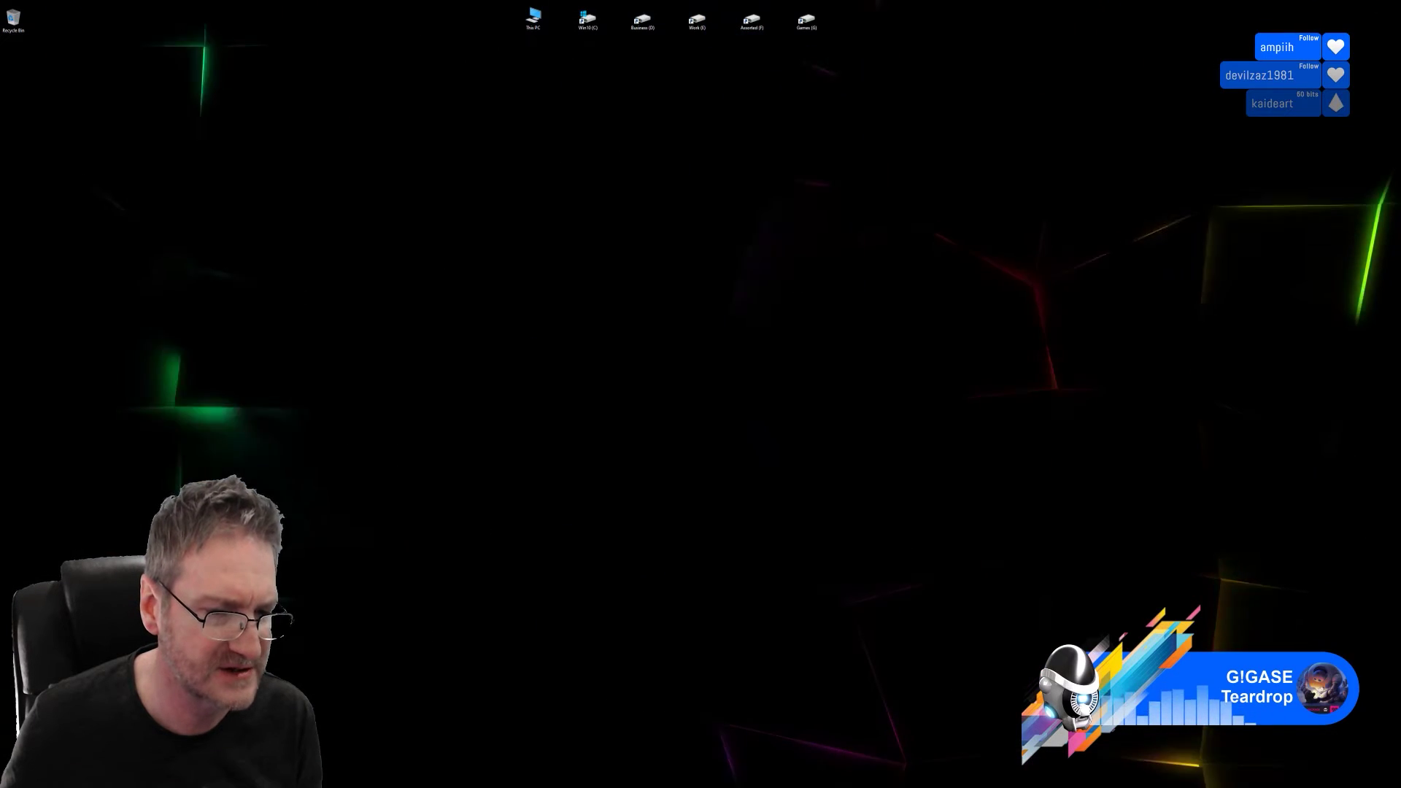
key(super+d)
click(7, 3)
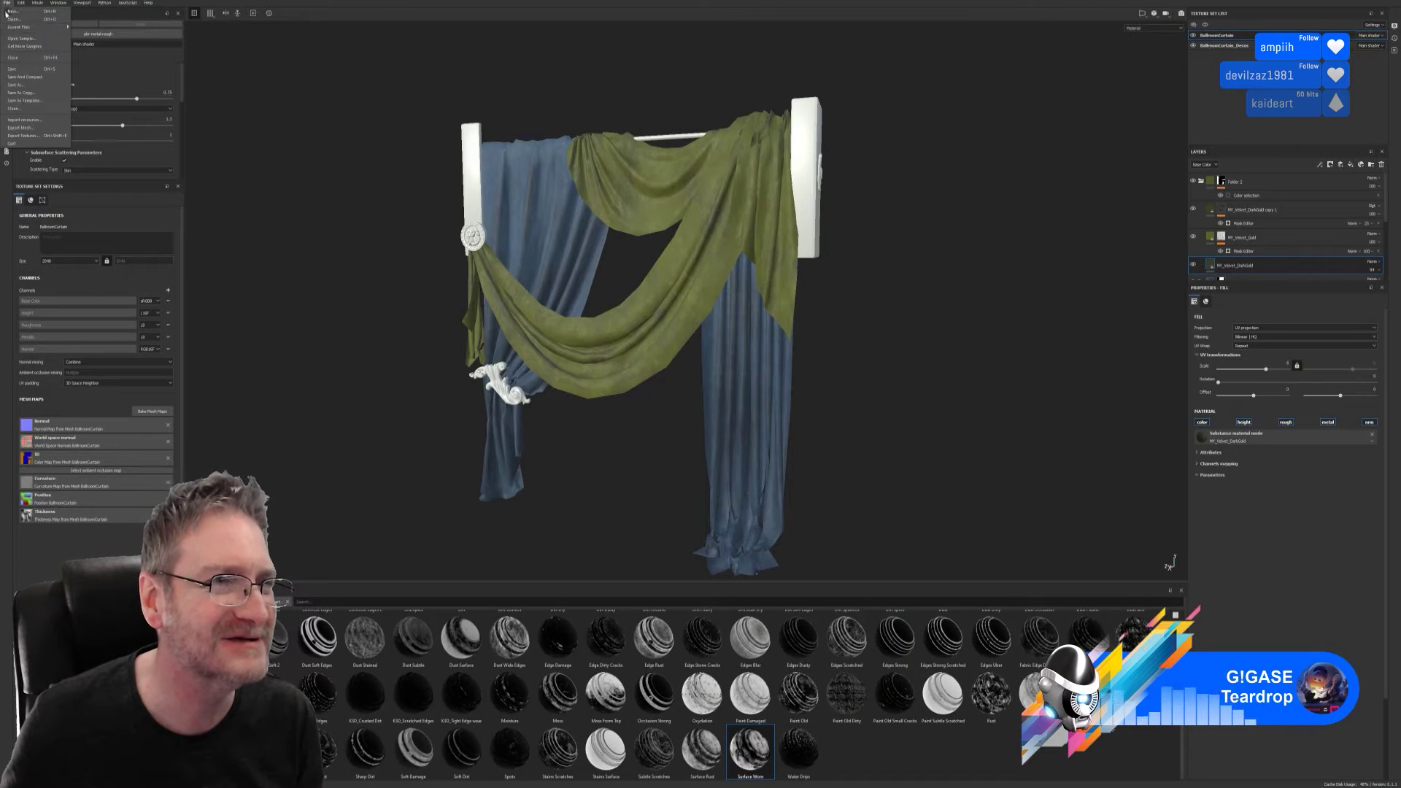
click(13, 70)
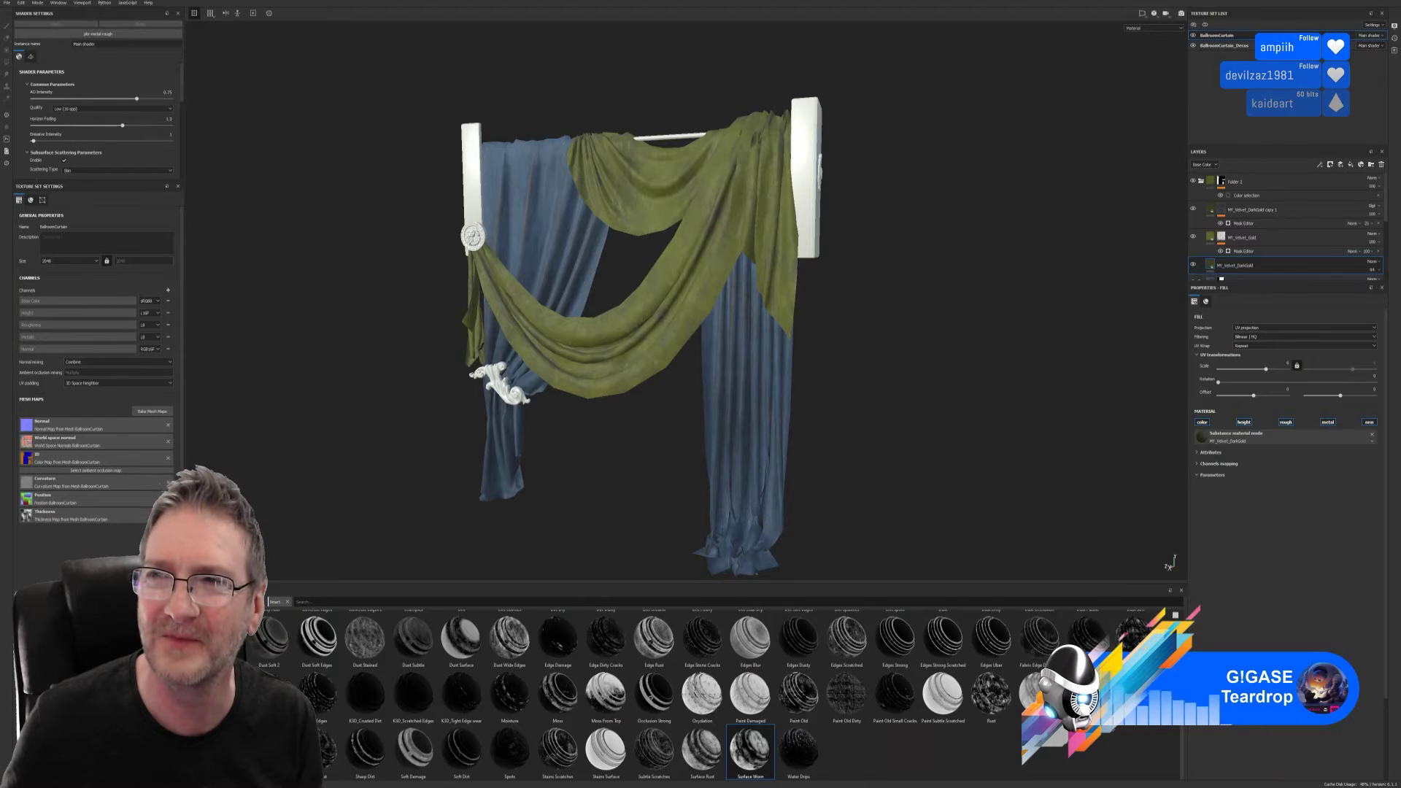
click(1353, 2)
key(super)
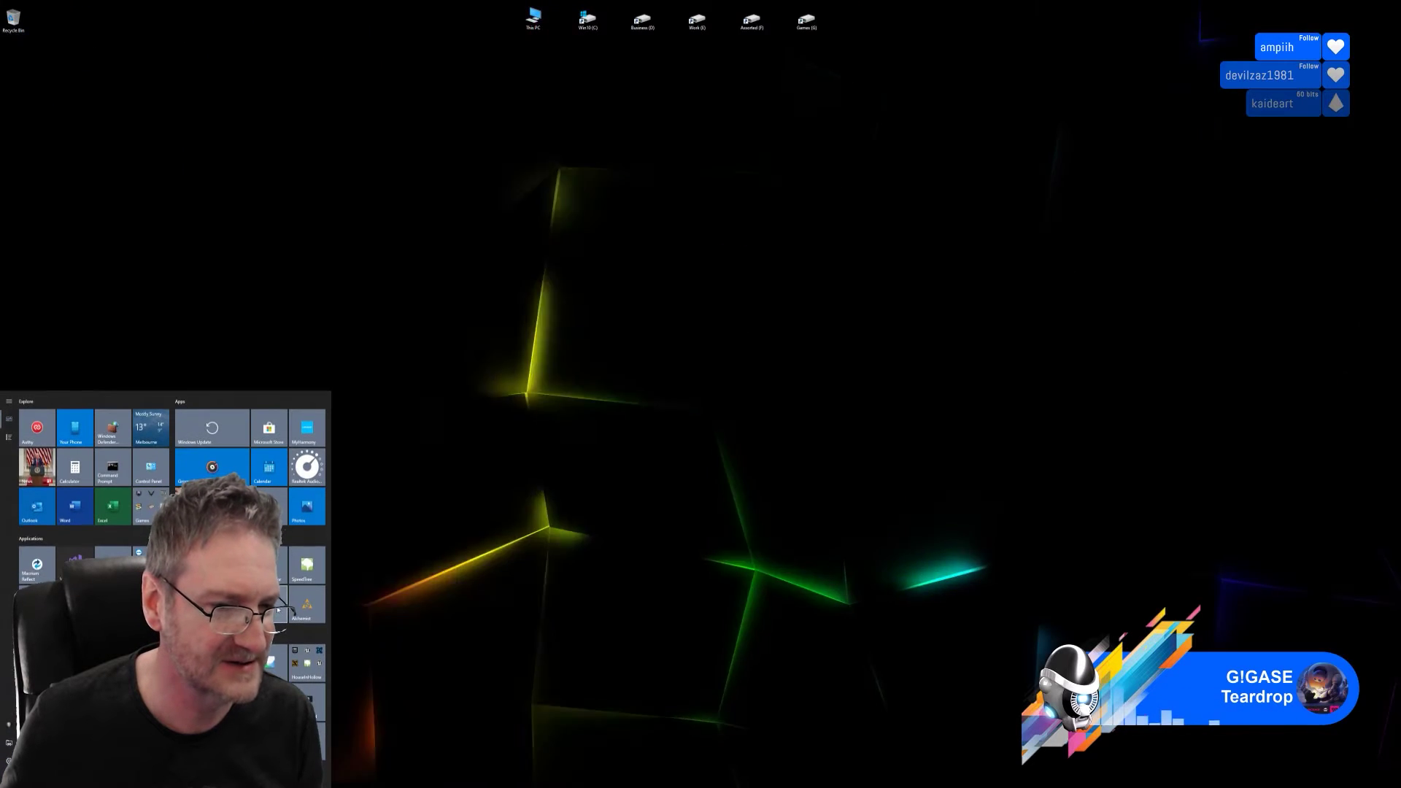
click(231, 623)
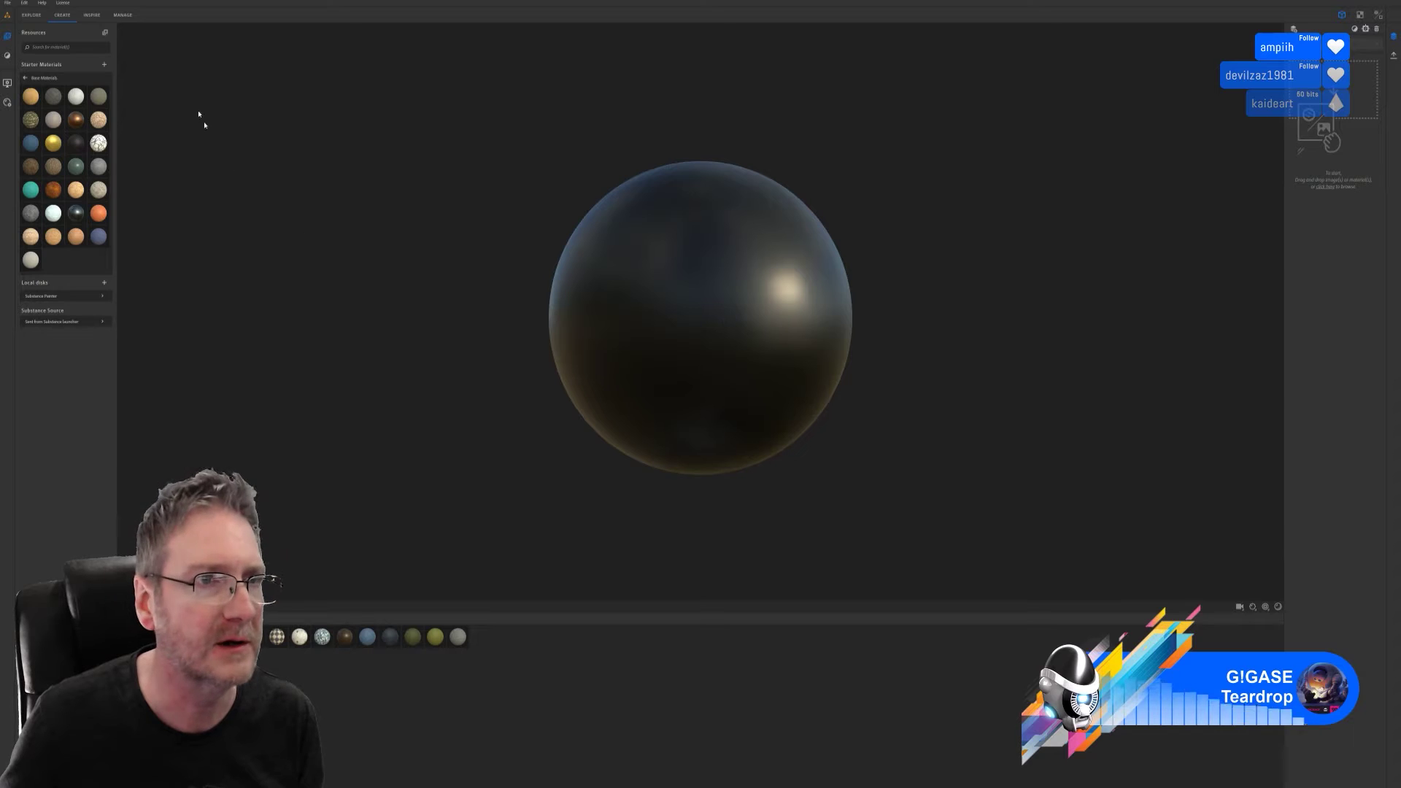
- Apply the custom gold velvet material to the preview sphere and inspect its surface under different lighting
click(122, 14)
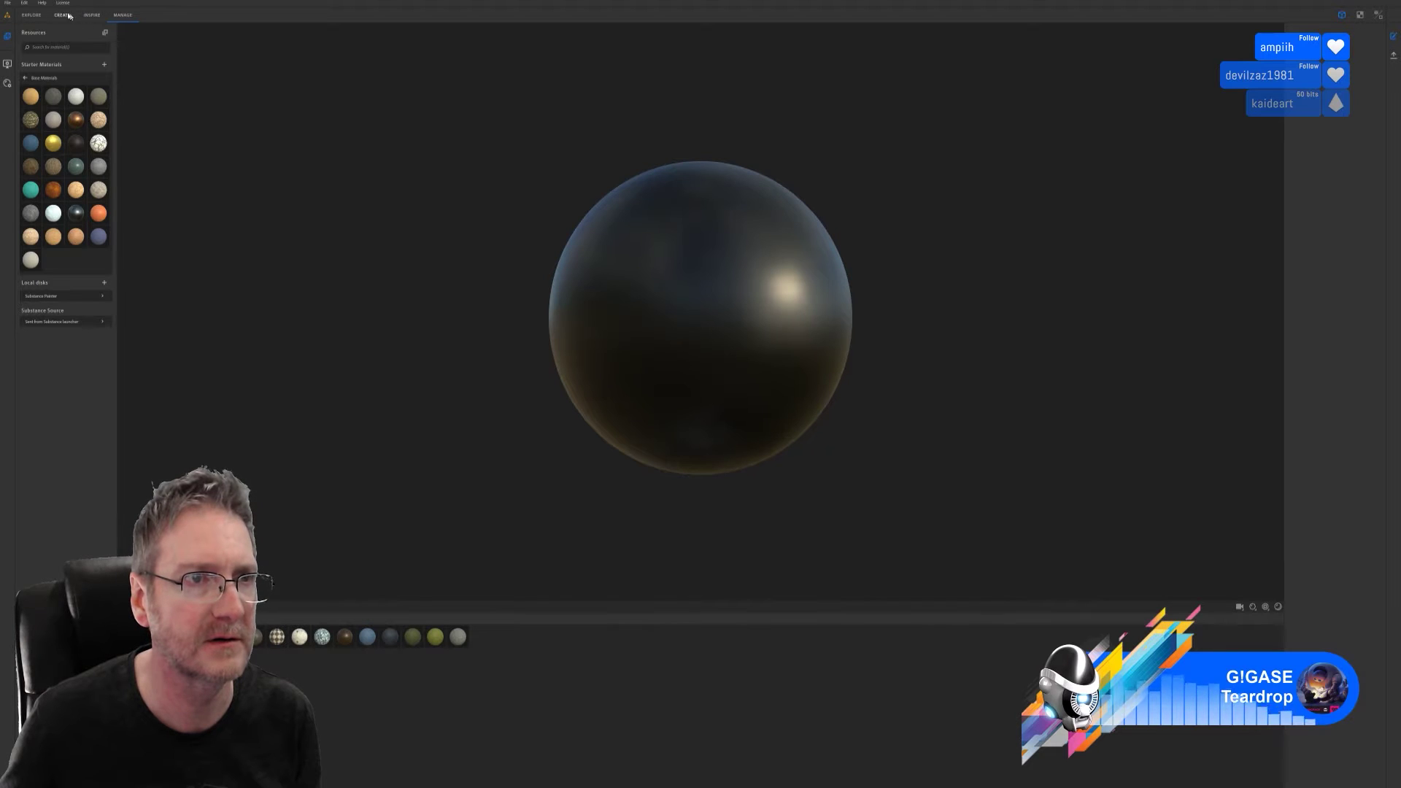
click(91, 14)
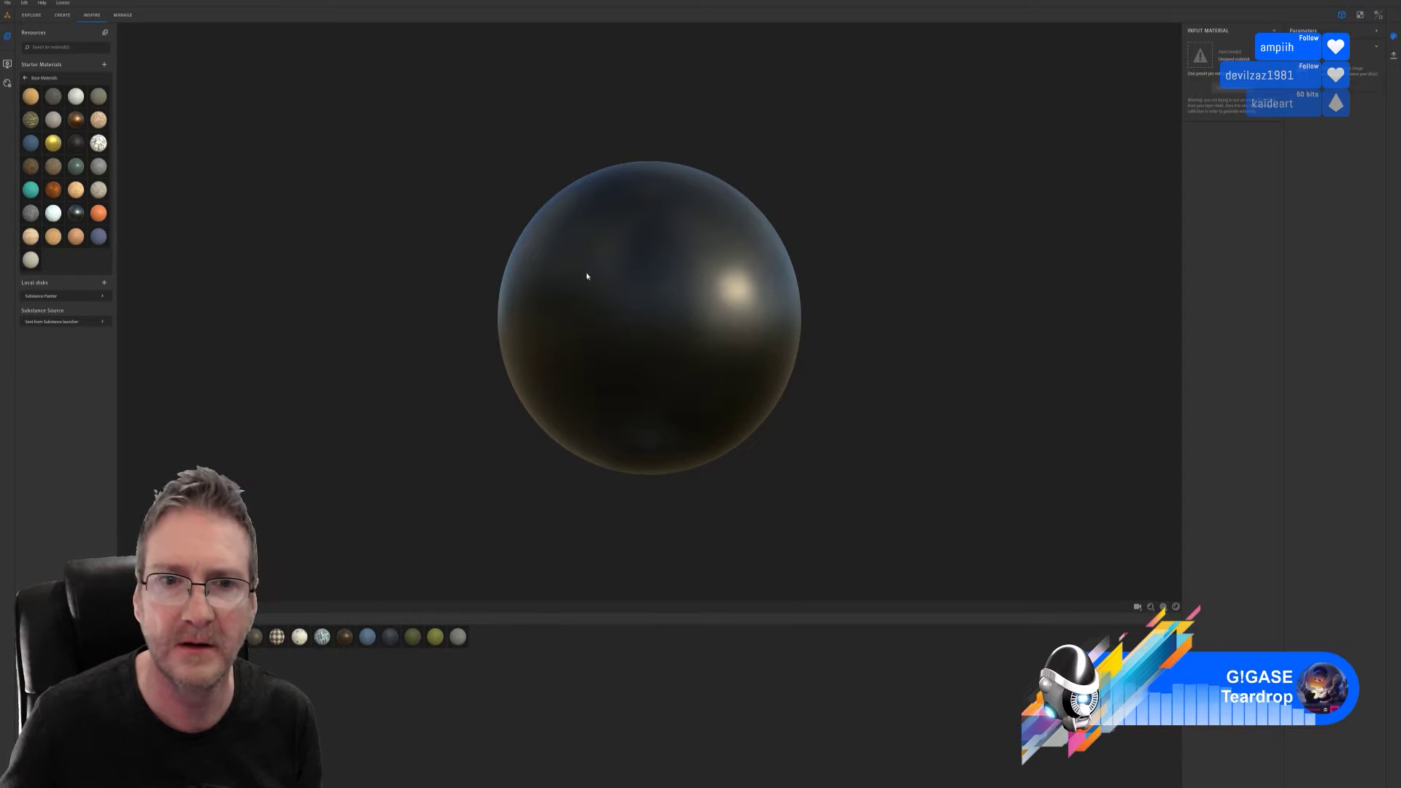
click(62, 15)
drag(435, 636, 701, 287)
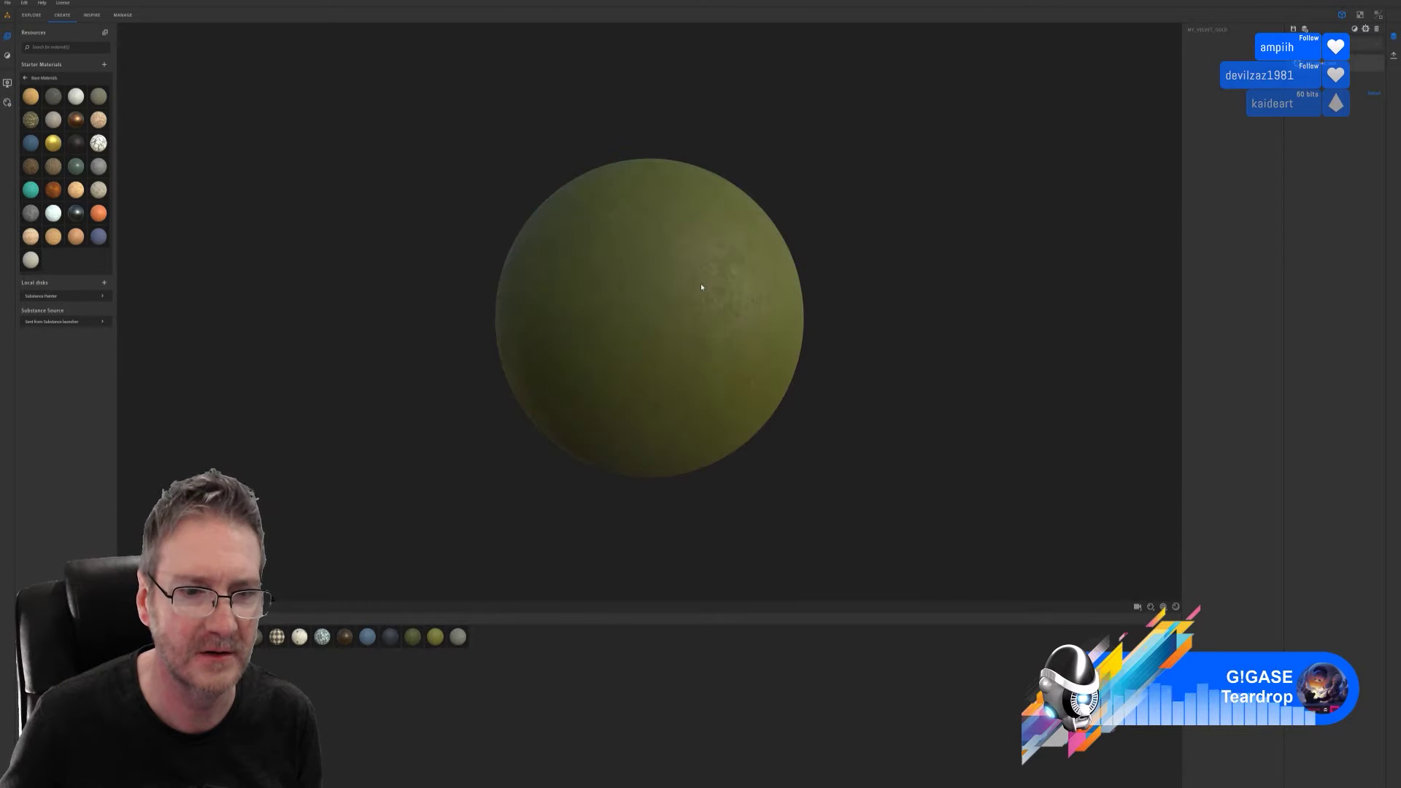
shift+right_drag(850, 245, 759, 237)
alt+right_drag(654, 316, 923, 318)
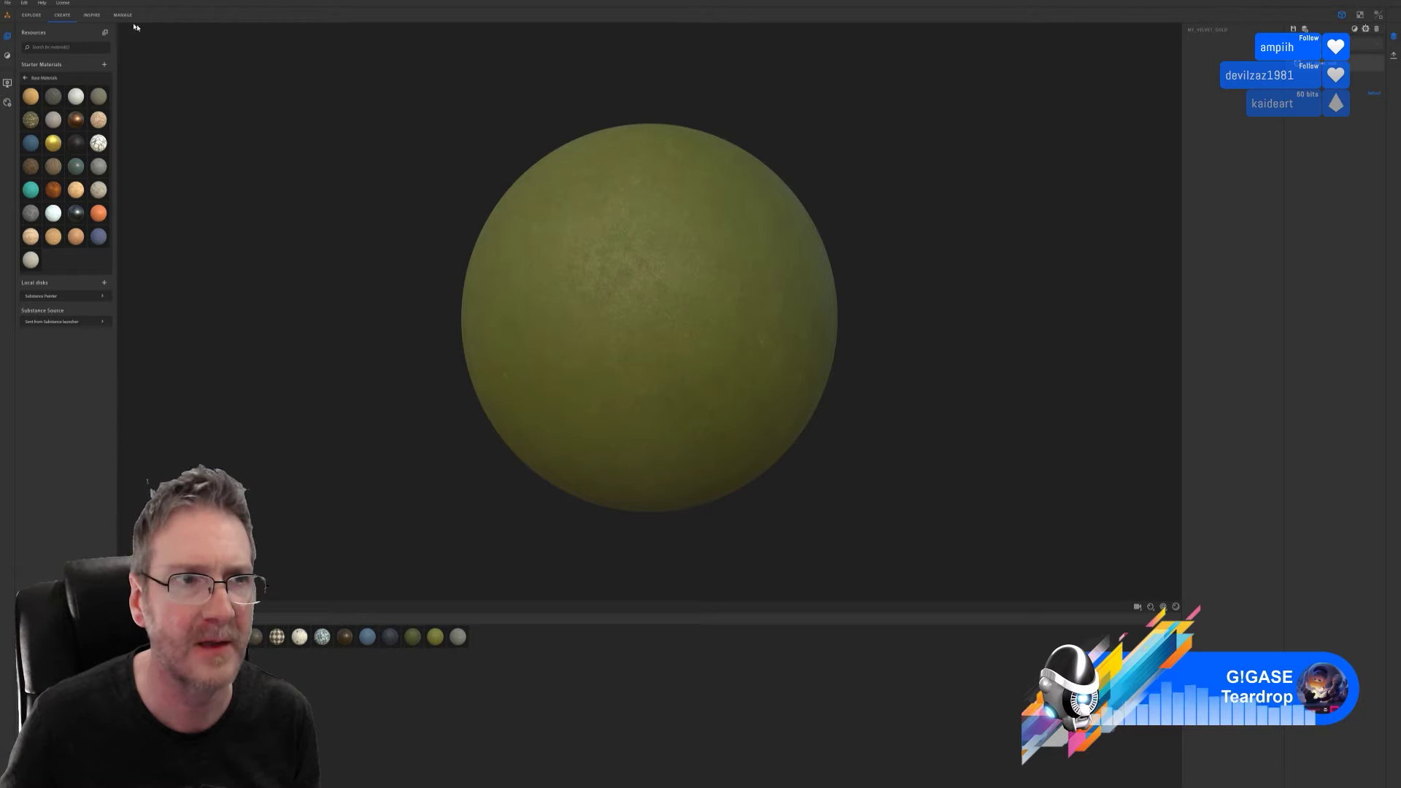
- Try layering the metallic gold starter material over the gold velvet, compare the layers, and delete the added layer
click(92, 14)
click(116, 17)
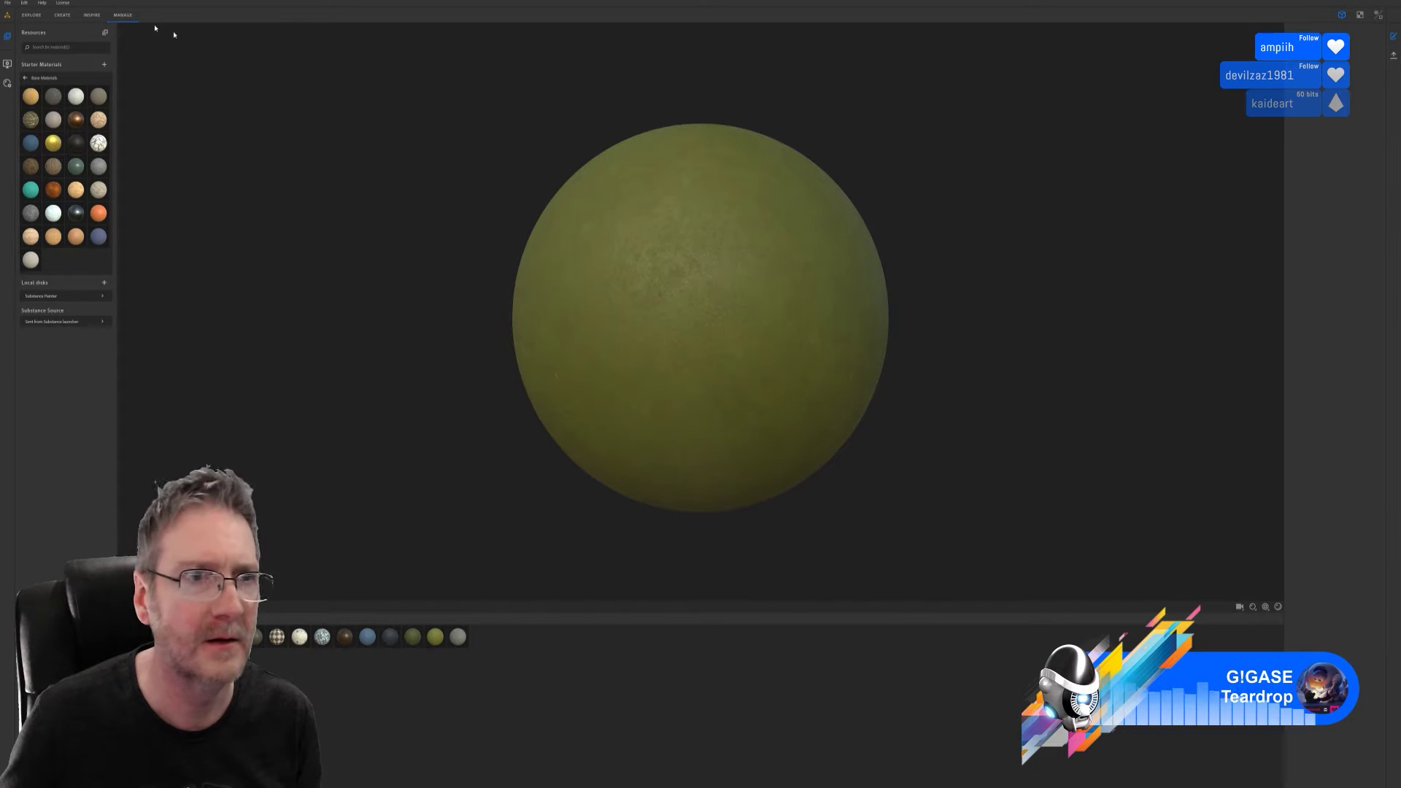
click(61, 15)
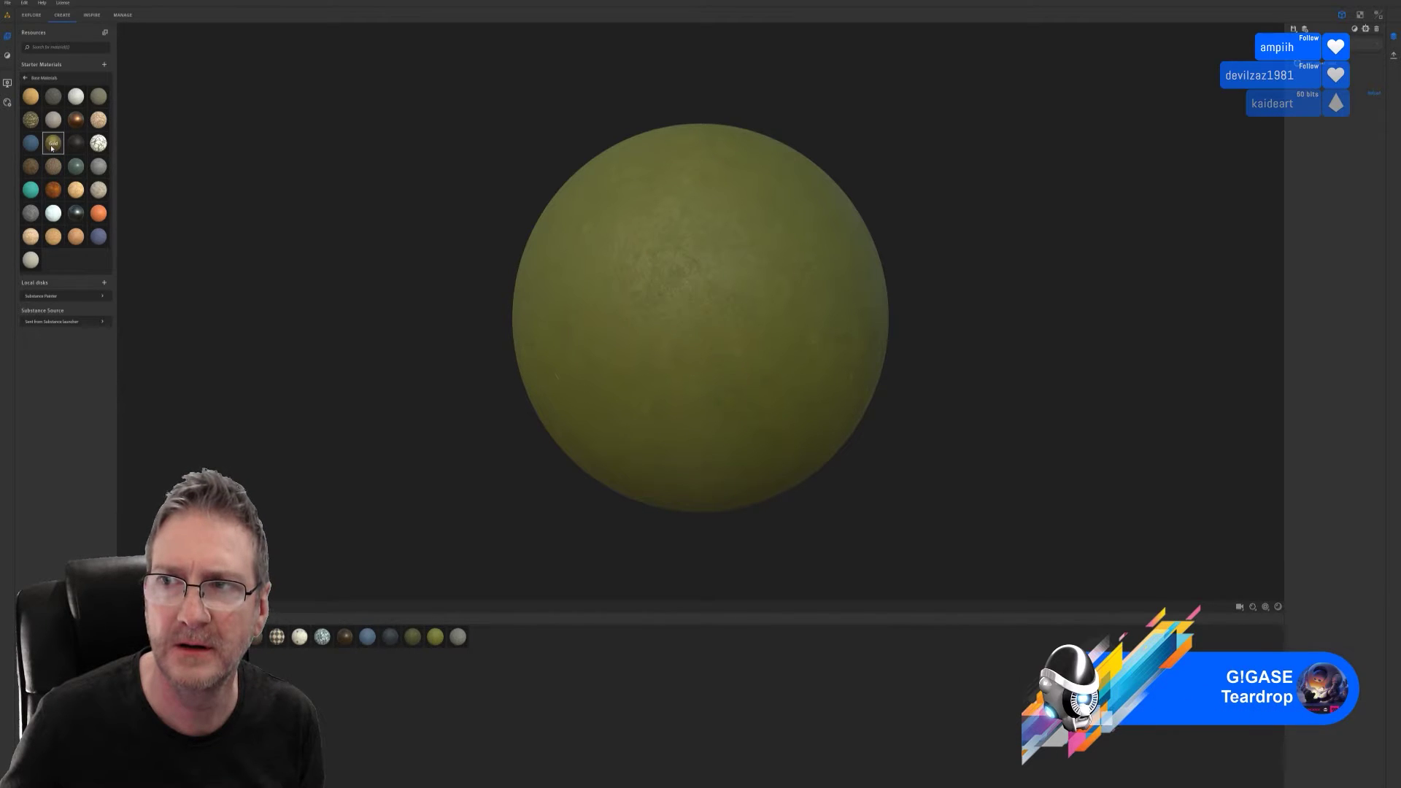
drag(52, 148, 659, 251)
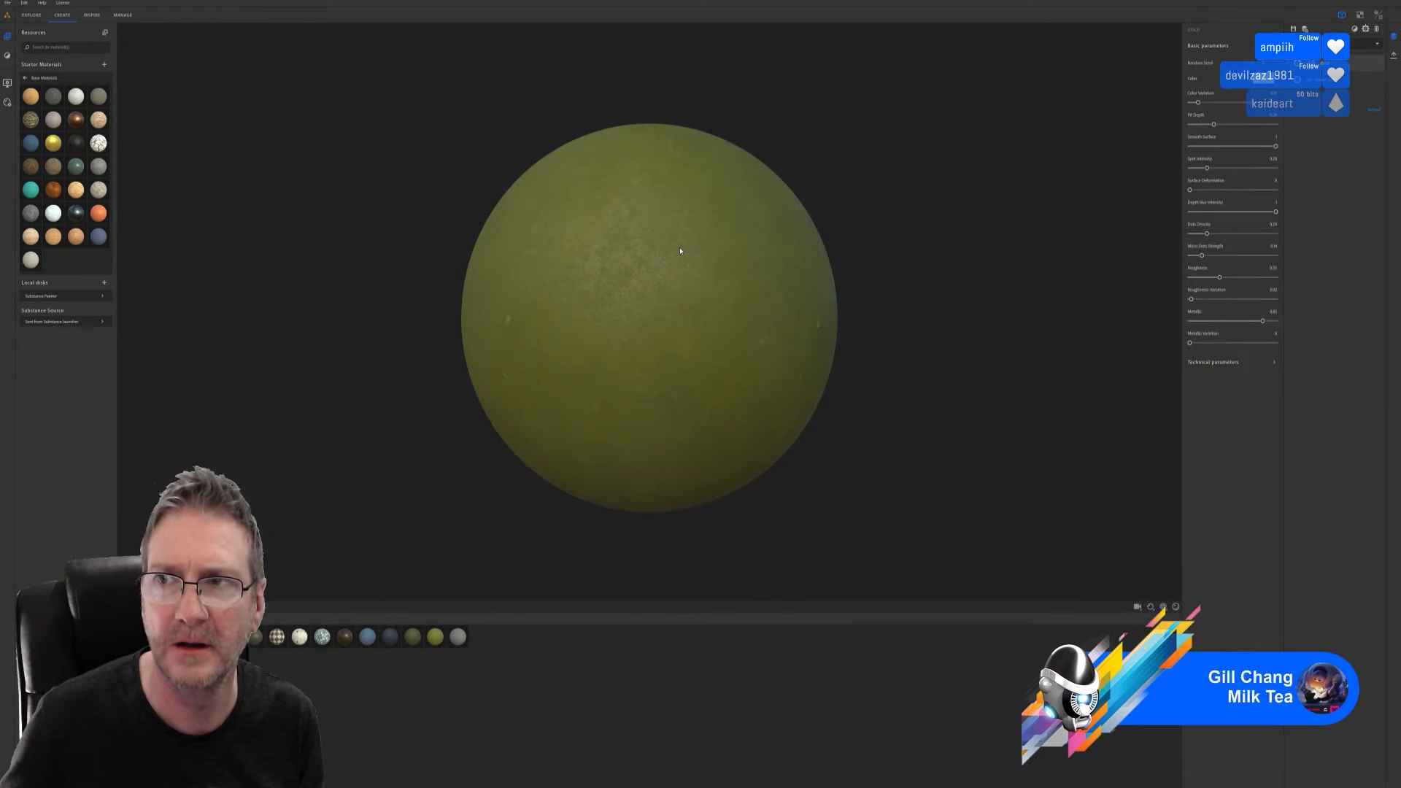
drag(693, 307, 729, 356)
scroll(719, 373, up, 2)
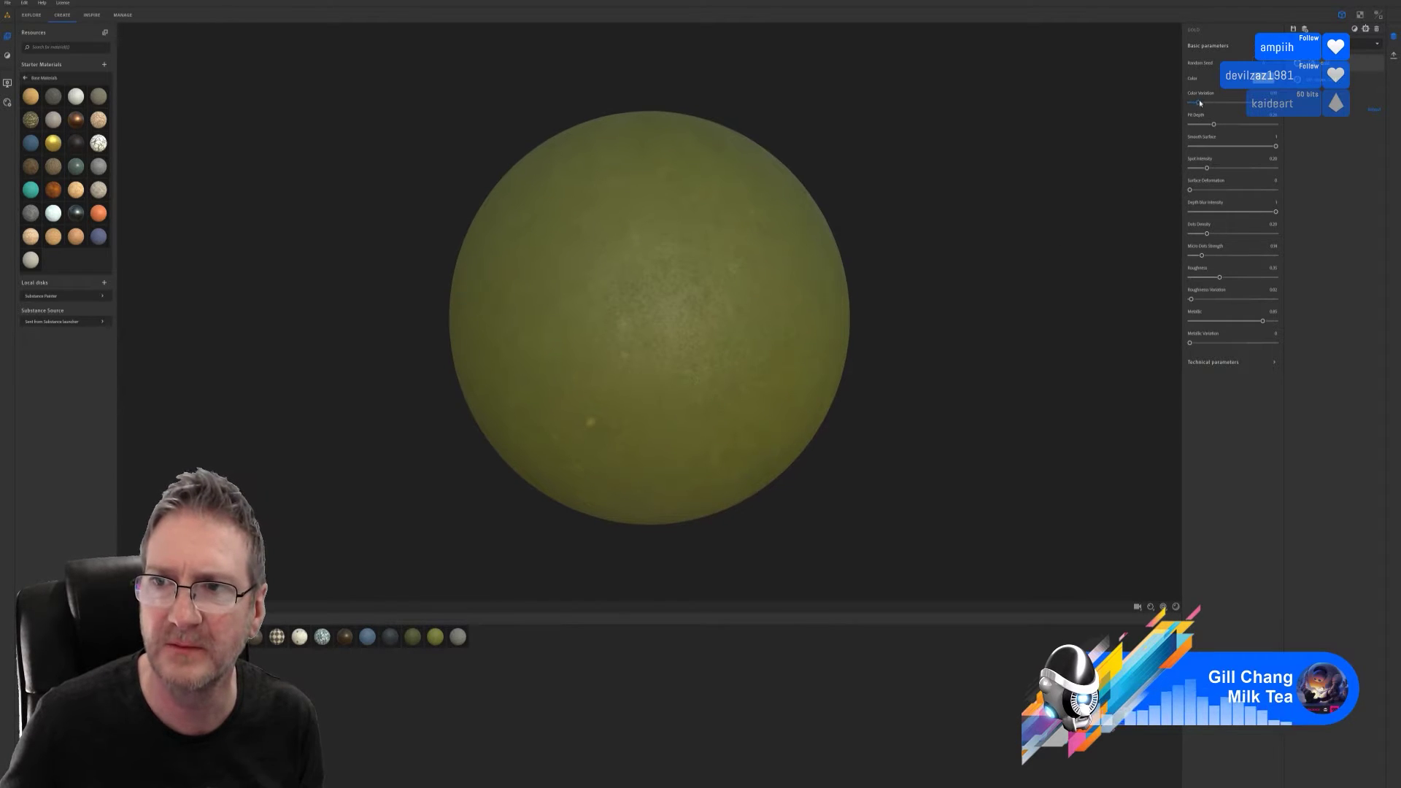
click(1362, 79)
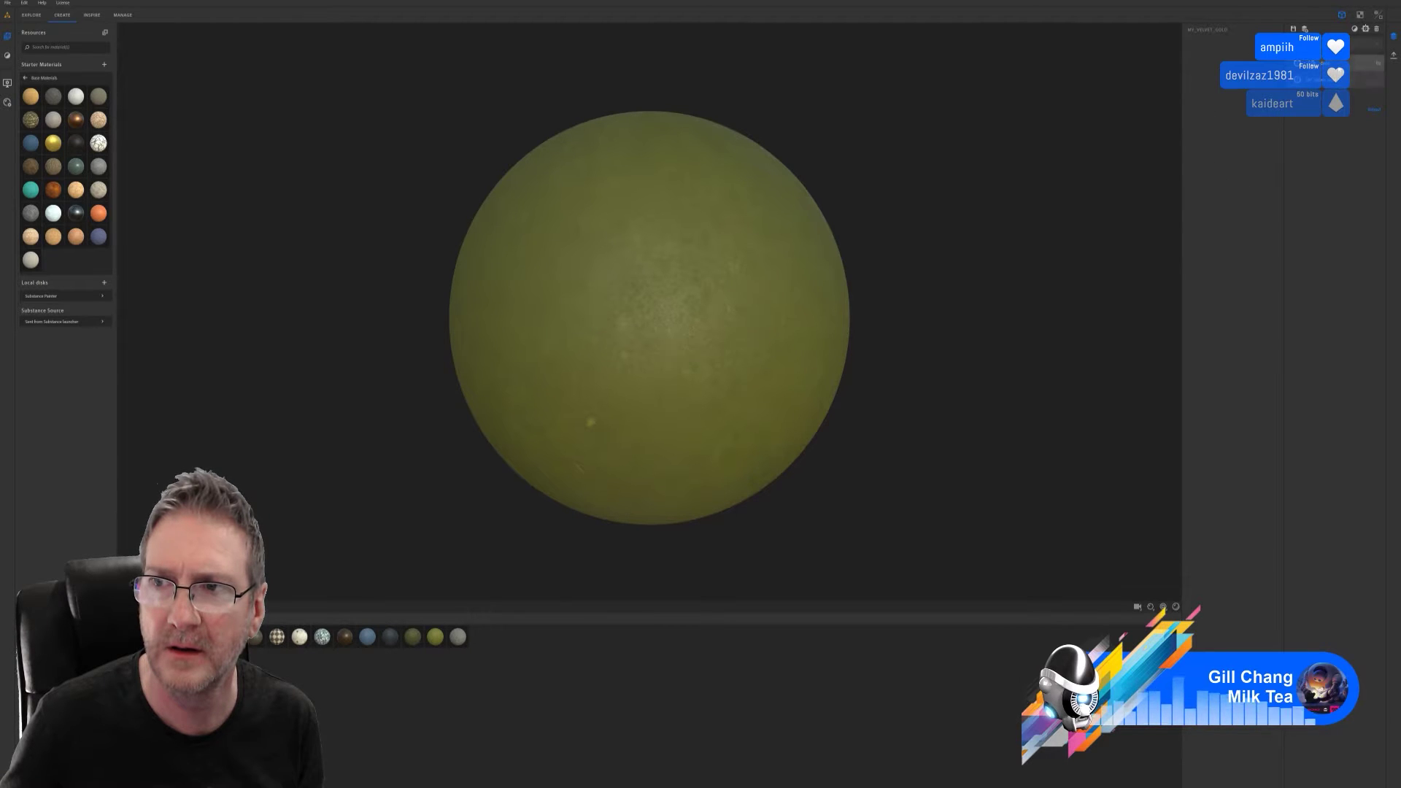
click(1361, 64)
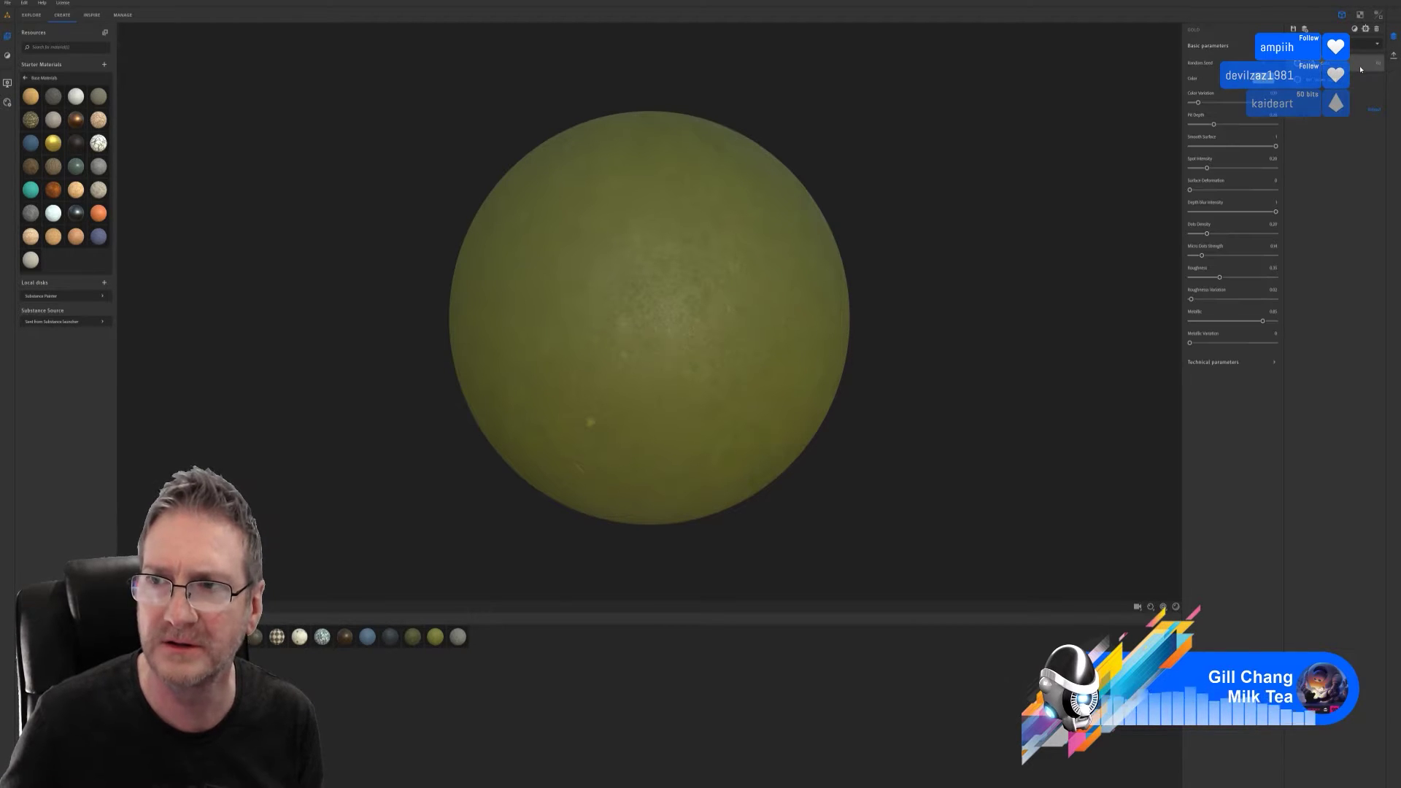
click(1375, 31)
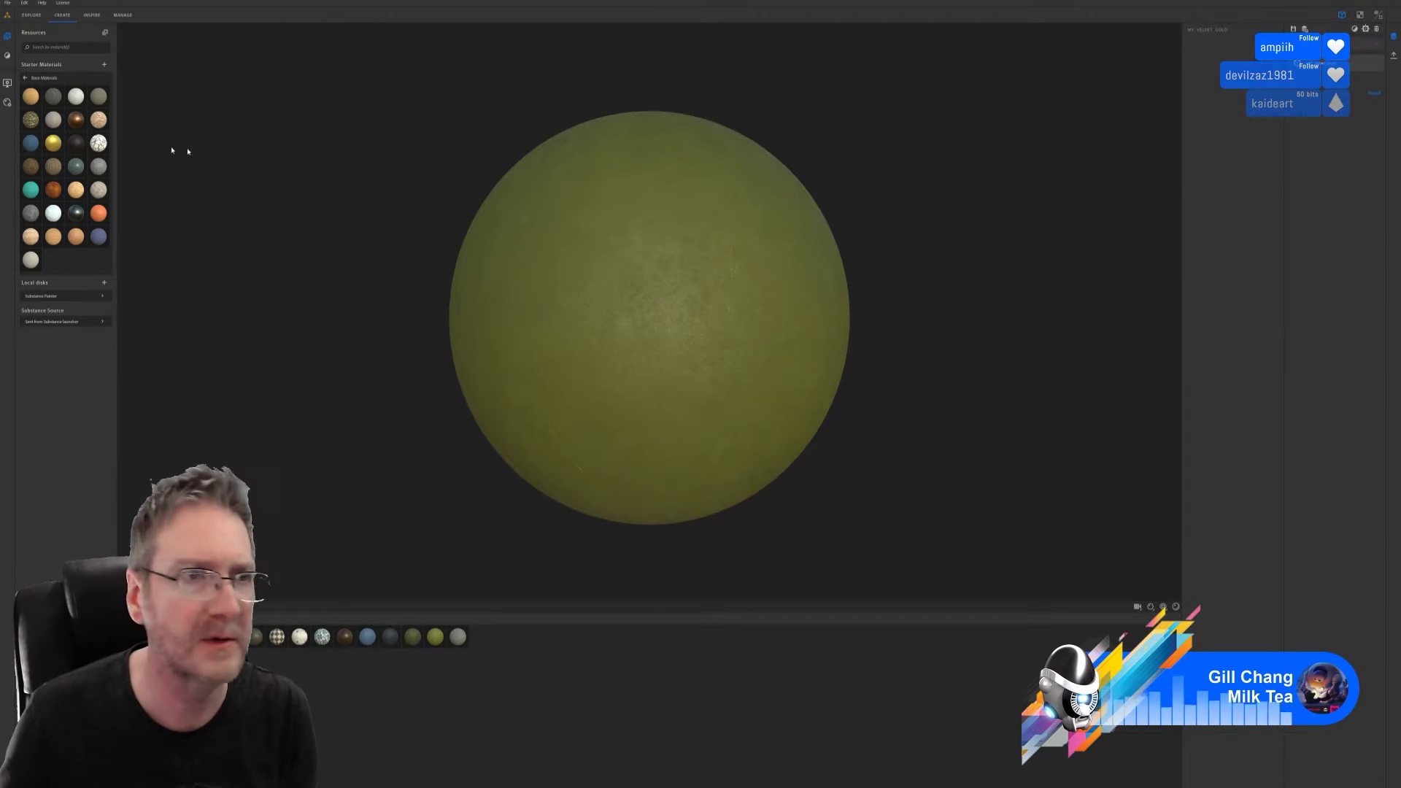
- Add a Color Variation filter to the gold velvet material and set its color count to 3
click(8, 55)
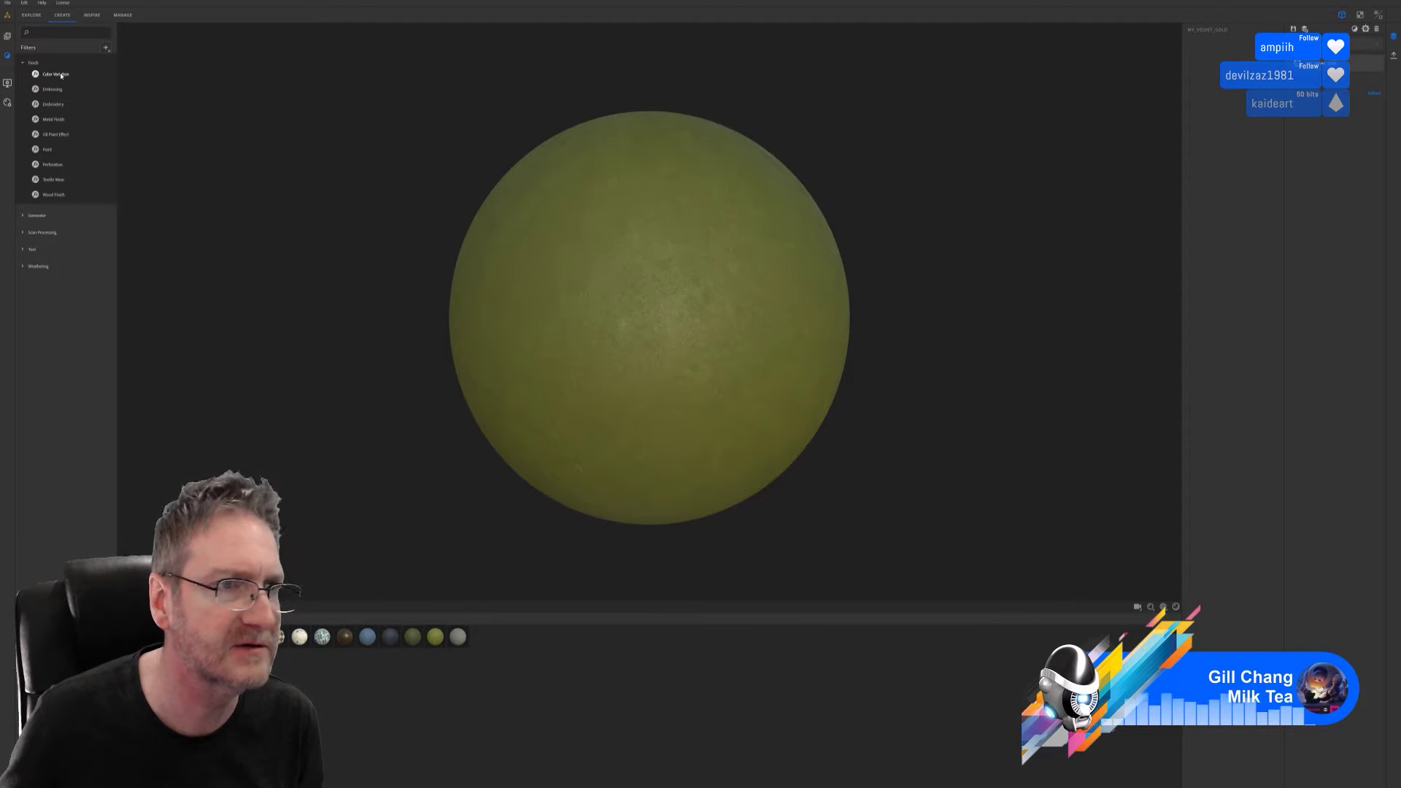
drag(65, 75, 750, 194)
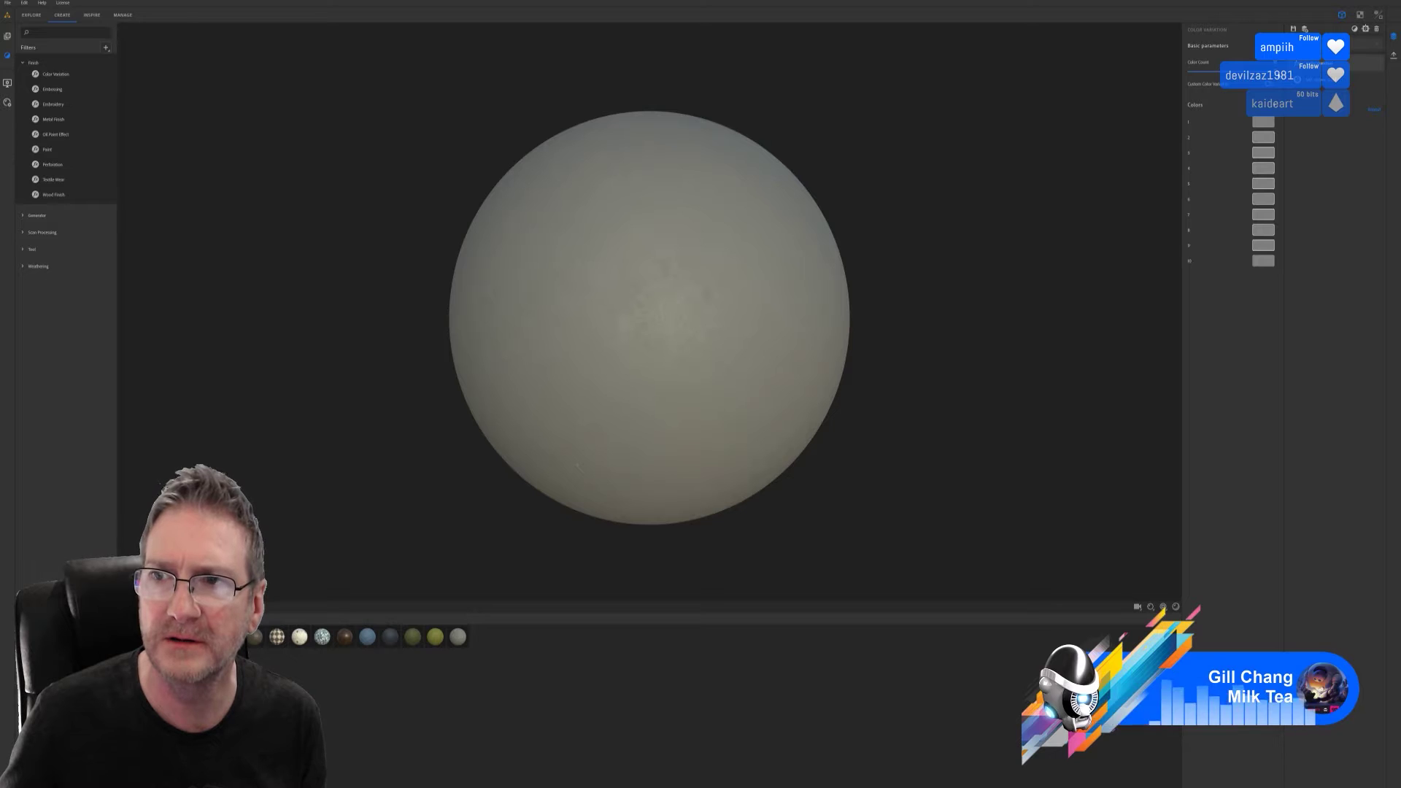
drag(1219, 72, 1211, 73)
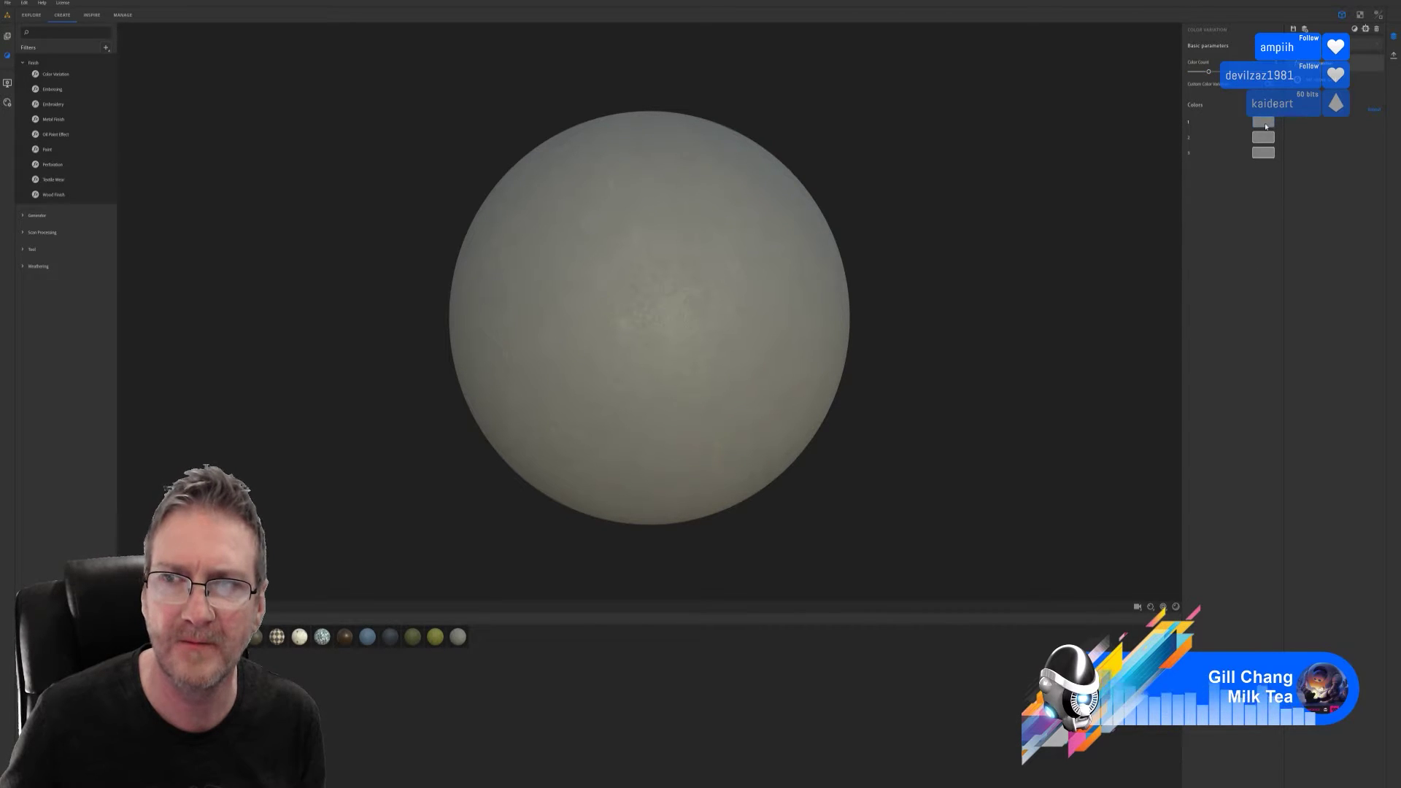
- Set the first color of the Color Variation filter to a brightened olive yellow
click(1263, 122)
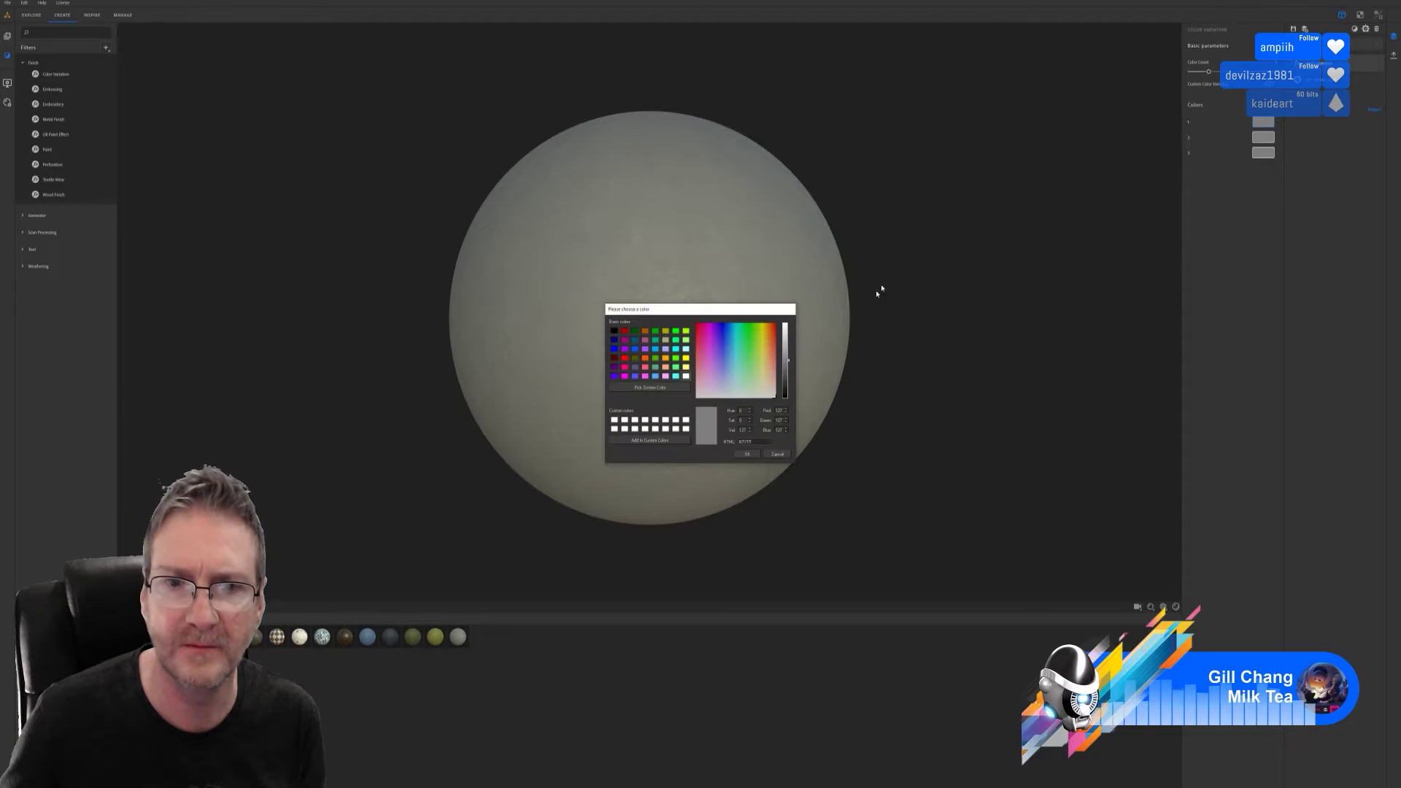
click(762, 334)
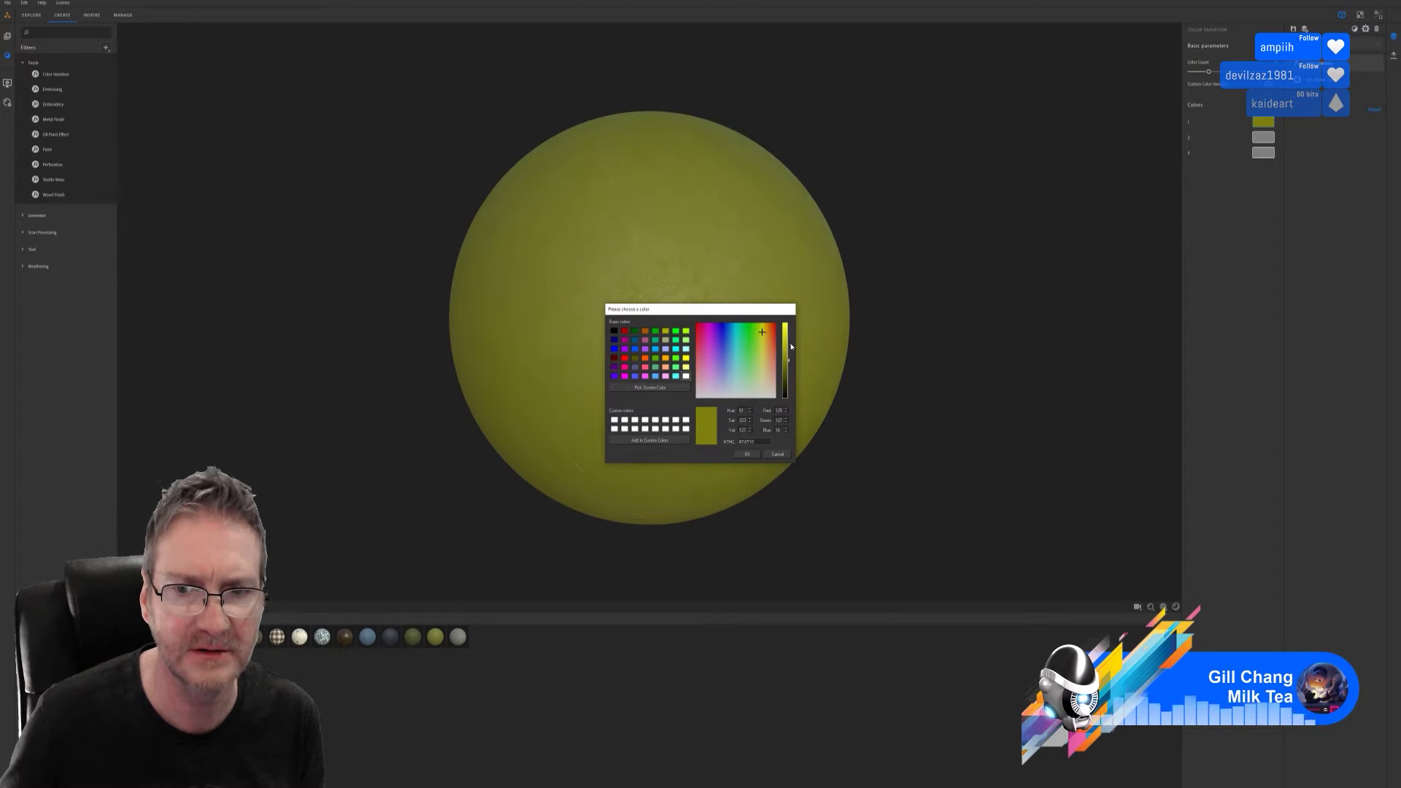
drag(787, 356, 787, 352)
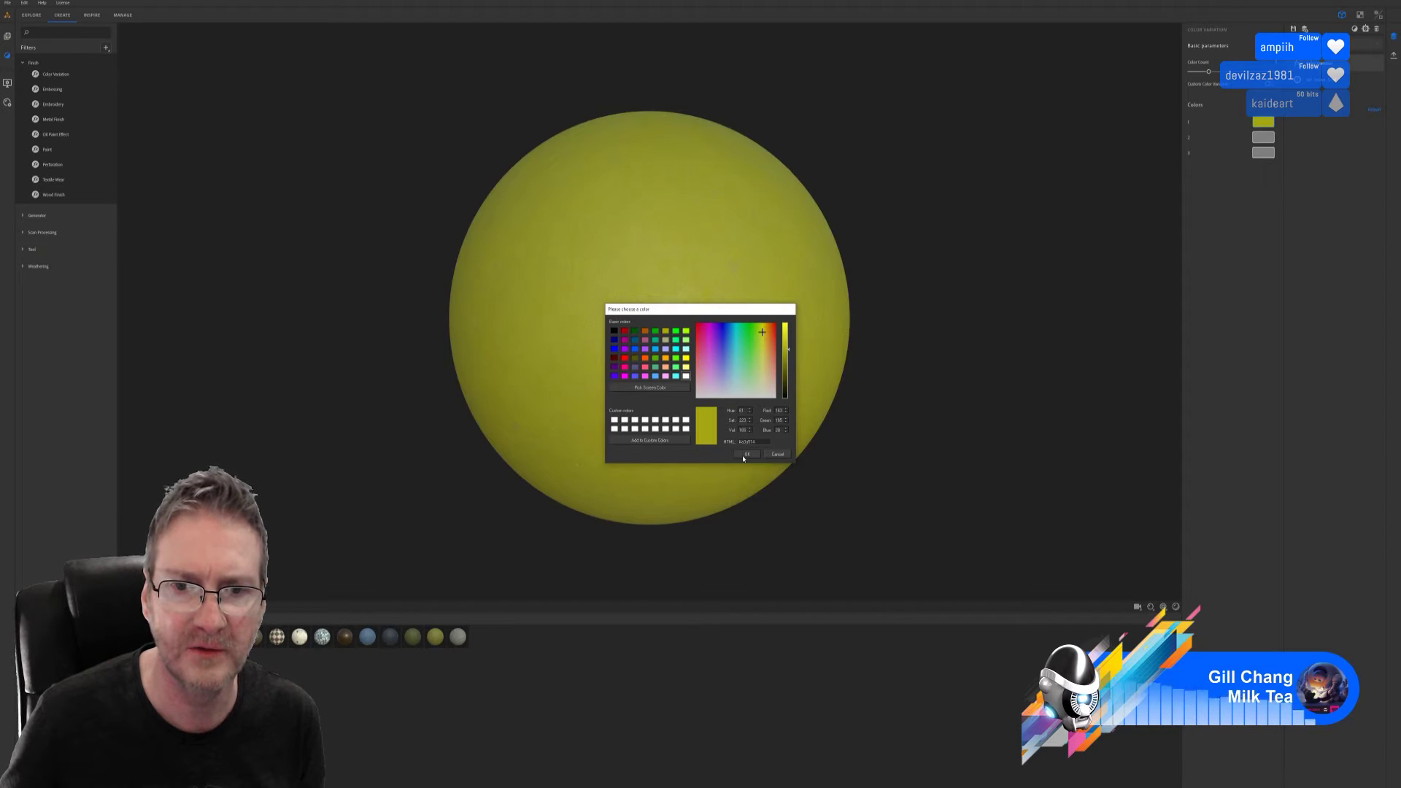
click(745, 454)
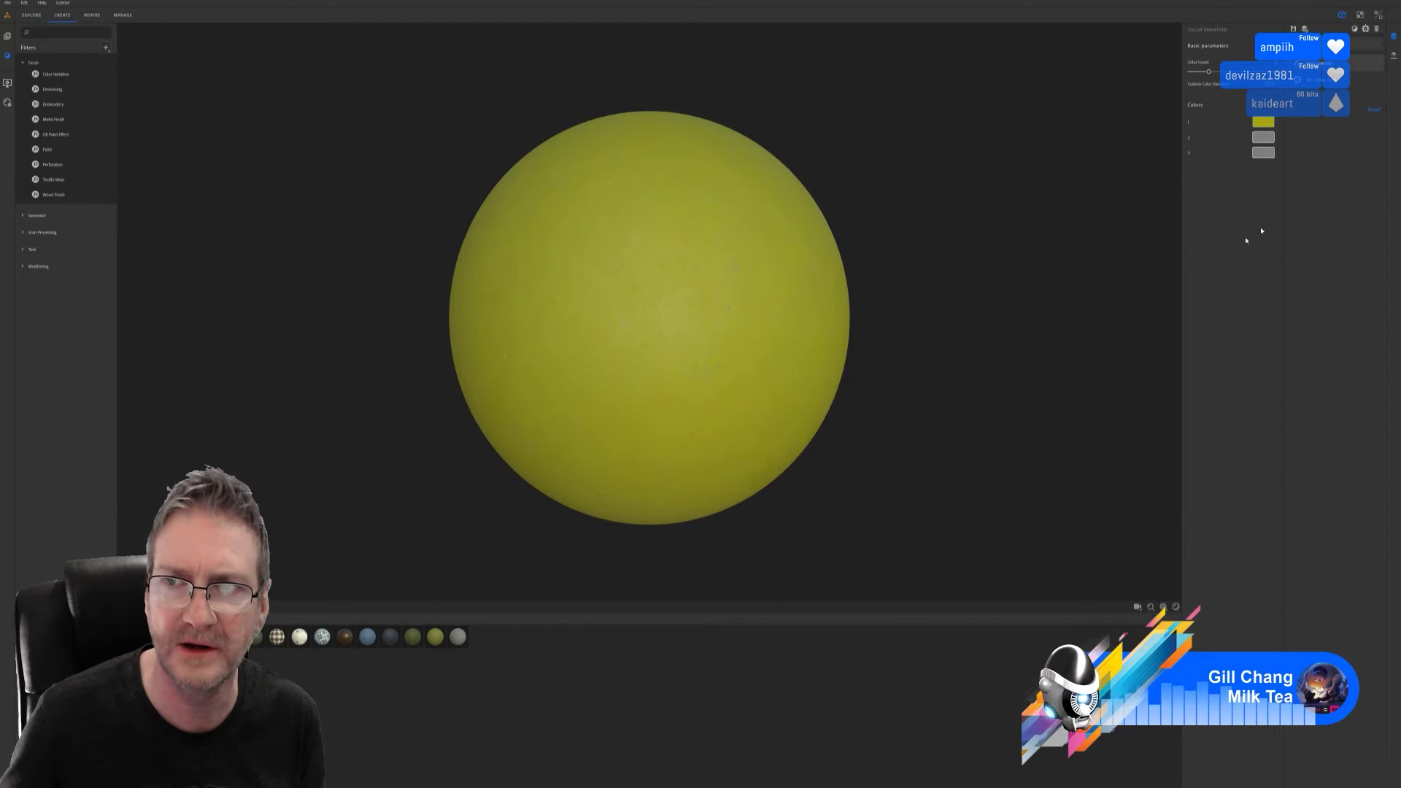
- Set the second color of the Color Variation filter to a muted, brightened mustard gold
click(1260, 150)
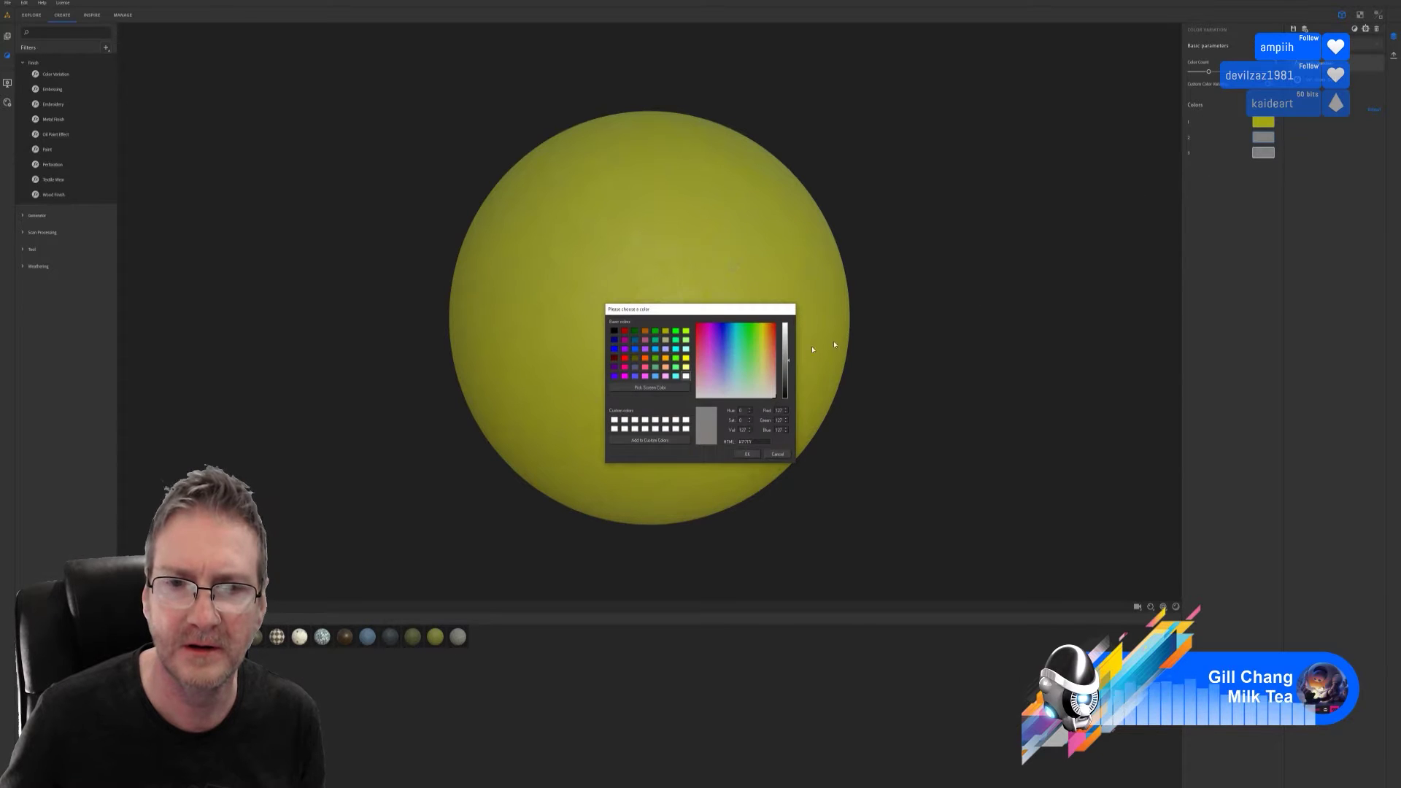
click(760, 343)
drag(761, 344, 765, 341)
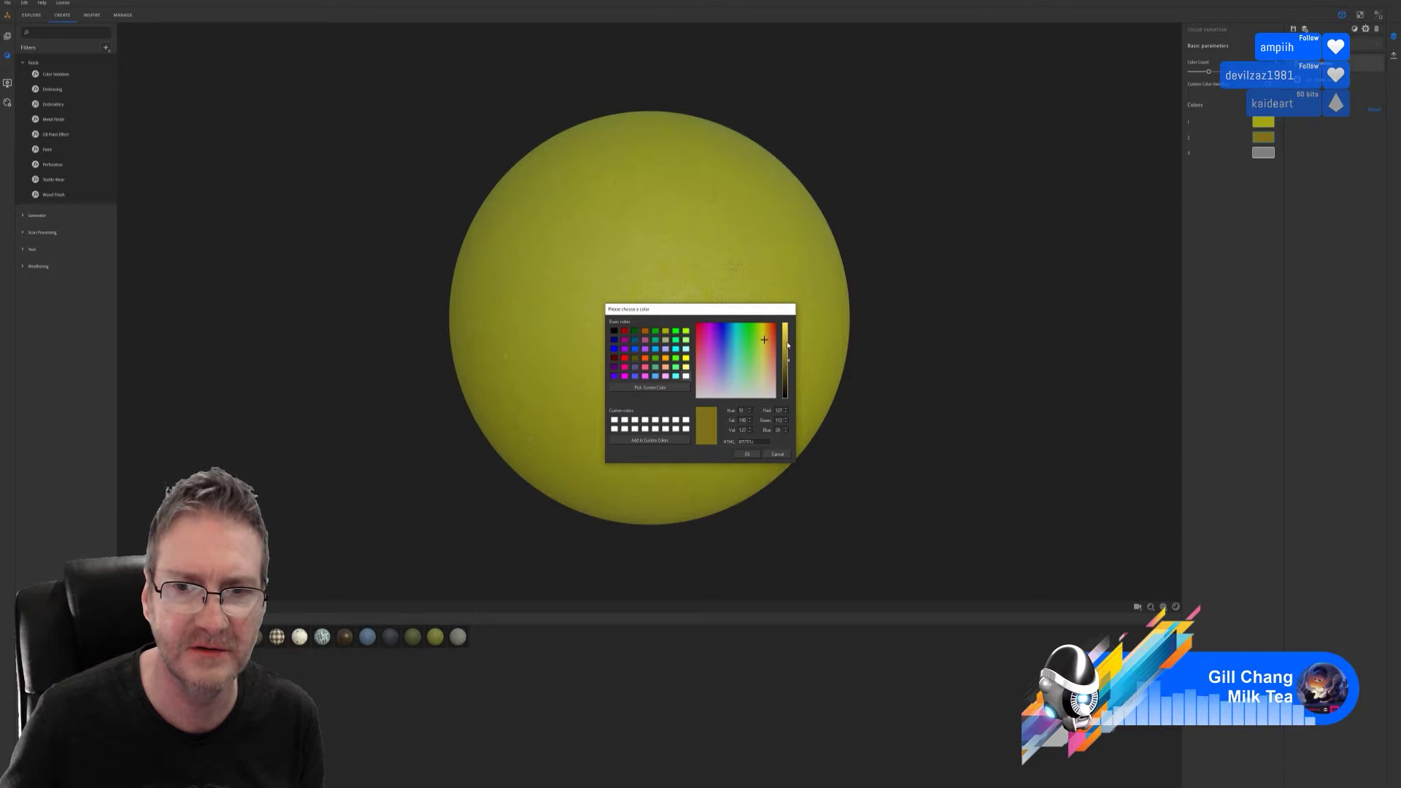
click(788, 345)
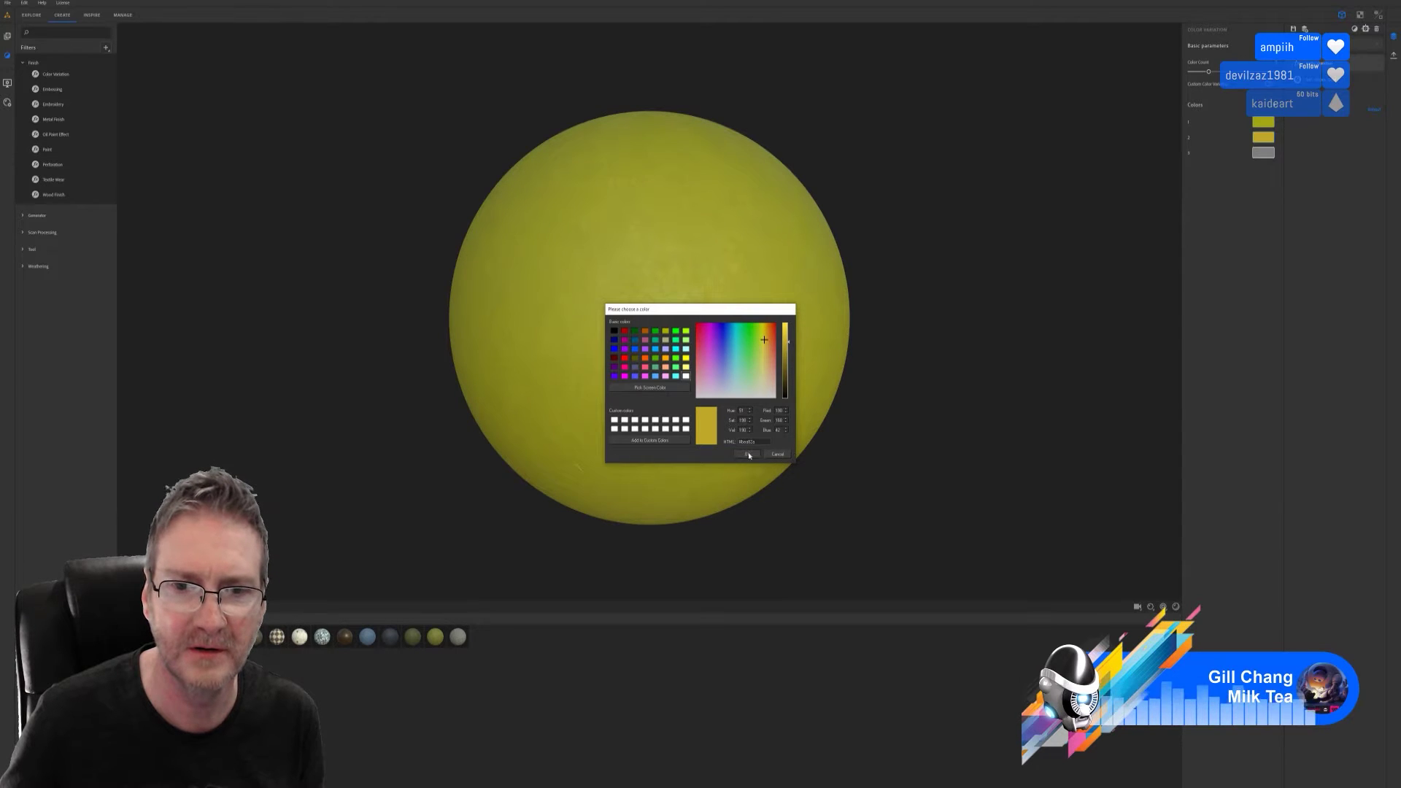
click(747, 454)
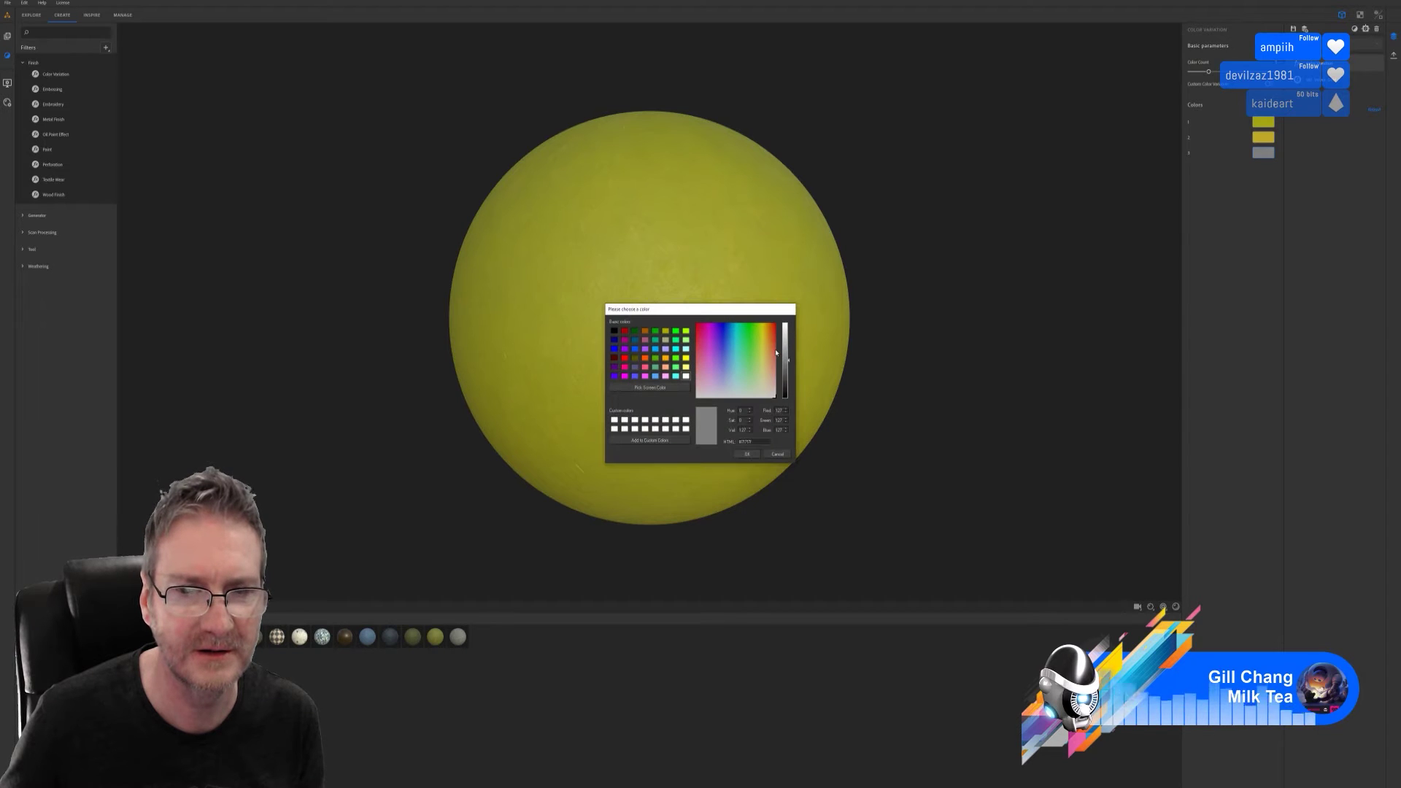
- Set the third color of the Color Variation filter to a bright golden orange
click(766, 332)
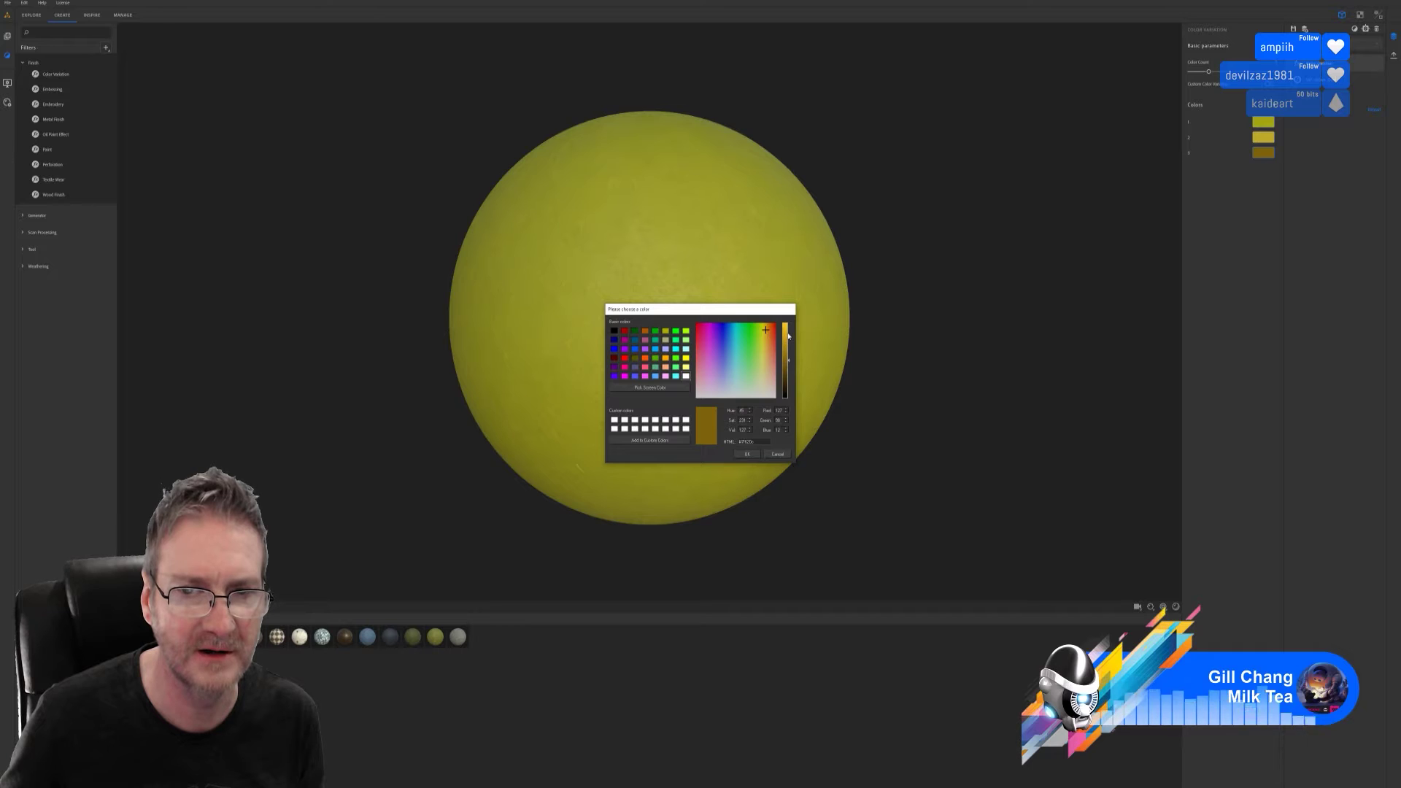
click(789, 336)
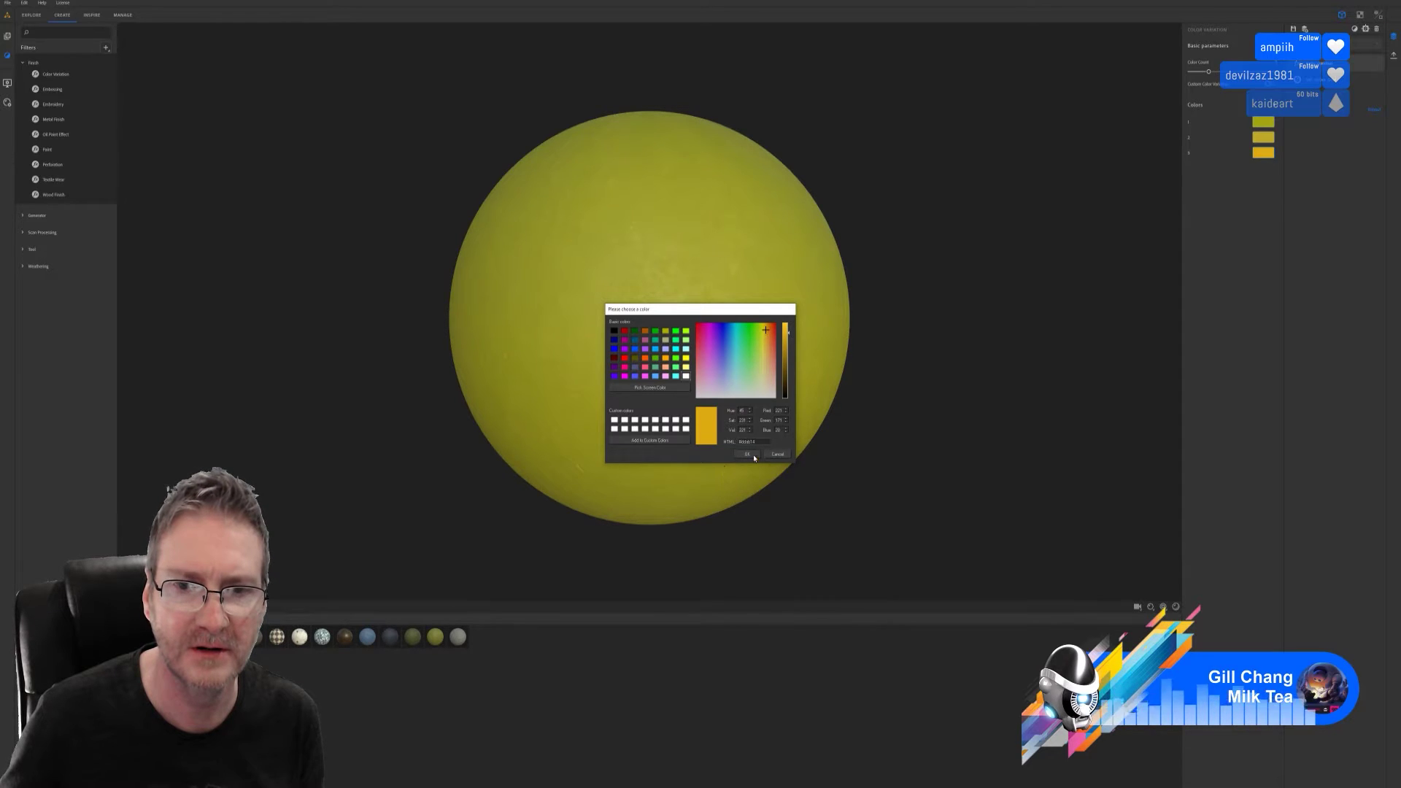
click(754, 456)
- Inspect the recolored velvet up close and compare it with the Color Variation filter hidden and shown
scroll(796, 313, up, 5)
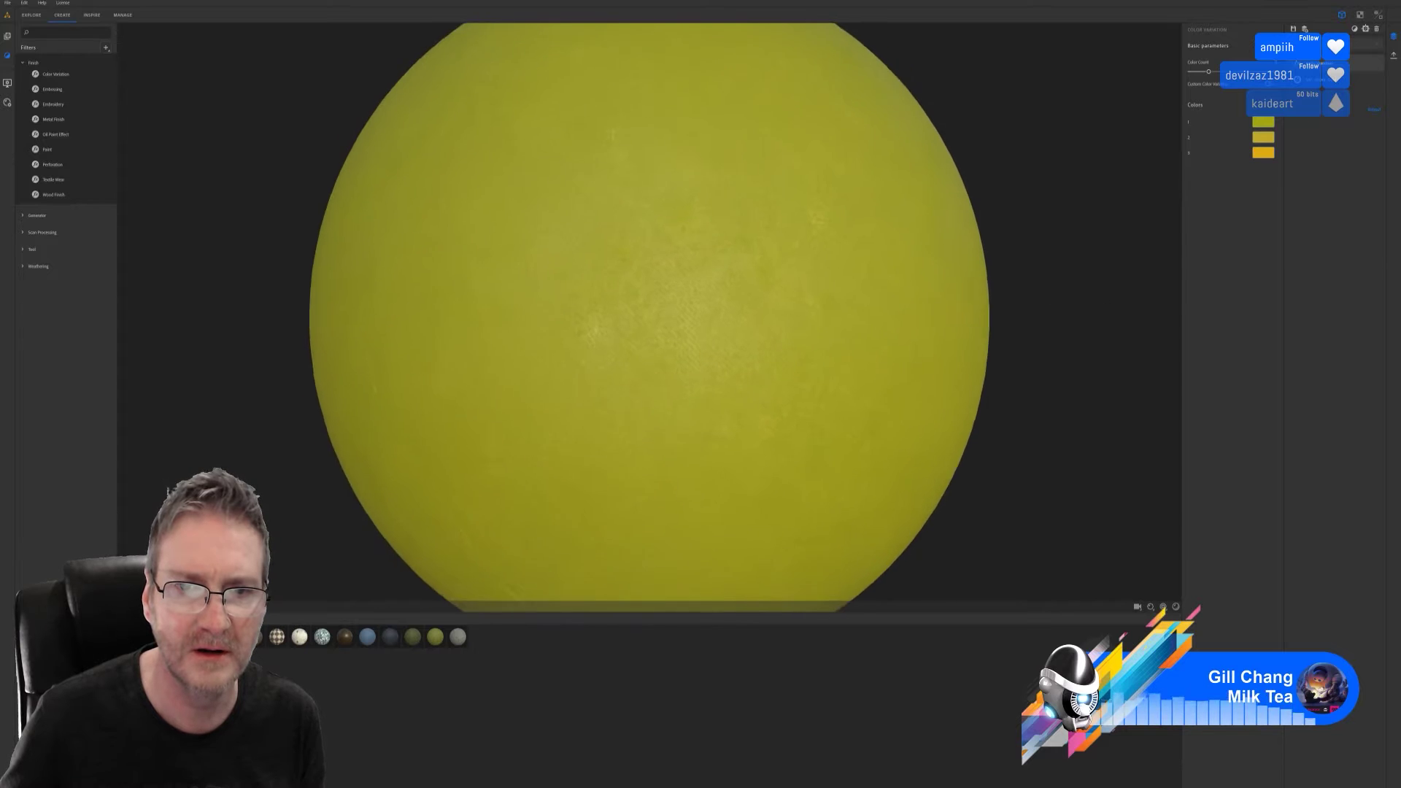
scroll(624, 320, up, 5)
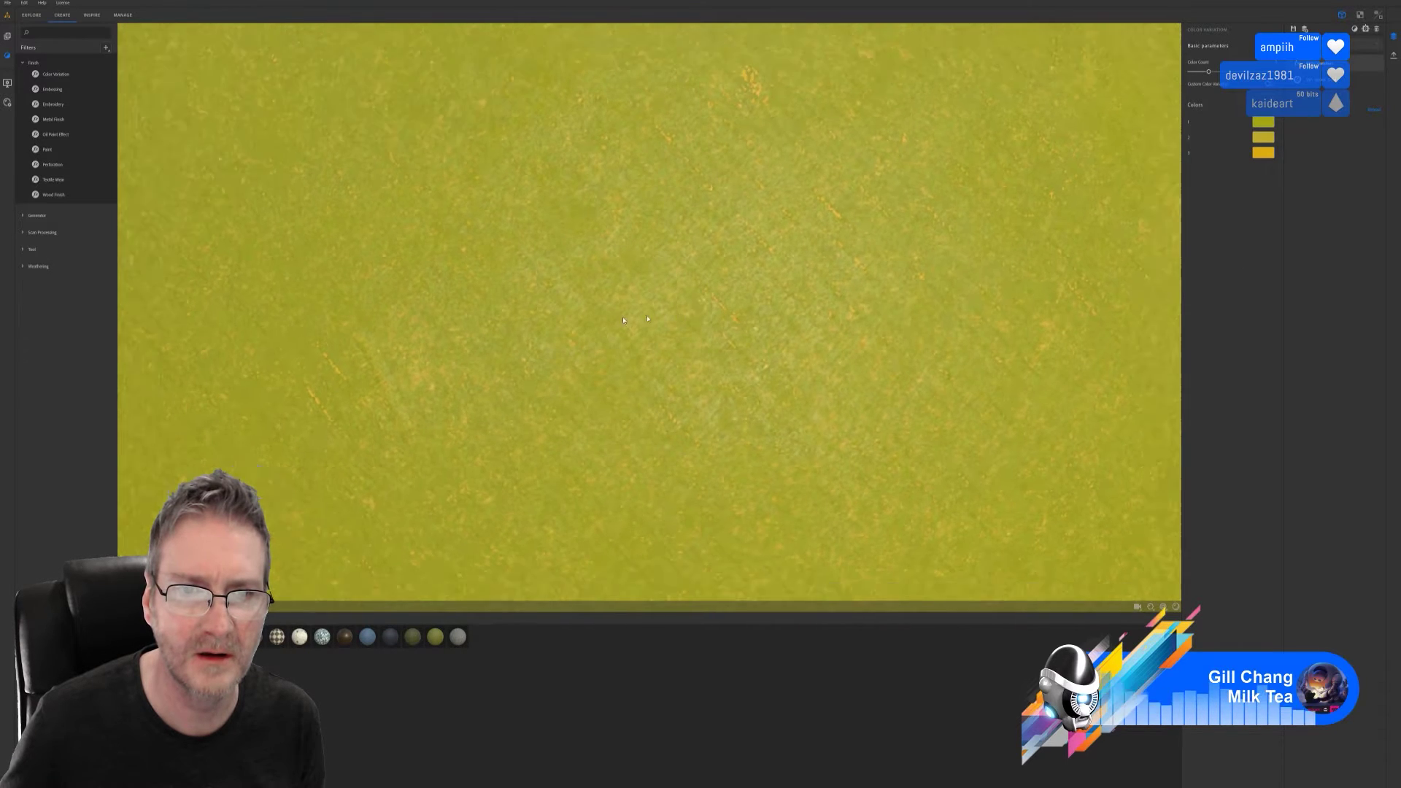
scroll(624, 320, down, 8)
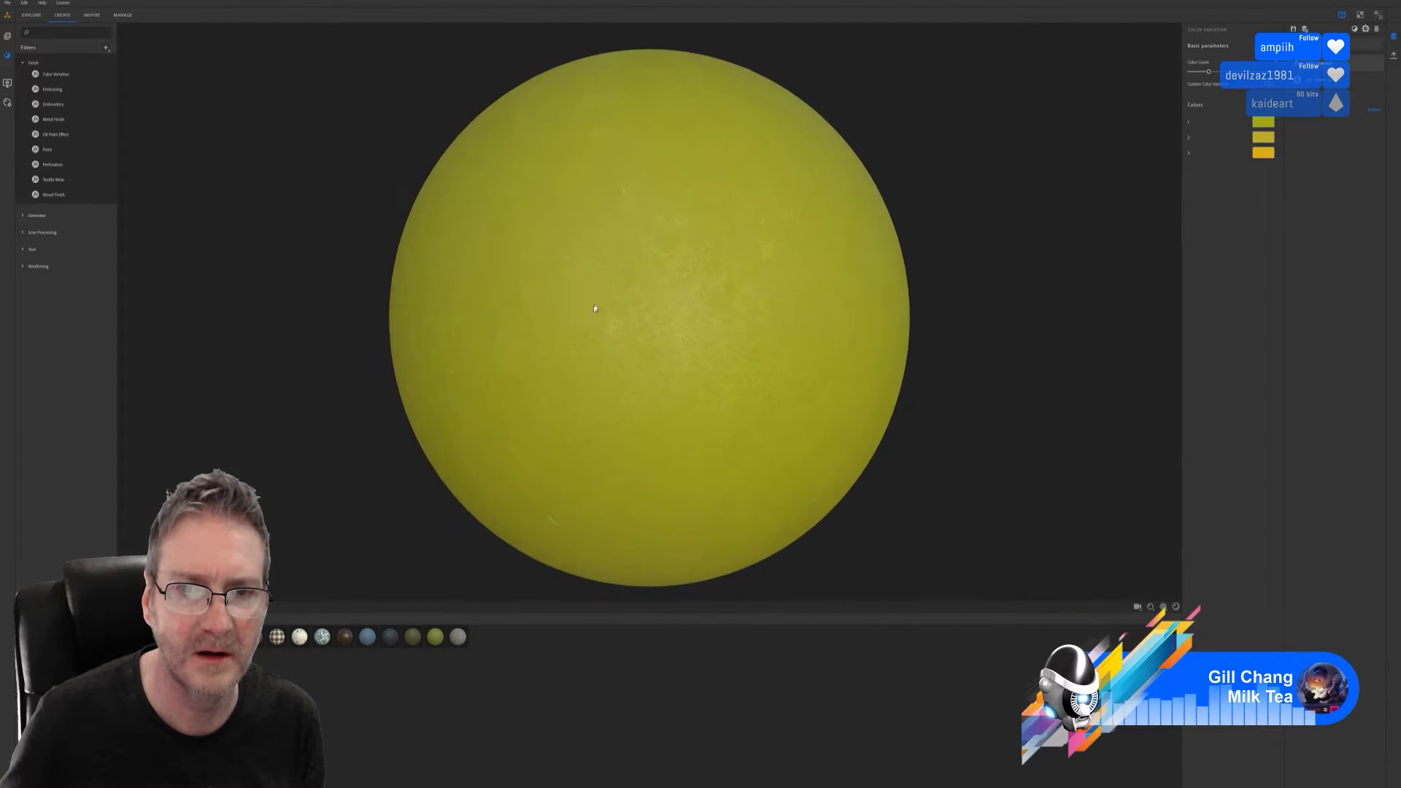
mouse_move(595, 309)
mouse_down()
mouse_move(641, 385)
mouse_move(611, 314)
mouse_up()
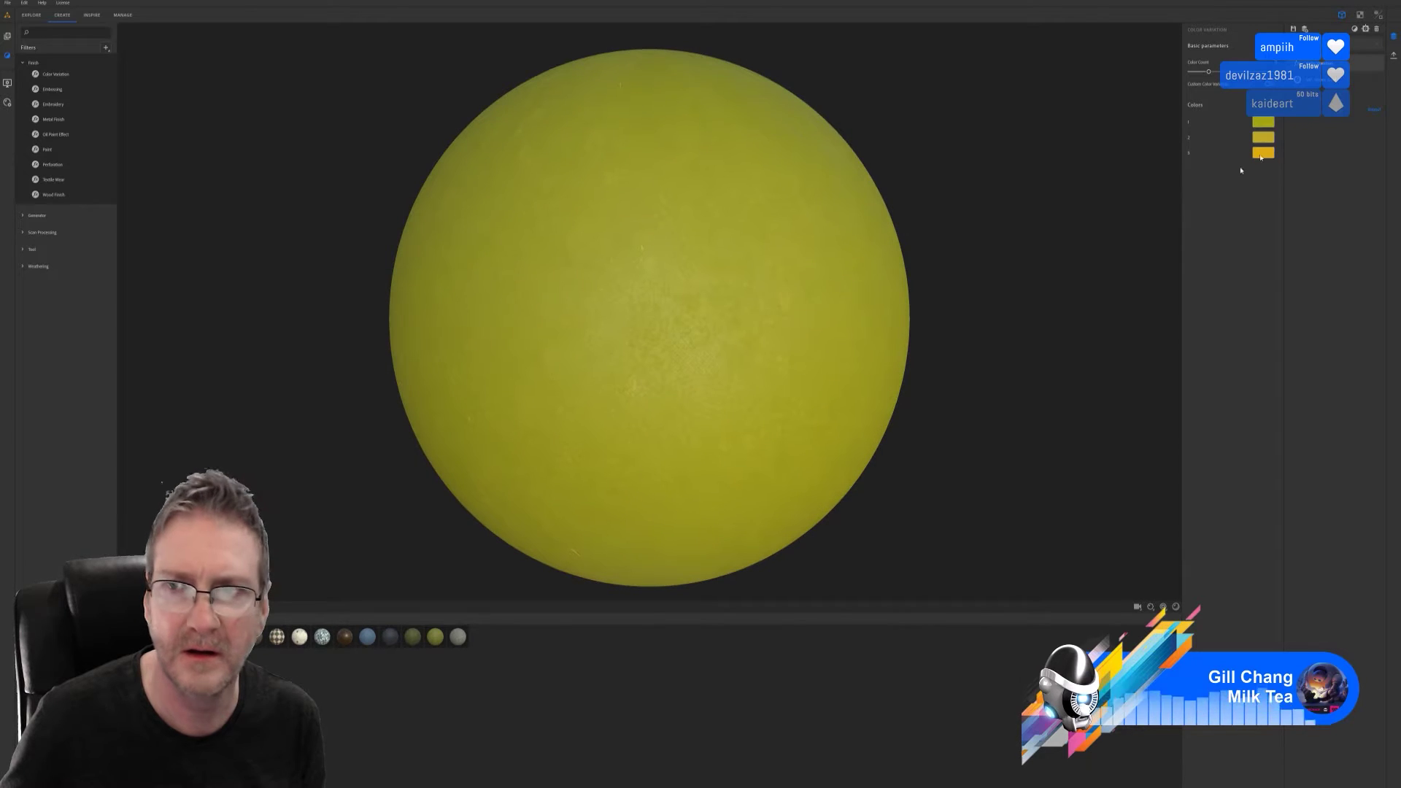
click(1379, 65)
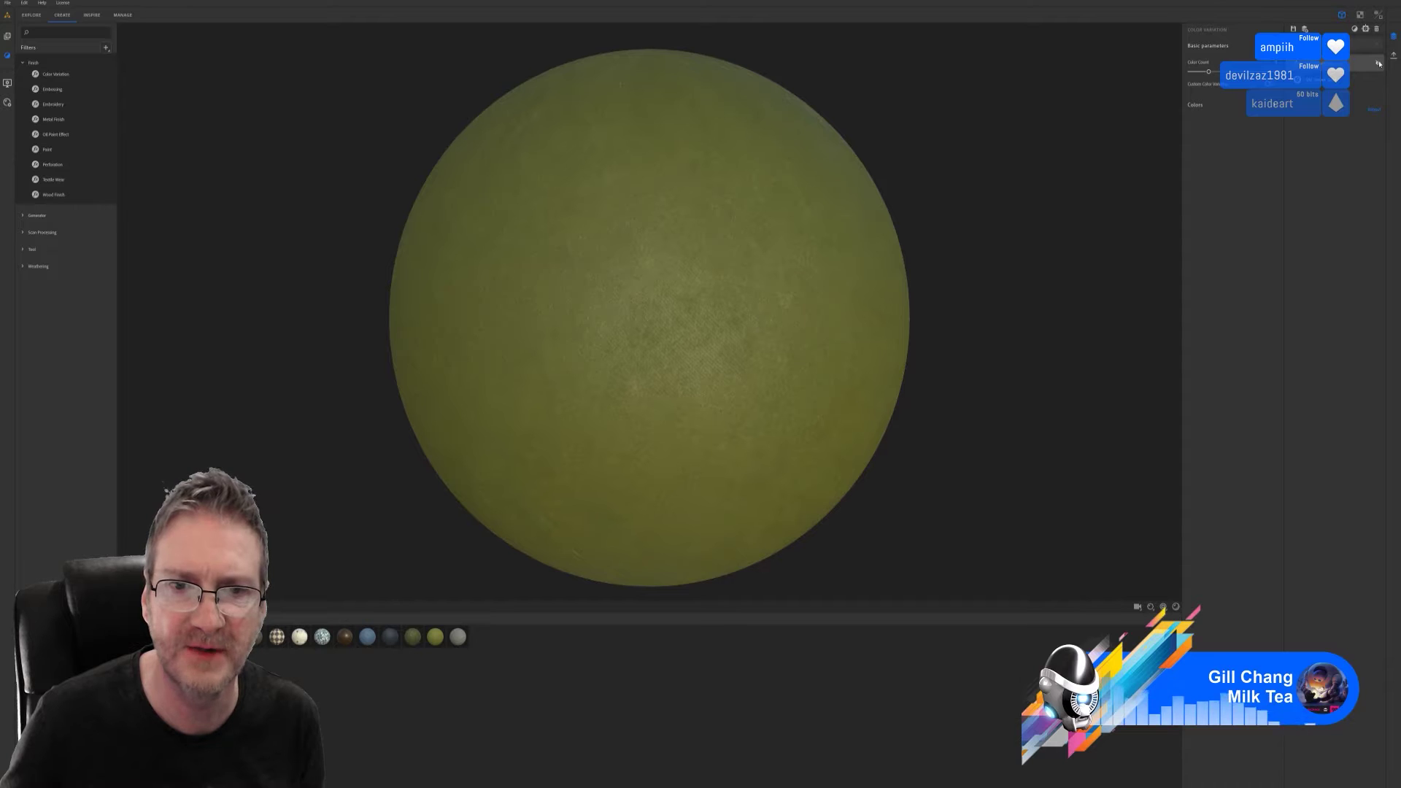
click(1379, 65)
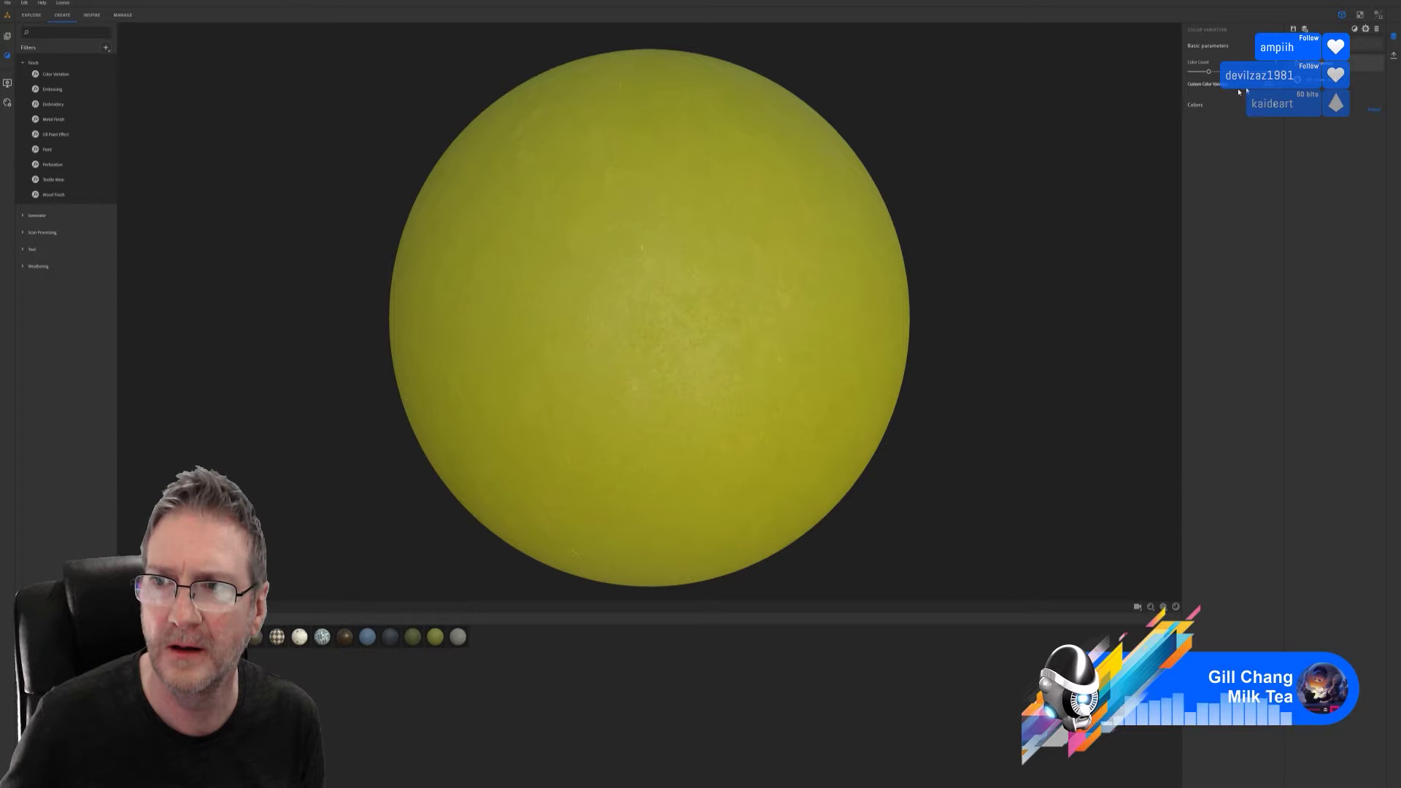
- Enable the custom color variation, raise its hue slightly, and lower its luma while keeping chroma at 0
click(1269, 86)
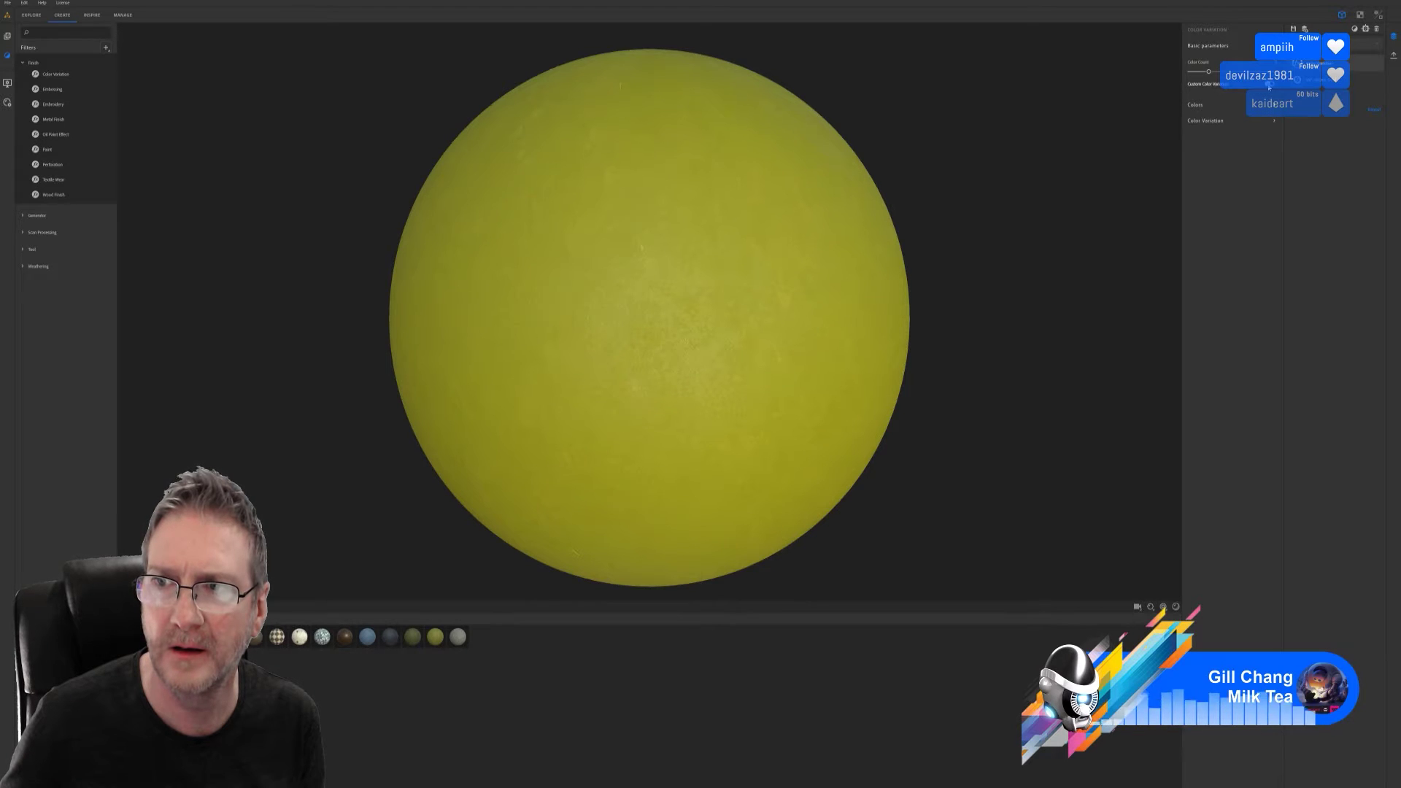
click(1269, 121)
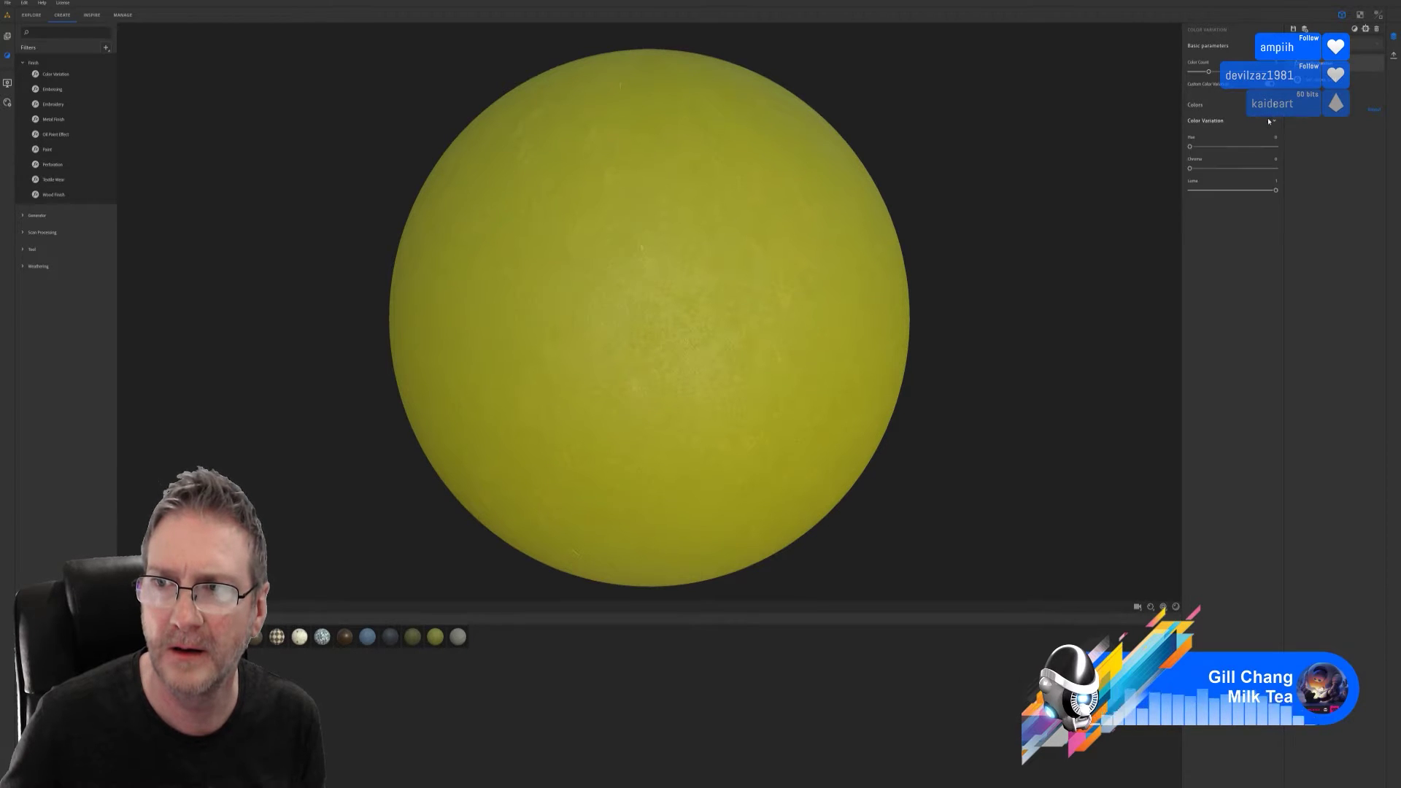
mouse_move(1191, 147)
mouse_down()
mouse_move(1277, 150)
mouse_move(1189, 169)
mouse_up()
click(1191, 169)
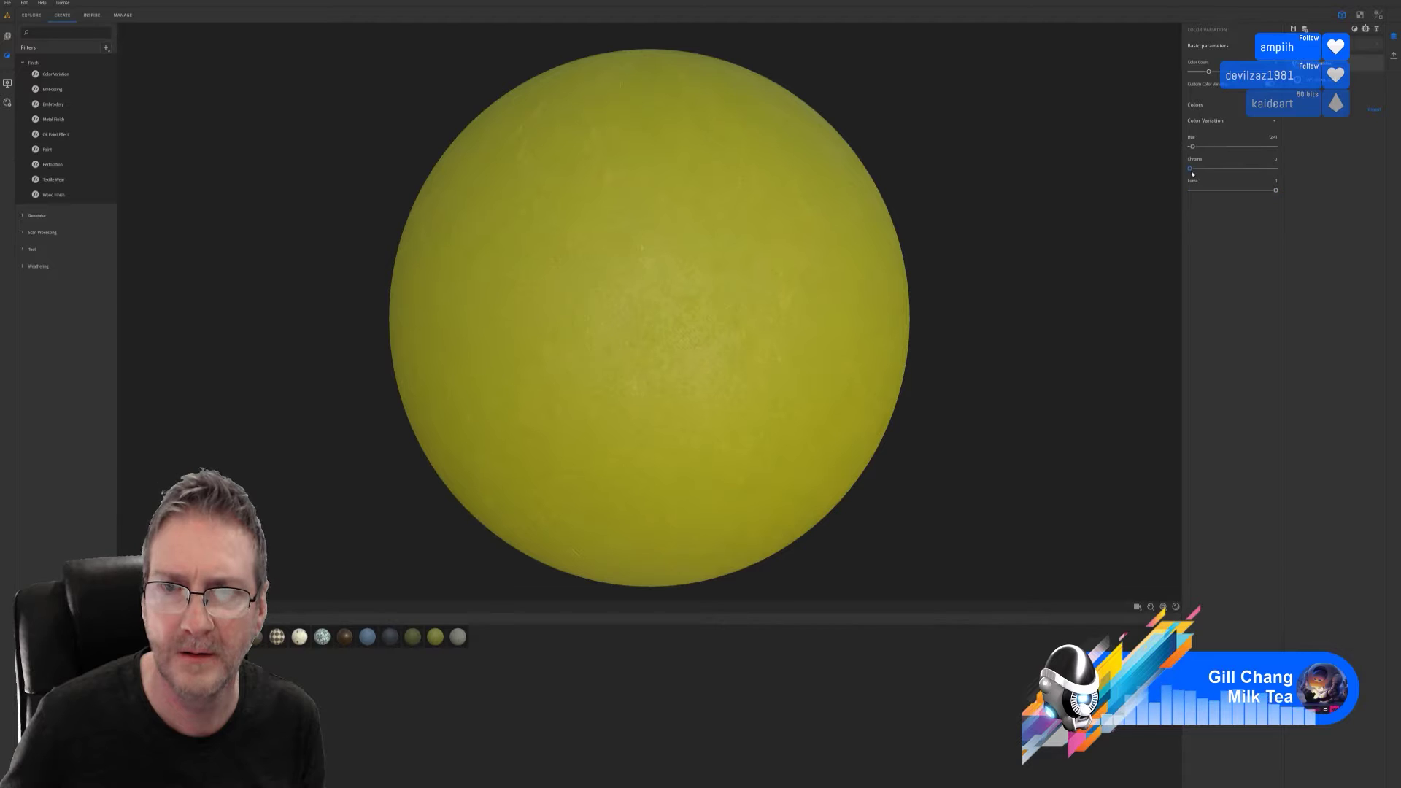
mouse_move(1275, 190)
mouse_down()
mouse_move(1183, 201)
mouse_move(1256, 197)
mouse_up()
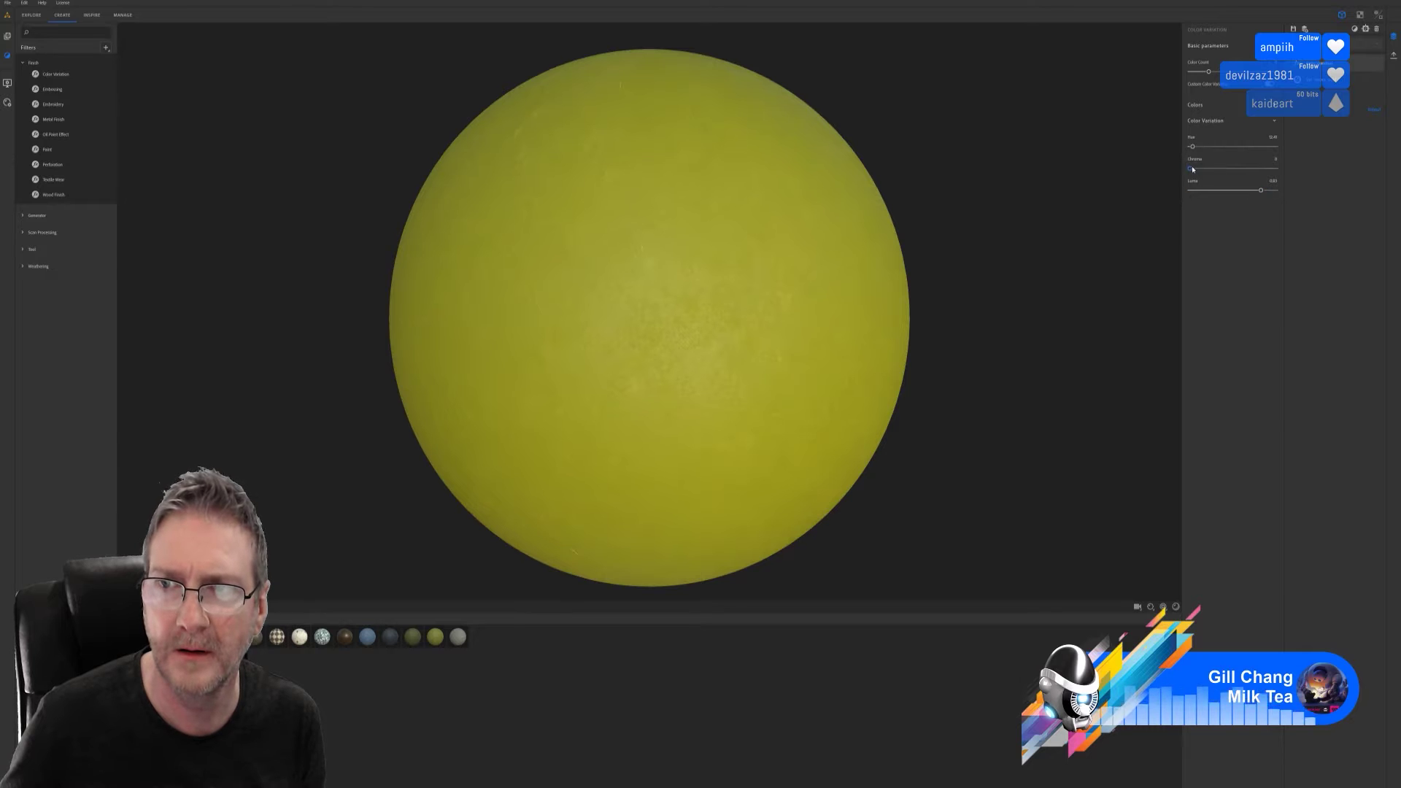
drag(1192, 147, 1229, 156)
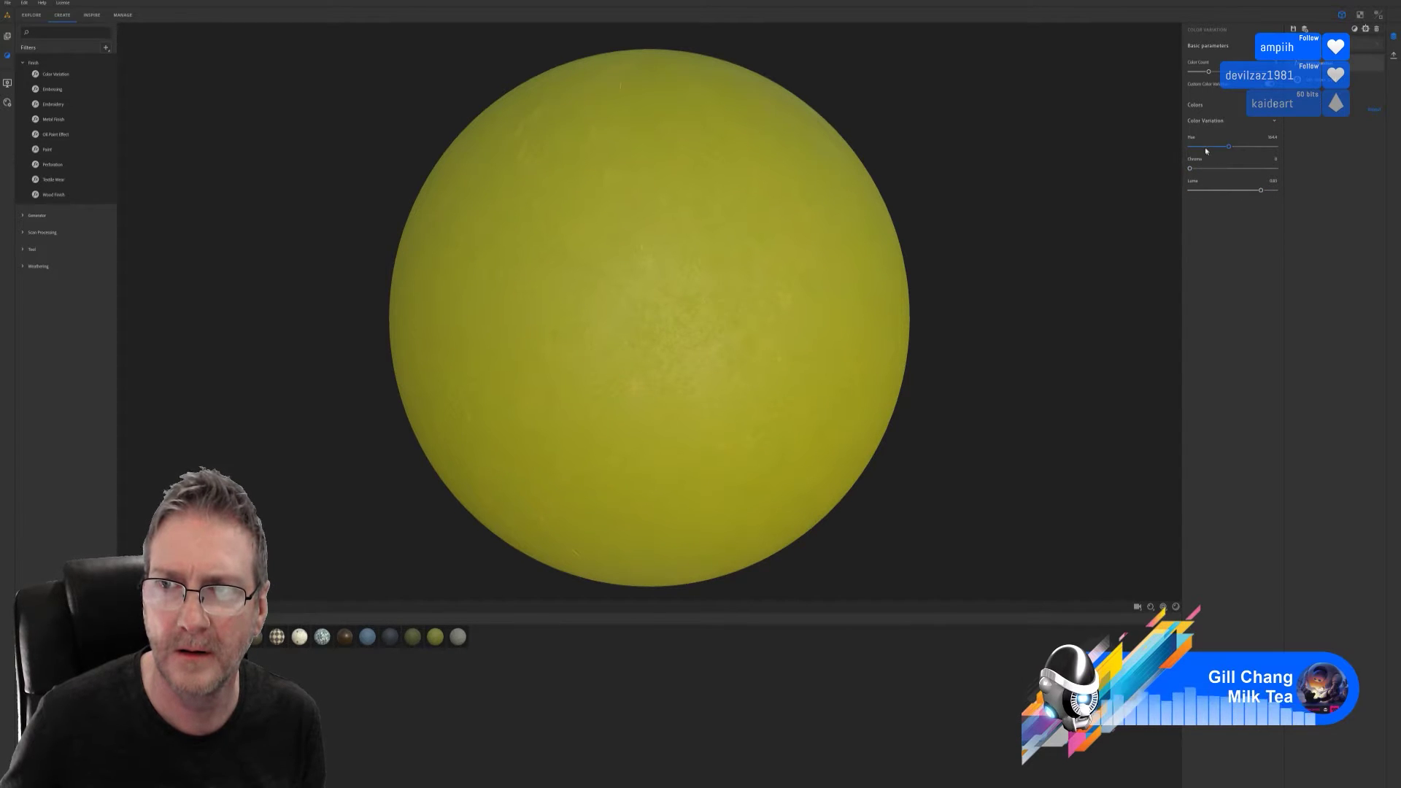
click(1204, 148)
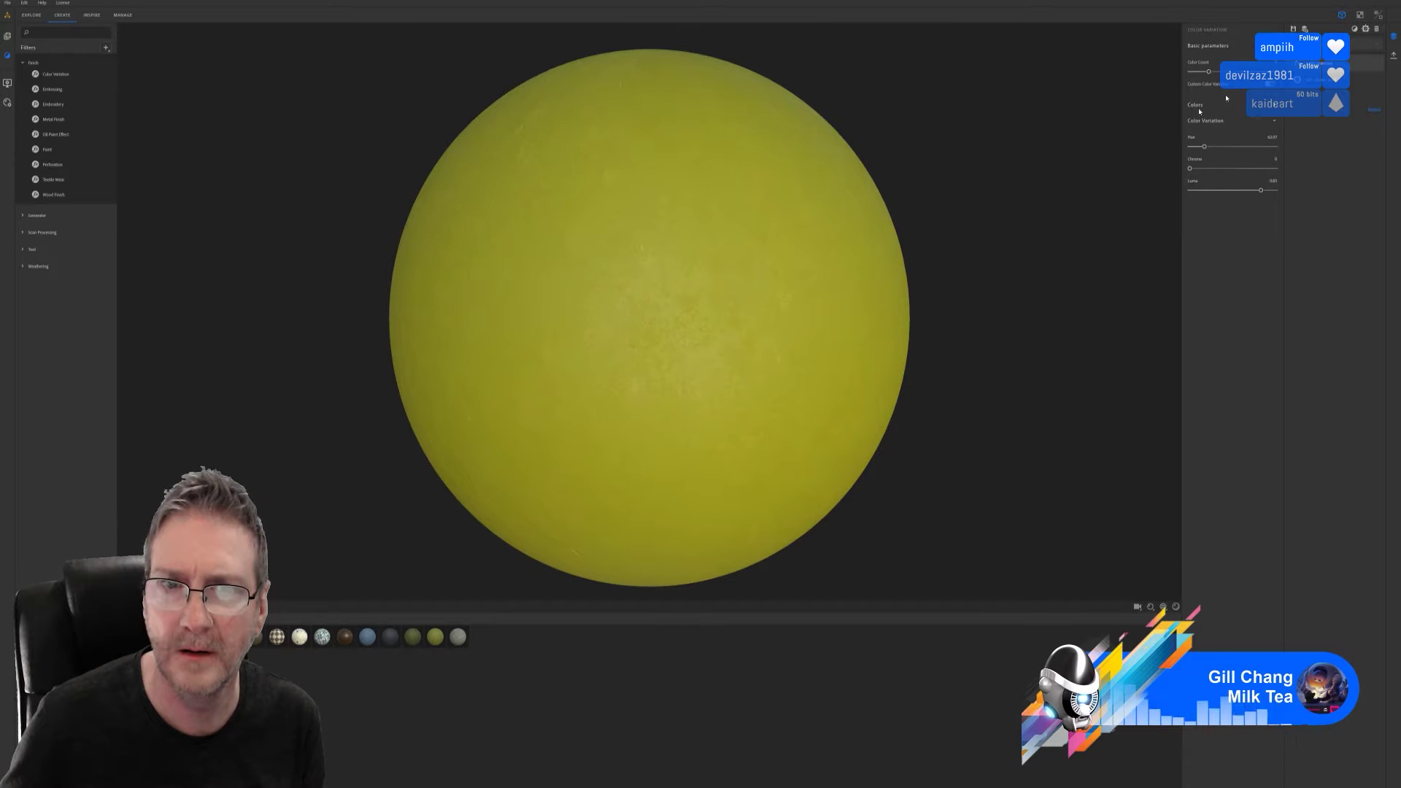
- Examine the adjusted velvet under changed lighting and compare the sphere without and with the color variation
mouse_move(660, 321)
mouse_down()
mouse_move(650, 334)
mouse_move(642, 246)
mouse_move(641, 301)
mouse_up()
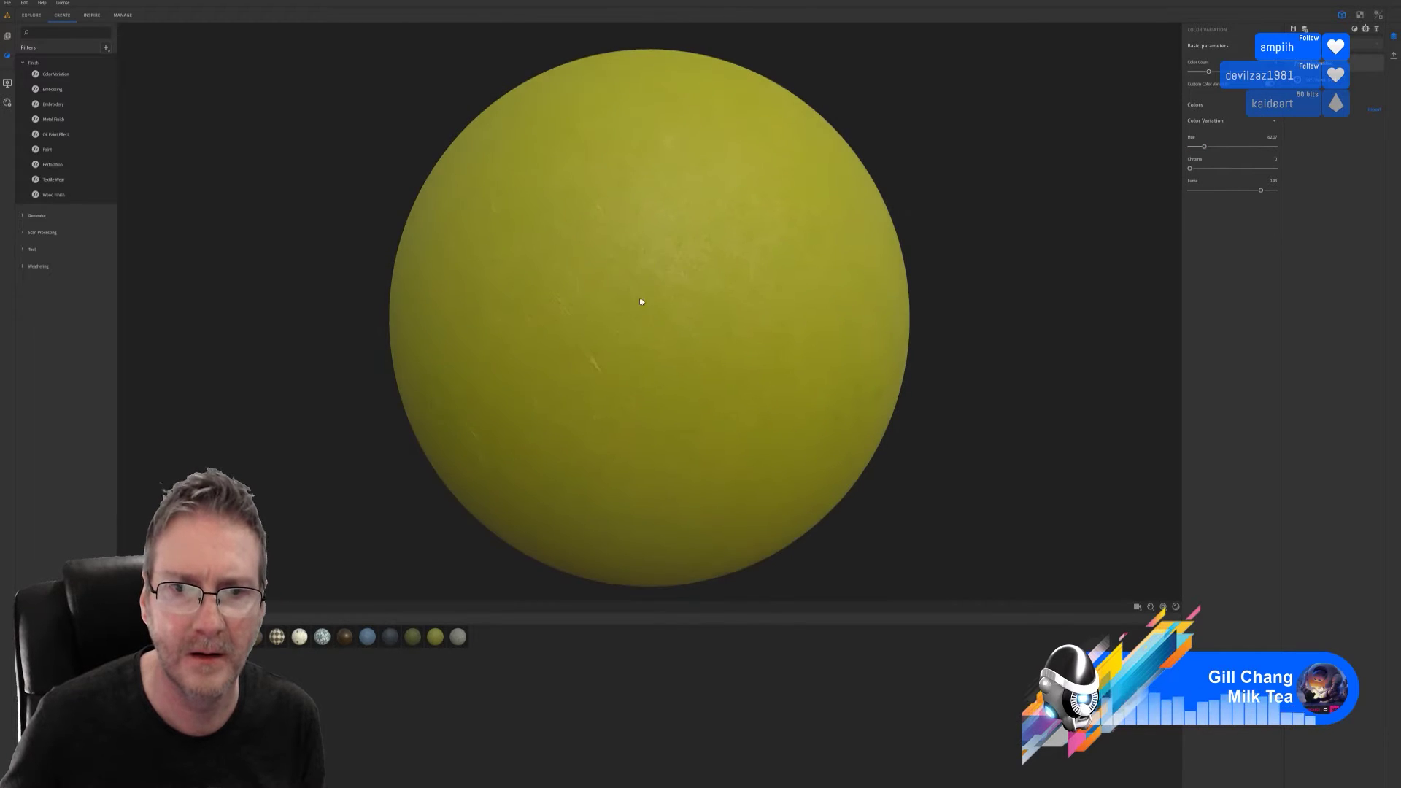
right_drag(641, 301, 540, 331)
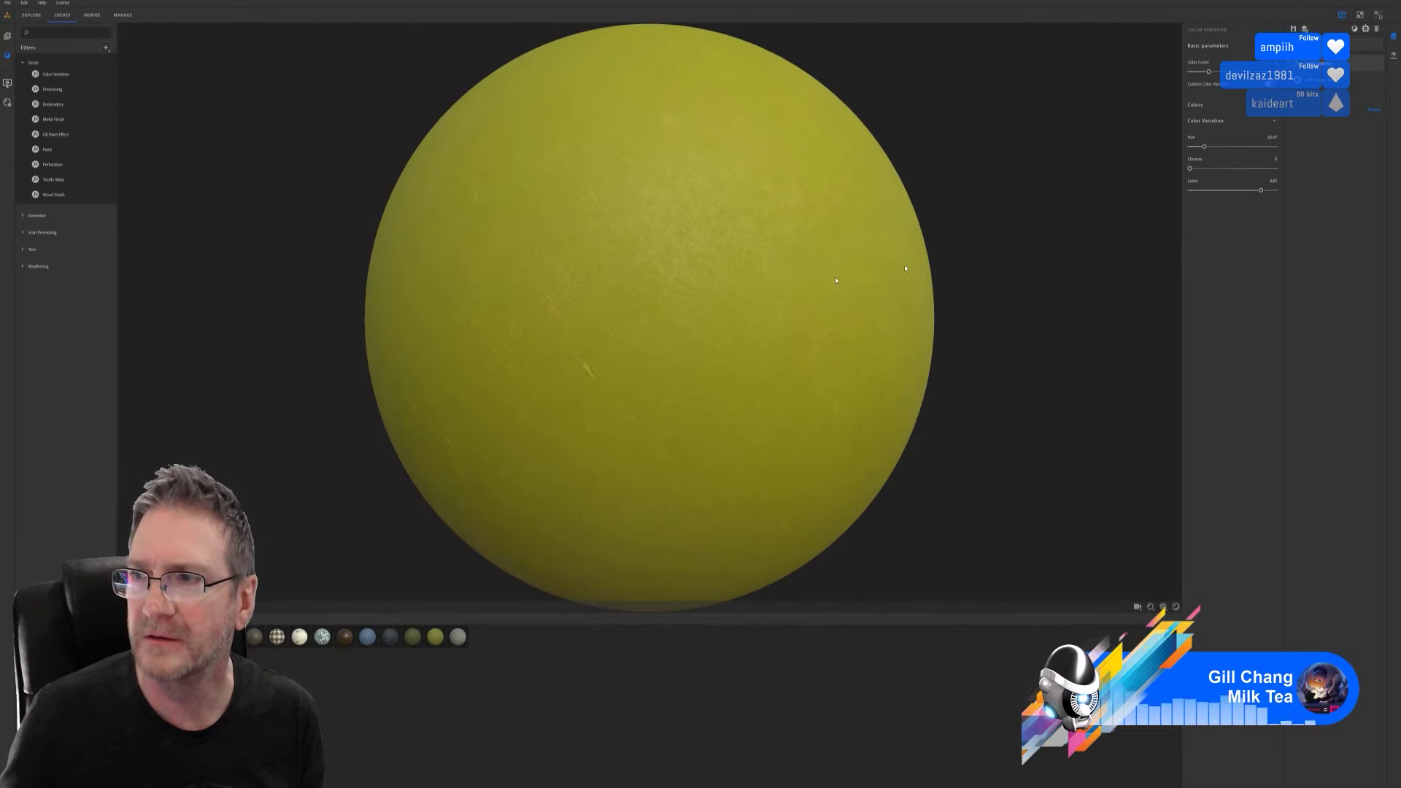
click(1379, 62)
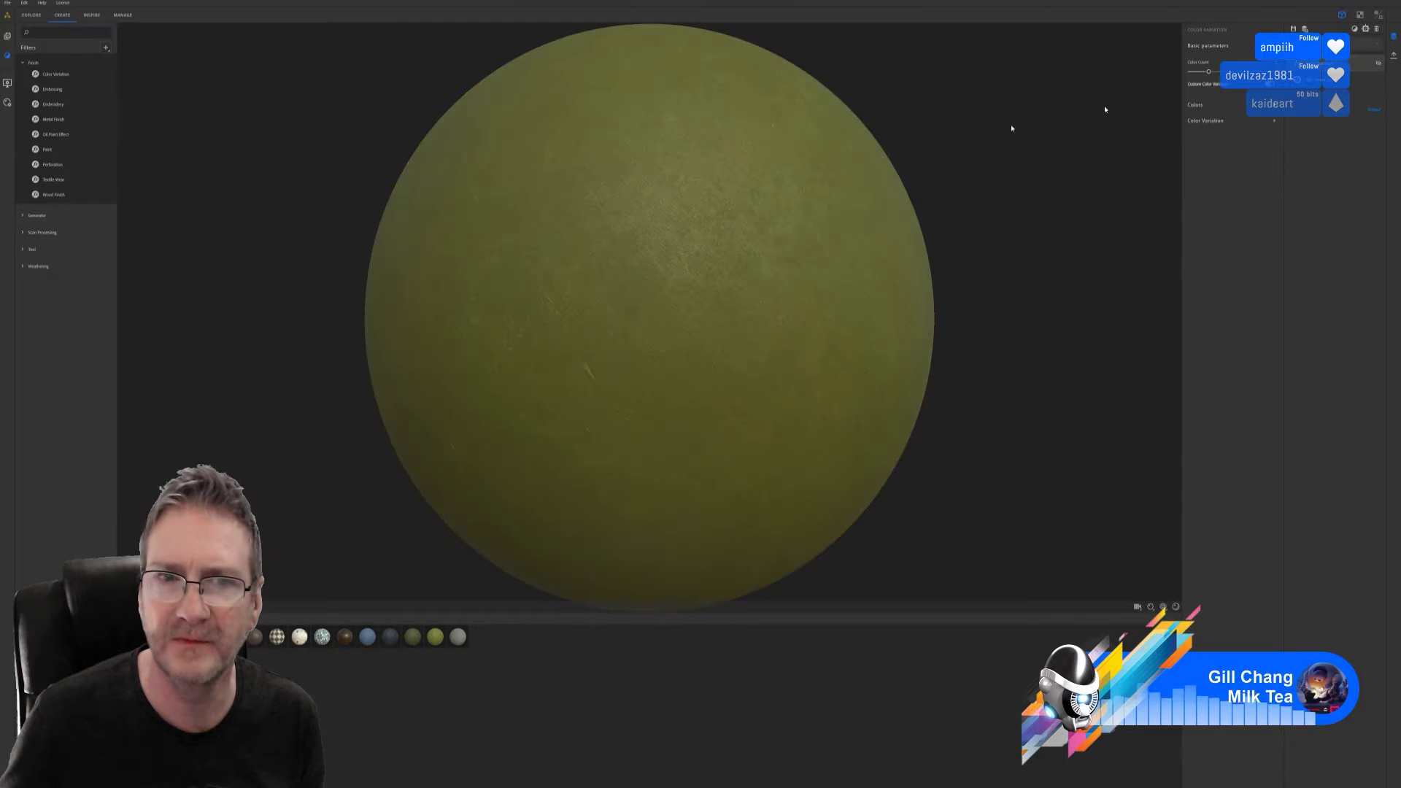
mouse_move(730, 303)
mouse_down()
mouse_move(692, 343)
mouse_move(716, 315)
mouse_move(617, 313)
mouse_move(657, 300)
mouse_up()
scroll(712, 304, down, 5)
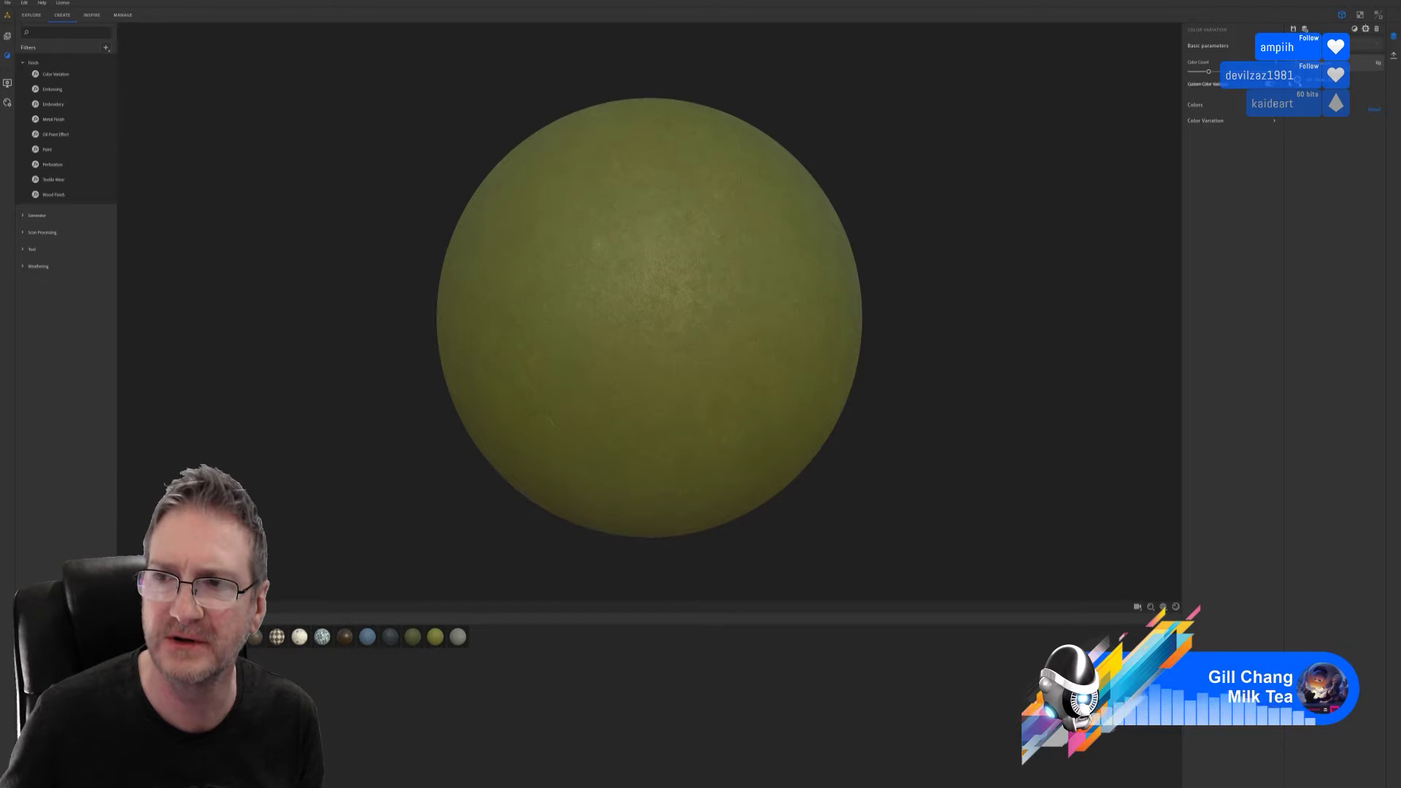
click(1379, 65)
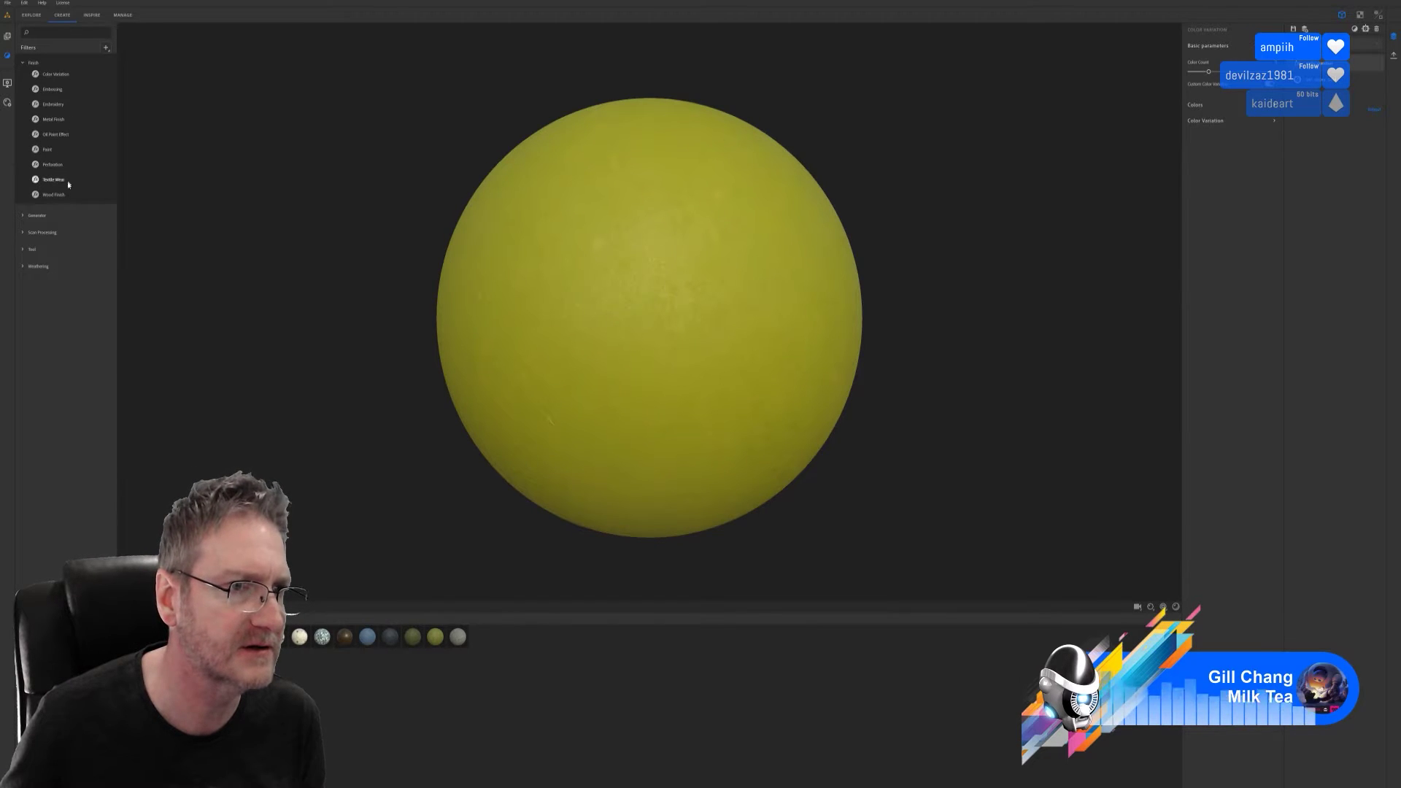
- Add the Dirt weathering filter to the velvet material and inspect its coverage on the sphere
click(23, 268)
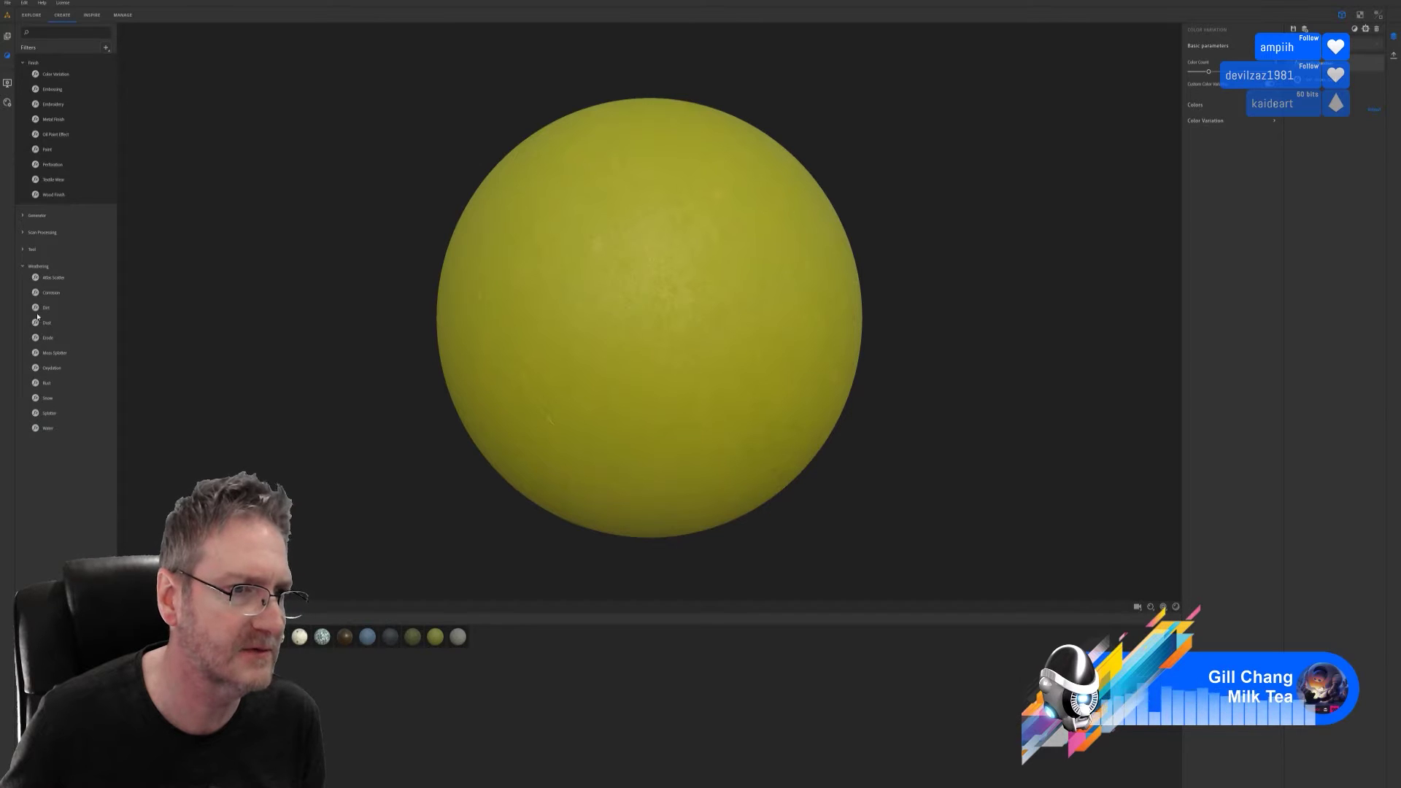
drag(45, 307, 597, 291)
alt+right_drag(729, 281, 1044, 314)
alt+drag(832, 387, 753, 365)
alt+right_drag(754, 365, 930, 343)
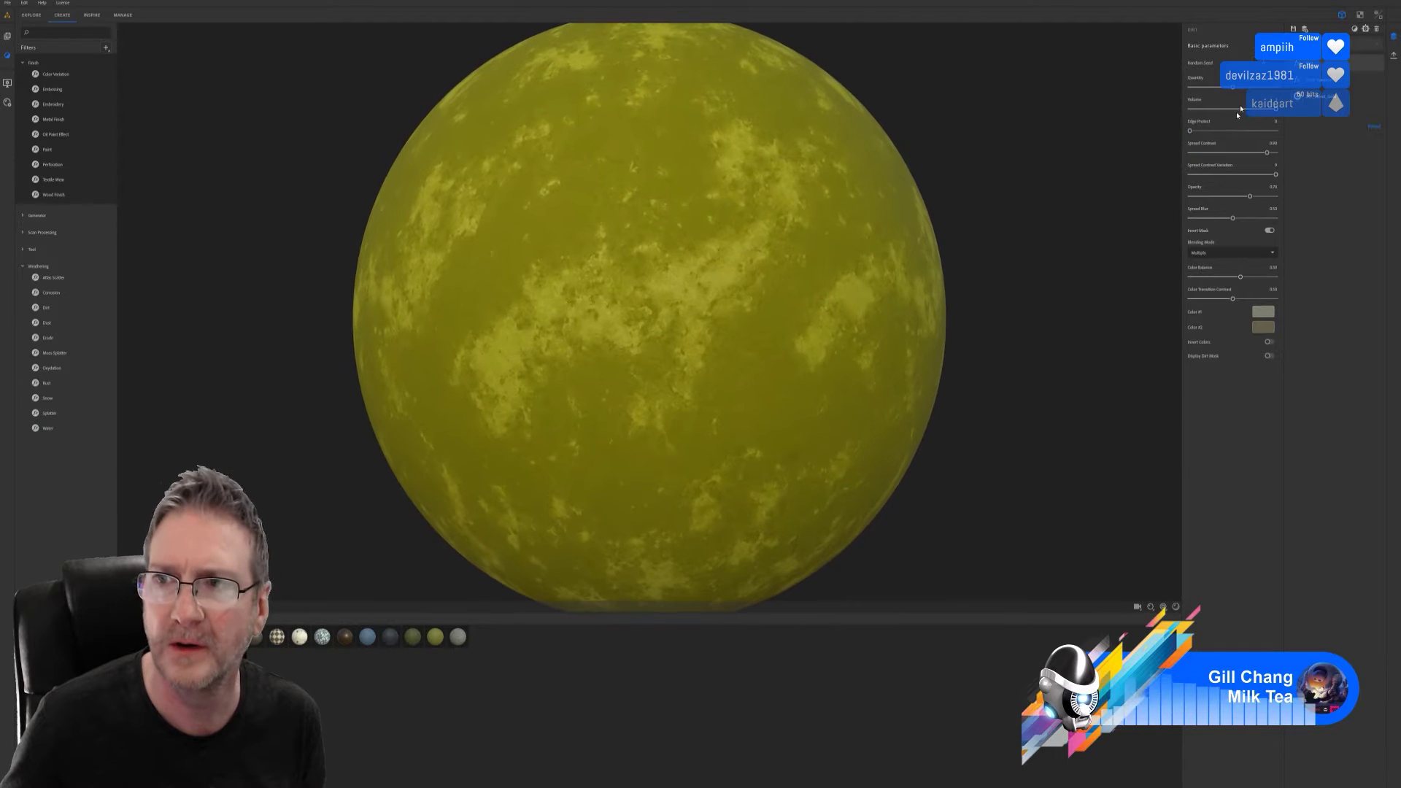
- Reduce the Dirt filter's quantity and volume and lower its spread contrast to nearly zero for soft, blended patches
drag(1235, 89, 1194, 154)
drag(788, 369, 607, 278)
right_drag(607, 278, 394, 295)
drag(540, 321, 622, 327)
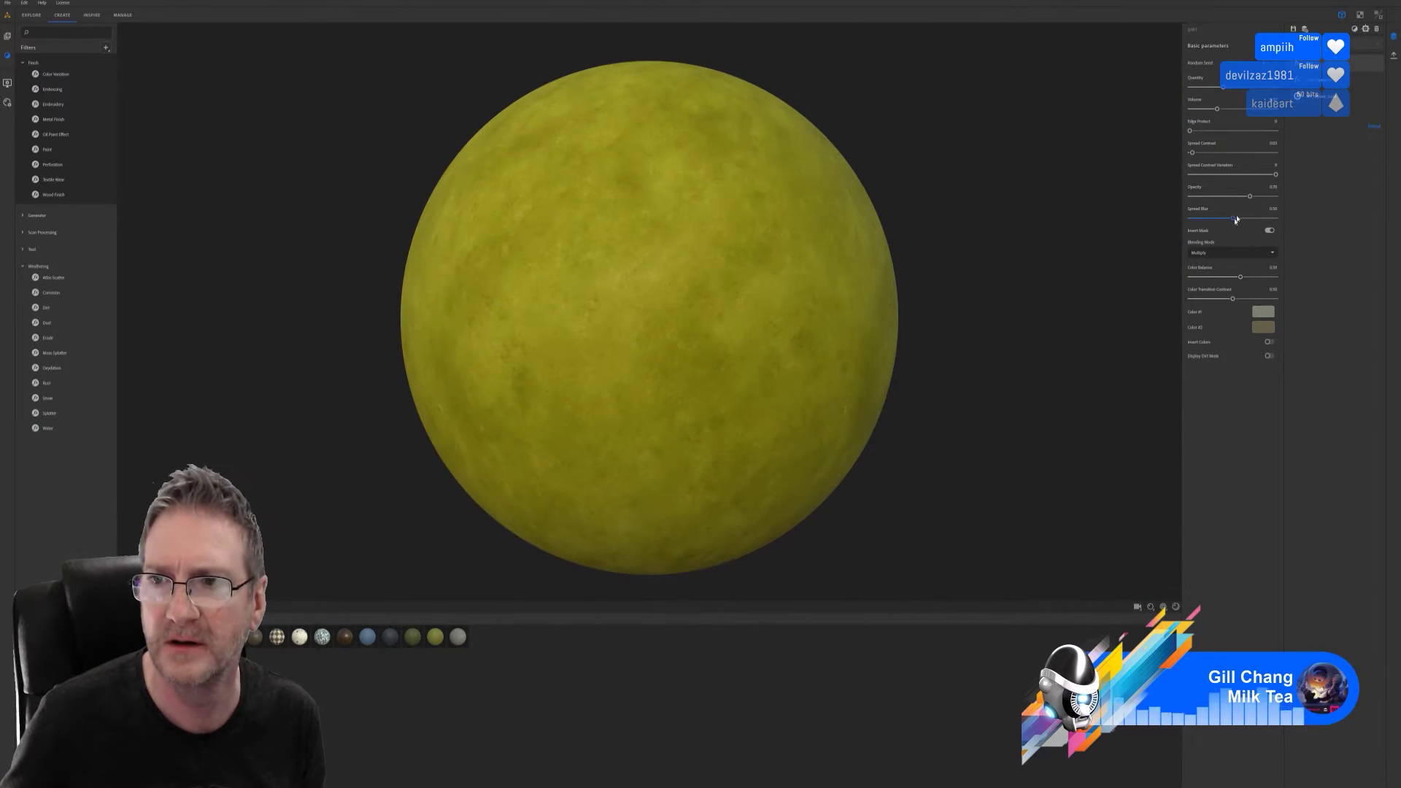
- Lower the Dirt filter's opacity and slightly reduce its spread blur, checking the softened patches on the sphere
mouse_move(1250, 195)
mouse_down()
mouse_move(1222, 199)
mouse_move(1239, 202)
mouse_up()
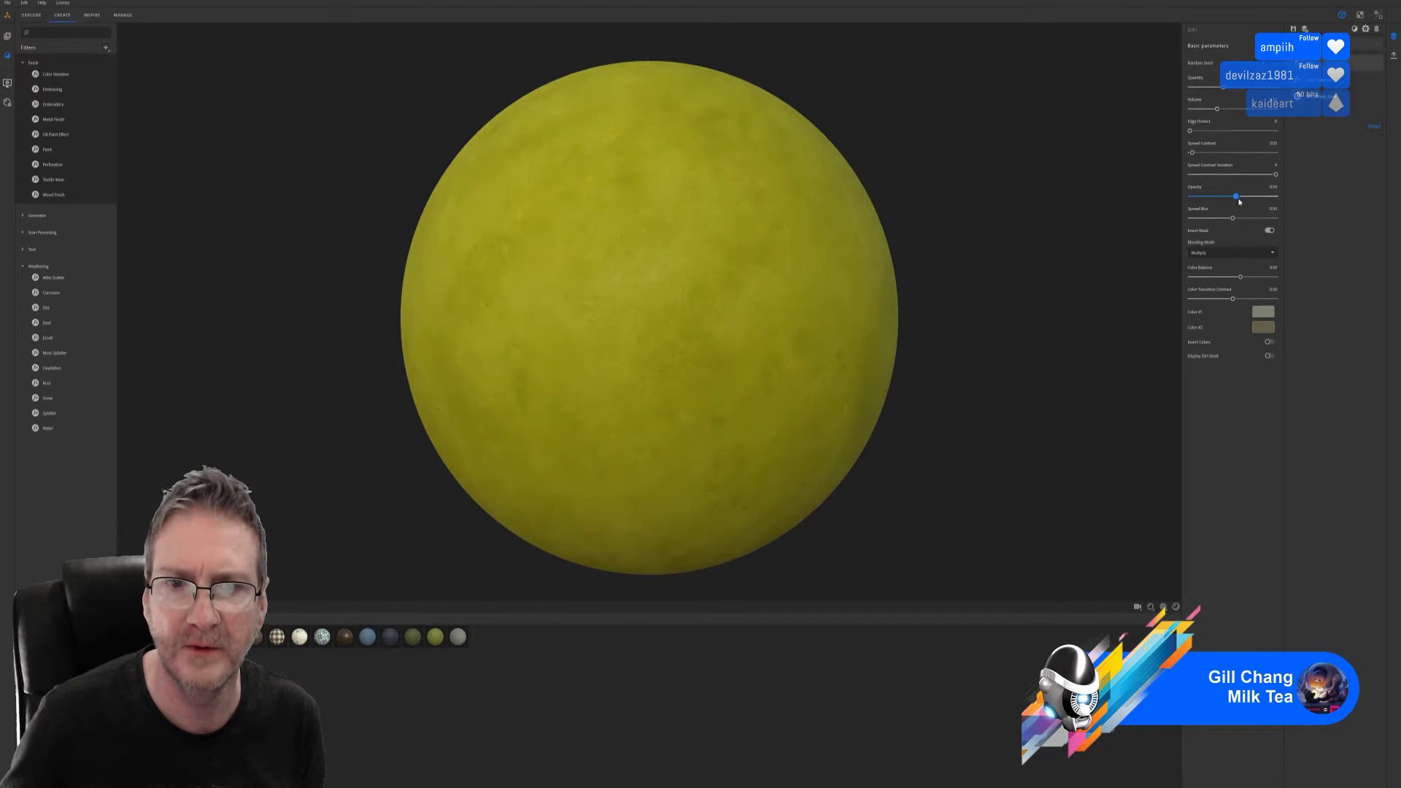
mouse_move(693, 344)
mouse_down()
mouse_move(732, 331)
mouse_move(768, 342)
mouse_up()
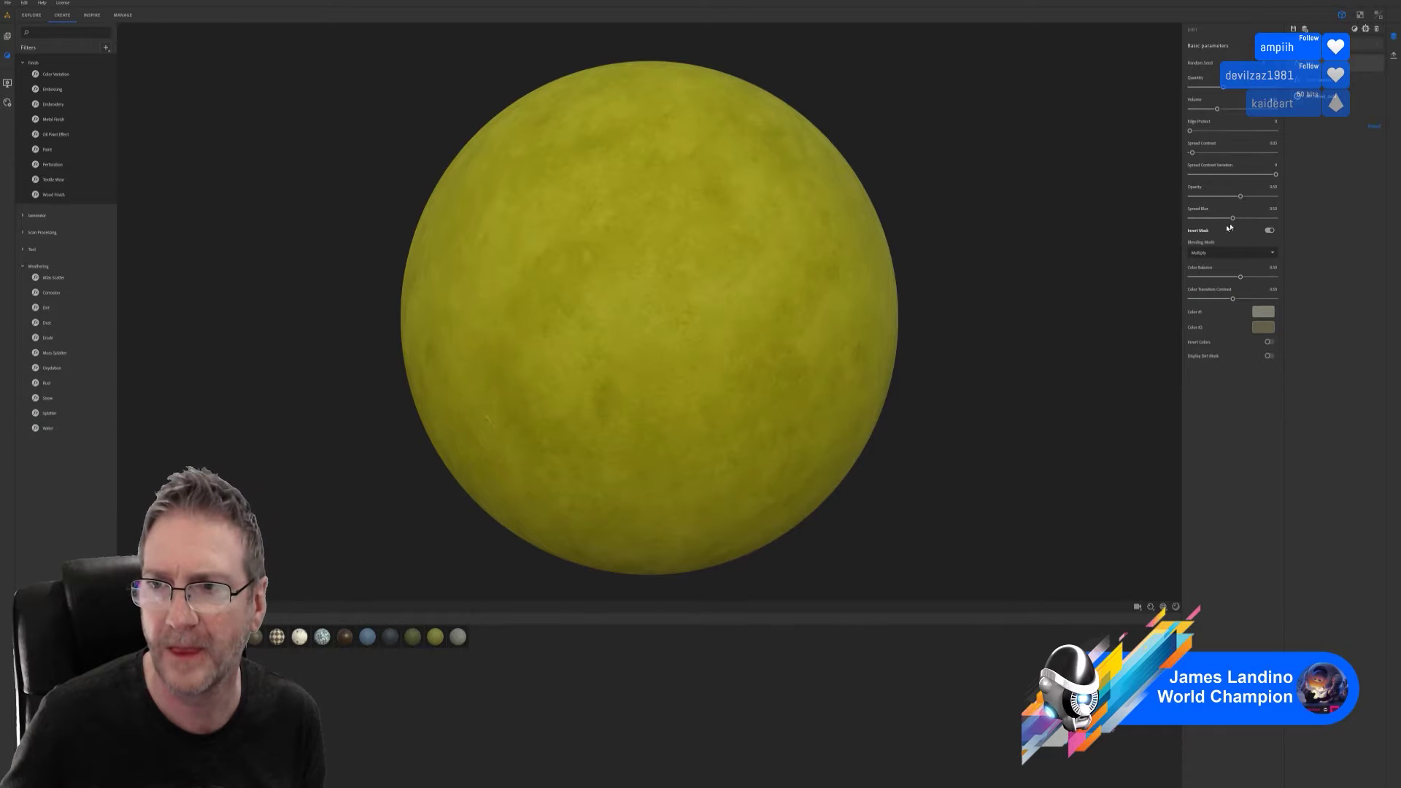
mouse_move(1231, 218)
mouse_down()
mouse_move(1201, 234)
mouse_move(1259, 235)
mouse_move(1213, 238)
mouse_move(1227, 240)
mouse_up()
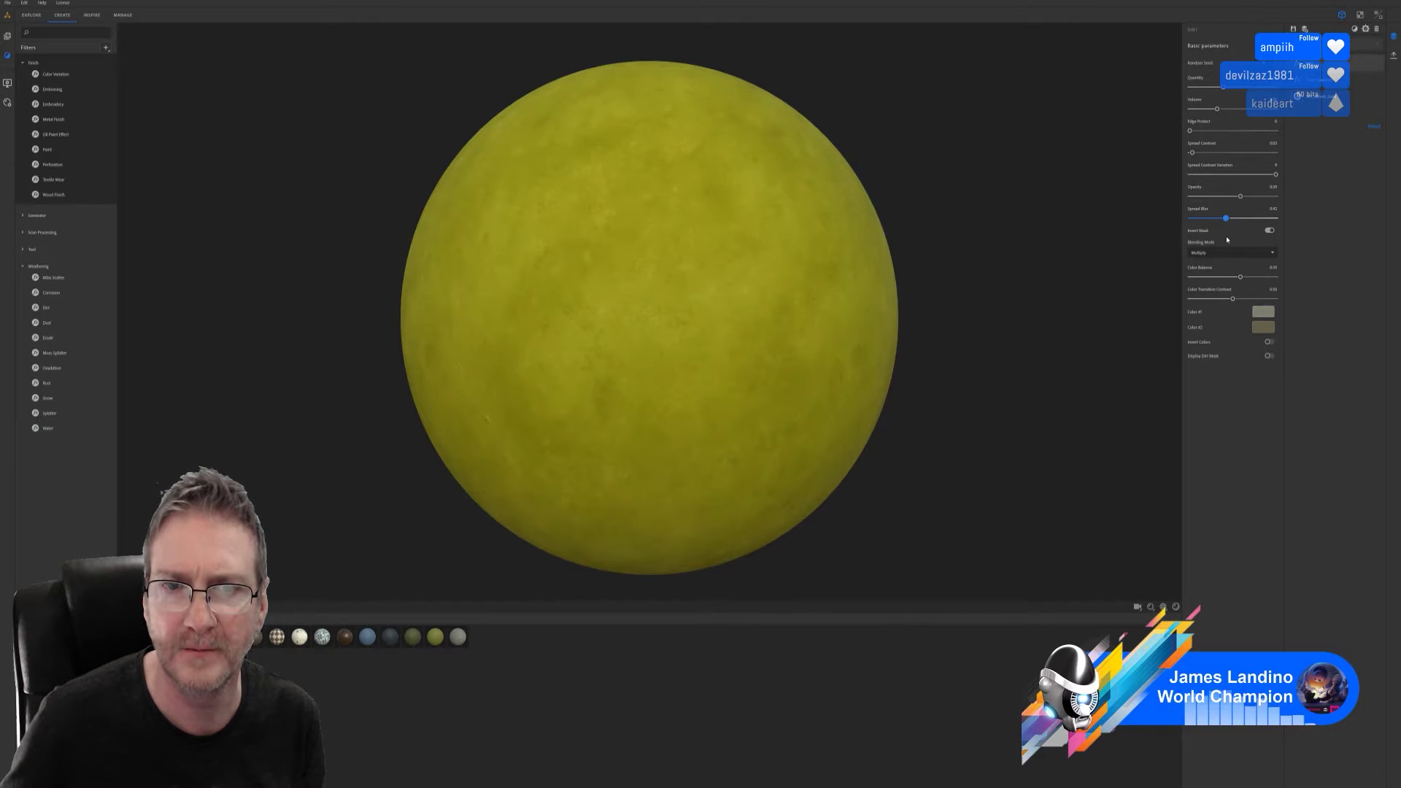
drag(661, 340, 727, 349)
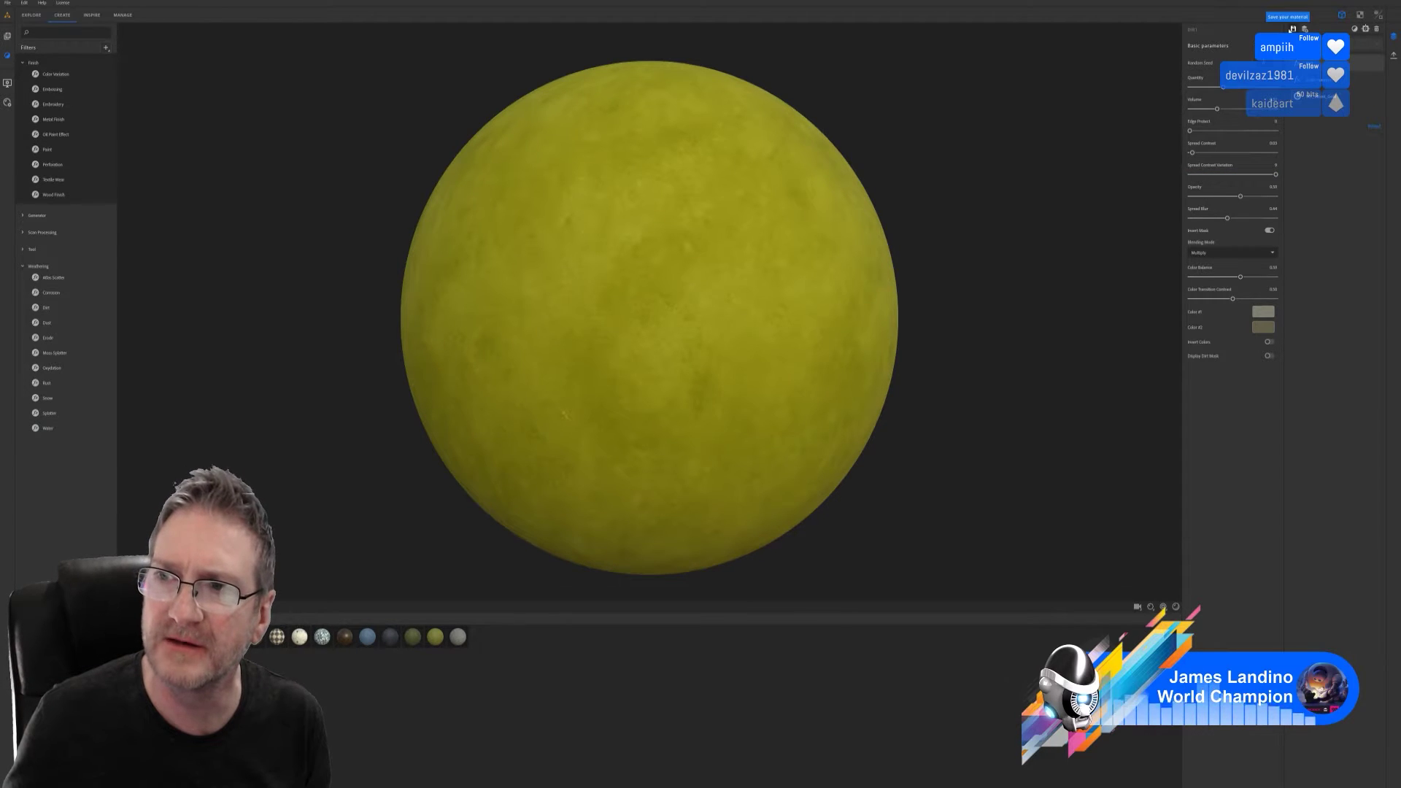
- Save the finished velvet to the existing collection under the name MY_Velvet_Yellow
click(1293, 30)
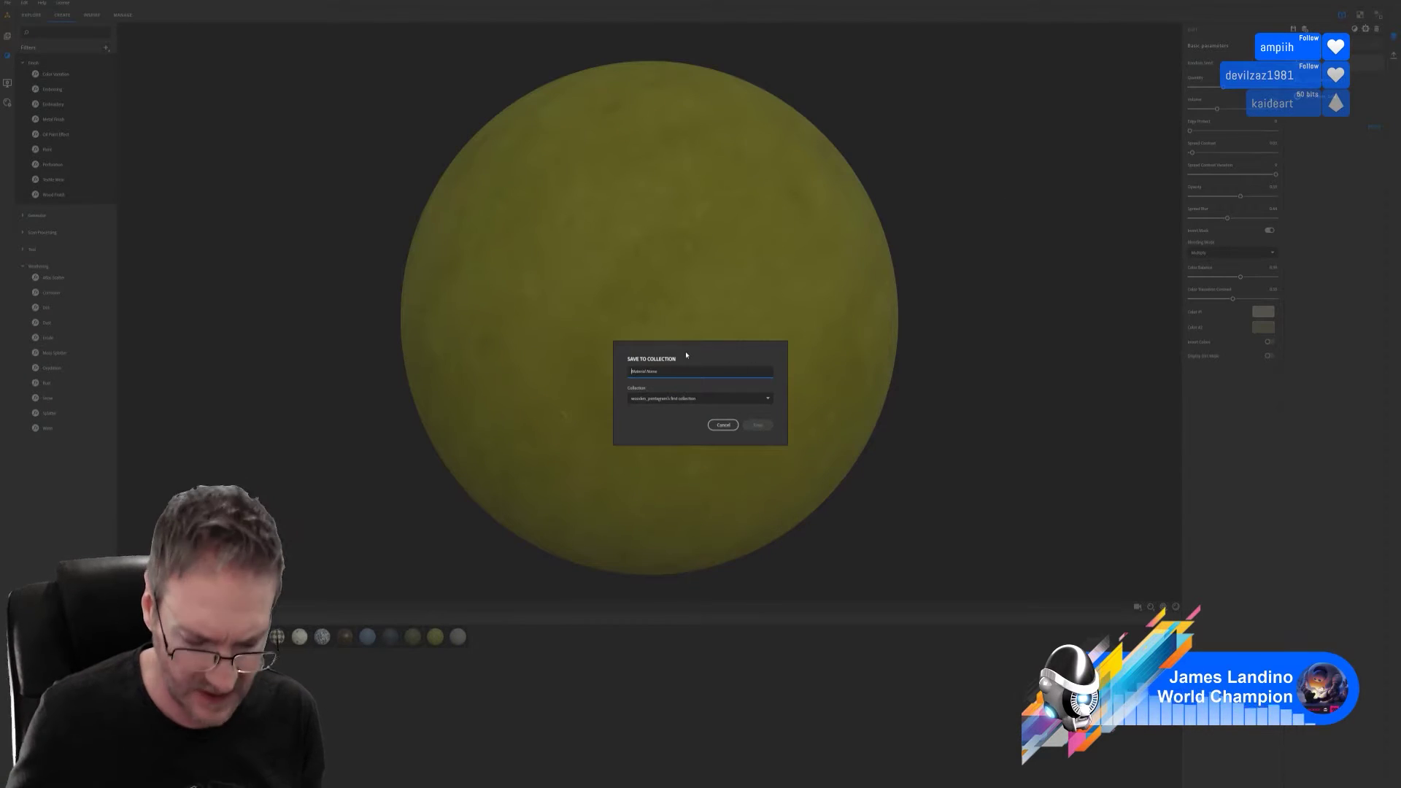
text(My_V)
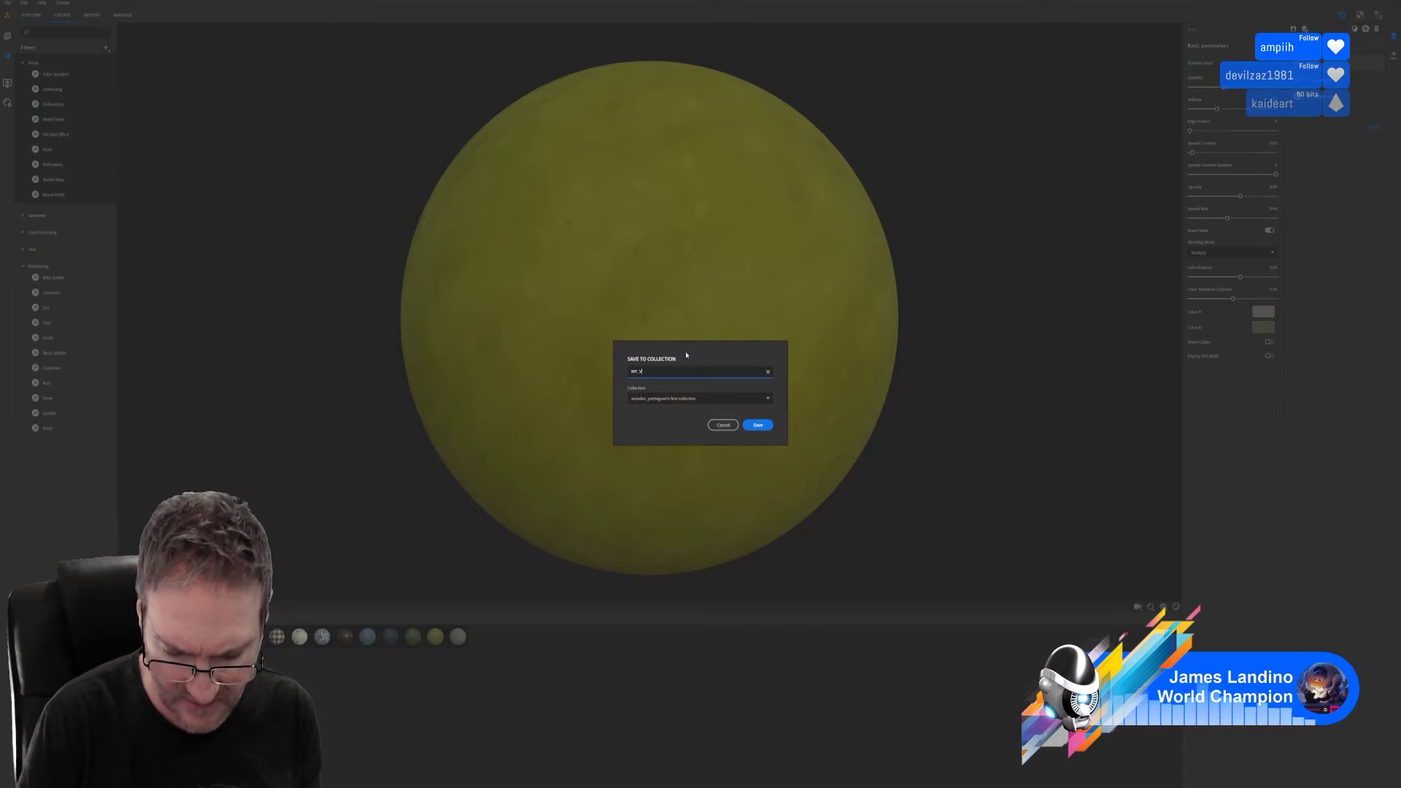
text(elvet_Y)
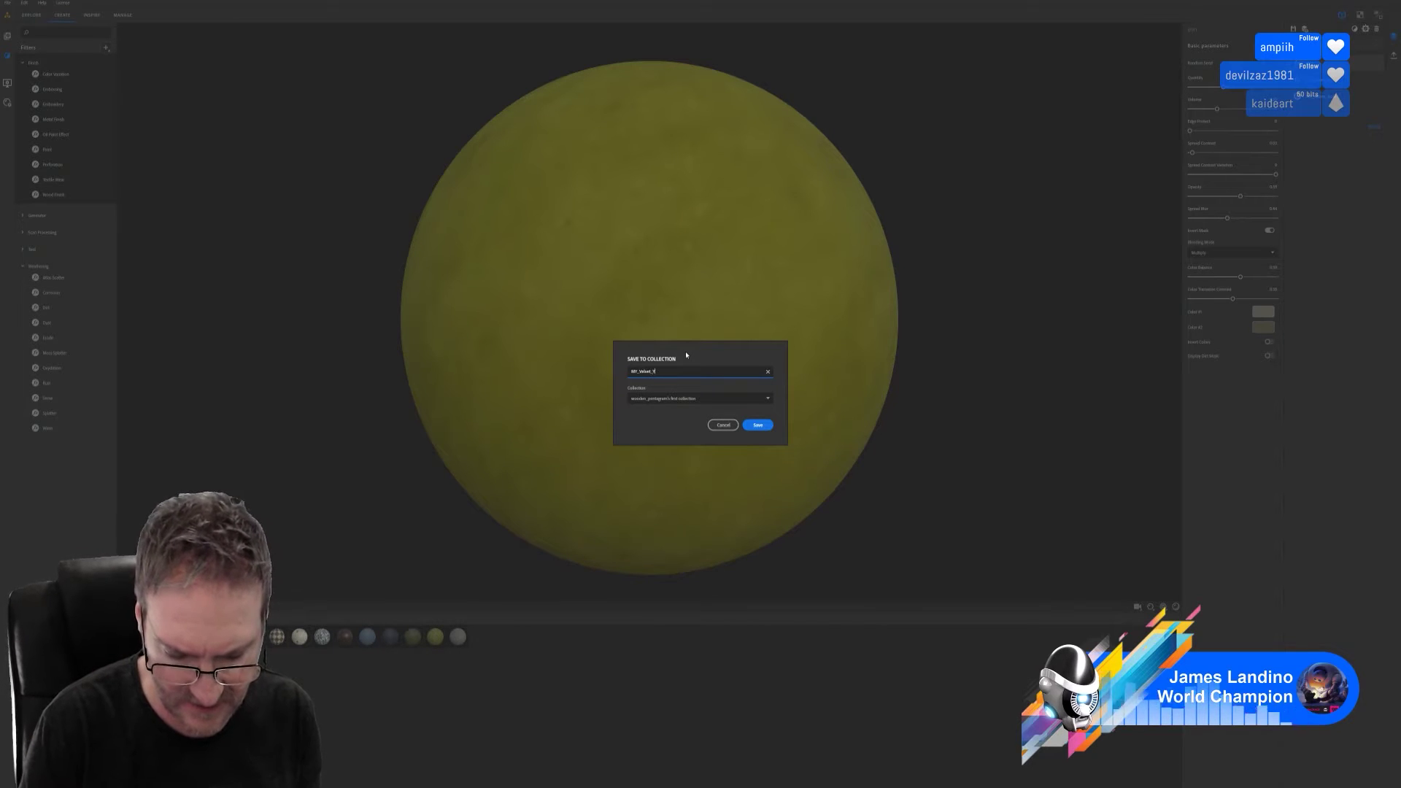
text(ellow)
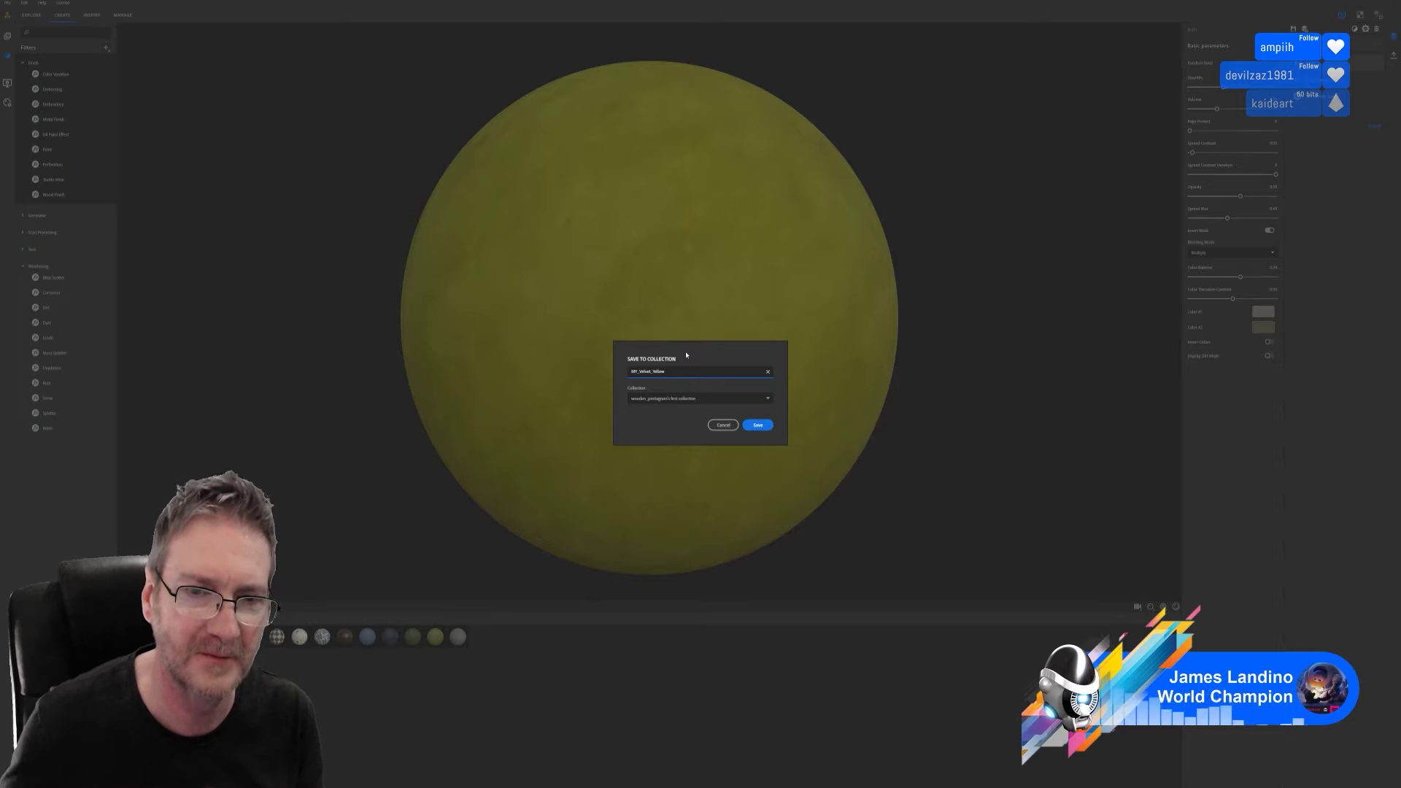
key(ctrl+a)
key(ctrl+c)
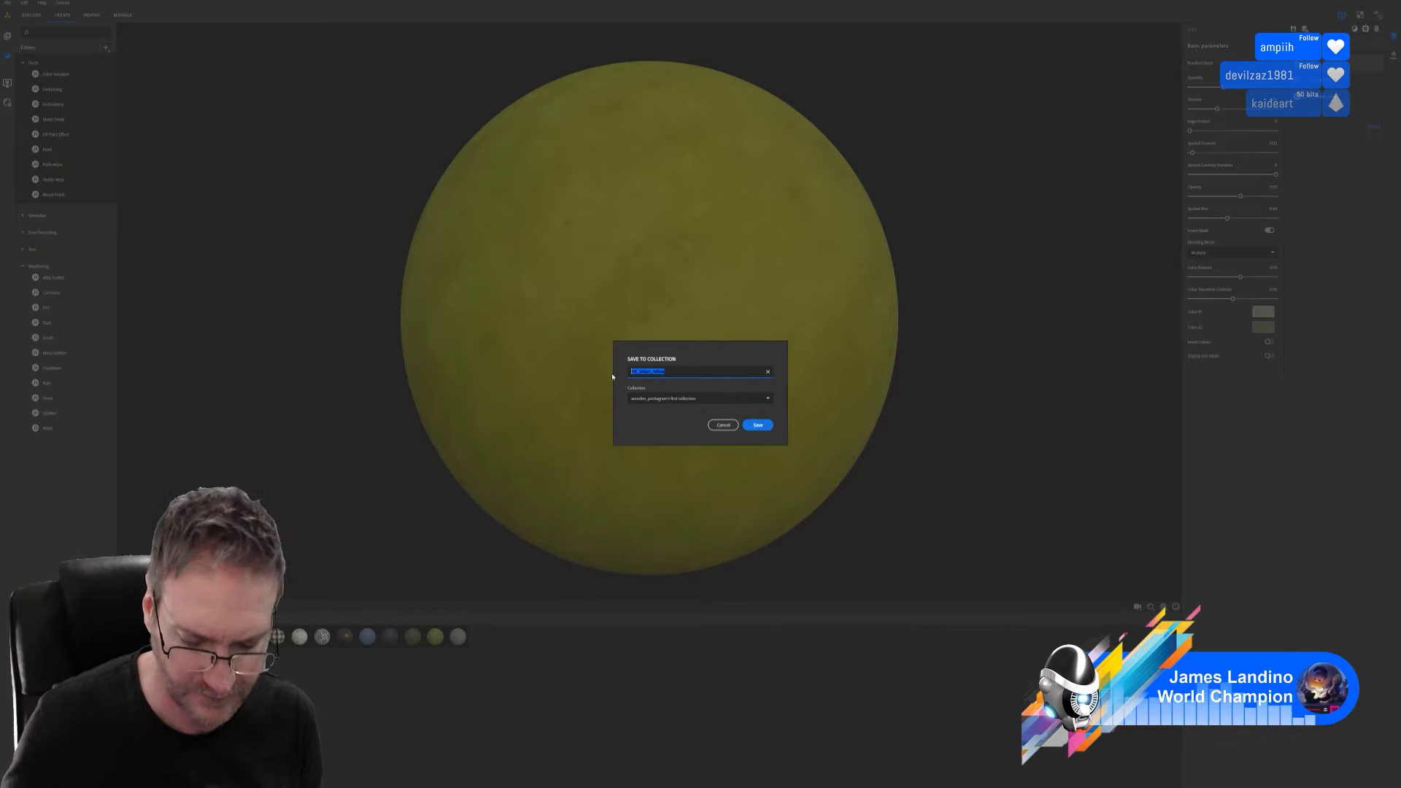
click(763, 430)
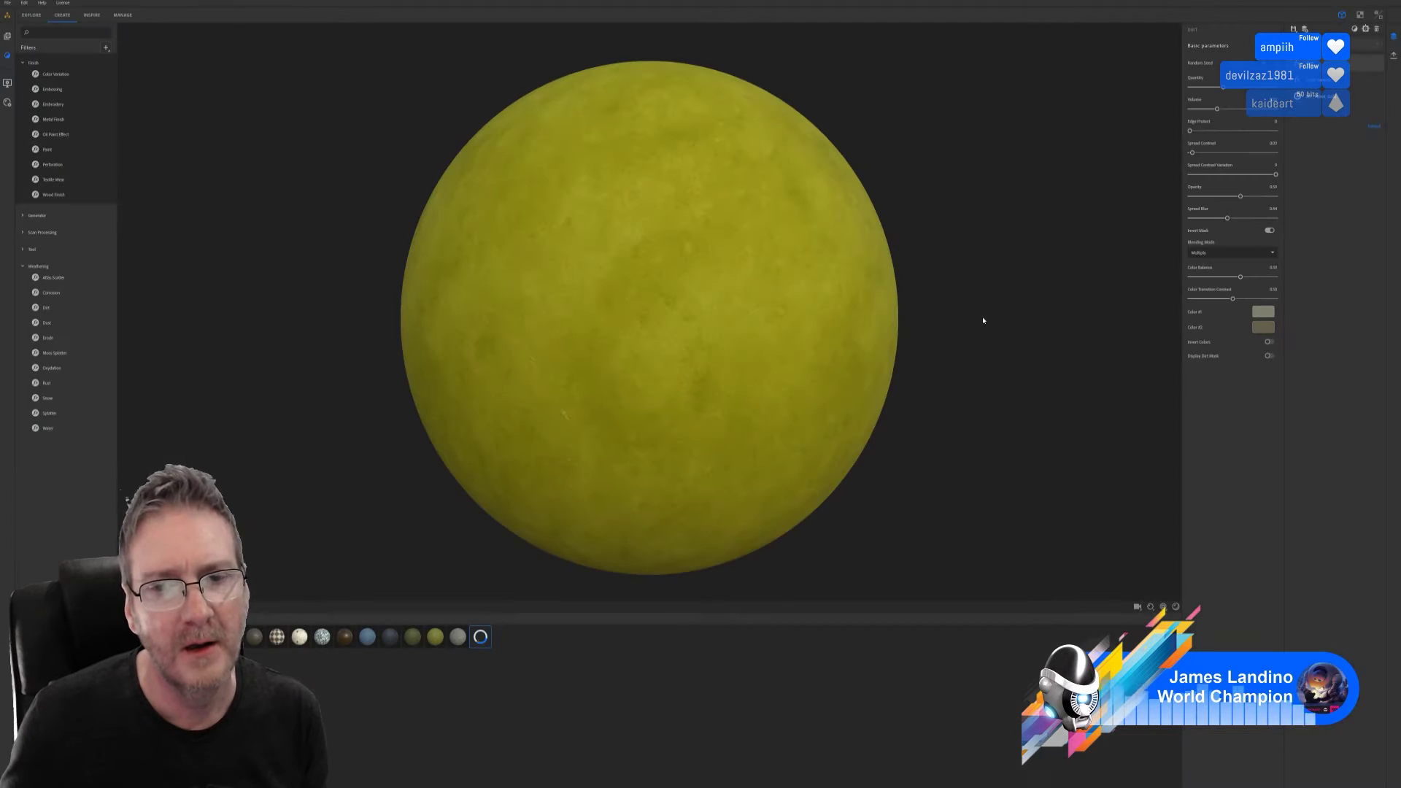
- Start exporting the material and create a MY_Velvet_Yellow folder inside Substance Painter's shelf materials folder
click(1394, 58)
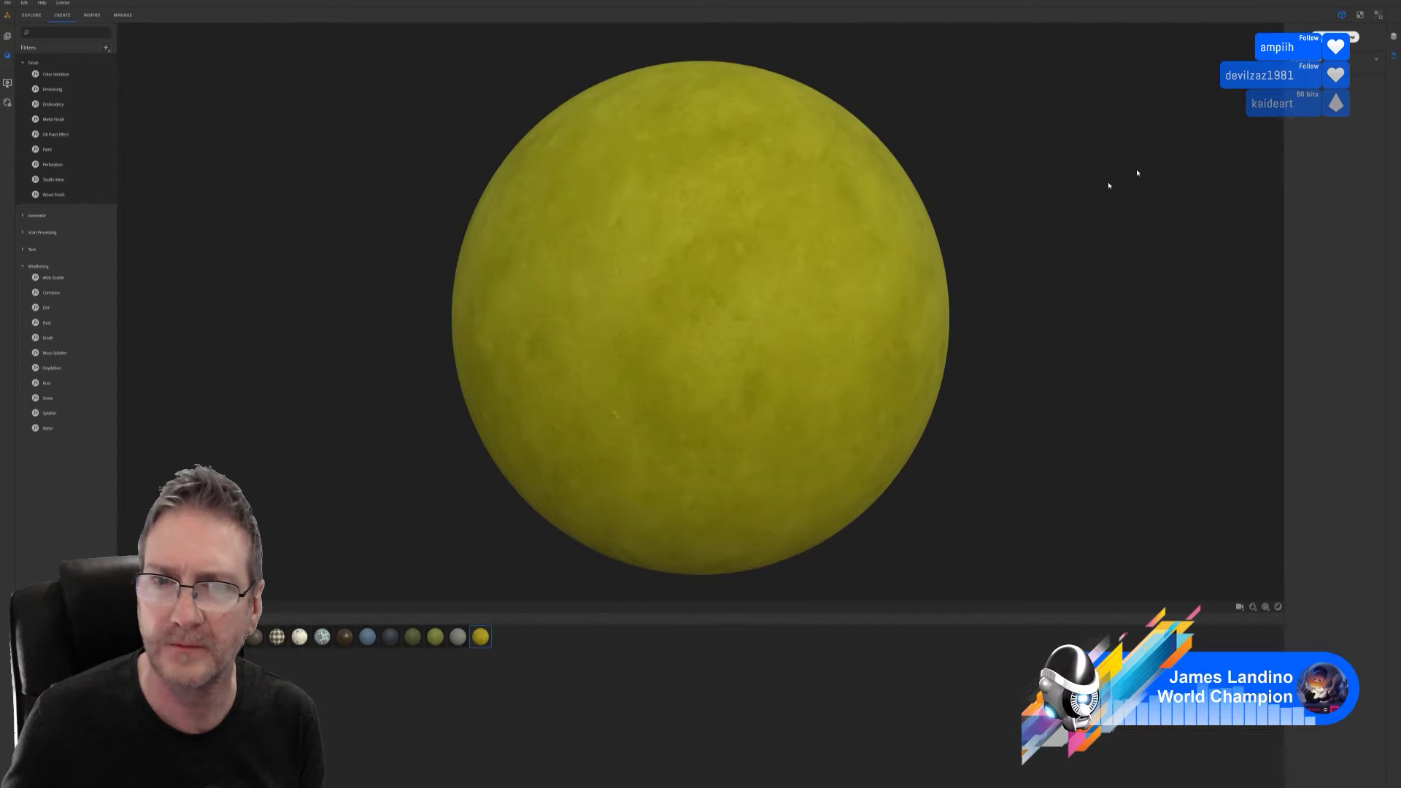
key(ctrl+e)
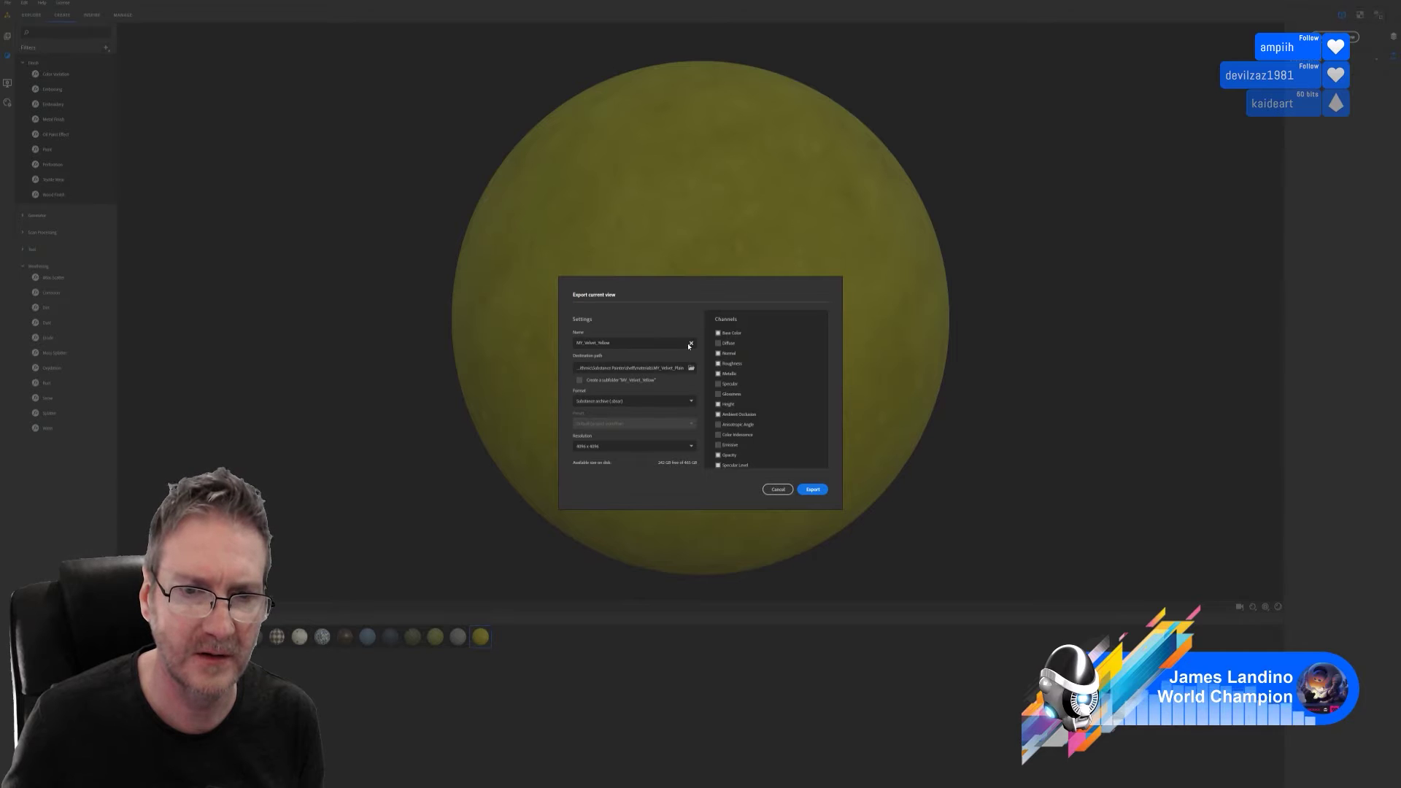
click(691, 367)
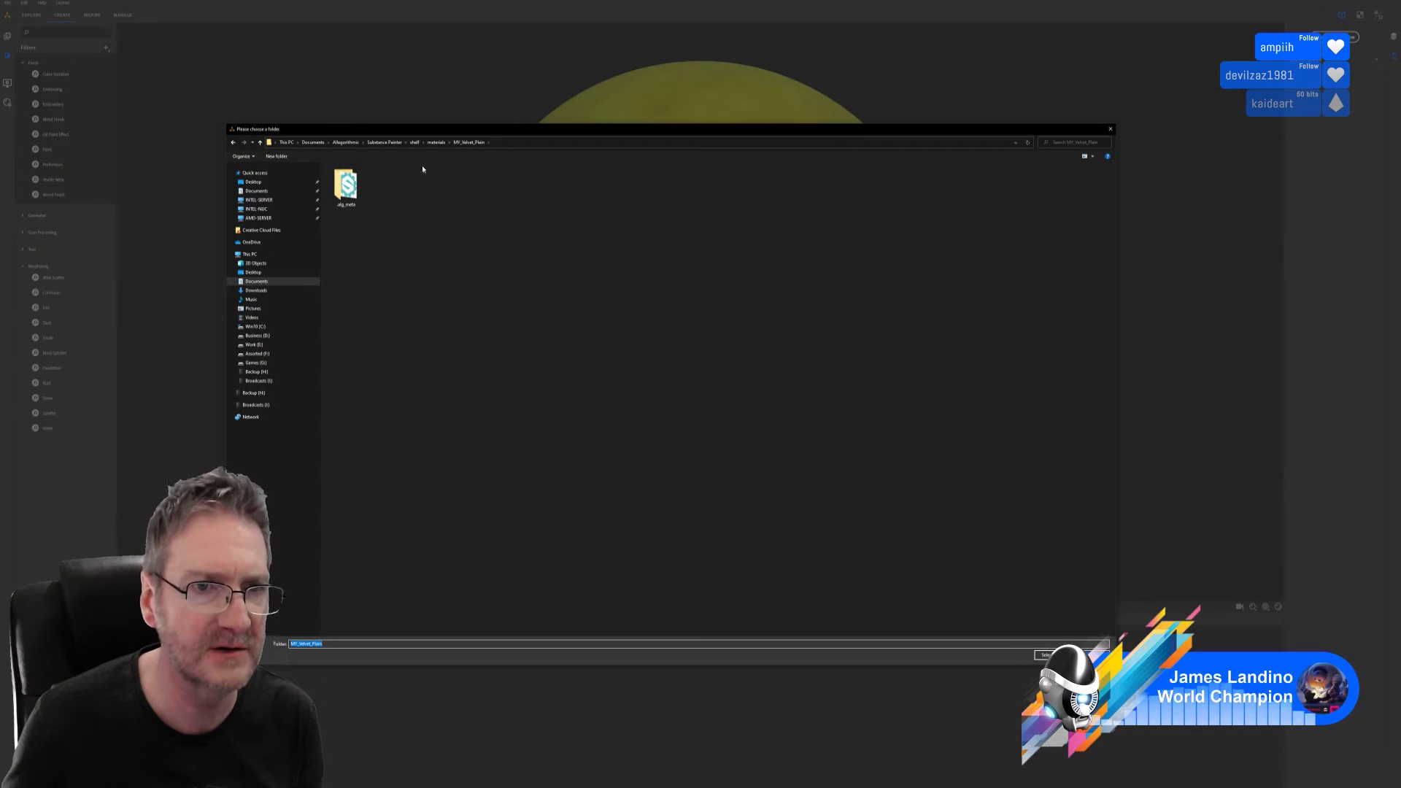
click(437, 143)
right_click(584, 390)
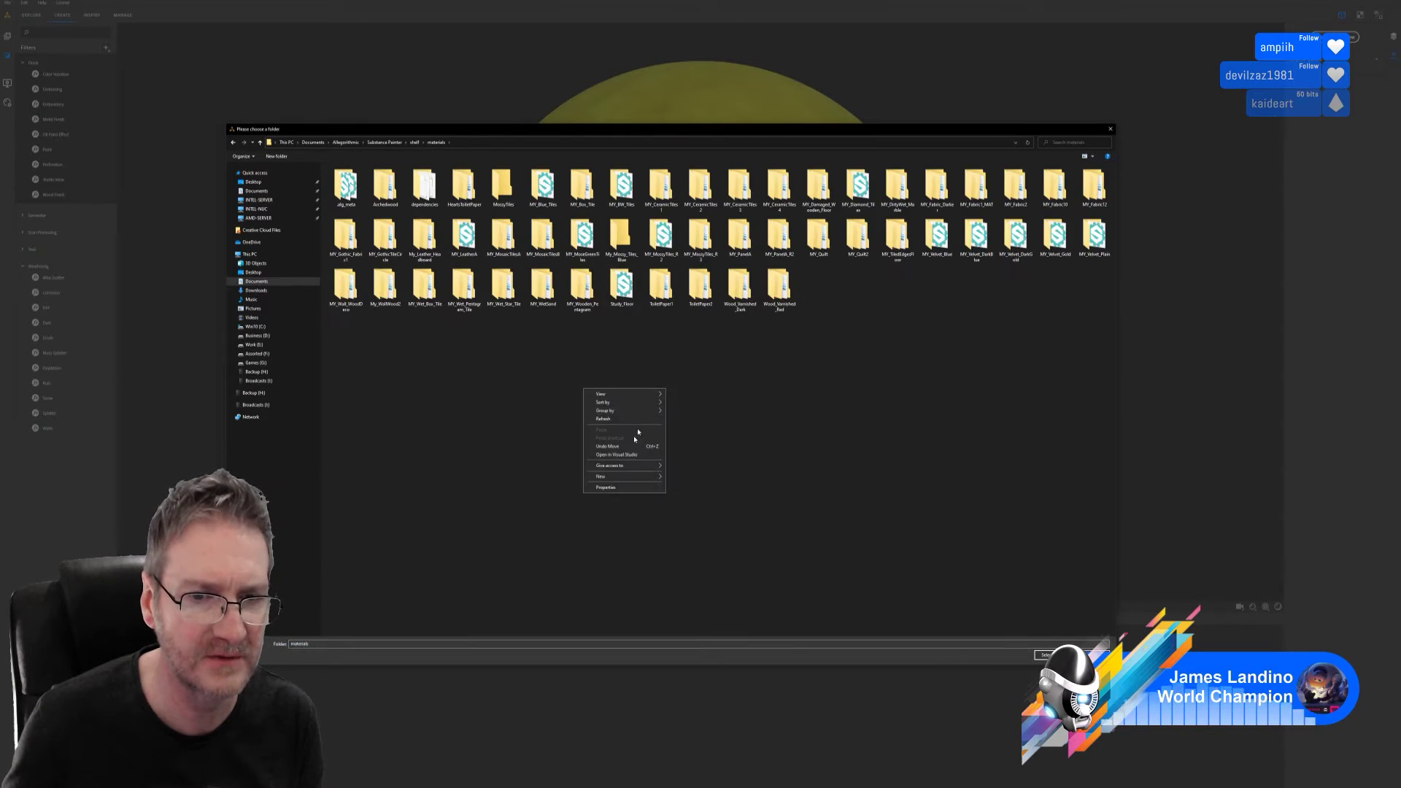
mouse_move(613, 476)
click(683, 478)
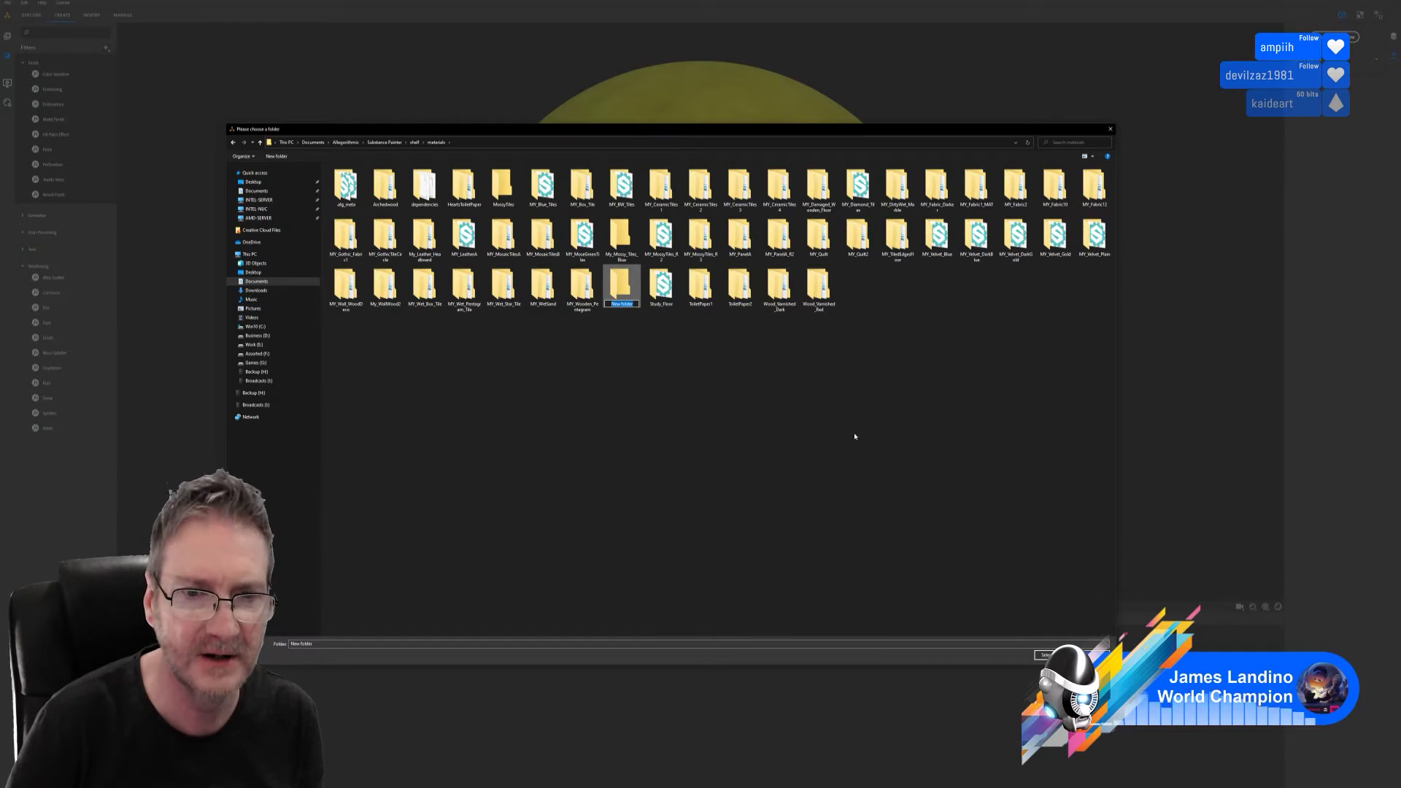
key(ctrl+v)
key(Return)
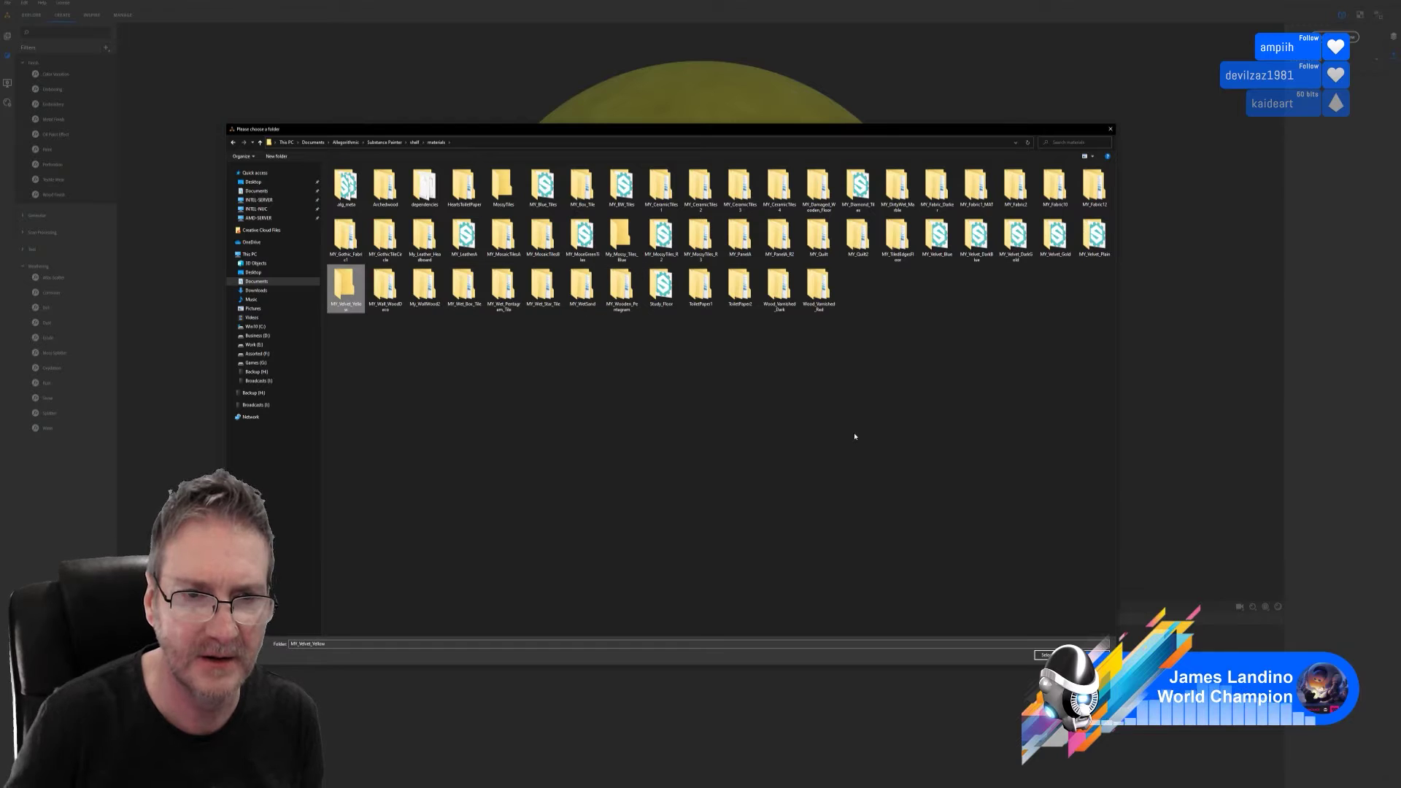
- Use the new MY_Velvet_Yellow folder as the destination and export the material
double_click(329, 298)
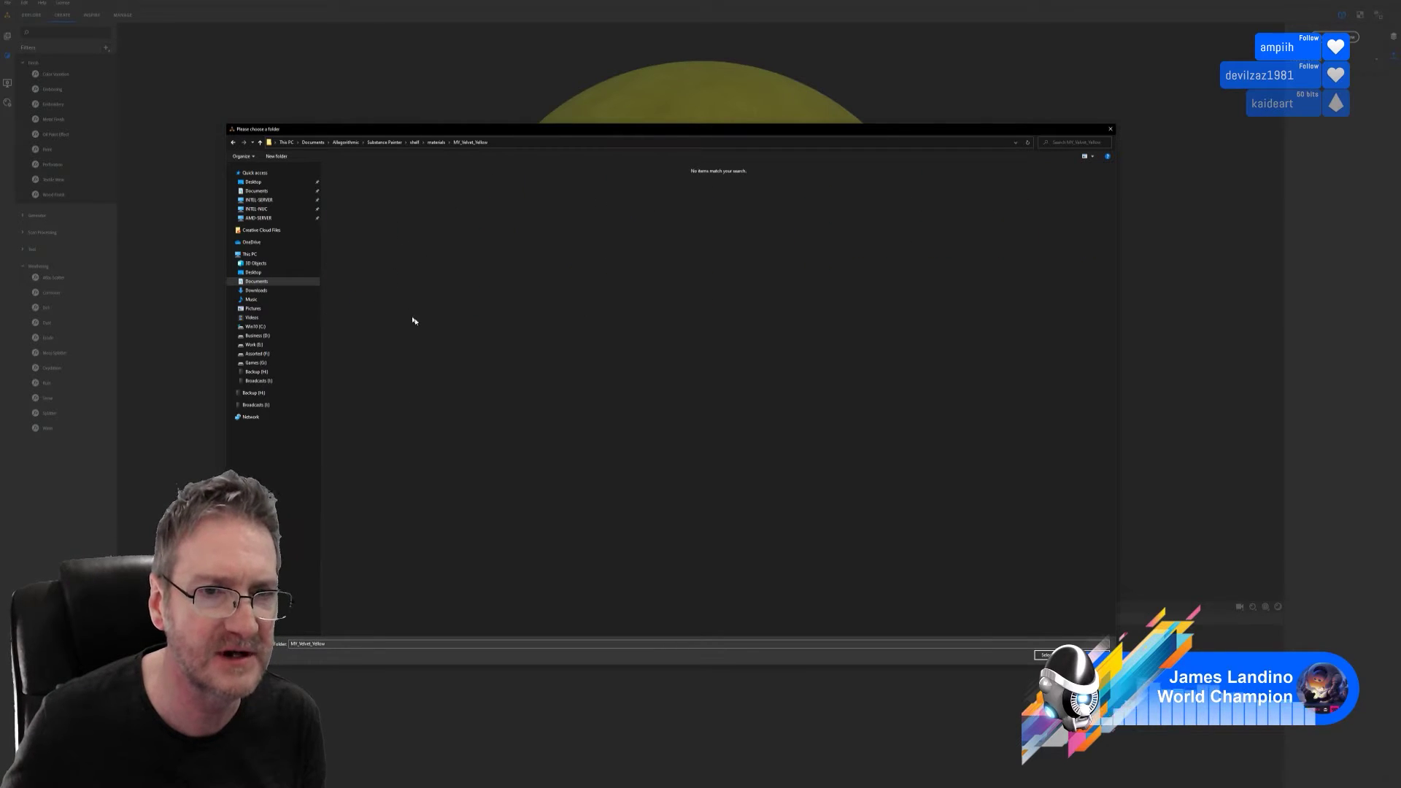
click(1044, 655)
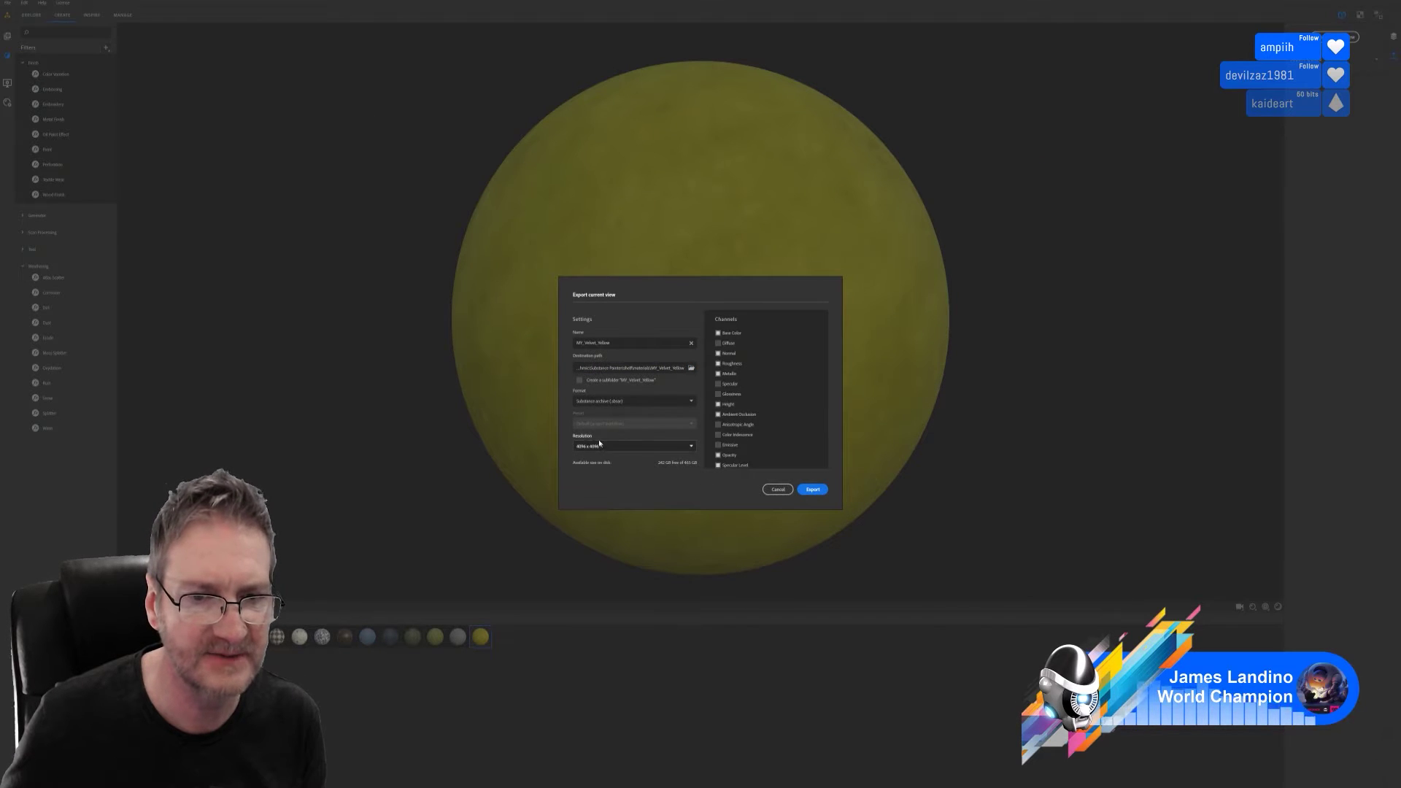
click(814, 489)
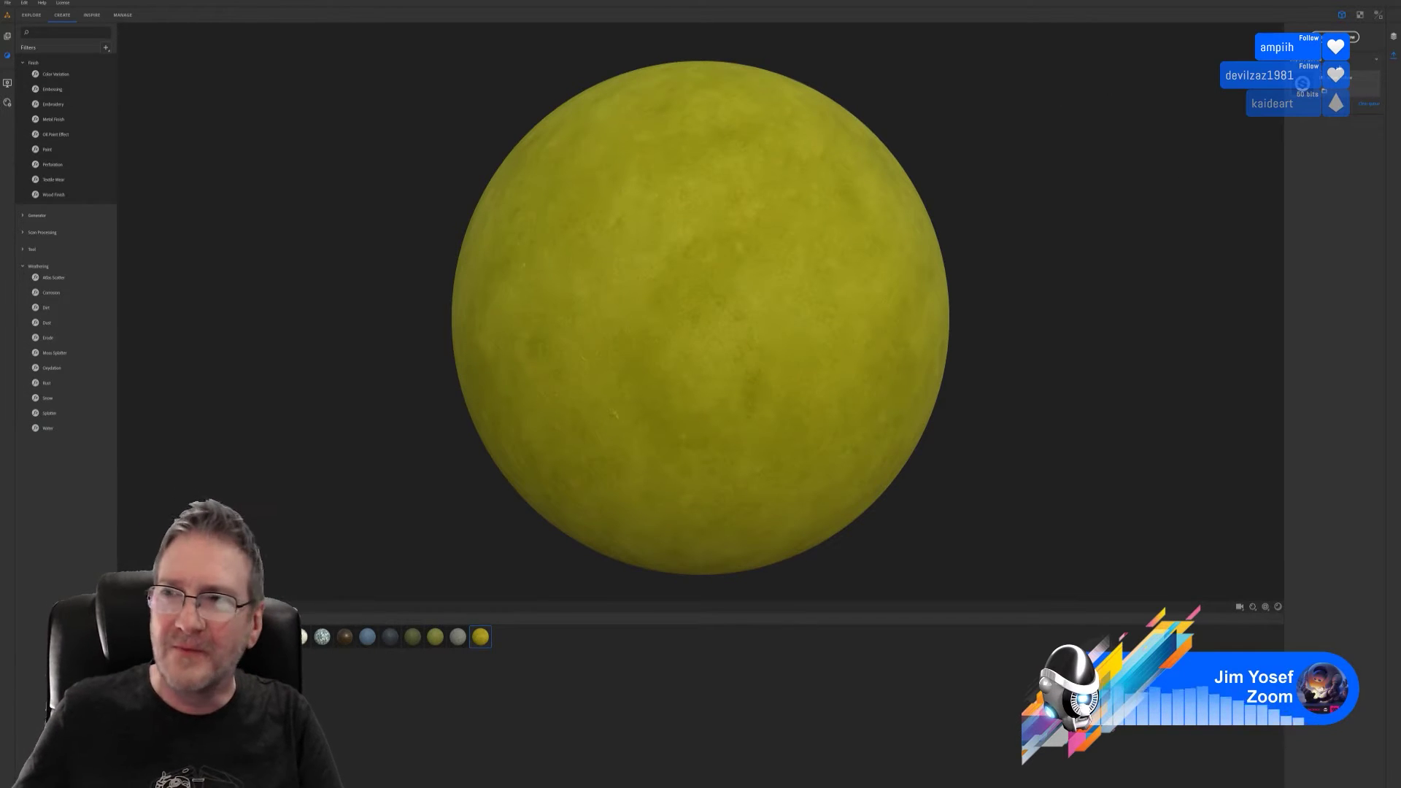
- Switch to Substance Painter and filter the shelf's materials by MY
key(super+d)
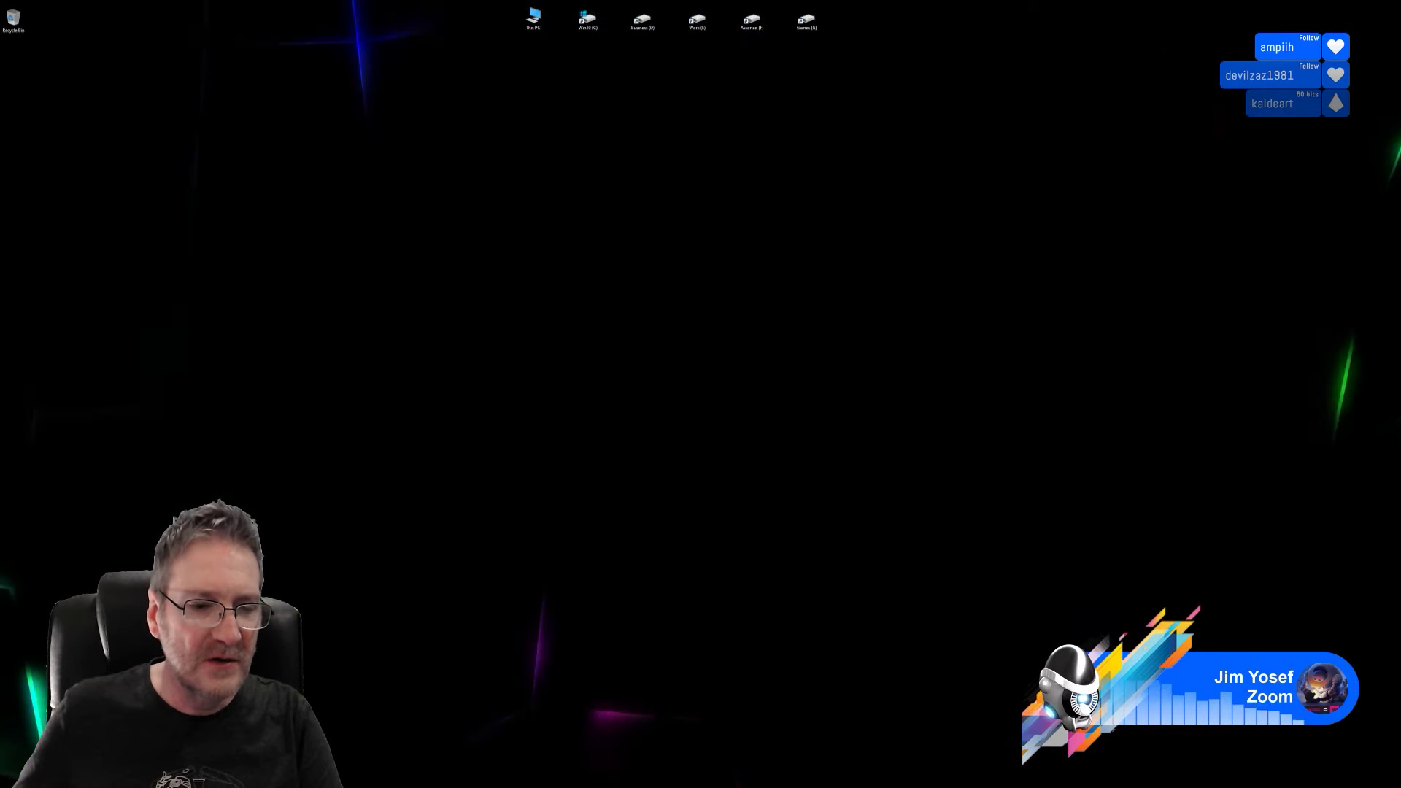
key(alt+Tab)
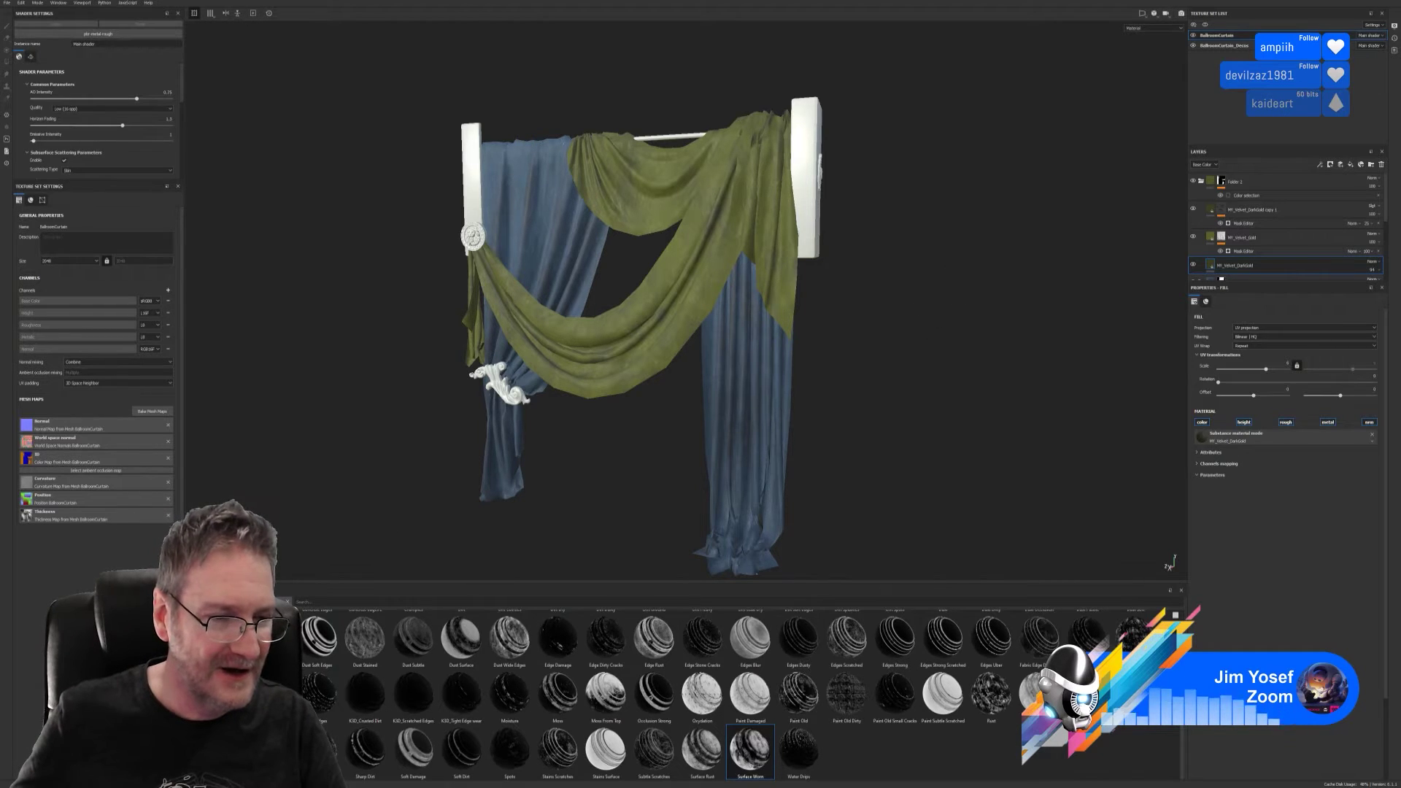
click(208, 719)
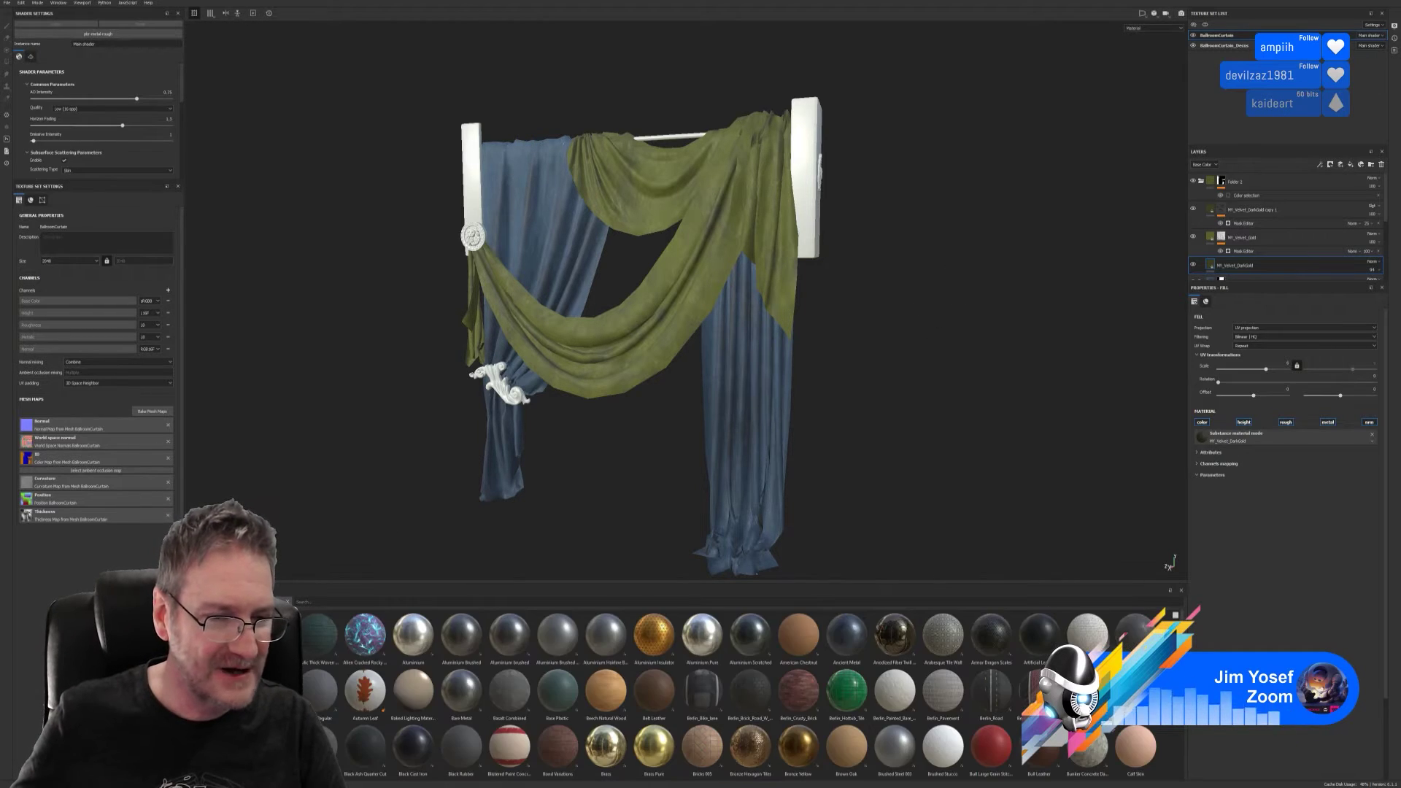
click(308, 609)
text(MY)
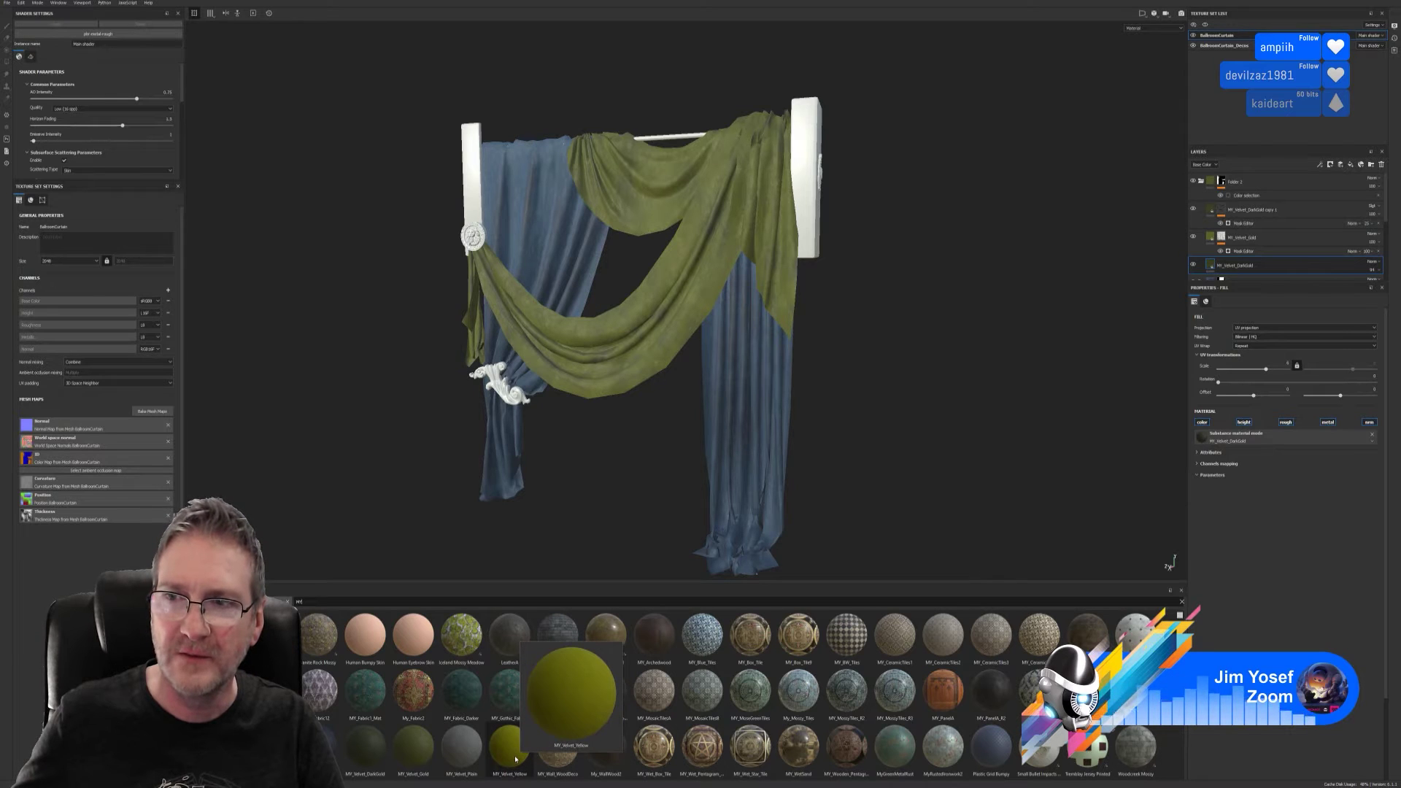
- Add the MY_Velvet_Yellow material as a fill layer above the dark gold velvet copy and inspect the draped curtain
drag(513, 759, 1266, 196)
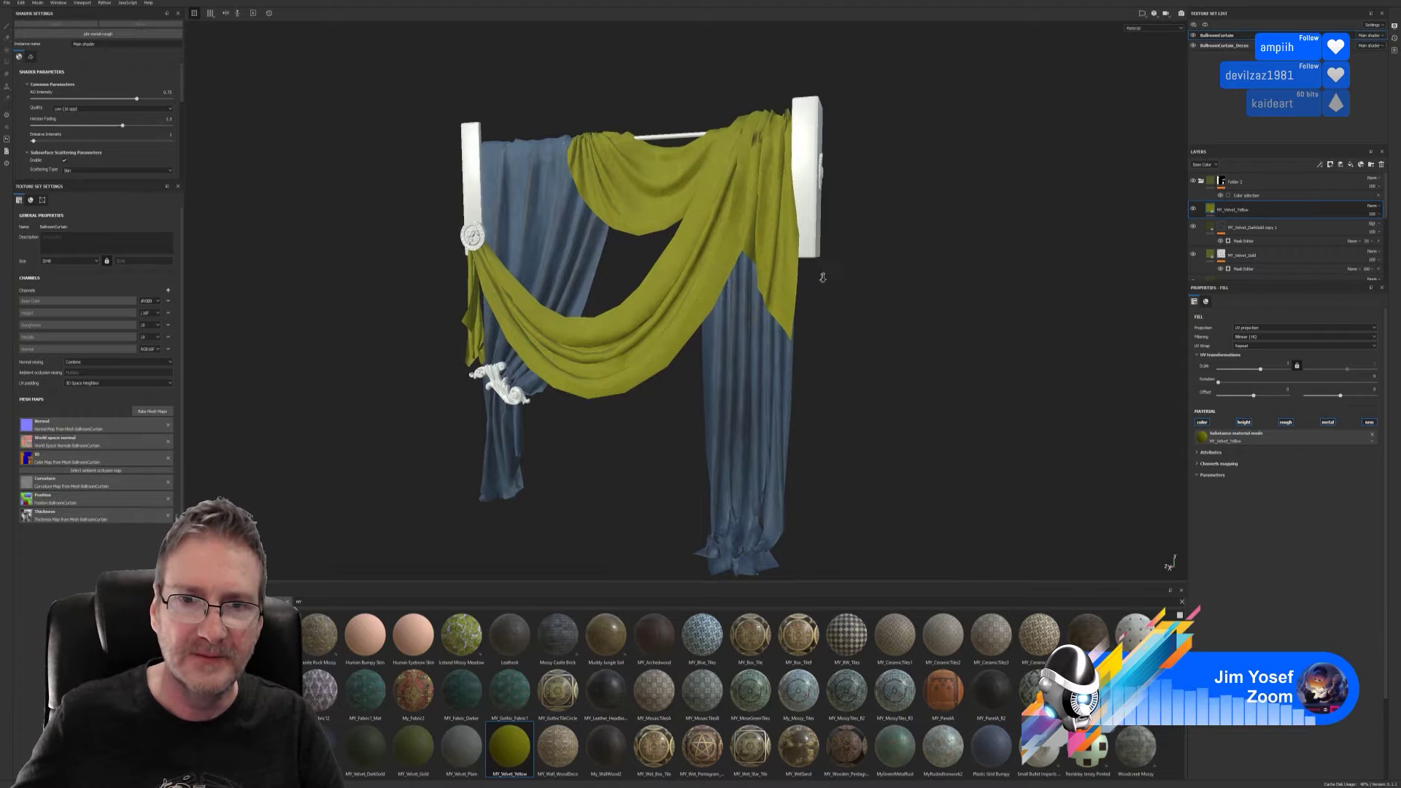
scroll(1005, 241, up, 3)
alt+drag(1006, 241, 978, 182)
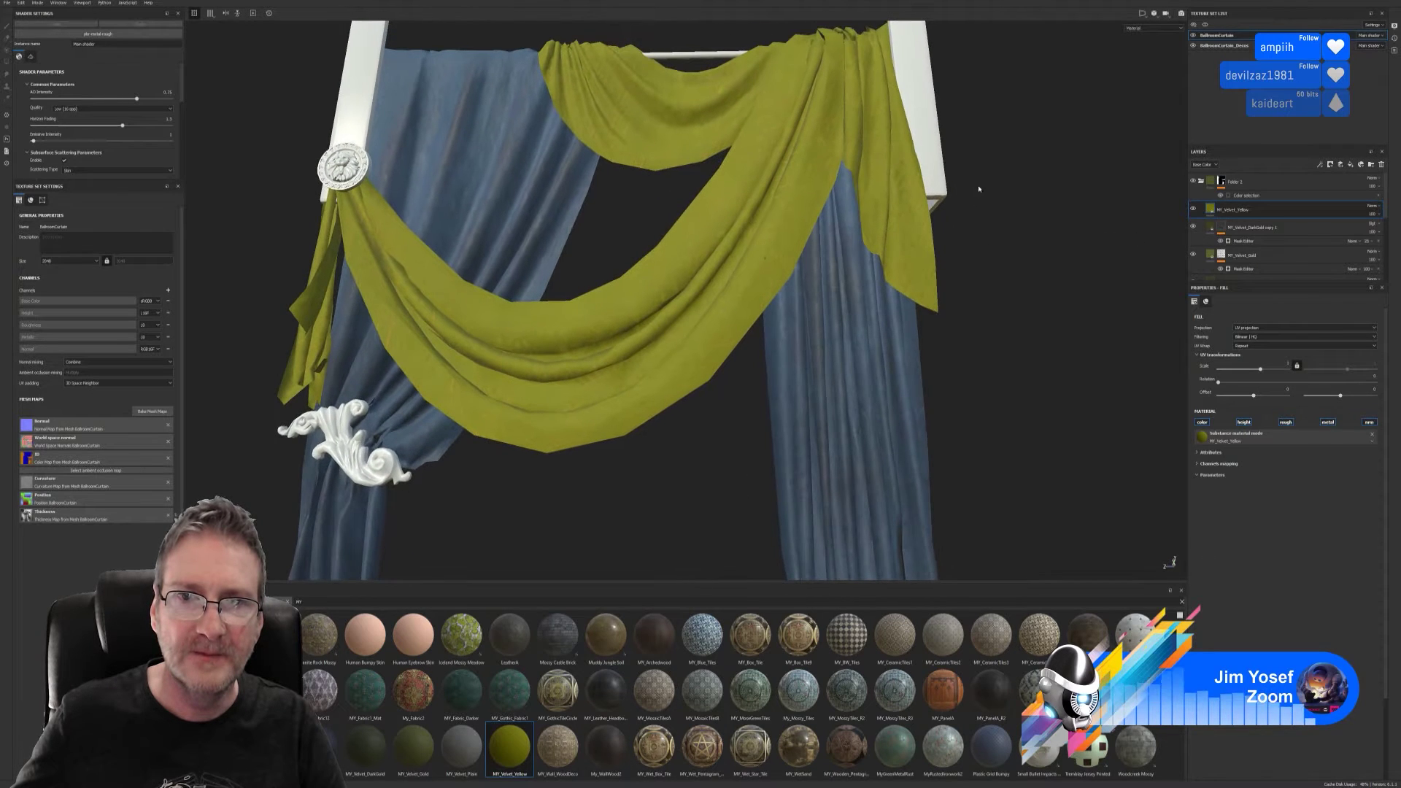
alt+drag(1001, 272, 781, 315)
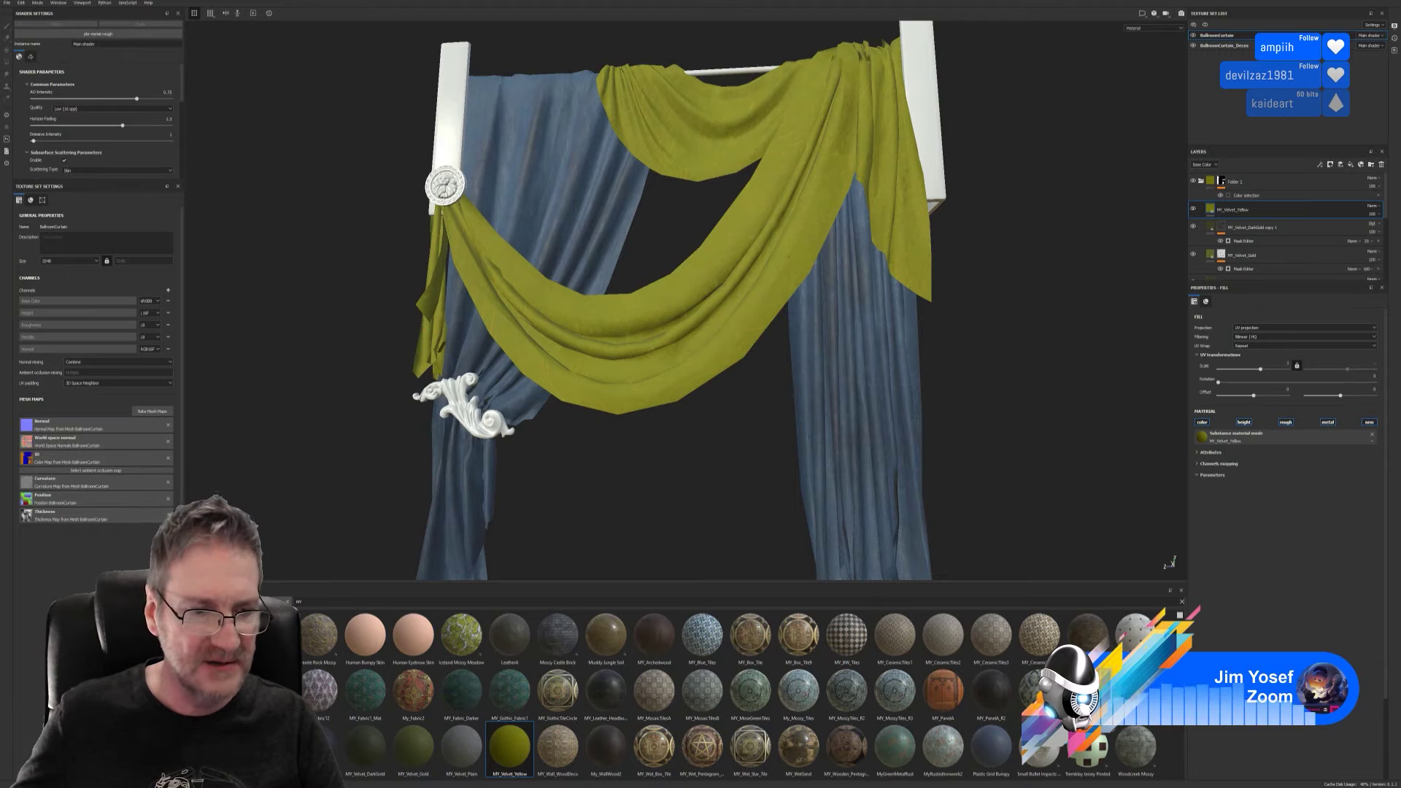
- Apply the Dust Surface smart mask to the MY_Velvet_Yellow layer and check the blend on the drape
click(210, 738)
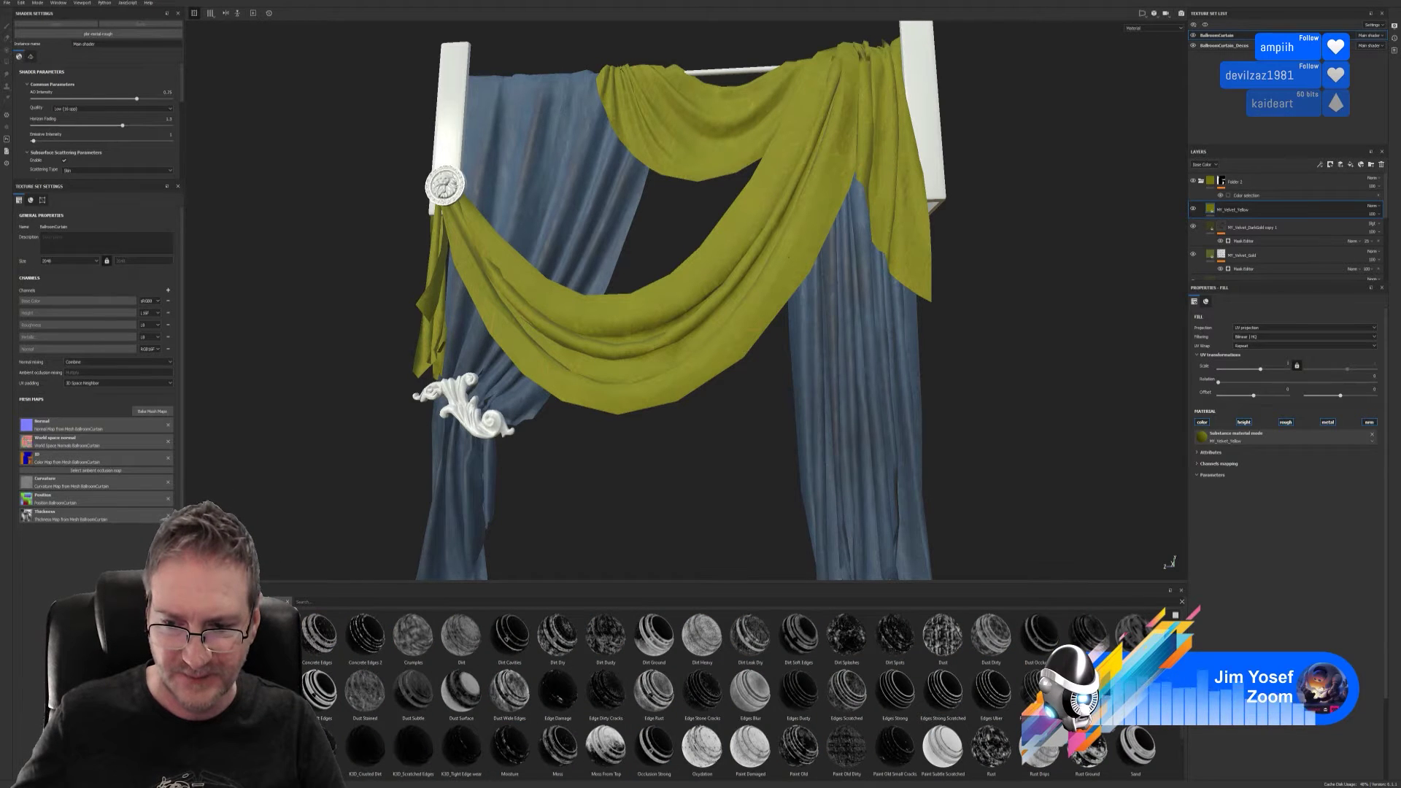
scroll(729, 693, down, 2)
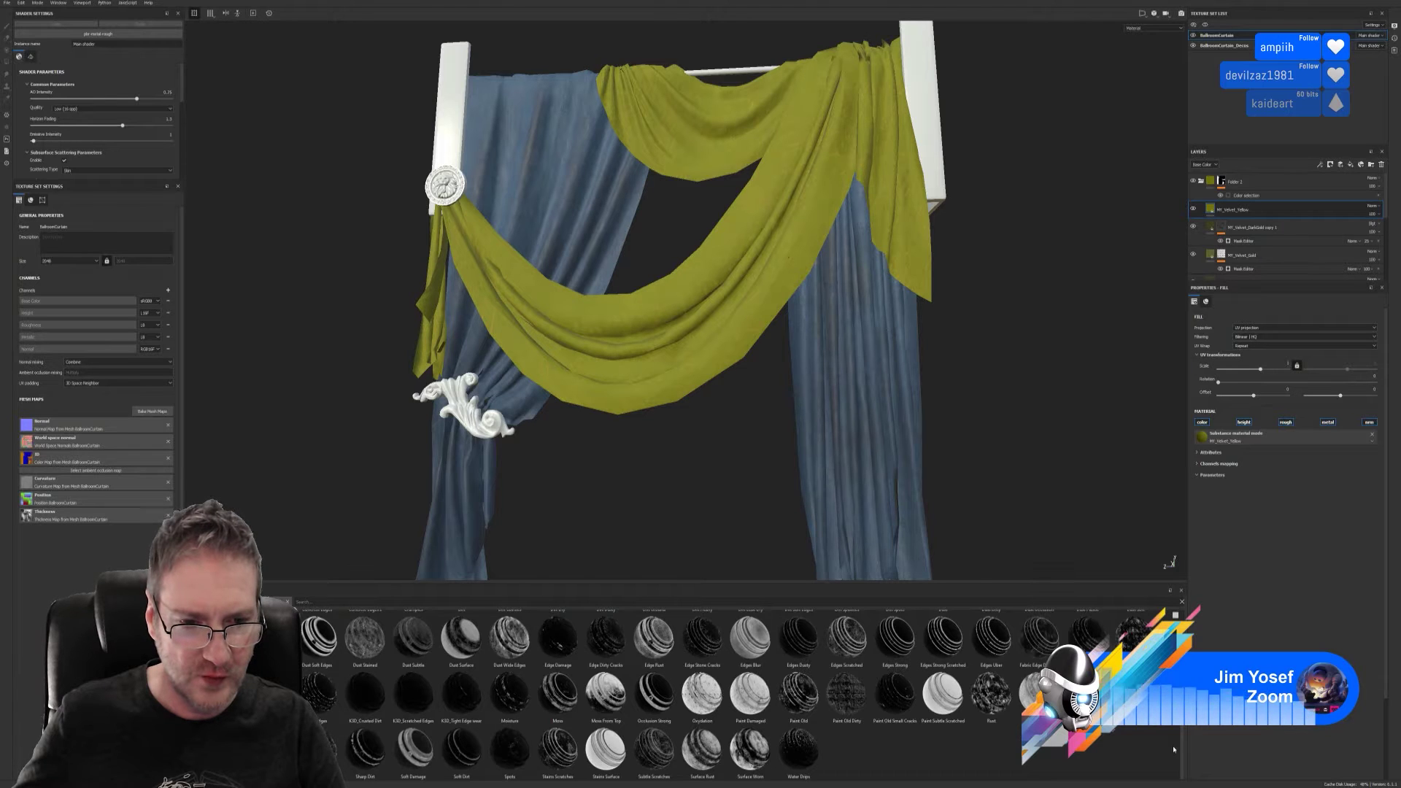
drag(458, 655, 1249, 206)
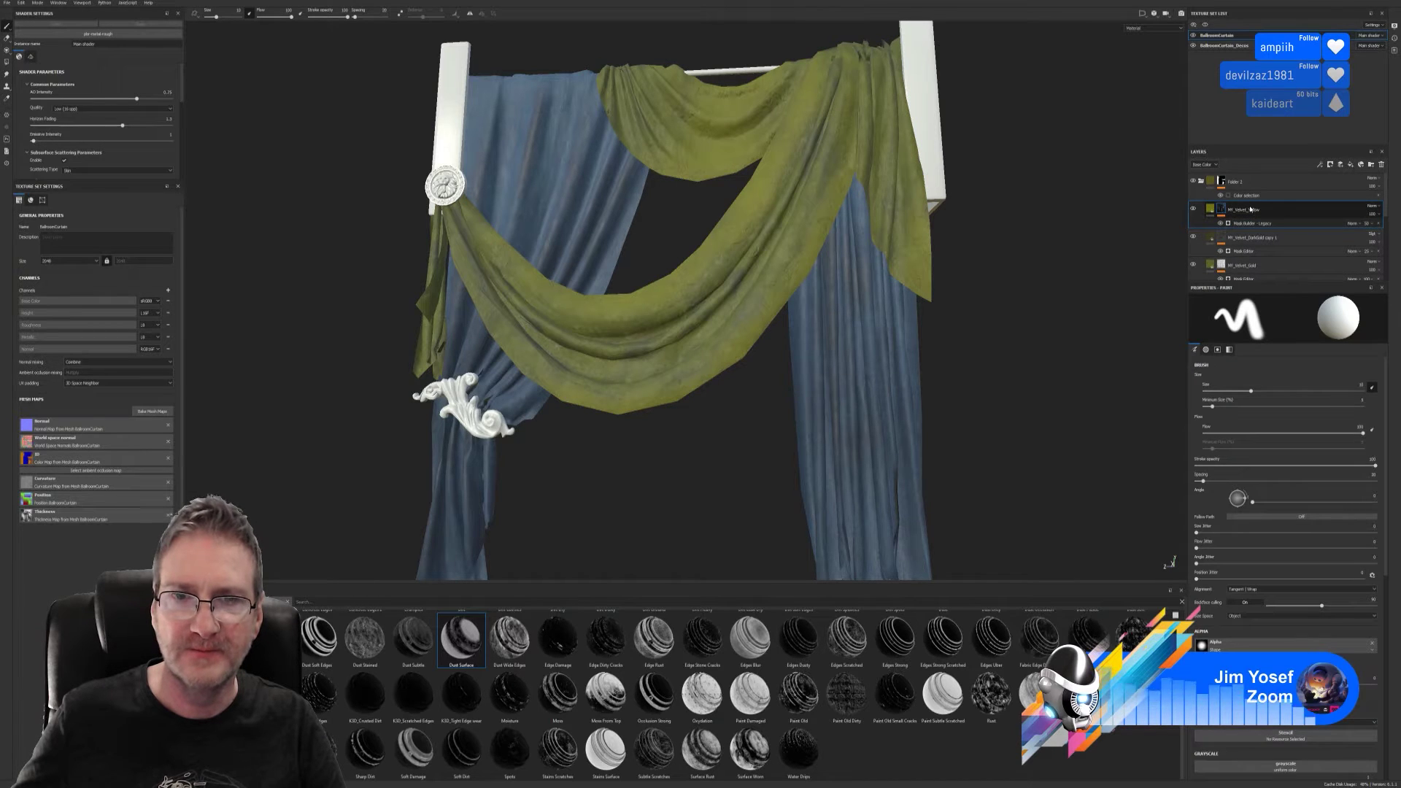
alt+right_drag(898, 310, 827, 315)
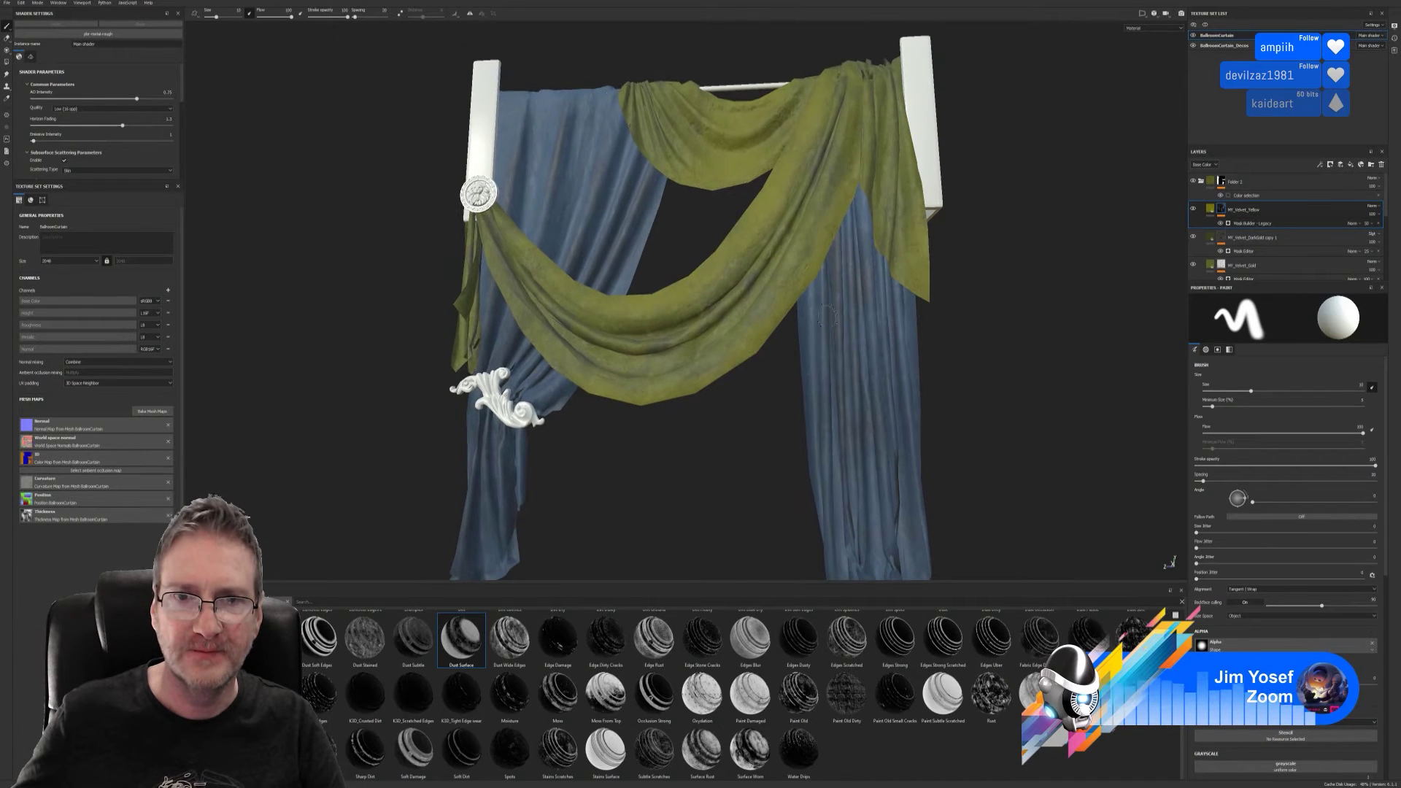
- Open the Mask Builder - Legacy generator settings on the MY_Velvet_Yellow layer's mask
click(1211, 211)
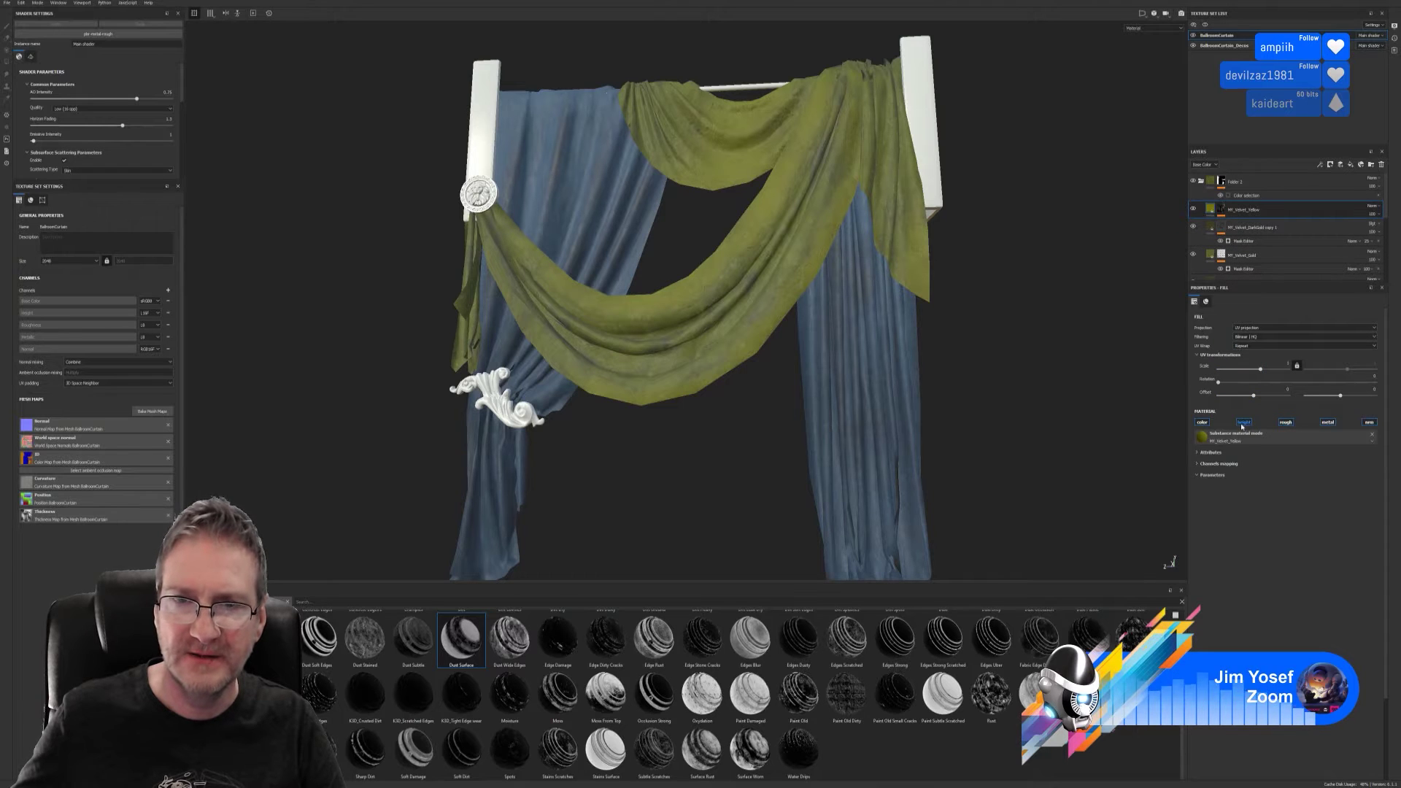
scroll(971, 270, up, 2)
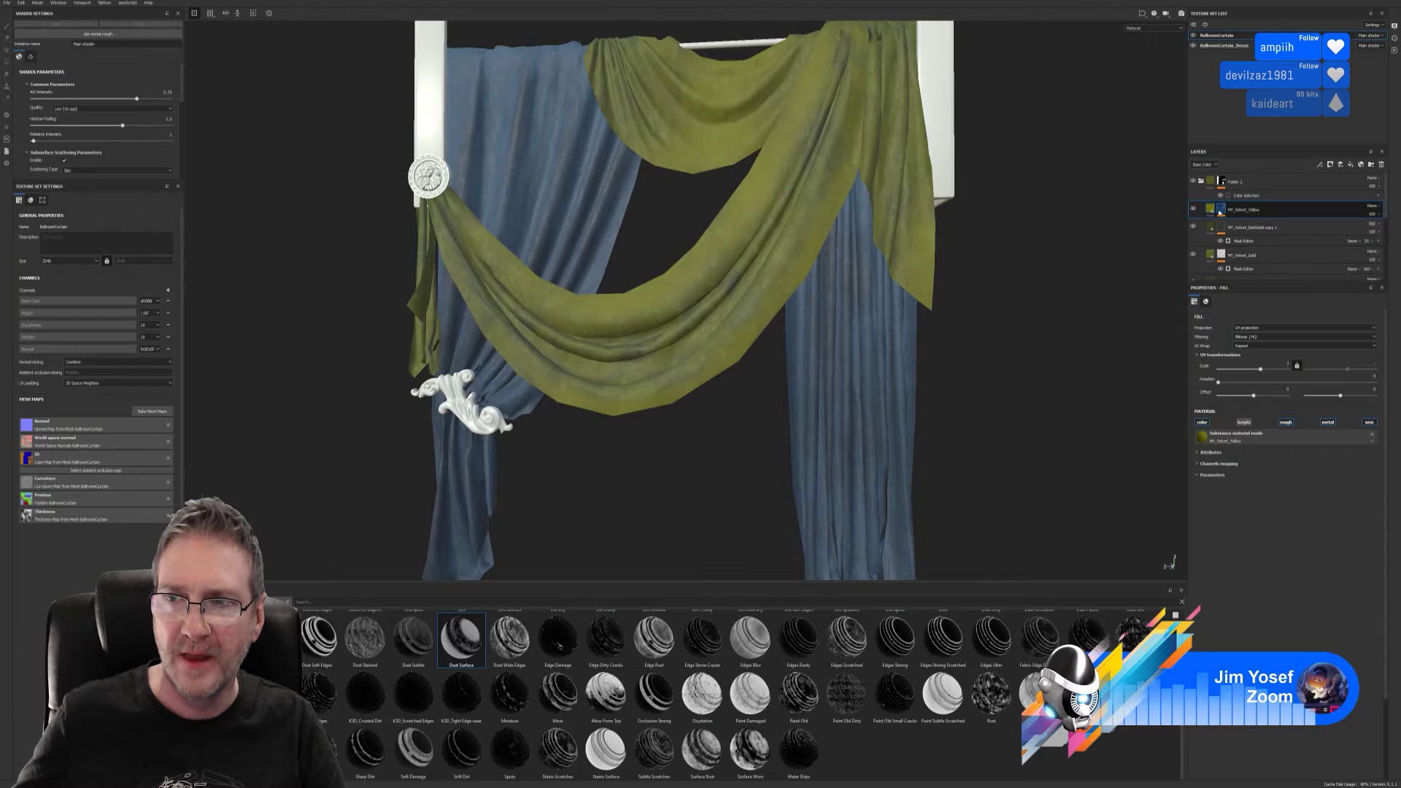
key(ctrl+y)
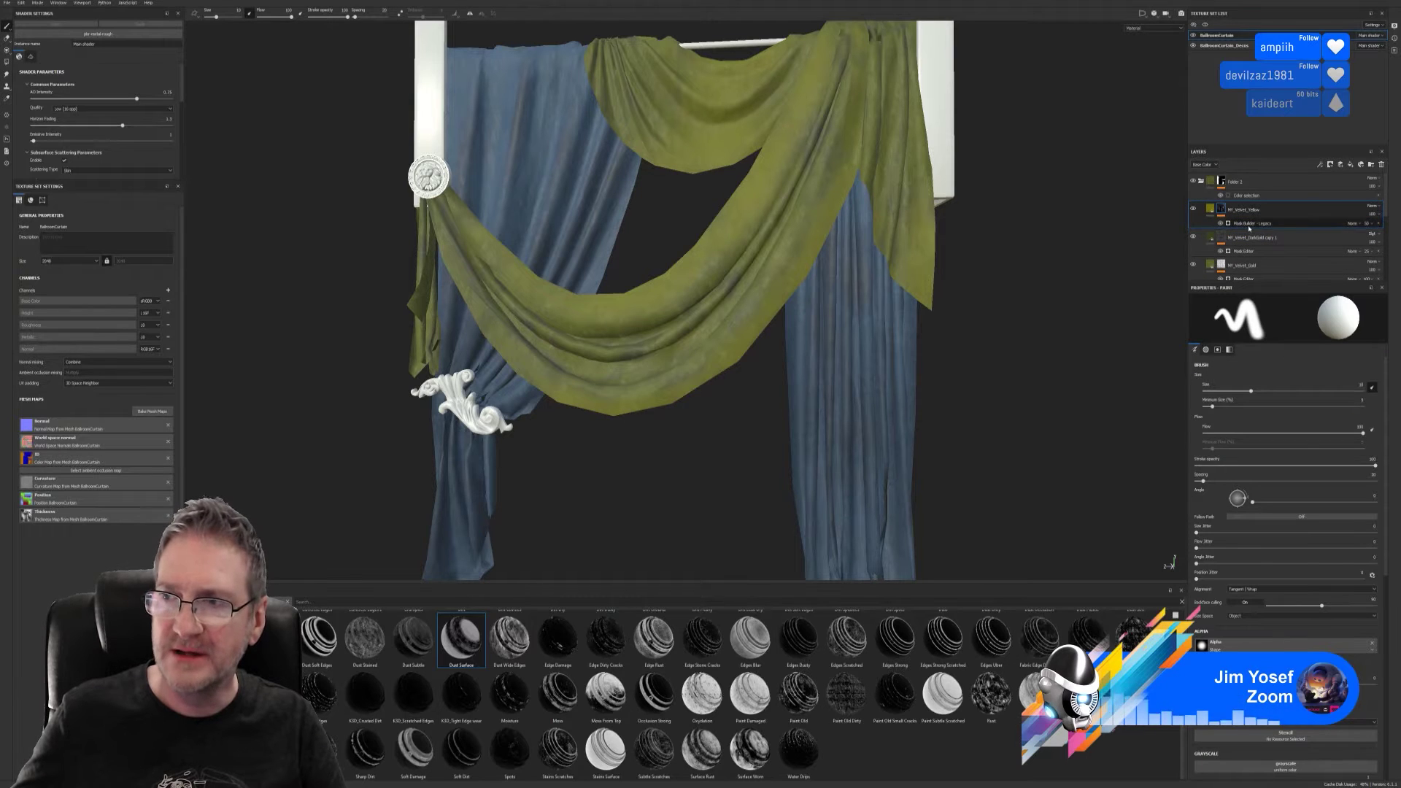
click(1249, 225)
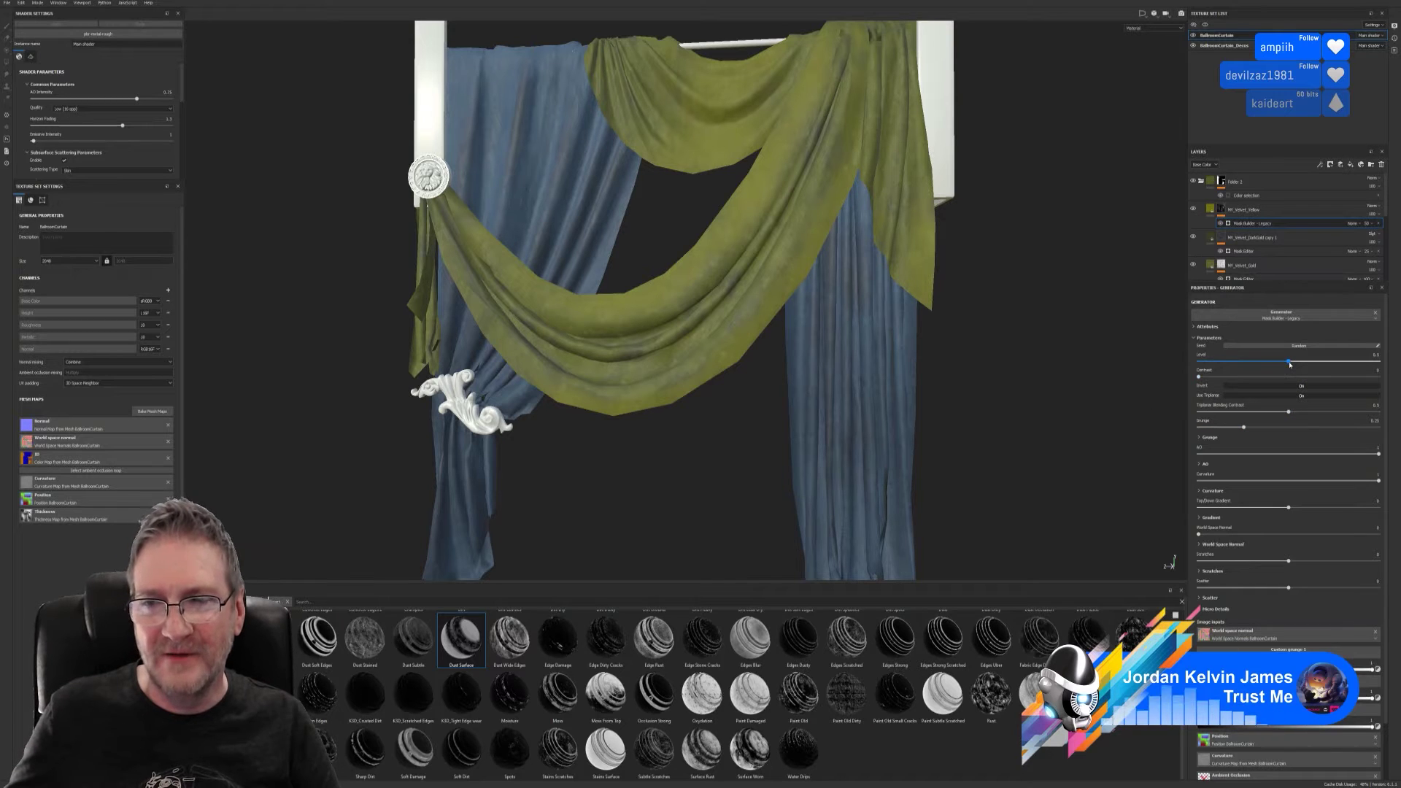
- Raise the mask generator's level slightly above 0.5 and reduce its triplanar blending contrast and grunge amount
drag(1289, 364, 1224, 384)
drag(1258, 385, 1293, 382)
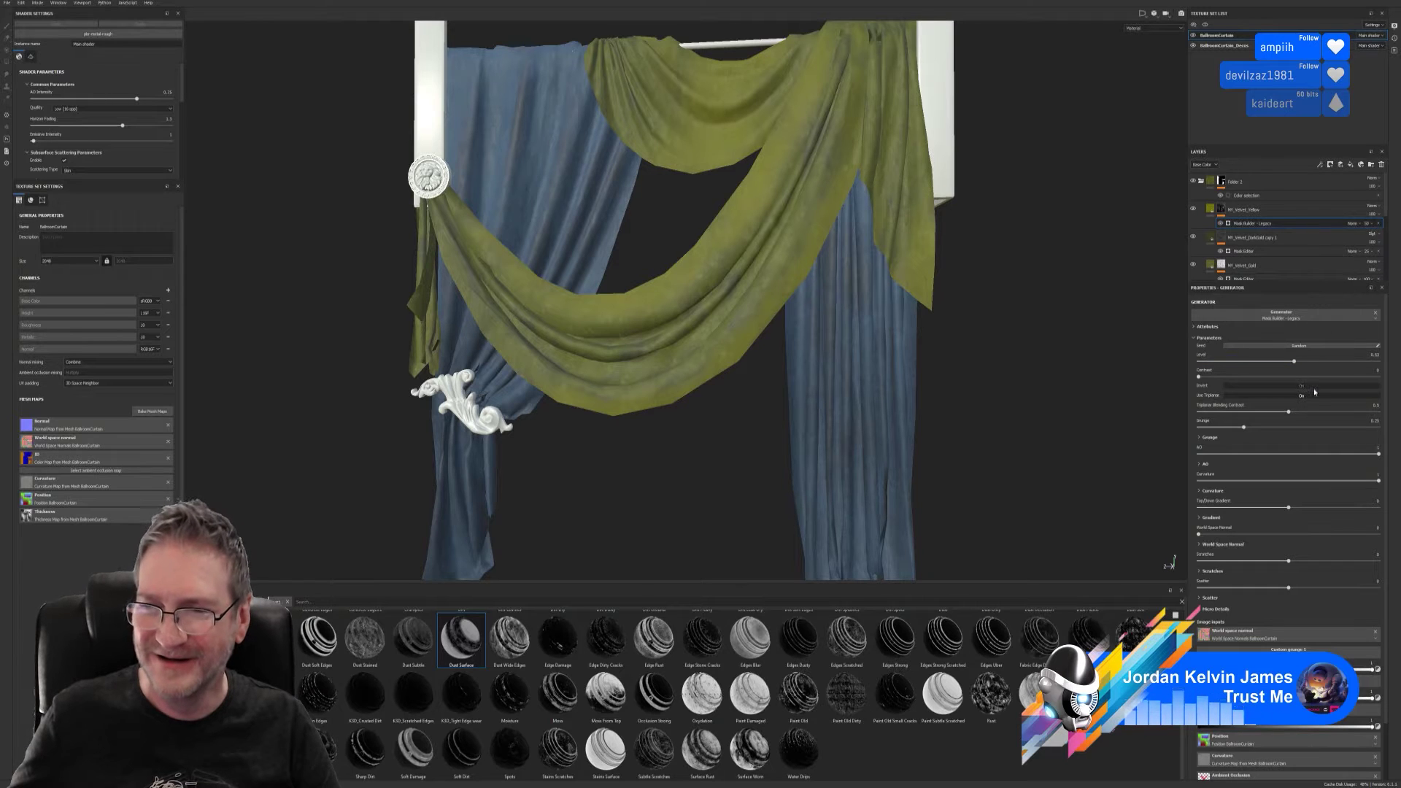
mouse_move(1199, 378)
mouse_down()
mouse_move(1371, 376)
mouse_move(1218, 387)
mouse_up()
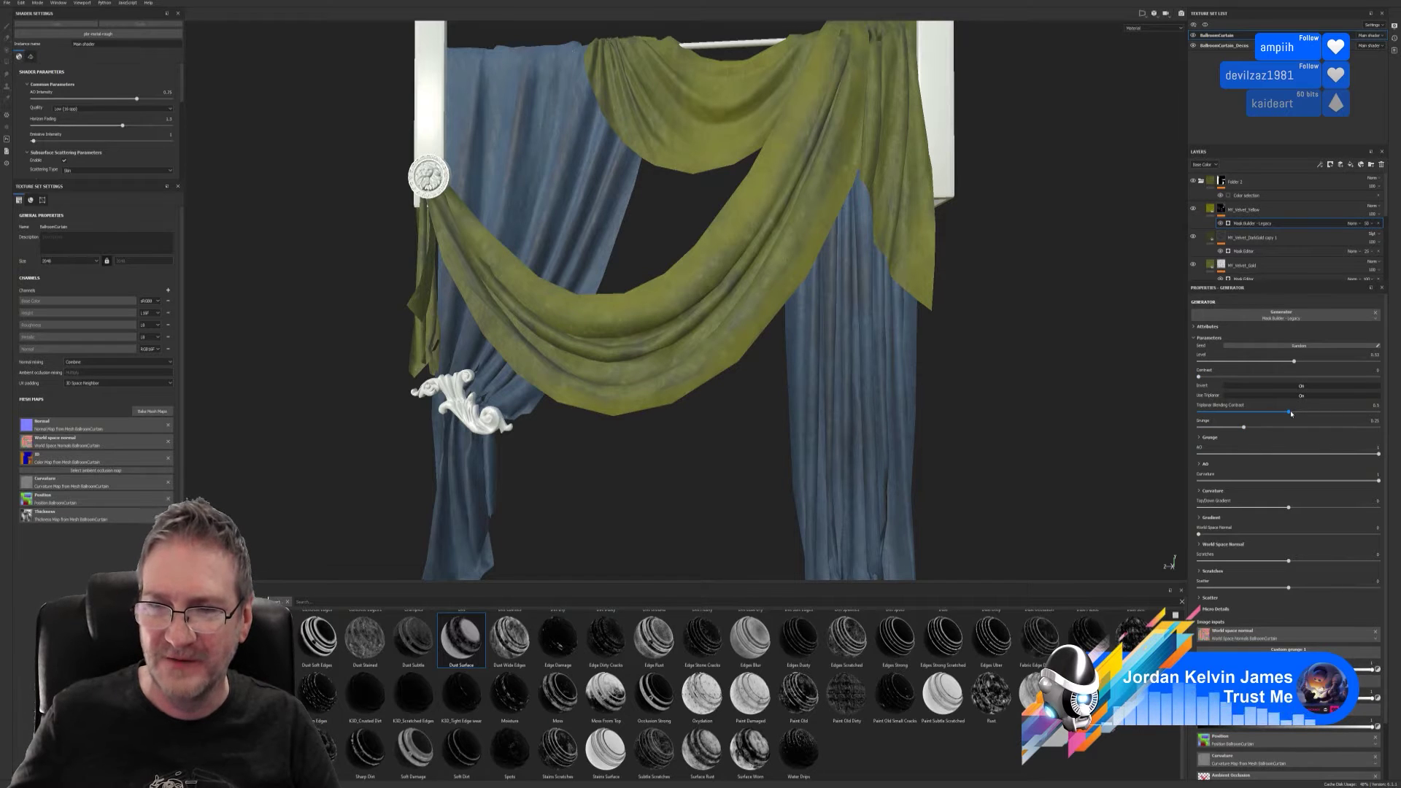
drag(1291, 414, 1228, 447)
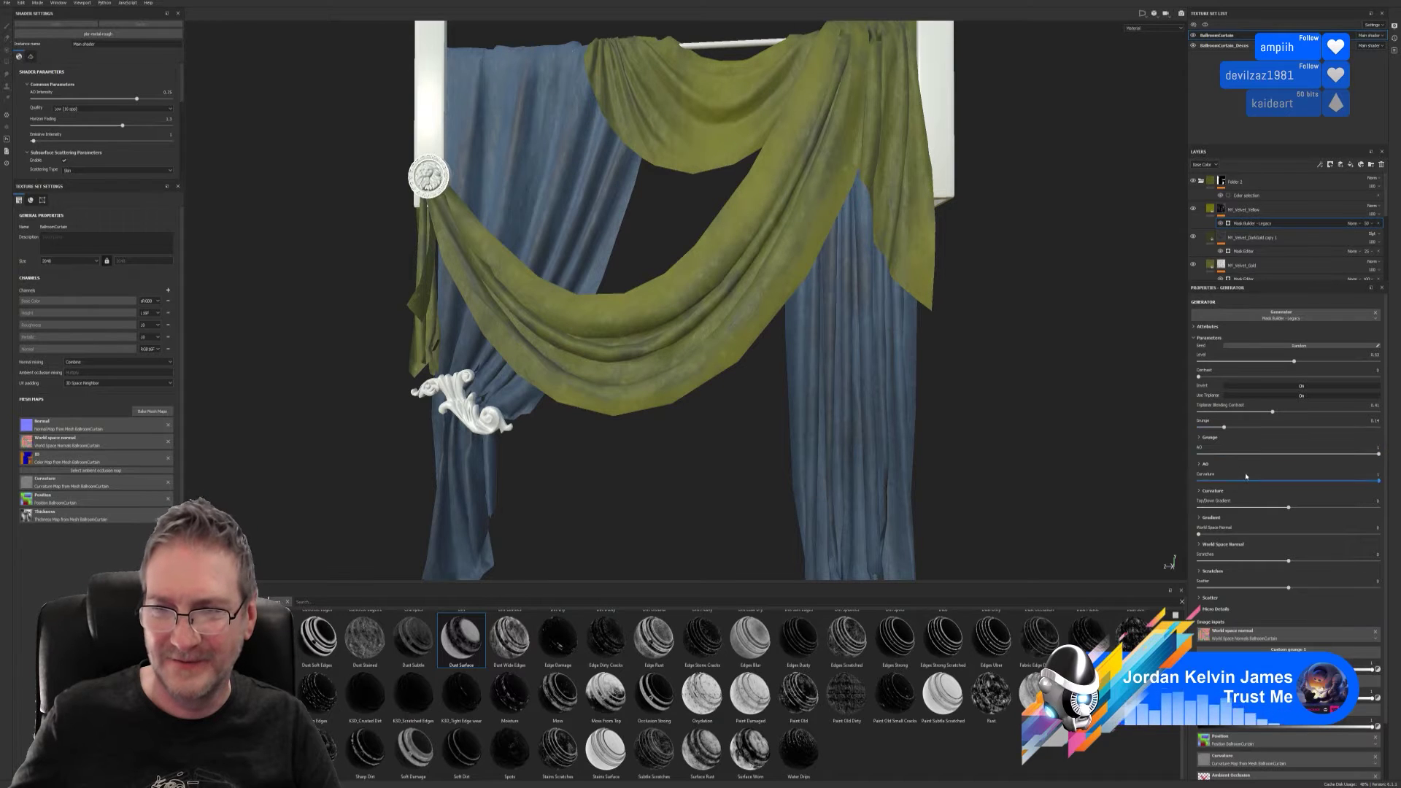
- Lower the mask generator's ambient occlusion slightly, reduce its curvature and raise the world space normal slightly above zero
click(1377, 454)
drag(1377, 455, 1287, 516)
click(1378, 481)
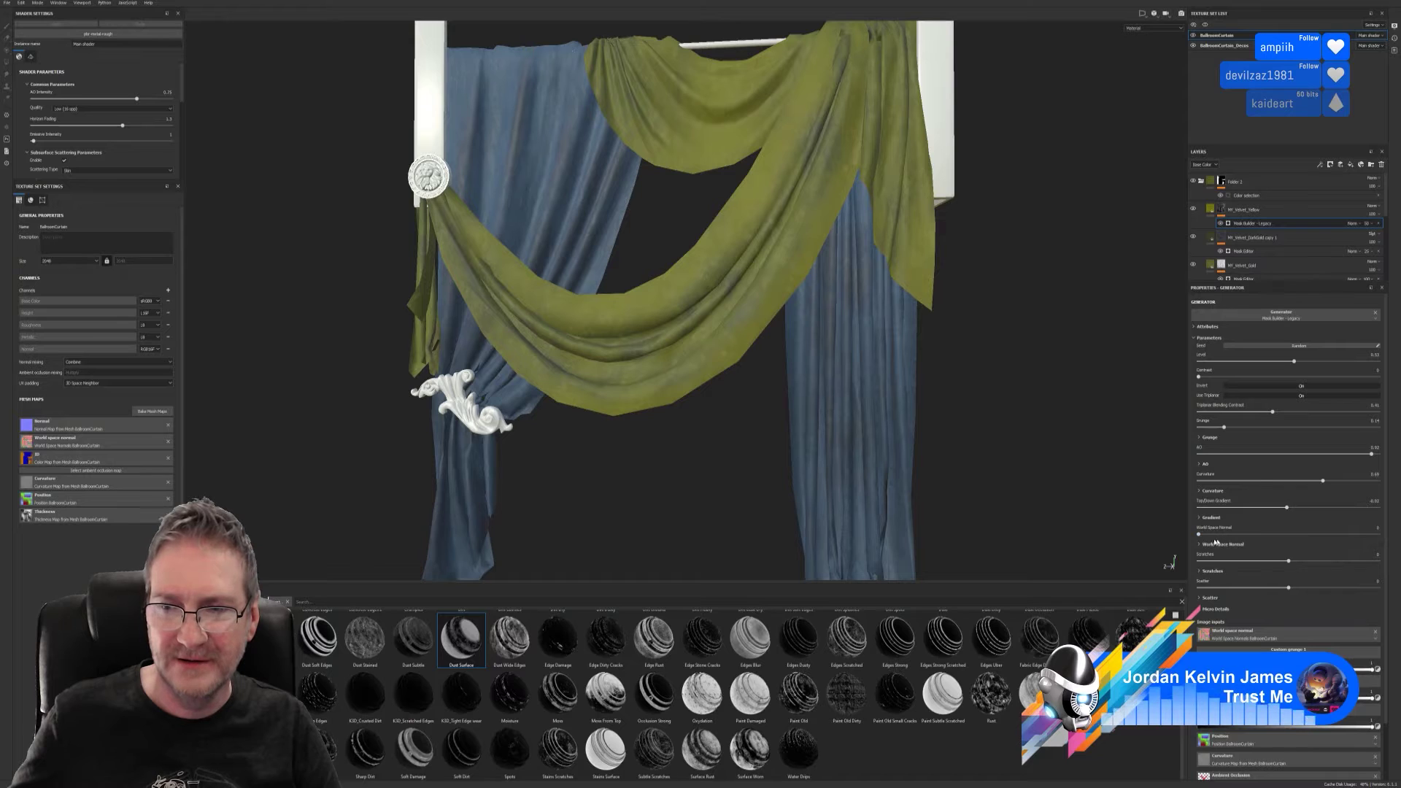
mouse_move(1199, 535)
mouse_down()
mouse_move(1326, 535)
mouse_move(1202, 540)
mouse_up()
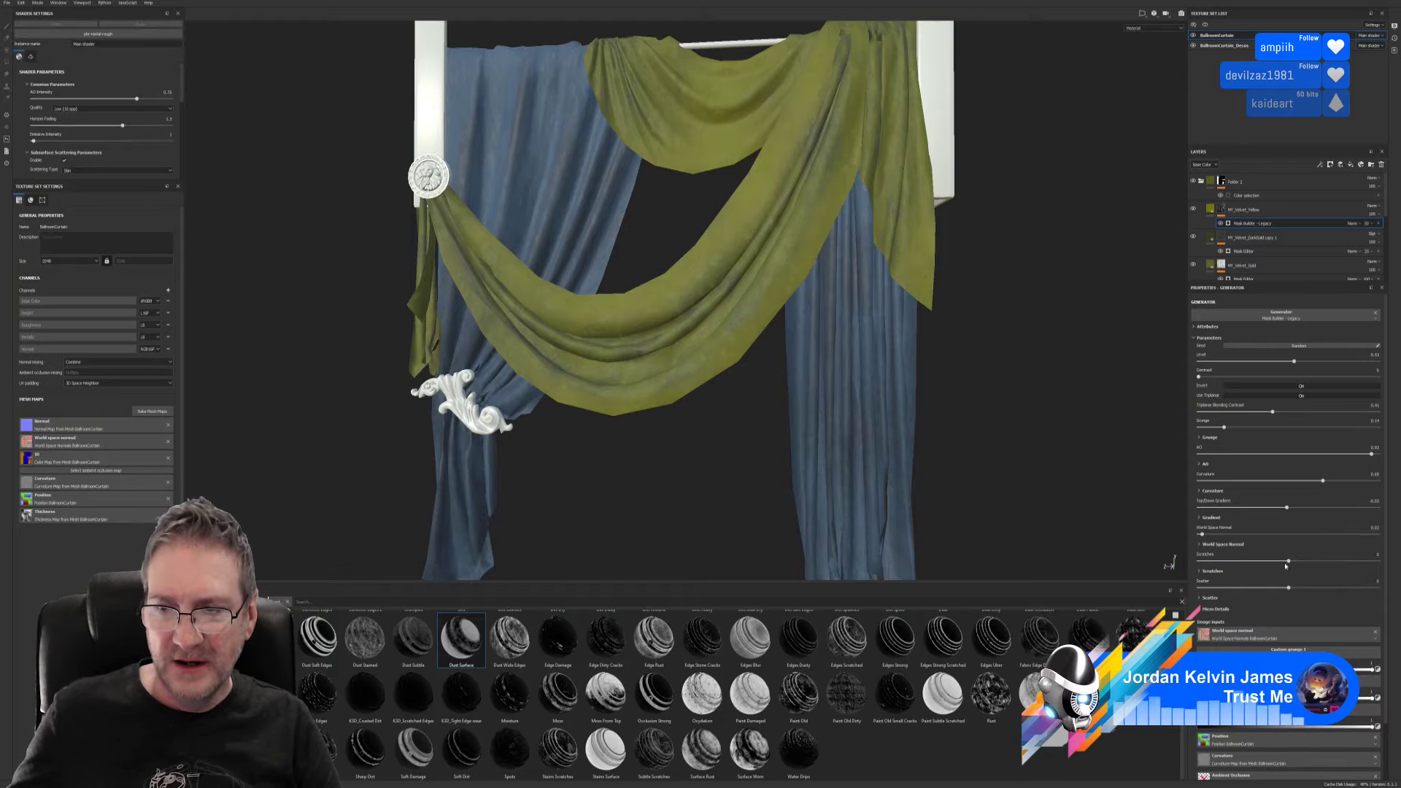
- Lower the mask generator's scratches to -0.1 and compare the drape's blend with Invert on and off
mouse_move(1289, 562)
mouse_down()
mouse_move(1375, 561)
mouse_move(1198, 561)
mouse_move(1279, 560)
mouse_up()
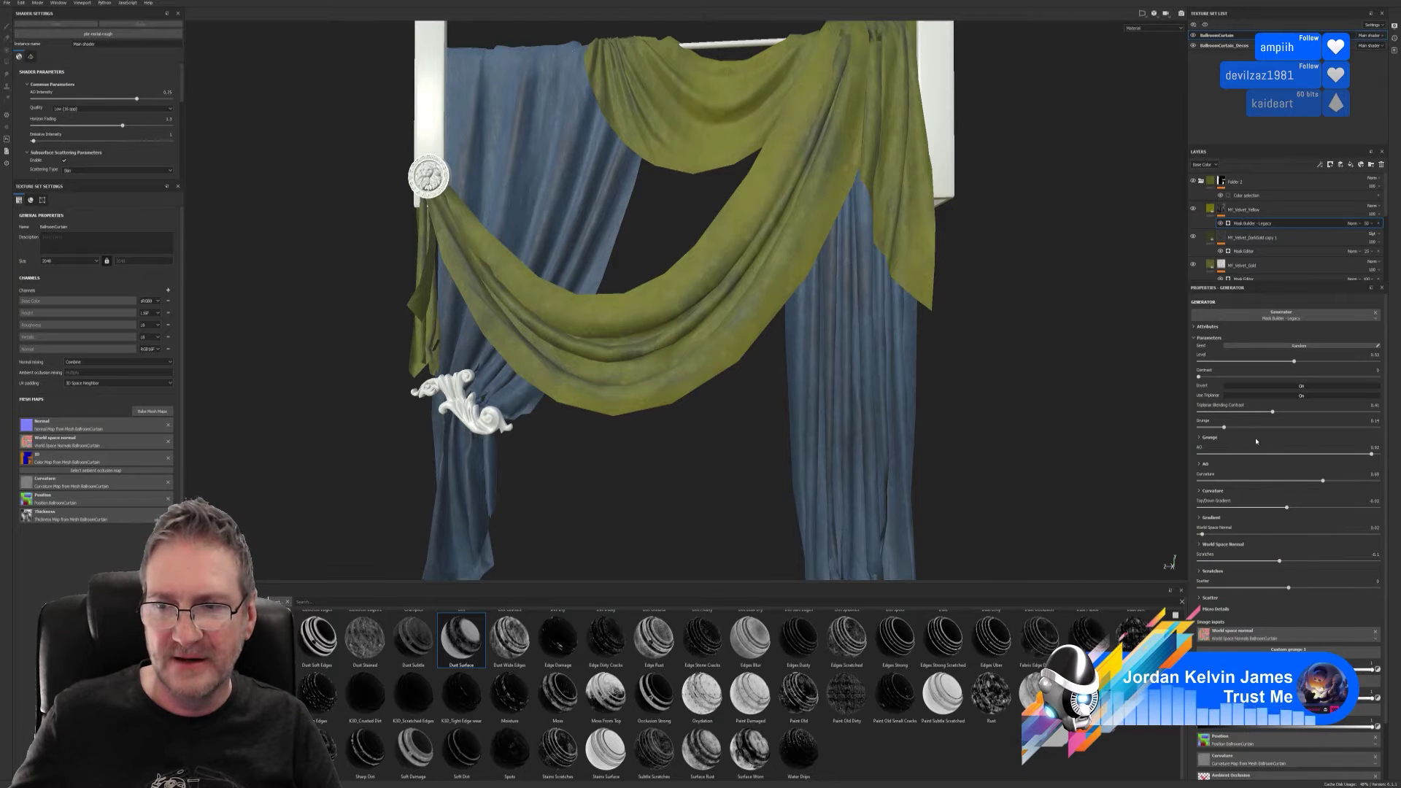
click(1286, 390)
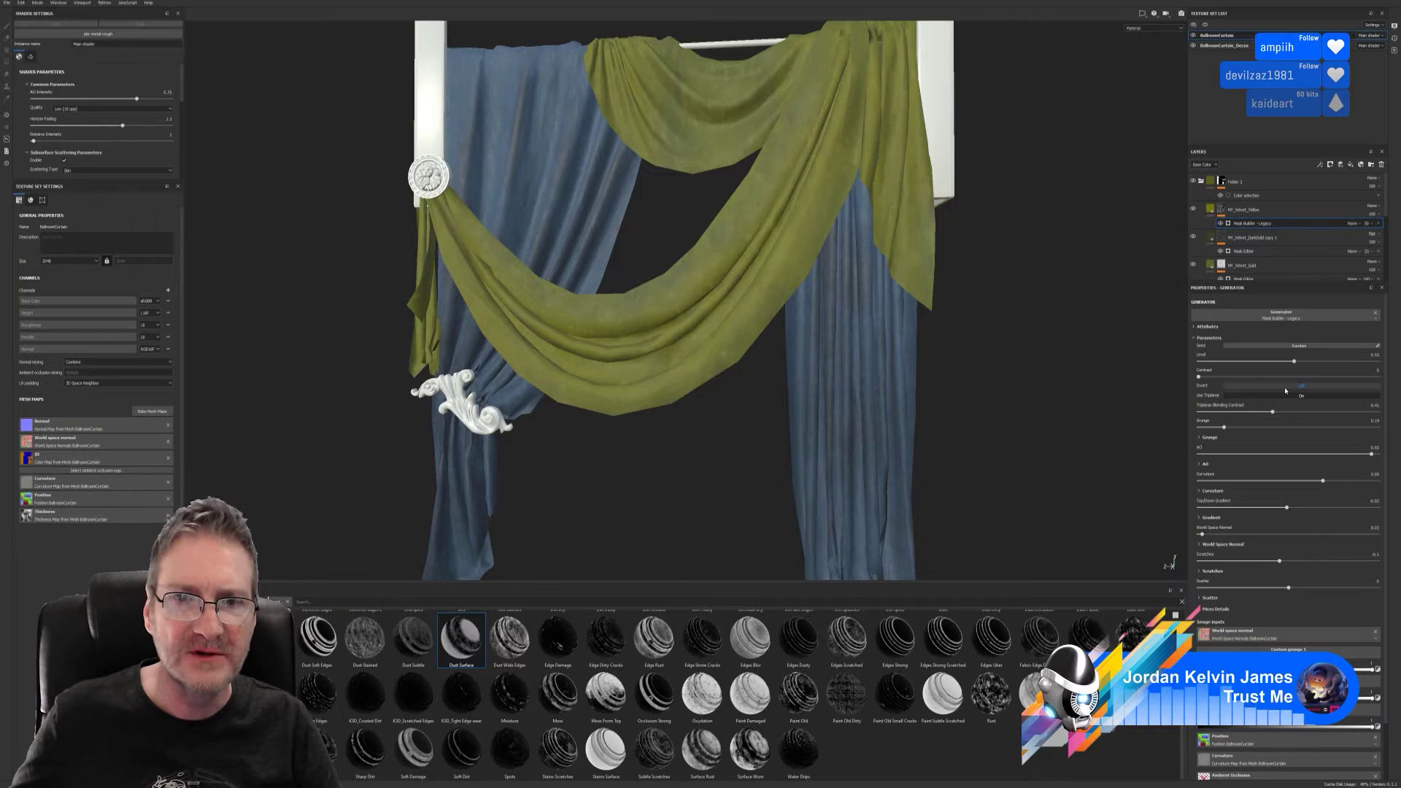
click(1286, 391)
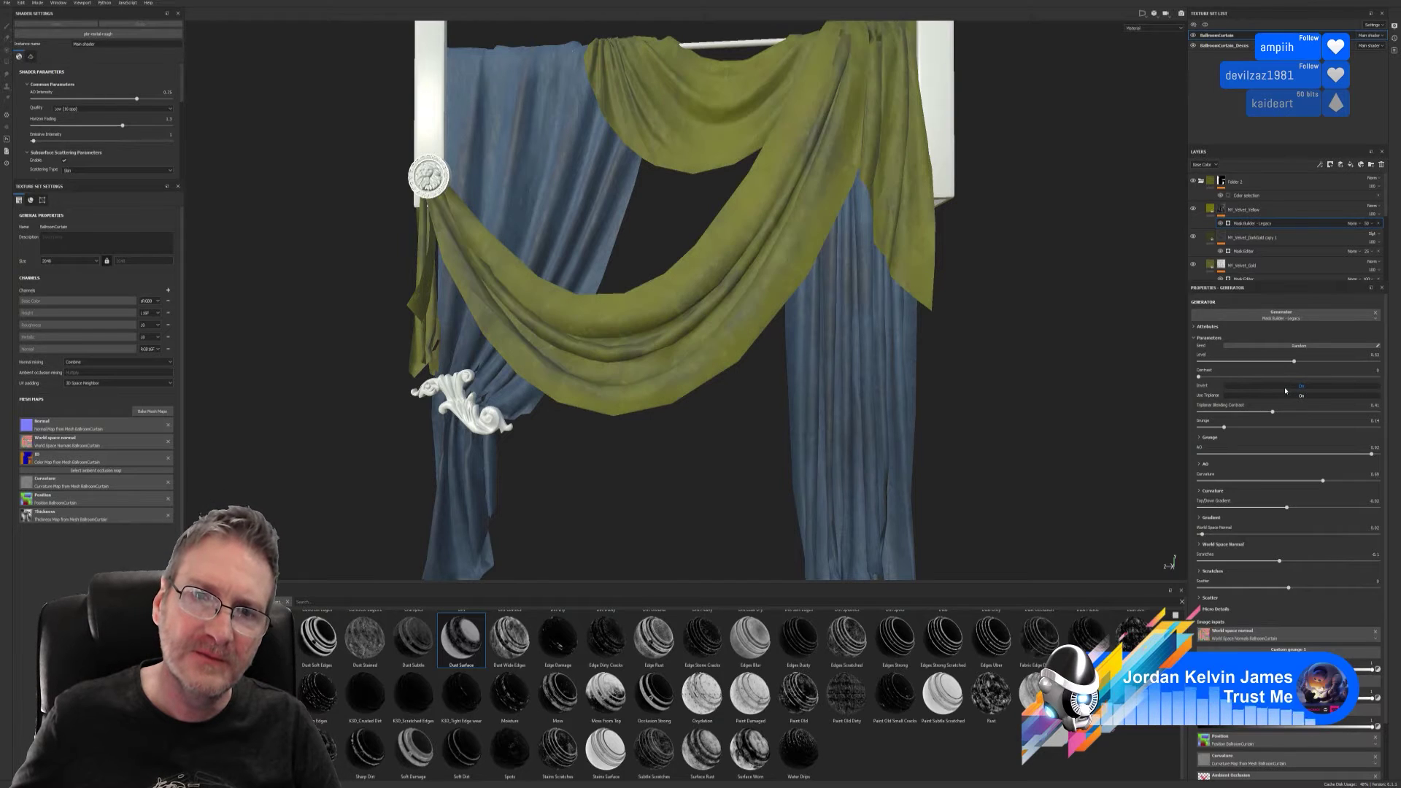
click(1286, 390)
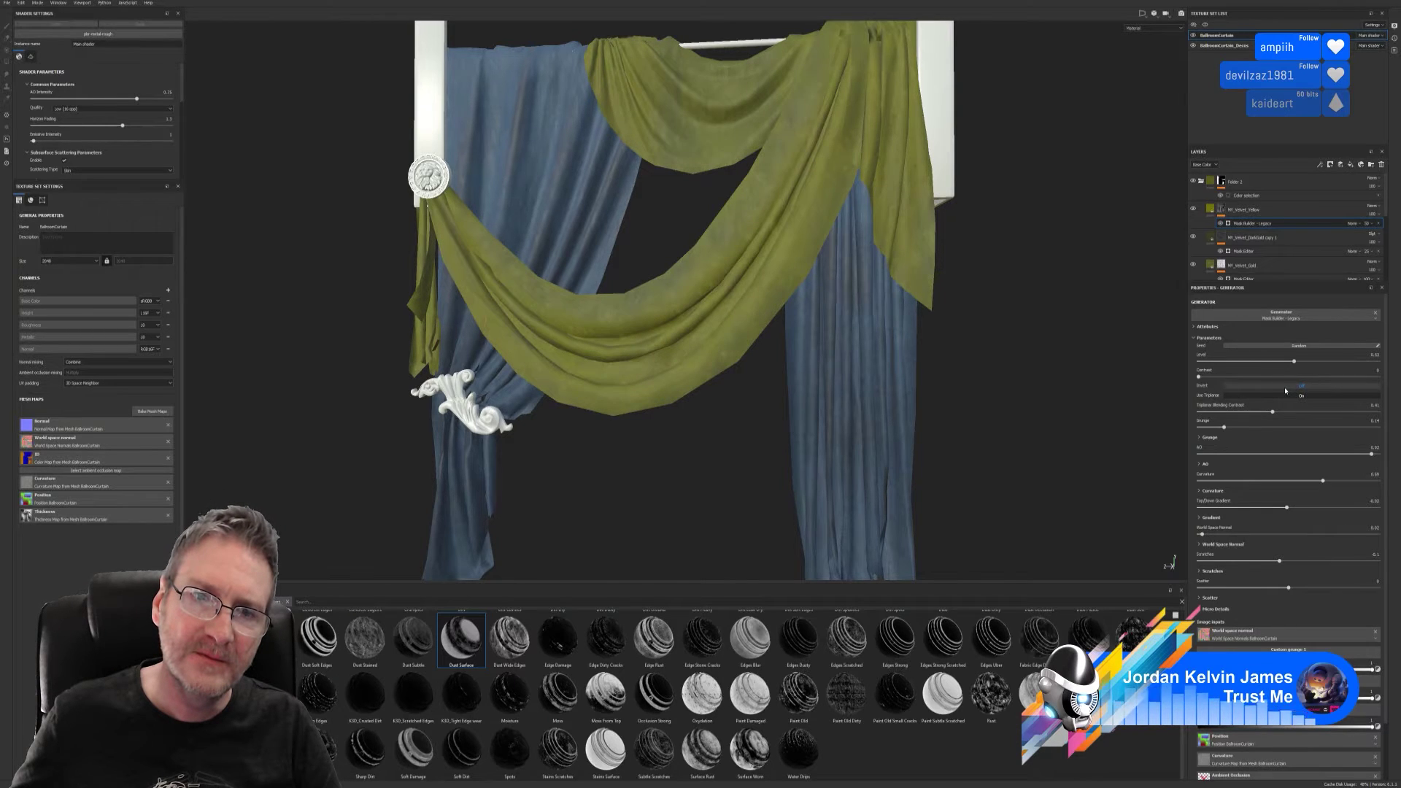
click(1285, 390)
click(1286, 391)
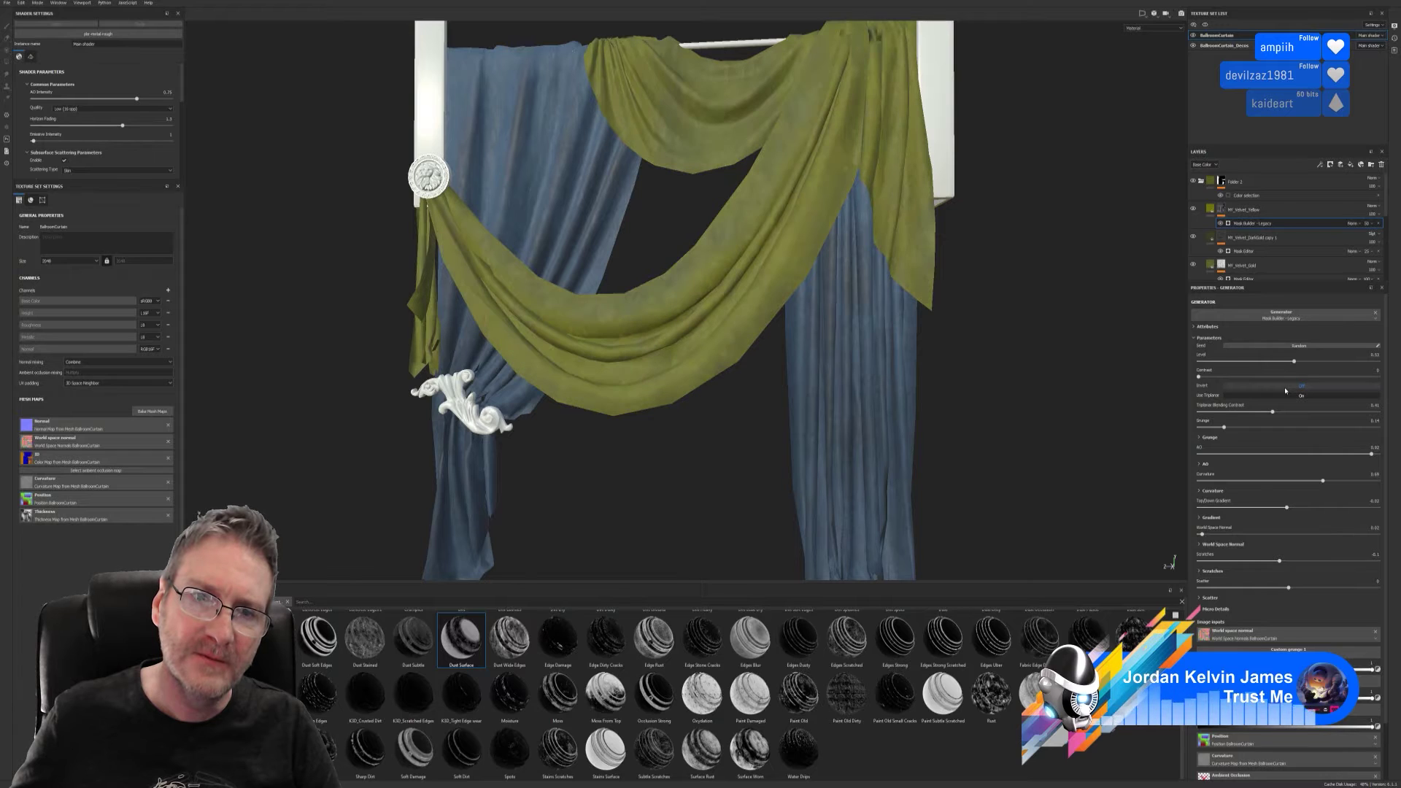
click(1286, 390)
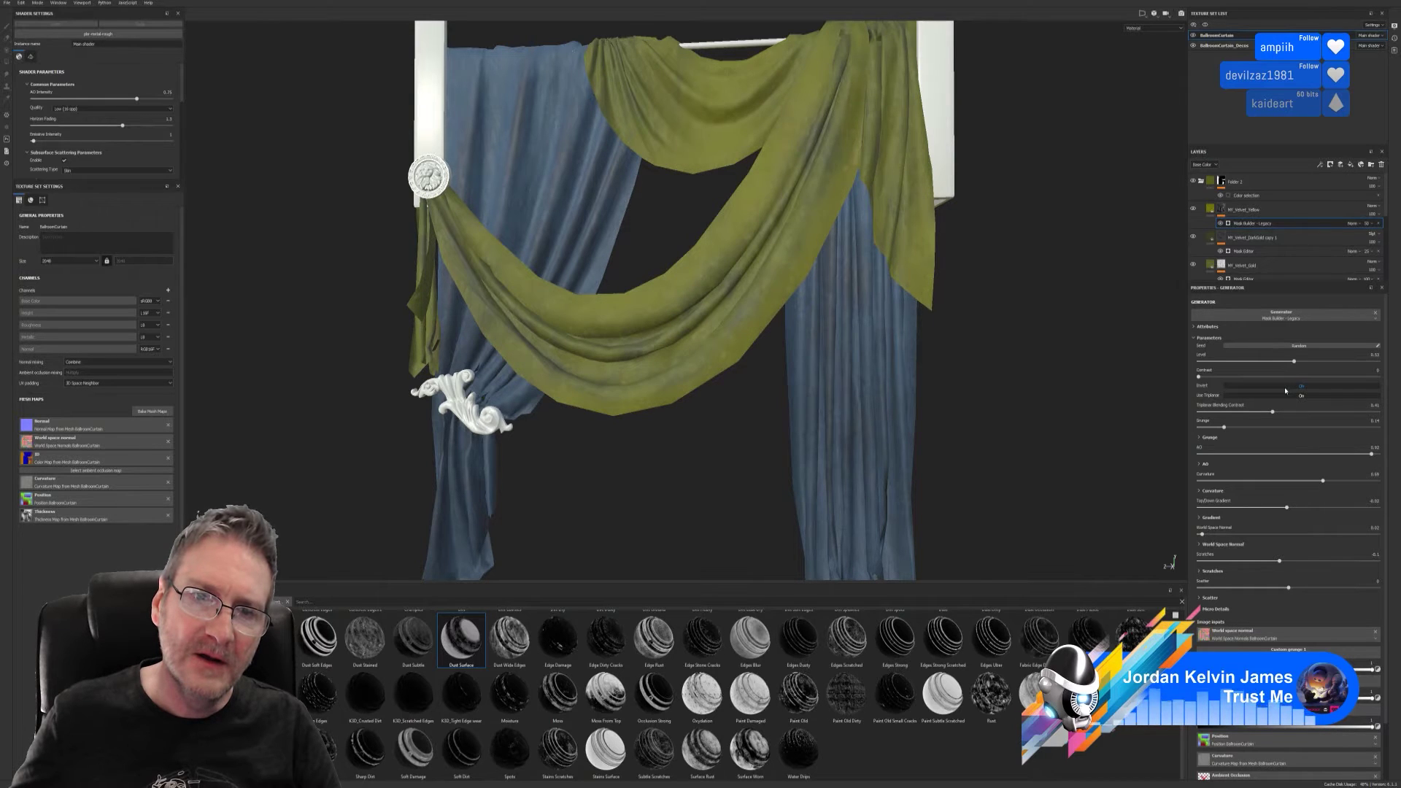
click(1286, 390)
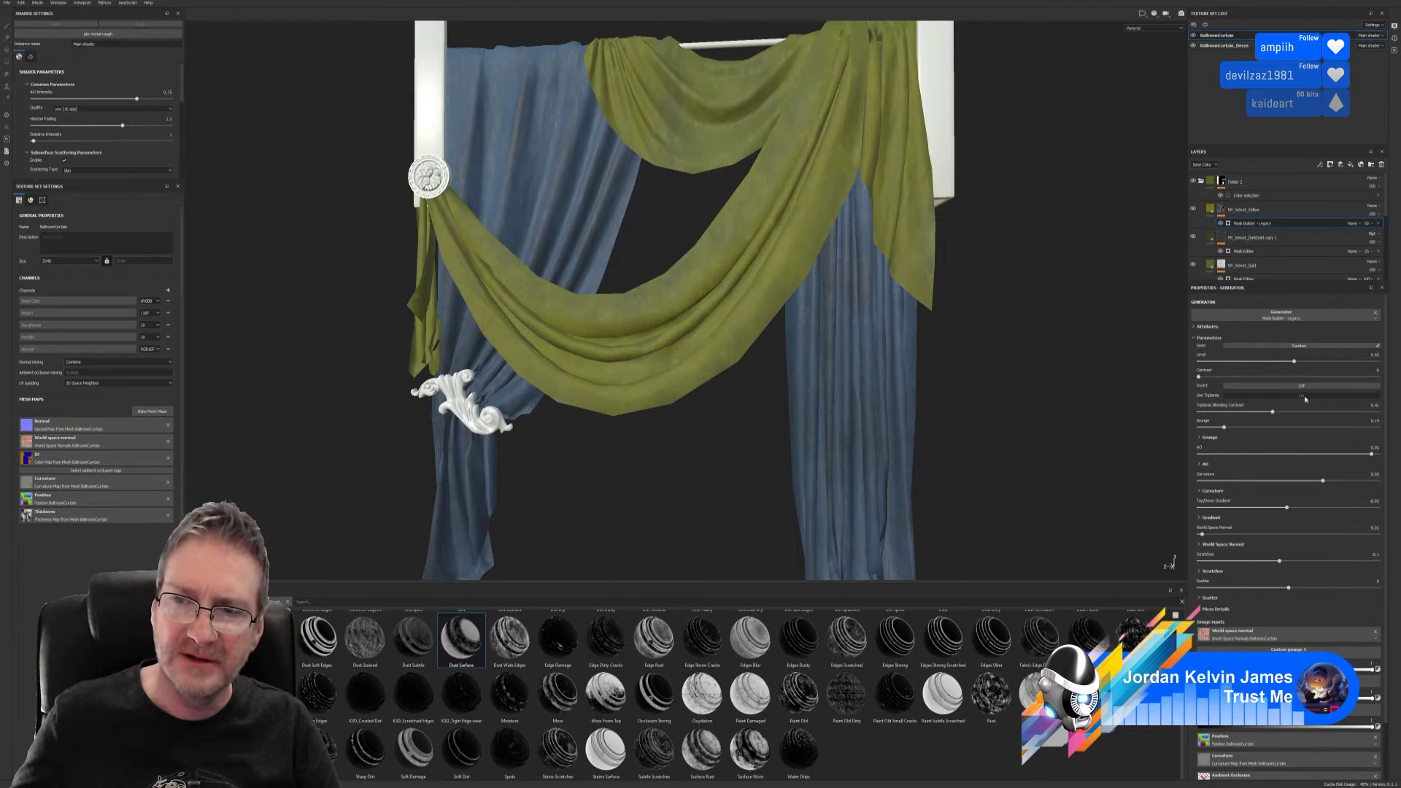
click(1298, 389)
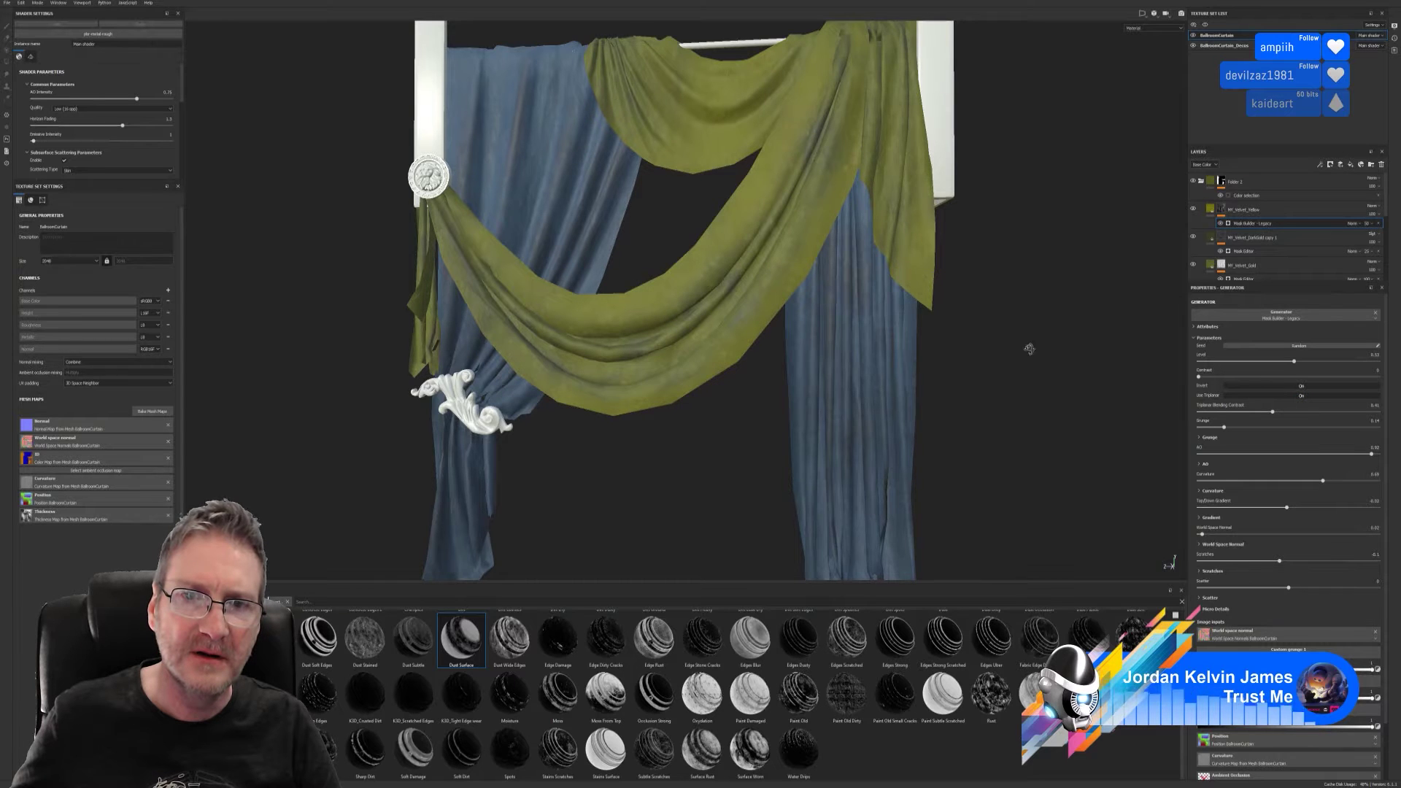
- Compare the inverted and non-inverted velvet mask again from a slightly different view, leaving Invert on
mouse_move(1029, 349)
alt+mouse_down()
mouse_move(1033, 378)
mouse_move(1039, 367)
alt+mouse_up()
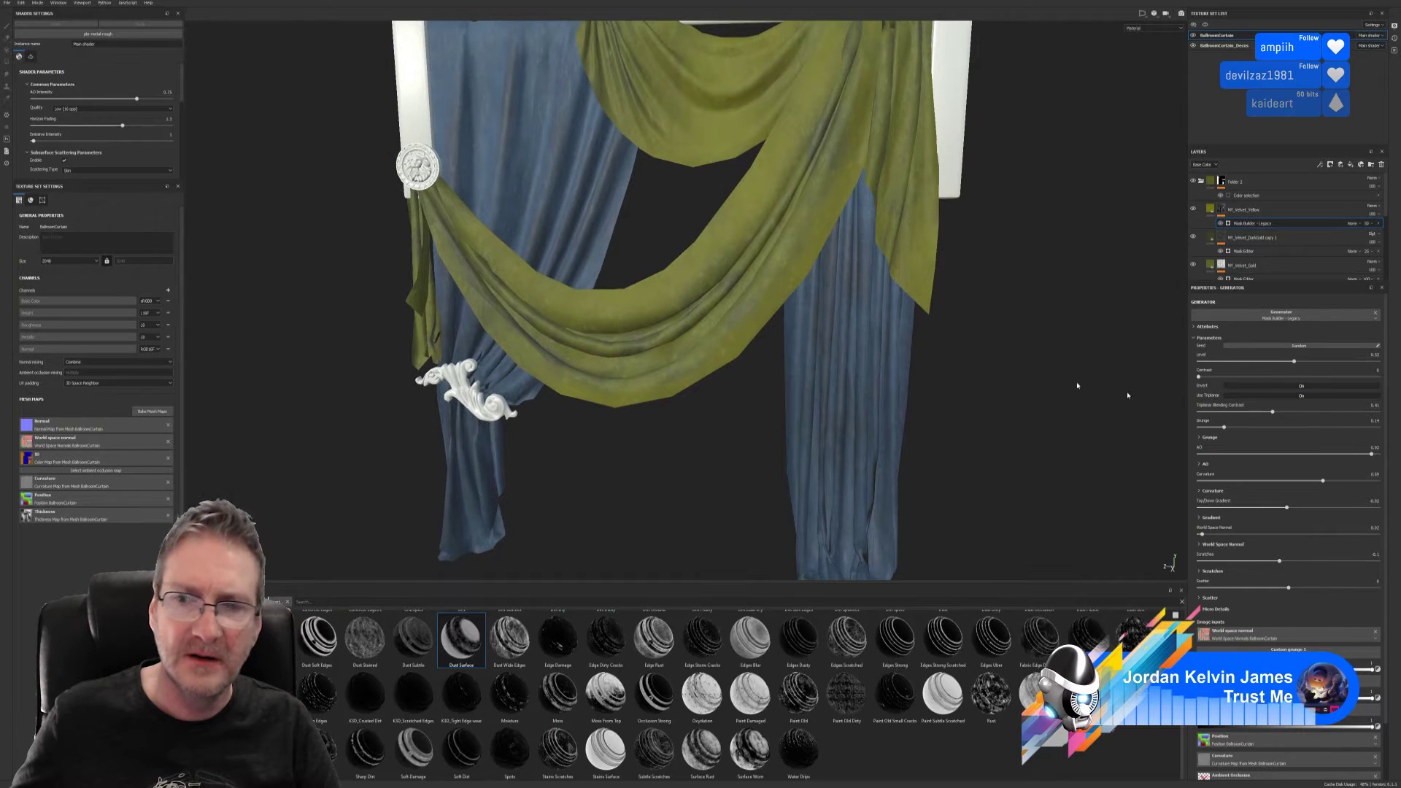
click(1300, 388)
click(1300, 388)
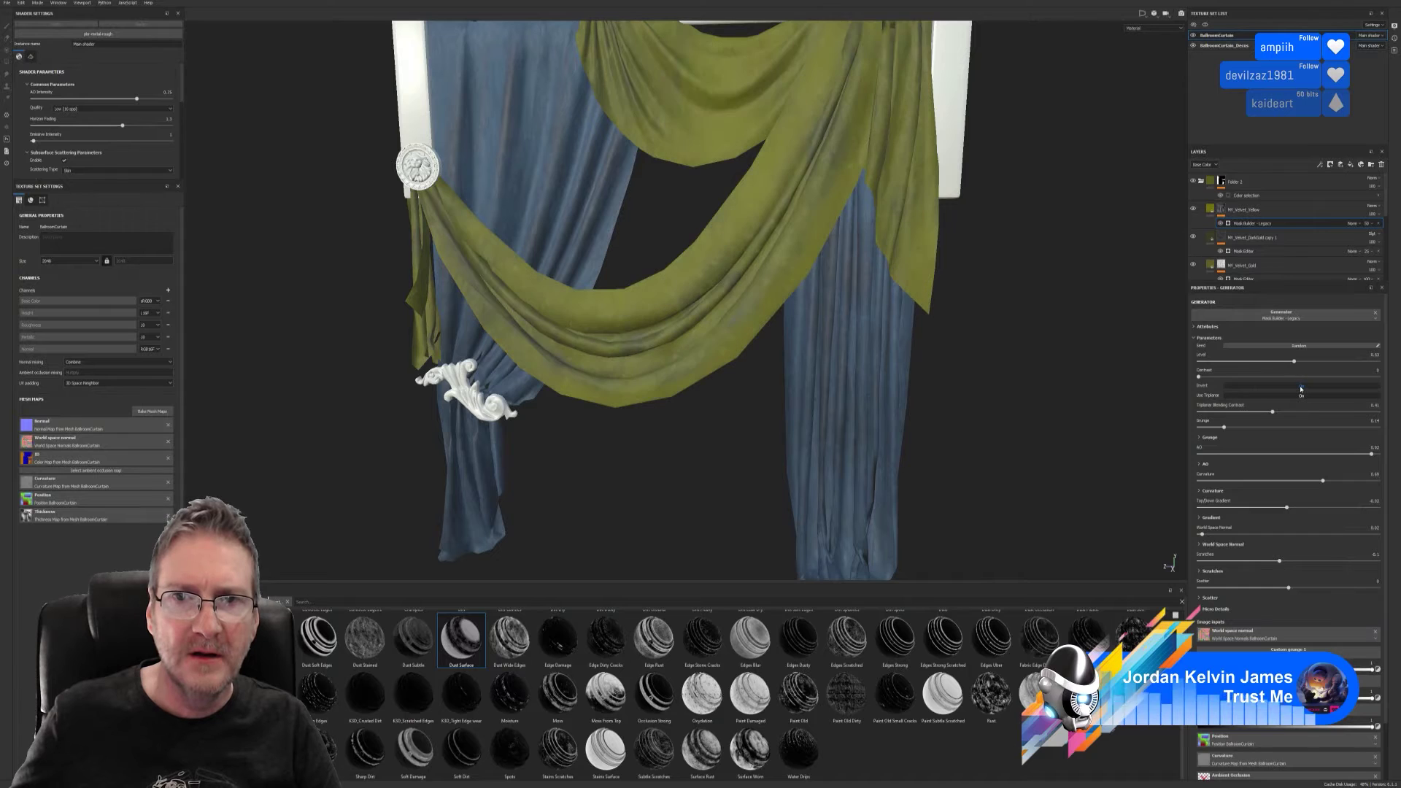
click(1300, 387)
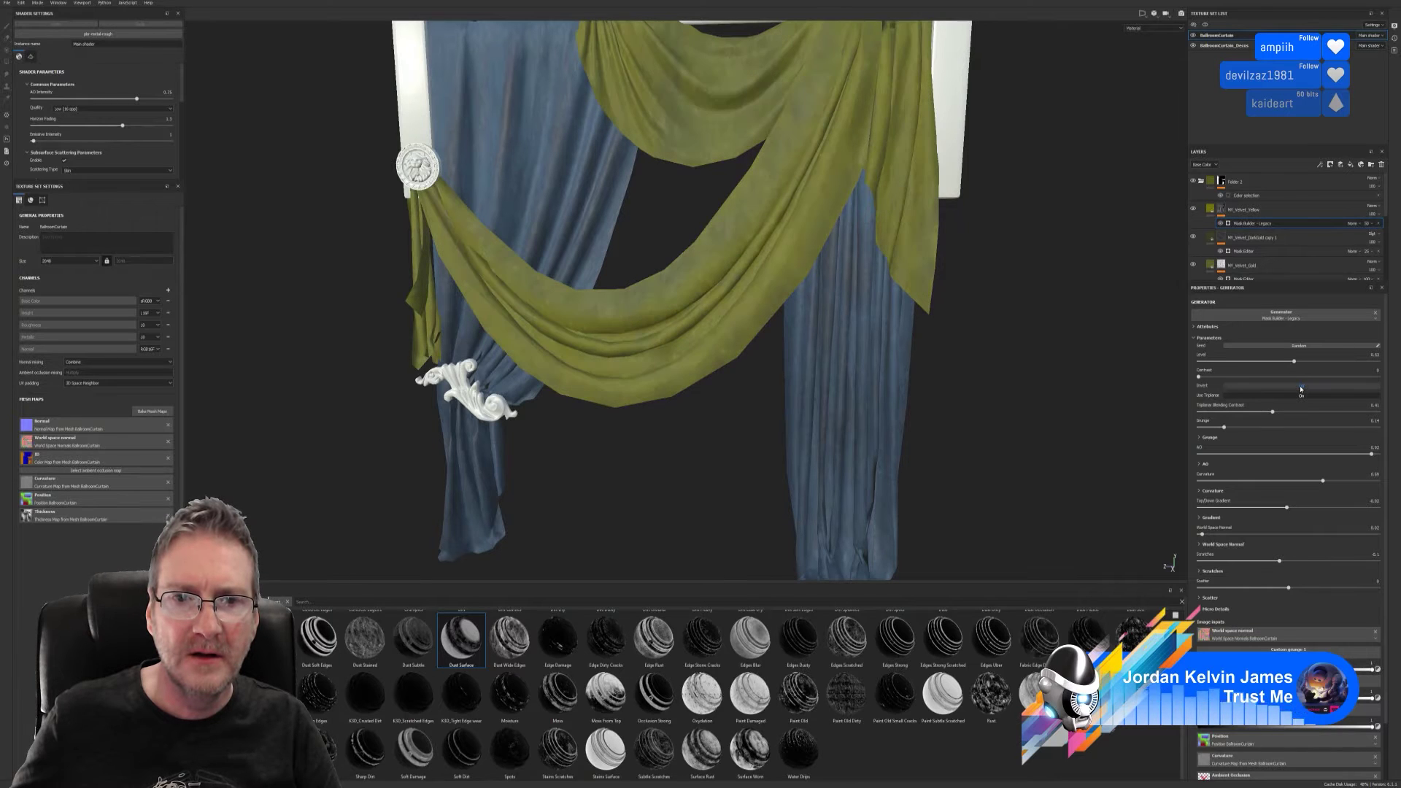
click(1300, 388)
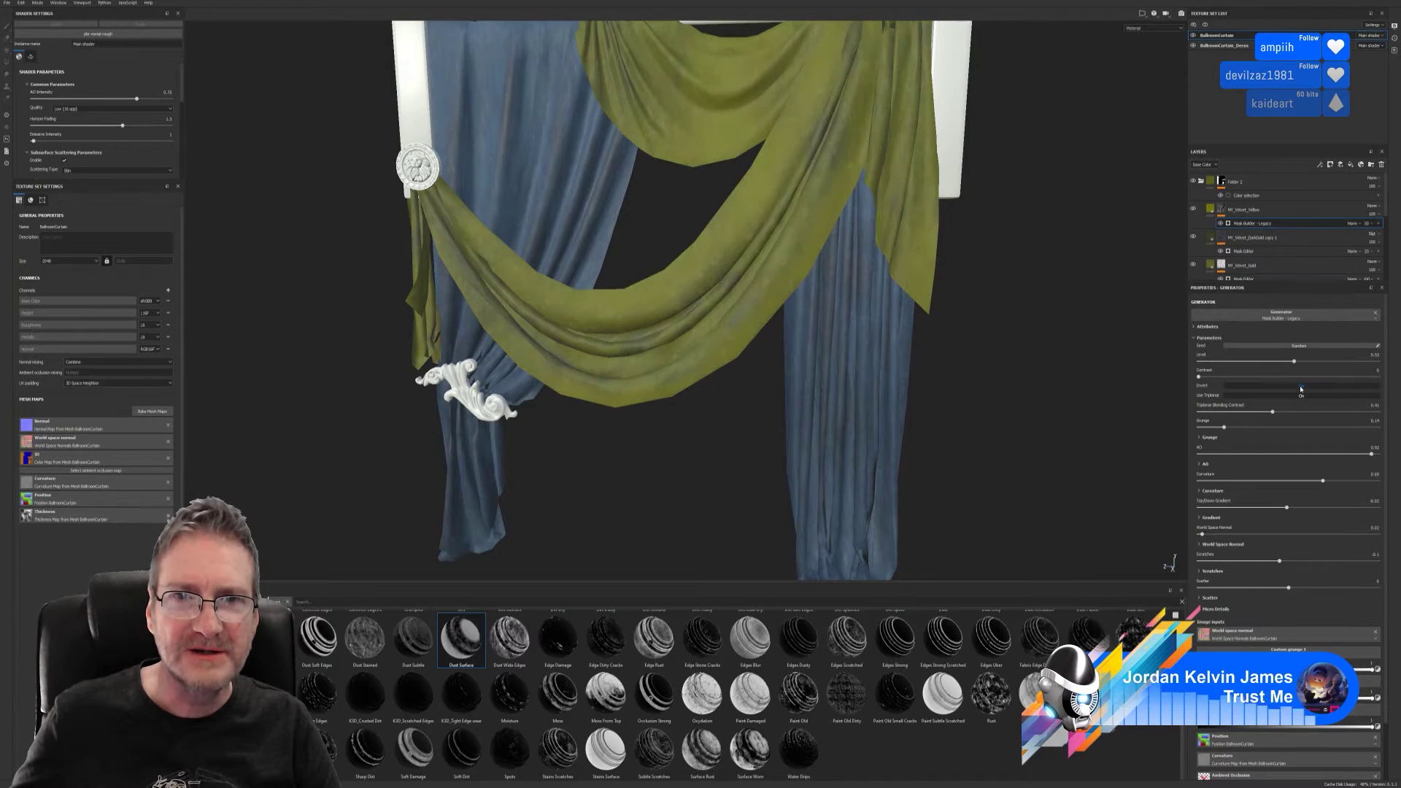
click(1301, 388)
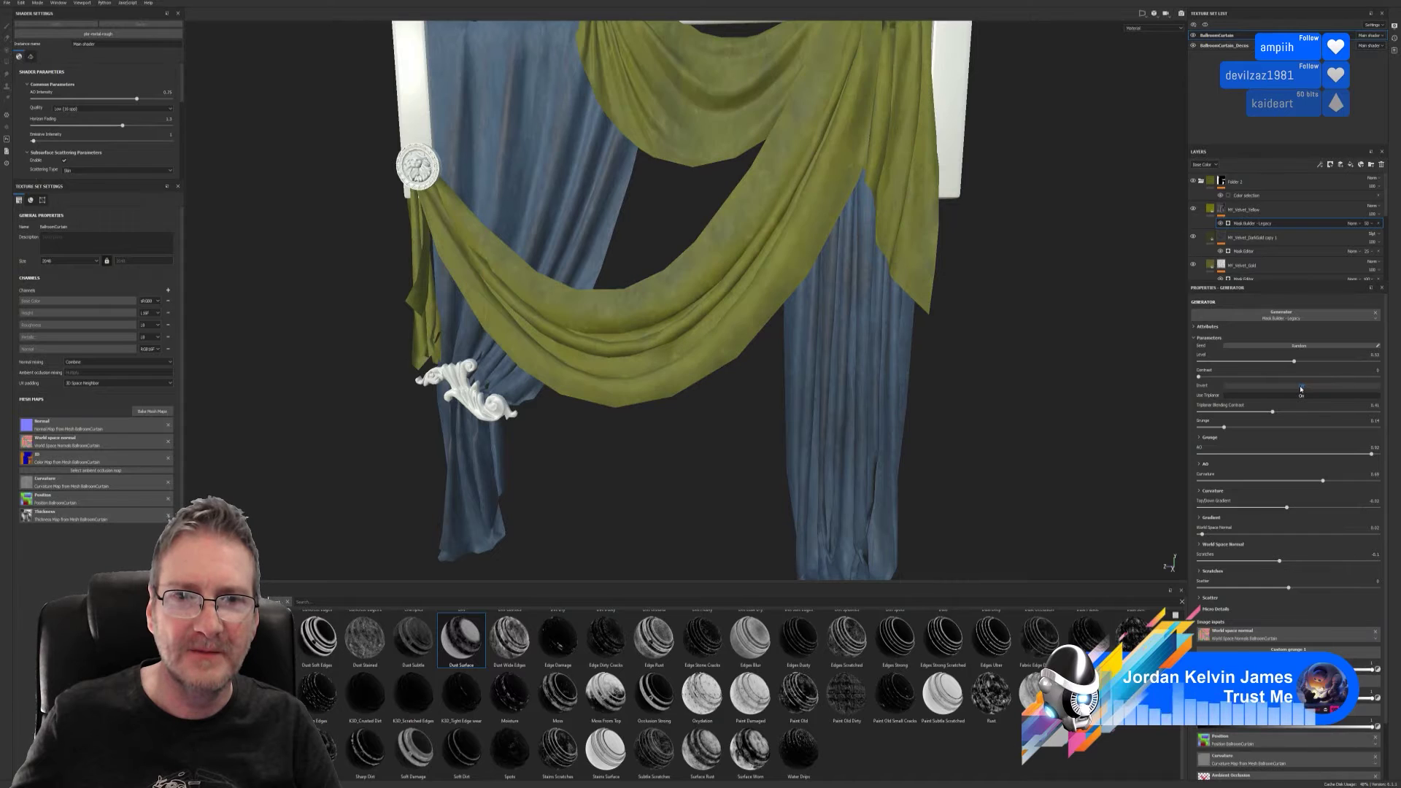
click(1300, 388)
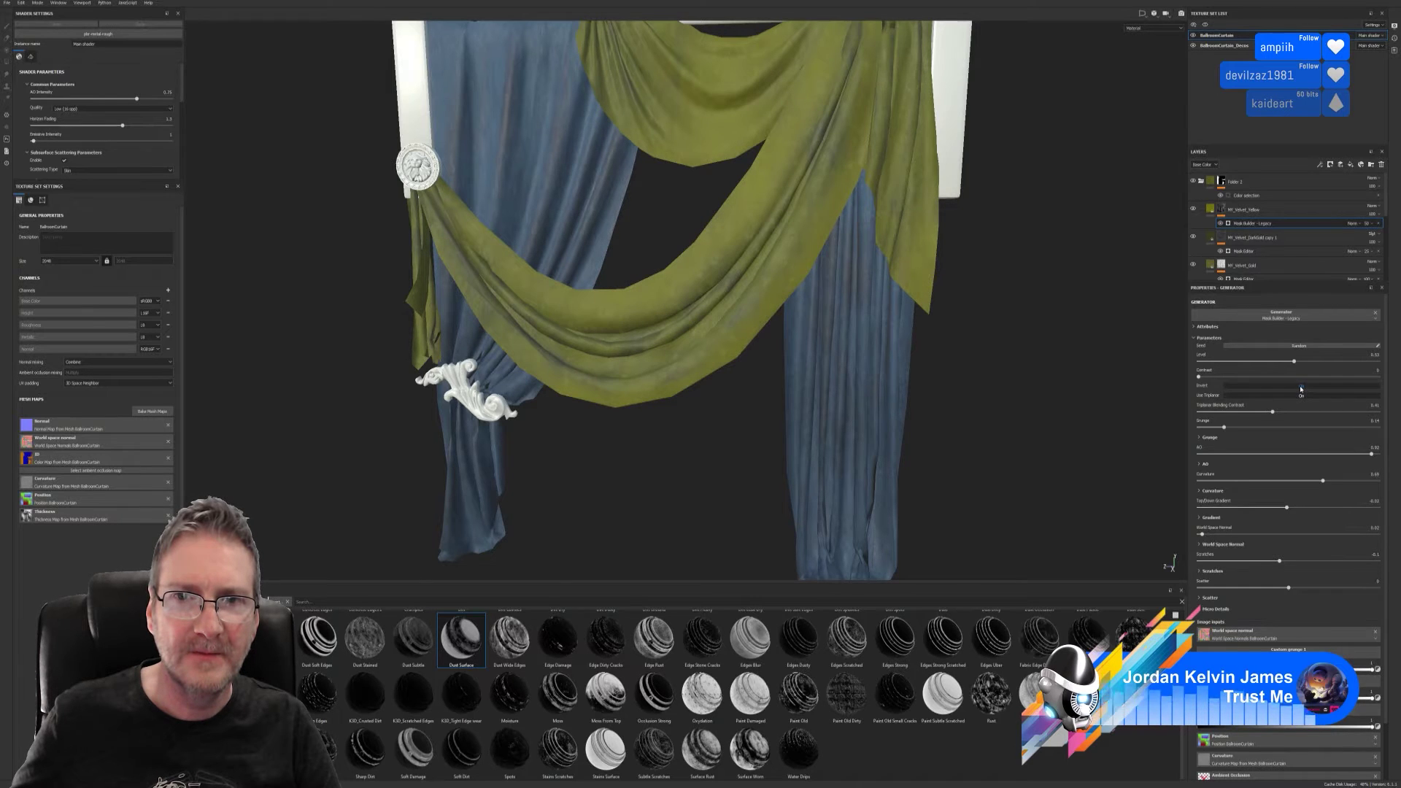
click(1300, 387)
click(1301, 387)
alt+drag(970, 371, 977, 339)
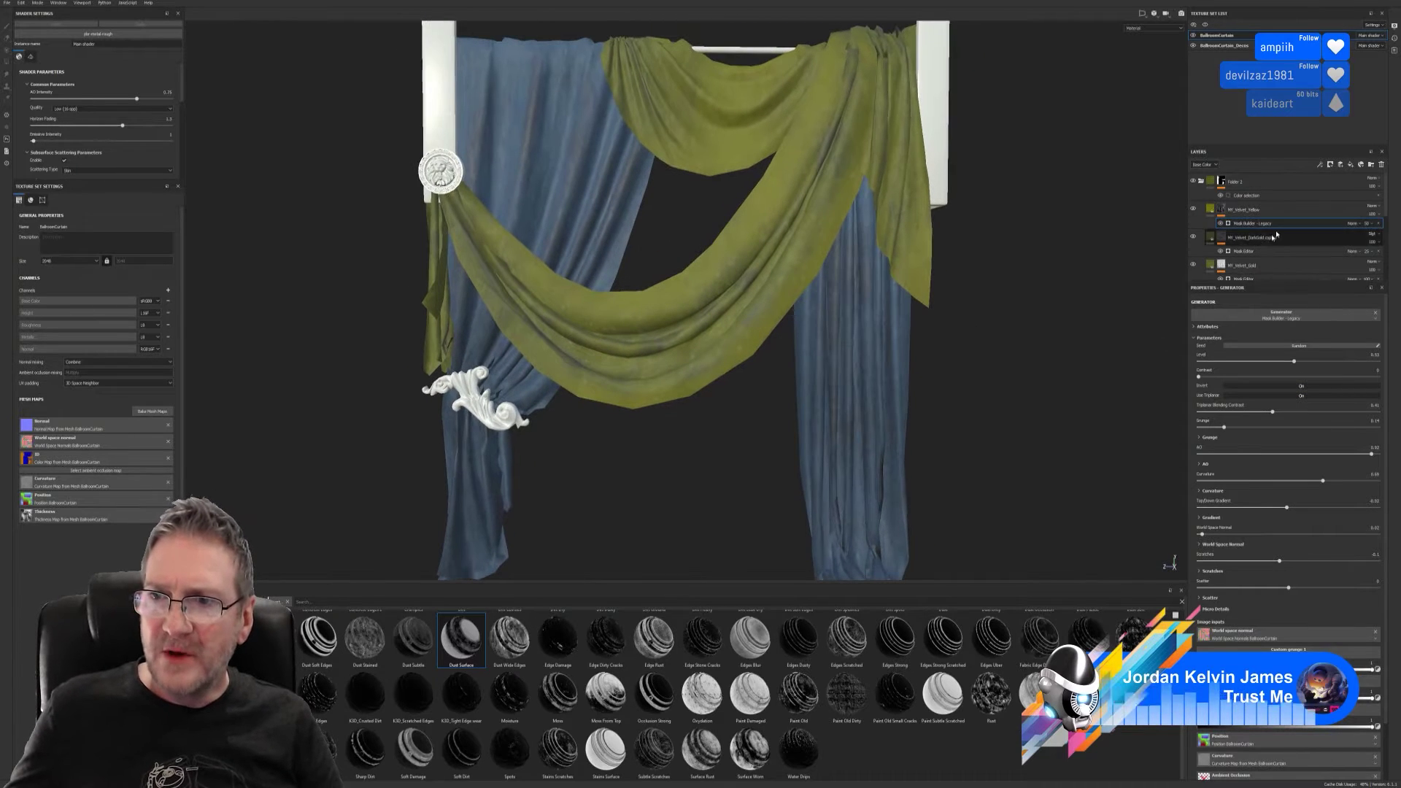
- Try out different base color blending modes on the MY_Velvet_Yellow layer, keeping its mask generator at full opacity
click(1372, 224)
drag(1382, 227, 1399, 231)
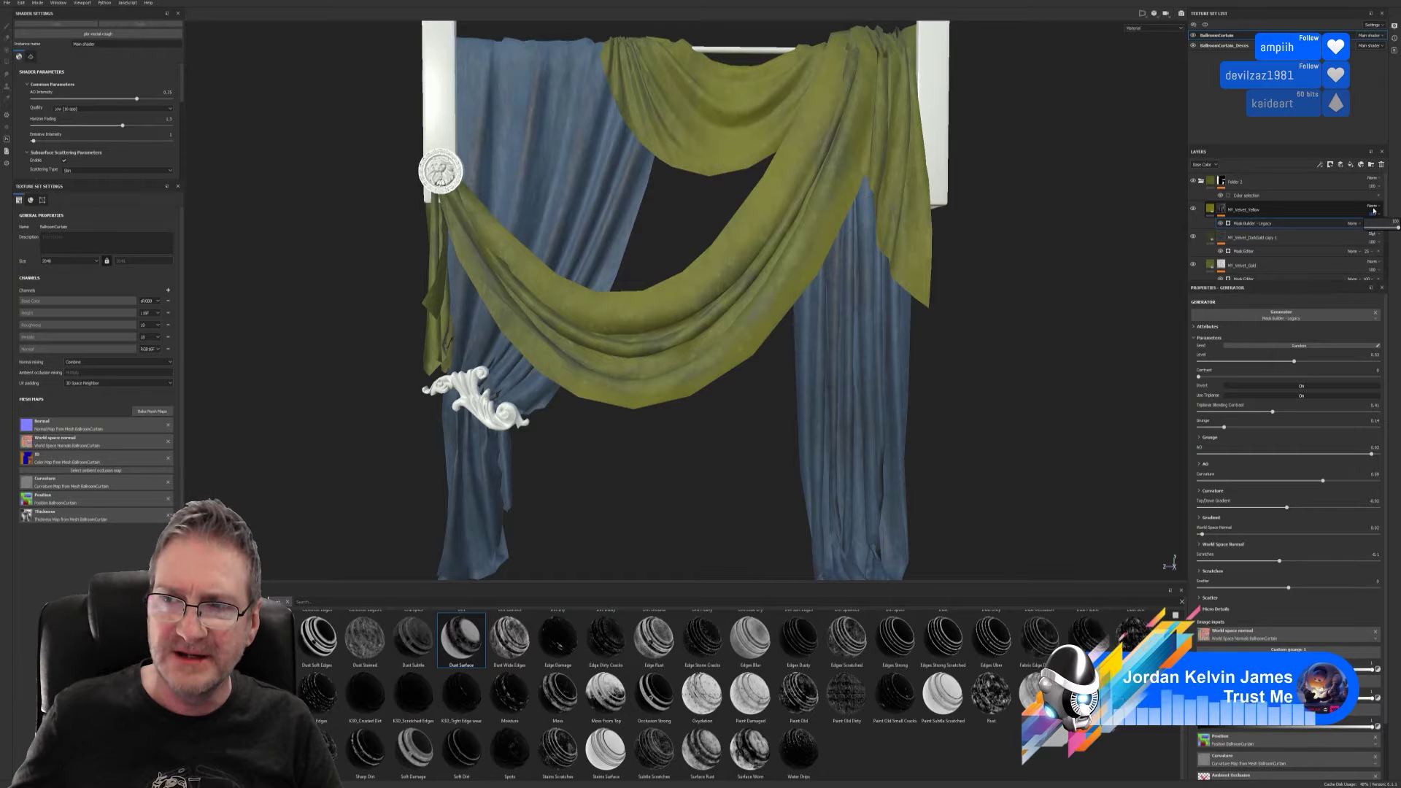
click(1373, 208)
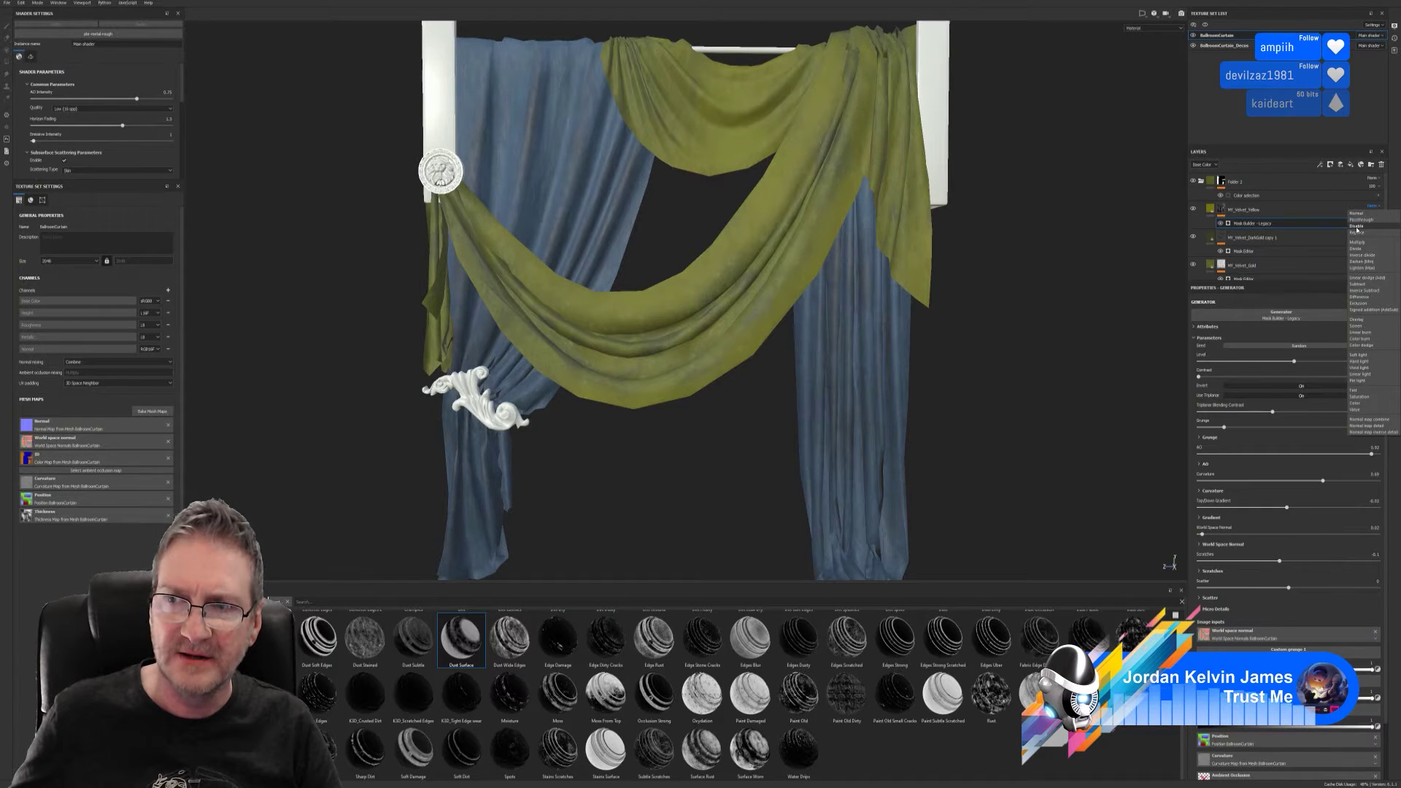
click(1357, 227)
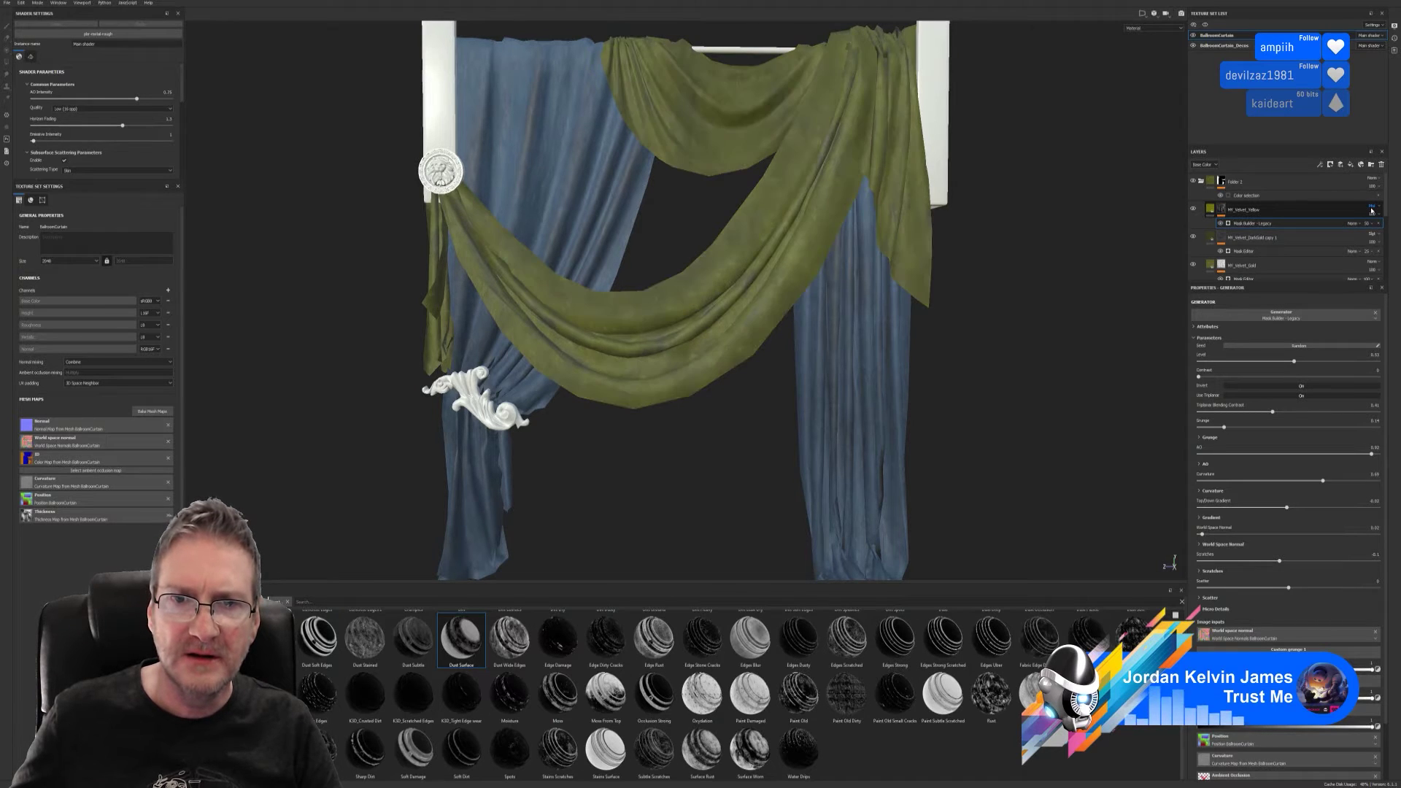
key(Down)
key(Down)
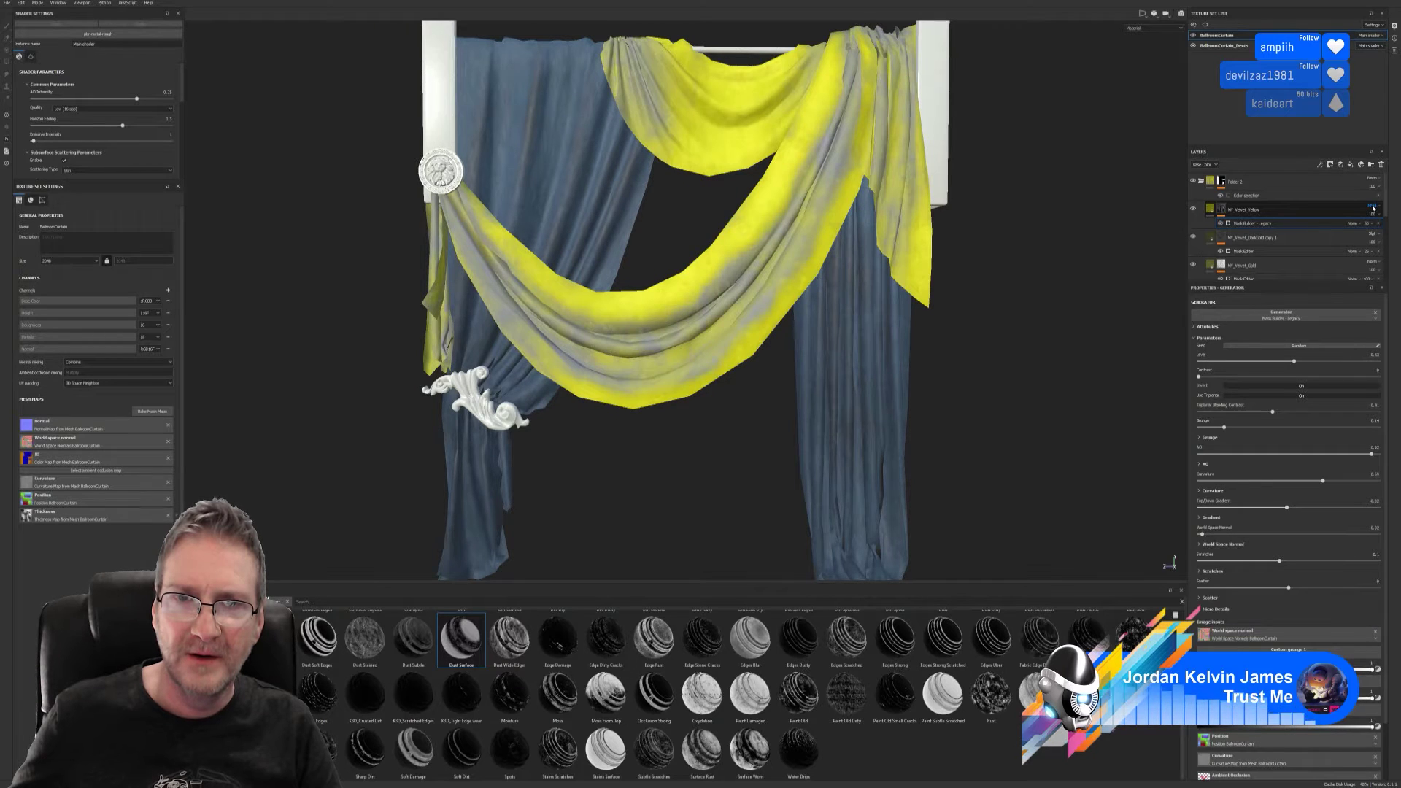
key(Down)
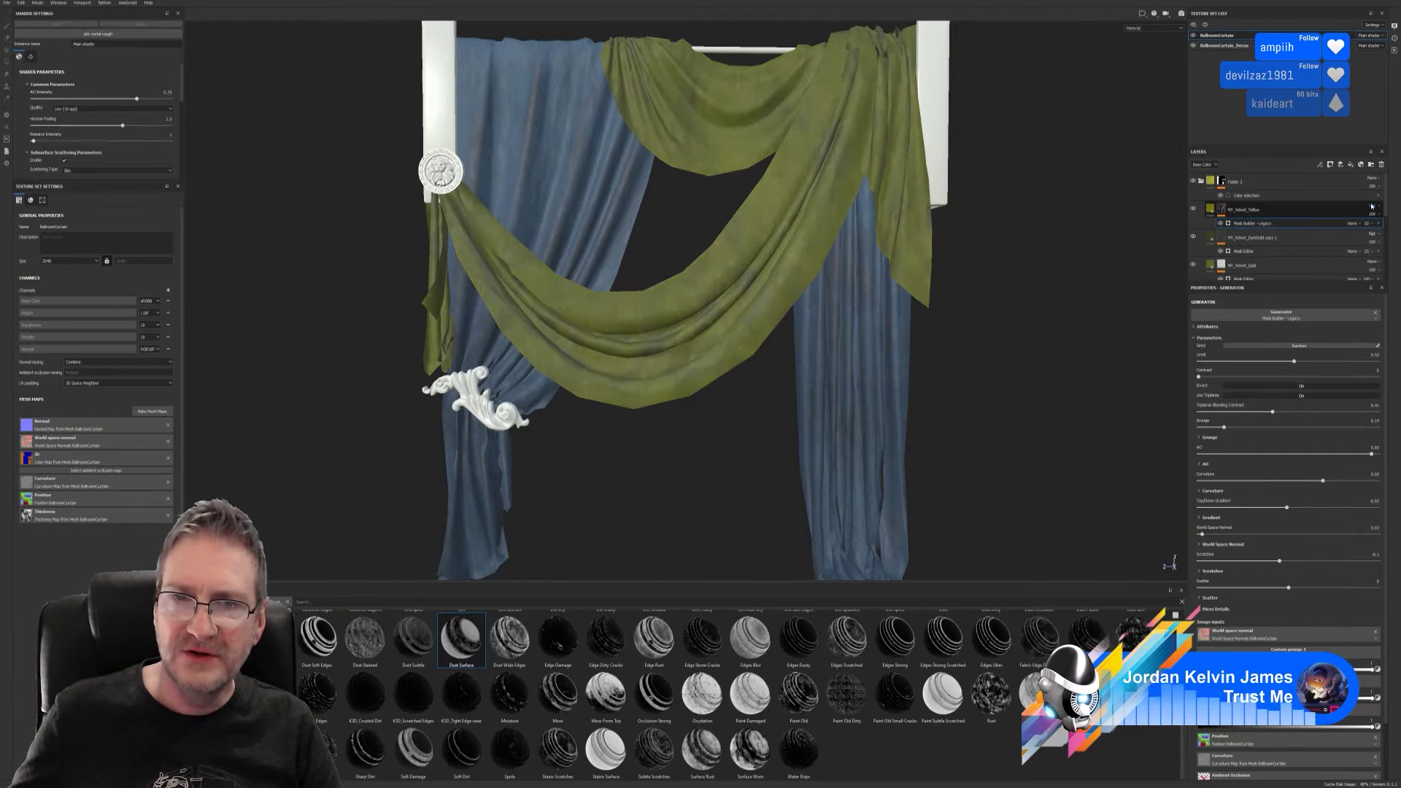
key(Down)
key(Down)
key(Down)
key(Down)
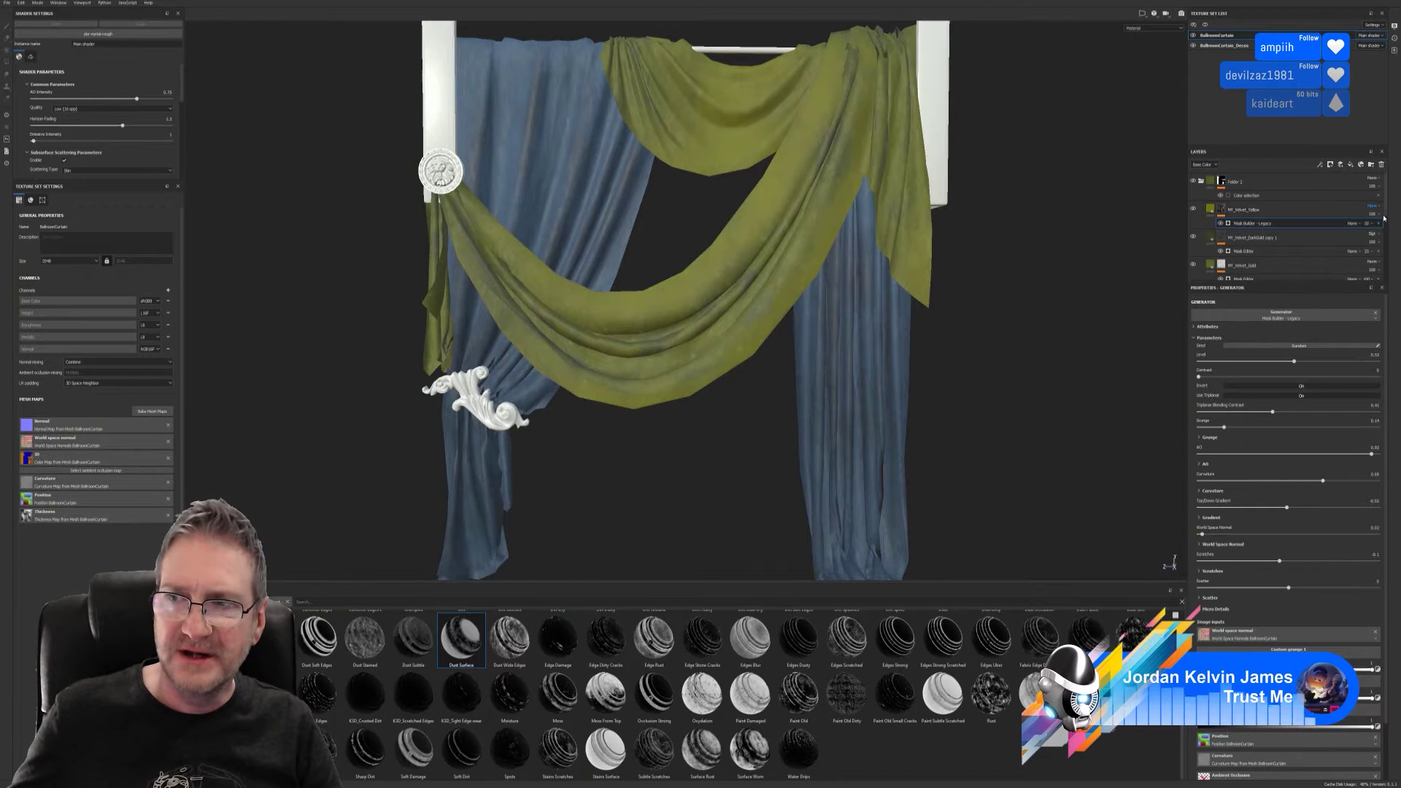
- Lower the MY_Velvet_Yellow layer's opacity slightly, check the drape from several angles and save the project
click(1377, 214)
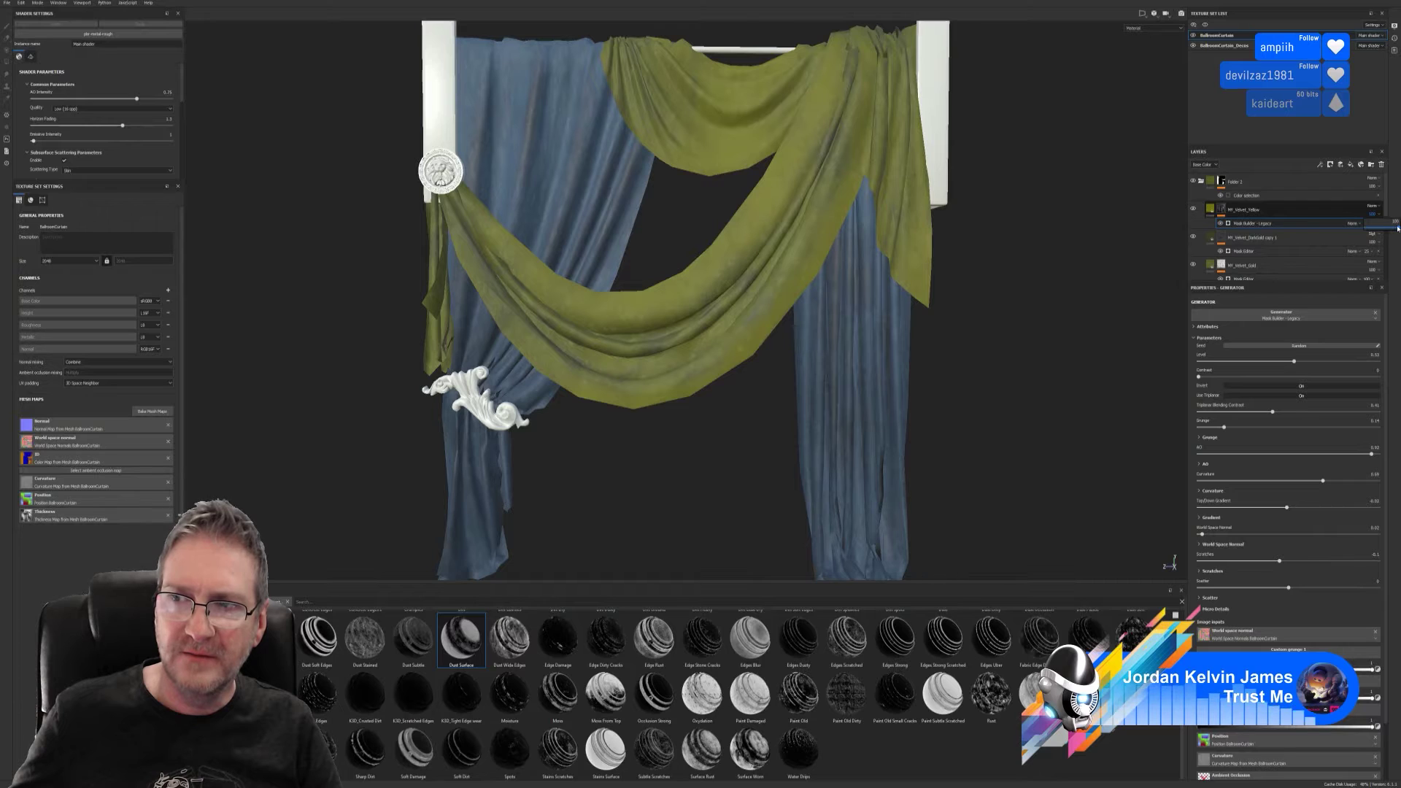
mouse_move(1398, 228)
mouse_down()
mouse_move(1373, 232)
mouse_move(1391, 232)
mouse_up()
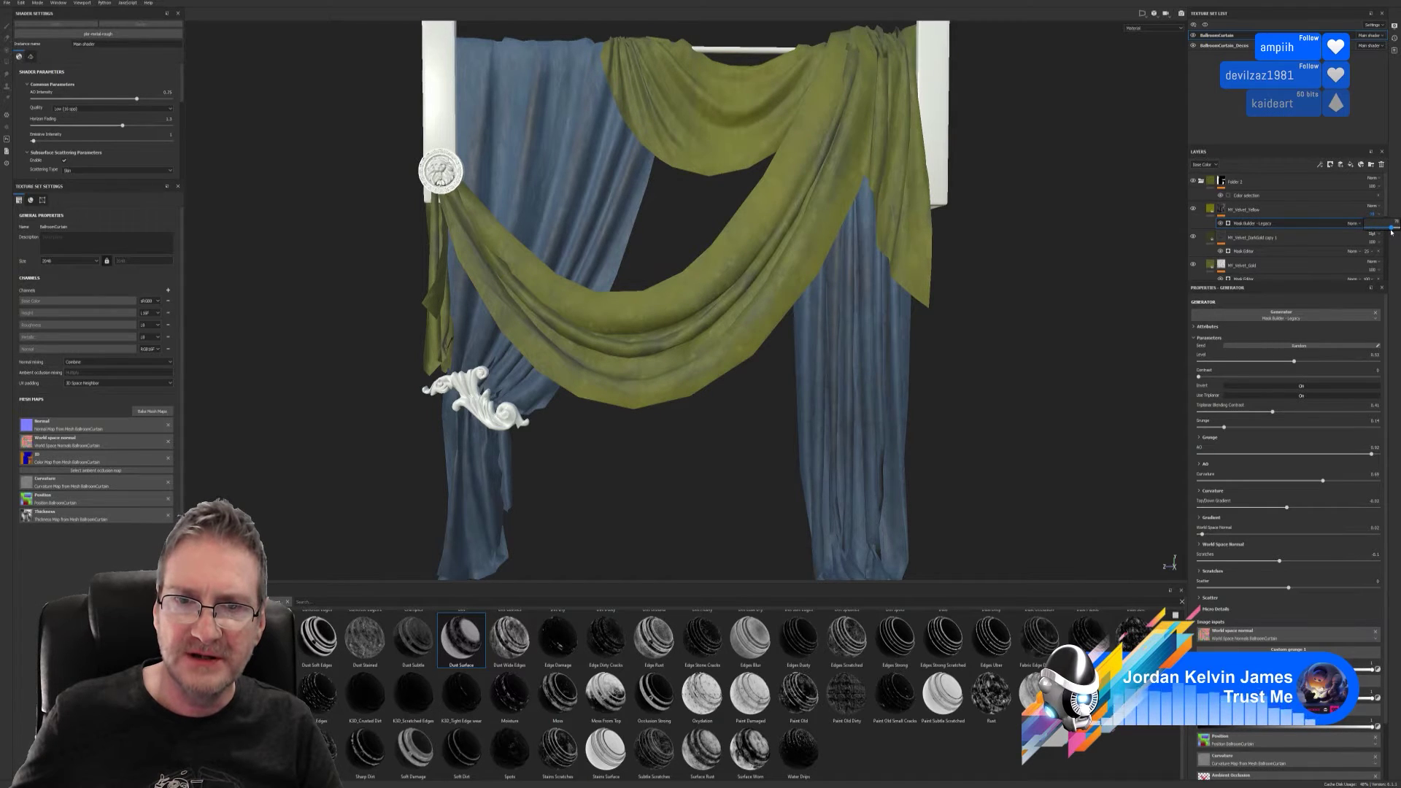
alt+drag(1047, 267, 874, 274)
alt+right_drag(874, 273, 569, 323)
alt+drag(569, 324, 777, 283)
alt+right_drag(777, 284, 1057, 265)
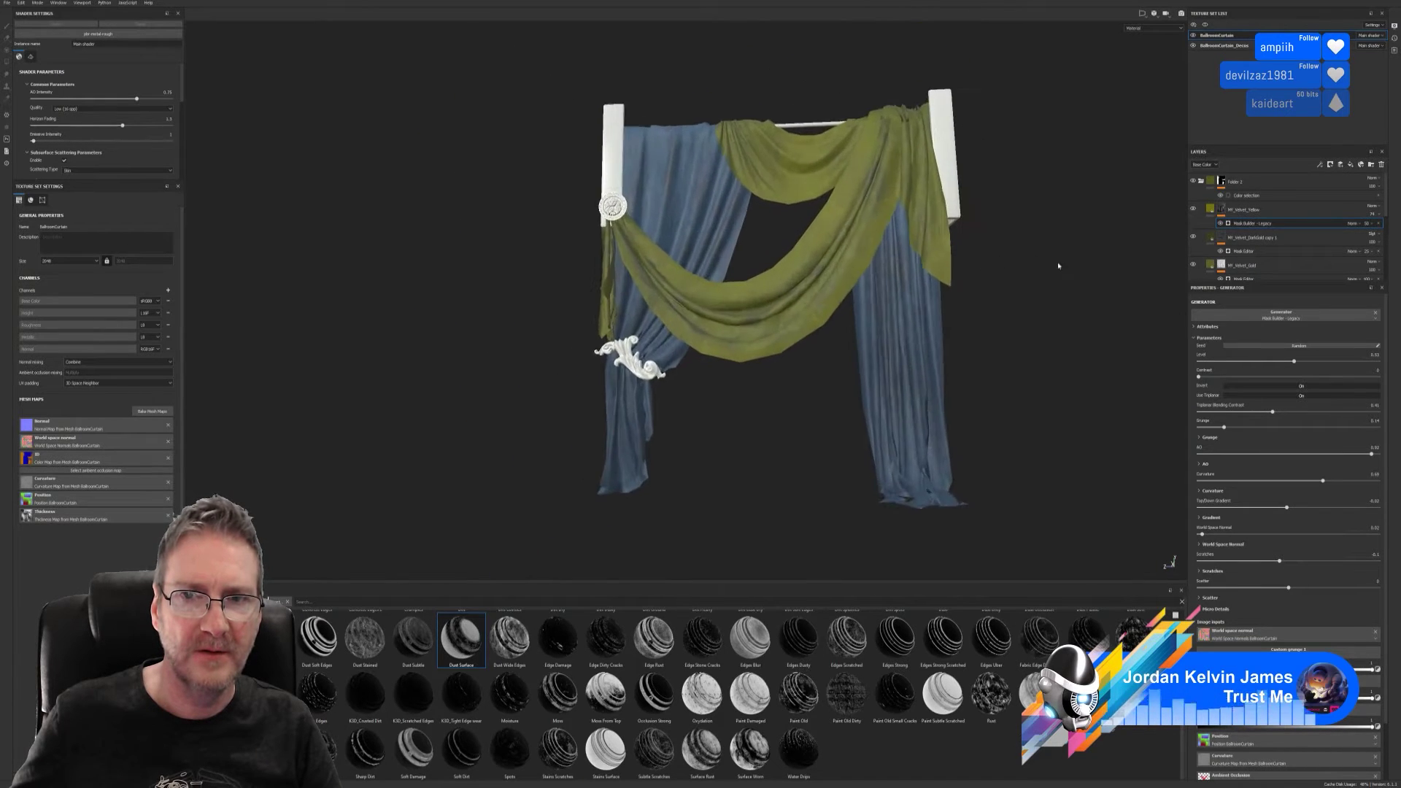
alt+drag(1056, 265, 766, 354)
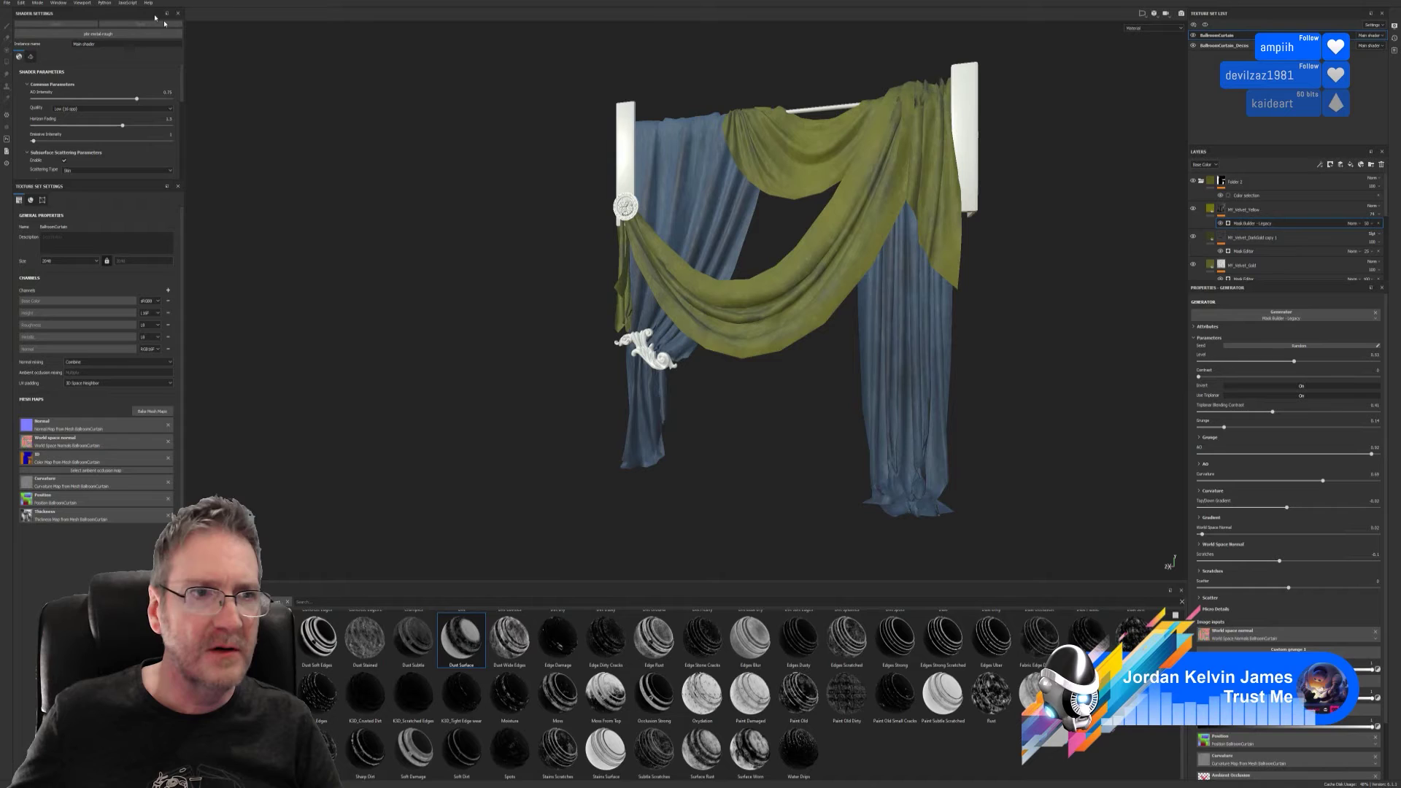
click(5, 4)
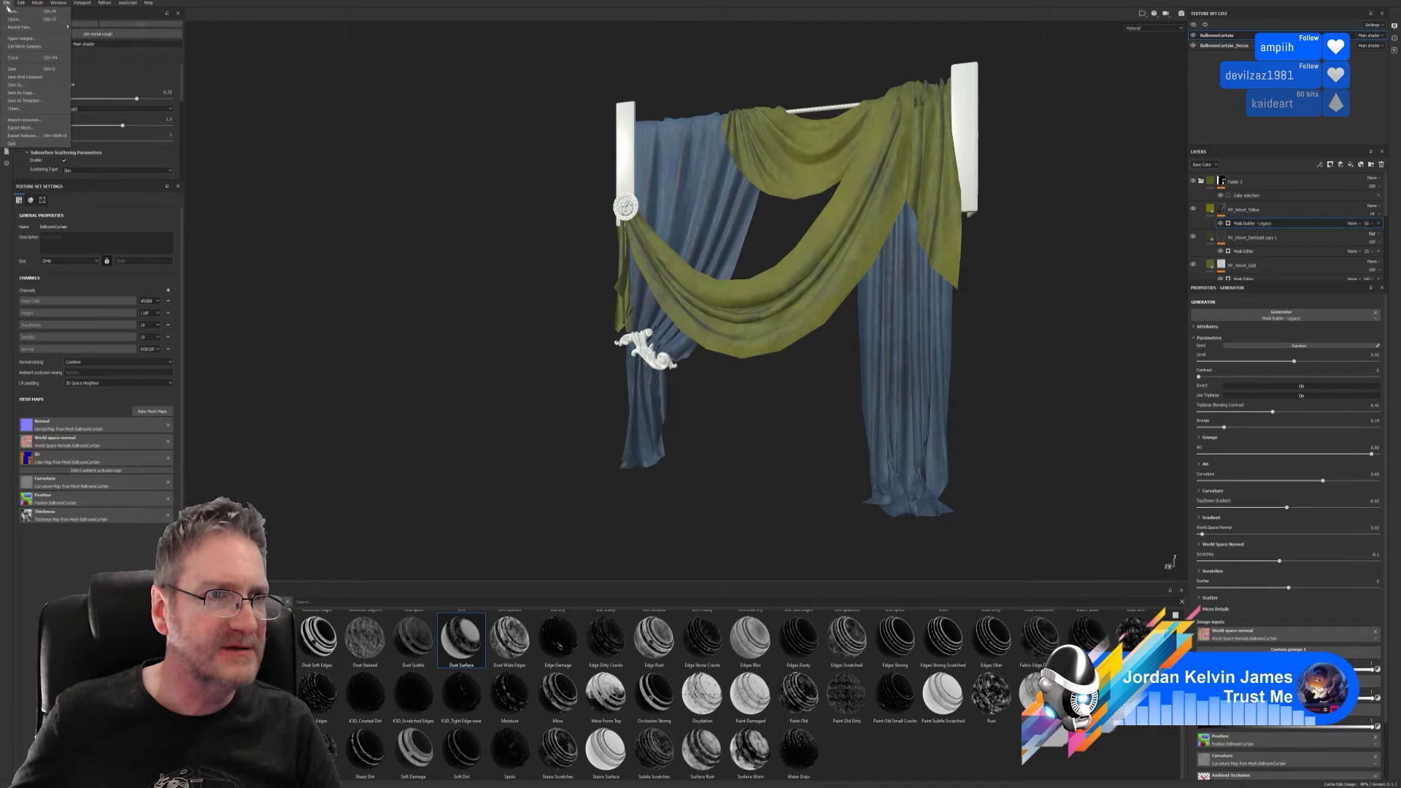
click(15, 72)
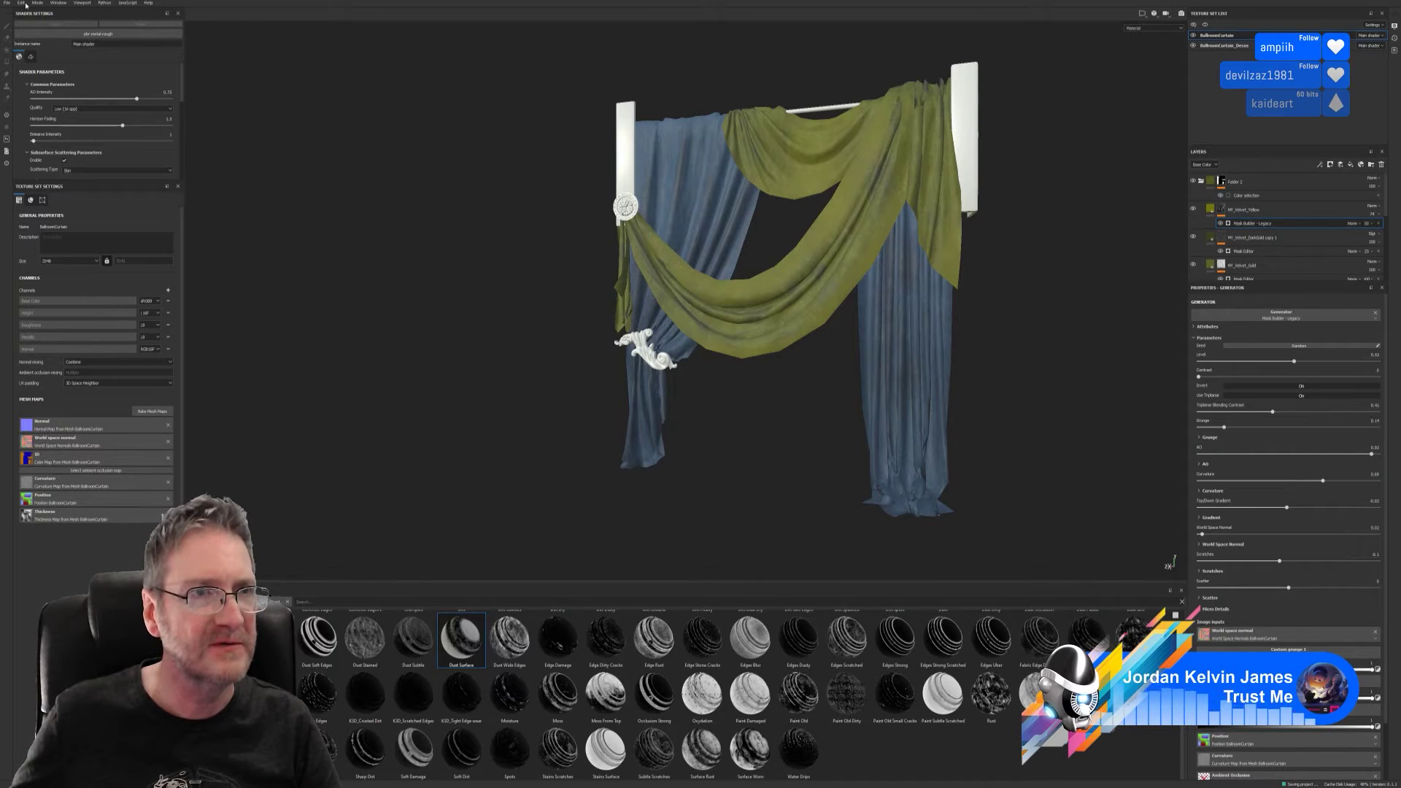
- Examine the velvet blend from the side and up close where the drape gathers under the lion medallion
alt+drag(1054, 216, 875, 212)
alt+drag(721, 270, 861, 288)
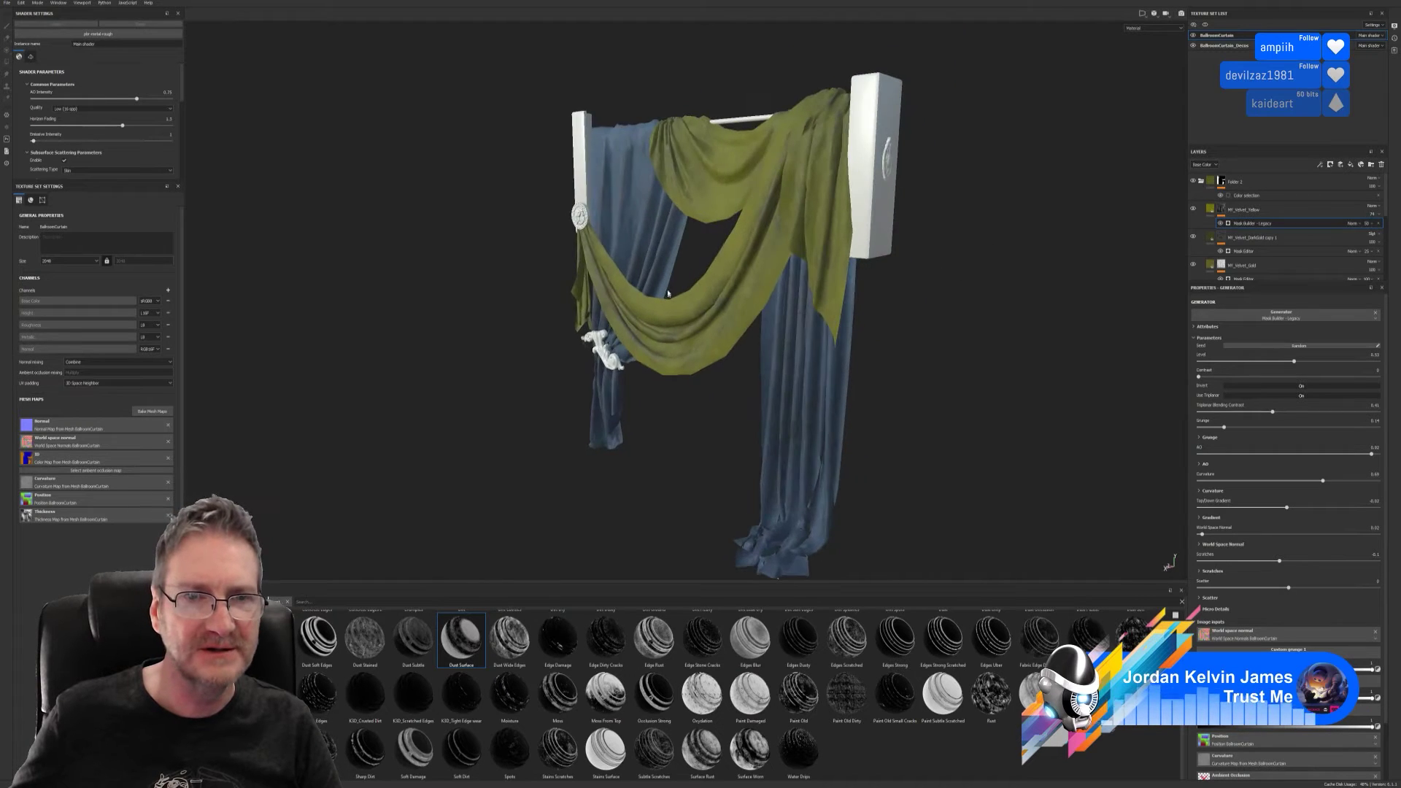
alt+middle_drag(598, 350, 737, 313)
alt+right_drag(737, 314, 719, 399)
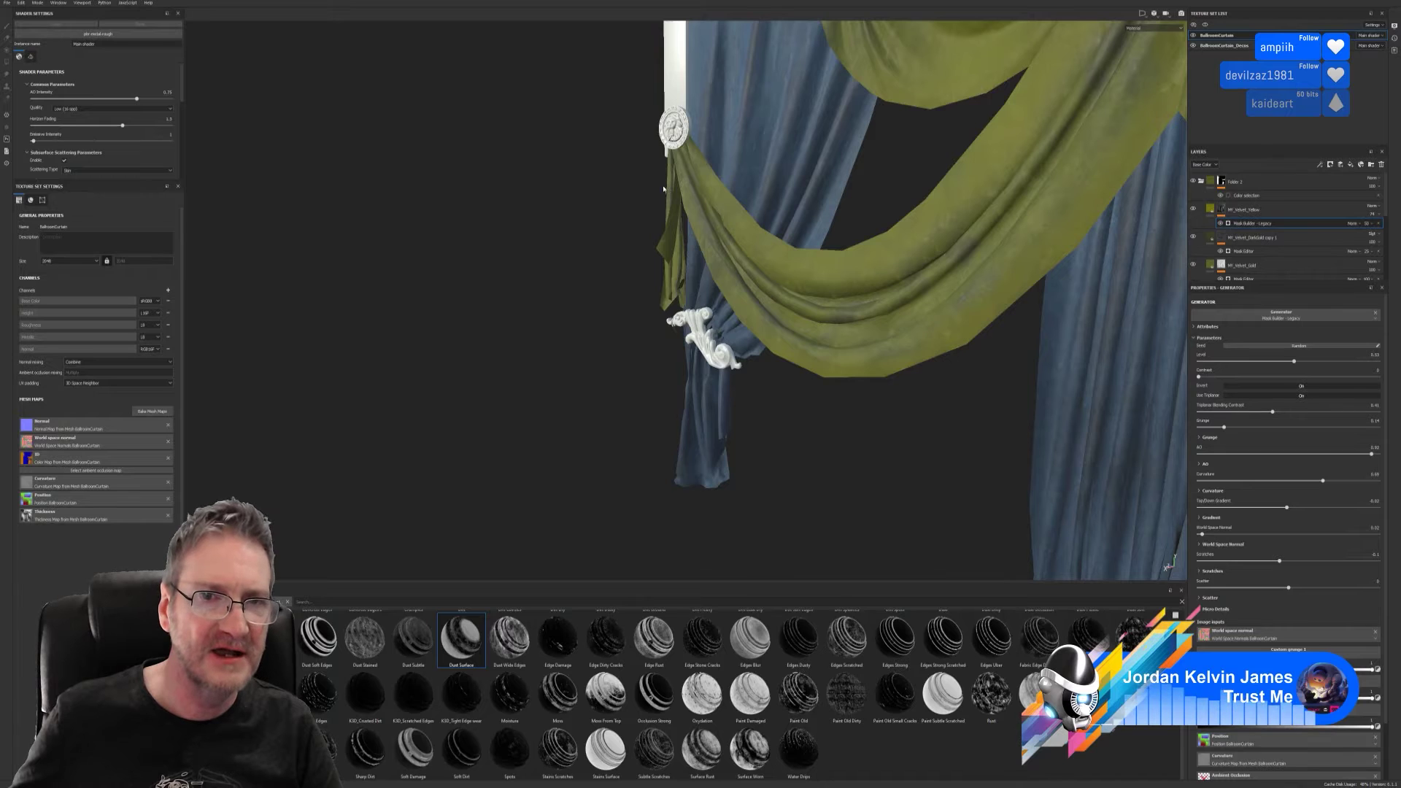
scroll(683, 135, up, 5)
scroll(682, 135, up, 2)
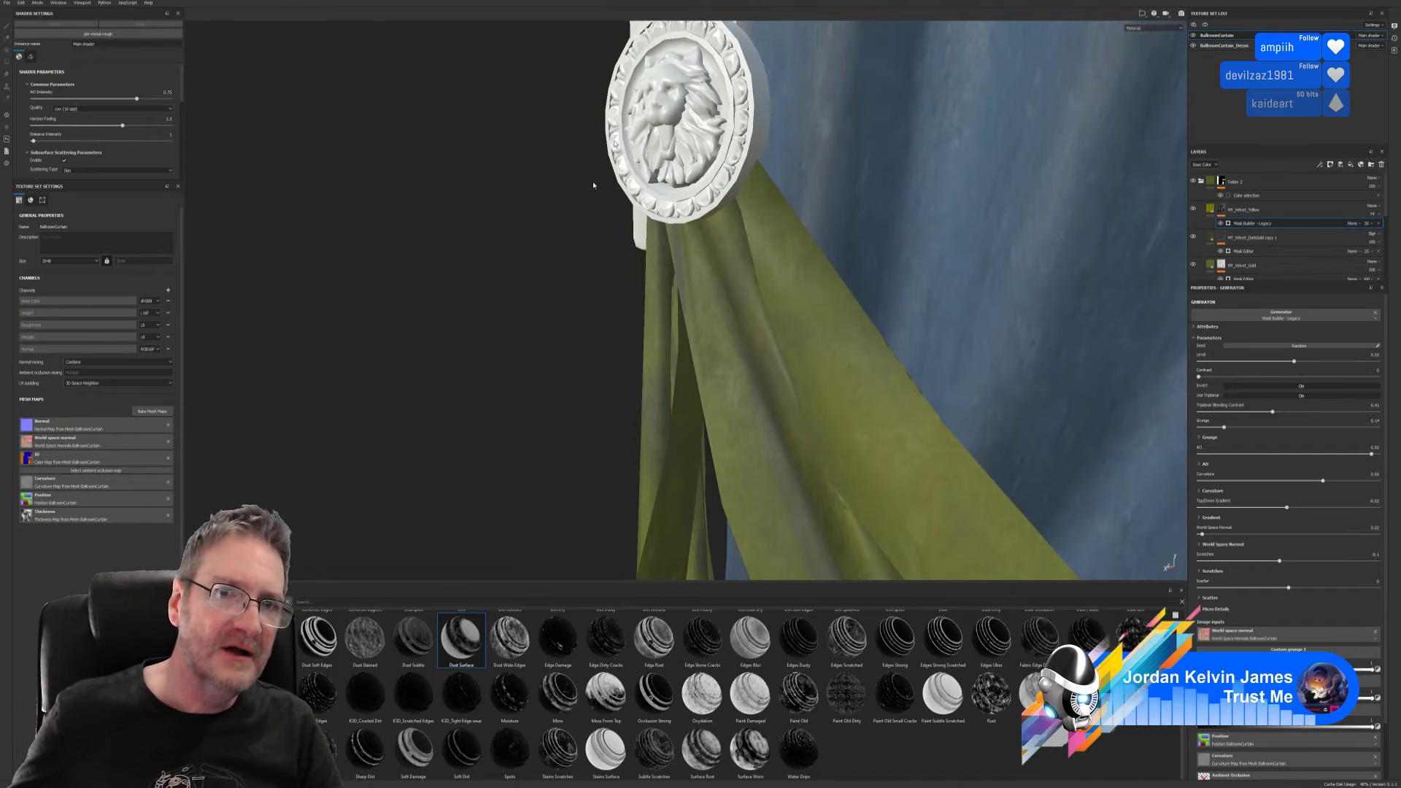
scroll(670, 111, down, 8)
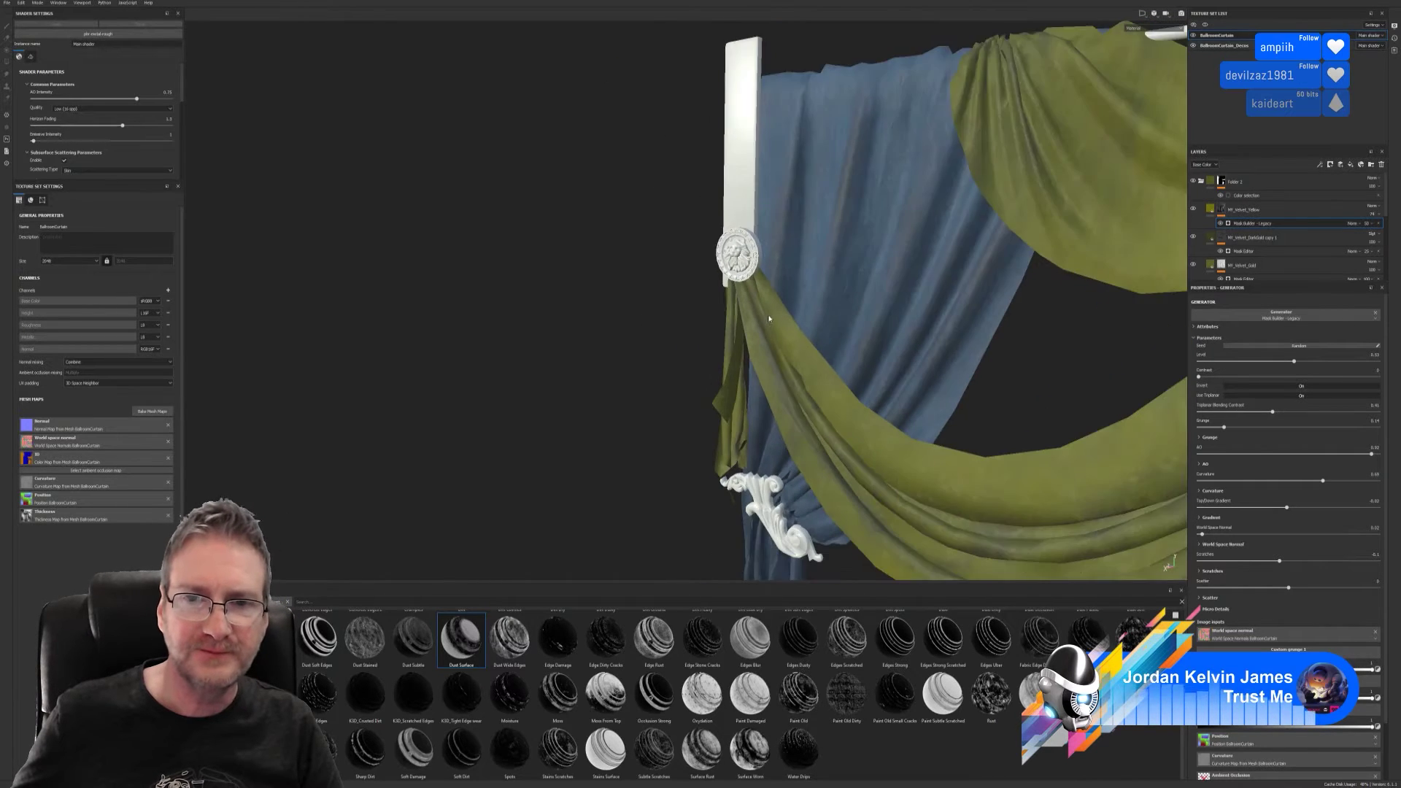
scroll(771, 328, down, 1)
alt+drag(890, 319, 875, 303)
alt+middle_drag(875, 304, 773, 256)
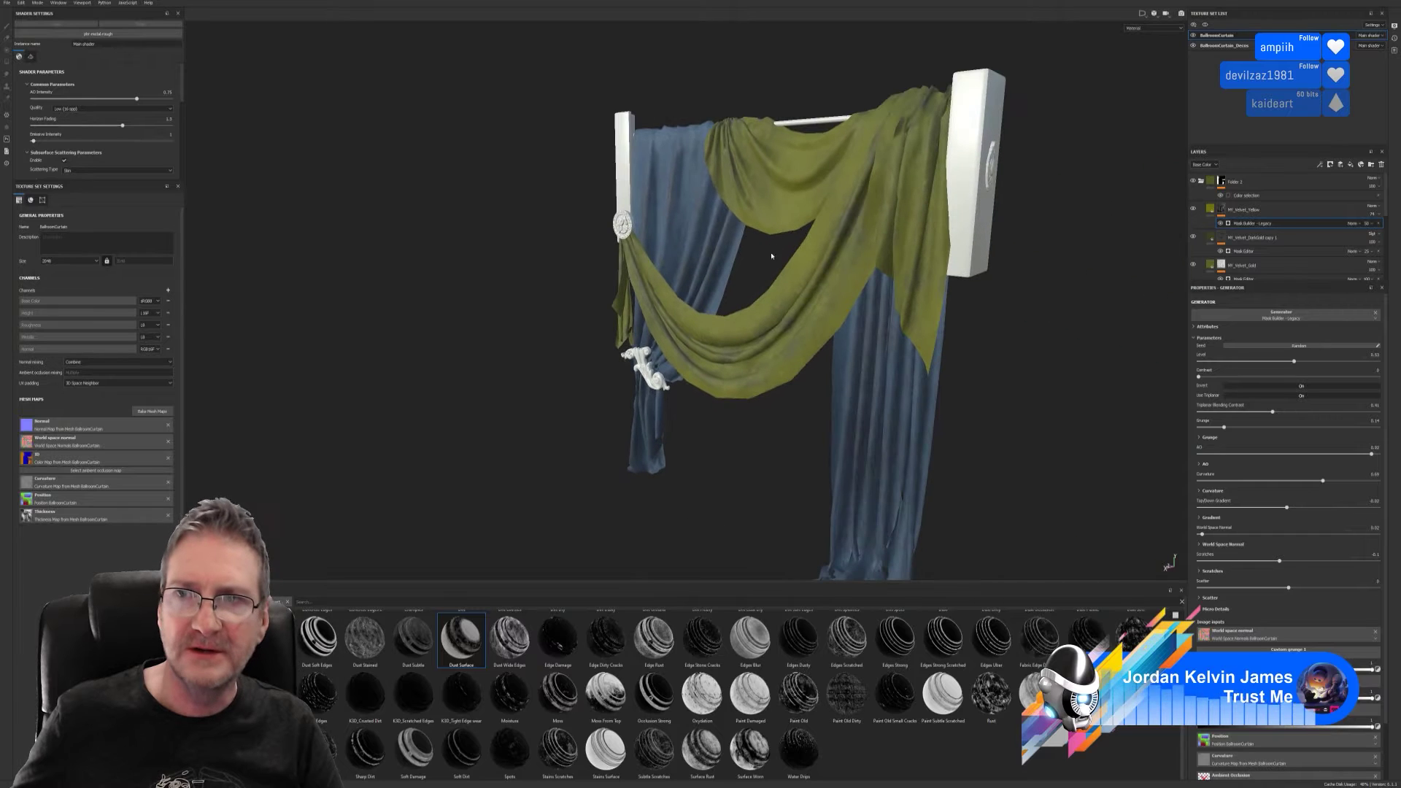
- Apply the Chocolate smart material to the curtain's frame, rod and ornaments in the second BallroomCurtain texture set
click(1233, 46)
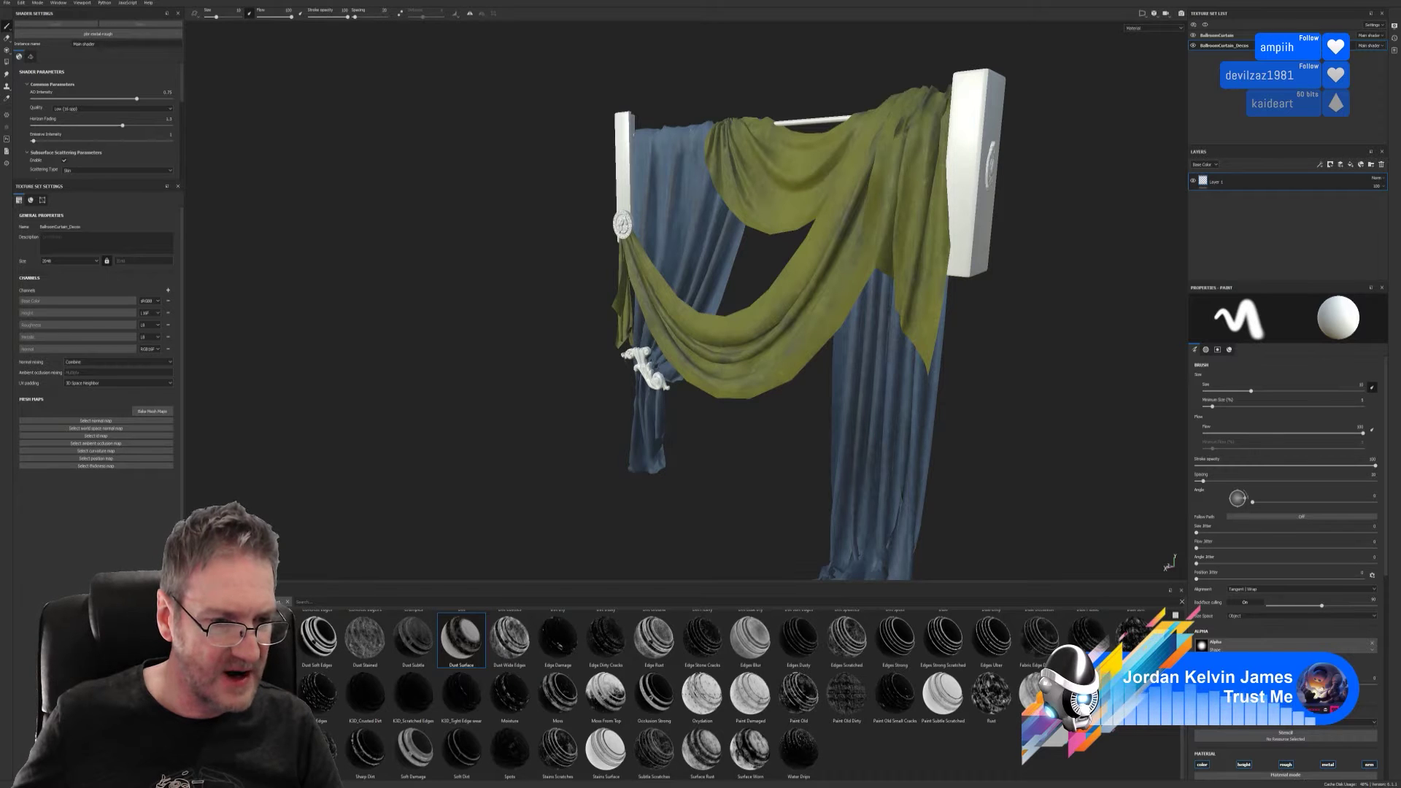
click(211, 729)
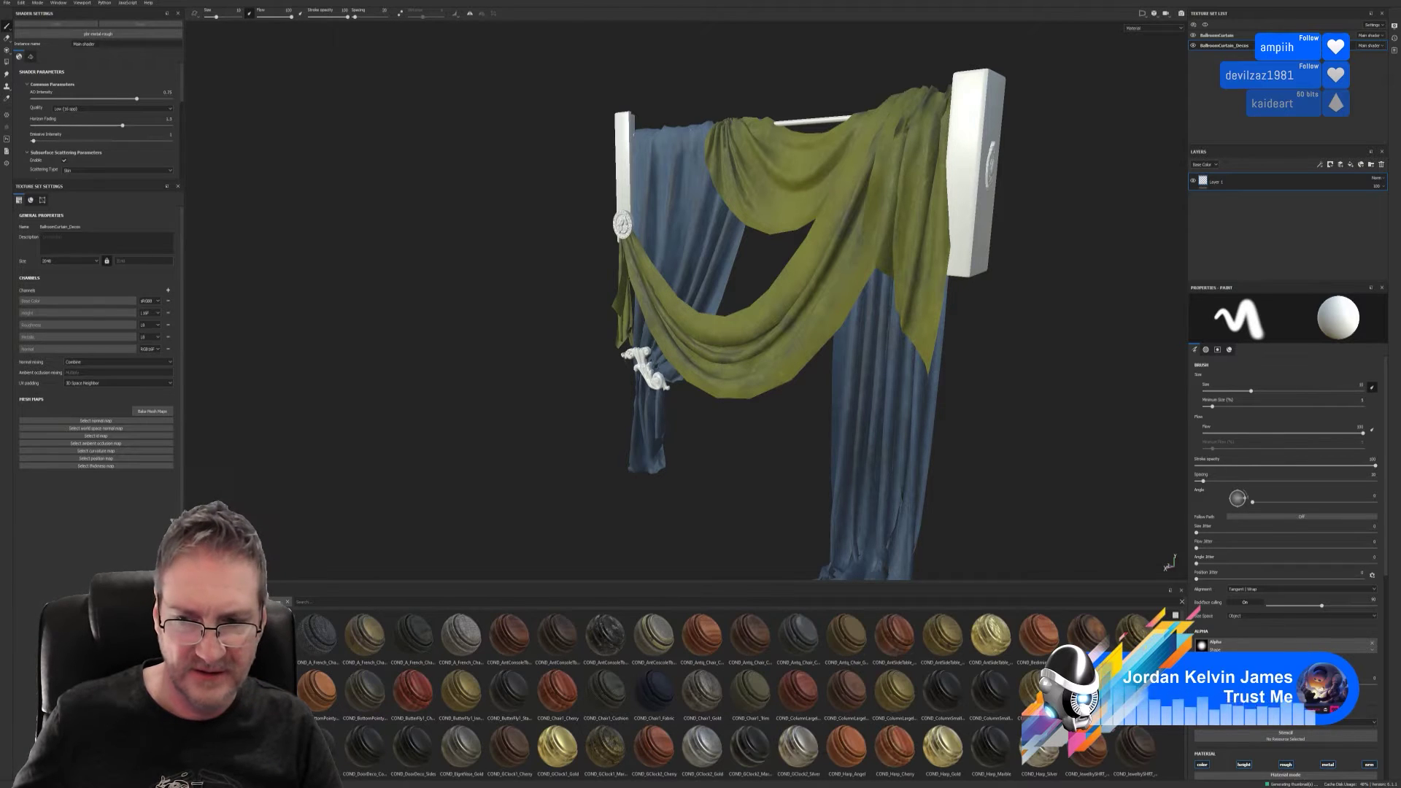
drag(1088, 631, 967, 209)
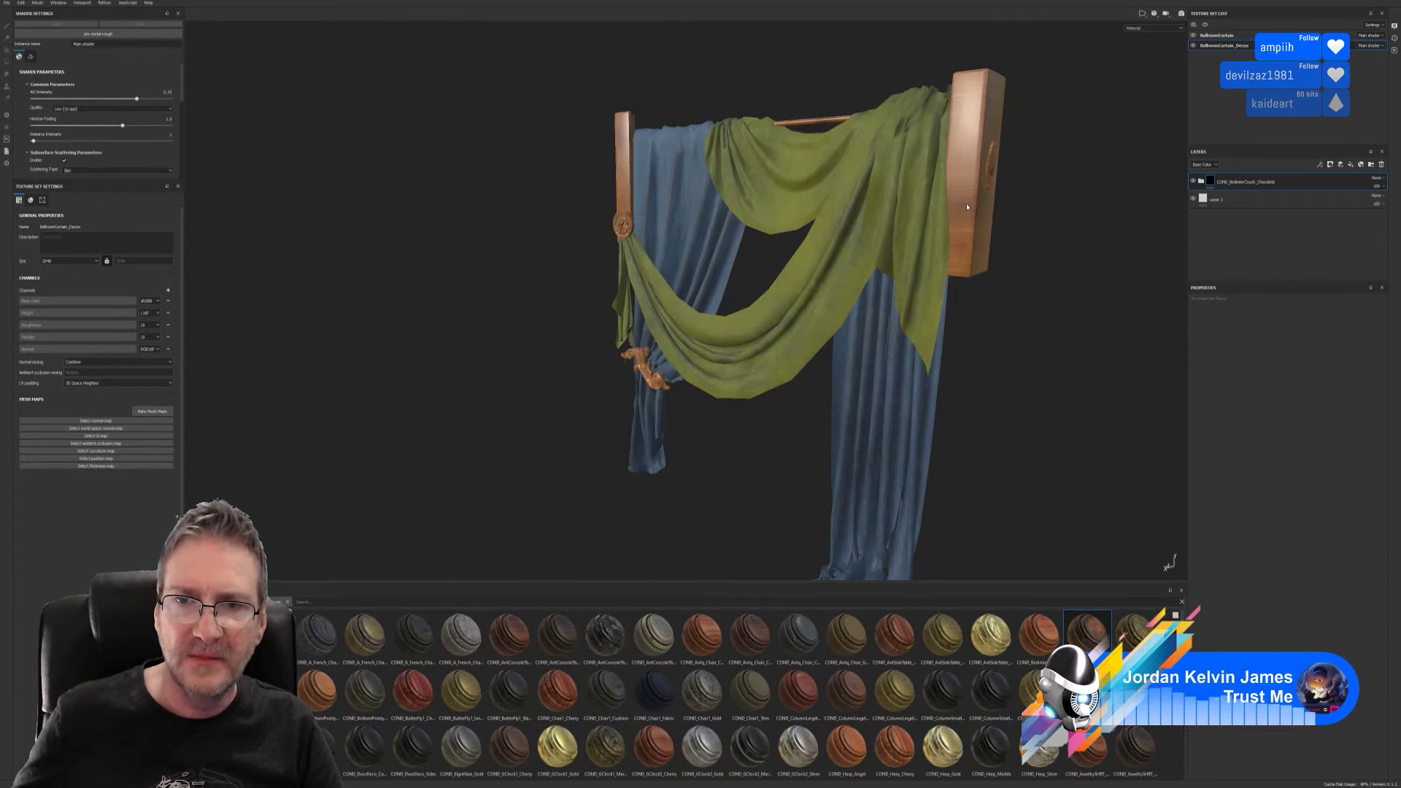
- Switch to 3ds Max and select the whole curtain mesh in the perspective view
alt+drag(1029, 256, 1061, 247)
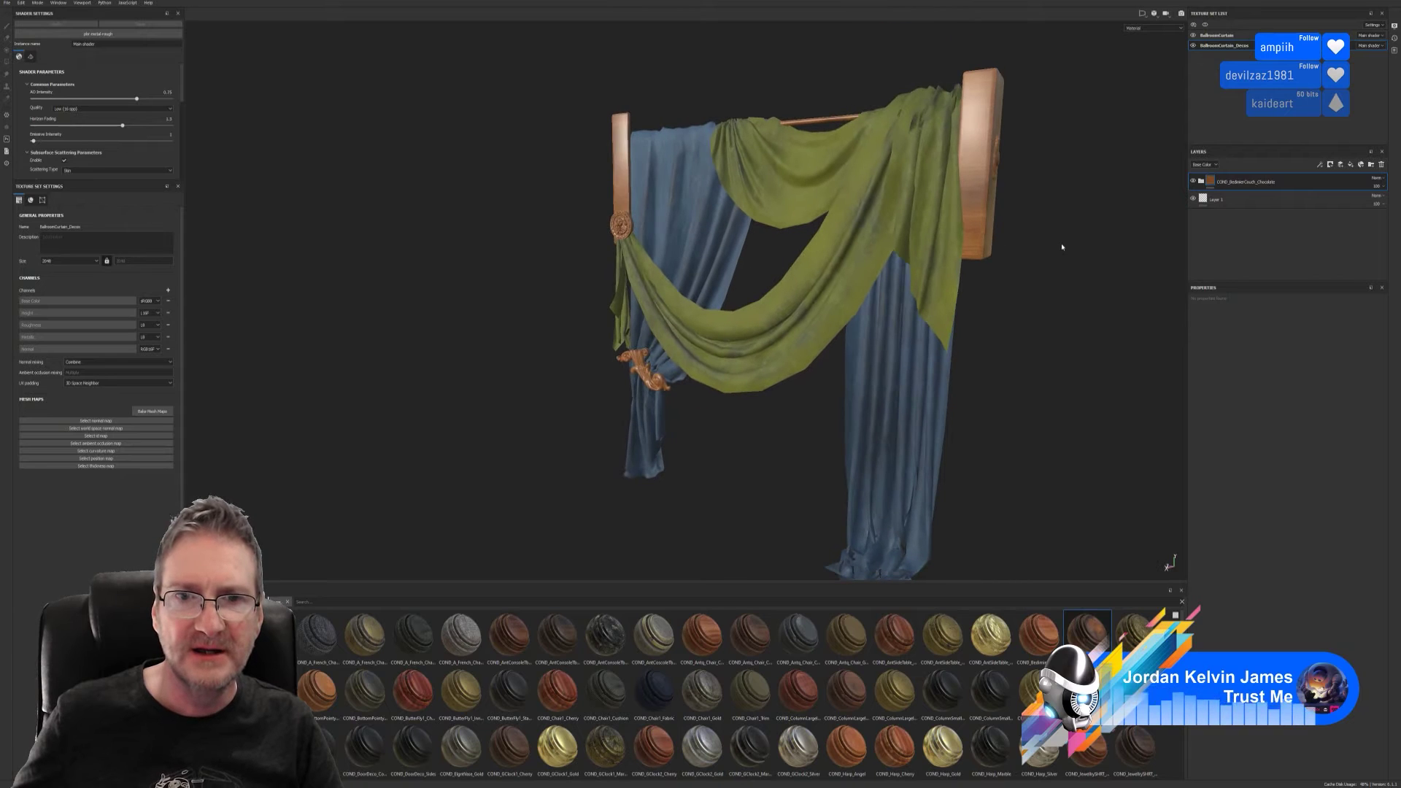
key(super+d)
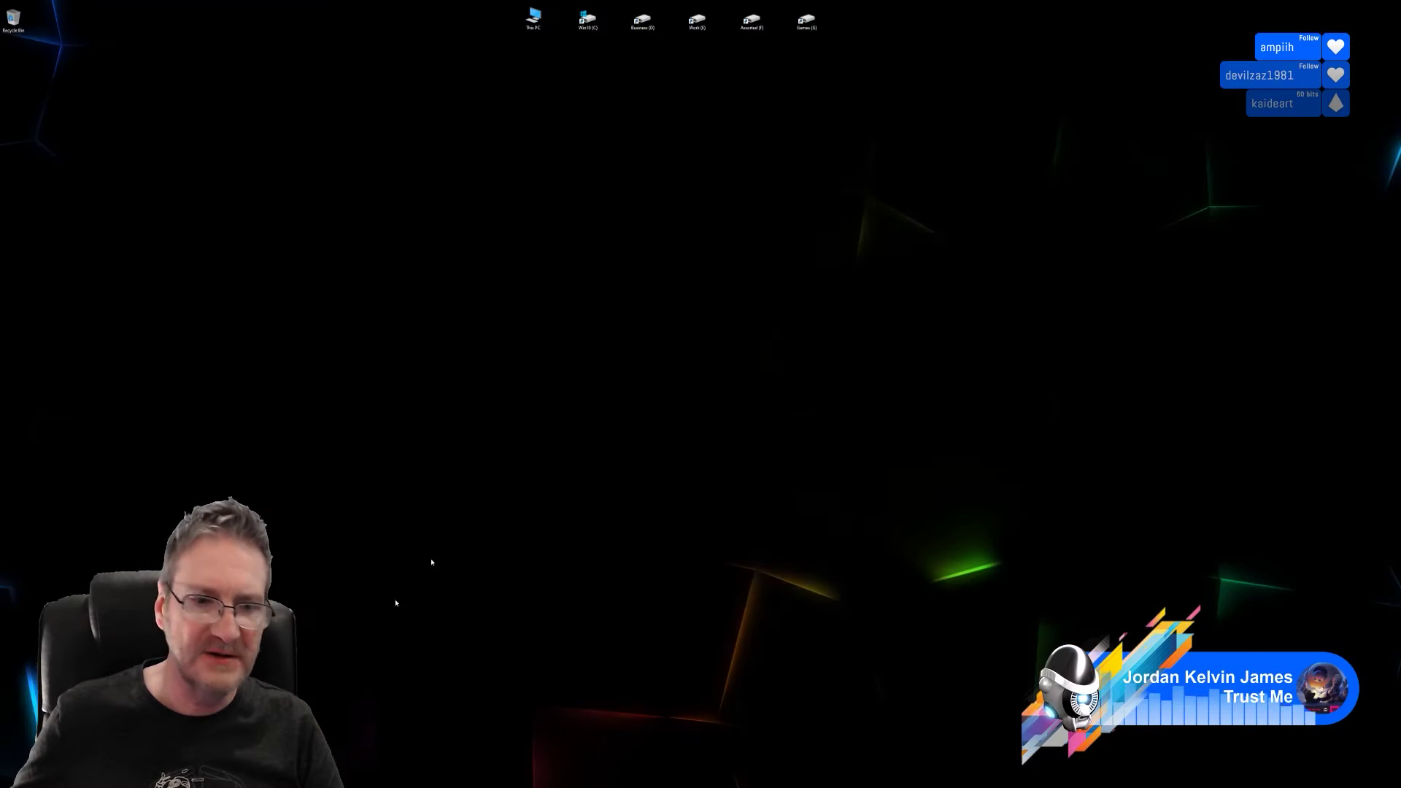
key(alt+Tab)
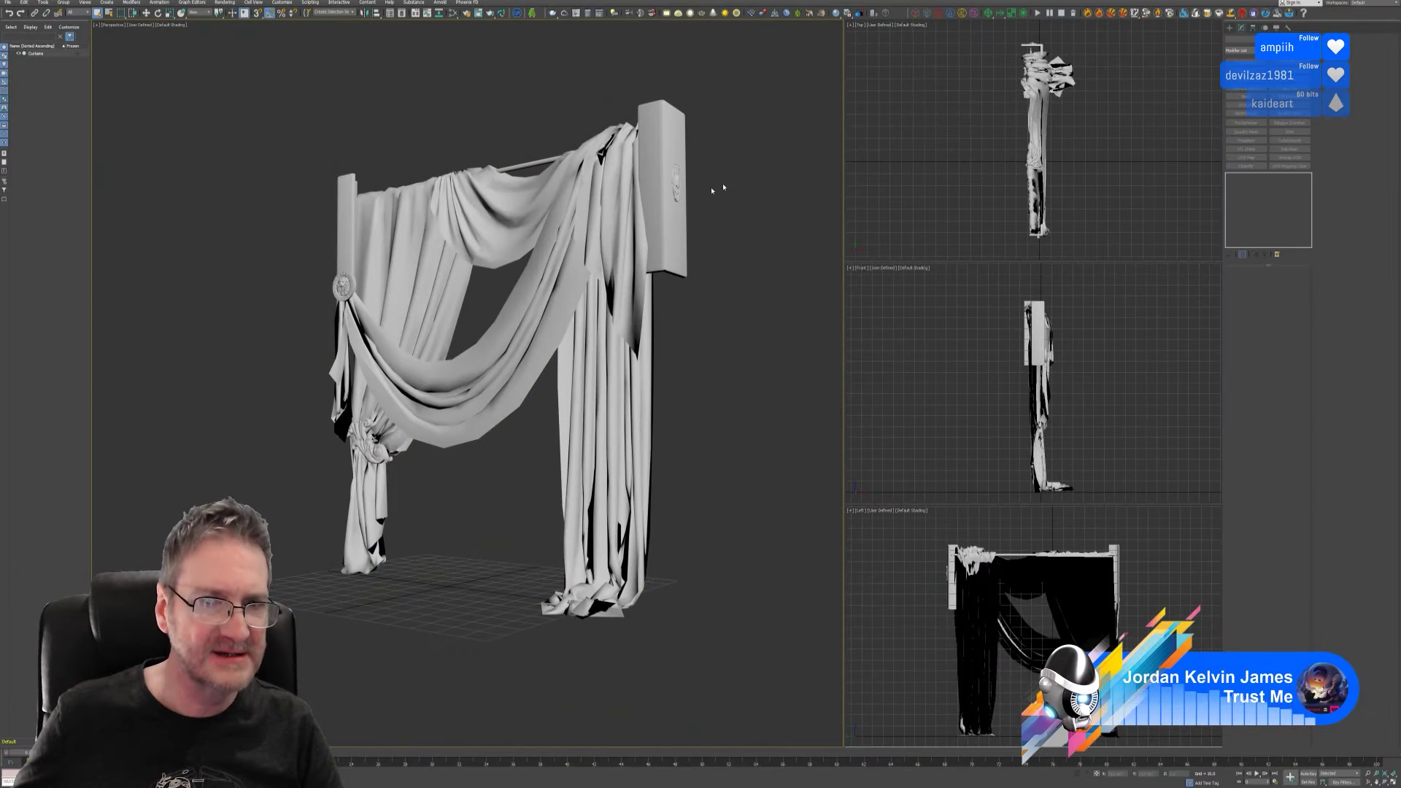
click(680, 191)
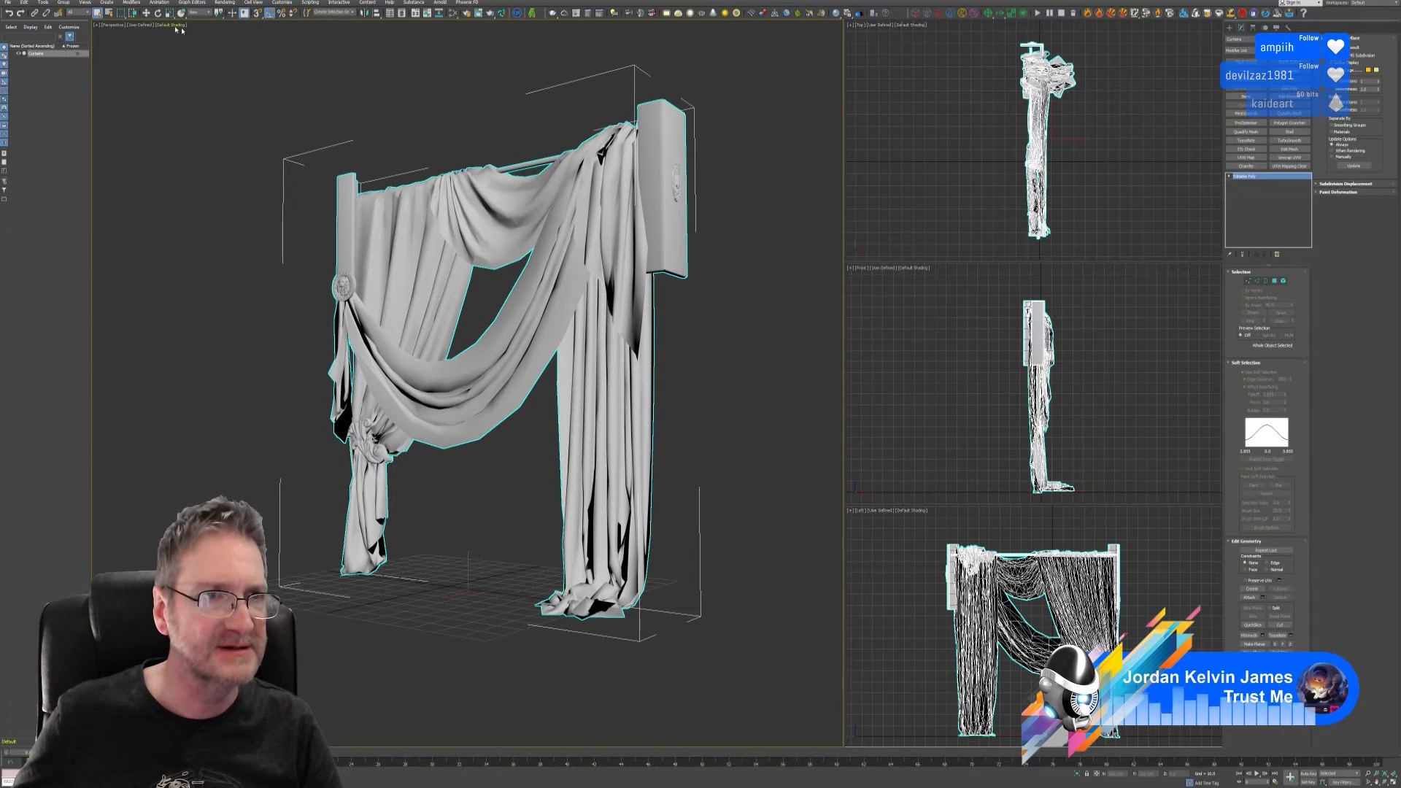
scroll(624, 179, up, 3)
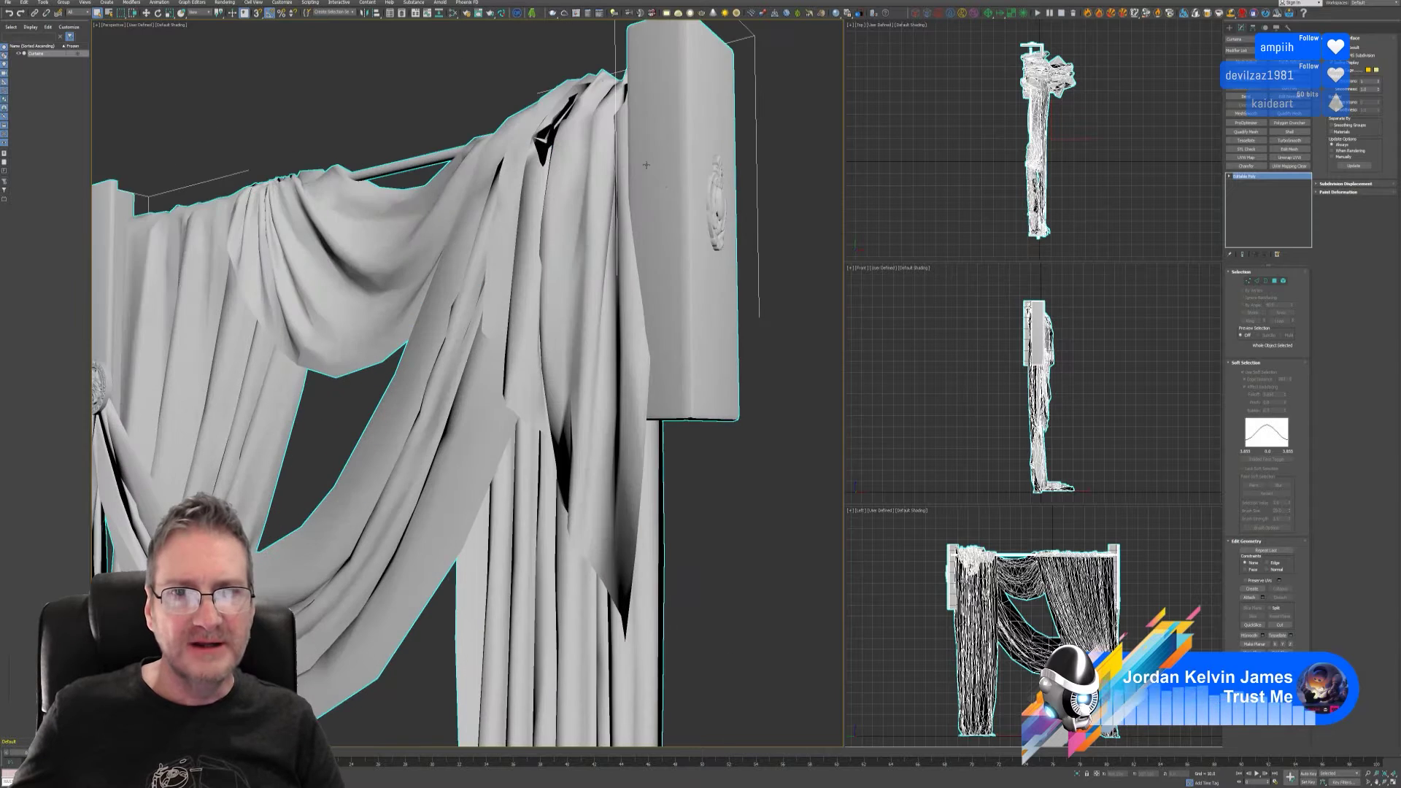
scroll(624, 180, down, 2)
alt+middle_drag(663, 194, 669, 196)
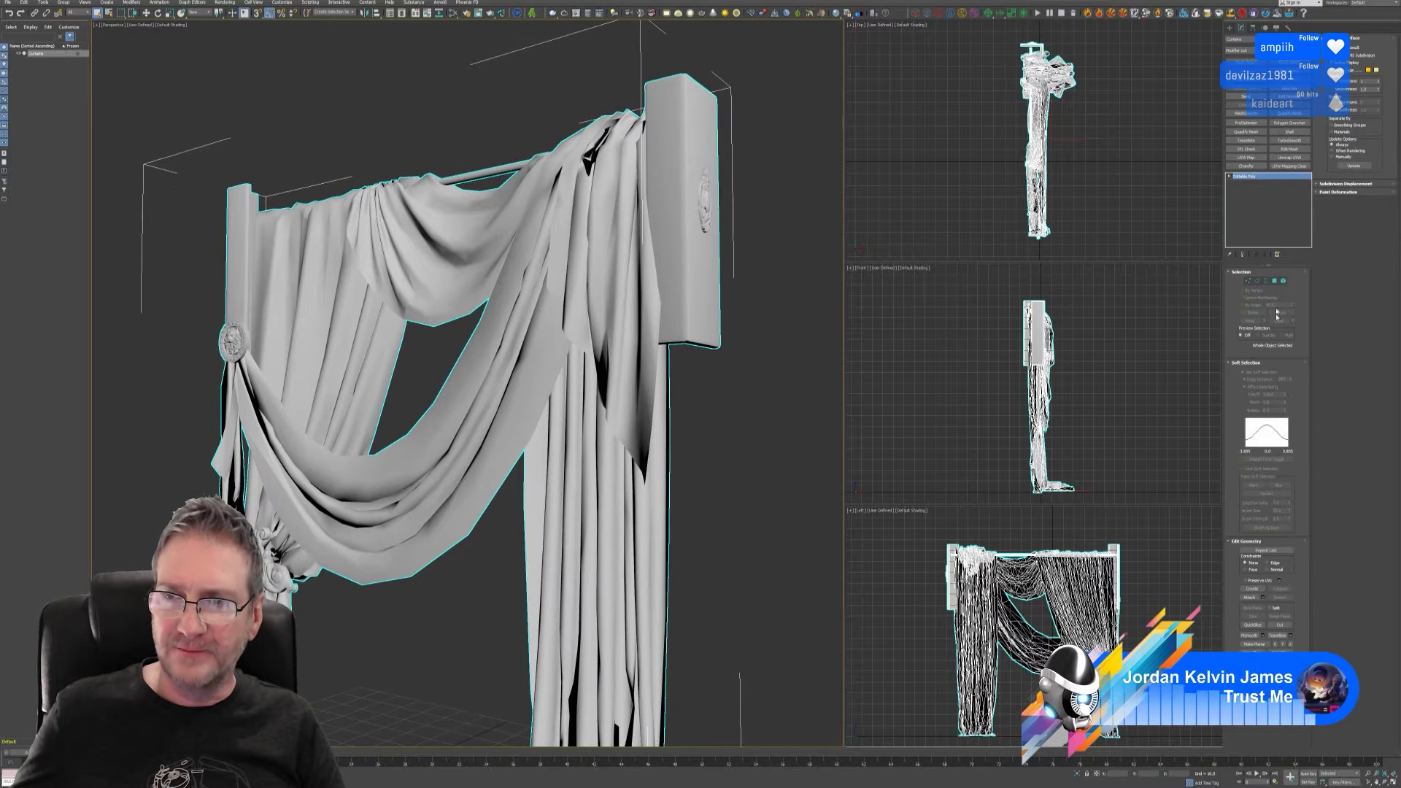
- Select the two rectangular end blocks of the curtain rod as elements and set their polygon vertex color to red
click(1283, 281)
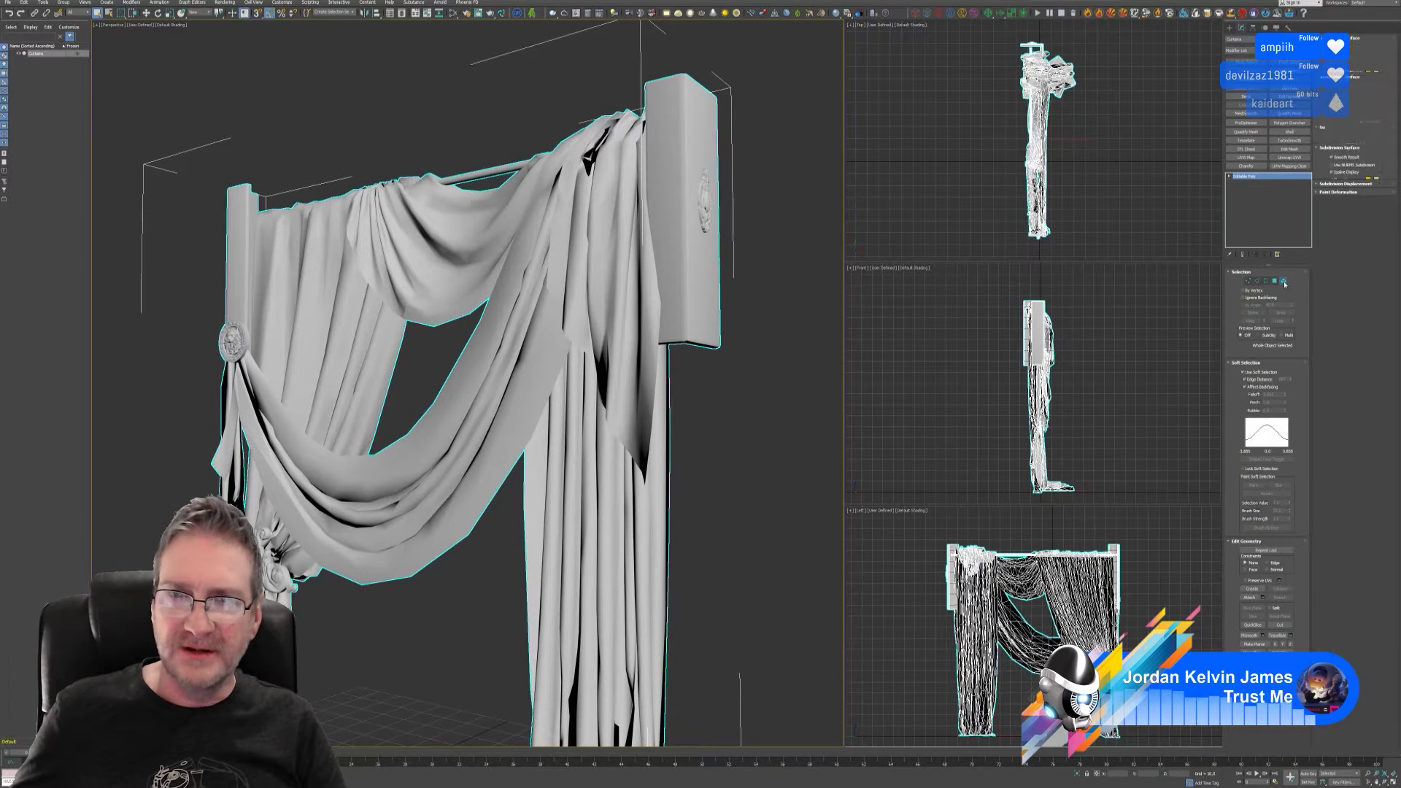
click(674, 219)
ctrl+click(232, 283)
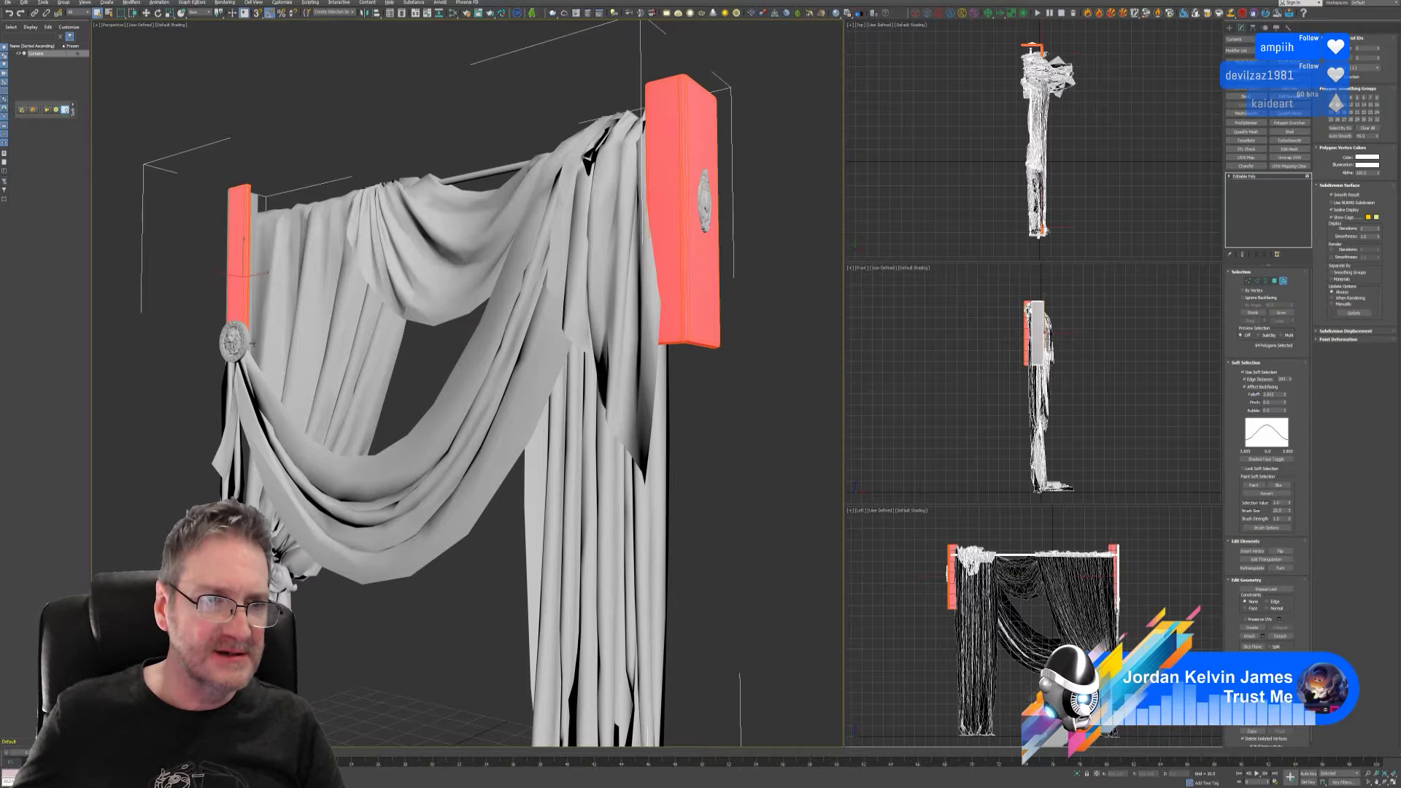
alt+middle_drag(231, 283, 197, 293)
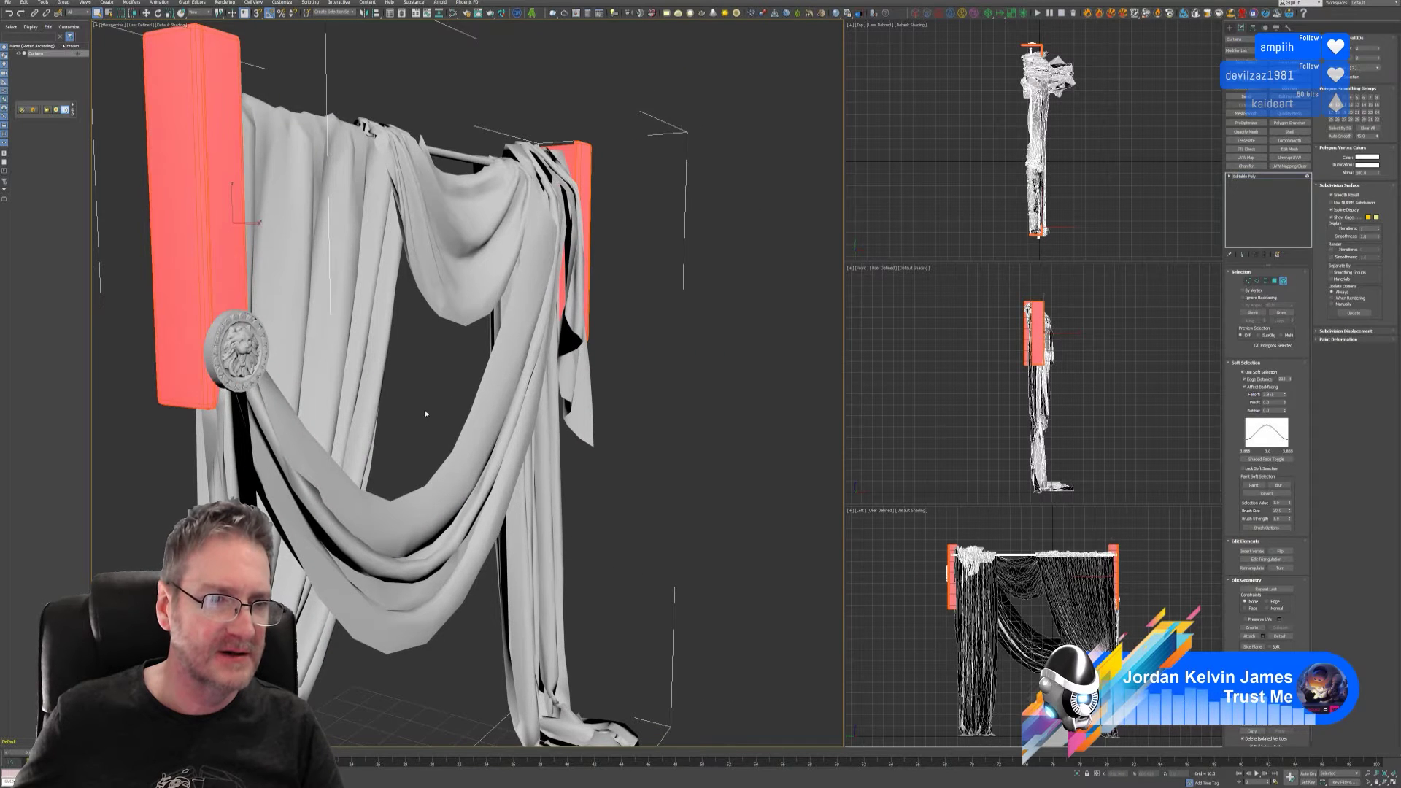
alt+middle_drag(482, 413, 434, 410)
scroll(435, 411, down, 3)
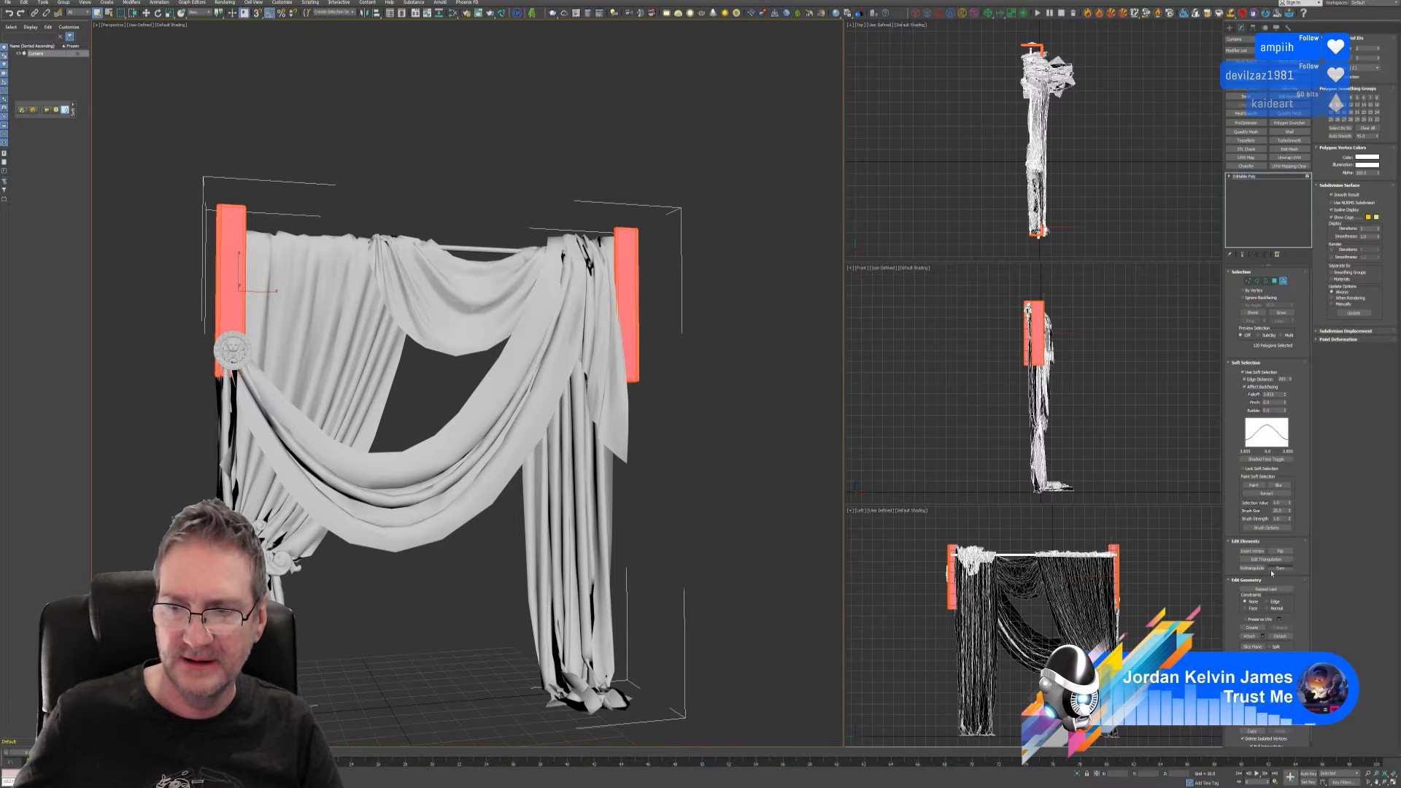
scroll(1271, 574, down, 1)
click(1368, 157)
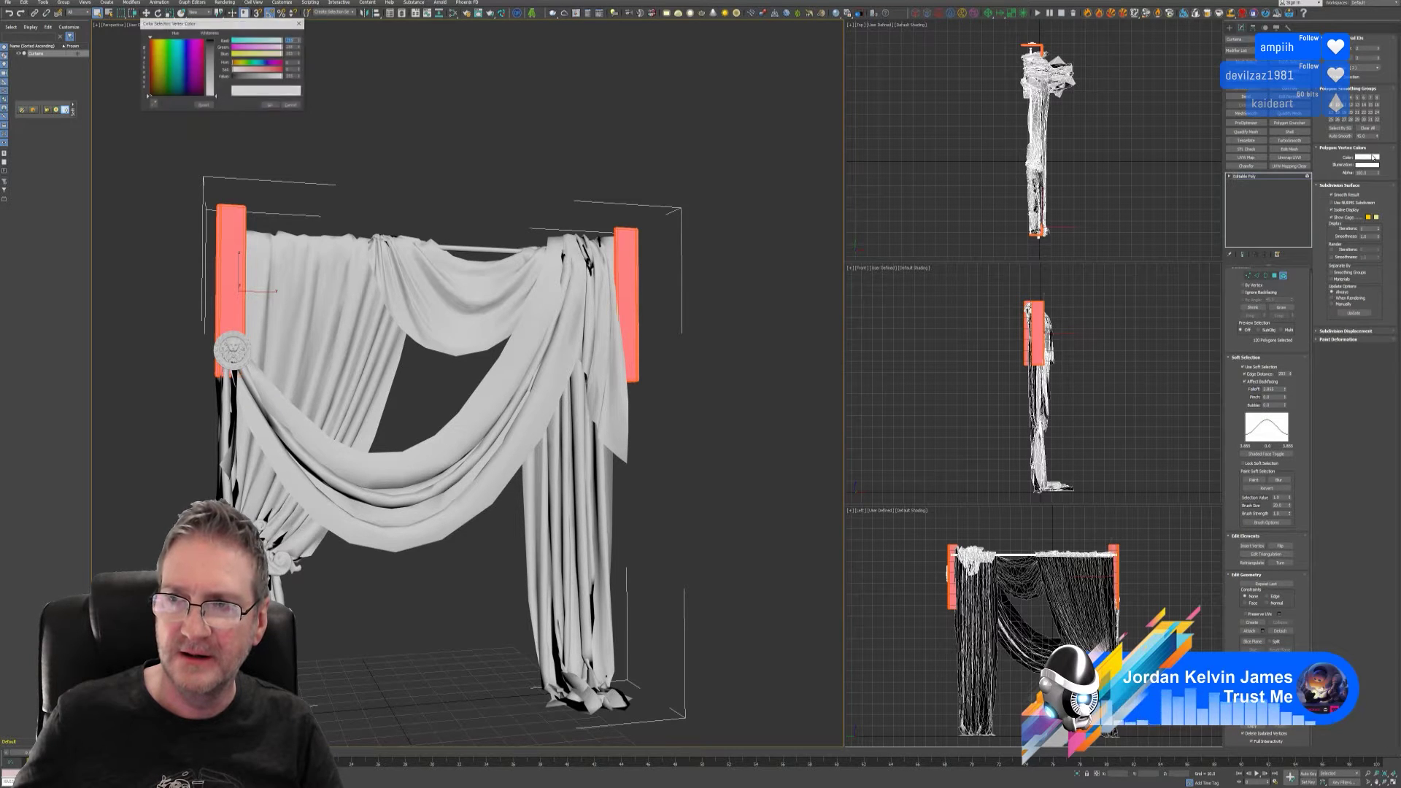
click(191, 60)
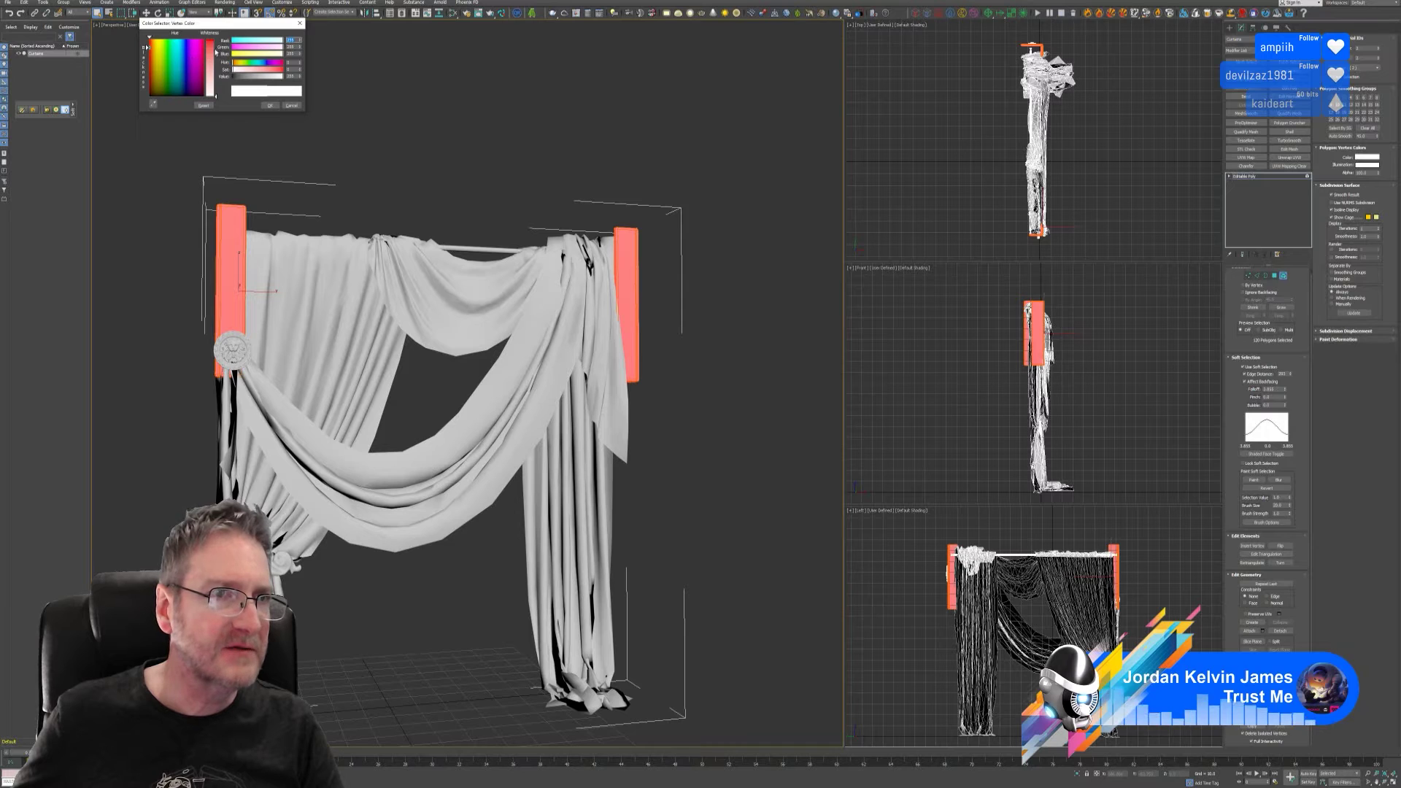
drag(211, 49, 210, 93)
click(269, 105)
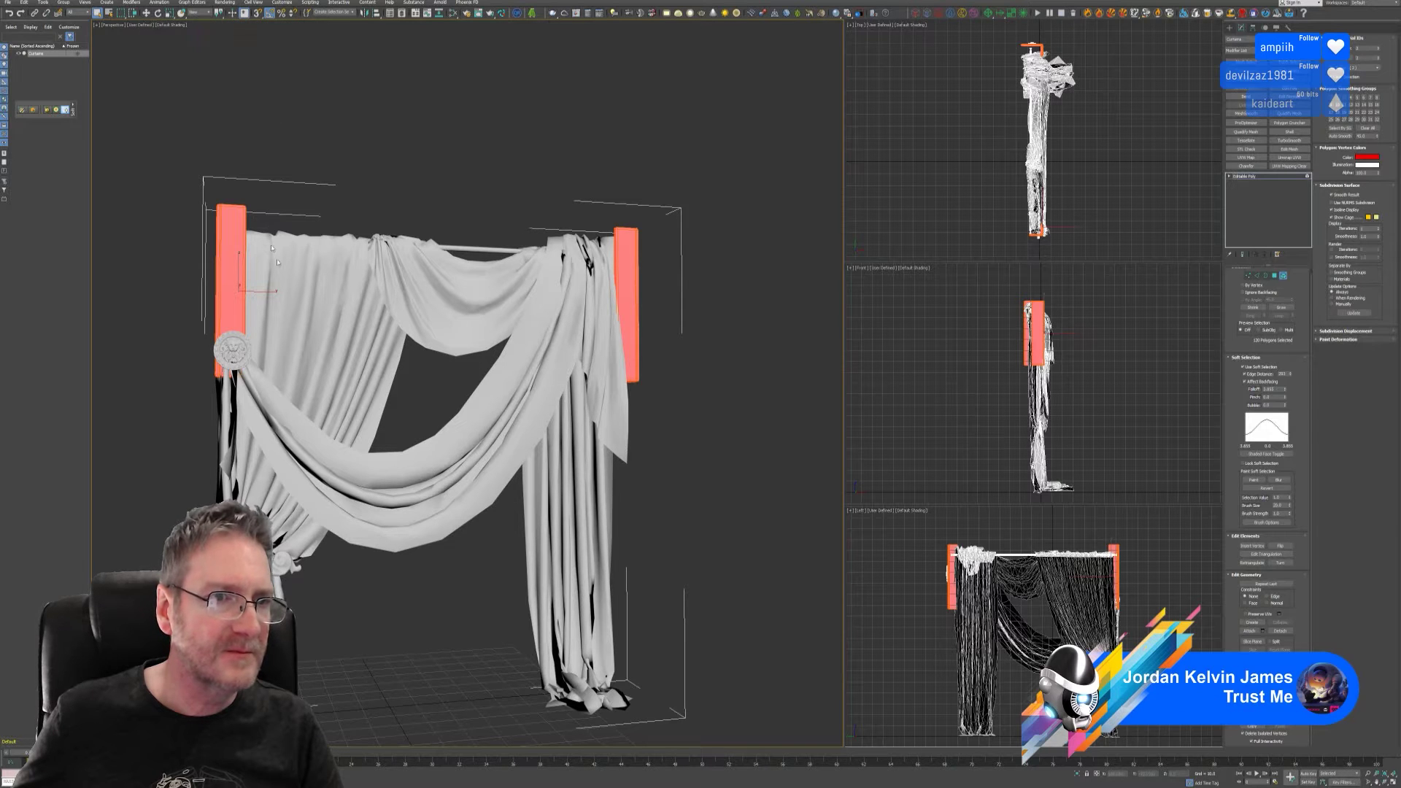
- Select the oval ornament on the side of the end block and set its polygon vertex color to purple
alt+middle_drag(692, 410, 624, 424)
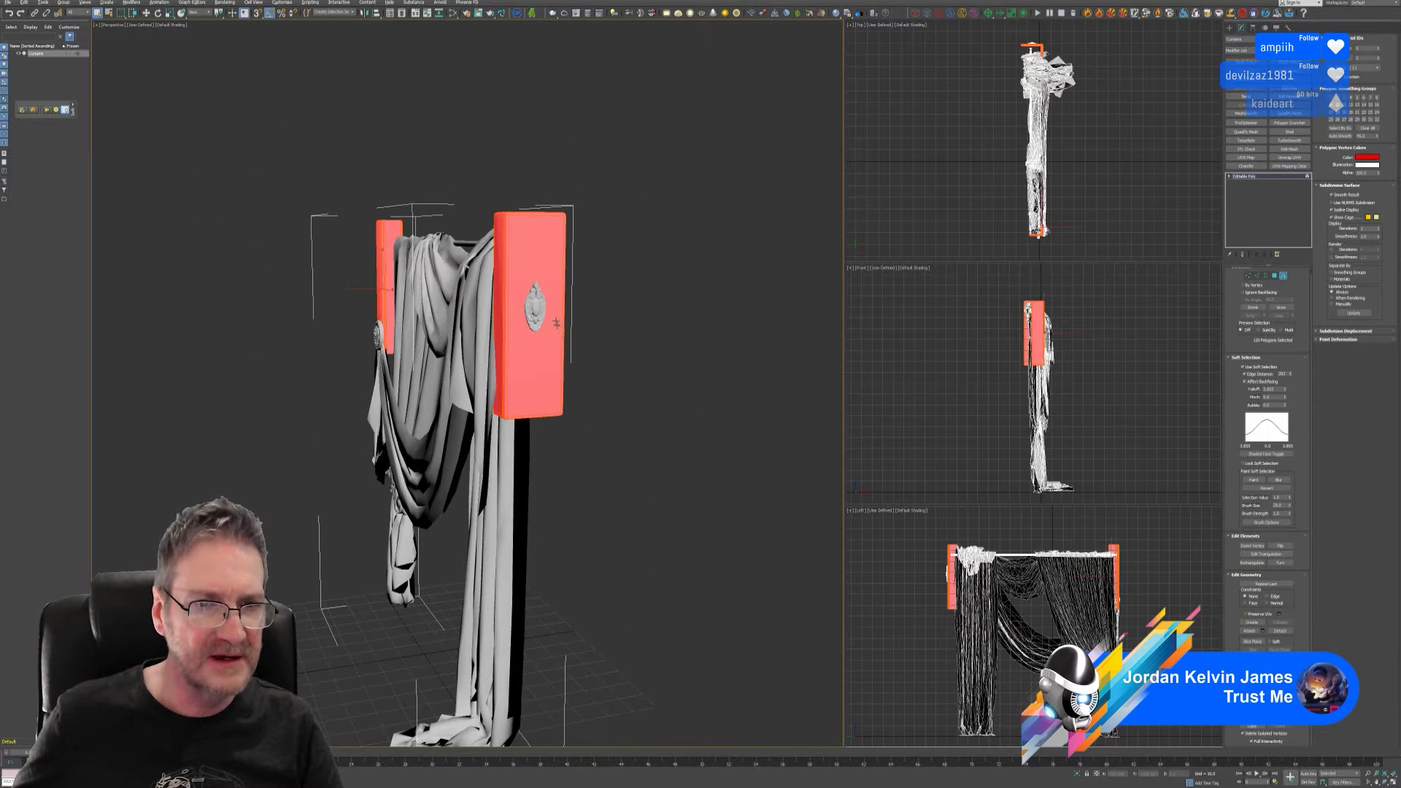
scroll(556, 323, up, 5)
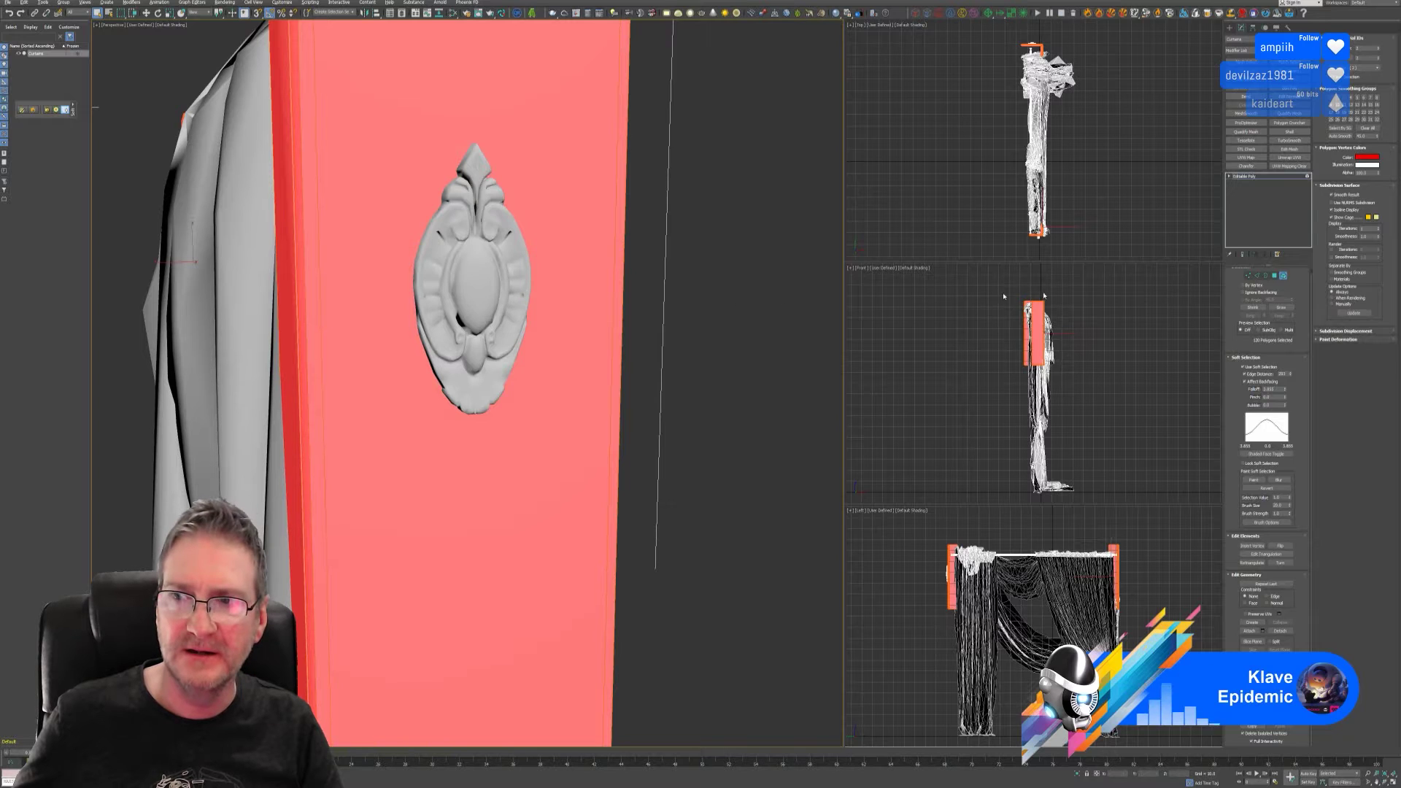
click(460, 293)
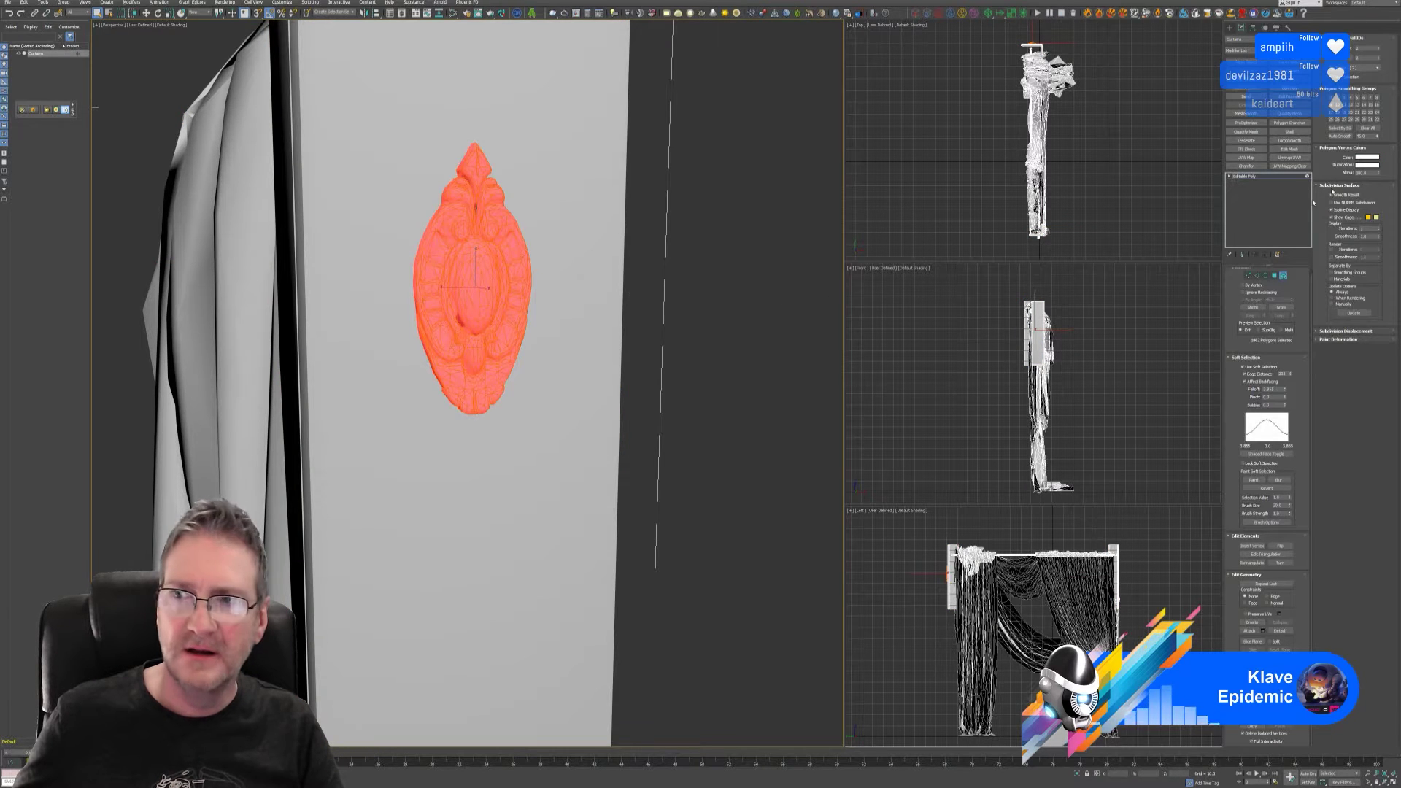
click(1365, 159)
drag(190, 59, 216, 37)
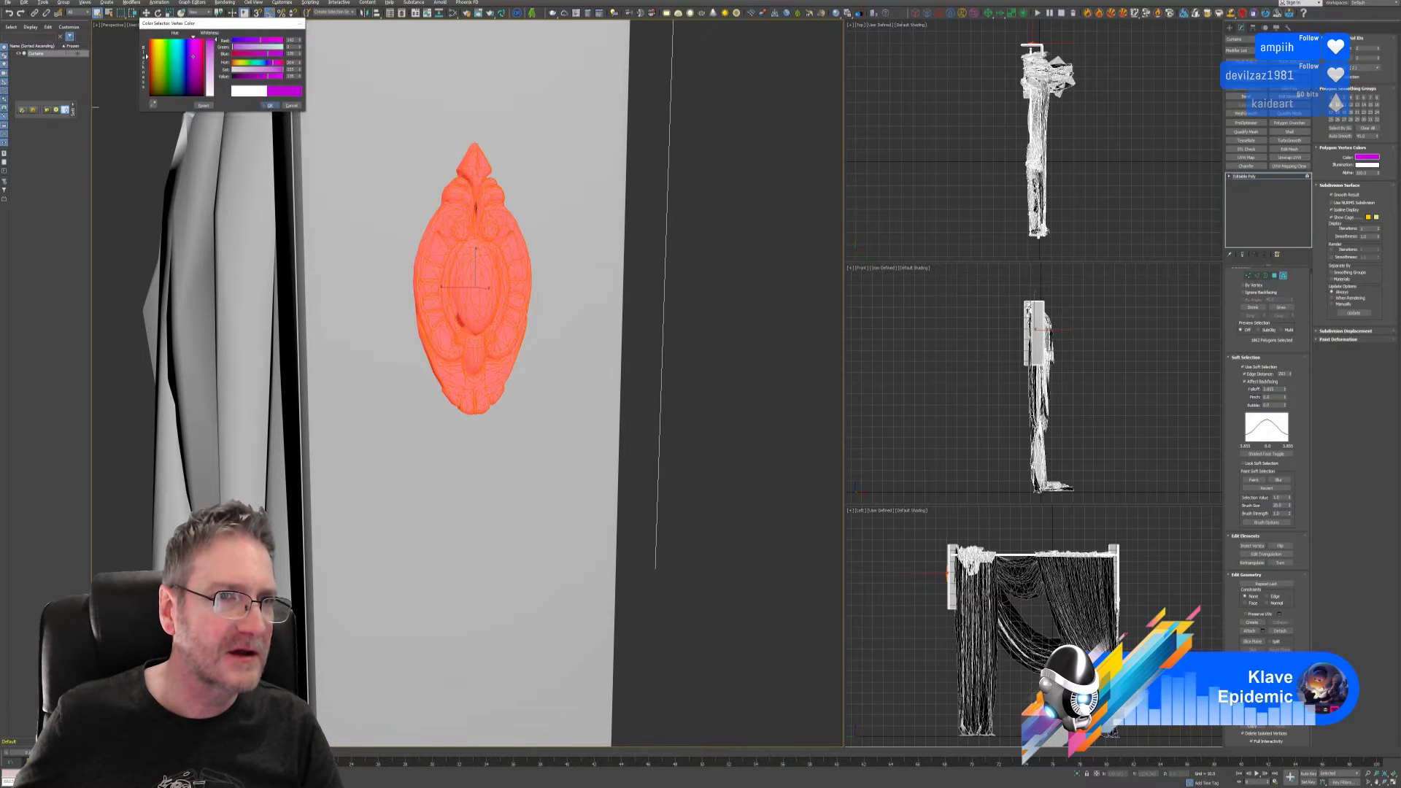
click(270, 106)
- Select the lion head element in the round medallion and assign it its own polygon vertex color
scroll(390, 345, down, 3)
scroll(392, 366, down, 5)
alt+middle_drag(388, 373, 646, 158)
scroll(233, 345, up, 5)
alt+middle_drag(245, 348, 299, 314)
scroll(217, 159, up, 2)
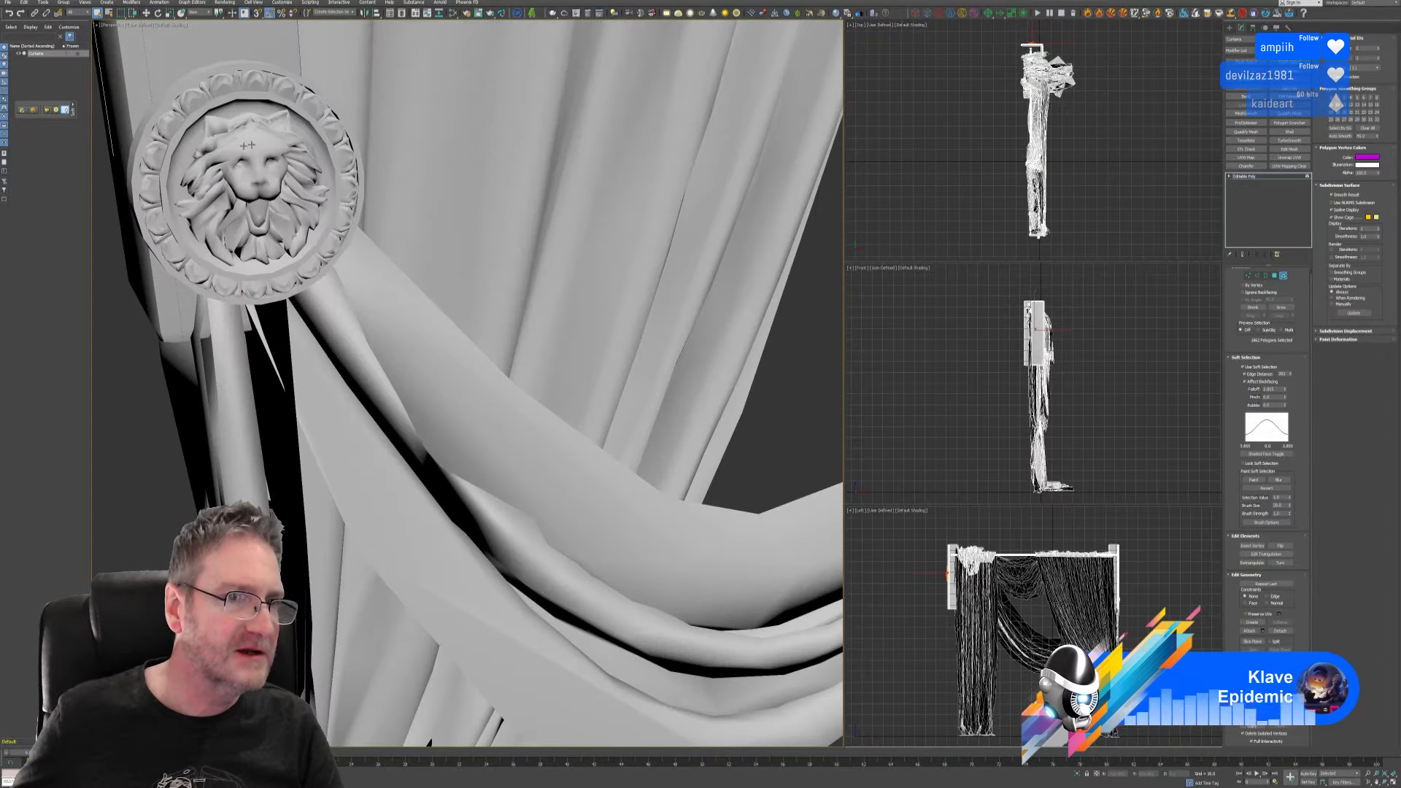
click(252, 150)
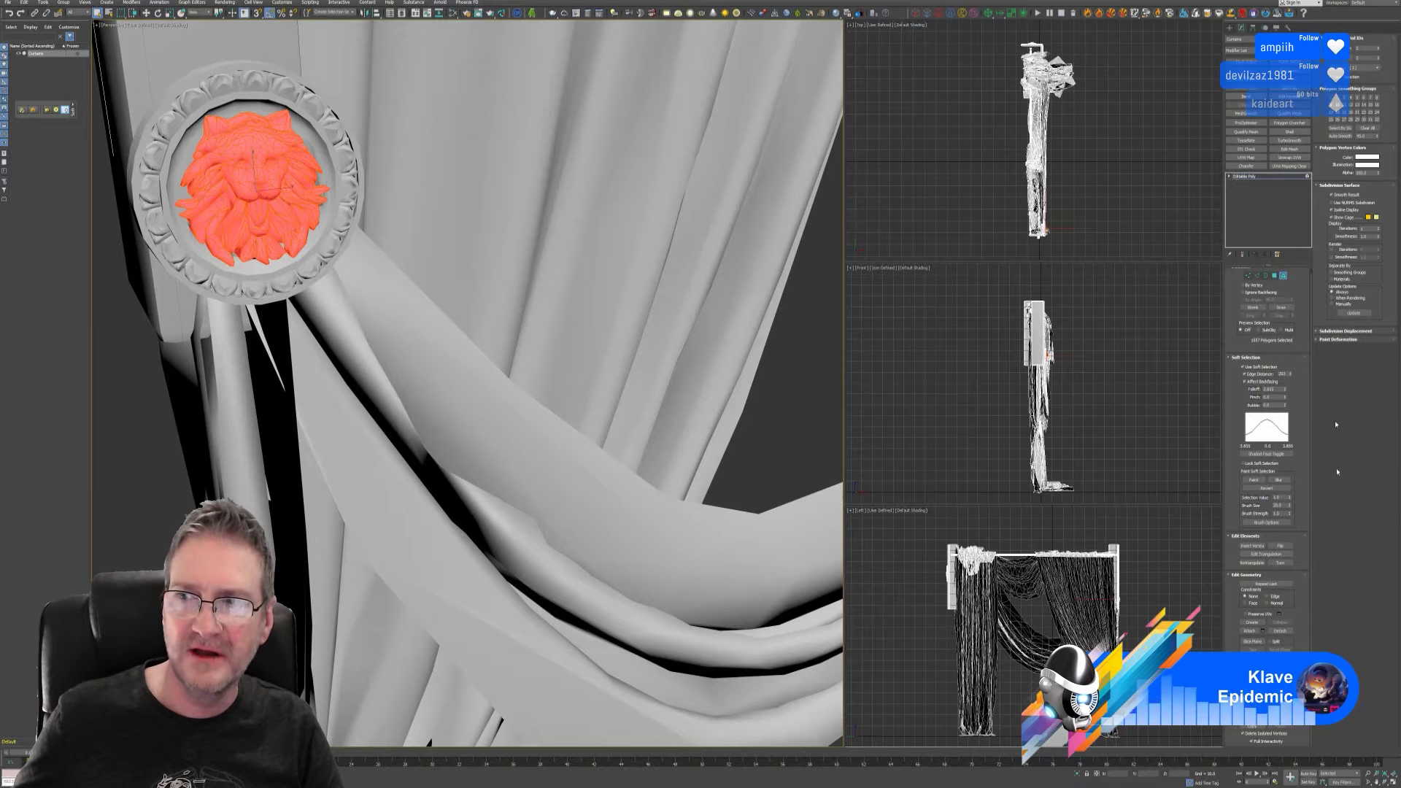
click(1367, 157)
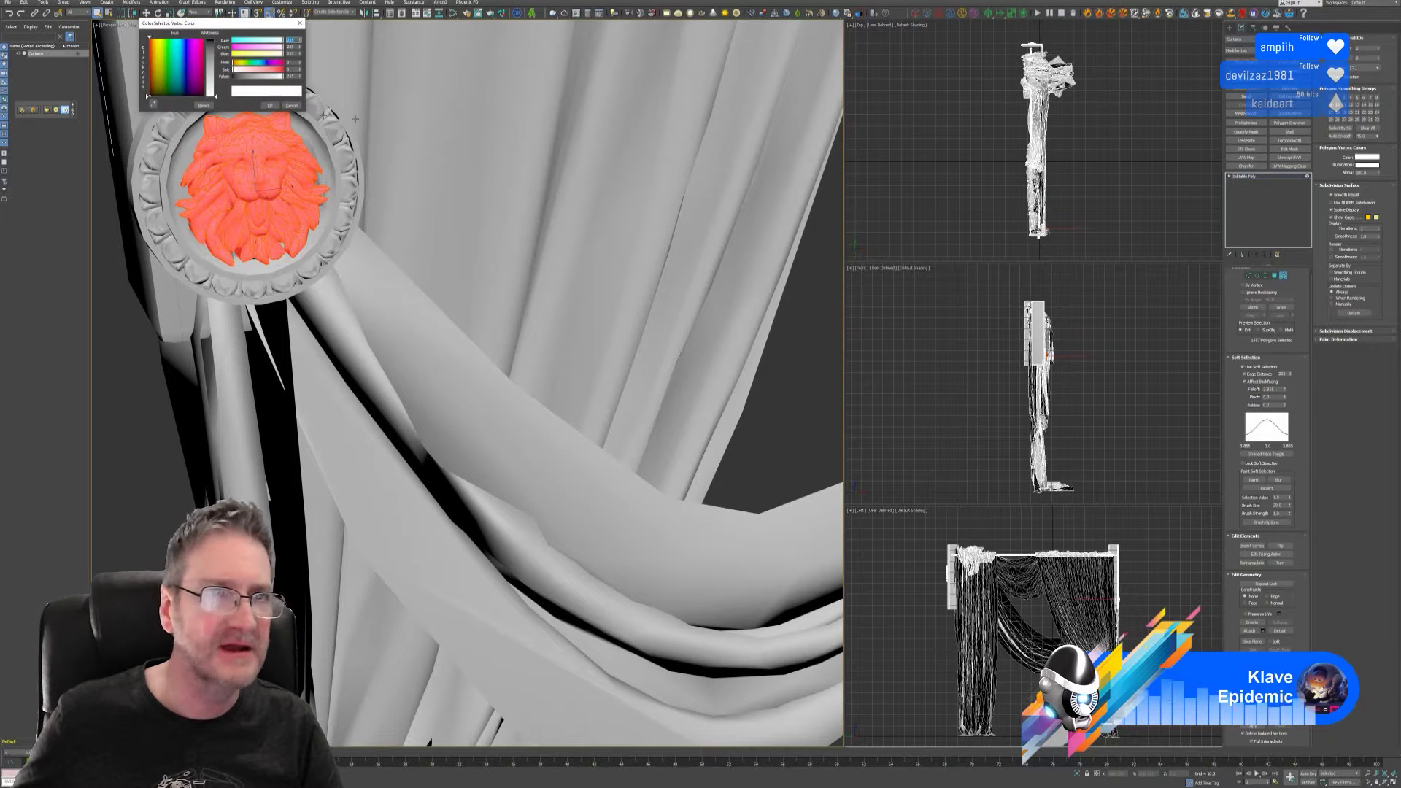
click(178, 63)
drag(210, 56, 210, 37)
click(267, 105)
- Select the medallion's round base behind the lion head and set its polygon vertex color to green
click(315, 145)
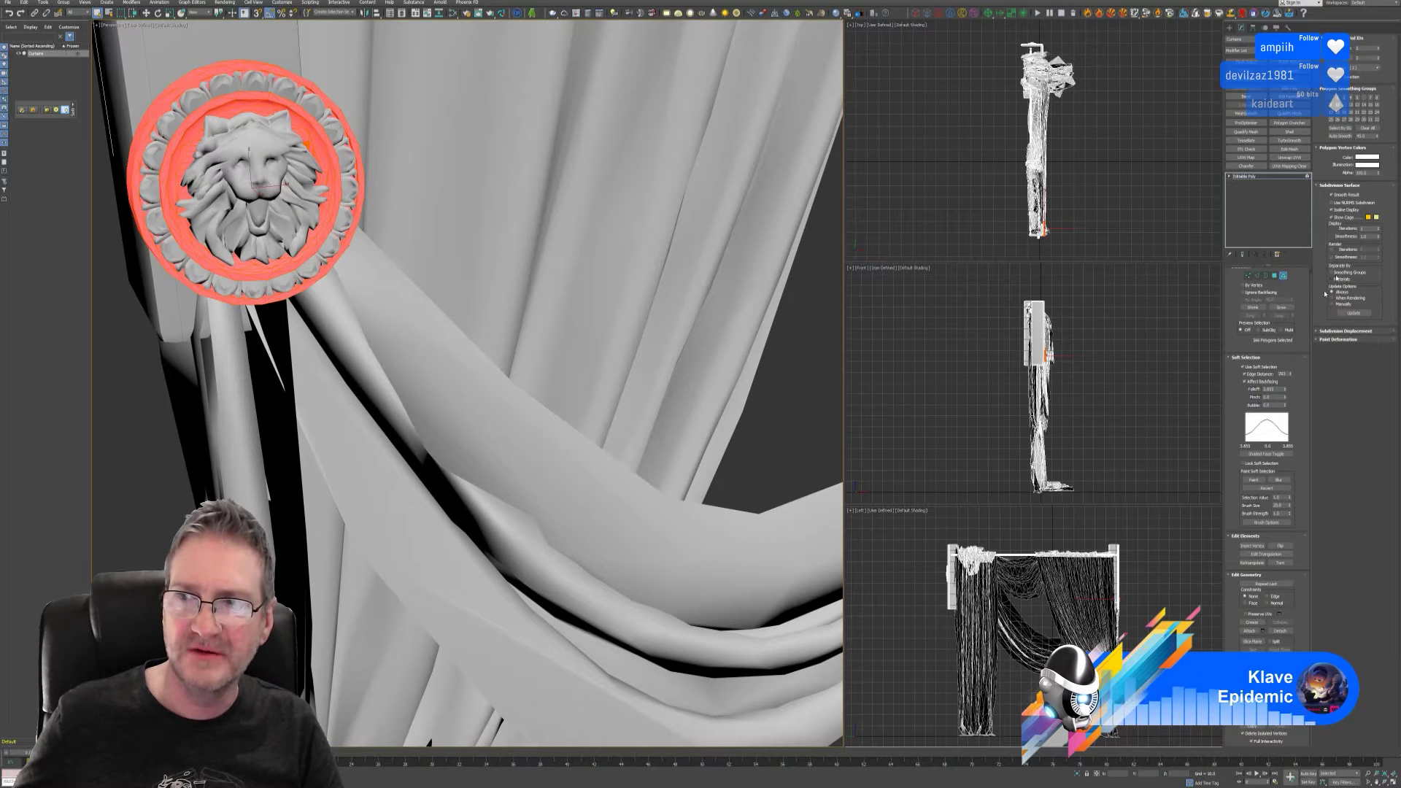
click(1366, 157)
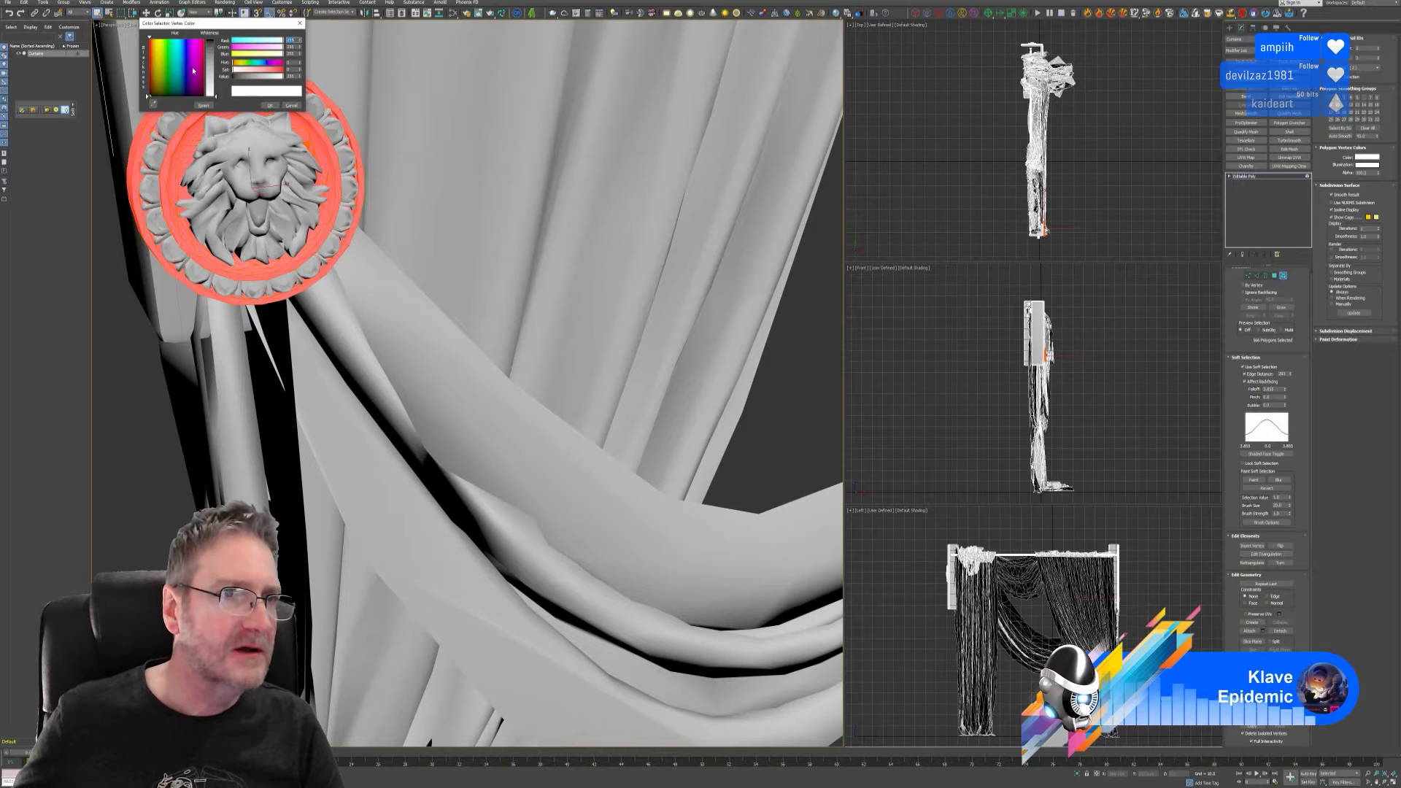
drag(174, 64, 219, 45)
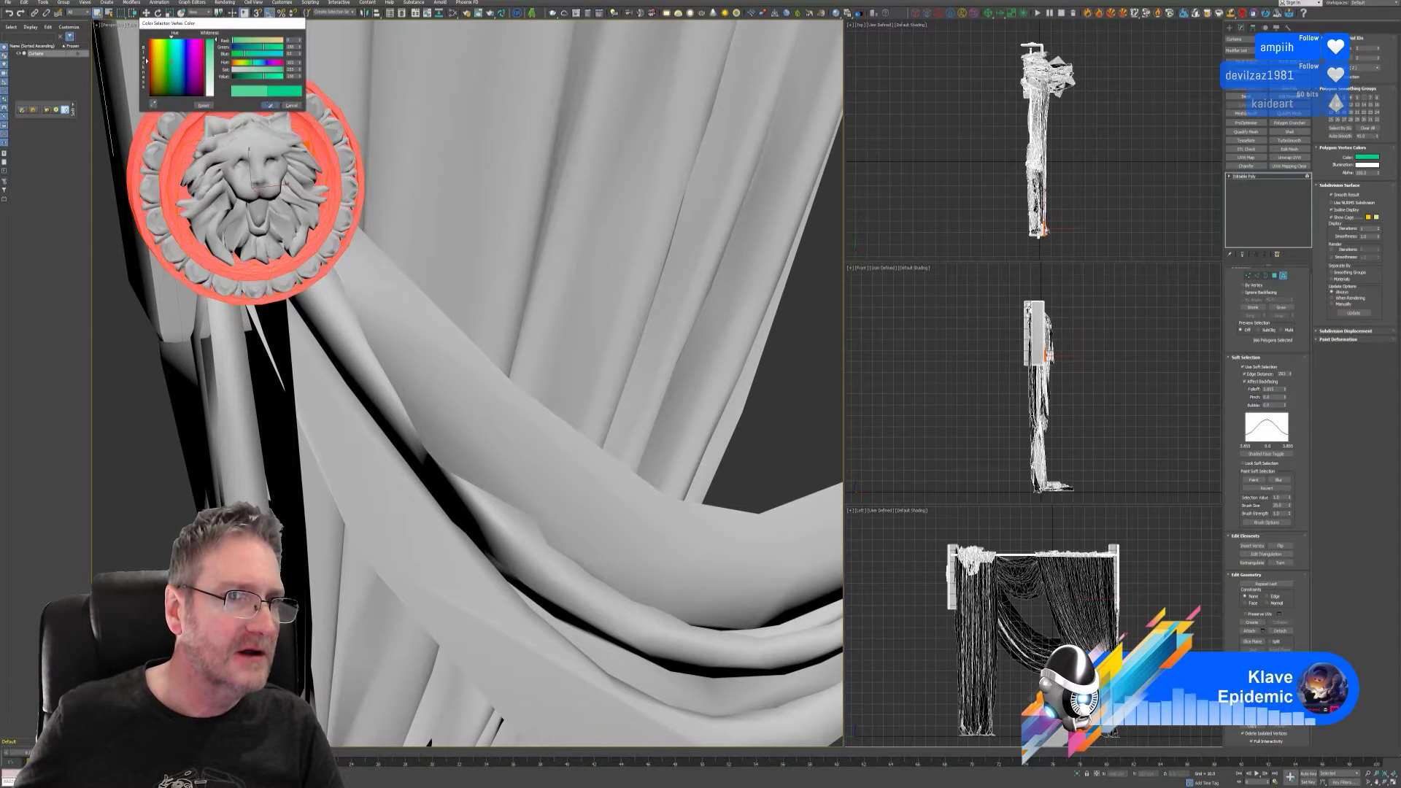
click(270, 105)
- Select all the rounded bead elements around the rim of the lion medallion
click(286, 93)
ctrl+click(257, 83)
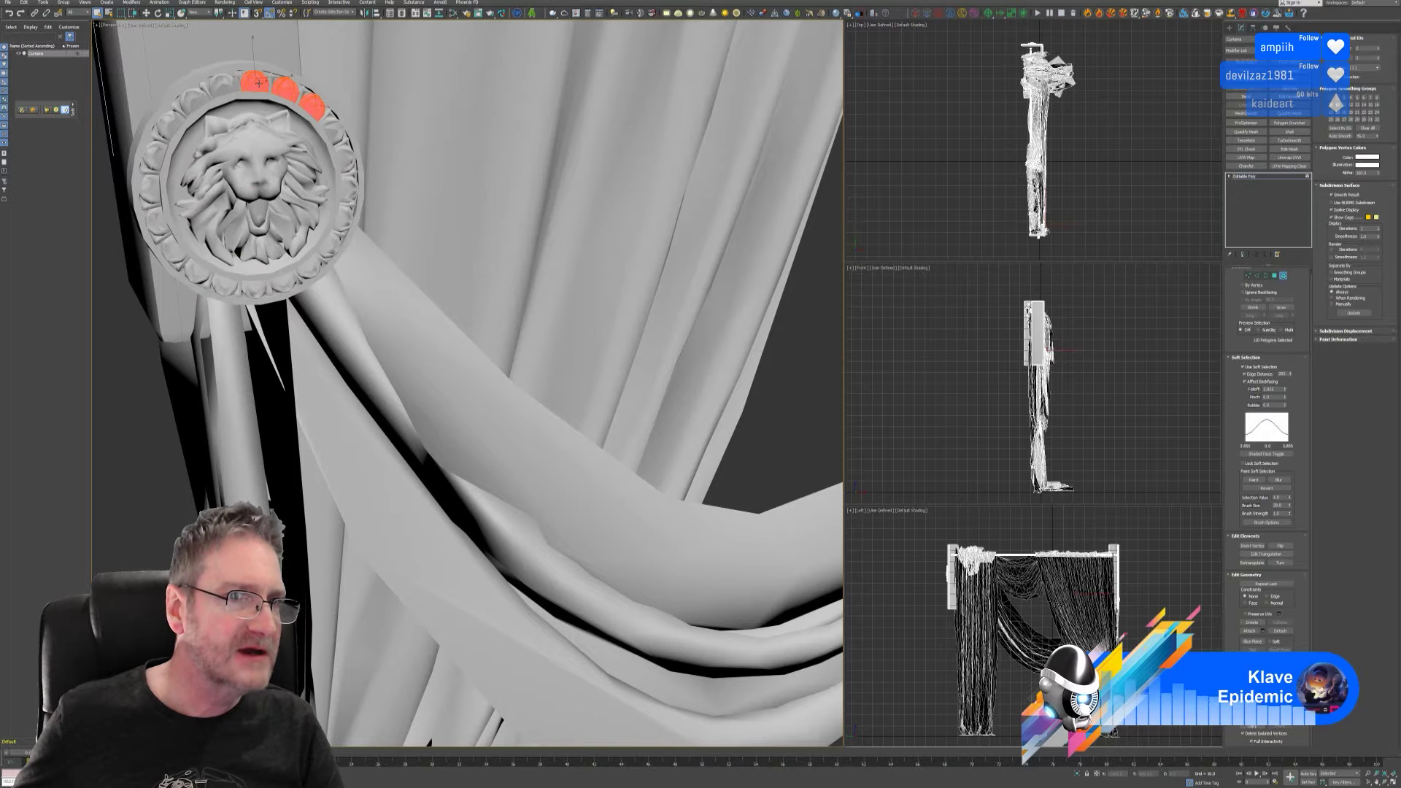
ctrl+click(224, 82)
ctrl+click(194, 100)
ctrl+click(171, 125)
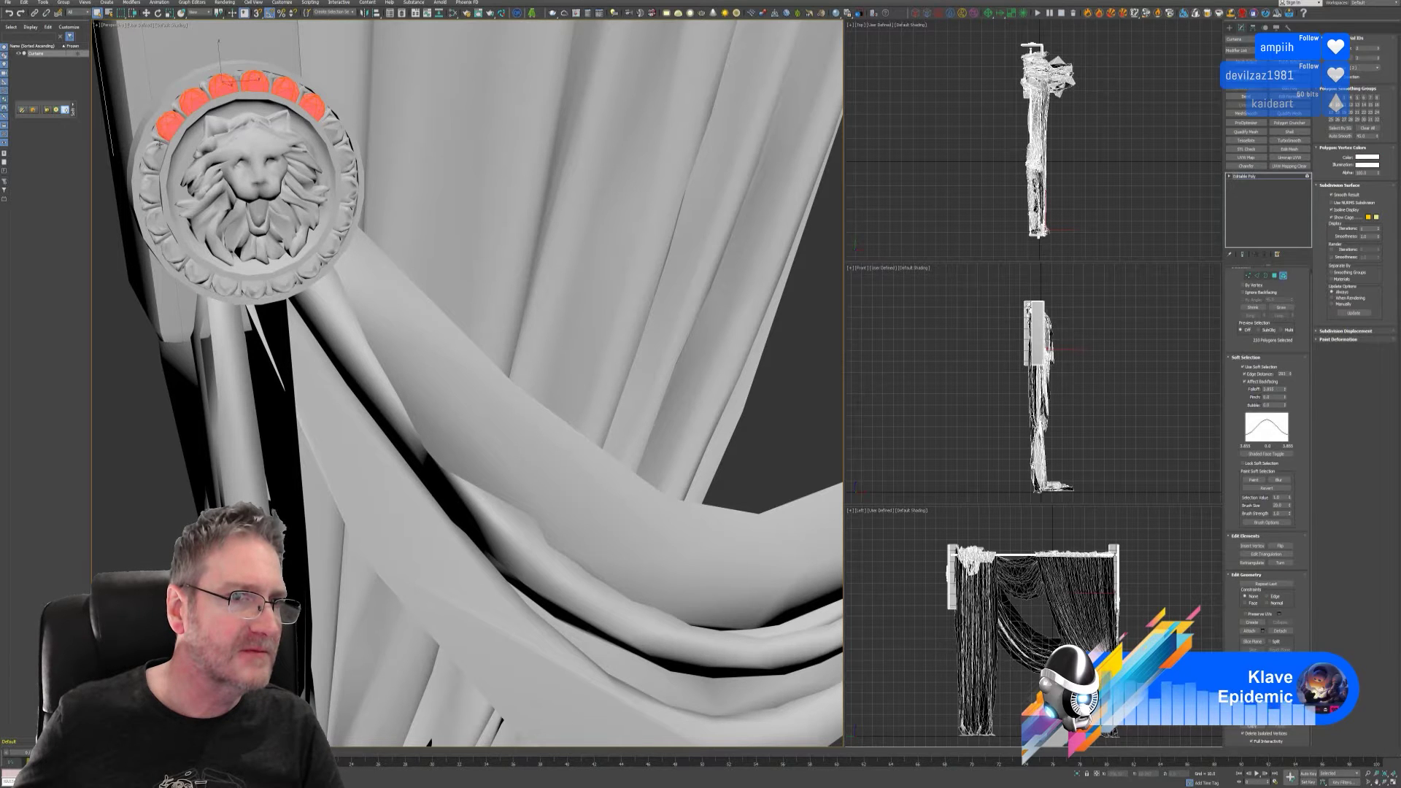
ctrl+click(155, 155)
ctrl+click(151, 187)
ctrl+click(157, 219)
ctrl+click(173, 246)
ctrl+click(195, 271)
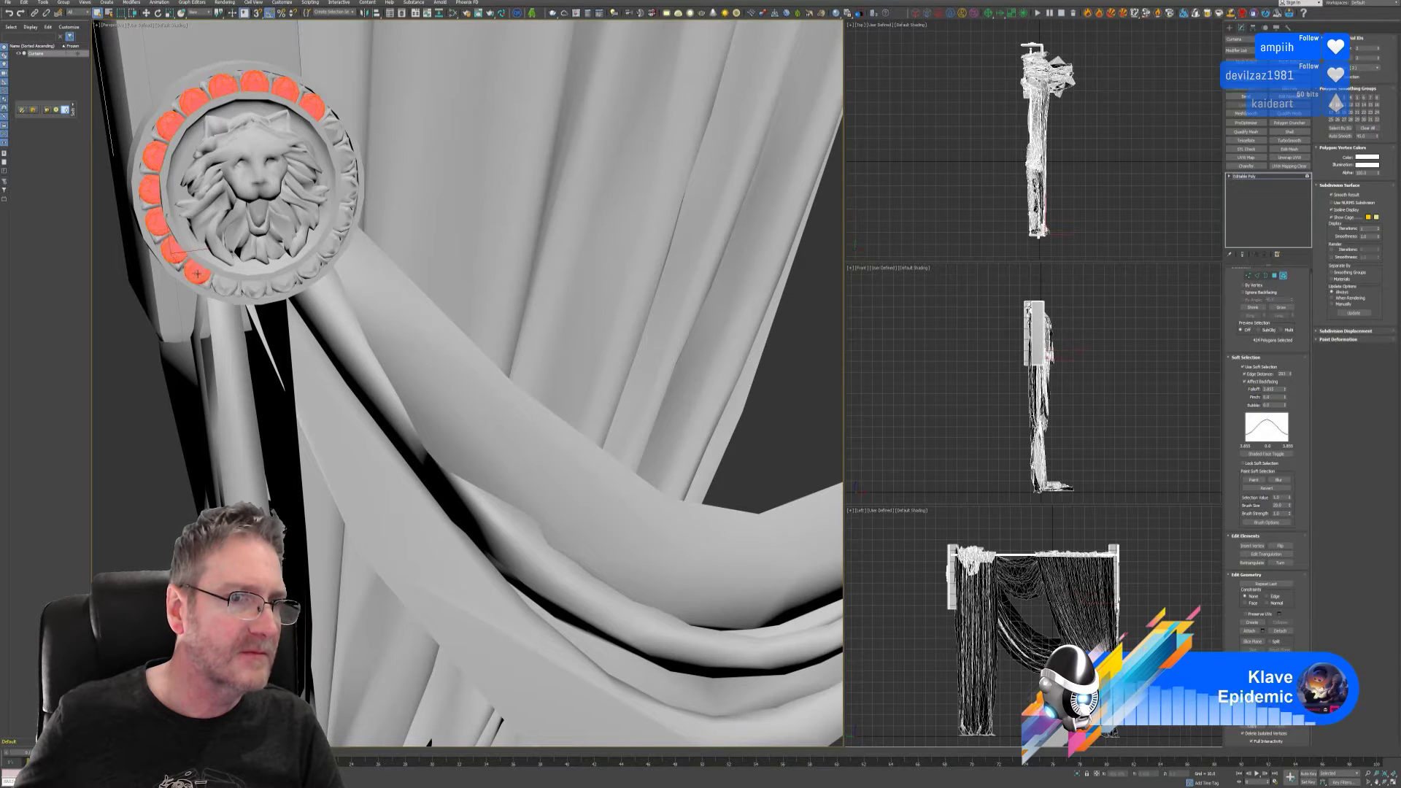
ctrl+click(225, 287)
ctrl+click(254, 288)
ctrl+click(283, 281)
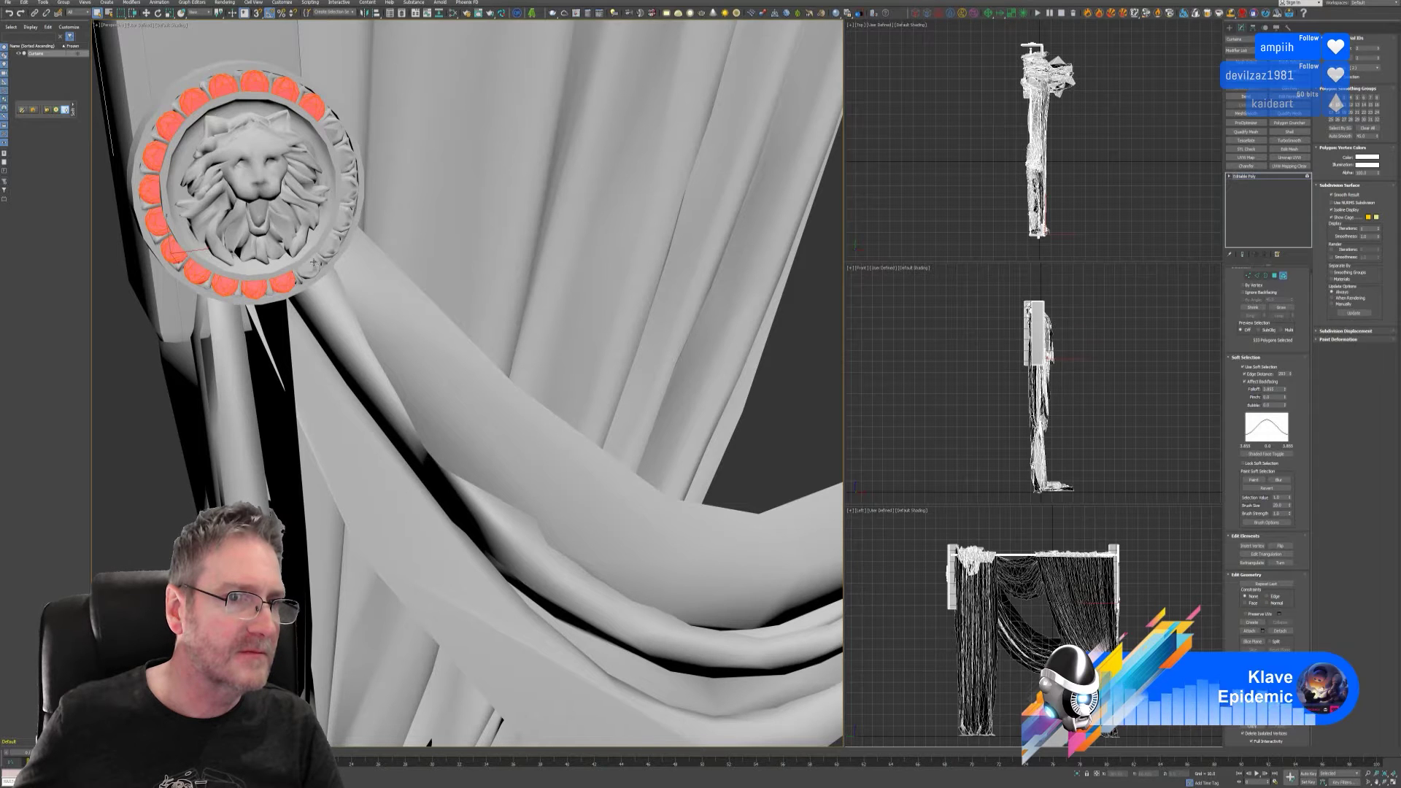
ctrl+click(328, 247)
ctrl+click(326, 268)
key(ctrl+z)
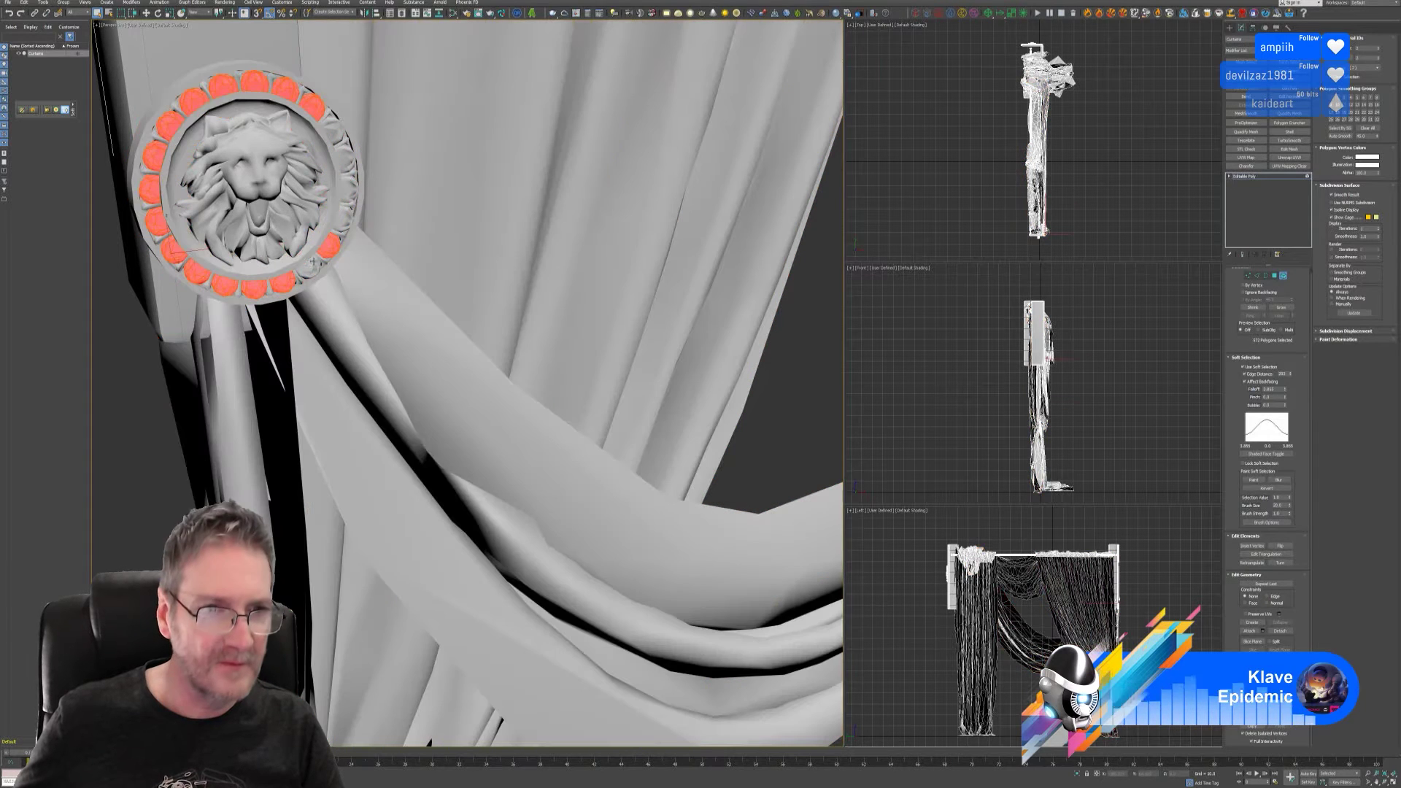
ctrl+click(307, 267)
ctrl+click(342, 218)
ctrl+click(348, 187)
ctrl+click(342, 151)
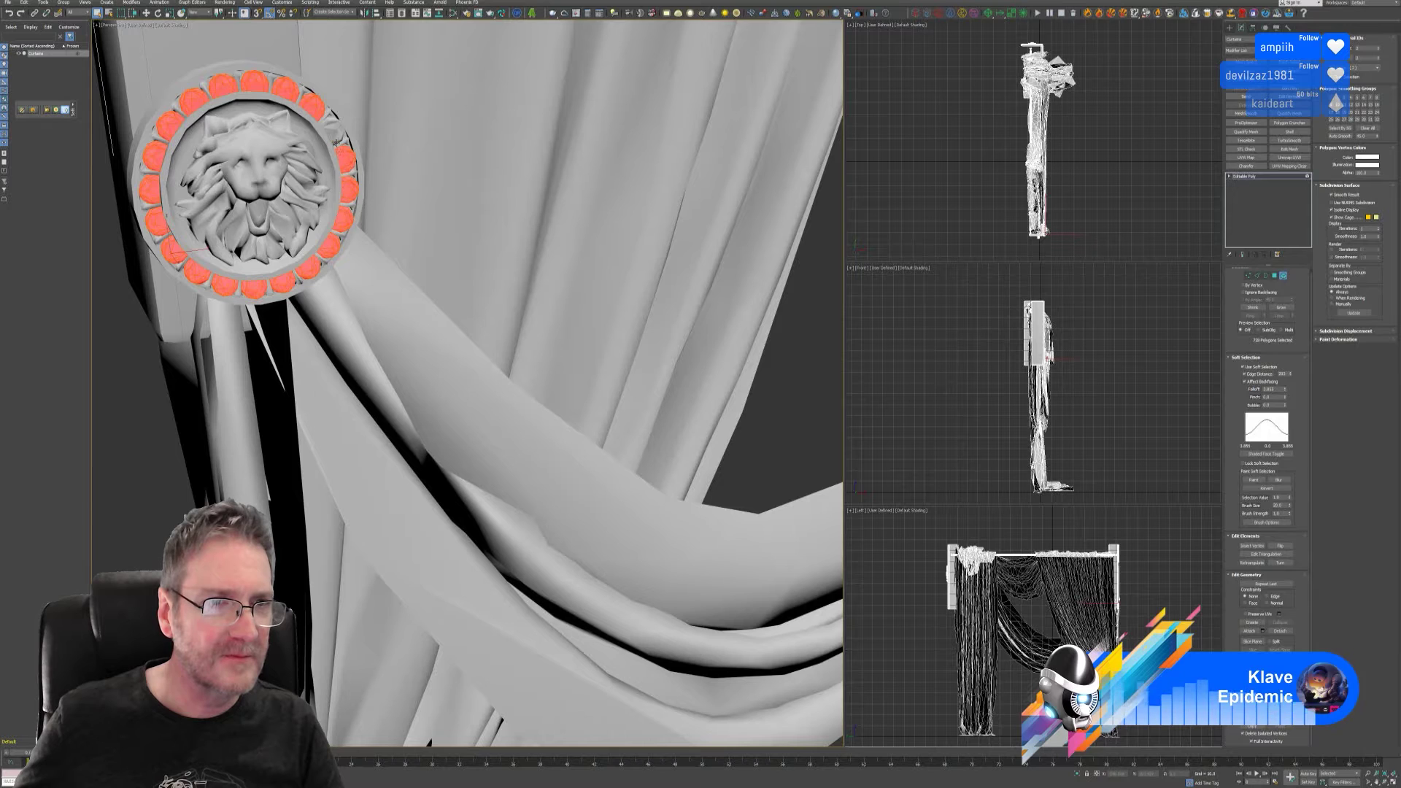
ctrl+click(329, 129)
- Add the small spacer elements between the rounded beads around the lion medallion's rim to the selection
ctrl+click(300, 97)
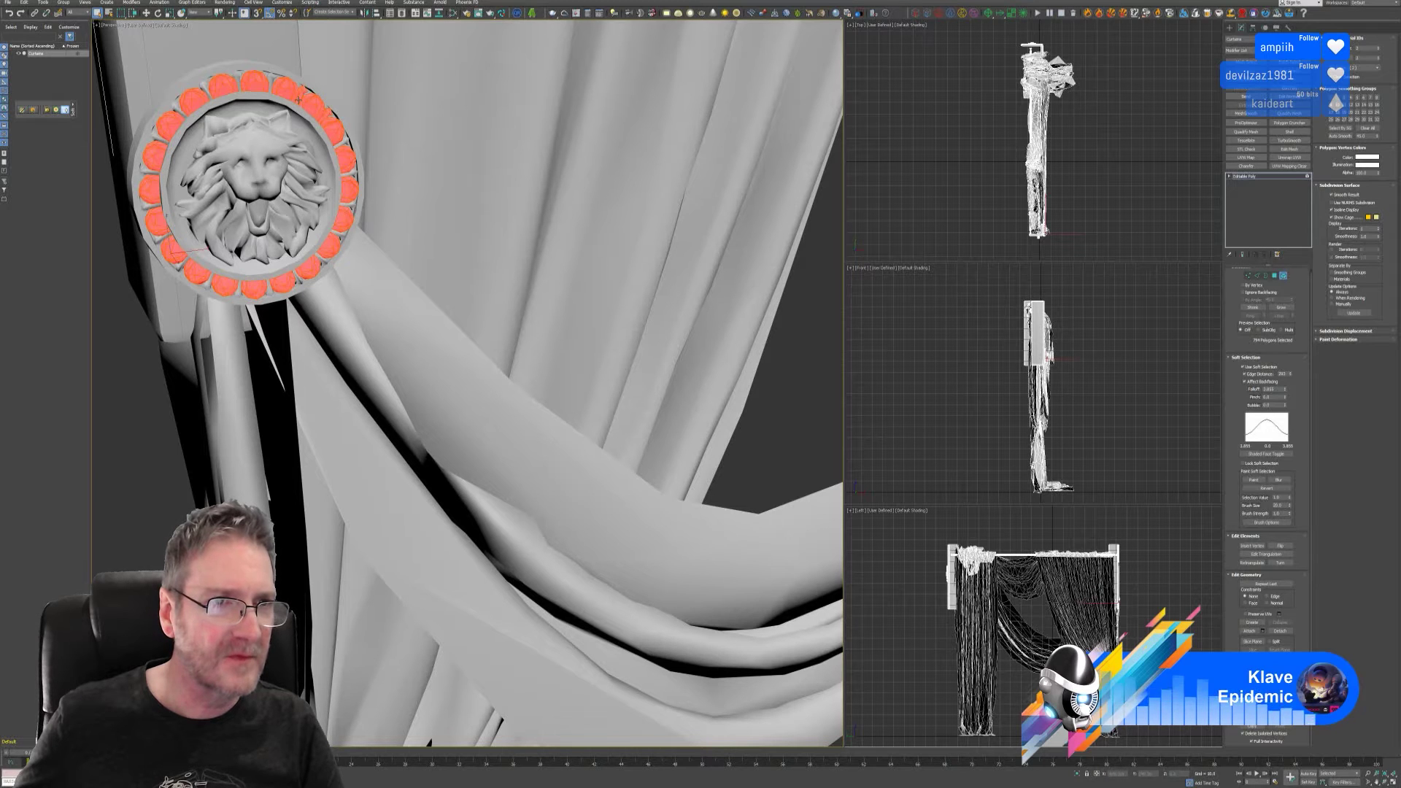
ctrl+click(273, 84)
ctrl+click(238, 78)
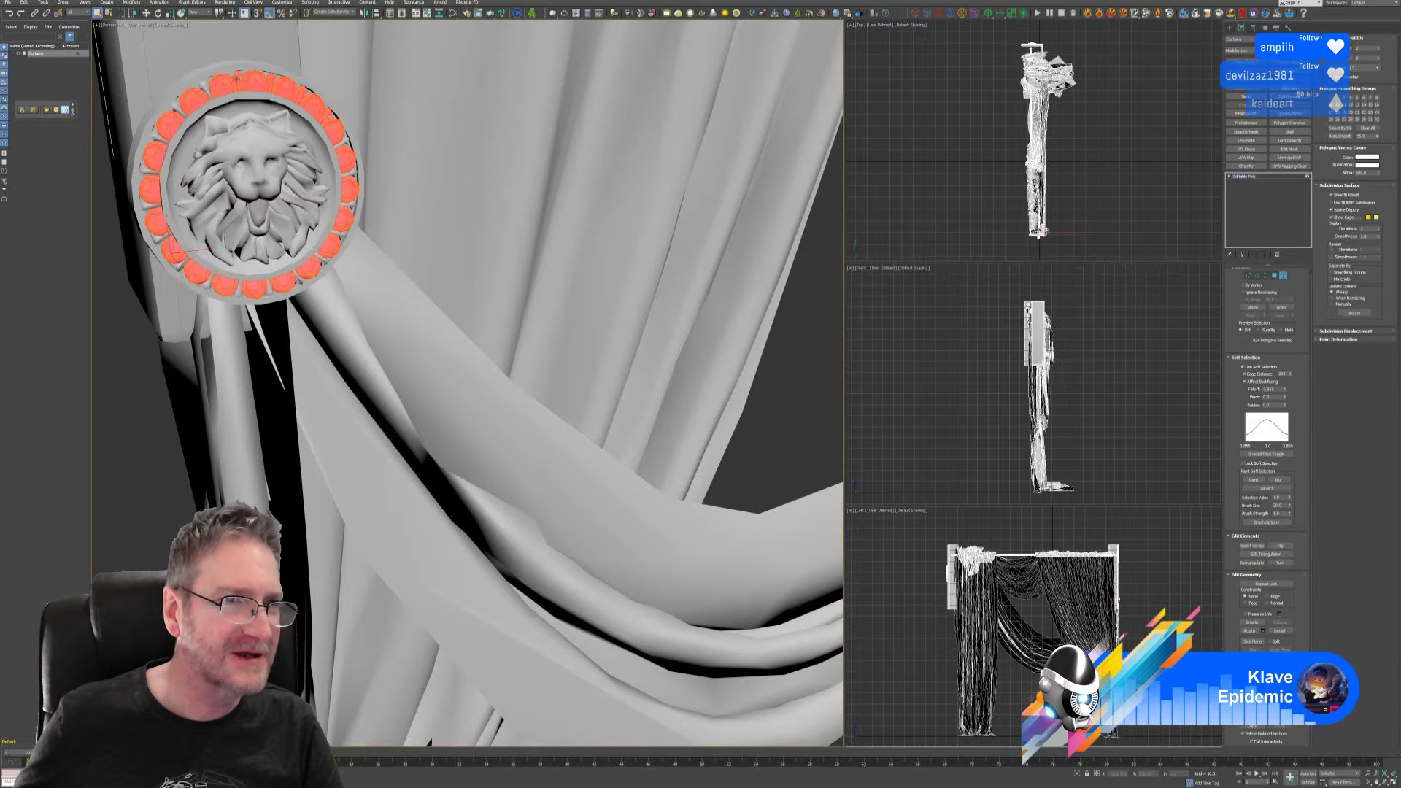
ctrl+click(208, 89)
ctrl+click(179, 109)
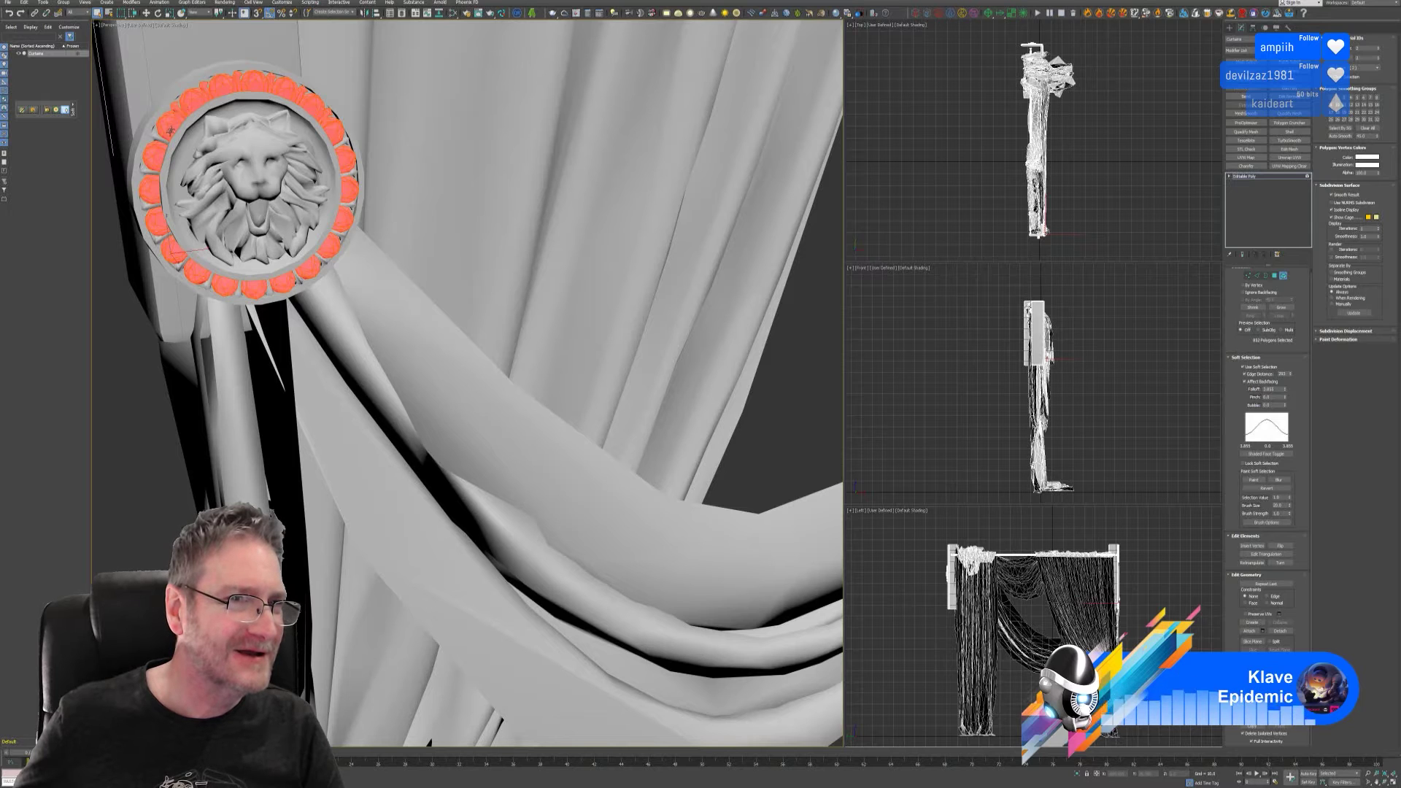
ctrl+click(159, 137)
ctrl+click(151, 183)
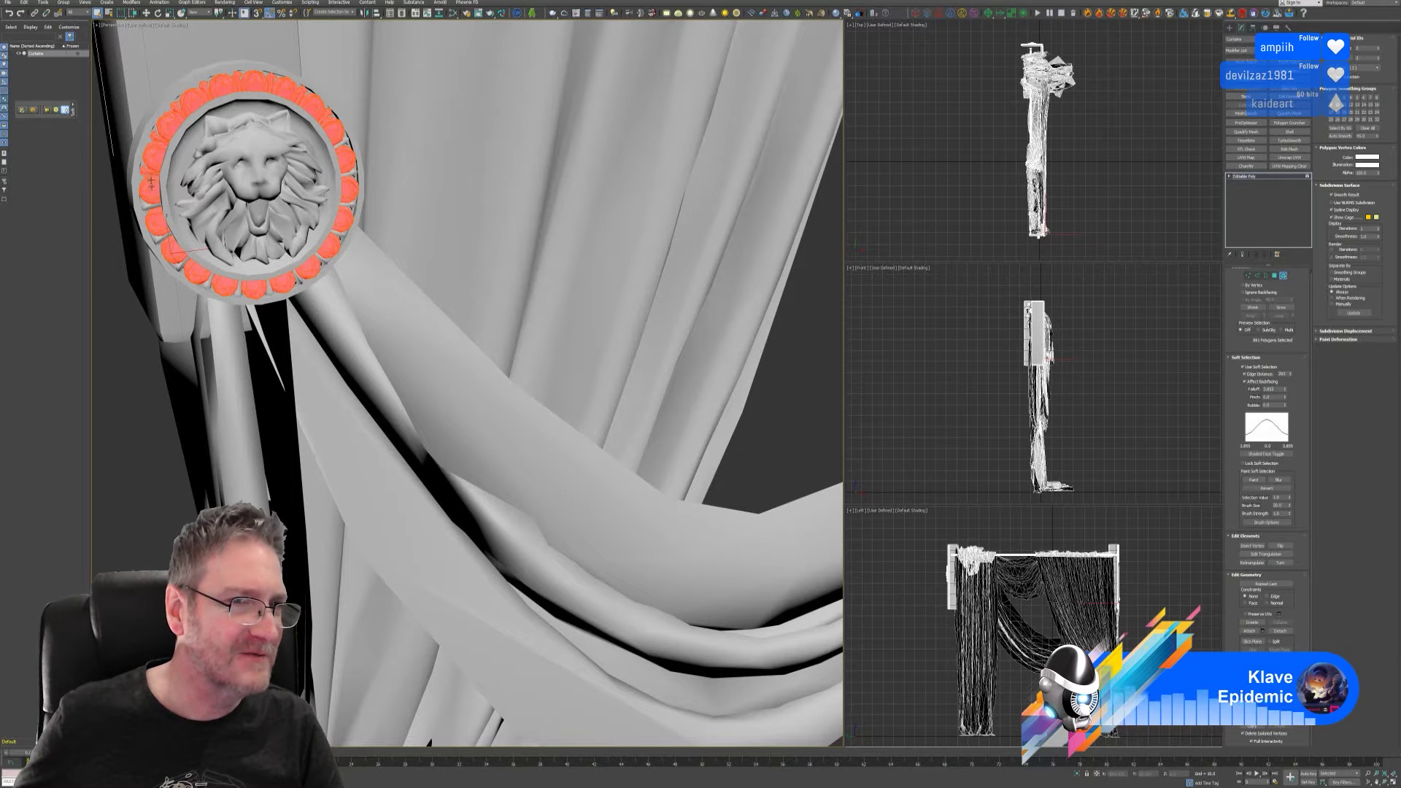
ctrl+click(151, 209)
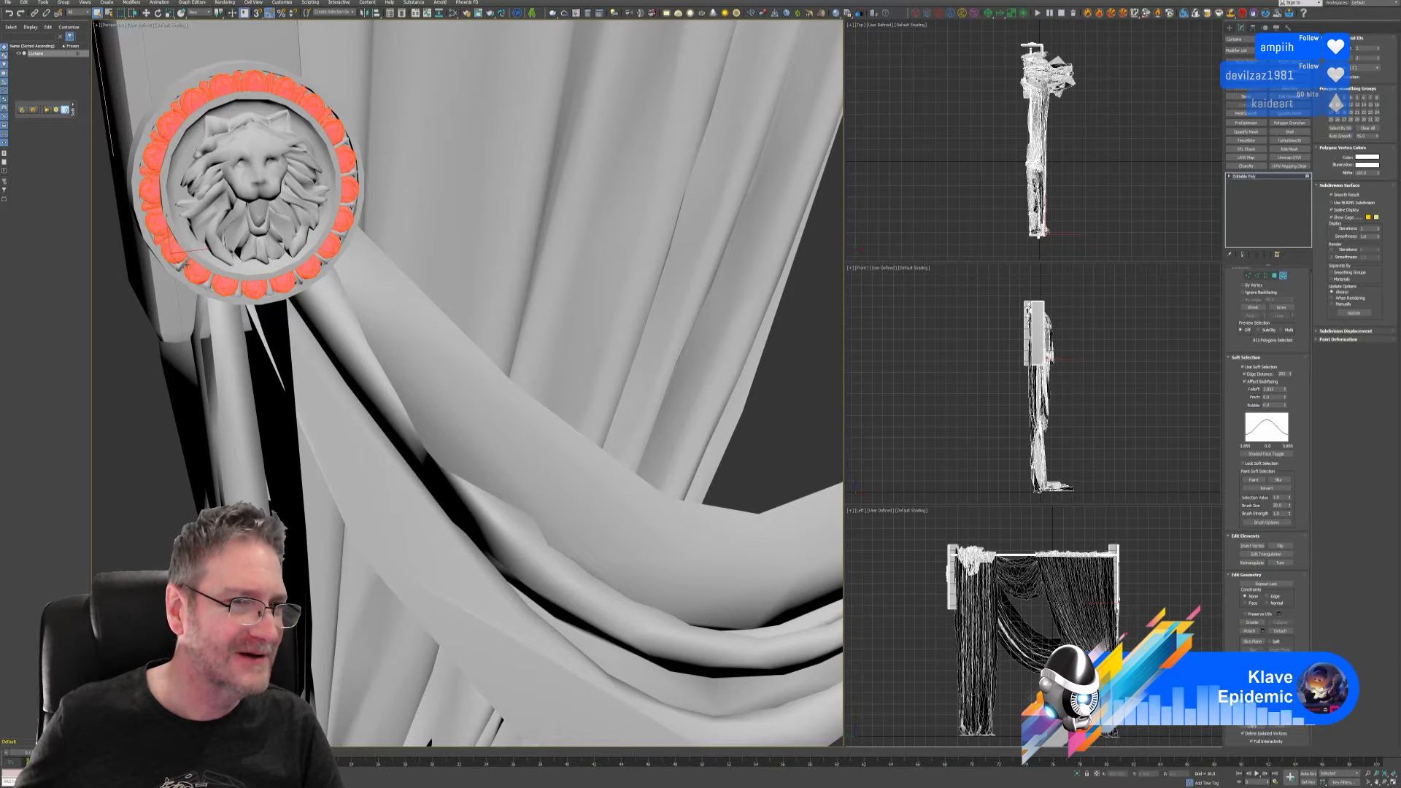
ctrl+click(203, 275)
ctrl+click(212, 283)
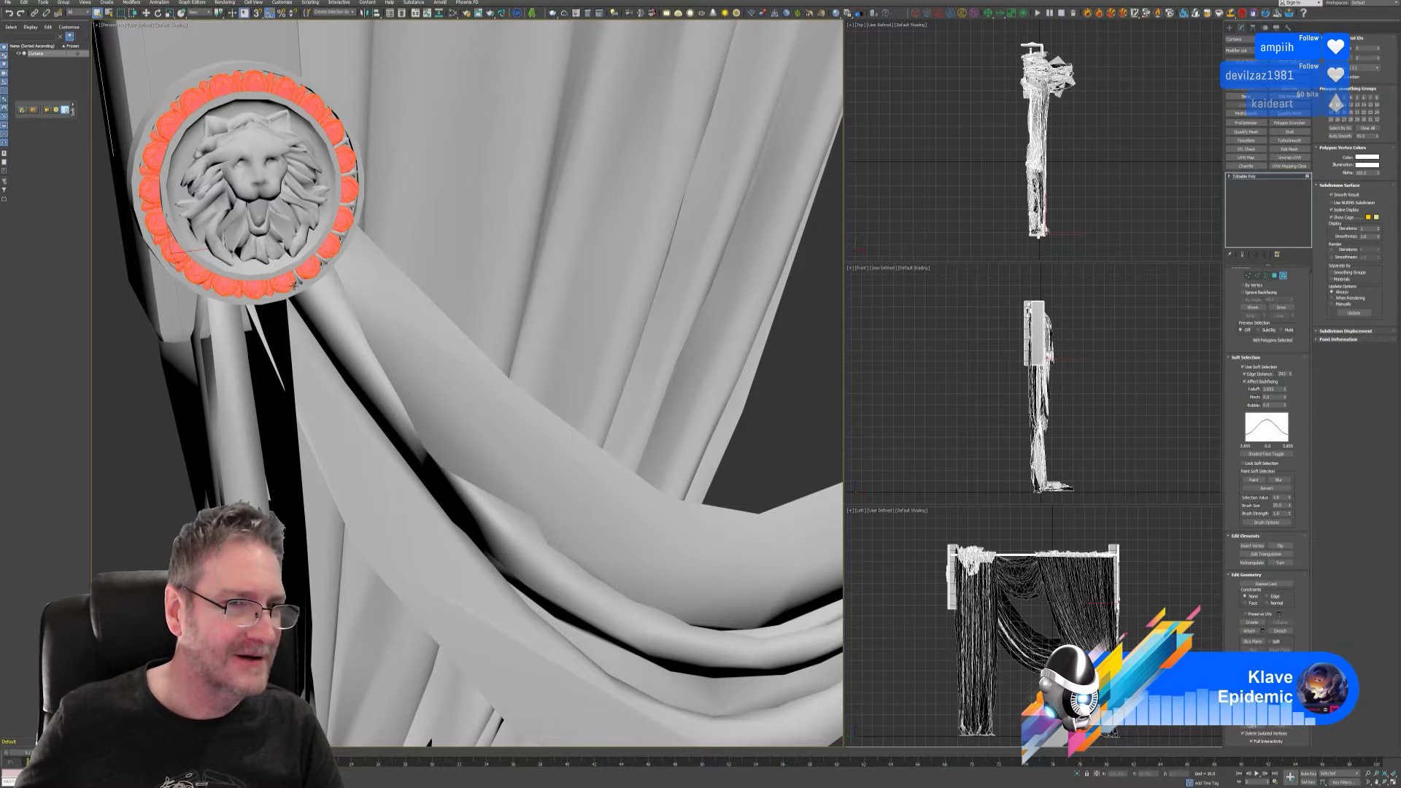
ctrl+click(314, 270)
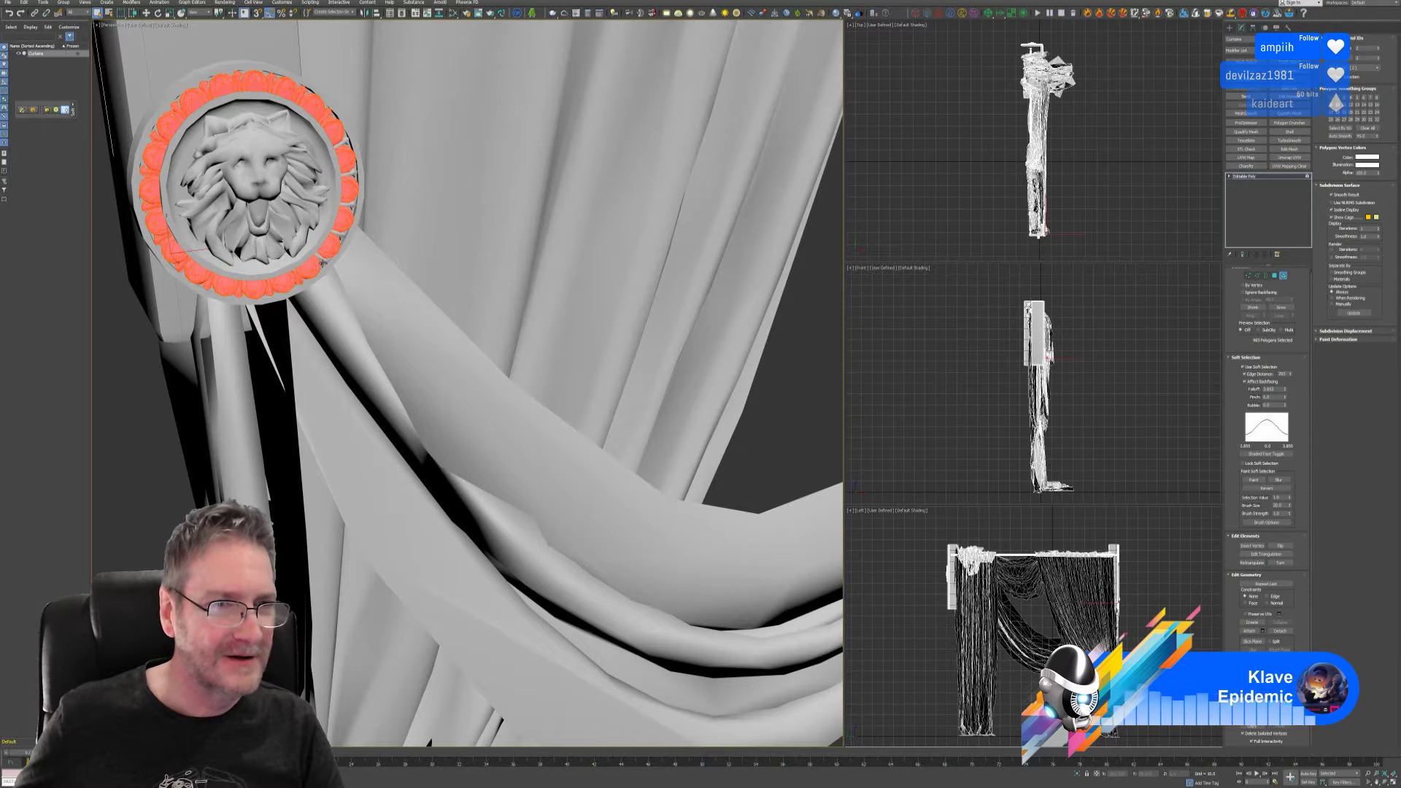
ctrl+click(347, 206)
ctrl+click(338, 236)
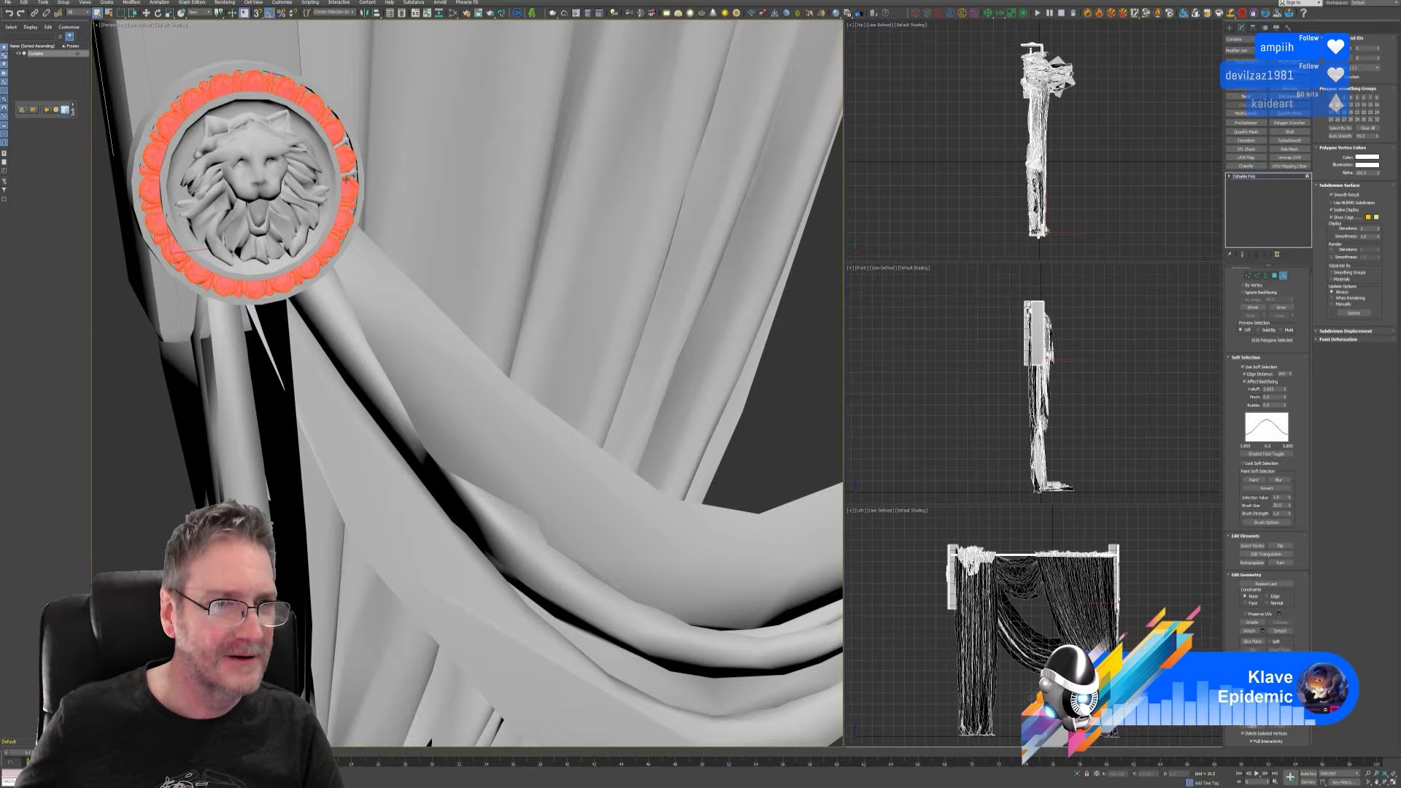
- Set the polygon vertex color of the selected medallion rim elements to dark yellow
scroll(399, 316, down, 10)
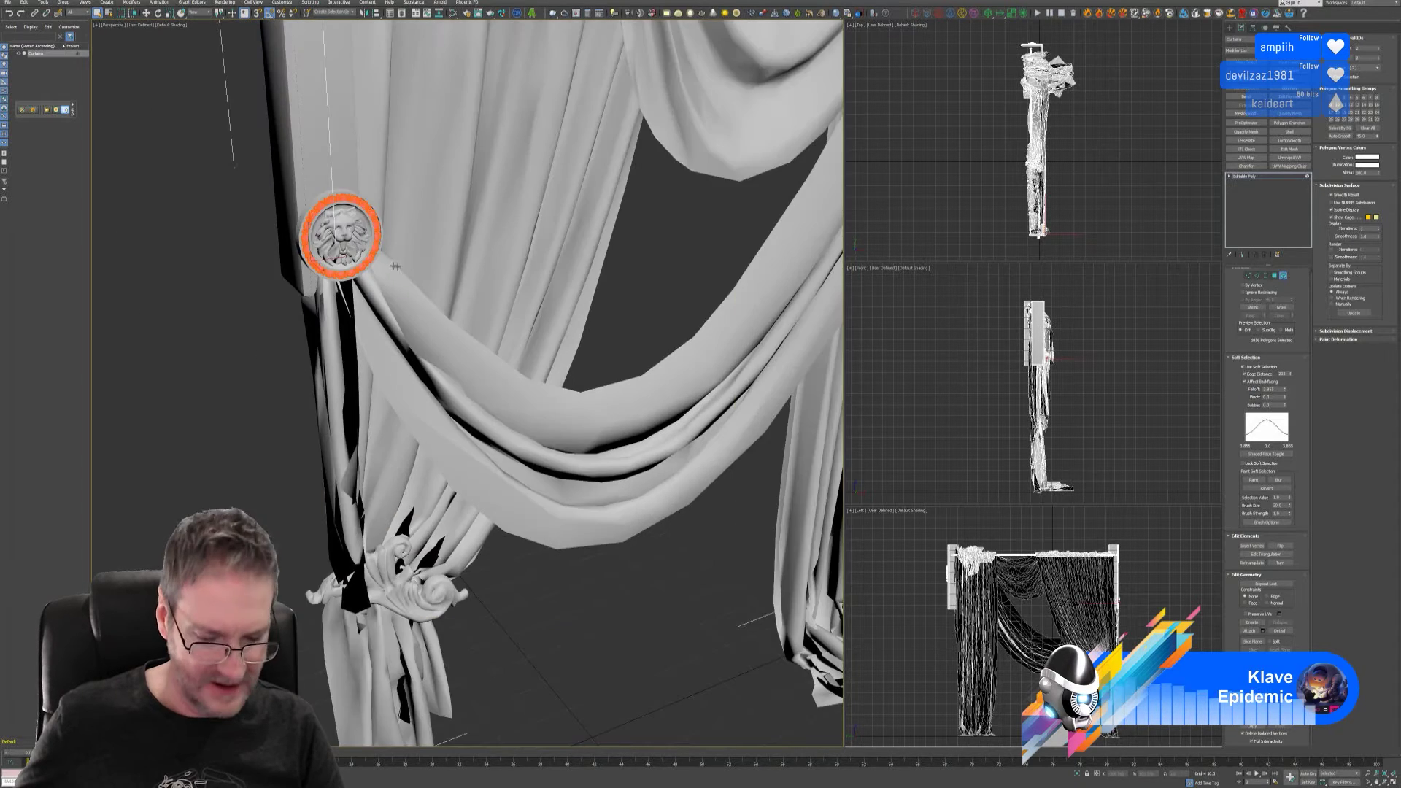
alt+middle_drag(399, 316, 431, 296)
scroll(377, 243, up, 5)
scroll(377, 243, up, 3)
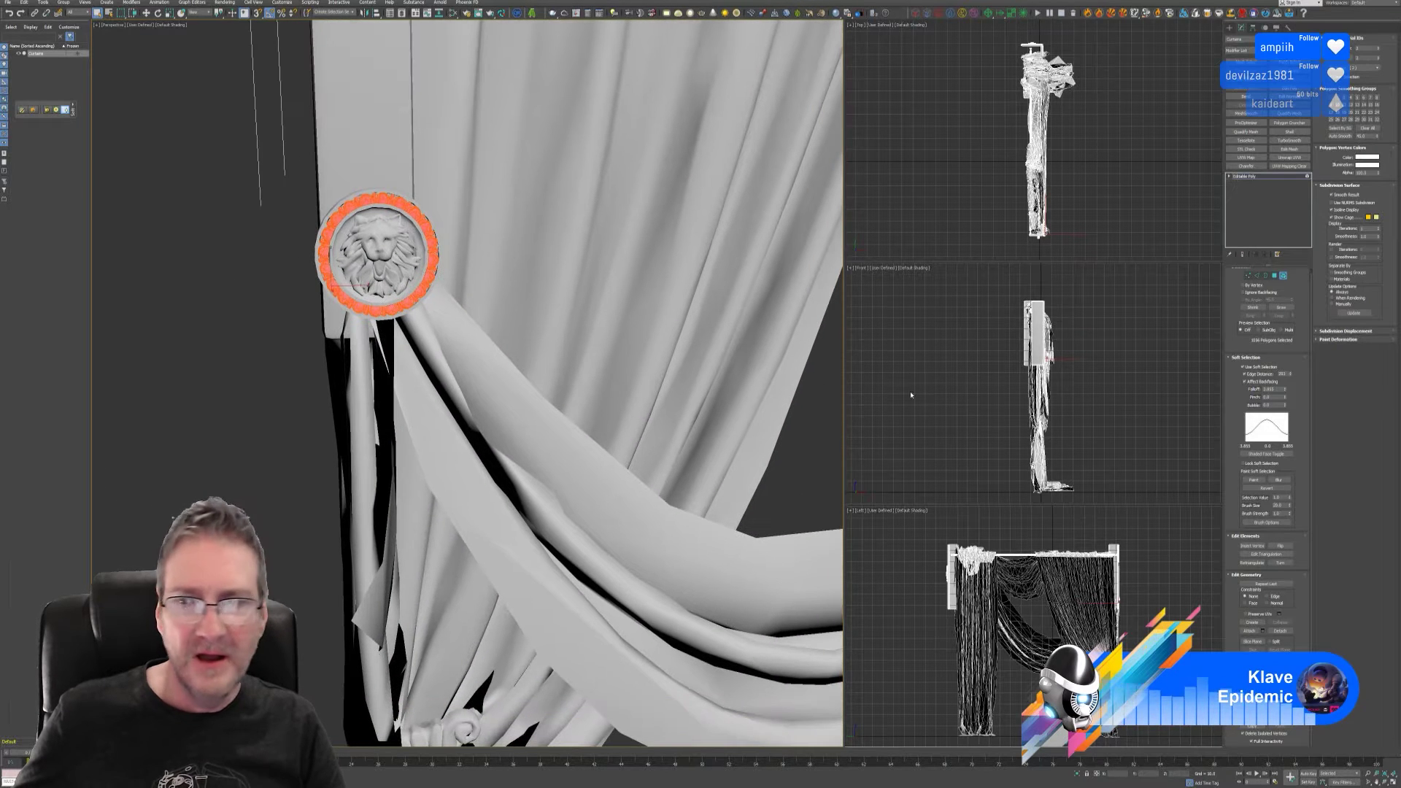
click(1361, 156)
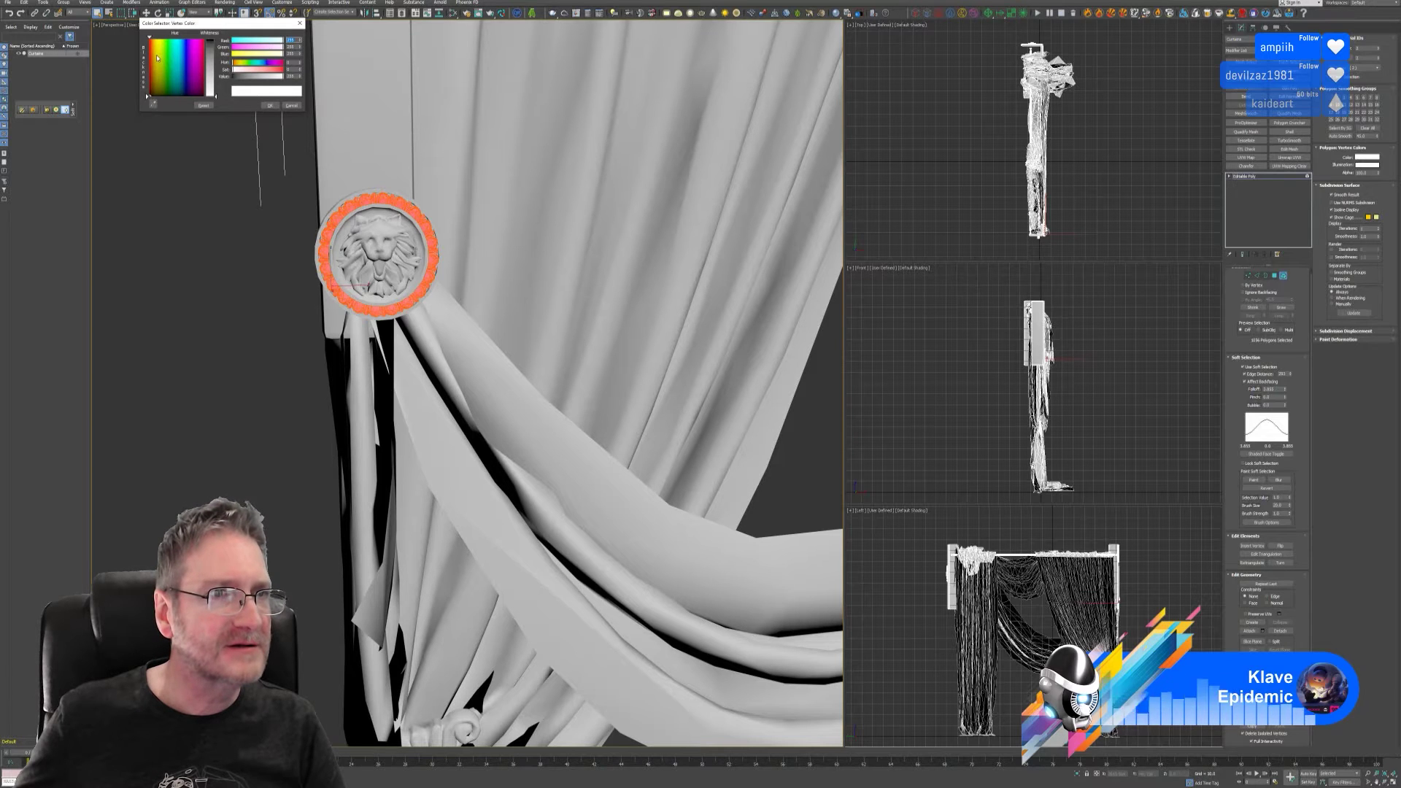
click(159, 89)
drag(213, 57, 213, 39)
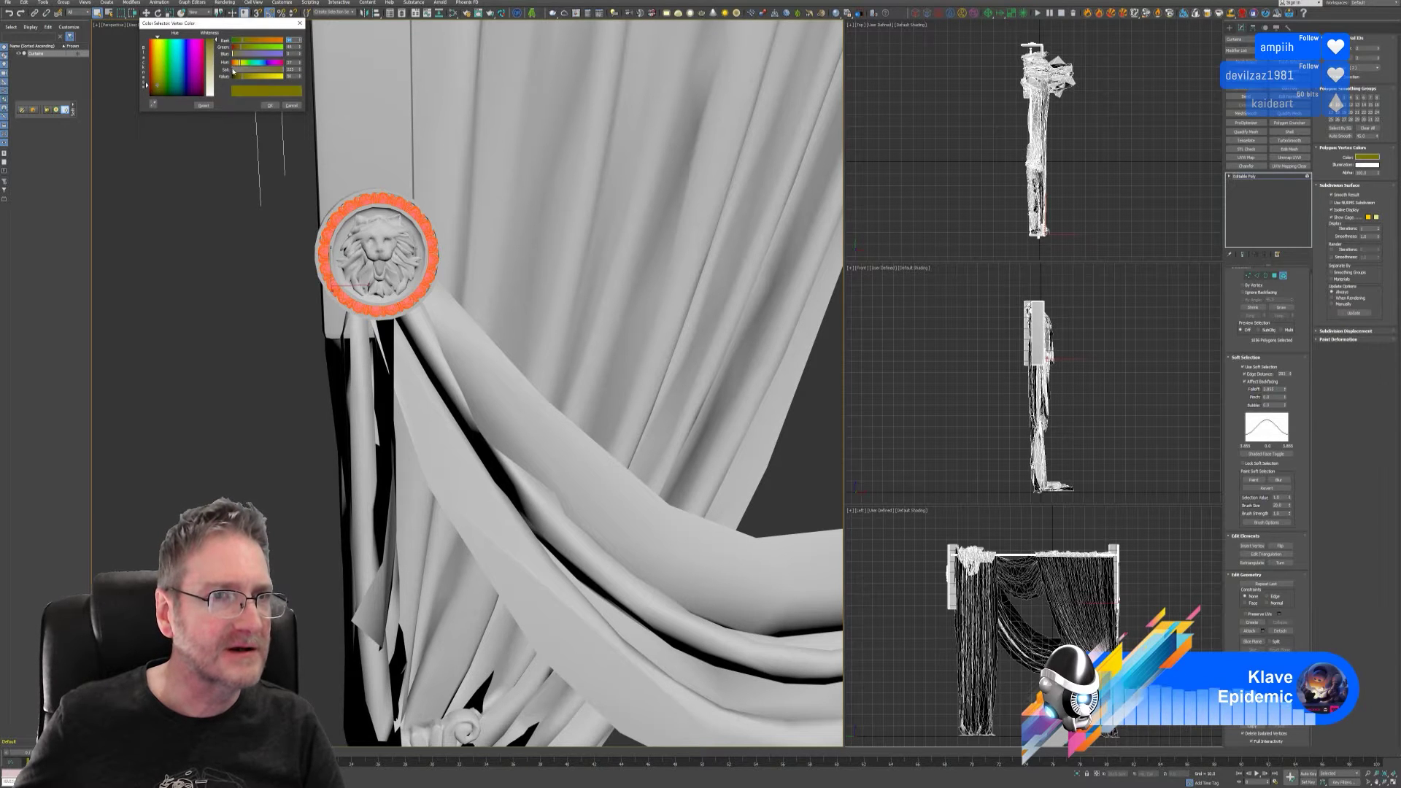
click(270, 106)
- Select the scrolled tieback ornament below the medallion and set its polygon vertex color to grey
scroll(419, 338, down, 3)
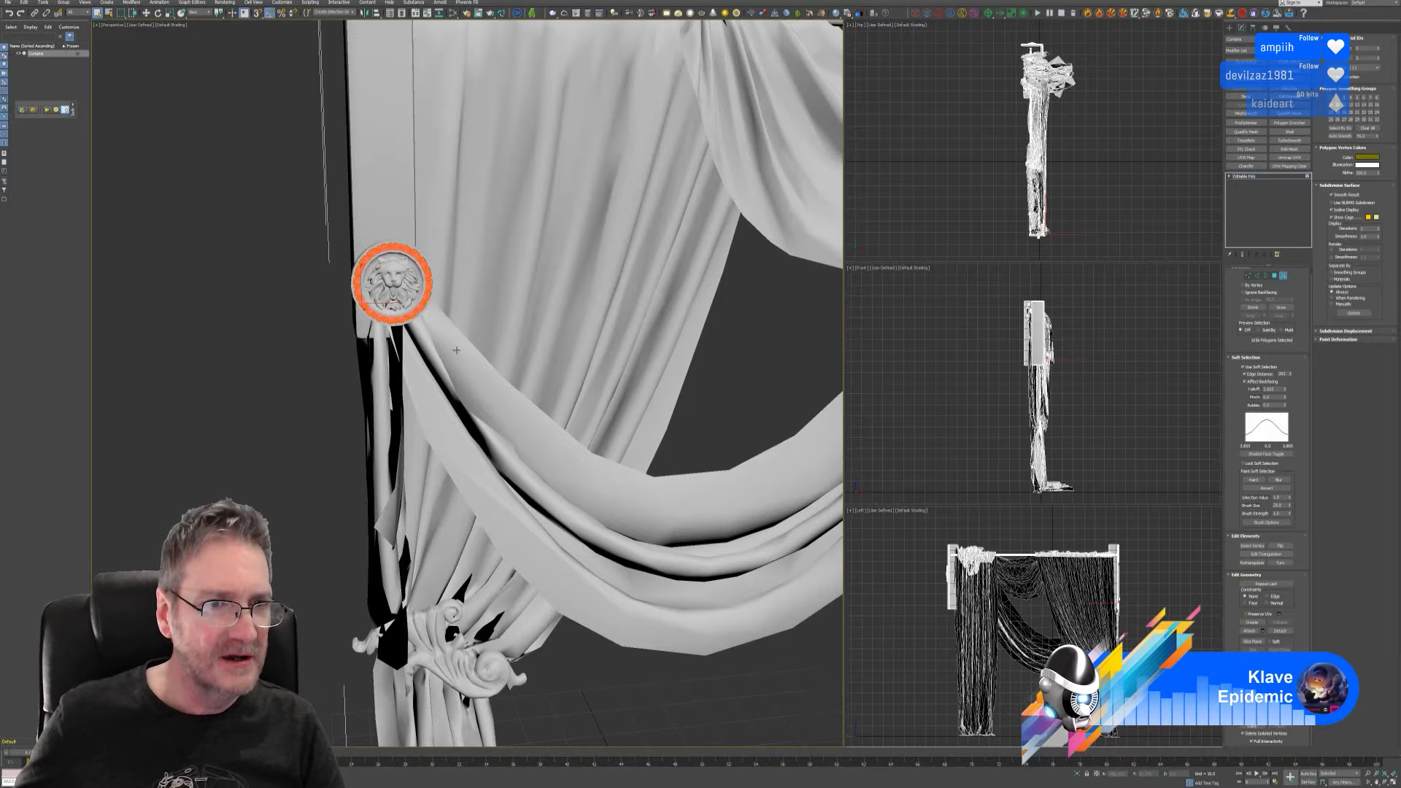
middle_drag(452, 350, 458, 316)
middle_drag(454, 604, 453, 466)
click(454, 469)
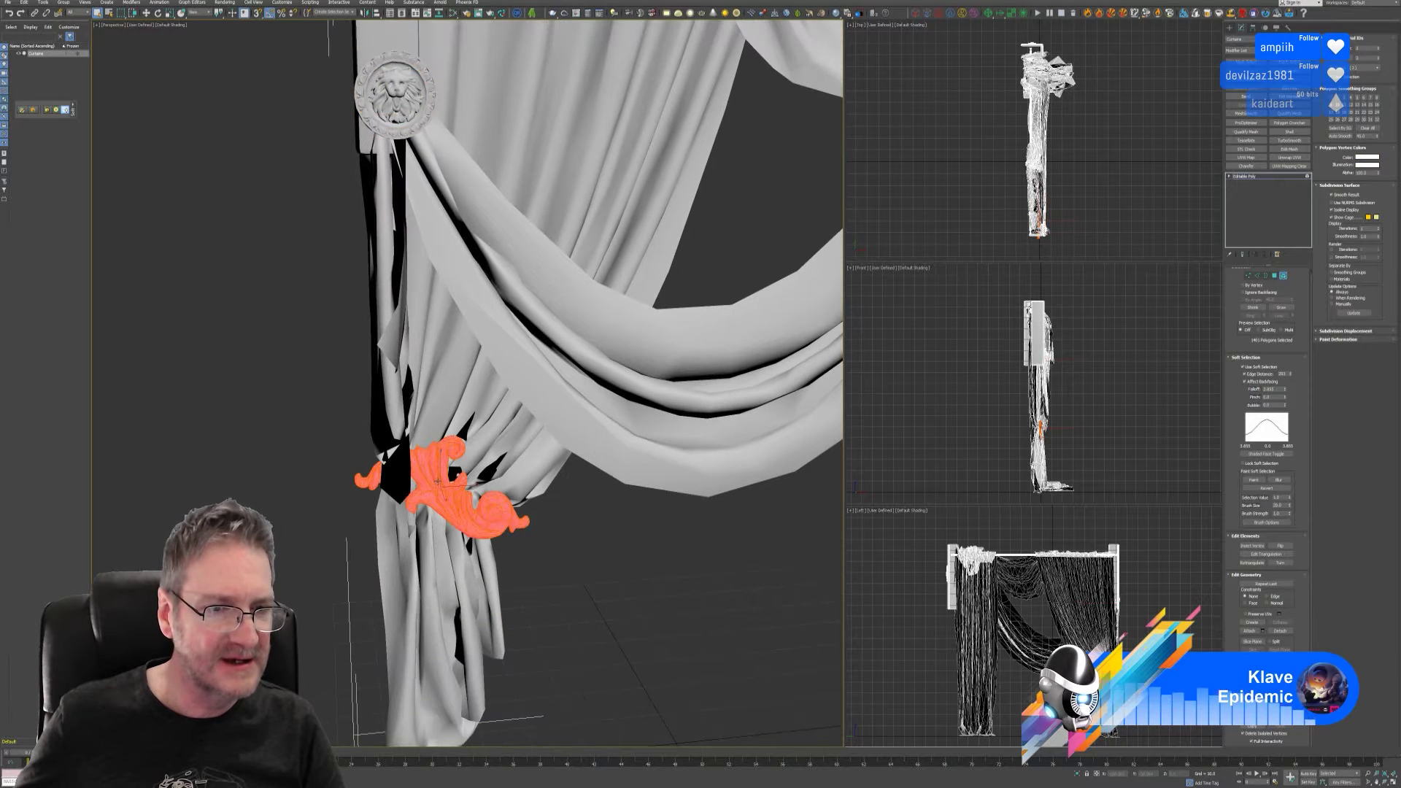
click(1368, 158)
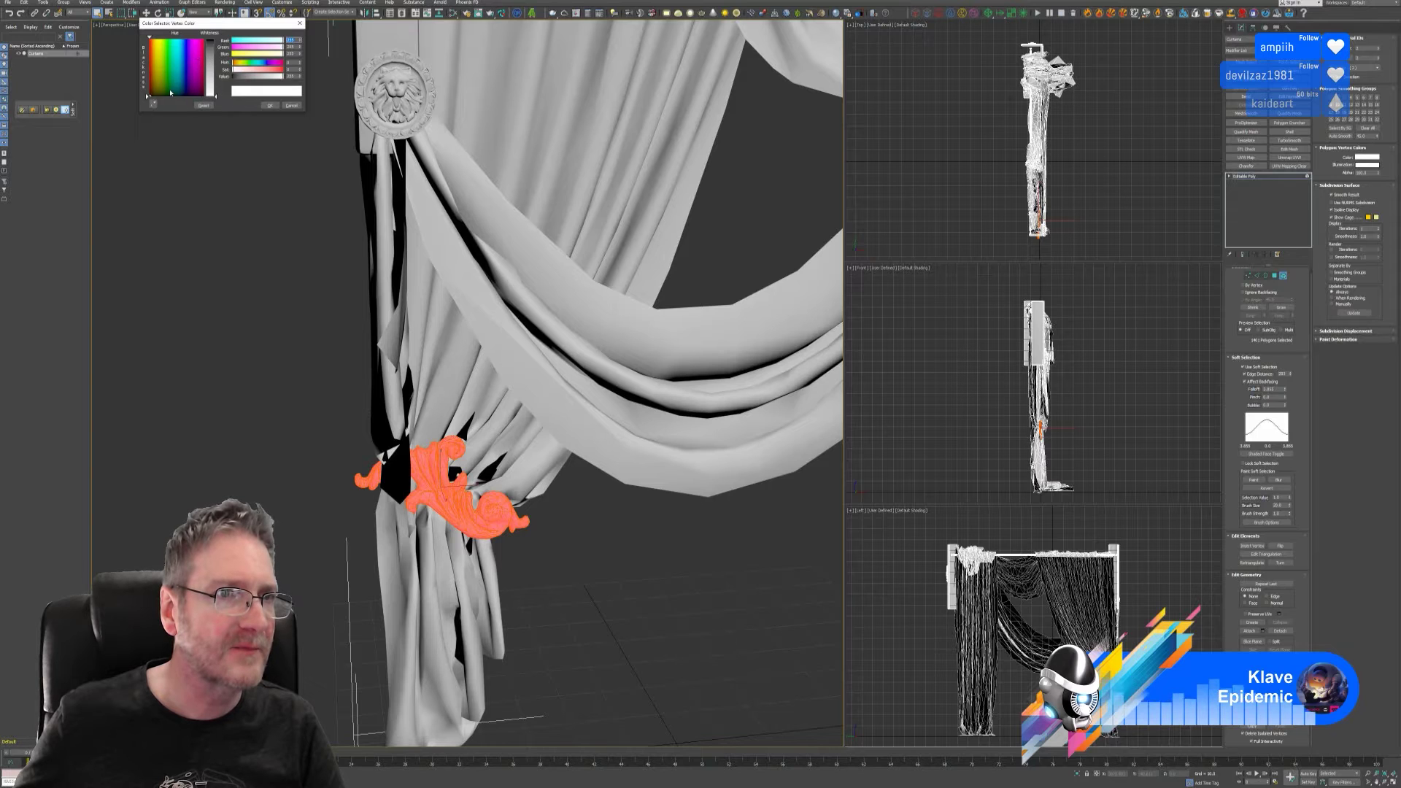
click(212, 63)
click(269, 105)
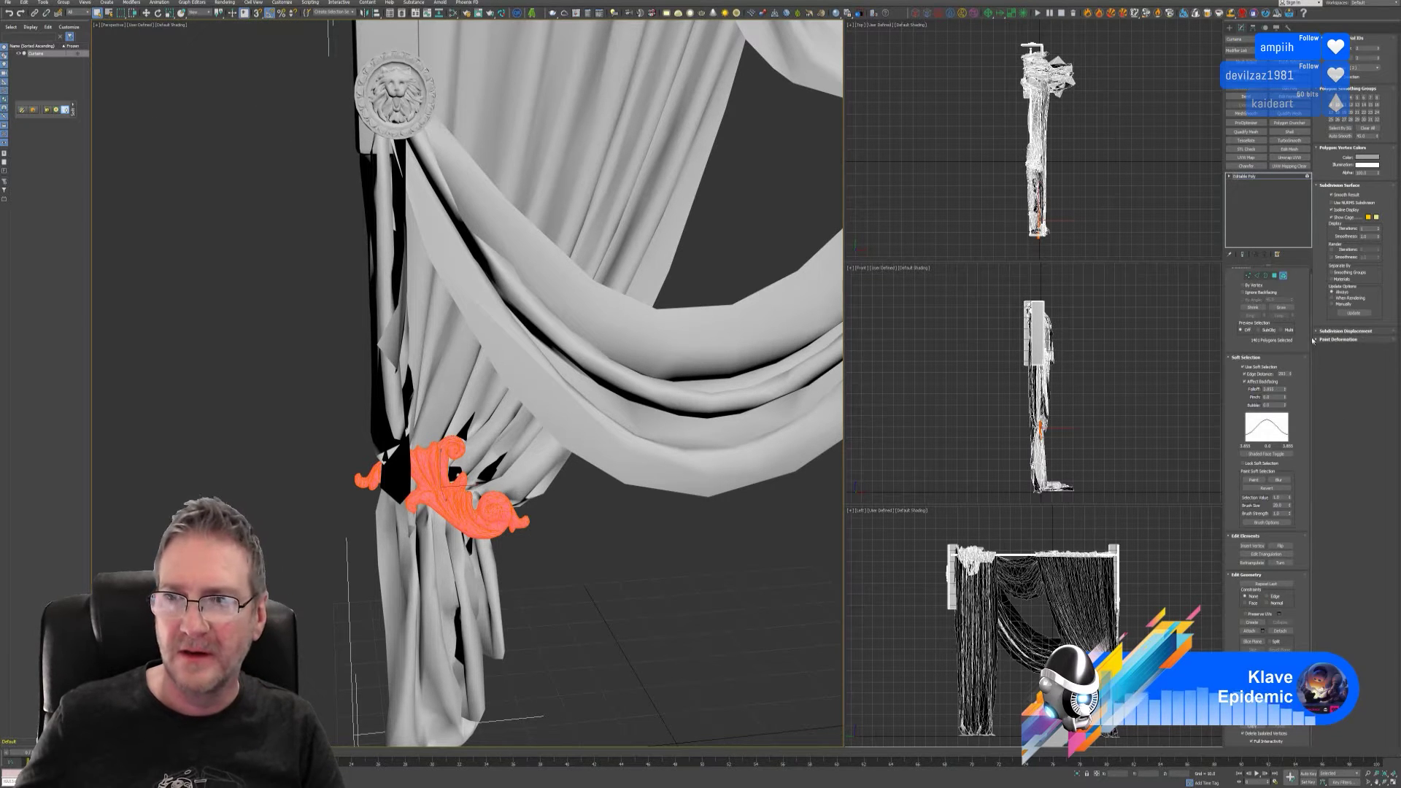
- Leave element editing, enable Vertex Channel Display in the curtain's object properties, and check the vertex colors across all its parts
click(1283, 275)
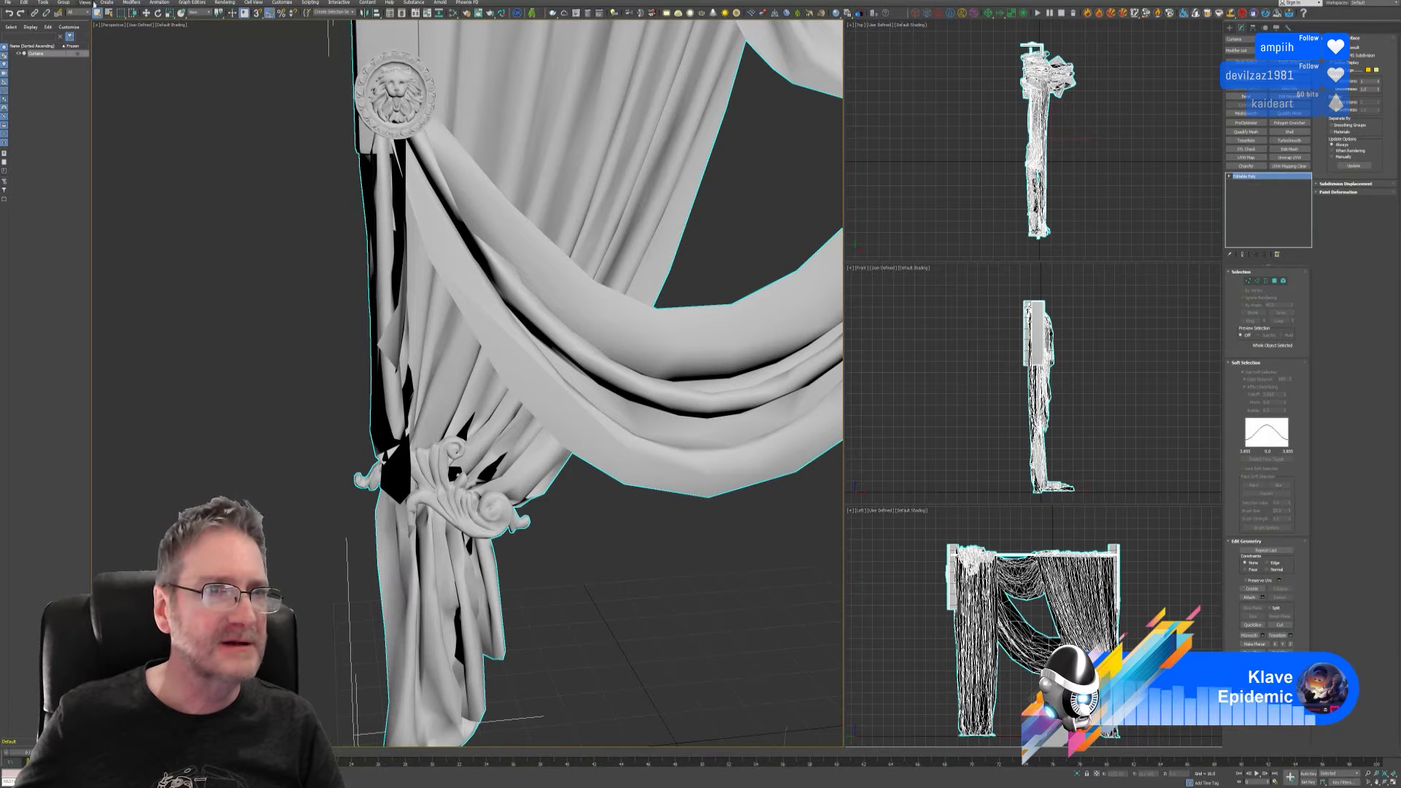
right_click(295, 99)
click(386, 156)
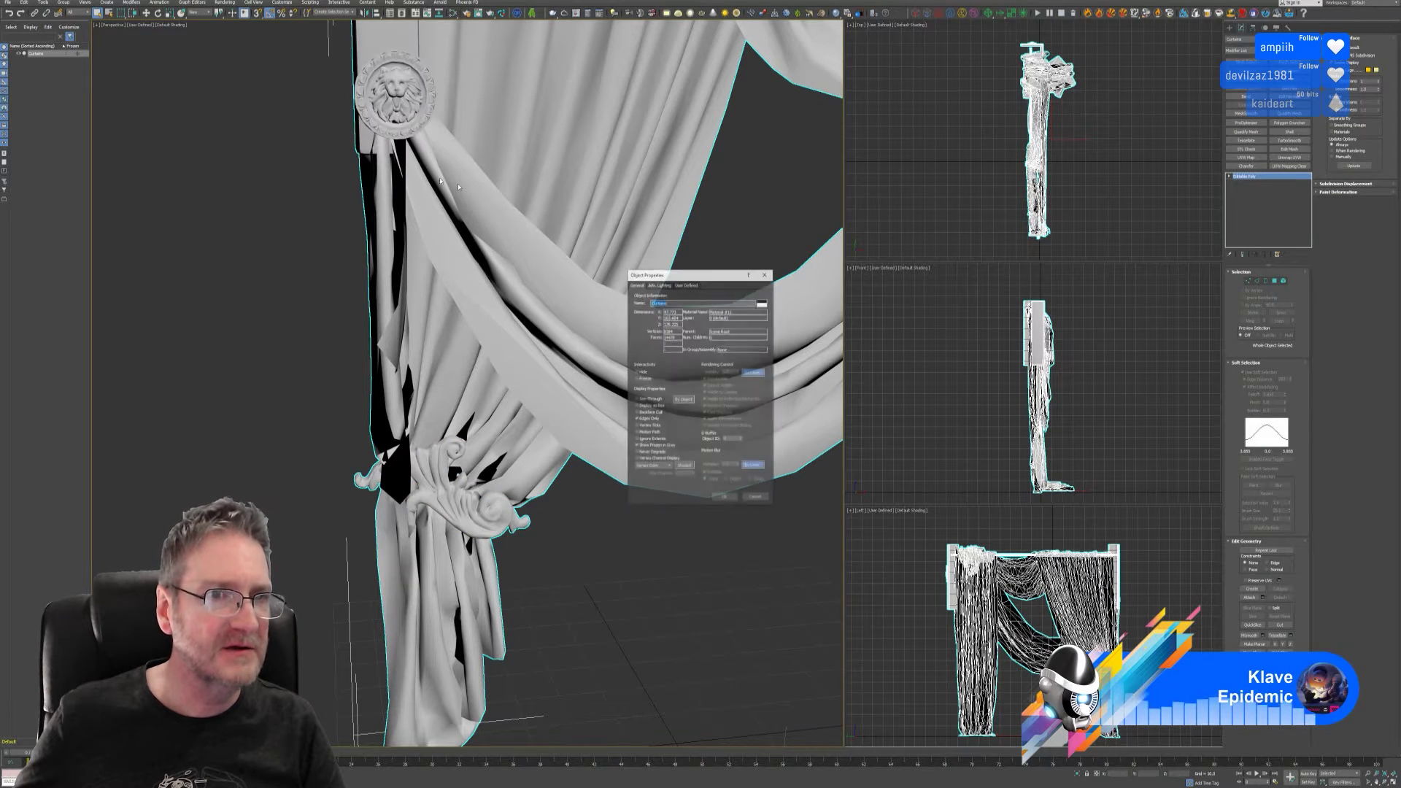
click(648, 460)
click(725, 498)
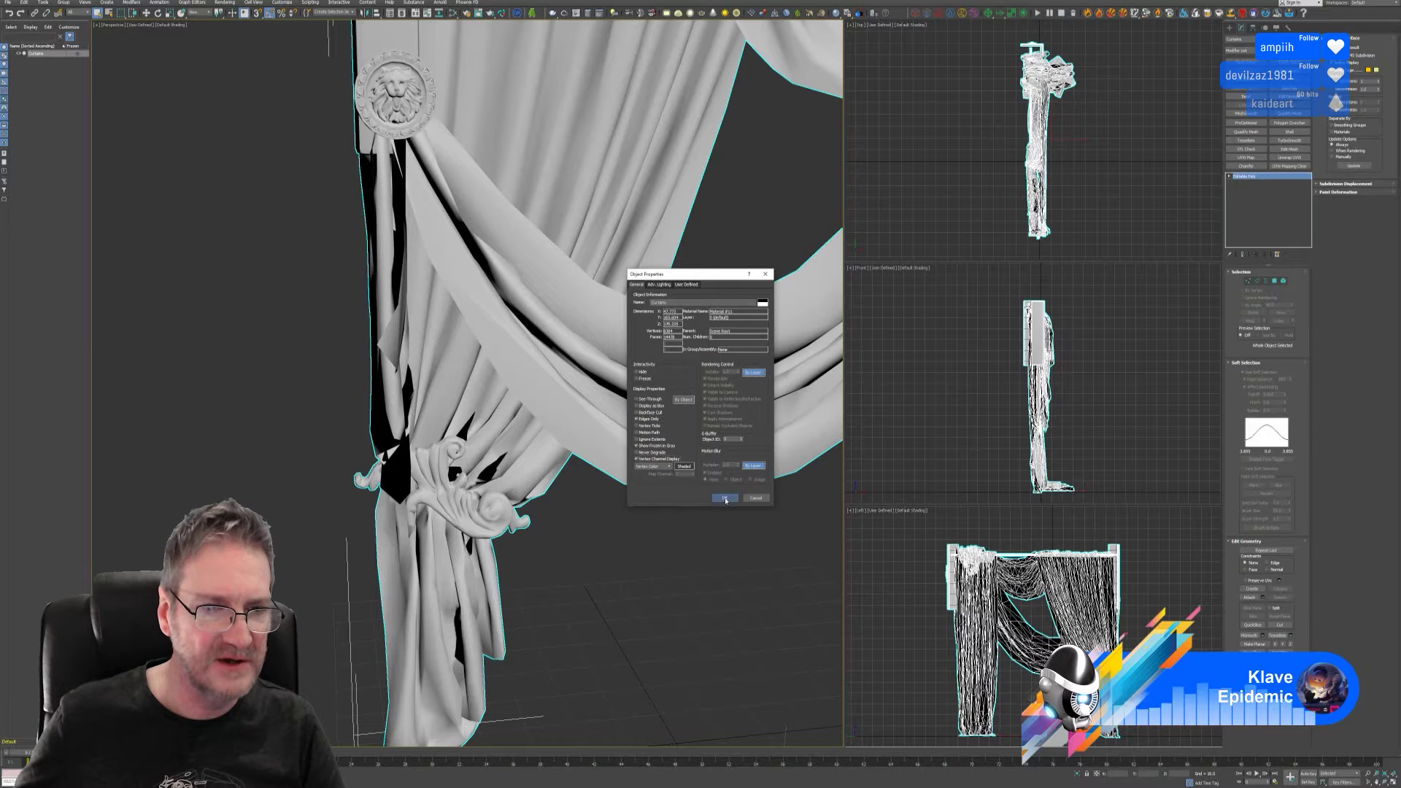
scroll(549, 498, down, 3)
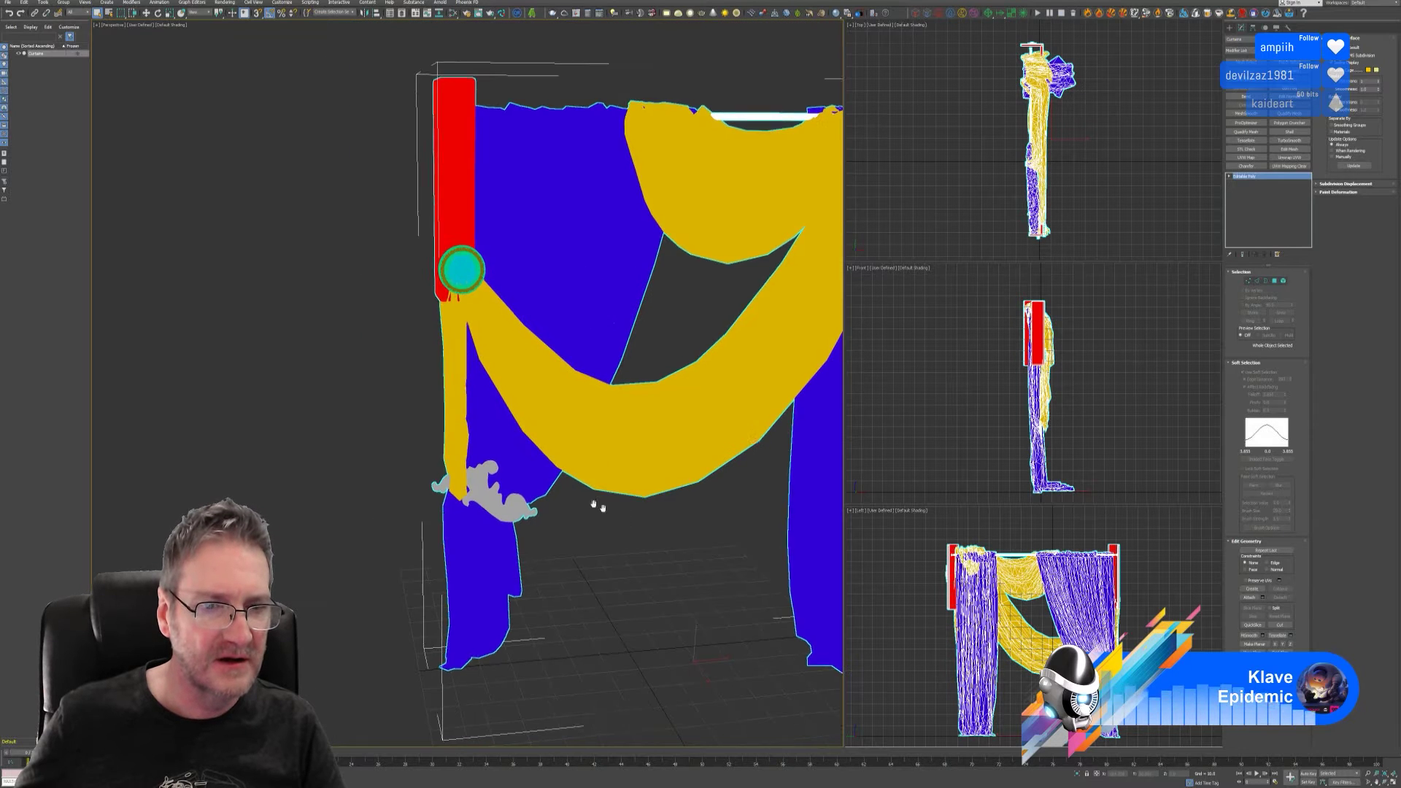
middle_drag(594, 500, 454, 448)
scroll(453, 448, down, 3)
alt+middle_drag(680, 426, 658, 423)
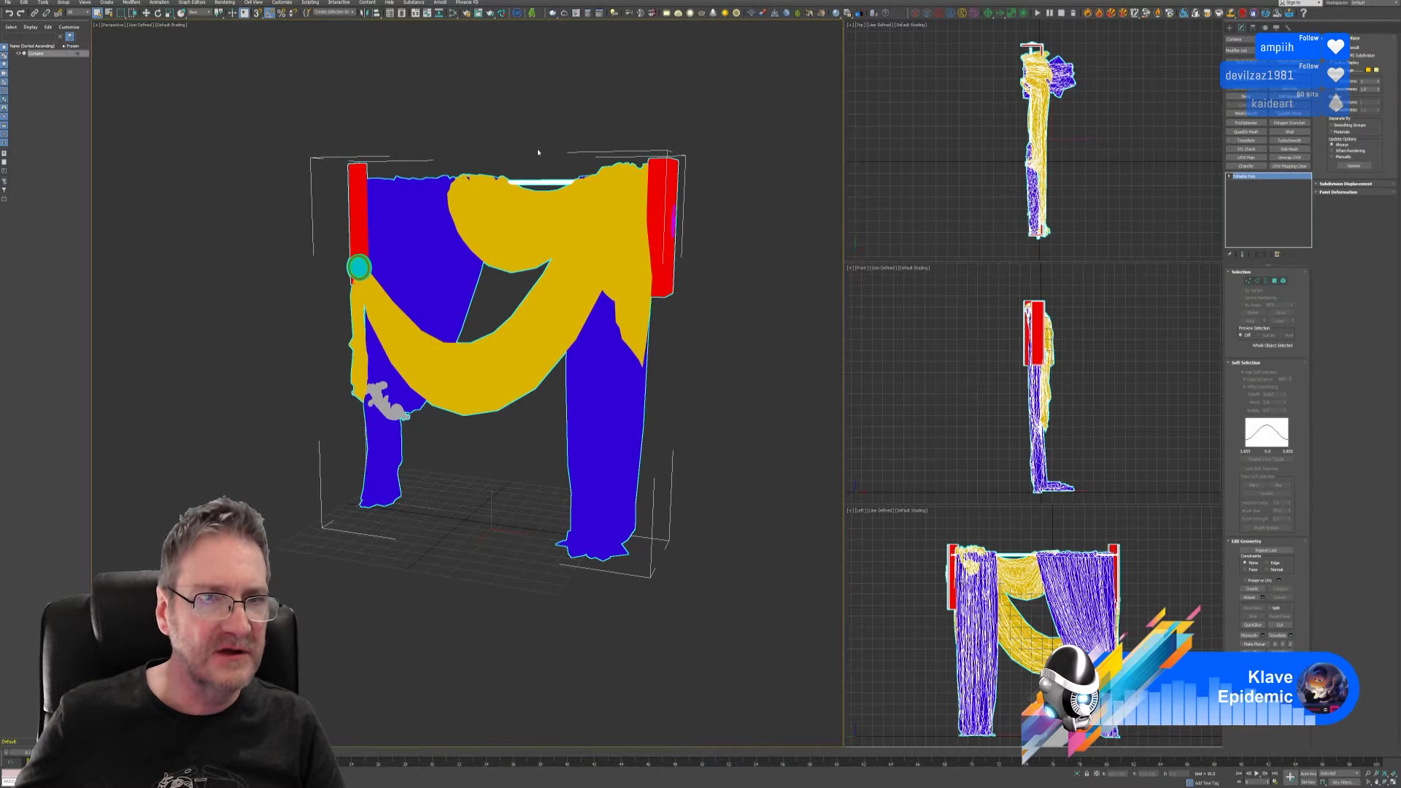
scroll(538, 175, up, 2)
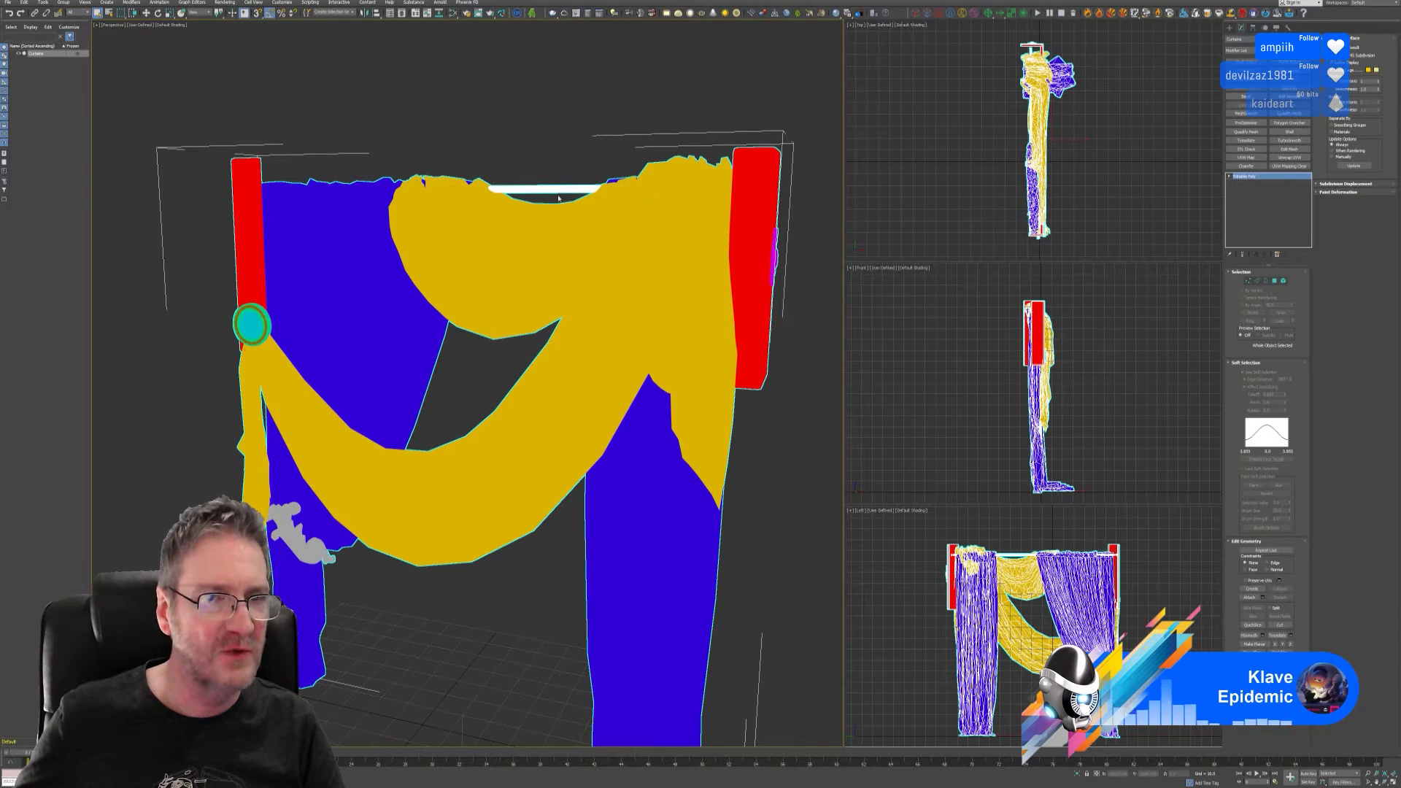
scroll(614, 386, down, 2)
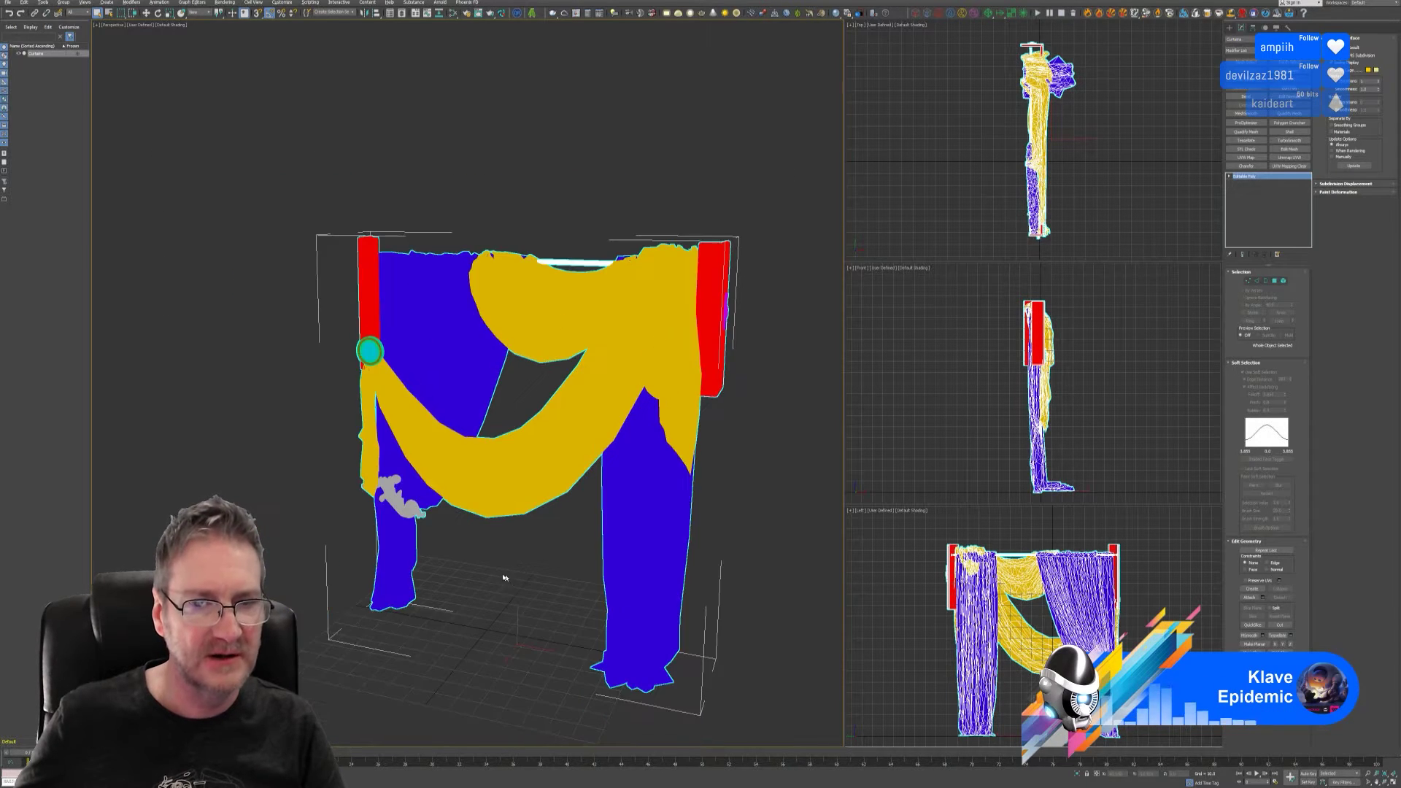
alt+middle_drag(504, 576, 531, 588)
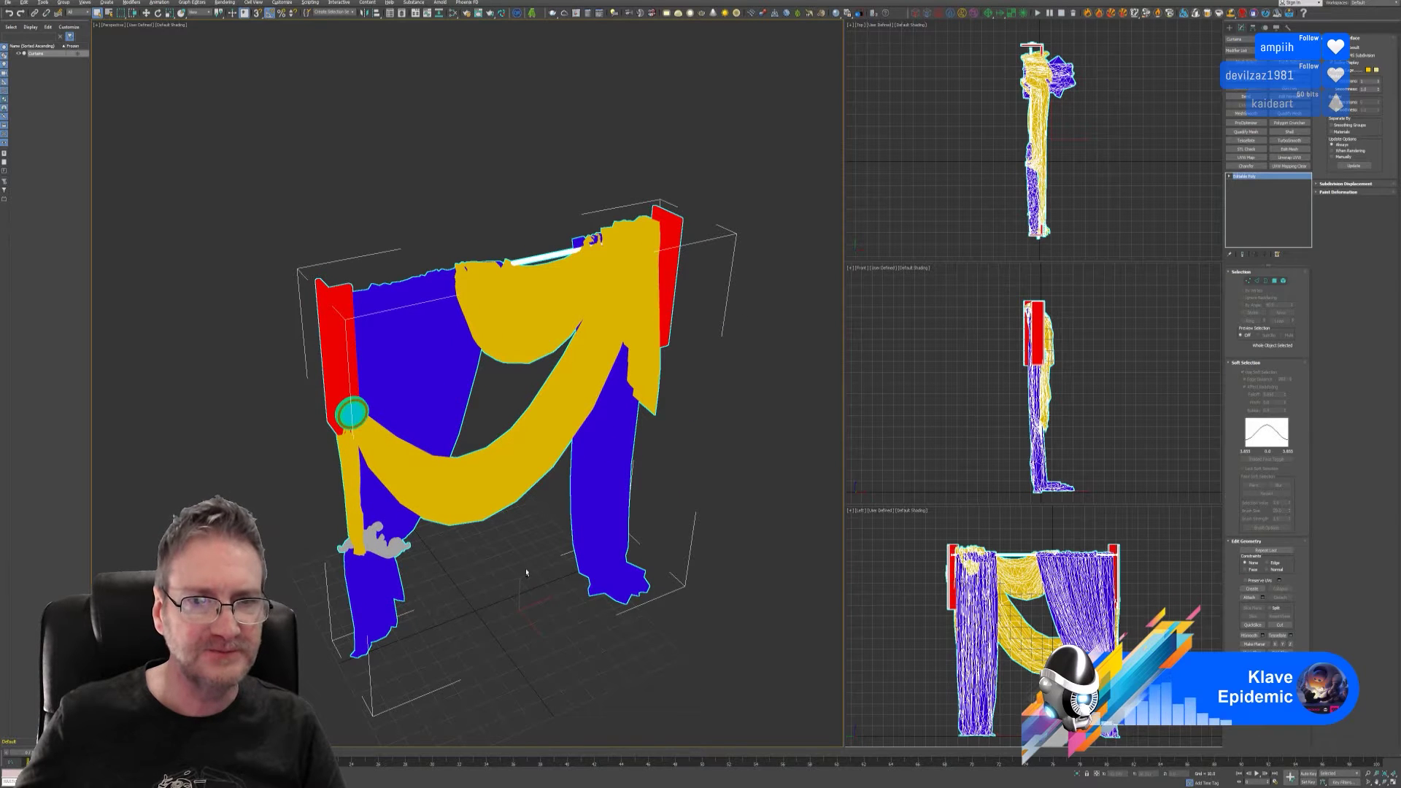
- Disable Vertex Channel Display in the curtain's object properties
right_click(592, 276)
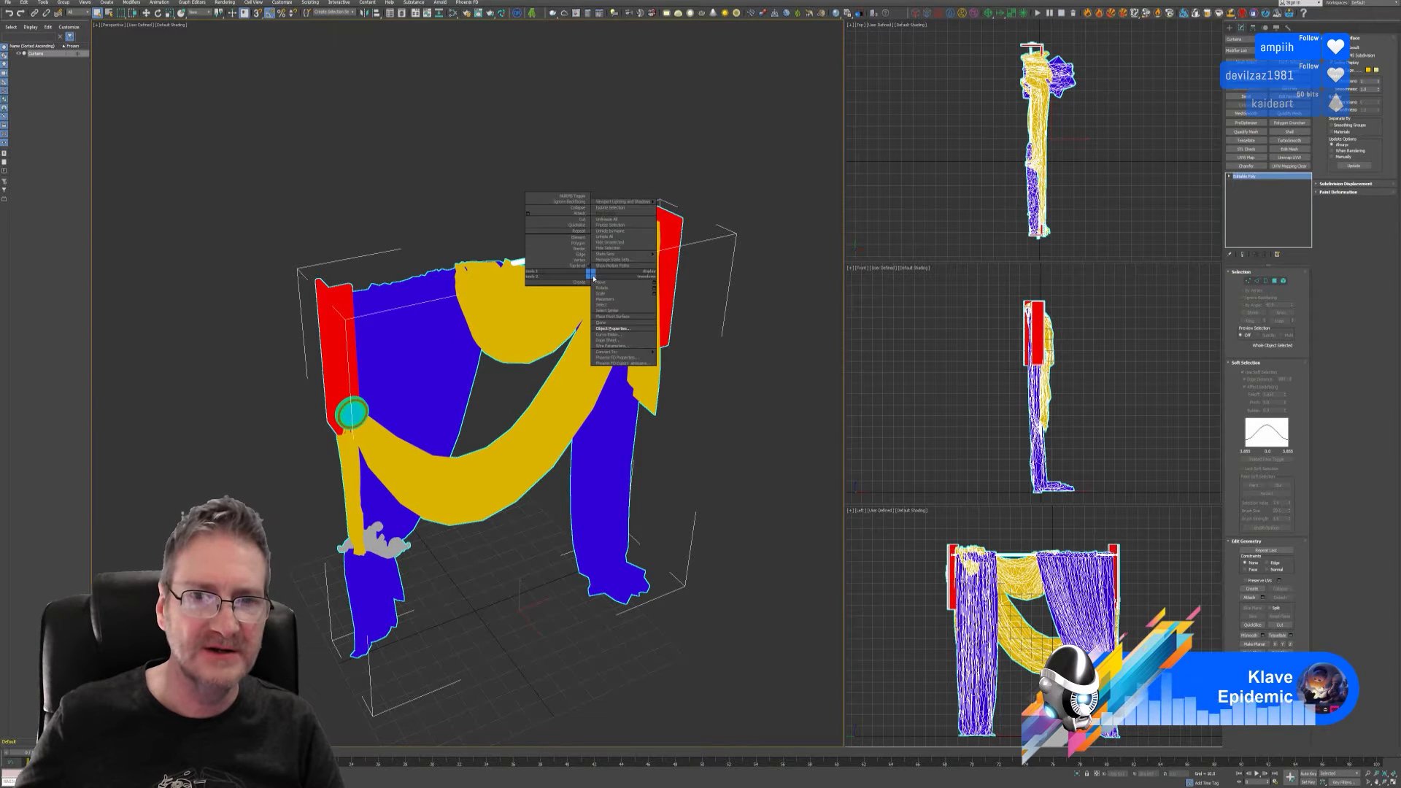
click(613, 329)
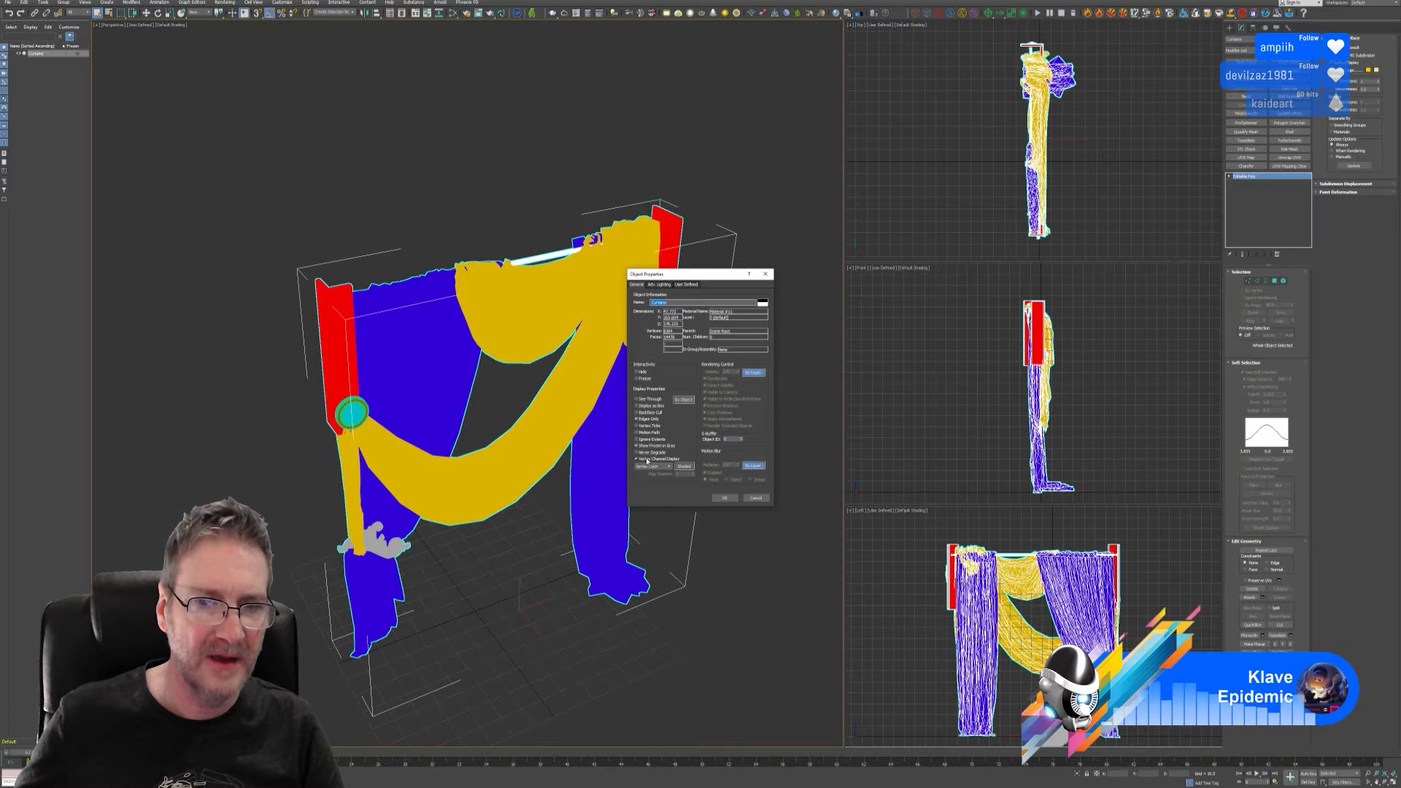
click(647, 458)
click(724, 498)
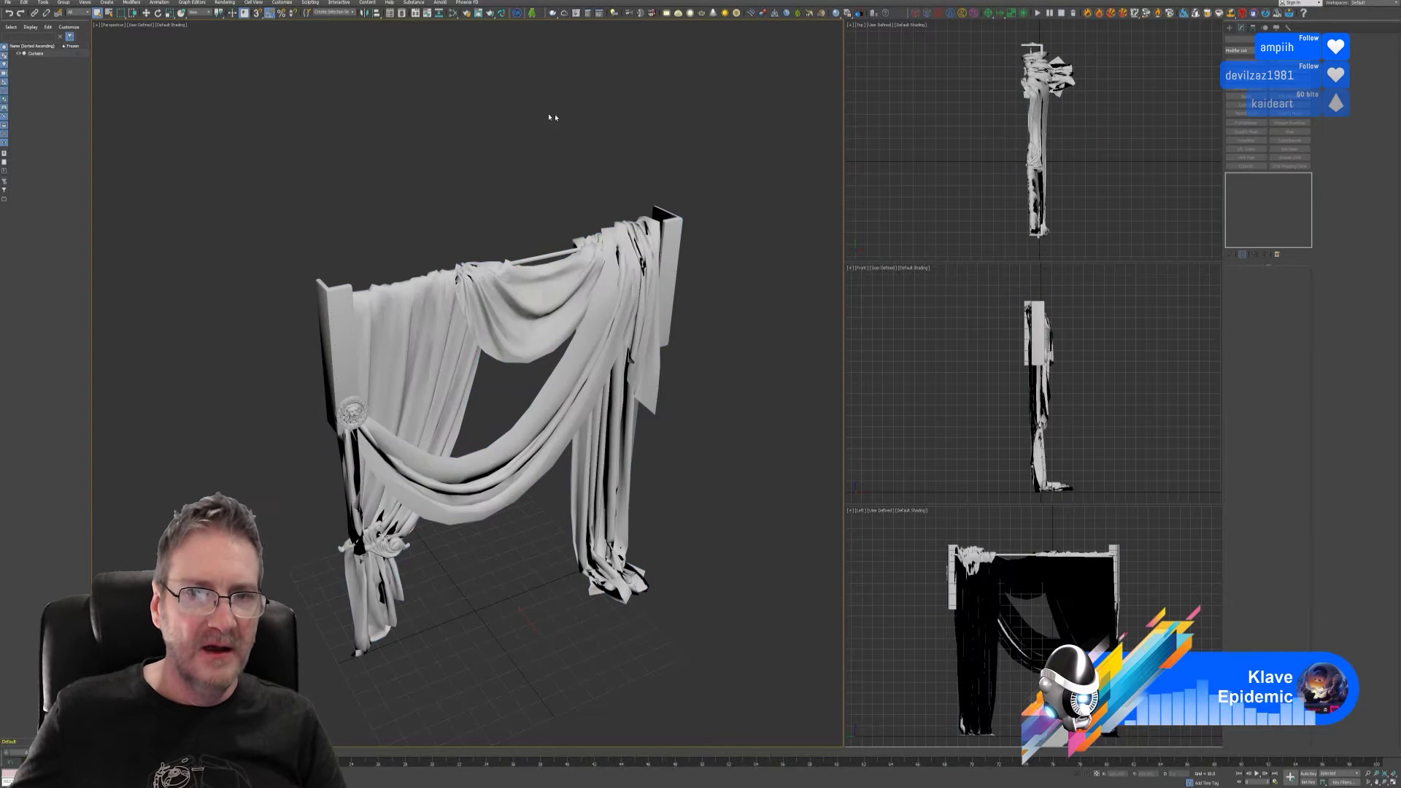
- Select the curtain and export only the selection as FBX, overwriting the existing combined curtain file with the current export settings
click(511, 343)
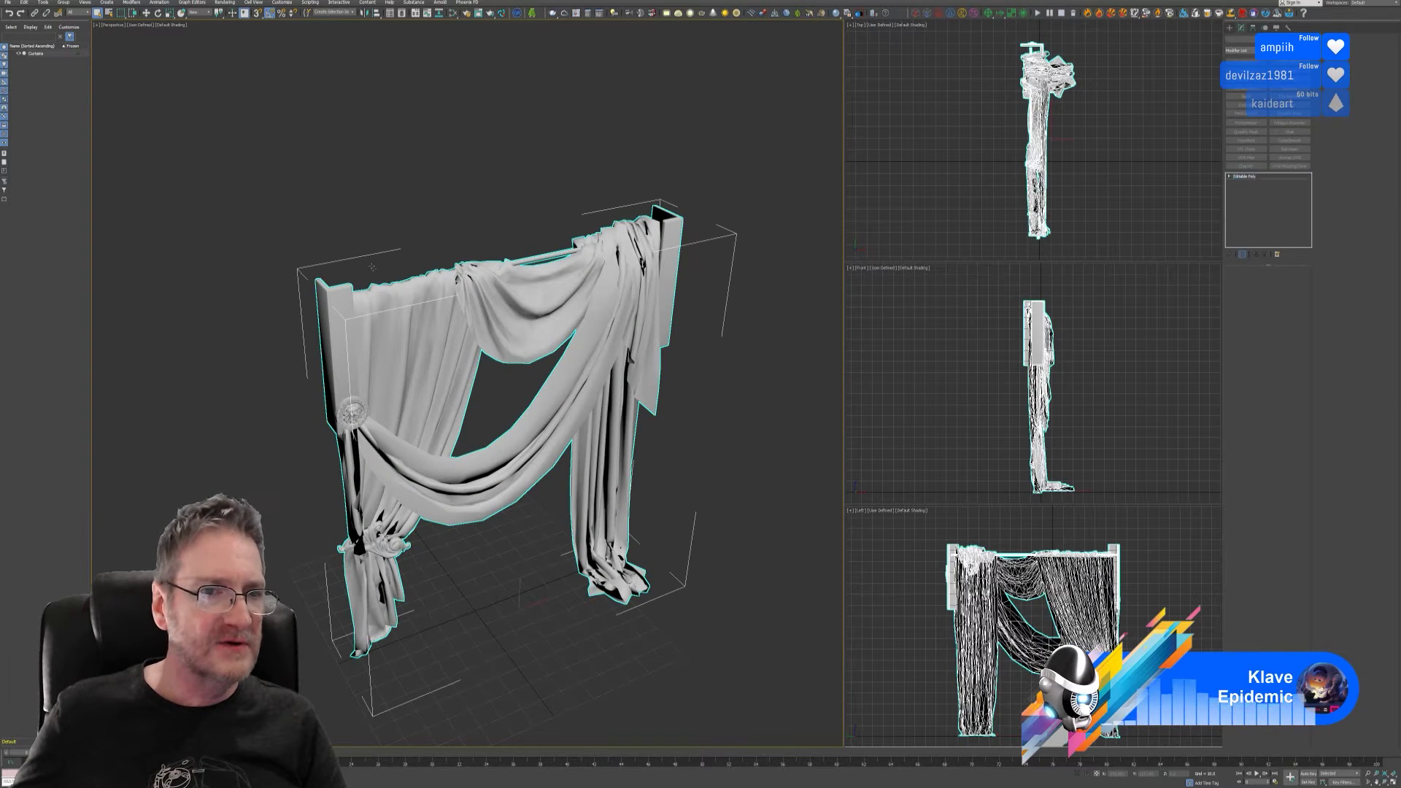
click(7, 3)
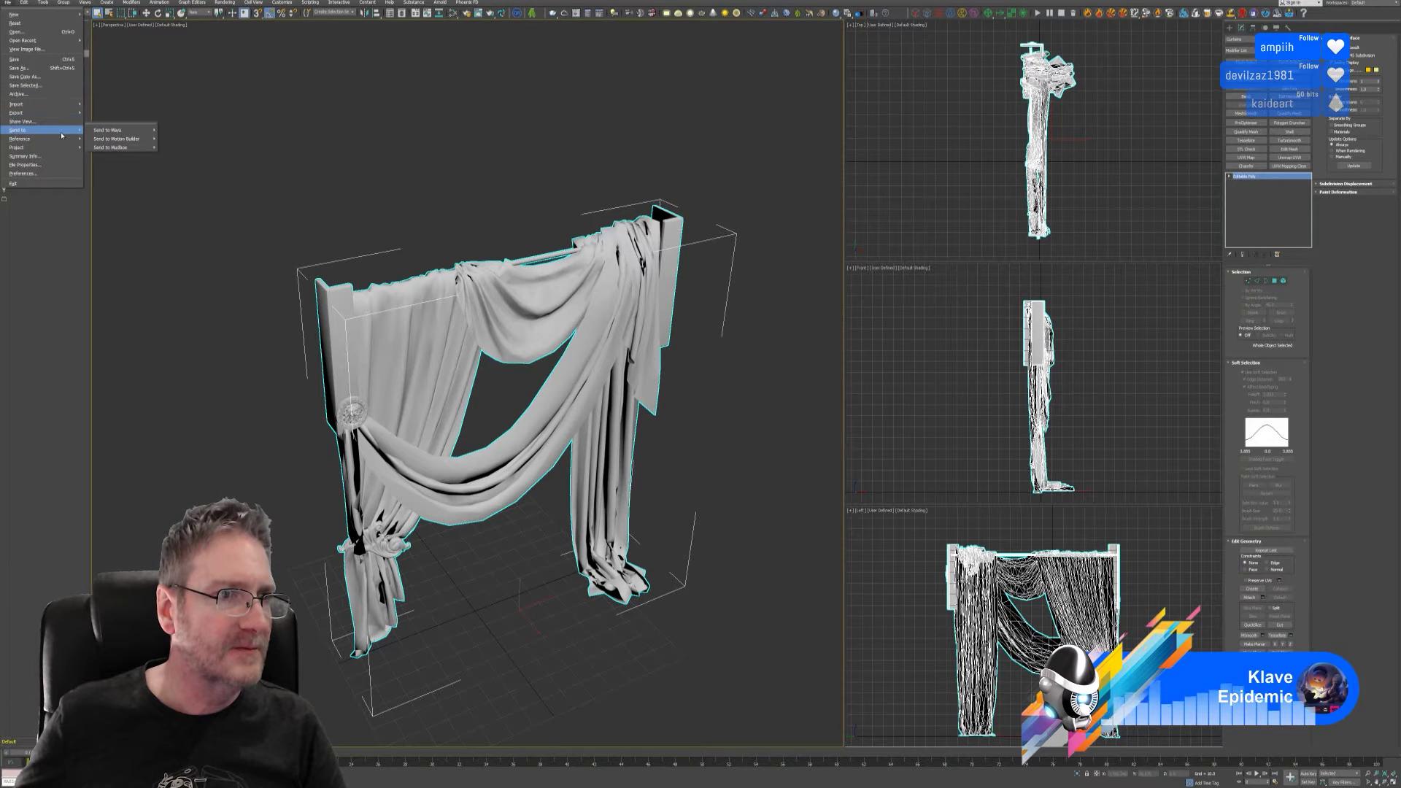
mouse_move(60, 113)
click(106, 122)
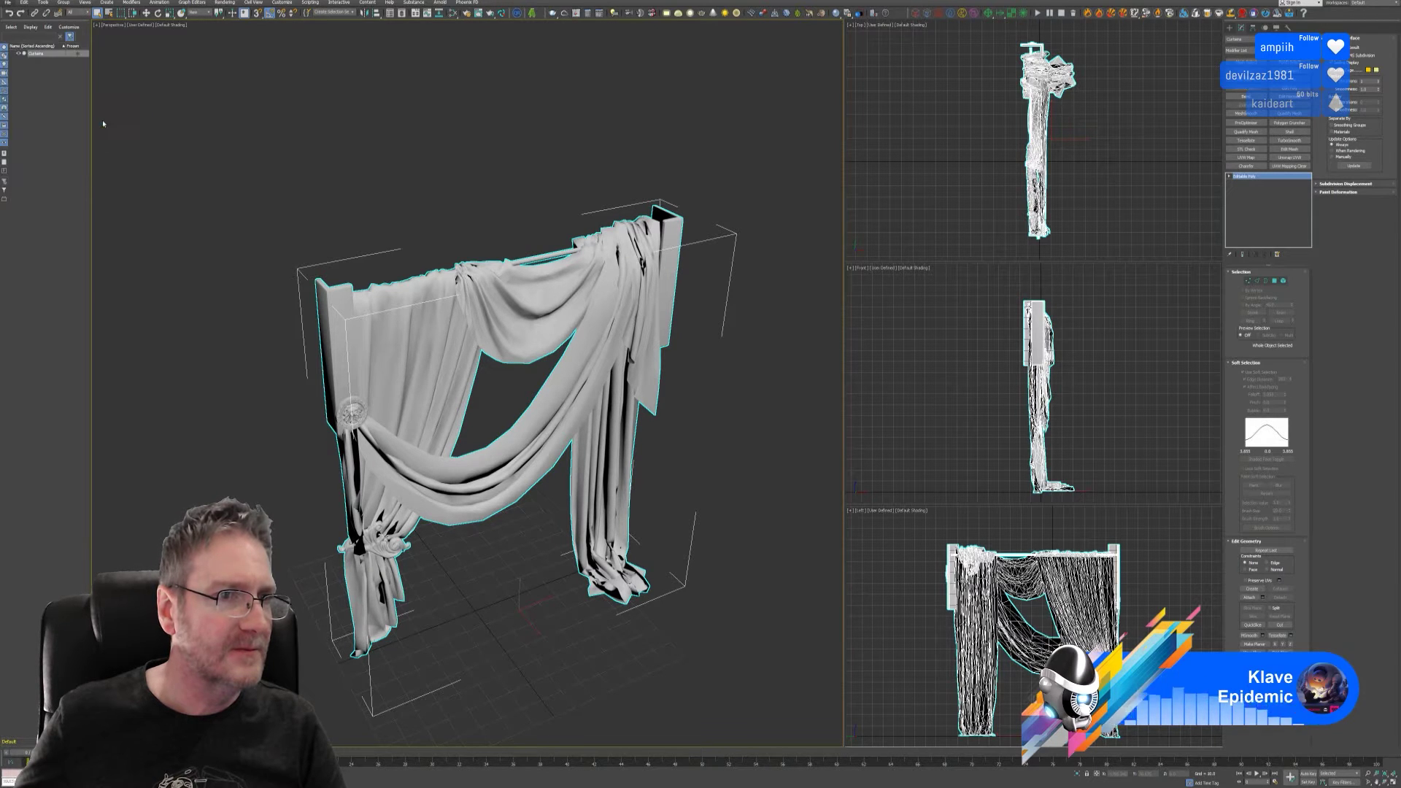
click(386, 176)
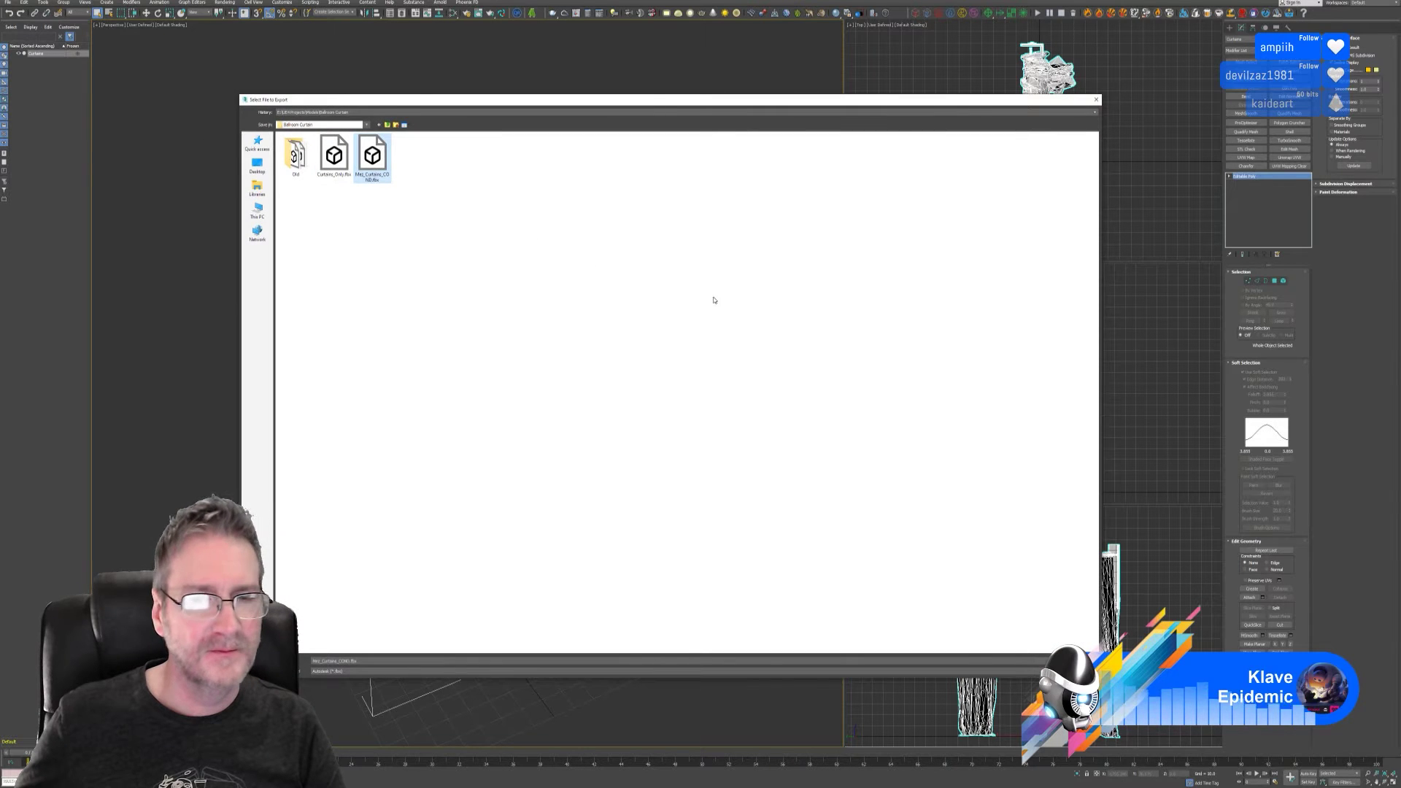
key(Return)
click(762, 402)
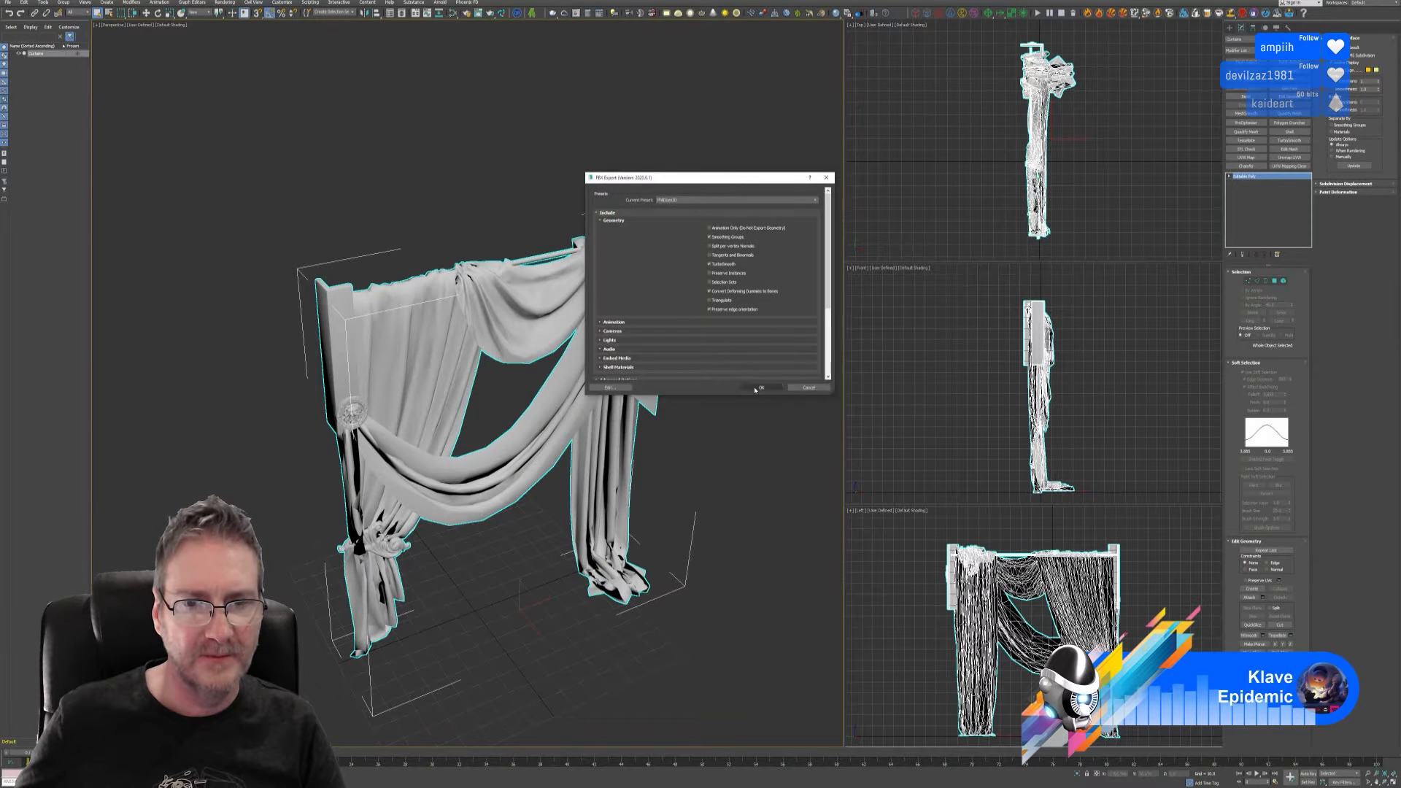
click(755, 389)
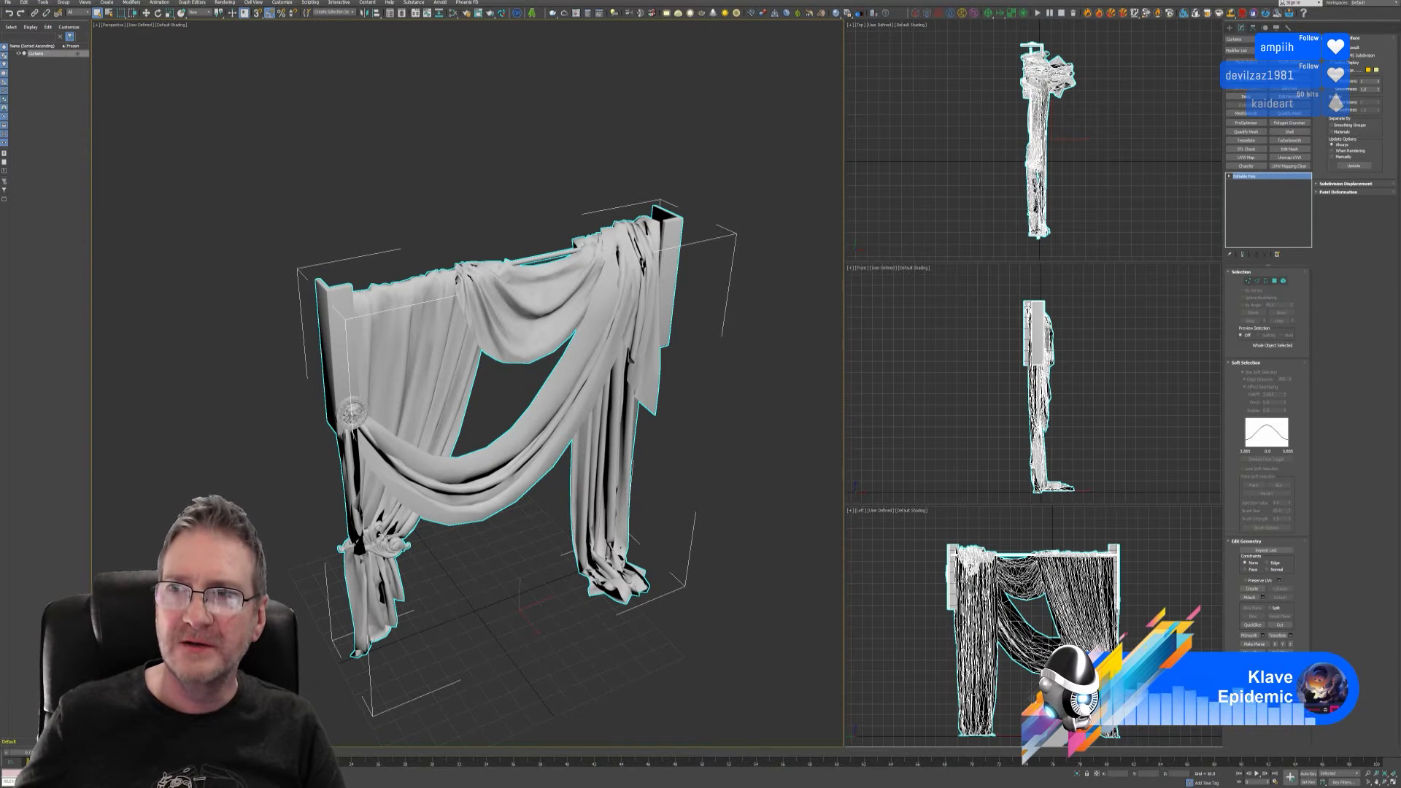
- Switch to the curtain project in Substance Painter
key(super+d)
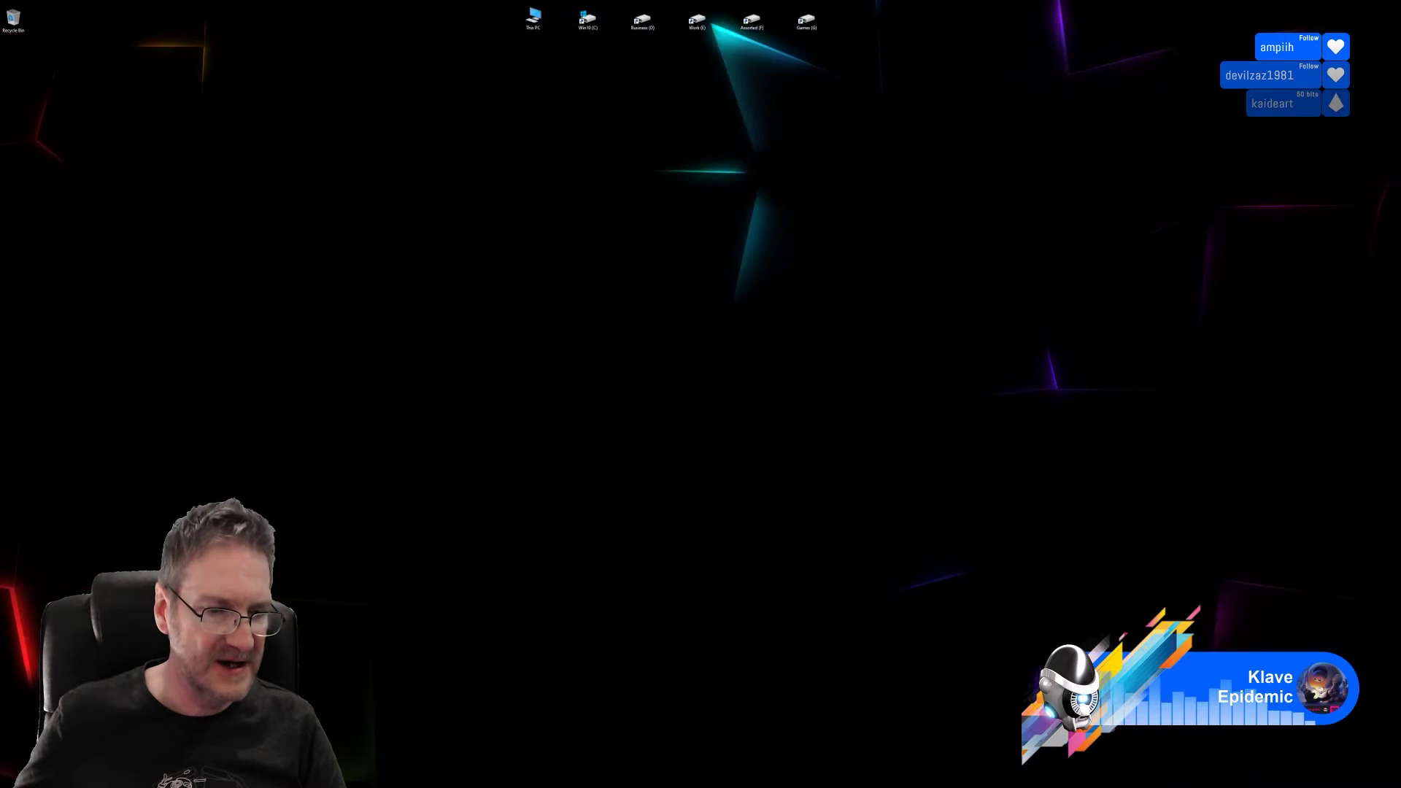
key(alt+Tab)
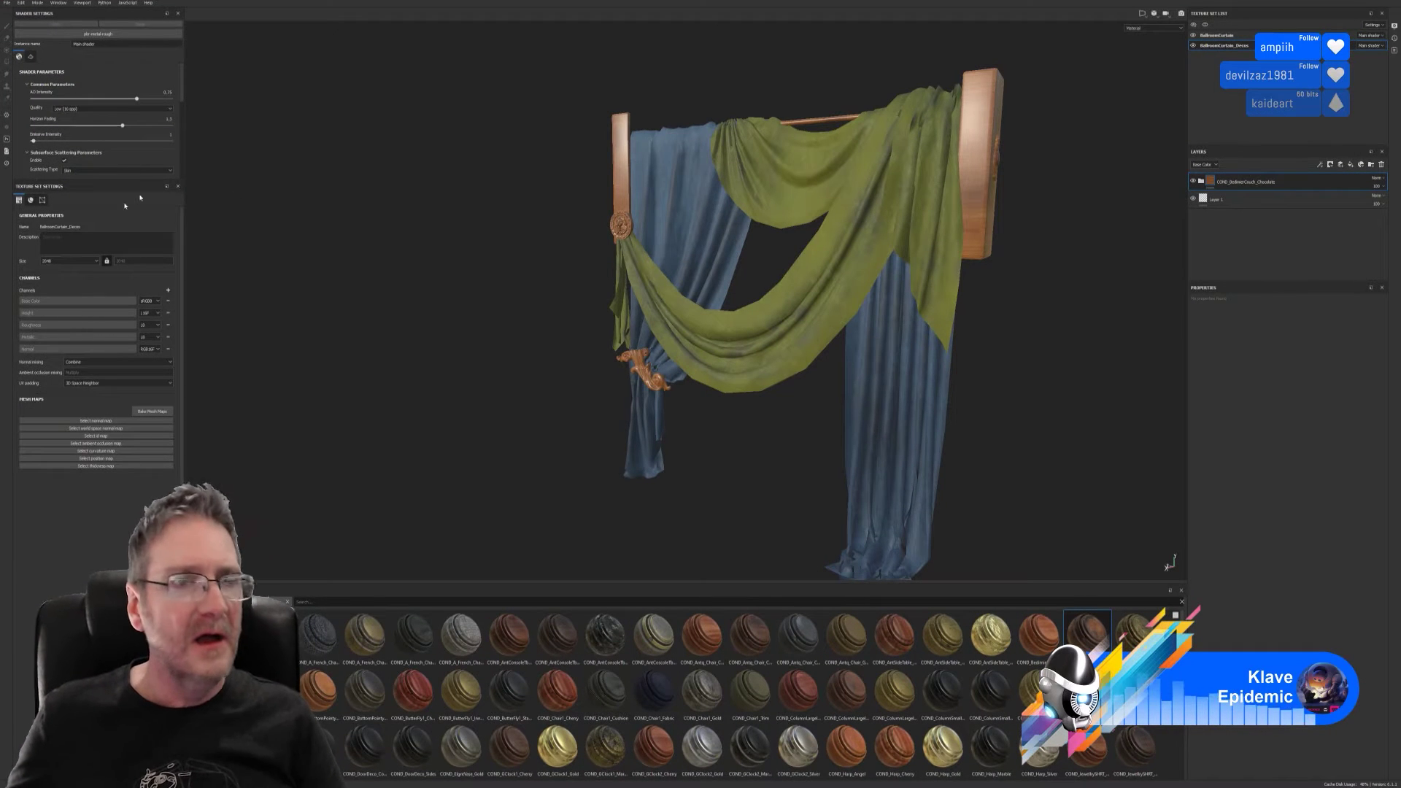
- Reload the project's mesh from the re-exported combined curtain FBX, keeping the current project and import settings
click(20, 3)
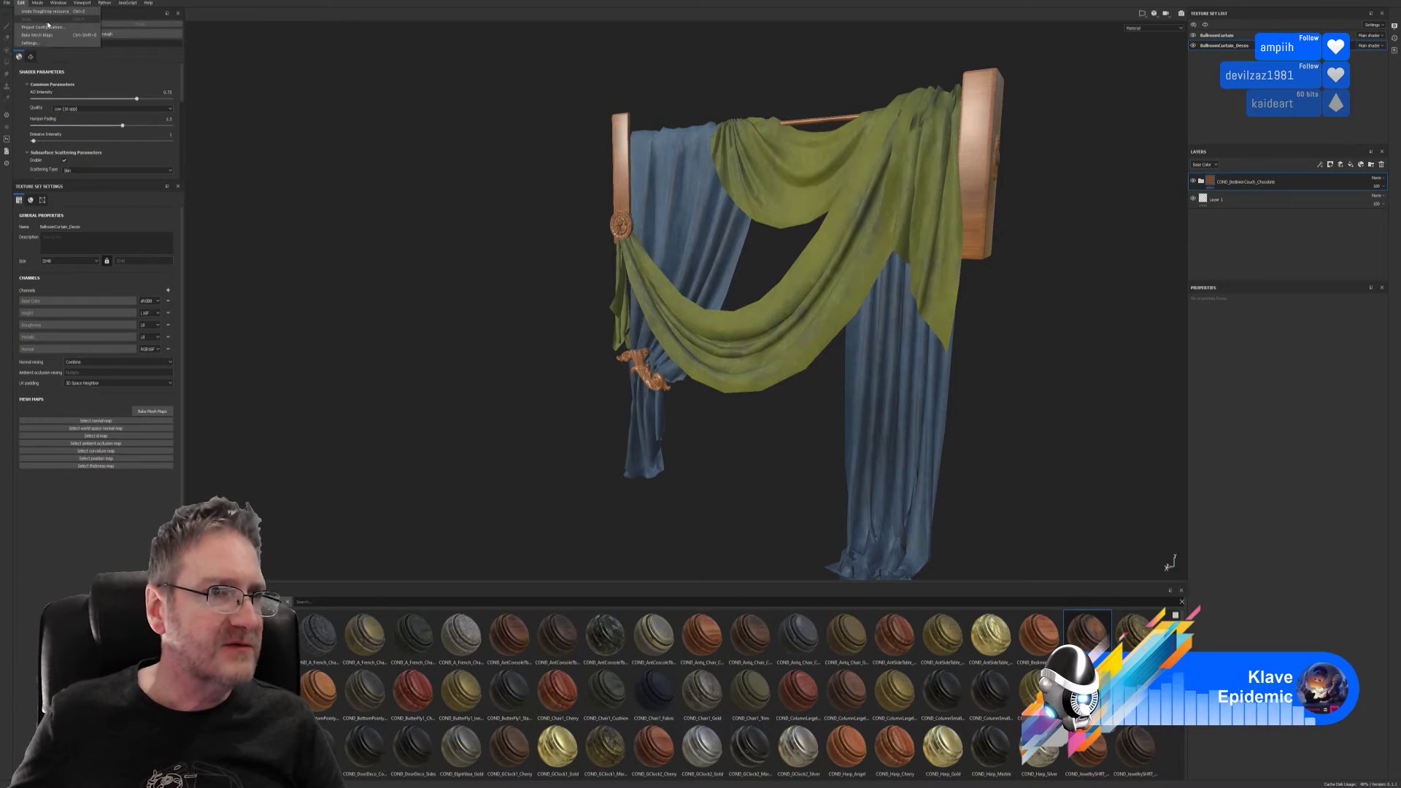
click(44, 24)
click(749, 334)
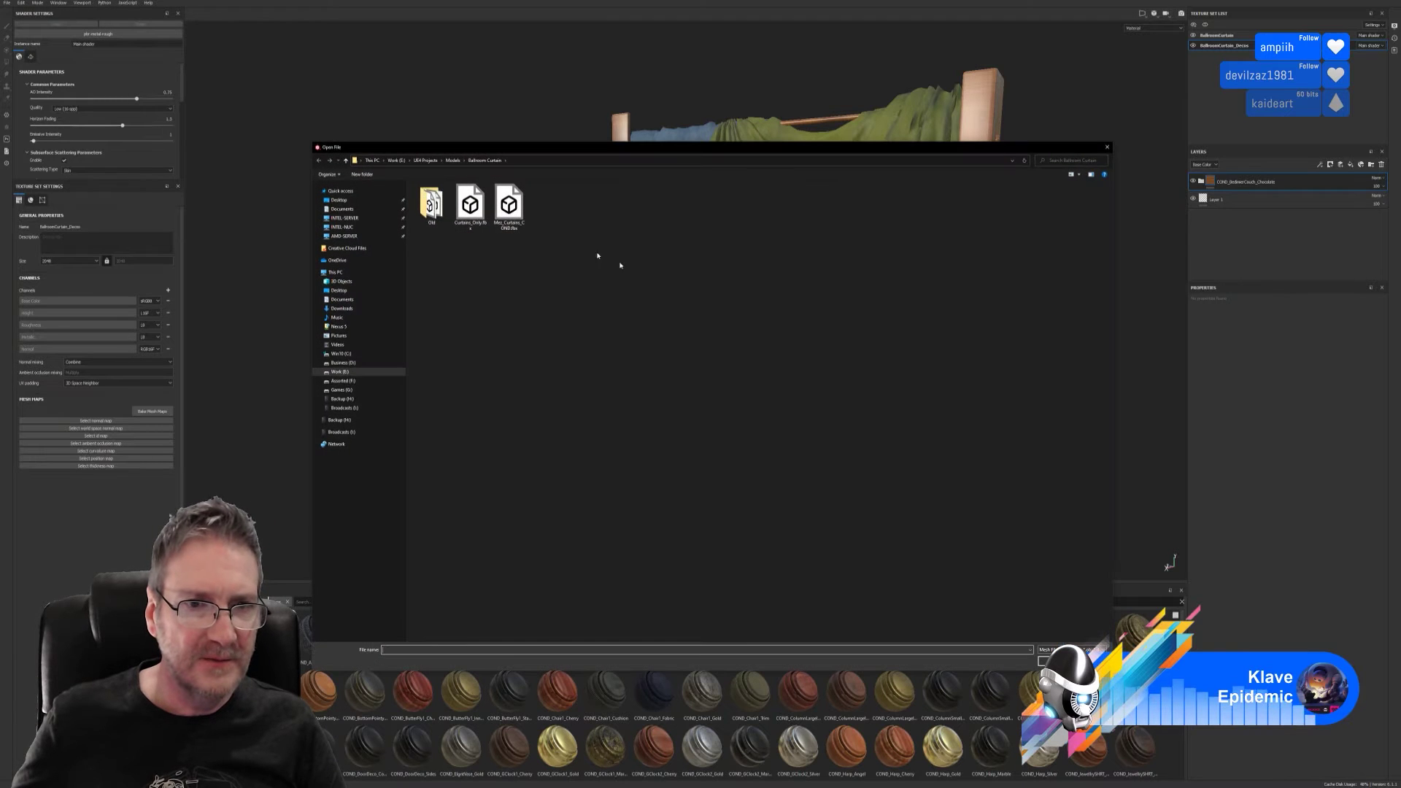
double_click(525, 223)
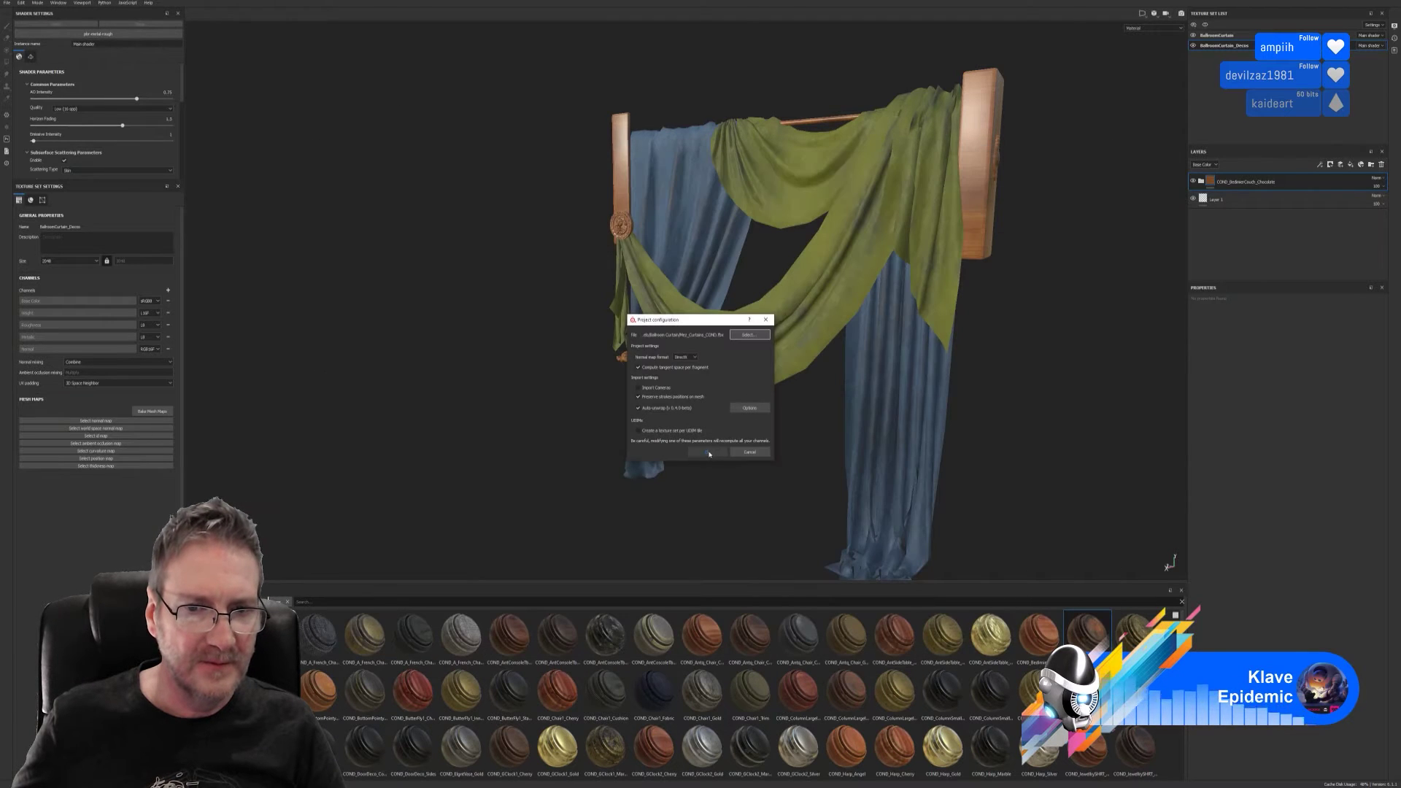
click(707, 452)
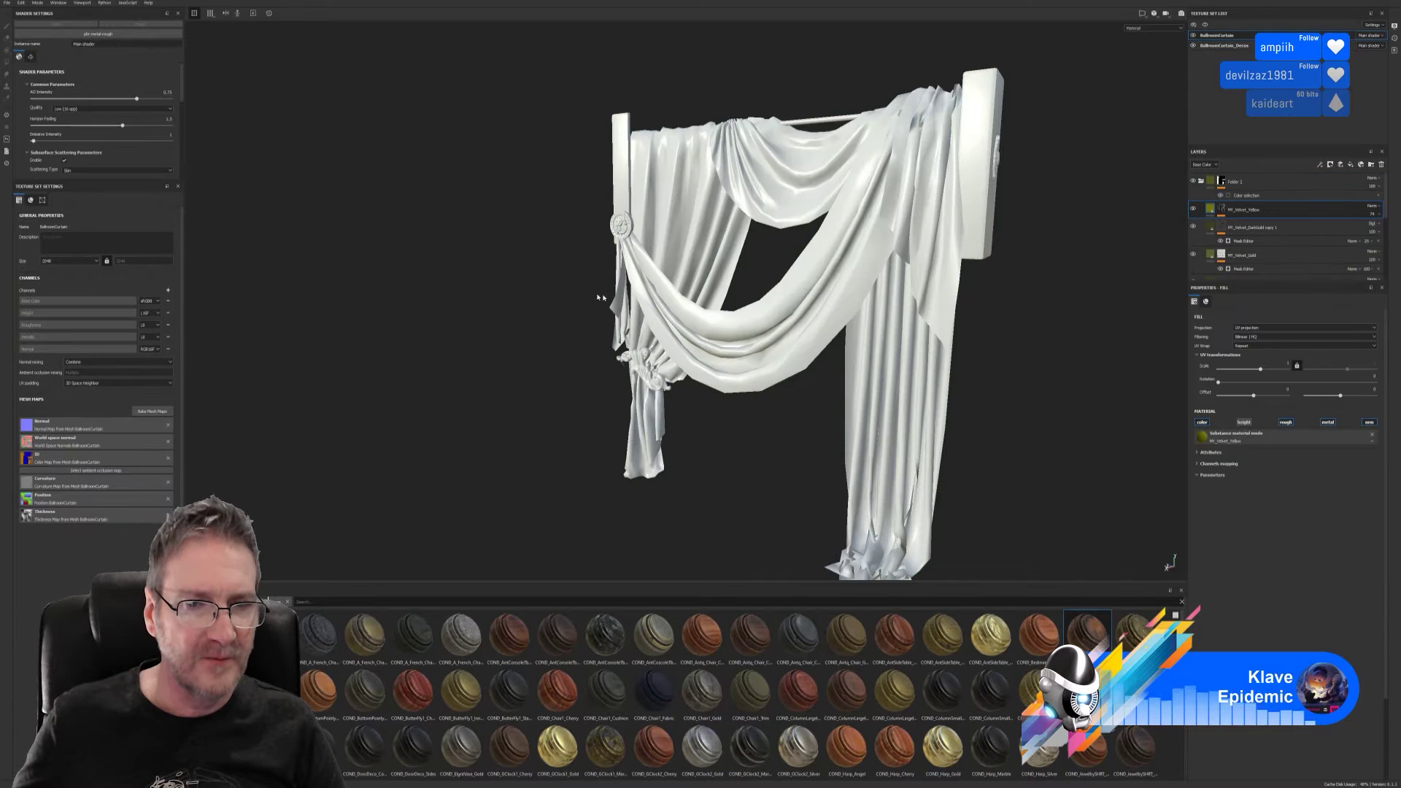
click(151, 411)
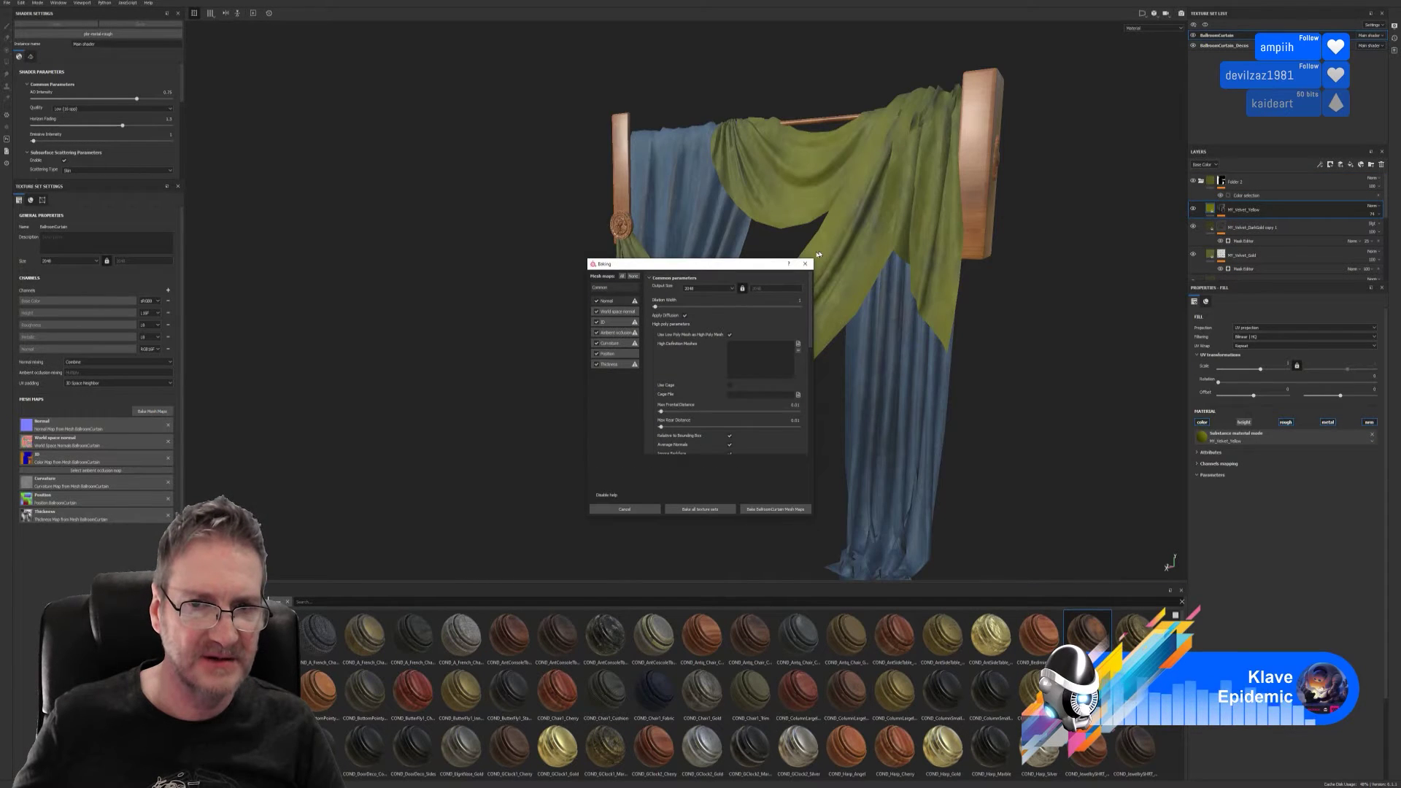
click(805, 263)
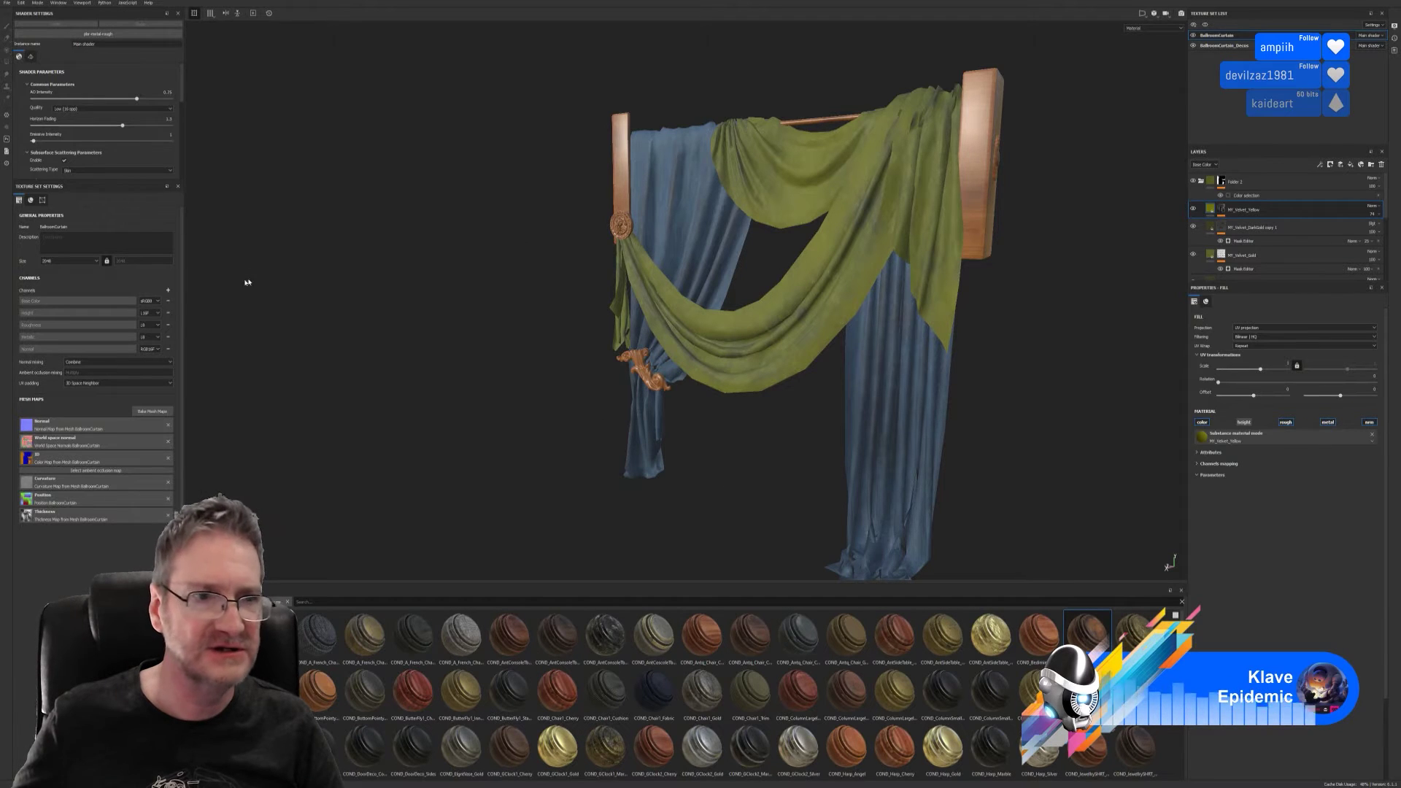
click(152, 411)
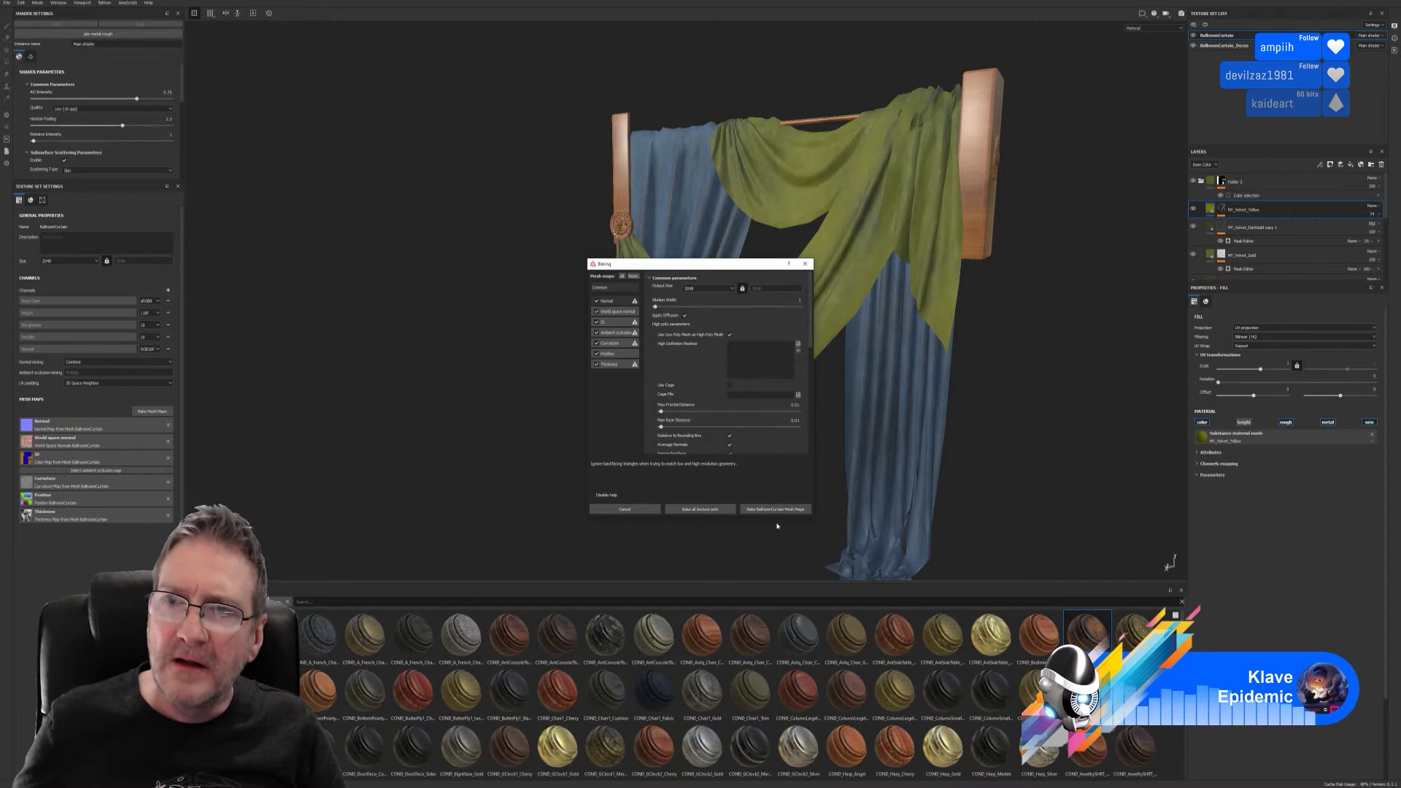
click(807, 266)
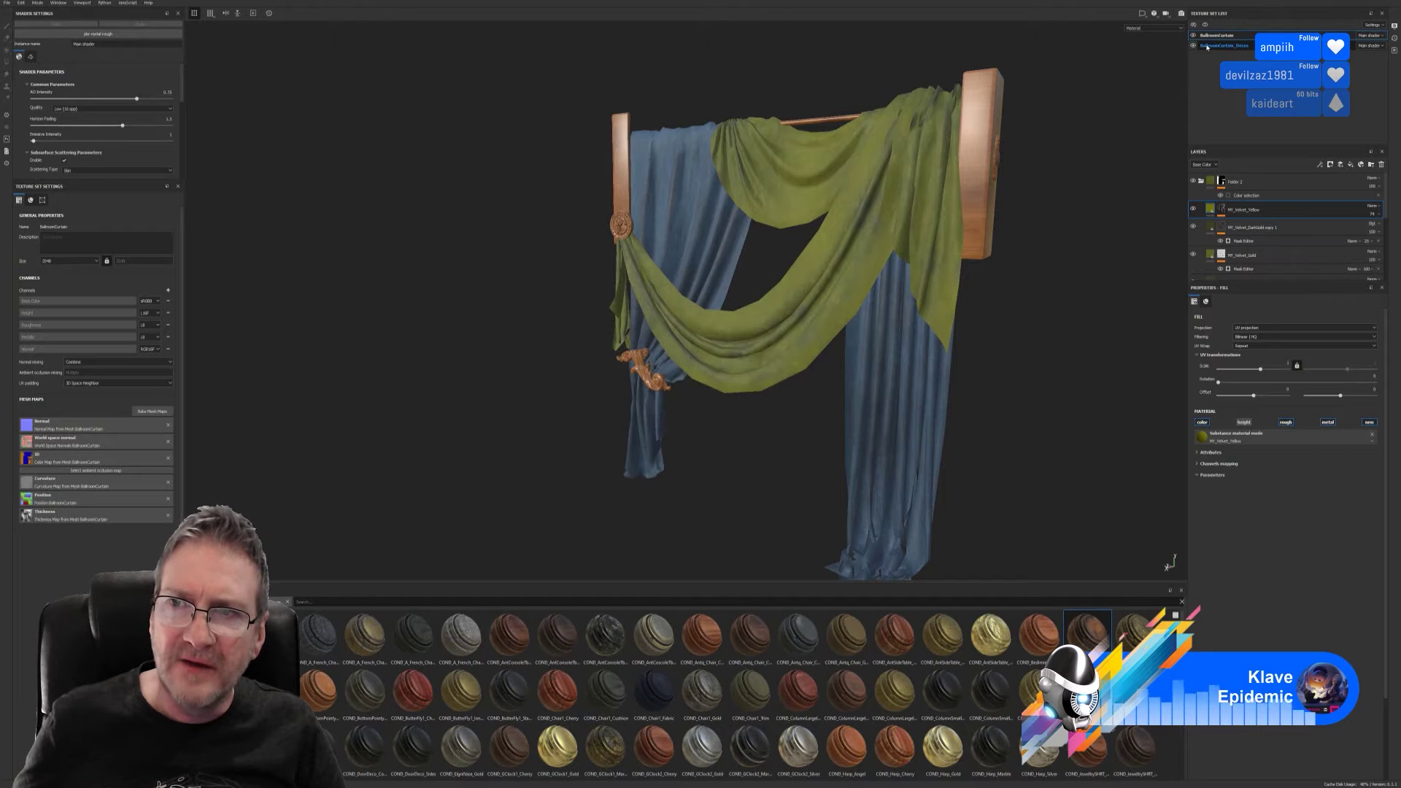
- For the frame and ornaments texture set, set the ID baker's color source to Vertex Color in the mesh map baking settings
click(1208, 46)
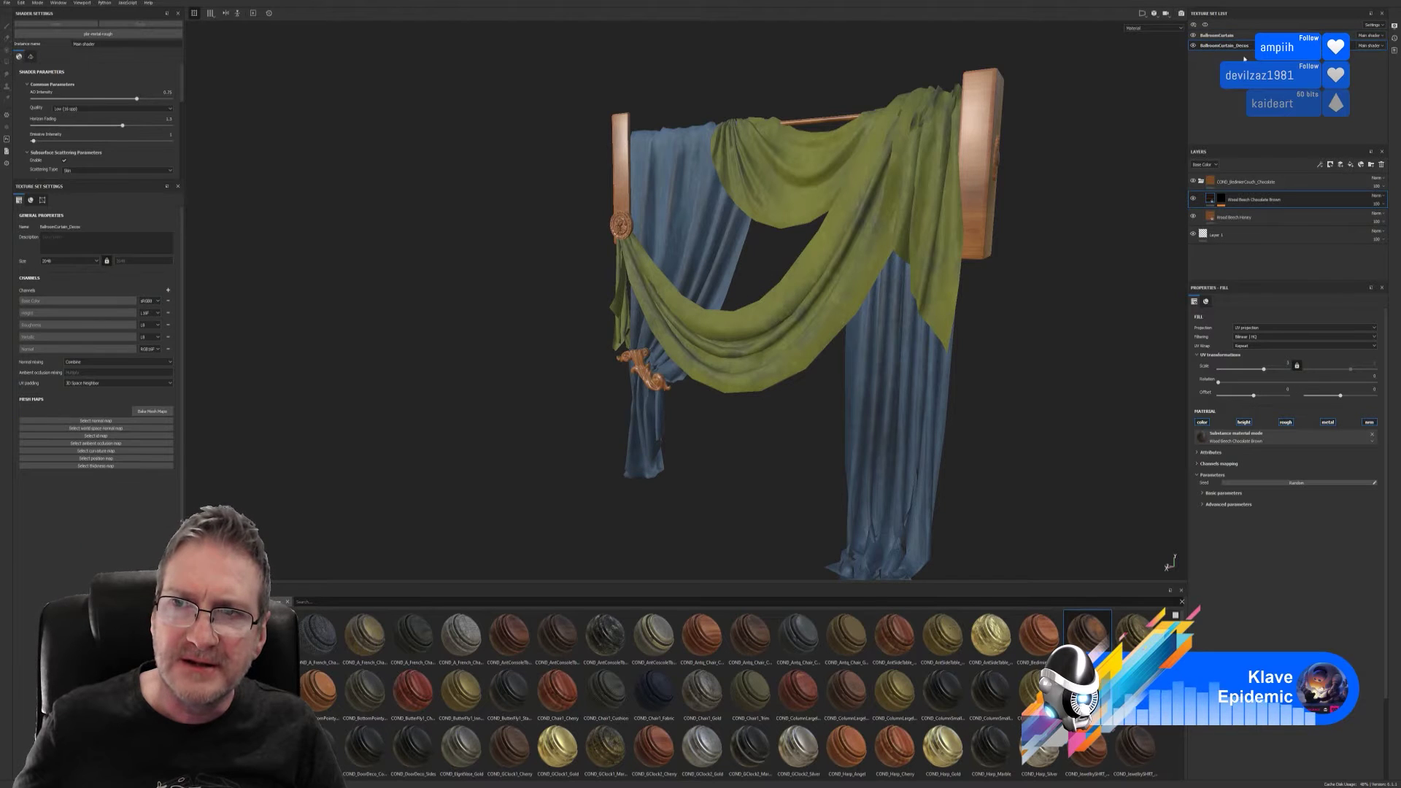
click(151, 412)
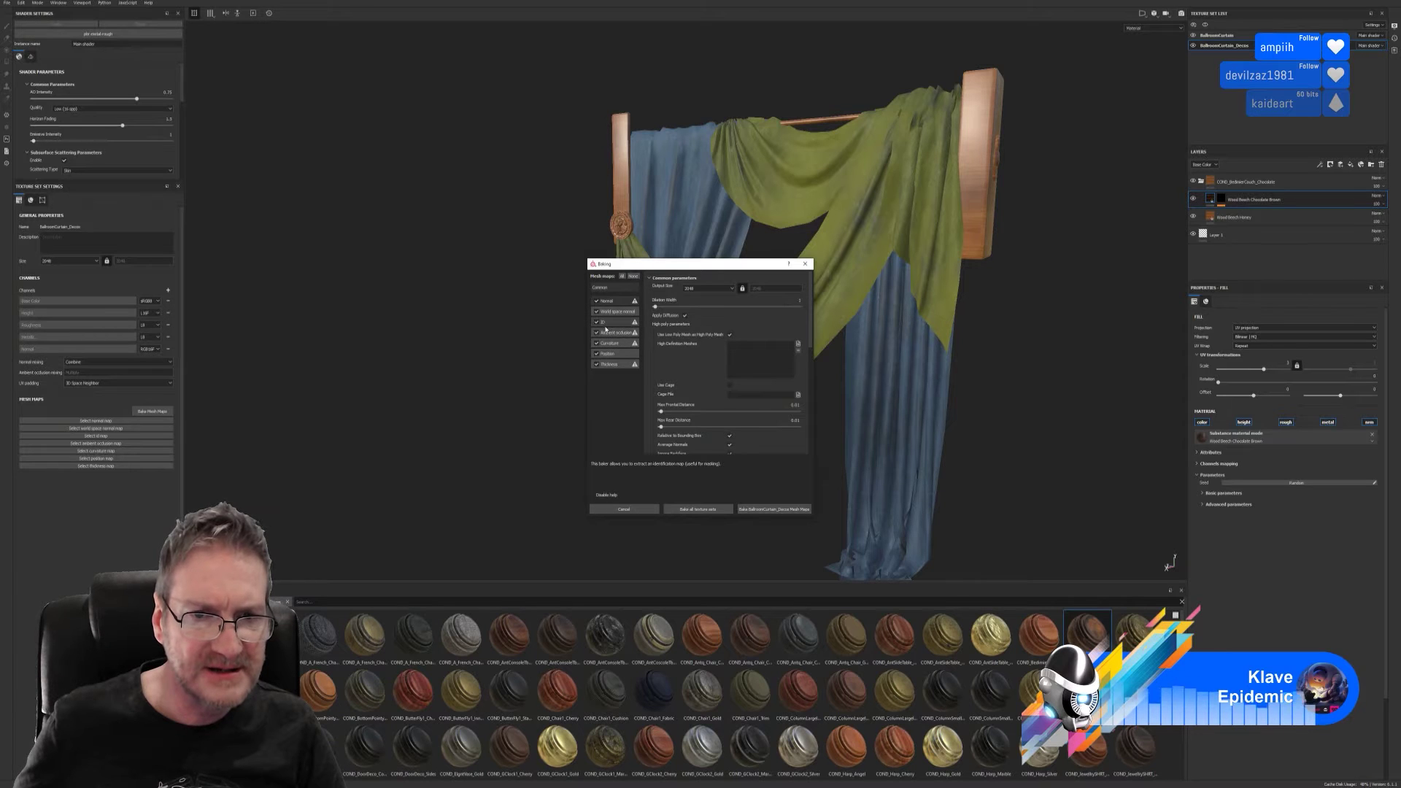
click(604, 322)
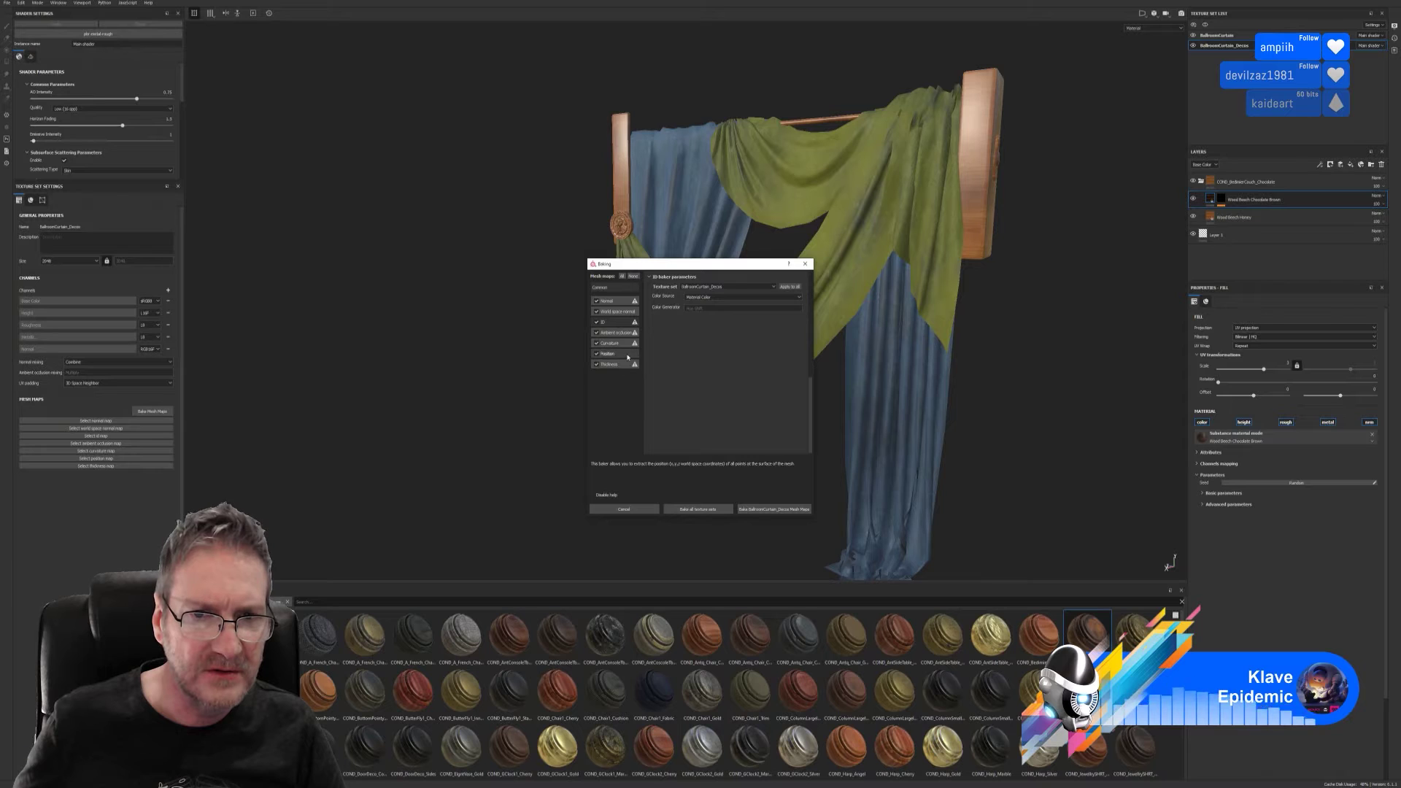
click(699, 298)
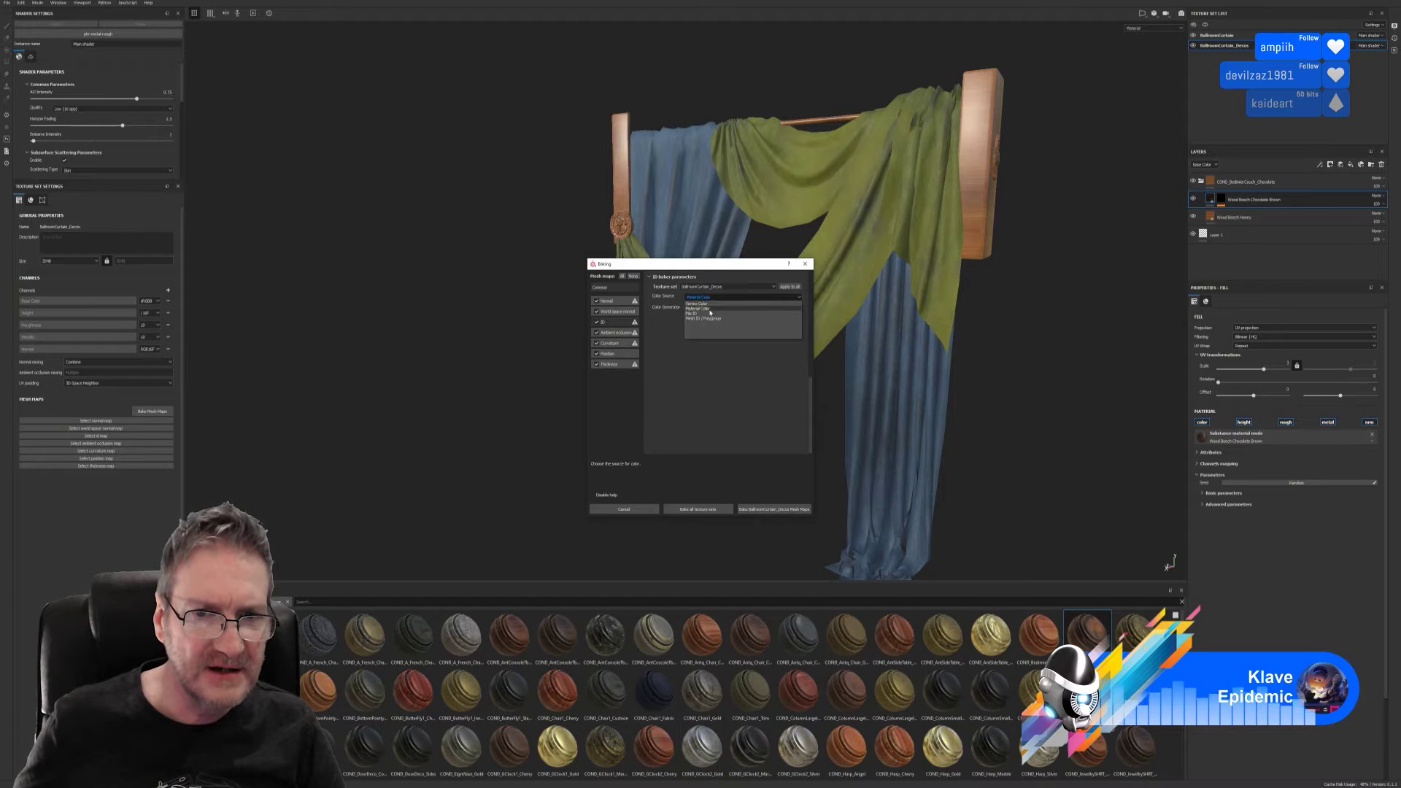
click(697, 303)
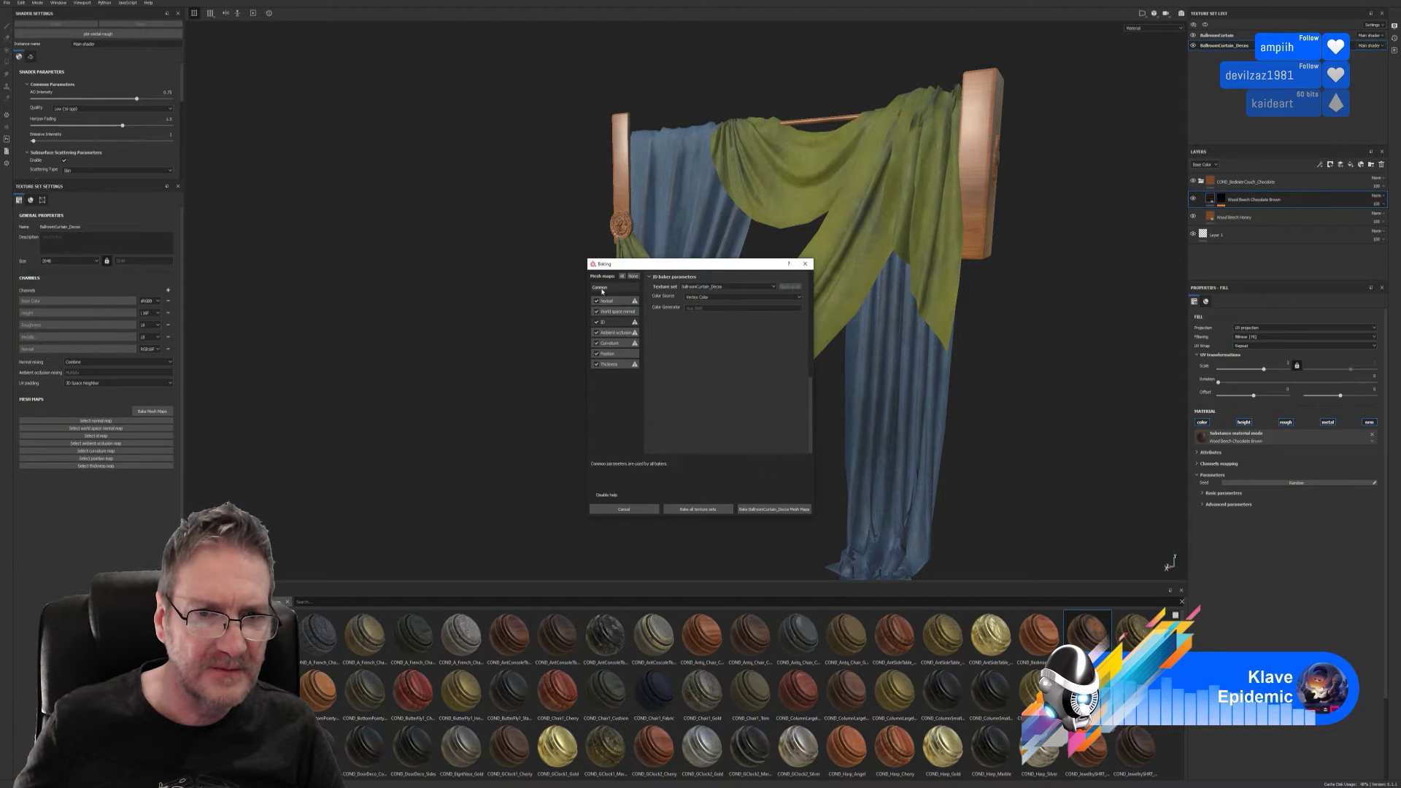
- Bake all mesh maps for the frame and ornaments texture set only and check the wooden frame's side
click(602, 290)
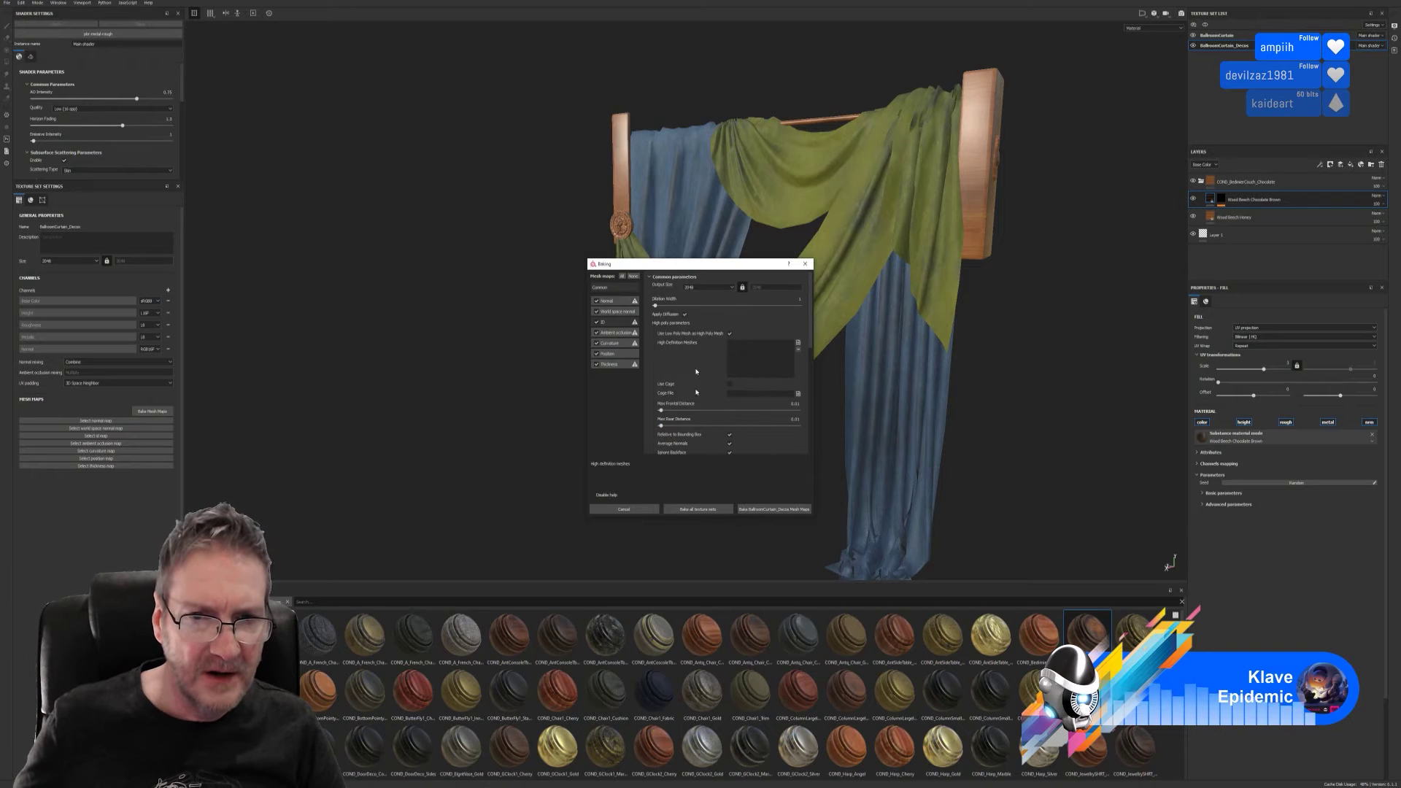
click(777, 510)
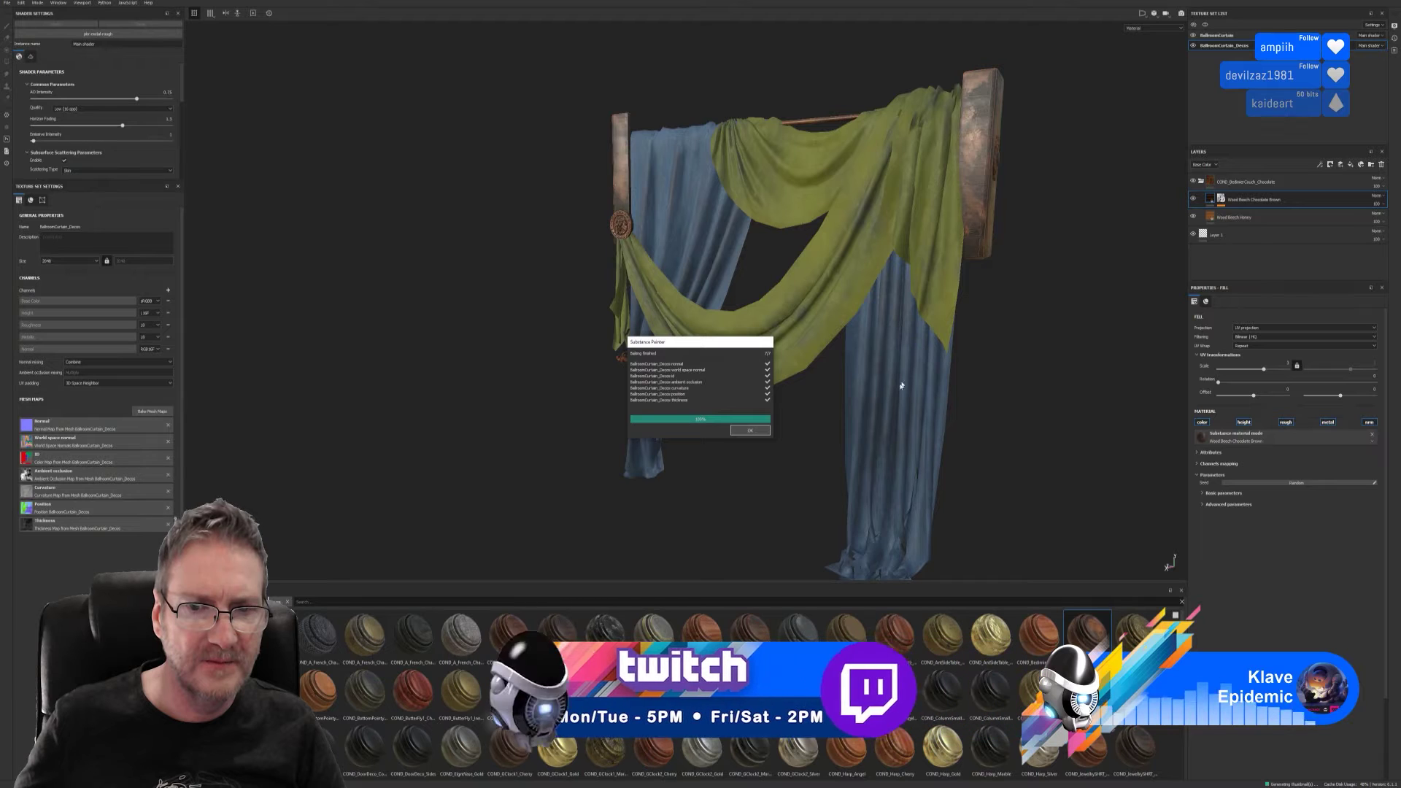
click(750, 430)
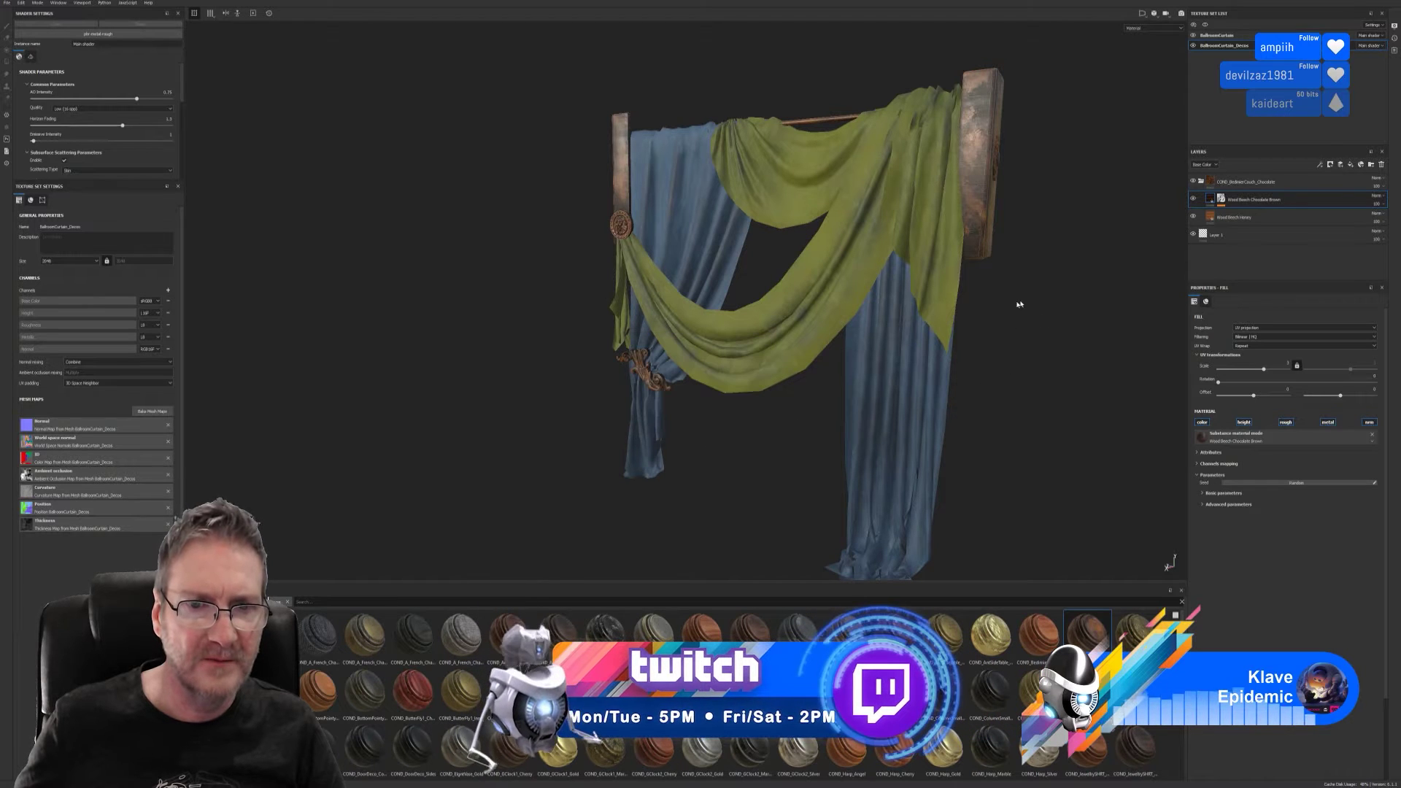
alt+drag(490, 426, 804, 253)
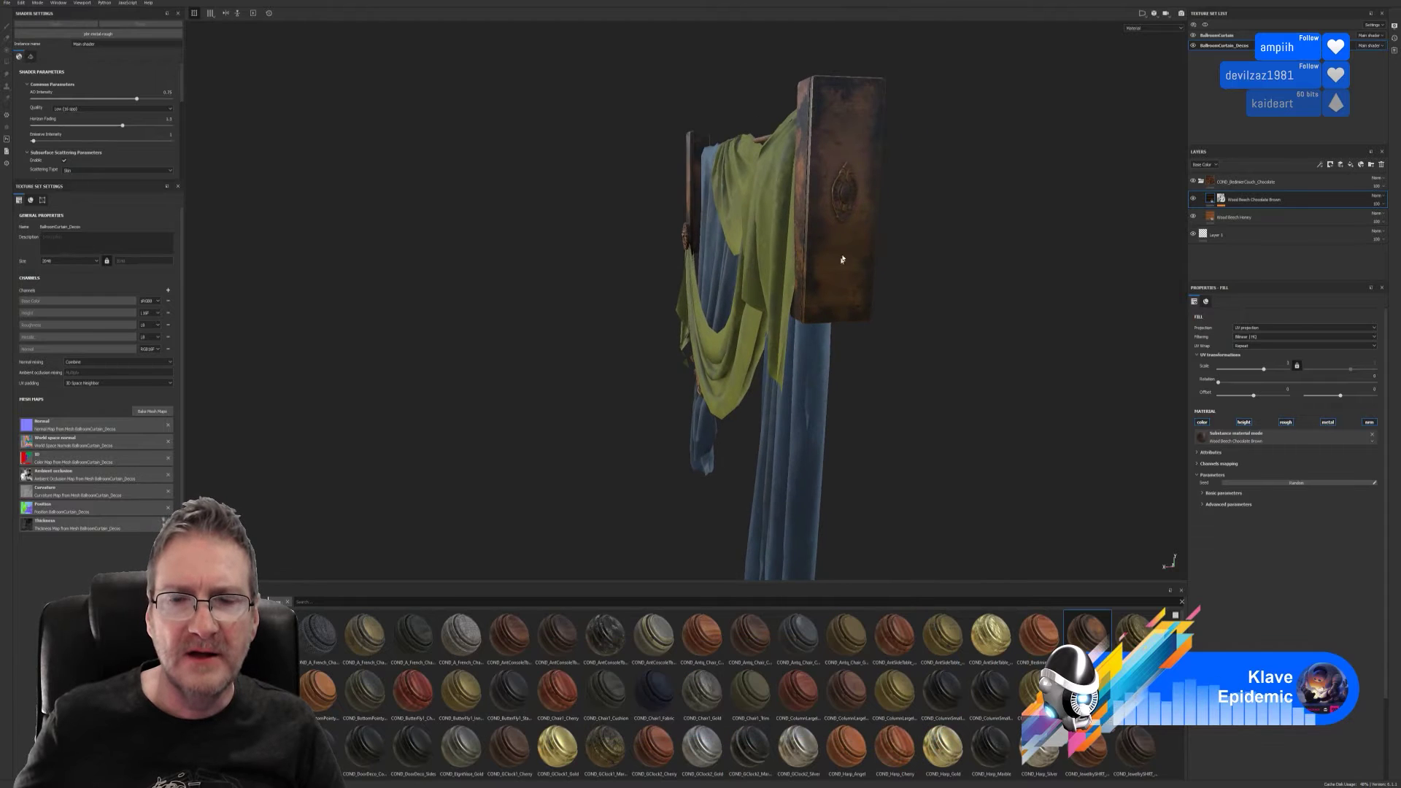
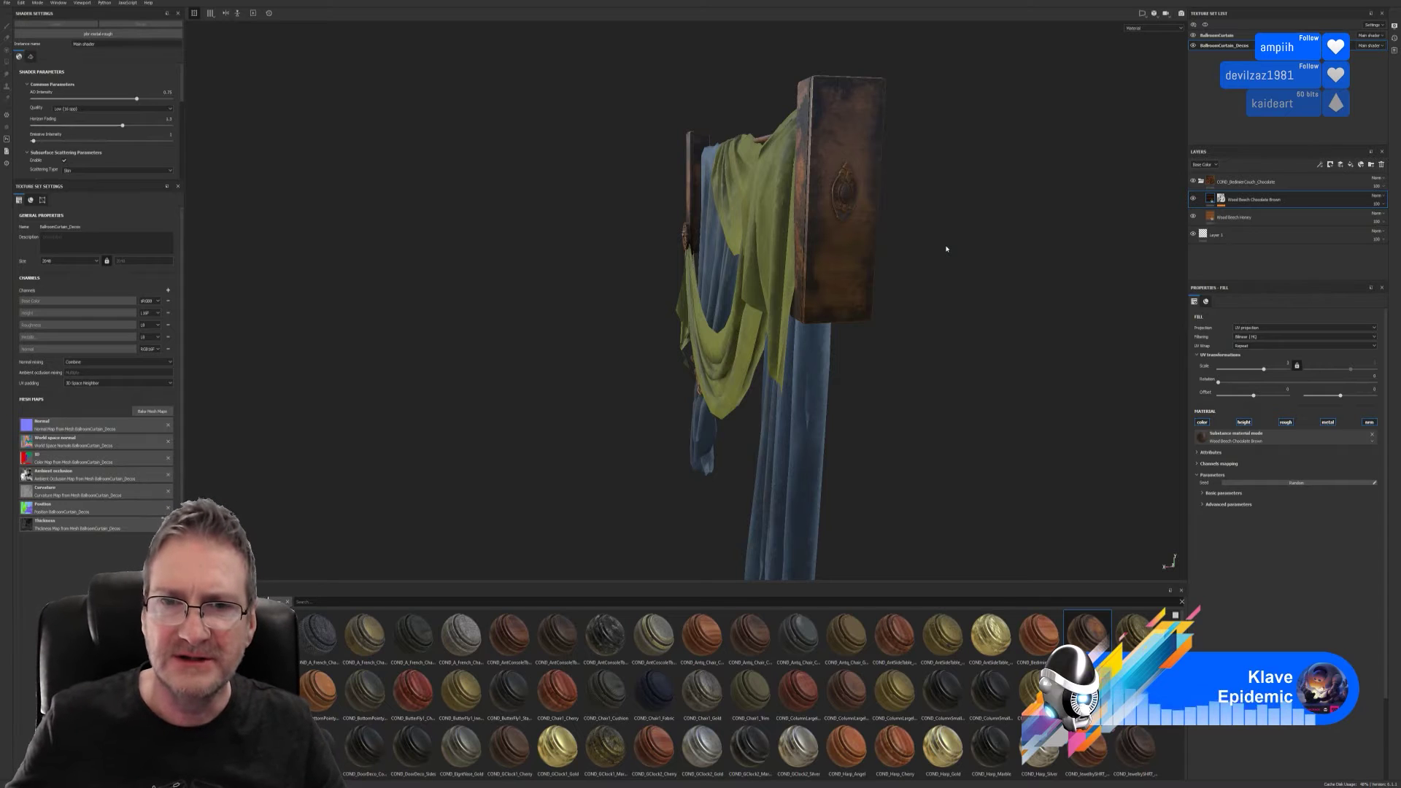
- Delete the empty base layer and limit the chocolate couch smart material to the frame's red ID color with a color selection mask
click(1241, 237)
key(Delete)
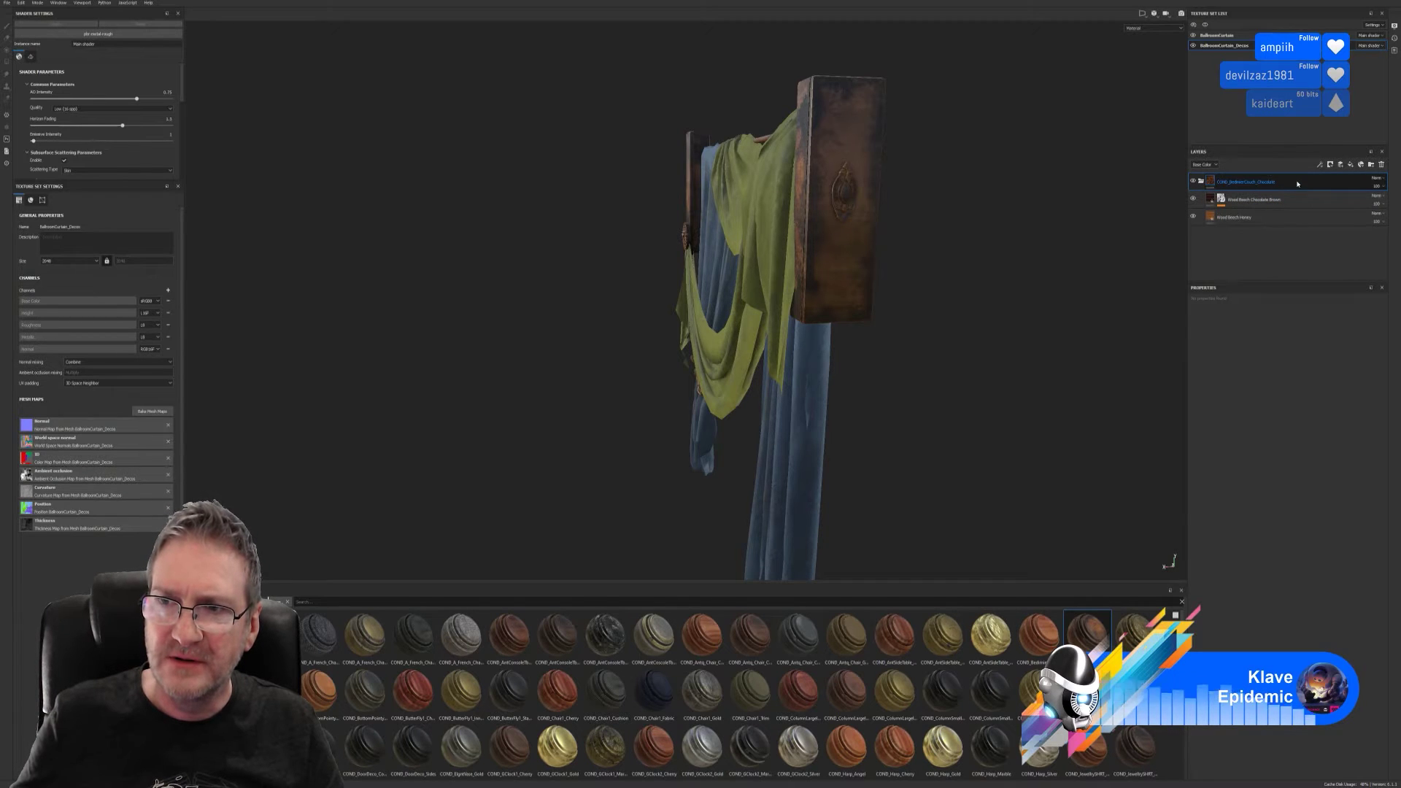
click(1349, 225)
click(1374, 379)
click(875, 184)
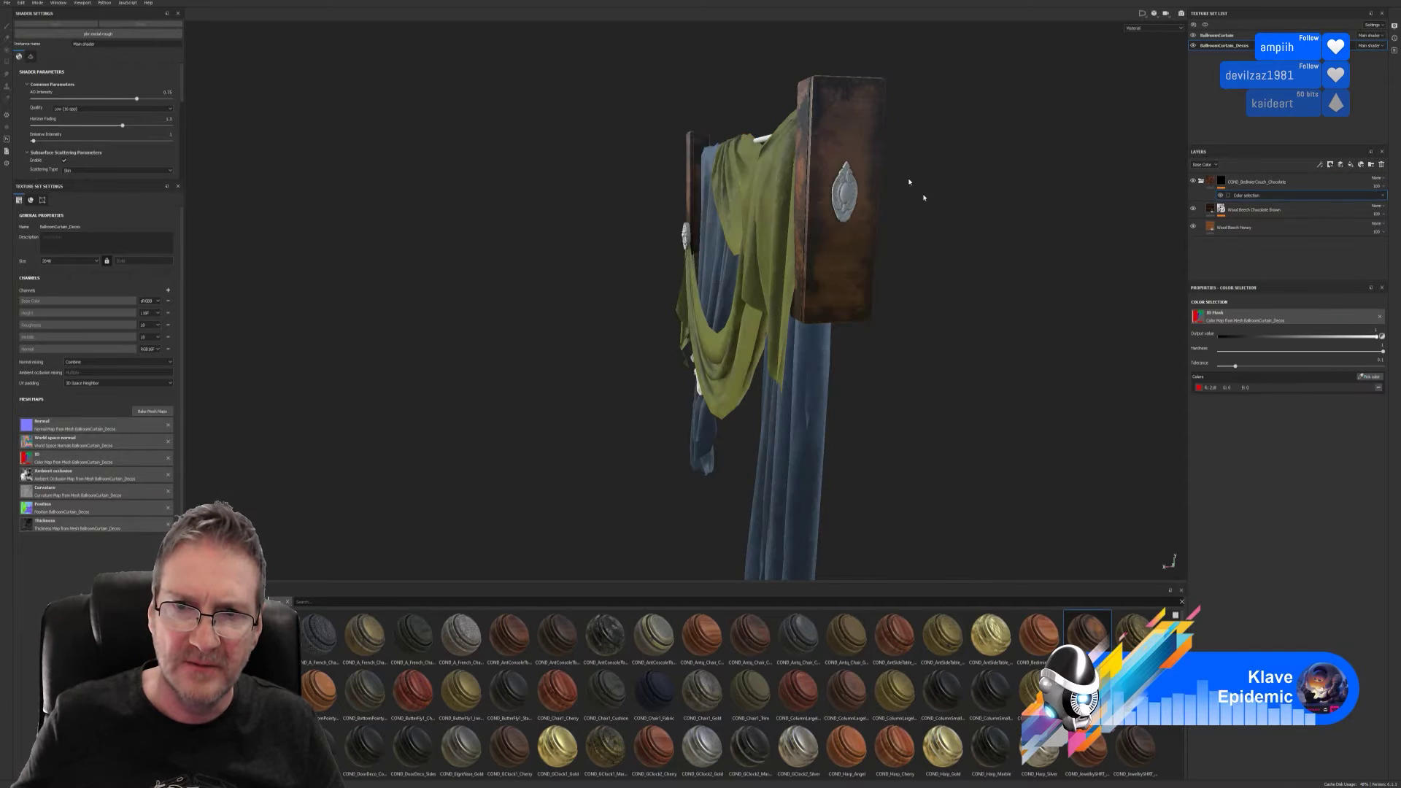
alt+drag(918, 300, 885, 359)
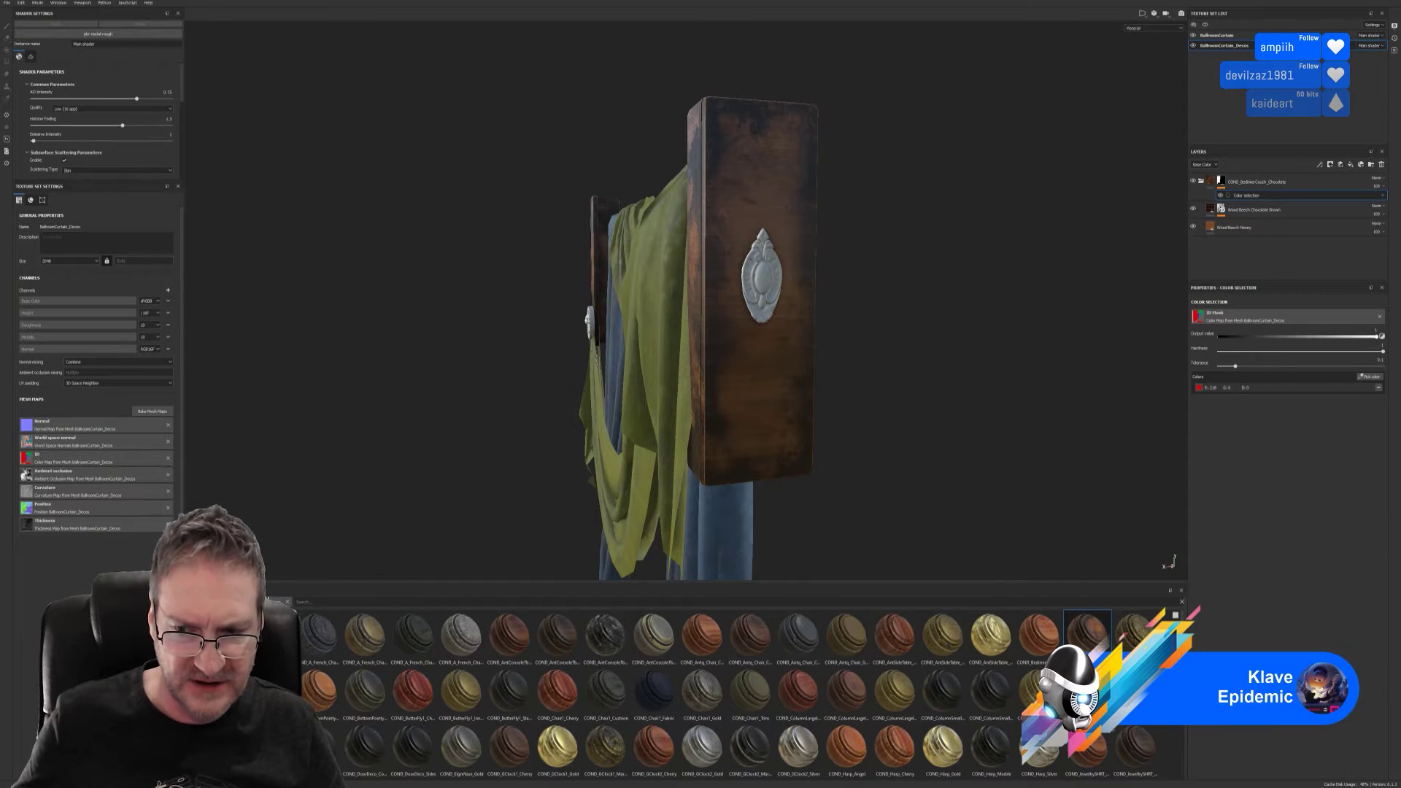
- Add the reddish-brown COND_Lion cherry wood smart material above the chocolate one in the layer stack
scroll(1178, 732, down, 2)
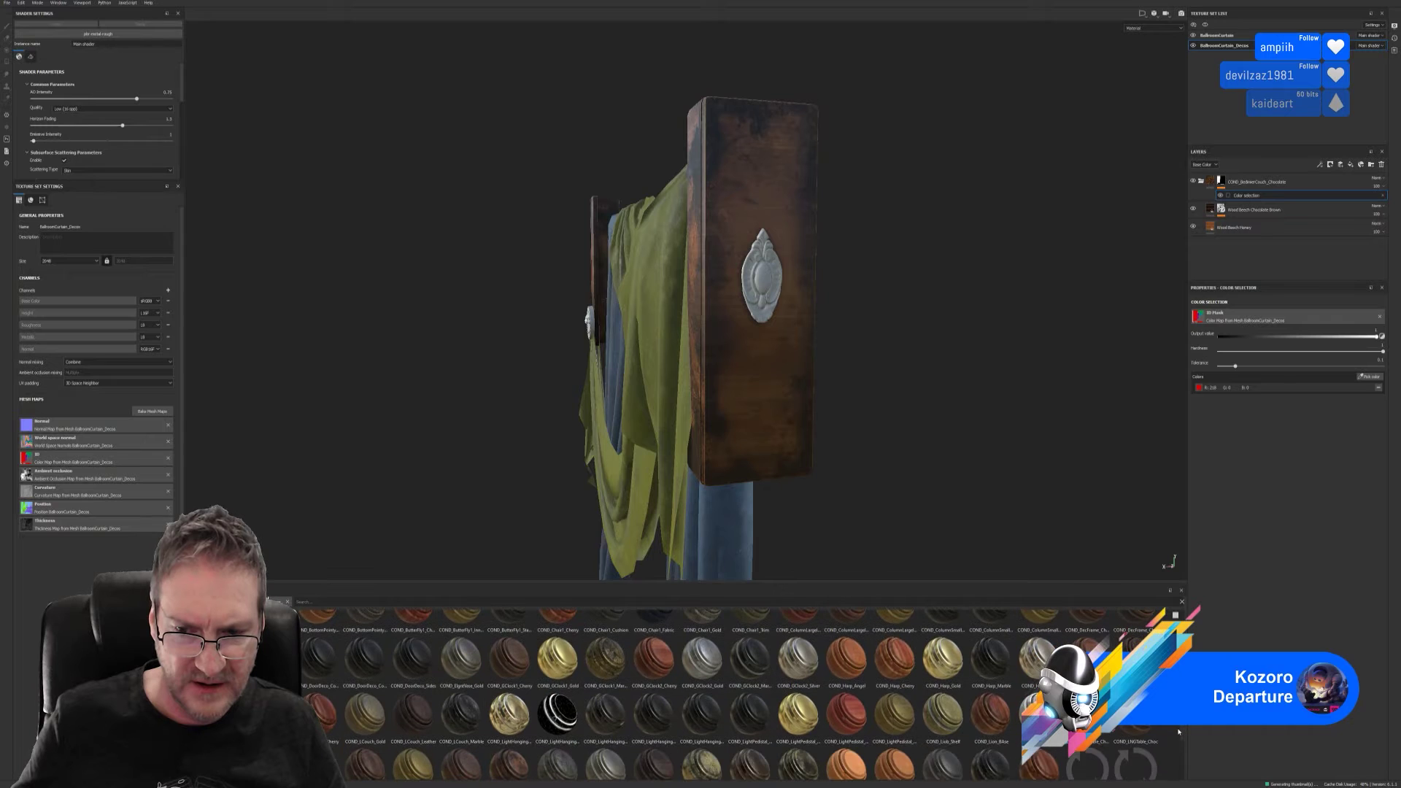
scroll(1177, 732, down, 1)
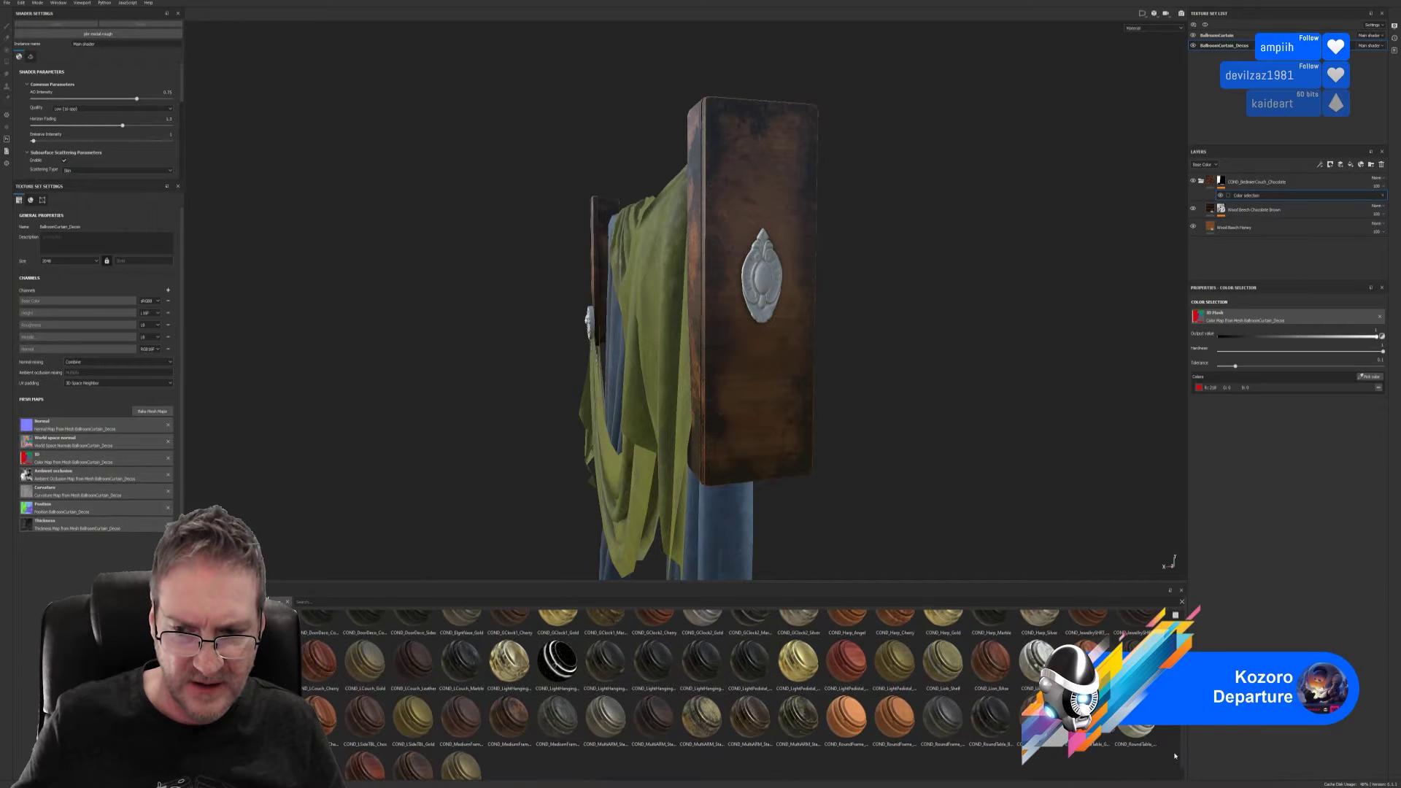
scroll(1174, 756, down, 1)
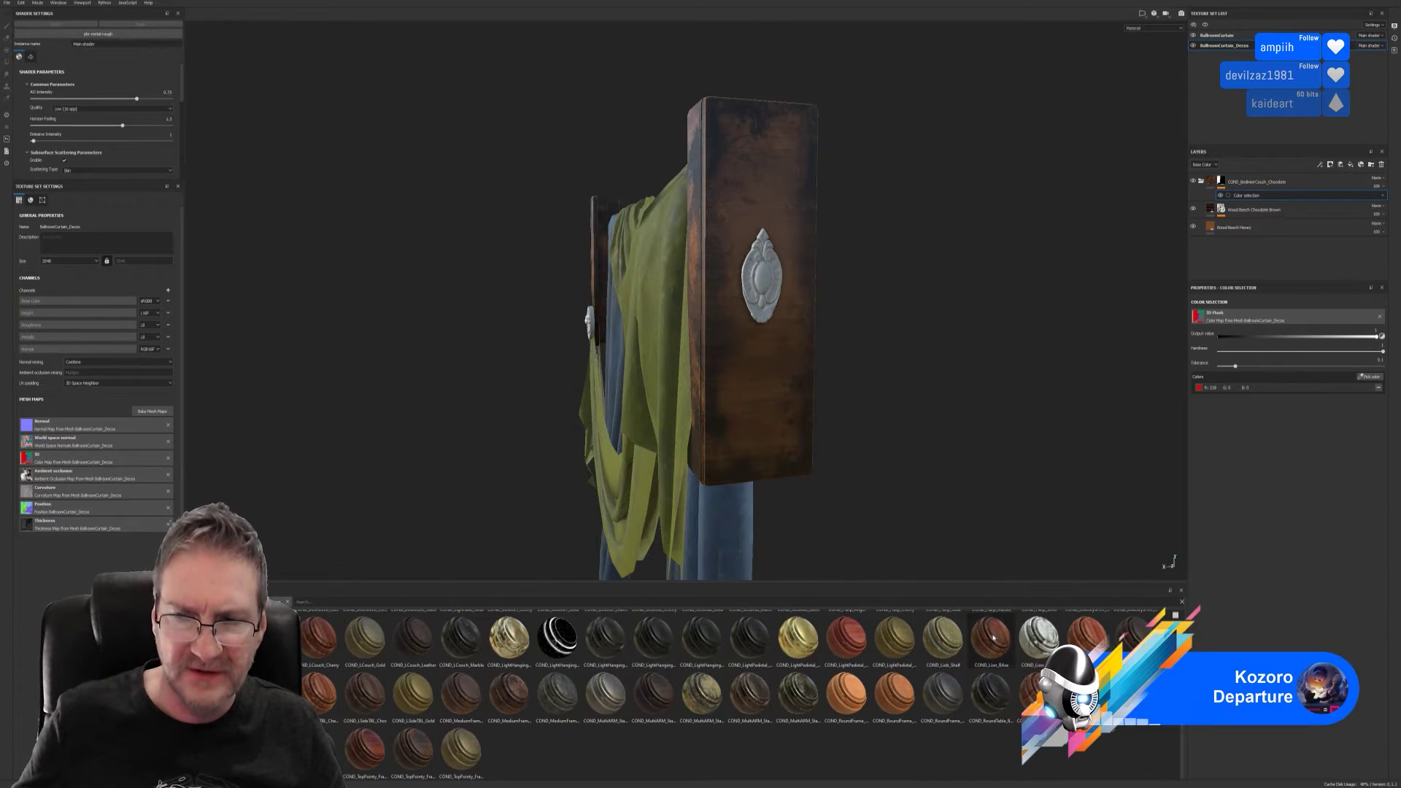
drag(993, 637, 1236, 176)
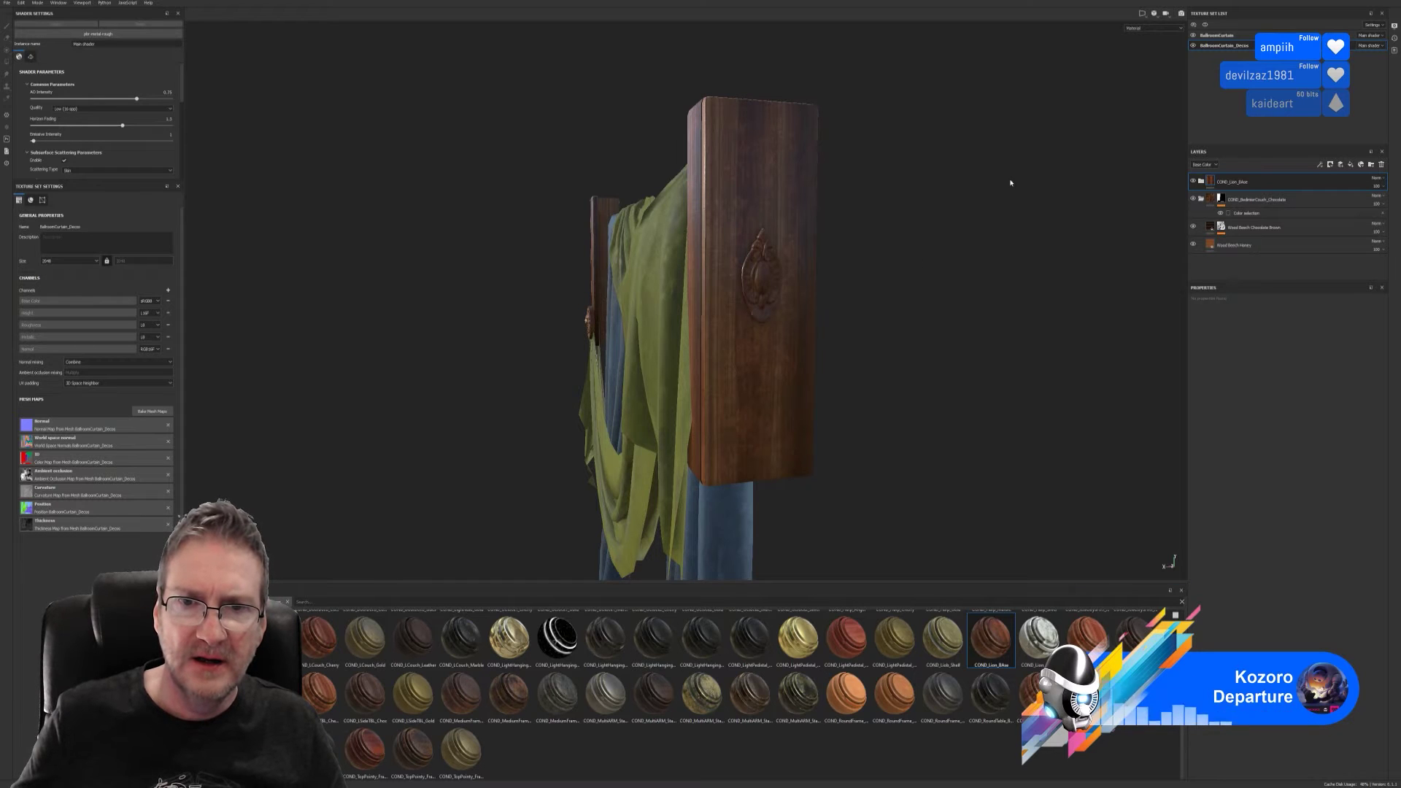
- Give the COND_Lion wood material a color selection mask that picks the frame's red ID color
right_click(1262, 185)
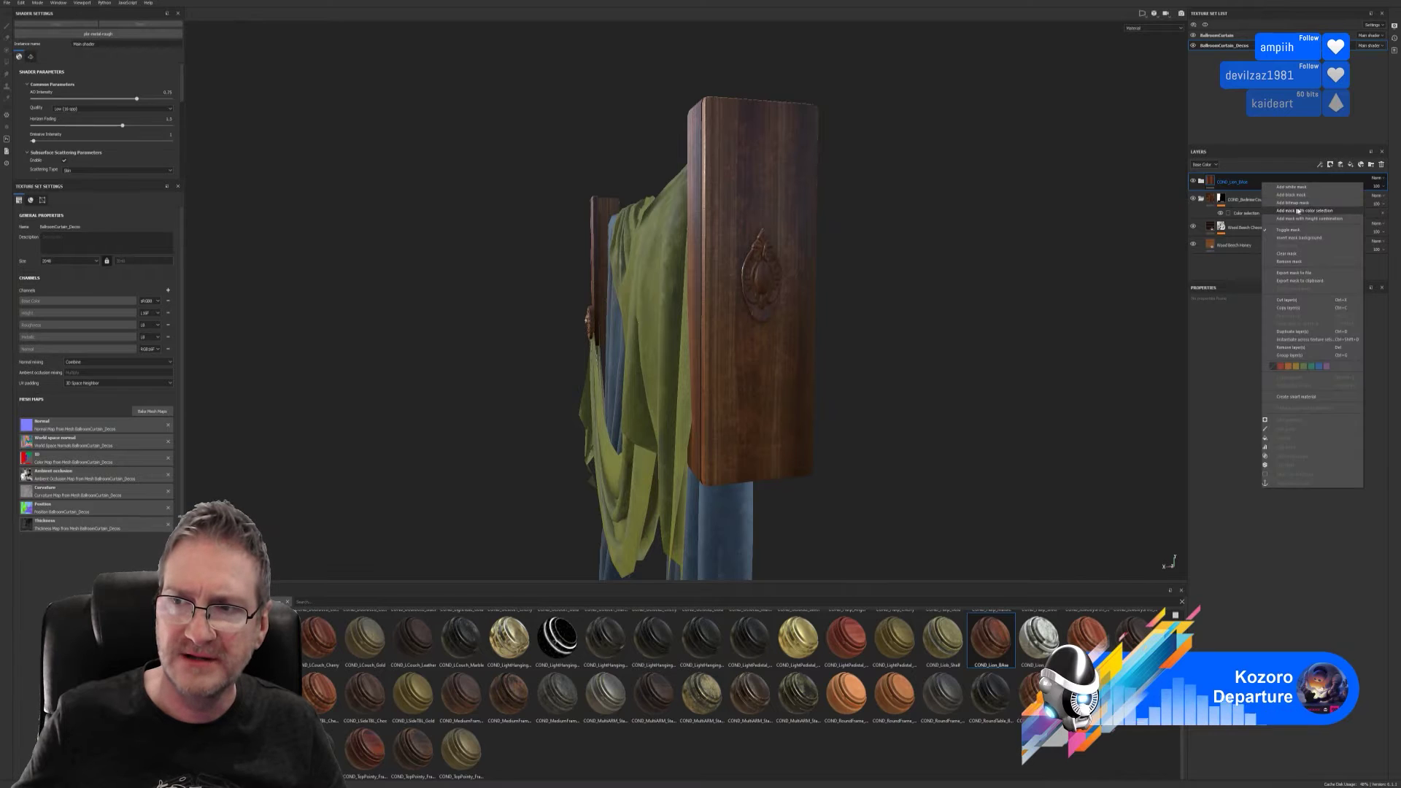
click(1288, 195)
click(1370, 377)
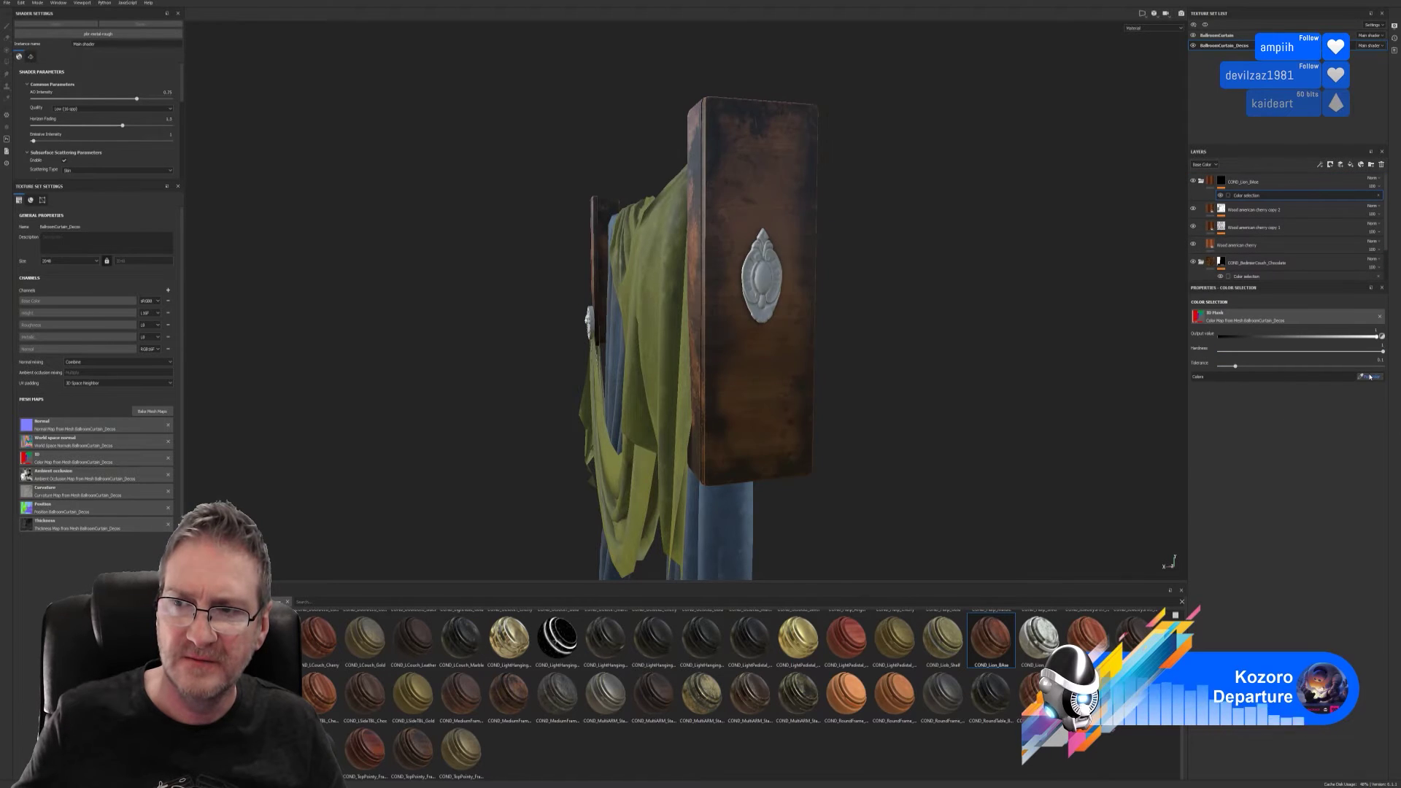
click(810, 183)
alt+drag(807, 194, 913, 337)
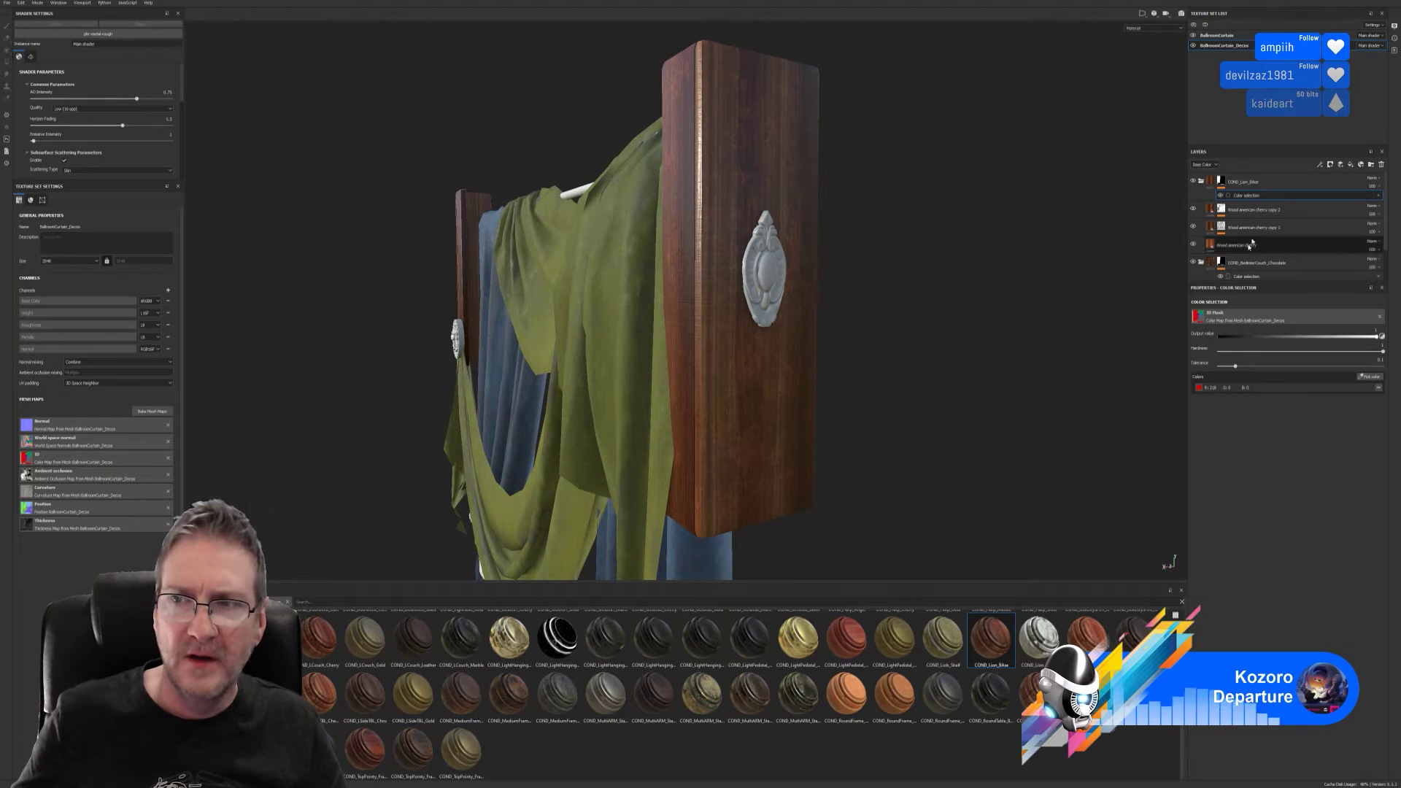
- Collapse the two wood smart material folders and group them together in one new folder
click(1201, 181)
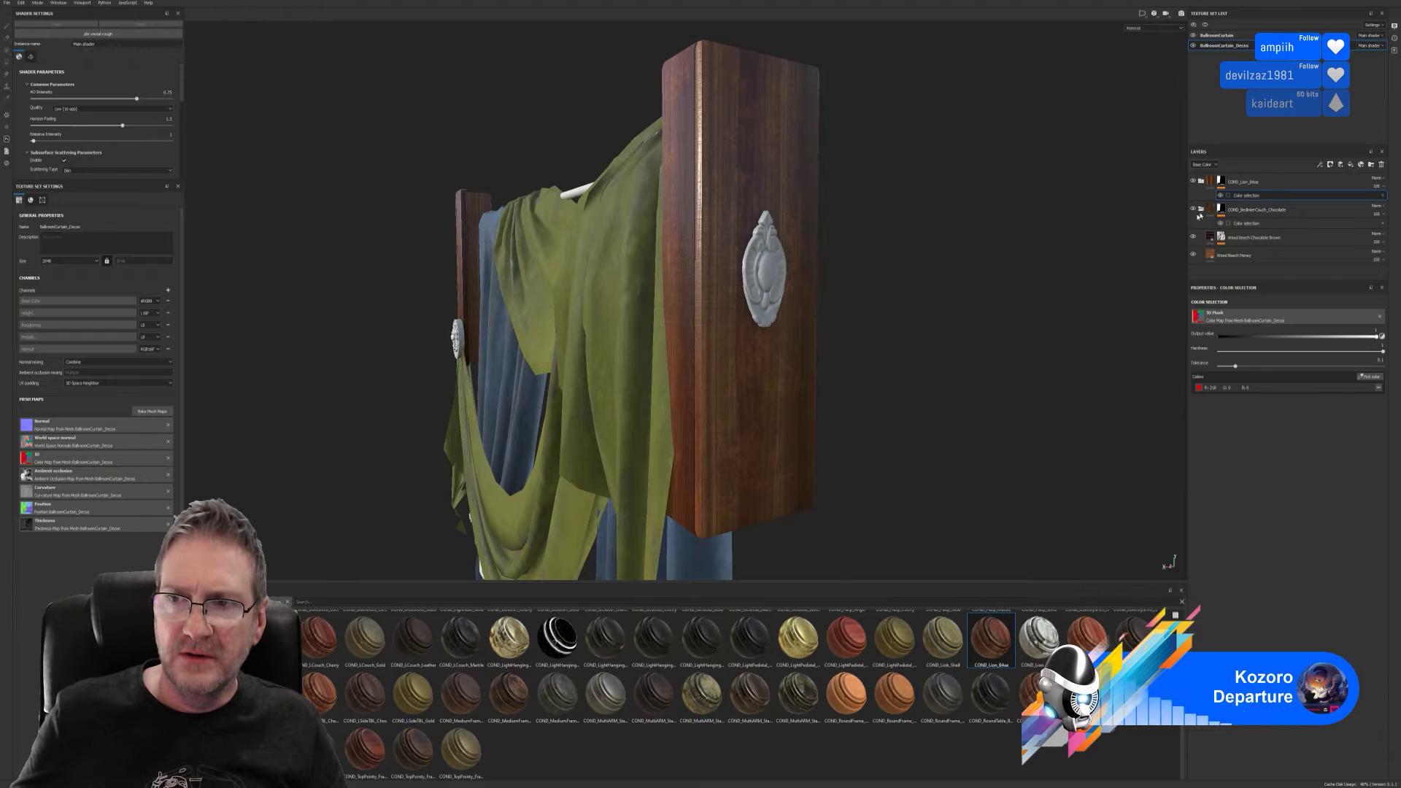
click(1201, 209)
click(1260, 188)
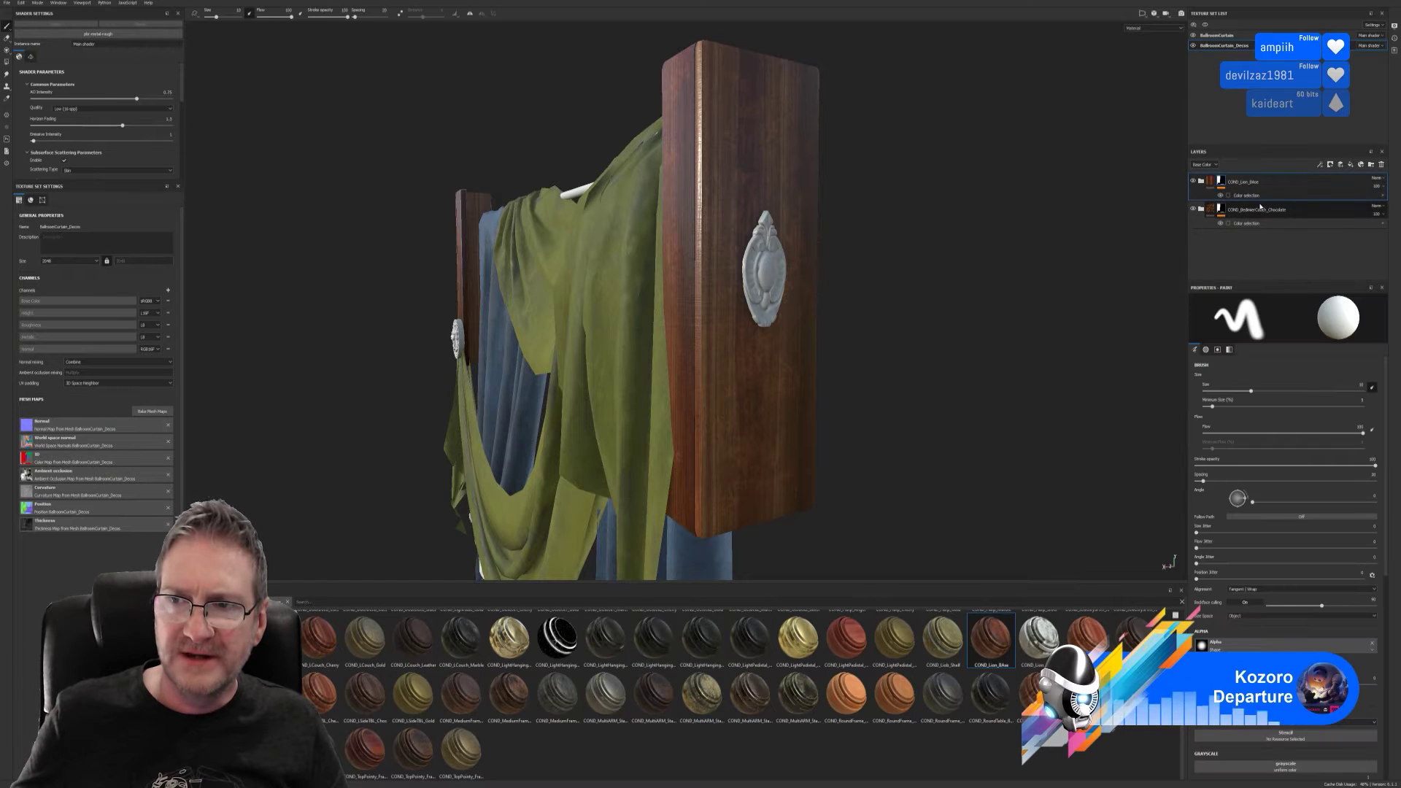
click(1260, 211)
right_click(1260, 212)
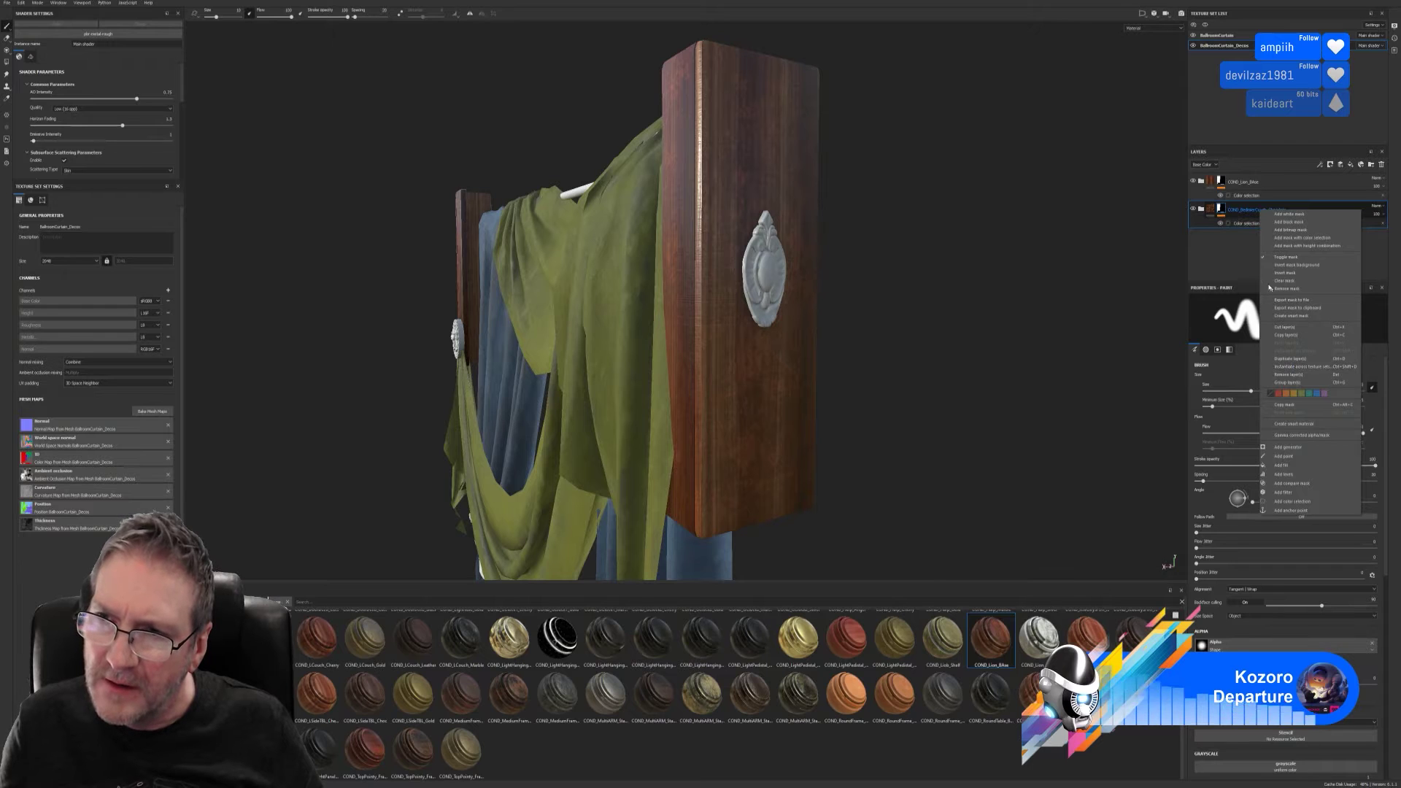
click(1227, 264)
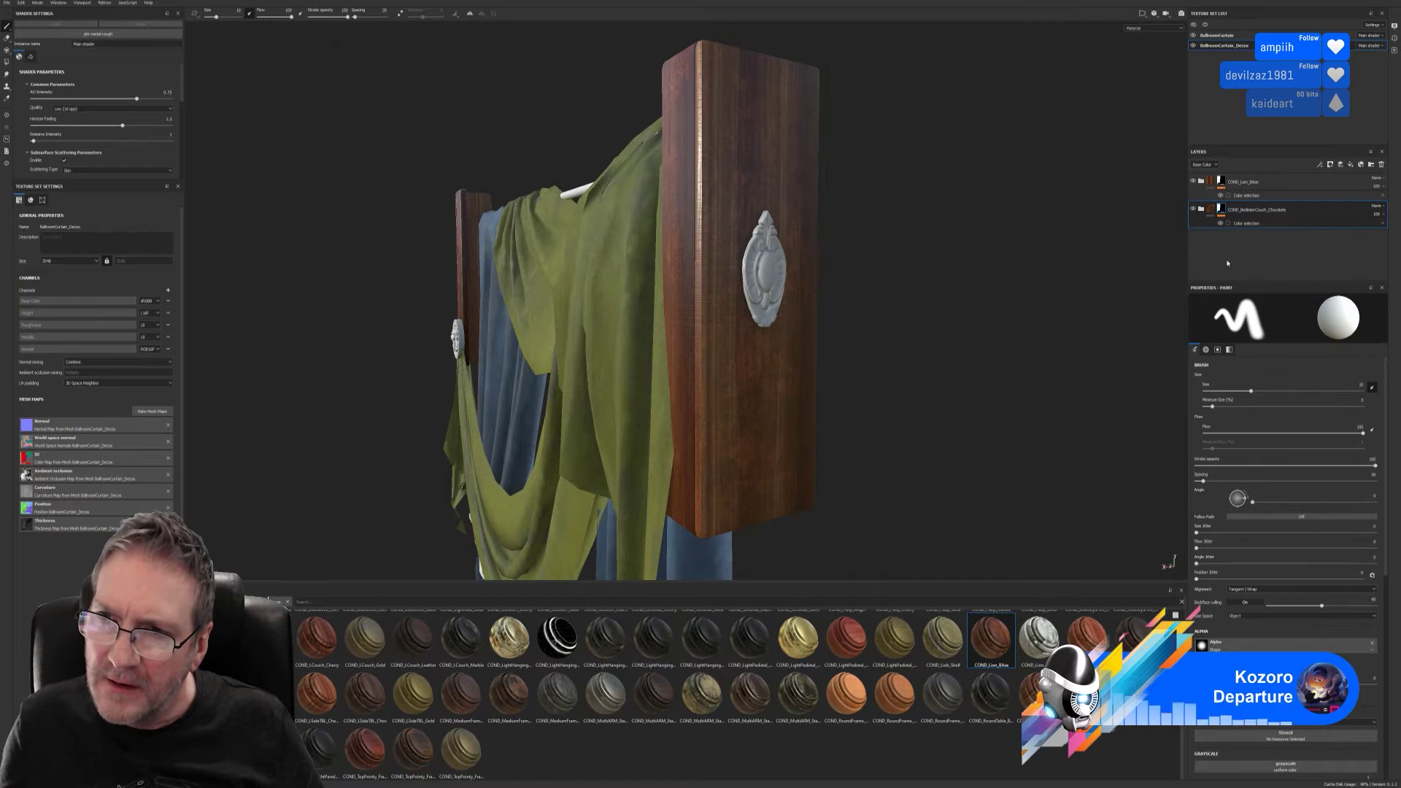
click(1264, 192)
click(1266, 210)
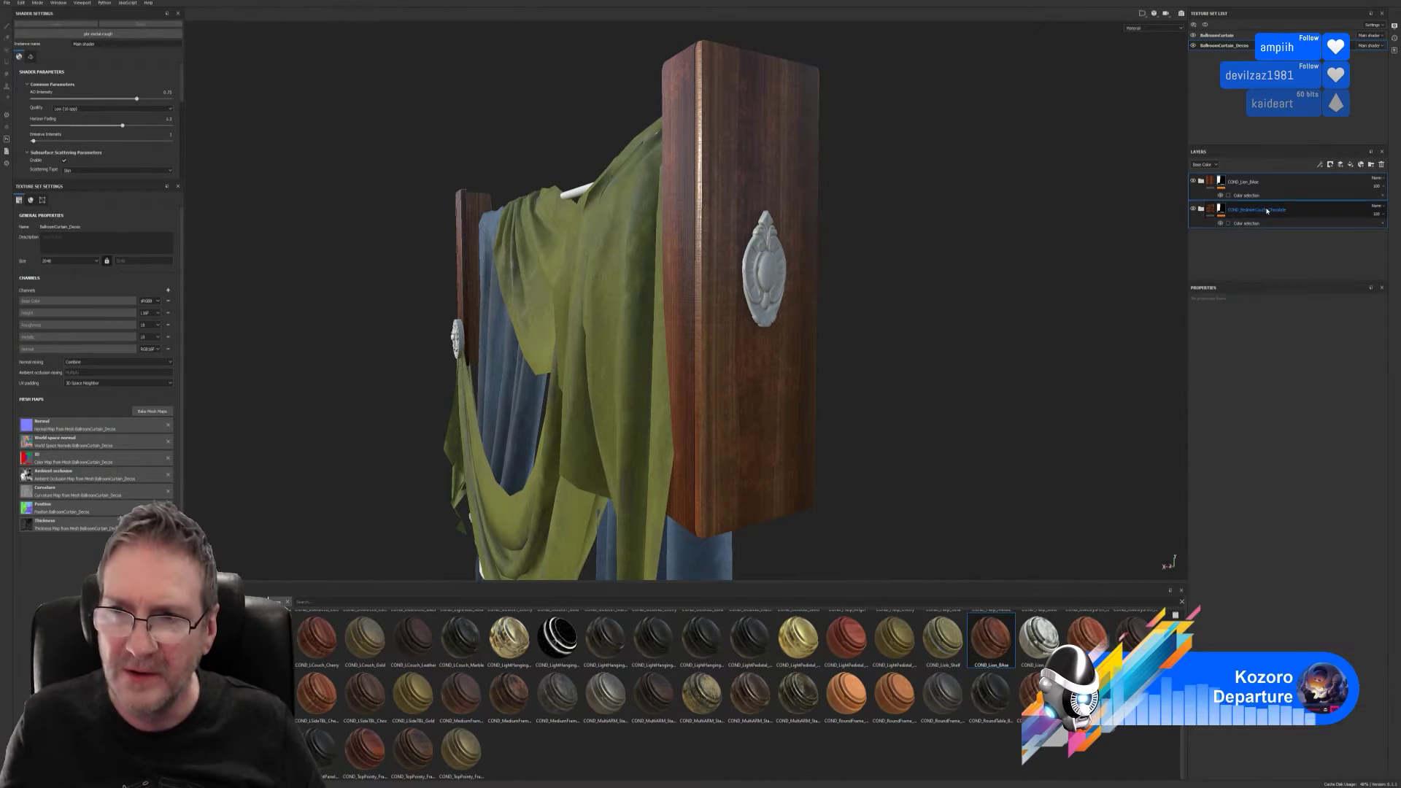
right_click(1266, 211)
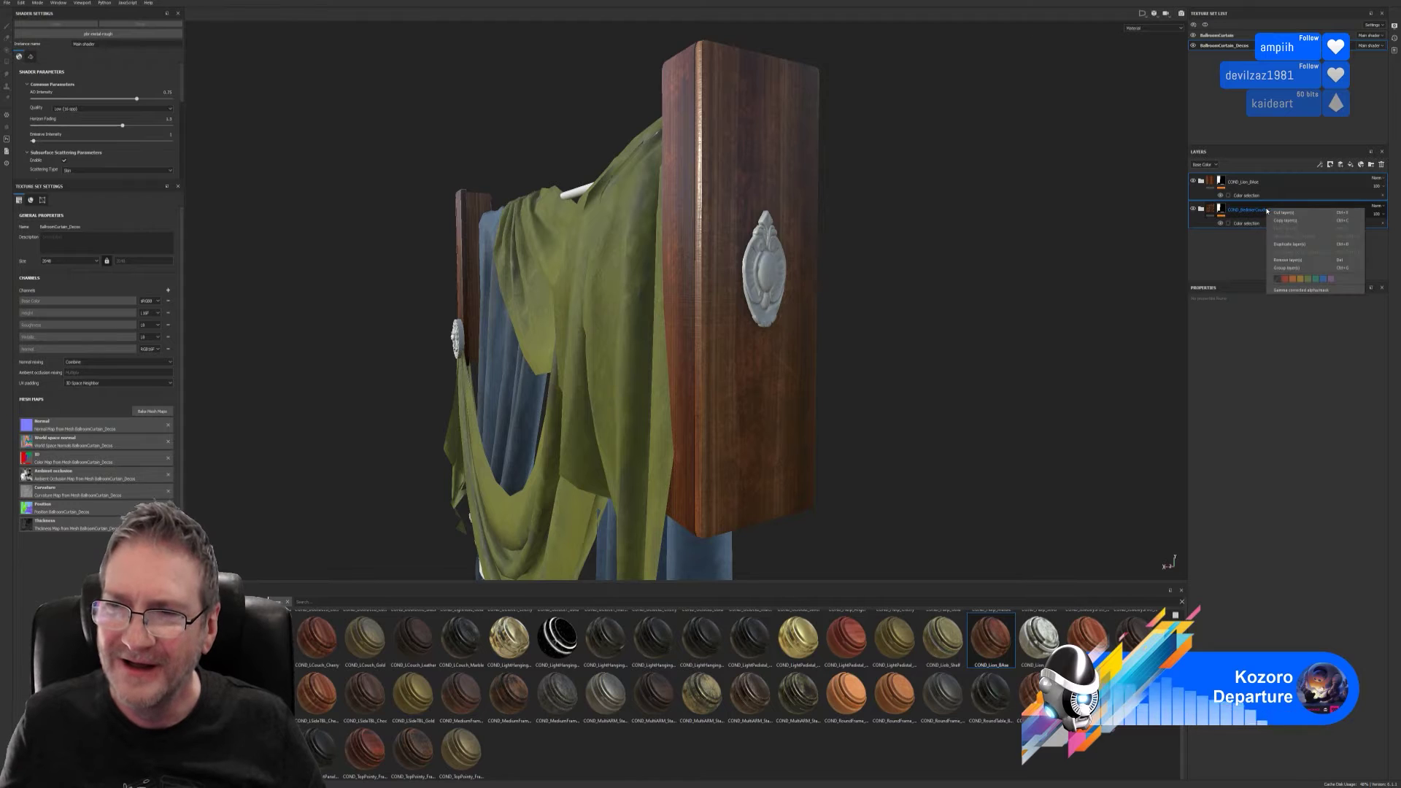
click(1293, 268)
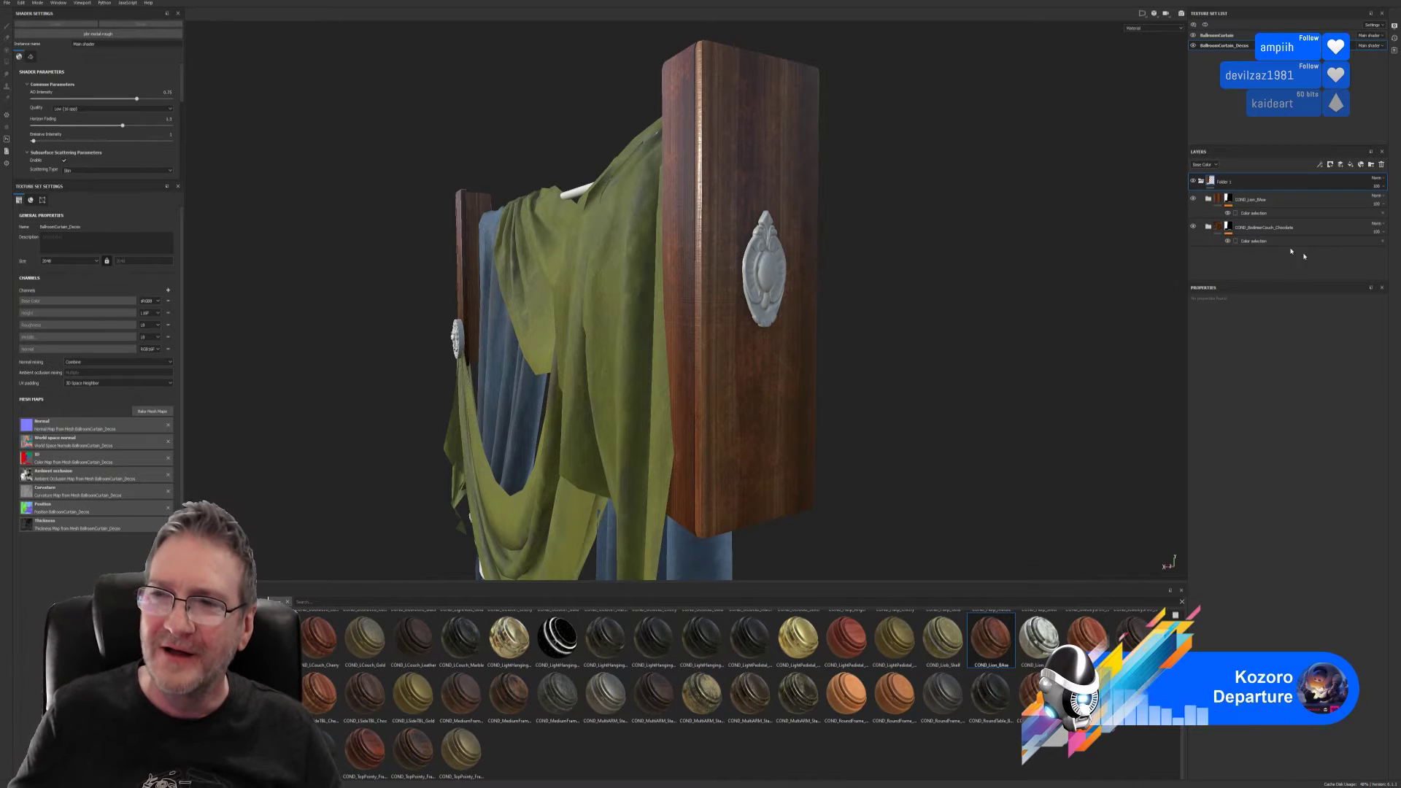
- Apply the Surface Worn smart mask to the COND_Lion wood material folder
click(1282, 213)
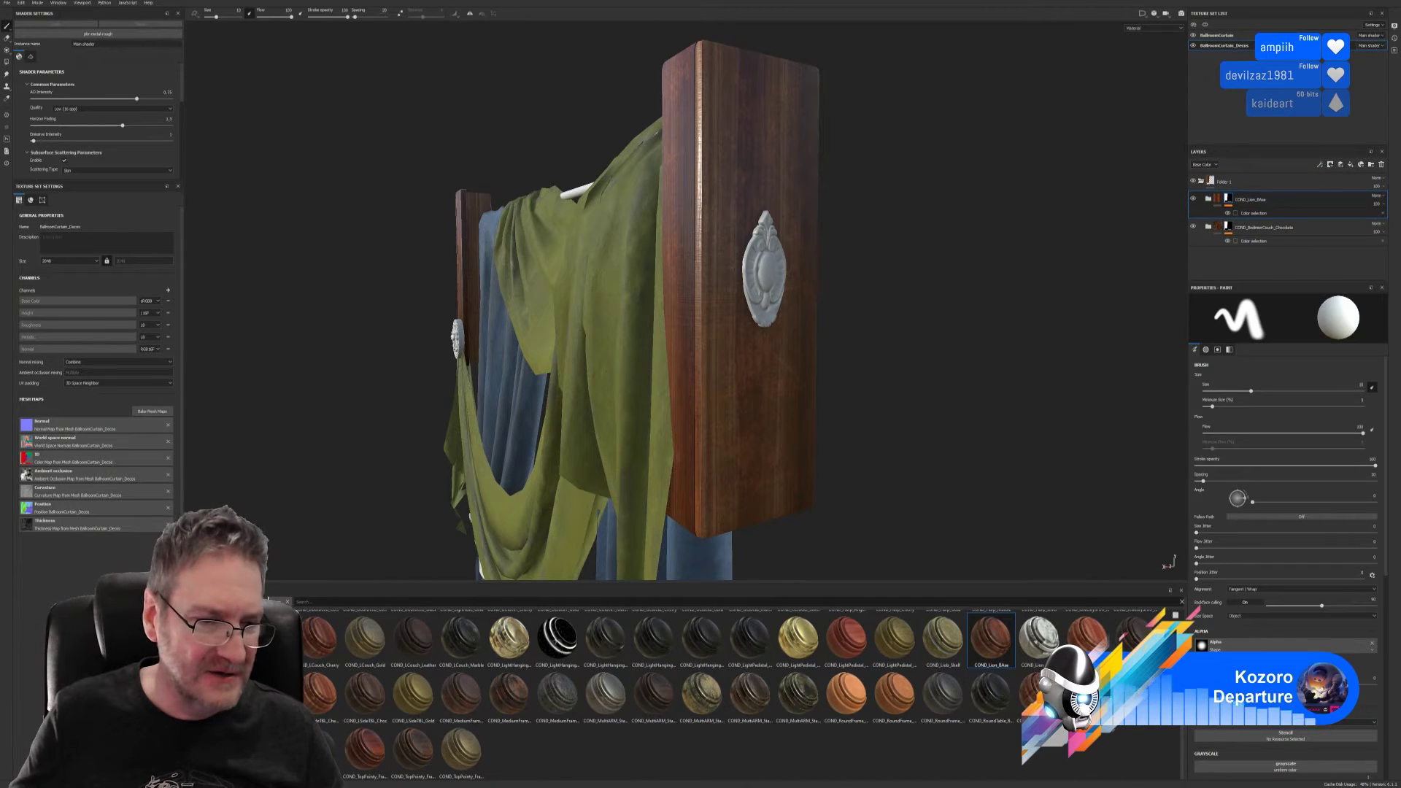
click(208, 744)
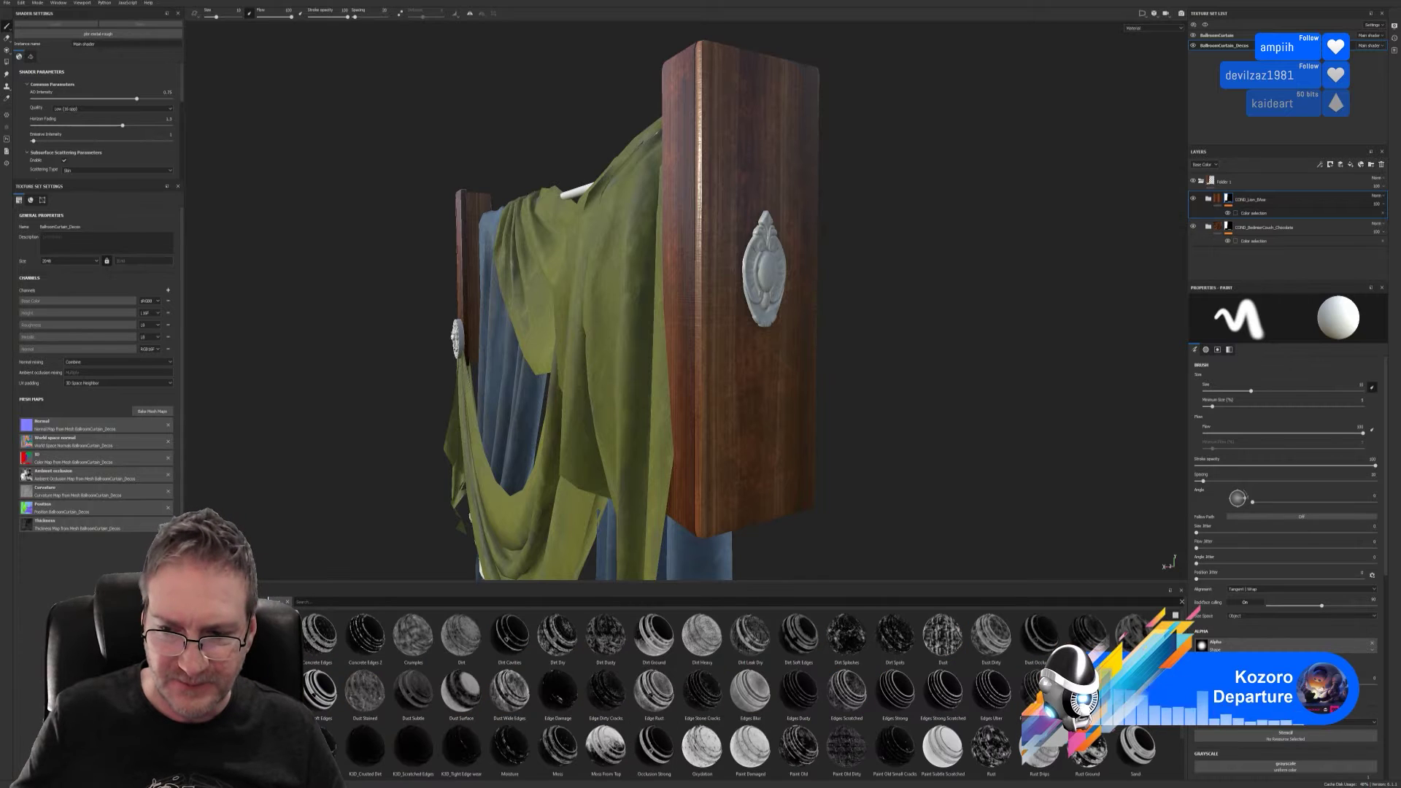
drag(1183, 706, 1197, 754)
drag(750, 750, 1277, 202)
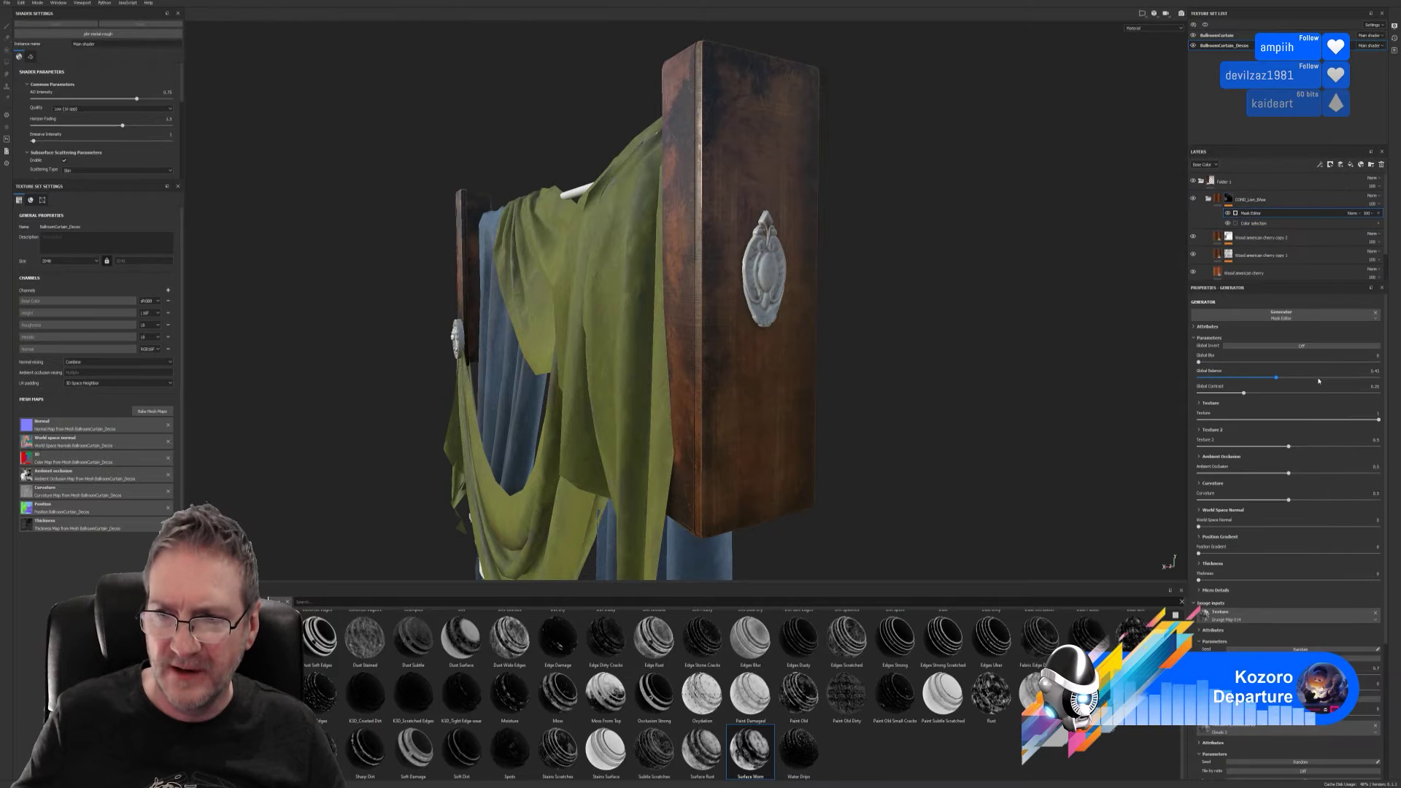
- In the wear mask's Mask Editor, raise Global Balance to about 0.64 and Global Contrast to about 0.54
drag(1278, 380, 1328, 377)
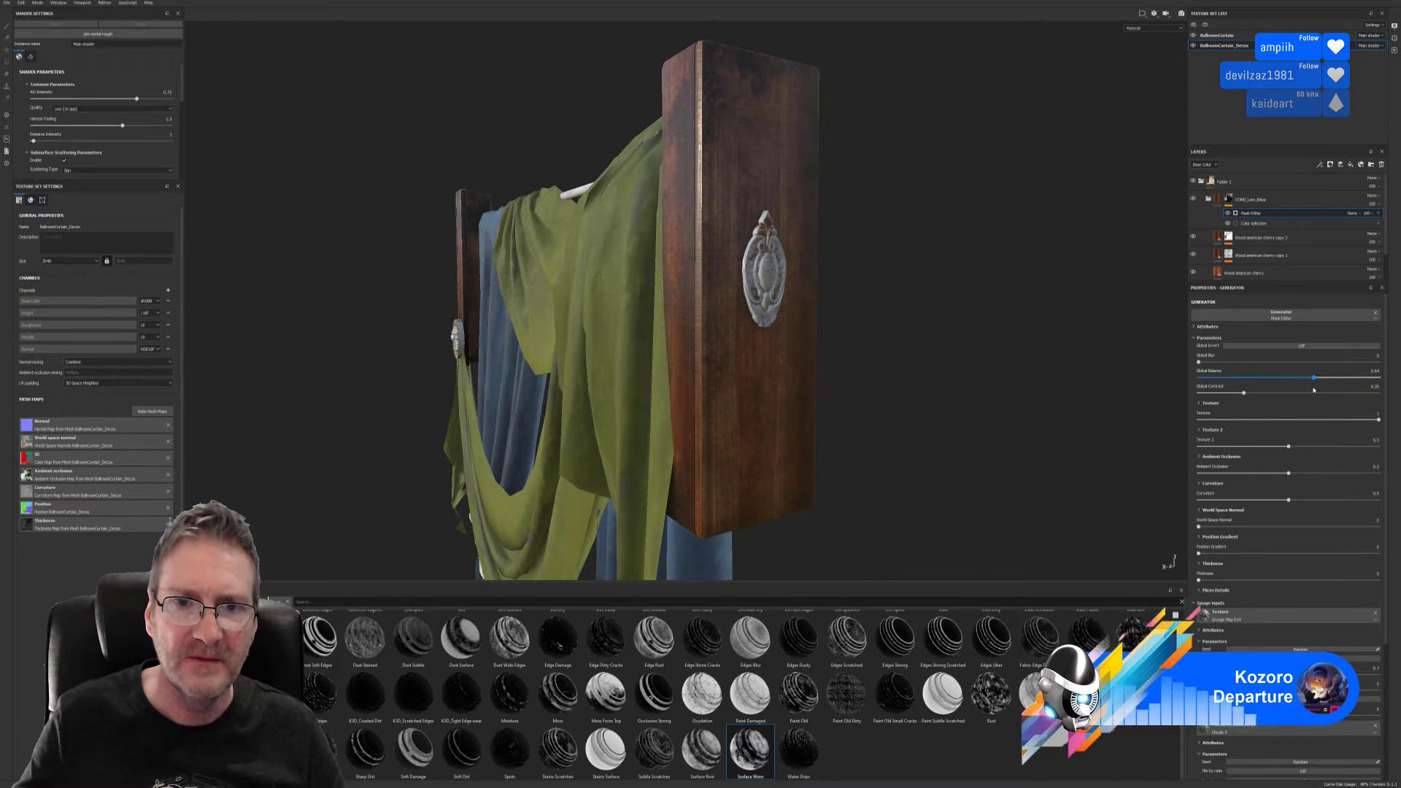
mouse_move(892, 415)
alt+mouse_down()
mouse_move(788, 397)
mouse_move(869, 400)
alt+mouse_up()
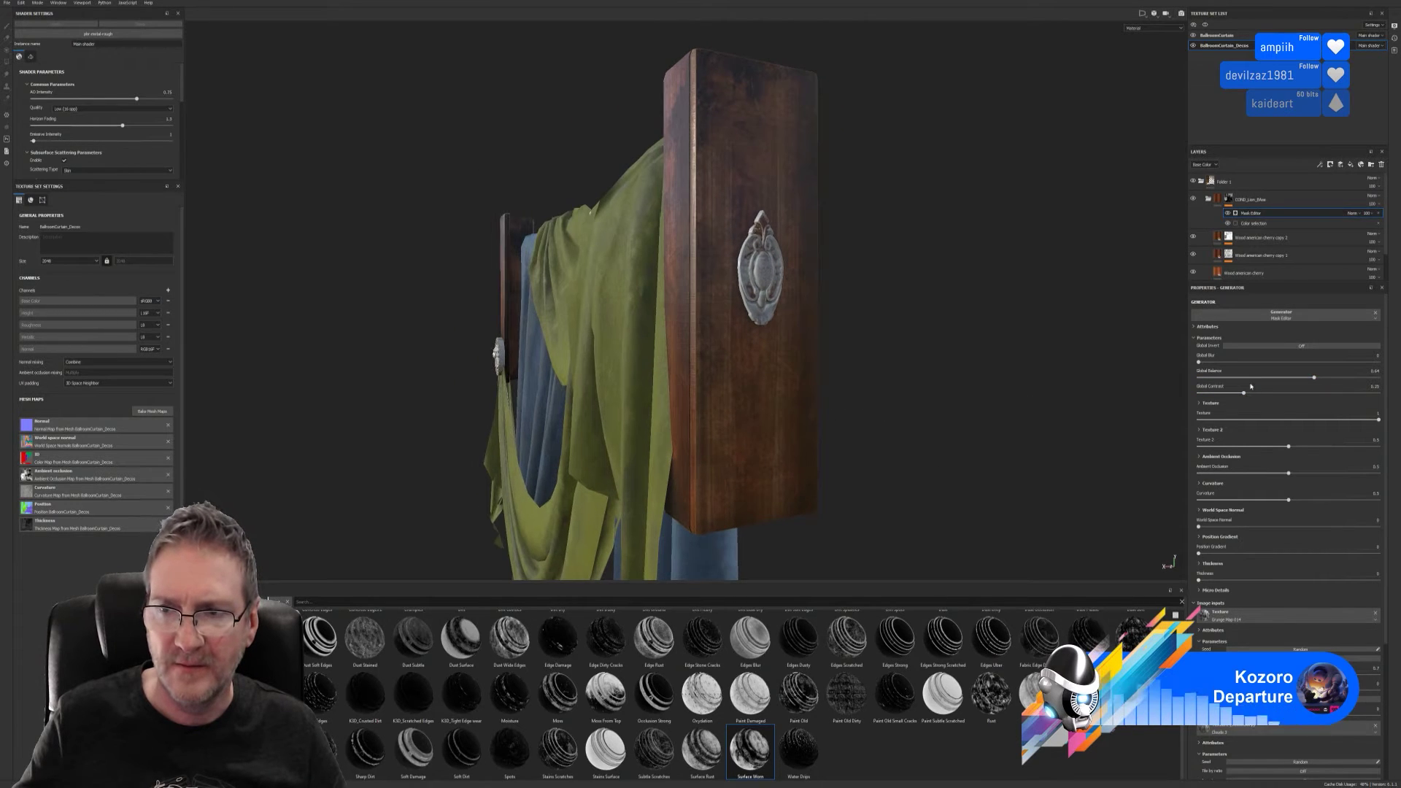
drag(1244, 395, 1331, 395)
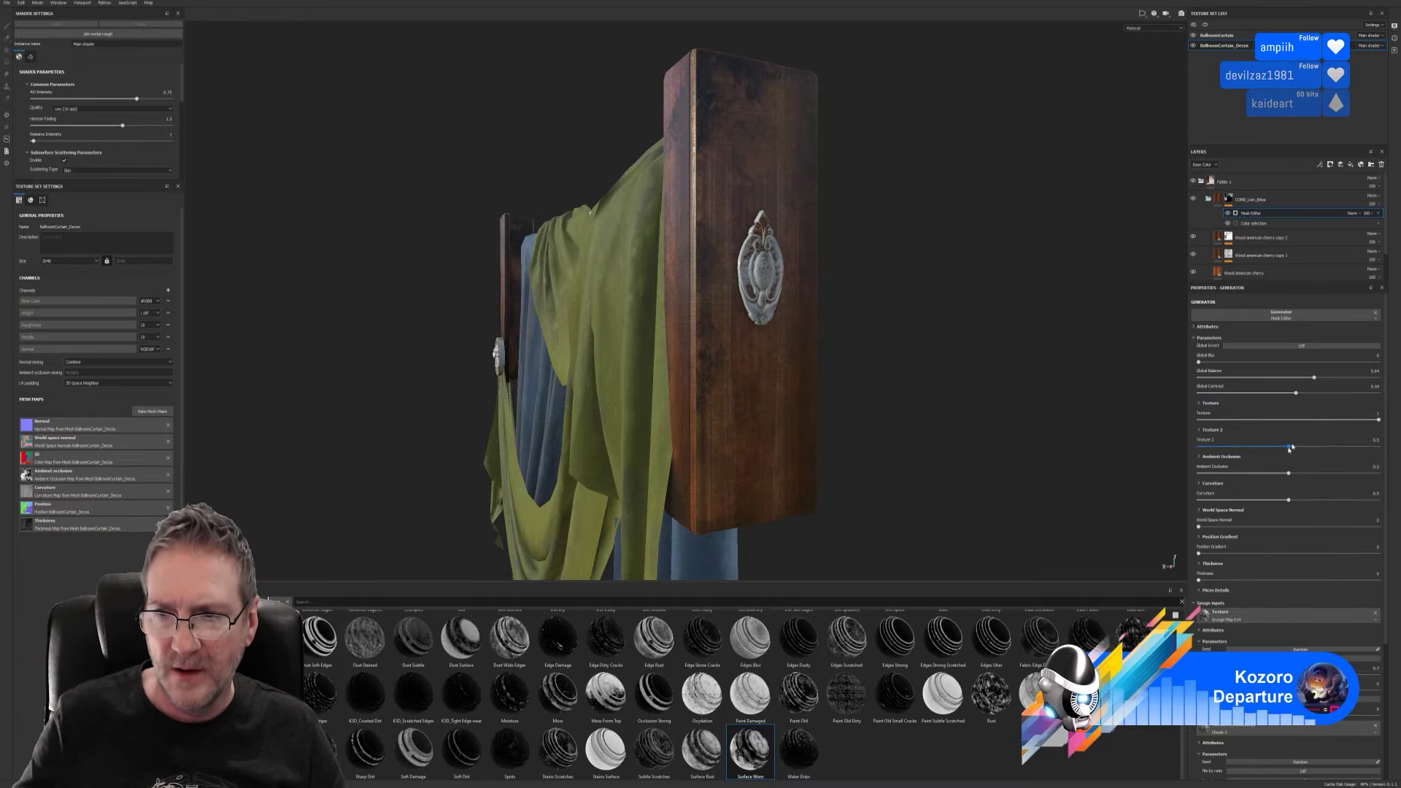
- Set the wear mask's Texture 2 to about 0.6, Ambient Occlusion to about 0.65 and Curvature to about 0.46
drag(1289, 447, 1235, 478)
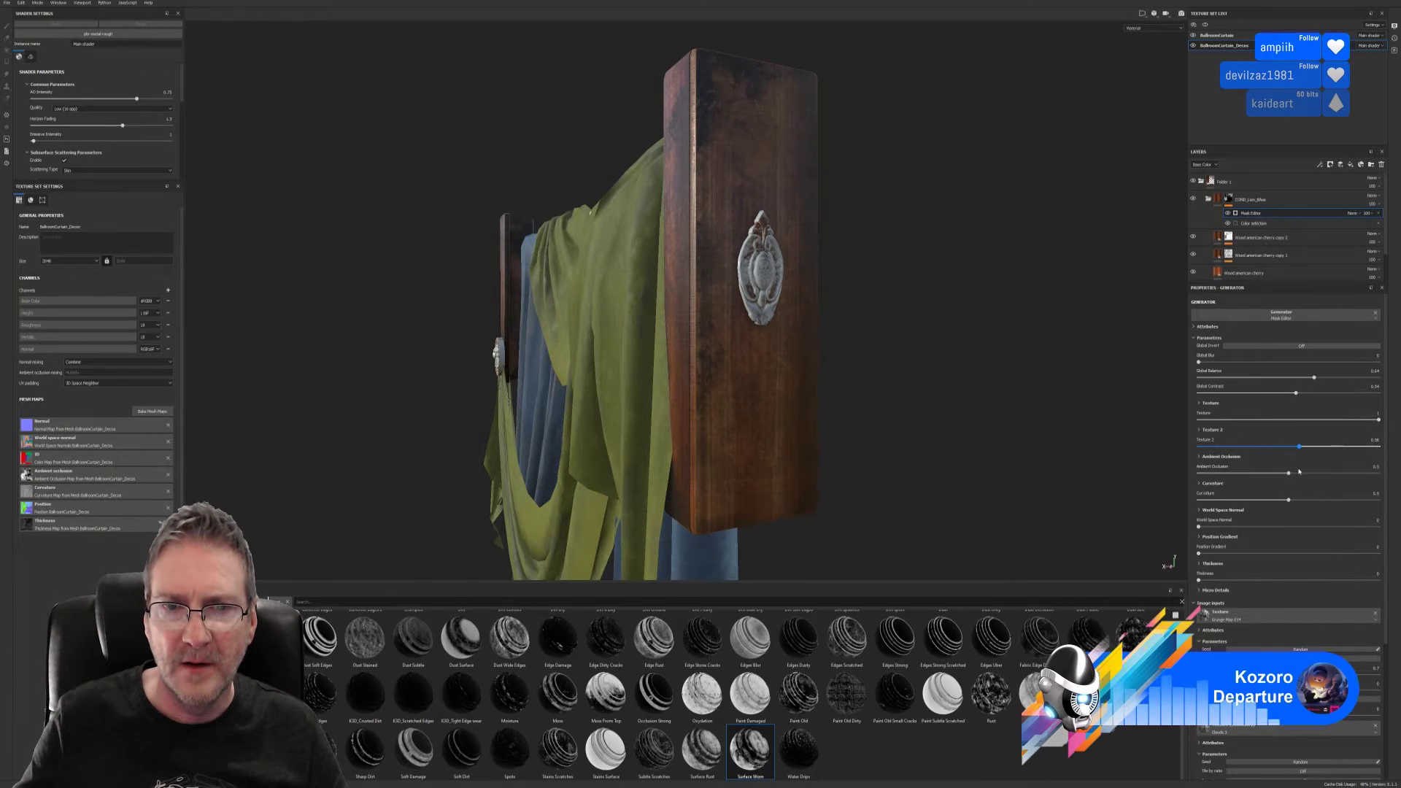
drag(1310, 473, 1229, 476)
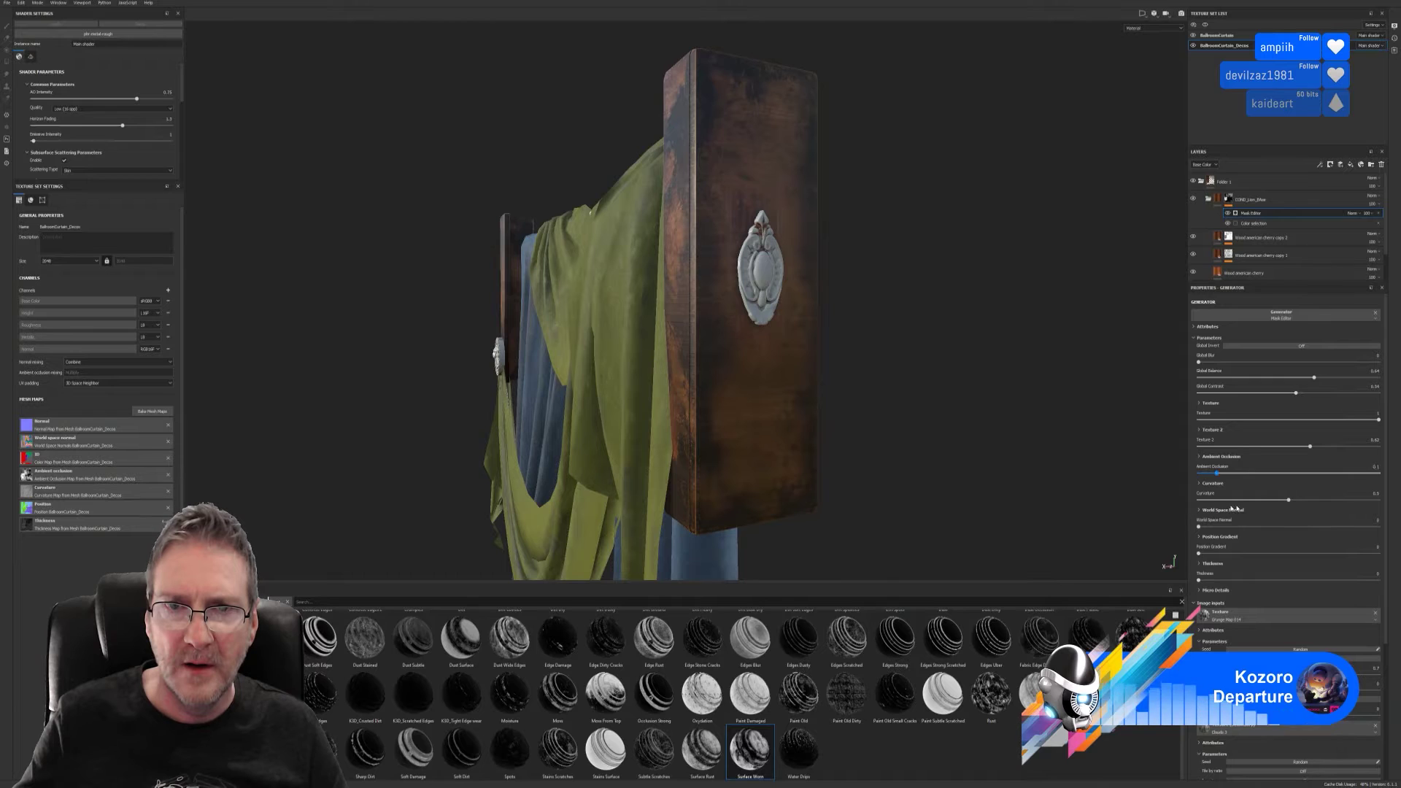
click(1316, 474)
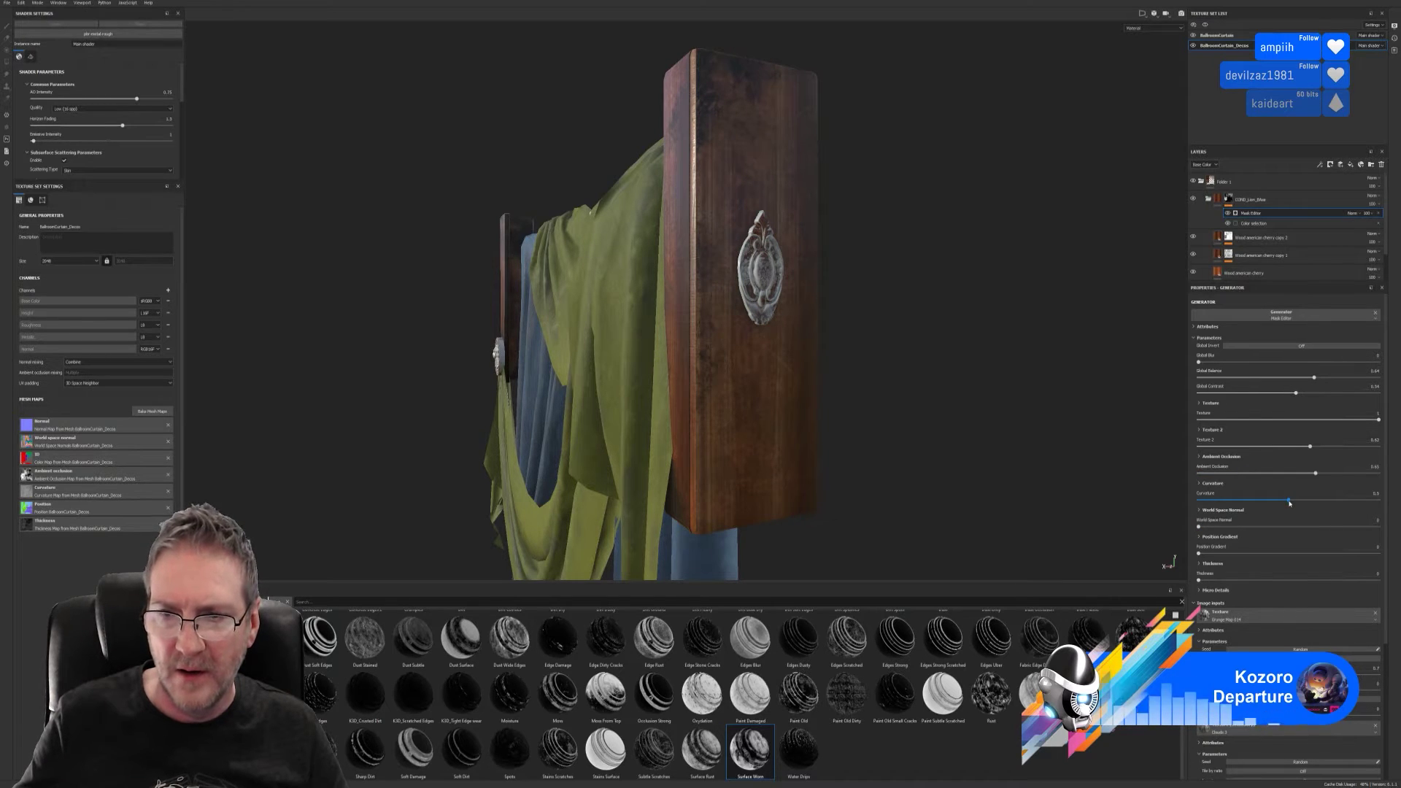
mouse_move(1289, 503)
mouse_down()
mouse_move(1329, 503)
mouse_move(1270, 503)
mouse_move(1284, 502)
mouse_up()
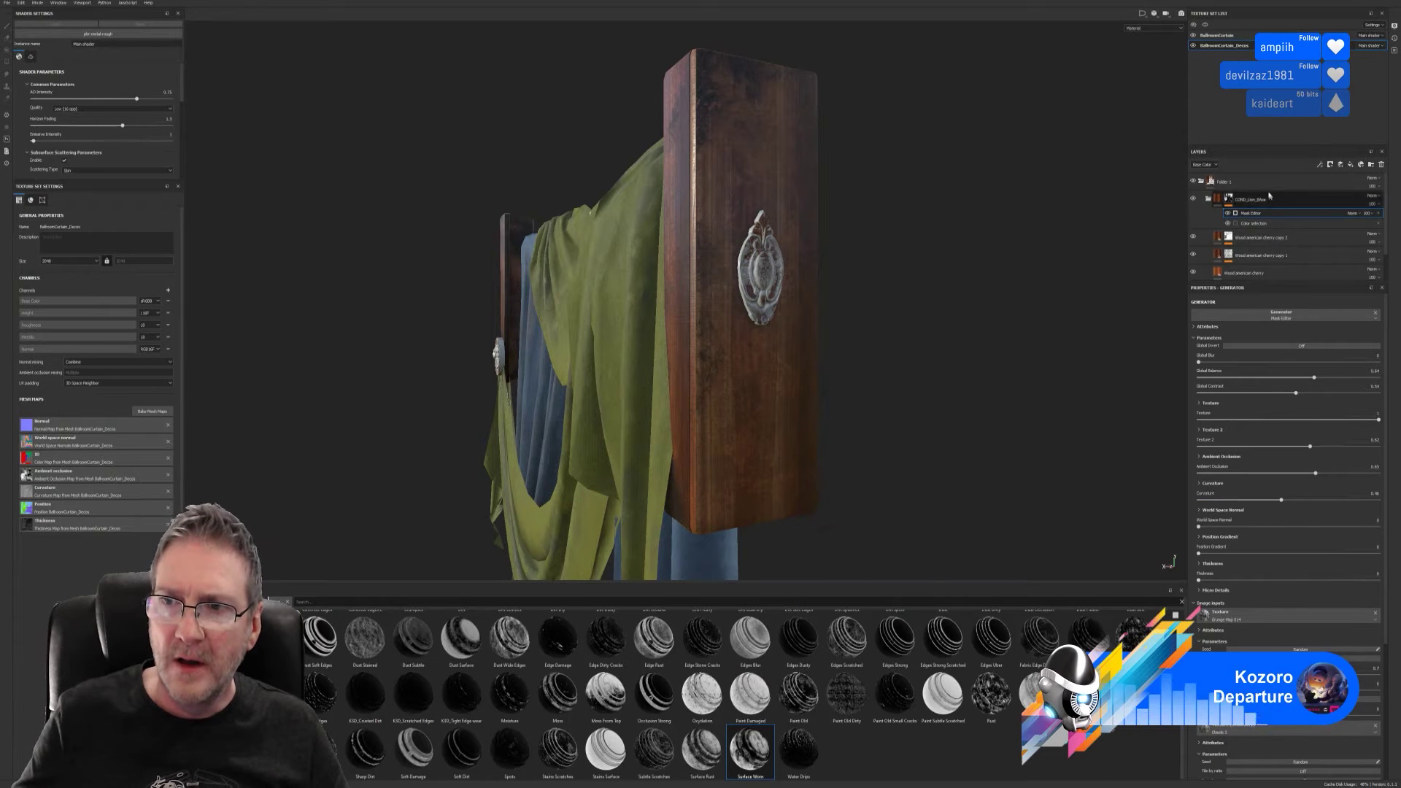
- Add a color selection mask to the folder grouping both wood materials, picking the frame's red ID color
click(1248, 182)
right_click(1252, 186)
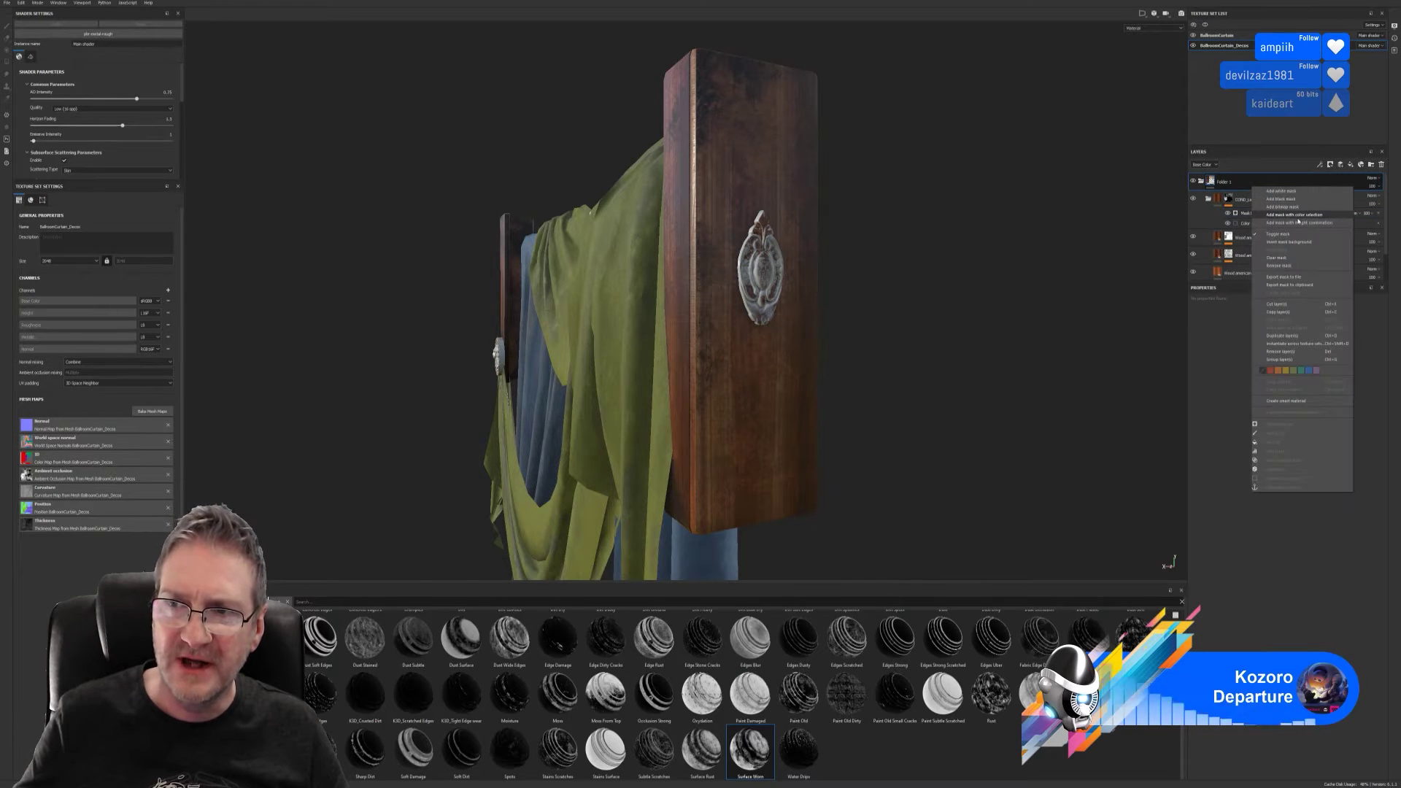
click(1302, 215)
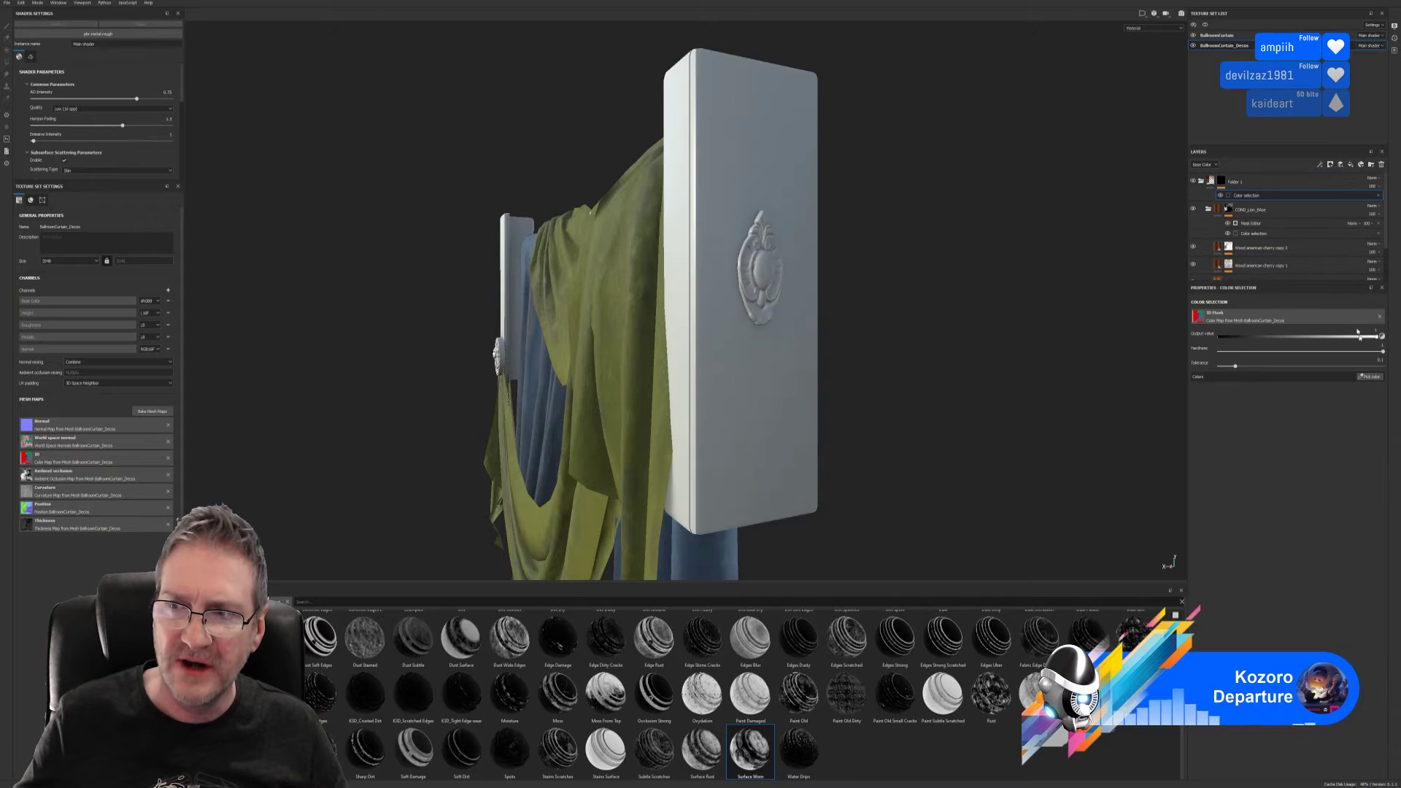
click(1370, 378)
click(782, 139)
- Examine the wooden frame and its ornaments from several angles for correct masking, and collapse the wood group folder
alt+drag(923, 300, 759, 307)
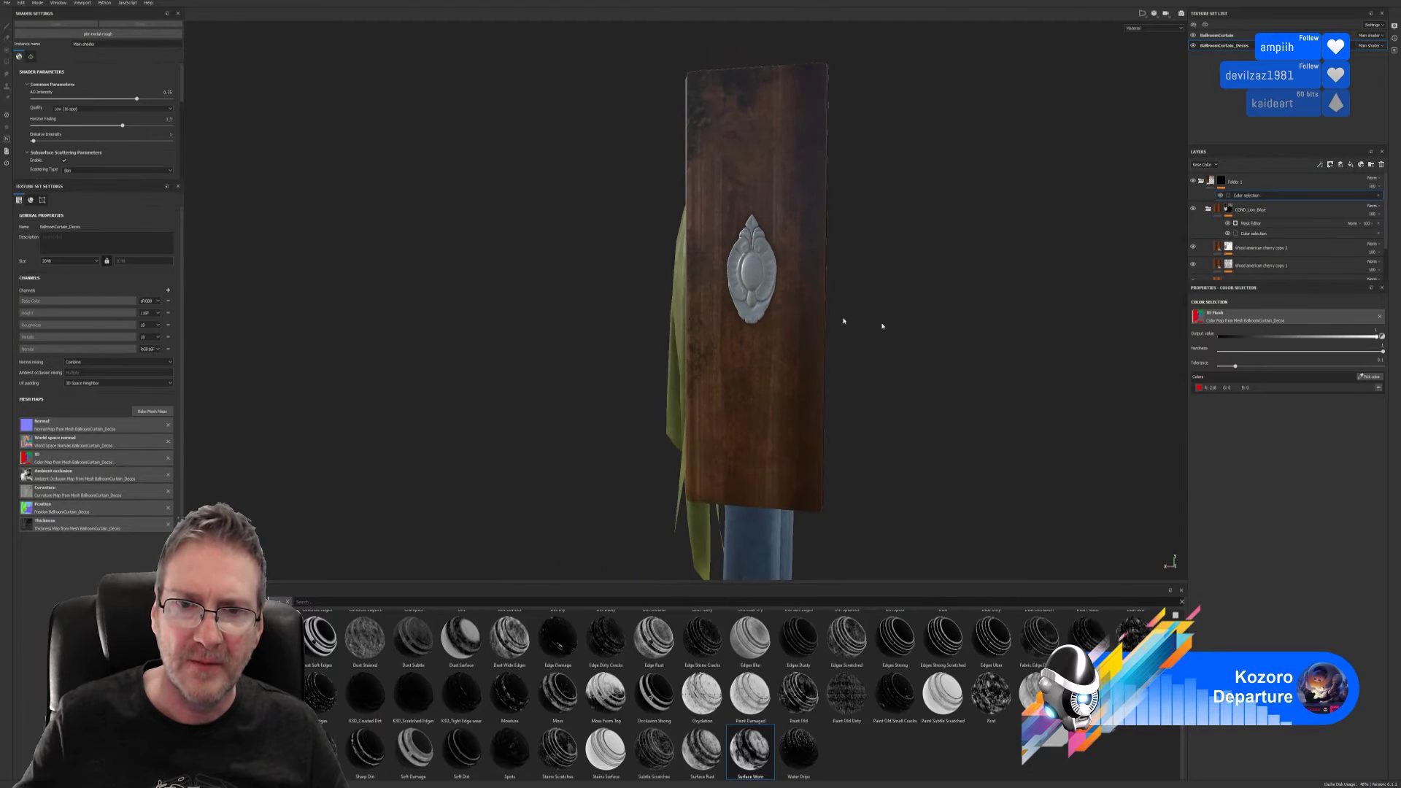
alt+right_drag(844, 321, 365, 394)
alt+drag(365, 394, 898, 412)
alt+middle_drag(475, 366, 578, 333)
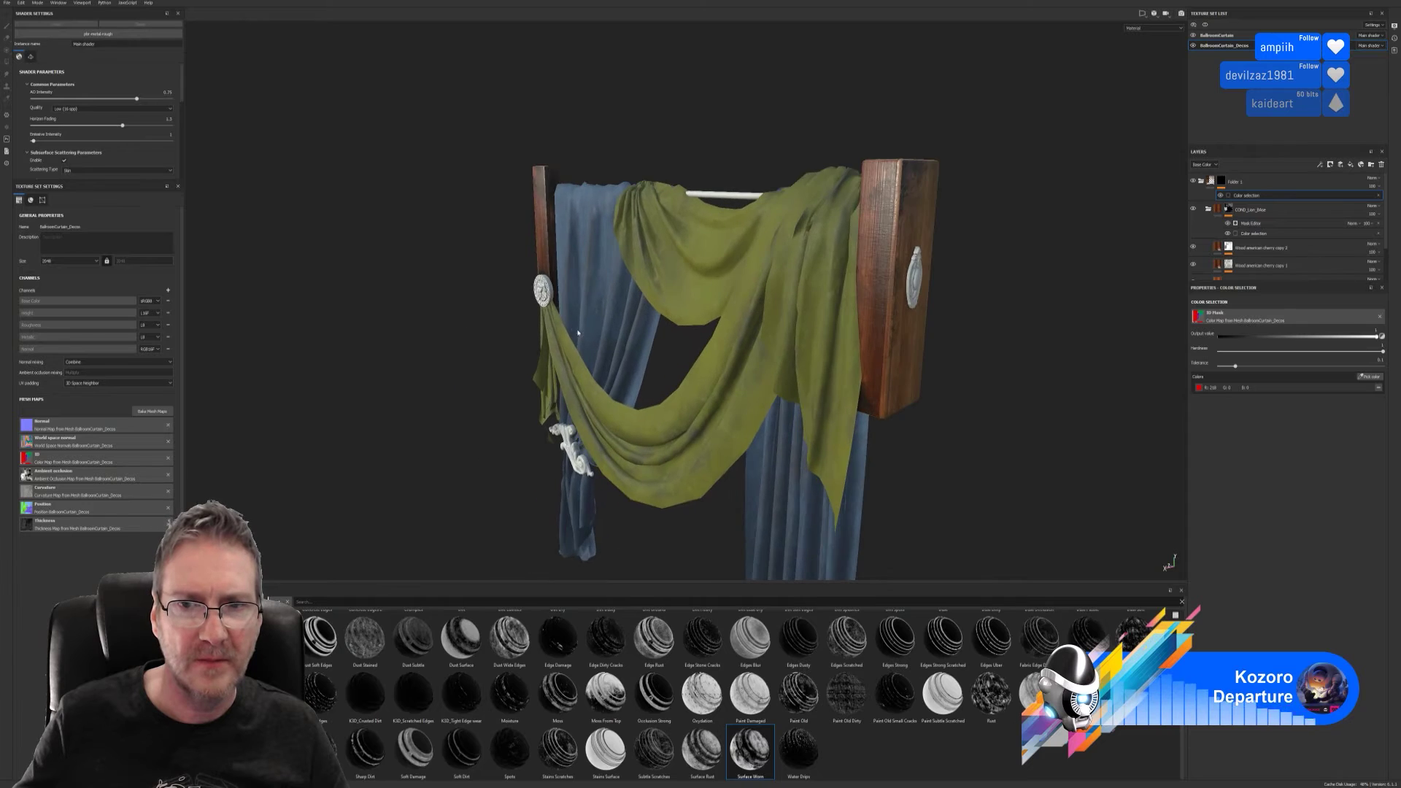
alt+drag(577, 332, 540, 318)
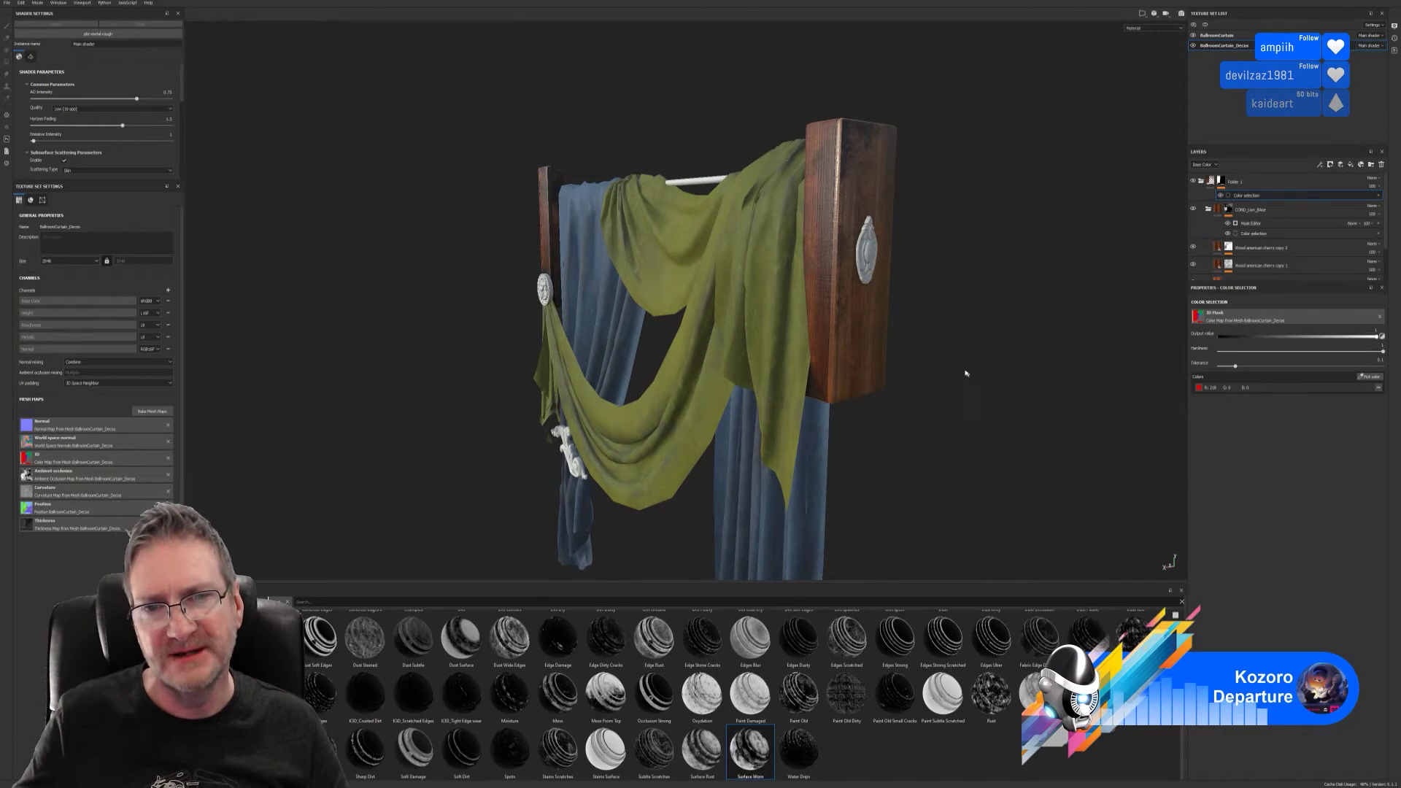
alt+drag(965, 372, 509, 334)
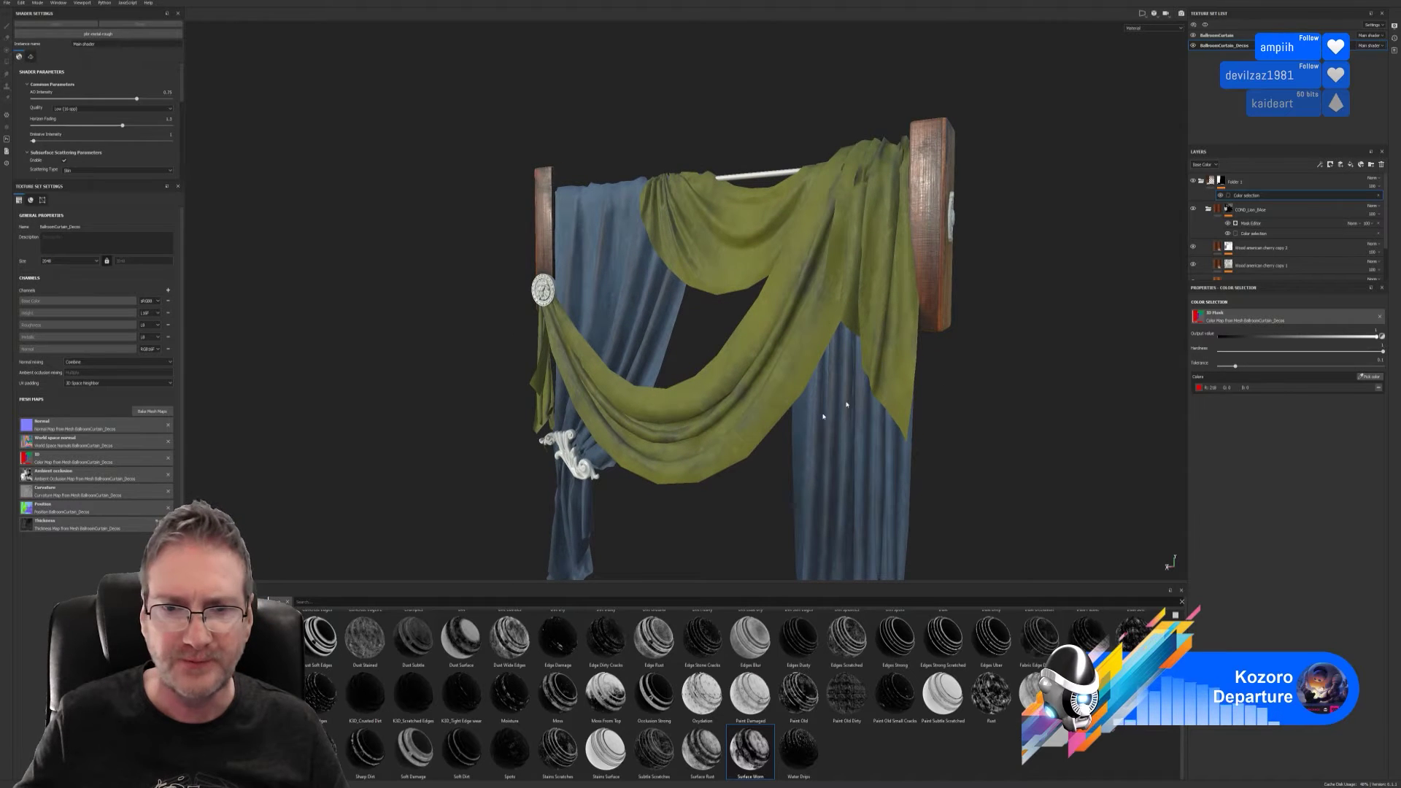
mouse_move(847, 404)
alt+mouse_down()
mouse_move(963, 297)
mouse_move(963, 250)
alt+mouse_up()
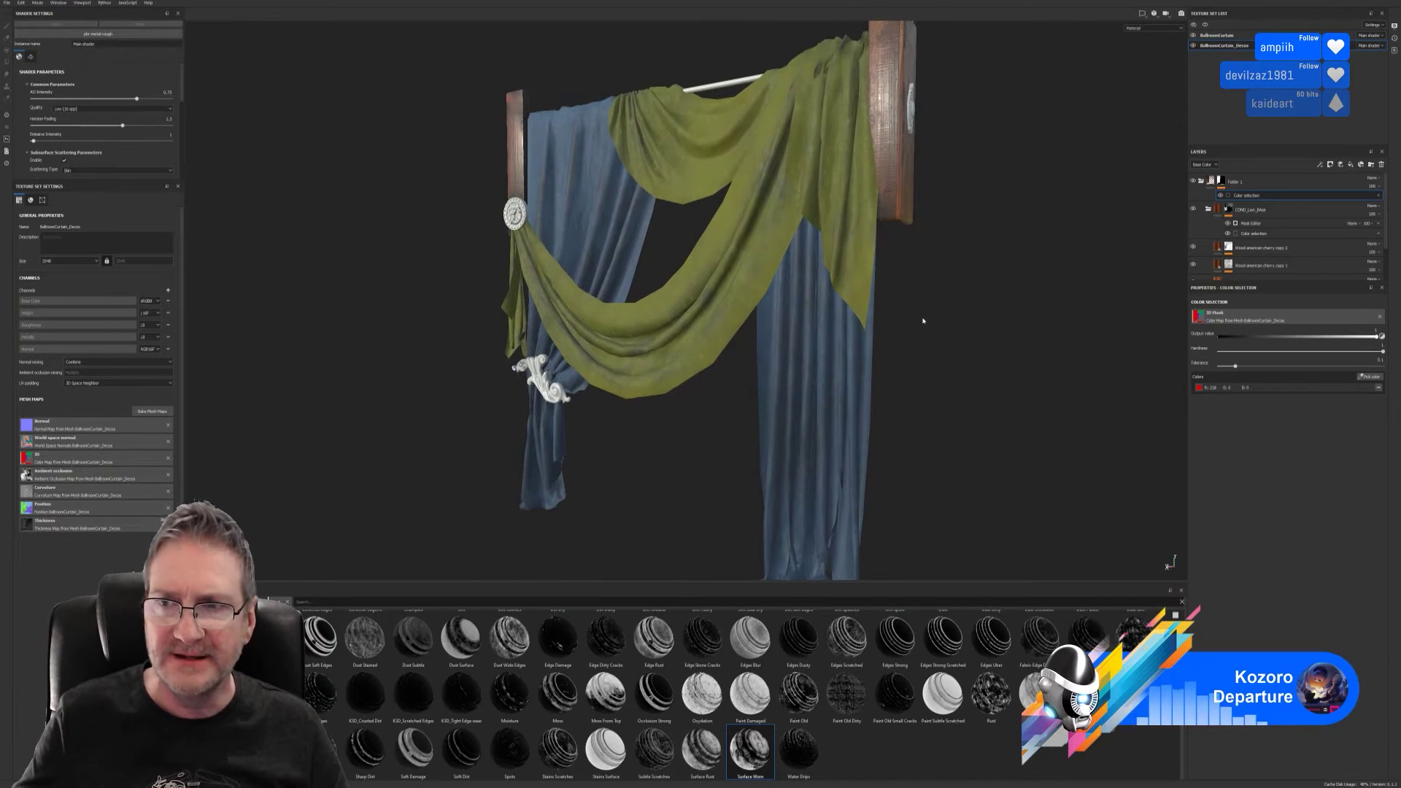
click(1202, 182)
alt+drag(1050, 219, 863, 235)
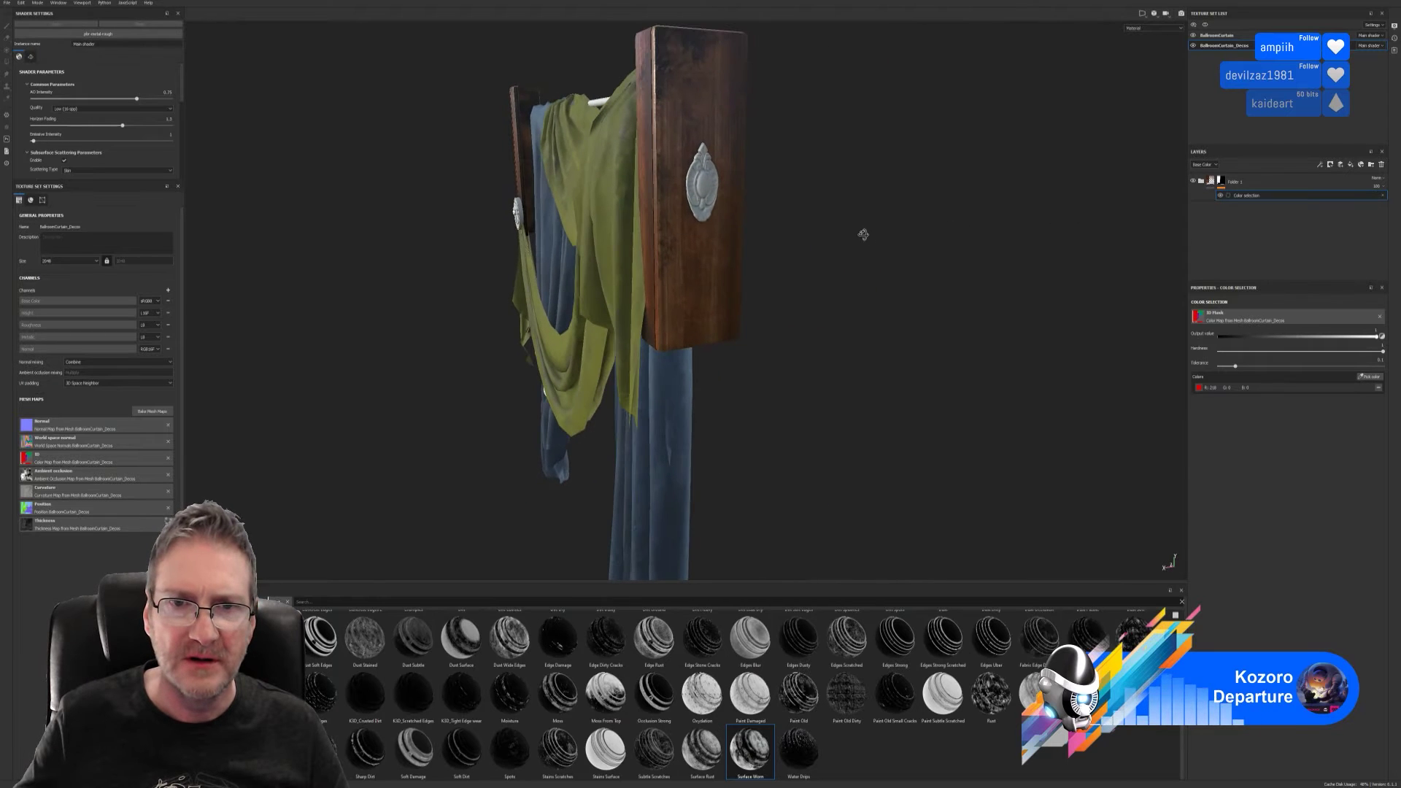
- Browse the smart materials and apply the Statue_Jewellery one to the decor mesh with the oval ornament on the frame's side
alt+right_drag(708, 199, 1069, 197)
alt+drag(869, 214, 778, 309)
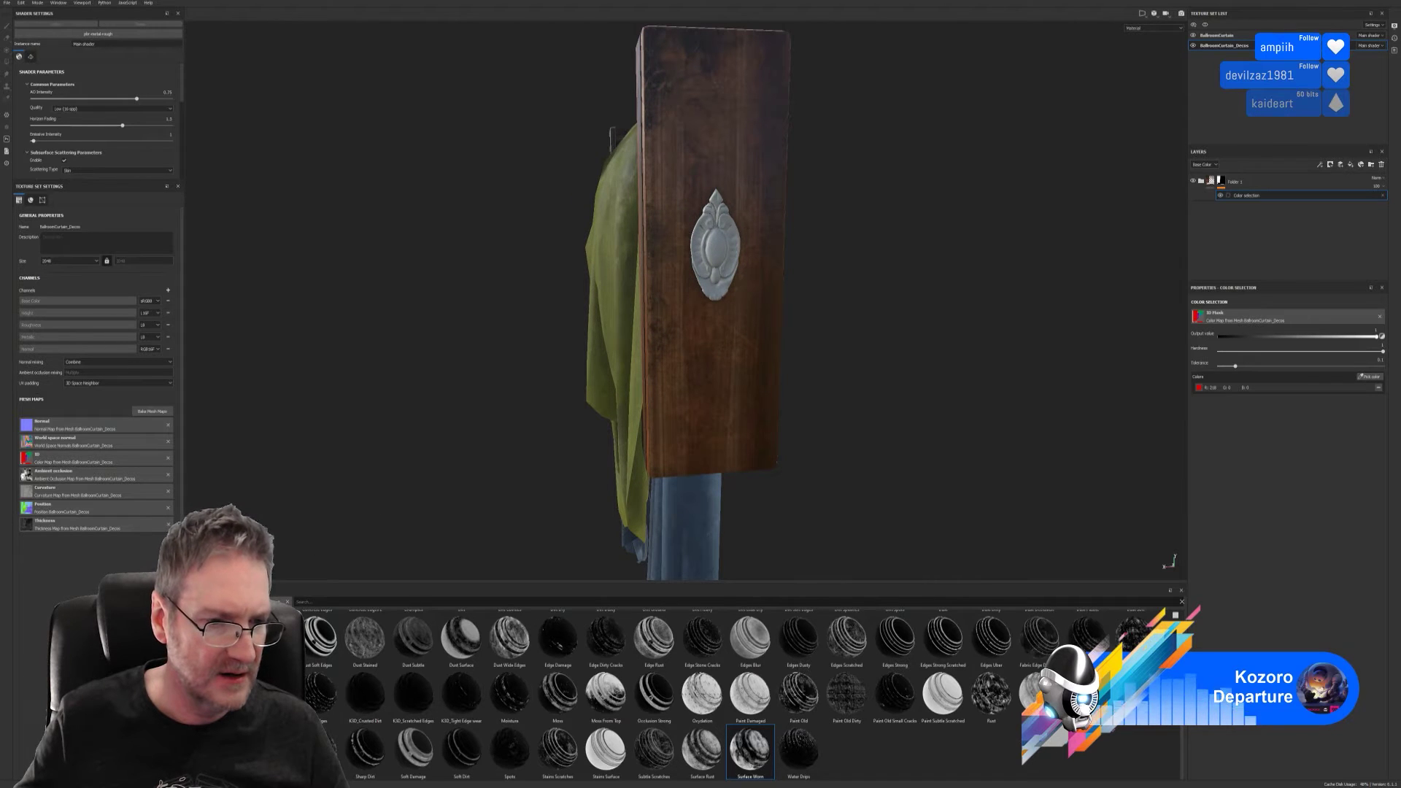
click(213, 712)
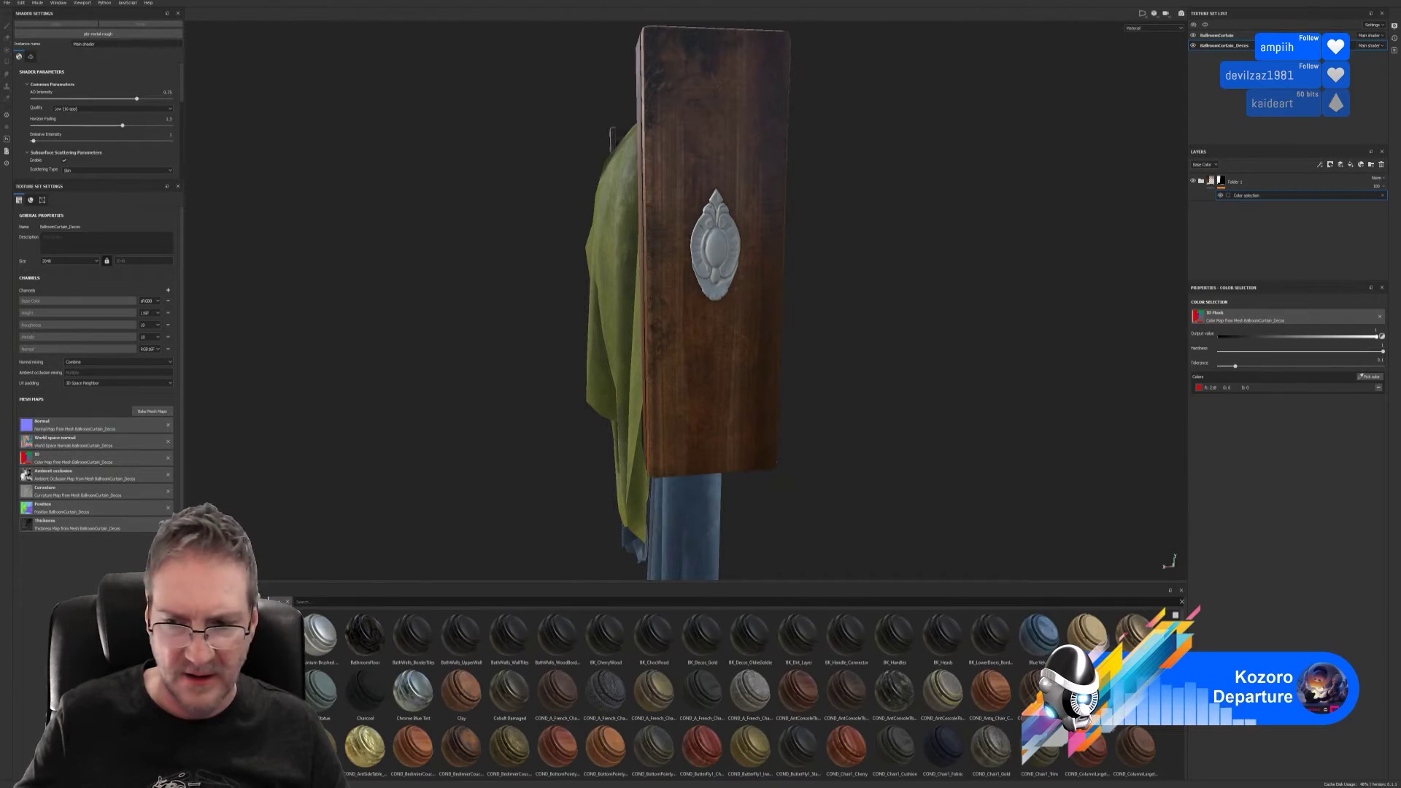
scroll(729, 693, down, 4)
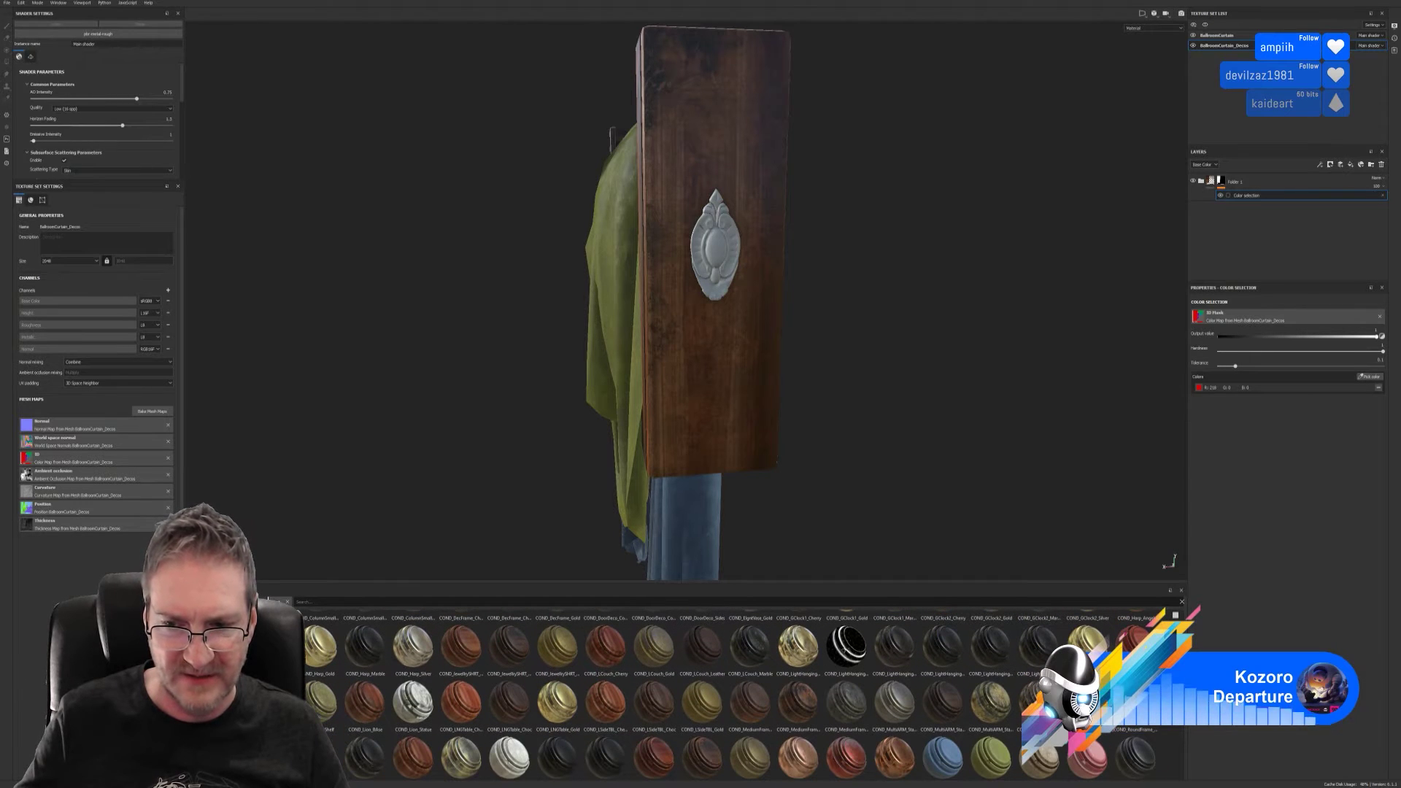
scroll(729, 693, down, 1)
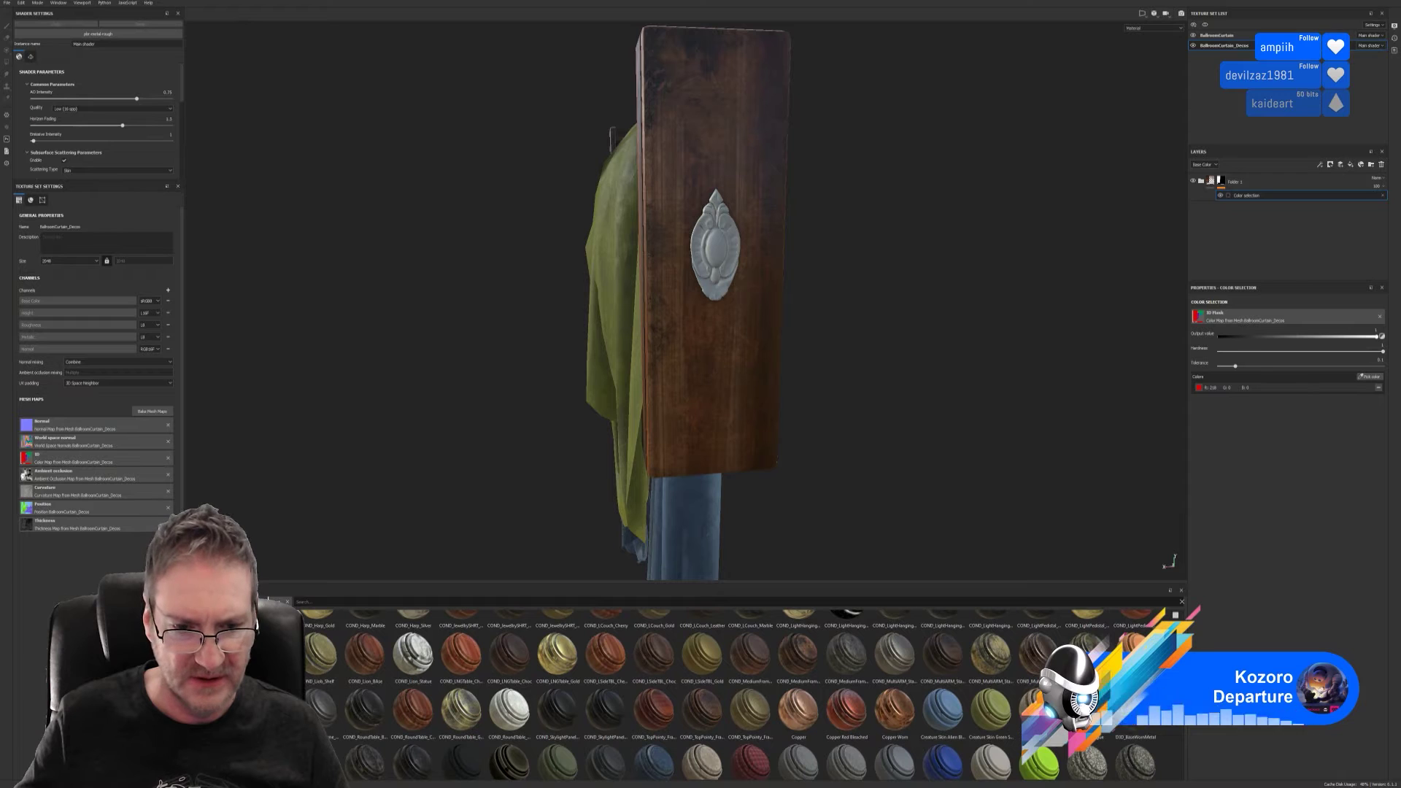
scroll(730, 693, down, 1)
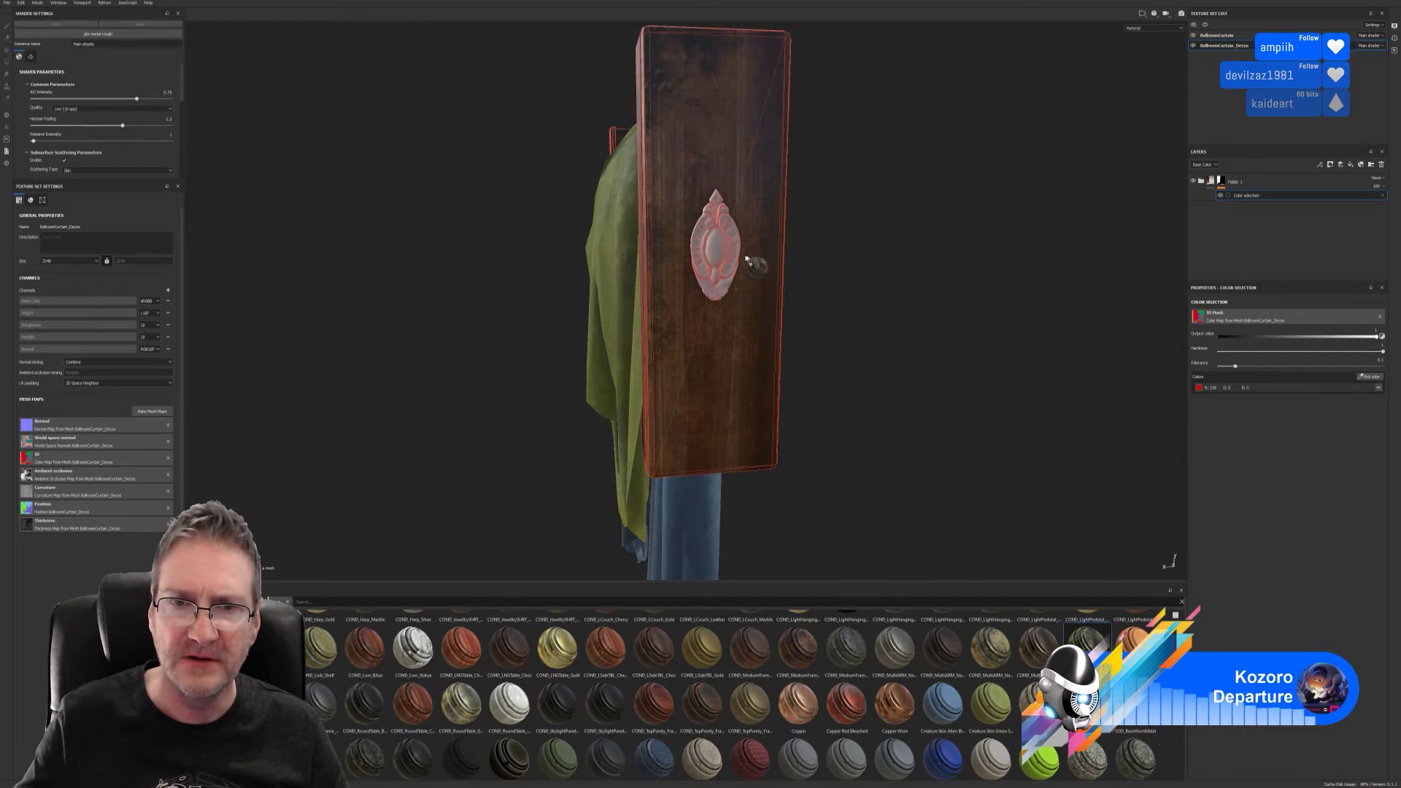
drag(719, 244, 719, 244)
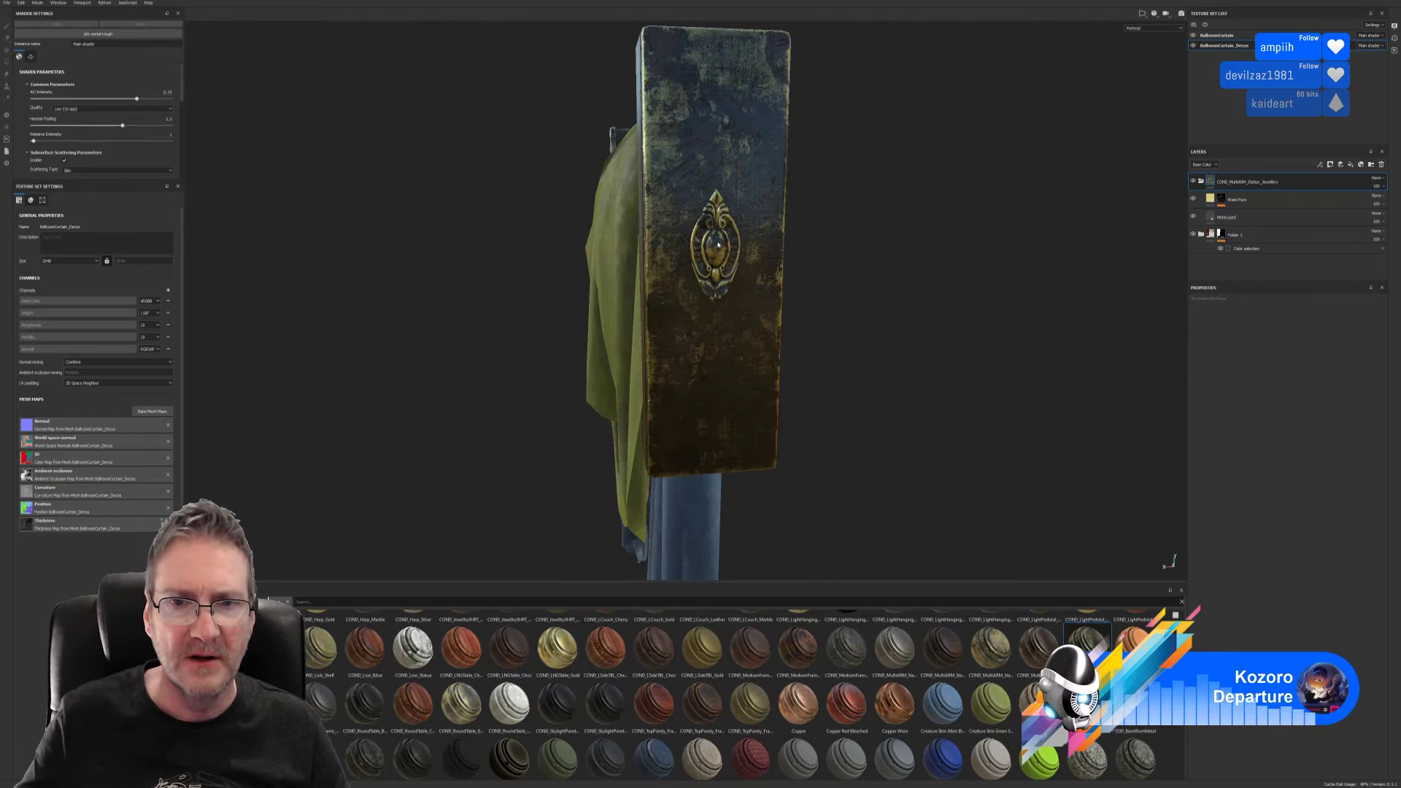
- Add a color selection mask to the Statue_Jewellery material, picking the oval ornament's purple ID color
right_click(1282, 182)
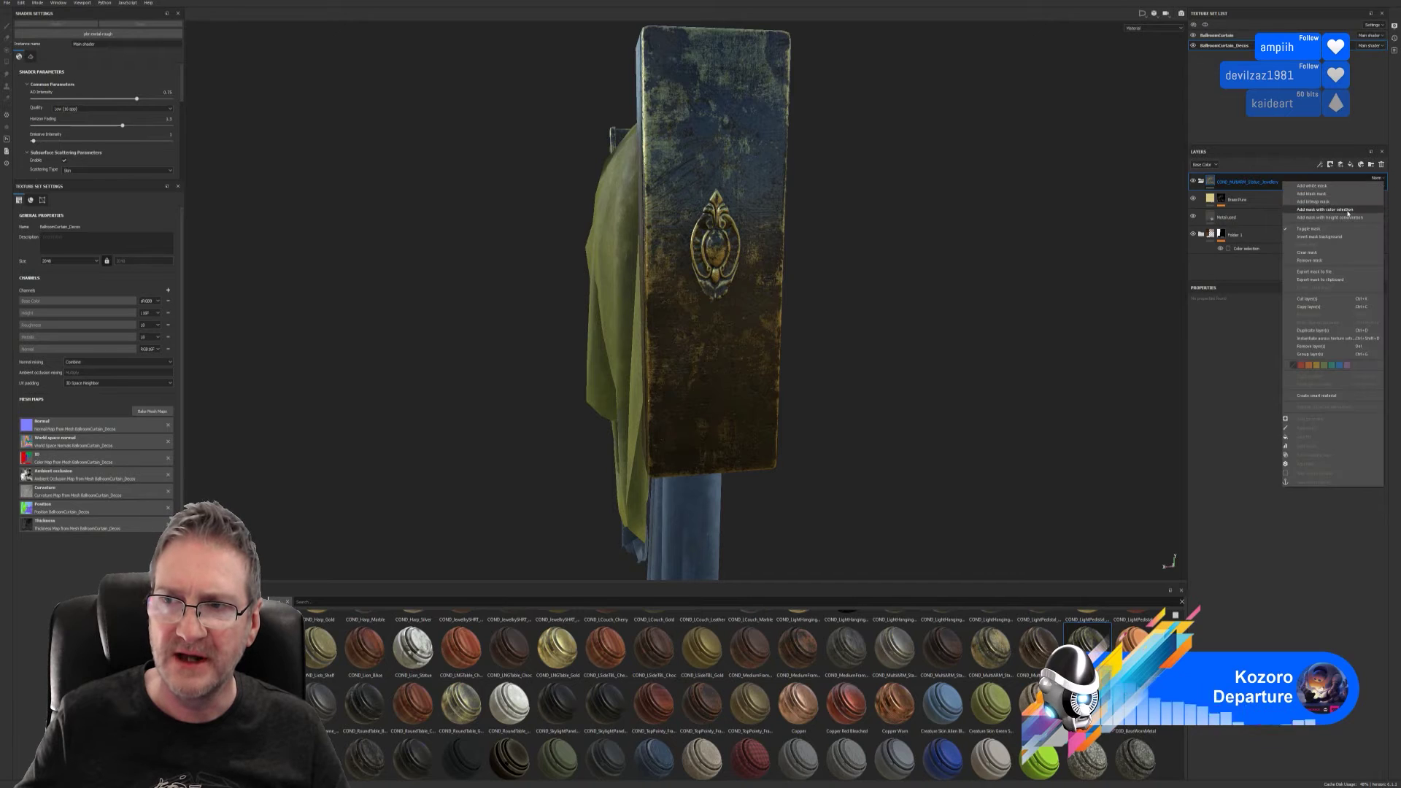
click(1324, 210)
click(1370, 377)
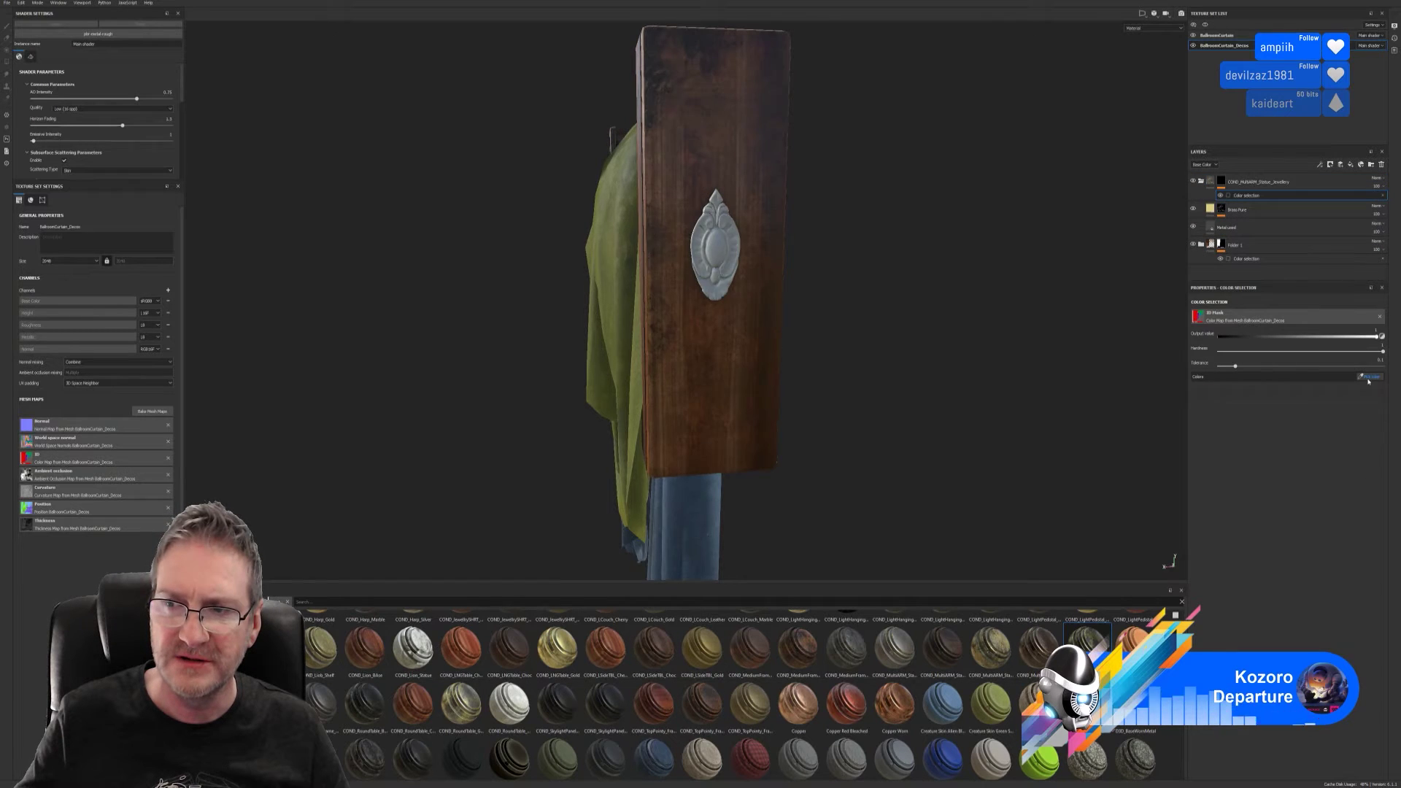
click(709, 231)
alt+right_drag(784, 257, 1316, 250)
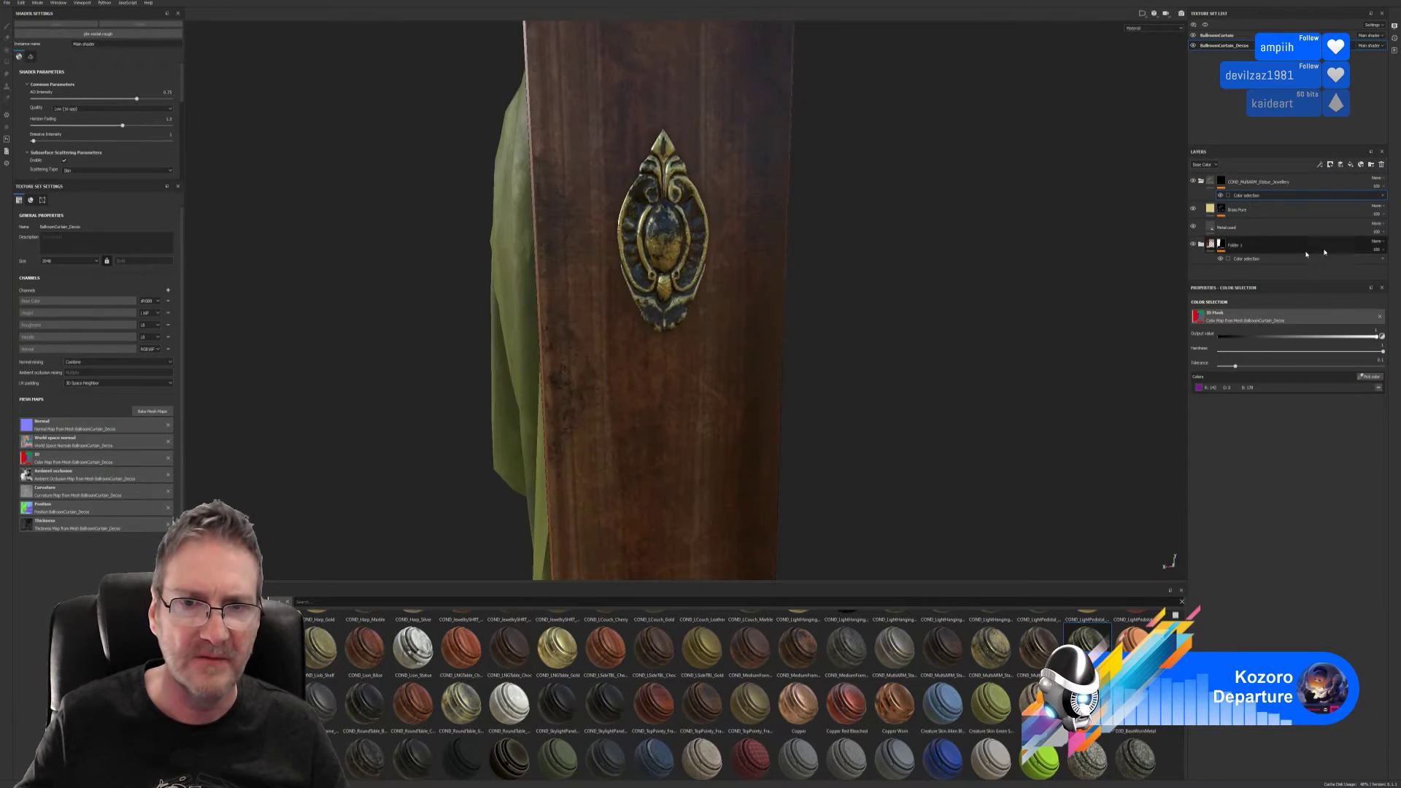
alt+drag(799, 275, 759, 277)
alt+right_drag(751, 278, 299, 297)
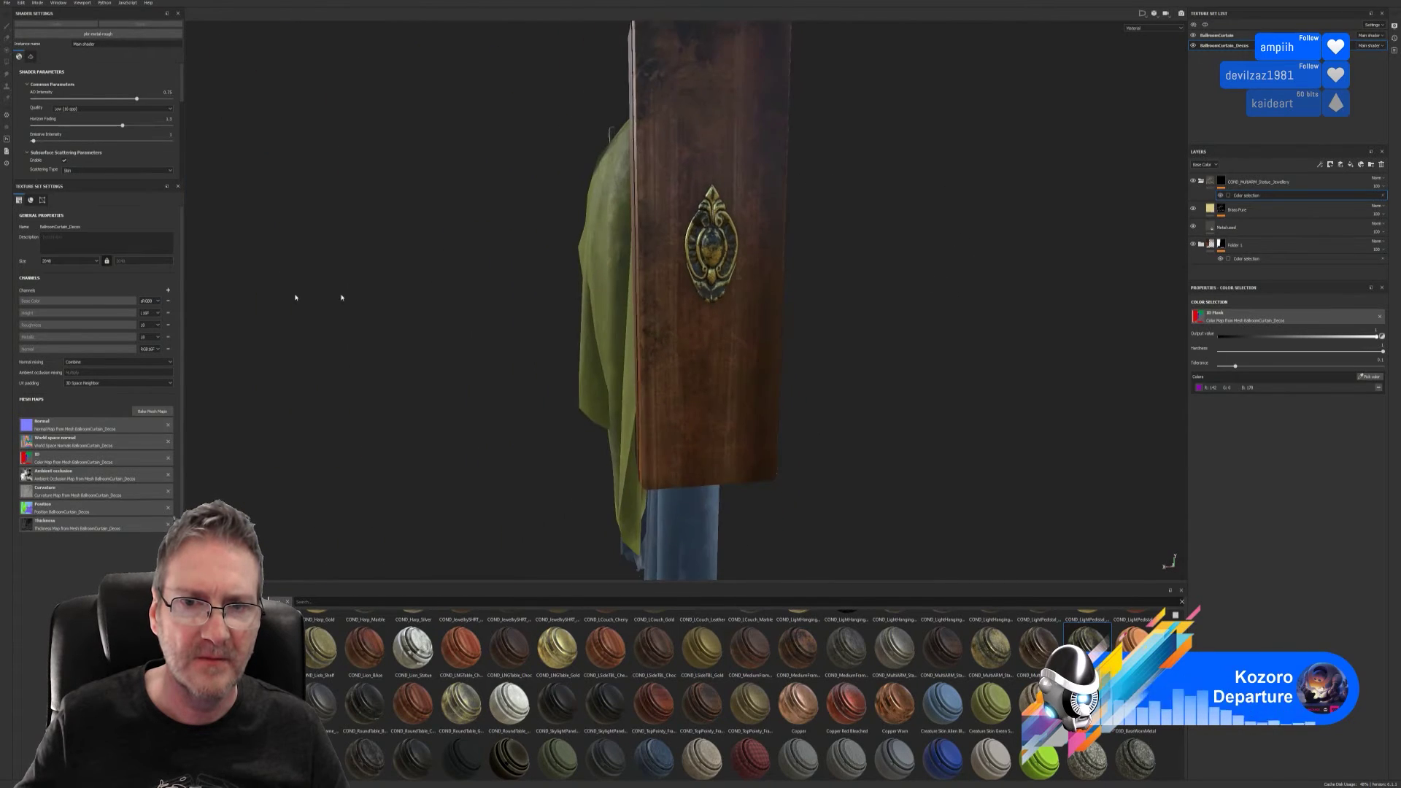
- Save the project
alt+right_drag(621, 300, 520, 275)
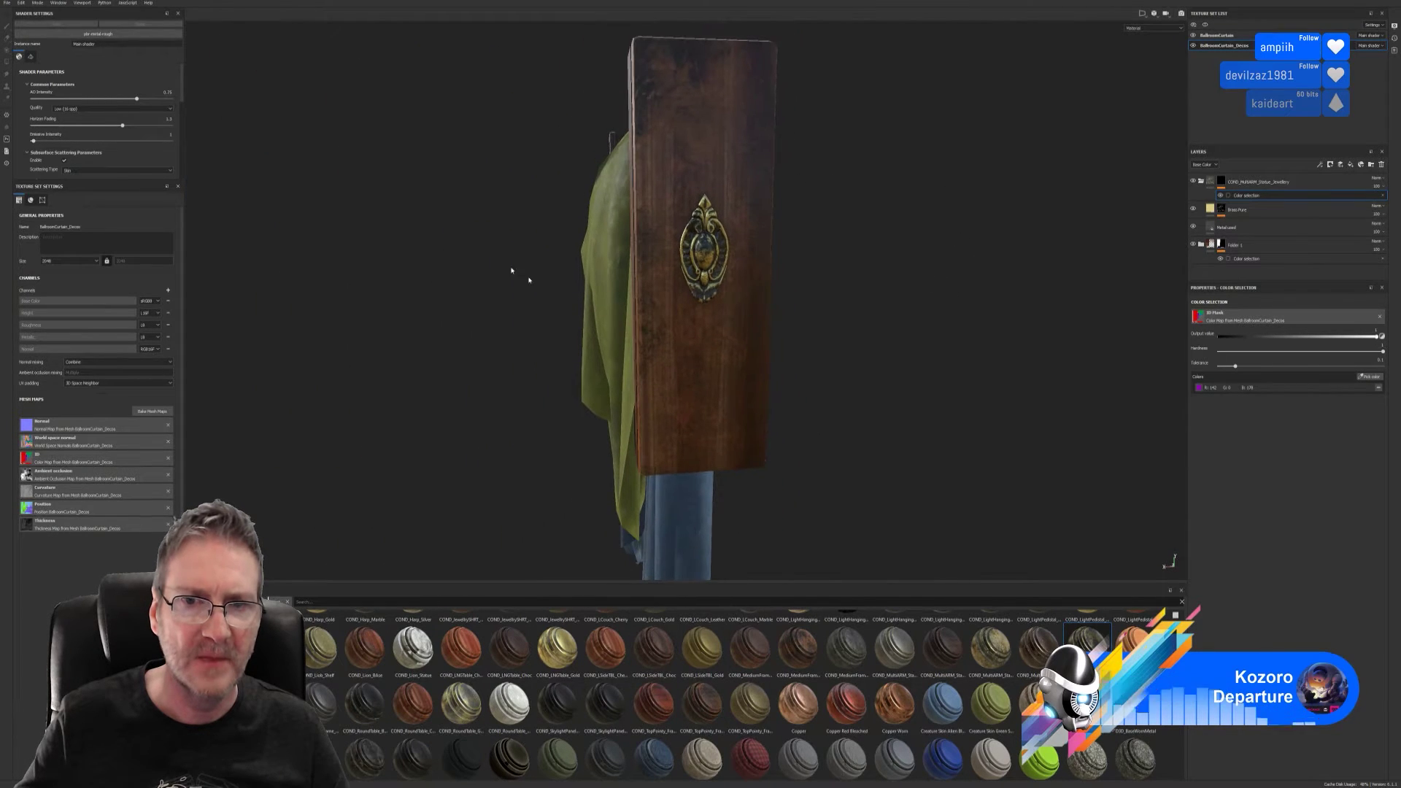
click(7, 3)
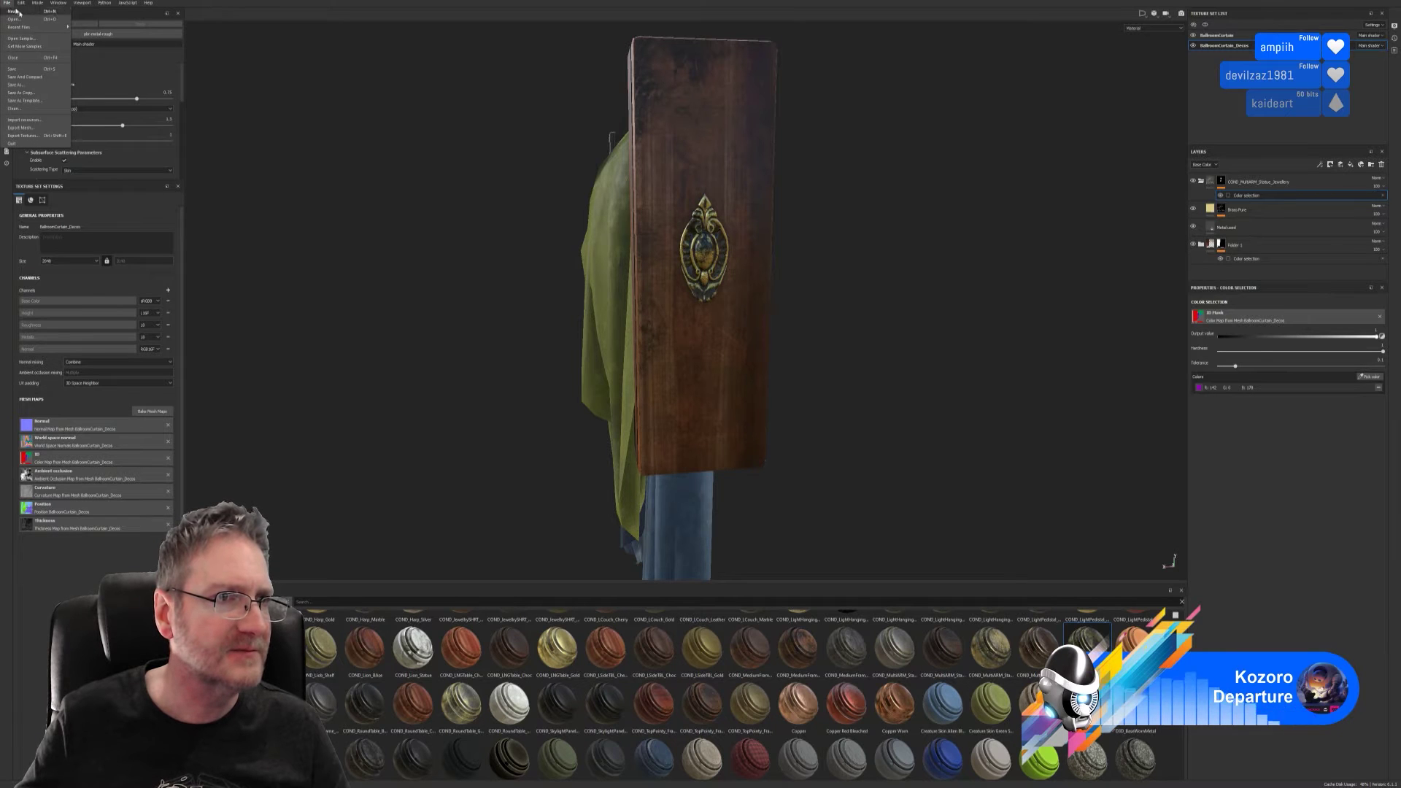
click(28, 69)
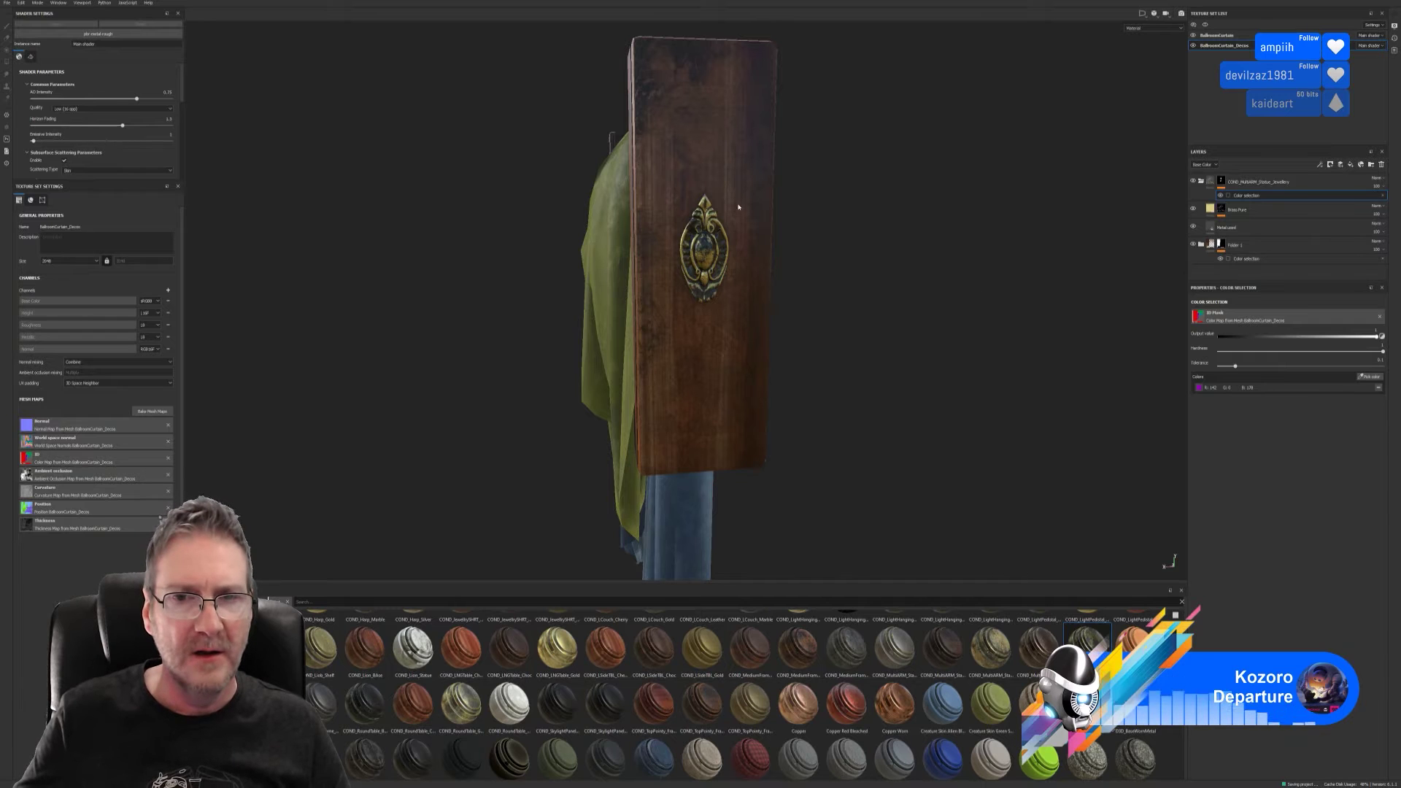
- Examine the curtain from several angles, focusing on the untextured lion medallion and the scroll-shaped tieback ornament
alt+right_drag(791, 278, 250, 282)
alt+drag(250, 281, 701, 321)
alt+right_drag(701, 321, 603, 341)
alt+middle_drag(603, 341, 654, 287)
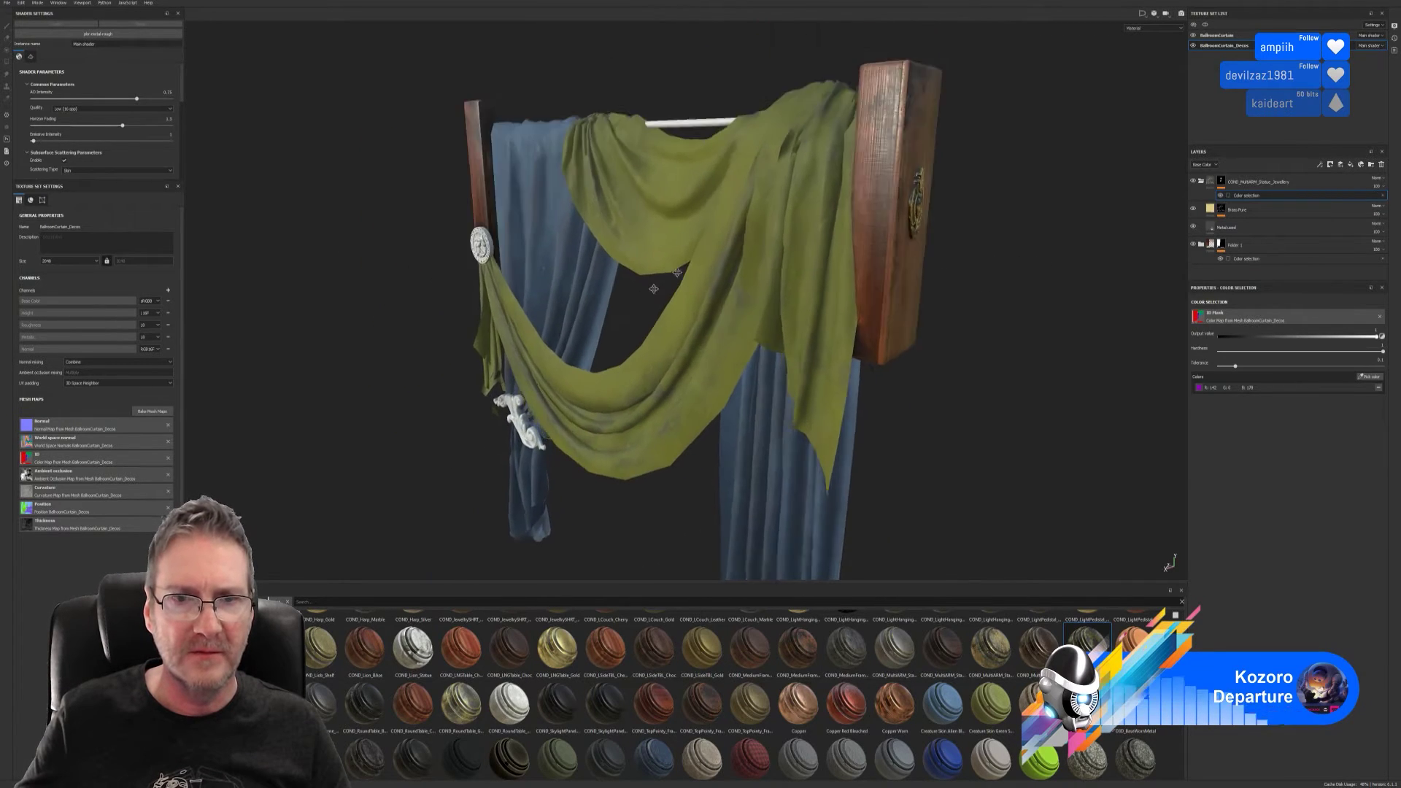
alt+drag(654, 288, 730, 299)
alt+right_drag(606, 330, 639, 328)
alt+middle_drag(639, 329, 764, 208)
alt+drag(570, 241, 656, 250)
alt+middle_drag(474, 182, 607, 286)
alt+right_drag(607, 286, 967, 260)
alt+middle_drag(660, 310, 656, 105)
alt+drag(654, 165, 612, 438)
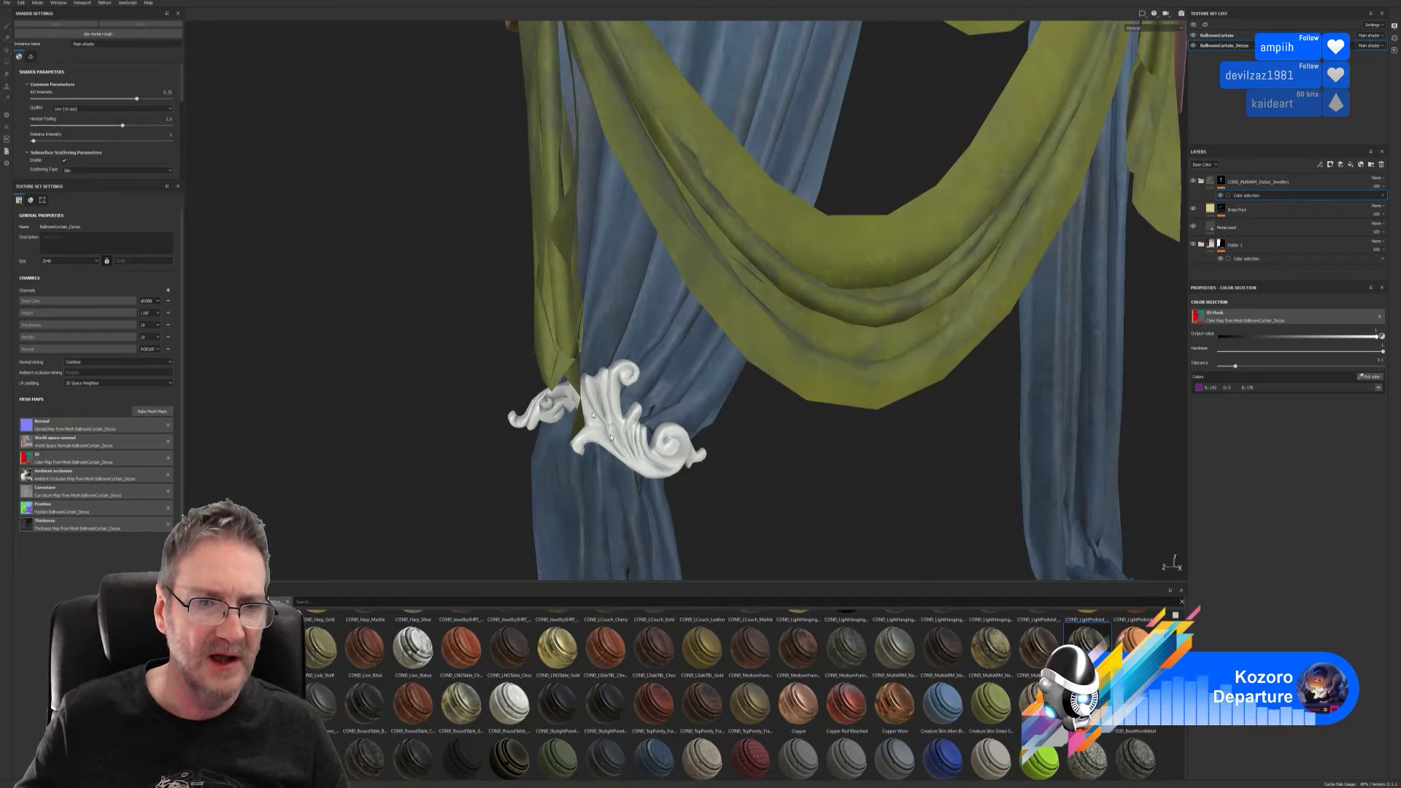
alt+middle_drag(592, 256, 665, 6)
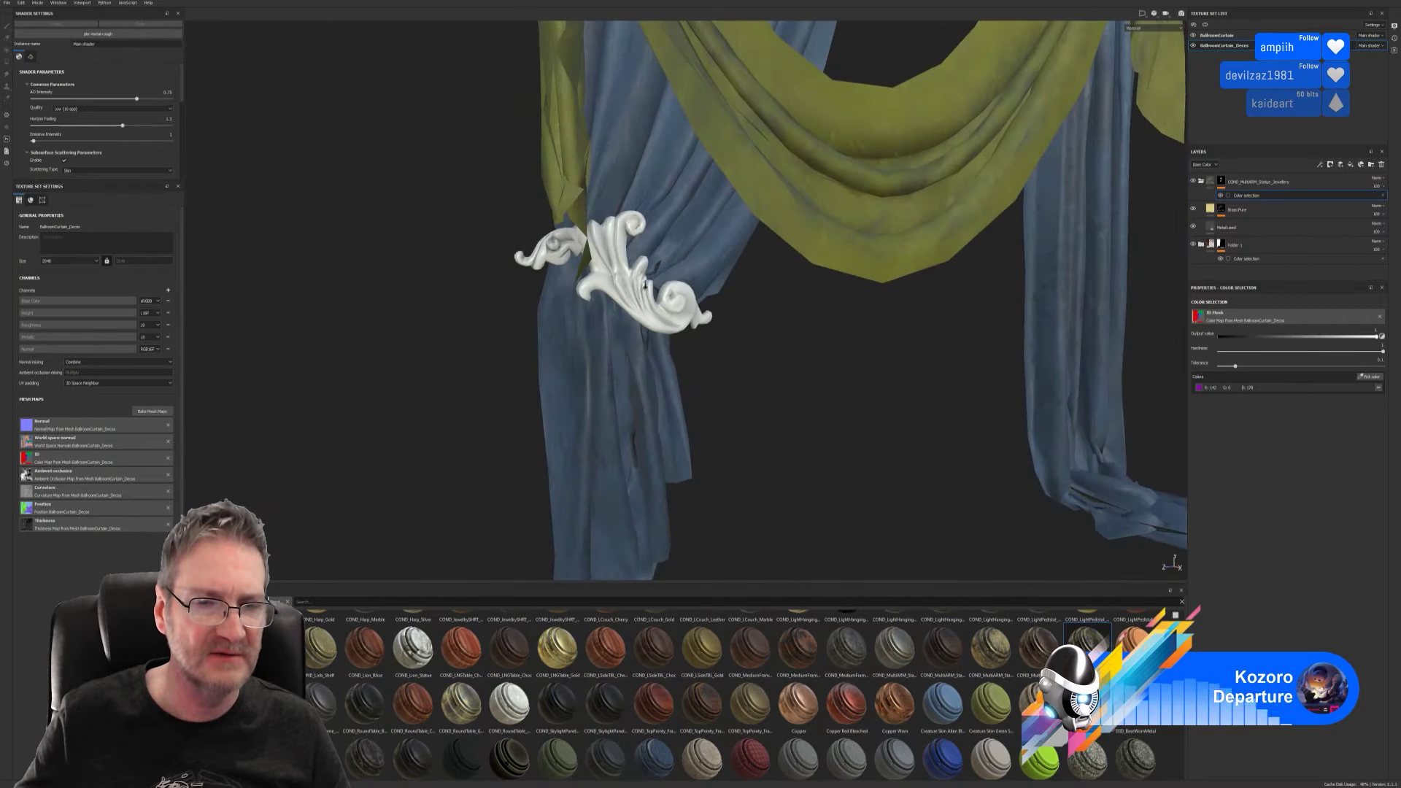
alt+right_drag(642, 286, 883, 278)
alt+drag(861, 313, 772, 307)
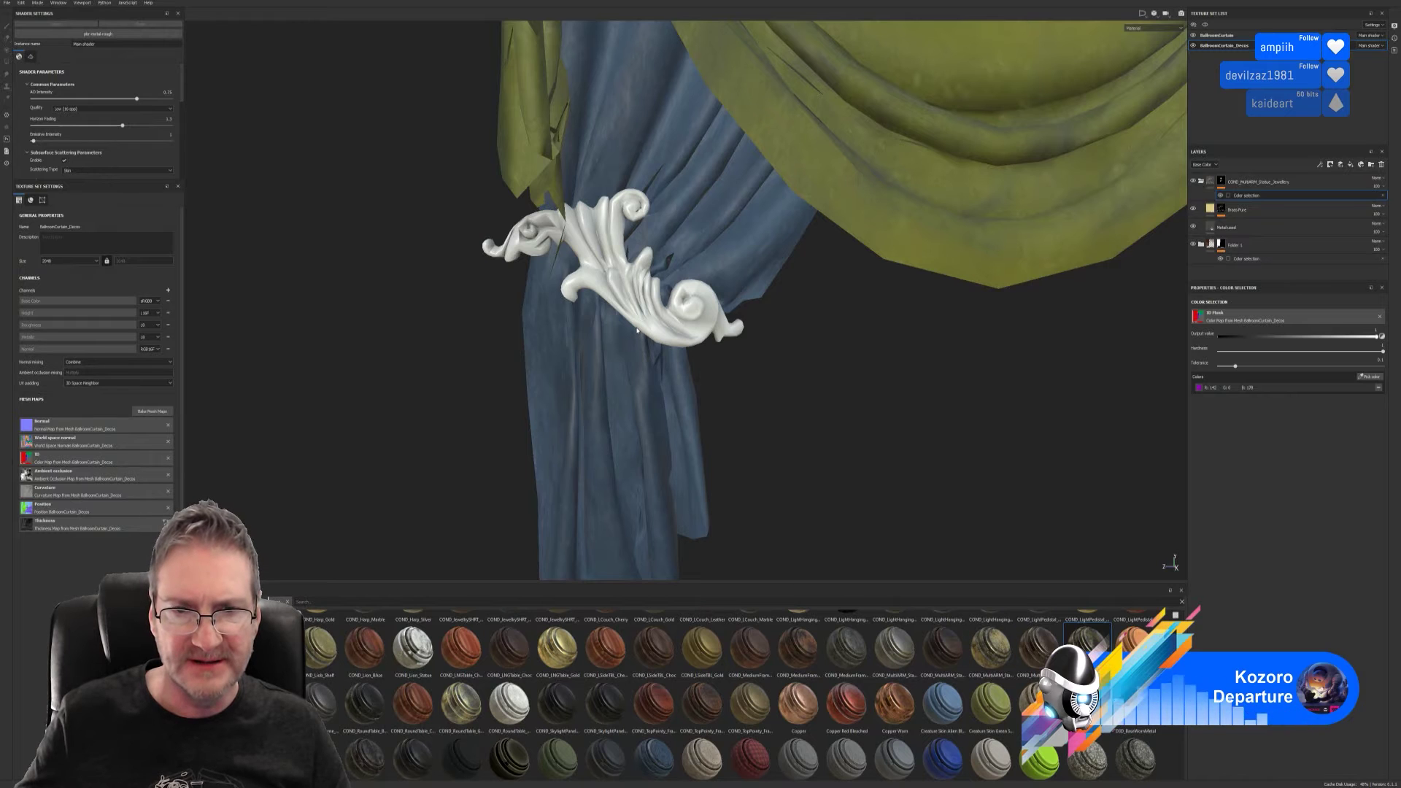
alt+right_drag(915, 396, 270, 395)
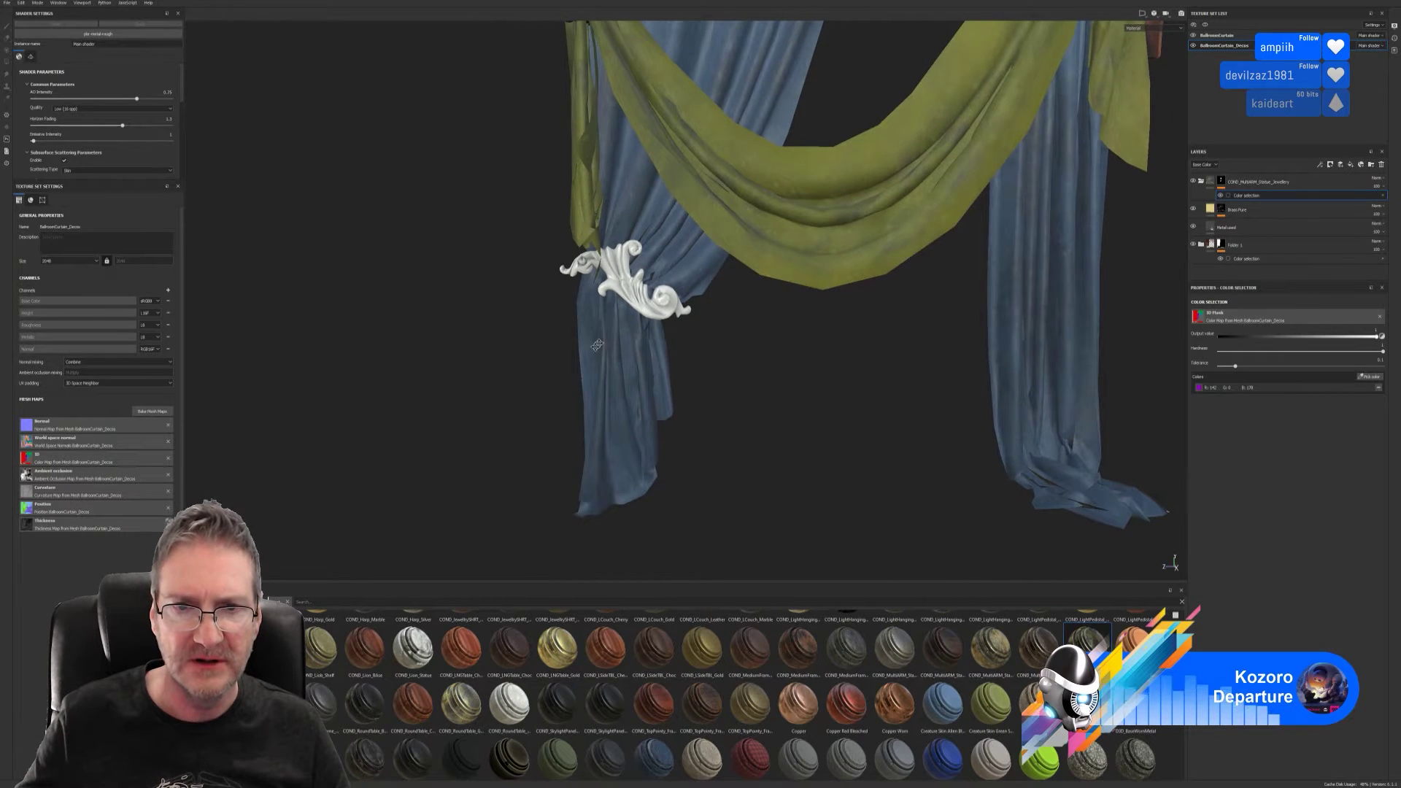
alt+middle_drag(598, 346, 538, 428)
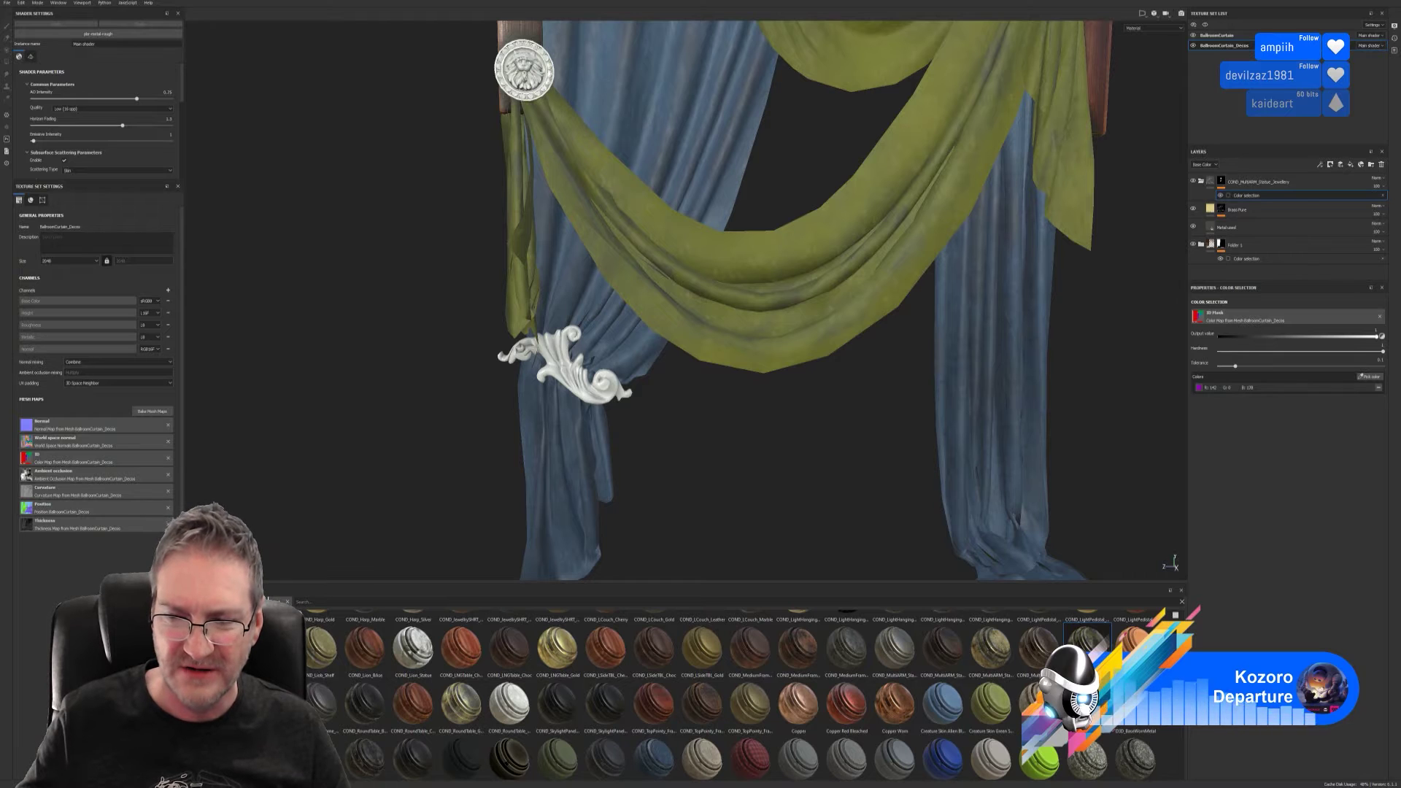
- Collapse the Statue_Jewellery folder and apply an aged gold smart material to the scroll-shaped tieback's mesh
scroll(729, 693, down, 2)
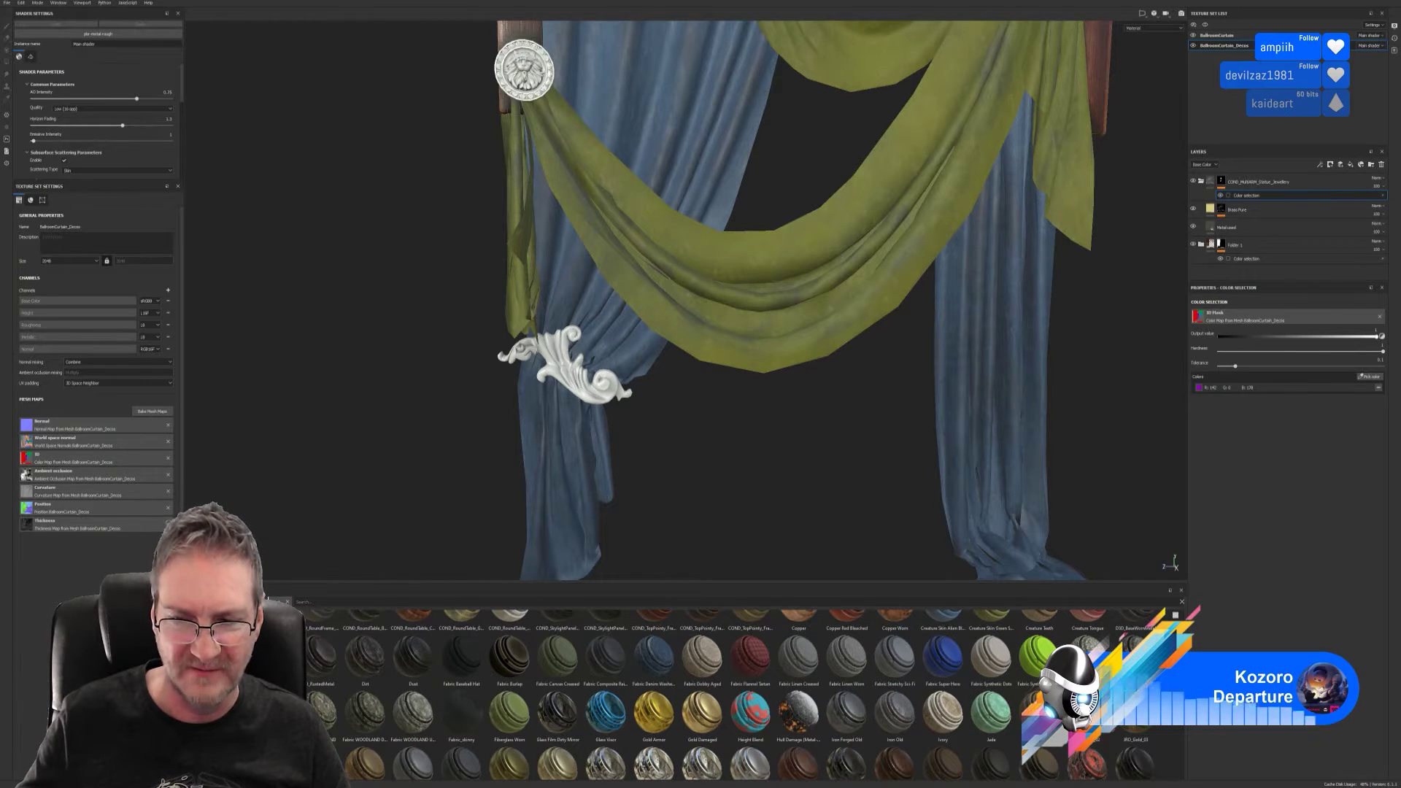
scroll(729, 693, down, 1)
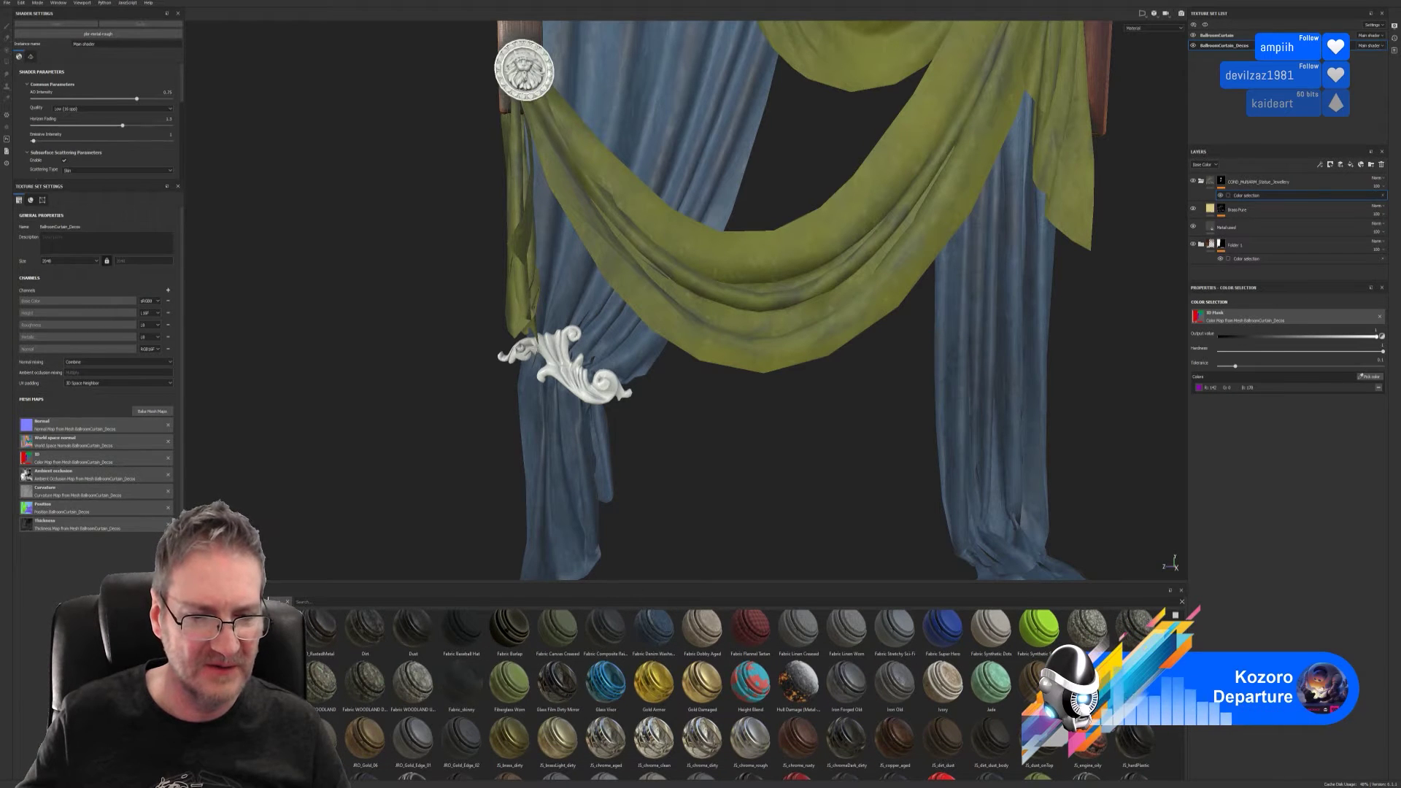
scroll(732, 695, down, 1)
scroll(730, 693, up, 1)
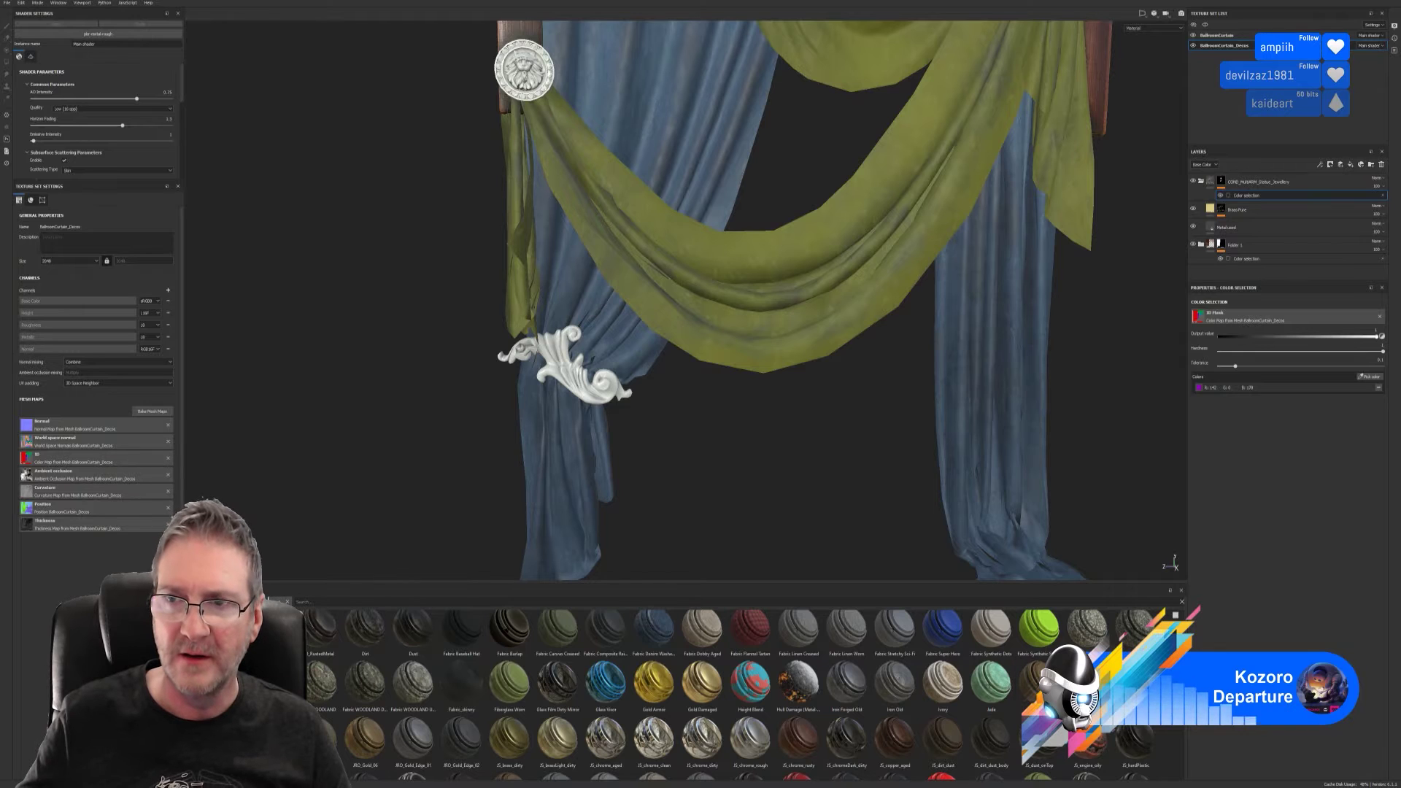
click(1201, 182)
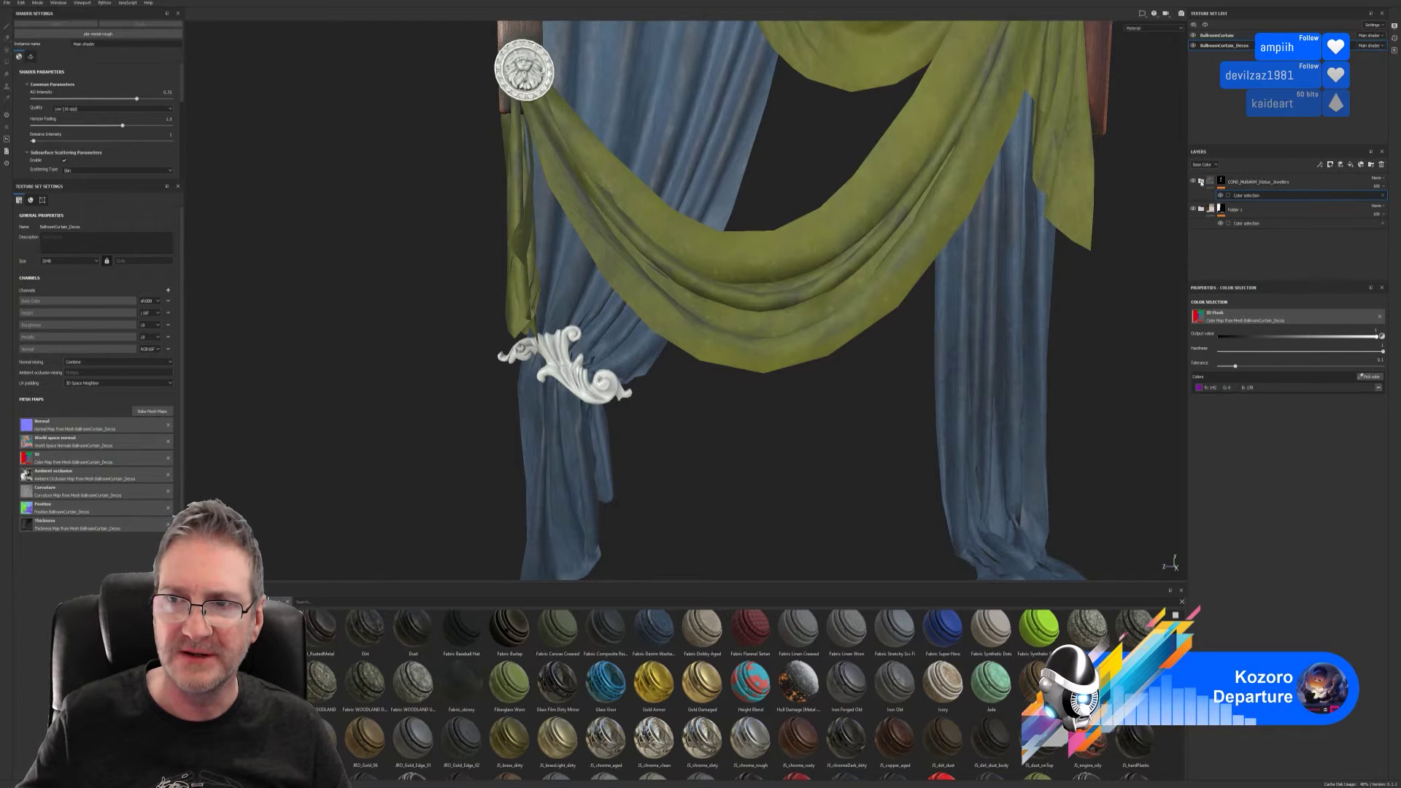
drag(1017, 691, 575, 377)
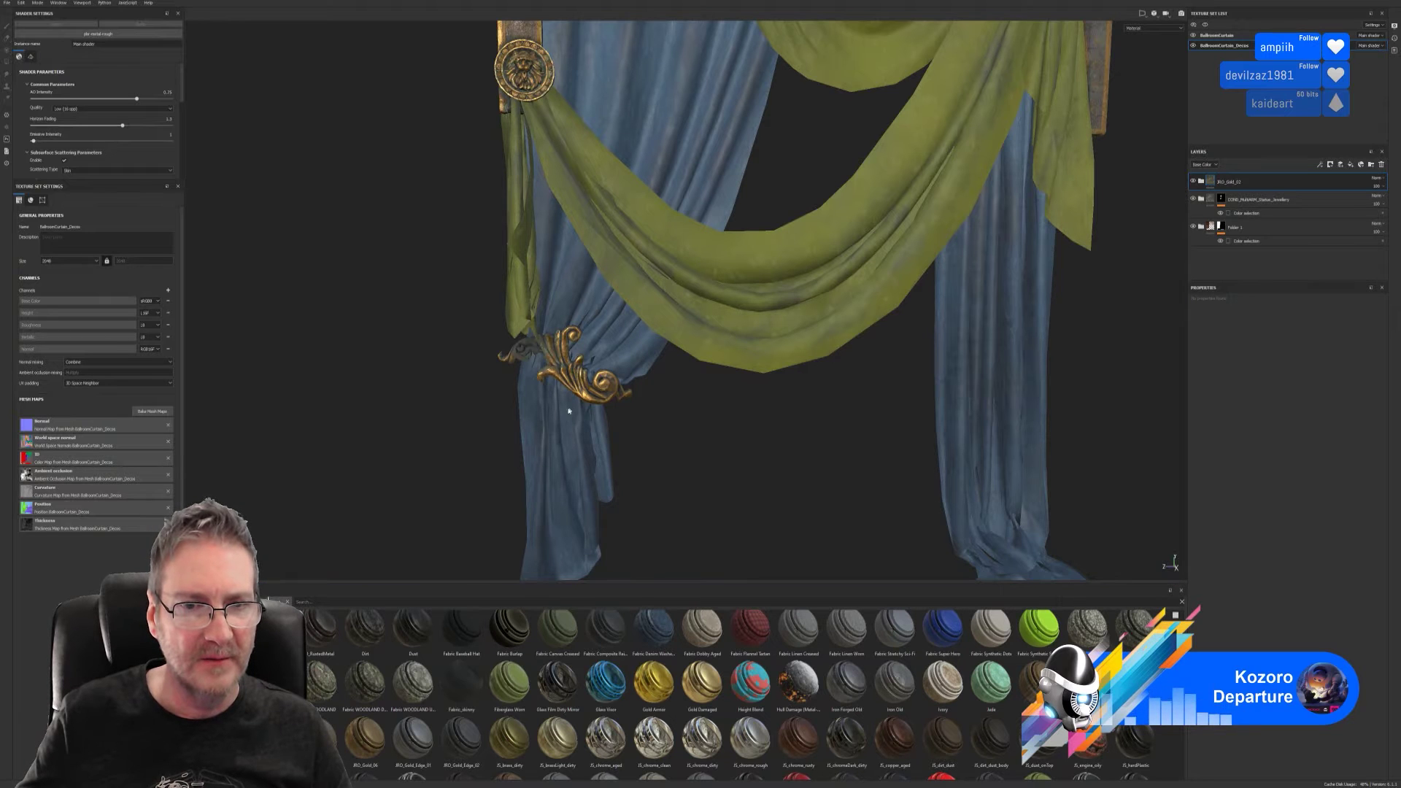
- Examine how the gold material looks on the scroll-shaped tieback and the lion medallion
alt+right_drag(566, 407, 1228, 387)
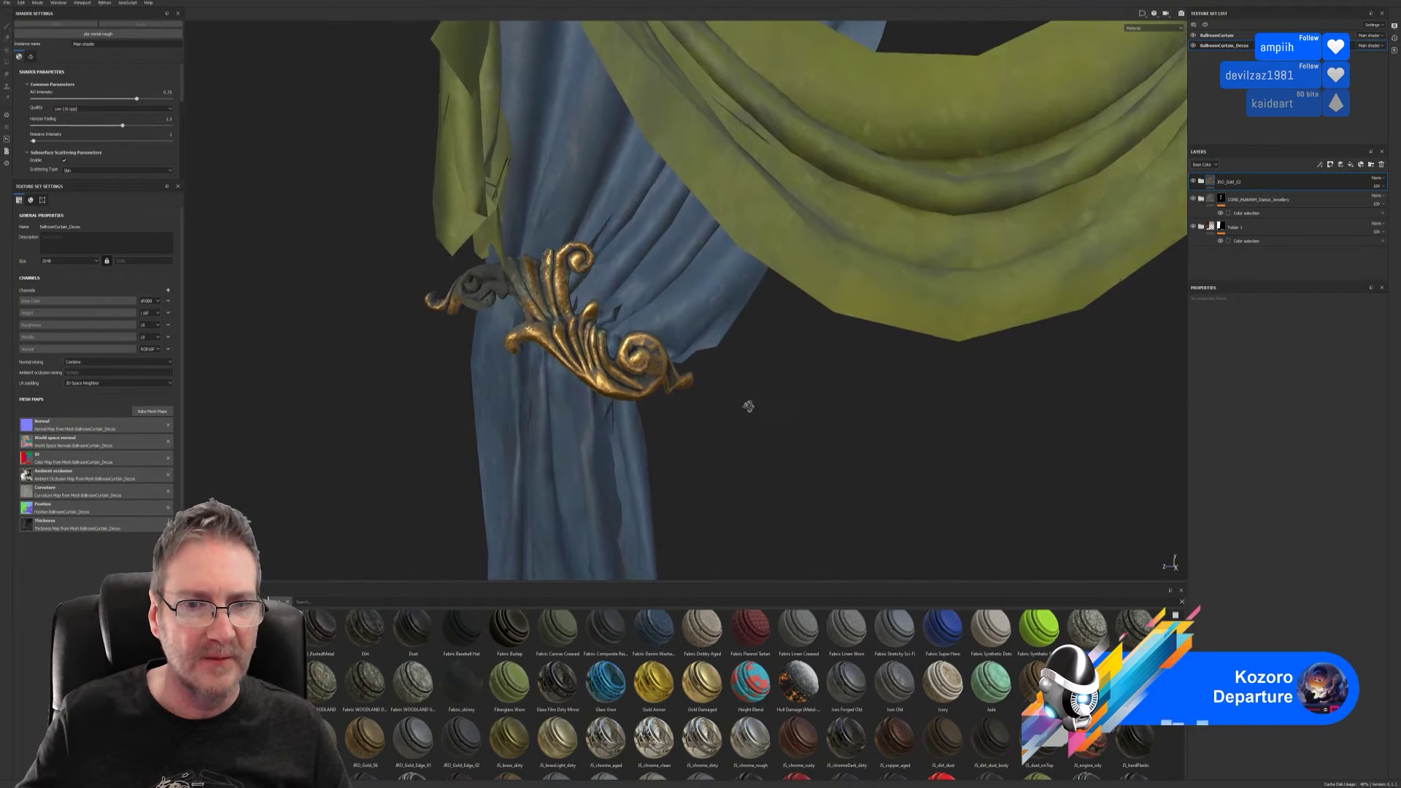
alt+drag(747, 405, 699, 353)
scroll(699, 353, down, 5)
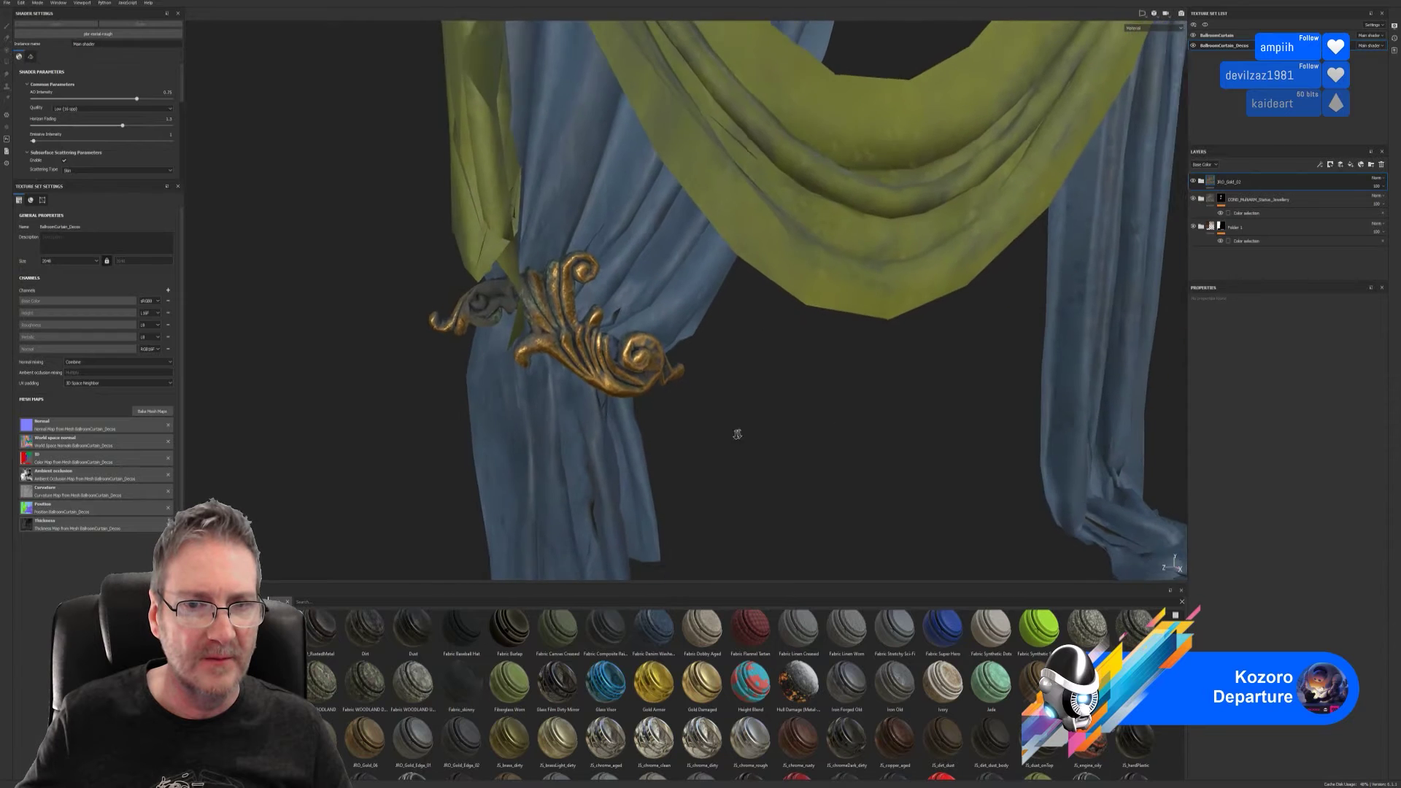
alt+middle_drag(666, 232, 718, 420)
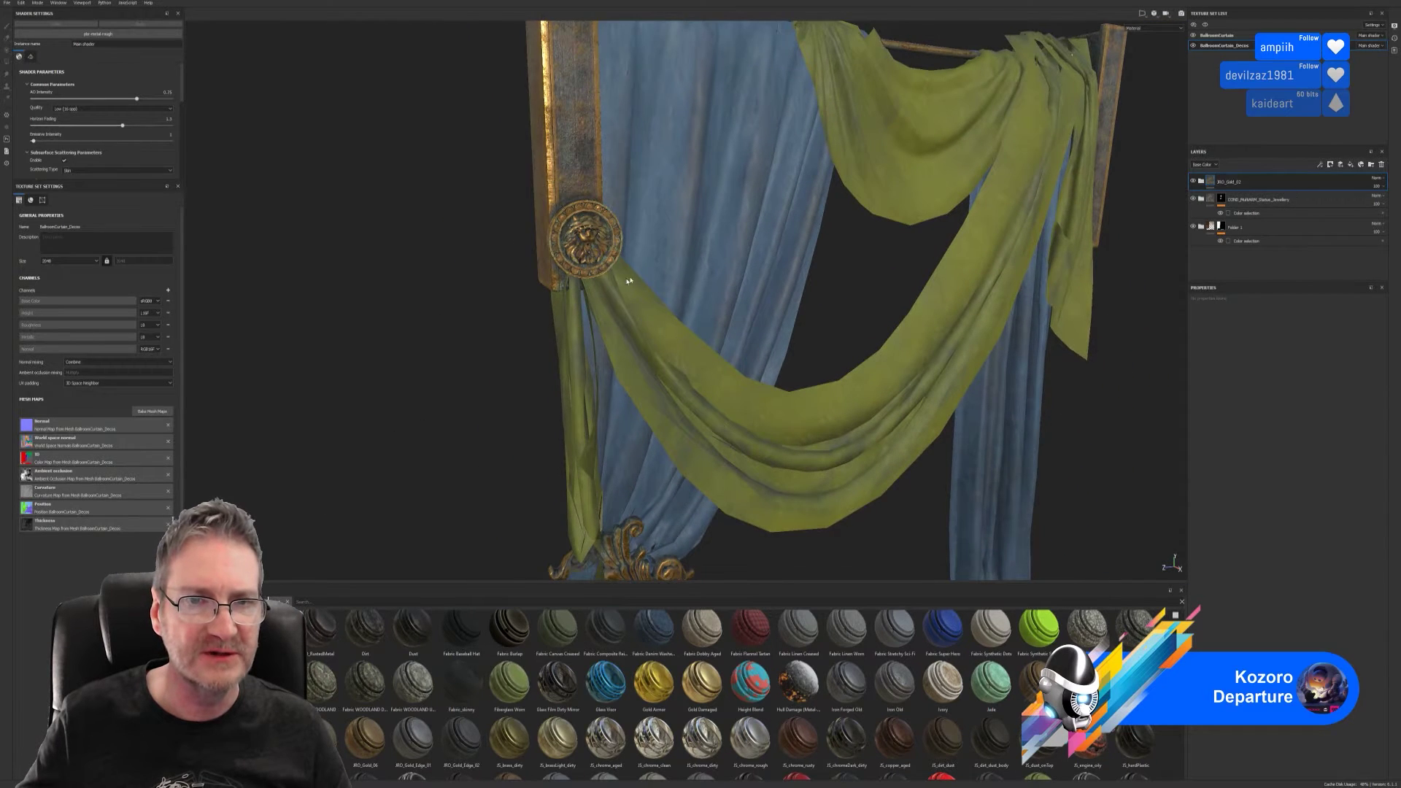
alt+drag(629, 281, 660, 316)
alt+middle_drag(660, 316, 643, 260)
alt+drag(690, 379, 756, 366)
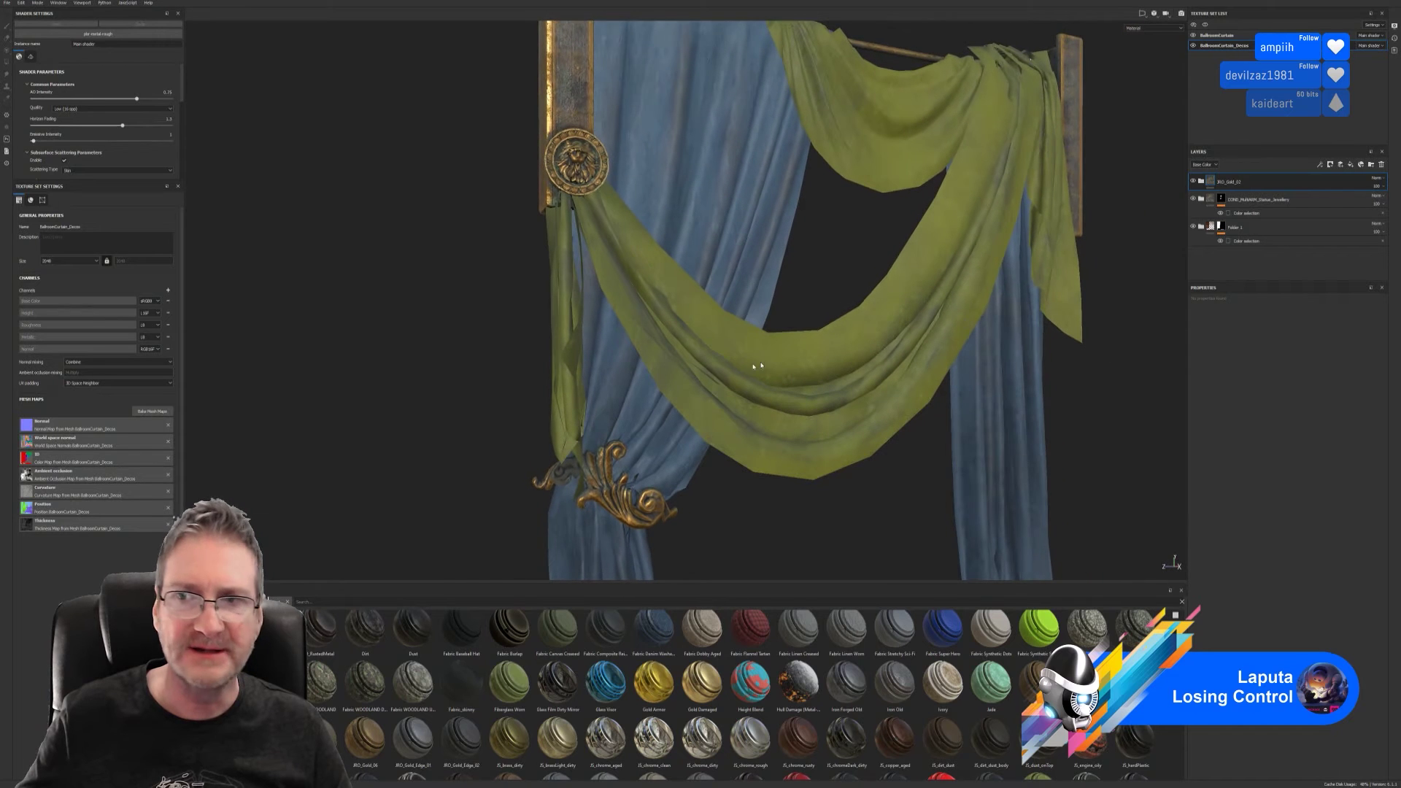
- Add a color selection mask to the gold material, picking the scroll-shaped tieback's grey ID color
right_click(1293, 185)
click(1342, 218)
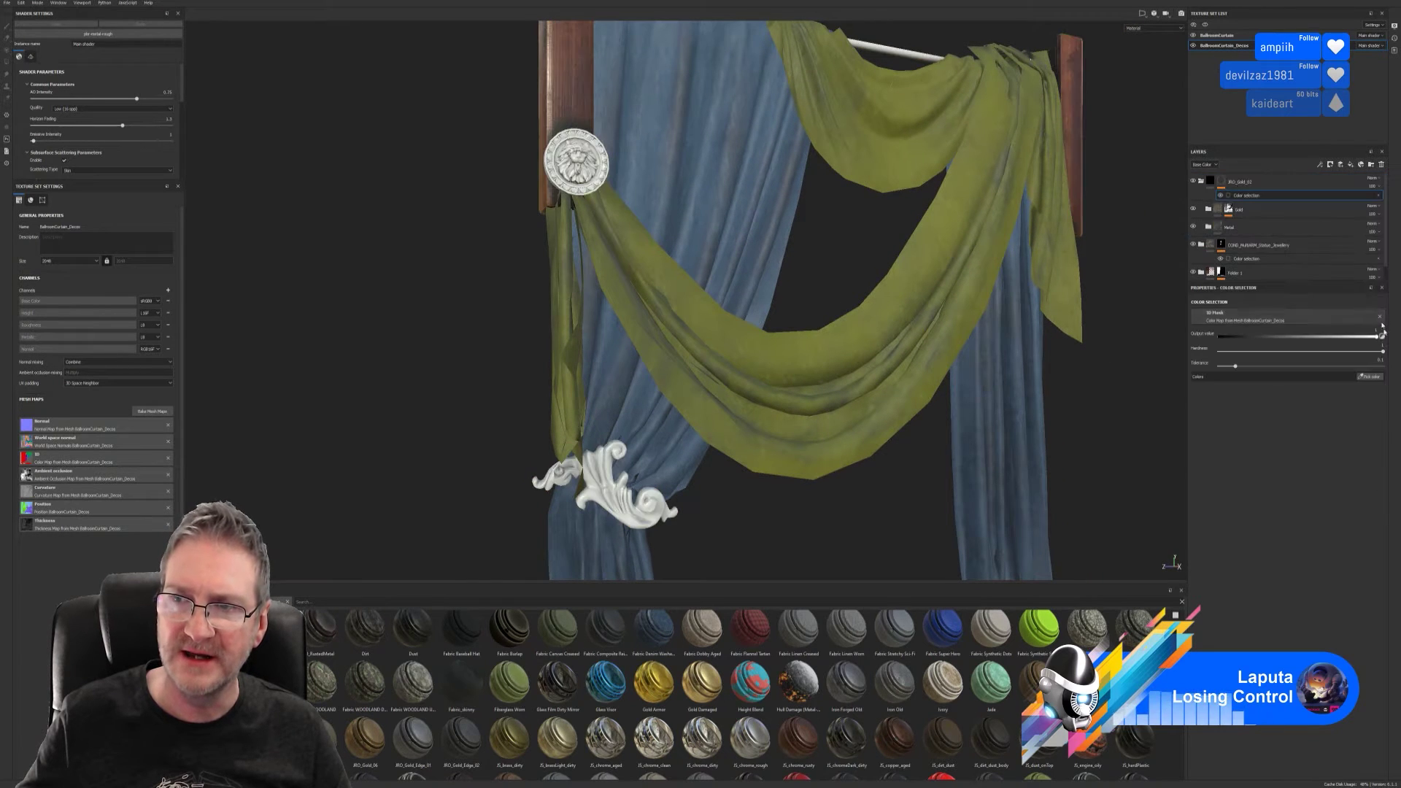
click(1370, 376)
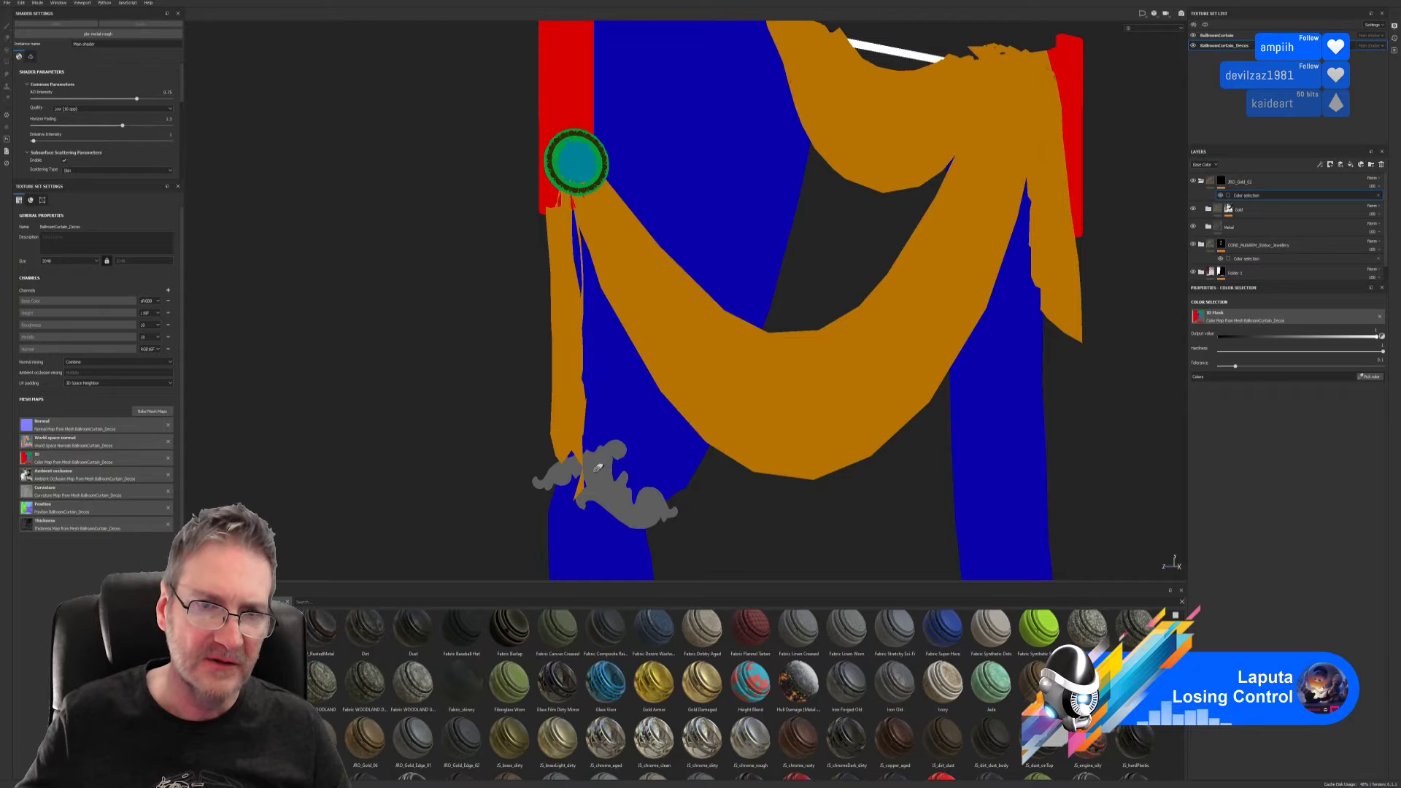
click(597, 467)
- Add the green ID color of the lion medallion's rim to the gold material's color selection and check the medallion up close
alt+drag(529, 209, 685, 249)
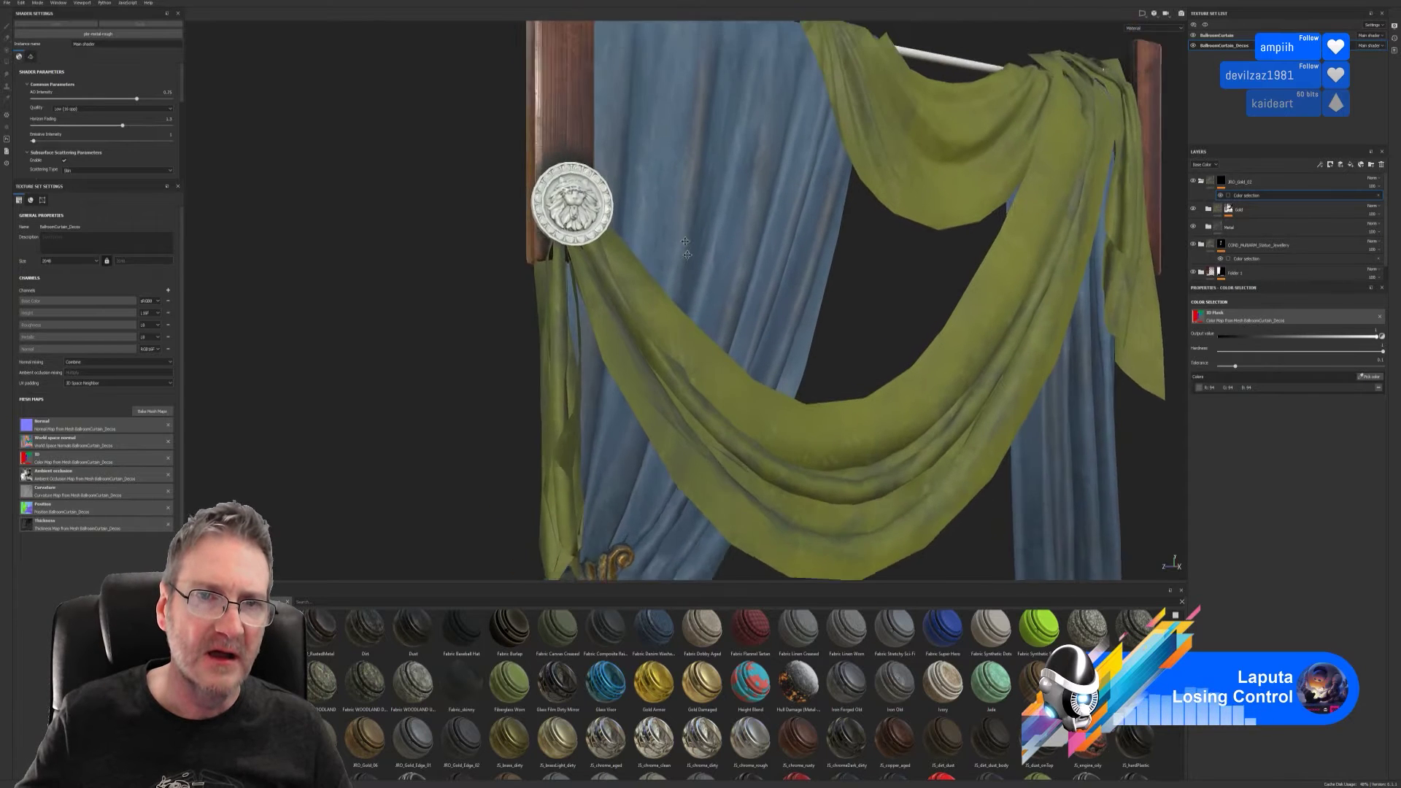
click(1359, 375)
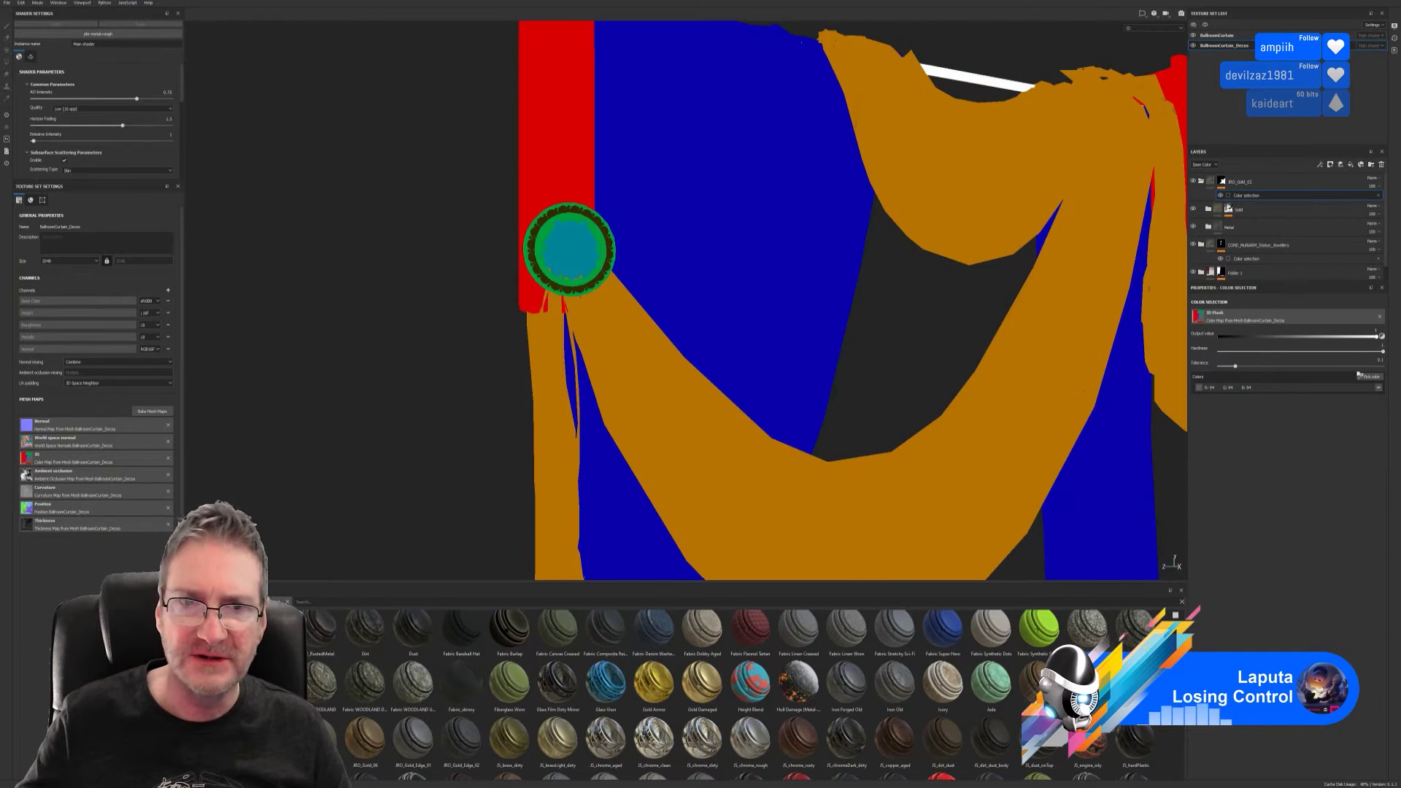
click(610, 240)
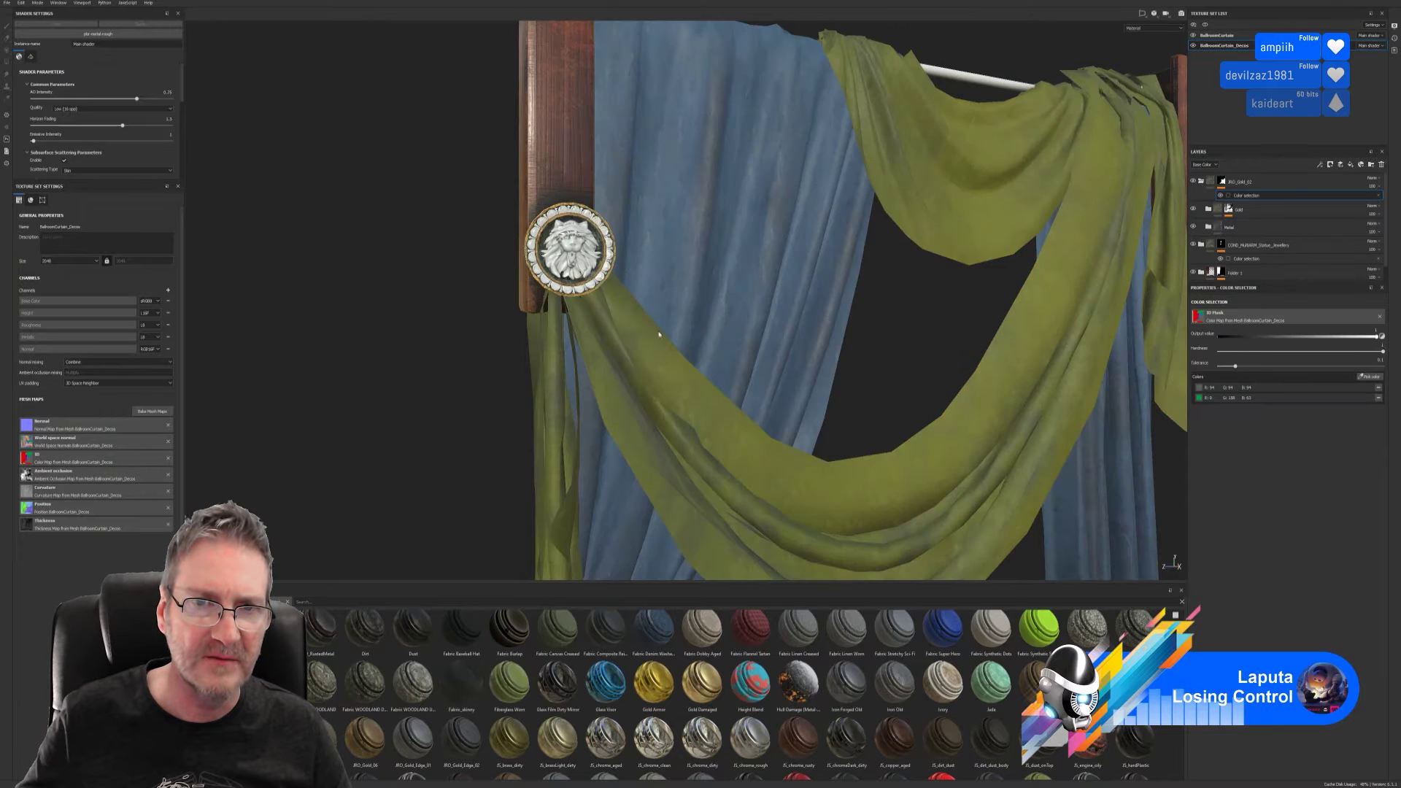
scroll(589, 315, up, 5)
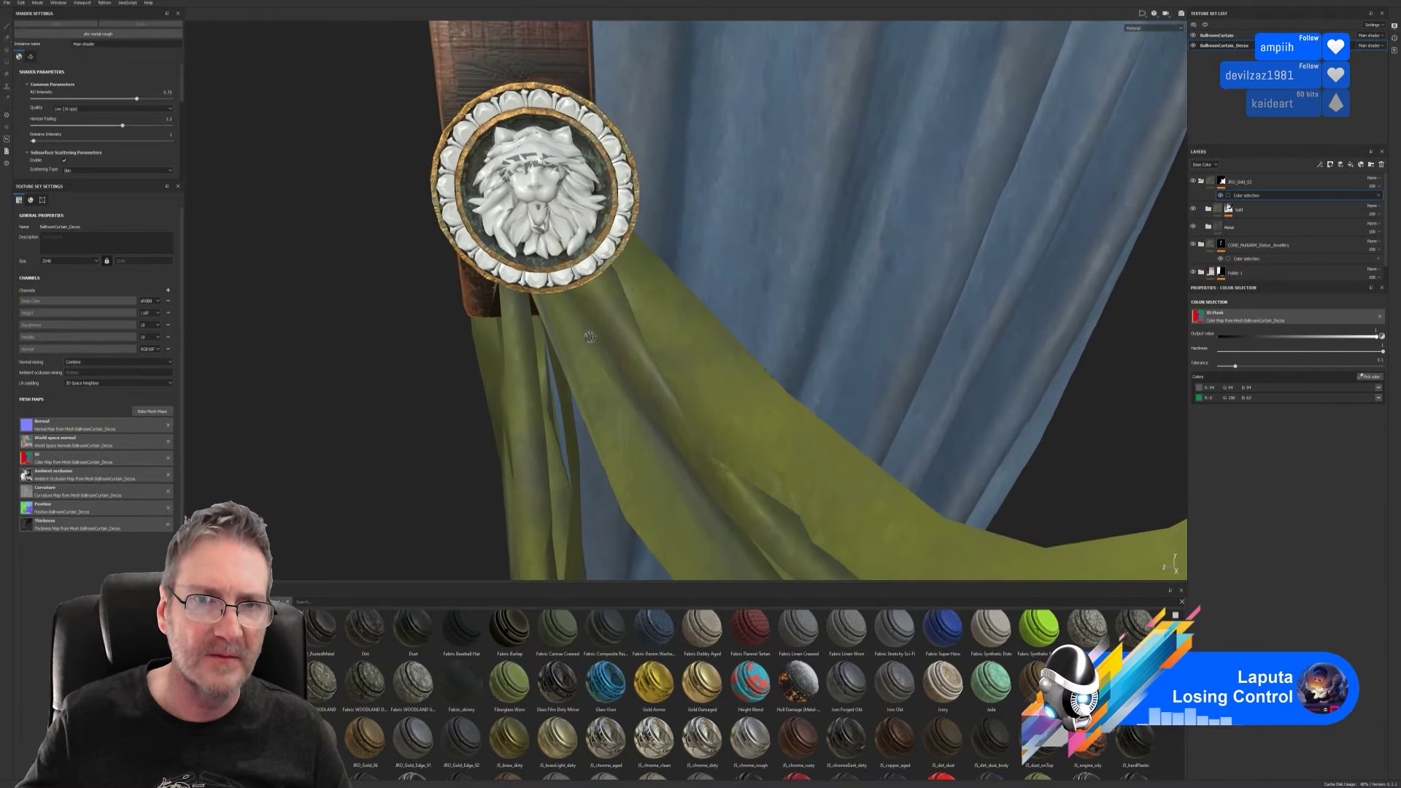
alt+right_drag(634, 338, 485, 398)
alt+middle_drag(744, 398, 792, 432)
alt+right_drag(792, 432, 878, 262)
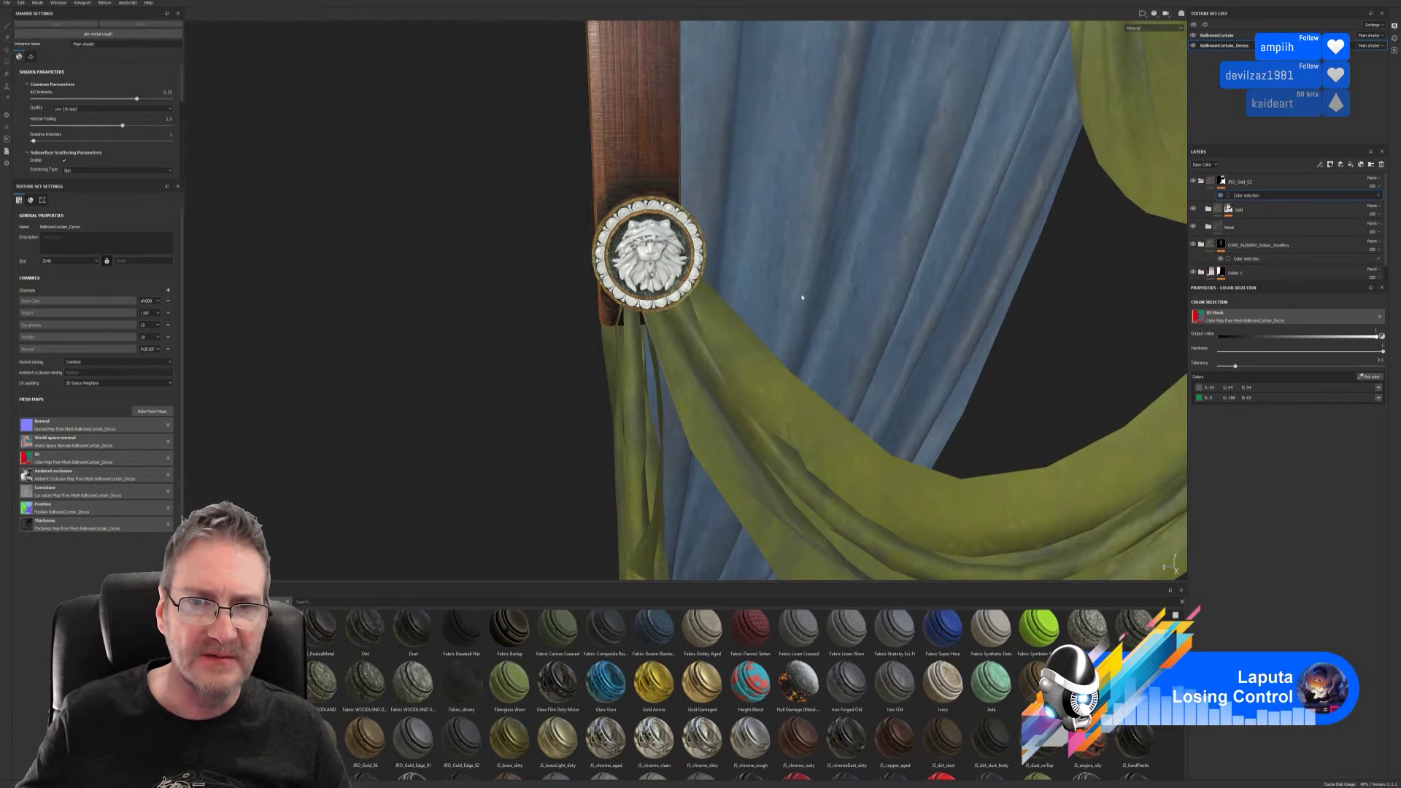
- Remove the ambient occlusion map from the decor texture set's mesh maps and save the project
alt+drag(802, 297, 752, 227)
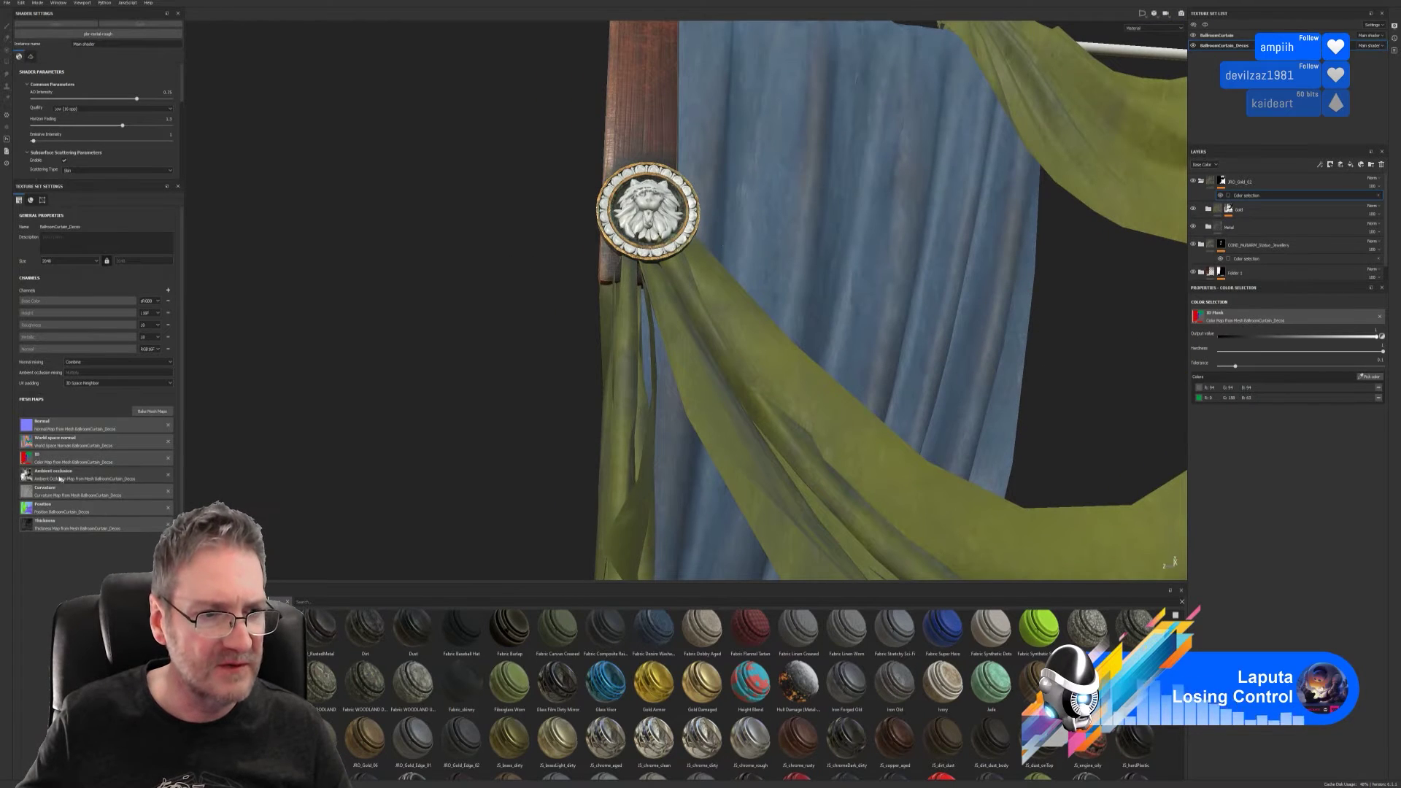
click(169, 476)
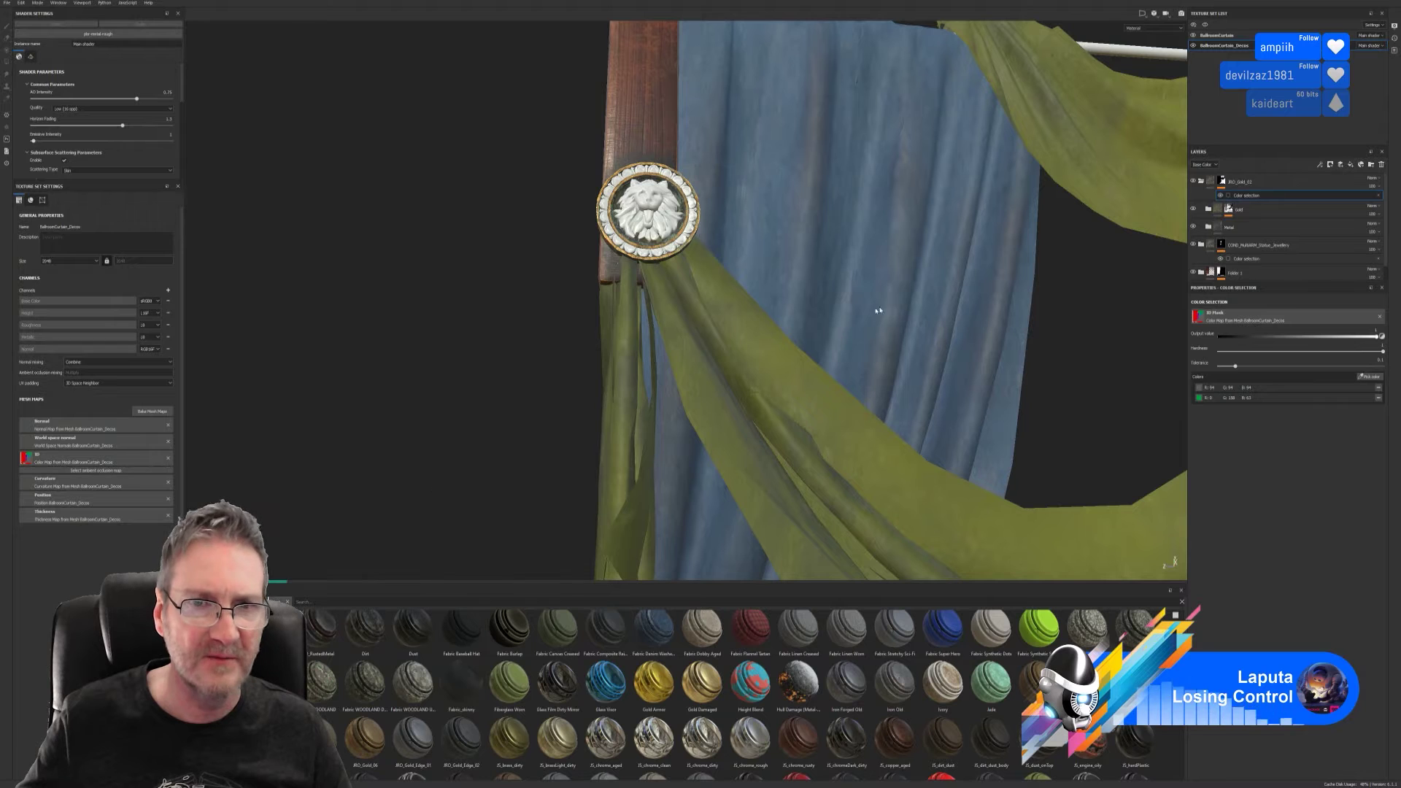
click(6, 3)
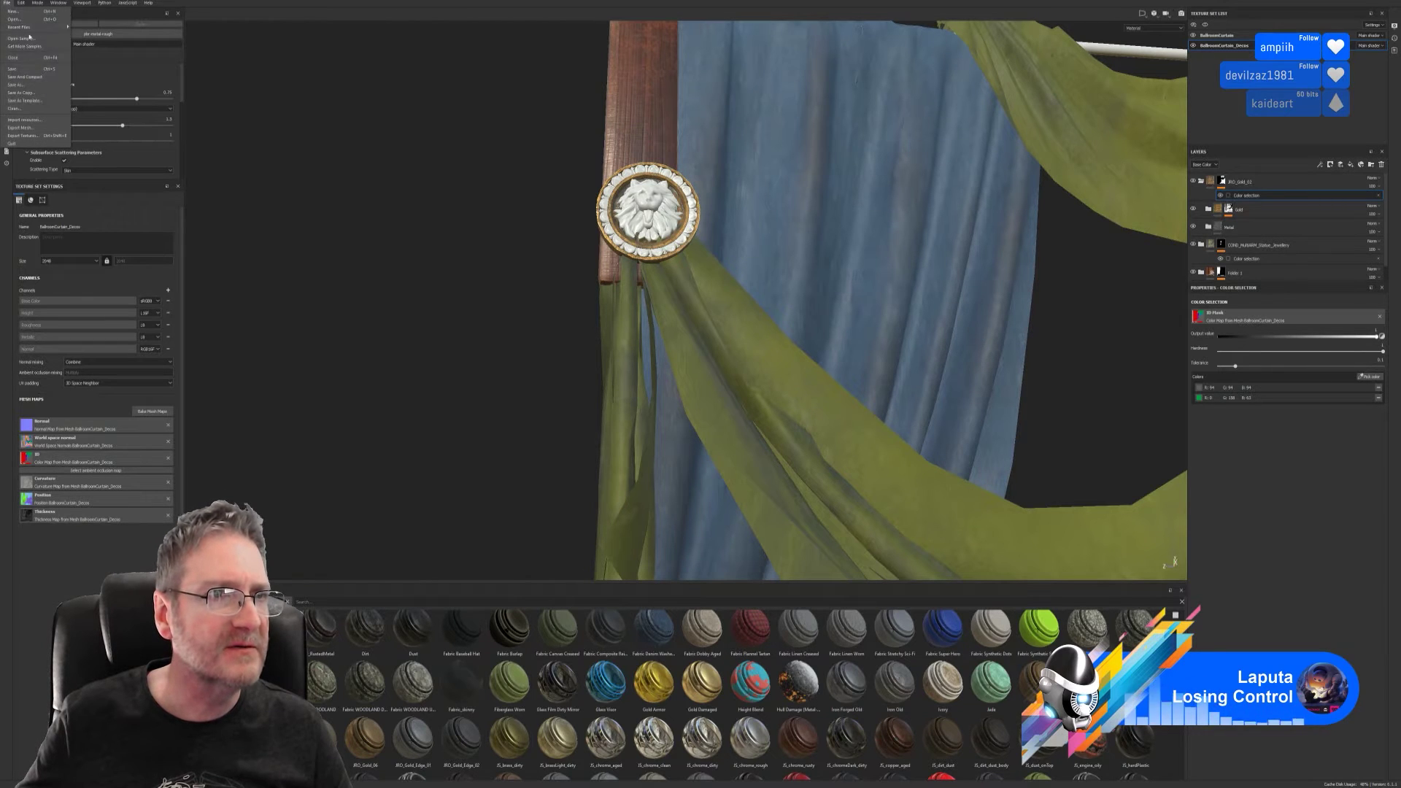
click(21, 69)
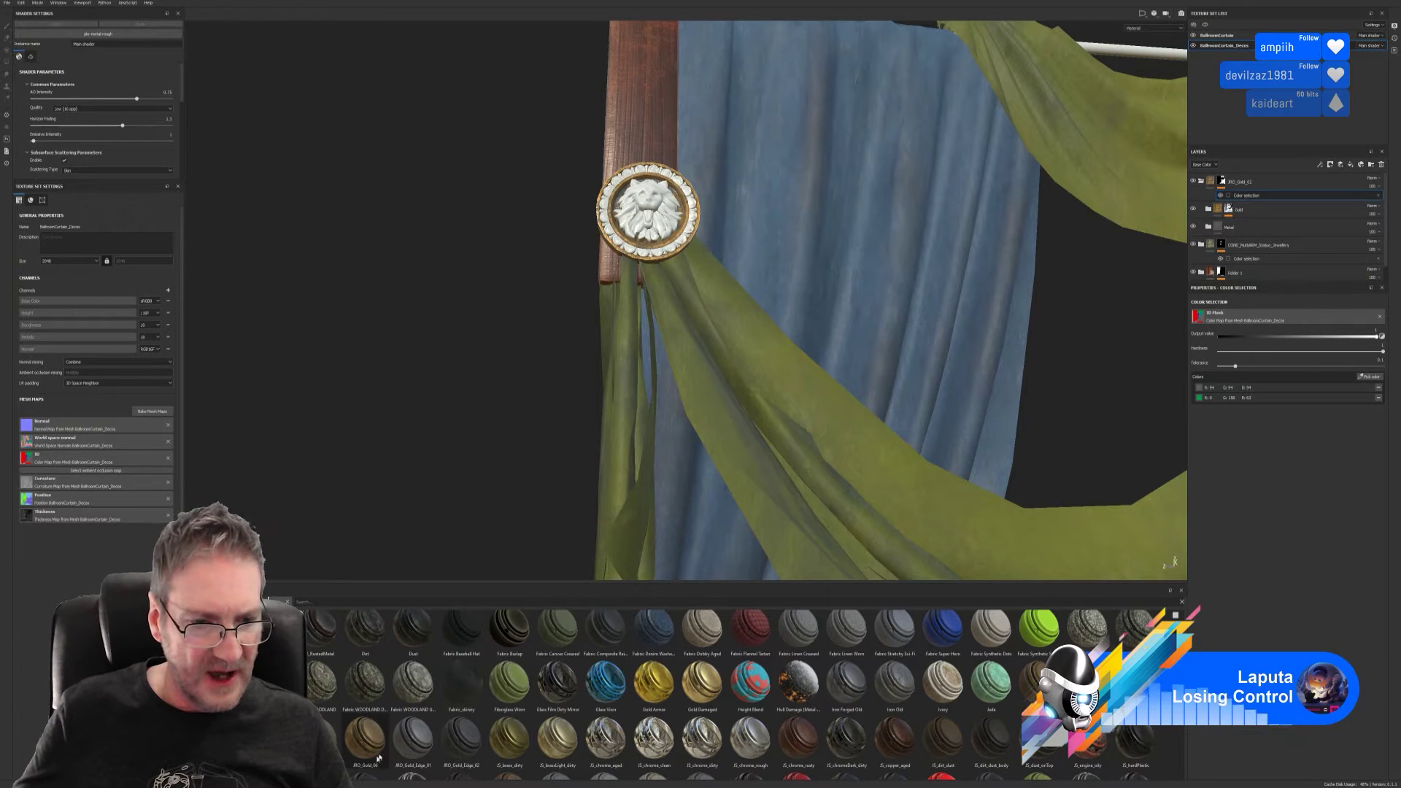
- Apply the Gold_06 smart material to the lion medallion and mask it by color selection, picking the lion head's teal ID color
drag(364, 746, 665, 202)
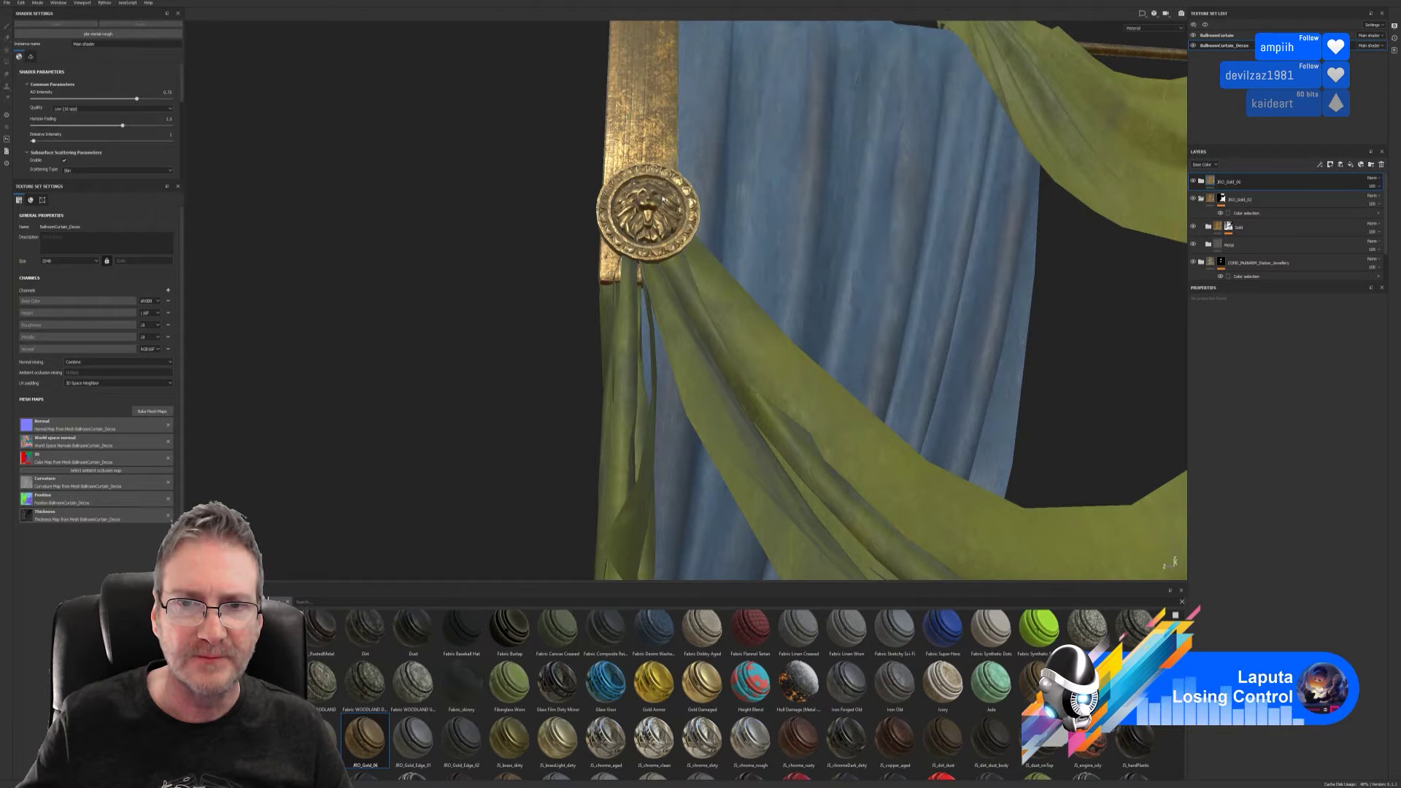
right_click(1267, 182)
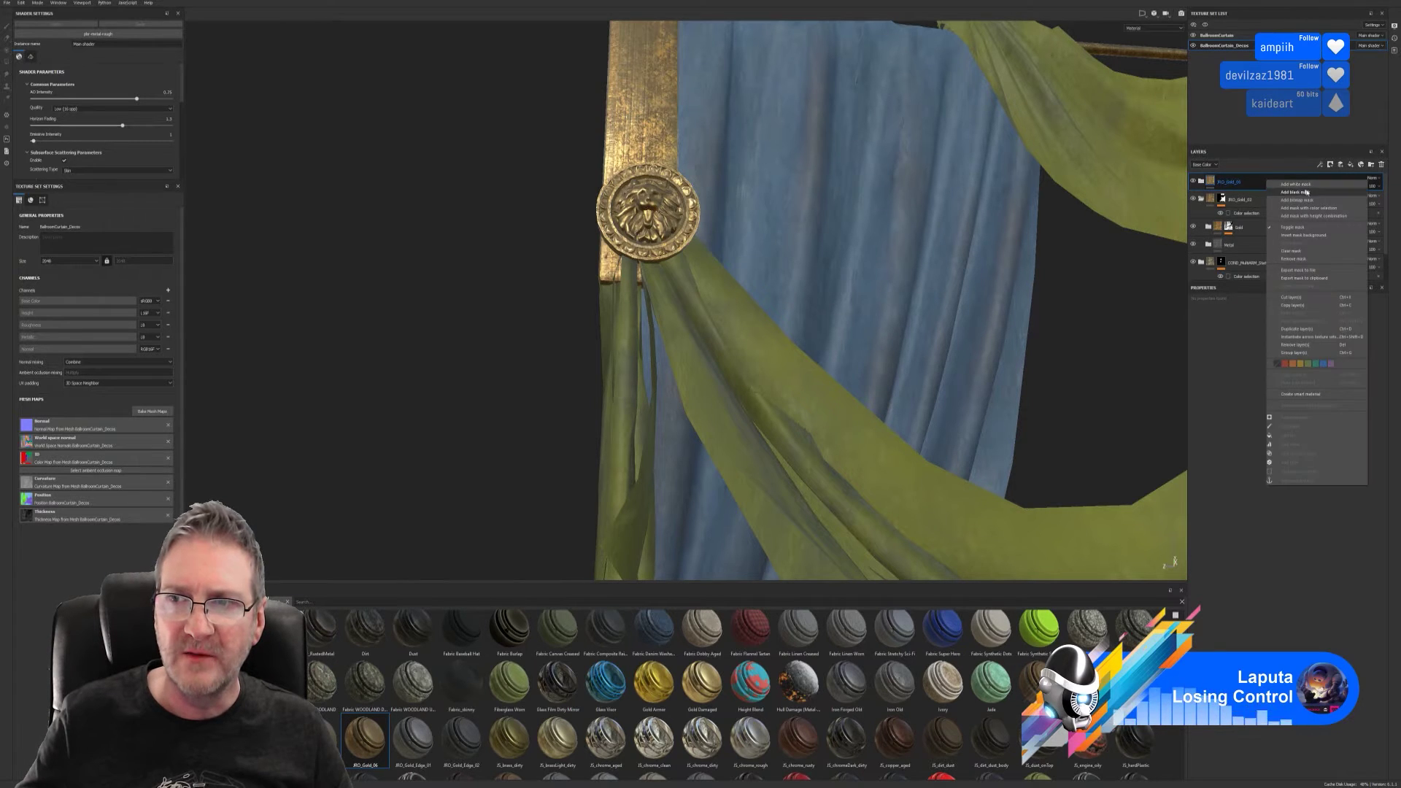
click(1326, 207)
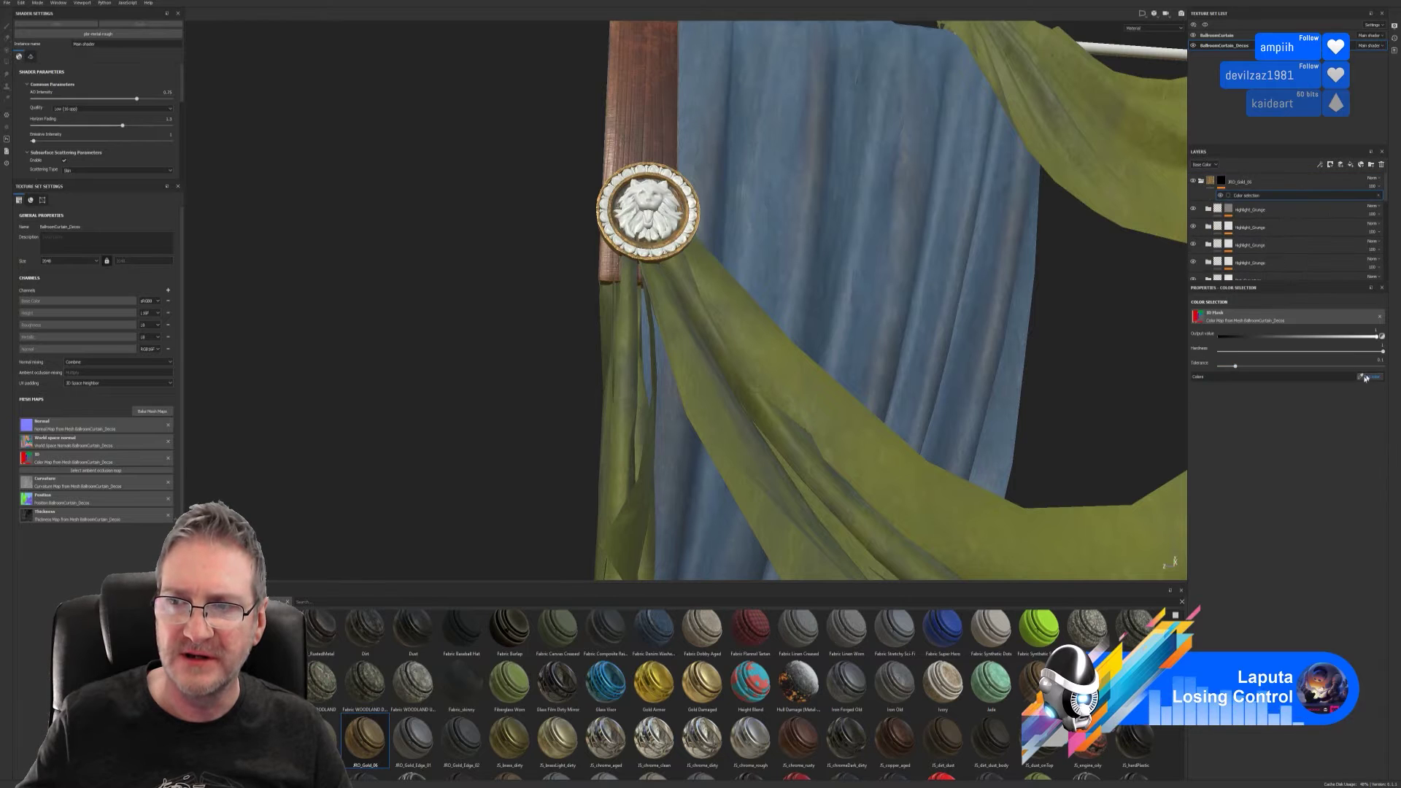
click(1361, 375)
click(652, 208)
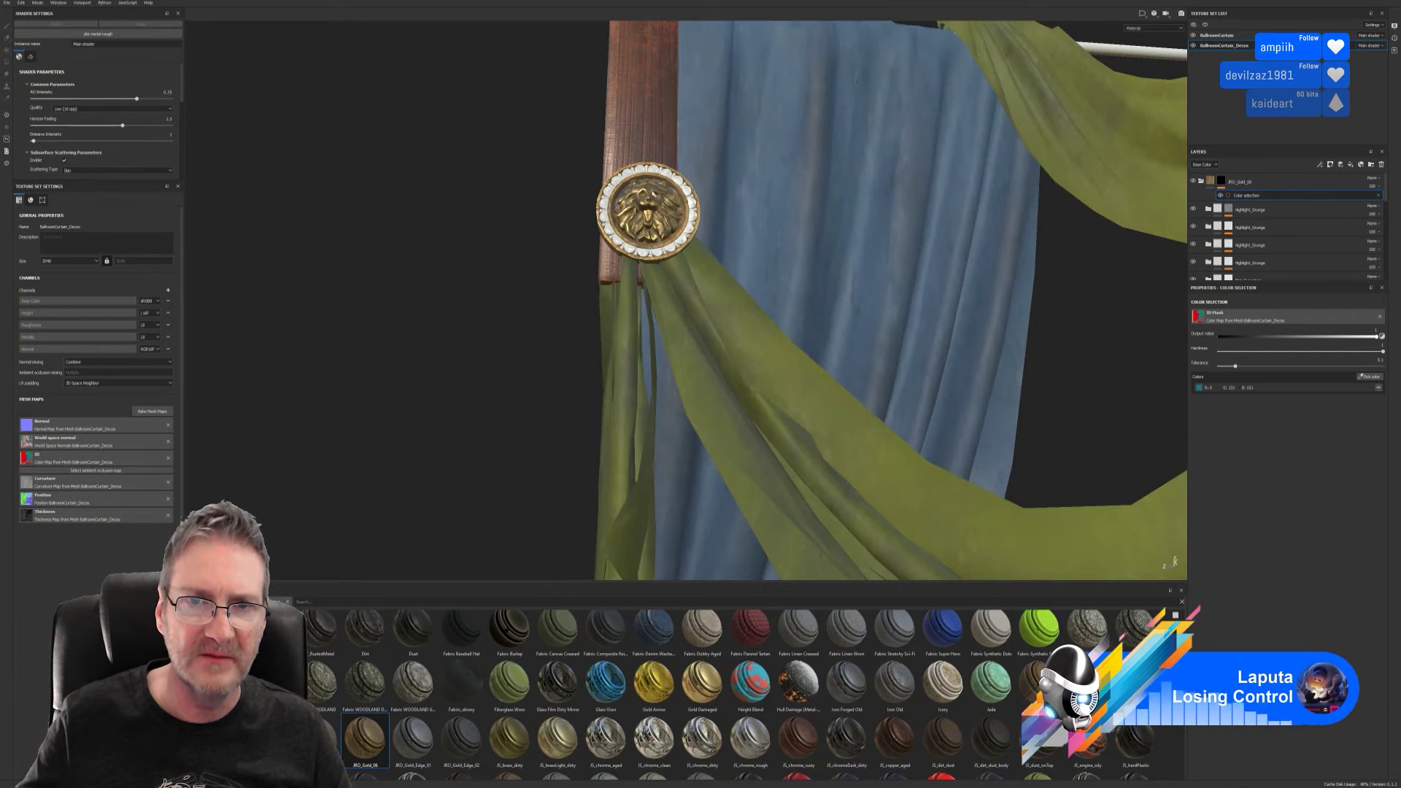
- Add the dark brown ID color of the medallion's ornamental ring to the gold material's color selection and check the medallion up close
click(1370, 376)
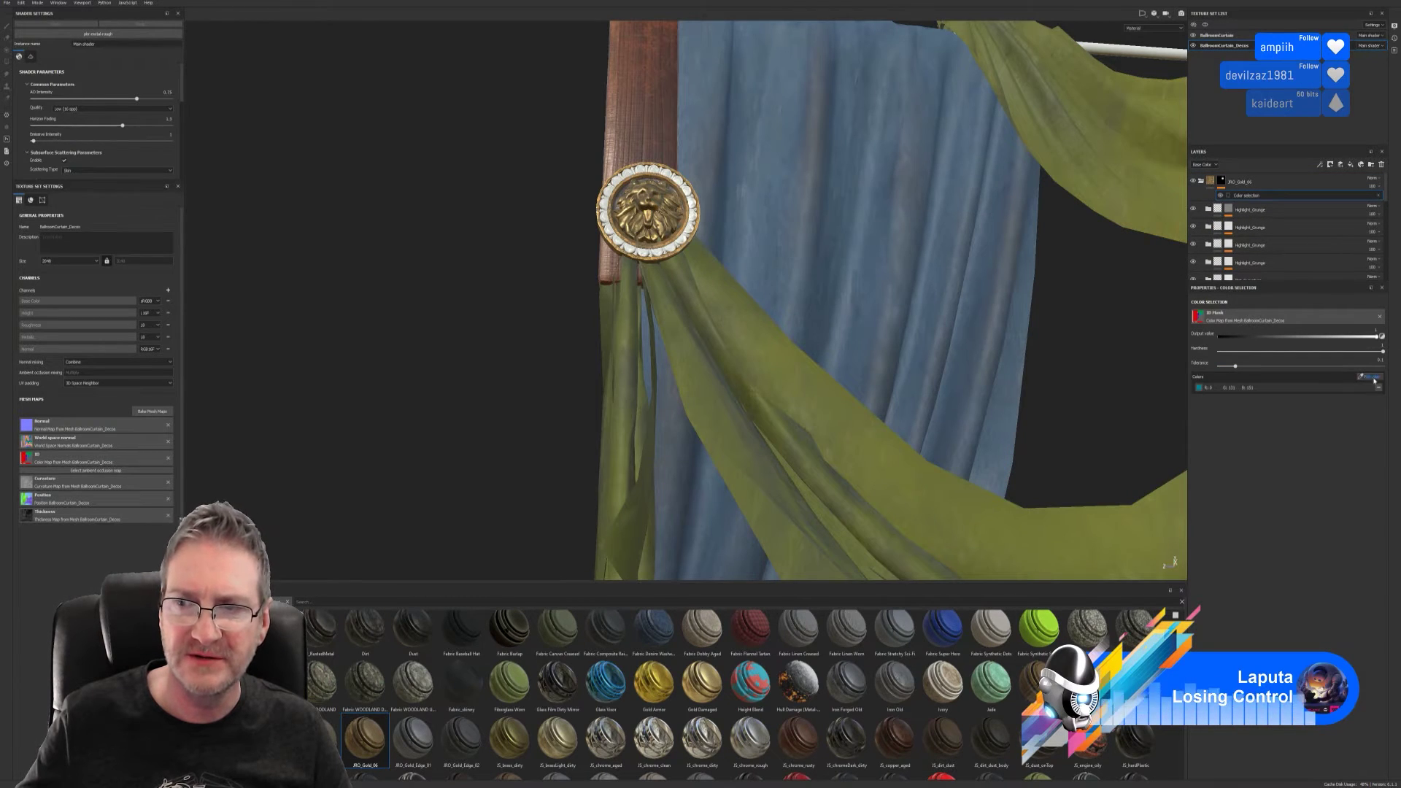
click(642, 165)
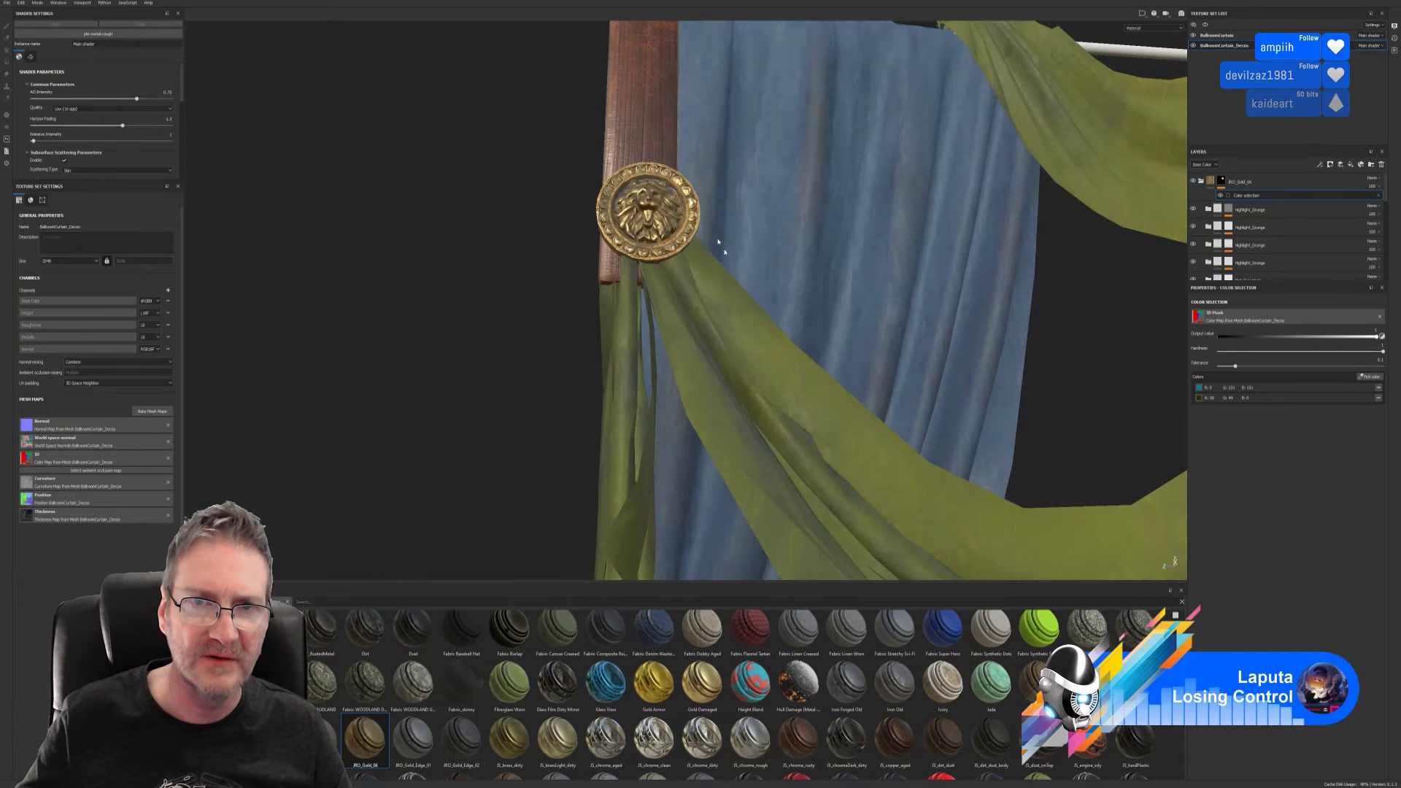
alt+right_drag(927, 213, 800, 260)
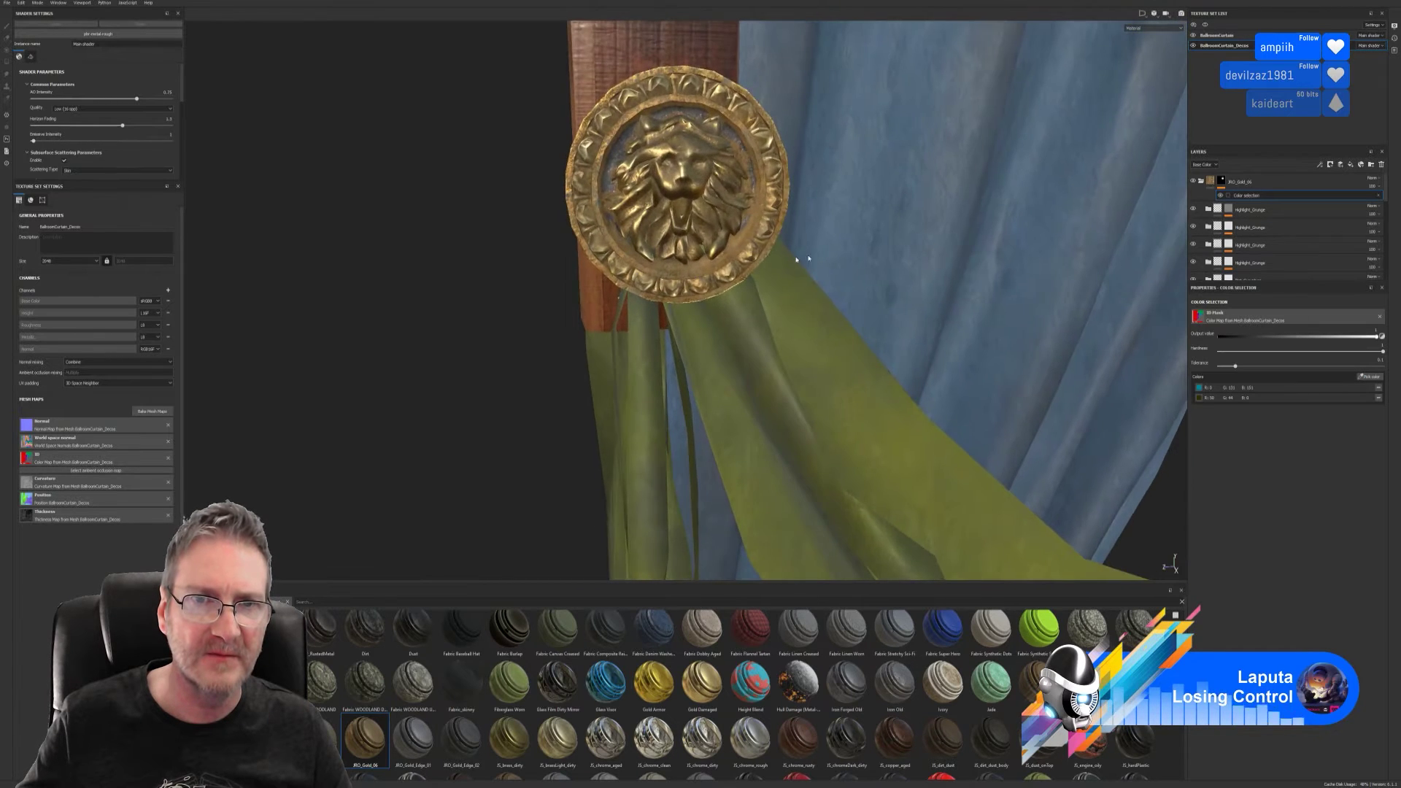
alt+drag(800, 260, 865, 252)
alt+right_drag(866, 252, 838, 270)
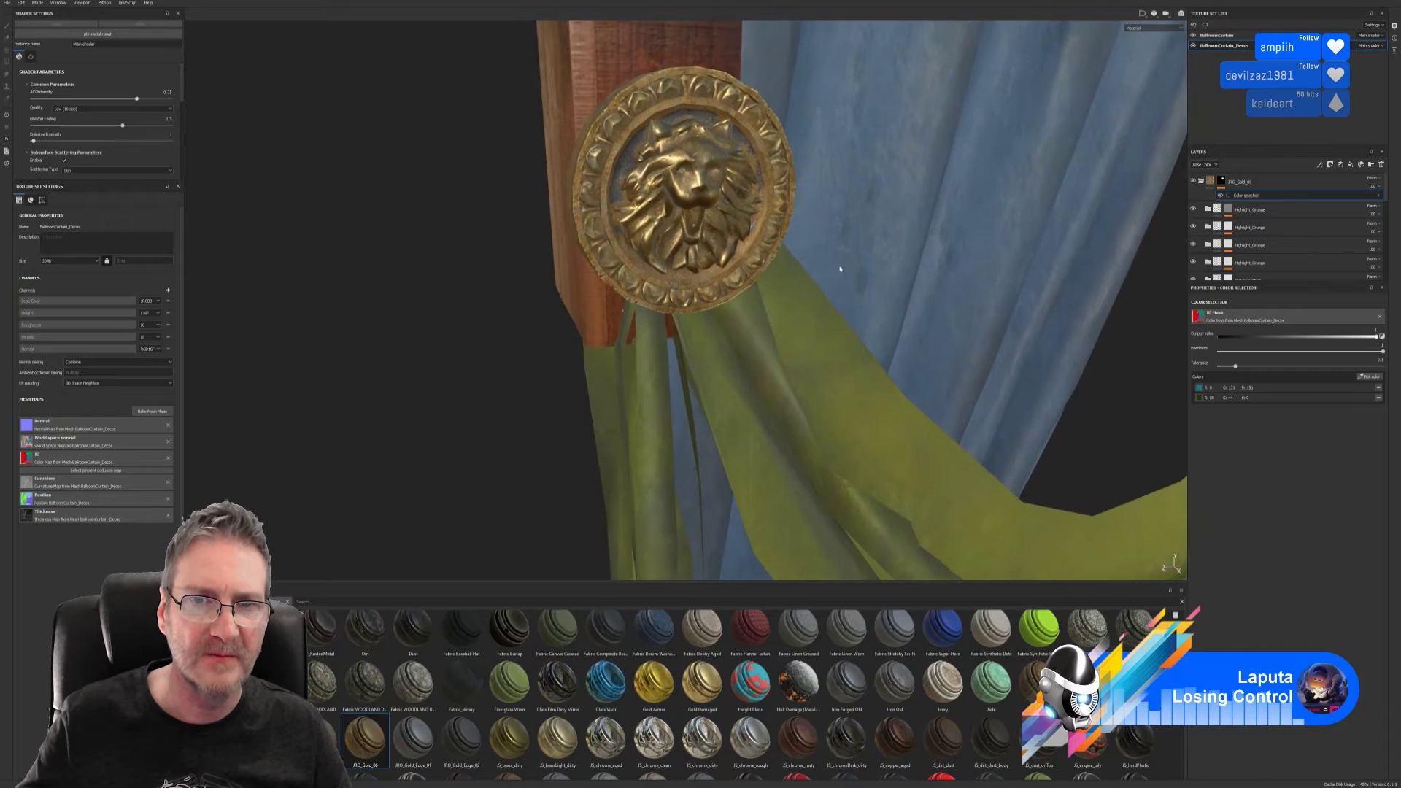
alt+drag(838, 269, 721, 375)
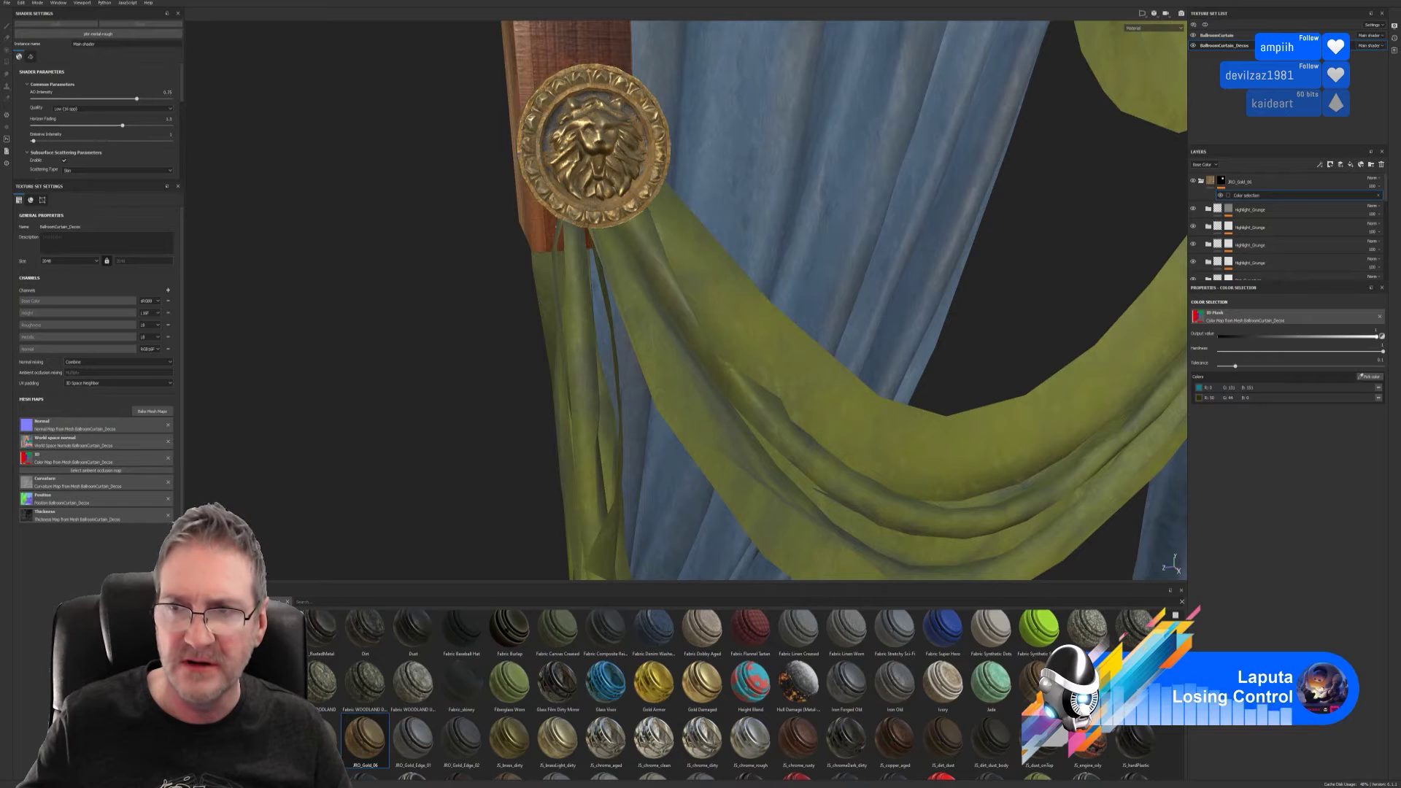
- Collapse both gold material folders and apply the Book_Borders gold smart material to the lion medallion's mesh
click(1201, 182)
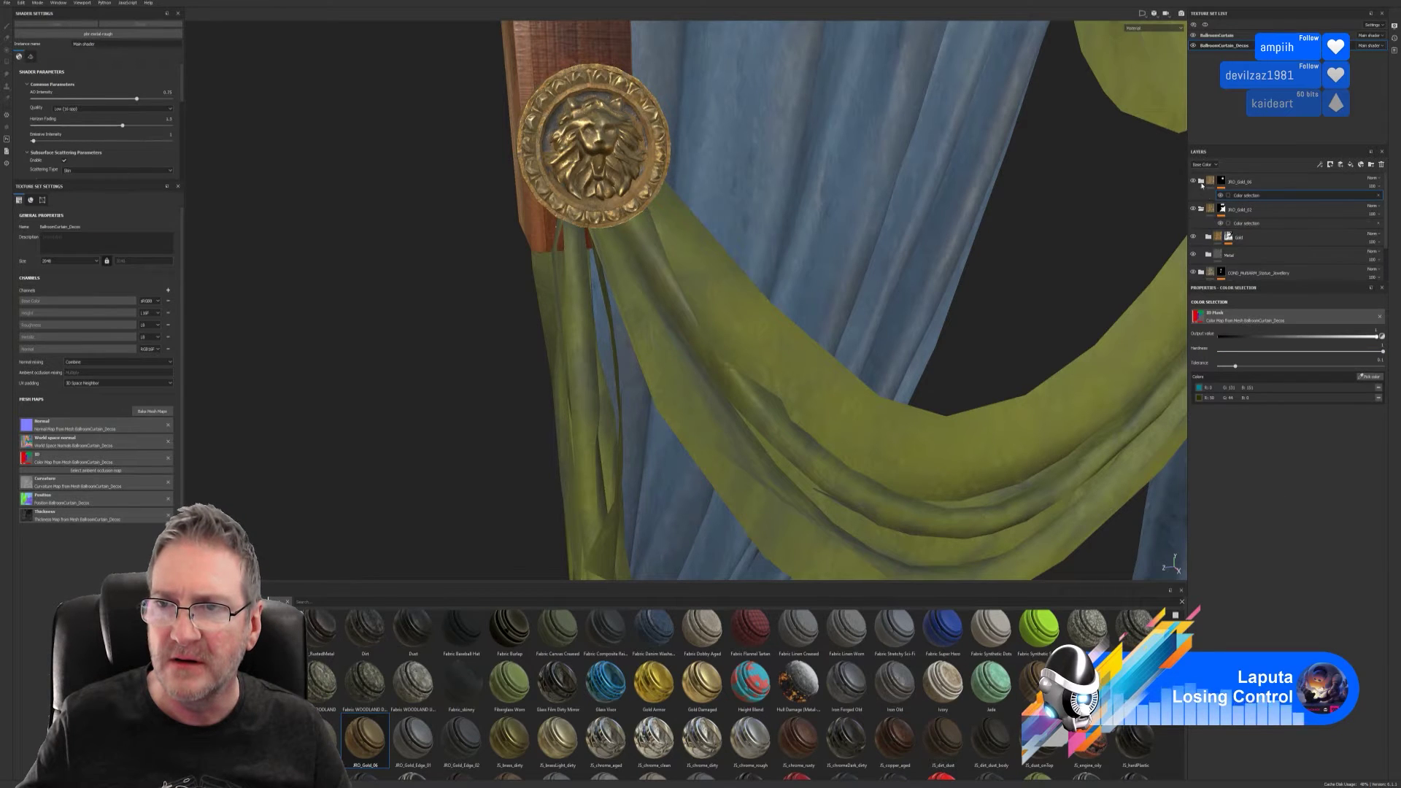
click(1201, 210)
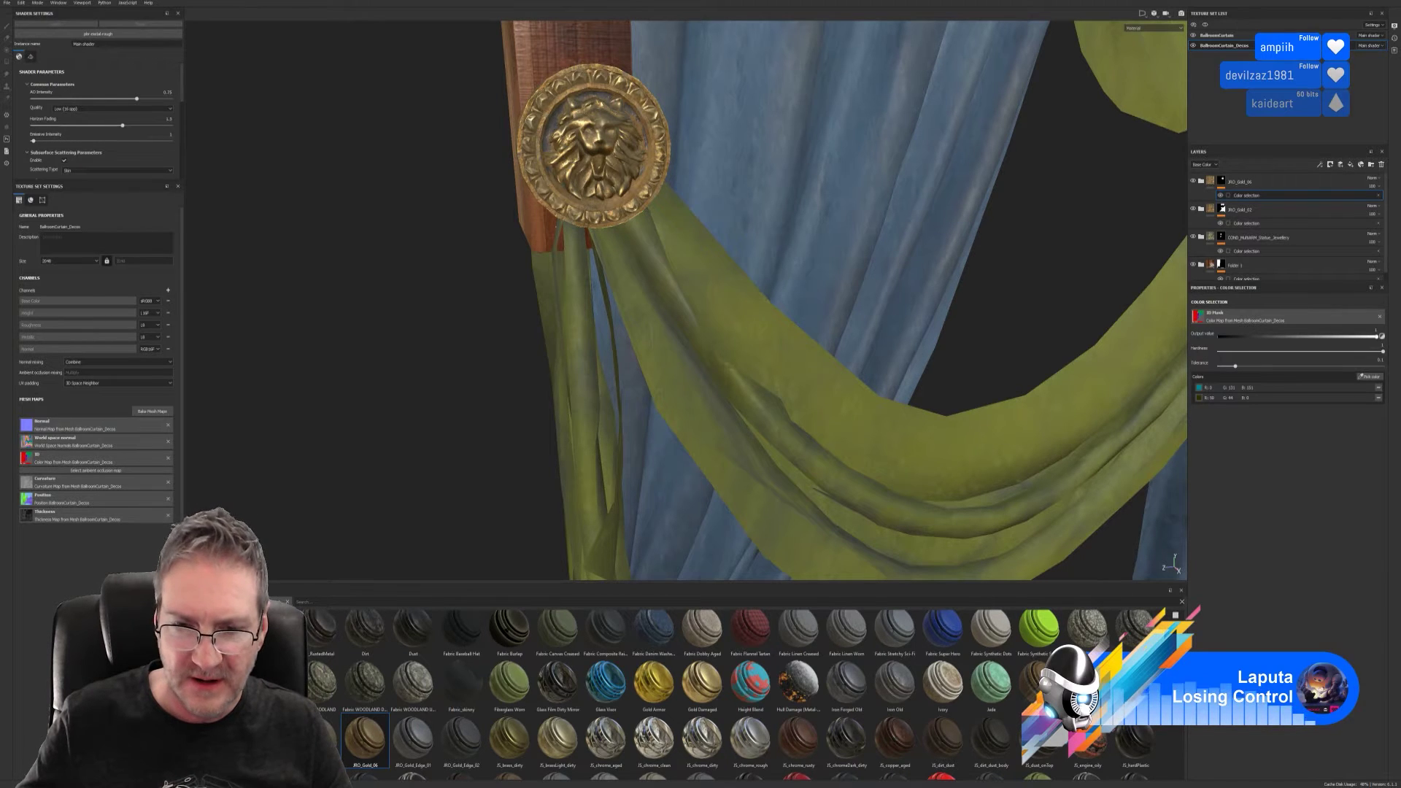
scroll(730, 693, down, 1)
scroll(729, 693, down, 1)
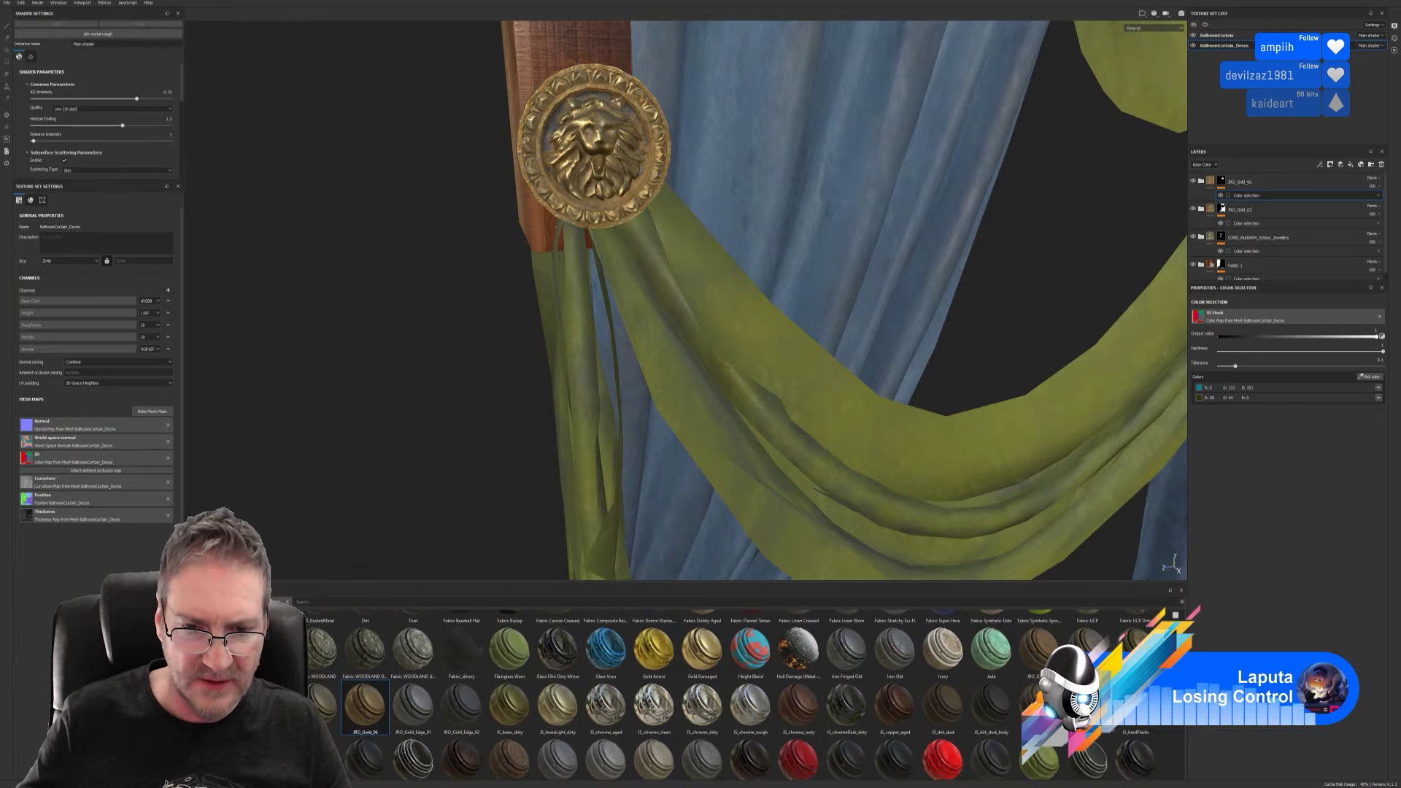
scroll(729, 693, down, 1)
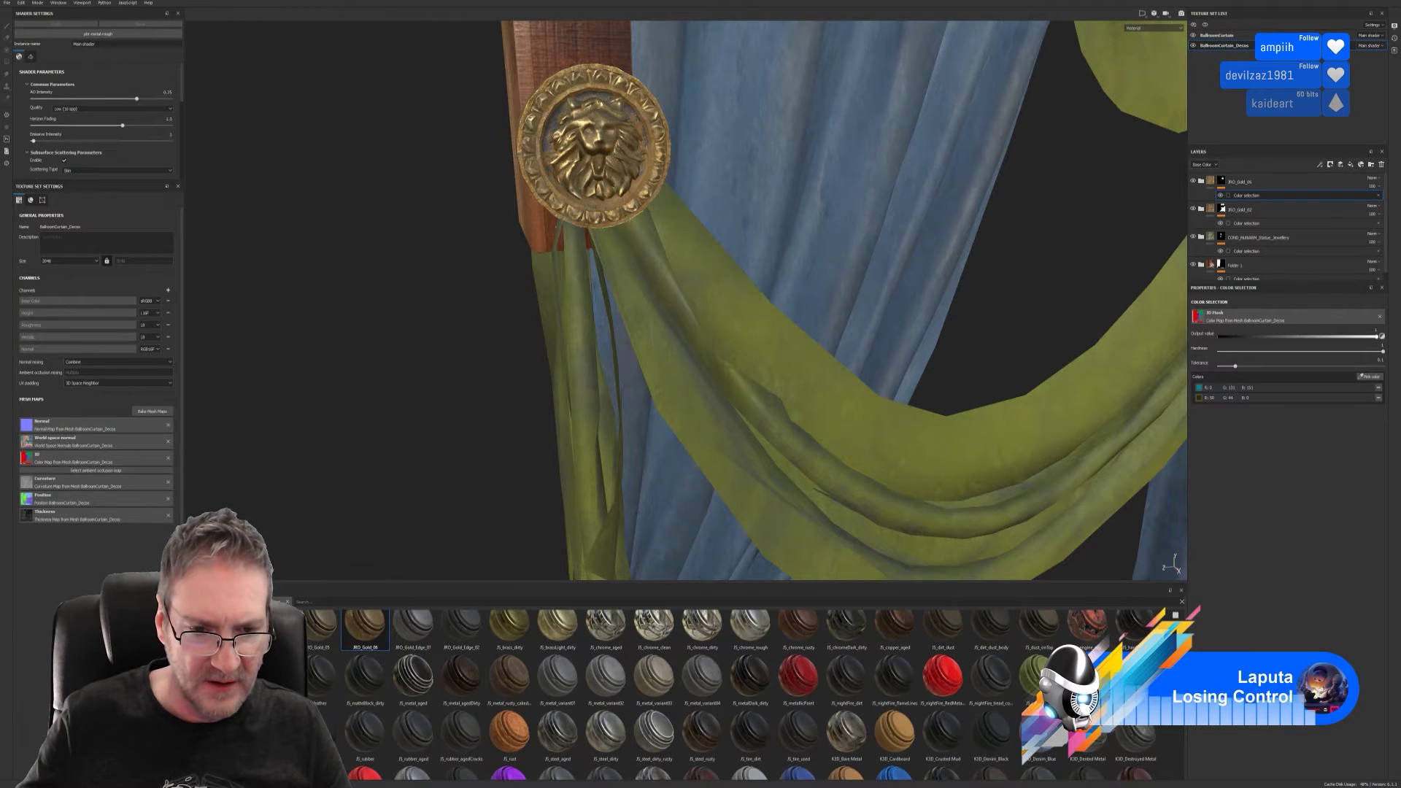
scroll(730, 693, down, 1)
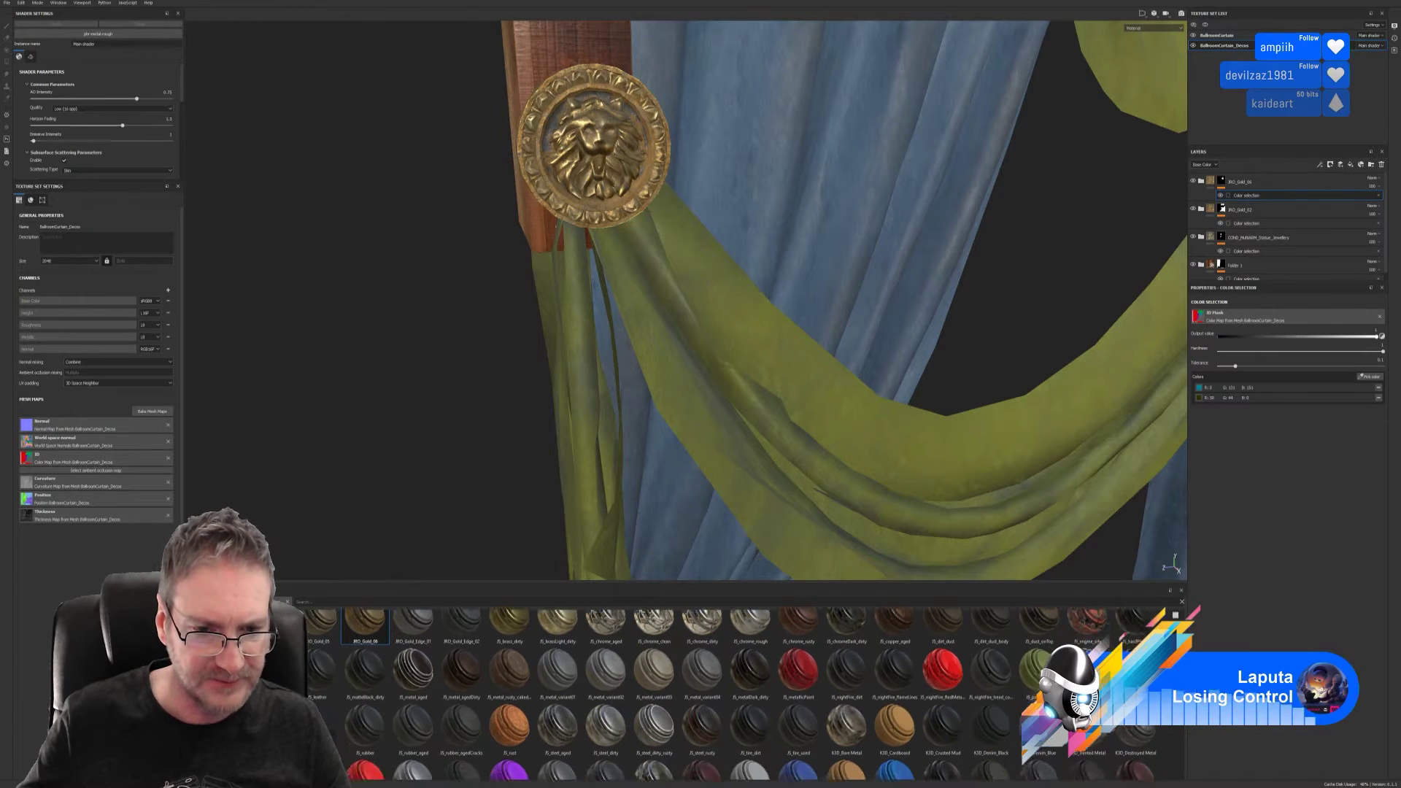
scroll(729, 693, down, 2)
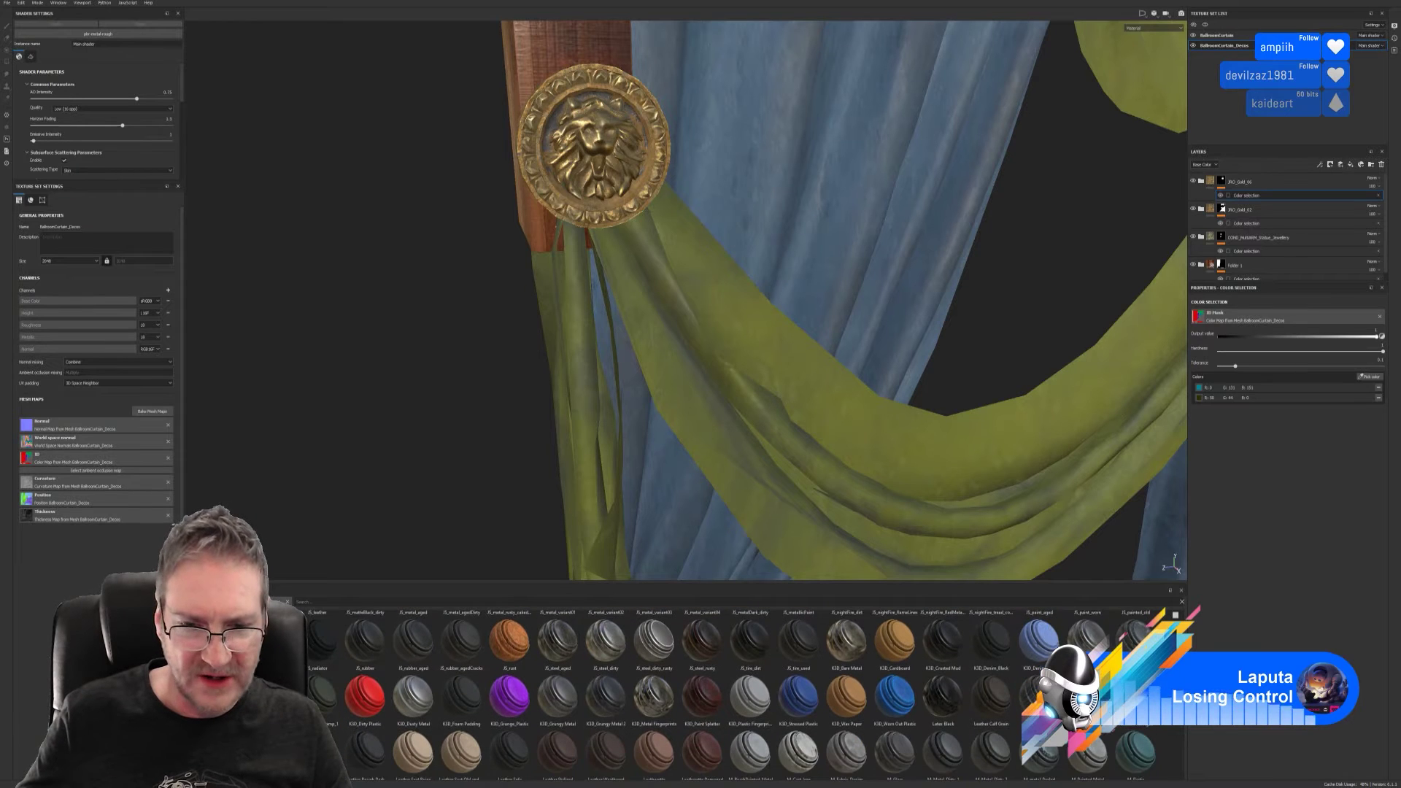
scroll(729, 693, down, 2)
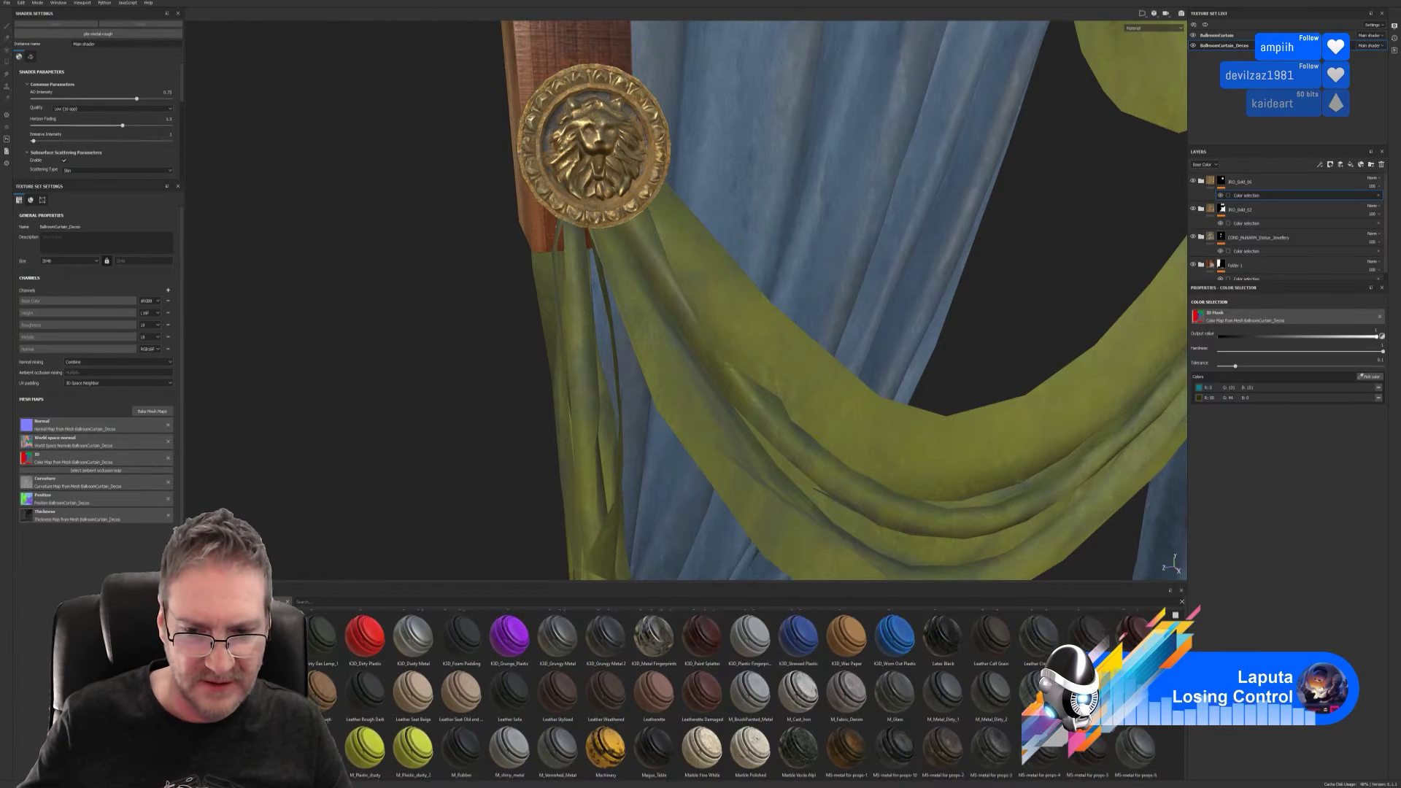
scroll(729, 693, down, 2)
scroll(729, 693, down, 2)
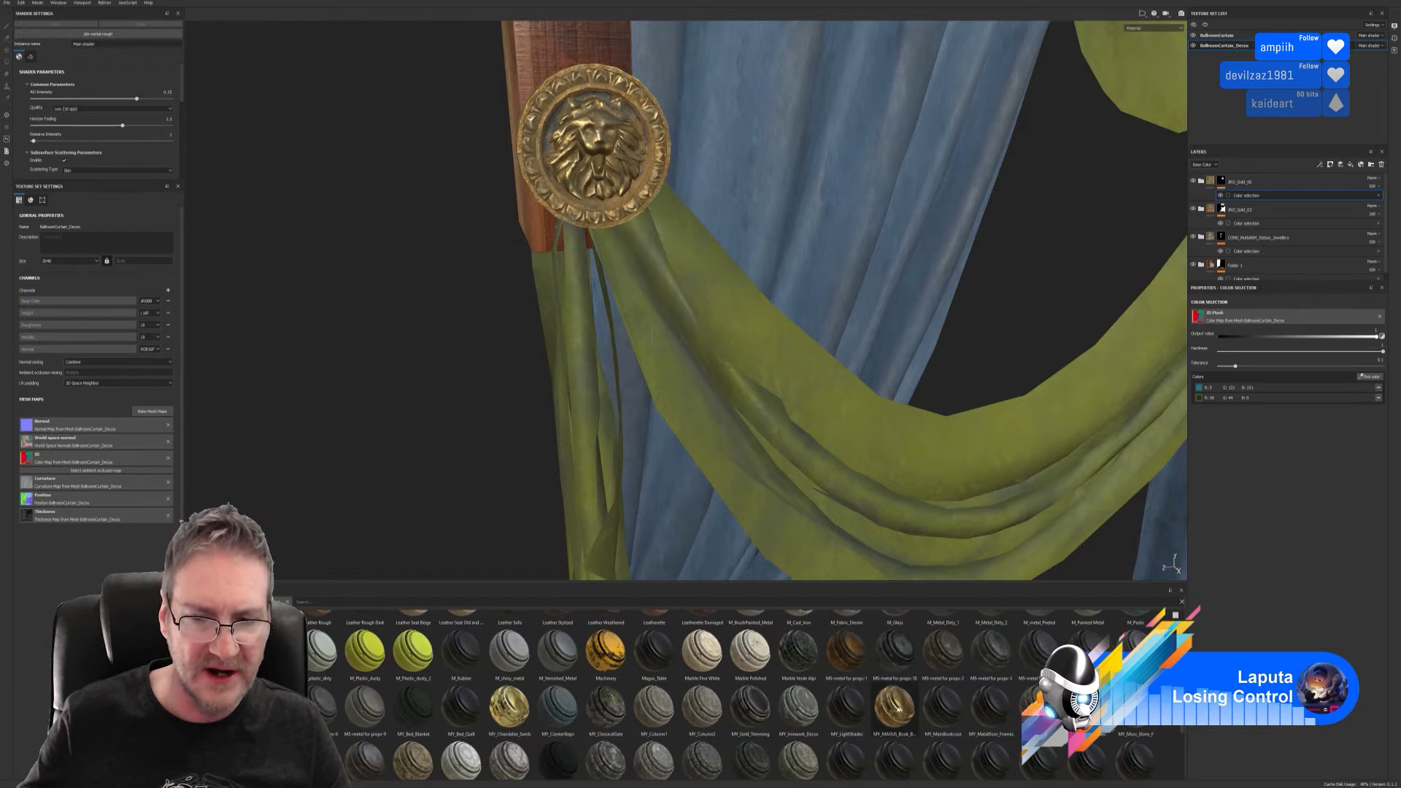
mouse_move(898, 708)
drag(897, 708, 588, 138)
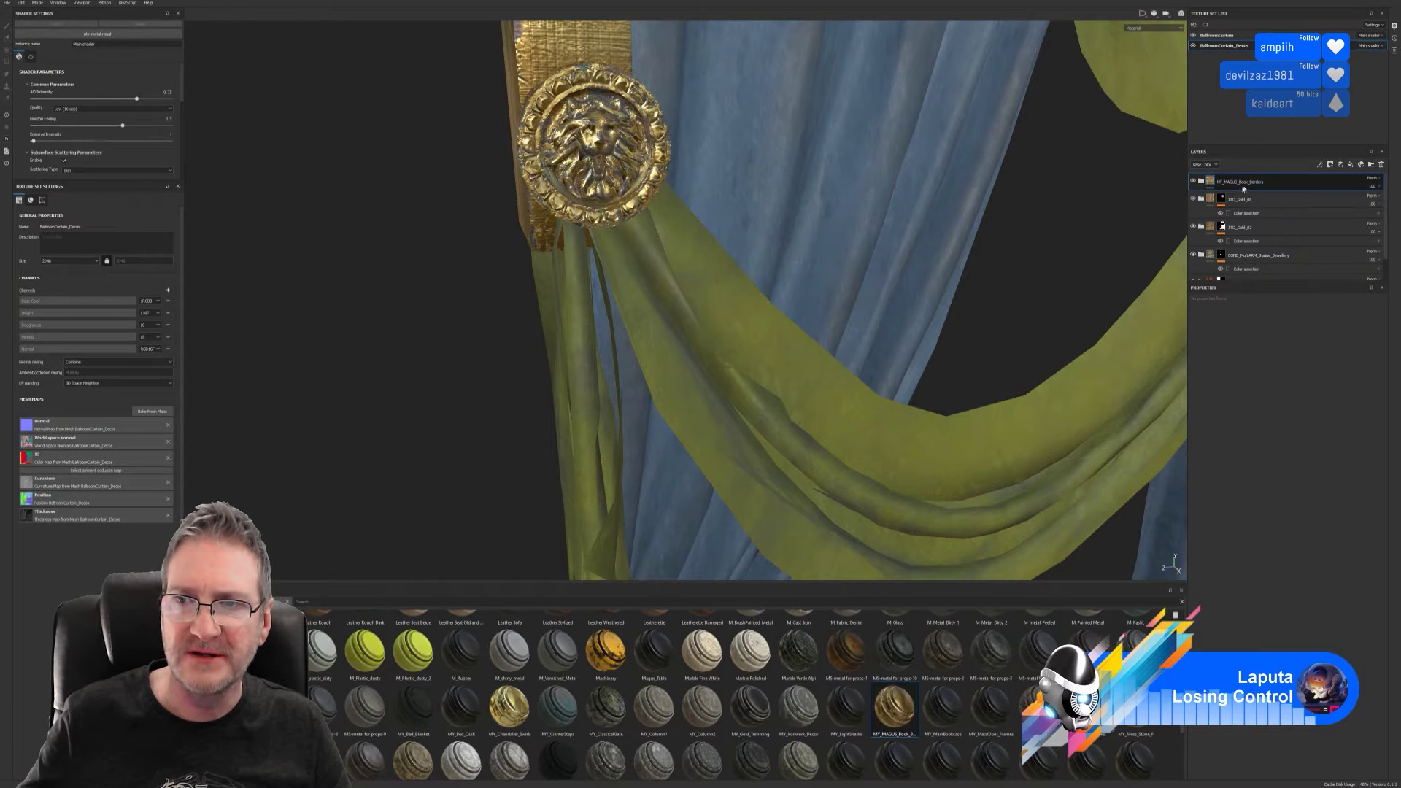
- Group the Book_Borders material with the masked gold material directly below it into one folder
right_click(1249, 201)
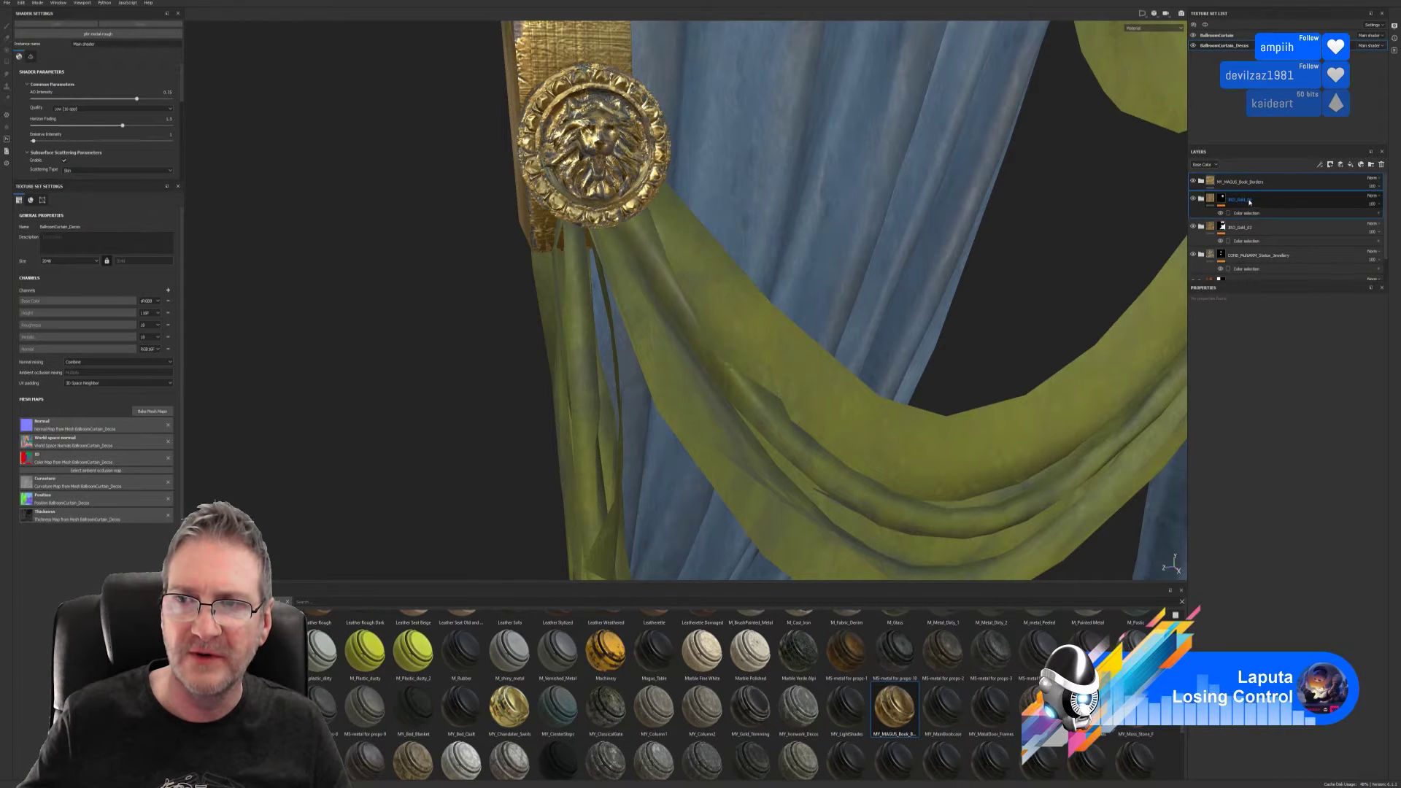
click(1270, 261)
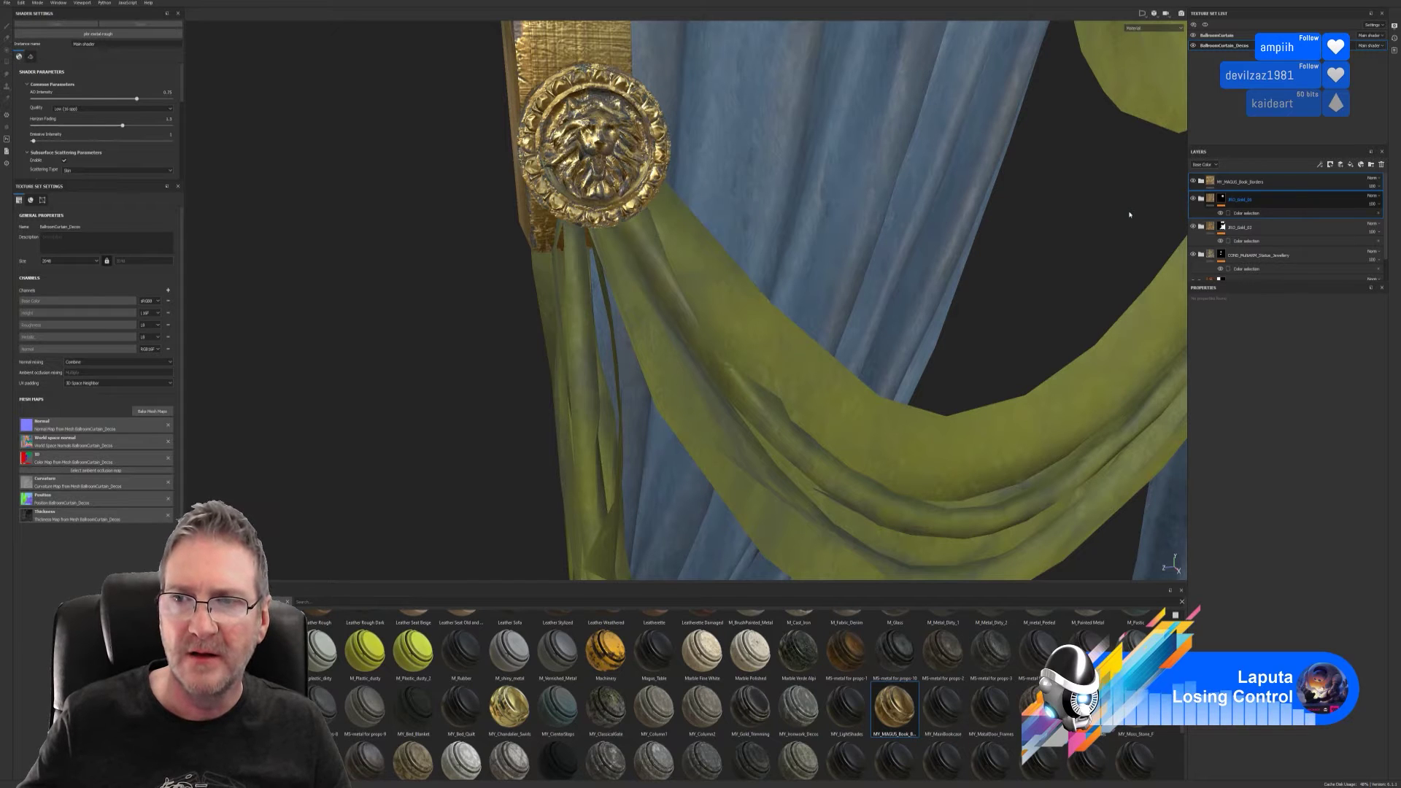
alt+right_drag(977, 244, 802, 242)
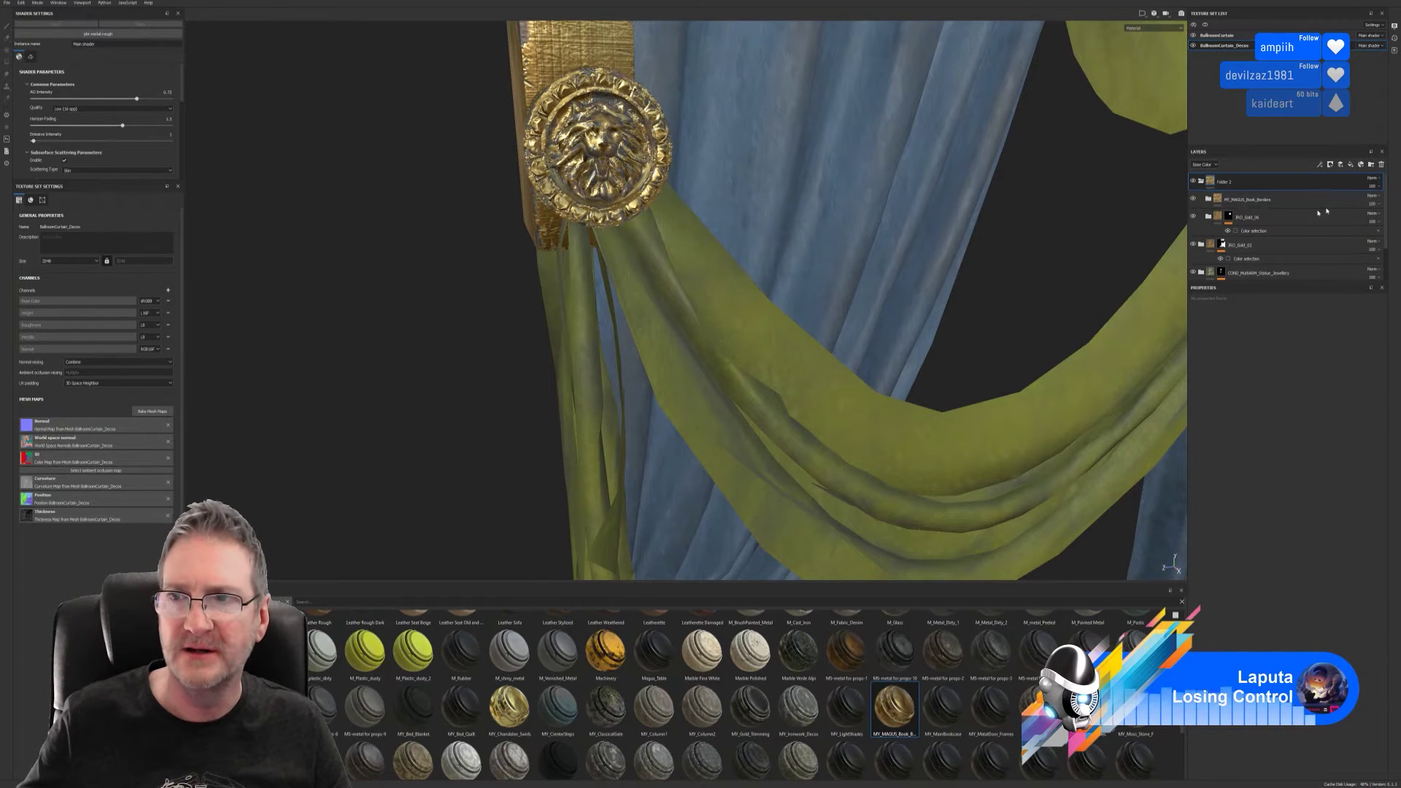
- Add a color selection mask to the new group, picking the lion head's teal and the ornamental ring's dark brown ID colors
right_click(1291, 181)
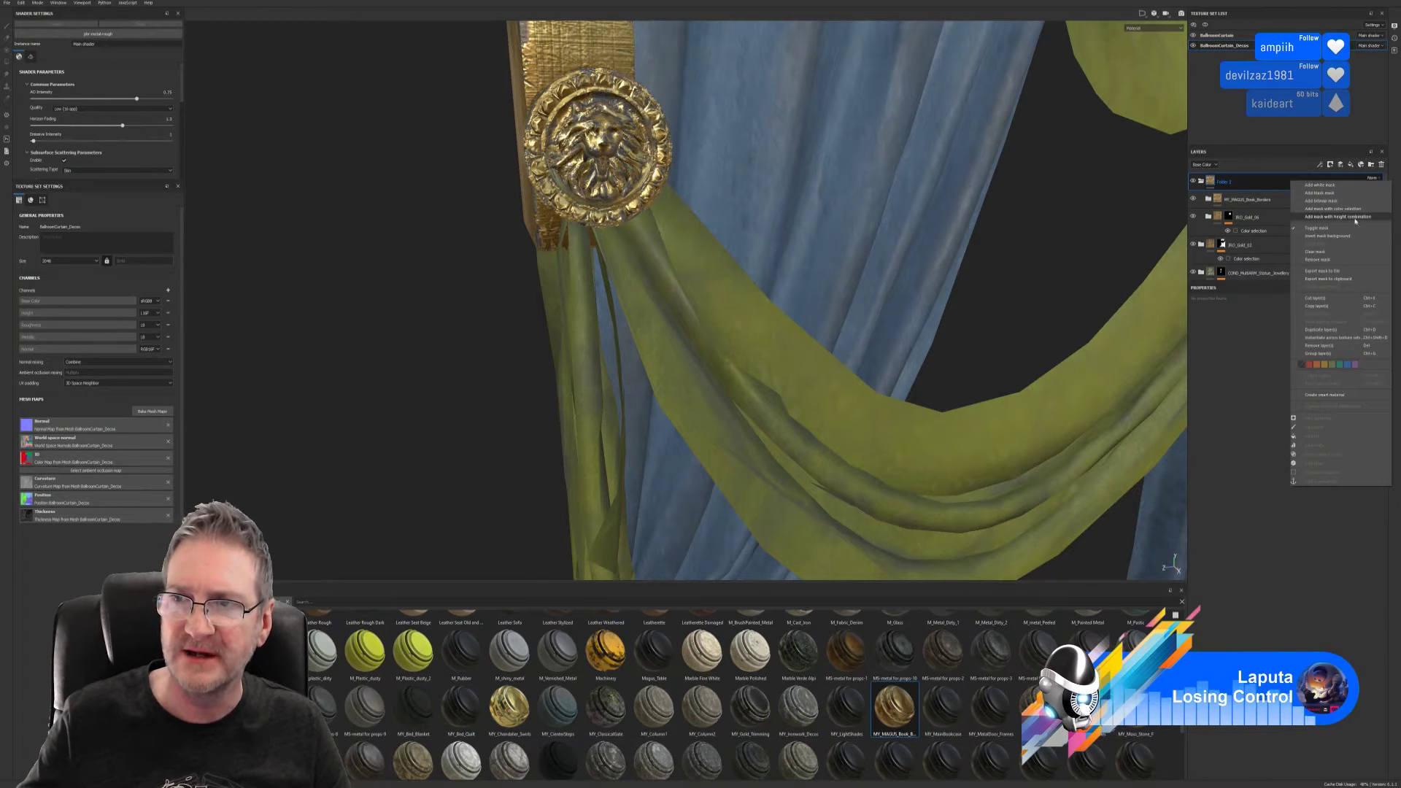
click(1346, 210)
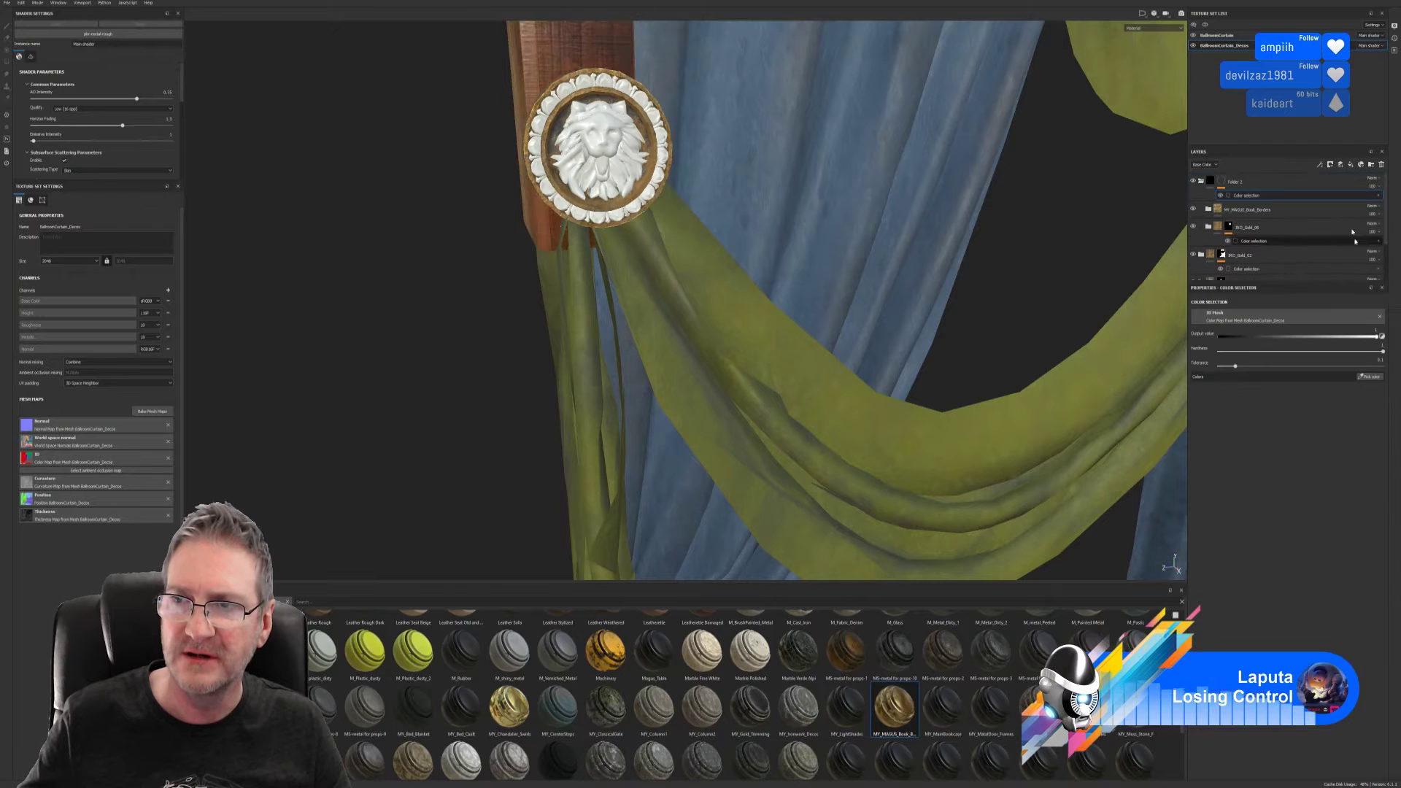
click(1376, 377)
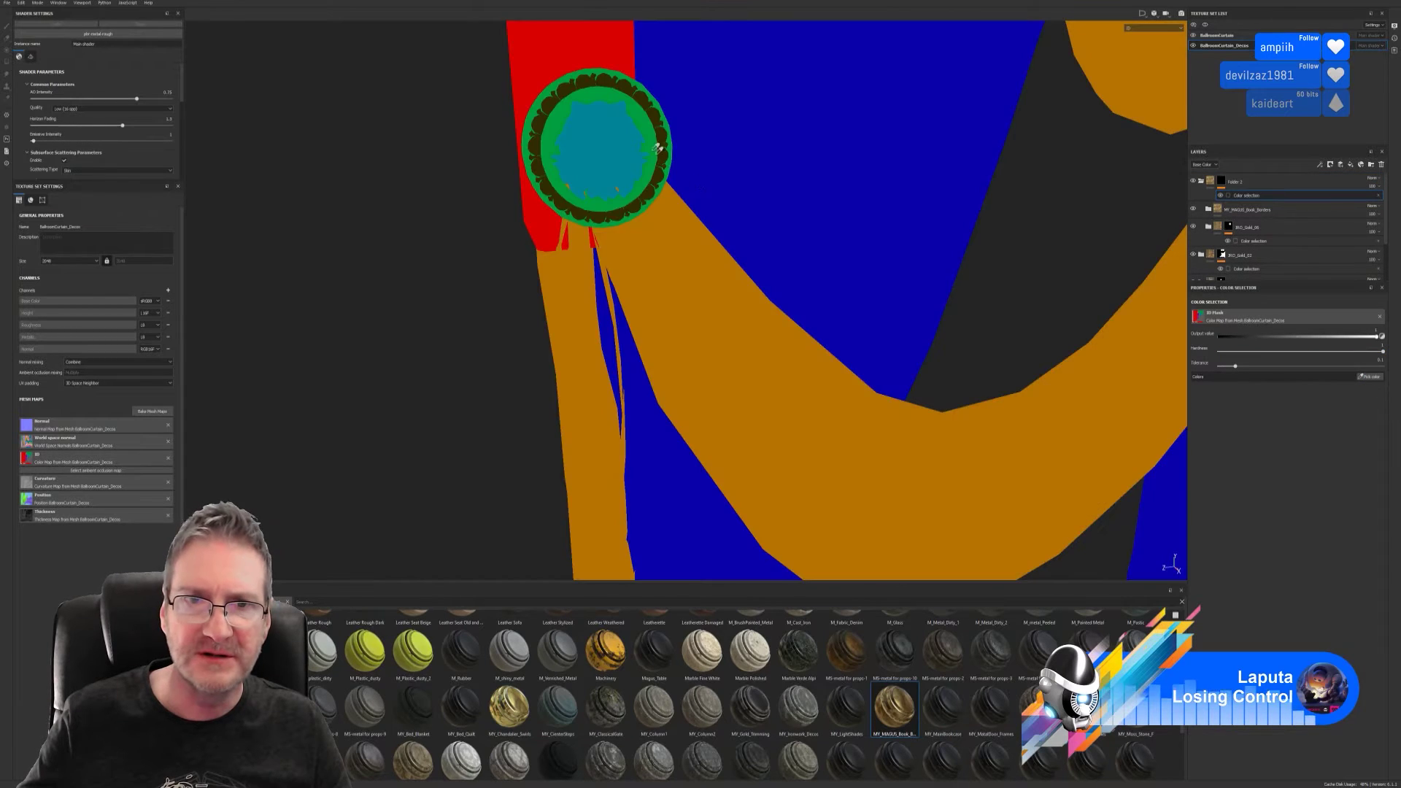
click(609, 110)
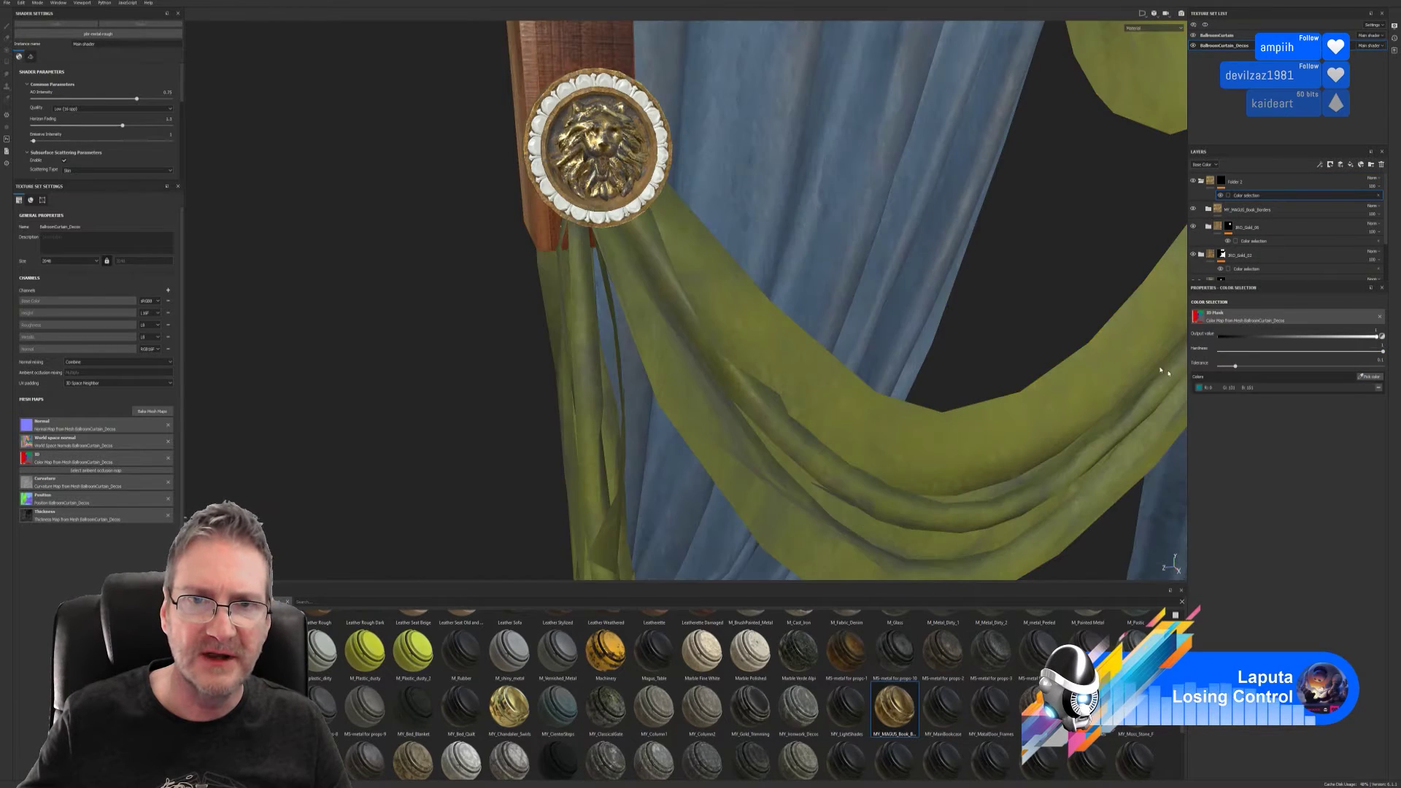
click(1370, 376)
click(593, 75)
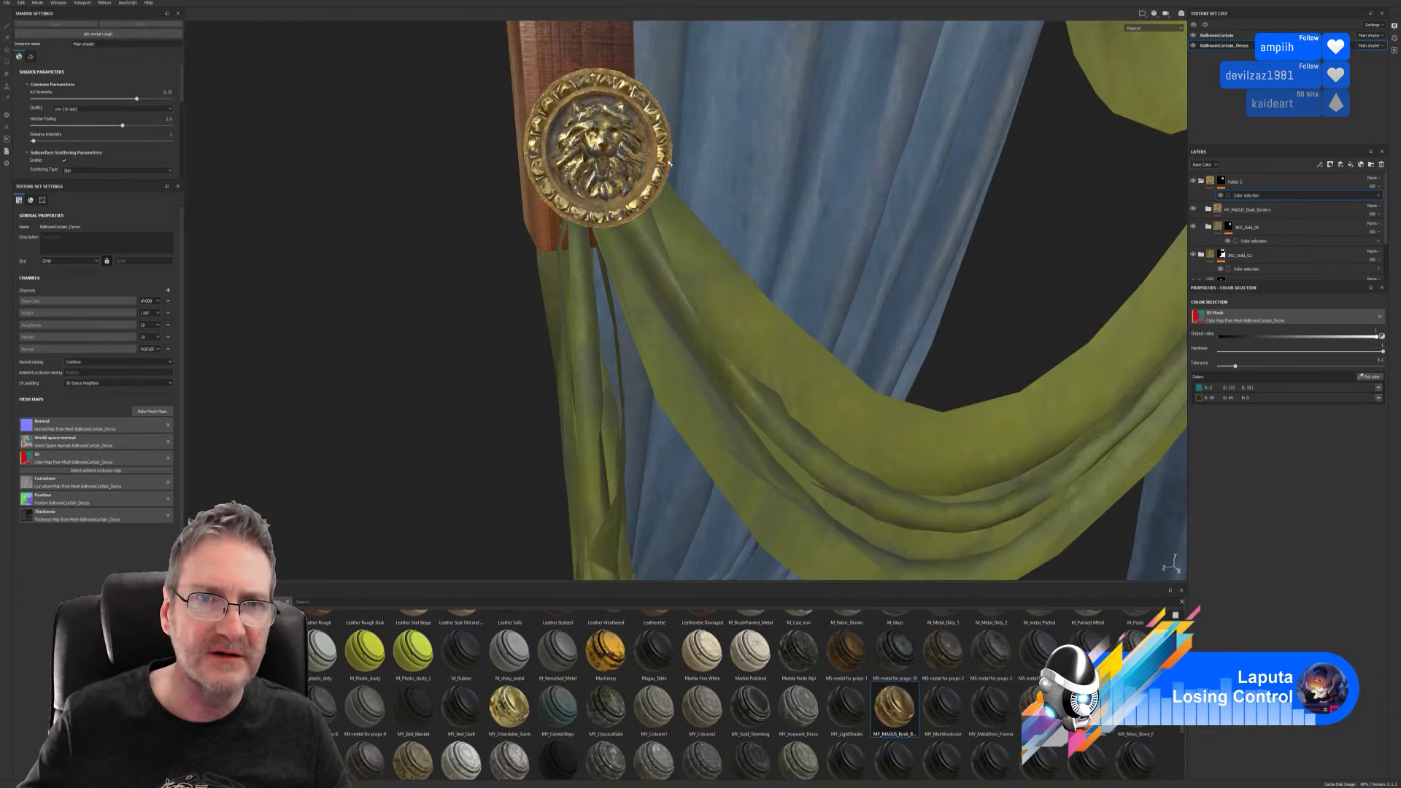
alt+right_drag(633, 92, 877, 163)
alt+drag(877, 162, 704, 162)
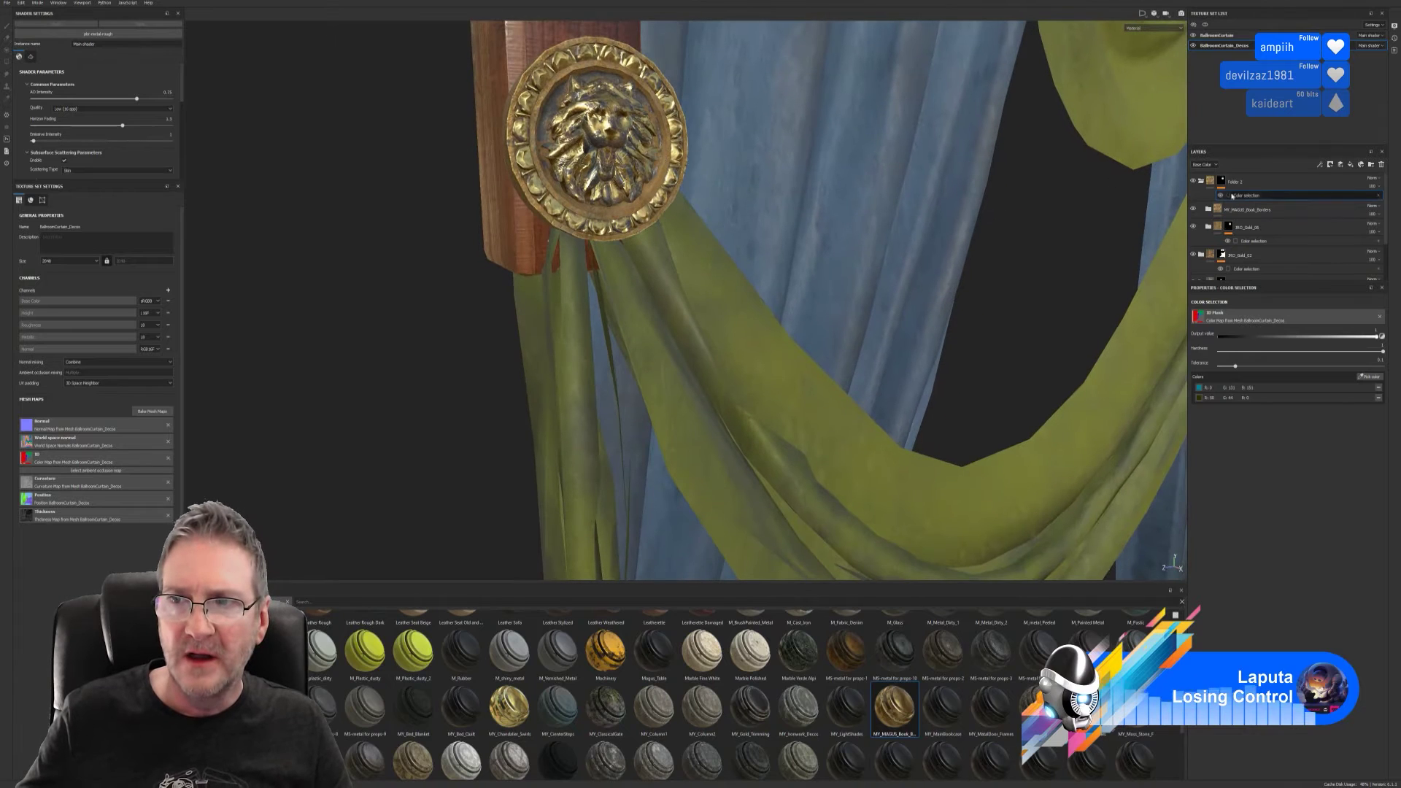
- Collapse the medallion's gold group and apply the Stains Scratched smart mask to it
click(1202, 181)
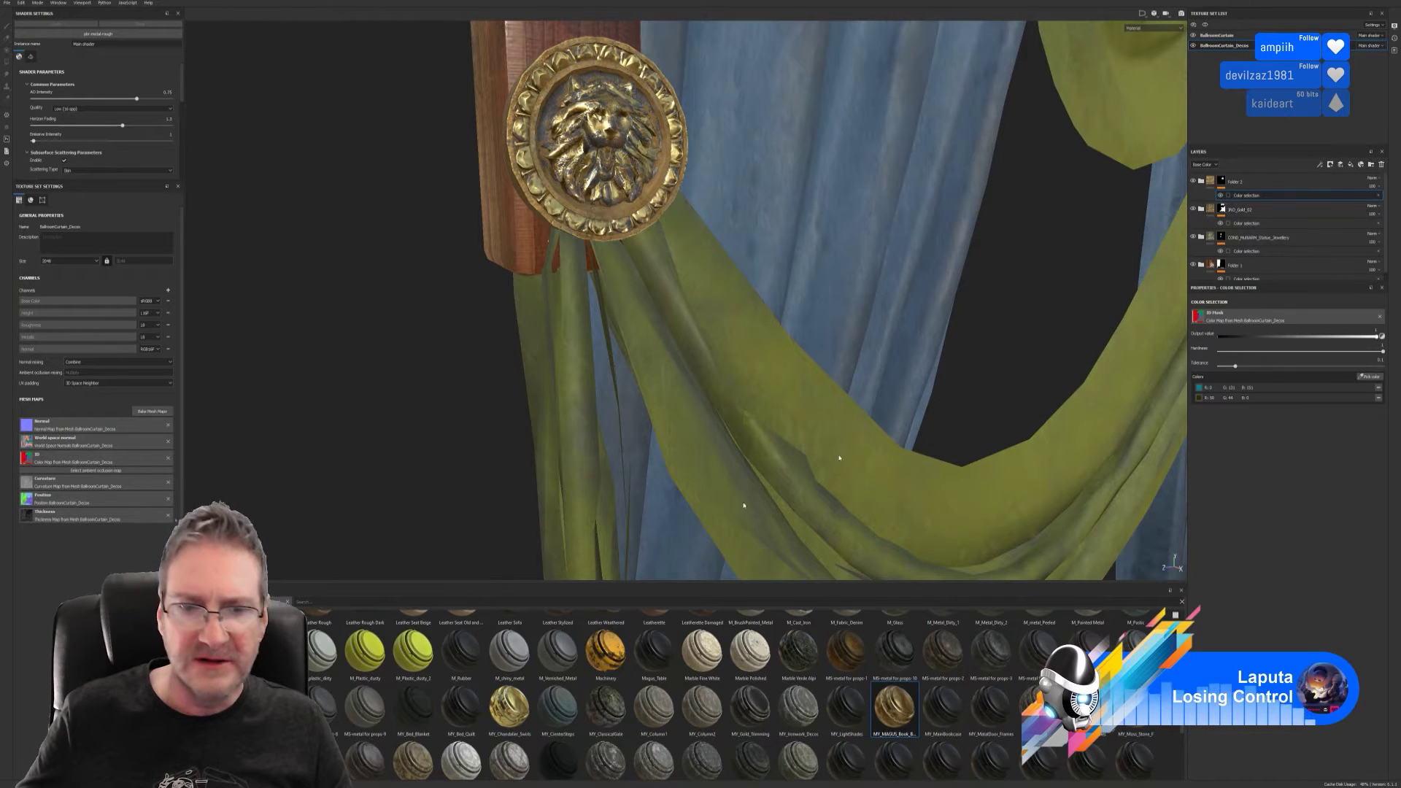
click(211, 746)
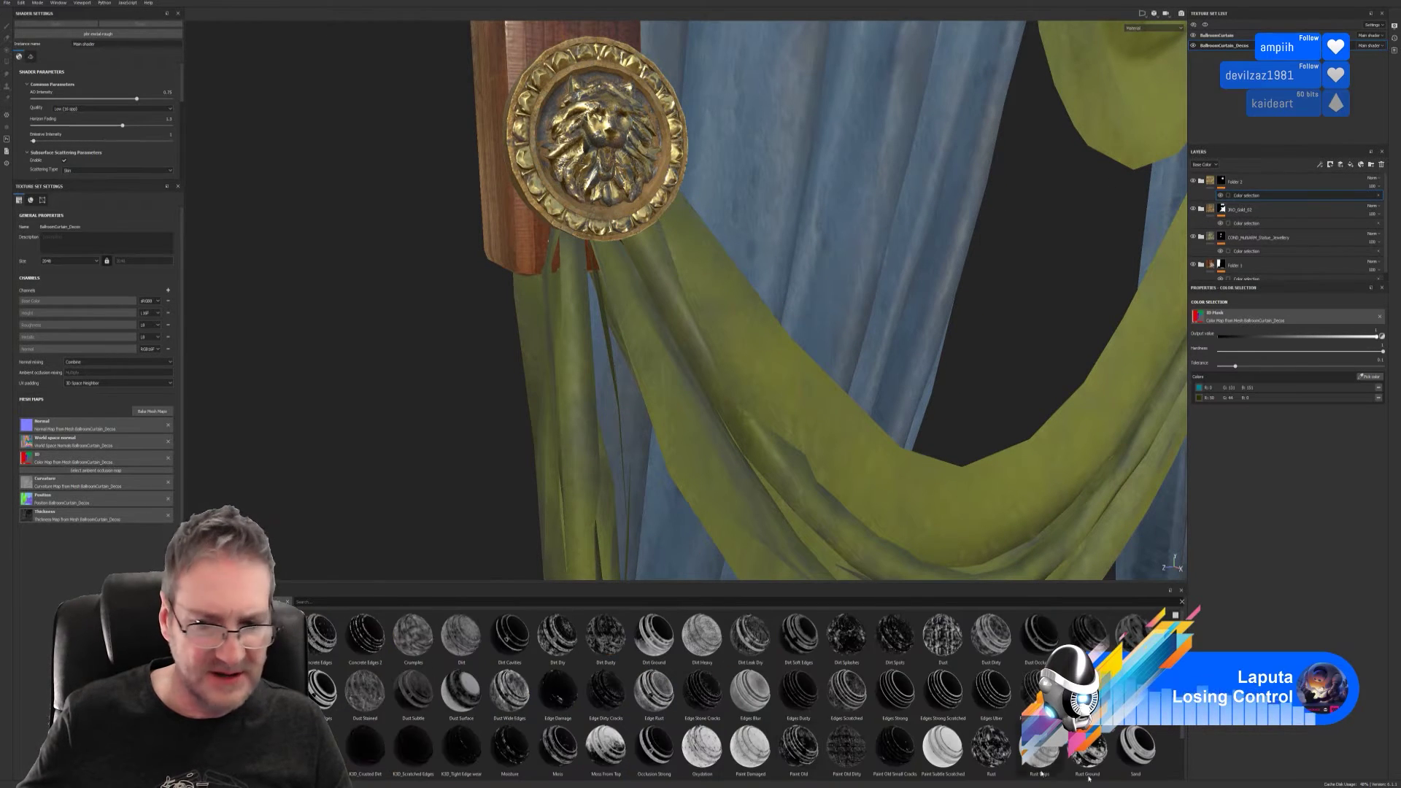
scroll(735, 695, down, 2)
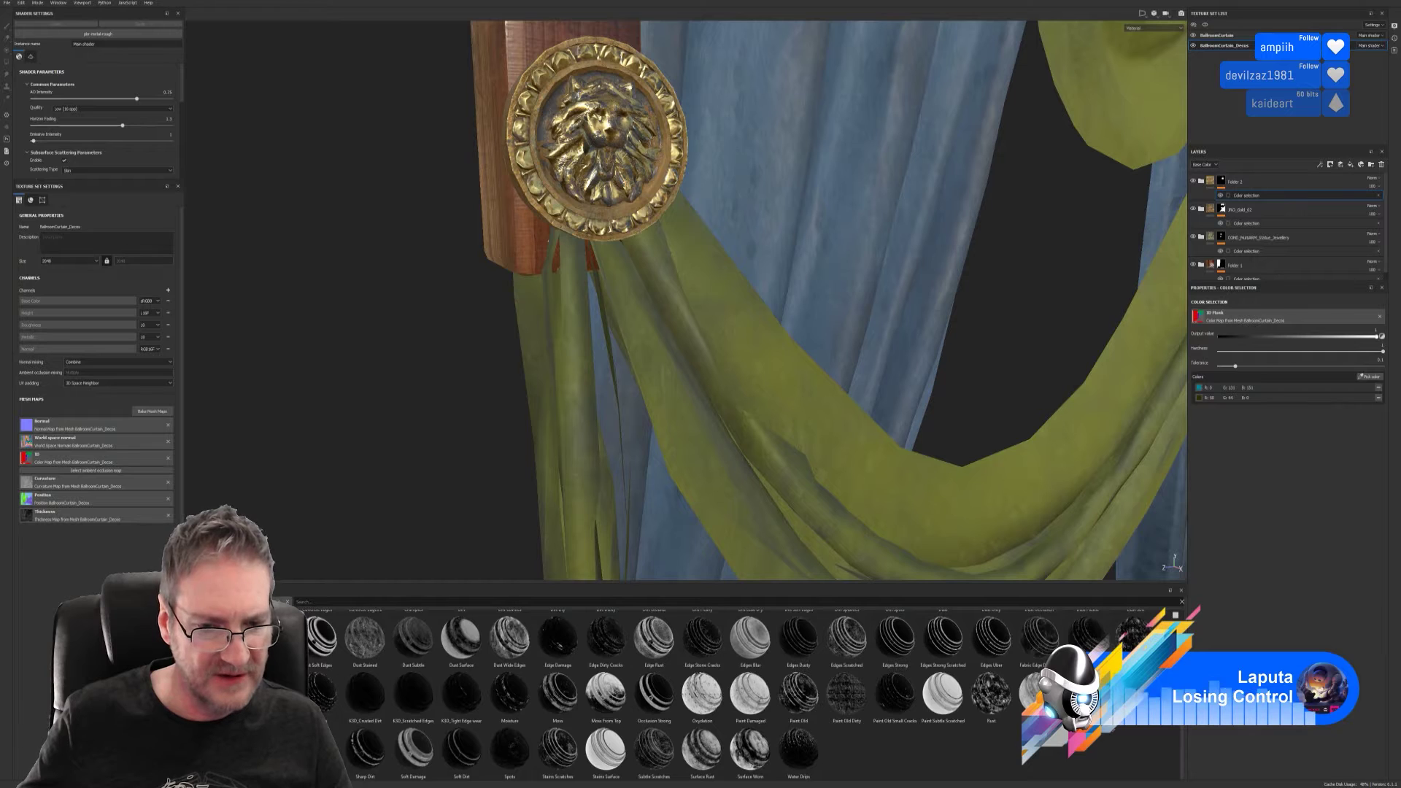
drag(558, 752, 1264, 177)
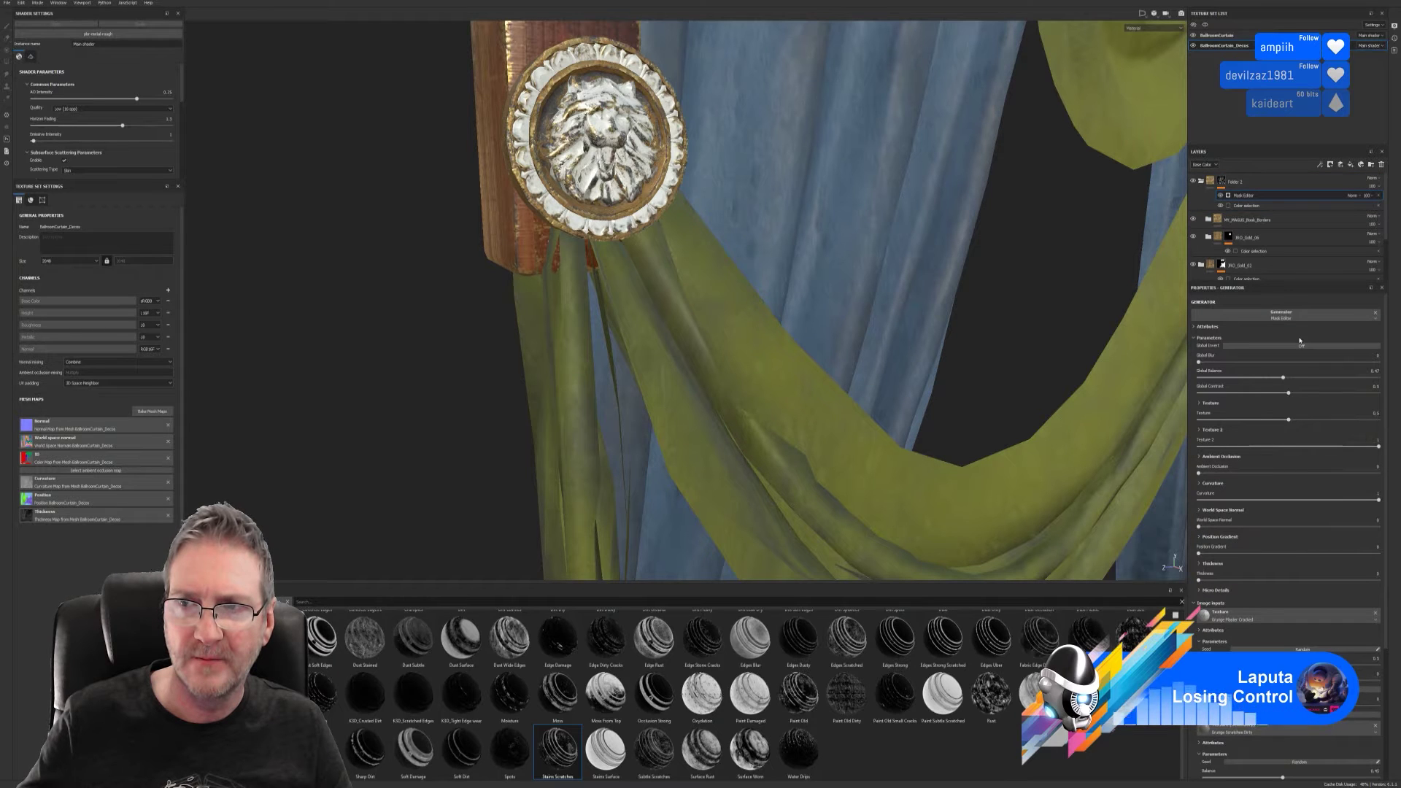
- Remove the Stains Scratched mask from the medallion's group and apply that smart mask to the Book_Borders material inside it instead
key(Delete)
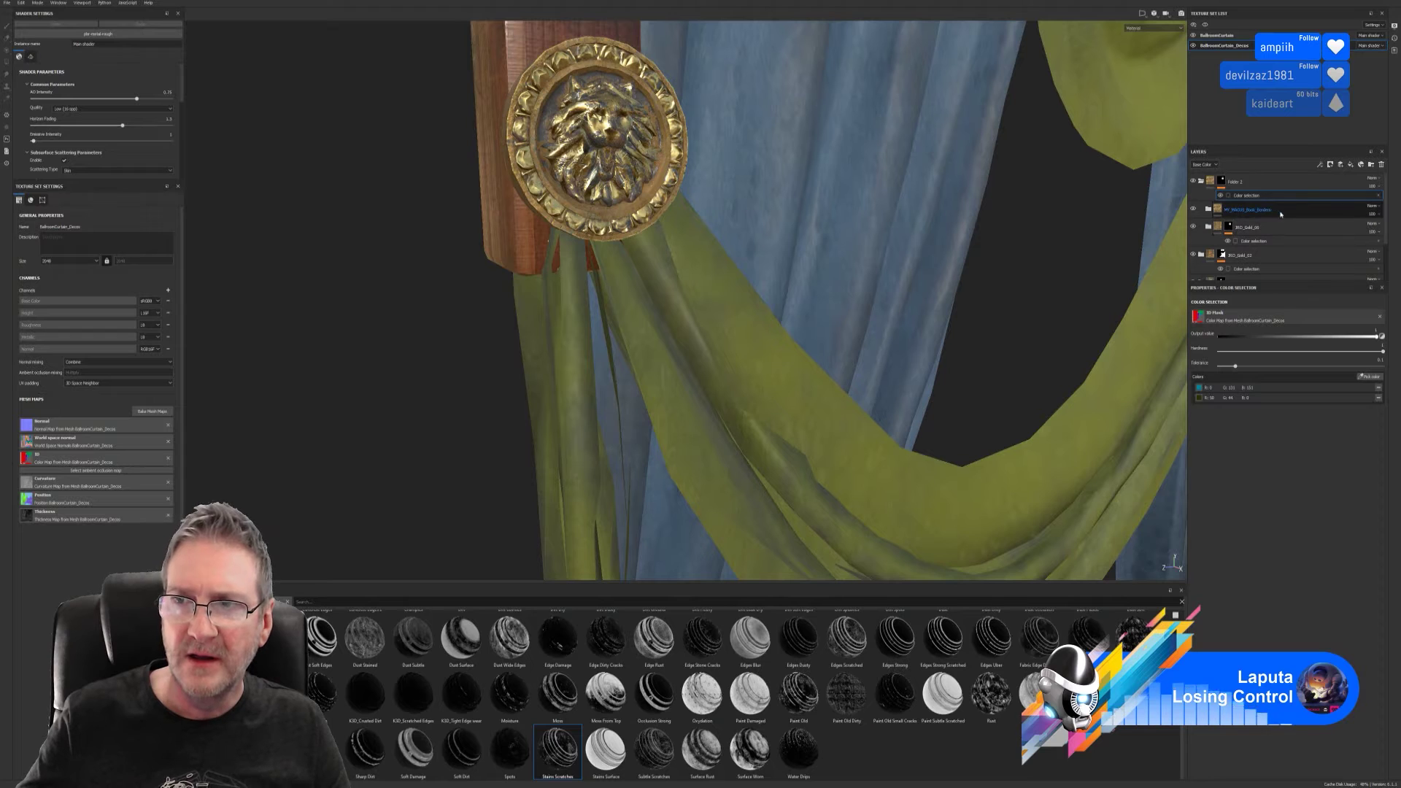
click(1280, 214)
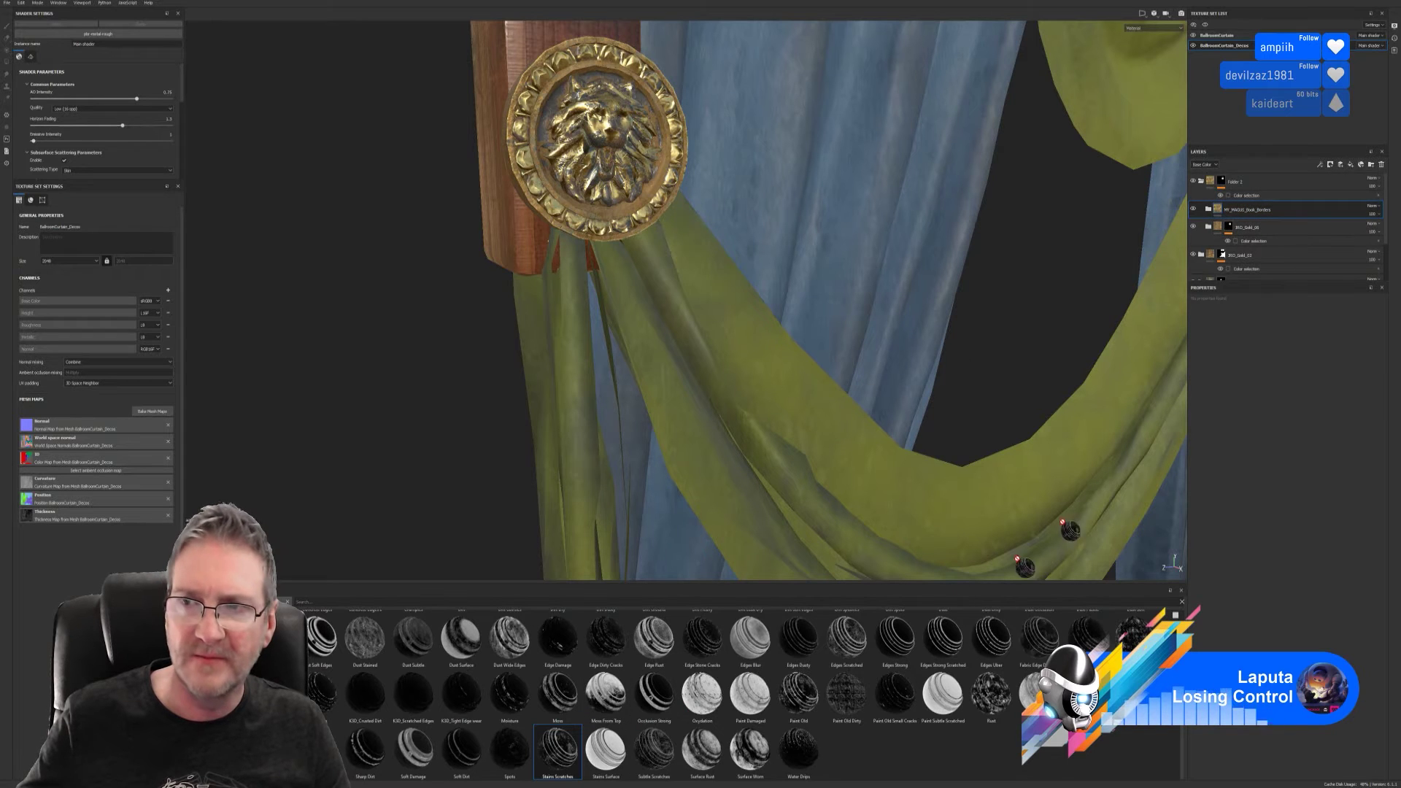
mouse_move(1062, 523)
mouse_down()
mouse_move(1306, 221)
mouse_move(1291, 211)
mouse_up()
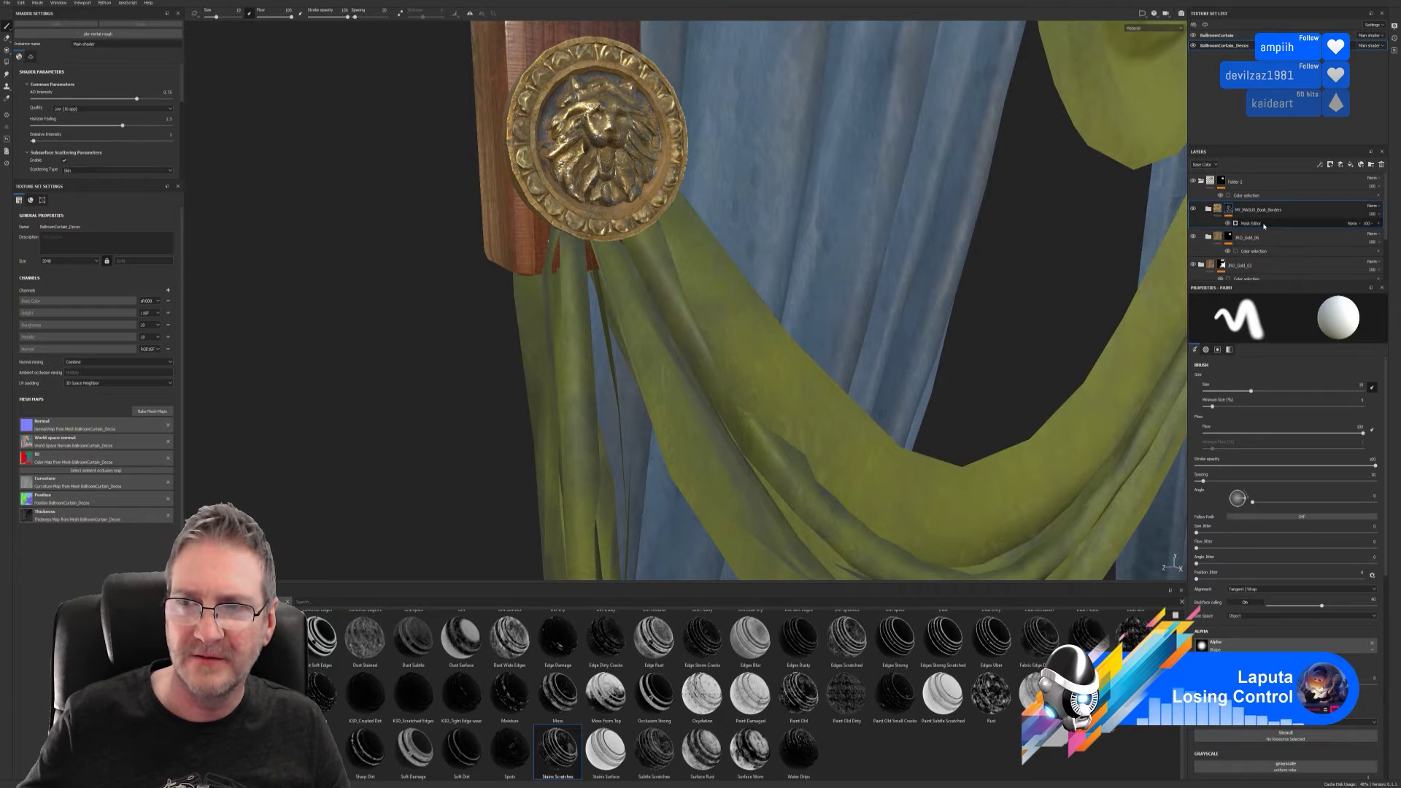
- In the Book_Borders Mask Editor, turn on Global Invert and set Global Balance to about 0.48
click(1264, 224)
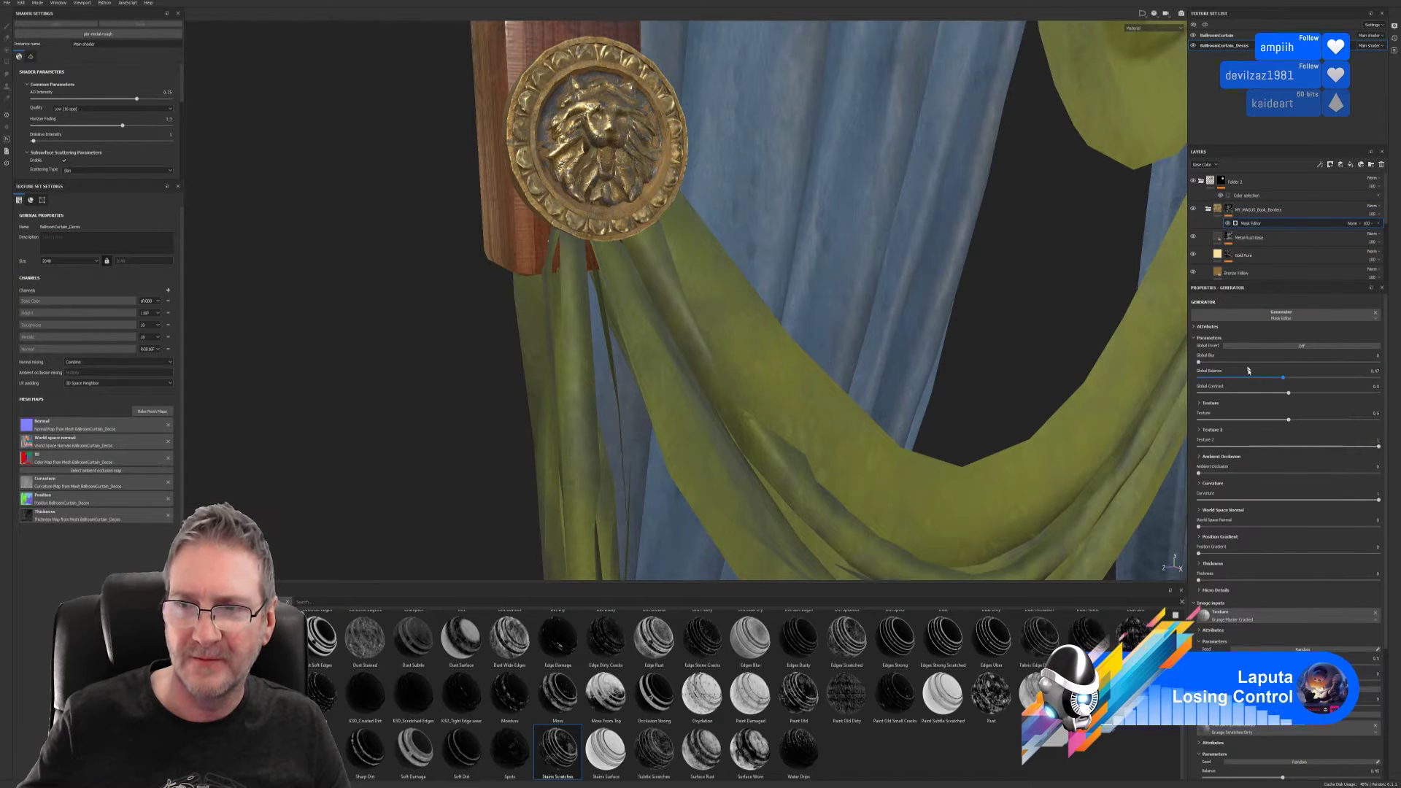
mouse_move(1284, 379)
mouse_down()
mouse_move(1379, 379)
mouse_move(1269, 379)
mouse_up()
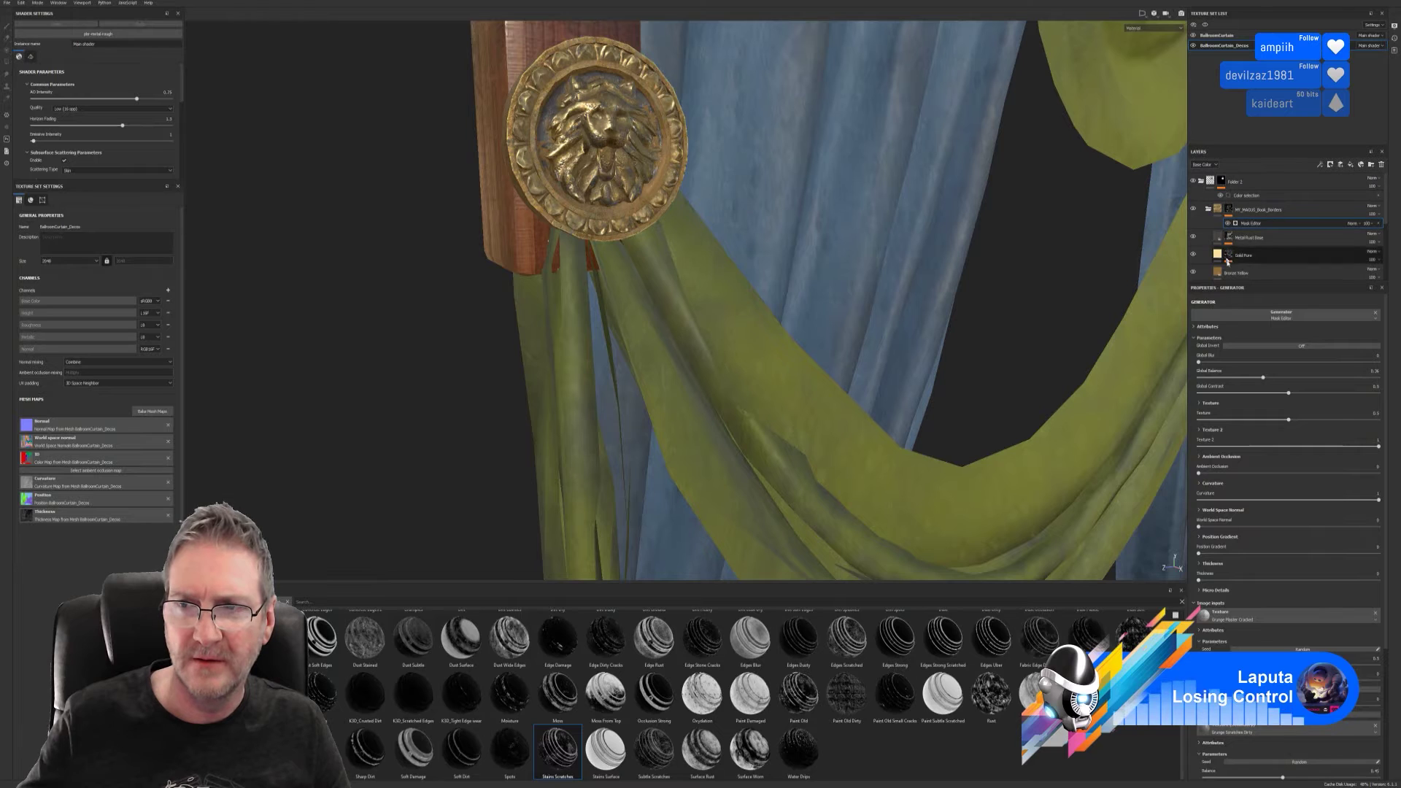
click(1209, 210)
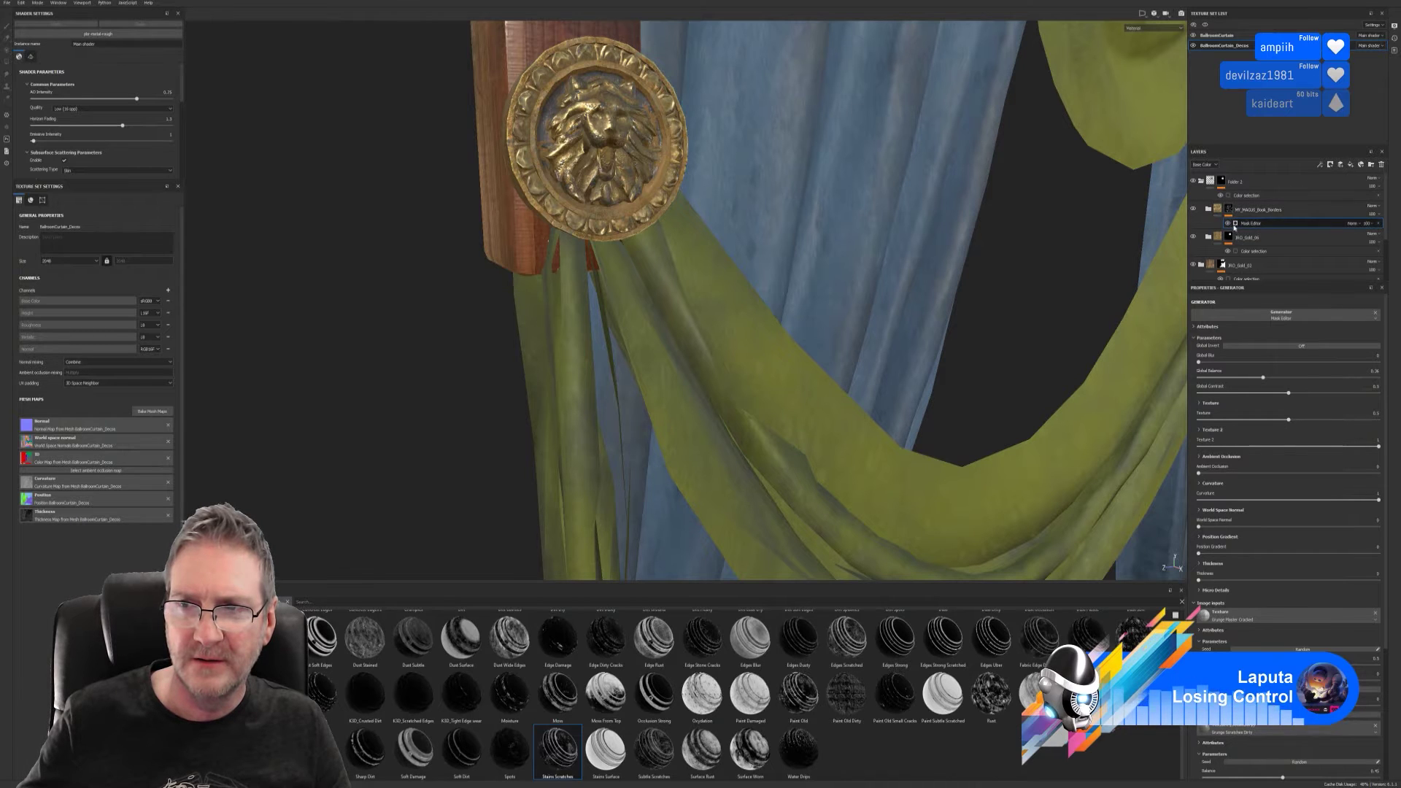
click(1229, 224)
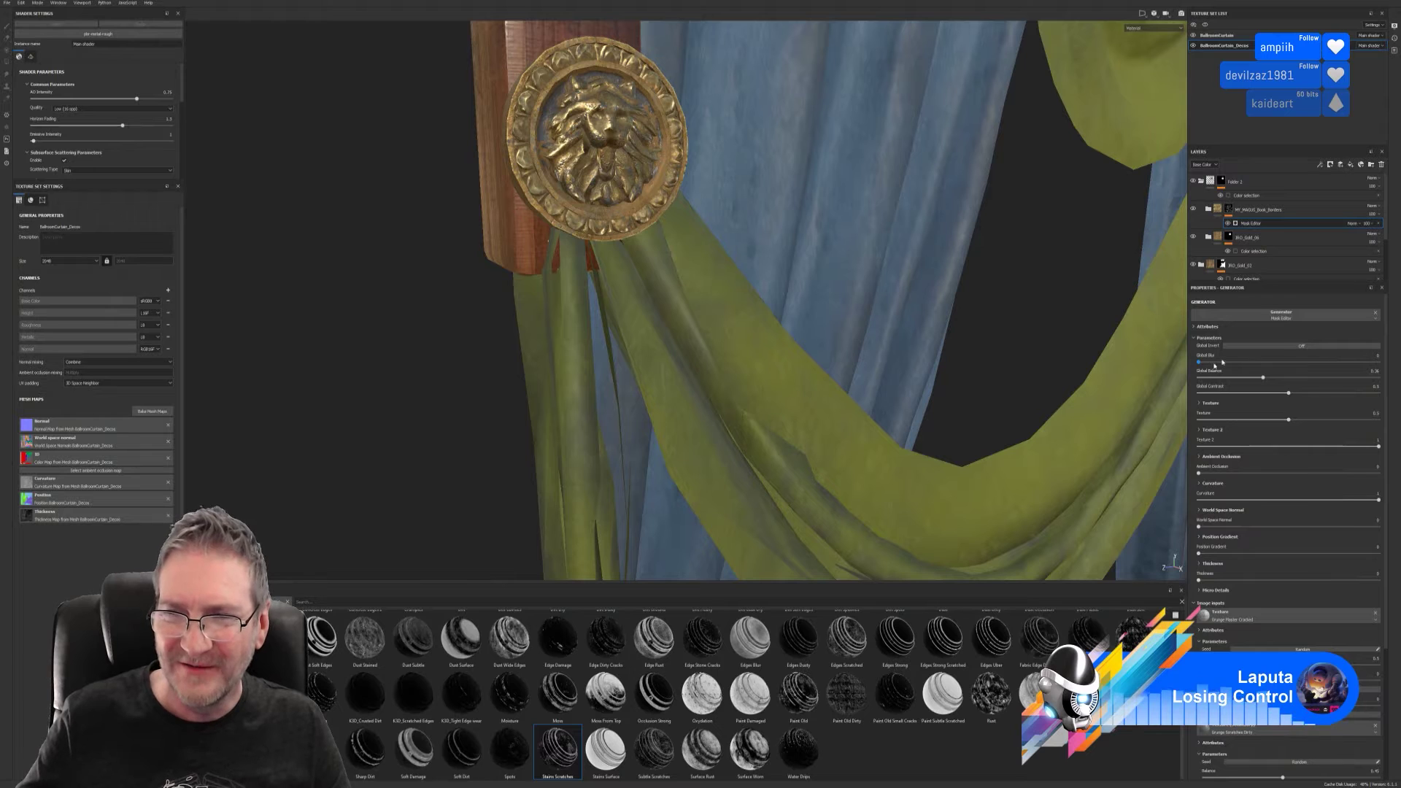
click(1296, 347)
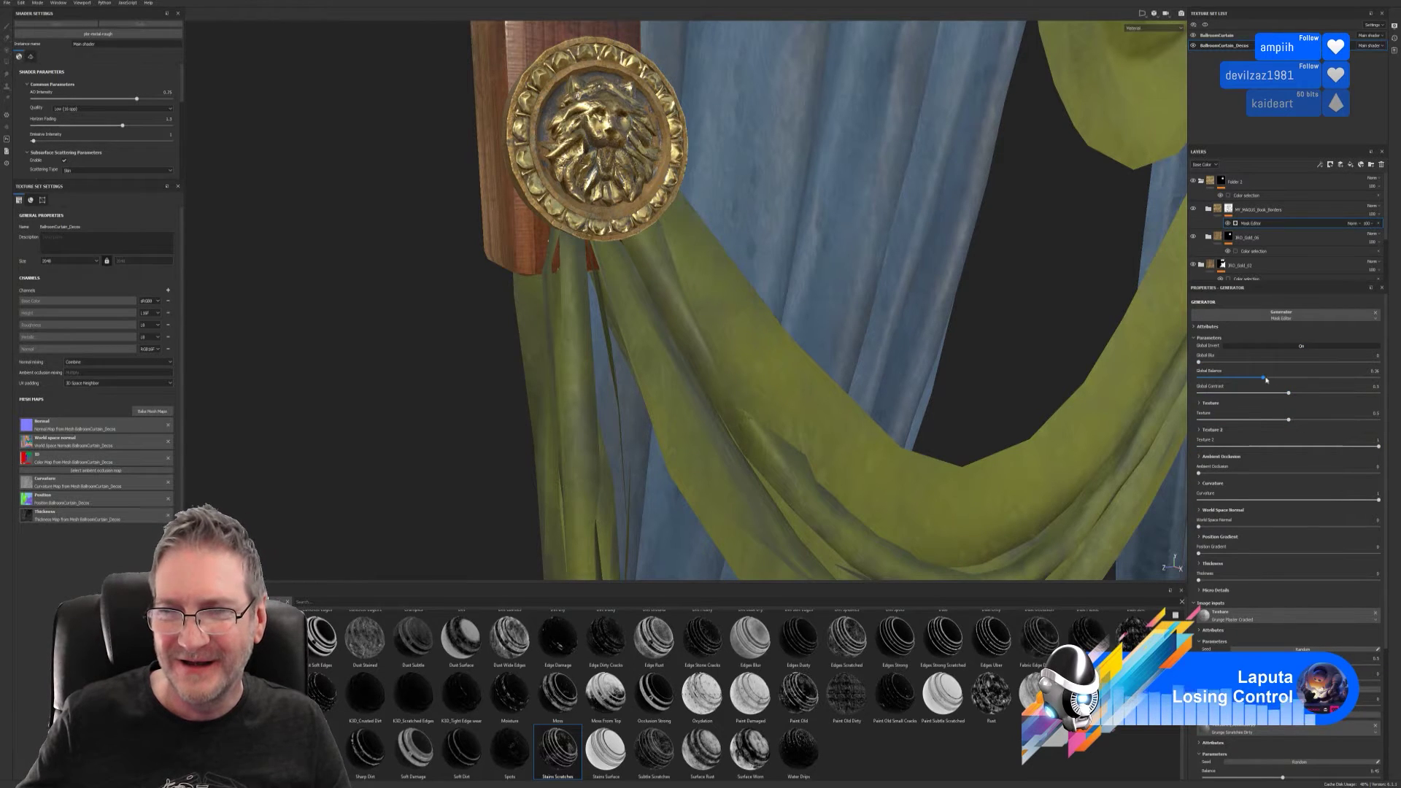
mouse_move(1263, 377)
mouse_down()
mouse_move(1373, 378)
mouse_move(1243, 392)
mouse_up()
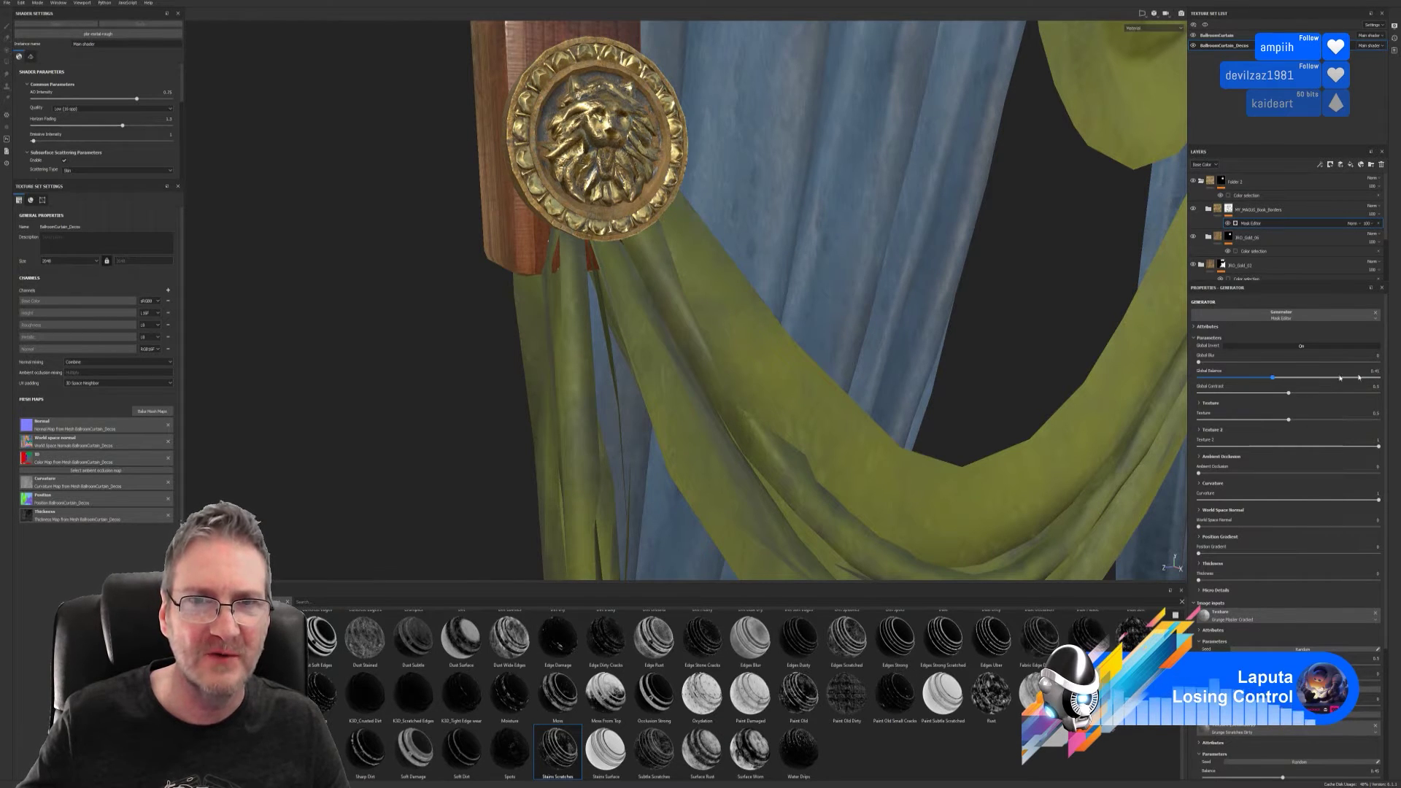
mouse_move(1340, 378)
mouse_down()
mouse_move(1377, 377)
mouse_move(1282, 380)
mouse_up()
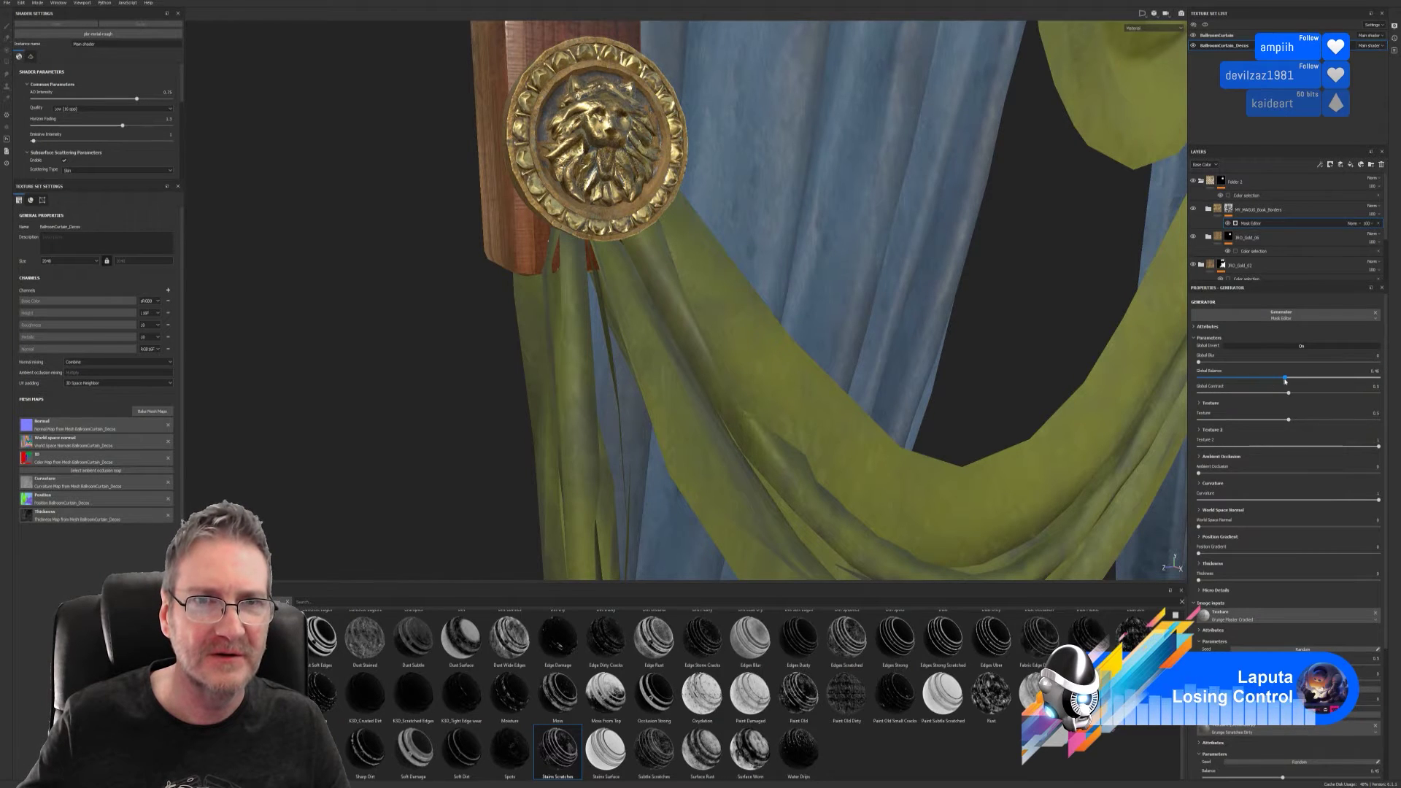
alt+middle_drag(722, 244, 741, 335)
alt+drag(742, 335, 684, 232)
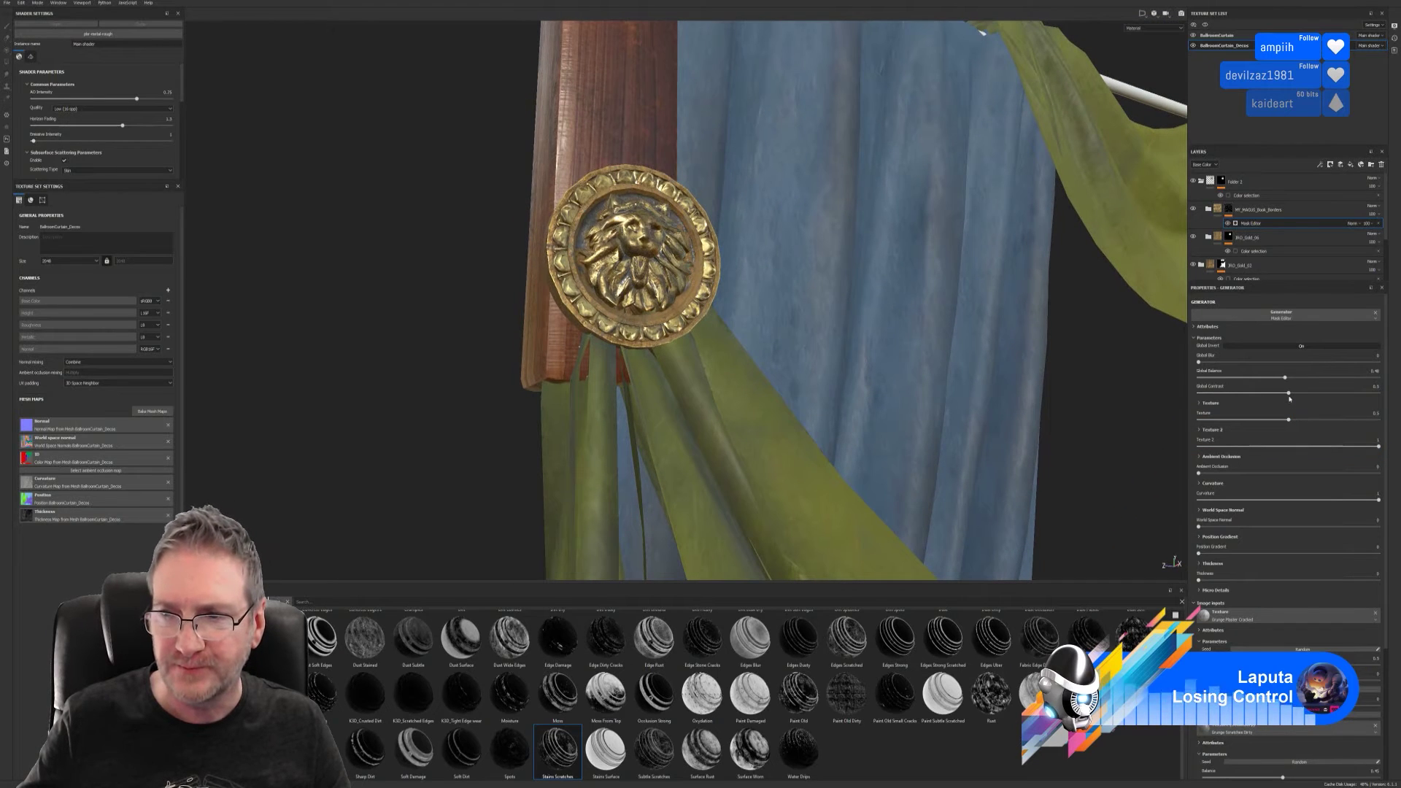
- Set the mask's Global Contrast to about 0.45, Texture to about 0.47 and Texture 2 to about 0.83, keeping Curvature at 1
drag(1290, 394, 1250, 428)
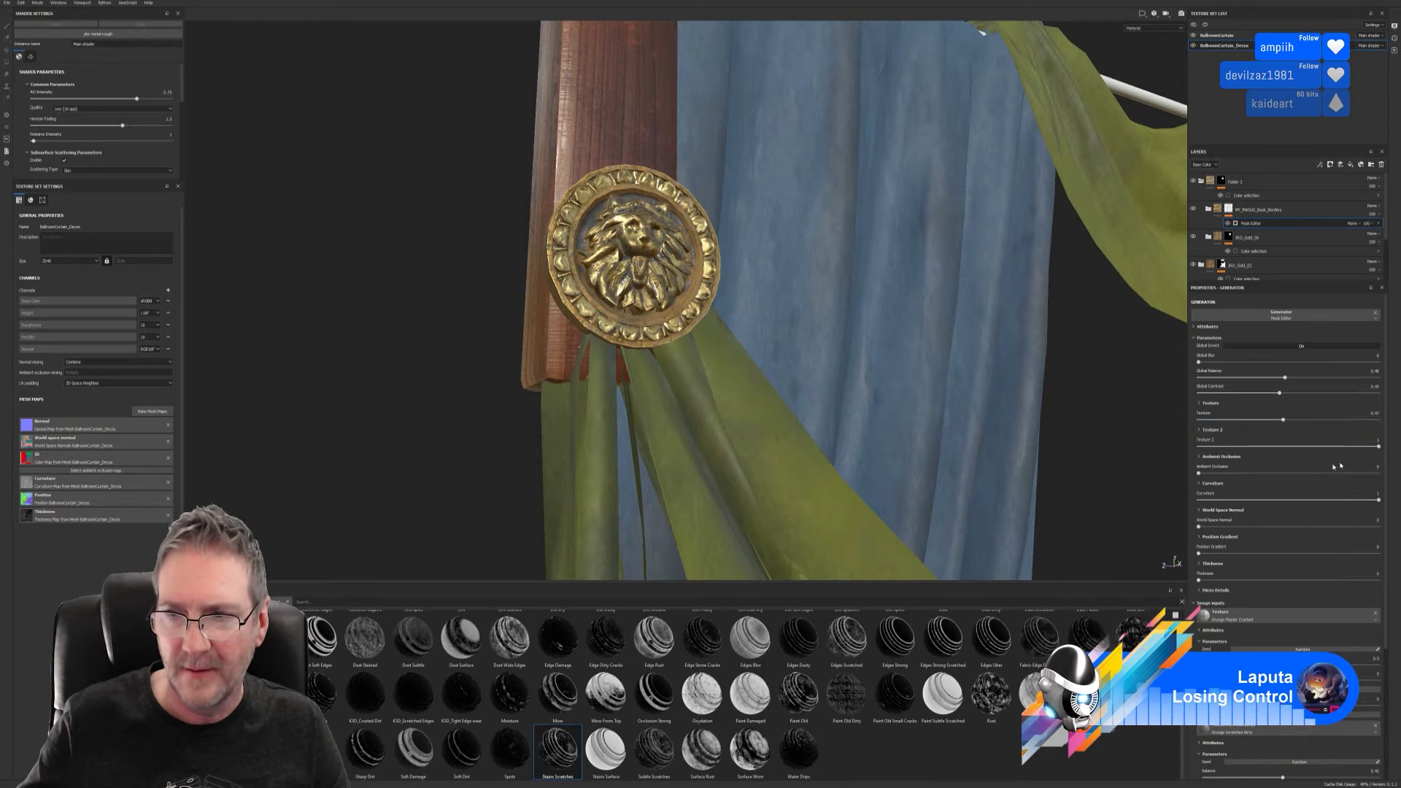
mouse_move(1351, 447)
mouse_down()
mouse_move(1263, 447)
mouse_move(1348, 447)
mouse_up()
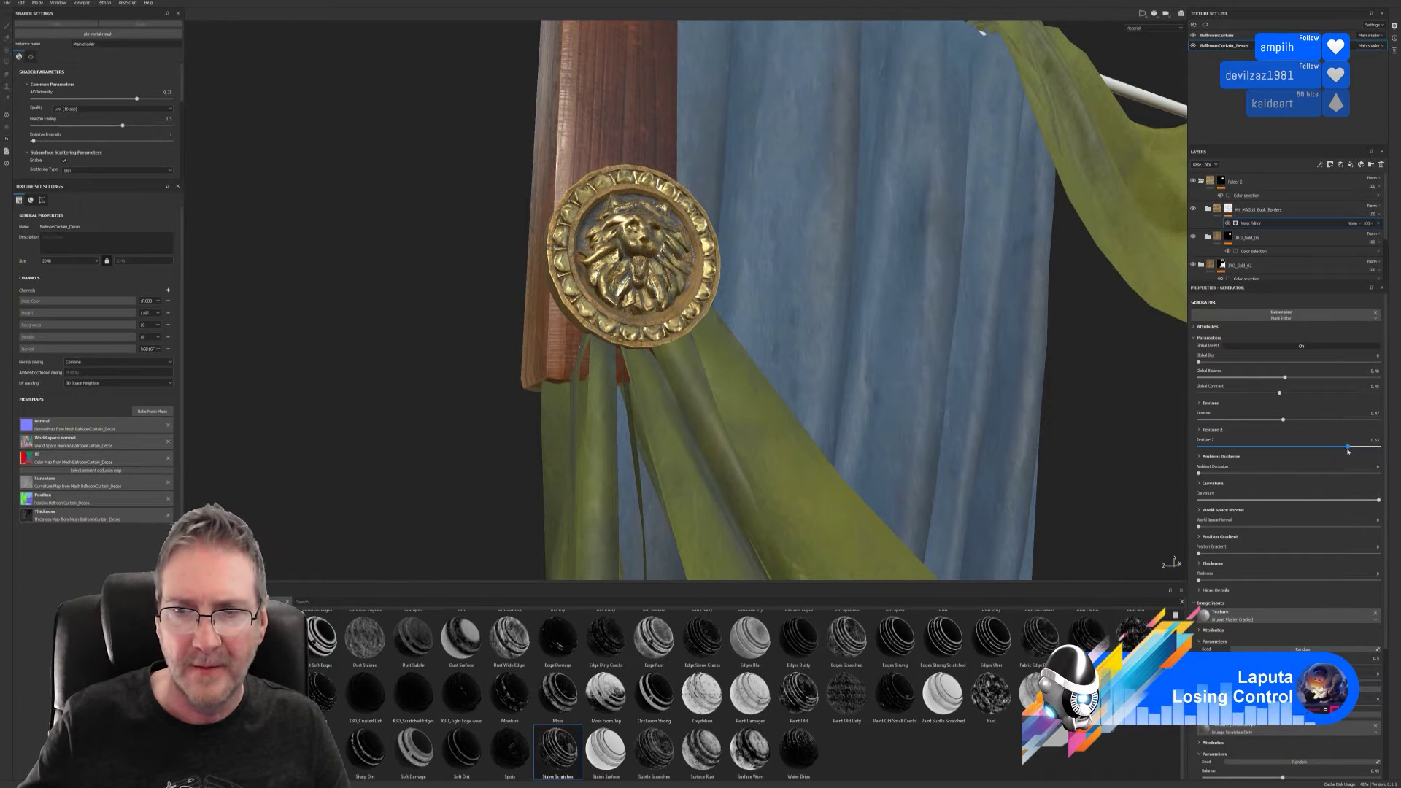
mouse_move(1200, 475)
mouse_down()
mouse_move(1349, 474)
mouse_move(1197, 478)
mouse_up()
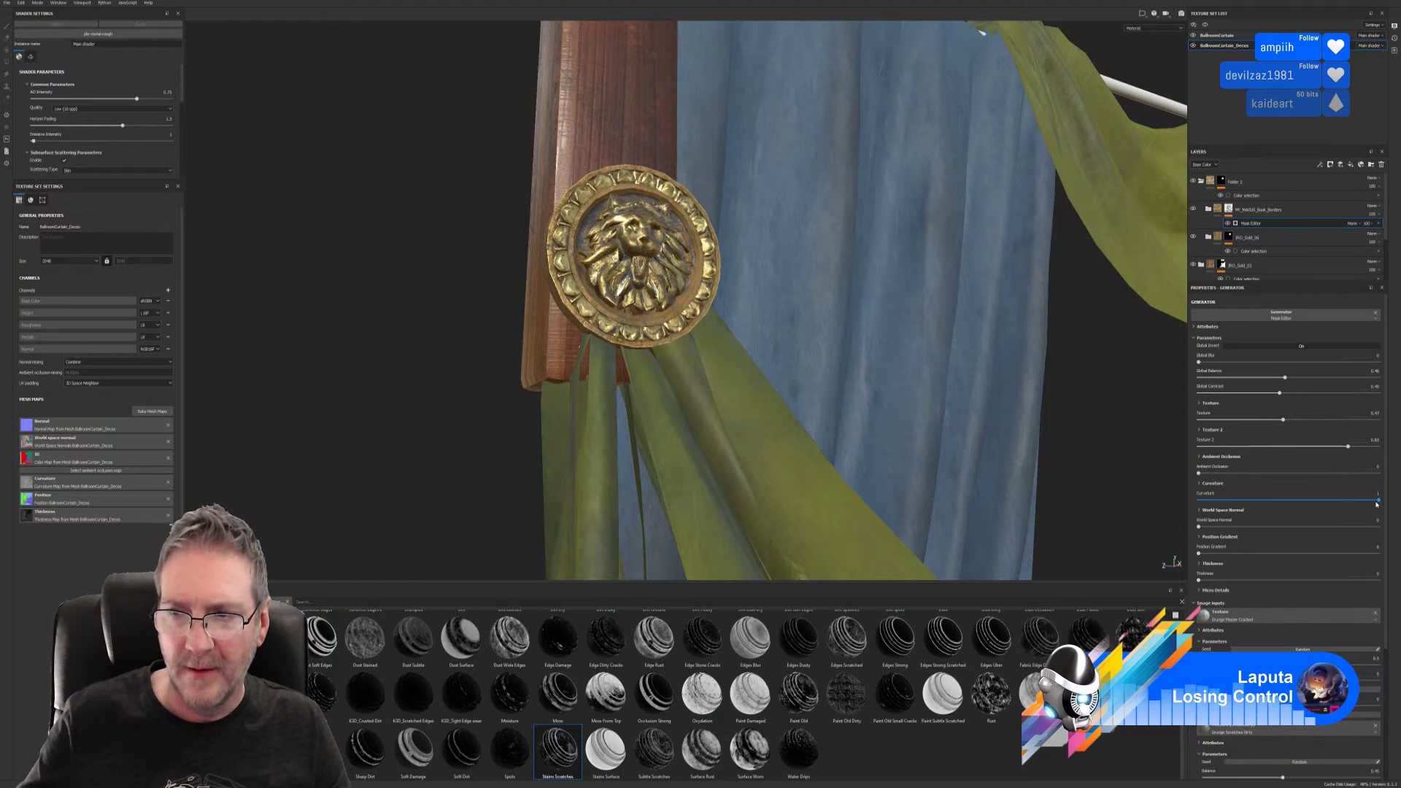
mouse_move(1379, 502)
mouse_down()
mouse_move(1217, 500)
mouse_move(1386, 489)
mouse_up()
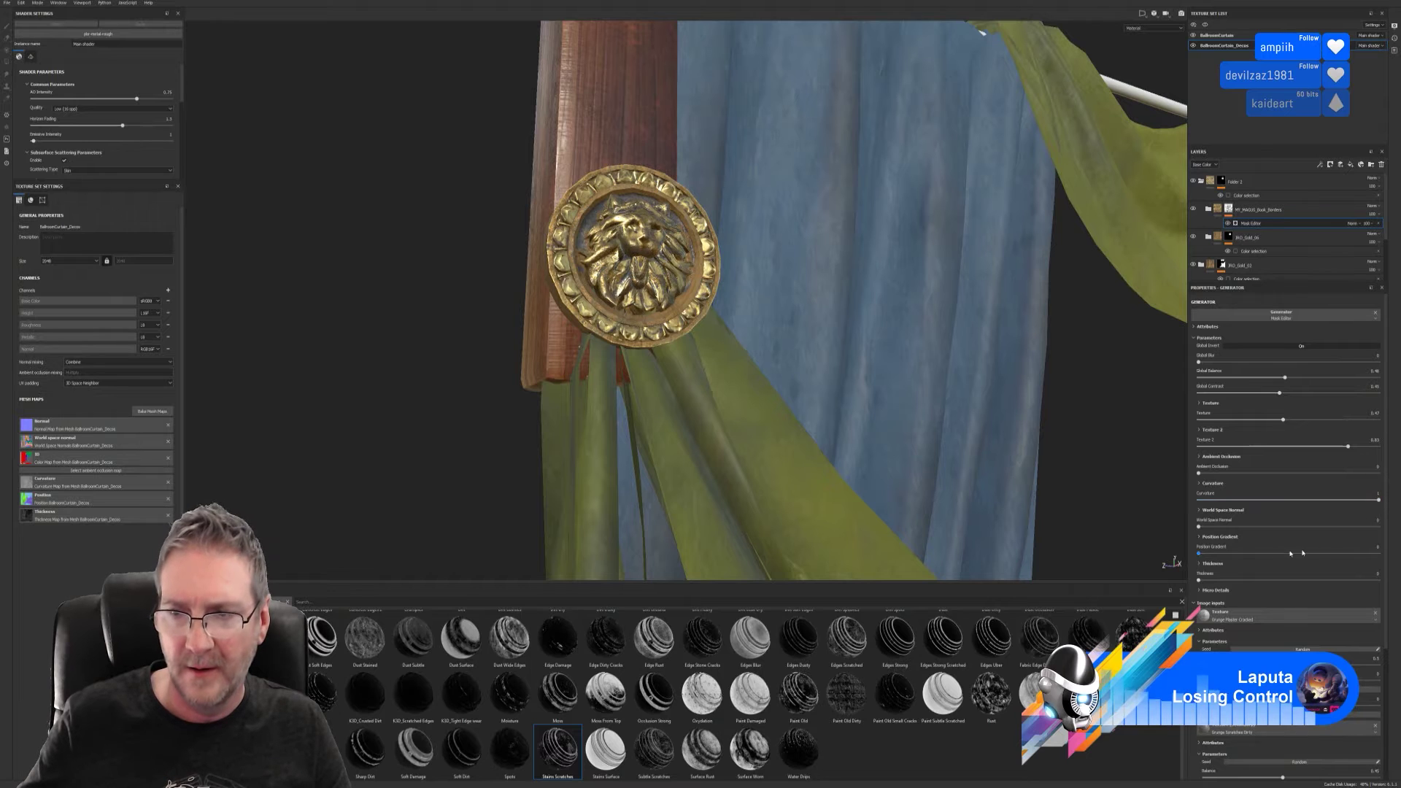
- Set the mask's World Space Normal to about 0.55, Position Gradient to 0.07 and Thickness to about 0.68
drag(1198, 526, 1297, 527)
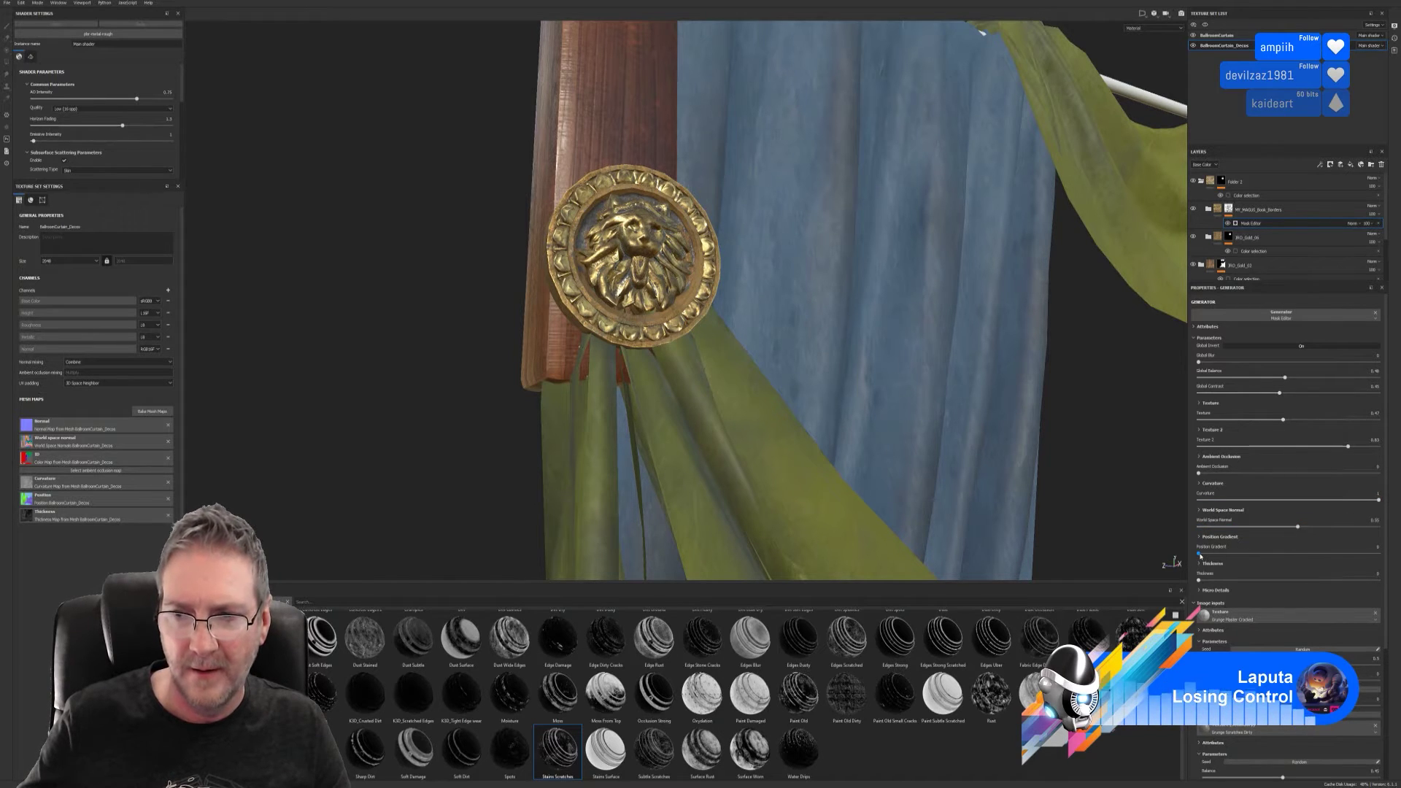
drag(1199, 554, 1321, 580)
- Examine the gold wear on the lion medallion up close and against the whole curtain from several angles
alt+drag(660, 350, 617, 287)
scroll(621, 292, up, 5)
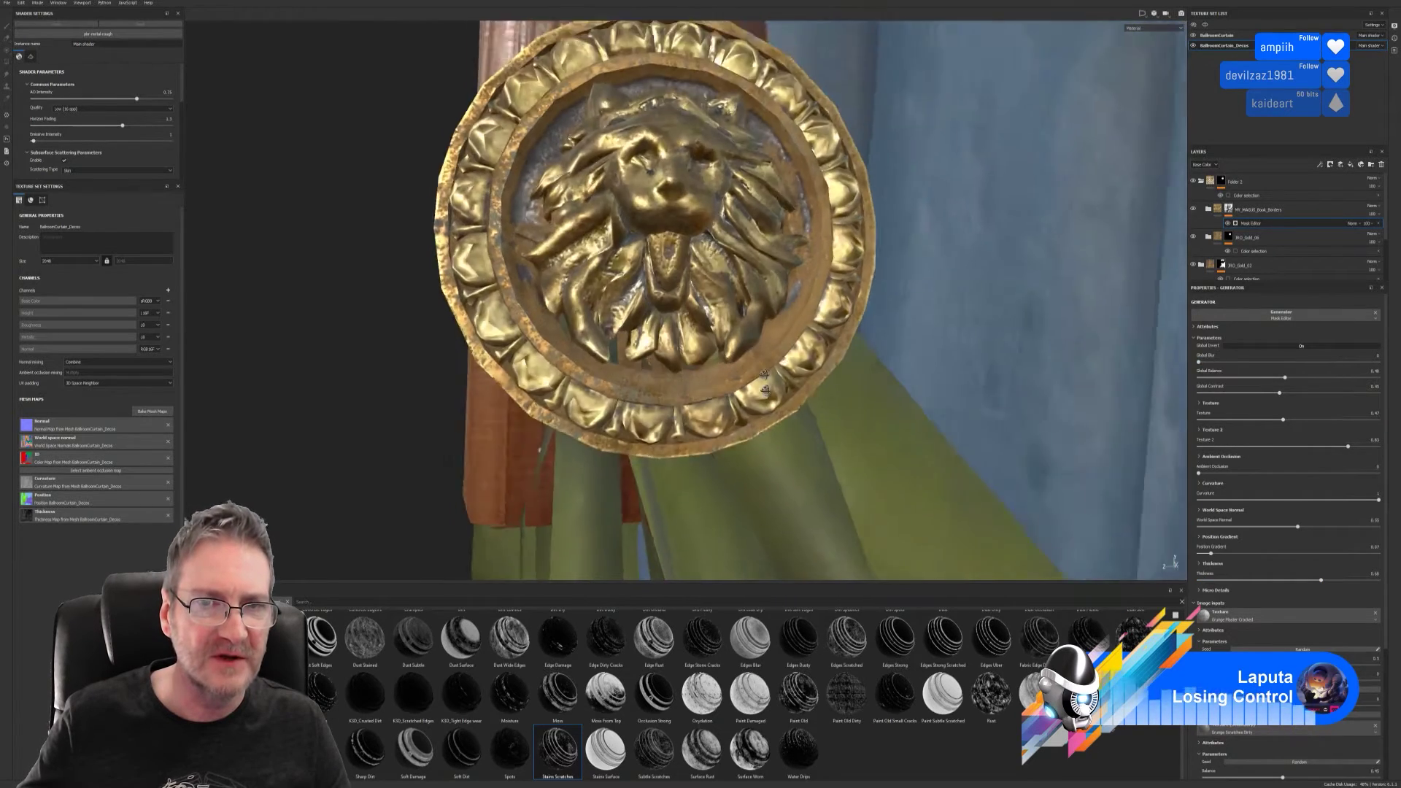
scroll(506, 154, down, 10)
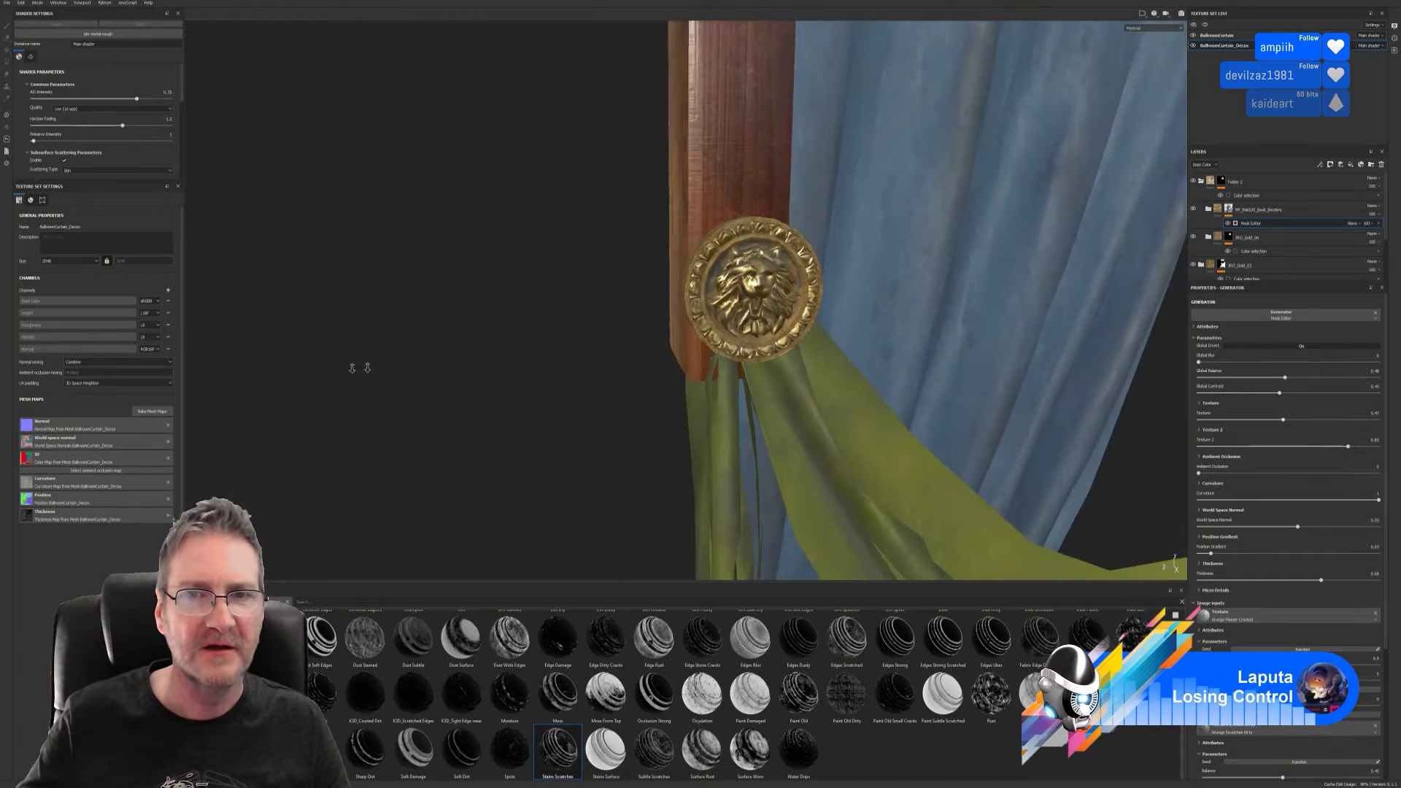
mouse_move(809, 321)
alt+mouse_down()
mouse_move(890, 328)
mouse_move(819, 339)
alt+mouse_up()
alt+middle_drag(819, 339, 555, 233)
alt+right_drag(781, 282, 441, 311)
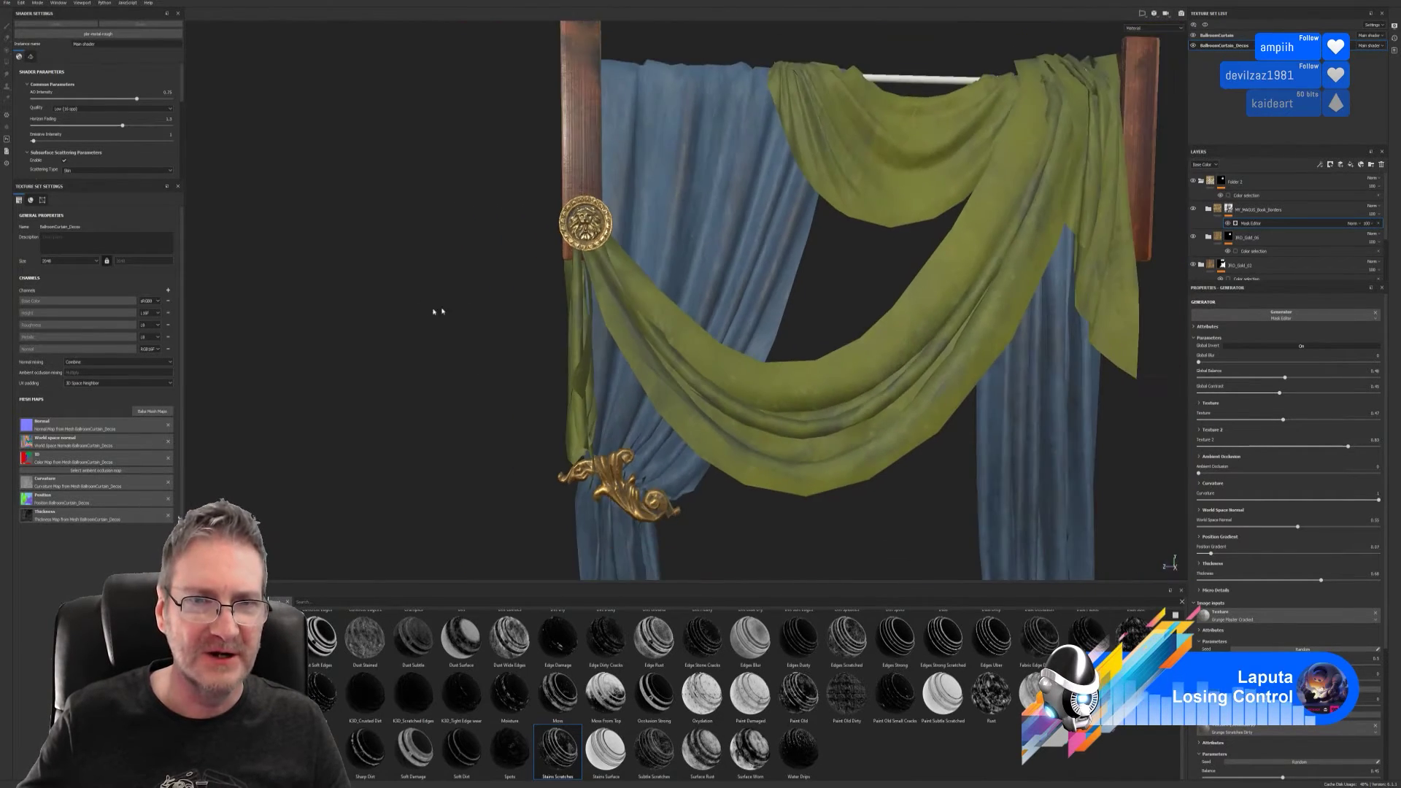
alt+middle_drag(743, 316, 653, 296)
alt+drag(658, 388, 729, 195)
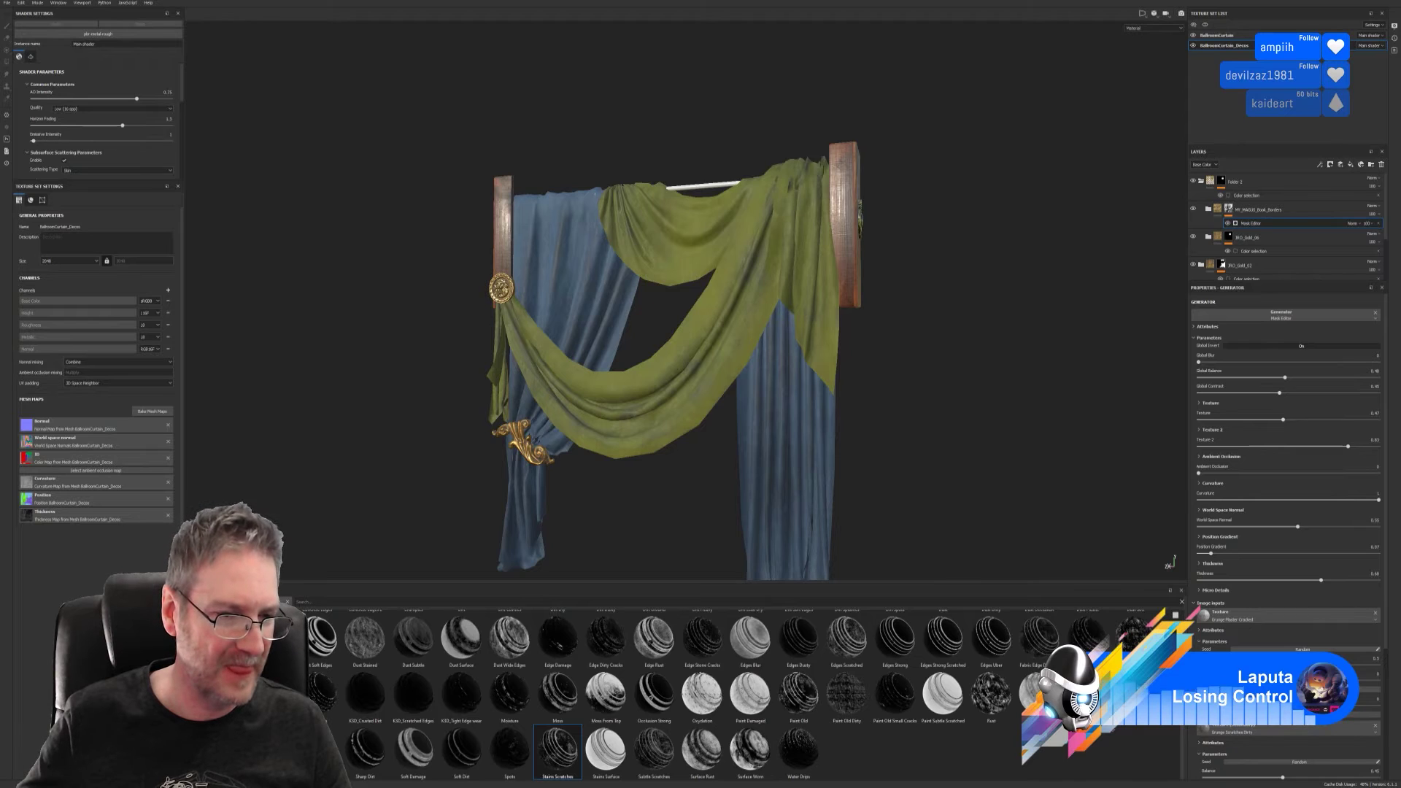
- Browse the smart materials library for another suitable metal finish
click(218, 735)
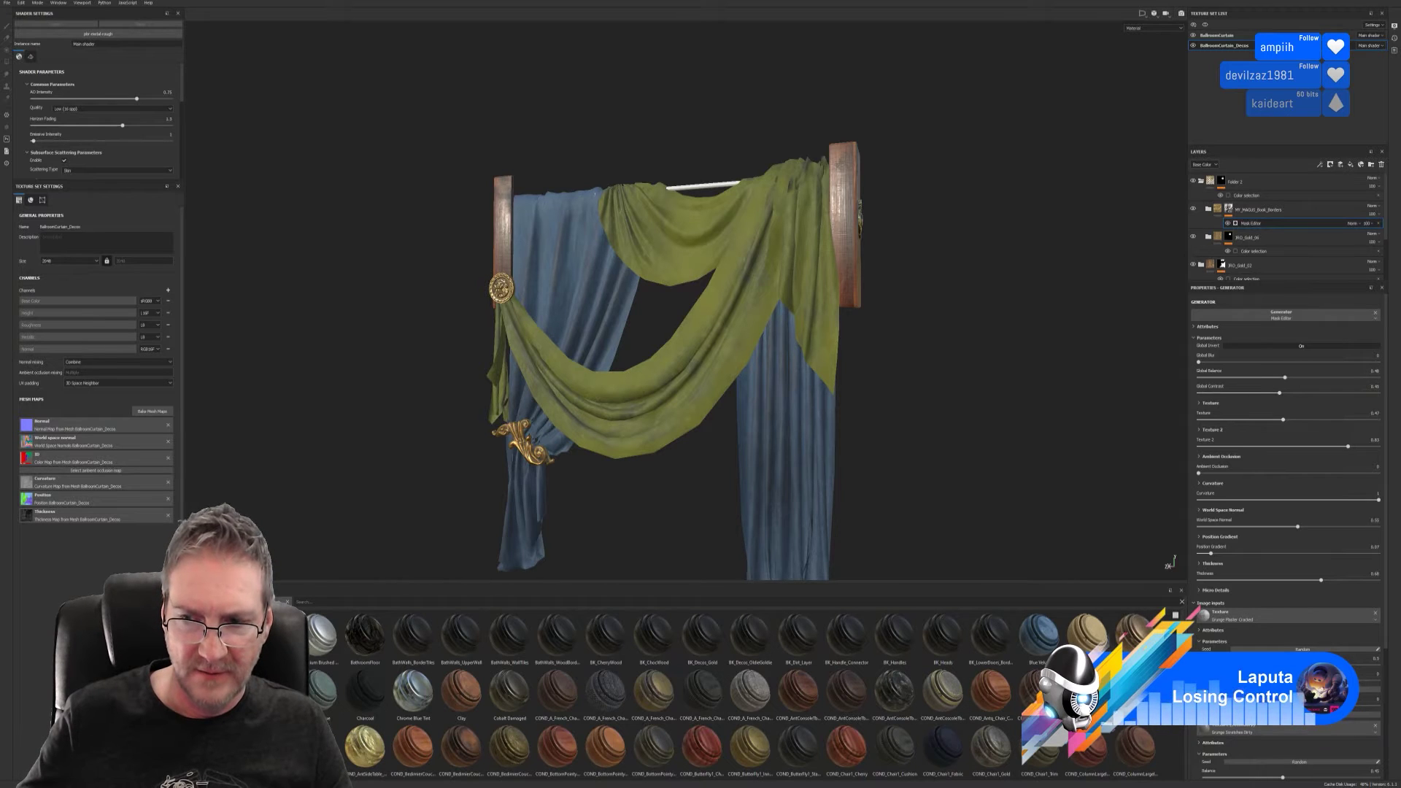
scroll(737, 694, down, 2)
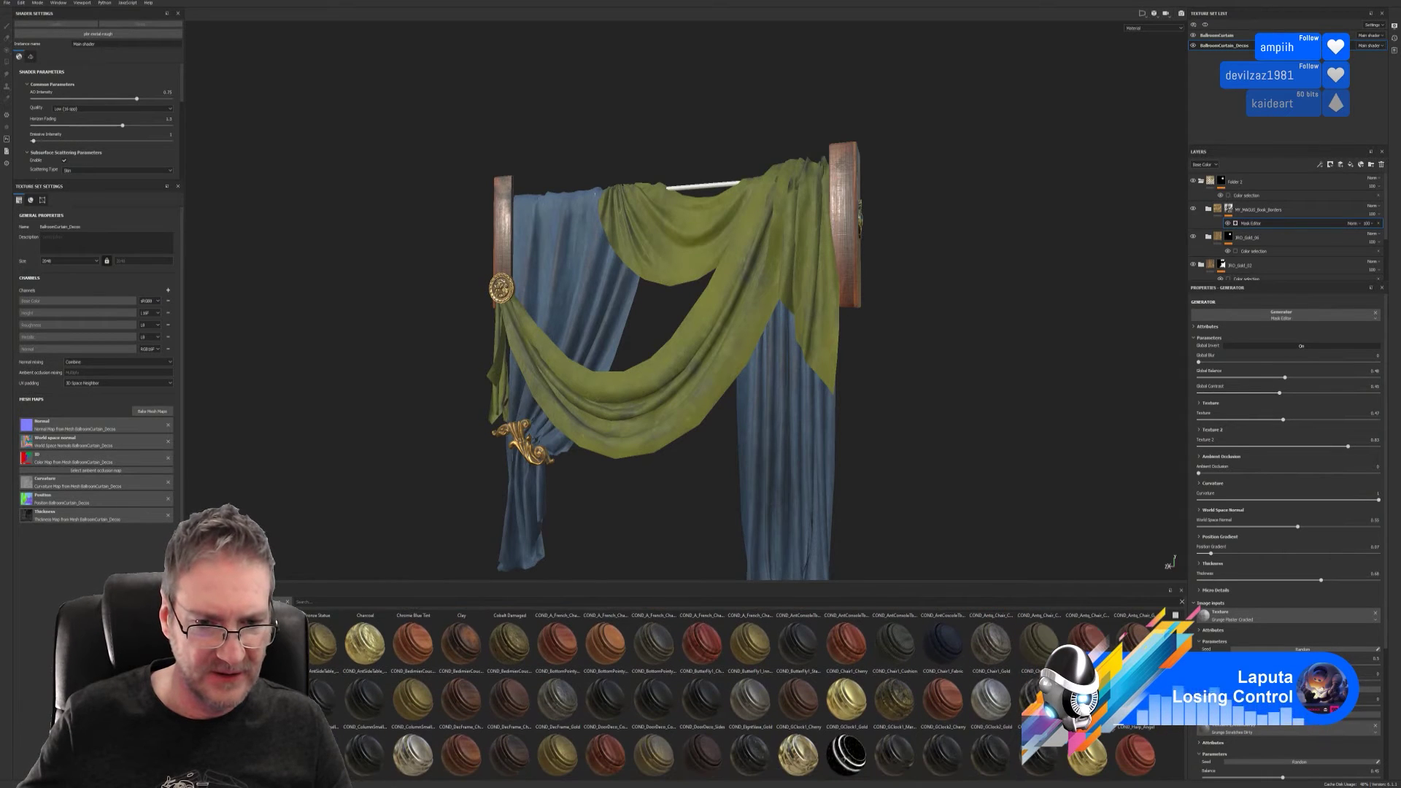
scroll(737, 693, up, 1)
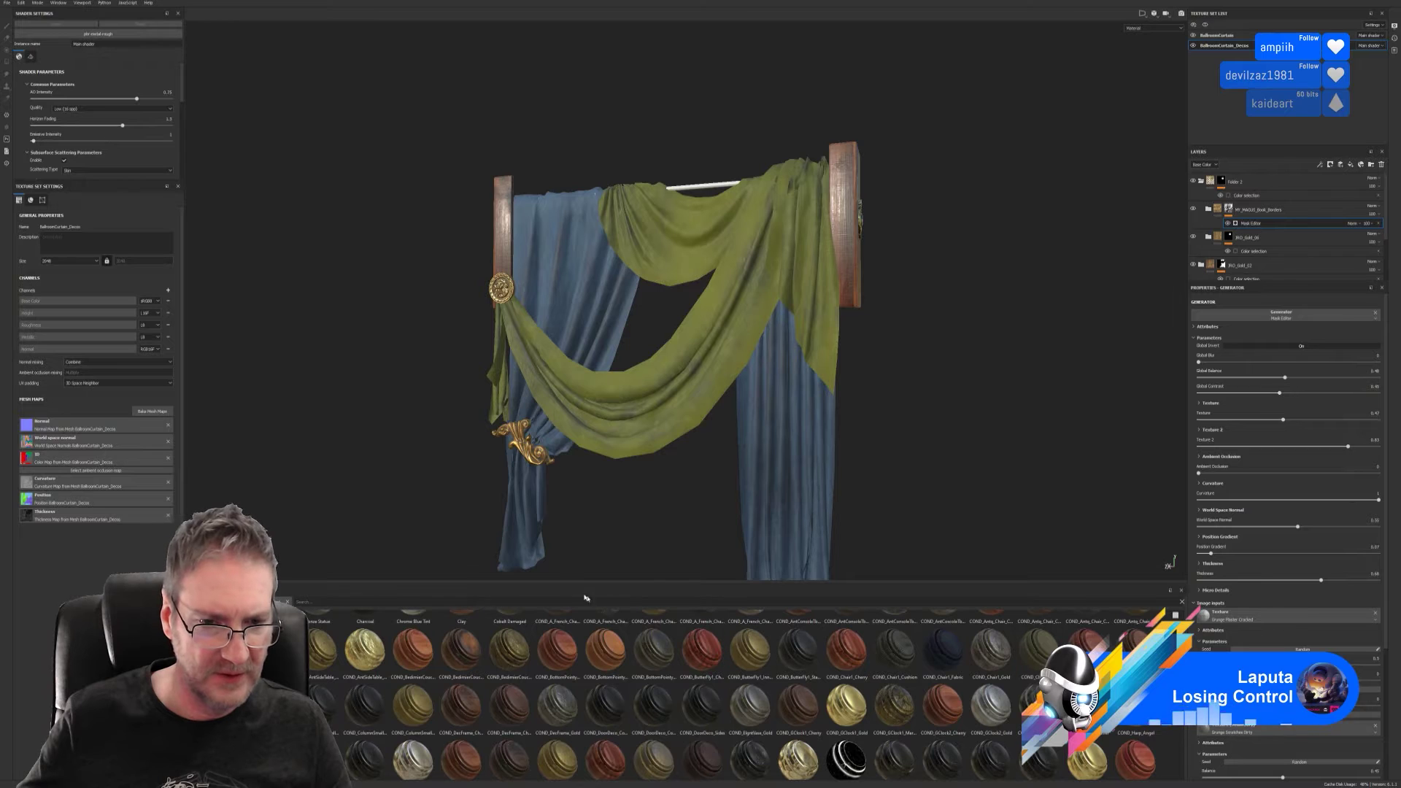
mouse_move(521, 651)
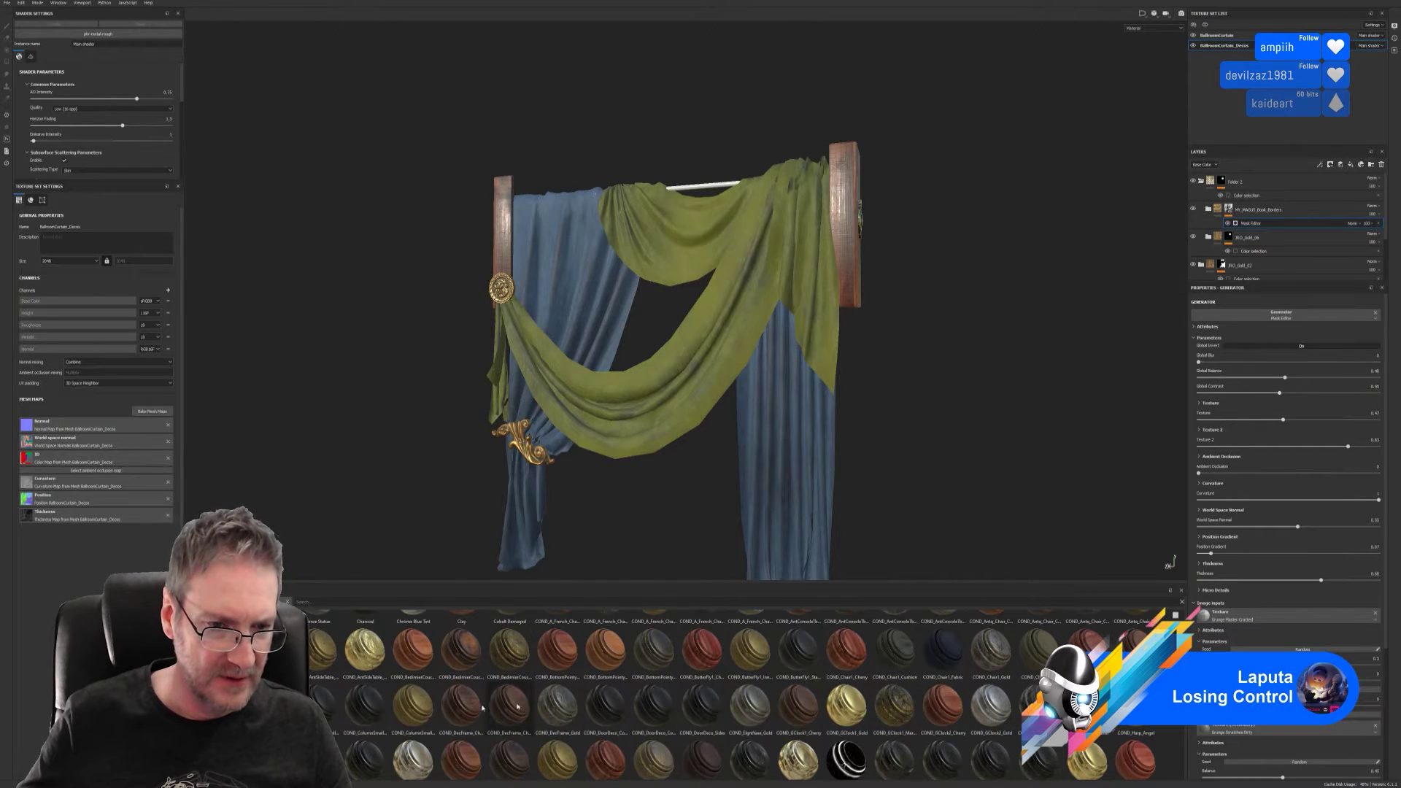
mouse_move(366, 661)
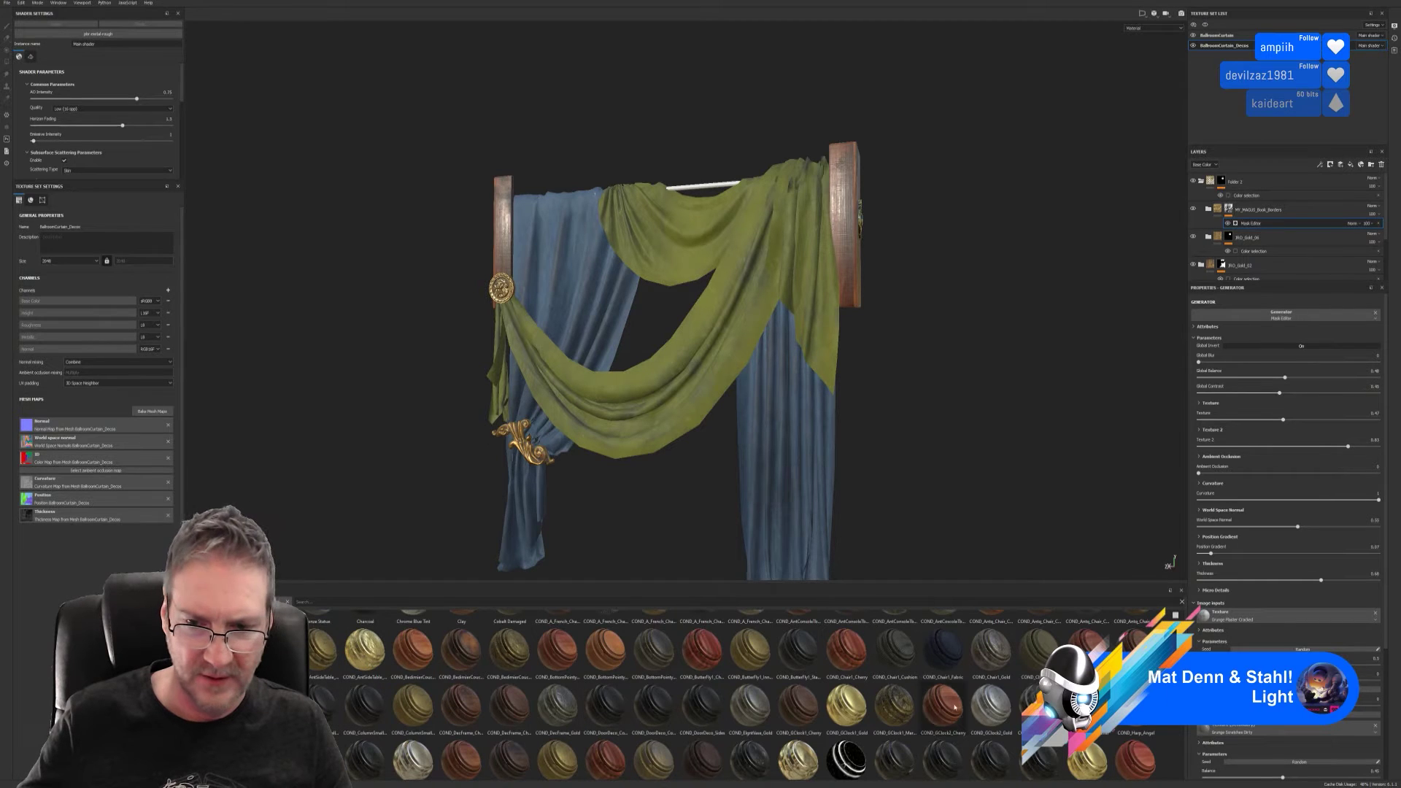
mouse_move(859, 719)
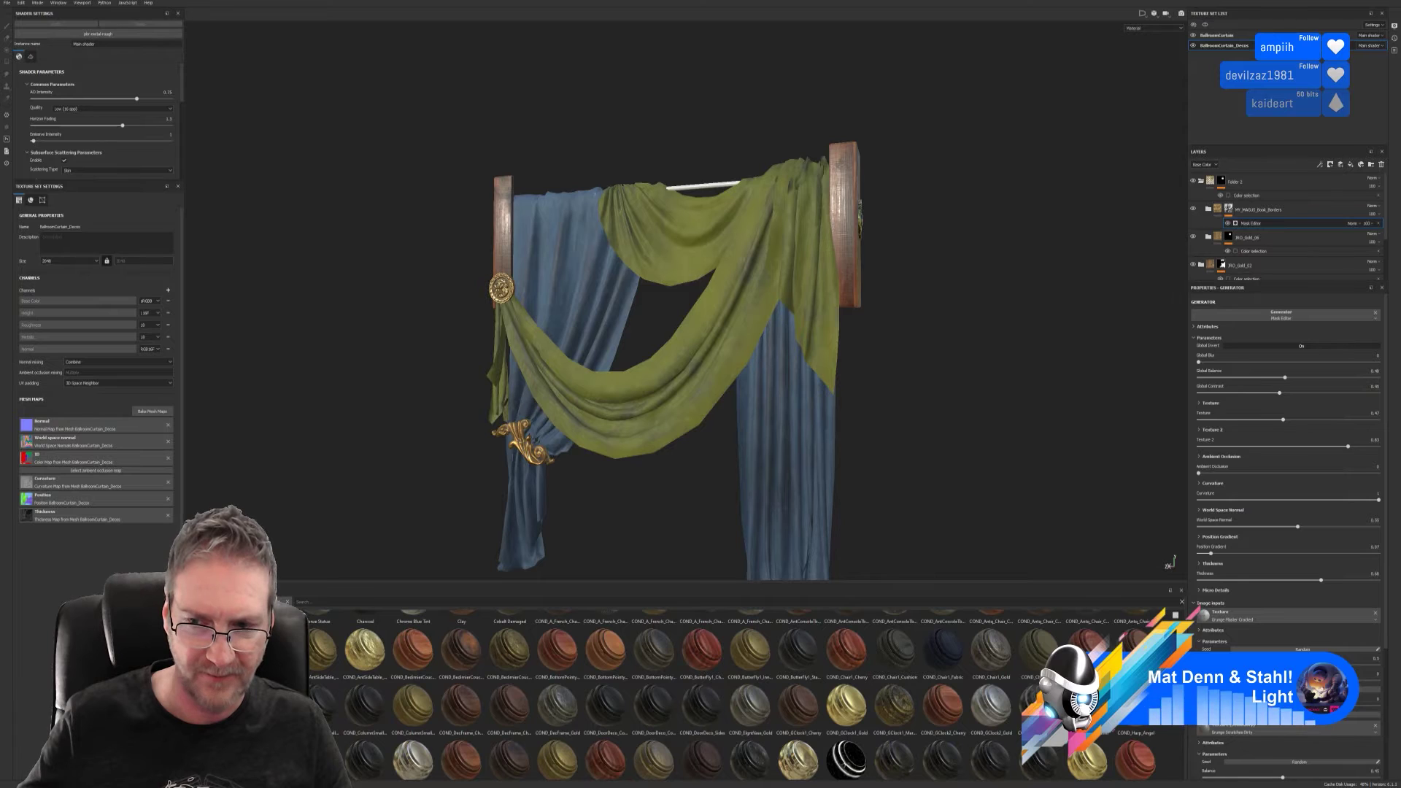
scroll(729, 693, down, 3)
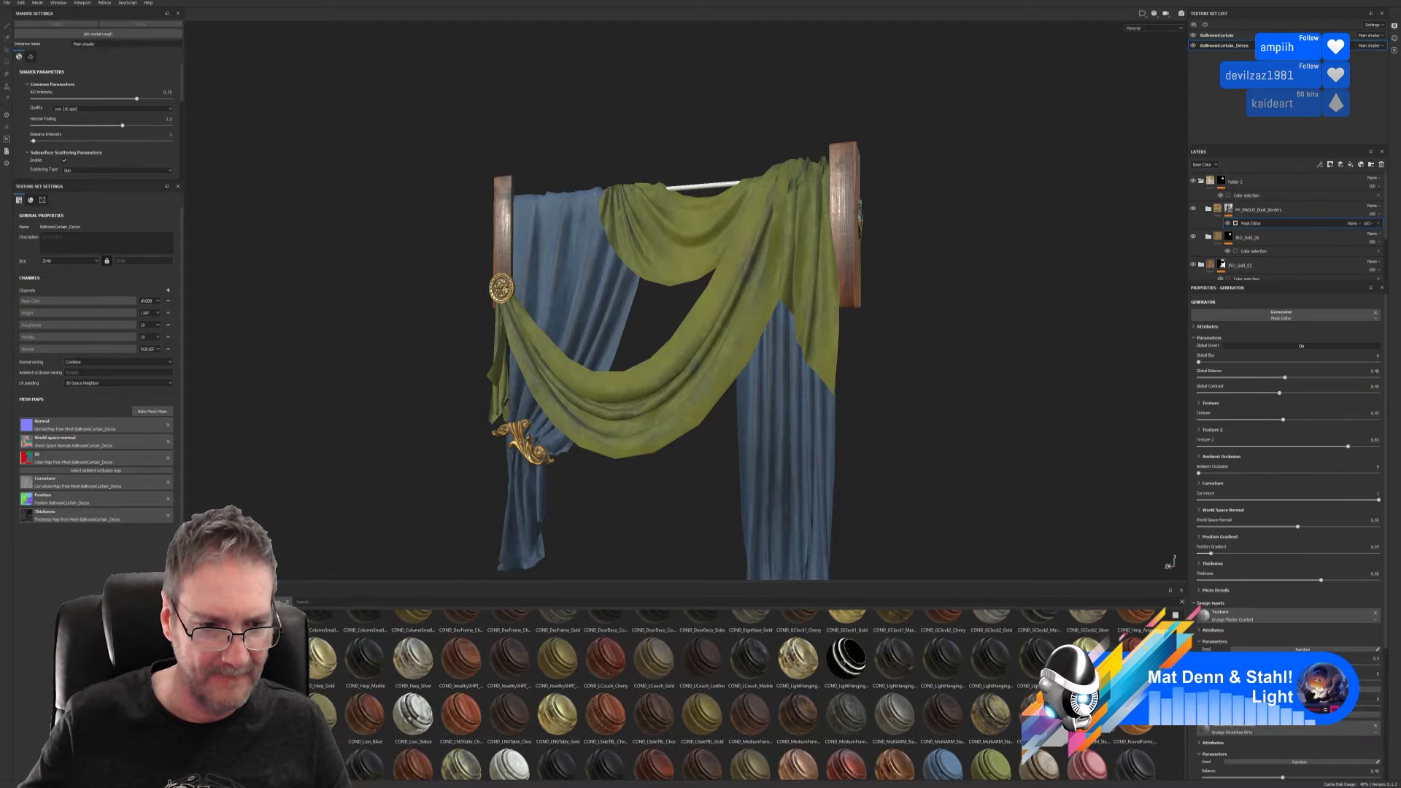
scroll(729, 693, down, 2)
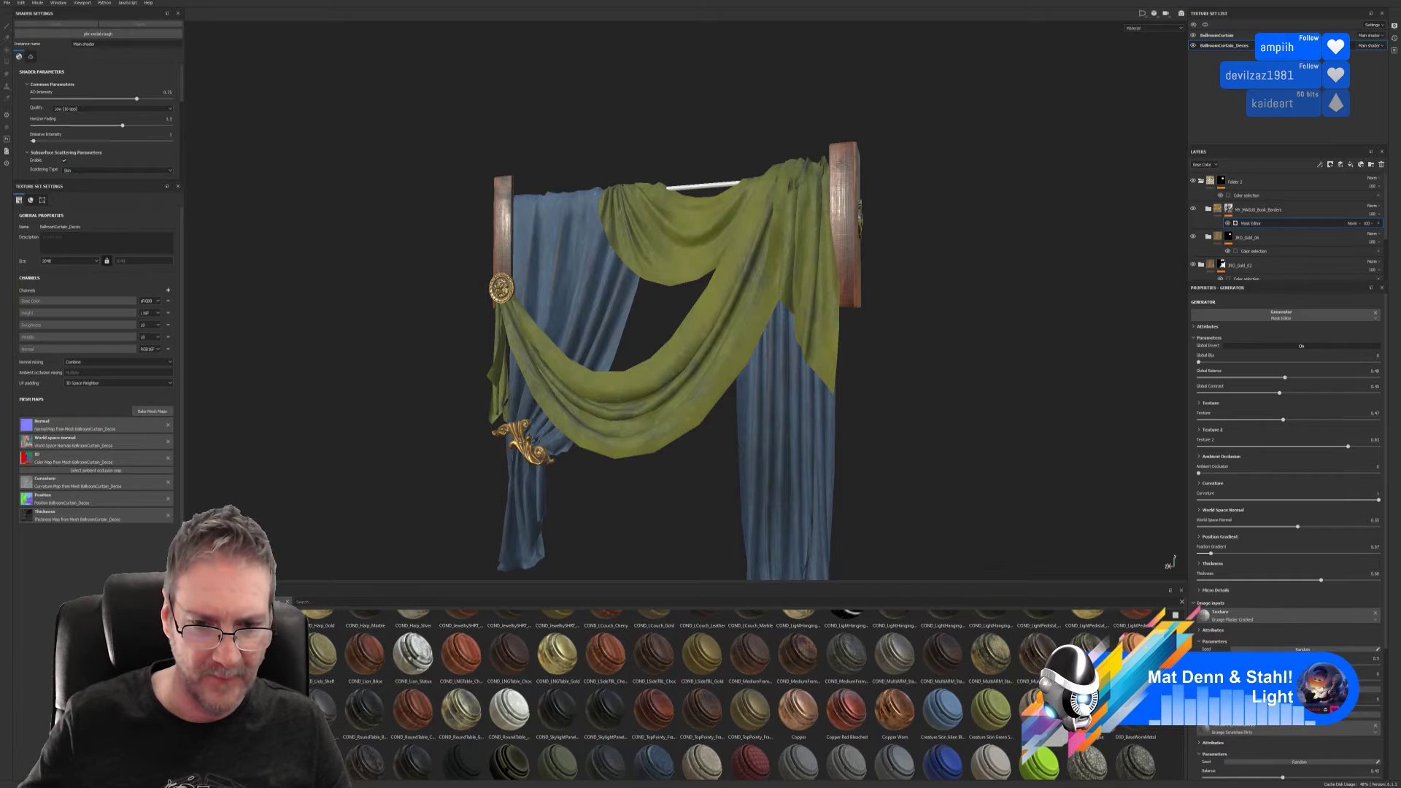
scroll(736, 695, down, 3)
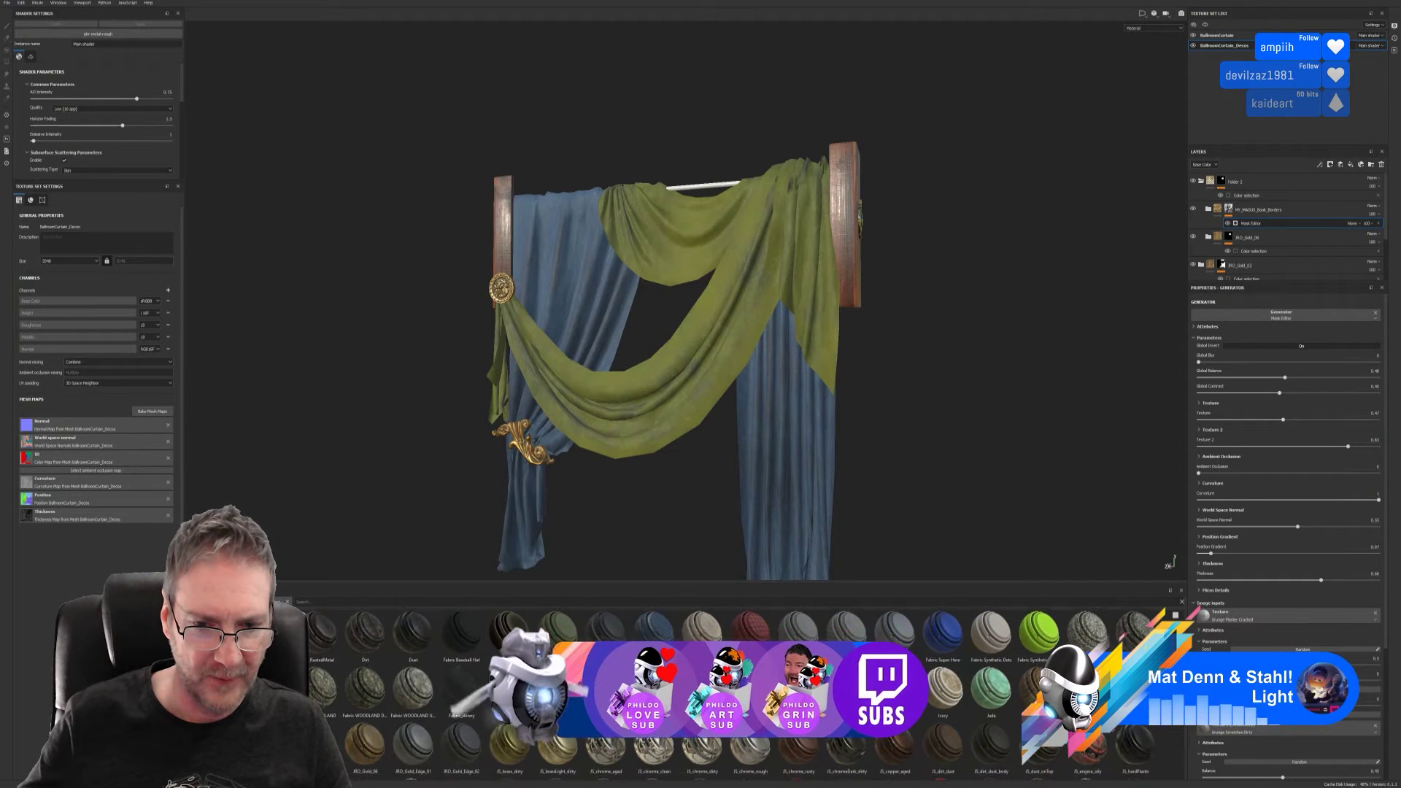
scroll(735, 695, down, 2)
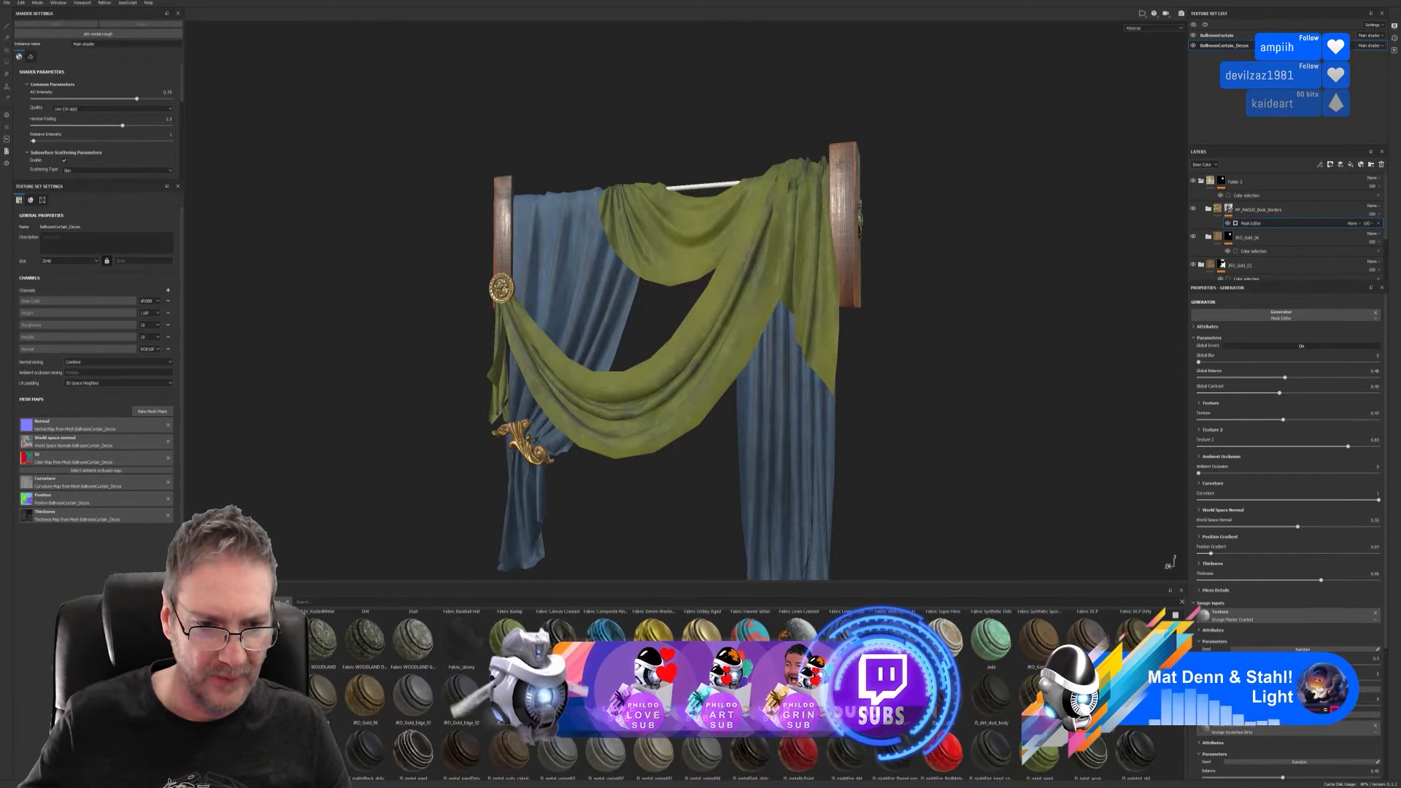
scroll(736, 695, up, 1)
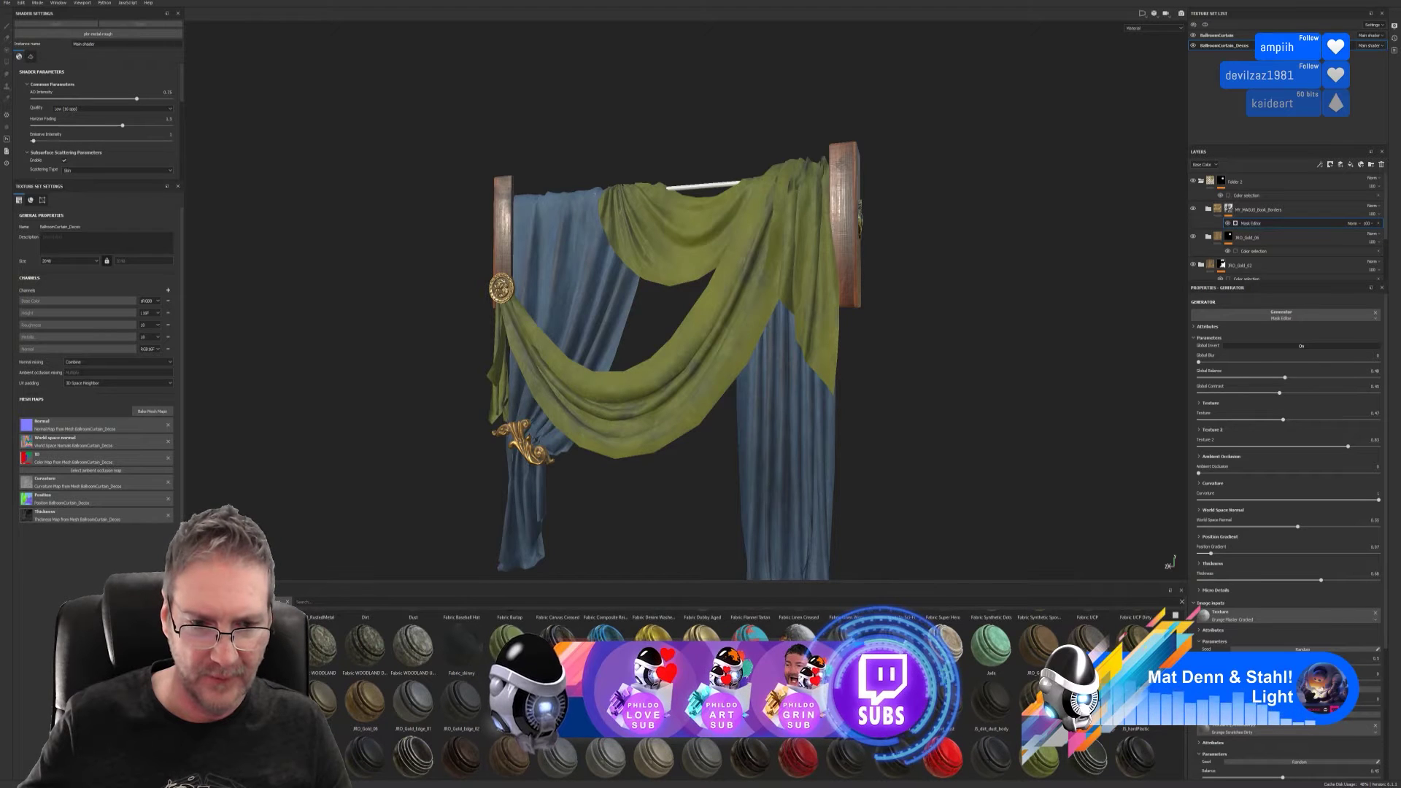
scroll(736, 695, up, 1)
scroll(736, 695, up, 3)
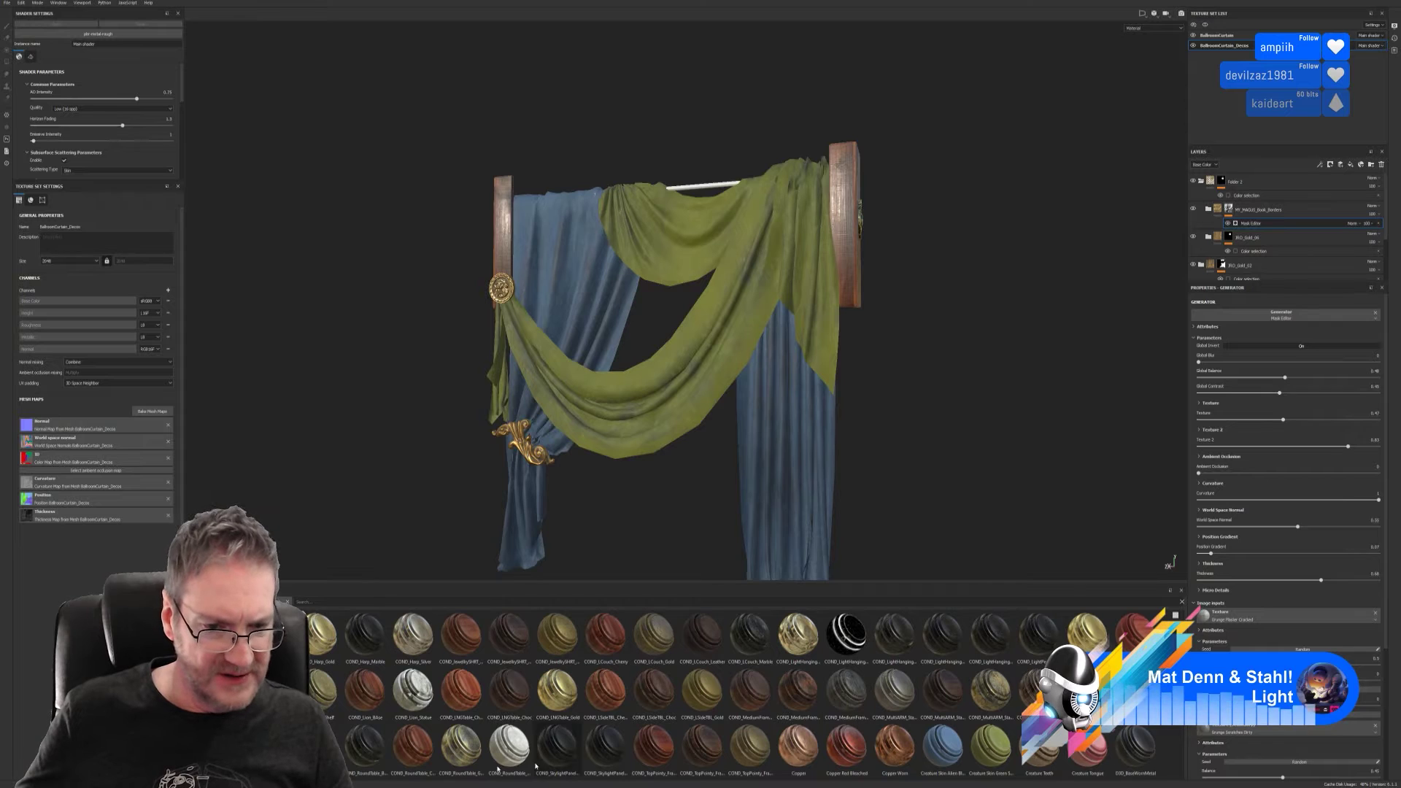
- Collapse the medallion's gold group and apply the COND_RoundTable_Gold smart material to the curtain fabric's mesh
mouse_move(468, 747)
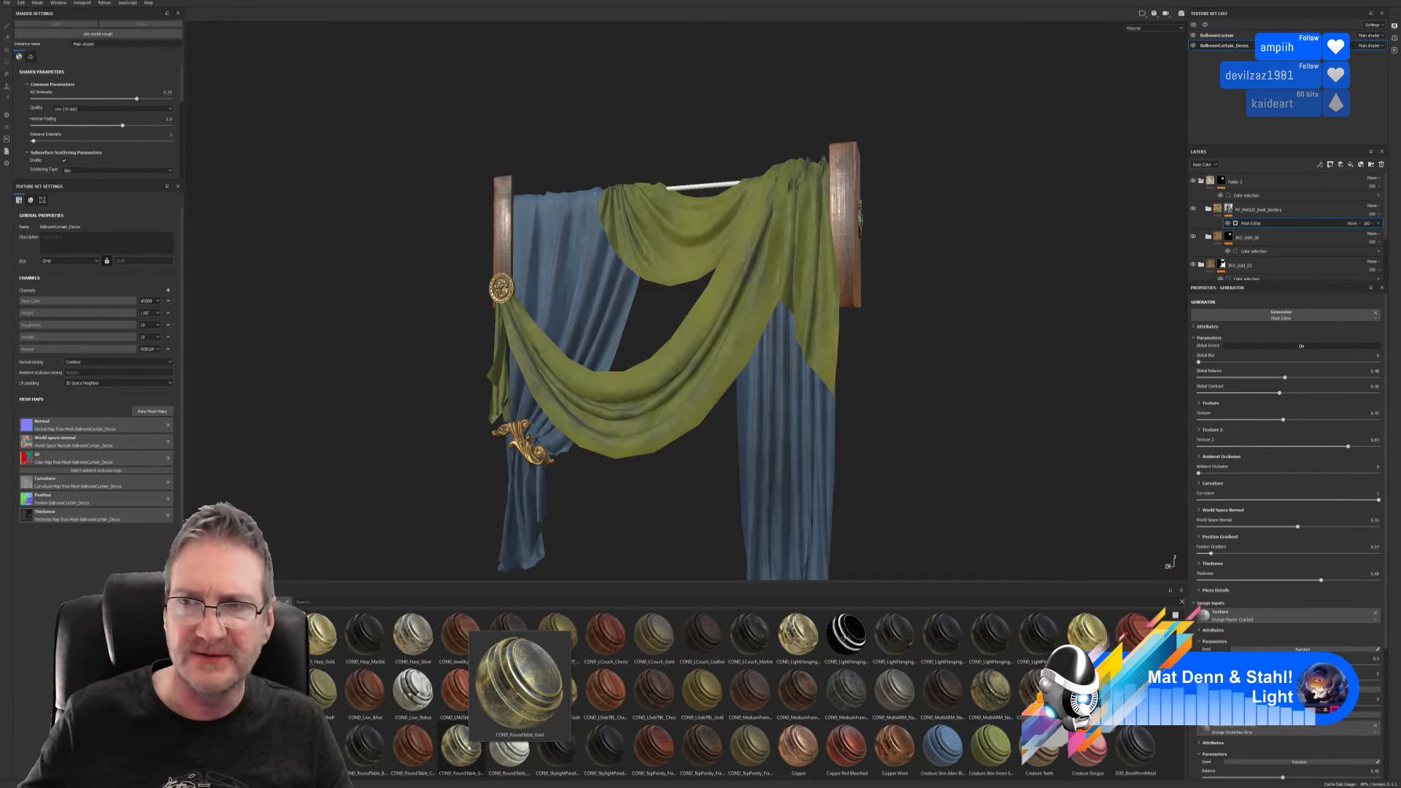
click(1202, 183)
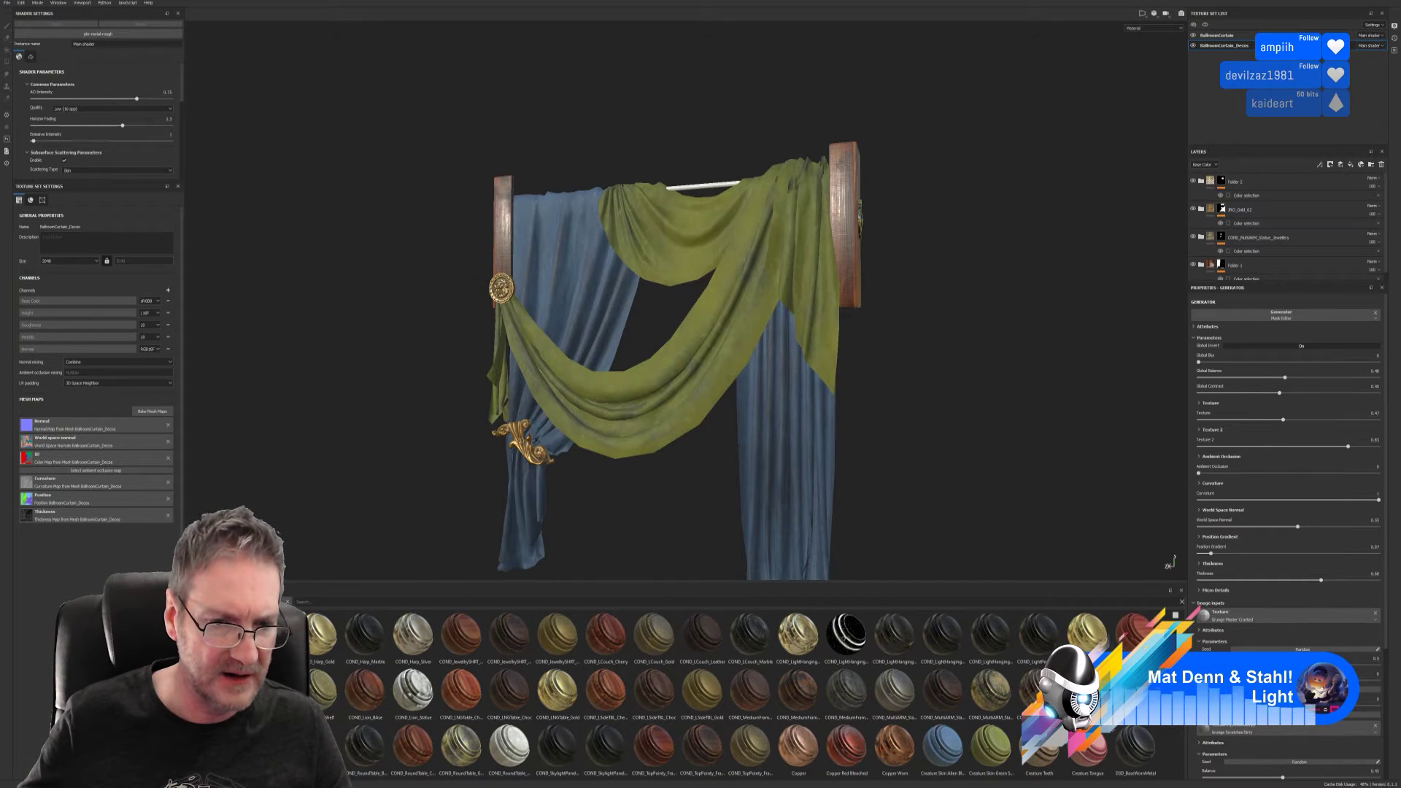
drag(463, 752, 713, 211)
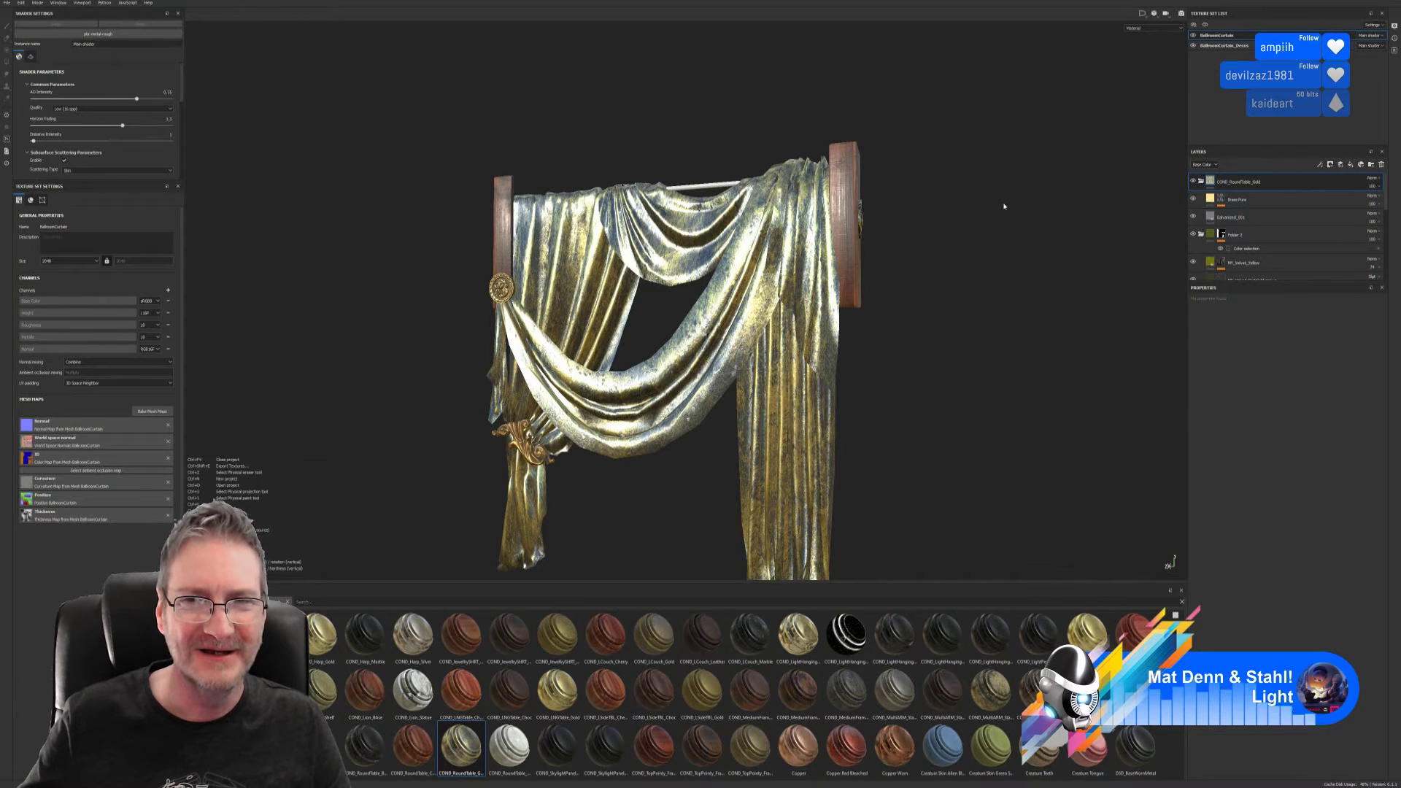
- Undo the gold material on the curtain fabric, and save the project with the second texture set, the frame and fittings, active
key(ctrl+z)
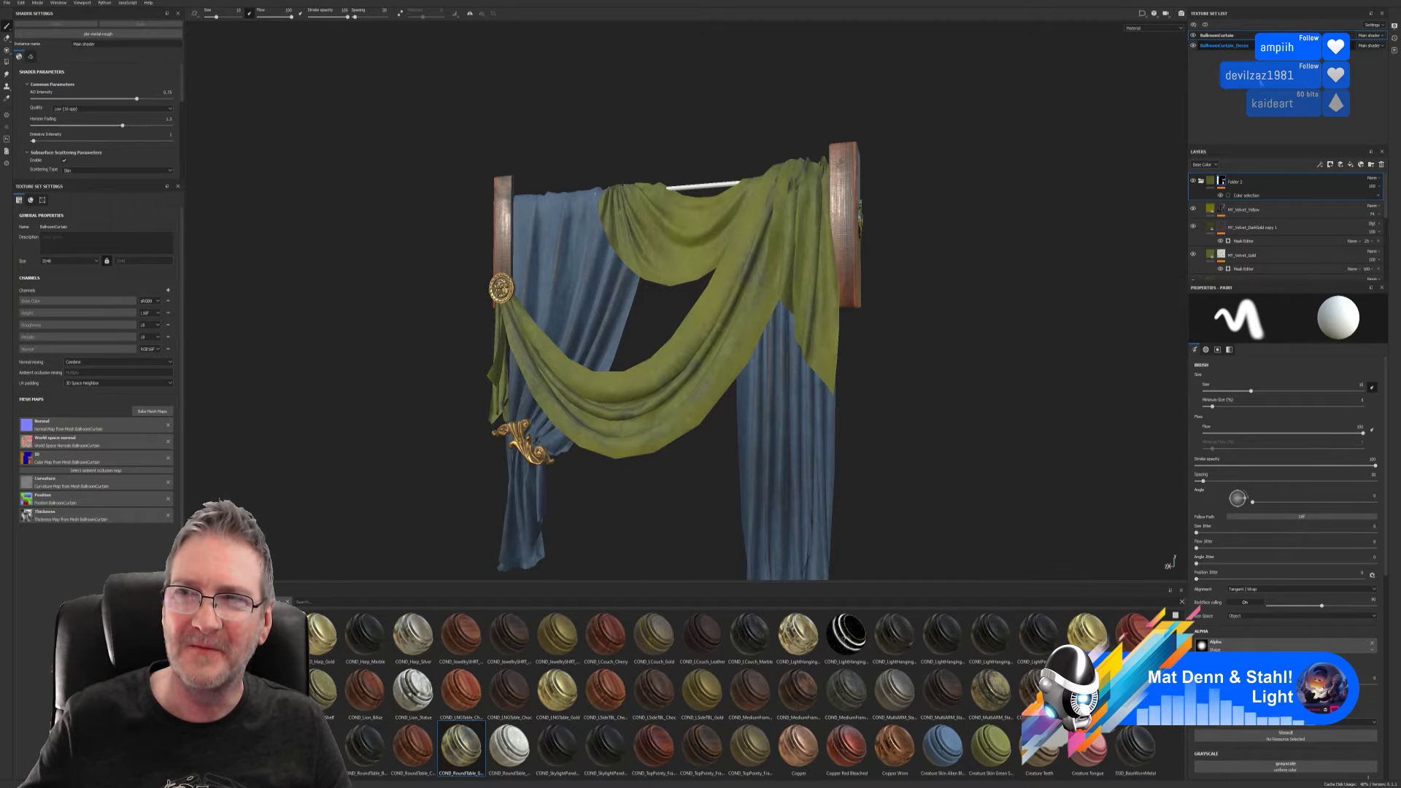
click(1252, 46)
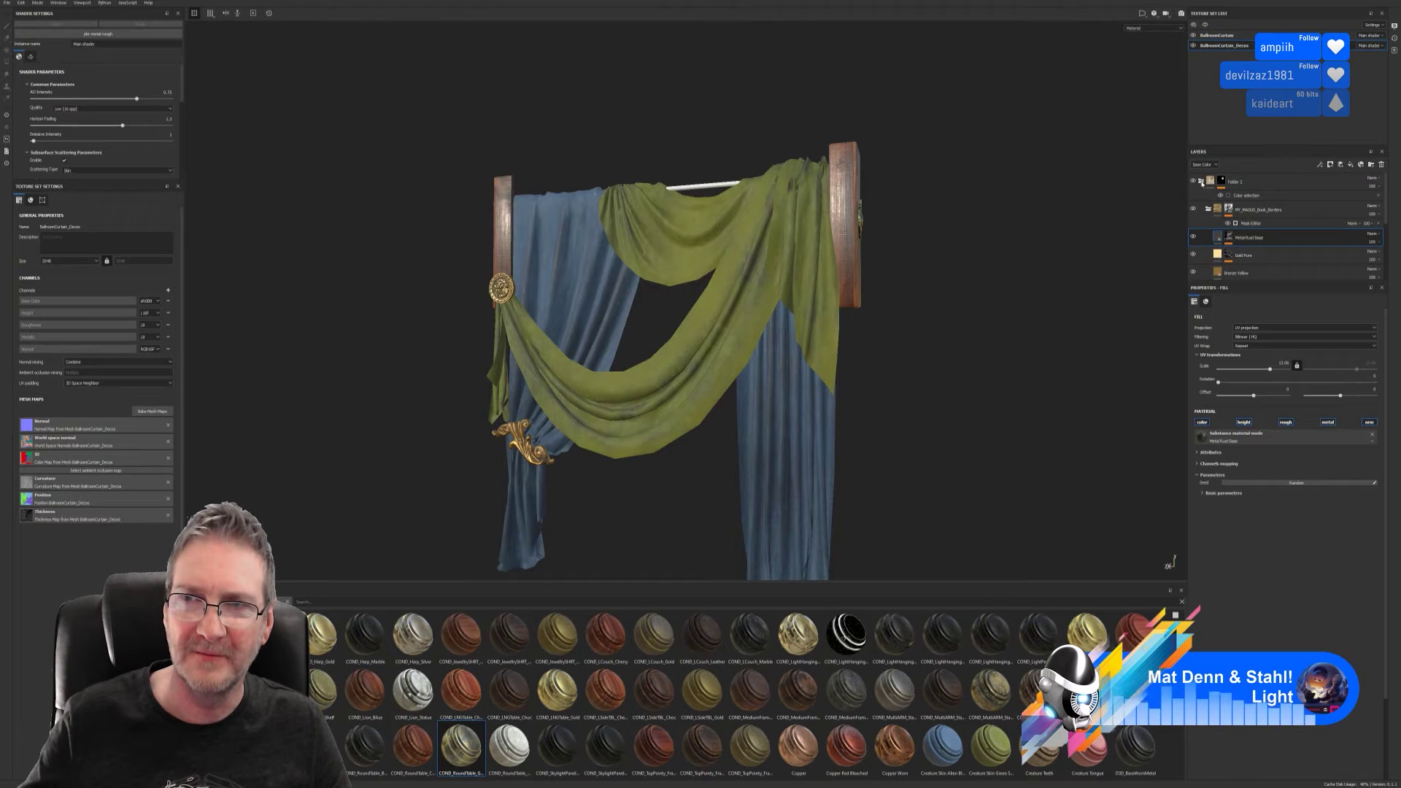
click(7, 3)
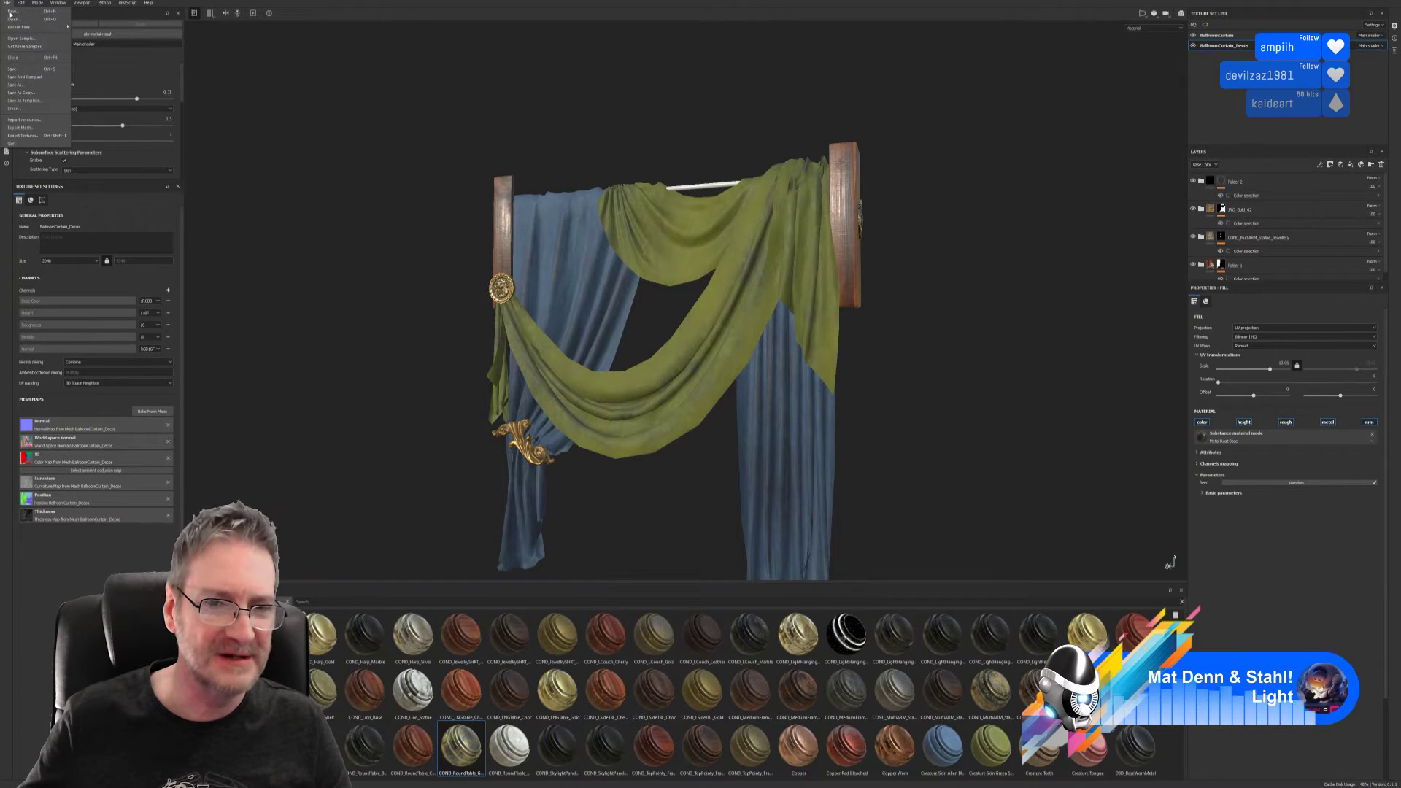
click(17, 68)
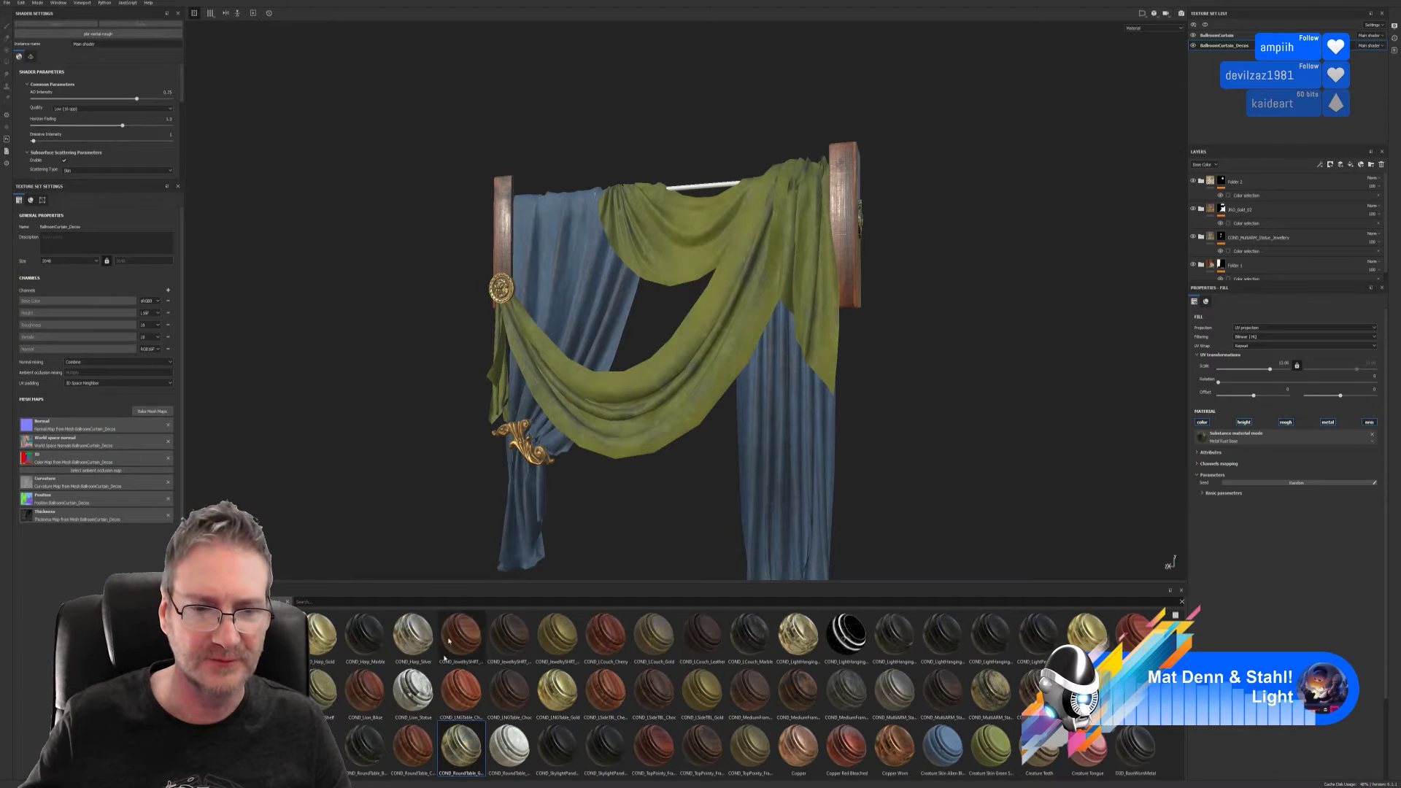
drag(463, 745, 686, 208)
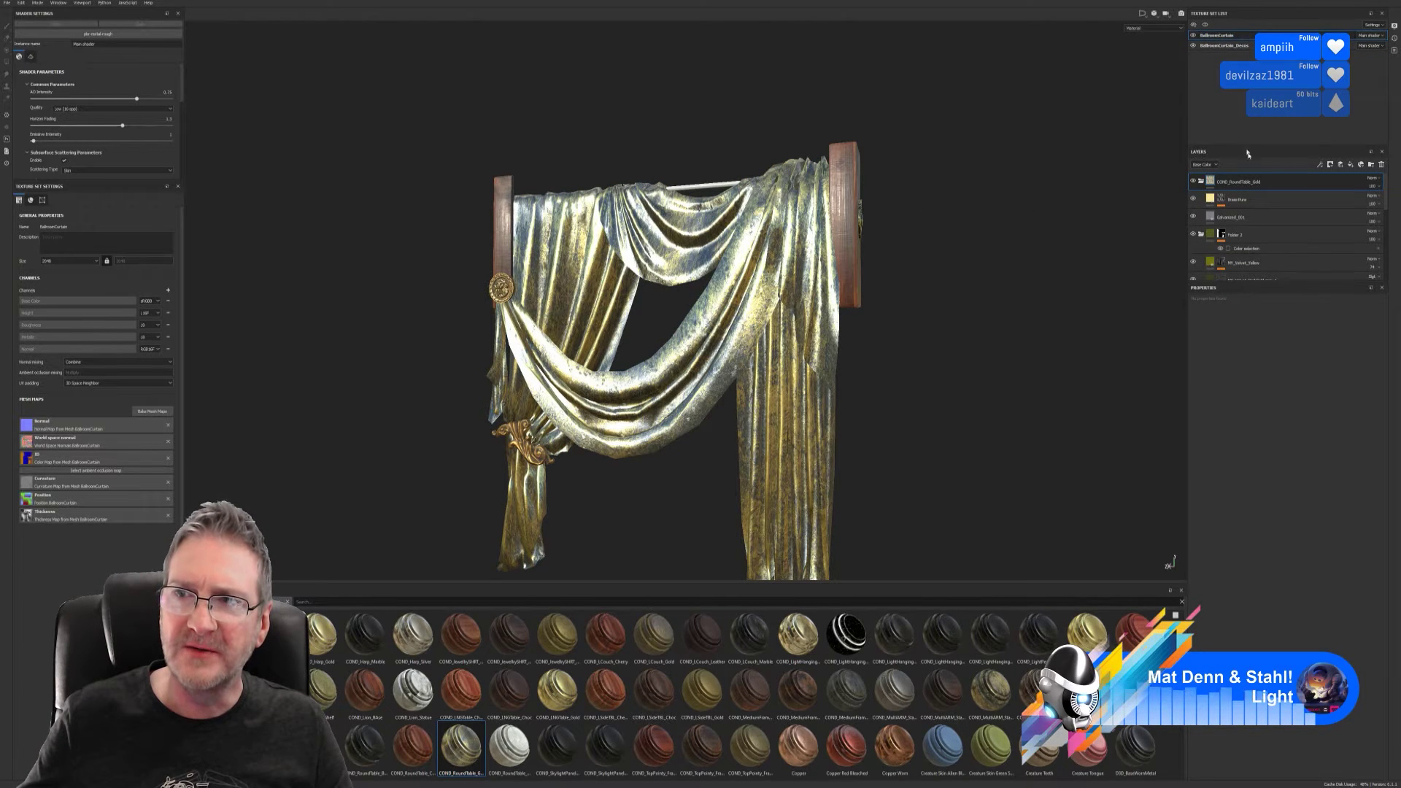
double_click(1252, 182)
key(Escape)
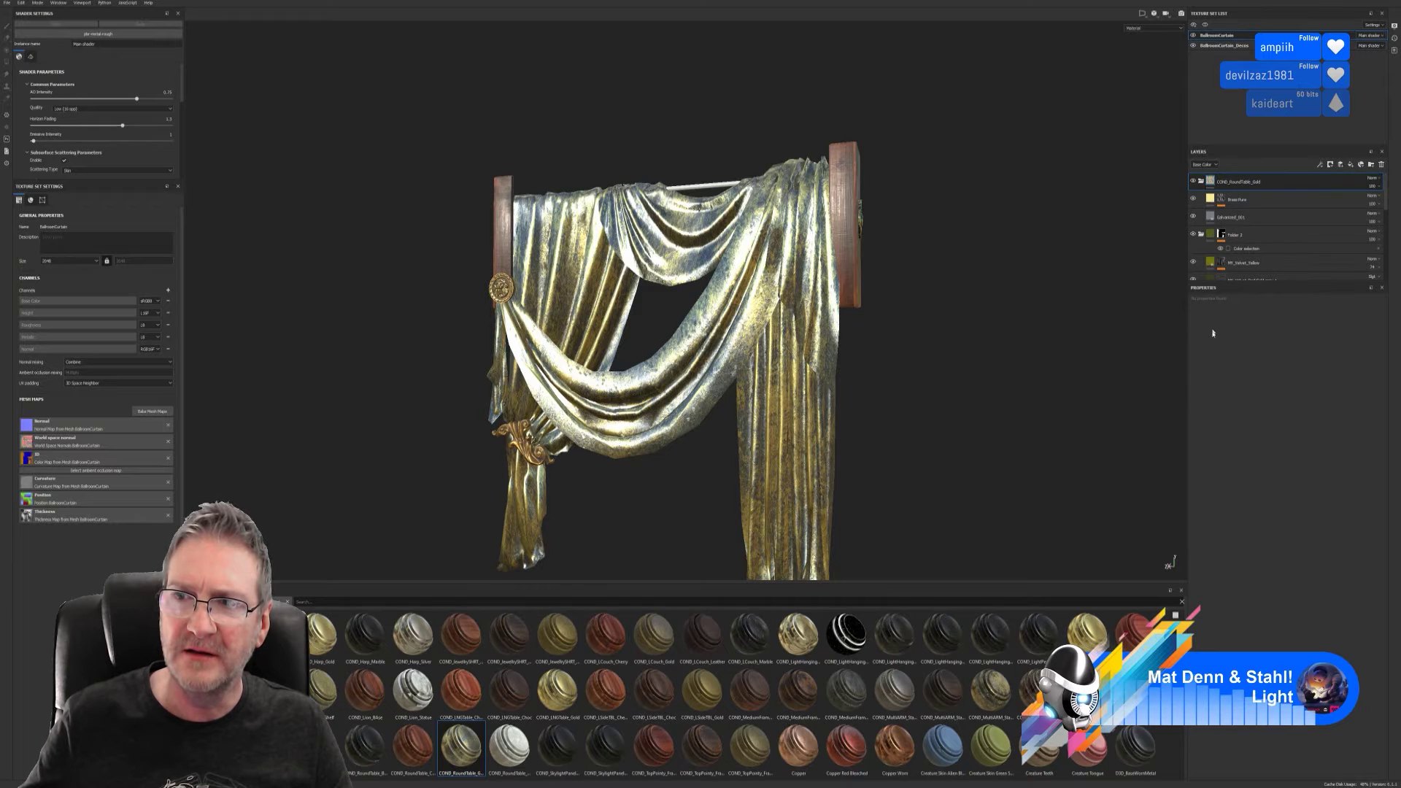
double_click(1236, 187)
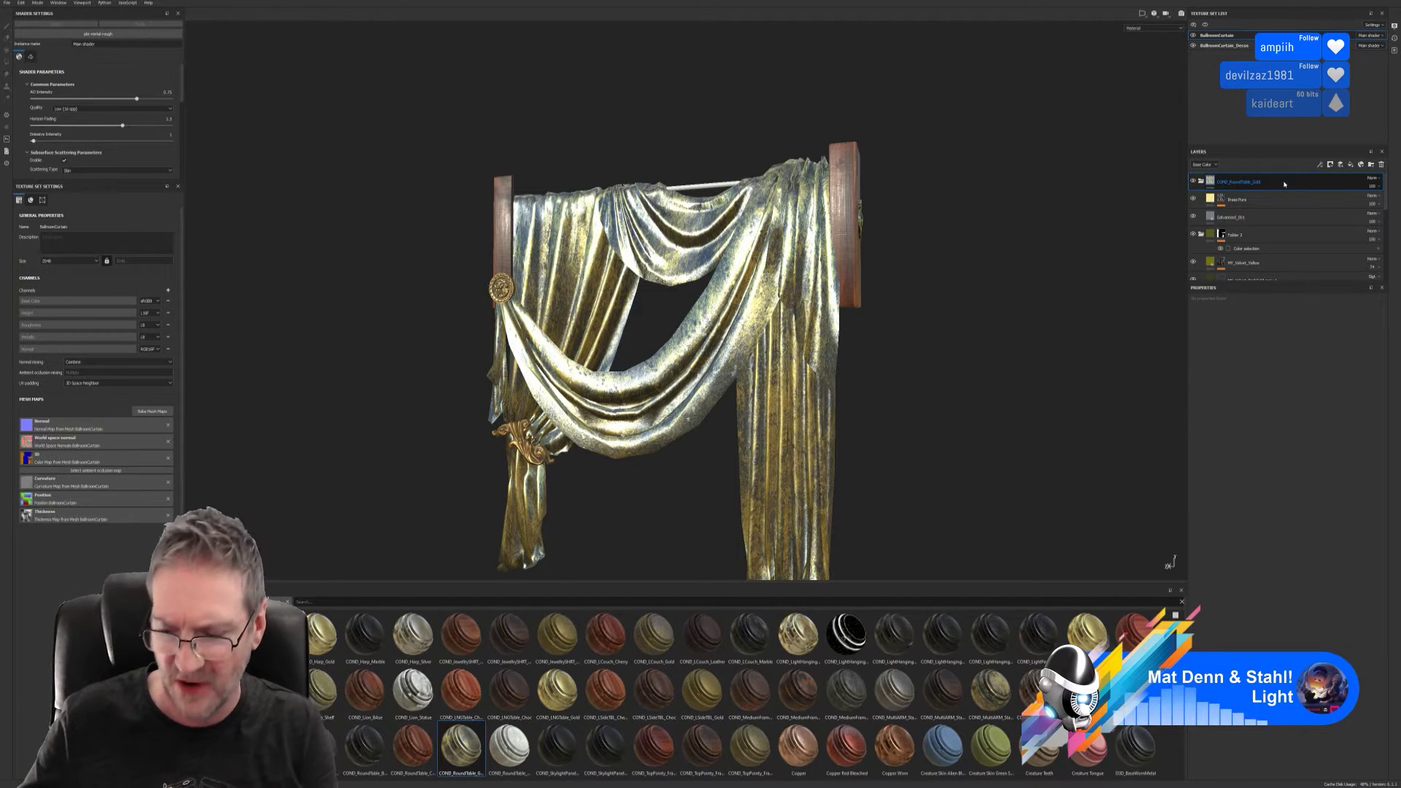
key(Escape)
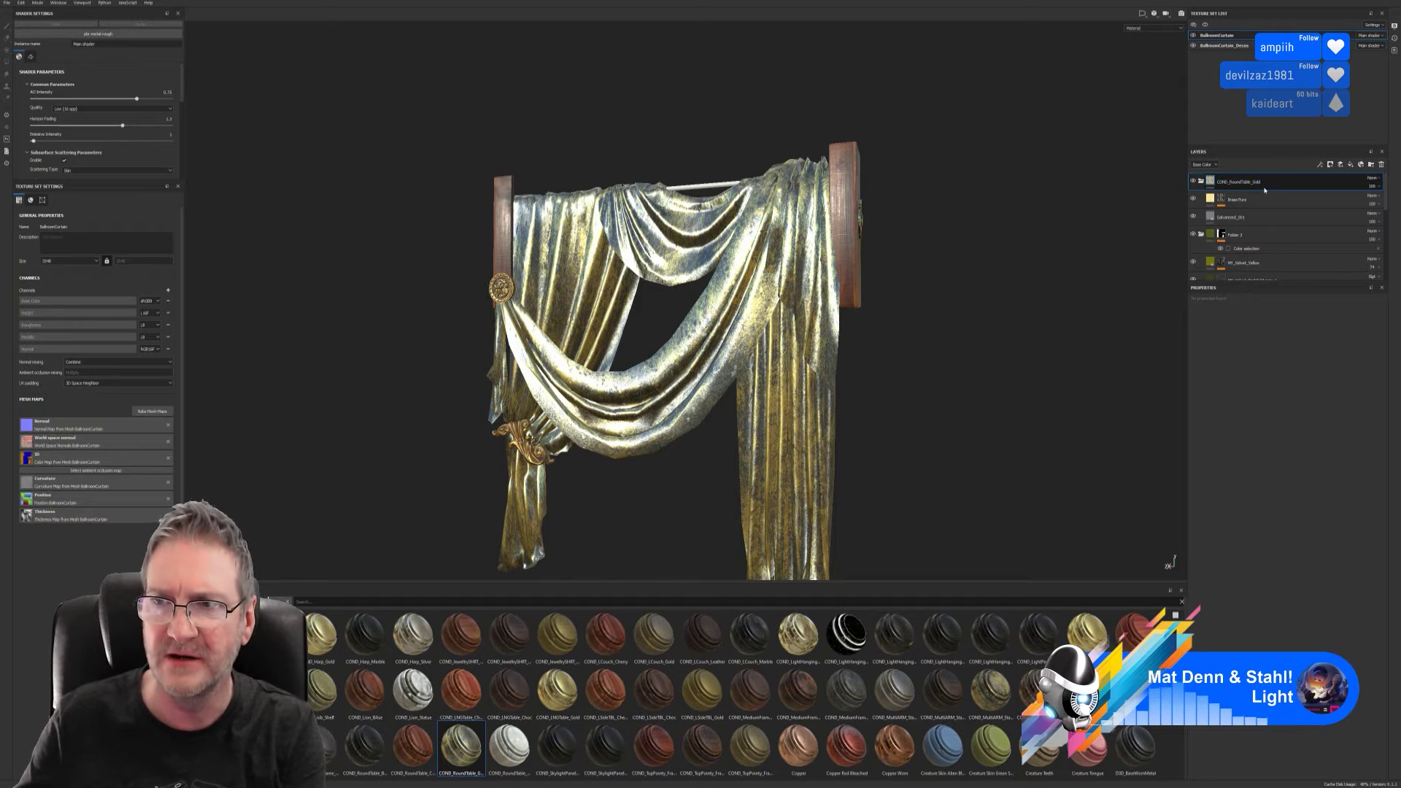
click(1201, 181)
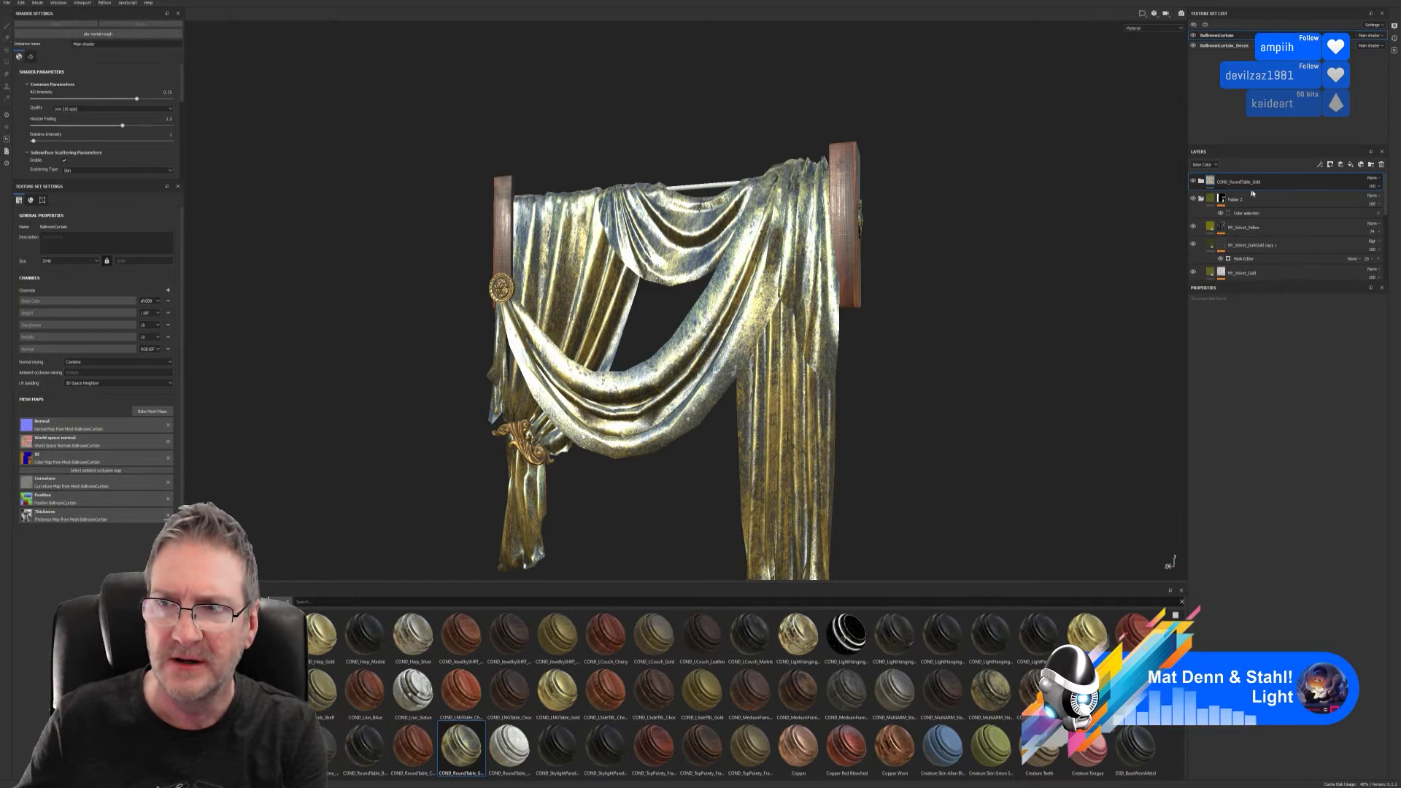
key(Delete)
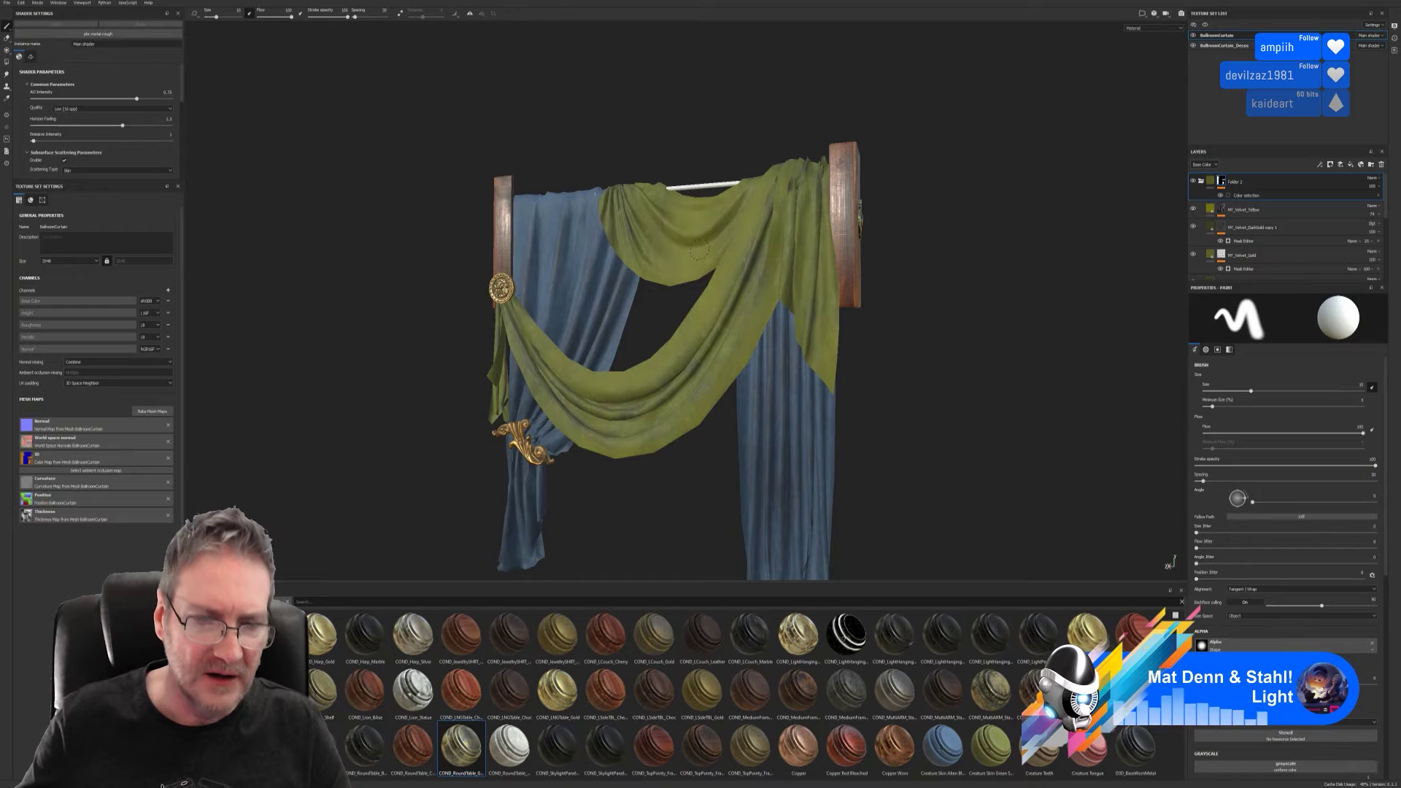
- Apply the COND_RoundTable_Gold smart material to the frame and fittings mesh, masked by color selection to the rod's white ID color
drag(452, 744, 699, 189)
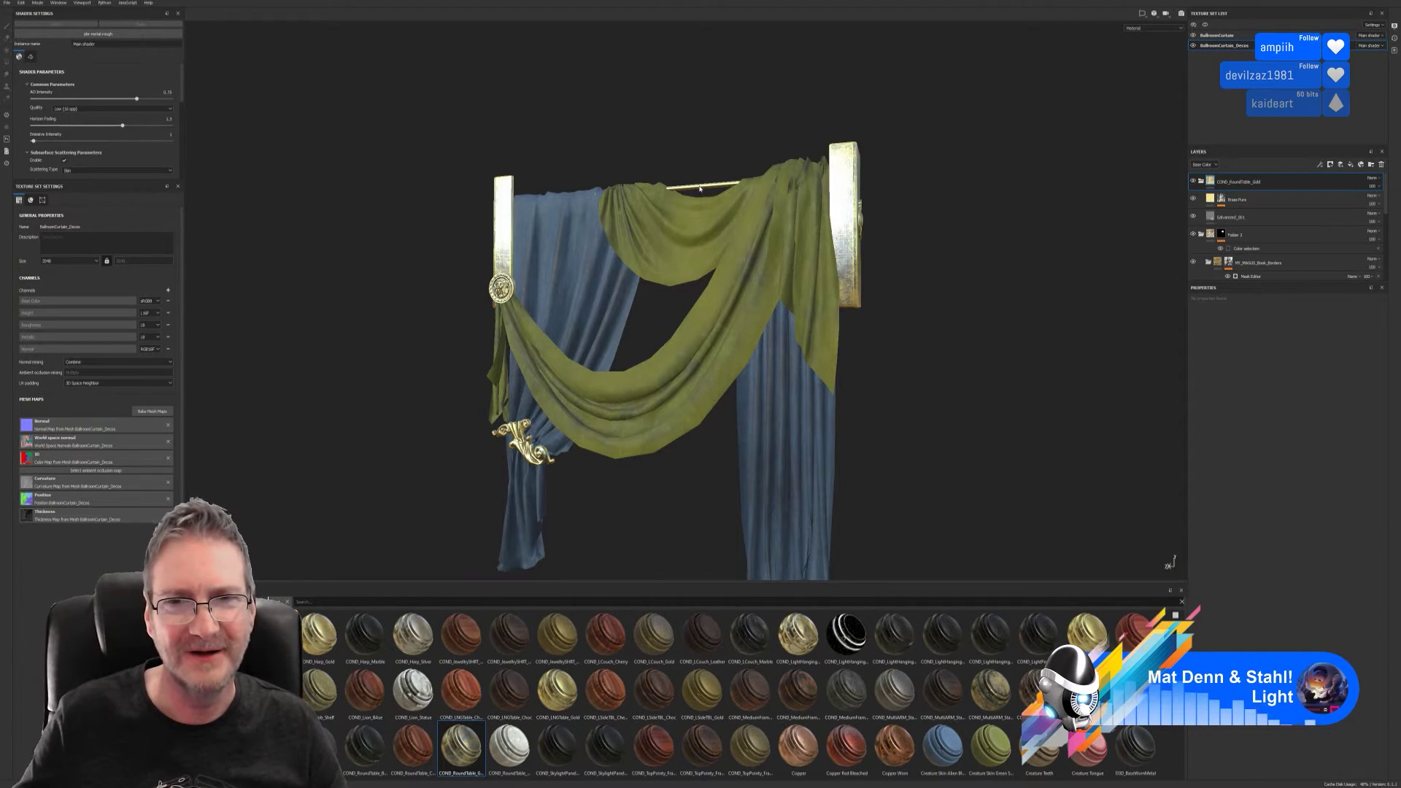
right_click(1287, 182)
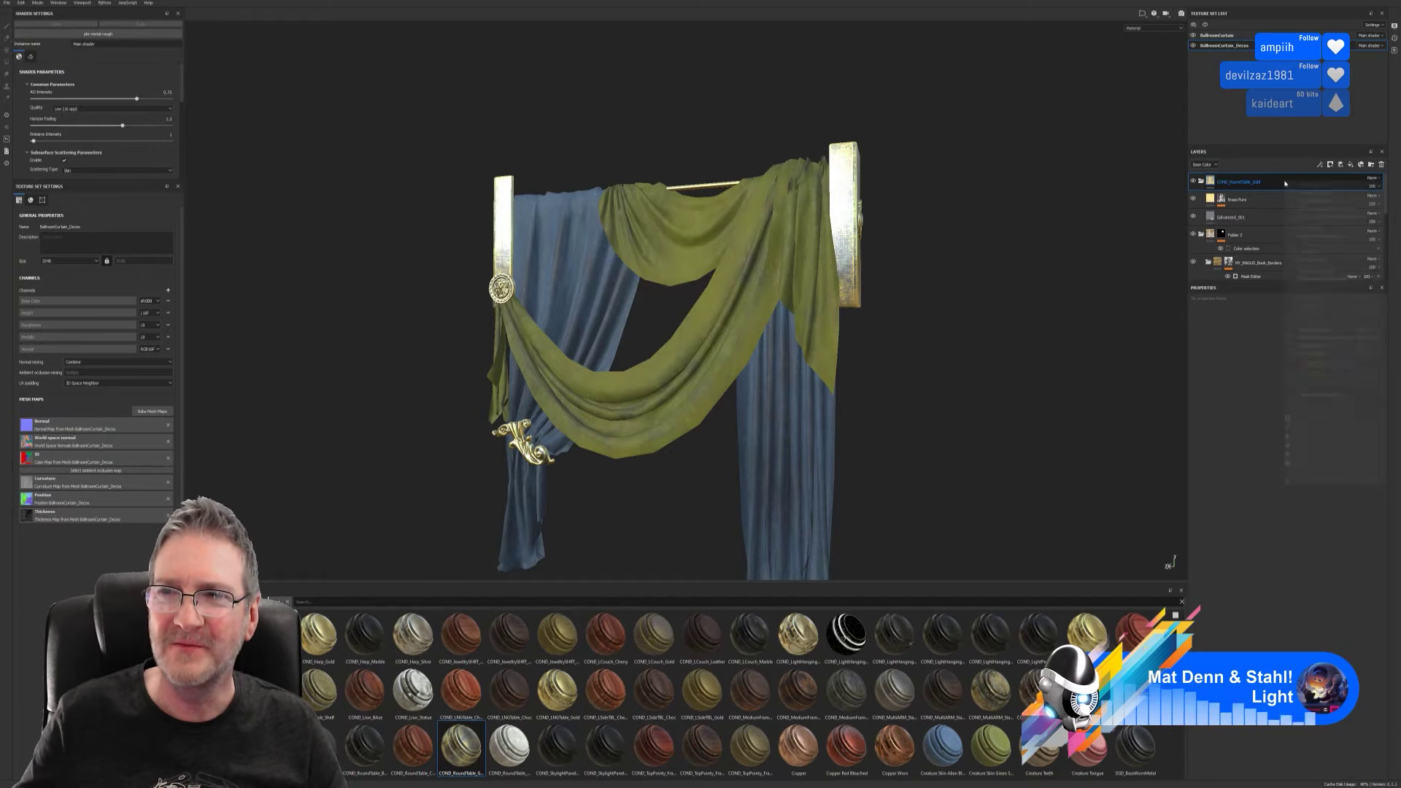
click(1346, 210)
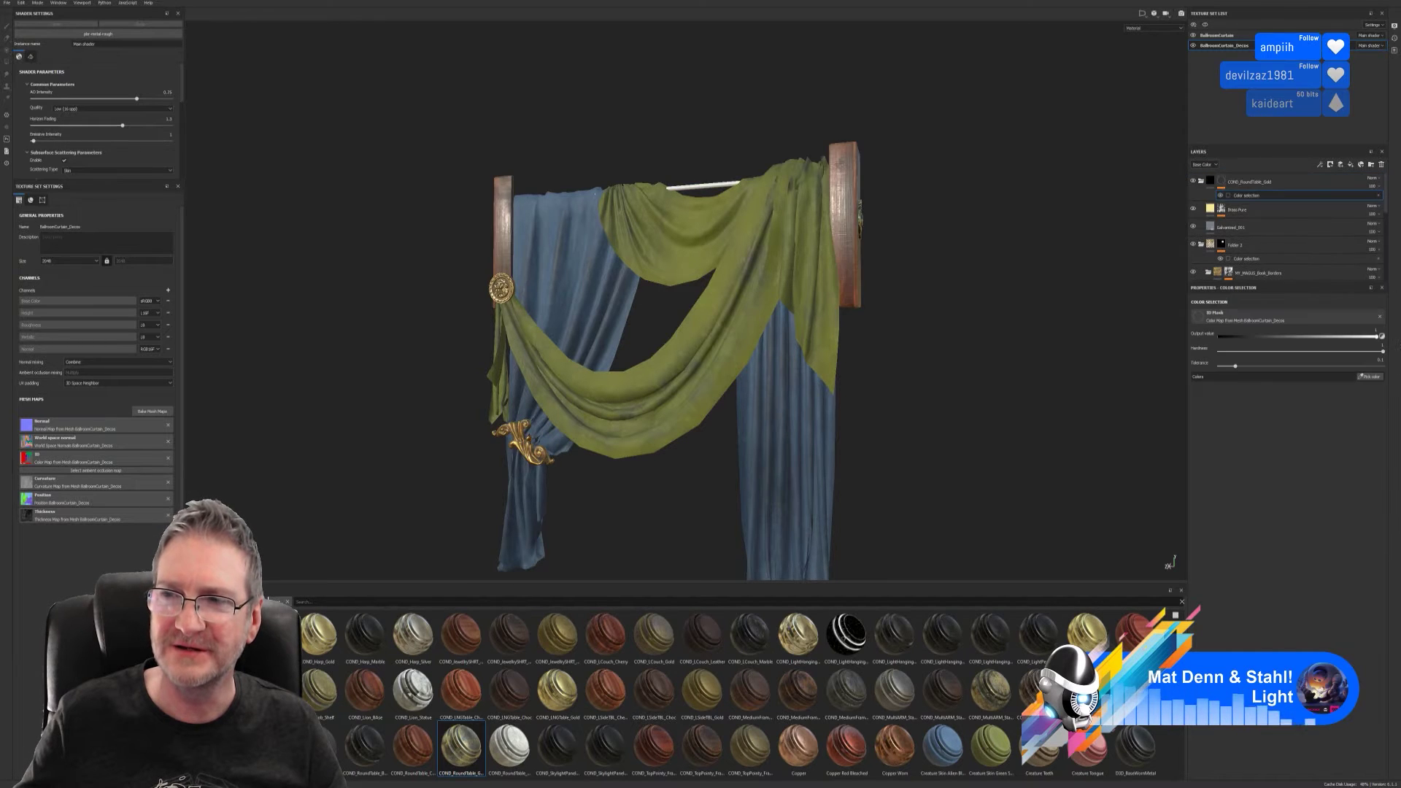
click(1370, 377)
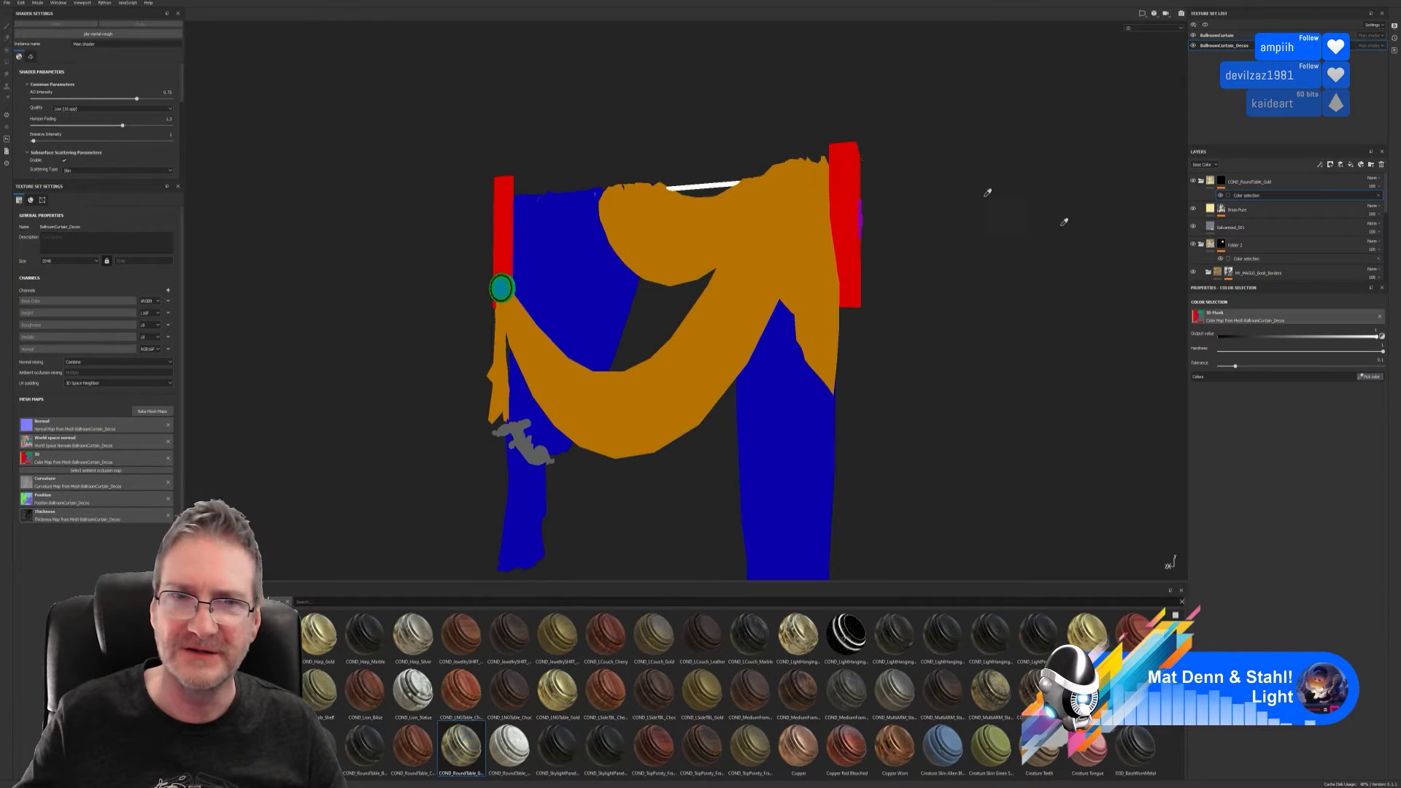
click(716, 183)
- Examine the gold rod up close, from behind and from the front, together with the whole curtain assembly
scroll(686, 229, up, 5)
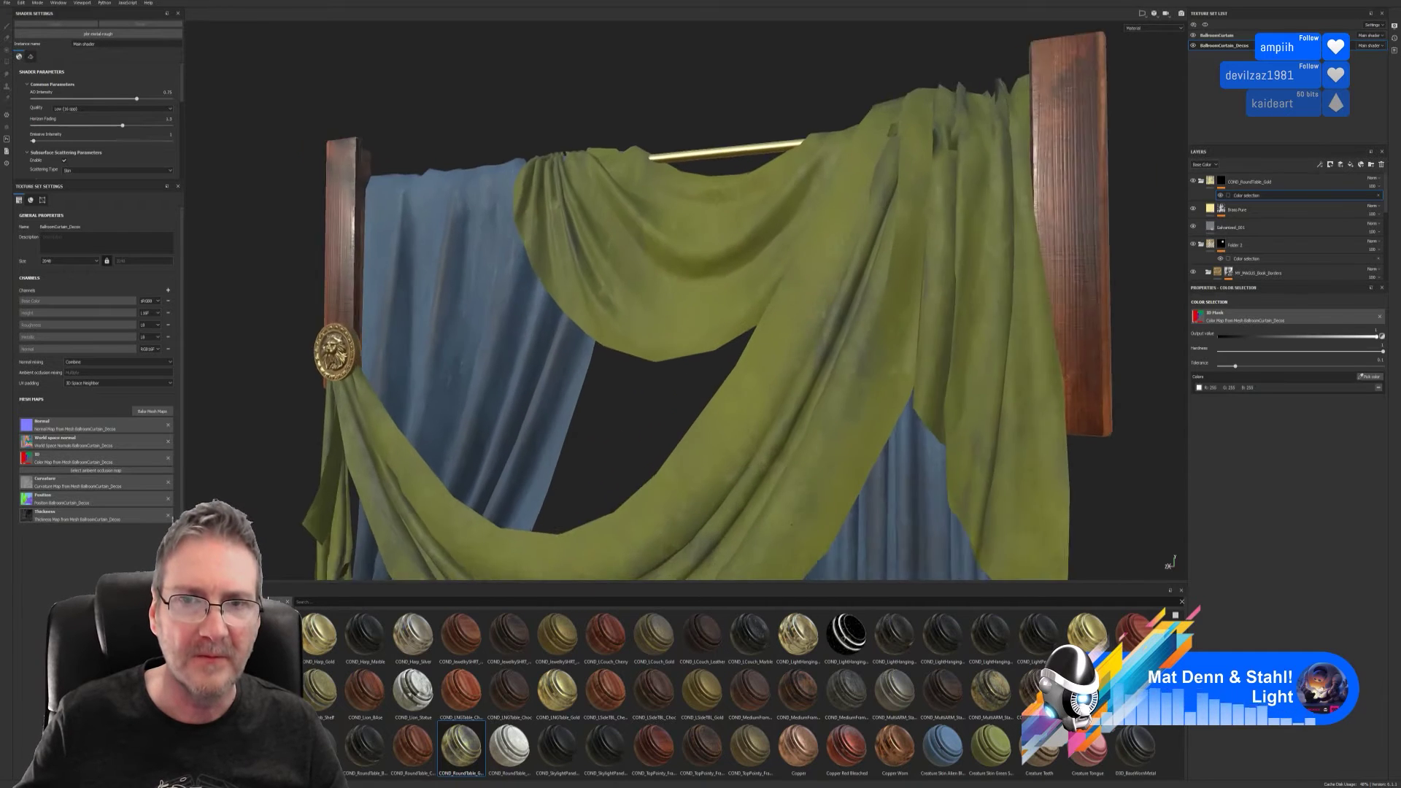
alt+drag(687, 229, 237, 124)
alt+drag(579, 172, 629, 343)
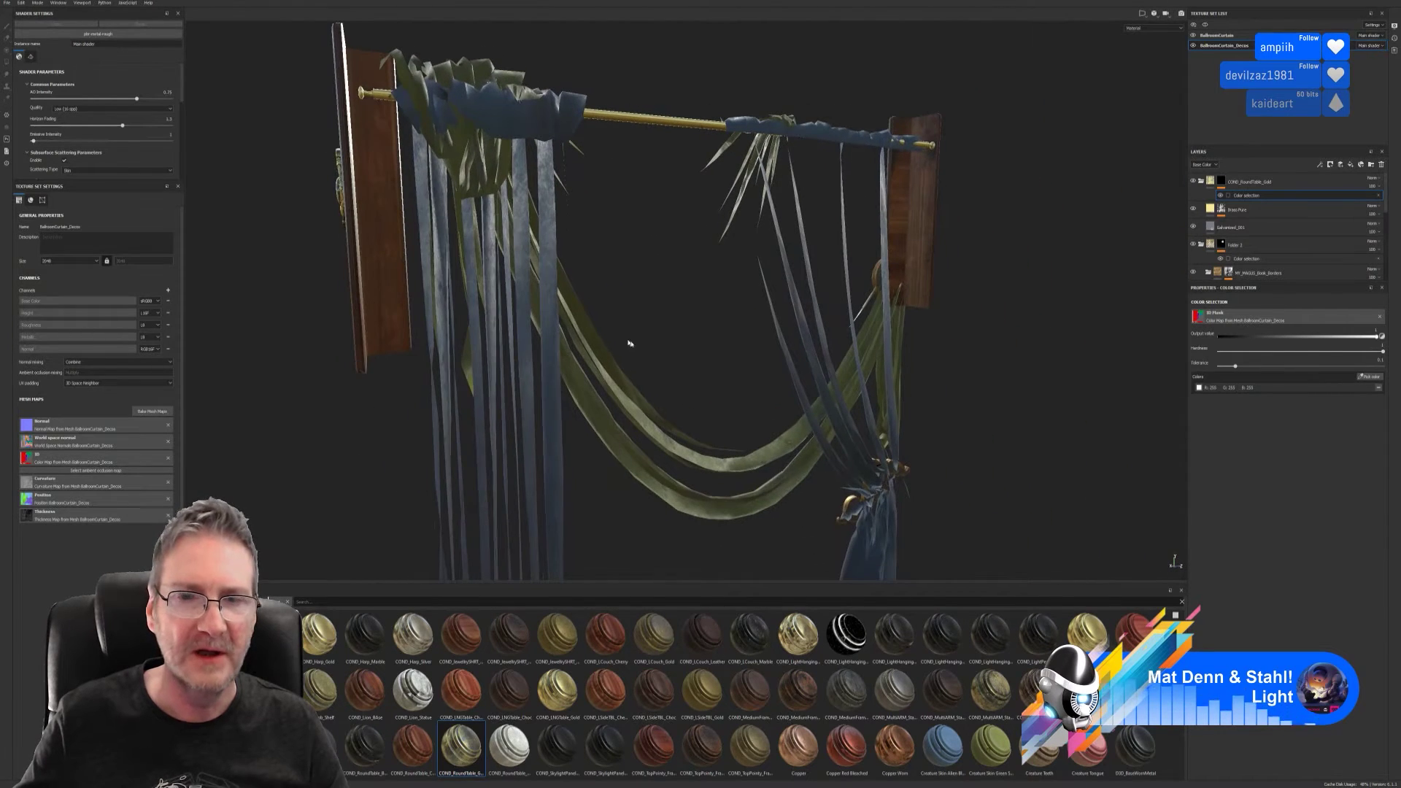
alt+drag(582, 275, 815, 307)
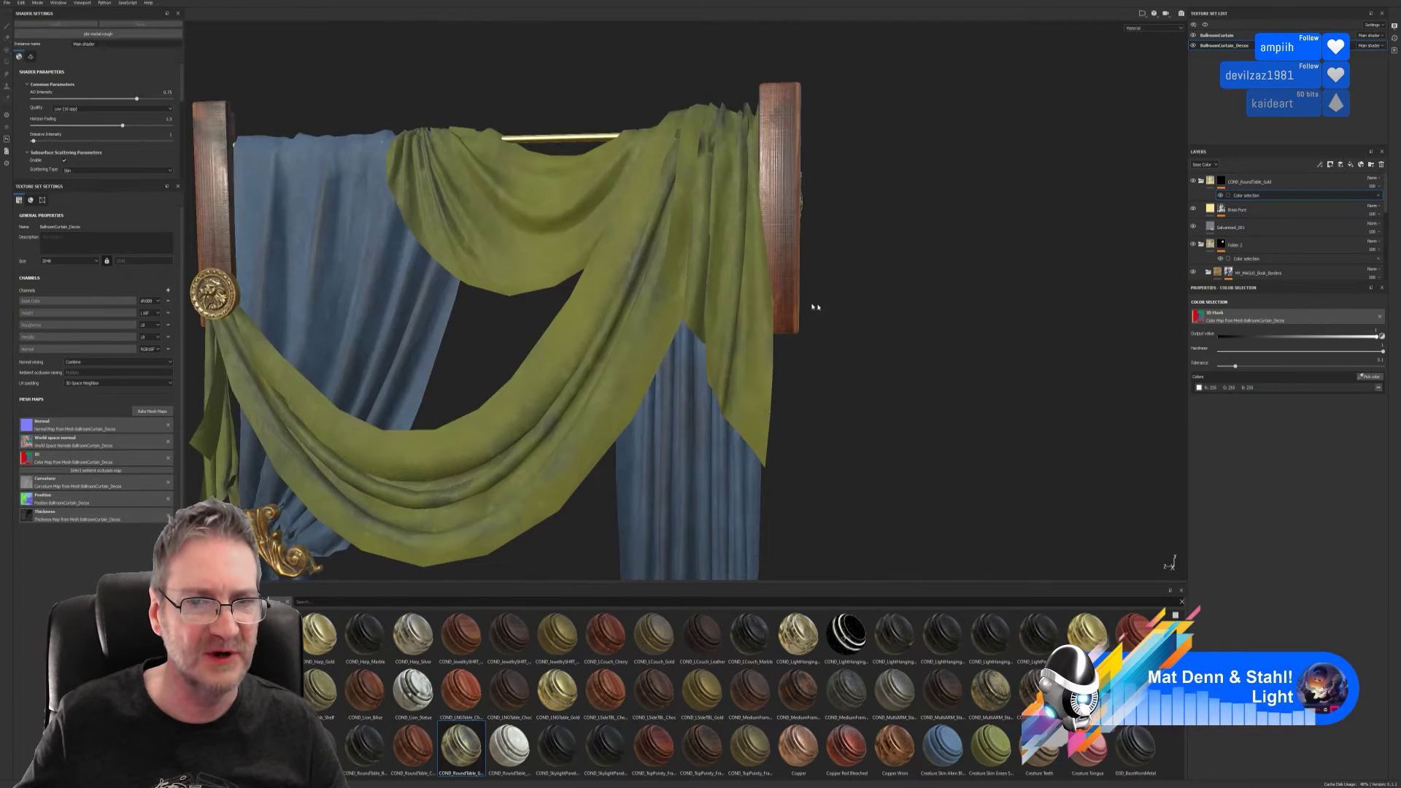
alt+right_drag(815, 307, 353, 321)
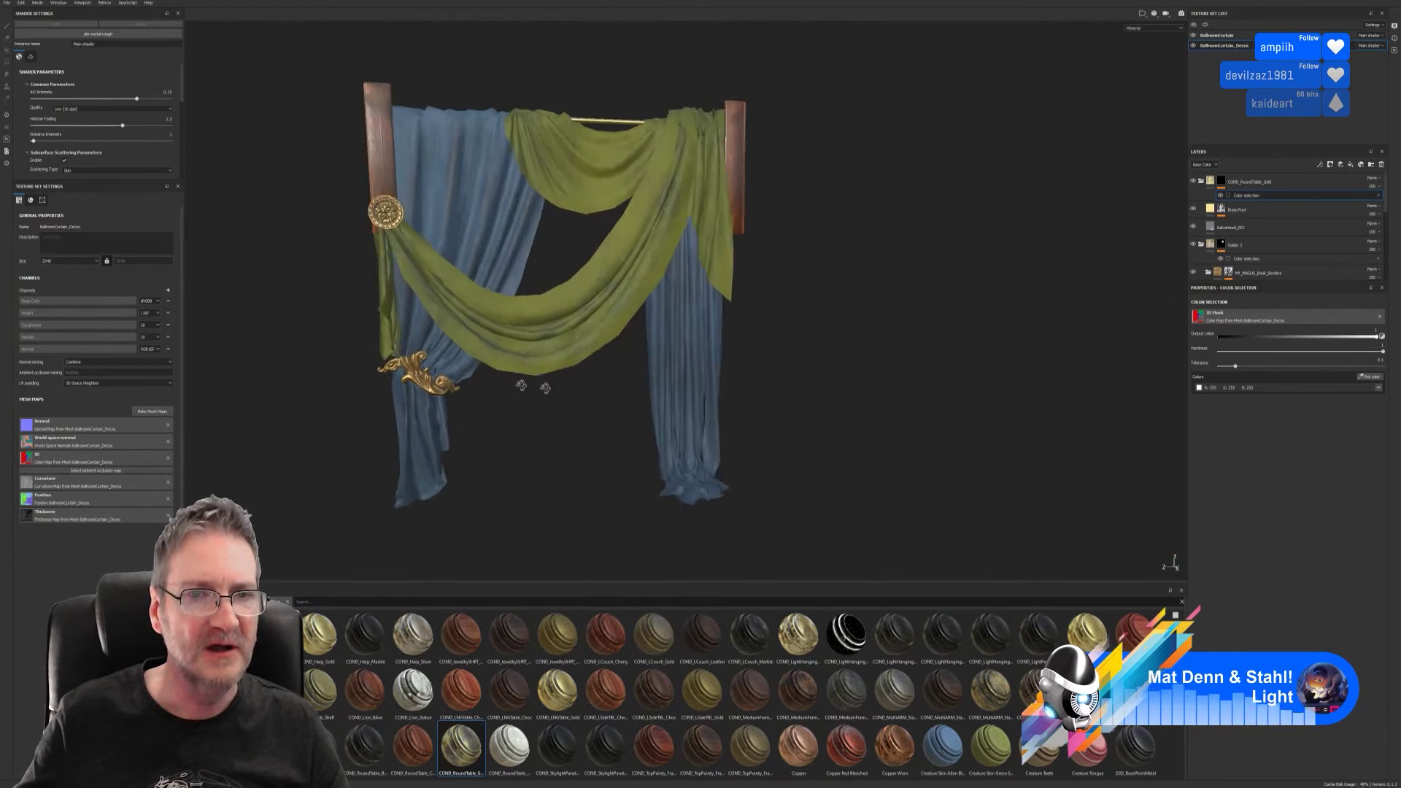
alt+drag(352, 321, 660, 376)
alt+middle_drag(679, 288, 821, 350)
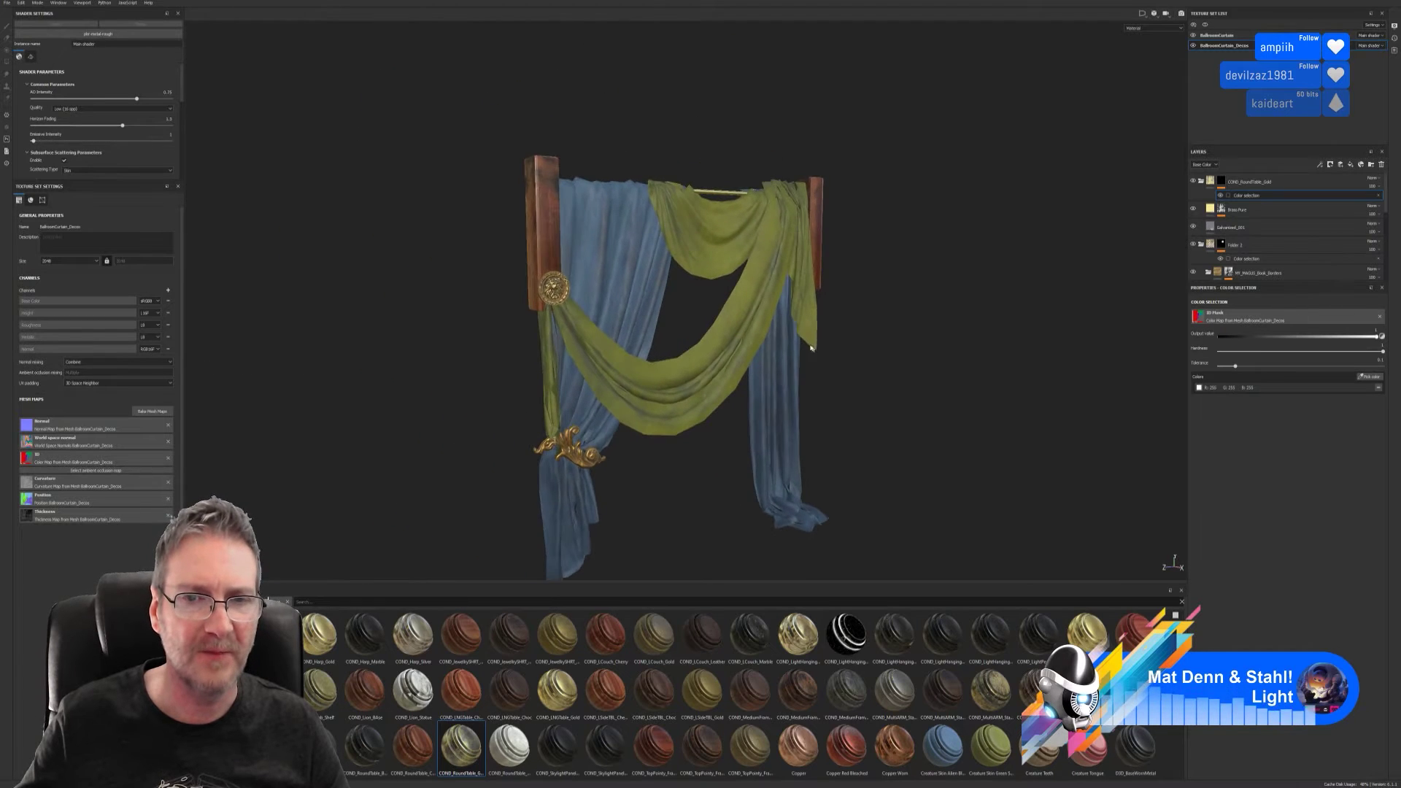
alt+right_drag(821, 350, 876, 296)
alt+middle_drag(824, 314, 868, 256)
alt+drag(817, 255, 751, 252)
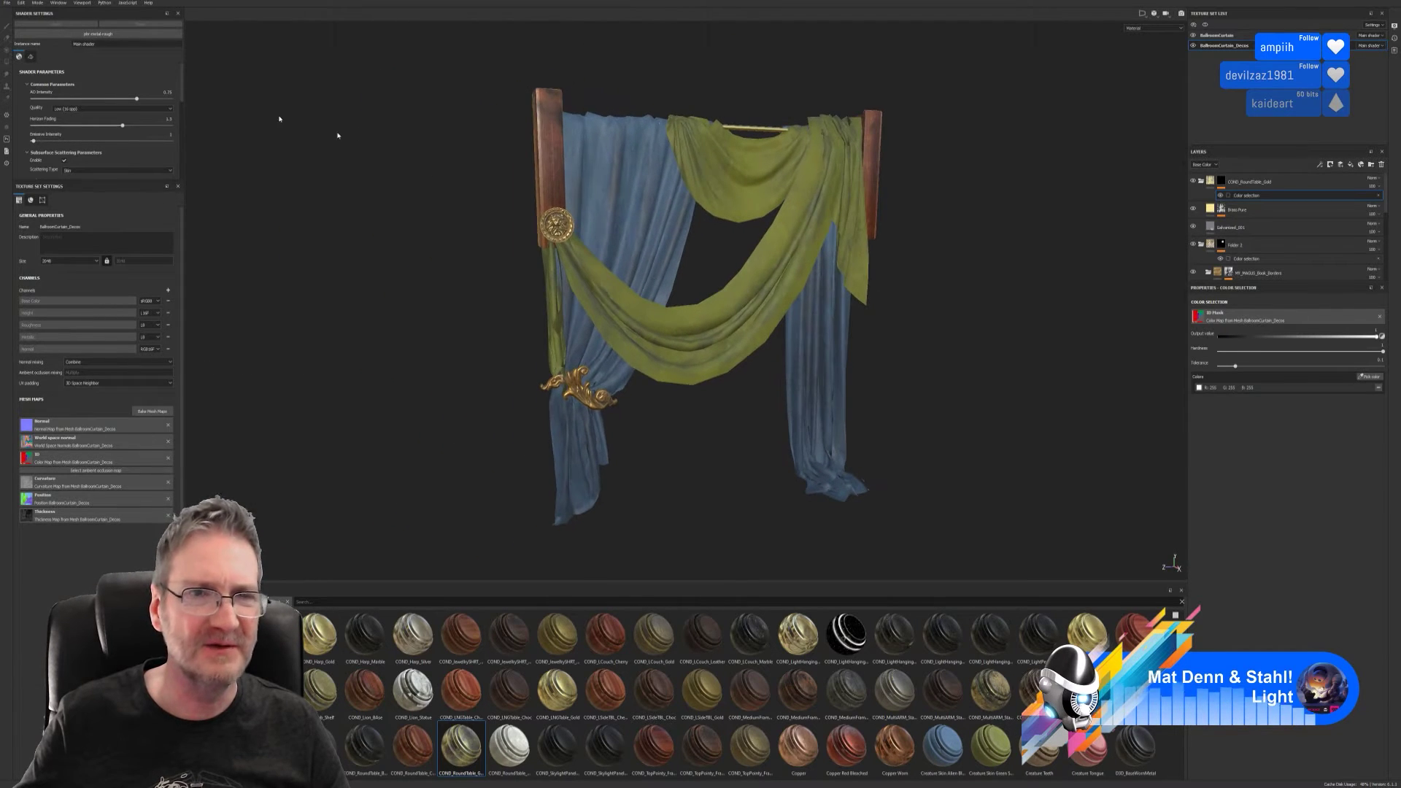
- Save the curtain project
click(6, 3)
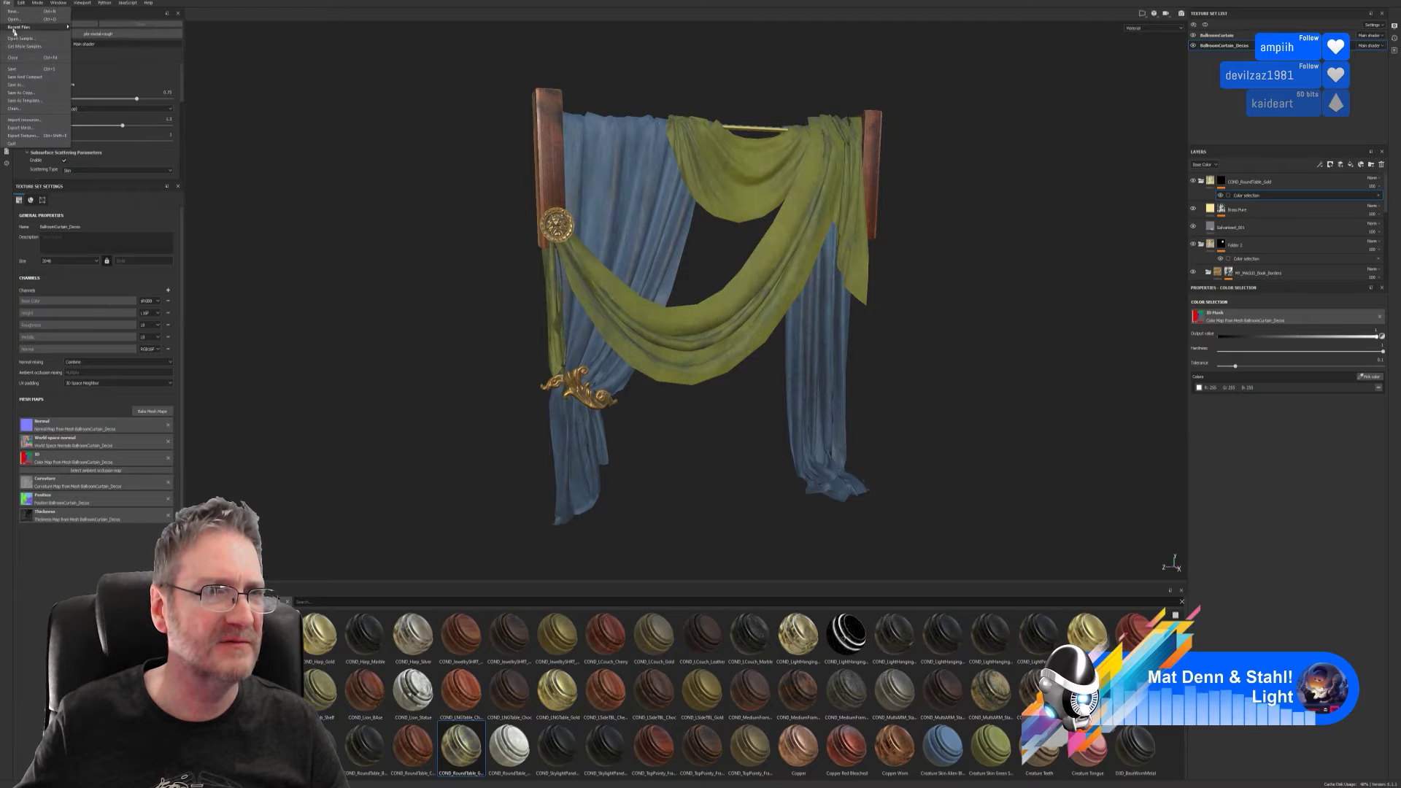
click(16, 68)
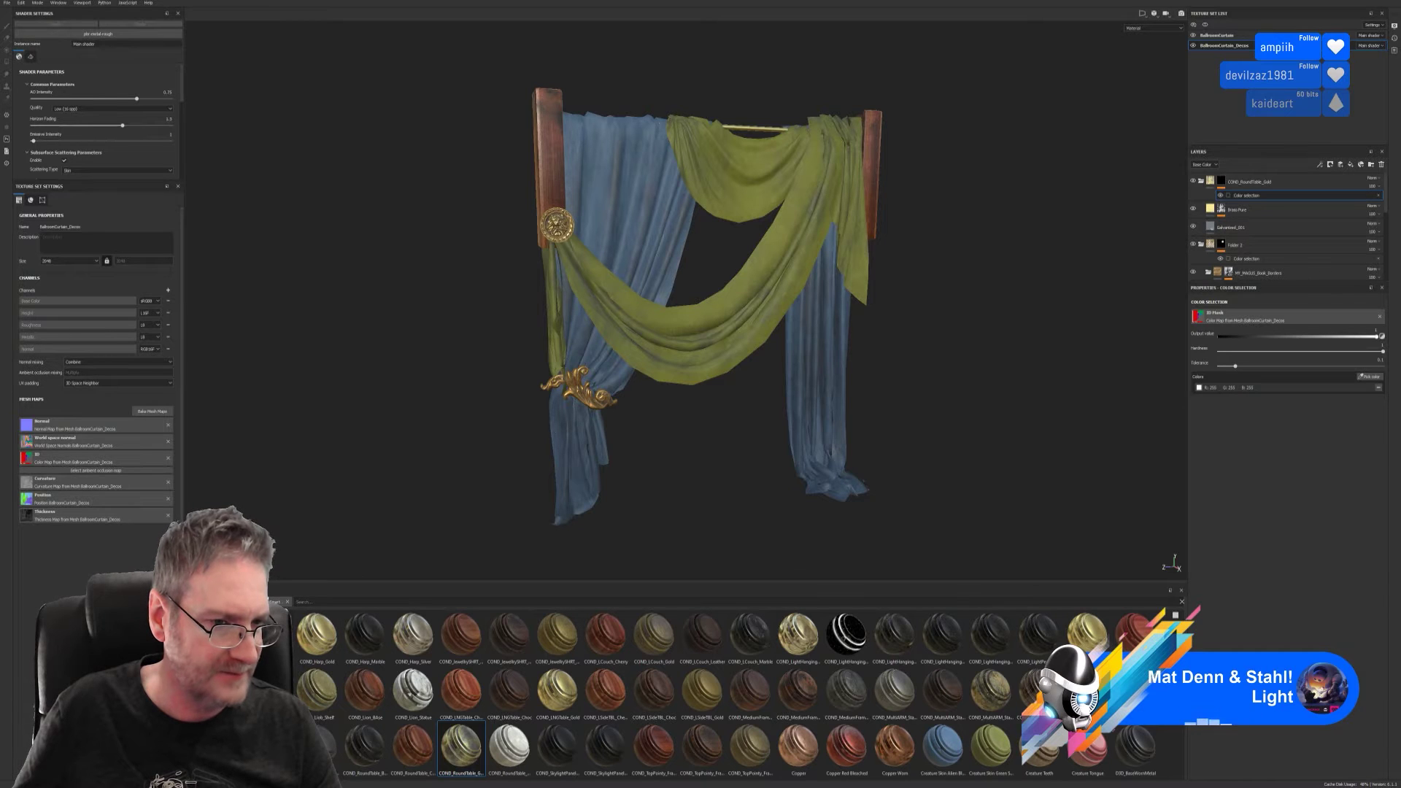
- Browse the asset library's filters and materials categories to review what is available
click(212, 687)
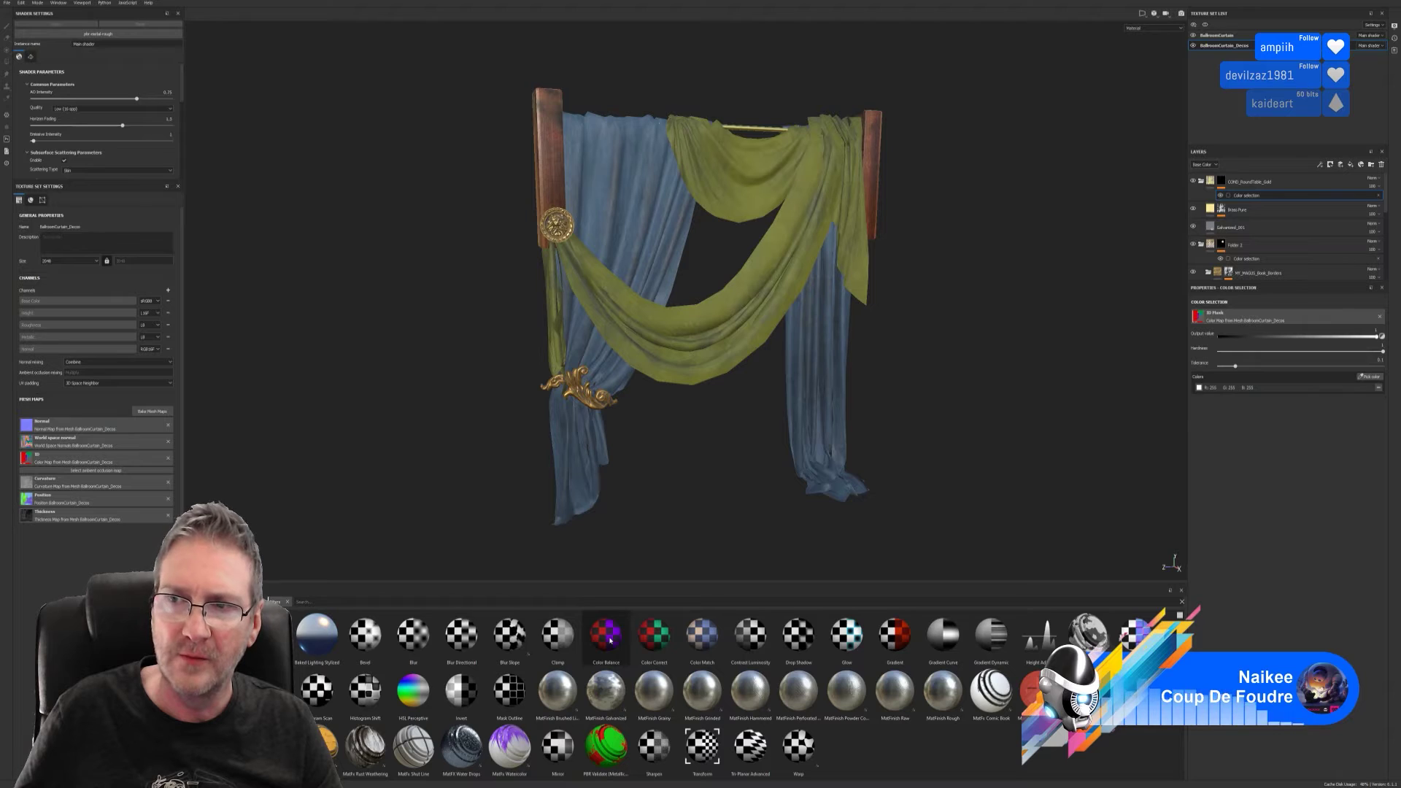
mouse_move(610, 641)
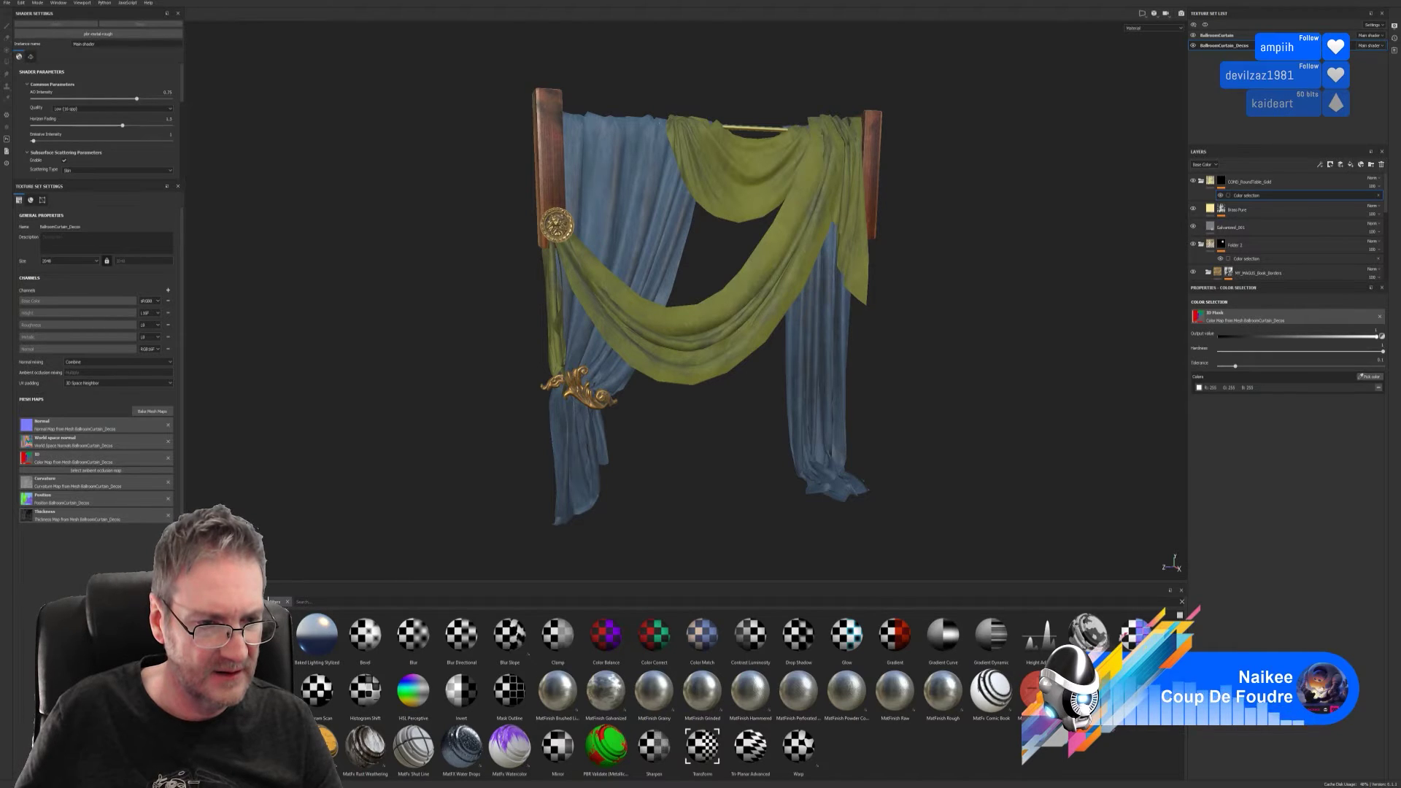
click(192, 616)
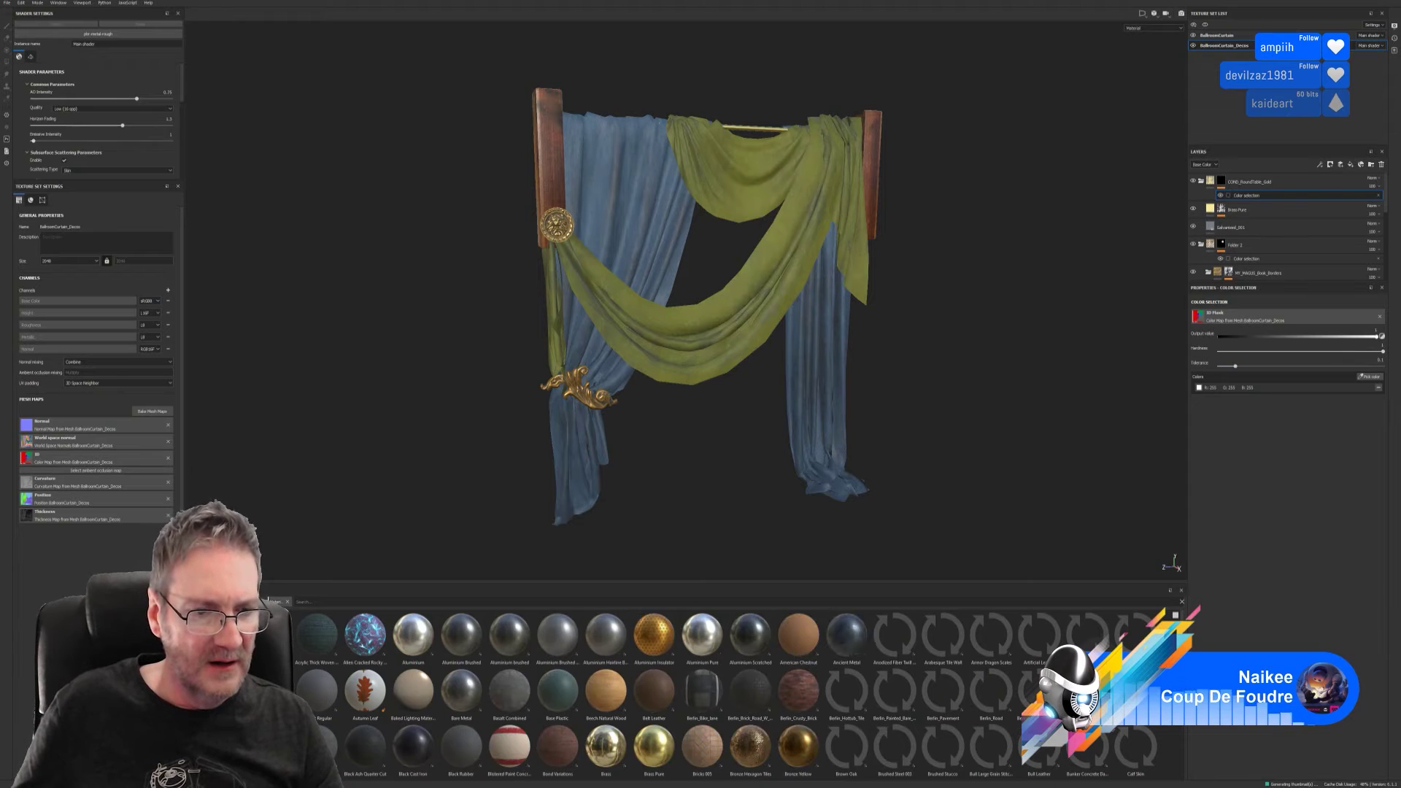
click(207, 737)
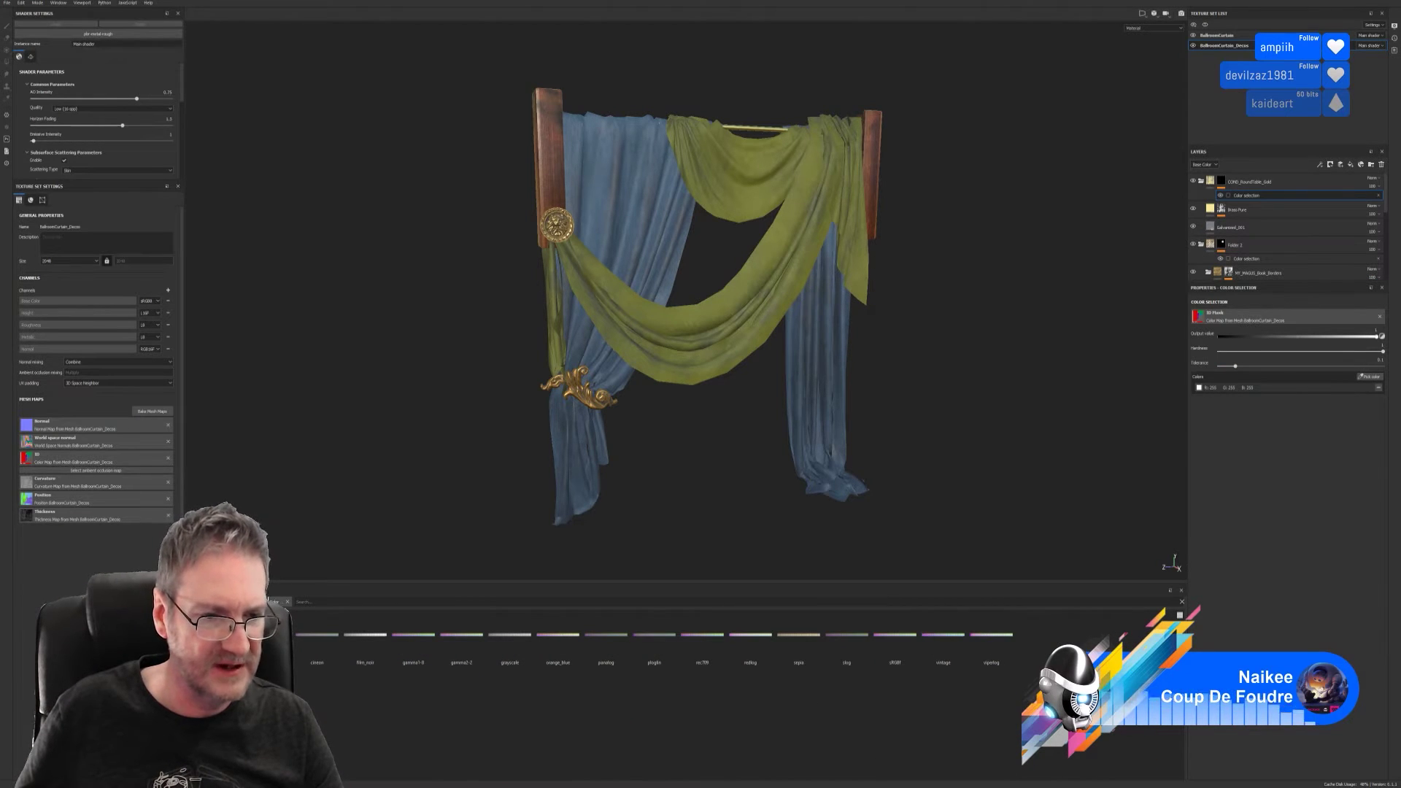
click(211, 711)
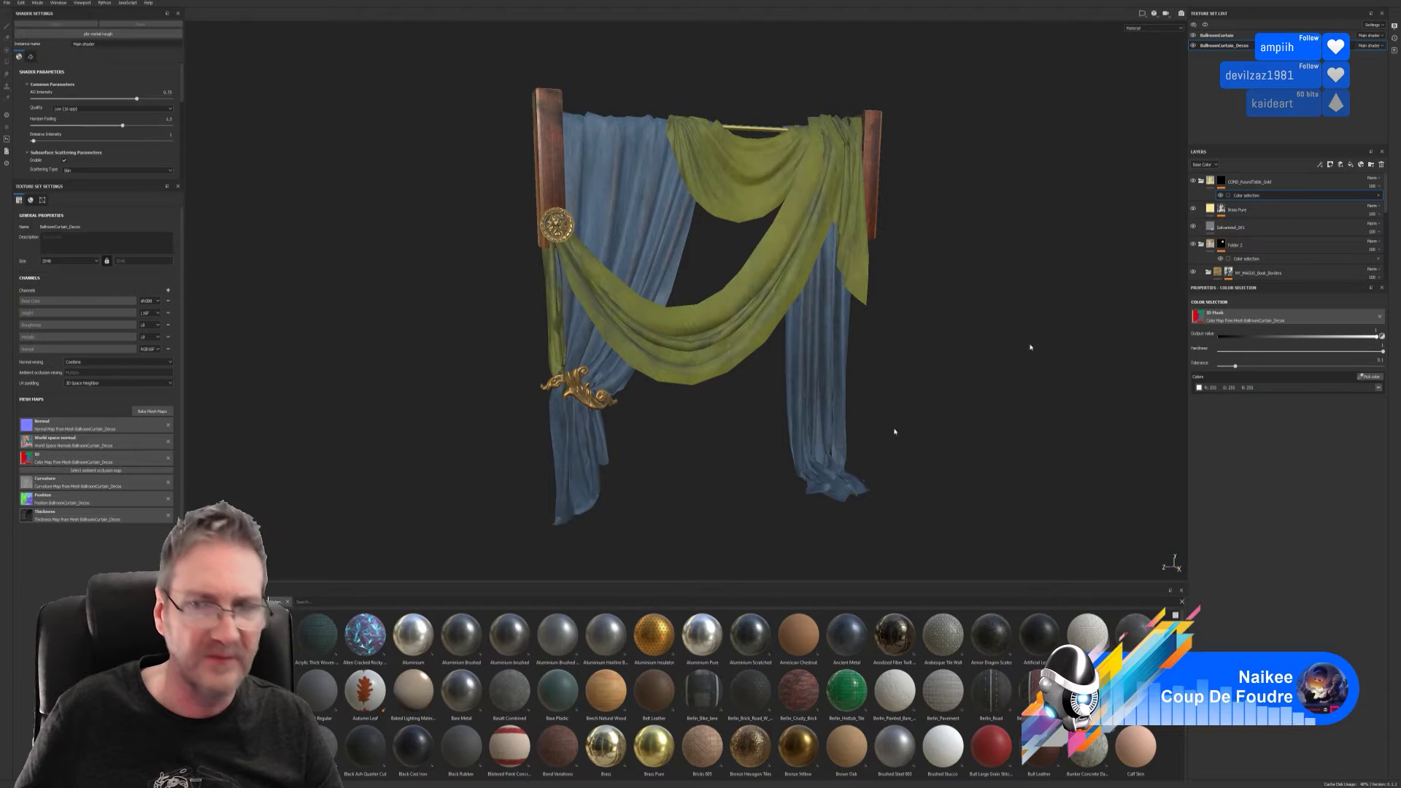
- Switch to Substance Alchemist and load the saved green velvet material onto the preview sphere
click(1358, 1)
click(6, 786)
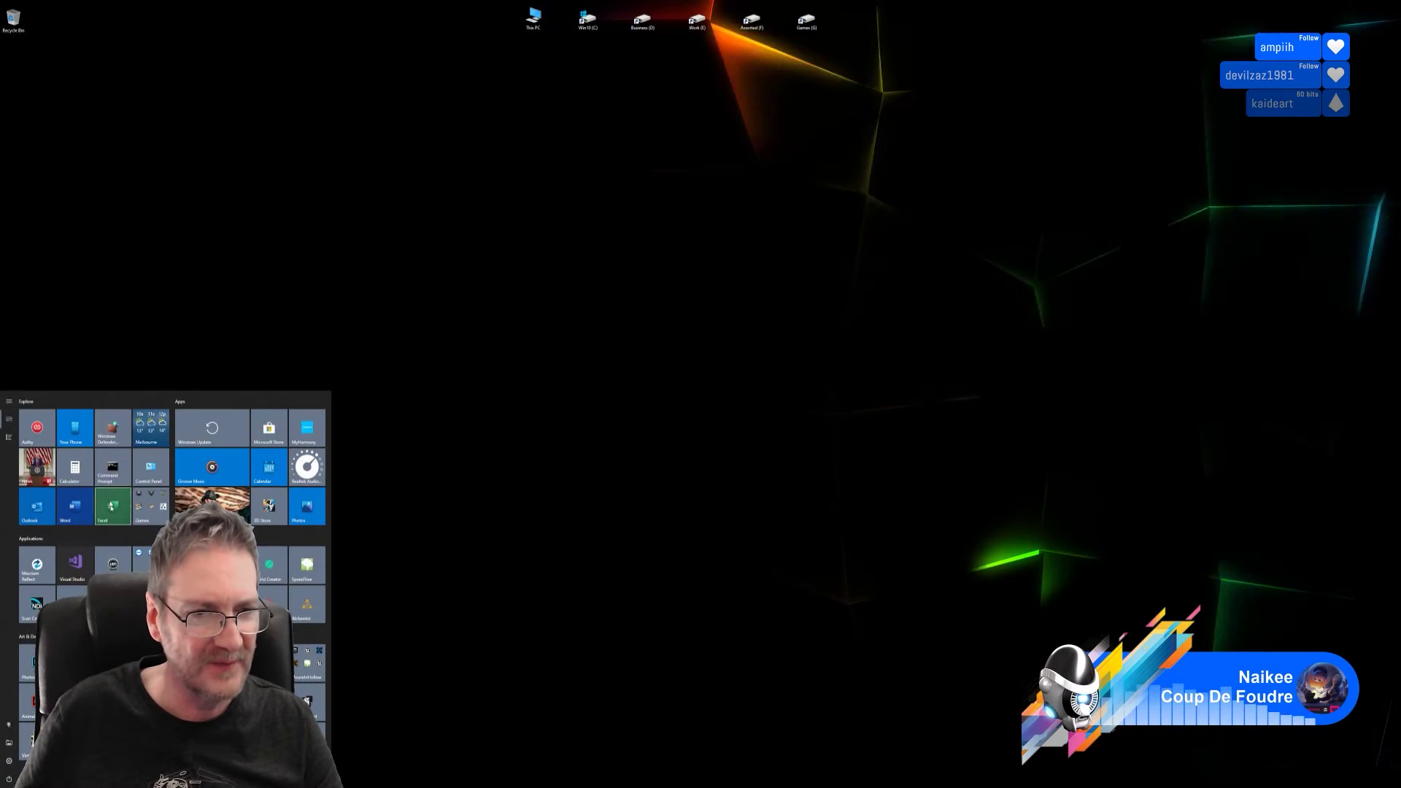
click(111, 506)
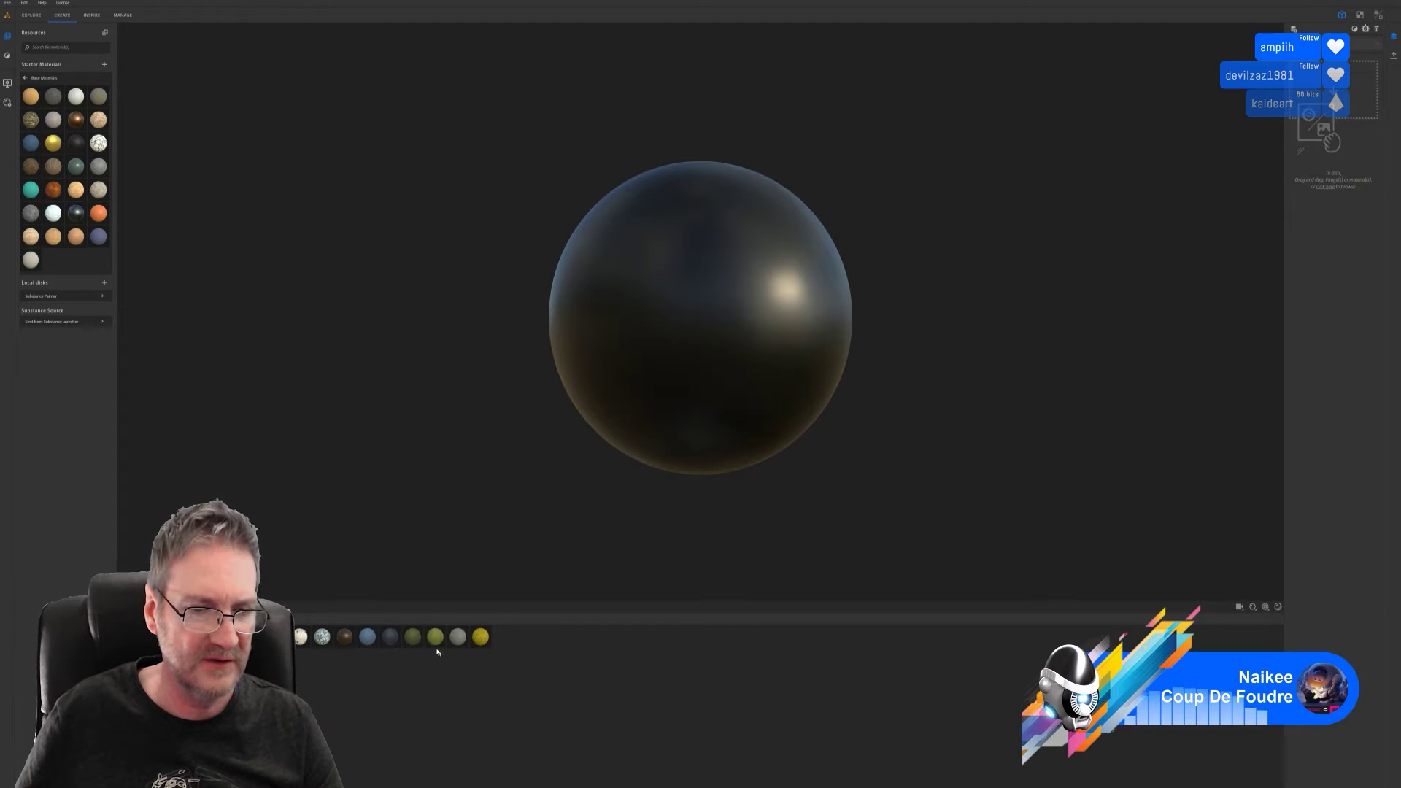
drag(432, 644, 746, 353)
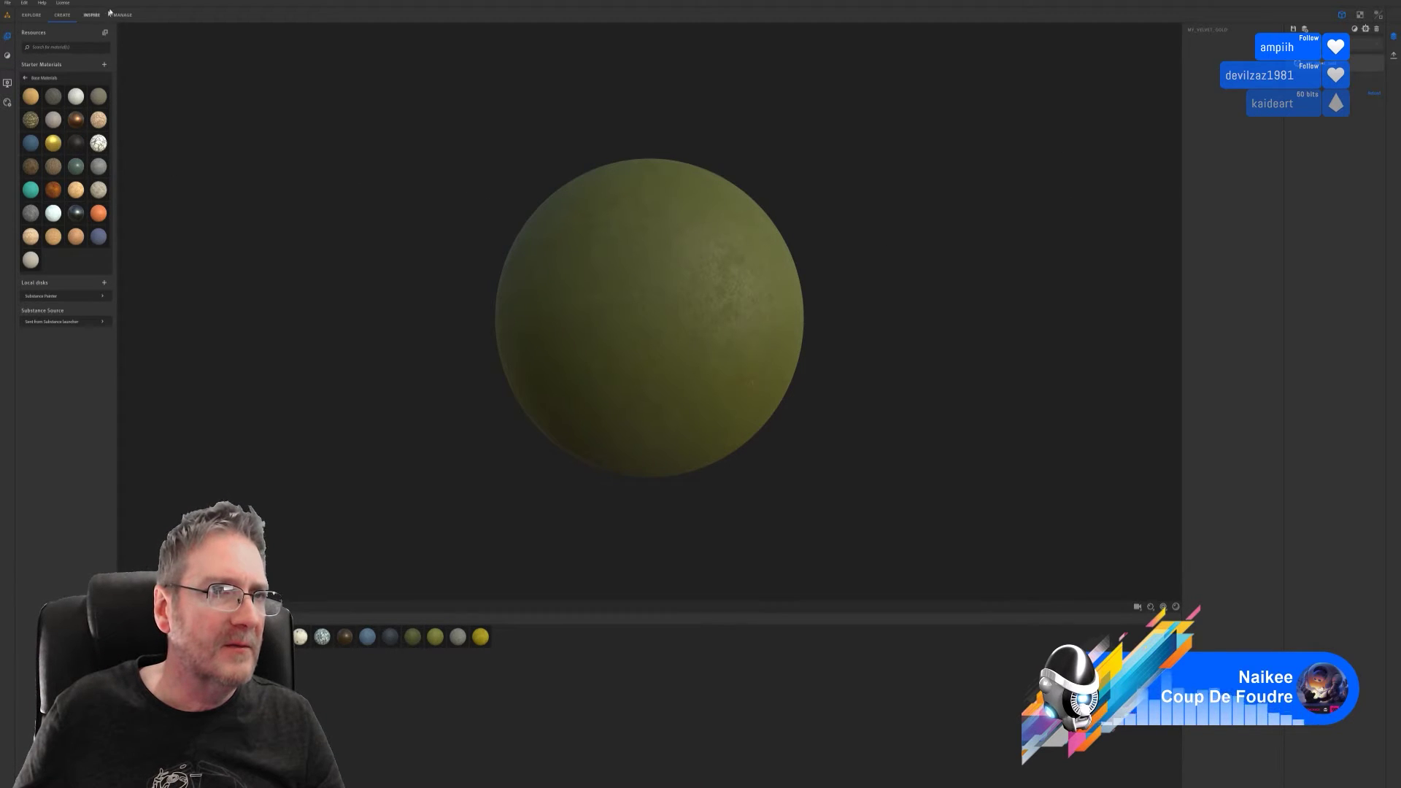
- Browse the generator, scan processing and tool filters and add the Adjustment filter to the green velvet material
click(8, 54)
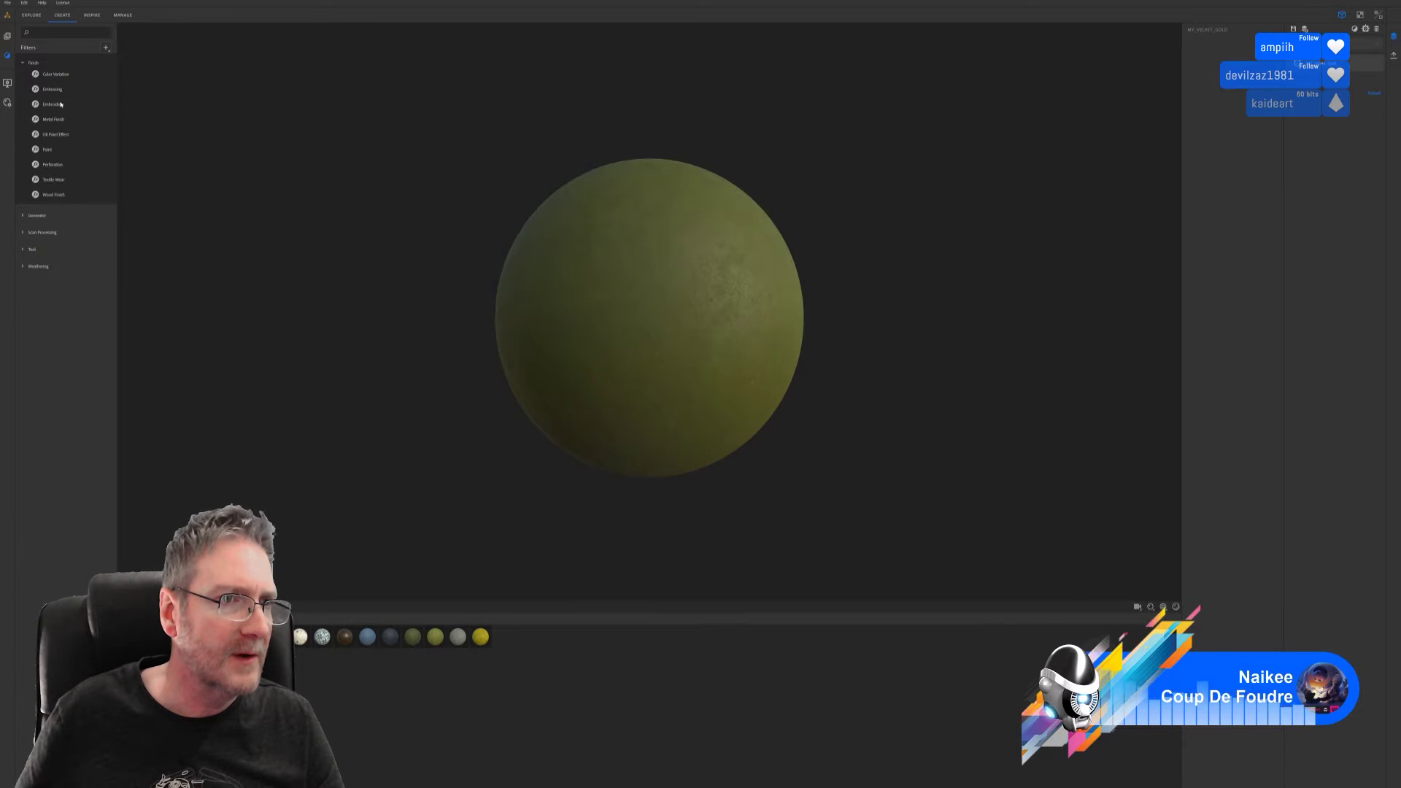
click(24, 216)
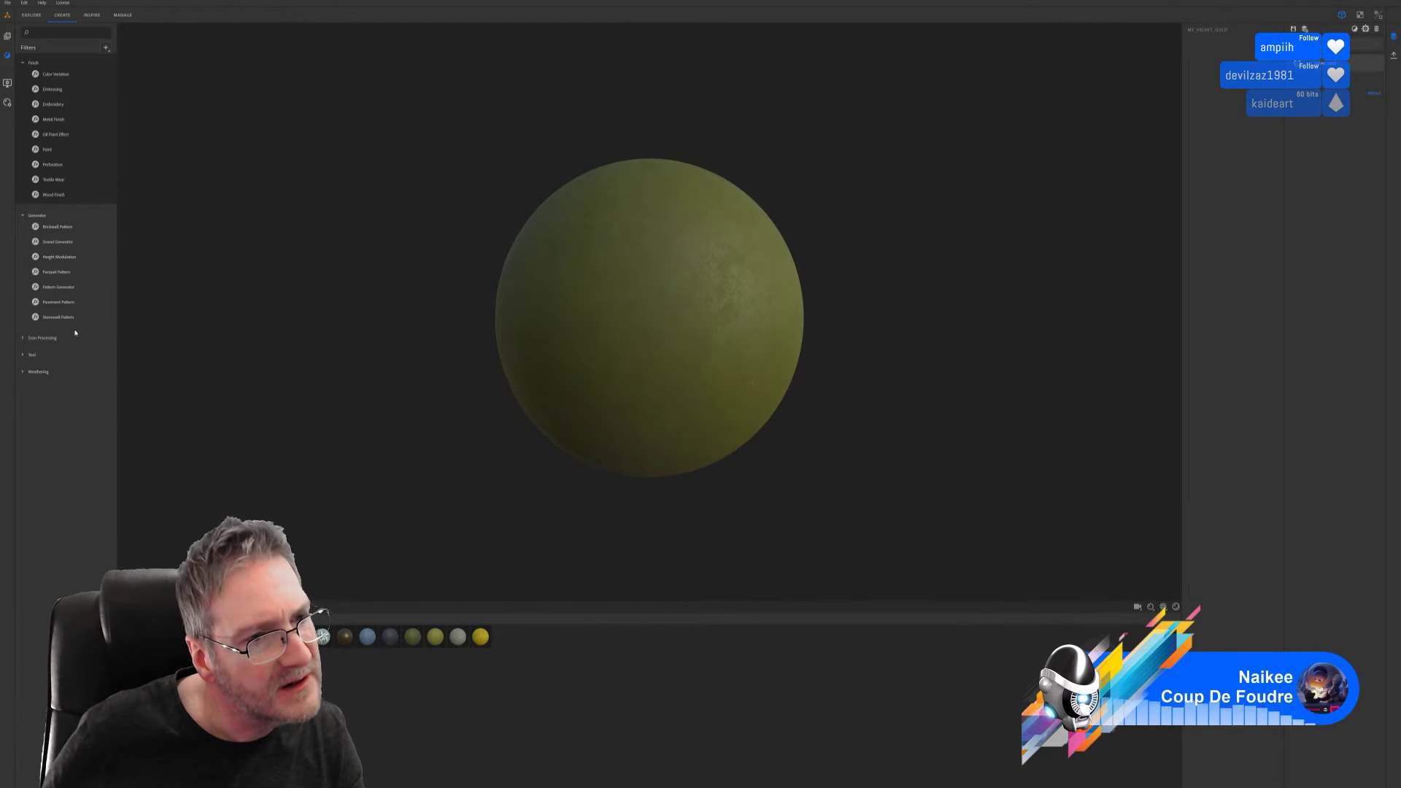
click(23, 338)
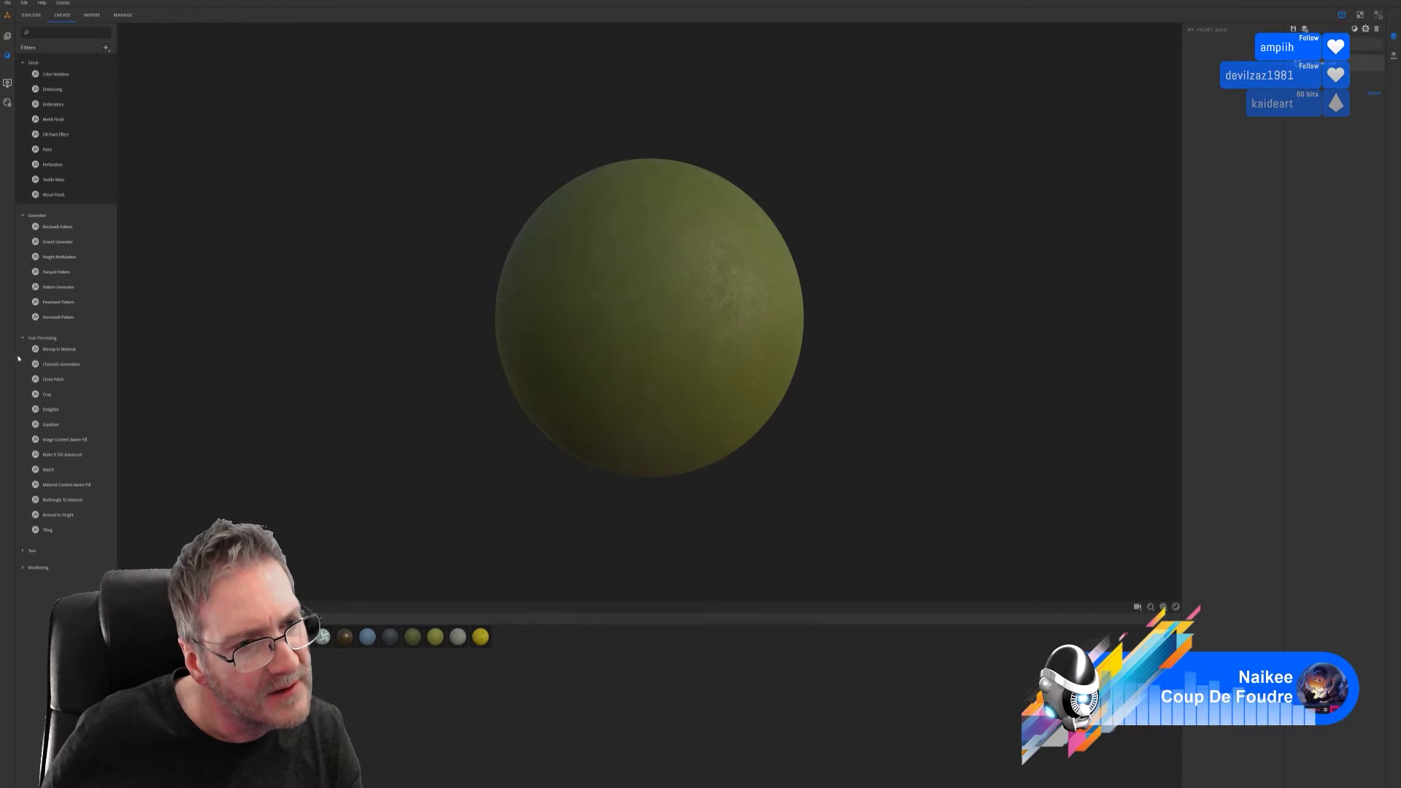
click(22, 338)
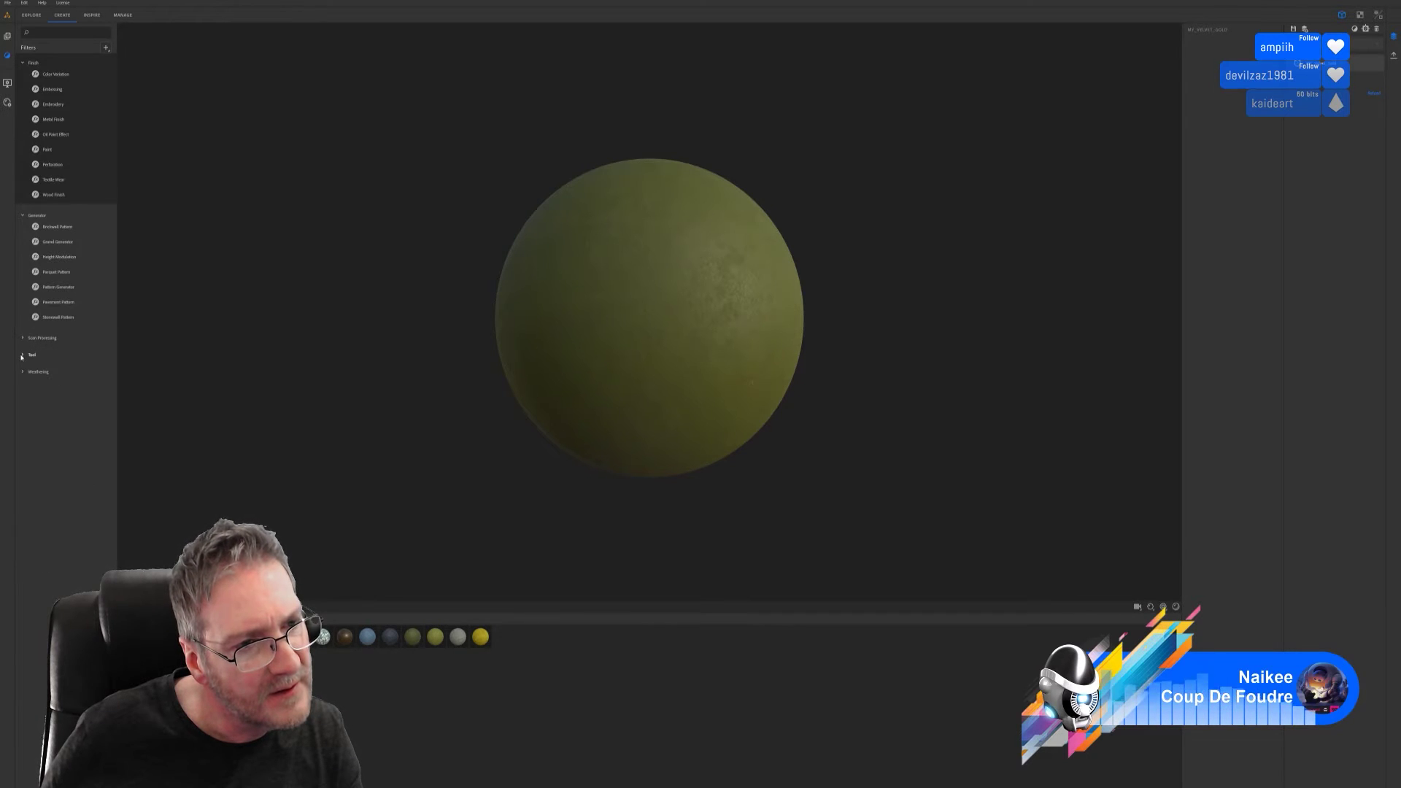
click(23, 356)
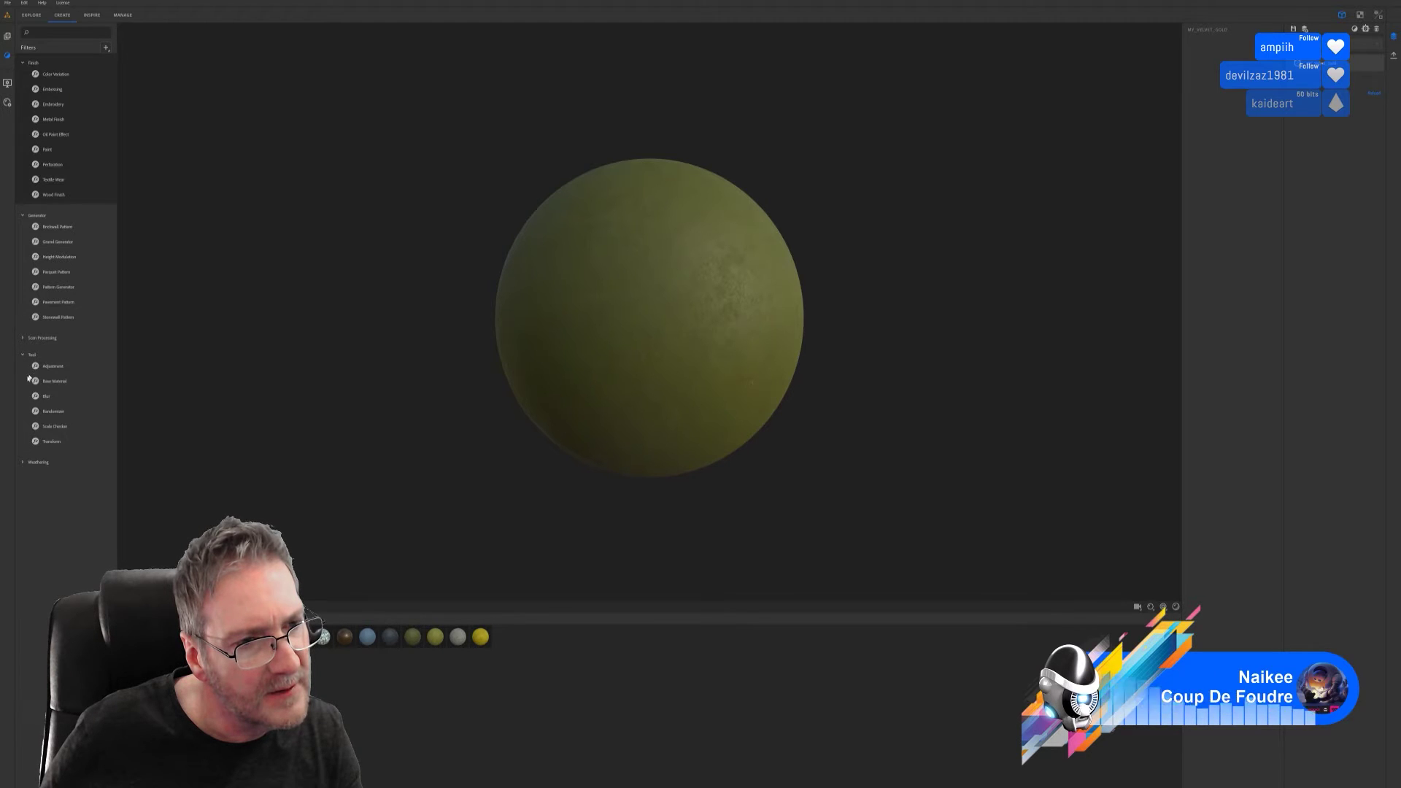
click(45, 365)
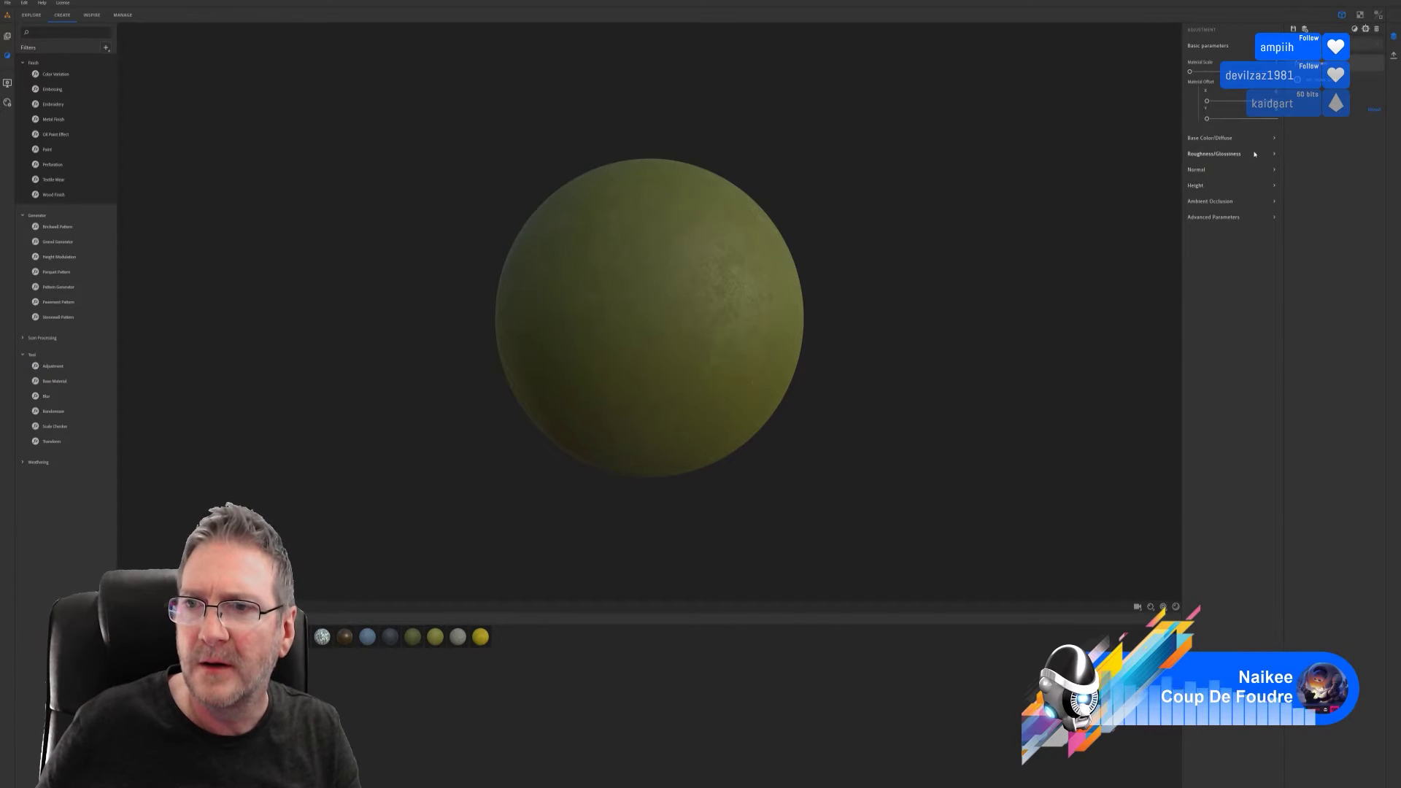
- Shift the base color's hue to a deep green, slightly lower saturation, luminosity and adjustment intensity, and raise the contrast
click(1270, 138)
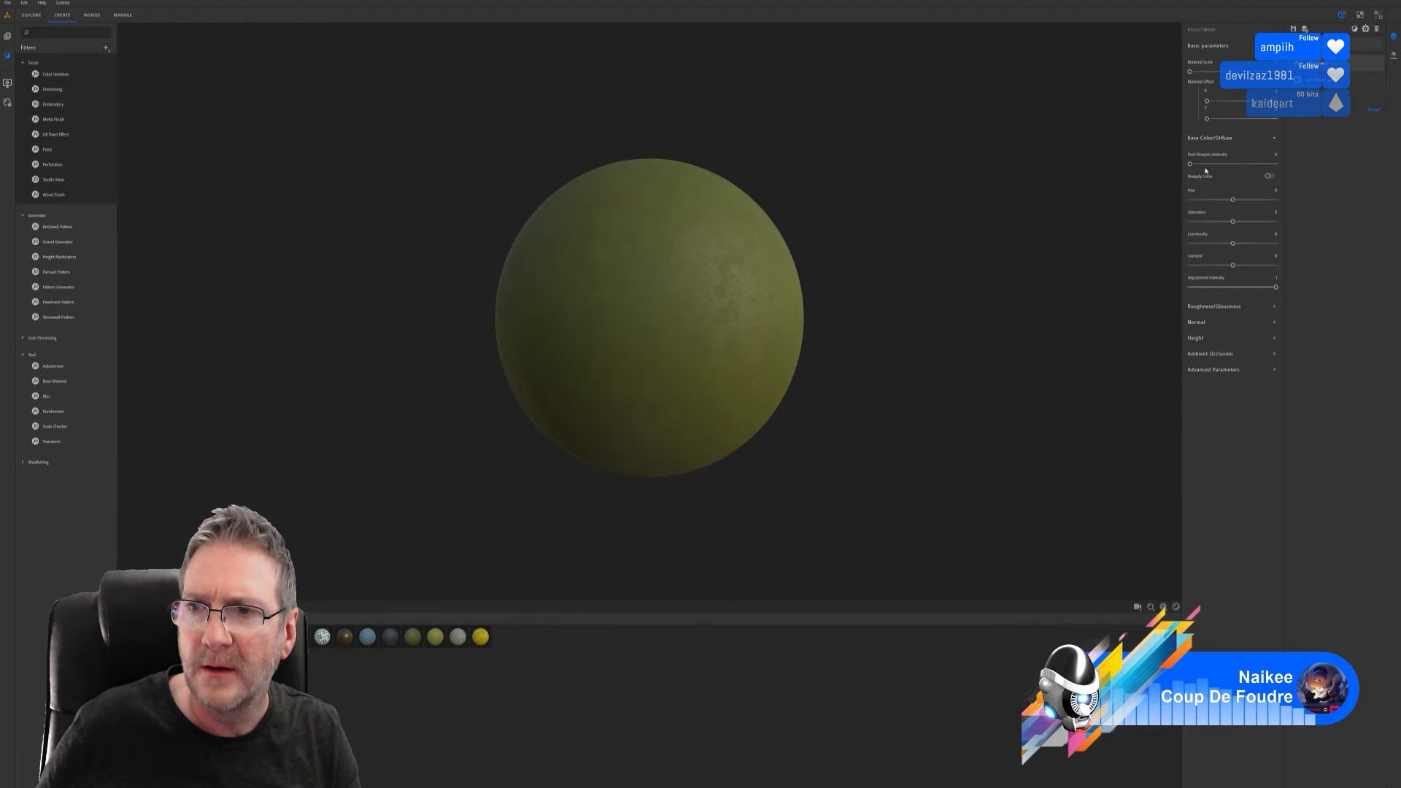
drag(1233, 203, 1258, 217)
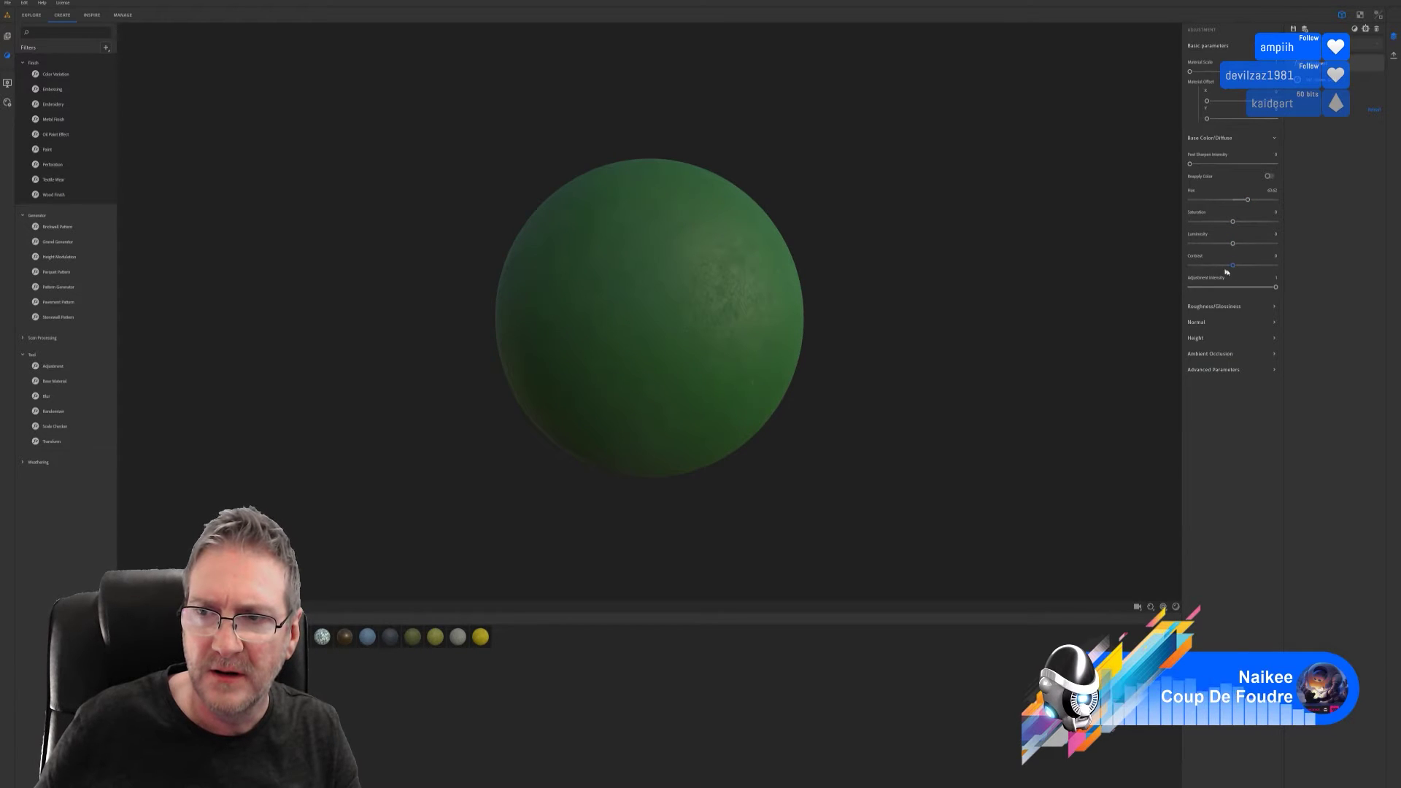
mouse_move(1234, 248)
mouse_down()
mouse_move(1246, 251)
mouse_move(1234, 251)
mouse_up()
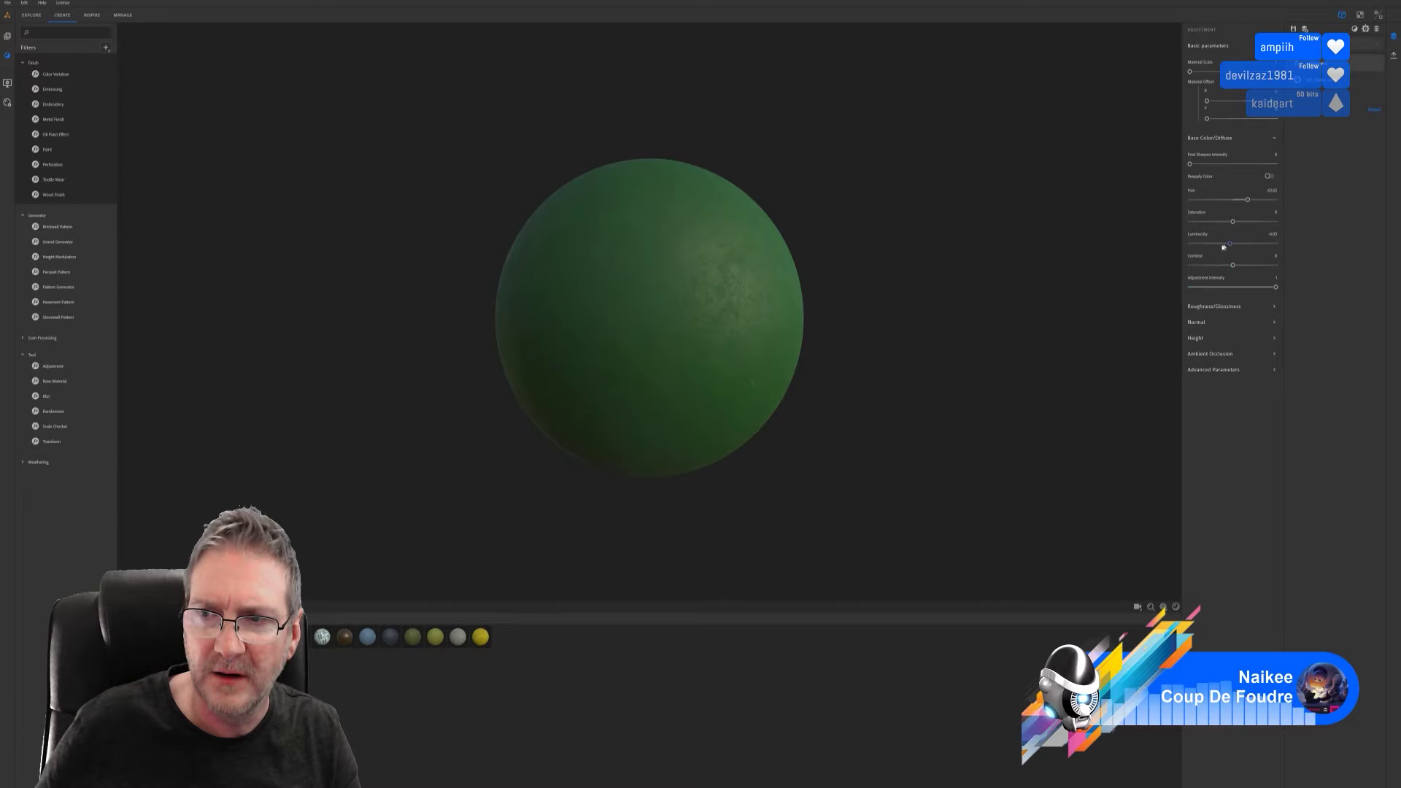
mouse_move(1233, 267)
mouse_down()
mouse_move(1215, 275)
mouse_move(1247, 279)
mouse_move(1235, 281)
mouse_up()
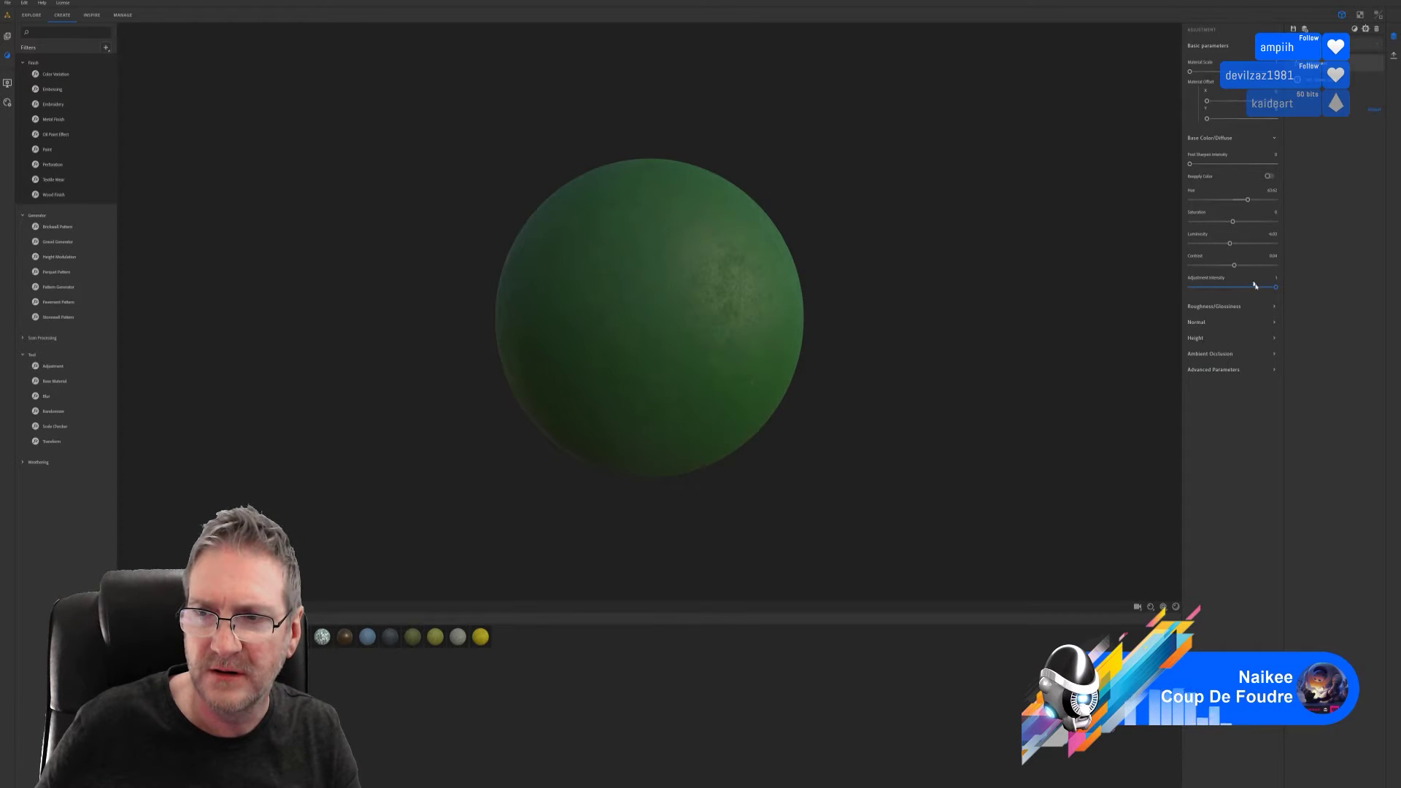
mouse_move(1275, 290)
mouse_down()
mouse_move(1240, 294)
mouse_move(1263, 295)
mouse_up()
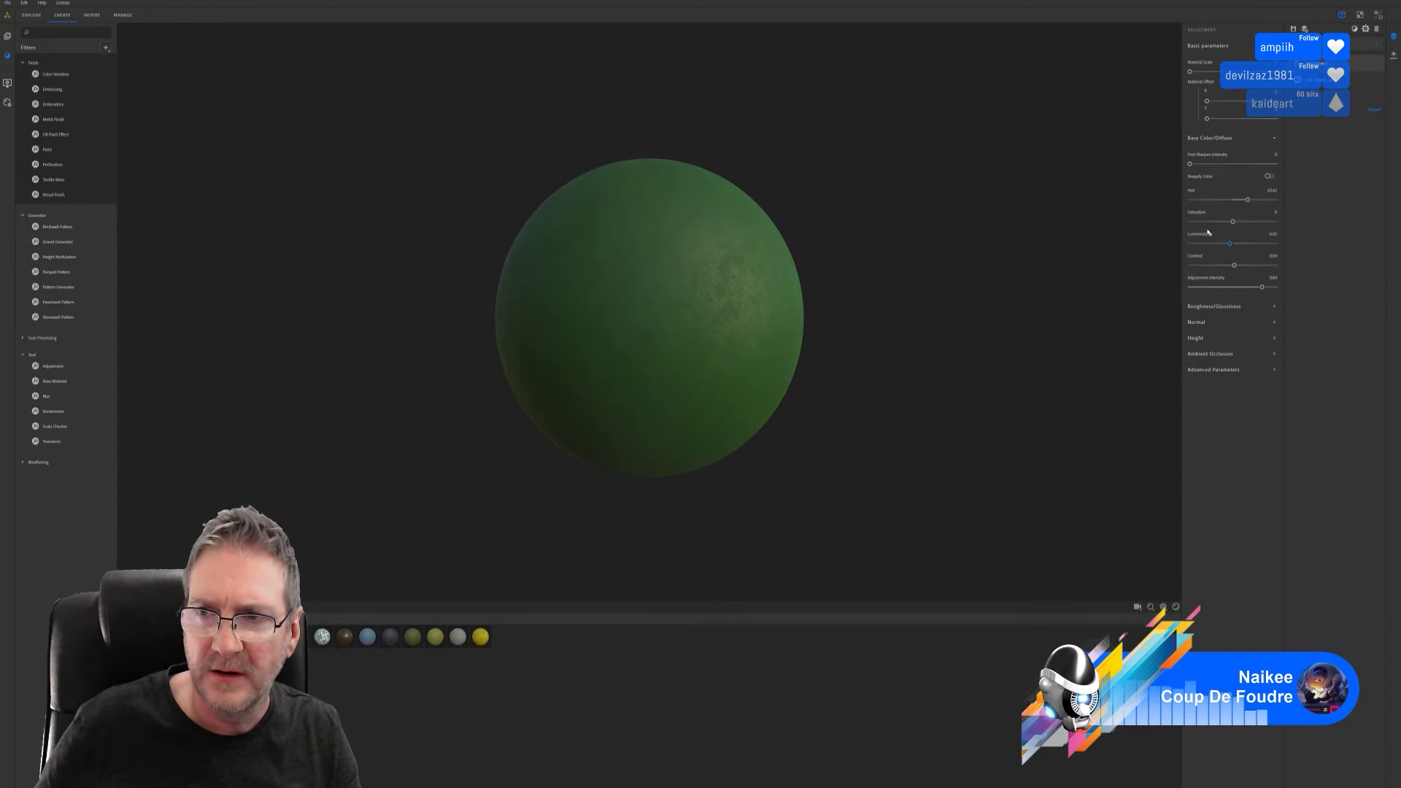
drag(1231, 222, 1263, 209)
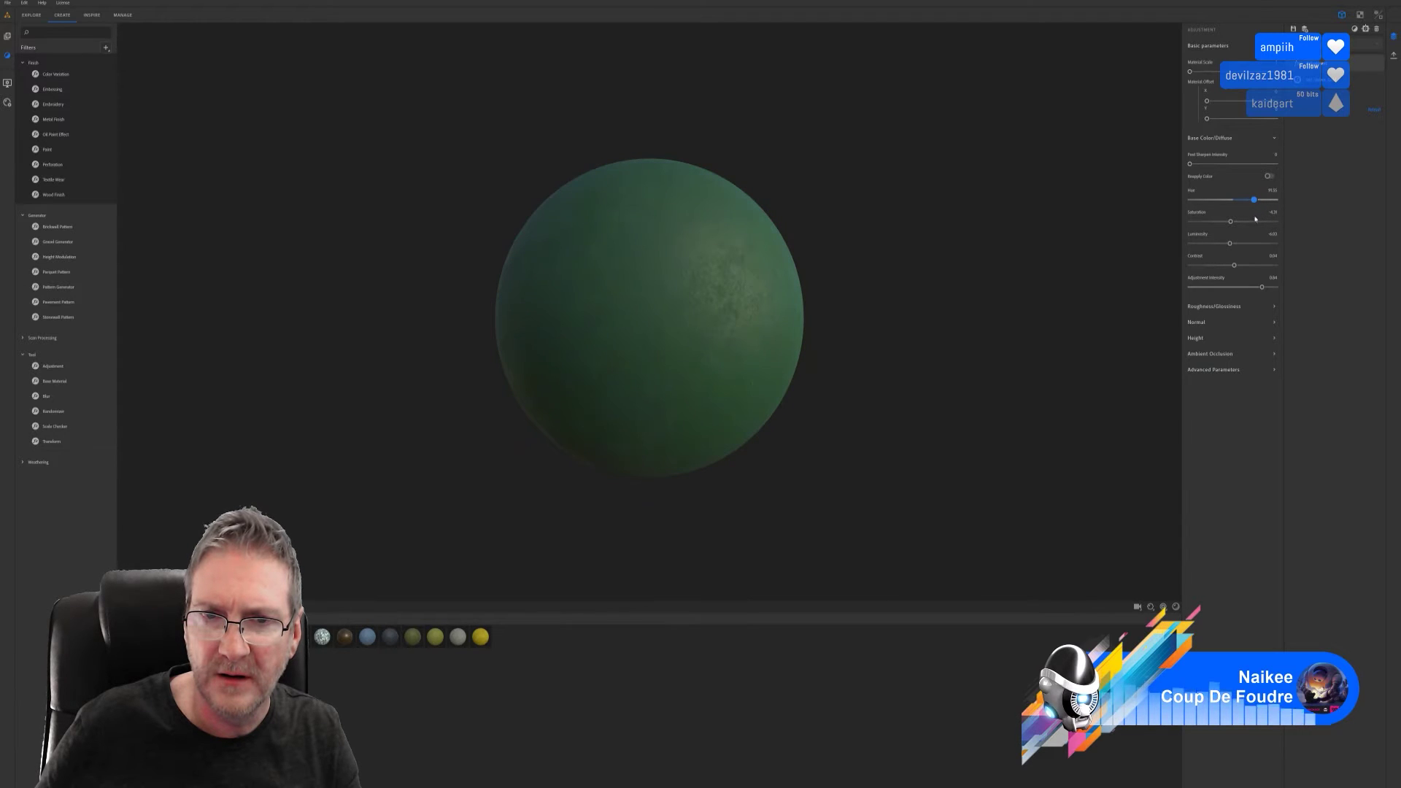
mouse_move(1253, 220)
mouse_down()
mouse_move(1225, 247)
mouse_move(1242, 268)
mouse_up()
- Examine the recolored velvet's weave and sheen on the sphere from close and afar, and check the filter's advanced parameters
drag(804, 316, 735, 306)
right_drag(737, 306, 1369, 282)
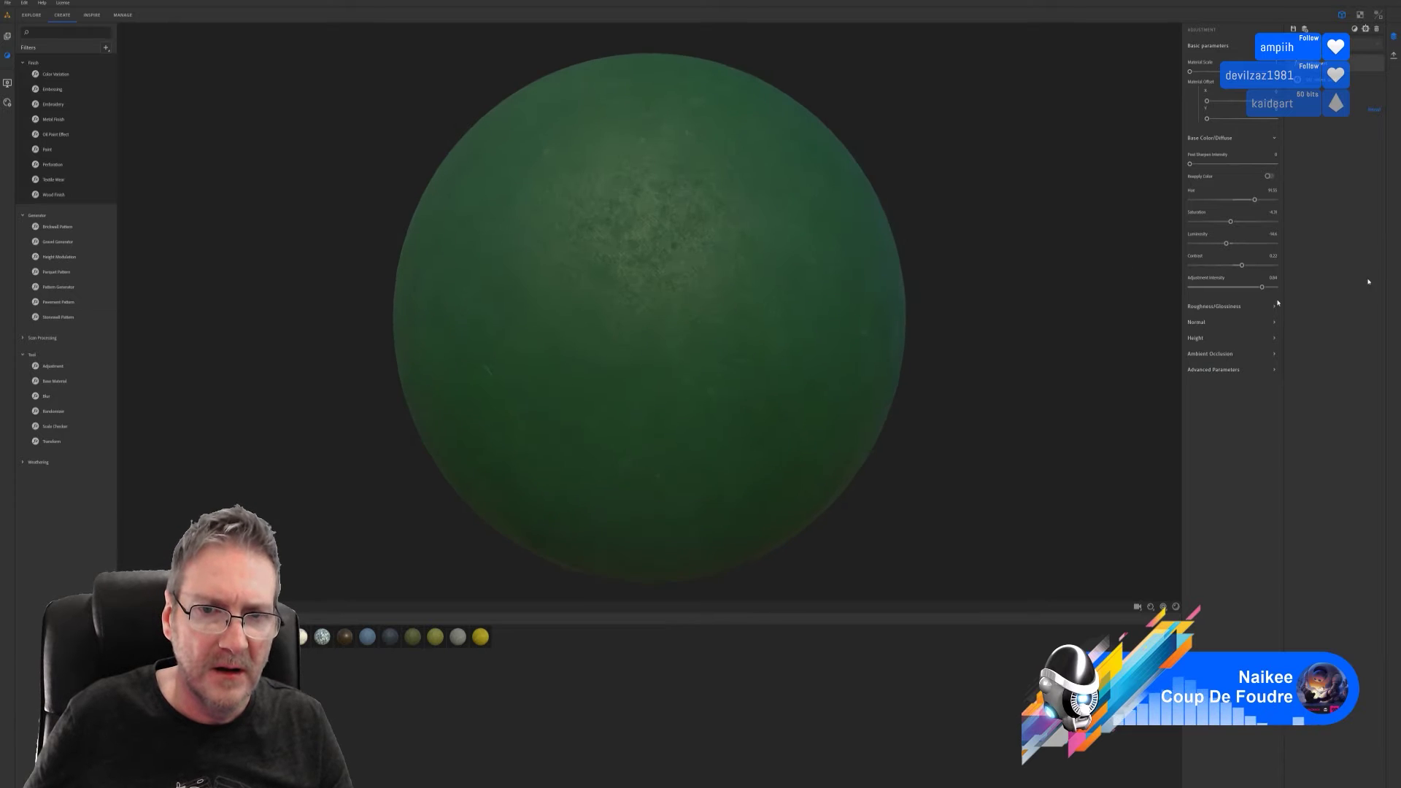
scroll(1051, 272, up, 3)
drag(807, 326, 756, 347)
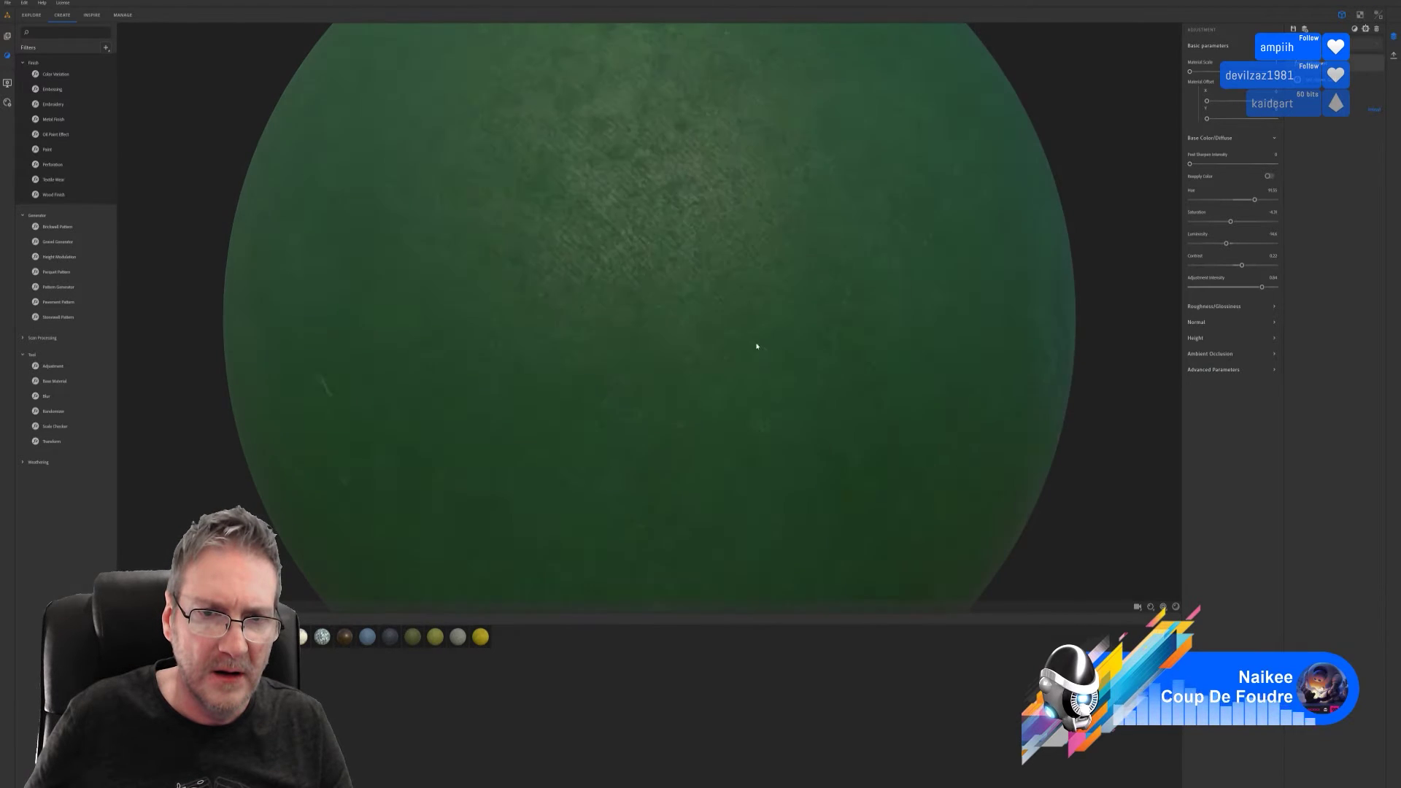
scroll(1004, 309, up, 5)
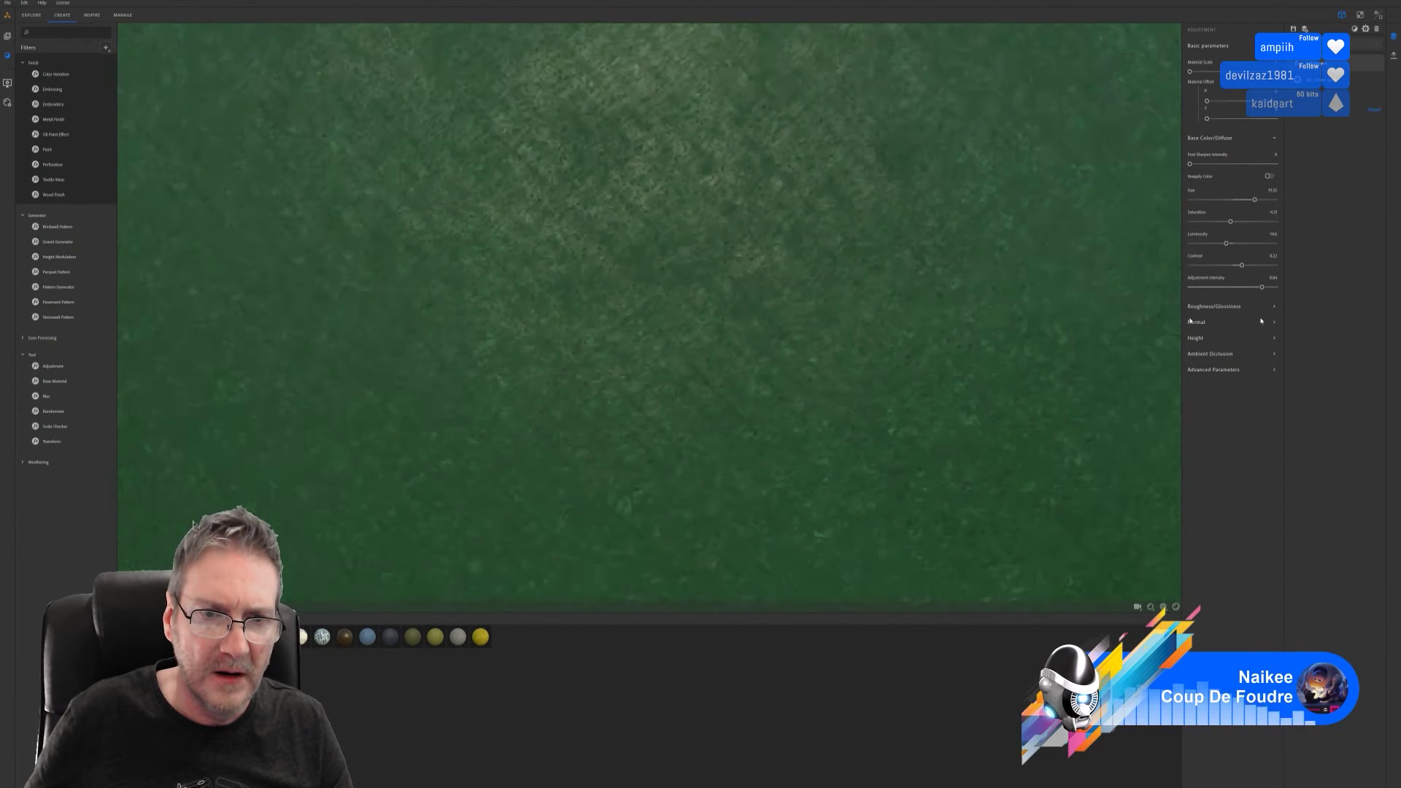
scroll(478, 351, down, 5)
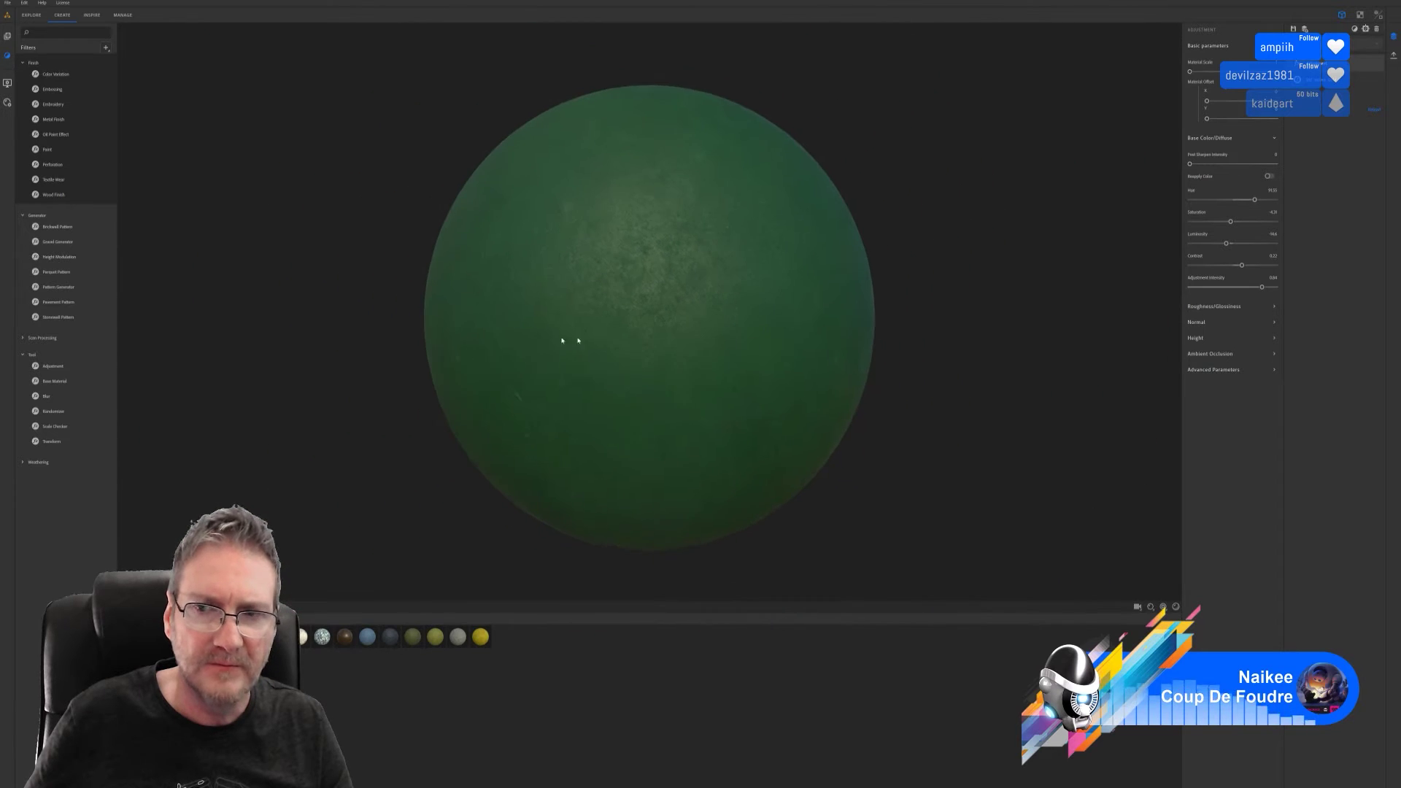
scroll(579, 341, down, 1)
mouse_move(685, 319)
mouse_down()
mouse_move(661, 318)
mouse_move(698, 324)
mouse_up()
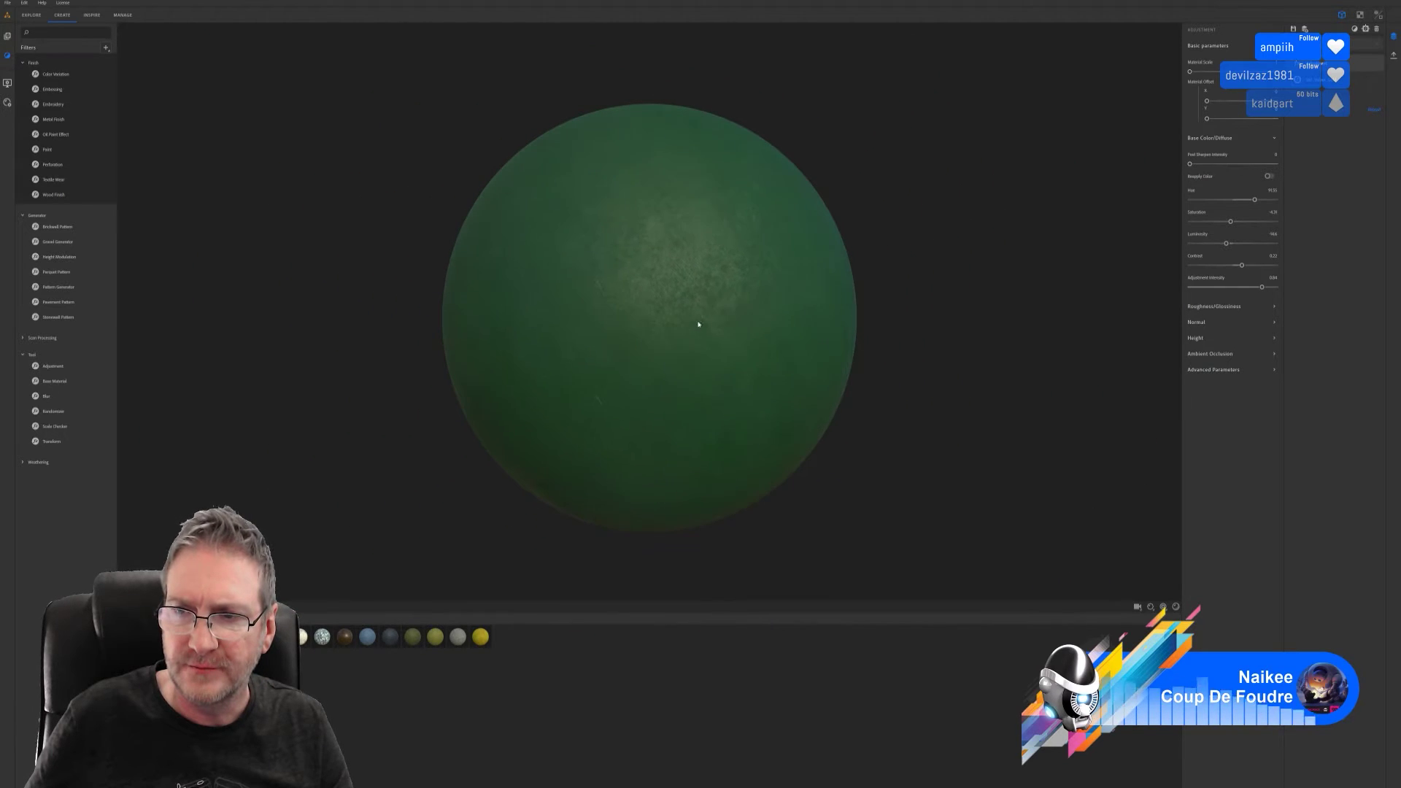
click(1273, 370)
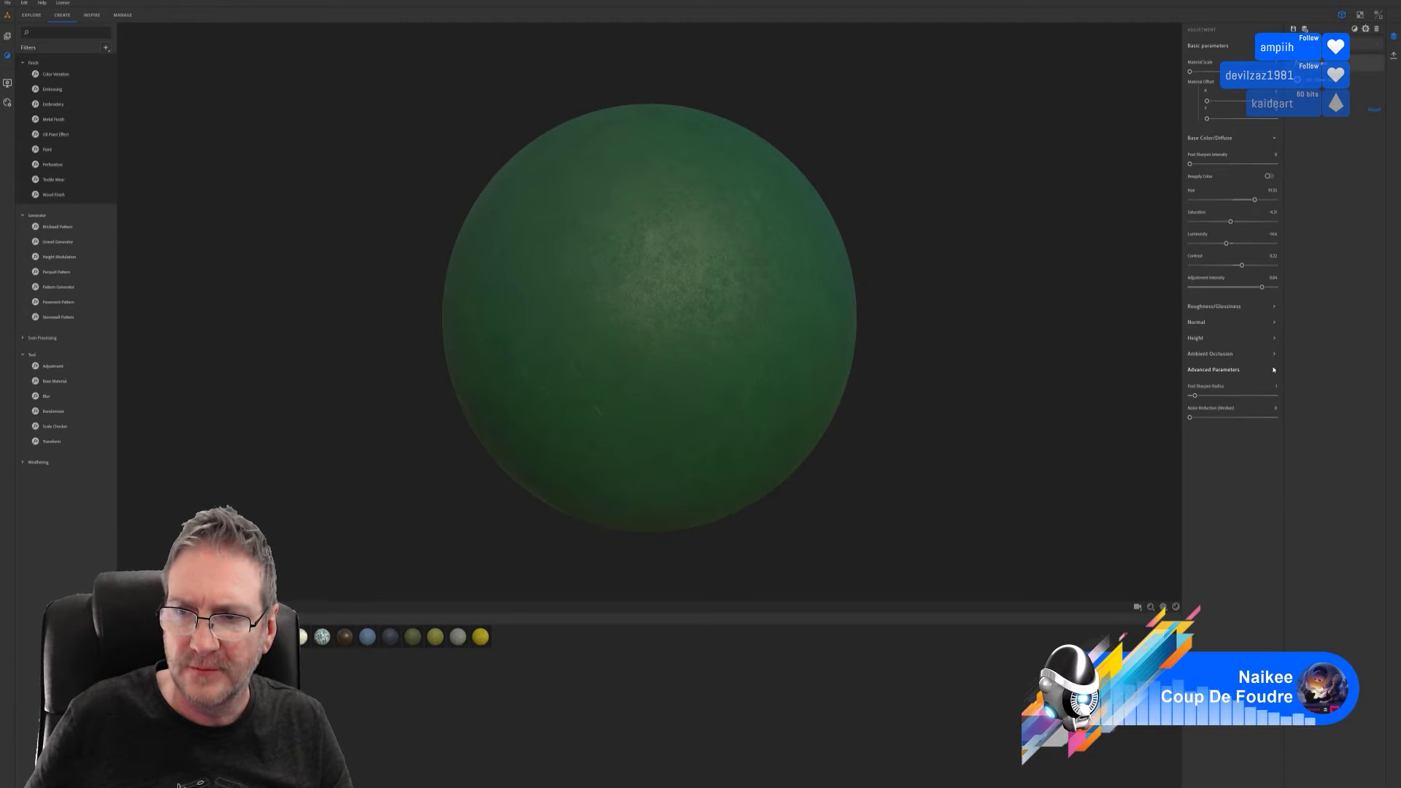
click(1274, 370)
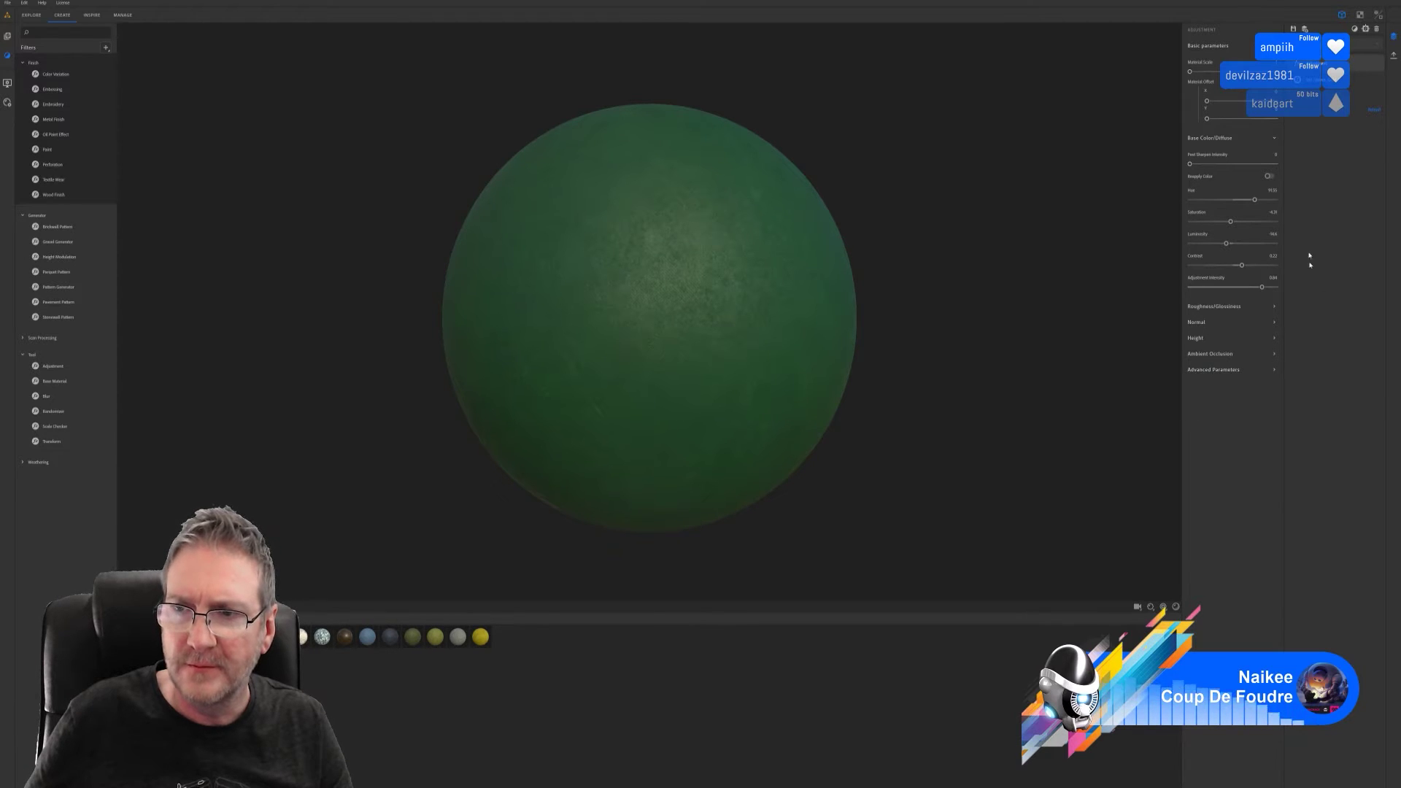
mouse_move(738, 351)
mouse_down()
mouse_move(697, 328)
mouse_move(688, 340)
mouse_move(750, 365)
mouse_up()
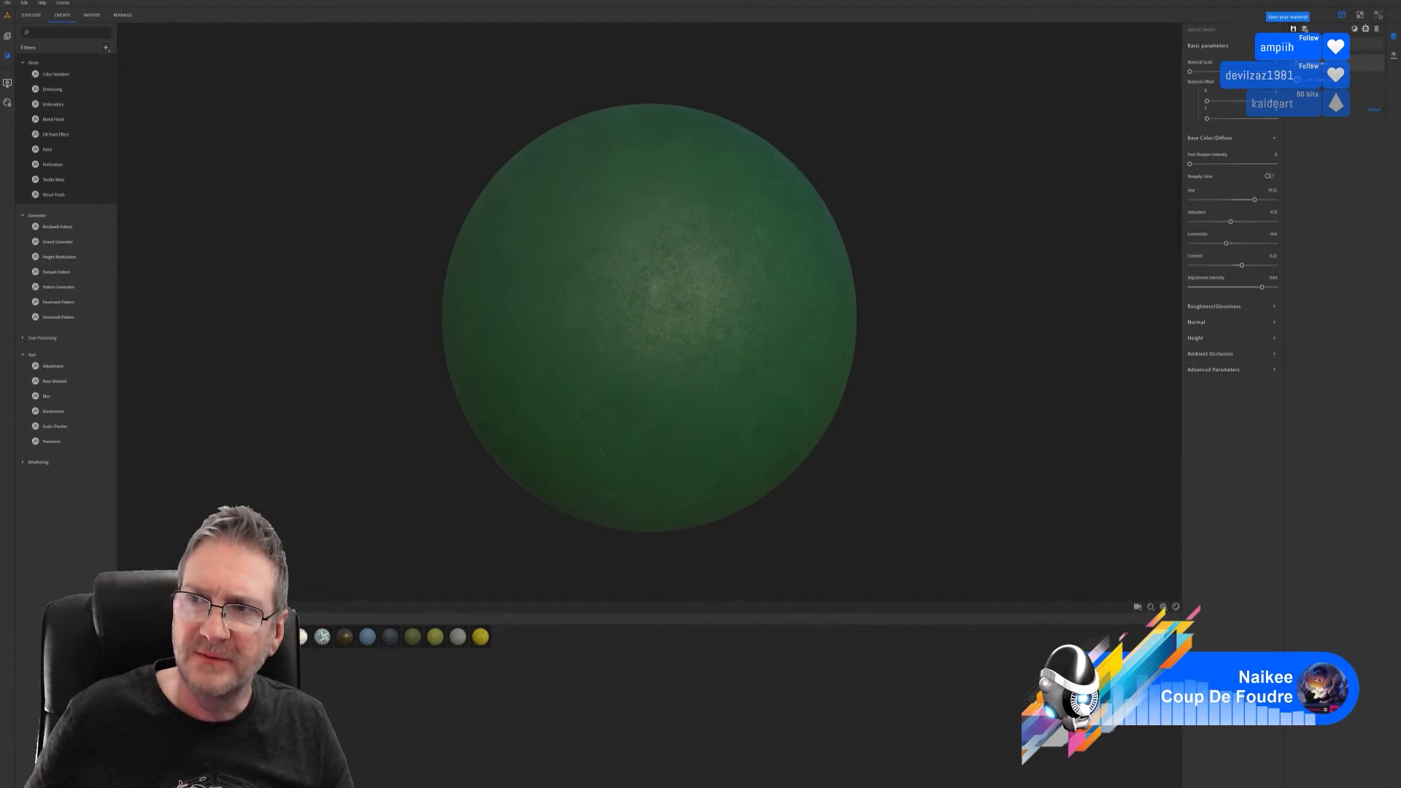
- Save the adjusted material to the current collection under the name MY_Velvet_Green
click(1293, 30)
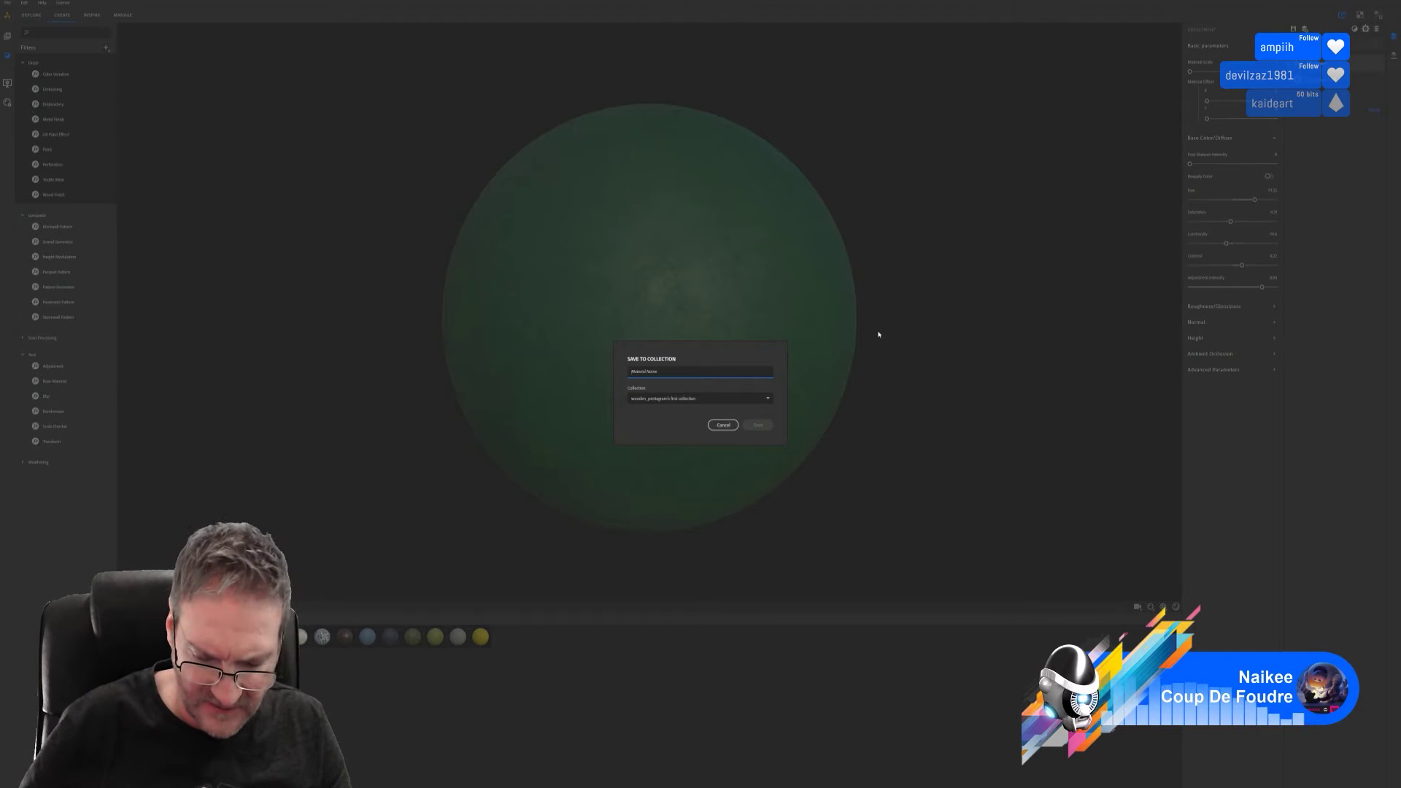
text(My)
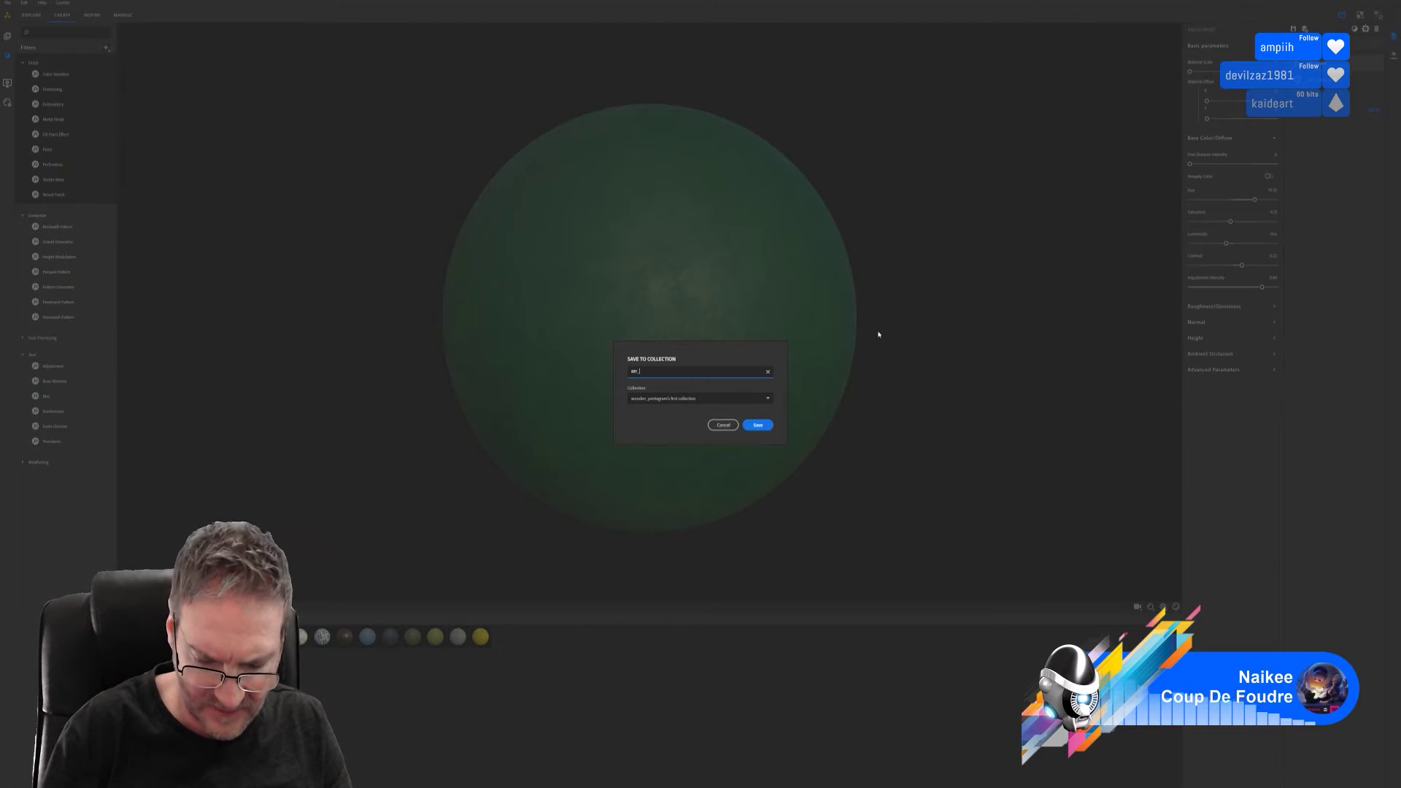
text(_Welvet)
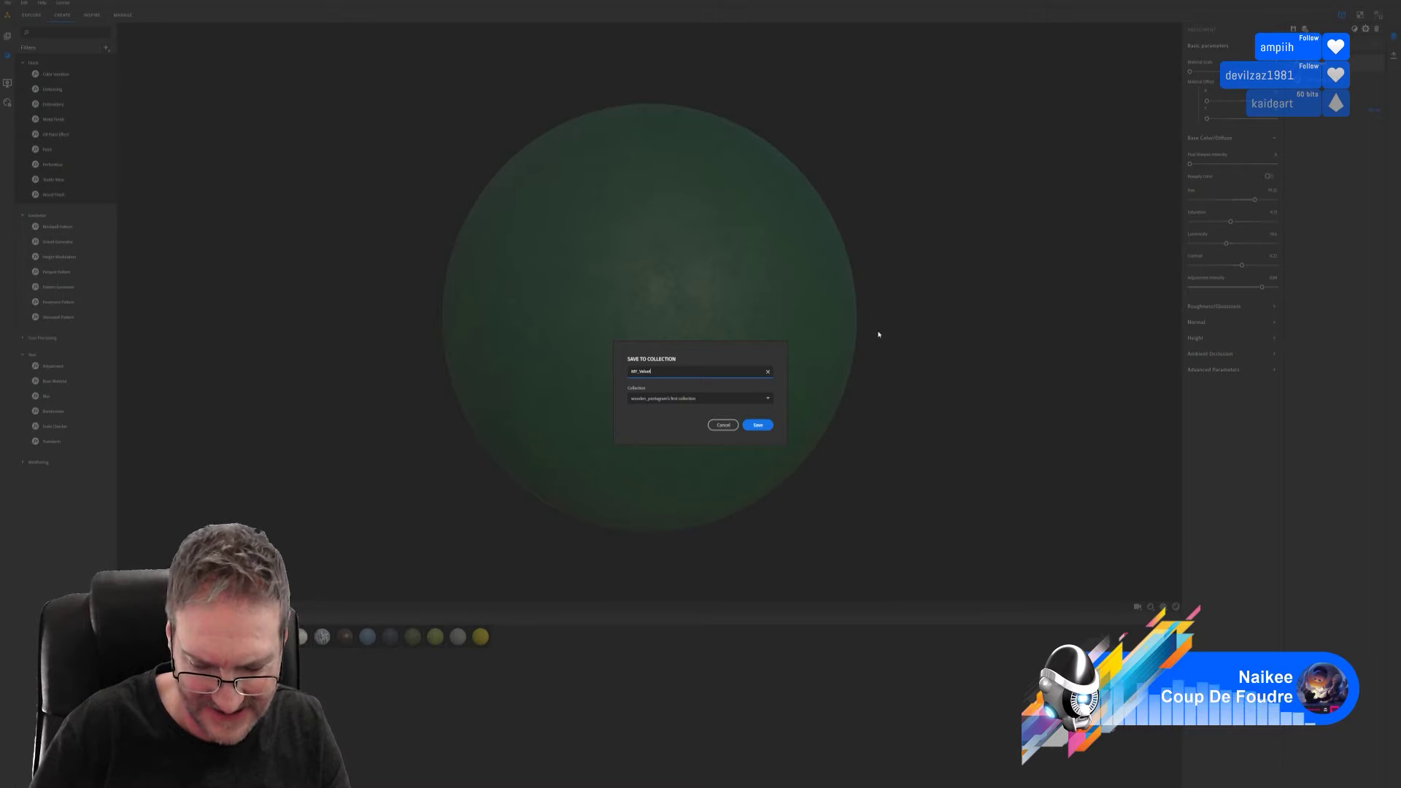
text(_Green)
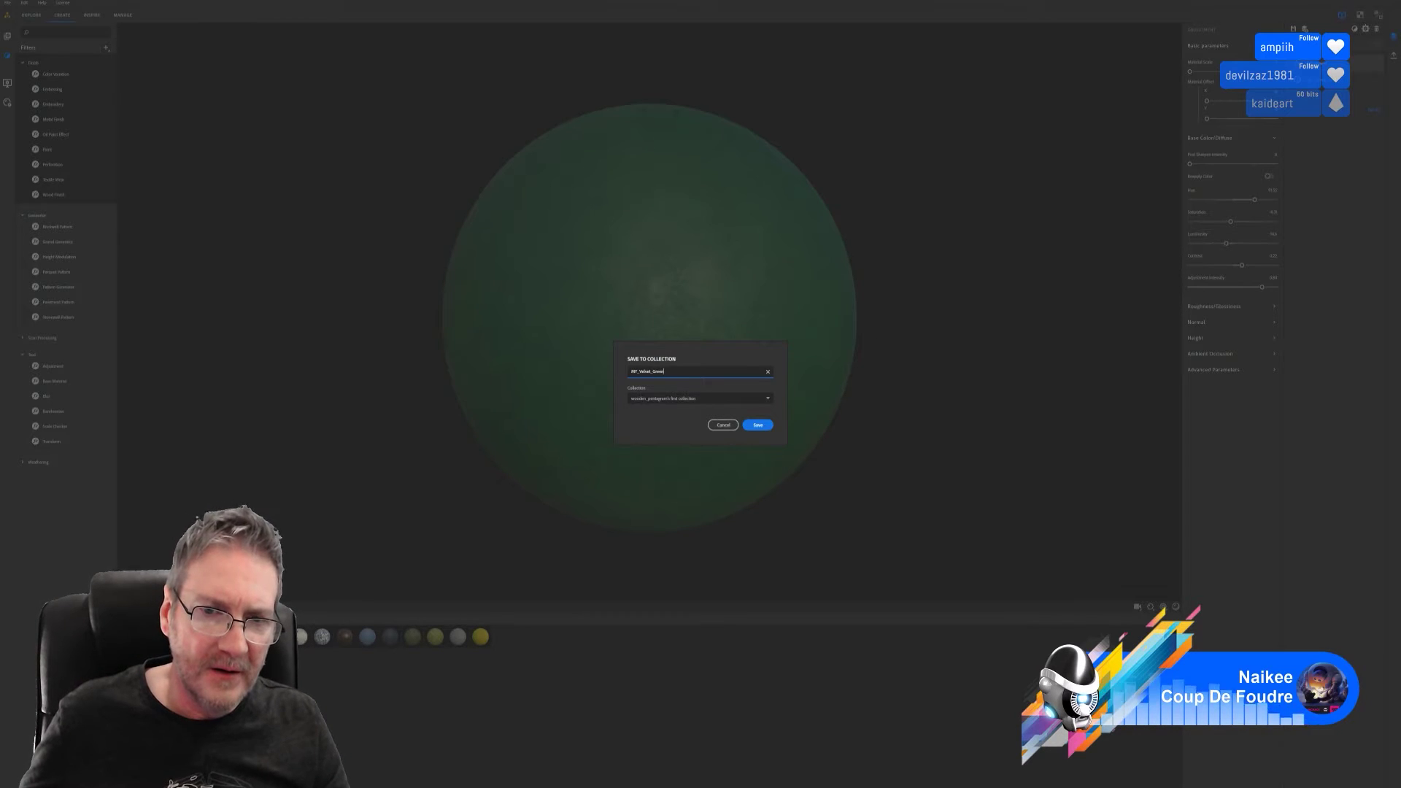
key(ctrl+a)
key(ctrl+c)
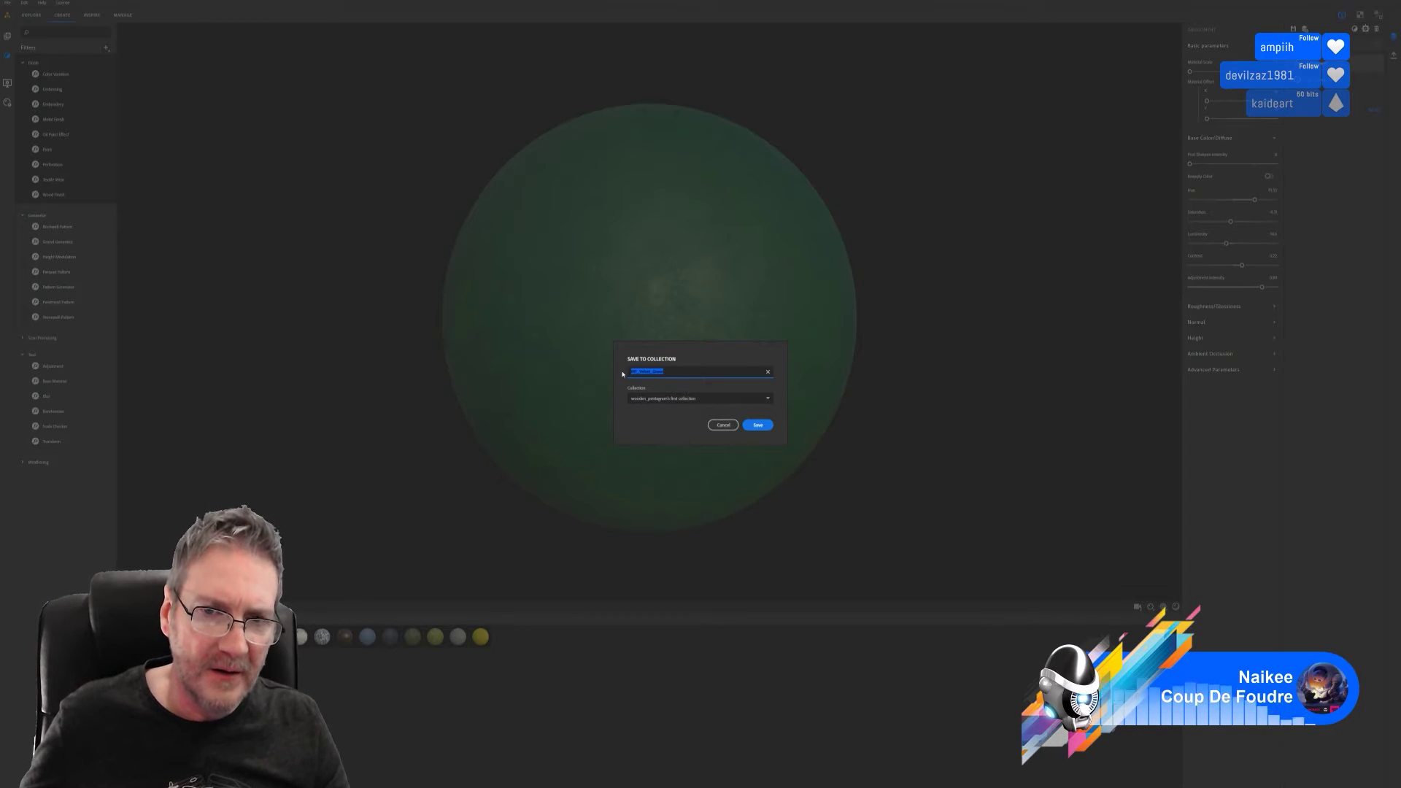
click(759, 424)
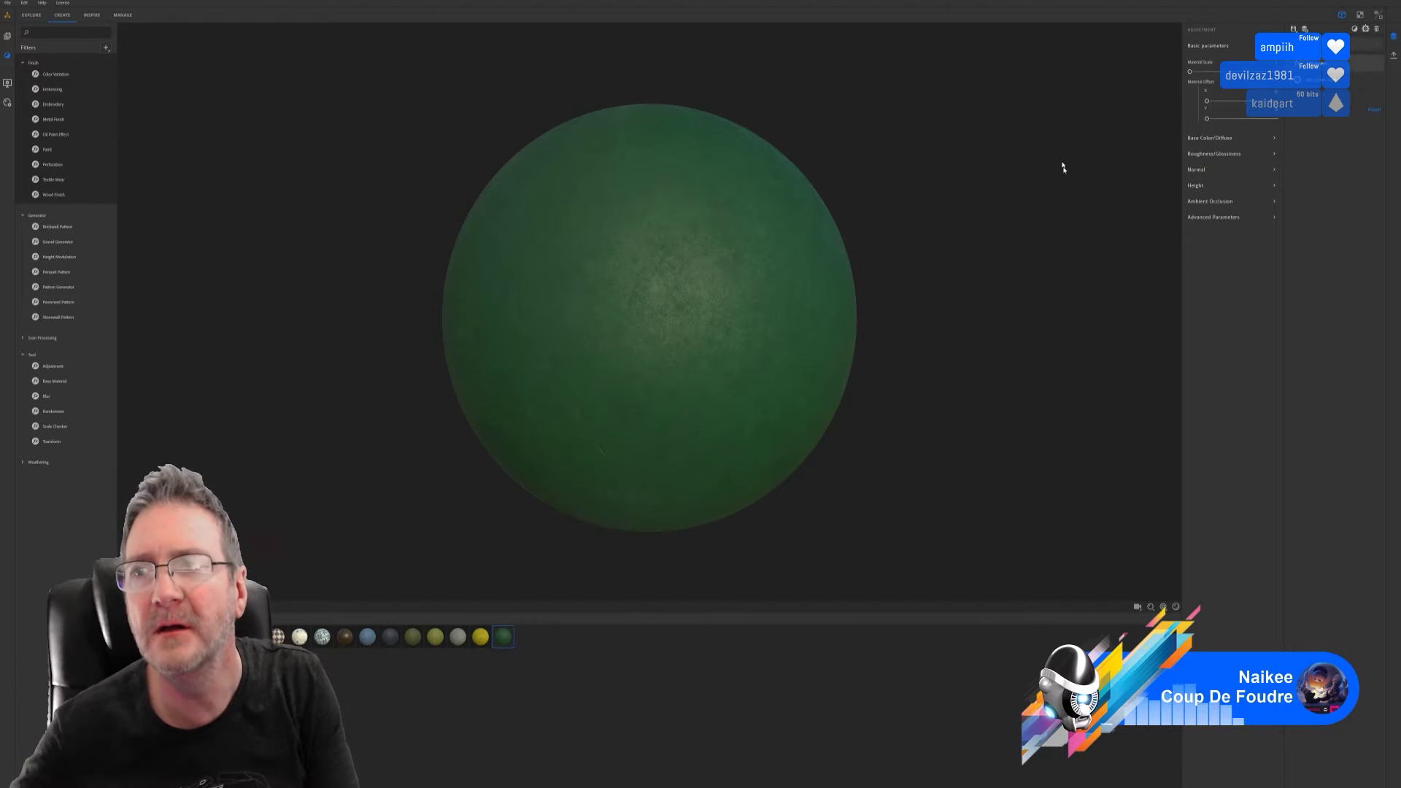
- Open the export settings for the new material and choose Substance Painter's shelf materials folder as the location to browse
click(1393, 56)
click(1335, 36)
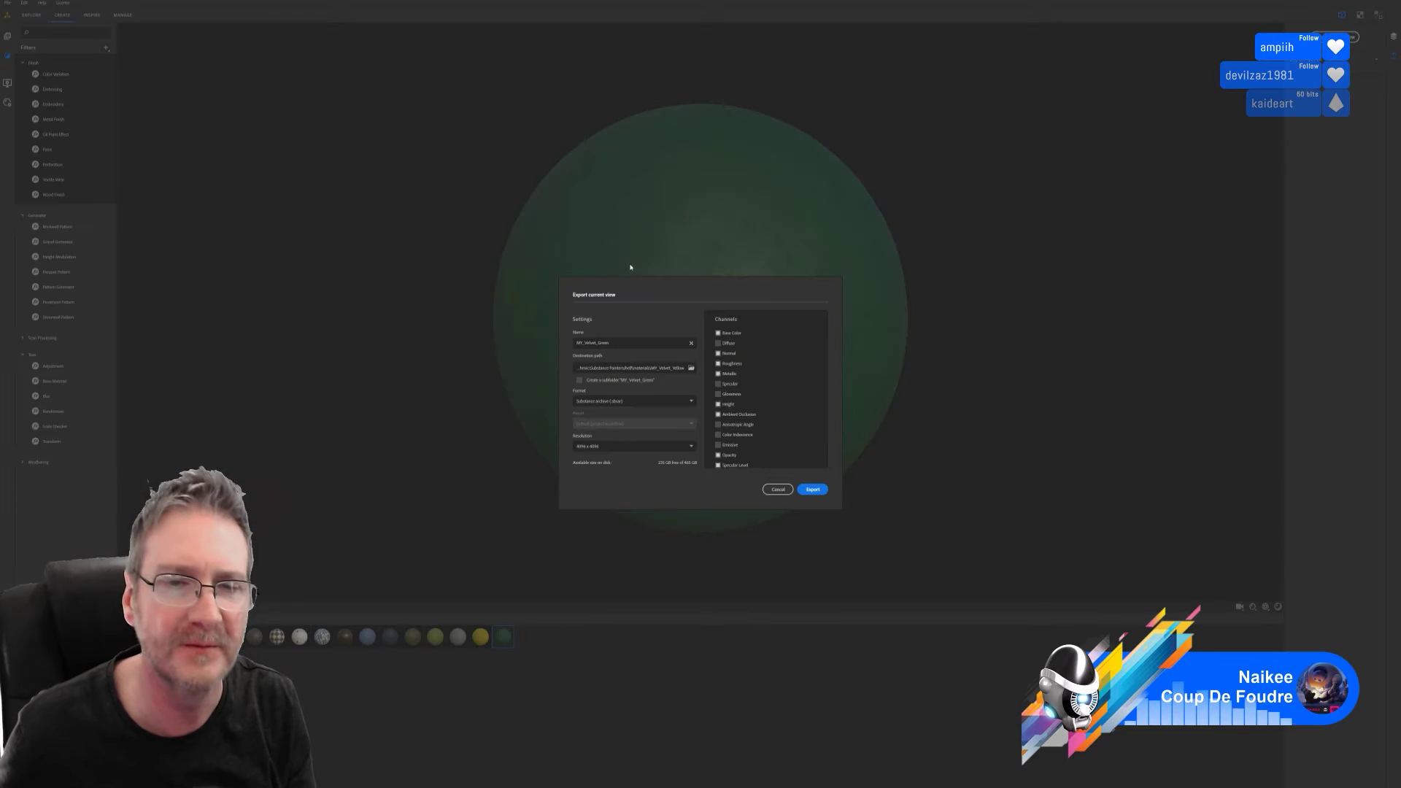
click(691, 368)
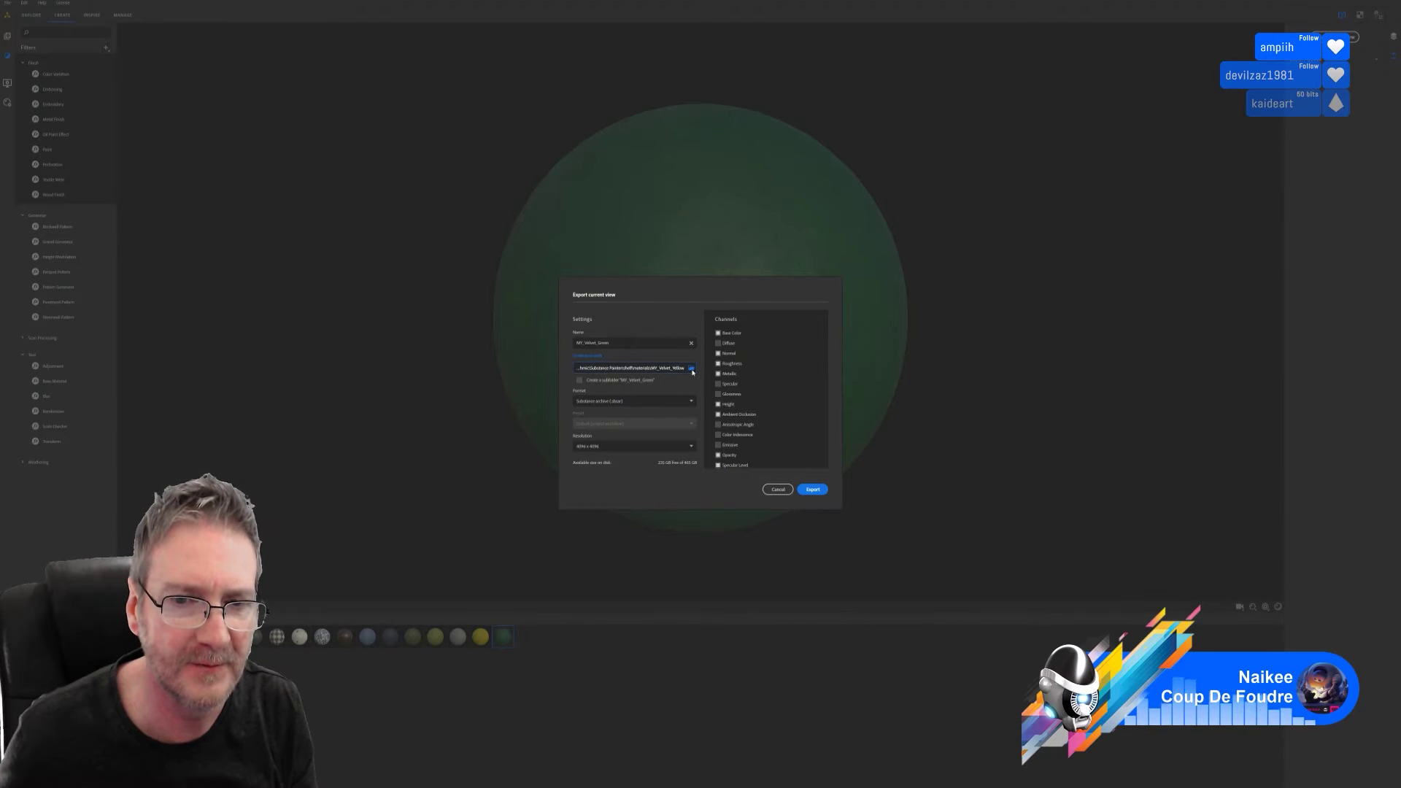
click(436, 142)
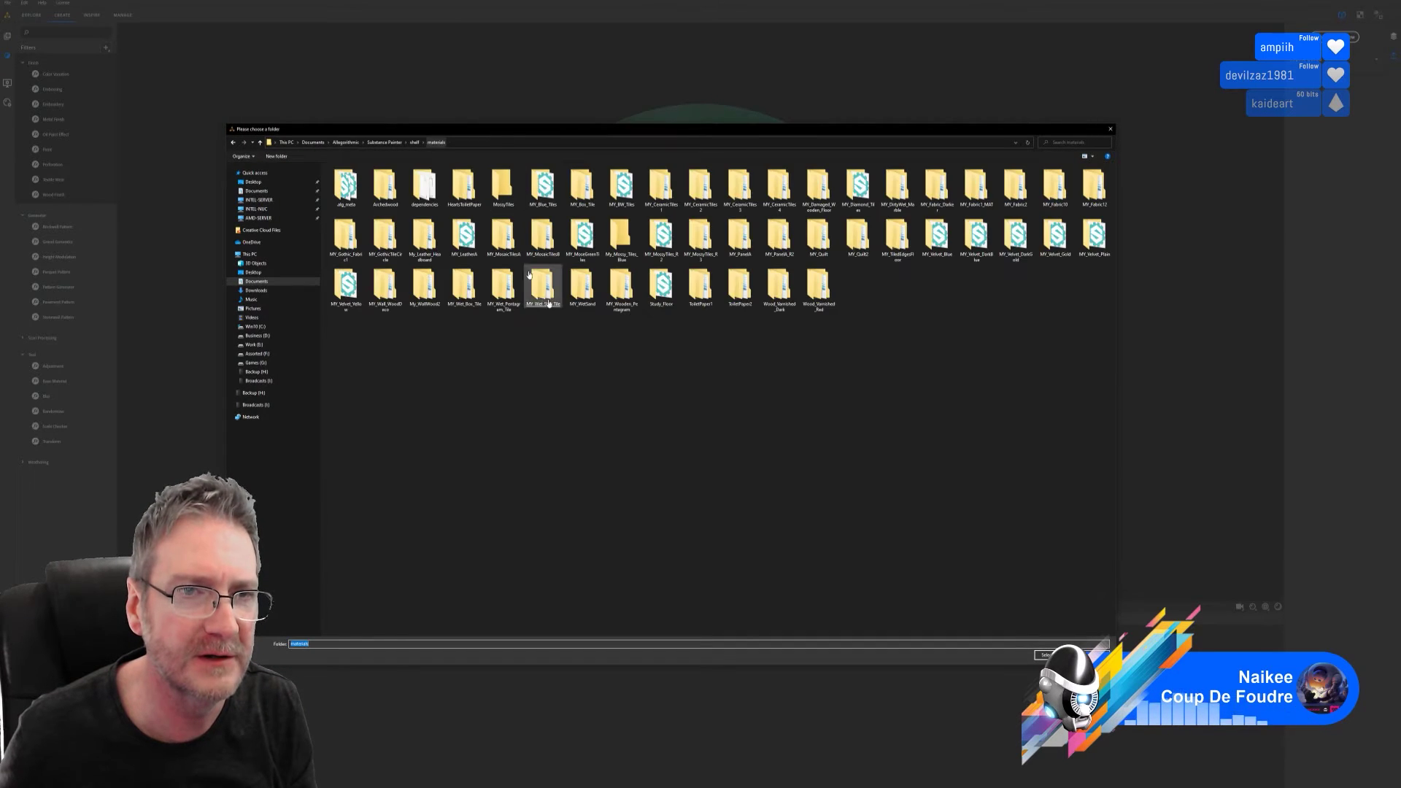
- Create a folder named MY_Velvet_Green inside the materials folder and set it as the export destination
right_click(597, 407)
mouse_move(558, 496)
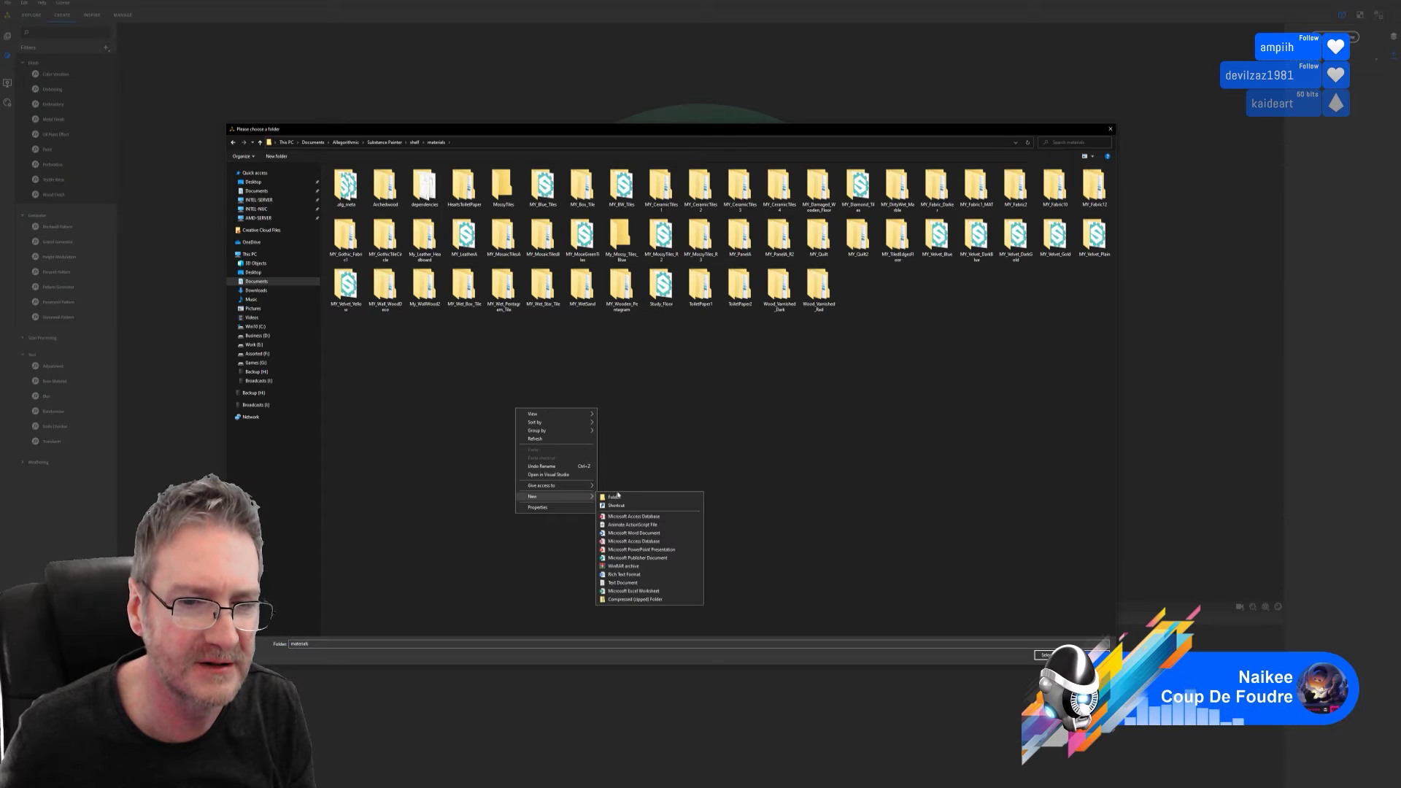
click(628, 499)
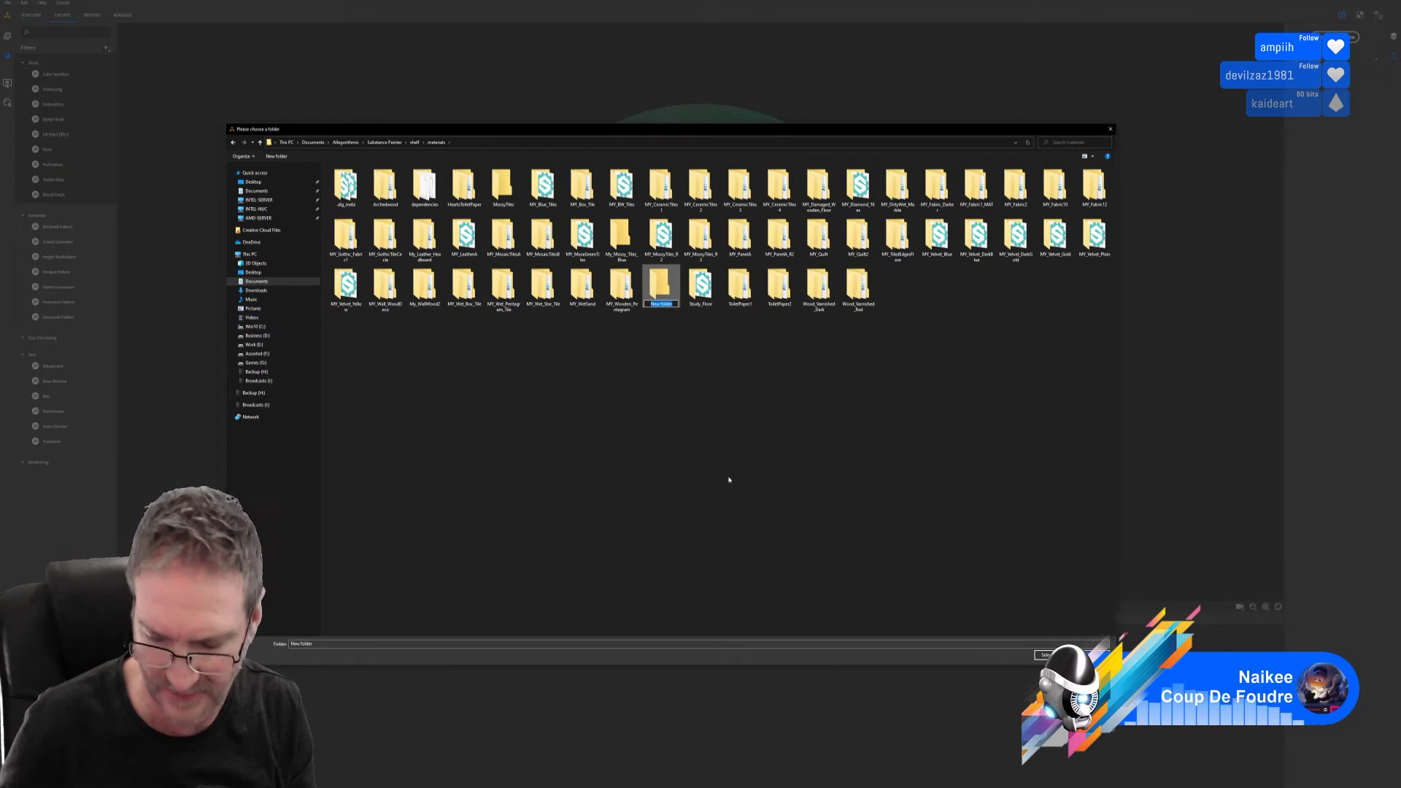
key(ctrl+v)
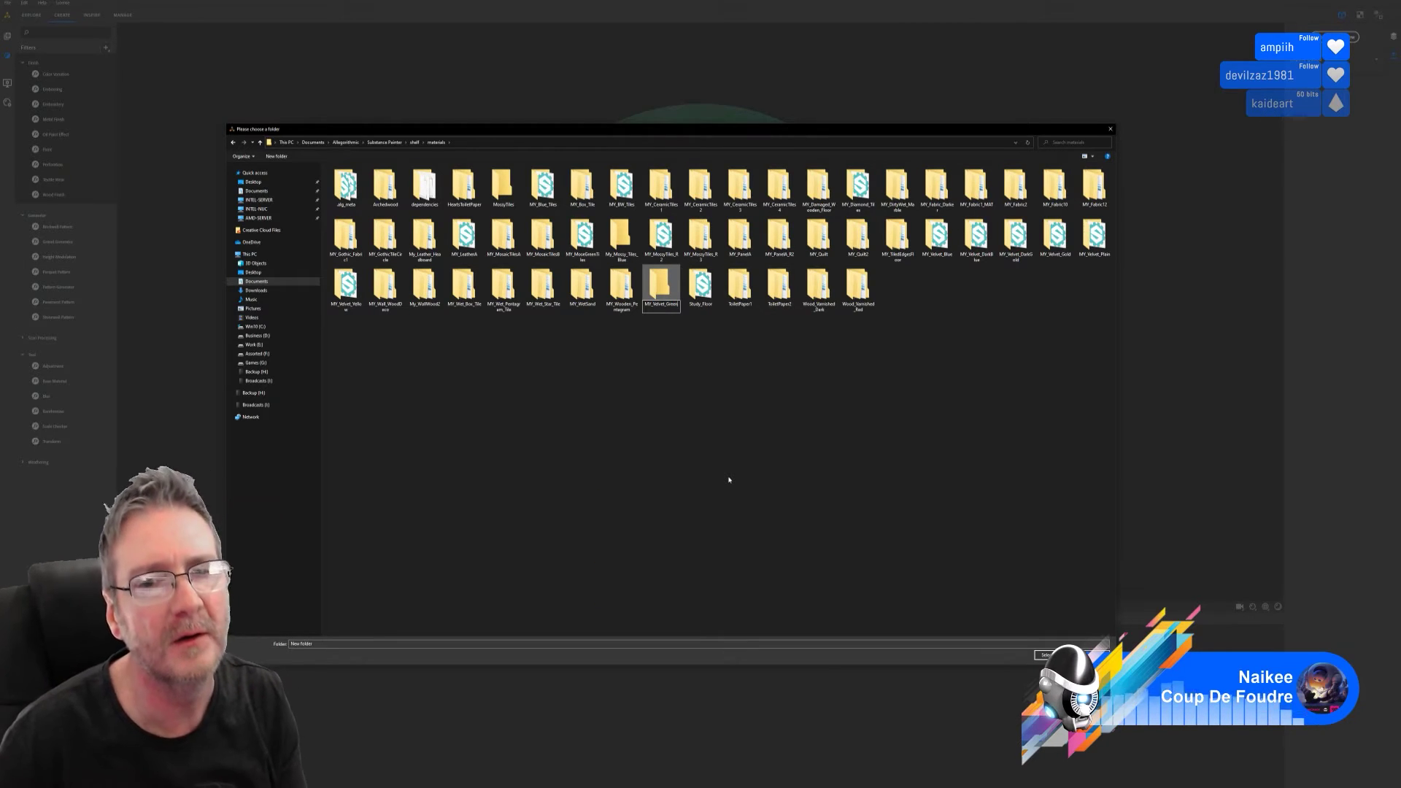
key(Return)
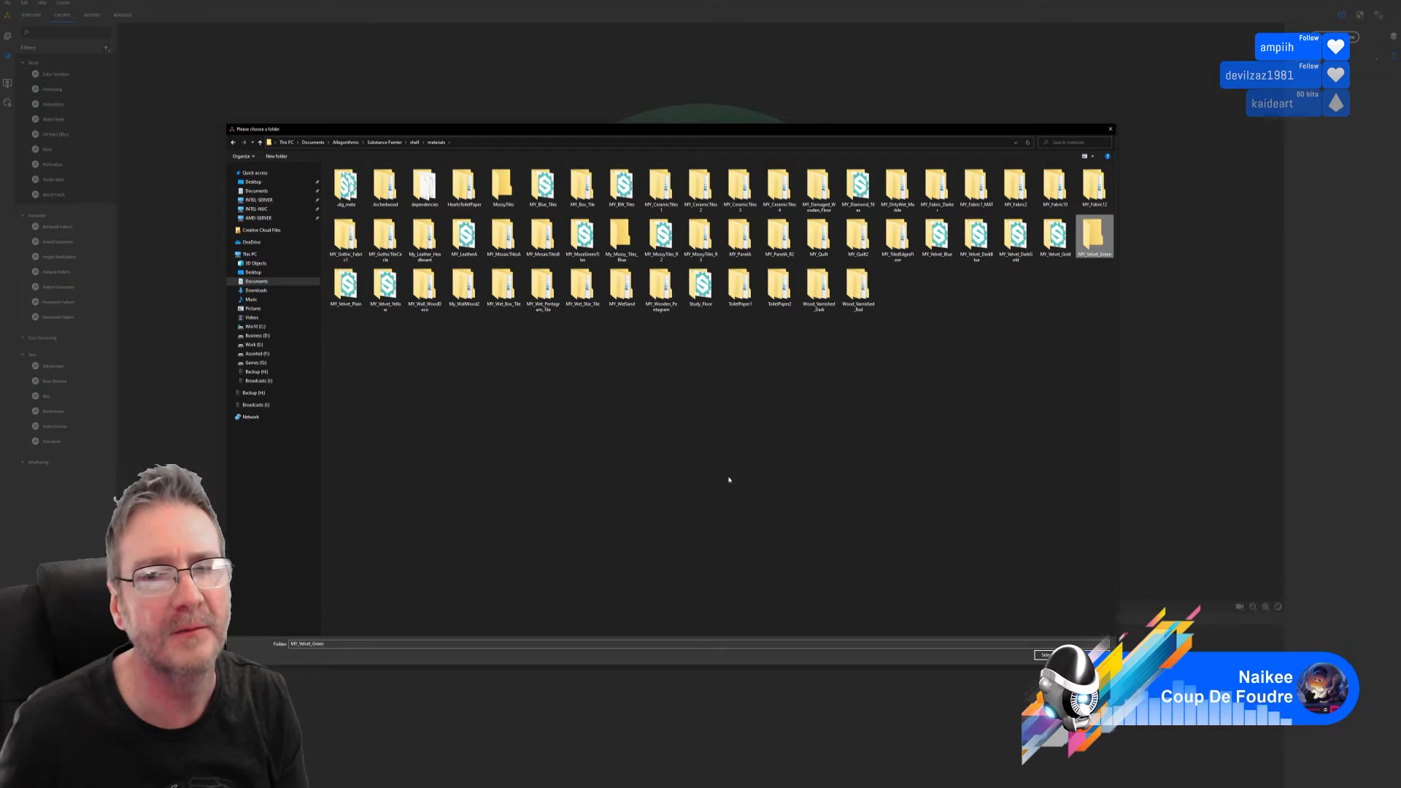
double_click(1097, 241)
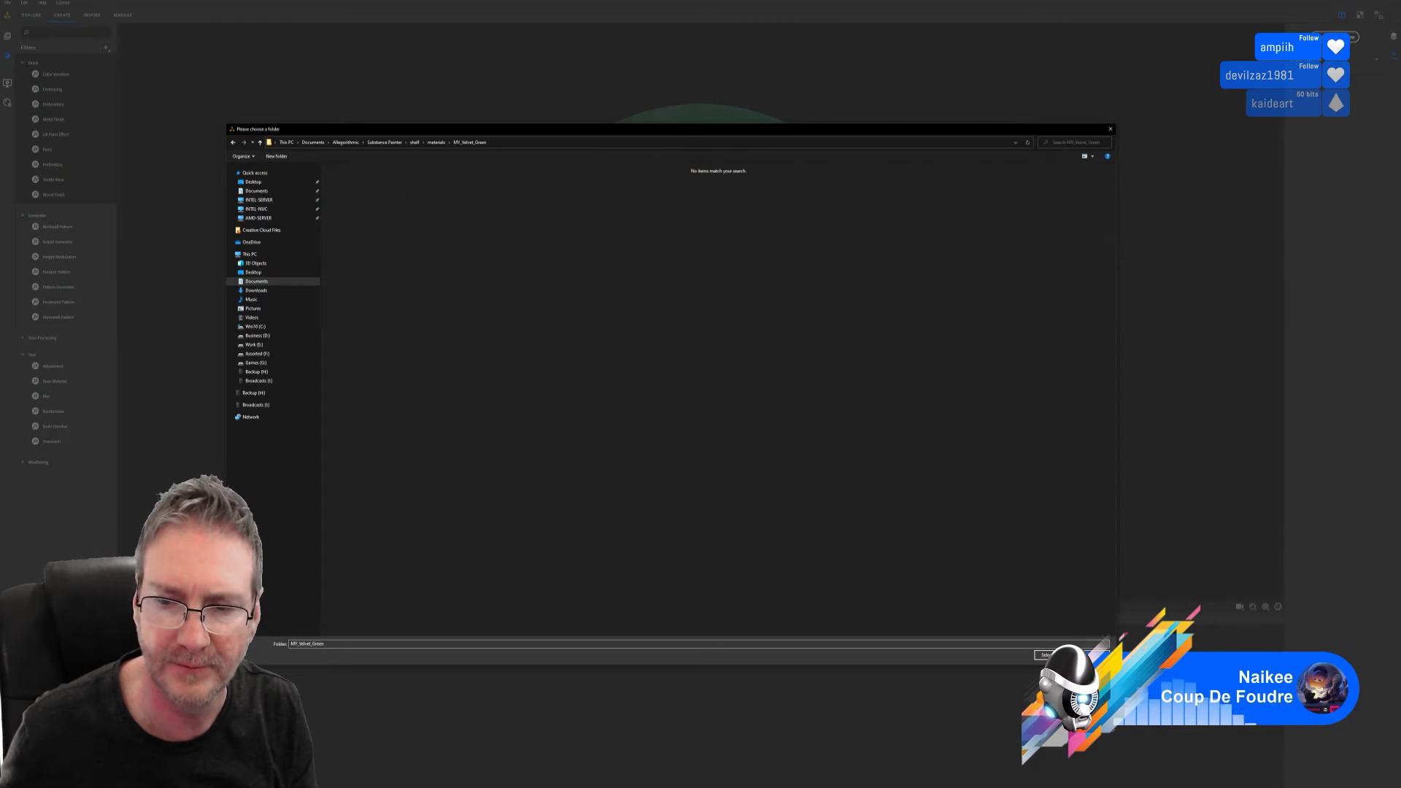
click(1045, 655)
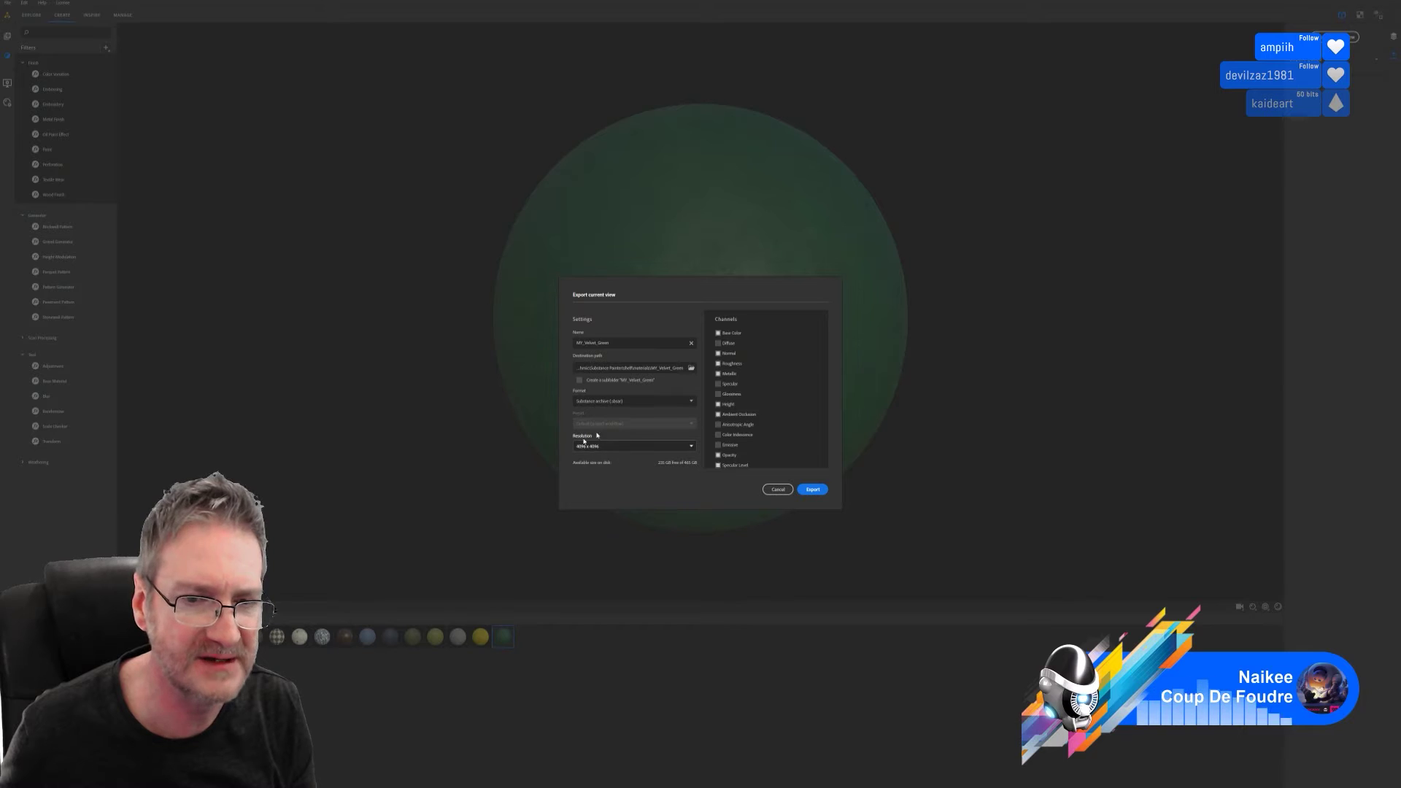
- Export MY_Velvet_Green with the configured settings to its folder and minimize Substance Alchemist
click(812, 490)
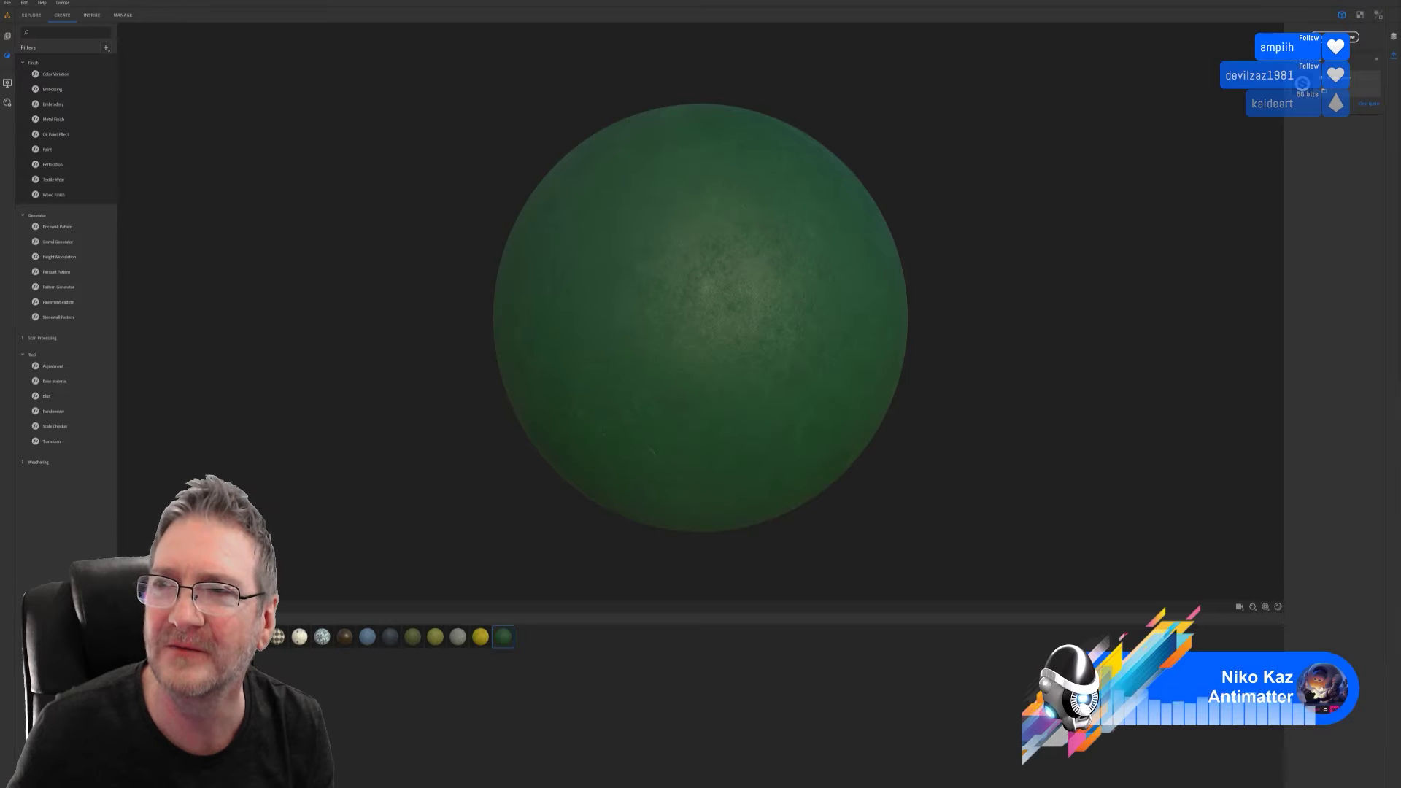
click(1359, 2)
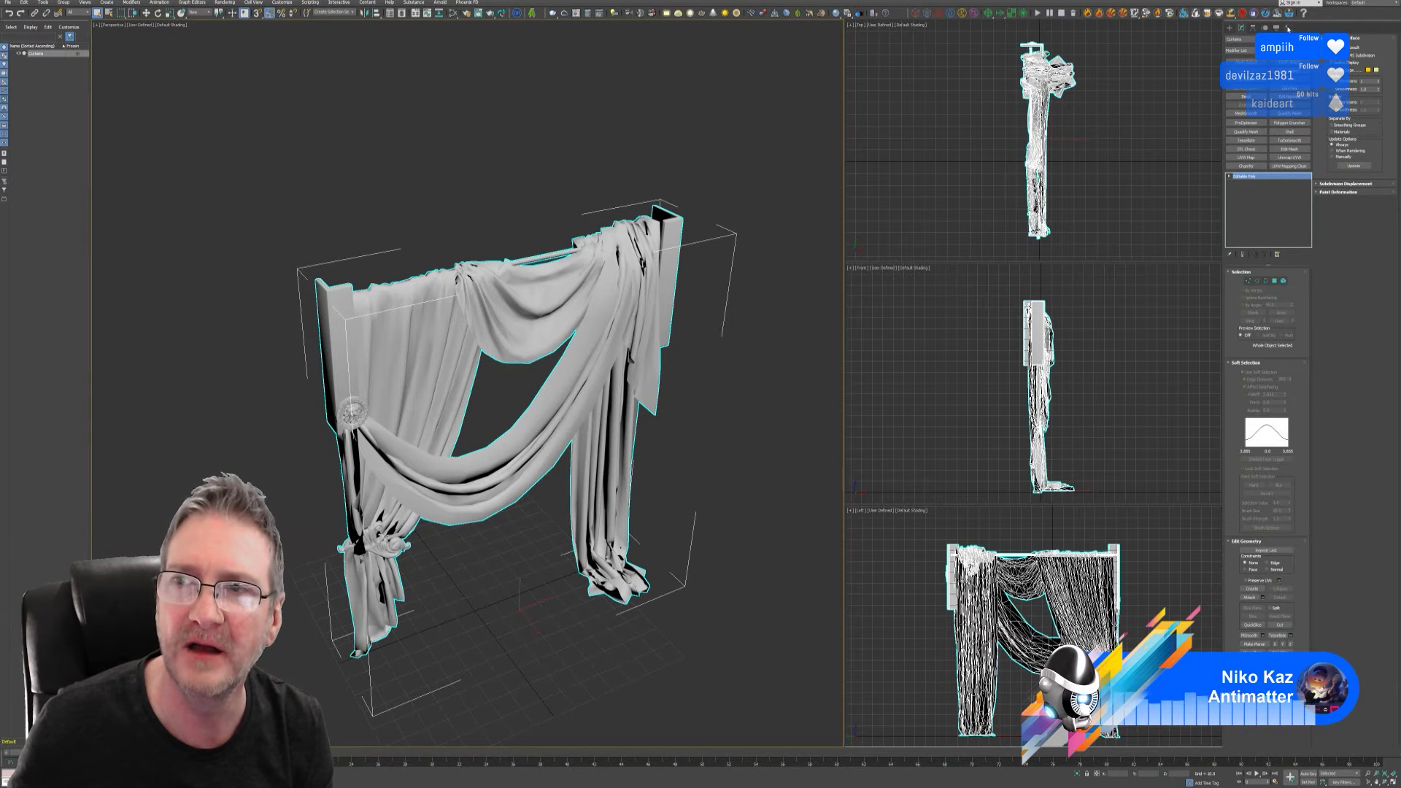
- Look up the Reset XForm utility in 3ds Max with the curtain mesh selected, and minimize the program
click(1288, 27)
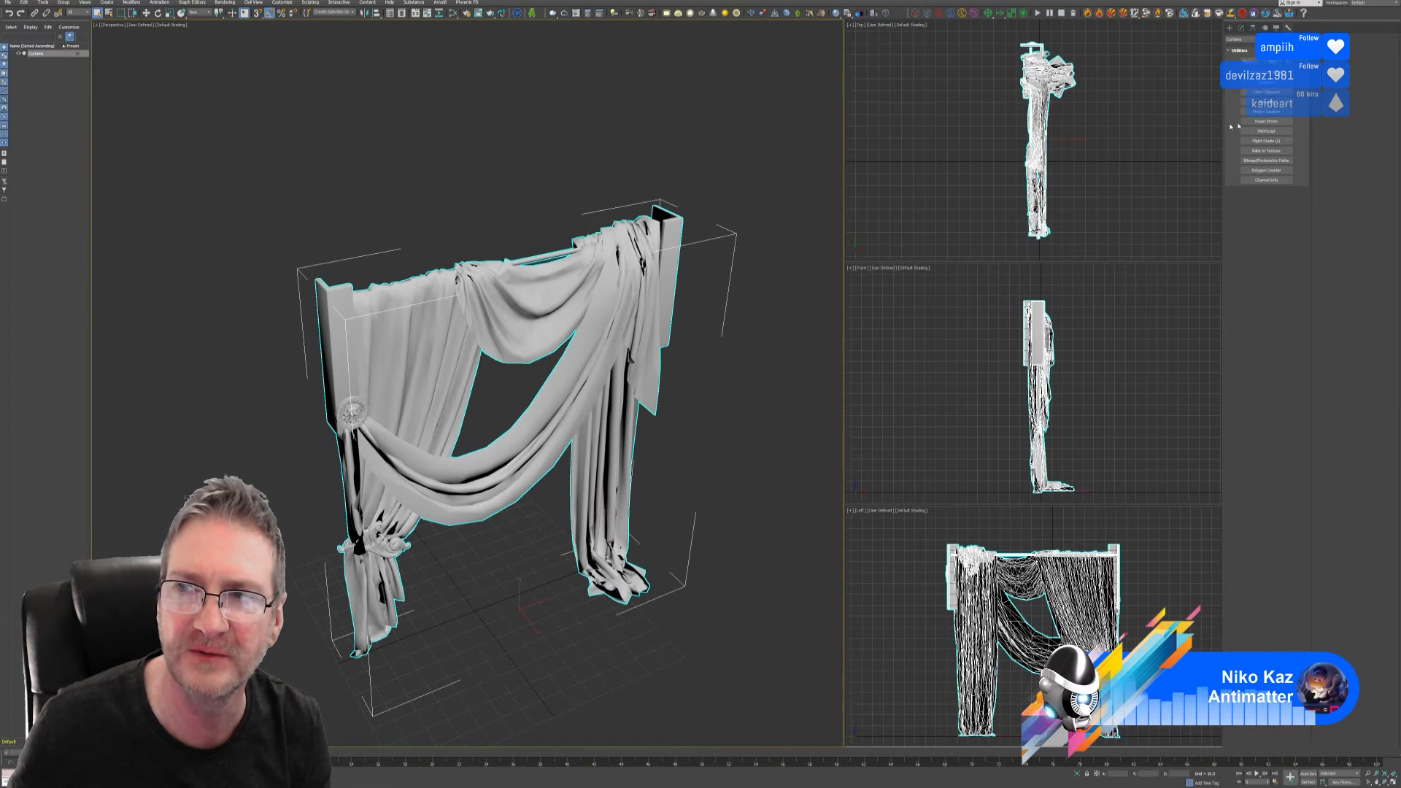
click(1267, 122)
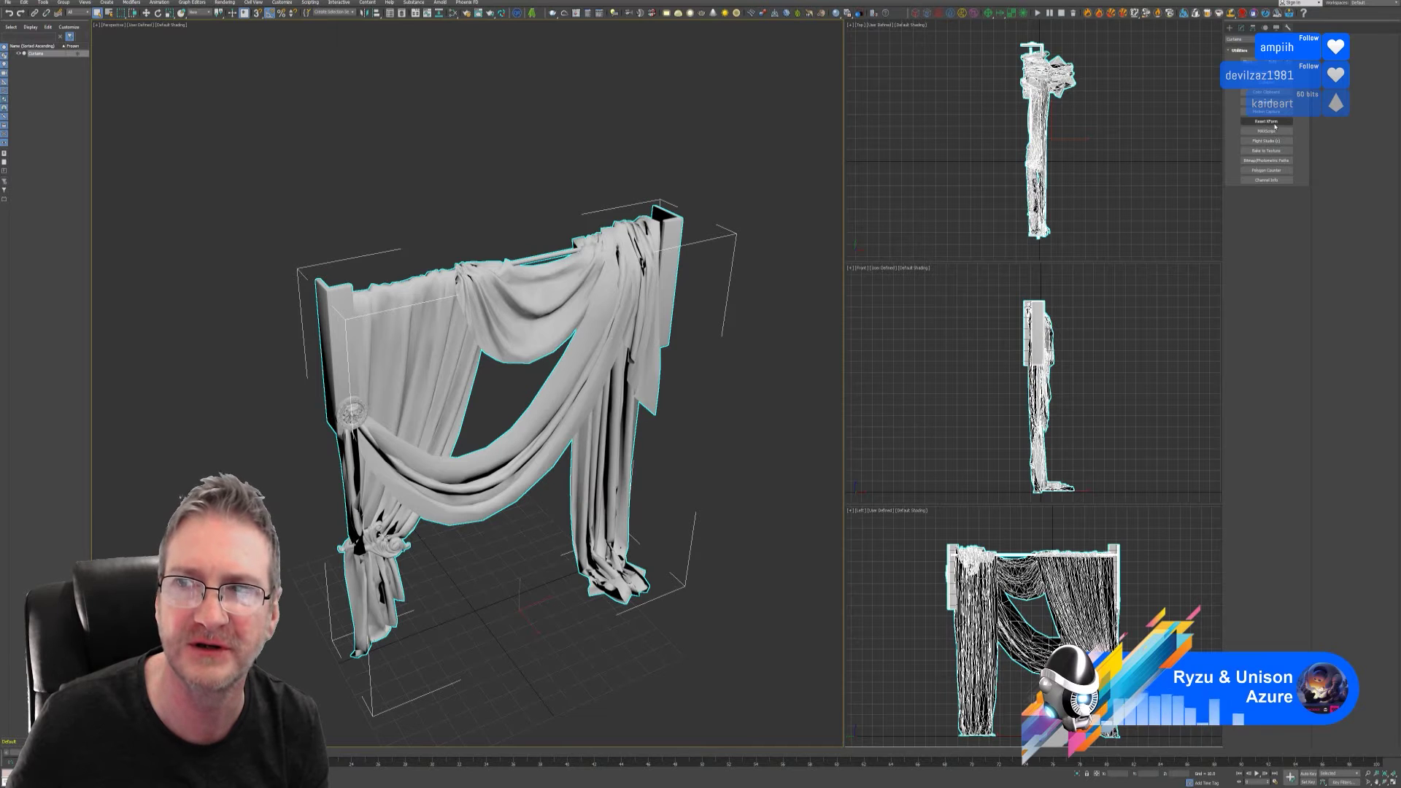
click(1359, 2)
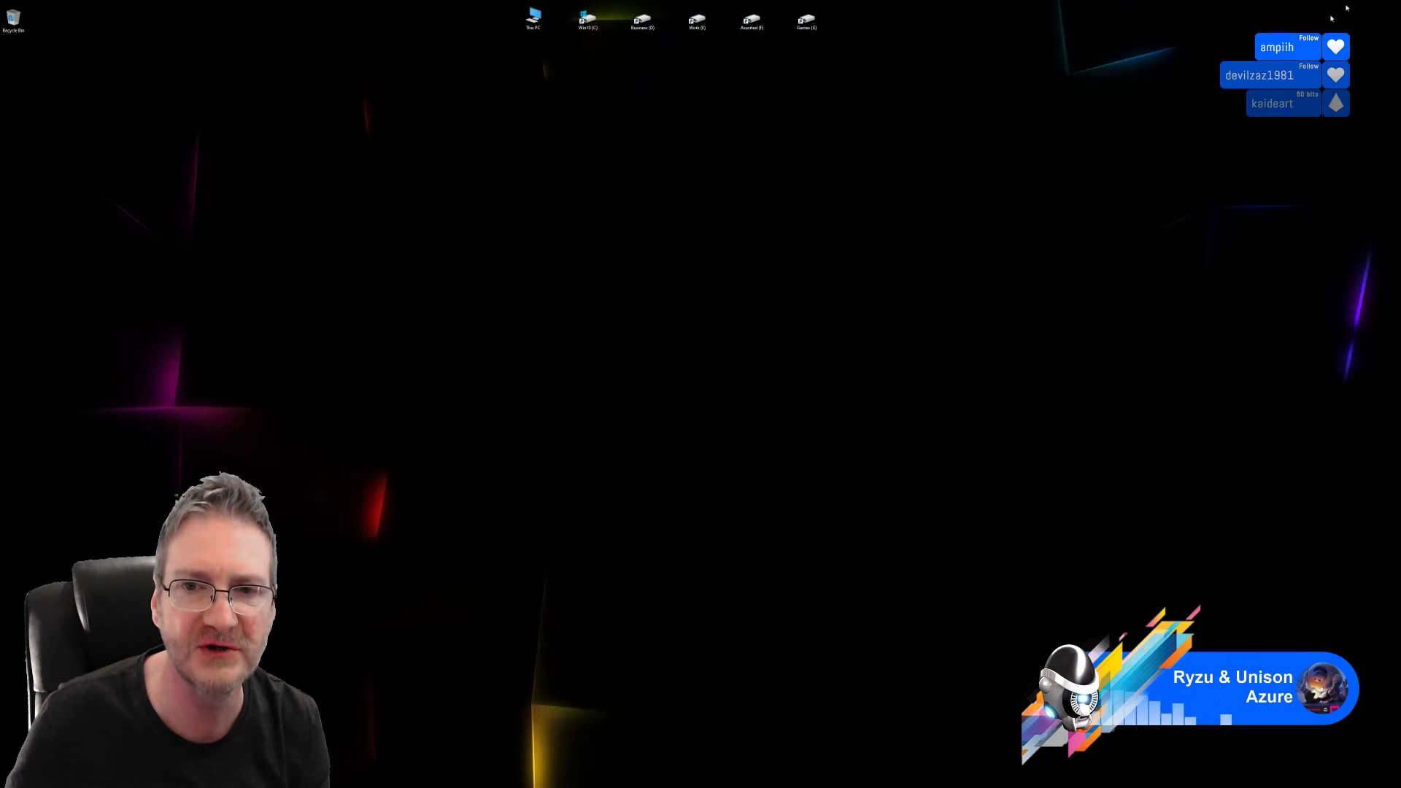
- Switch to Substance Painter and examine the curtain's swag, lion medallion and tieback from close and afar
key(alt+Tab)
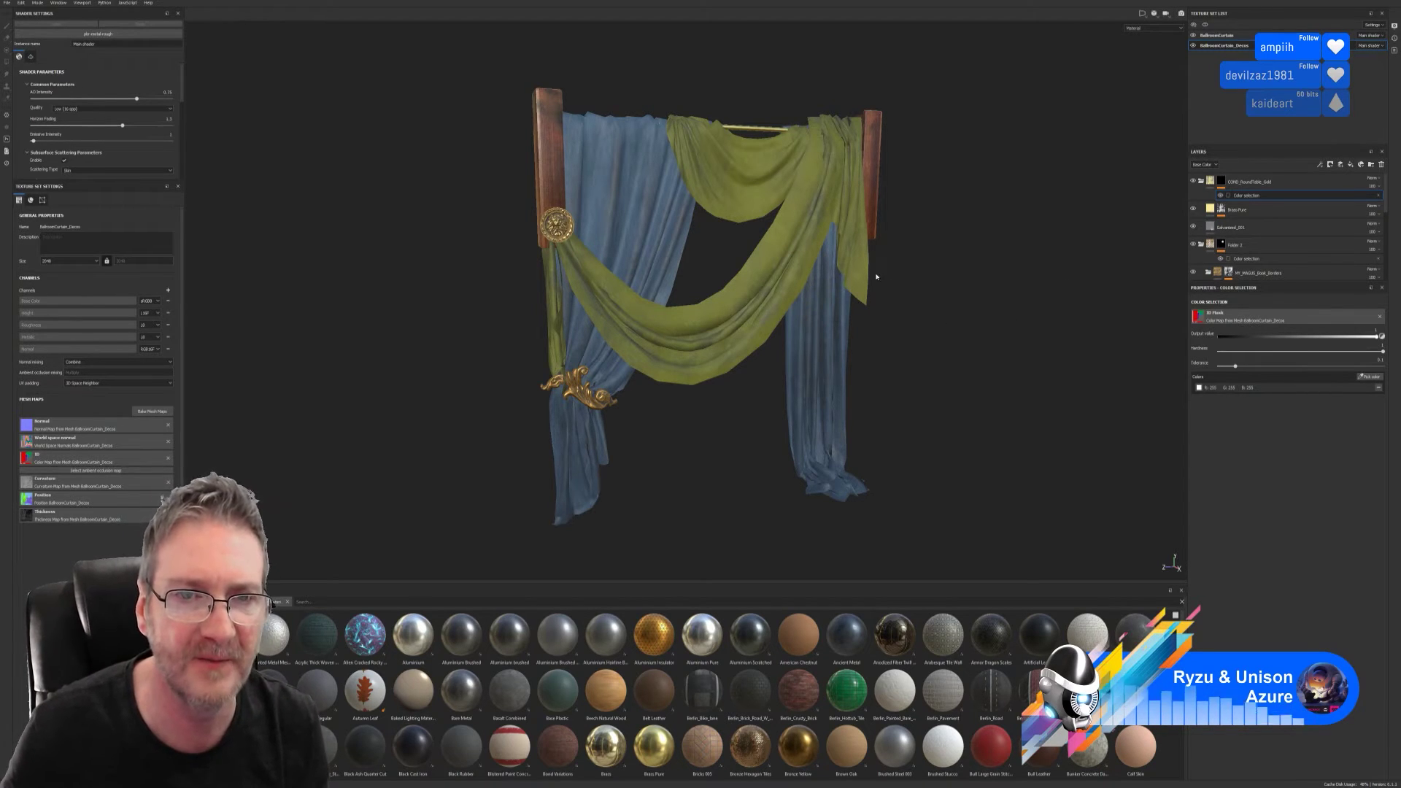
alt+drag(876, 276, 898, 300)
alt+right_drag(516, 274, 1067, 251)
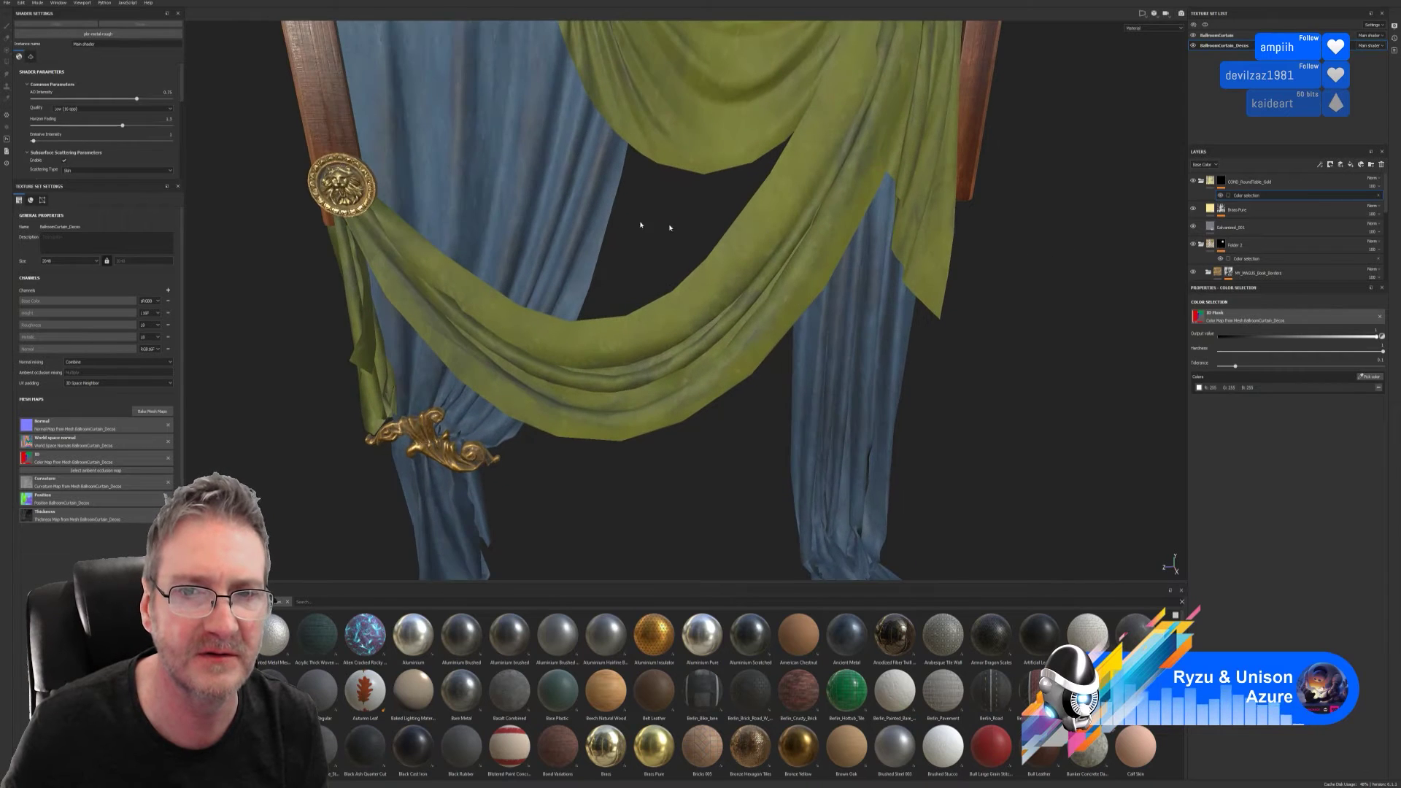
alt+middle_drag(636, 223, 866, 247)
alt+right_drag(602, 246, 742, 261)
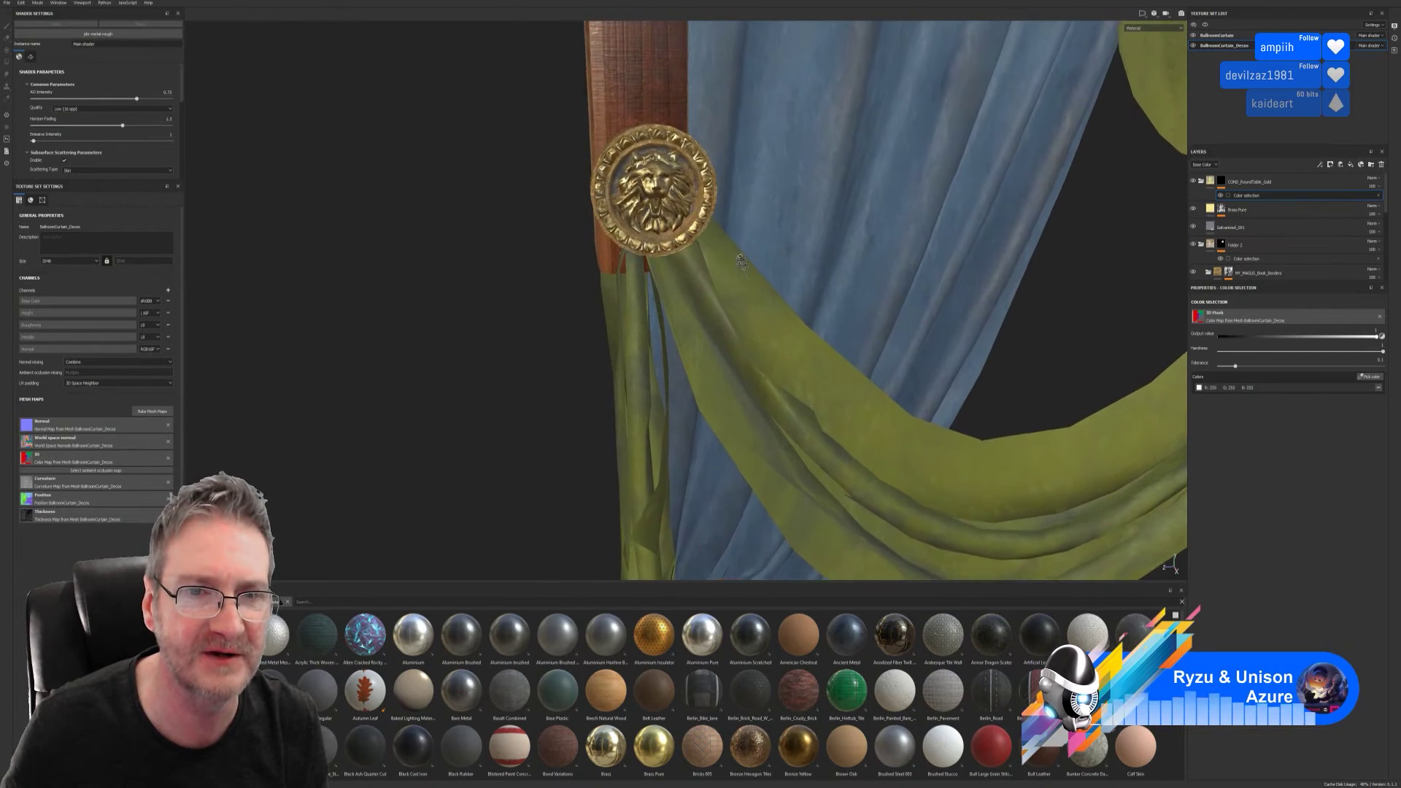
scroll(741, 261, down, 6)
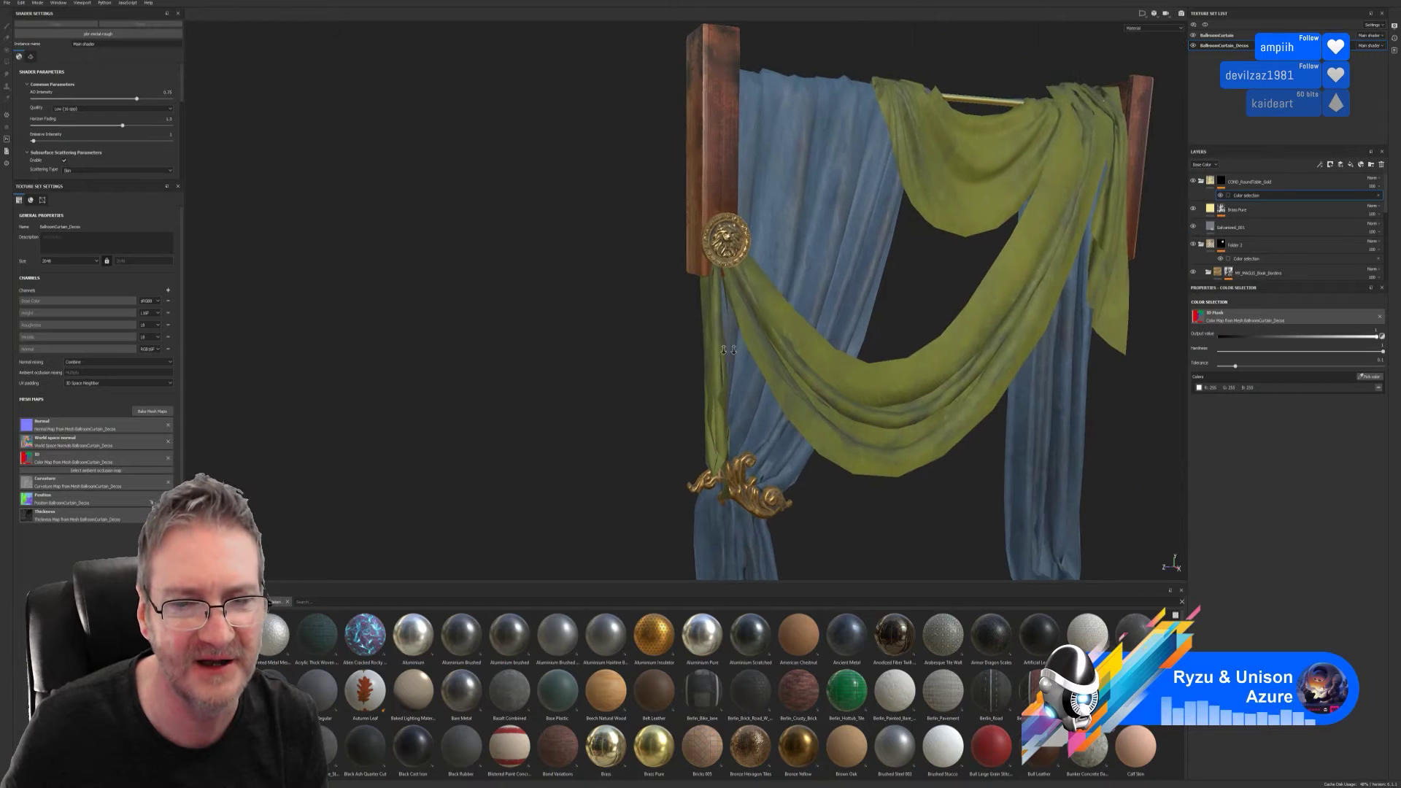
alt+drag(888, 306, 957, 294)
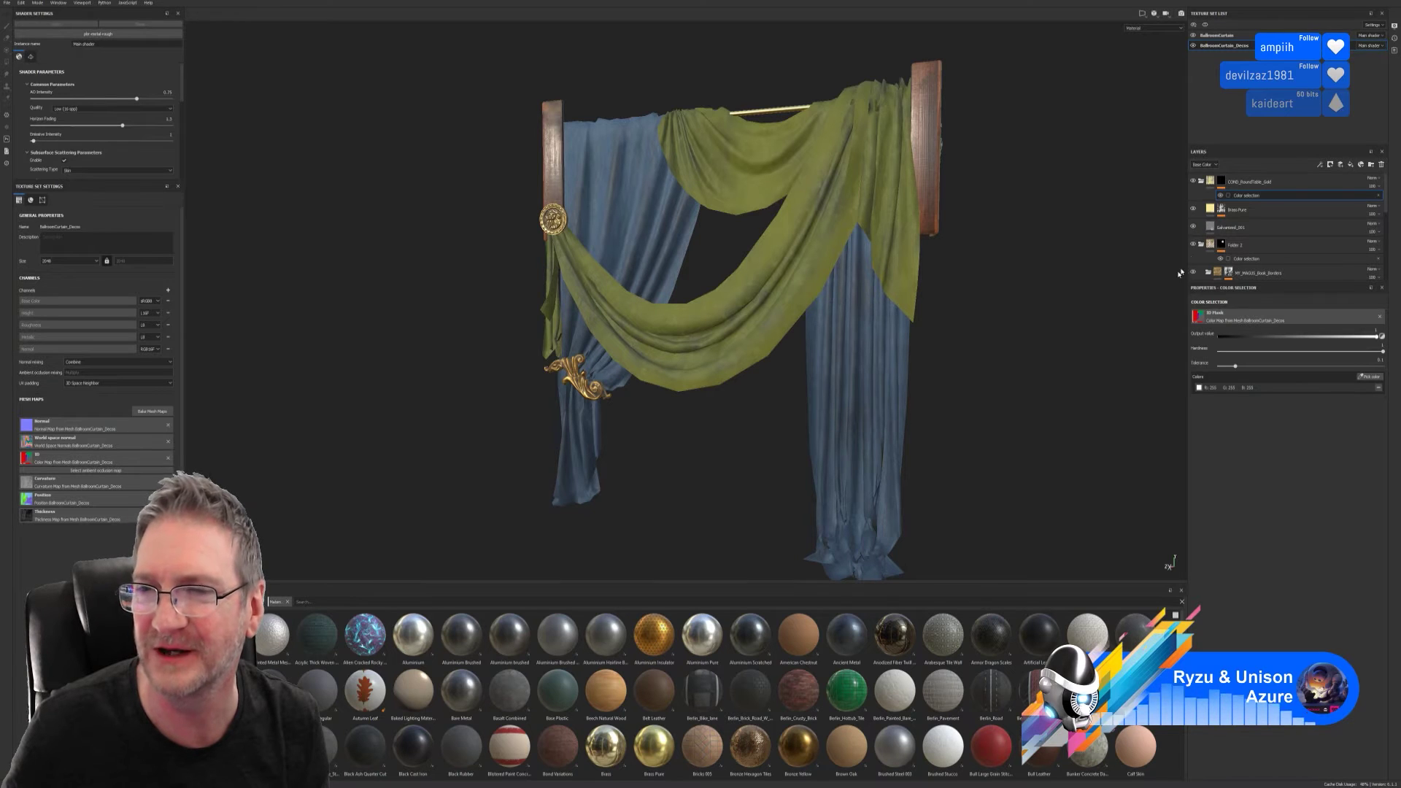
- Collapse the expanded decoration layer folders and switch to the BallroomCurtain texture set
click(1200, 180)
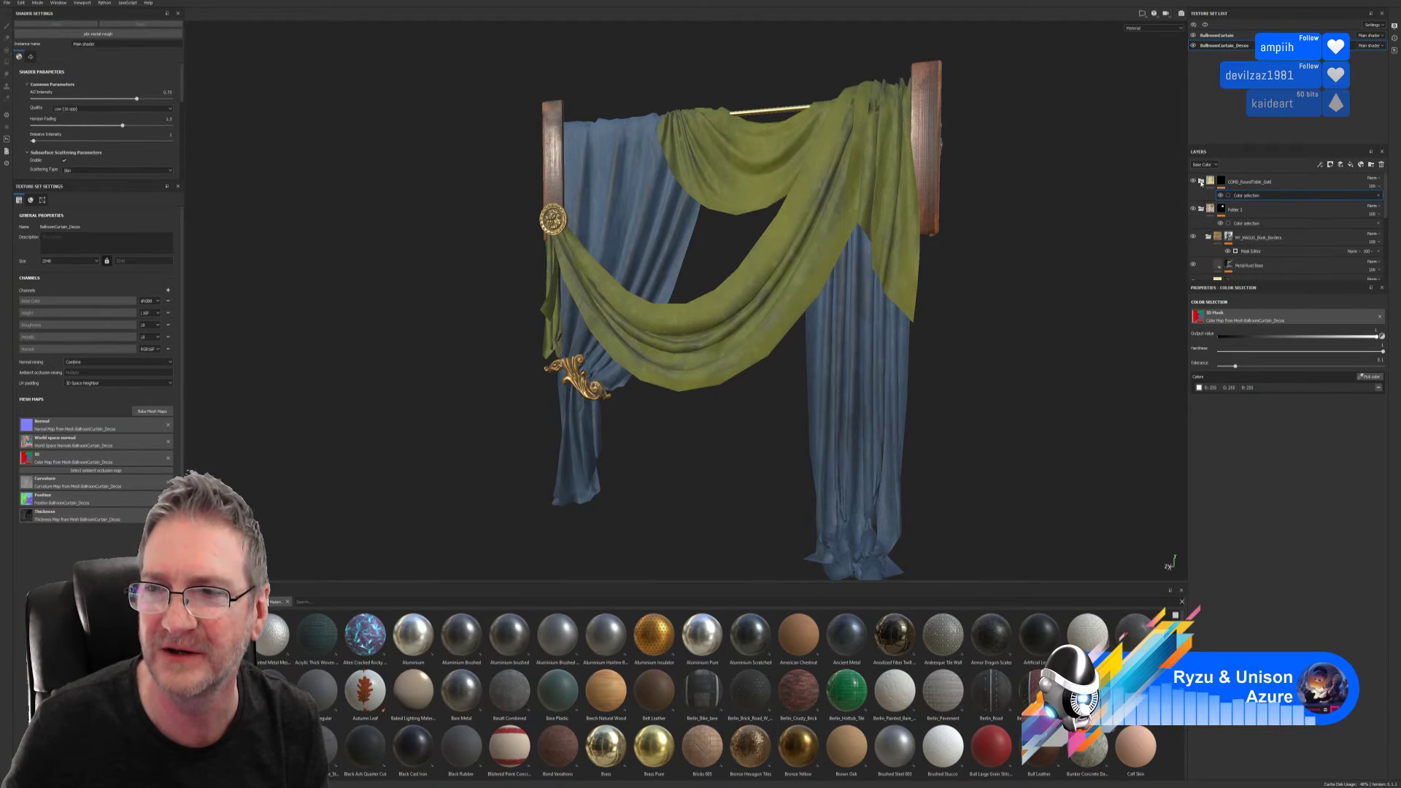
click(1201, 208)
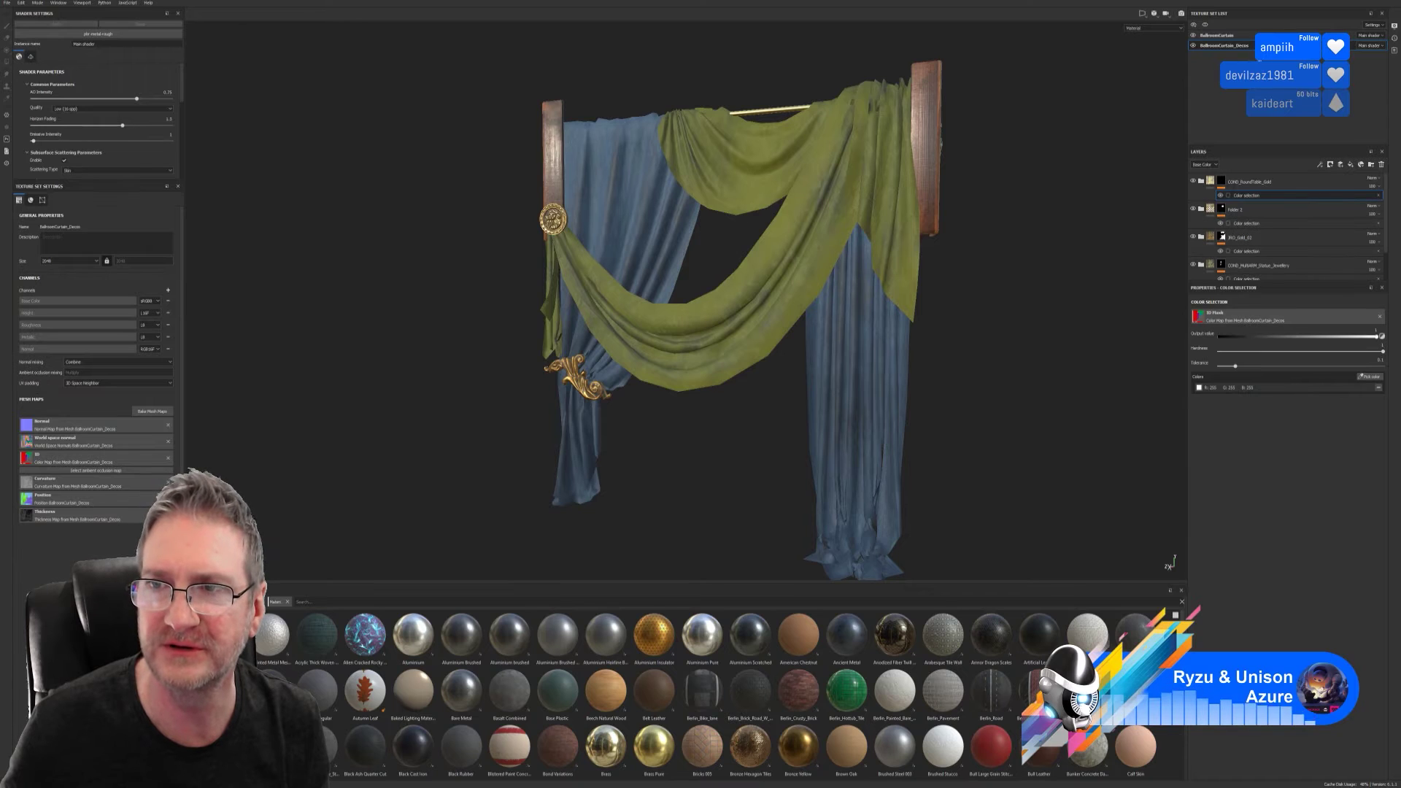
click(1227, 37)
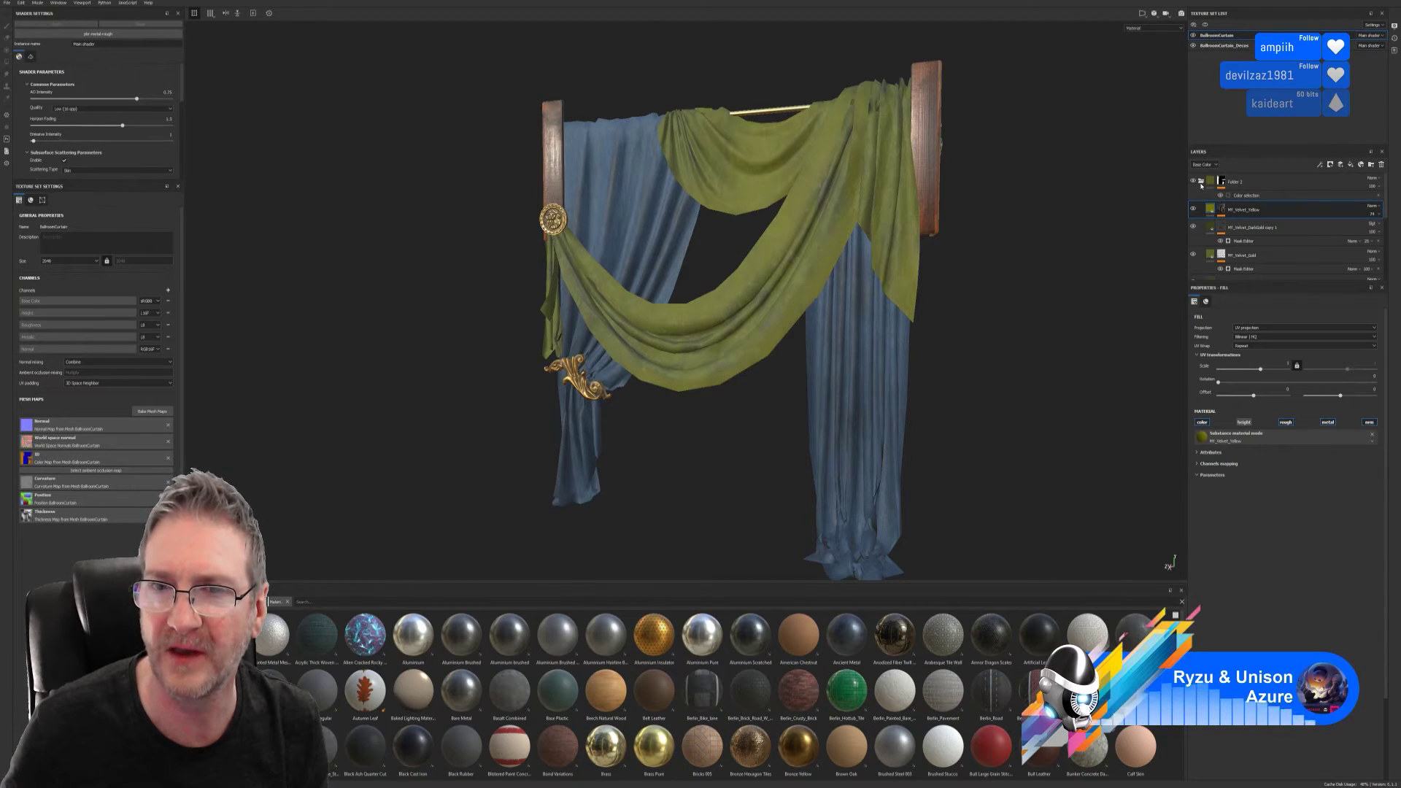
alt+right_drag(744, 311, 679, 314)
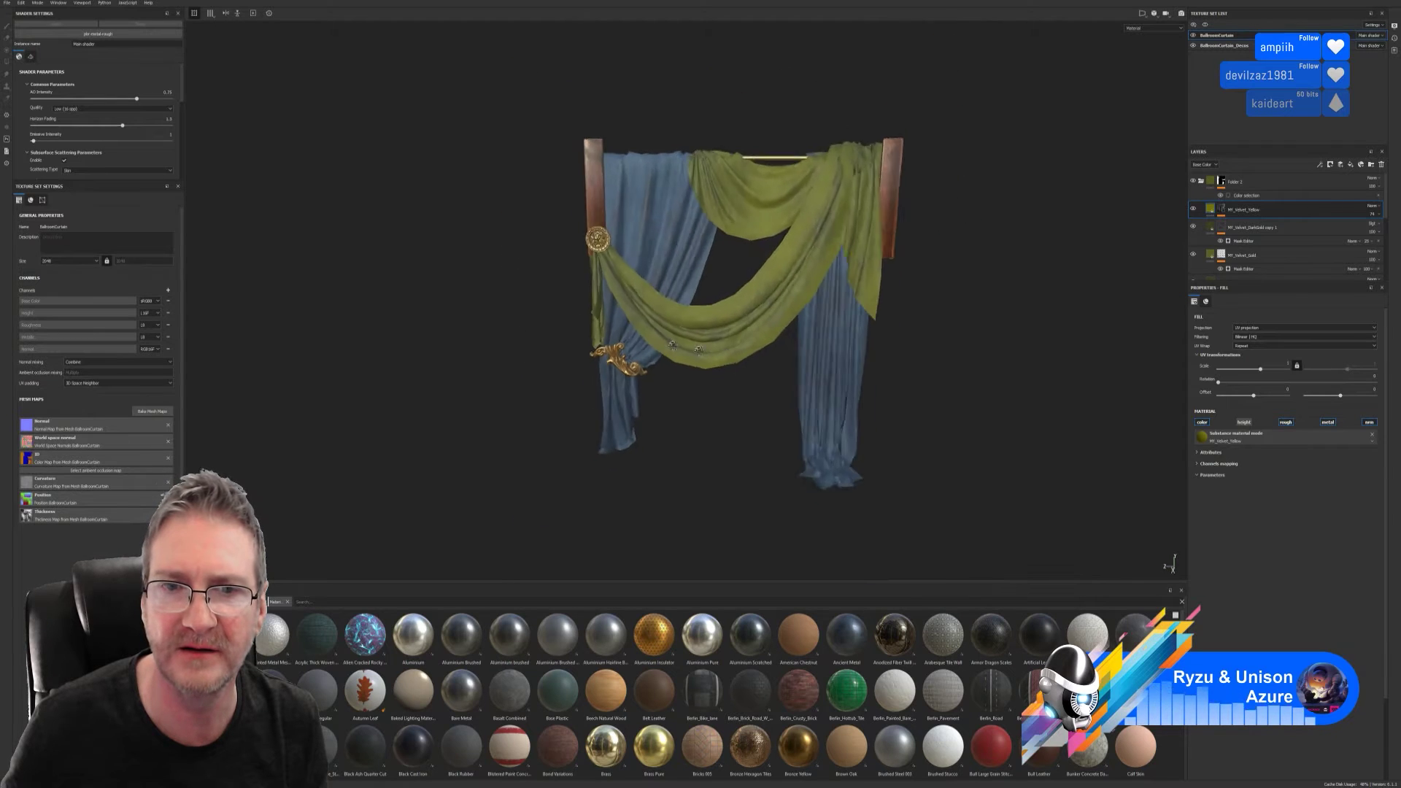
alt+drag(679, 314, 730, 307)
alt+right_drag(730, 306, 888, 286)
scroll(824, 290, up, 2)
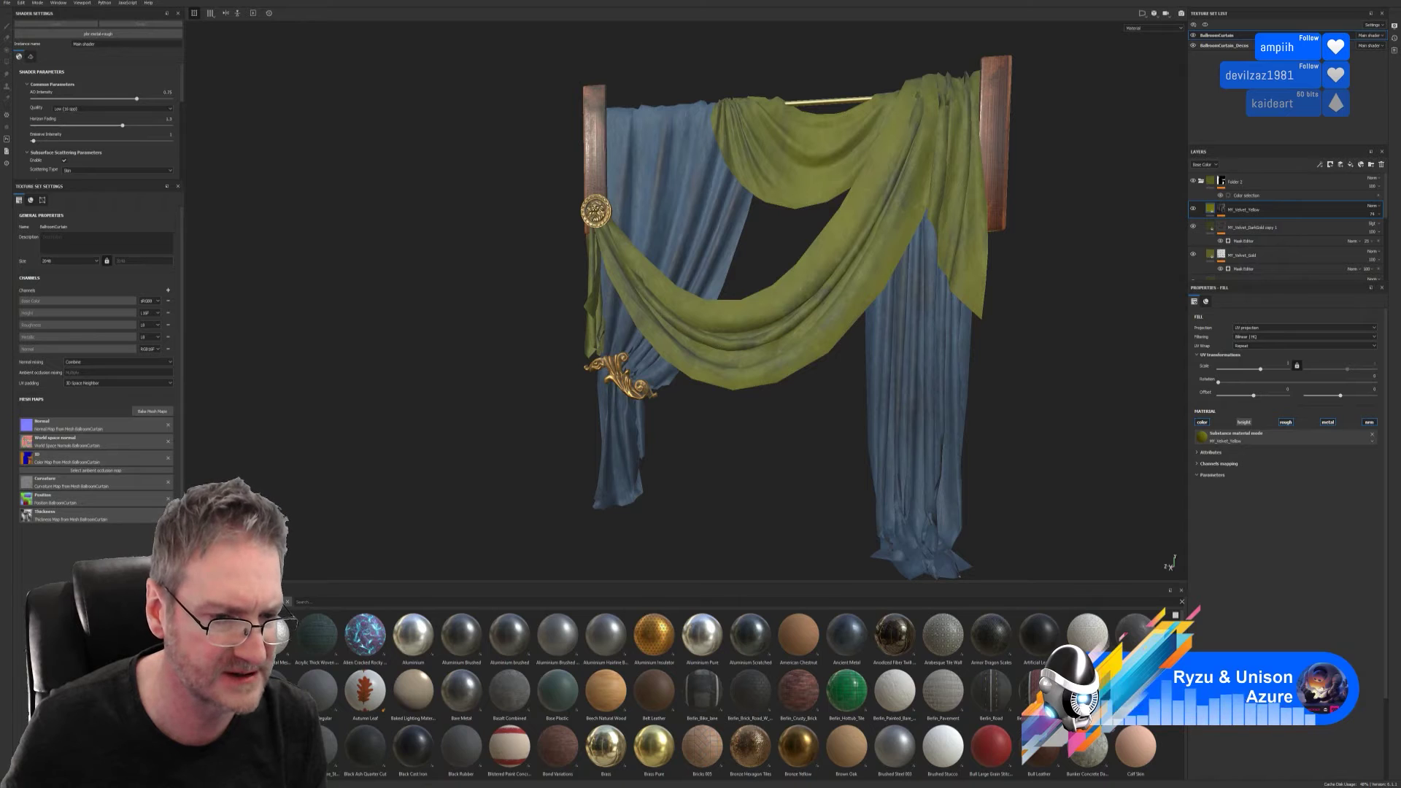
- Search the shelf for MY and add the MY_Velvet_Green material above the MY_Velvet_Yellow layer in the swag's folder
click(300, 601)
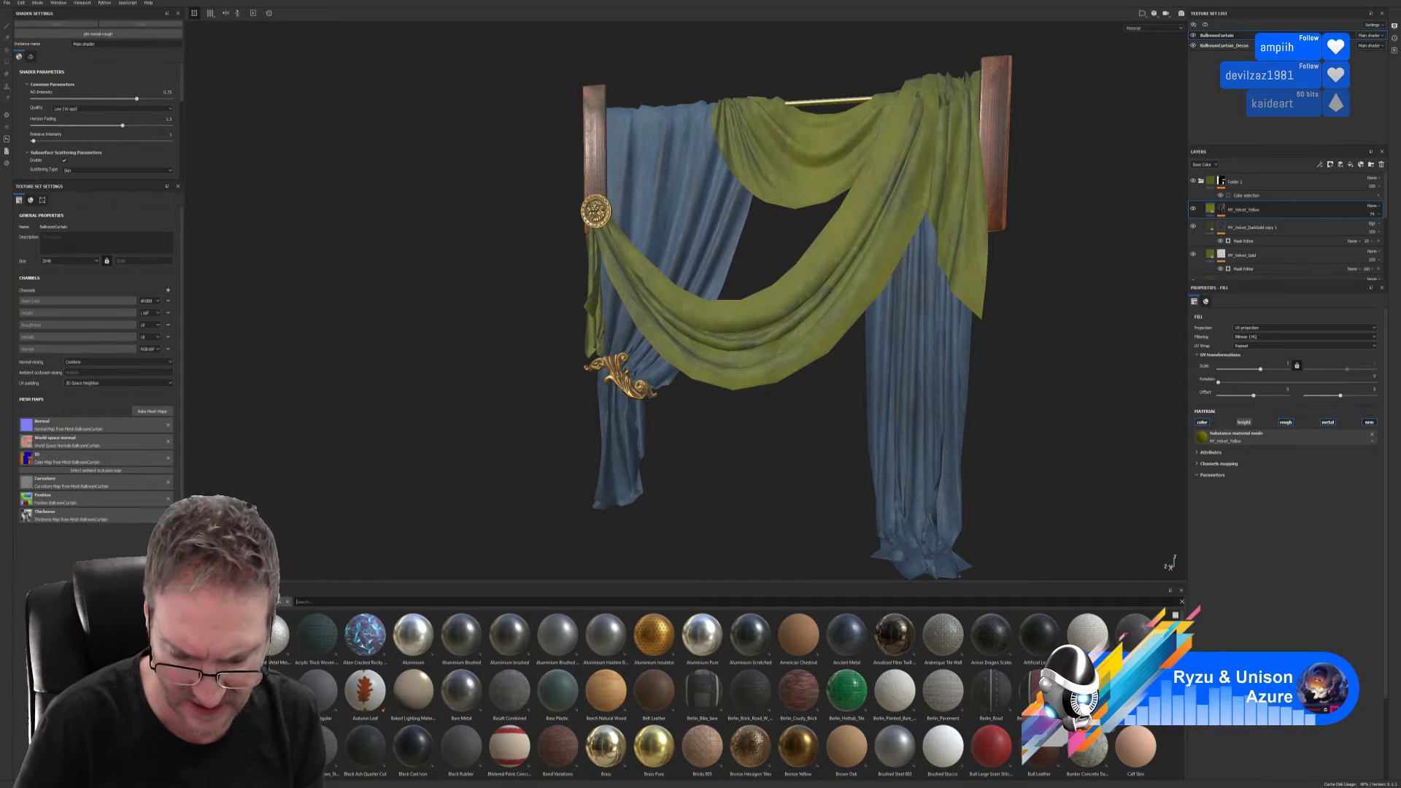
text(MY)
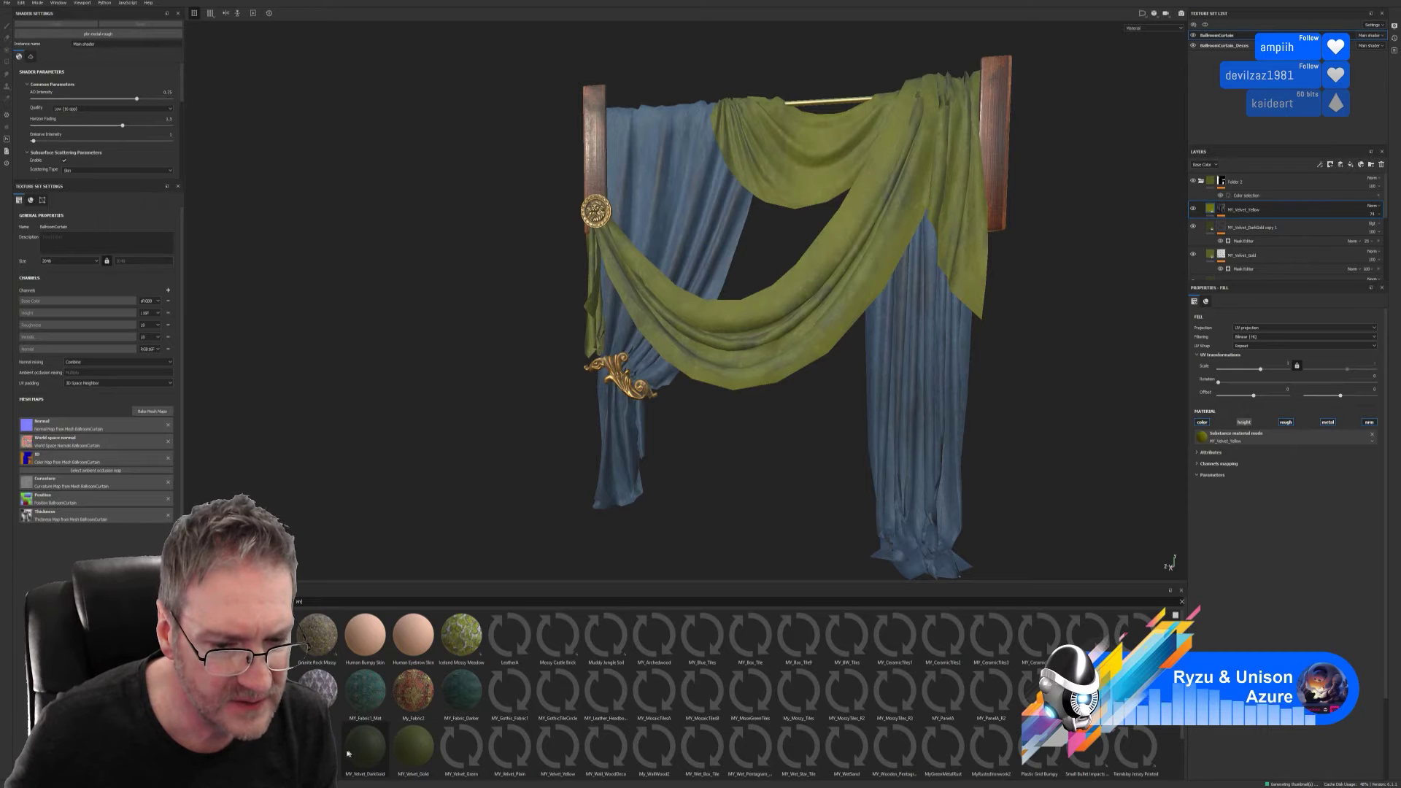
mouse_move(453, 756)
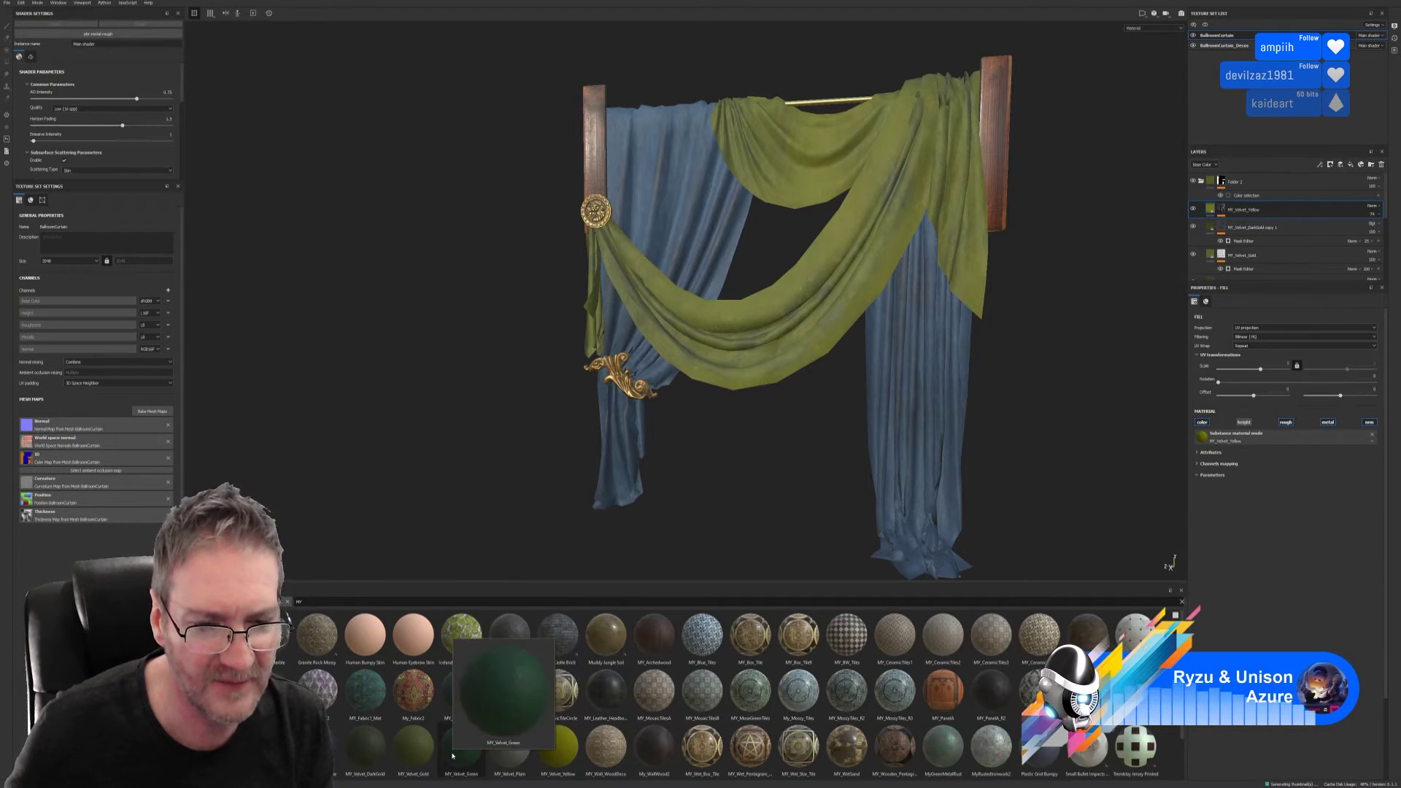
drag(454, 756, 1251, 201)
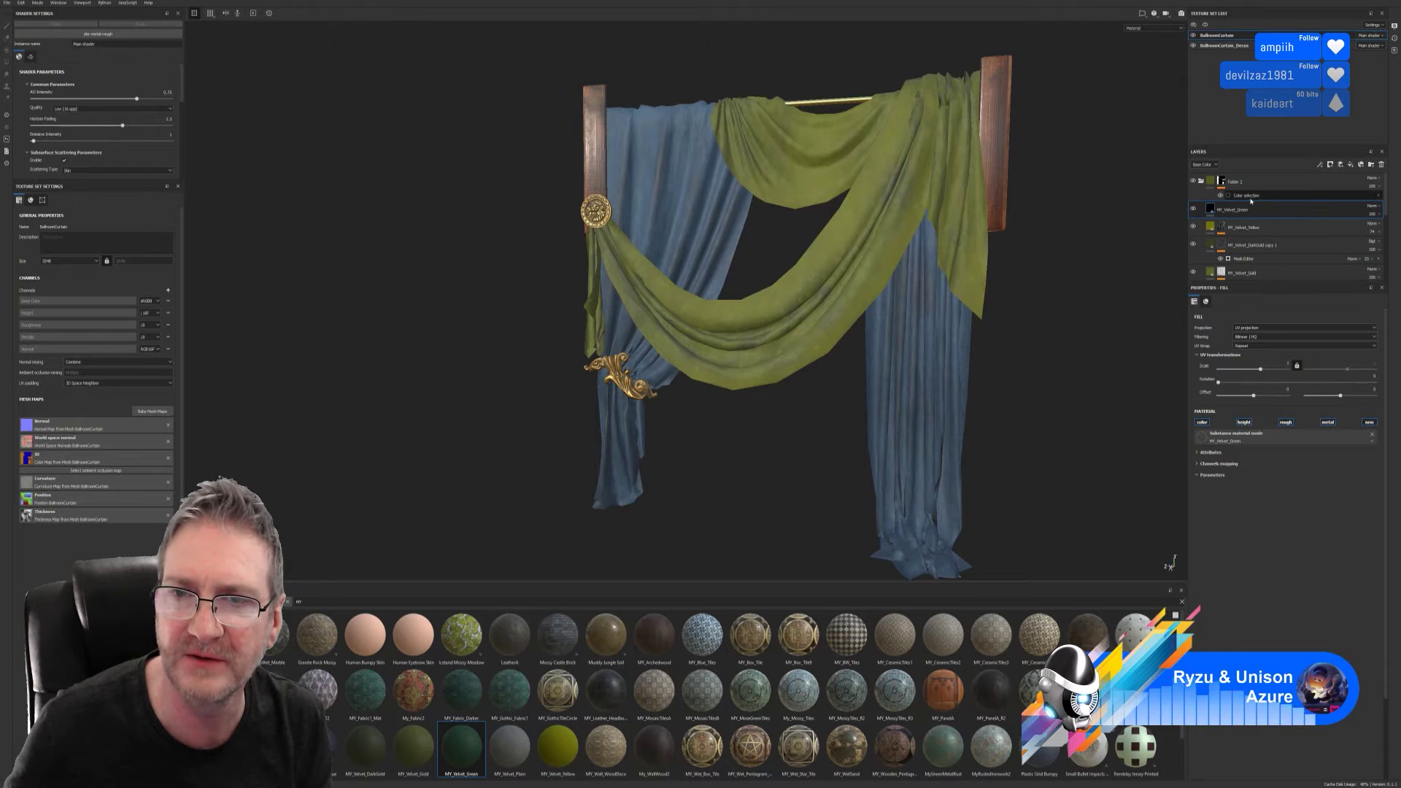
alt+right_drag(877, 363, 1064, 223)
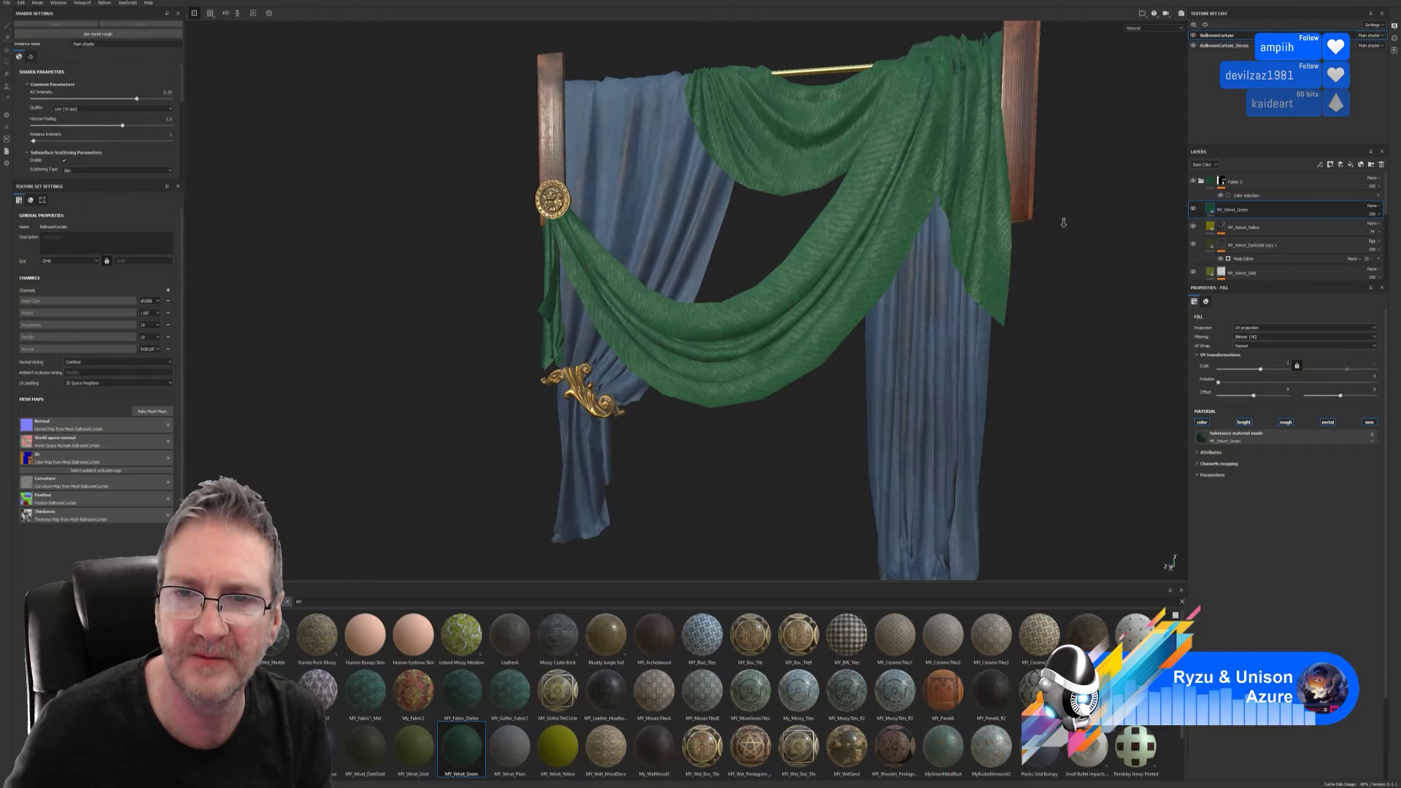
- Hide the MY_Velvet_Green layer and set the MY_Velvet_Yellow layer's UV scale to 6
click(1194, 210)
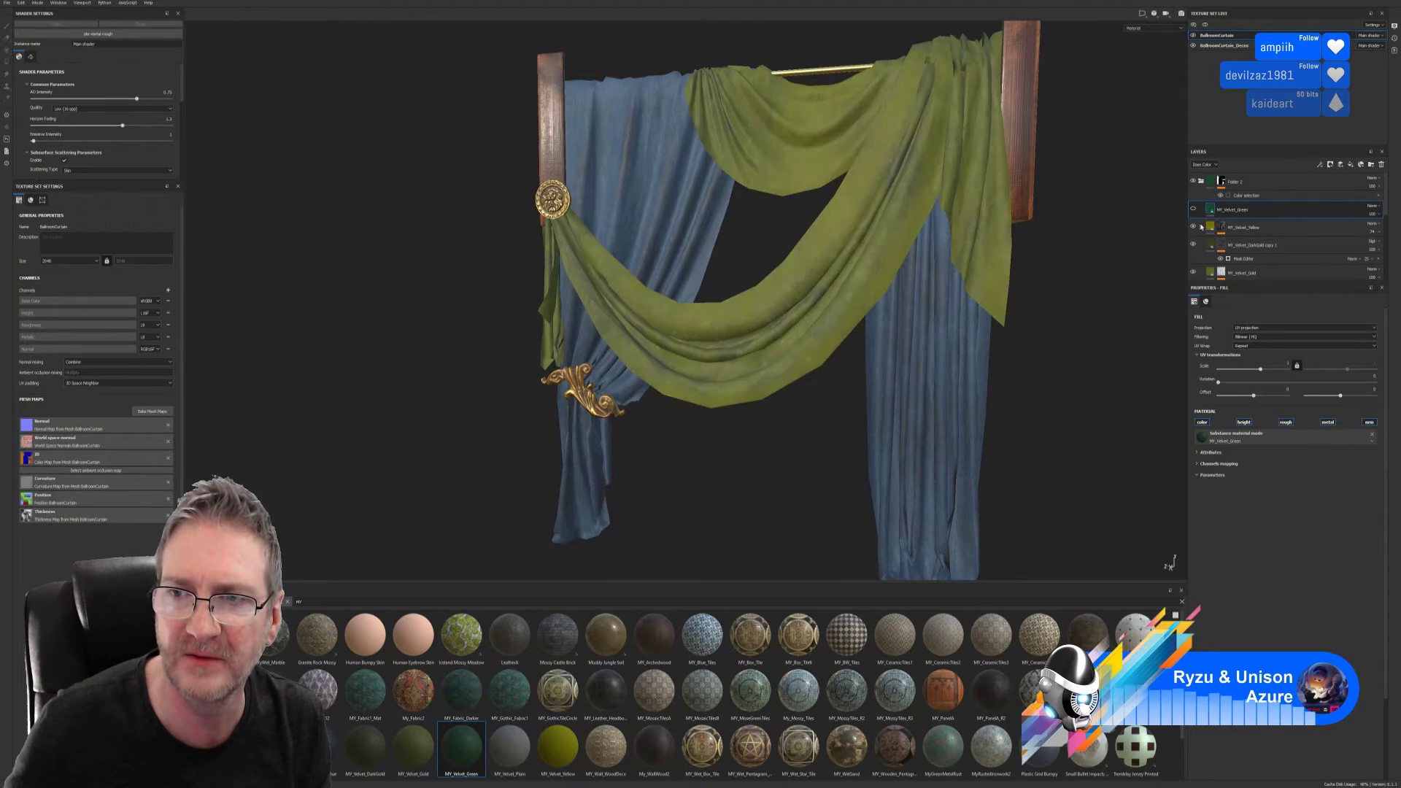
click(1244, 228)
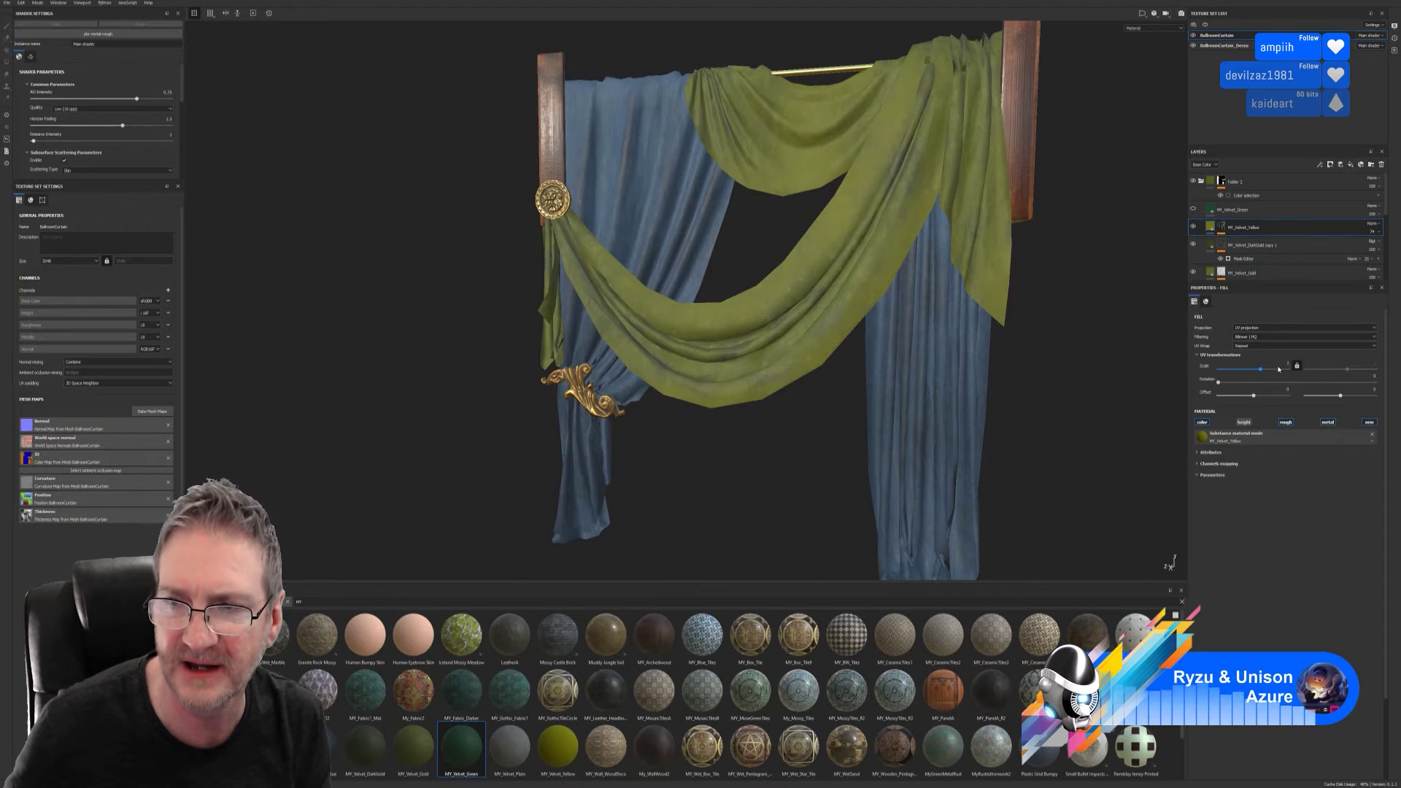
click(1213, 247)
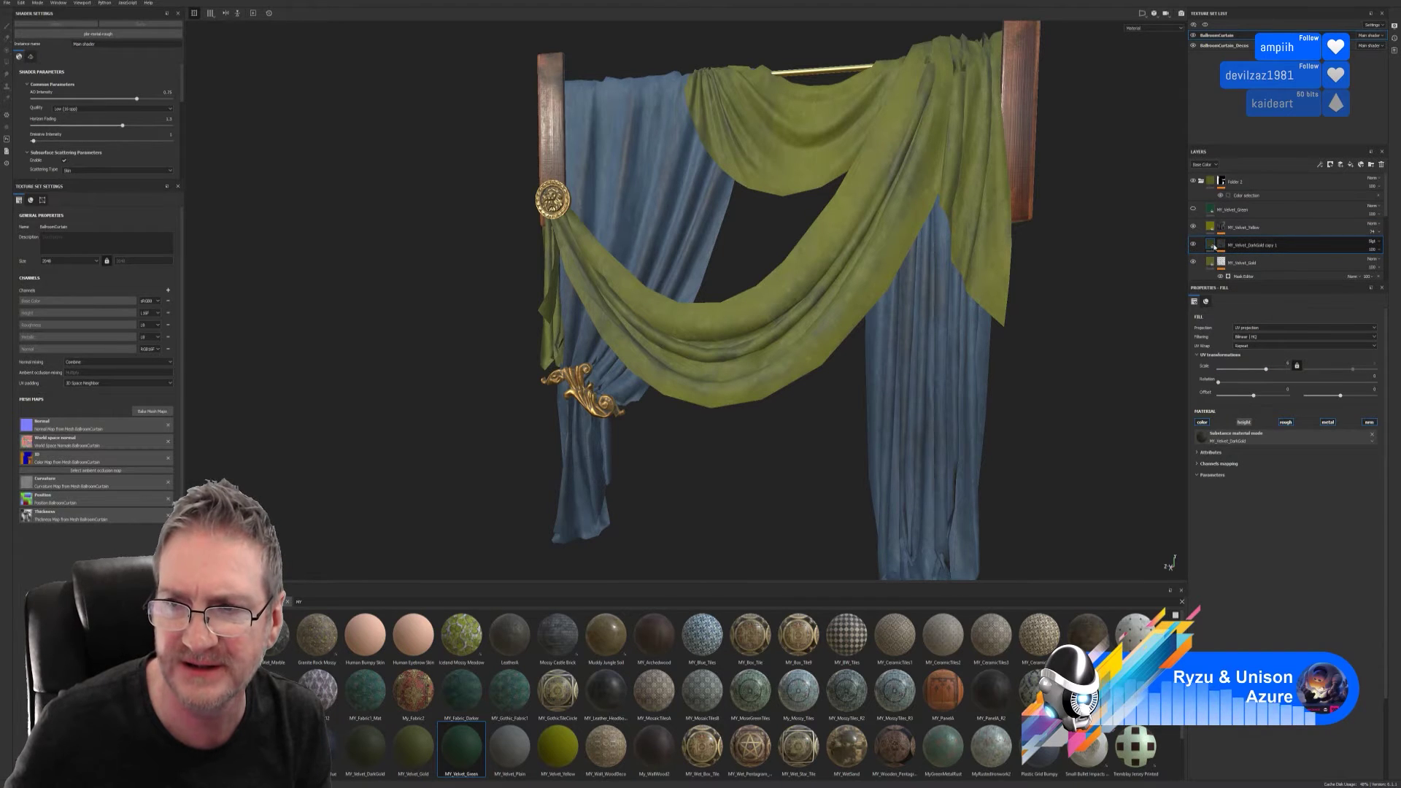
click(1240, 227)
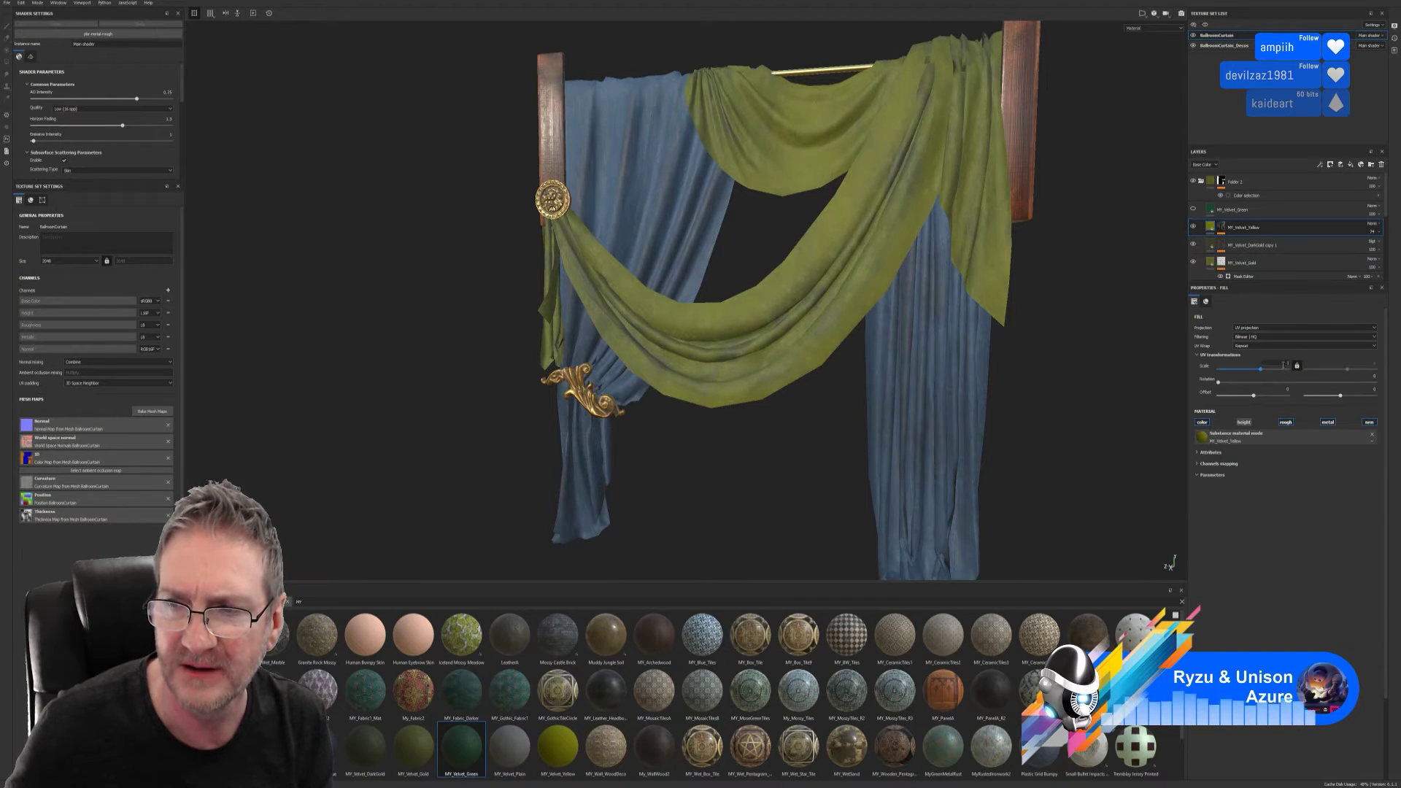
click(1283, 365)
text(6)
key(Return)
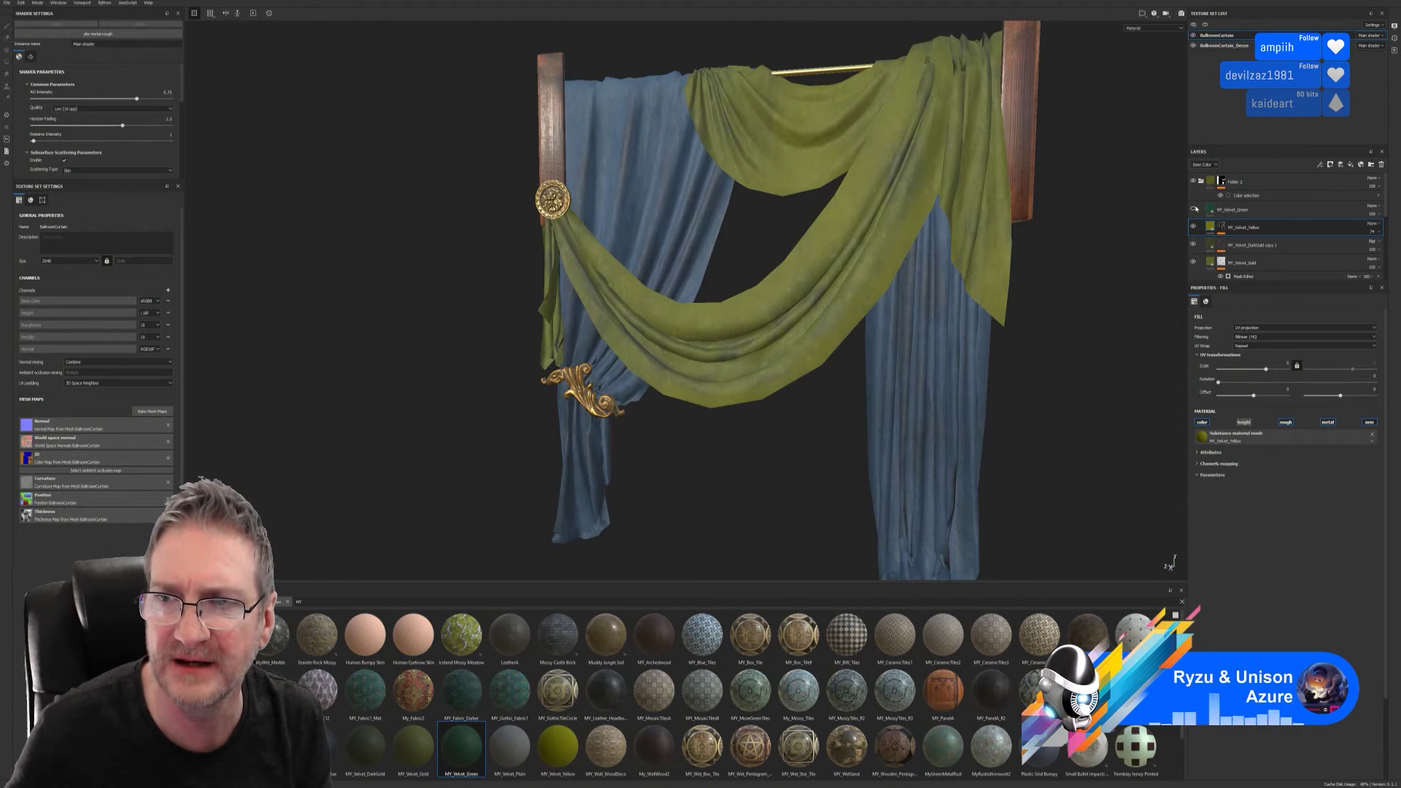
- Show the MY_Velvet_Green layer again, set its UV scale to 6 and compare the swag with the layer off and on
click(1193, 209)
click(1233, 211)
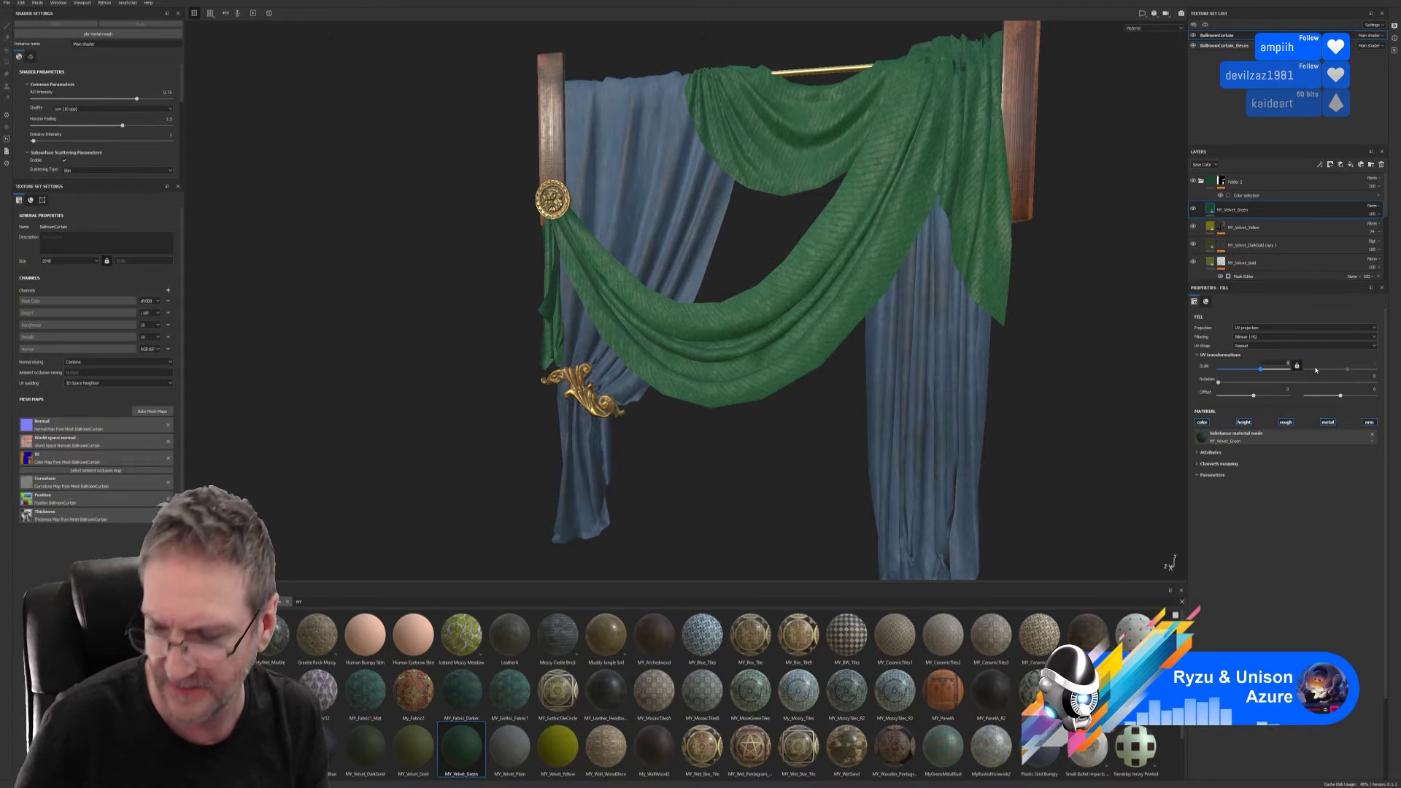
key(Return)
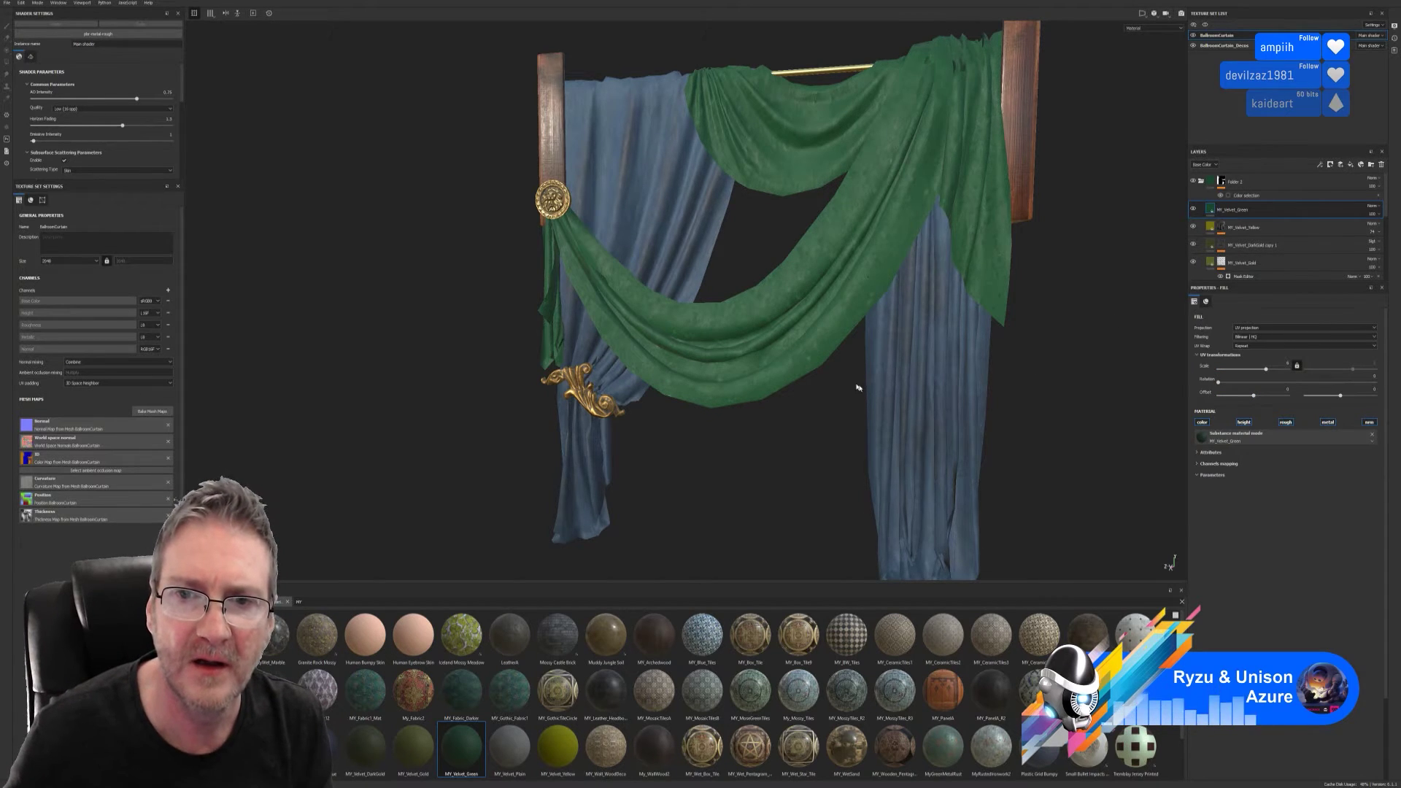
alt+drag(857, 387, 783, 436)
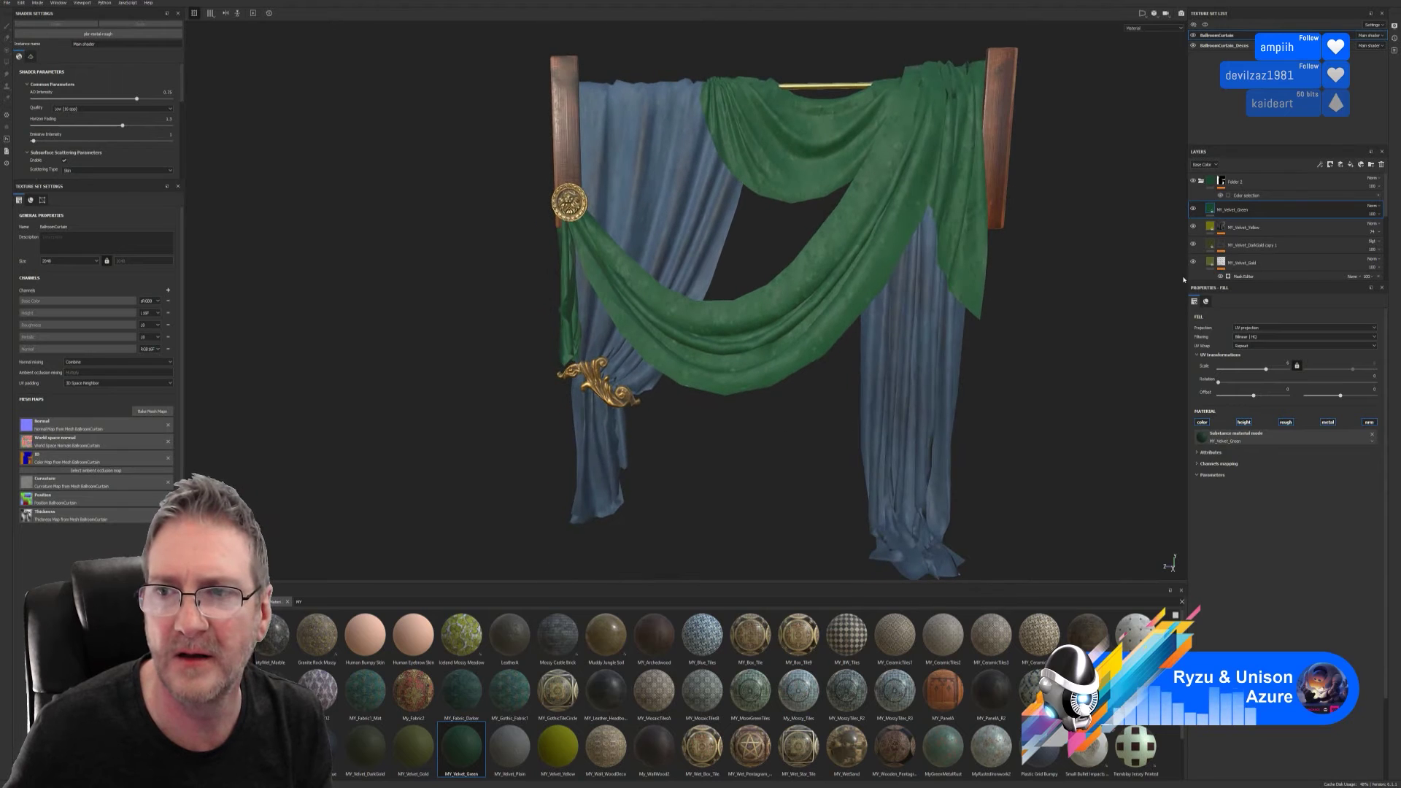
click(1193, 210)
click(1194, 210)
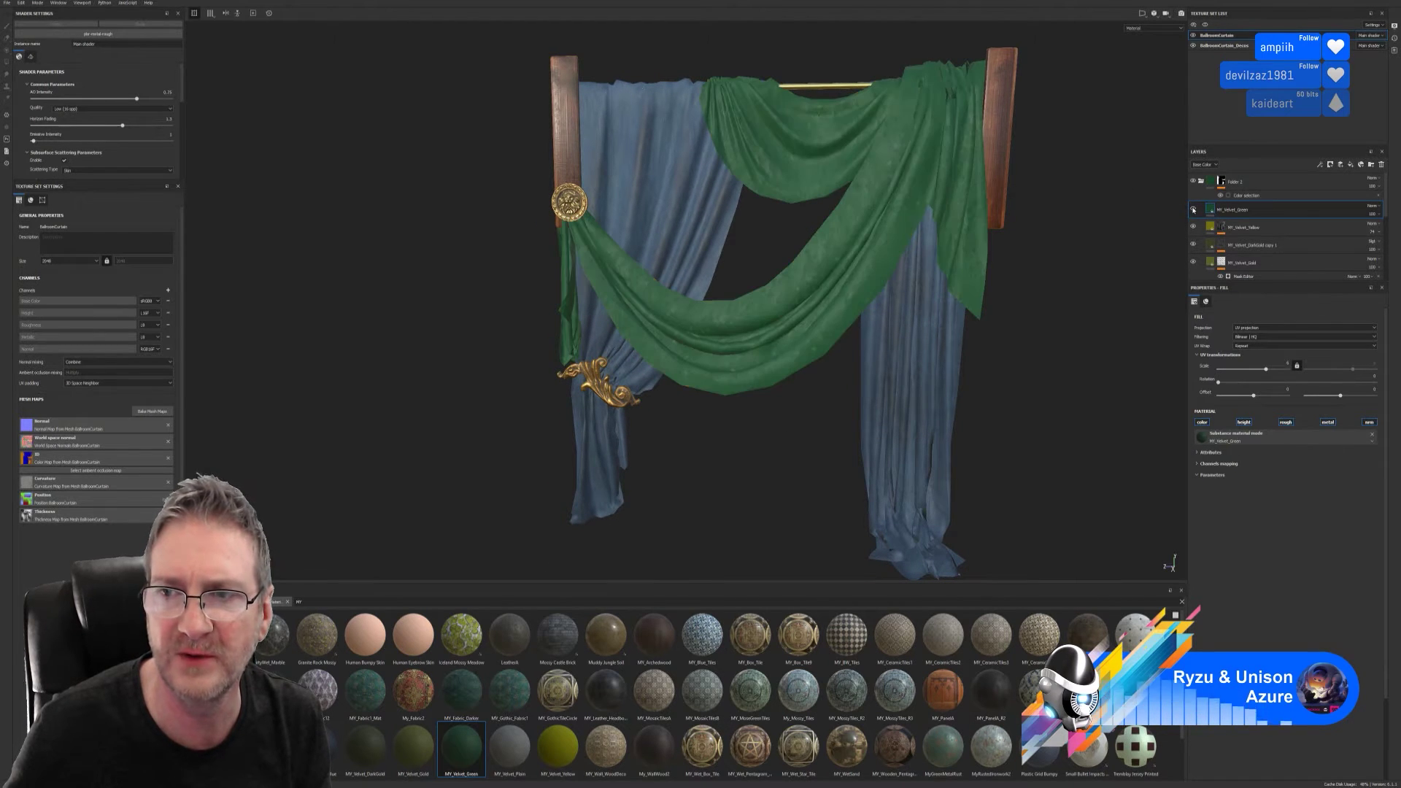
- Cycle the MY_Velvet_Green layer through the blending modes, comparing the look of the swag, and settle on Multiply
click(1370, 206)
click(1360, 219)
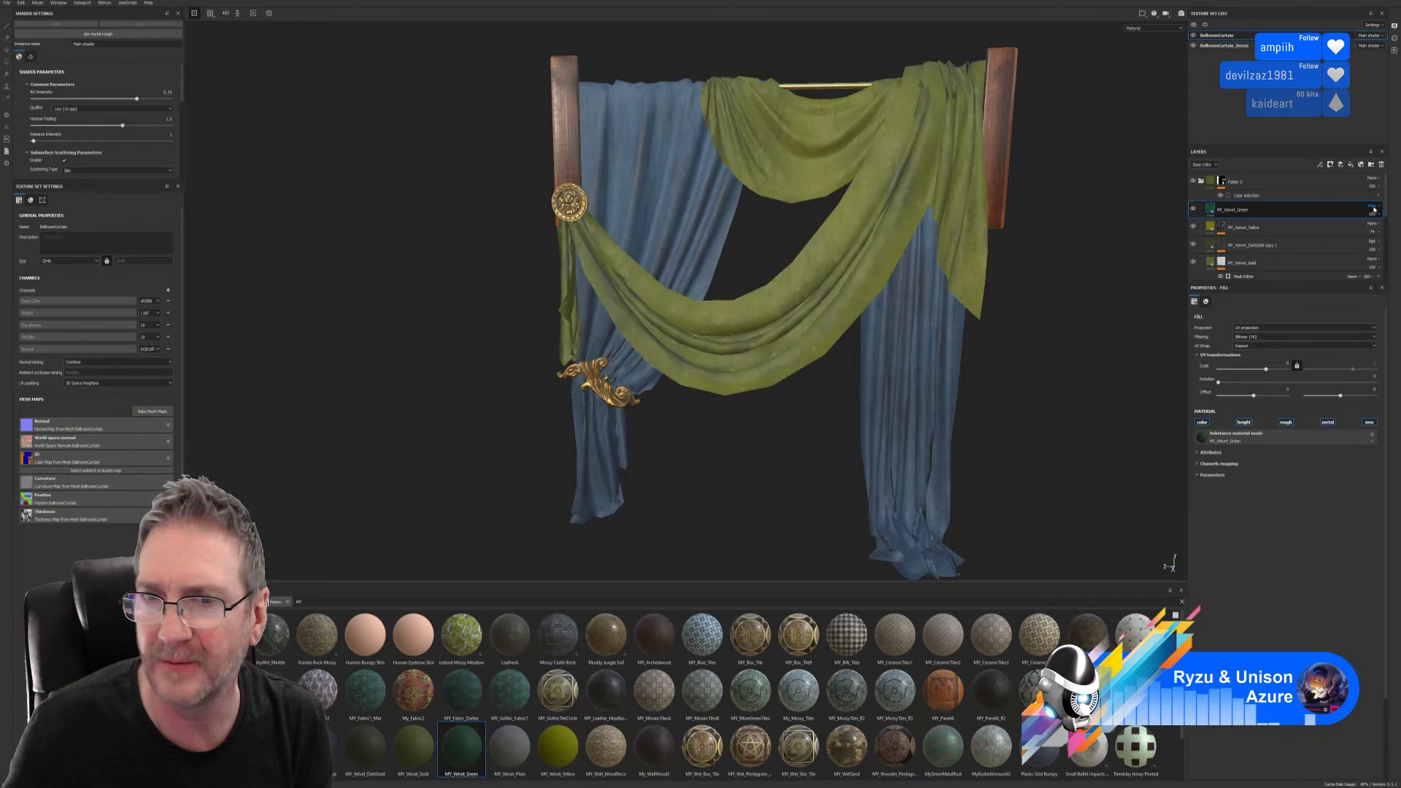
scroll(1375, 209, down, 2)
scroll(1375, 210, down, 1)
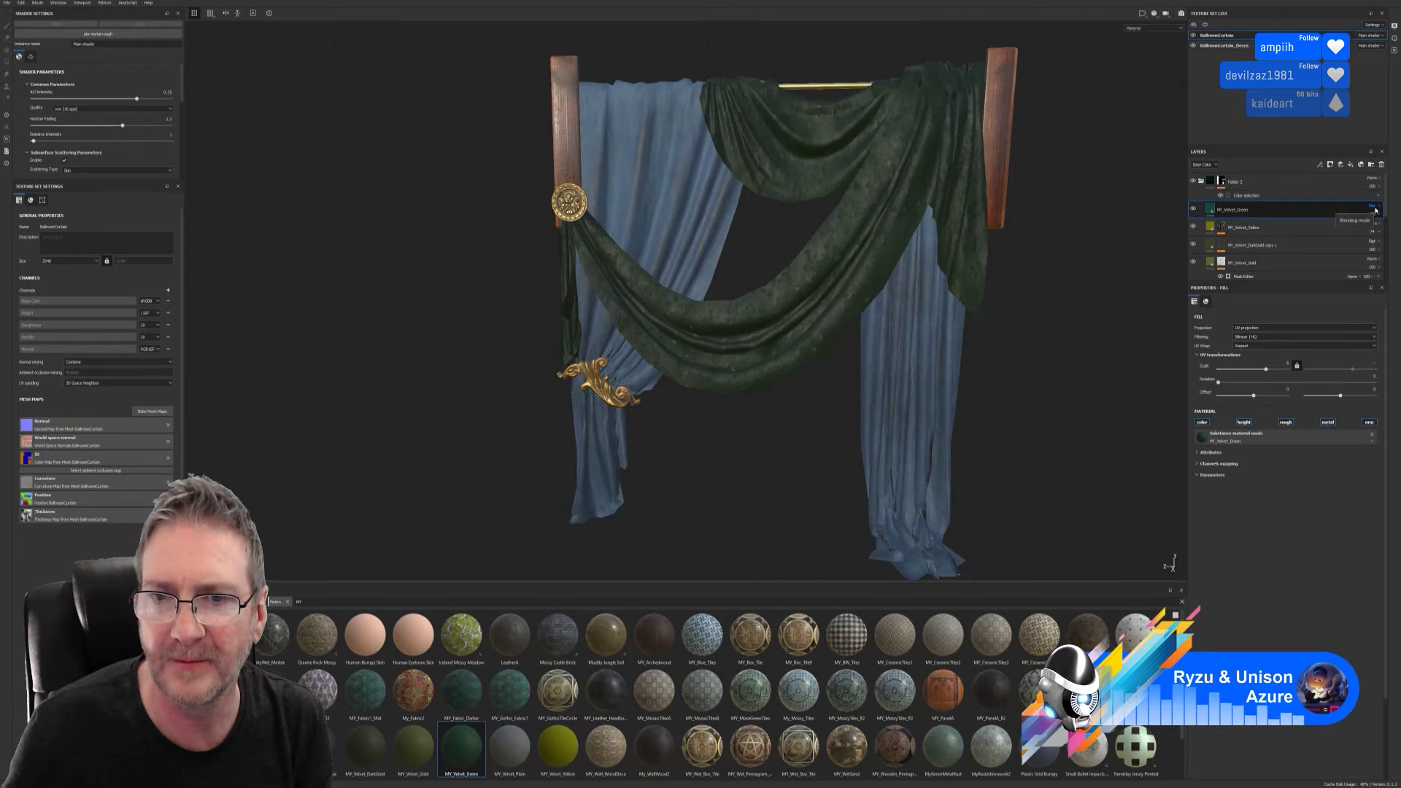
scroll(1377, 211, down, 1)
scroll(1378, 211, up, 1)
scroll(1376, 212, down, 4)
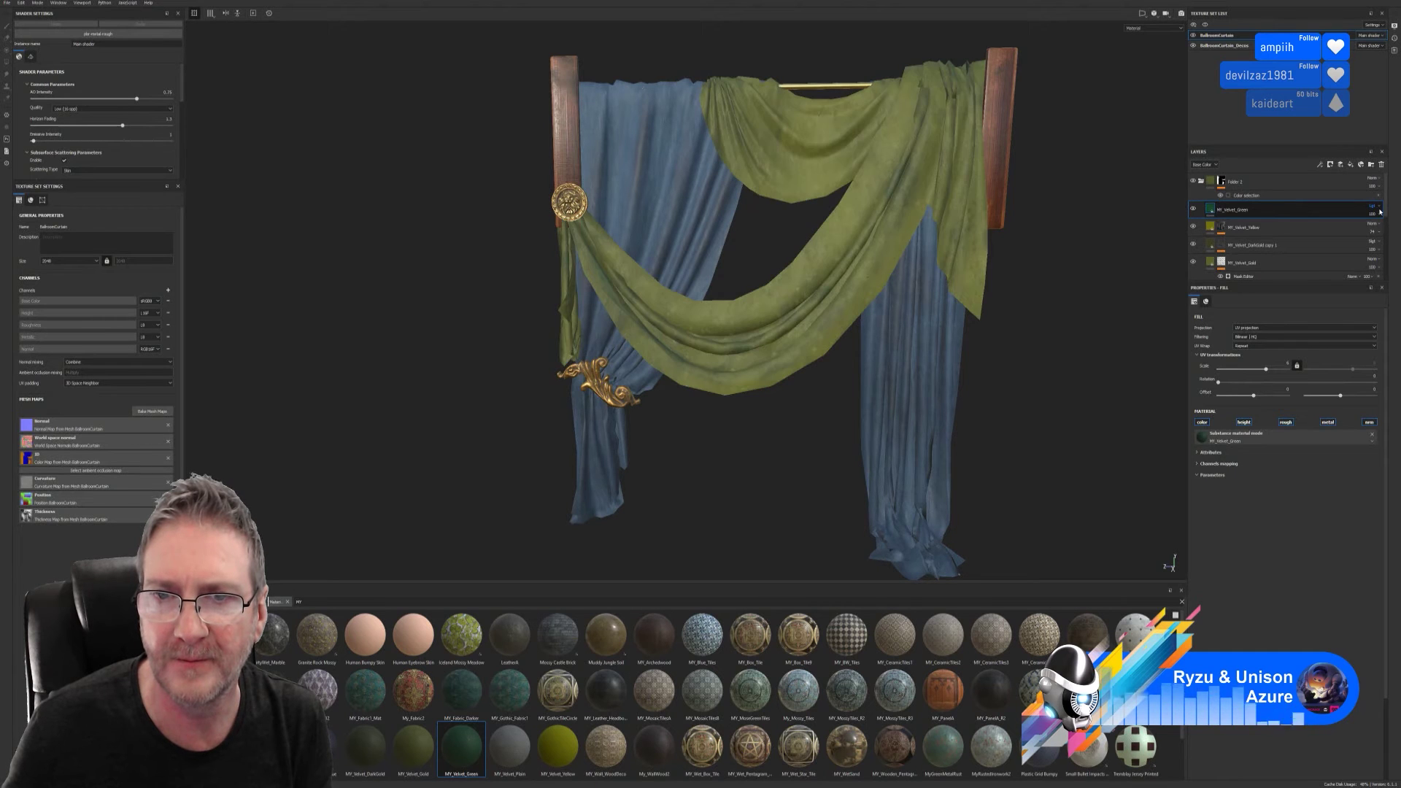
scroll(1379, 212, down, 2)
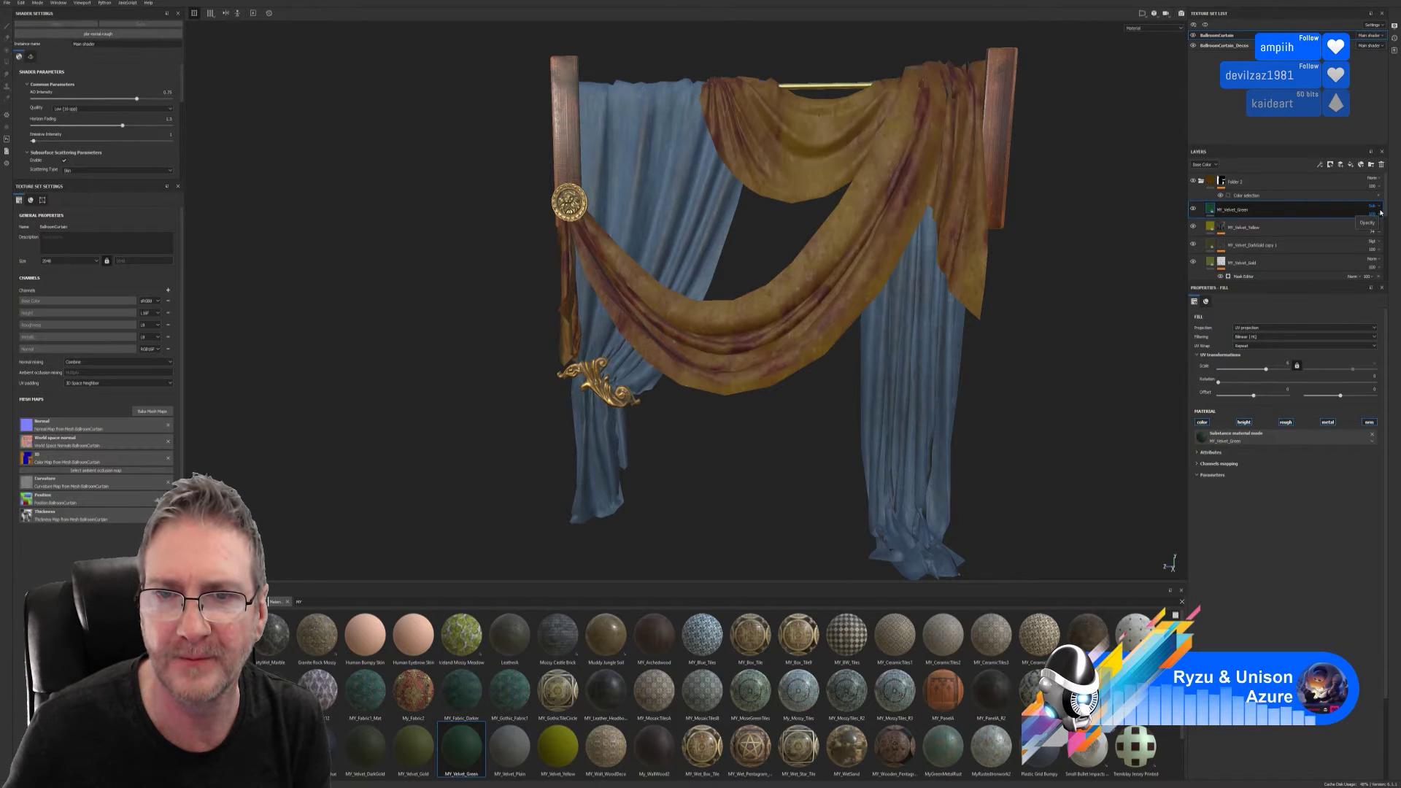
scroll(1379, 212, down, 1)
scroll(1380, 212, up, 1)
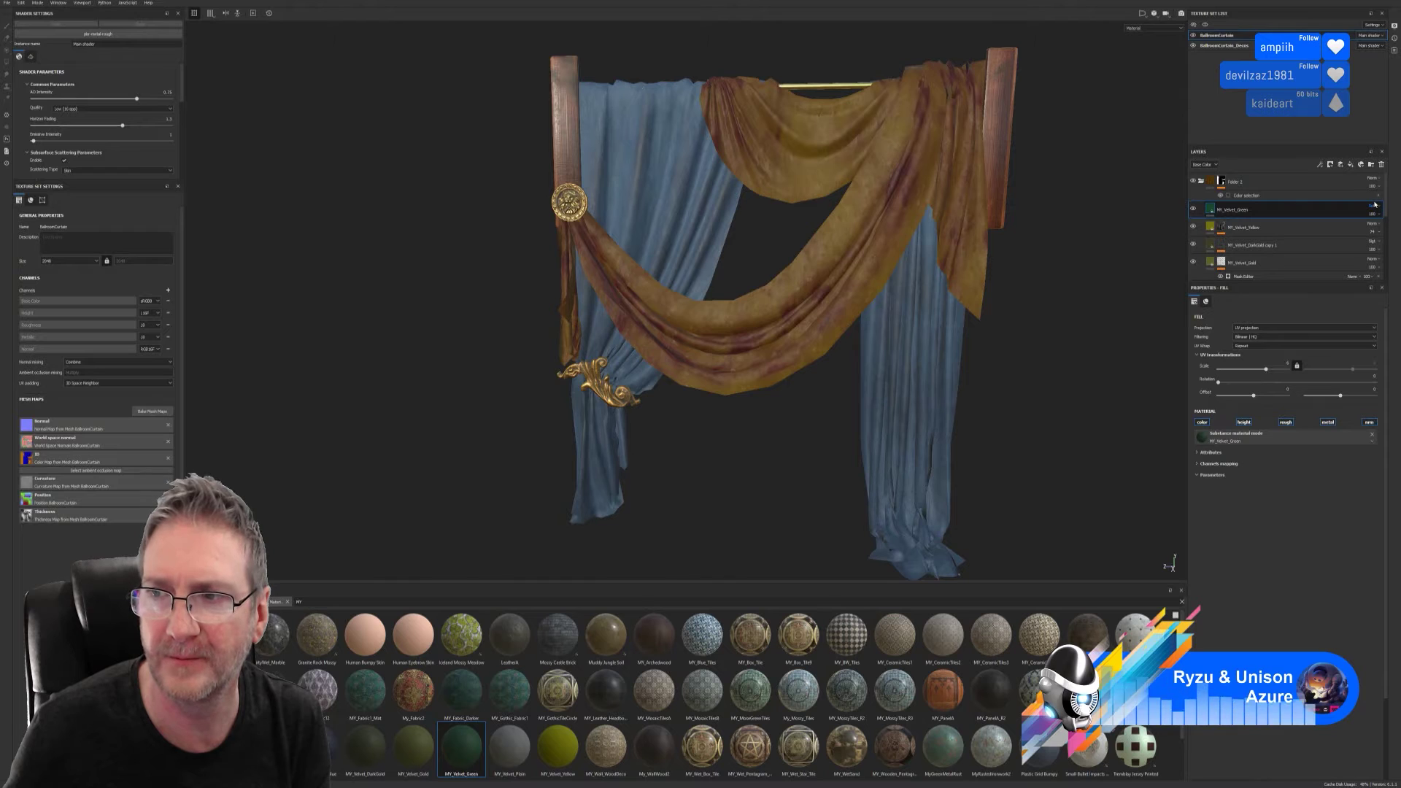
scroll(1375, 209, down, 2)
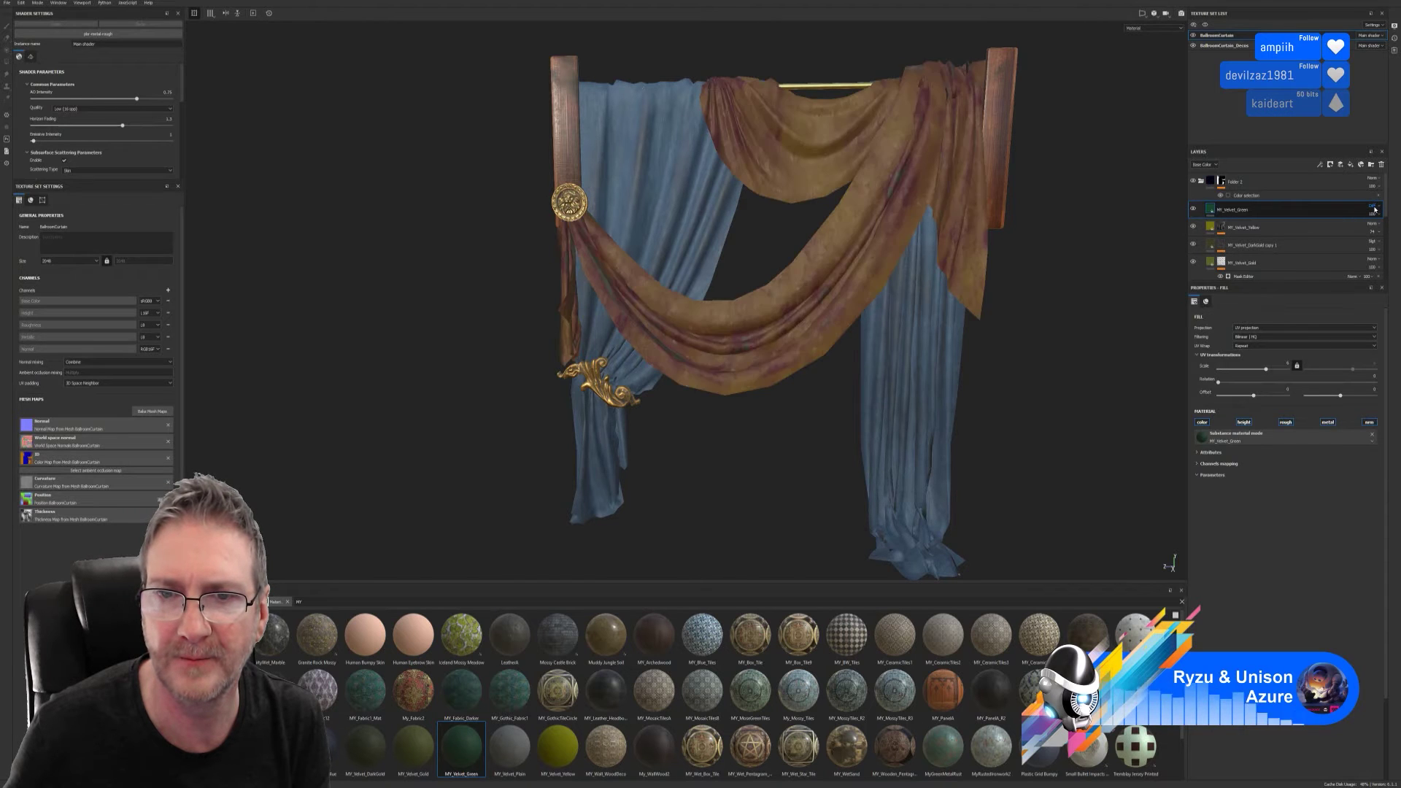
scroll(1375, 209, down, 3)
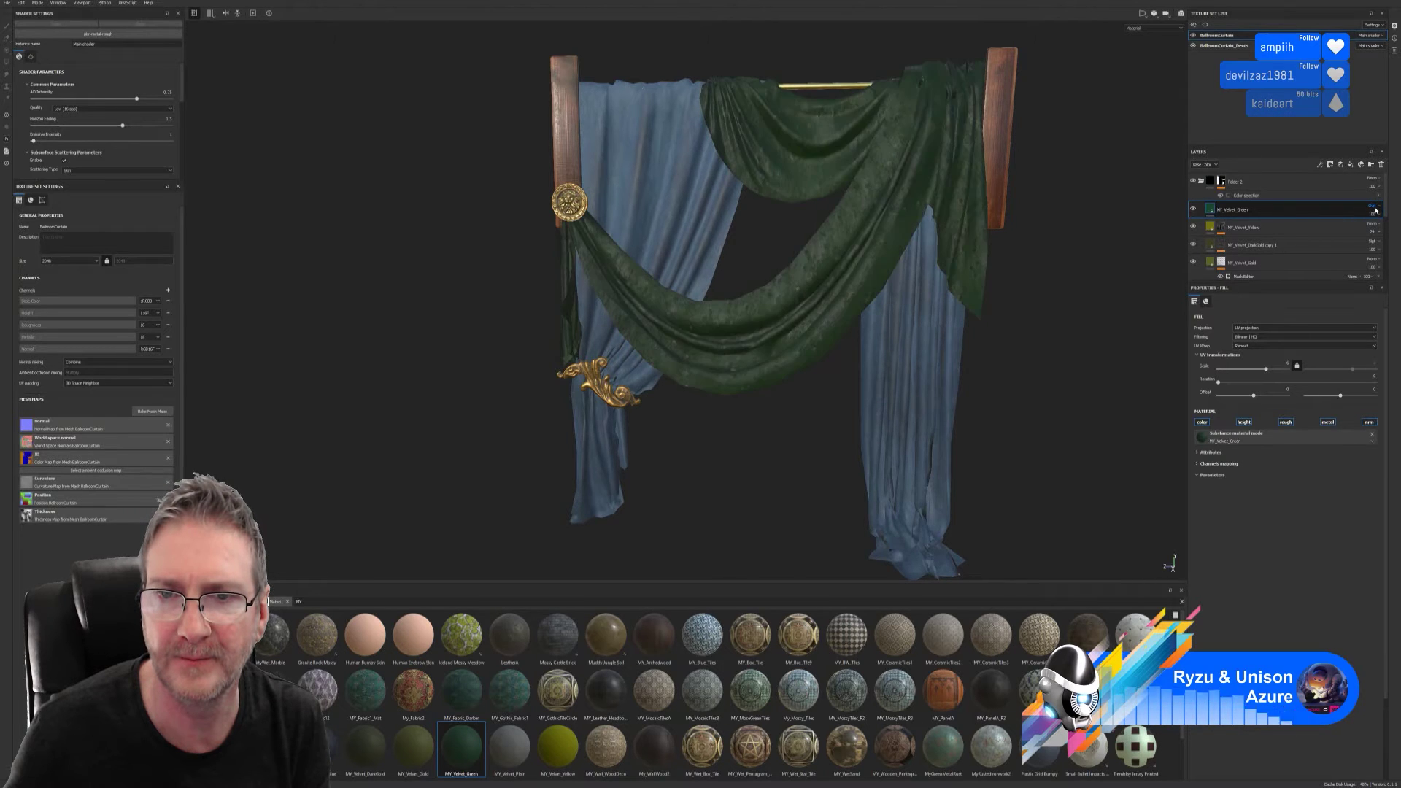
scroll(1377, 209, down, 2)
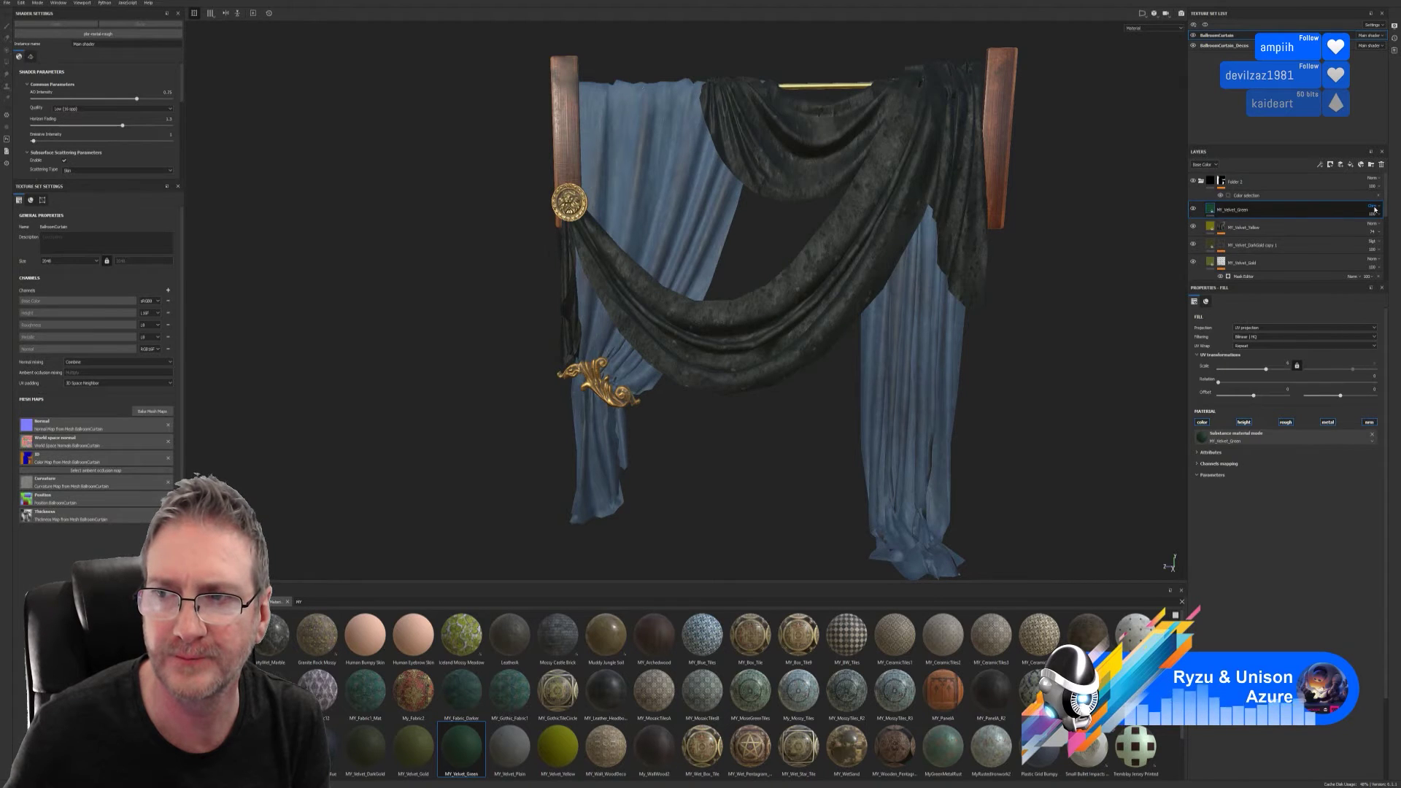
scroll(1375, 209, down, 2)
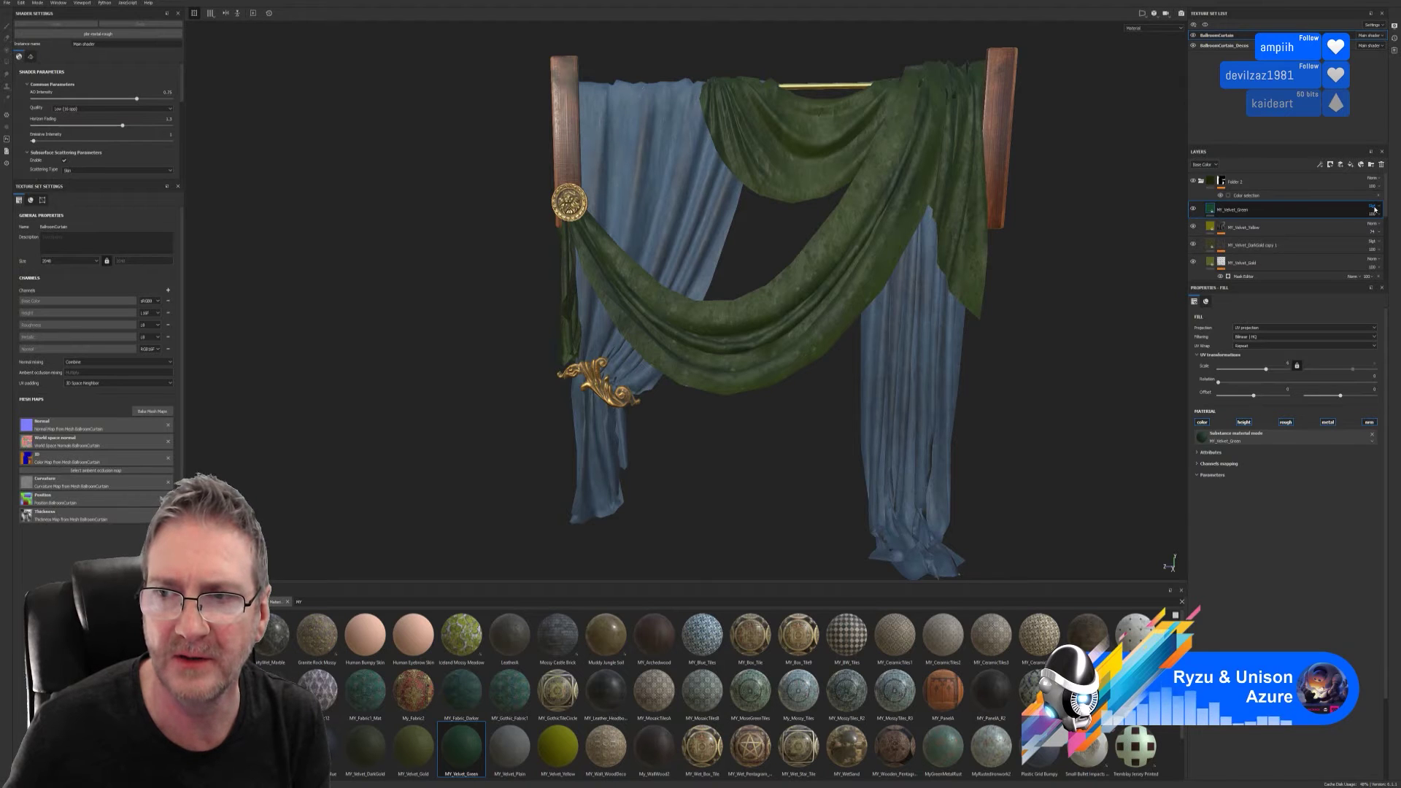
scroll(1374, 210, down, 2)
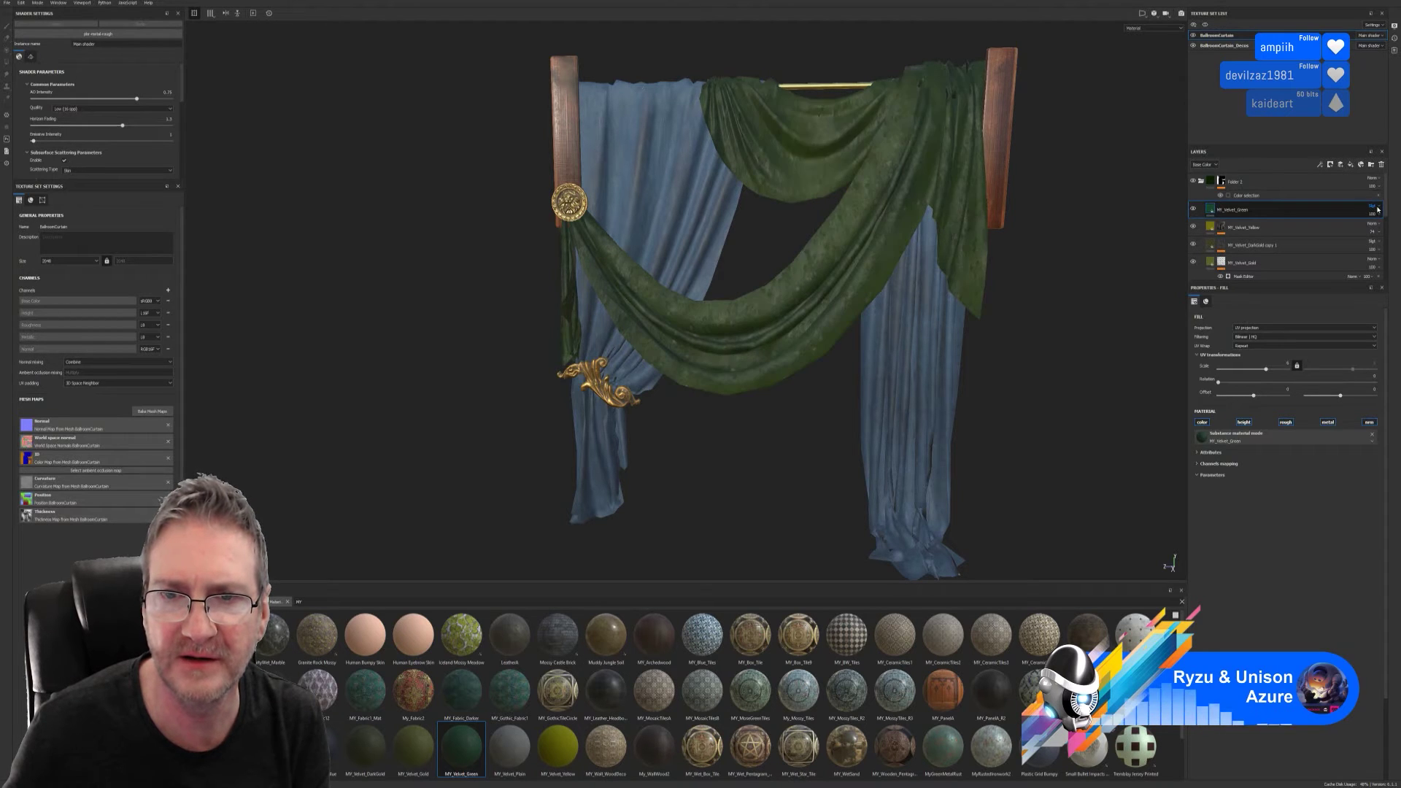
scroll(1378, 209, down, 1)
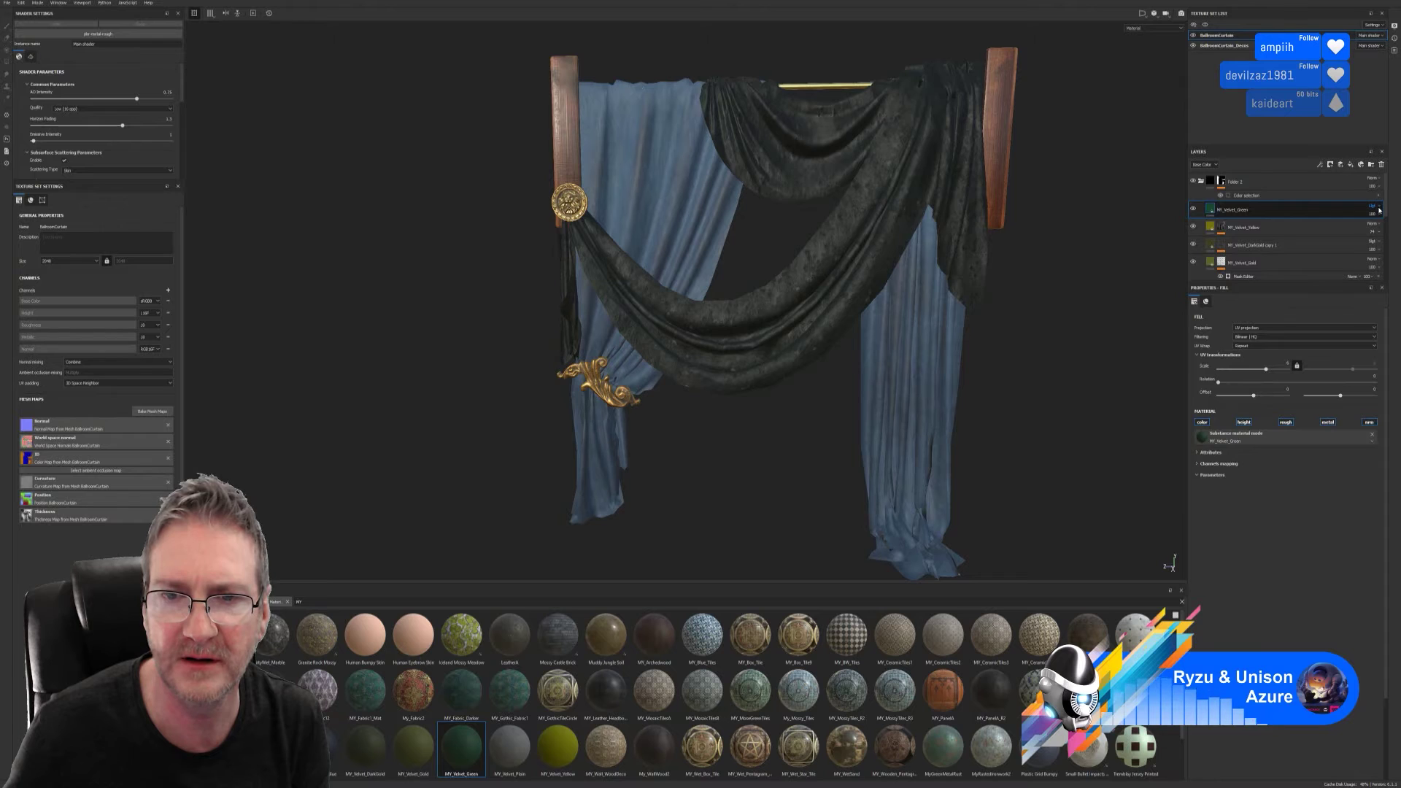
scroll(1379, 209, down, 1)
scroll(1372, 210, down, 4)
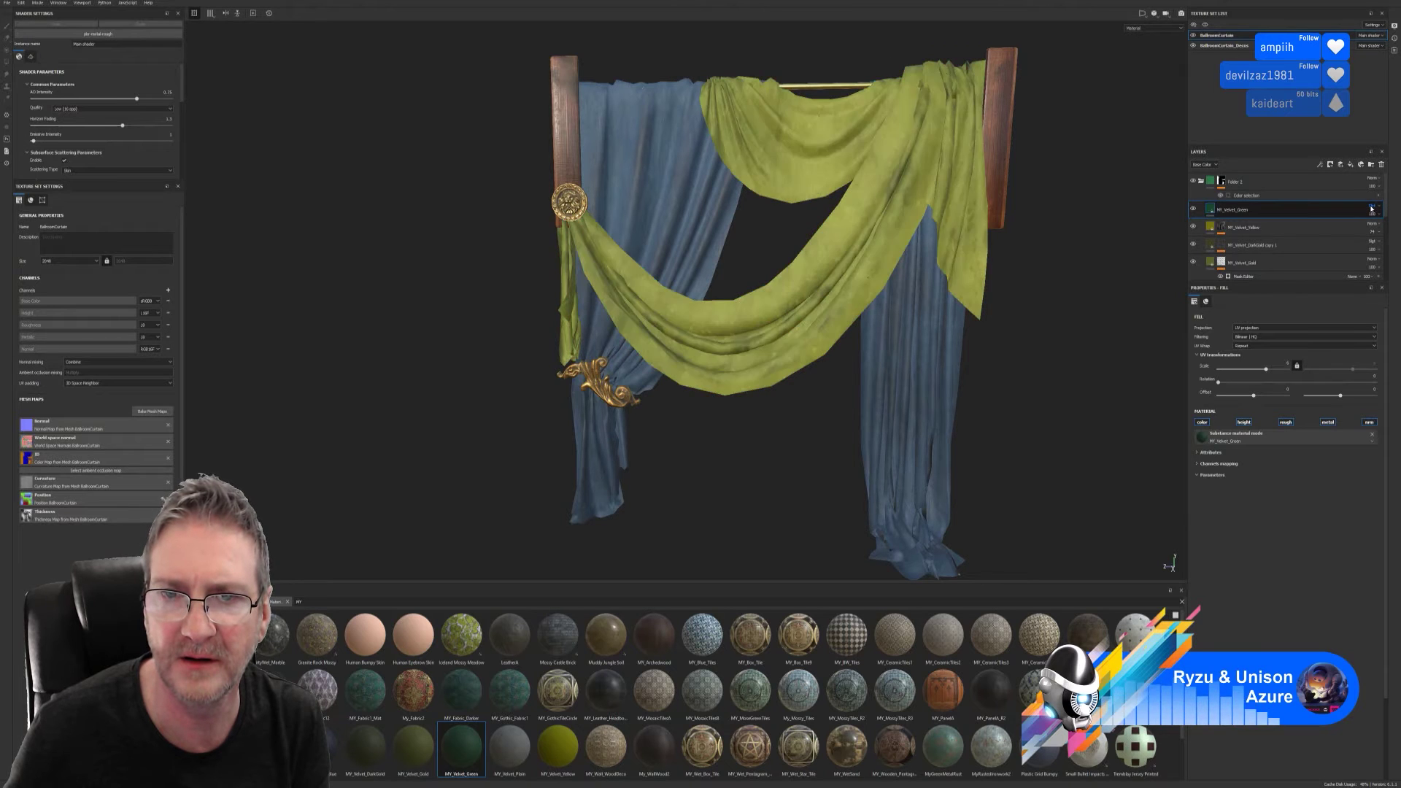
scroll(1371, 209, down, 2)
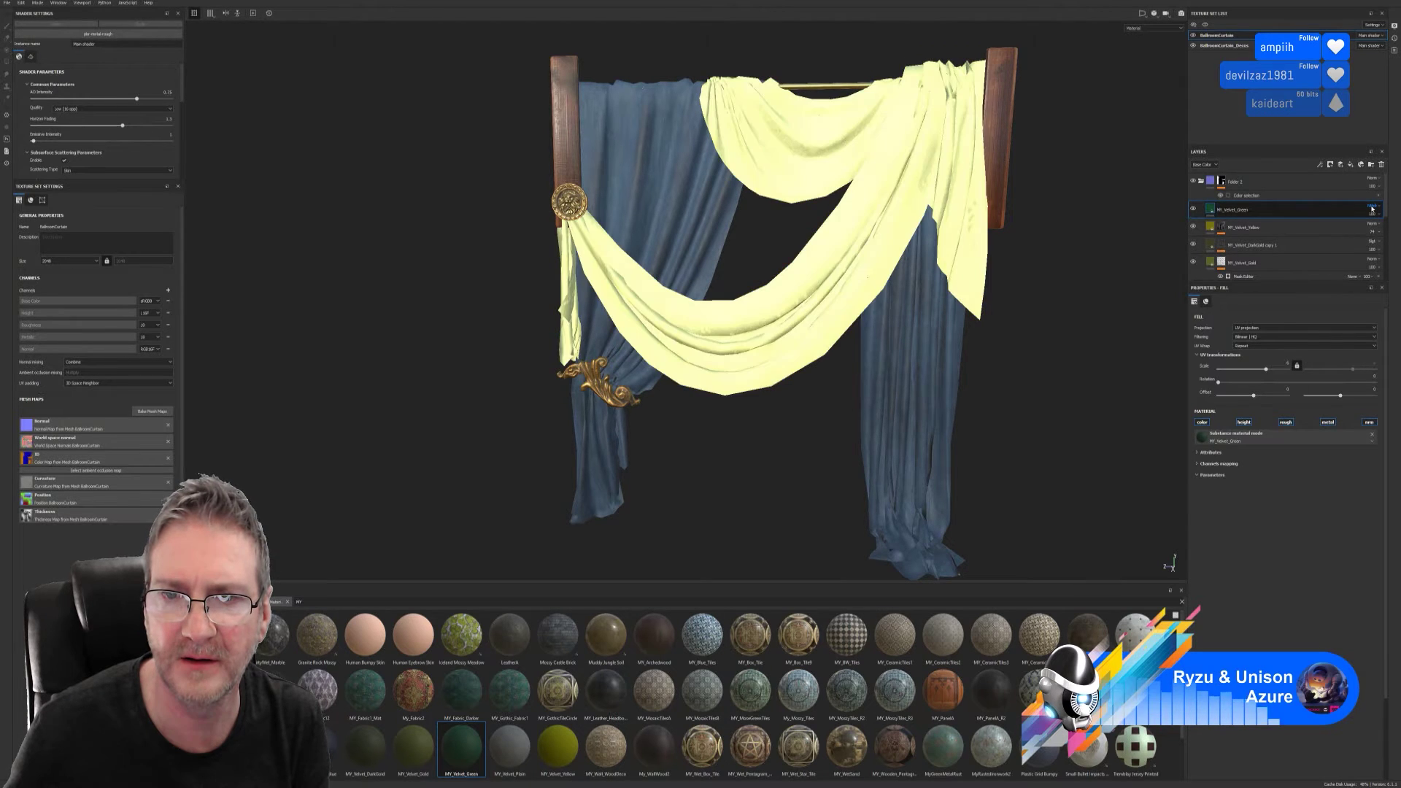
scroll(1371, 209, down, 3)
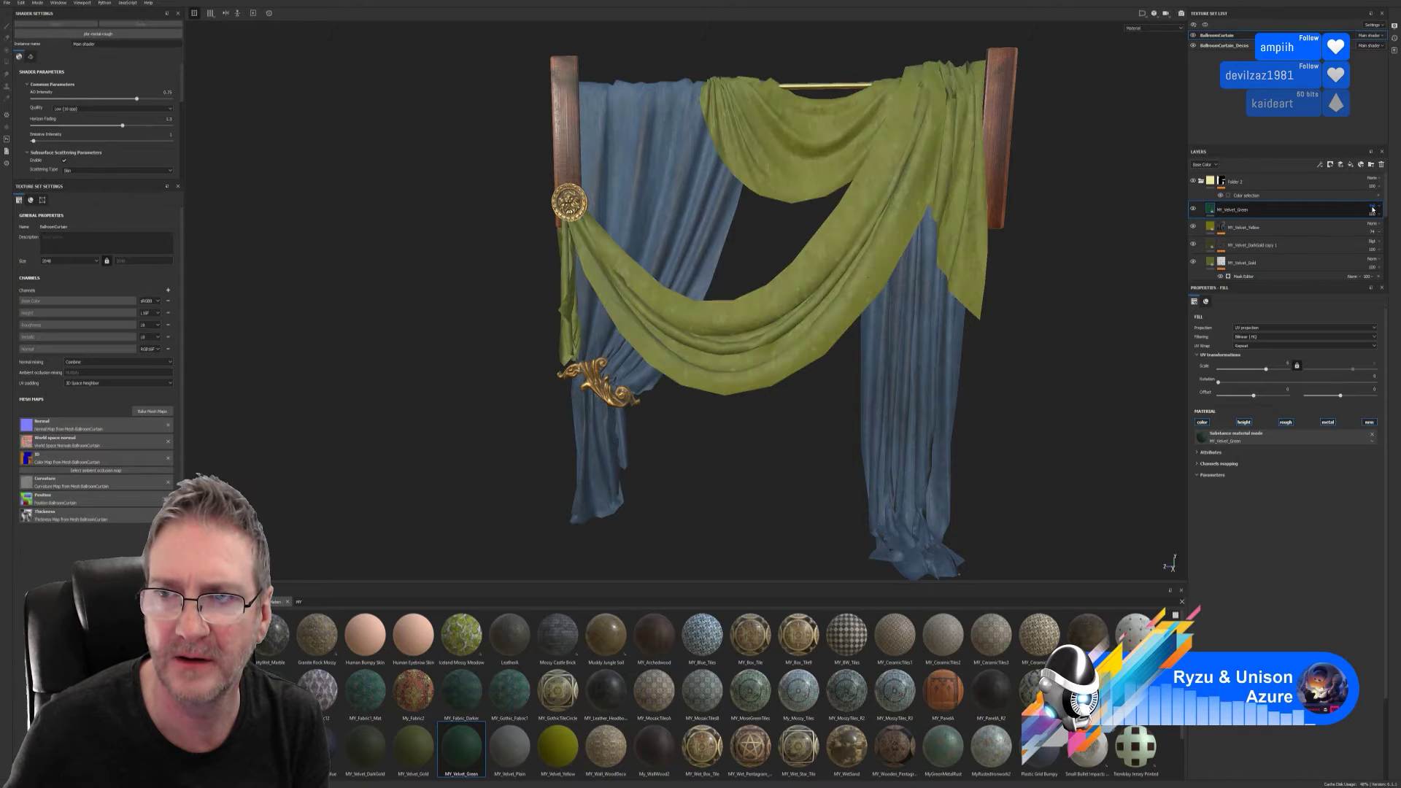
scroll(1371, 209, down, 1)
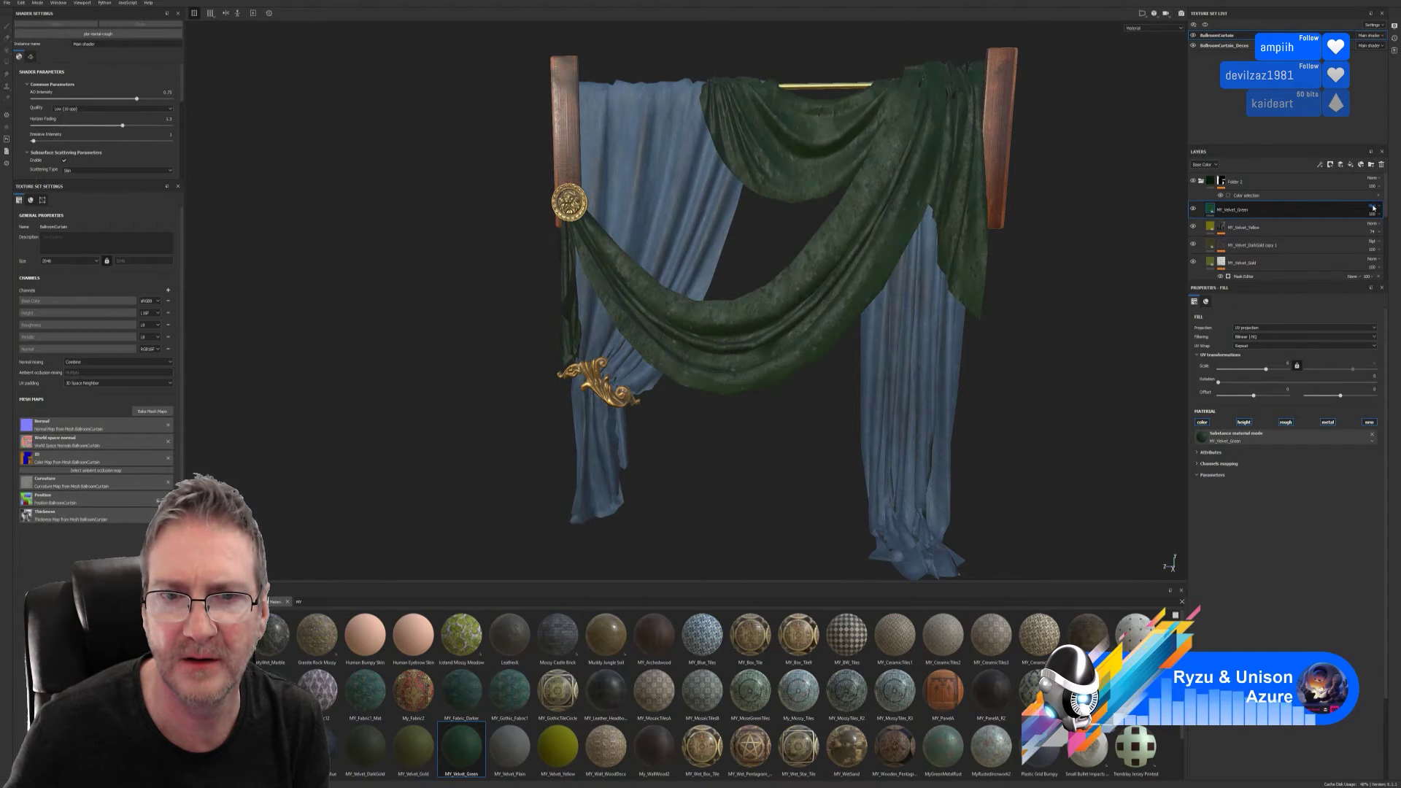
scroll(1373, 208, down, 4)
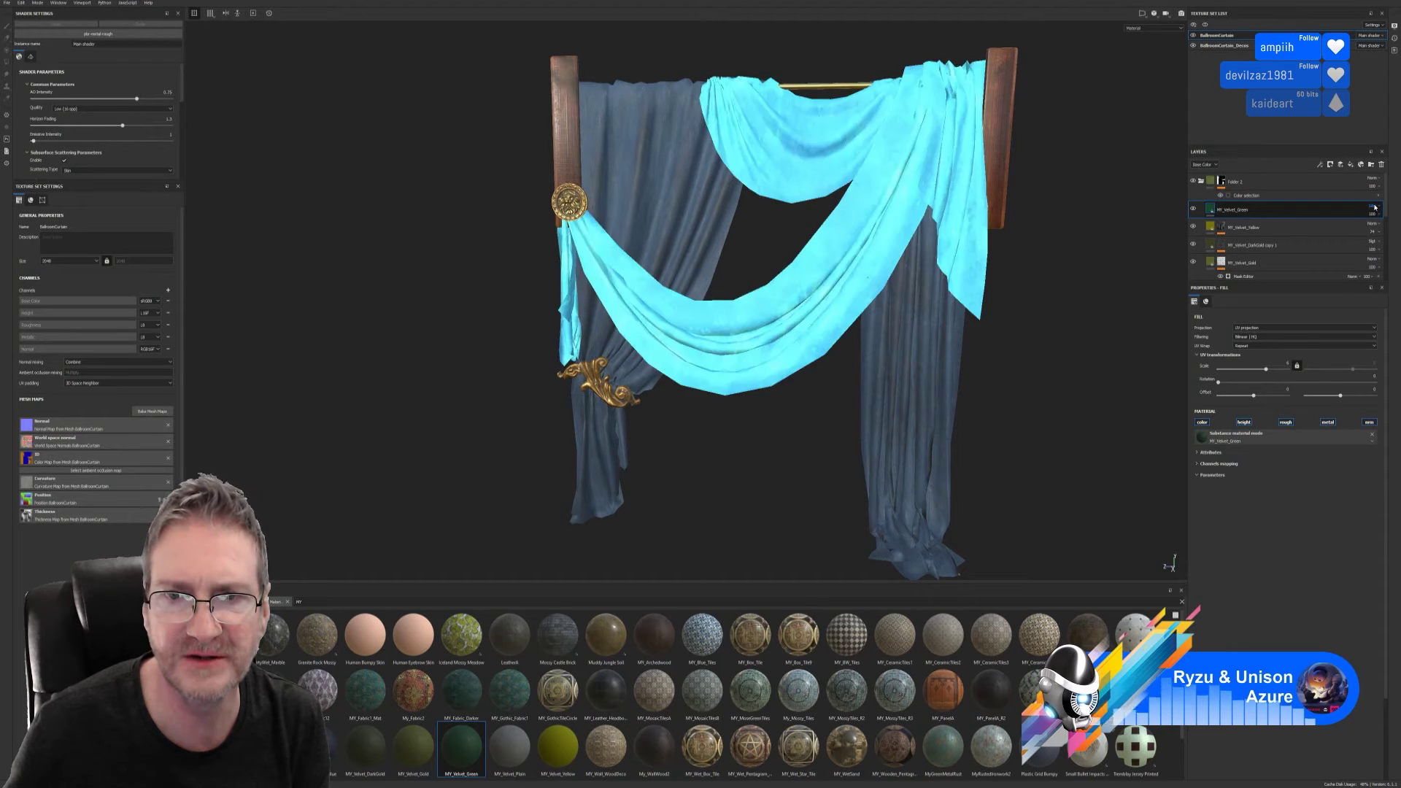
scroll(1375, 206, down, 1)
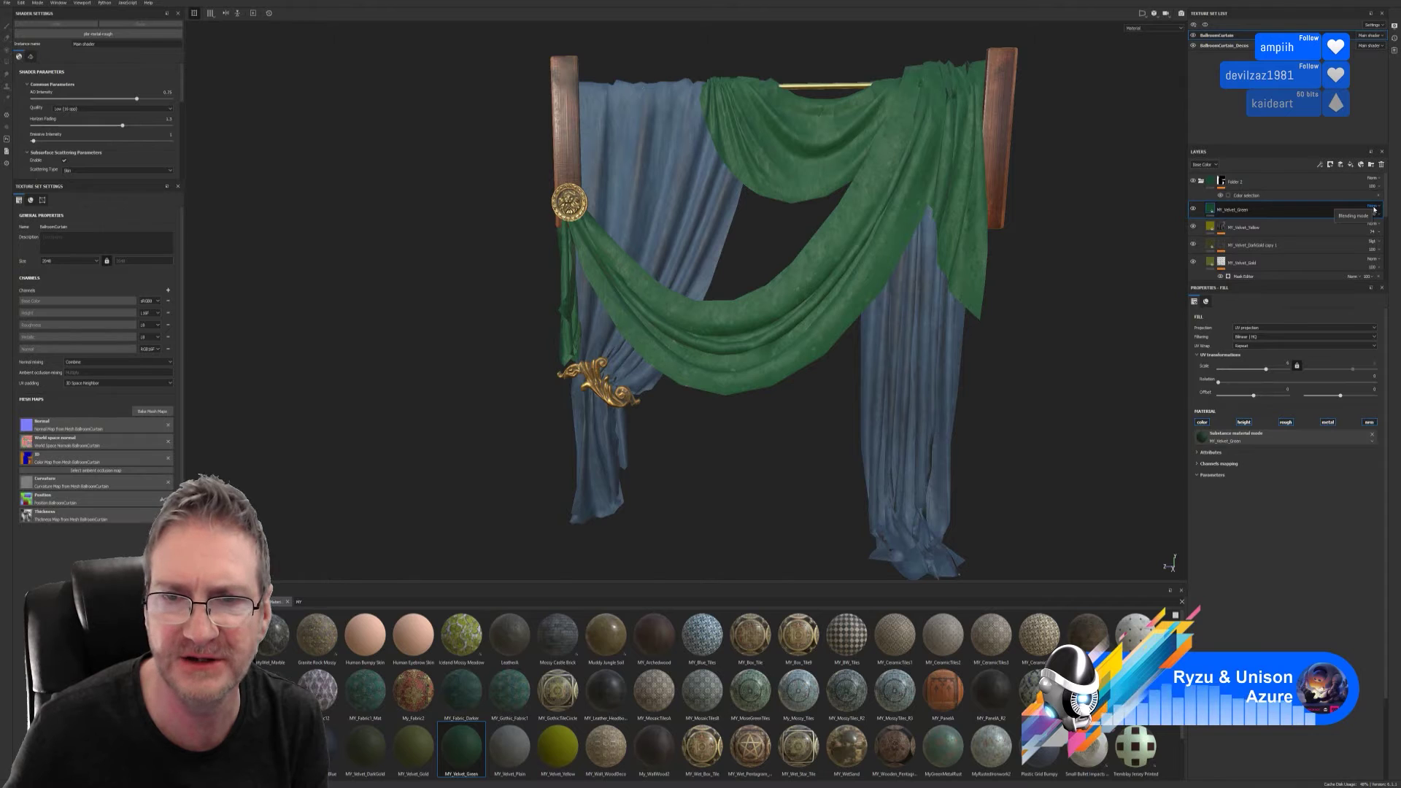
scroll(1374, 209, up, 1)
scroll(1374, 209, down, 1)
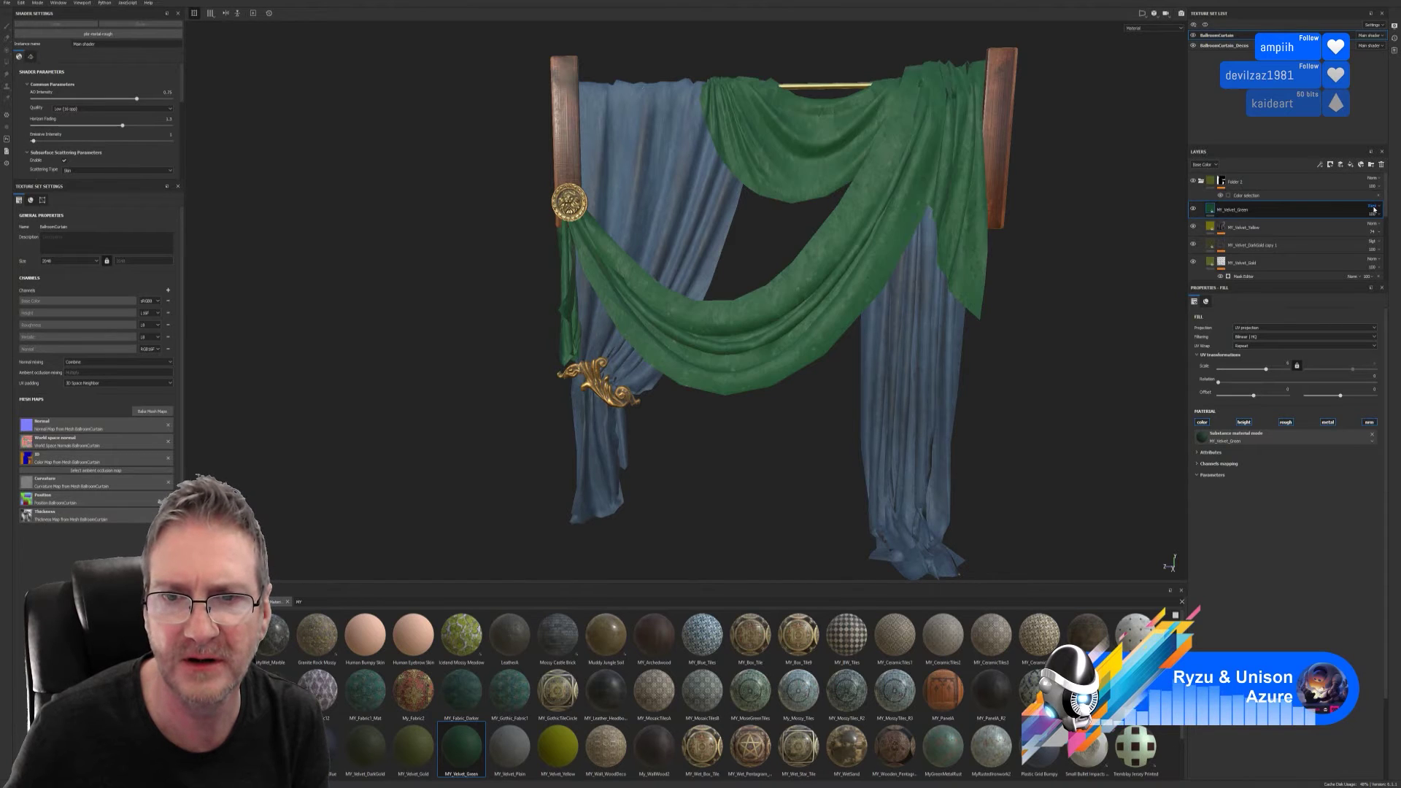
scroll(1374, 209, down, 1)
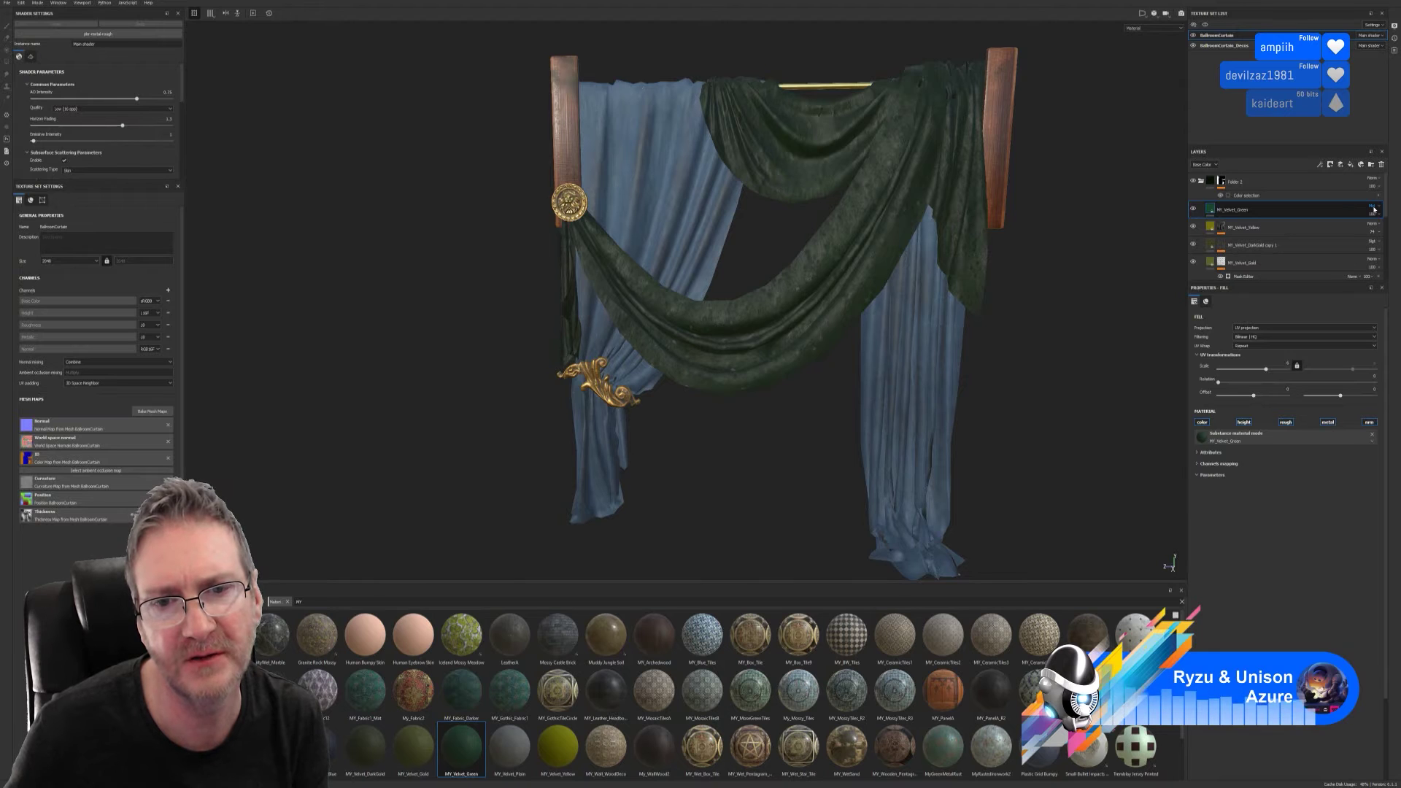
scroll(1374, 209, up, 1)
scroll(1374, 209, down, 1)
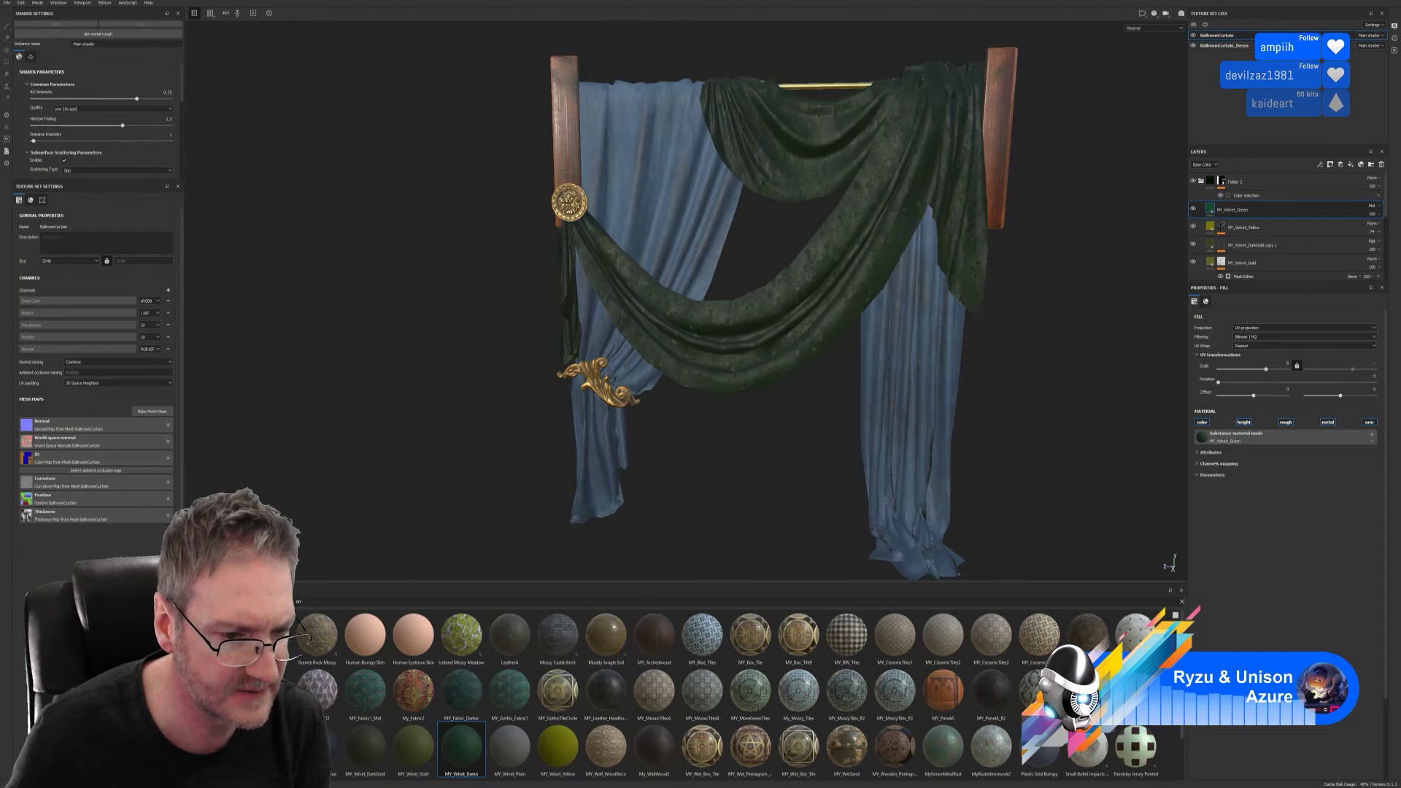
- List the smart masks in the shelf and test the MY_Velvet_Green layer's opacity
click(208, 722)
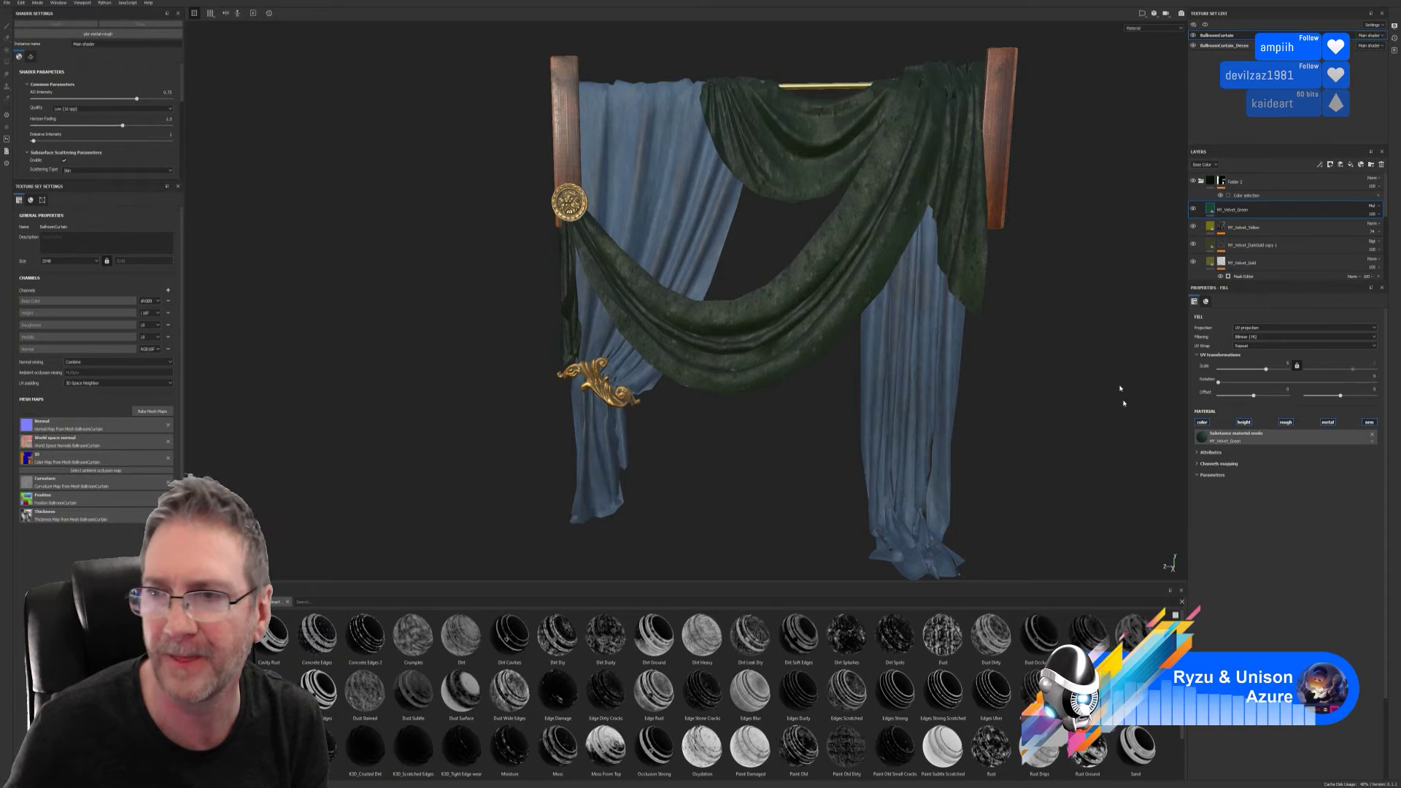
click(1373, 214)
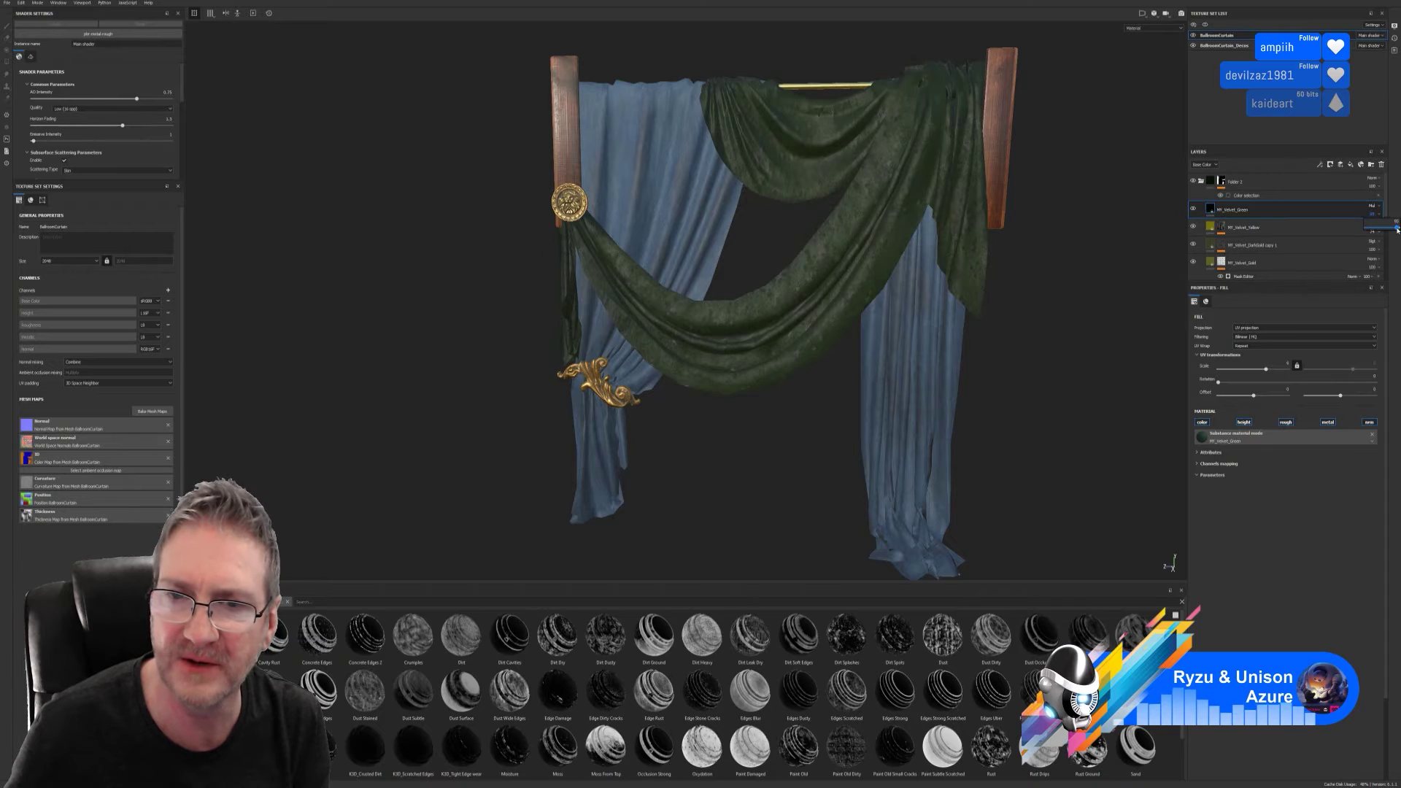
mouse_move(1395, 229)
mouse_down()
mouse_move(1371, 235)
mouse_move(1398, 246)
mouse_up()
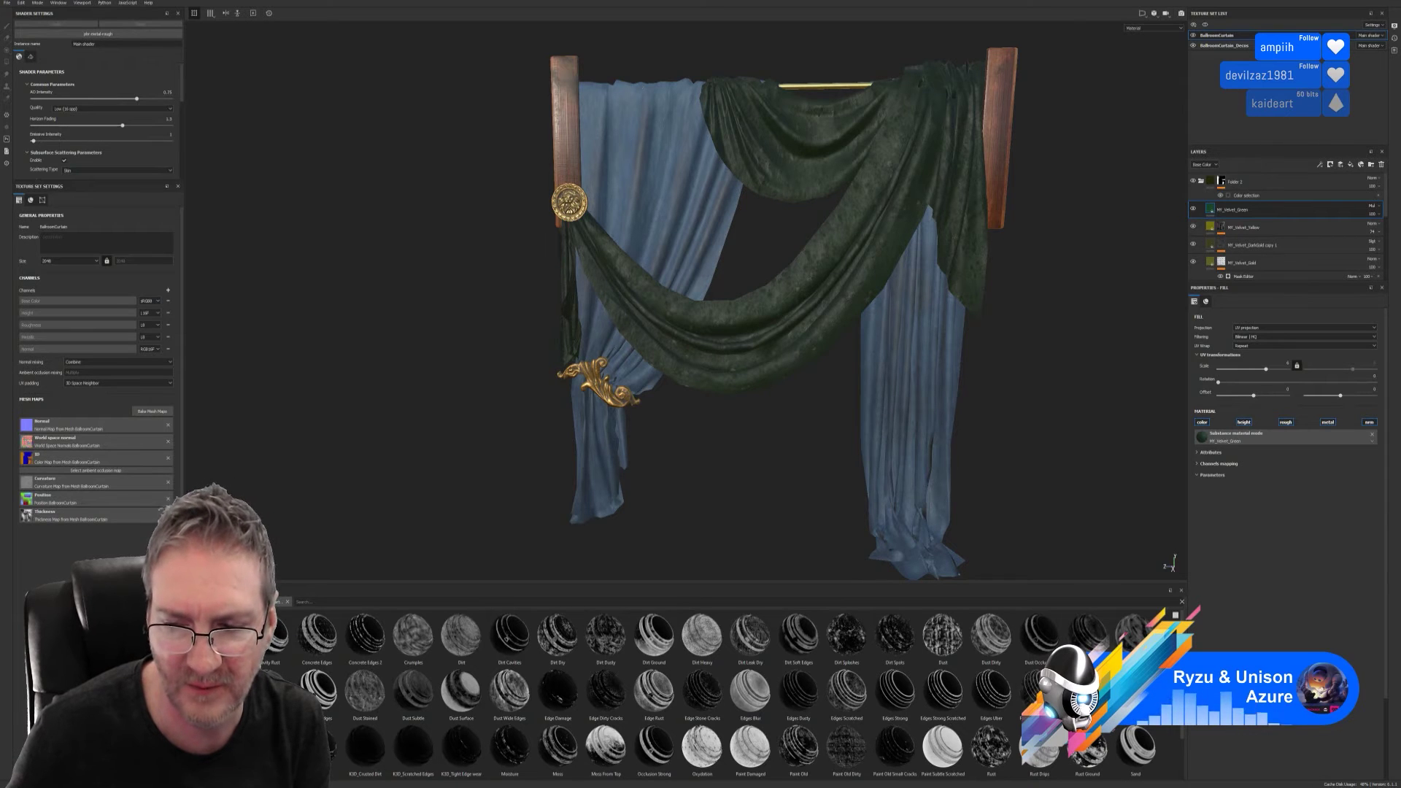
- Find the Surface Worn smart mask in the shelf and apply it to the MY_Velvet_Green layer
scroll(730, 693, down, 1)
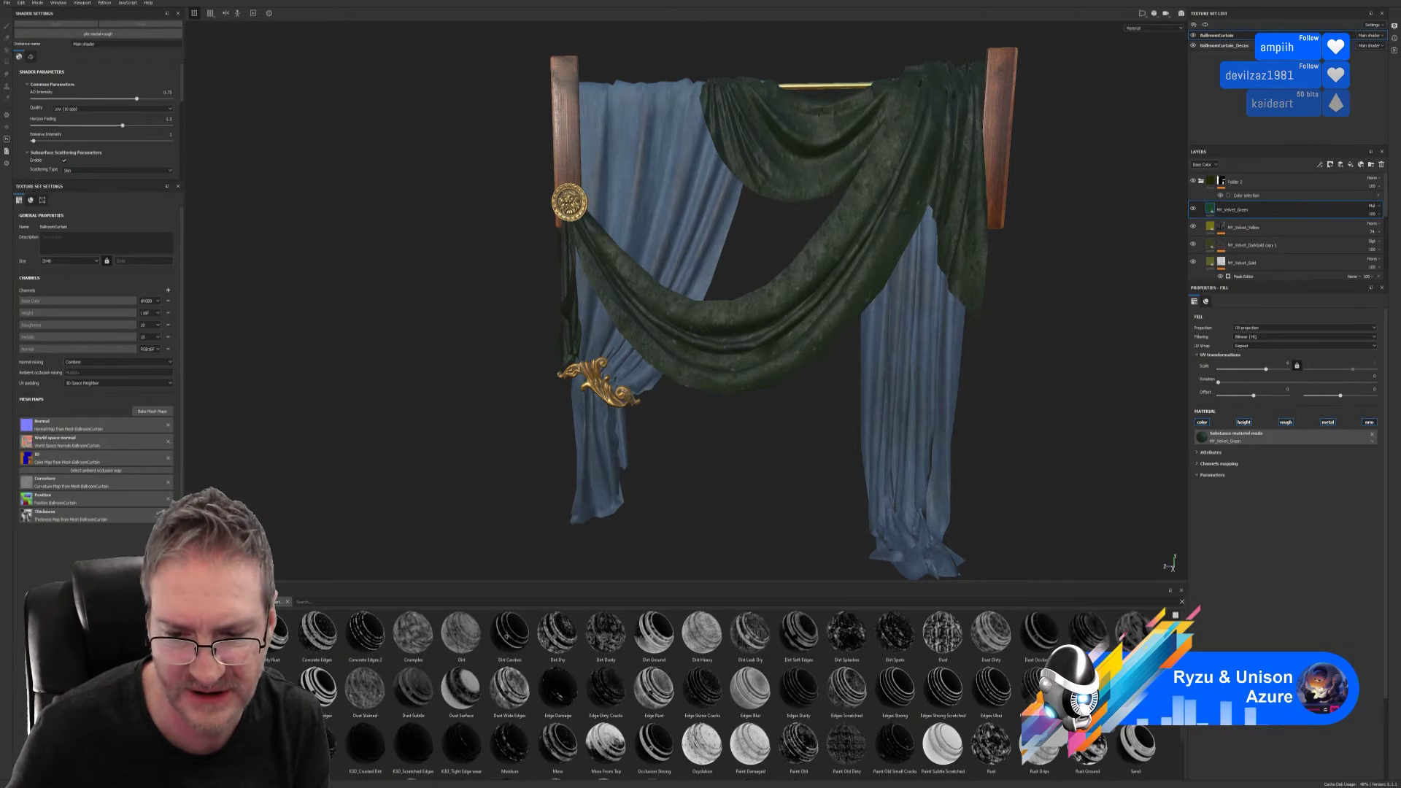
scroll(741, 765, down, 3)
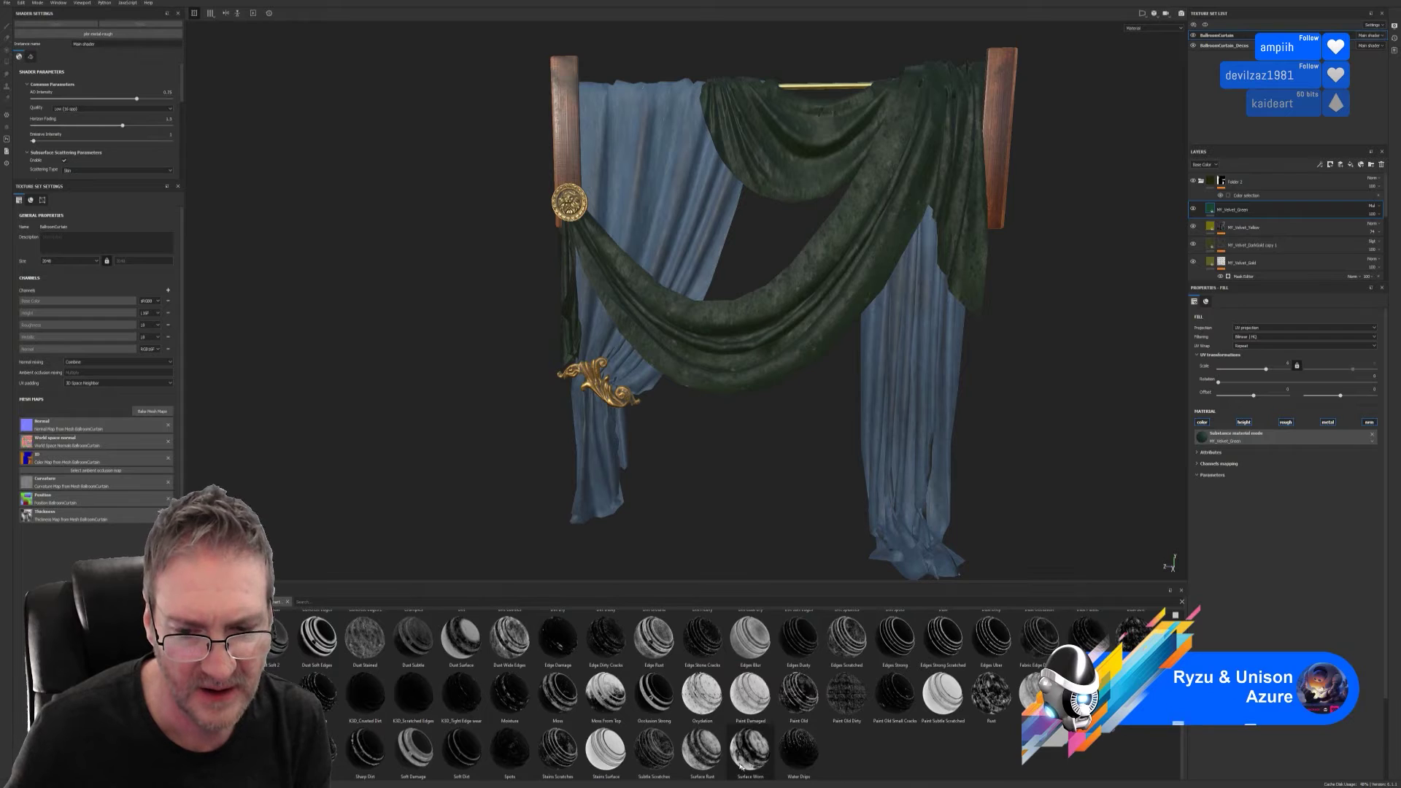
mouse_move(740, 765)
mouse_down()
mouse_move(1025, 671)
mouse_move(1326, 219)
mouse_move(1289, 209)
mouse_up()
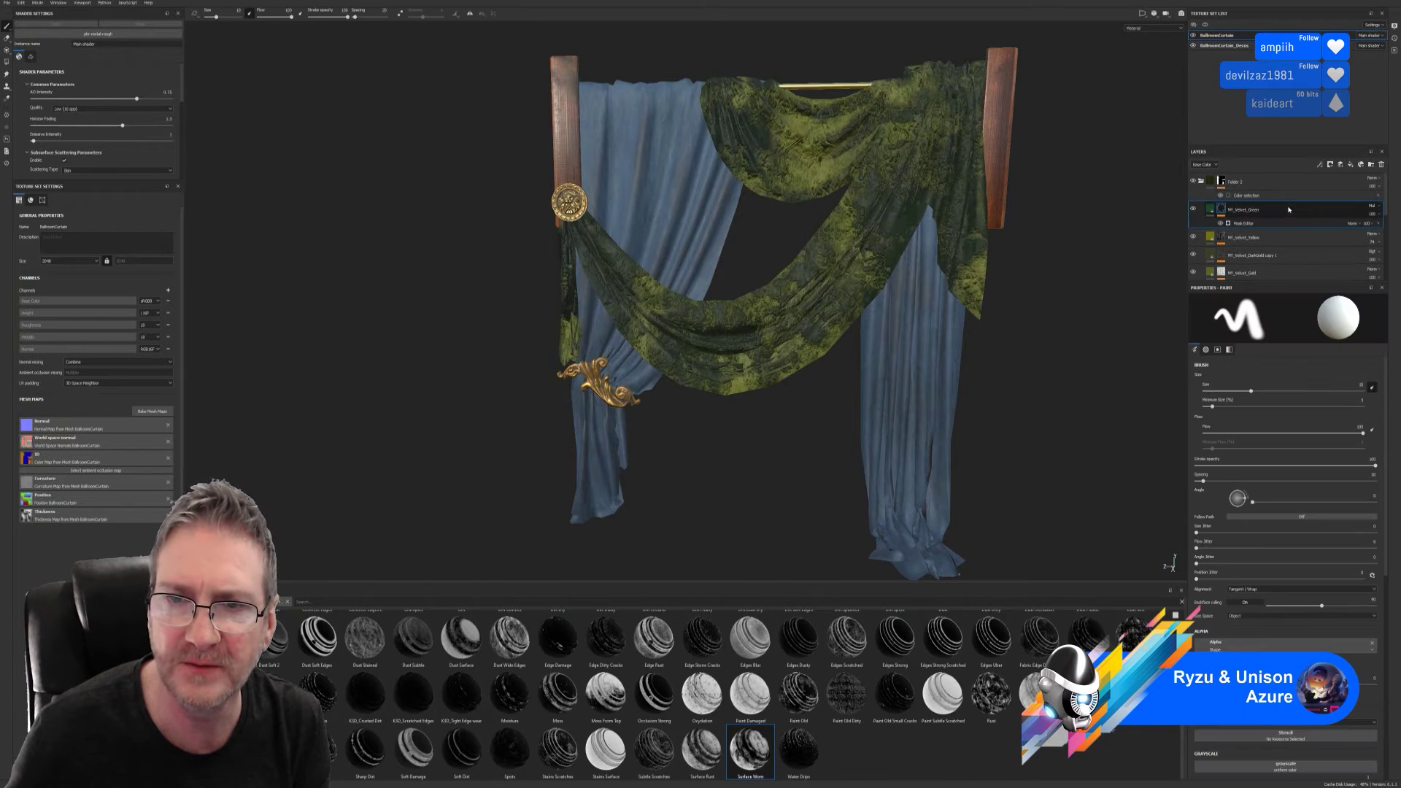
- Turn off the height channel in the MY_Velvet_Green layer's fill material
click(1208, 215)
click(1244, 423)
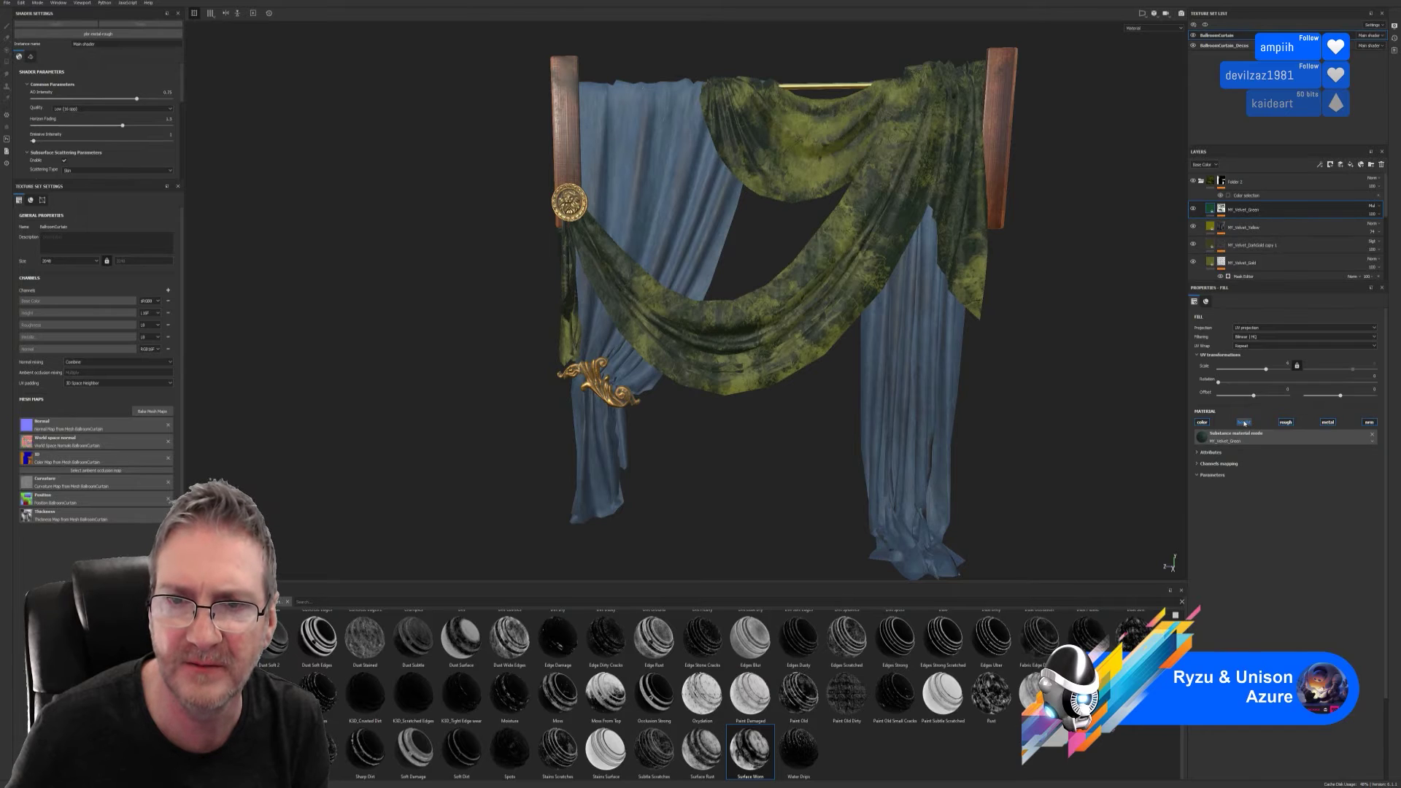
- Raise the global blur slightly and set the global balance to 0.4 in the Mask Editor of the green velvet's mask
click(1222, 212)
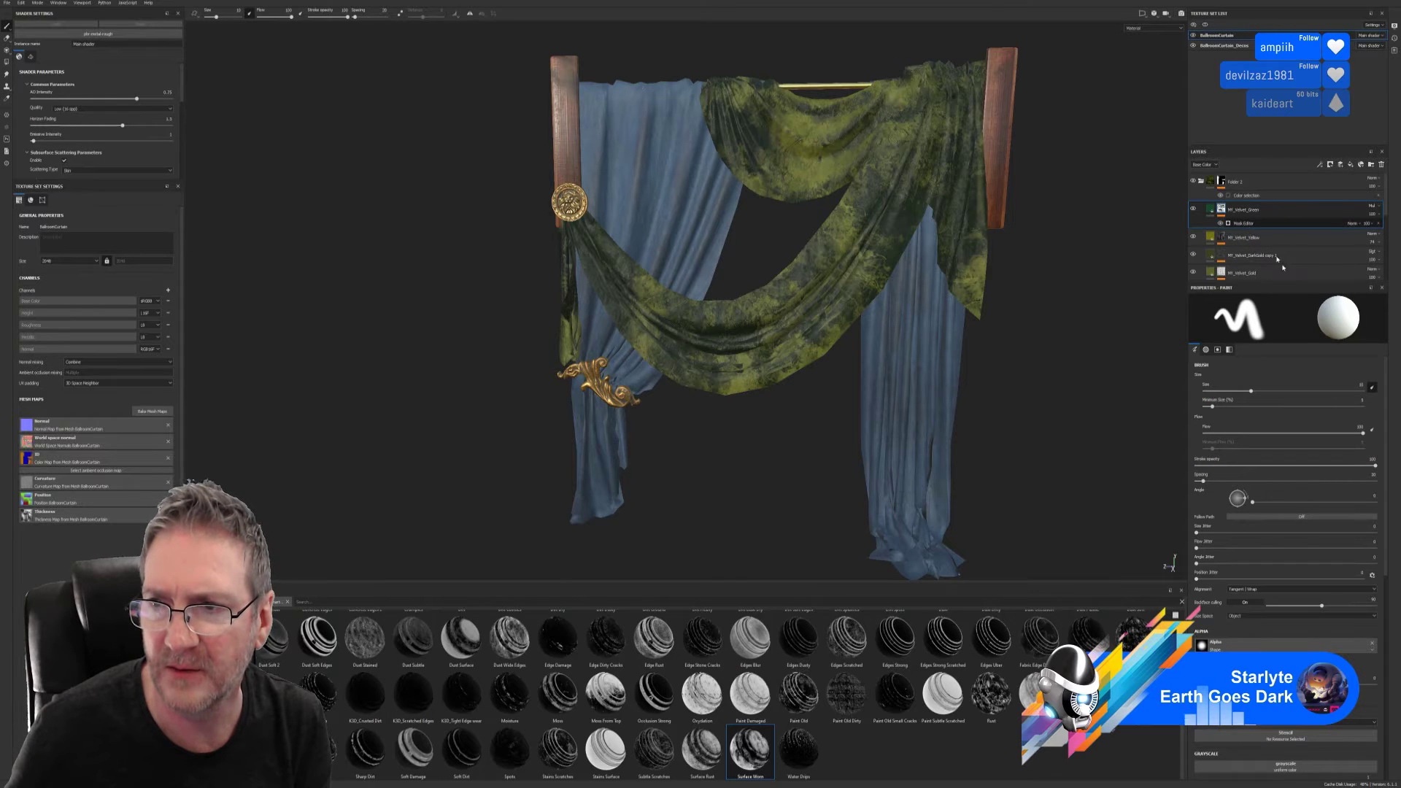
click(1276, 224)
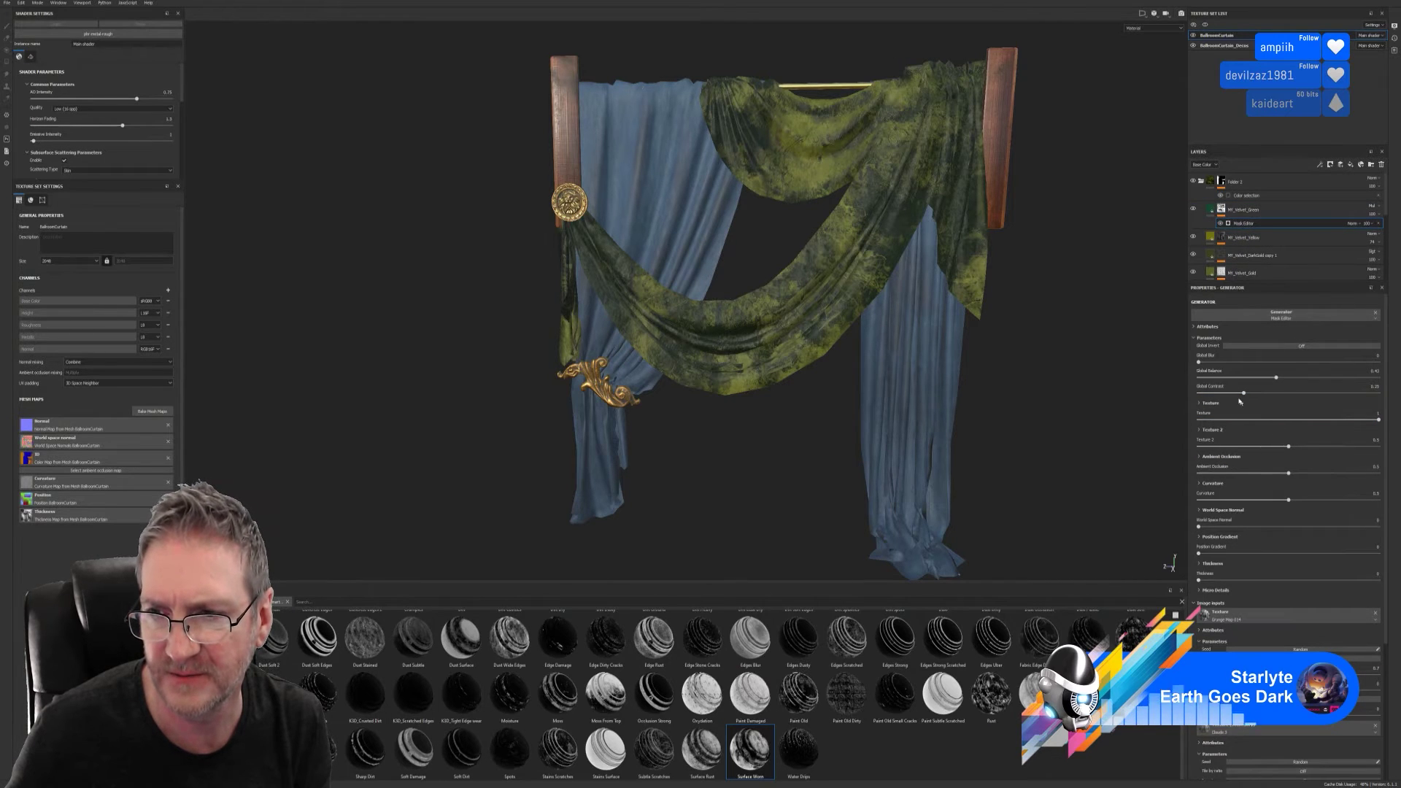
drag(1199, 364, 1326, 378)
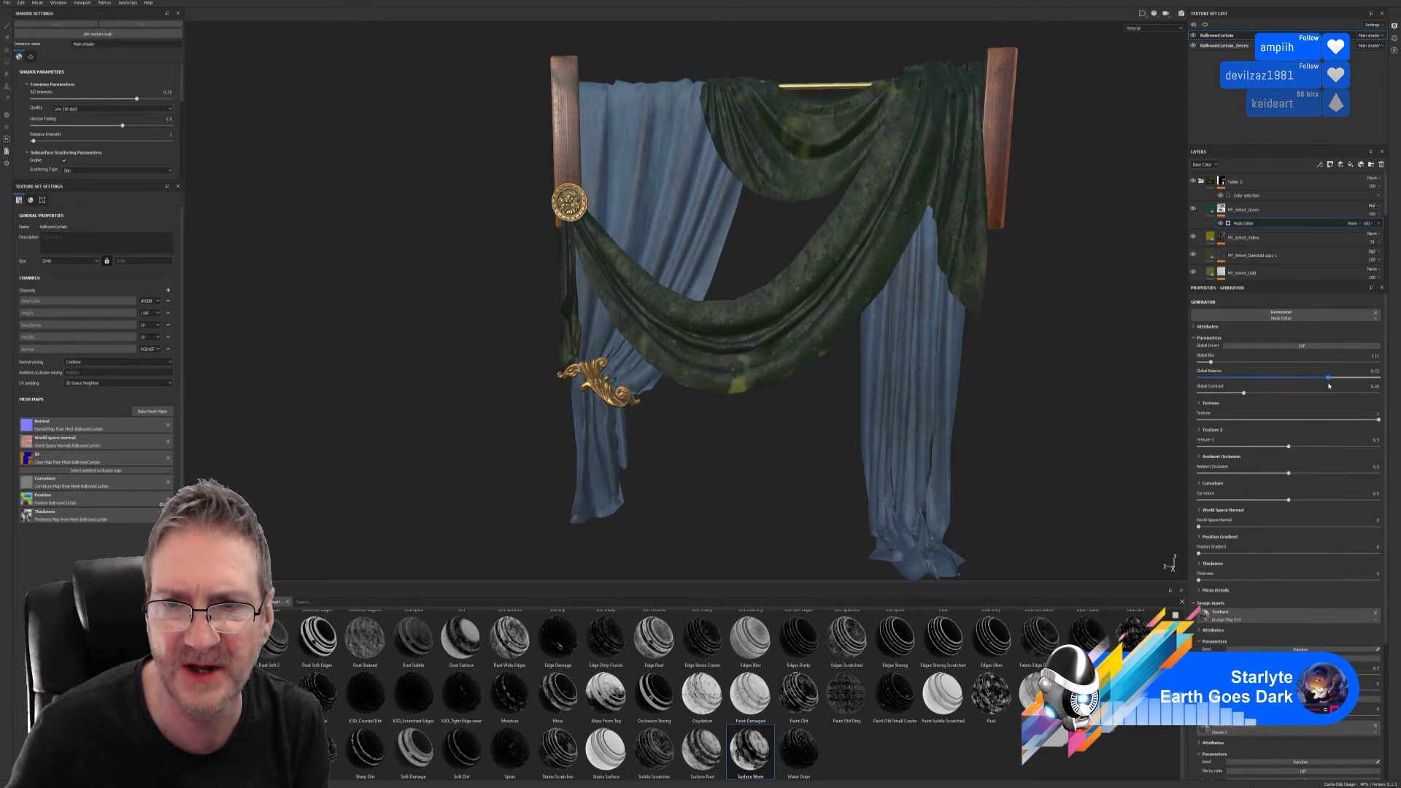
drag(1324, 378, 1270, 378)
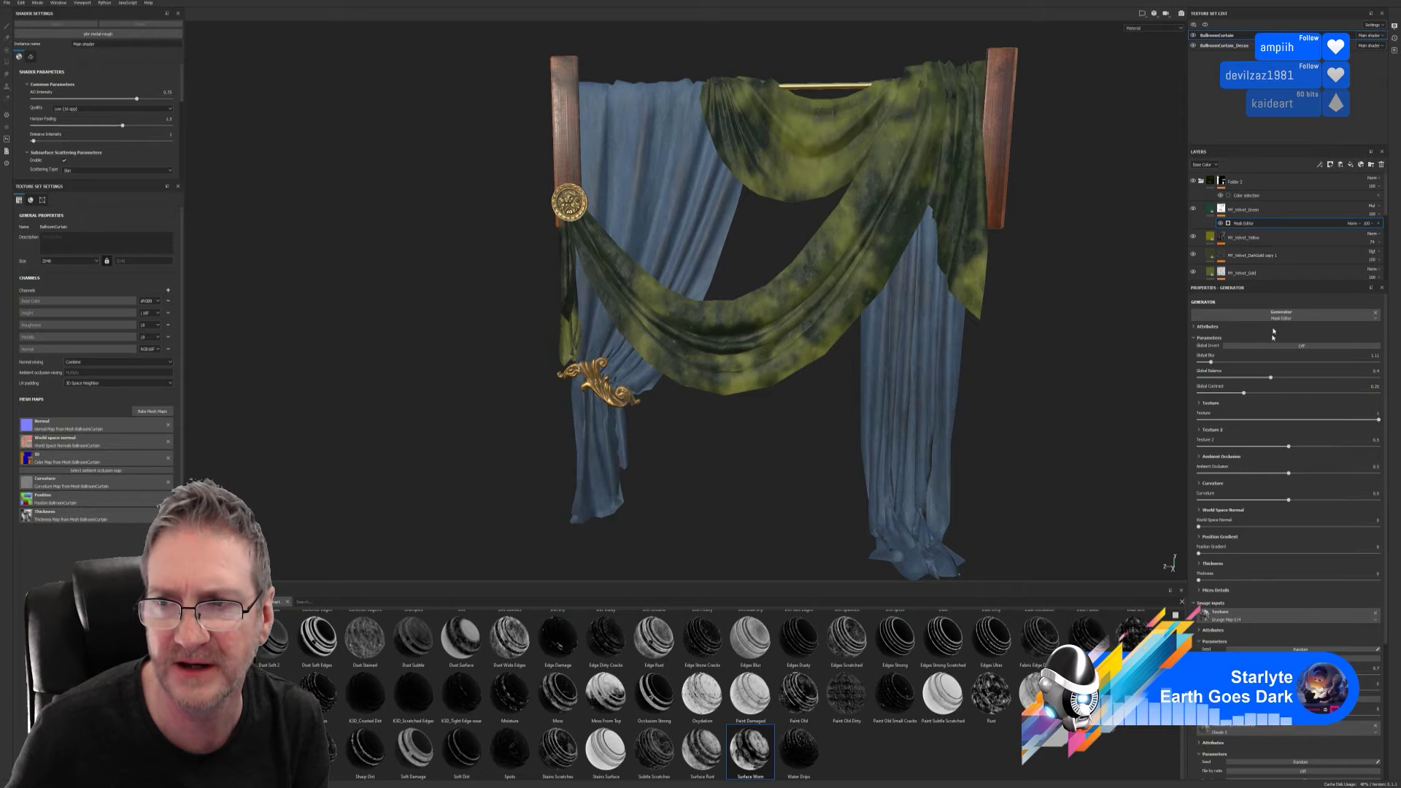
- Delete the Mask Editor generator and remove the mask from the MY_Velvet_Green layer
click(1378, 223)
right_click(1224, 210)
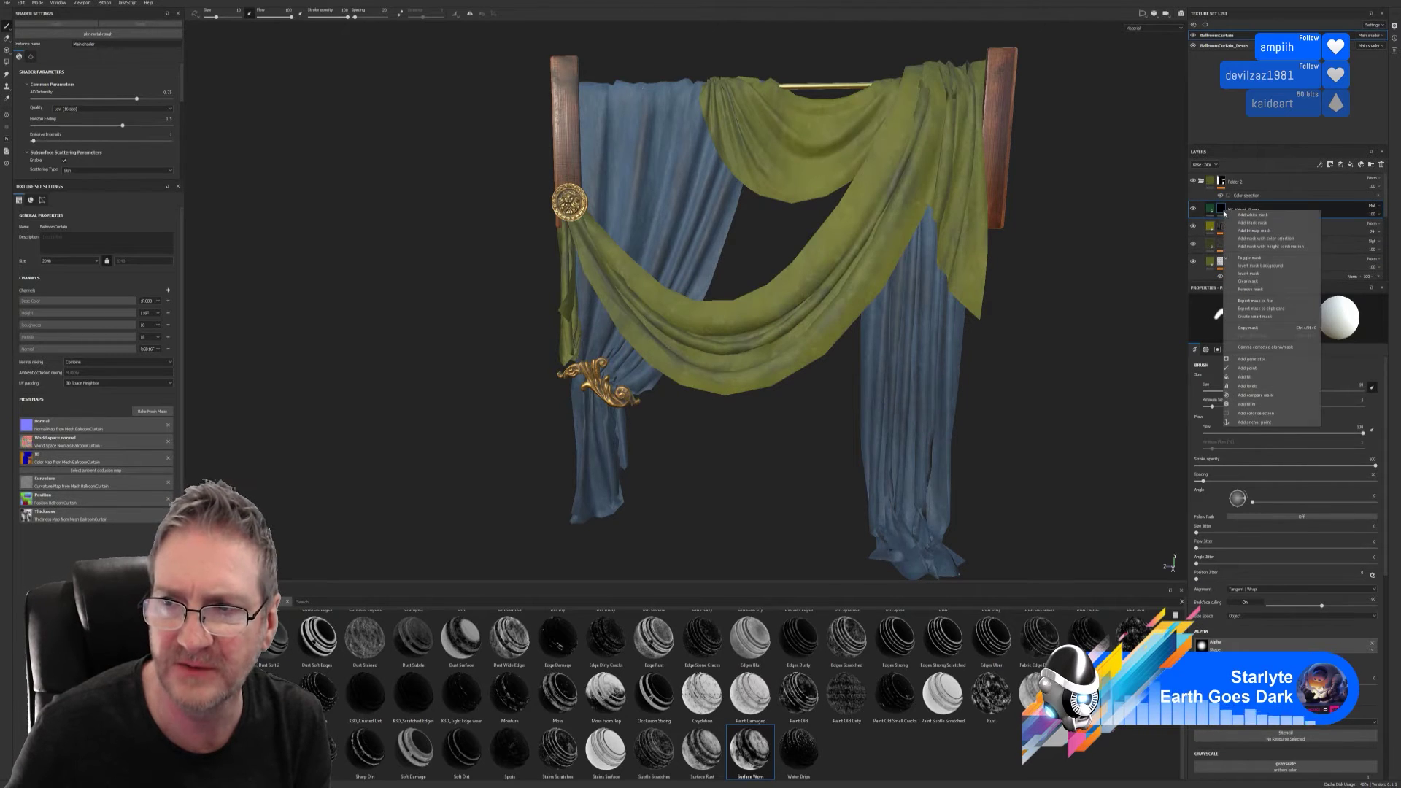
click(1256, 291)
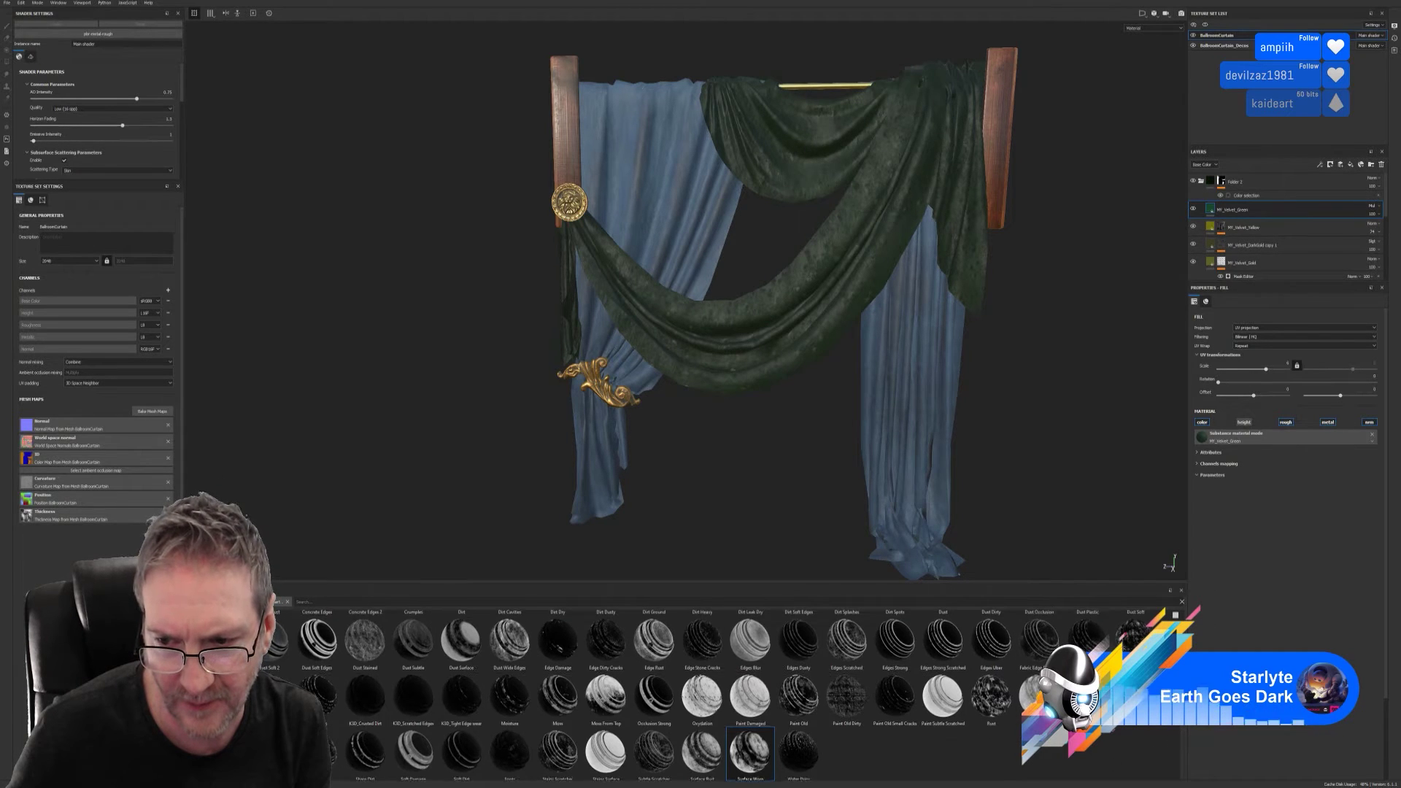
- Apply a different smart mask to the MY_Velvet_Green layer, set its global balance to 0.84 and raise its global blur slightly
scroll(750, 752, up, 1)
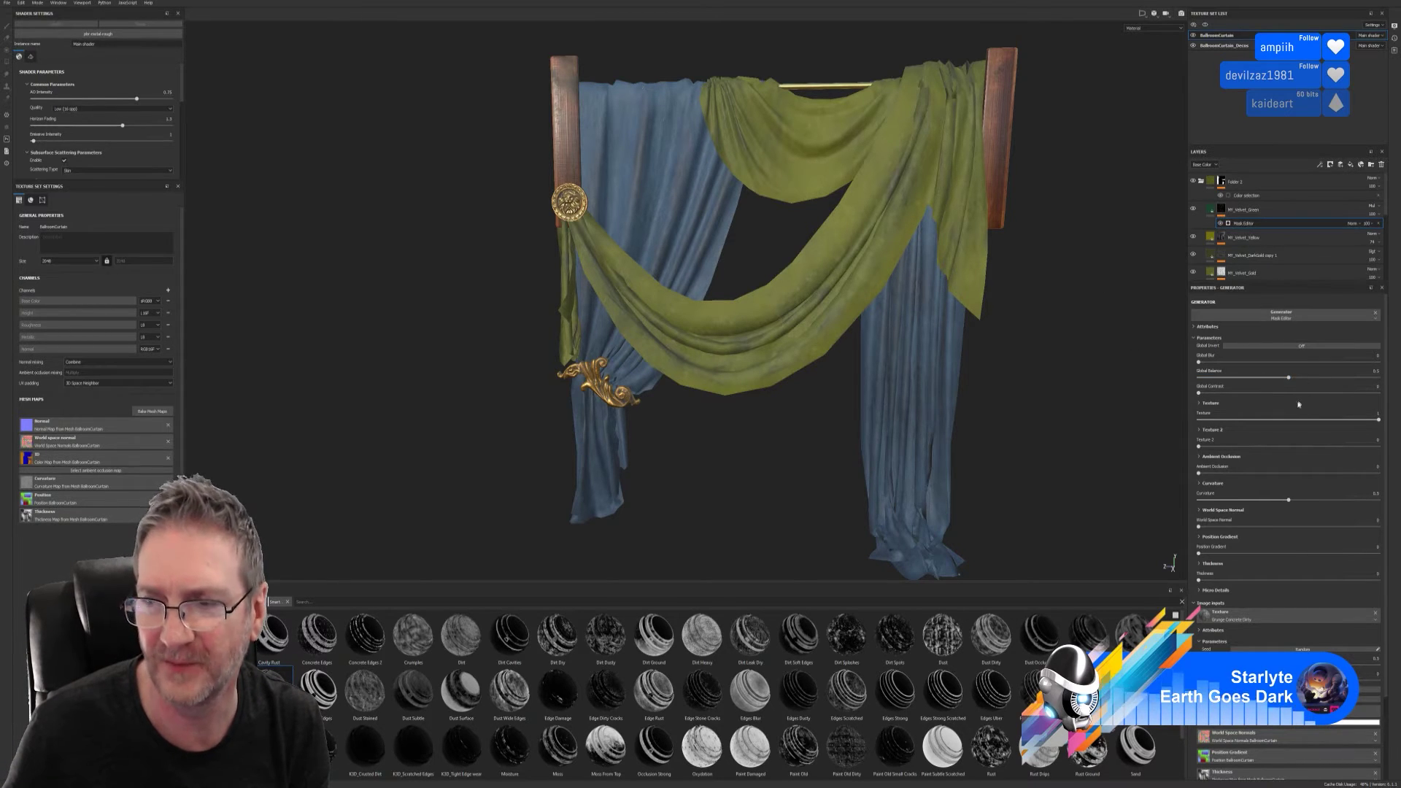
drag(1288, 377, 1350, 377)
drag(1200, 363, 1223, 362)
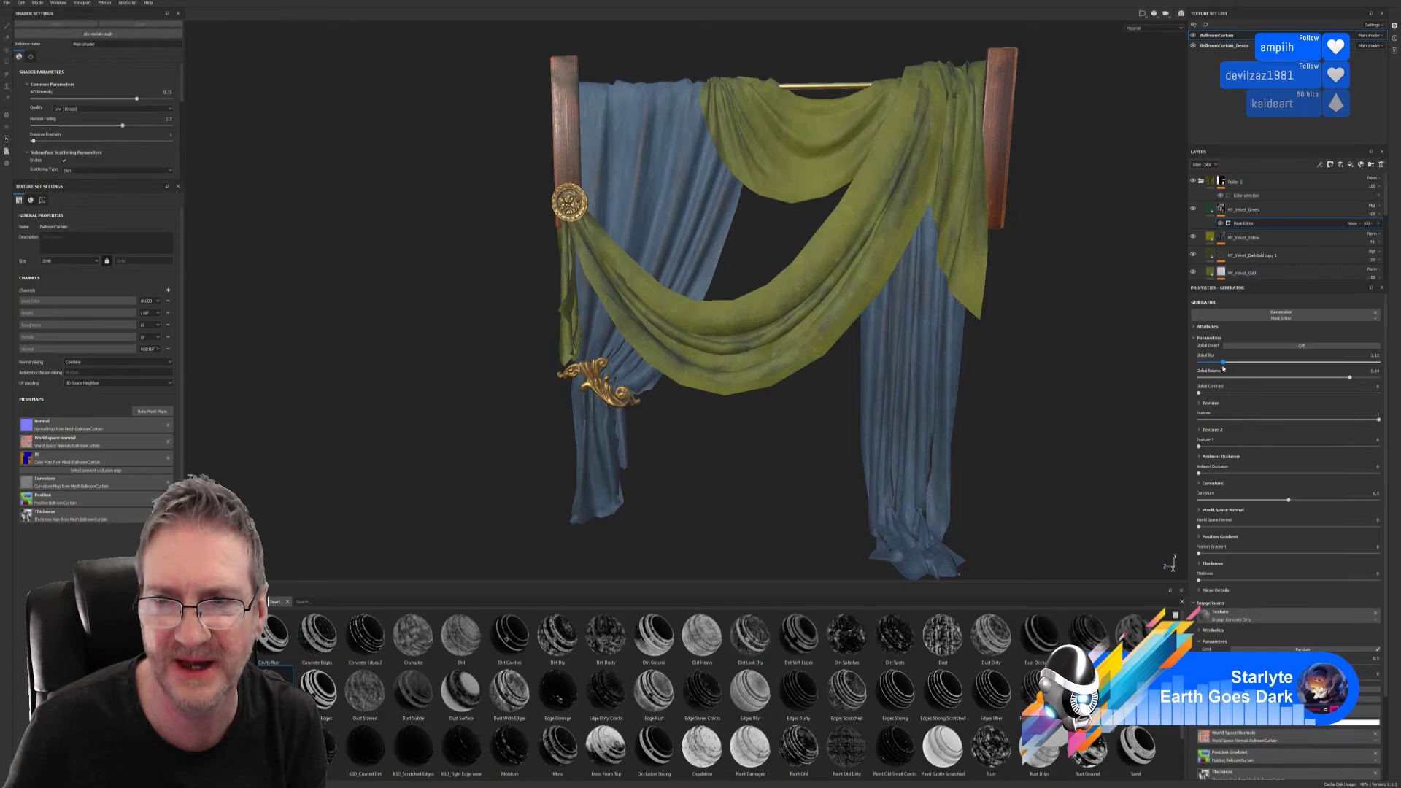
- Turn on global invert in the MY_Velvet_Green mask's Mask Editor, set global balance to about 0.83 and add slight global contrast
click(1305, 348)
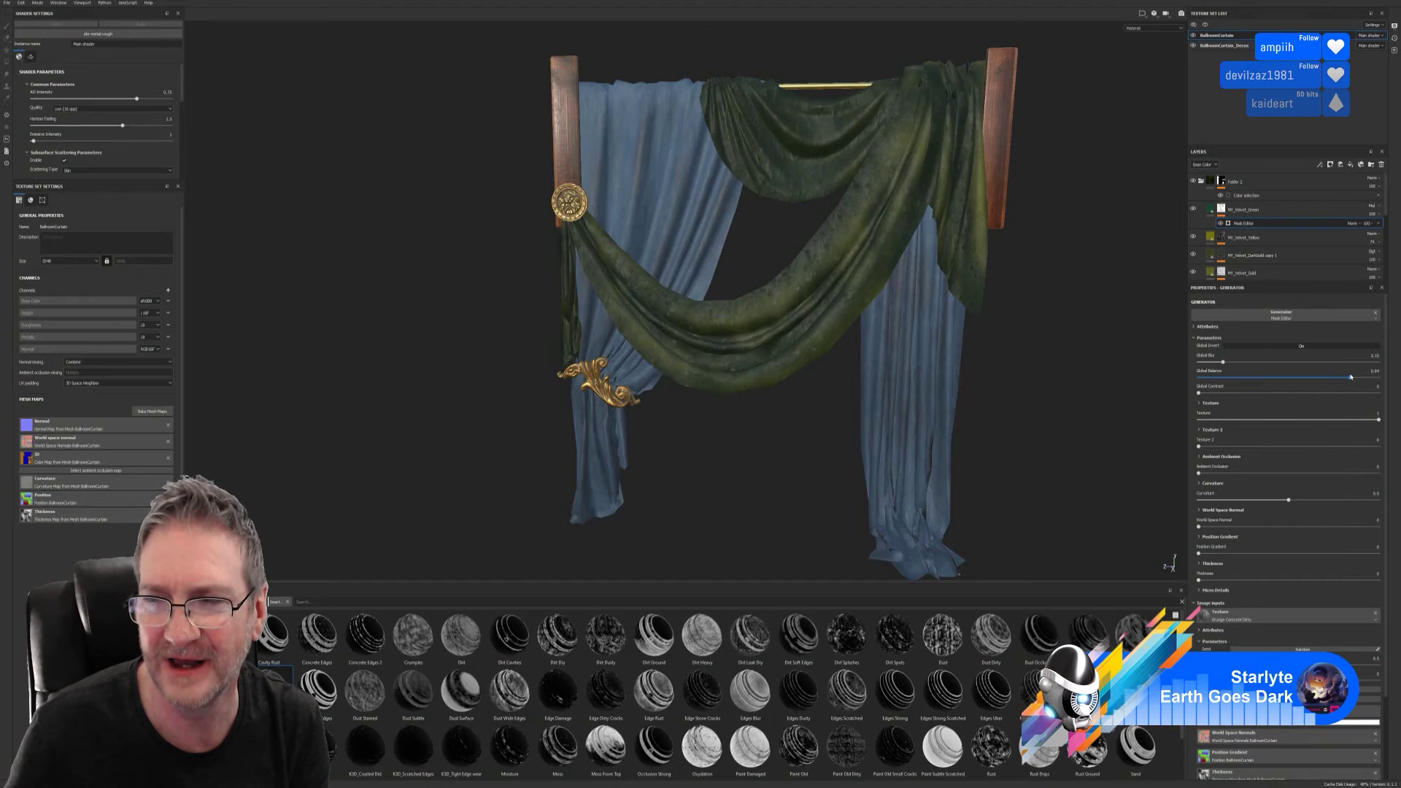
drag(1350, 378, 1337, 380)
drag(1318, 384, 1367, 388)
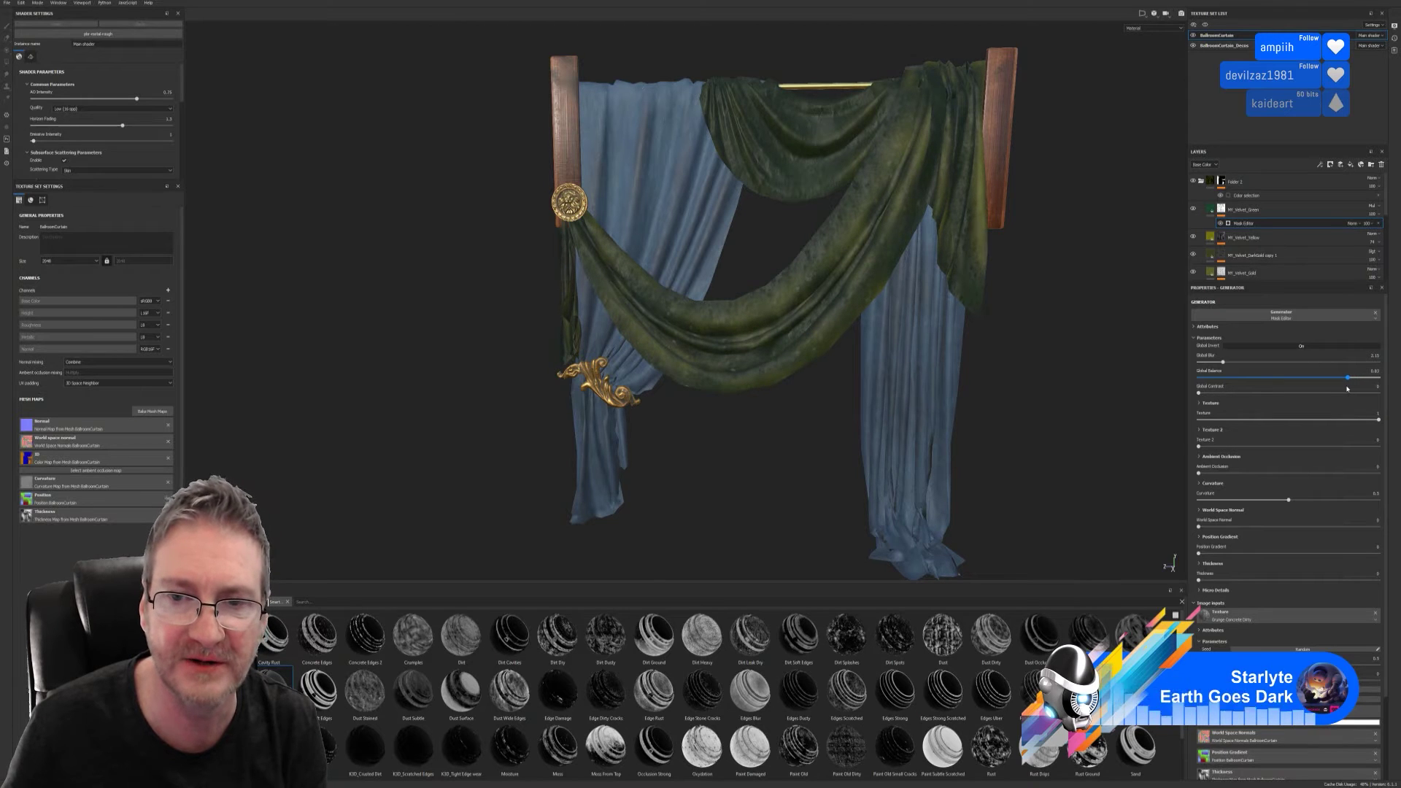
drag(1347, 388, 1340, 389)
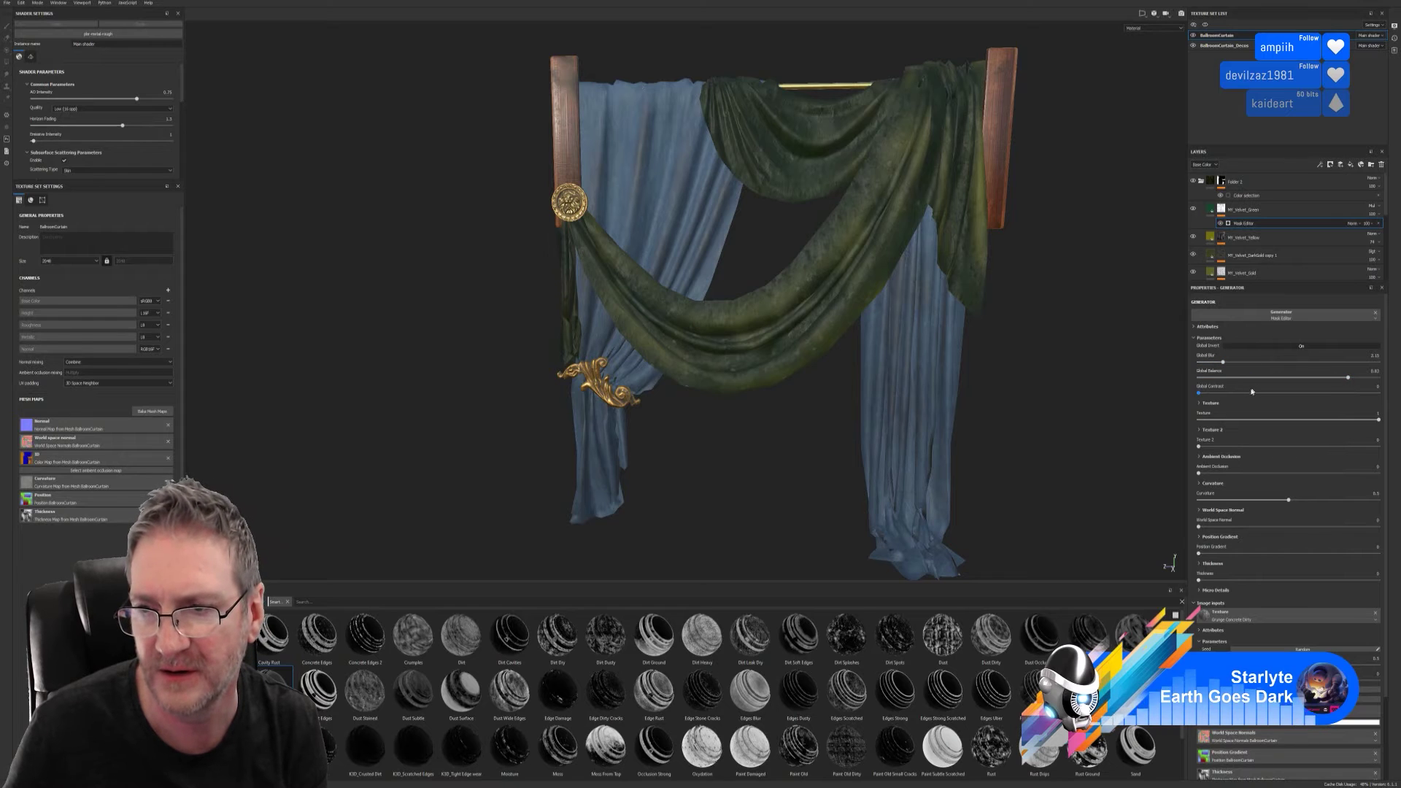
drag(1199, 396, 1228, 409)
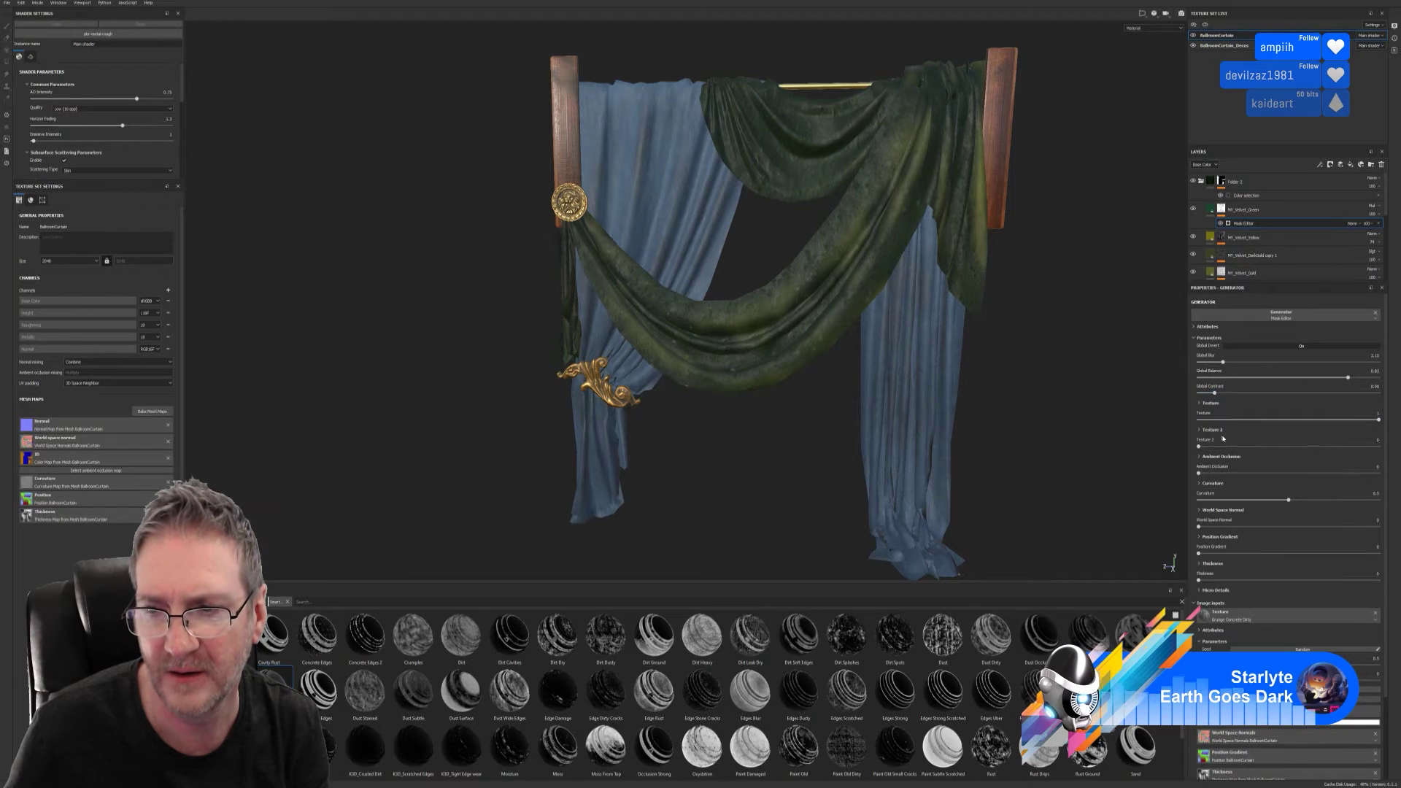
- Blend texture 2 at 0.41, ambient occlusion at 0.1, curvature at 0.36, world space normal at 0.55, position gradient at 0.07 and slight thickness into the mask
mouse_move(1199, 447)
mouse_down()
mouse_move(1388, 436)
mouse_move(1236, 444)
mouse_move(1284, 443)
mouse_move(1259, 473)
mouse_move(1318, 469)
mouse_move(1204, 473)
mouse_move(1216, 473)
mouse_up()
drag(1289, 502, 1253, 516)
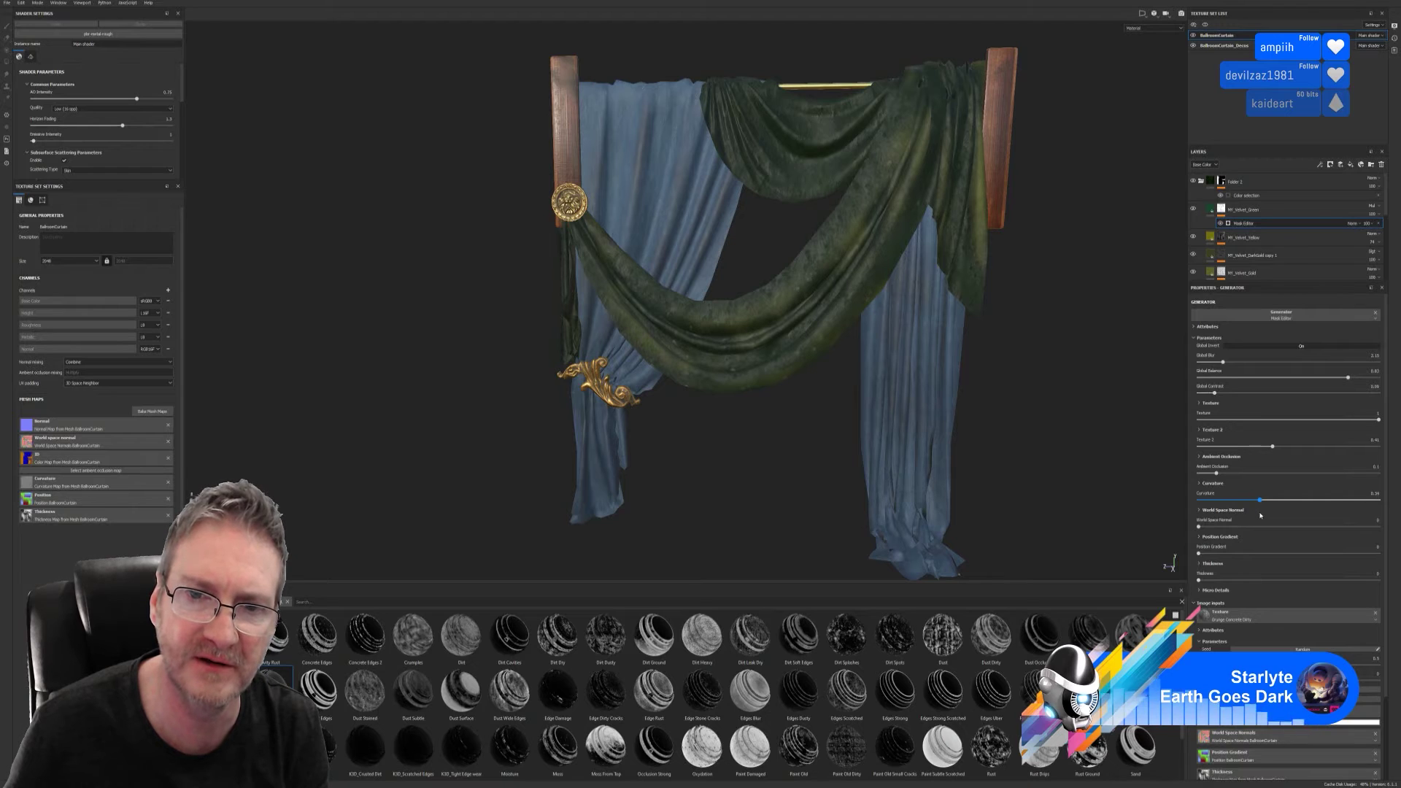
mouse_move(1258, 515)
mouse_down()
mouse_move(1240, 526)
mouse_move(1317, 526)
mouse_move(1297, 526)
mouse_up()
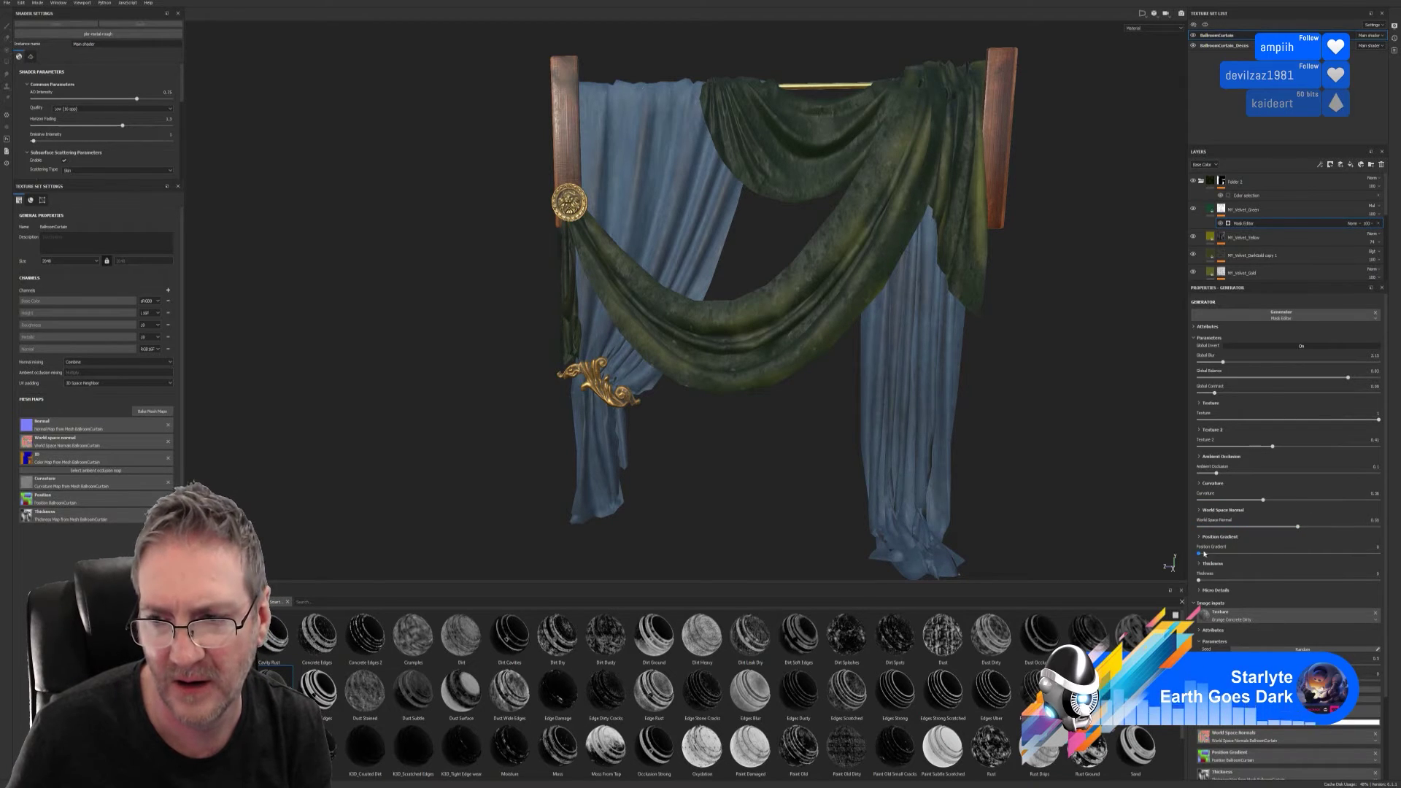
mouse_move(1204, 554)
mouse_down()
mouse_move(1299, 554)
mouse_move(1210, 554)
mouse_move(1337, 579)
mouse_move(1195, 580)
mouse_move(1234, 581)
mouse_move(1211, 583)
mouse_up()
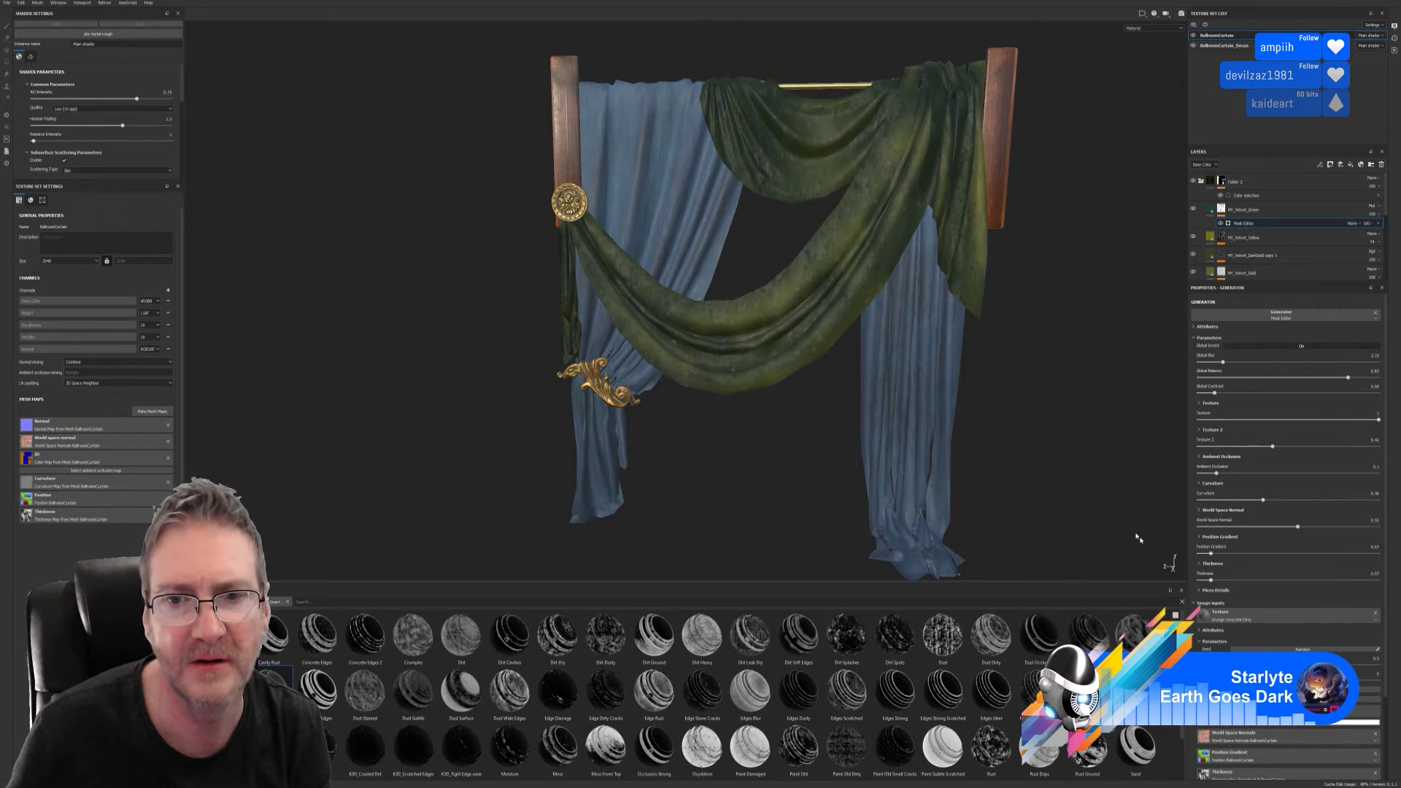
drag(1211, 582, 1206, 583)
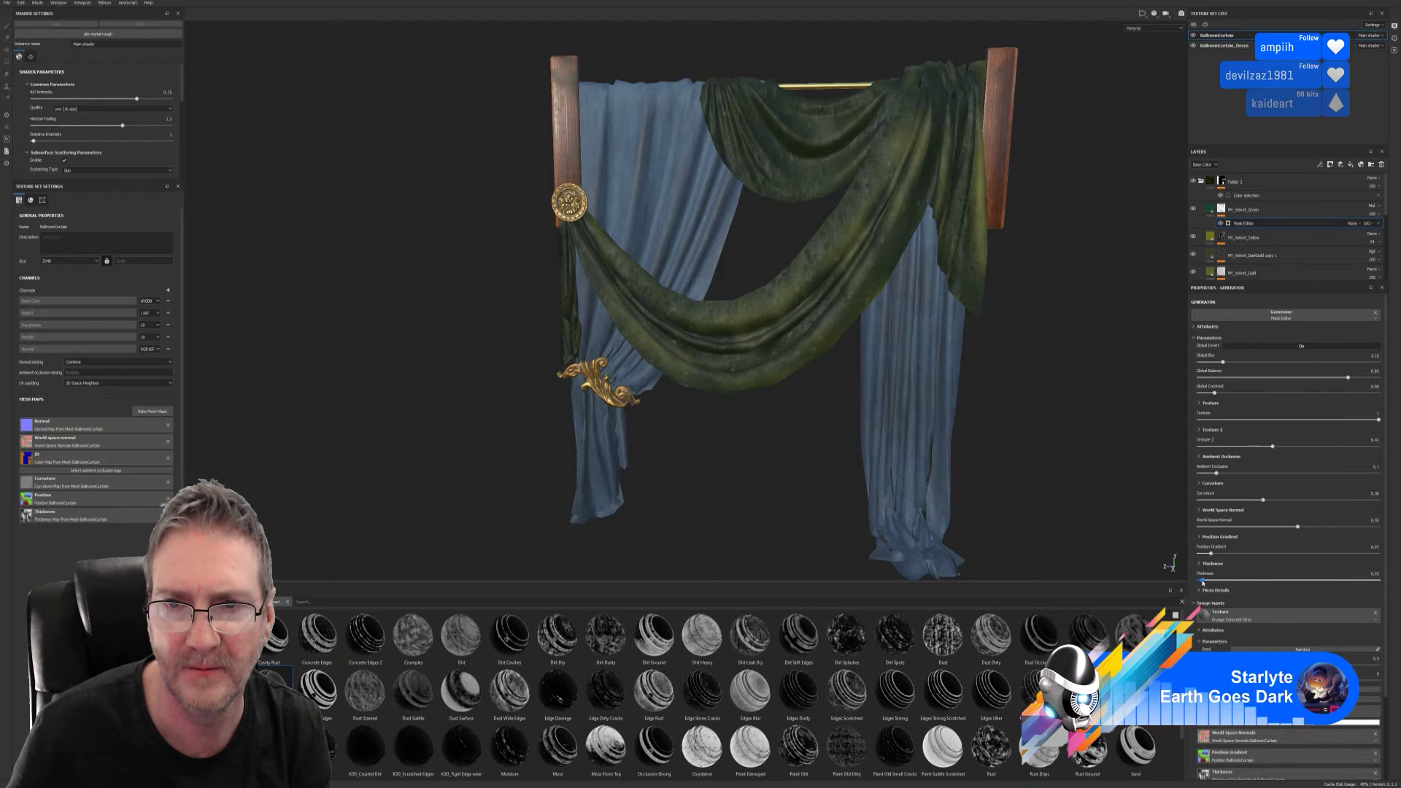
- Toggle the visibility of the MY_Velvet_Gold layer to compare its effect on the swag, leaving it hidden
alt+drag(725, 406, 890, 298)
alt+right_drag(890, 298, 941, 332)
alt+drag(941, 332, 897, 281)
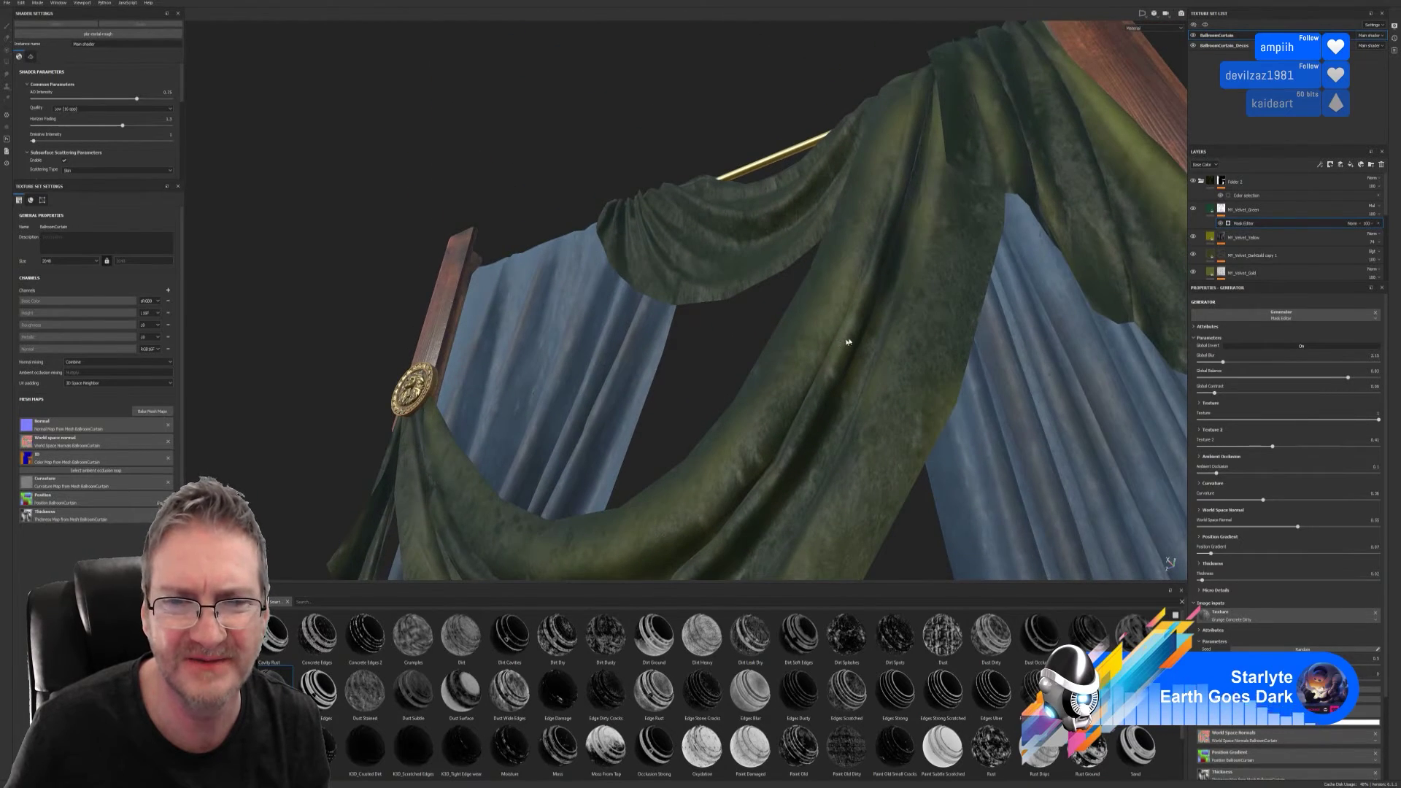
alt+drag(847, 342, 810, 321)
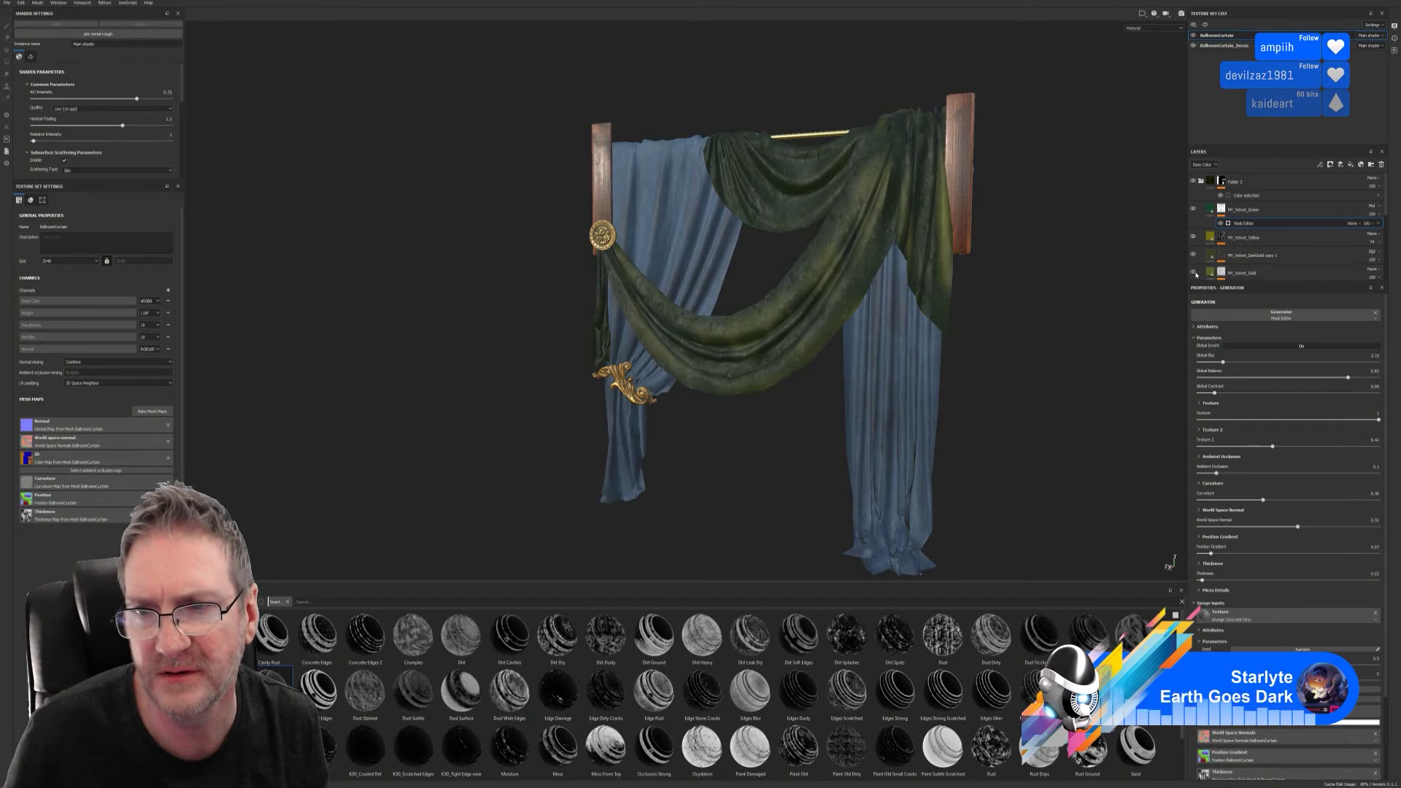
click(1195, 274)
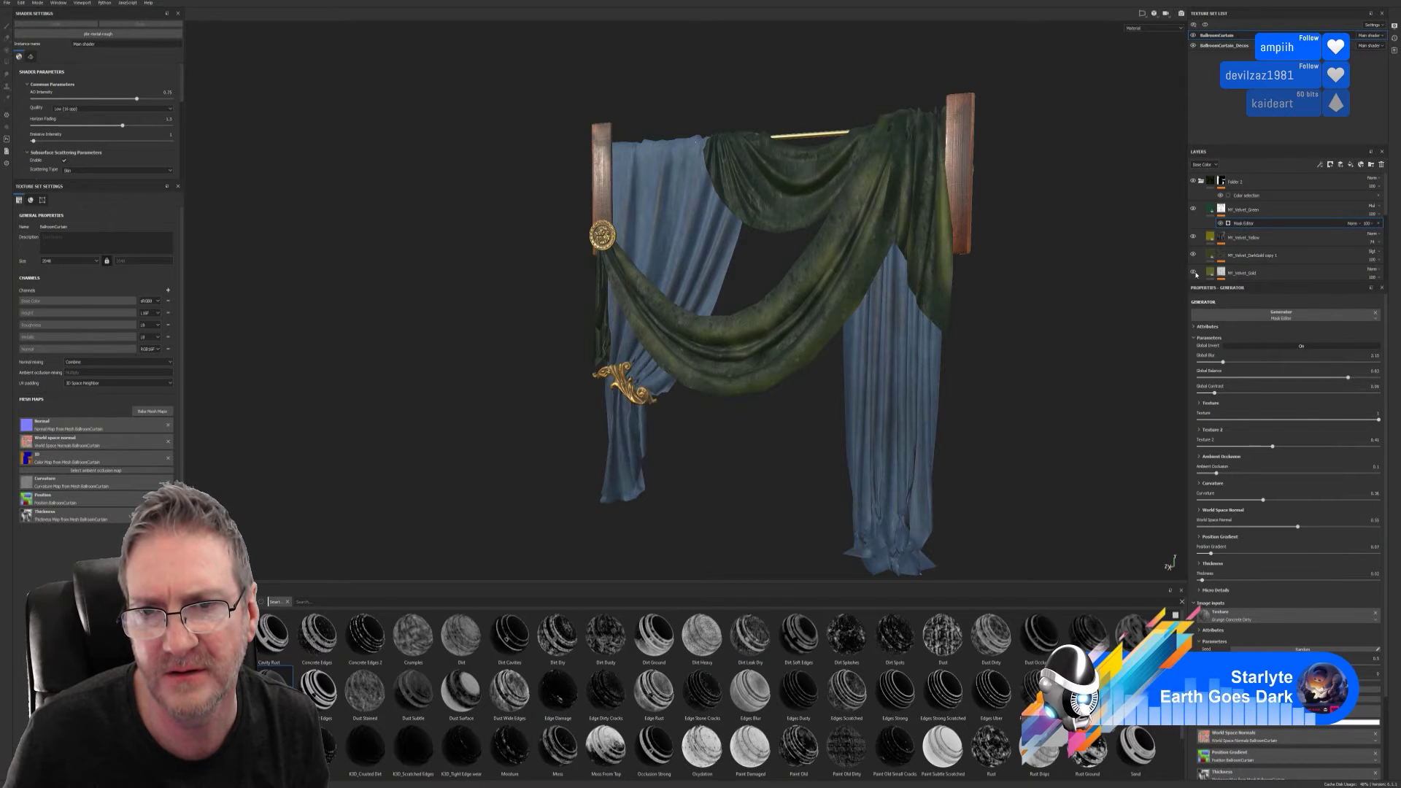
click(1194, 273)
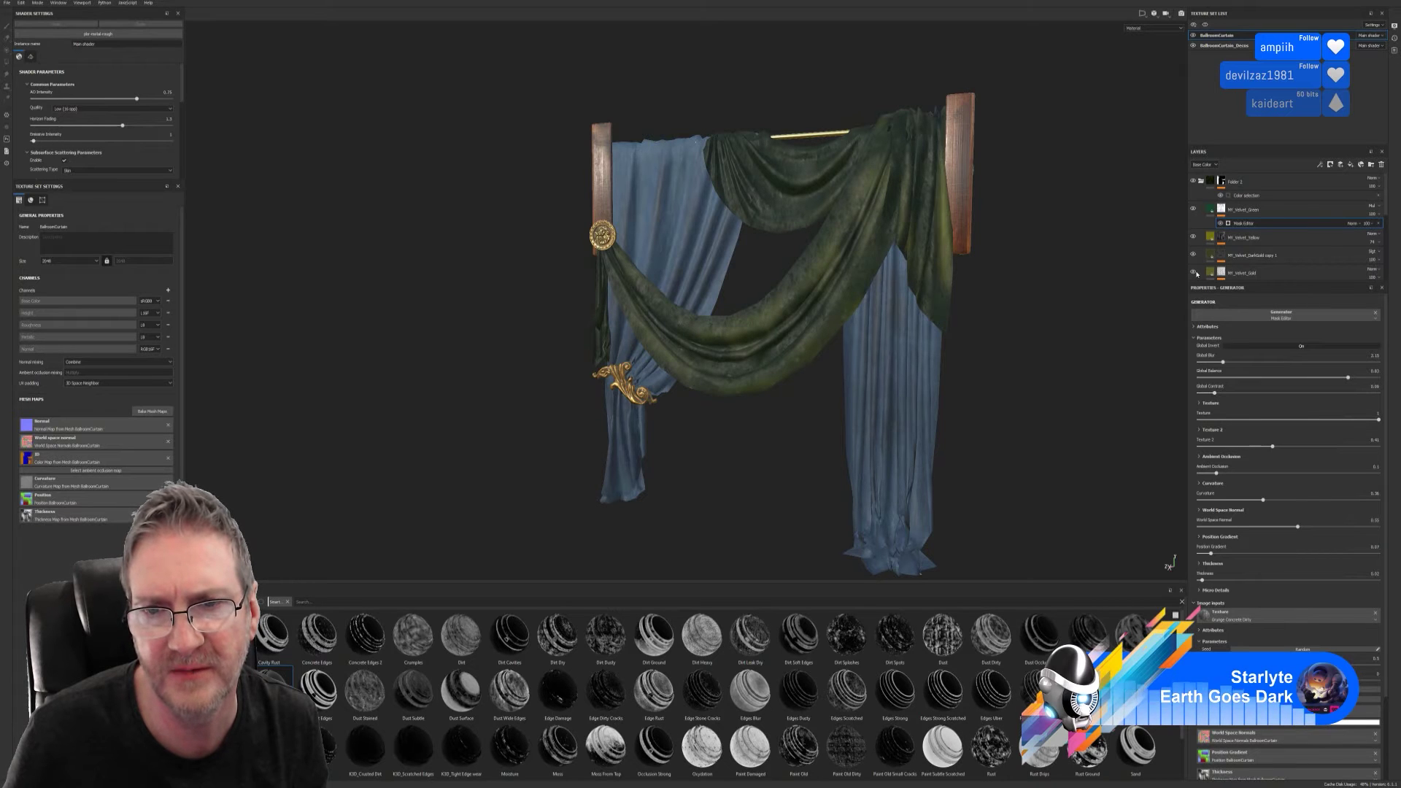
- Save the curtain texturing project
alt+drag(839, 376, 701, 328)
alt+right_drag(701, 329, 494, 353)
alt+drag(494, 353, 839, 360)
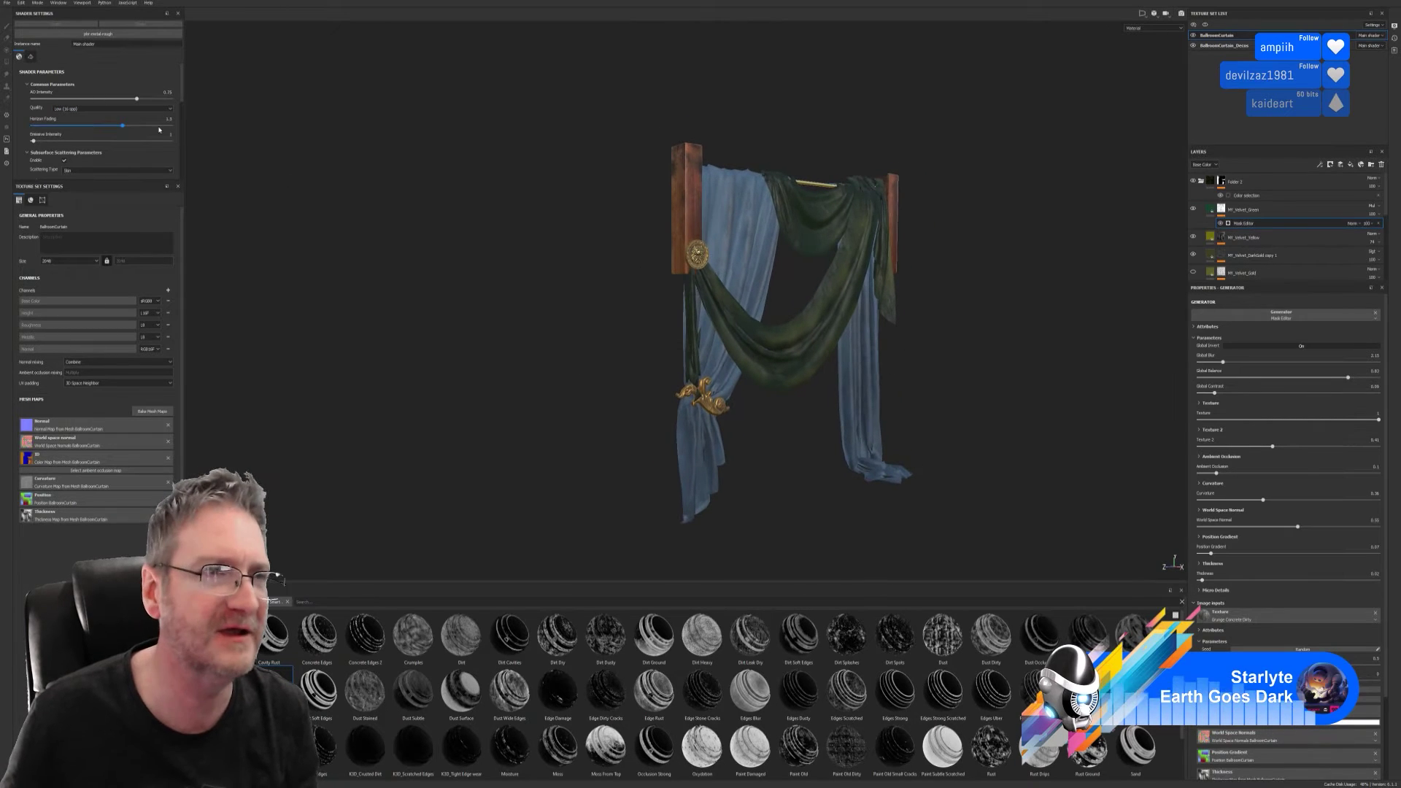
click(8, 3)
click(29, 69)
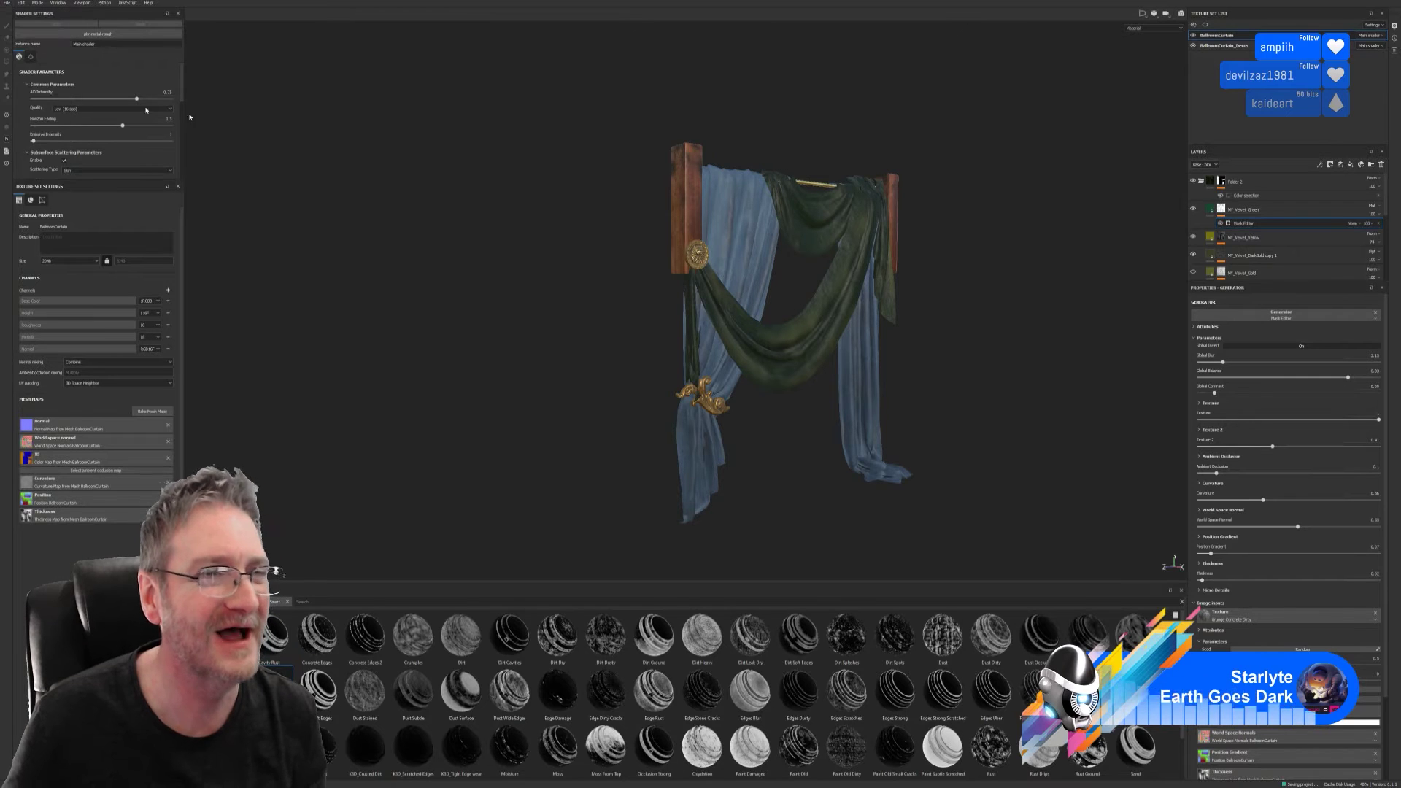
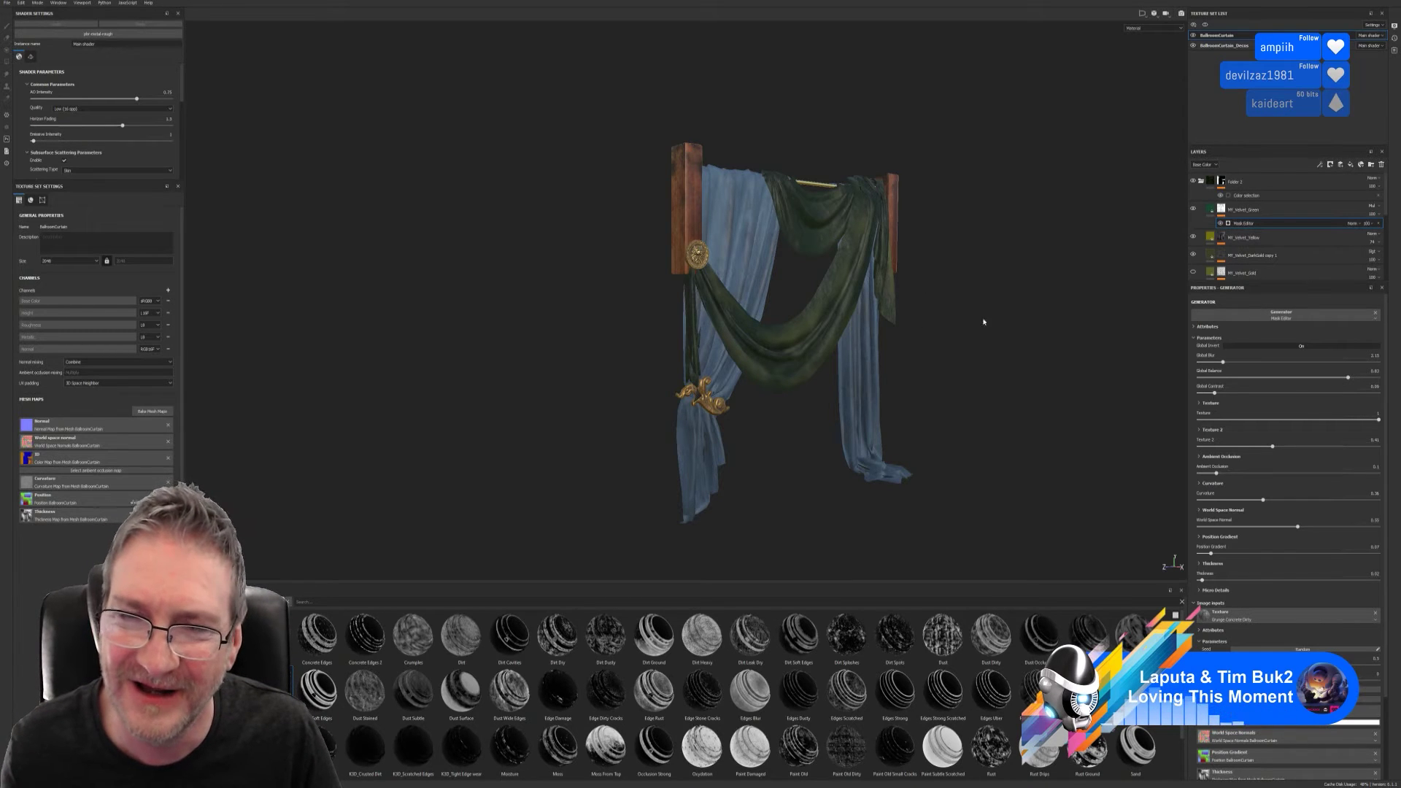
- Toggle the MY_Velvet_DarkGold and MY_Velvet_Yellow layers to compare their effect on the swag, leaving all its velvet layers visible
alt+drag(983, 322, 740, 285)
mouse_move(905, 310)
alt+mouse_down()
mouse_move(932, 319)
mouse_move(913, 326)
alt+mouse_up()
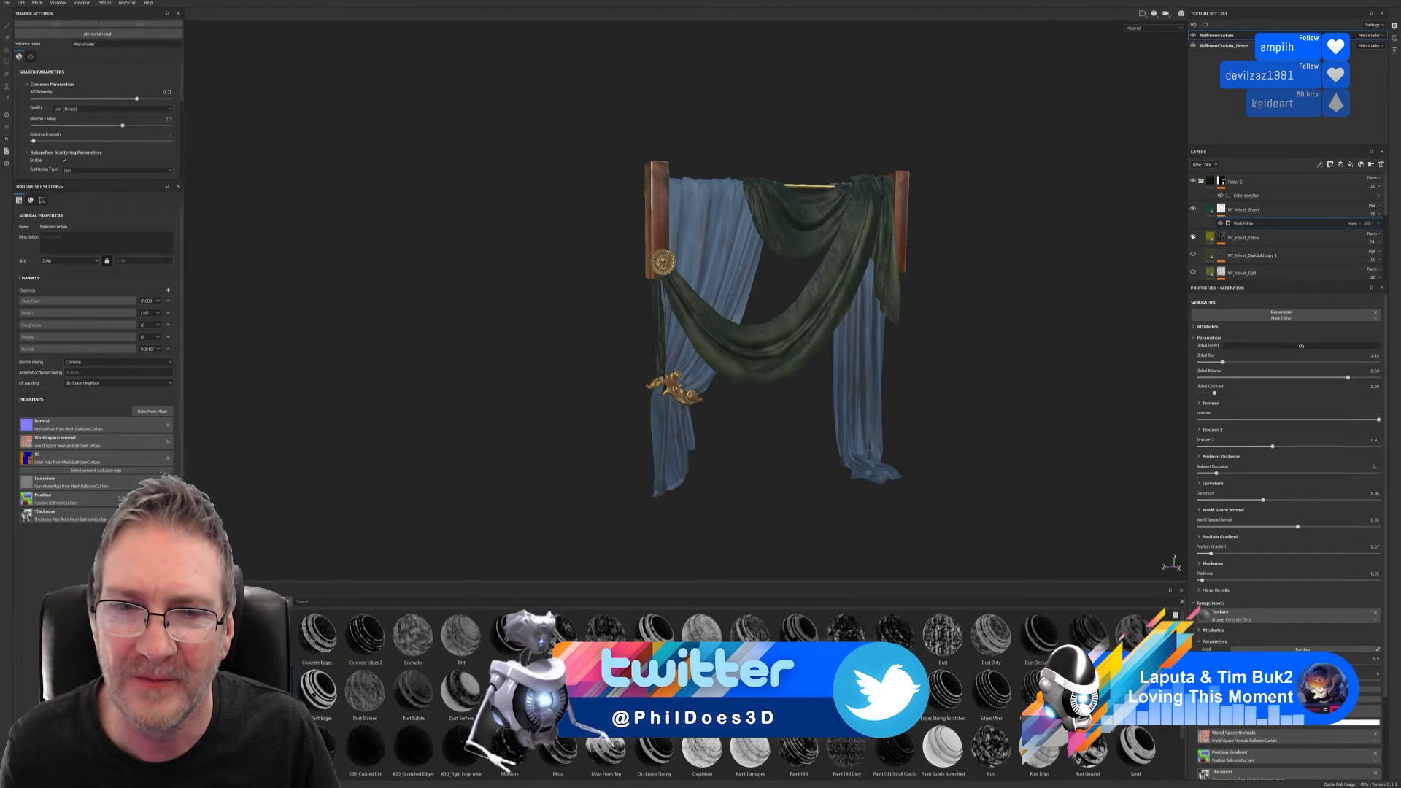
scroll(1204, 262, down, 3)
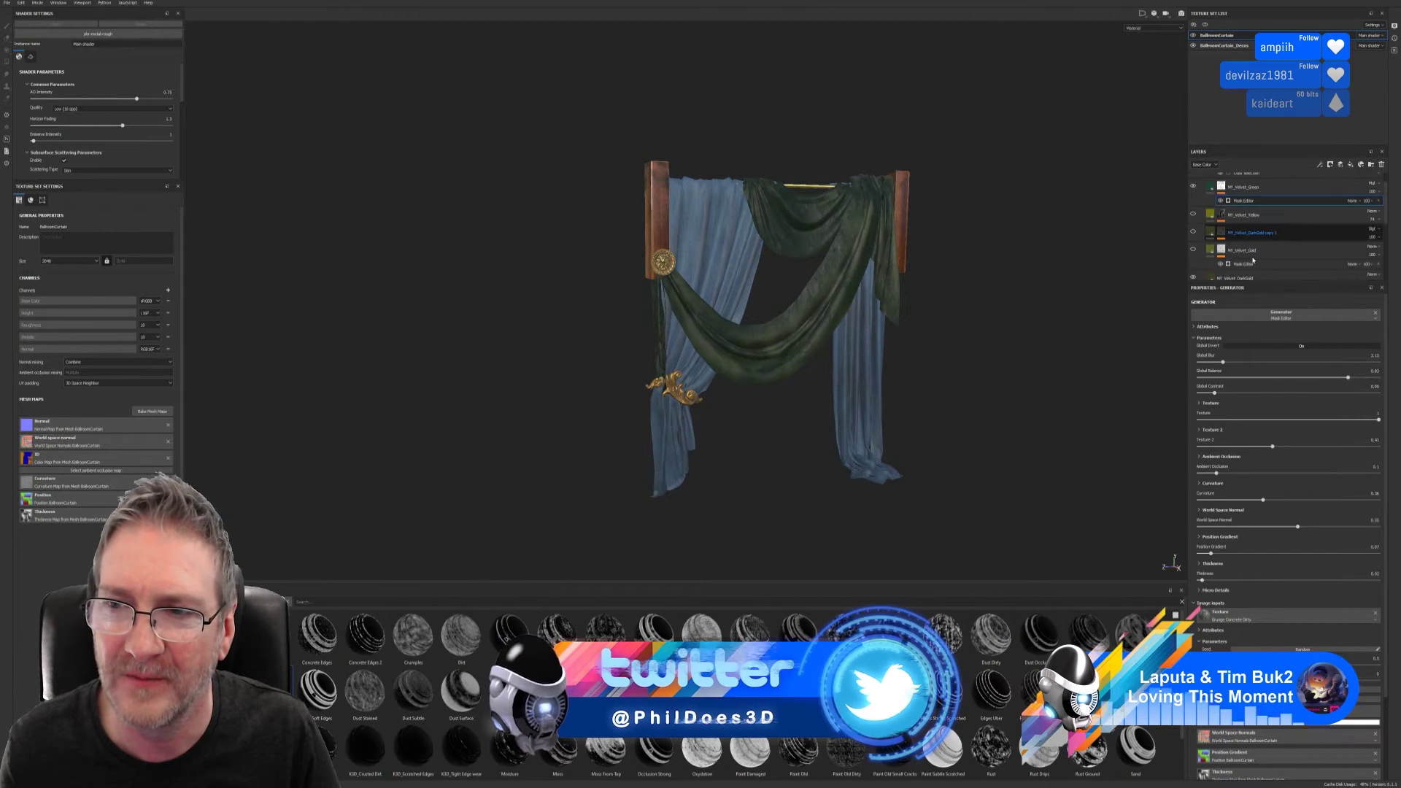
click(1193, 255)
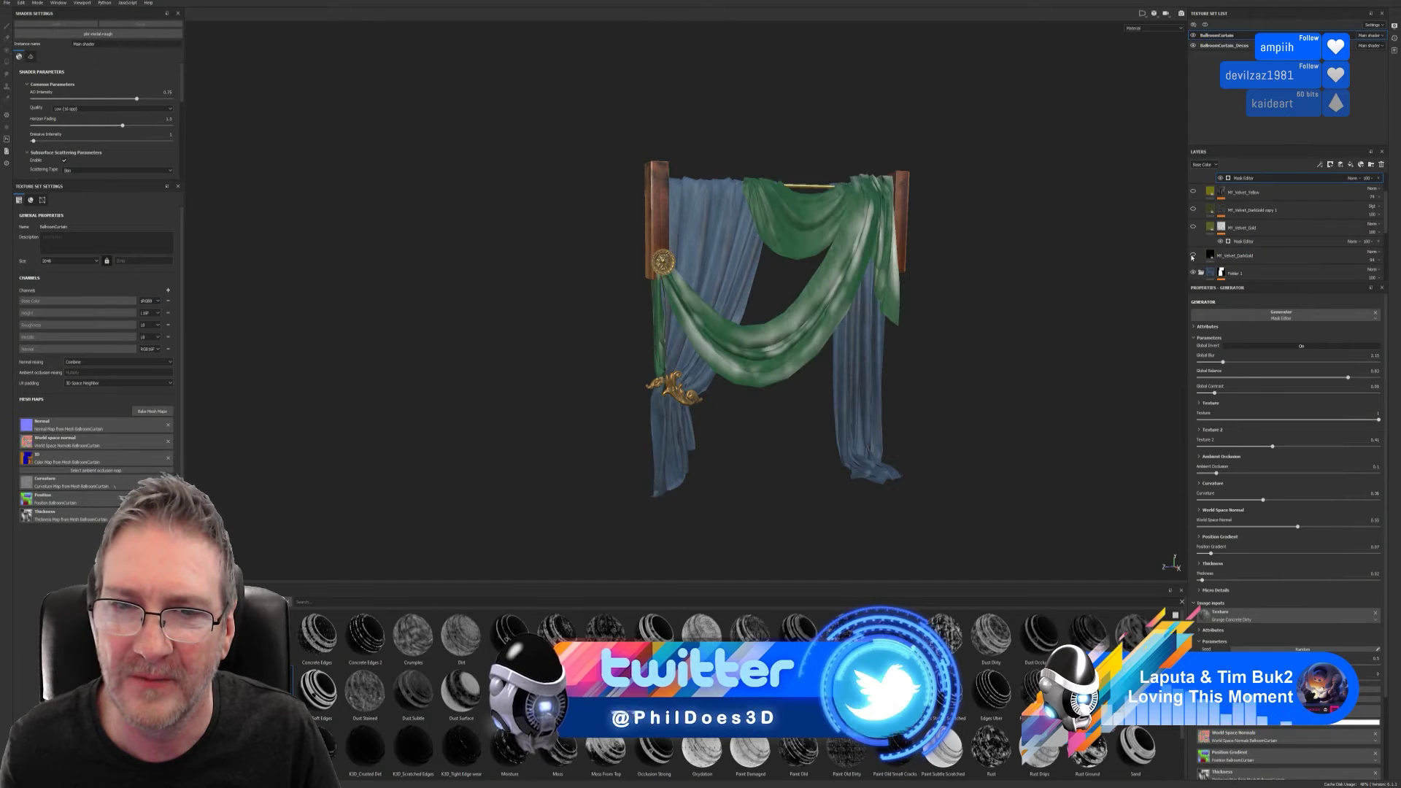
click(1192, 256)
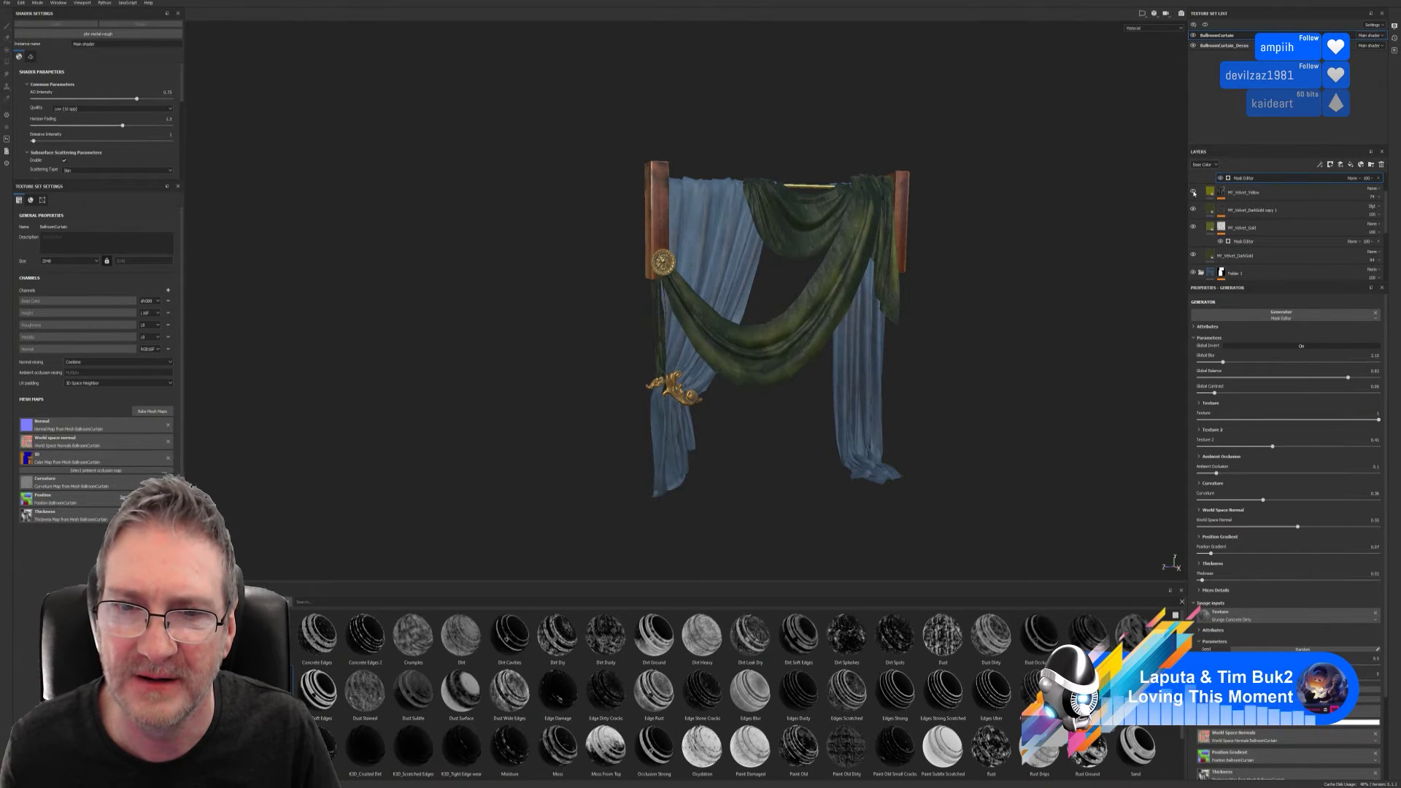
click(1192, 192)
click(1193, 193)
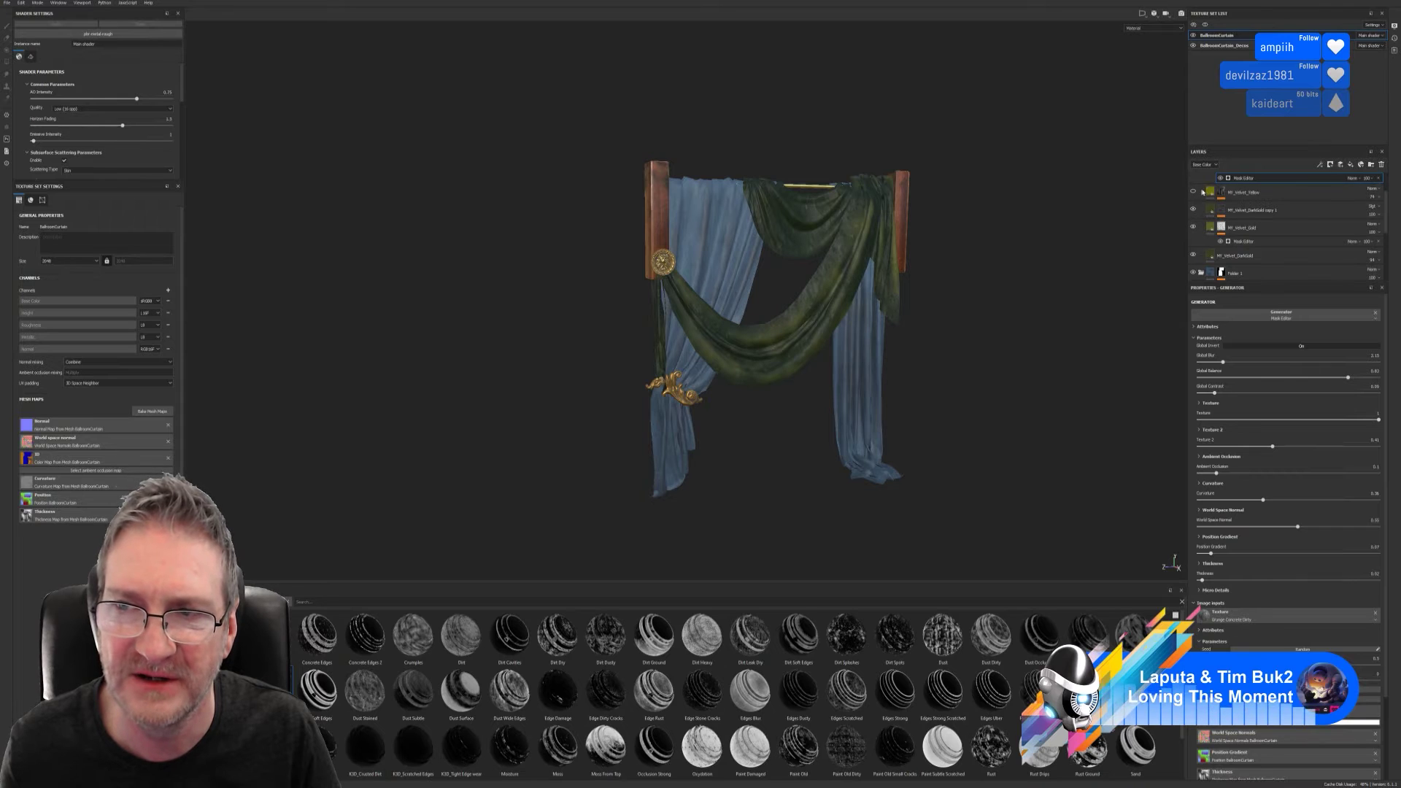
click(1192, 193)
alt+drag(1020, 294, 954, 304)
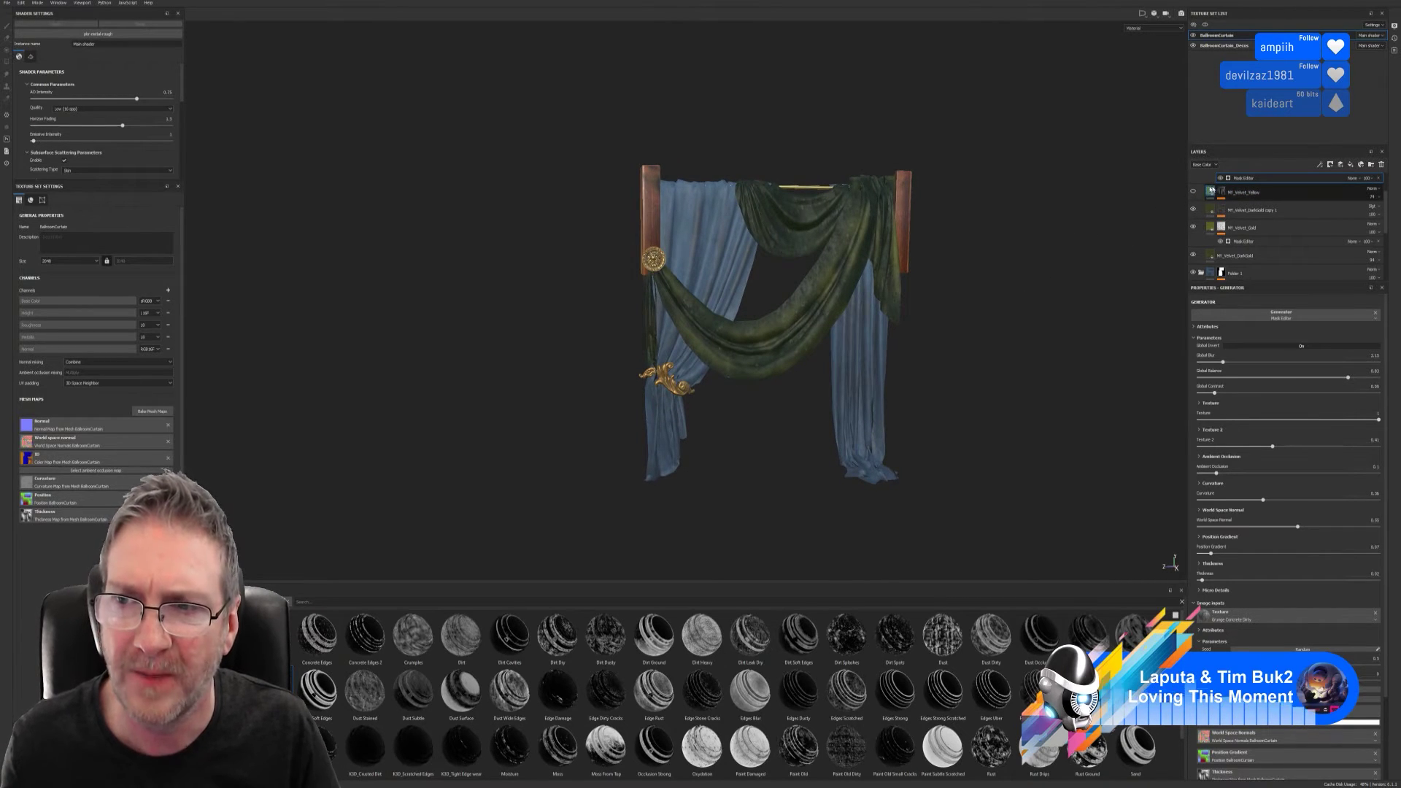
- Cycle through blending modes on the MY_Velvet_Yellow layer and keep one that leaves the swag a dark, mottled green
click(1269, 194)
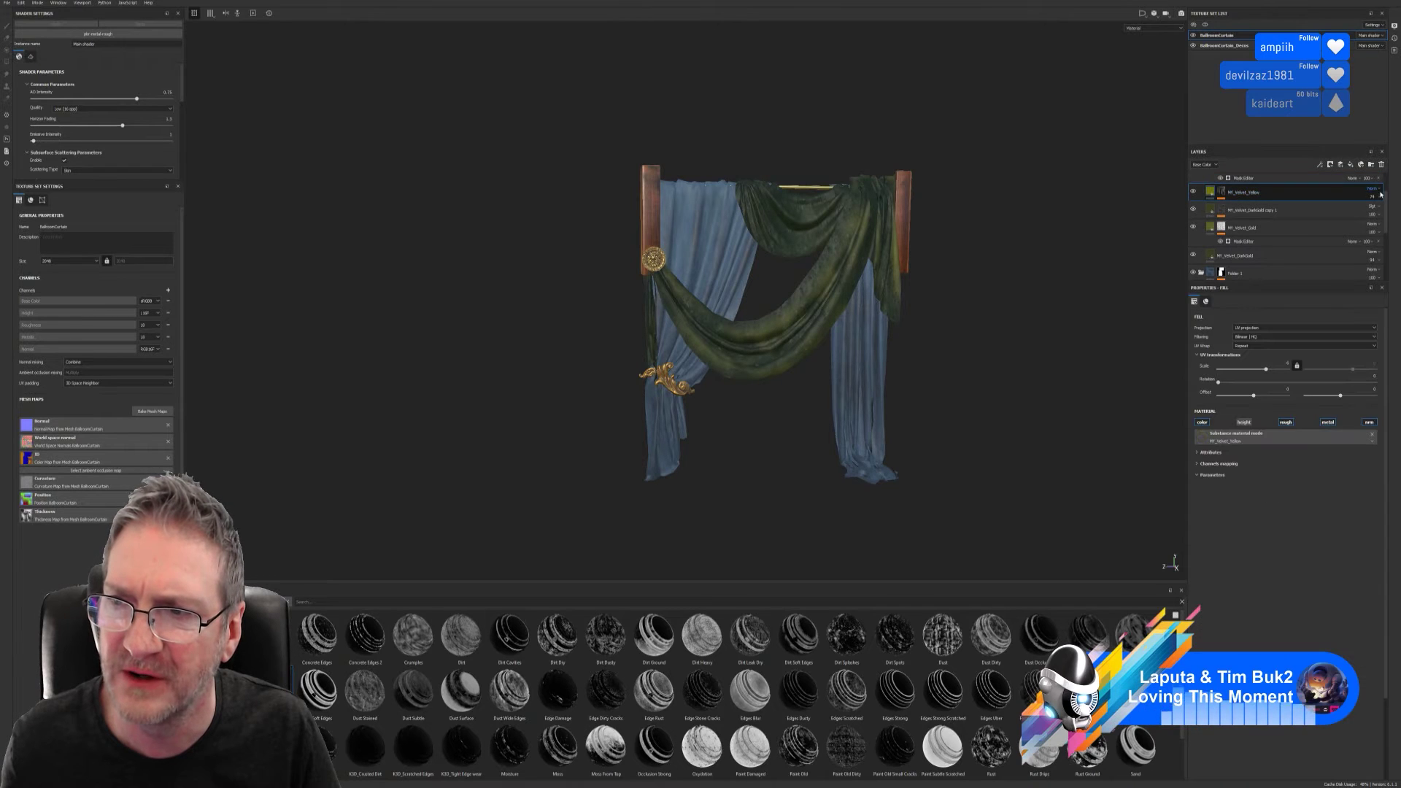
click(1373, 190)
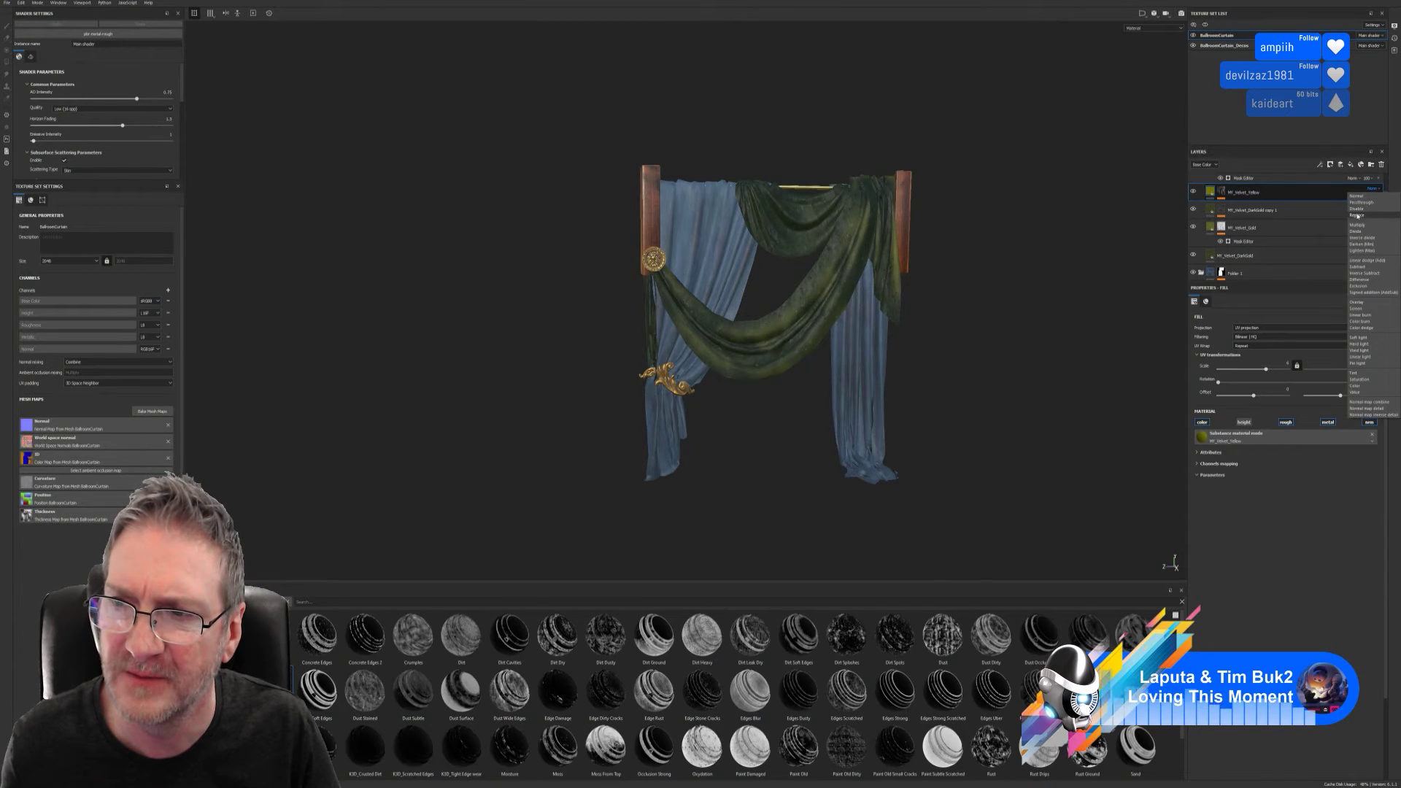
click(1371, 195)
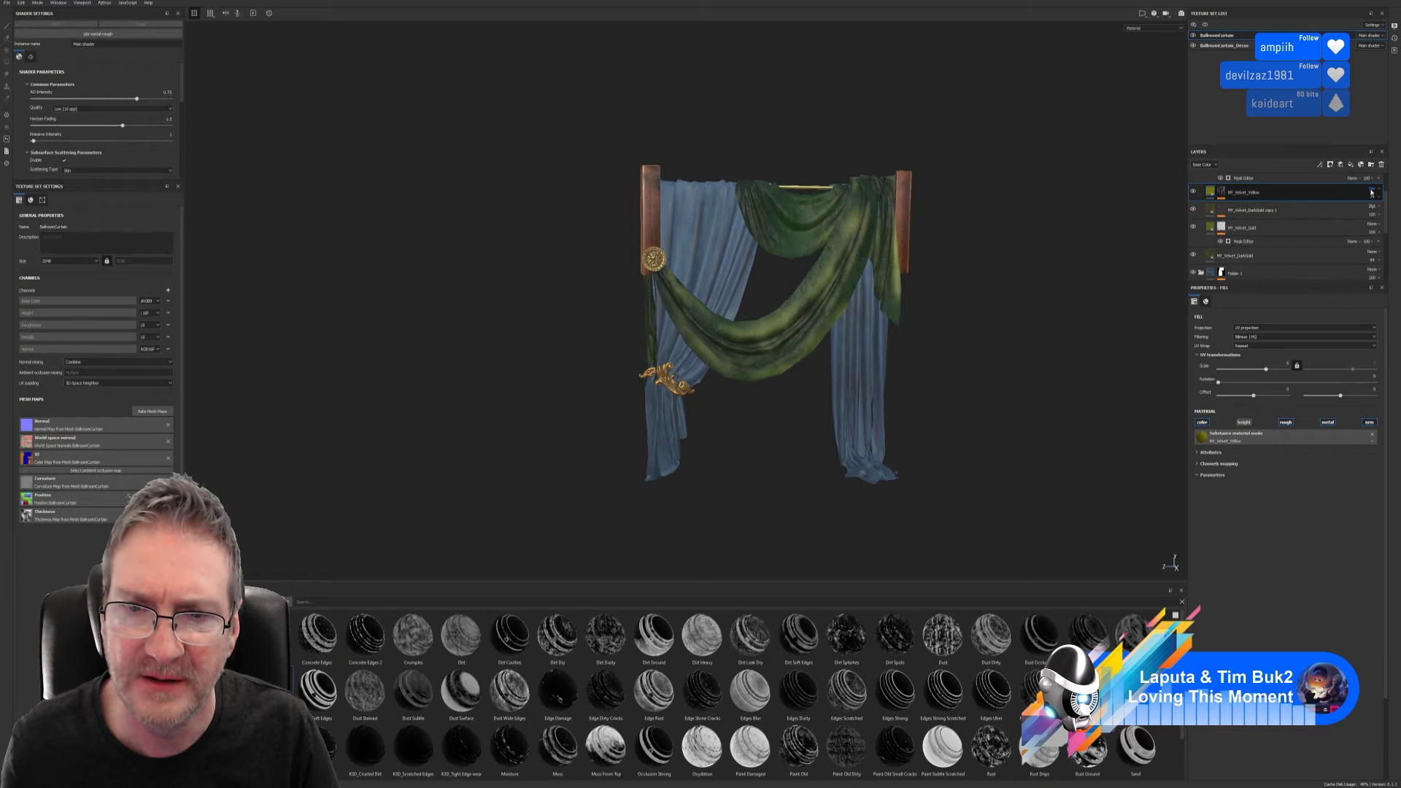
key(Down)
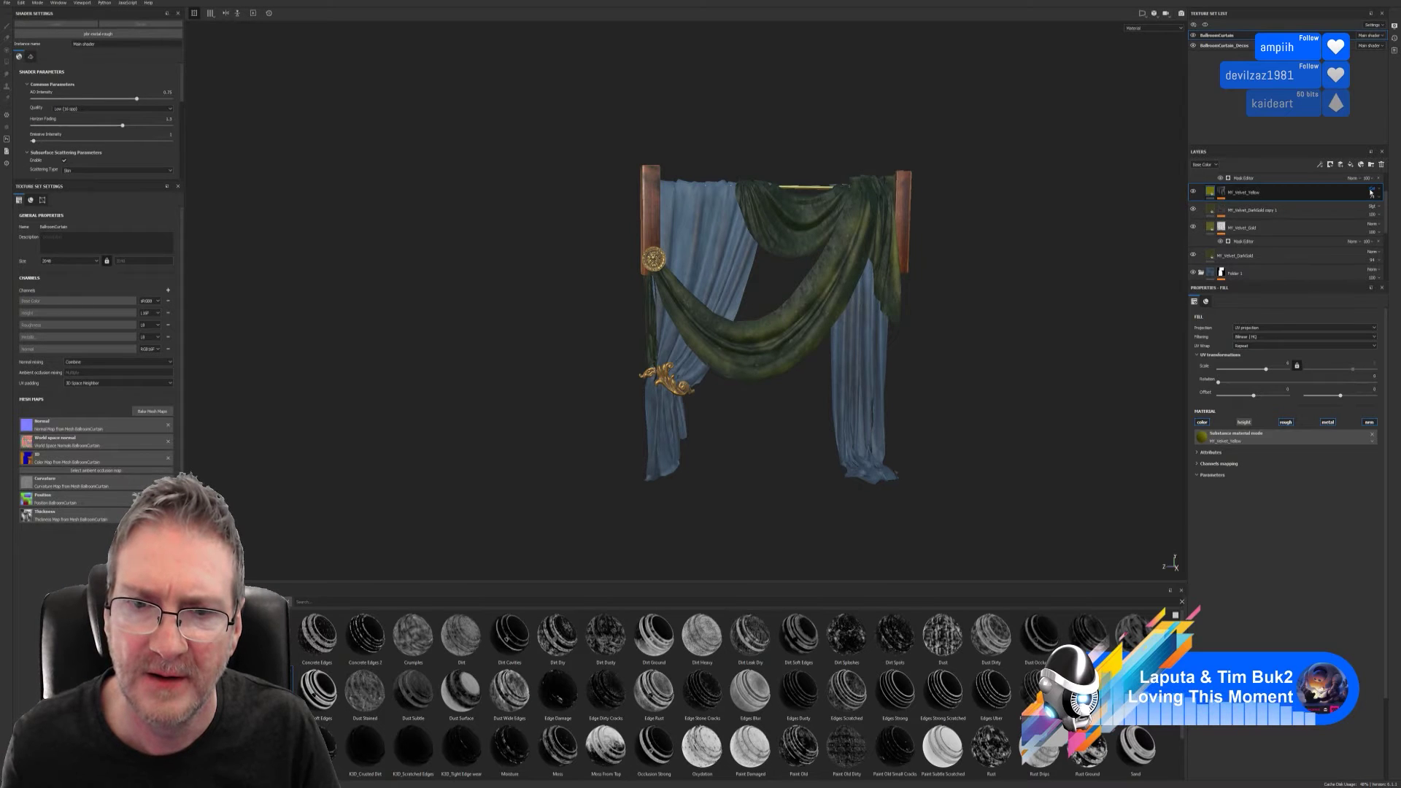
key(Down)
key(Down)
key(Down)
key(Down)
key(Down)
scroll(1370, 194, down, 1)
scroll(1367, 193, down, 3)
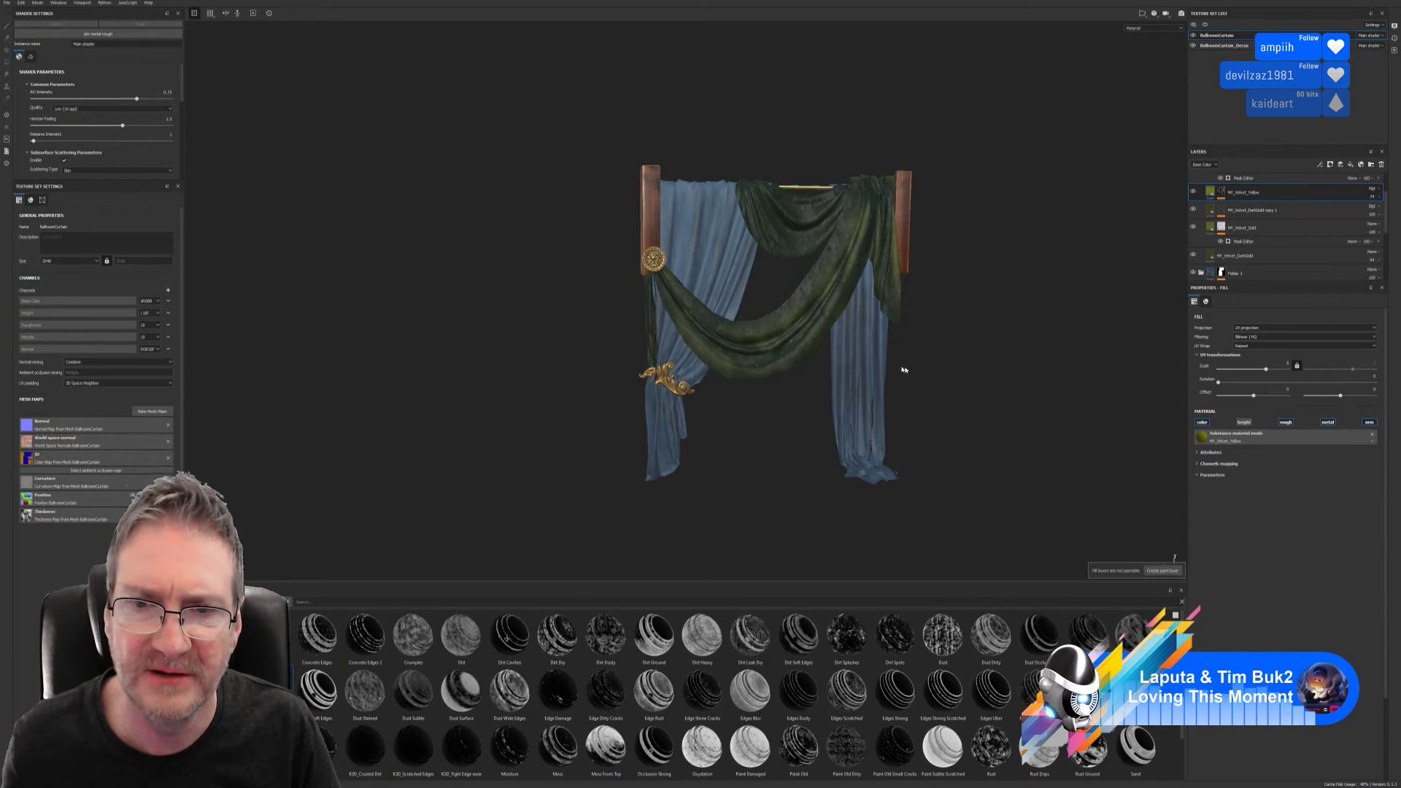
- Raise the opacity of the MY_Velvet_Yellow layer slightly
mouse_move(904, 370)
alt+mouse_down()
mouse_move(819, 350)
mouse_move(846, 390)
mouse_move(858, 369)
alt+mouse_up()
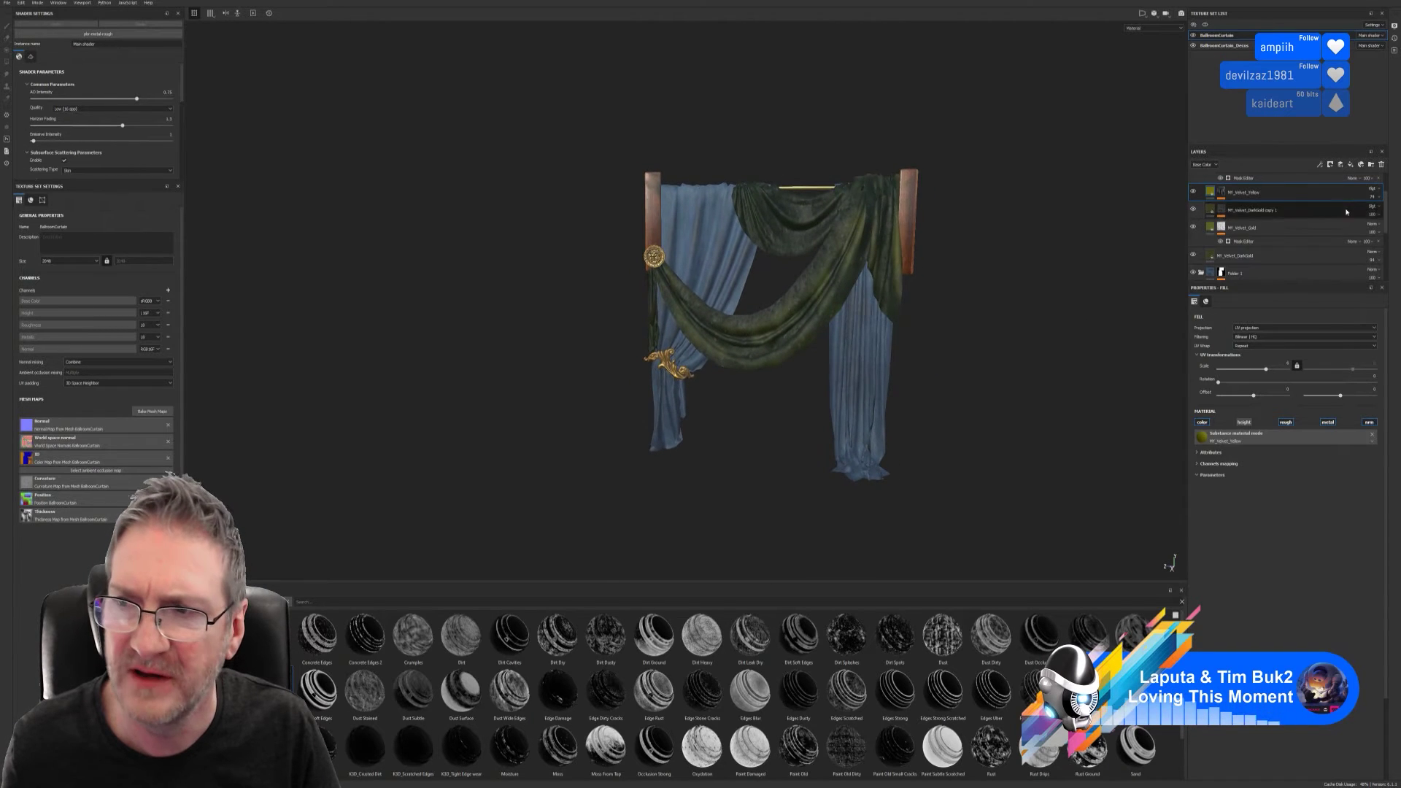
click(1370, 197)
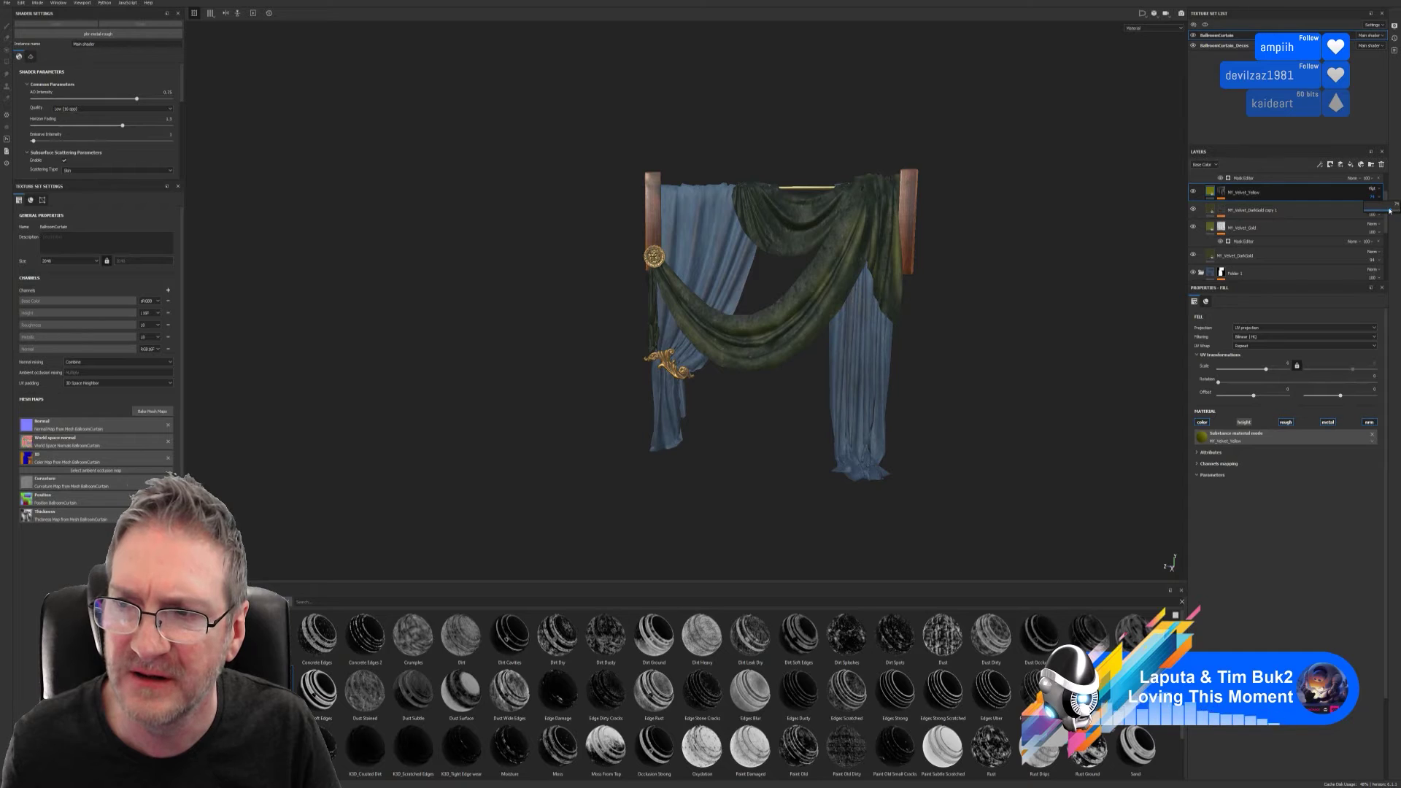
drag(1389, 211, 1396, 211)
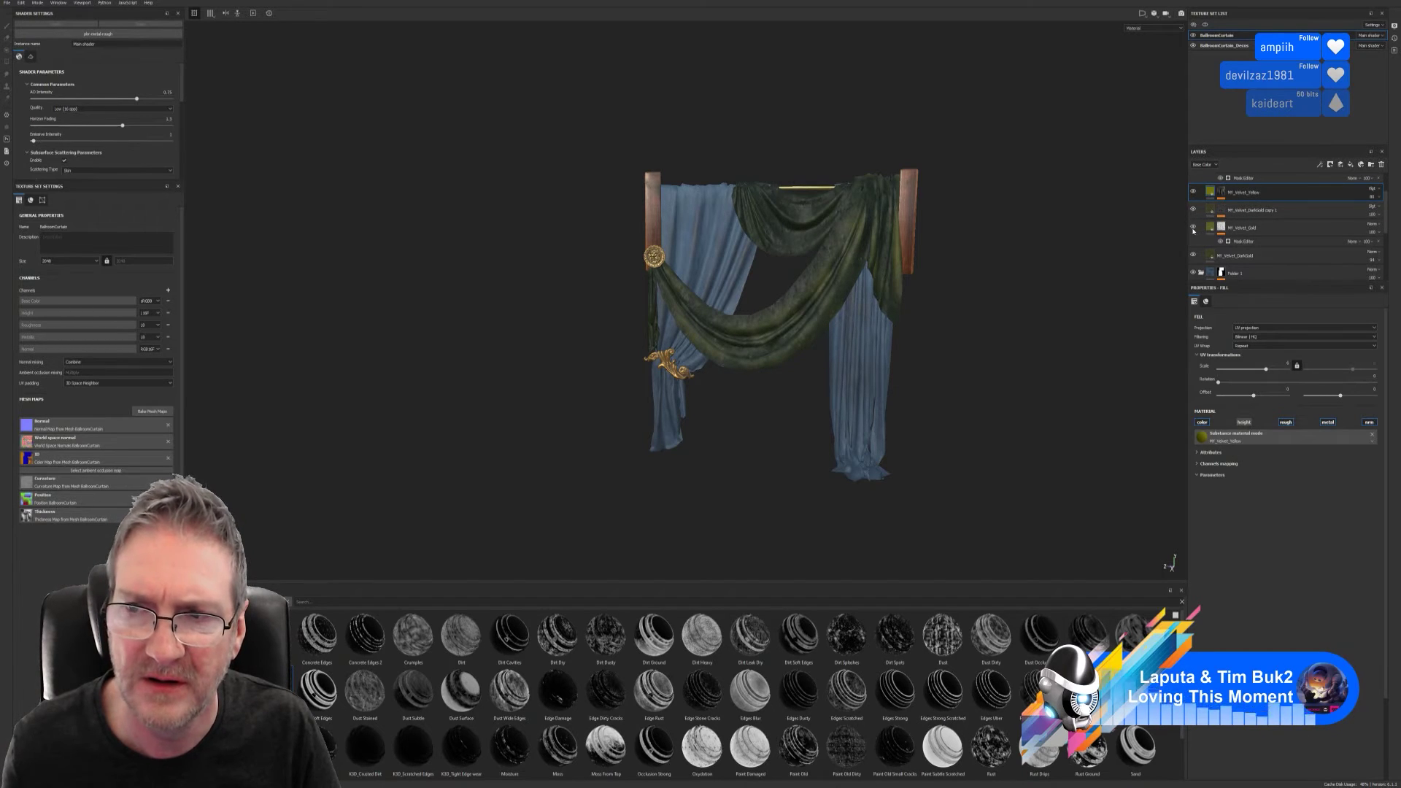
- Try different blending modes on the MY_Velvet_Gold layer and keep one that darkens the green swag
click(1193, 228)
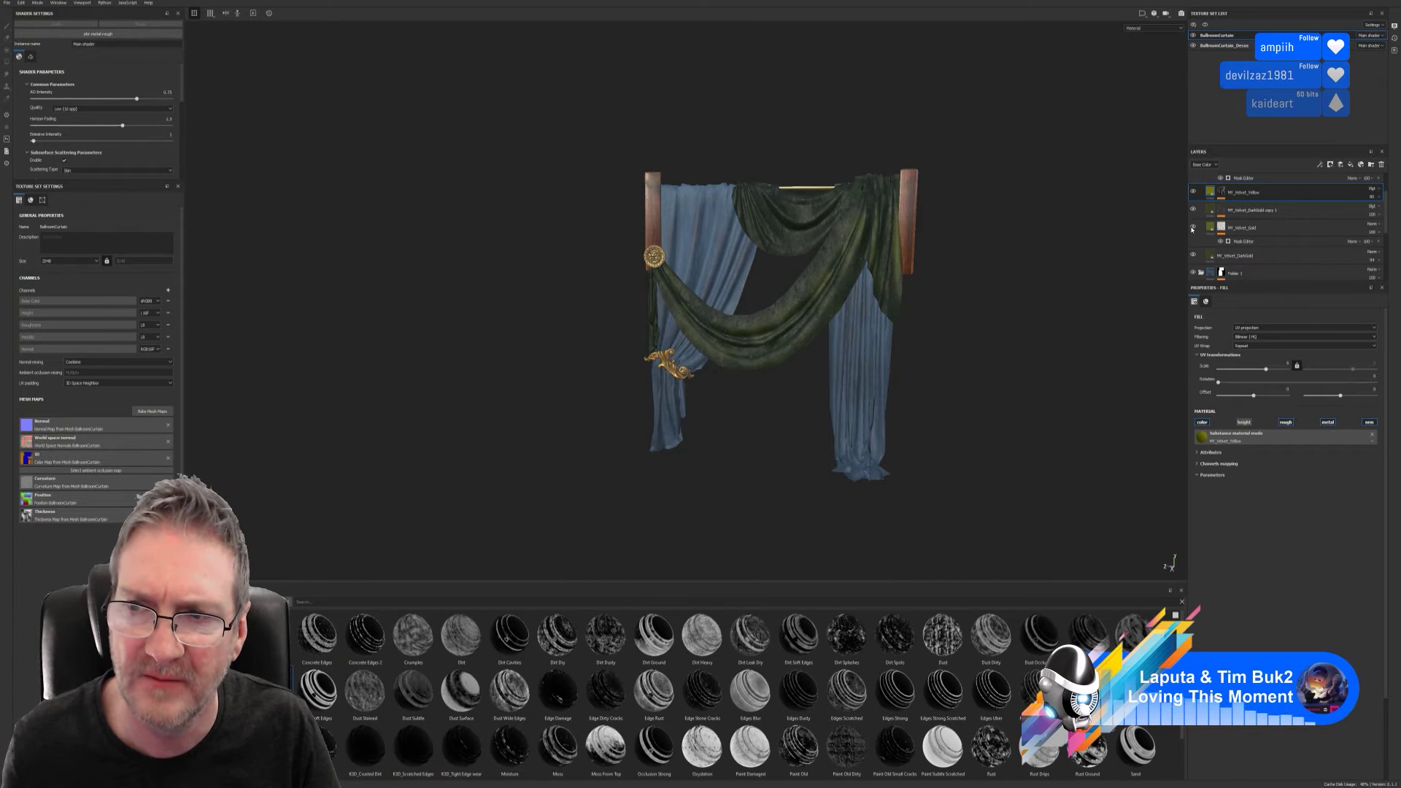
click(1204, 229)
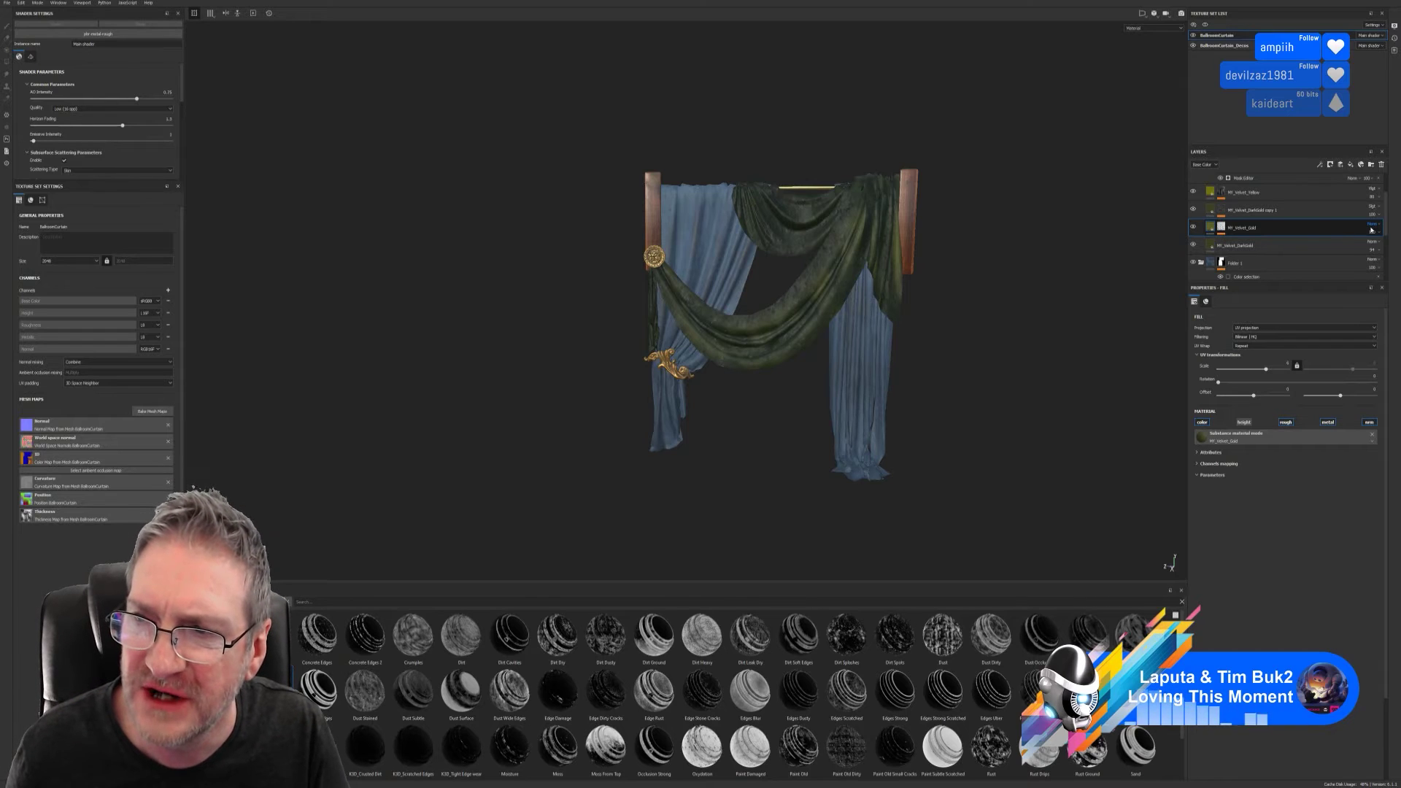
click(1371, 226)
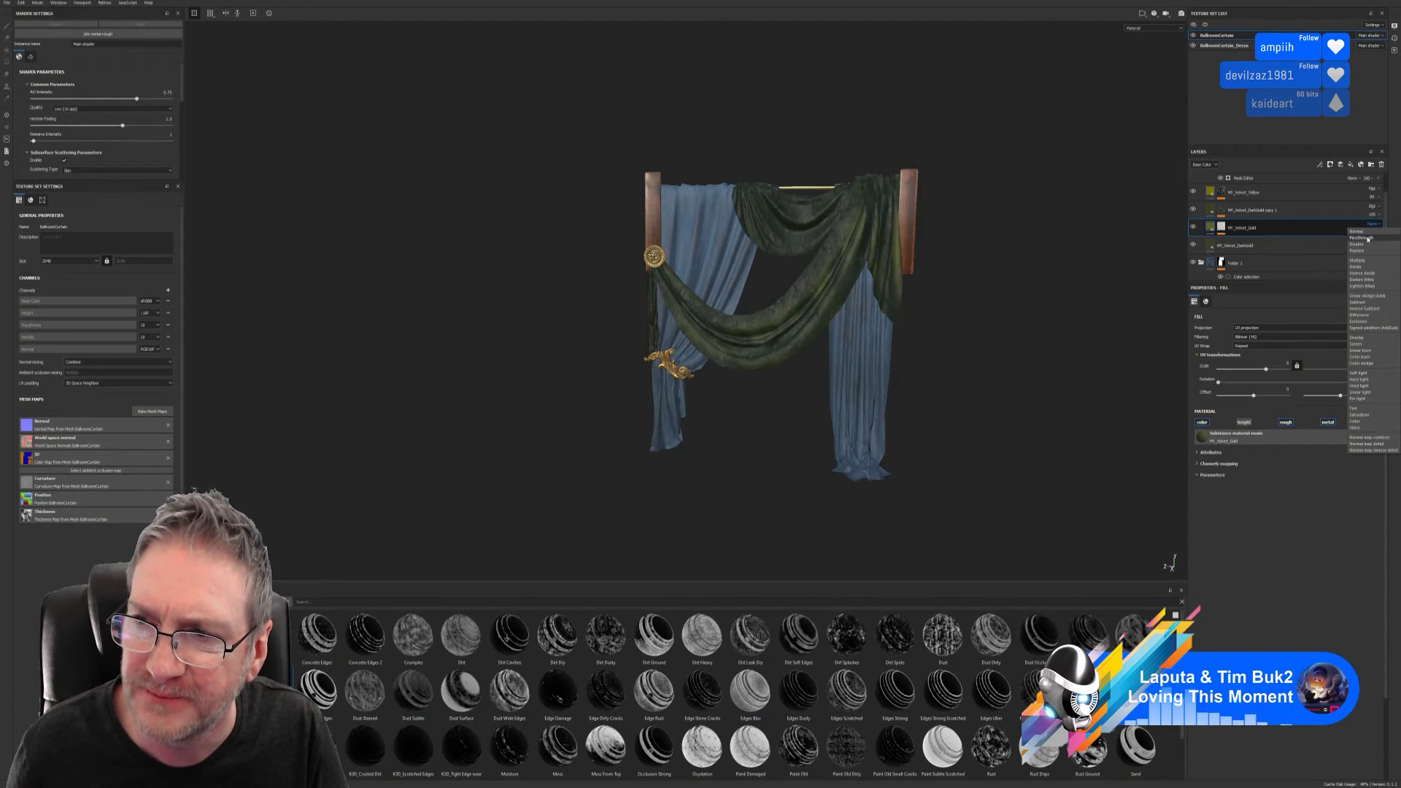
click(1362, 232)
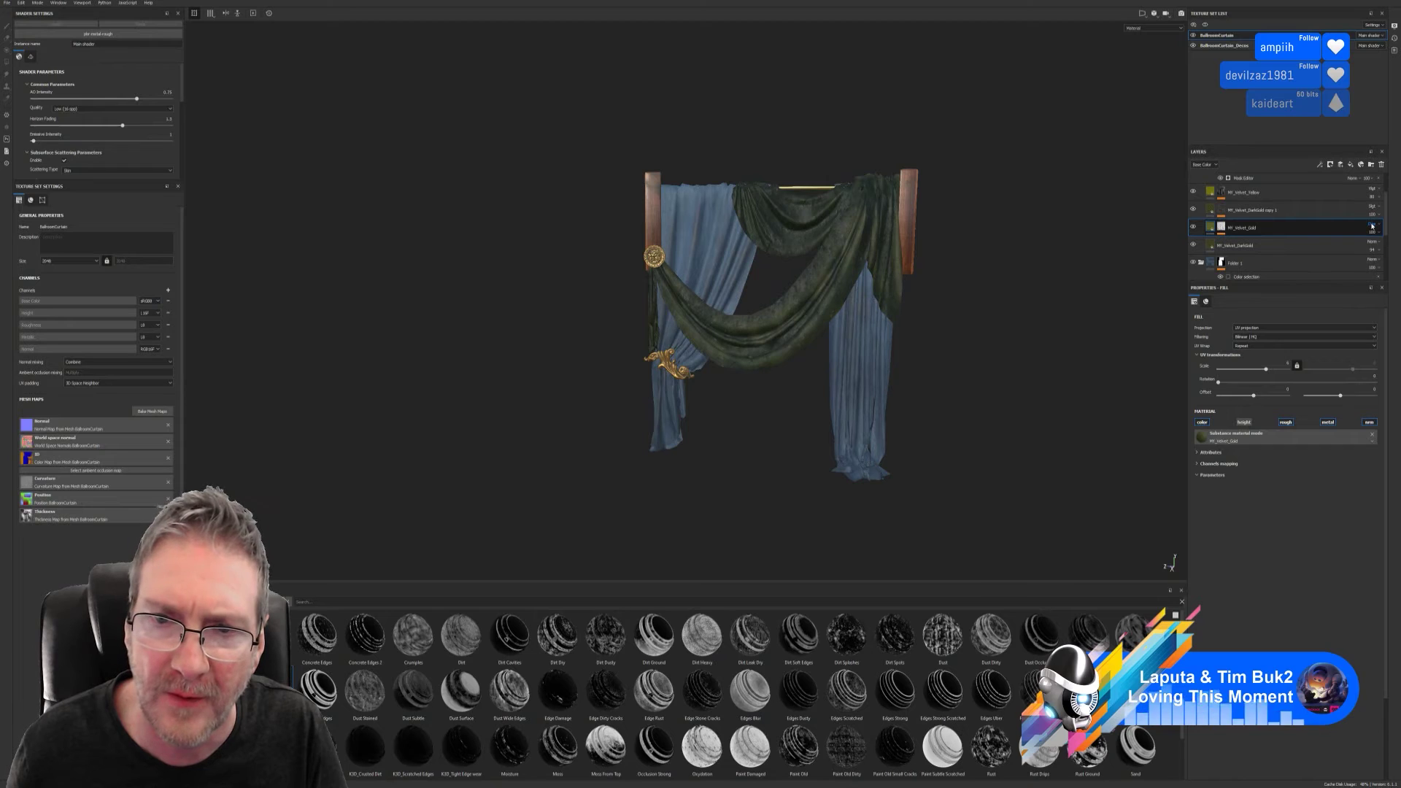
scroll(1372, 227, down, 1)
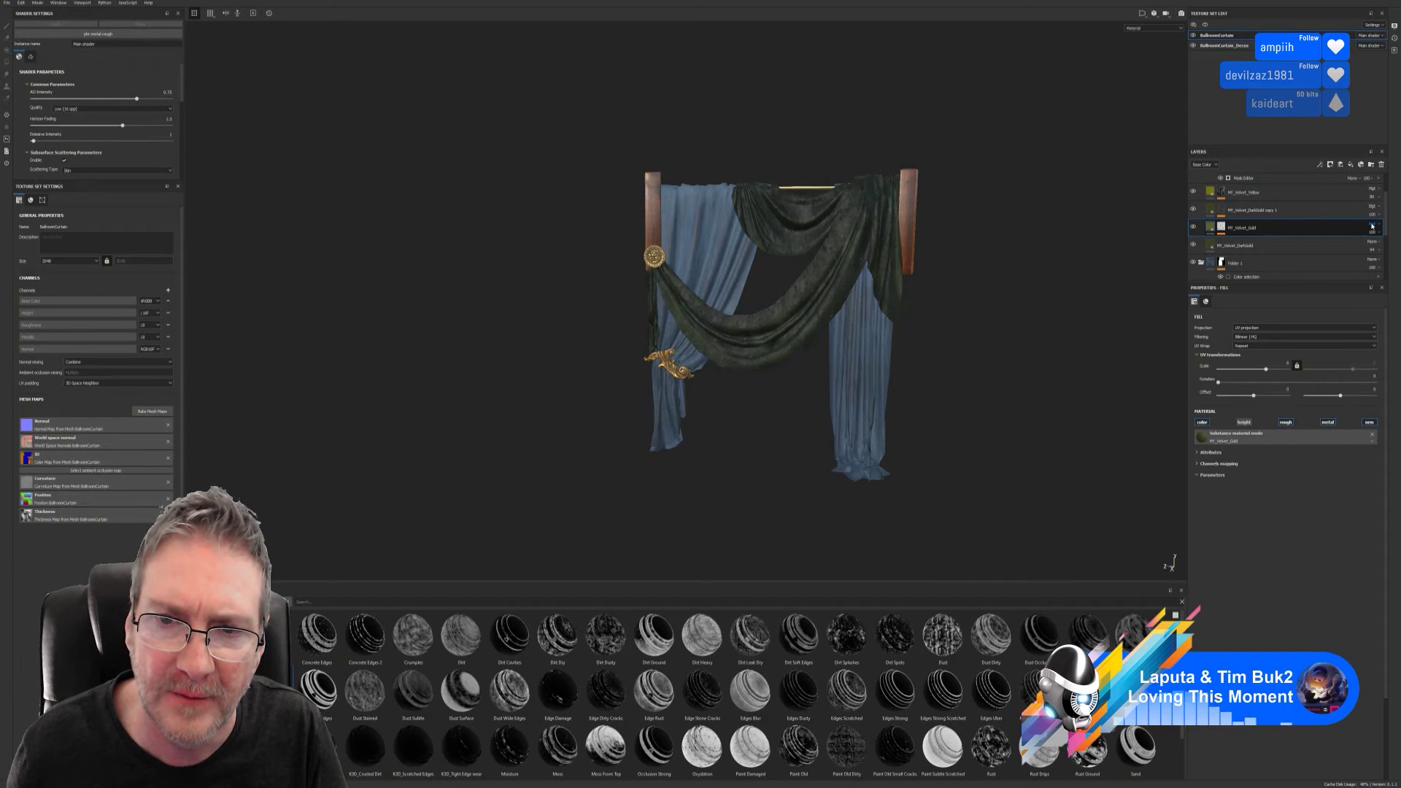
scroll(1372, 226, down, 3)
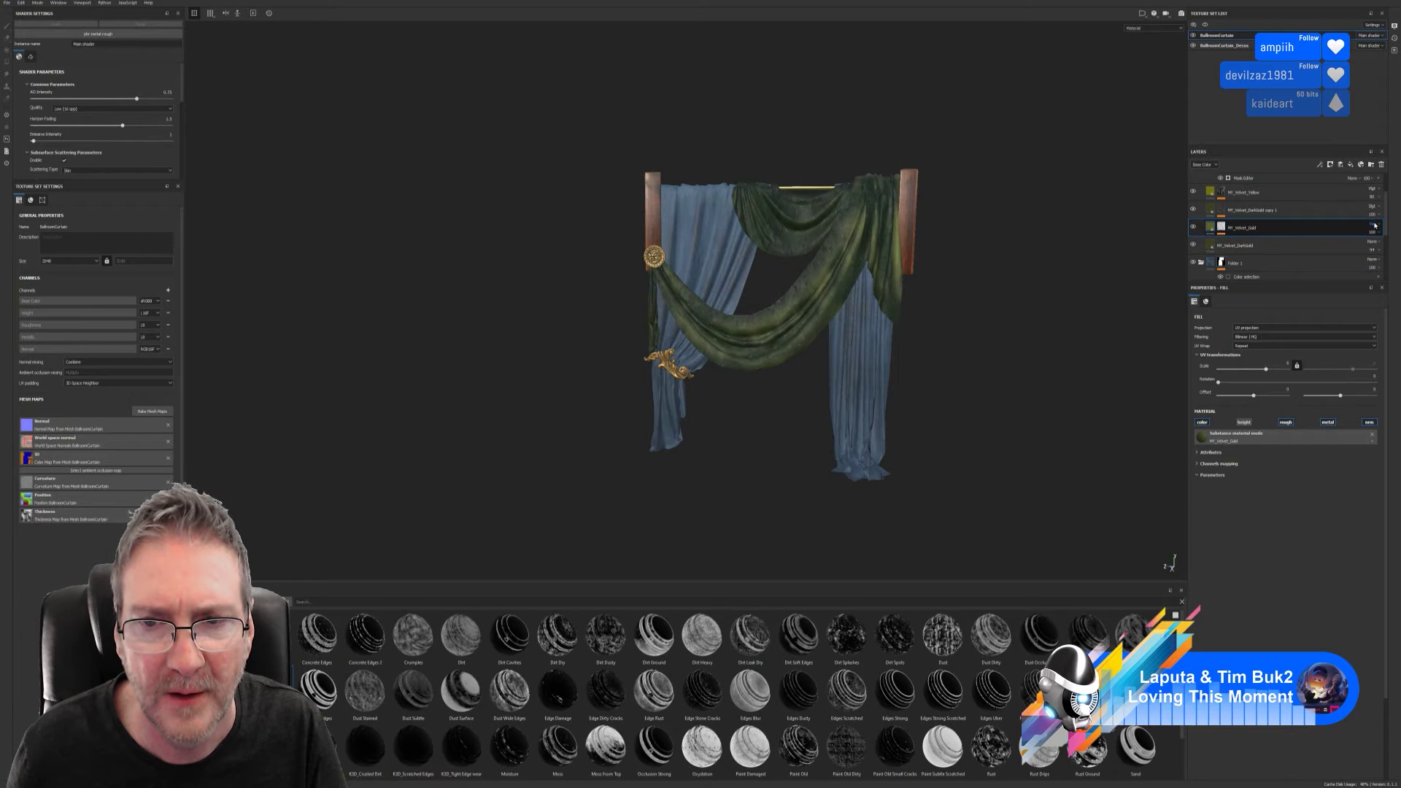
key(Down)
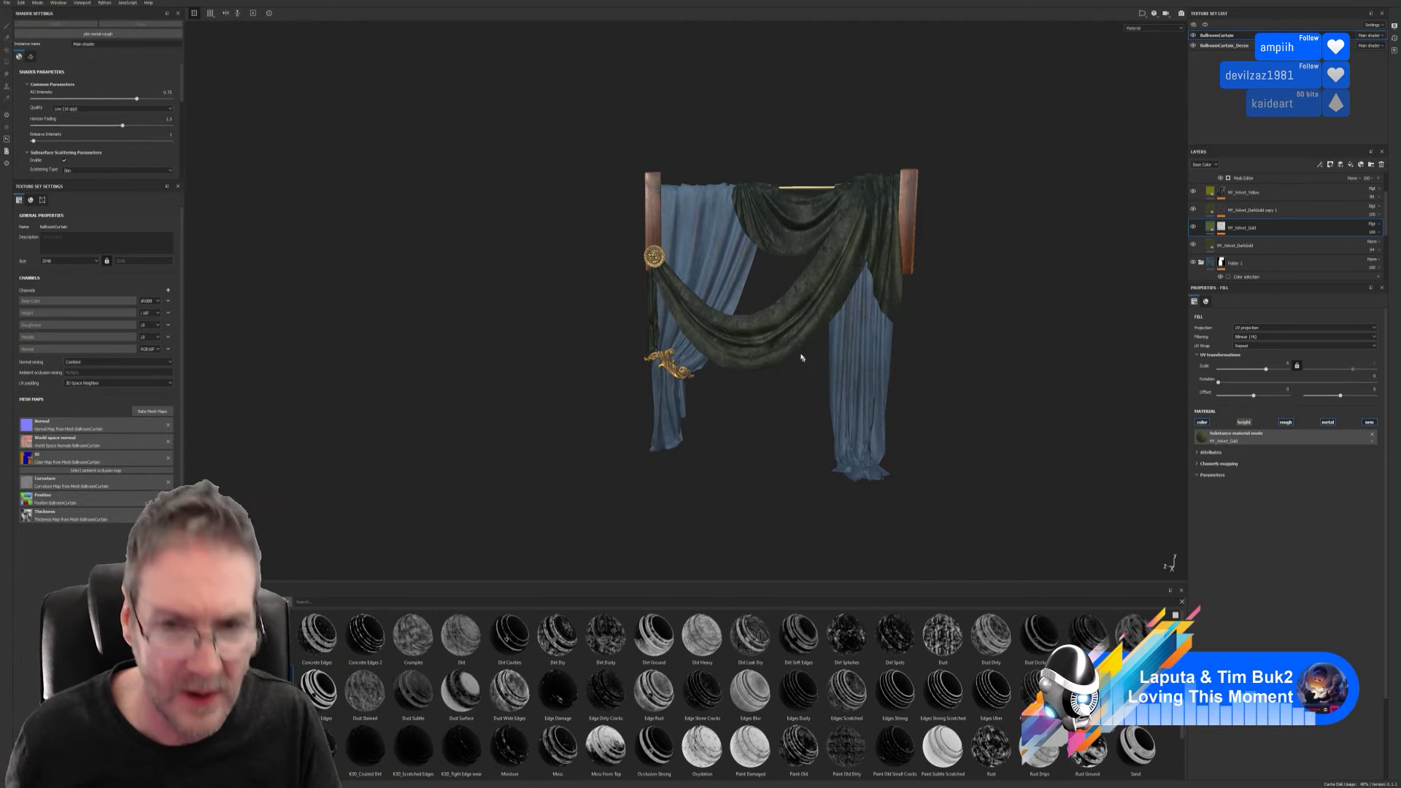
- In the MY_Velvet_Gold mask's Mask Editor, set global balance to about 0.91 and global blur to about 1.8
alt+drag(795, 353, 810, 316)
alt+right_drag(810, 315, 1066, 317)
scroll(1066, 317, down, 5)
alt+drag(1065, 318, 724, 309)
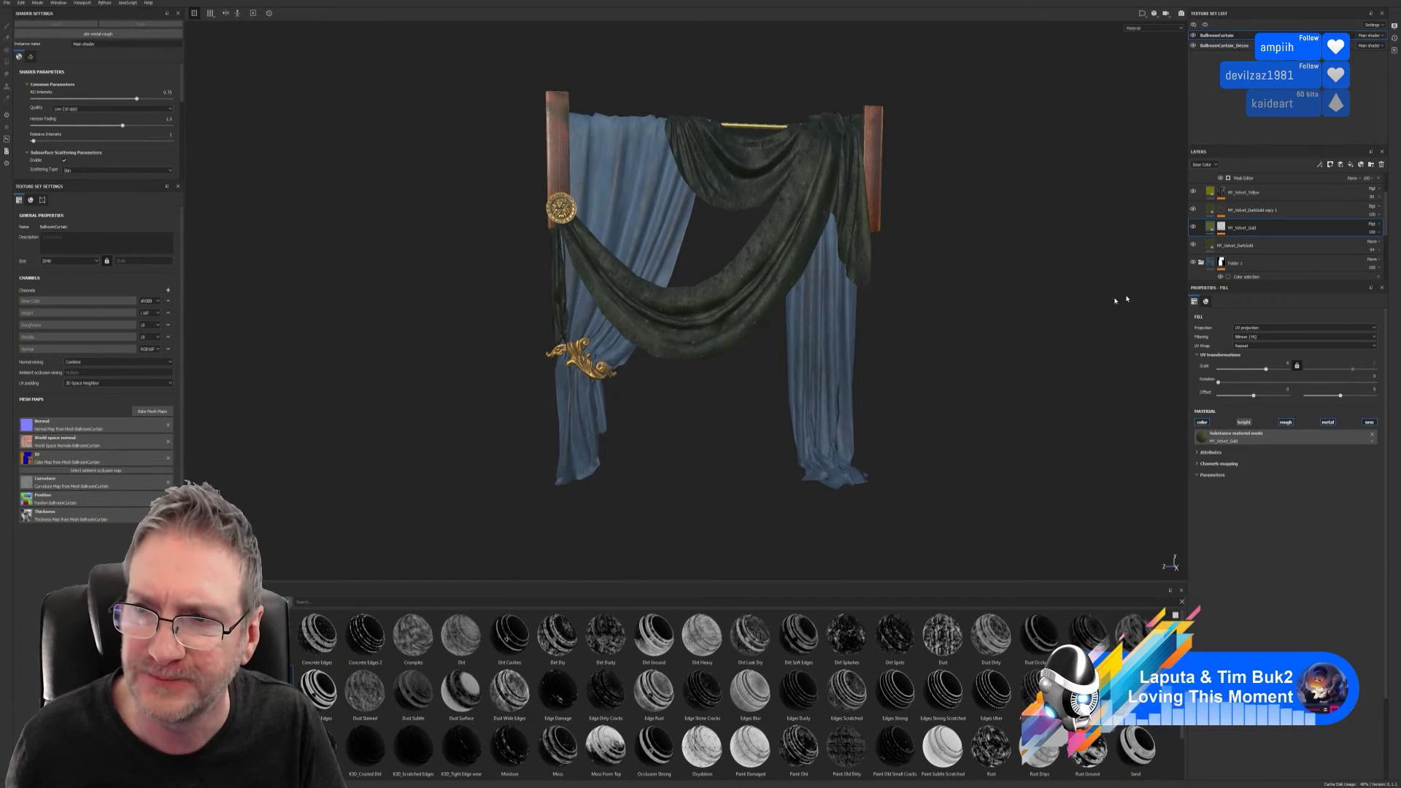
click(1220, 227)
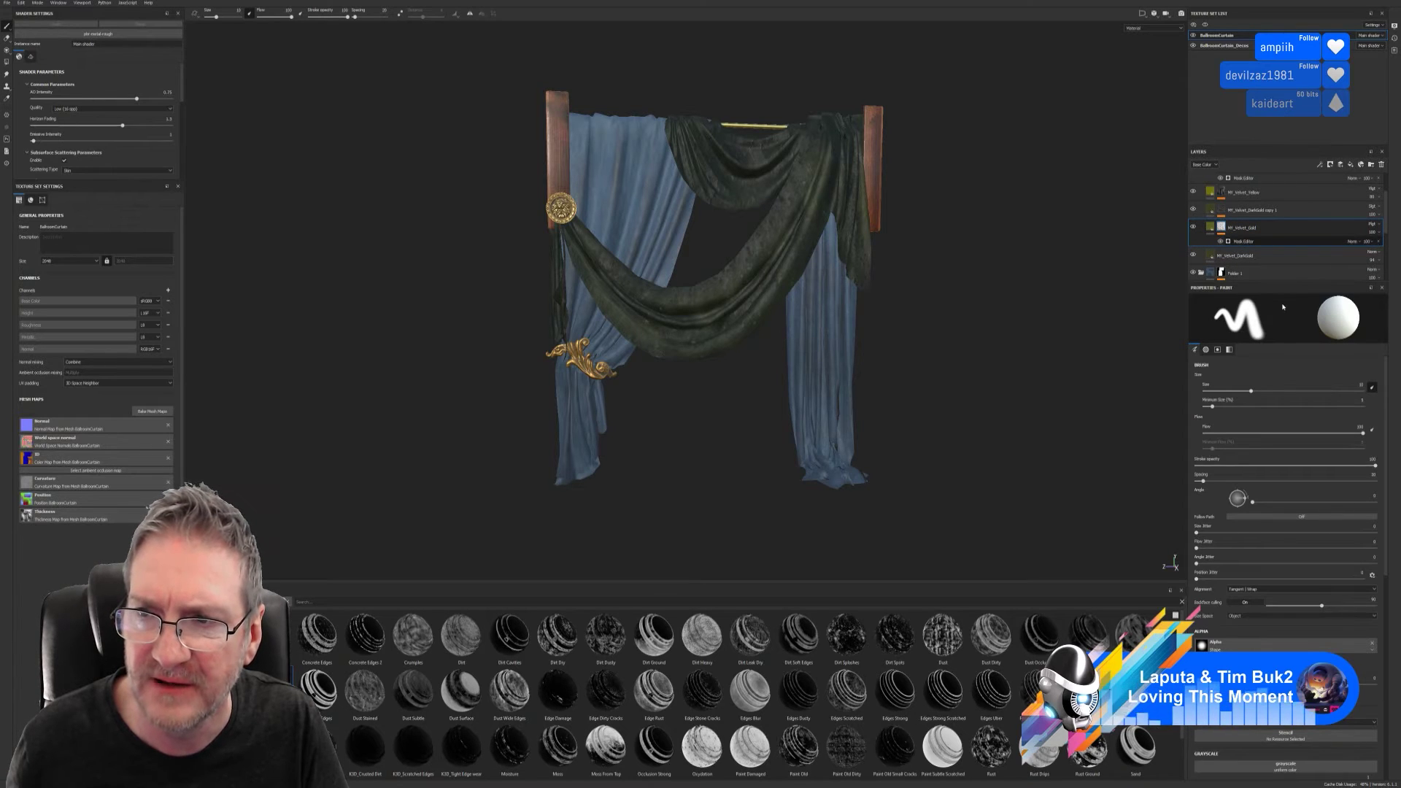
click(1270, 241)
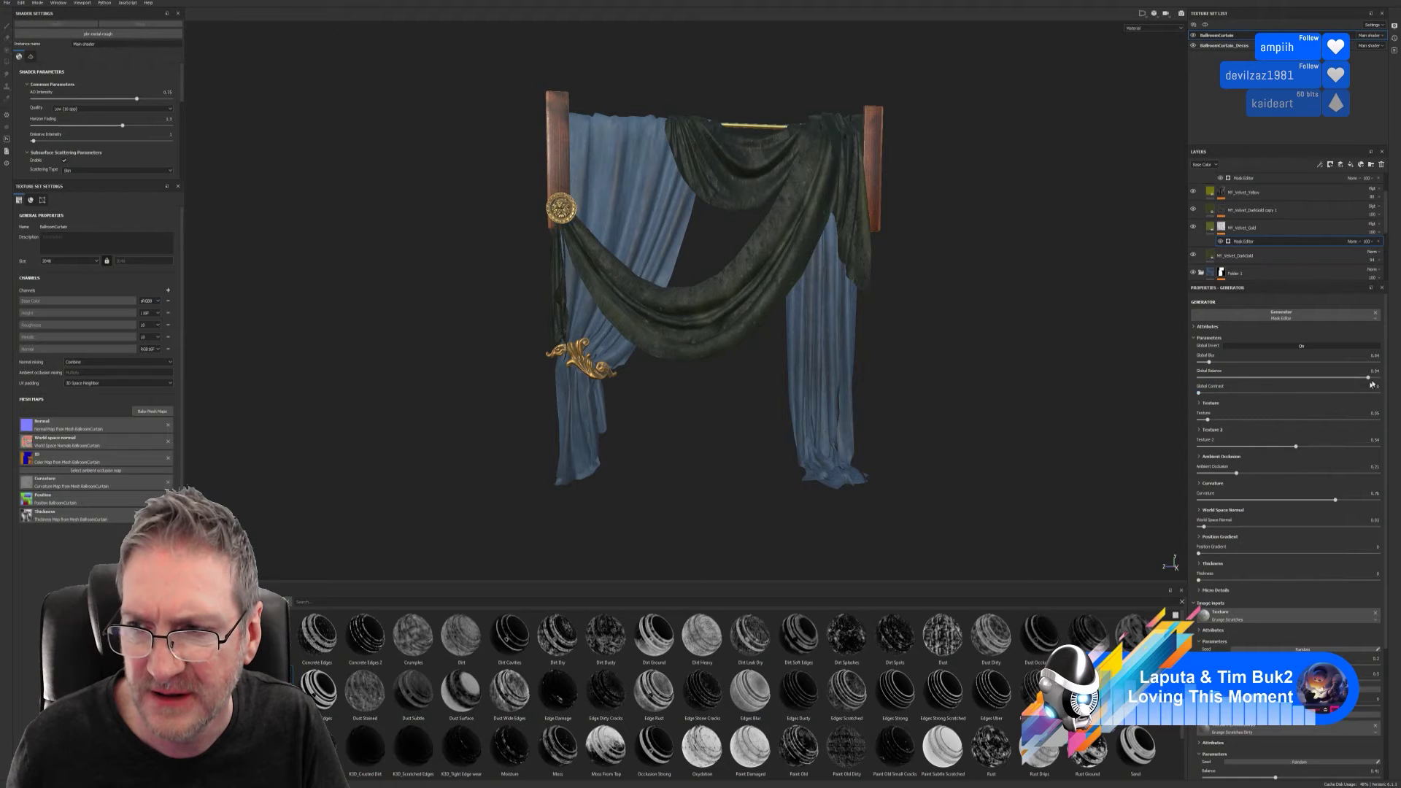
mouse_move(1366, 379)
mouse_down()
mouse_move(1240, 378)
mouse_move(1365, 384)
mouse_up()
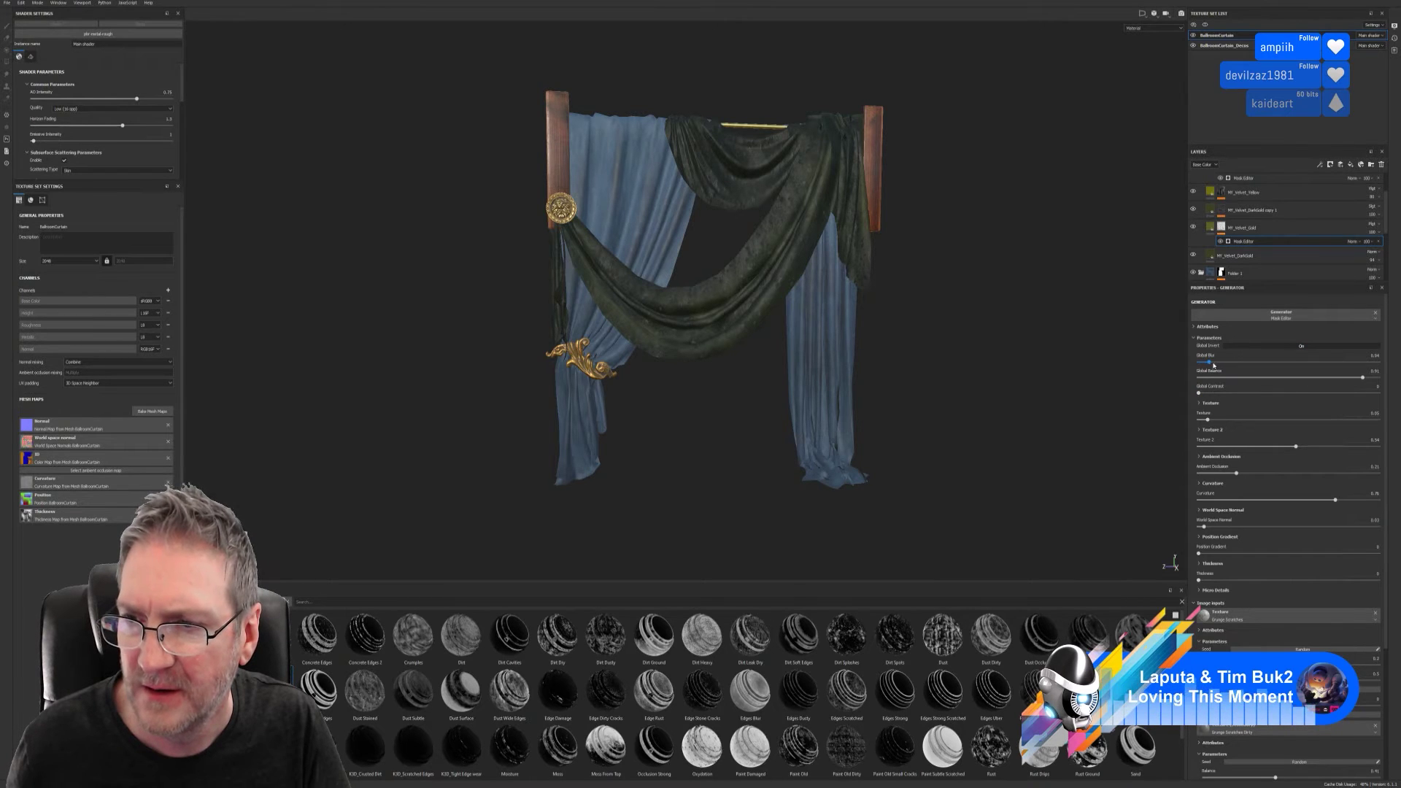
mouse_move(1210, 362)
mouse_down()
mouse_move(1284, 363)
mouse_move(1218, 363)
mouse_up()
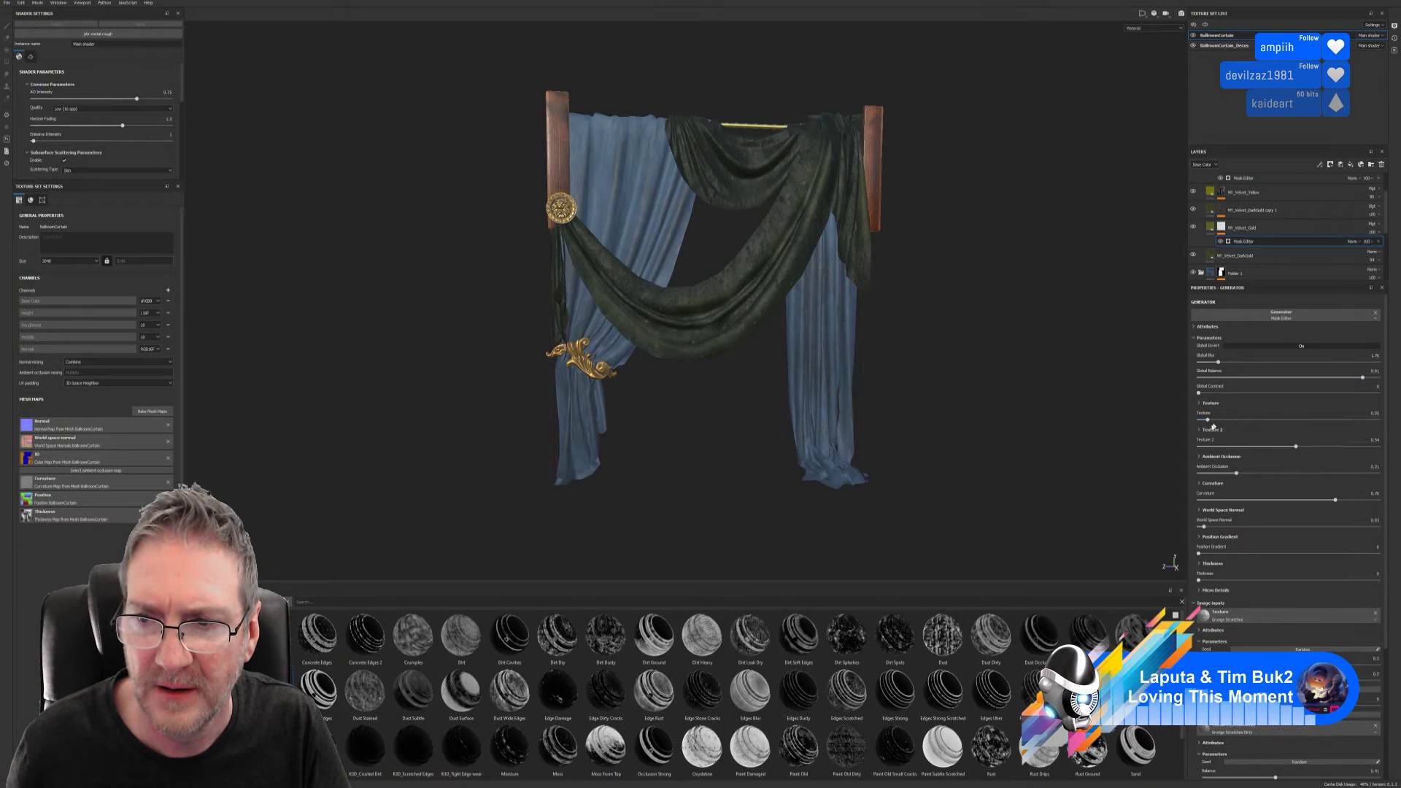
- Blend texture at 0.27, ambient occlusion at 0.61, curvature at about 0.85 and world space normal at about 0.28 into the gold mask
drag(1208, 420, 1351, 503)
drag(1209, 527, 1244, 526)
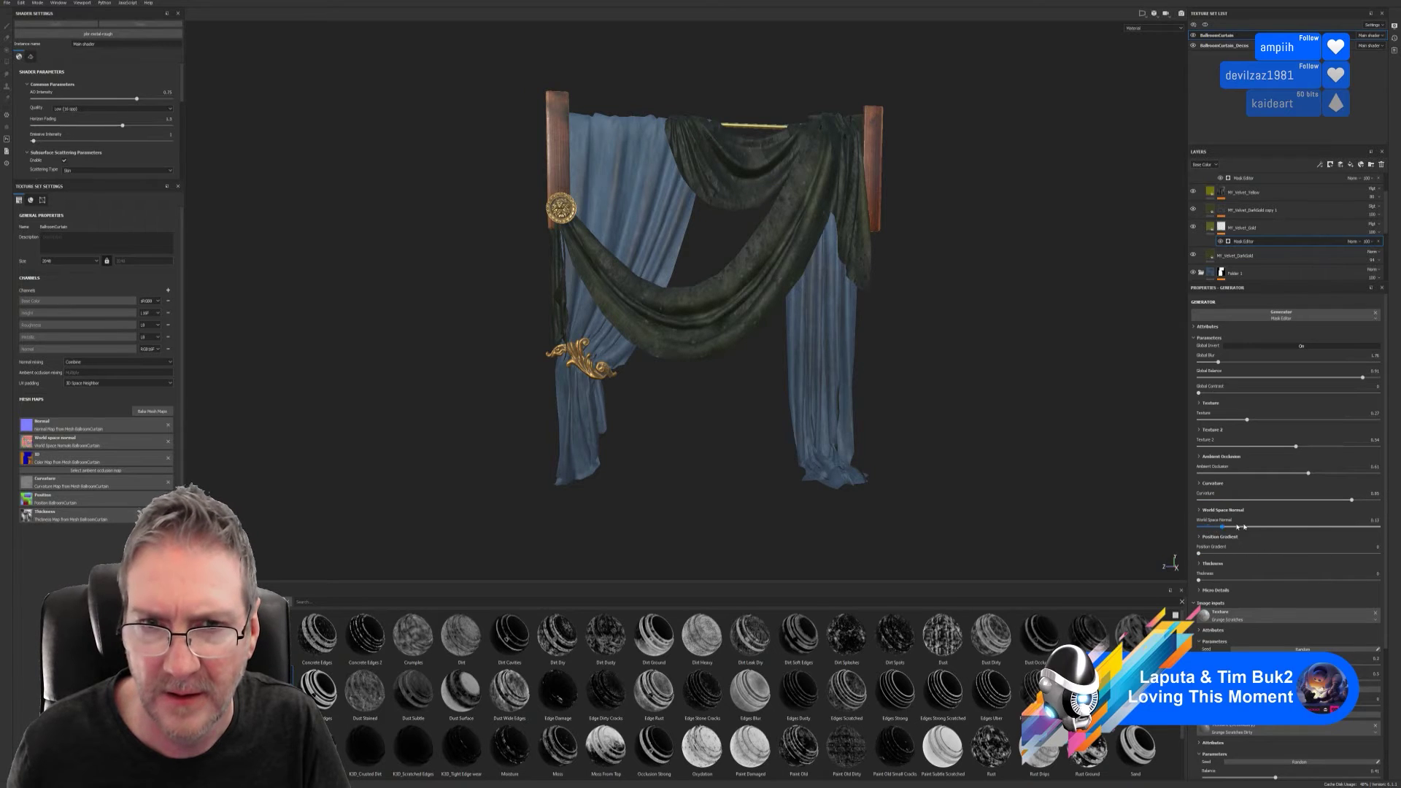
drag(1386, 519, 1161, 516)
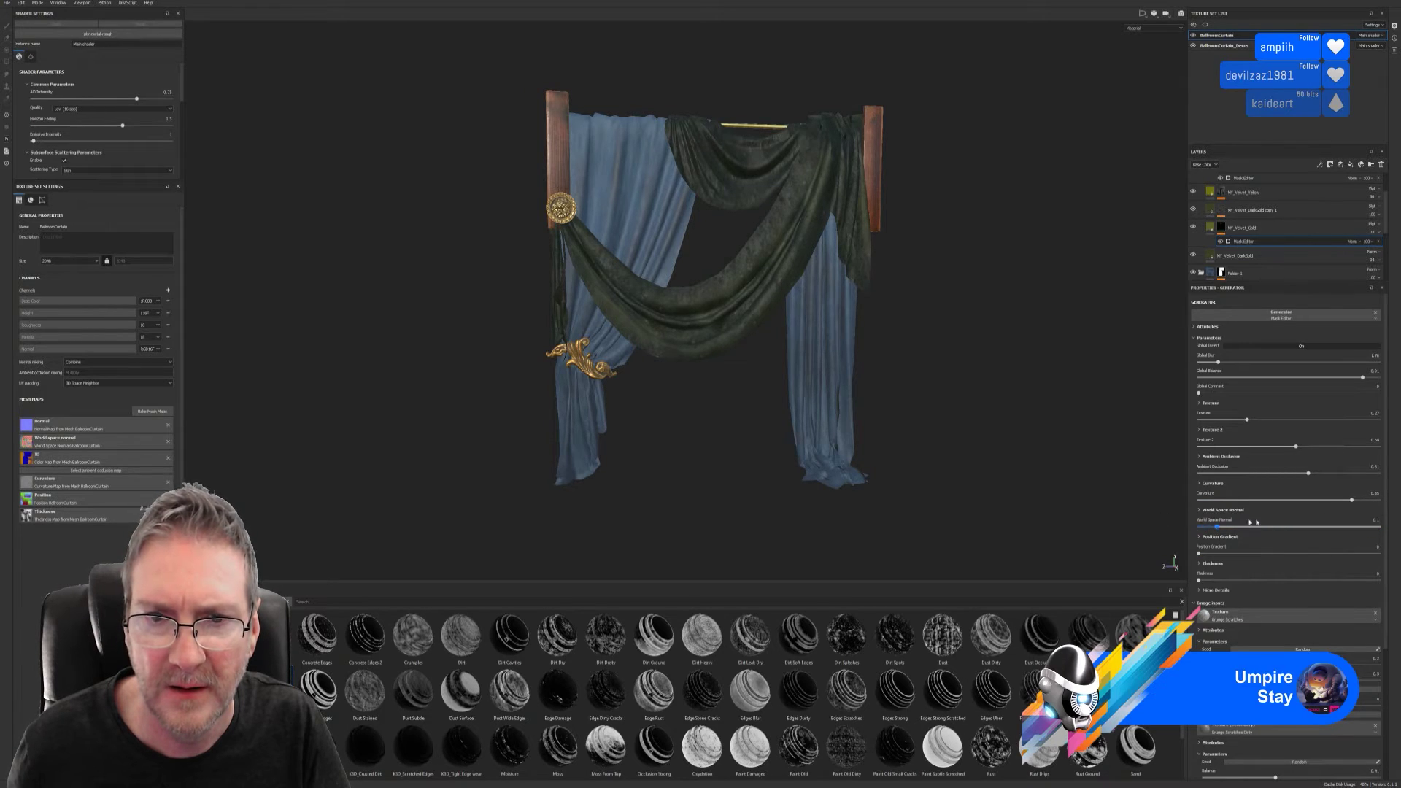
mouse_move(1253, 522)
mouse_down()
mouse_move(1324, 522)
mouse_move(1249, 524)
mouse_up()
- Examine the swag's blended velvet from several angles and distances
alt+drag(915, 318, 804, 350)
scroll(759, 353, up, 4)
scroll(759, 354, down, 4)
alt+right_drag(803, 350, 426, 367)
scroll(756, 352, down, 1)
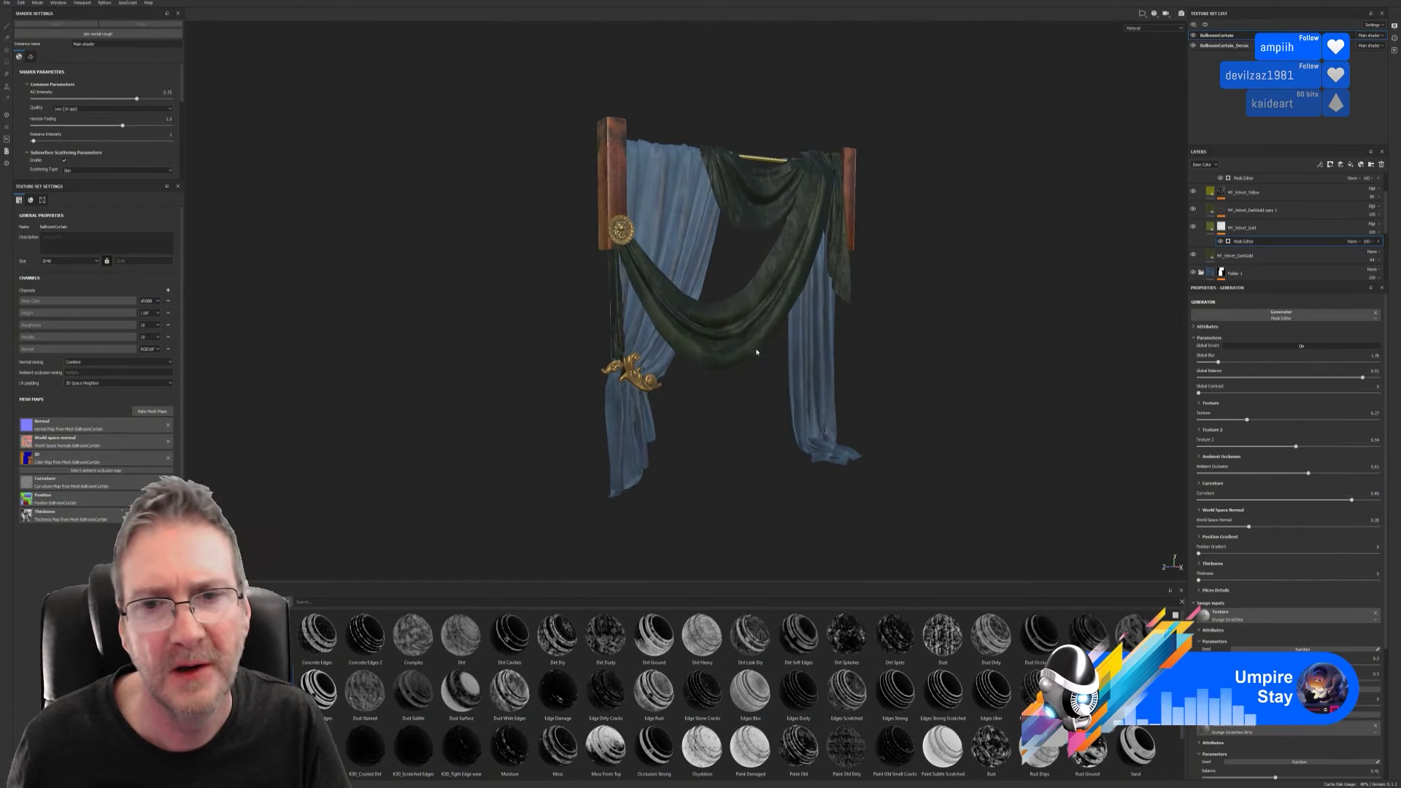
alt+drag(756, 352, 721, 359)
alt+middle_drag(720, 360, 754, 347)
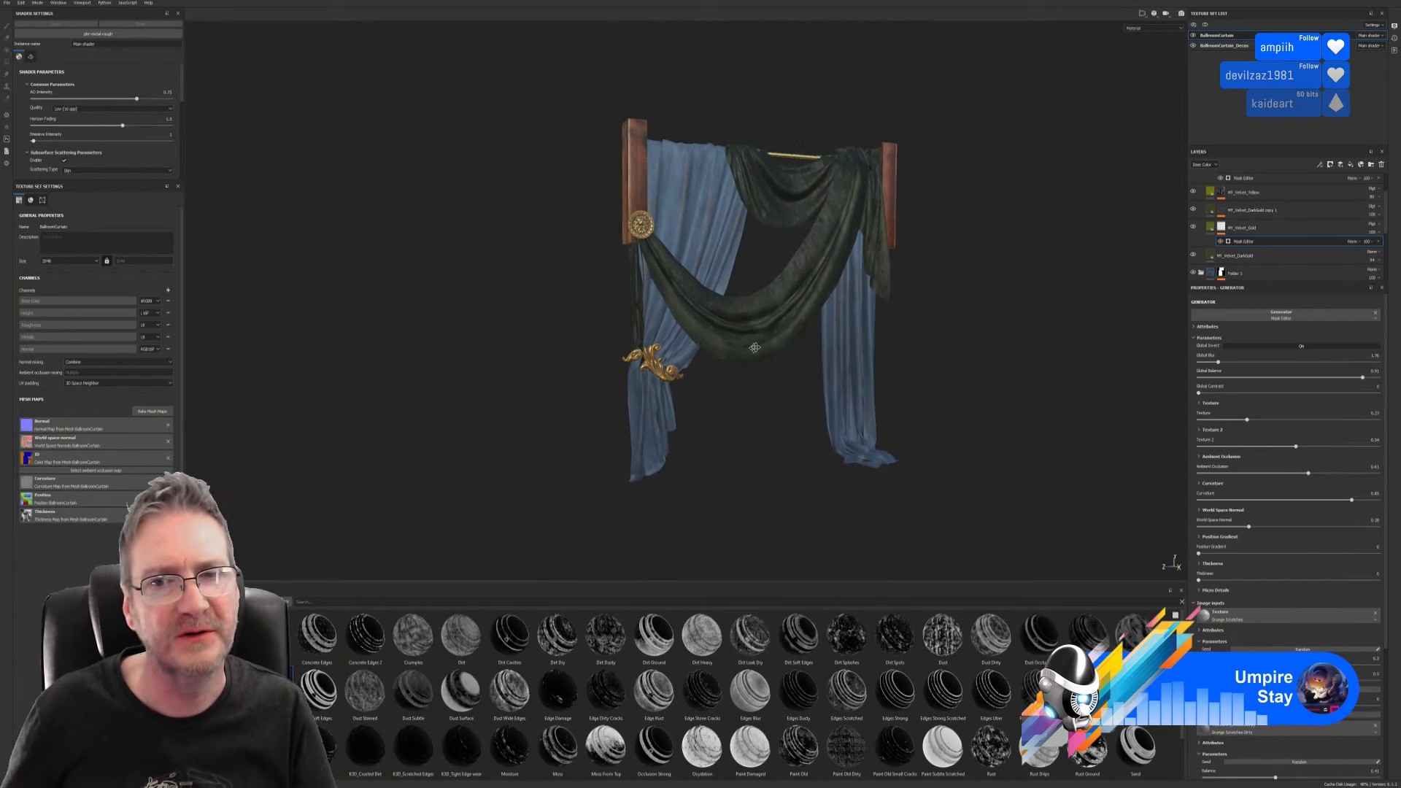
alt+drag(754, 348, 519, 382)
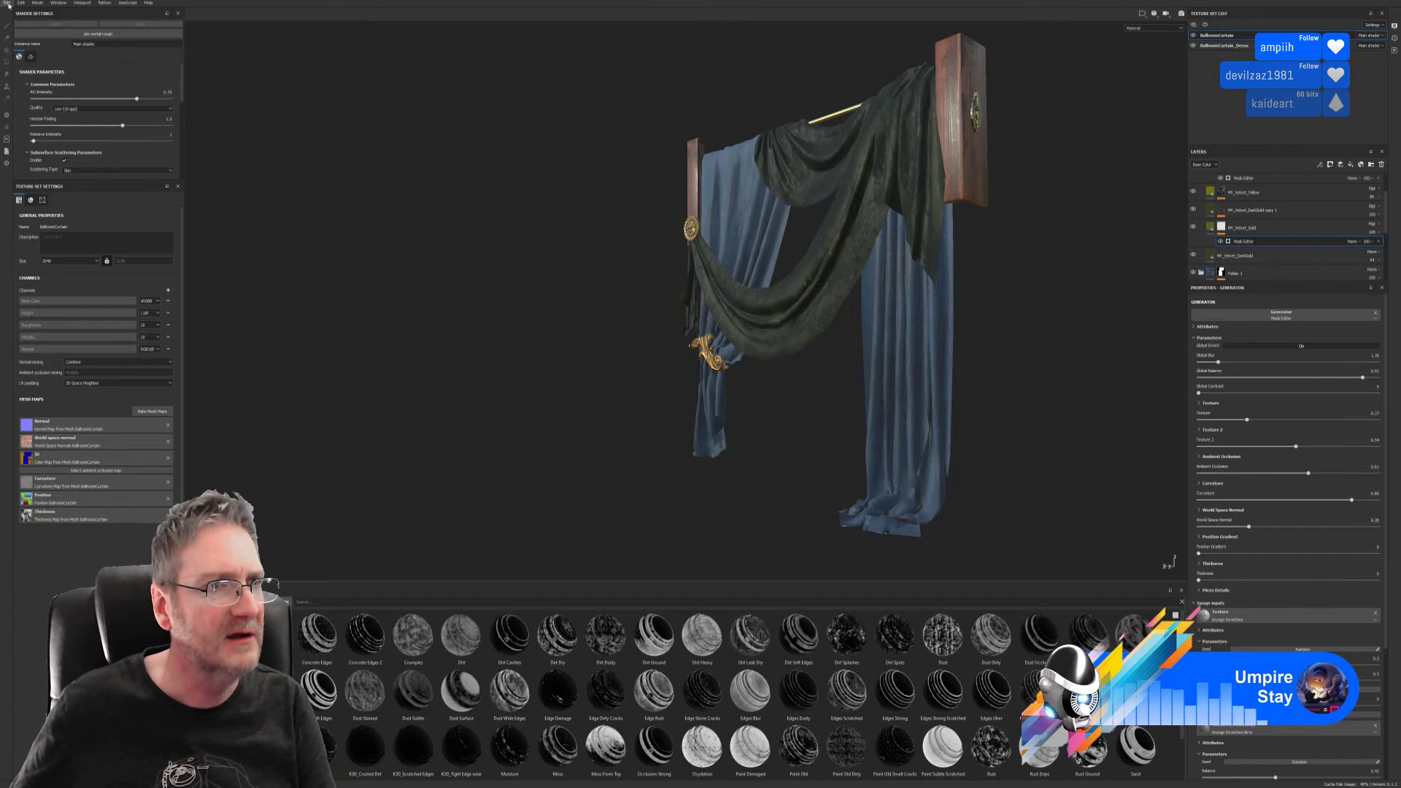
- Save the curtain project with the updated velvet blending
click(7, 4)
click(21, 71)
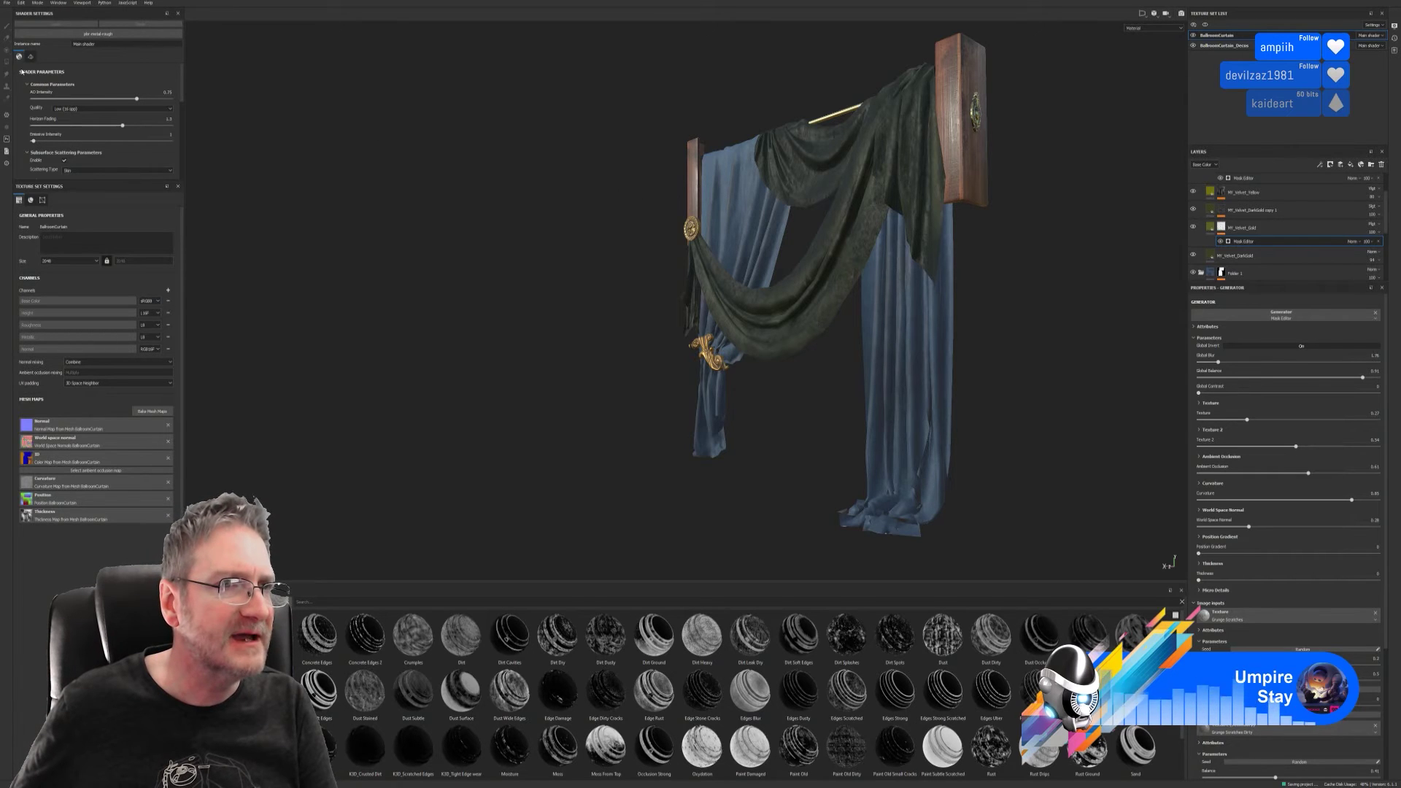
- Open the texture export settings and set the output directory to UE4 Projects\Models\Ballroom Curtain on the Work (E:) drive
click(7, 4)
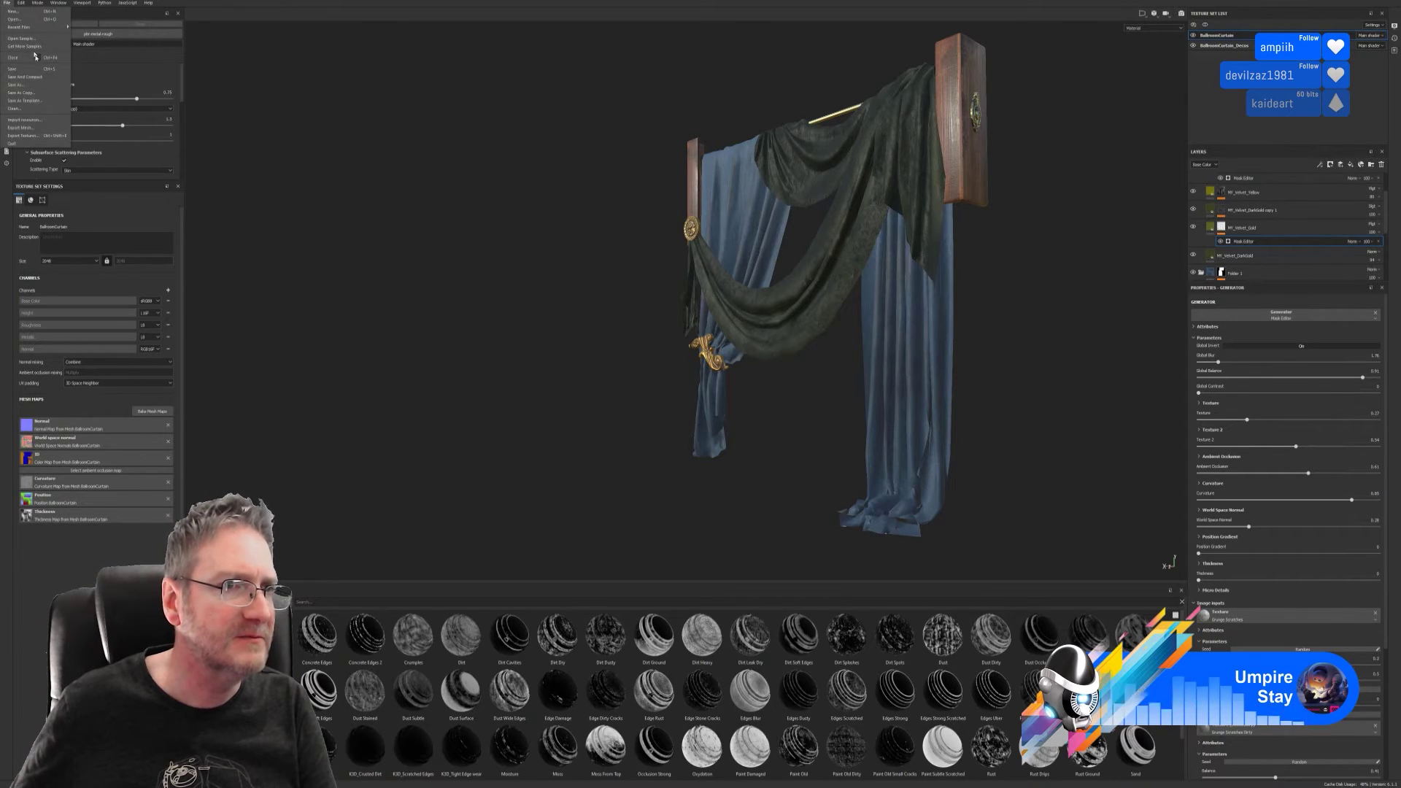
click(23, 135)
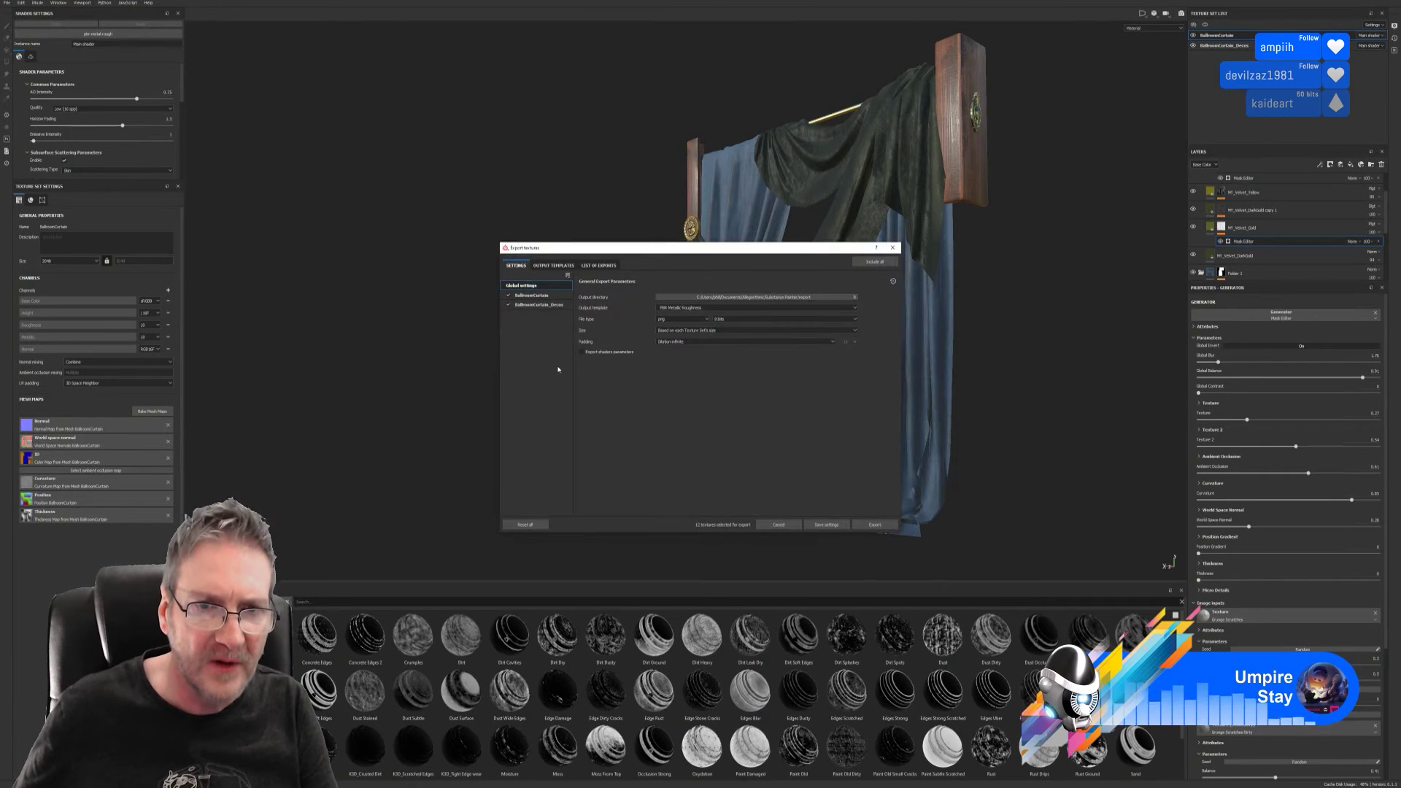
click(763, 297)
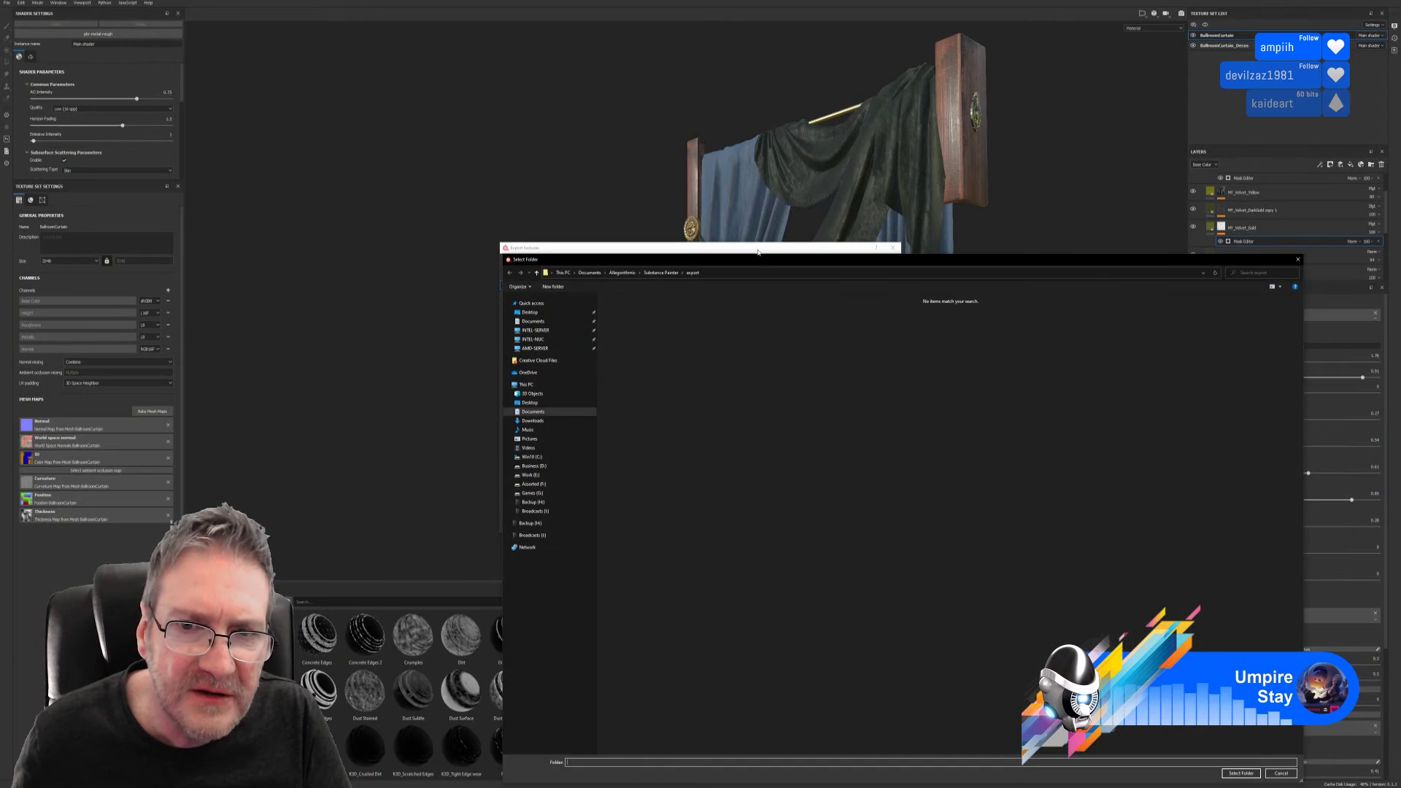
click(320, 344)
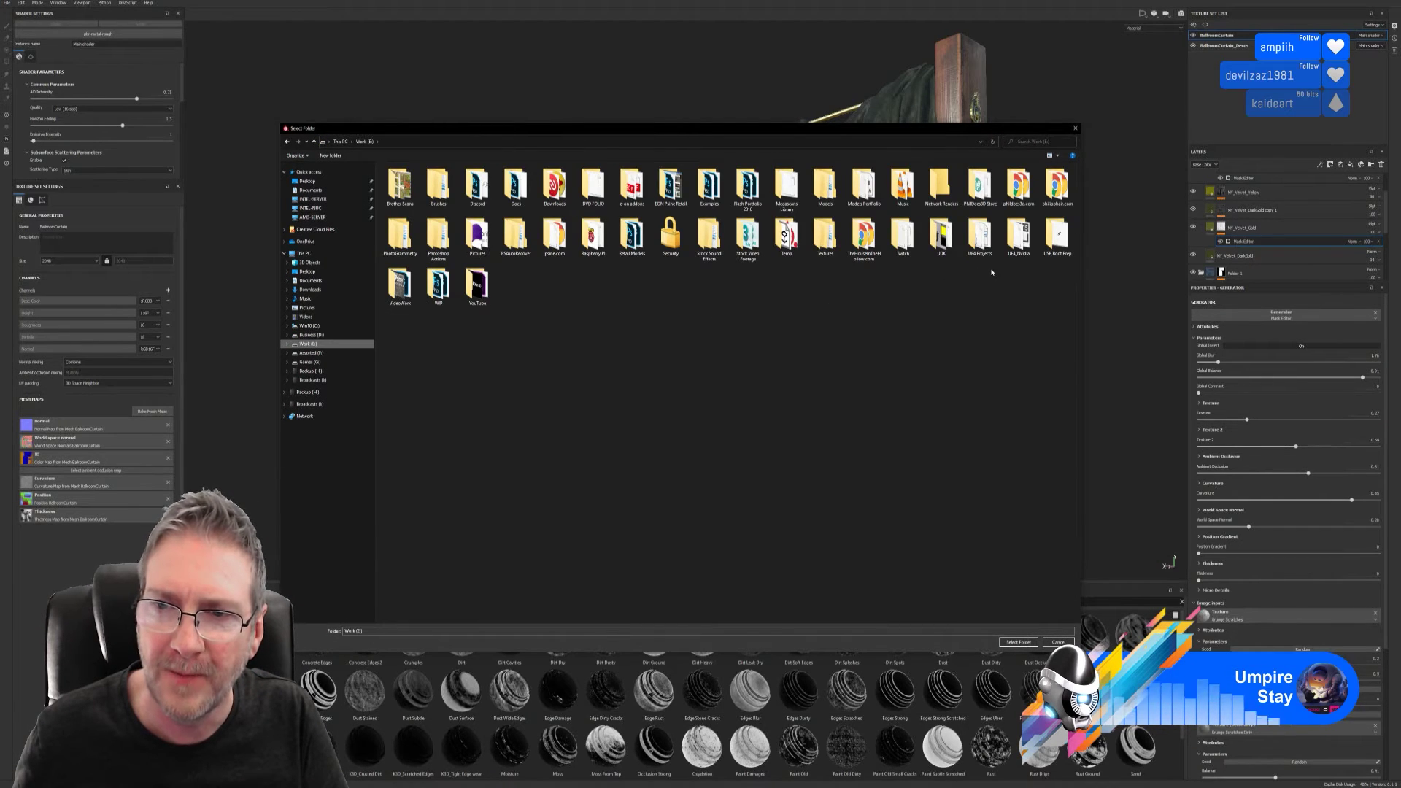
double_click(980, 235)
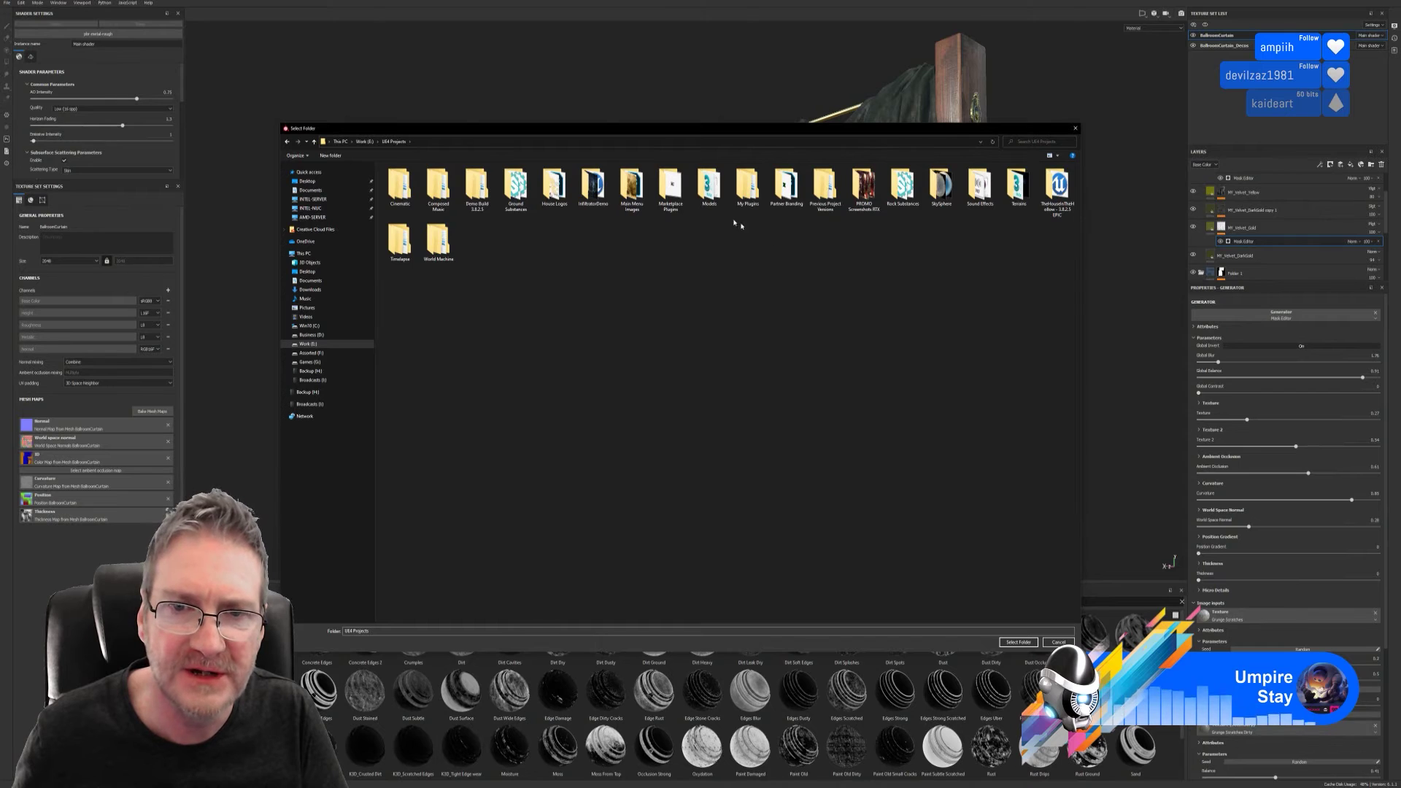
double_click(709, 186)
double_click(941, 250)
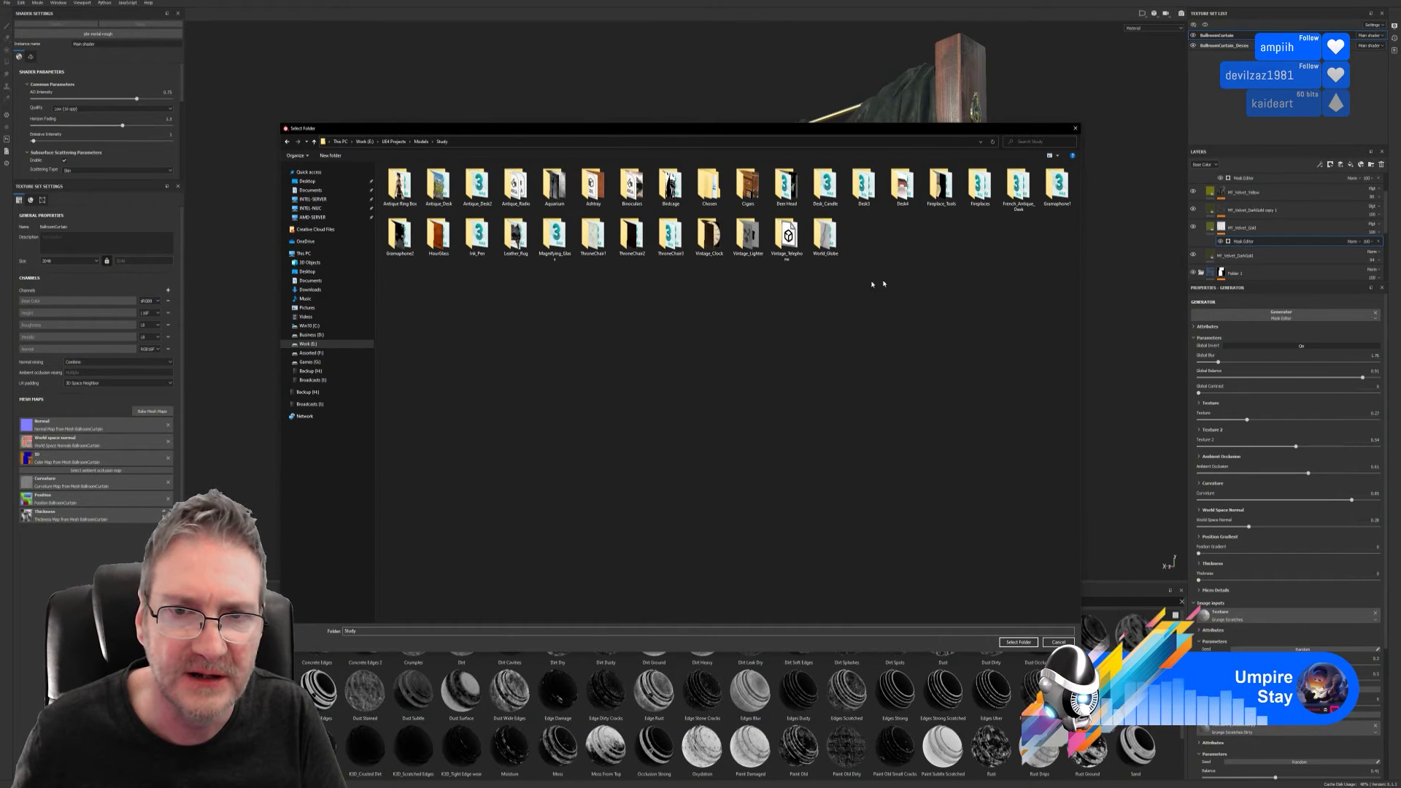
double_click(708, 186)
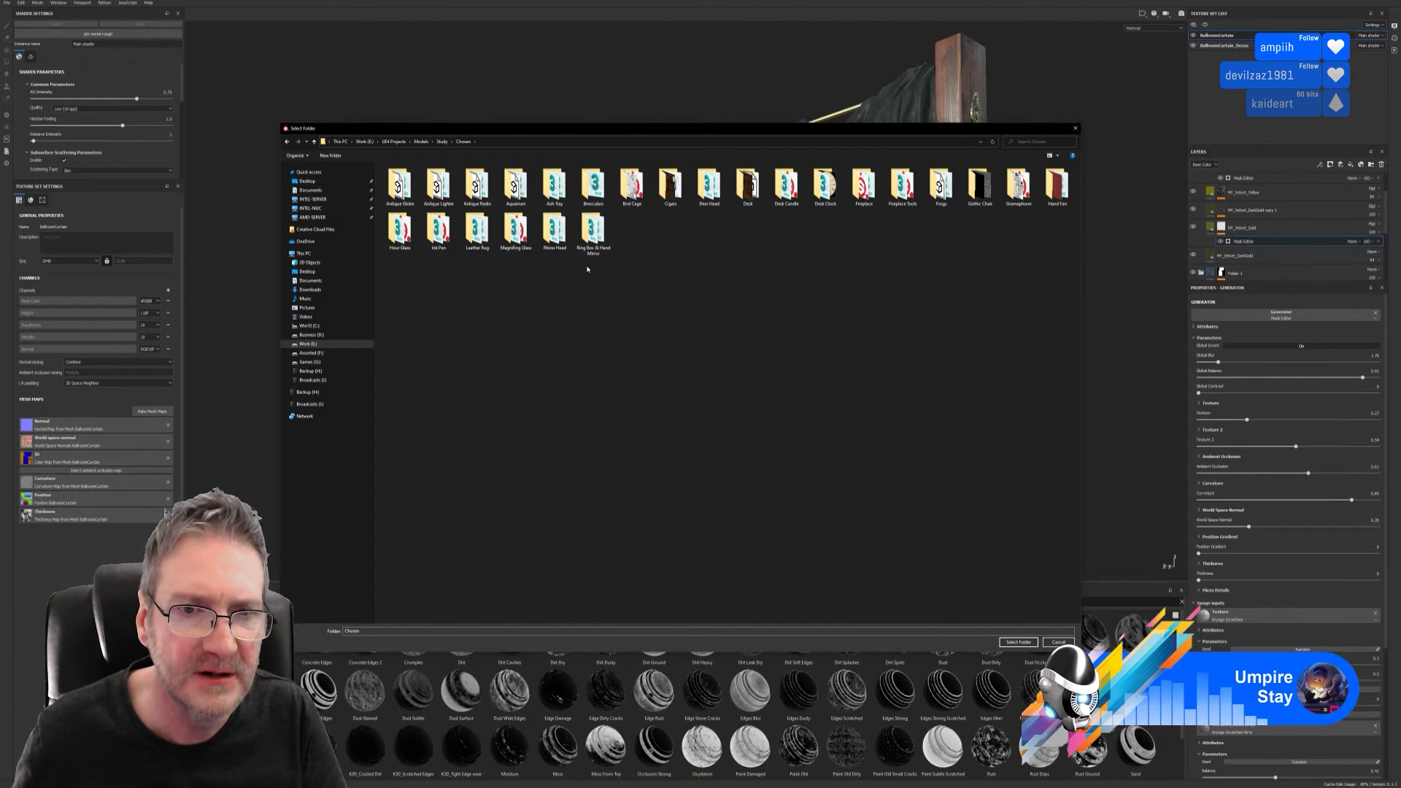
click(423, 142)
double_click(554, 186)
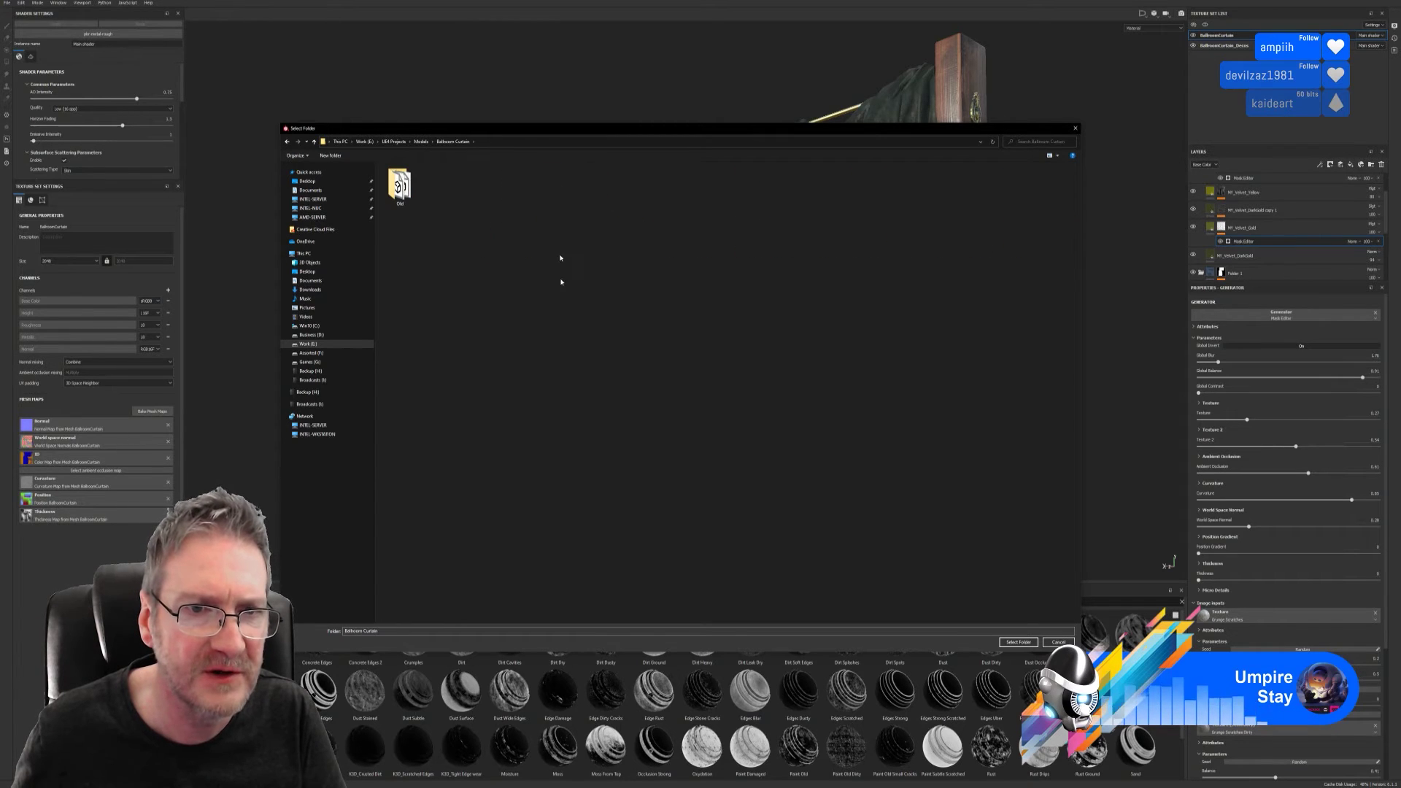
click(1018, 641)
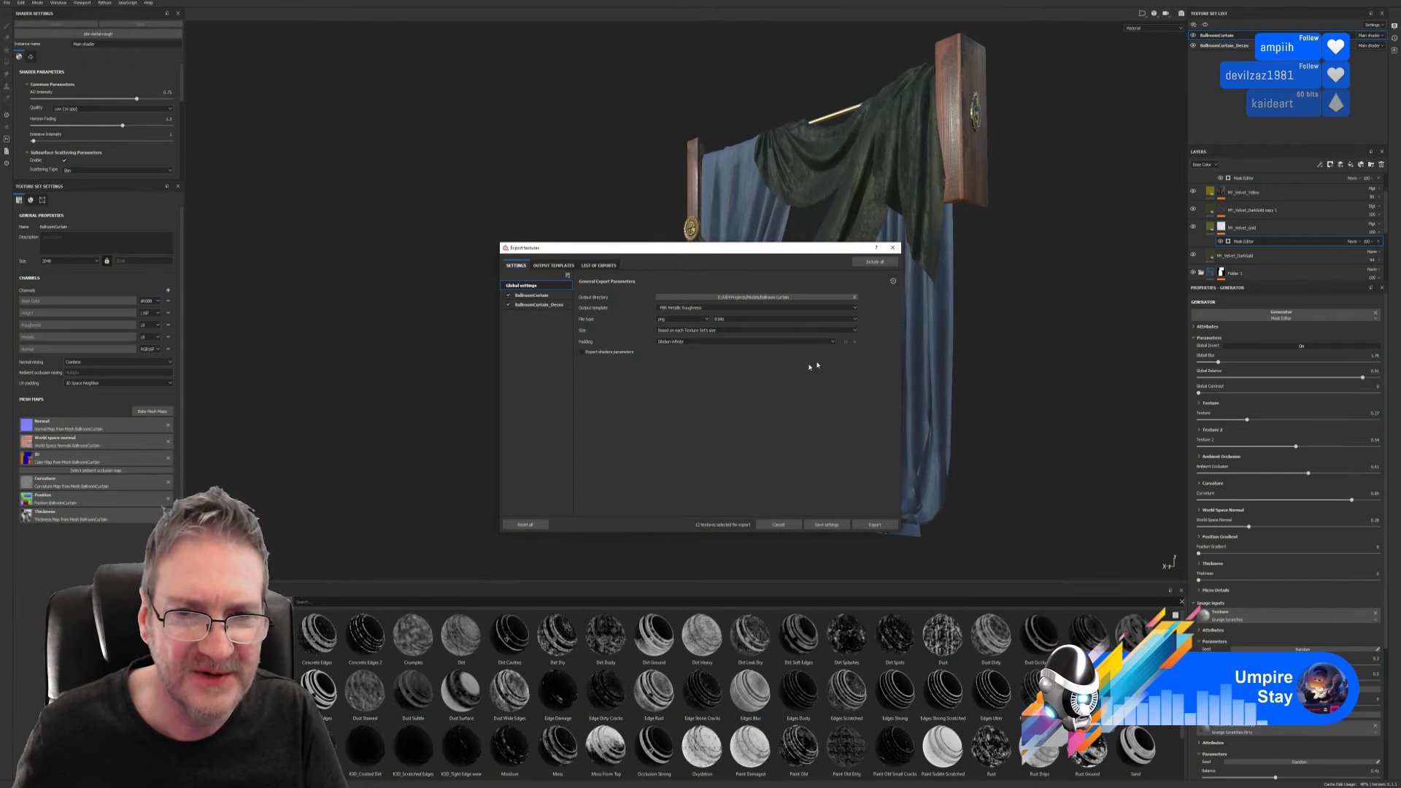
- Set the export size of the BallroomCurtain_Decos texture set to 1024x1024
click(543, 306)
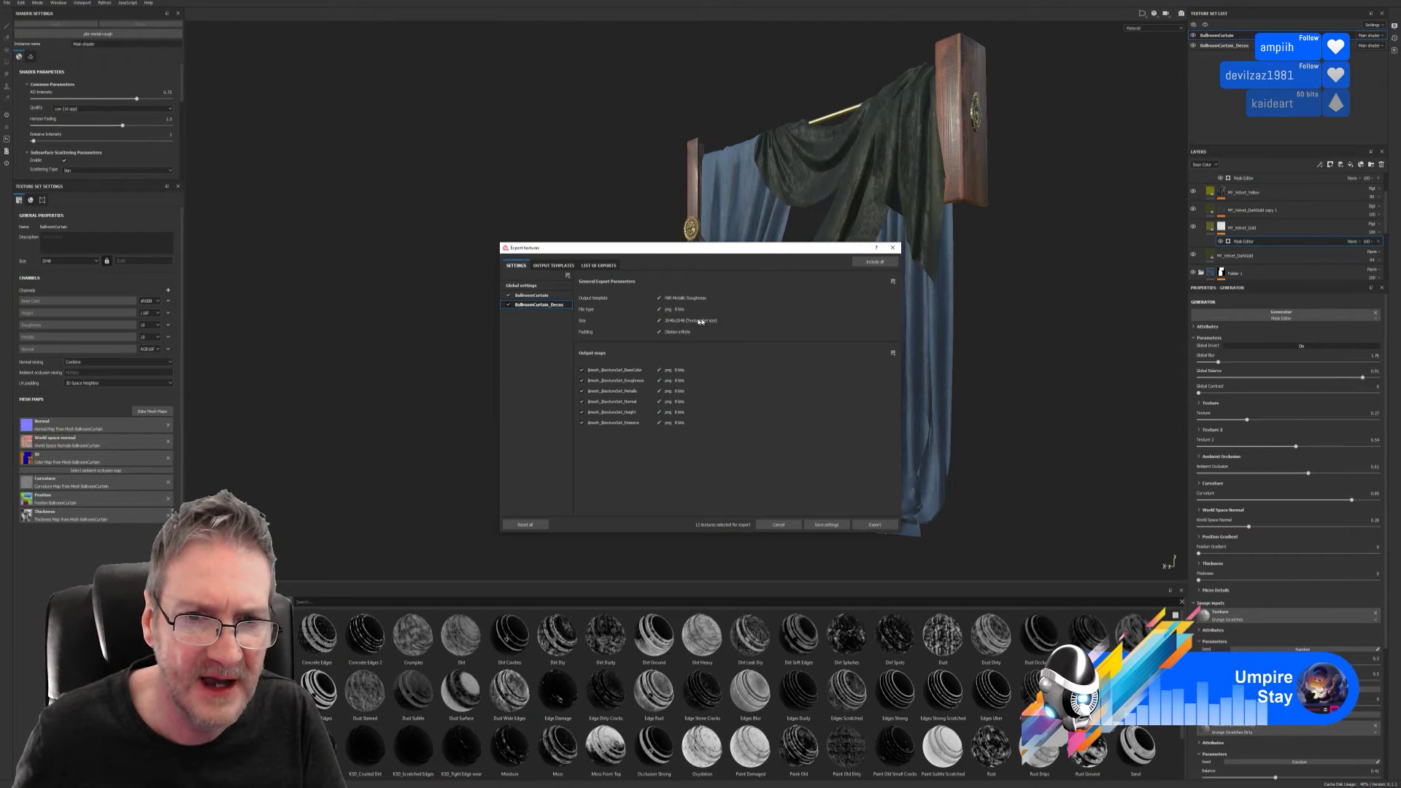
click(658, 320)
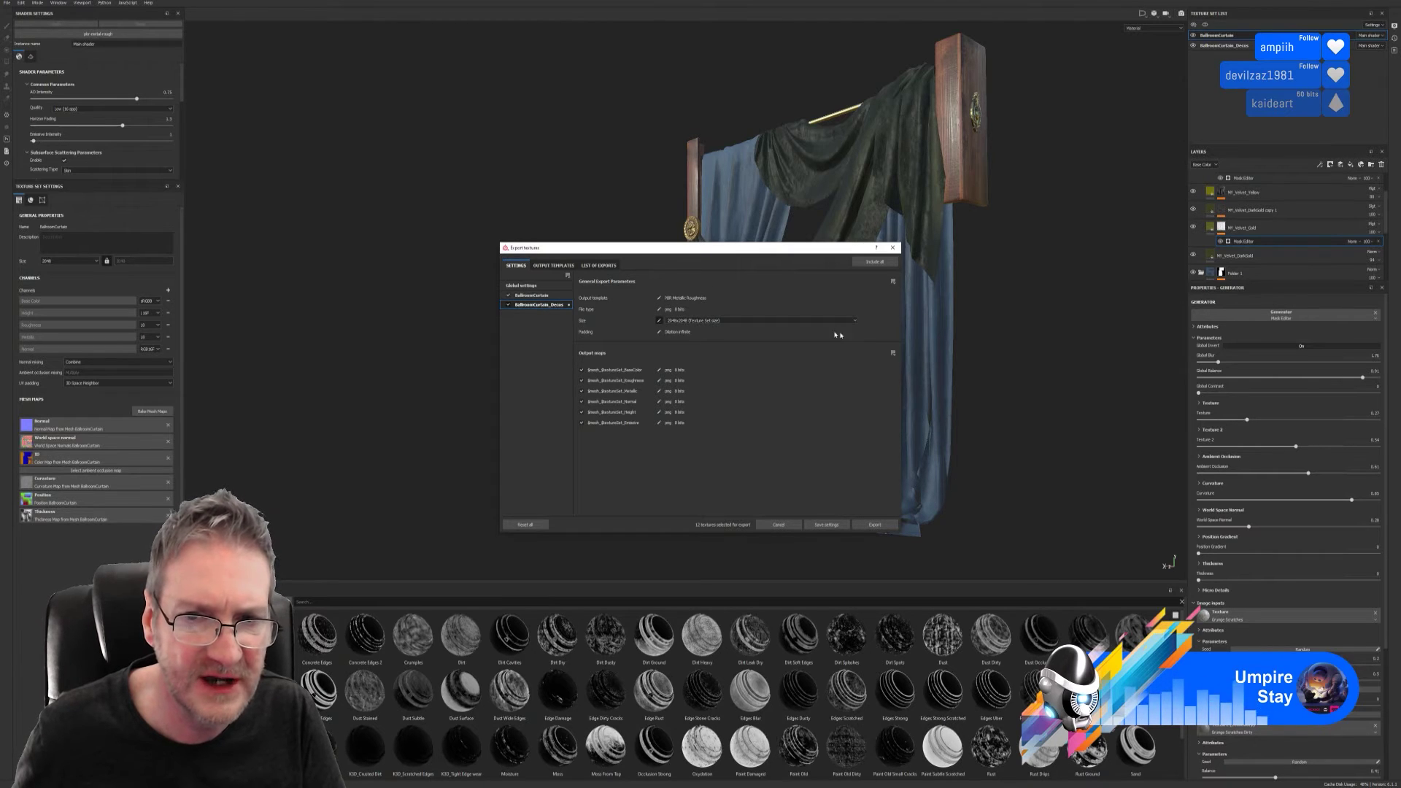
click(855, 322)
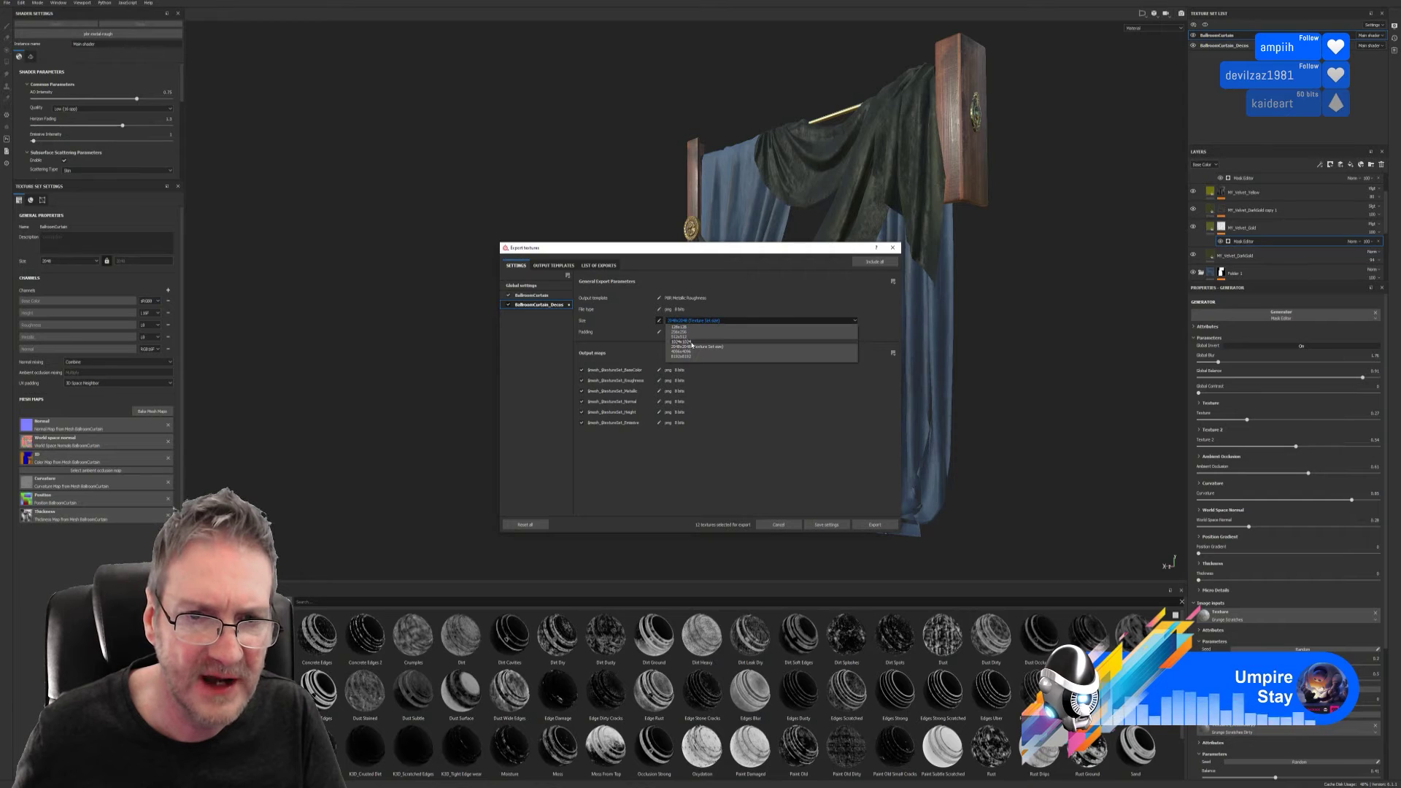
click(692, 345)
- Check the export settings of both texture sets, export their textures and save the export settings
click(528, 296)
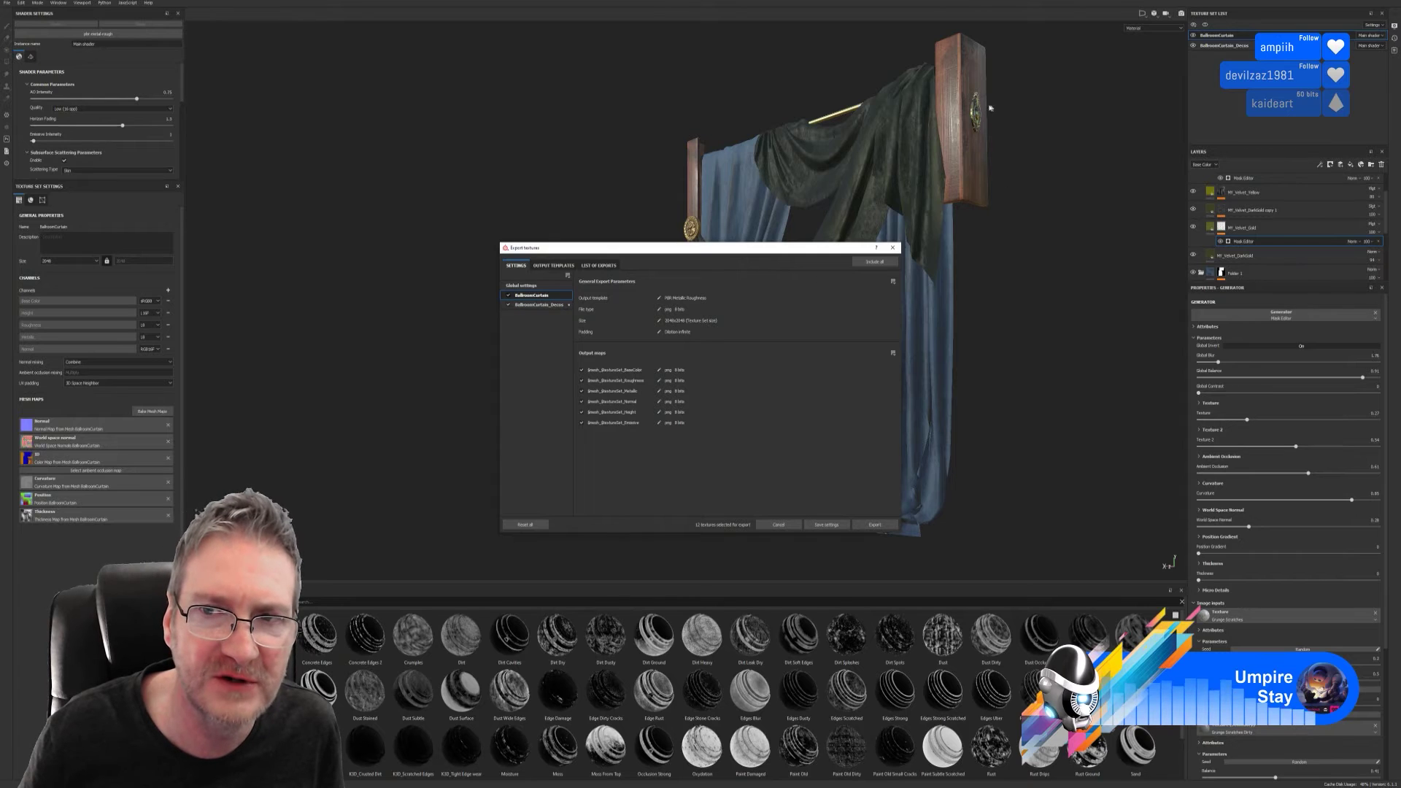
click(526, 306)
click(525, 296)
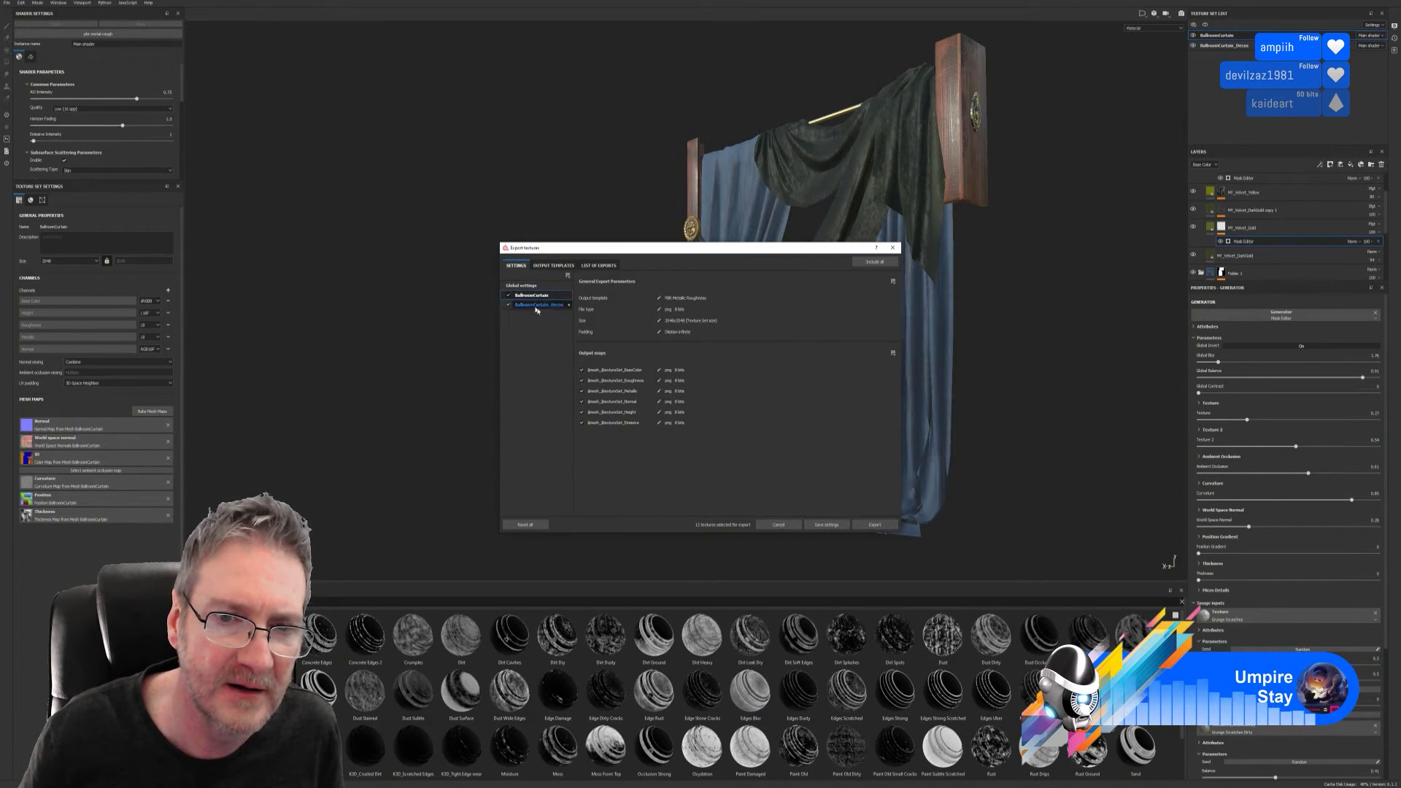
click(873, 525)
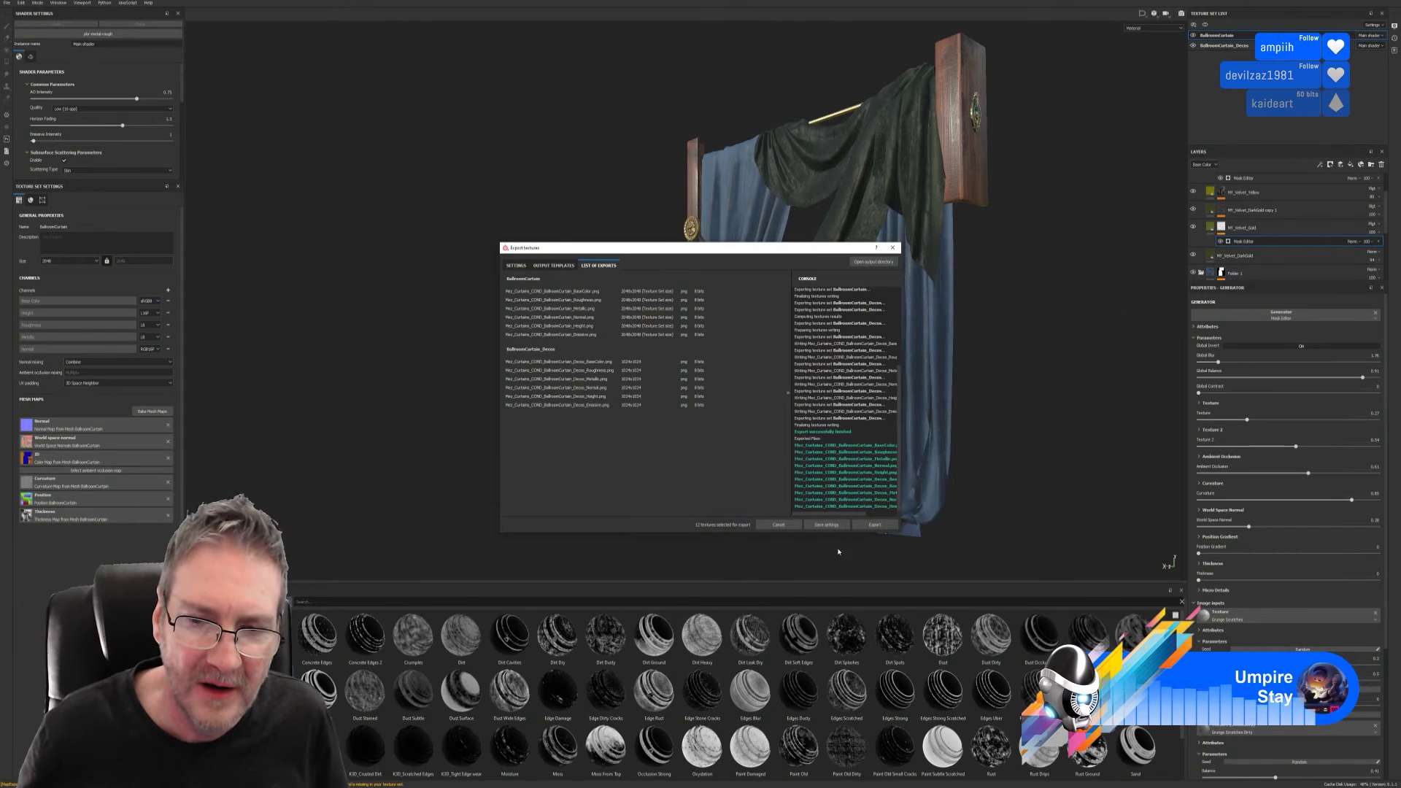
click(826, 524)
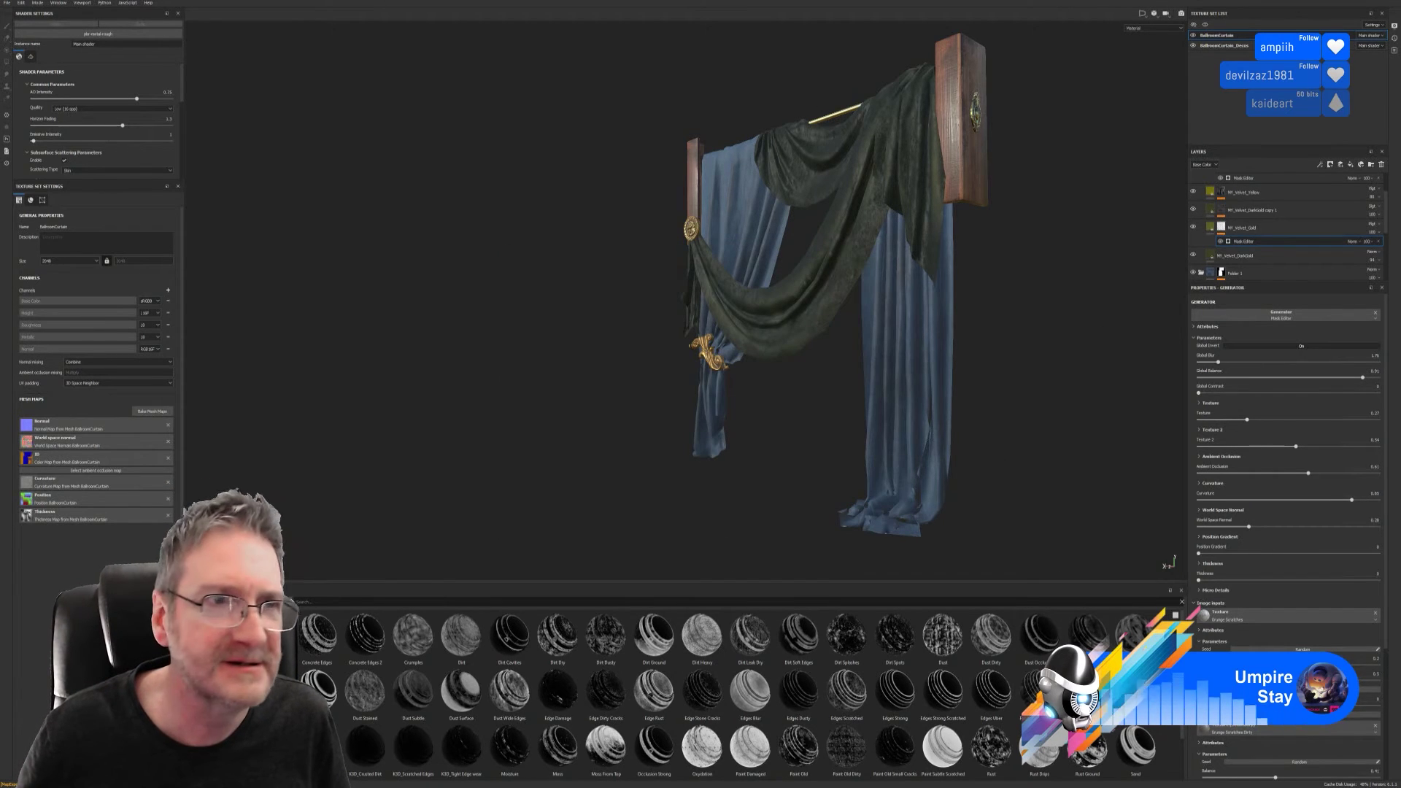
- Save the curtain project after the export and check the finished model from another angle
click(6, 3)
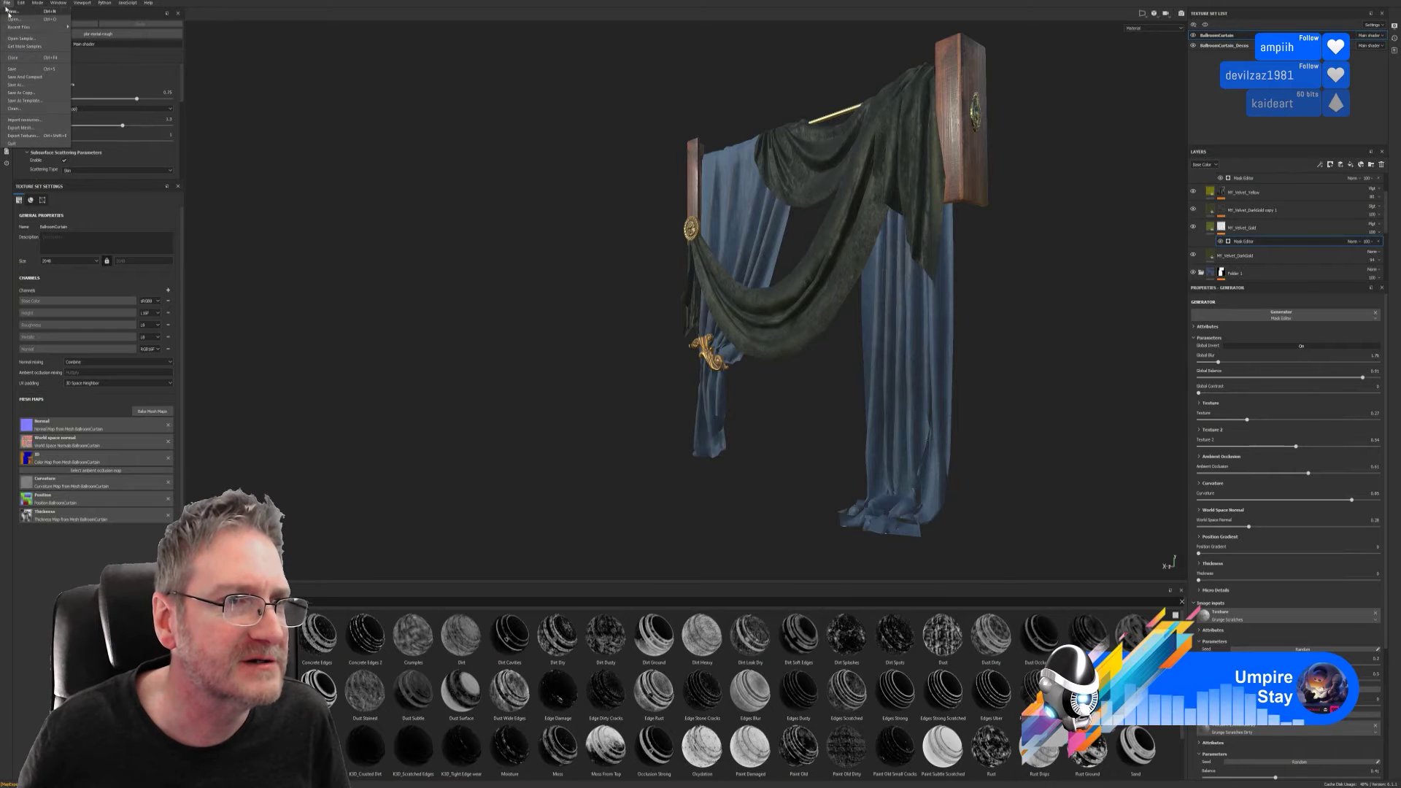
click(26, 69)
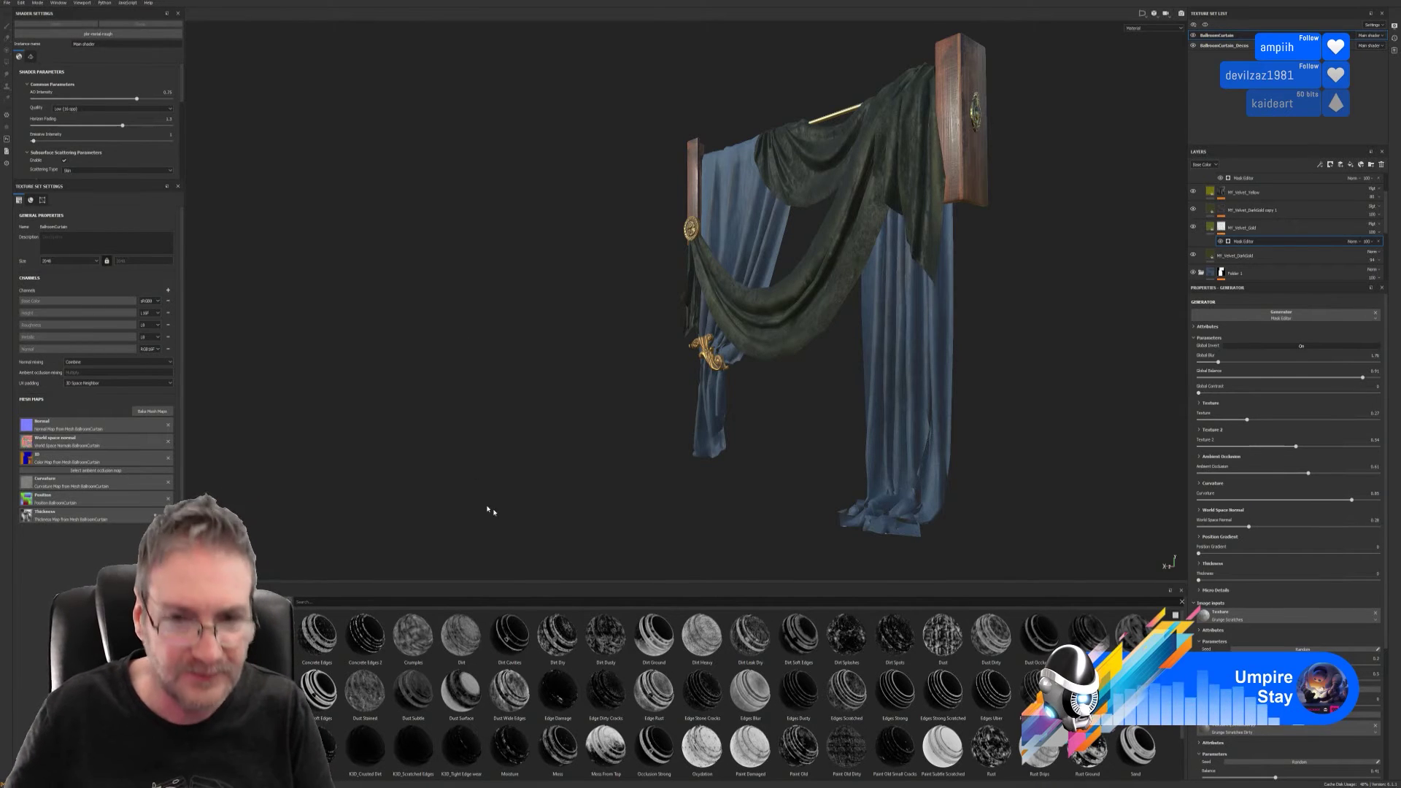
alt+drag(585, 397, 643, 397)
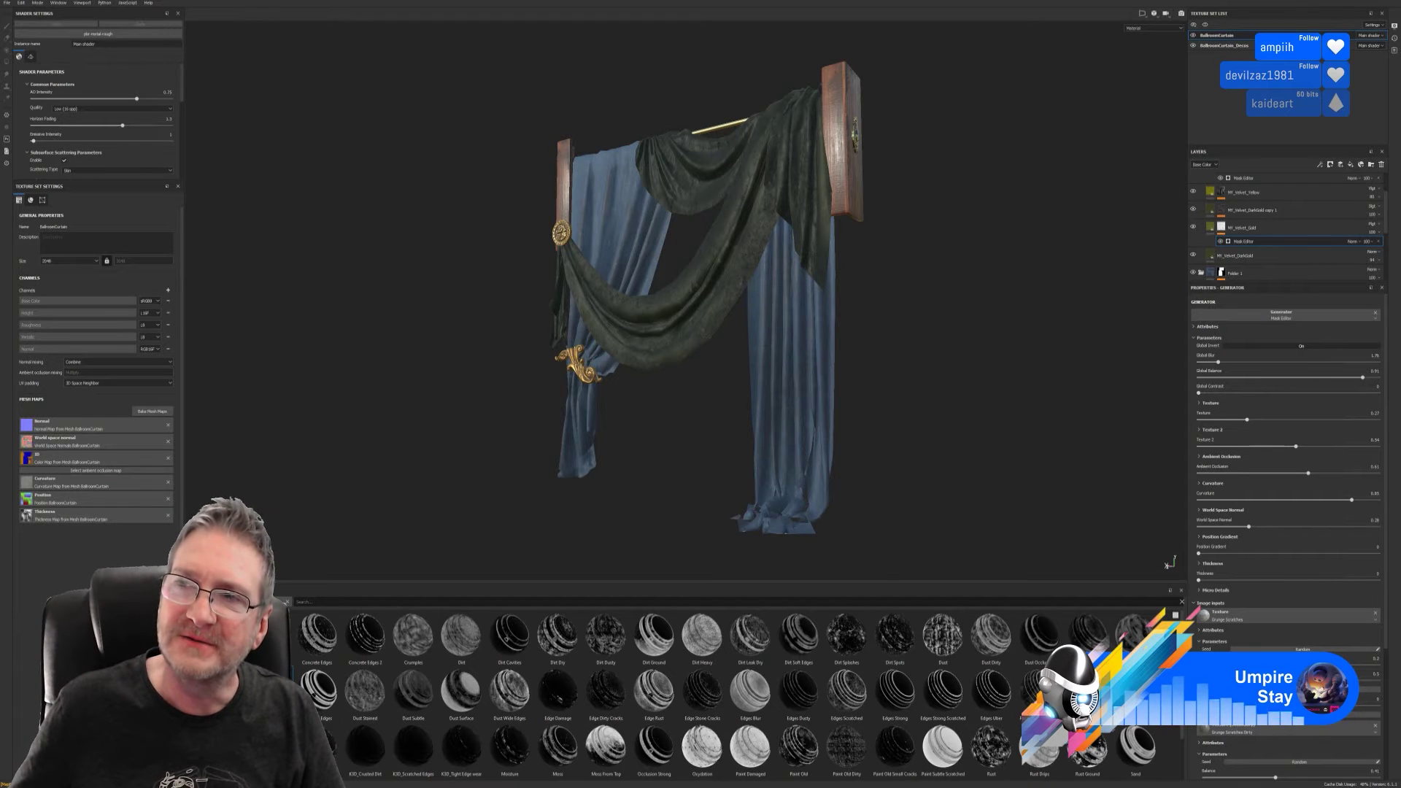
click(10, 3)
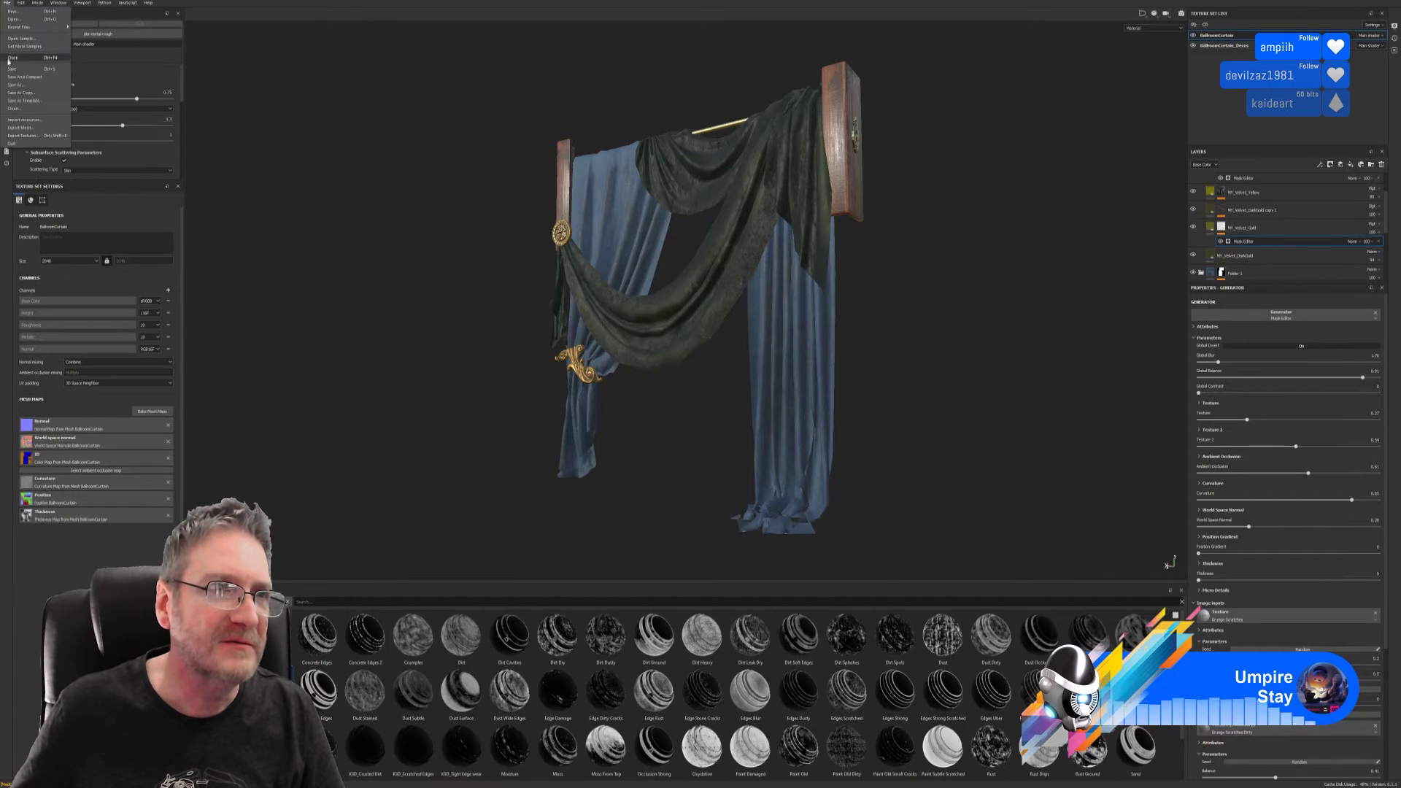
click(55, 70)
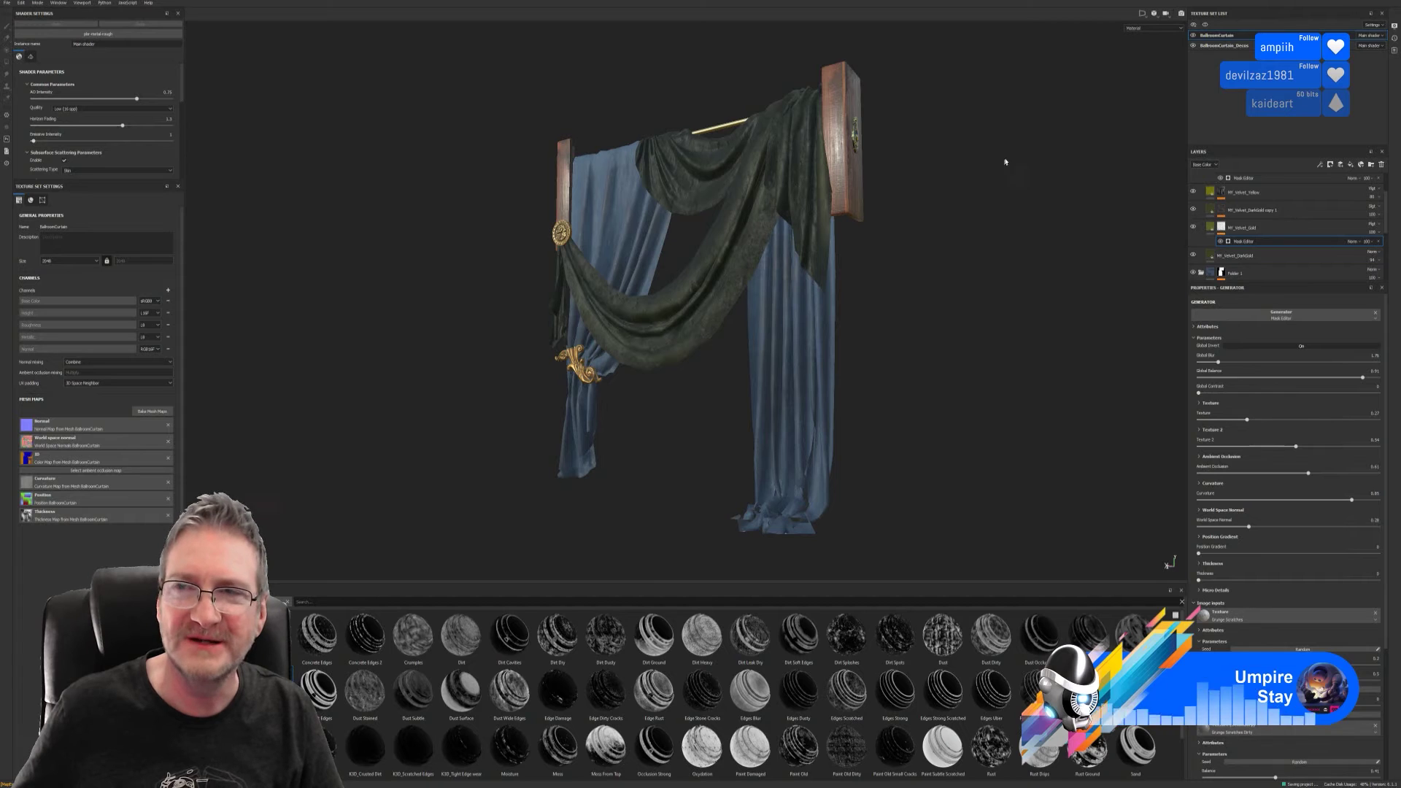
- Switch to 3ds Max and save the curtain scene
key(super+d)
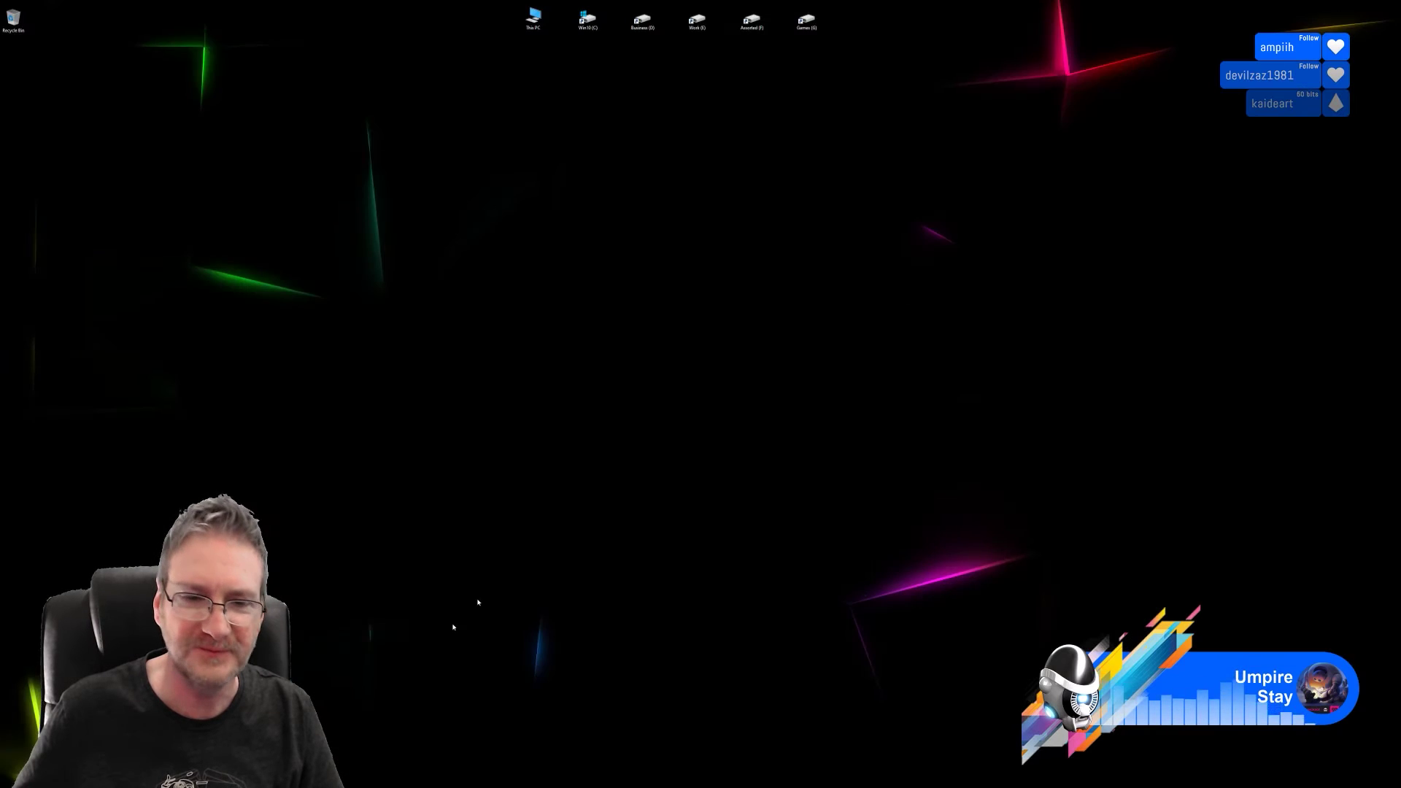
key(alt+Tab)
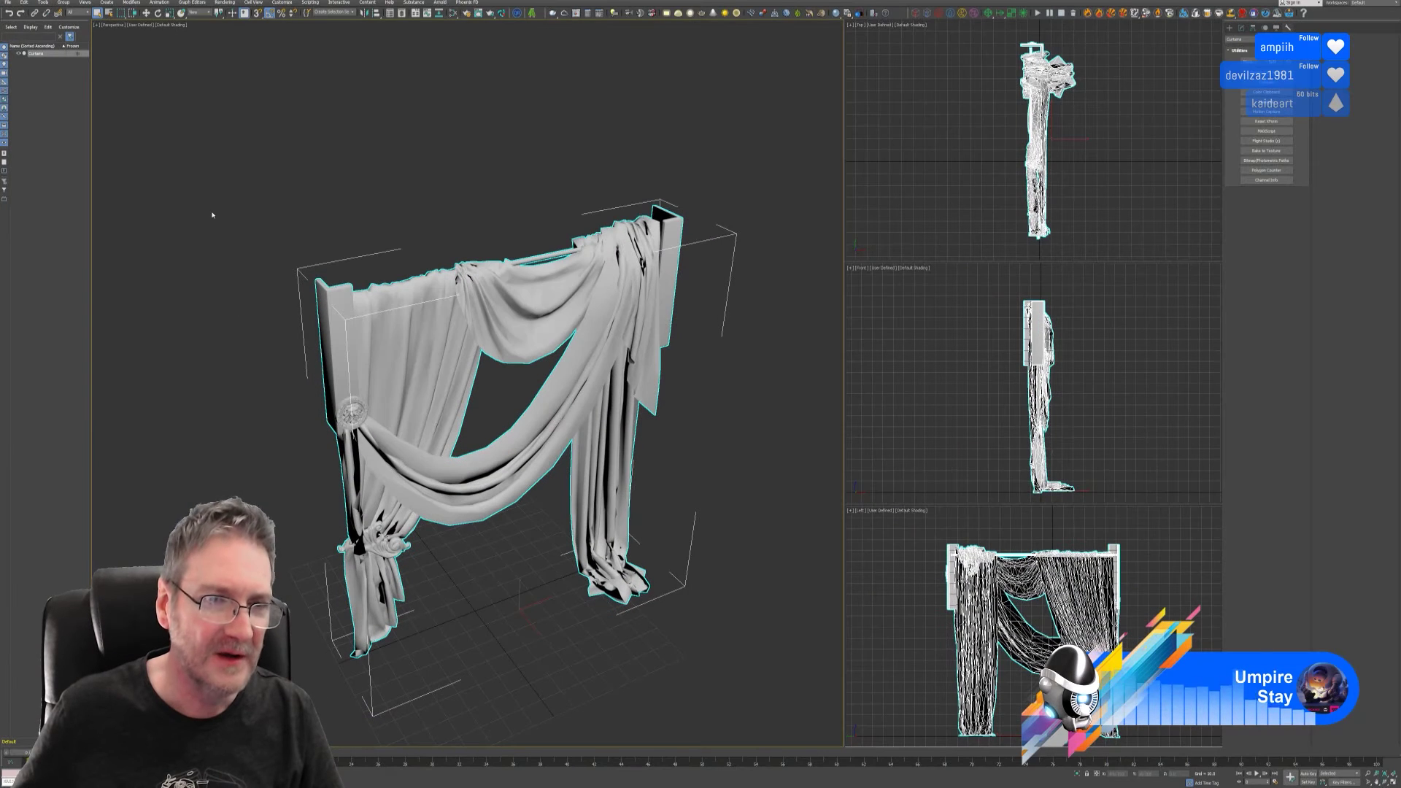
click(9, 4)
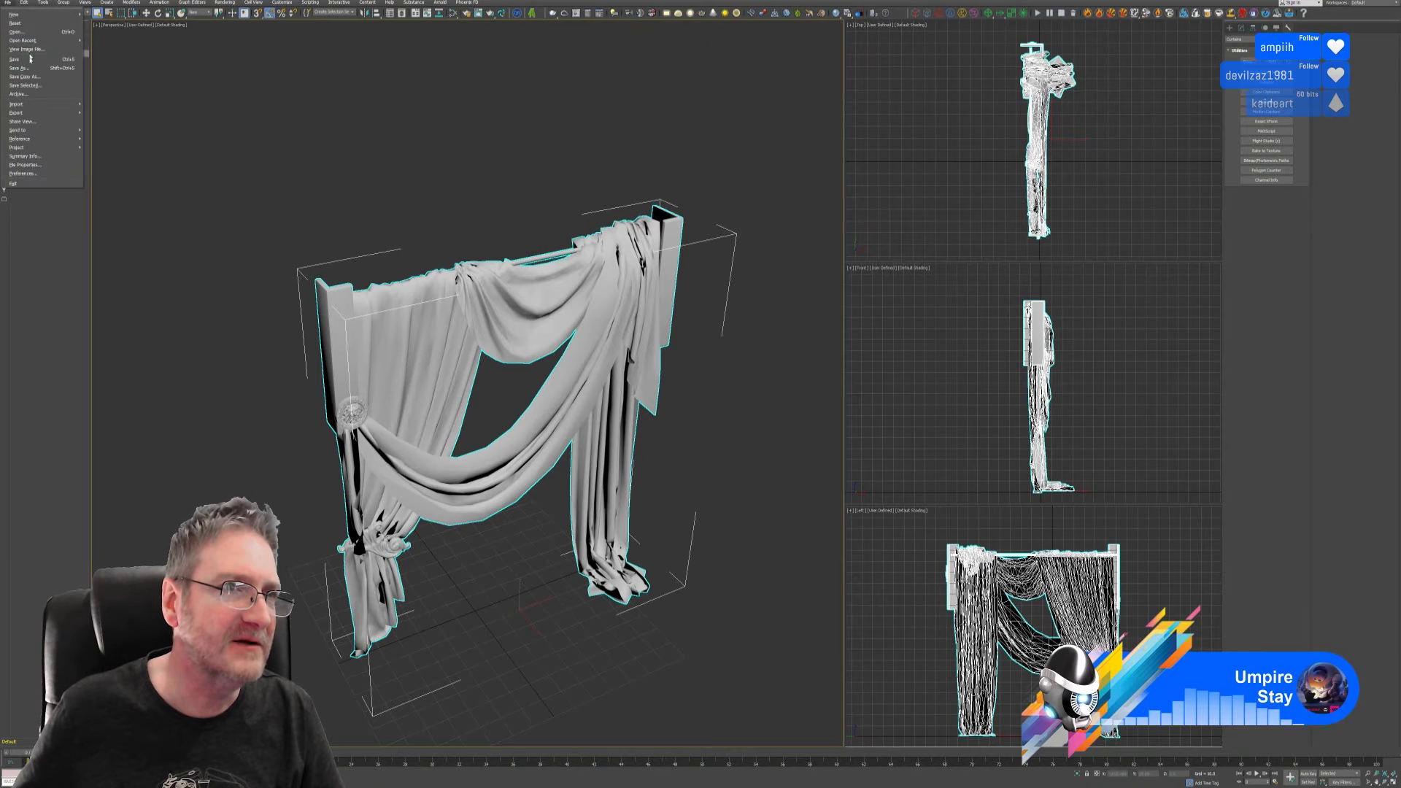
click(18, 58)
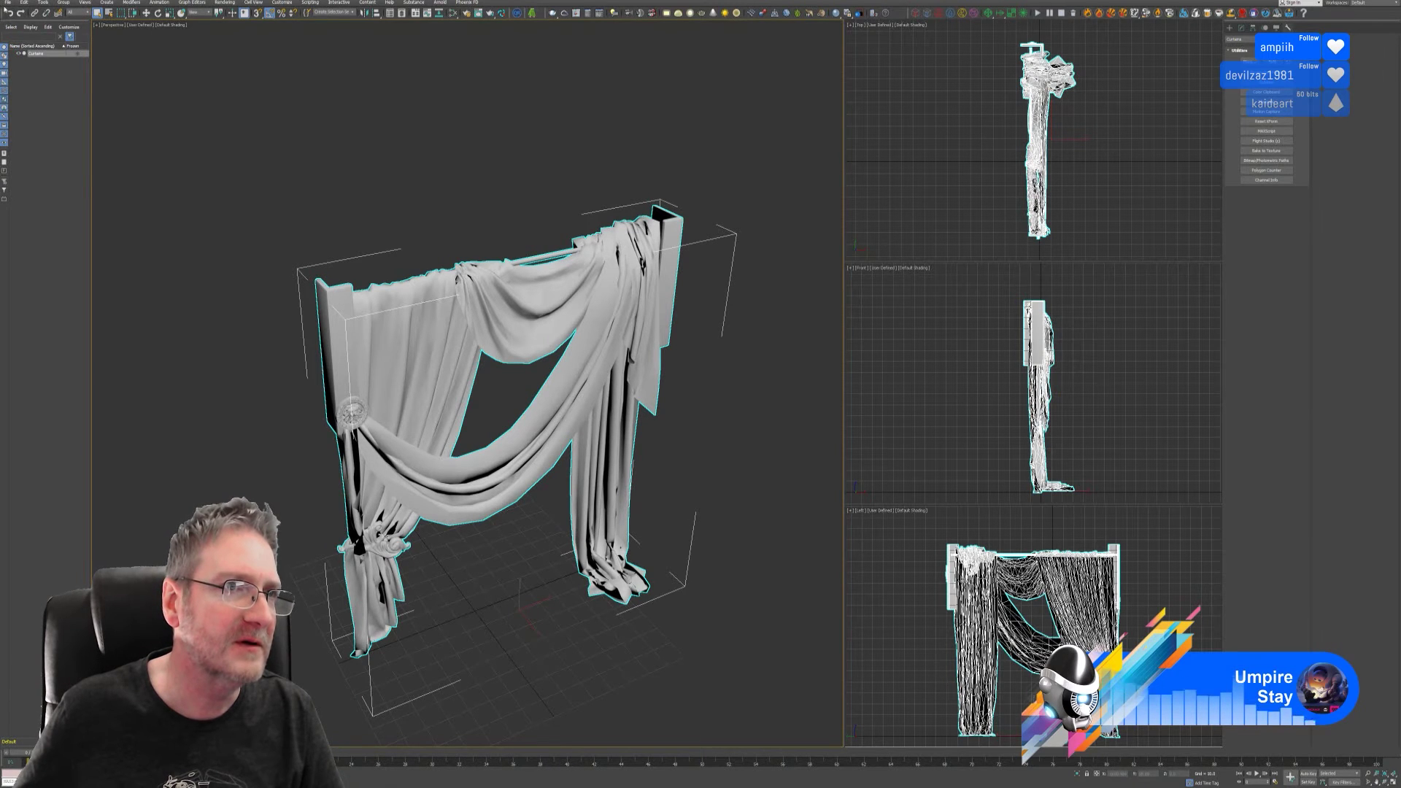
- Open the recent snake box scene from the Ring Box & Hand Mirror folder and inspect the box from several angles
click(8, 3)
mouse_move(58, 41)
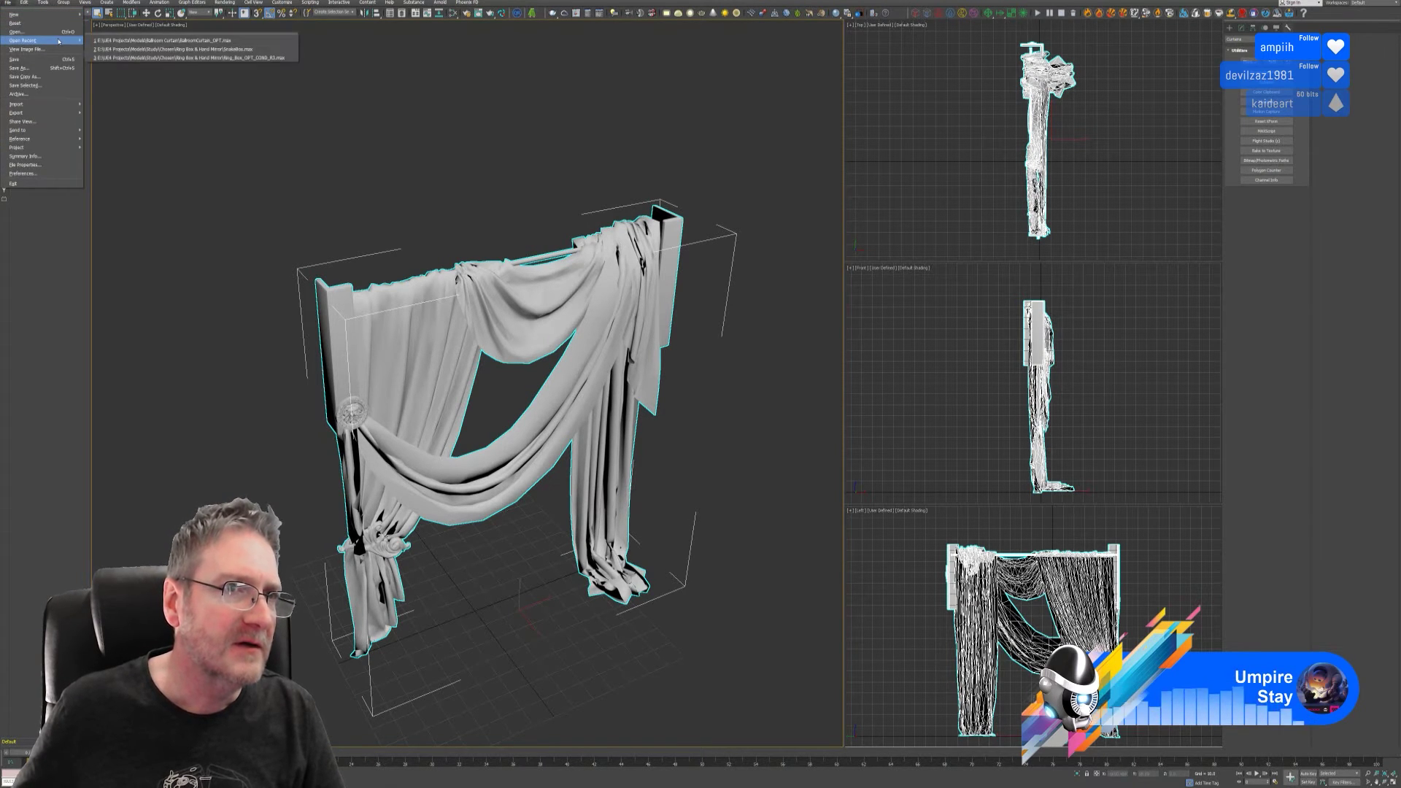
click(247, 49)
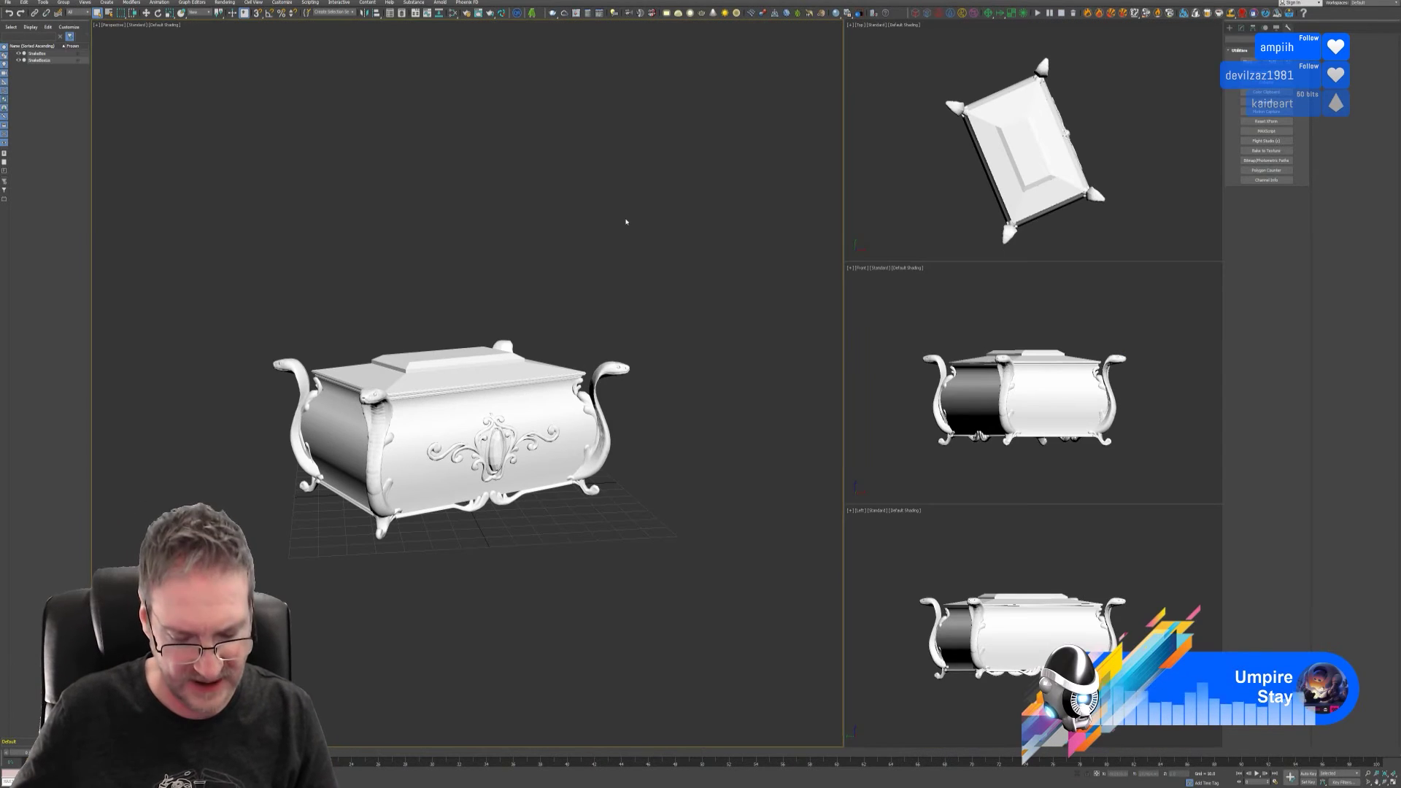
click(435, 414)
alt+middle_drag(565, 546, 445, 471)
scroll(441, 465, up, 3)
alt+middle_drag(426, 546, 455, 568)
scroll(488, 591, down, 4)
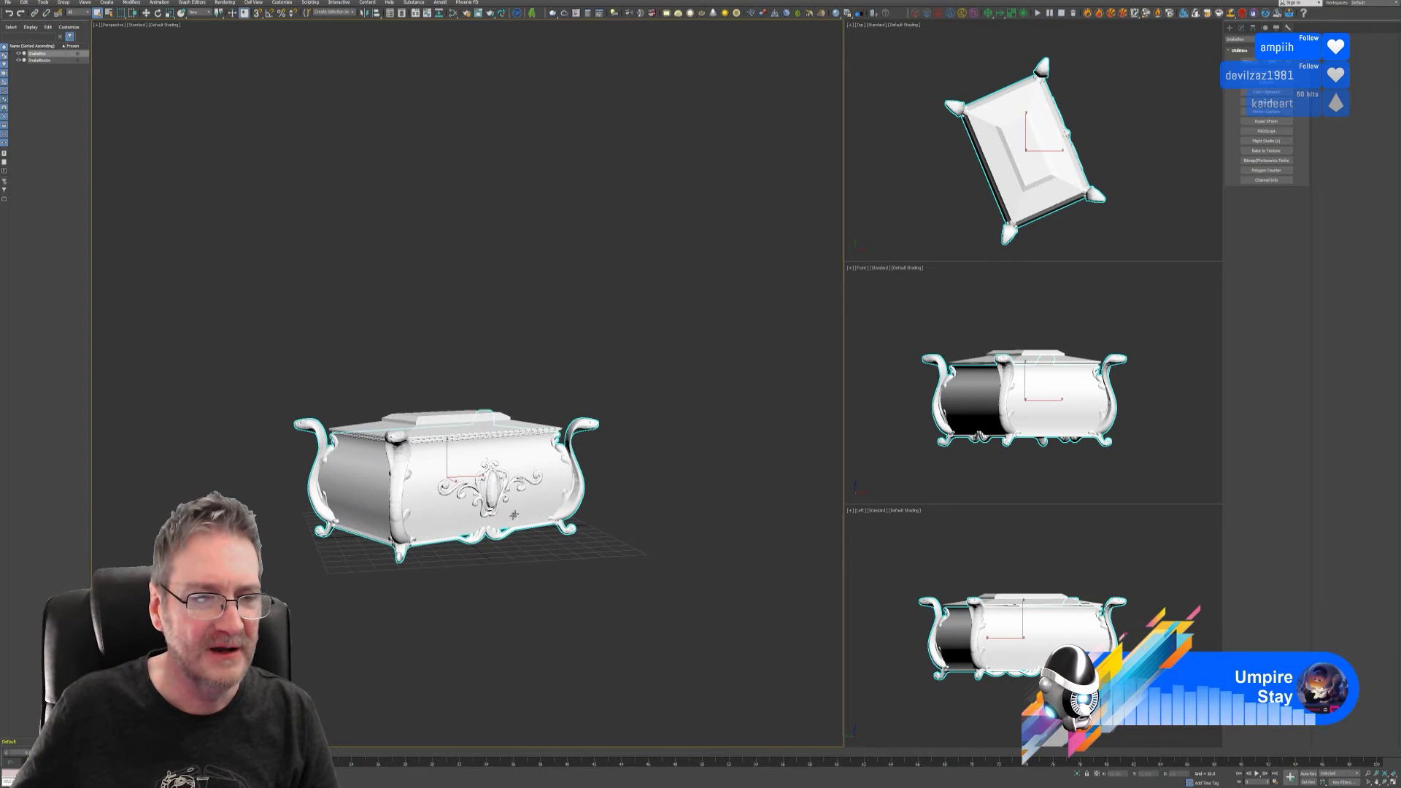
- Lift the lid high above the box to examine the interior, and undo the move
click(520, 374)
click(463, 422)
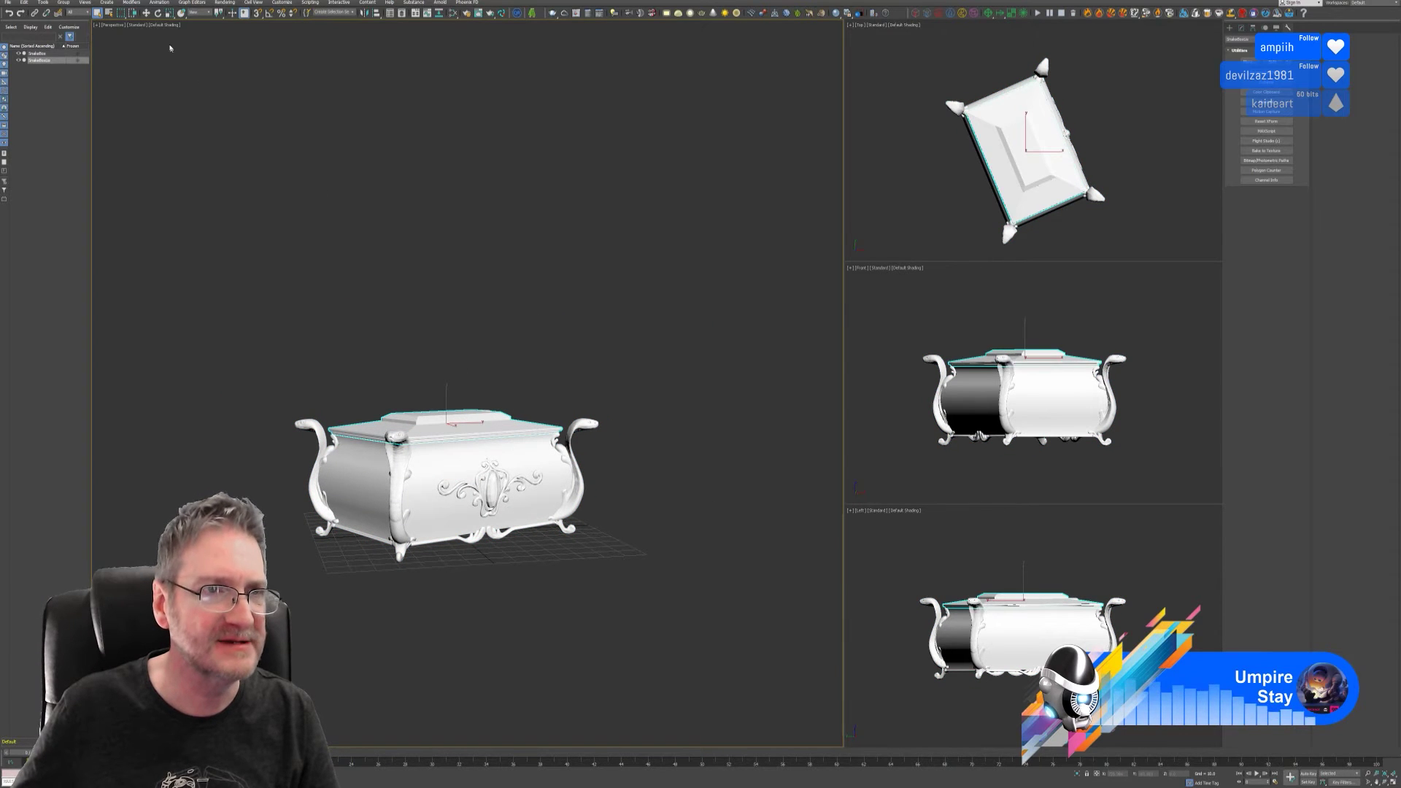
key(w)
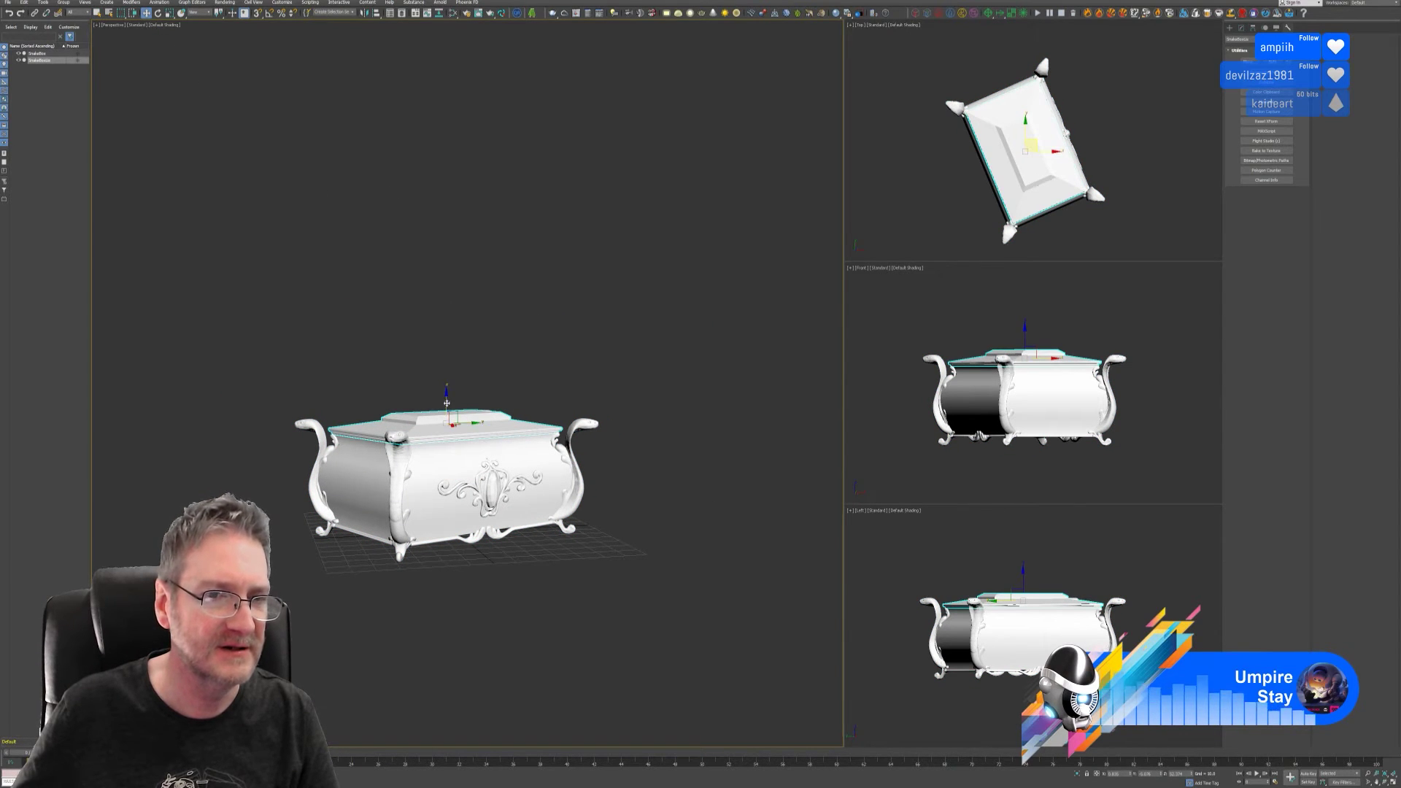
drag(446, 403, 452, 148)
alt+middle_drag(416, 372, 472, 440)
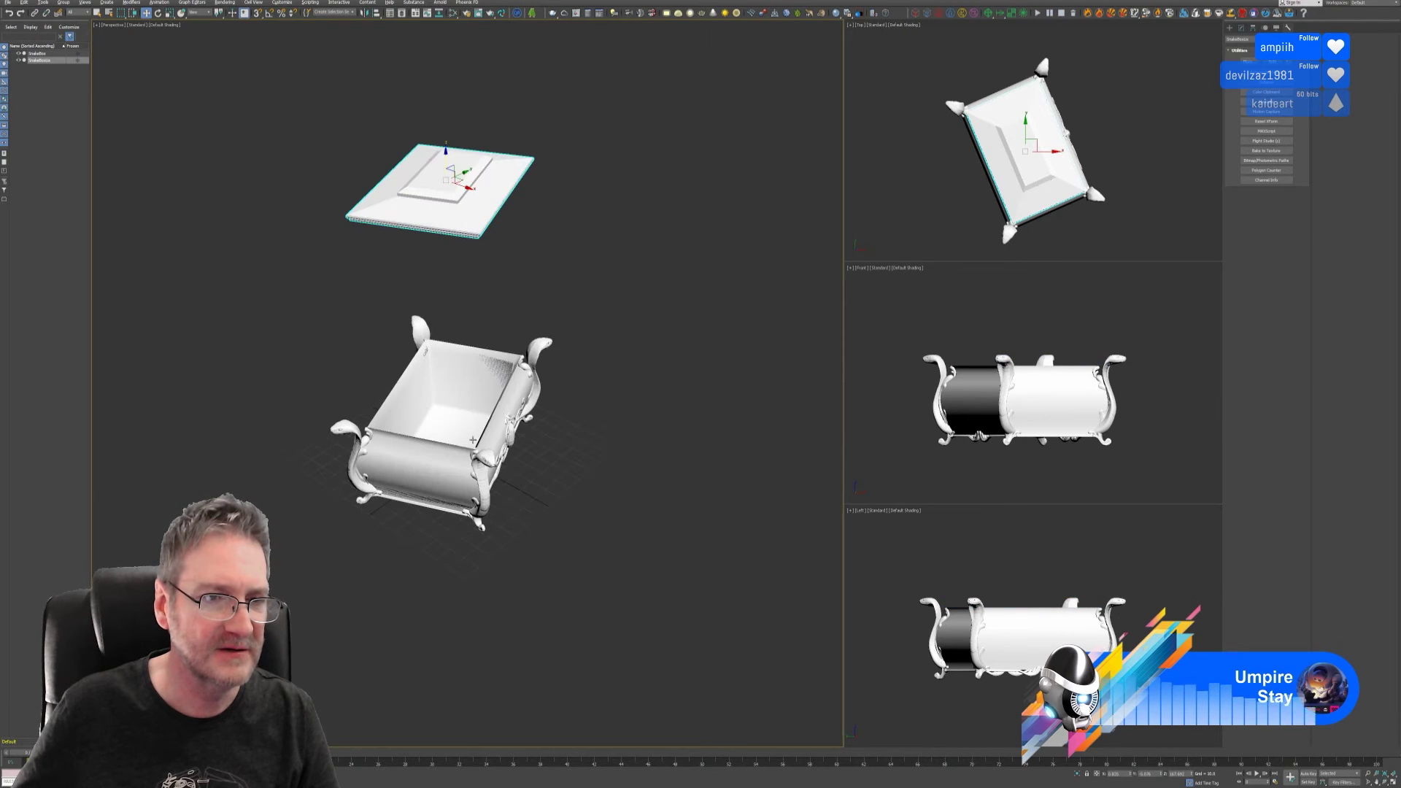
click(473, 440)
scroll(459, 404, up, 5)
mouse_move(480, 373)
alt+middle_down()
mouse_move(423, 375)
mouse_move(463, 379)
alt+middle_up()
scroll(463, 379, down, 5)
alt+middle_drag(547, 503, 513, 525)
key(ctrl+z)
scroll(508, 518, up, 3)
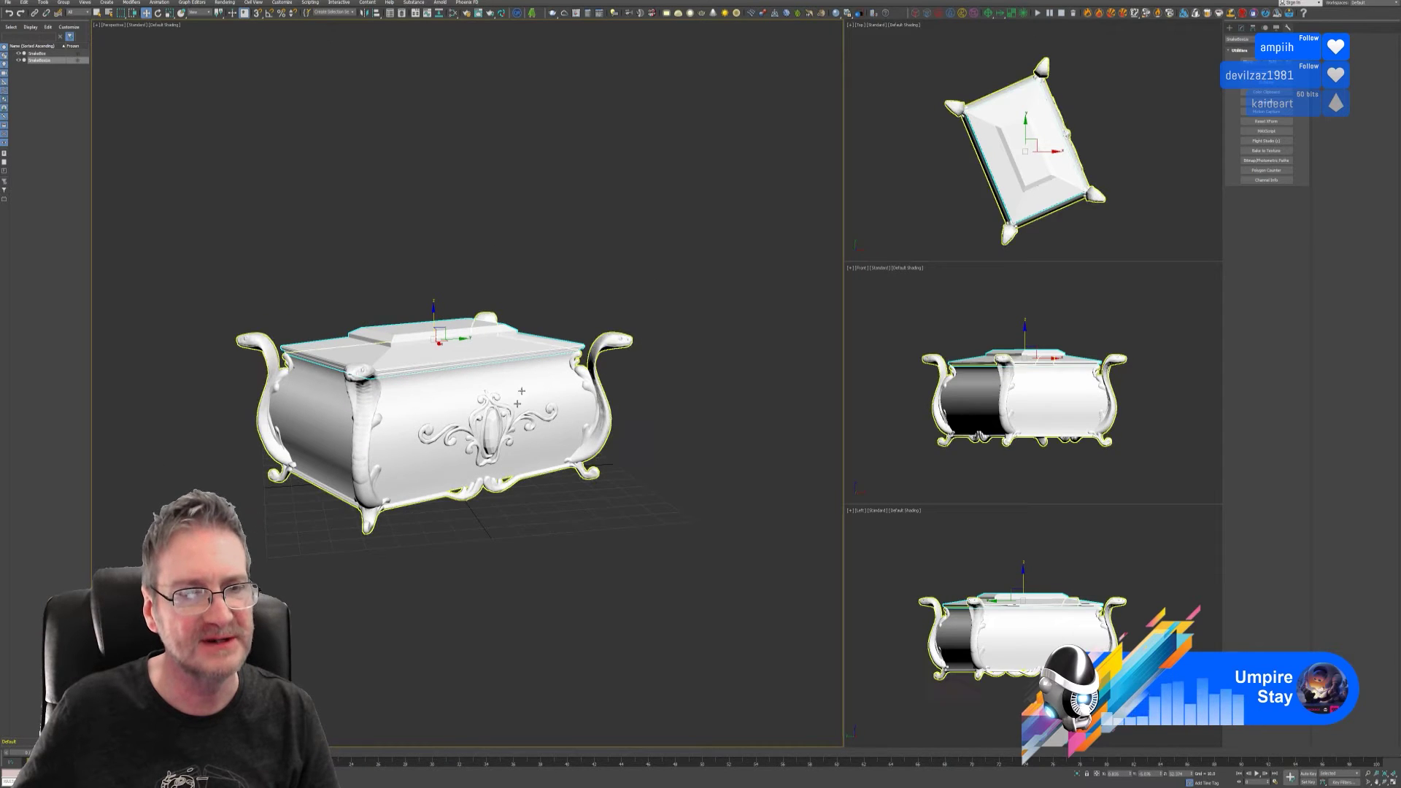
- Select the box lid in 3ds Max and send it to RizomUV through the bridge
middle_drag(579, 234, 617, 231)
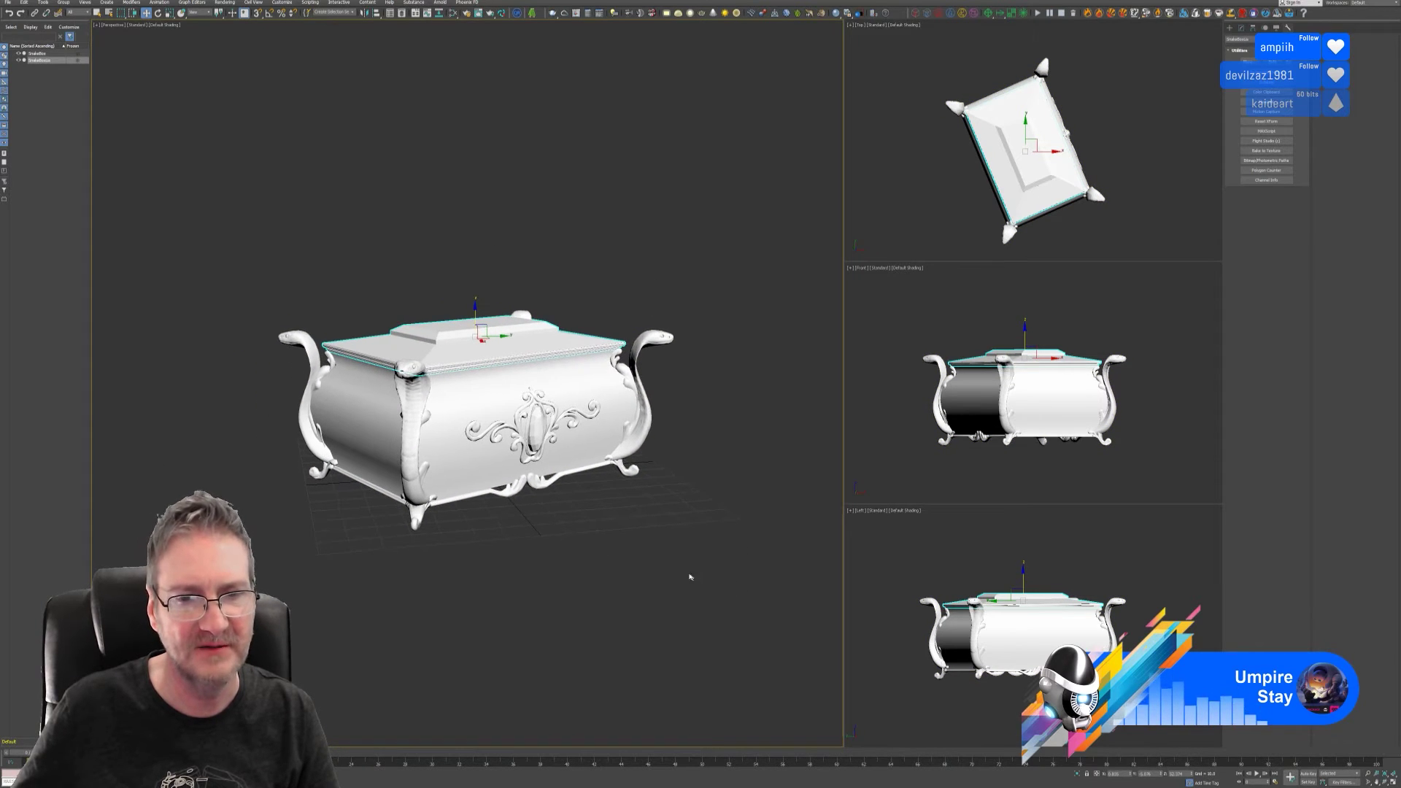
click(664, 563)
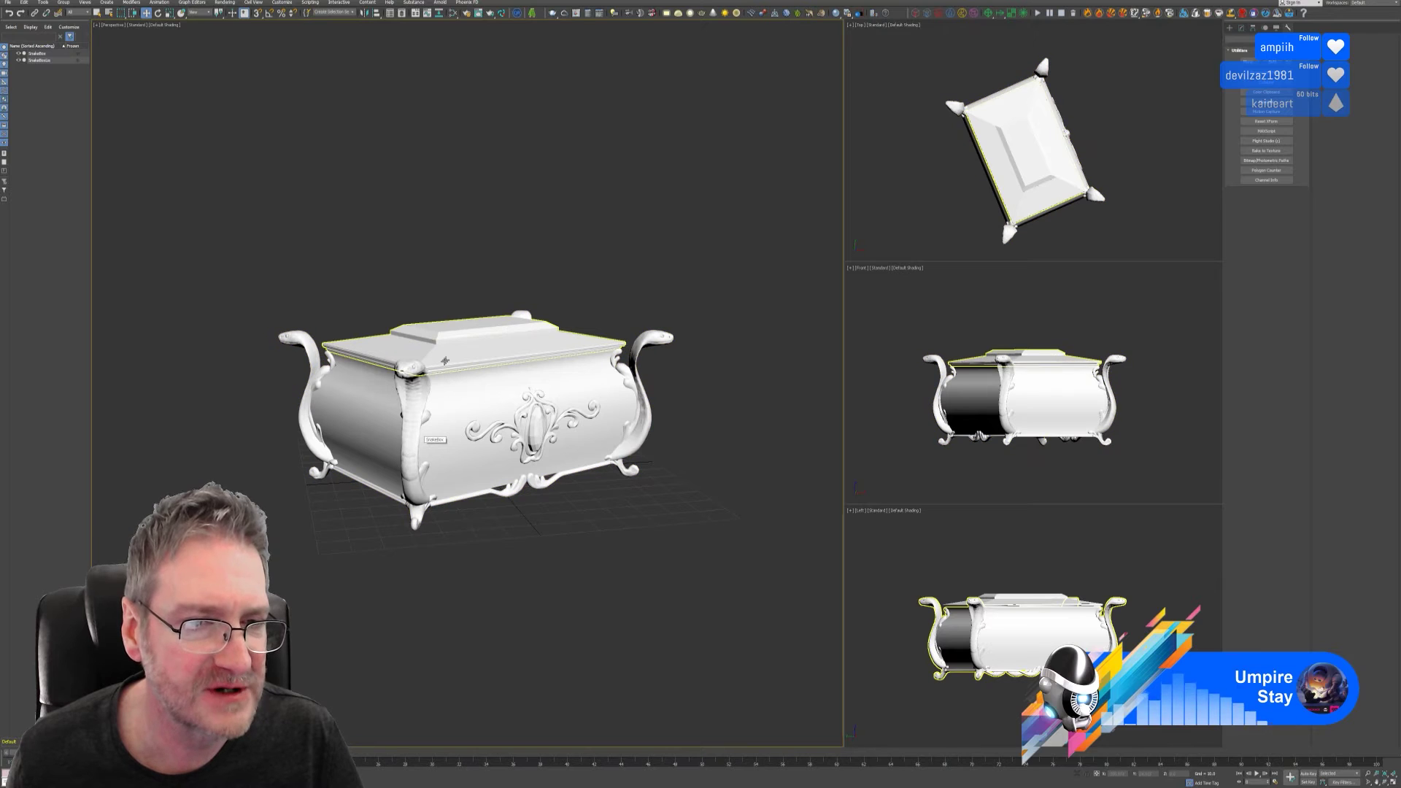
click(503, 337)
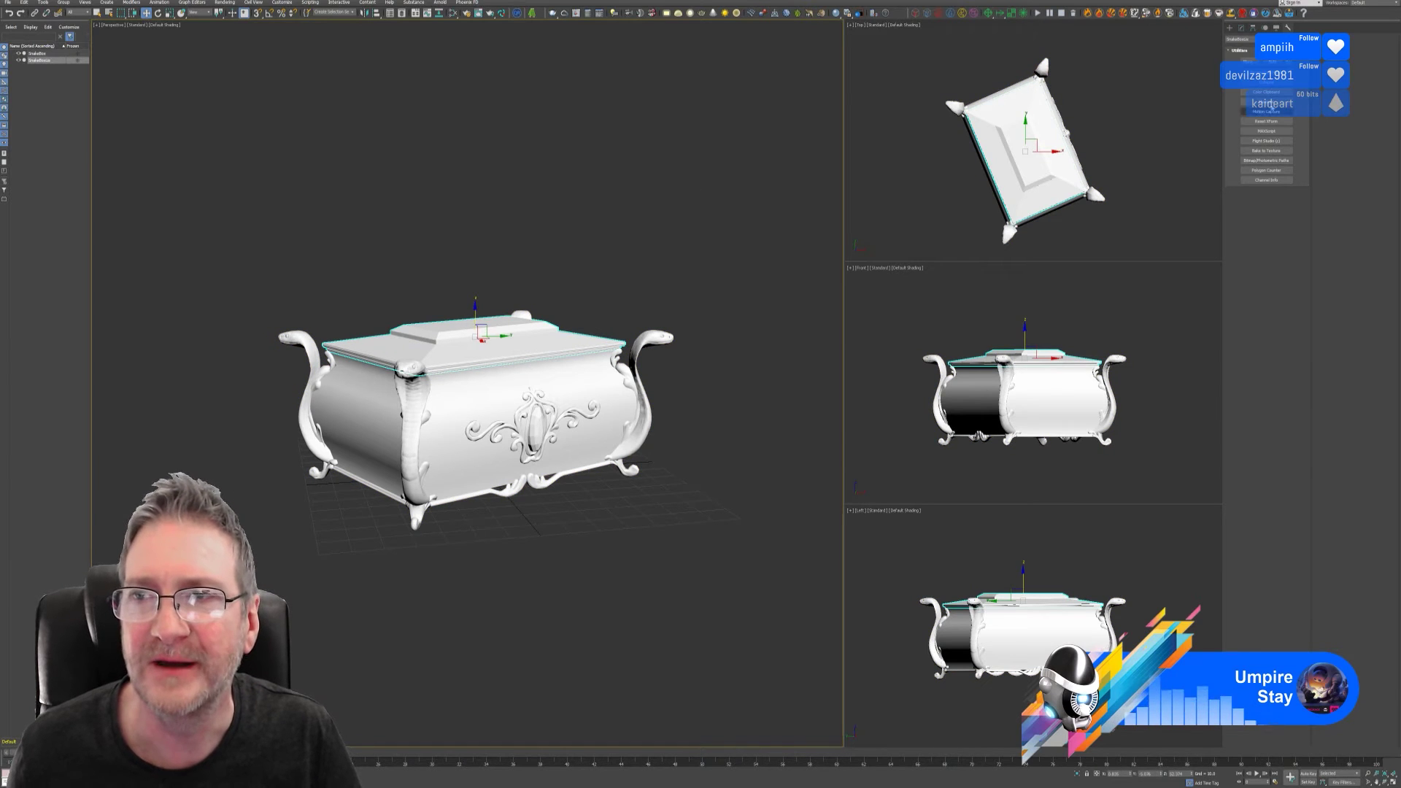
click(1241, 27)
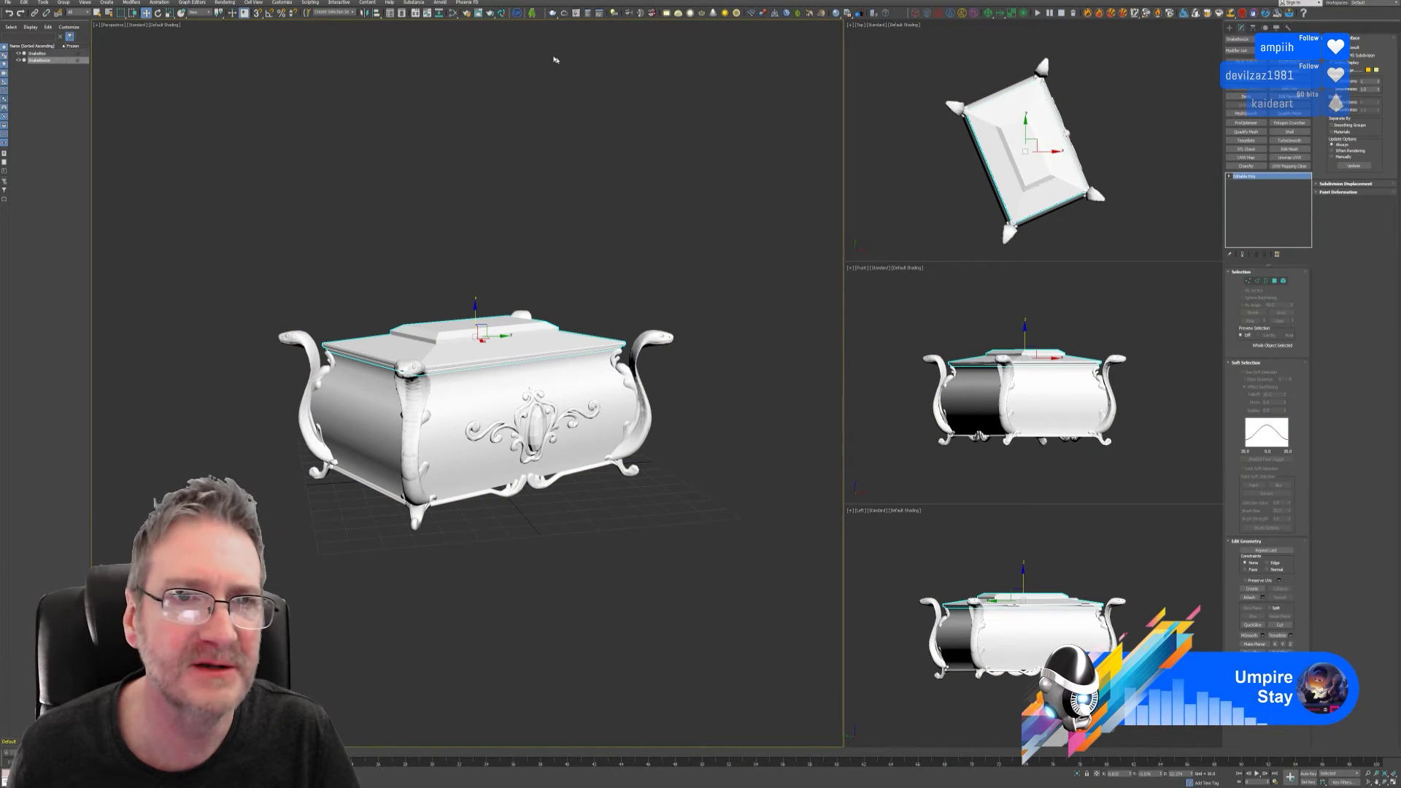
click(501, 14)
click(879, 235)
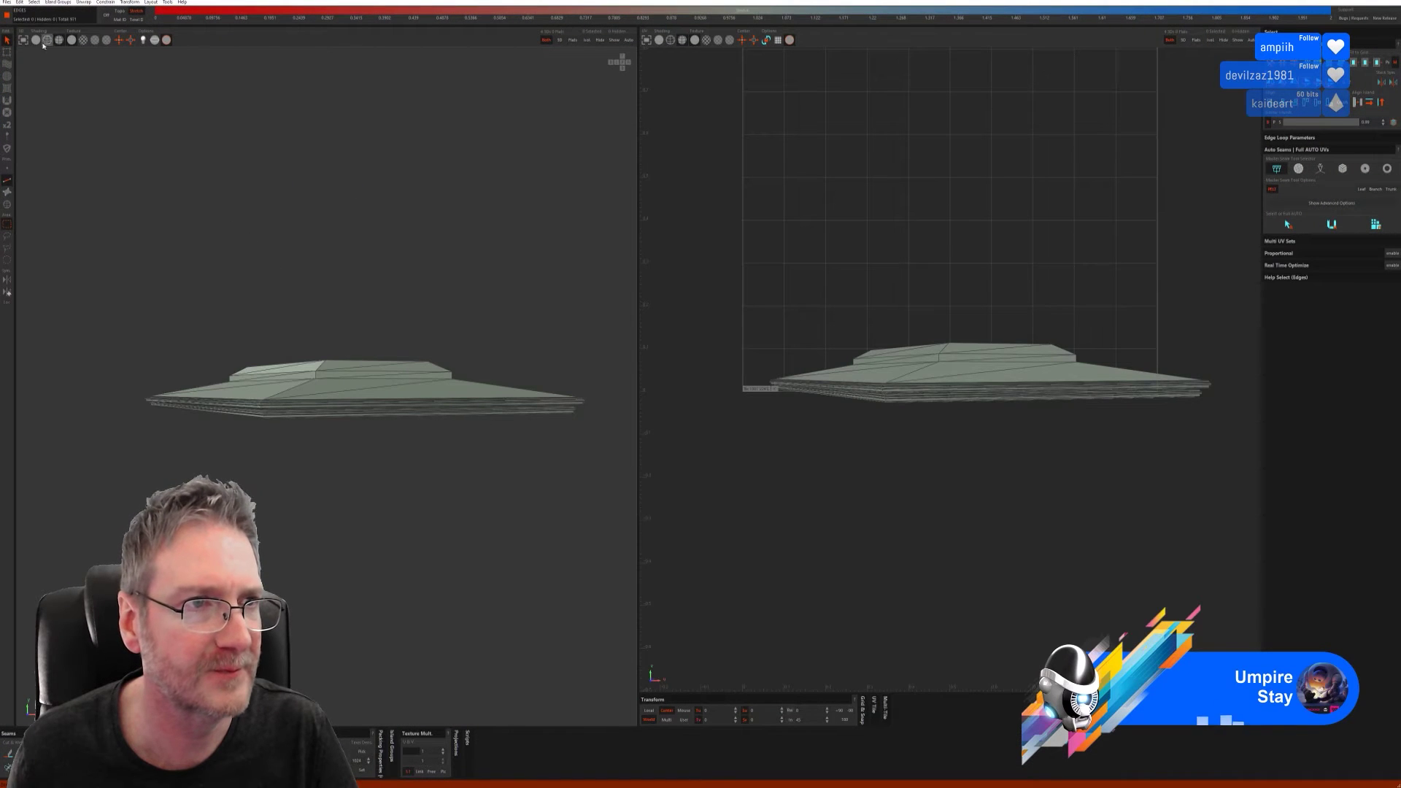
- Turn on the checker display for the lid, generate automatic seams, unwrap its UVs, and check the checker pattern
click(95, 43)
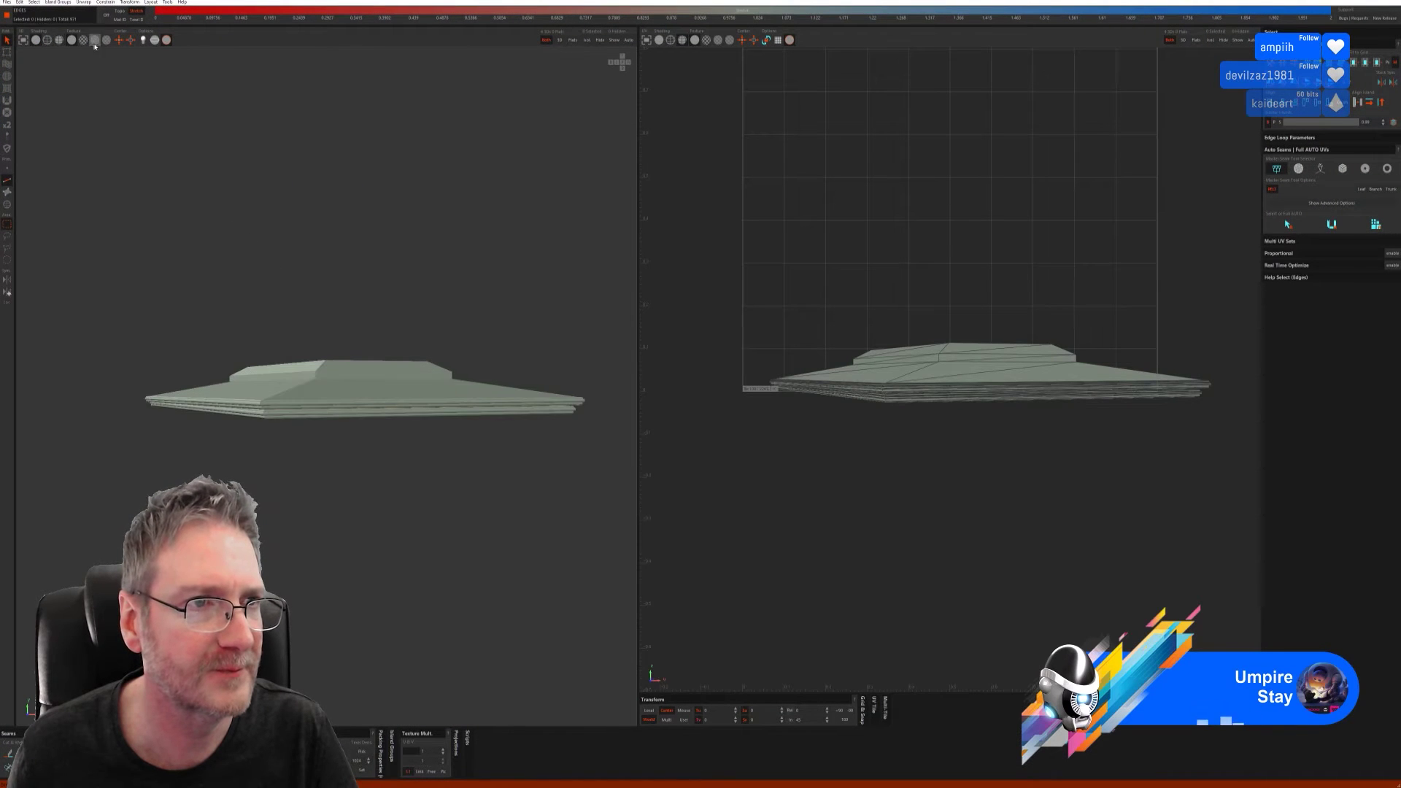
click(83, 44)
alt+drag(194, 211, 157, 243)
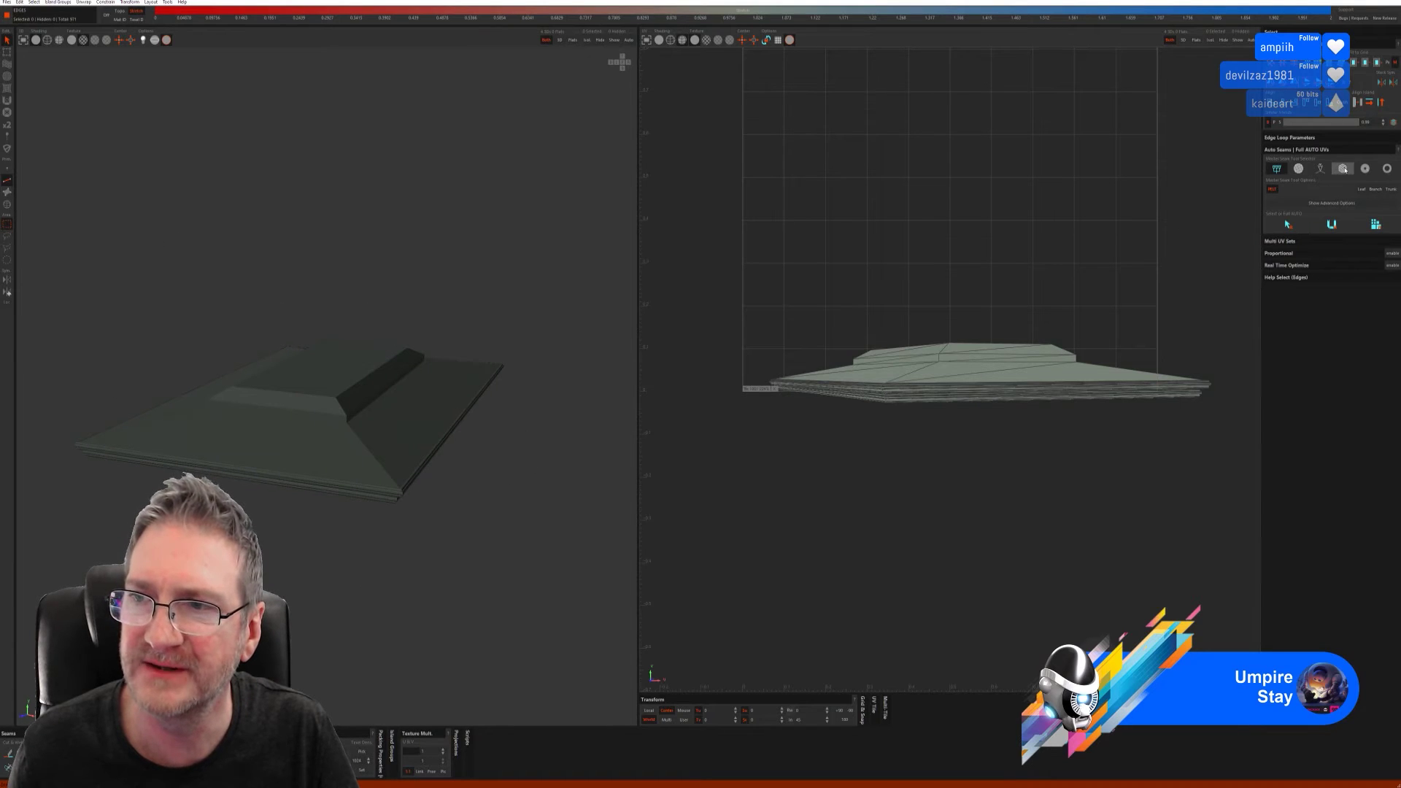
click(1320, 169)
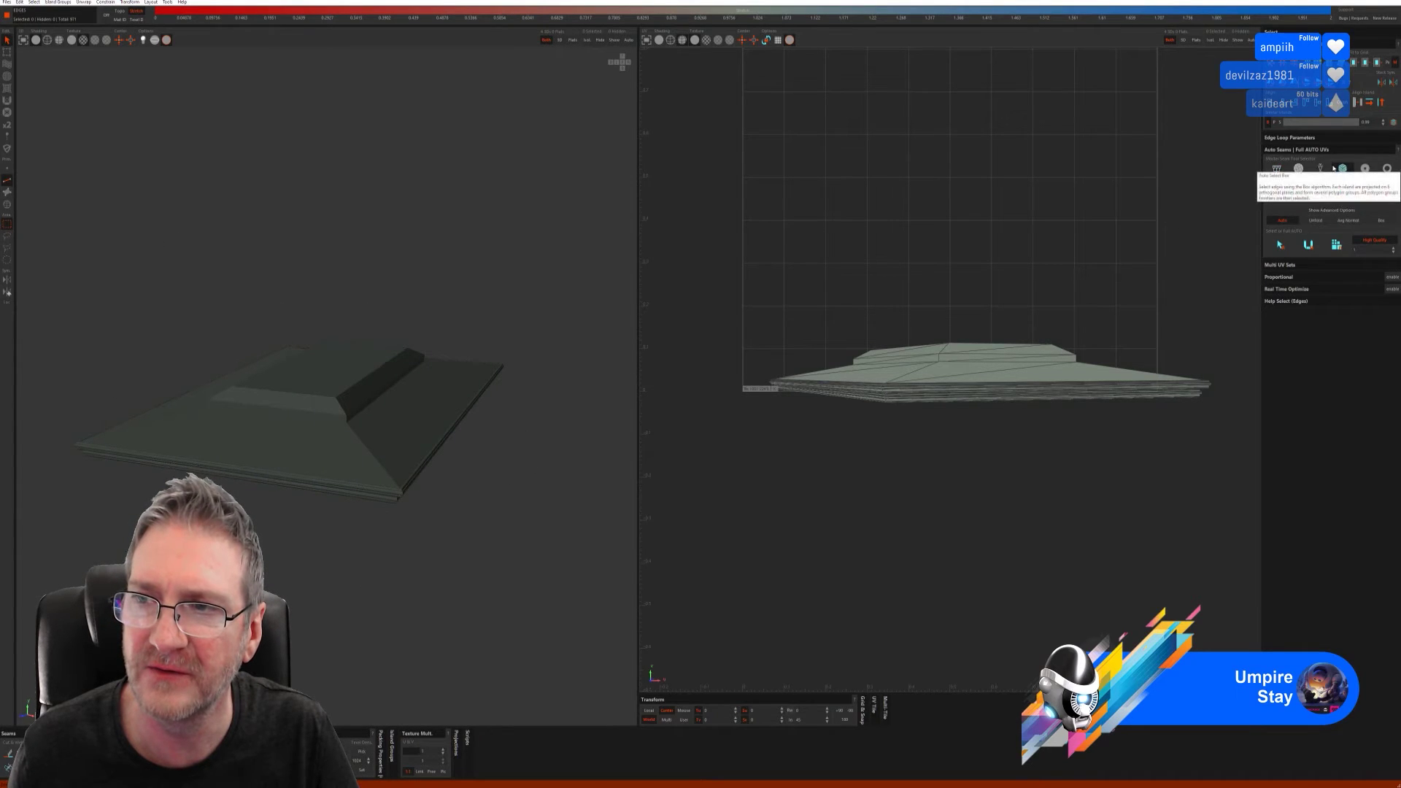
click(1293, 227)
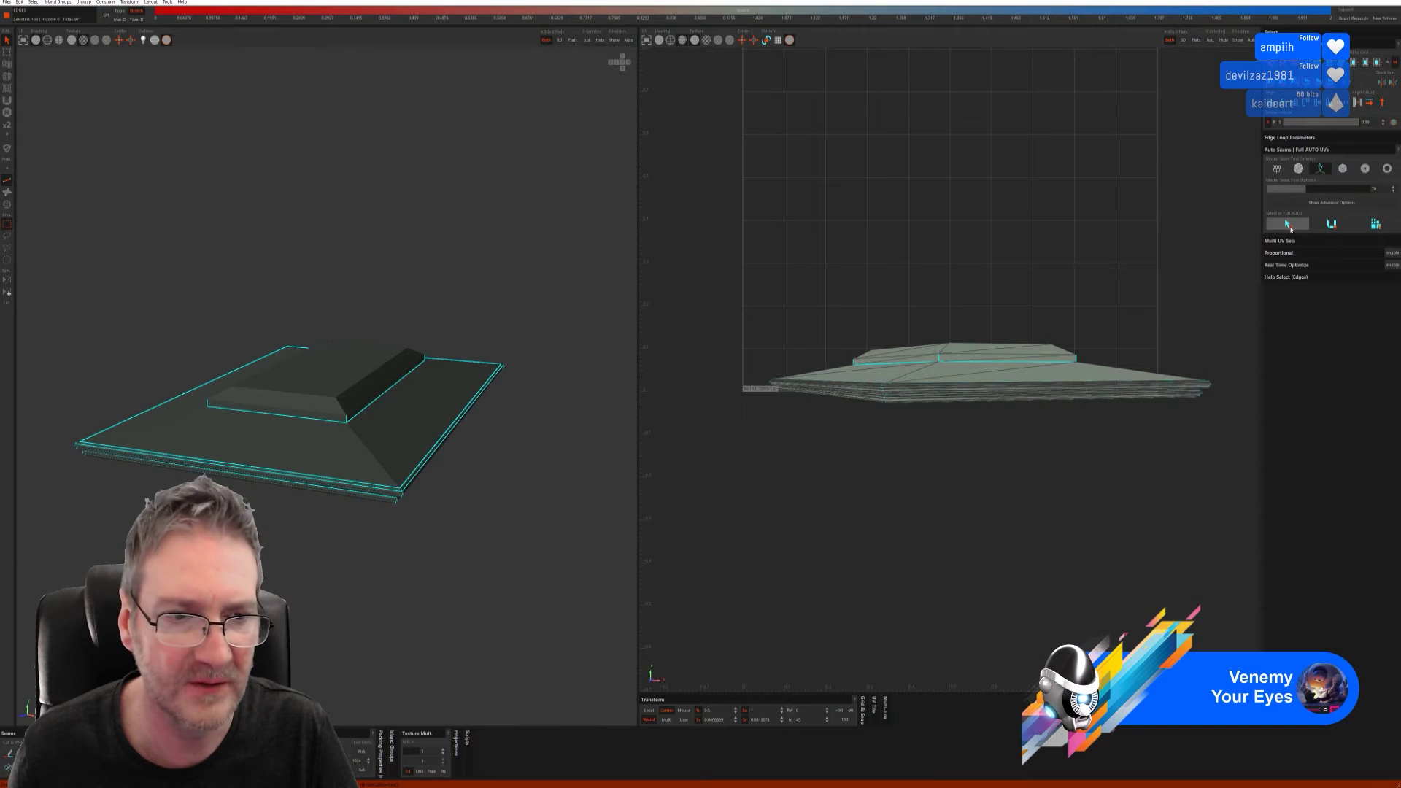
click(1331, 224)
click(1372, 223)
alt+drag(248, 323, 351, 191)
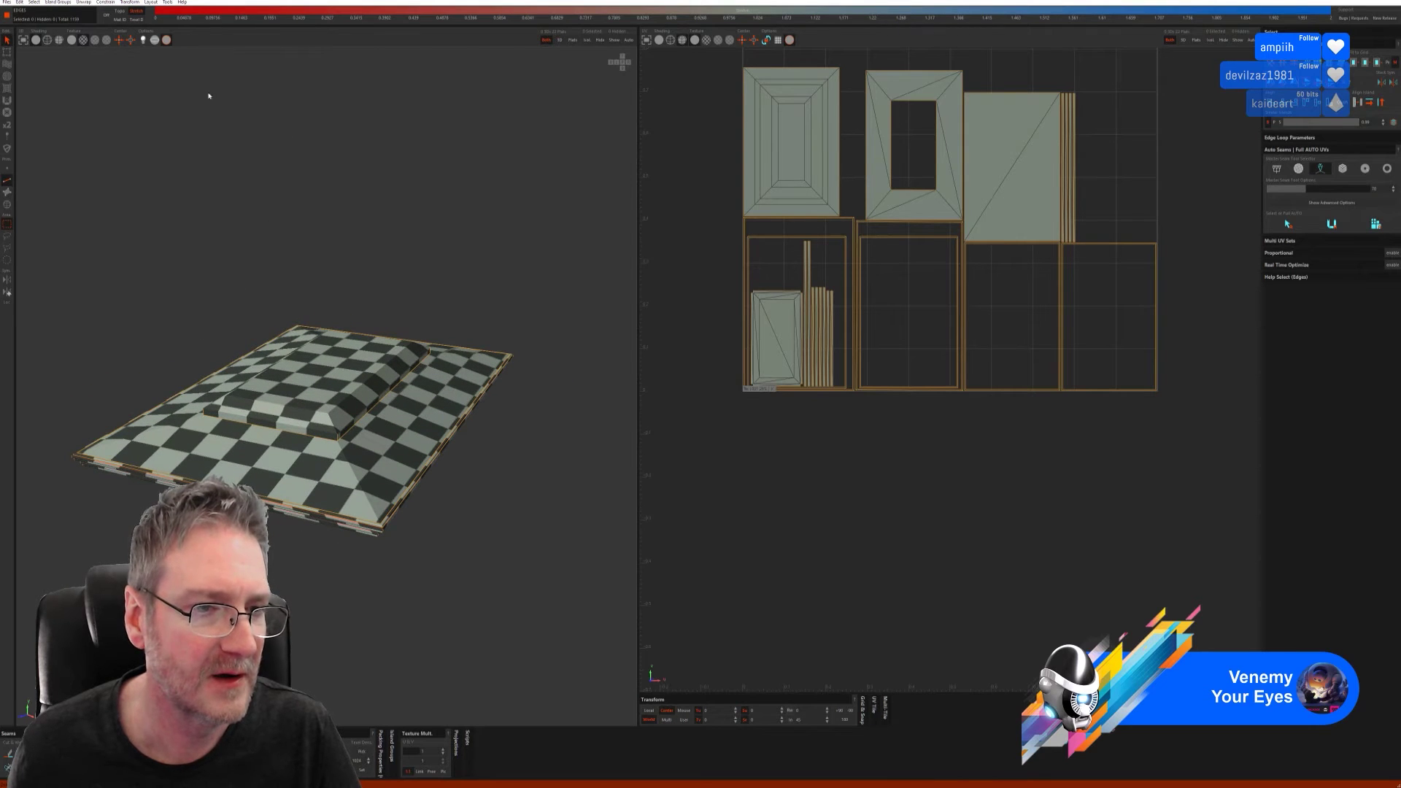
- Return to 3ds Max, send the box body with its snakes to RizomUV, and show it with the checker display
click(7, 3)
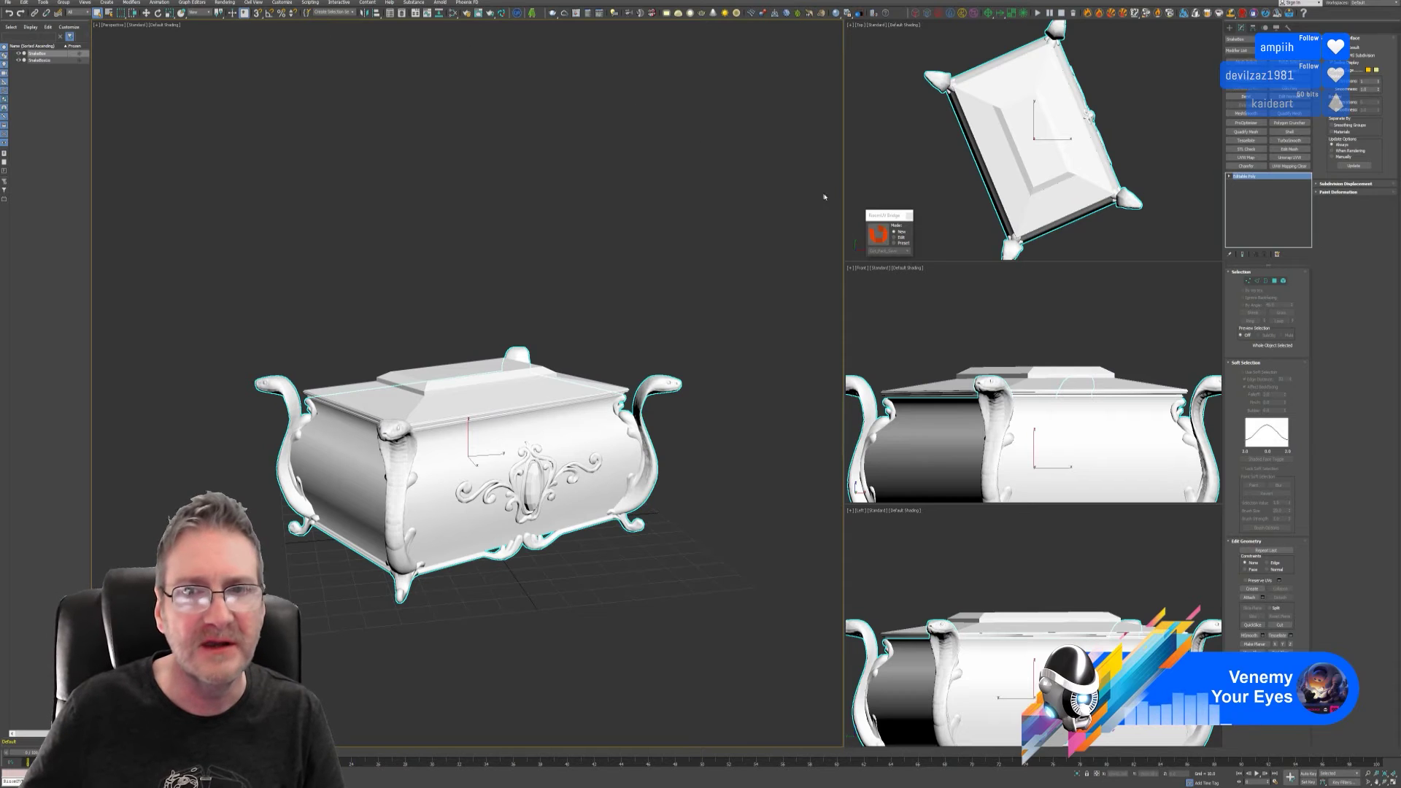
click(879, 232)
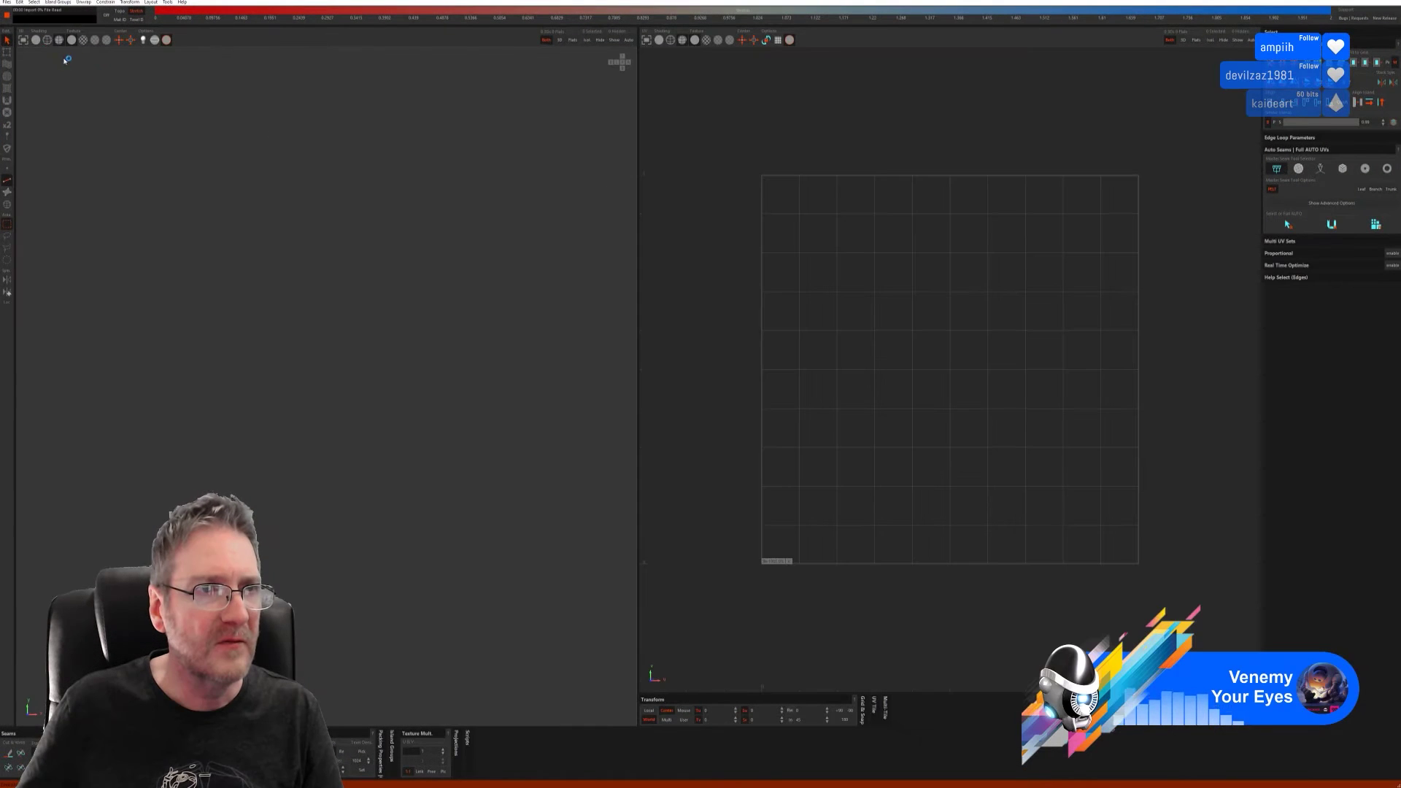
click(36, 41)
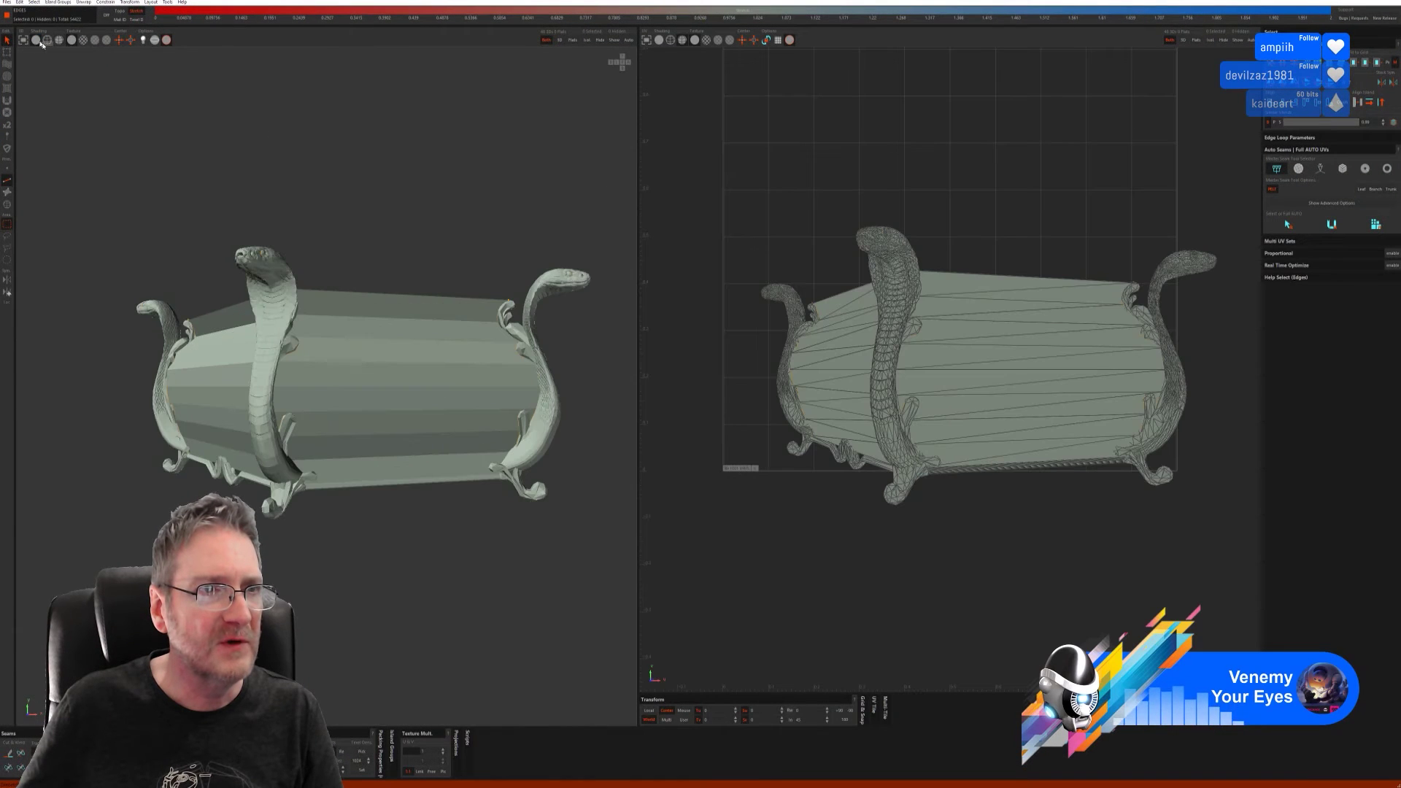
click(85, 39)
mouse_move(304, 232)
alt+mouse_down()
mouse_move(297, 263)
mouse_move(215, 260)
mouse_move(221, 246)
alt+mouse_up()
- Select the curved outer shell of the box as an island and isolate it from the snakes and ornaments
click(8, 204)
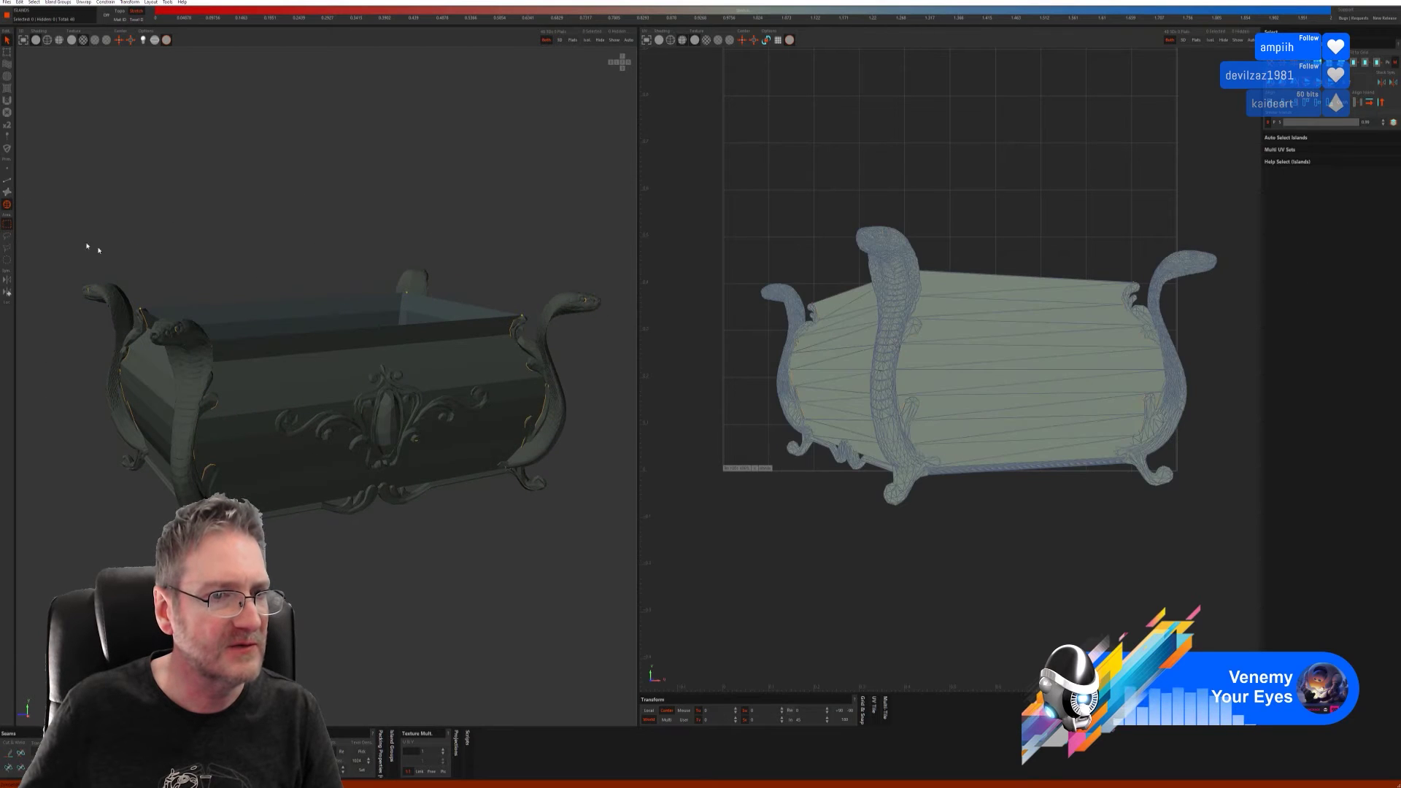
click(252, 372)
mouse_move(417, 214)
middle_down()
mouse_move(365, 210)
mouse_move(435, 229)
mouse_move(419, 217)
middle_up()
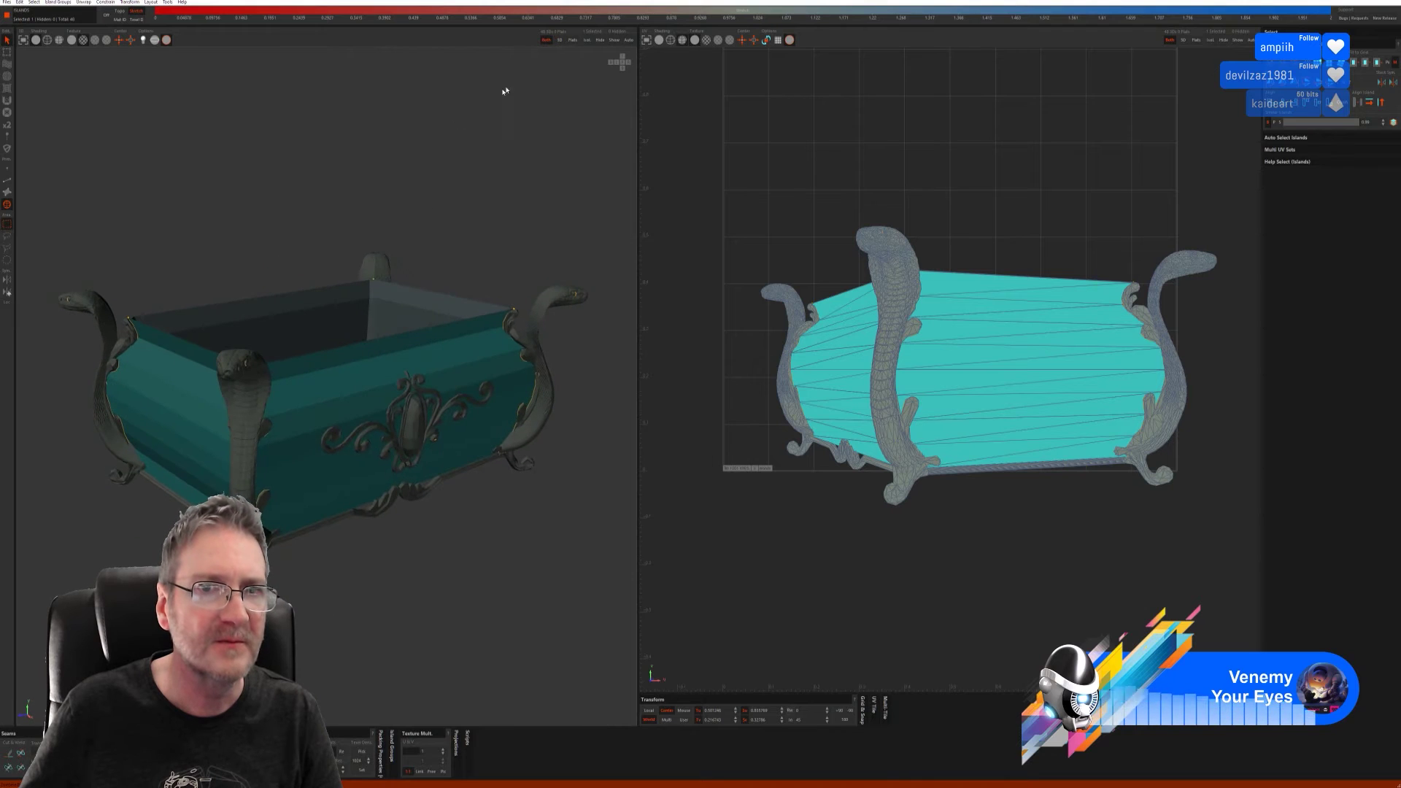
click(588, 40)
click(398, 219)
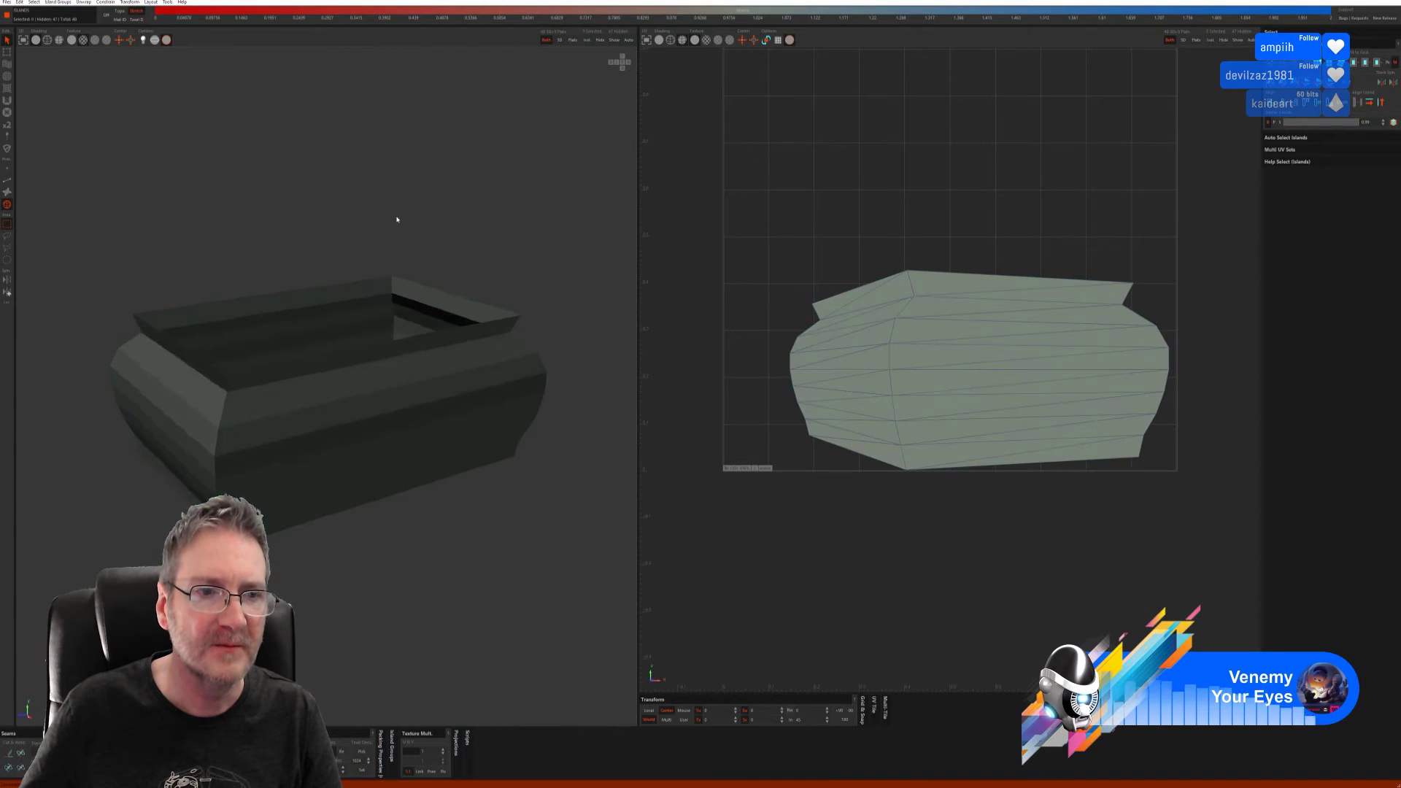
- Generate automatic seams on the isolated outer shell, unwrap it, and check the checker pattern from several sides
click(10, 181)
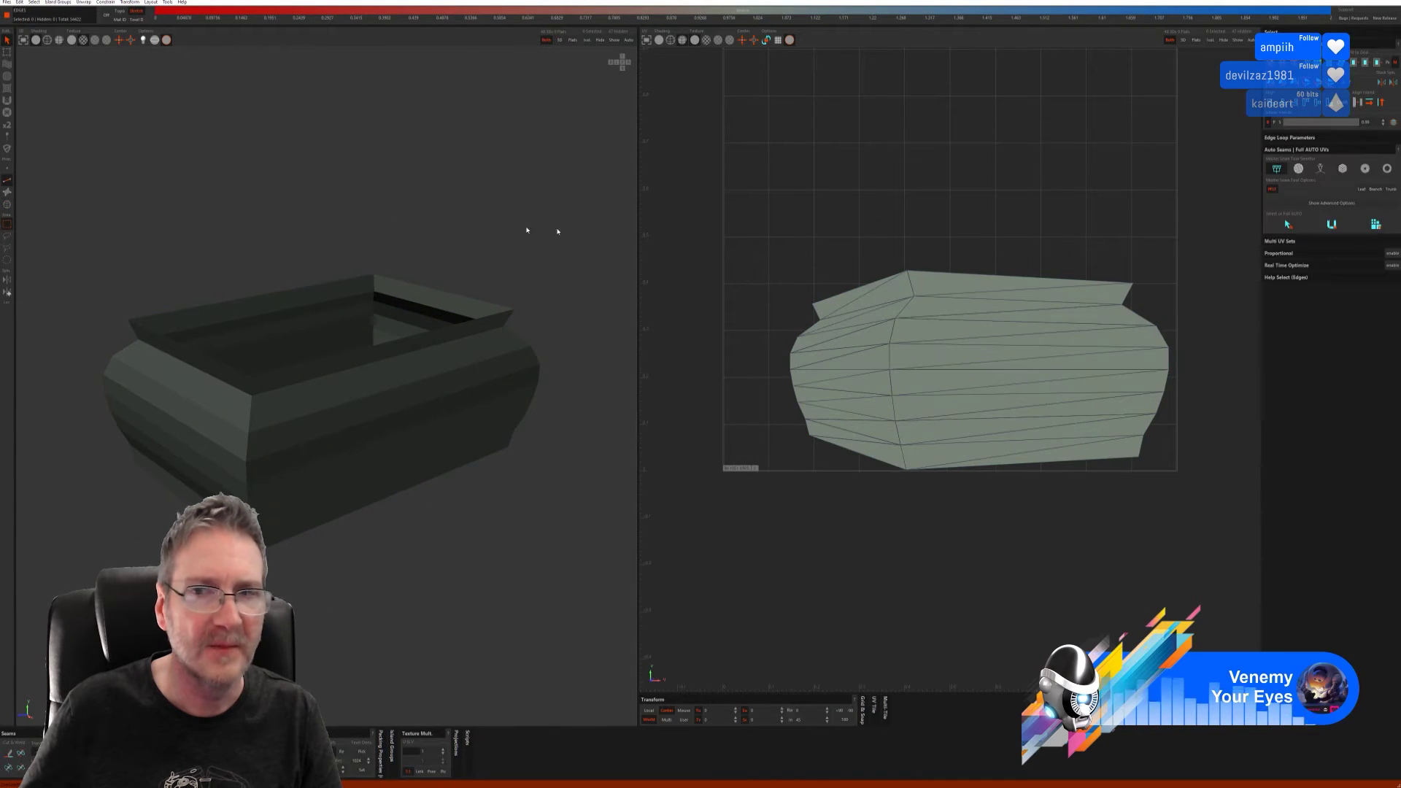
click(1320, 172)
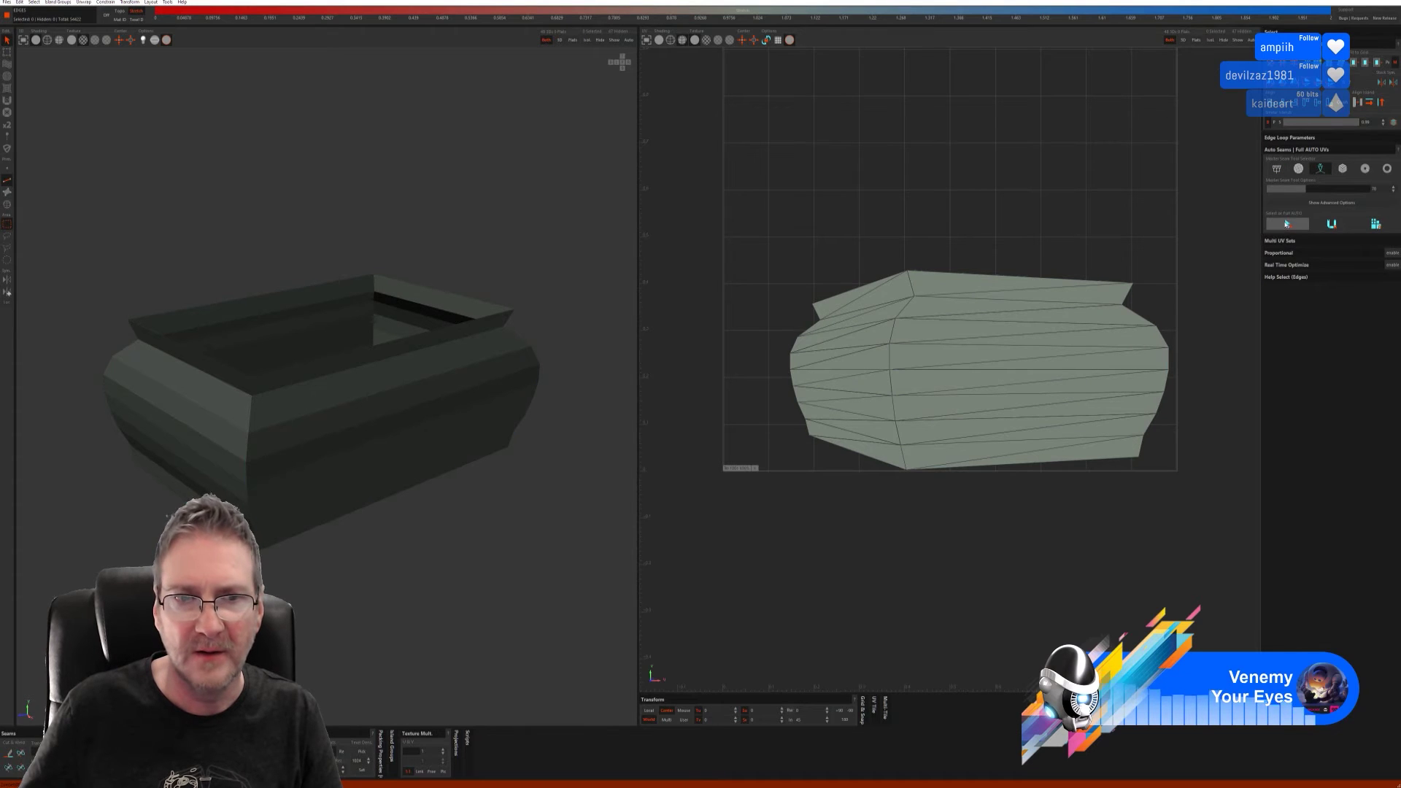
click(1287, 225)
click(1342, 227)
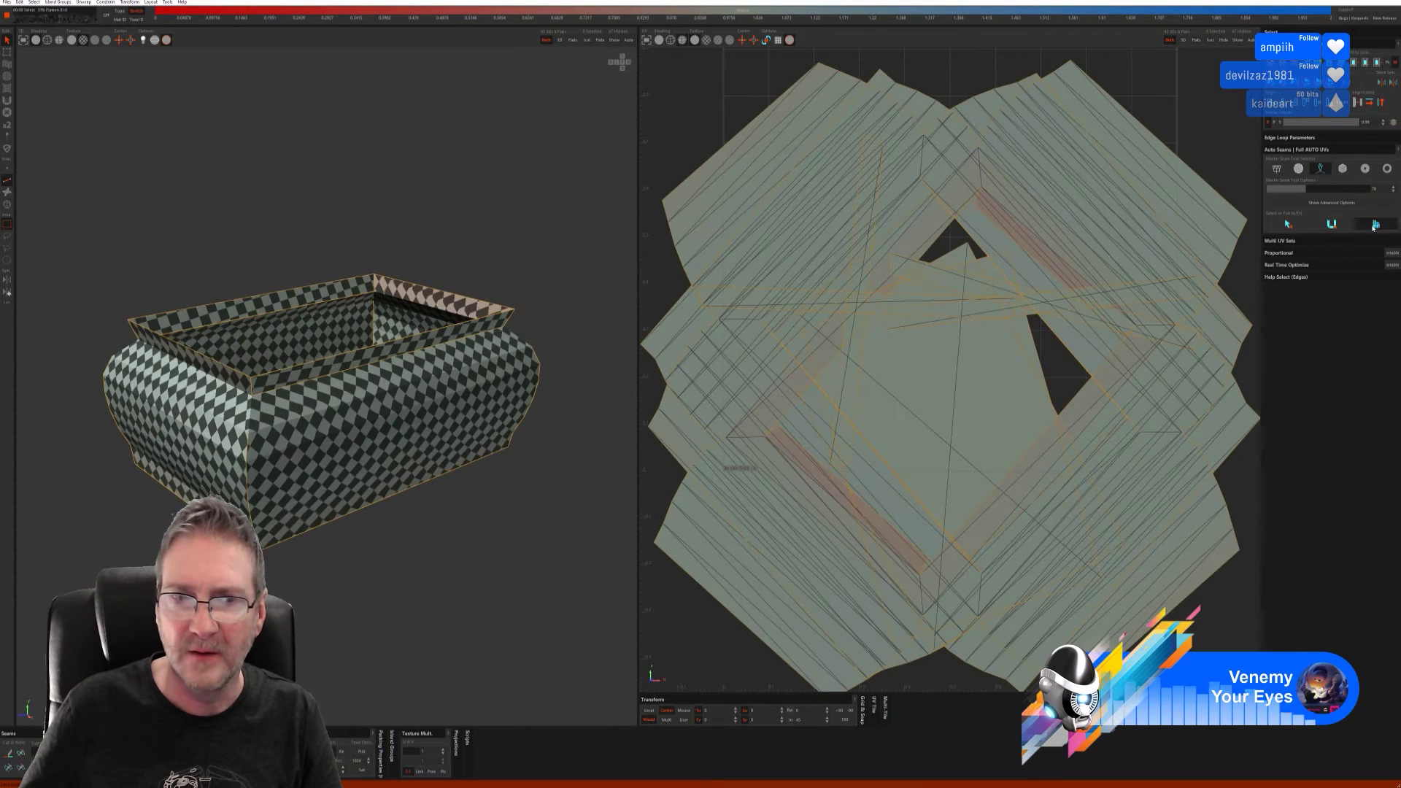
mouse_move(248, 444)
alt+mouse_down()
mouse_move(221, 502)
mouse_move(251, 442)
alt+mouse_up()
alt+right_drag(252, 442, 125, 460)
mouse_move(281, 438)
alt+mouse_down()
mouse_move(300, 350)
mouse_move(281, 437)
alt+mouse_up()
alt+right_drag(281, 436, 380, 425)
alt+drag(380, 425, 388, 419)
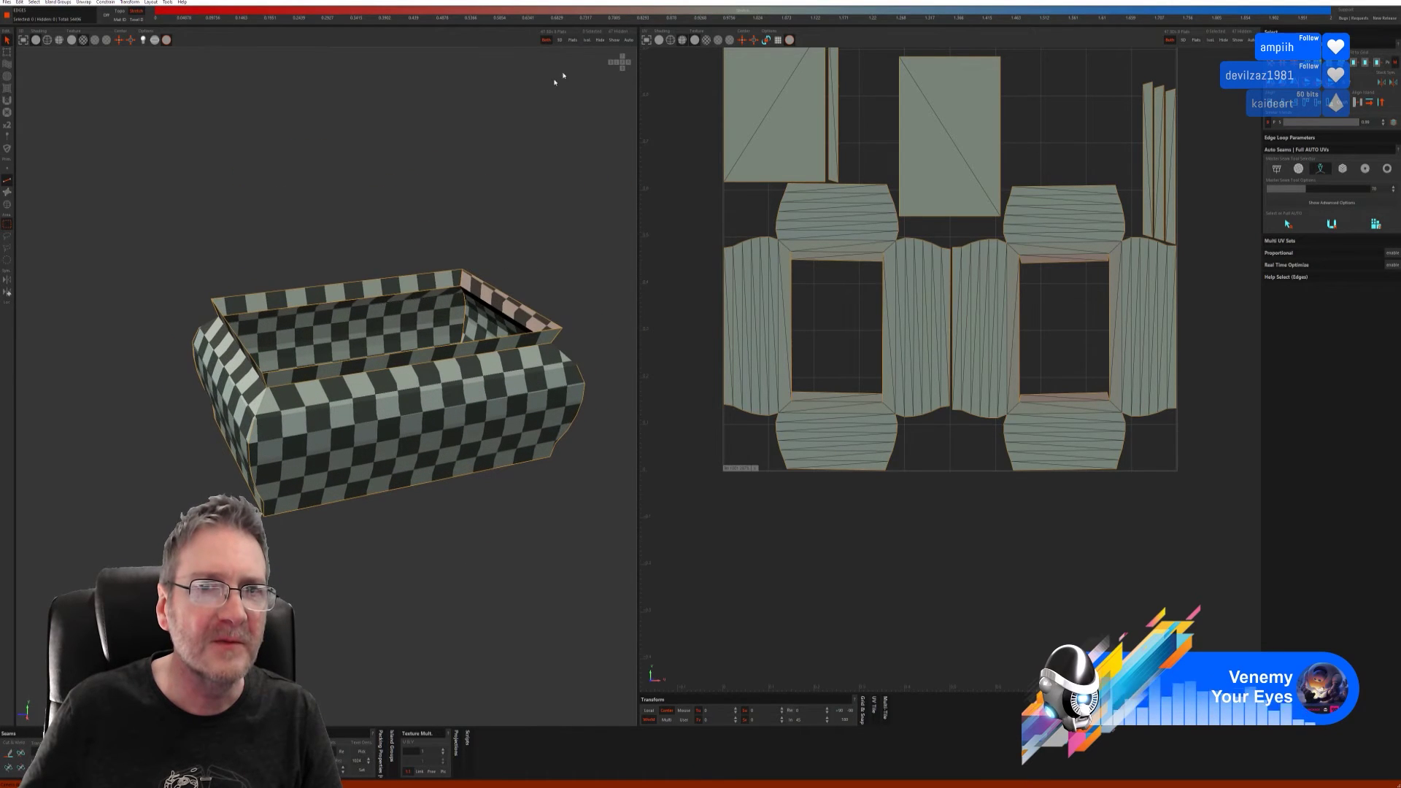
- Show all the parts again, isolate the inner liner of the box, and switch to edge selection
click(613, 40)
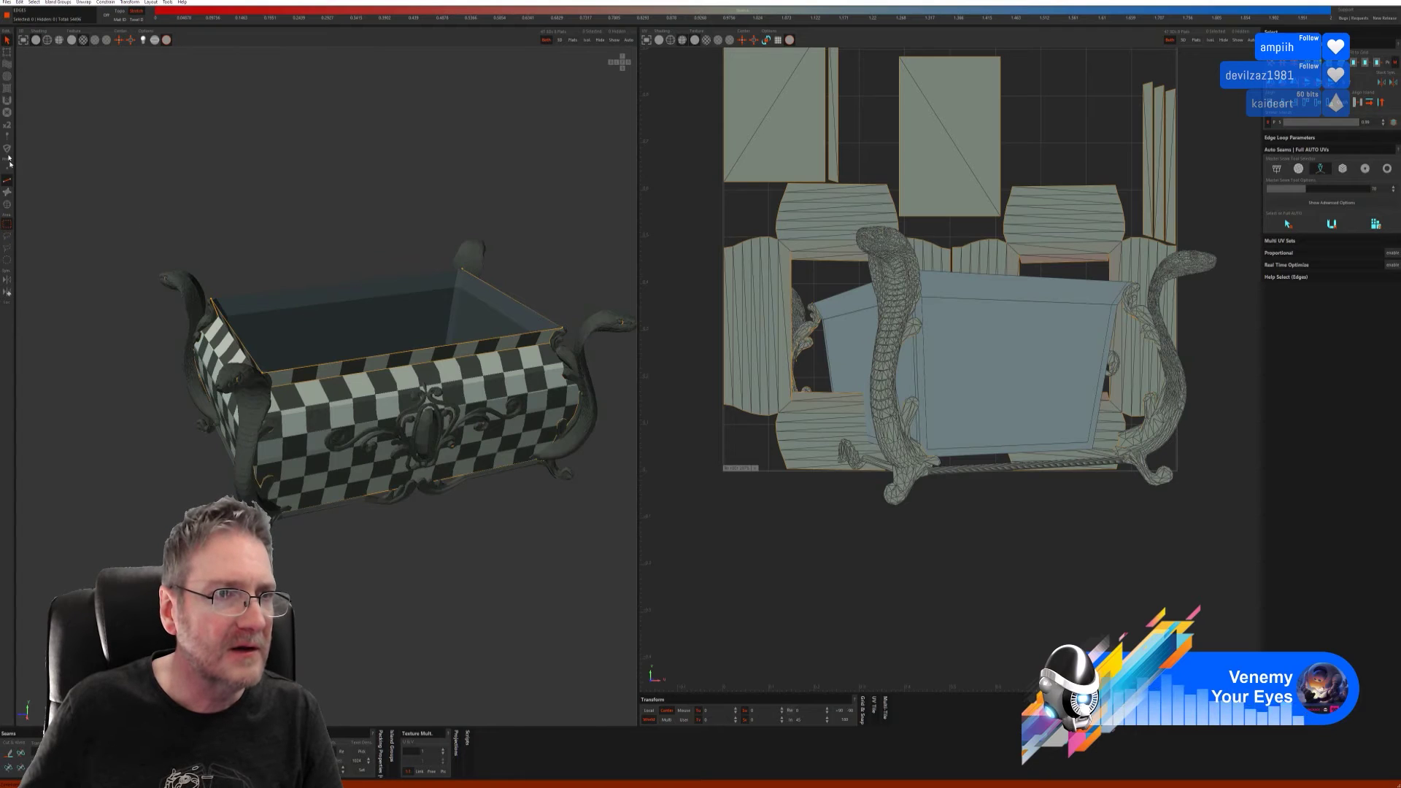
click(7, 205)
click(347, 291)
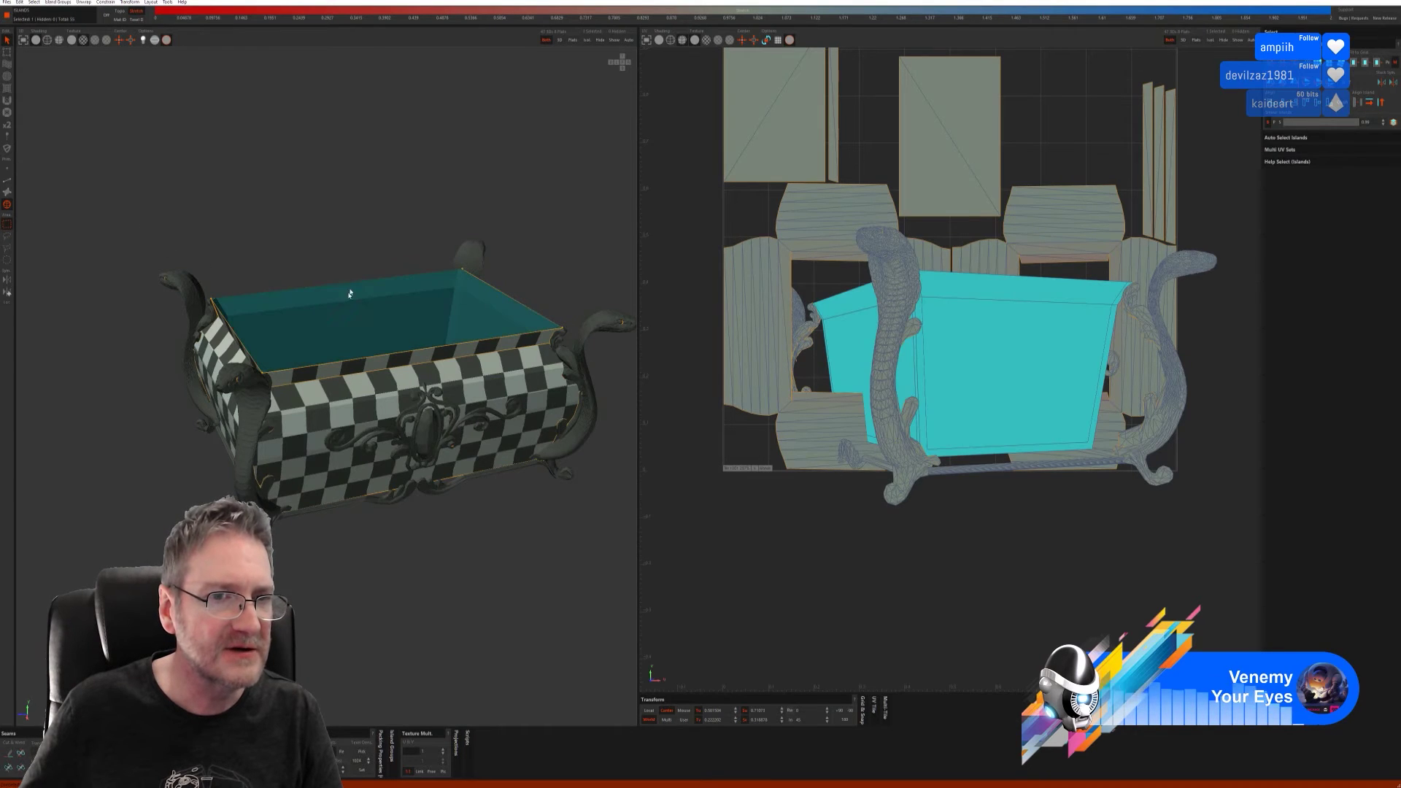
alt+drag(348, 291, 574, 100)
click(585, 41)
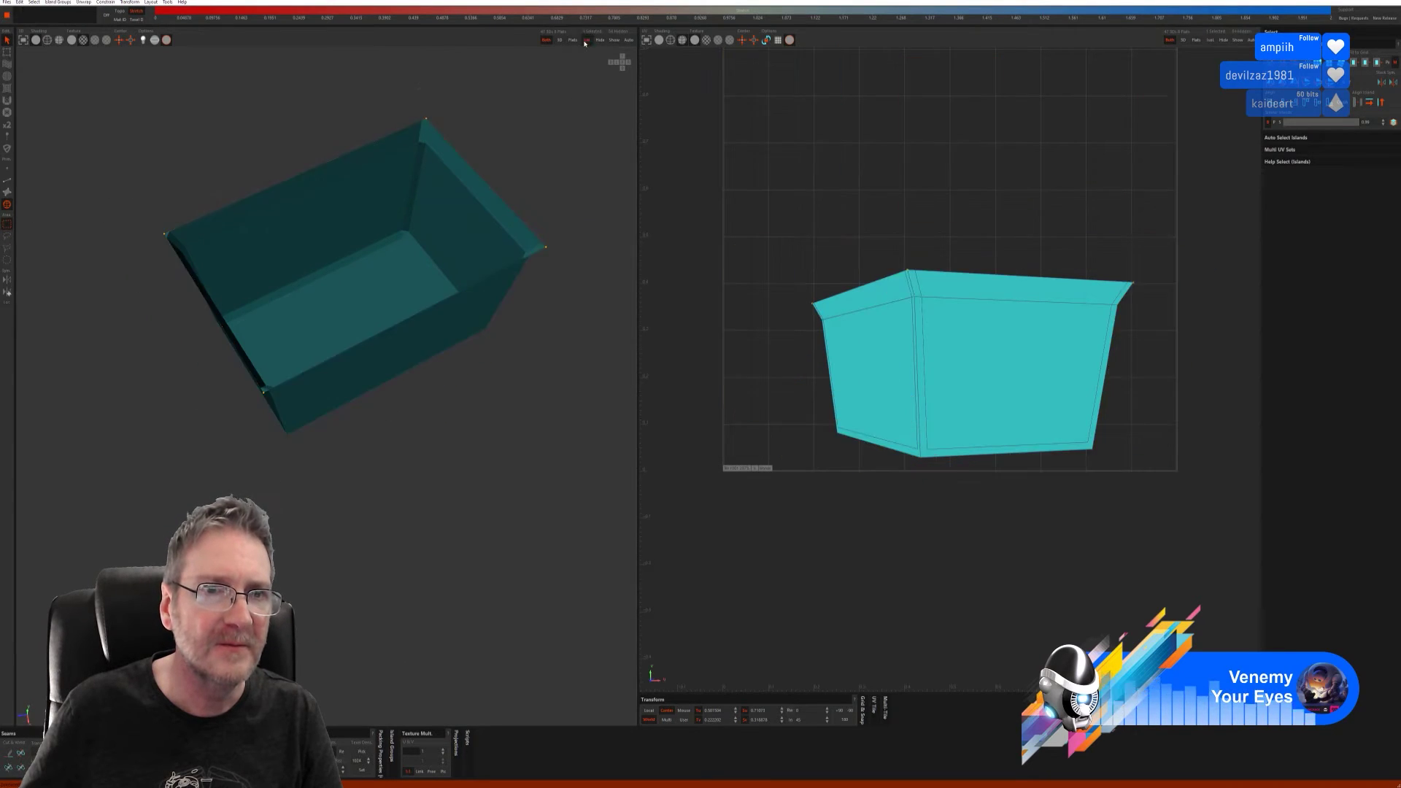
click(6, 183)
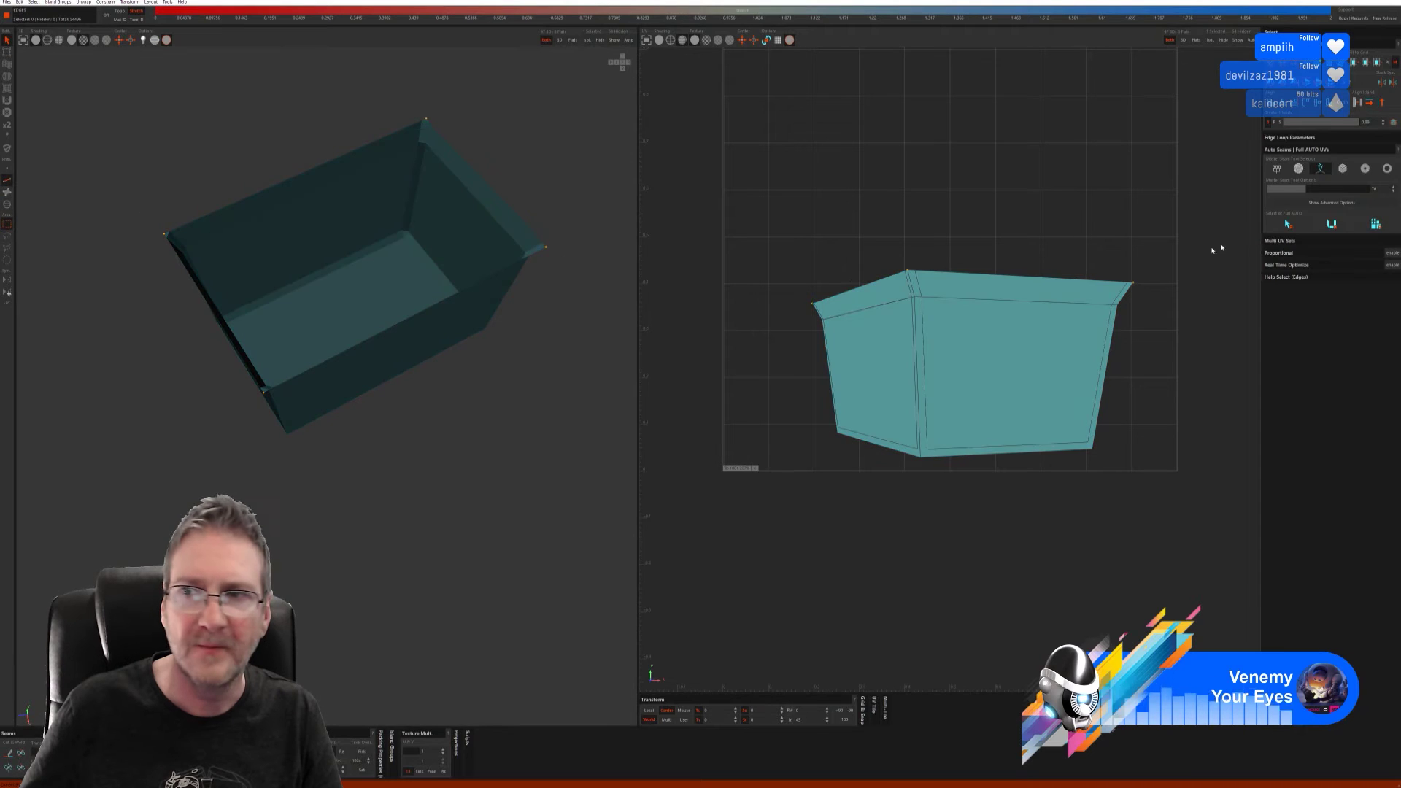
- Try to unwrap the inner liner with the shell's automatic seam method, and undo the attempt
click(1288, 225)
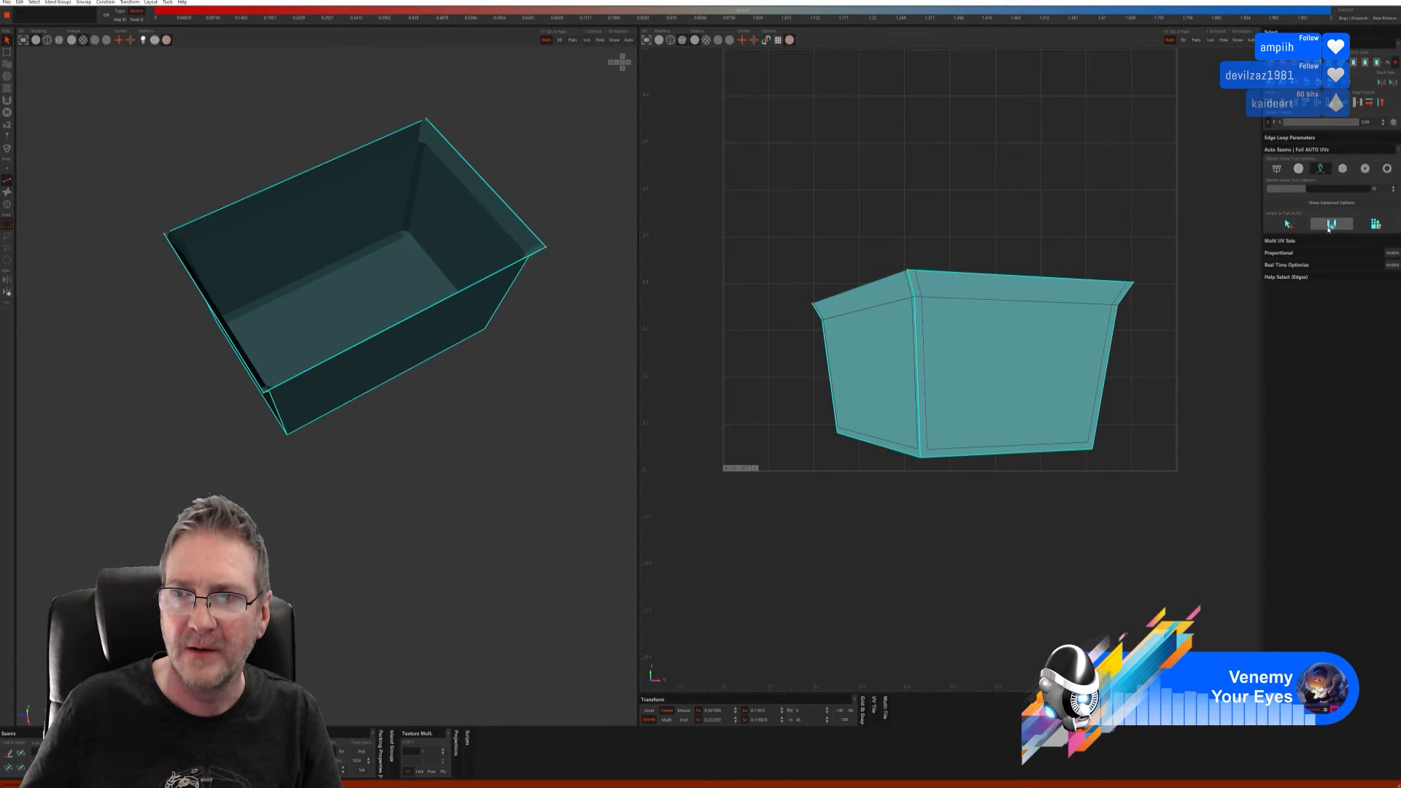
click(1375, 224)
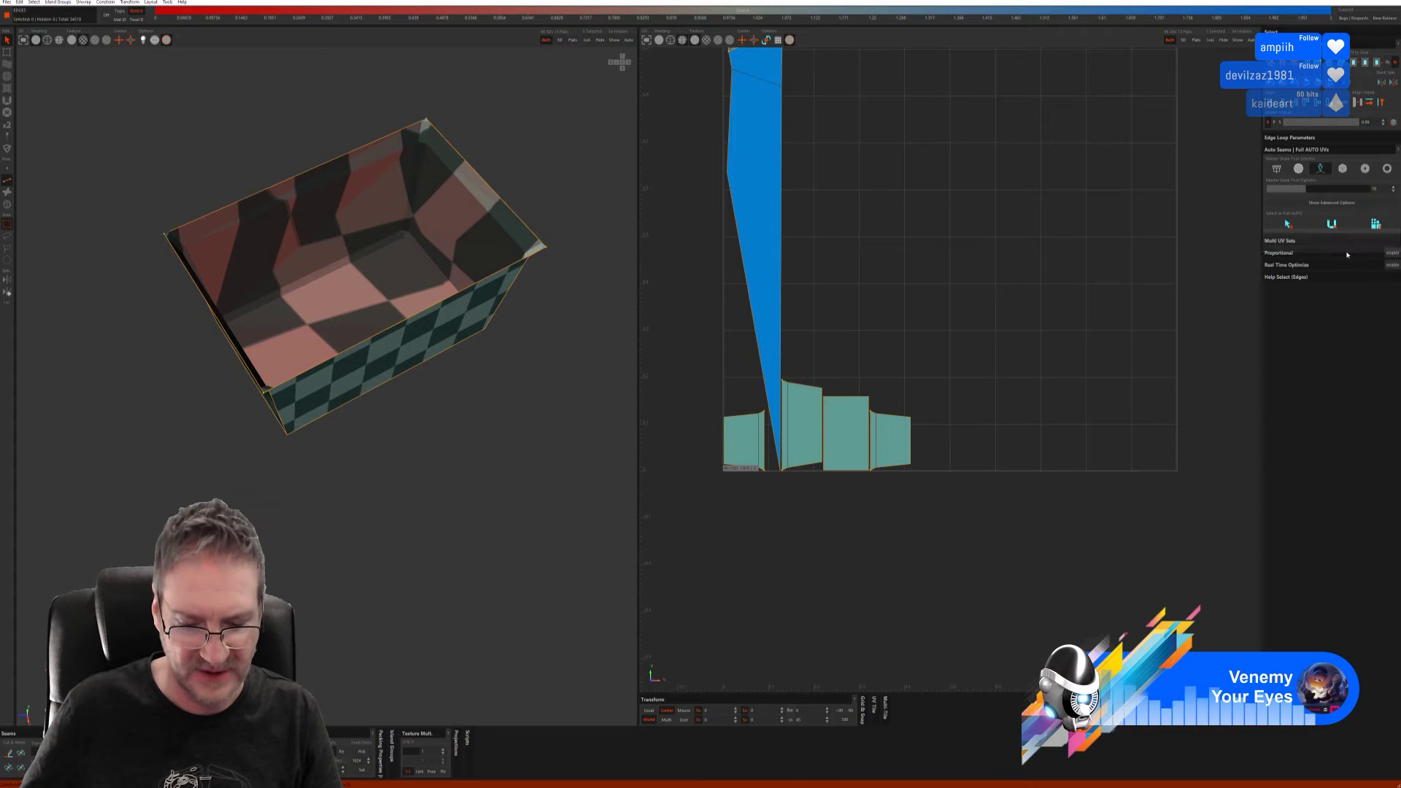
key(ctrl+z)
key(ctrl+z)
key(ctrl+z)
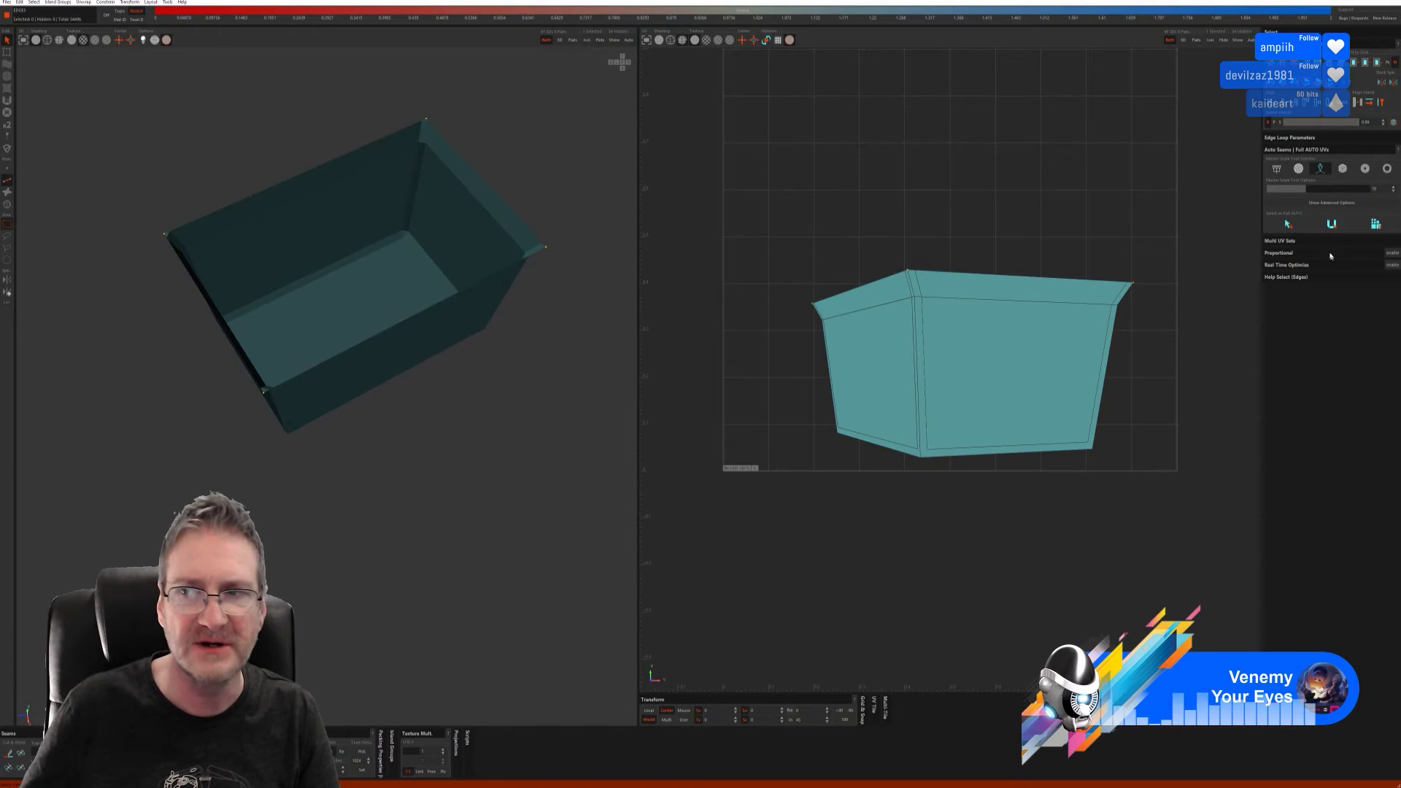
- Generate seams on the inner liner with the Box algorithm, unwrap it, and check the checker pattern
click(1341, 171)
click(1278, 244)
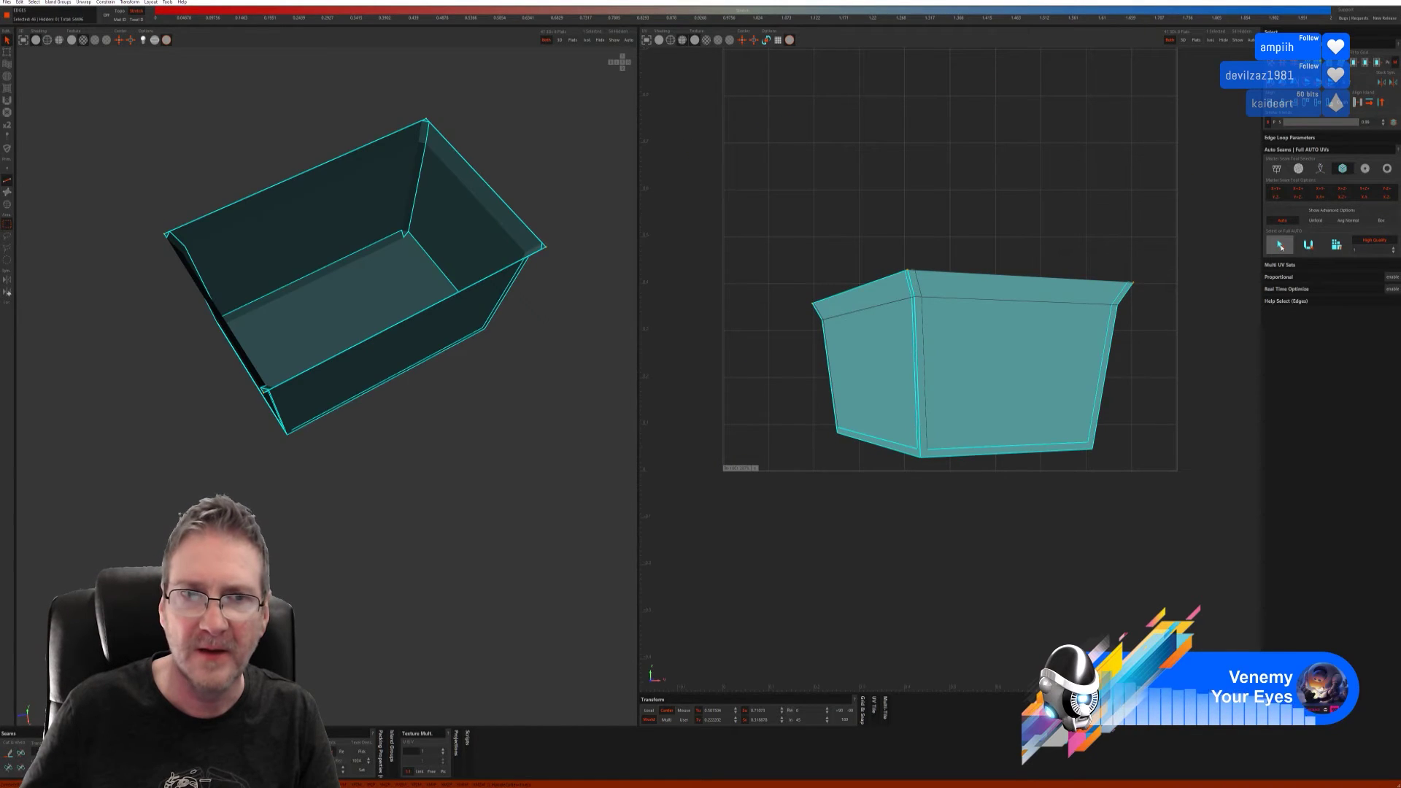
click(1341, 246)
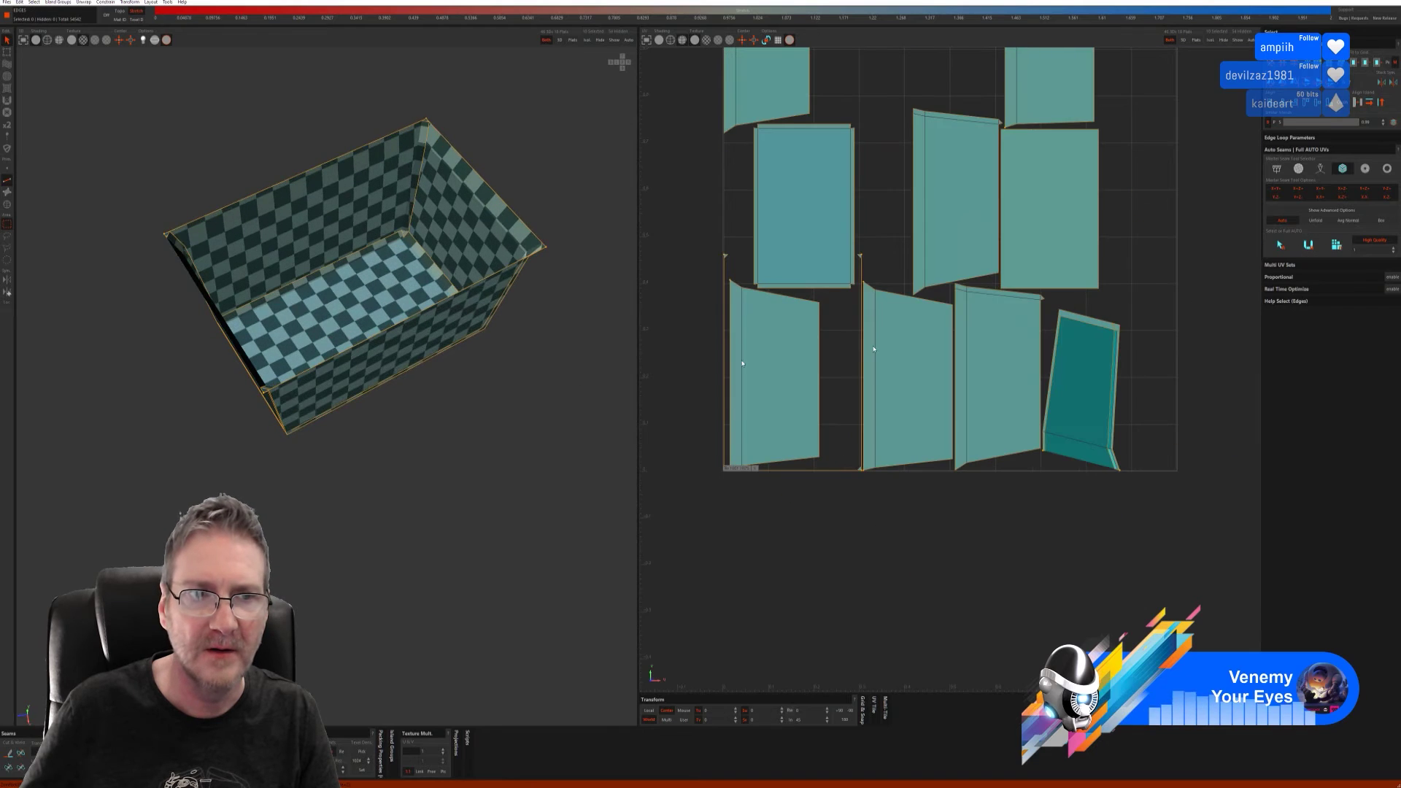
alt+drag(339, 368, 453, 300)
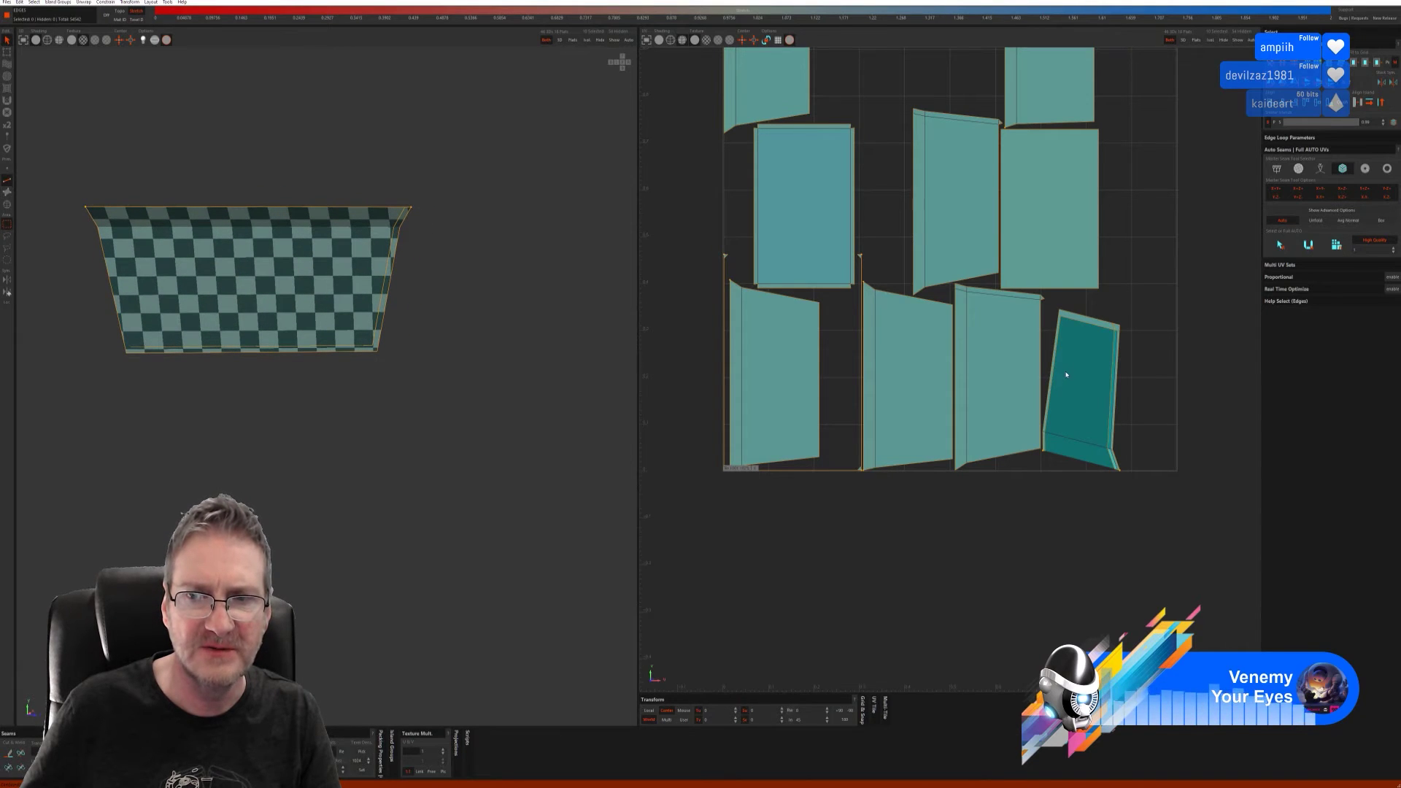
- Unfold and optimize the liner's overlapping wall island, and inspect the checker pattern on the walls
click(10, 208)
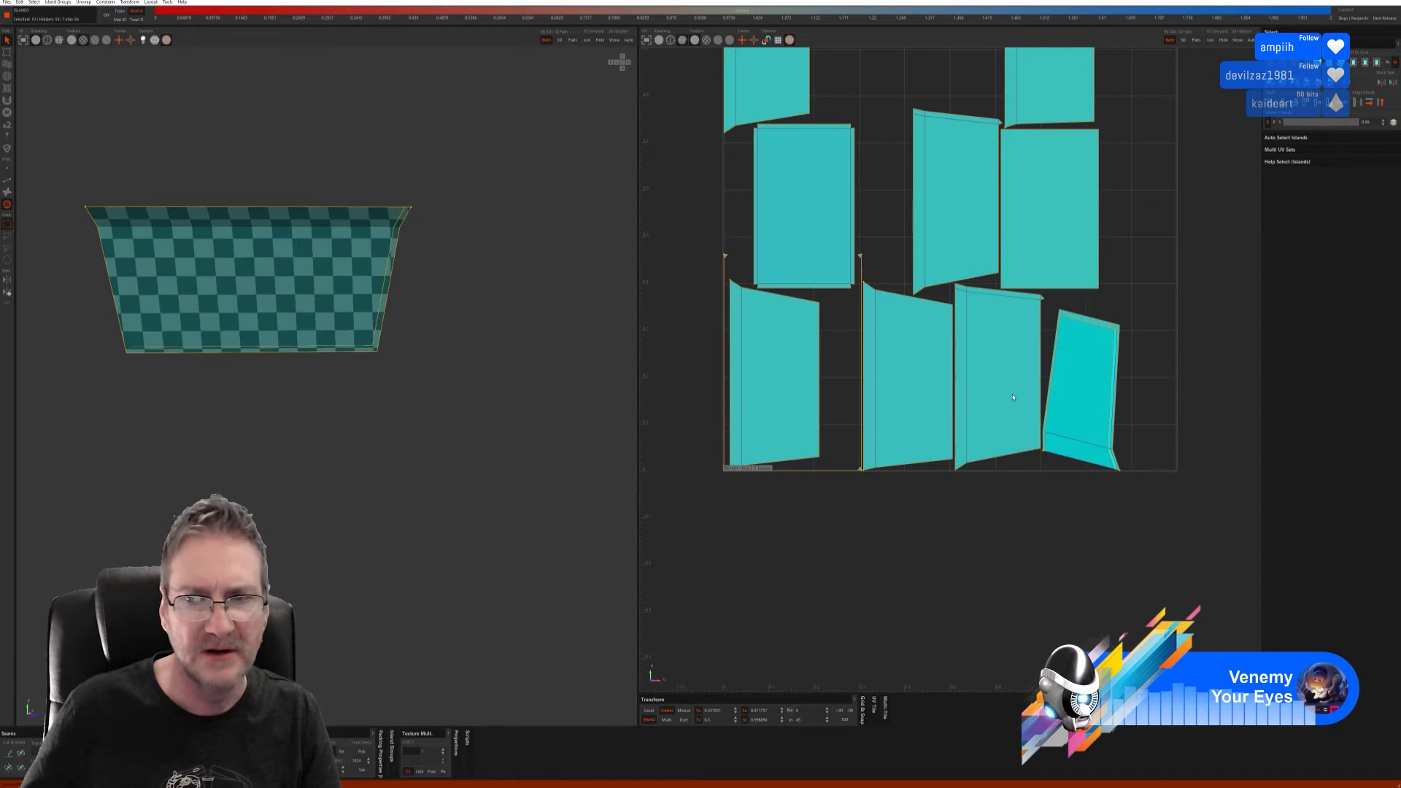
click(1103, 384)
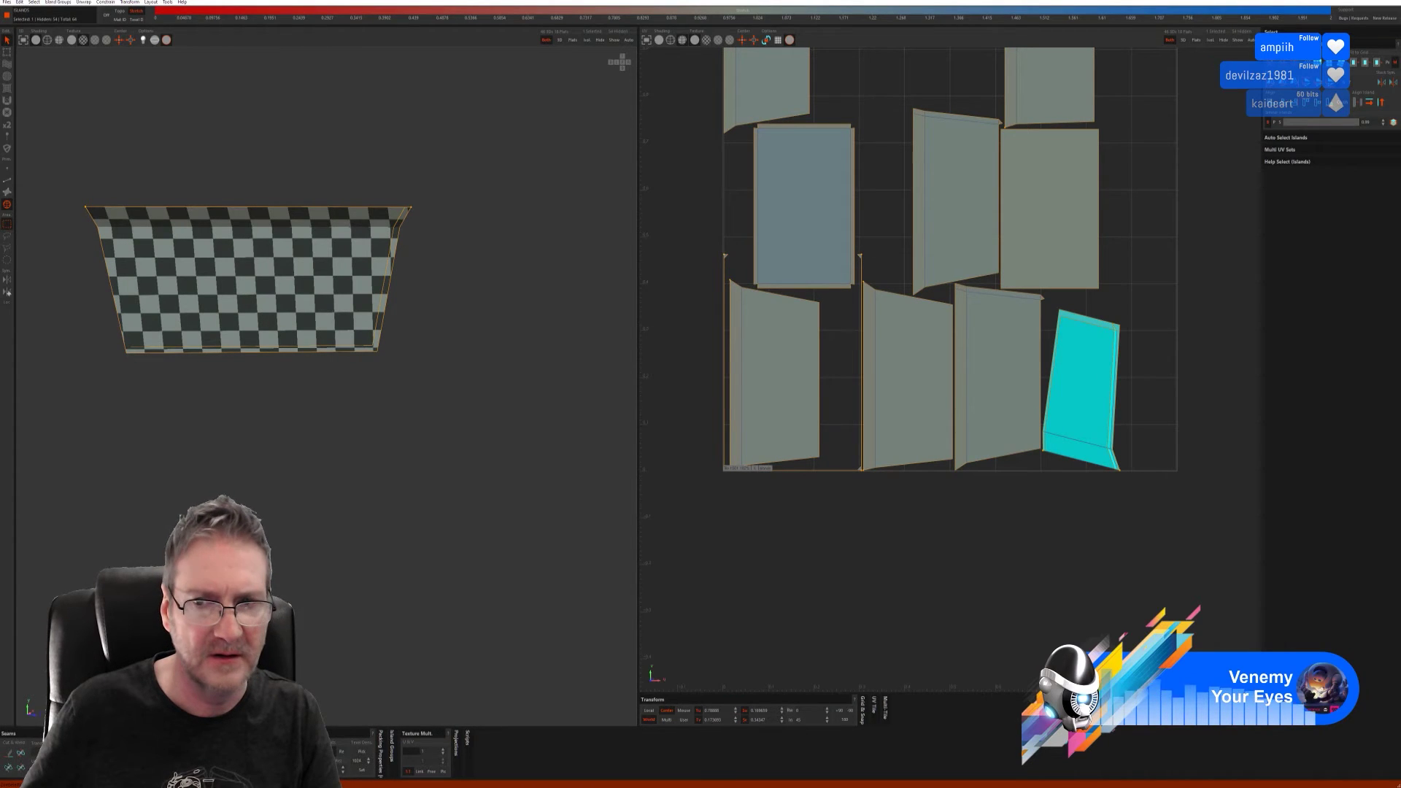
key(u)
key(o)
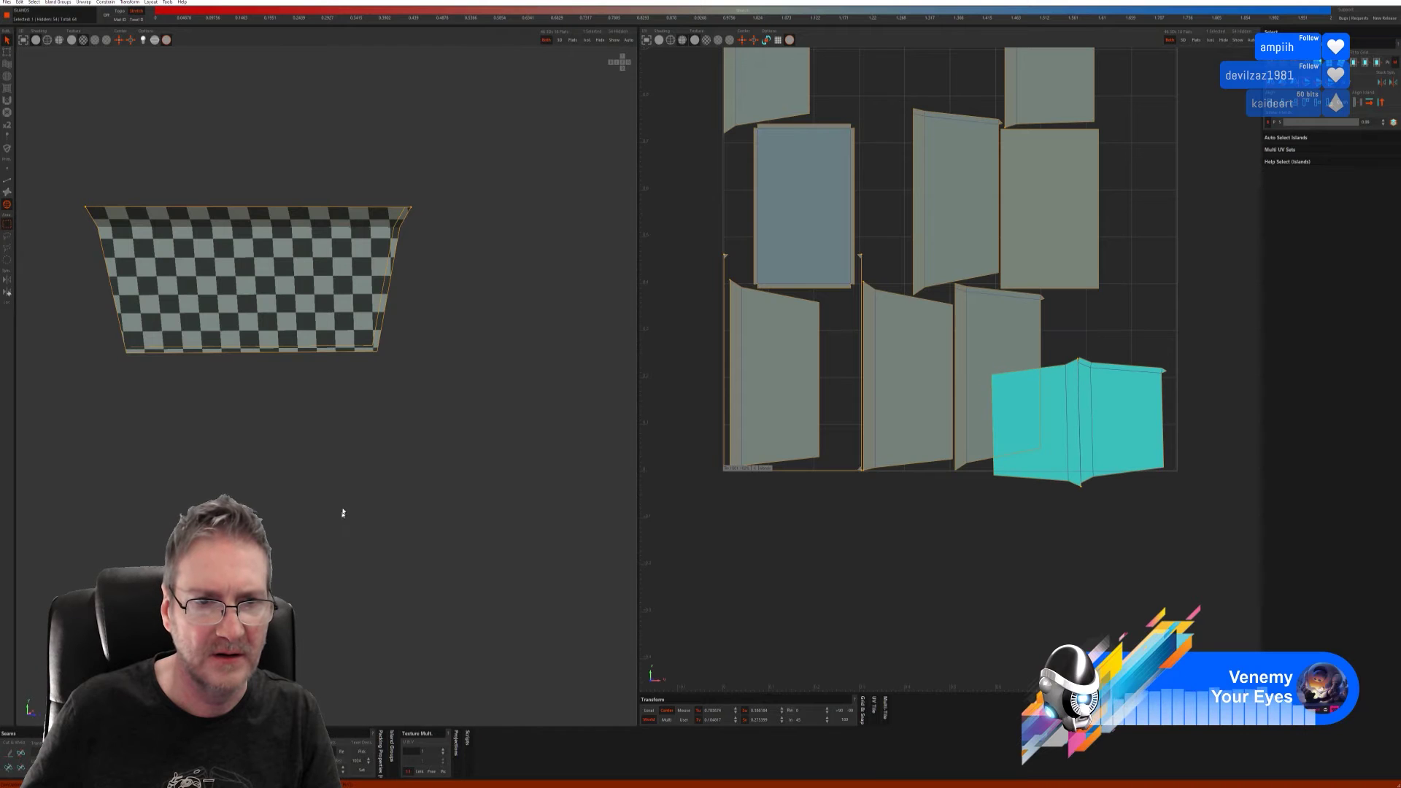
alt+right_drag(343, 513, 297, 479)
alt+drag(297, 478, 365, 454)
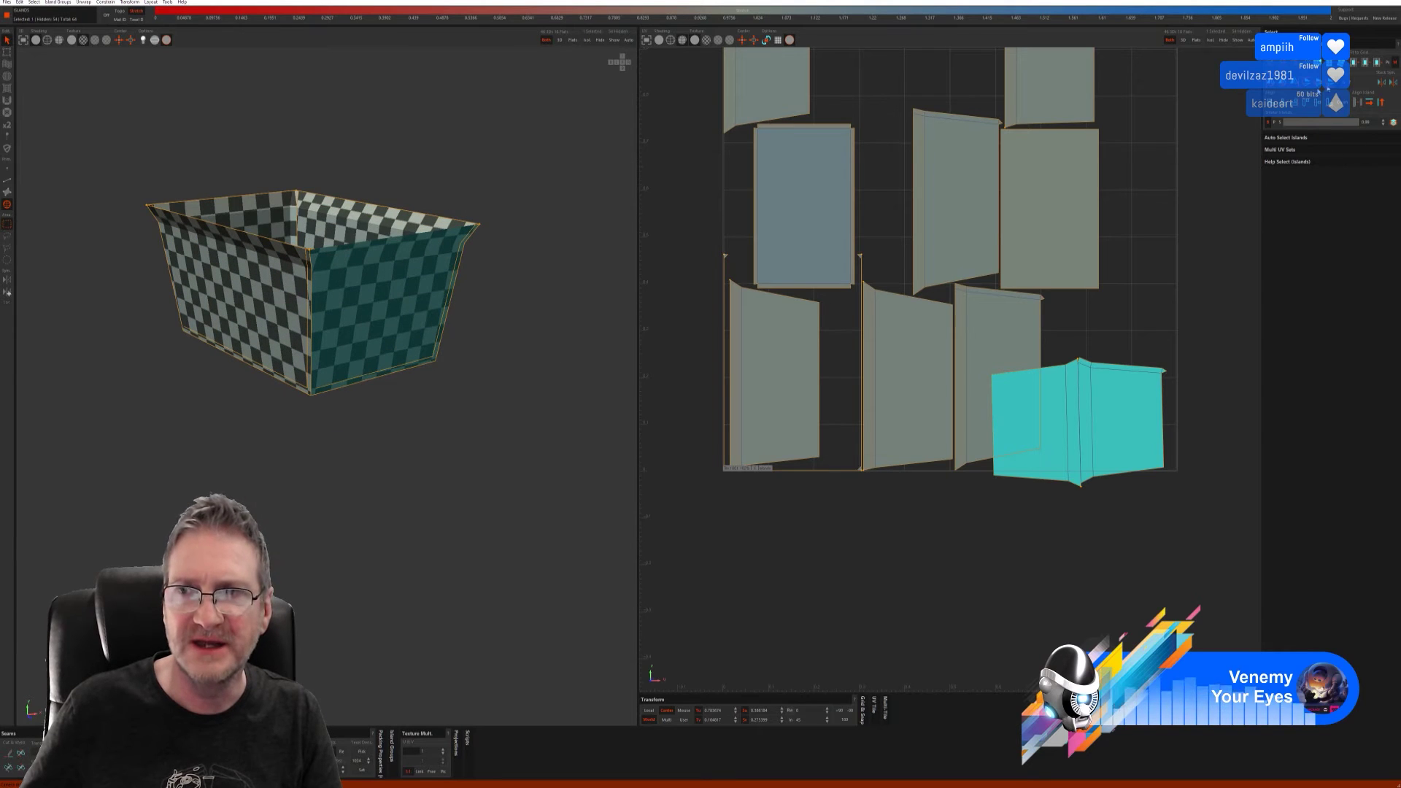
alt+drag(270, 423, 364, 431)
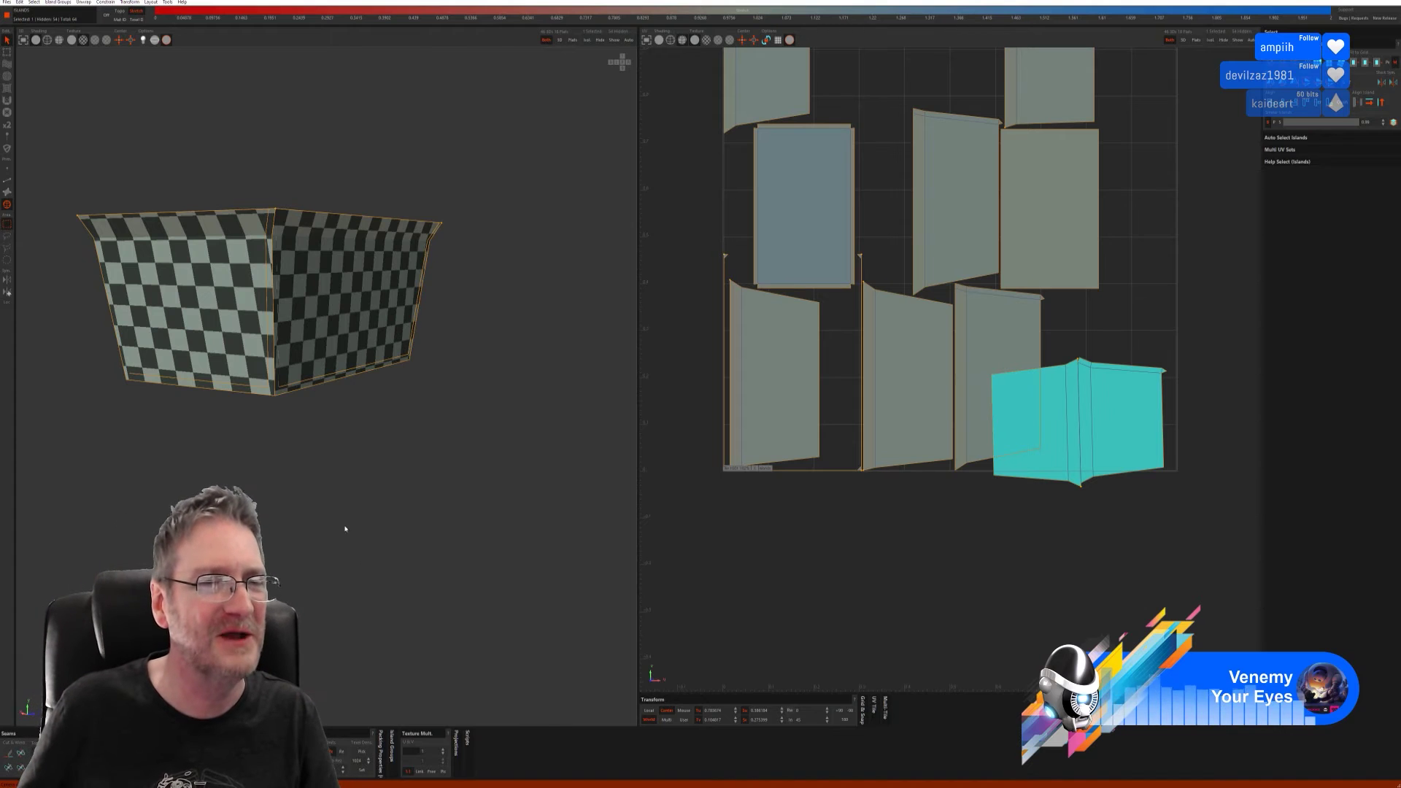
- Show all the parts again and isolate the scroll-ornamented base trim on the side with the oval brooch
alt+drag(347, 532, 445, 523)
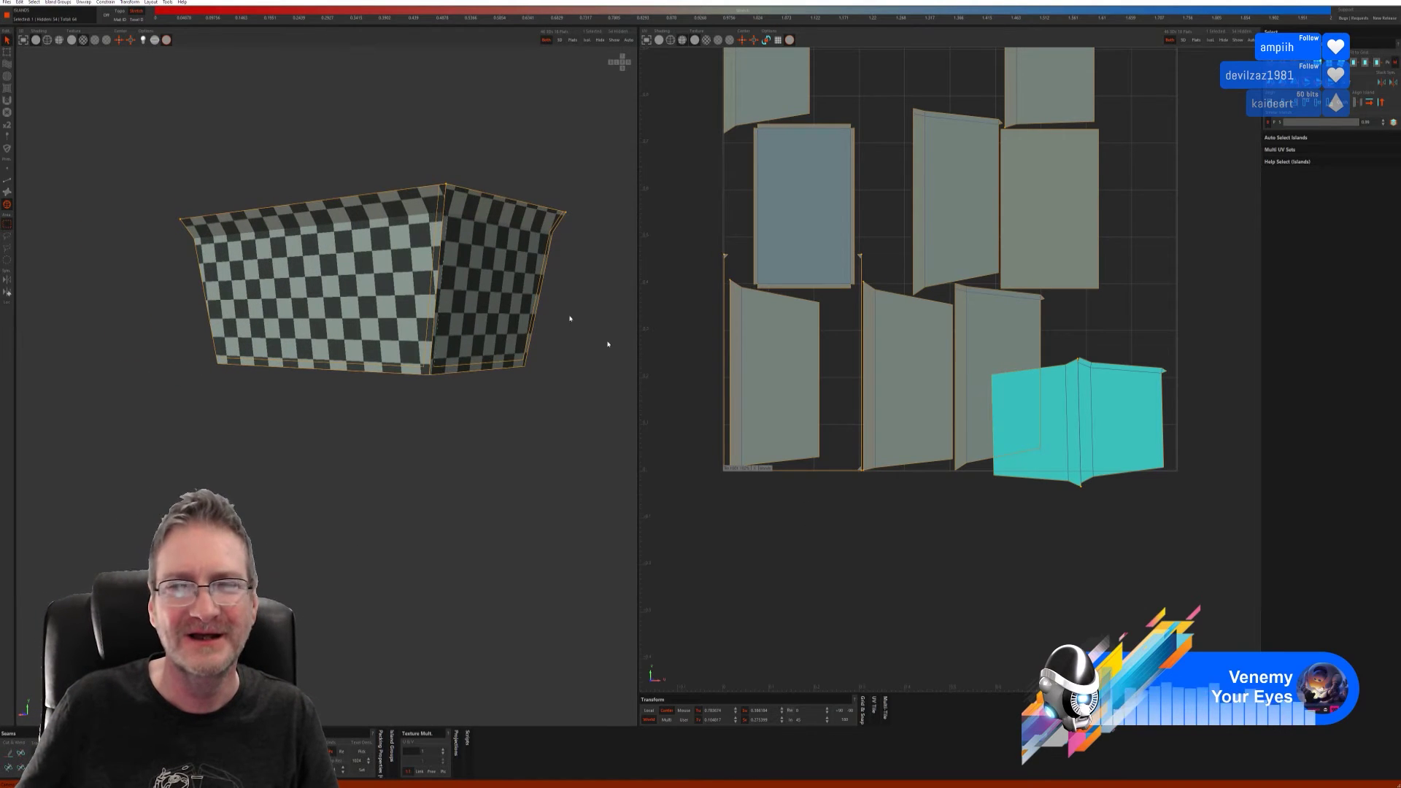
click(614, 42)
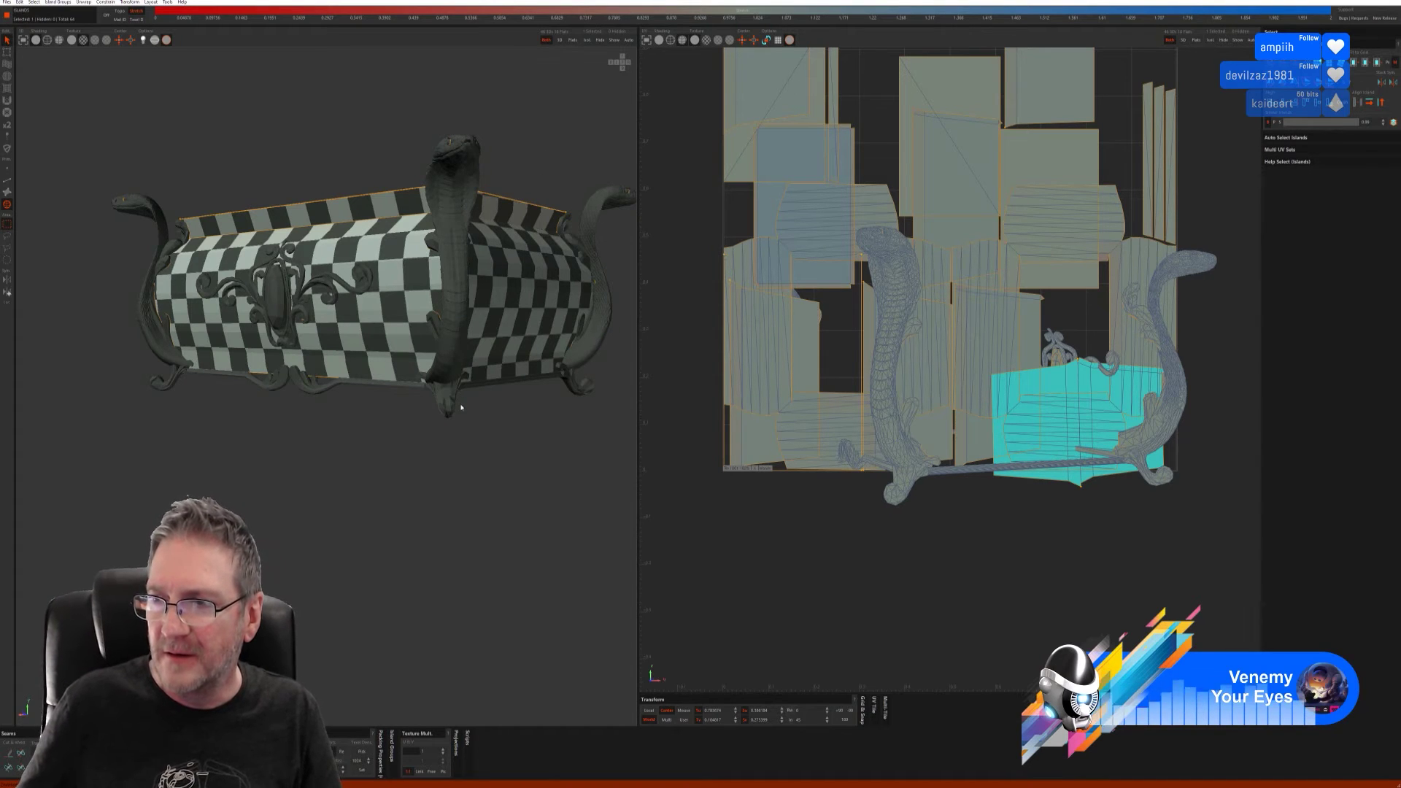
middle_drag(434, 436, 460, 458)
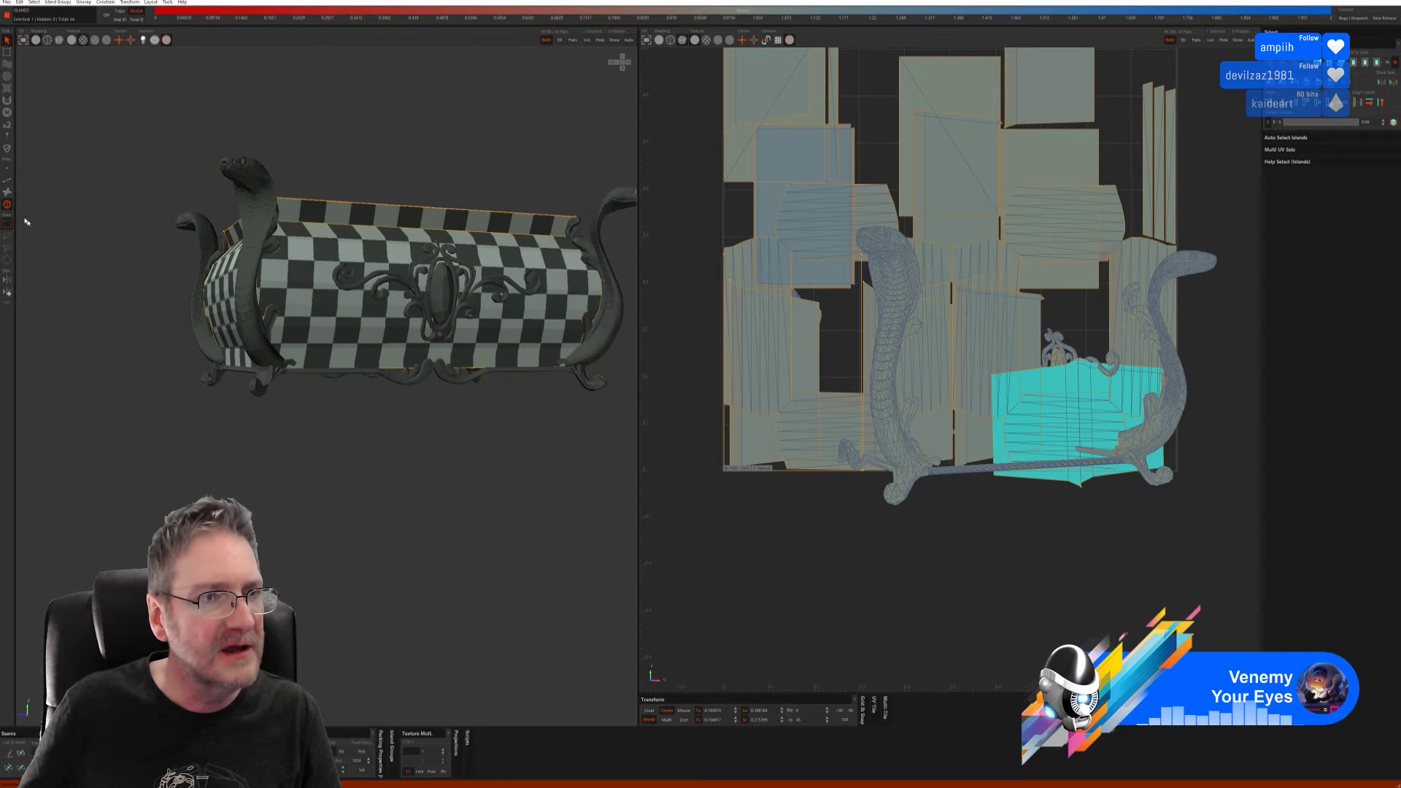
click(421, 377)
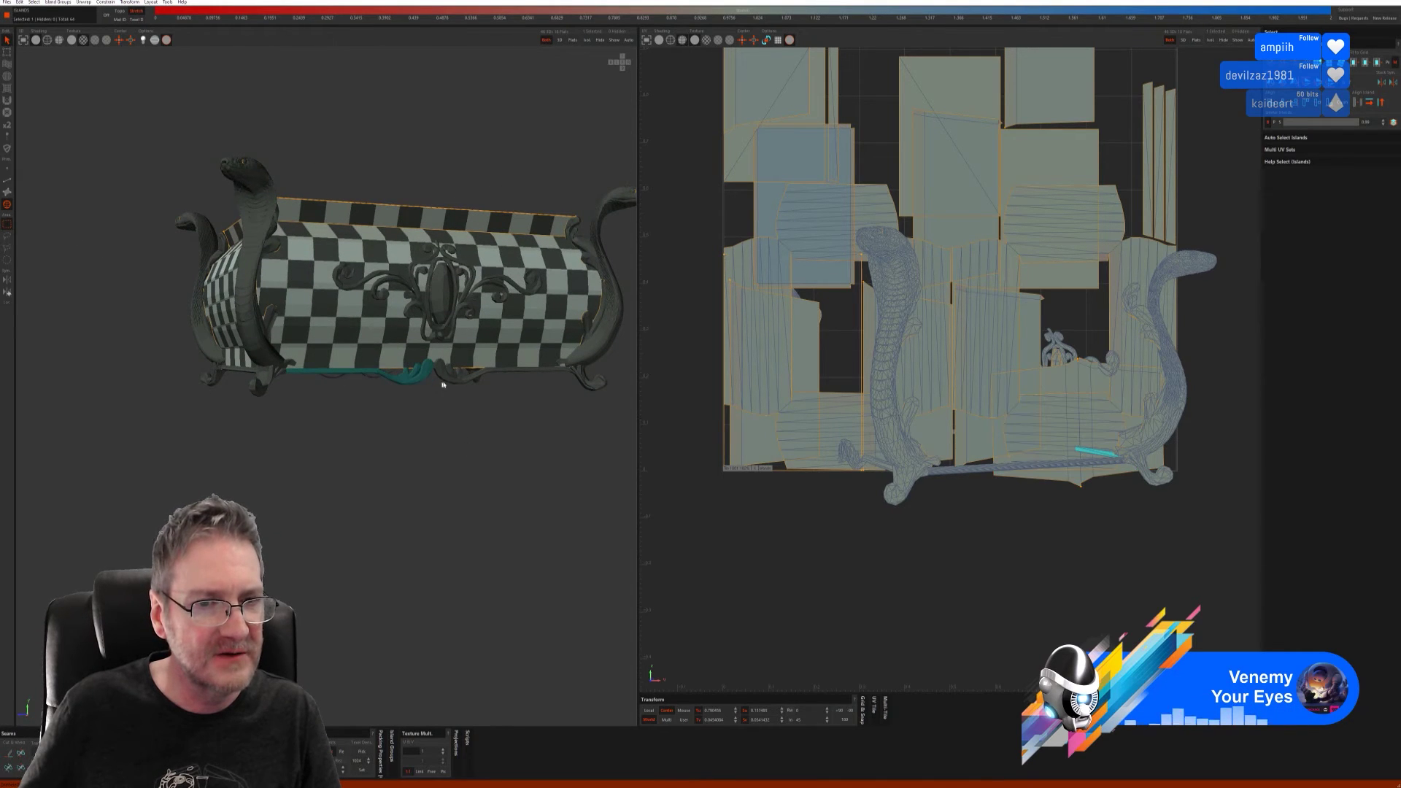
click(590, 41)
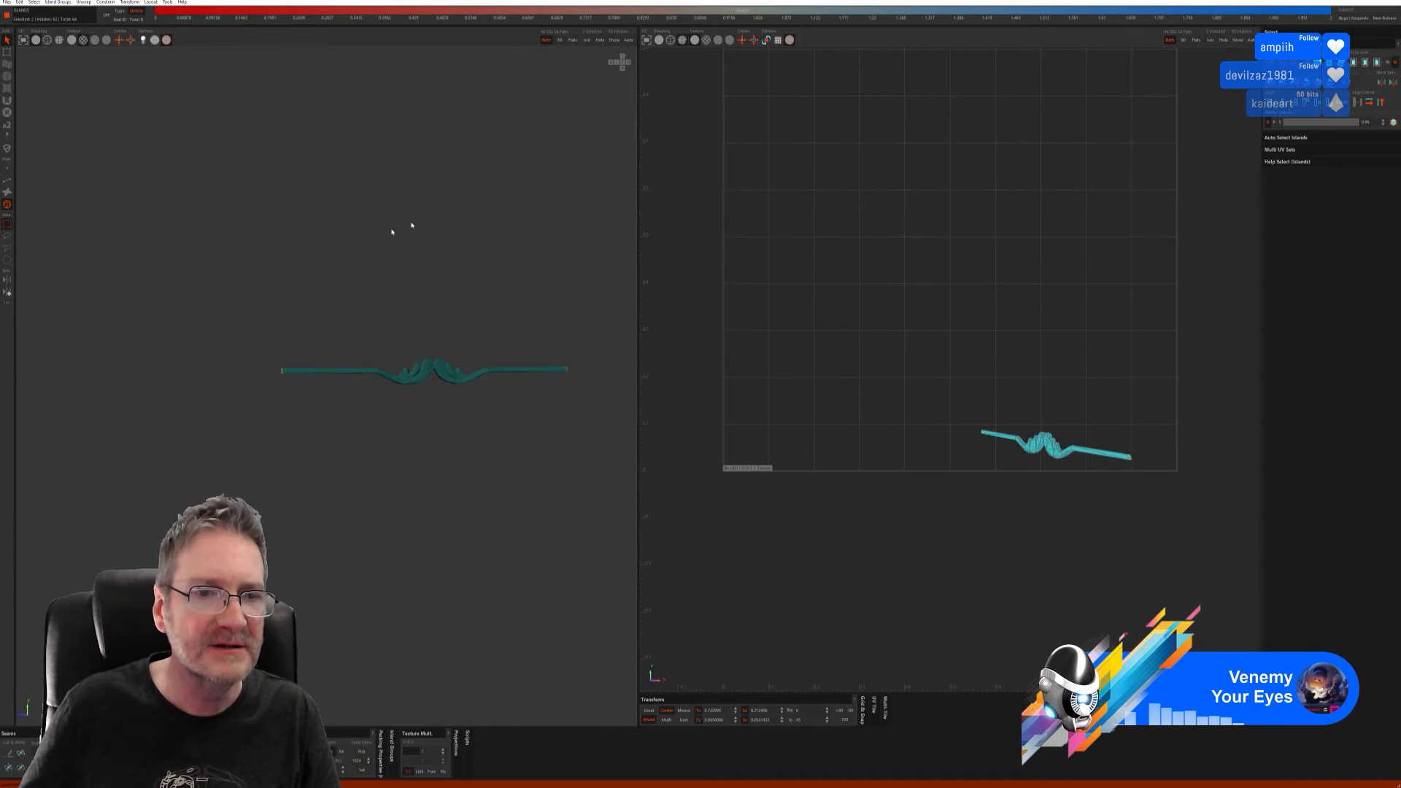
- Try Pelt seams on the ornamented trim, switch to the Mosaic auto-seam algorithm, then unwrap and pack the piece
click(11, 181)
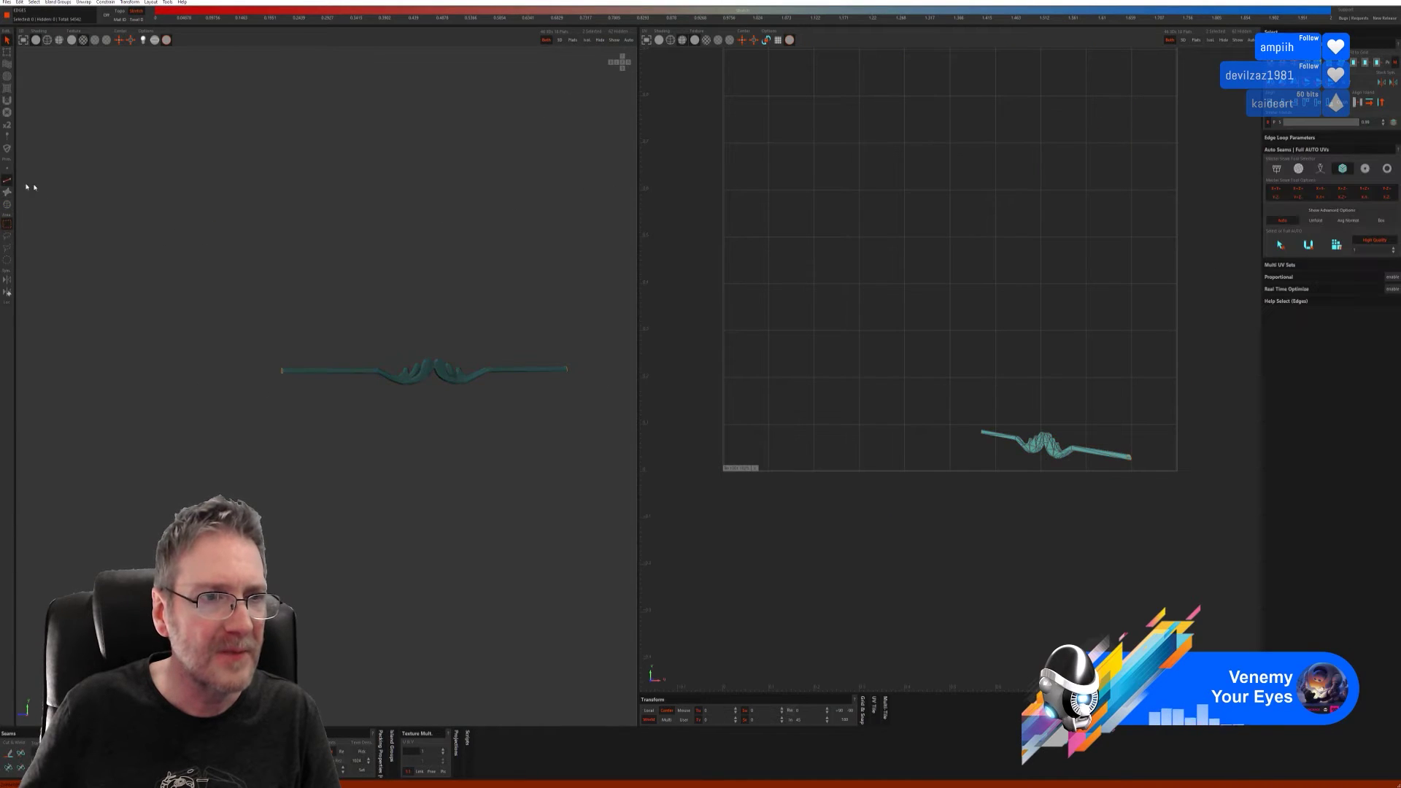
click(1320, 169)
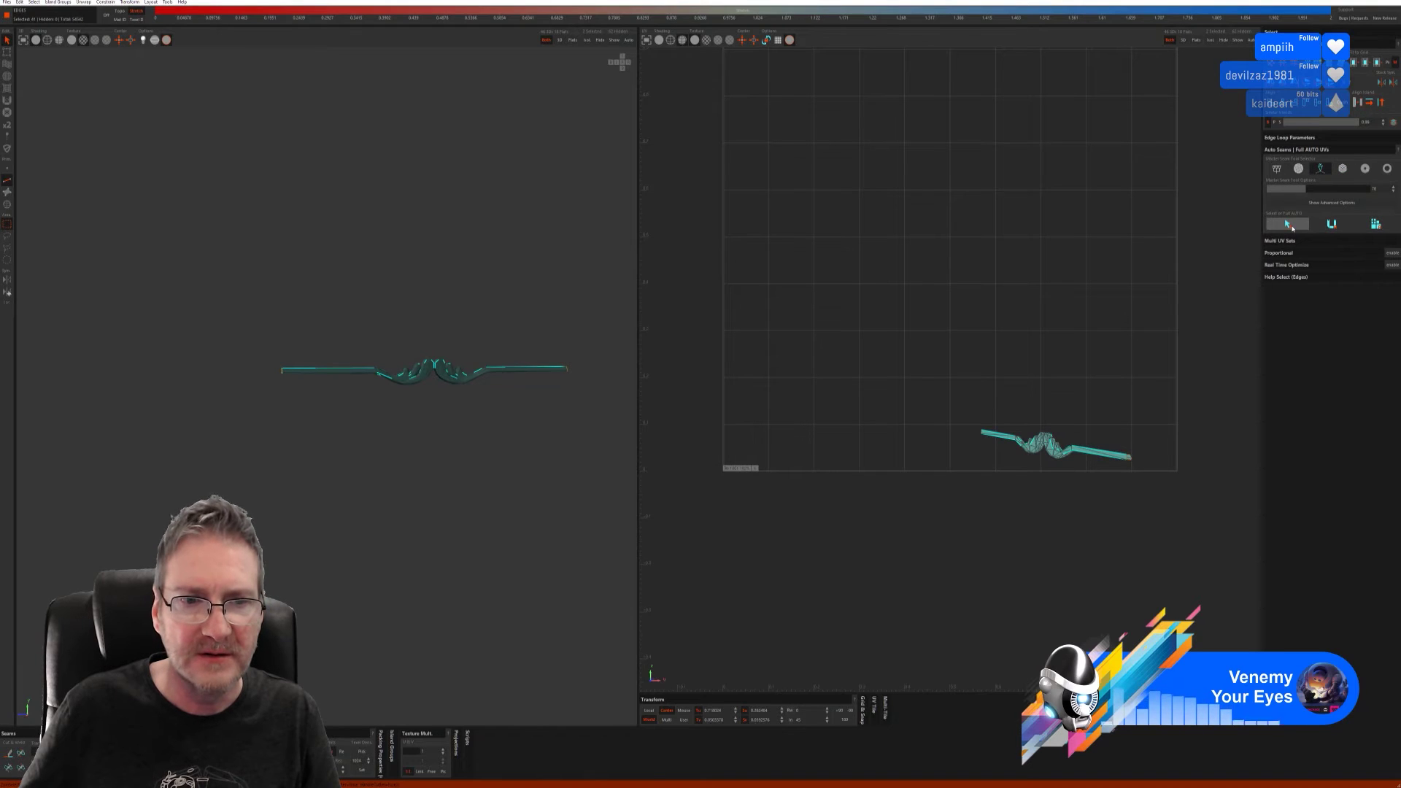
click(1376, 224)
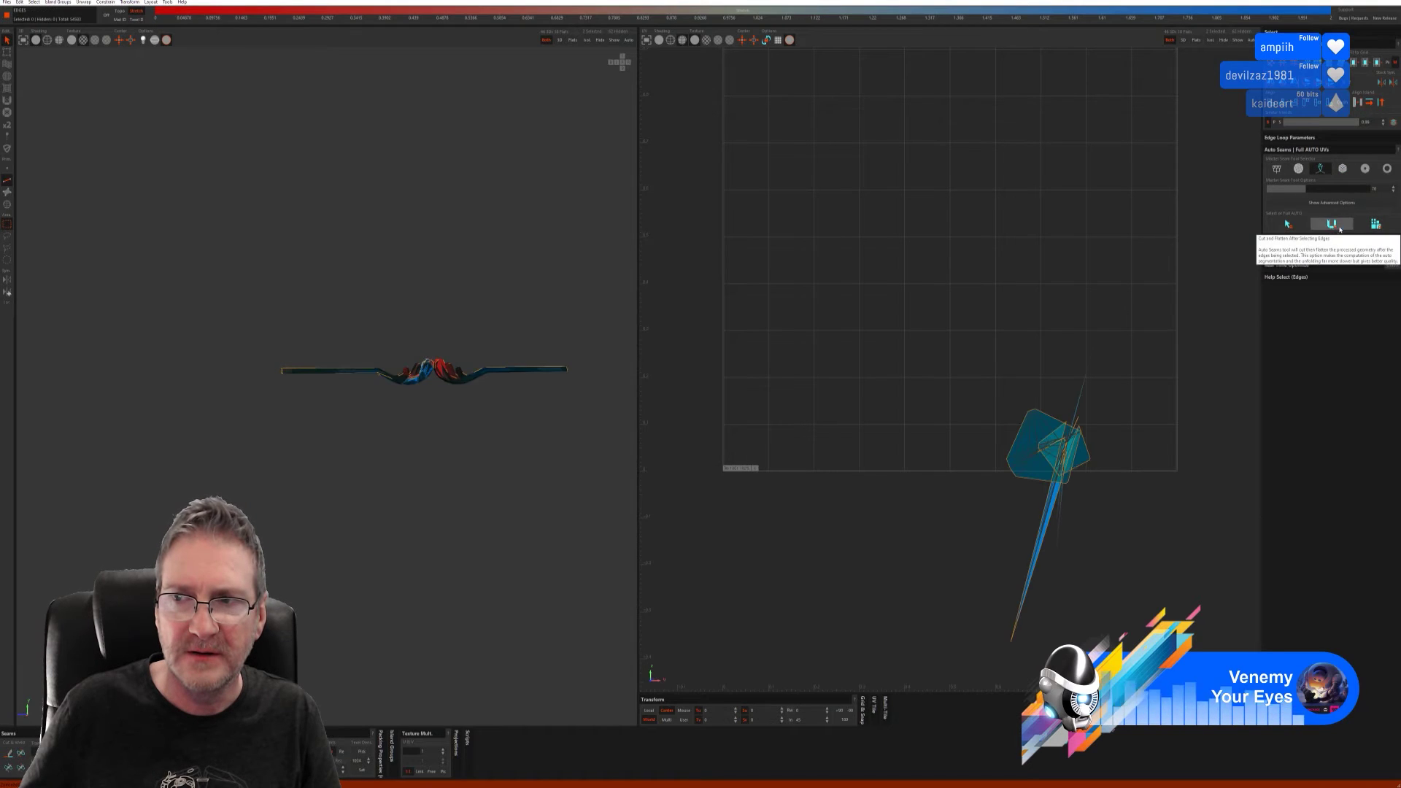
click(1298, 168)
click(1289, 235)
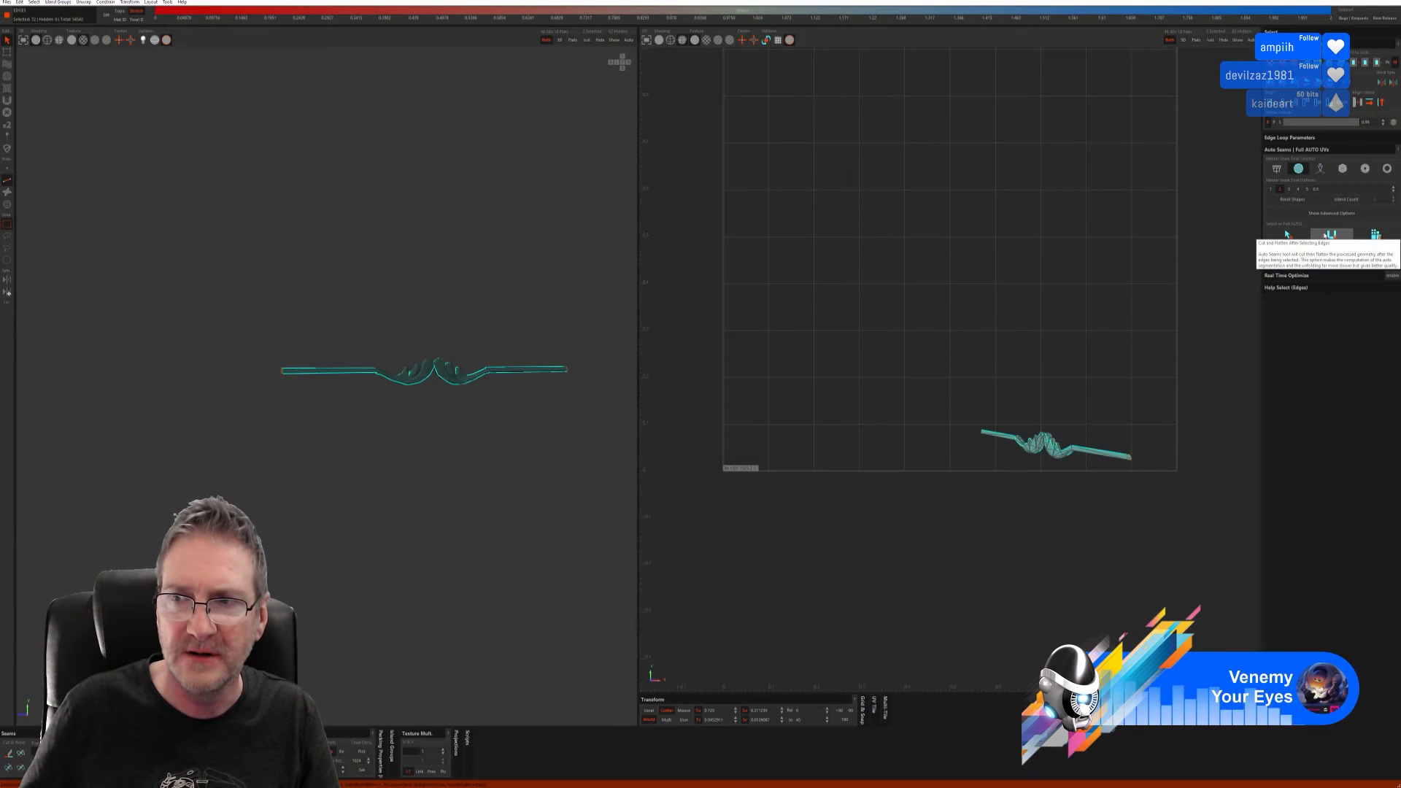
click(1336, 235)
click(1336, 235)
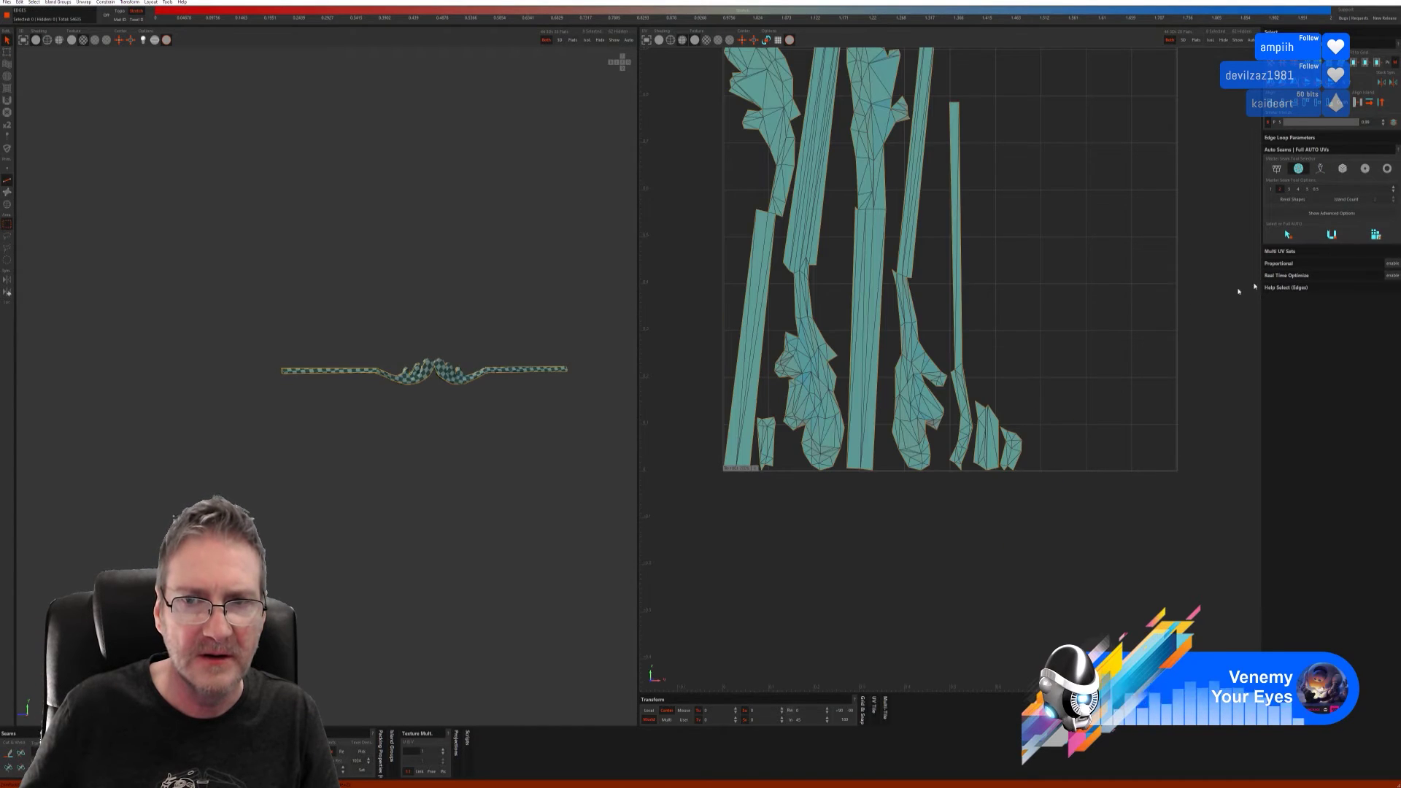
scroll(489, 401, up, 5)
alt+drag(511, 400, 485, 387)
- Show all the parts and isolate the plain straight base trim on the adjacent side of the box
click(614, 42)
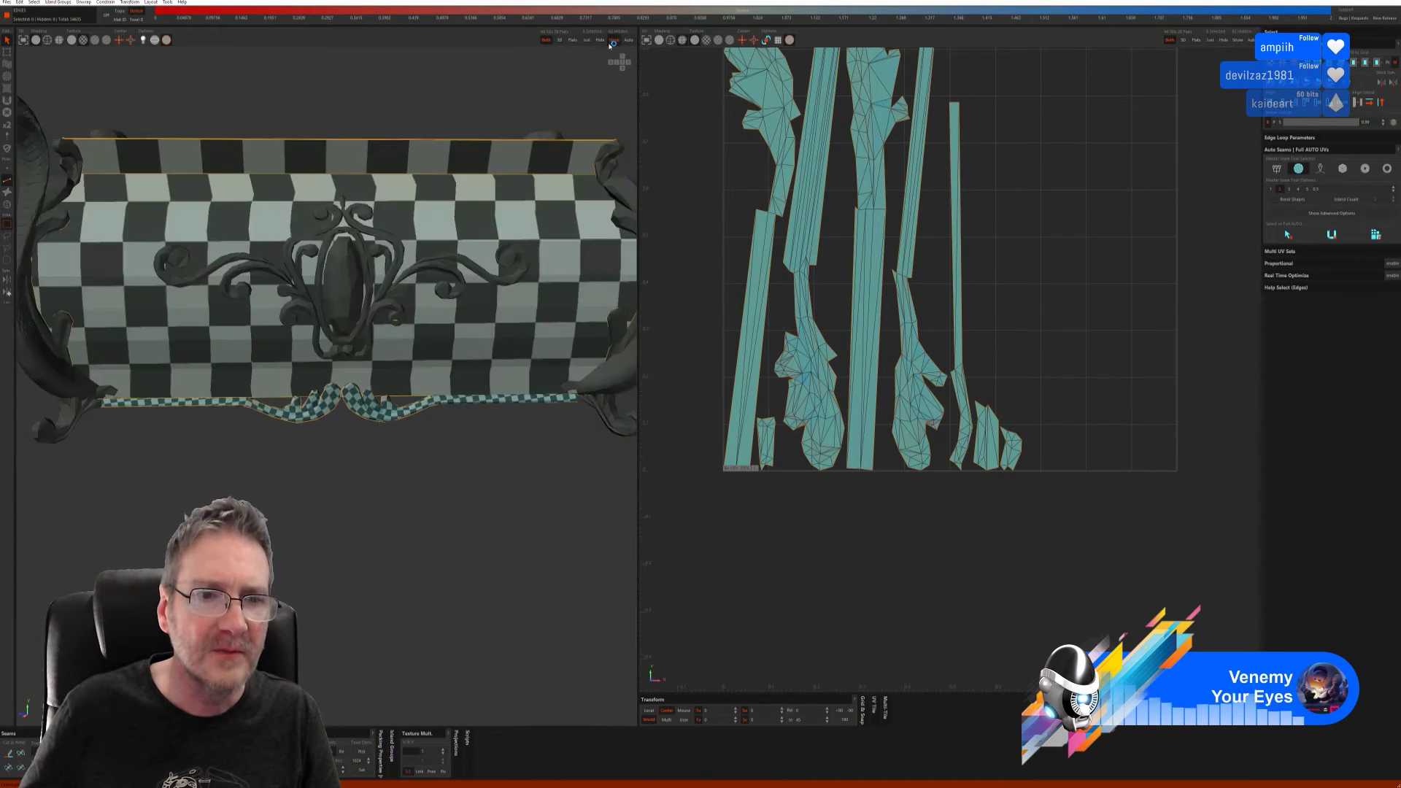
scroll(249, 494, up, 5)
alt+drag(248, 494, 275, 486)
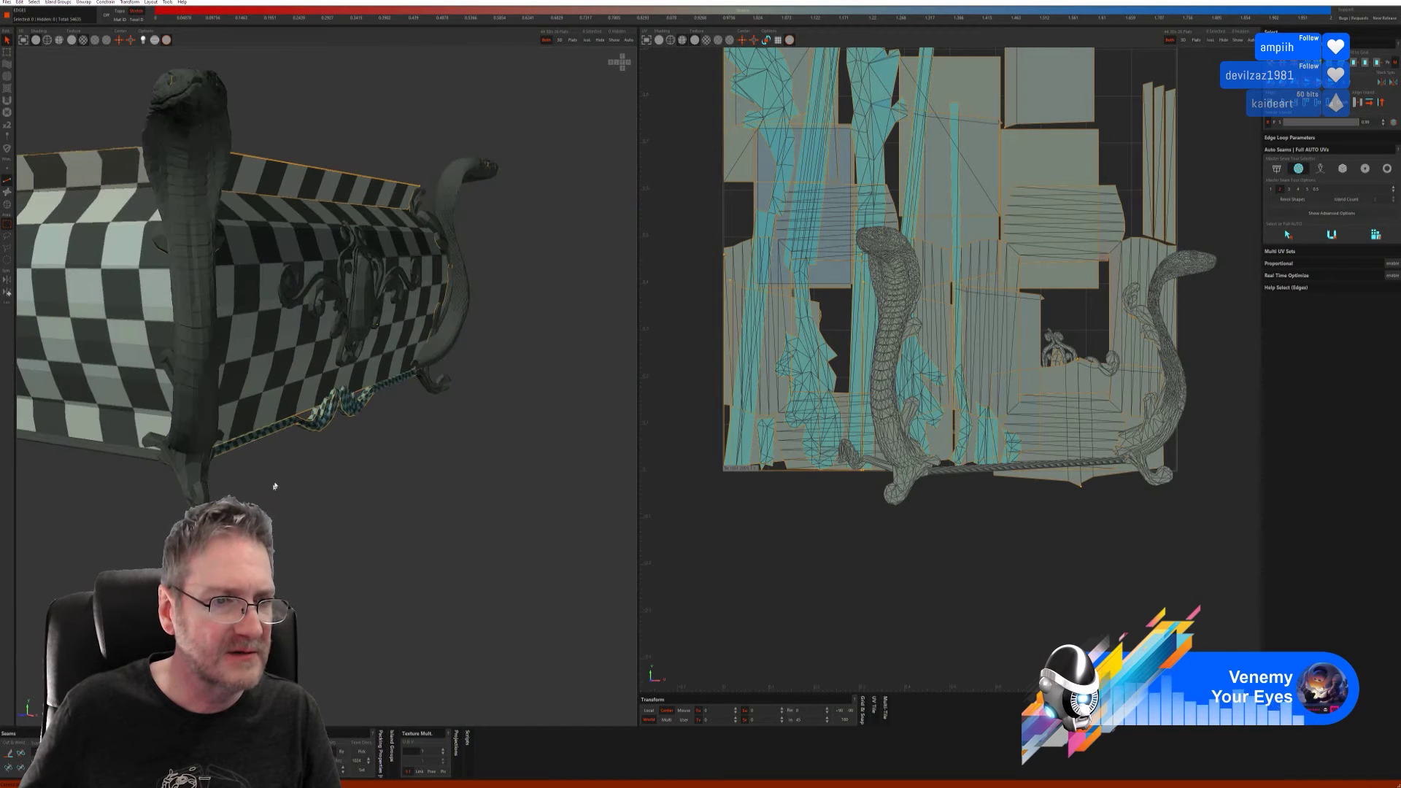
alt+drag(262, 424, 51, 389)
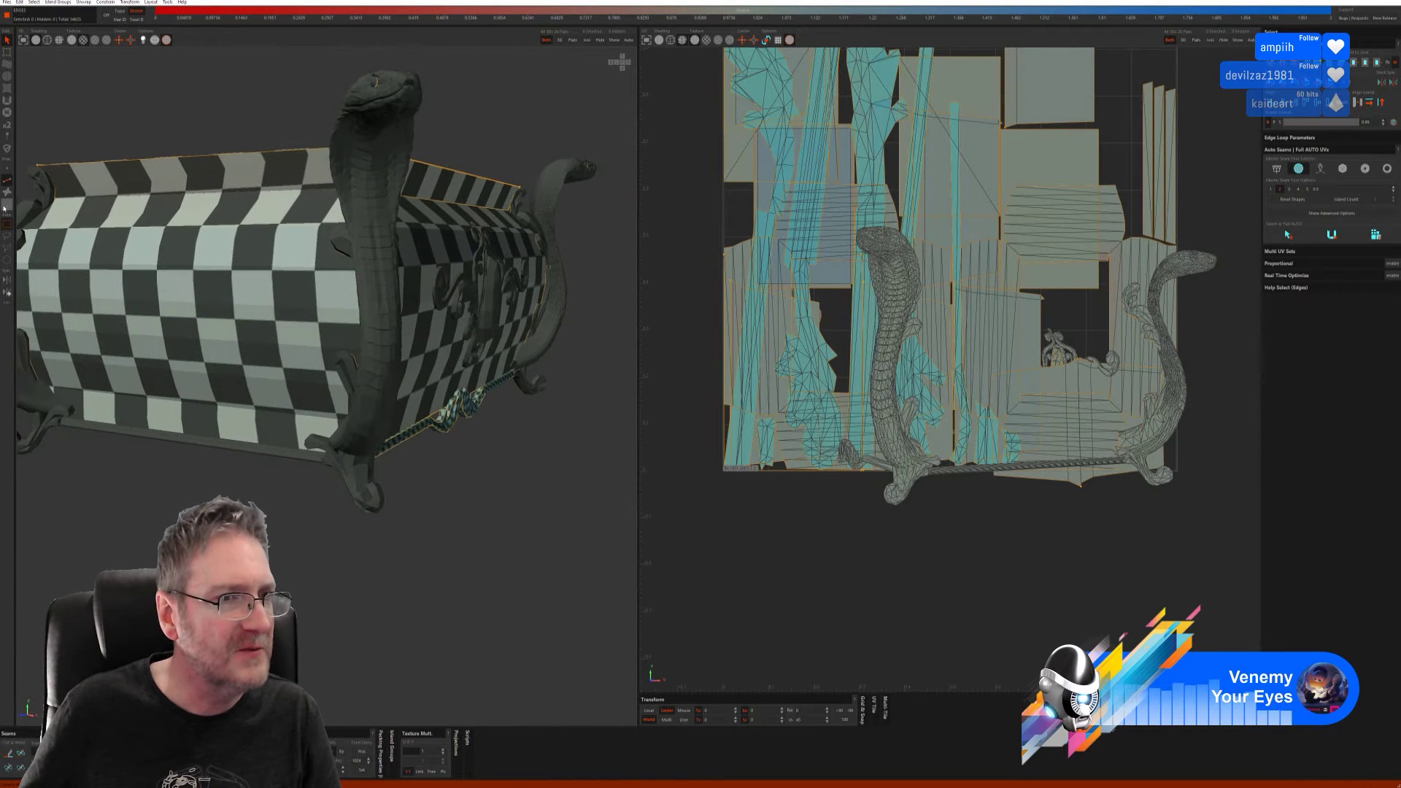
click(5, 205)
click(195, 447)
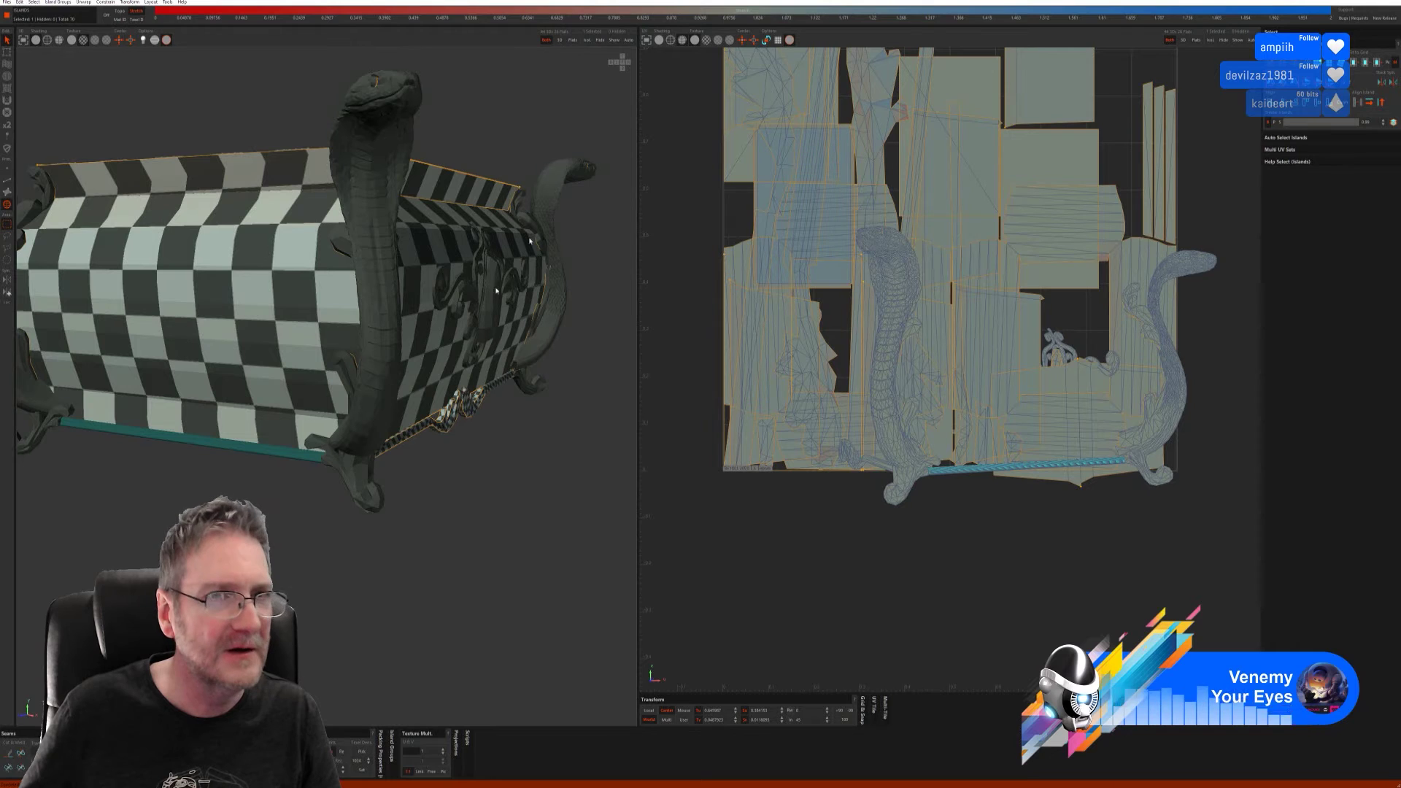
click(588, 41)
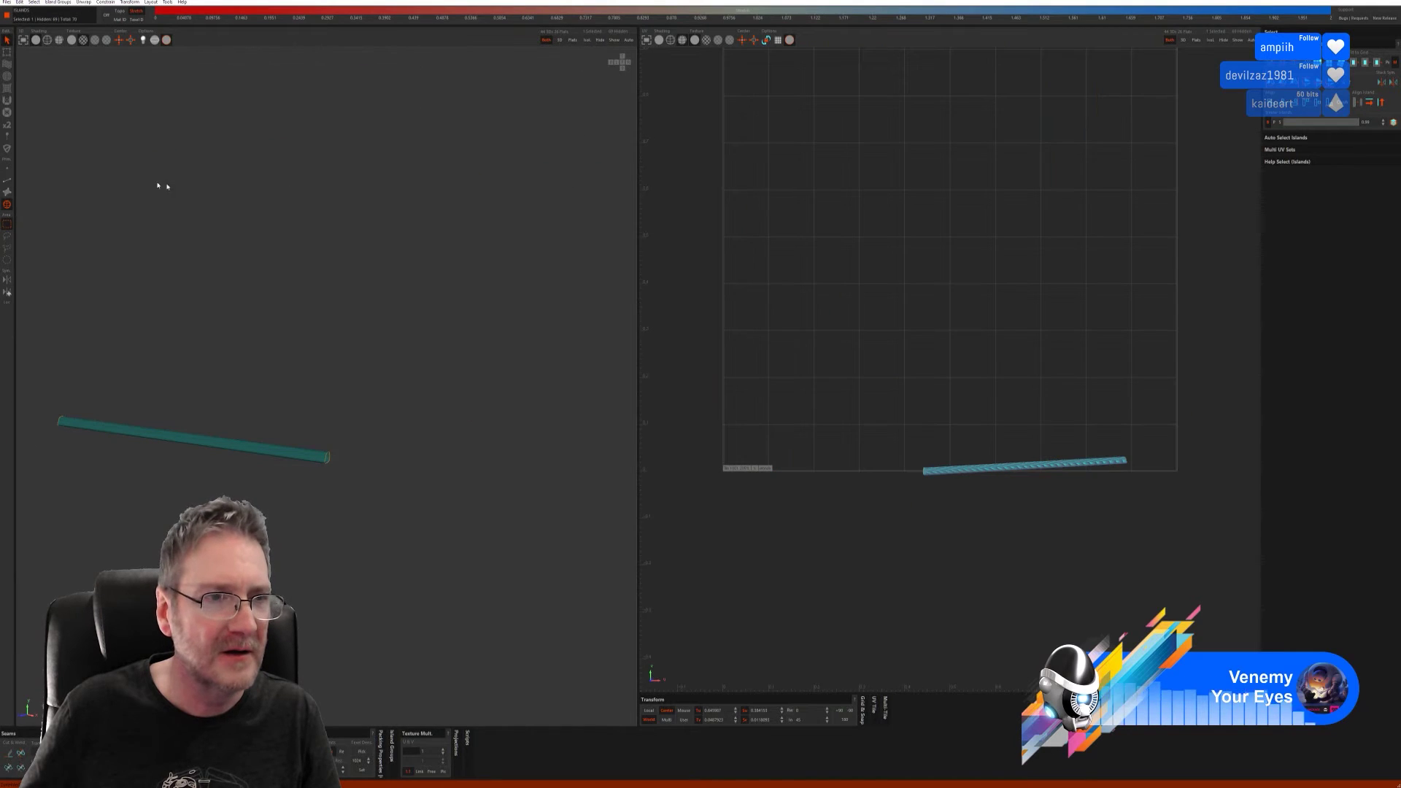
- Generate Mosaic seams on the straight trim's edges, unwrap and pack it, and check its checker pattern
click(7, 180)
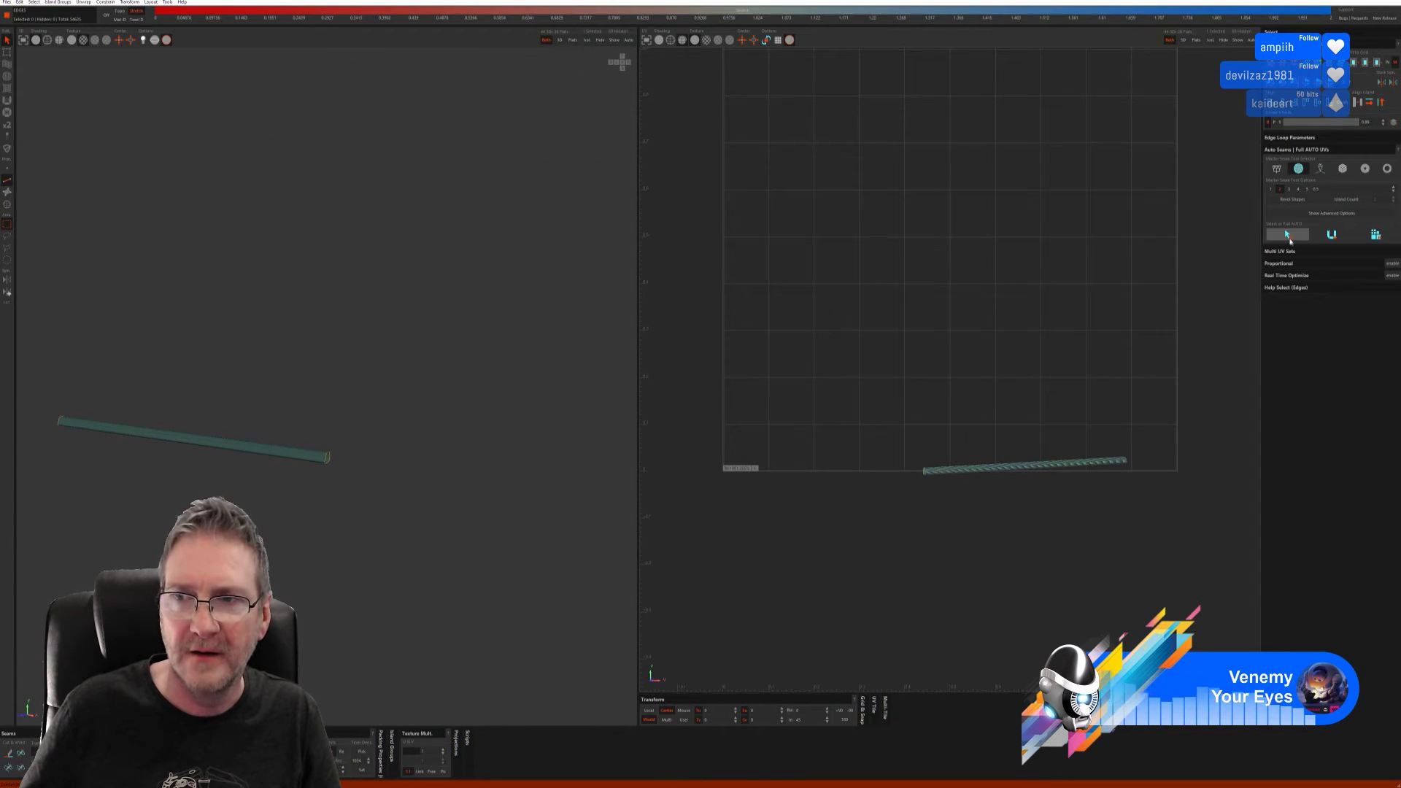
click(1288, 235)
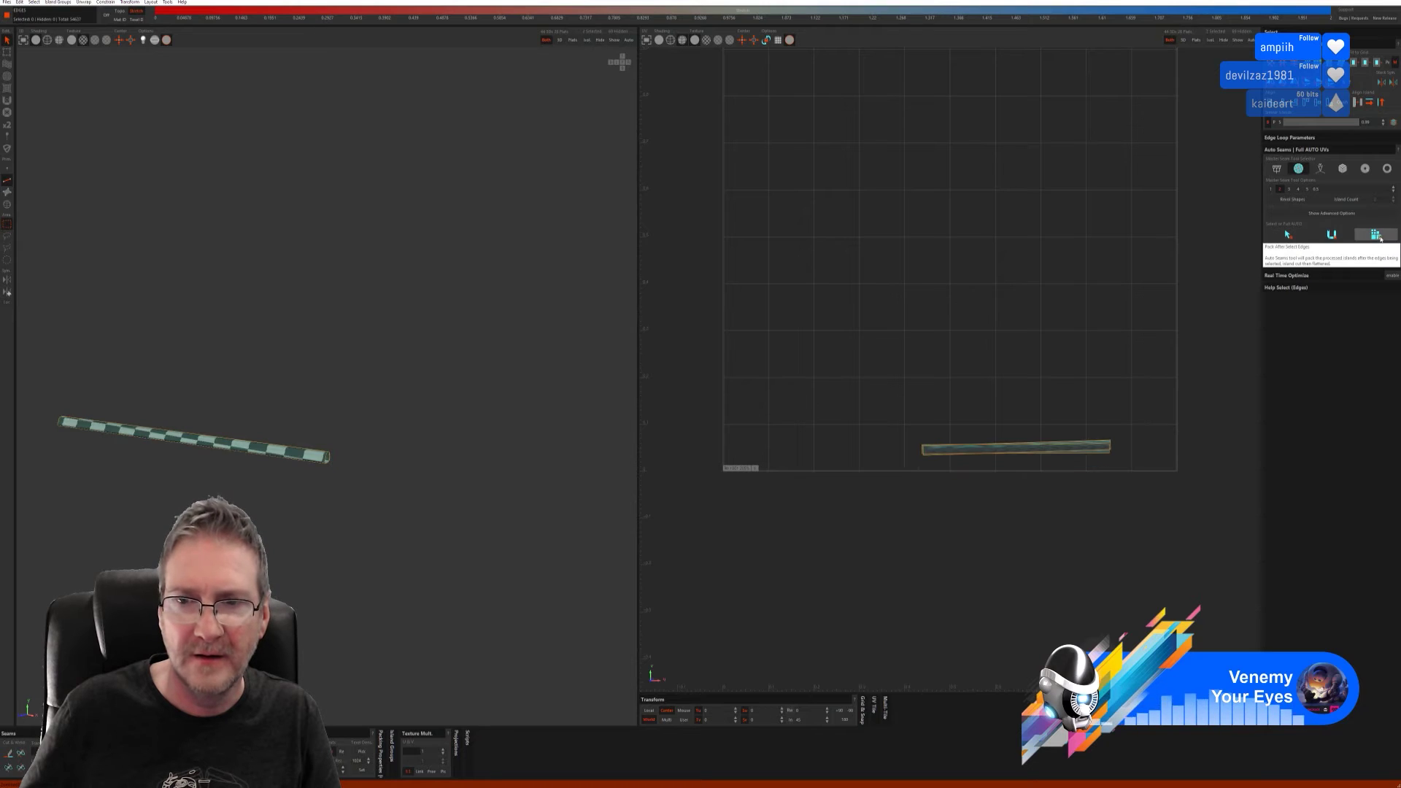
click(1376, 235)
alt+drag(368, 412, 312, 416)
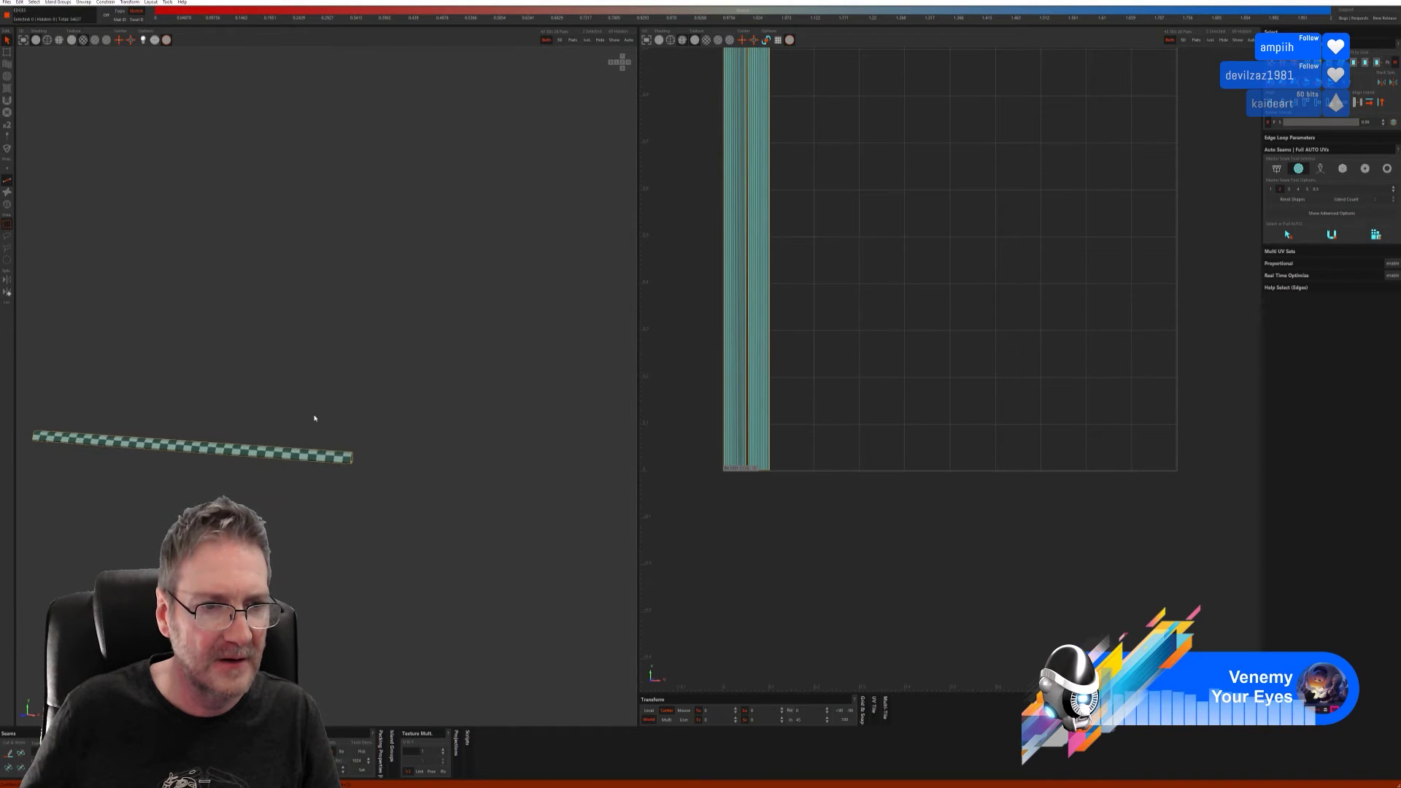
- Show all the parts and isolate both halves of the next untextured scroll-ornamented base trim
click(613, 42)
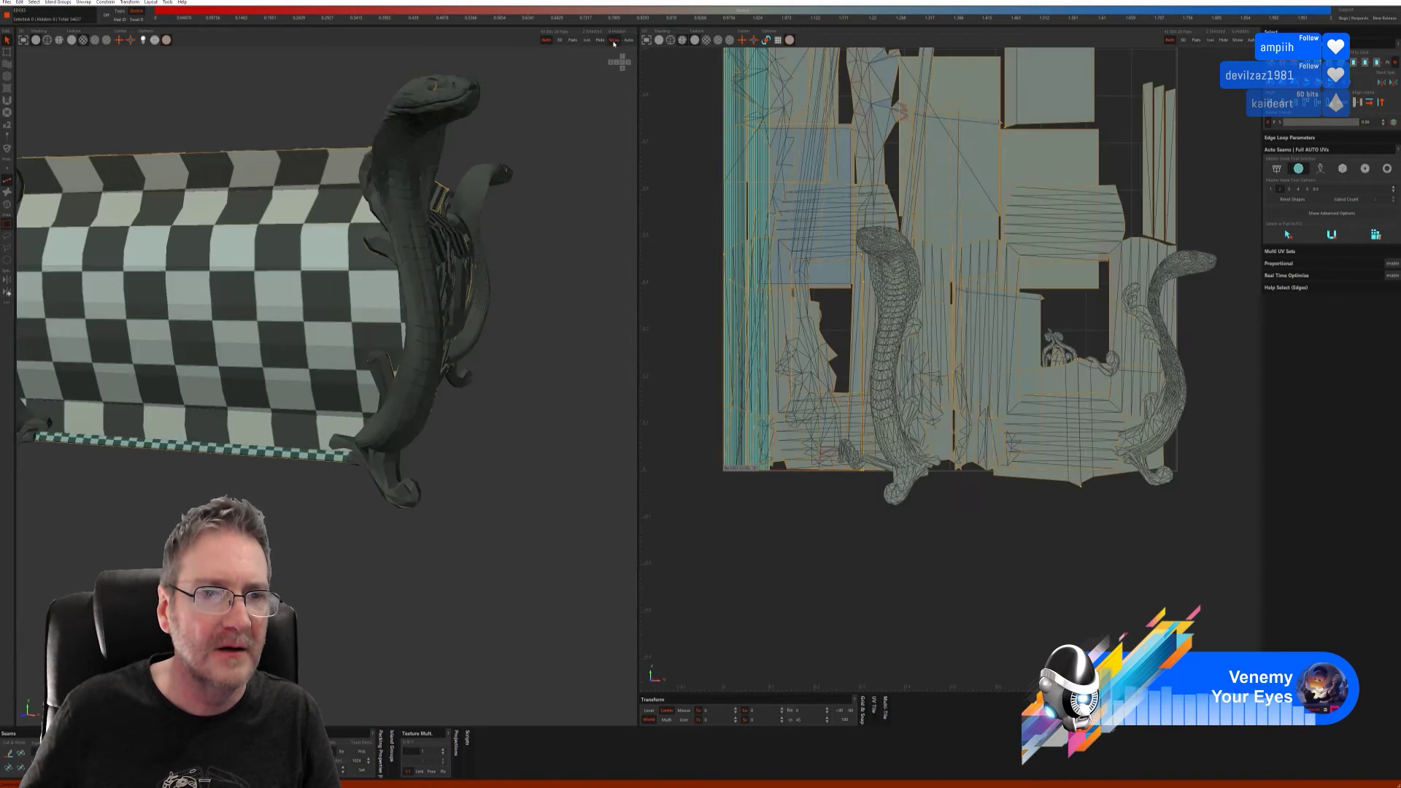
alt+drag(403, 501, 406, 450)
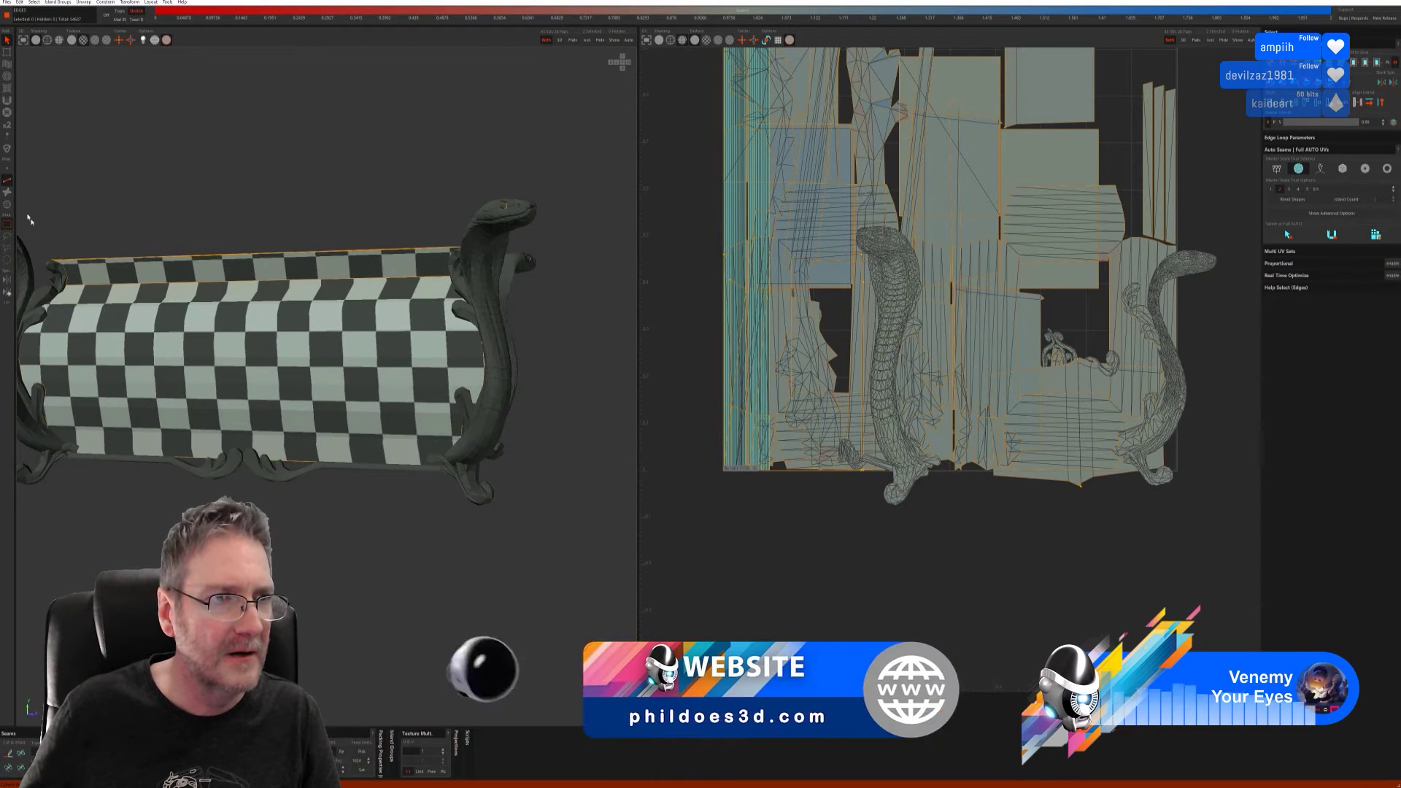
click(7, 204)
click(240, 464)
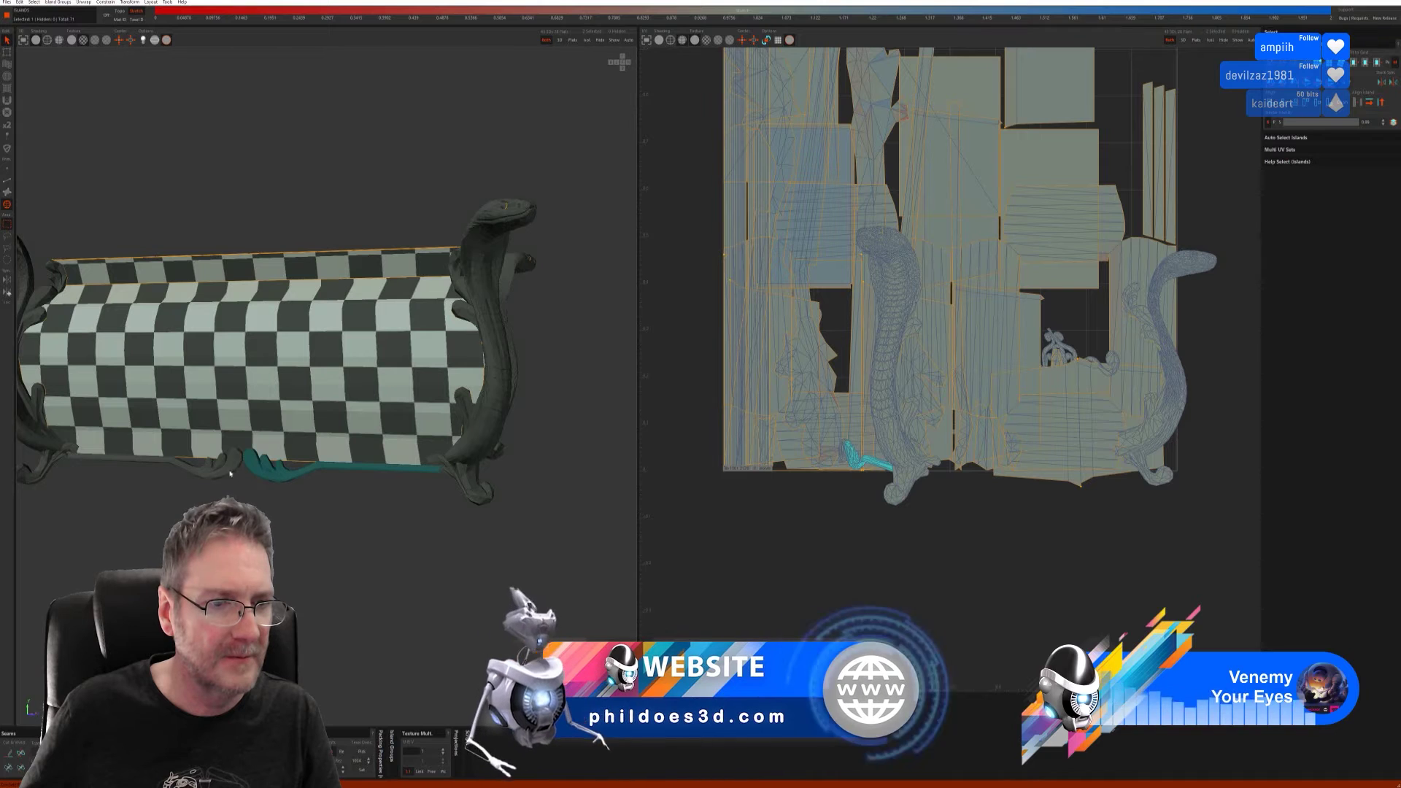
click(587, 41)
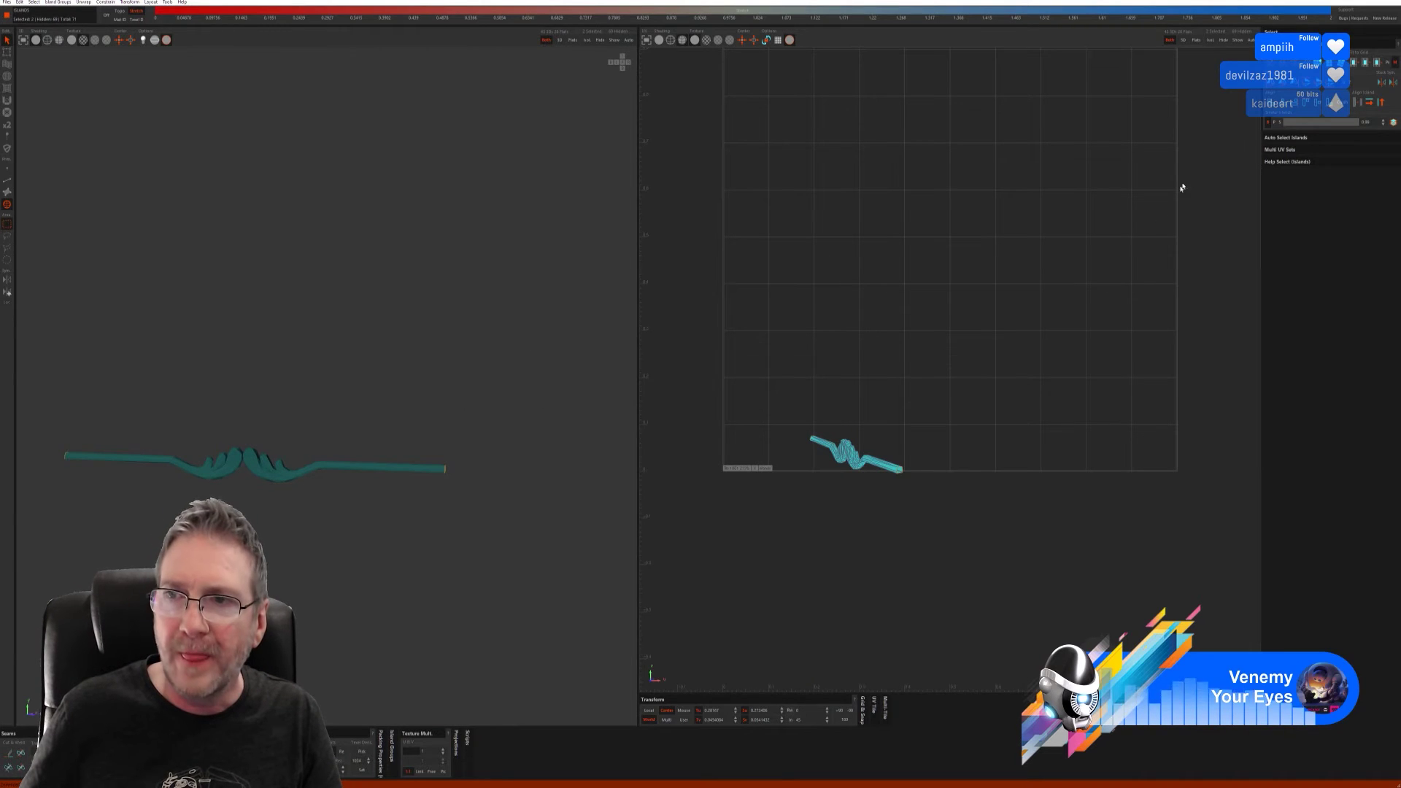
- Generate Mosaic seams on the two-piece ornamented trim, unwrap and pack its islands, and inspect the checker pattern
click(10, 181)
click(1328, 234)
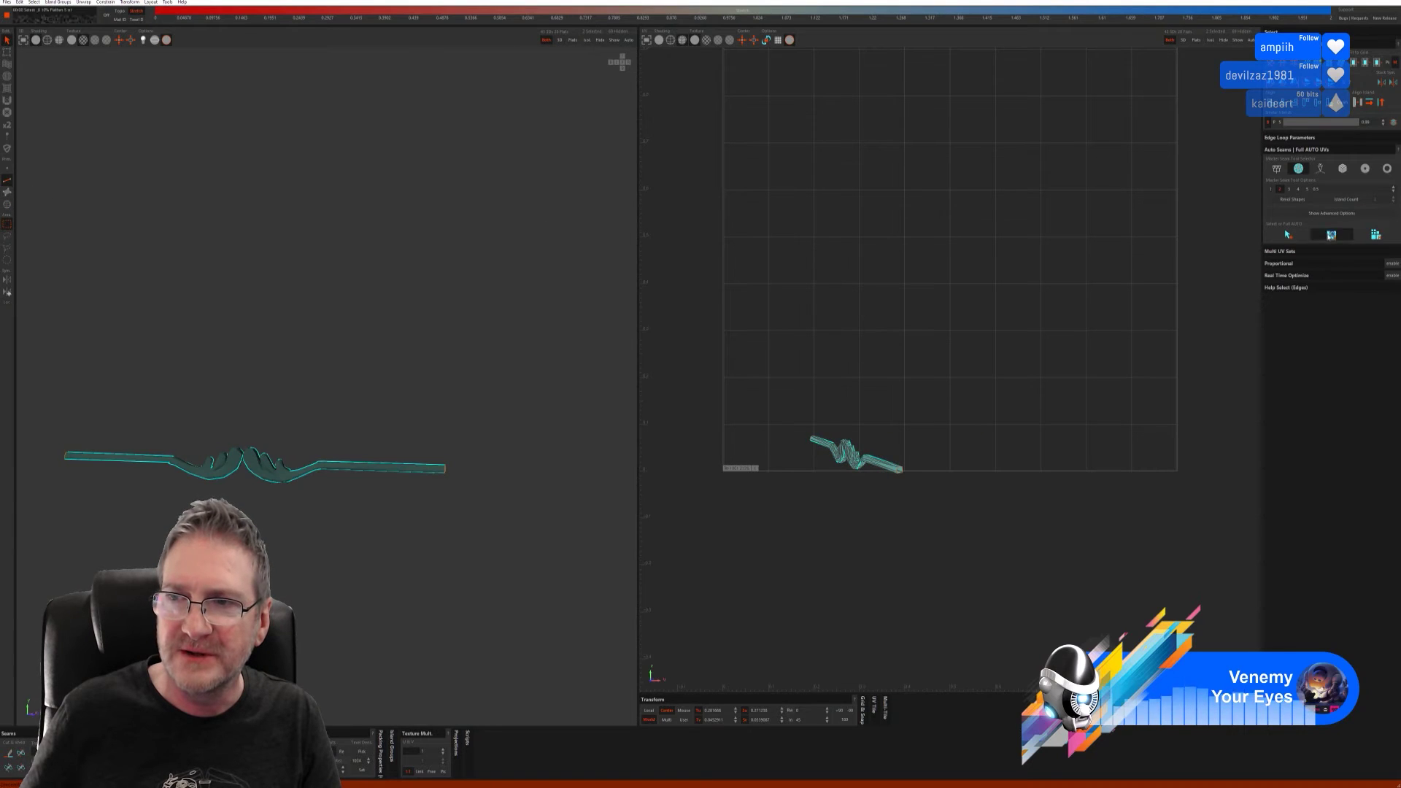
click(1375, 234)
alt+drag(412, 401, 270, 449)
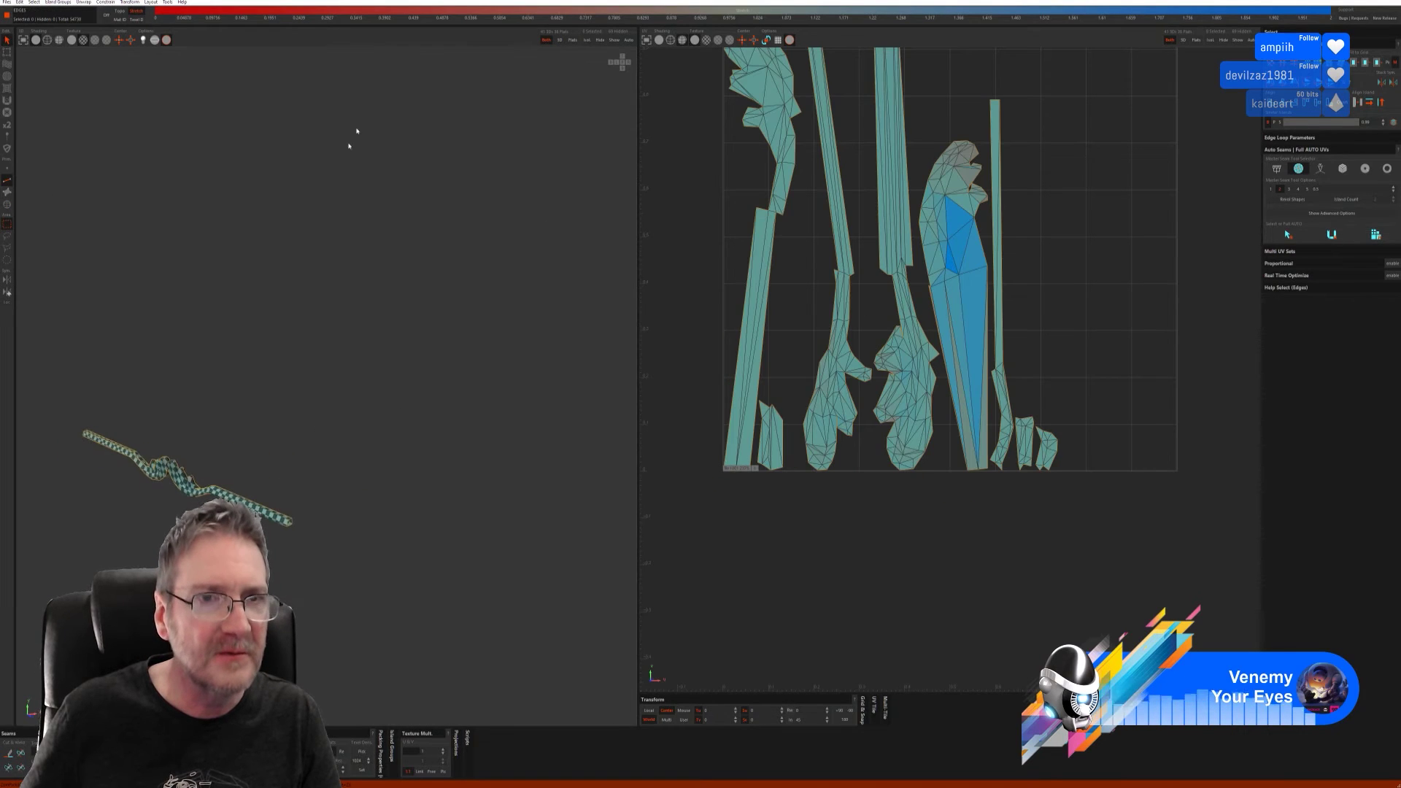
- Show all the parts, find the remaining plain base trim without a checker pattern, and isolate it
click(615, 40)
alt+drag(327, 524, 419, 526)
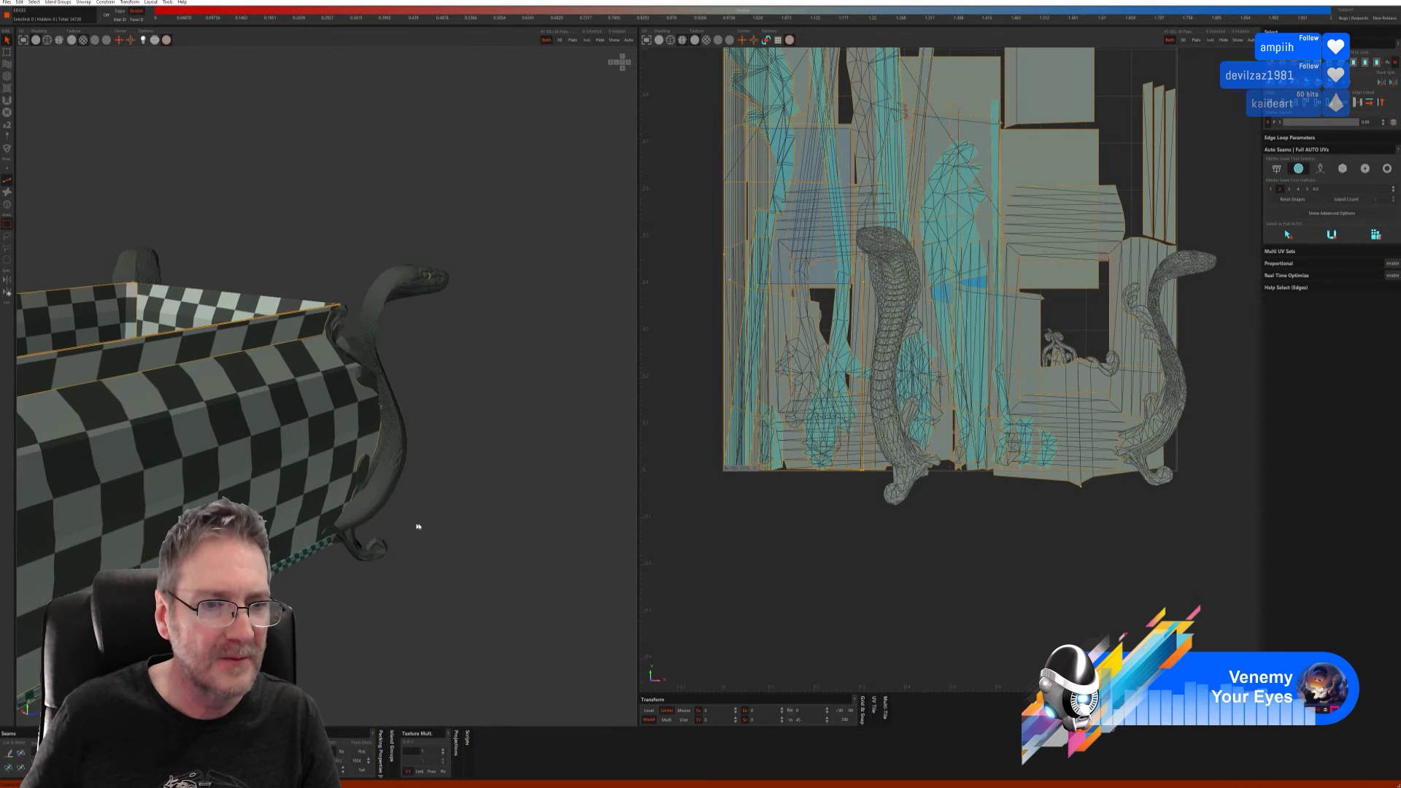
scroll(419, 525, down, 5)
alt+middle_drag(306, 547, 438, 511)
scroll(405, 516, up, 4)
alt+drag(438, 511, 338, 535)
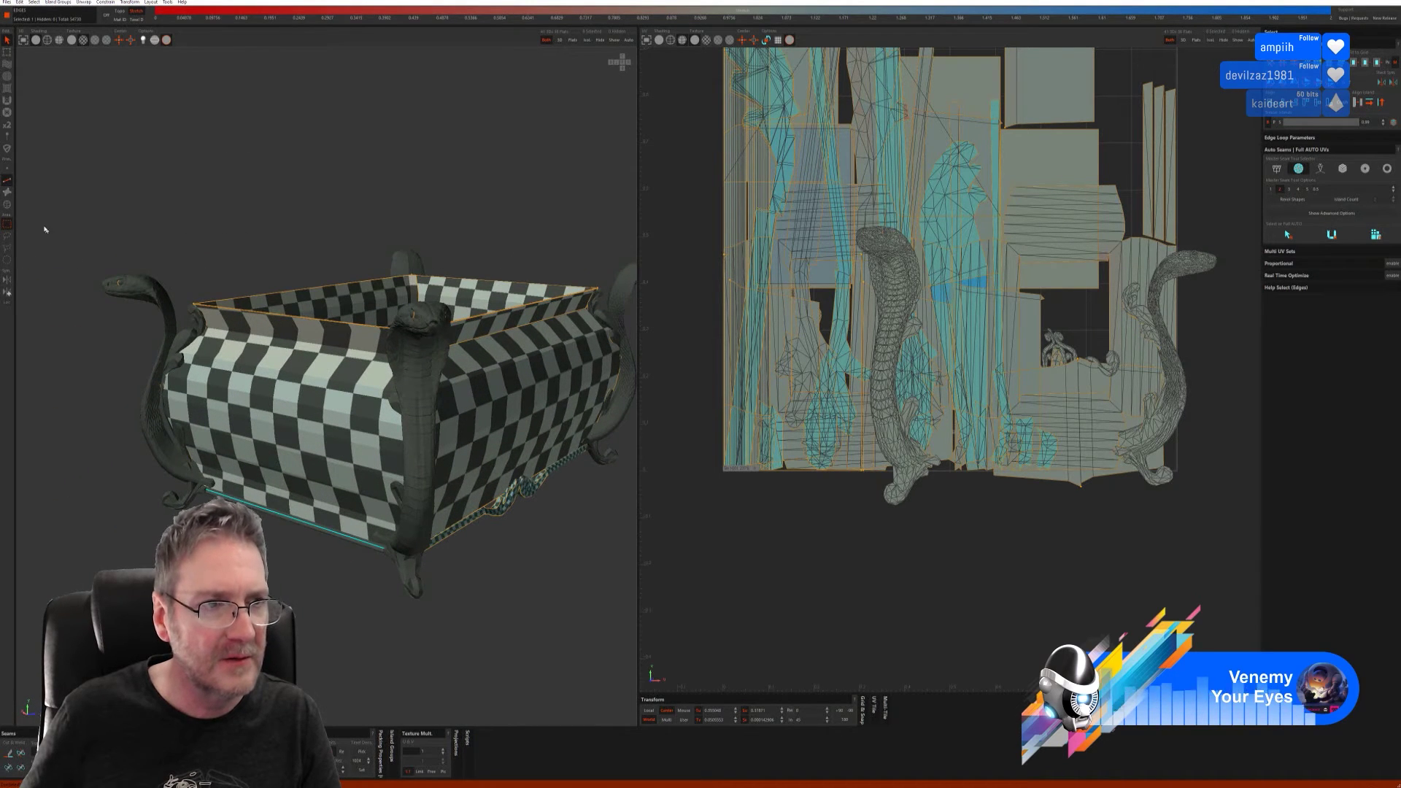
click(7, 206)
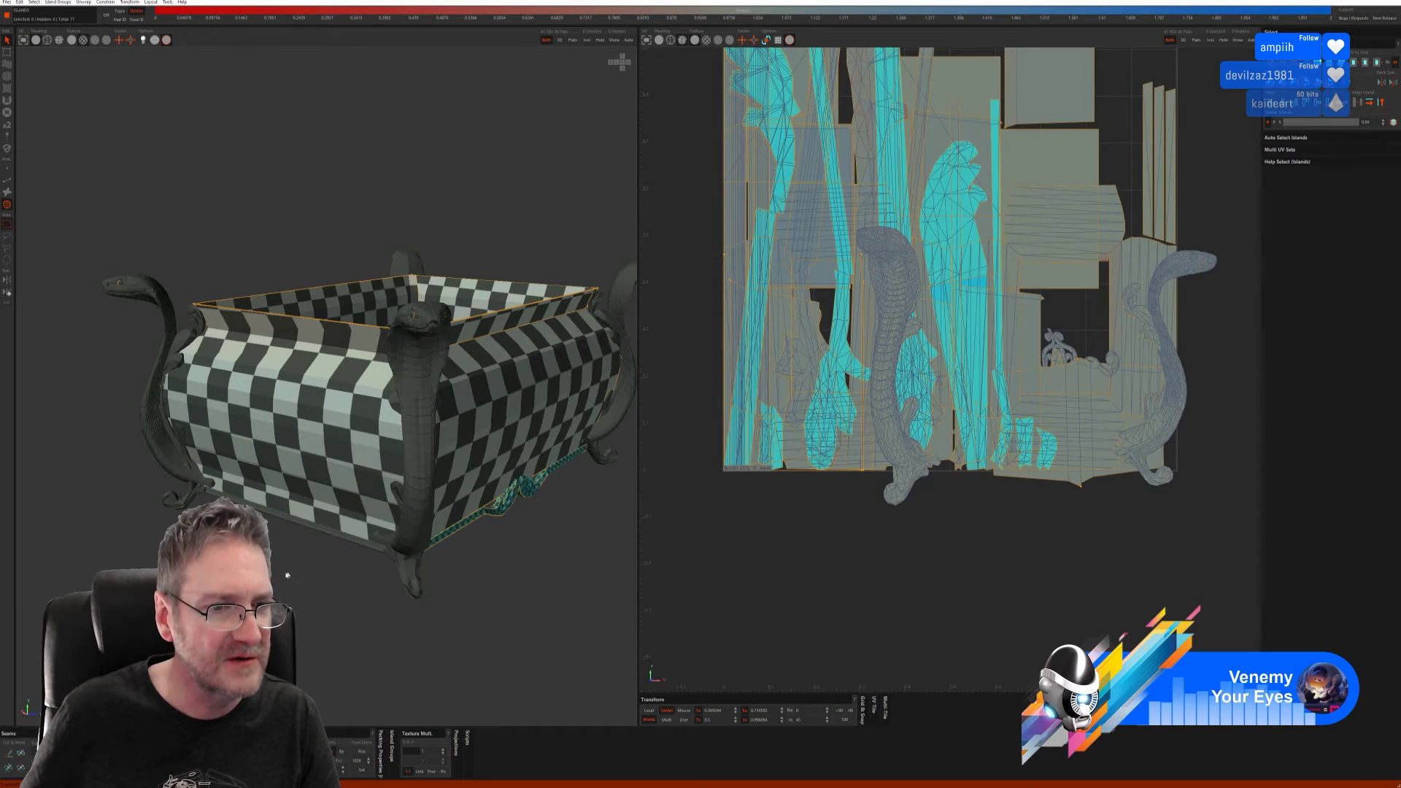
click(276, 515)
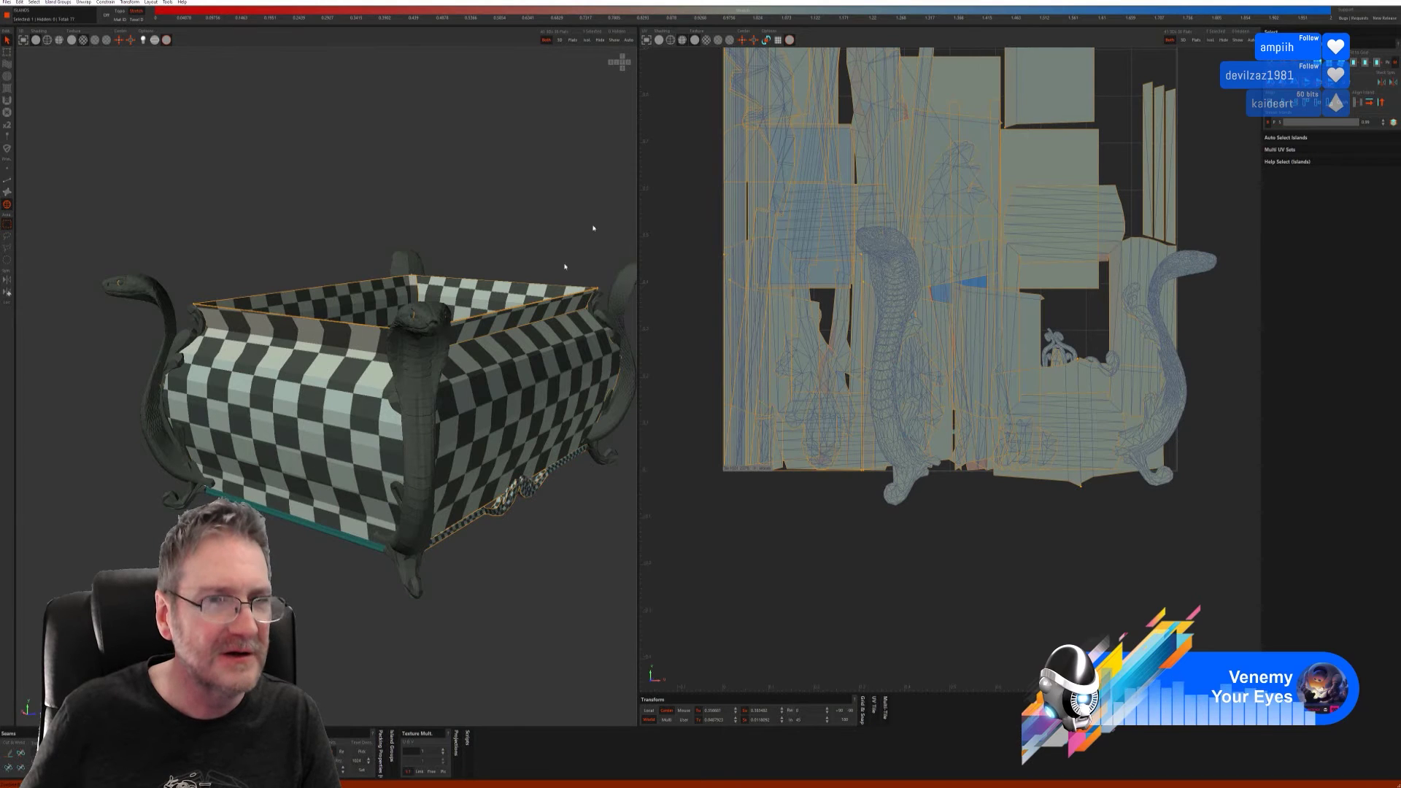
click(588, 40)
- Select Mosaic seams on the remaining plain trim, unwrap it, and pack its islands
click(7, 181)
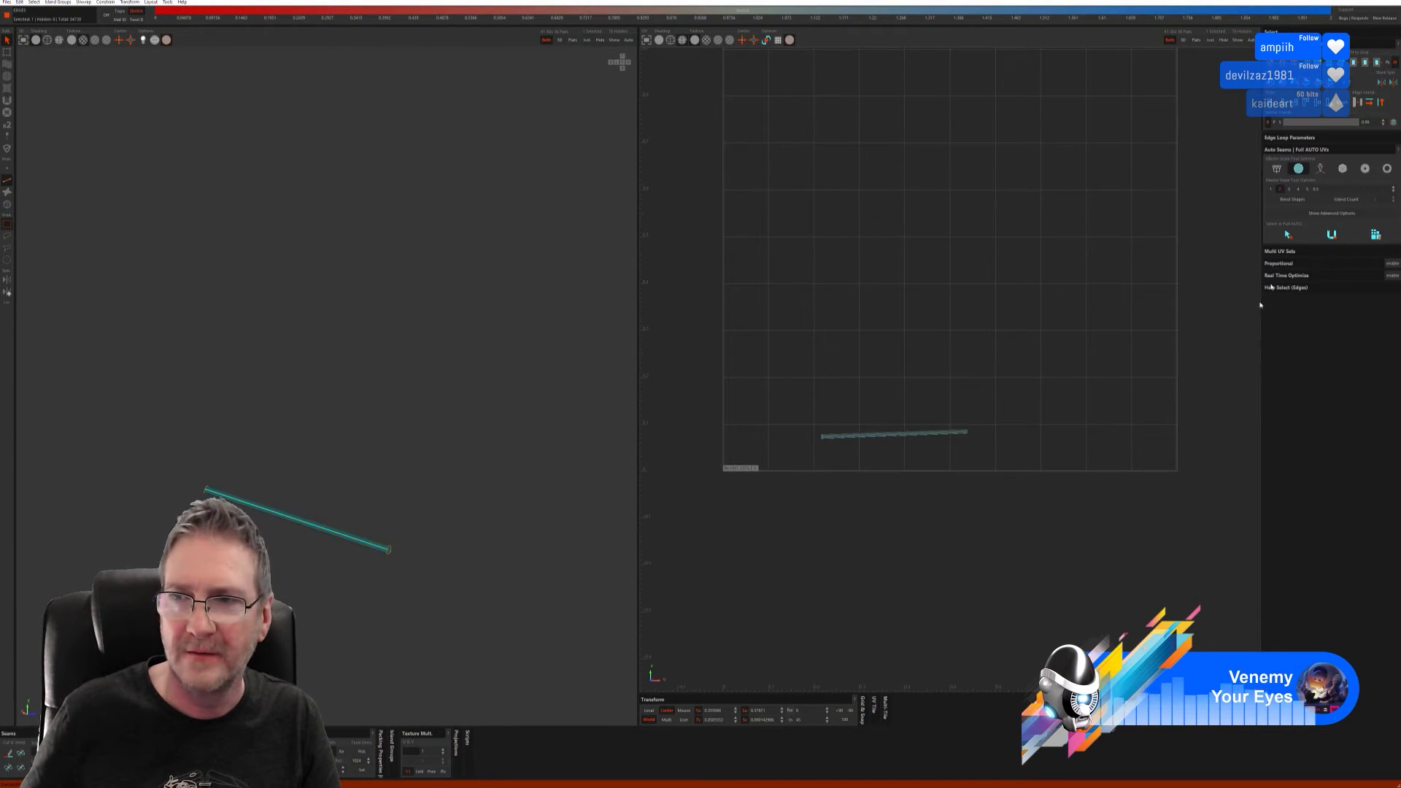
click(1289, 234)
click(1332, 235)
click(1375, 234)
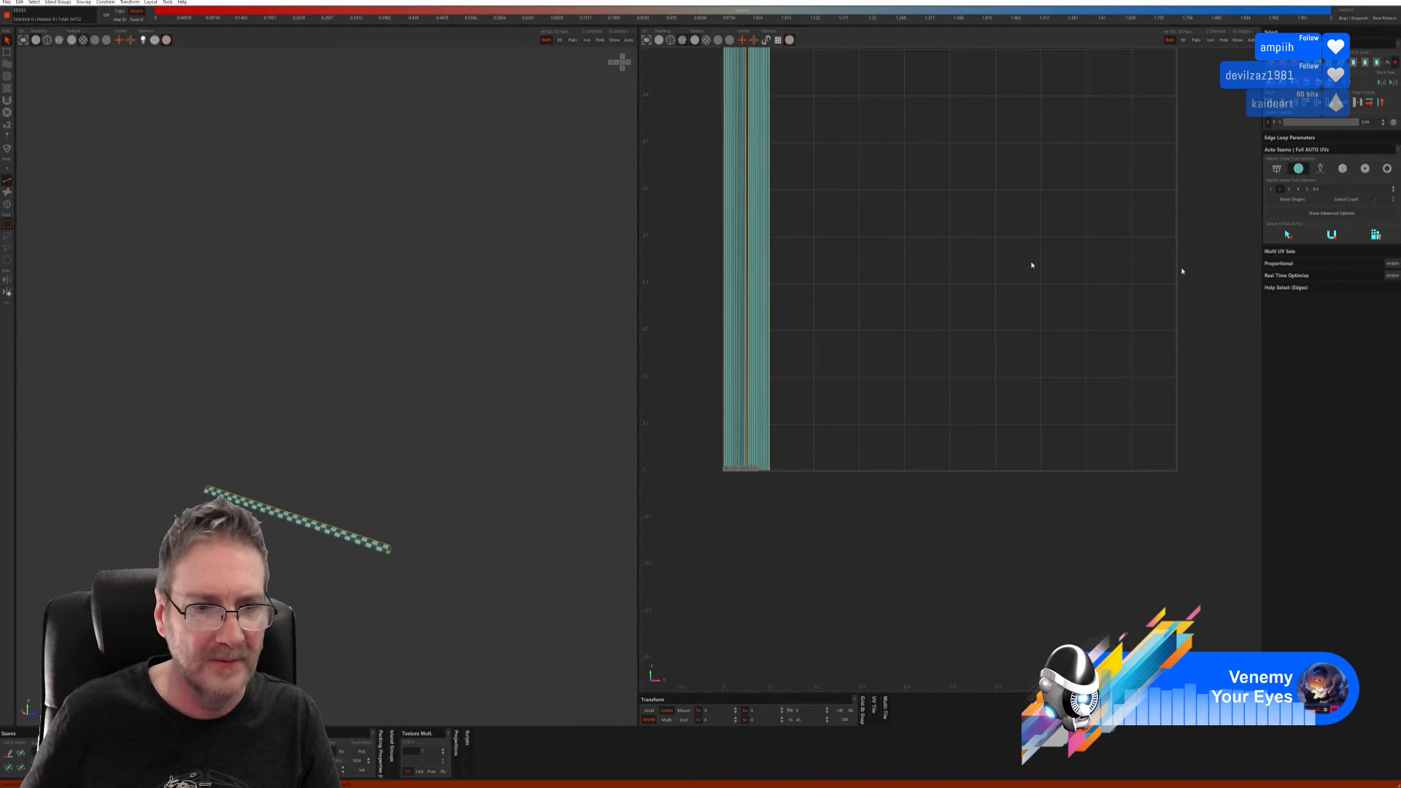
- Show all the parts, isolate the scrolled foot beneath the corner snake, and switch to edge selection
click(615, 42)
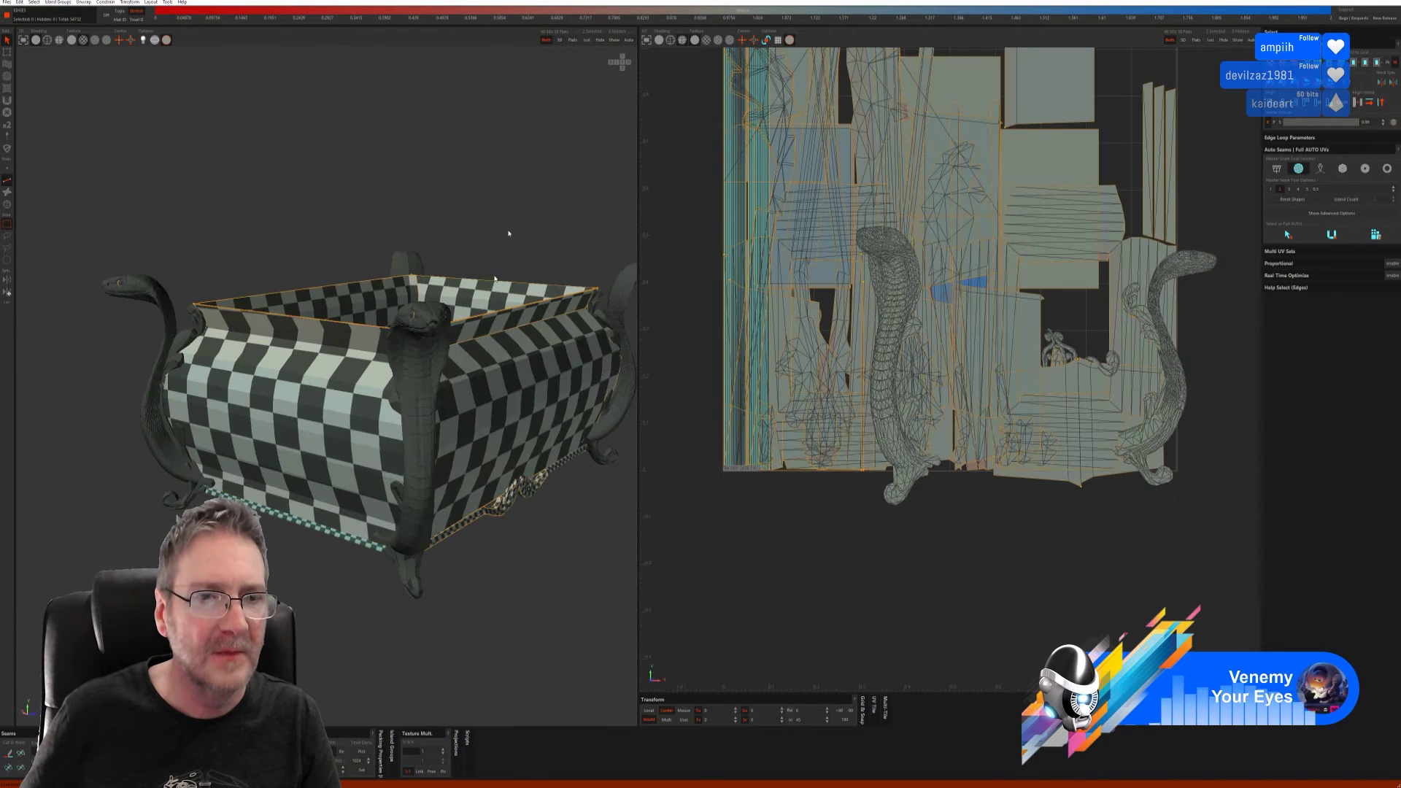
alt+drag(478, 531, 445, 503)
click(8, 204)
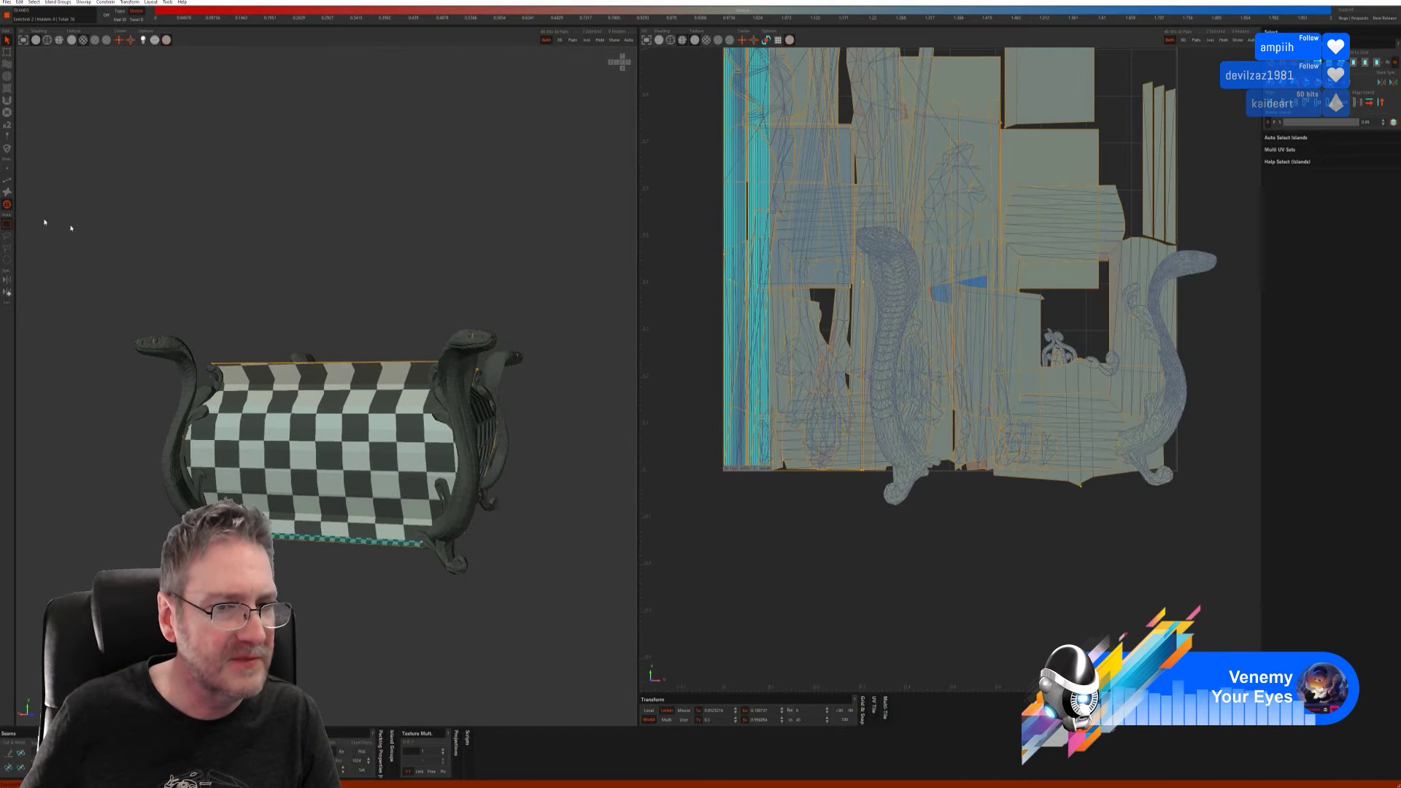
click(450, 558)
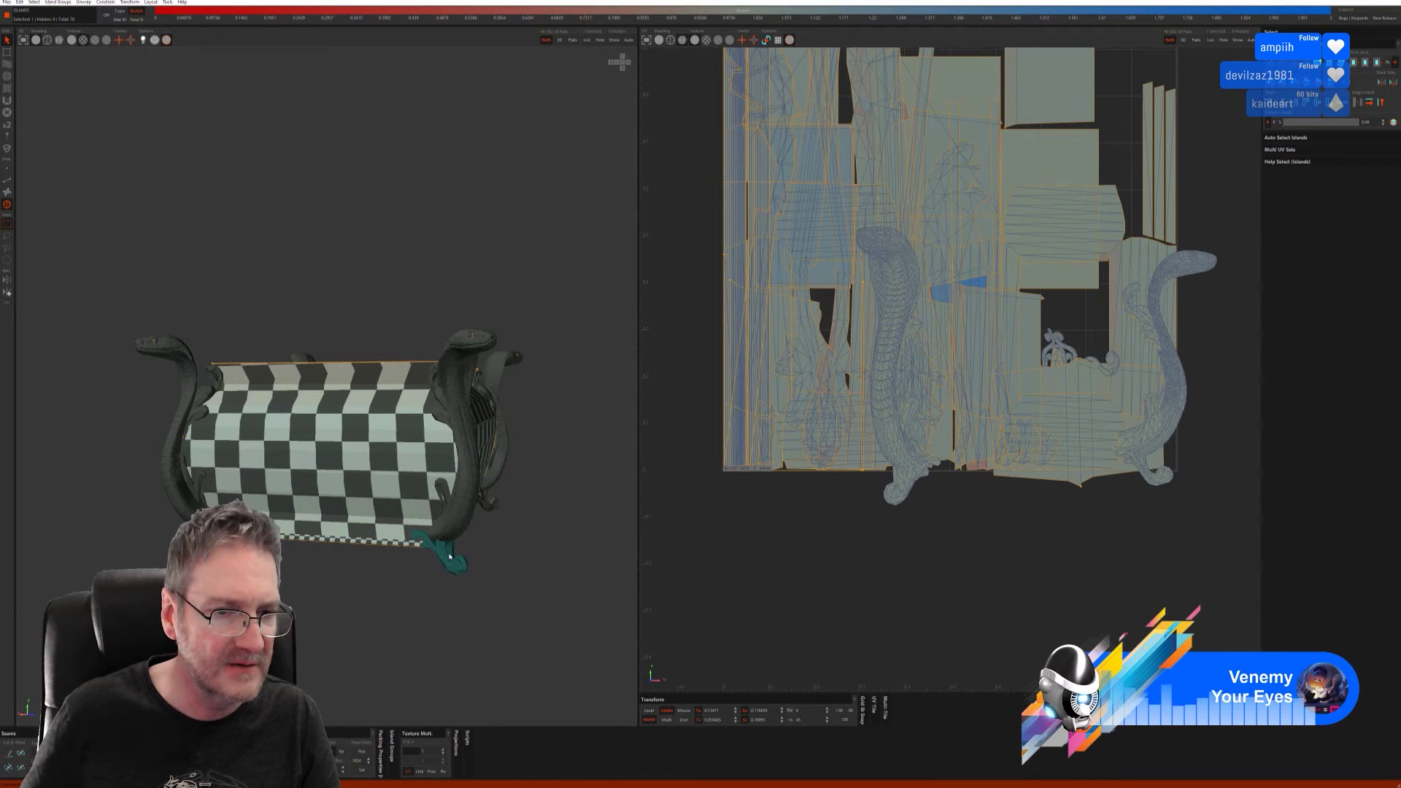
click(599, 43)
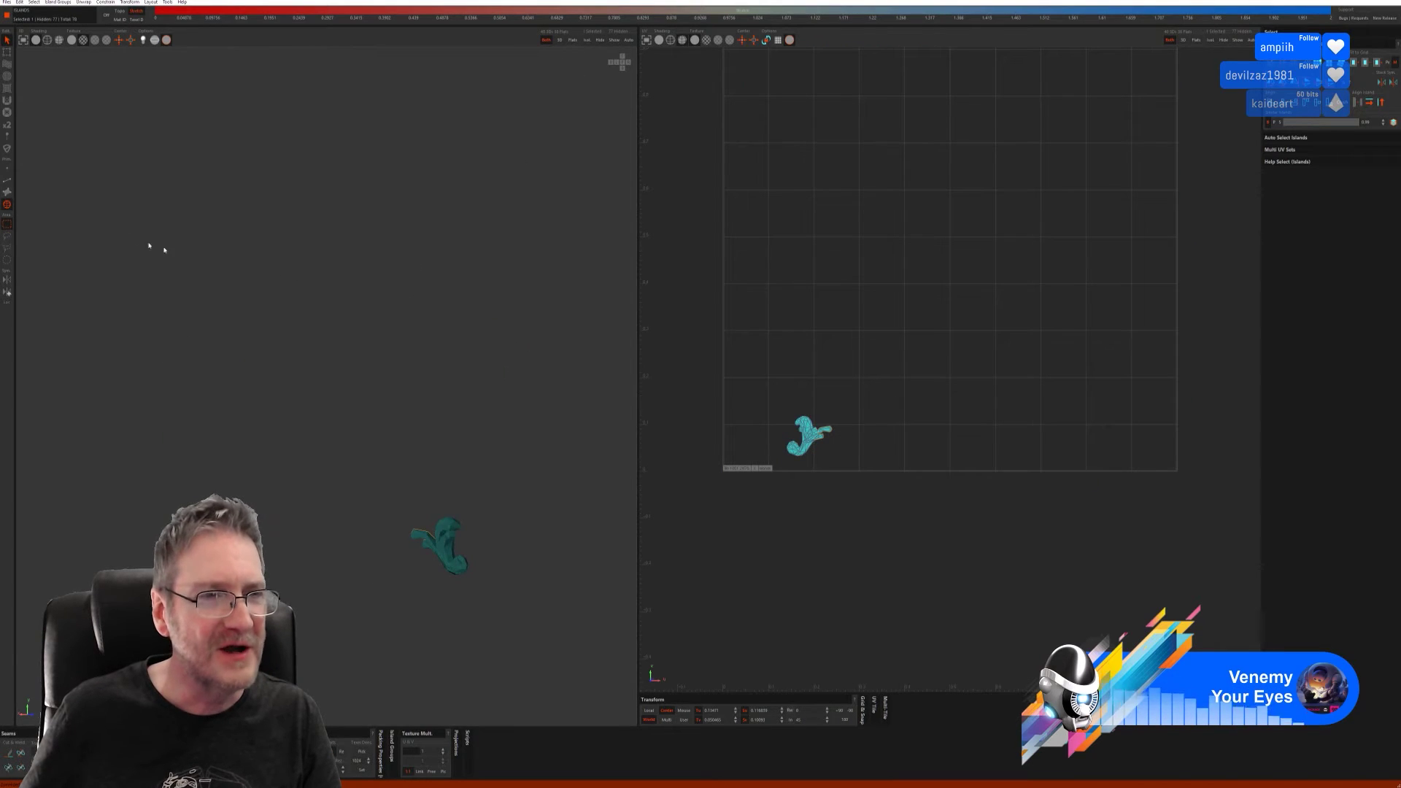
click(6, 184)
alt+drag(478, 427, 424, 447)
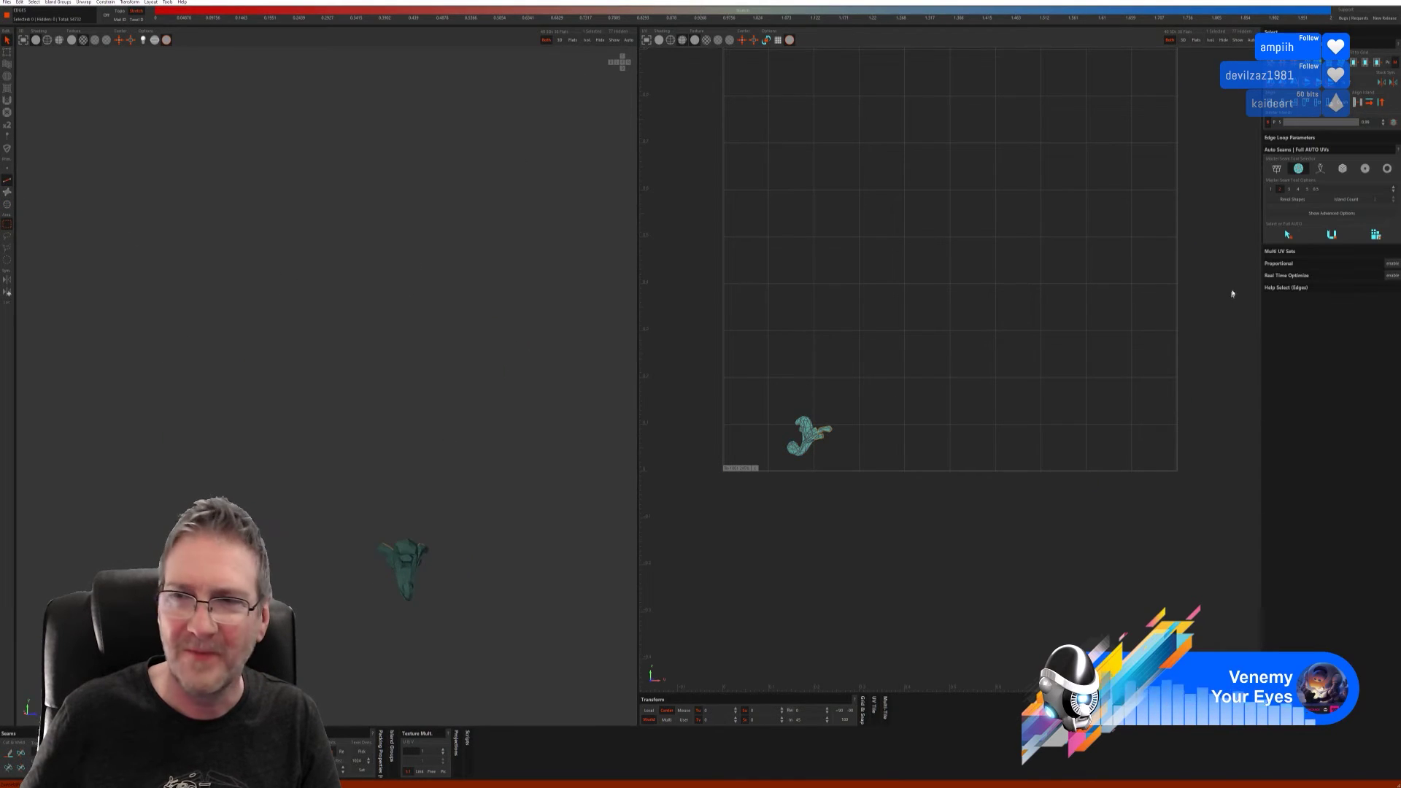
- Try unwrapping and packing the isolated foot with Mosaic seams, inspect the checker pattern, and undo the attempt
click(1287, 234)
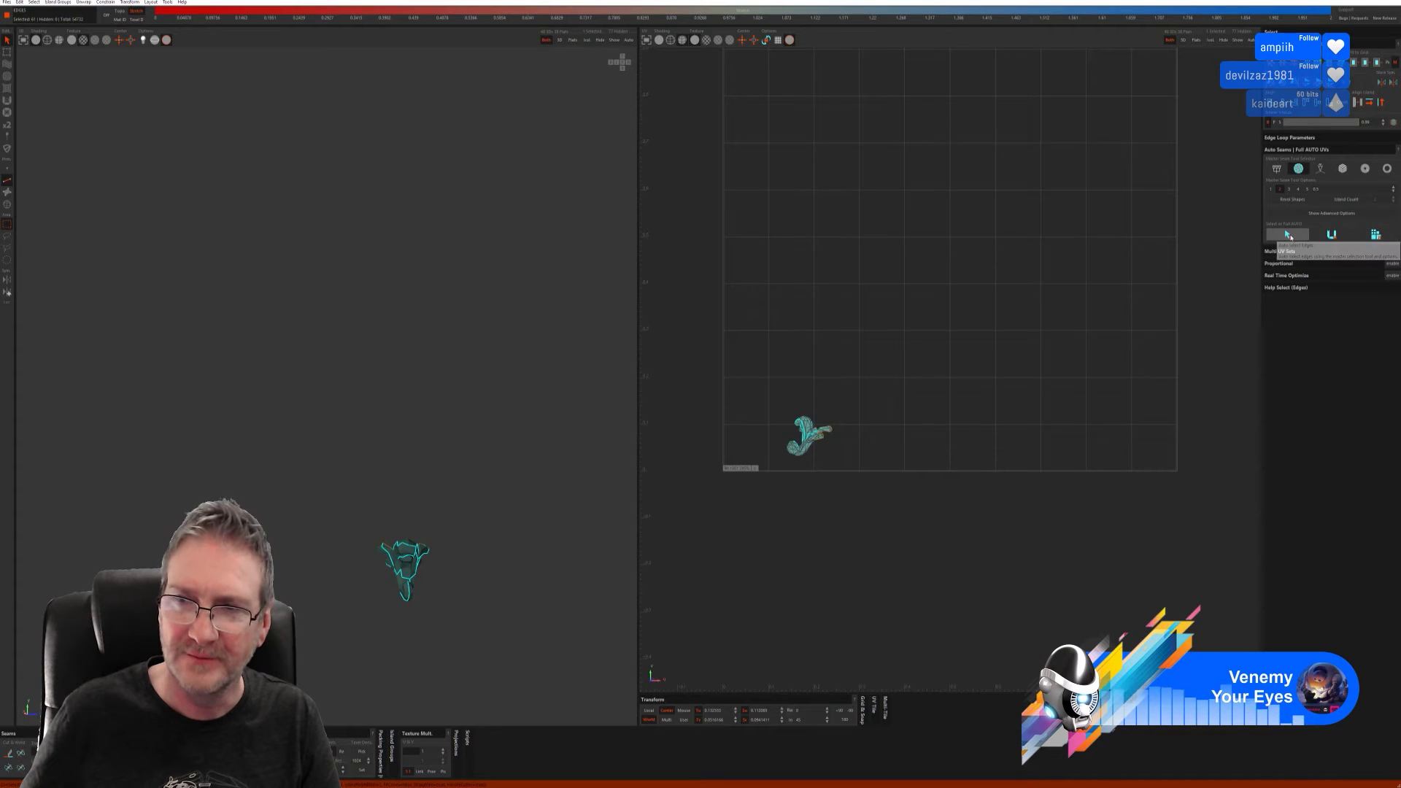
click(1330, 235)
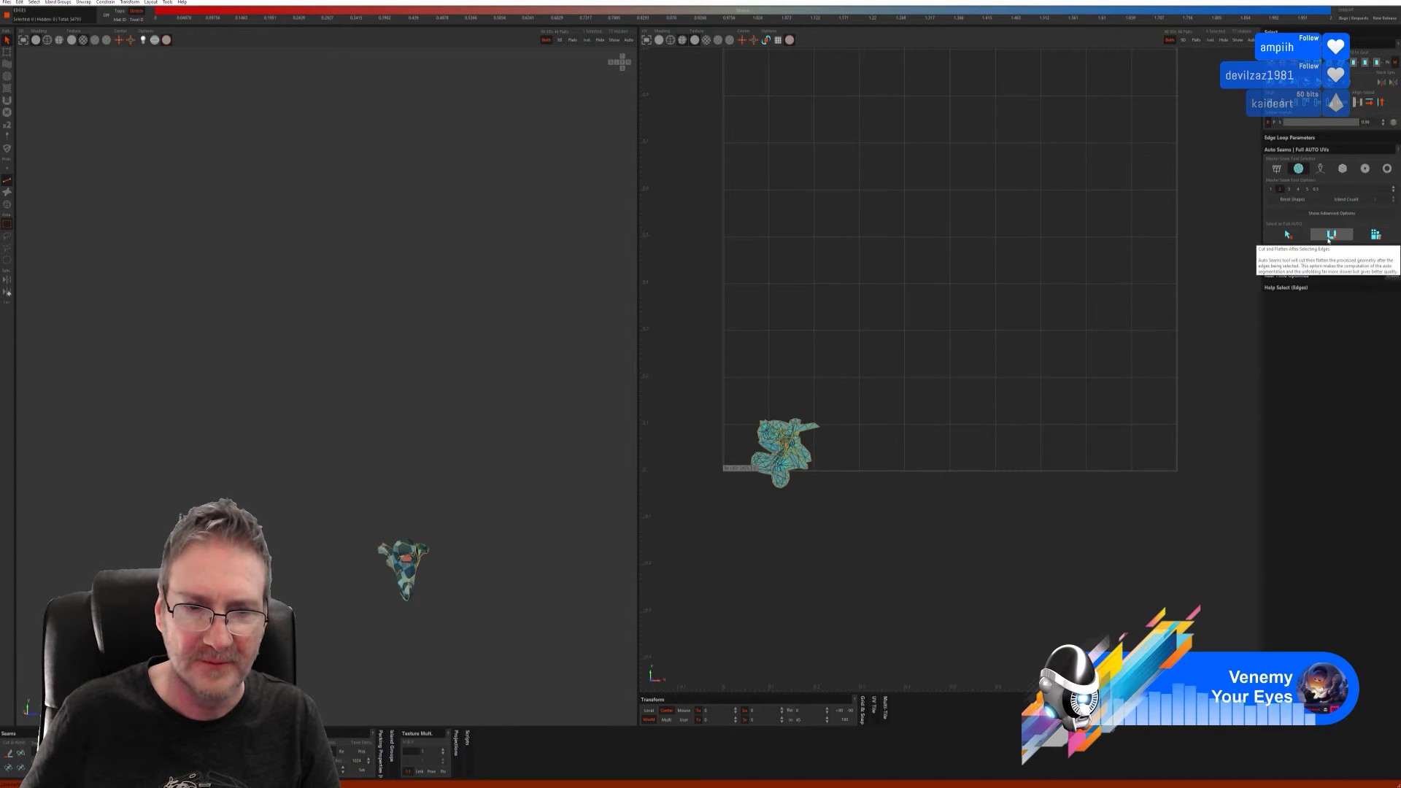
click(1376, 234)
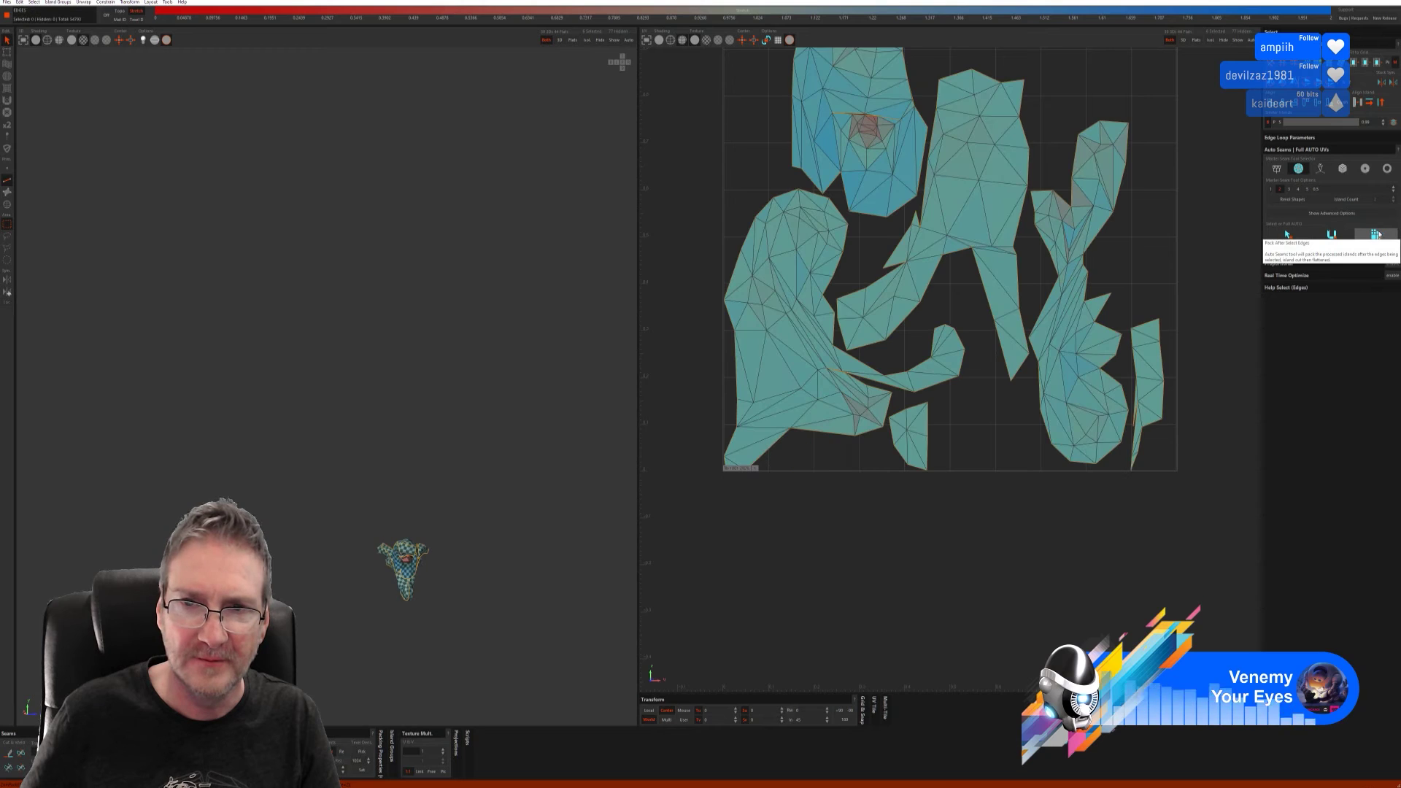
mouse_move(427, 606)
alt+mouse_down()
mouse_move(542, 597)
mouse_move(445, 586)
alt+mouse_up()
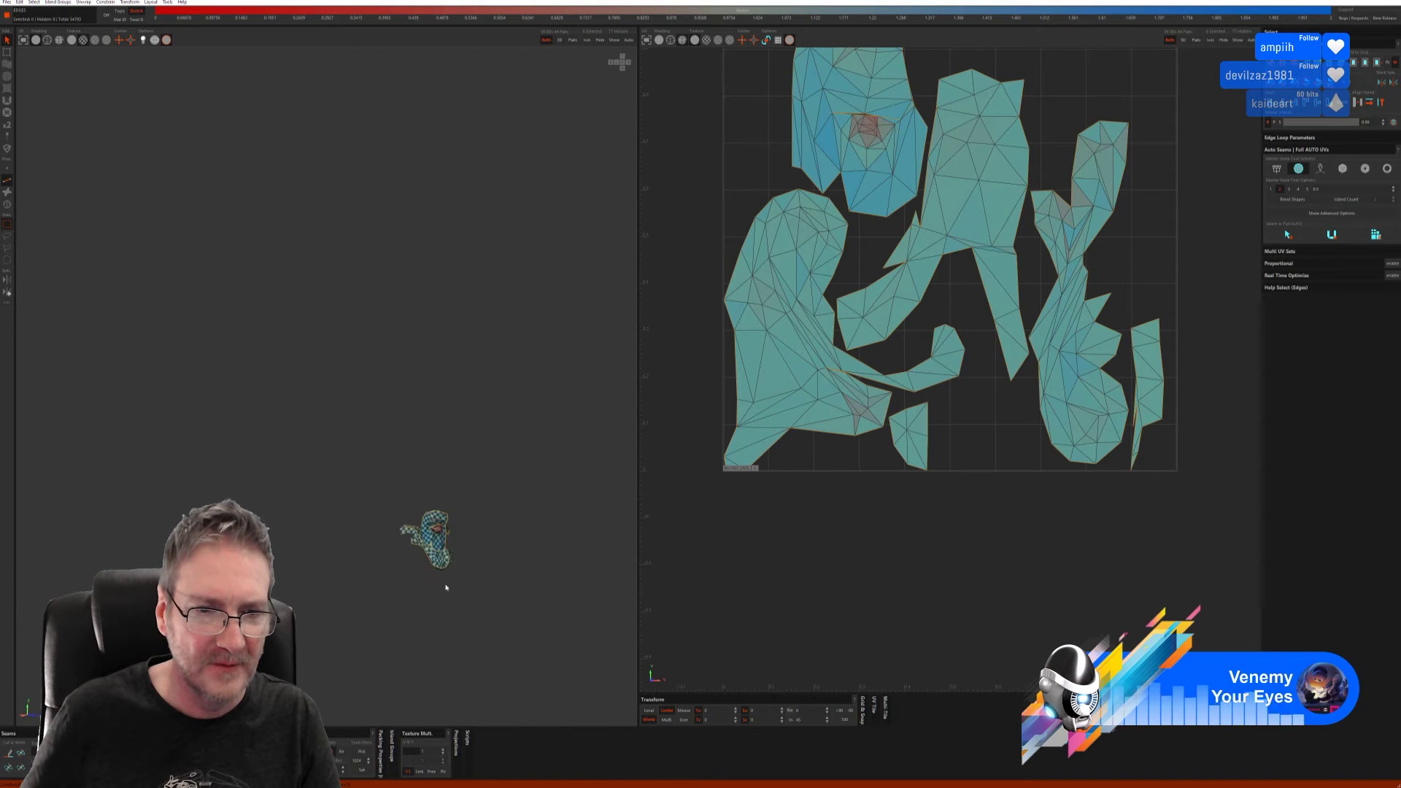
alt+right_drag(444, 585, 551, 576)
alt+drag(552, 576, 538, 573)
key(ctrl+z)
key(ctrl+z)
key(ctrl+z)
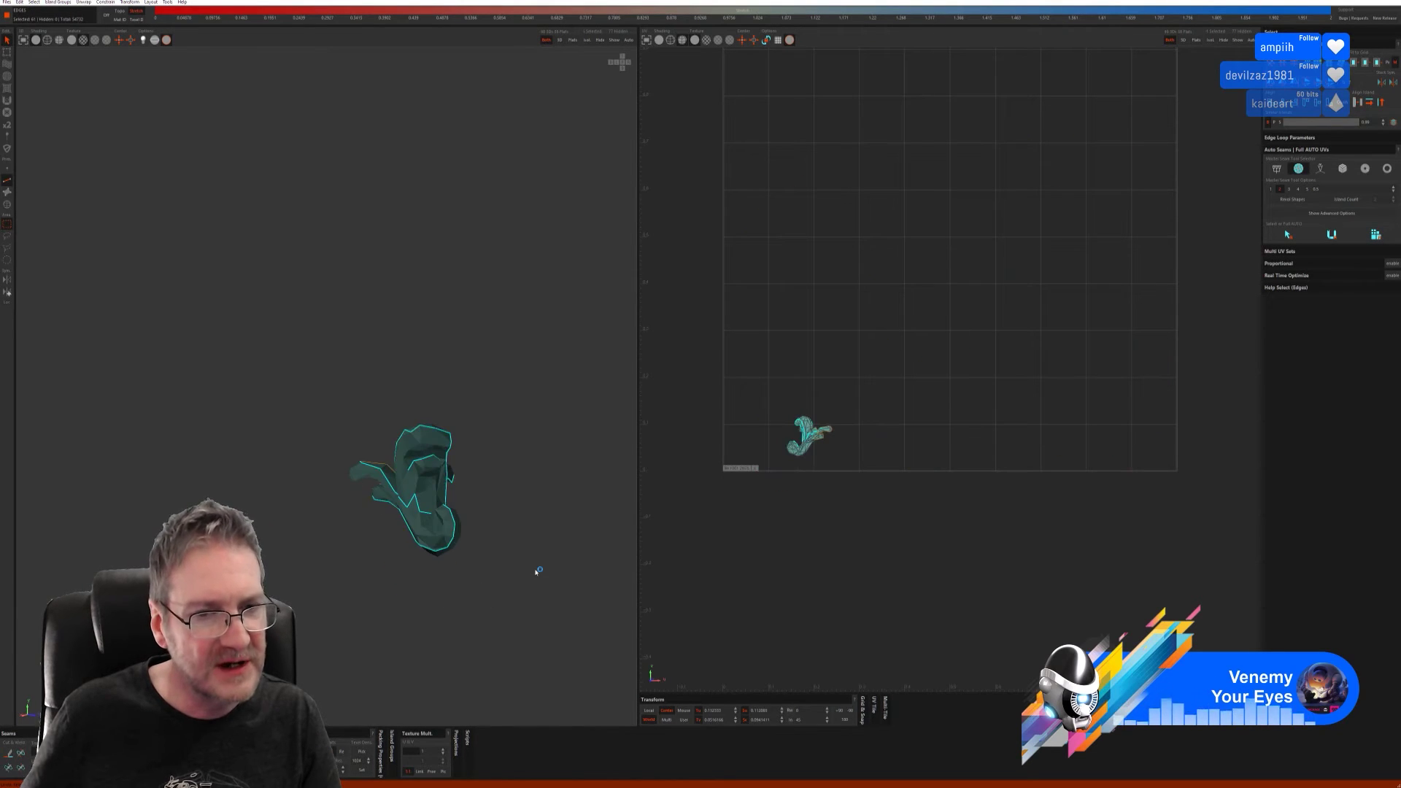
- Try unwrapping the foot with Sharpest Angles seams, and undo the attempt
click(1320, 168)
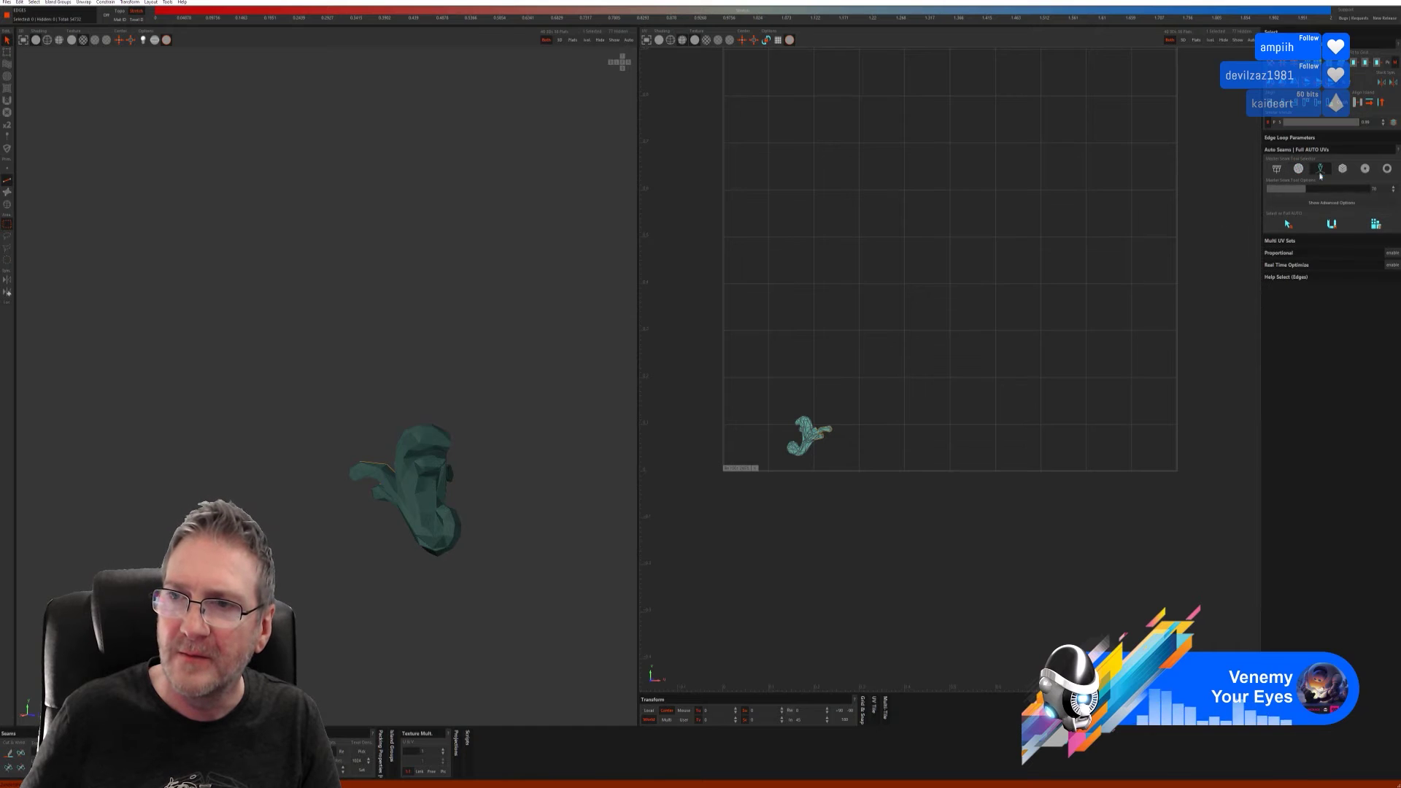
click(1364, 225)
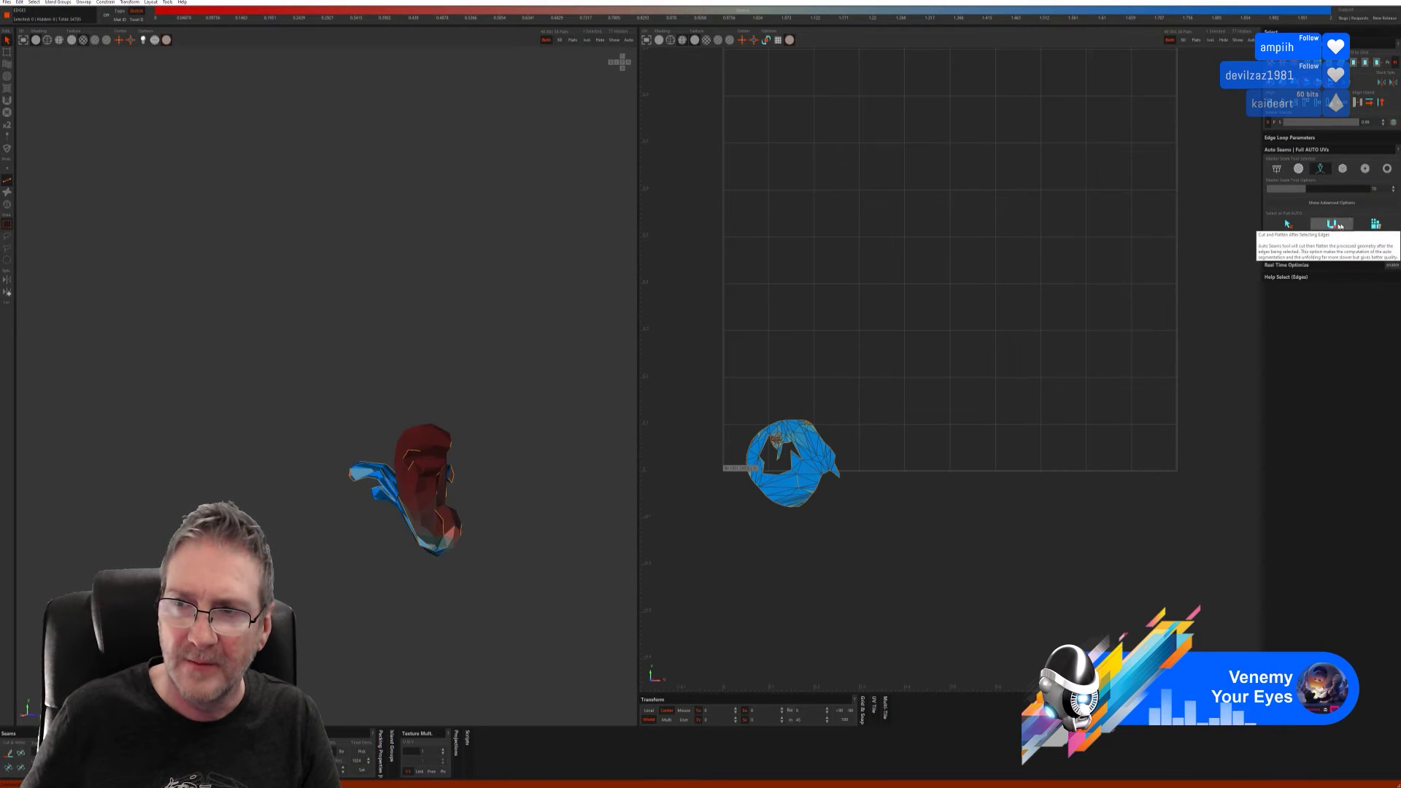
key(ctrl+z)
key(ctrl+z)
key(ctrl+z)
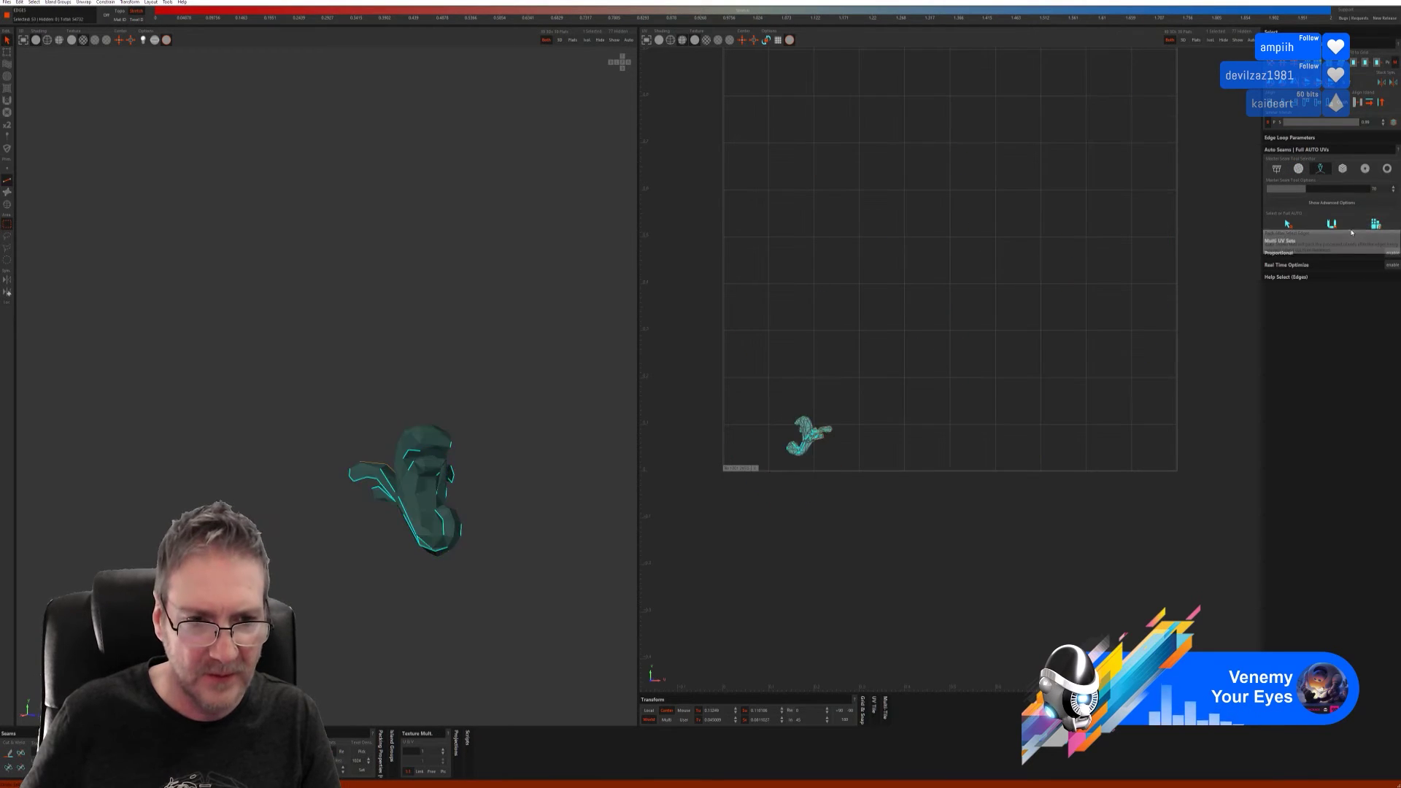
- Generate Pelt seams on the foot, unwrap and pack it, and inspect its checker pattern for distortion
click(1277, 170)
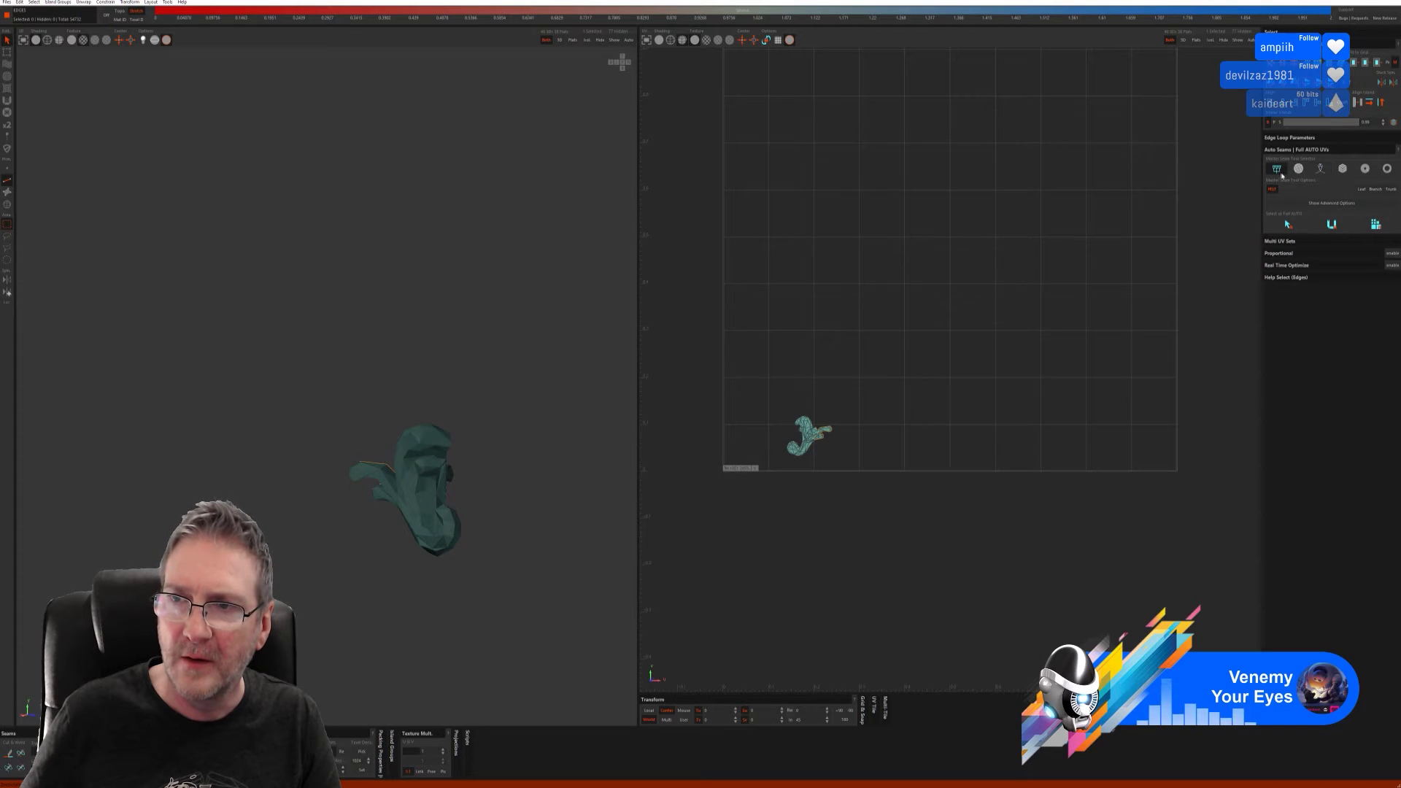
click(1288, 225)
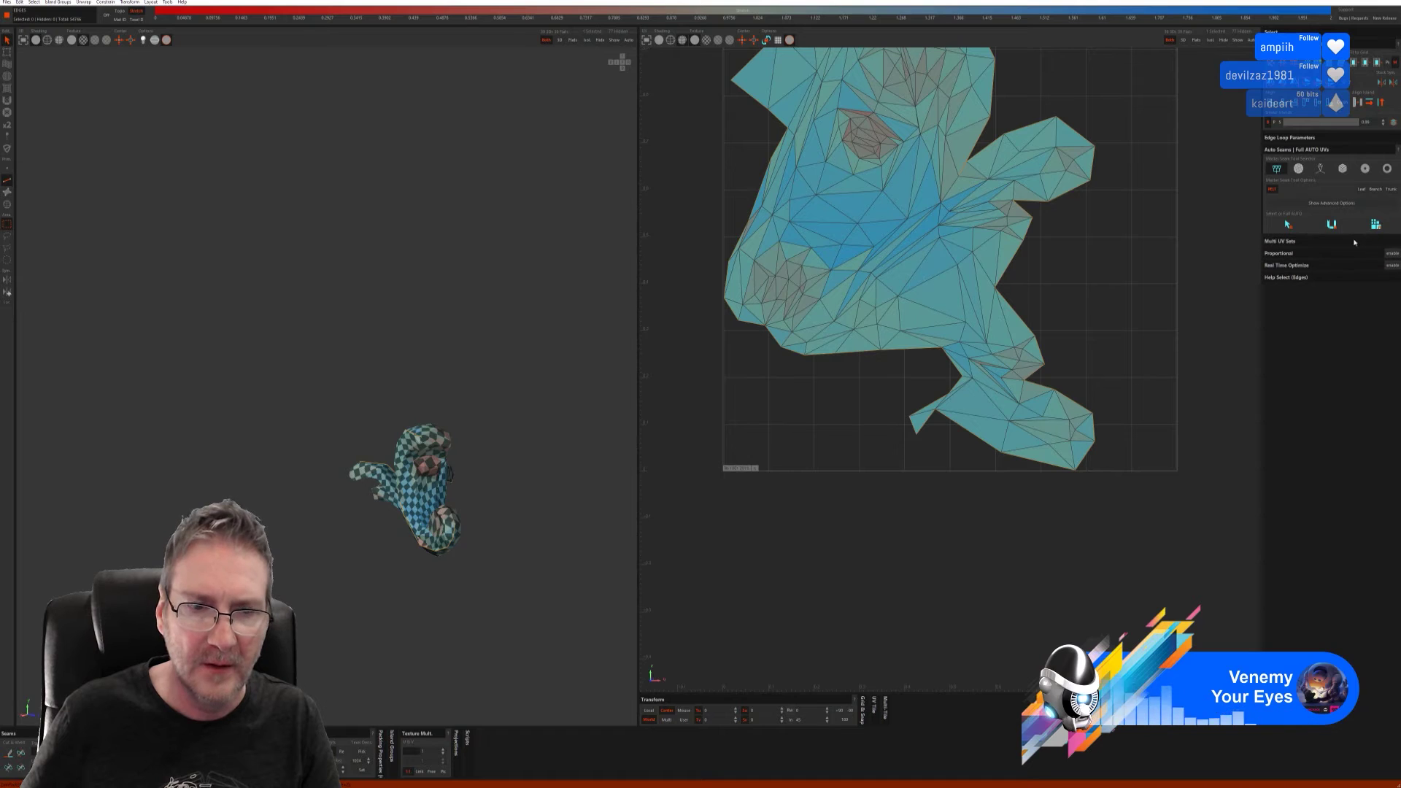
middle_drag(484, 507, 487, 475)
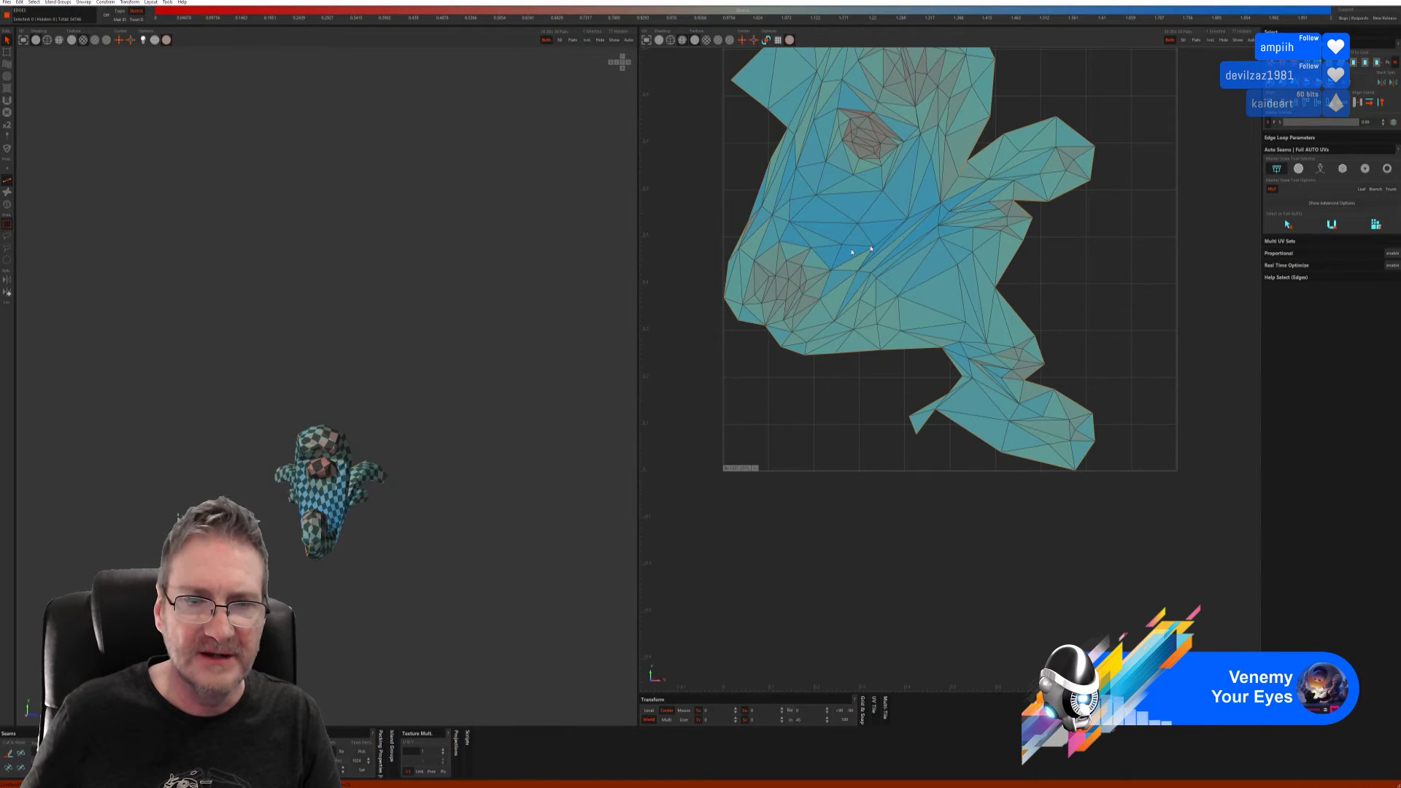
middle_drag(301, 486, 342, 478)
scroll(336, 494, up, 4)
alt+drag(329, 487, 348, 446)
alt+middle_drag(966, 230, 987, 279)
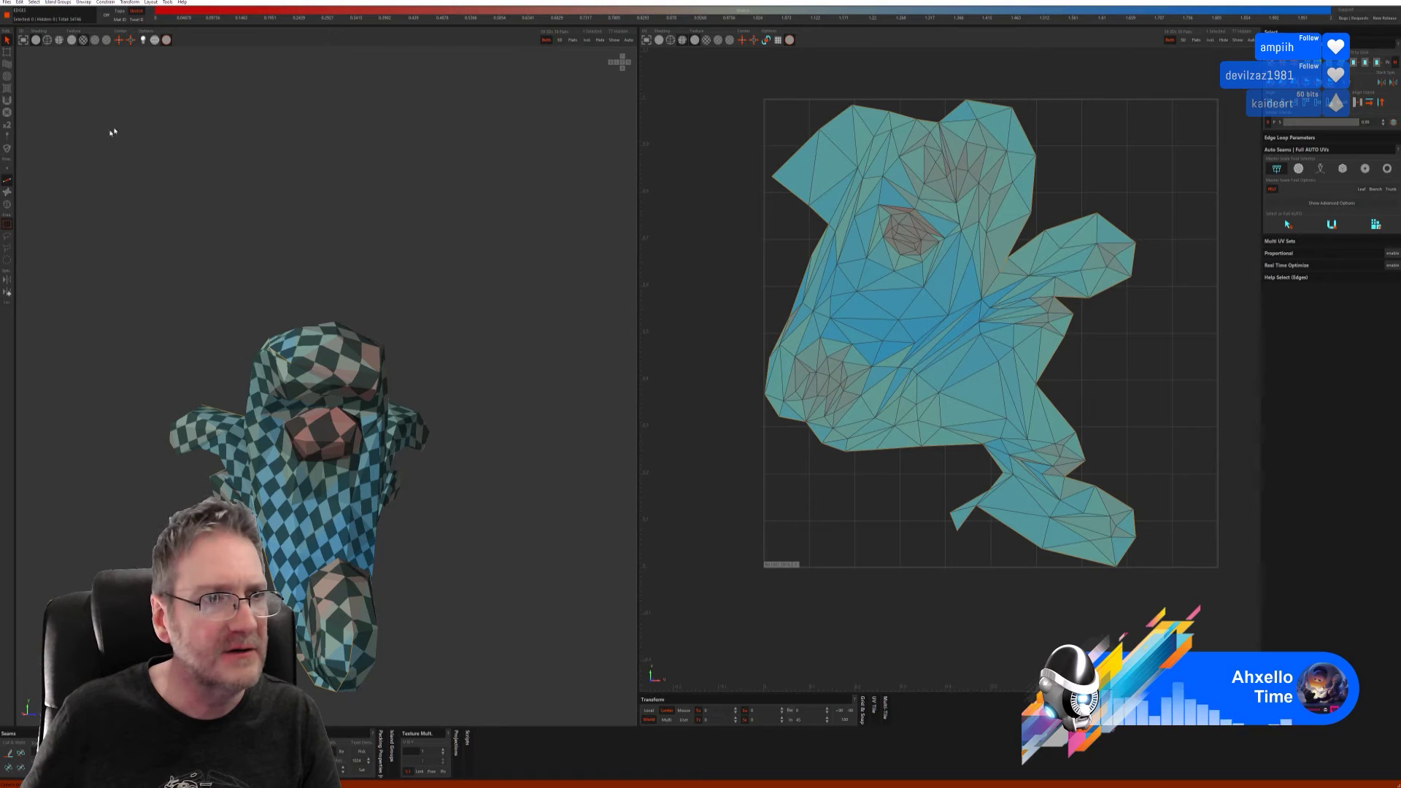
- Try the Pinch brush on the foot island's red cluster, and expand its compressed areas with the Spread brush
click(6, 79)
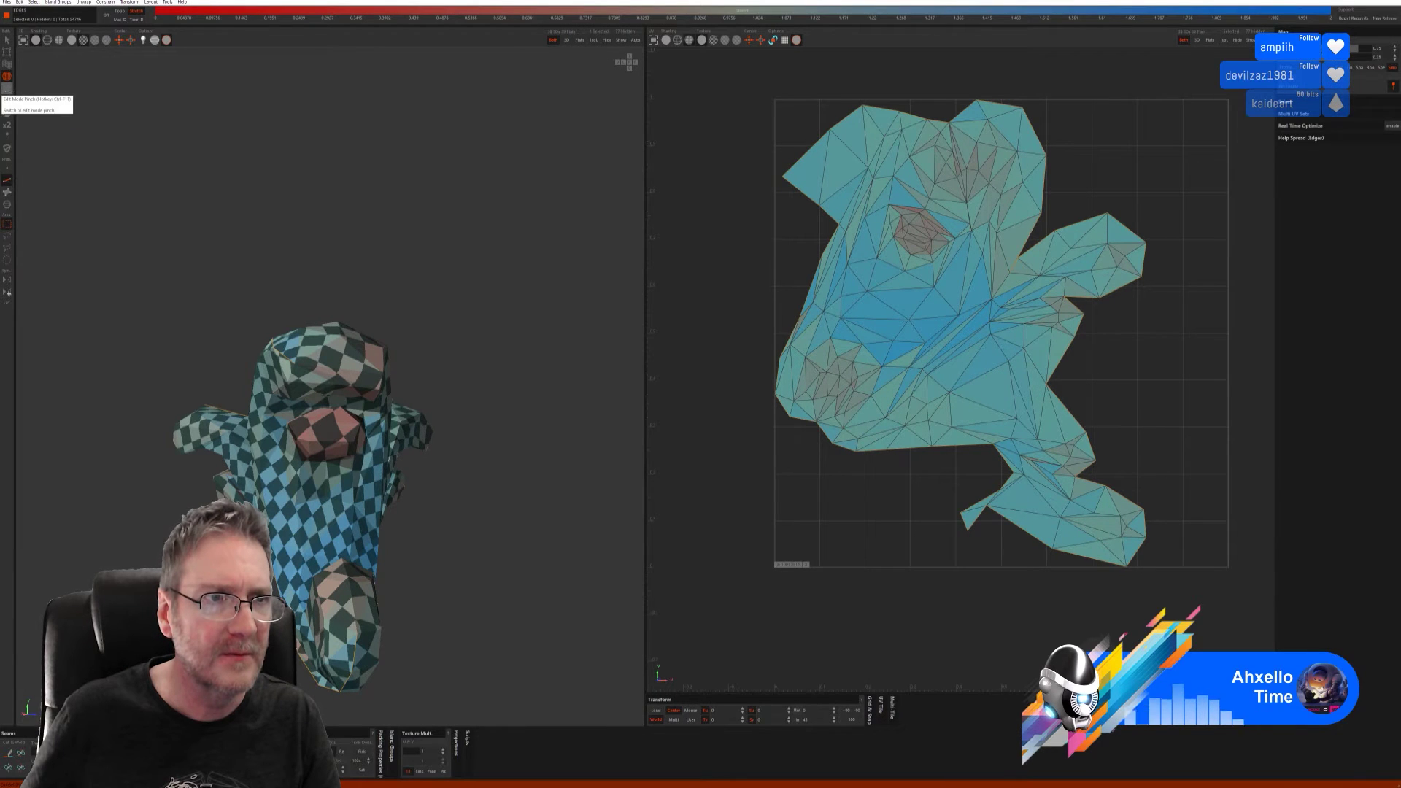
click(6, 88)
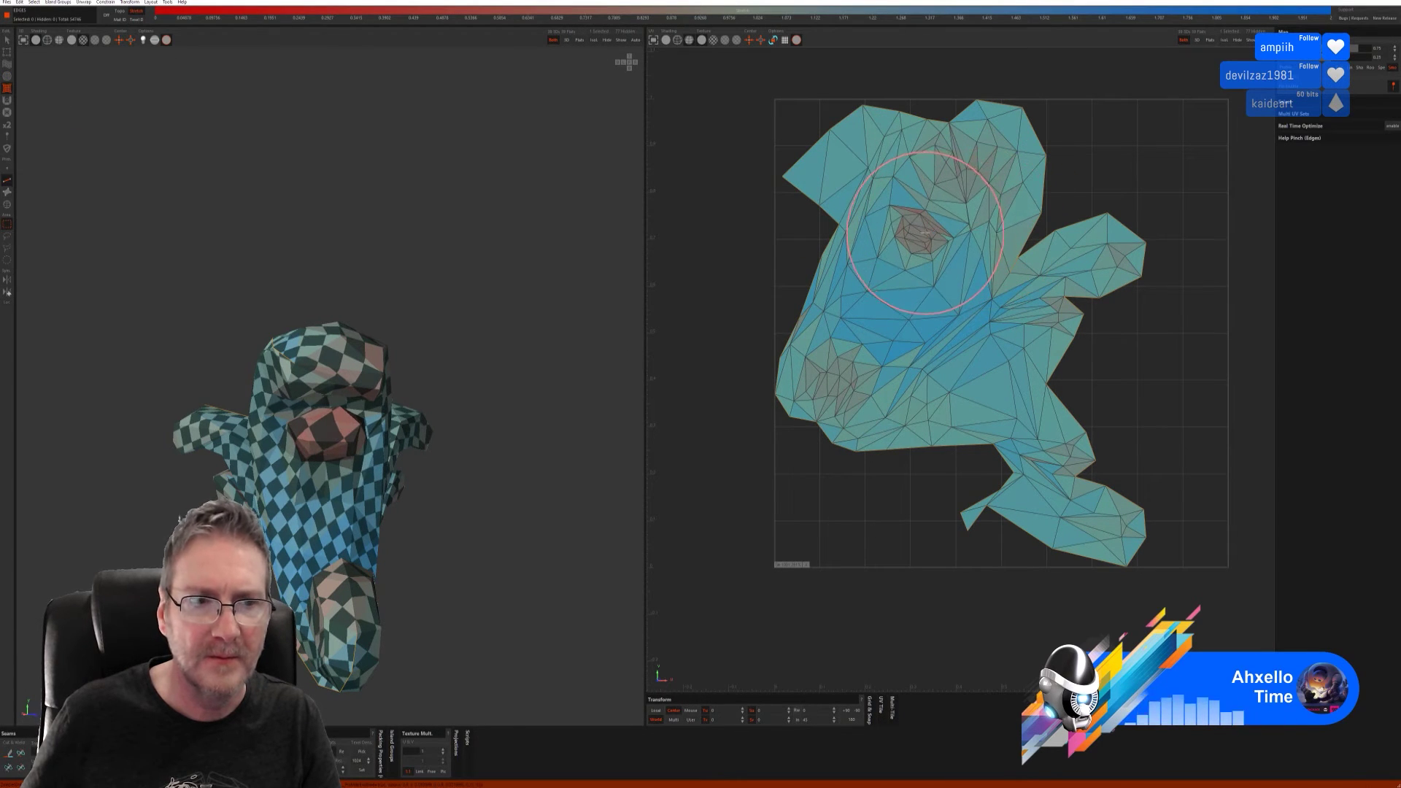
drag(924, 233, 921, 237)
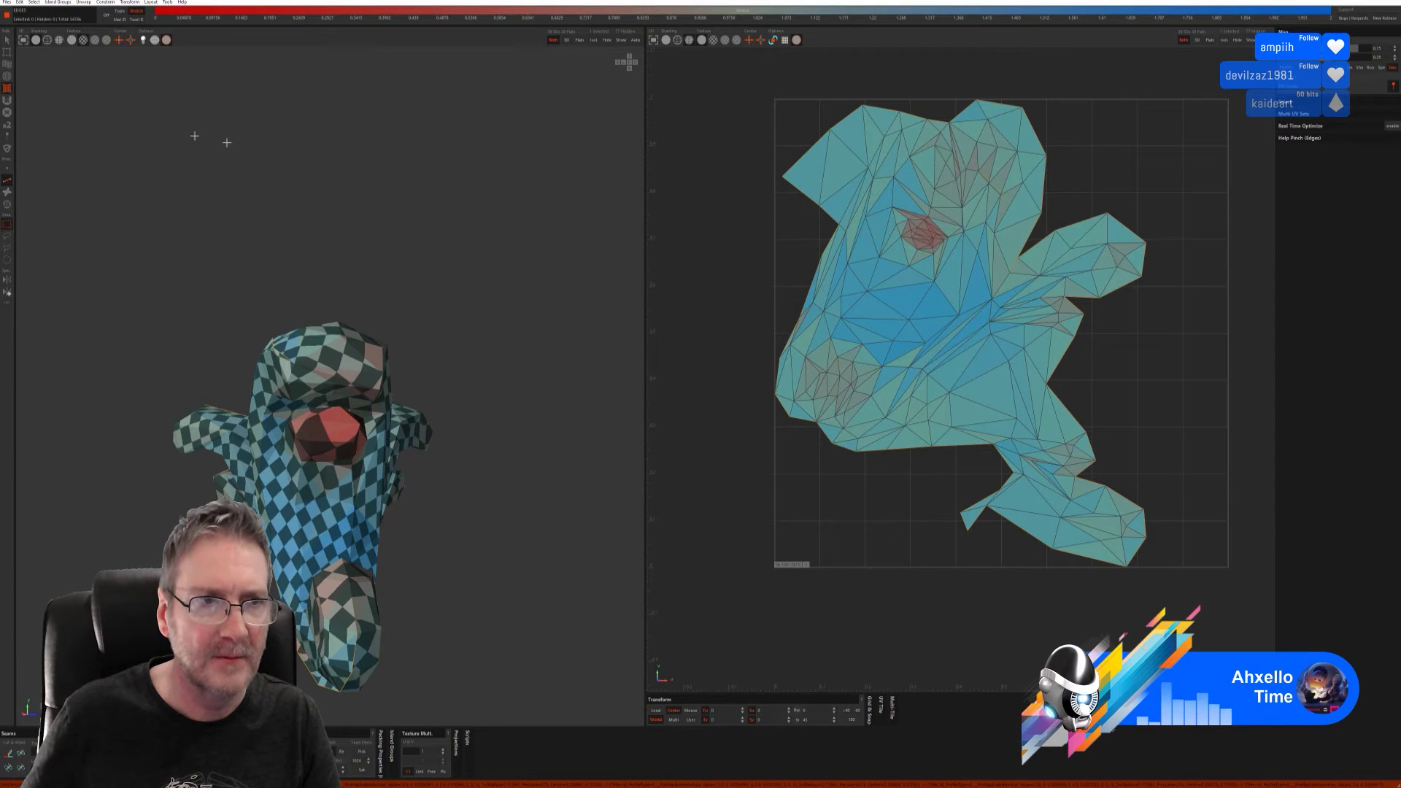
click(7, 76)
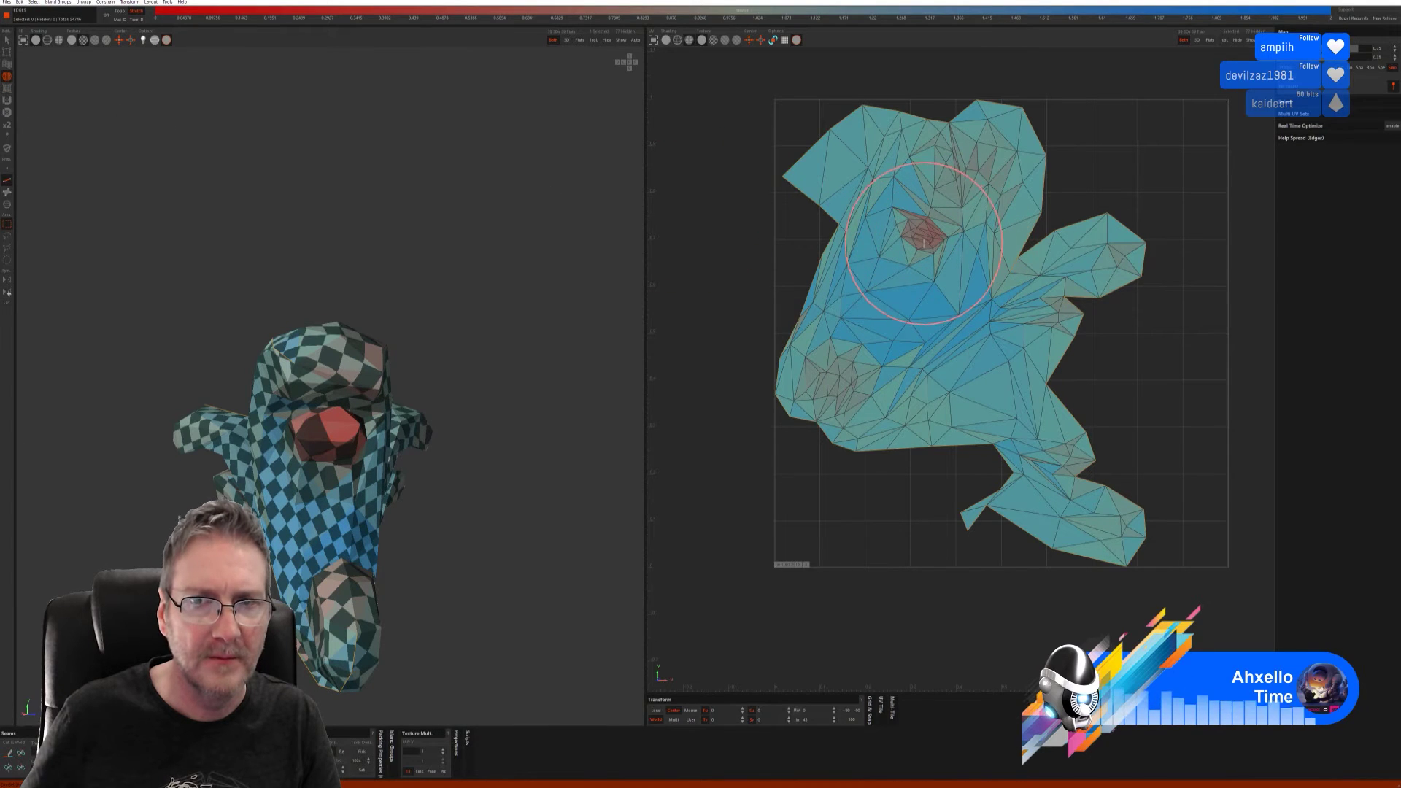
mouse_move(901, 234)
mouse_down()
mouse_move(974, 173)
mouse_move(922, 182)
mouse_move(921, 241)
mouse_move(899, 240)
mouse_up()
drag(840, 376, 820, 387)
alt+drag(457, 482, 369, 527)
mouse_move(368, 527)
middle_down()
mouse_move(501, 486)
mouse_move(453, 501)
mouse_move(468, 517)
mouse_move(452, 527)
mouse_move(489, 497)
middle_up()
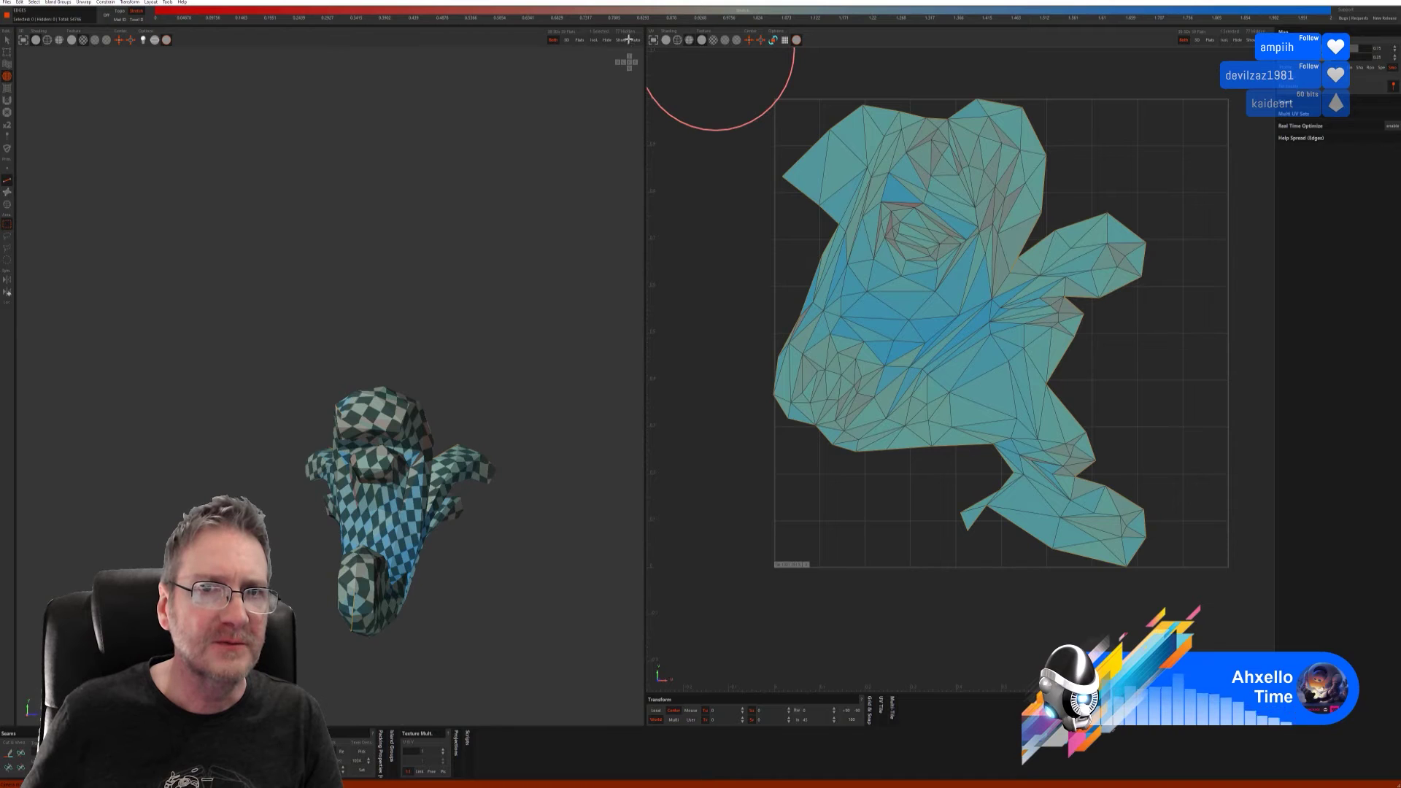
click(8, 40)
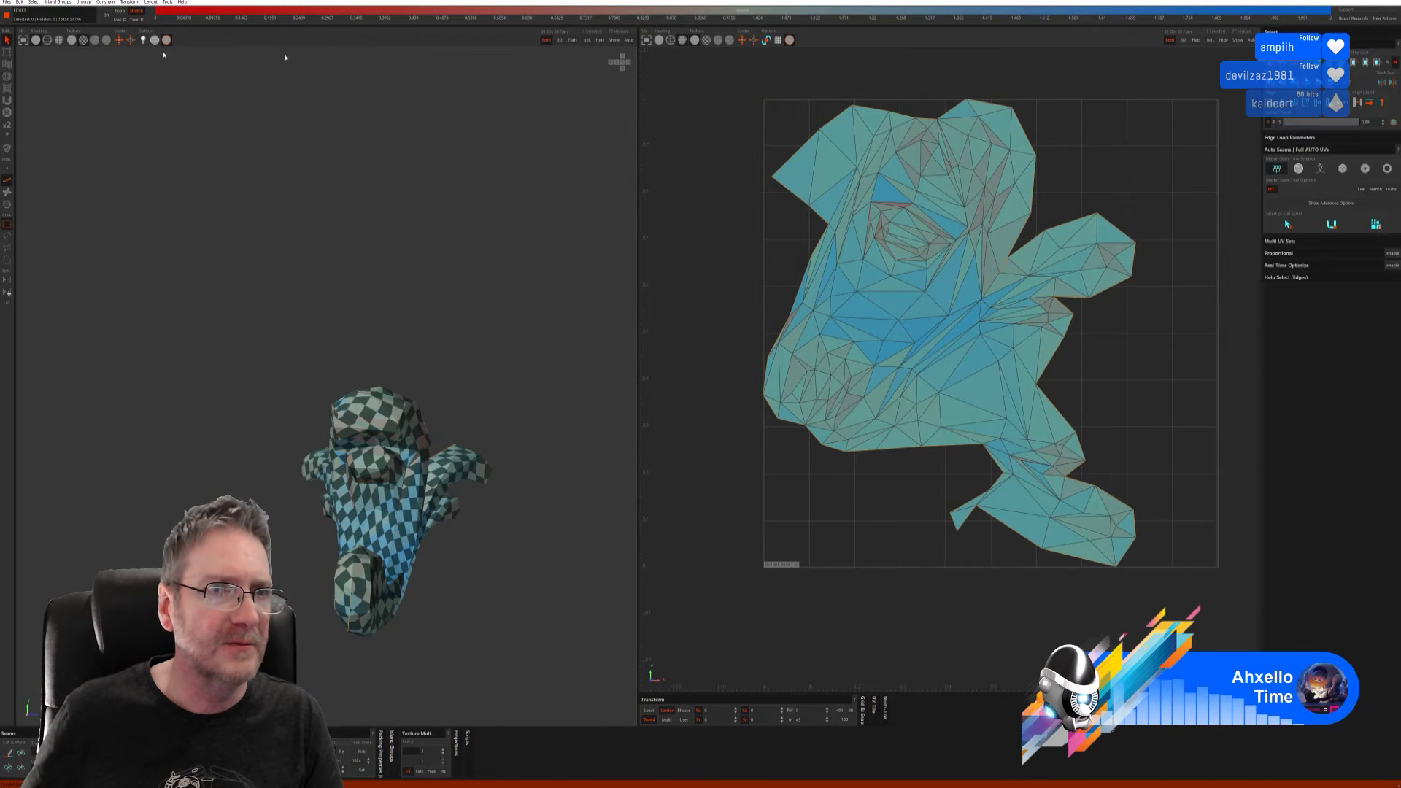
- Show all the parts and isolate the scrolled foot beneath the foreground corner snake
click(620, 43)
scroll(423, 577, down, 5)
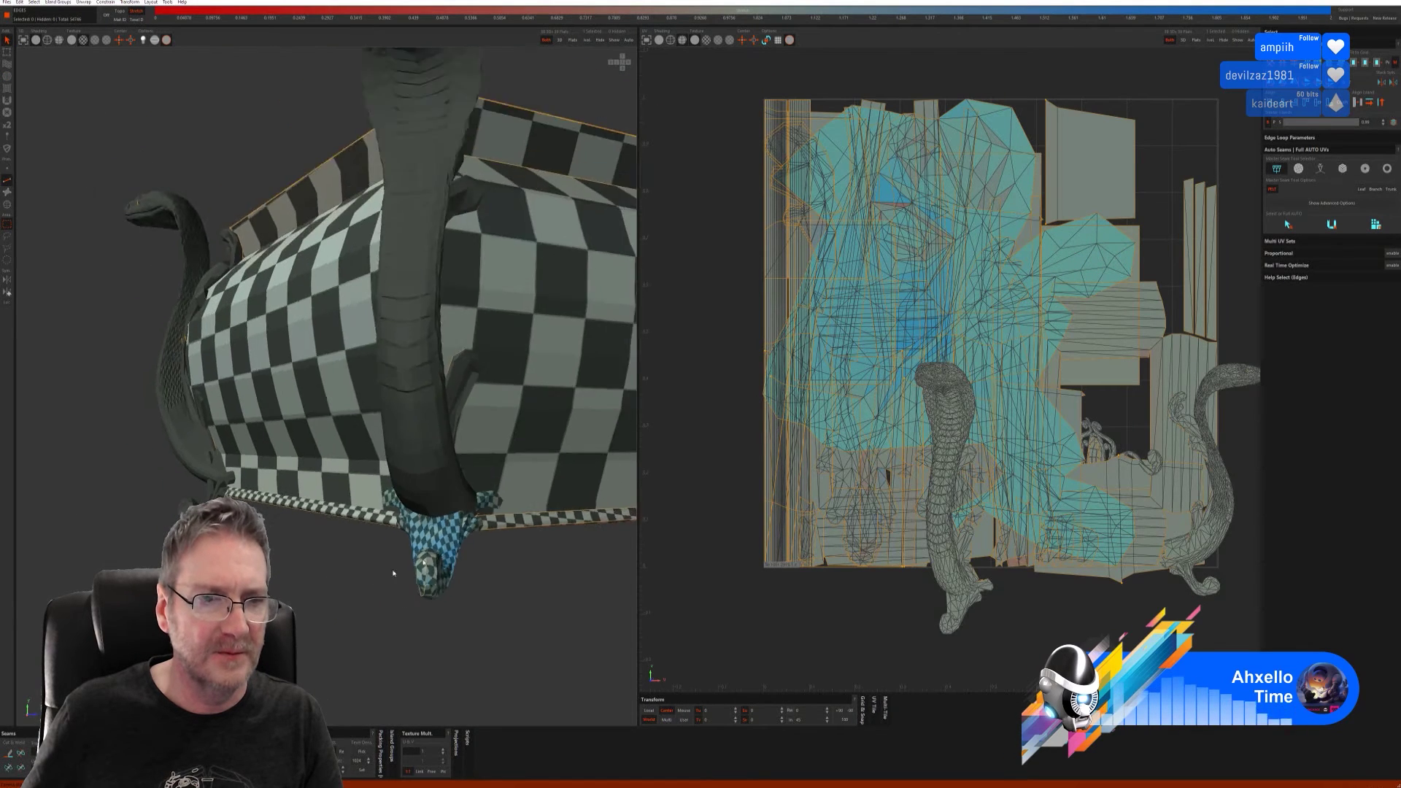
middle_drag(415, 600, 512, 506)
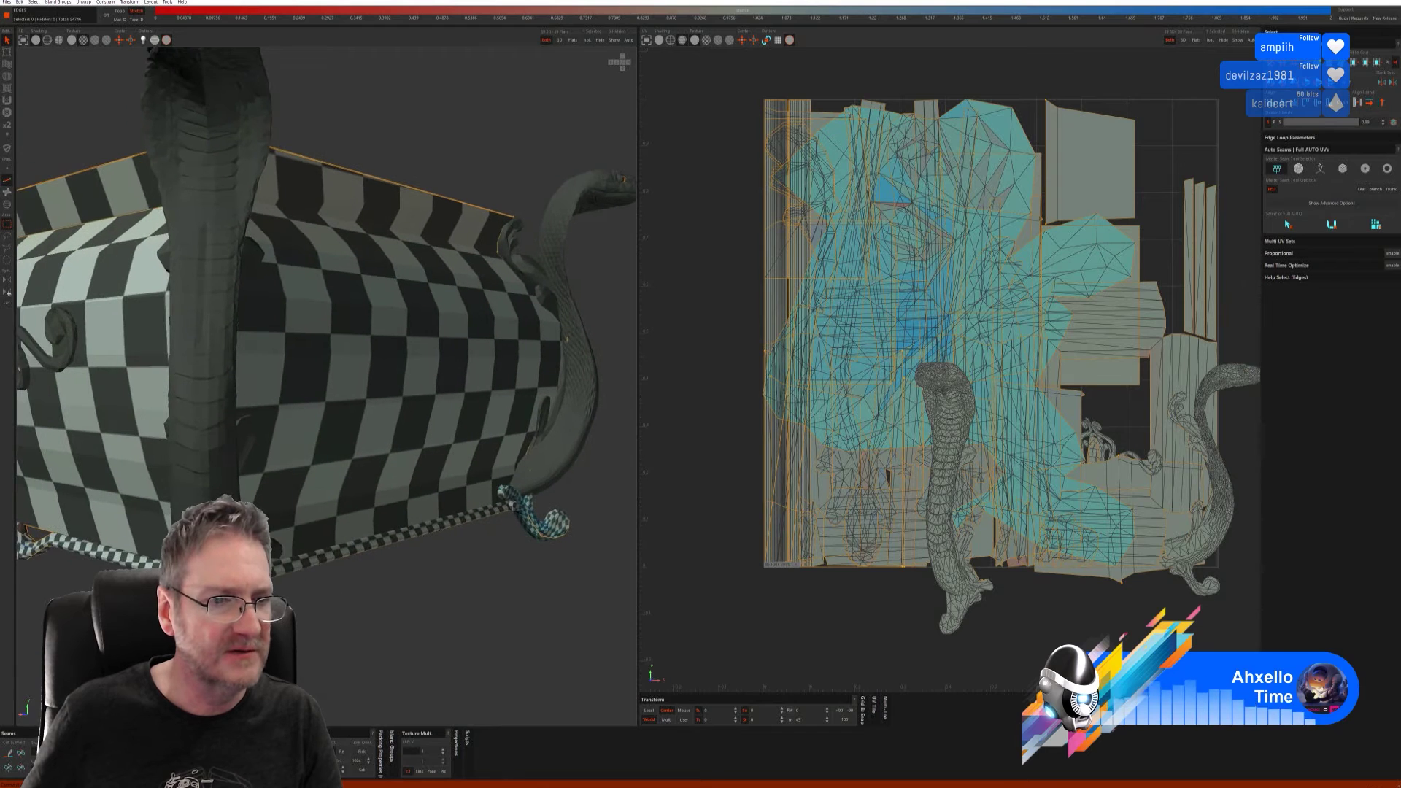
click(7, 205)
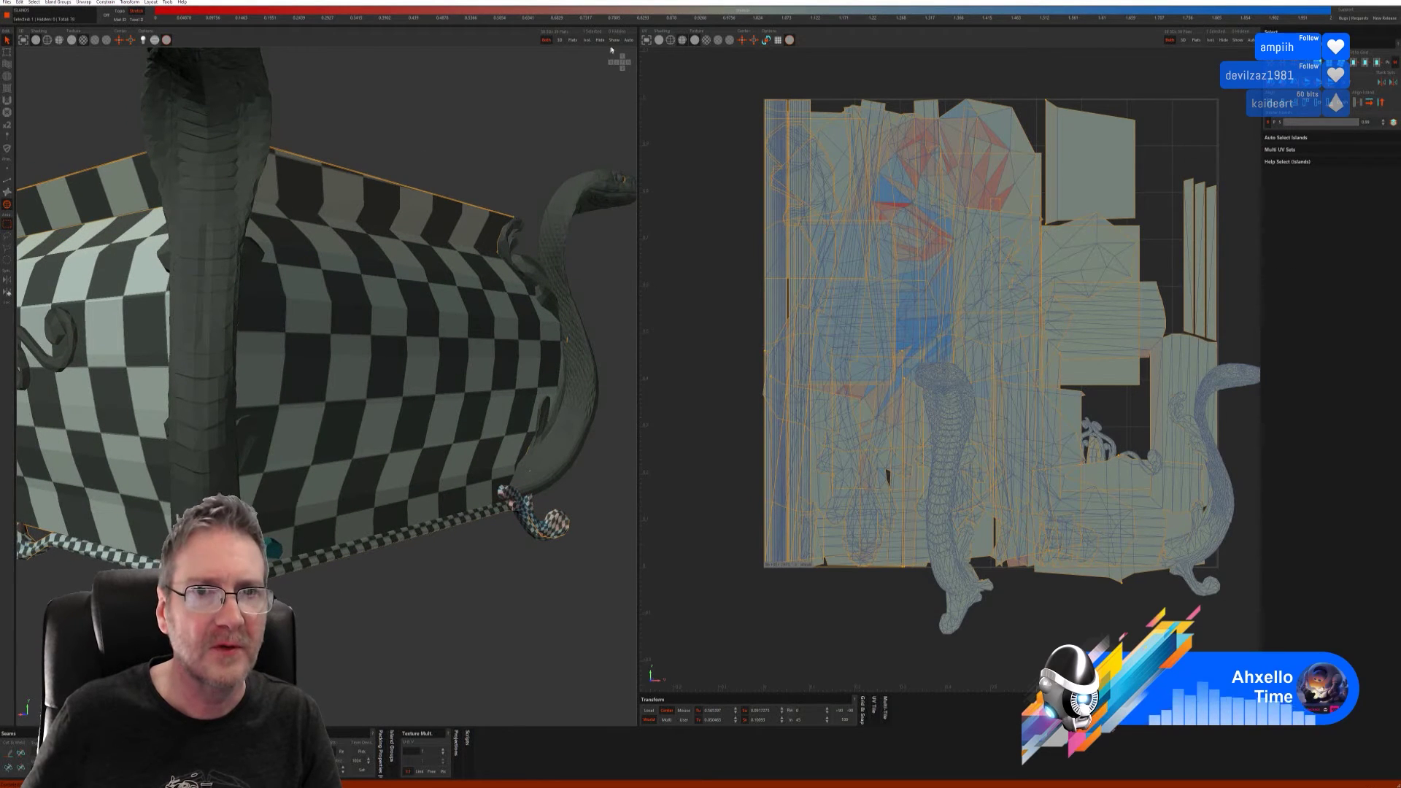
click(588, 42)
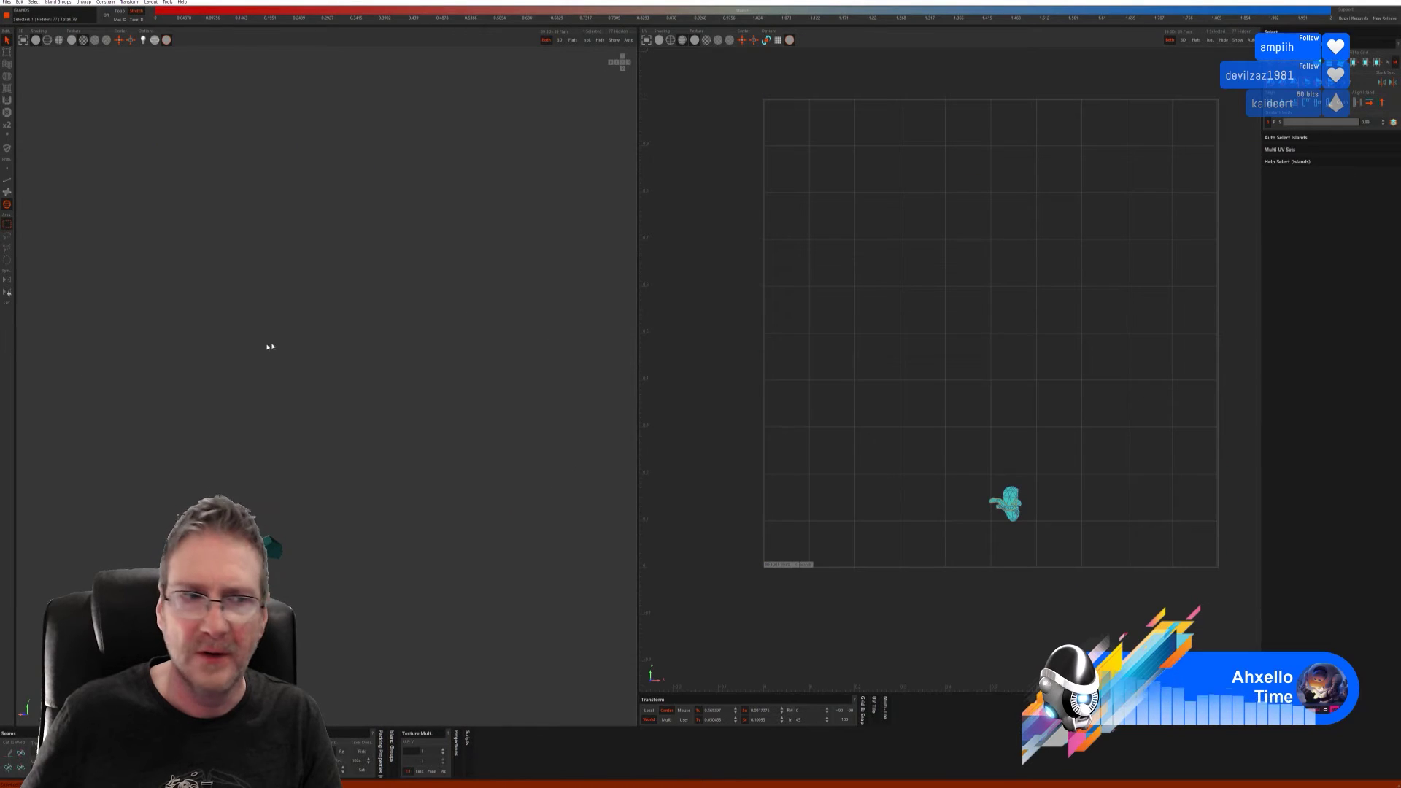
- Generate Pelt seams on the second foot in edge selection, unwrap it, and pack its island
click(6, 191)
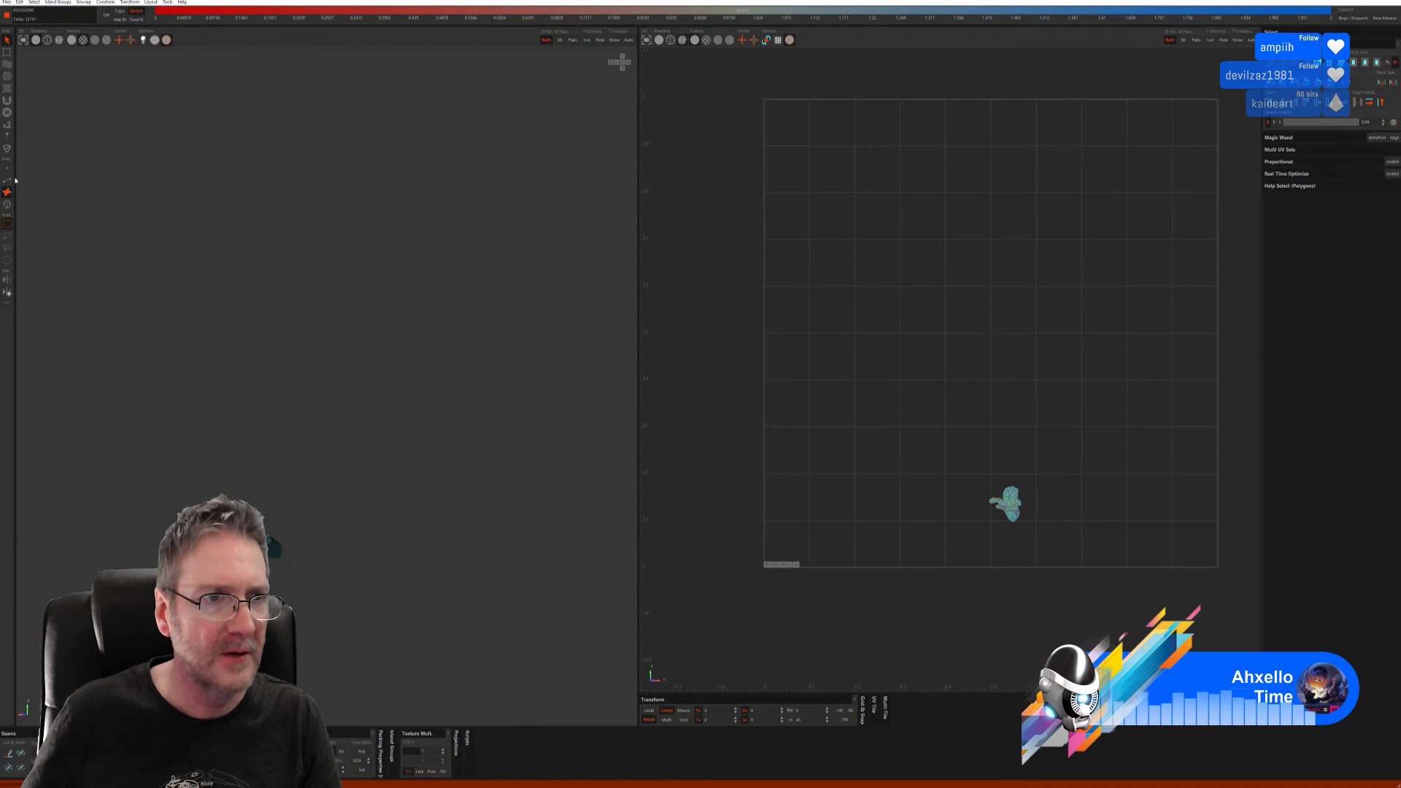
click(7, 181)
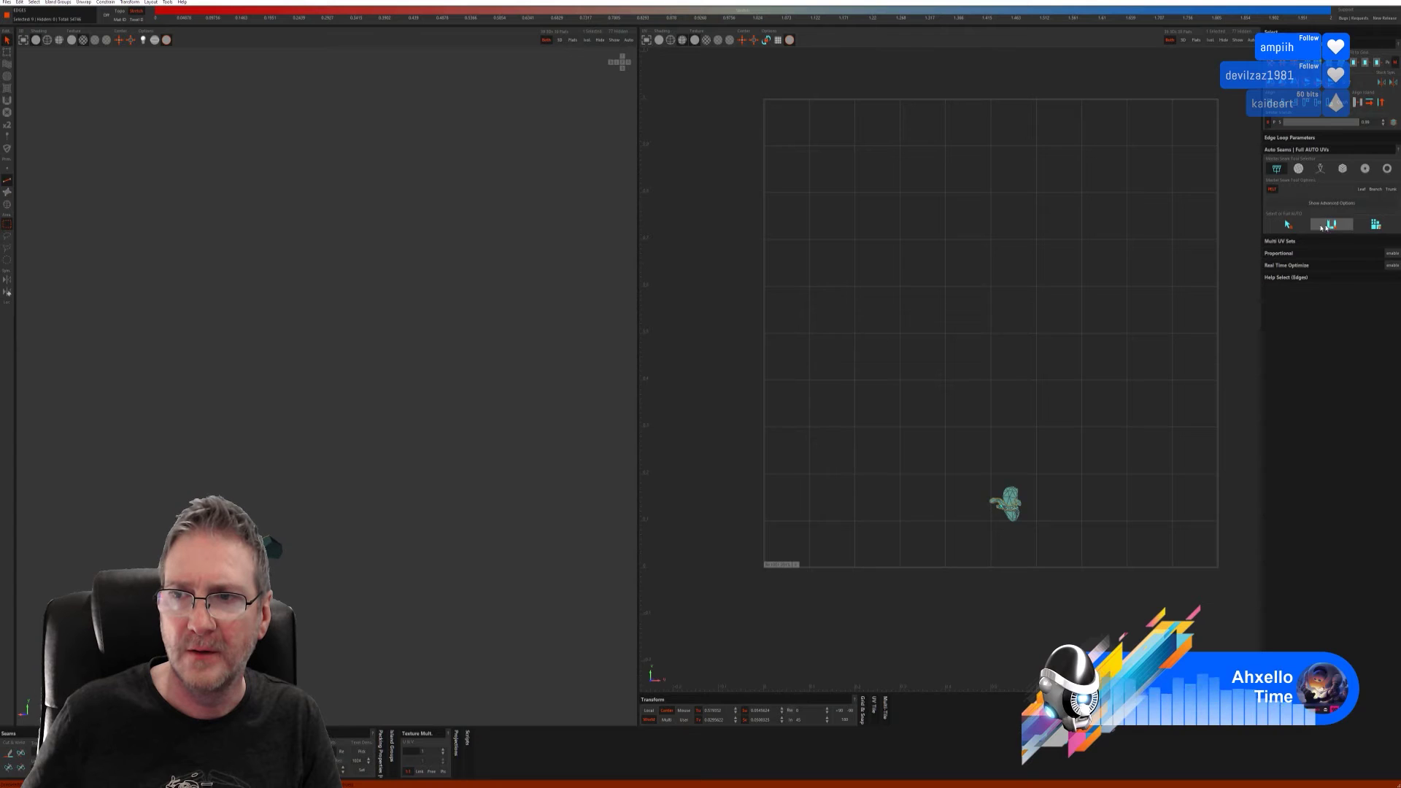
click(1370, 225)
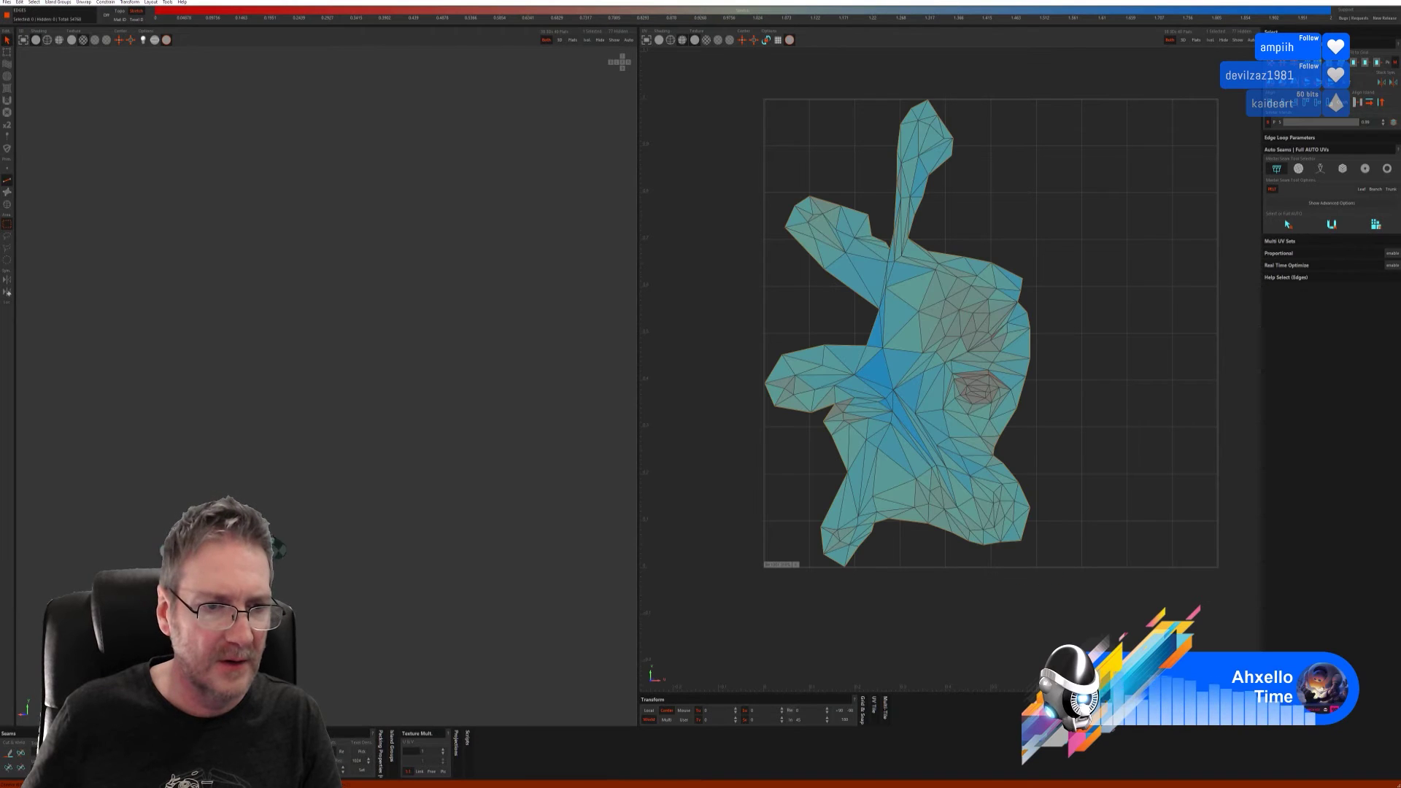
middle_drag(291, 548, 328, 520)
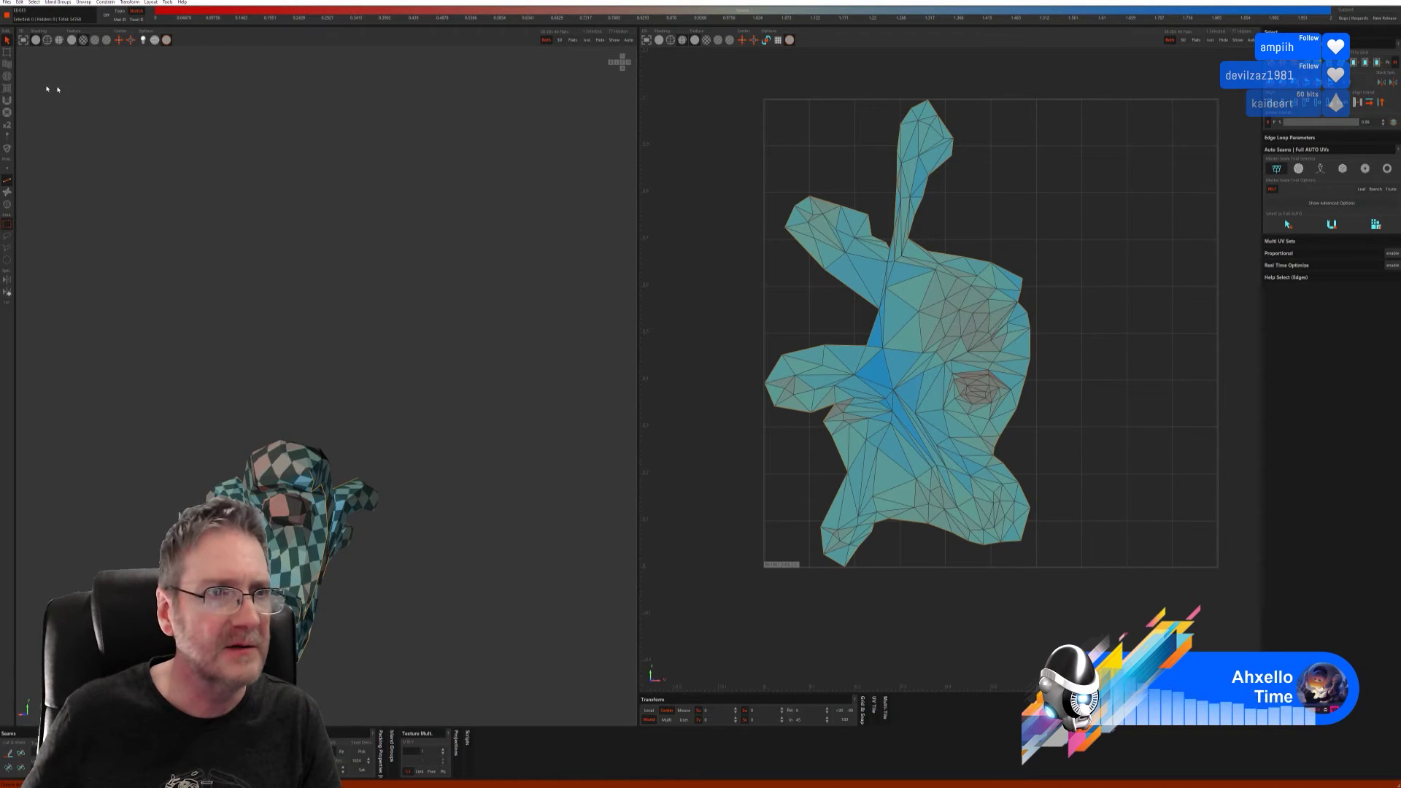
- Expand the compressed red cluster in the second foot's island with the Spread brush, and check the checker pattern
click(7, 76)
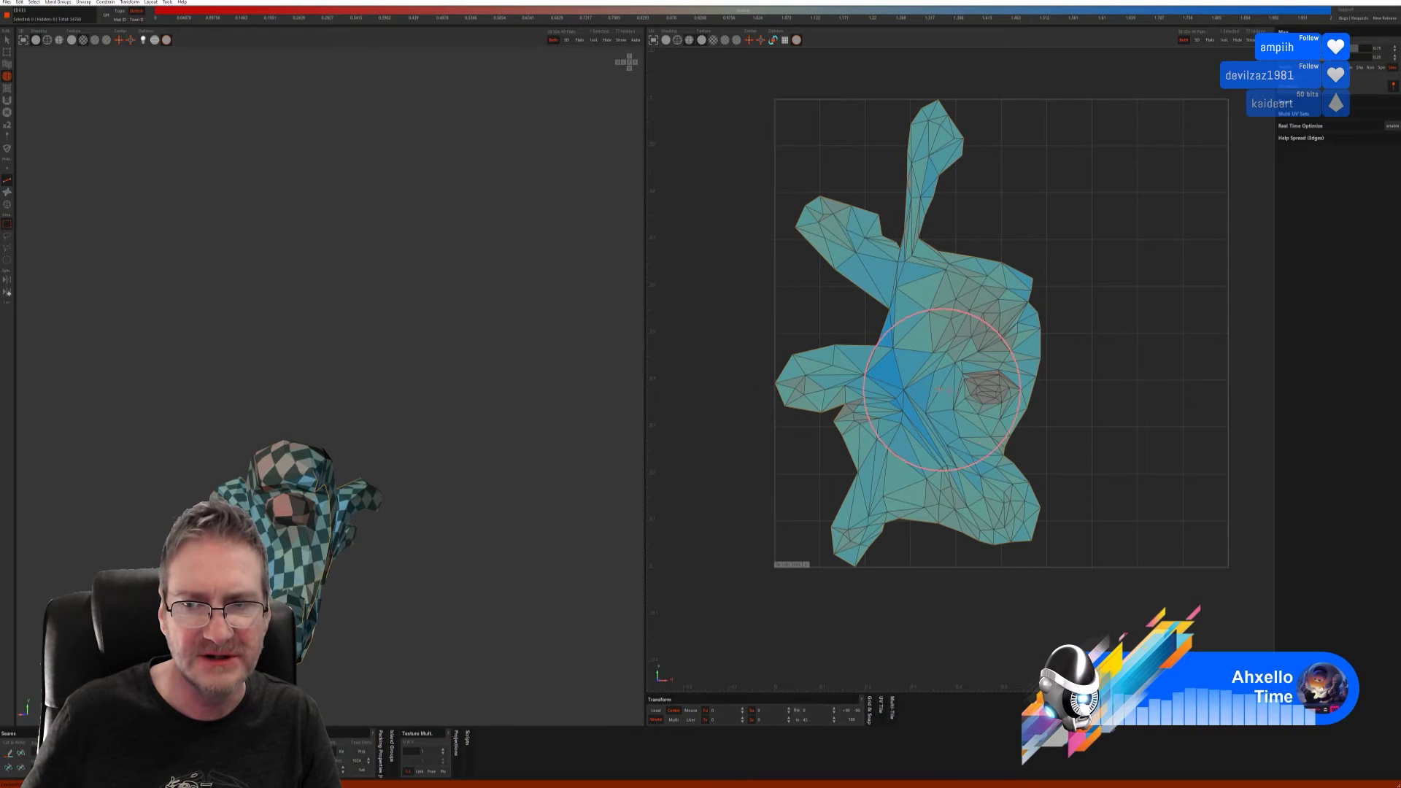
scroll(973, 392, up, 5)
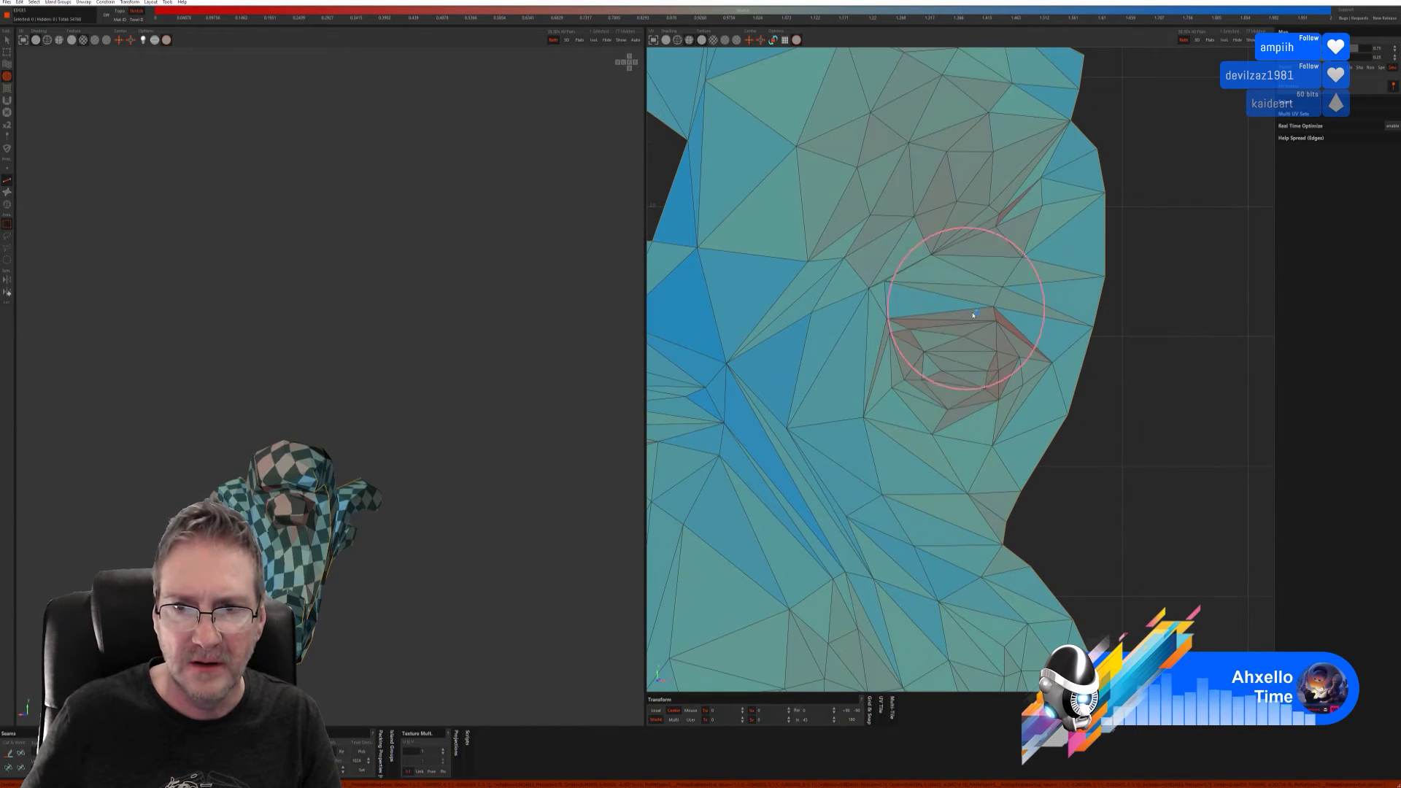
scroll(938, 381, down, 5)
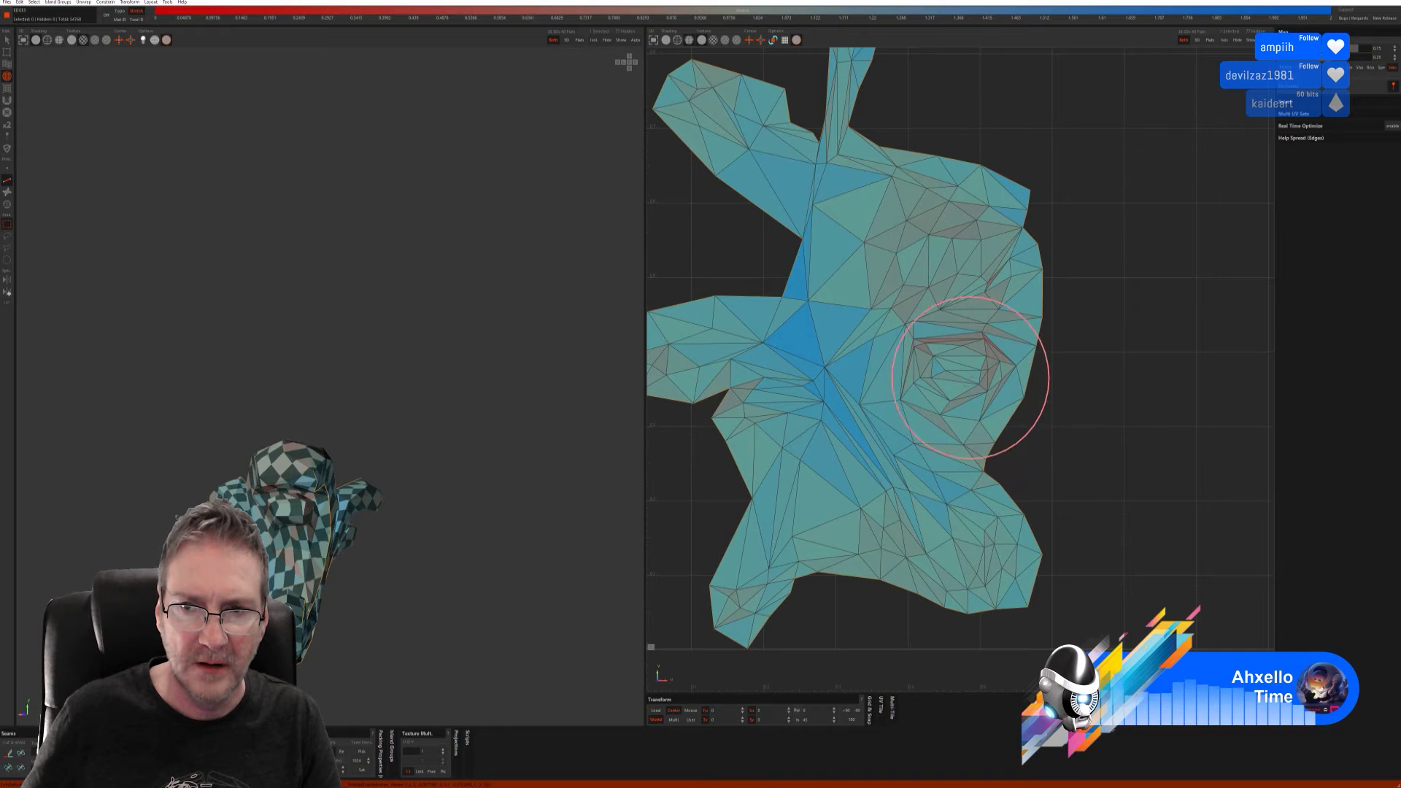
mouse_move(975, 340)
mouse_down()
mouse_move(997, 349)
mouse_move(991, 370)
mouse_up()
scroll(367, 438, down, 4)
alt+drag(403, 435, 562, 307)
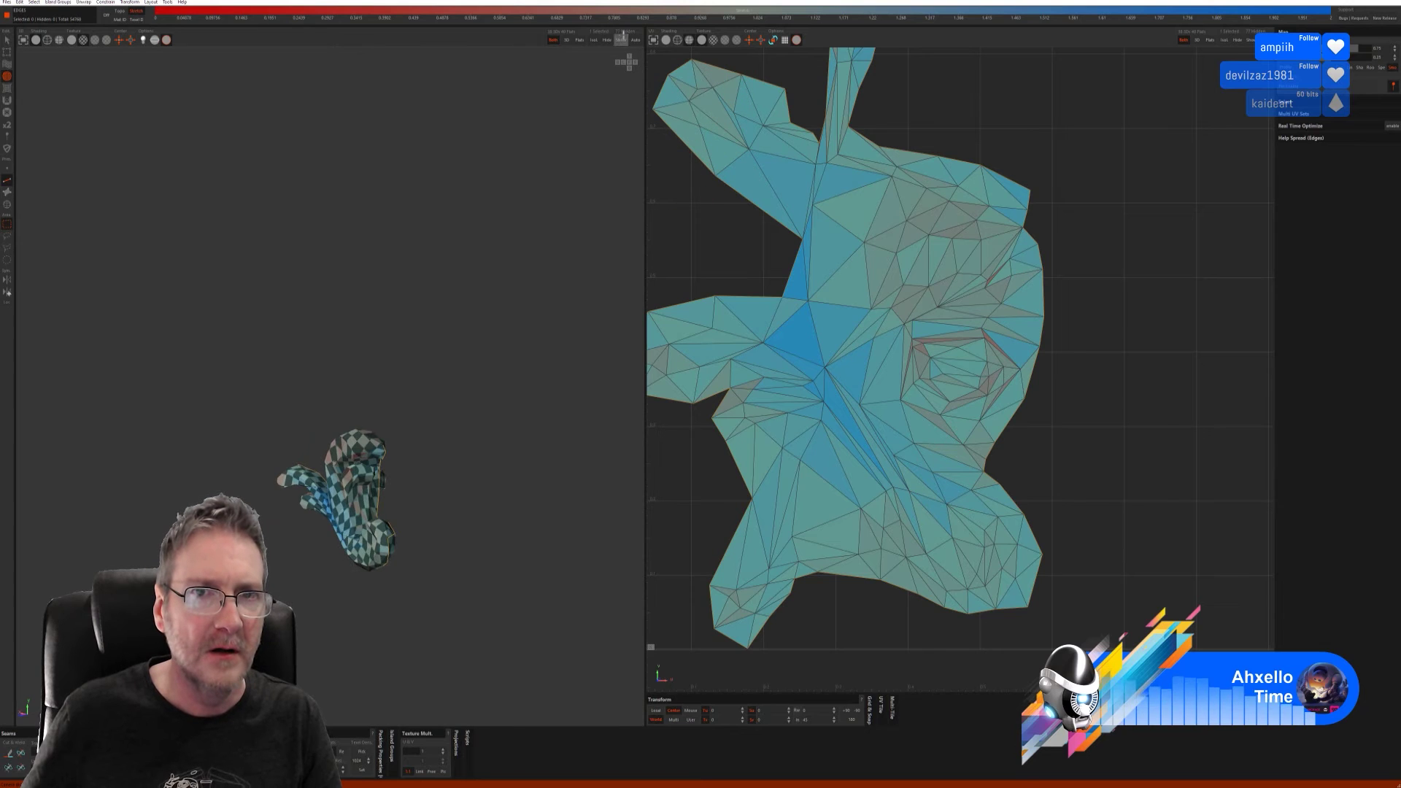
- Show all the parts, find the next foot without a checker pattern beneath a corner snake, and isolate it
click(621, 40)
scroll(399, 585, down, 5)
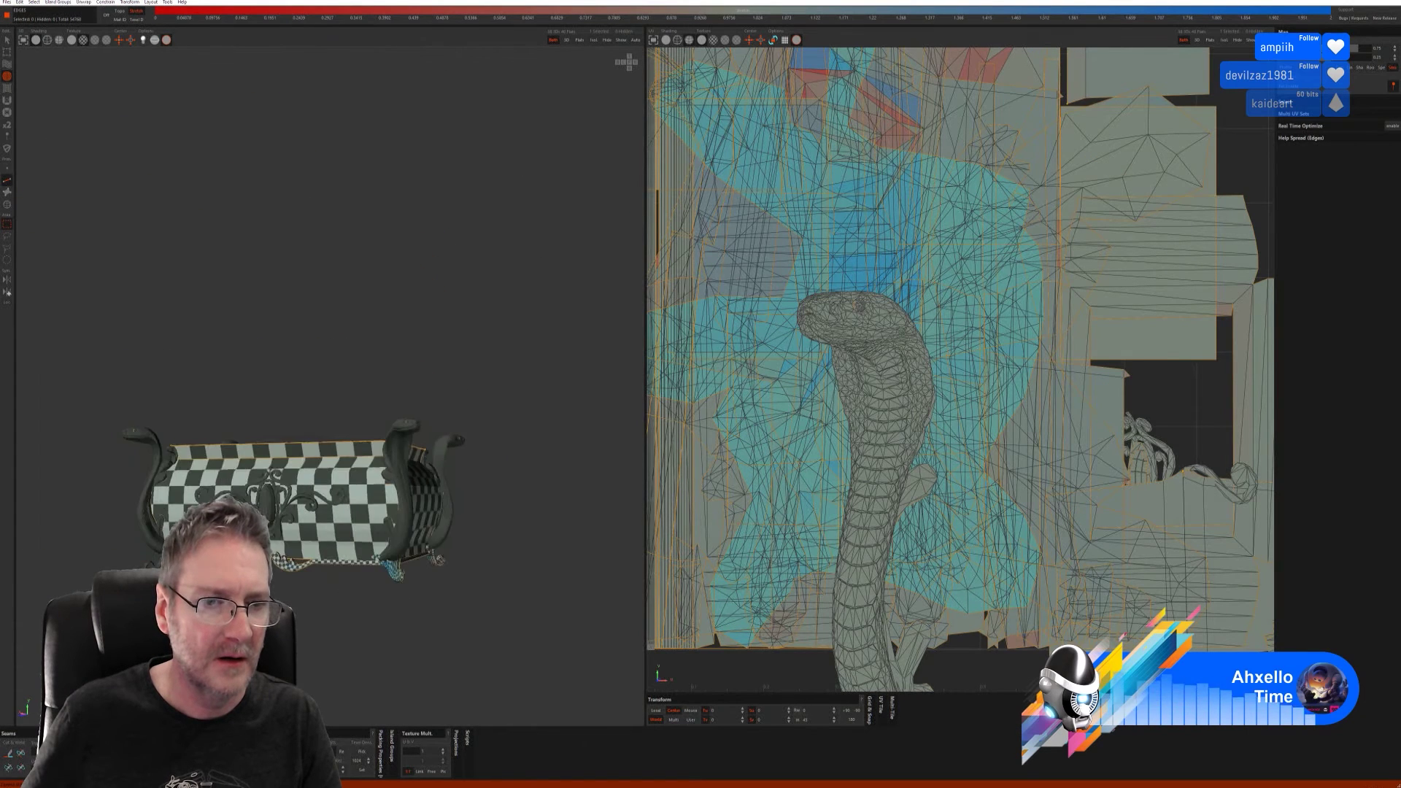
alt+drag(399, 584, 408, 544)
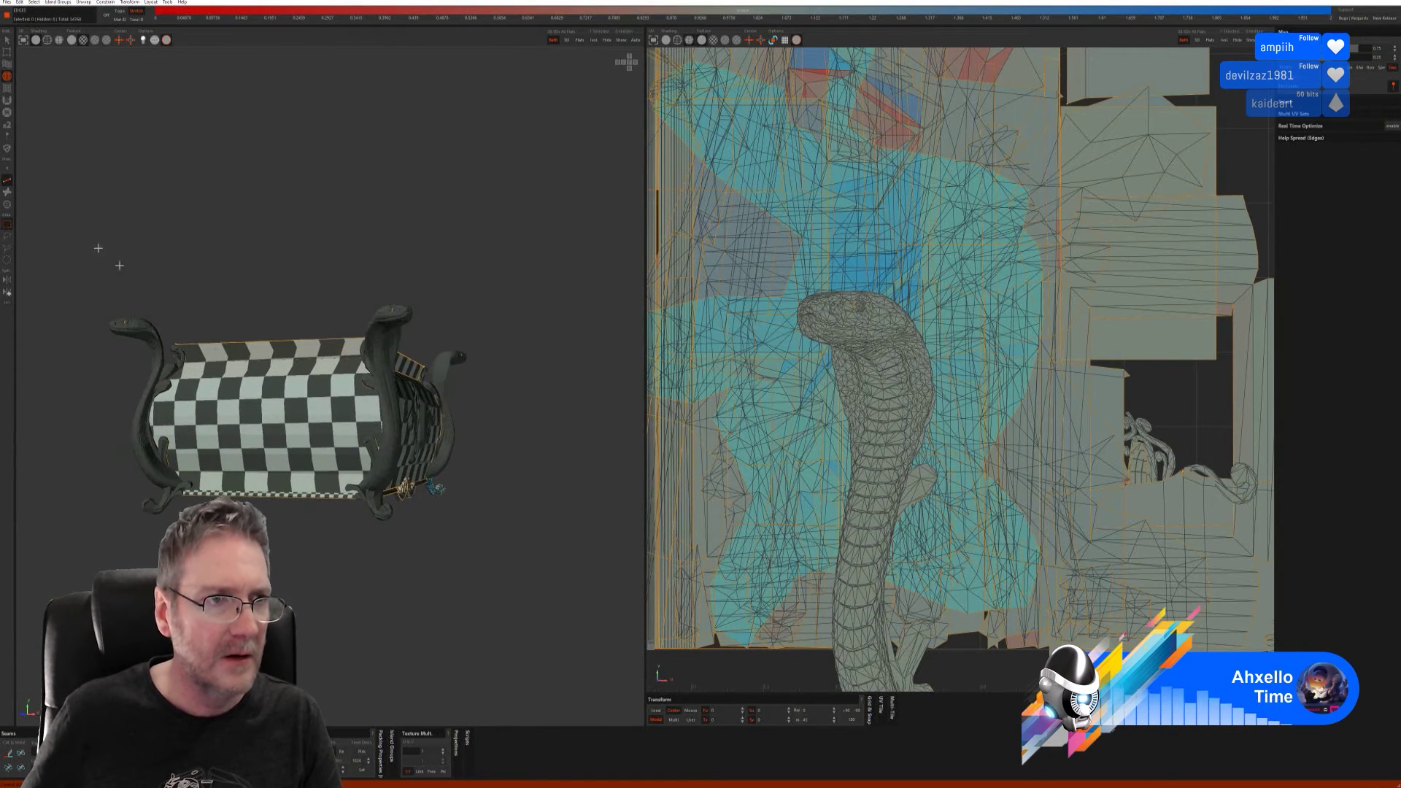
click(8, 205)
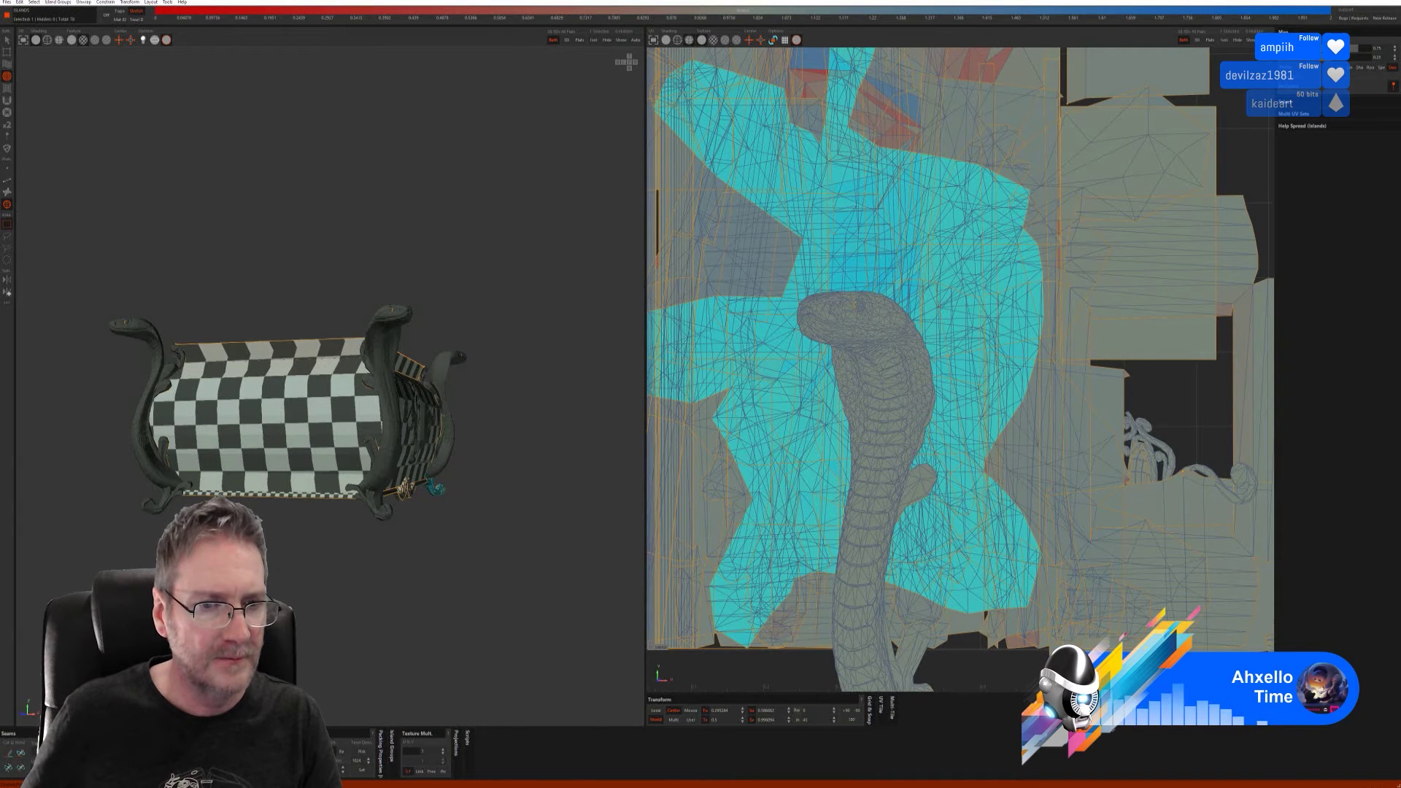
click(383, 514)
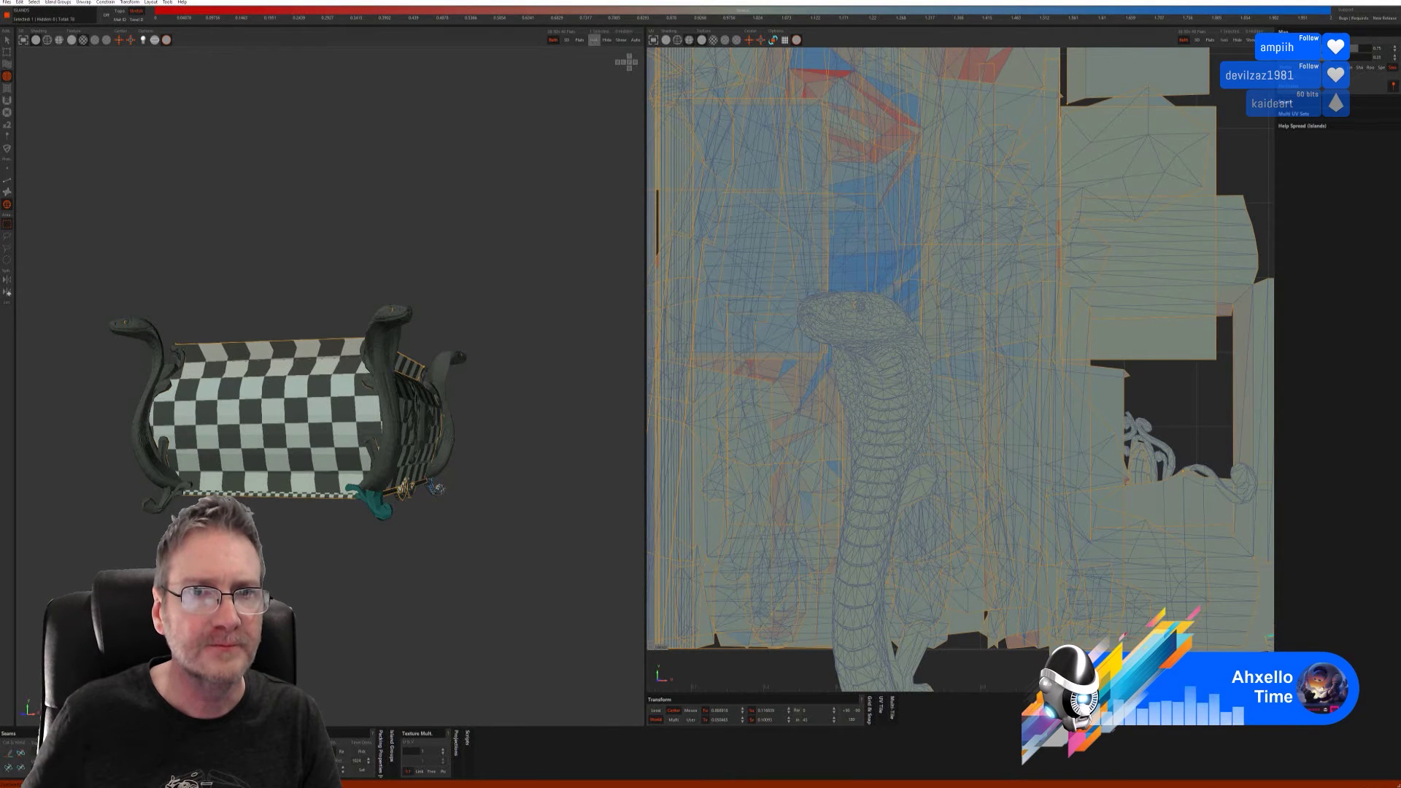
click(594, 41)
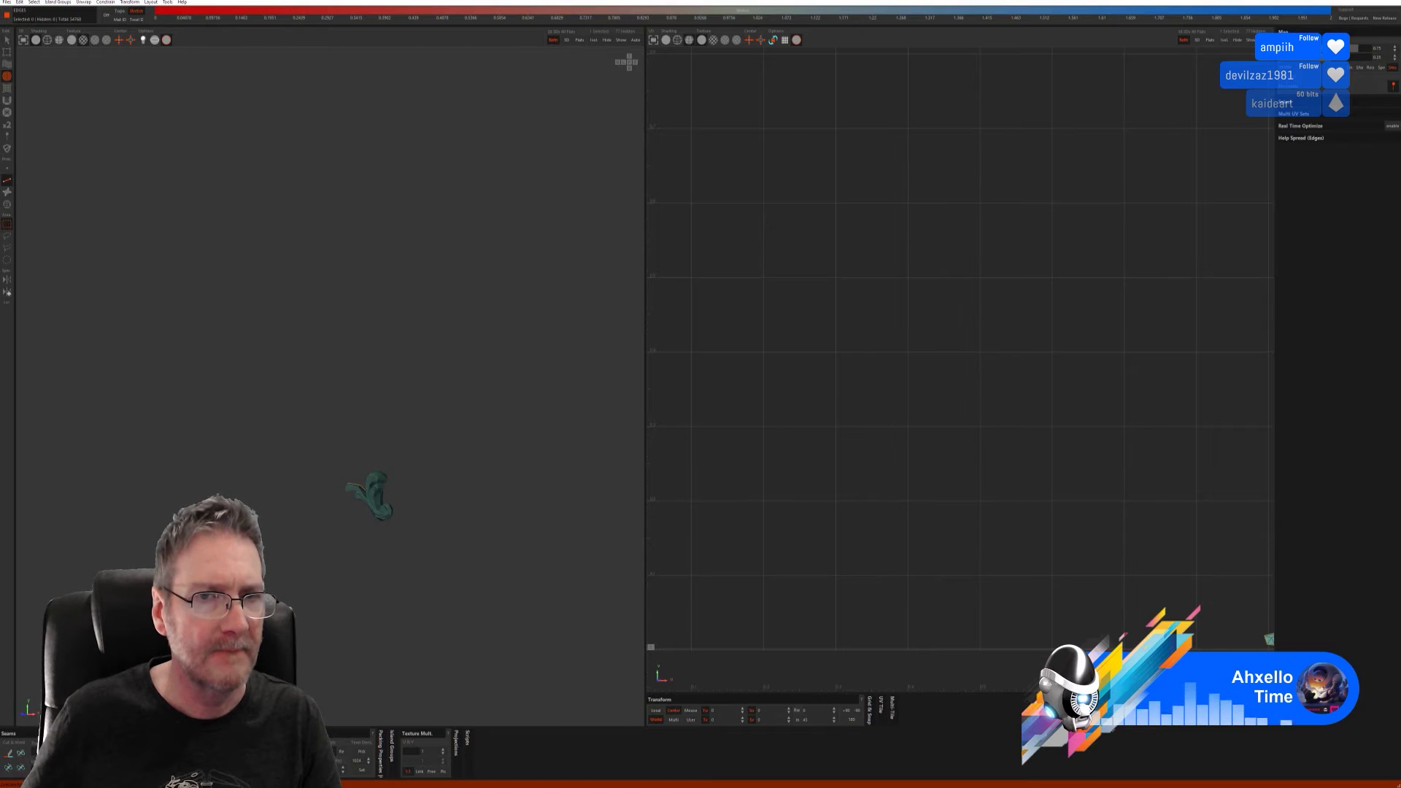
- Generate Pelt seams on the isolated third foot, unwrap it, and pack its island into the UV tile
scroll(389, 442, up, 2)
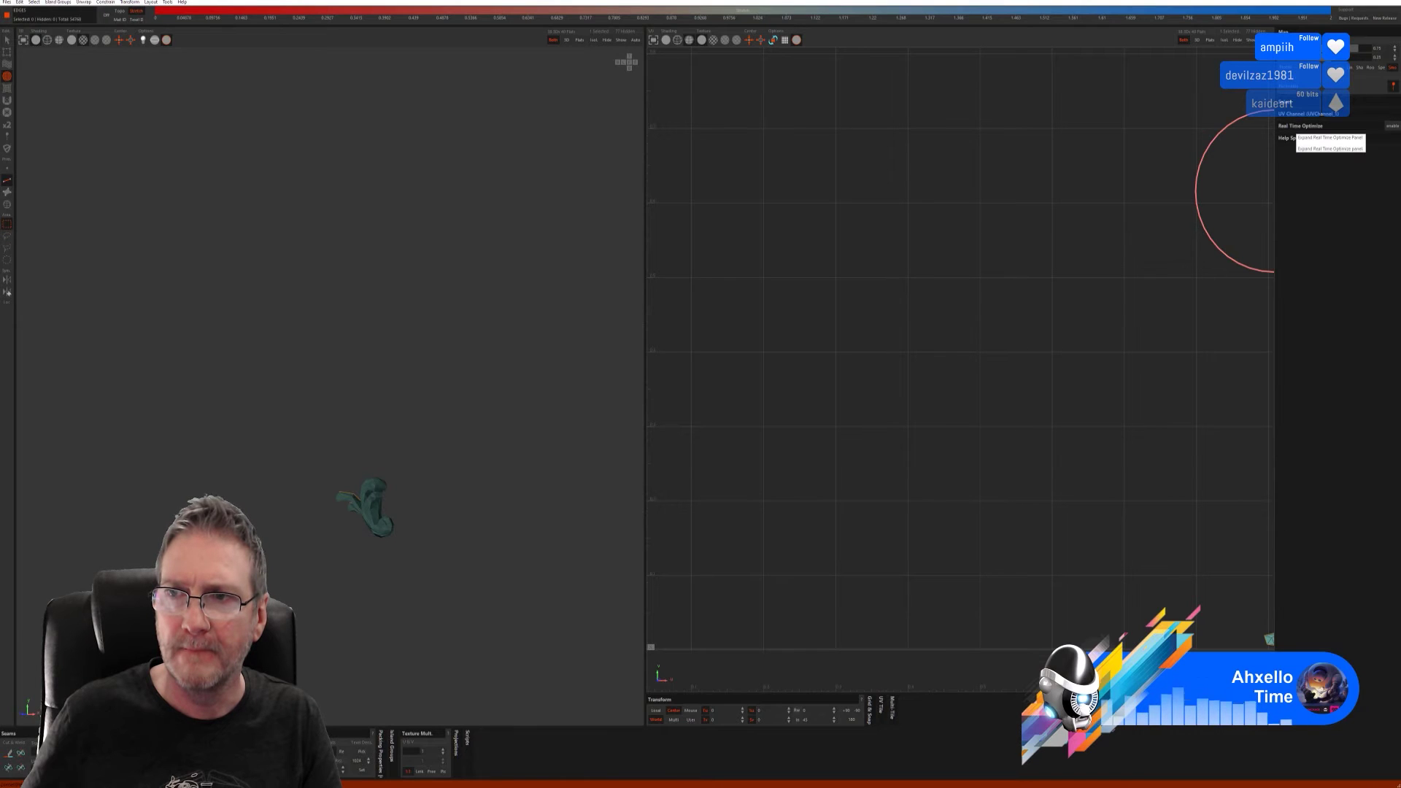
click(1300, 139)
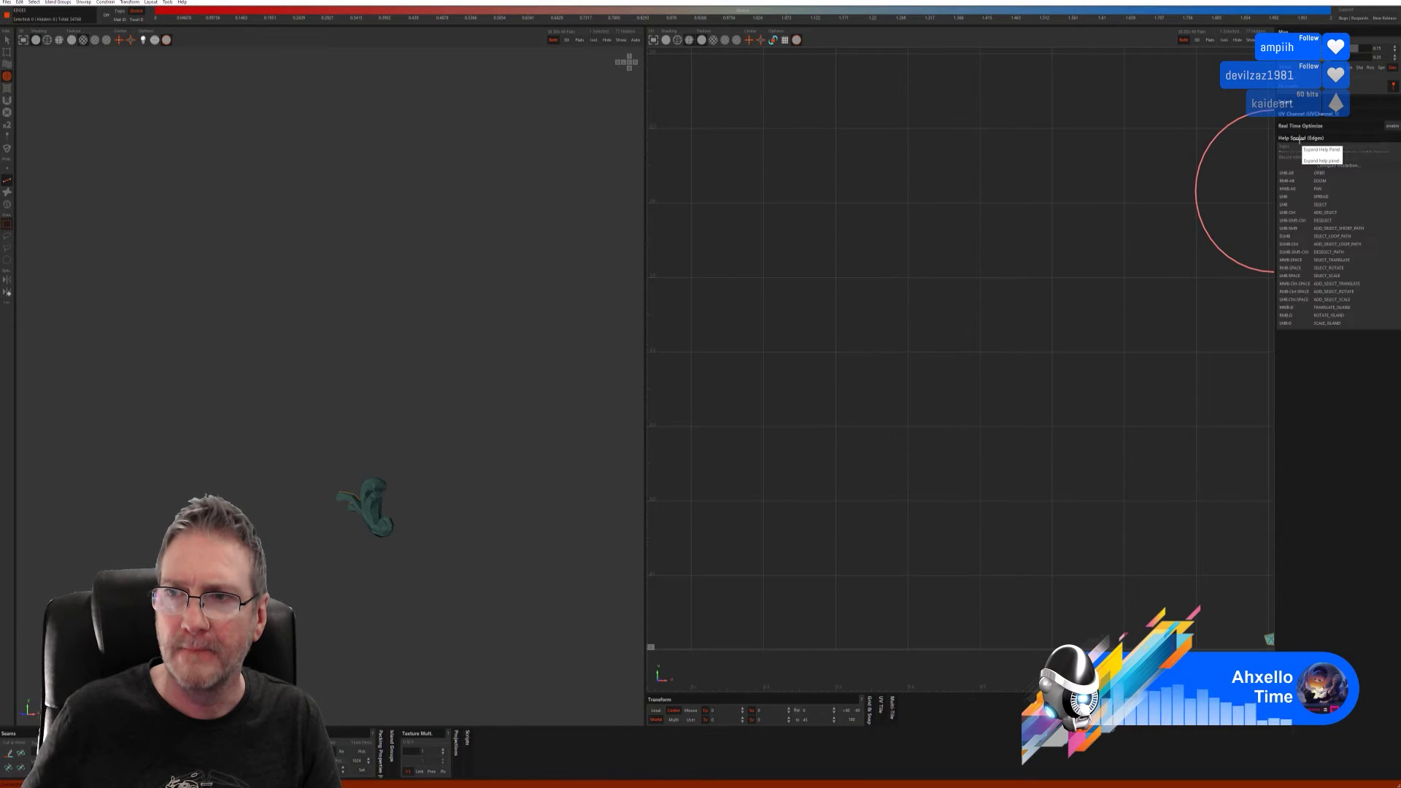
click(1300, 139)
click(7, 41)
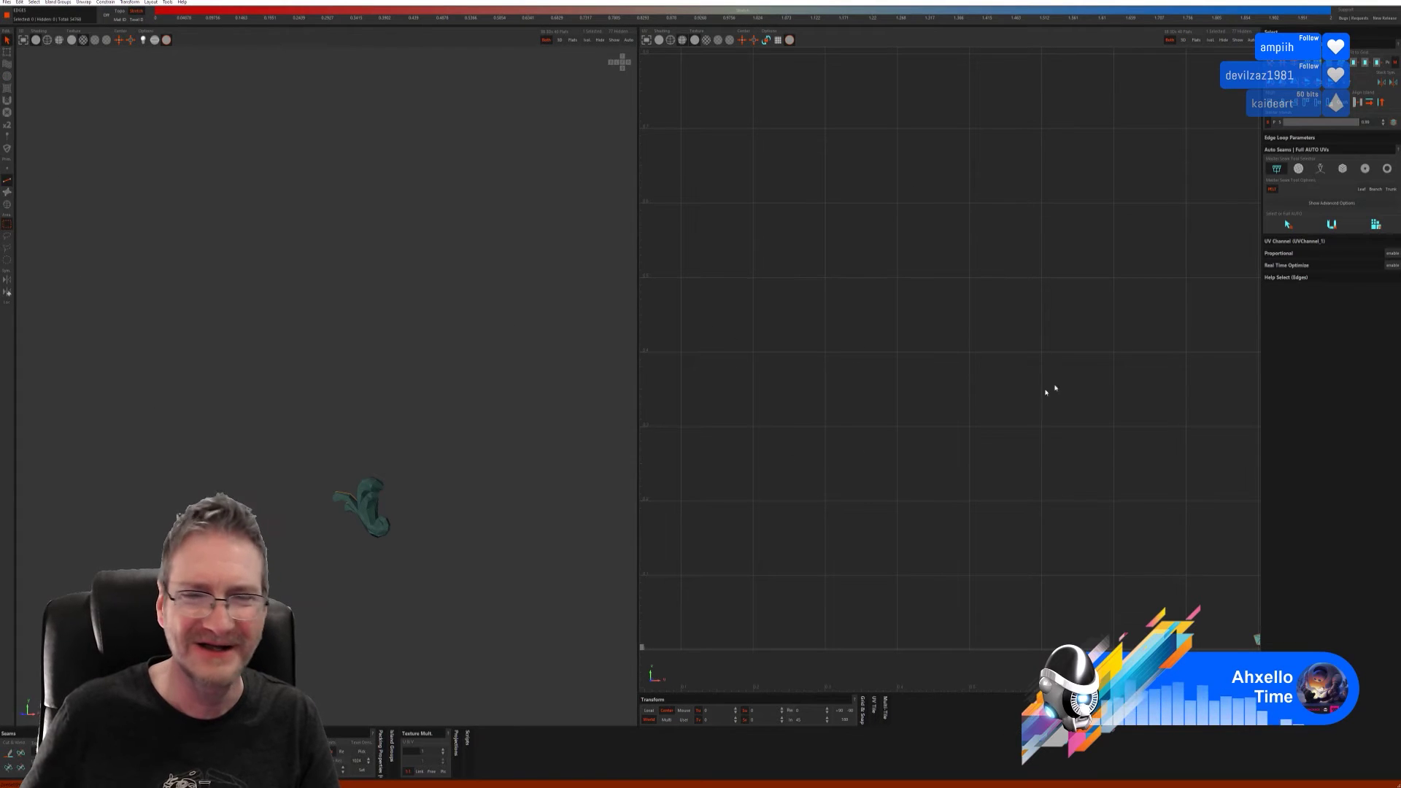
click(1300, 226)
click(1332, 227)
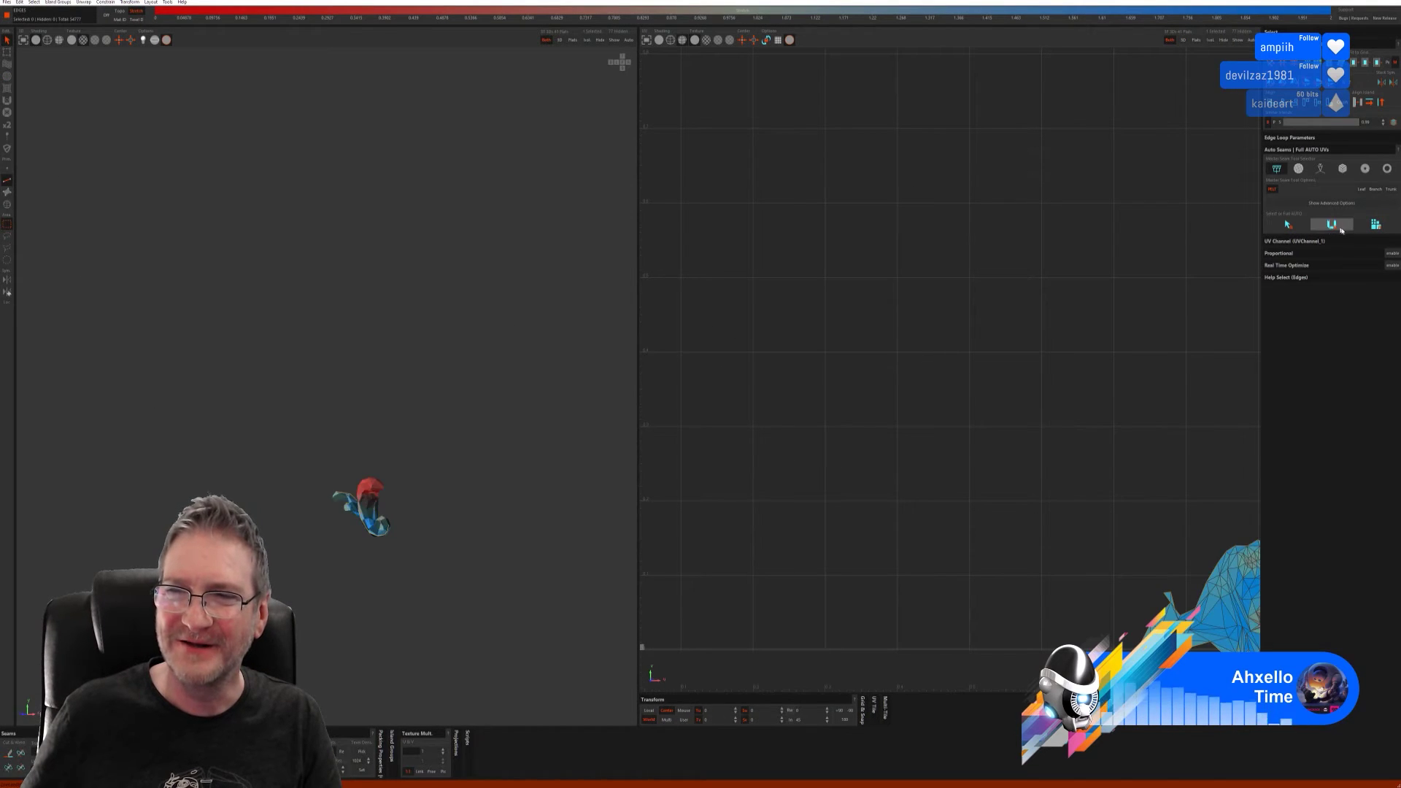
click(1374, 226)
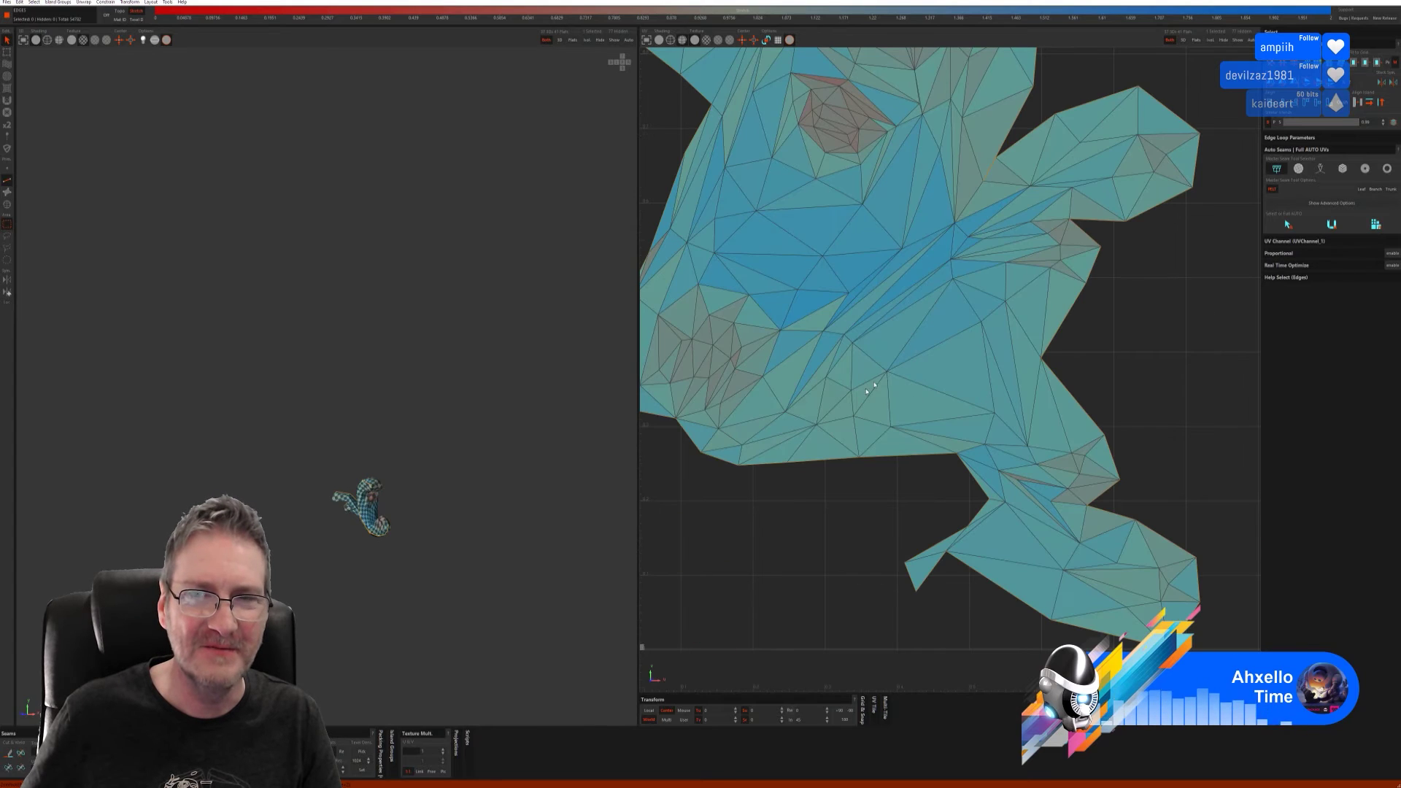
- Expand the compressed red clusters in the third foot's island with the Spread brush, and check its checker pattern
scroll(423, 513, up, 4)
scroll(839, 298, up, 3)
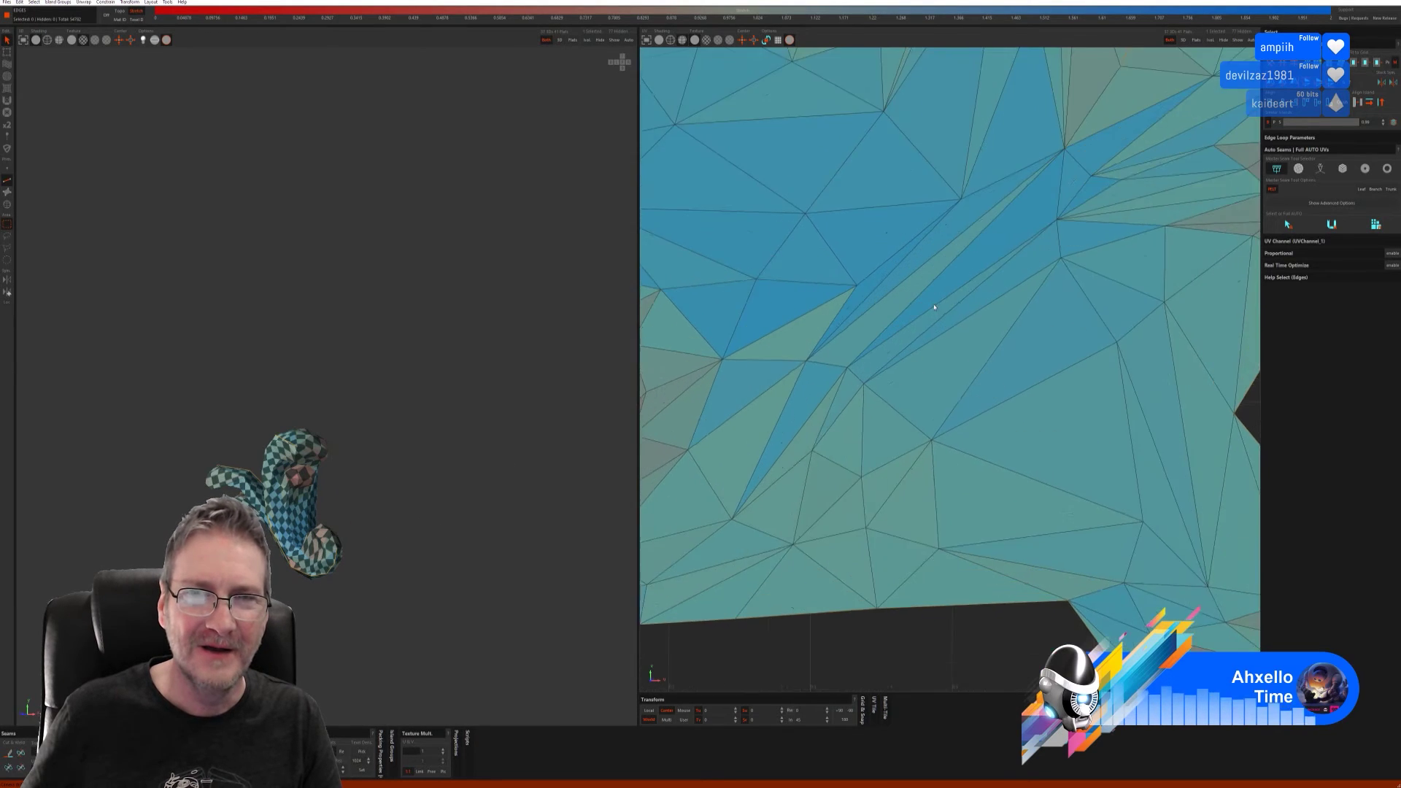
scroll(839, 298, down, 5)
click(7, 78)
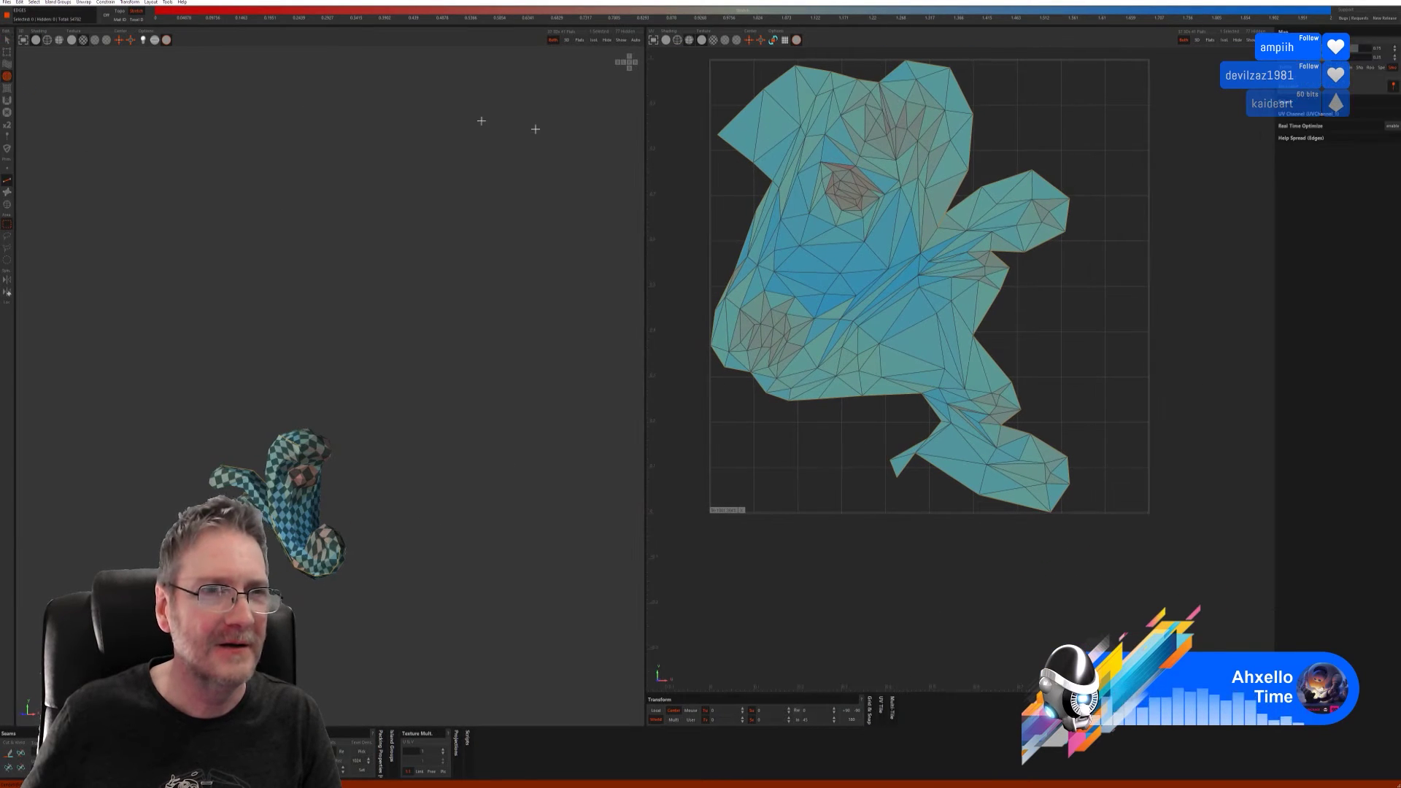
mouse_move(886, 139)
mouse_down()
mouse_move(844, 156)
mouse_move(923, 124)
mouse_move(890, 182)
mouse_up()
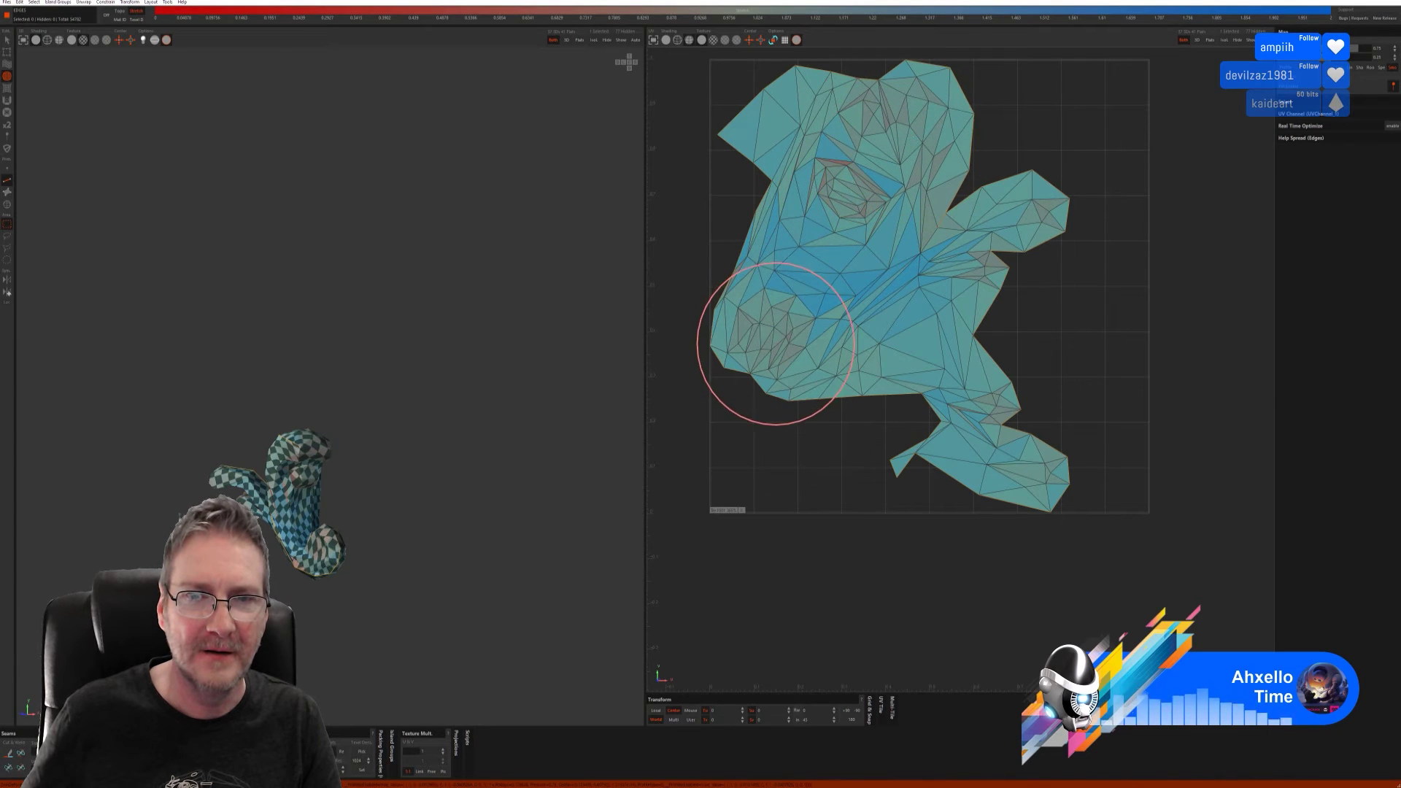
drag(930, 222, 890, 262)
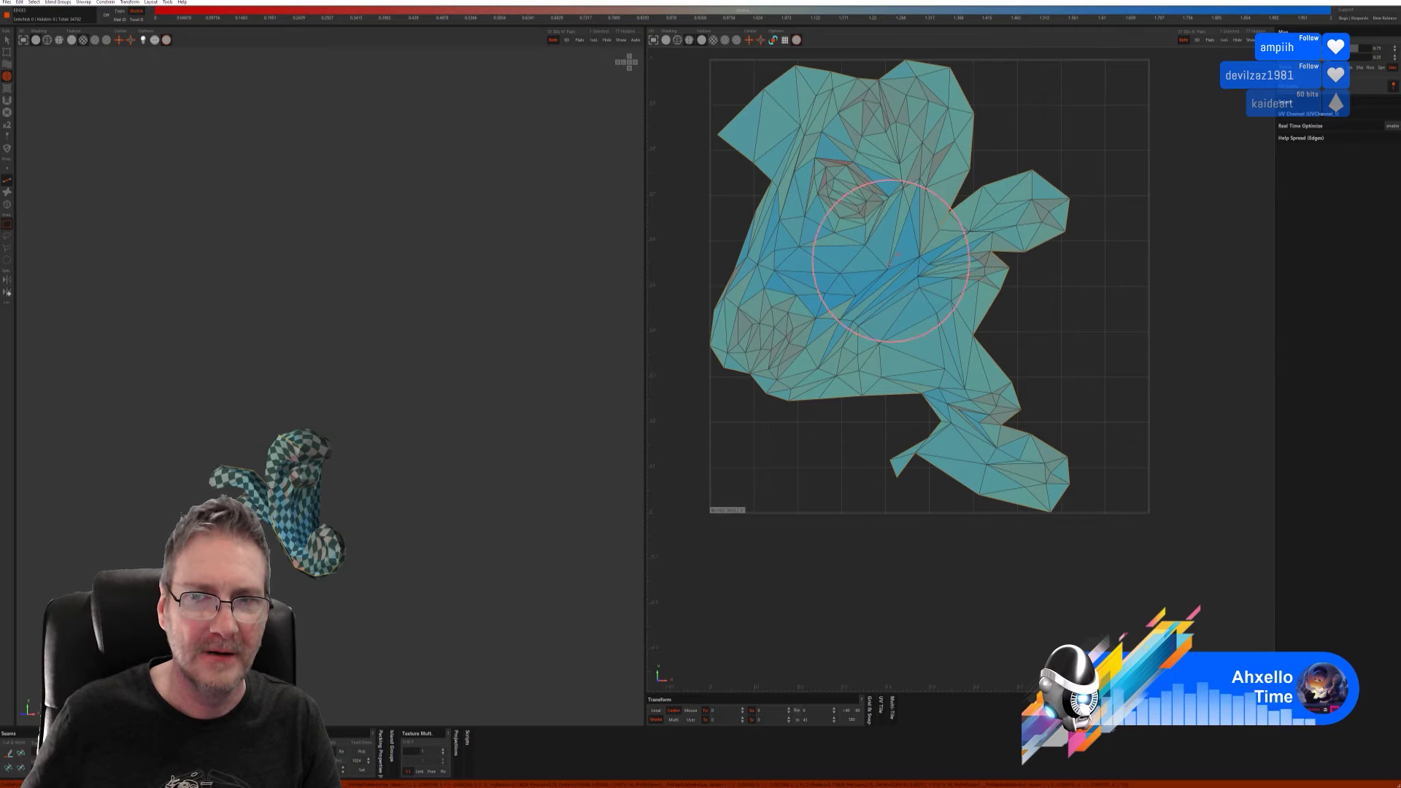
mouse_move(443, 391)
alt+mouse_down()
mouse_move(376, 407)
mouse_move(445, 418)
mouse_move(450, 401)
alt+mouse_up()
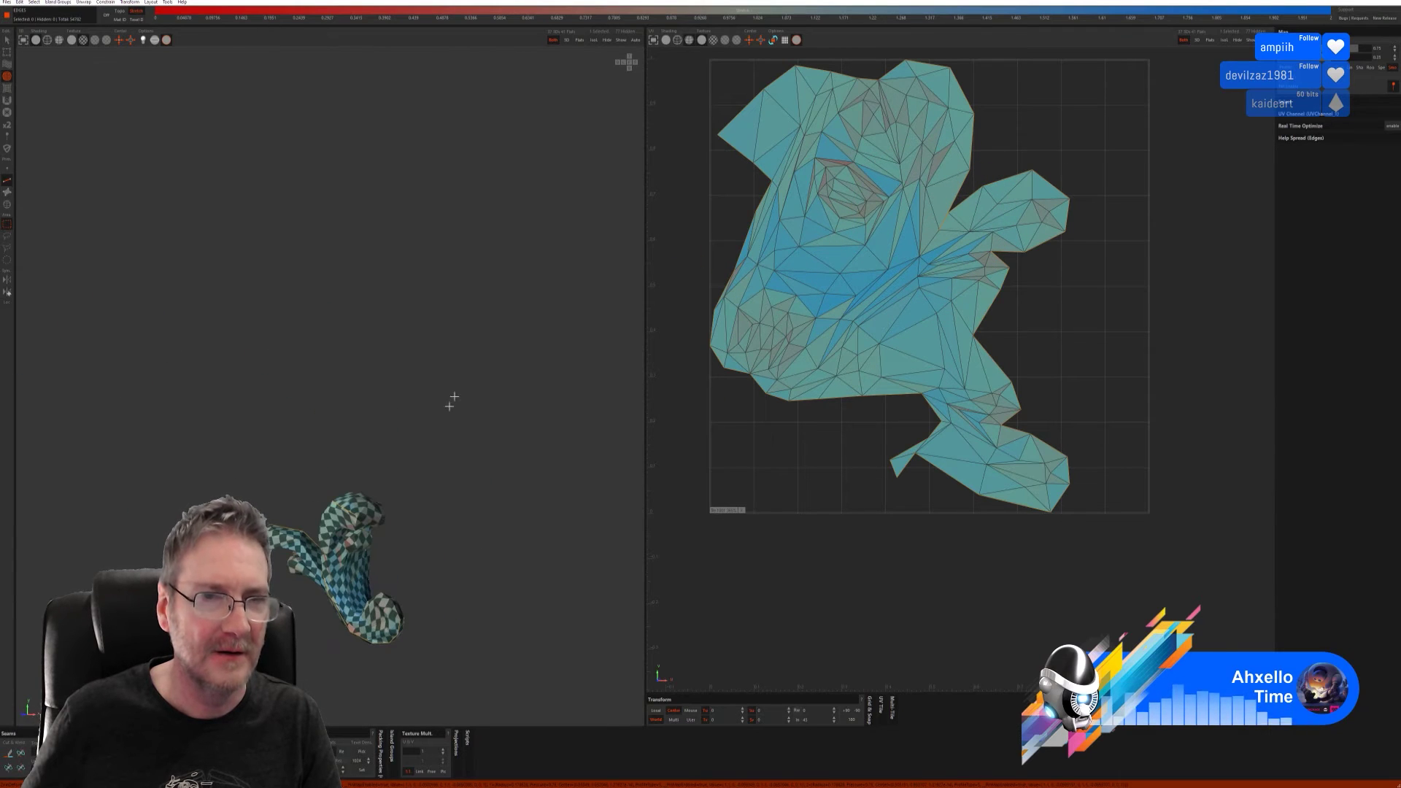
- Show all the parts, select the remaining foot without a checker pattern beneath the corner snake, and isolate it
click(619, 40)
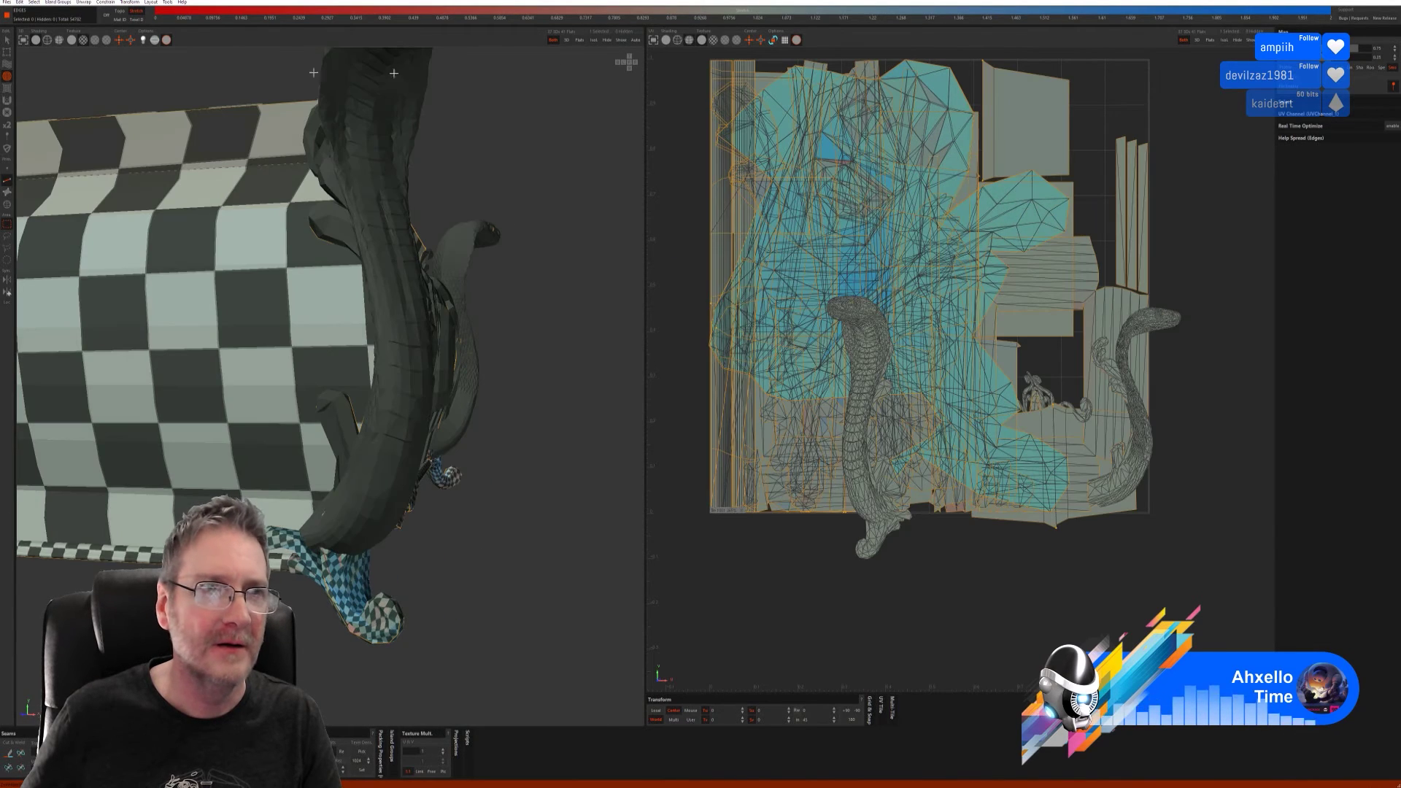
click(4, 42)
scroll(424, 493, down, 5)
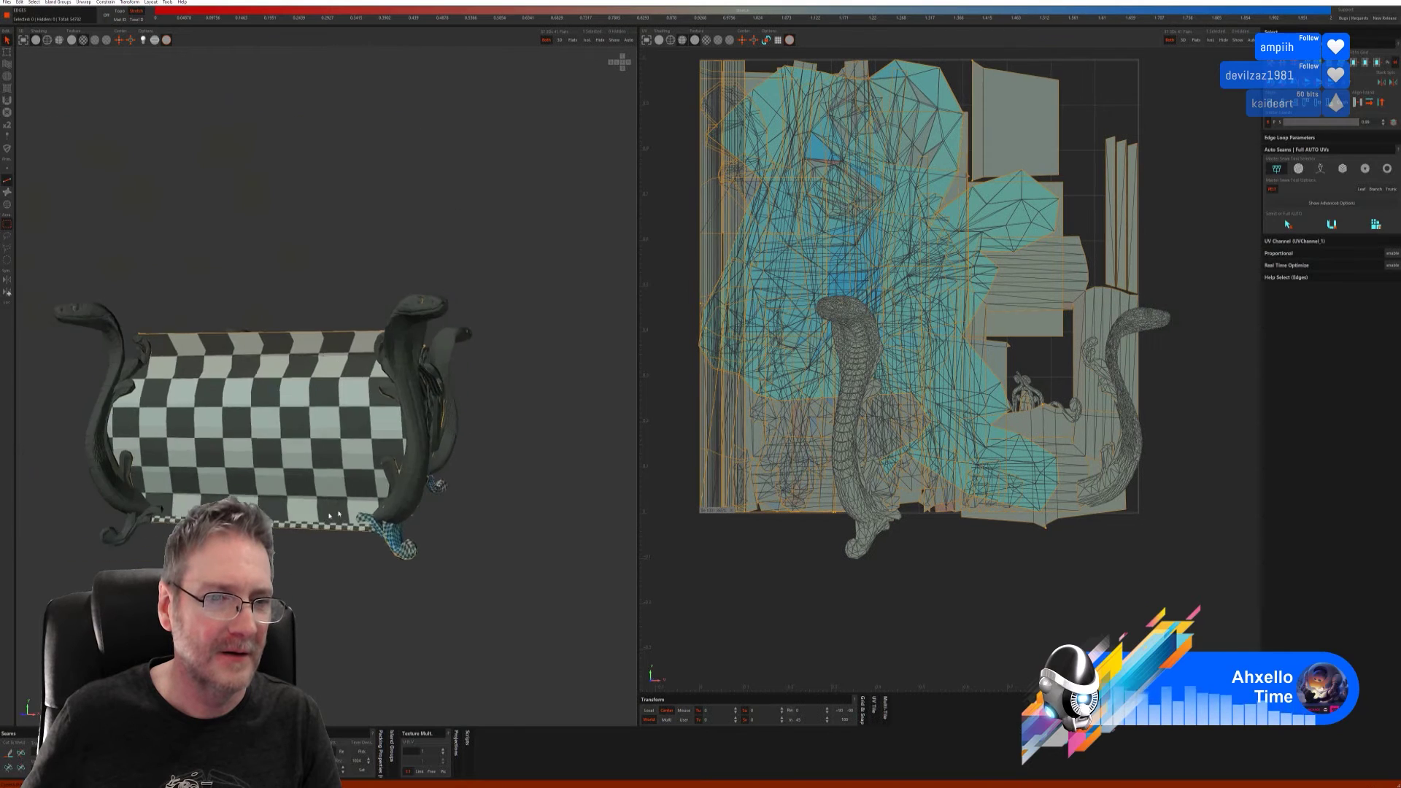
alt+drag(438, 483, 307, 525)
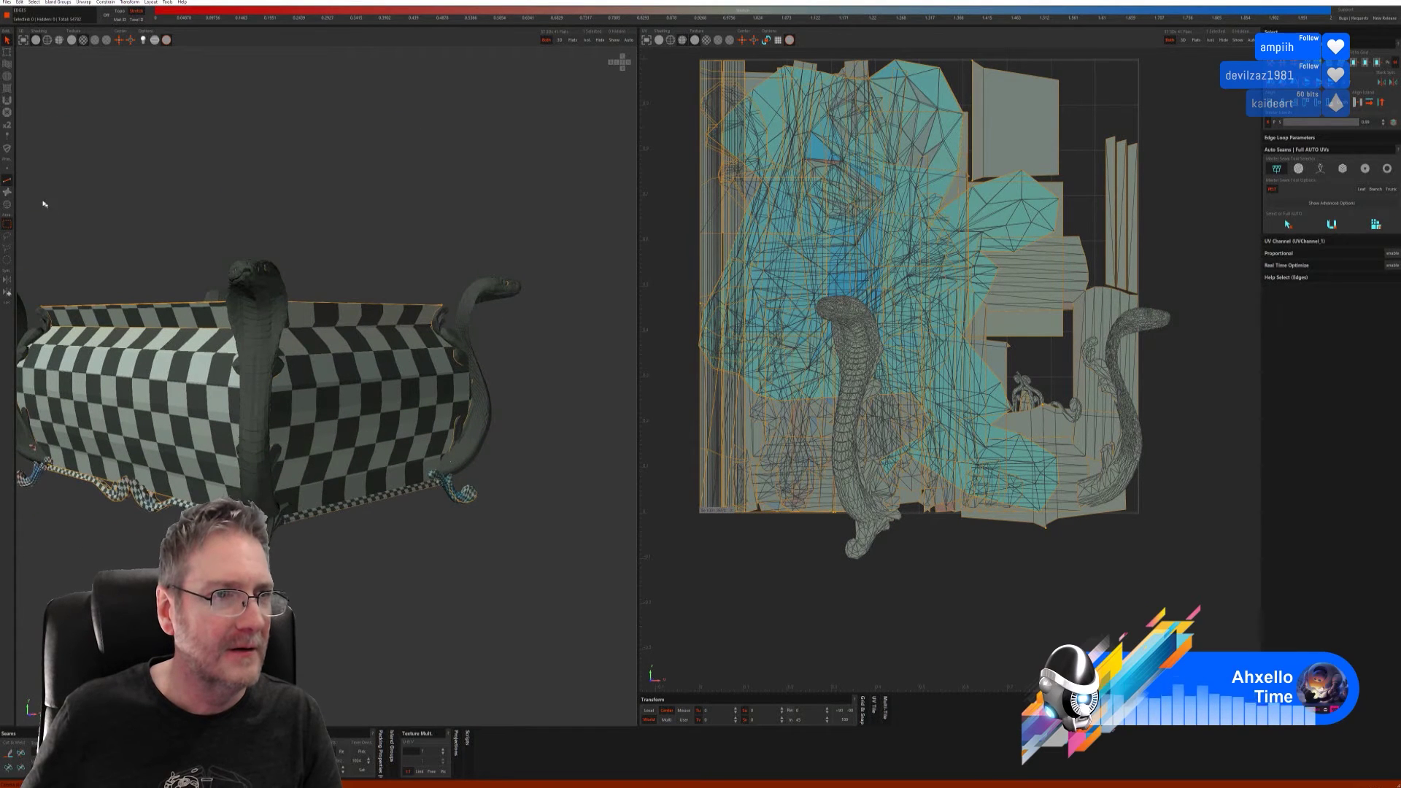
click(7, 205)
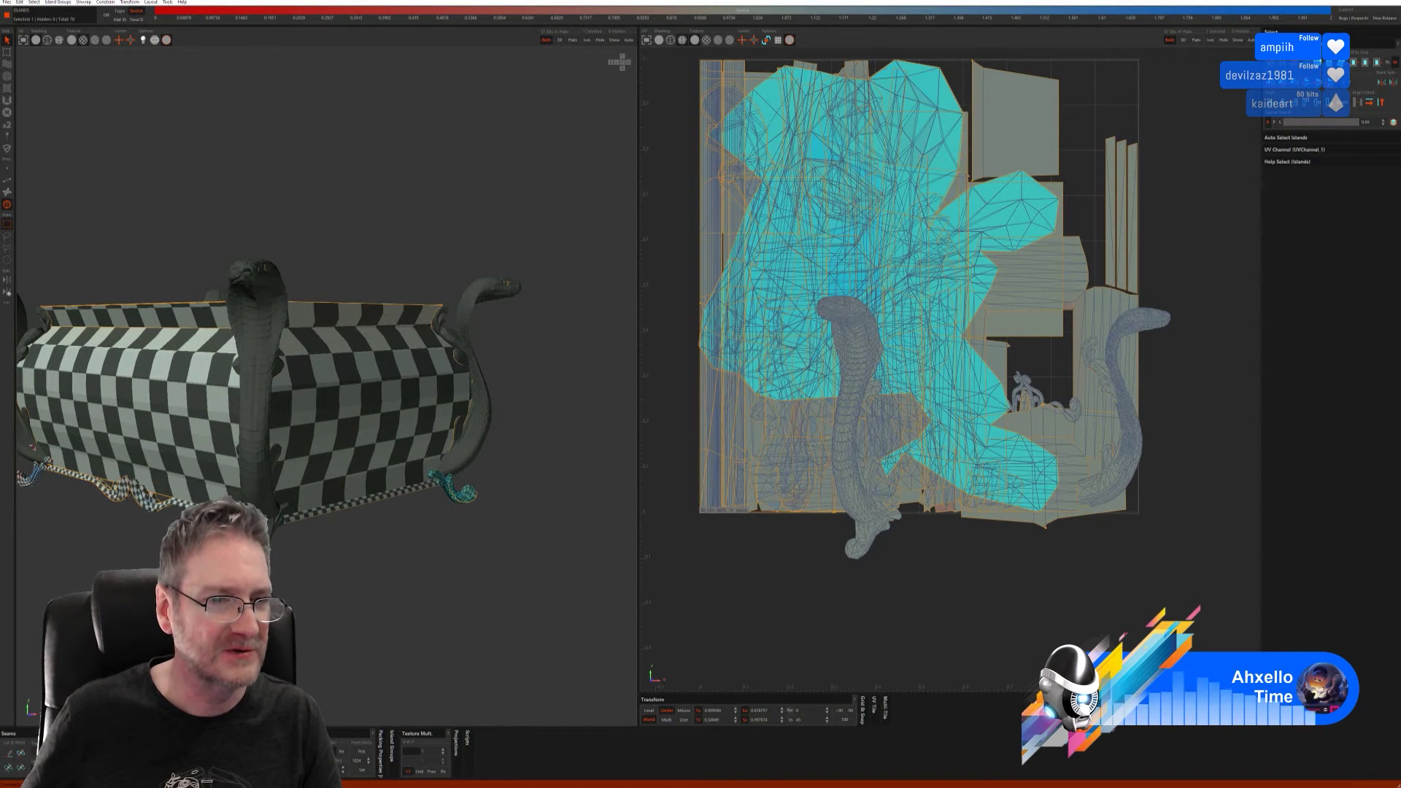
click(277, 518)
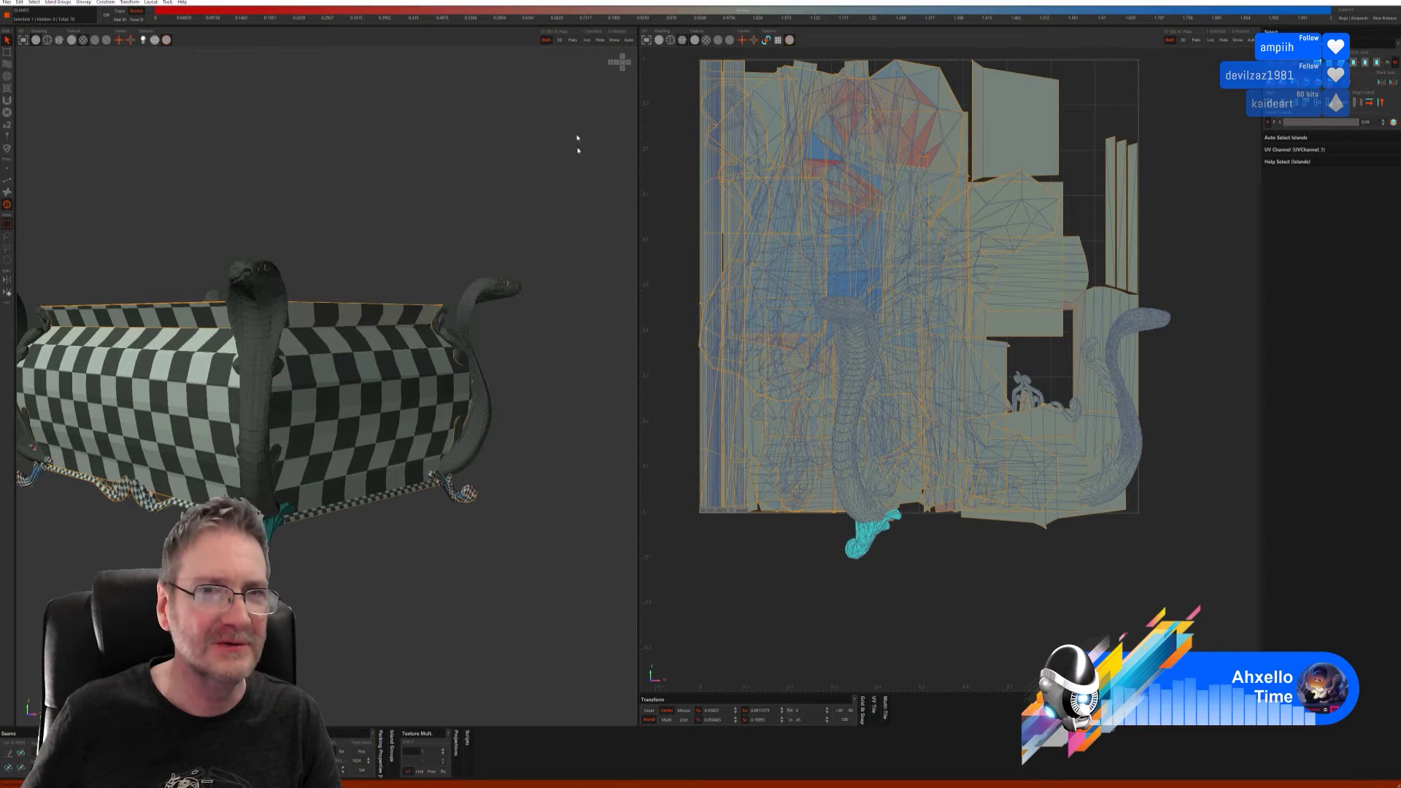
click(588, 41)
- Generate Pelt seams on the fourth foot in edge selection, unwrap it, and pack its island
click(6, 179)
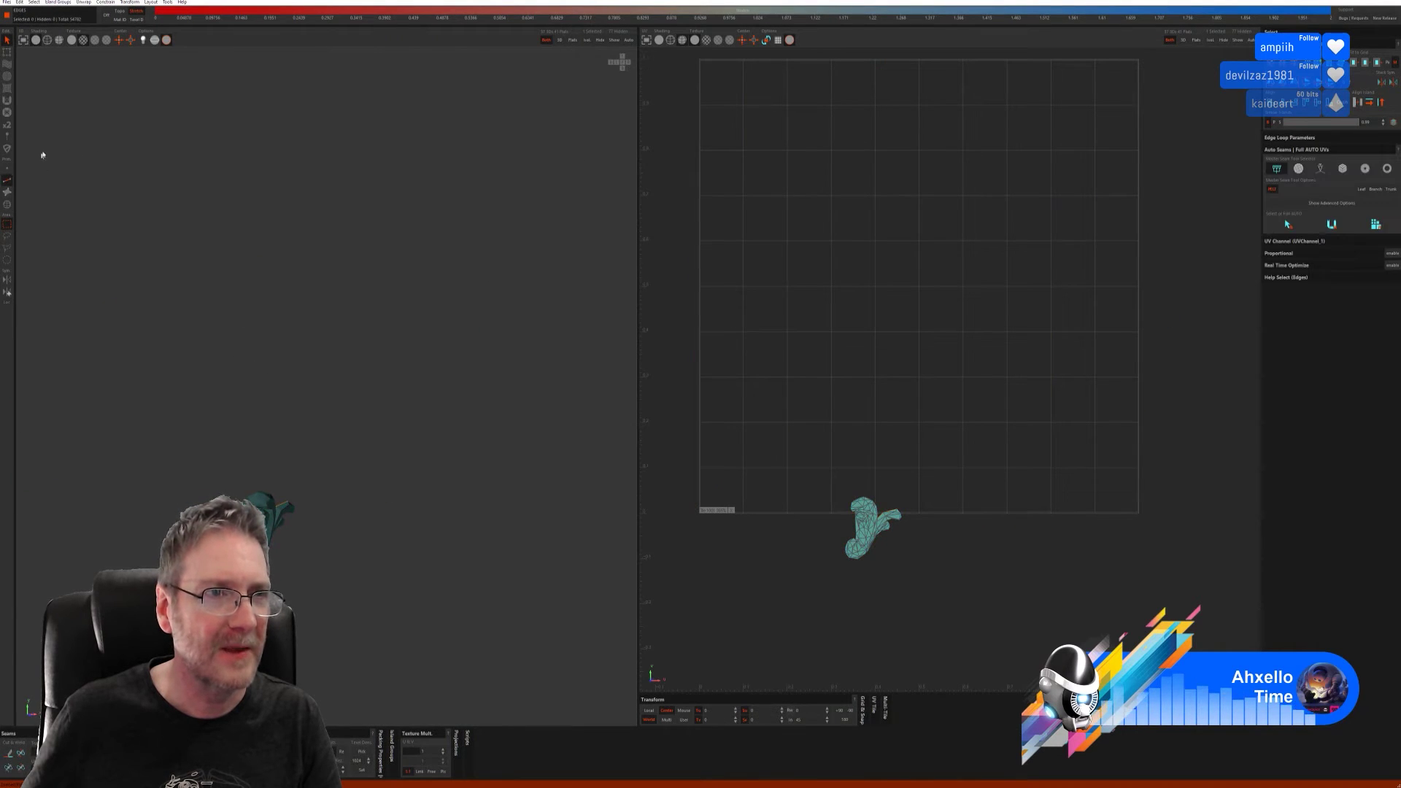
click(1290, 224)
click(1332, 224)
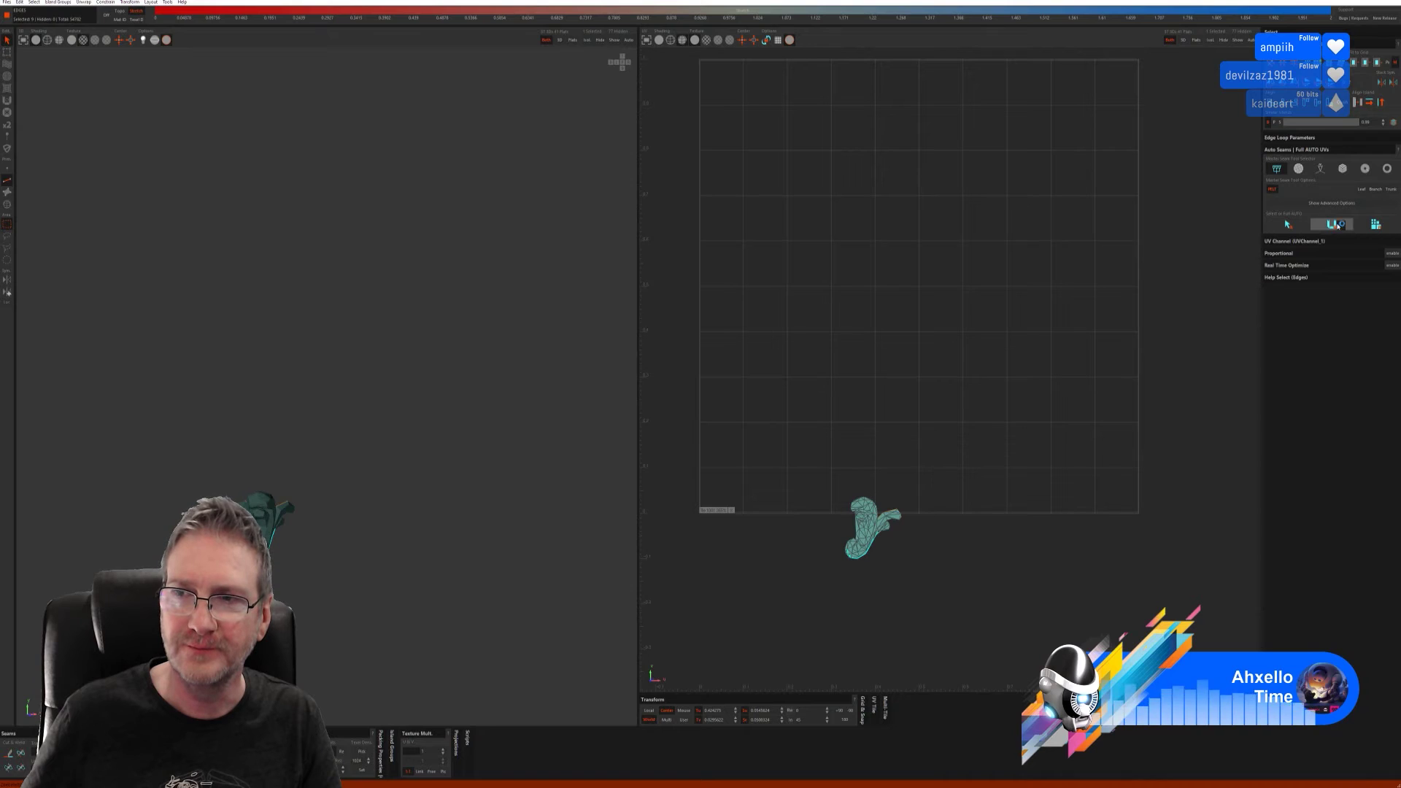
click(1376, 224)
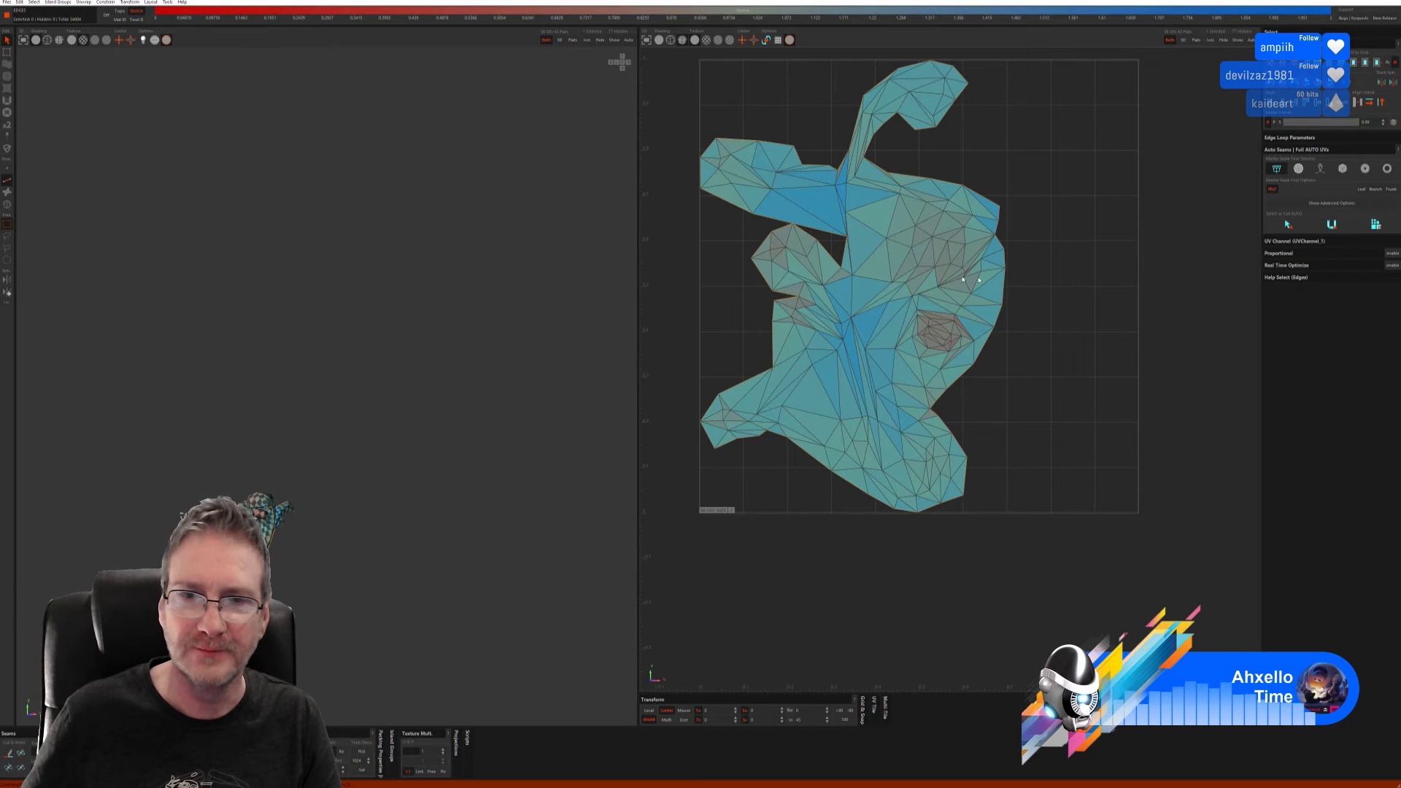
- Spread the compressed red areas of the fourth foot's island with the Spread brush, and inspect the foot's checker pattern
click(4, 81)
scroll(854, 261, up, 2)
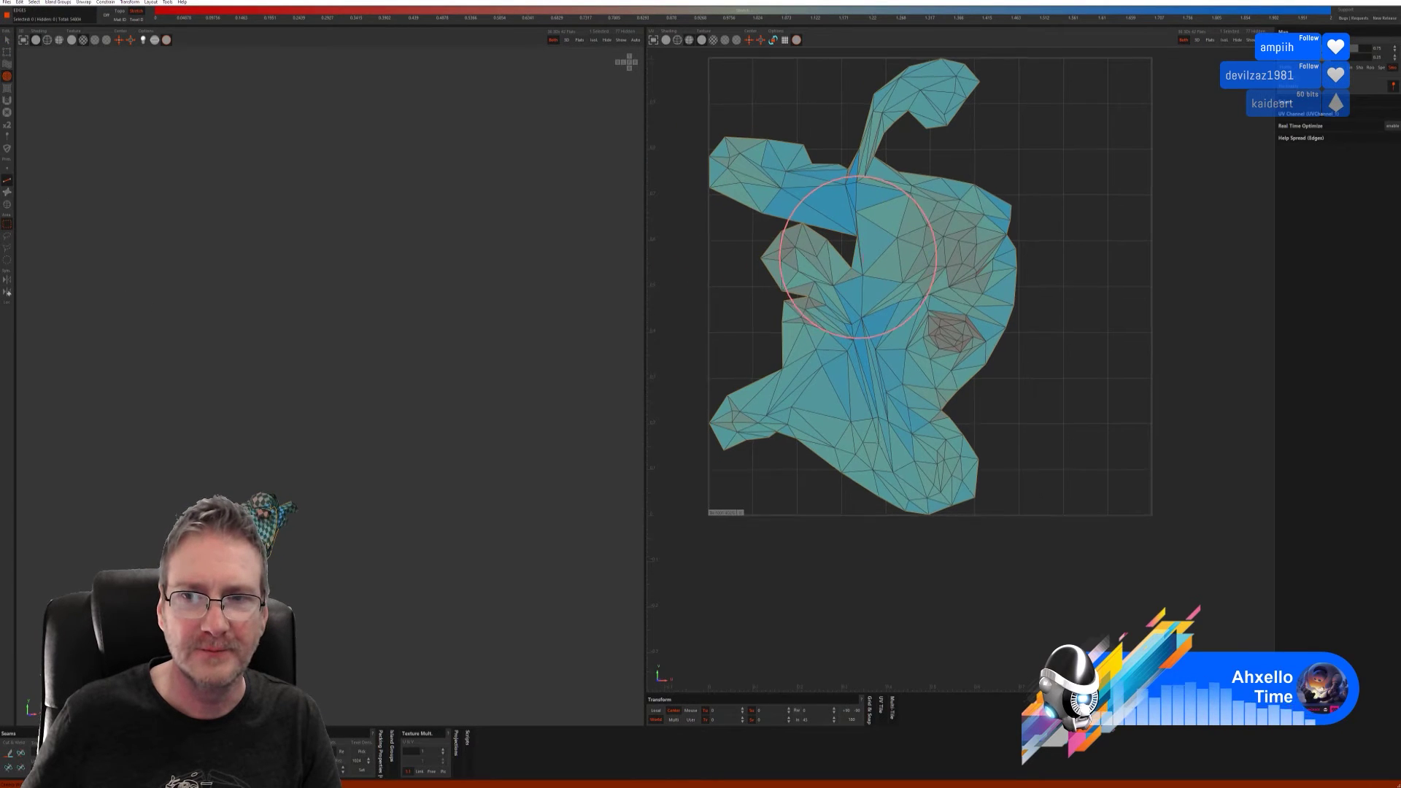
mouse_move(975, 352)
mouse_down()
mouse_move(959, 272)
mouse_move(1006, 269)
mouse_up()
mouse_move(779, 252)
mouse_down()
mouse_move(788, 308)
mouse_move(814, 329)
mouse_up()
mouse_move(985, 394)
mouse_down()
mouse_move(978, 360)
mouse_move(941, 322)
mouse_move(982, 285)
mouse_move(999, 216)
mouse_move(993, 350)
mouse_move(929, 394)
mouse_up()
alt+drag(438, 459, 189, 487)
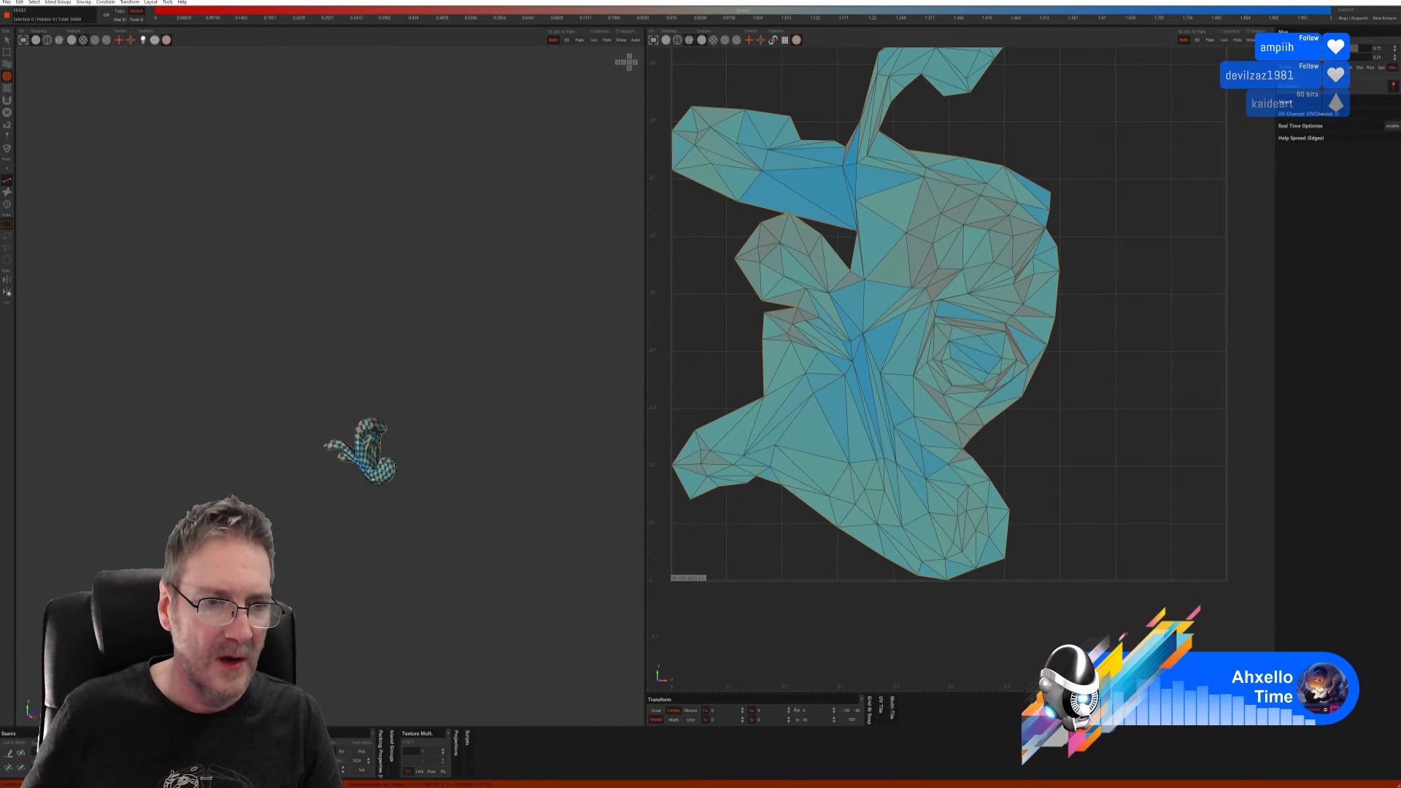
- Show all the parts, select the branching bracket between a corner snake and the box in island selection, and isolate it
click(621, 40)
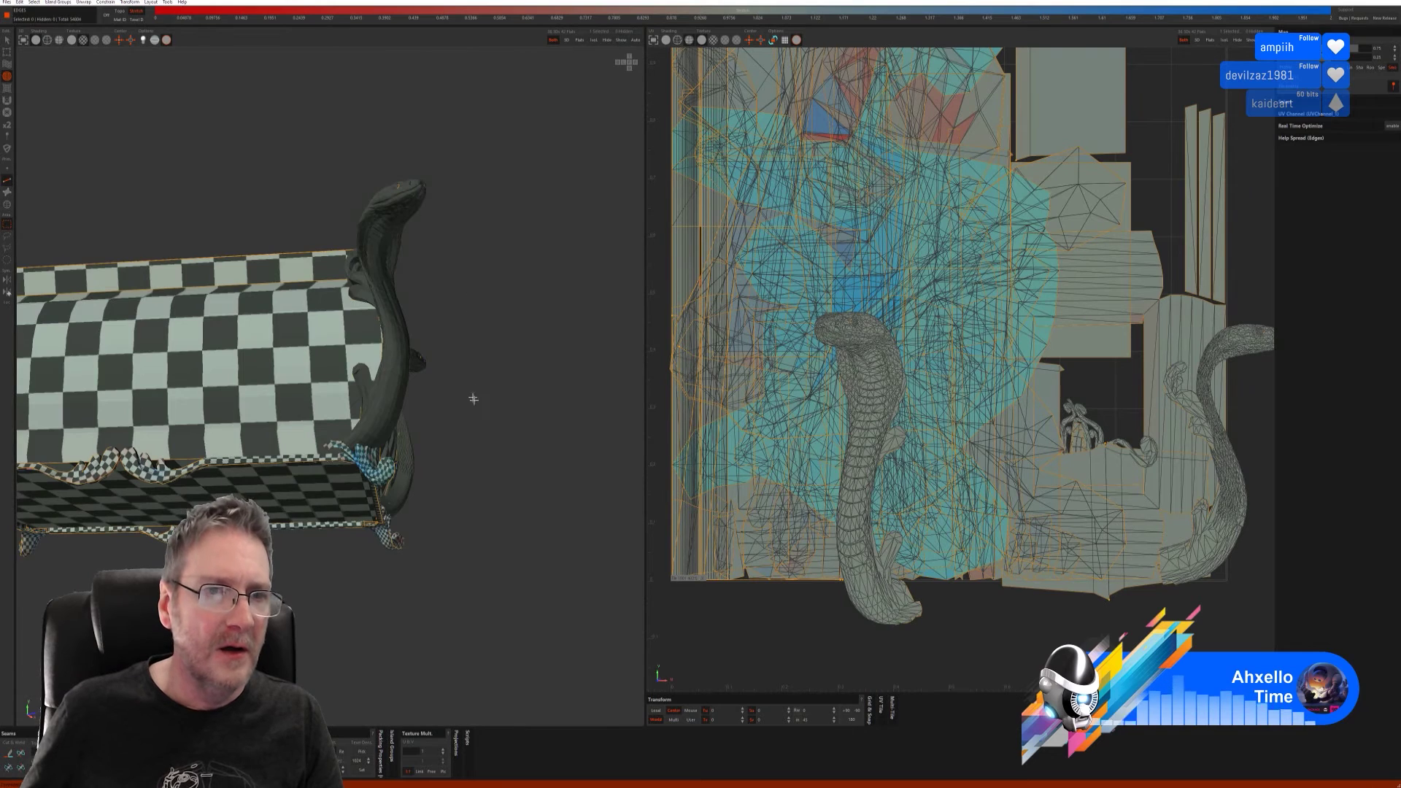
scroll(472, 396, down, 5)
alt+drag(472, 397, 333, 476)
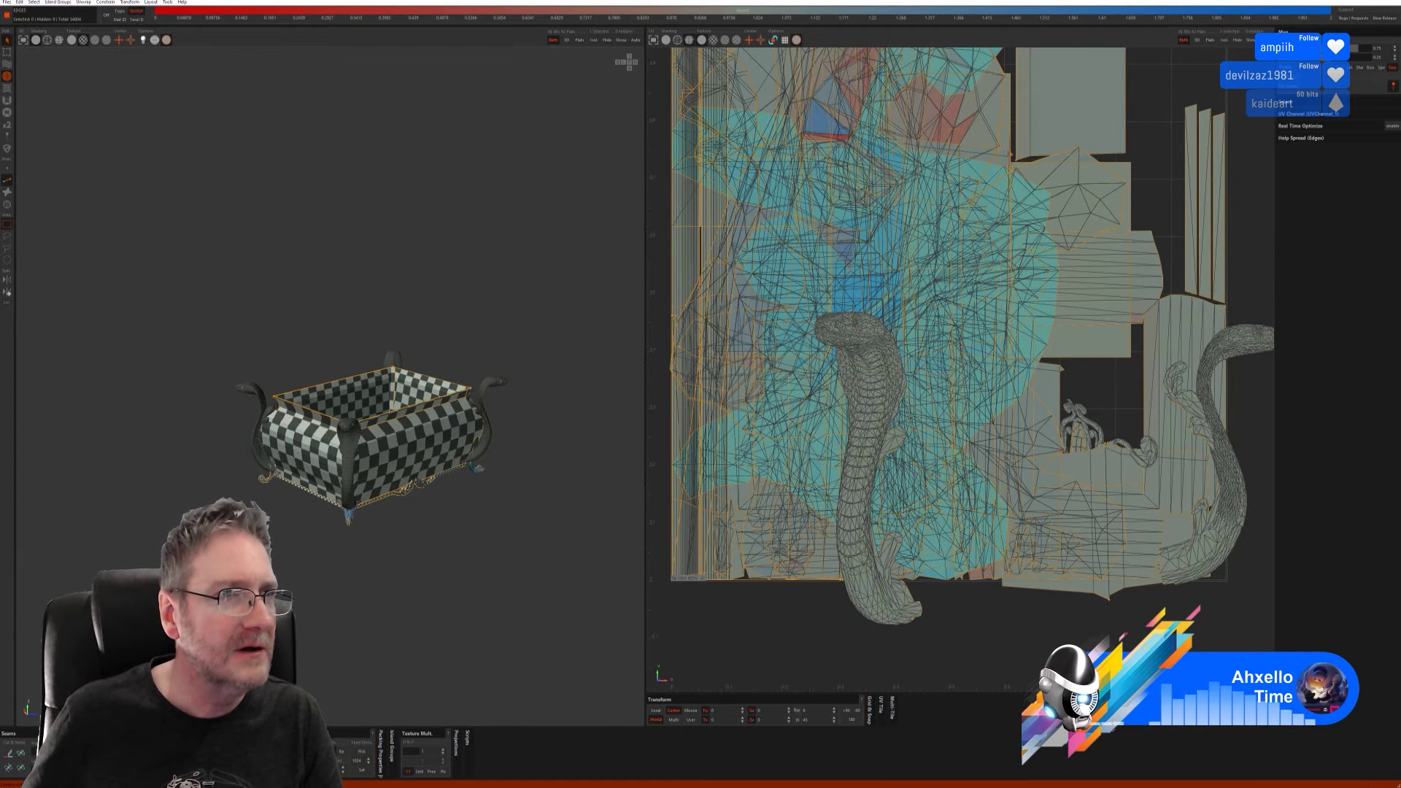
click(7, 41)
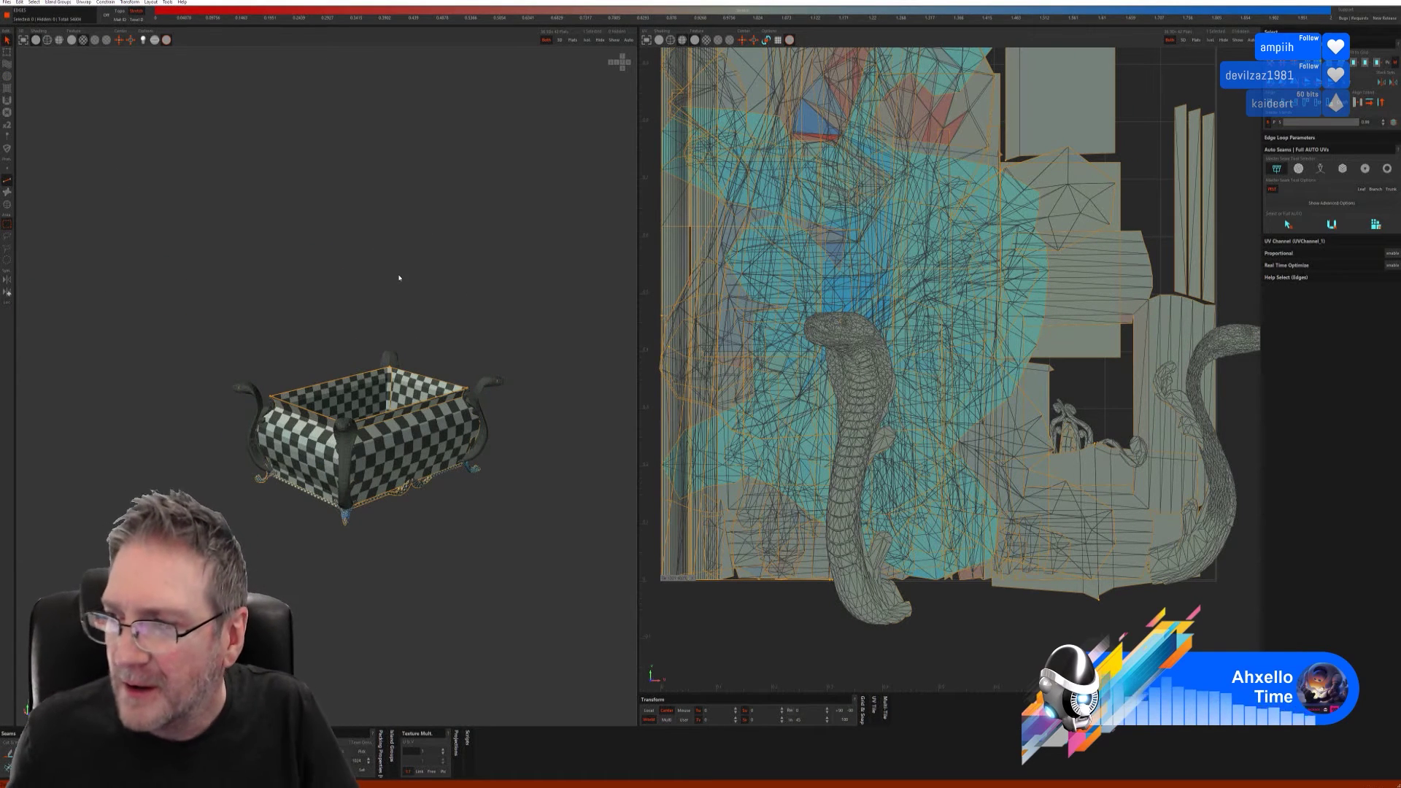
scroll(437, 562, up, 2)
alt+drag(458, 560, 370, 530)
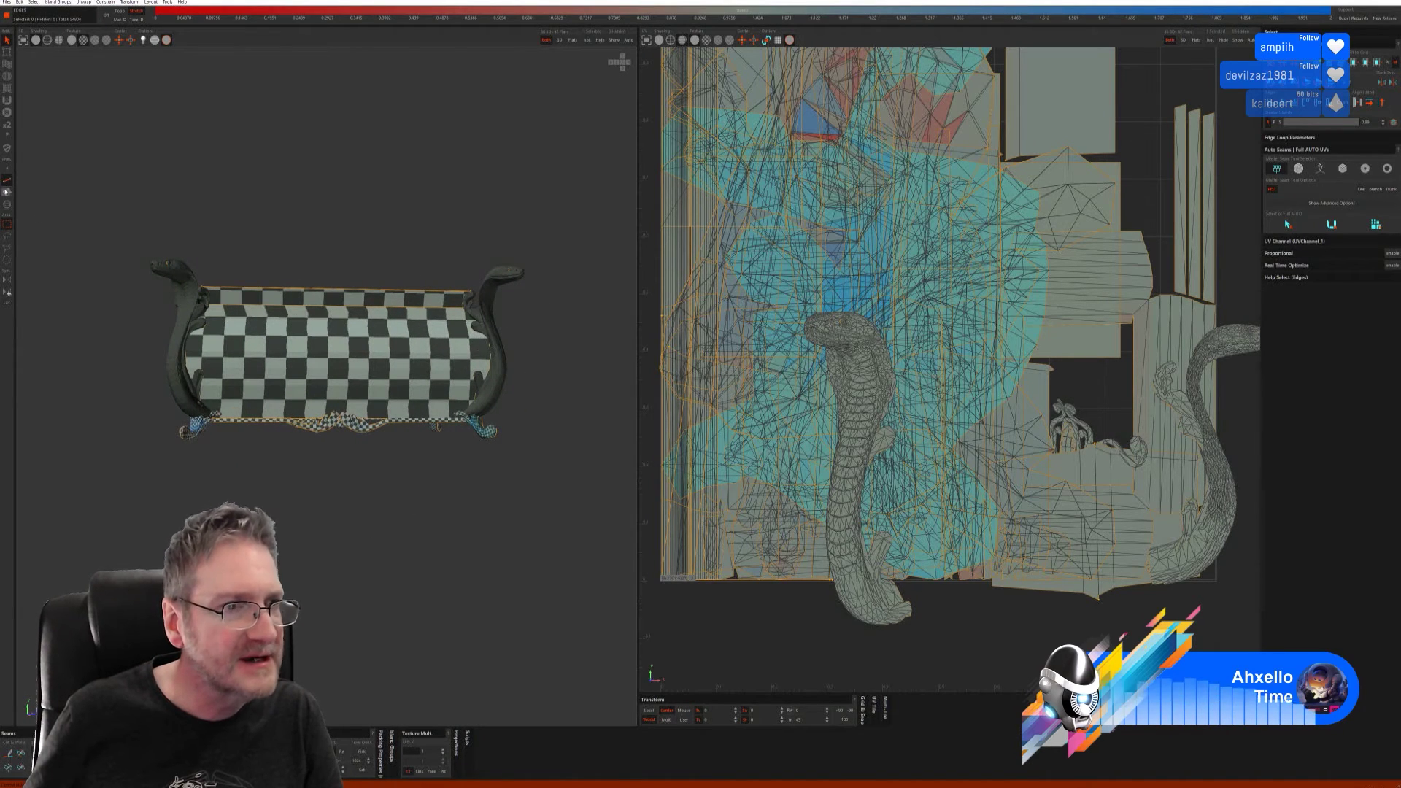
click(7, 205)
click(469, 315)
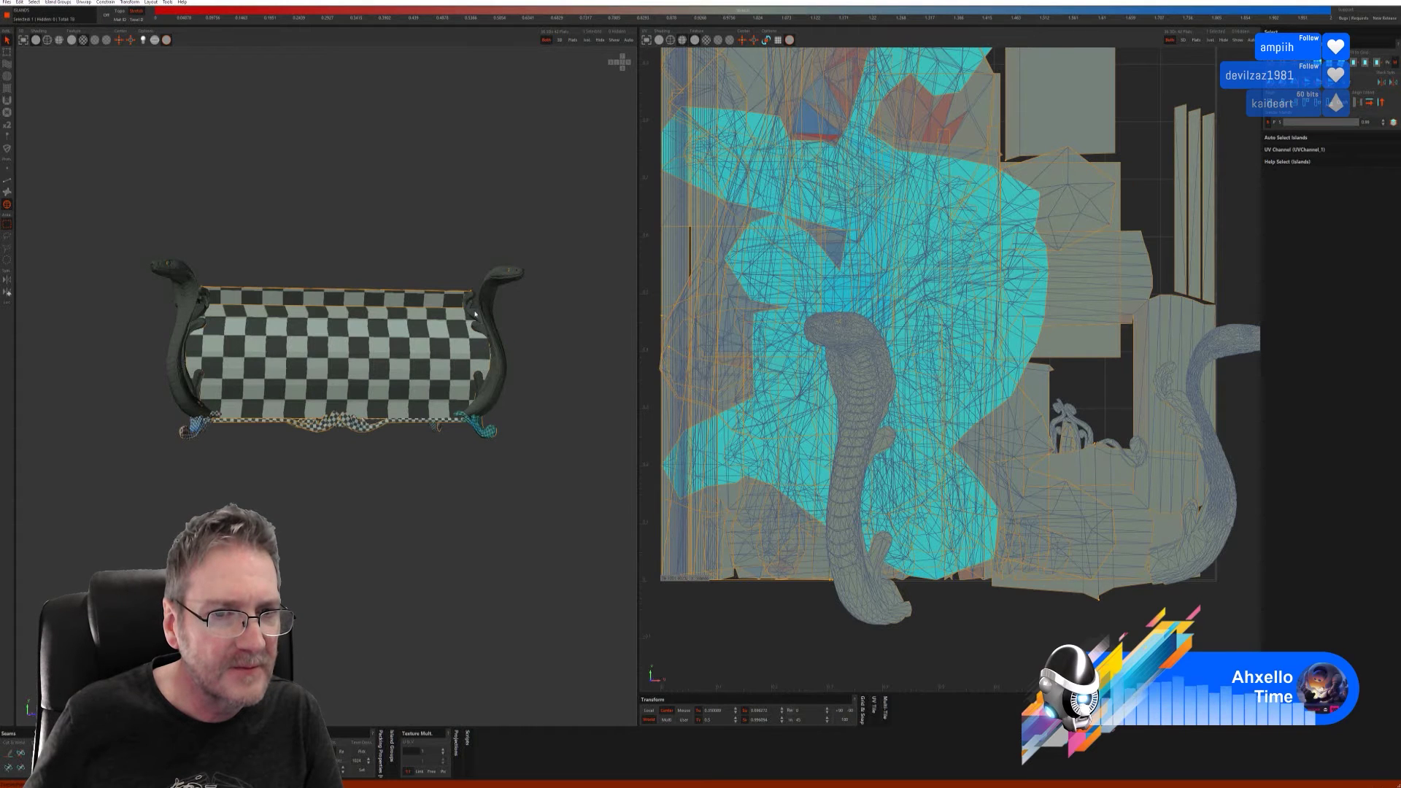
click(475, 313)
mouse_move(452, 492)
middle_down()
mouse_move(435, 510)
mouse_move(463, 484)
middle_up()
click(586, 41)
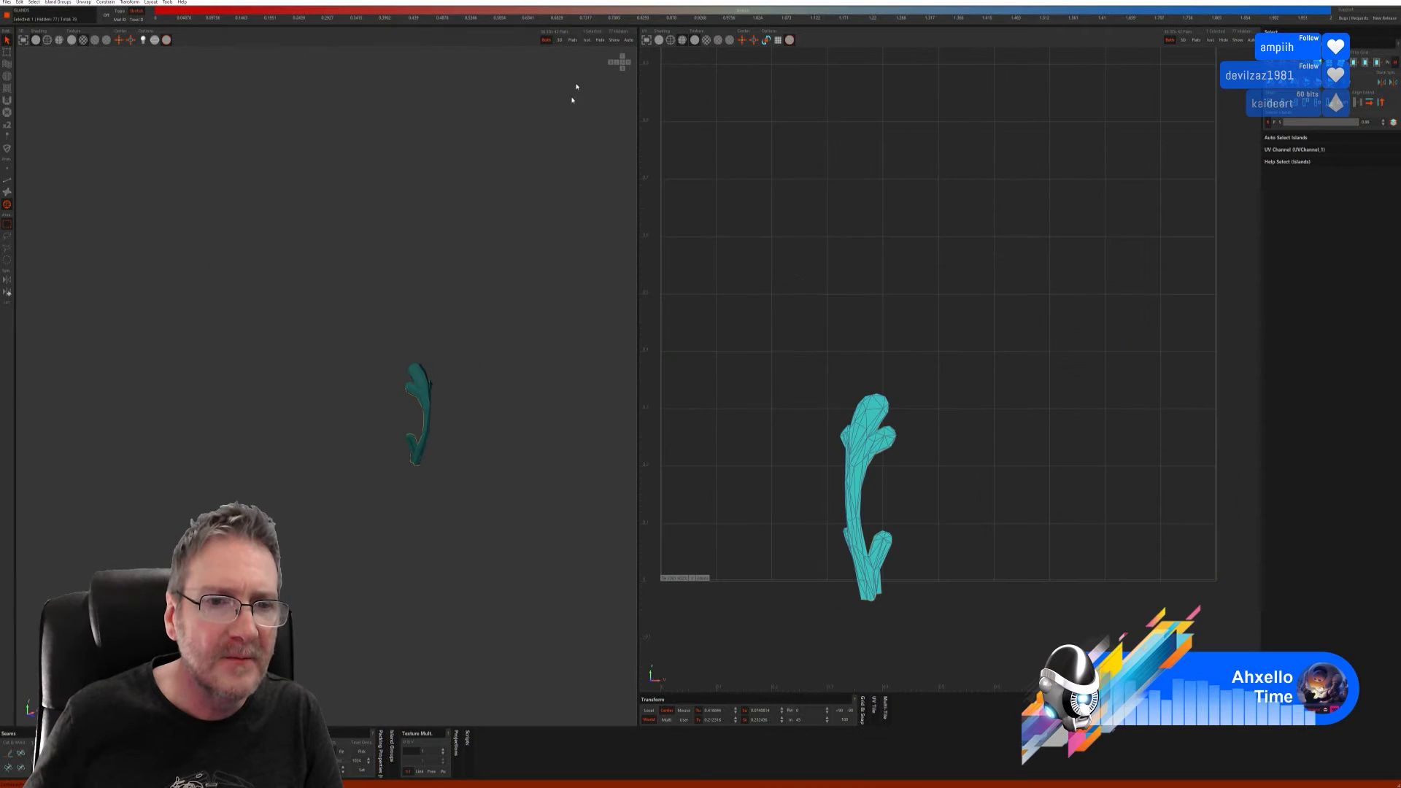
- Generate Pelt seams on the branching bracket in edge selection, unwrap and pack it, and check its checker pattern from several sides
click(6, 181)
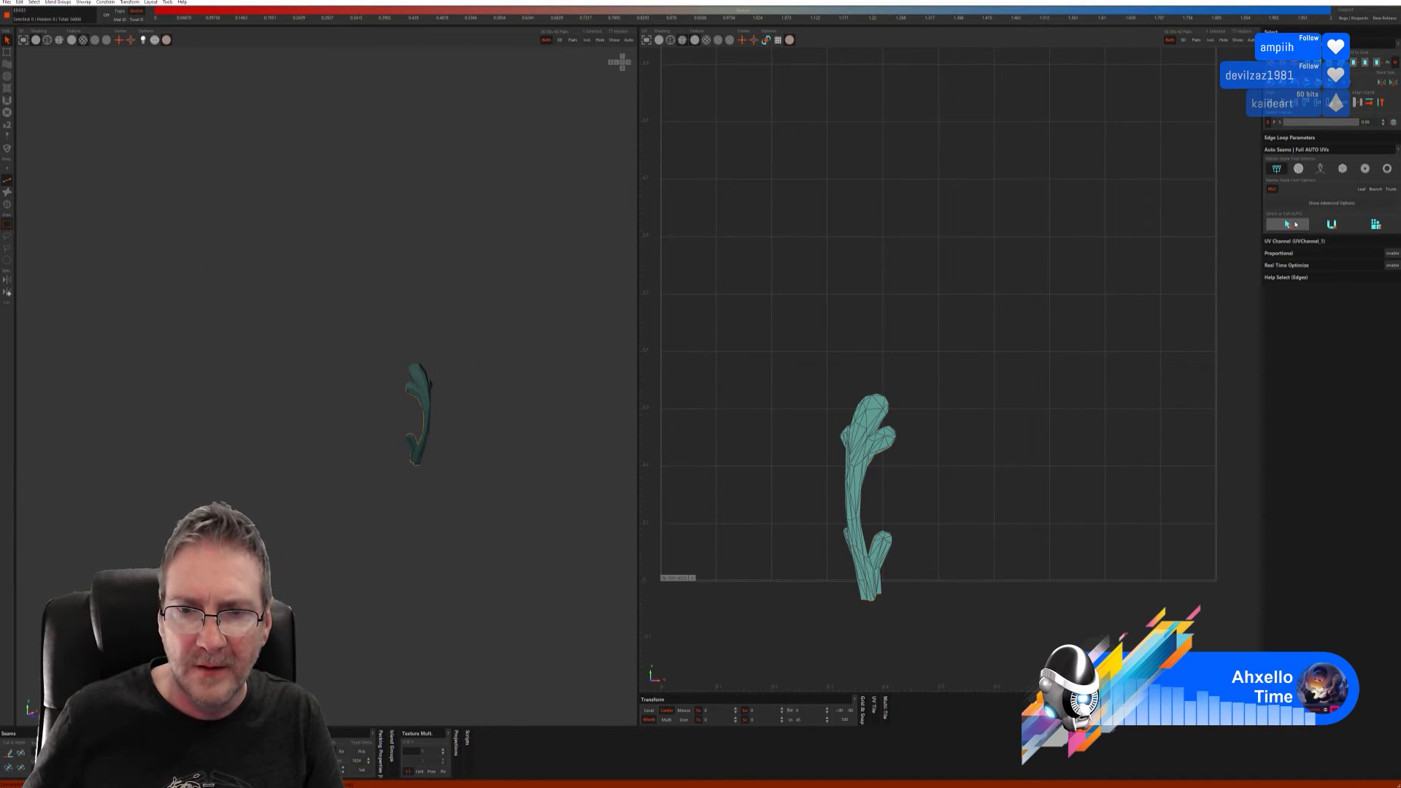
click(1331, 222)
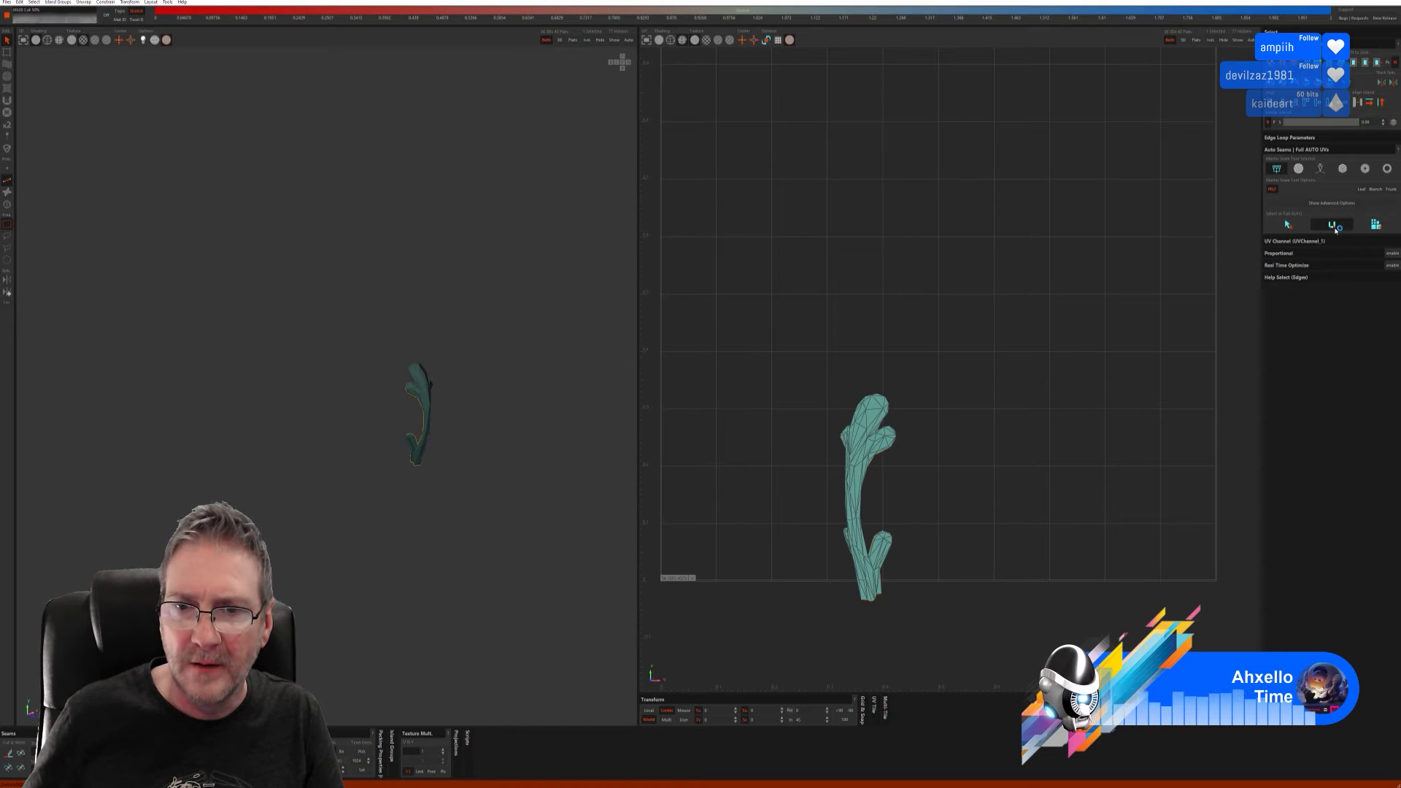
click(1371, 229)
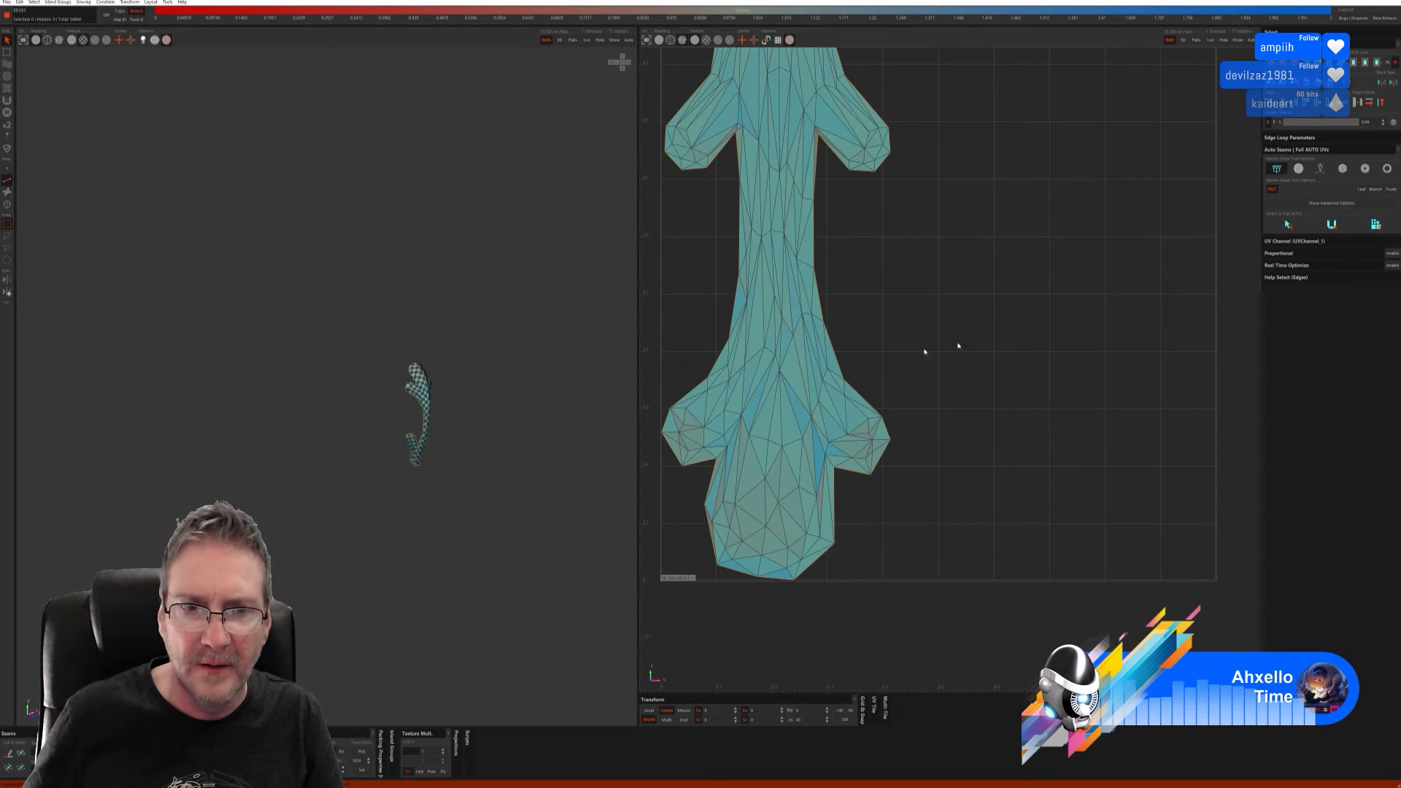
middle_drag(469, 441, 436, 442)
alt+right_drag(238, 450, 348, 456)
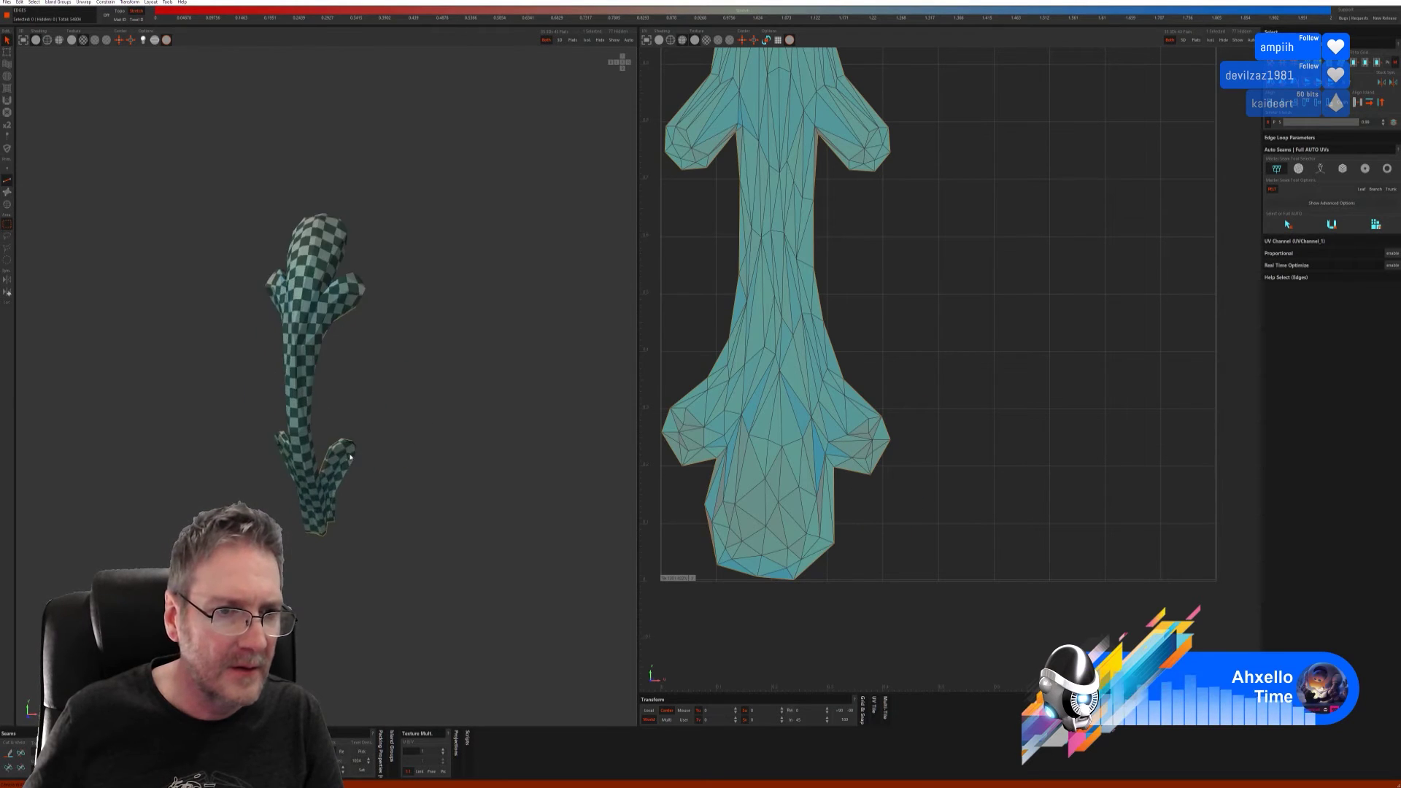
alt+drag(349, 456, 358, 440)
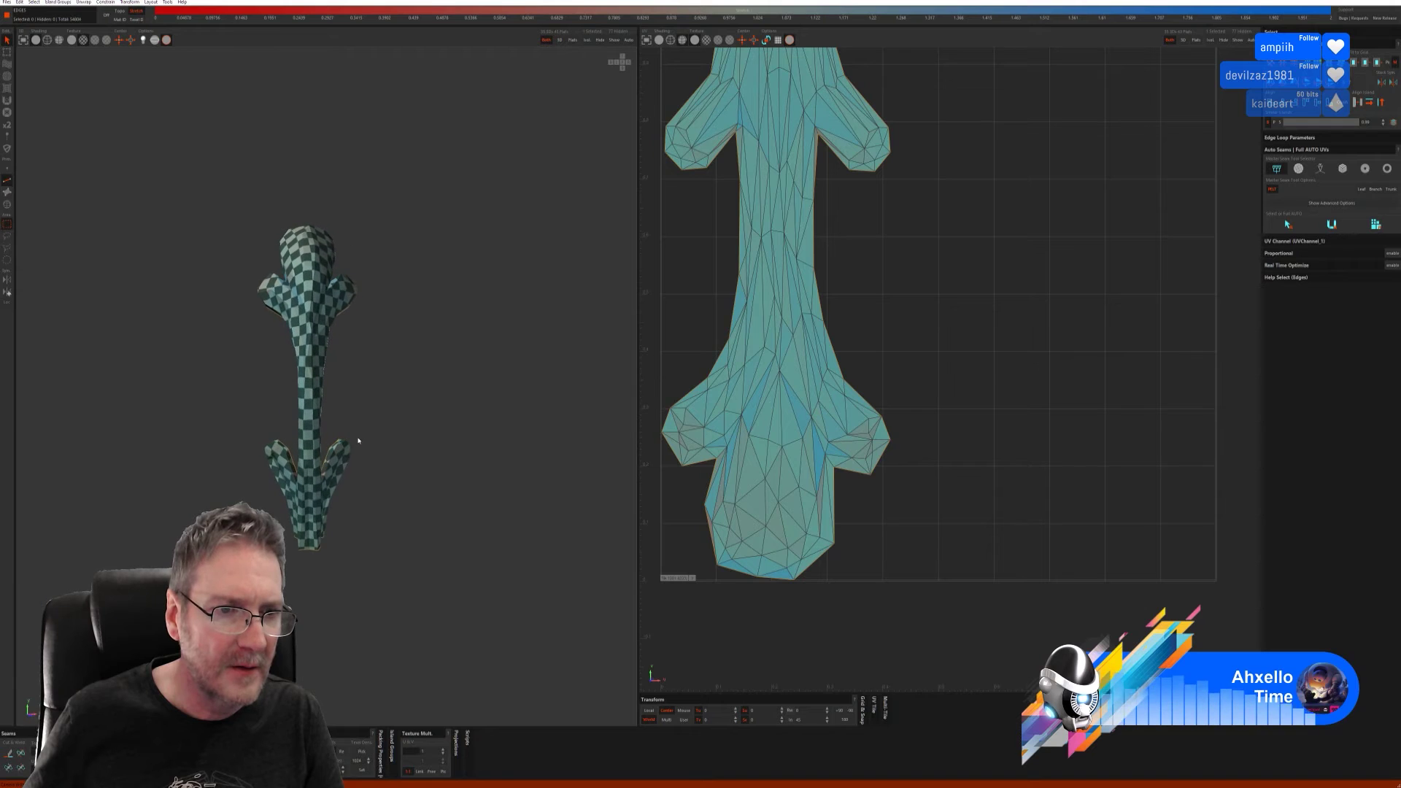
- Show all the parts, select the branching bracket behind the second corner snake in island selection, and isolate it
click(613, 41)
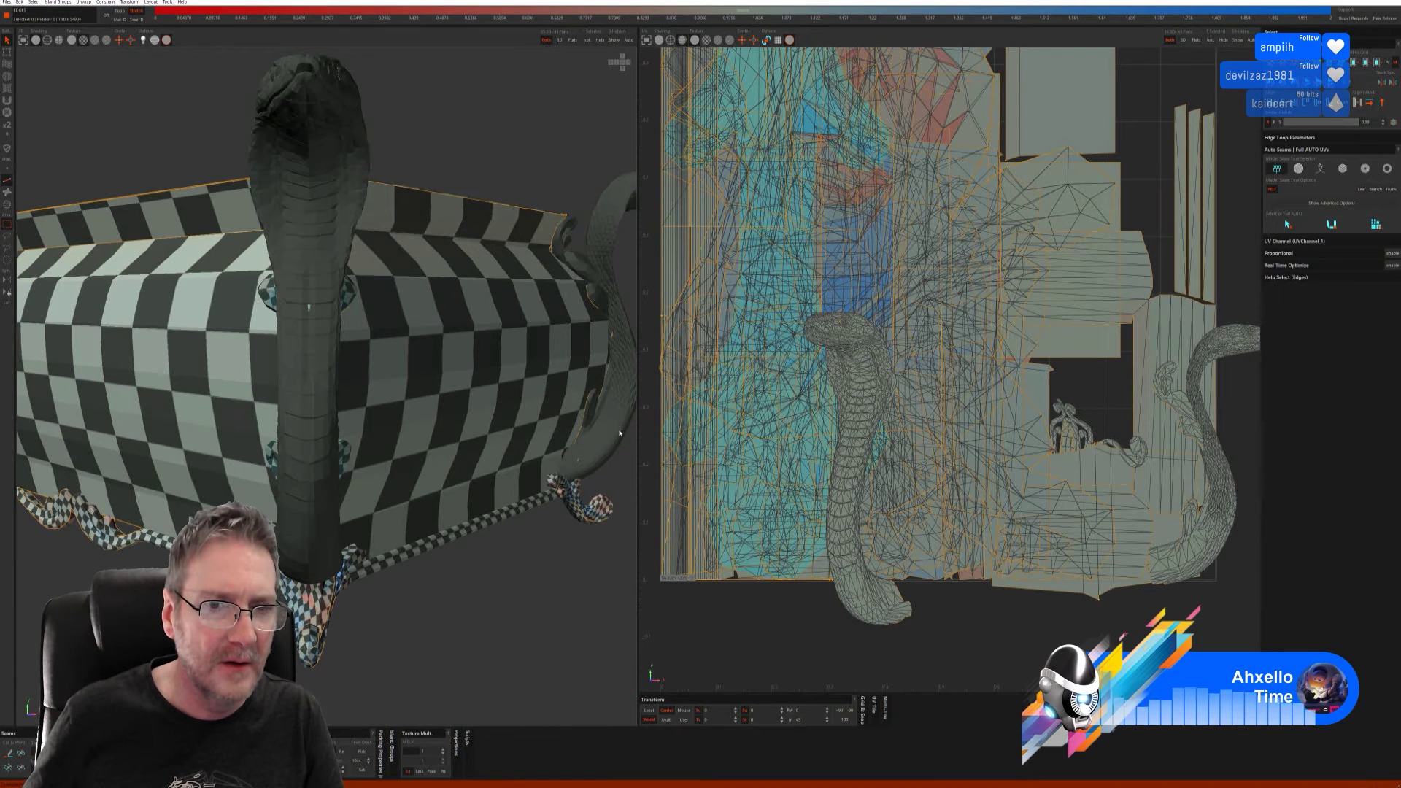
click(7, 204)
click(176, 233)
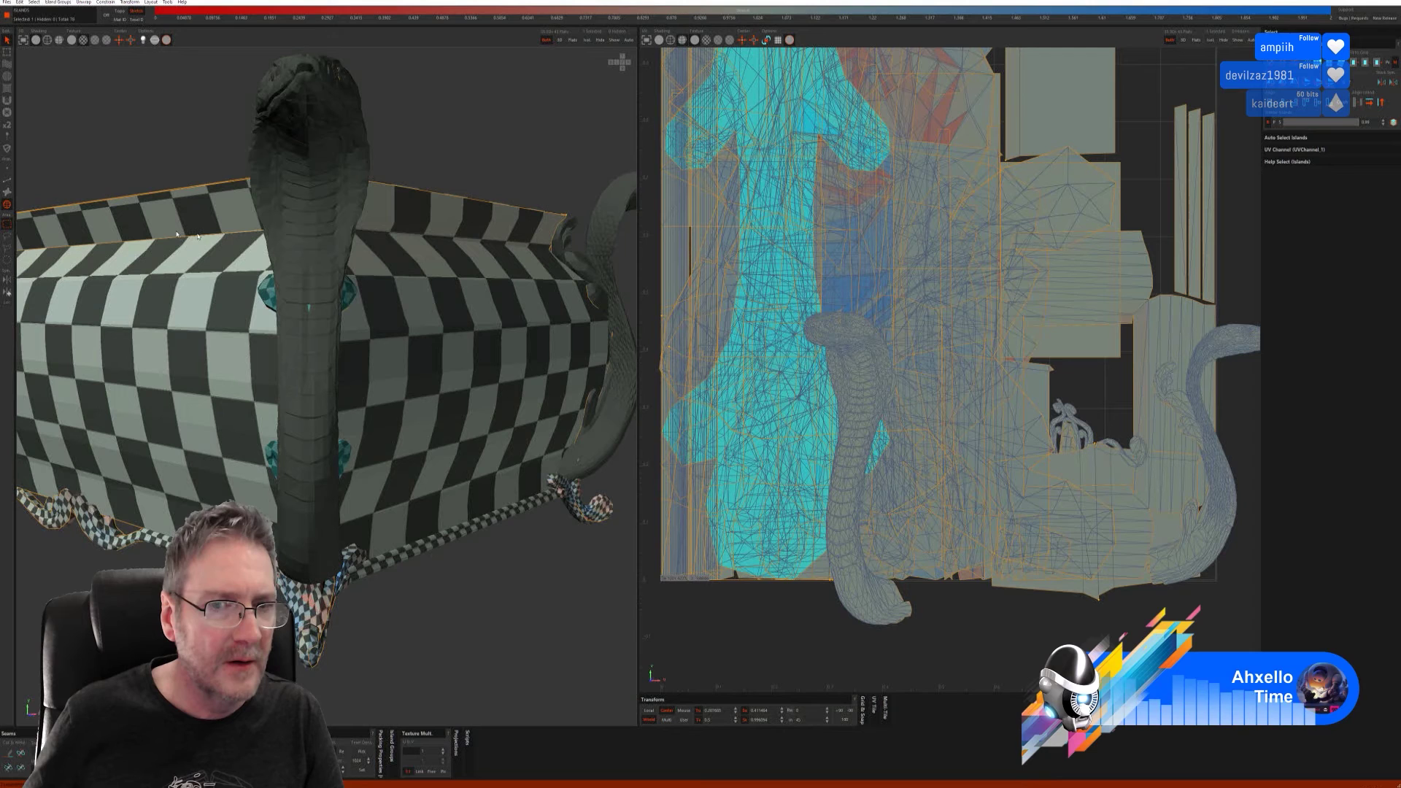
click(592, 411)
alt+drag(537, 520, 479, 534)
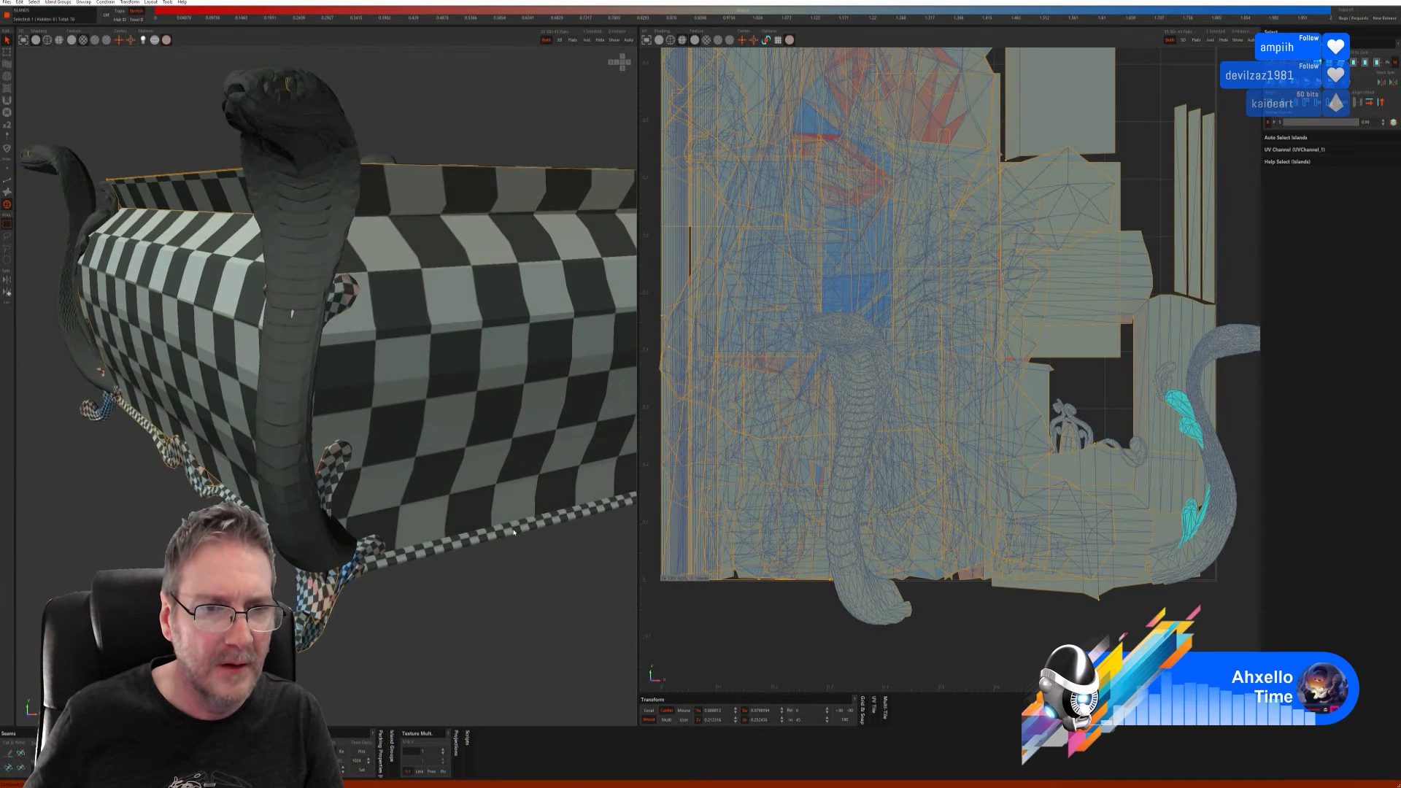
alt+right_drag(479, 534, 432, 547)
alt+drag(431, 547, 305, 498)
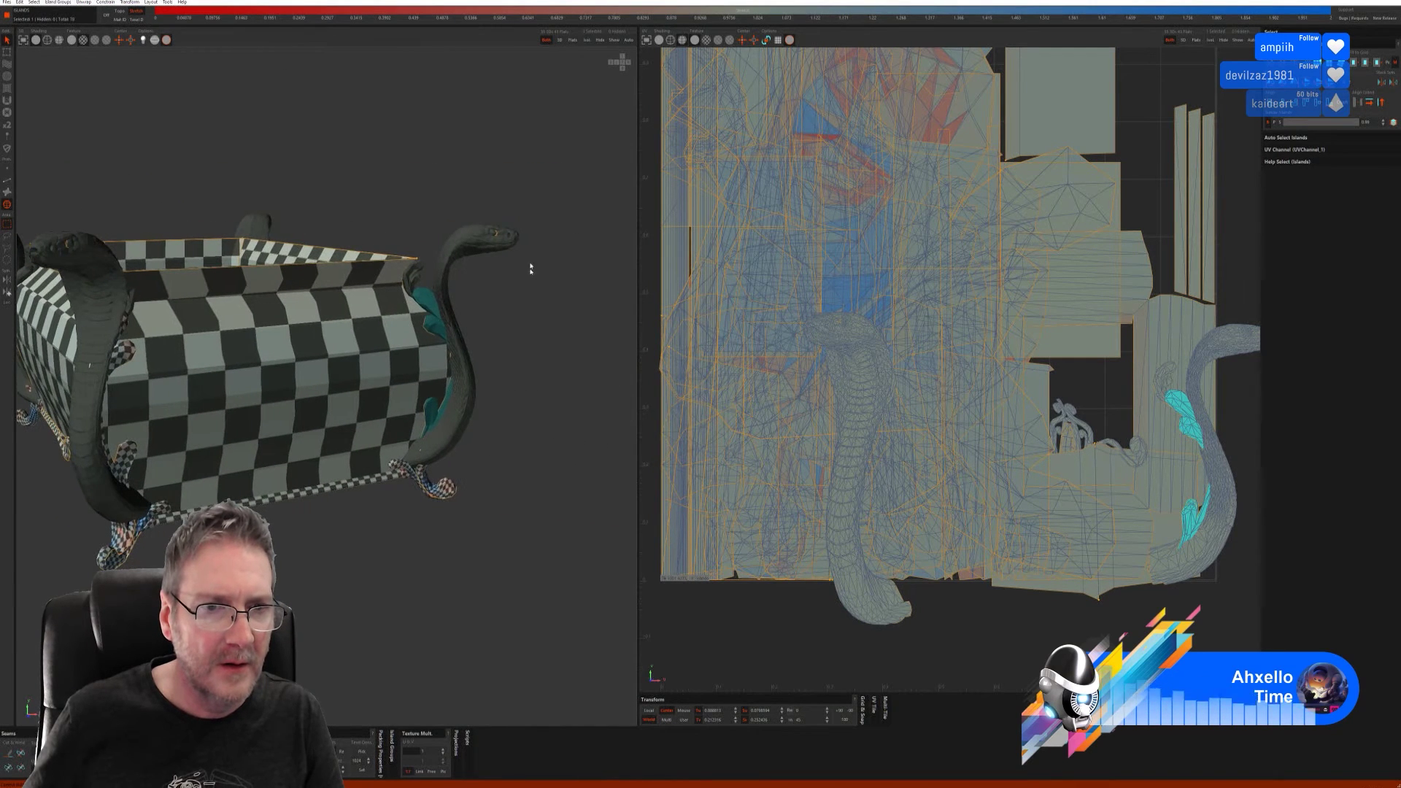
click(586, 40)
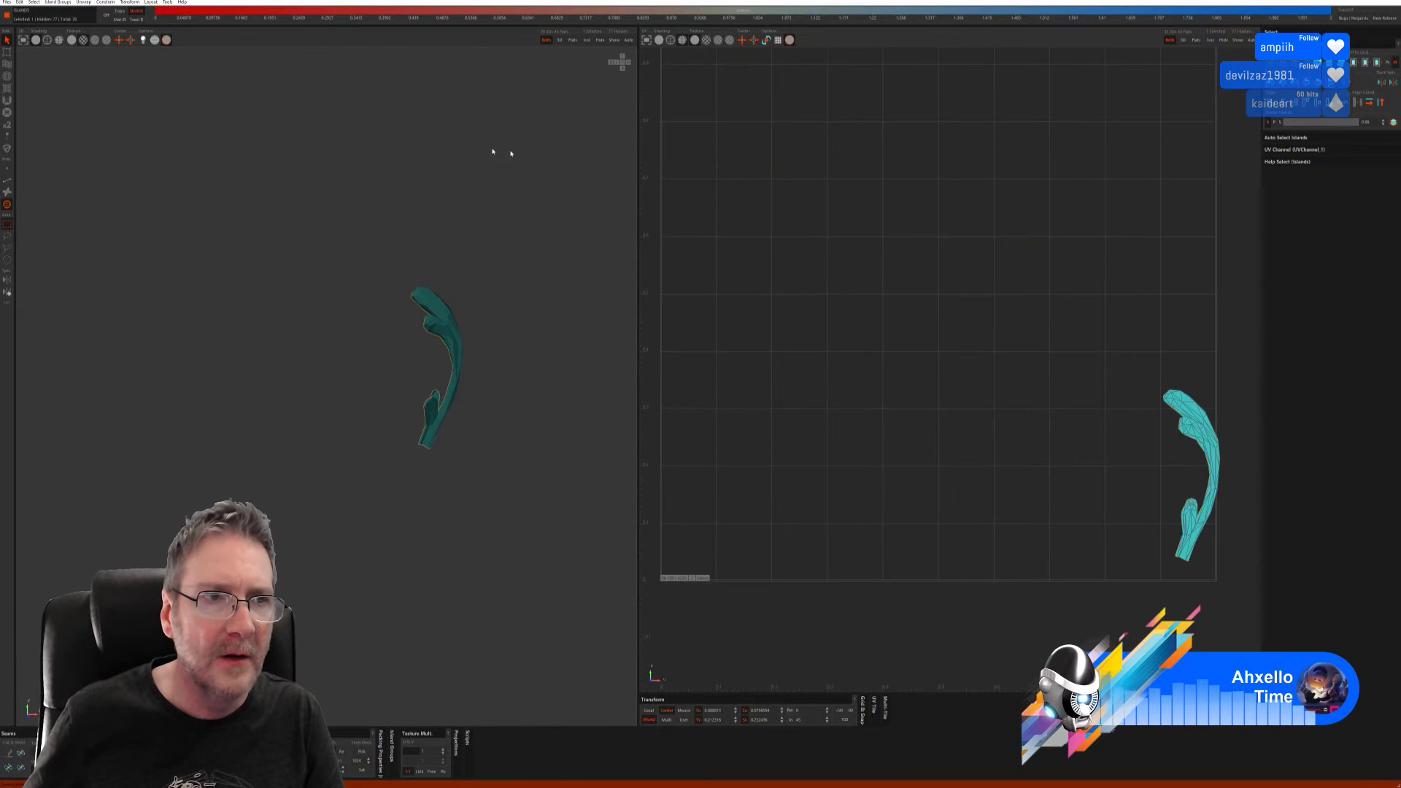
- Generate Pelt seams on the second bracket in edge selection, unwrap and pack it, and check its checker pattern
click(7, 180)
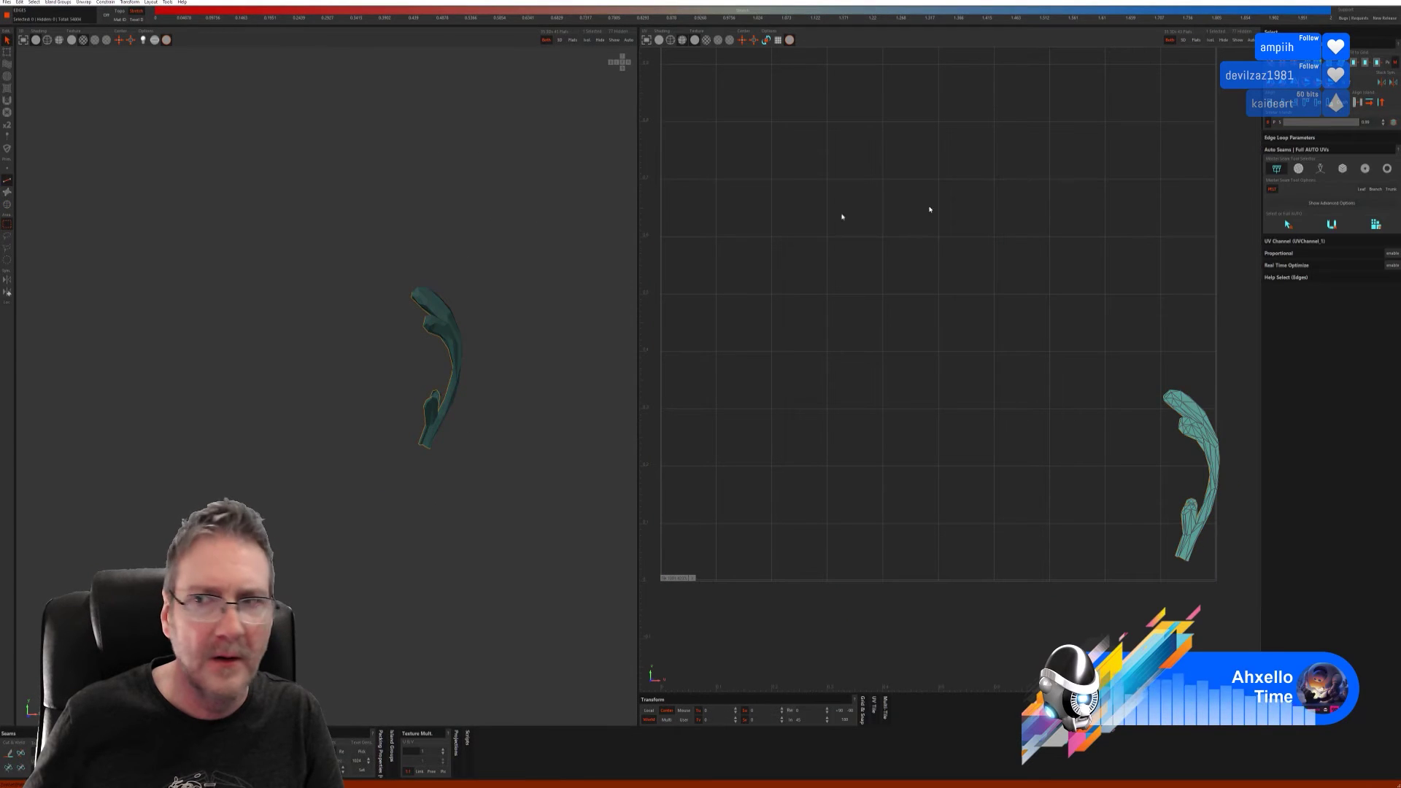
click(1375, 224)
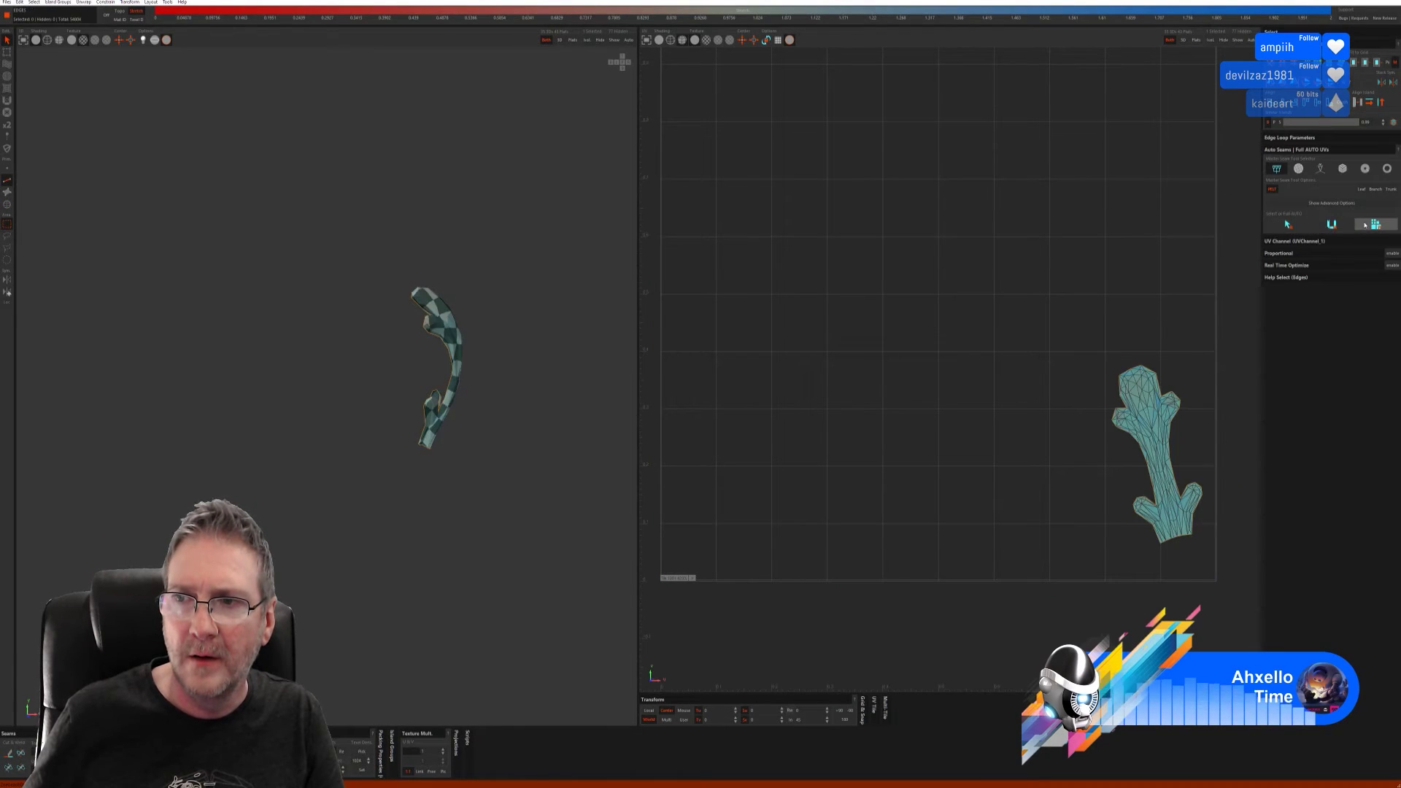
alt+drag(477, 307, 396, 294)
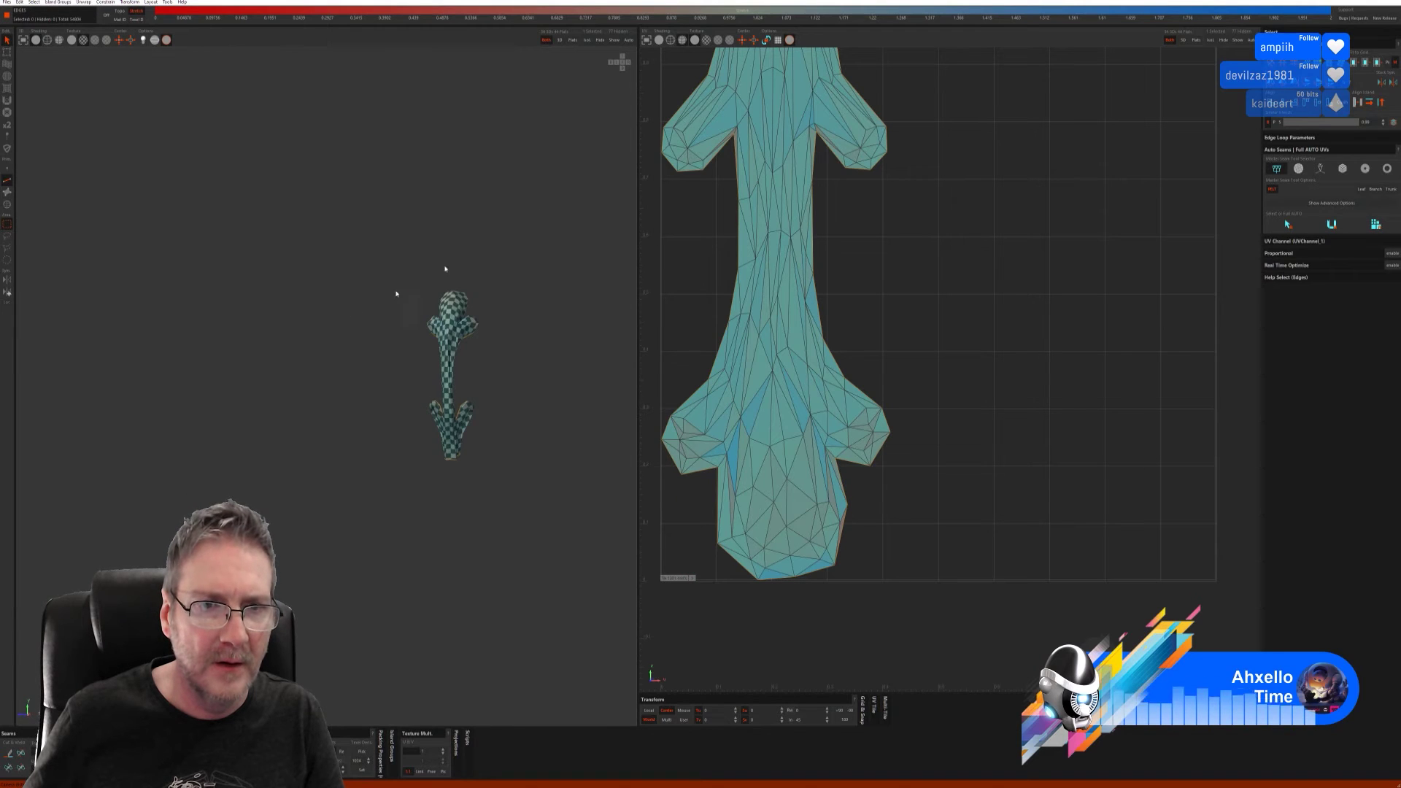
- Show all the parts, select the branching bracket behind the third corner snake in island selection, and isolate it
click(610, 46)
alt+drag(489, 329, 343, 357)
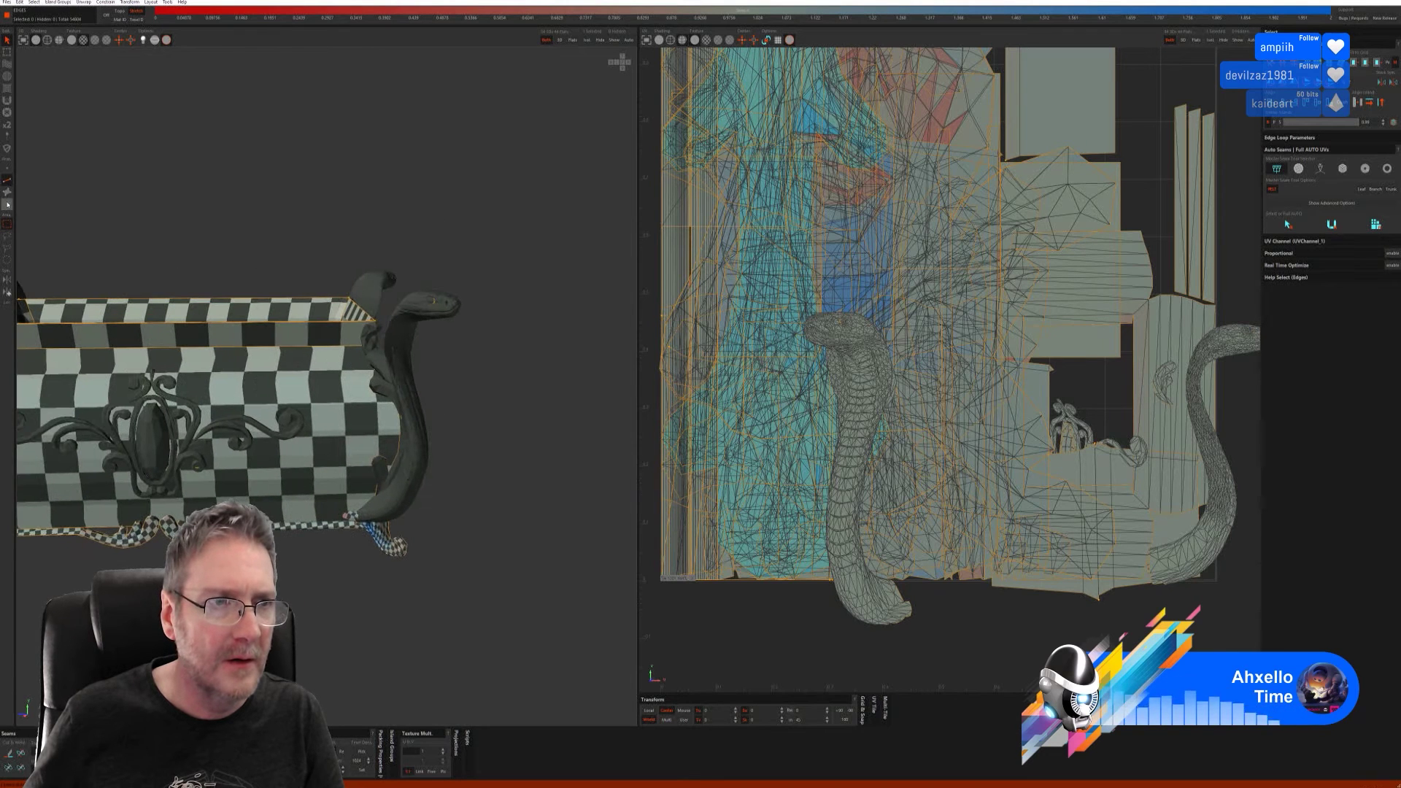
click(8, 205)
click(348, 366)
click(390, 394)
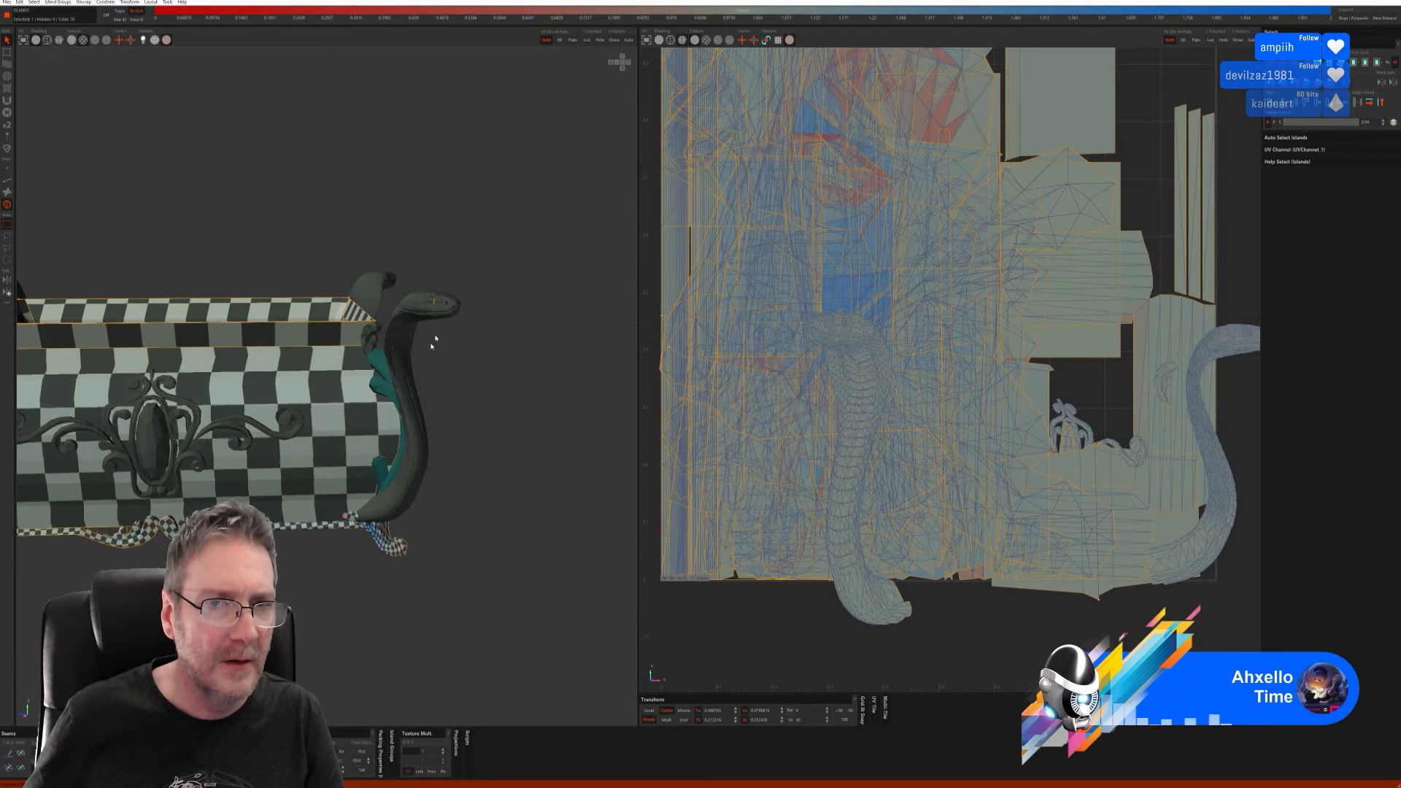
click(591, 41)
- Generate Pelt seams on the third bracket in edge selection, unwrap and pack it, and check its checker pattern
alt+drag(485, 272, 67, 226)
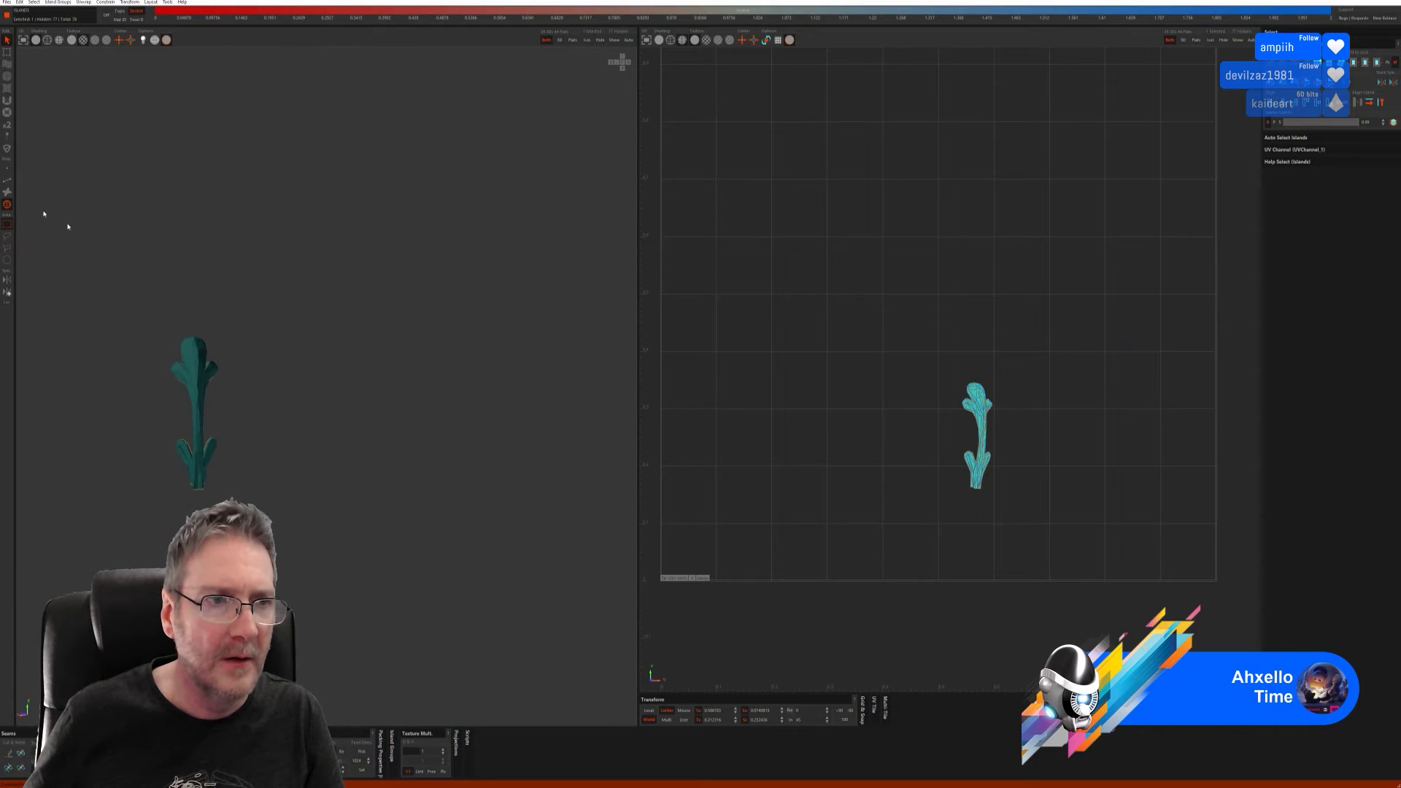
click(6, 182)
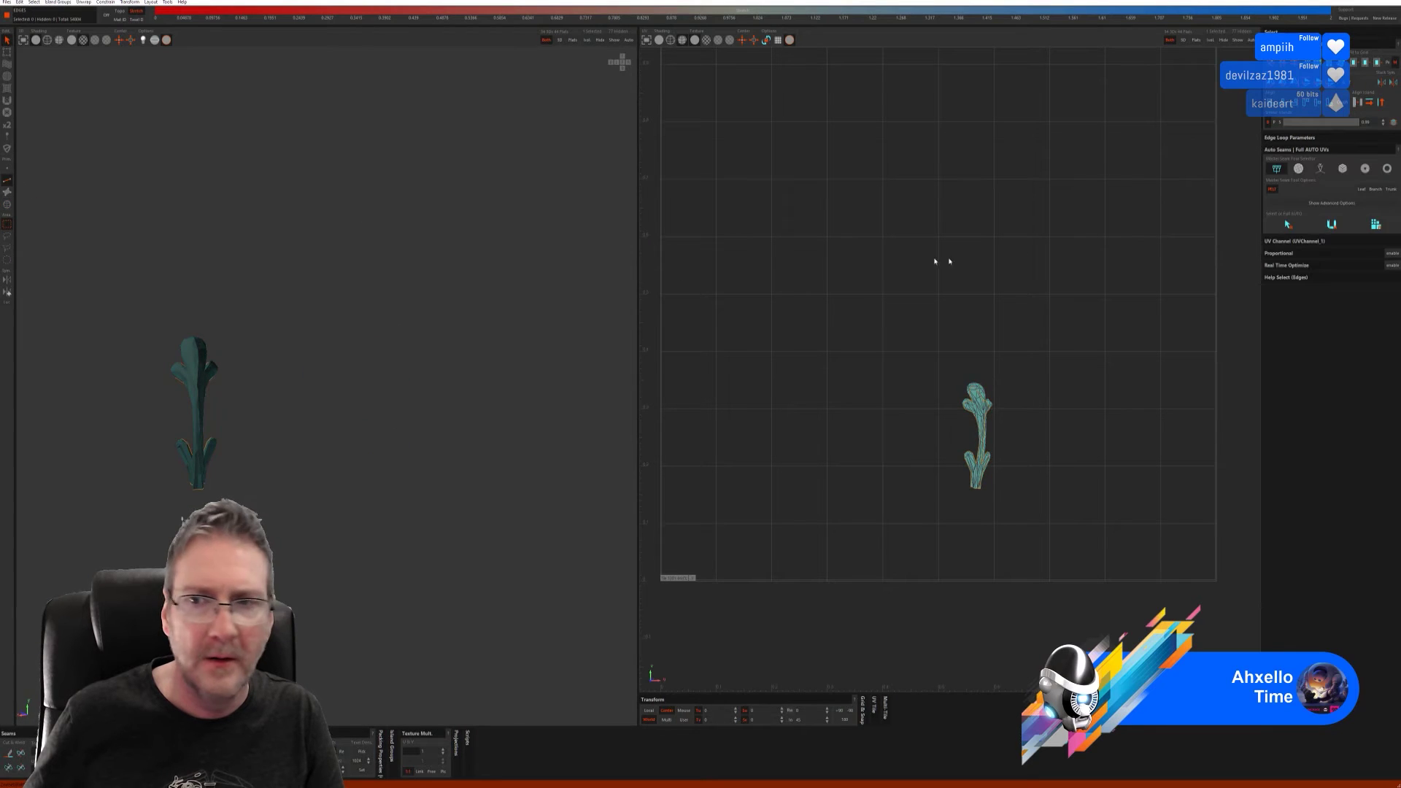
click(1358, 228)
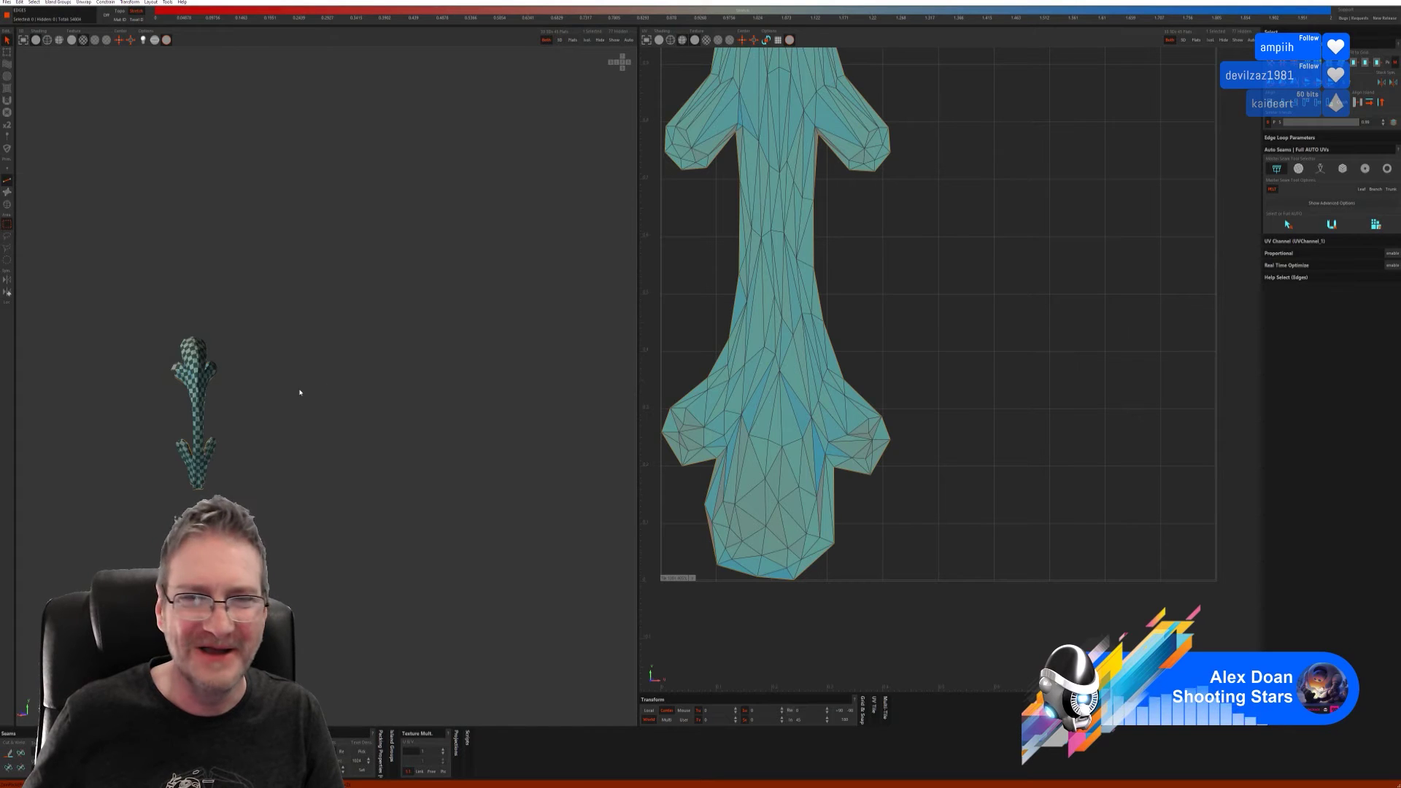
mouse_move(299, 393)
alt+mouse_down()
mouse_move(278, 394)
mouse_move(291, 391)
alt+mouse_up()
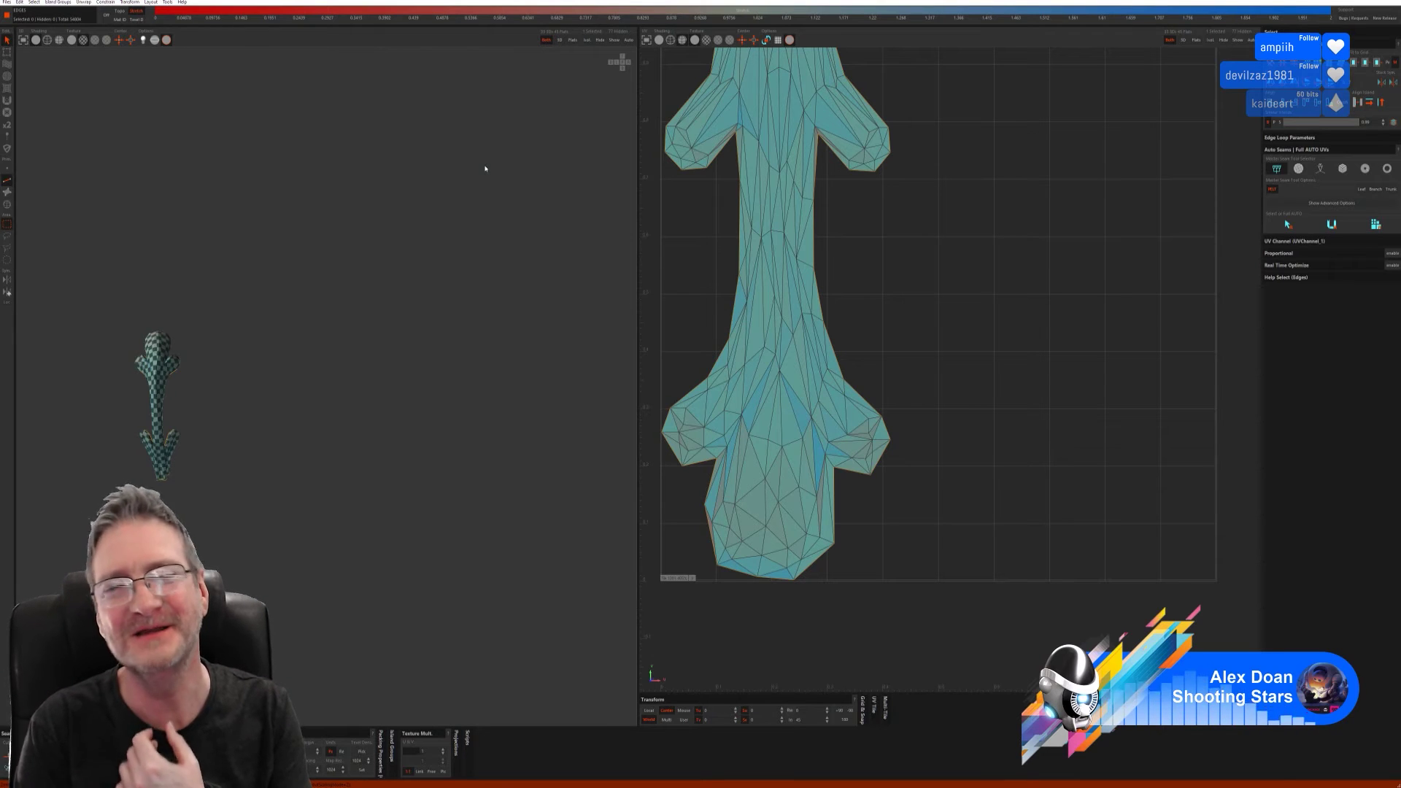
- Show all the parts, select the branching bracket behind the last corner snake in island selection, and isolate it
click(613, 40)
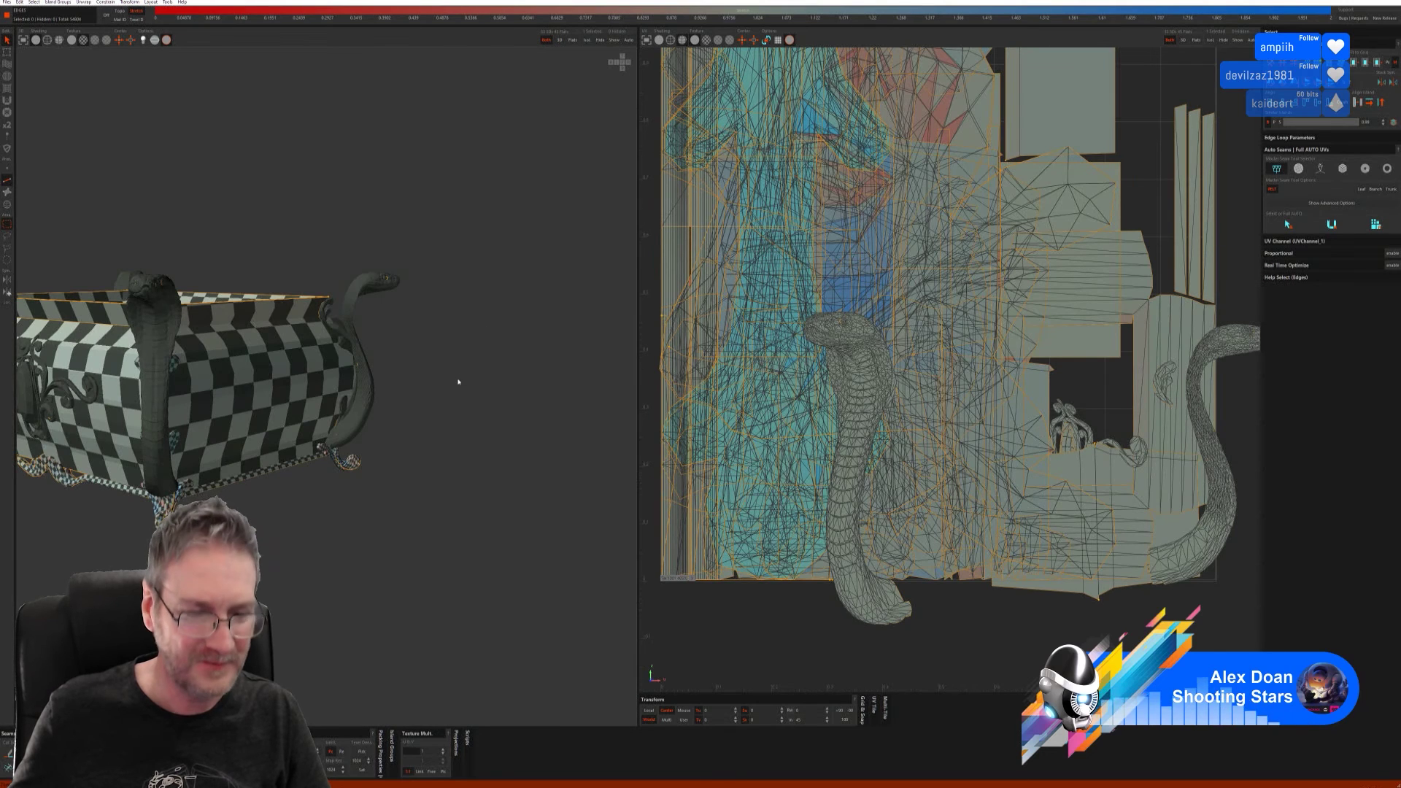
alt+drag(427, 383, 406, 344)
alt+middle_drag(407, 344, 461, 327)
alt+right_drag(462, 327, 531, 312)
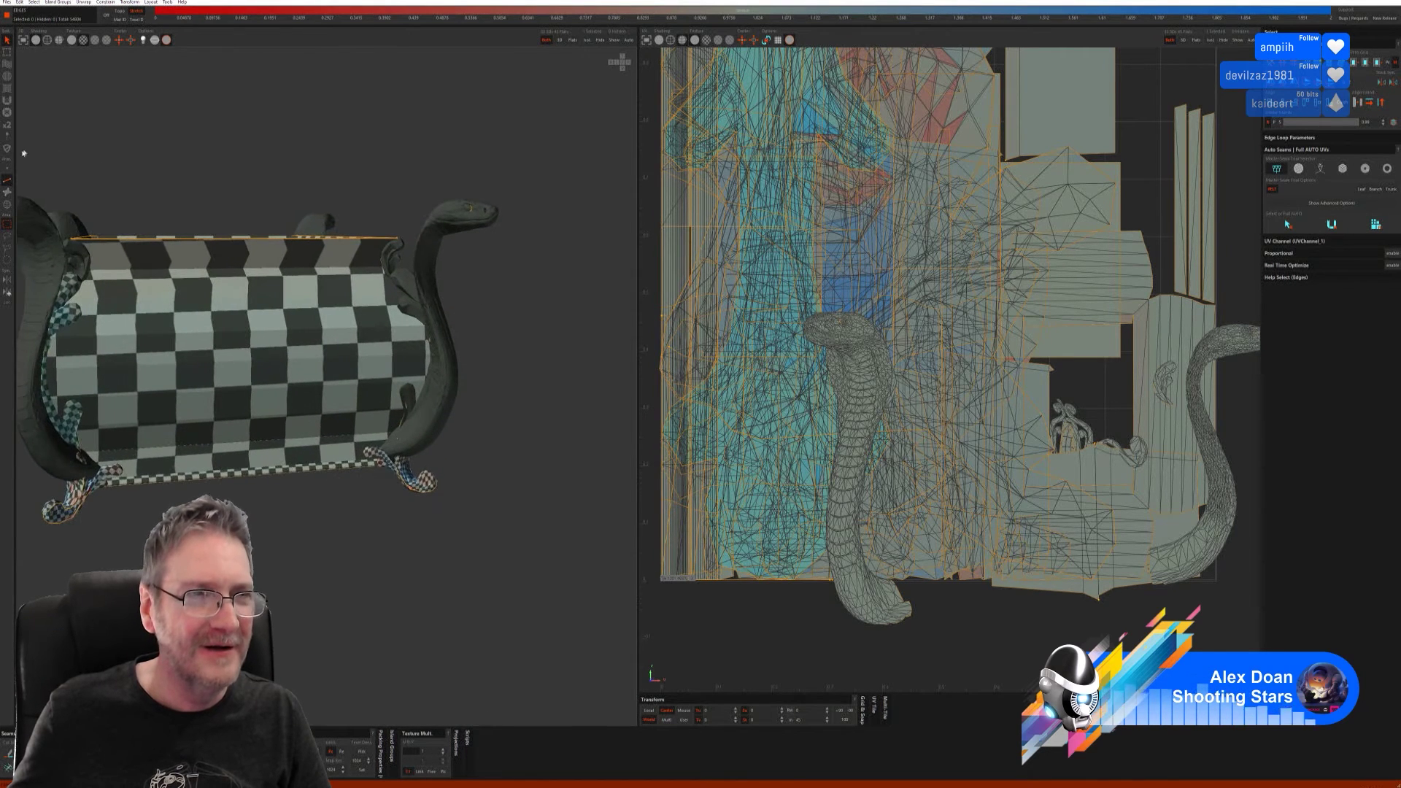
click(8, 205)
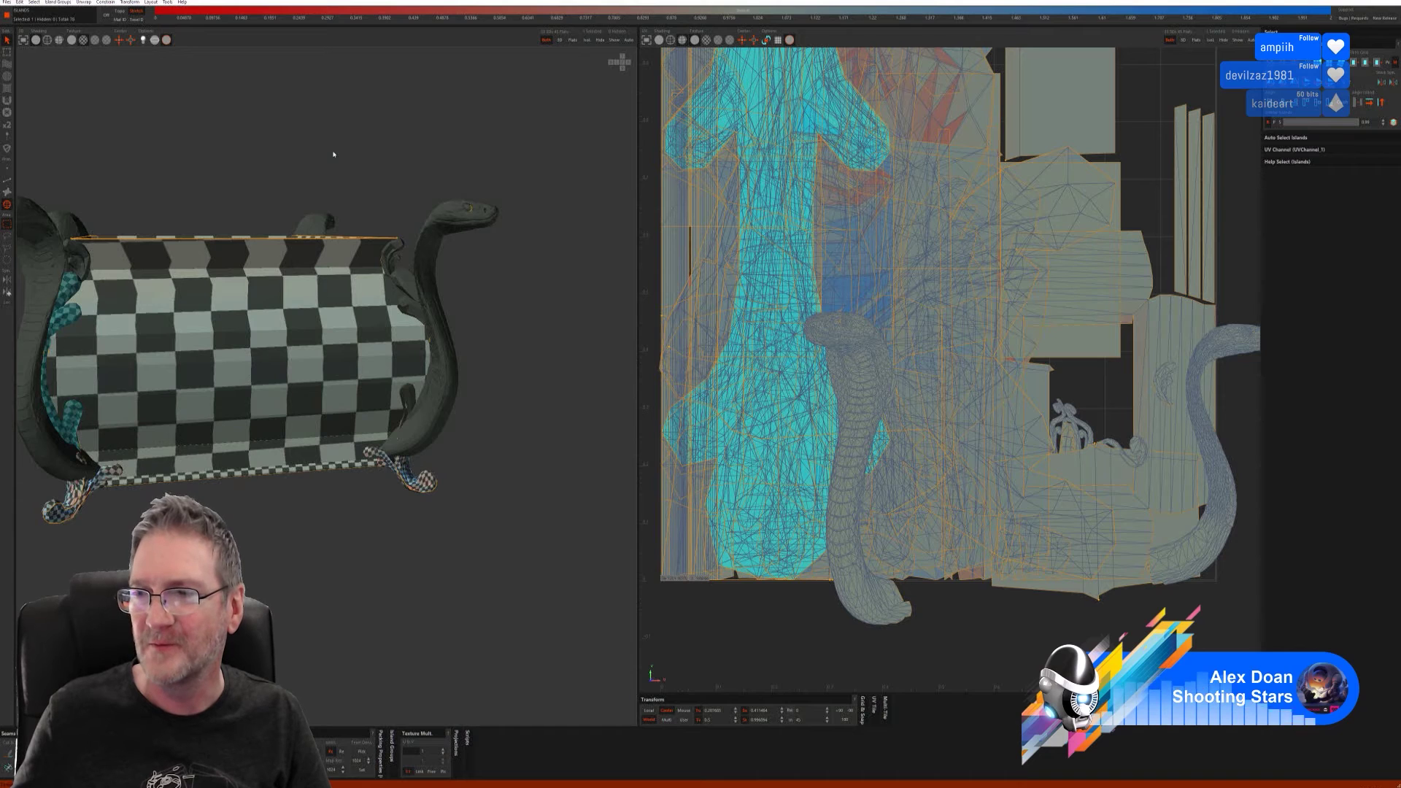
click(416, 312)
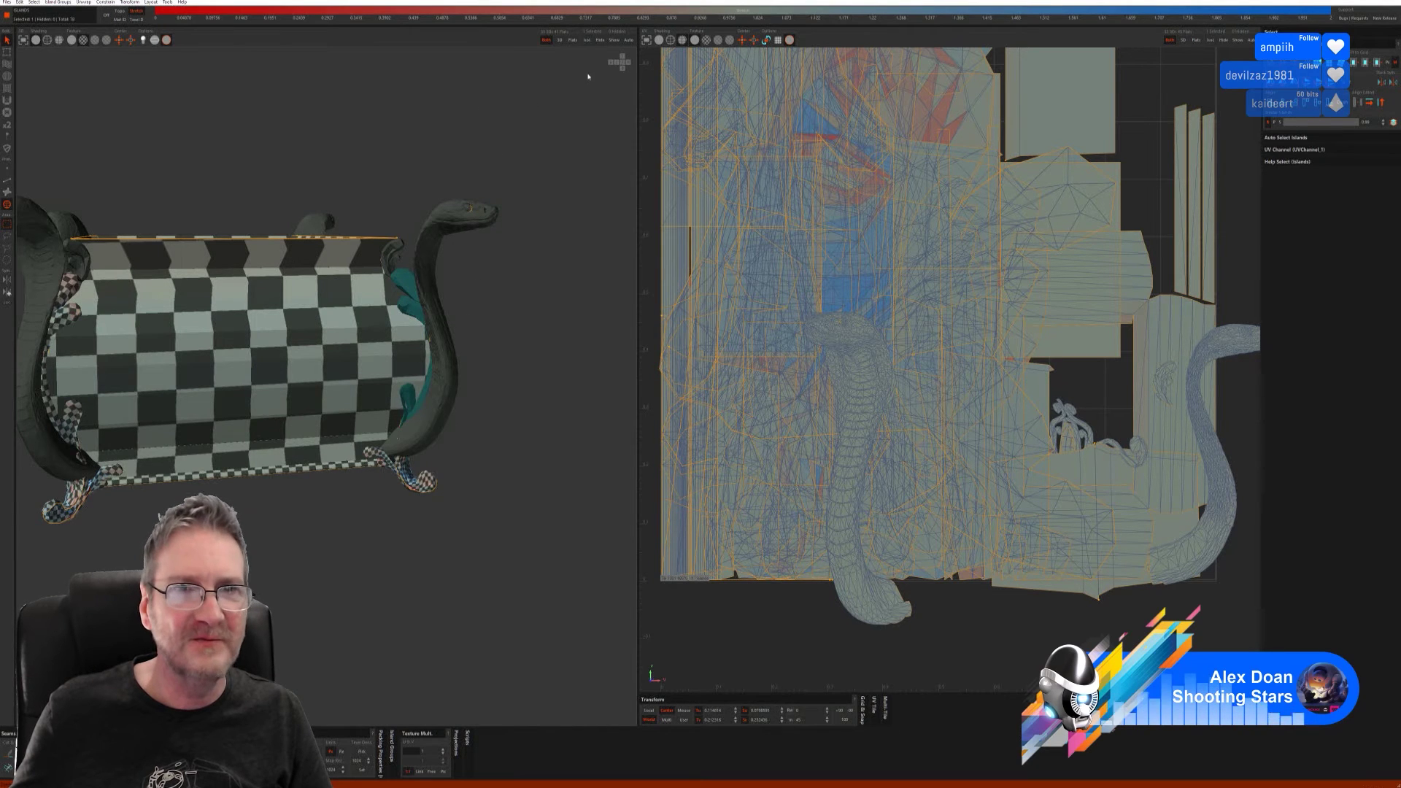
click(587, 41)
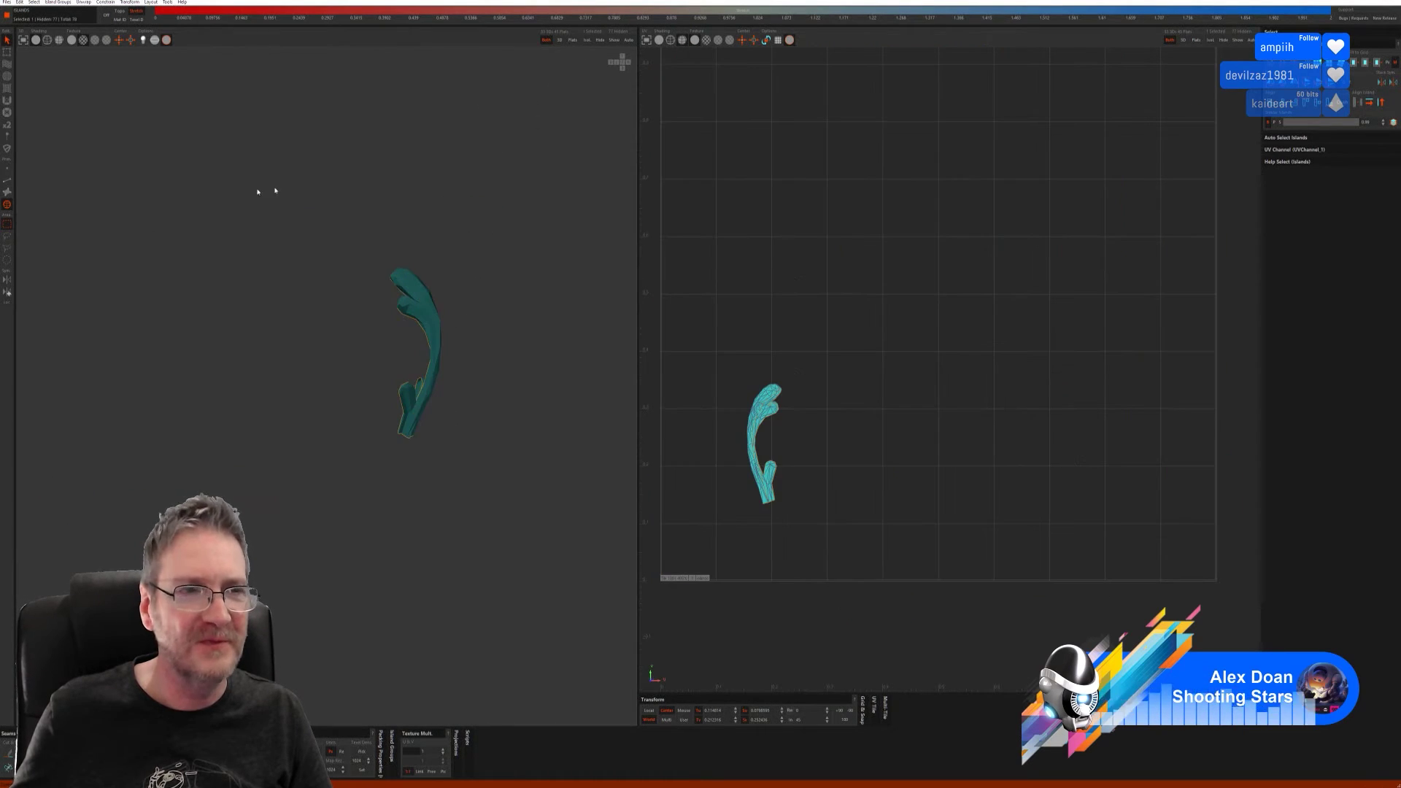
- Generate Pelt seams on the fourth bracket in edge selection, unwrap and pack it, and check its checker pattern
click(8, 182)
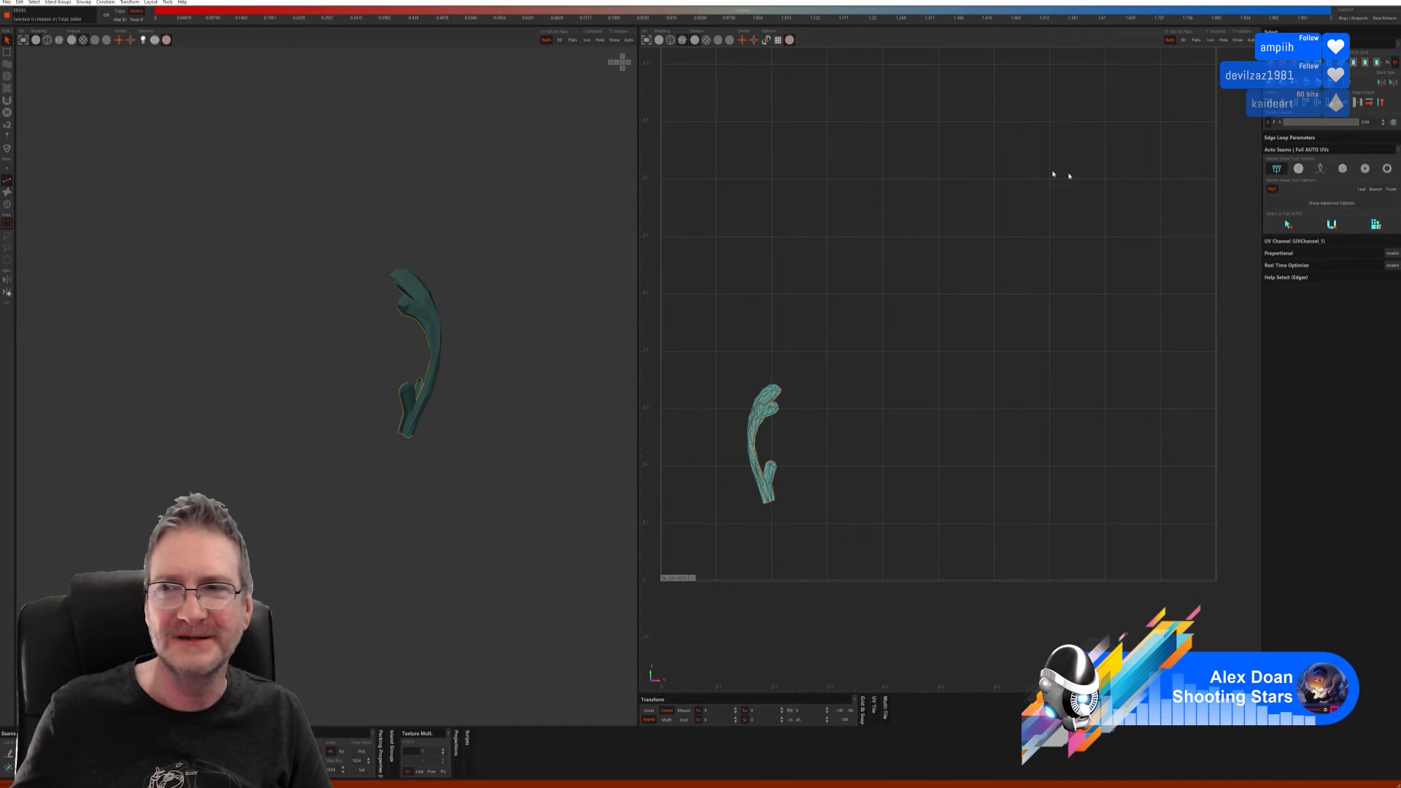
click(1286, 225)
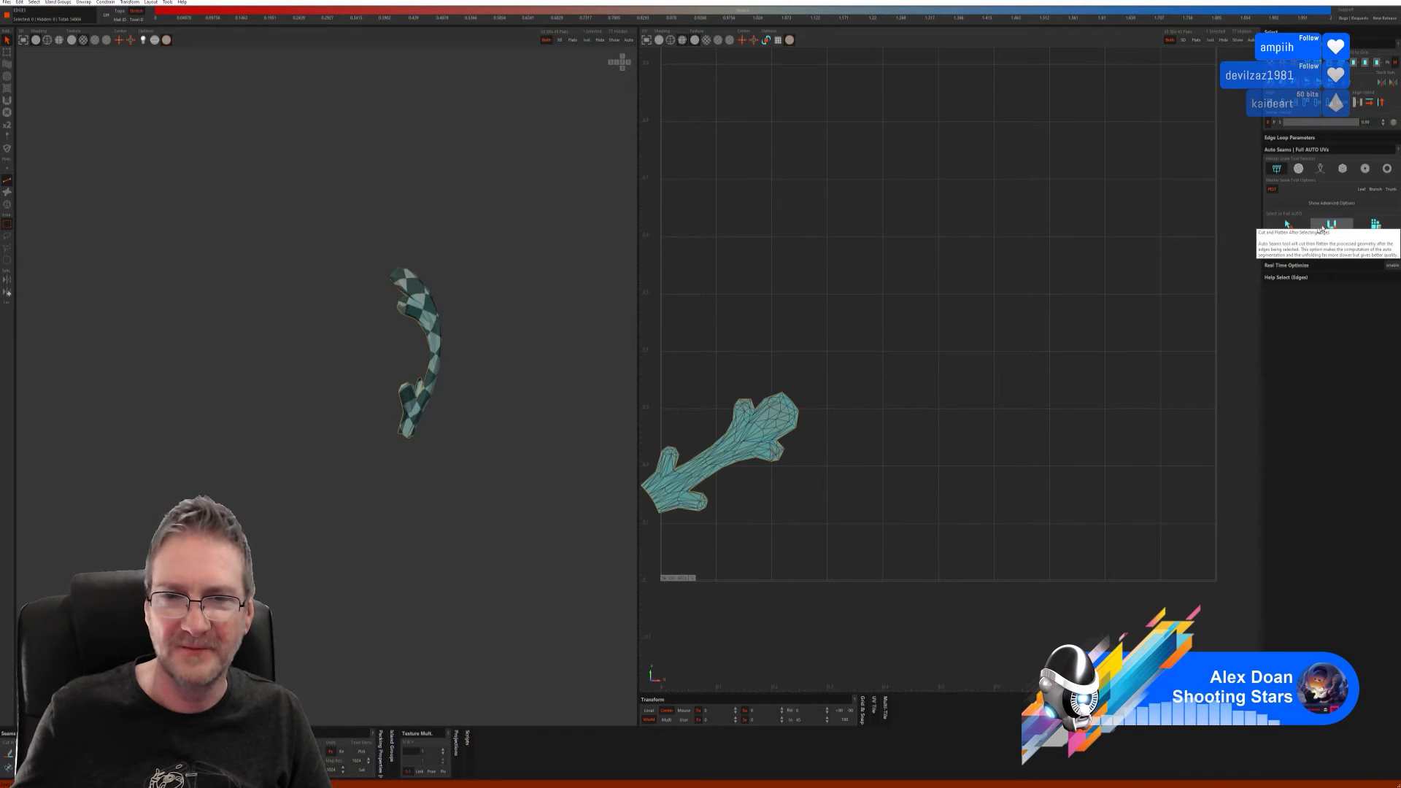
click(1376, 226)
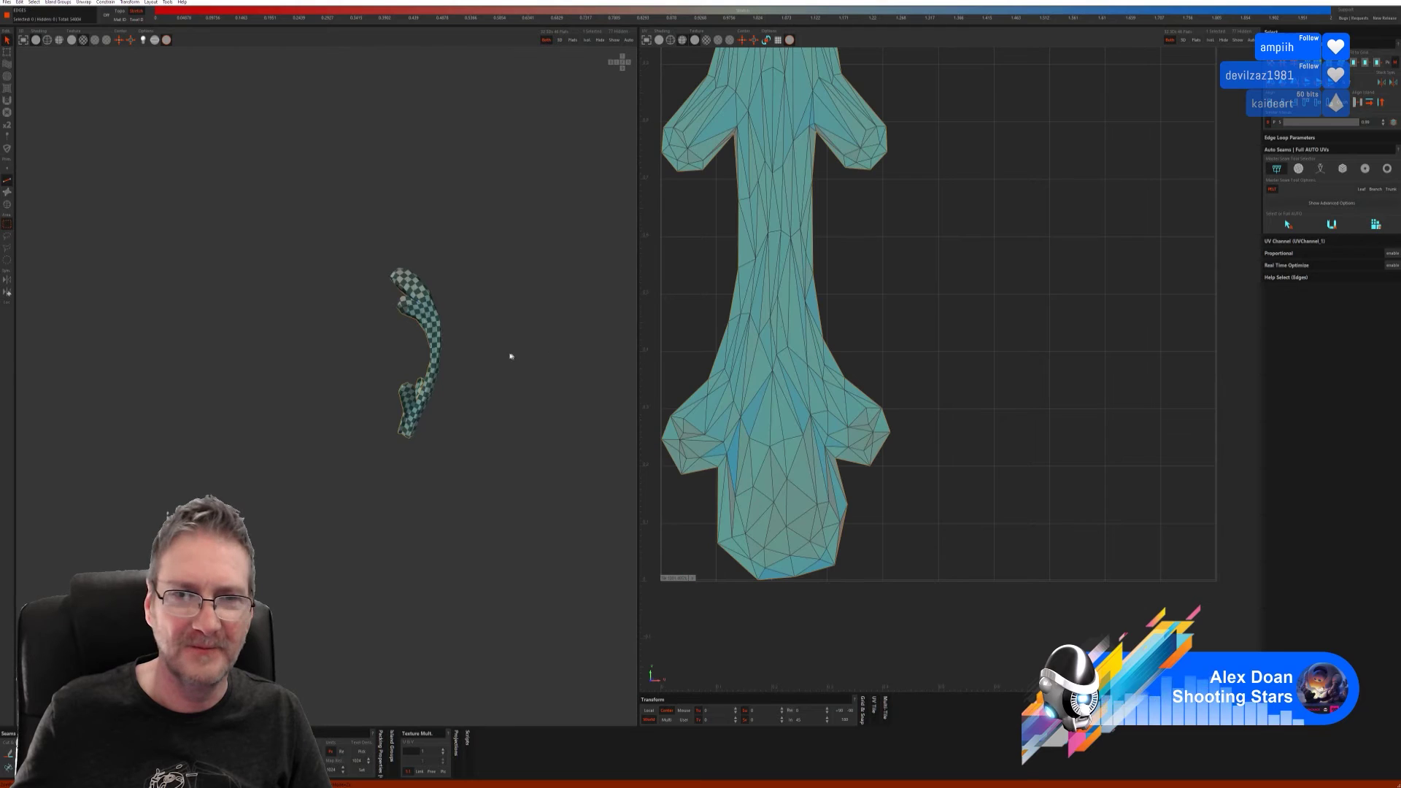
alt+drag(510, 357, 442, 362)
- Show all the parts, isolate the small curled ornament at the box's upper corner beside a snake, and switch to edge selection
click(613, 40)
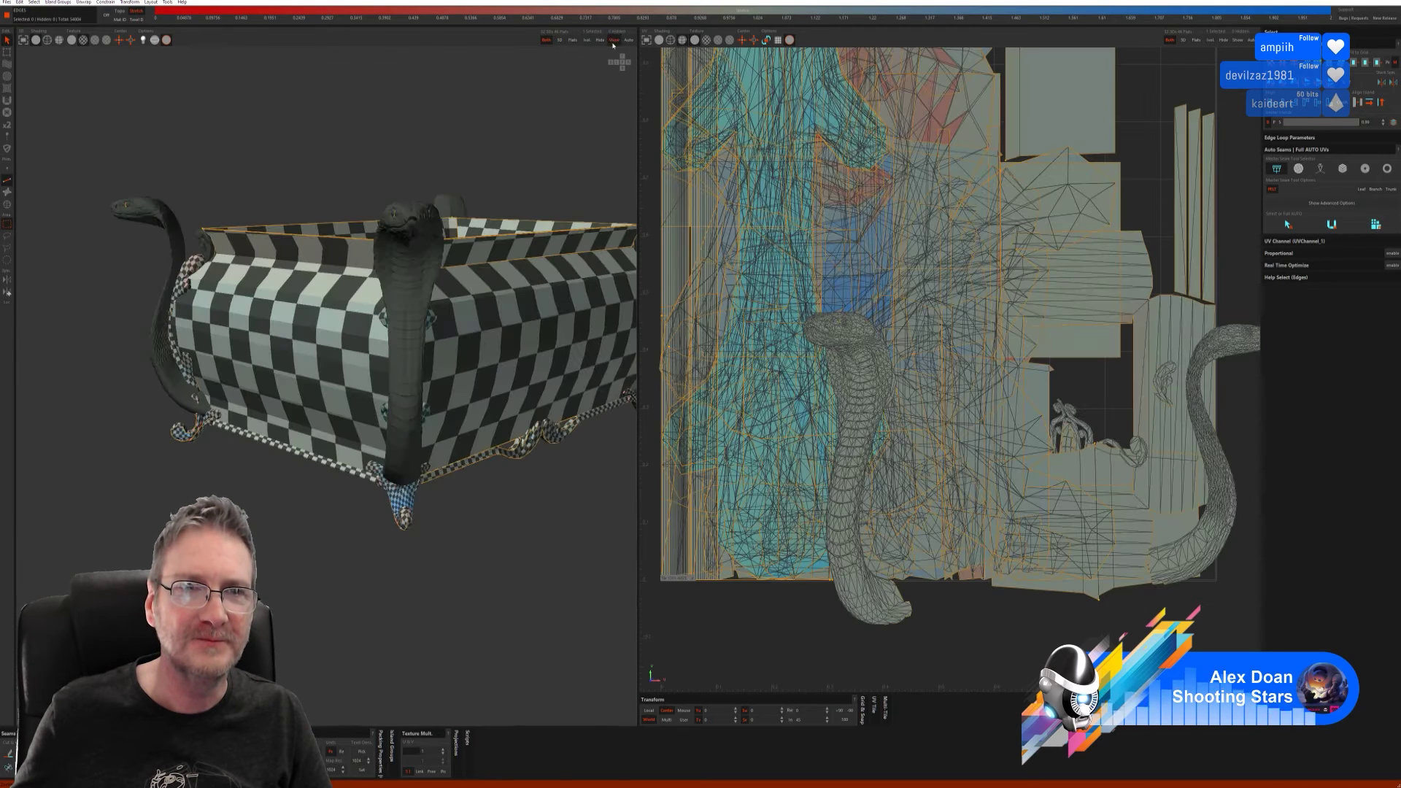
middle_drag(488, 499, 533, 356)
scroll(522, 353, up, 2)
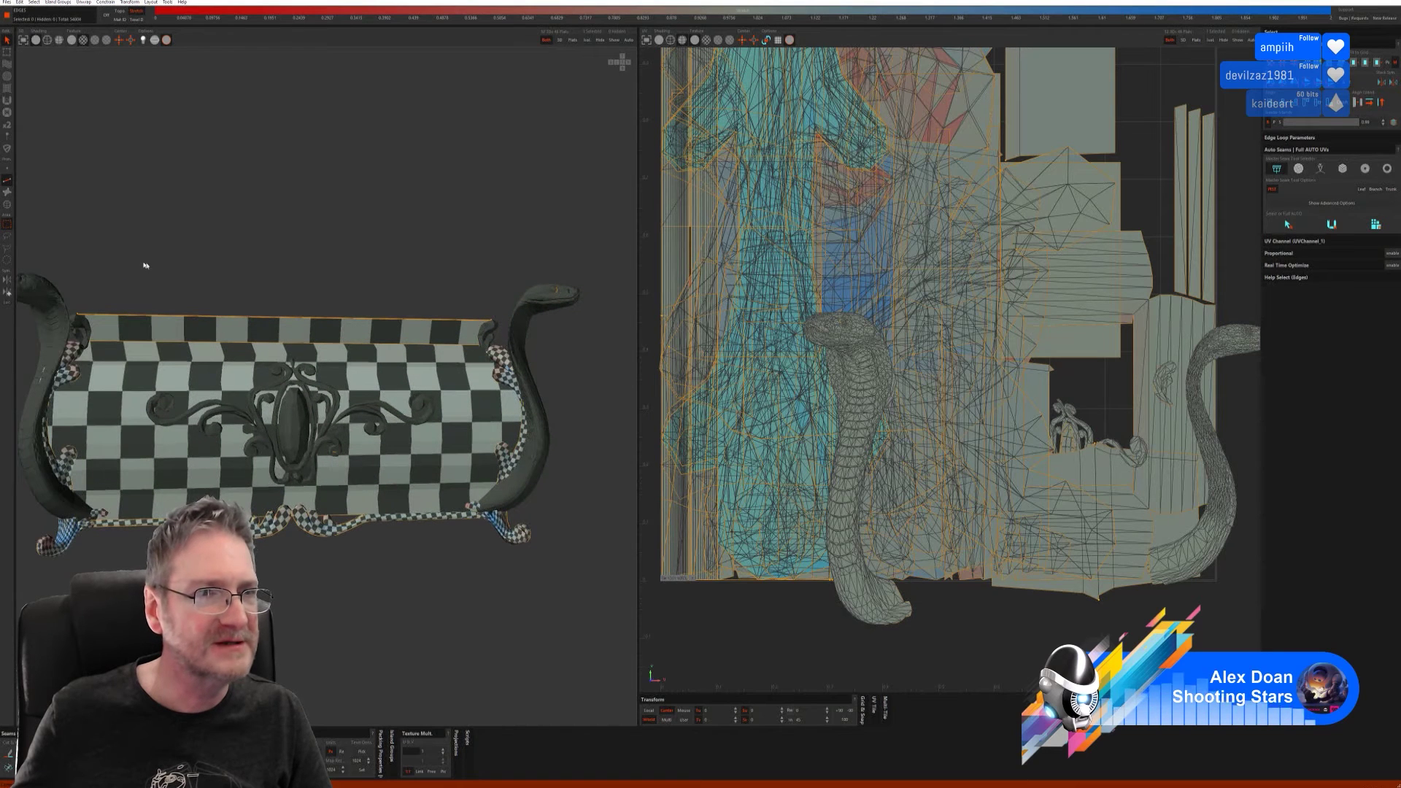
click(7, 205)
click(462, 342)
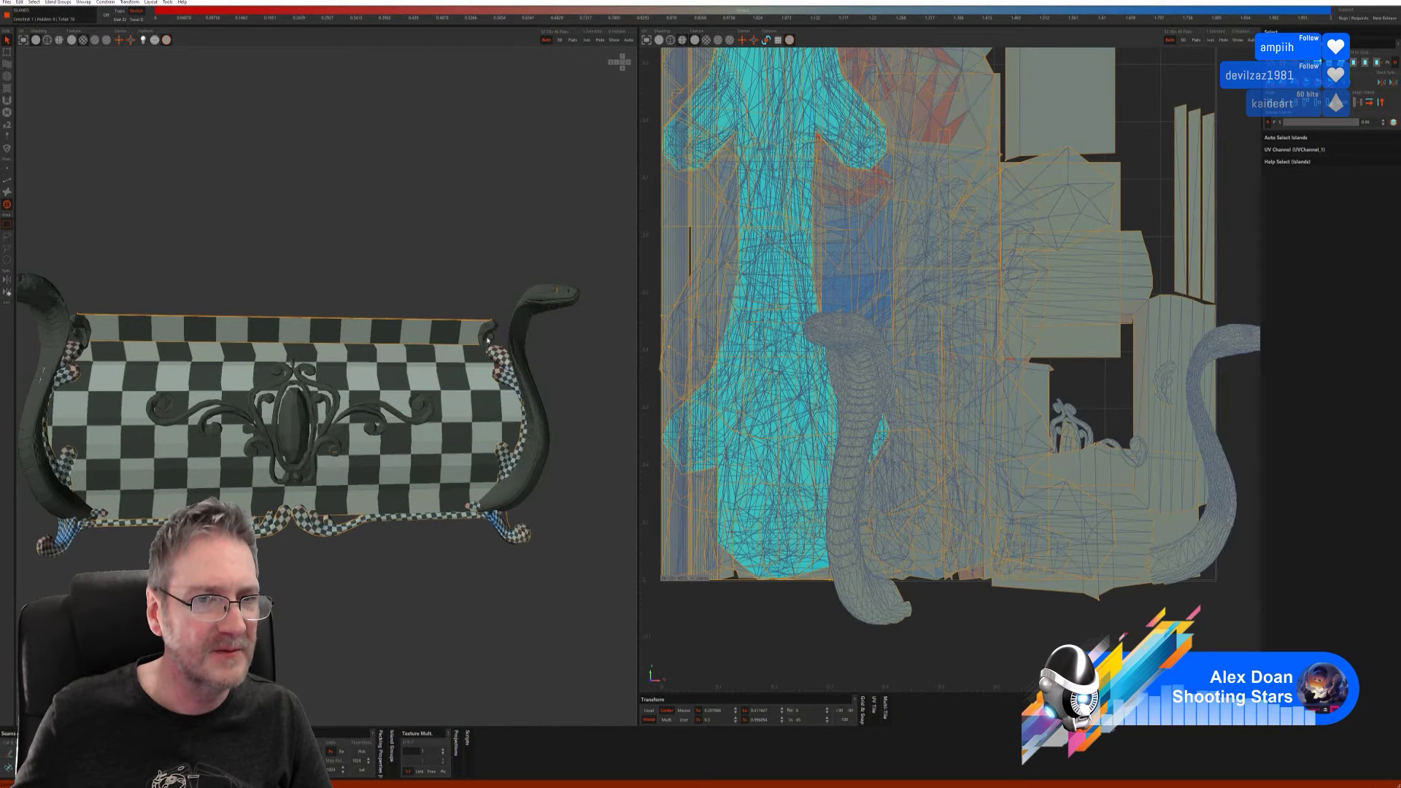
click(483, 335)
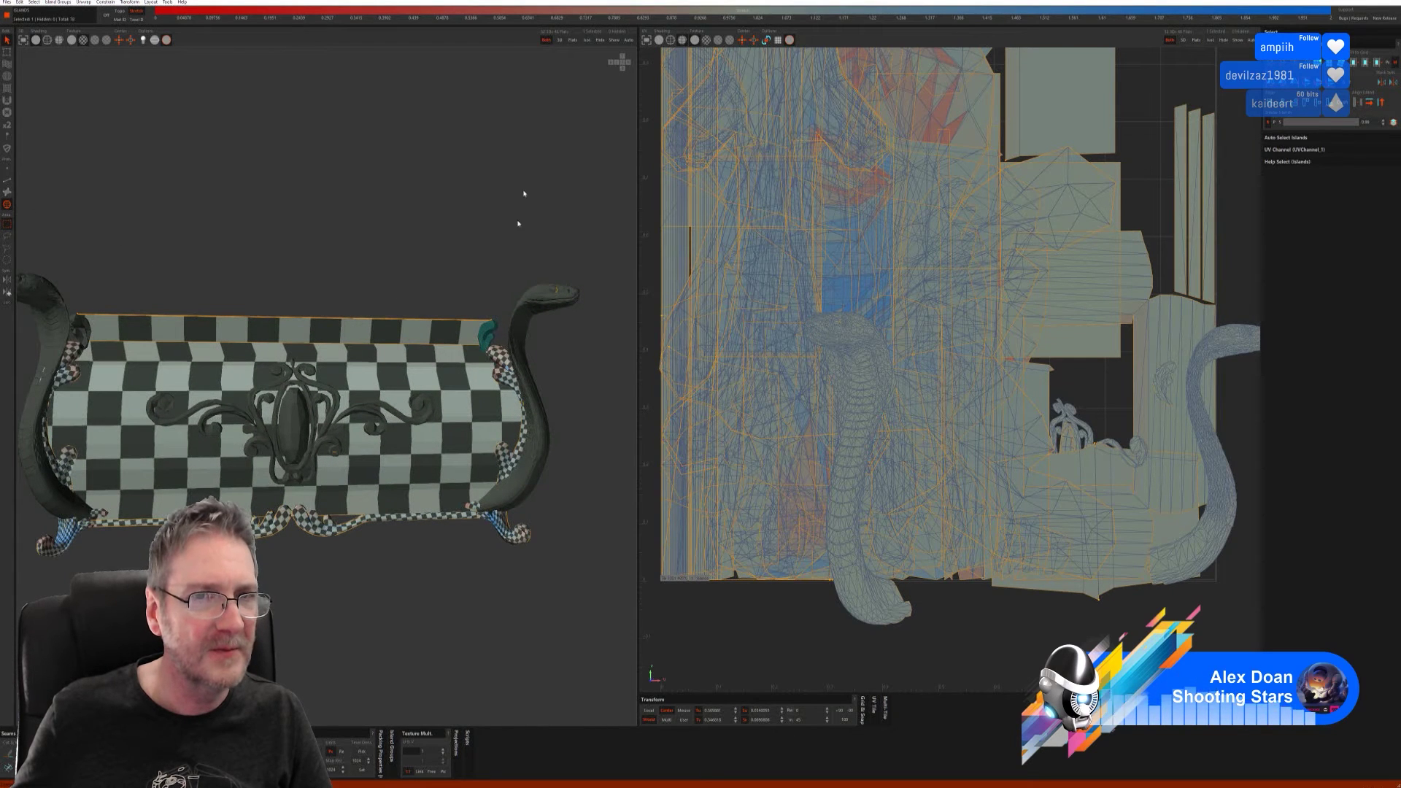
click(587, 44)
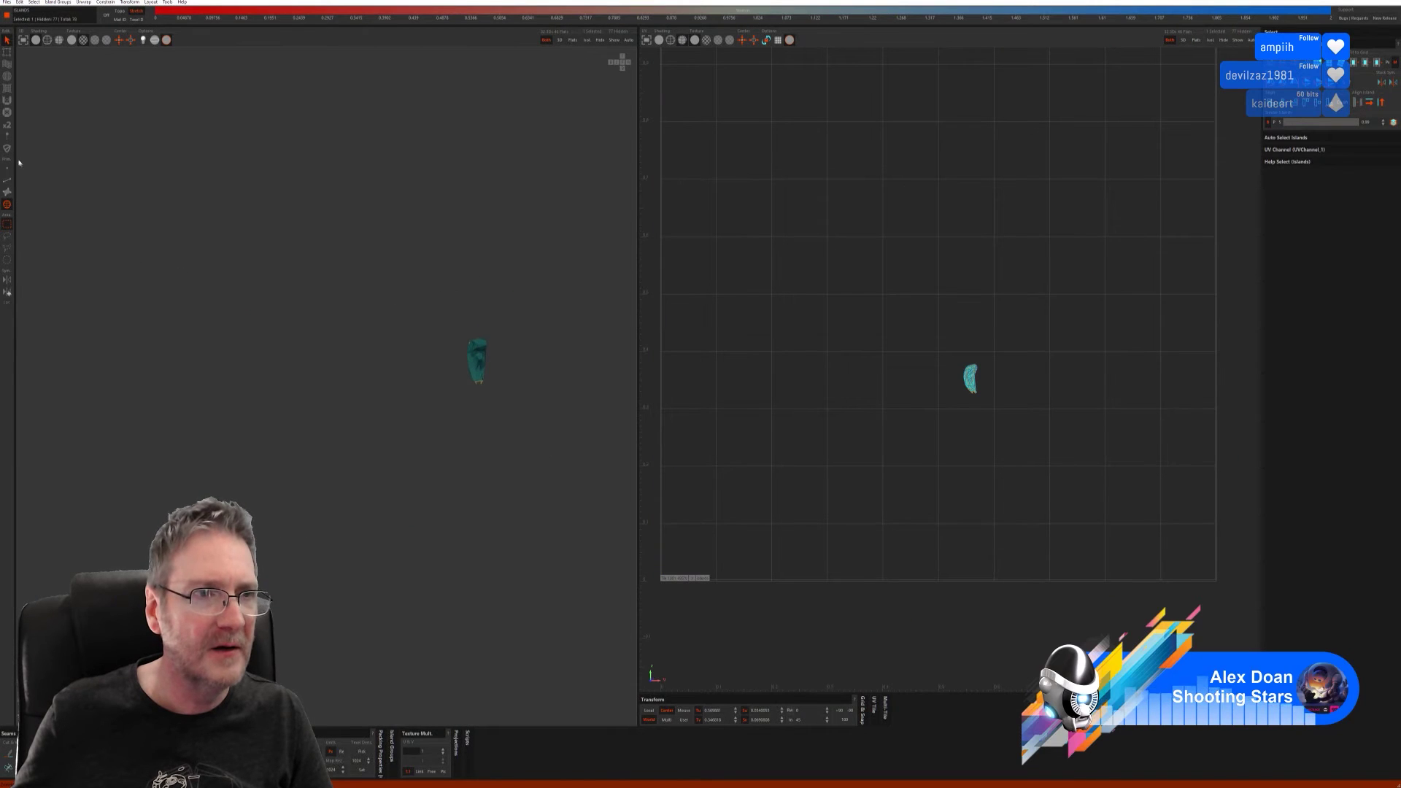
click(7, 181)
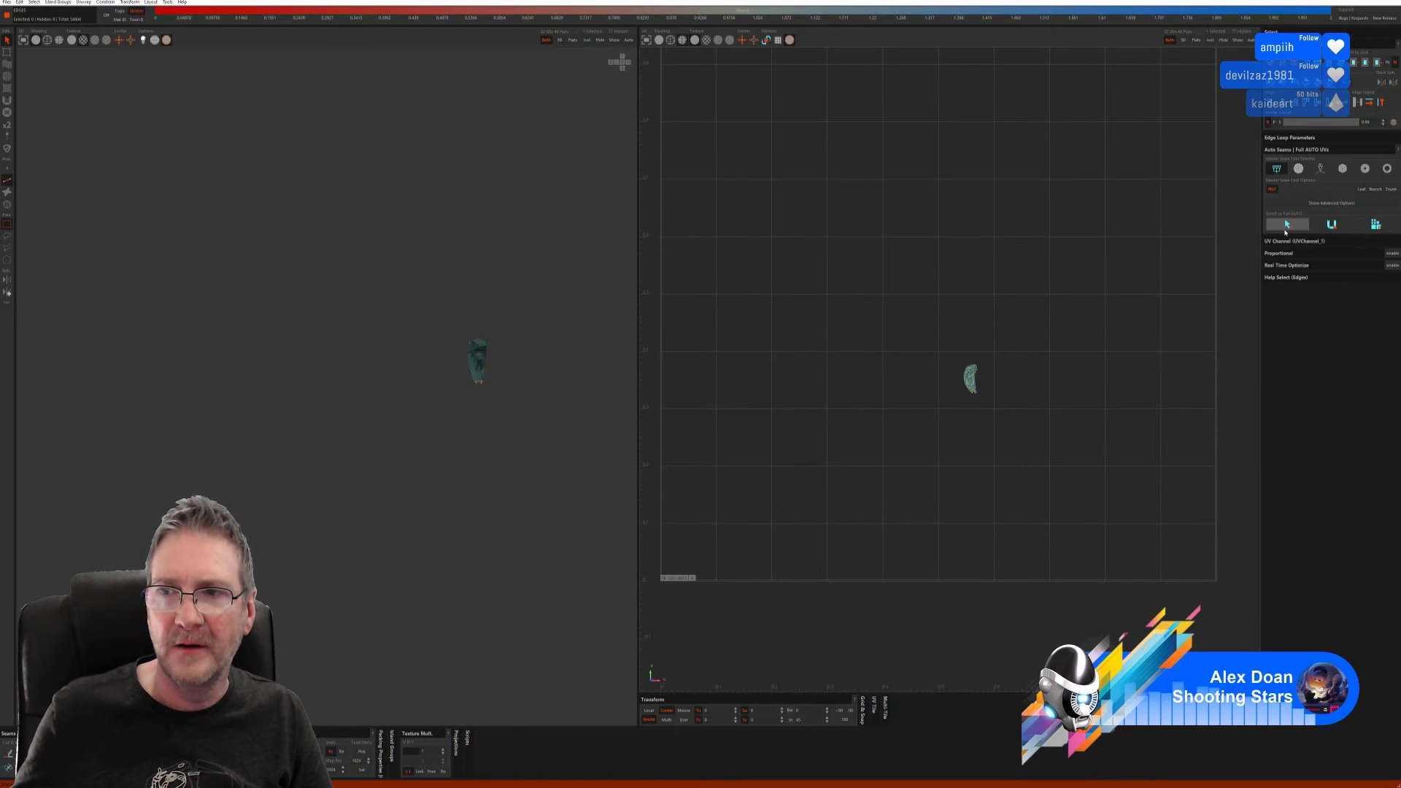
- Try to unwrap and pack the small curled ornament with the first three auto-seam methods, and undo the results
click(1376, 225)
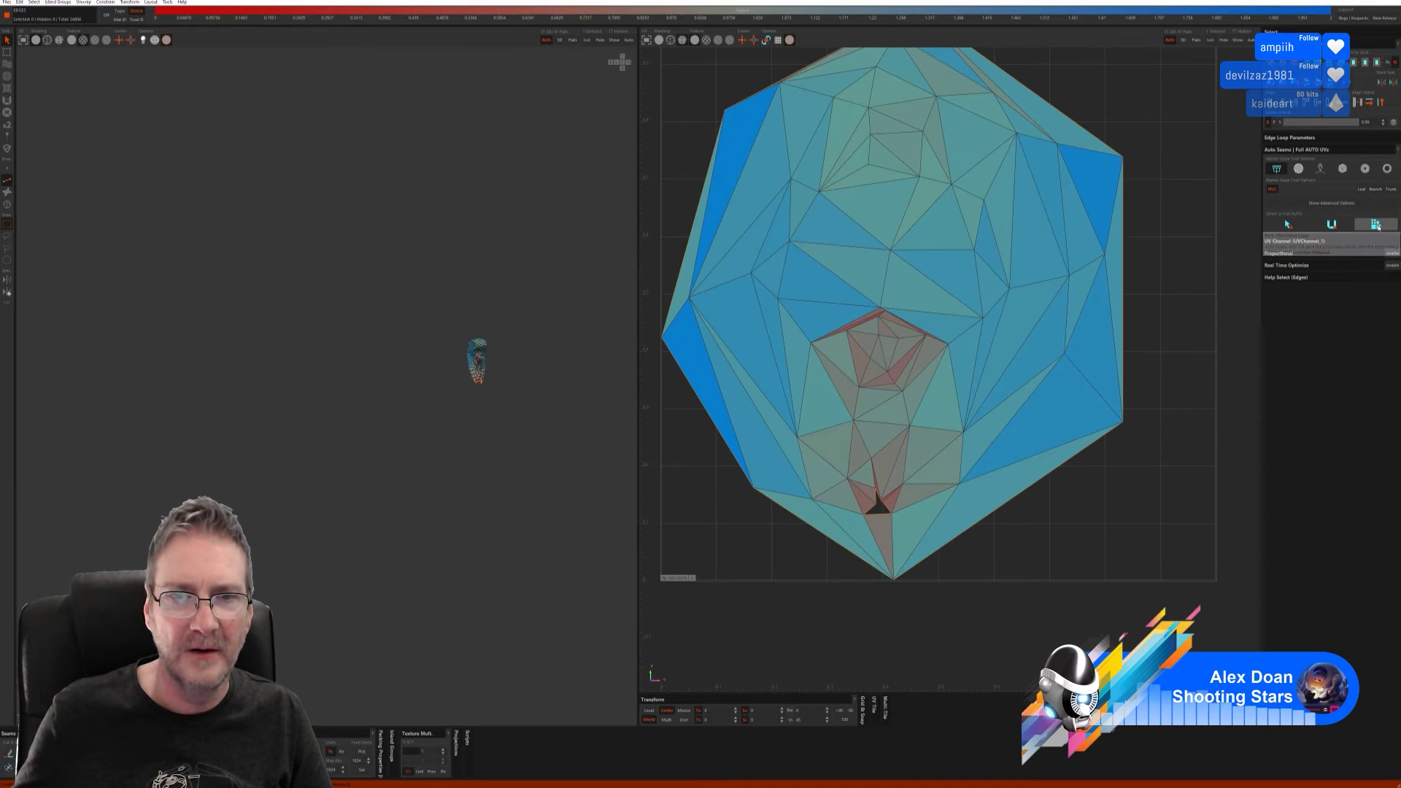
click(1298, 169)
click(1376, 234)
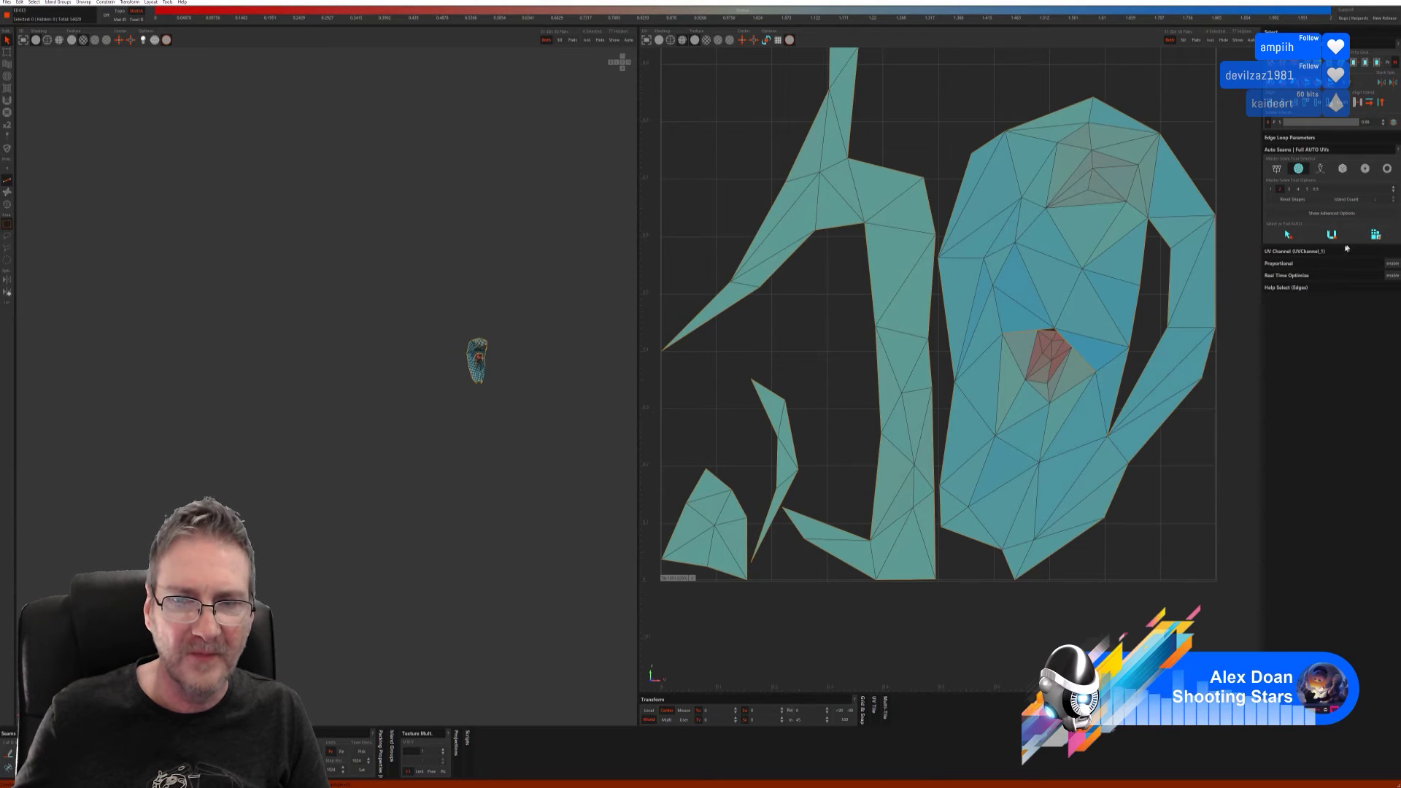
click(1320, 168)
click(1375, 225)
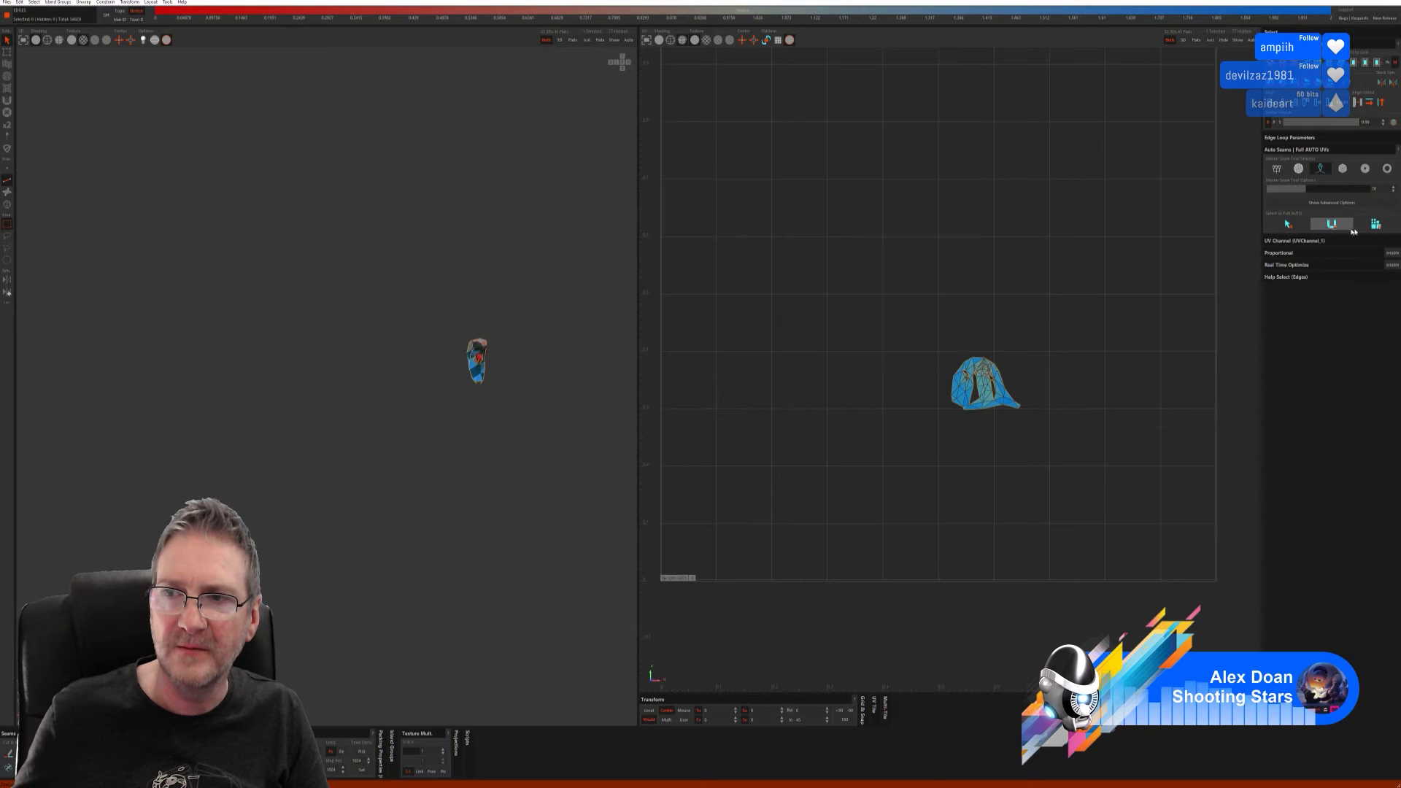
key(ctrl+z)
key(ctrl+z)
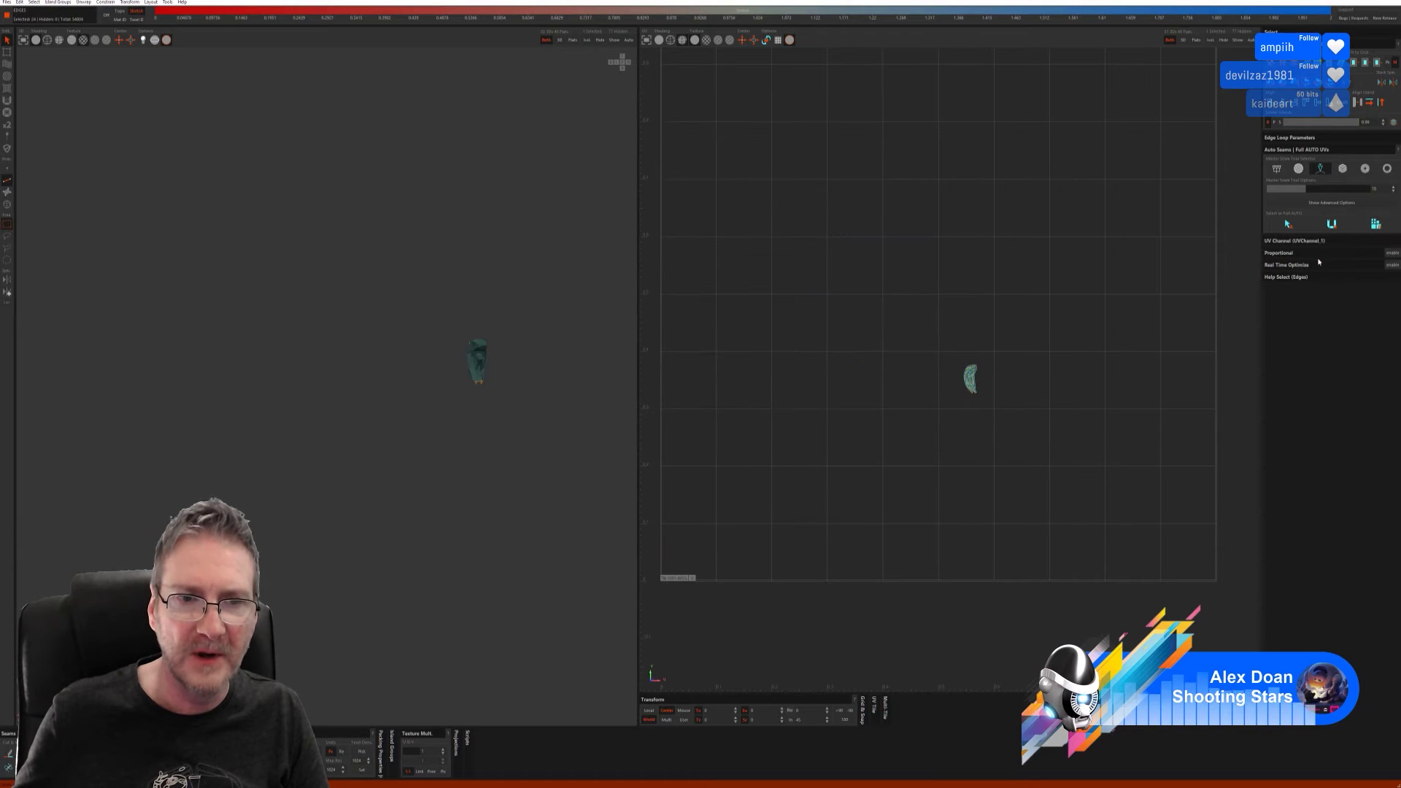
- Generate seams on the small curled ornament with the fourth auto-seam method, unwrap it, and check the result in the model view
click(1342, 169)
click(1280, 245)
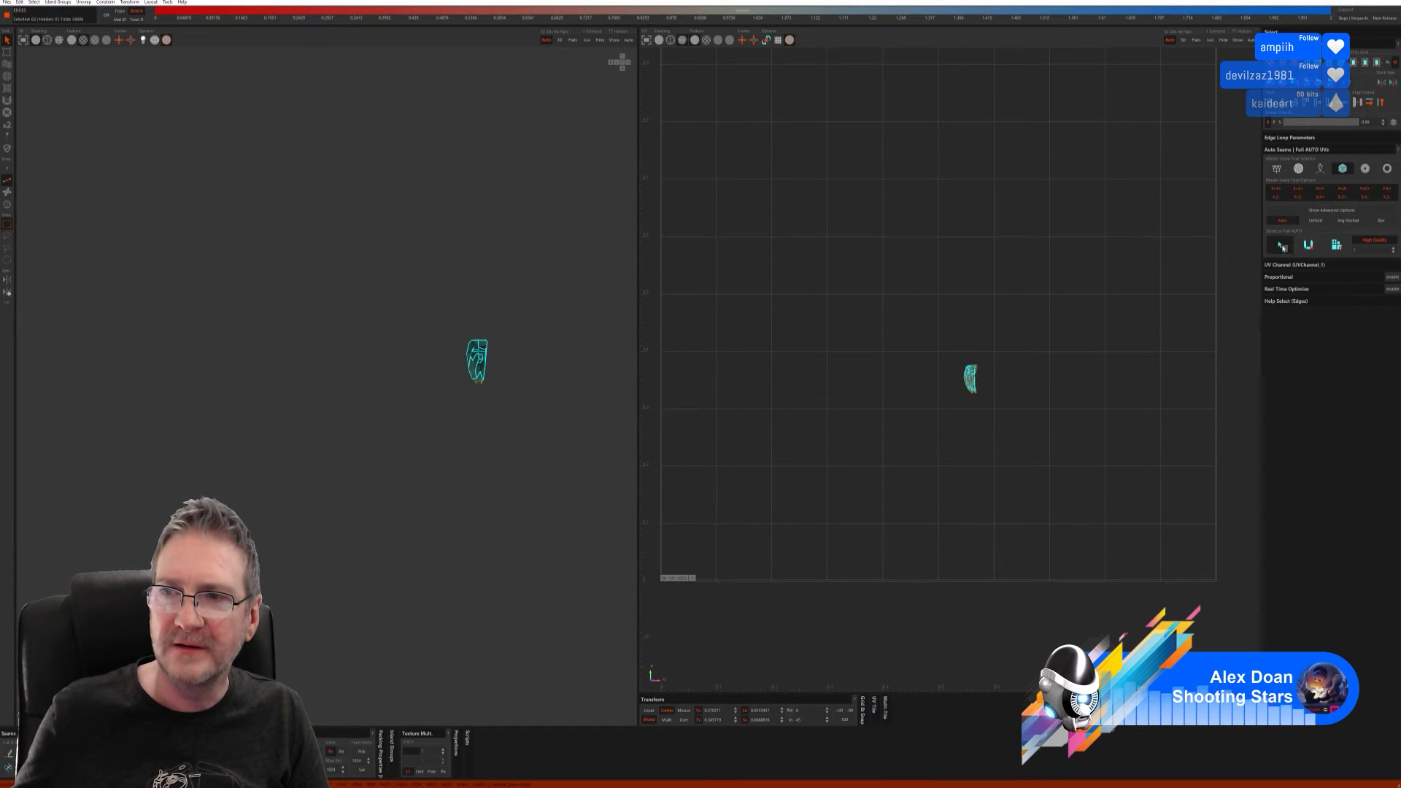
click(1310, 245)
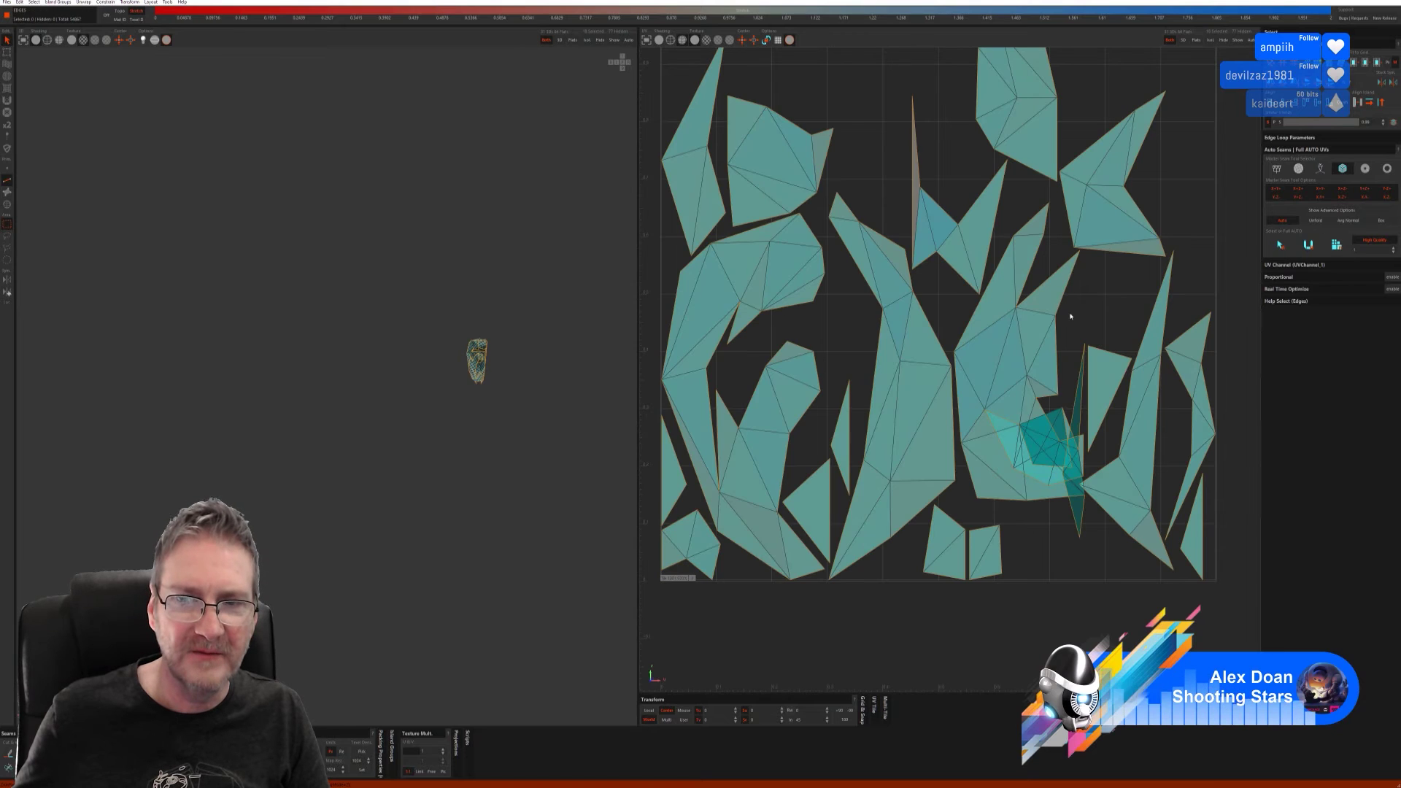
alt+drag(537, 400, 470, 412)
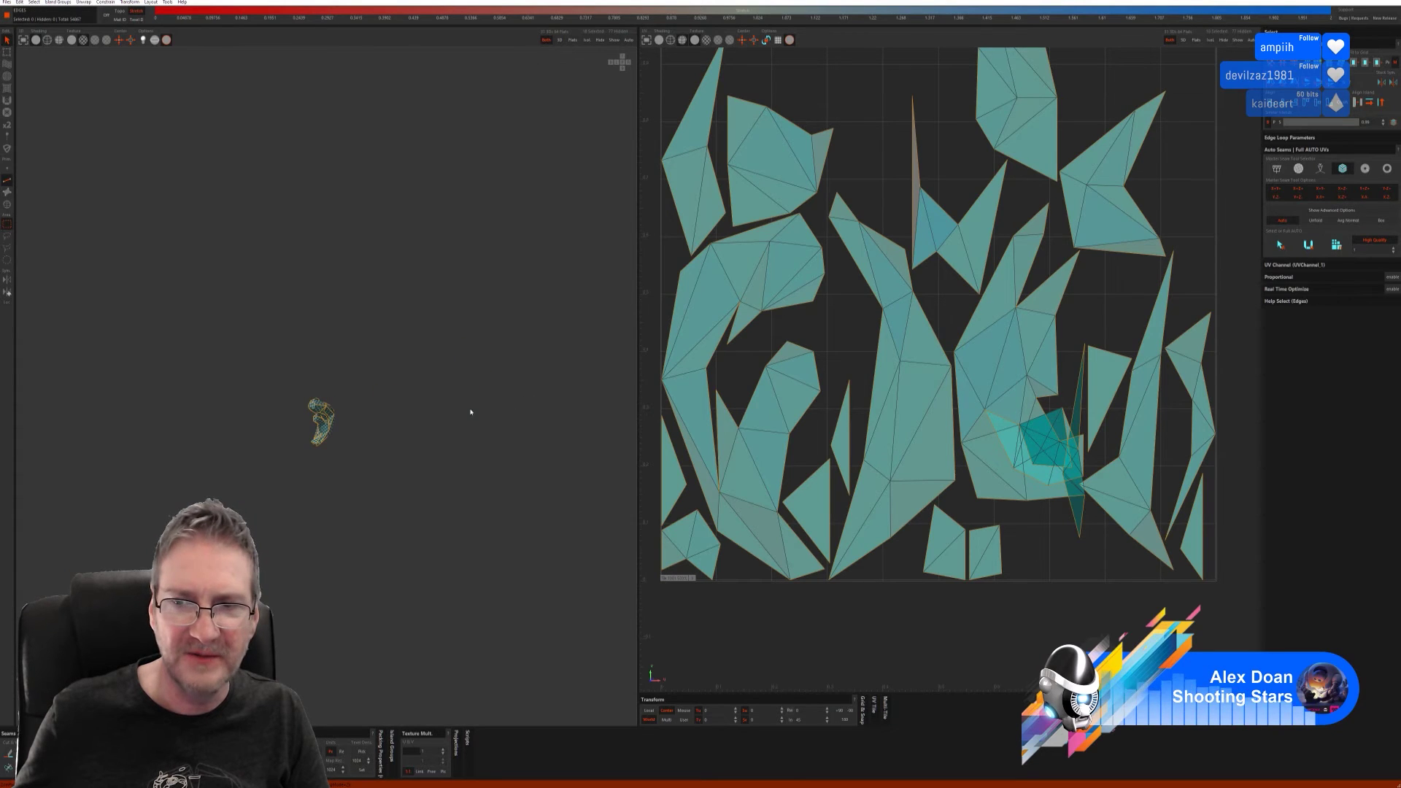
- Undo the small curled ornament's unwrap and seams from the fourth auto-seam method
key(ctrl+z)
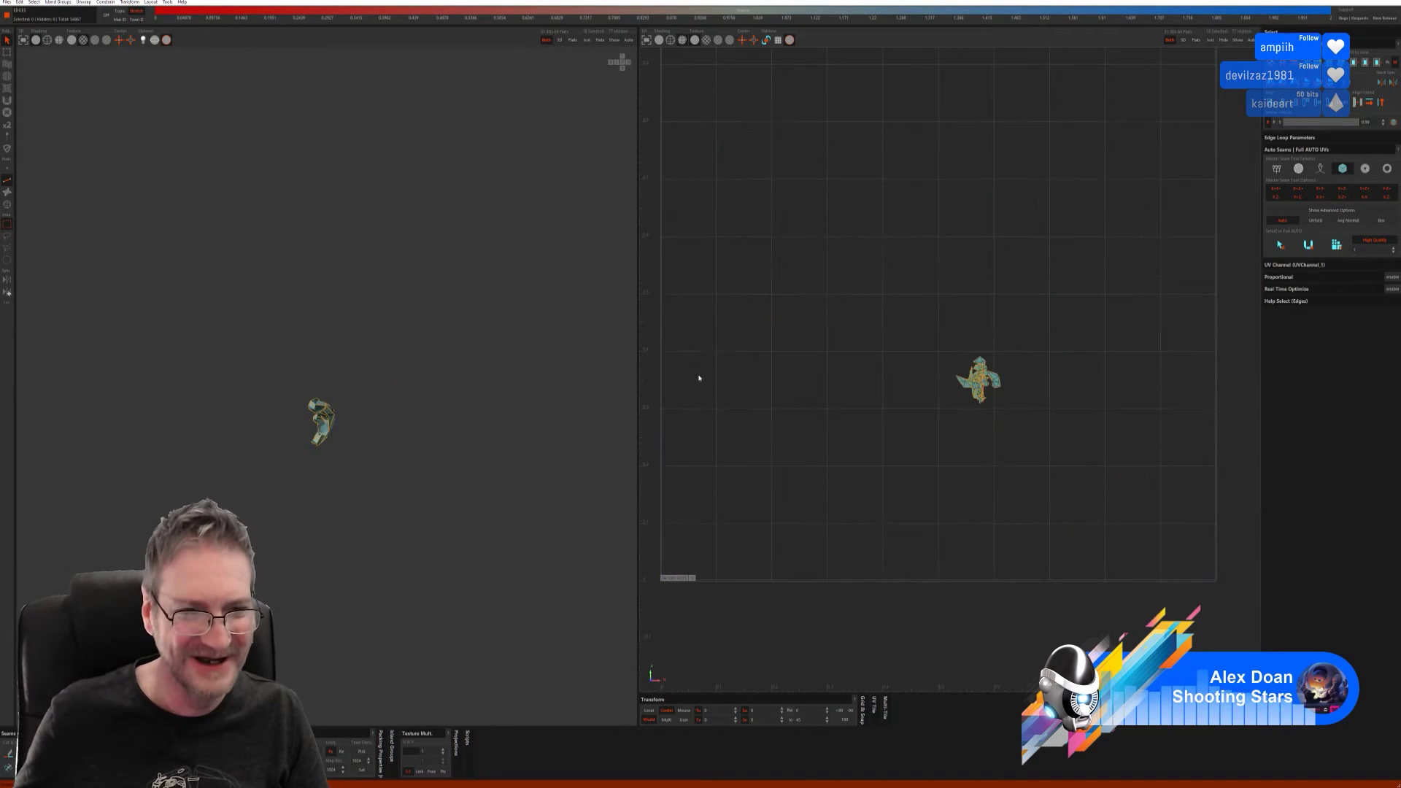
key(ctrl+z)
key(ctrl+z)
alt+drag(439, 449, 503, 423)
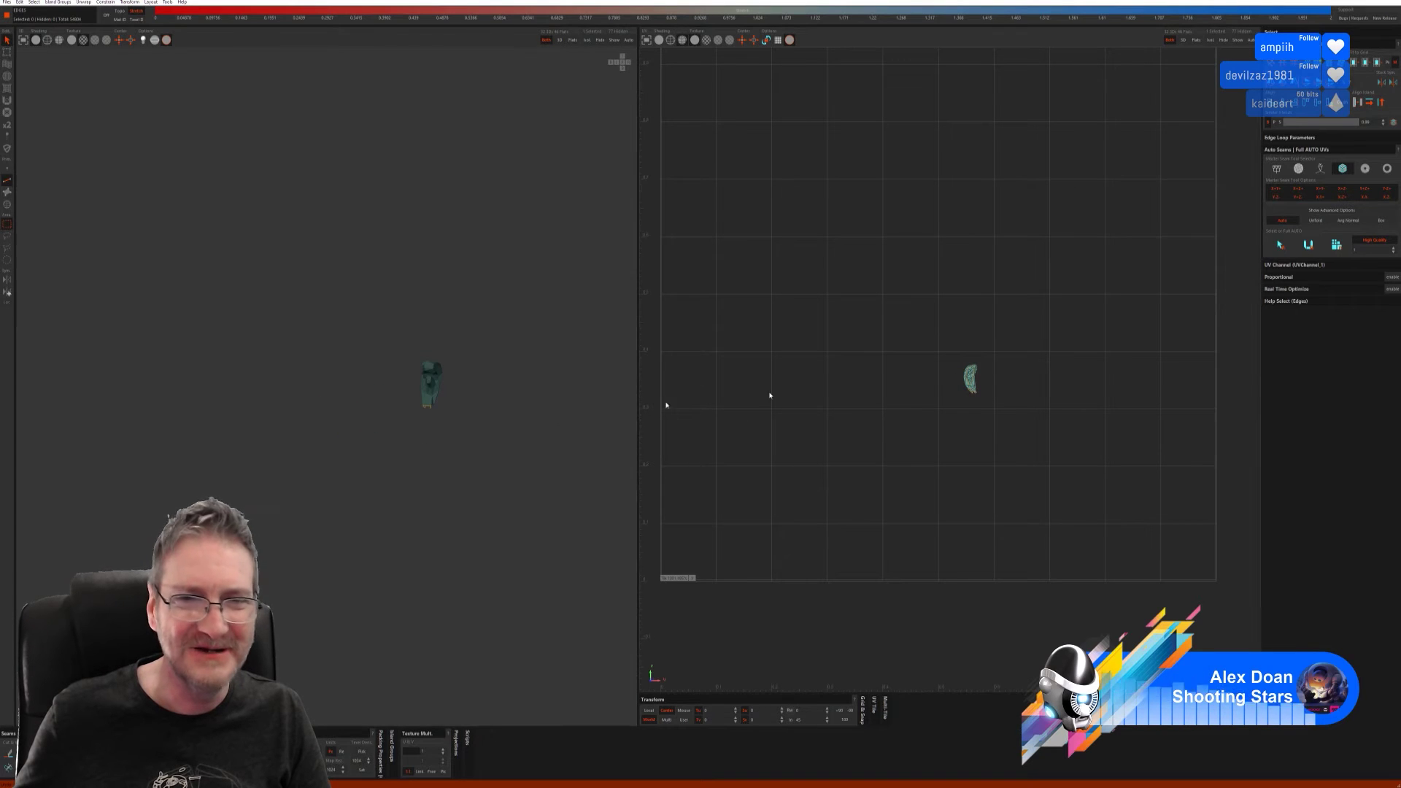
- Try to unwrap and pack the small curled ornament once more with the fourth auto-seam method, and undo the result
click(1336, 245)
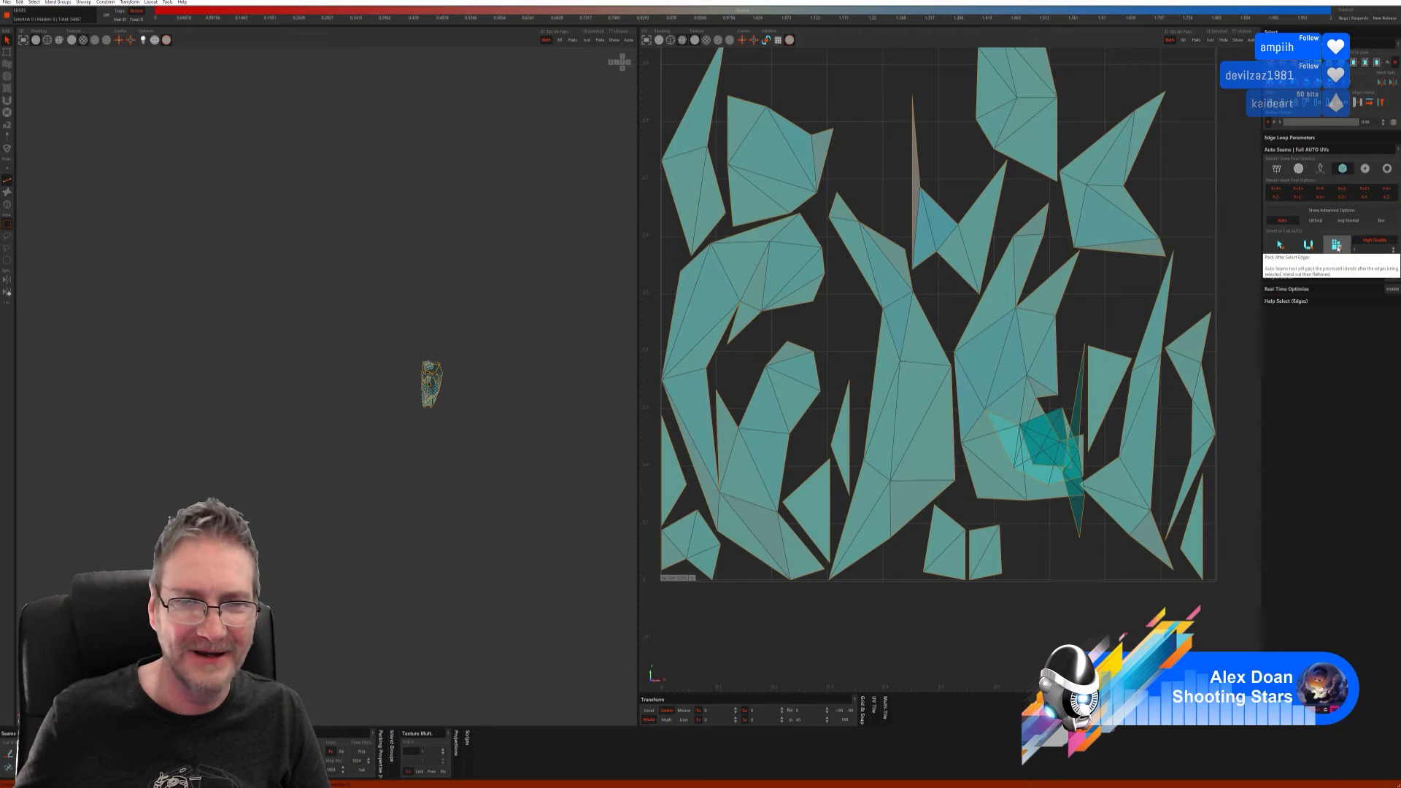
key(ctrl+z)
key(ctrl+z)
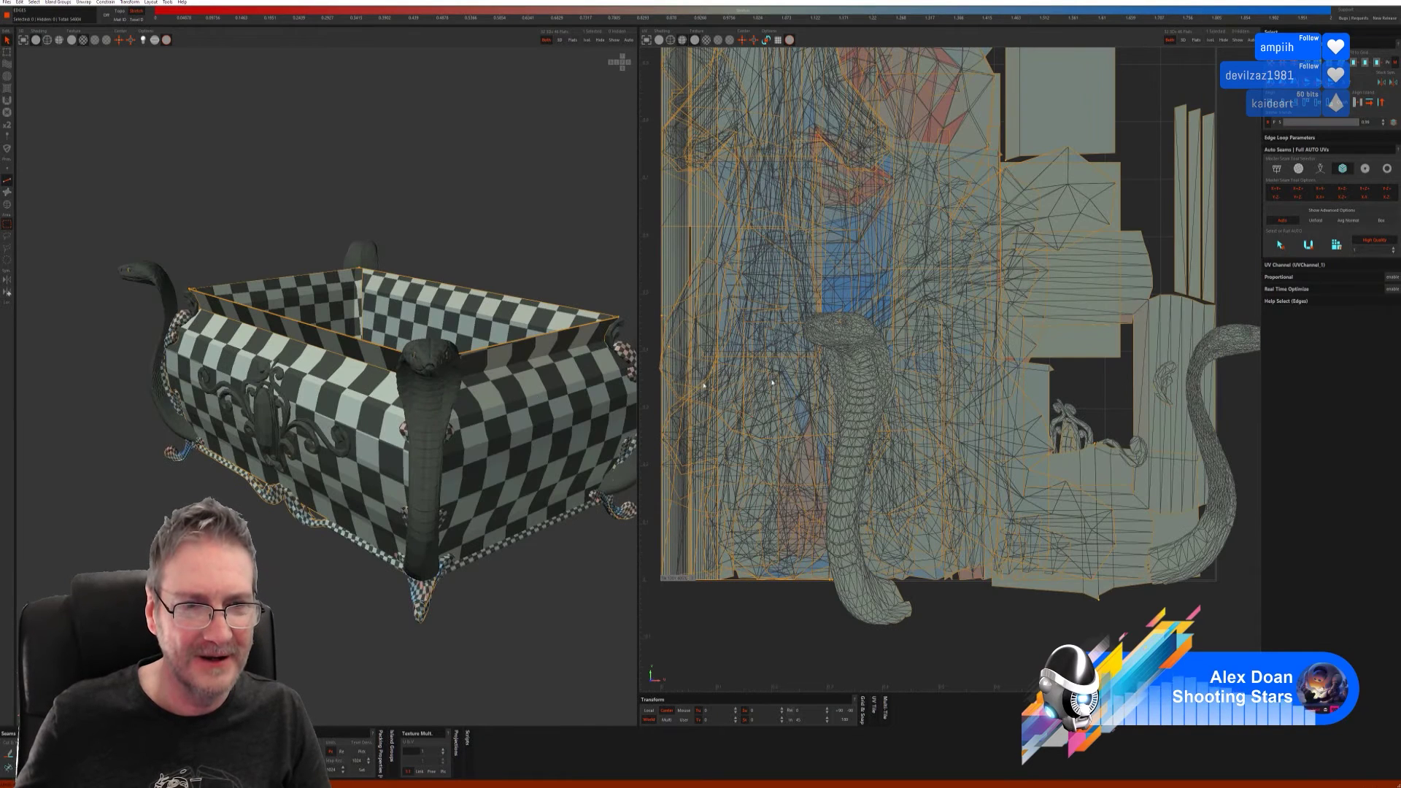
- Isolate the small curled ornament at the box's upper corner beside a snake, and switch to edge selection
middle_drag(392, 443, 500, 257)
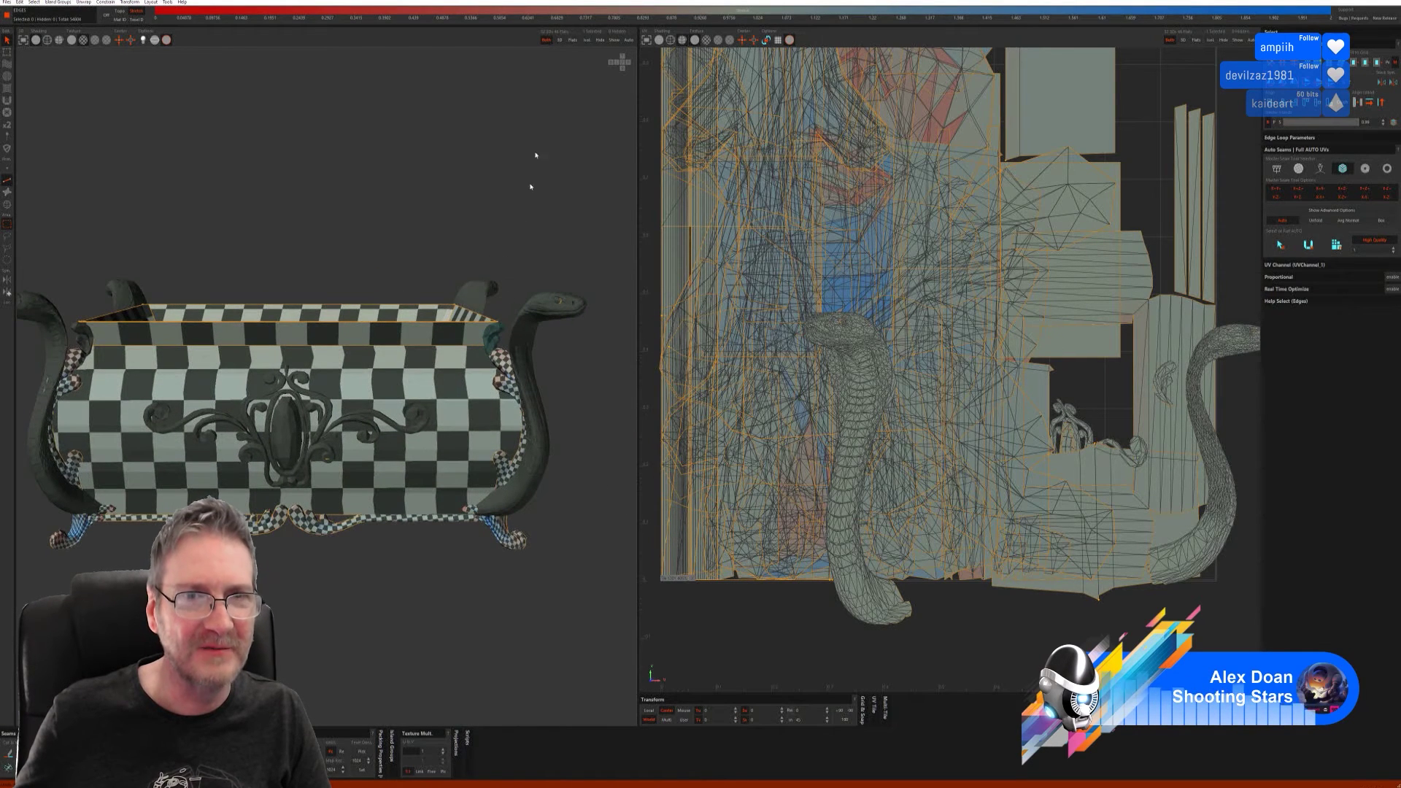
click(587, 40)
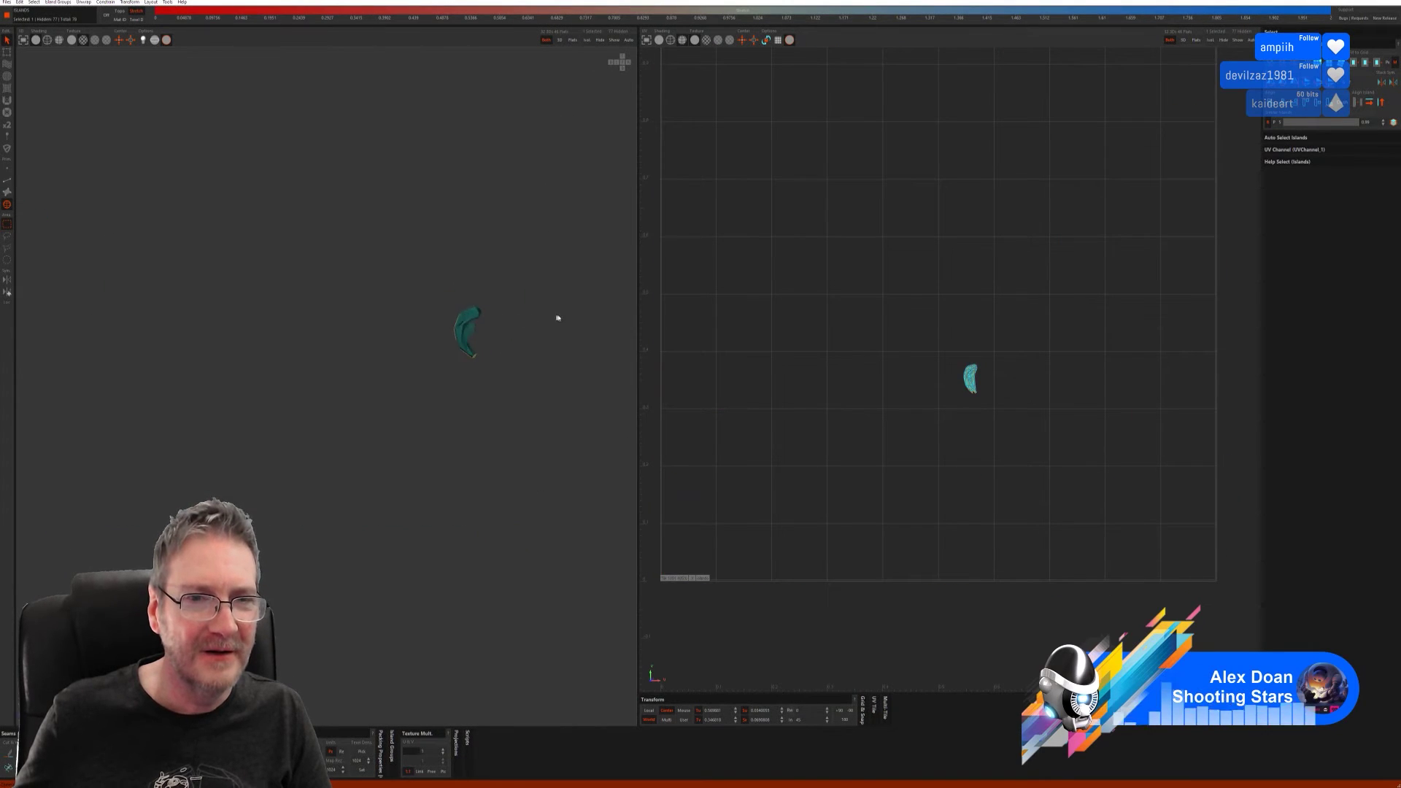
alt+drag(558, 318, 634, 307)
click(7, 180)
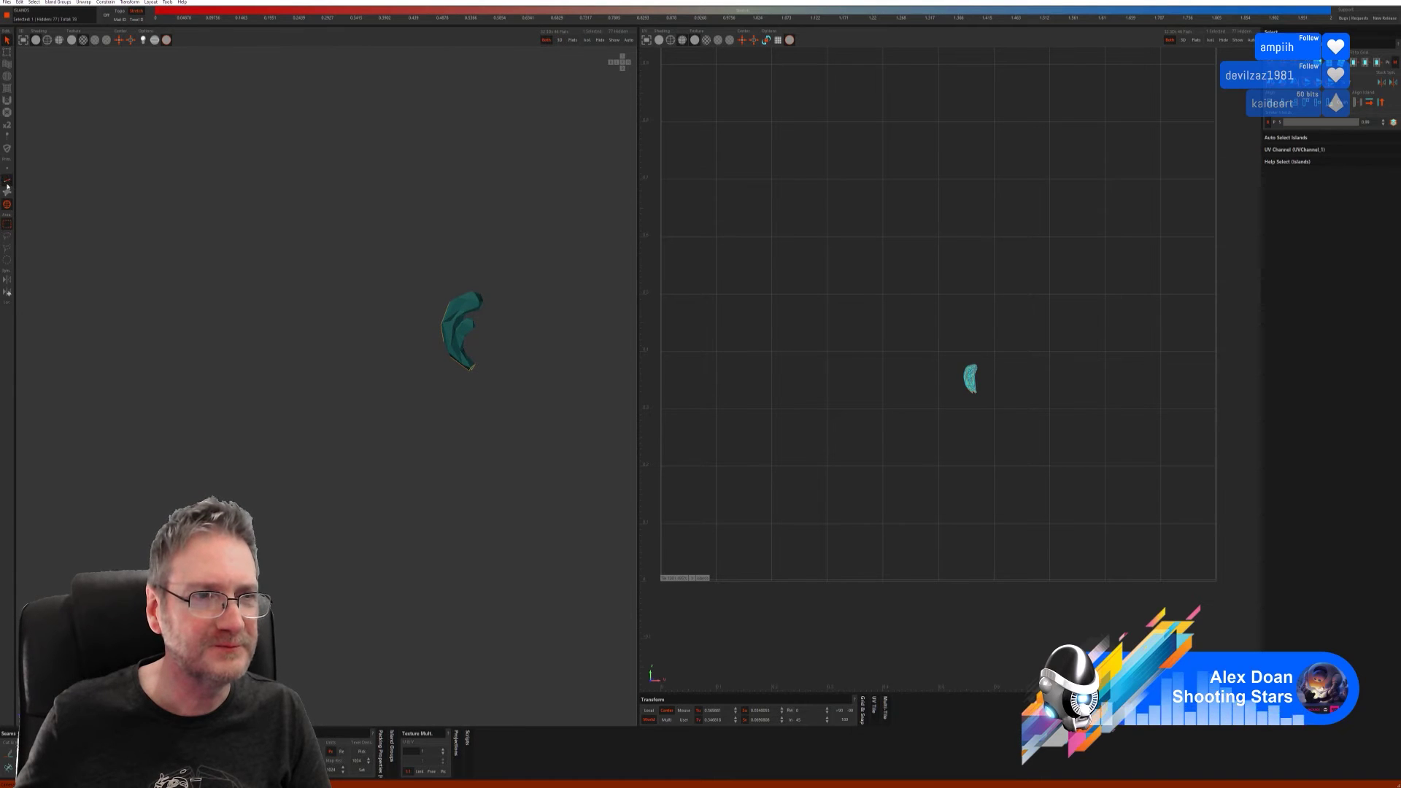
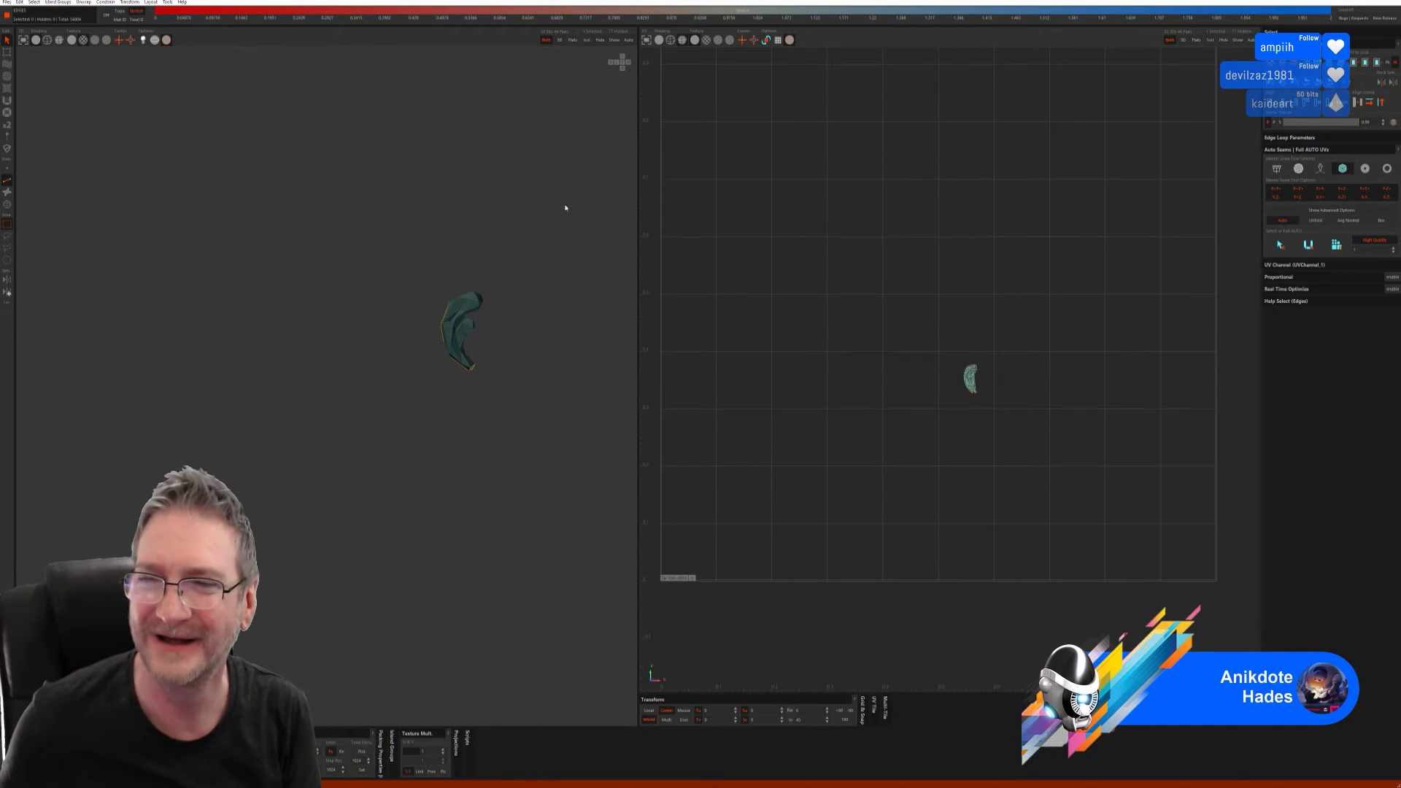
- Try the box-style automatic seams on the isolated ornament with cut, flatten and pack, and undo the attempt
click(1301, 250)
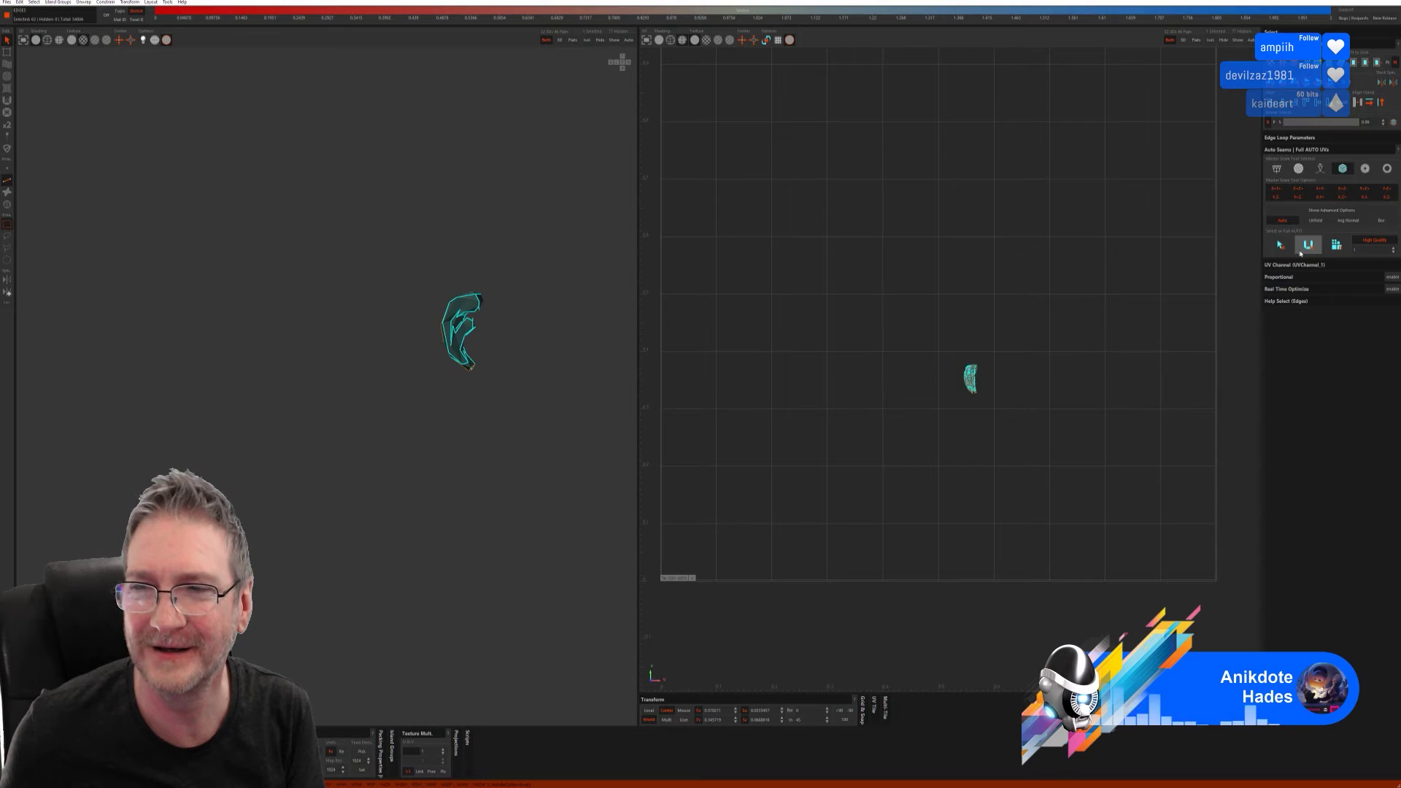
click(1306, 247)
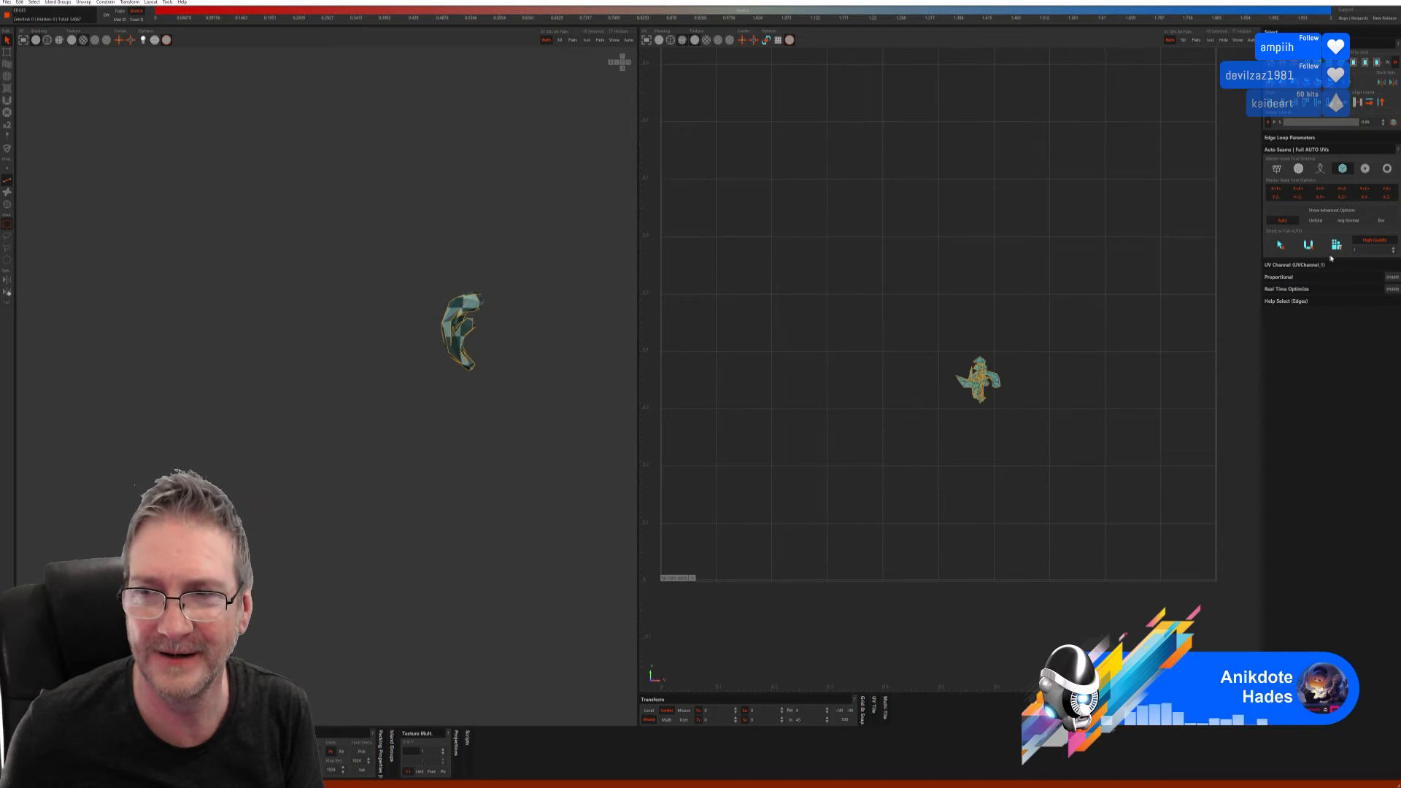
click(1334, 246)
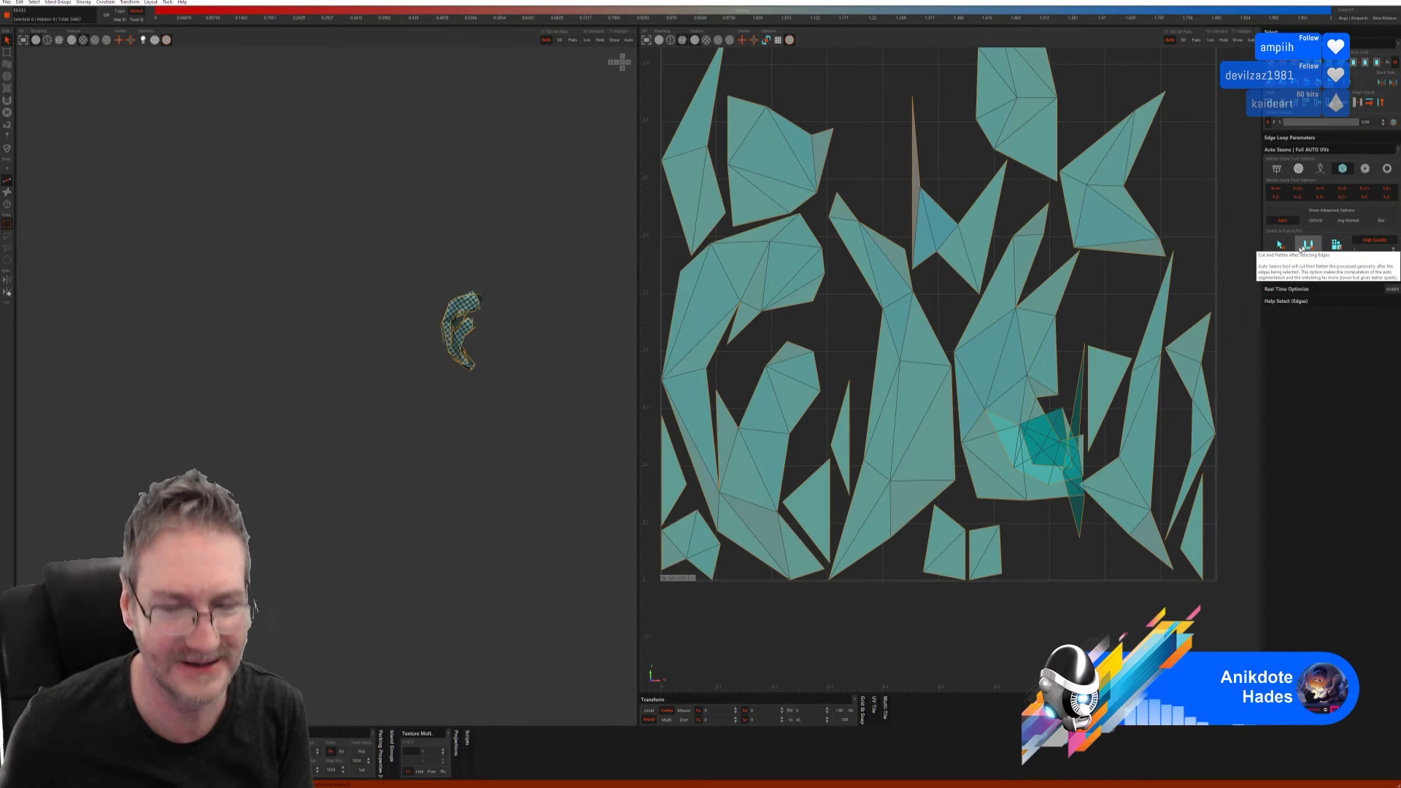
key(ctrl+z)
key(ctrl+z)
key(ctrl+z)
key(ctrl+z)
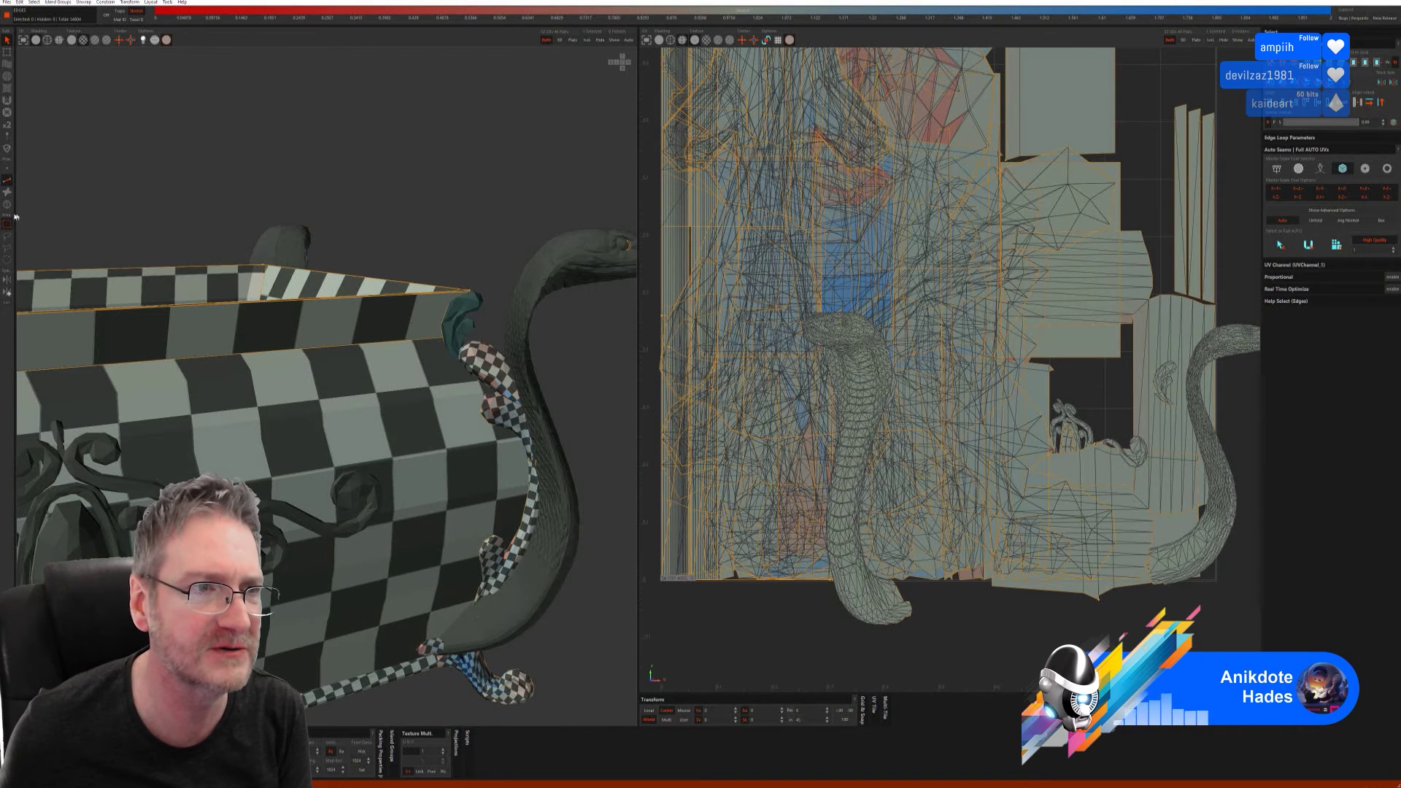
- Isolate the curled ornament island again, then cut, flatten and pack it with the pelt-type Auto Seams method (leaf, branch, trunk)
click(9, 209)
click(587, 41)
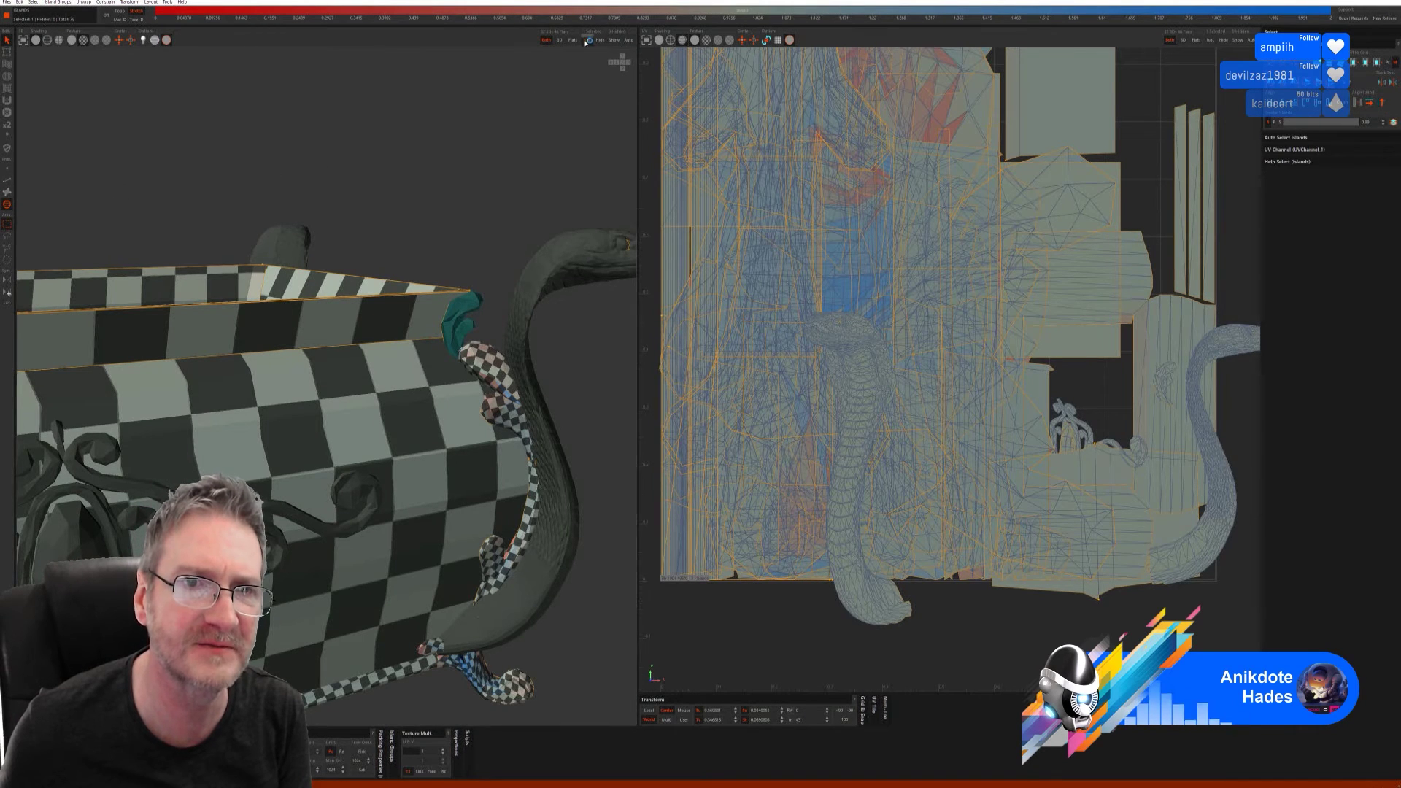
click(7, 180)
click(1276, 168)
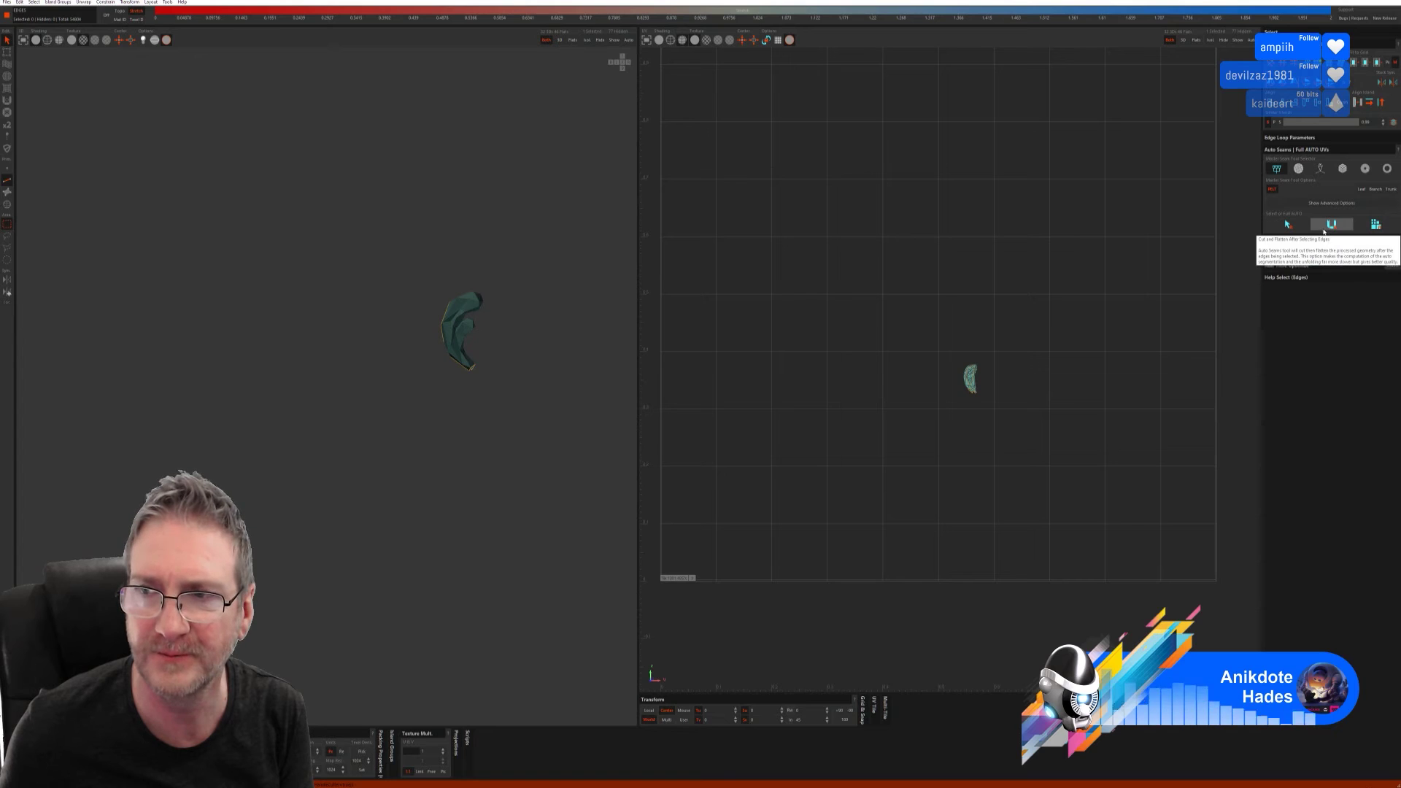
click(1373, 224)
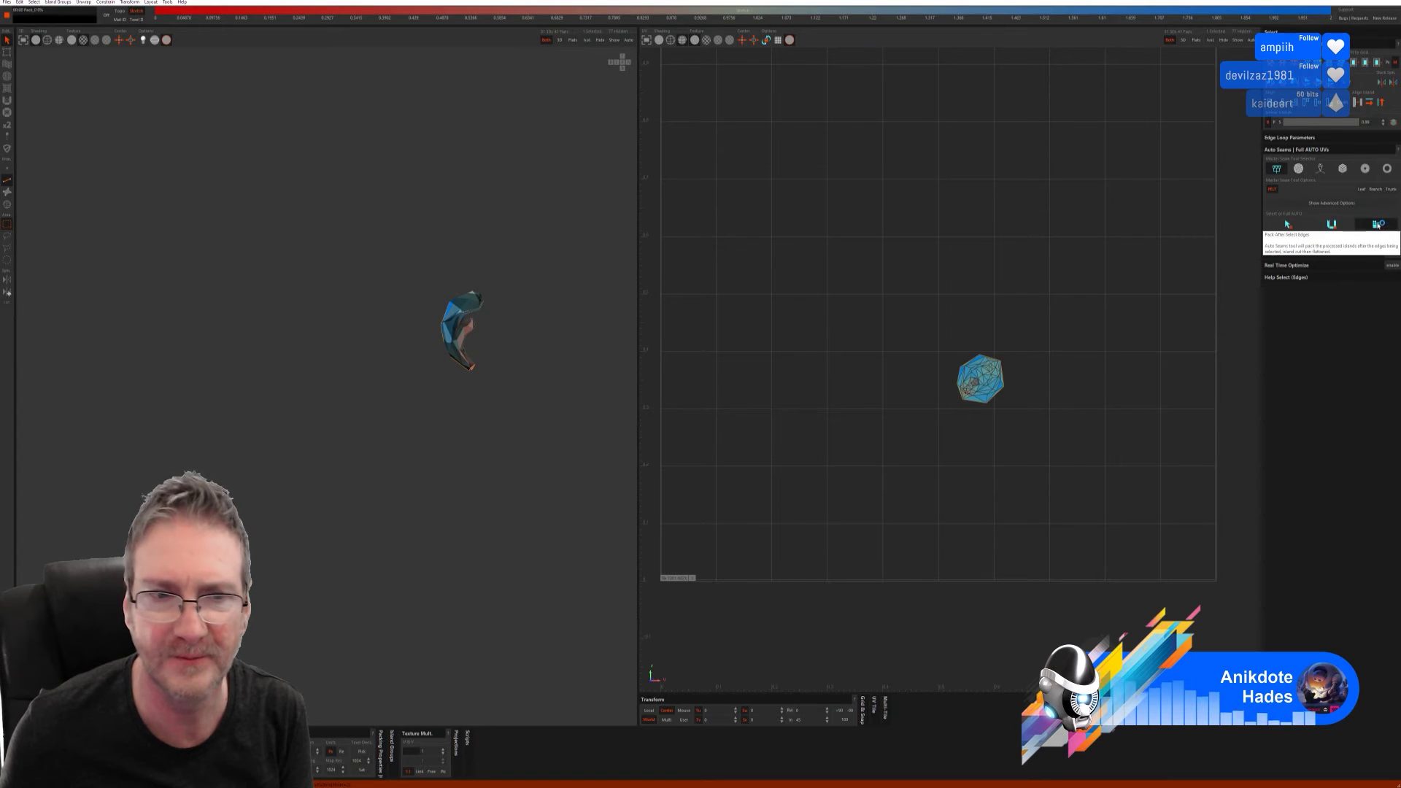
- Activate the Spread brush and optimize the ornament's unwrapped shell to relax its stretched lower end
middle_drag(424, 423, 404, 420)
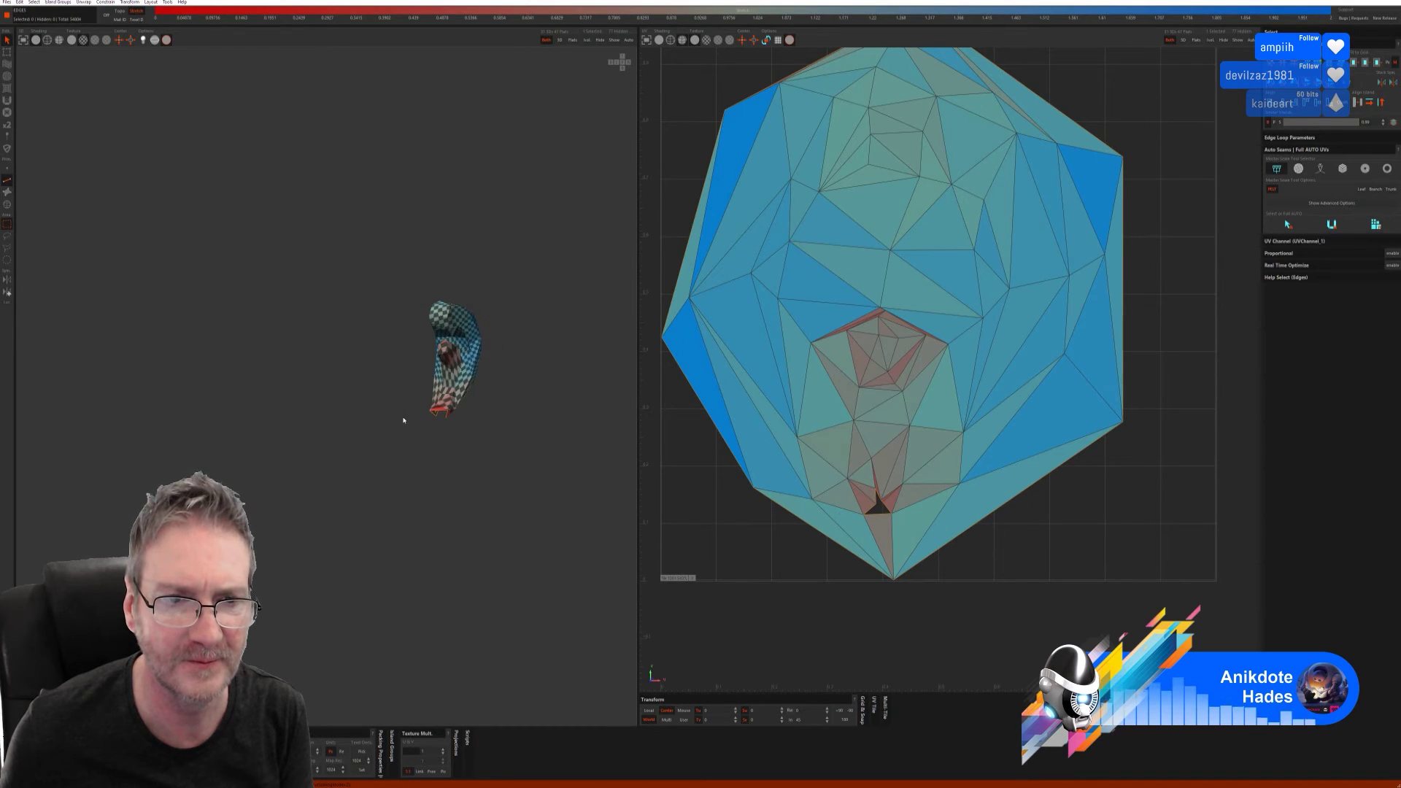
alt+right_drag(406, 420, 446, 424)
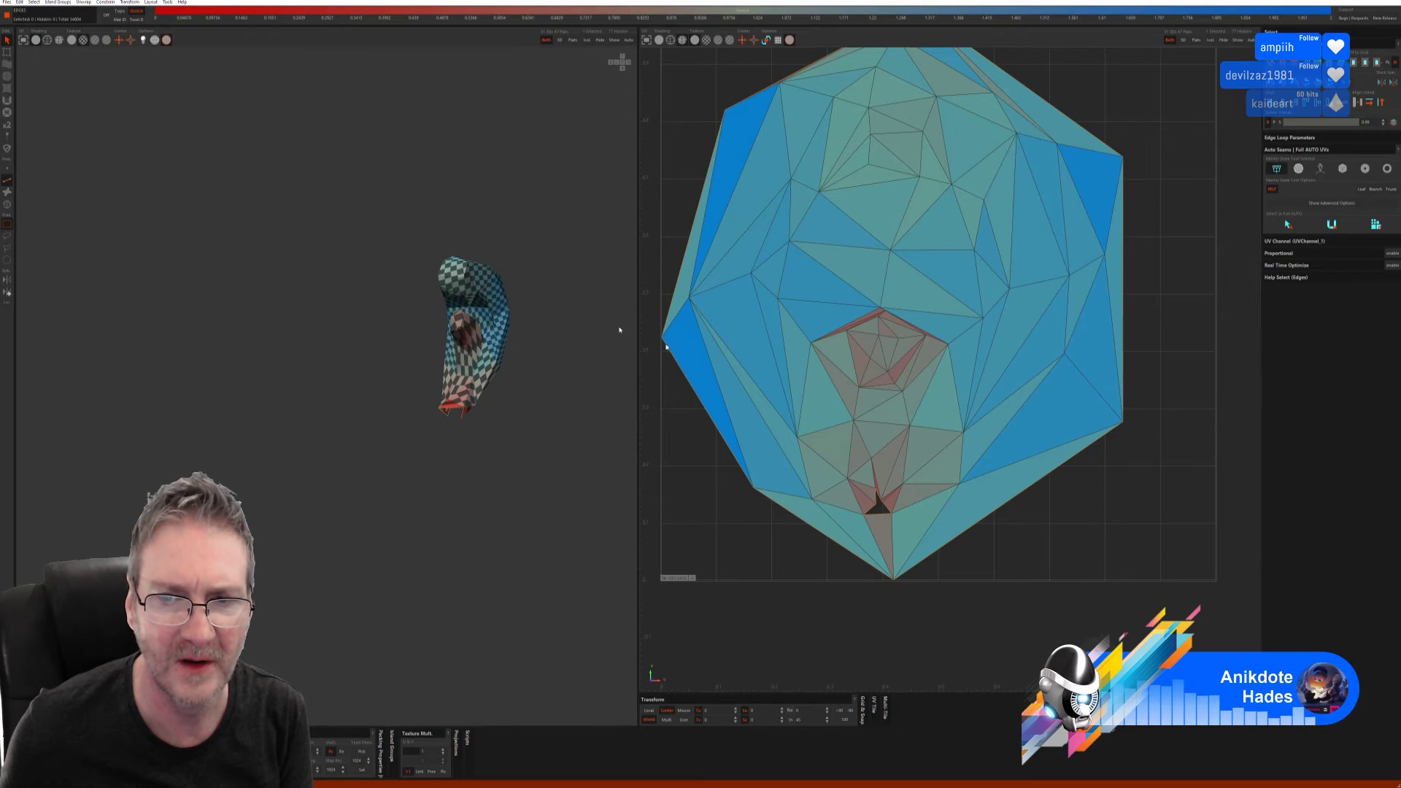
middle_drag(581, 406, 462, 449)
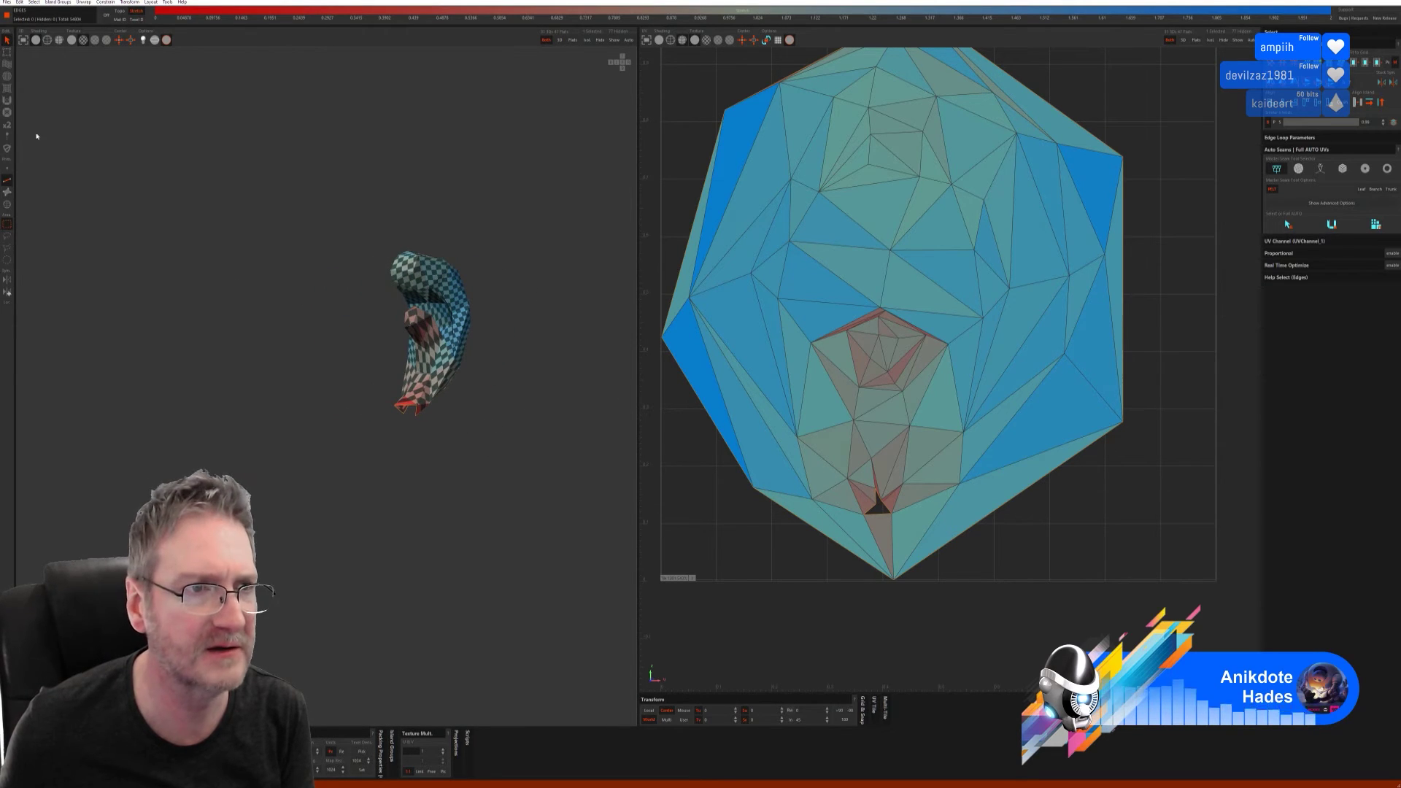
click(7, 76)
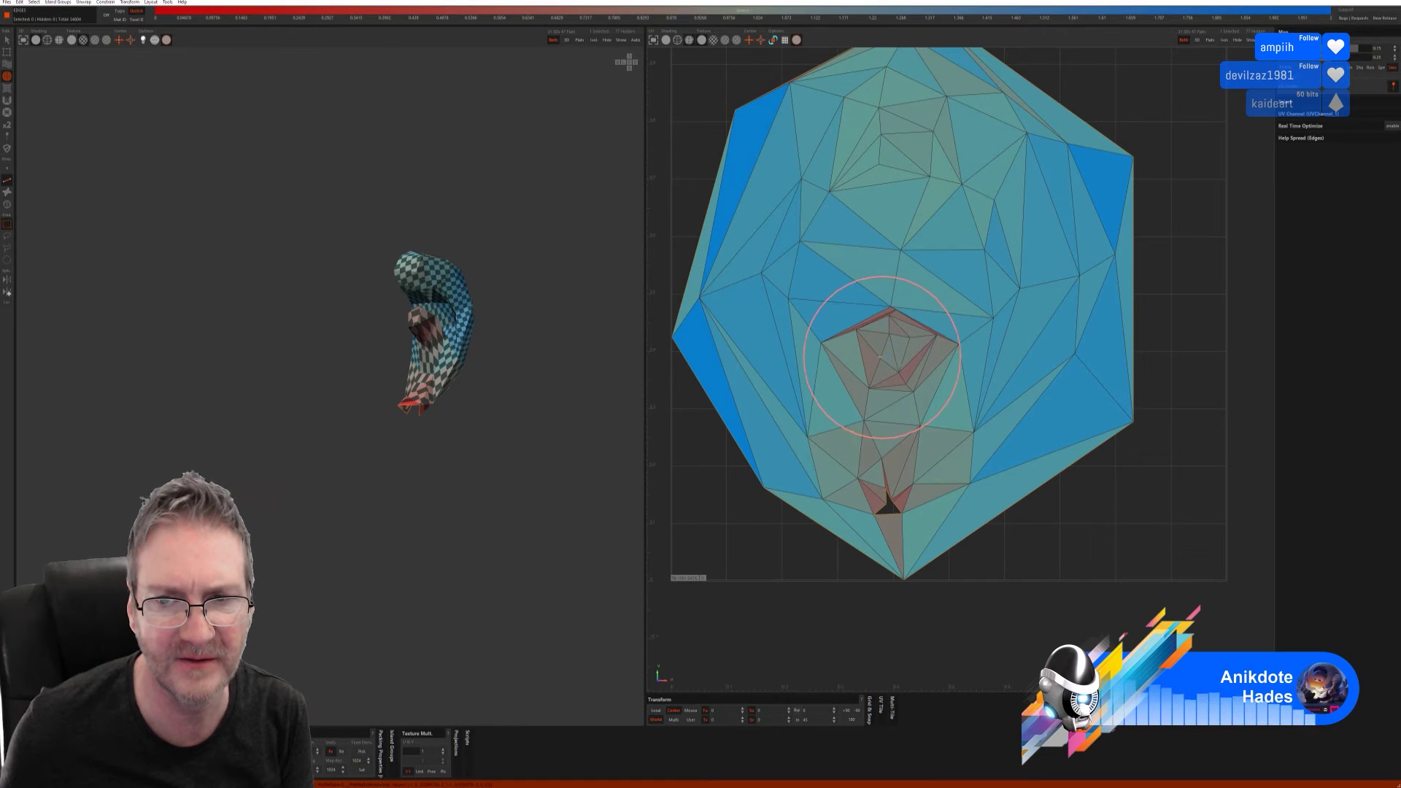
scroll(861, 319, down, 2)
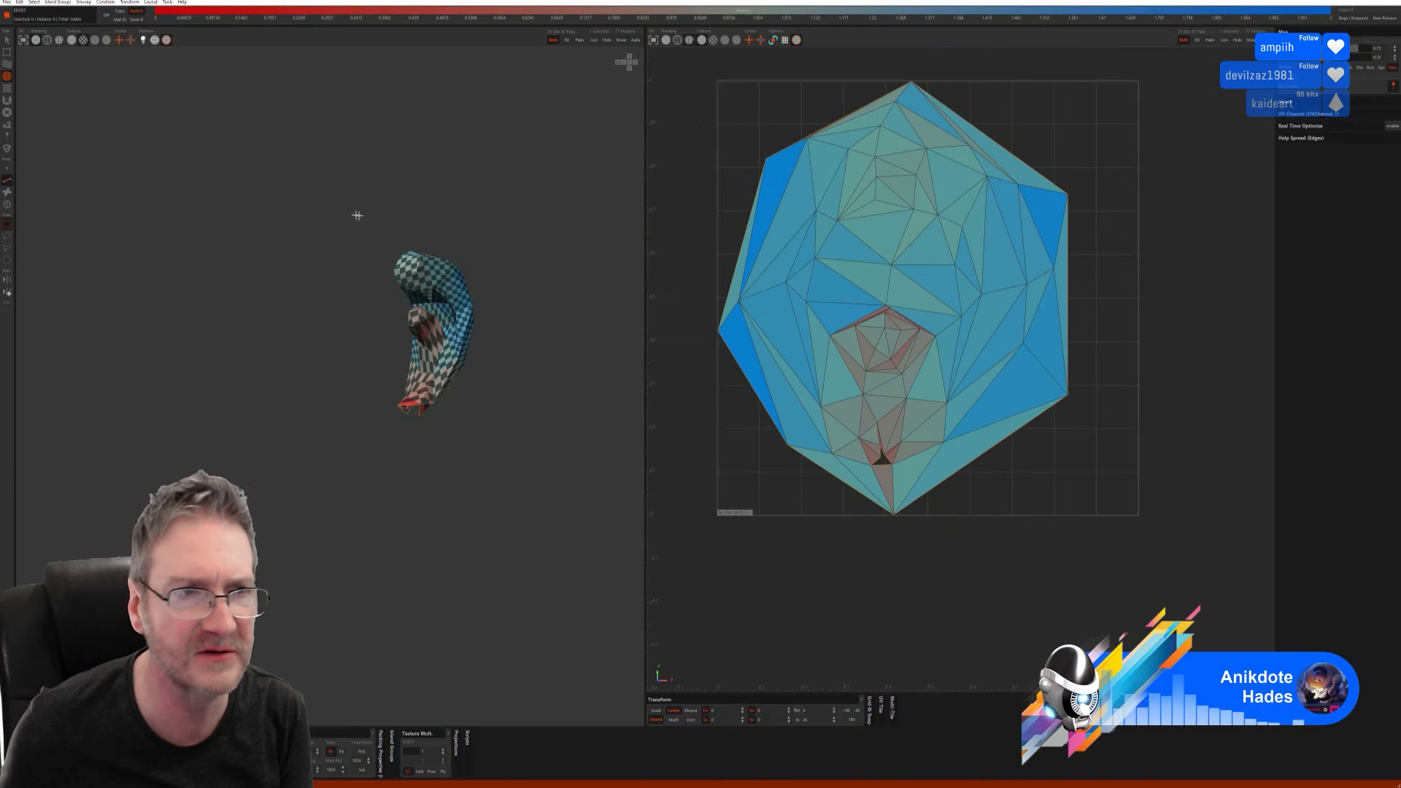
scroll(353, 215, down, 2)
key(o)
key(o)
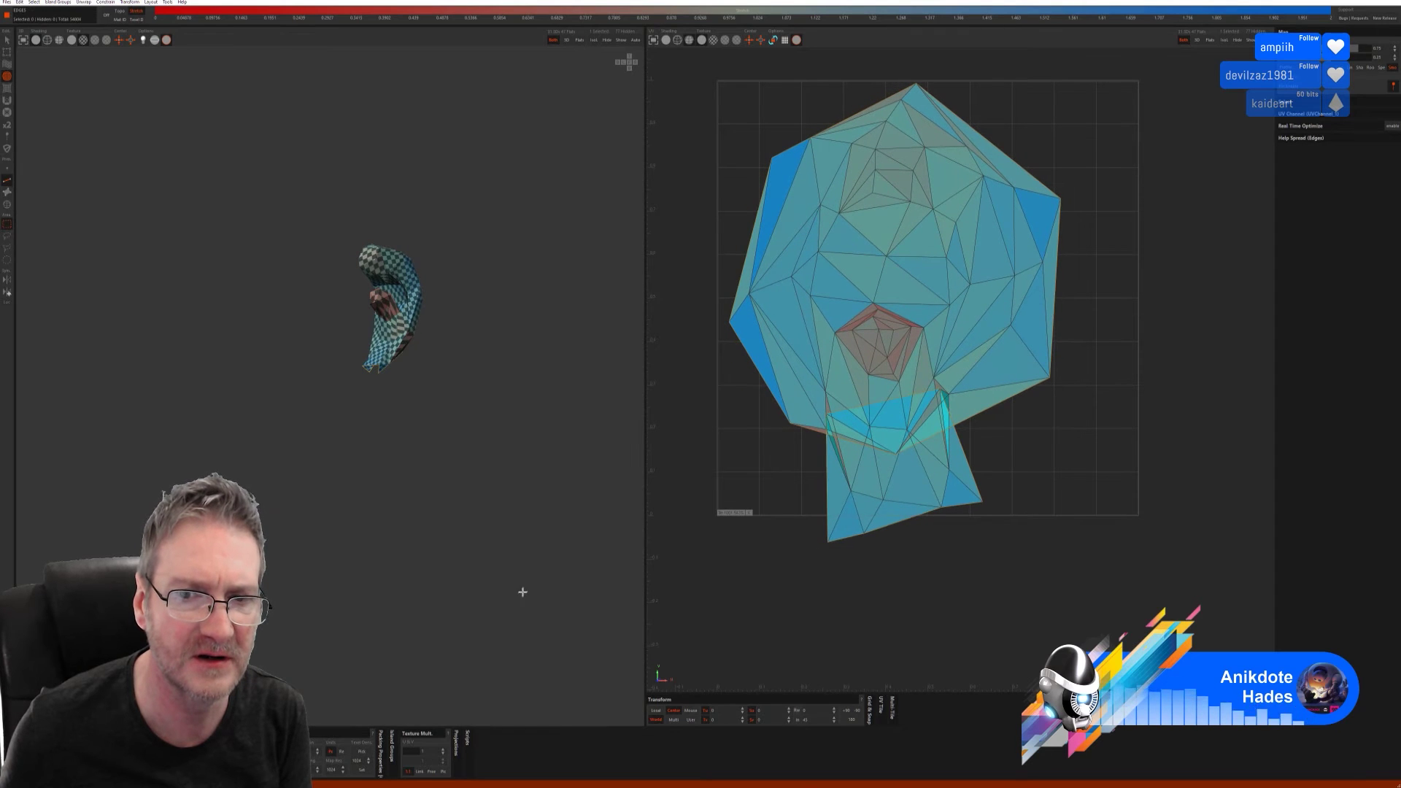
- Cut the selected seam edge below the ornament's small knob and unfold the shell
alt+drag(408, 441, 187, 410)
alt+right_drag(207, 390, 447, 370)
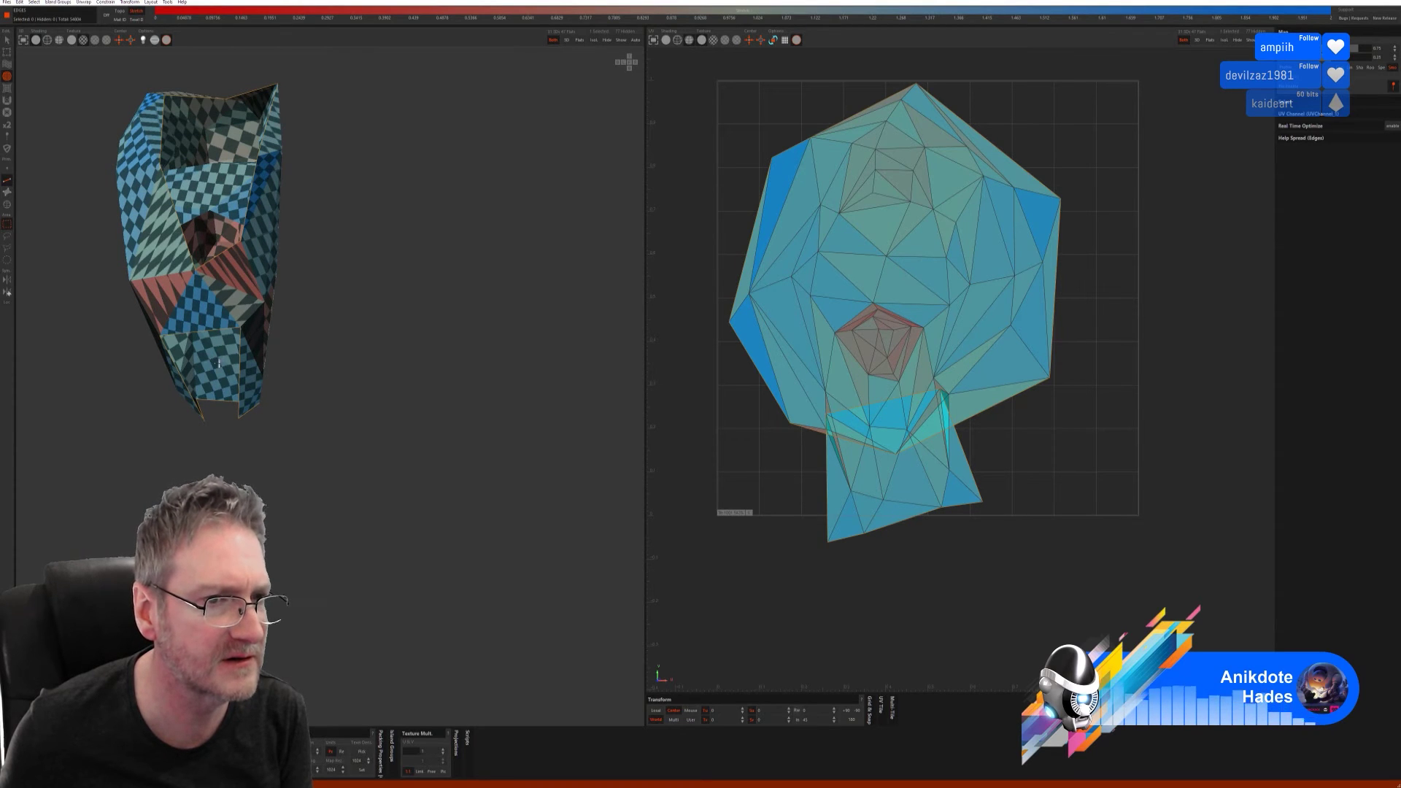
mouse_move(238, 350)
alt+mouse_down()
mouse_move(305, 359)
mouse_move(221, 339)
alt+mouse_up()
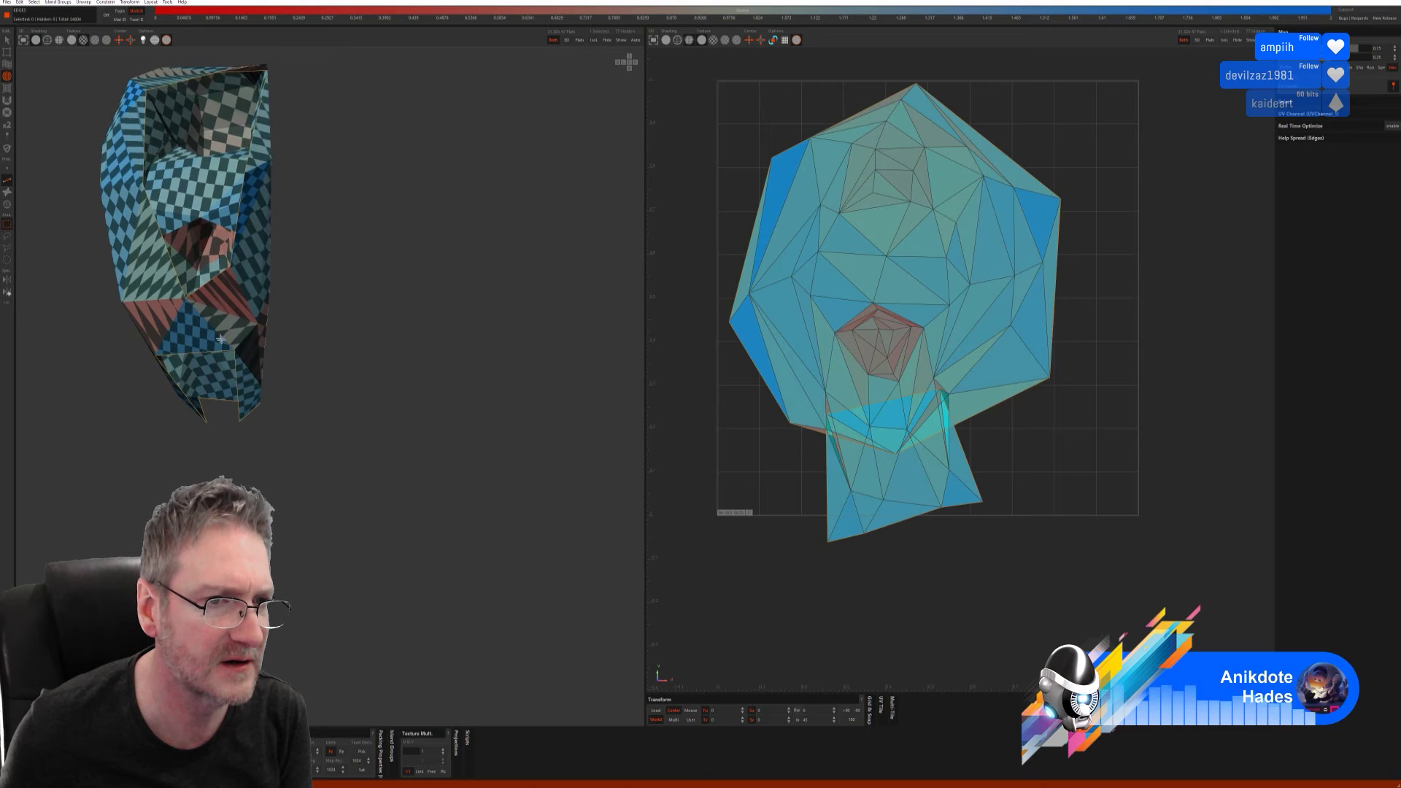
click(214, 330)
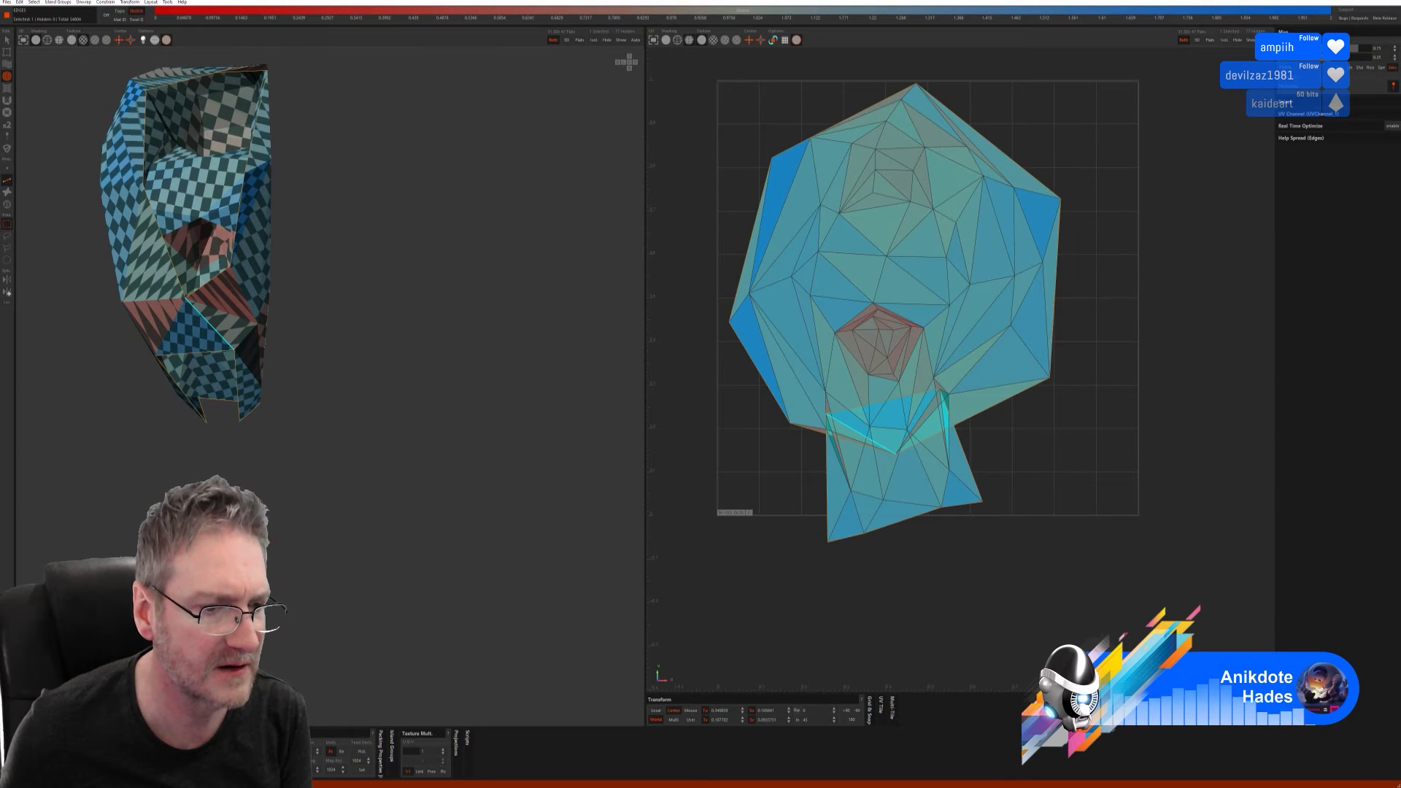
key(c)
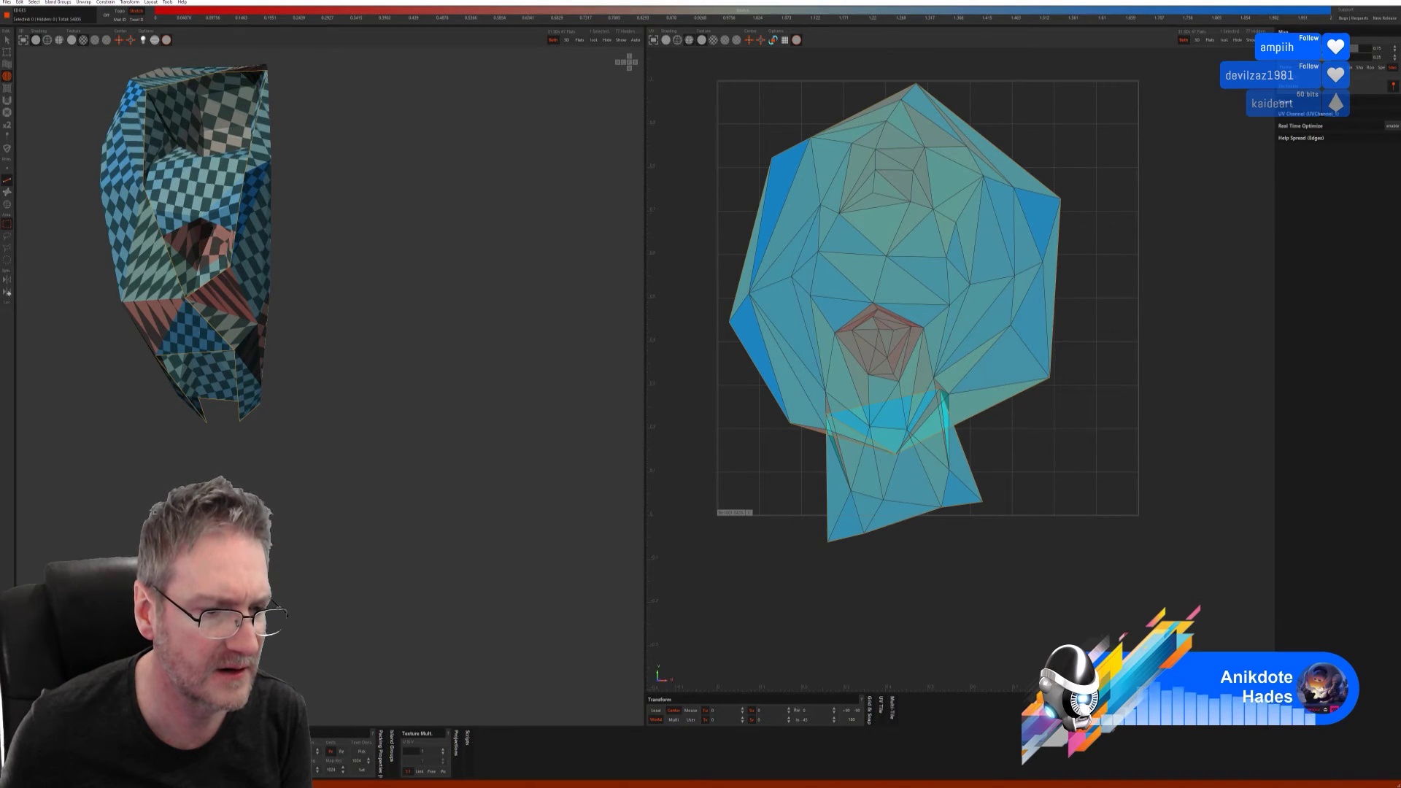
key(c)
key(u)
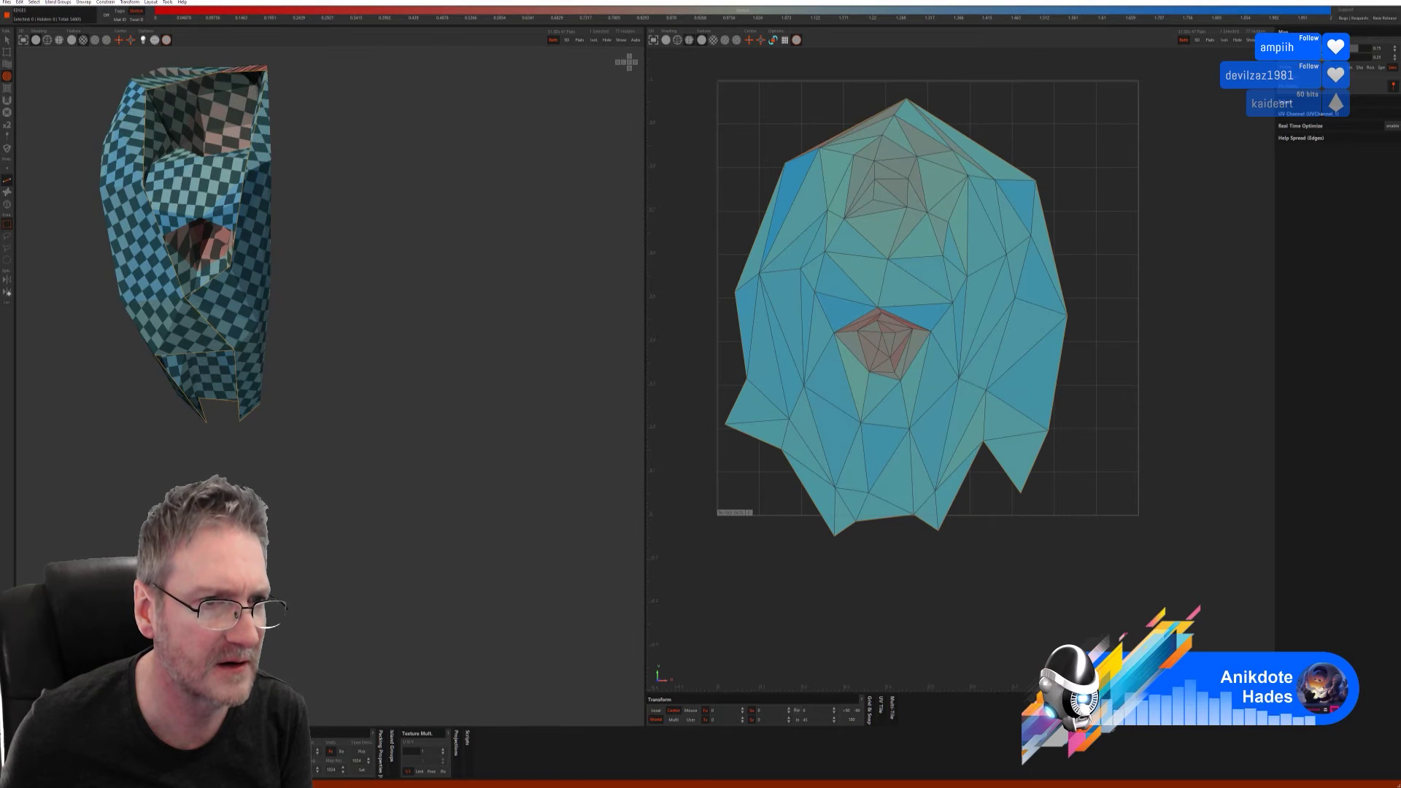
- Spread the compressed UVs of the ornament's small middle knob with the brush
mouse_move(164, 467)
alt+mouse_down()
mouse_move(292, 474)
mouse_move(174, 462)
alt+mouse_up()
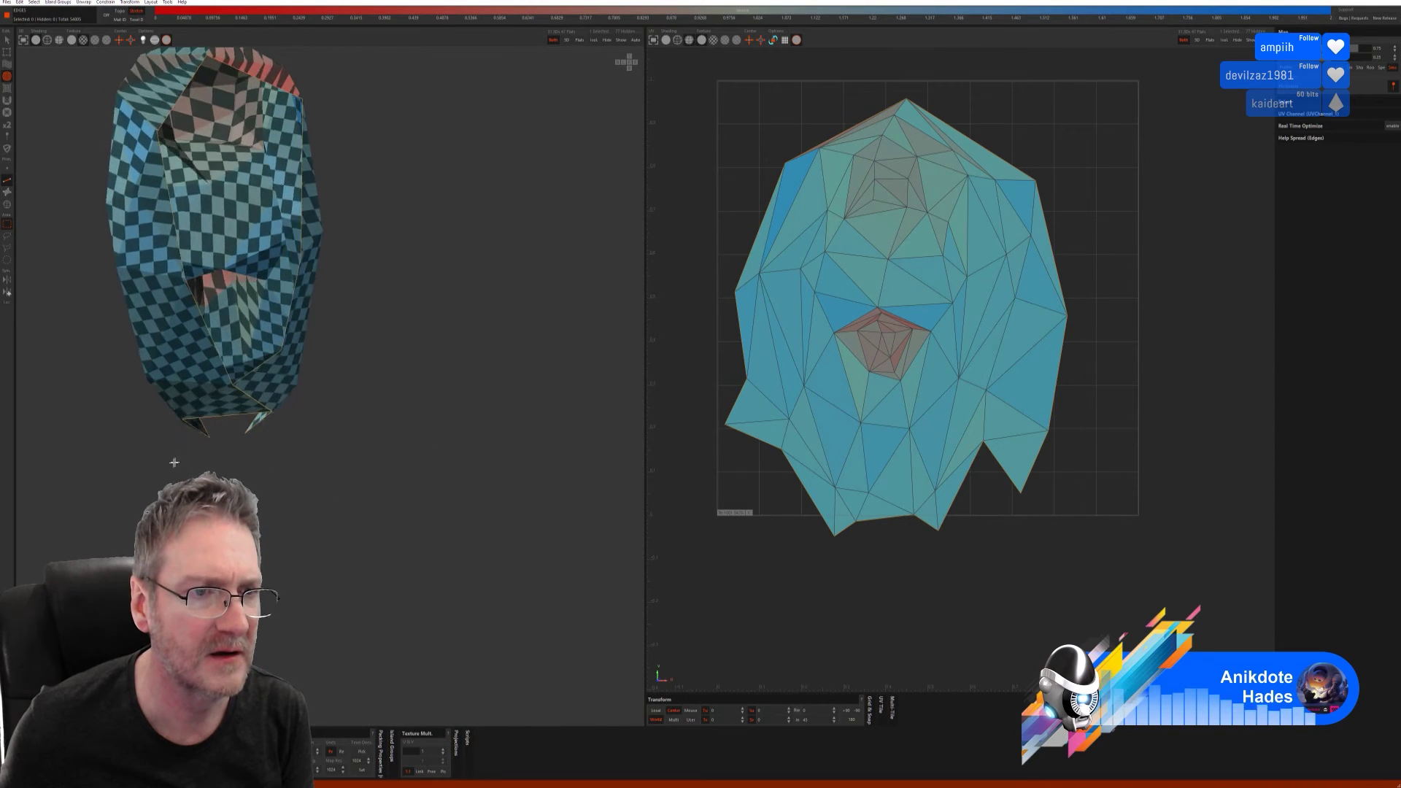
middle_drag(175, 461, 321, 478)
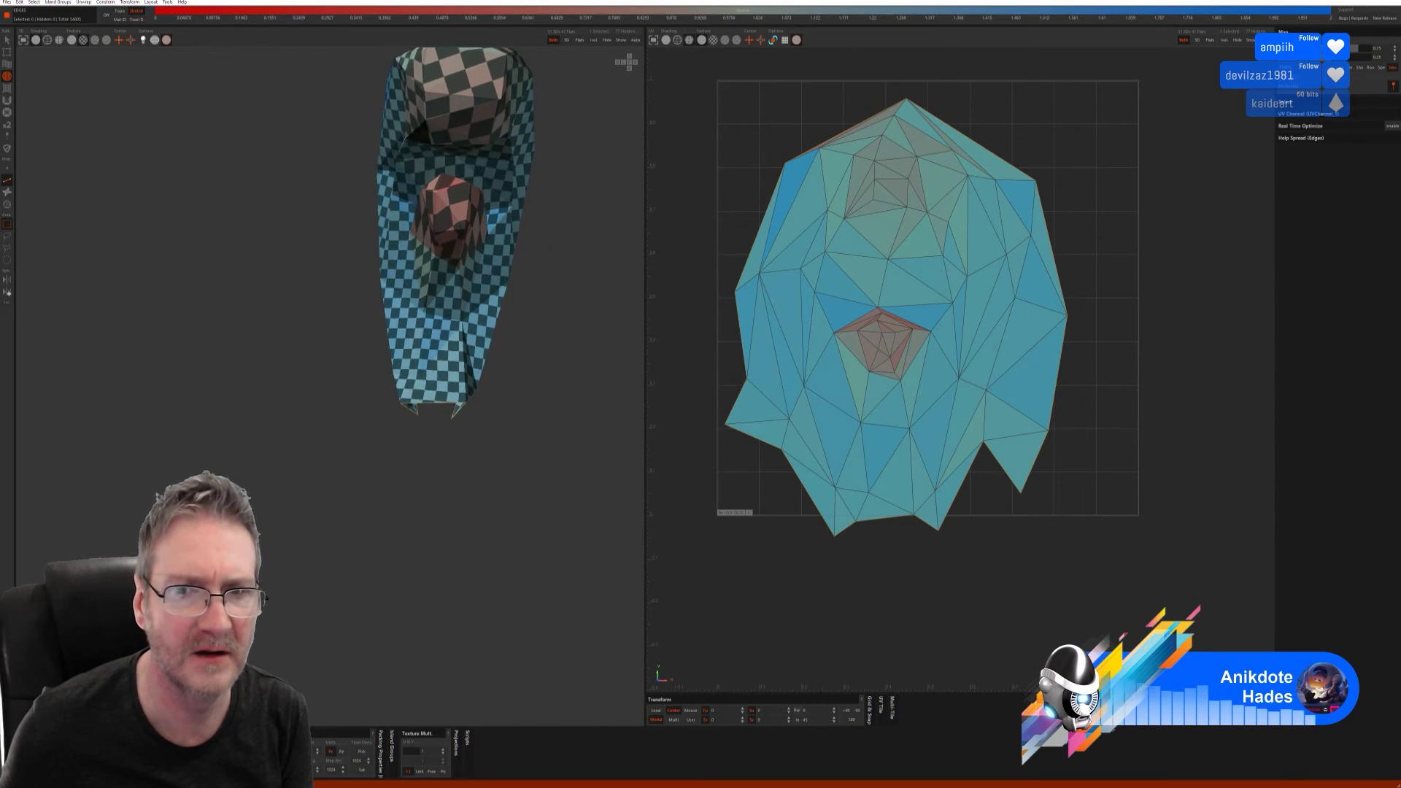
alt+drag(321, 478, 318, 478)
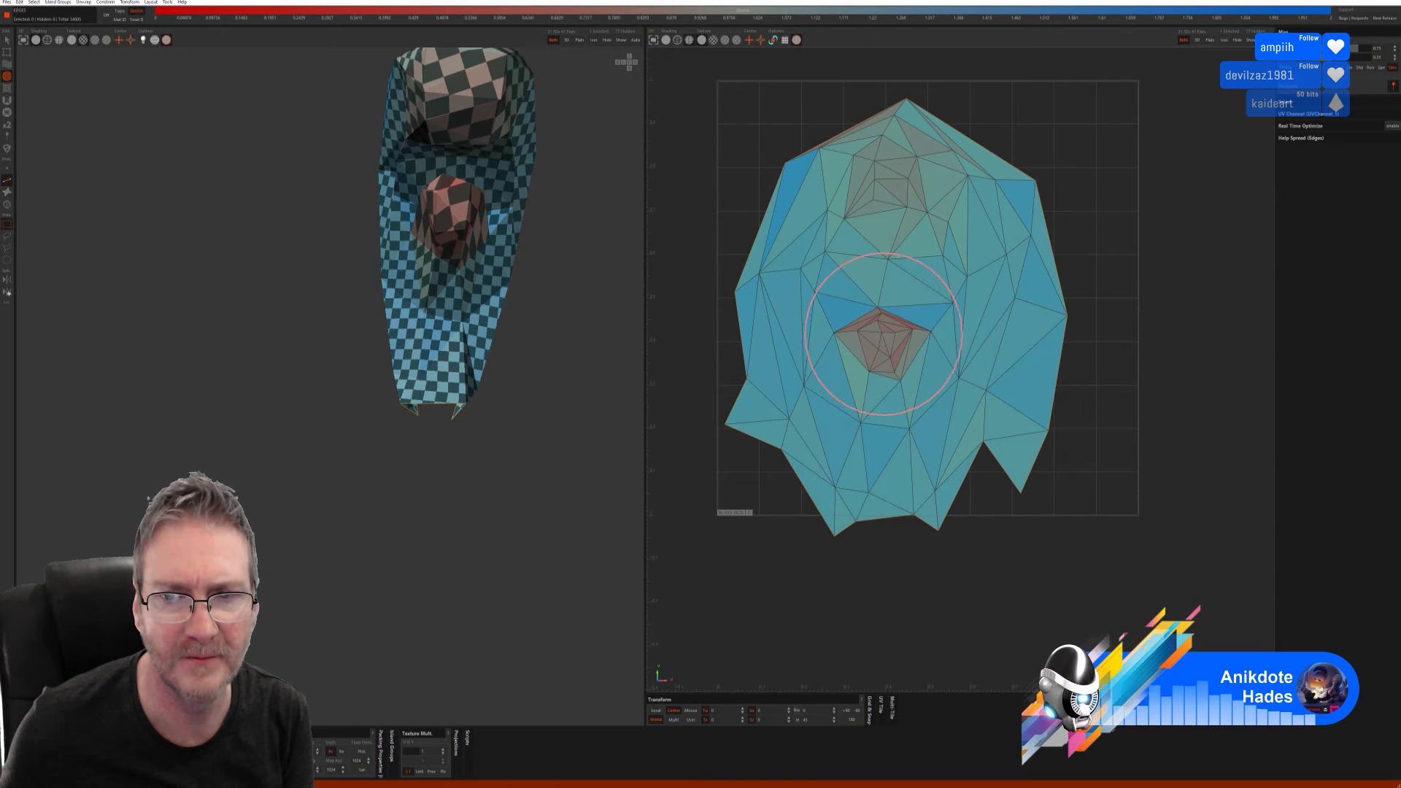
mouse_move(883, 334)
mouse_down()
mouse_move(846, 329)
mouse_move(851, 282)
mouse_move(845, 297)
mouse_move(905, 321)
mouse_move(879, 368)
mouse_move(844, 325)
mouse_move(879, 313)
mouse_move(908, 346)
mouse_move(875, 373)
mouse_up()
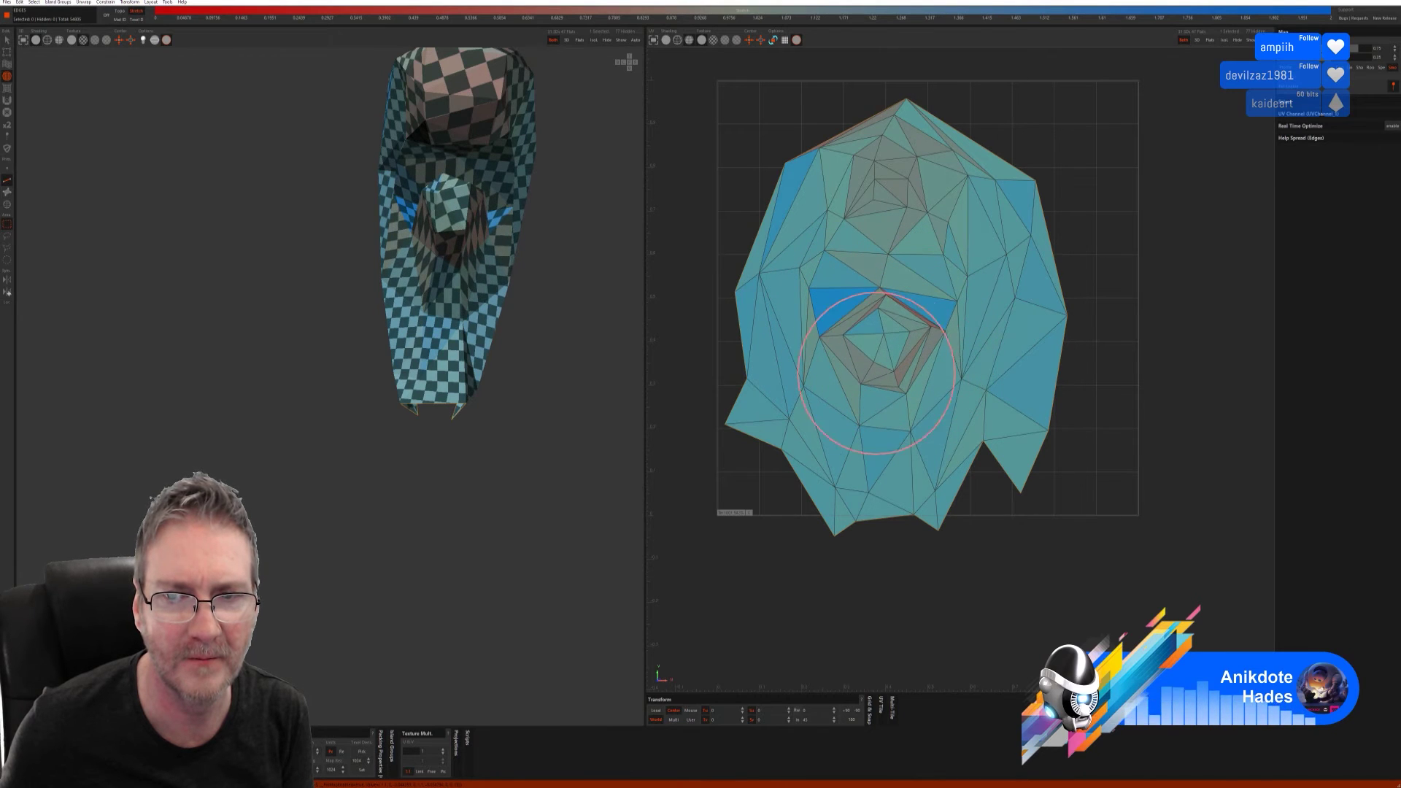
- Brush the UVs of the ornament's upper bulge and tip outward to even out the checker pattern
mouse_move(878, 180)
mouse_down()
mouse_move(888, 217)
mouse_move(894, 153)
mouse_move(860, 188)
mouse_move(844, 172)
mouse_move(844, 194)
mouse_up()
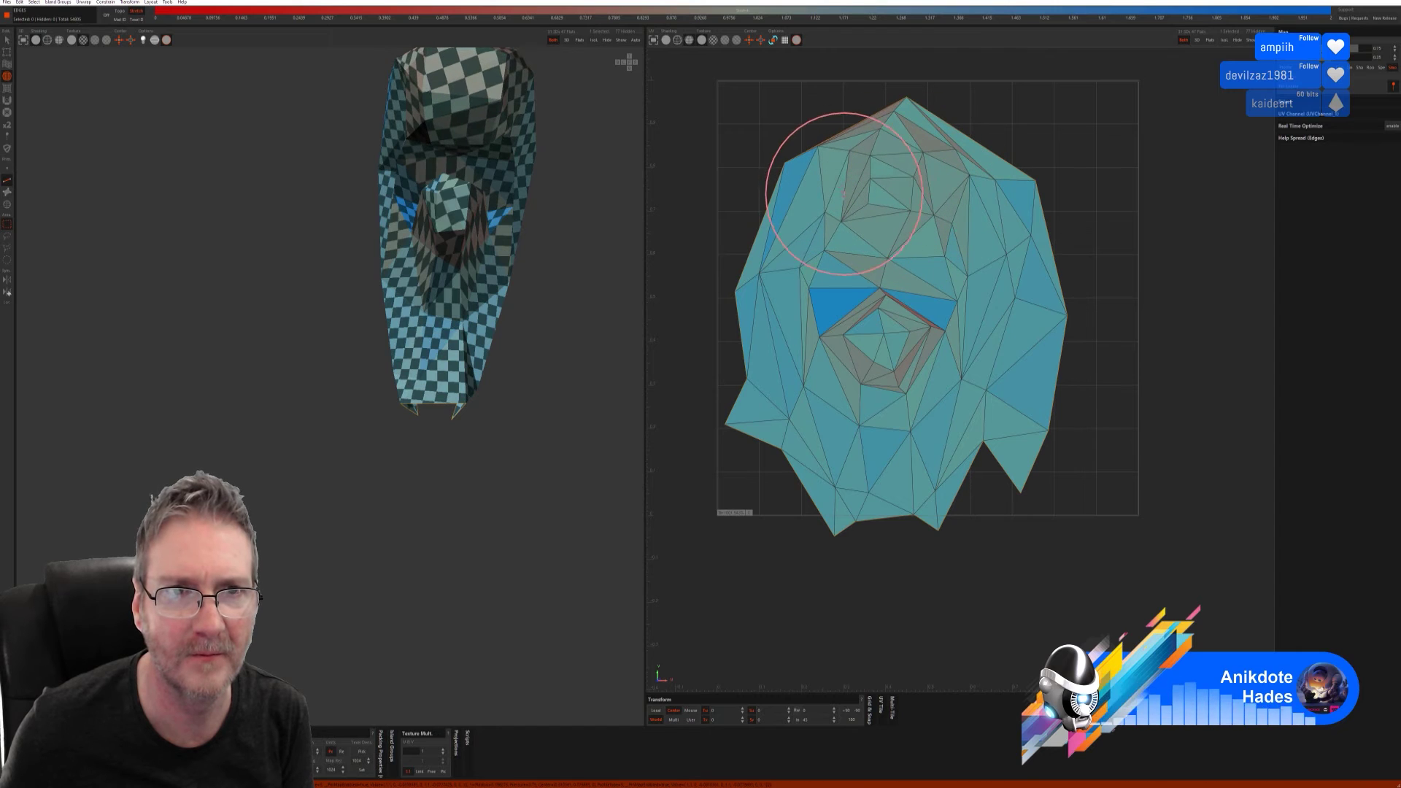
scroll(533, 350, down, 4)
alt+drag(533, 350, 405, 363)
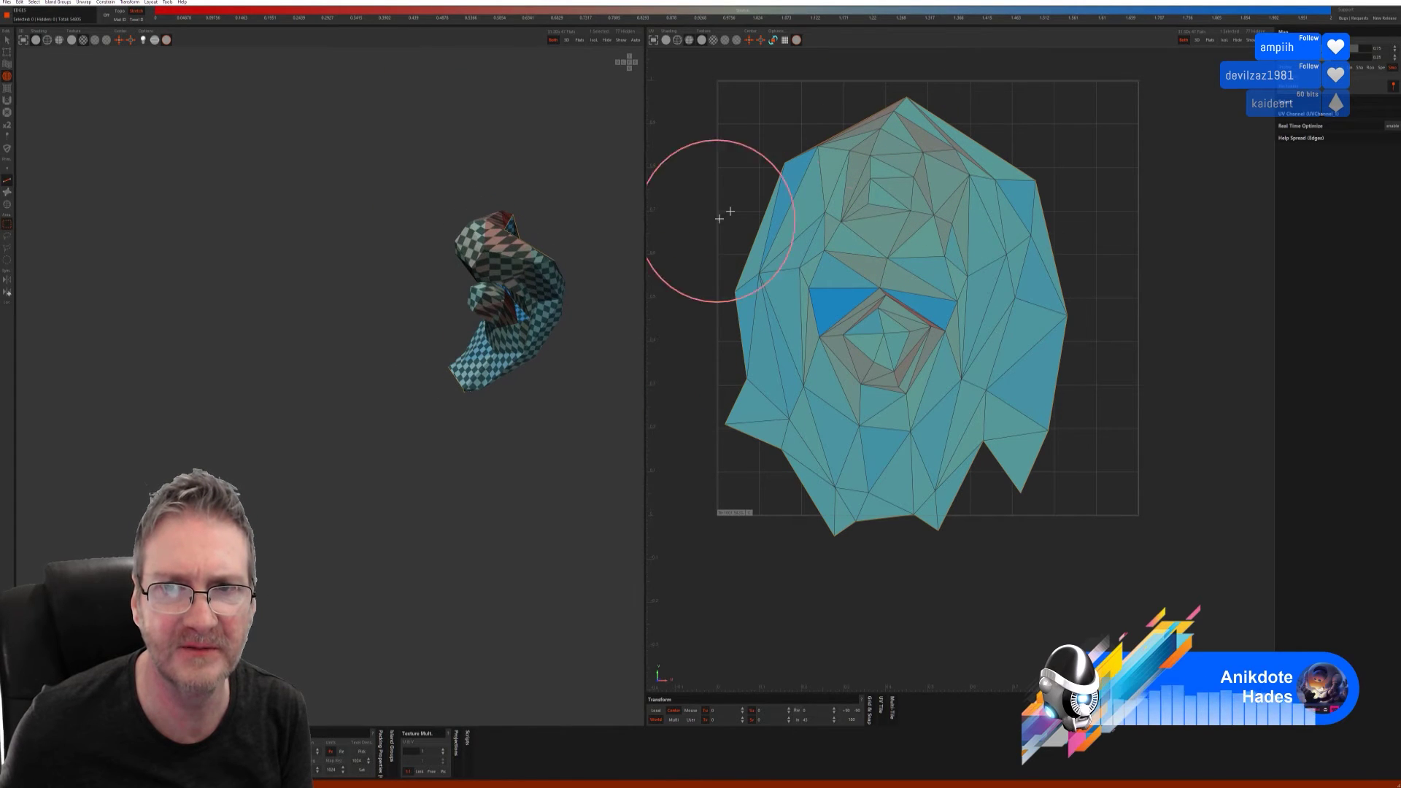
ctrl+click(865, 121)
ctrl+click(867, 123)
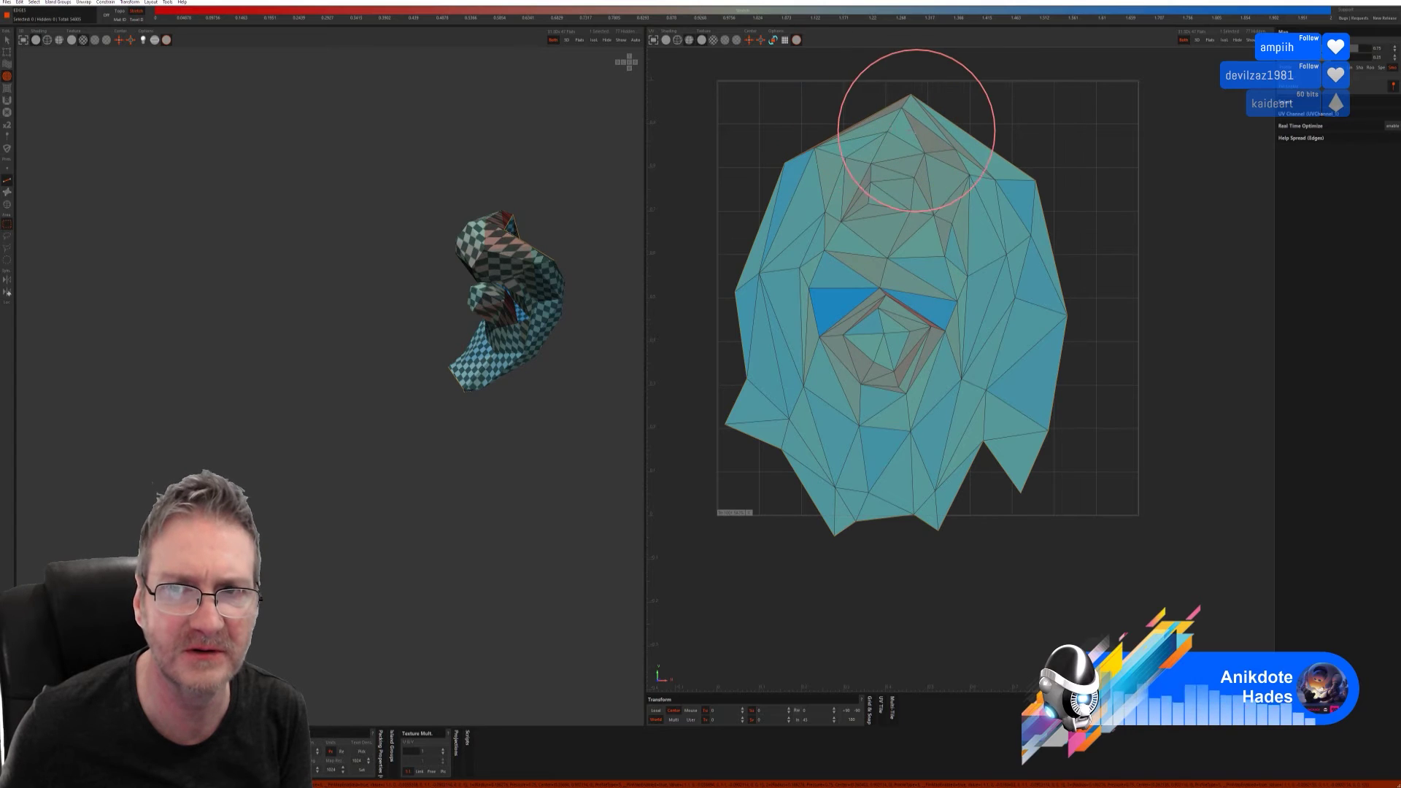
mouse_move(916, 130)
mouse_down()
mouse_move(941, 162)
mouse_move(909, 227)
mouse_up()
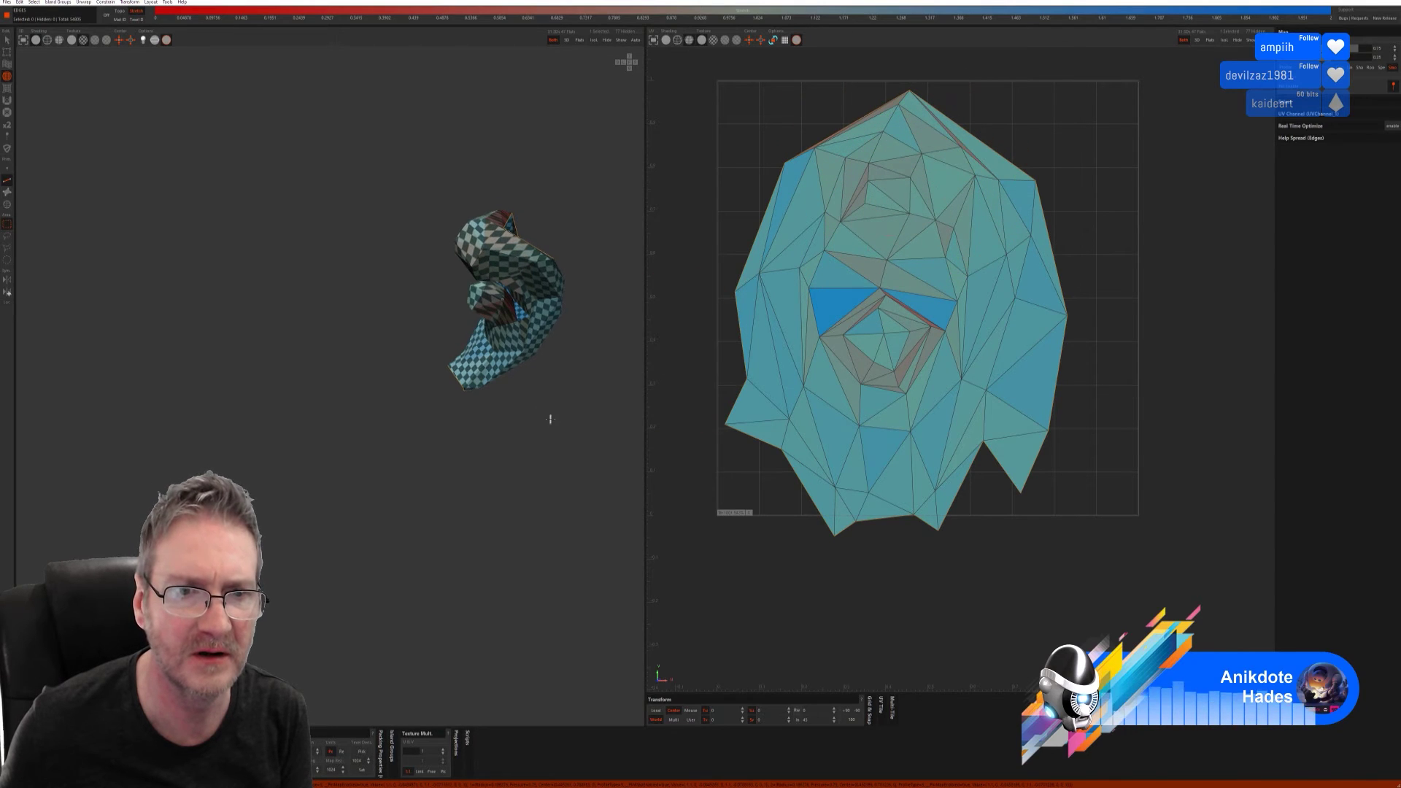
alt+drag(550, 419, 635, 390)
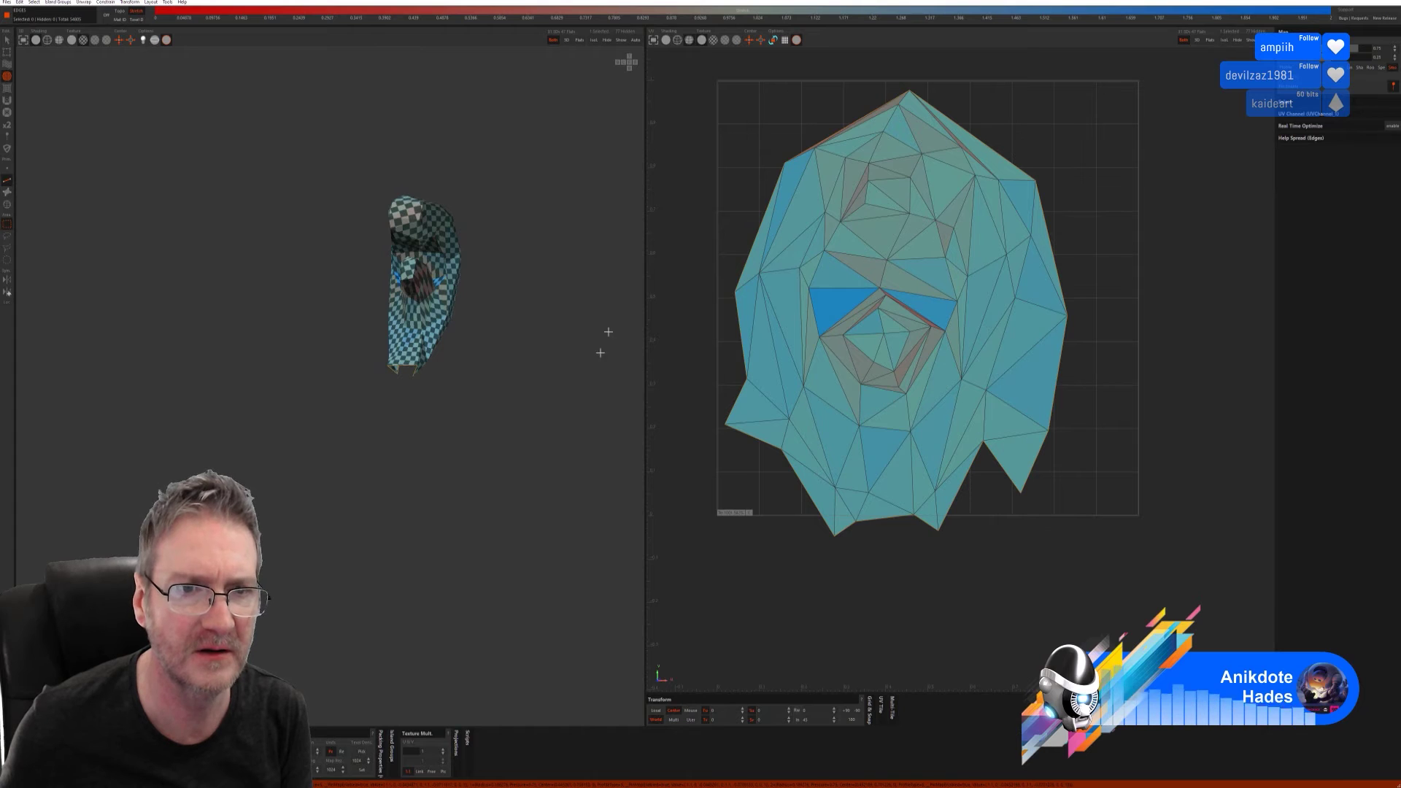
- Show the whole planter again and isolate the untextured curled ornament island behind the snake at the upper rim corner
click(620, 42)
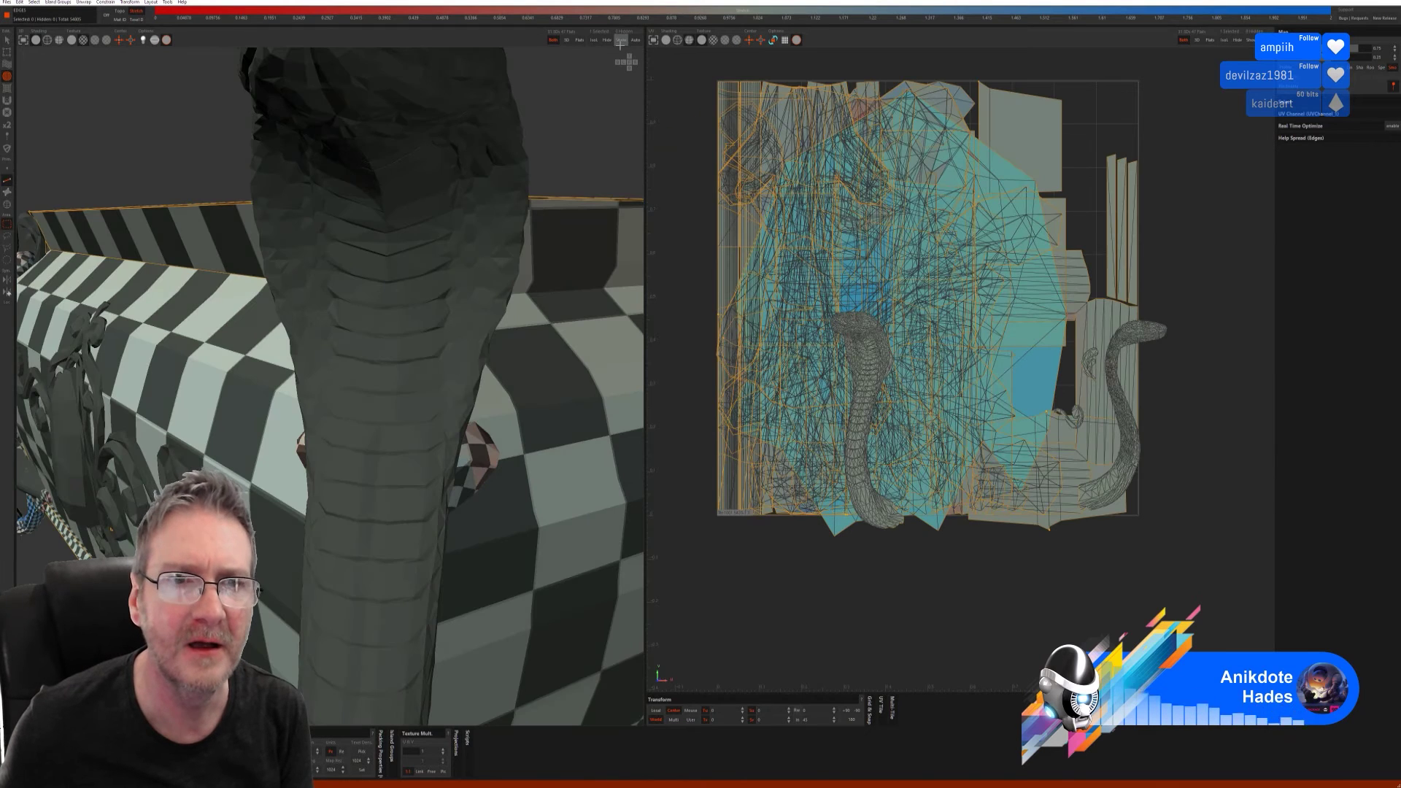
scroll(478, 376, down, 8)
alt+drag(310, 403, 382, 403)
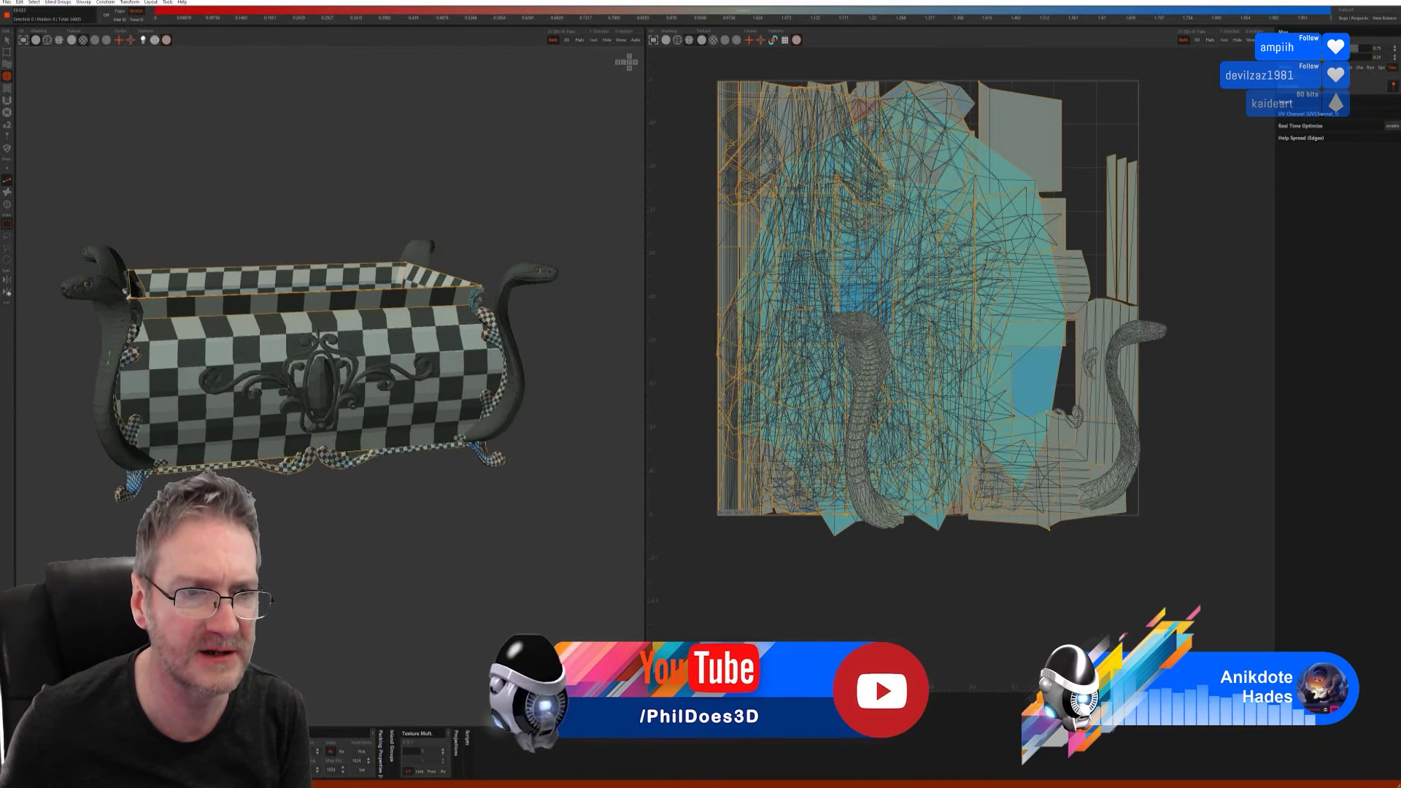
alt+middle_drag(527, 359, 362, 423)
scroll(363, 422, up, 3)
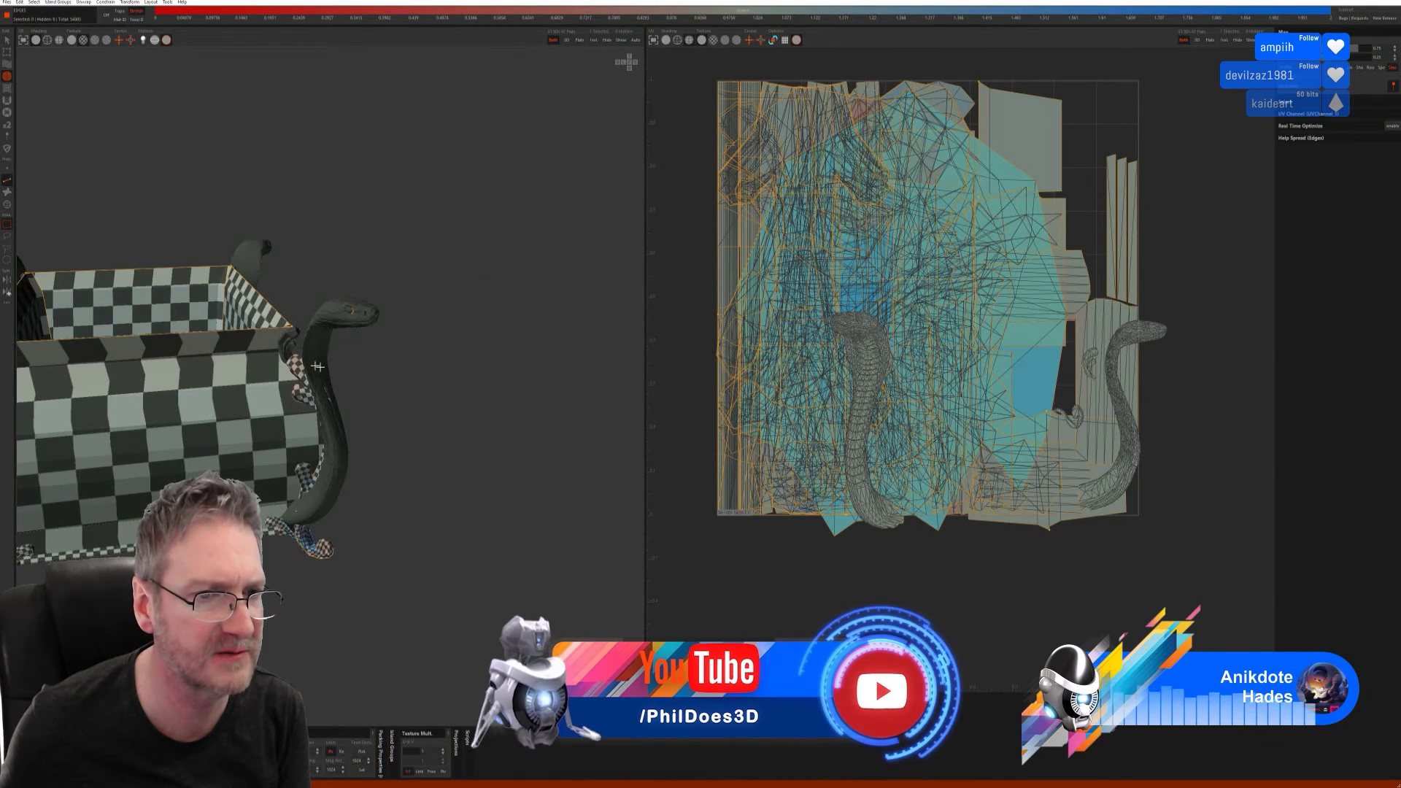
scroll(313, 365, up, 3)
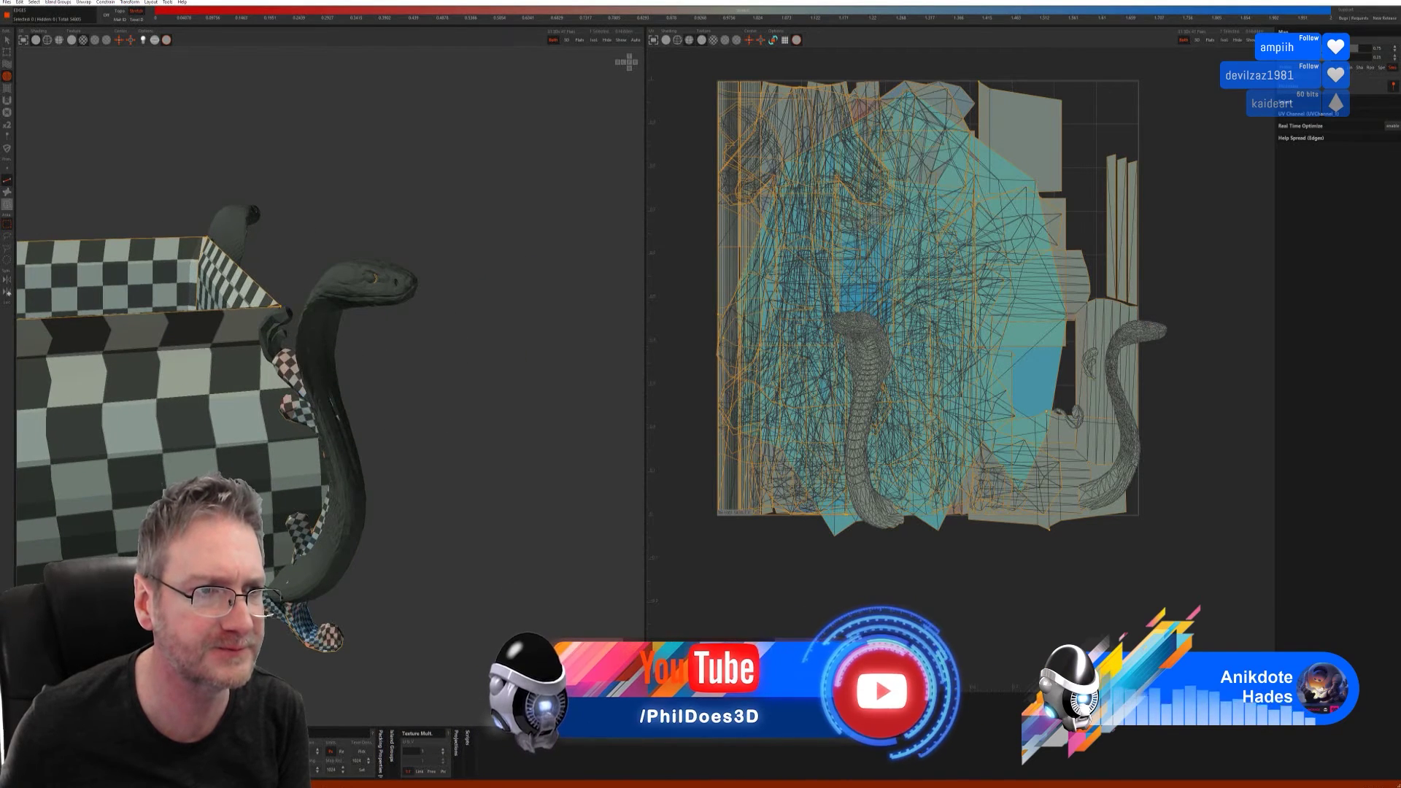
click(6, 204)
click(275, 334)
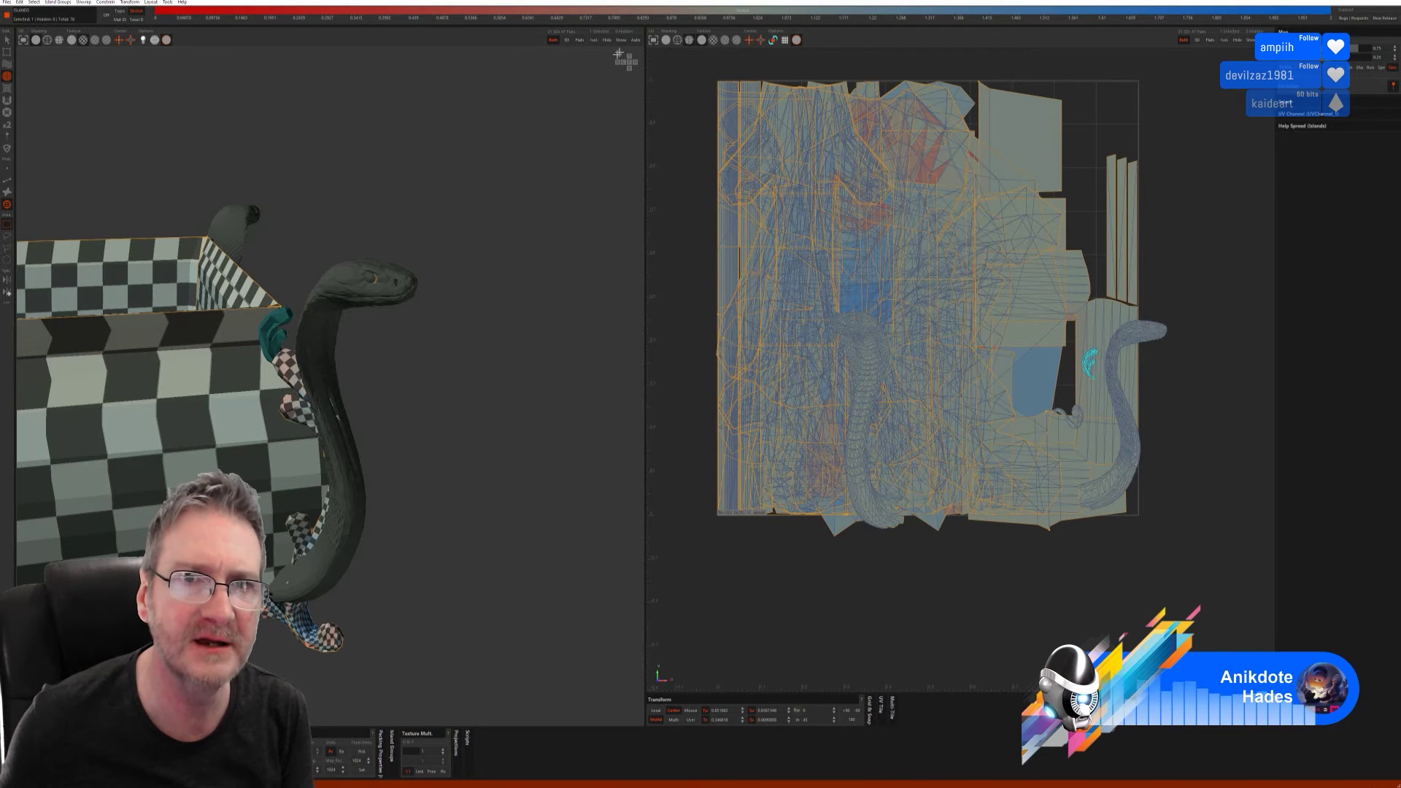
click(594, 40)
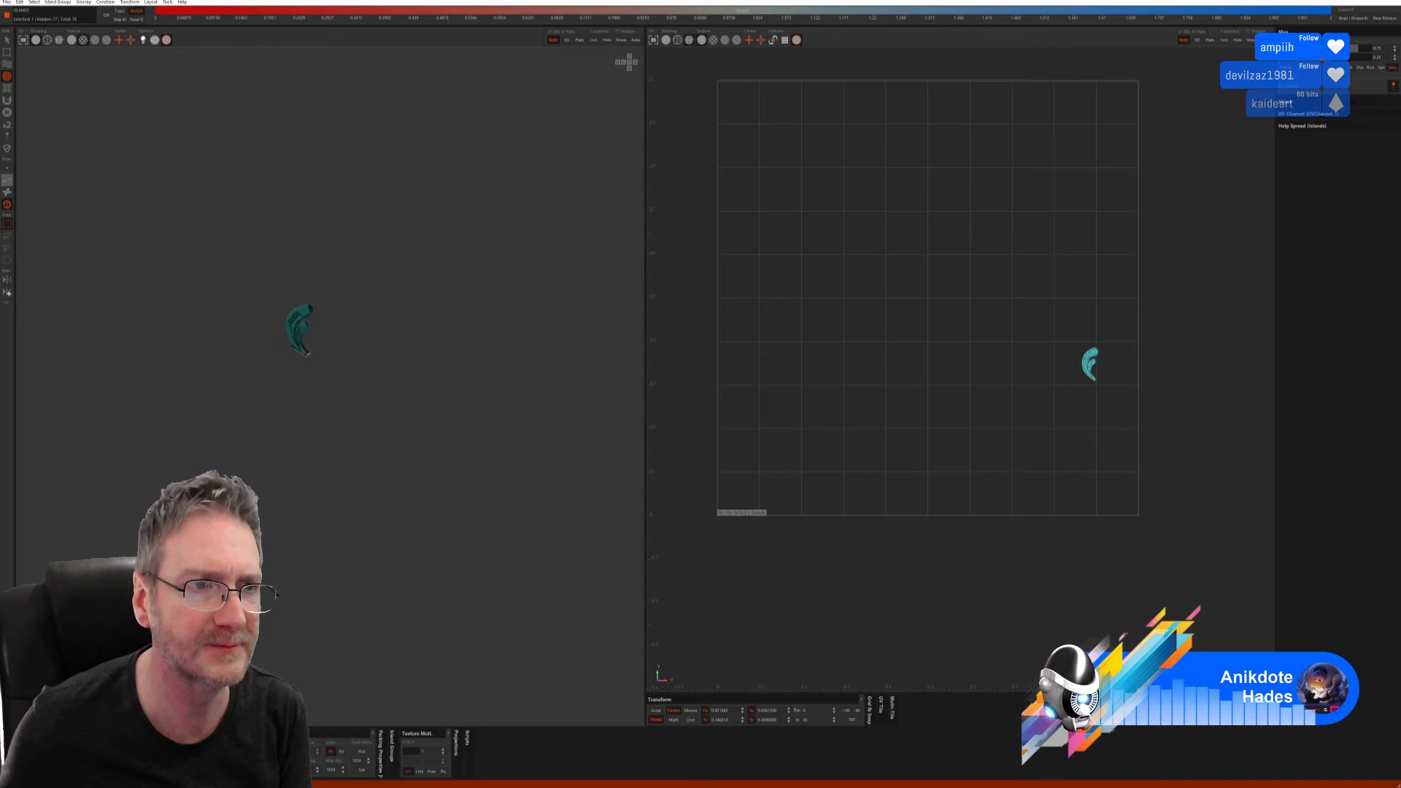
- Generate automatic seams on the isolated curled ornament and unwrap it
key(F2)
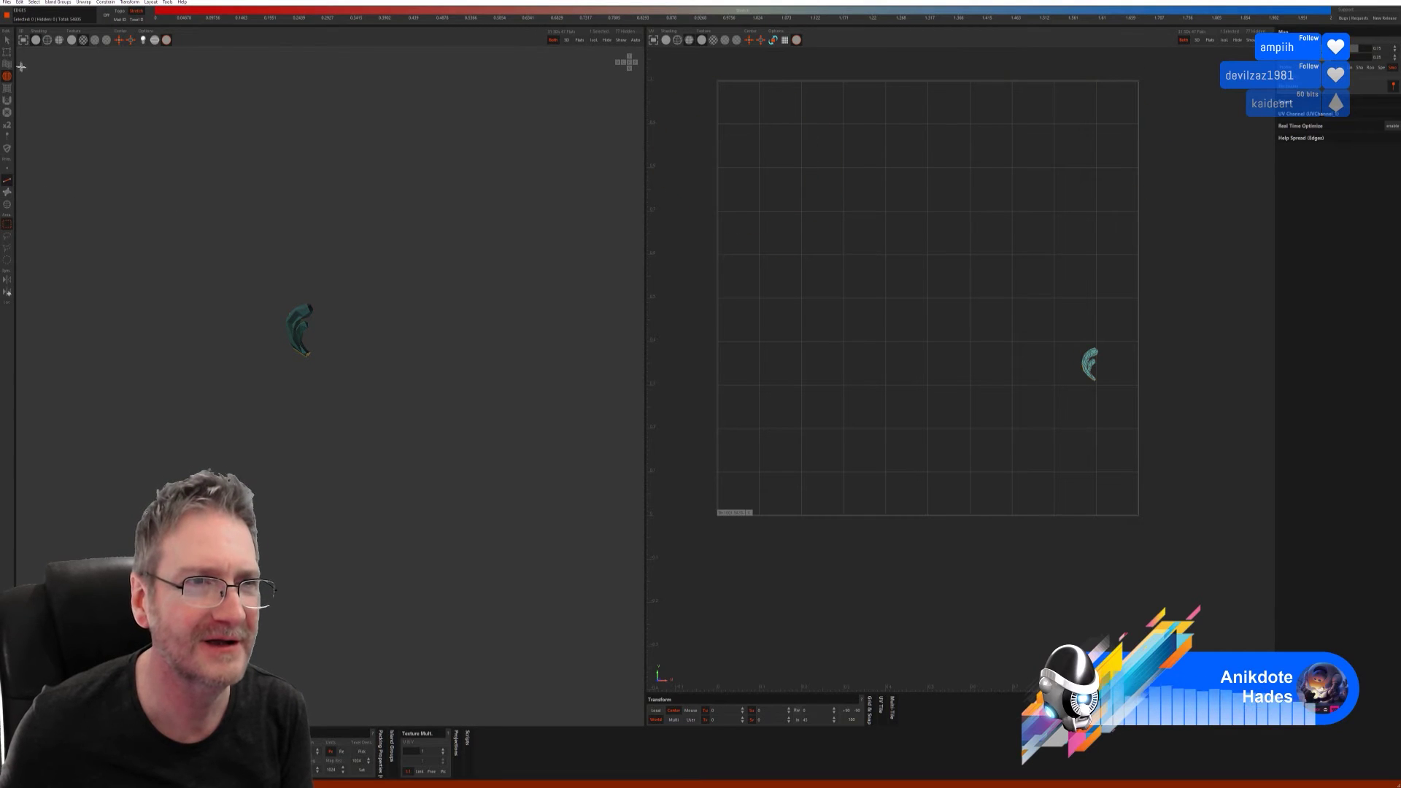
click(7, 40)
click(1288, 224)
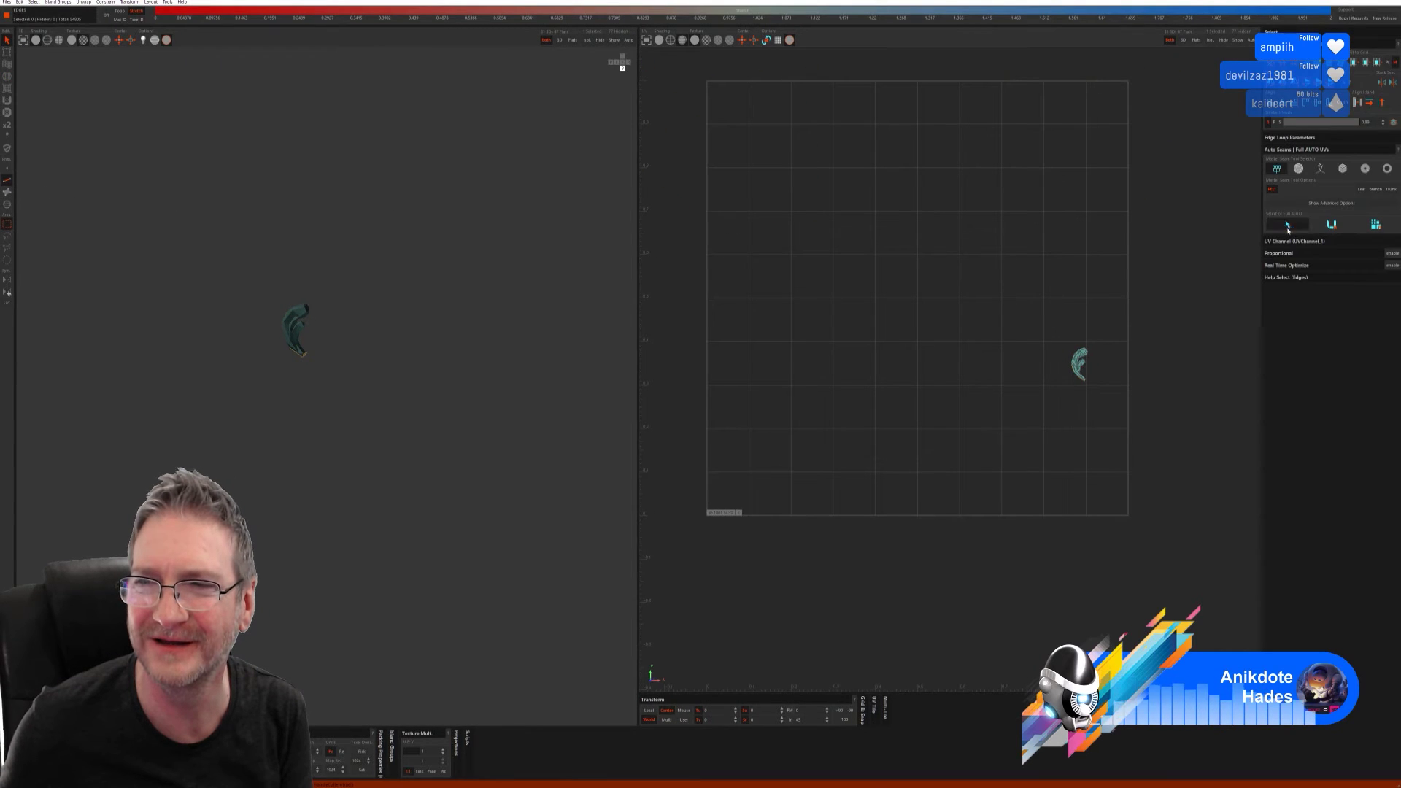
click(1332, 224)
click(1333, 224)
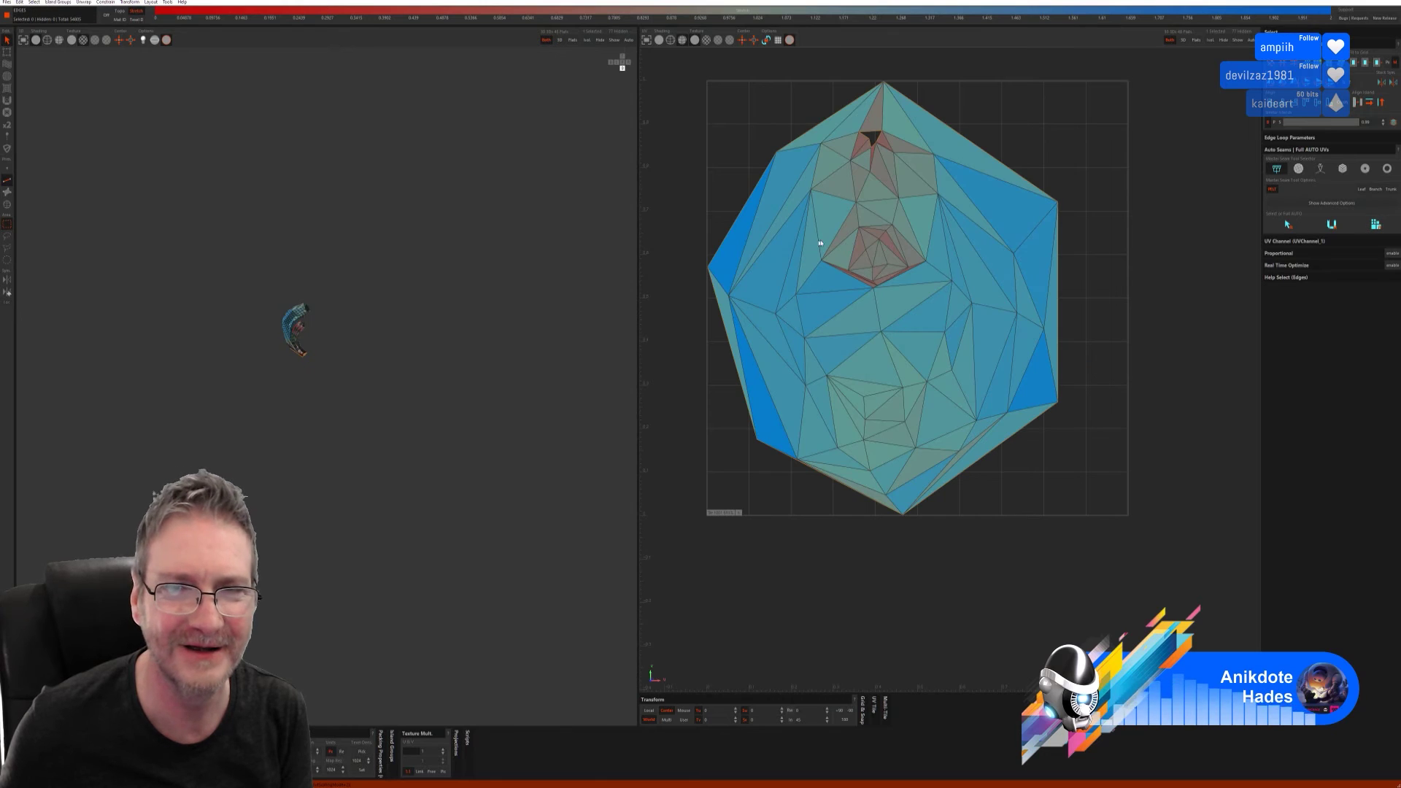
- Cut the seam edge below the ornament's small knob on its open back and unfold the shell
alt+drag(284, 371, 257, 357)
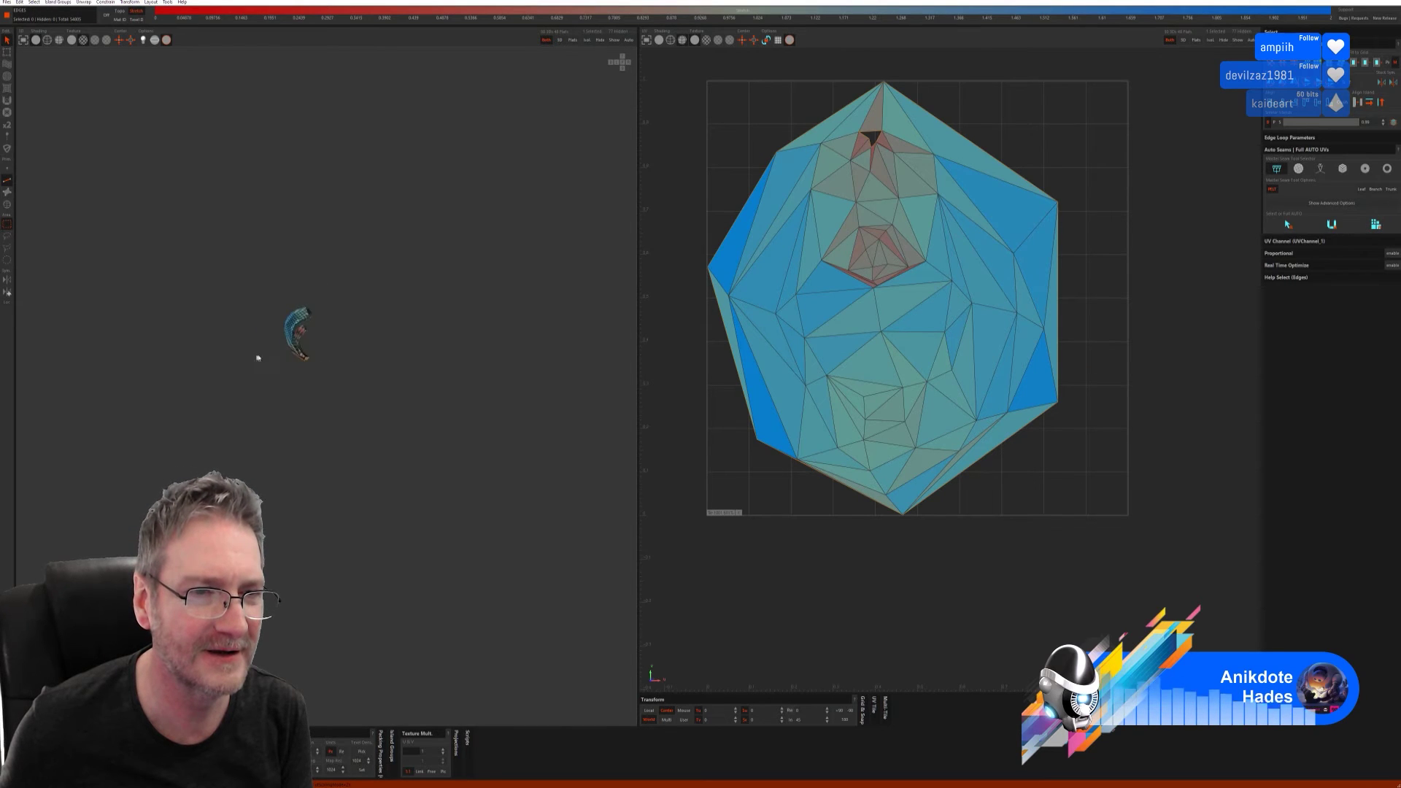
alt+right_drag(258, 357, 384, 355)
alt+drag(383, 356, 366, 378)
scroll(366, 378, up, 2)
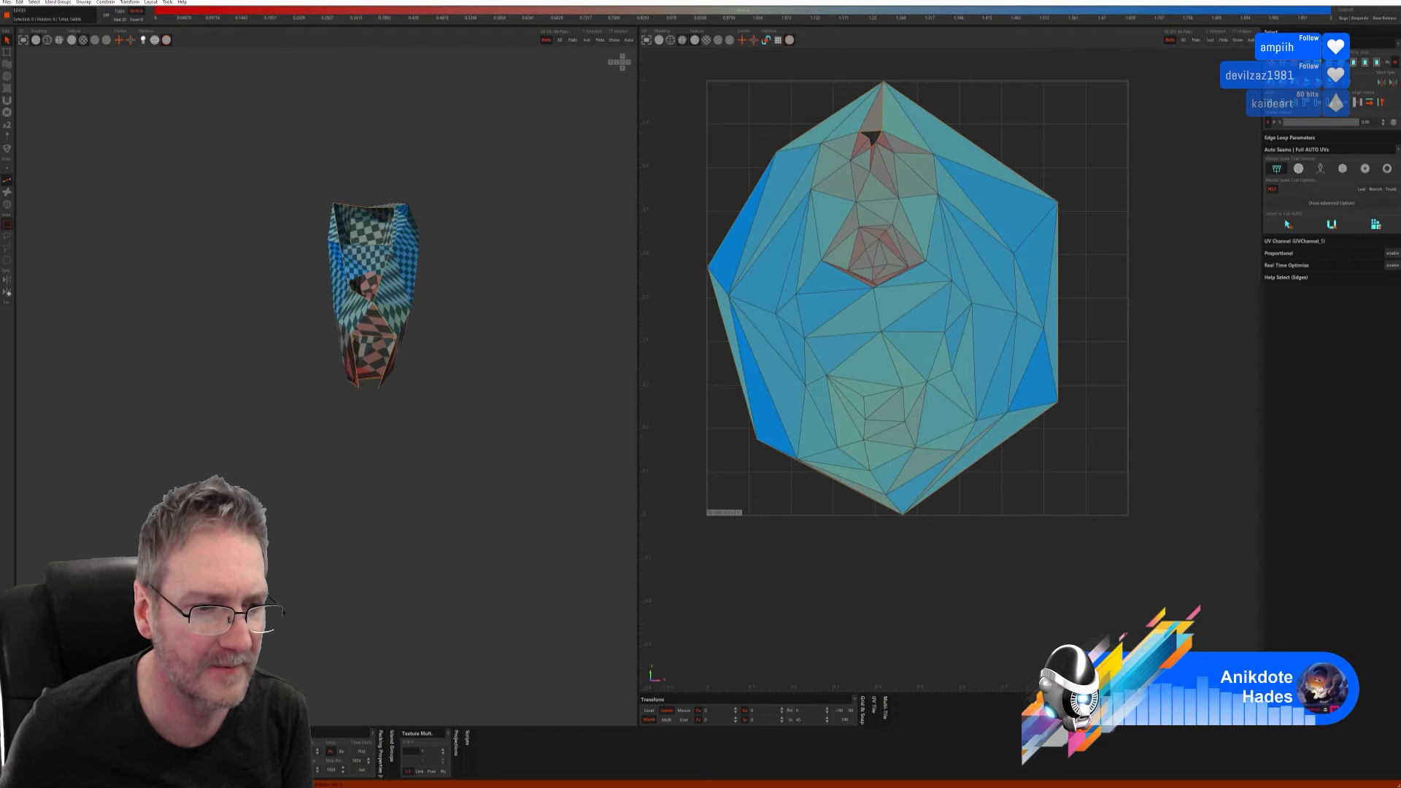
key(u)
- Spread the compressed UVs of the ornament's small middle knob and large bulge with the brush
alt+drag(353, 437, 457, 494)
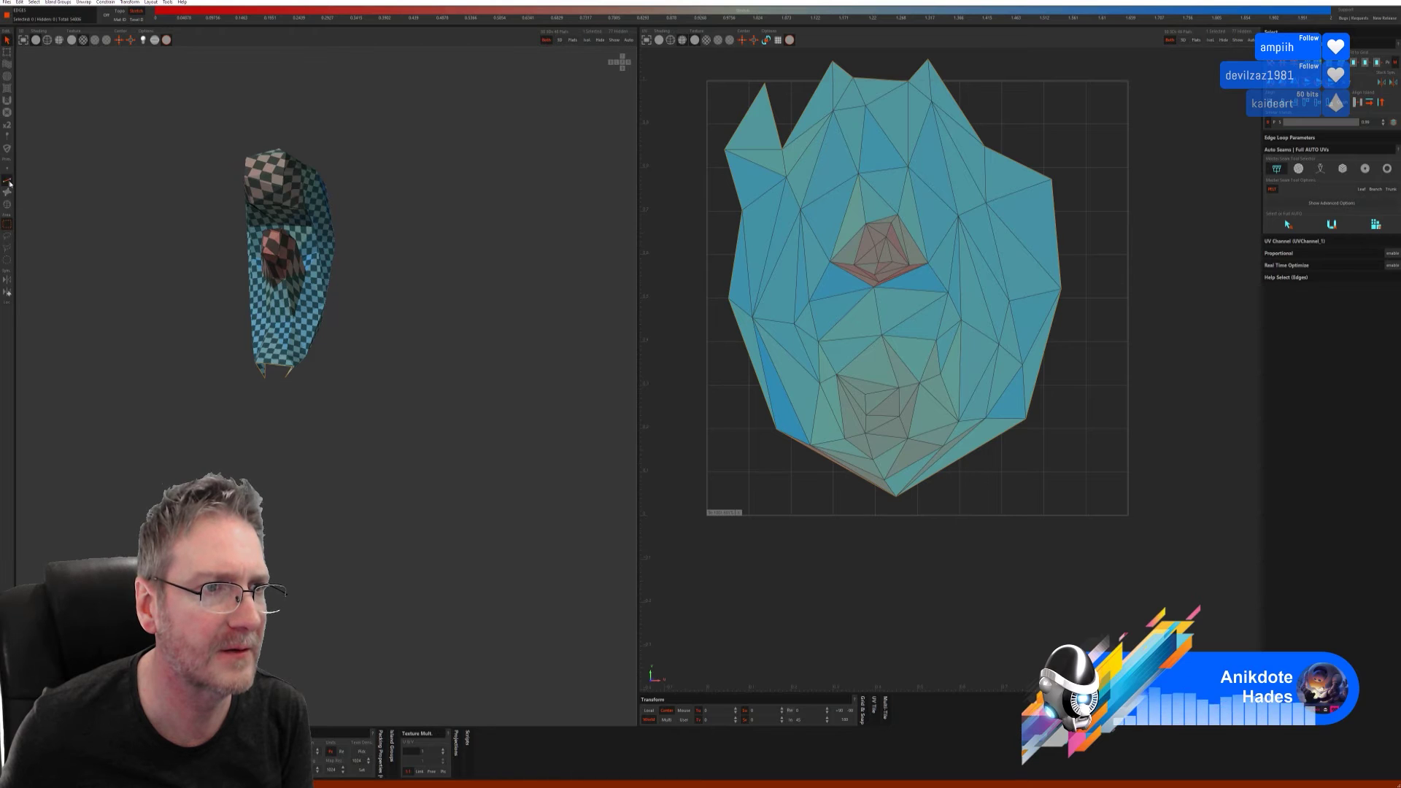
click(7, 76)
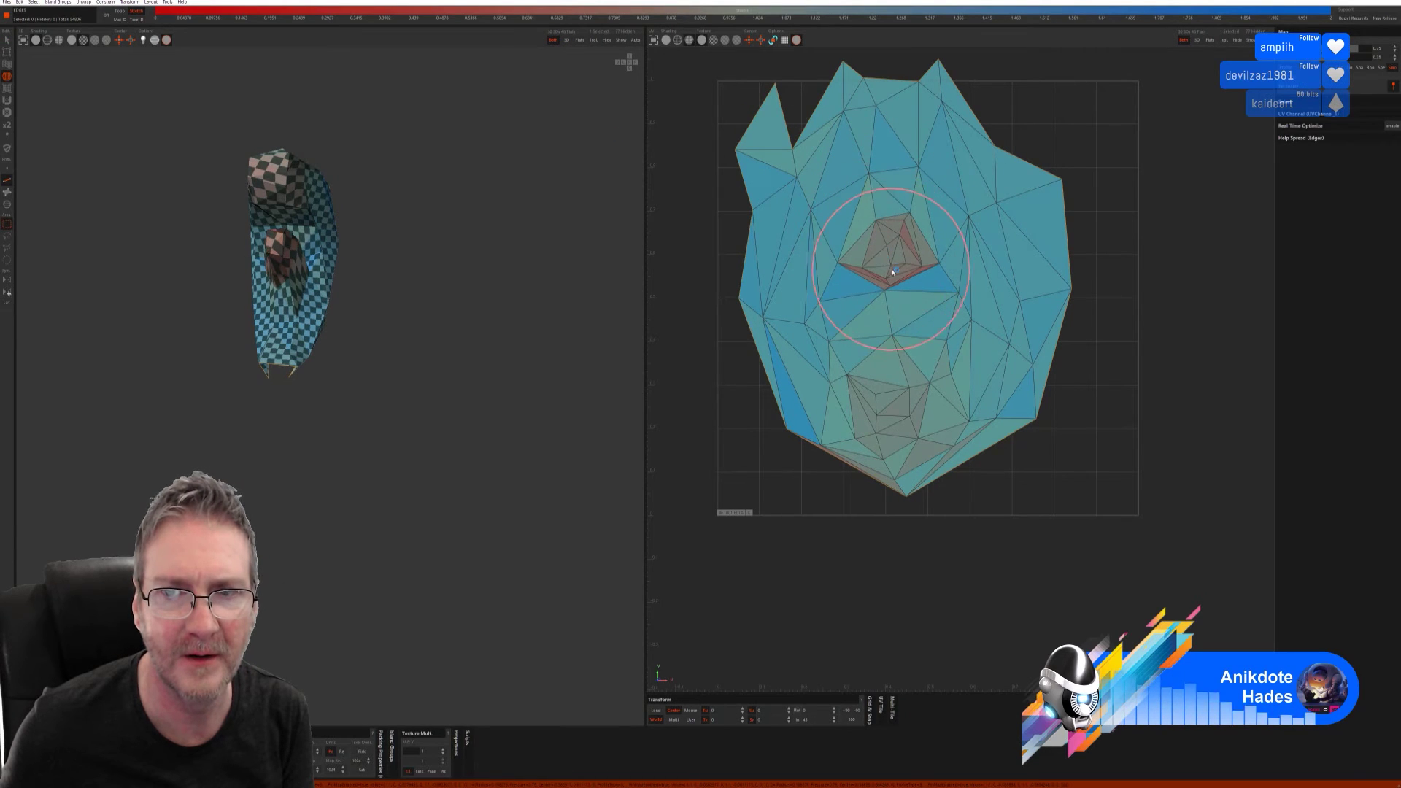
mouse_move(855, 288)
mouse_down()
mouse_move(905, 219)
mouse_move(921, 292)
mouse_move(861, 460)
mouse_move(882, 485)
mouse_move(907, 423)
mouse_move(897, 447)
mouse_up()
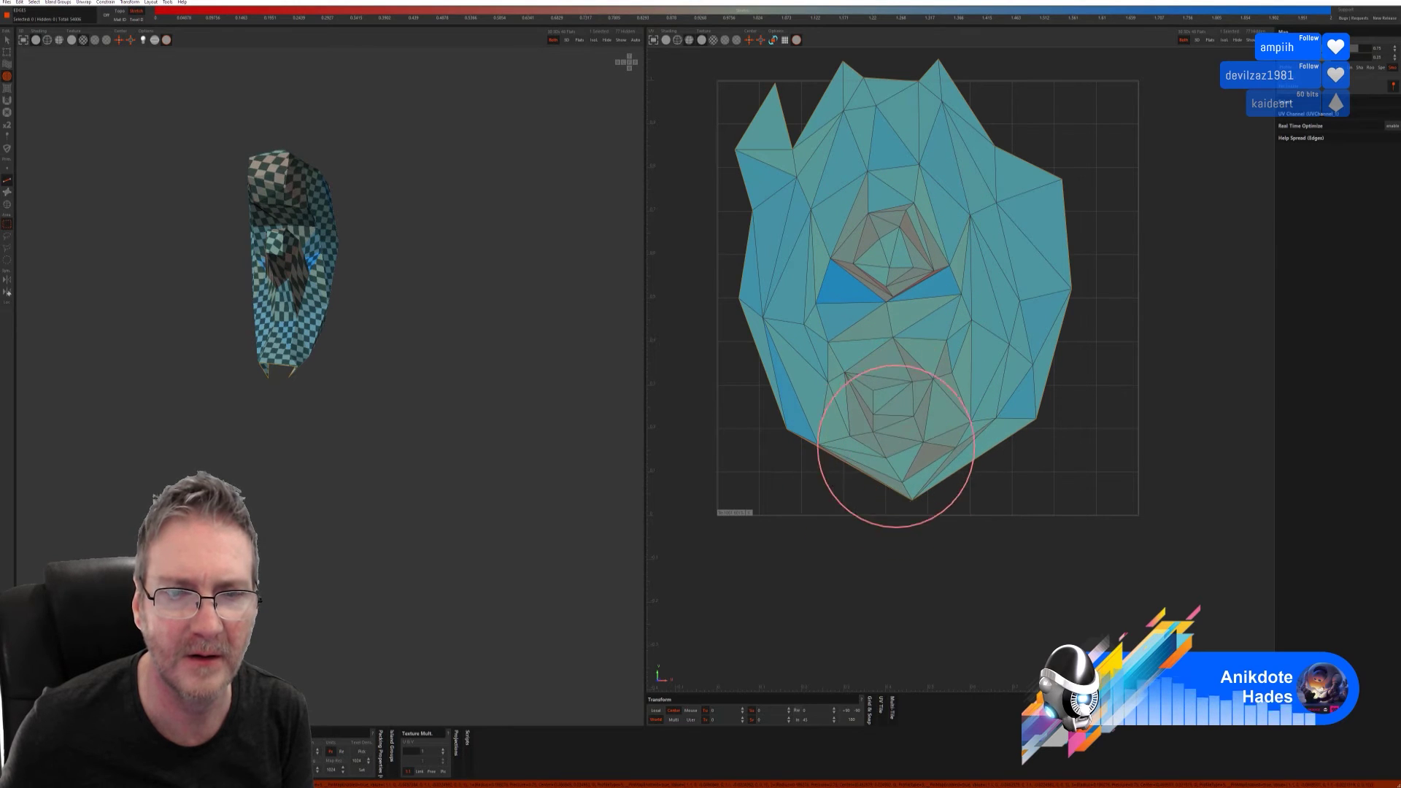
alt+drag(409, 359, 556, 341)
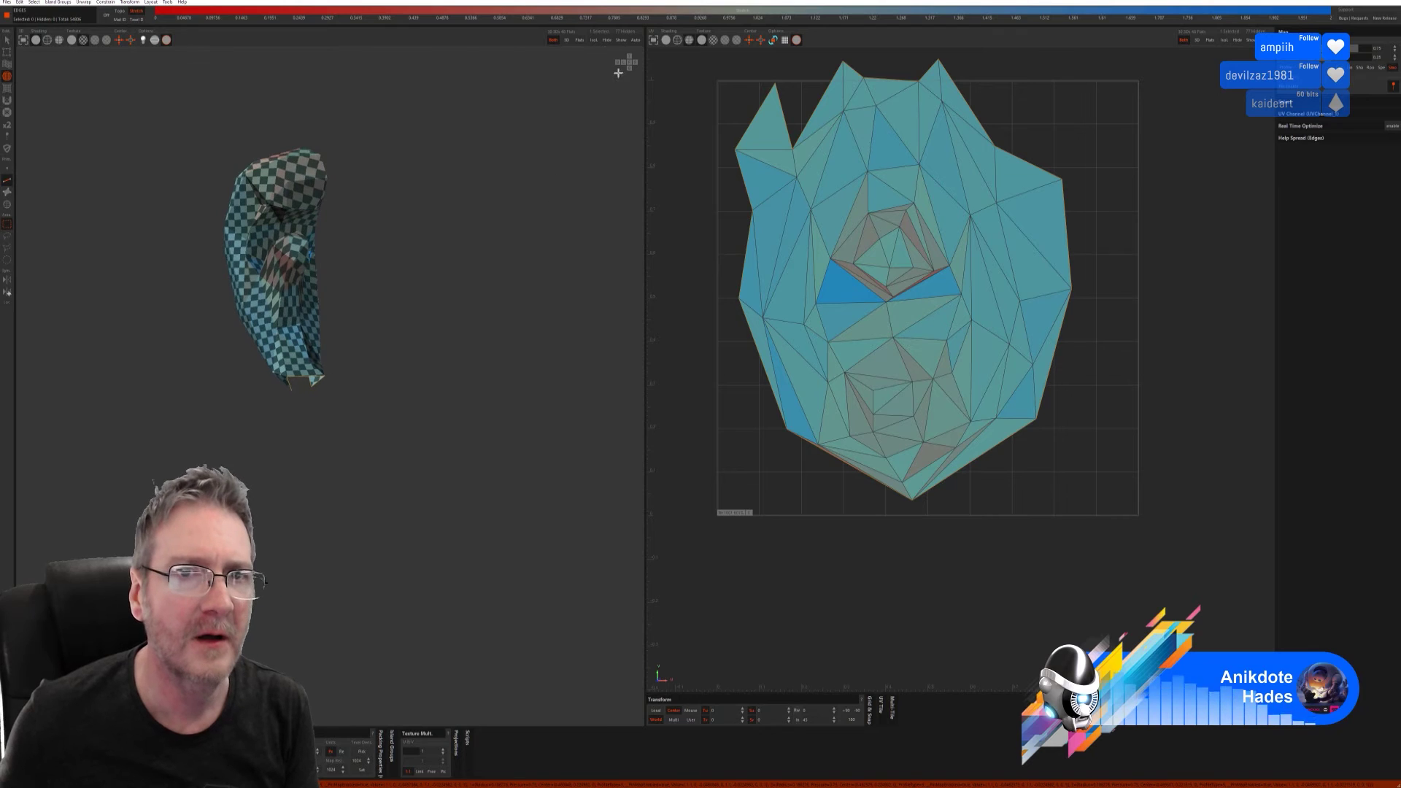
- Show the whole planter again and isolate the untextured curled ornament at the opposite rim corner of the long side
click(621, 40)
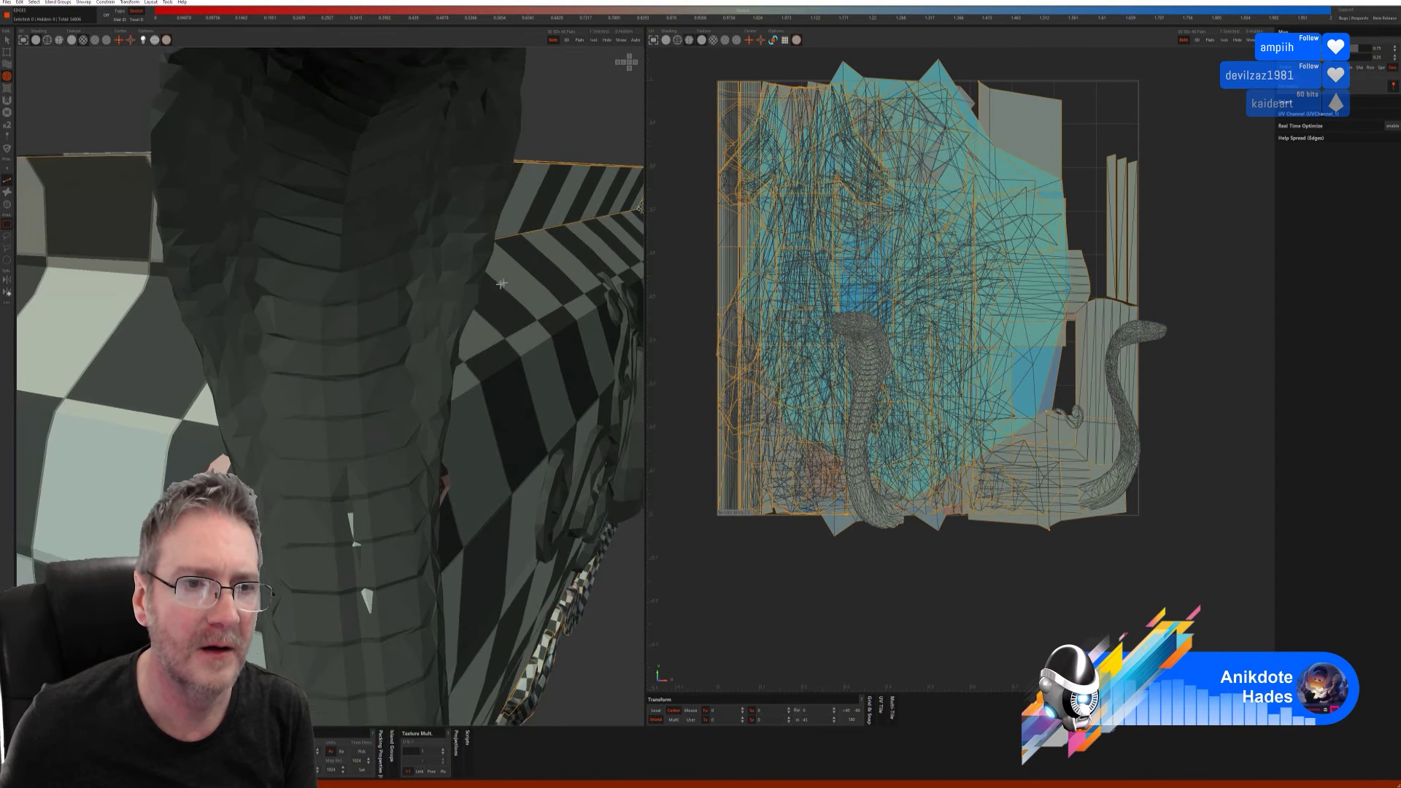
scroll(379, 351, down, 5)
alt+drag(409, 372, 348, 385)
middle_drag(347, 386, 524, 396)
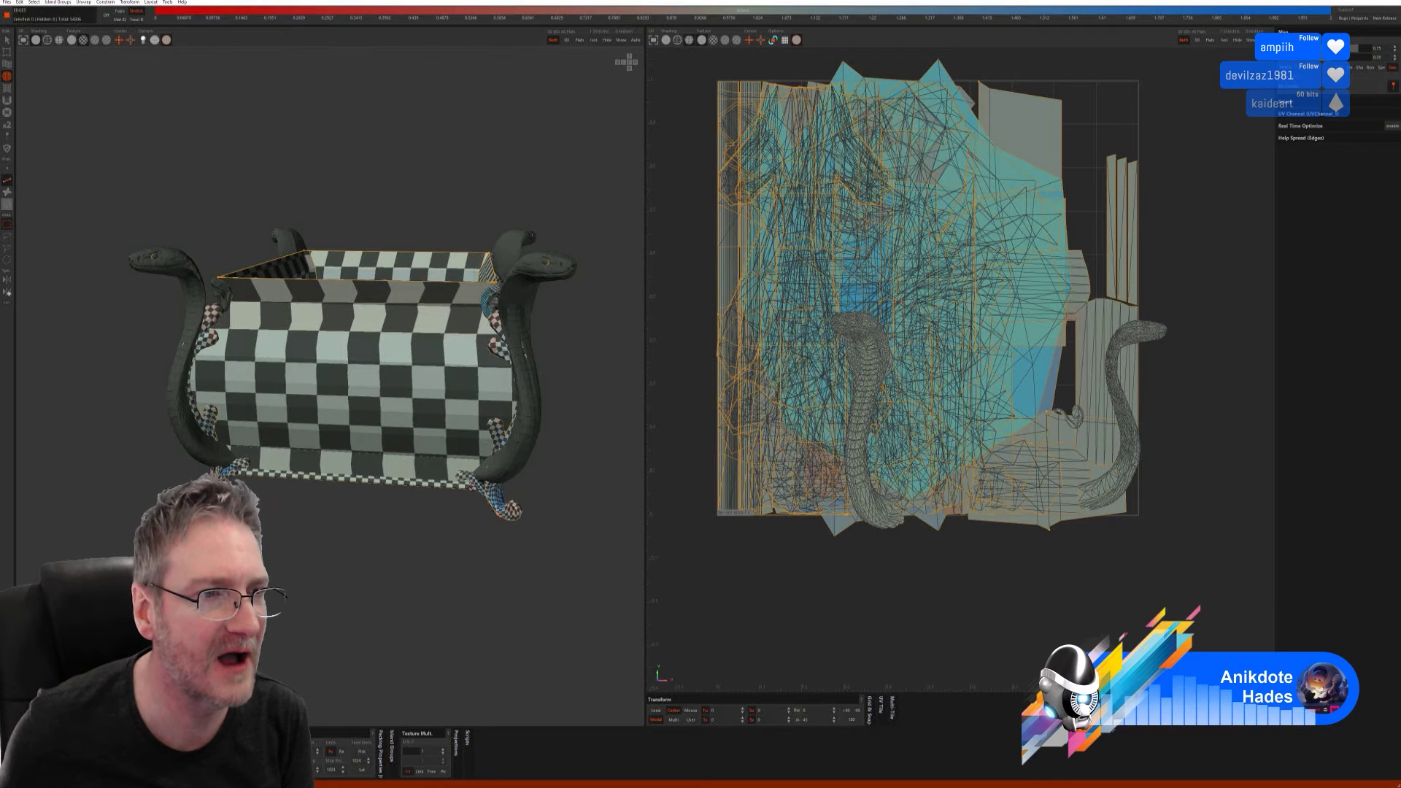
click(7, 204)
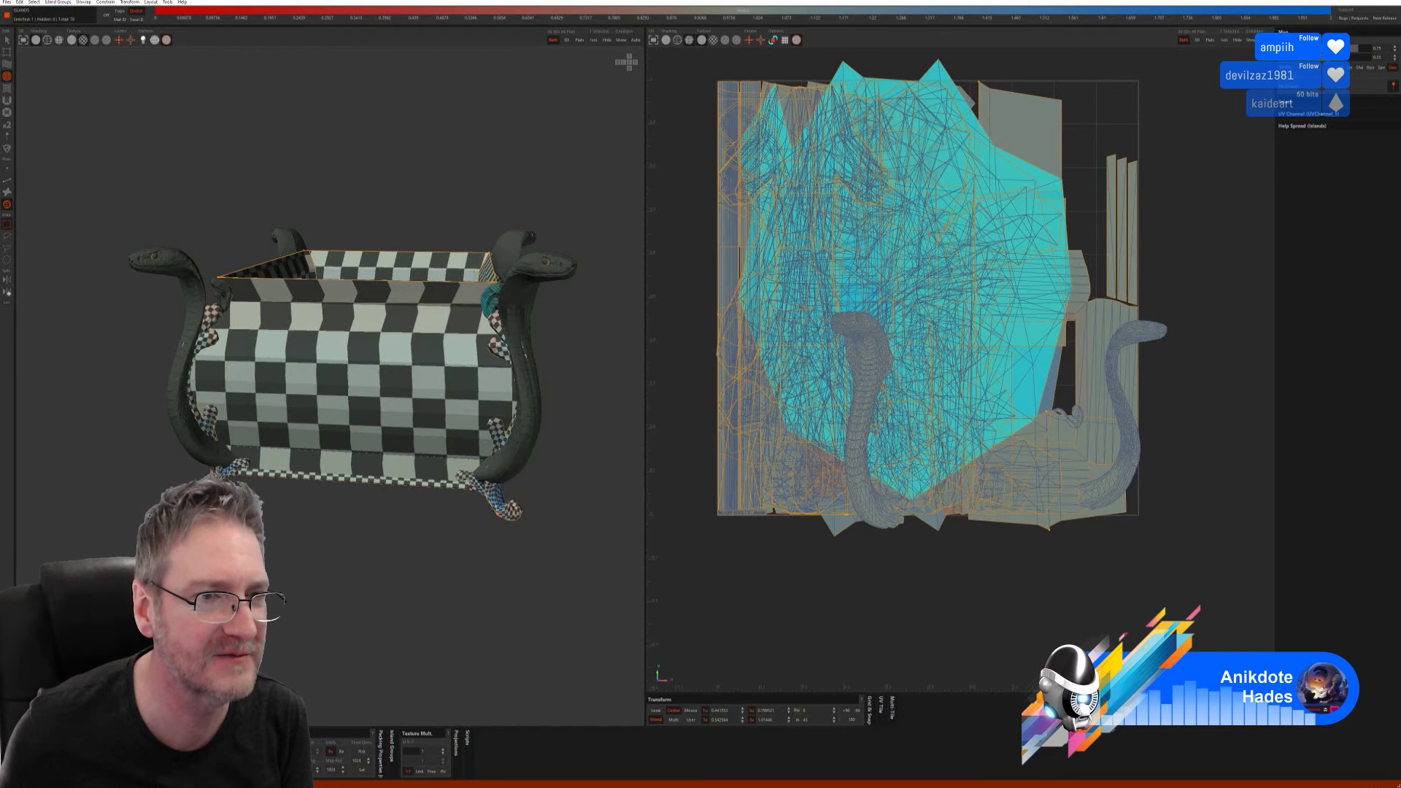
click(223, 289)
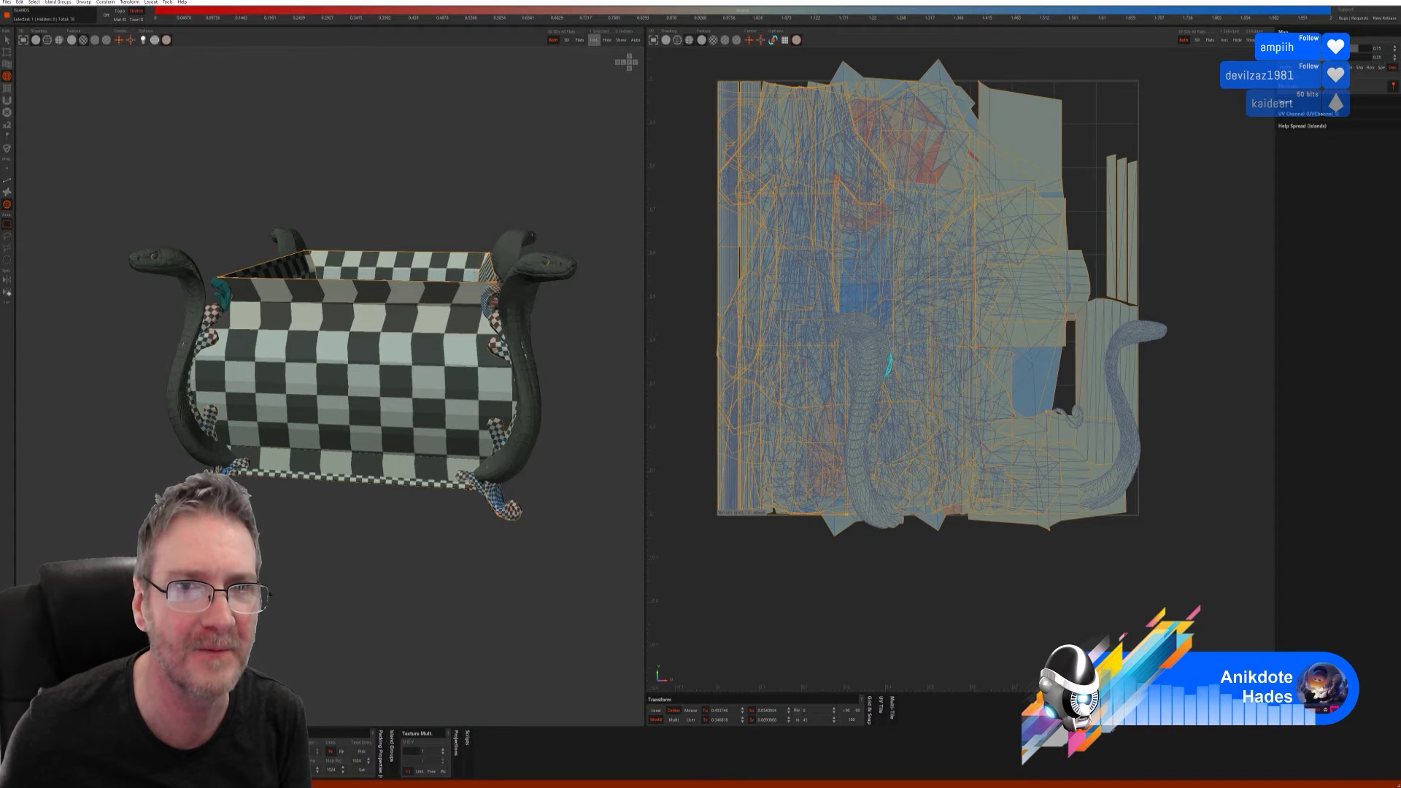
click(594, 40)
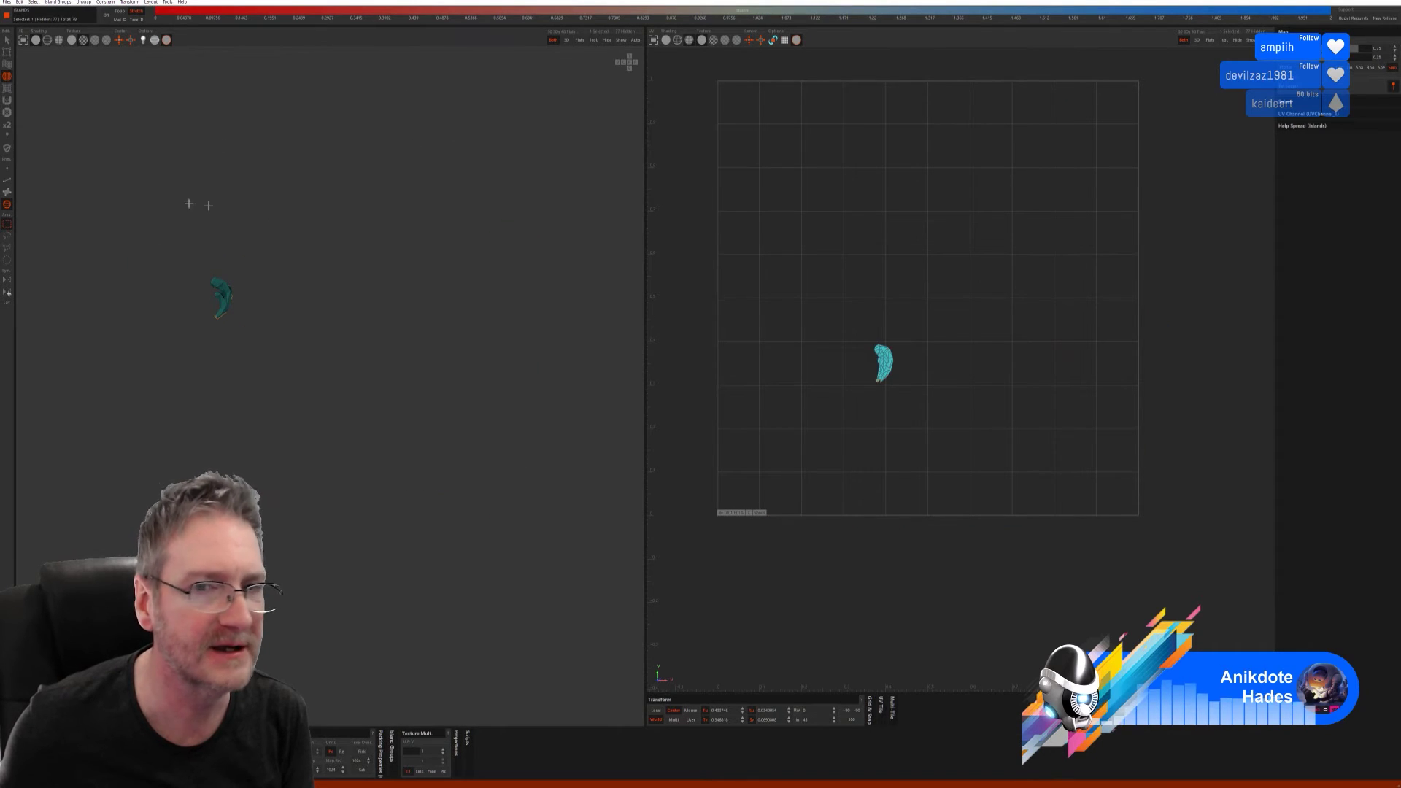
- Create automatic seams for this second rim-corner ornament in edge mode and flatten its UVs
click(6, 180)
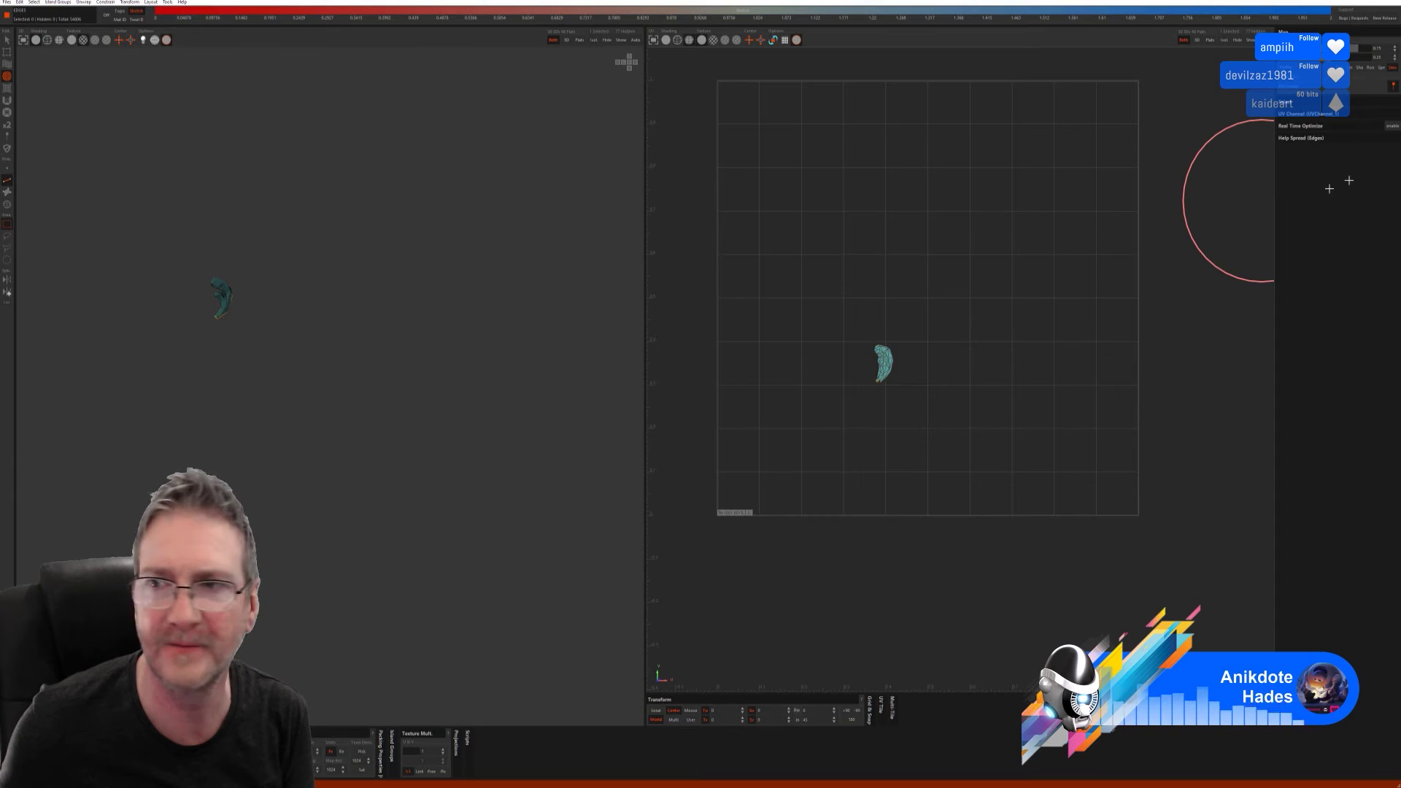
click(7, 41)
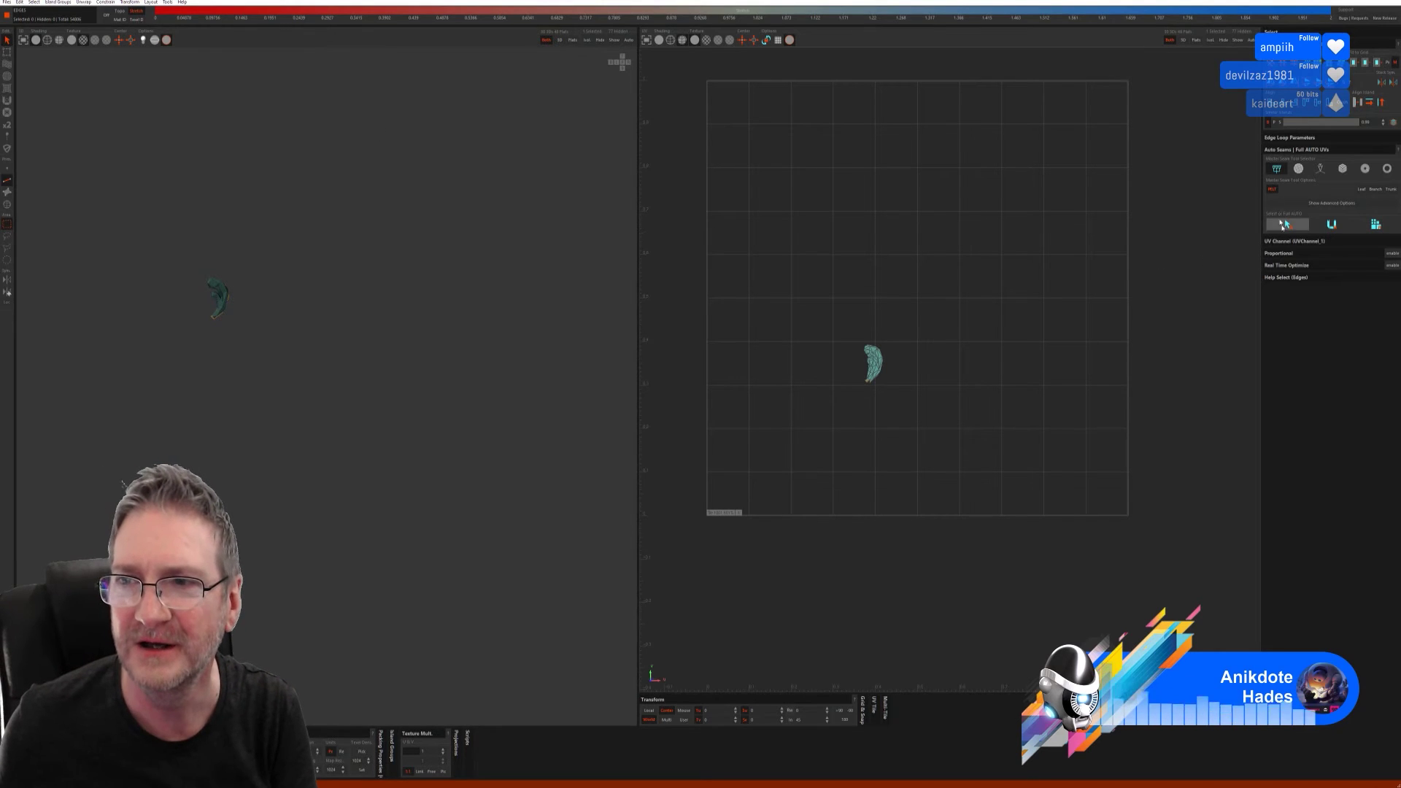
click(1331, 225)
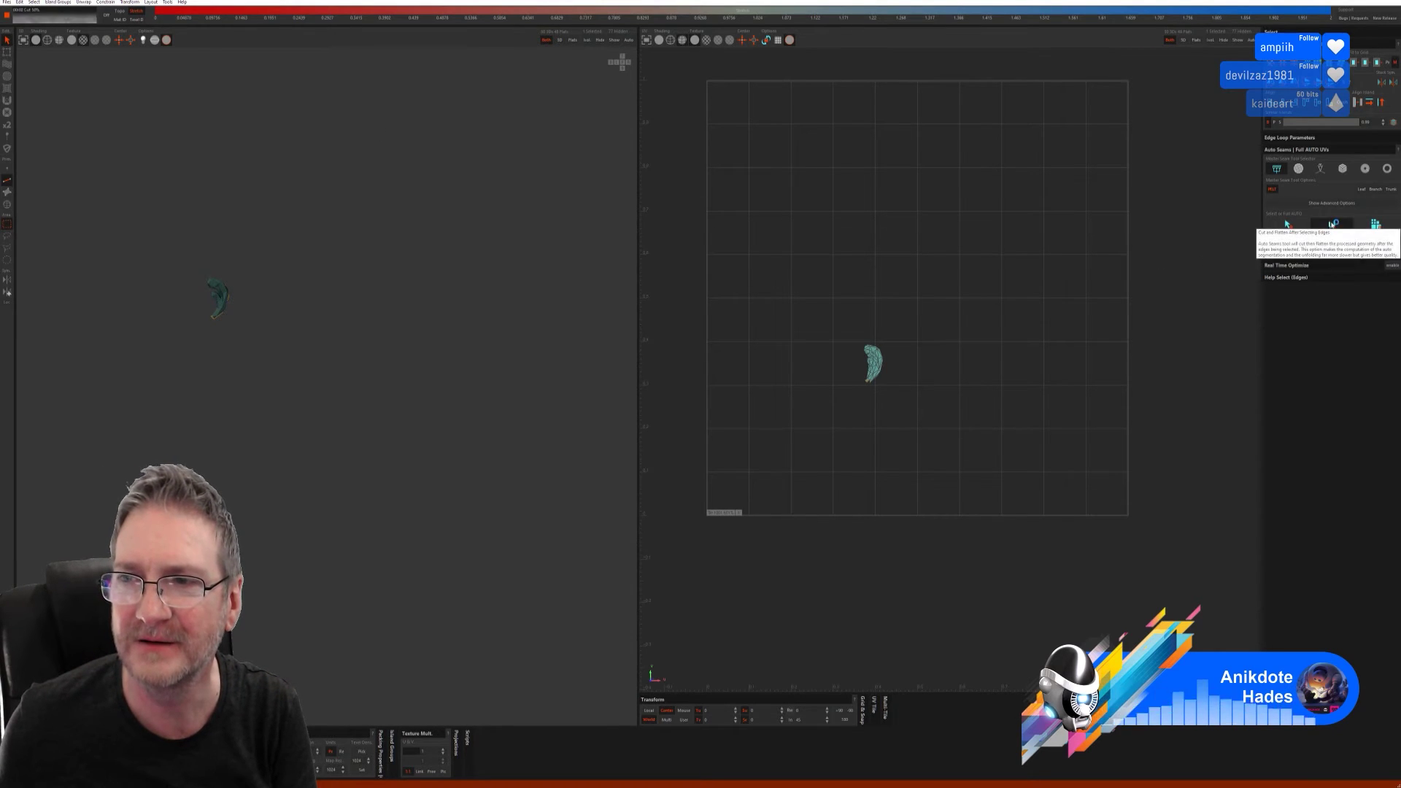
click(1374, 224)
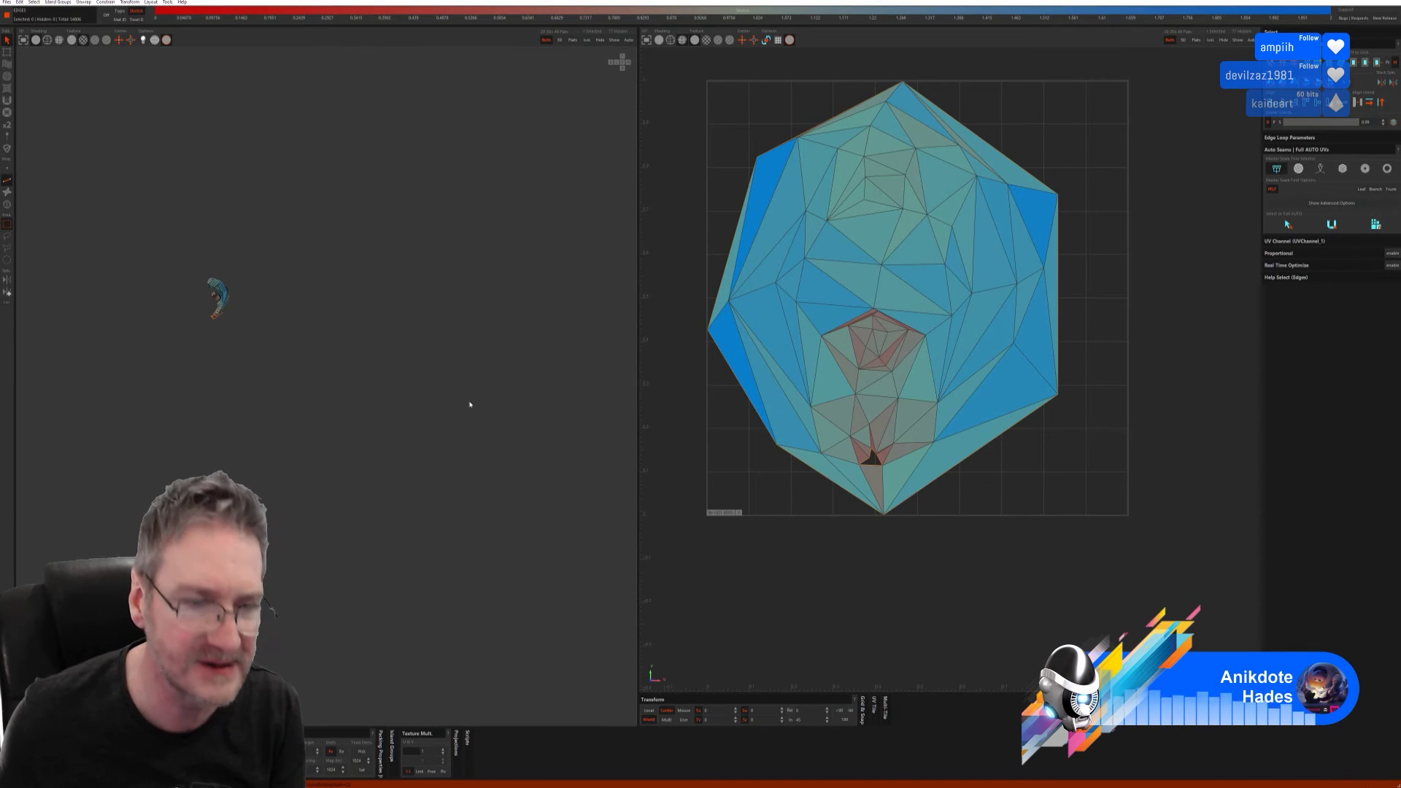
- Cut the second ornament's seam edge on its open lower back and unfold the shell
alt+right_drag(211, 280, 404, 357)
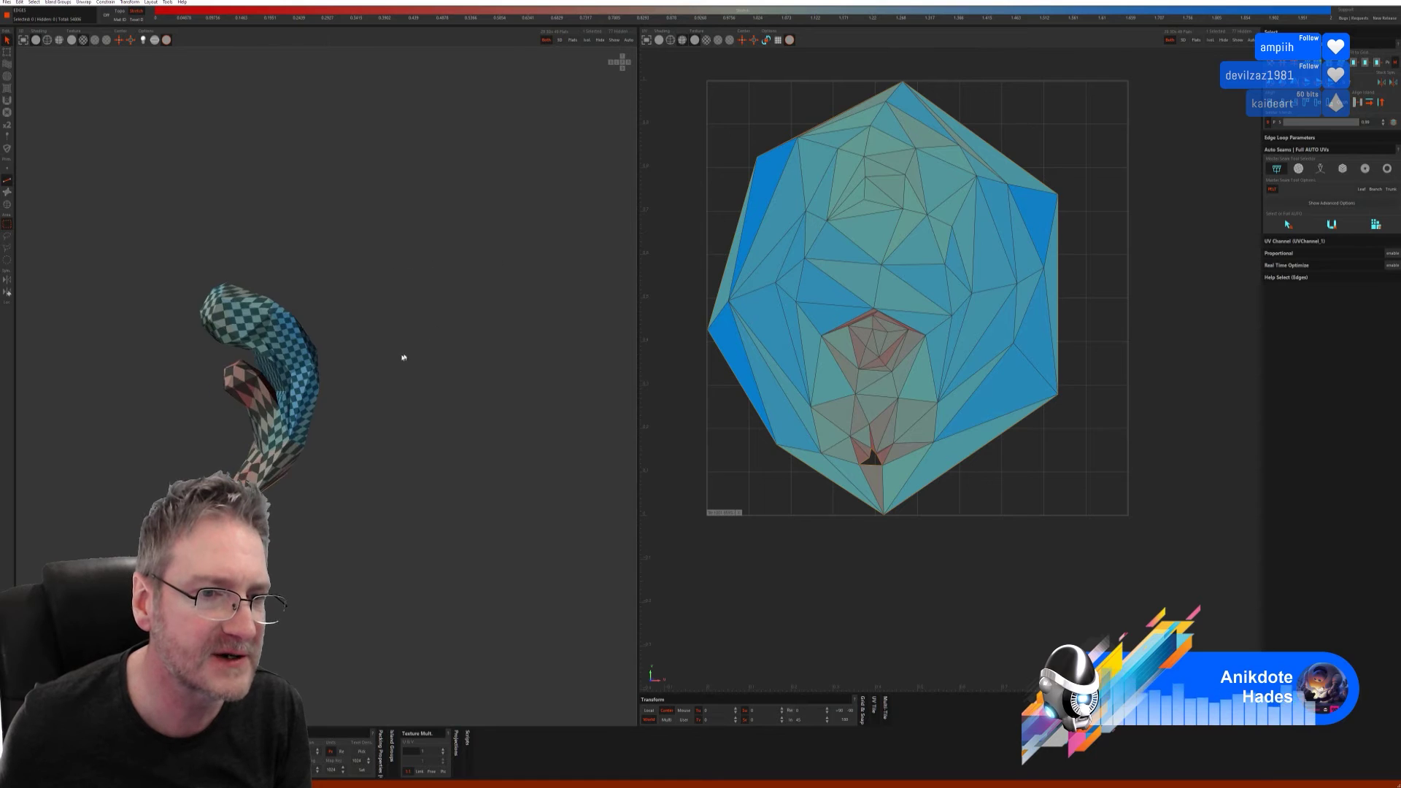
alt+drag(404, 357, 334, 343)
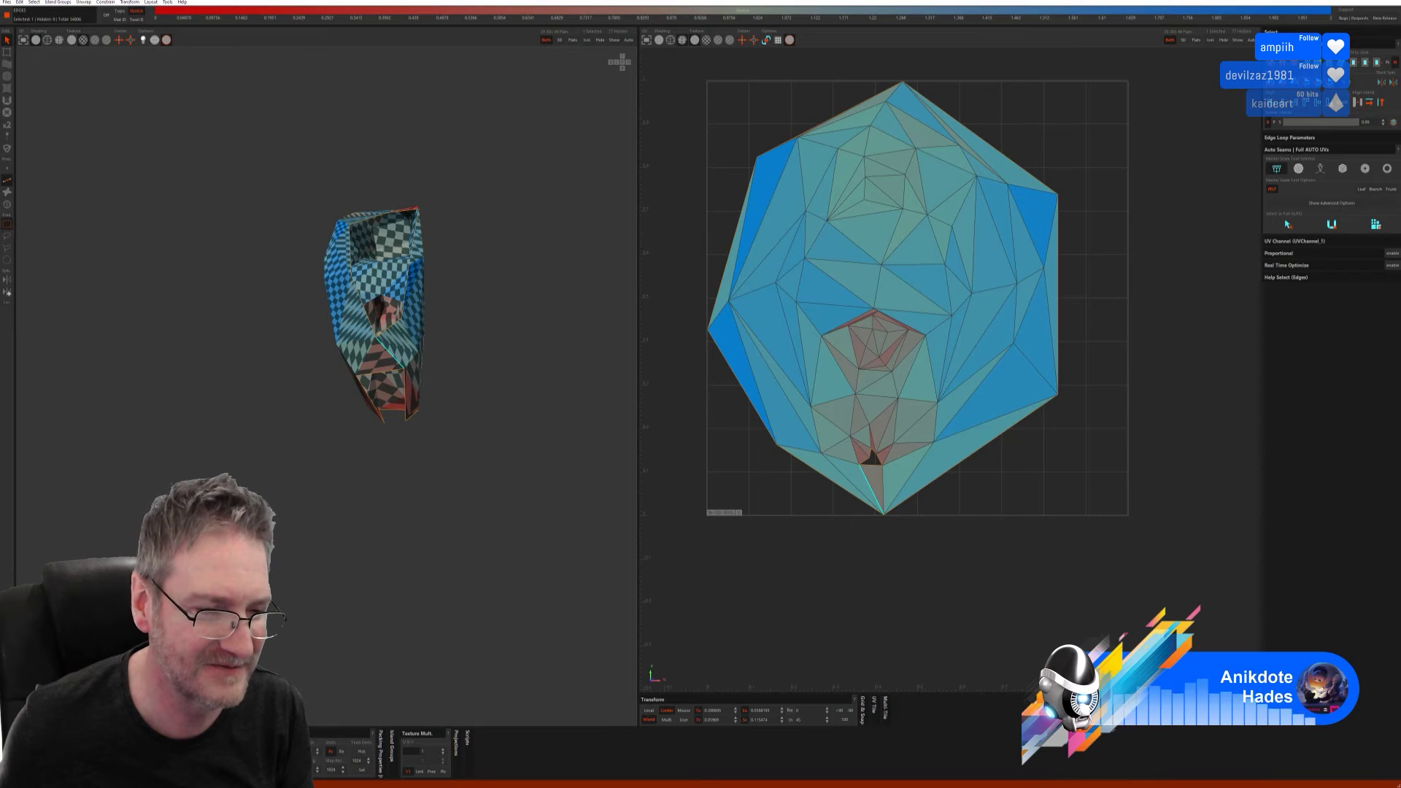
key(c)
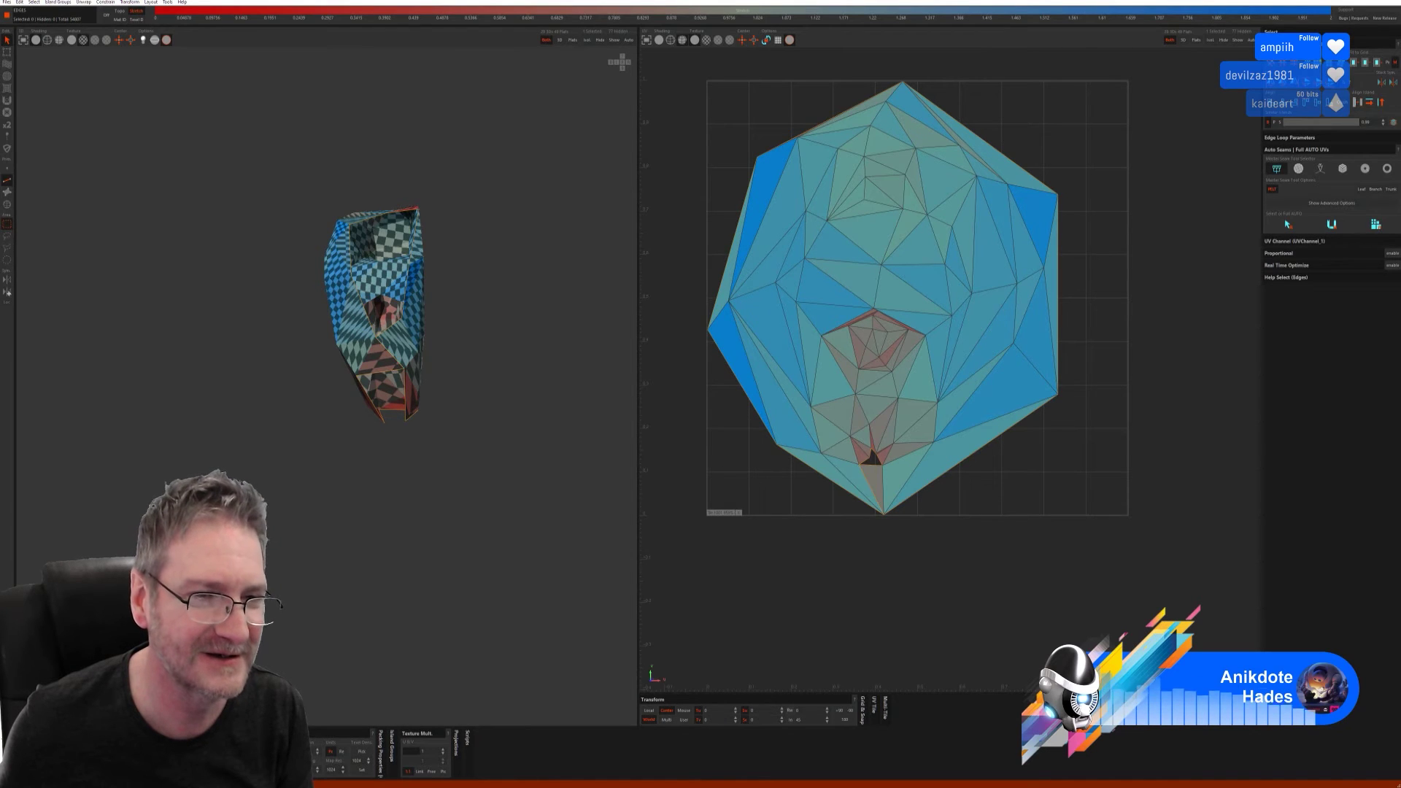
key(u)
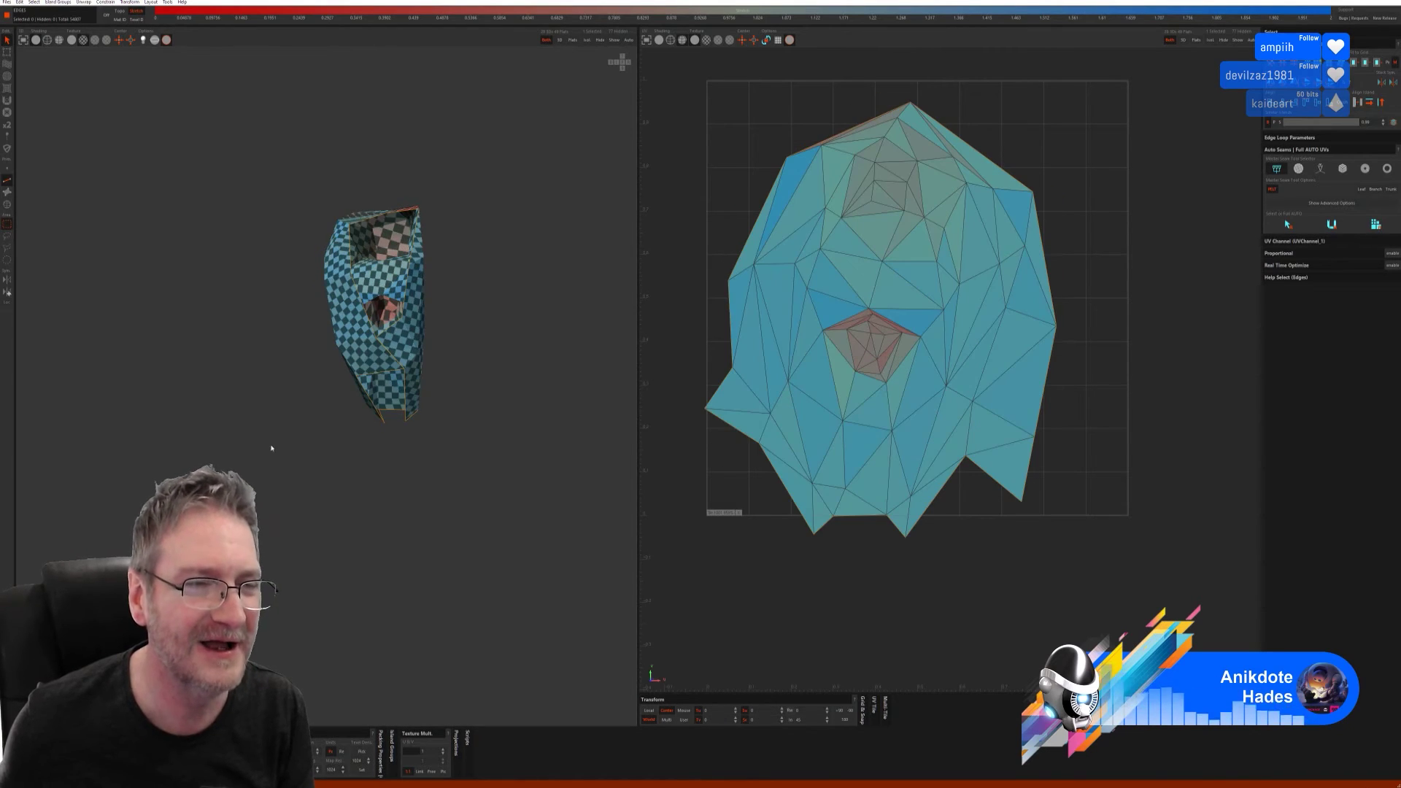
- Brush the compressed UVs of the second ornament's small knob and upper bulge outward to even out the checker pattern
middle_drag(271, 448, 487, 410)
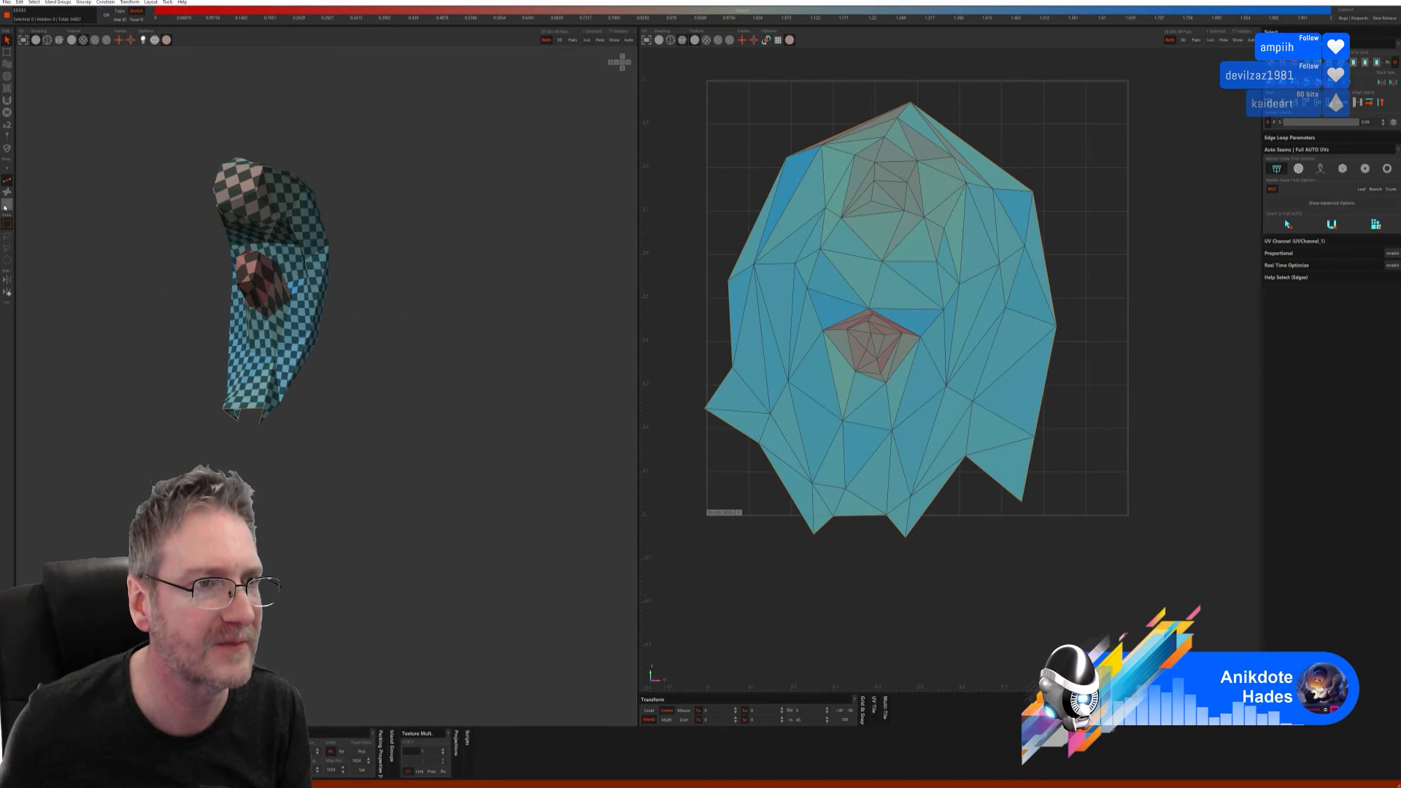
click(7, 78)
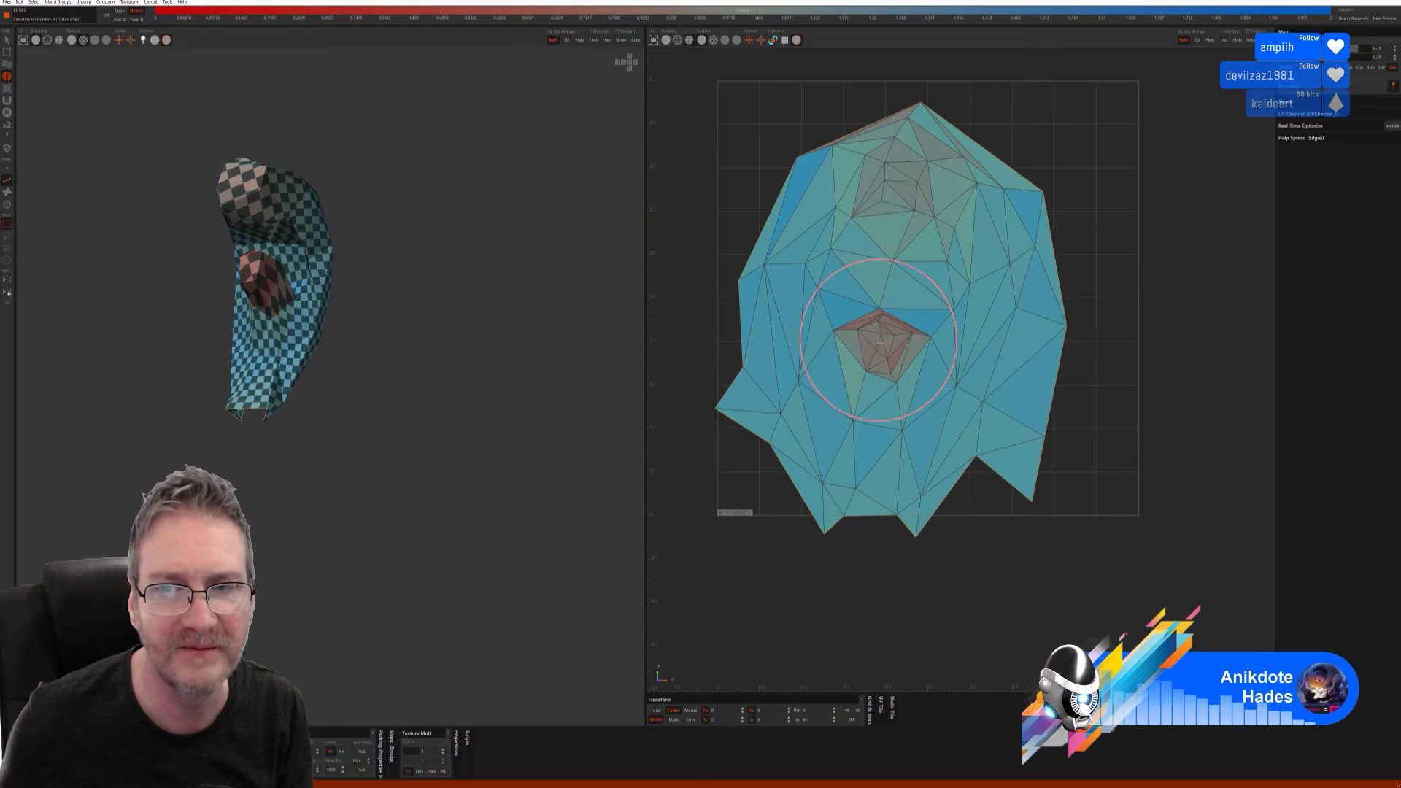
mouse_move(877, 343)
mouse_down()
mouse_move(885, 328)
mouse_move(839, 297)
mouse_move(904, 323)
mouse_move(909, 346)
mouse_move(878, 383)
mouse_move(835, 321)
mouse_move(863, 187)
mouse_move(907, 146)
mouse_move(875, 126)
mouse_move(855, 160)
mouse_up()
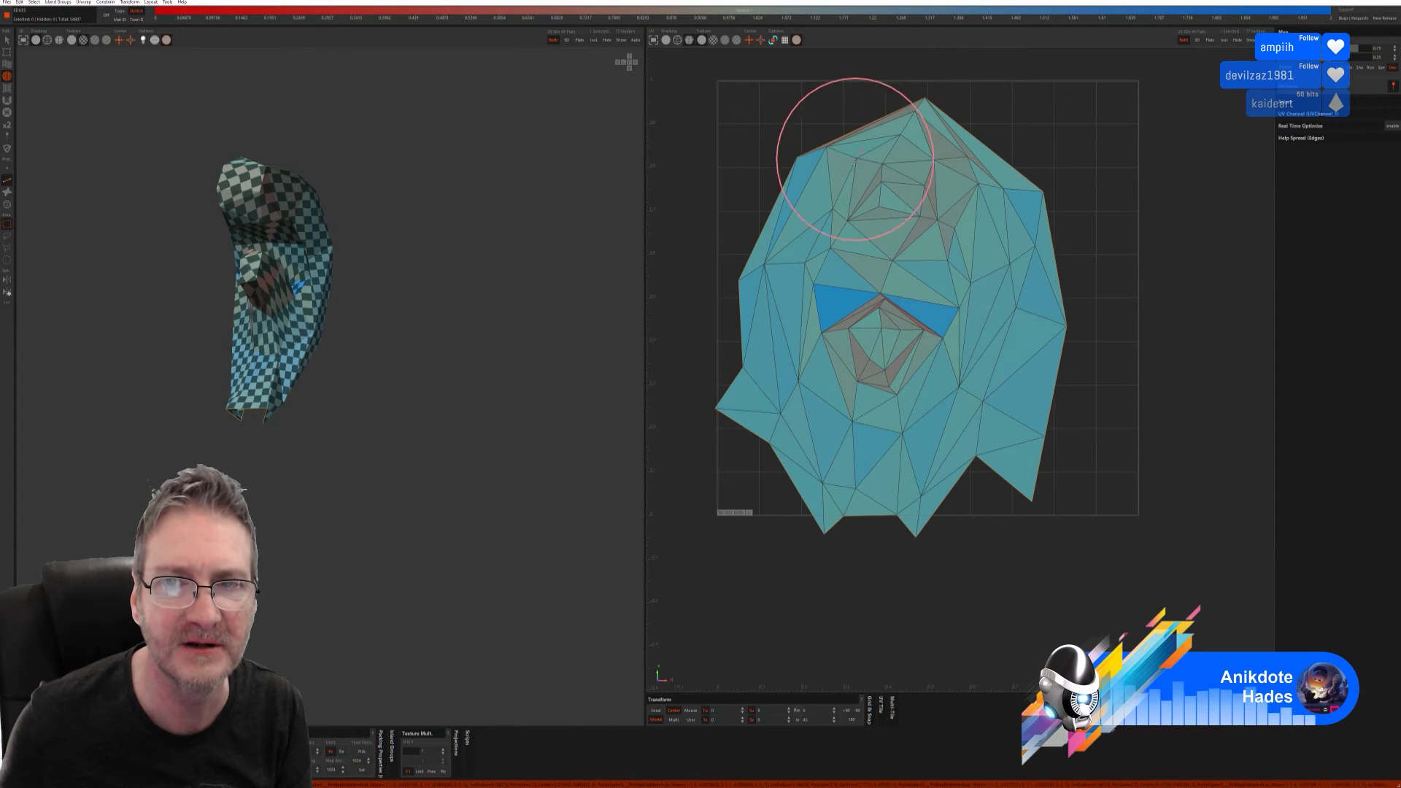
mouse_move(408, 348)
middle_down()
mouse_move(469, 393)
mouse_move(408, 364)
mouse_move(355, 372)
mouse_move(390, 348)
mouse_move(429, 371)
middle_up()
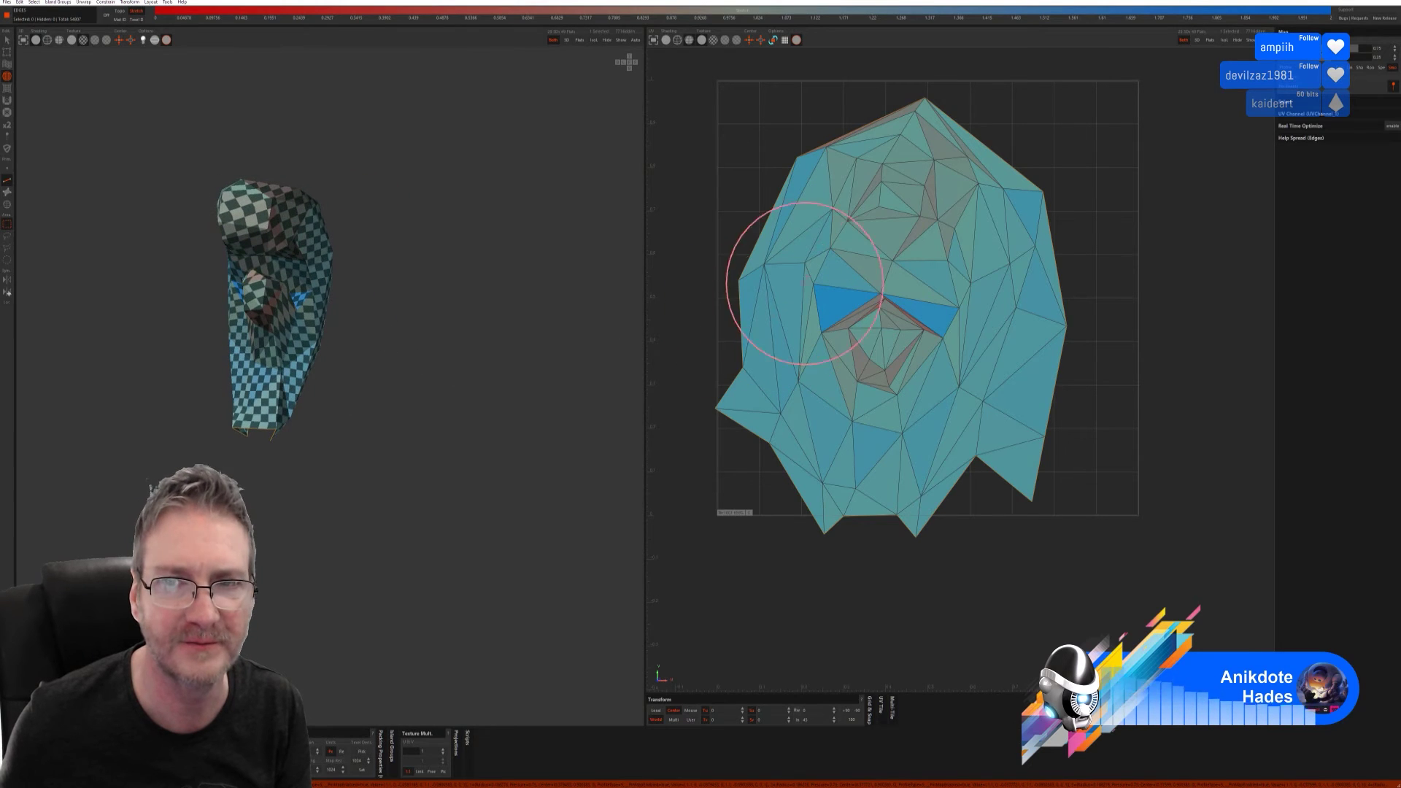
- Show all planter parts again and isolate the remaining untextured ornament behind the snake at the next rim corner
click(621, 41)
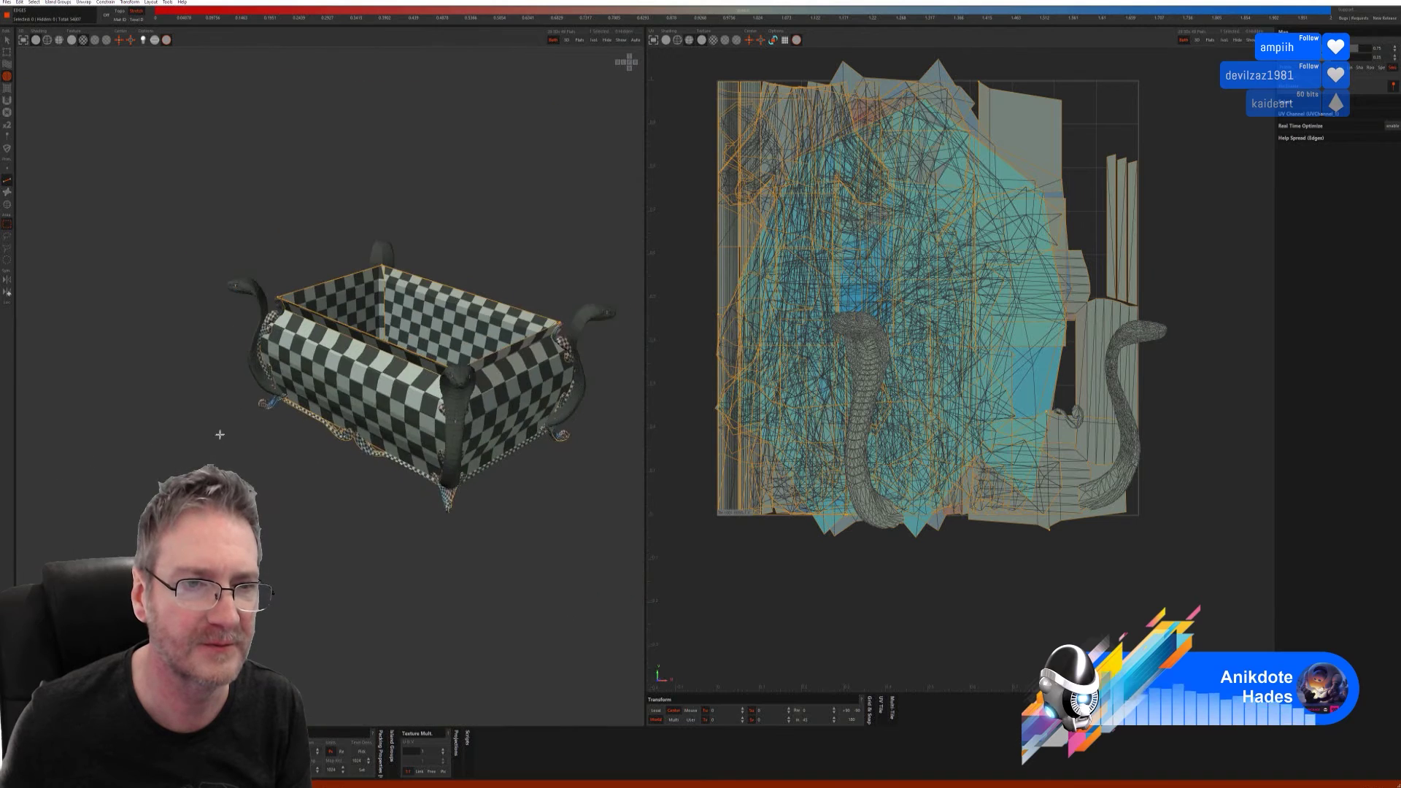
middle_drag(289, 418, 208, 404)
scroll(351, 338, up, 6)
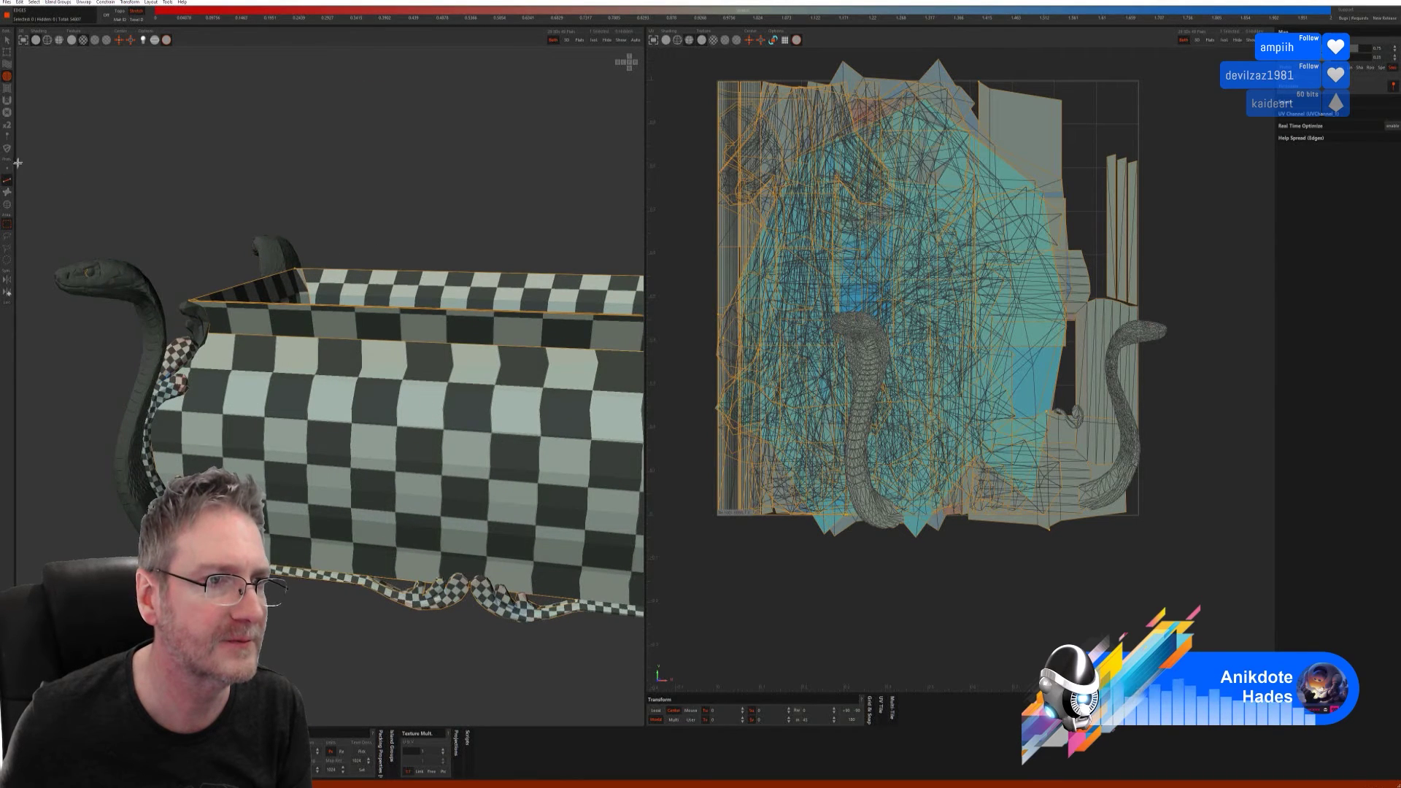
click(7, 205)
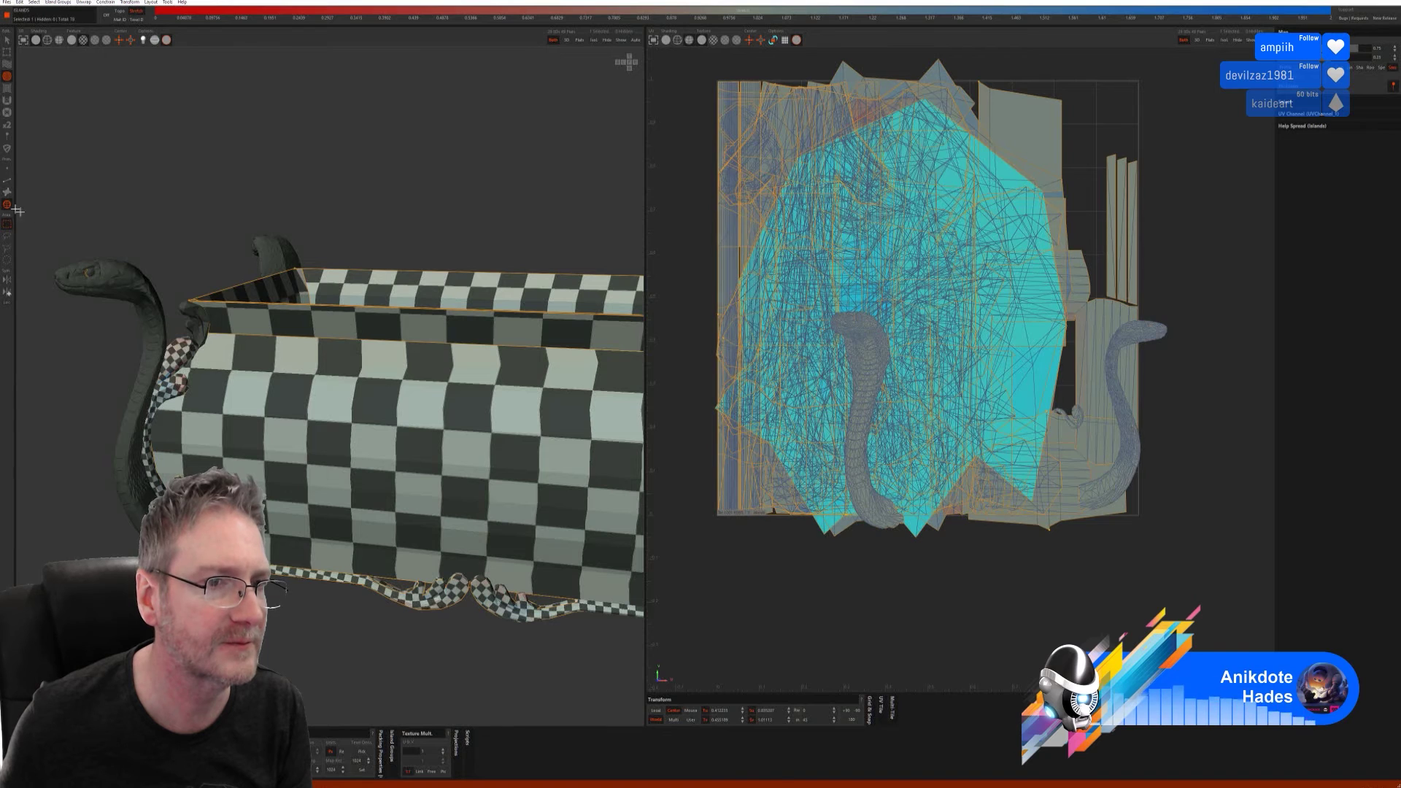
click(191, 311)
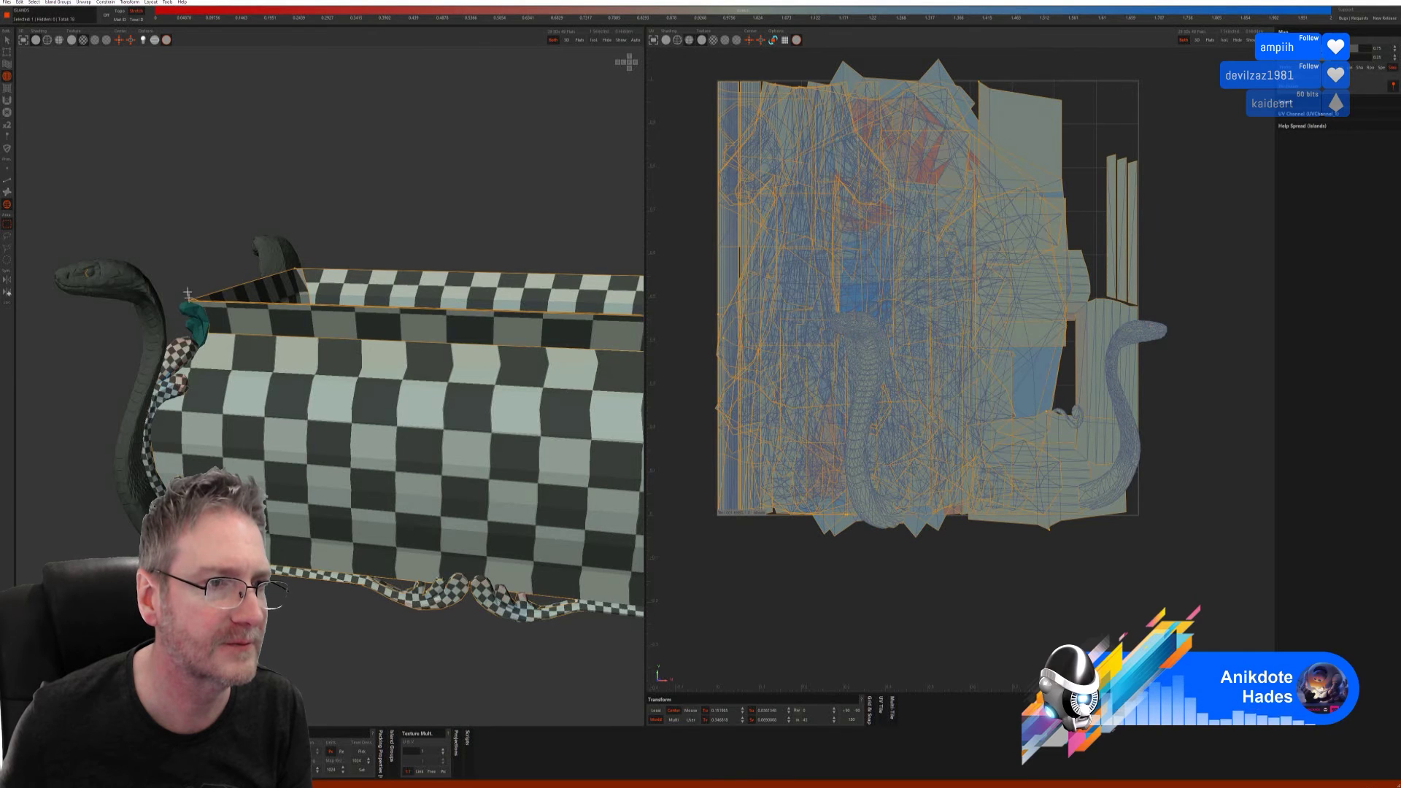
click(597, 40)
- Generate automatic seams on the newly isolated rim-corner ornament and unwrap it in edge mode
click(8, 181)
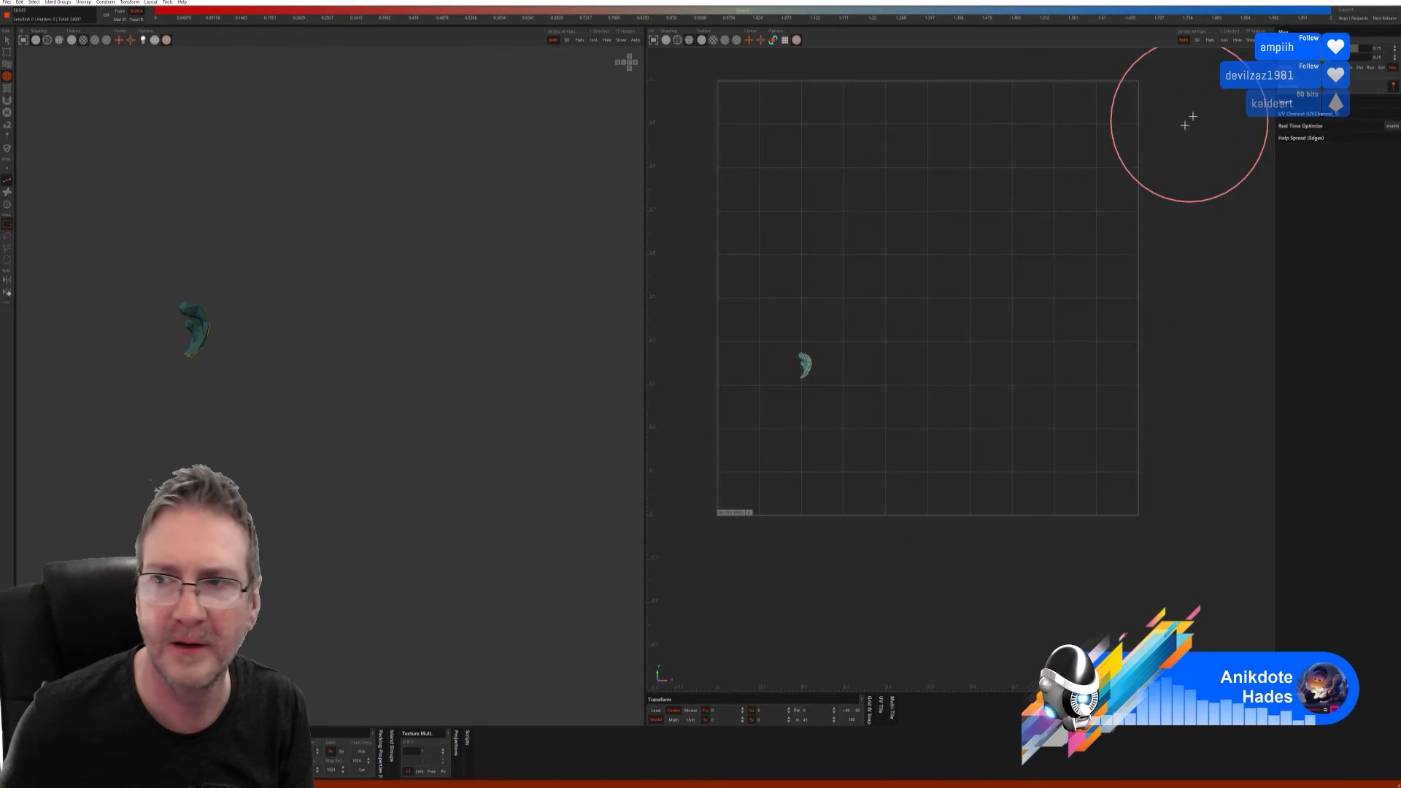
click(7, 40)
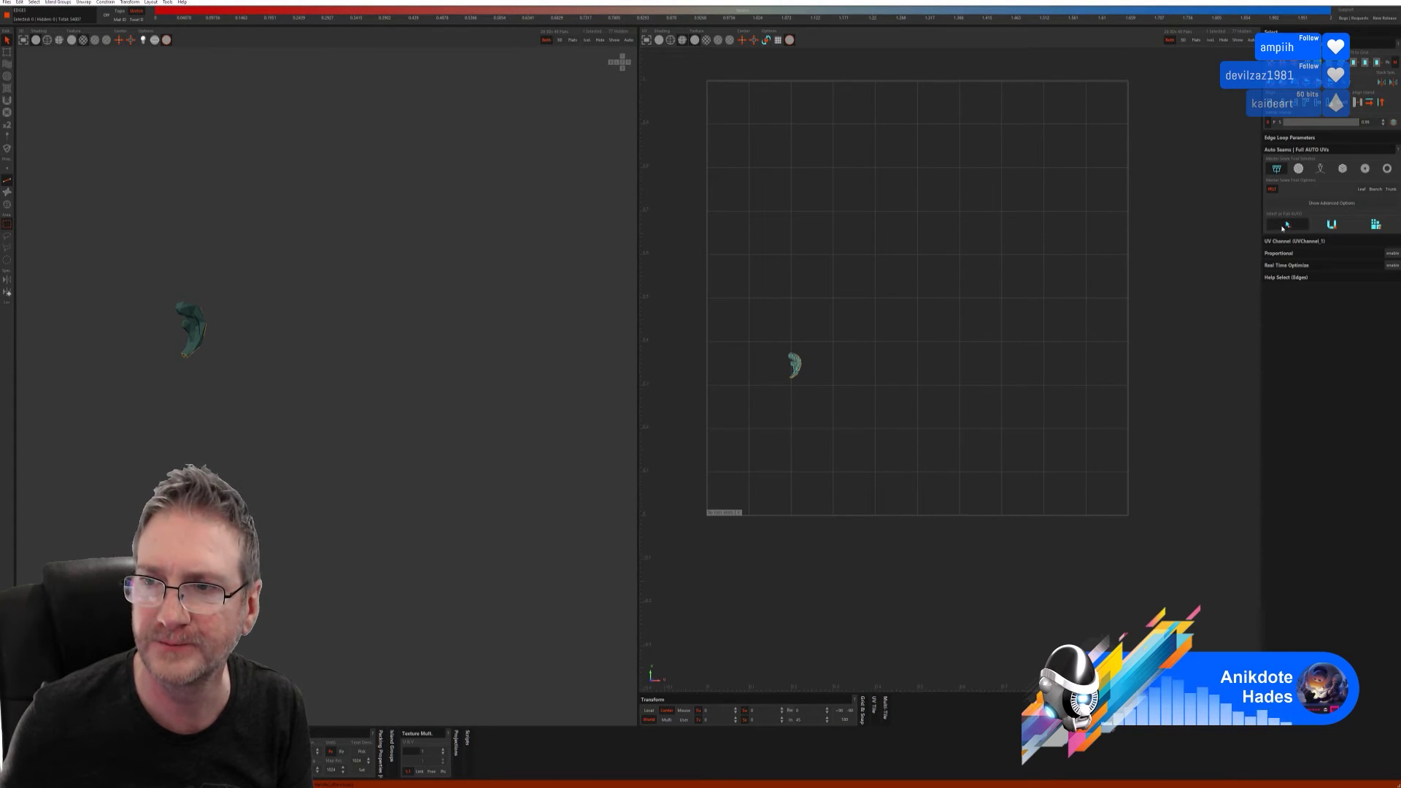
click(1376, 224)
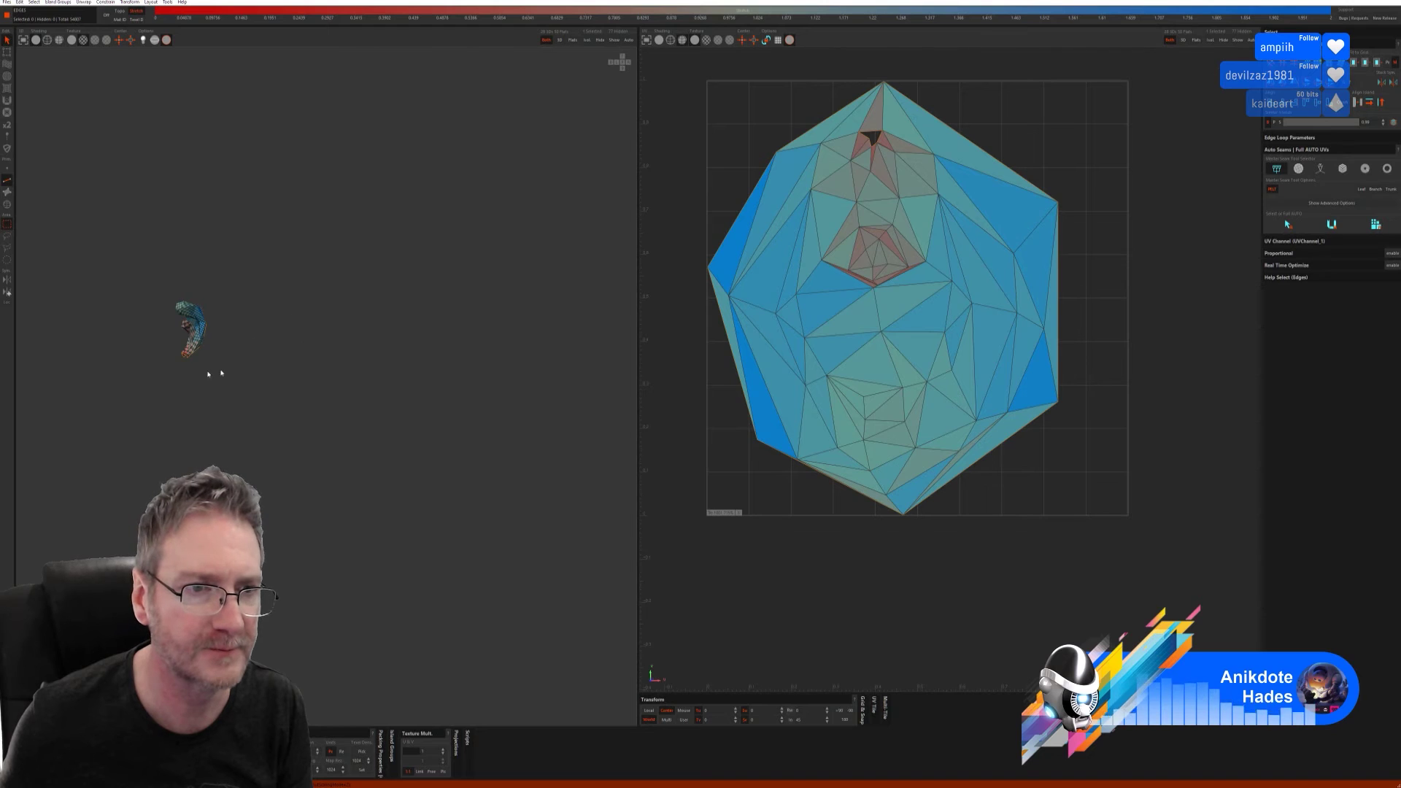
- Cut the third ornament's seam edge on its open lower back and unfold the shell
alt+drag(222, 373, 119, 357)
alt+right_drag(385, 376, 591, 393)
alt+right_drag(516, 344, 584, 346)
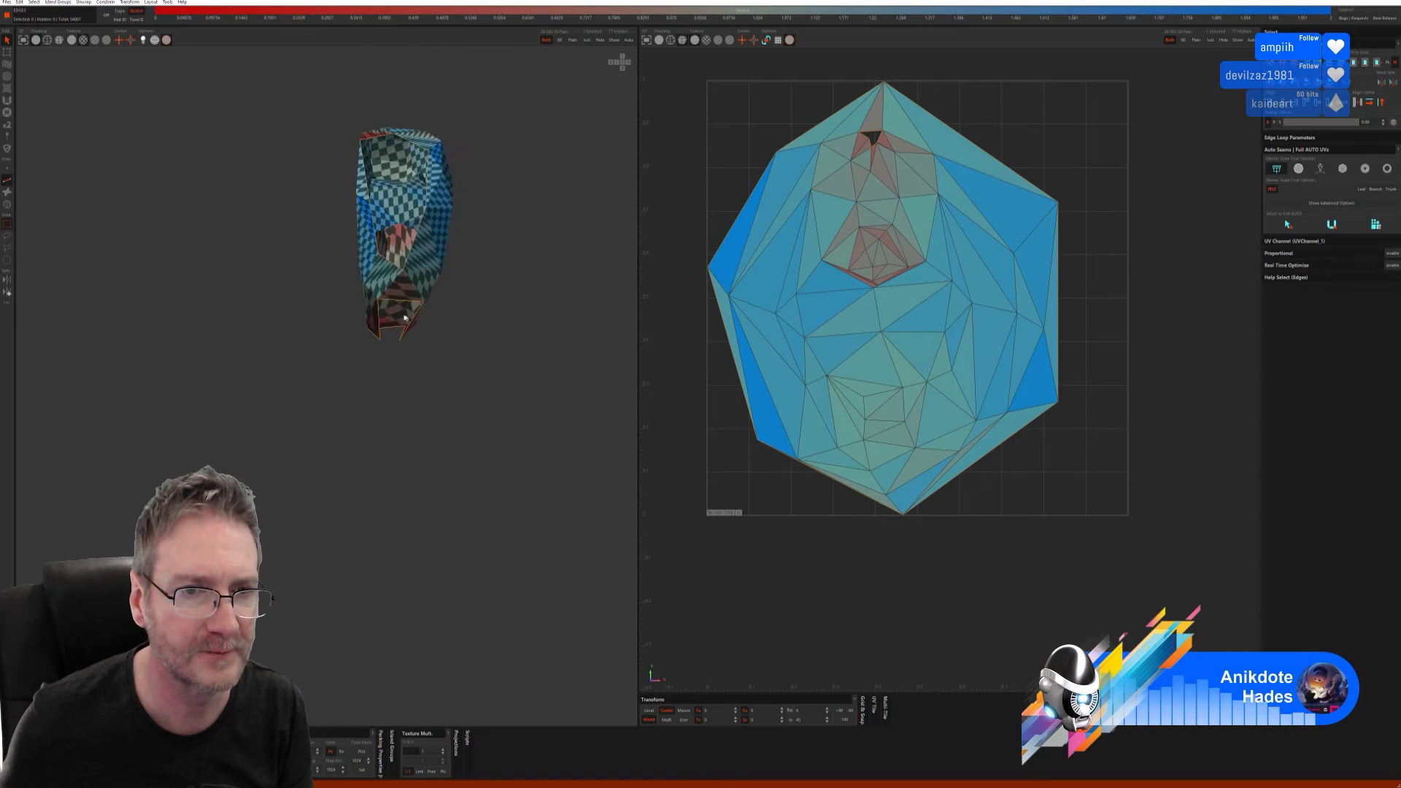
middle_drag(405, 318, 326, 352)
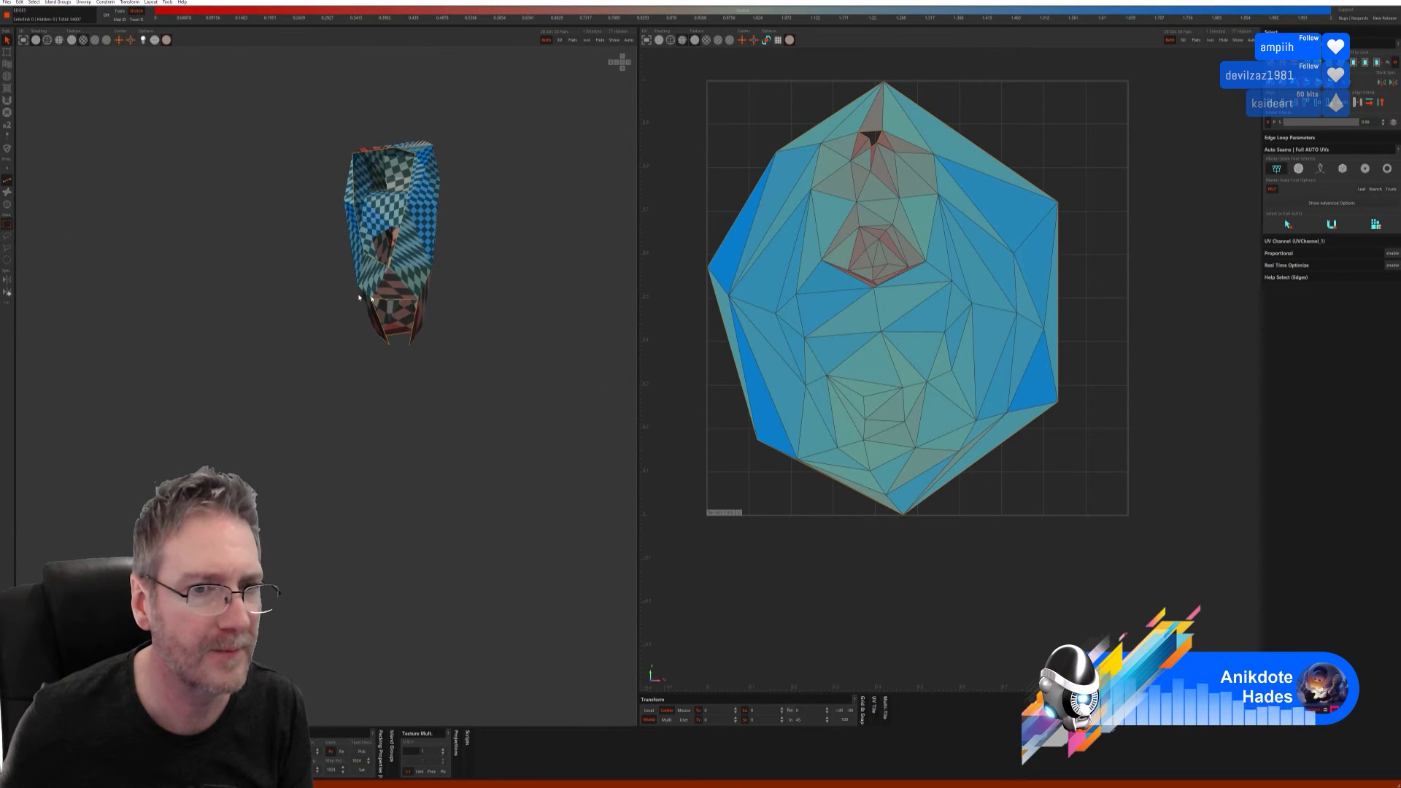
click(400, 280)
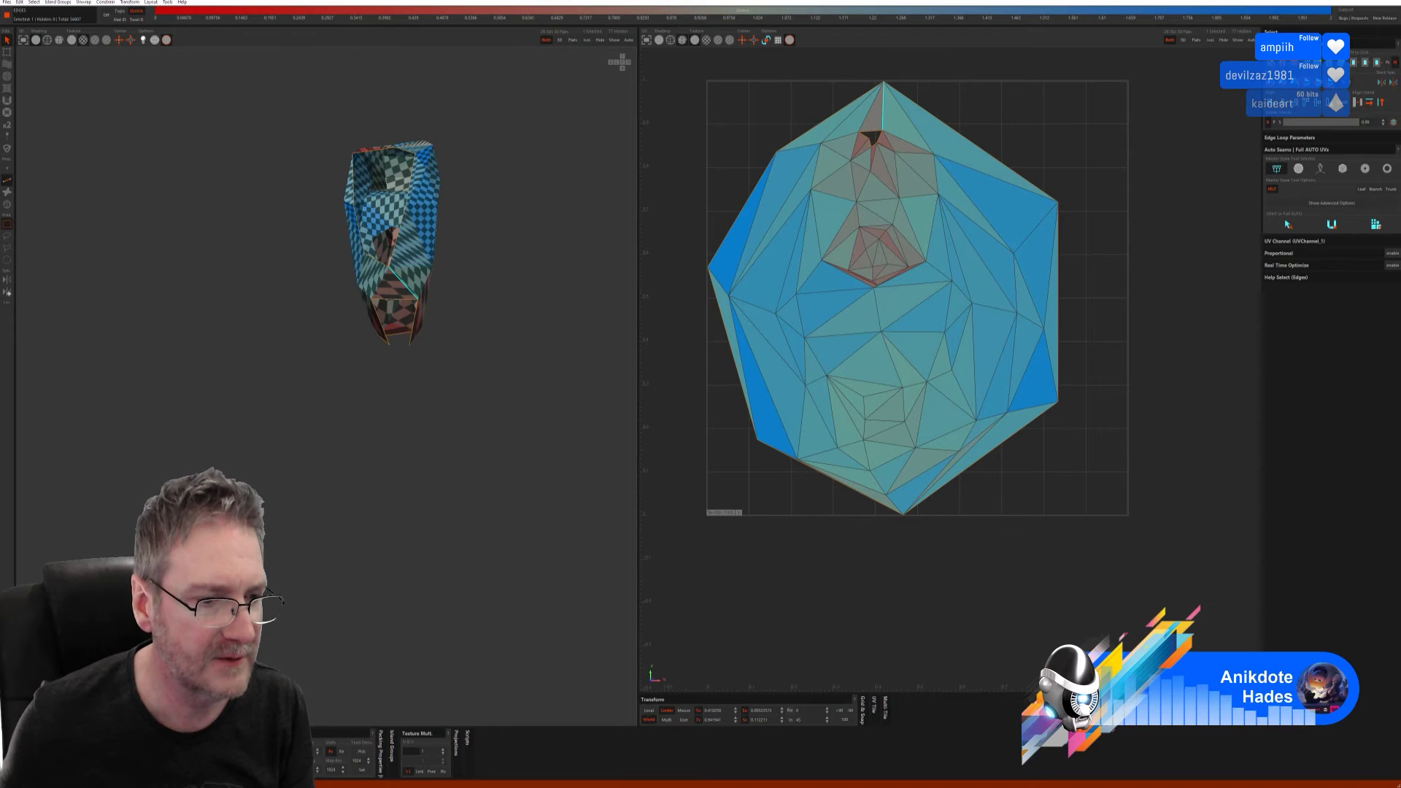
key(u)
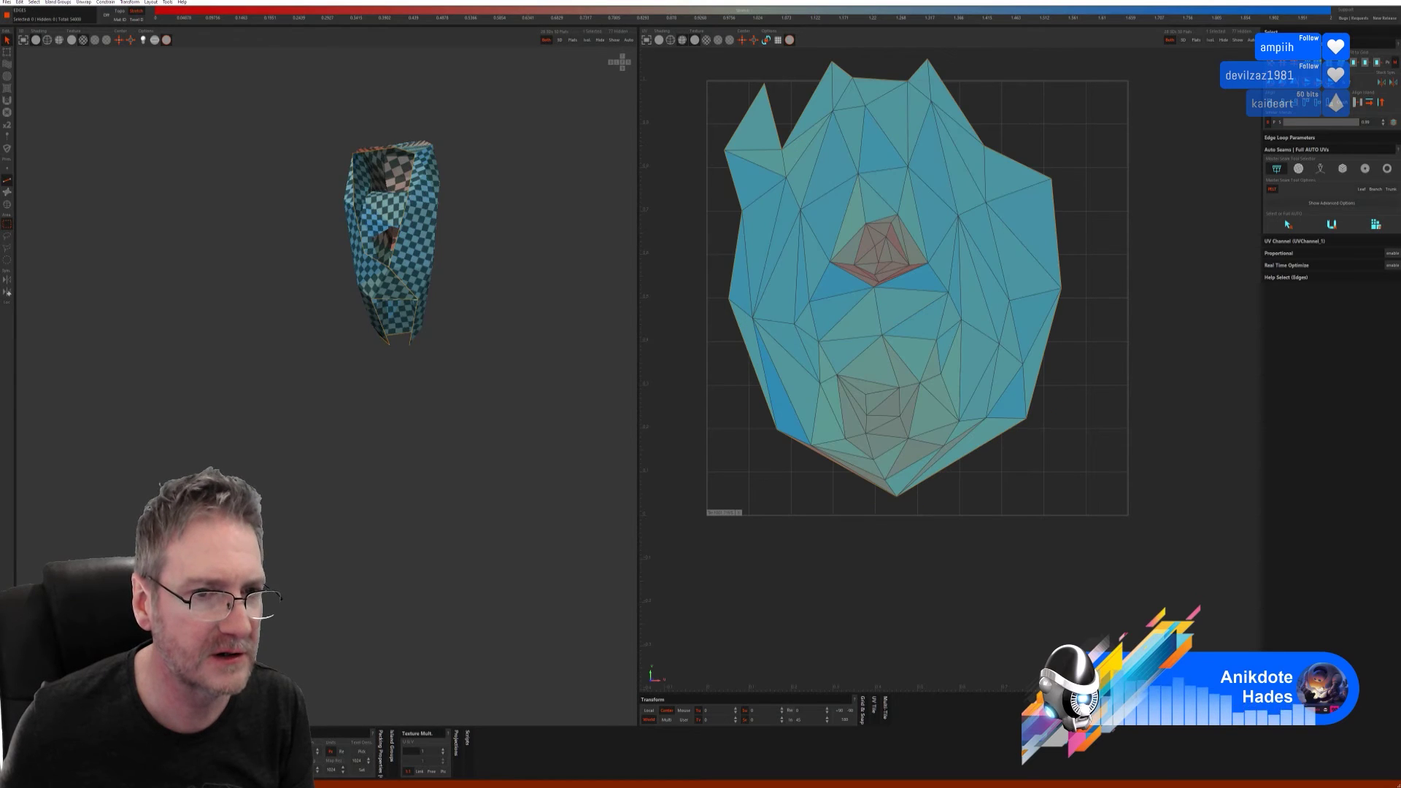
- Spread the compressed UVs of the third ornament's central knob and upper bulge outward with the brush
alt+drag(470, 394, 395, 392)
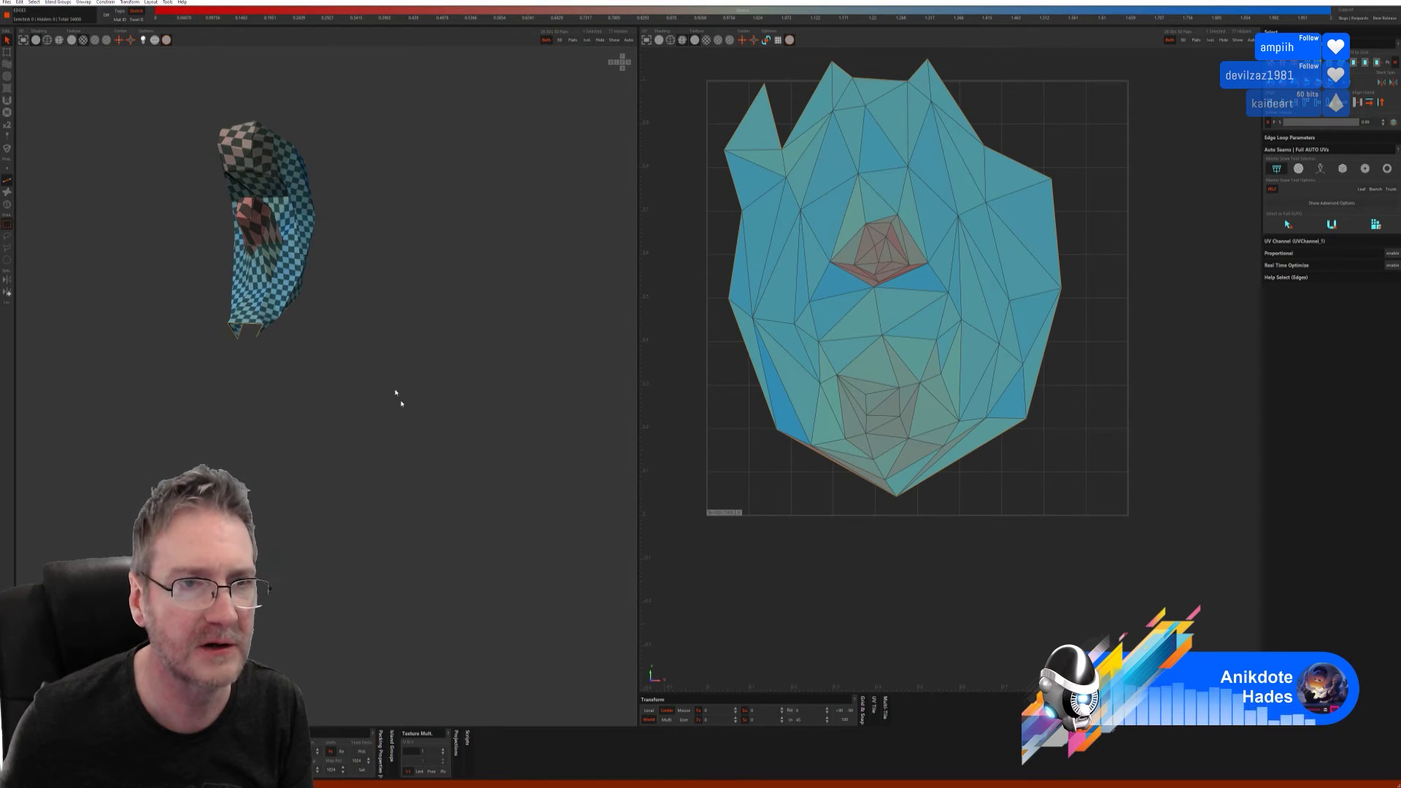
click(8, 76)
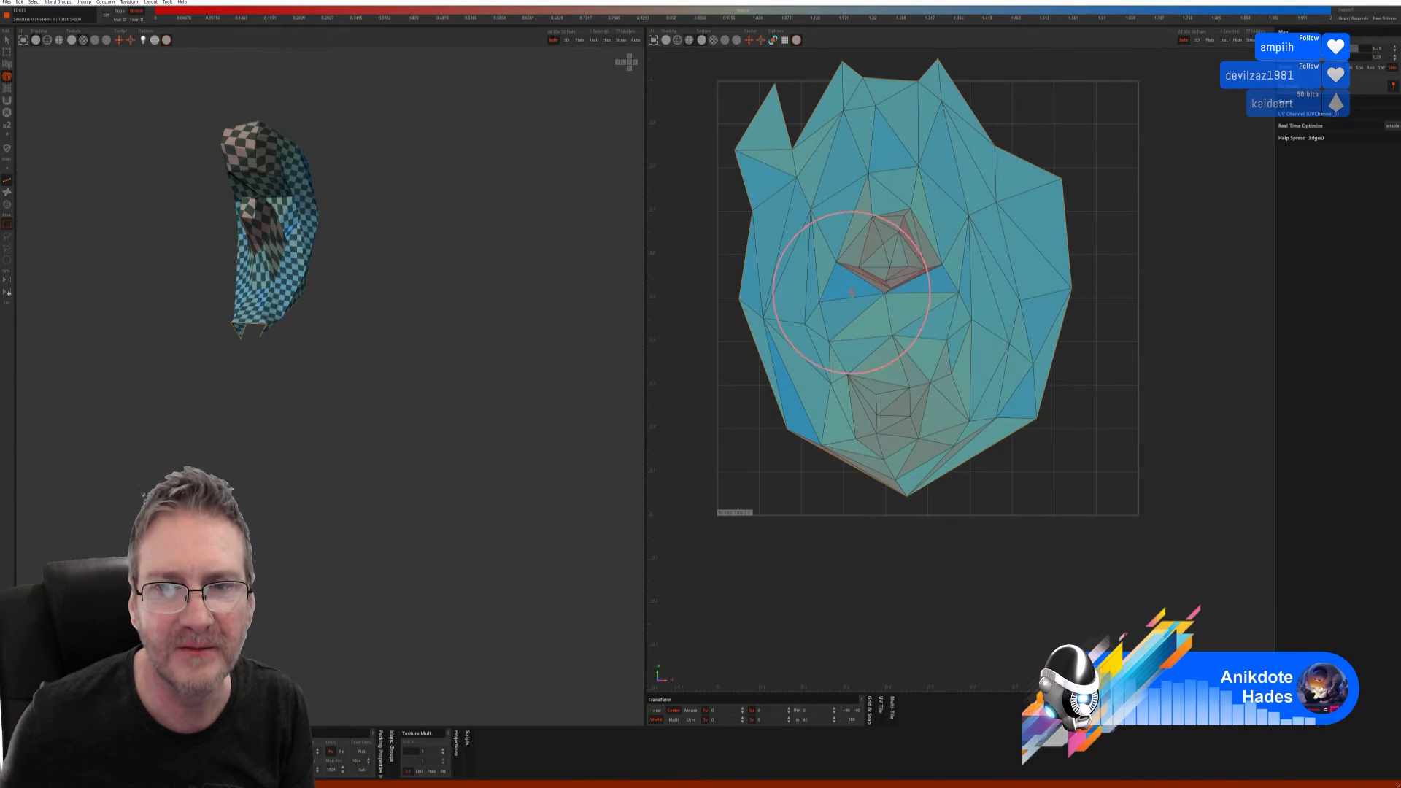
mouse_move(851, 293)
mouse_down()
mouse_move(916, 232)
mouse_move(868, 243)
mouse_move(879, 250)
mouse_move(863, 276)
mouse_move(923, 284)
mouse_up()
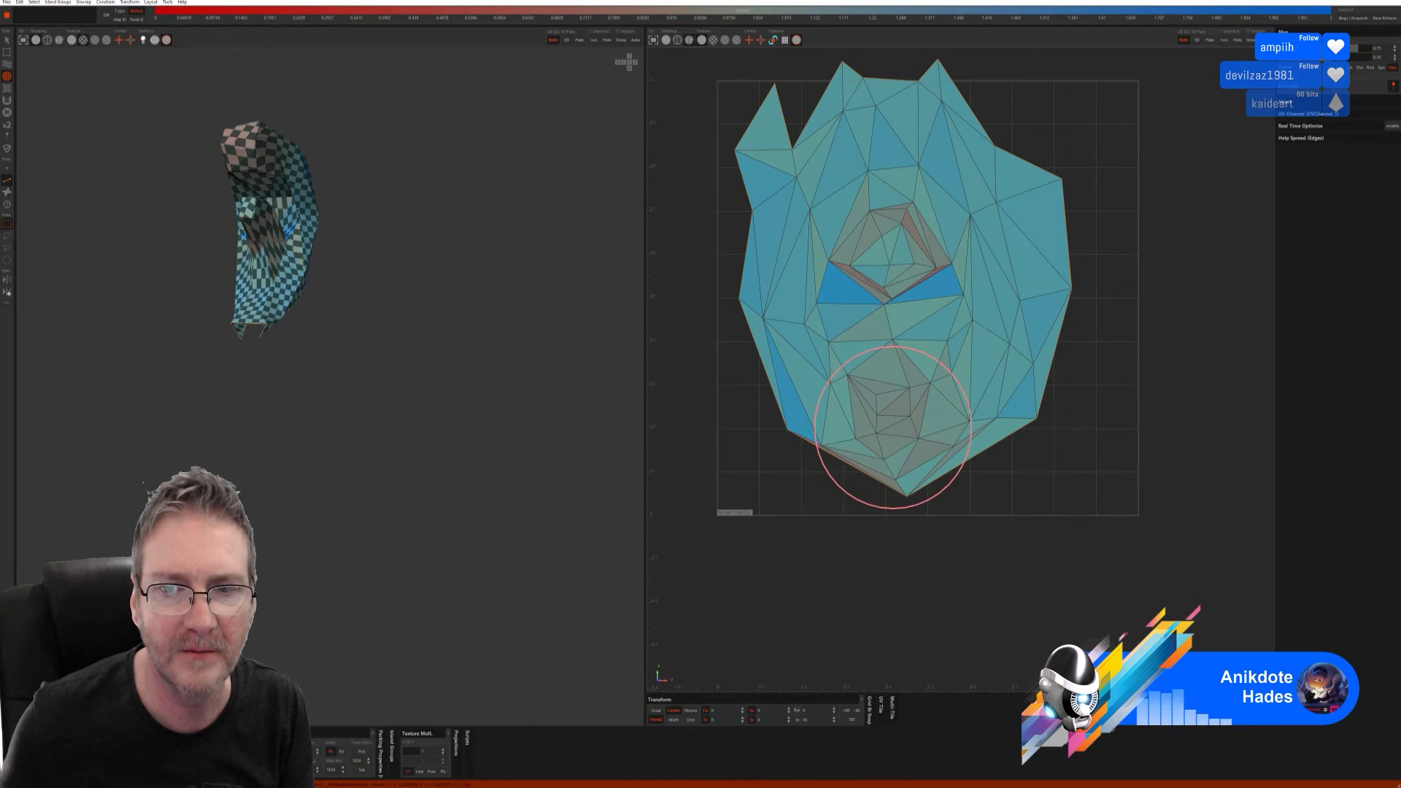
mouse_move(893, 427)
mouse_down()
mouse_move(857, 475)
mouse_move(901, 392)
mouse_move(887, 406)
mouse_move(944, 435)
mouse_move(900, 450)
mouse_up()
mouse_move(350, 332)
alt+mouse_down()
mouse_move(391, 347)
mouse_move(367, 339)
alt+mouse_up()
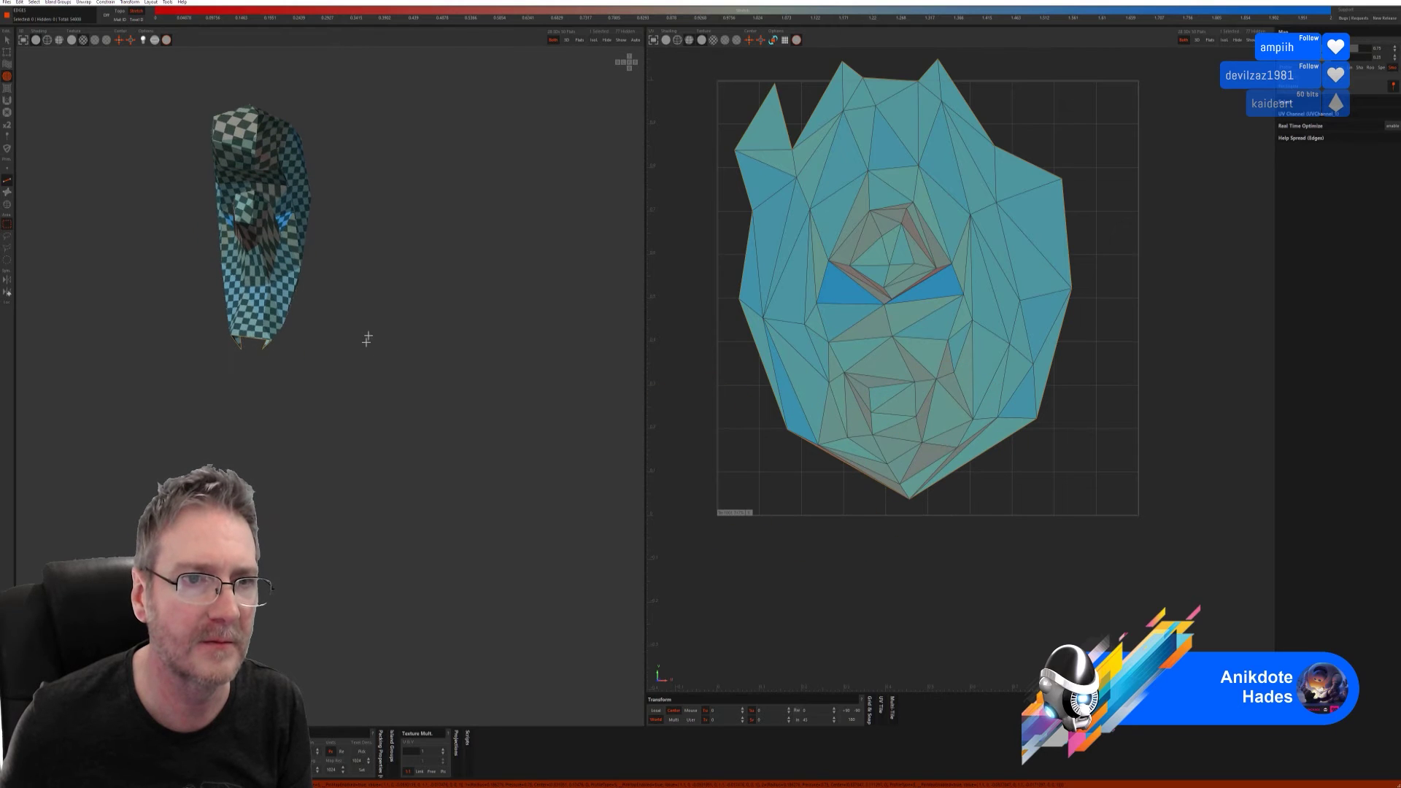
- Show all planter parts again and isolate the first untextured snake handle at the planter's front corner
click(622, 40)
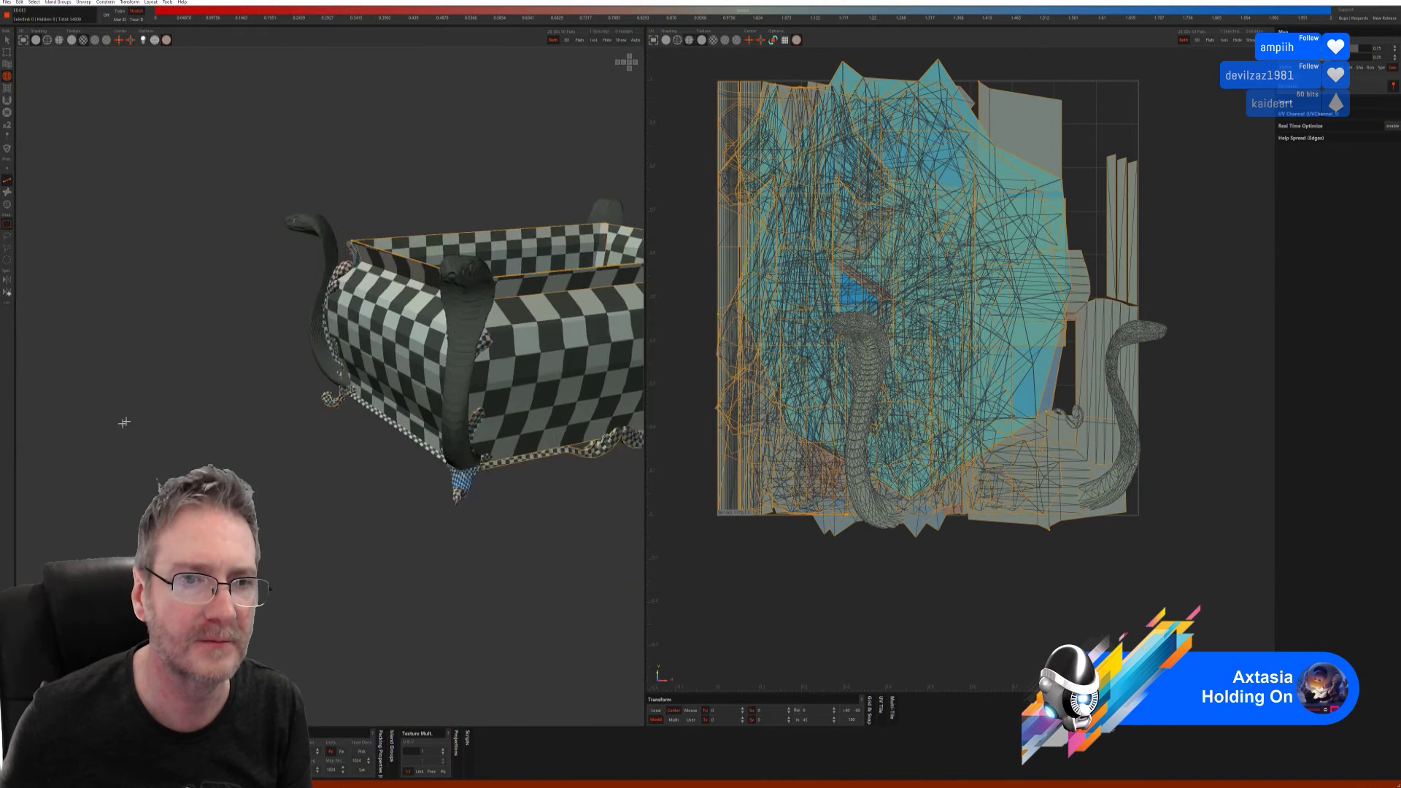
mouse_move(291, 431)
alt+mouse_down()
mouse_move(303, 425)
mouse_move(249, 416)
mouse_move(355, 388)
mouse_move(401, 416)
mouse_move(307, 423)
alt+mouse_up()
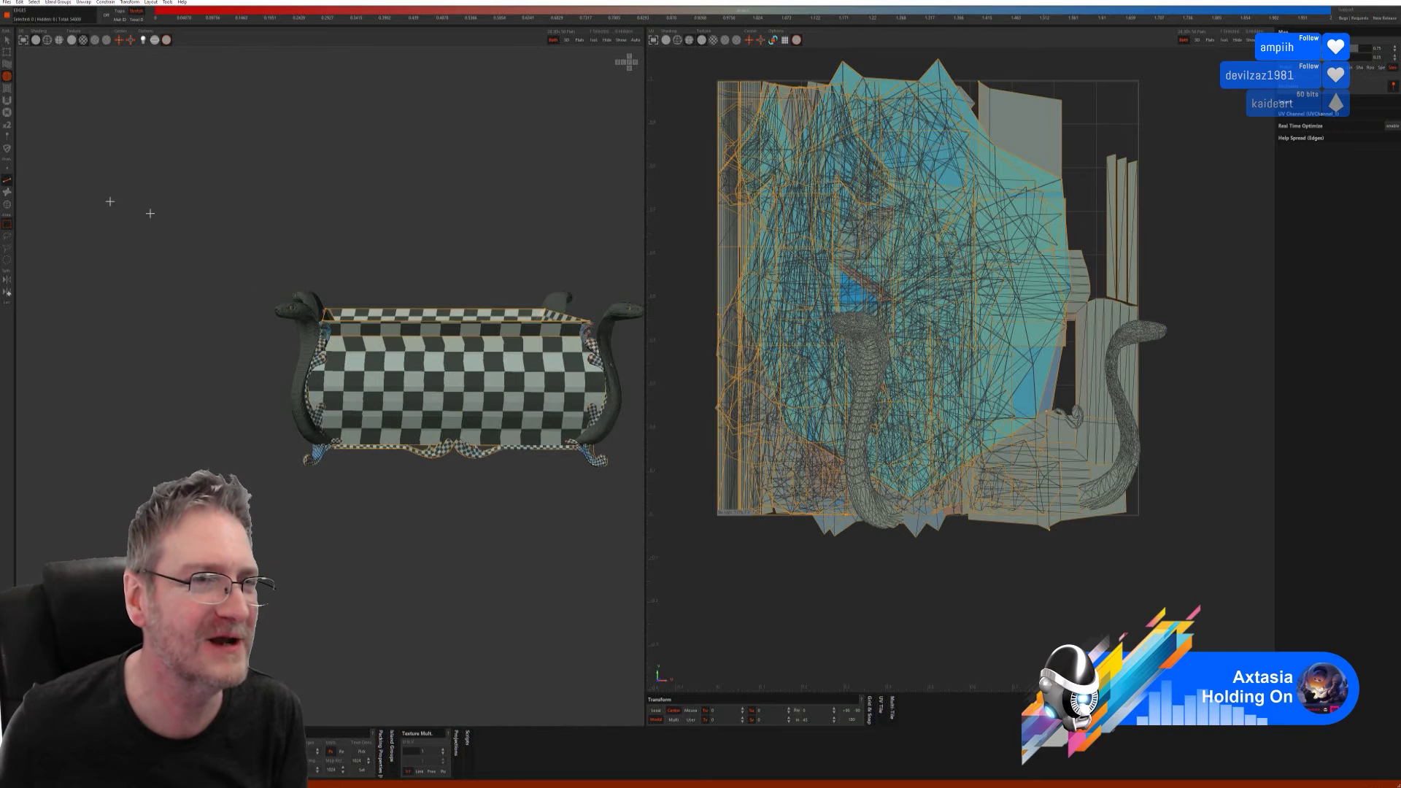
click(7, 204)
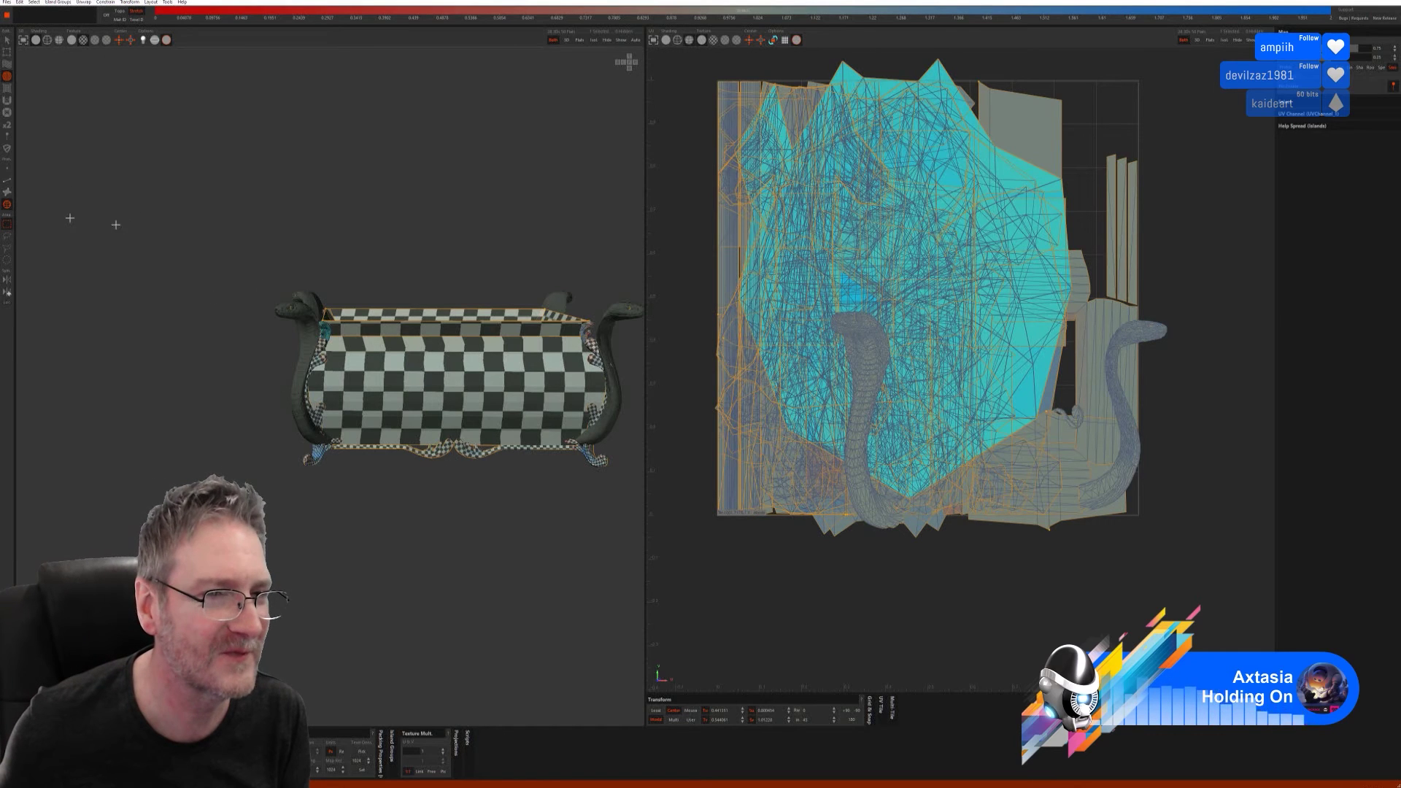
click(302, 330)
click(594, 42)
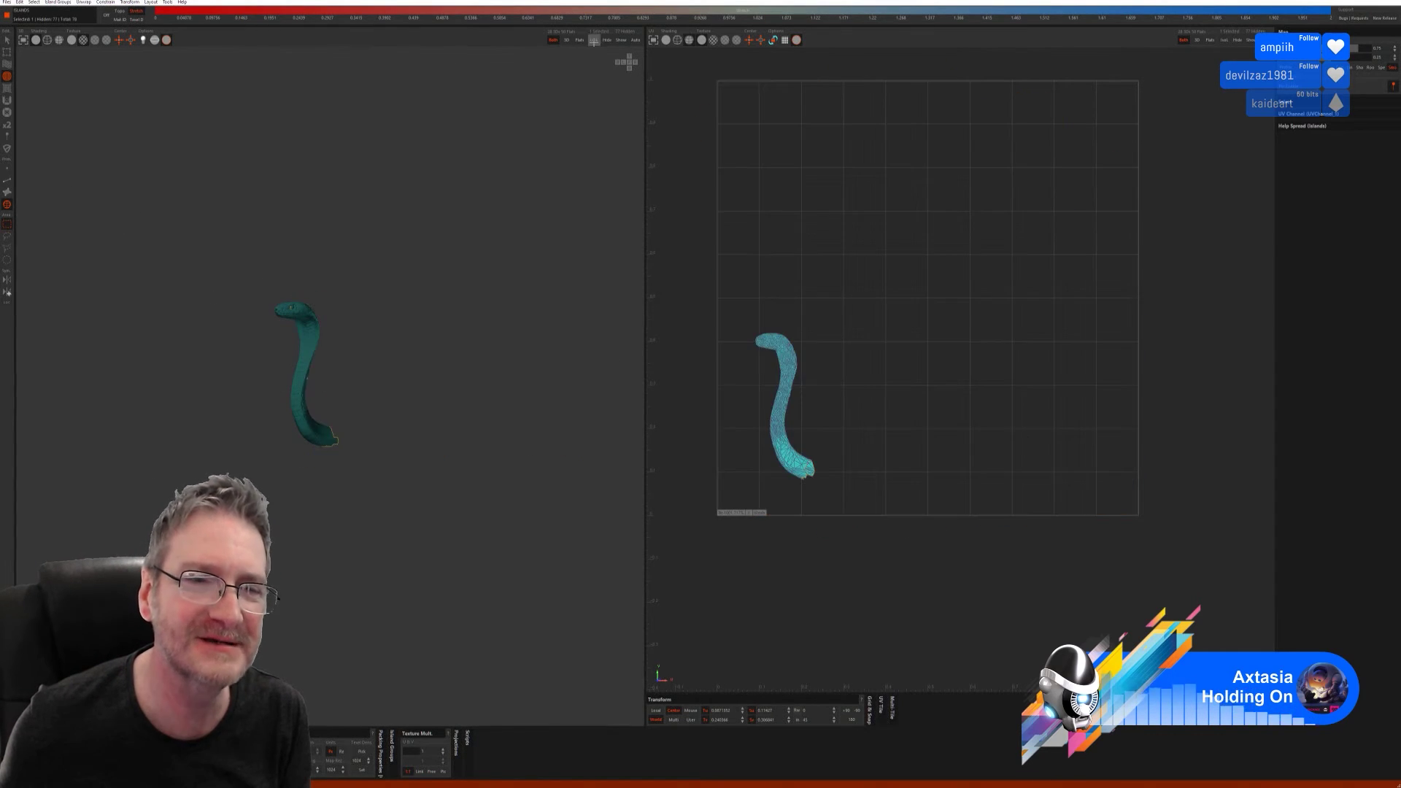
alt+drag(413, 286, 457, 288)
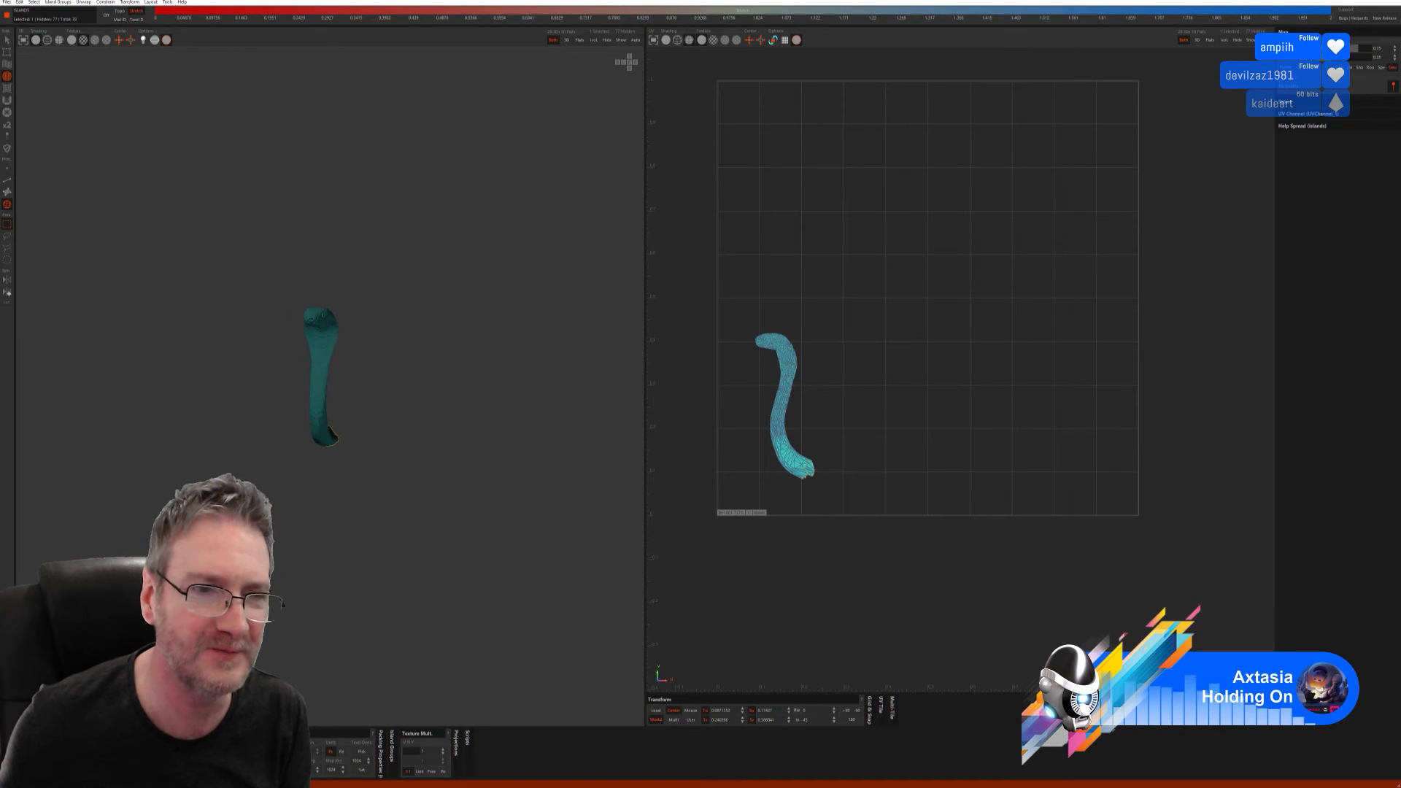
- Switch the automatic seams to the method that splits the isolated snake into several islands, and unwrap and pack it in edge mode
click(7, 180)
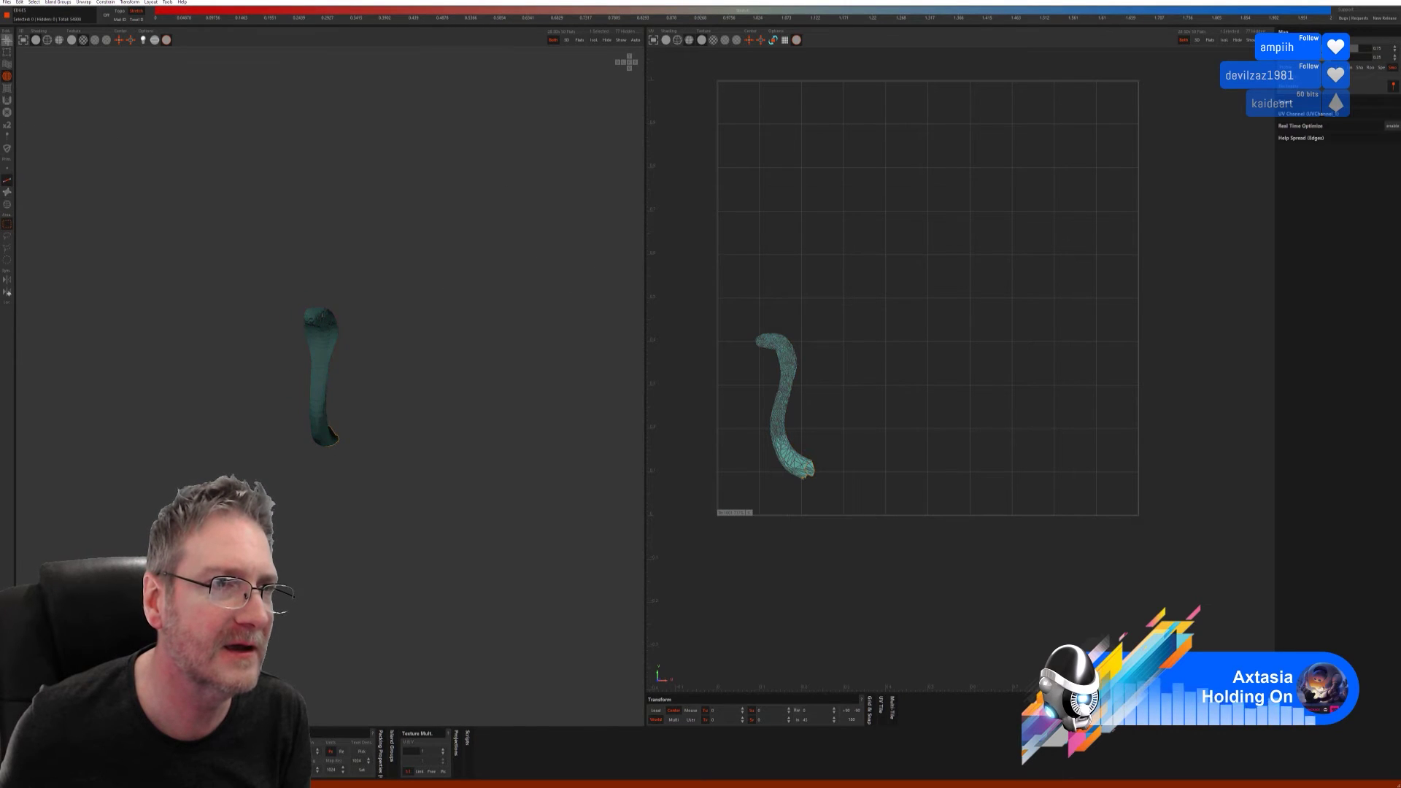
click(5, 40)
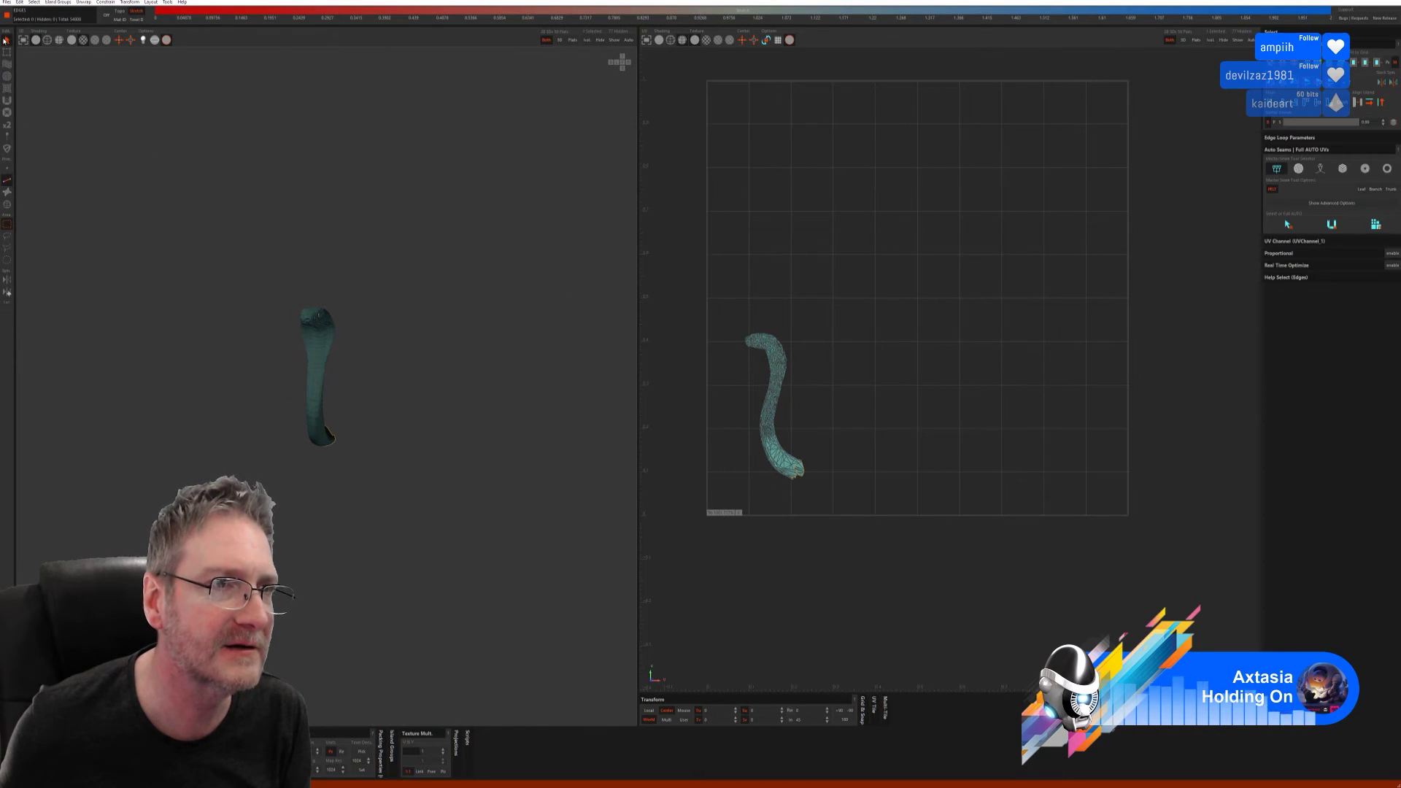
click(1290, 227)
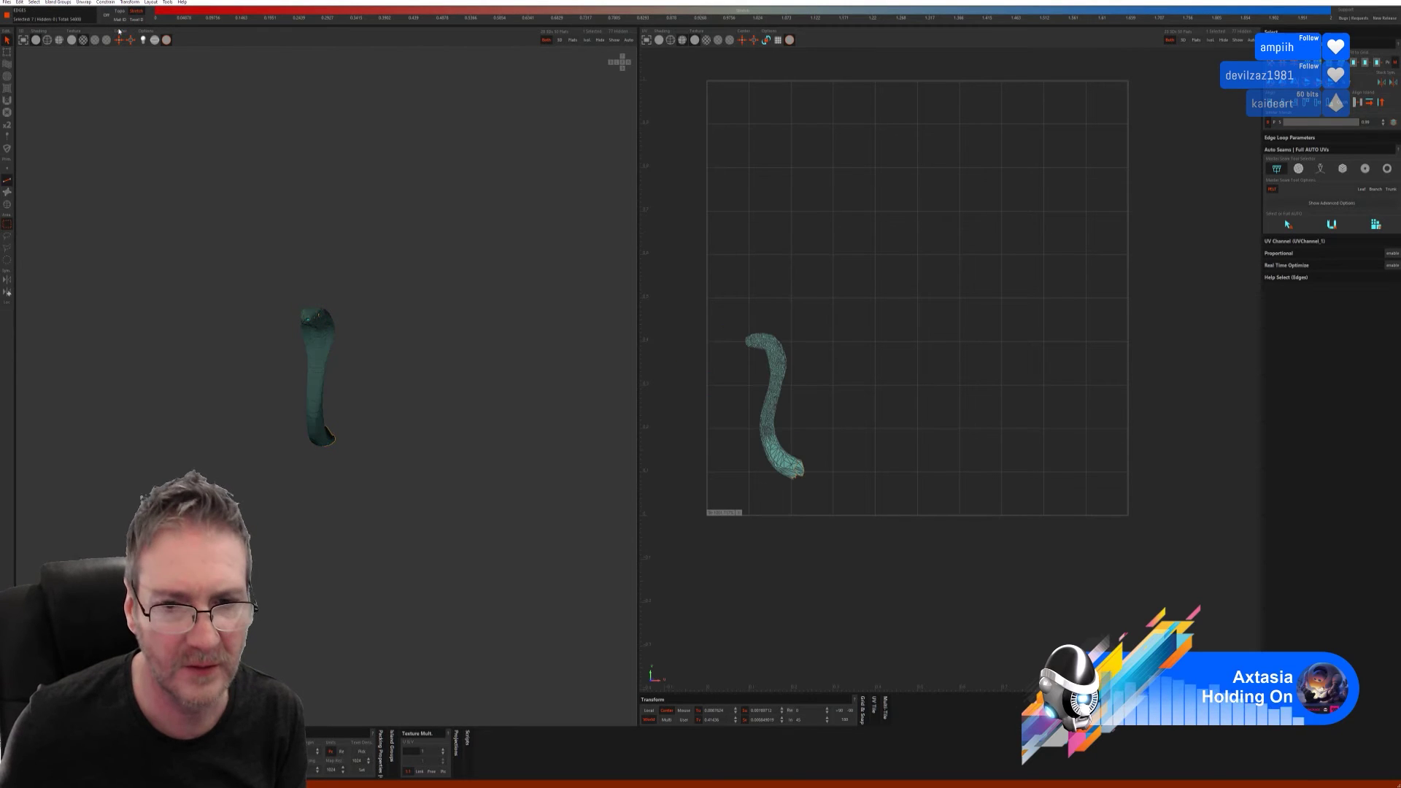
click(1299, 170)
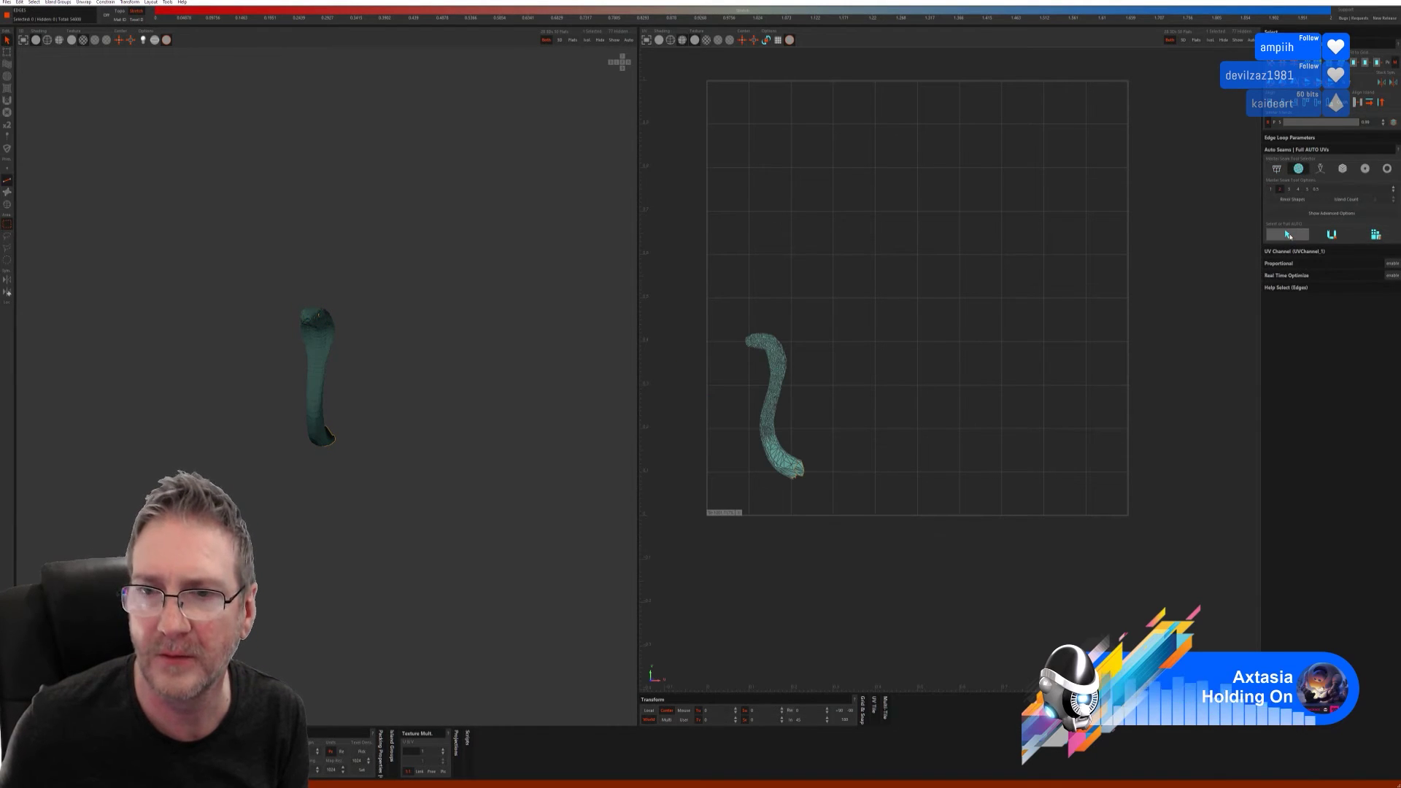
click(1288, 235)
click(1377, 236)
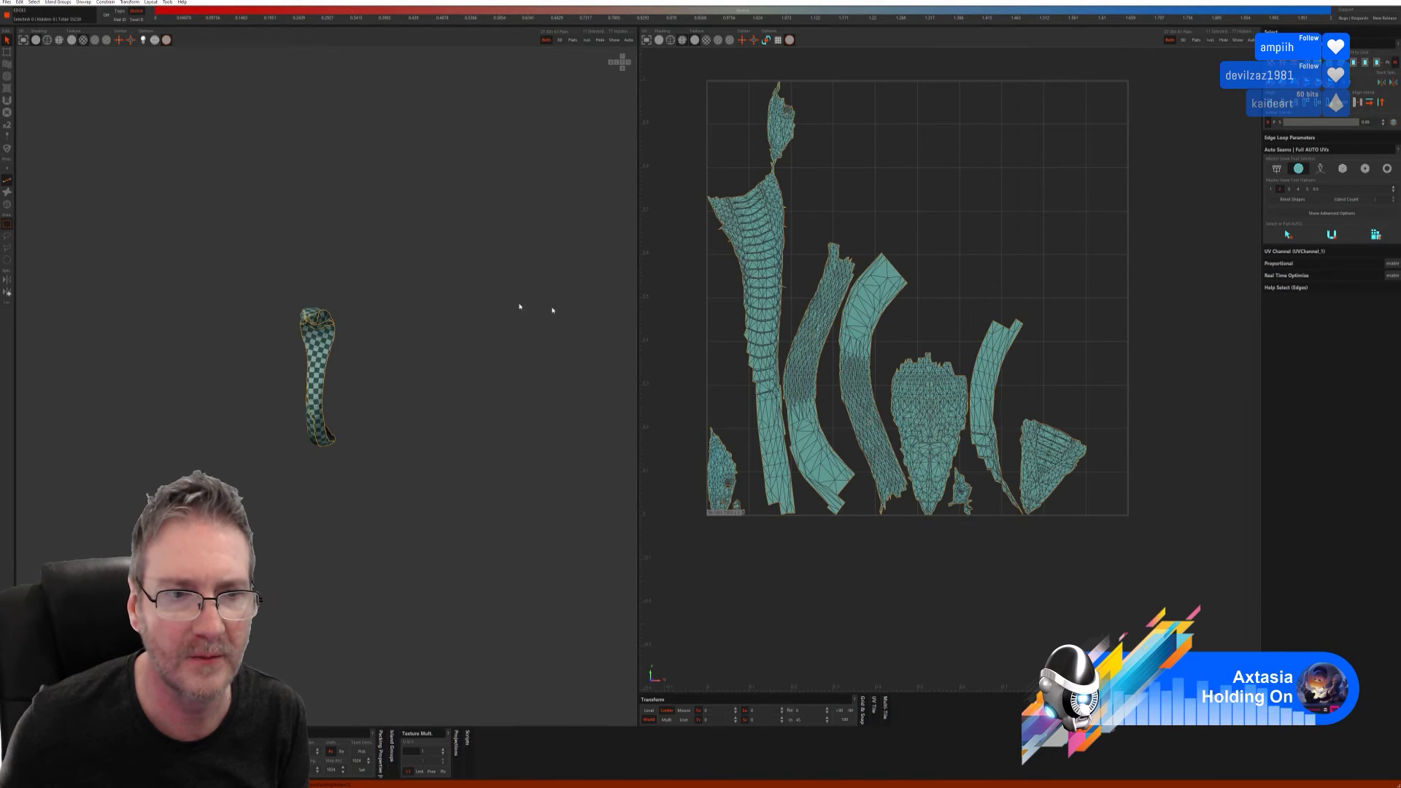
- Examine the checker pattern and generated seams around the first snake's hood, back and lower body
alt+drag(522, 308, 435, 325)
scroll(312, 354, up, 5)
alt+drag(437, 374, 343, 353)
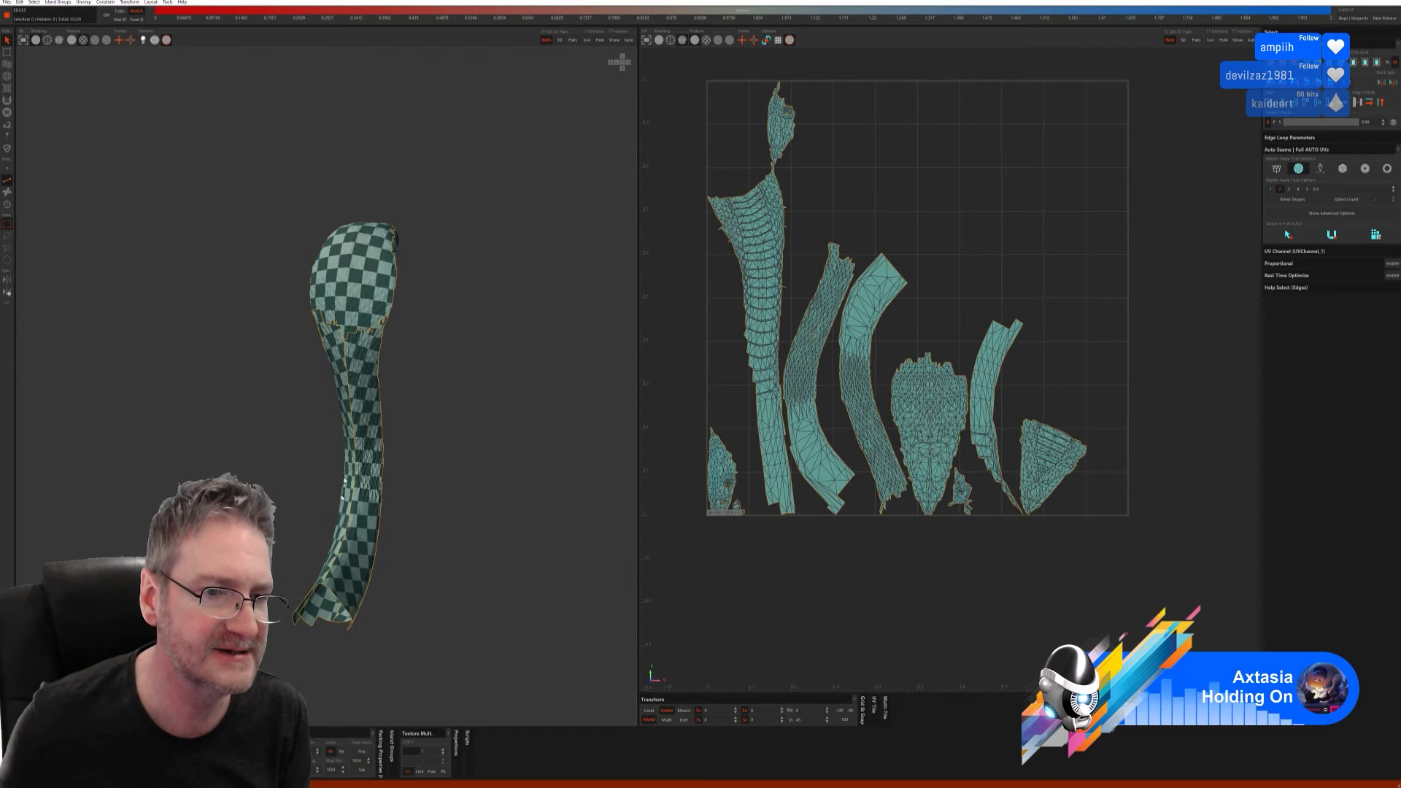
alt+drag(456, 390, 318, 405)
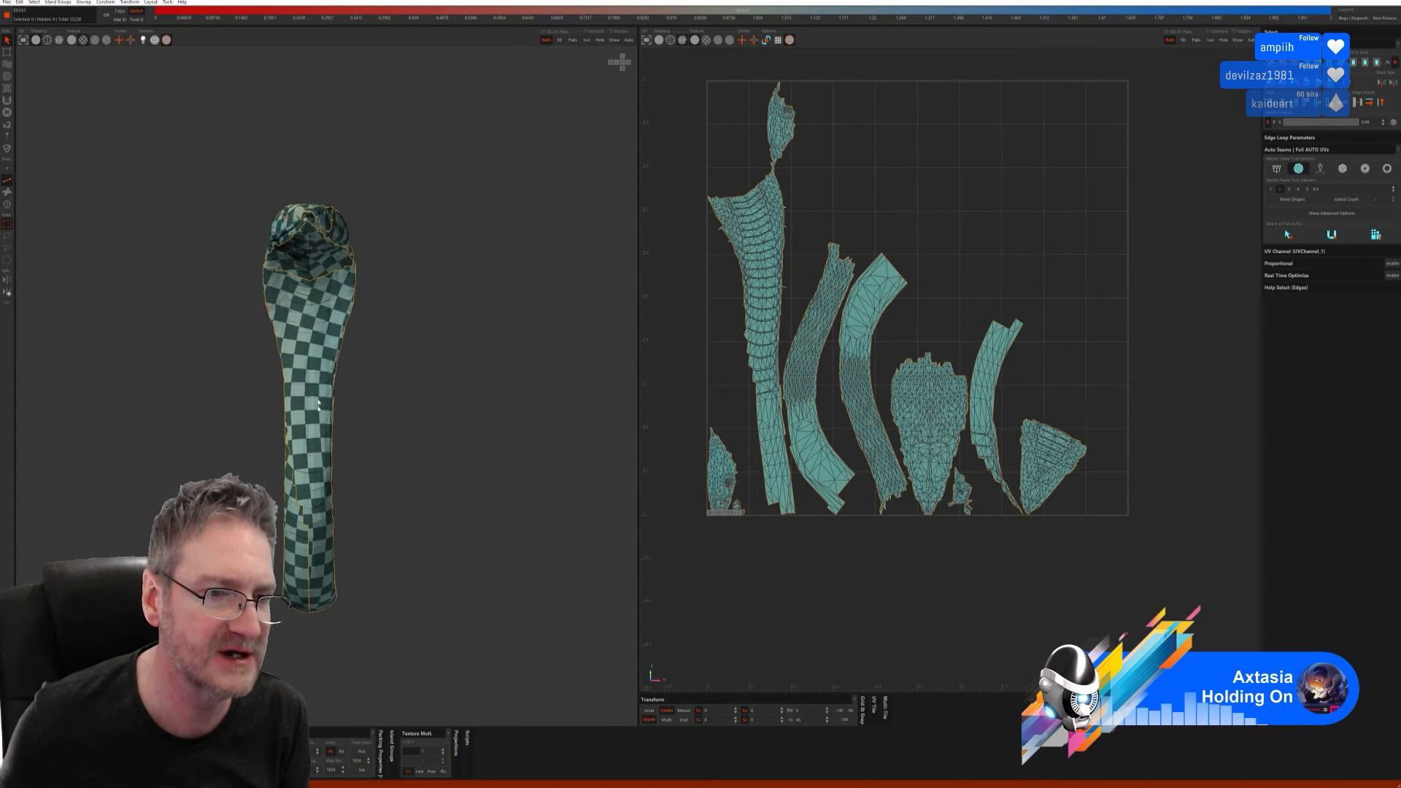
alt+drag(297, 541, 310, 464)
scroll(310, 464, up, 2)
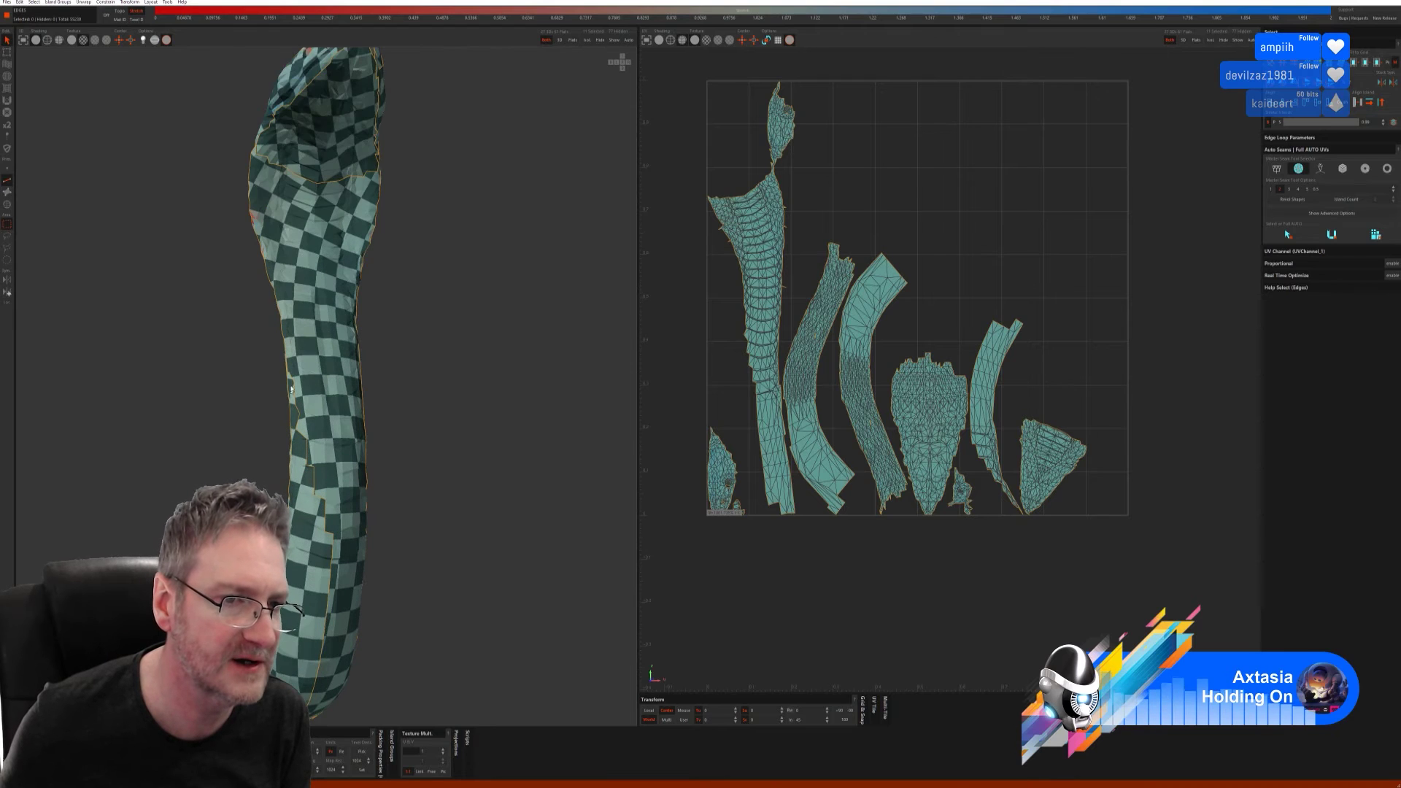
- Weld the jagged seam running down the first snake's lower body beside the belly strip and unfold the joined island
scroll(292, 387, up, 2)
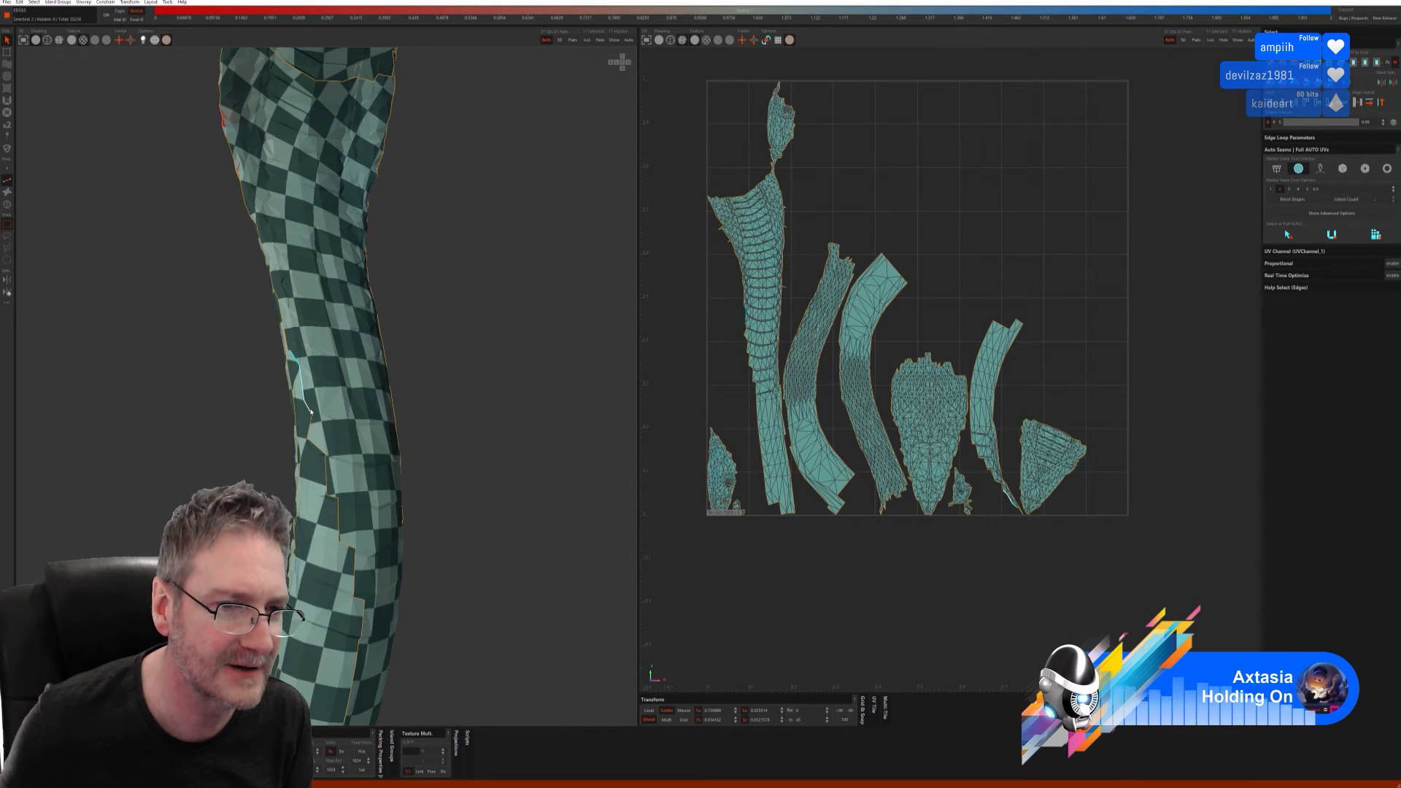
ctrl+click(309, 429)
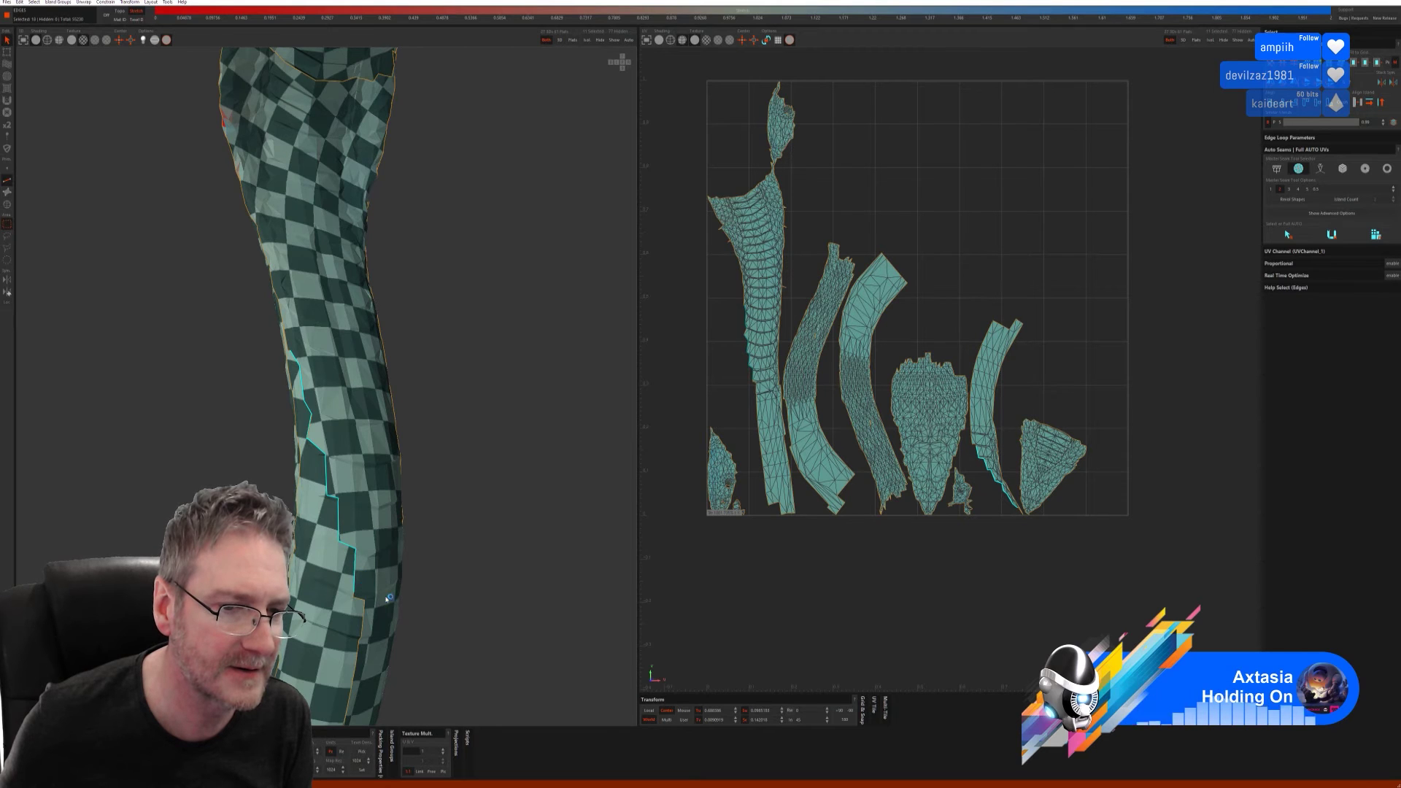
ctrl+click(358, 602)
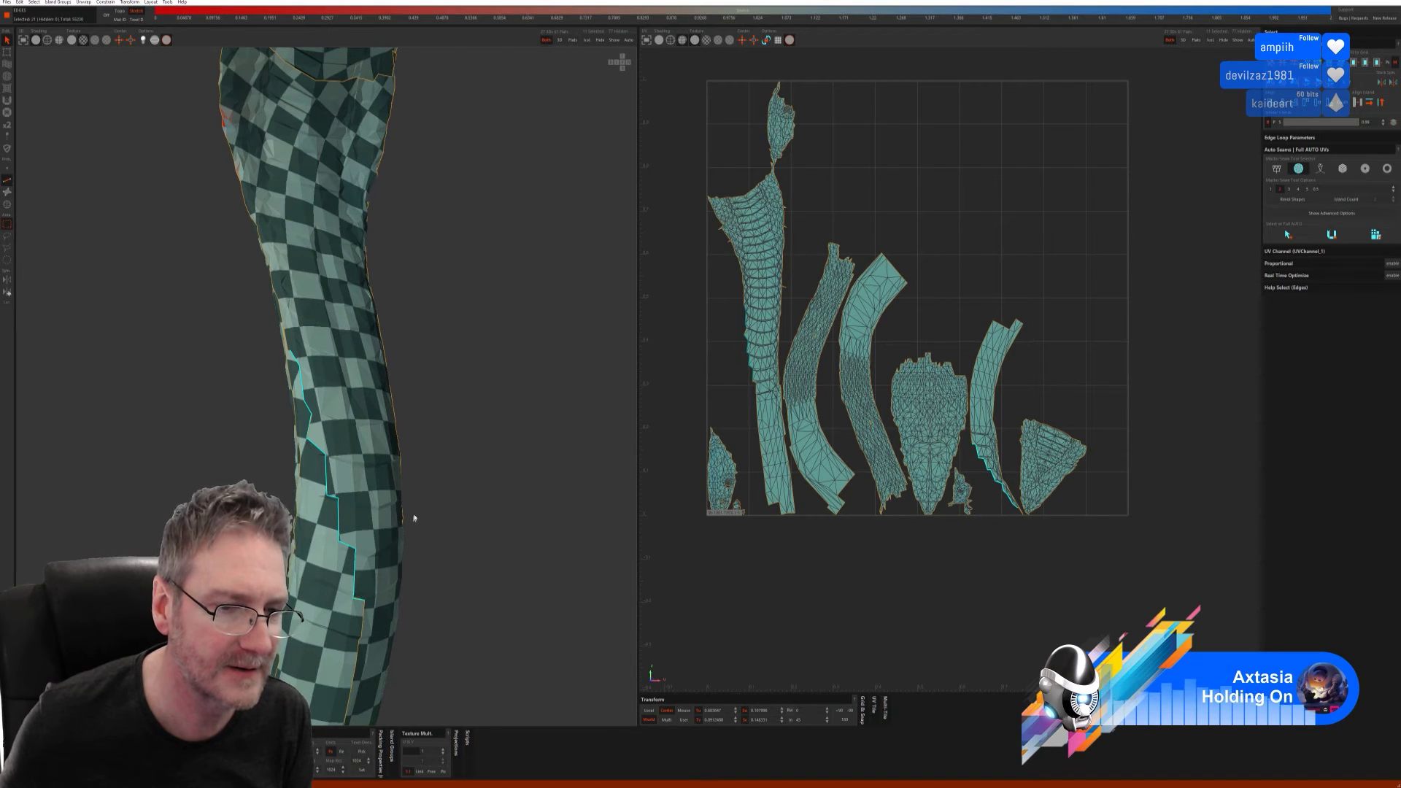
alt+middle_drag(412, 518, 422, 372)
alt+drag(421, 372, 380, 334)
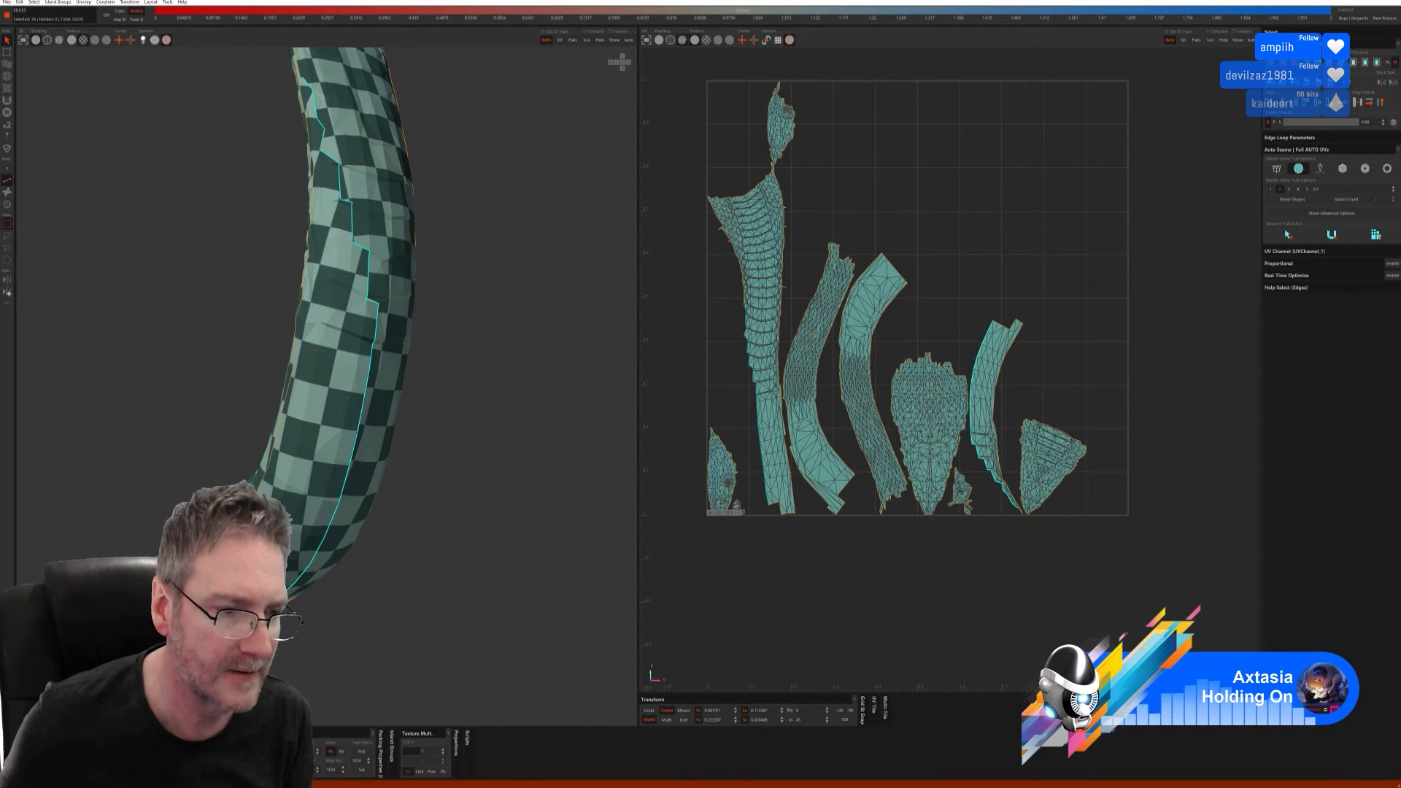
key(c)
alt+drag(424, 562, 288, 556)
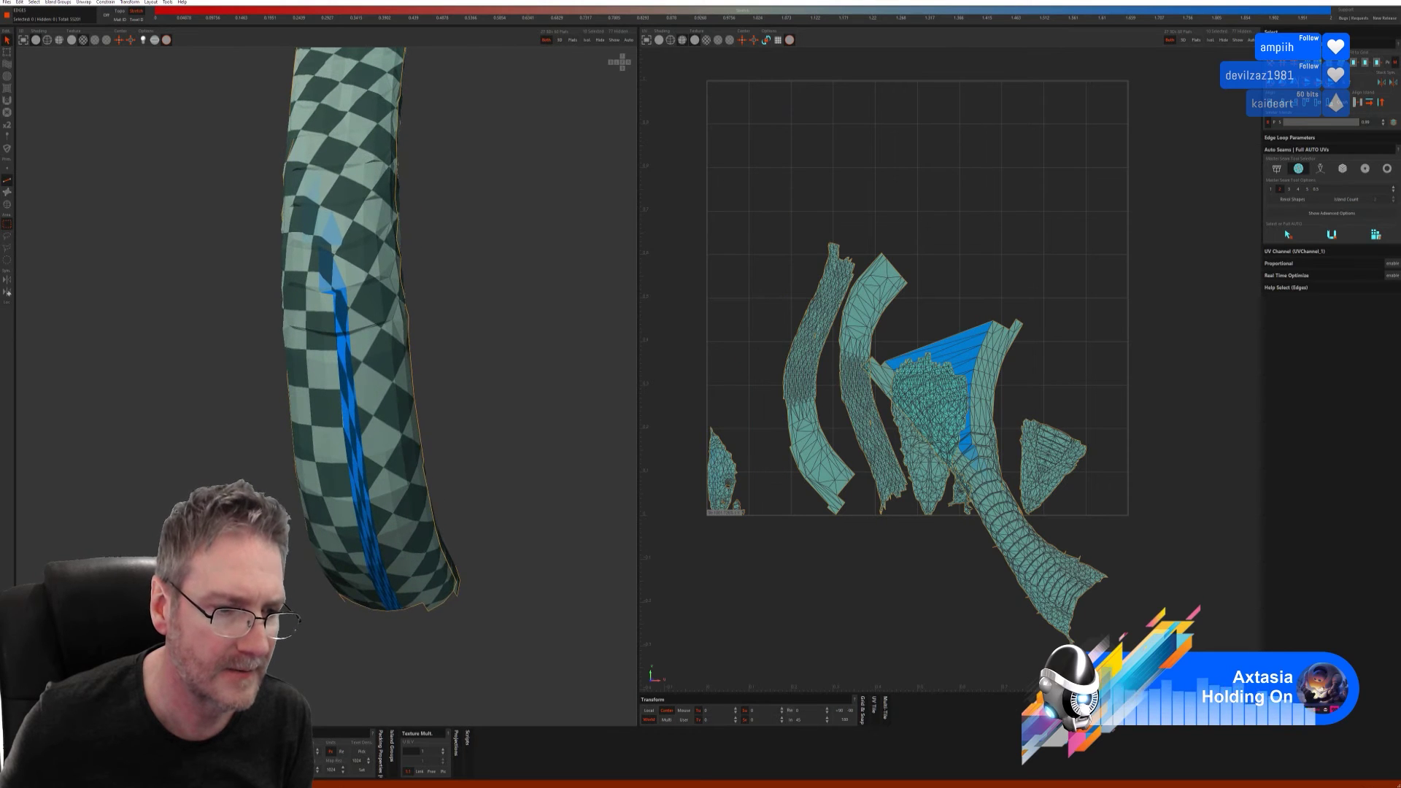
key(u)
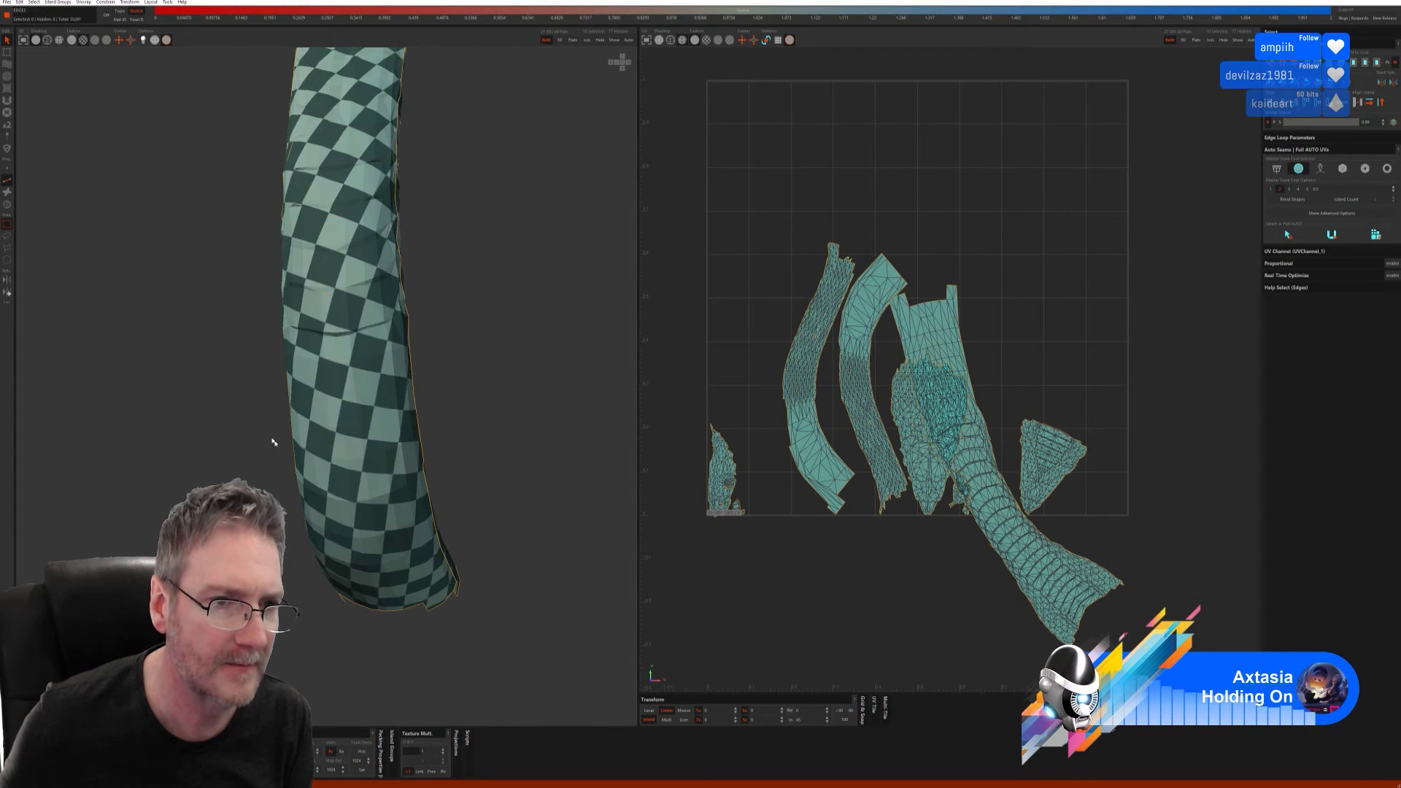
alt+right_drag(273, 442, 190, 425)
mouse_move(190, 426)
alt+mouse_down()
mouse_move(231, 434)
mouse_move(200, 479)
mouse_move(201, 413)
alt+mouse_up()
alt+drag(291, 367, 309, 401)
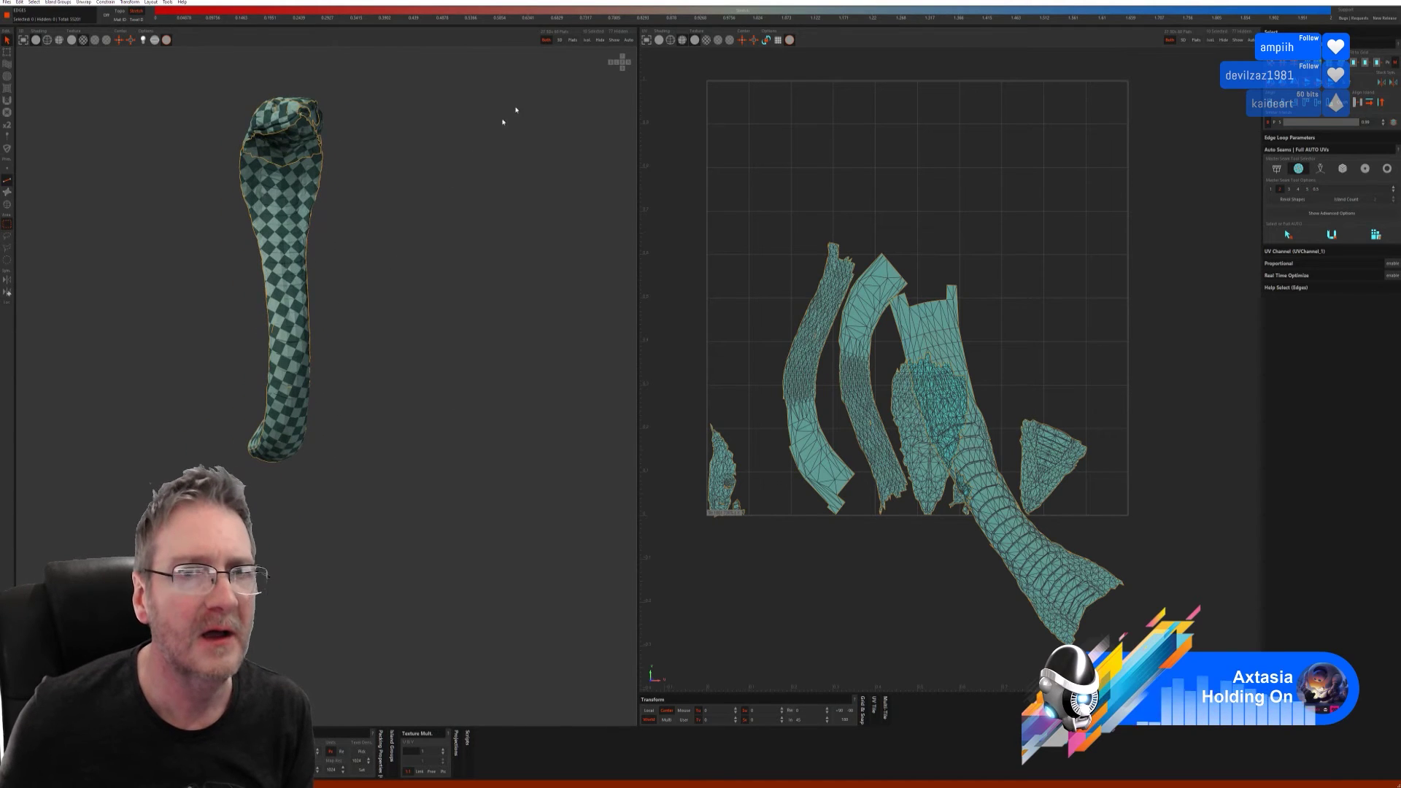
- Show all planter parts again and isolate the untextured snake handle at the neighbouring corner
click(613, 41)
alt+drag(465, 394, 428, 488)
alt+right_drag(428, 488, 272, 504)
alt+drag(272, 504, 226, 498)
alt+middle_drag(467, 486, 245, 436)
alt+drag(244, 436, 161, 432)
alt+middle_drag(161, 432, 357, 423)
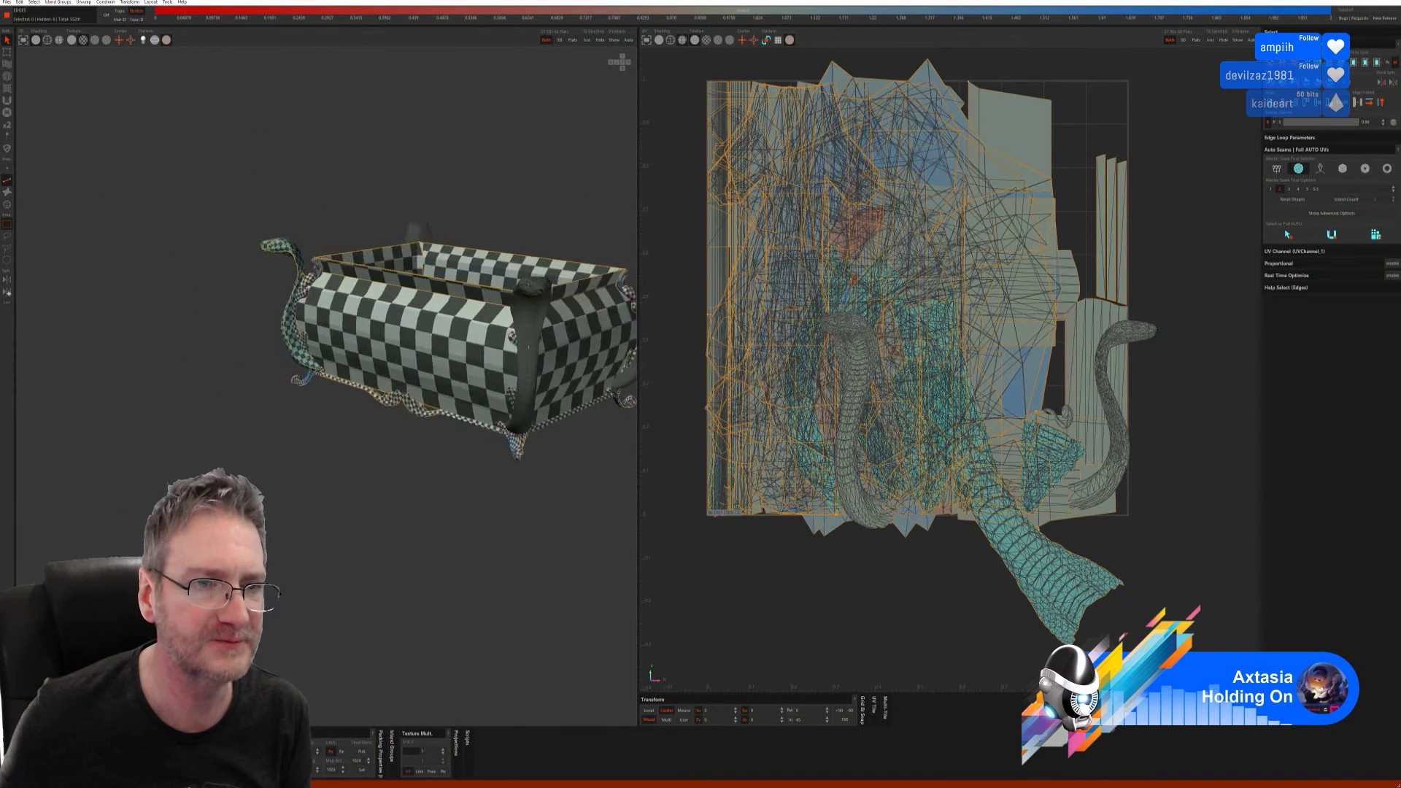
alt+drag(358, 423, 303, 447)
alt+middle_drag(304, 447, 266, 436)
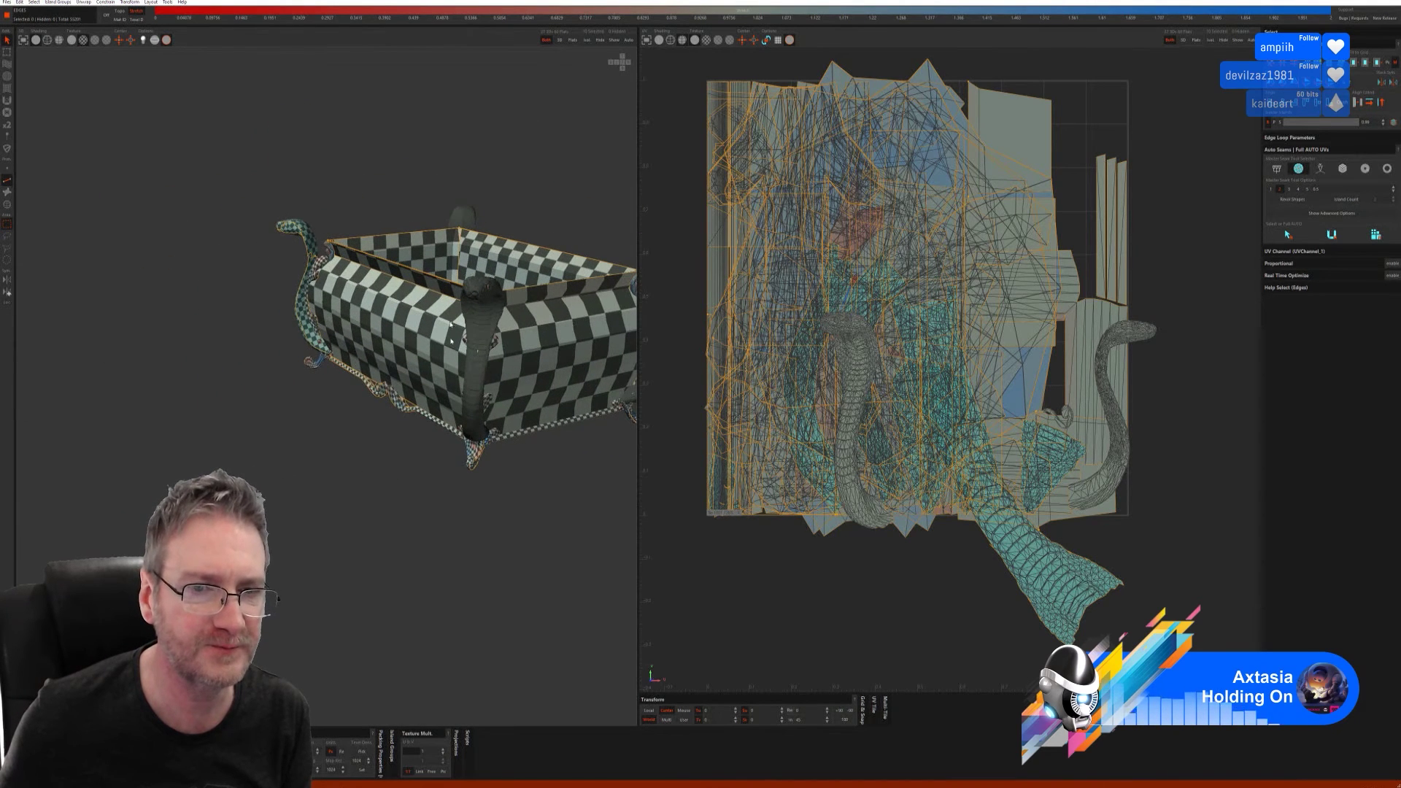
click(8, 203)
click(497, 319)
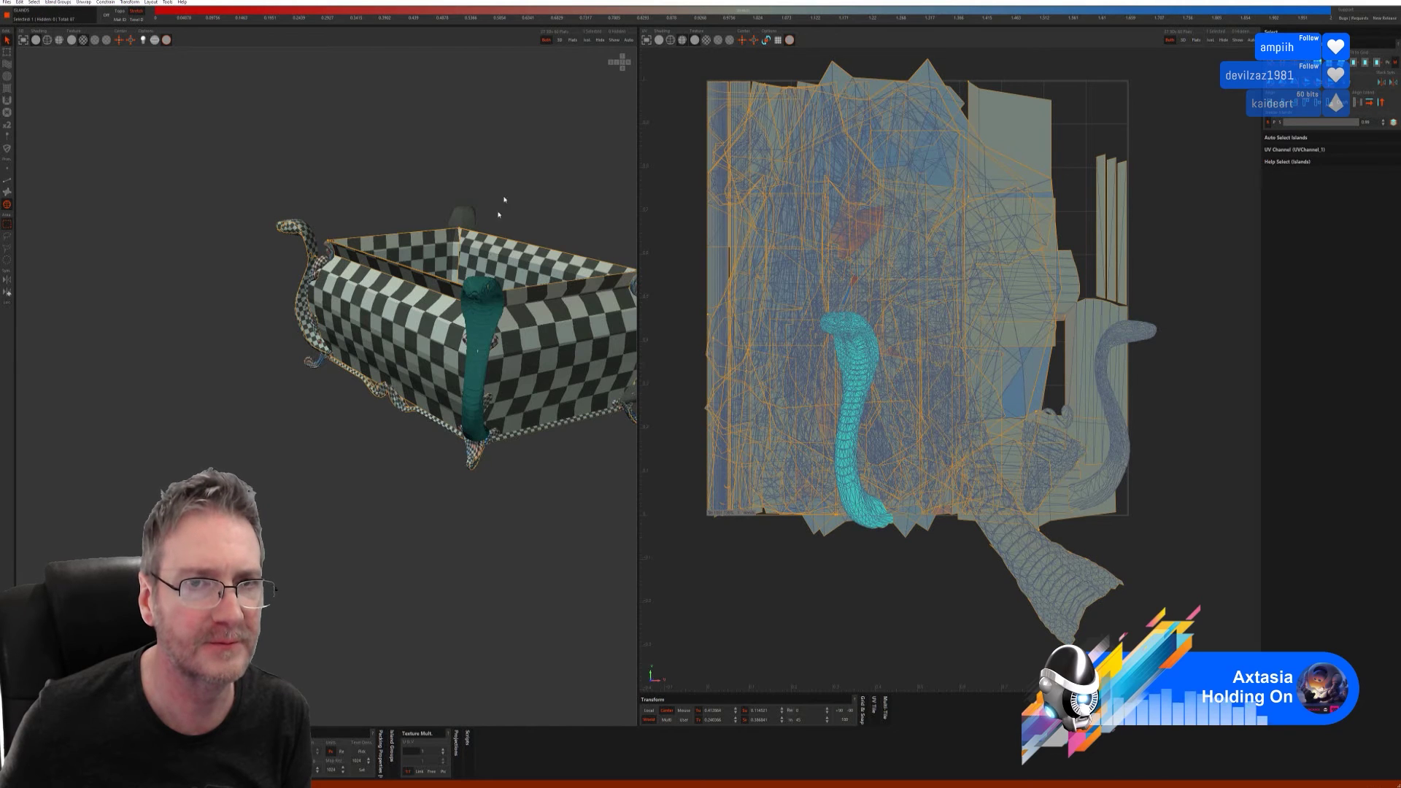
click(587, 40)
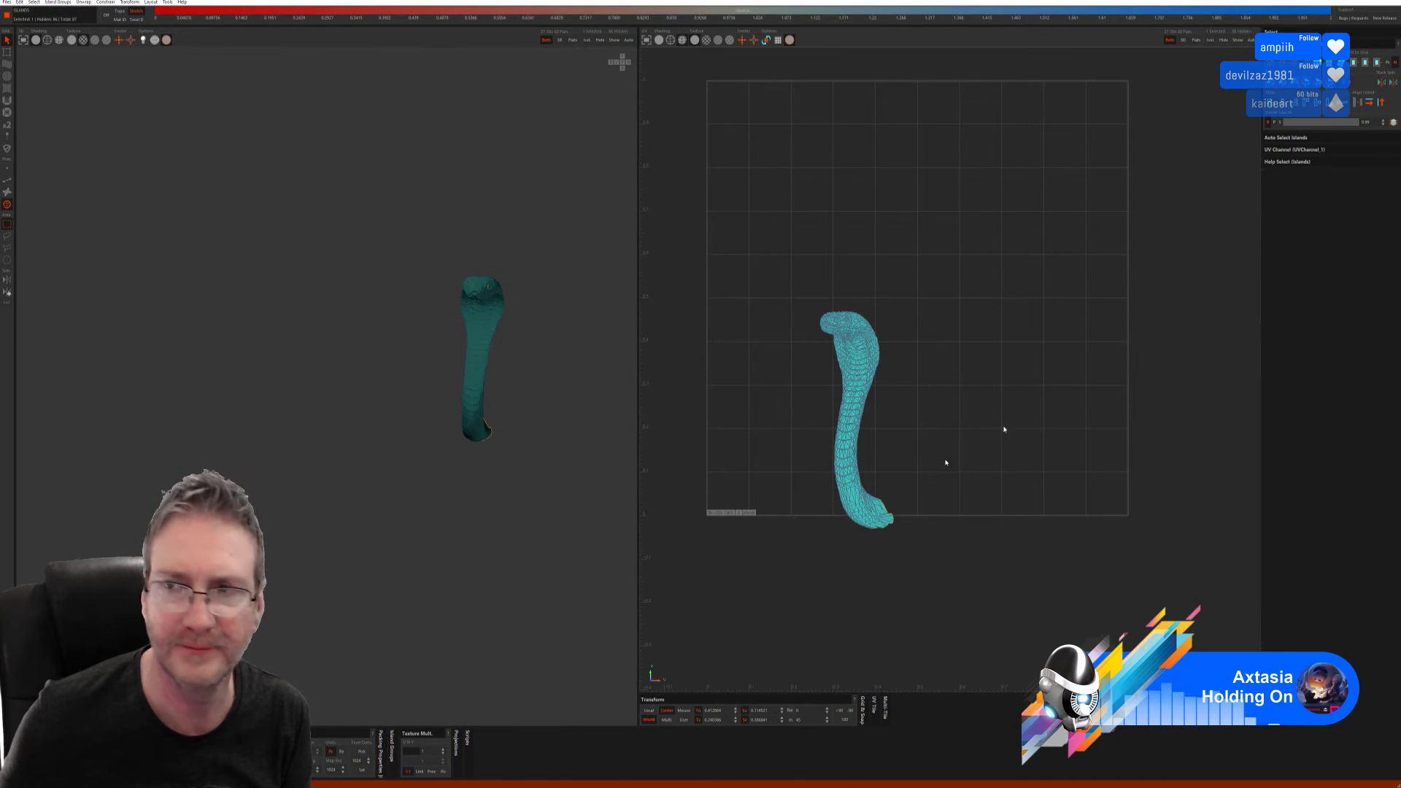
- Unwrap the second snake in edge mode with the same multi-island automatic seams and check its checker pattern
click(6, 193)
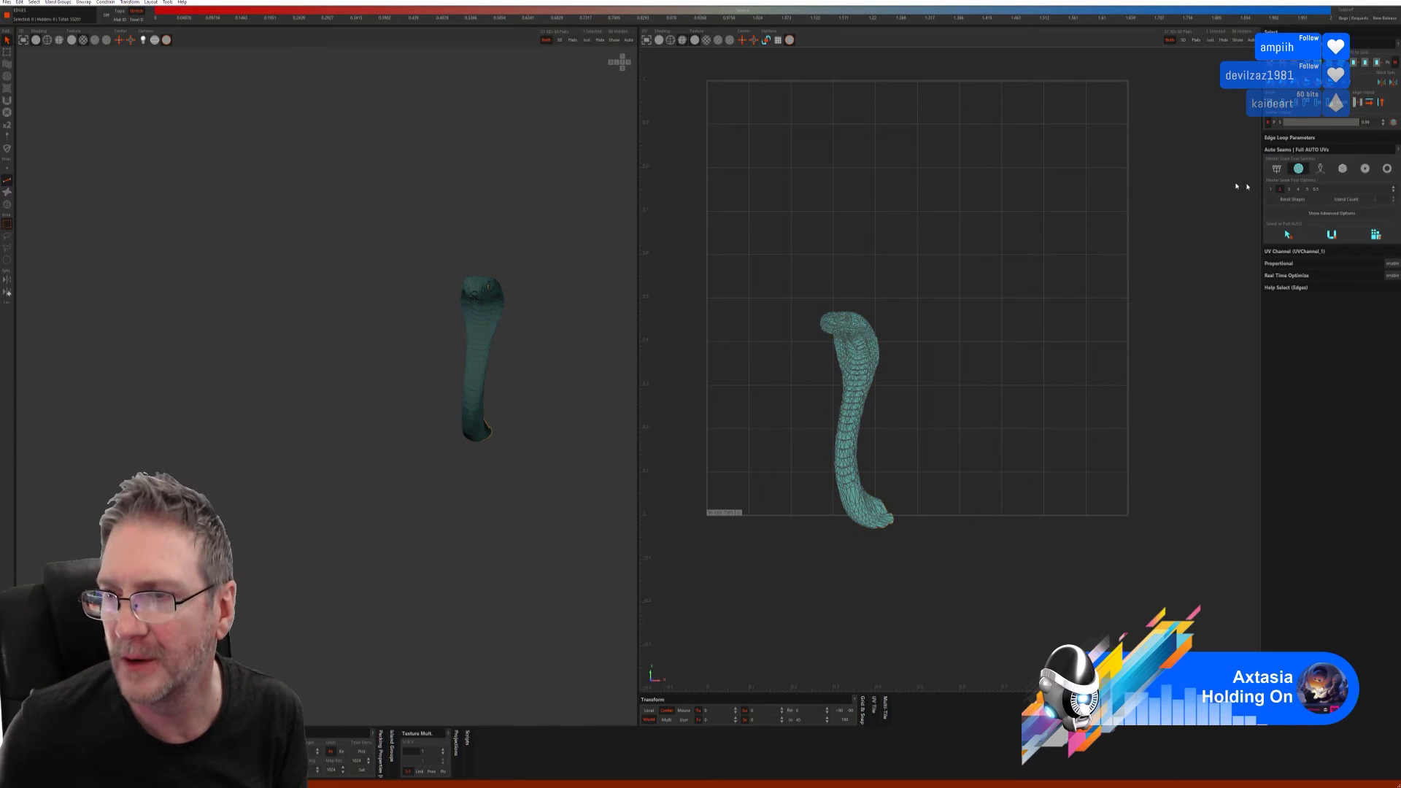
click(1331, 234)
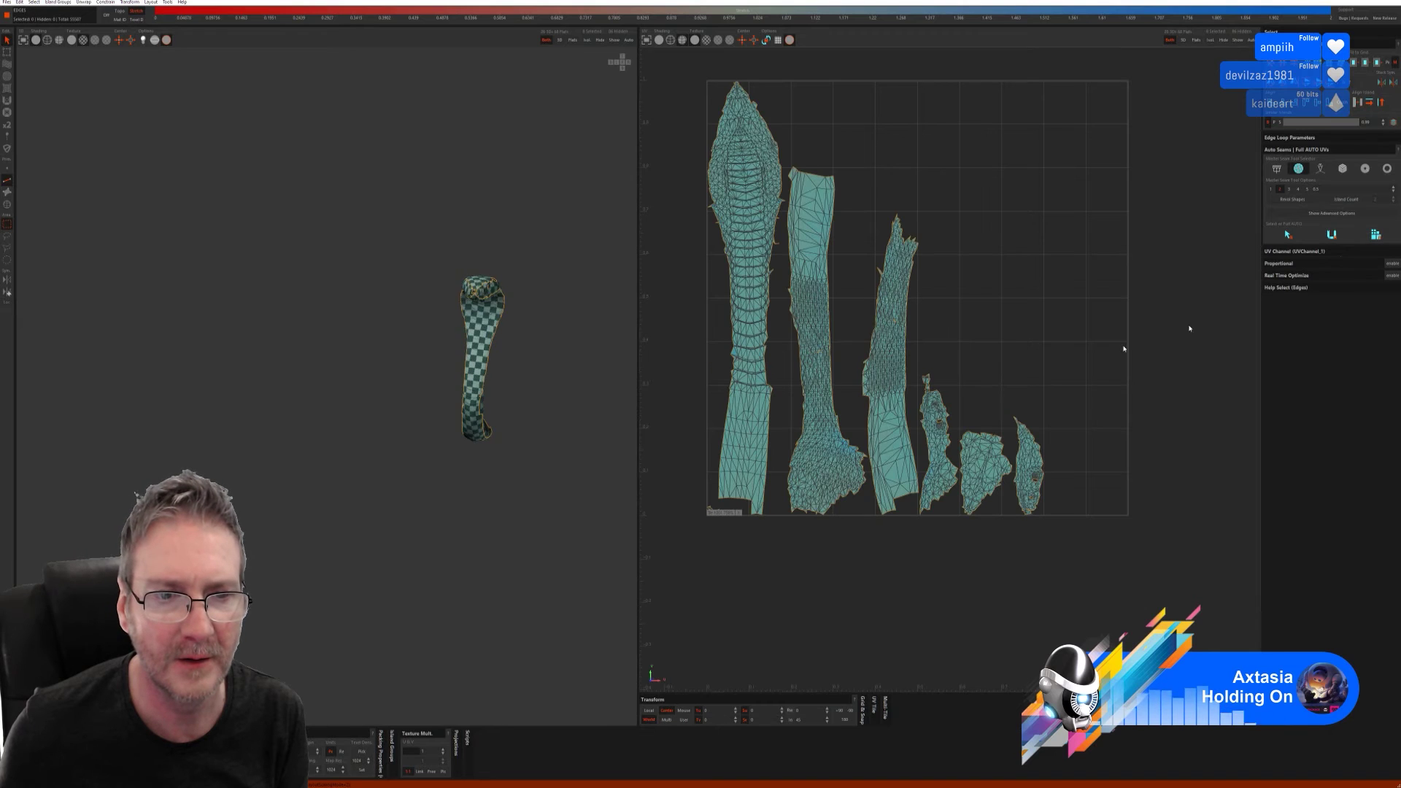
alt+drag(549, 511, 512, 343)
alt+right_drag(512, 343, 464, 383)
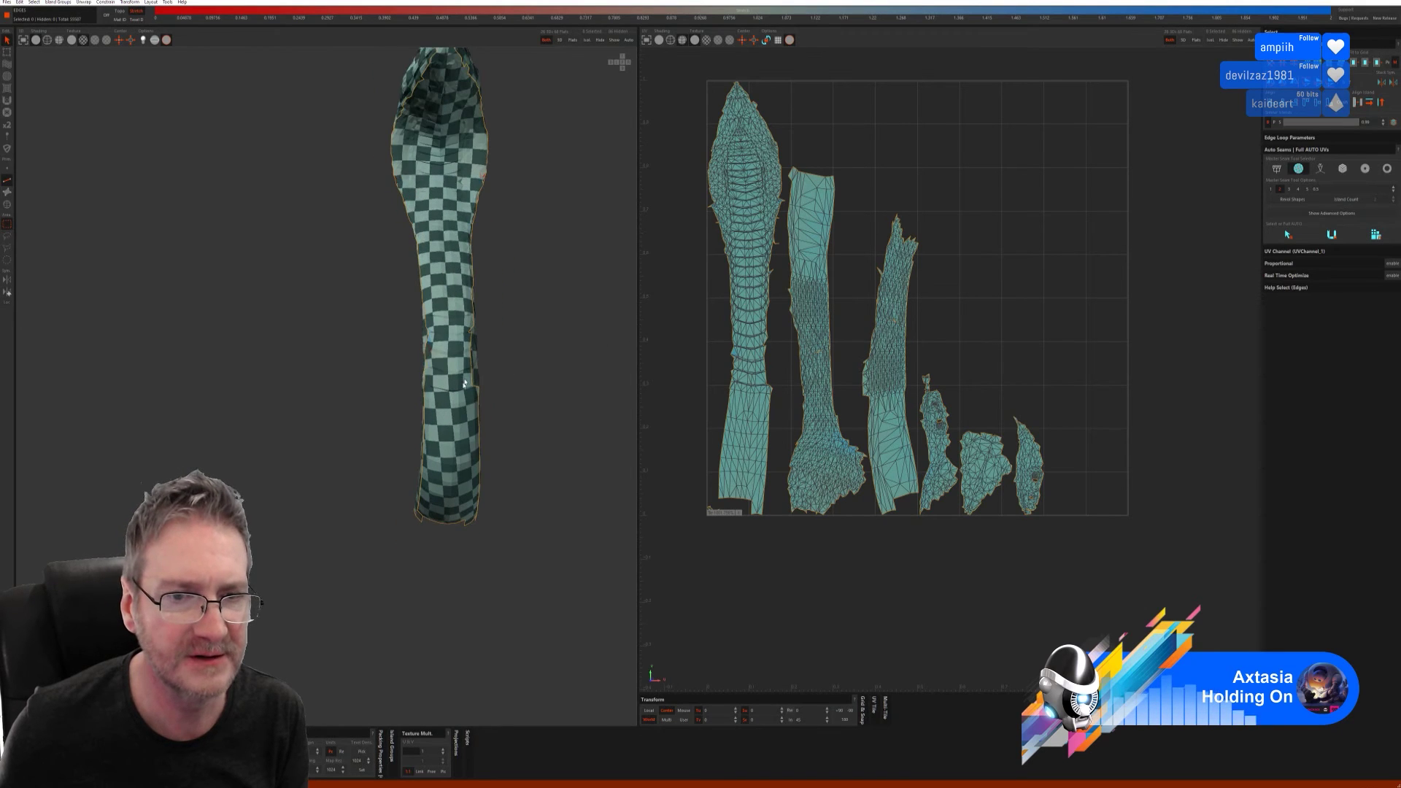
- Check the second snake's checker pattern, show all planter parts again and isolate the untextured third snake handle
mouse_move(522, 442)
alt+mouse_down()
mouse_move(497, 444)
mouse_move(517, 449)
alt+mouse_up()
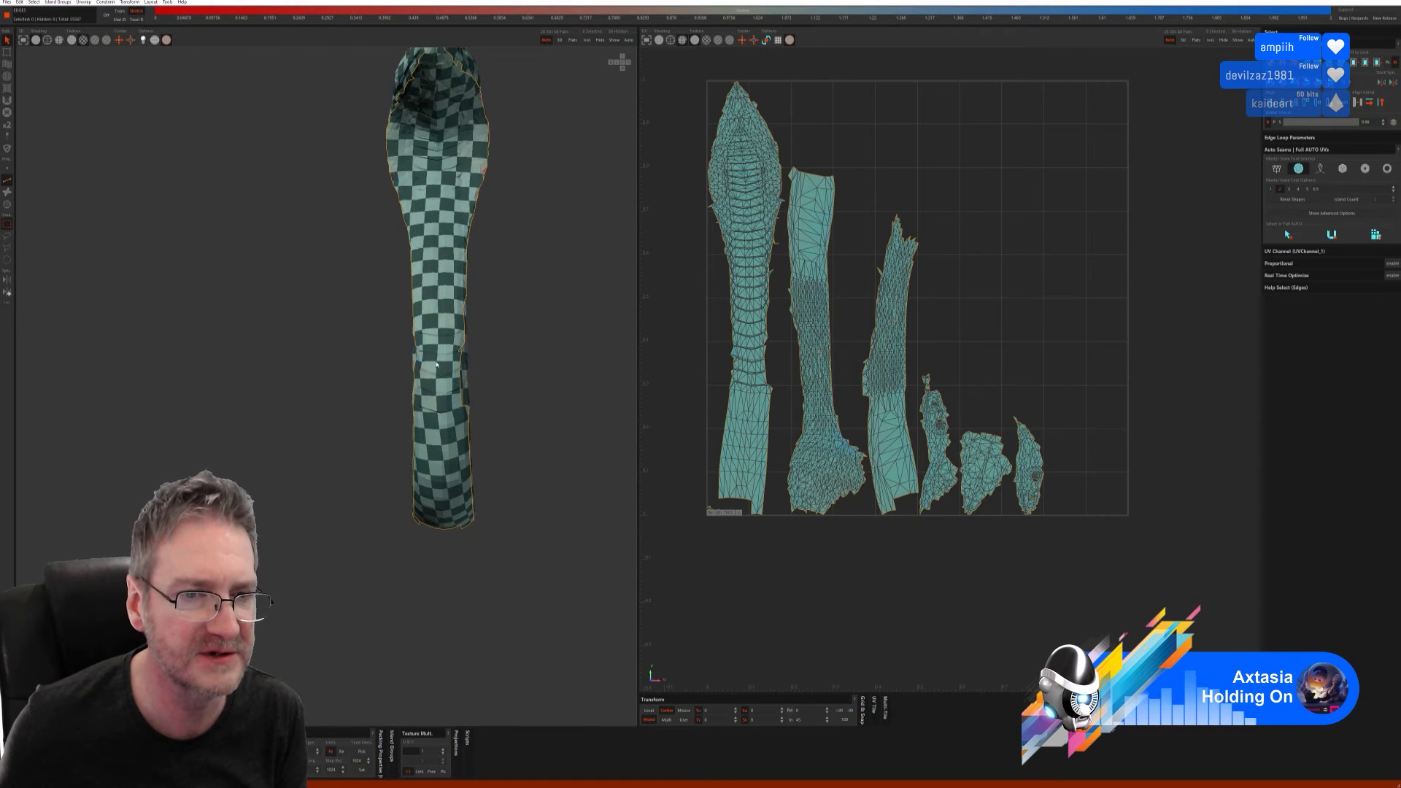
mouse_move(523, 380)
alt+mouse_down()
mouse_move(488, 384)
mouse_move(529, 389)
alt+mouse_up()
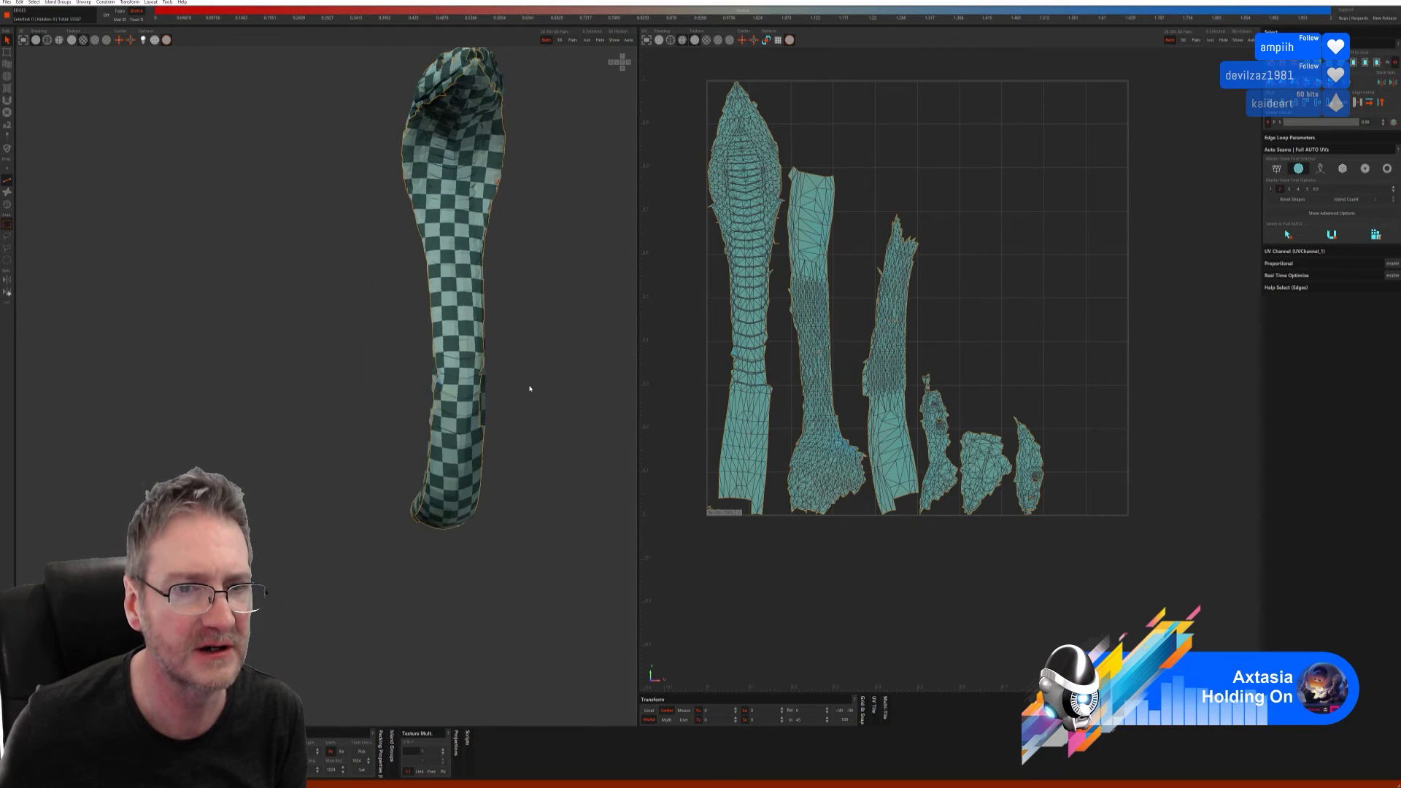
alt+right_drag(529, 388, 431, 347)
mouse_move(432, 346)
alt+mouse_down()
mouse_move(551, 341)
mouse_move(491, 347)
mouse_move(453, 331)
alt+mouse_up()
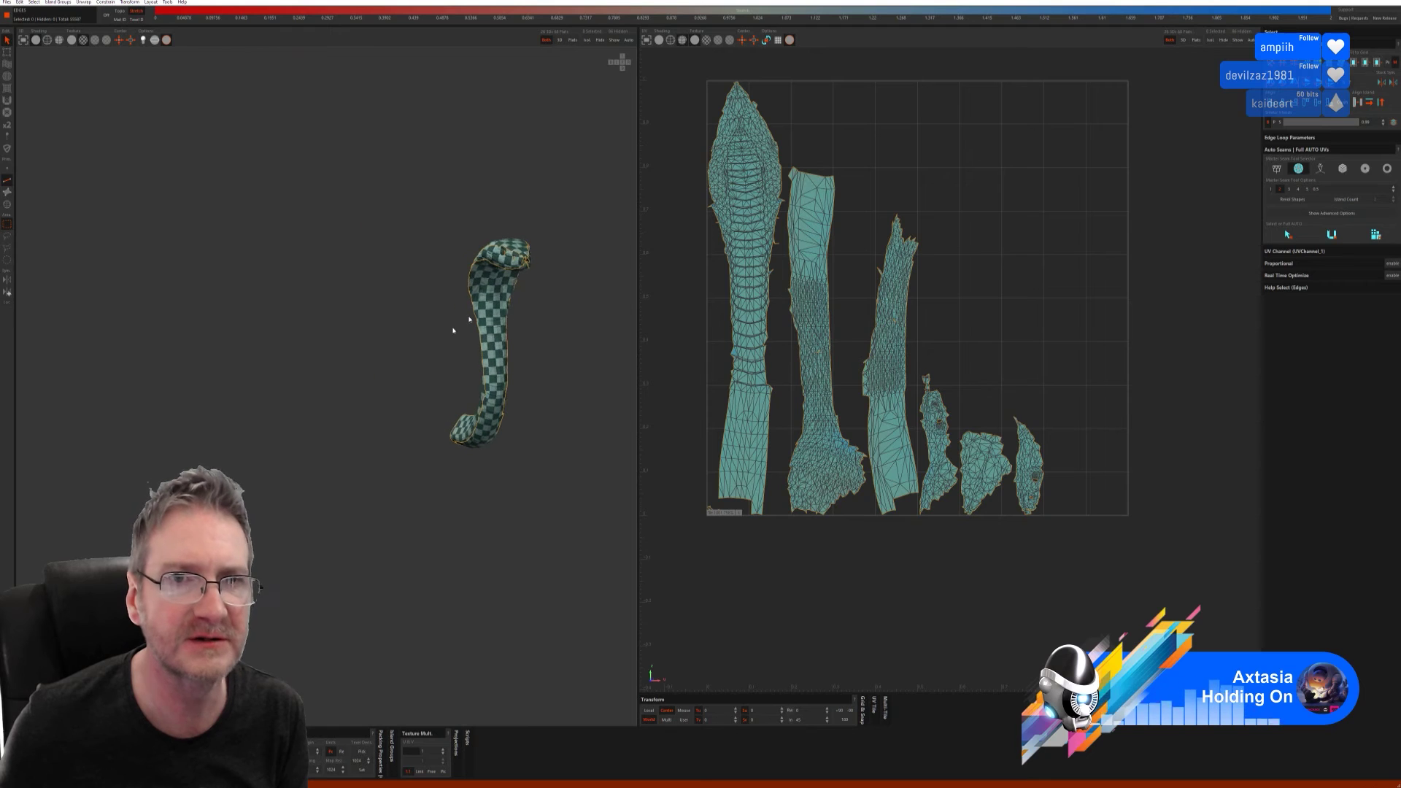
click(614, 41)
alt+right_drag(584, 321, 543, 338)
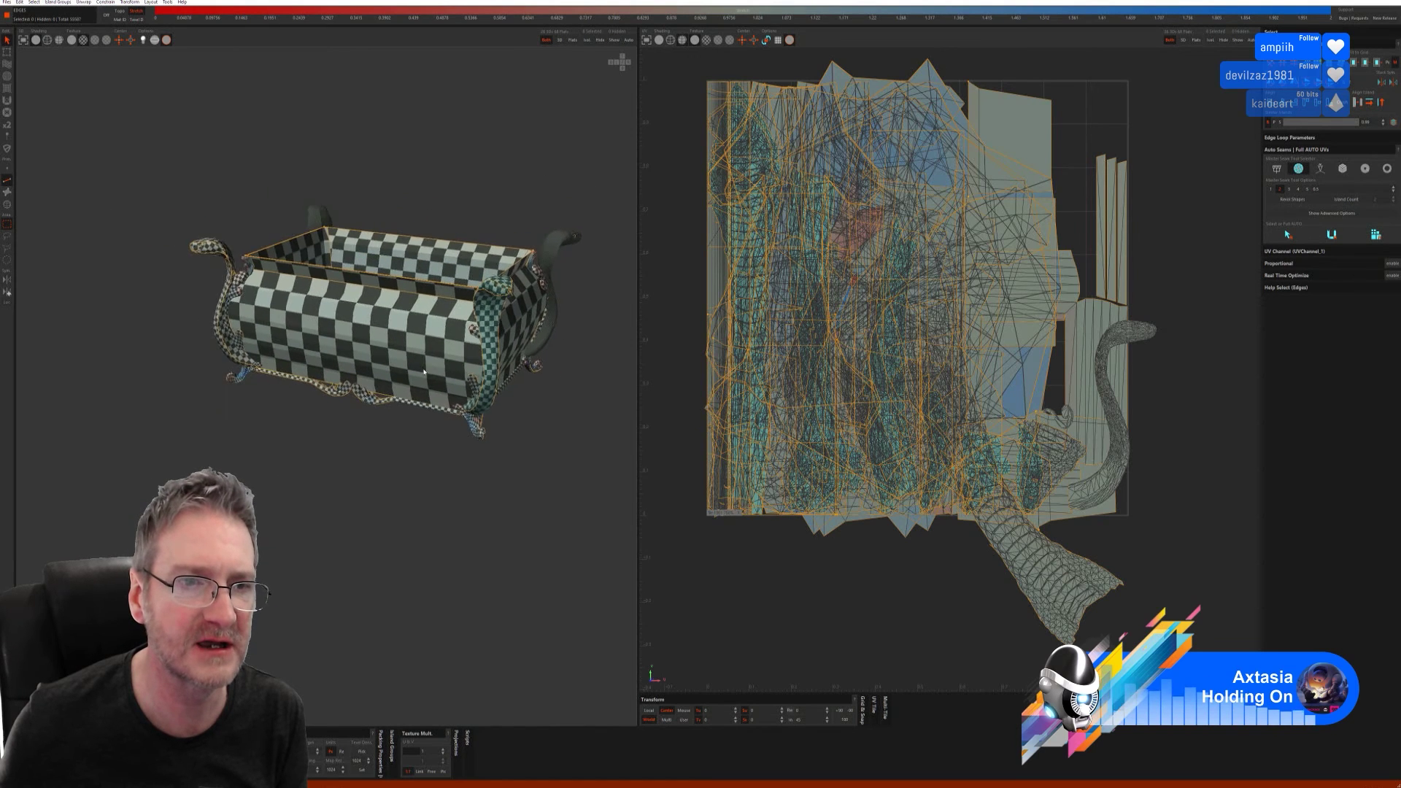
alt+drag(544, 338, 371, 373)
alt+middle_drag(371, 373, 148, 387)
alt+drag(416, 379, 321, 331)
click(7, 203)
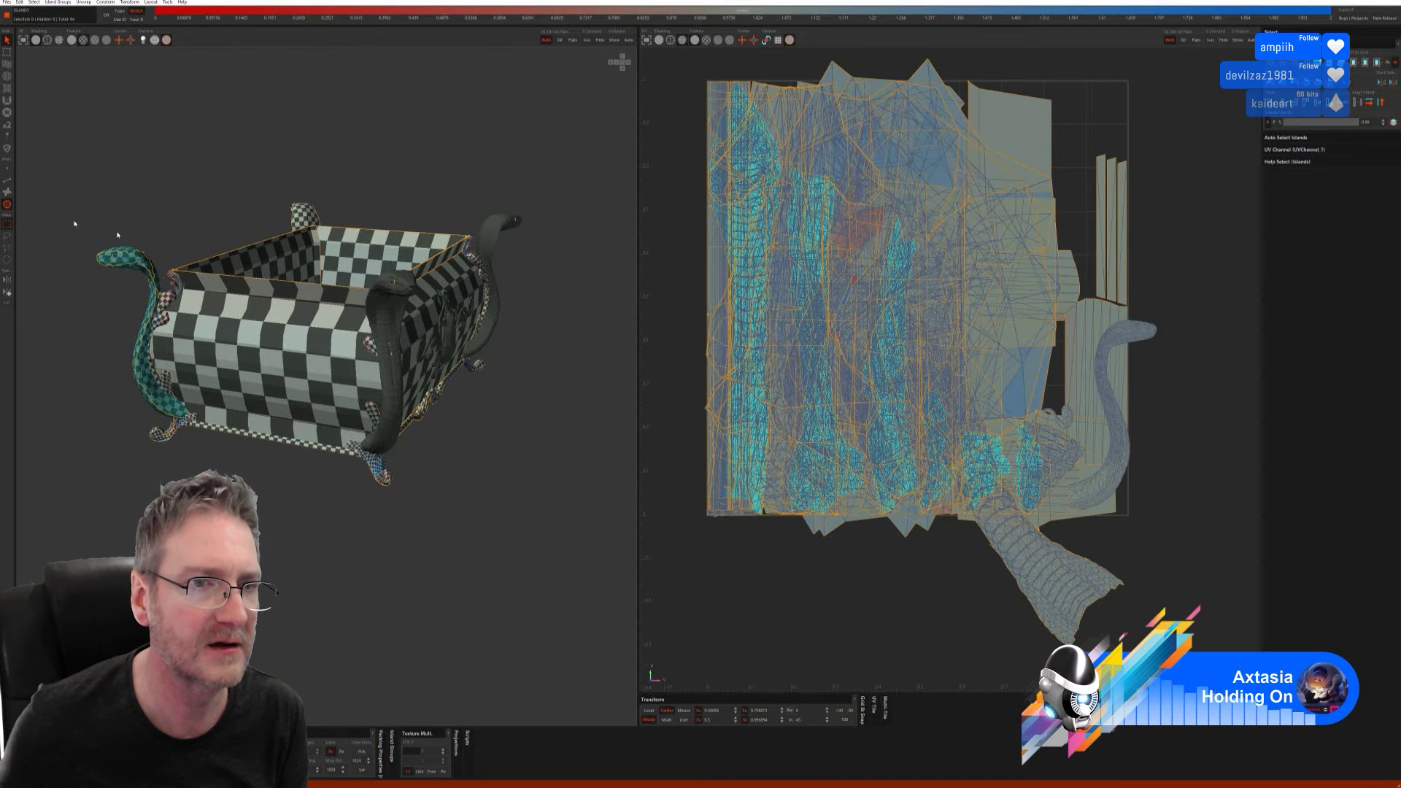
click(393, 310)
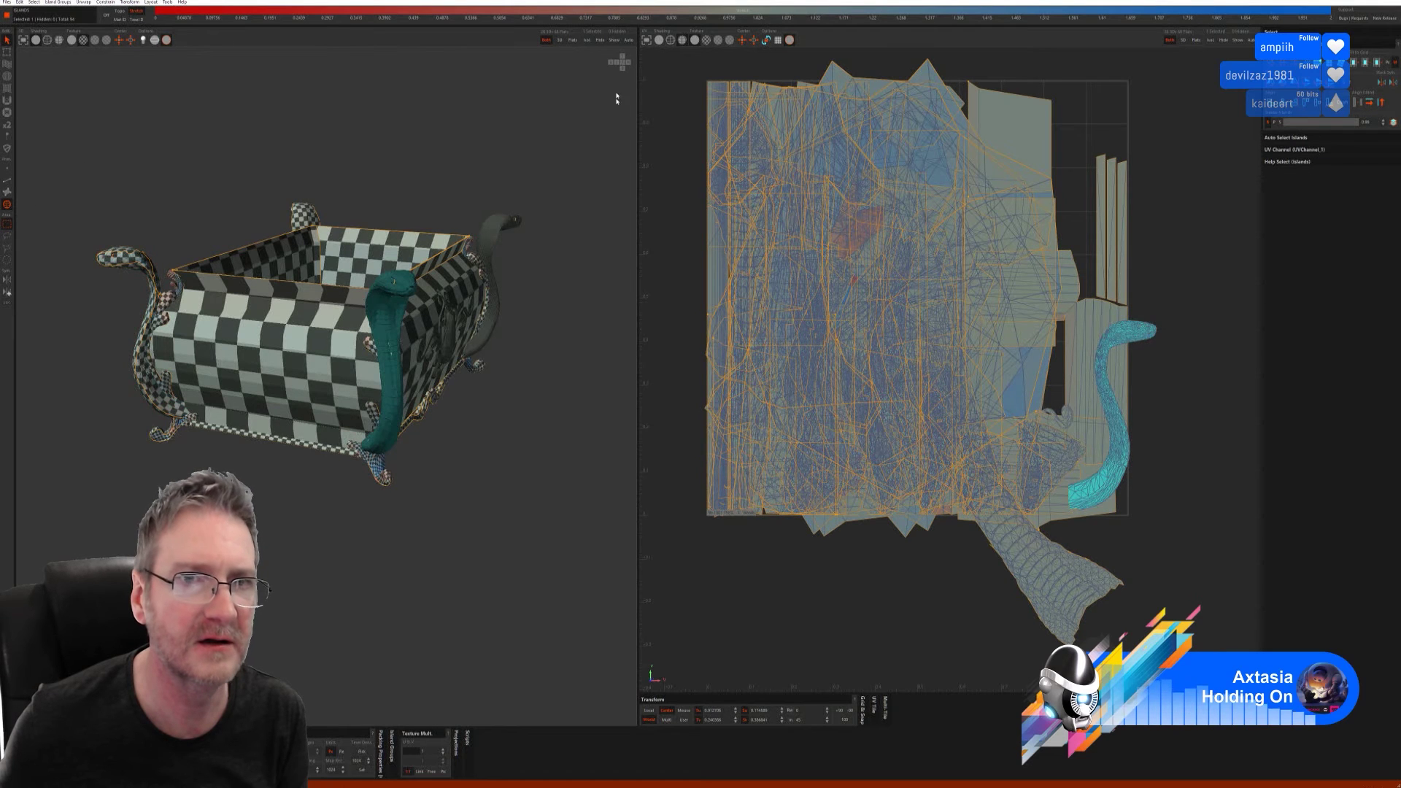
click(587, 40)
- Unwrap the third snake in edge mode with the same multi-island automatic seams and check its checker pattern
middle_drag(466, 248, 385, 319)
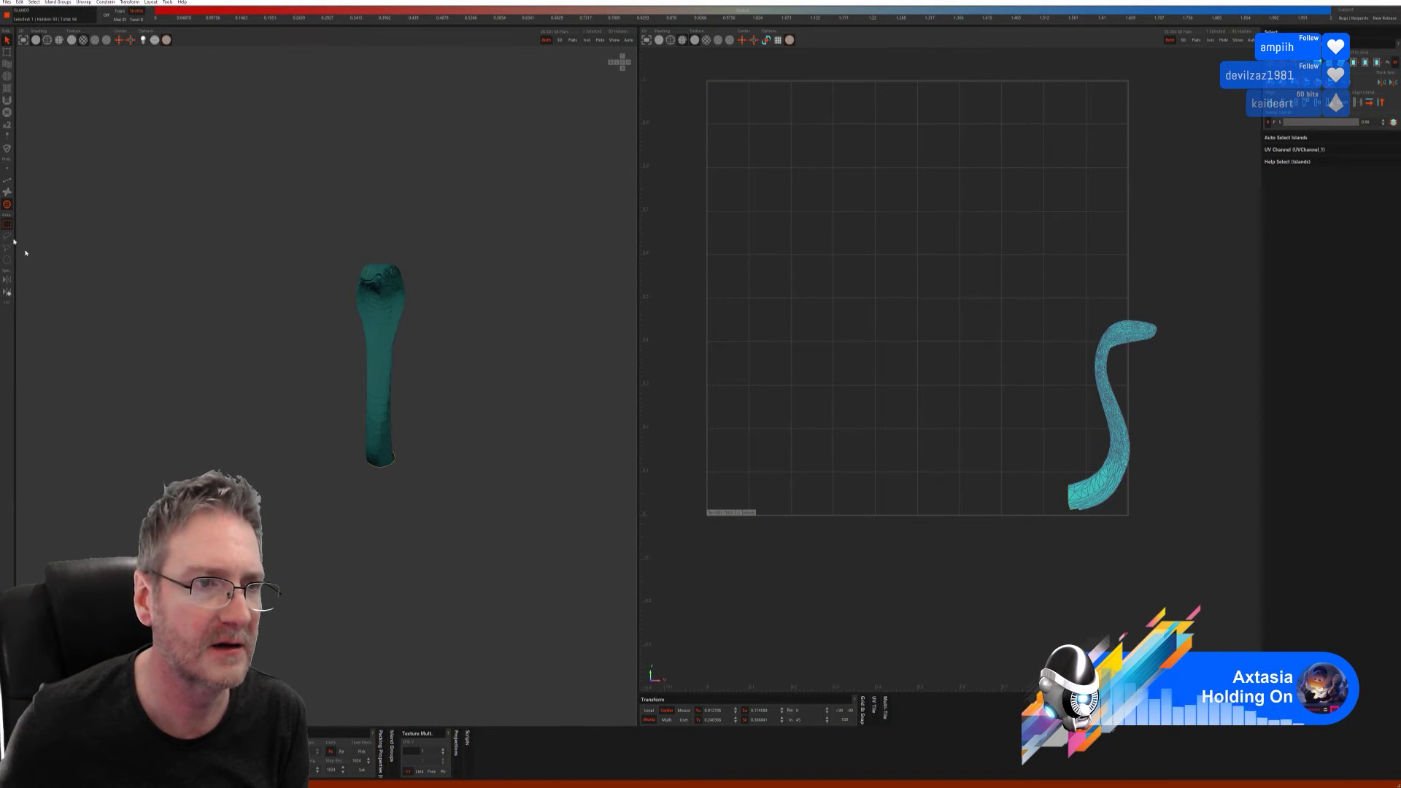
click(7, 180)
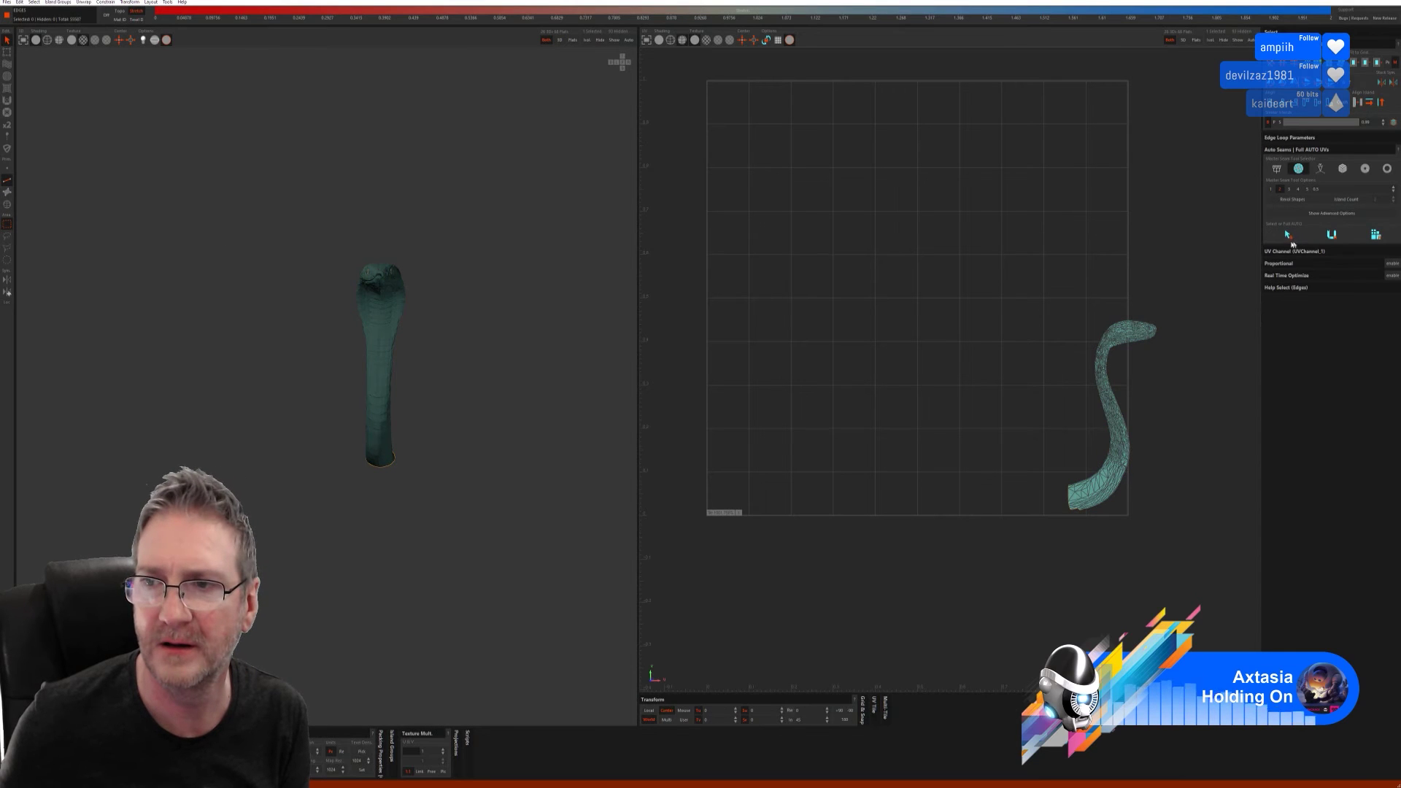
click(1375, 234)
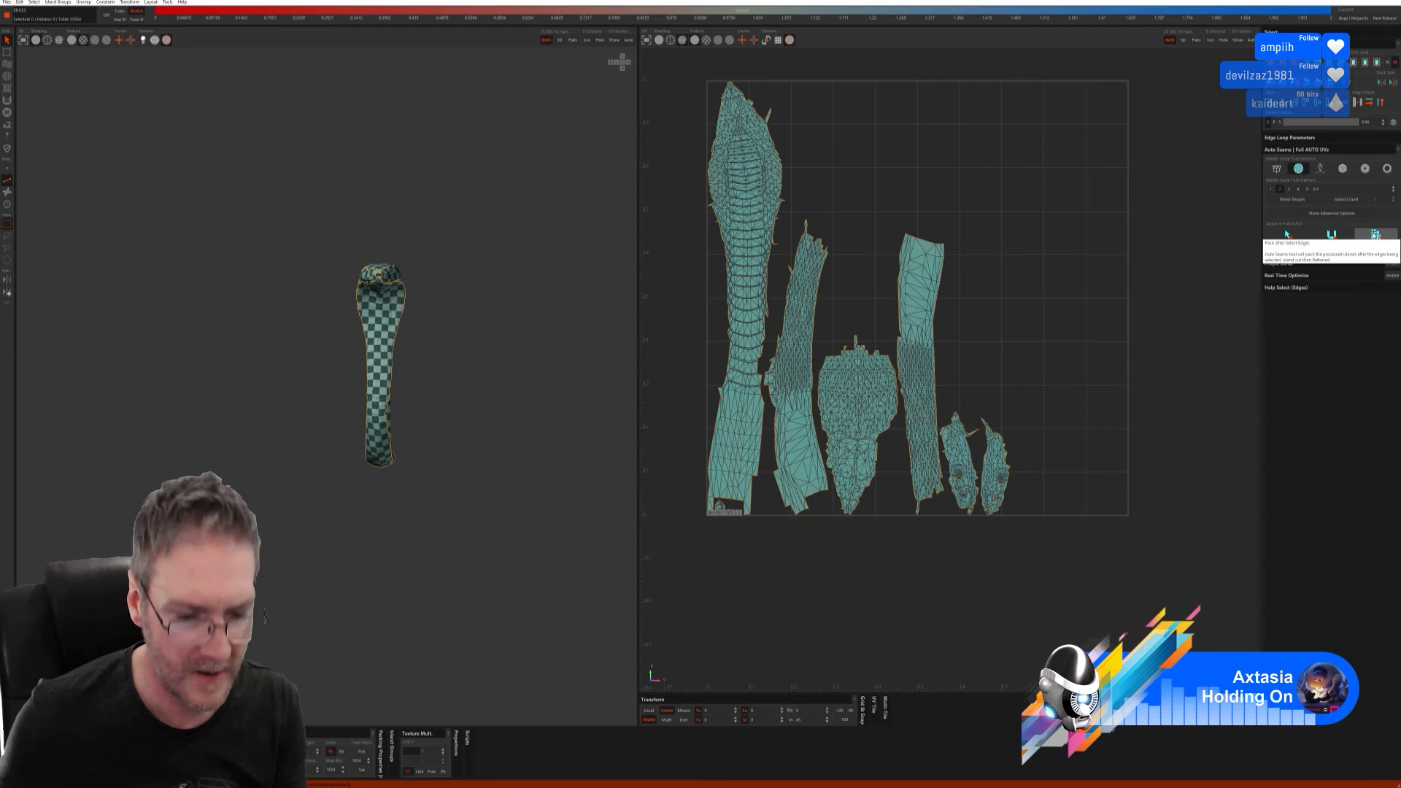
mouse_move(410, 435)
alt+mouse_down()
mouse_move(433, 440)
mouse_move(407, 441)
alt+mouse_up()
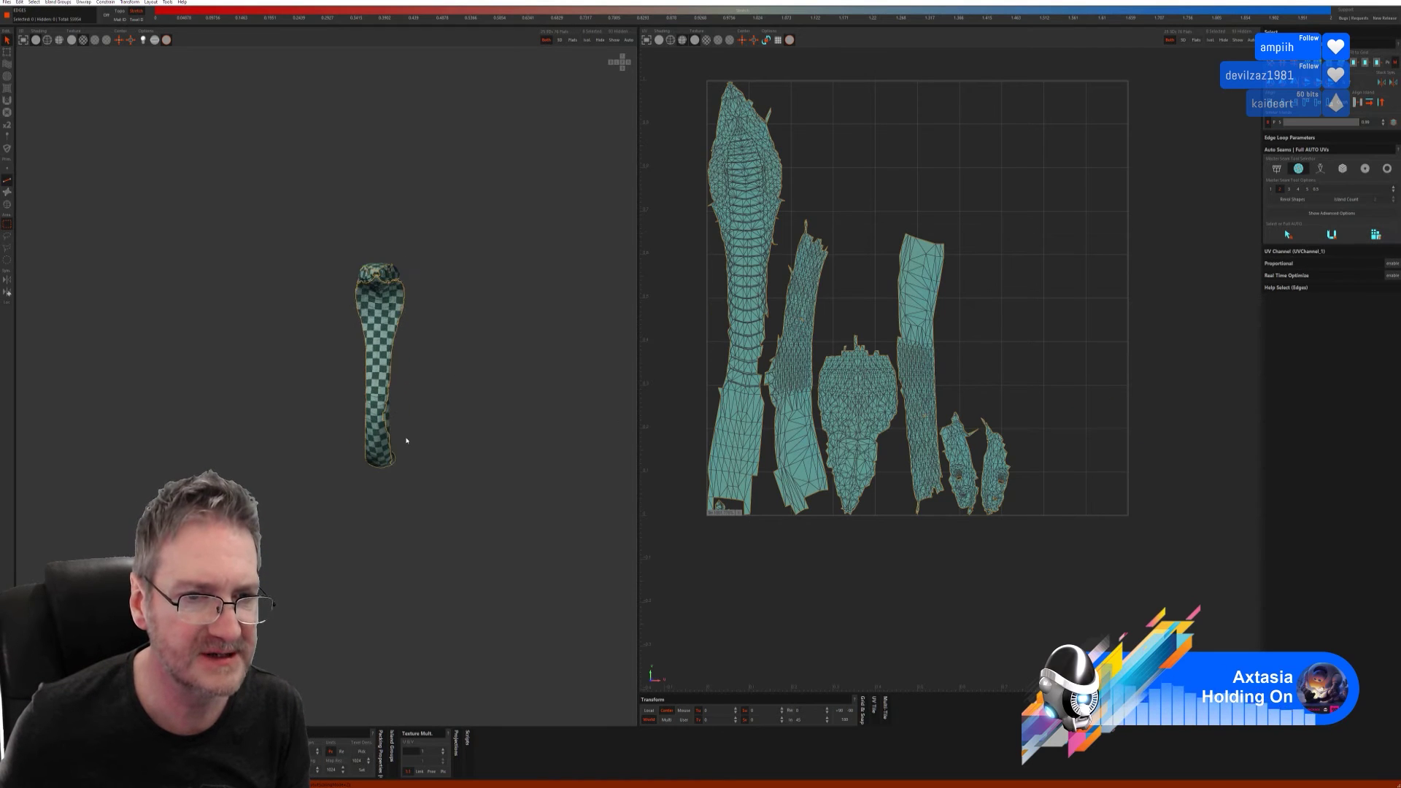
middle_drag(391, 429, 554, 343)
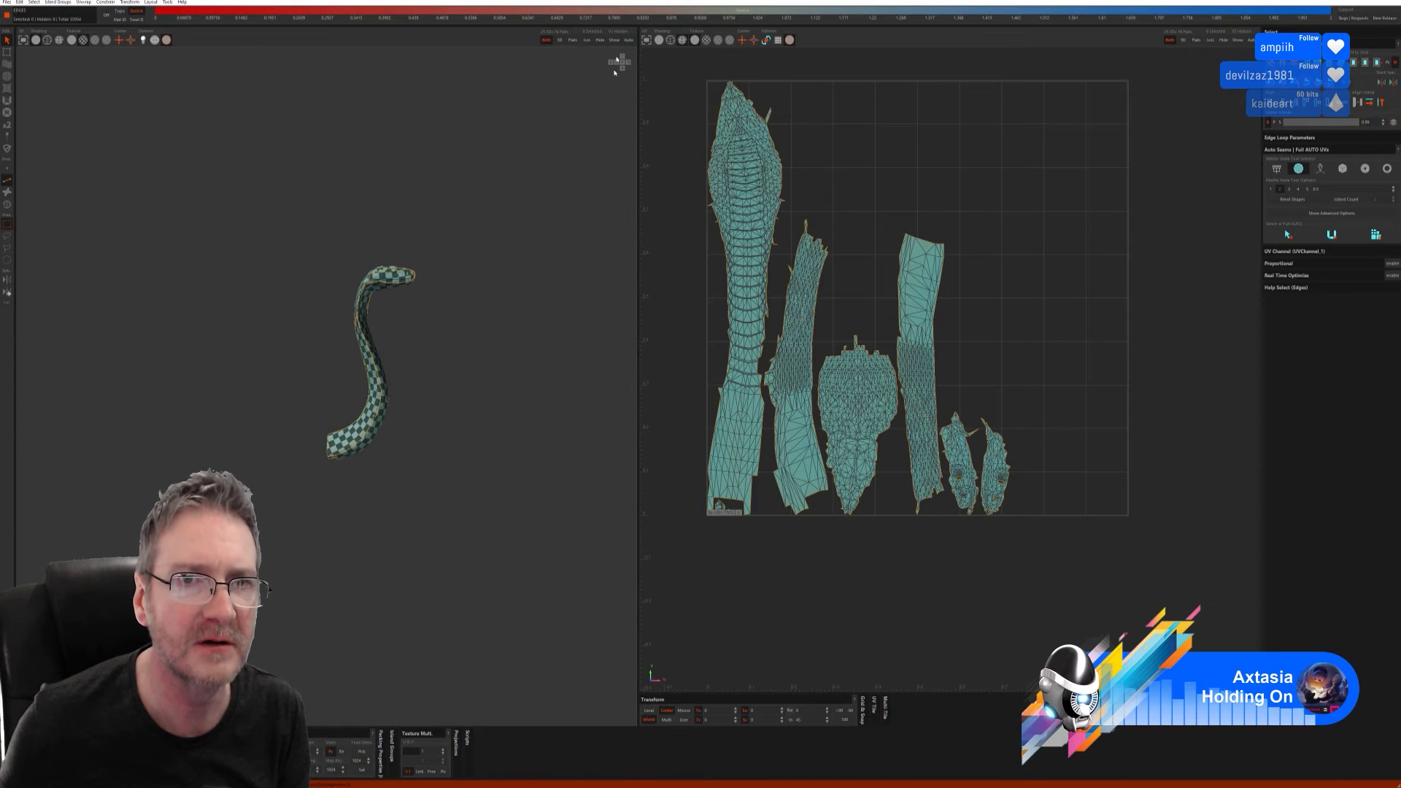
- Show all planter parts again and isolate the last untextured snake handle in island mode
click(613, 40)
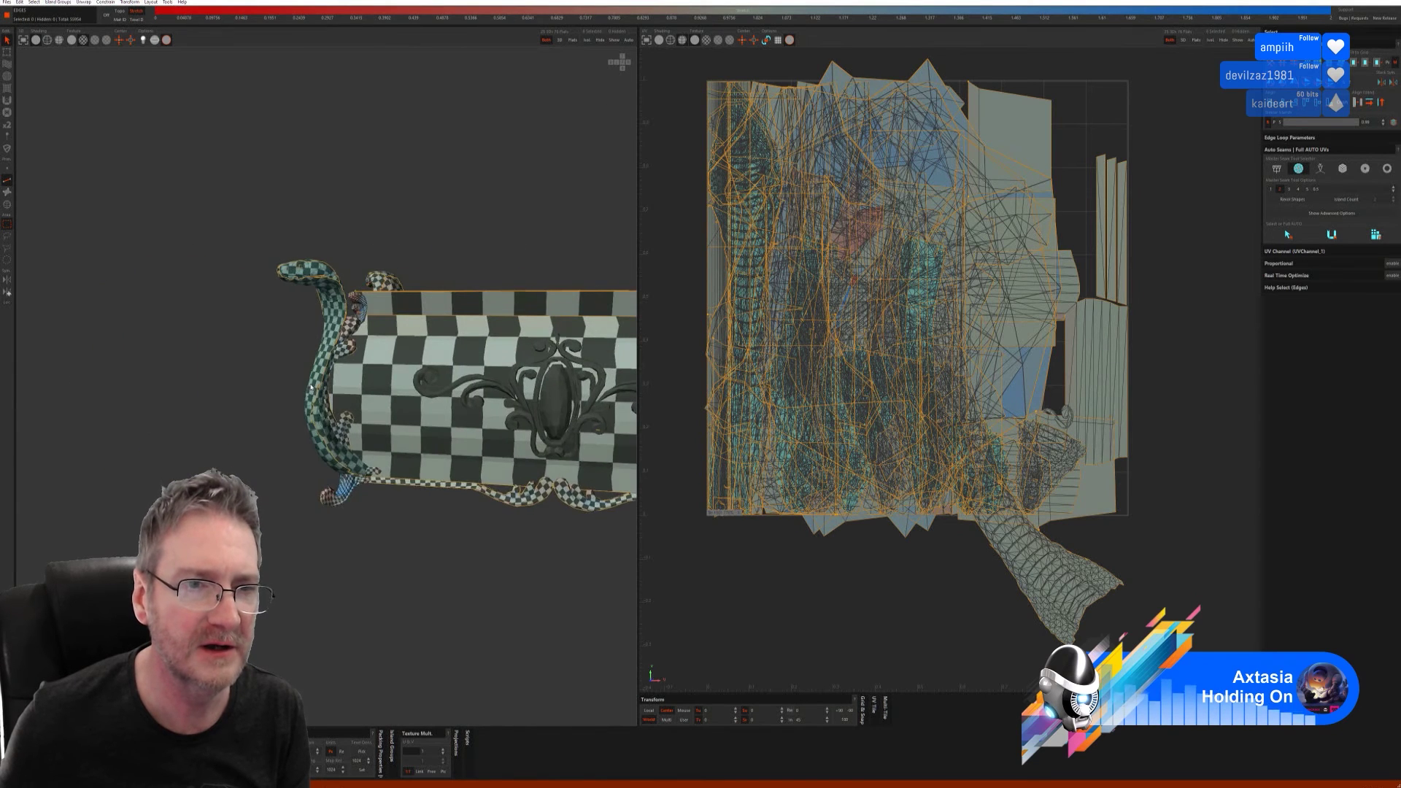
middle_drag(277, 365, 332, 429)
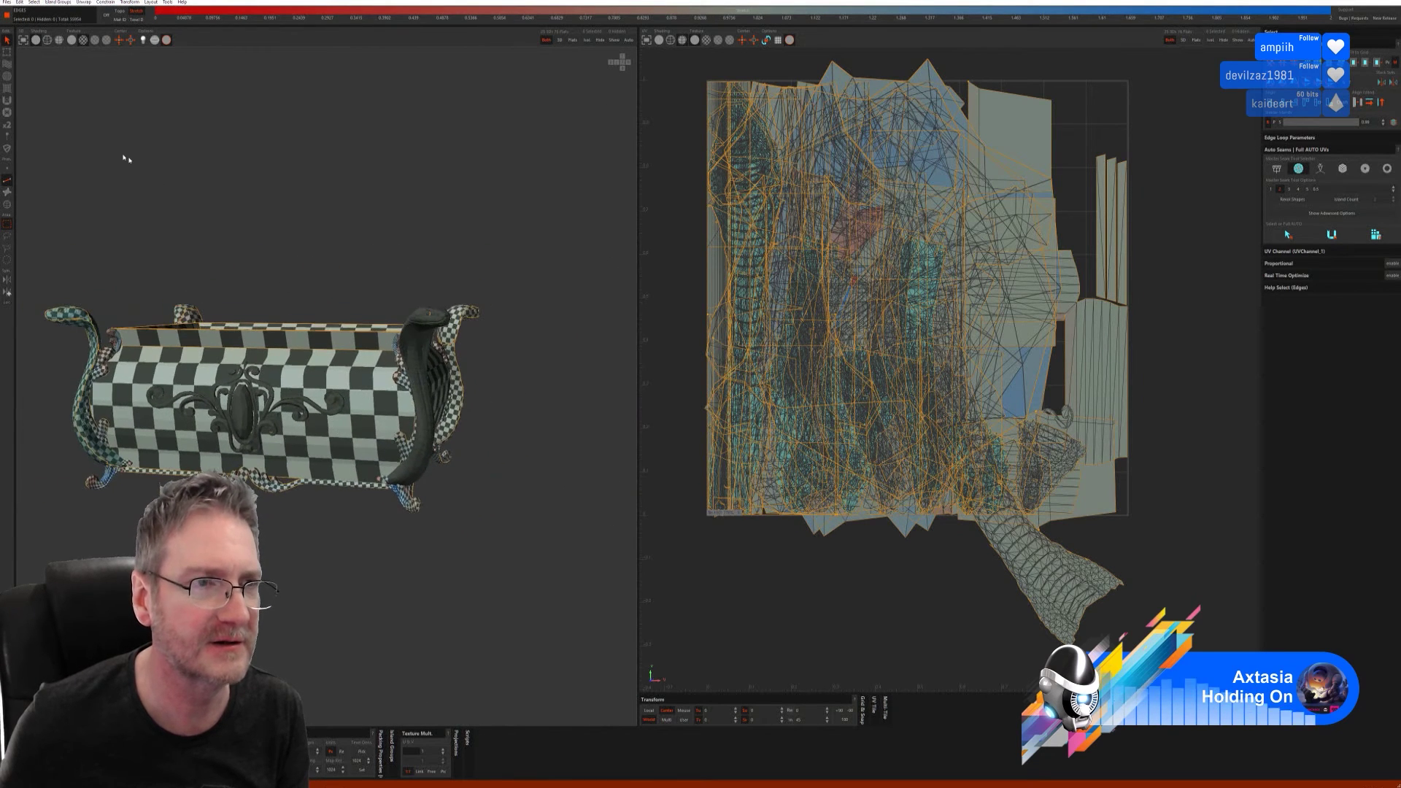
click(7, 204)
click(416, 367)
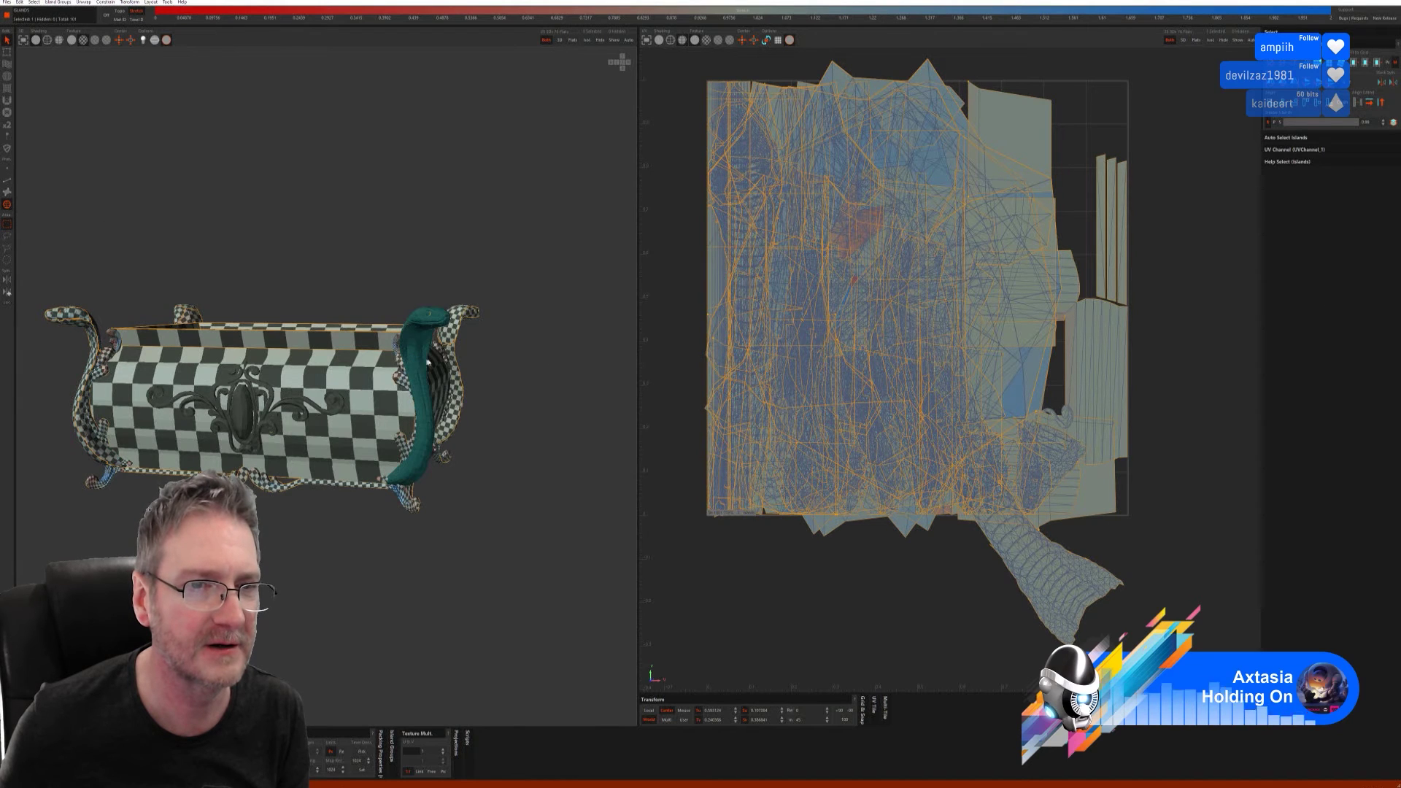
click(587, 44)
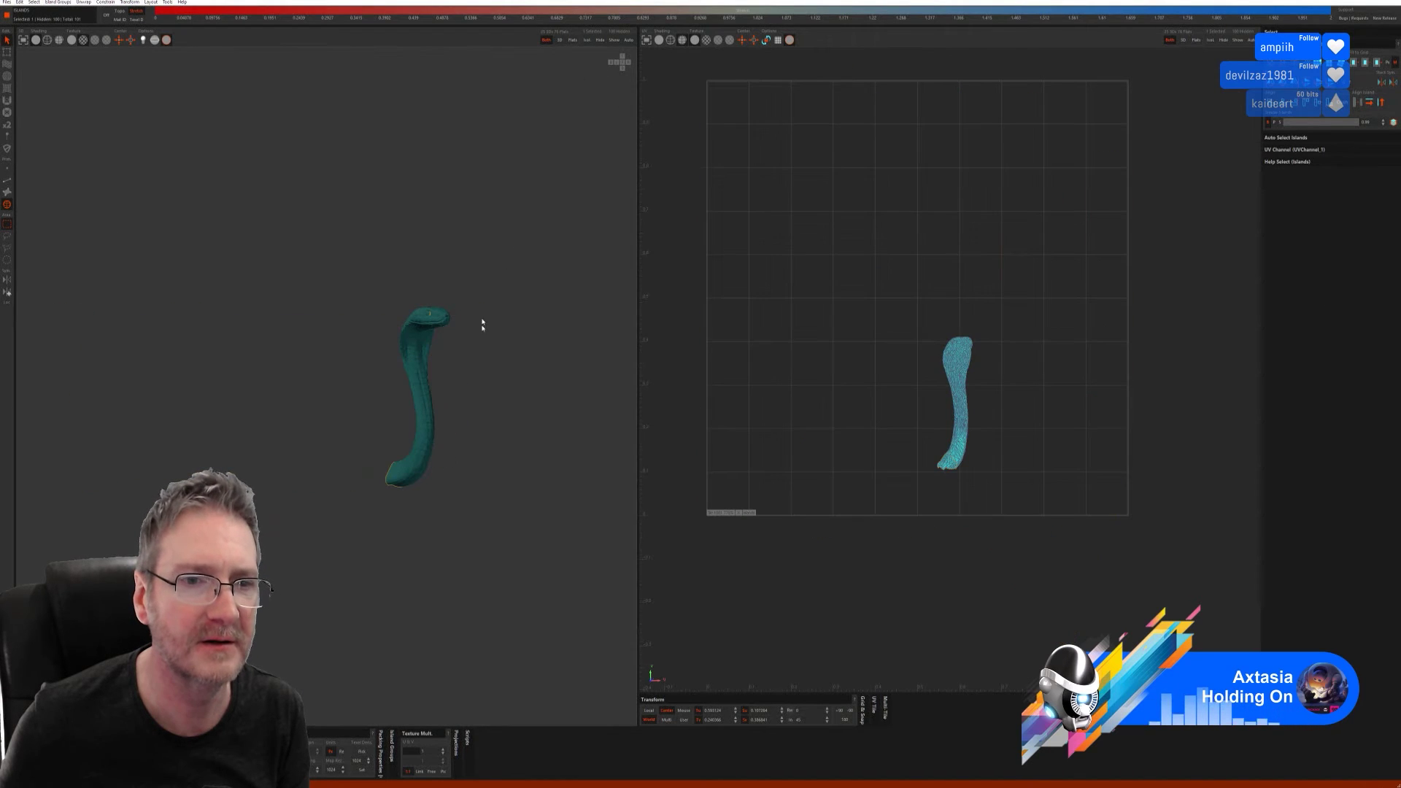
- Unwrap the fourth snake in edge mode with multi-island automatic seams and check its checker pattern from several sides
click(7, 180)
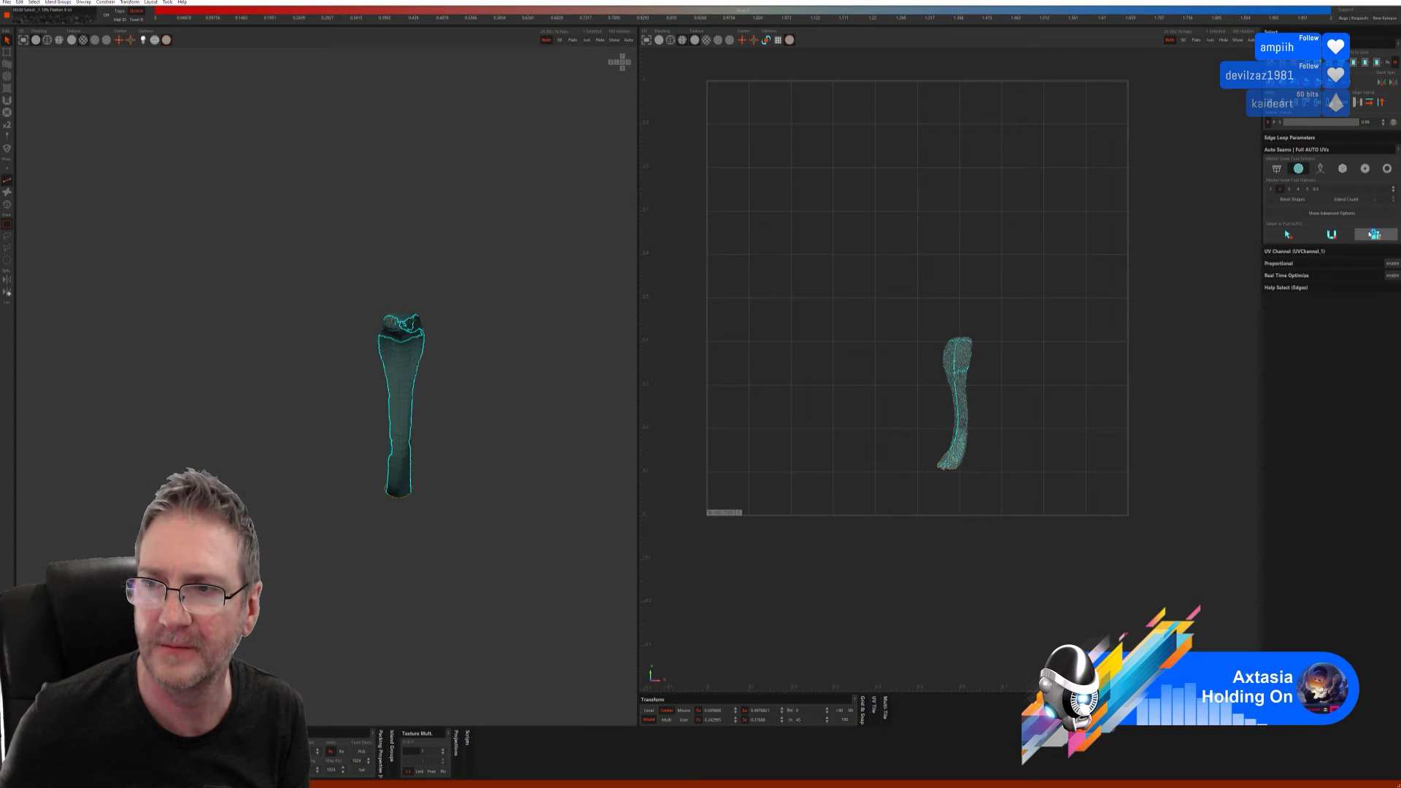
click(1376, 235)
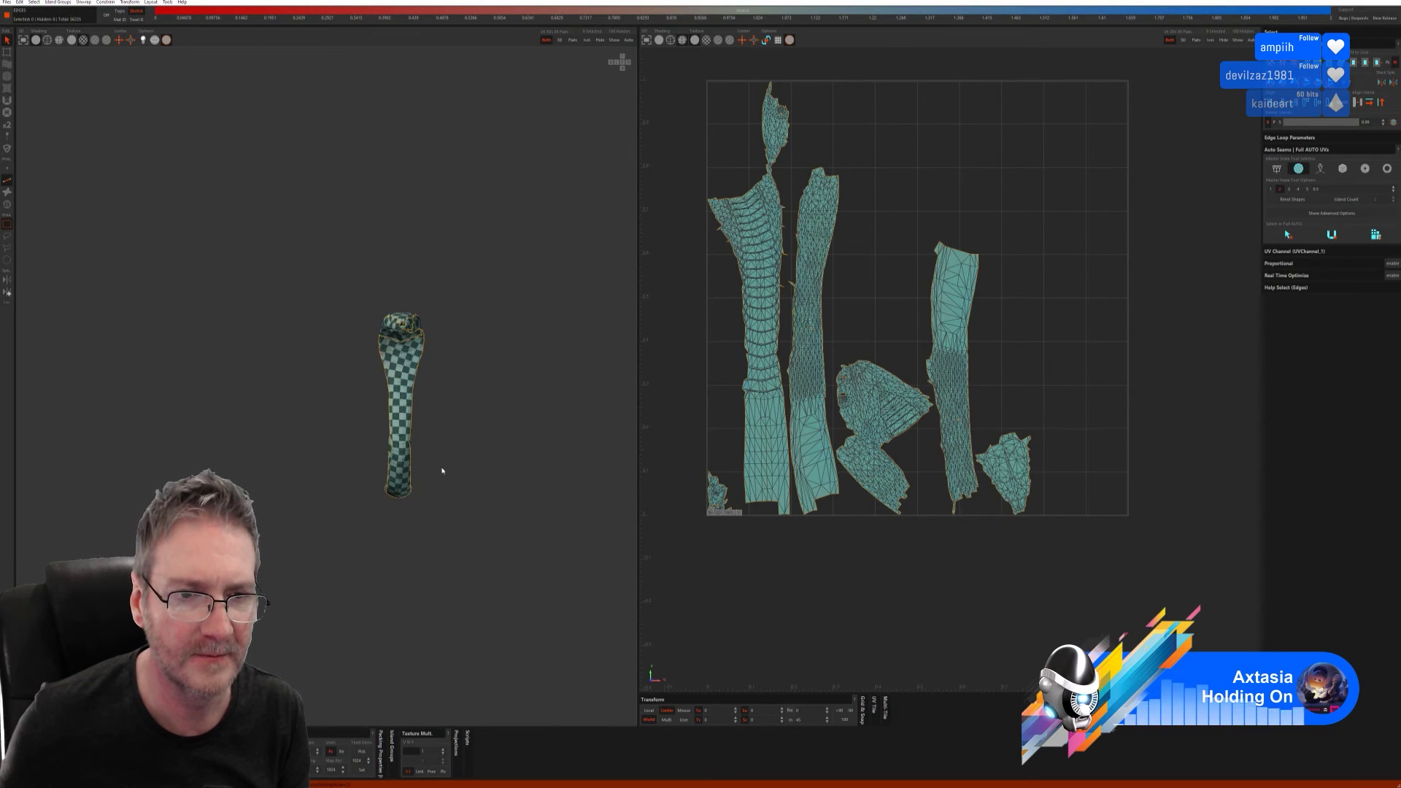
mouse_move(439, 451)
alt+mouse_down()
mouse_move(455, 464)
mouse_move(432, 500)
mouse_move(429, 439)
alt+mouse_up()
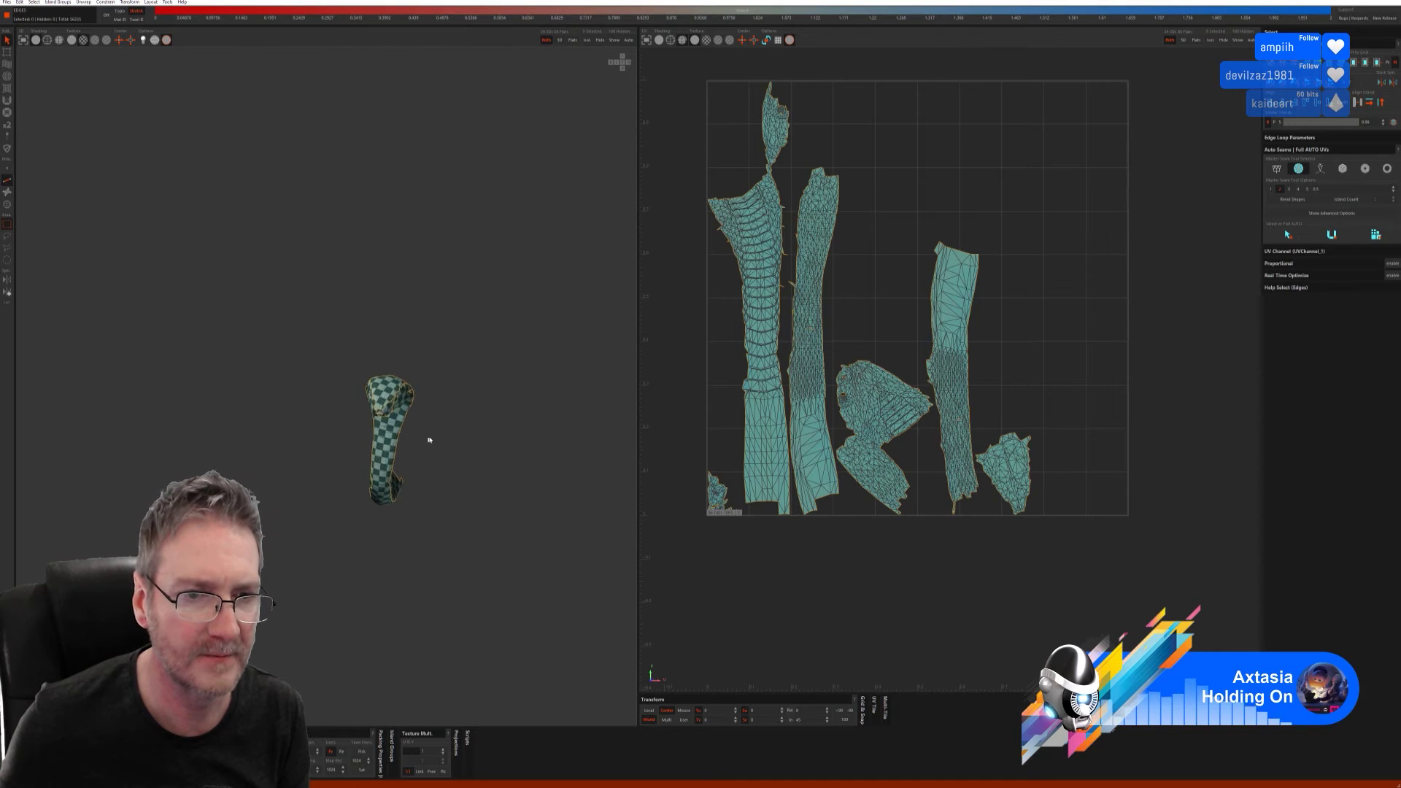
alt+right_drag(429, 439, 586, 419)
alt+drag(586, 419, 460, 362)
alt+right_drag(459, 361, 341, 395)
- Show all planter parts again and isolate the oval gem at the centre of the front panel
click(614, 39)
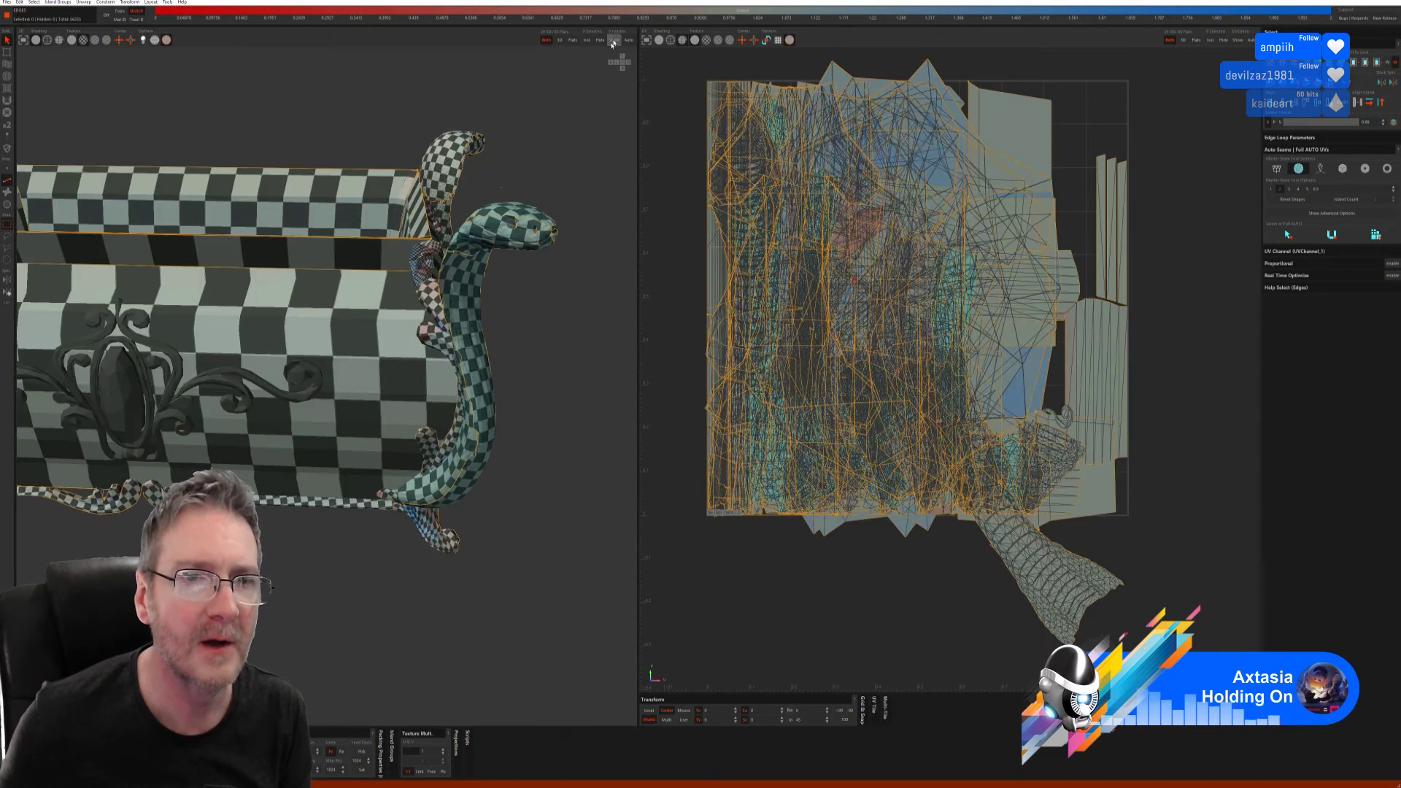
alt+right_drag(176, 478, 94, 496)
alt+middle_drag(93, 496, 299, 504)
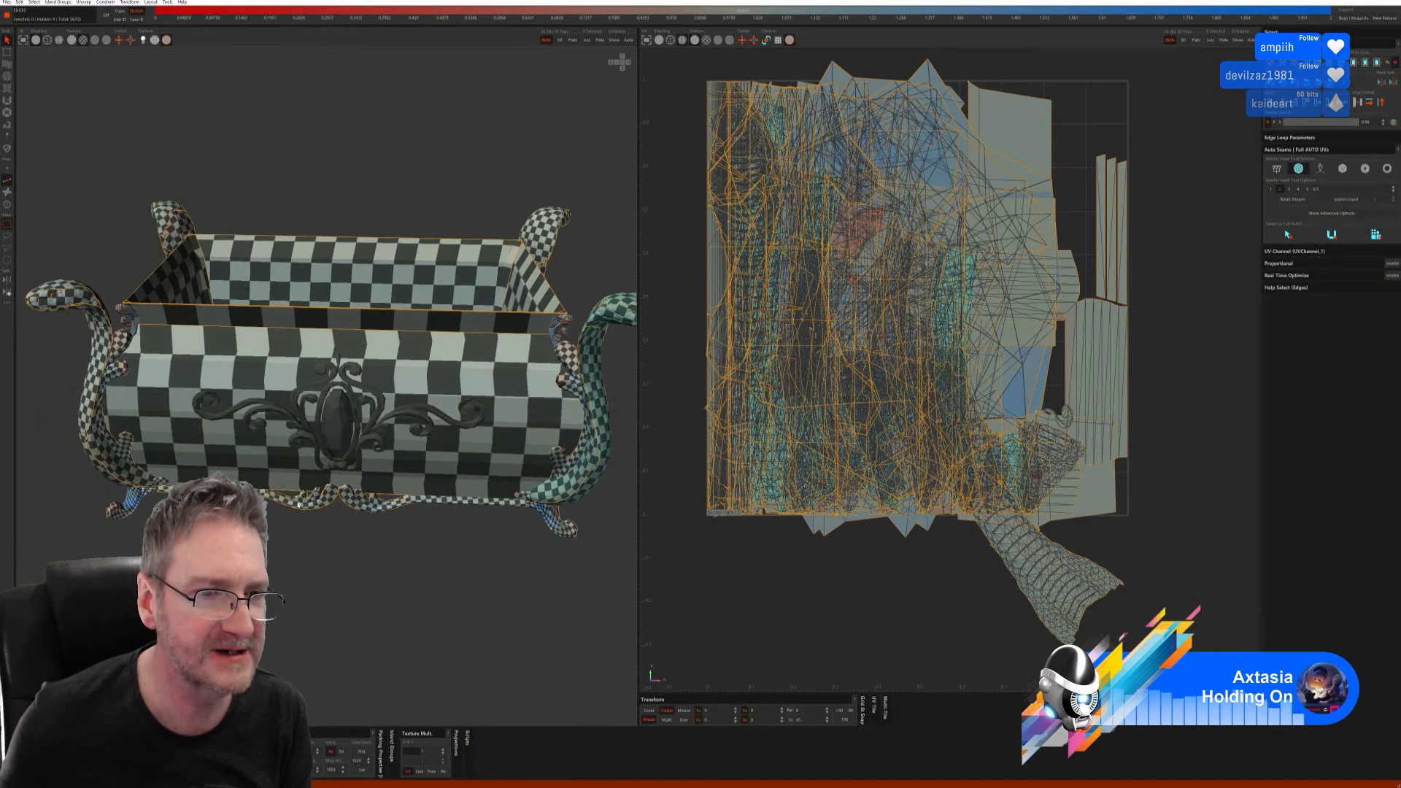
click(7, 205)
click(343, 404)
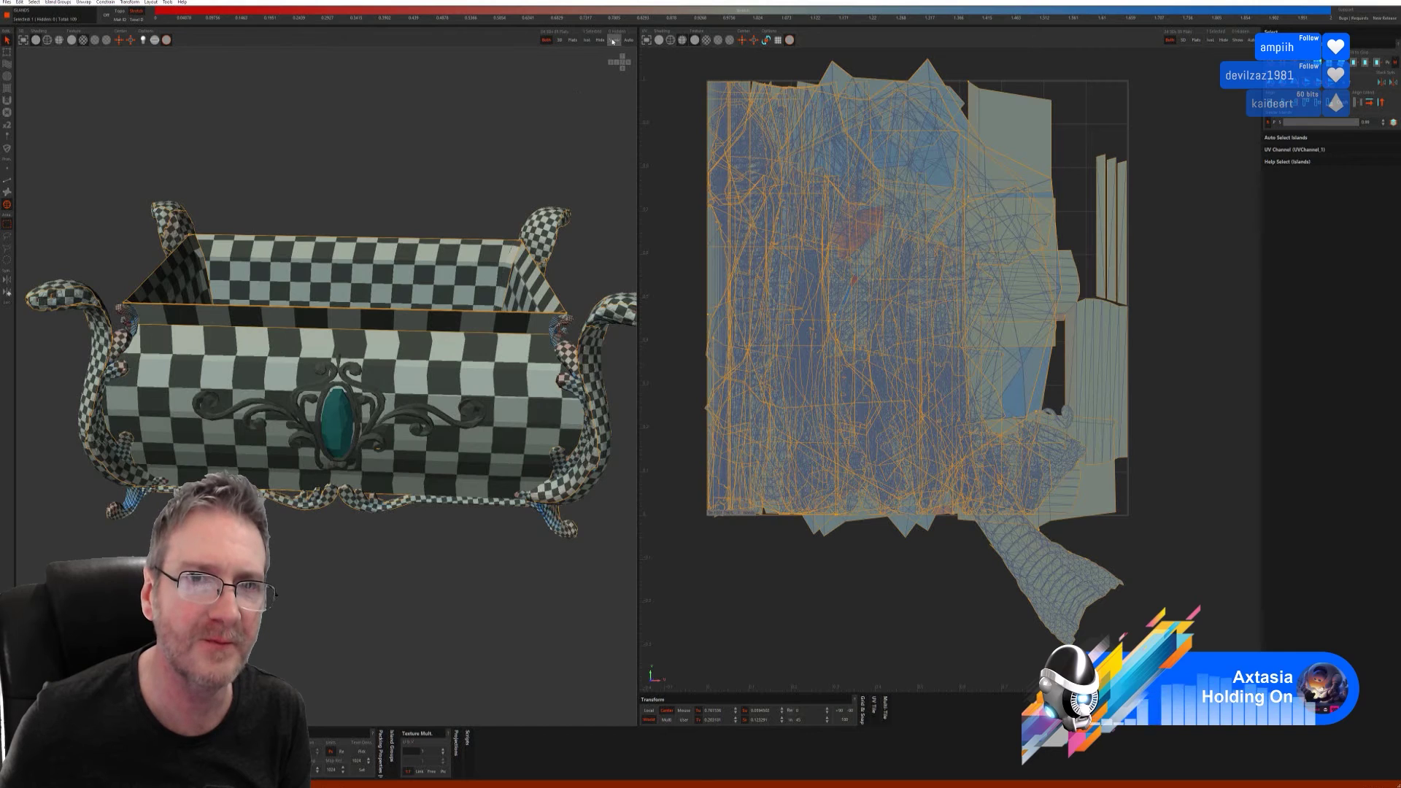
click(588, 41)
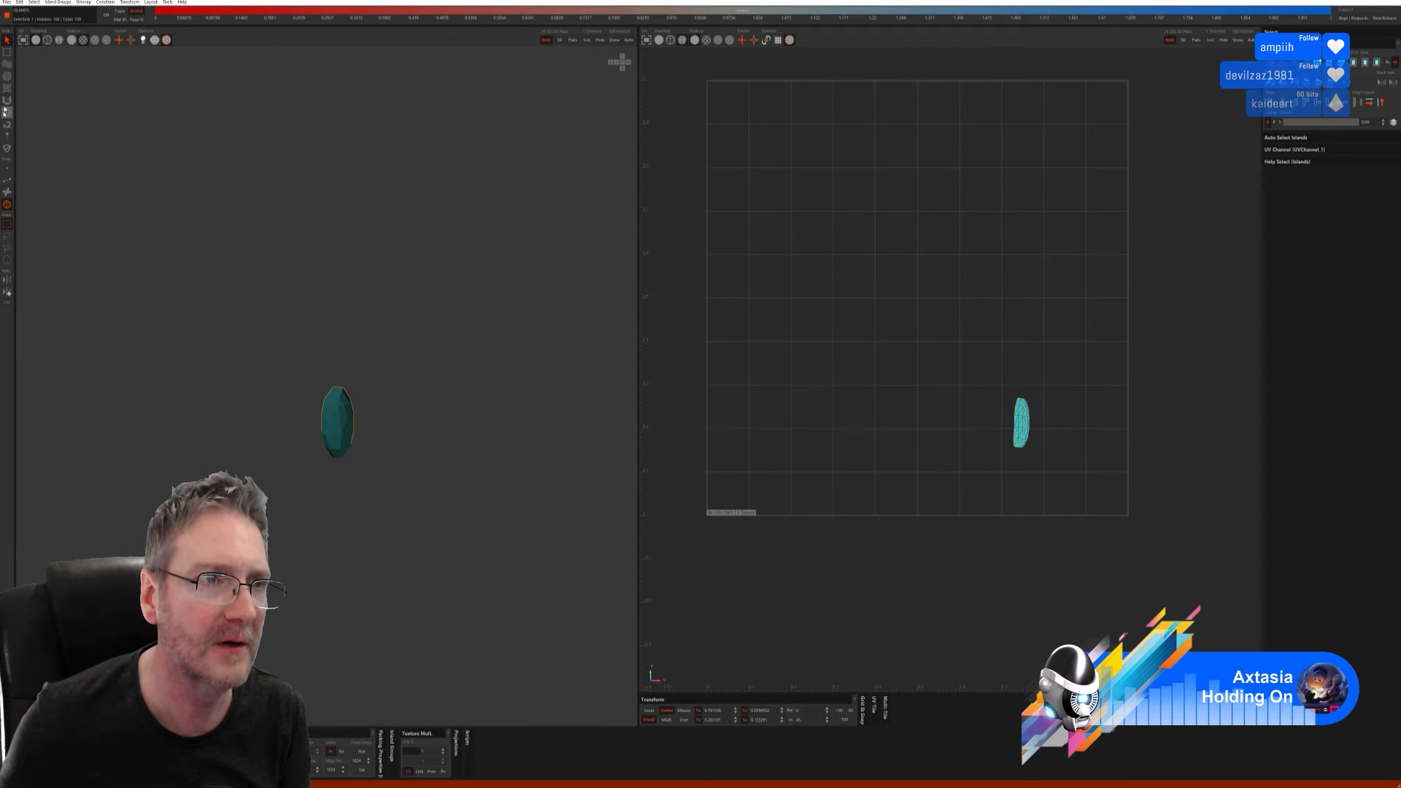
- Unwrap the oval gem in edge mode with the multi-island automatic seams
click(9, 181)
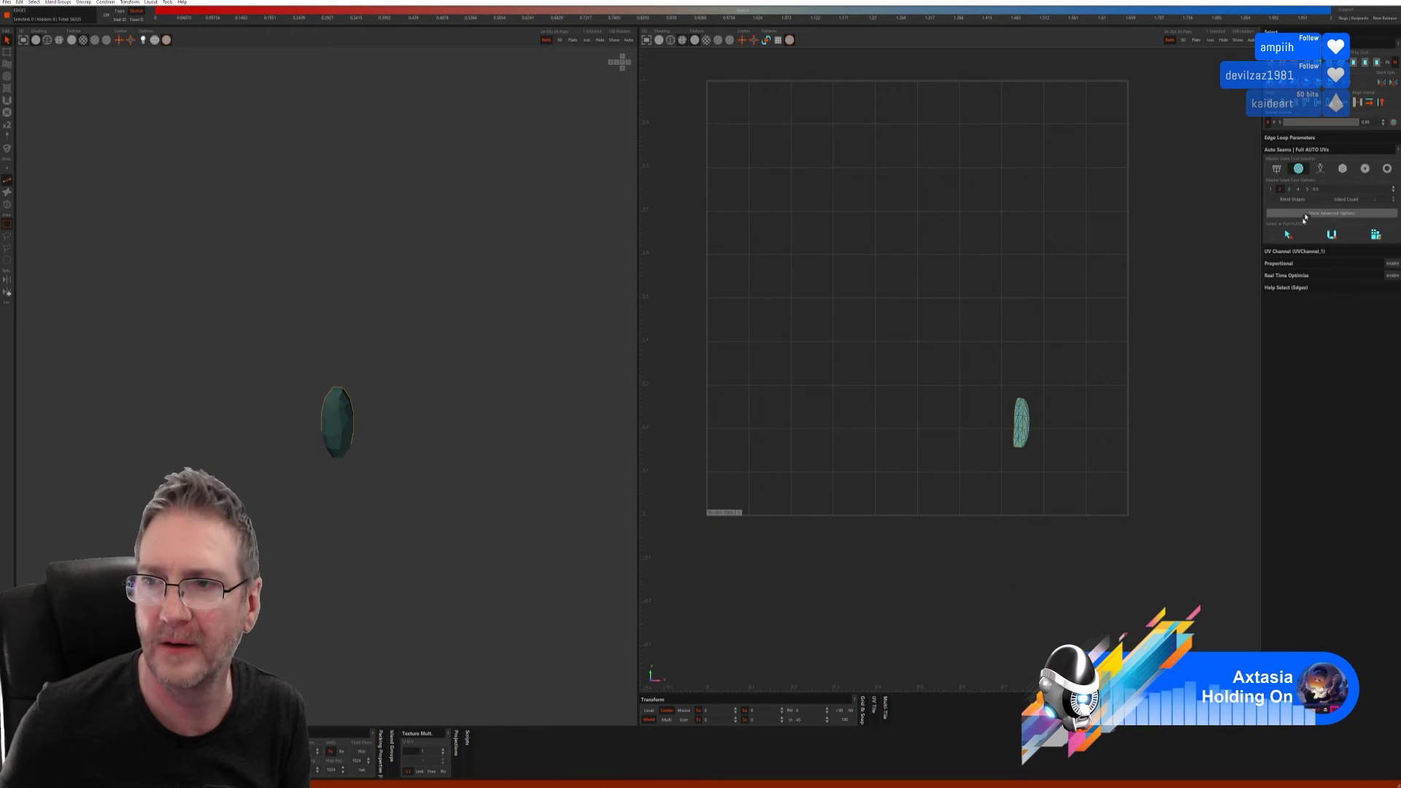
click(1287, 235)
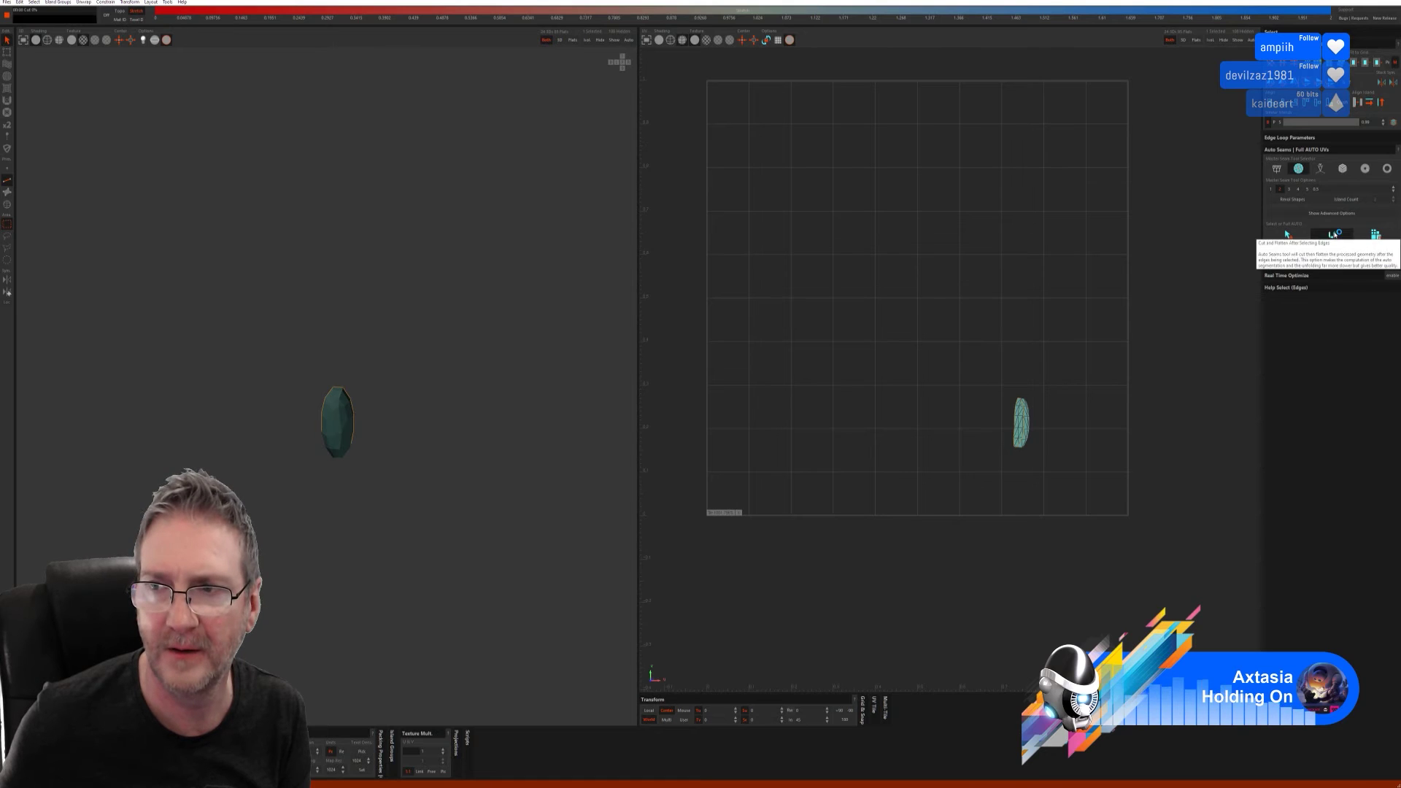
mouse_move(425, 437)
alt+mouse_down()
mouse_move(401, 426)
mouse_move(467, 404)
mouse_move(437, 415)
alt+mouse_up()
- Show all planter parts again and isolate the untextured scrollwork frame around the oval gem
click(613, 41)
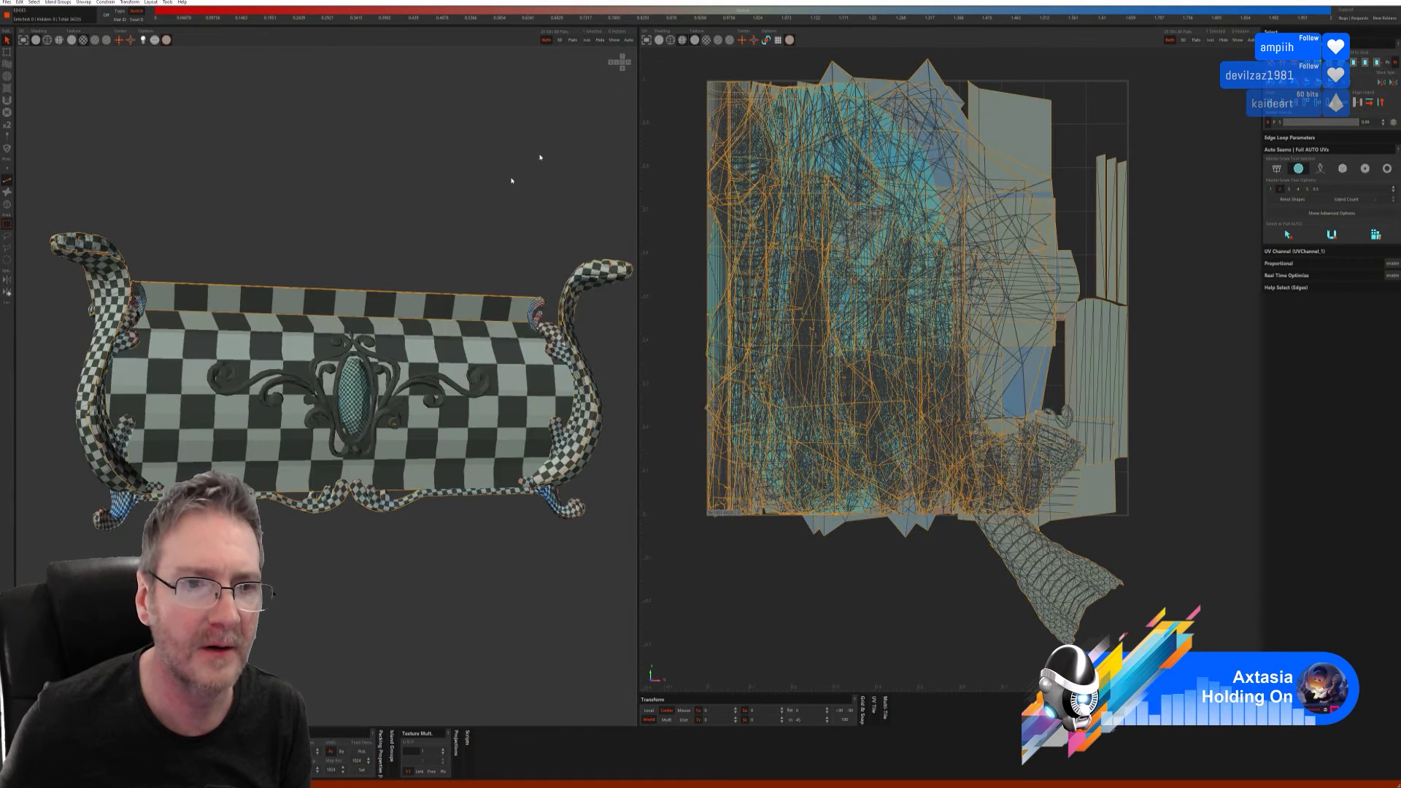
click(8, 205)
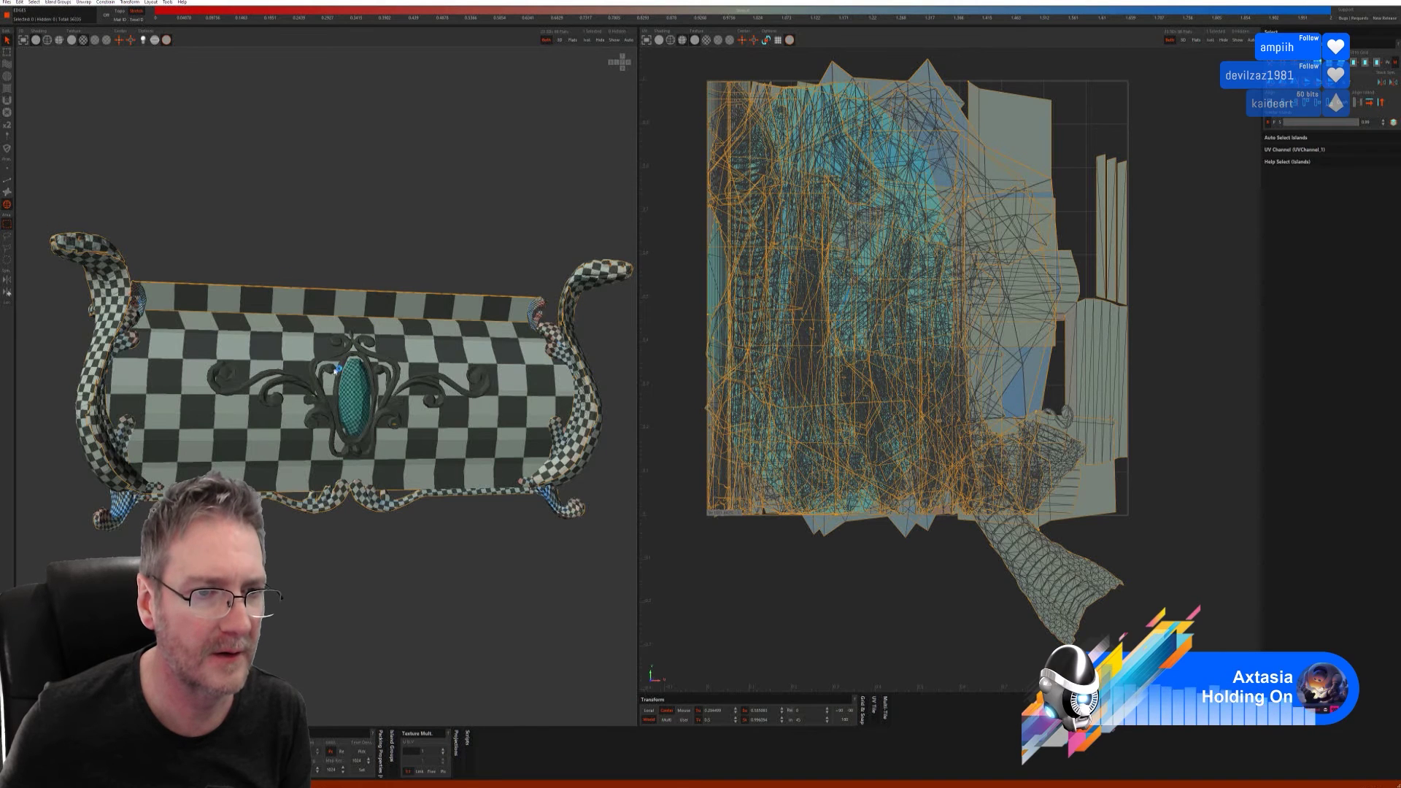
click(338, 394)
click(315, 369)
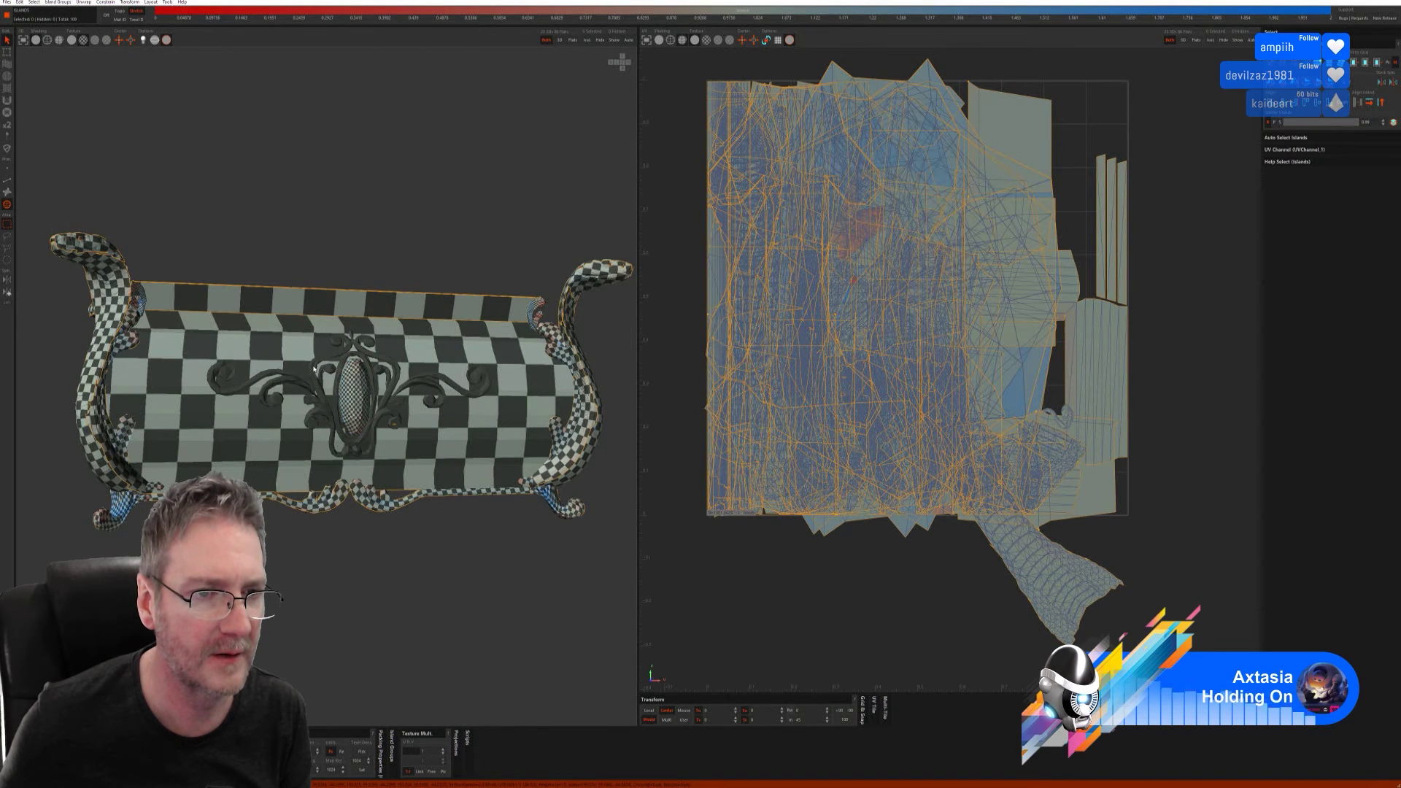
click(314, 373)
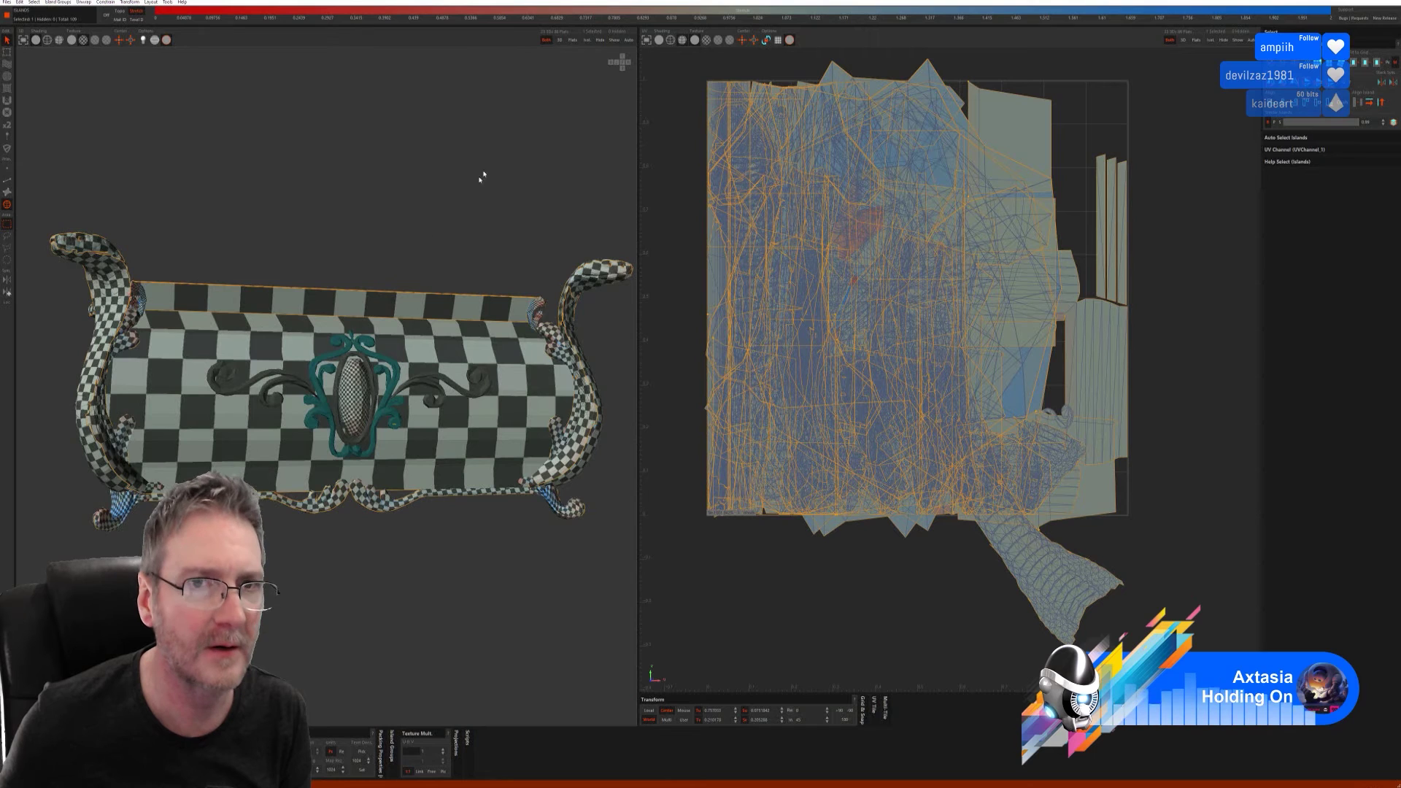
click(586, 40)
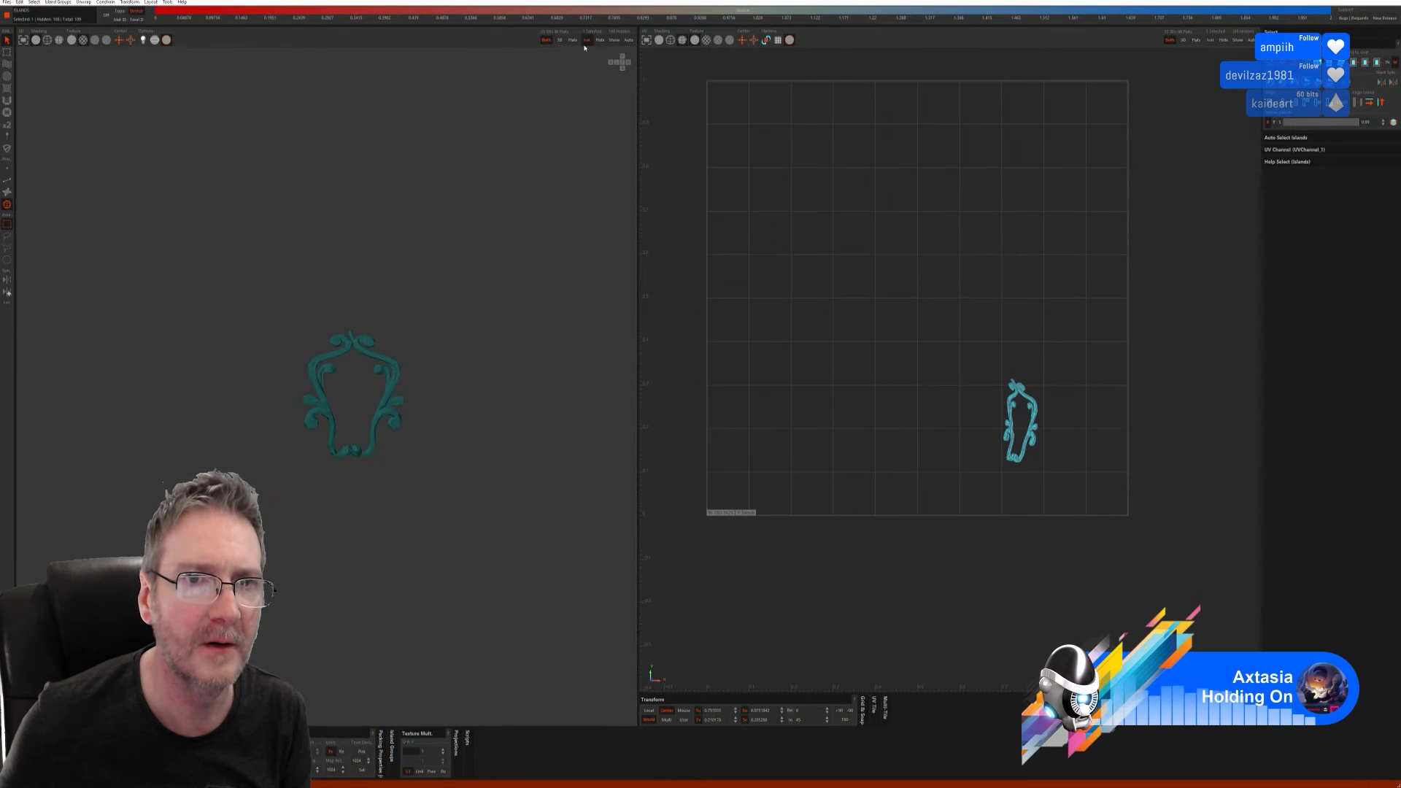
- Try to unwrap the scrollwork frame in edge mode with the multi-island automatic seams
click(7, 183)
click(1290, 235)
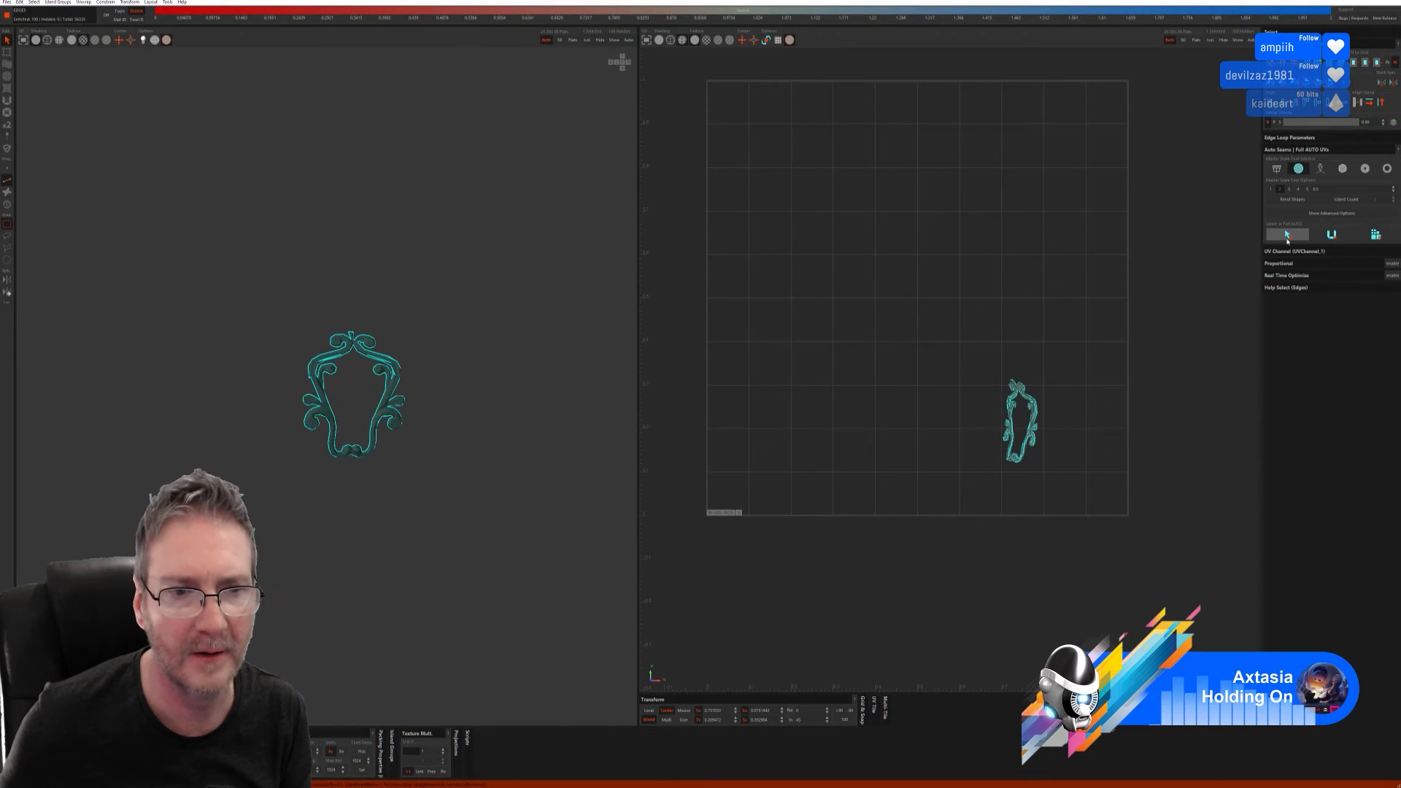
click(1375, 235)
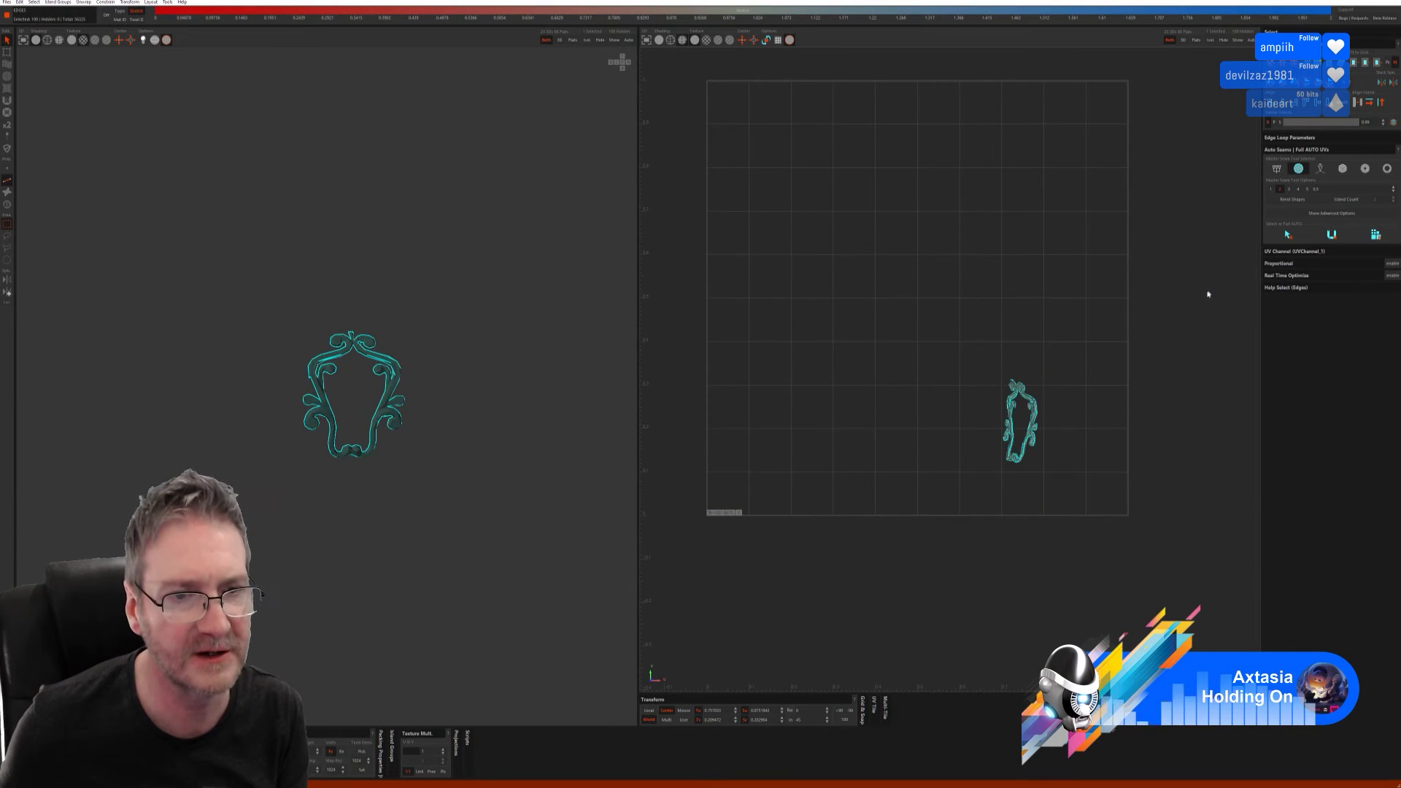
- Try generating the scrollwork frame's seams with the automatic method that offers leaf, branch and trunk options
click(1276, 168)
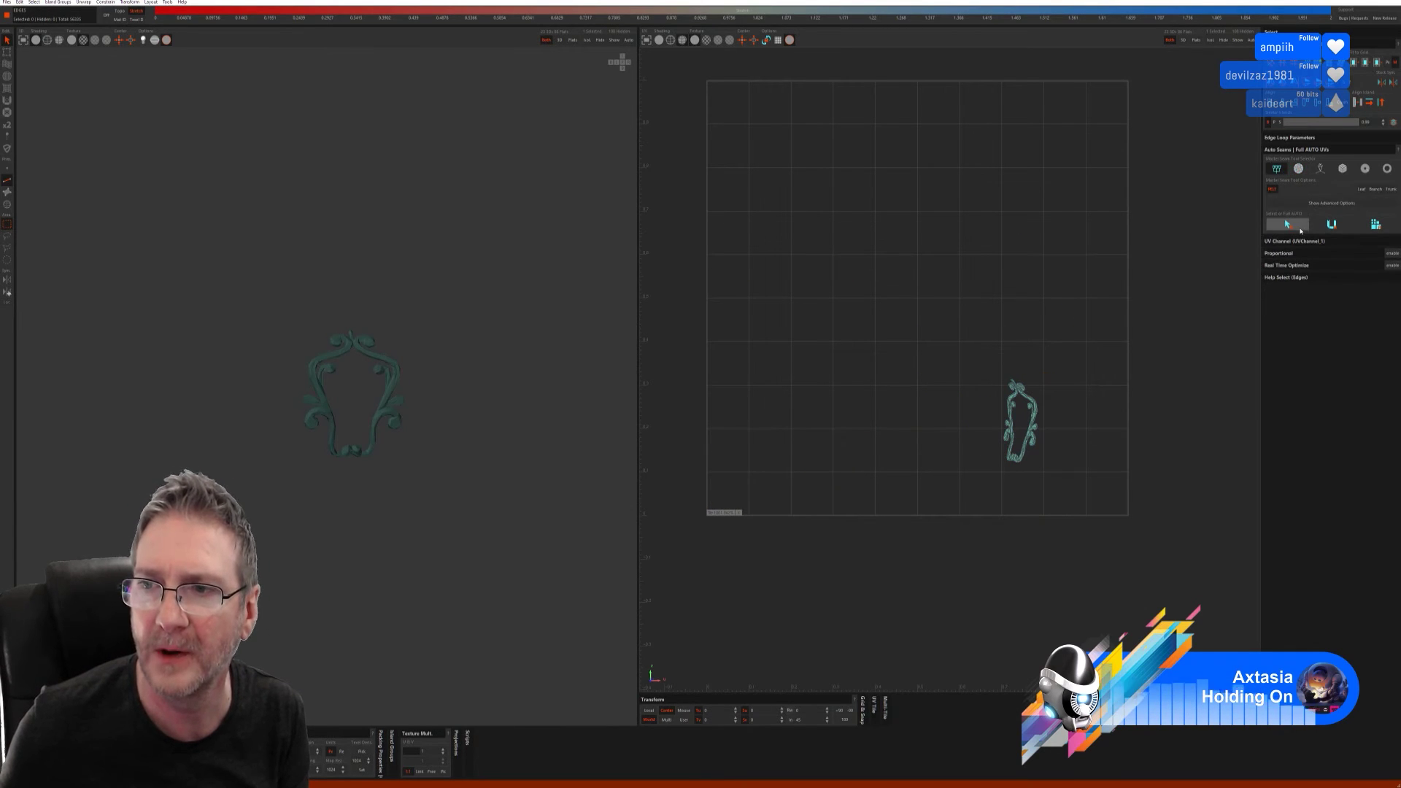
click(1287, 224)
click(1375, 224)
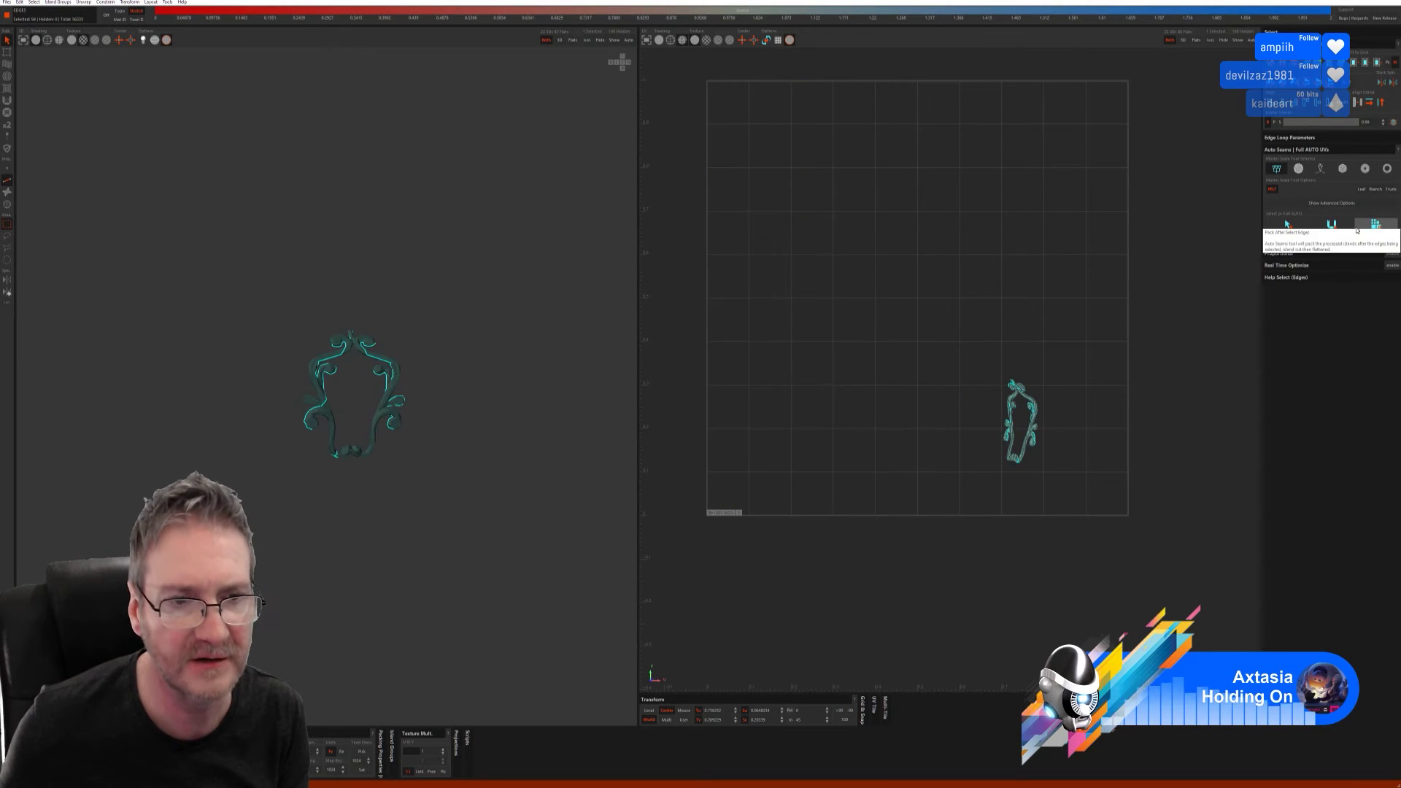
- Switch the automatic seams to the figure-shaped method, then cut and unfold the scrollwork frame
click(1320, 169)
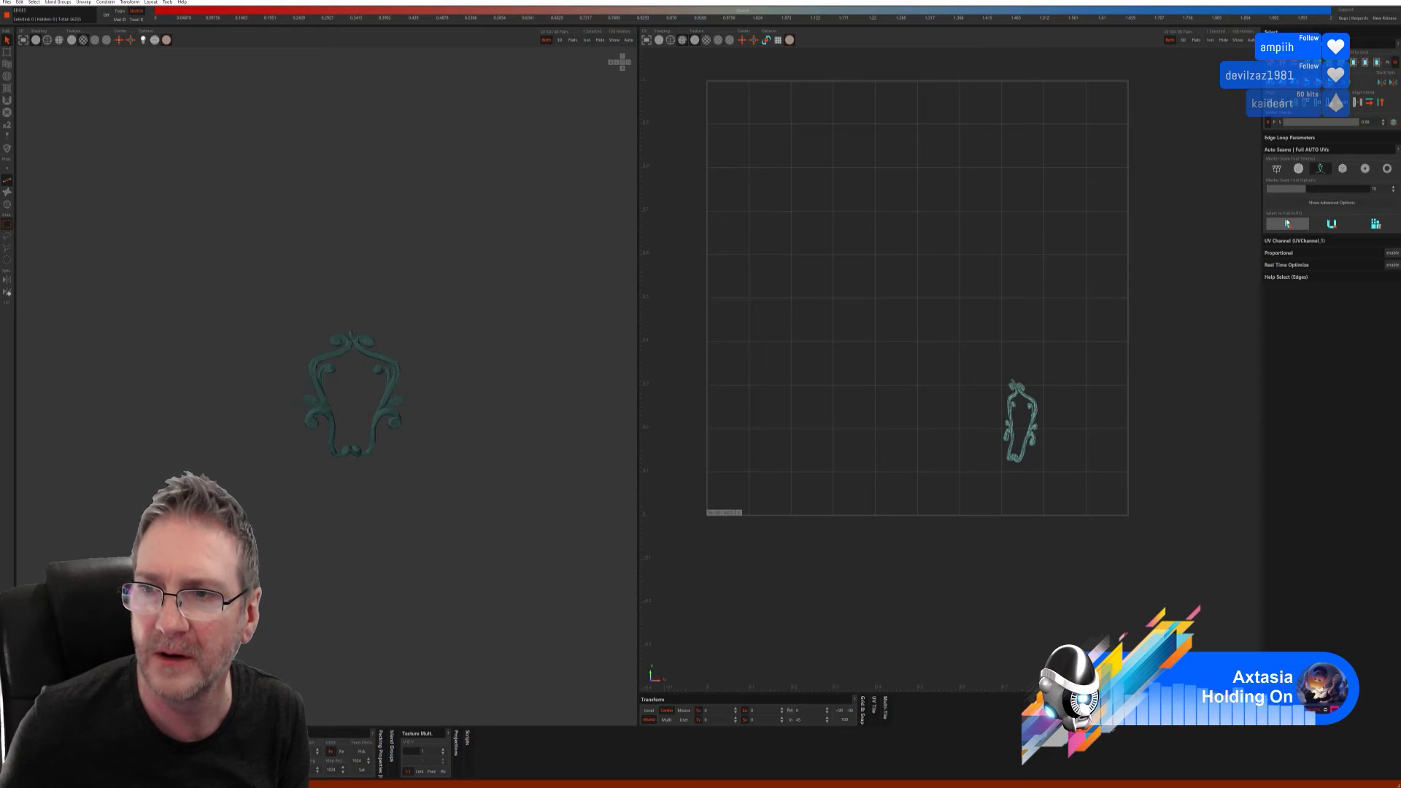
click(1328, 225)
click(1331, 228)
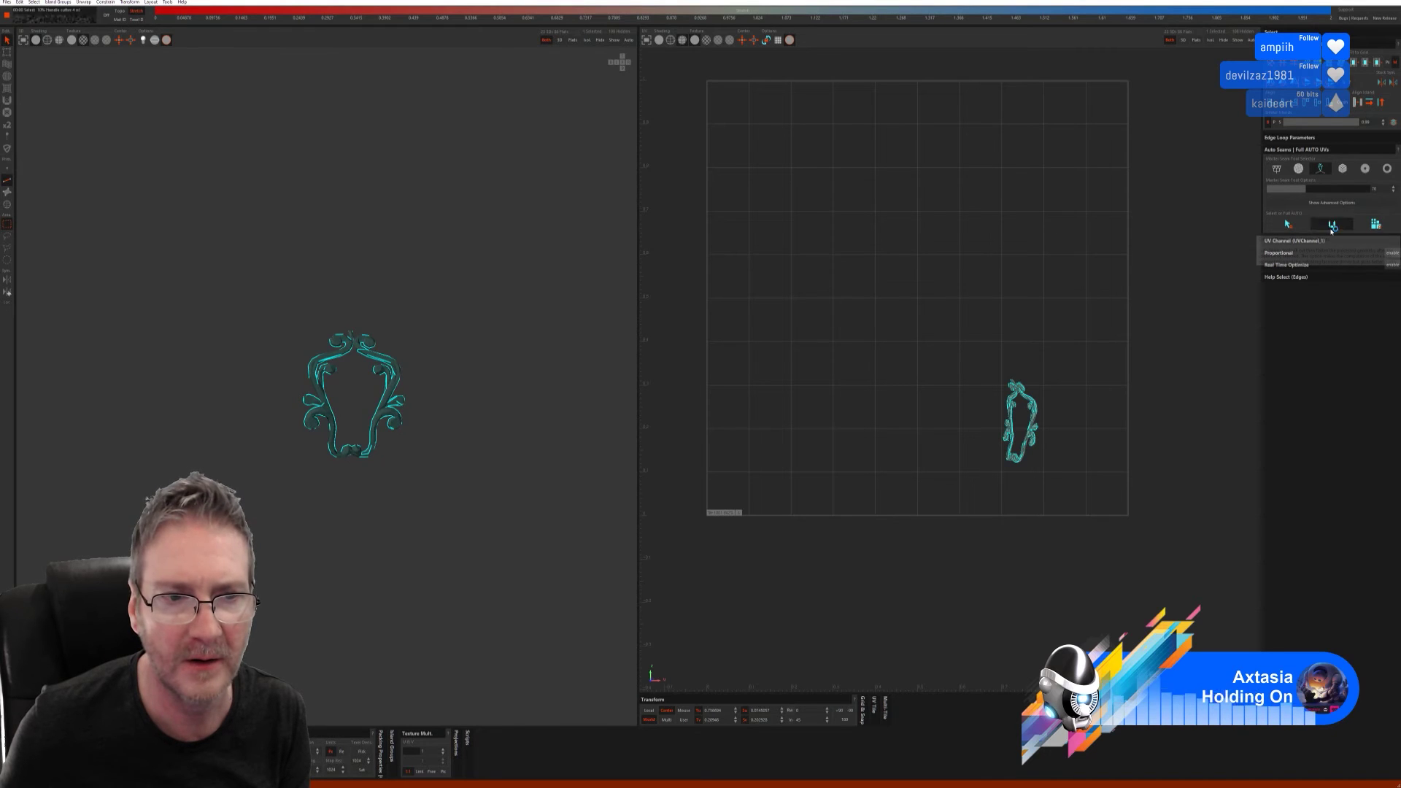
- Try packing the figure-shaped result, then try cutting, unfolding and packing the scrollwork frame with the box-shaped automatic seams method
click(1376, 225)
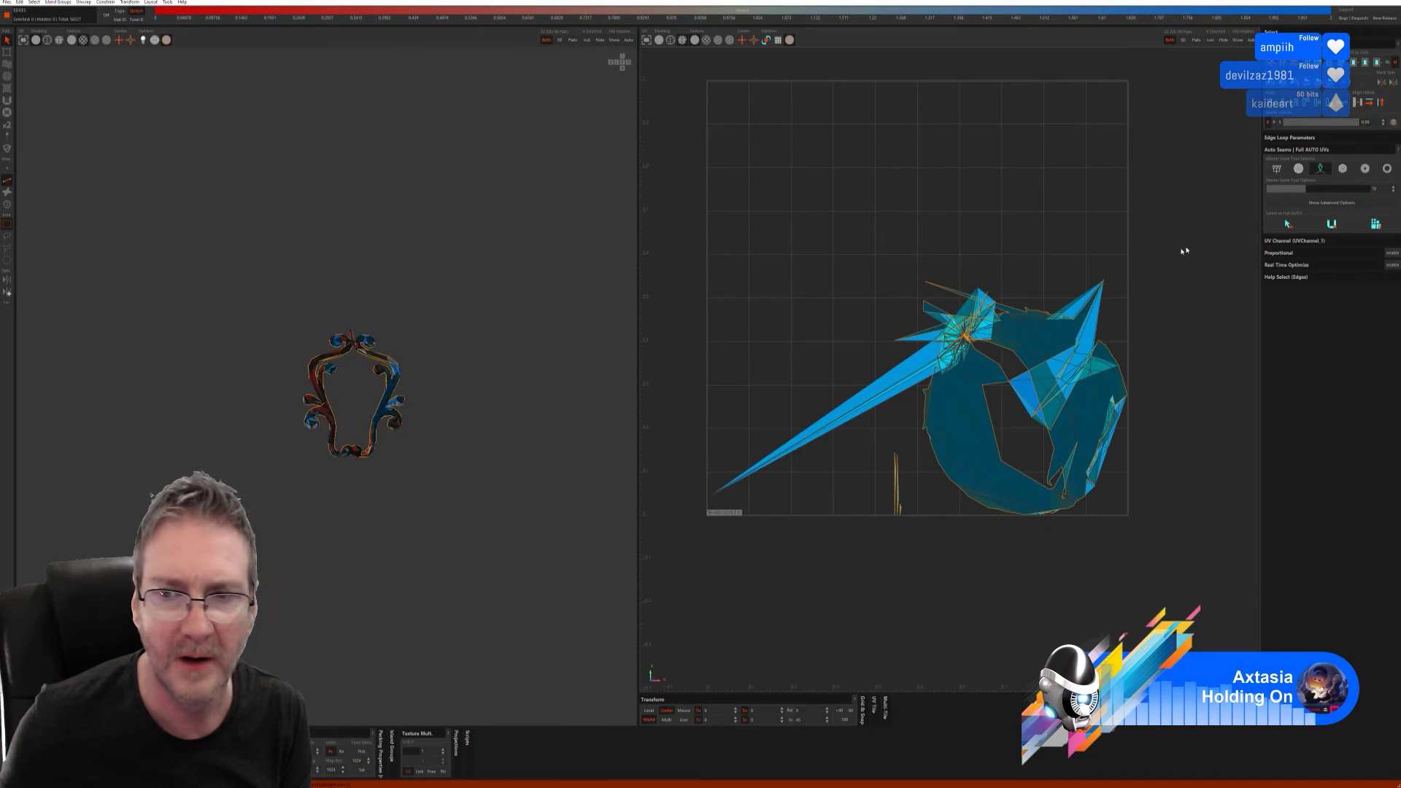
click(1342, 169)
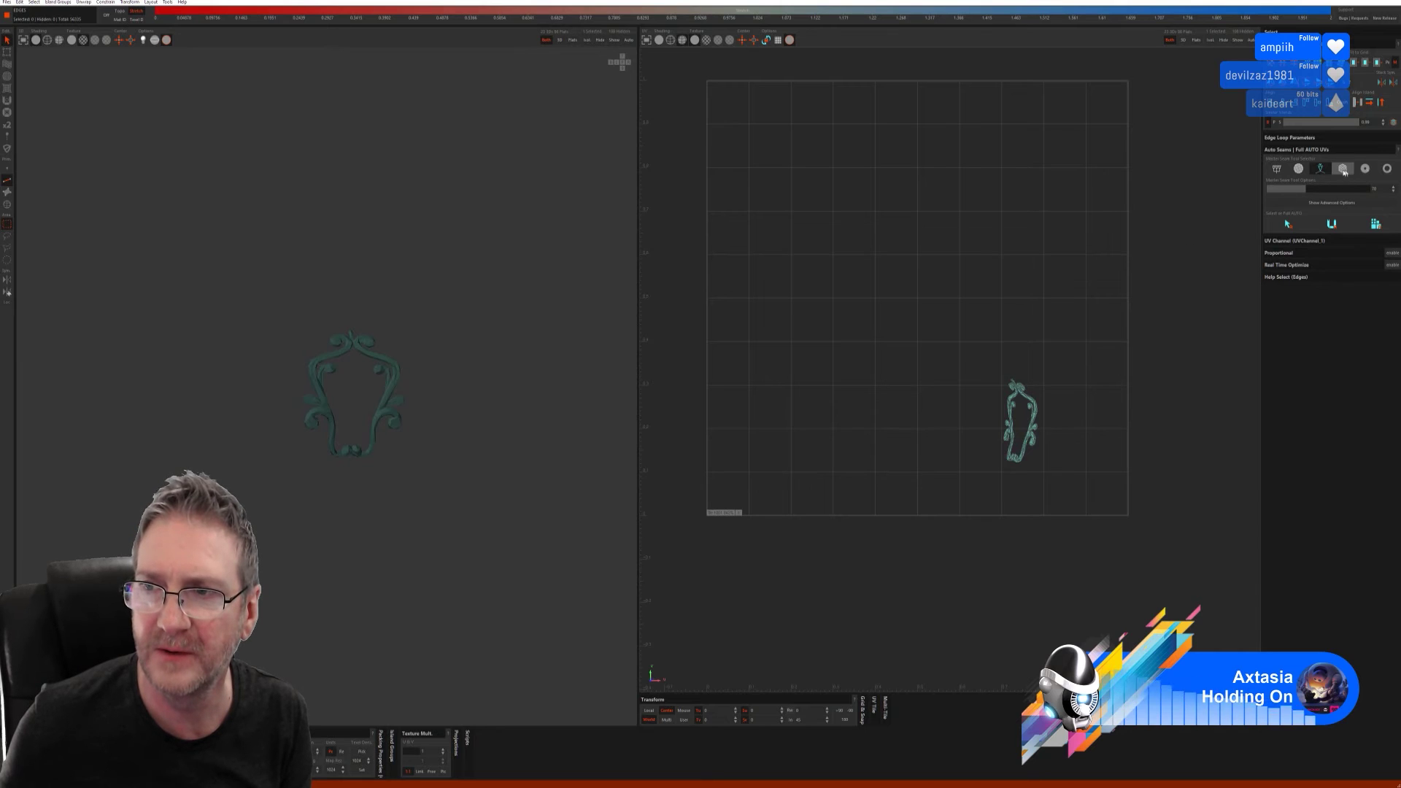
click(1280, 245)
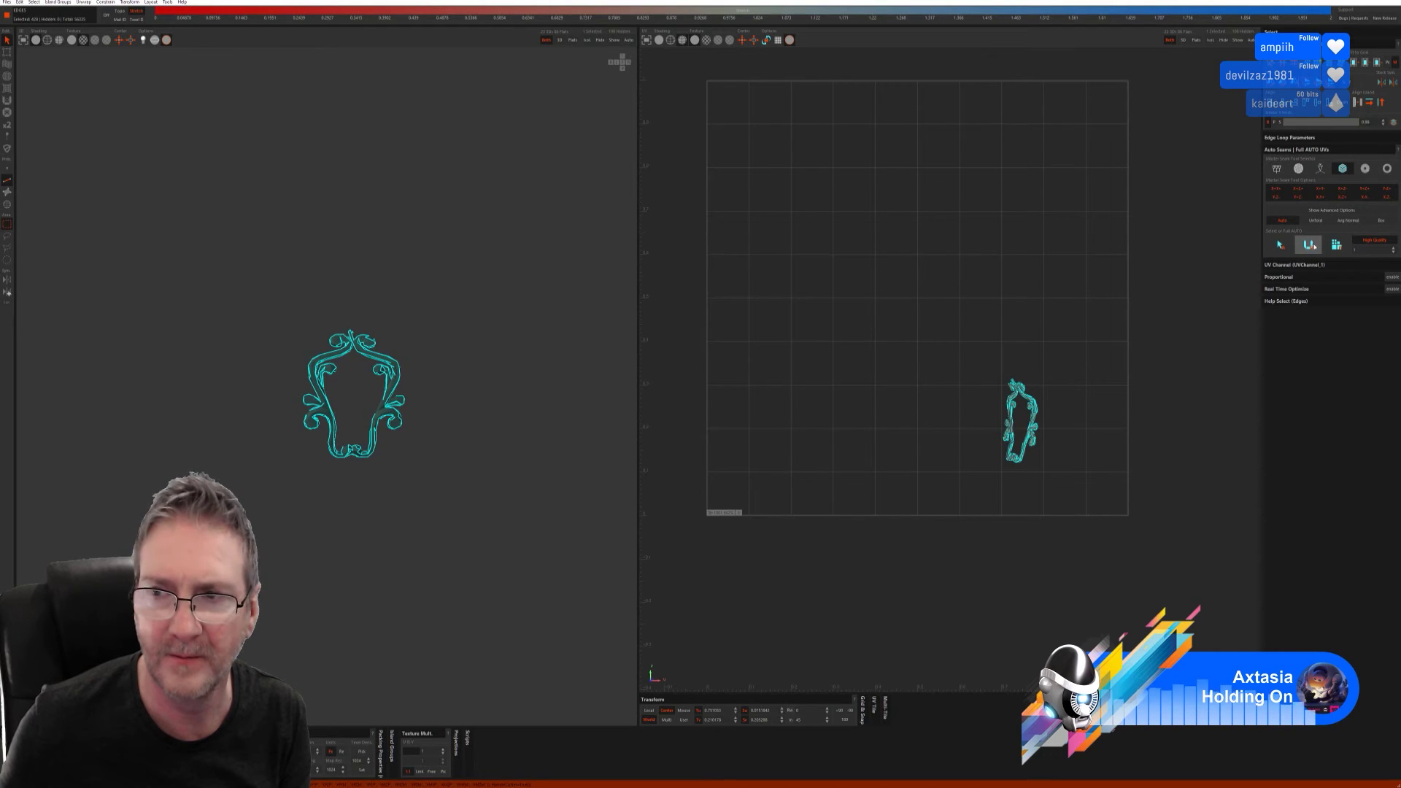
click(1336, 245)
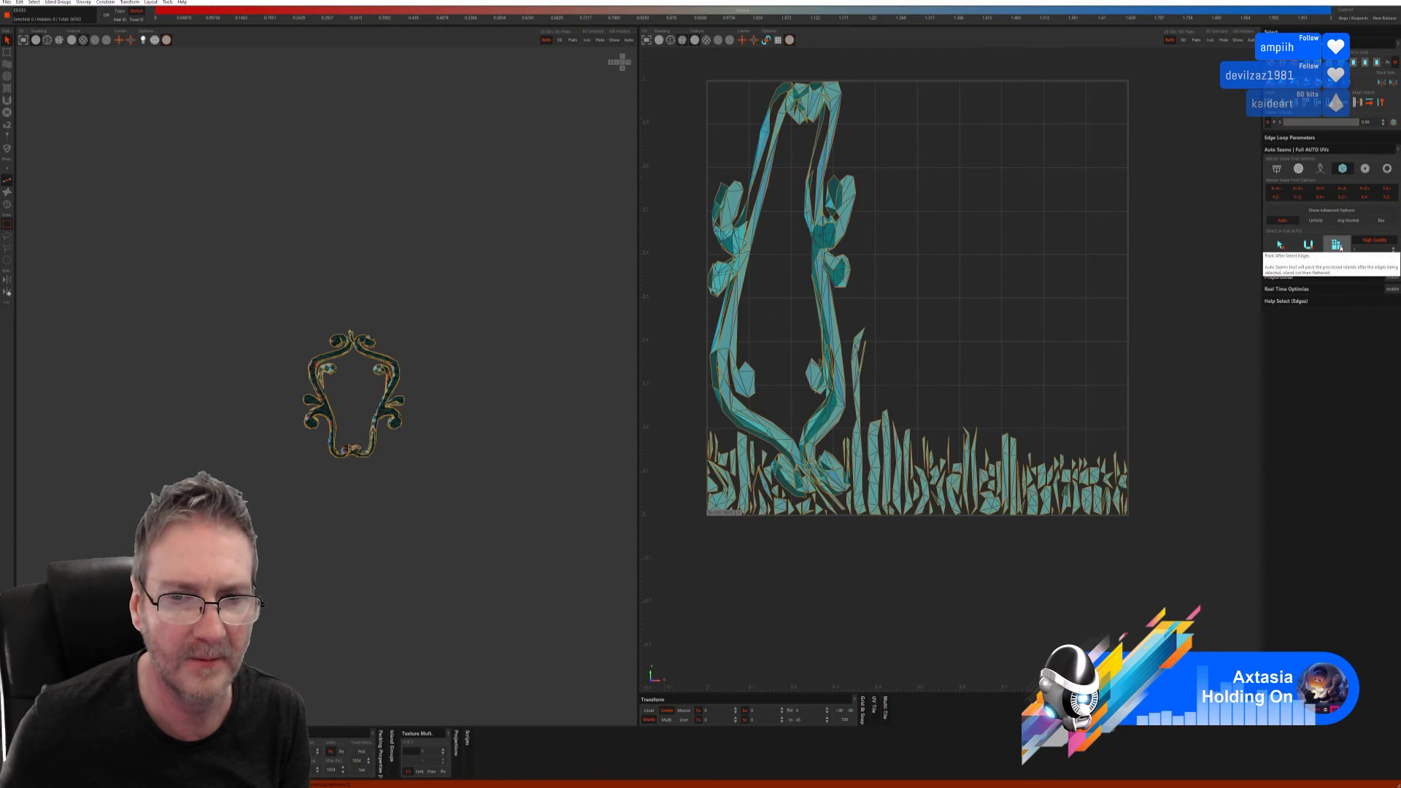
key(ctrl+z)
key(ctrl+z)
key(ctrl+z)
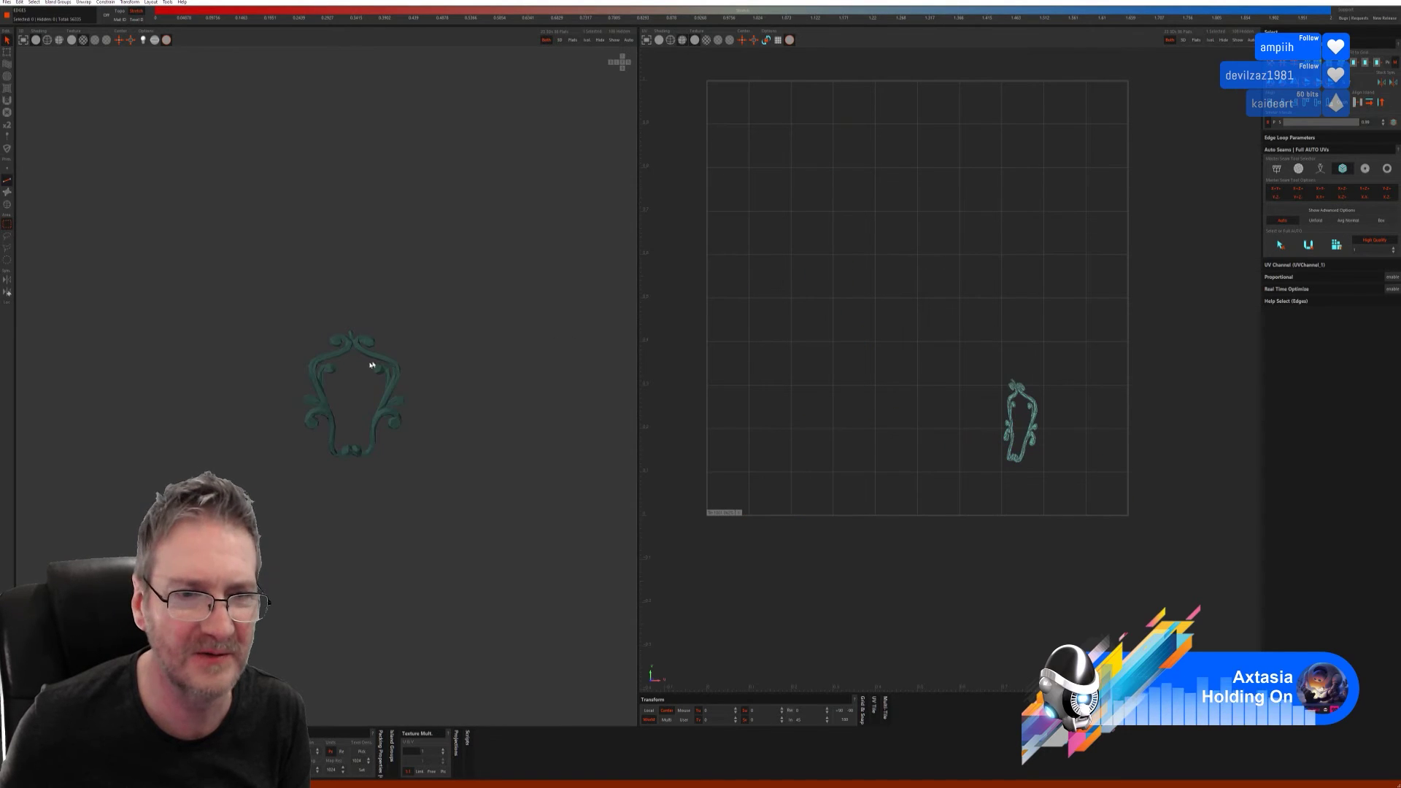
- Retry the box-shaped automatic seams on the scrollwork frame, examine its islands and checker pattern, and undo the result
middle_drag(375, 369, 528, 342)
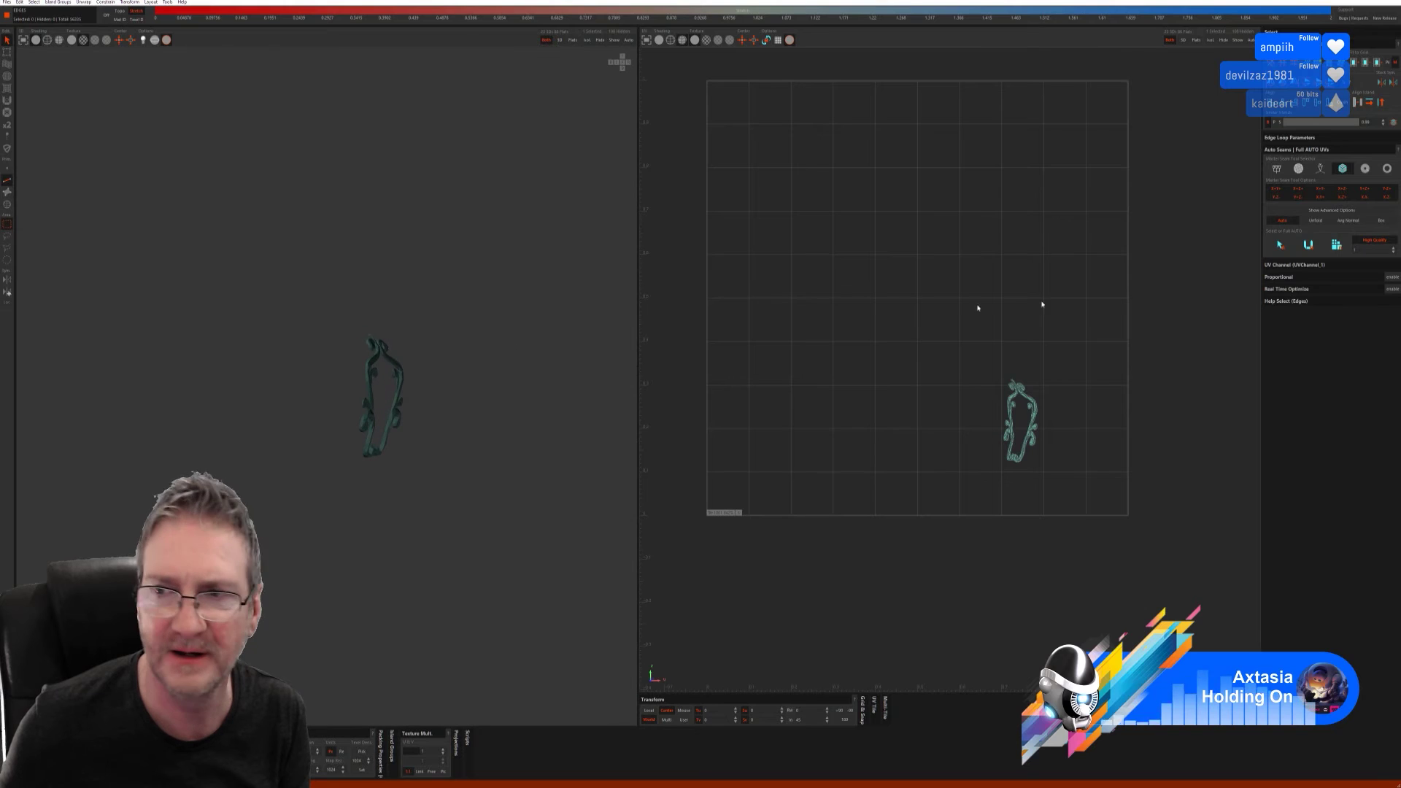
click(1308, 245)
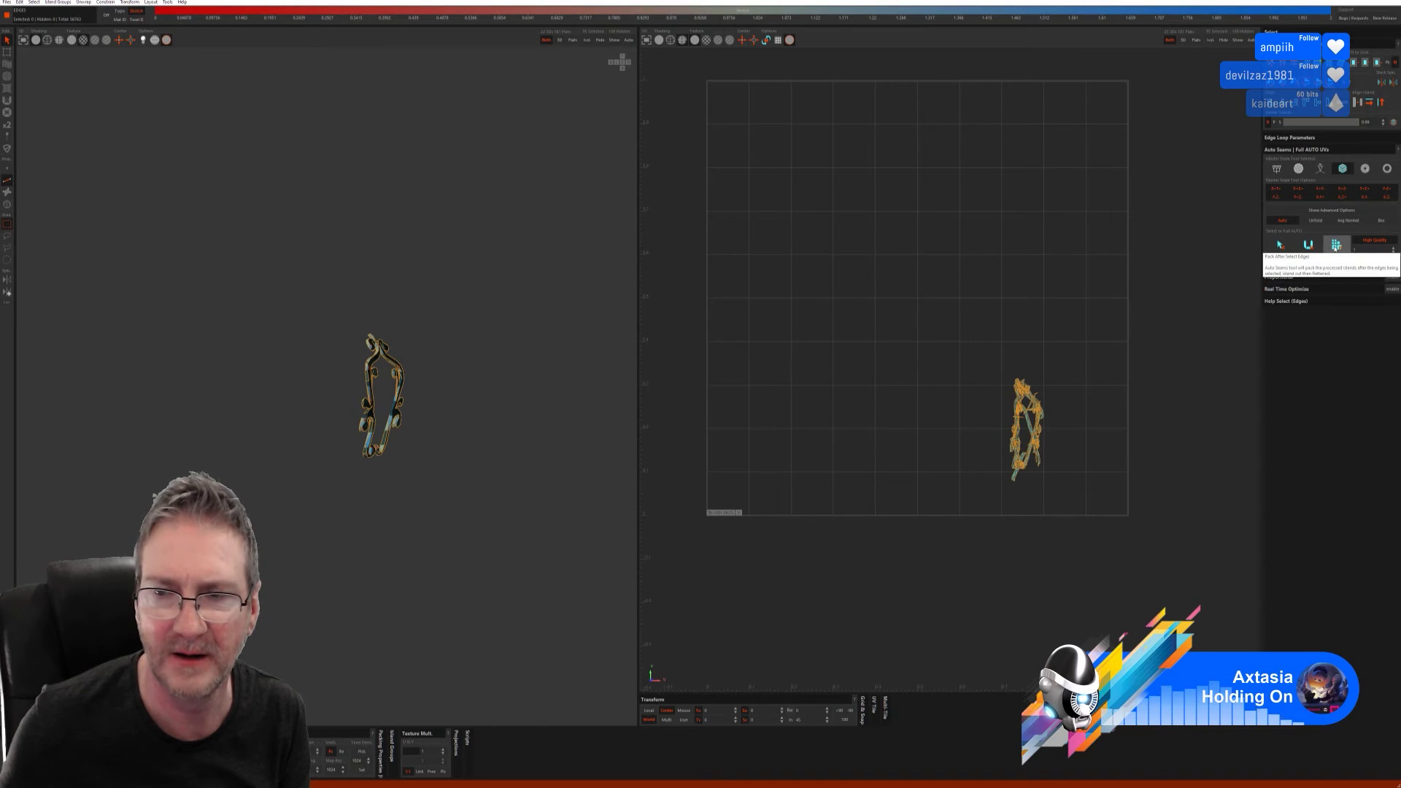
click(1336, 246)
alt+drag(402, 456, 355, 438)
scroll(351, 400, up, 4)
alt+middle_drag(430, 386, 408, 385)
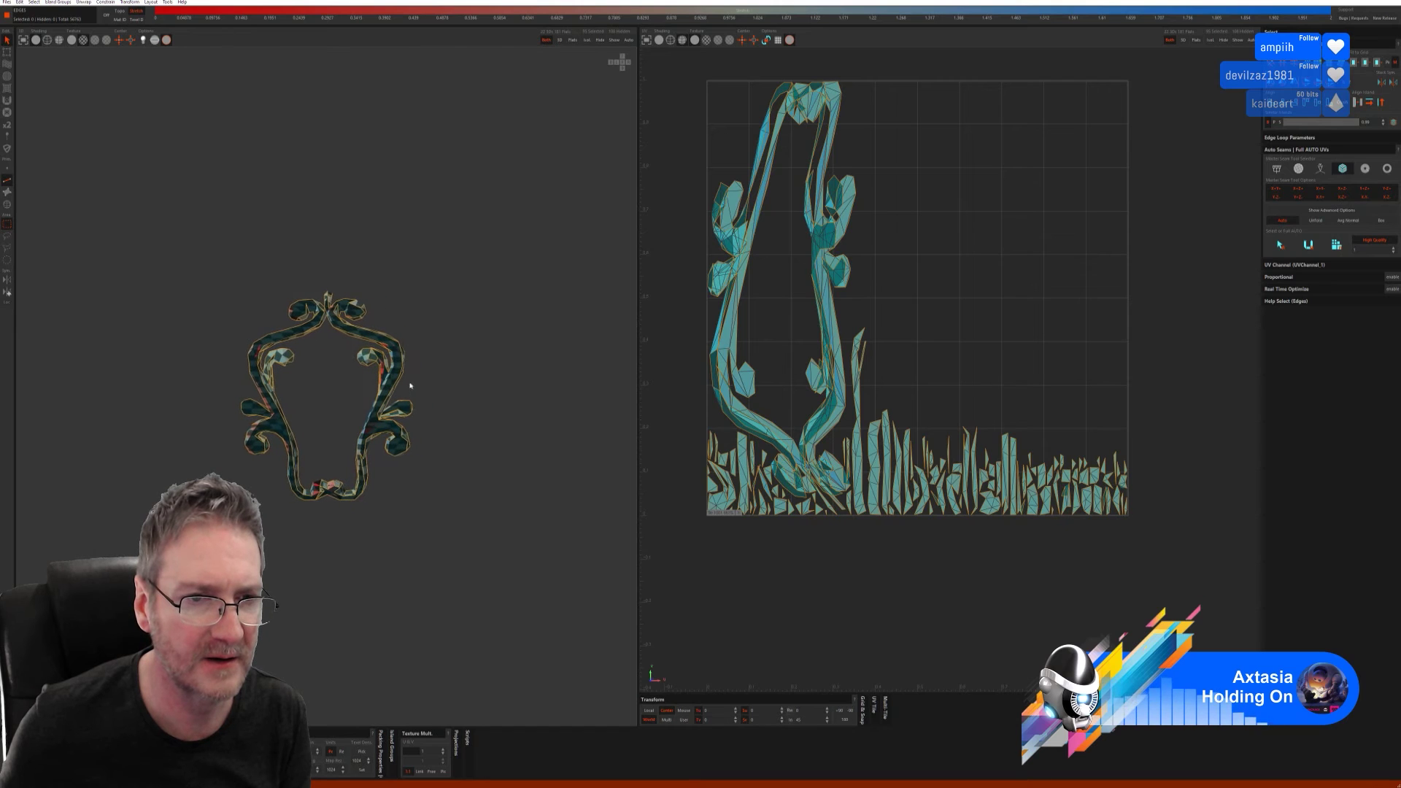
scroll(365, 379, up, 2)
mouse_move(364, 379)
alt+mouse_down()
mouse_move(363, 358)
mouse_move(379, 353)
mouse_move(384, 388)
alt+mouse_up()
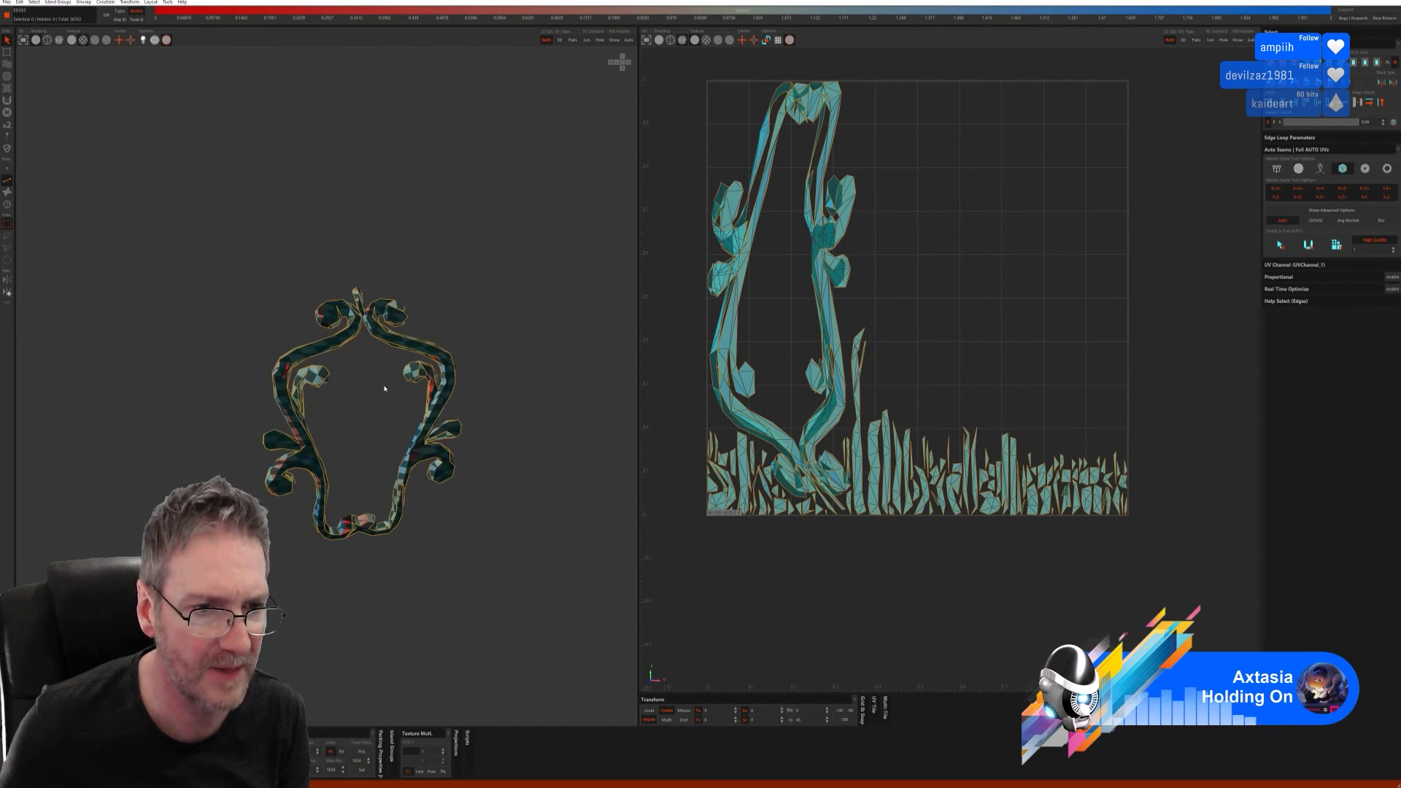
key(ctrl+z)
key(ctrl+z)
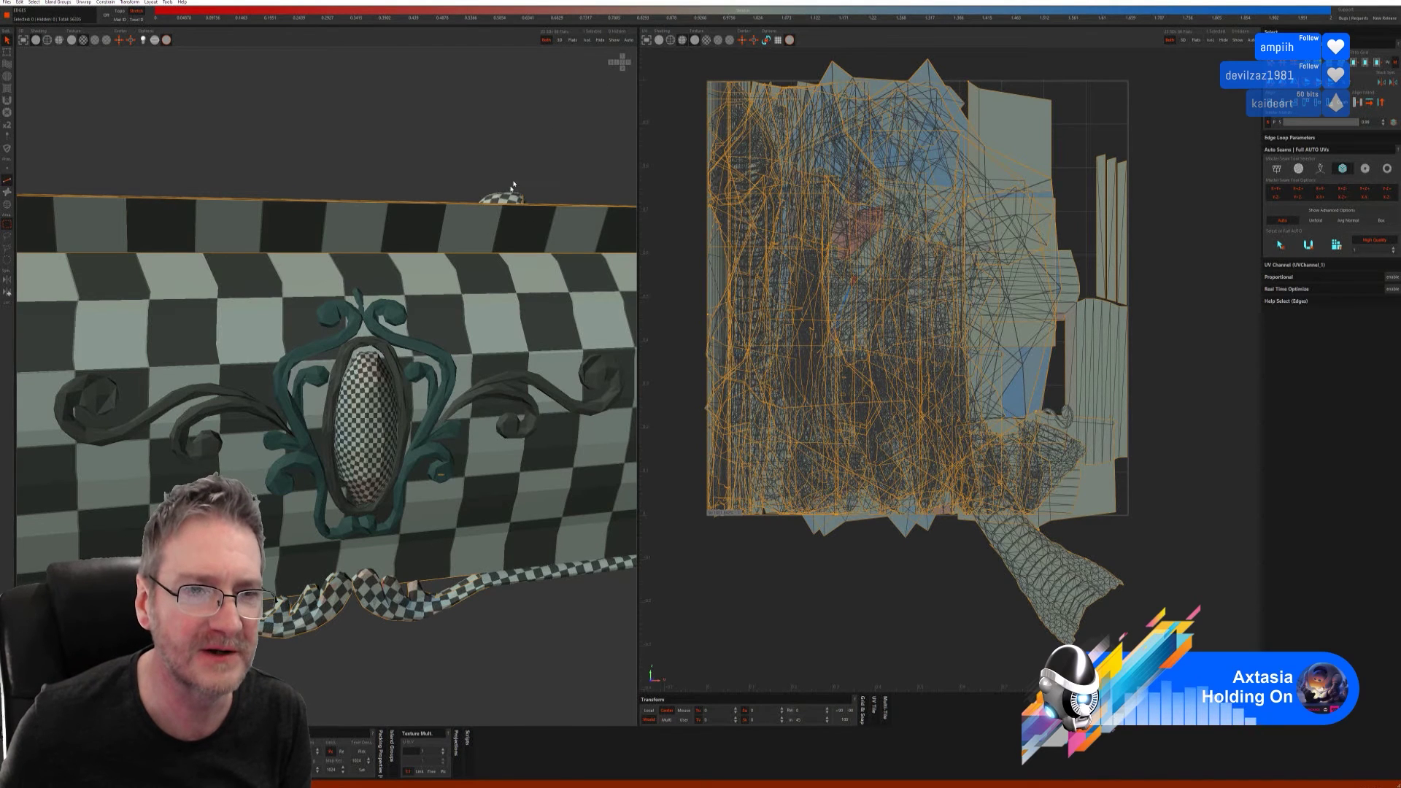
- Isolate the scrollwork frame around the oval gem again in island mode and return to edge mode
click(9, 208)
click(587, 41)
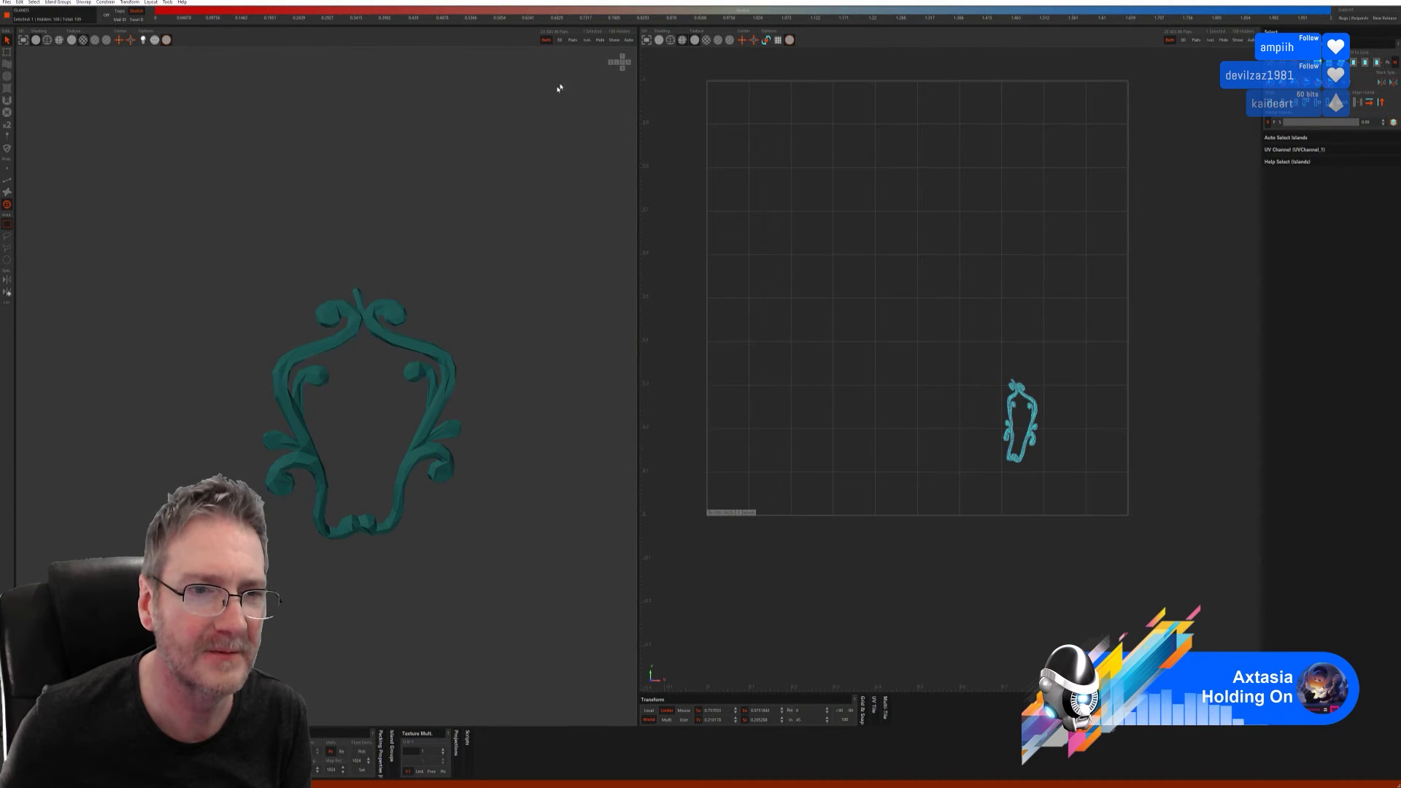
click(8, 179)
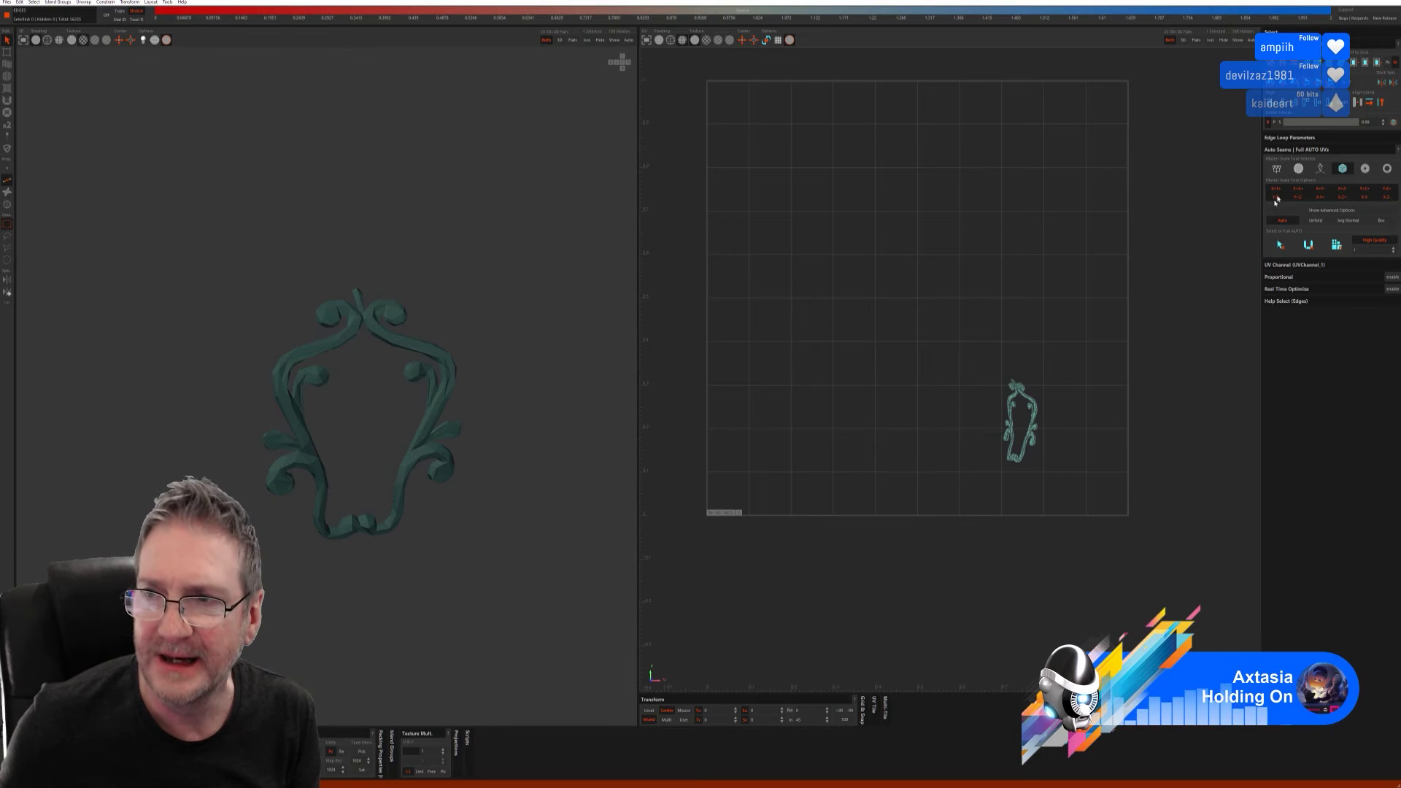
- Generate the scrollwork frame's seams with the automatic method offering leaf, branch and trunk options, then cut, pack and unfold it
click(1278, 170)
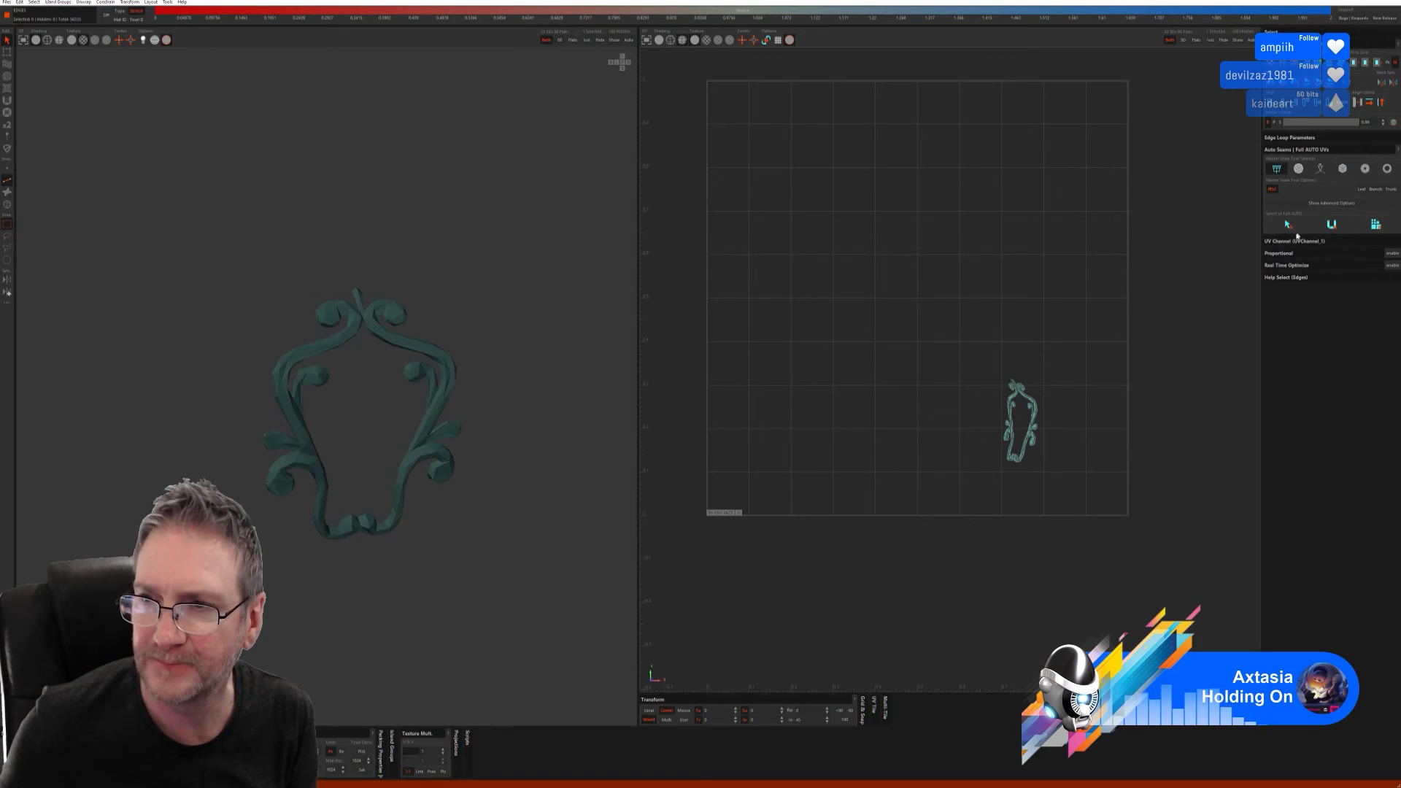
click(1287, 225)
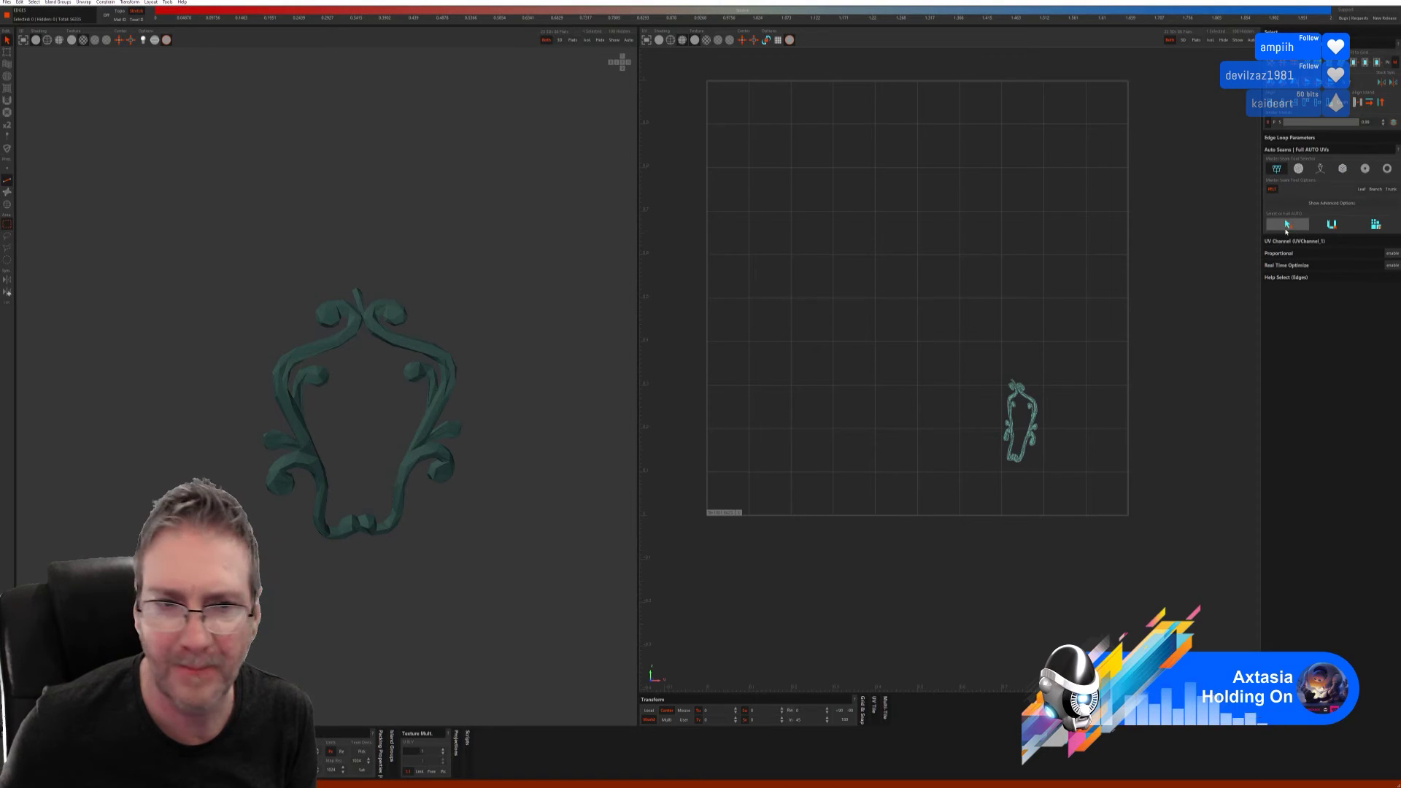
click(1327, 227)
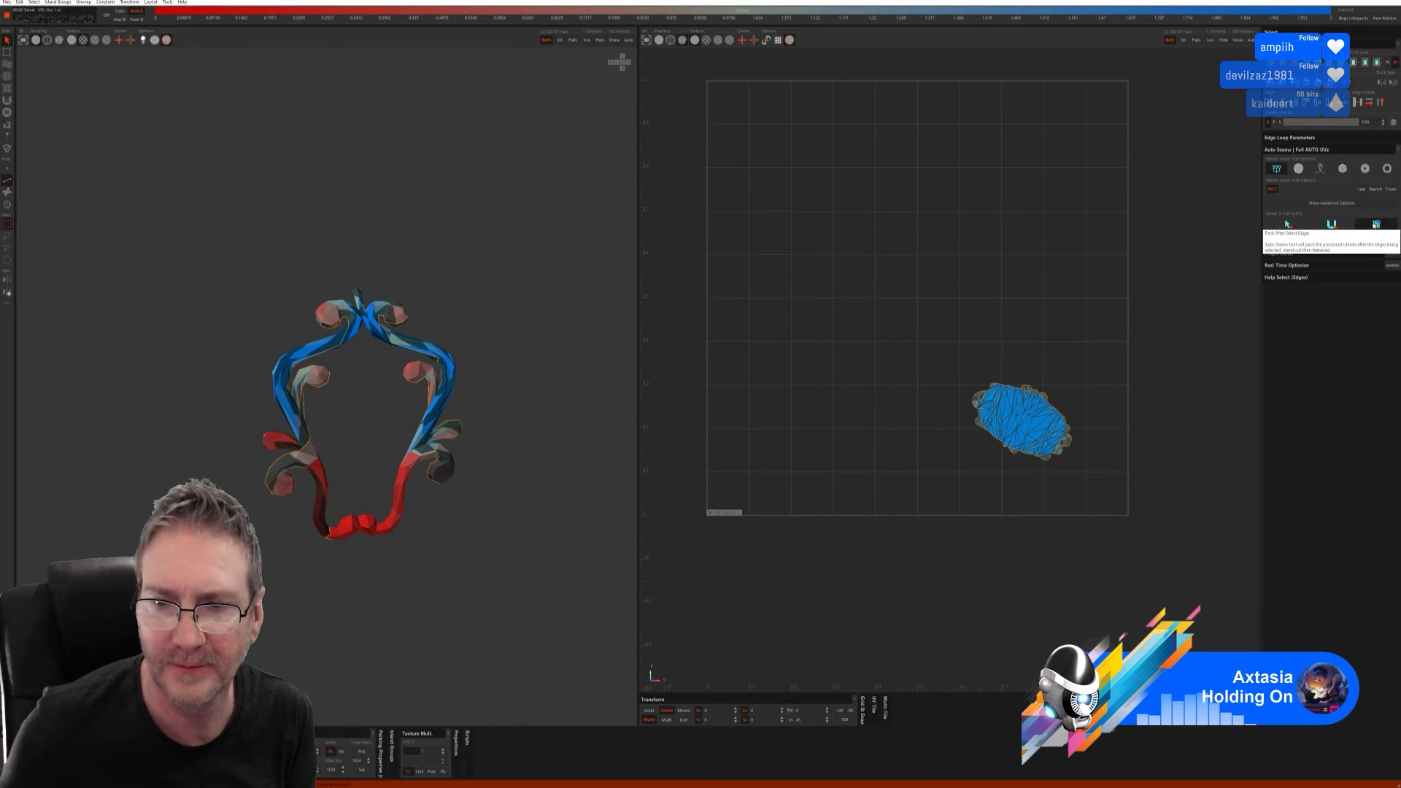
click(1376, 225)
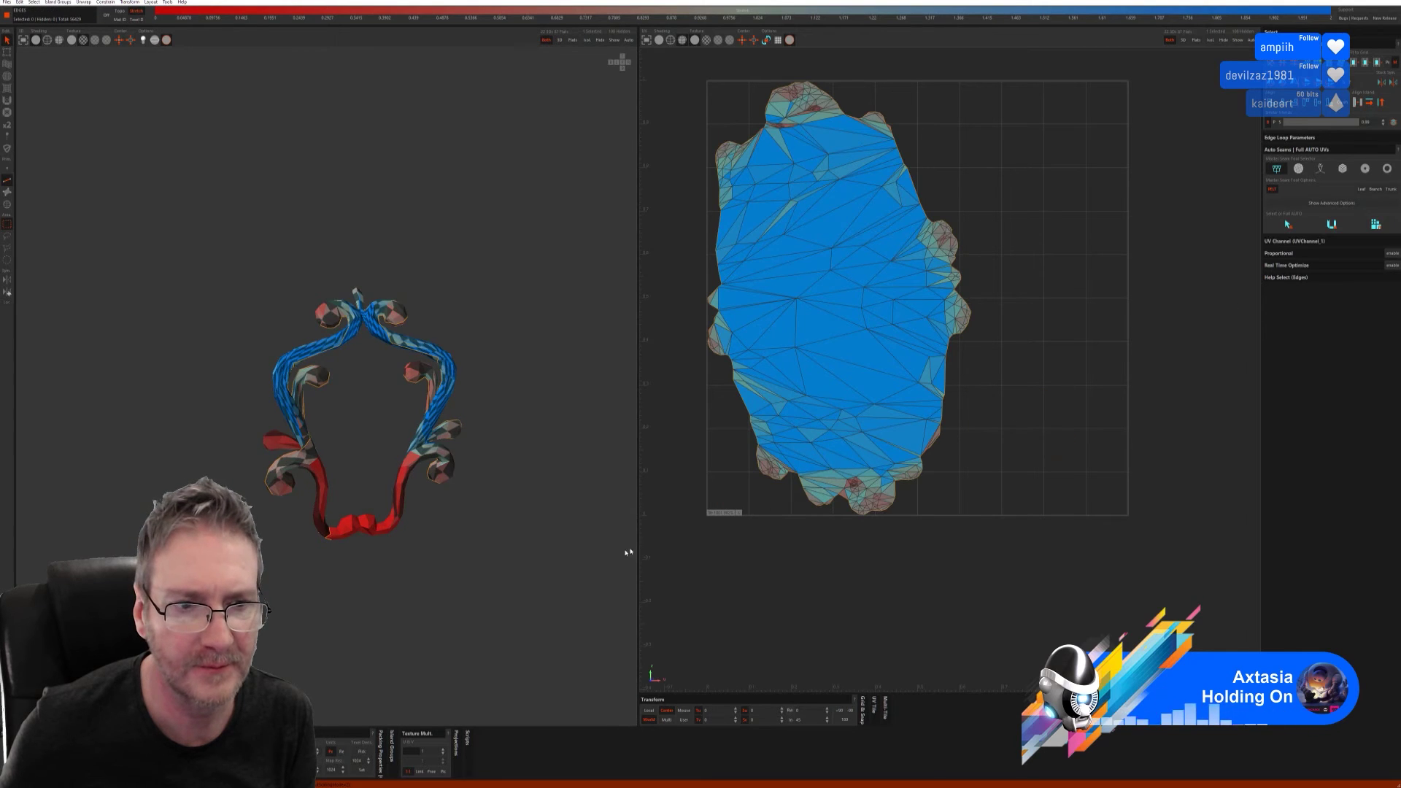
key(u)
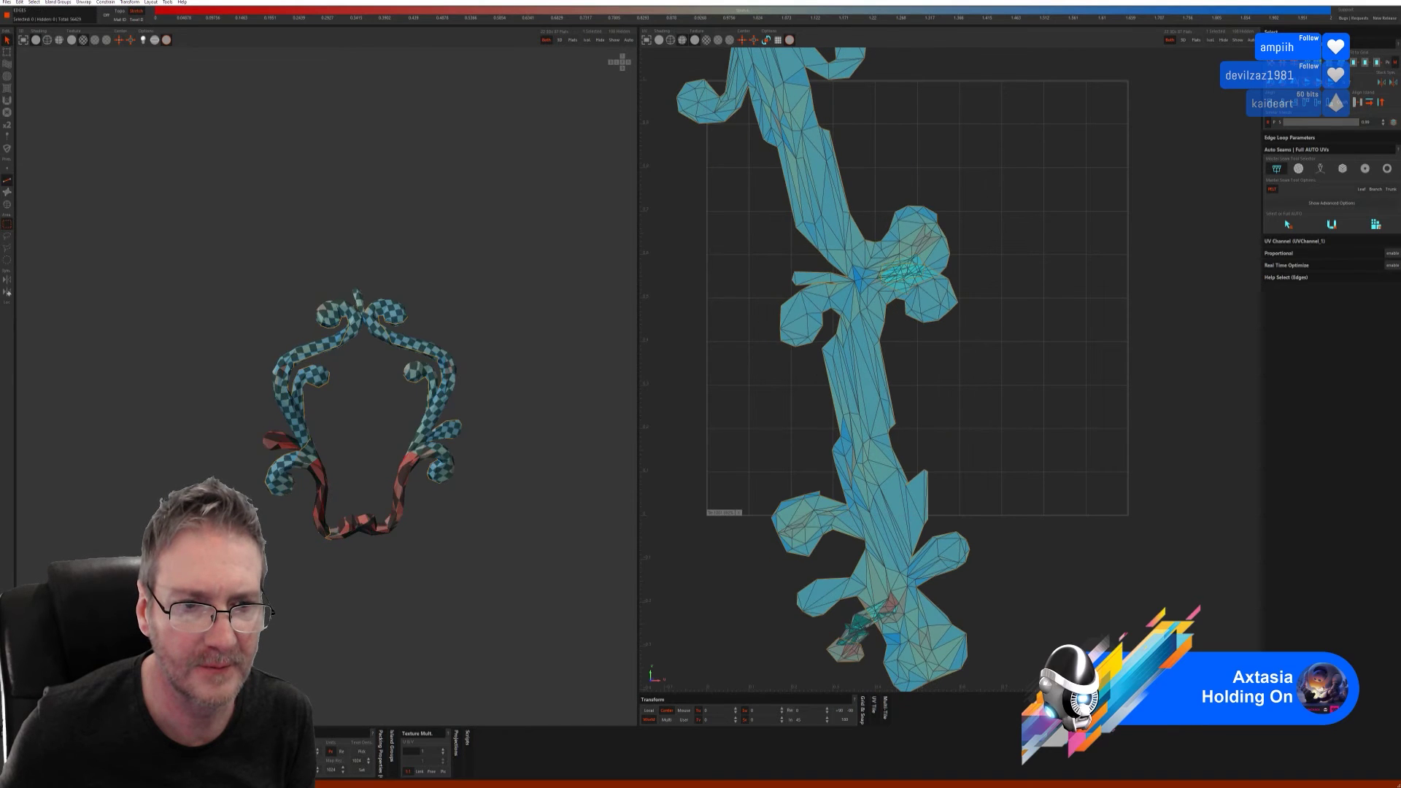
- Cut a seam around the frame's left stem, just below the junction with the lower curl
alt+drag(342, 511, 293, 492)
scroll(293, 493, up, 3)
middle_drag(293, 493, 324, 448)
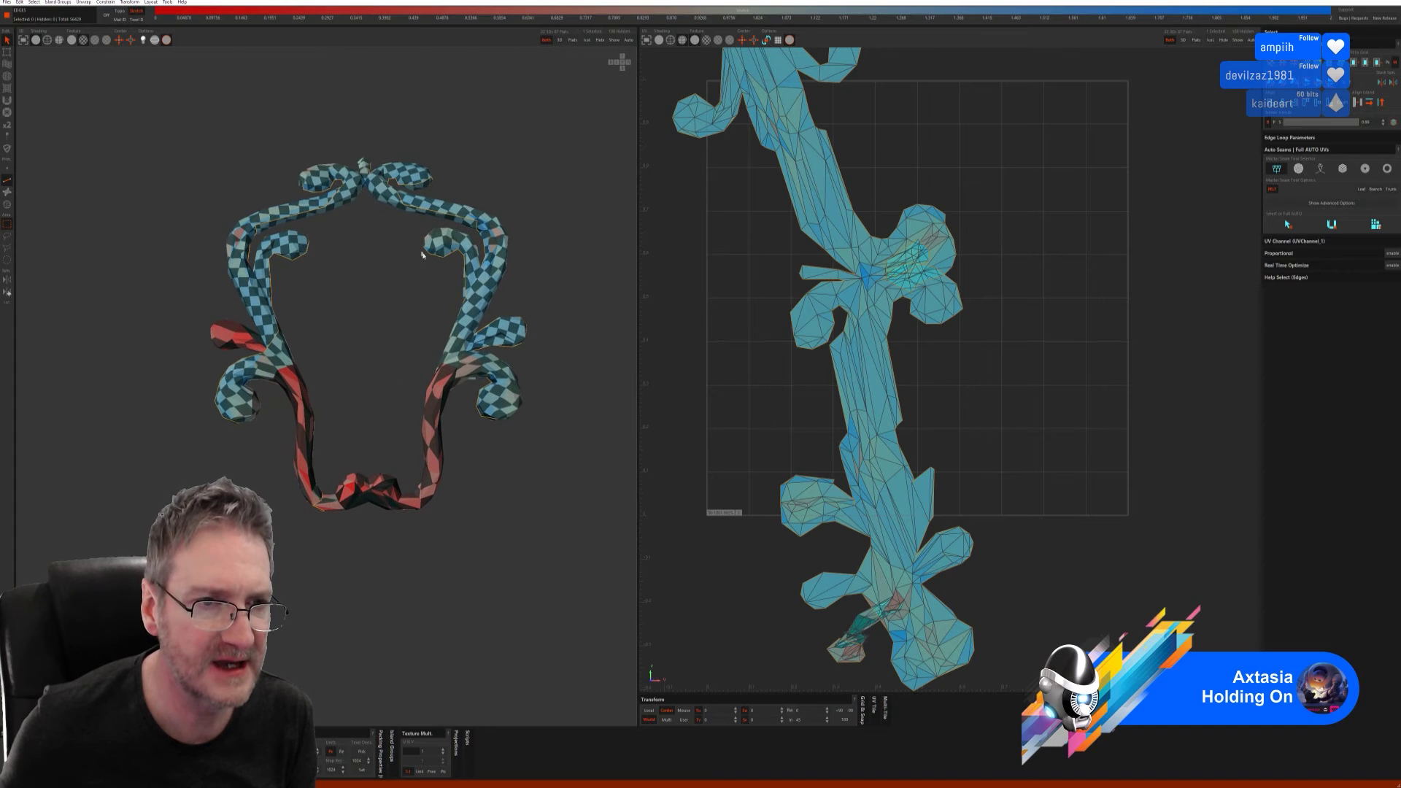
middle_drag(422, 254, 319, 342)
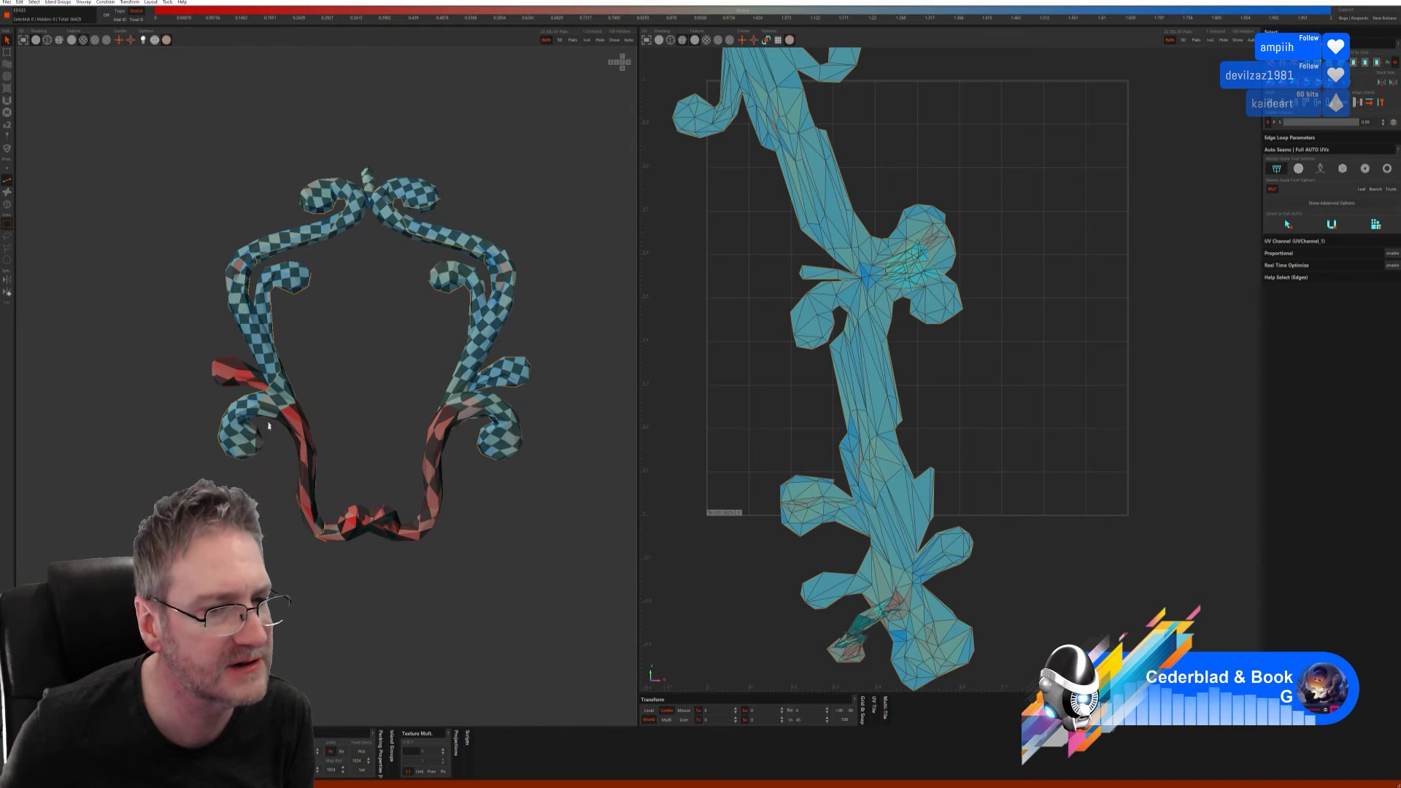
scroll(268, 425, up, 3)
click(295, 402)
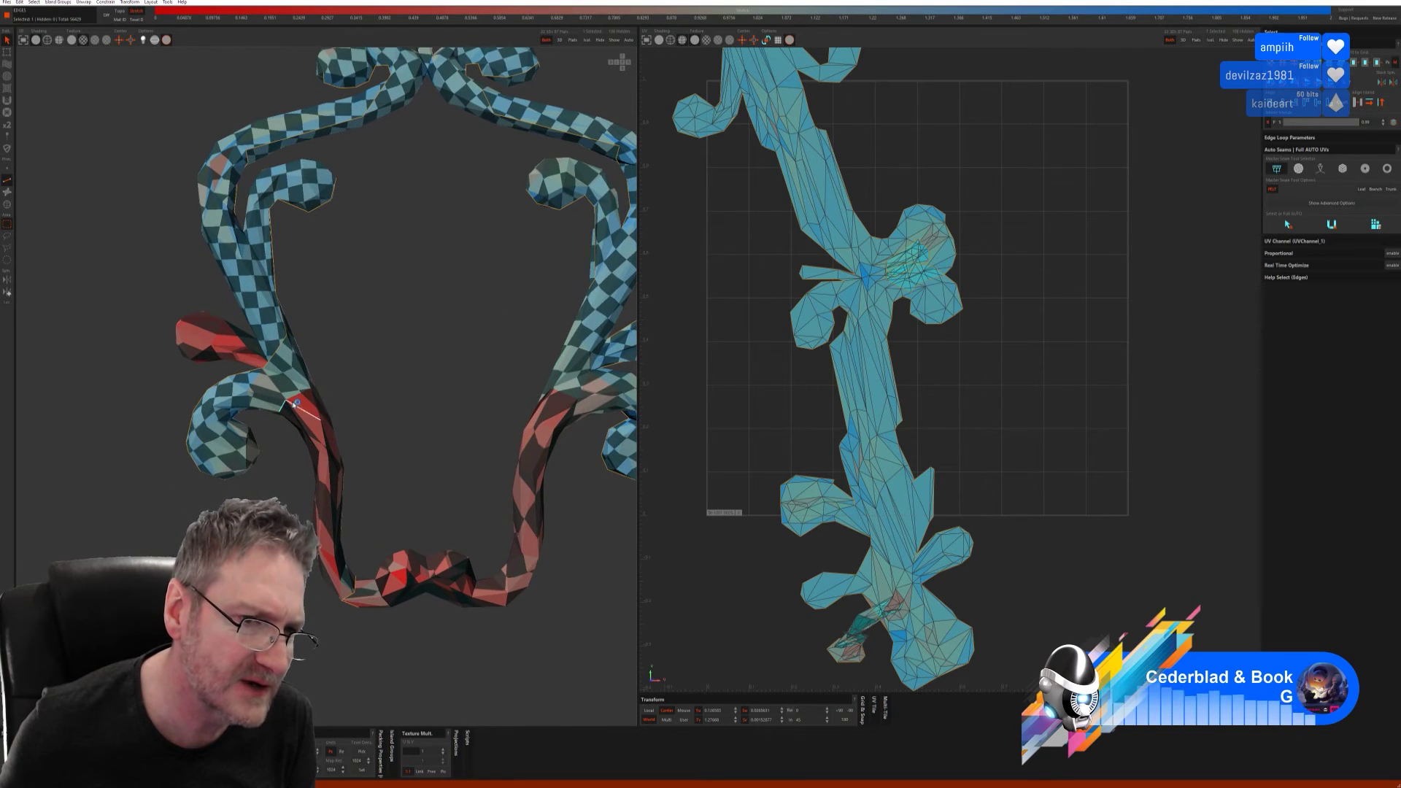
middle_drag(307, 395, 396, 407)
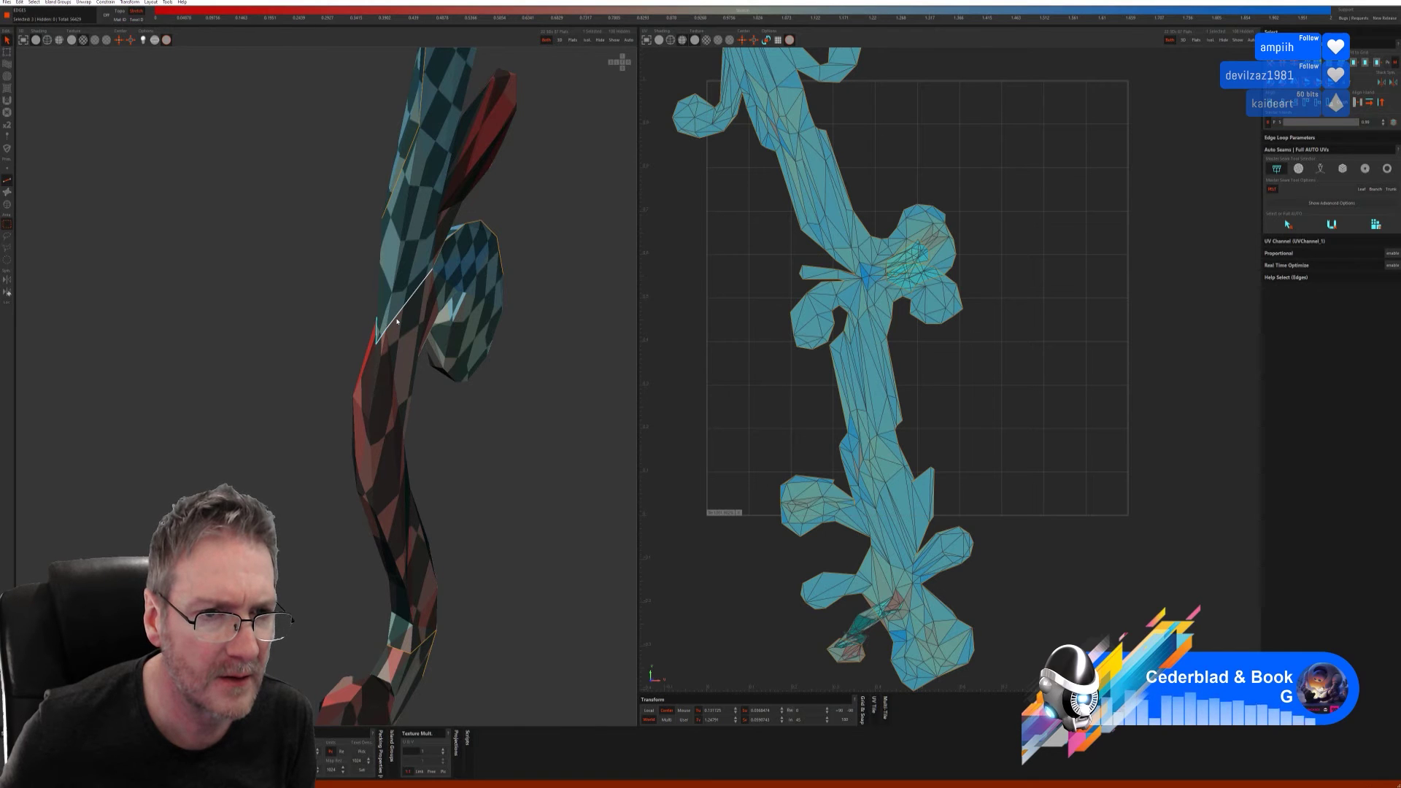
middle_drag(397, 321, 478, 341)
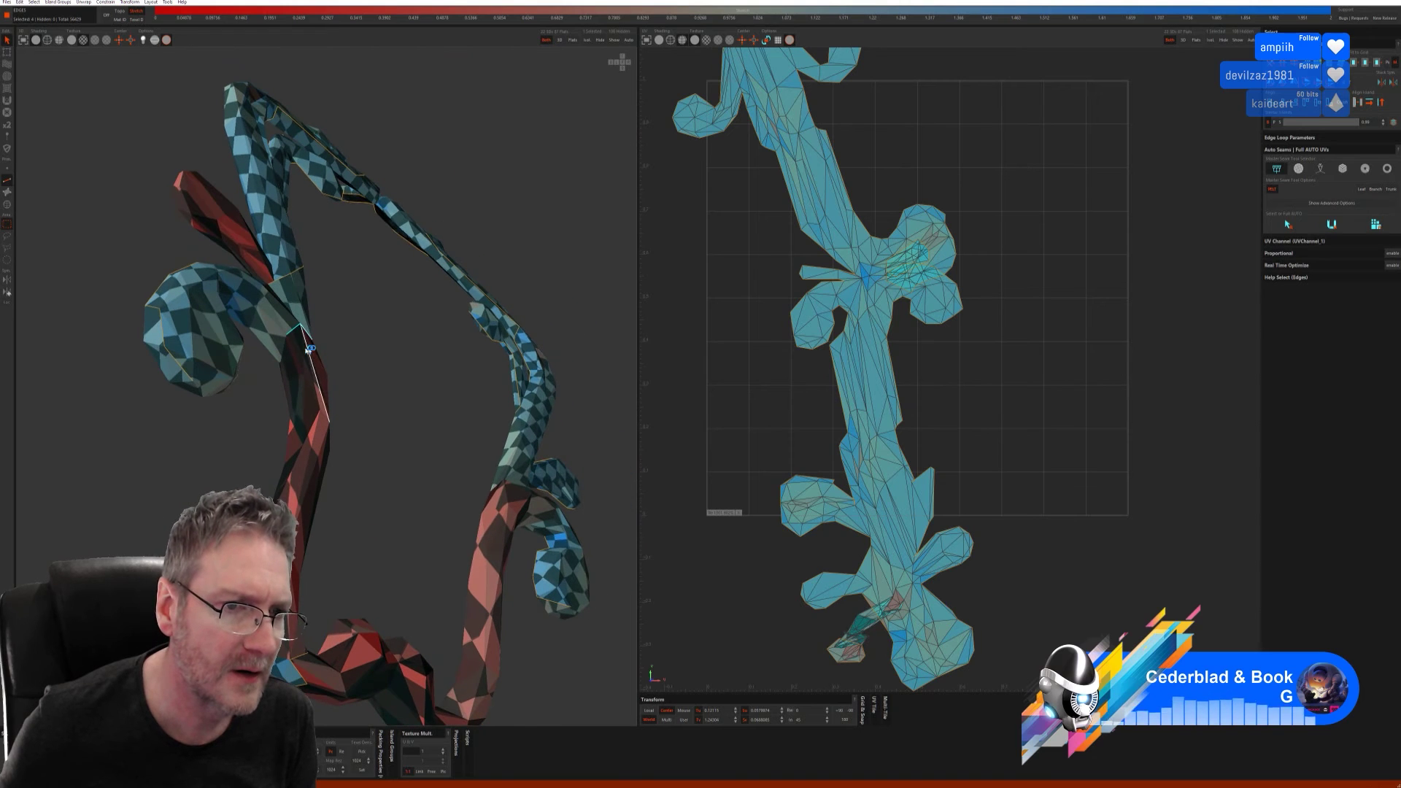
middle_drag(285, 355, 436, 391)
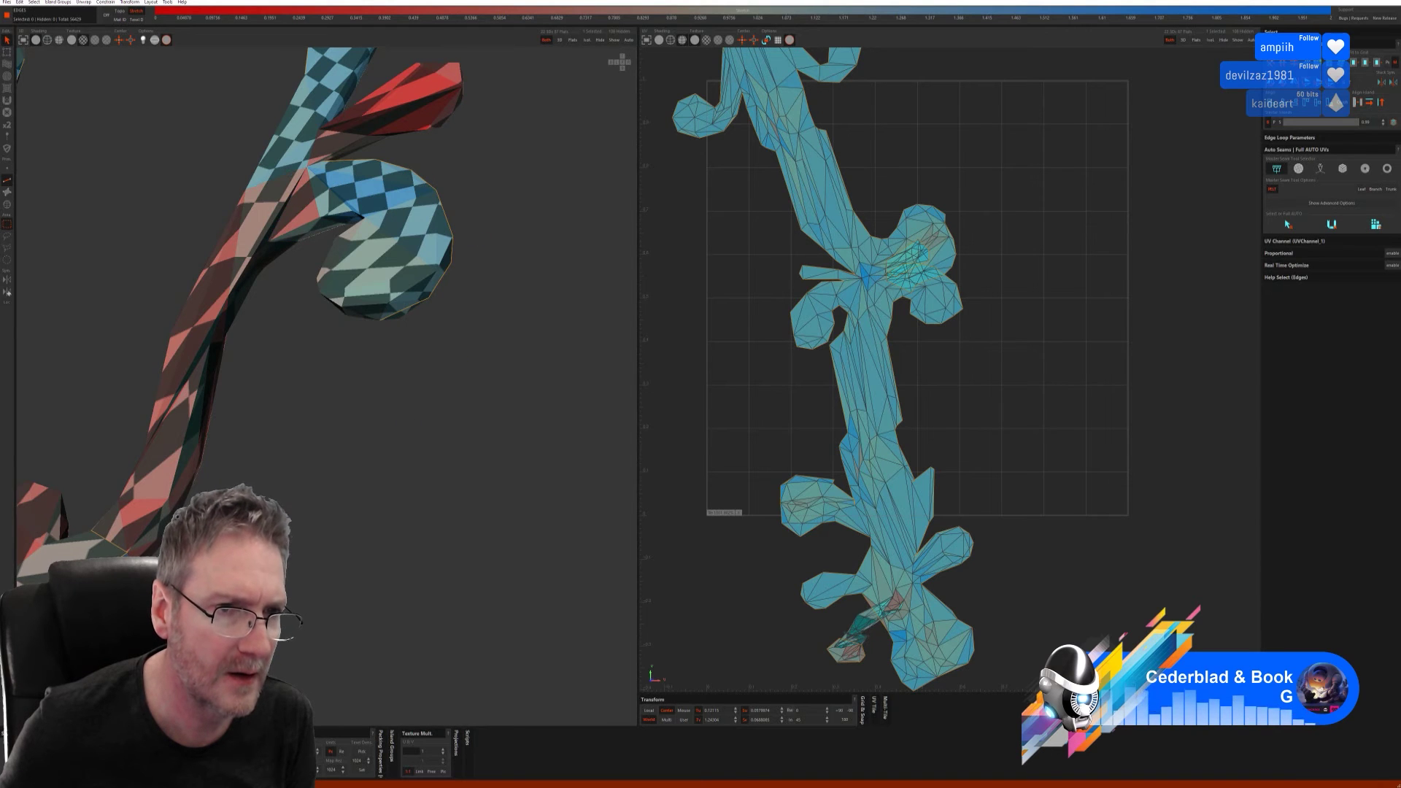
middle_drag(407, 470, 178, 486)
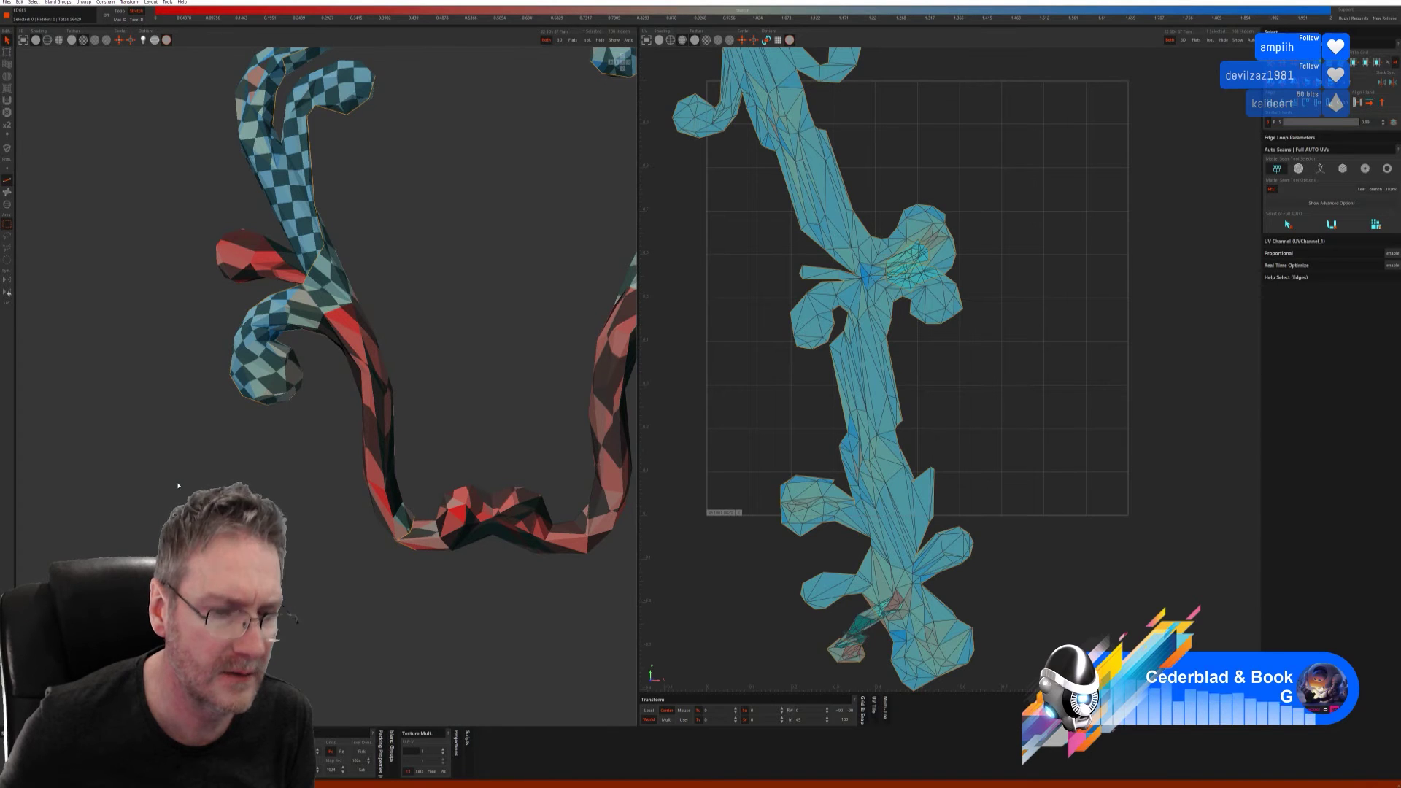
key(ctrl+z)
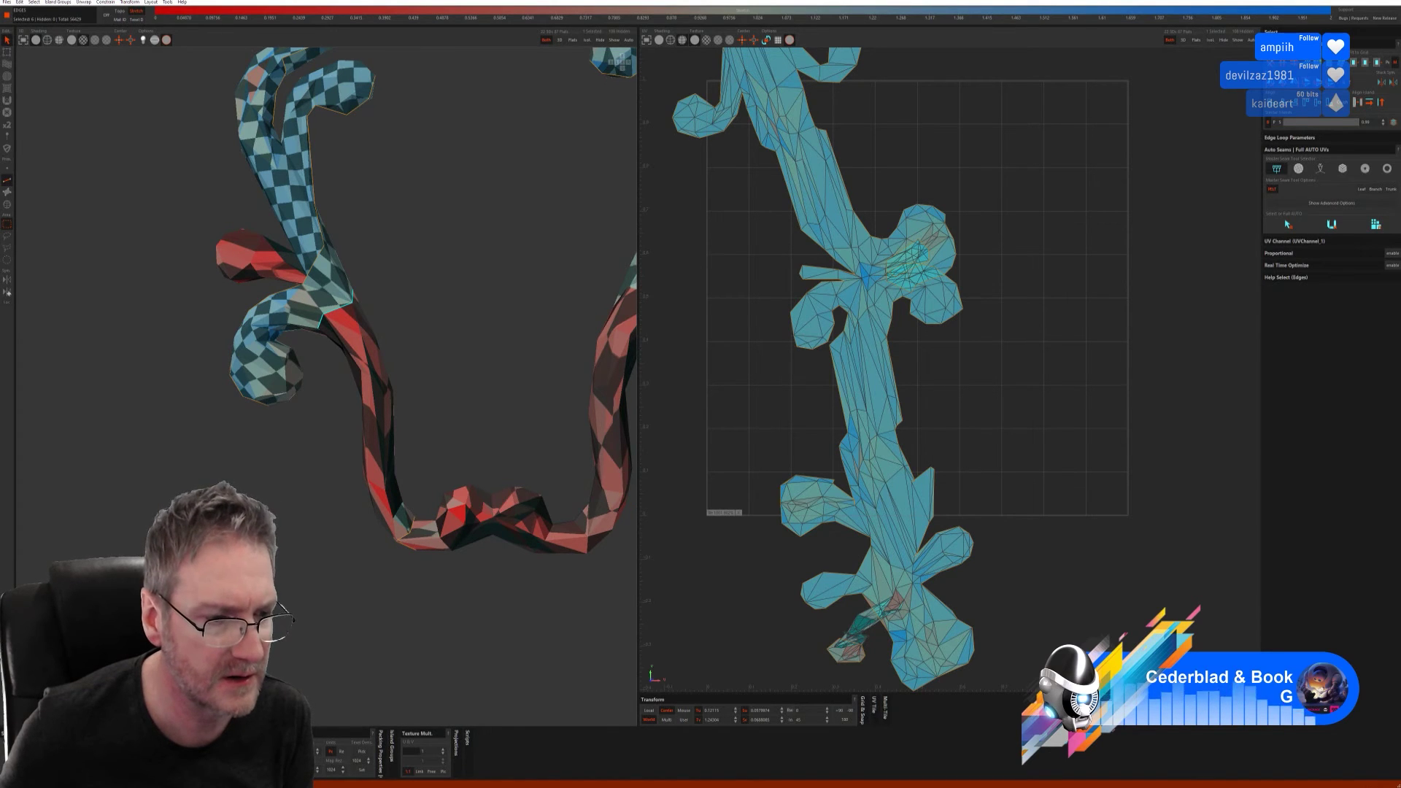
key(c)
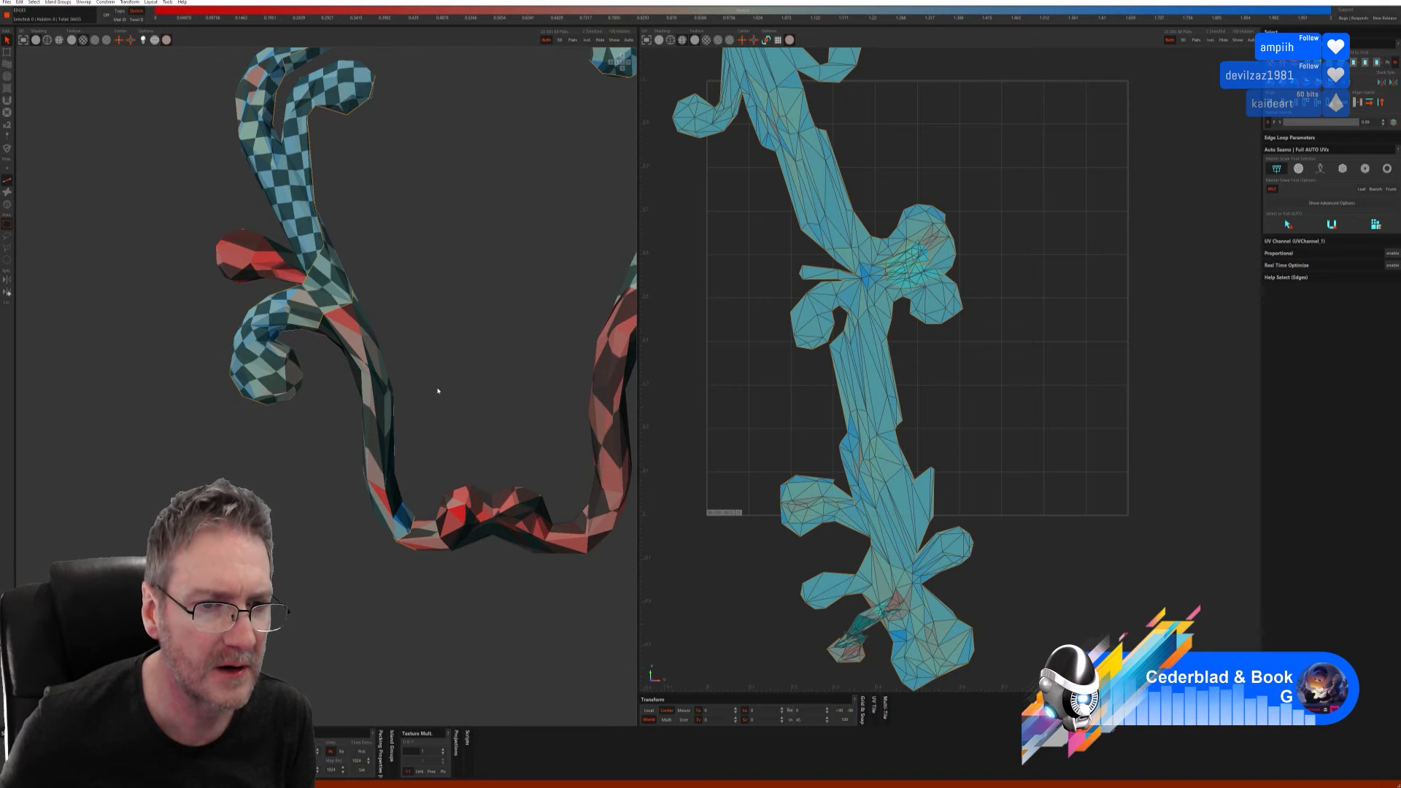
- Select the edges around the frame's right stem just below the lower curl's junction and cut them
middle_drag(442, 392, 369, 430)
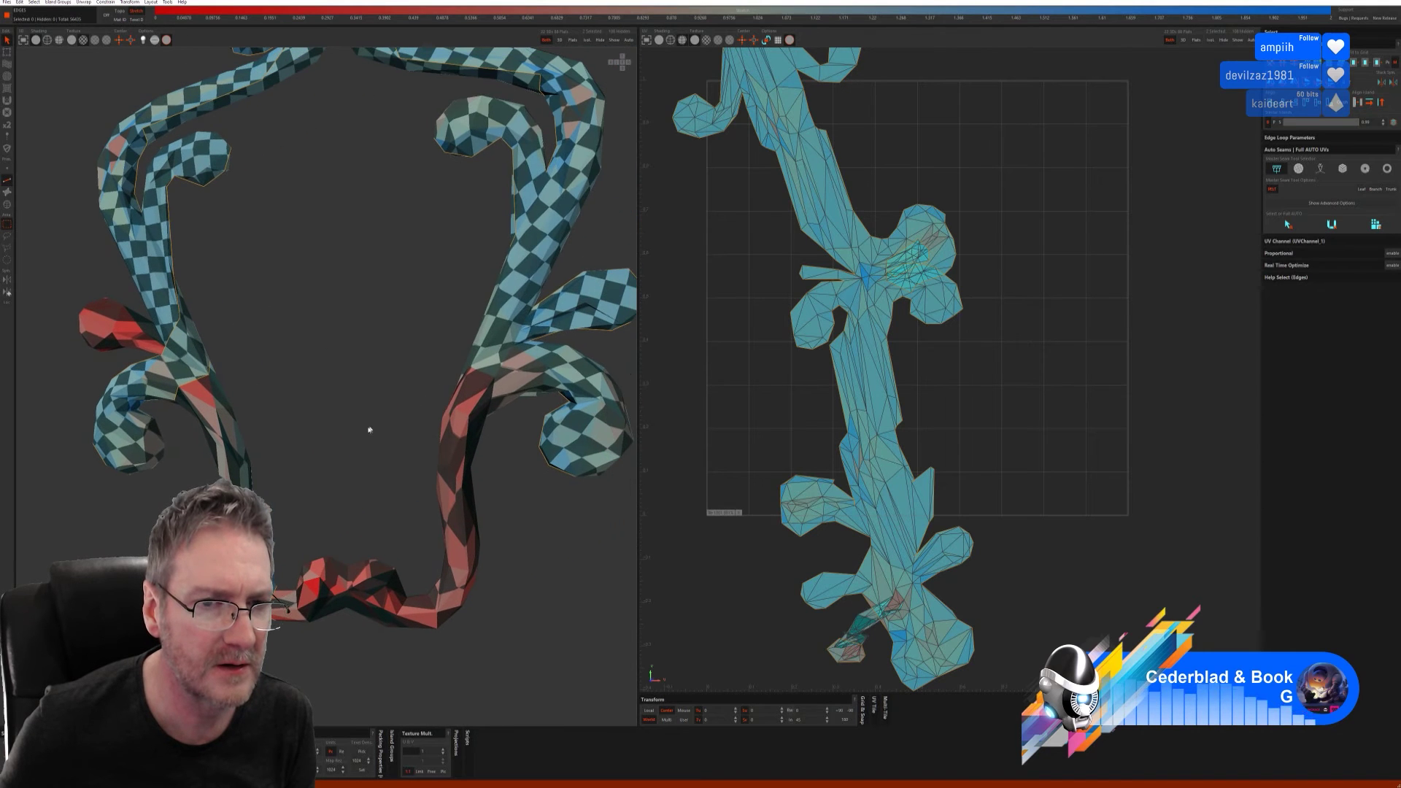
click(481, 378)
middle_drag(516, 449, 431, 370)
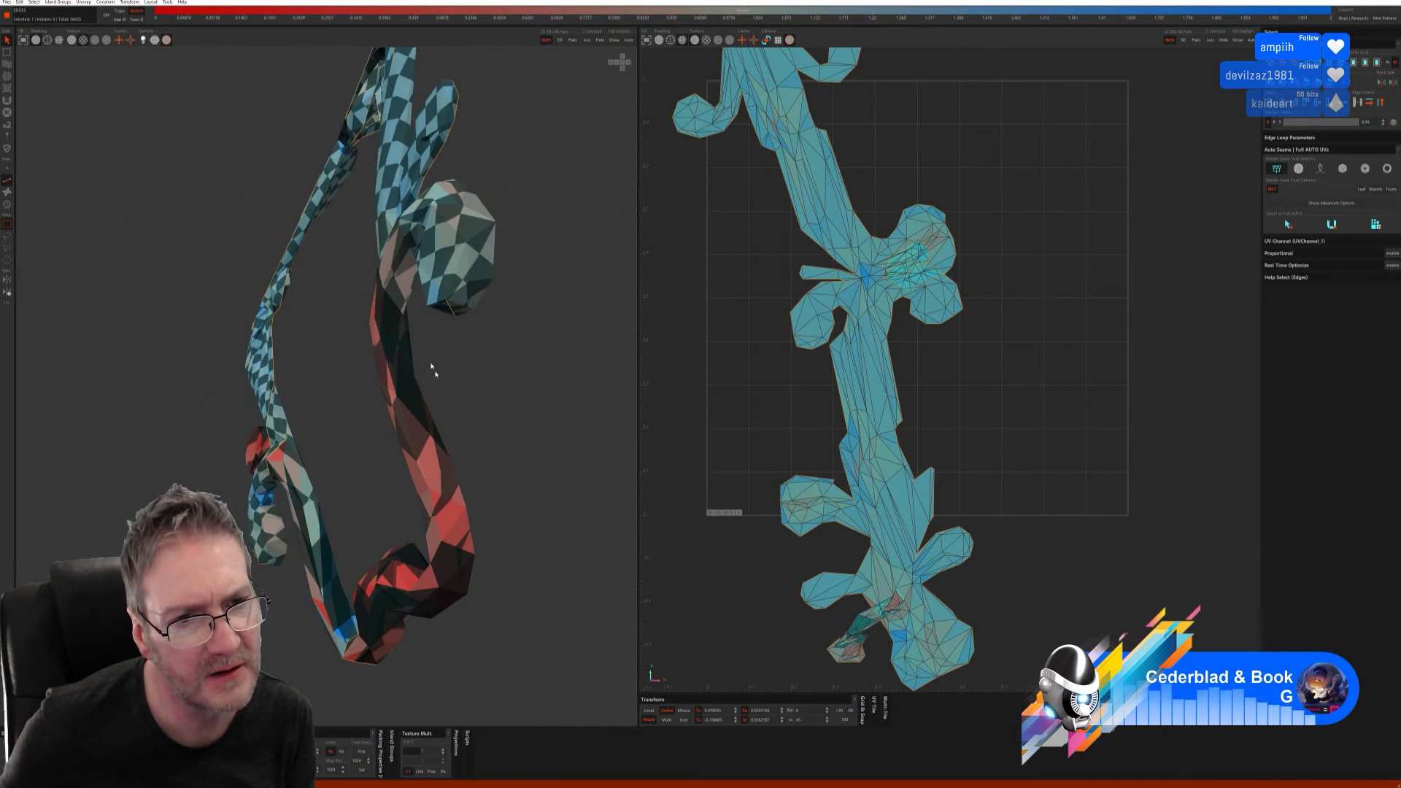
shift+click(398, 314)
middle_drag(399, 314, 326, 364)
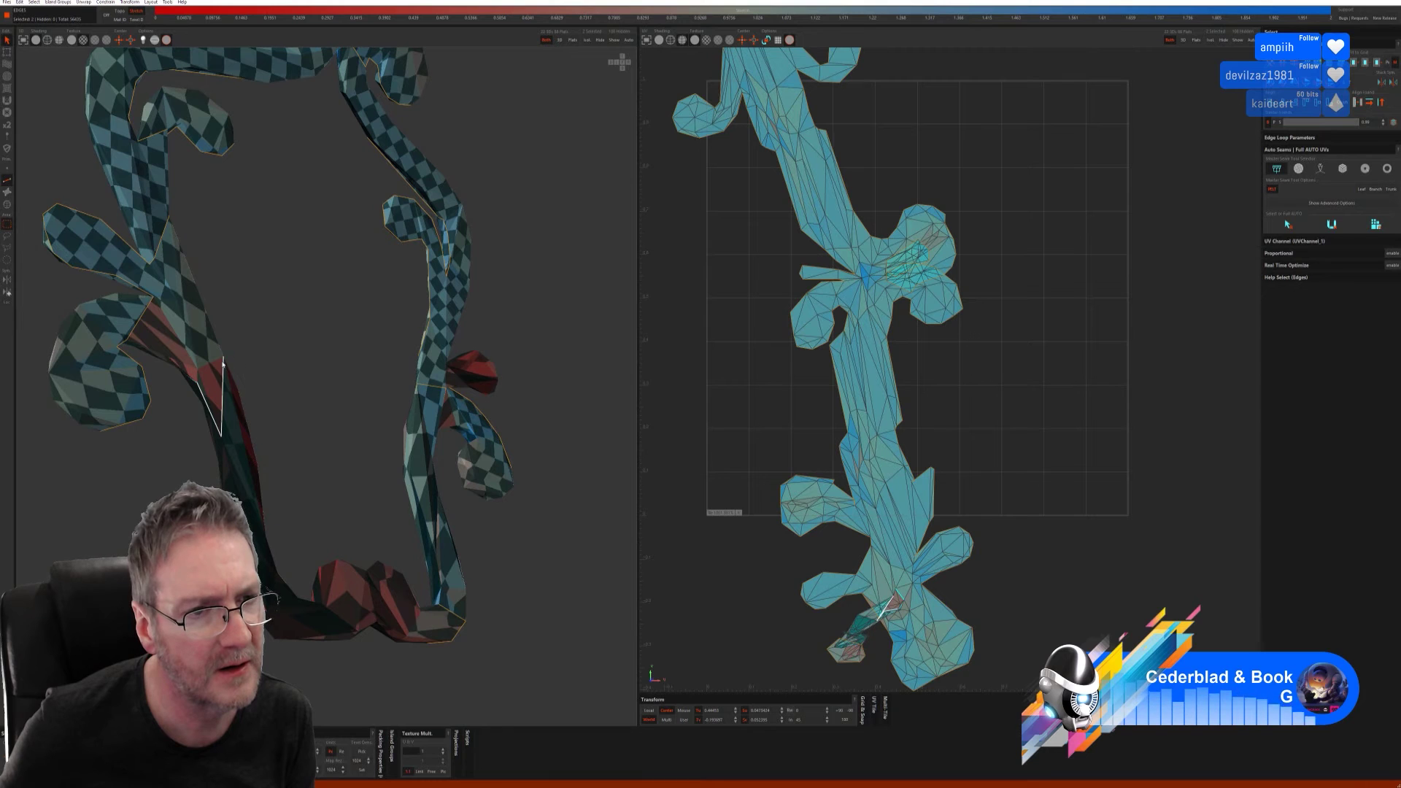
middle_drag(224, 362, 333, 337)
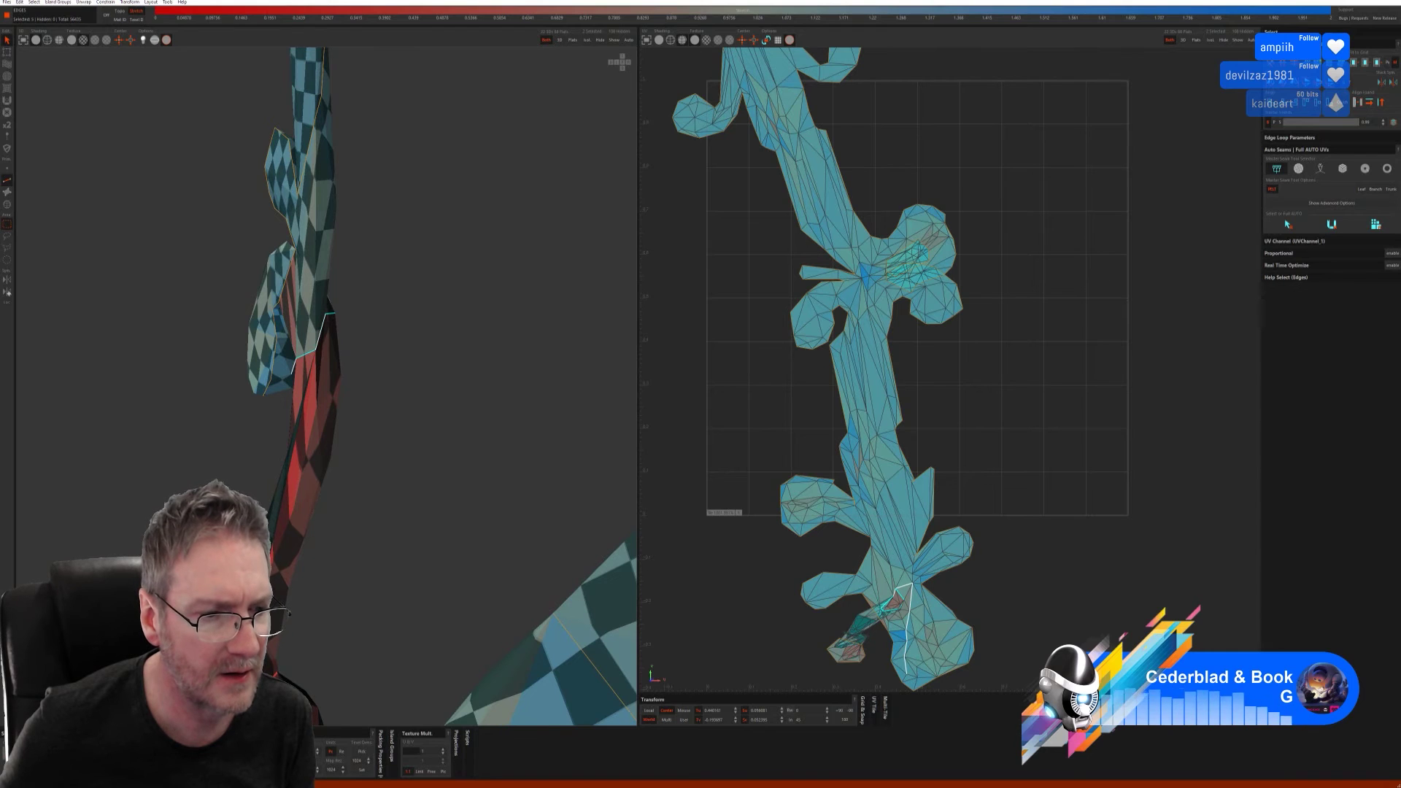
key(c)
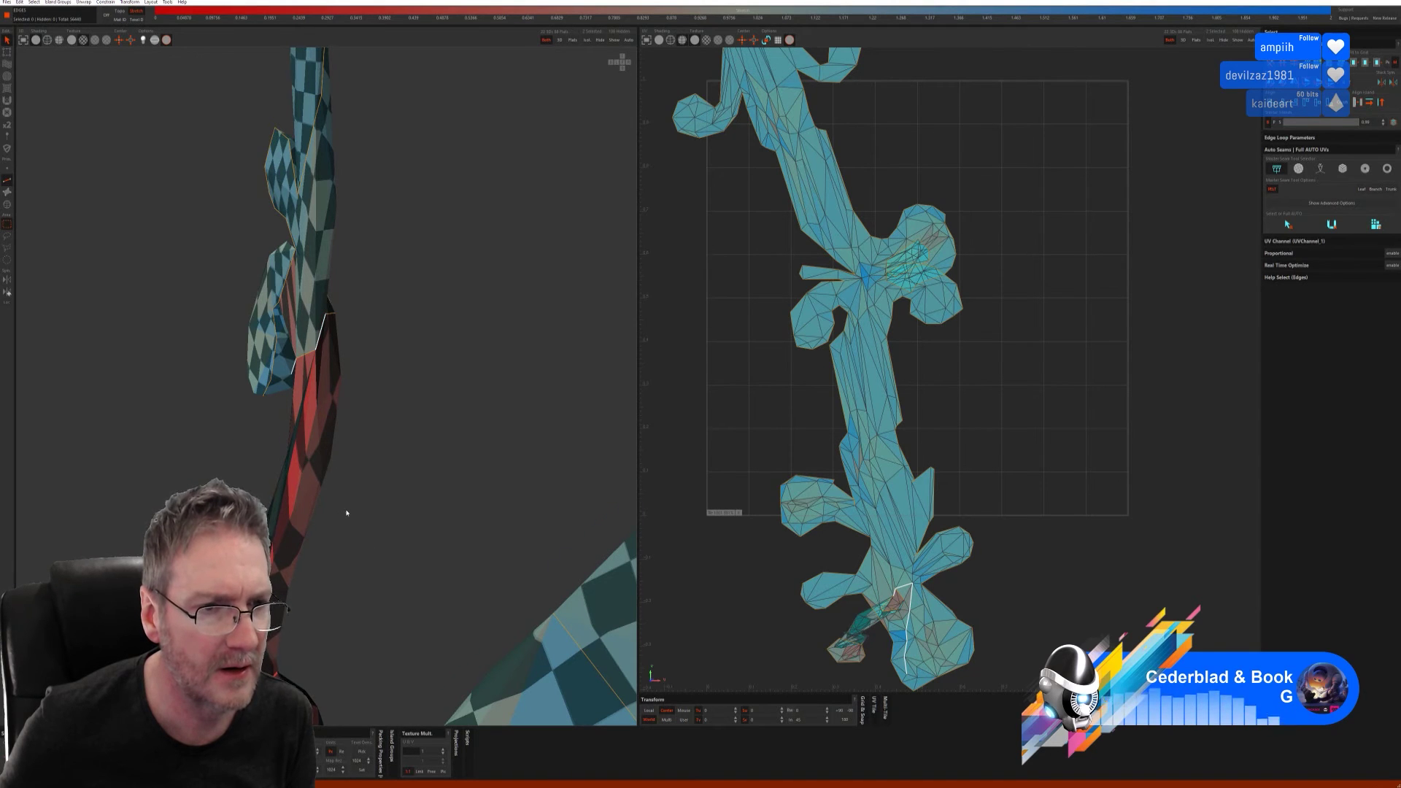
- Cut the remaining edge where the right stem meets the lower curl to complete the seam
middle_drag(347, 513, 264, 349)
scroll(270, 341, up, 3)
click(254, 327)
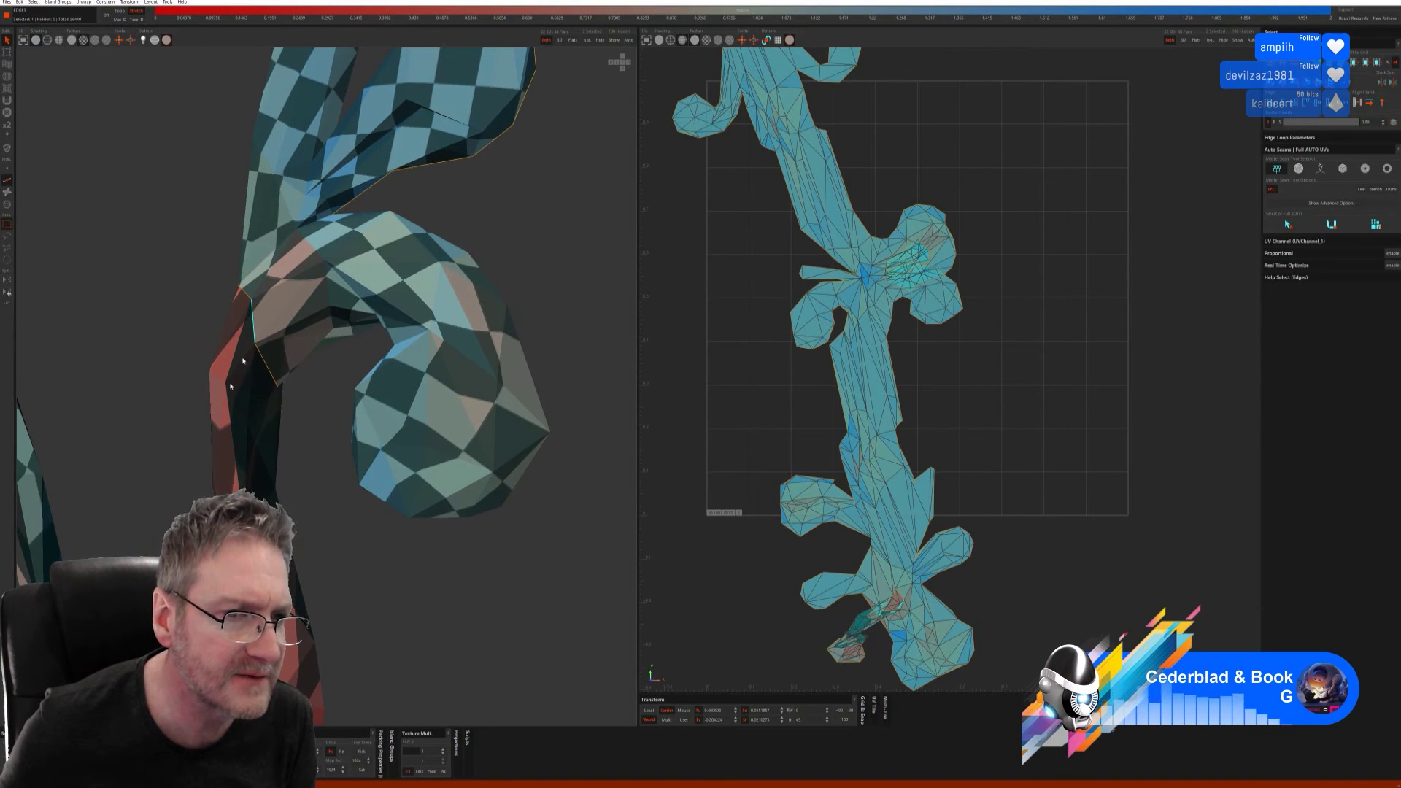
key(c)
middle_drag(318, 567, 382, 532)
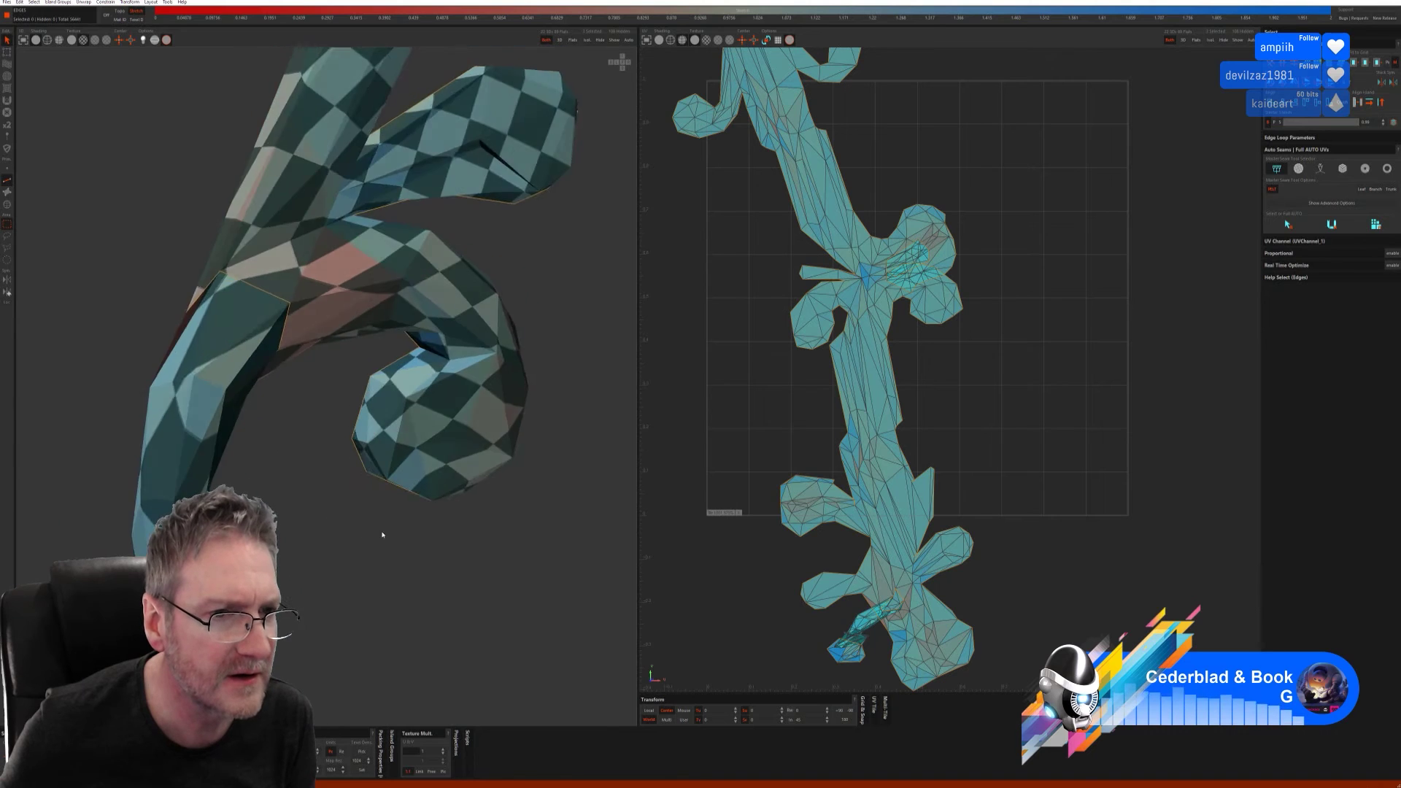
- Cut a seam around the frame's bottom crossbar, midway between its two small curls
scroll(381, 532, down, 5)
middle_drag(197, 567, 310, 456)
scroll(309, 454, up, 3)
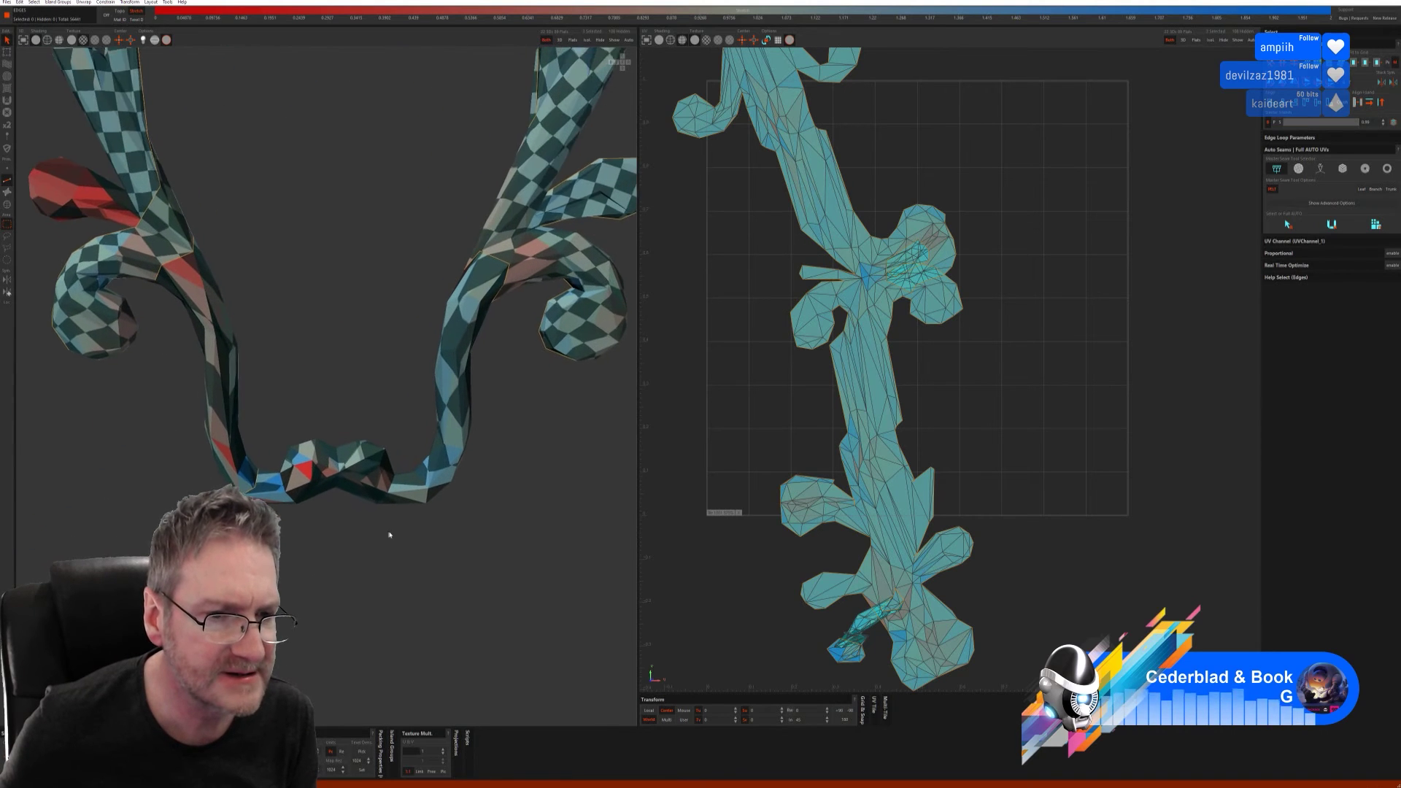
click(333, 492)
scroll(332, 489, down, 4)
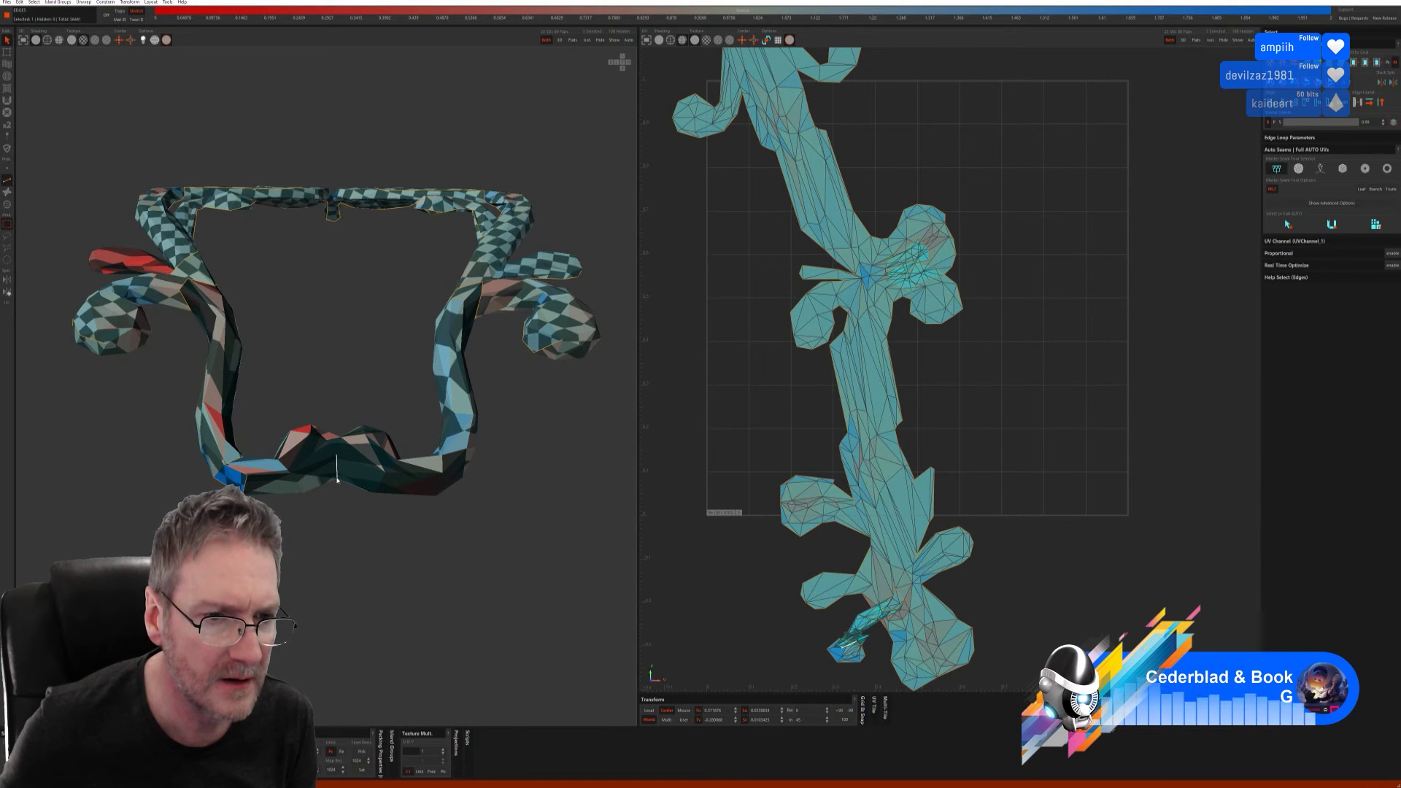
scroll(317, 540, up, 4)
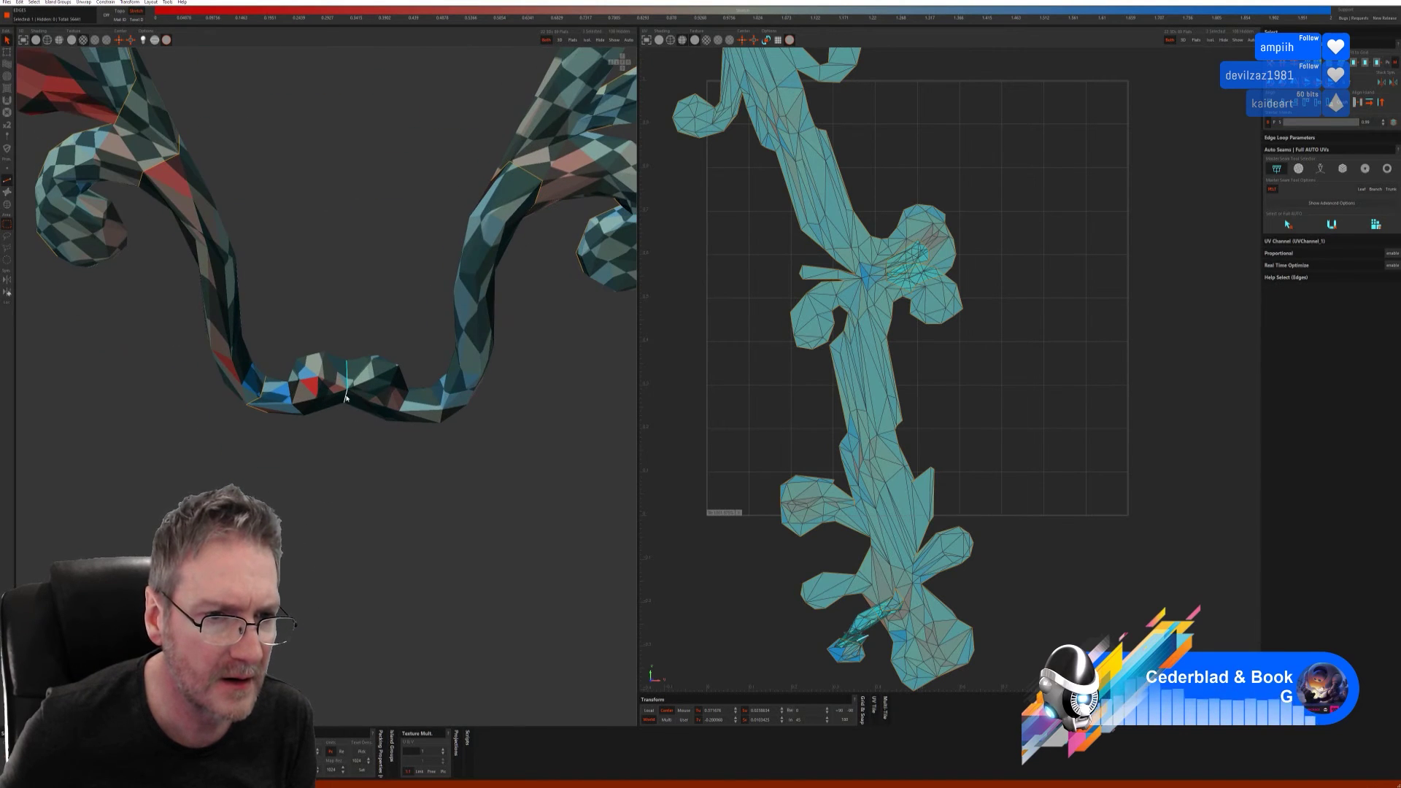
middle_drag(339, 460, 327, 429)
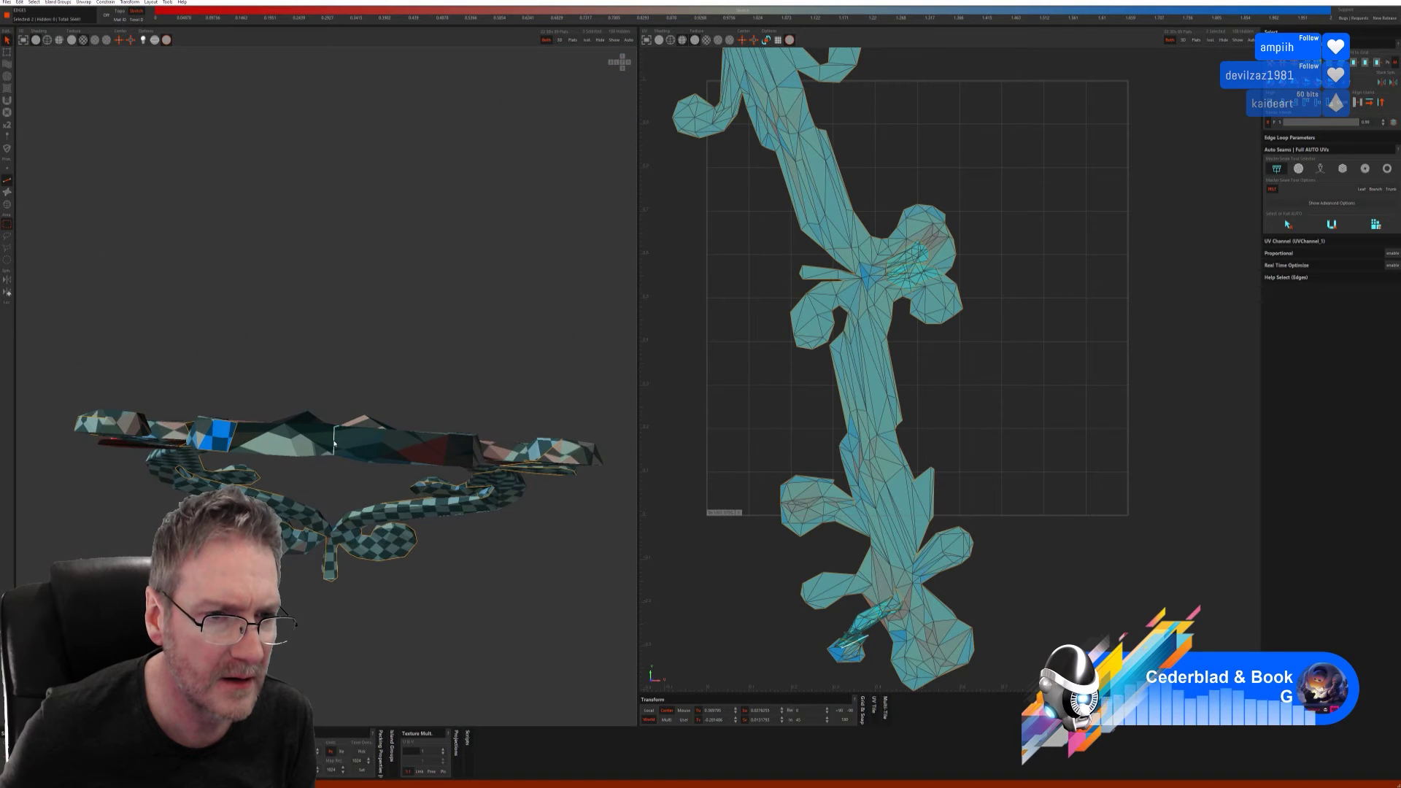
middle_drag(334, 502, 332, 467)
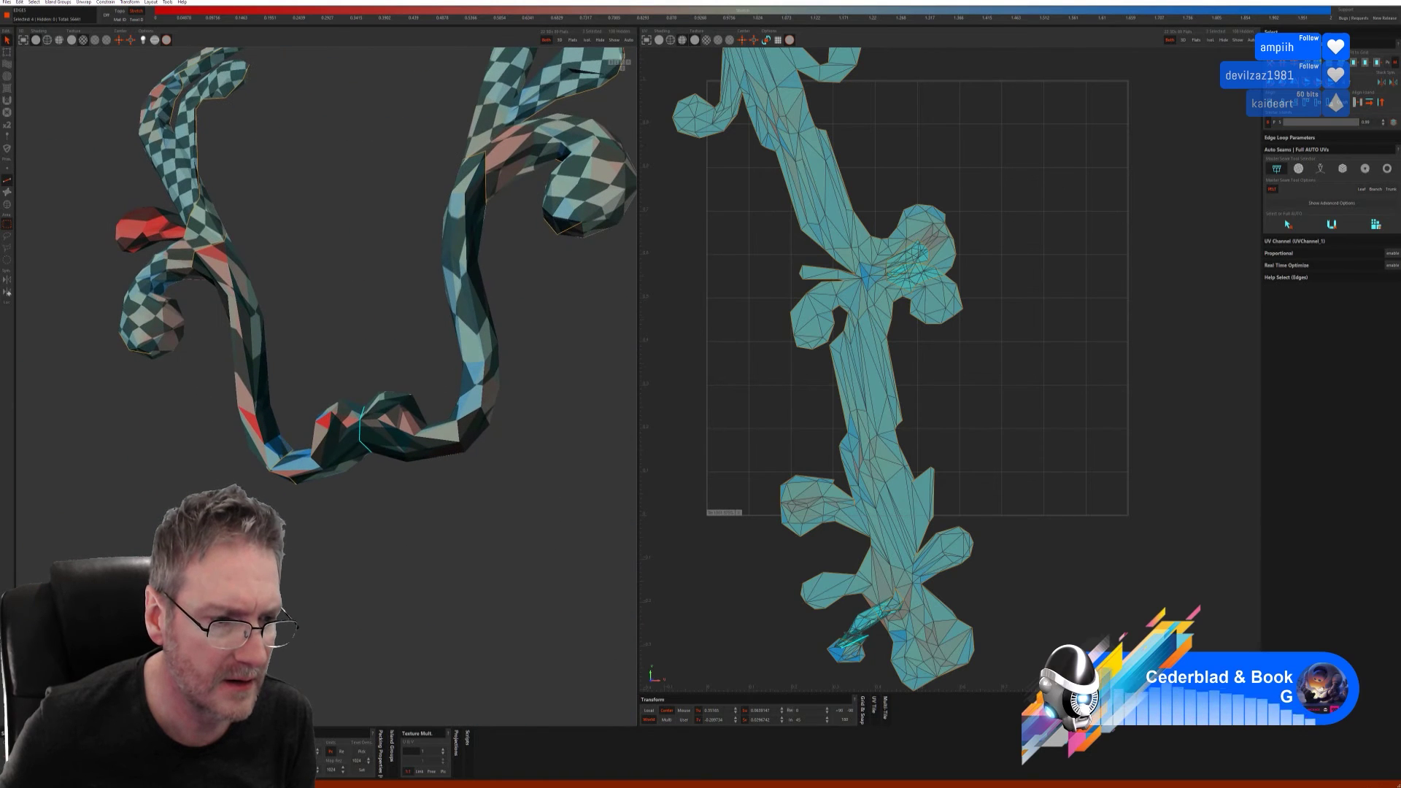
key(c)
scroll(334, 521, down, 4)
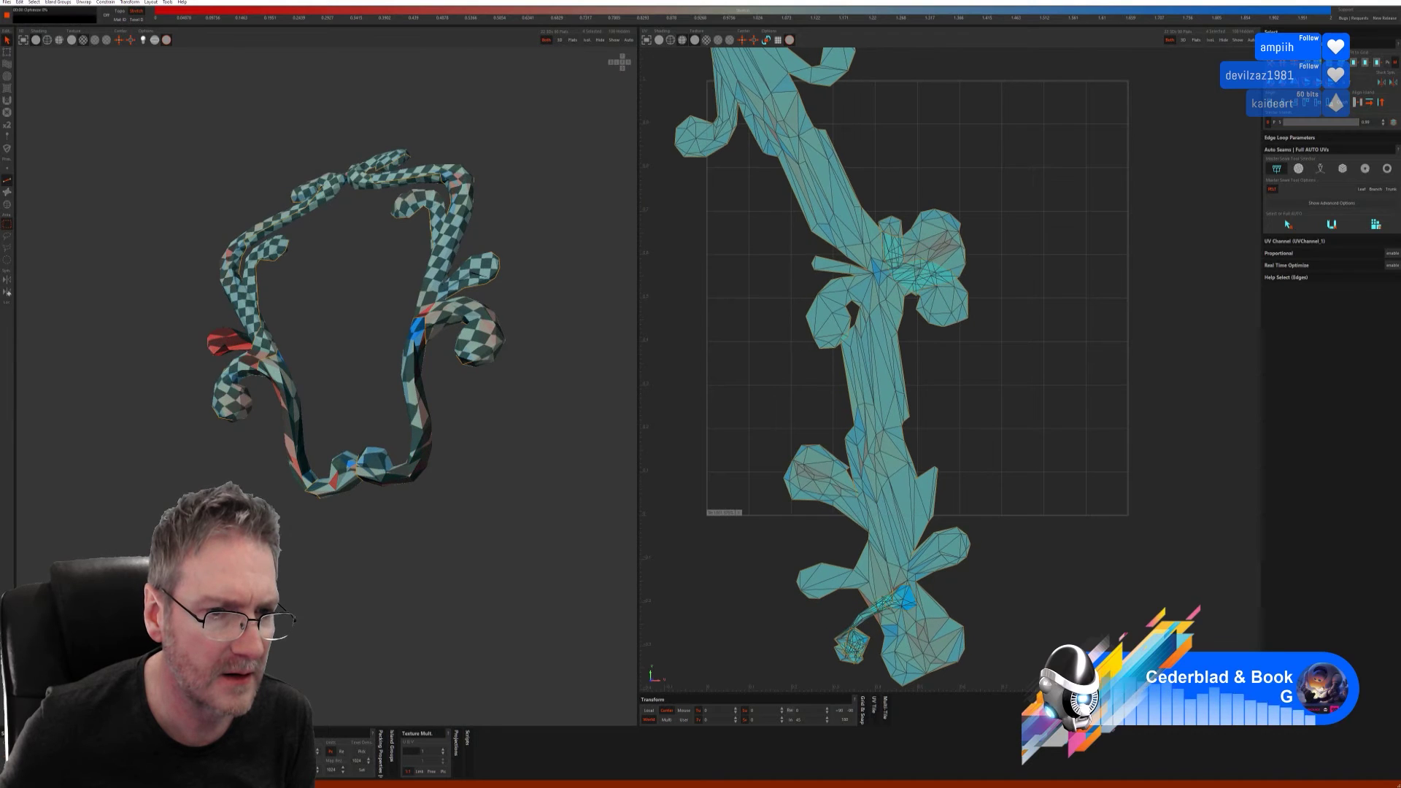
- Cut the island across the stem junction, from the notch beside the narrow branch to the opposite outline, and optimize the layout
middle_drag(334, 522, 436, 532)
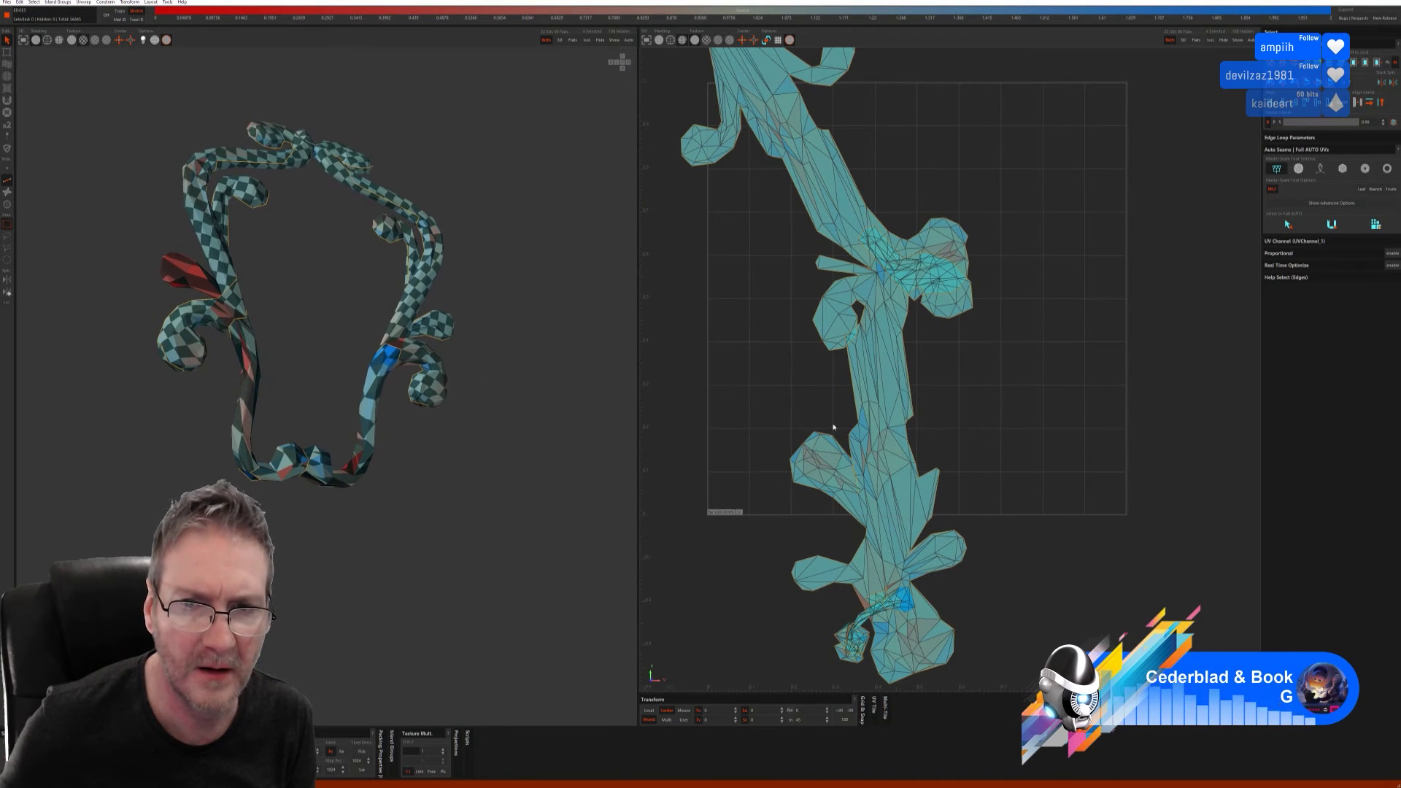
scroll(834, 426, down, 5)
scroll(753, 419, up, 3)
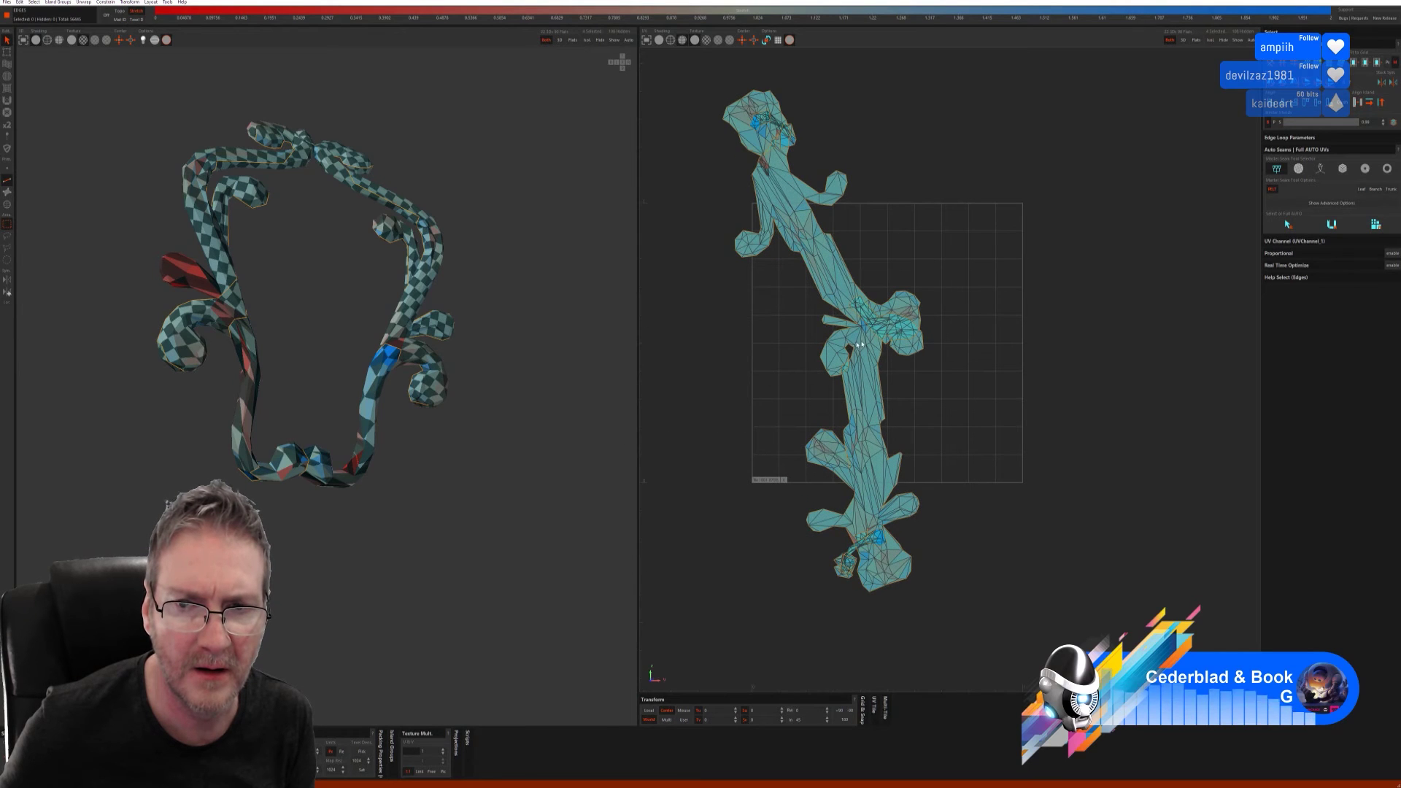
scroll(879, 327, up, 5)
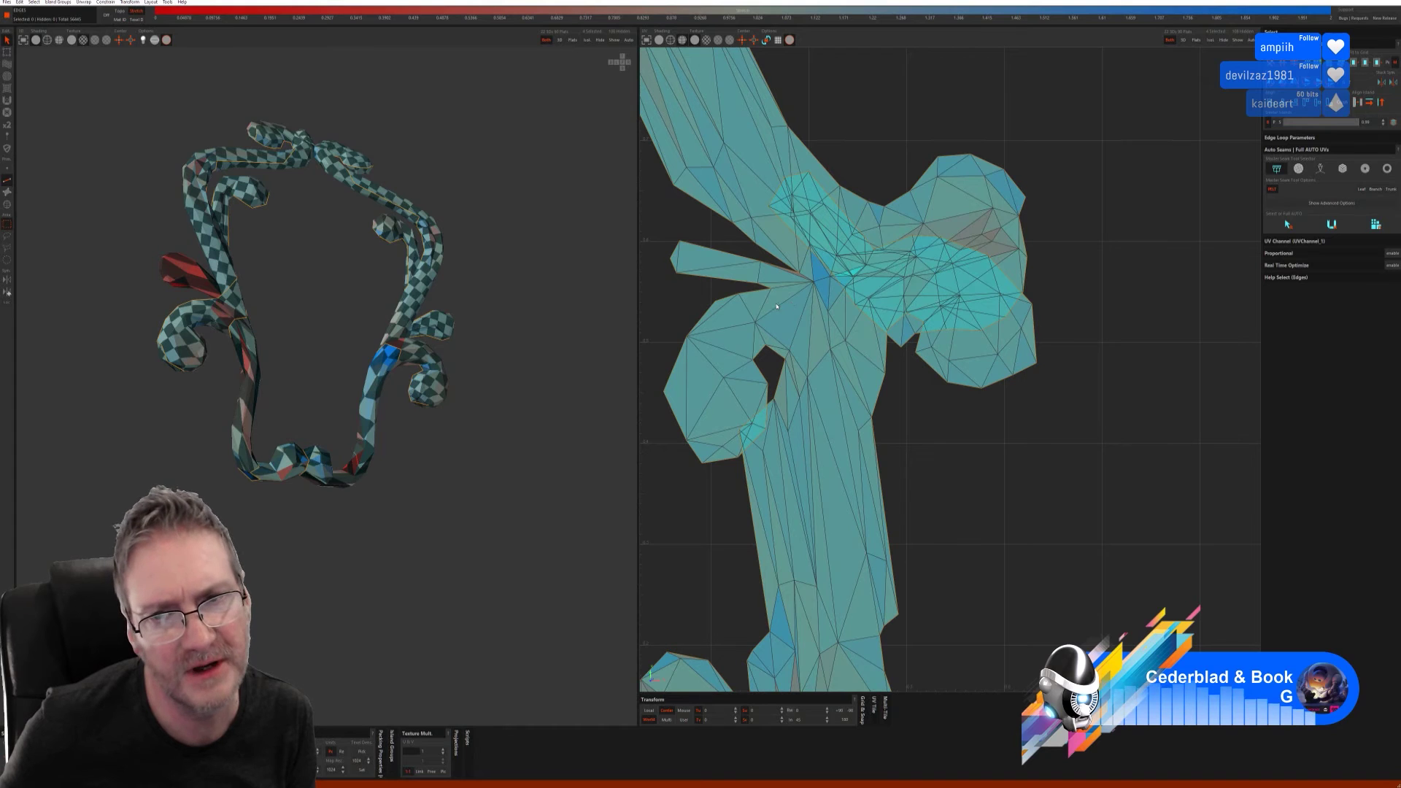
scroll(807, 283, up, 2)
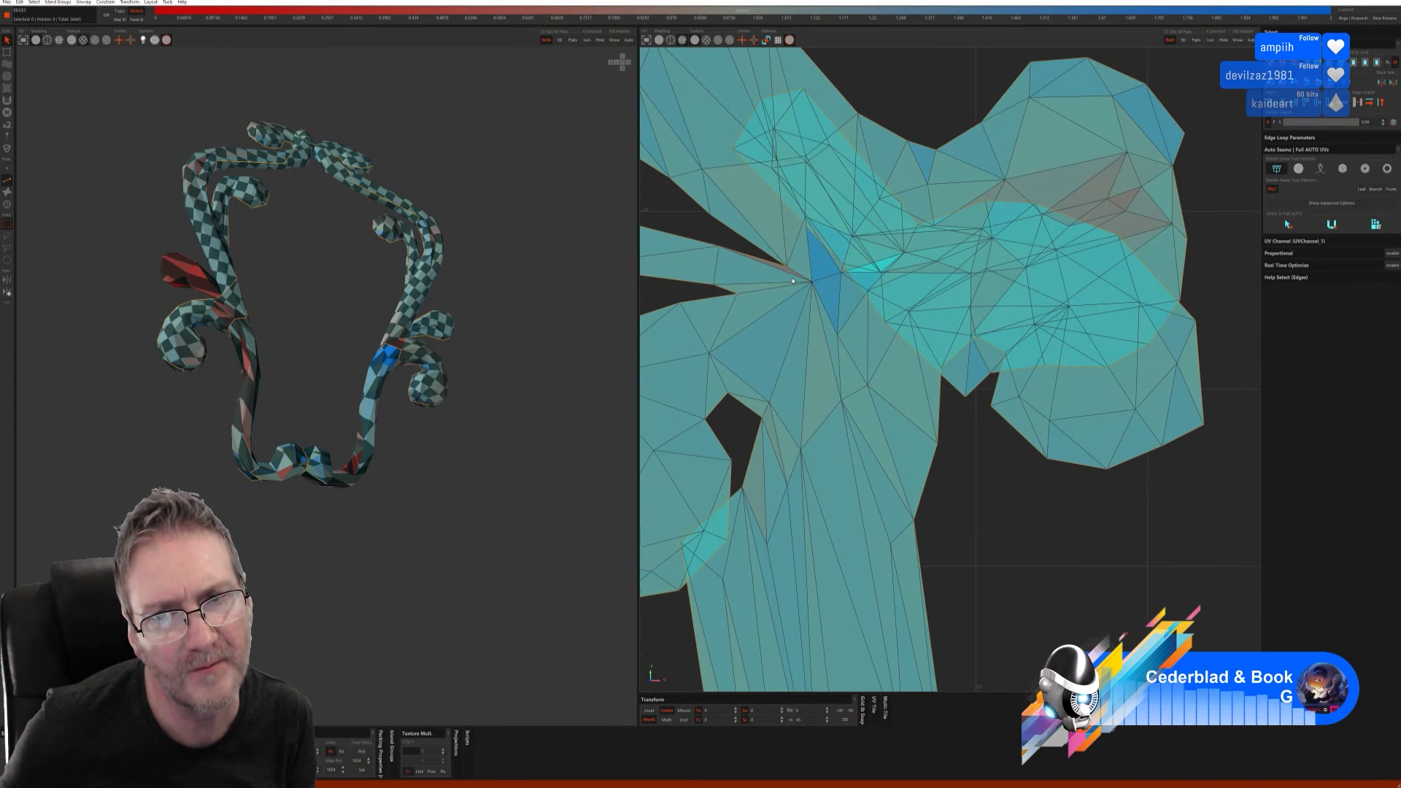
click(882, 396)
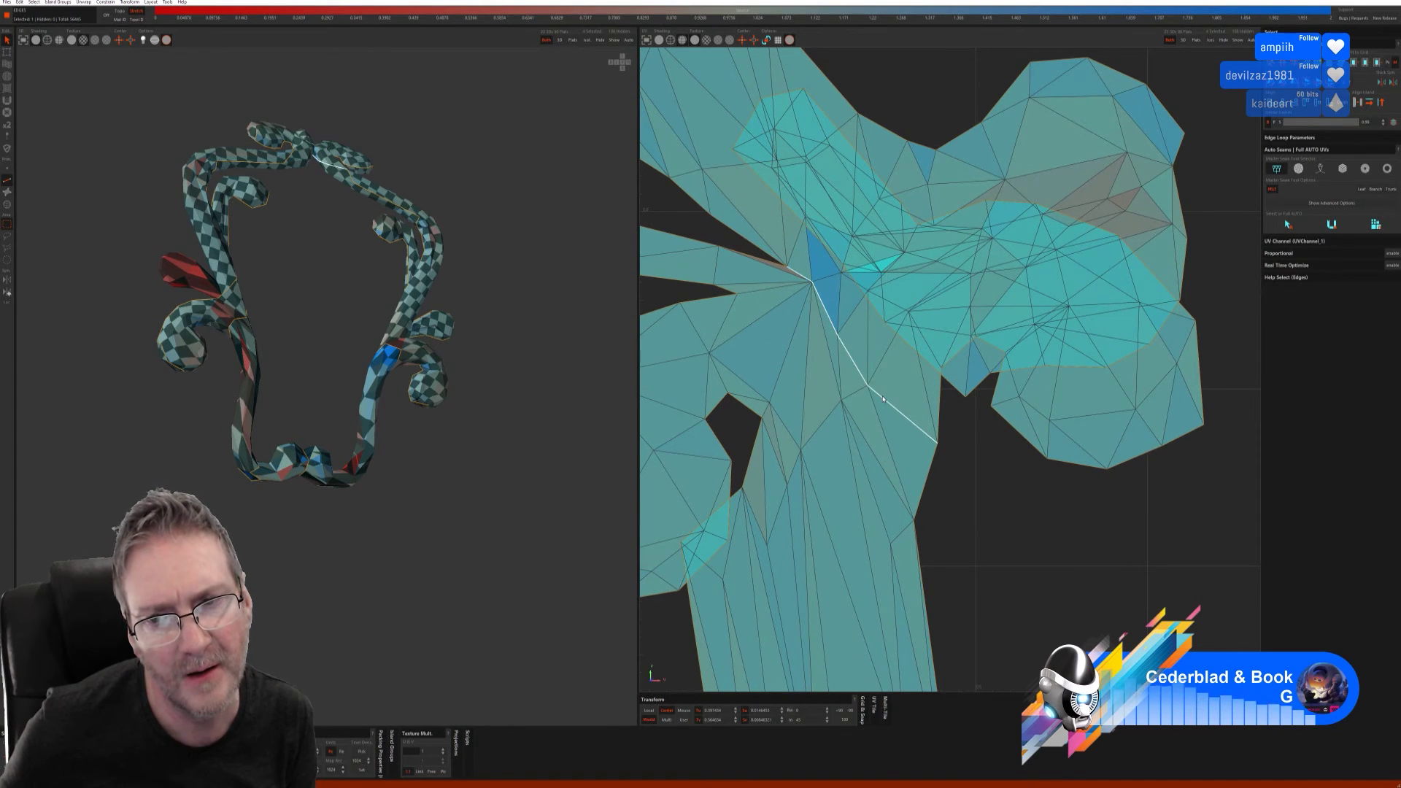
key(c)
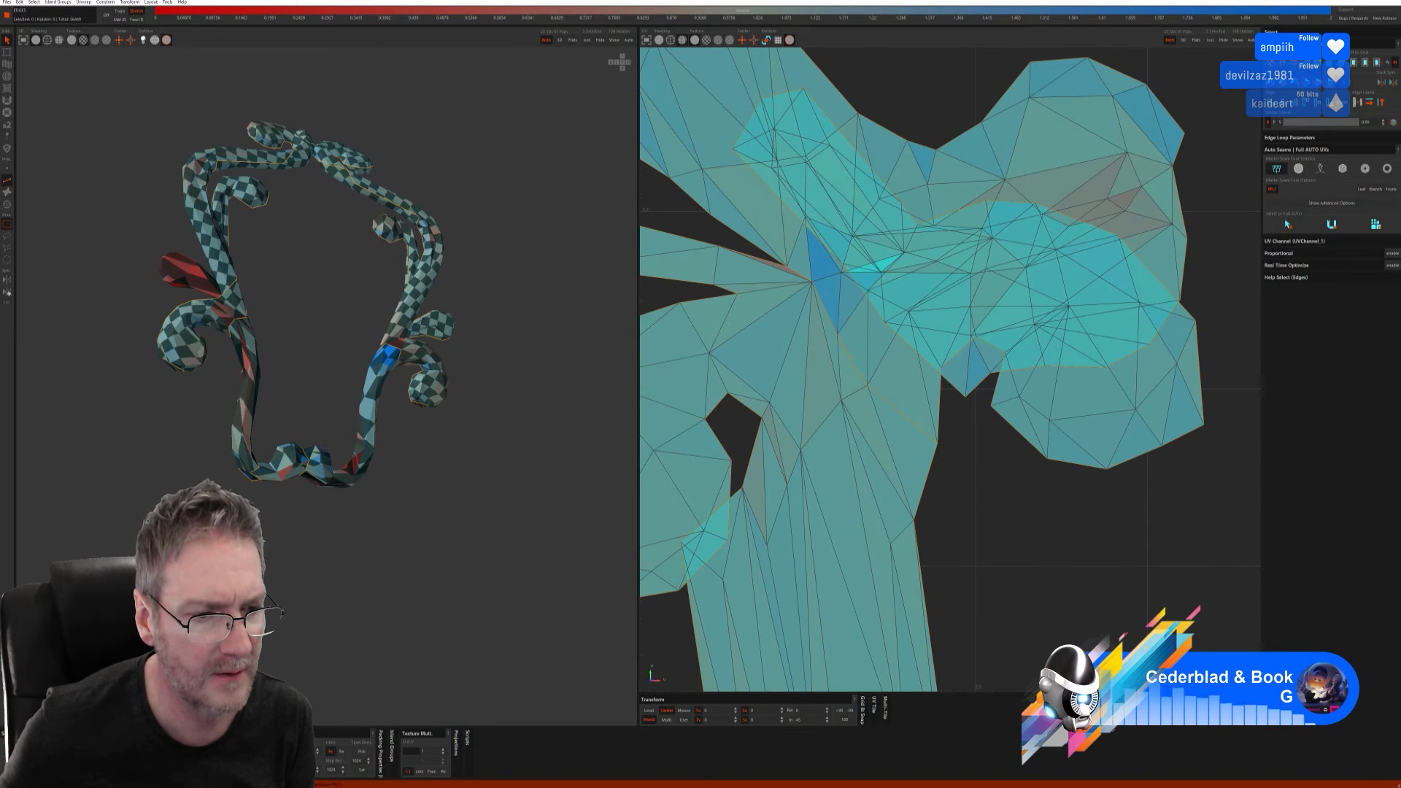
key(o)
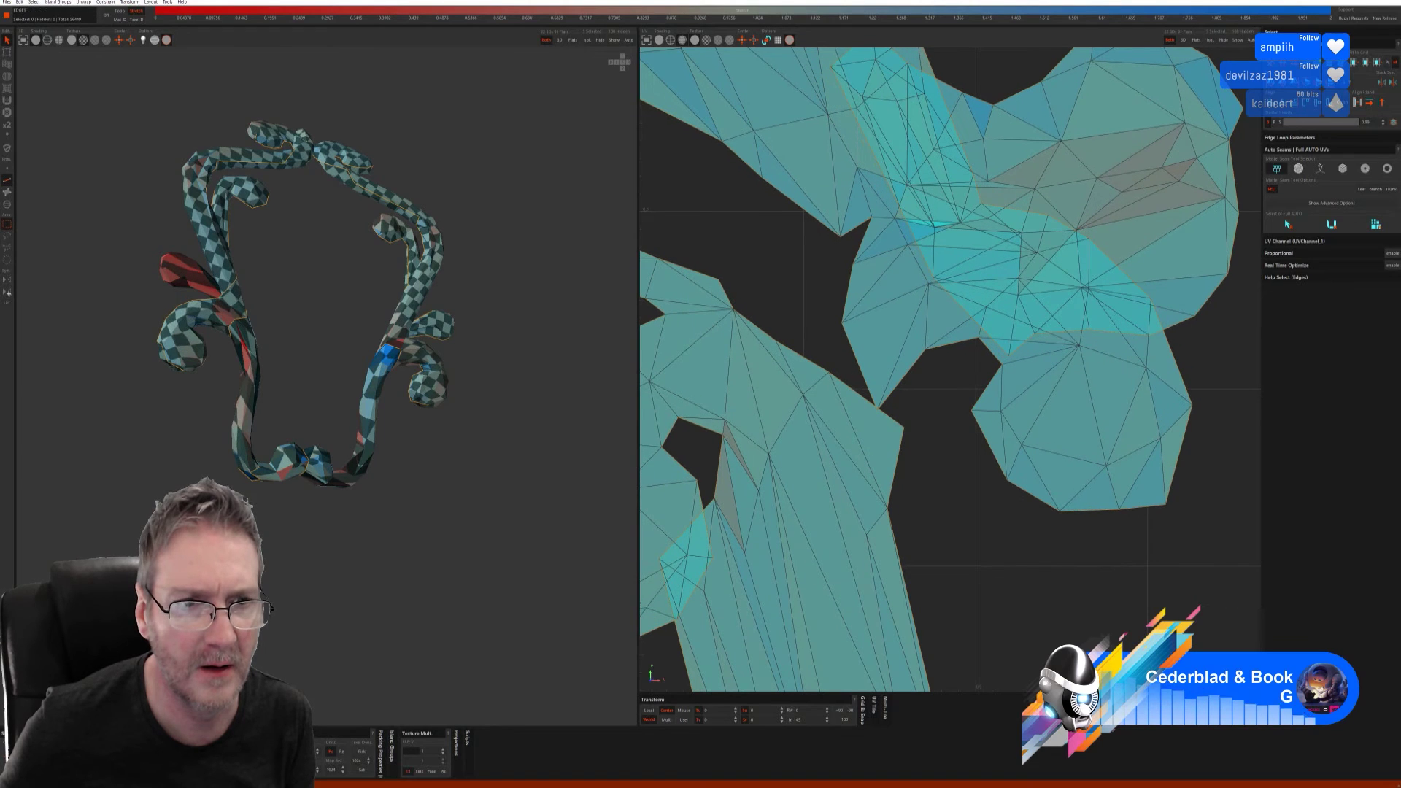
- Select the first edges where the distorted left leaf meets the stem, dropping the stray edge running along the leaf's underside
alt+drag(227, 504, 157, 492)
key(f)
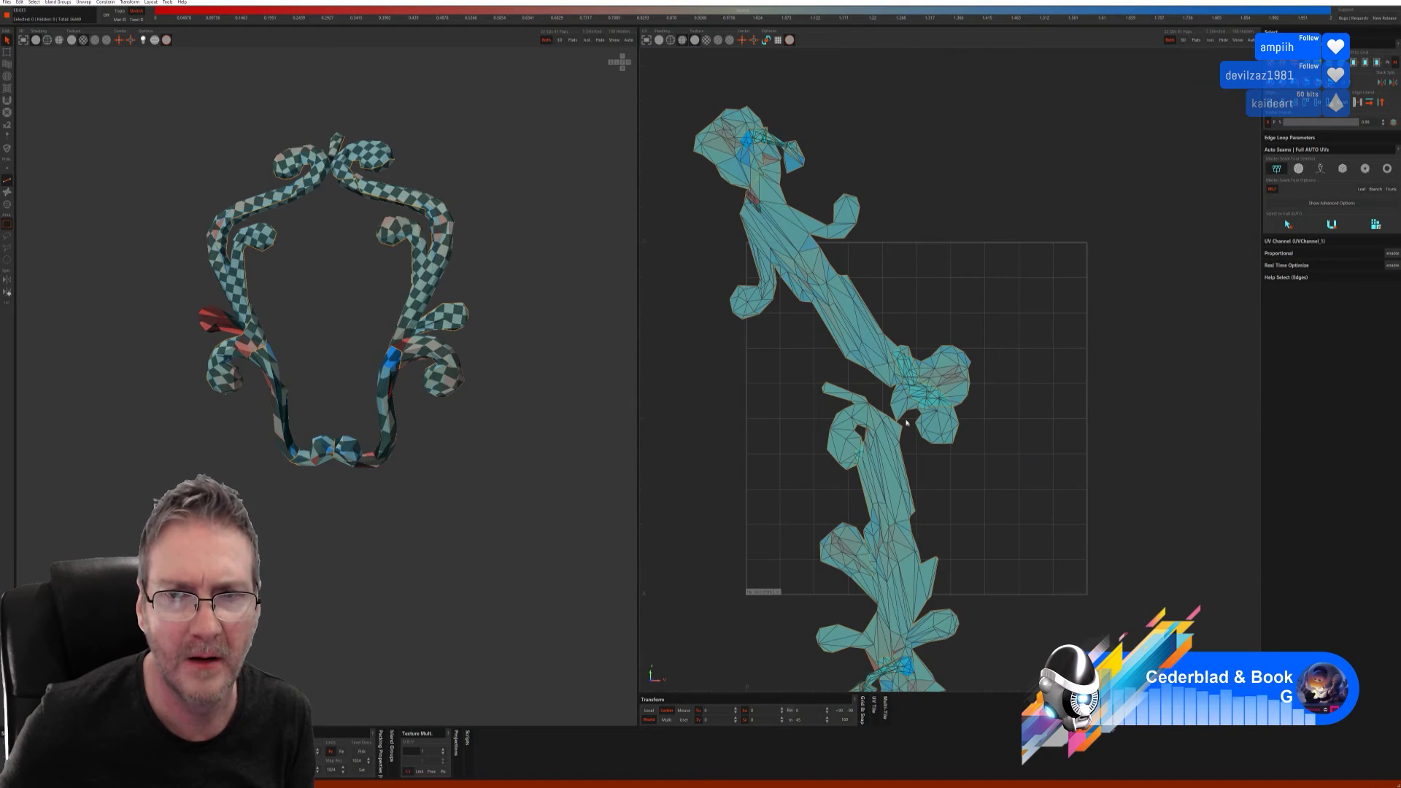
alt+middle_drag(893, 163, 928, 397)
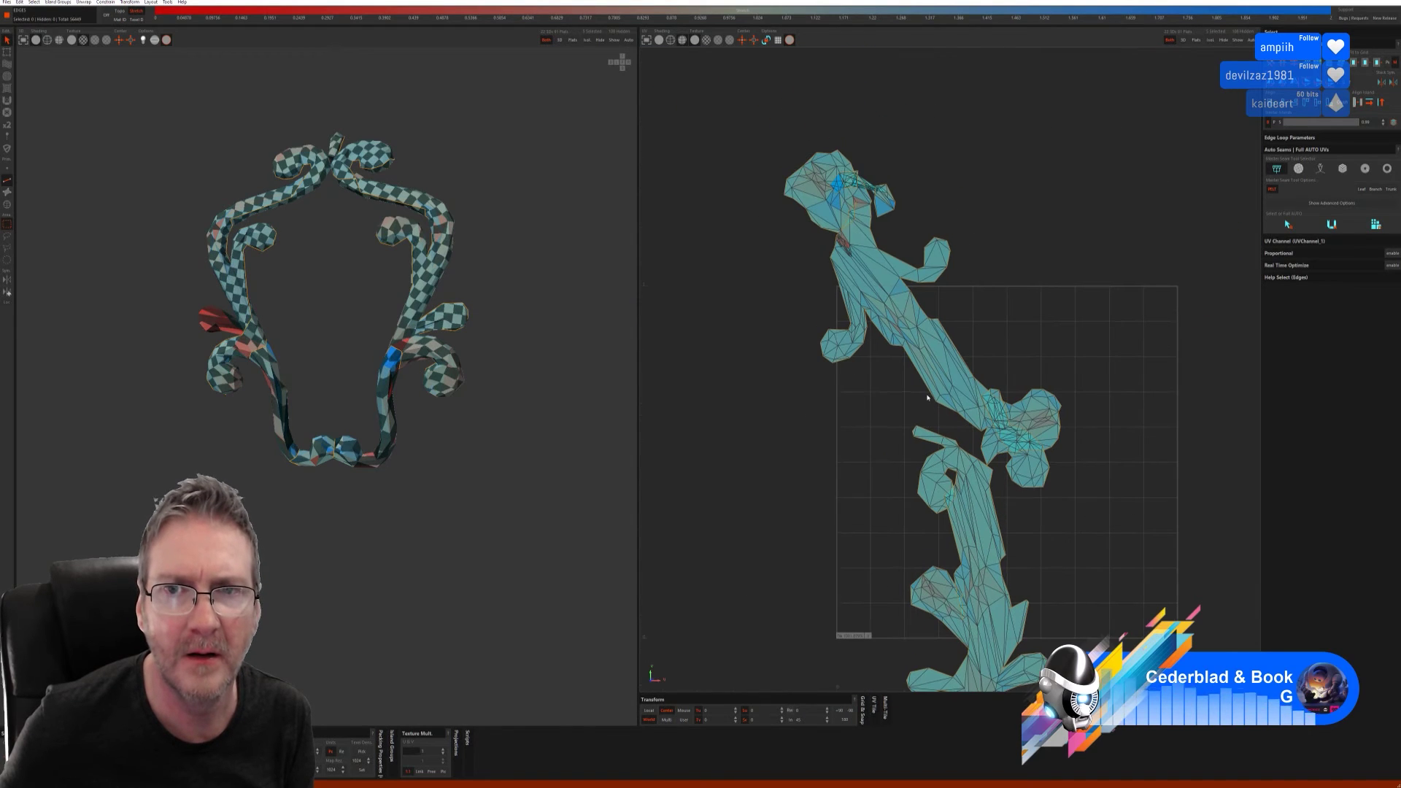
scroll(252, 385, up, 5)
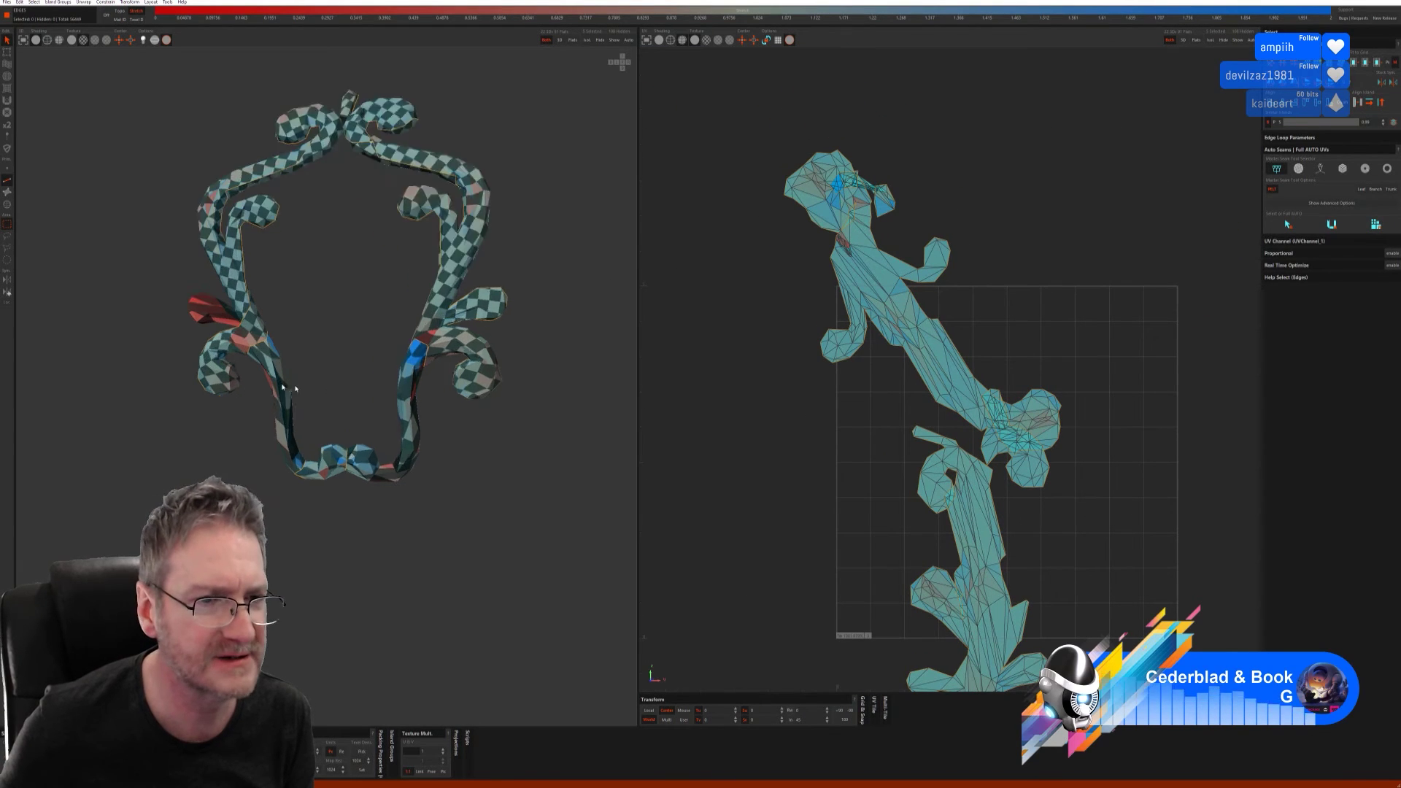
alt+drag(251, 385, 146, 291)
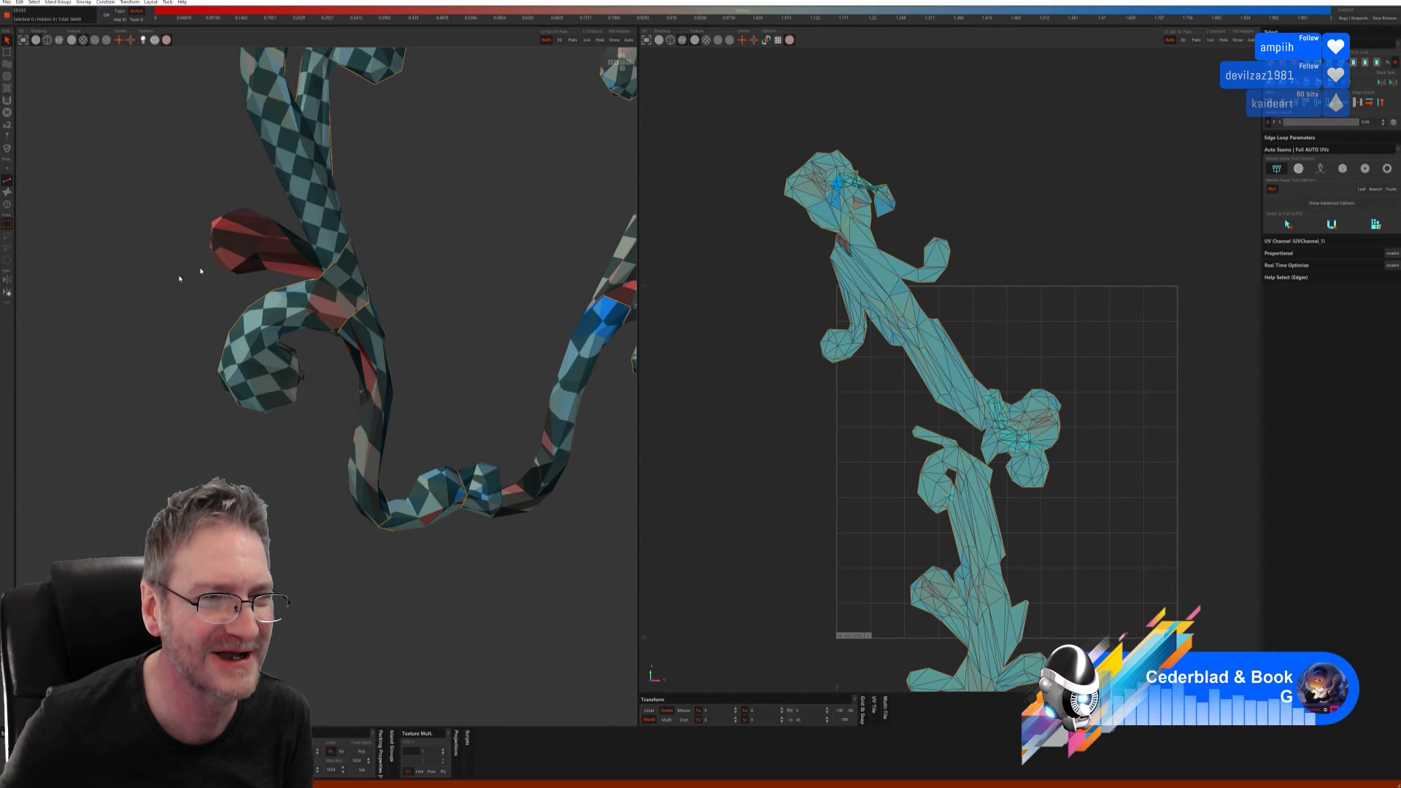
alt+right_drag(278, 231, 427, 243)
click(364, 294)
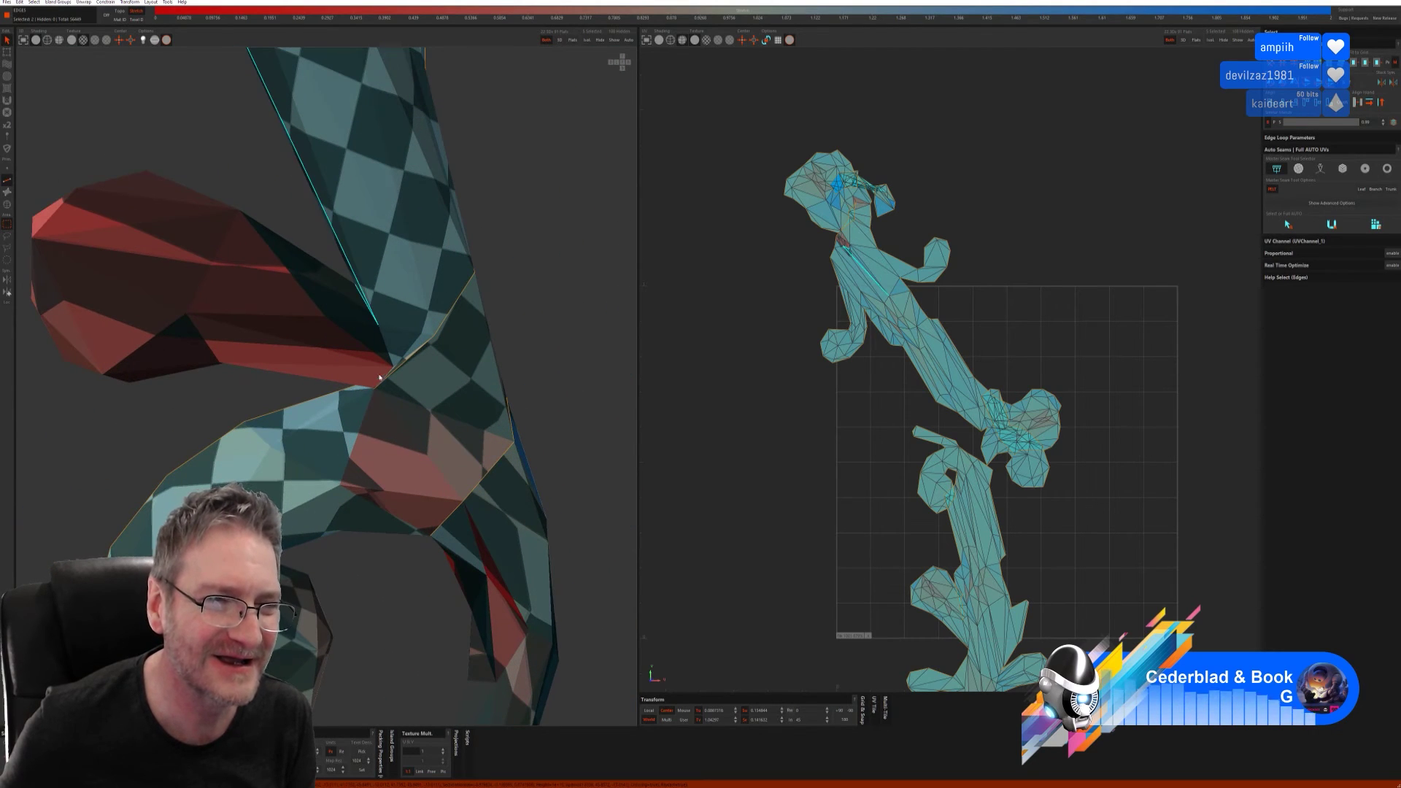
click(387, 348)
alt+drag(387, 348, 530, 338)
click(375, 295)
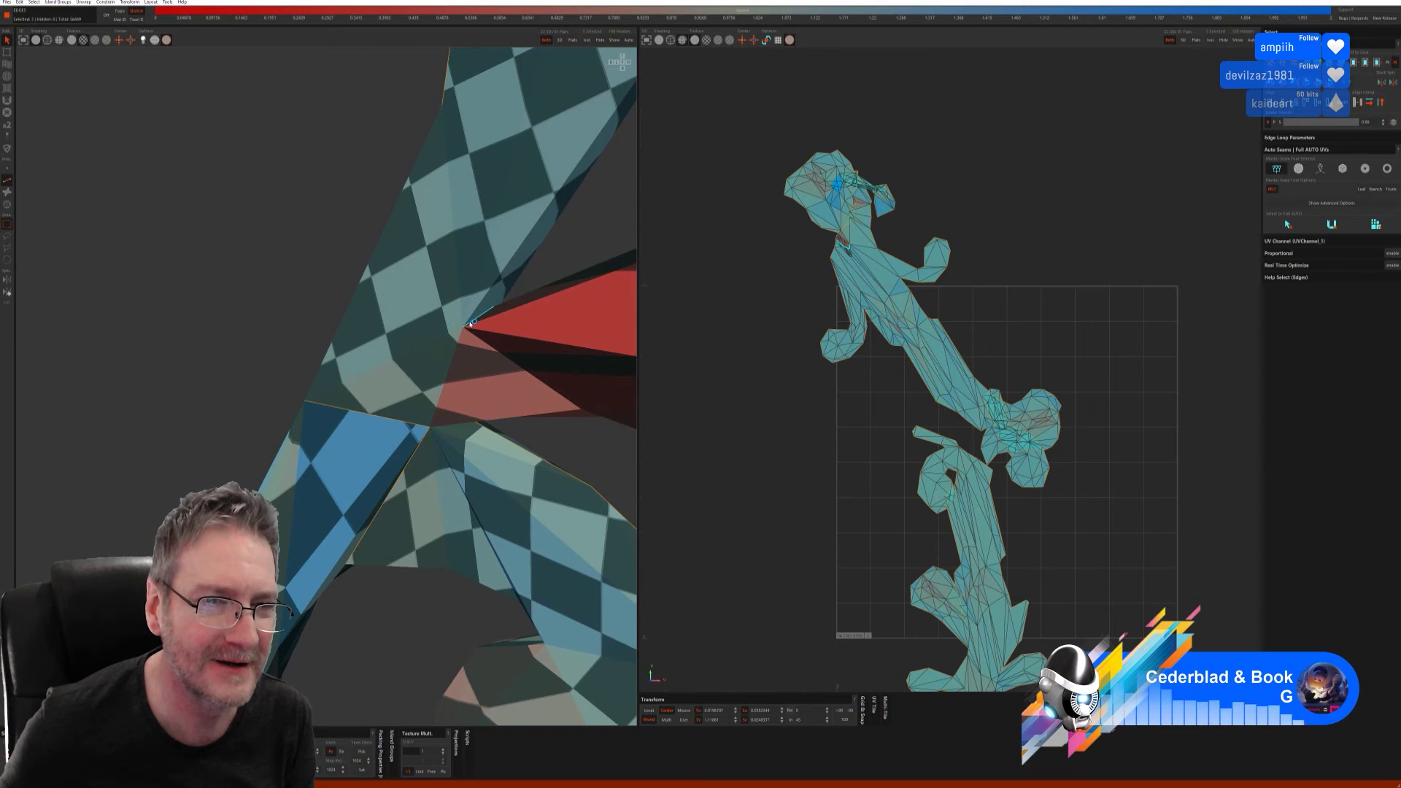
ctrl+click(445, 380)
alt+drag(527, 448, 484, 438)
click(478, 429)
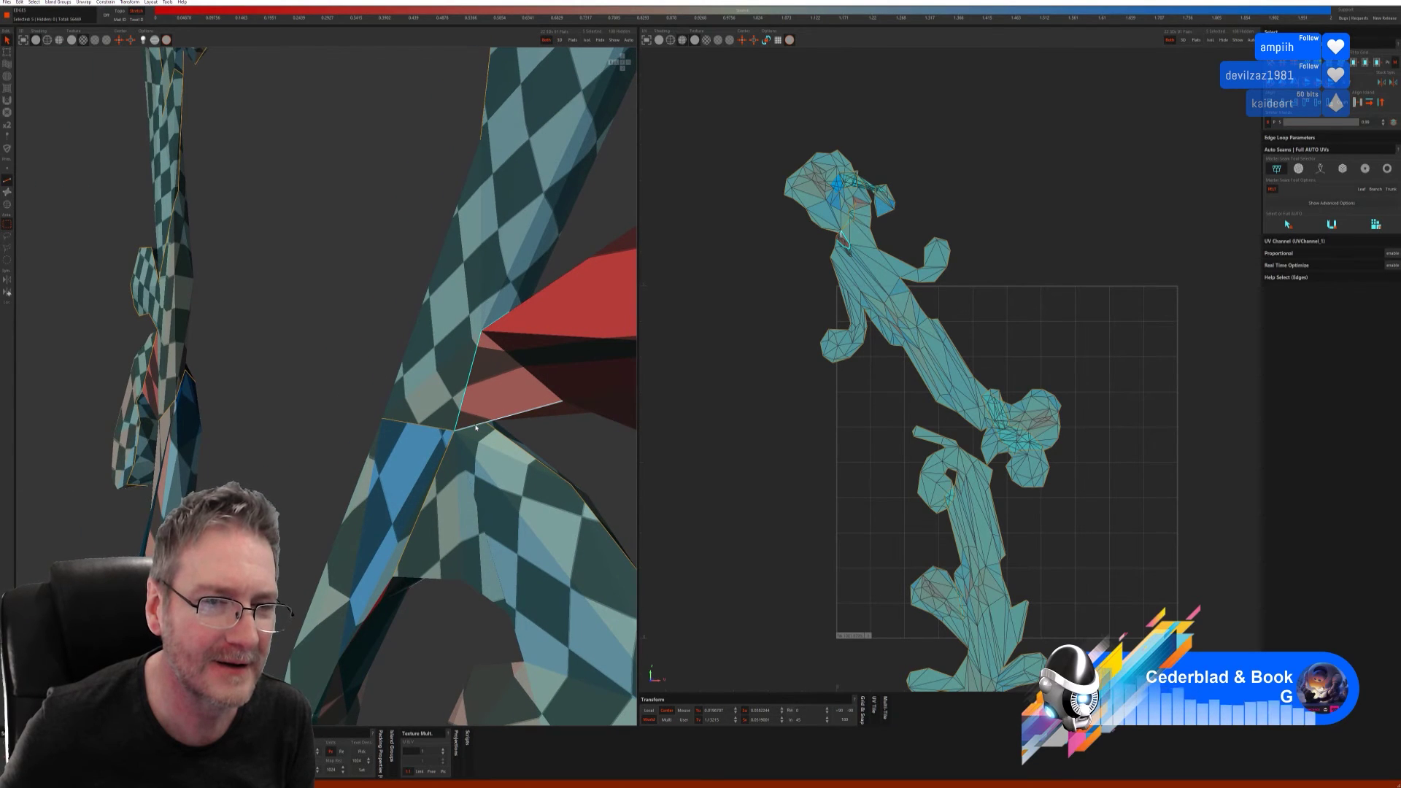
key(ctrl+z)
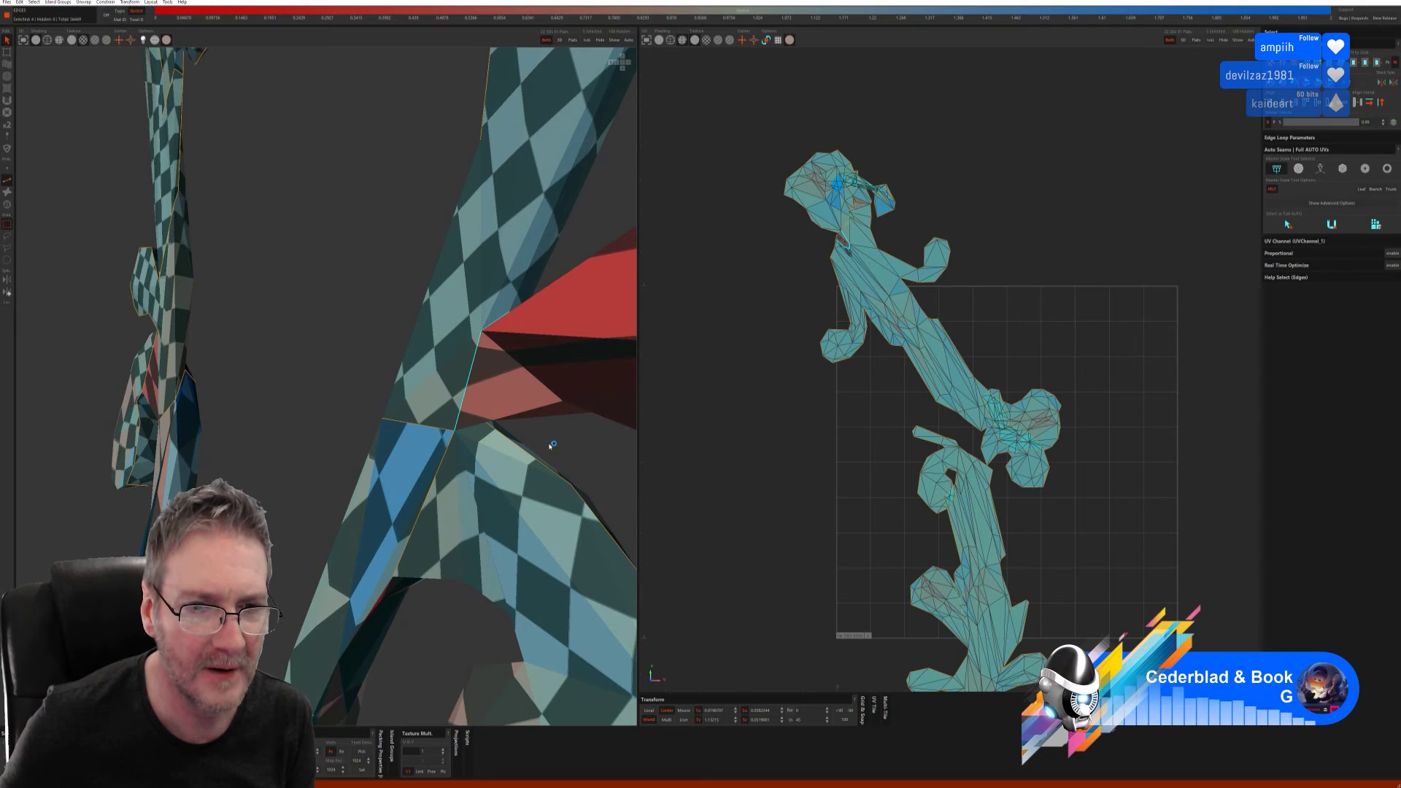
- Select the remaining edges around the left leaf's base, cut the leaf free from the stem, and optimize the islands
alt+drag(555, 447, 707, 491)
scroll(591, 419, up, 3)
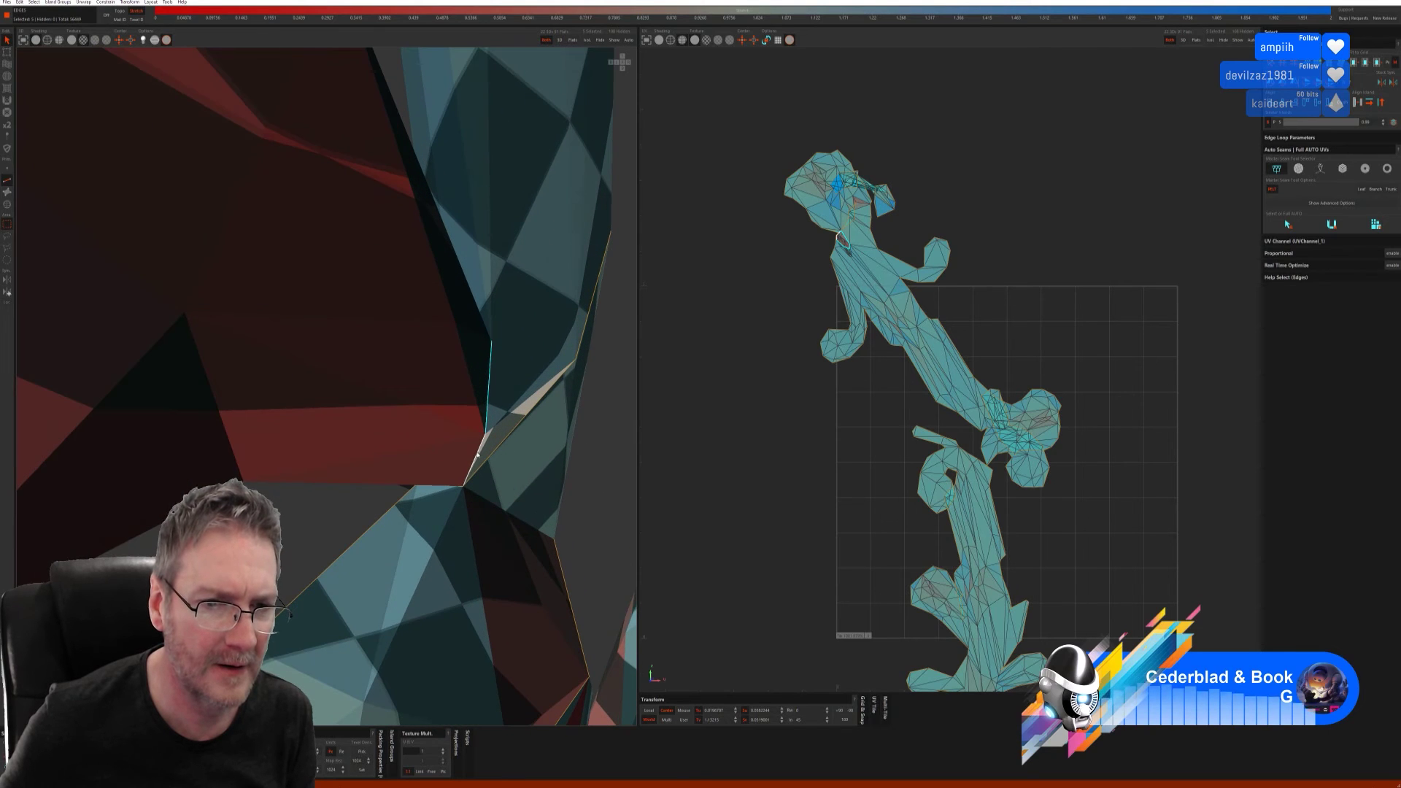
mouse_move(471, 496)
alt+mouse_down()
mouse_move(523, 516)
mouse_move(472, 507)
alt+mouse_up()
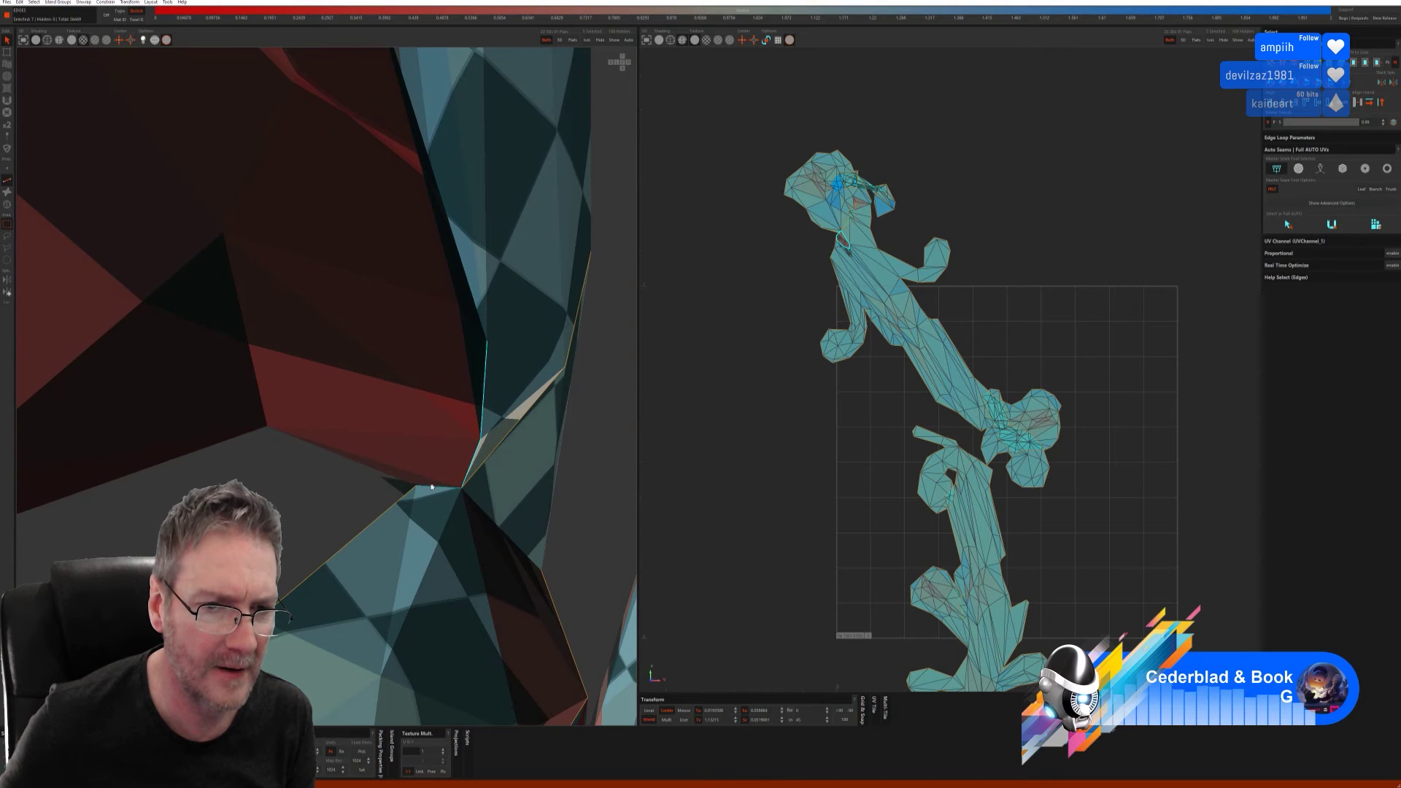
alt+drag(543, 491, 679, 521)
middle_drag(678, 521, 409, 418)
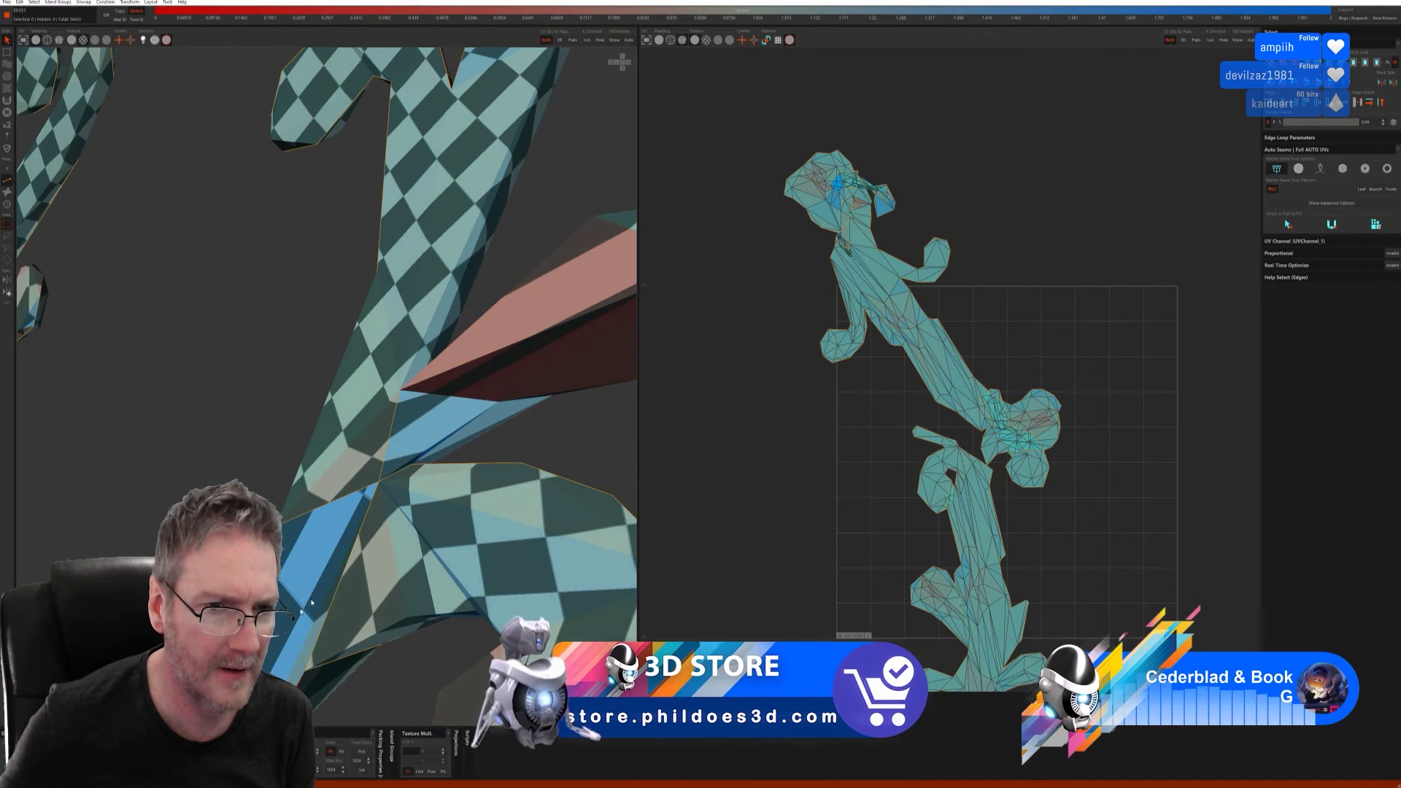
alt+drag(474, 515, 430, 522)
scroll(348, 540, down, 5)
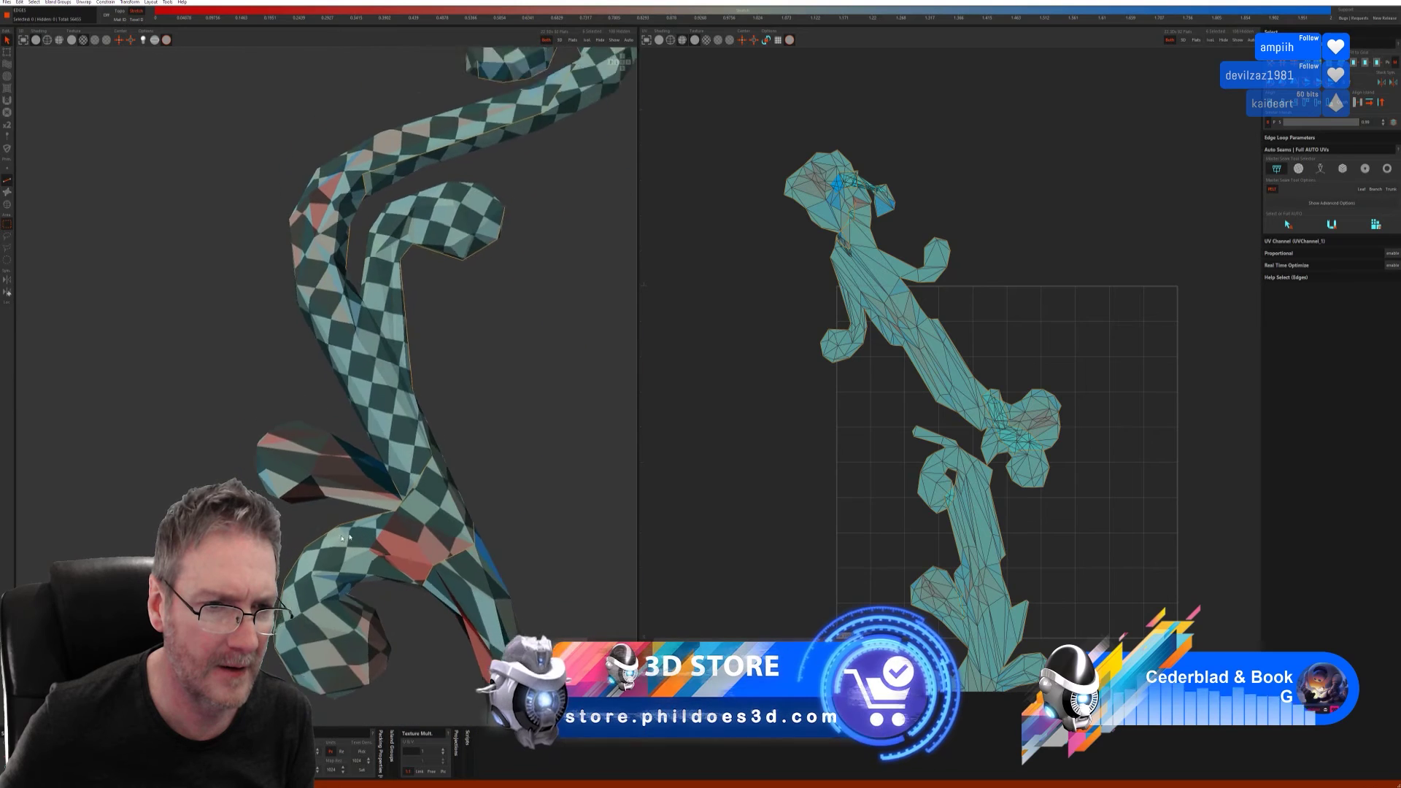
scroll(430, 521, down, 3)
key(o)
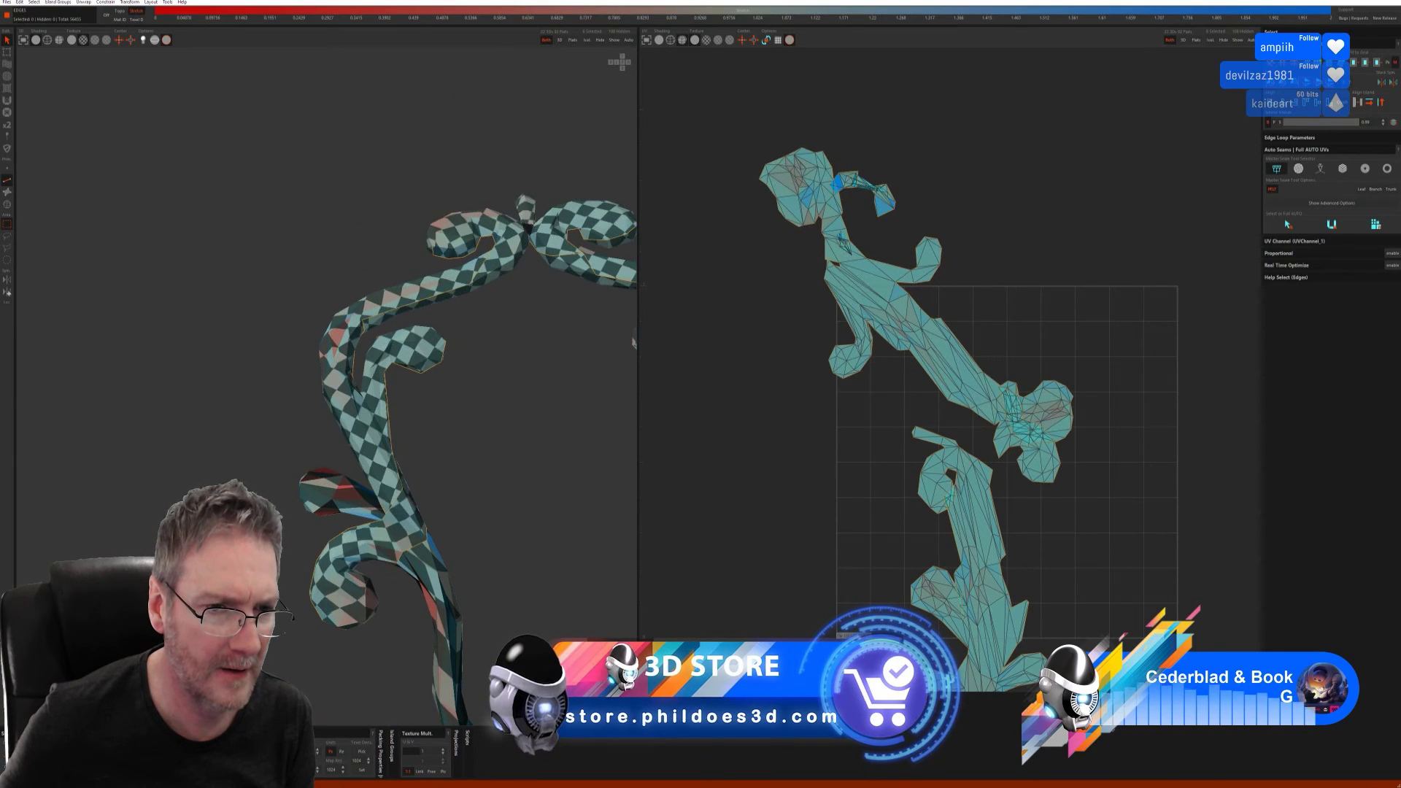
scroll(478, 551, down, 3)
middle_drag(415, 564, 408, 492)
scroll(408, 492, up, 3)
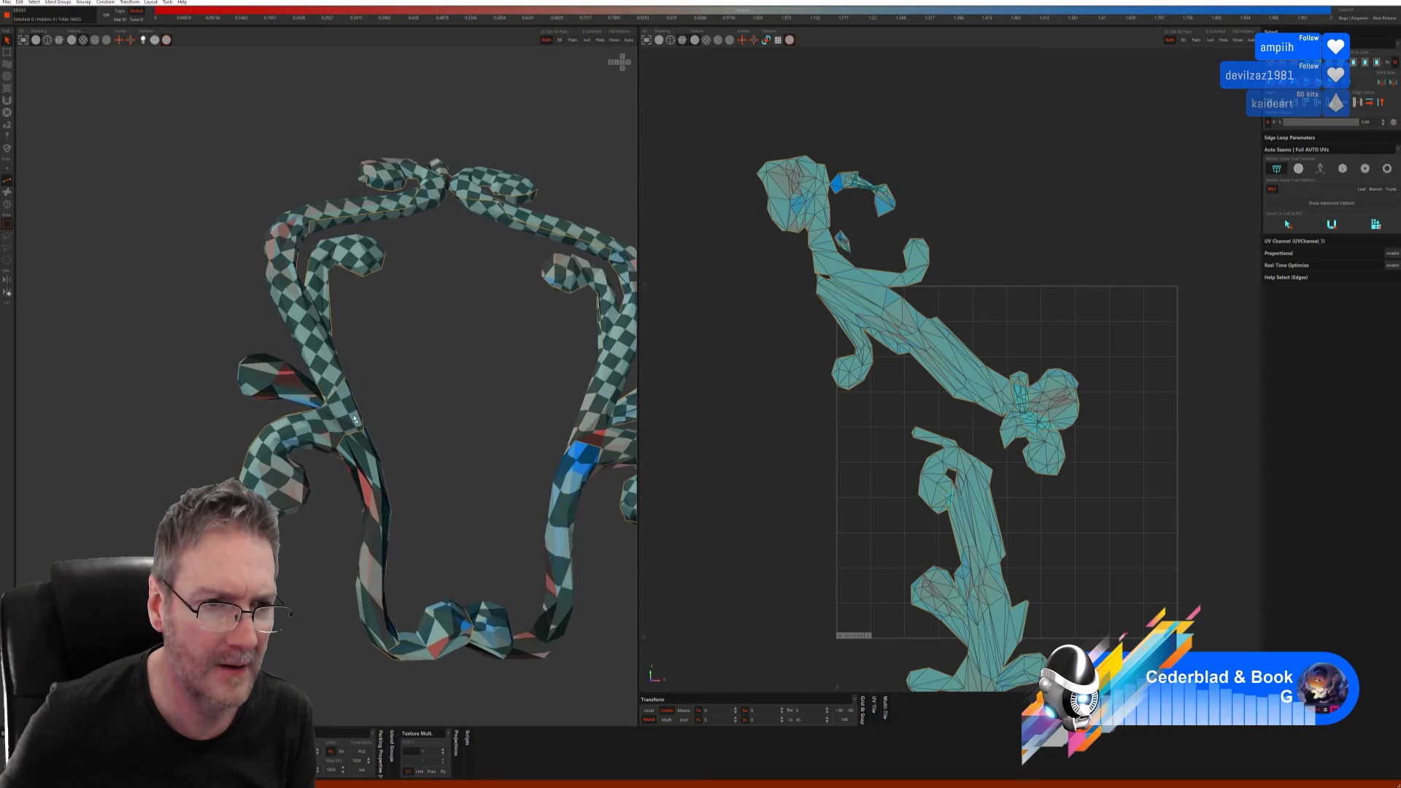
- Generate additional frame seams with the fifth automatic seam method, cutting, unfolding and packing the islands, and inspect the side junction's checker distortion
alt+drag(405, 490, 338, 424)
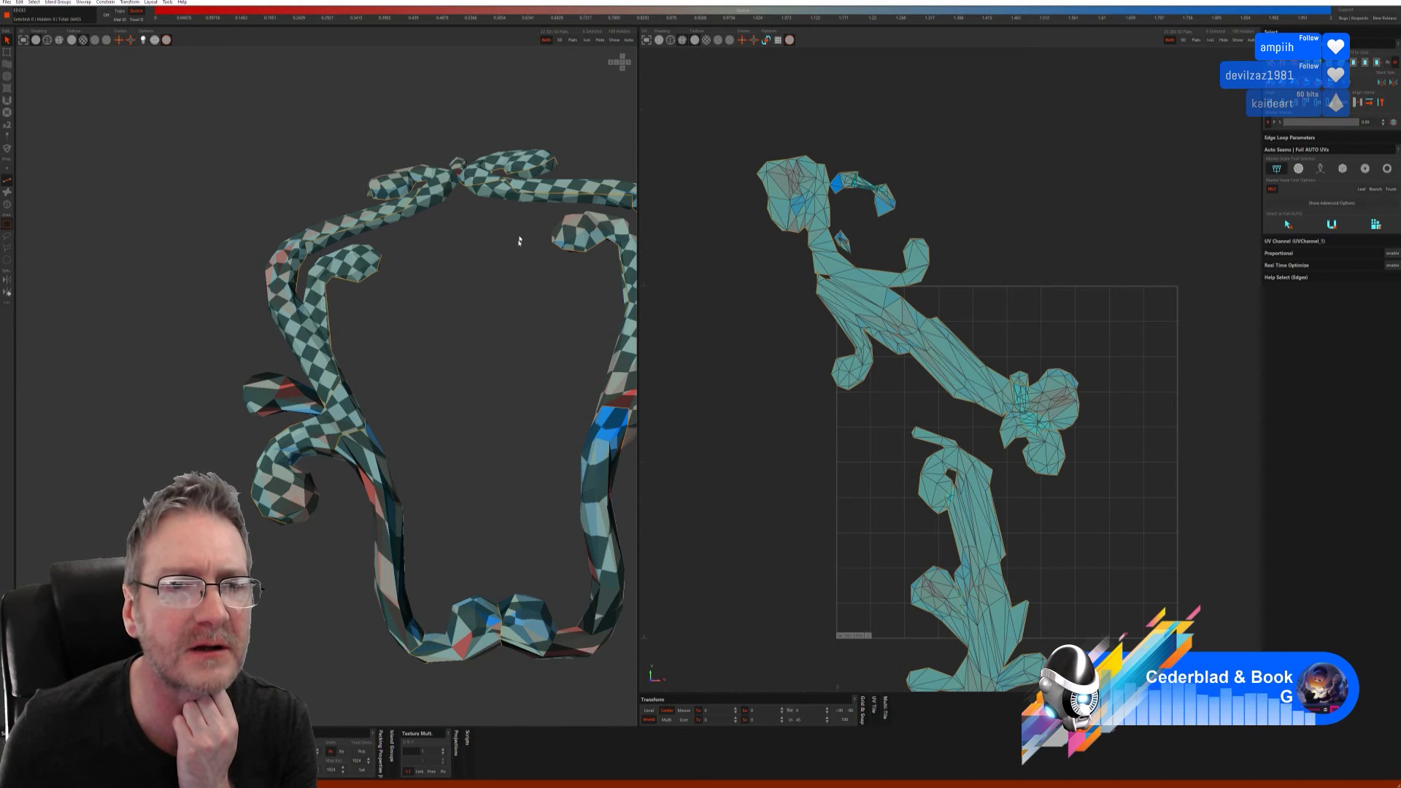
scroll(485, 292, down, 5)
alt+middle_drag(437, 277, 356, 312)
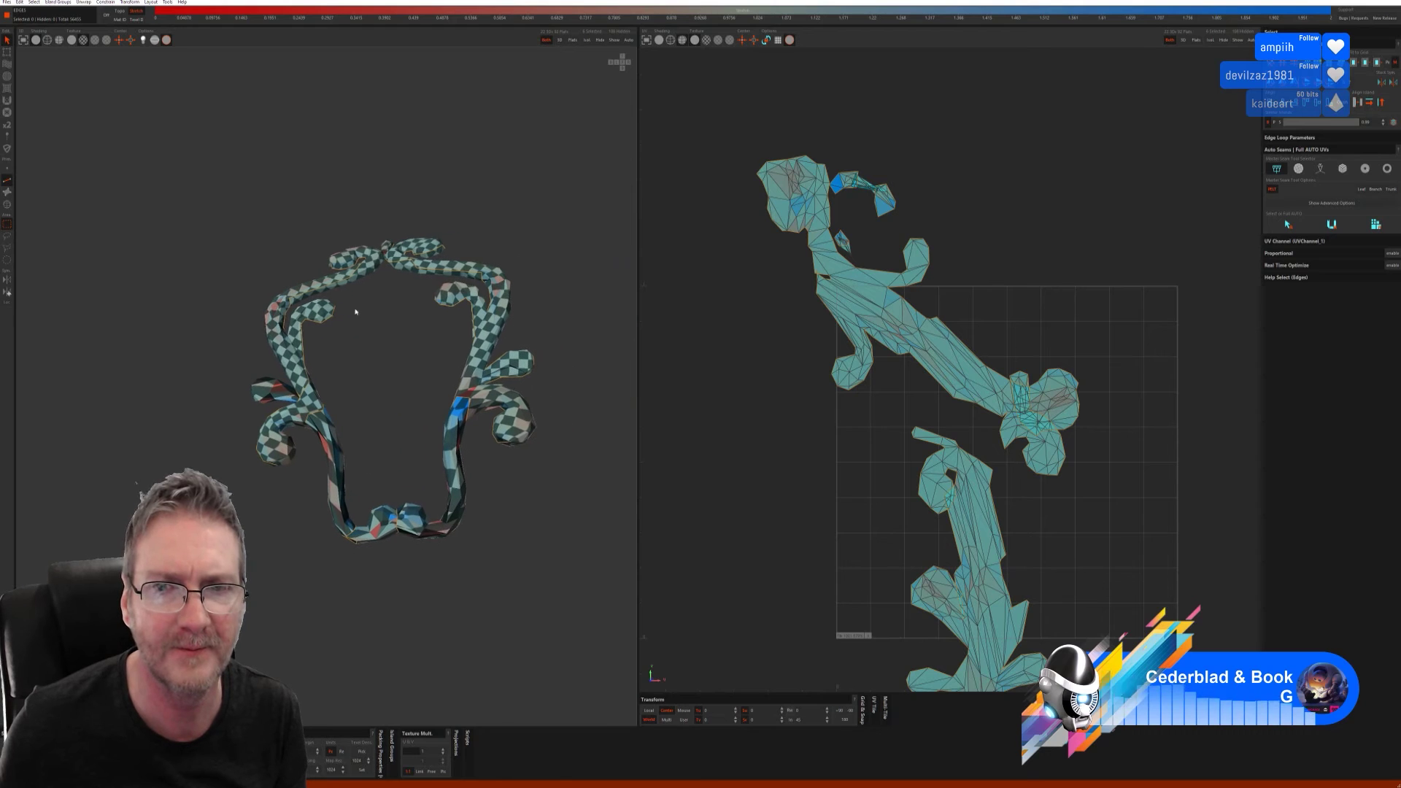
alt+drag(356, 312, 366, 314)
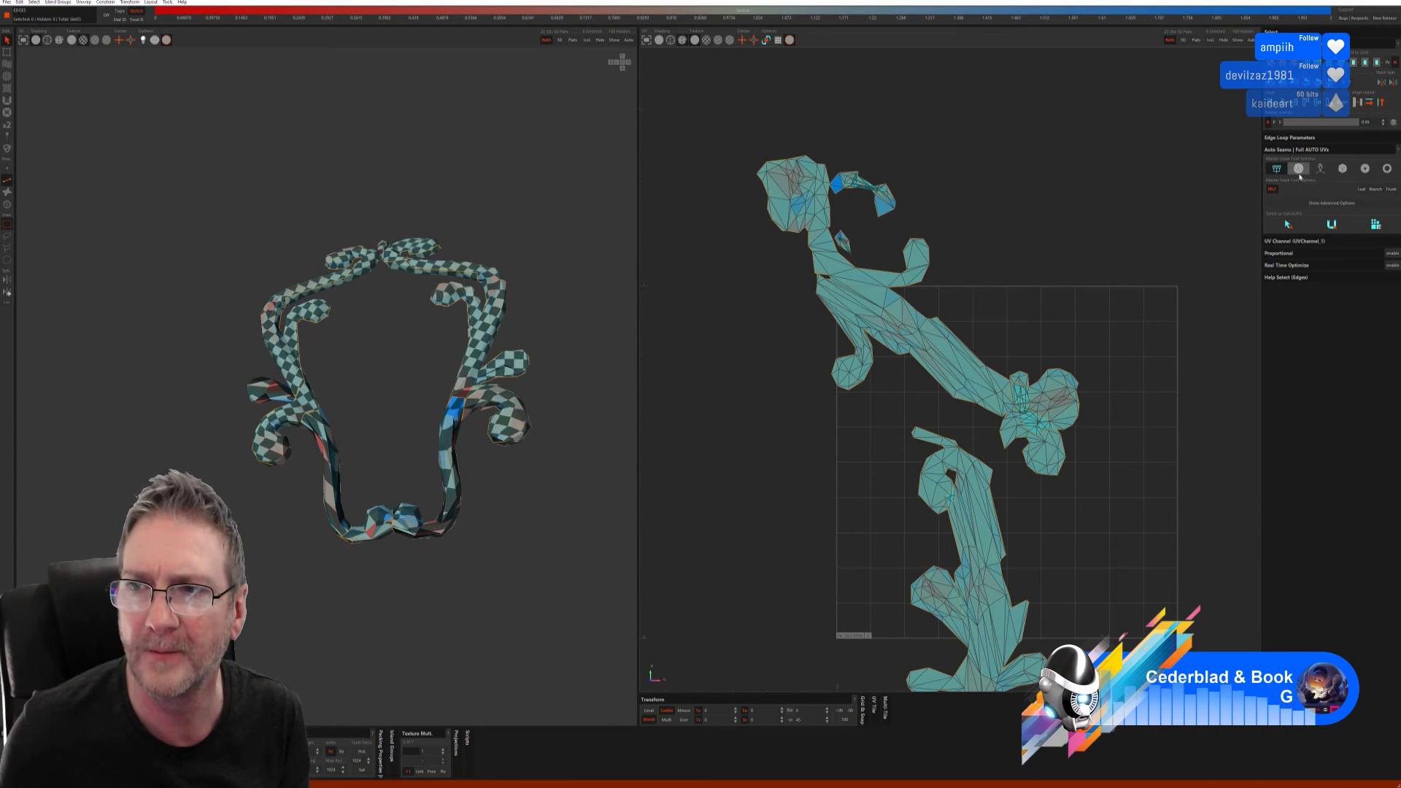
click(1365, 168)
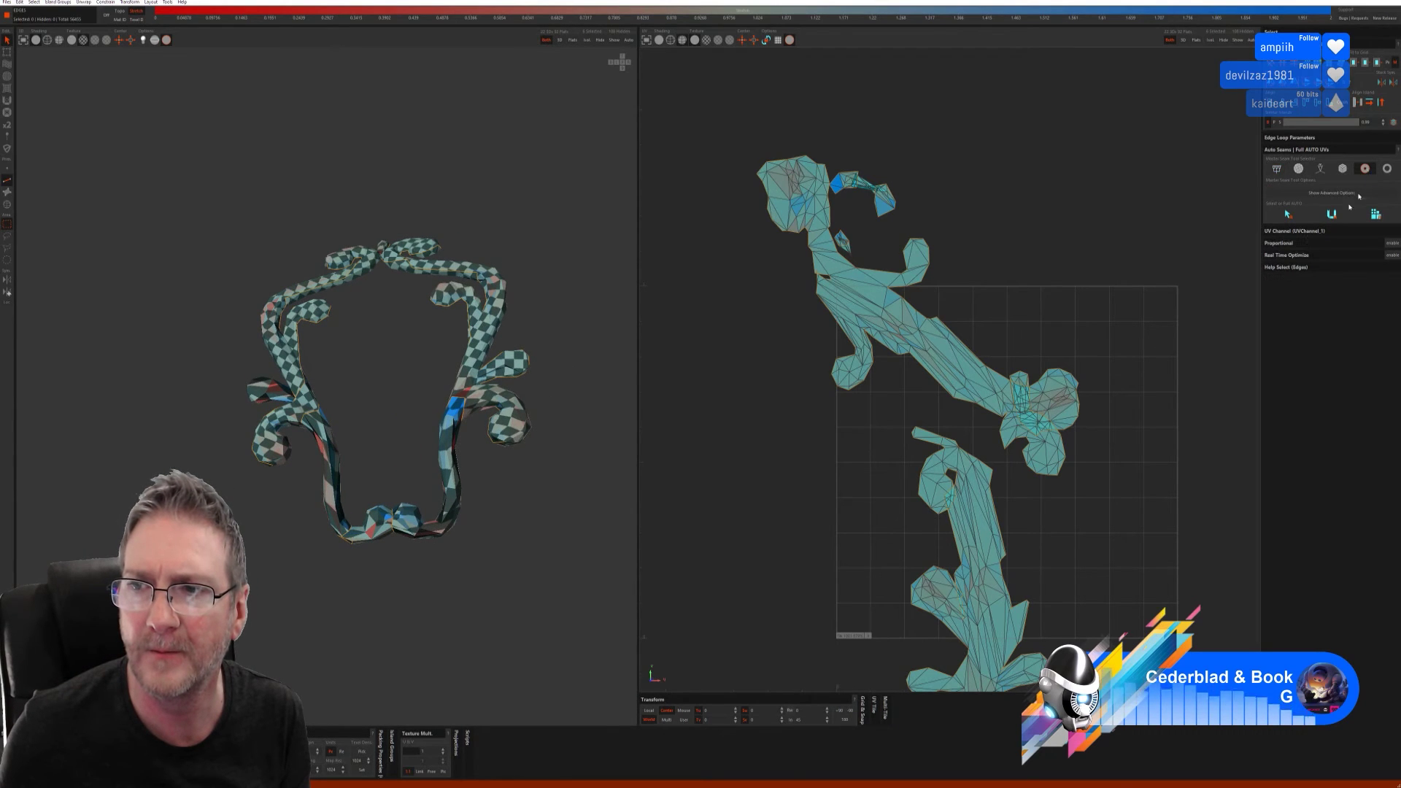
click(1332, 214)
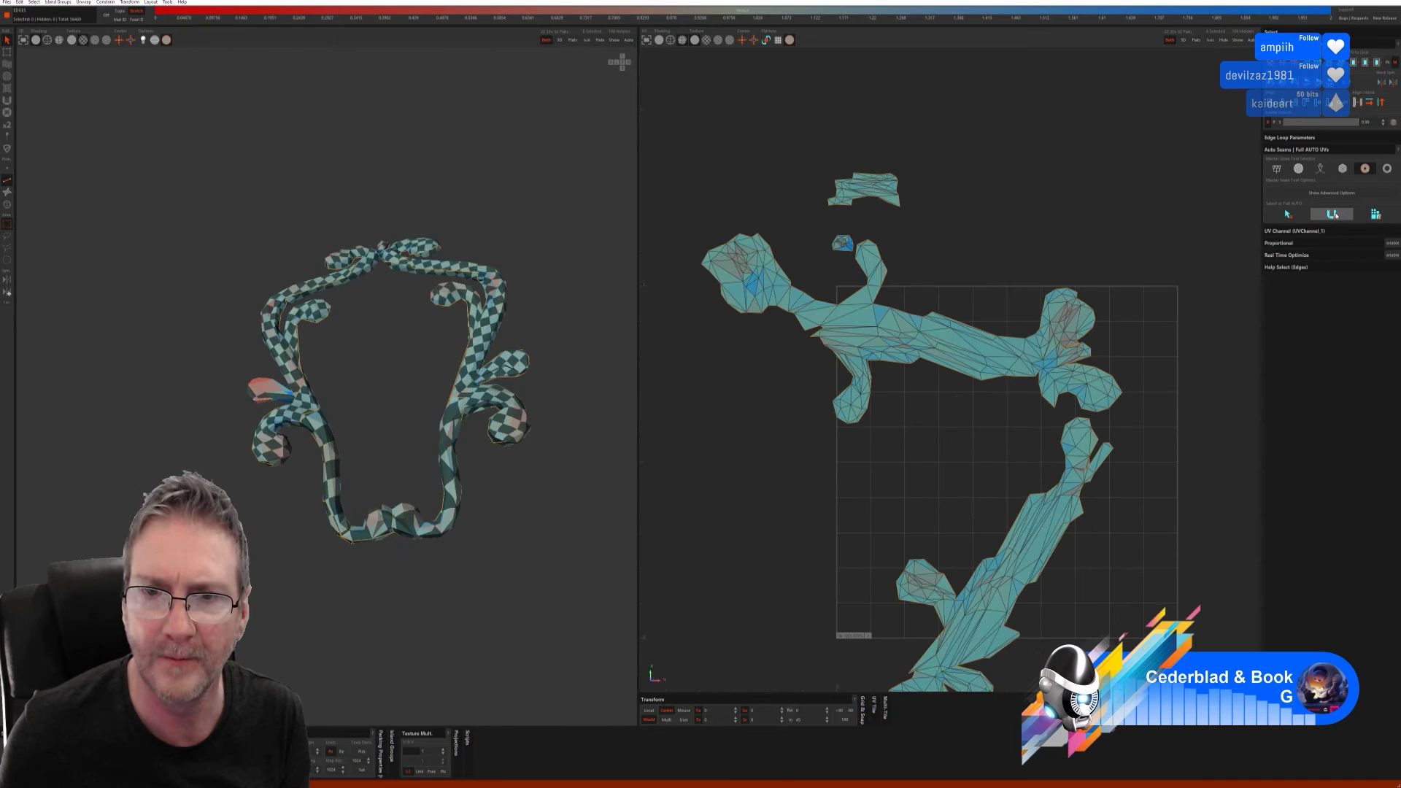
click(1375, 213)
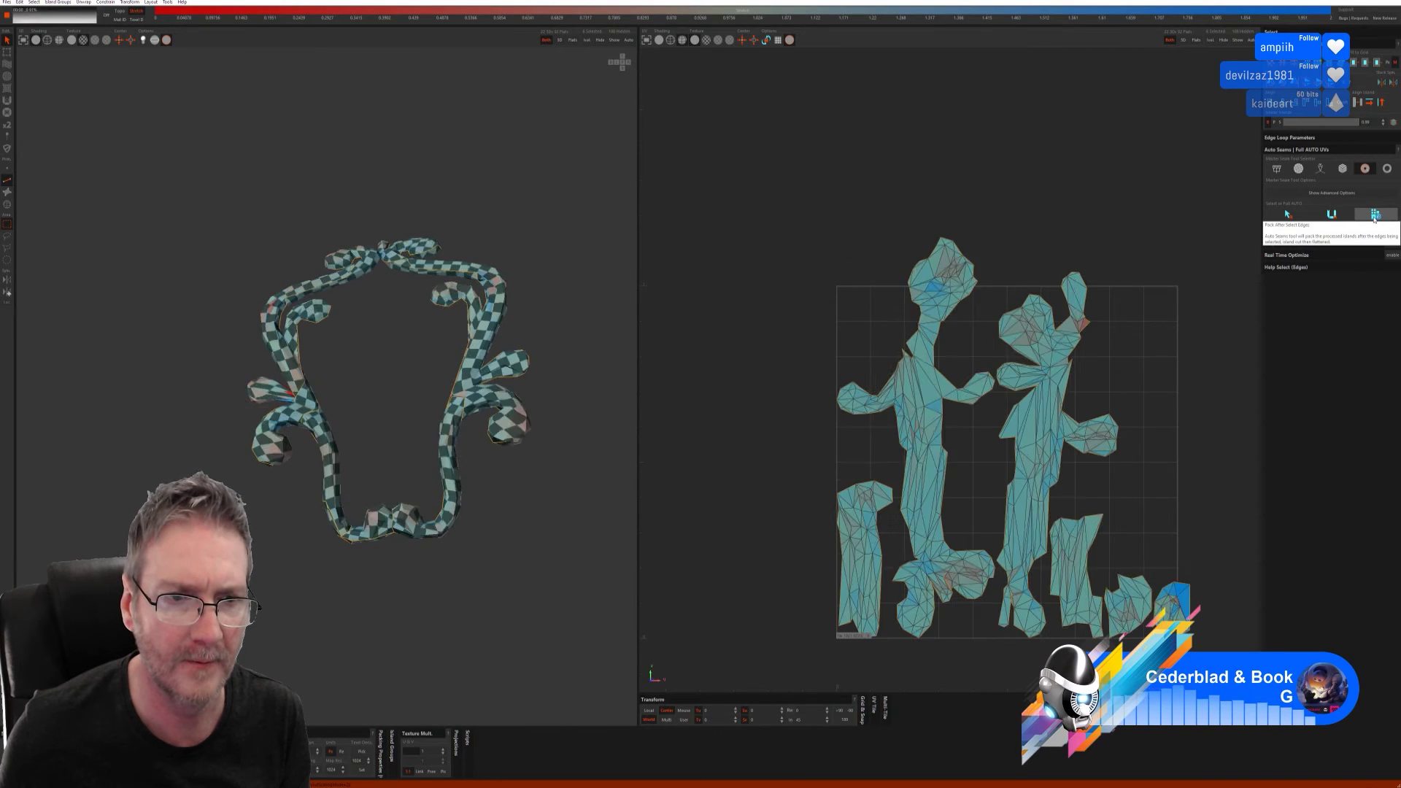
alt+drag(433, 410, 442, 488)
middle_drag(443, 487, 483, 438)
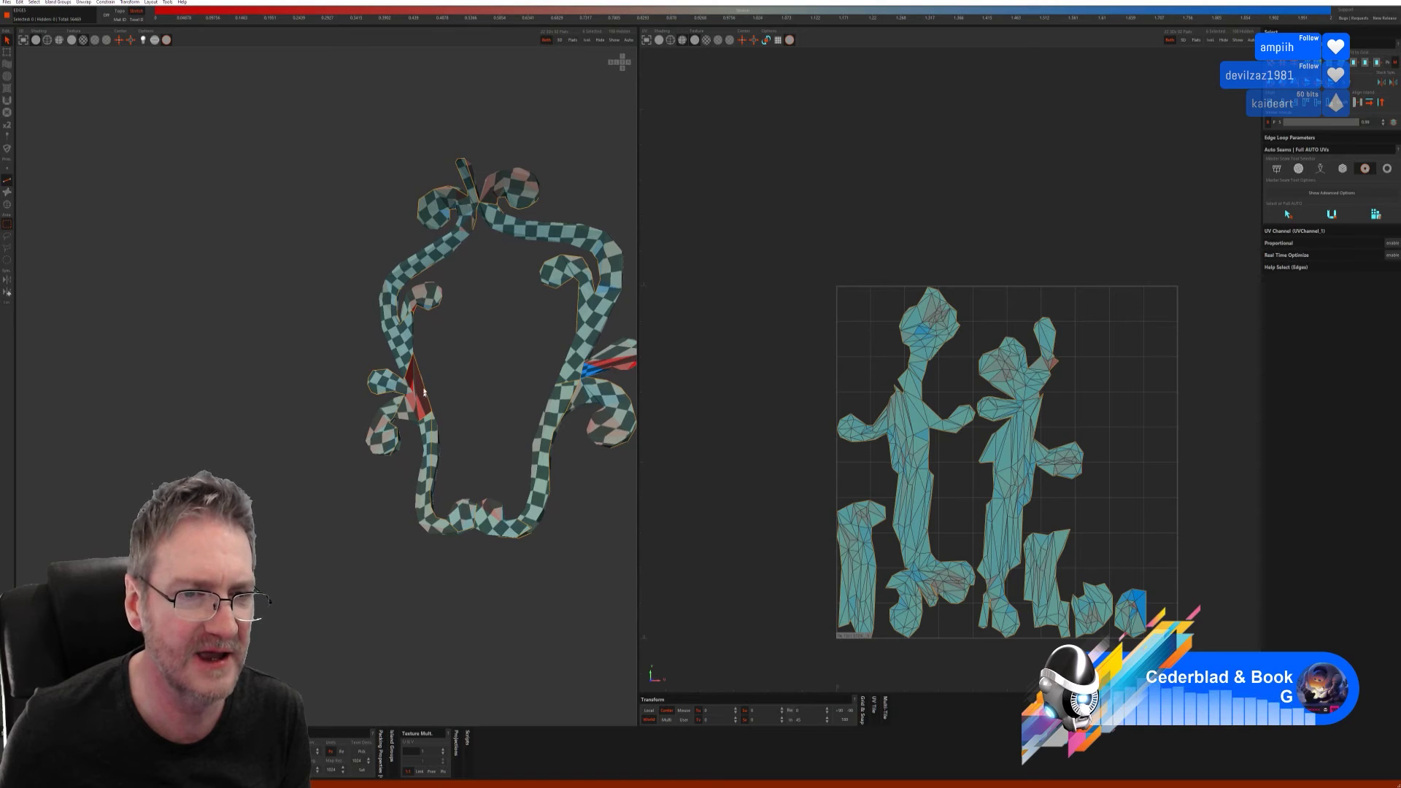
scroll(423, 392, up, 5)
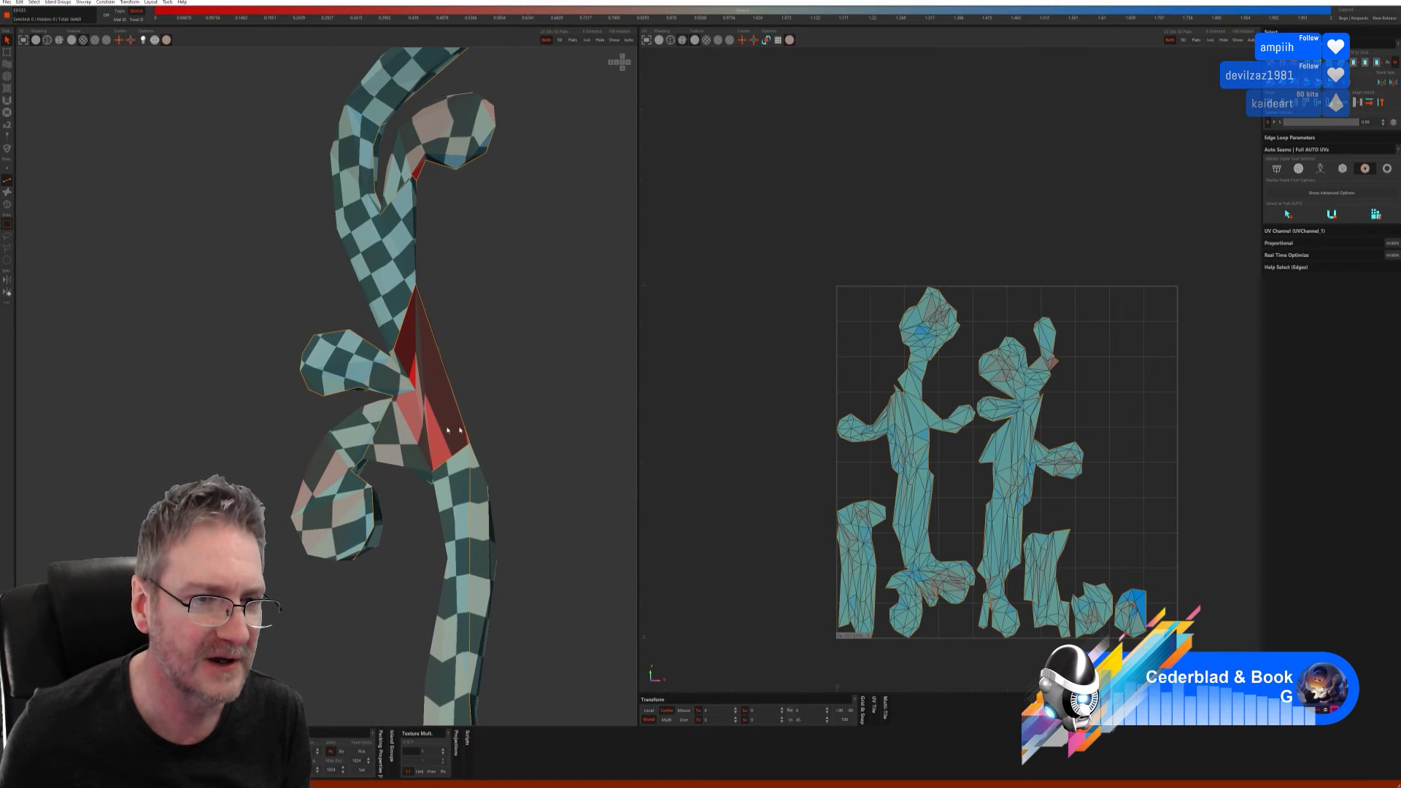
- Show the whole planter again and examine the checker pattern on the scrollwork frame around the oval
scroll(448, 431, down, 5)
middle_drag(349, 395, 373, 357)
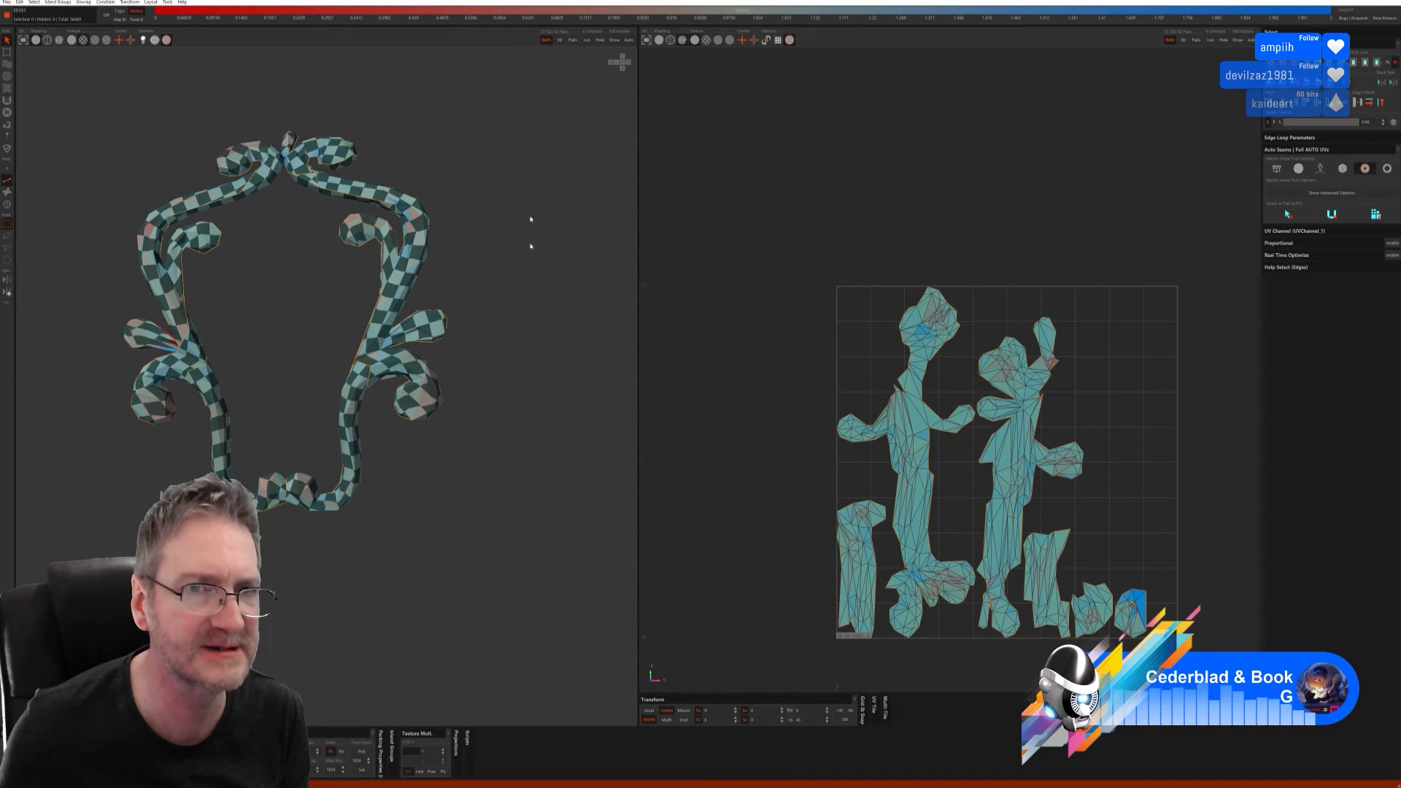
click(616, 40)
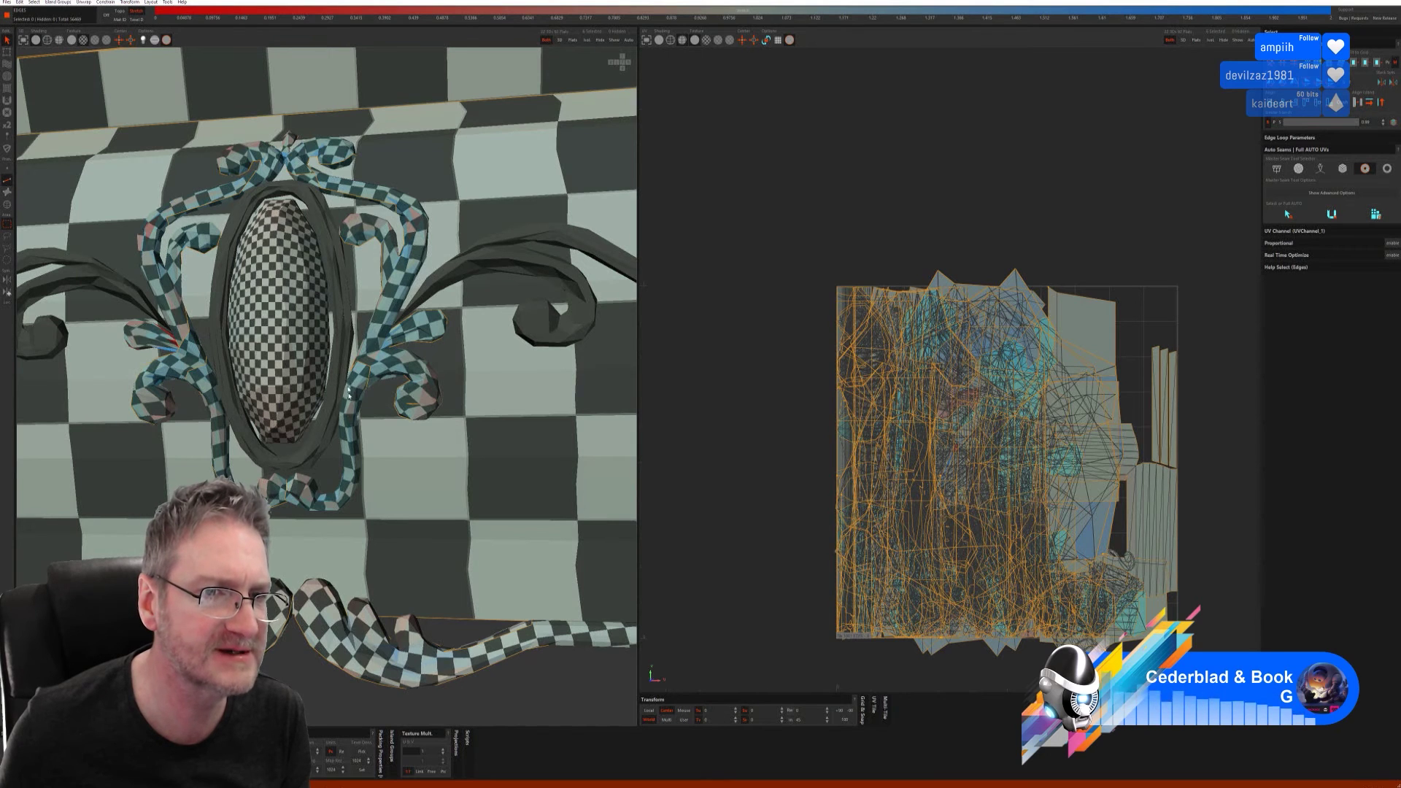
middle_drag(419, 460, 447, 473)
mouse_move(256, 385)
middle_down()
mouse_move(274, 385)
mouse_move(265, 373)
middle_up()
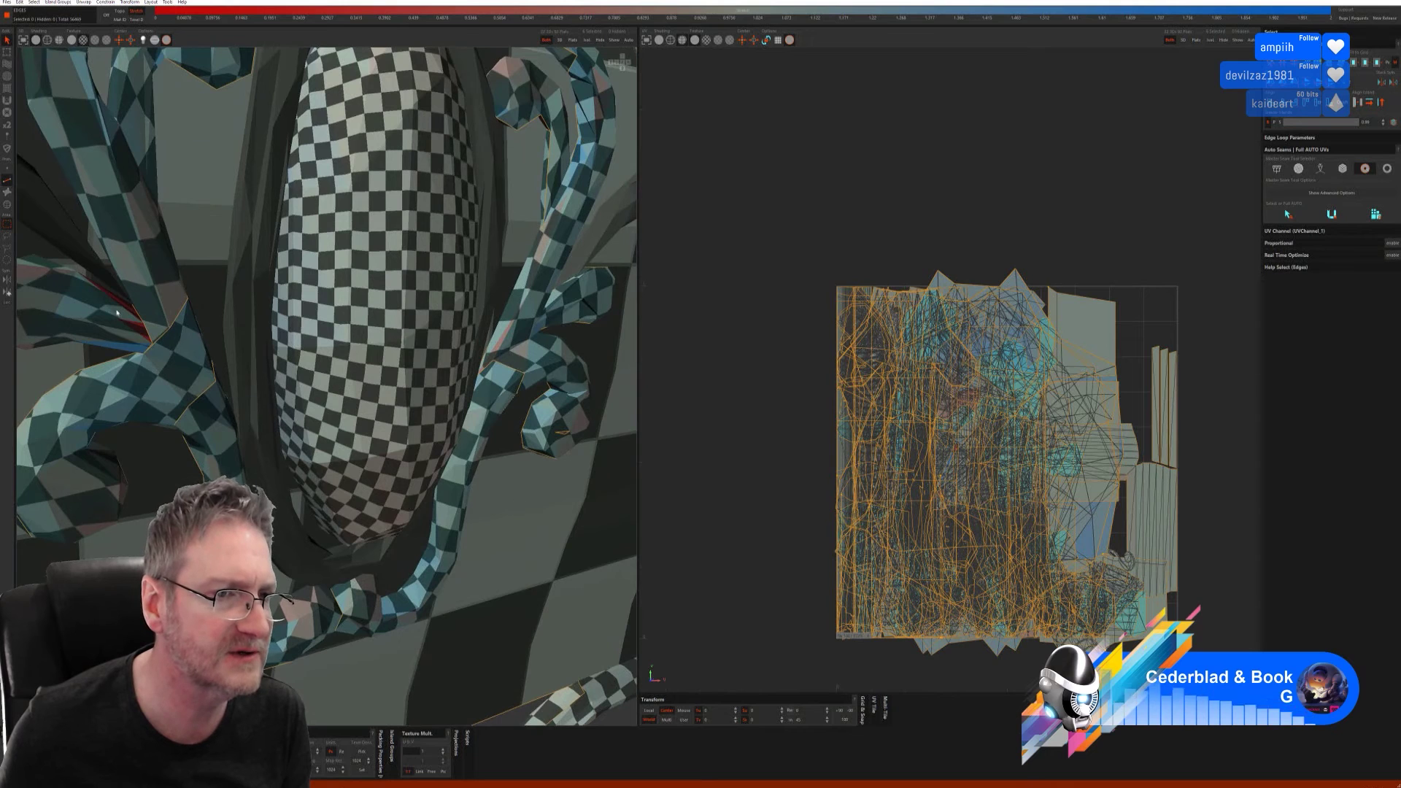
alt+drag(155, 340, 127, 328)
scroll(144, 334, down, 4)
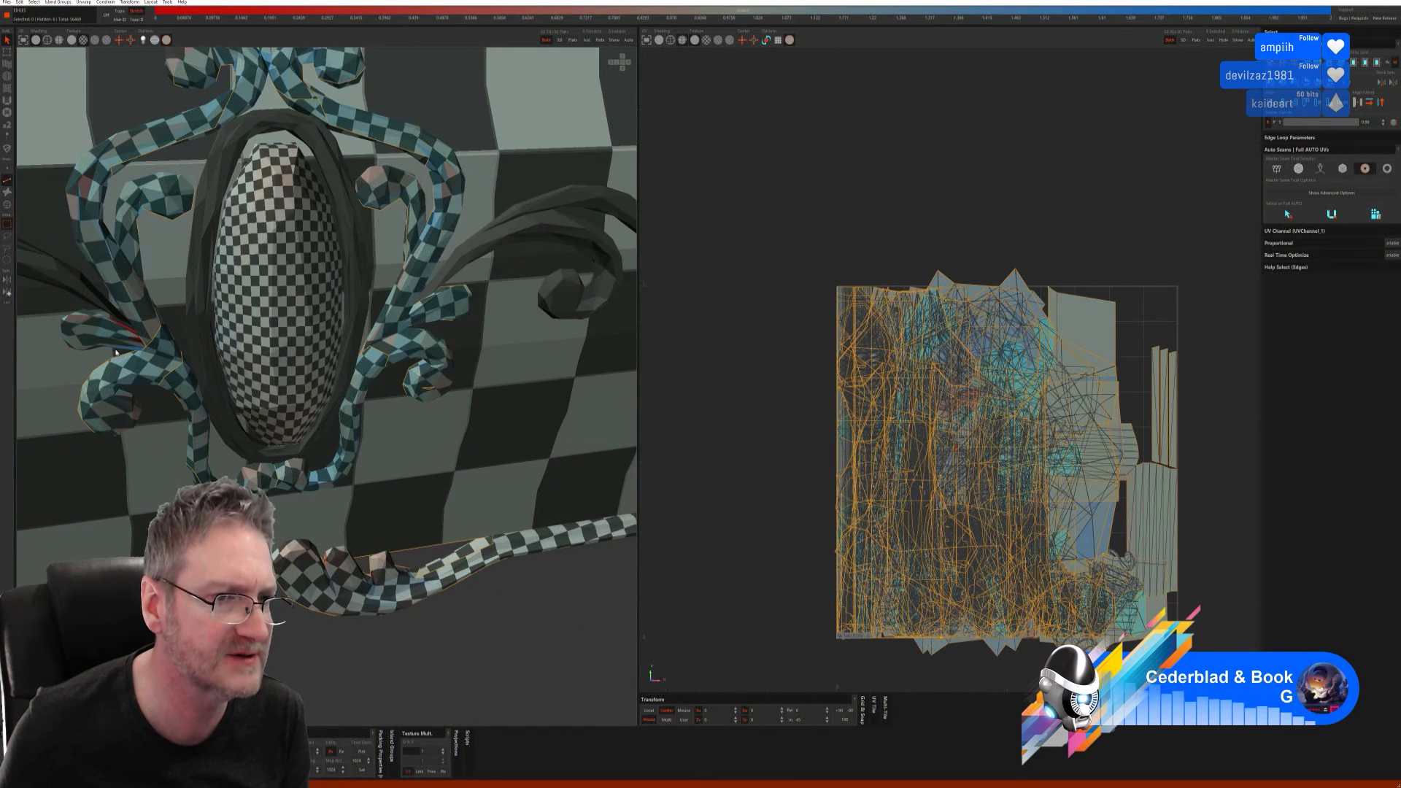
middle_drag(154, 352, 306, 332)
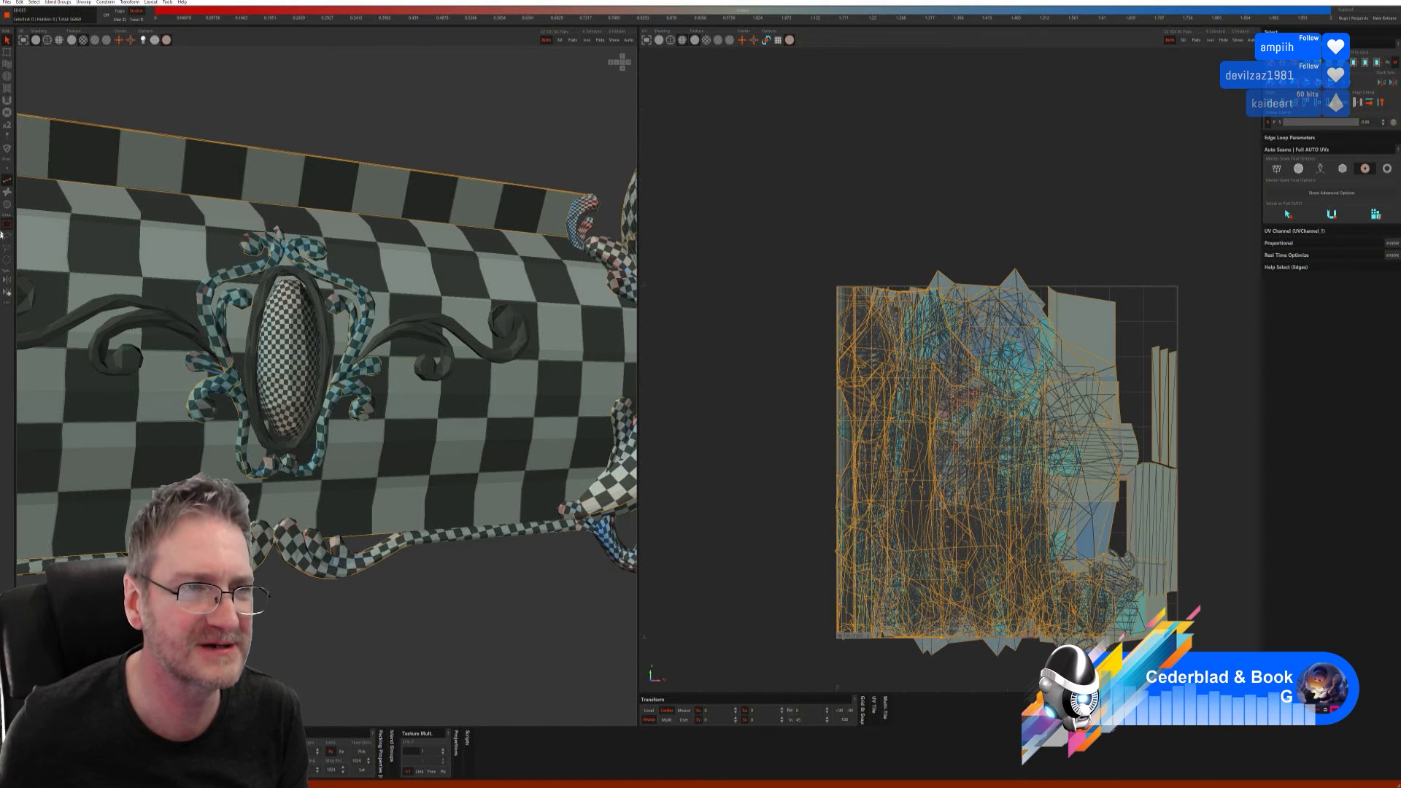
- Select the ungridded scroll ornament left of the oval medallion as an island and isolate it
click(8, 205)
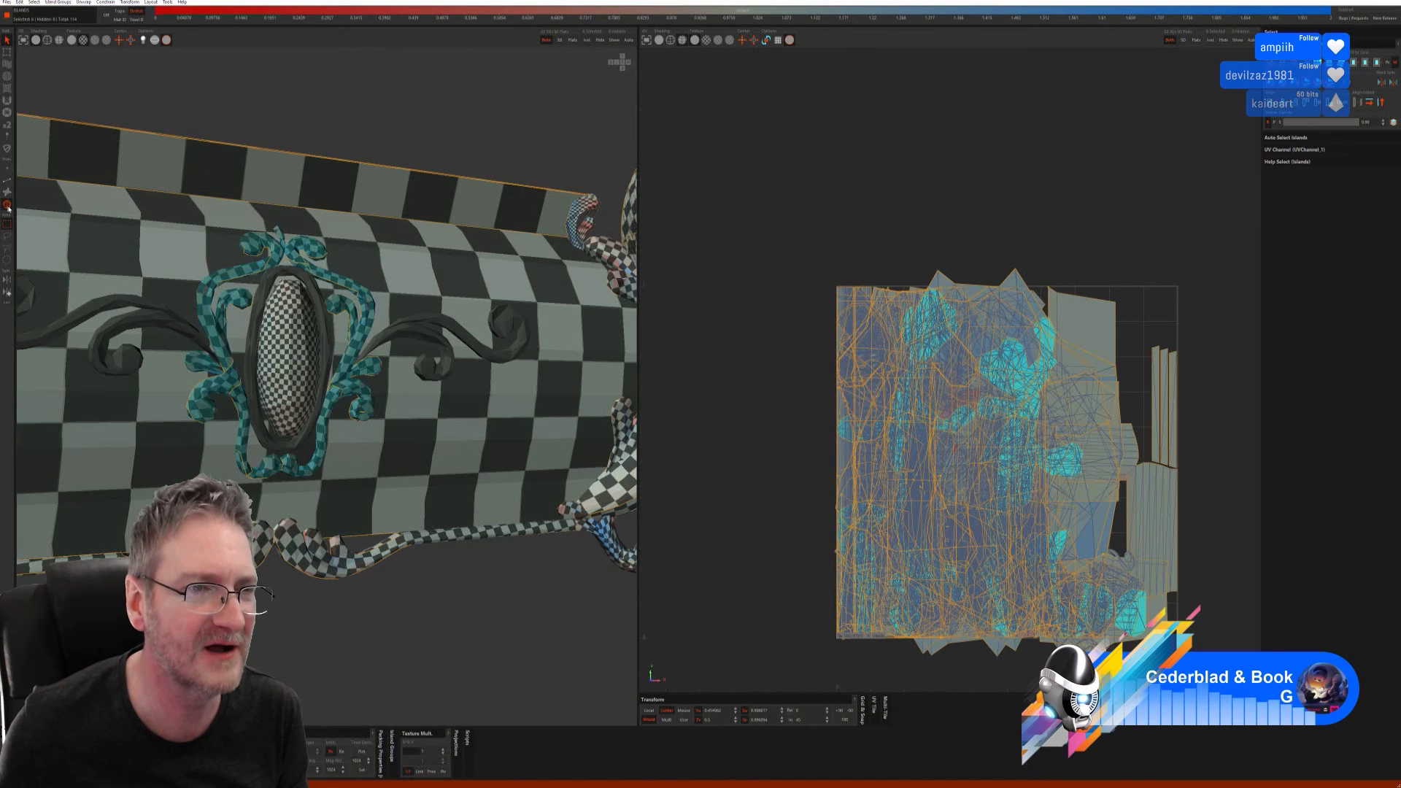
click(147, 320)
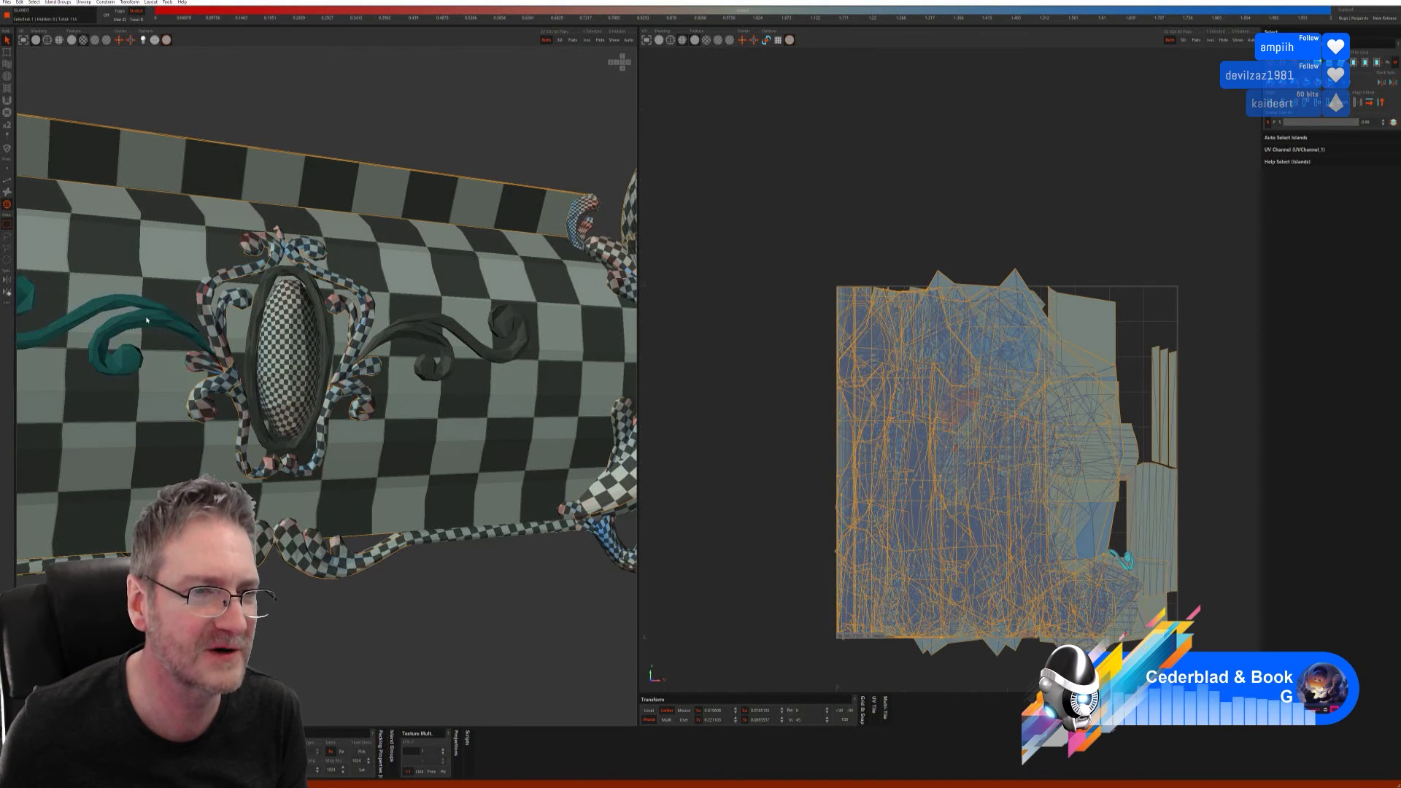
click(585, 41)
alt+middle_drag(249, 274, 356, 282)
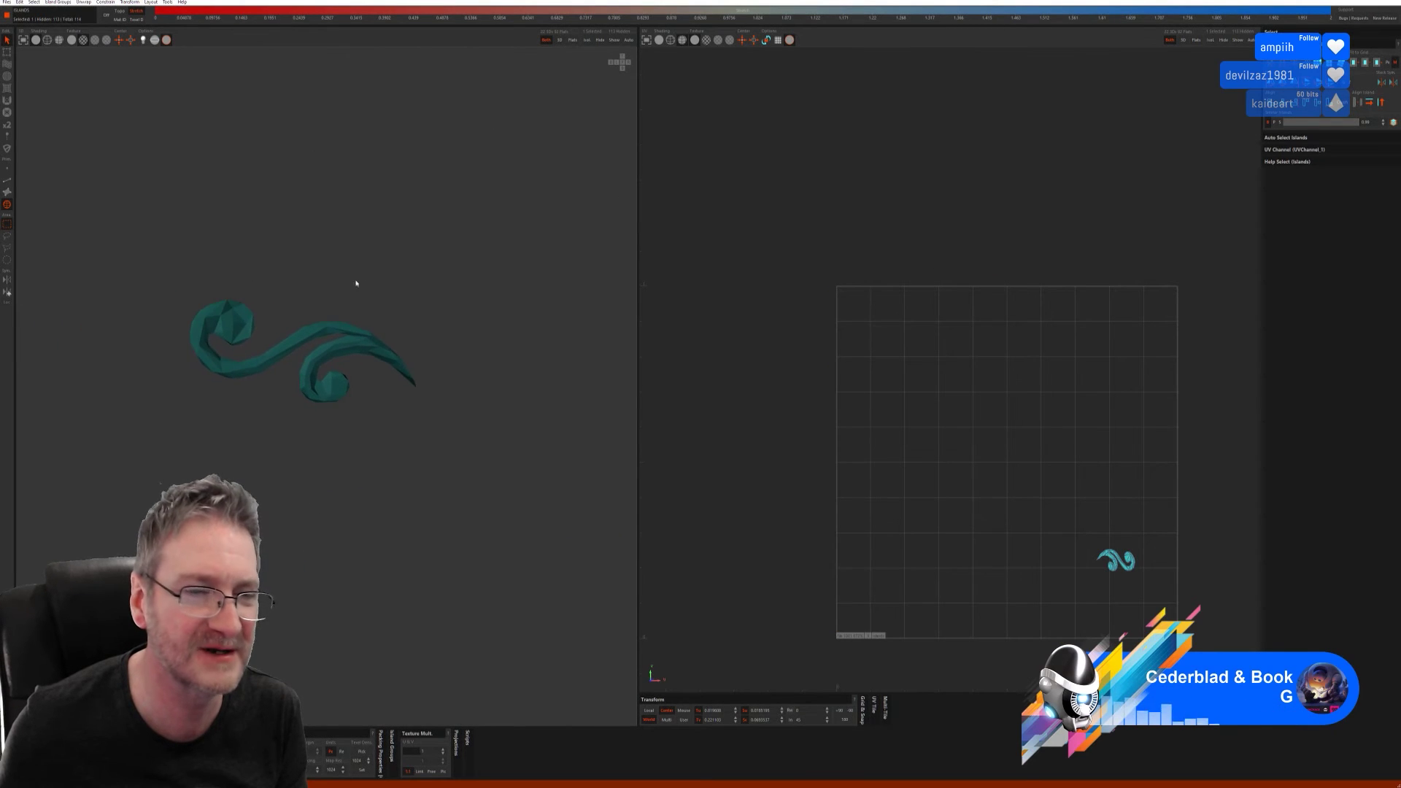
alt+drag(356, 282, 319, 273)
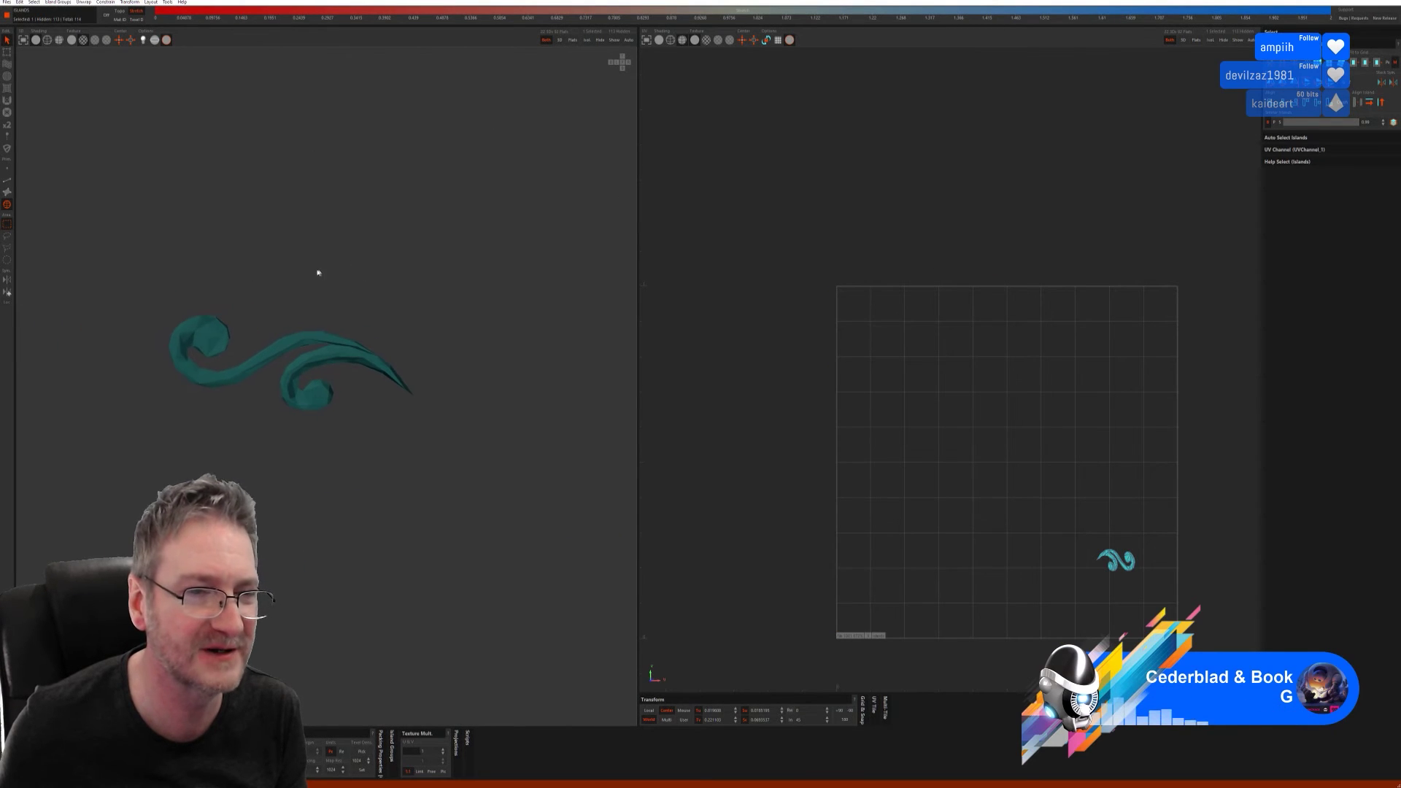
- Generate seams on the left scroll with the first automatic seam method, cutting, unfolding and packing it, and inspect its checkers
click(8, 181)
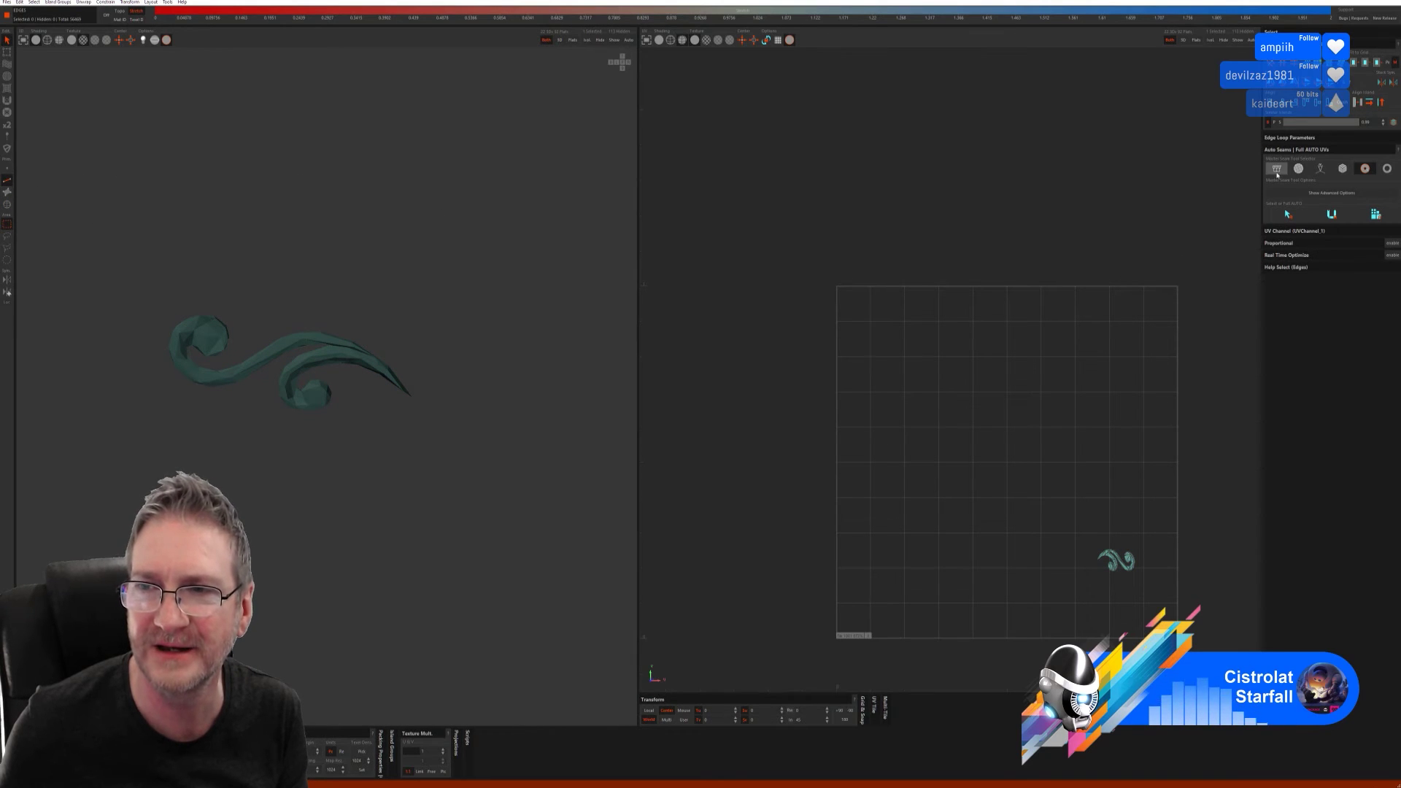
click(1276, 168)
click(1287, 224)
click(1332, 226)
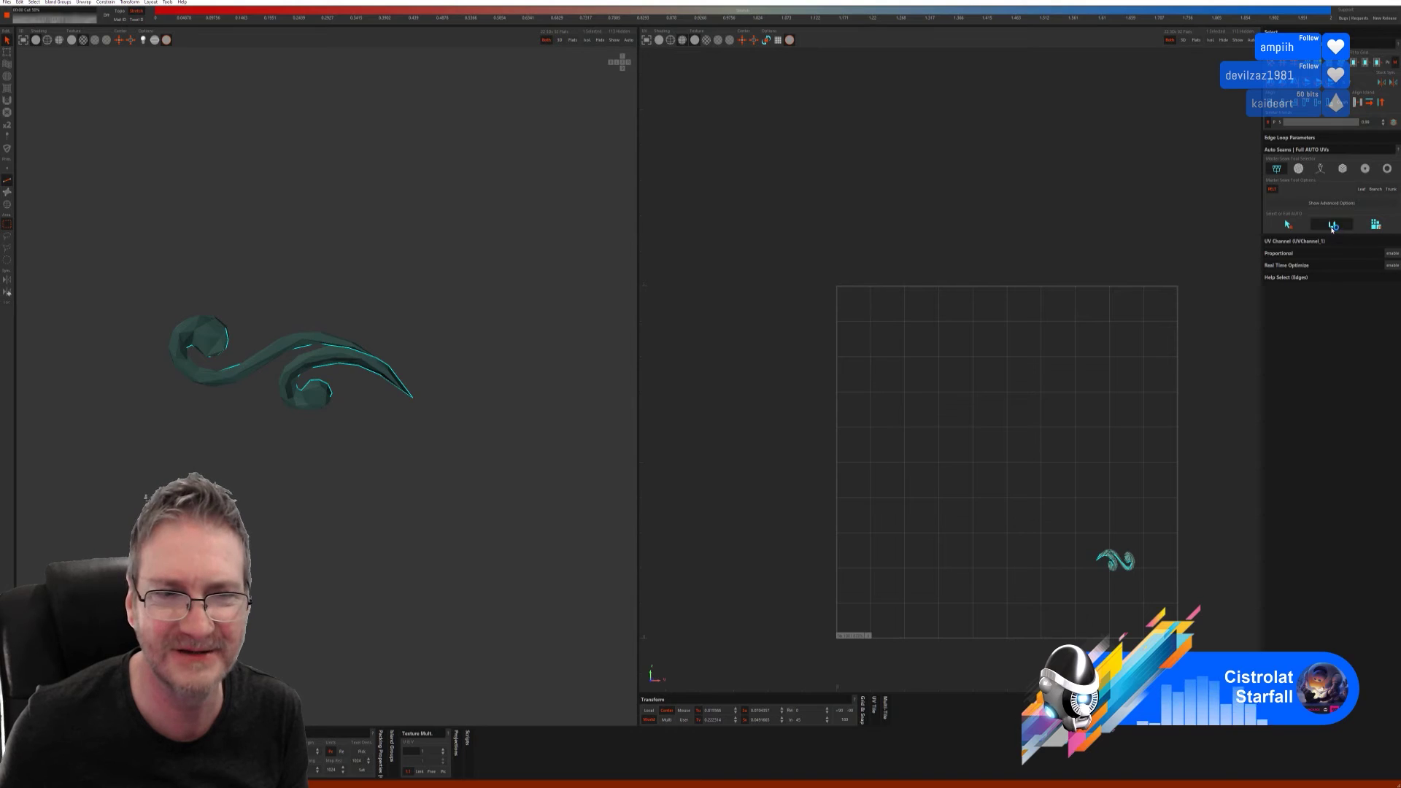
click(1381, 227)
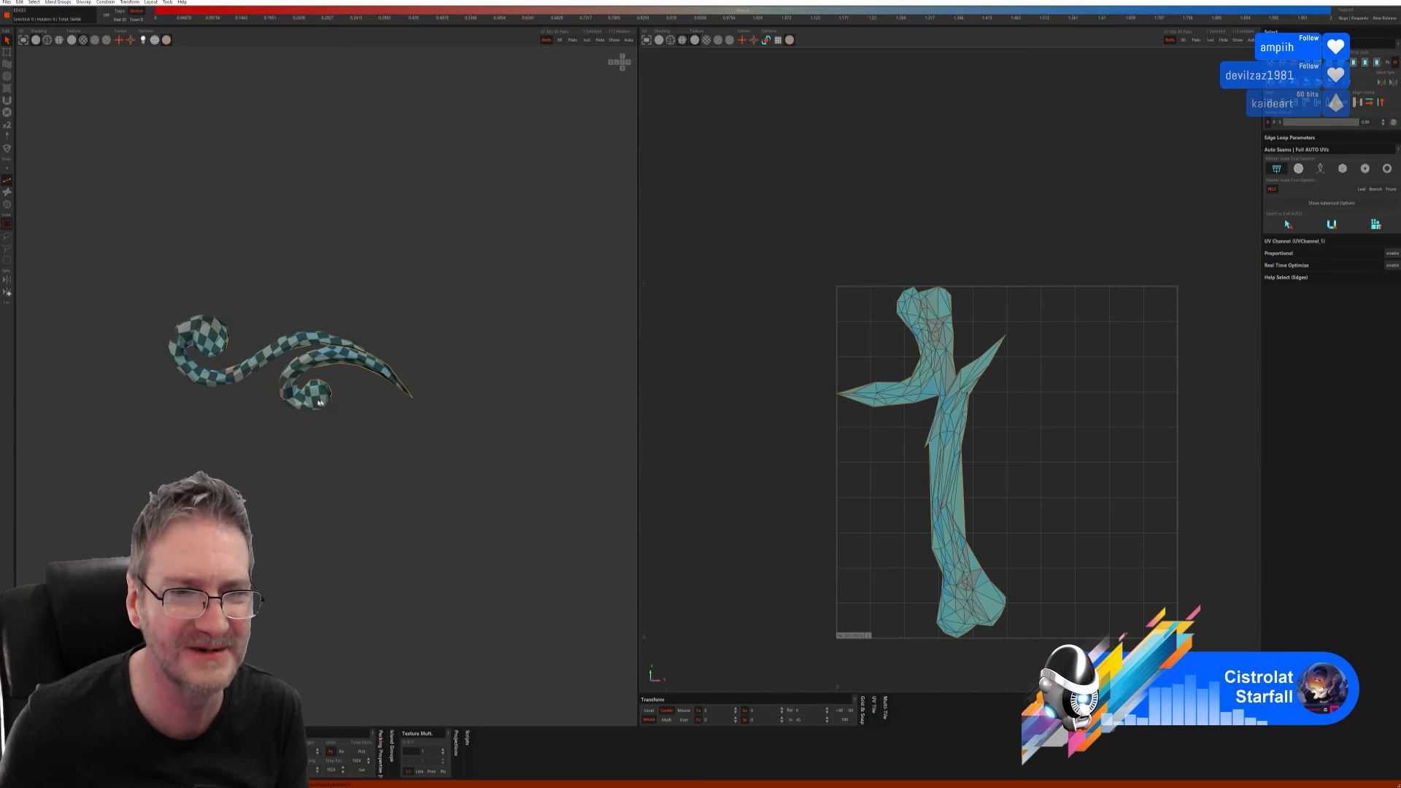
alt+drag(386, 386, 356, 382)
middle_drag(358, 382, 349, 386)
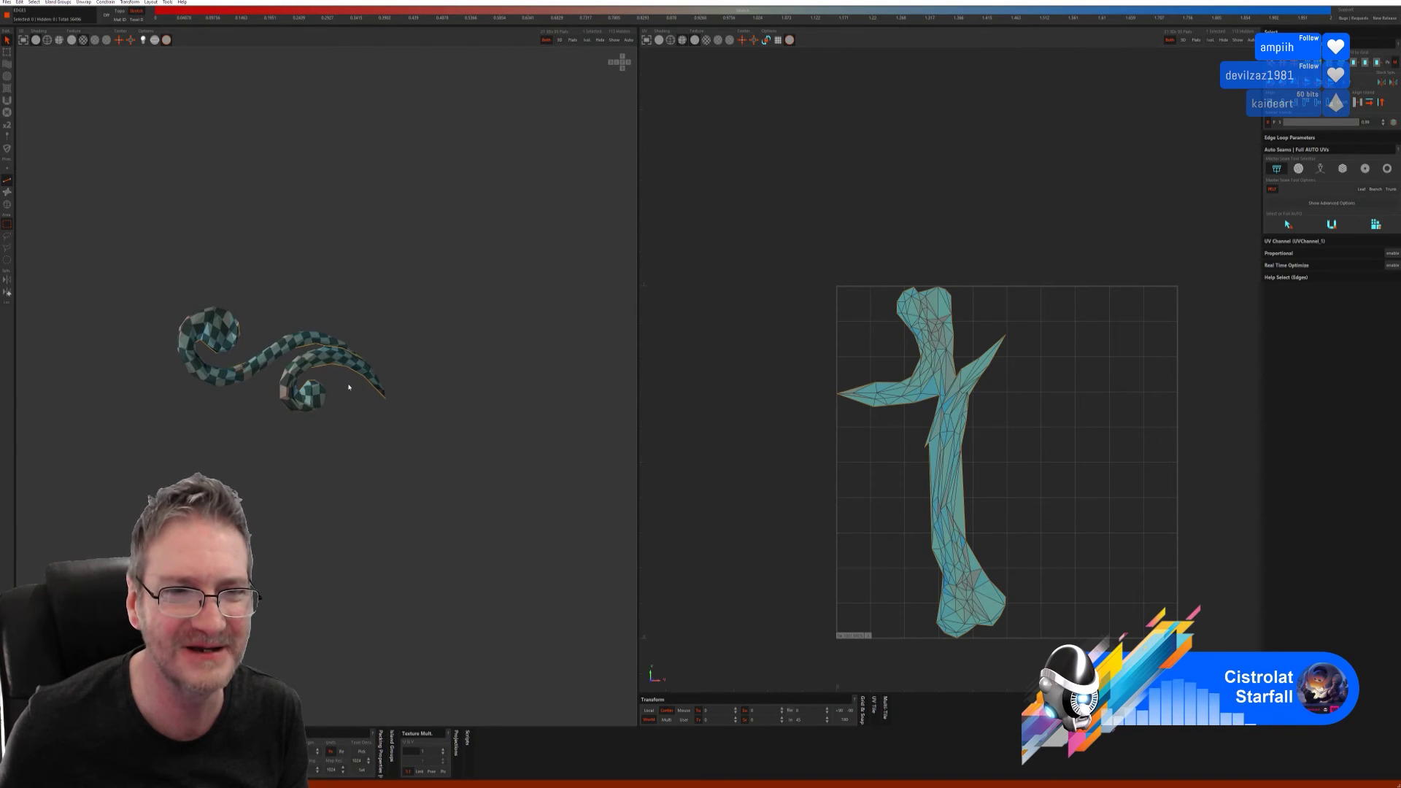
- Show all parts again, select the scroll ornament right of the oval medallion and isolate it
click(613, 40)
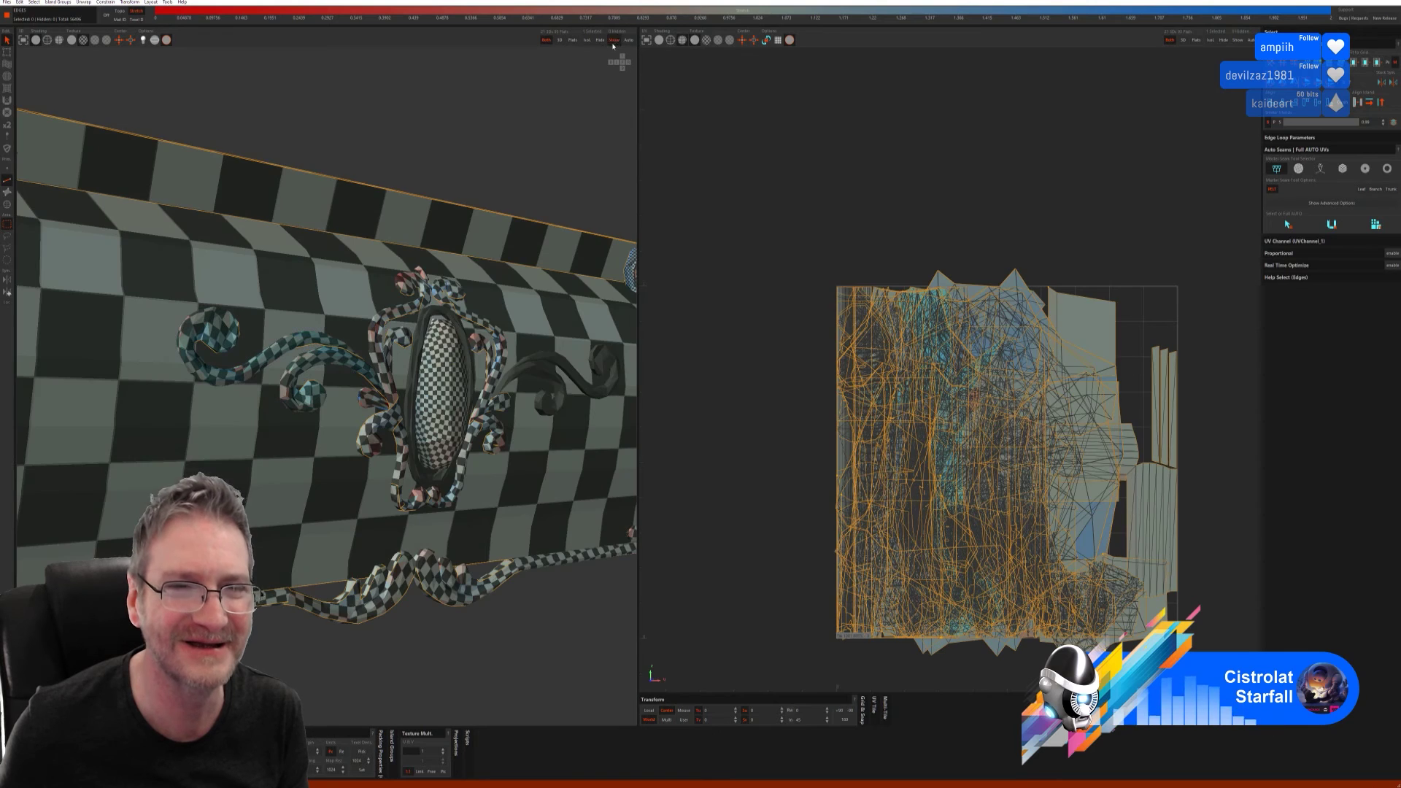
click(7, 205)
click(592, 367)
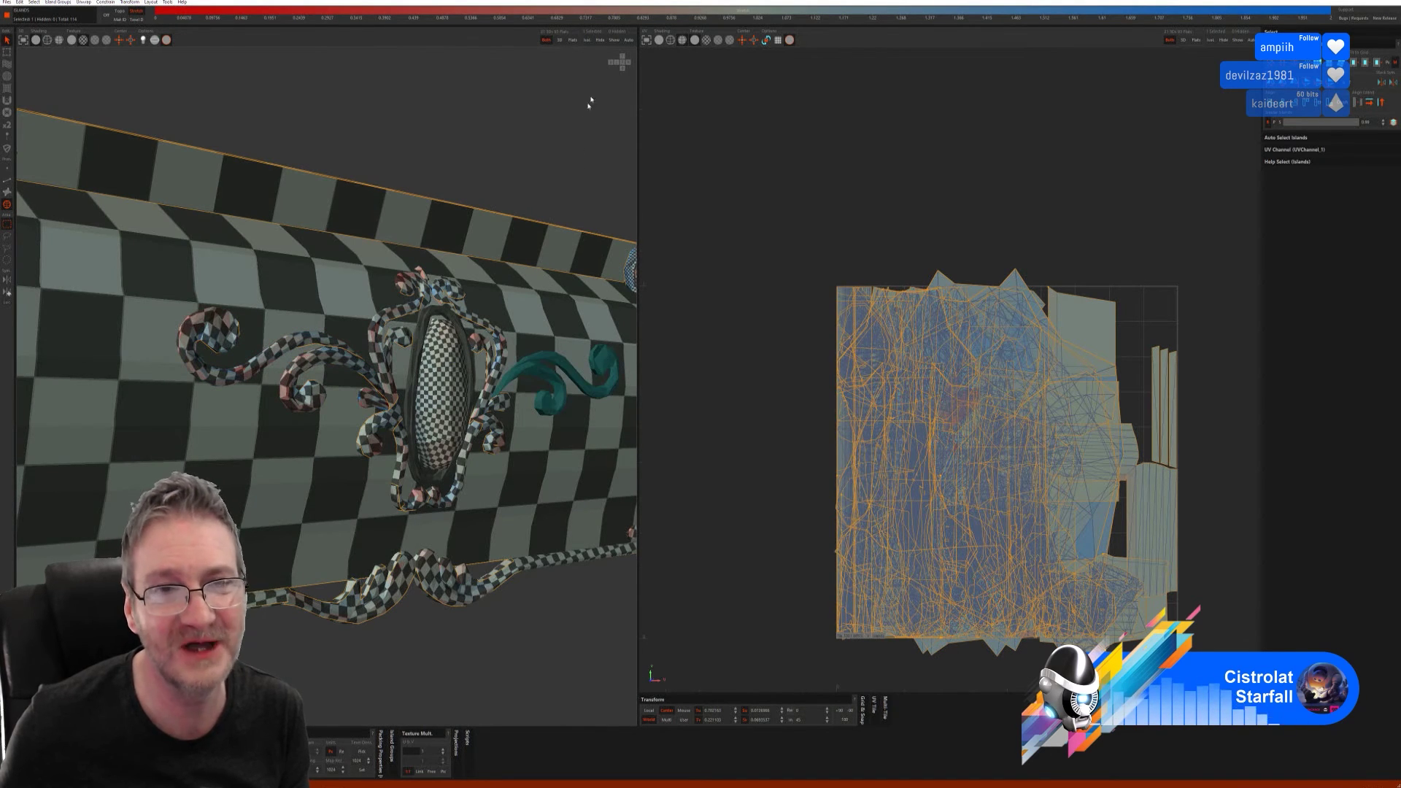
click(586, 40)
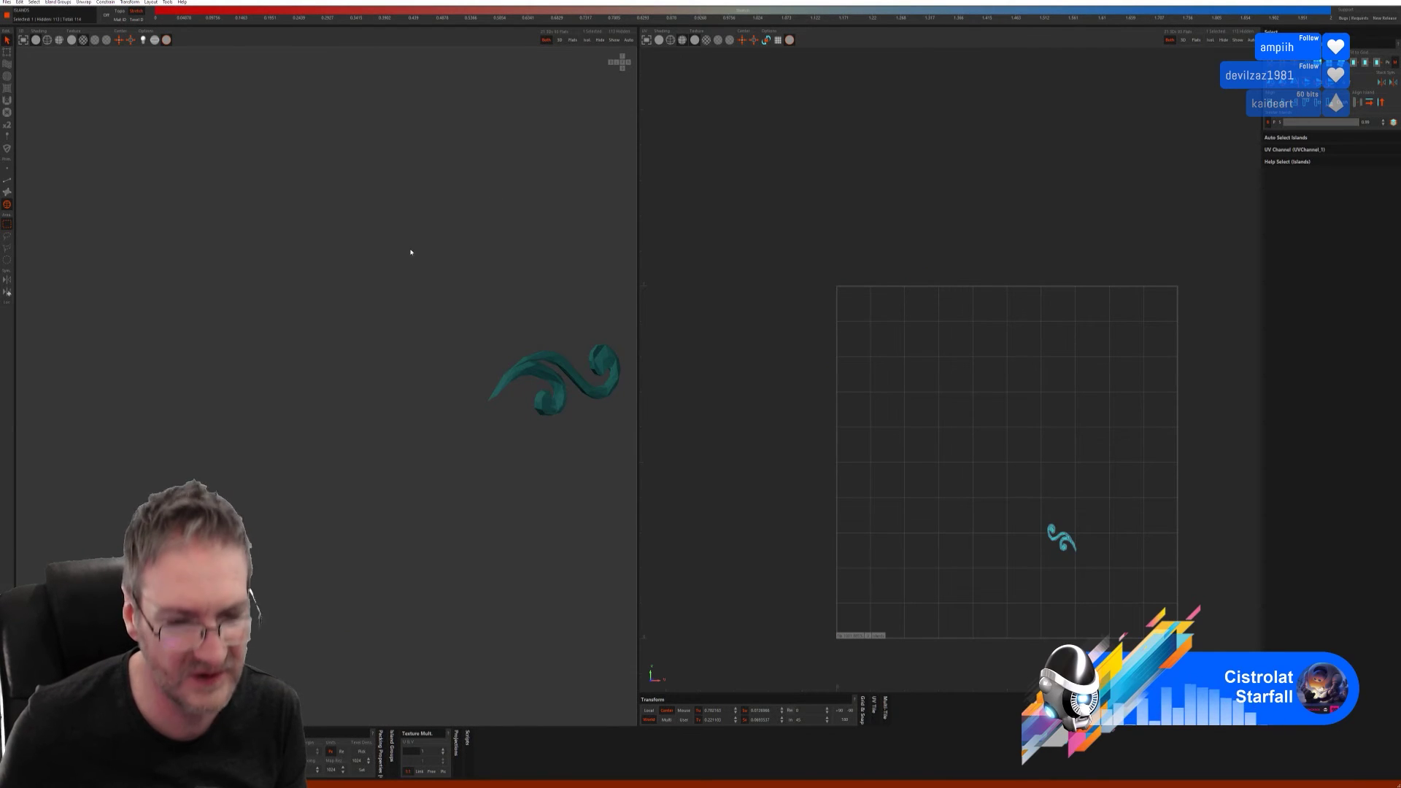
- Cut, unfold and pack the right scroll using the first automatic seam method, and check its checker pattern
middle_drag(406, 248, 372, 241)
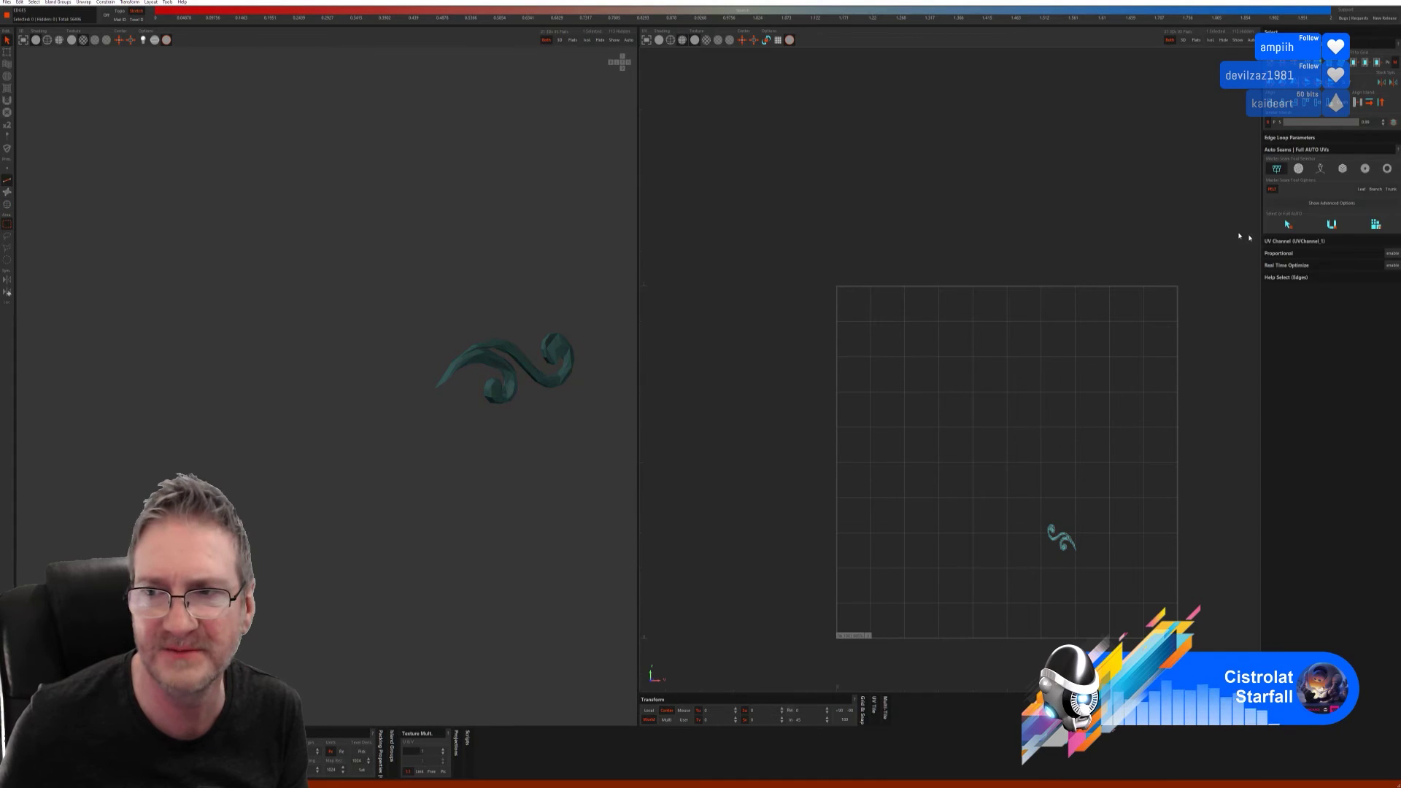
click(1376, 225)
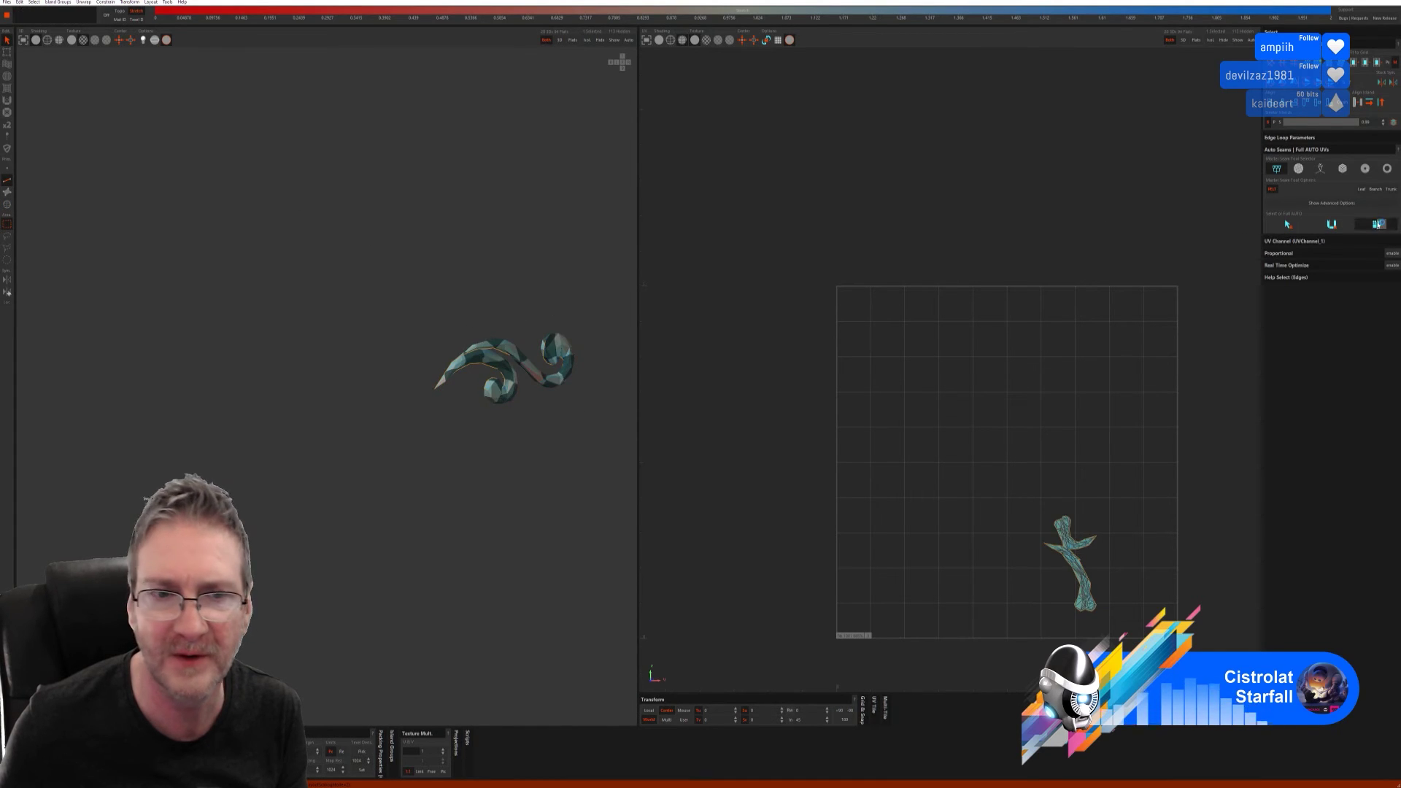
alt+drag(426, 331, 339, 332)
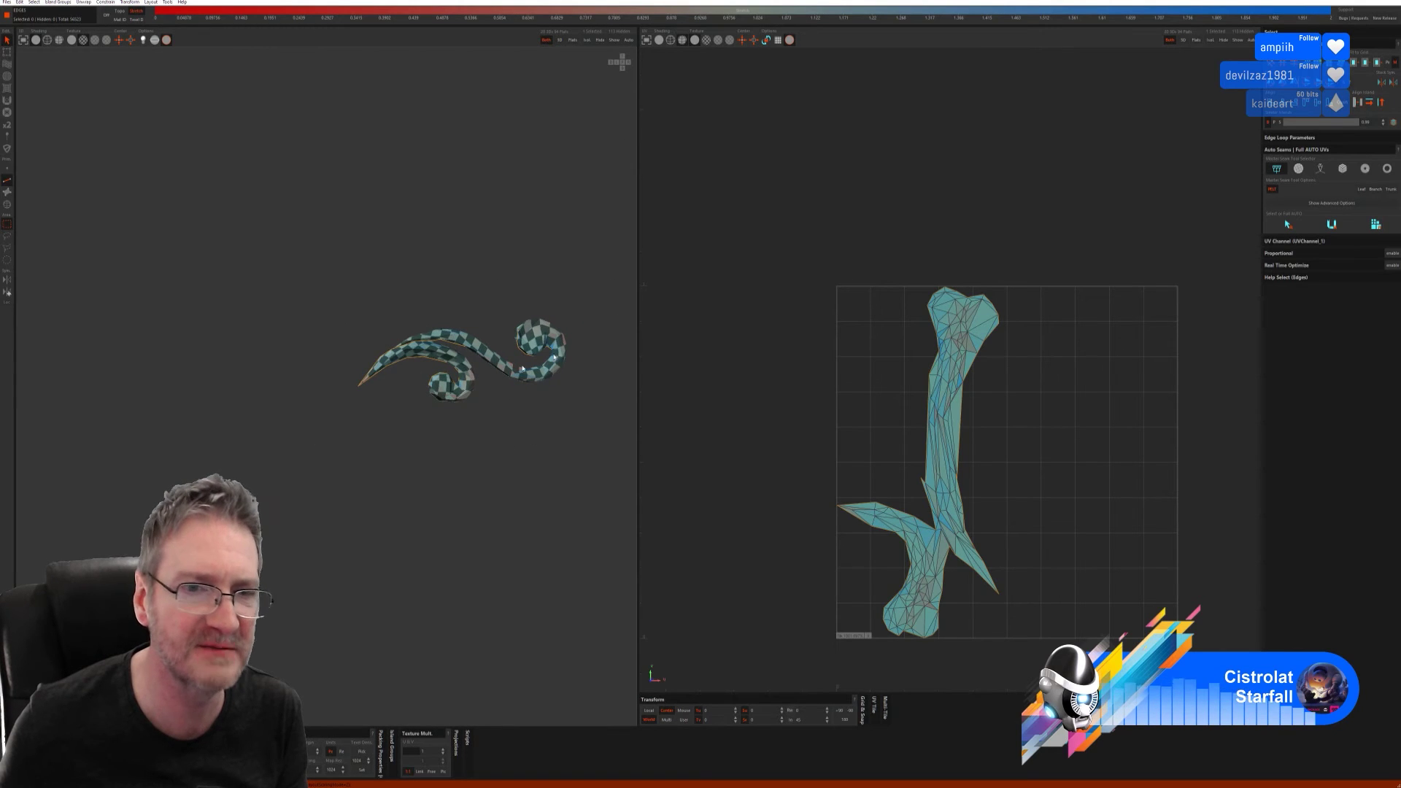
- Show all parts again, select the oval ring around the medallion and isolate it
click(615, 42)
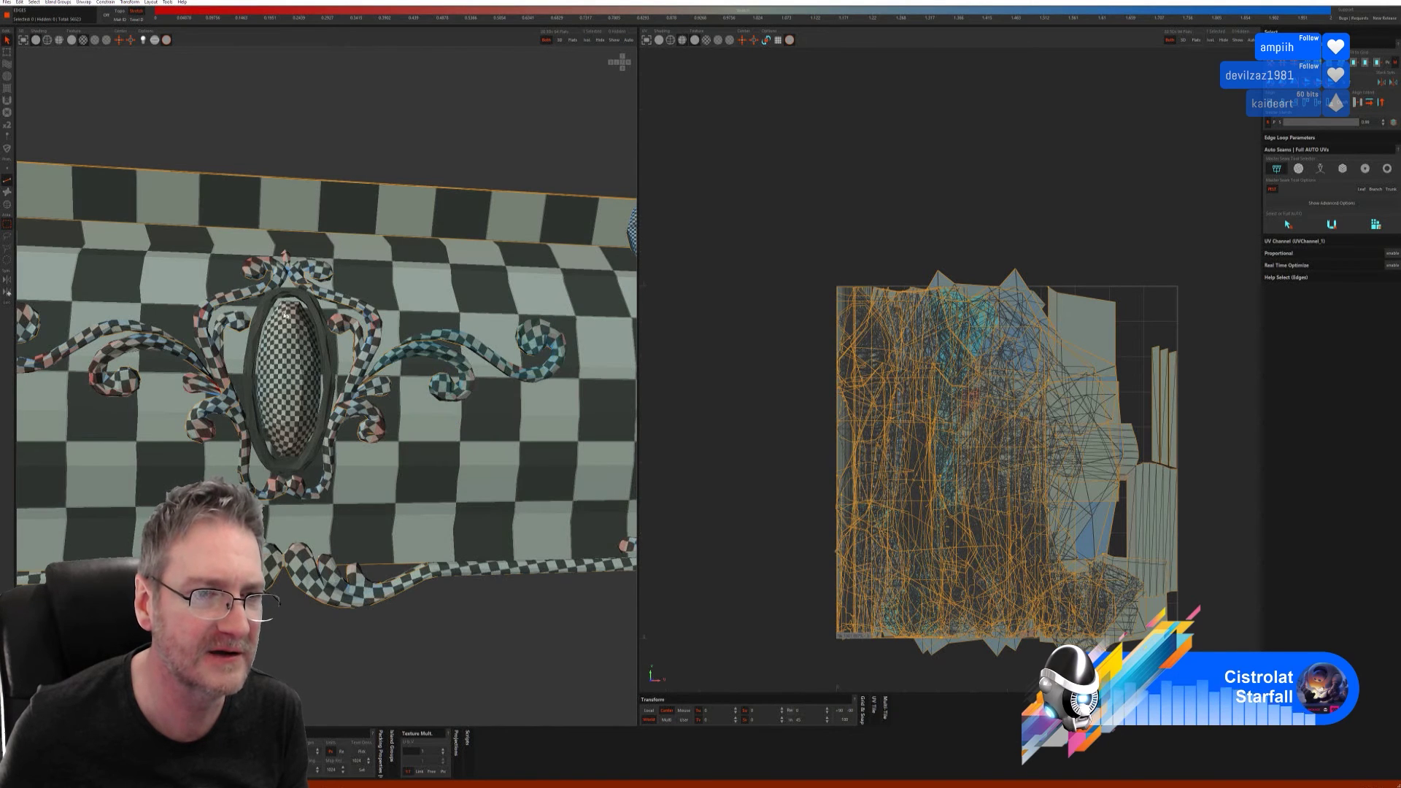
click(7, 205)
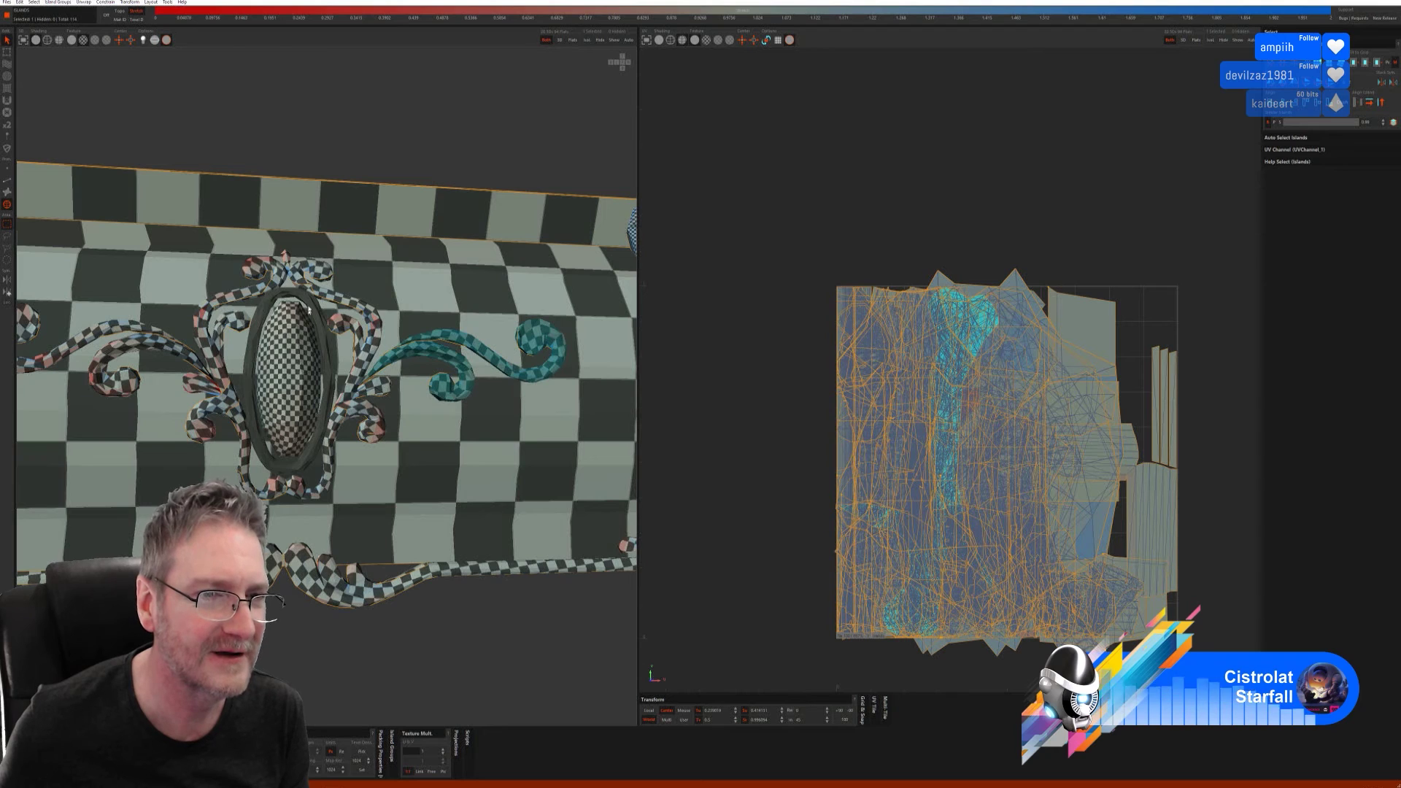
click(310, 304)
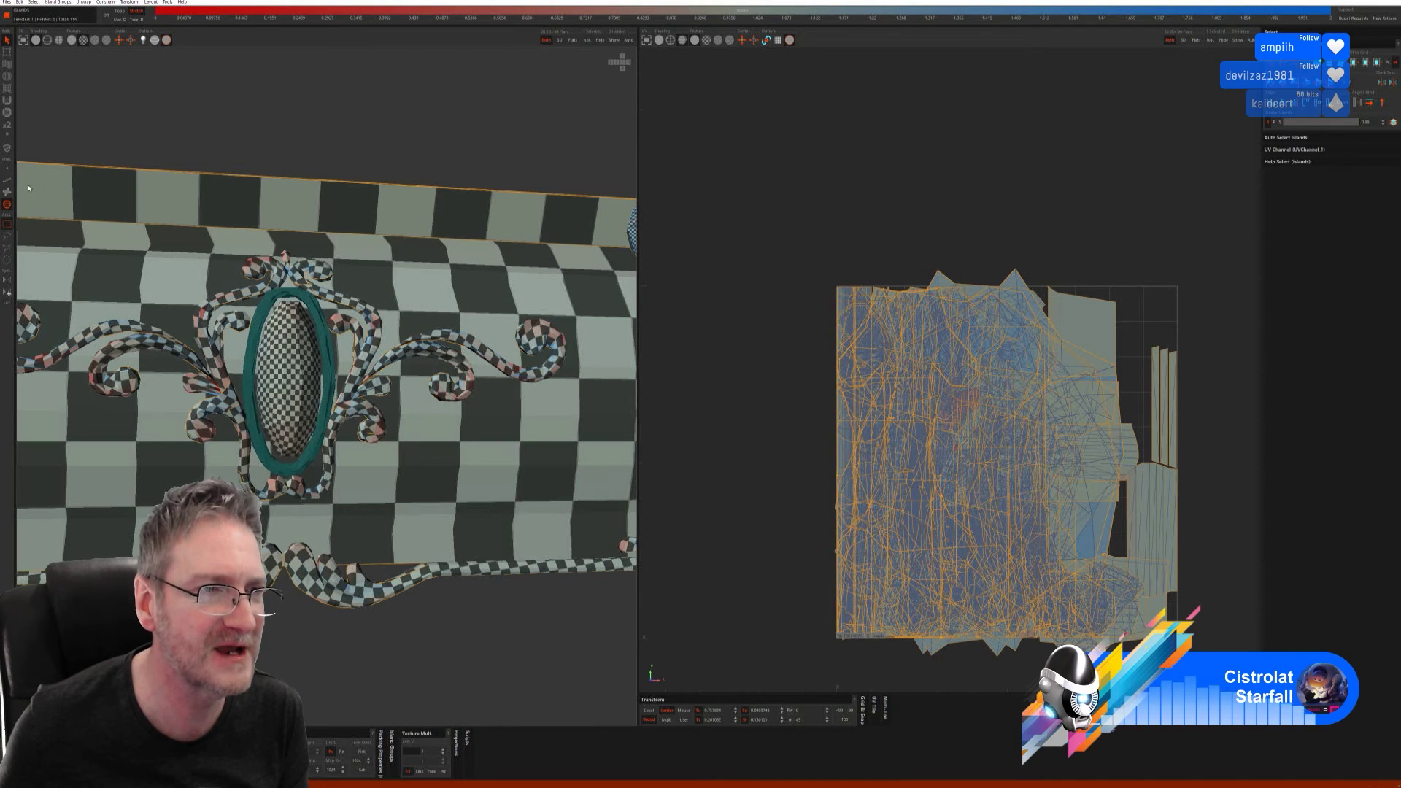
click(587, 39)
- Try the first automatic seam method on the oval ring, cutting and unfolding it, and undo the result
click(8, 181)
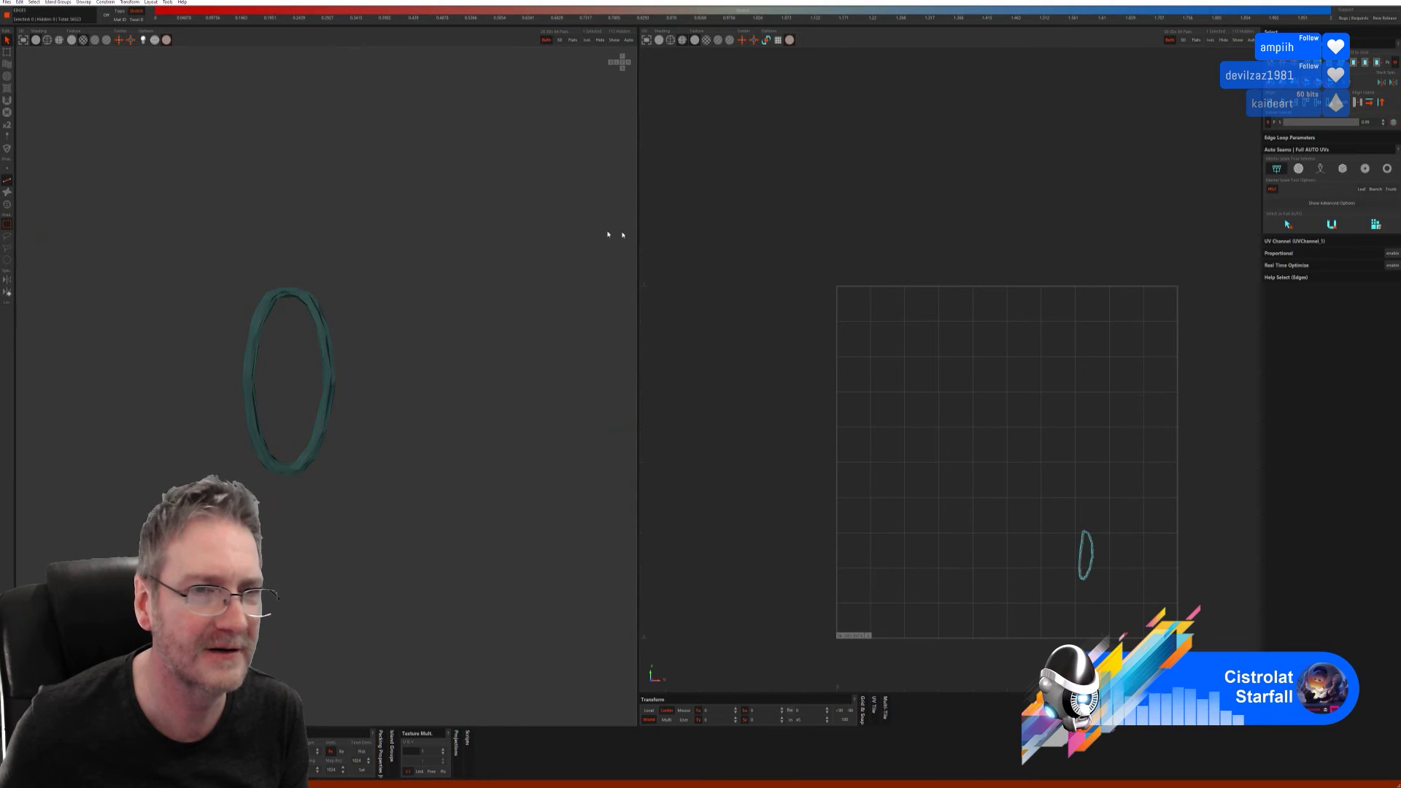
click(1332, 226)
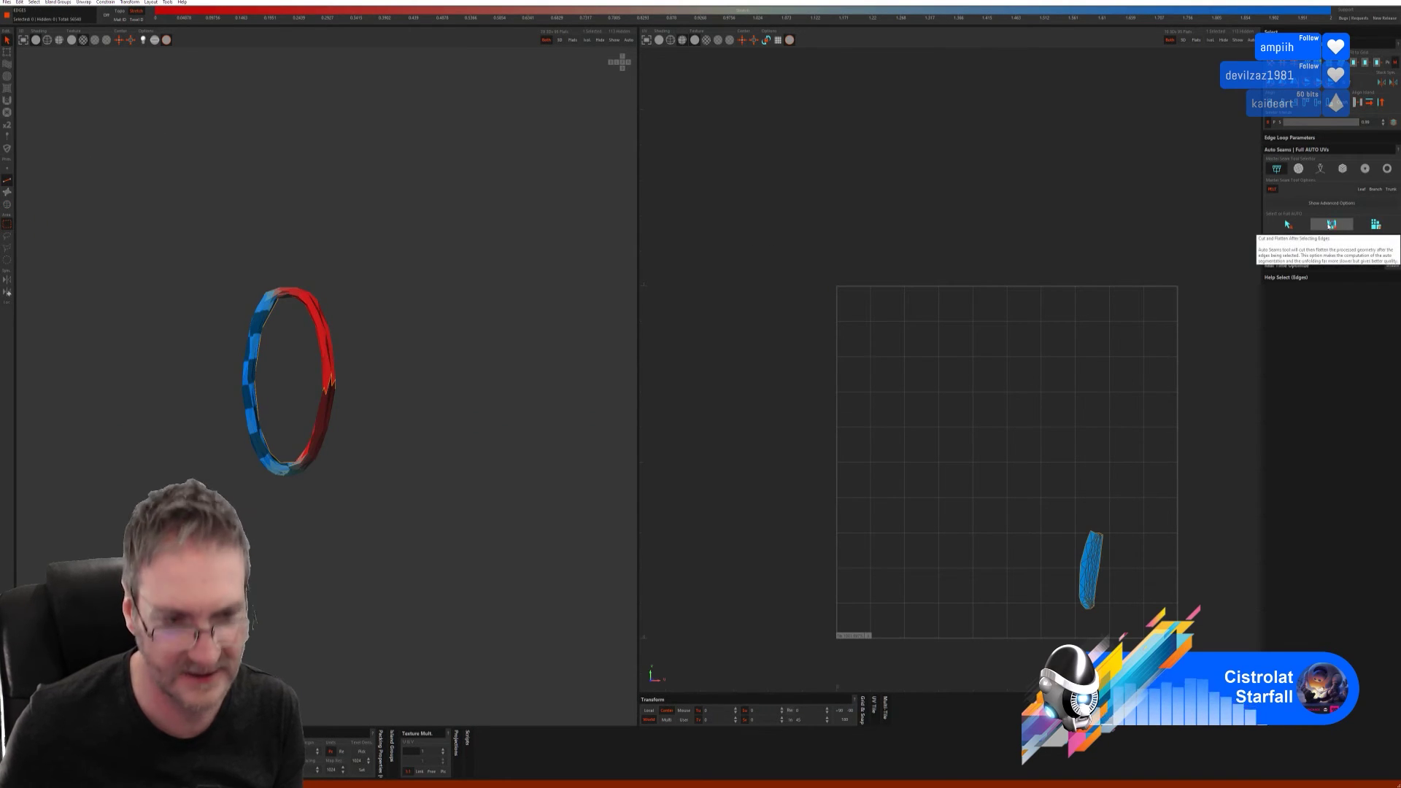
key(ctrl+z)
key(ctrl+z)
- Try the sixth automatic seam method on the oval ring, cutting and unfolding it, and undo the result
click(1365, 168)
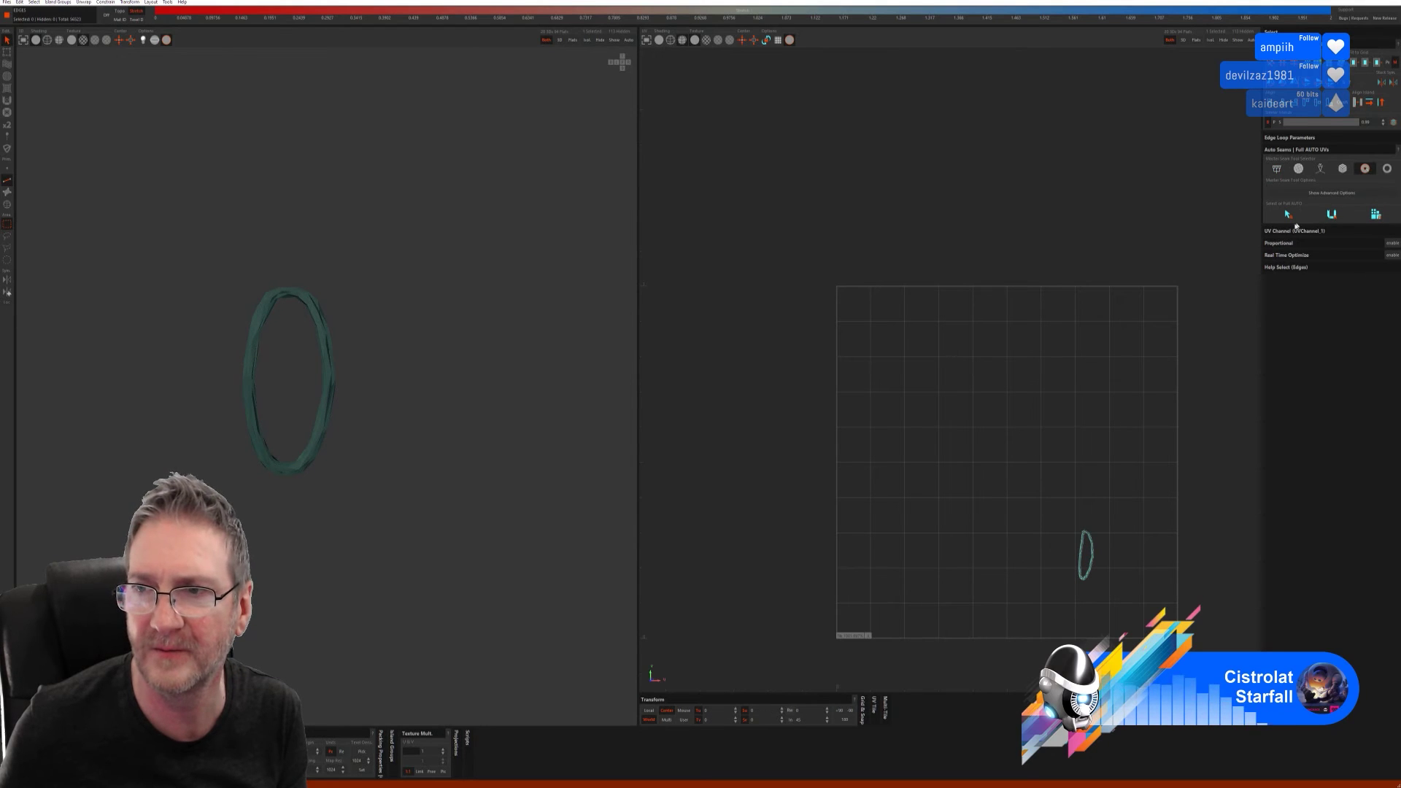
click(1387, 168)
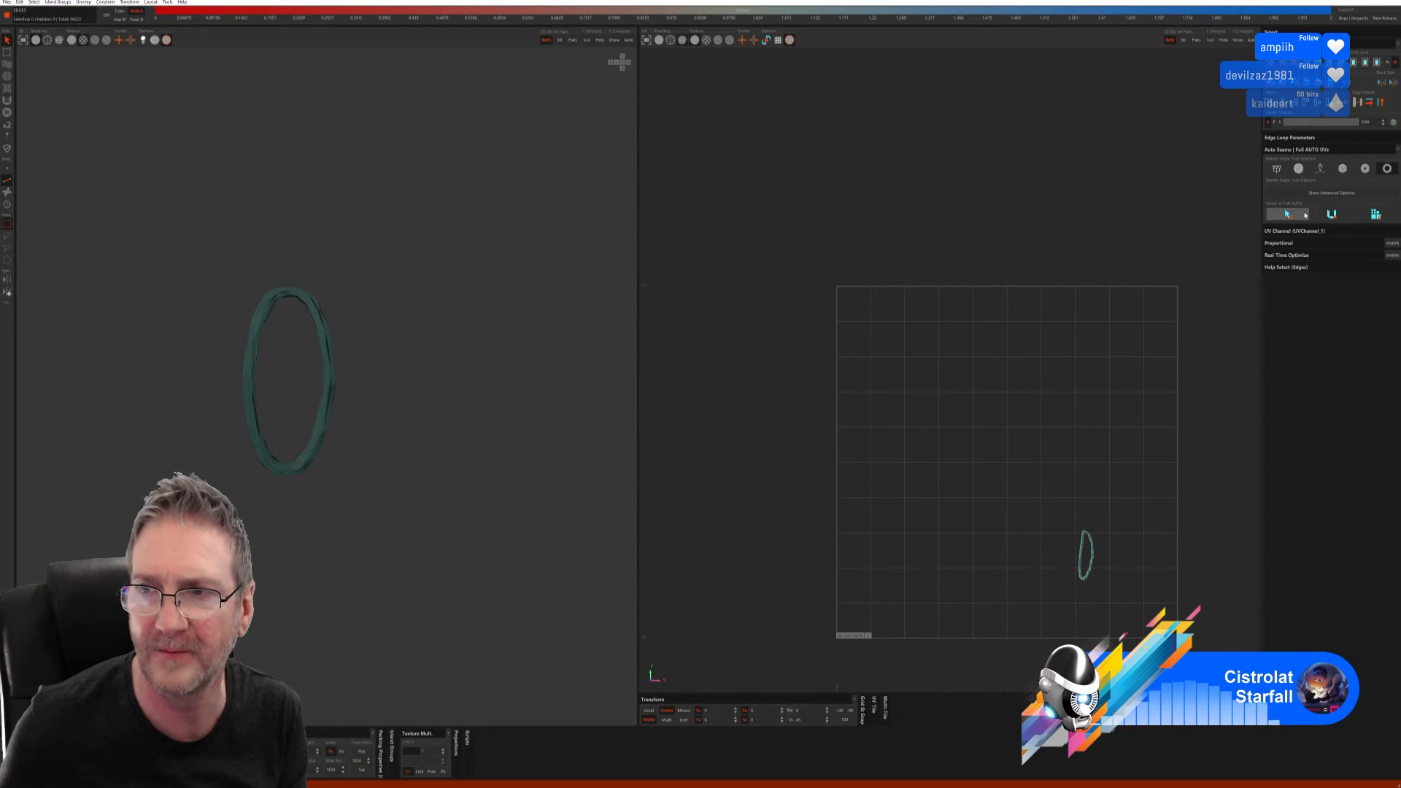
click(1288, 216)
click(1331, 215)
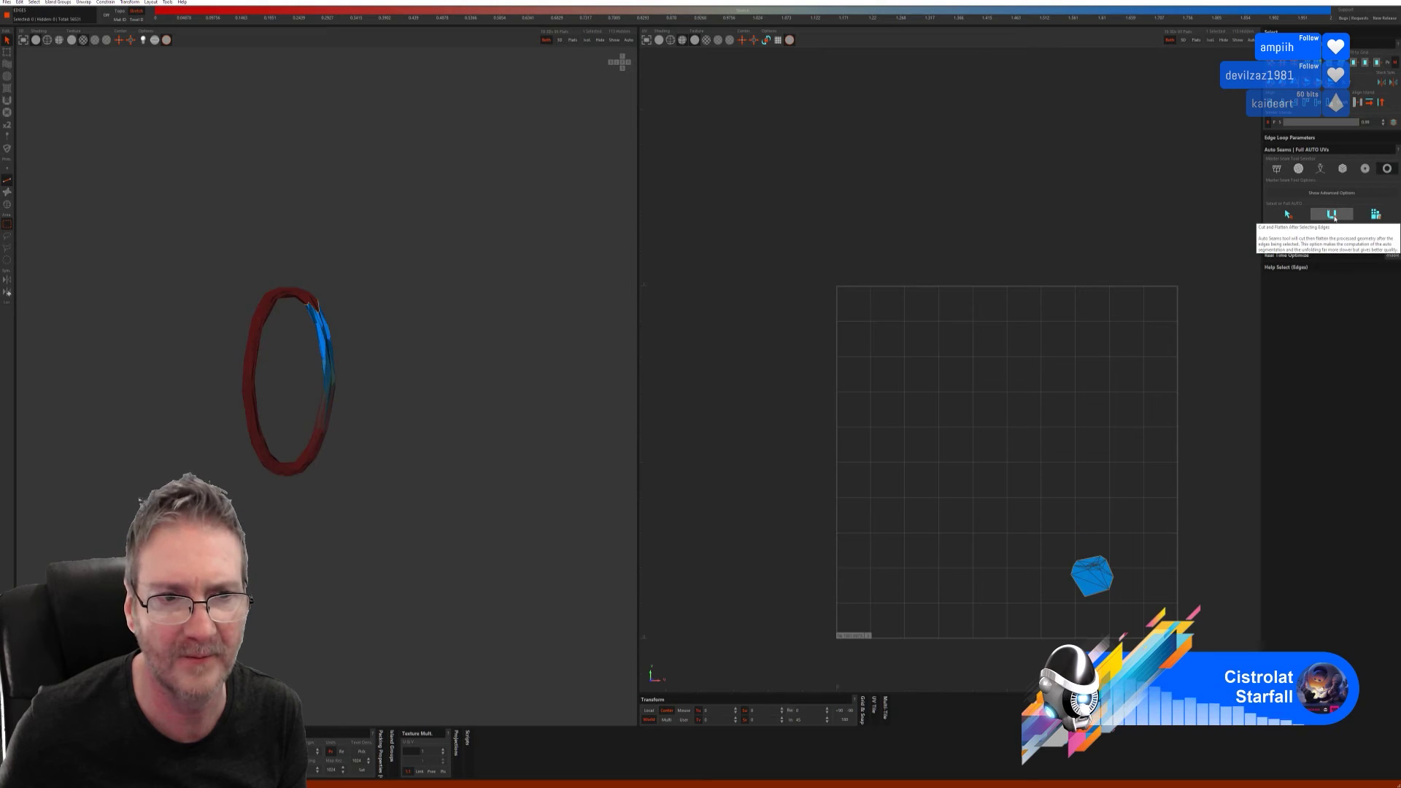
key(ctrl+z)
key(ctrl+z)
- Try the second automatic seam method on the oval ring with cutting, unfolding and packing, inspect the checkers, and undo it
click(1298, 168)
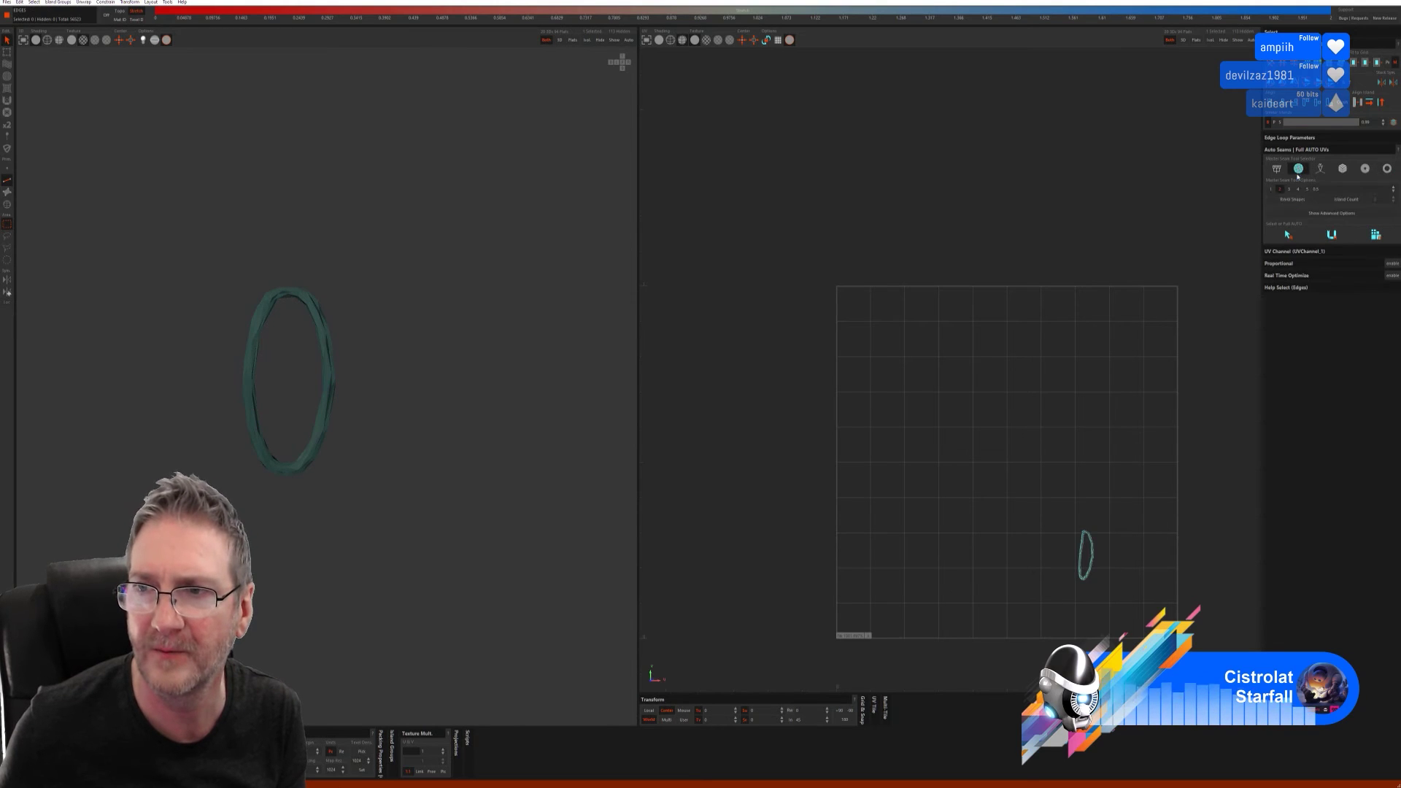
click(1288, 234)
click(1376, 233)
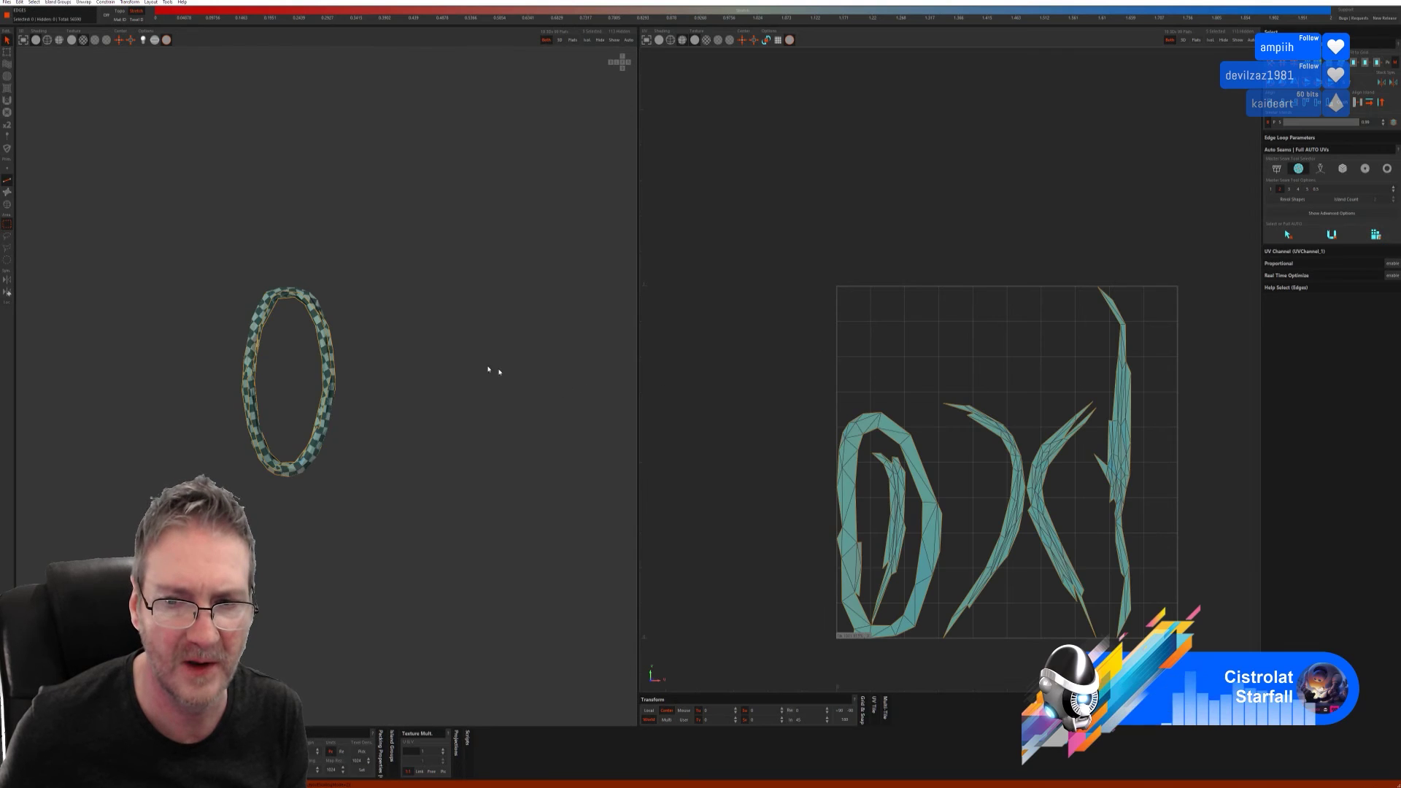
alt+drag(394, 350, 359, 340)
middle_drag(359, 340, 365, 339)
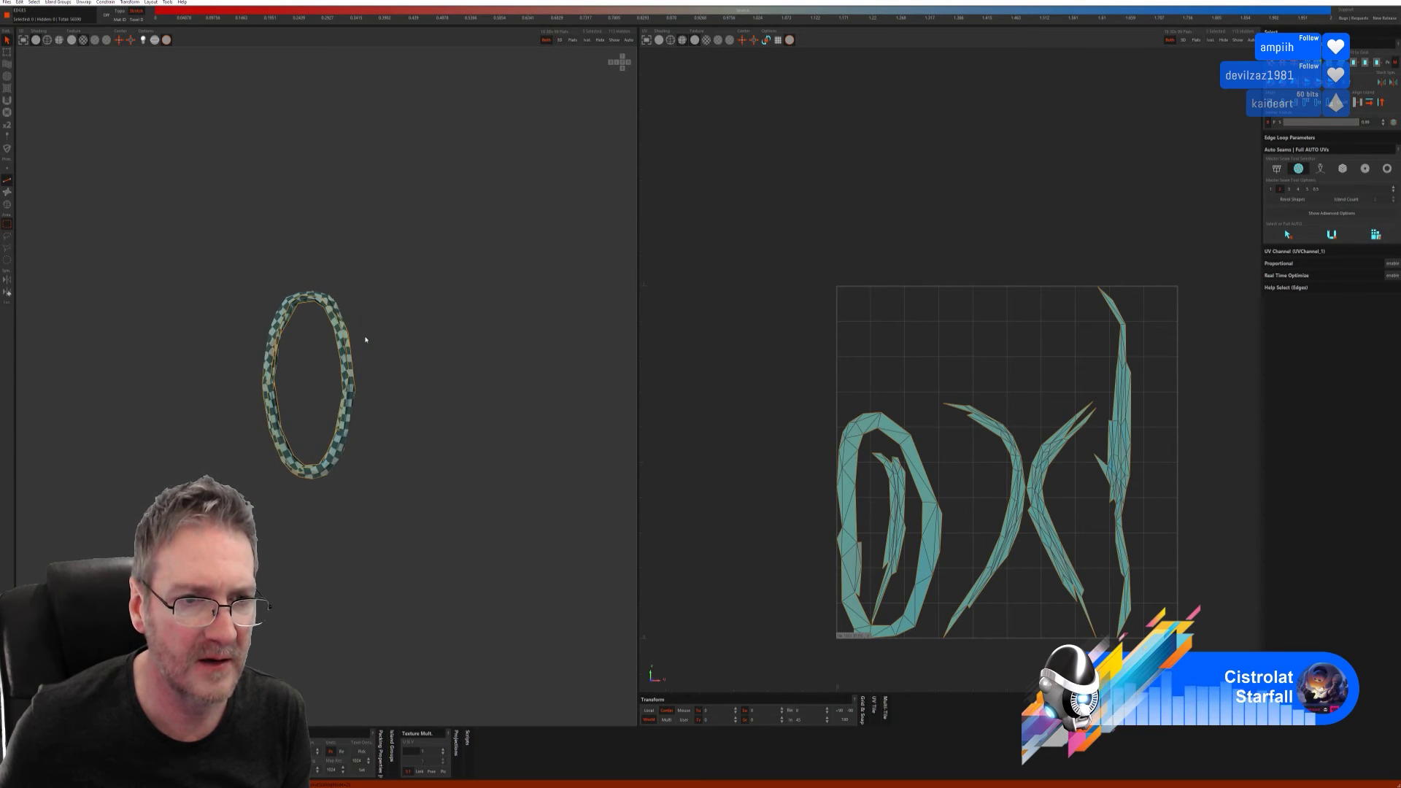
key(ctrl+z)
key(ctrl+z)
key(ctrl+z)
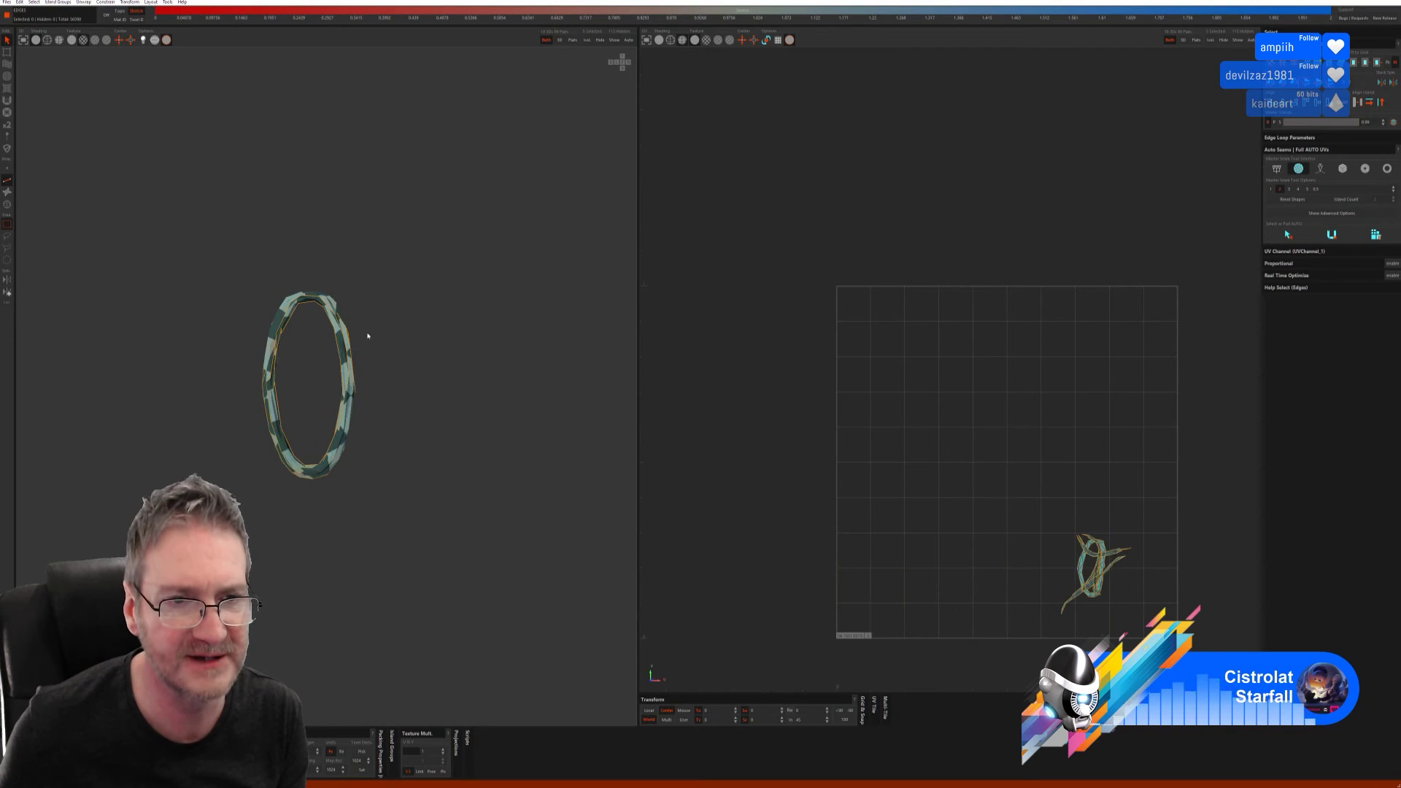
- Try the third automatic seam method on the oval ring, cutting and unfolding it, and undo the result
click(1320, 168)
click(1333, 223)
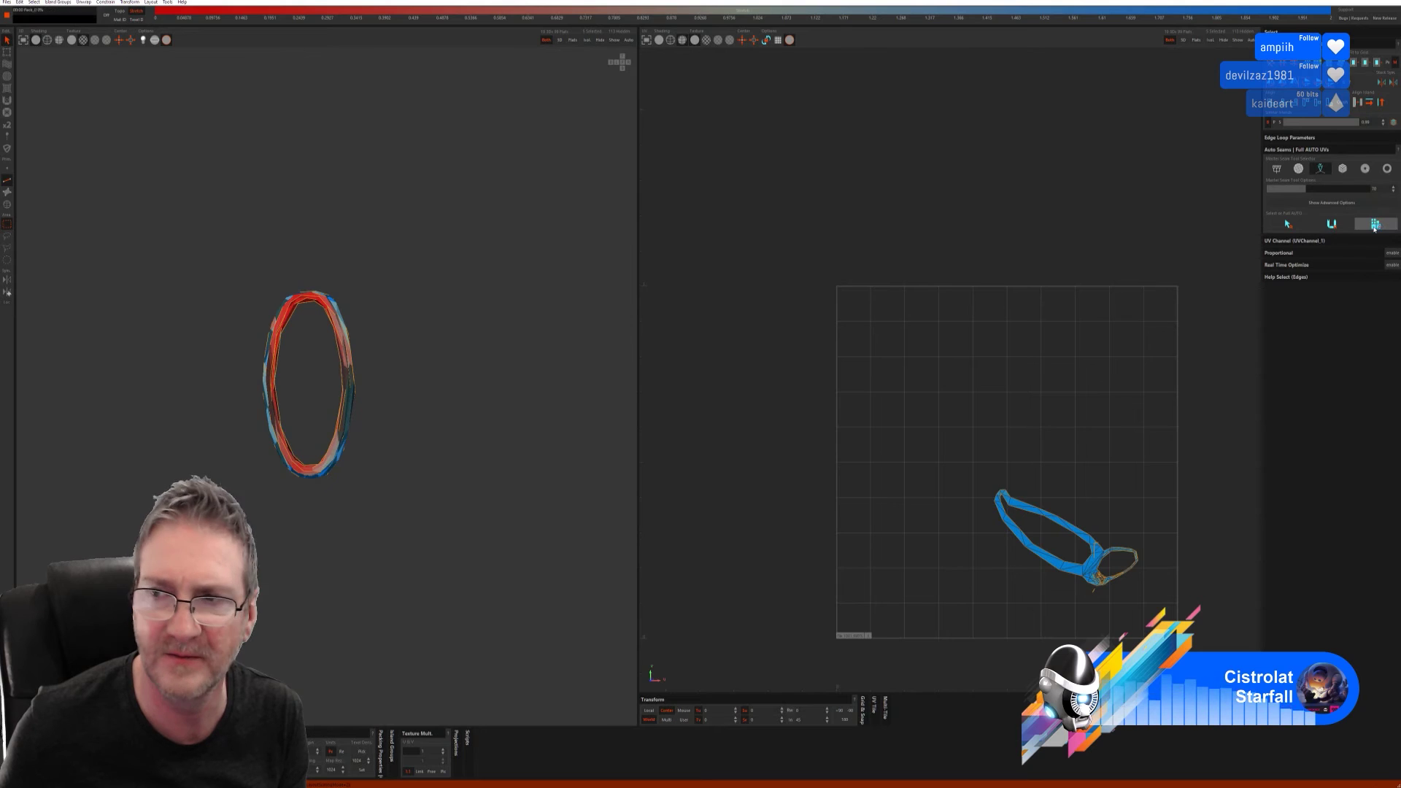
key(ctrl+z)
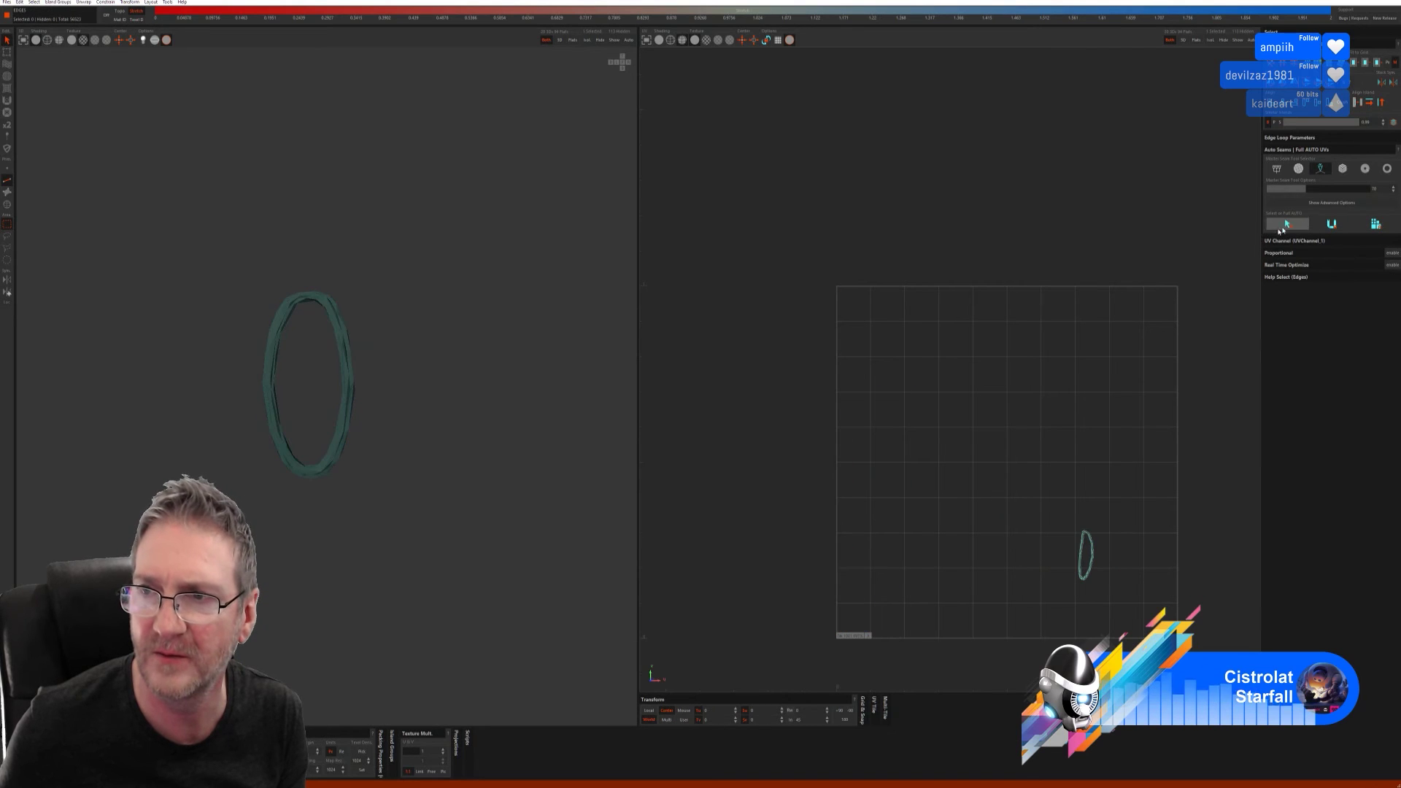
- Unwrap the oval ring with the fourth automatic seam method, inspect its checkers, and show the whole planter again
click(1343, 169)
click(1279, 246)
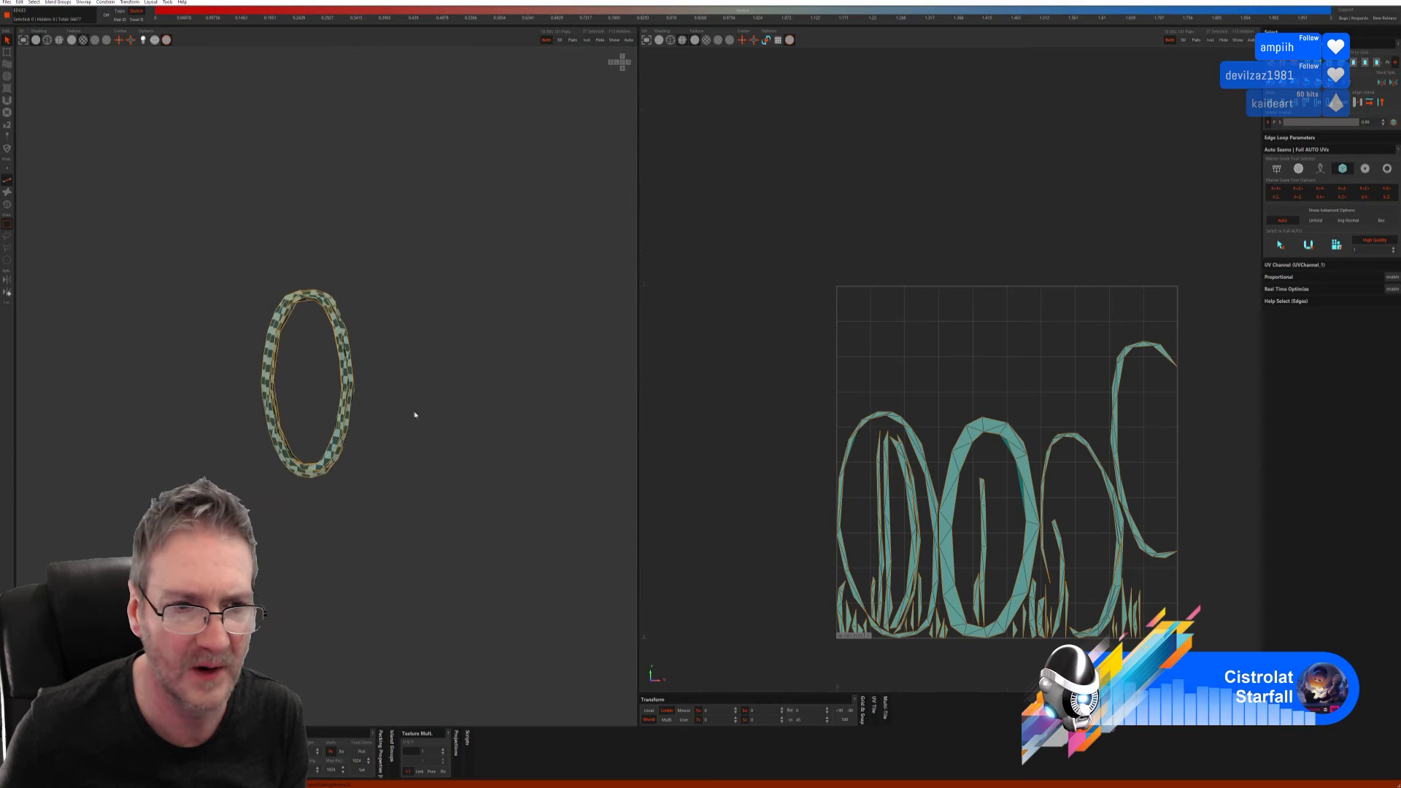
alt+right_drag(376, 403, 450, 380)
click(611, 40)
scroll(353, 463, down, 4)
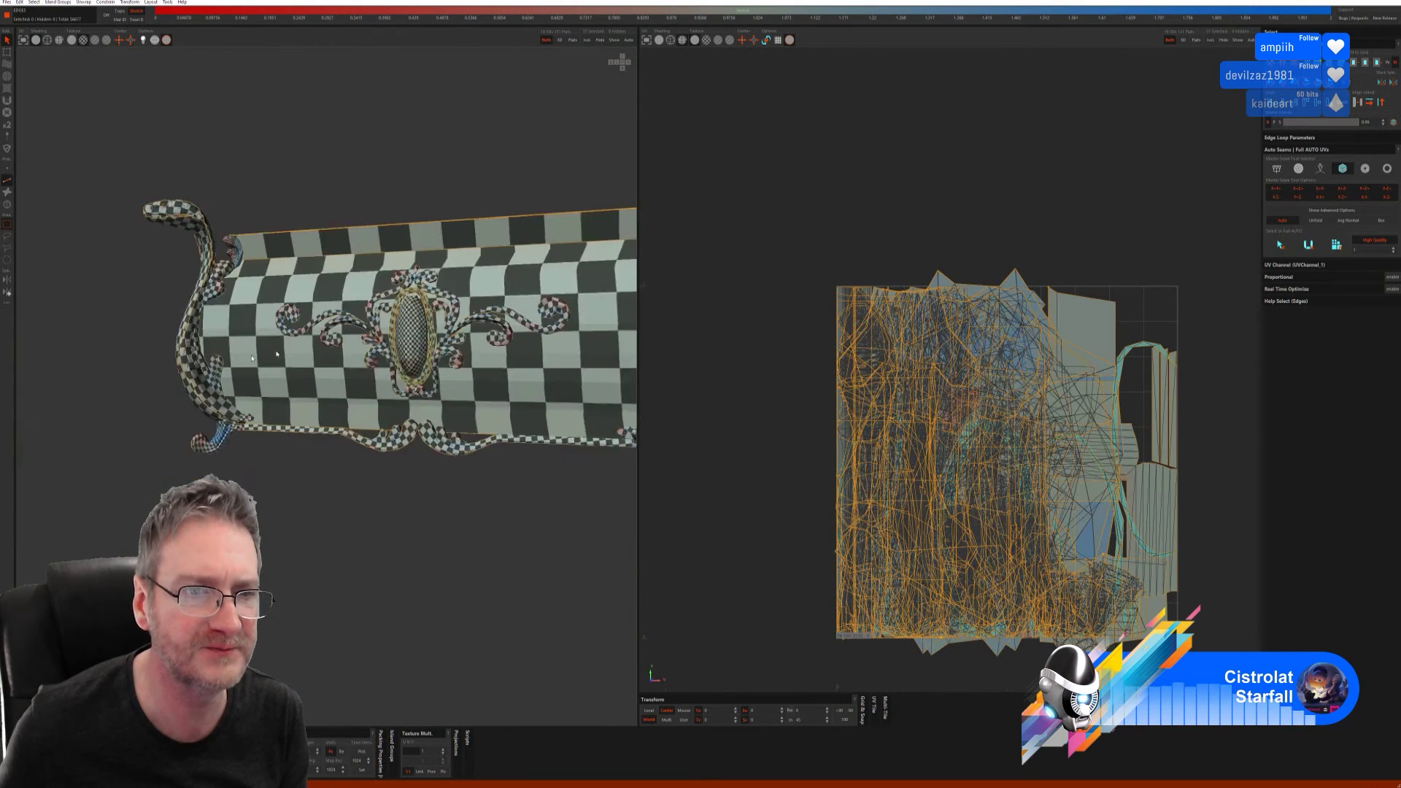
- Save the unwrapped planter's UVs back to its file
alt+drag(374, 436, 377, 380)
mouse_move(383, 453)
middle_down()
mouse_move(452, 390)
mouse_move(399, 451)
mouse_move(219, 394)
mouse_move(260, 381)
mouse_move(418, 417)
mouse_move(438, 445)
mouse_move(421, 428)
mouse_move(390, 447)
middle_up()
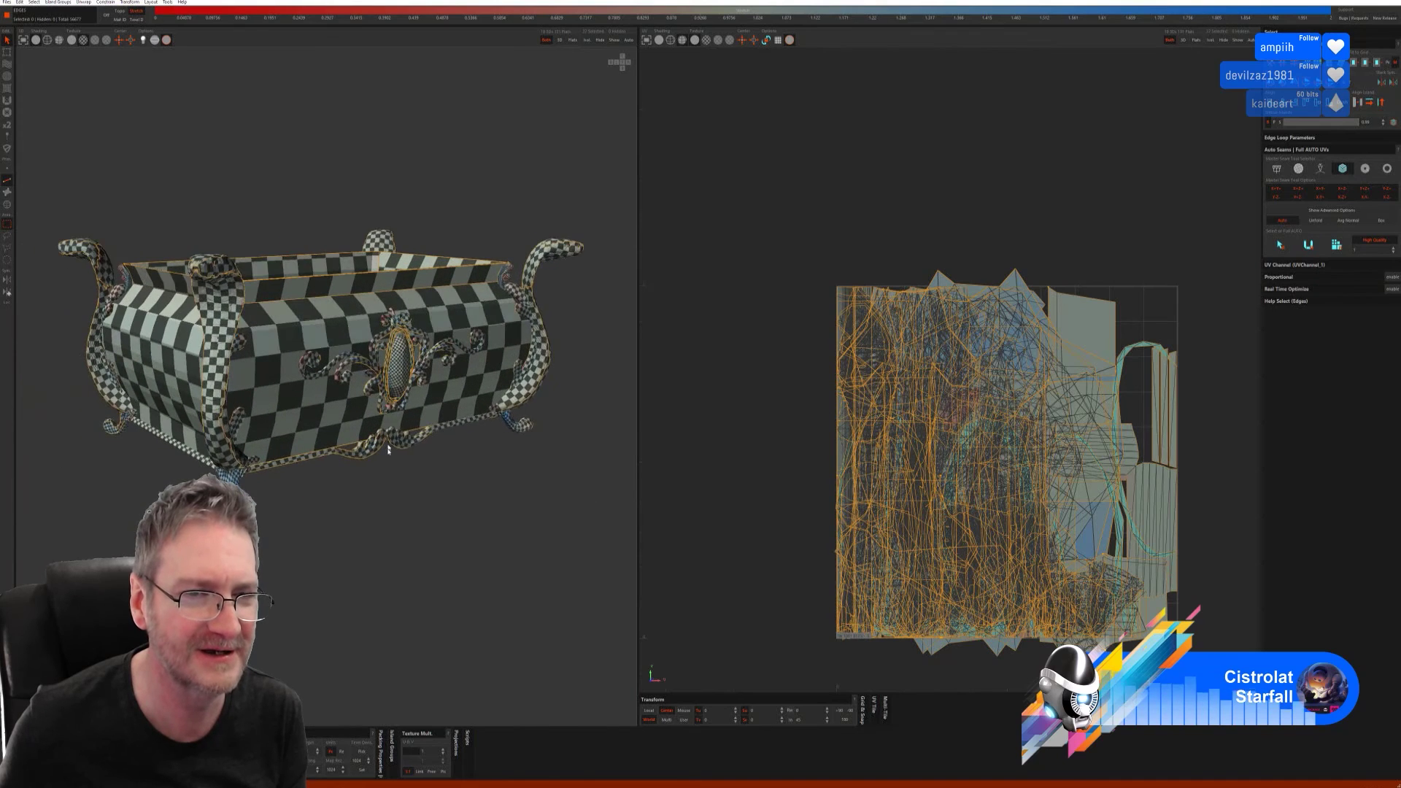
key(f)
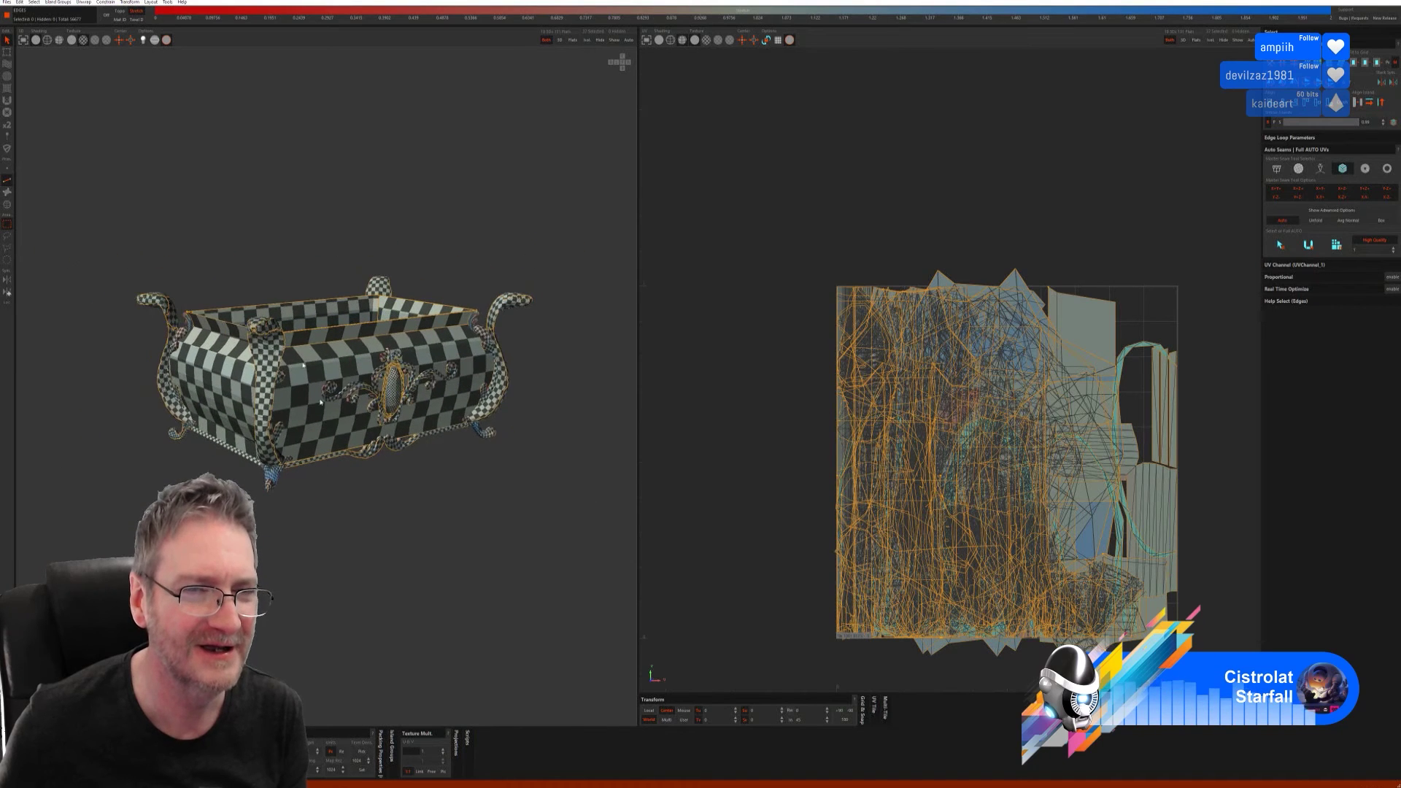
click(5, 4)
click(25, 50)
- Switch to 3ds Max, close the bridge window and clear the object selection
key(alt+Tab)
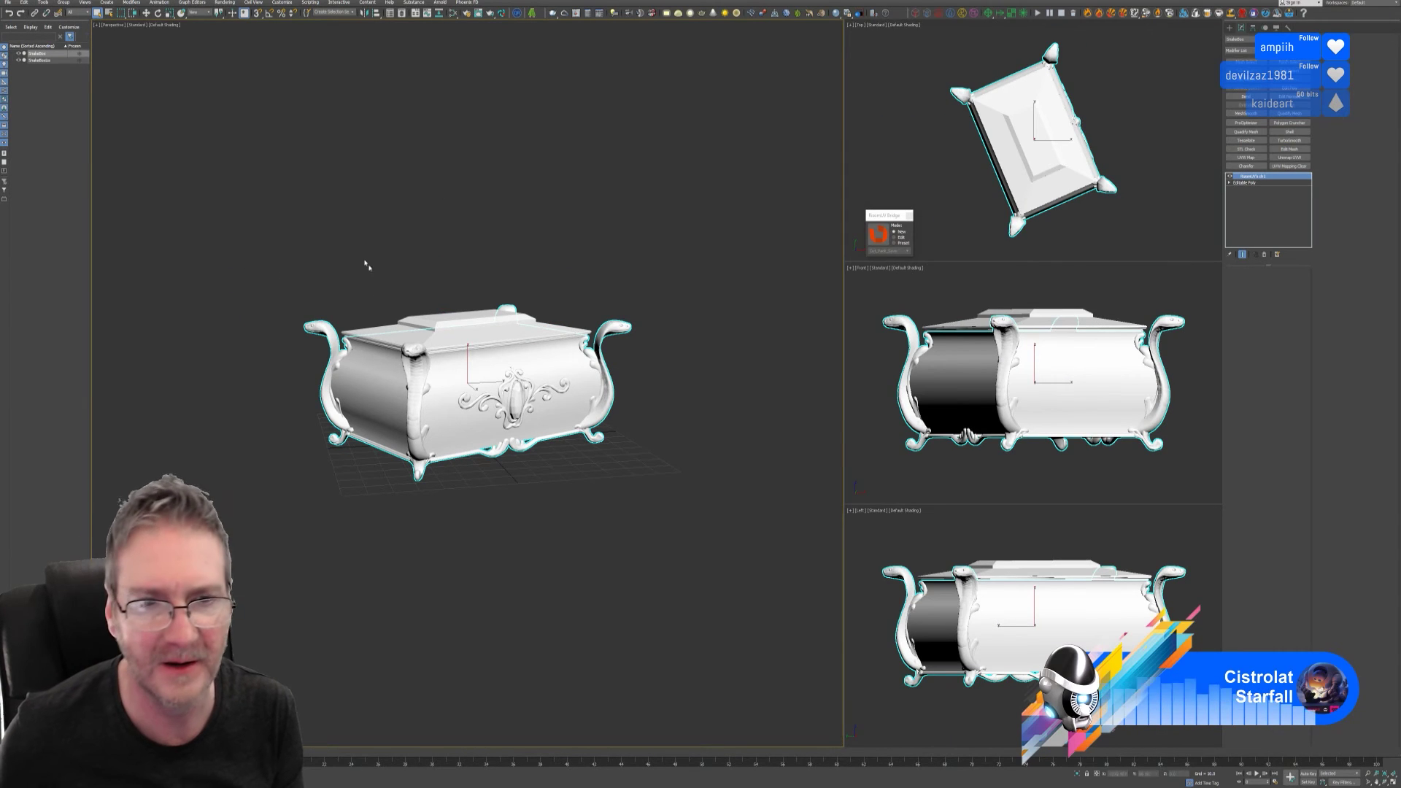
click(910, 217)
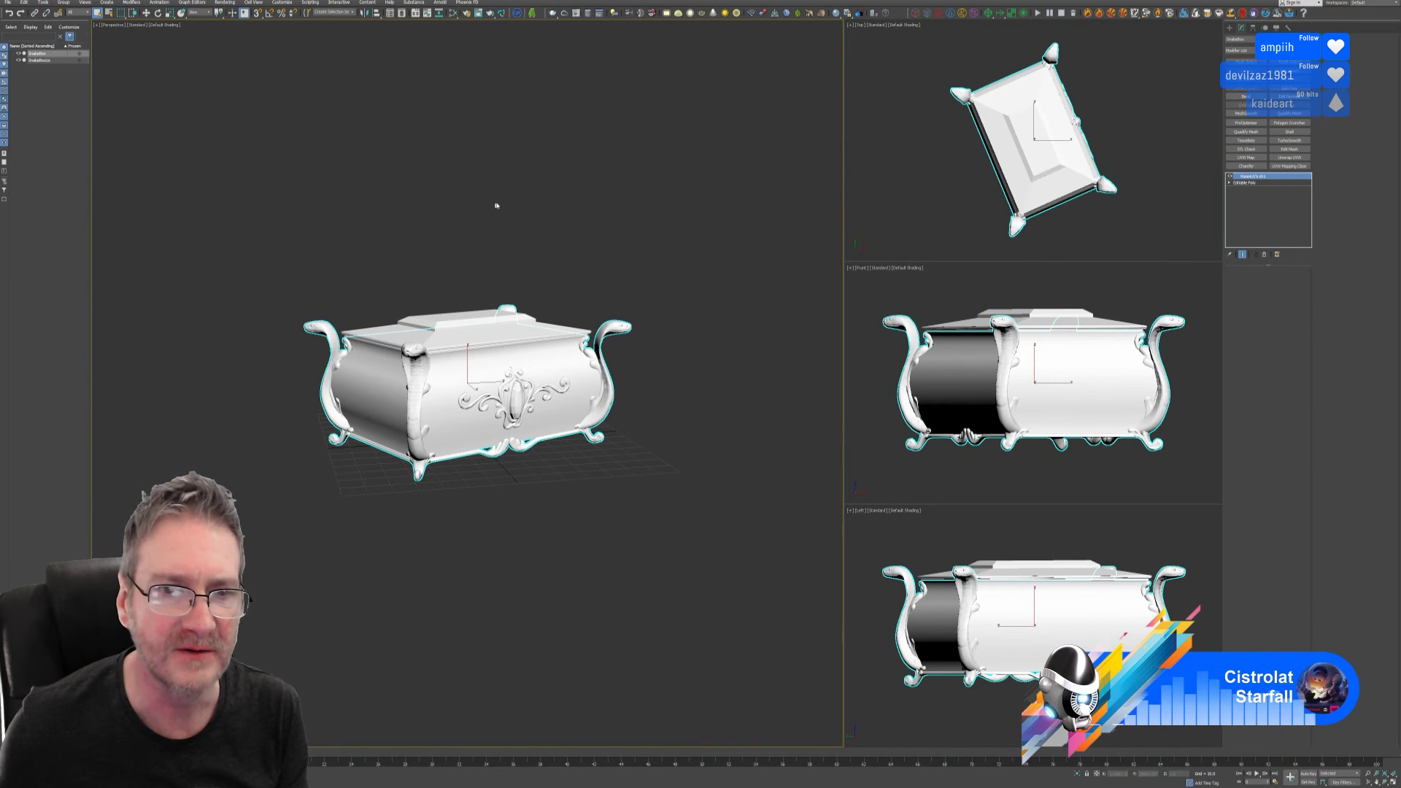
click(497, 206)
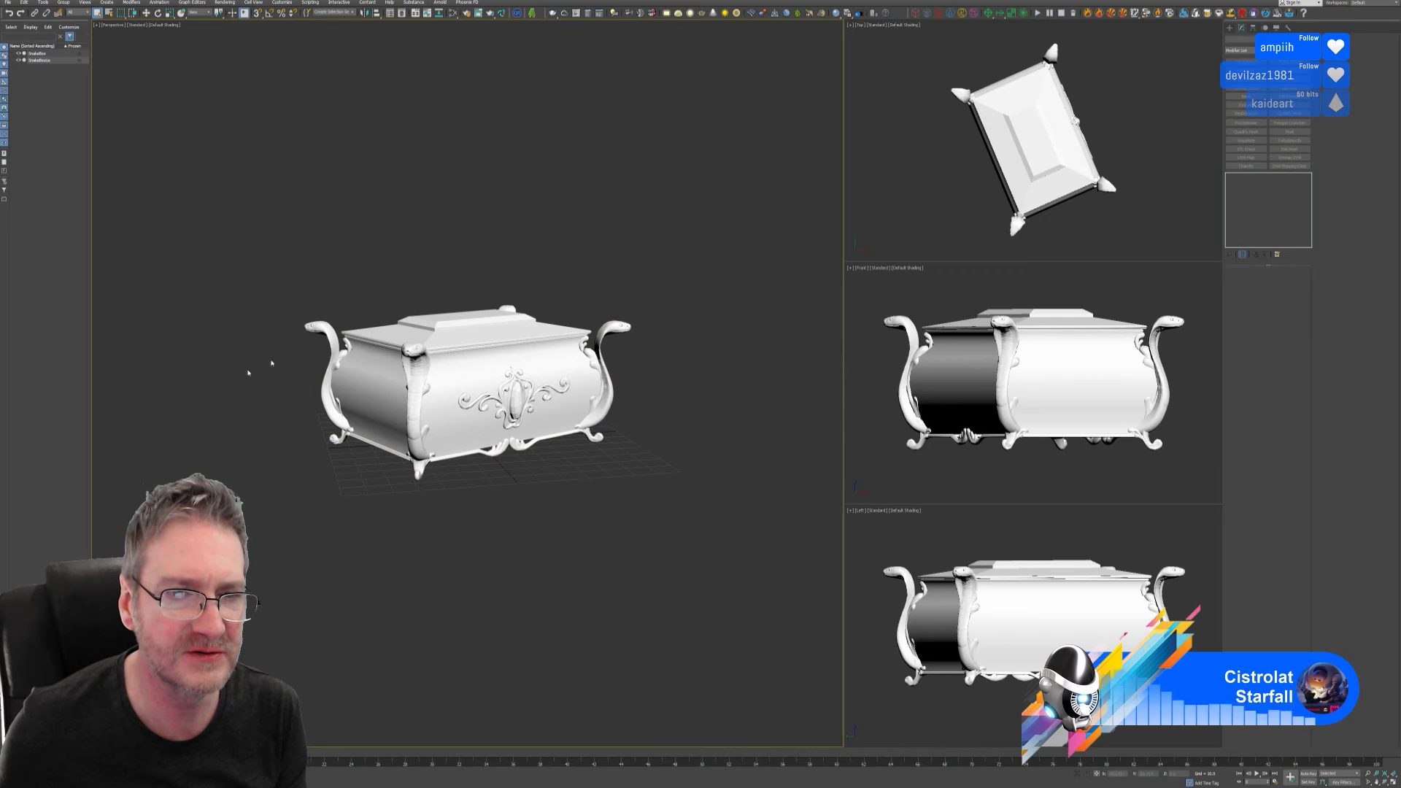
- Add an Unwrap UVW modifier to the box's lid and pack all its UV shells in the UV editor
click(447, 356)
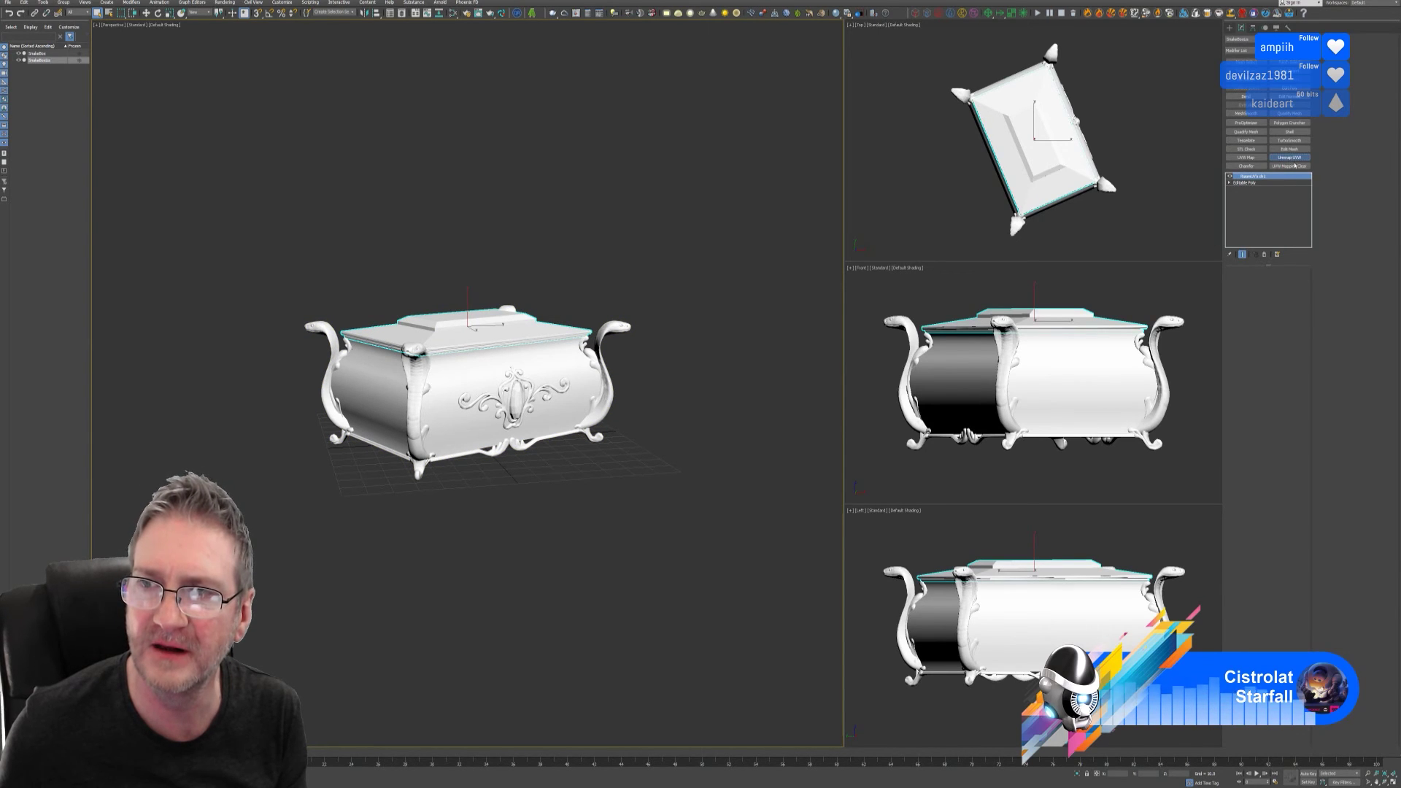
click(1290, 157)
click(1270, 429)
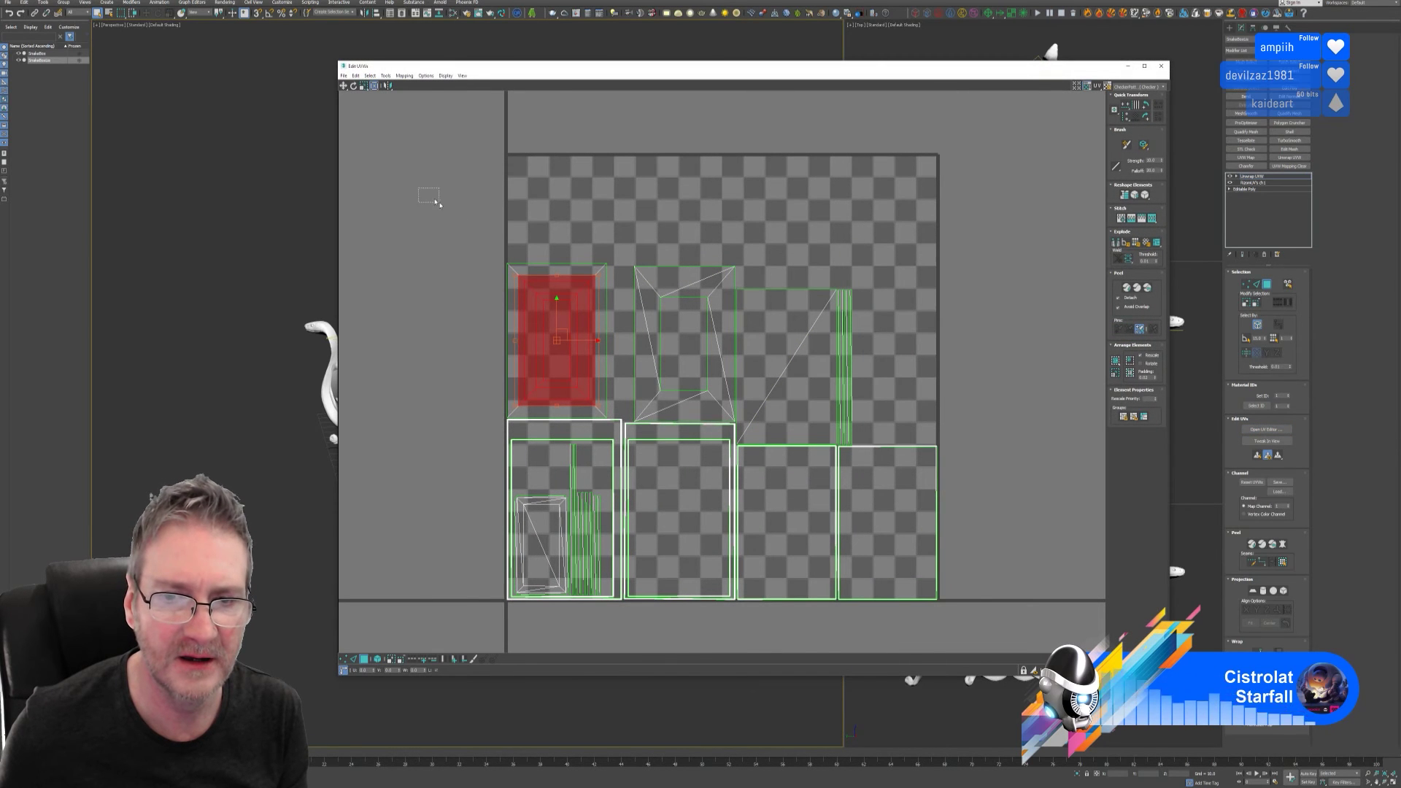
drag(436, 204, 977, 664)
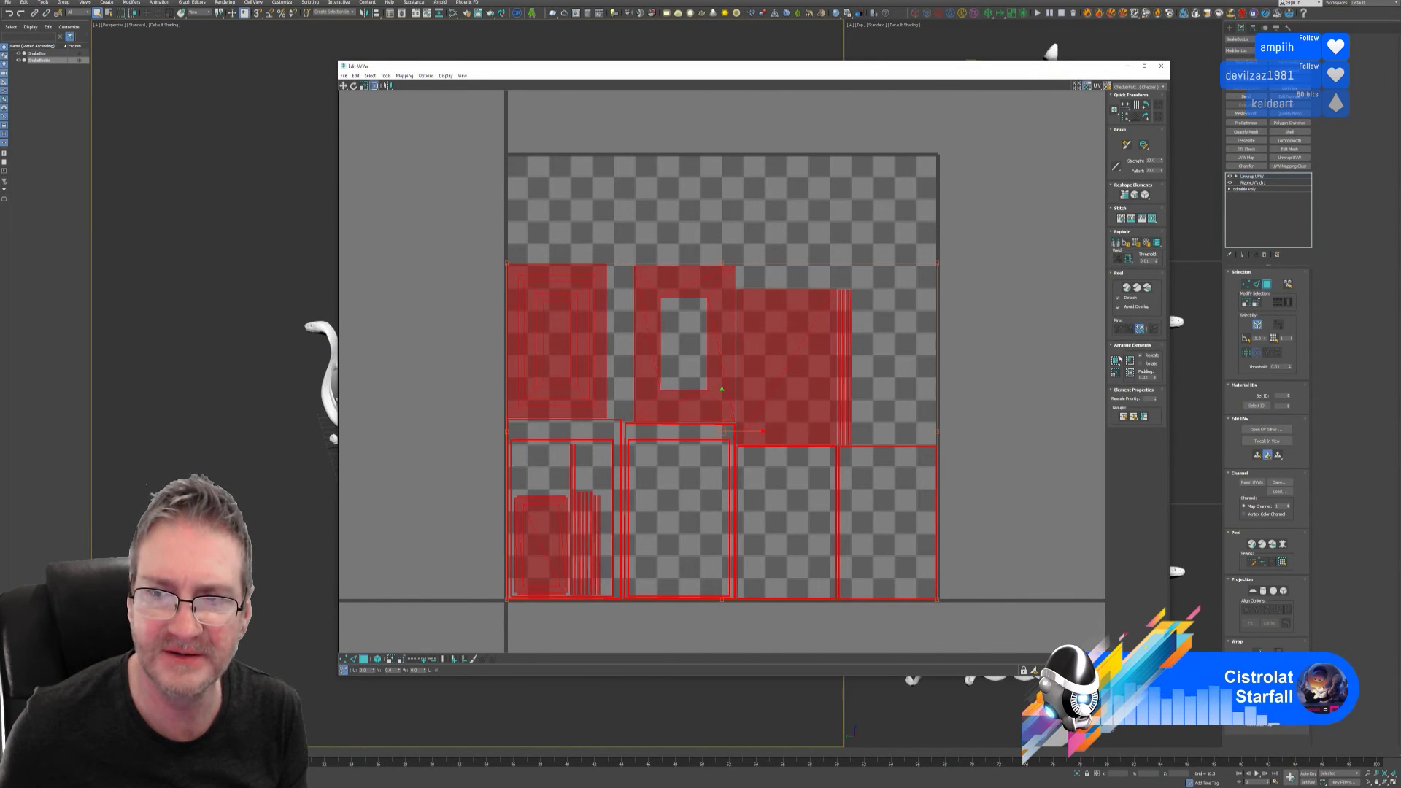
click(1115, 361)
click(1010, 300)
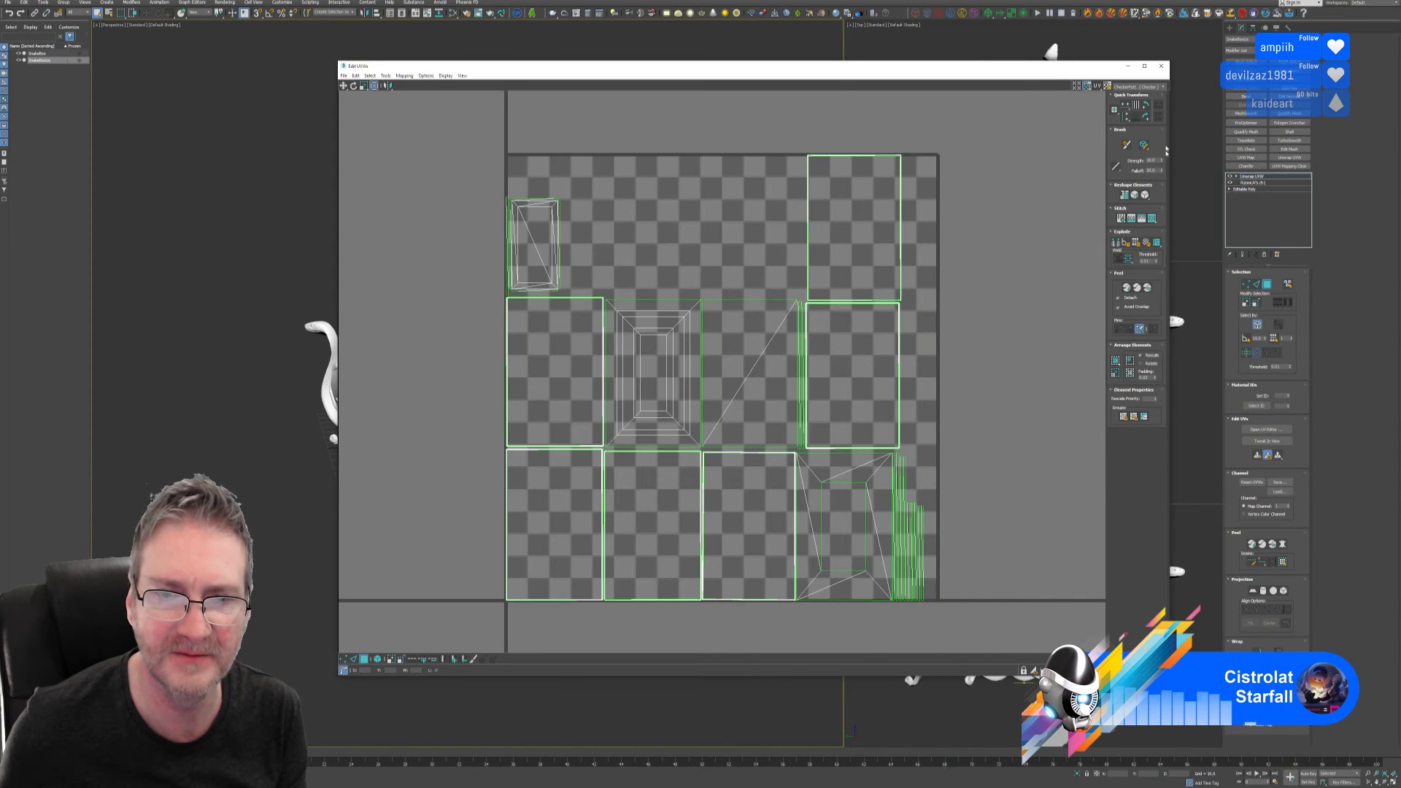
click(1160, 66)
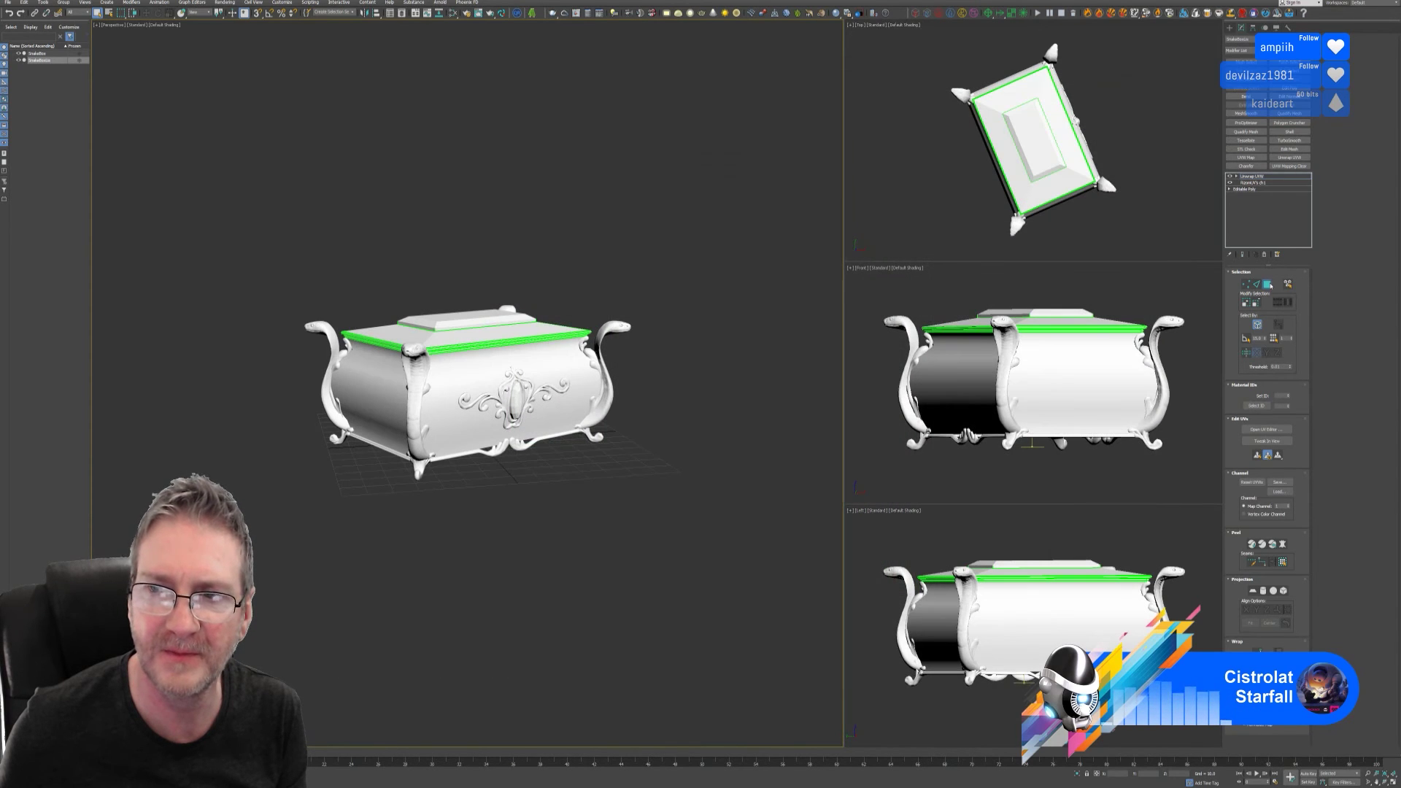
click(560, 449)
click(513, 329)
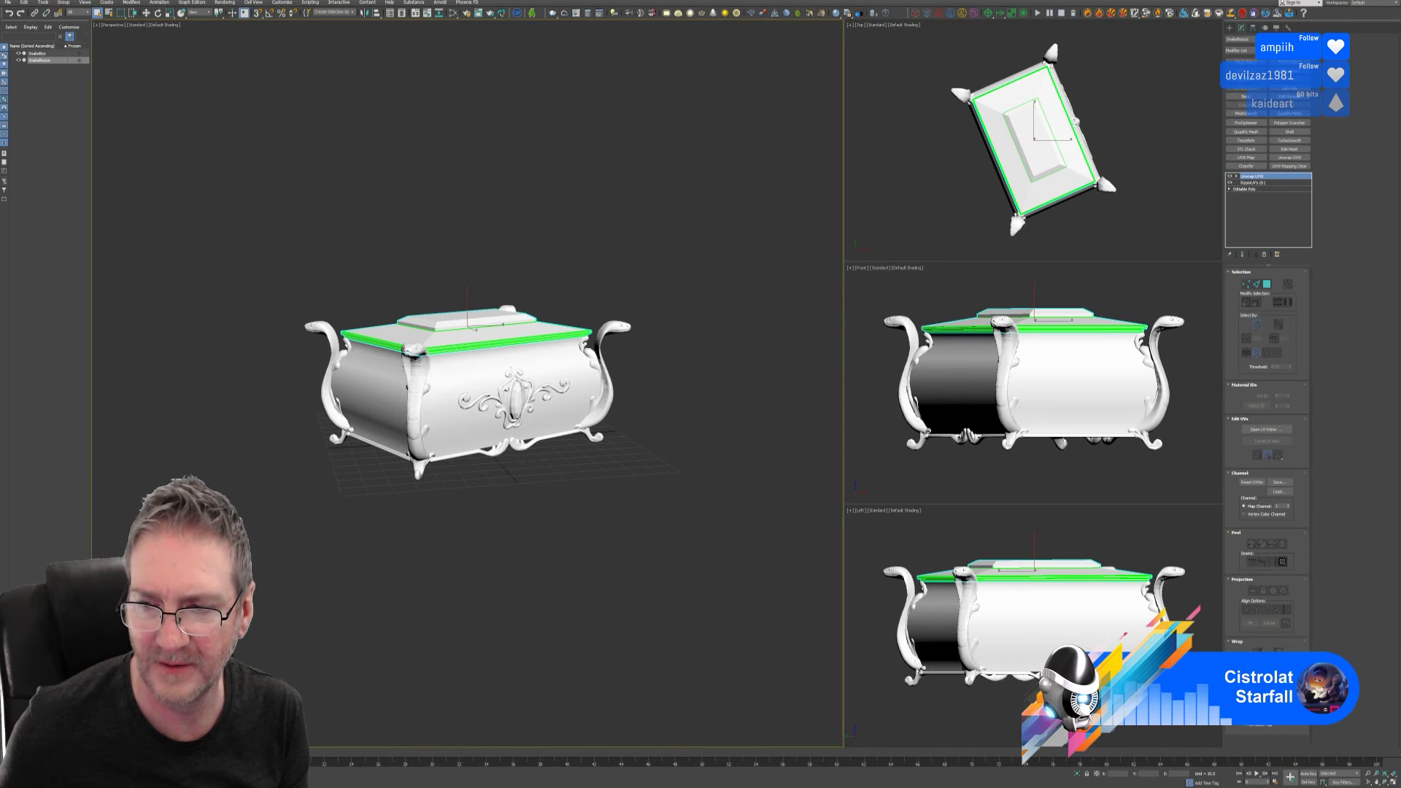
click(1245, 688)
click(643, 485)
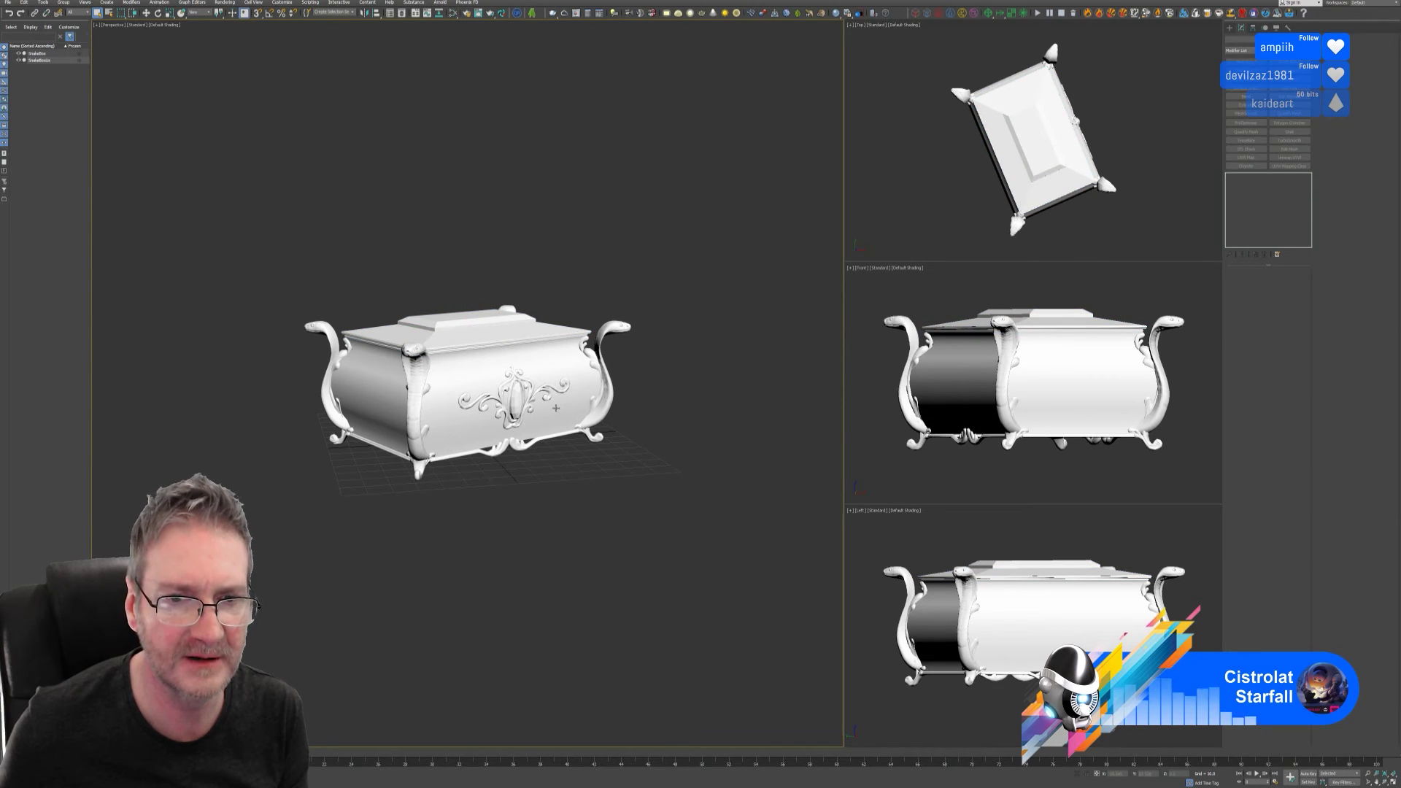
- Add an Unwrap UVW modifier to the box body and pack all its UV shells inside the tile
click(555, 408)
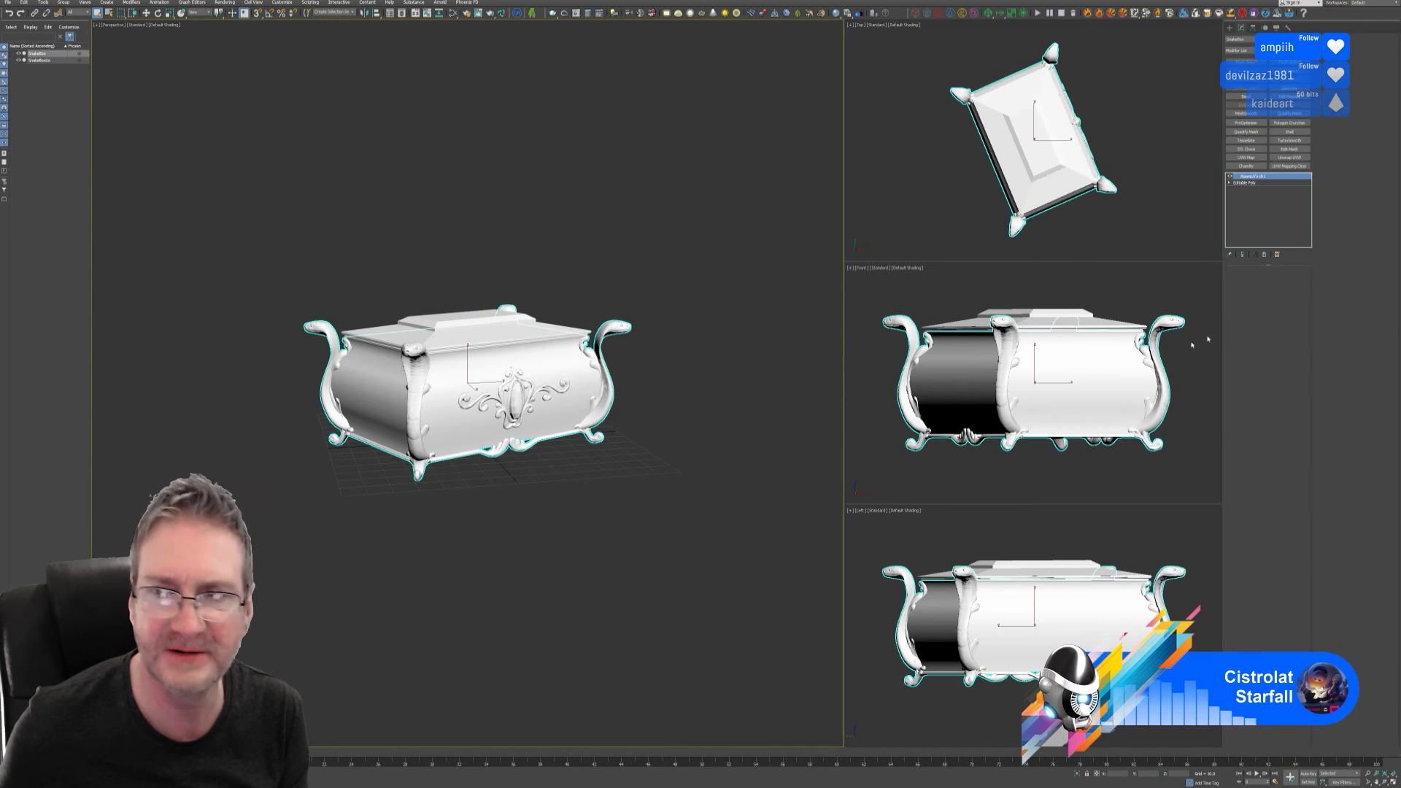
click(1290, 156)
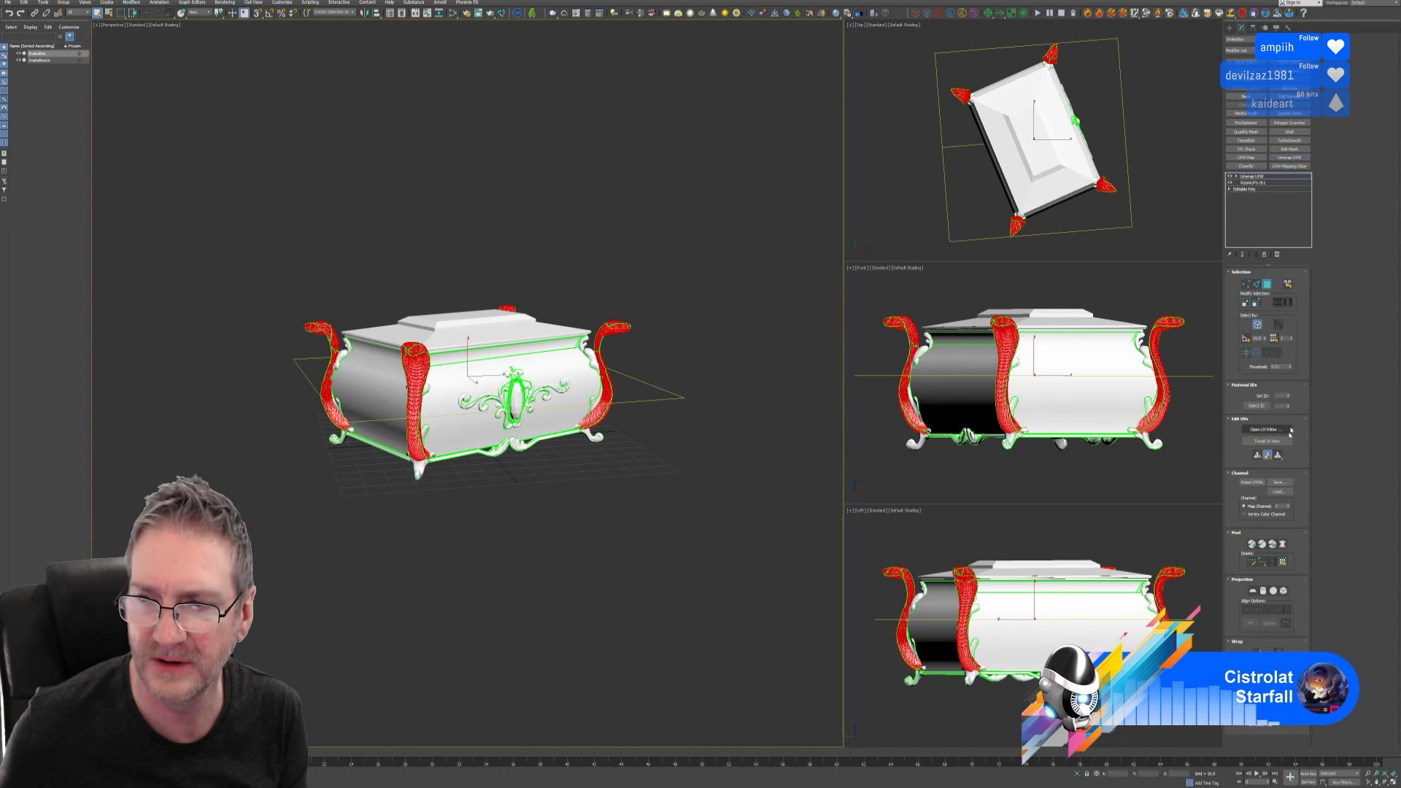
click(1264, 430)
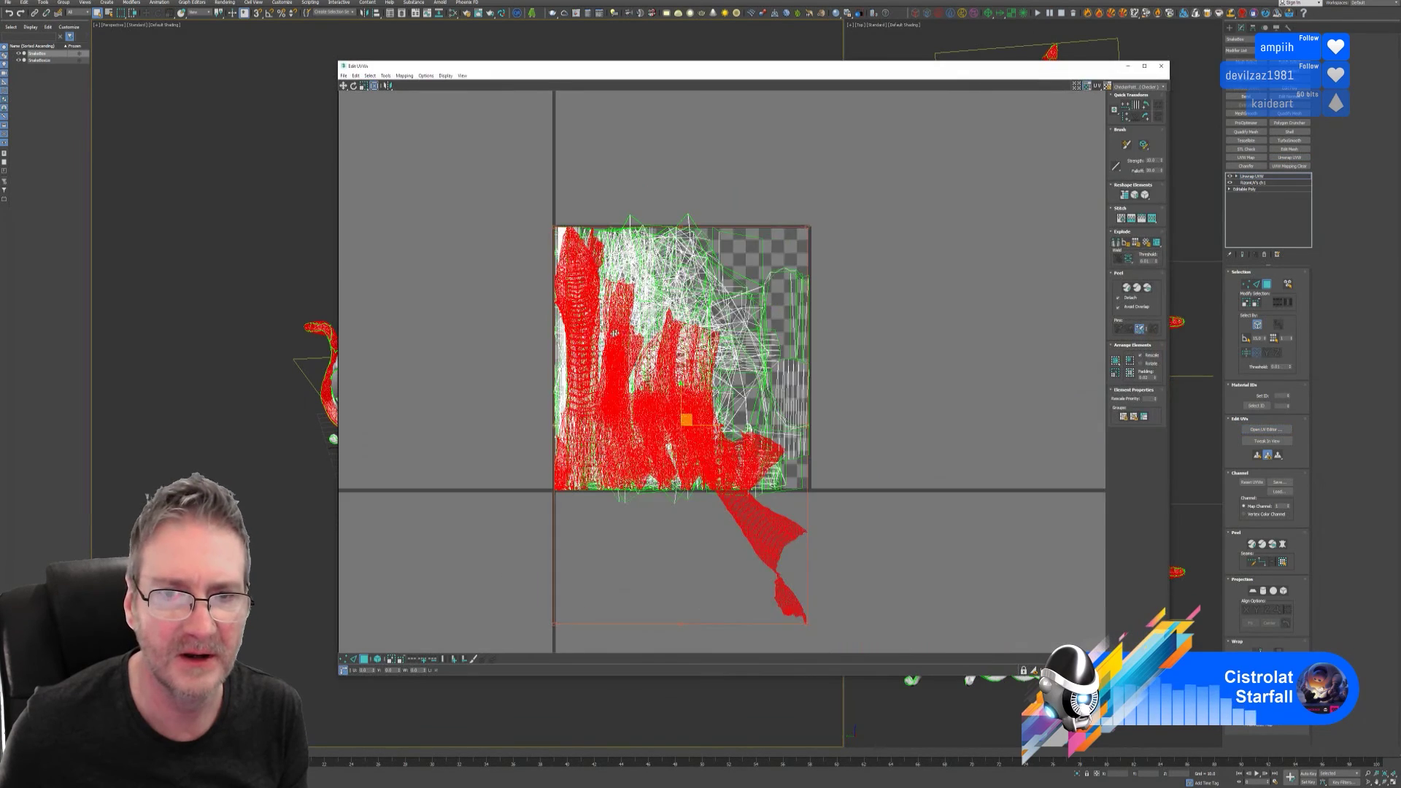
key(ctrl+a)
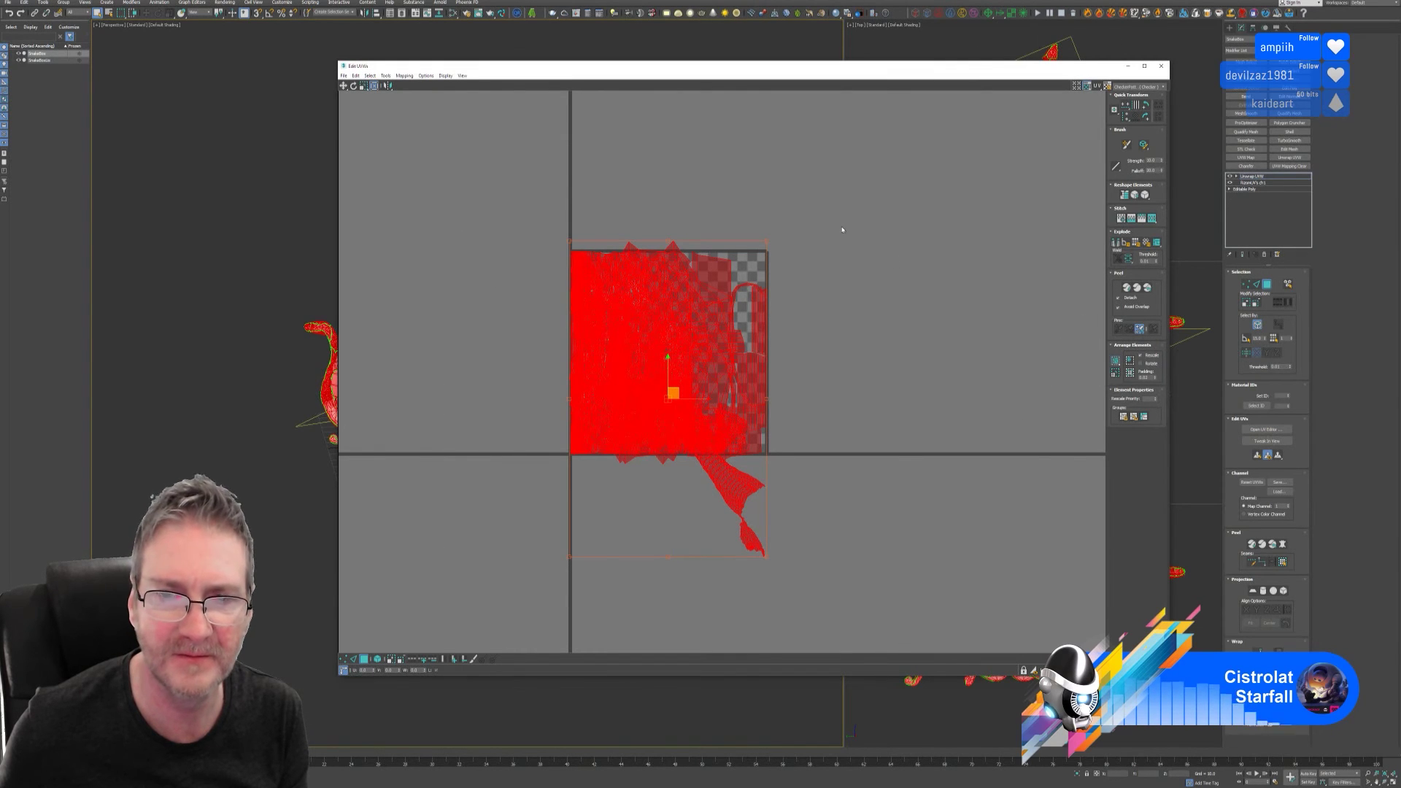
click(977, 211)
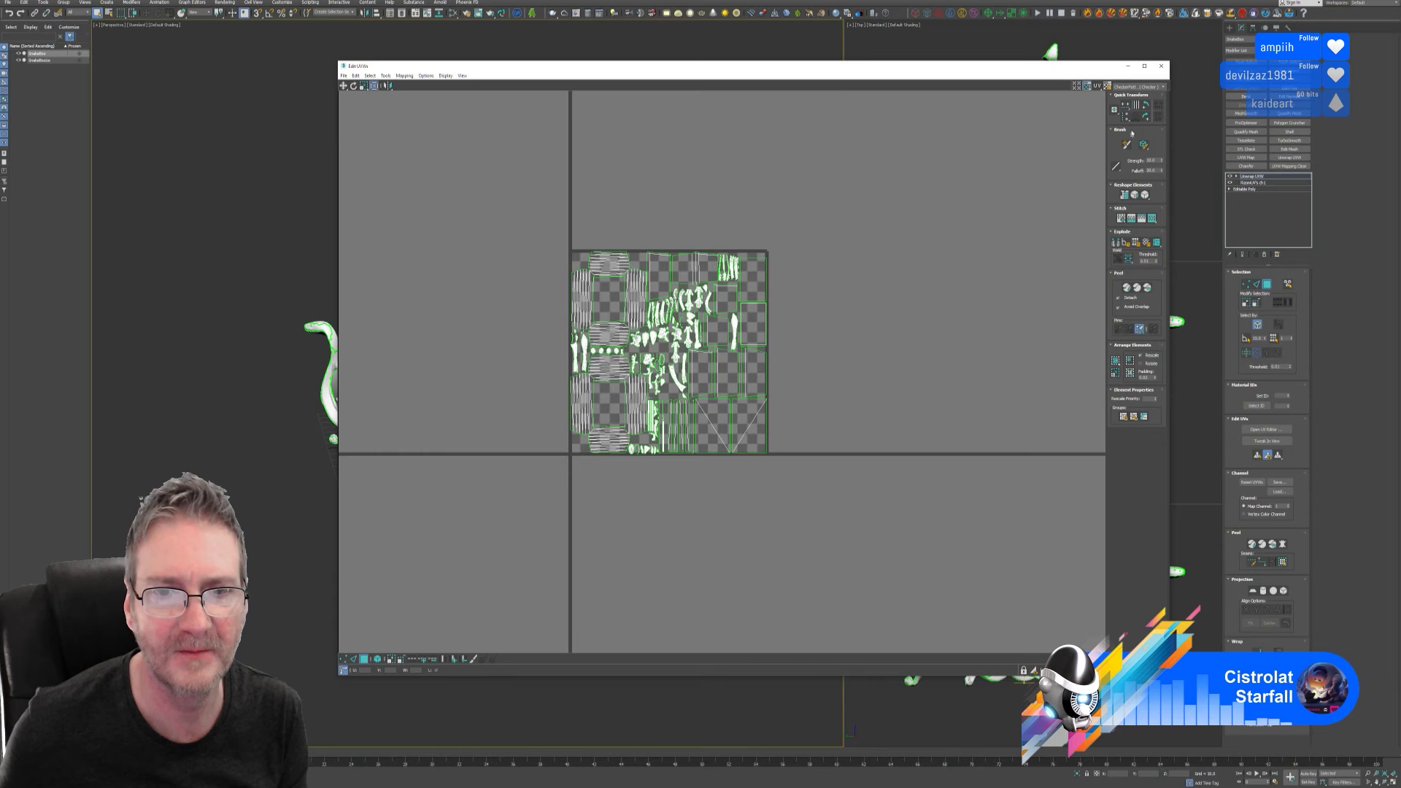
click(1161, 65)
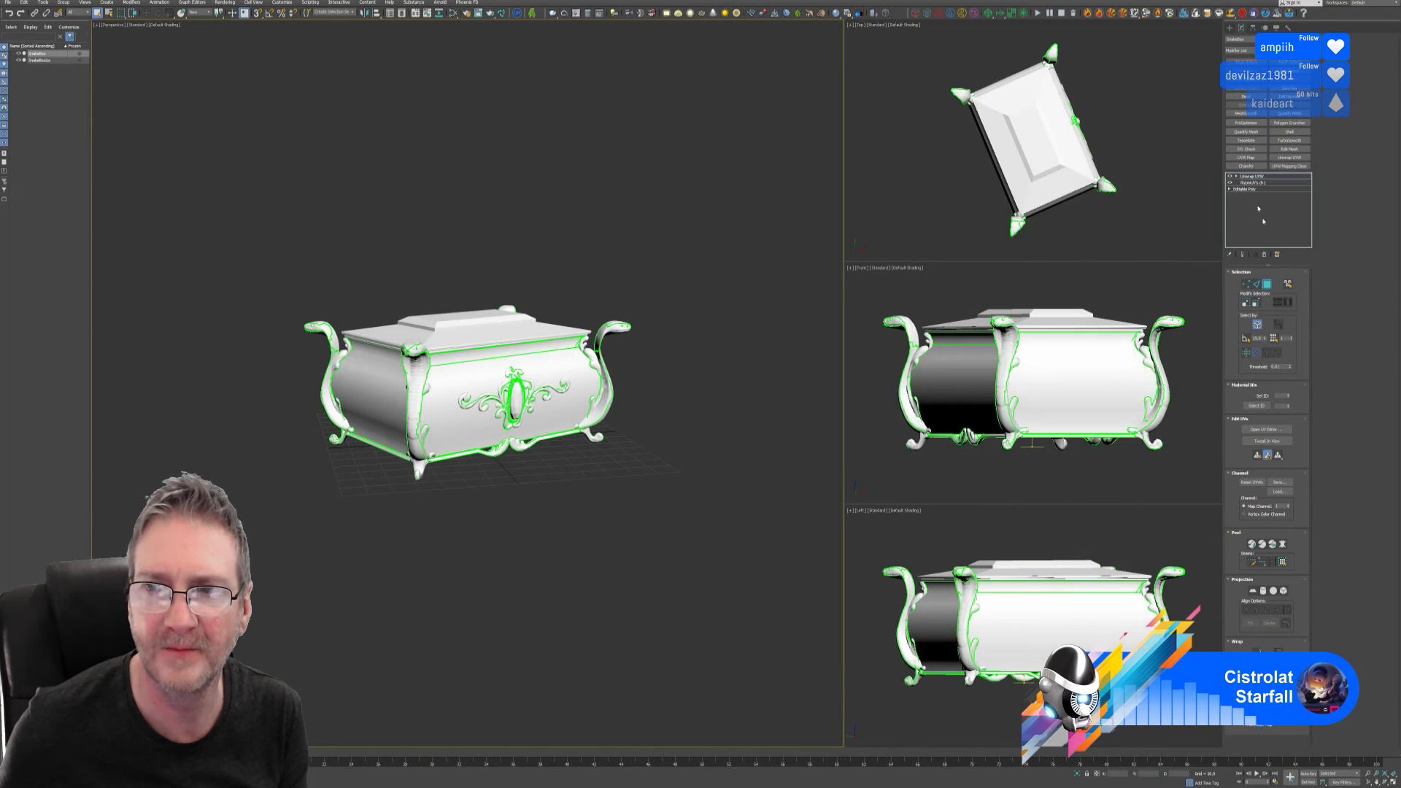
click(1267, 286)
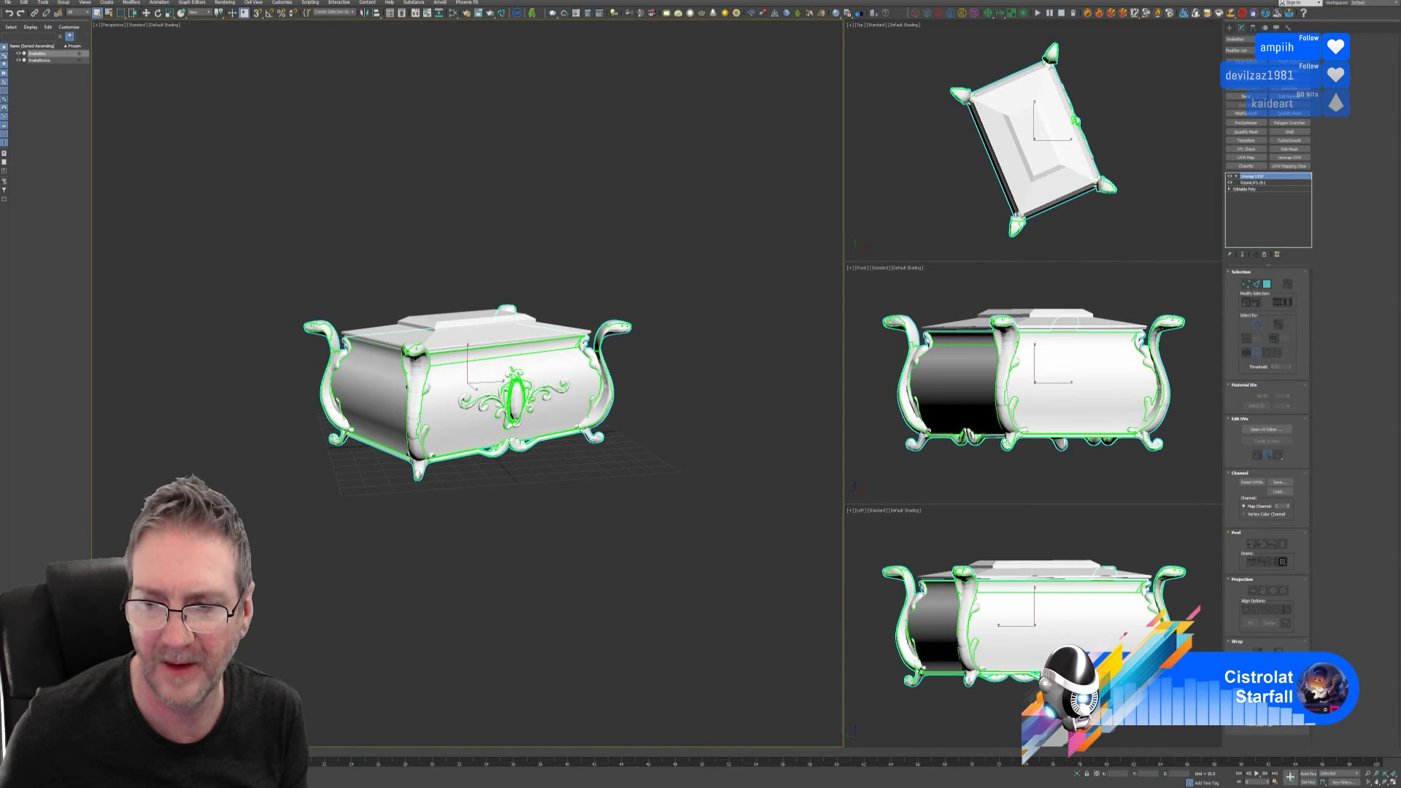
- Create a Checker map in the Slate Material Editor with U and V tiling set to 40
middle_drag(444, 181, 445, 201)
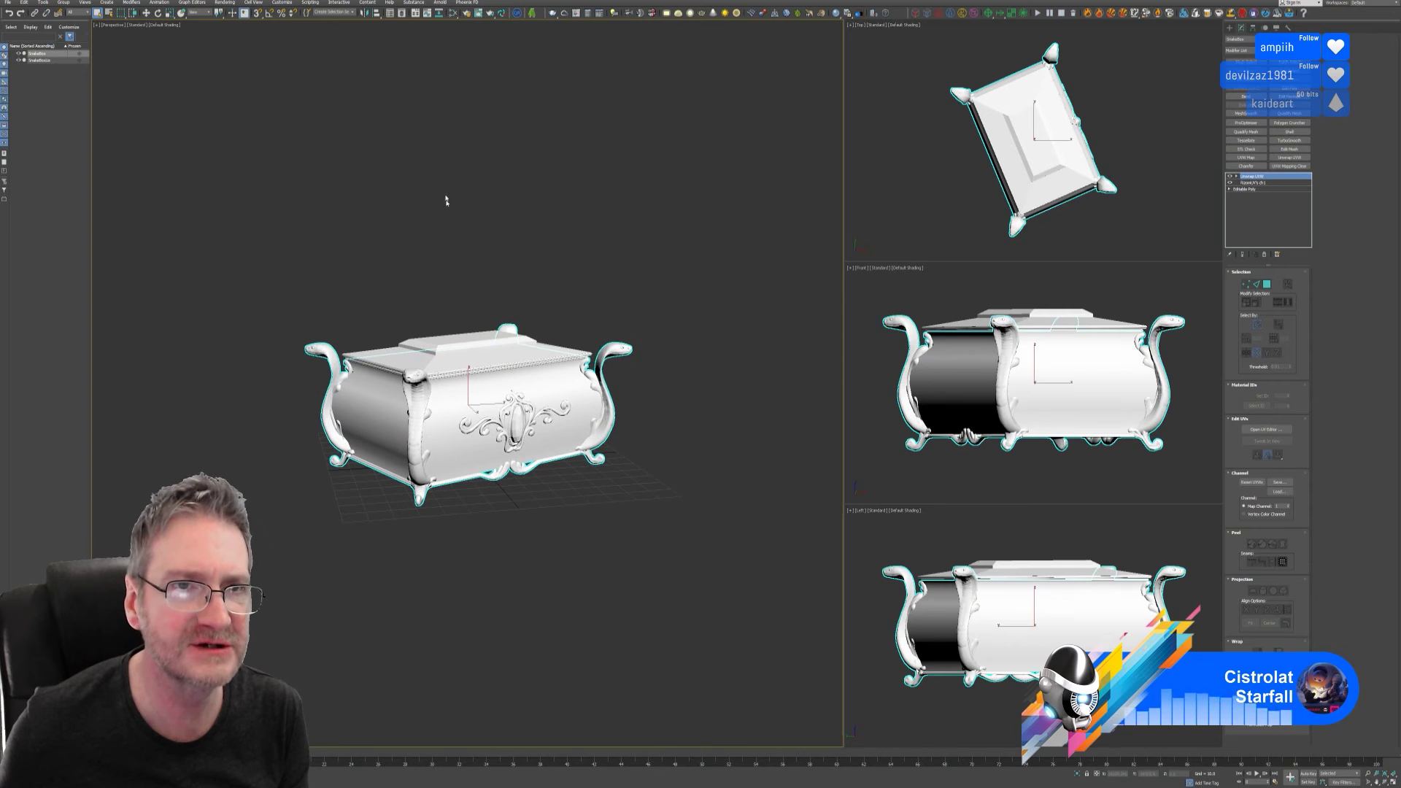
click(453, 14)
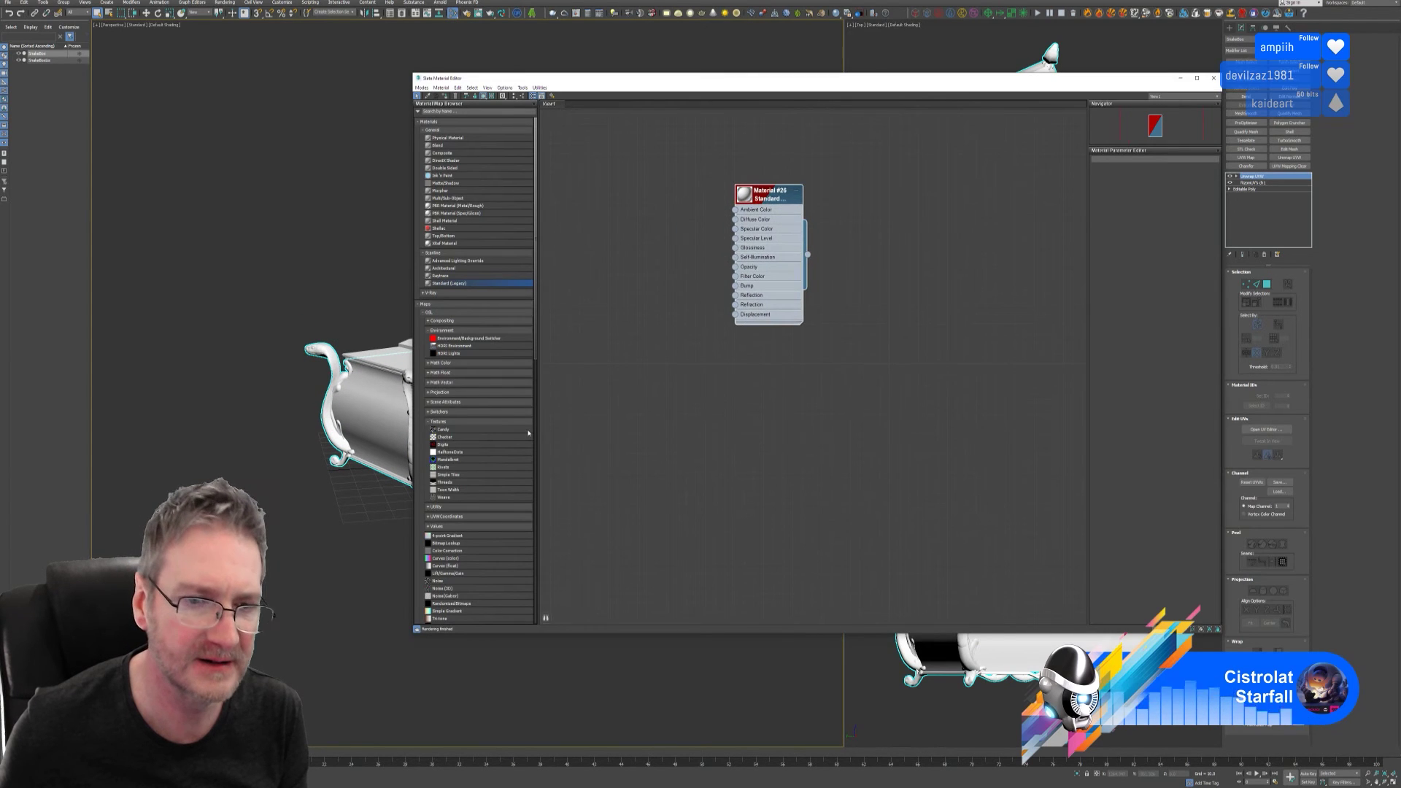
scroll(528, 433, down, 3)
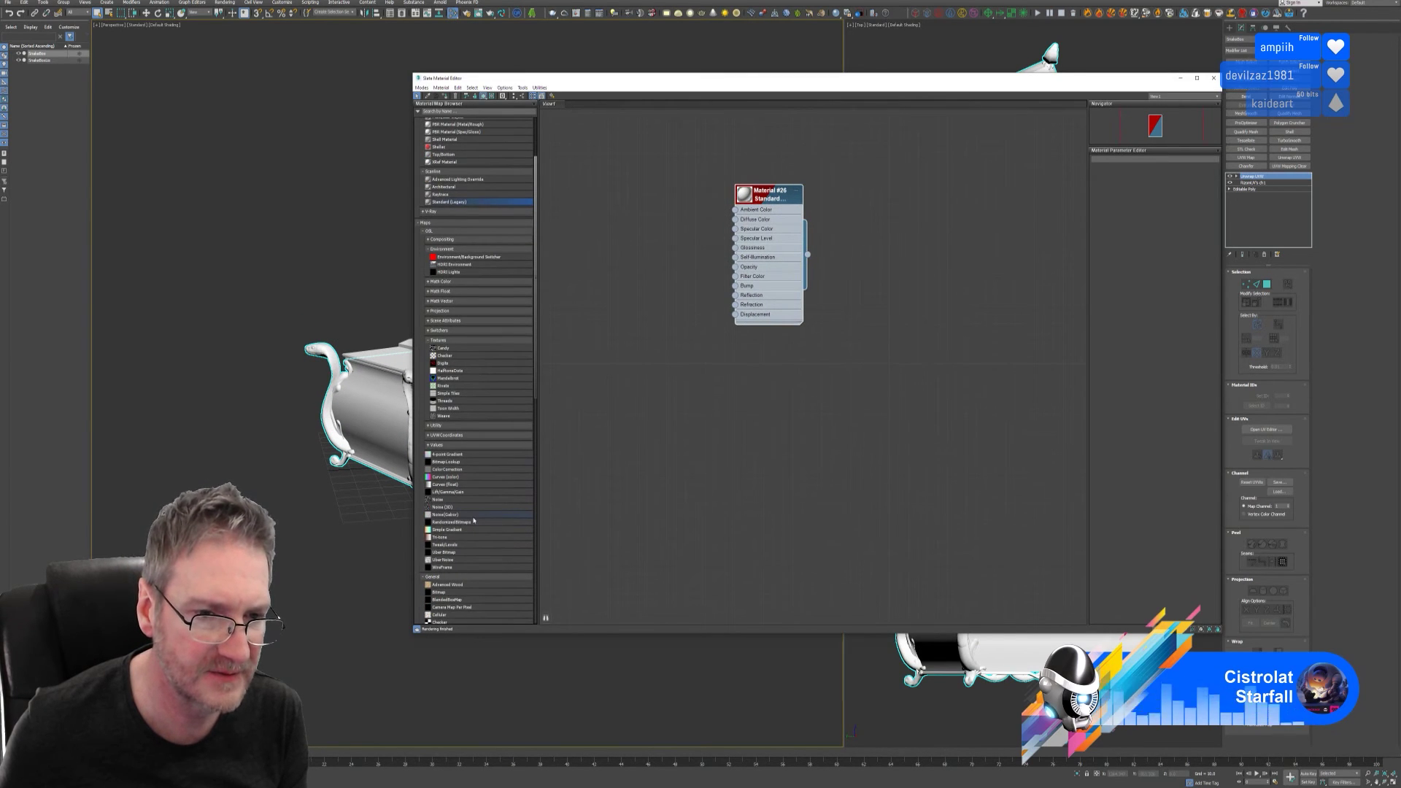
scroll(473, 520, down, 3)
drag(446, 540, 616, 293)
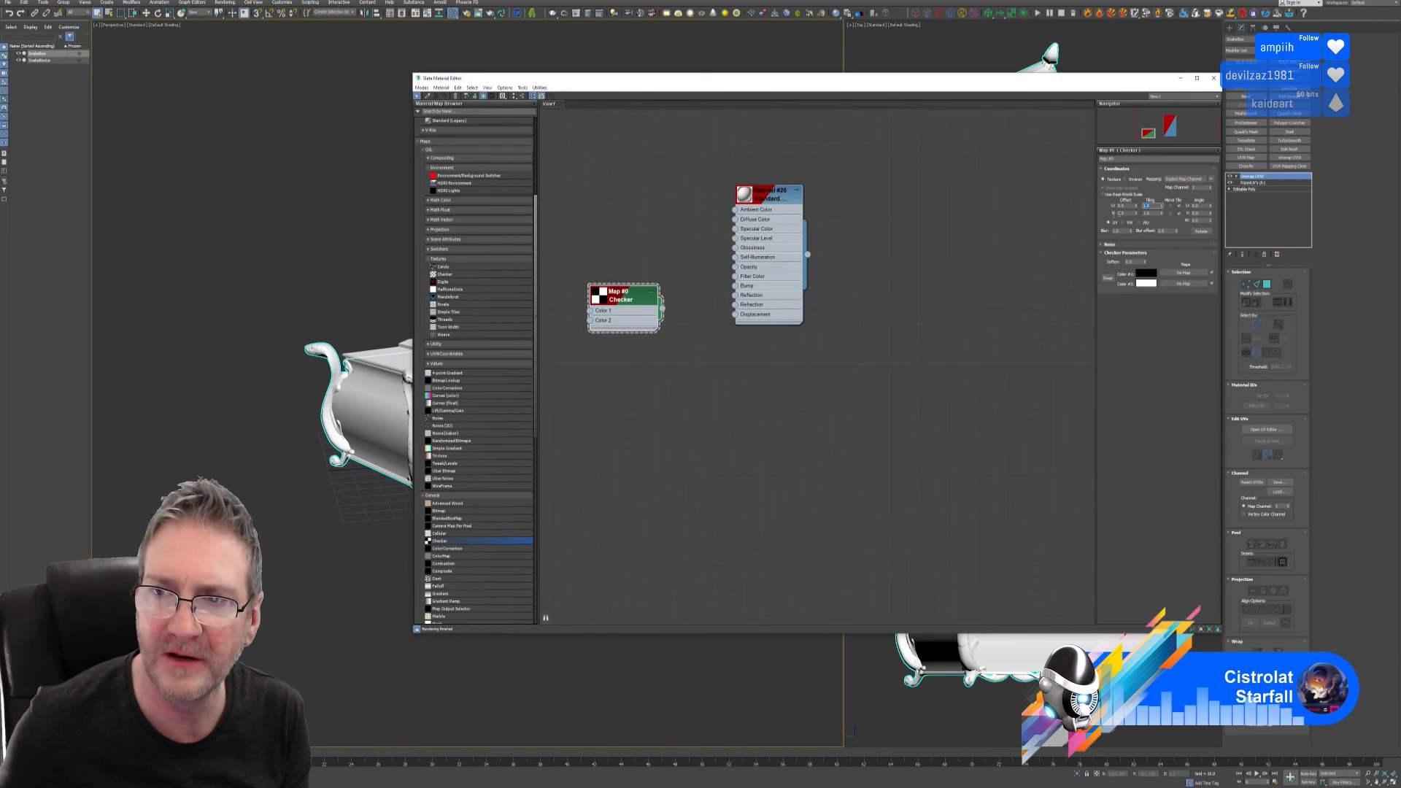
text(40)
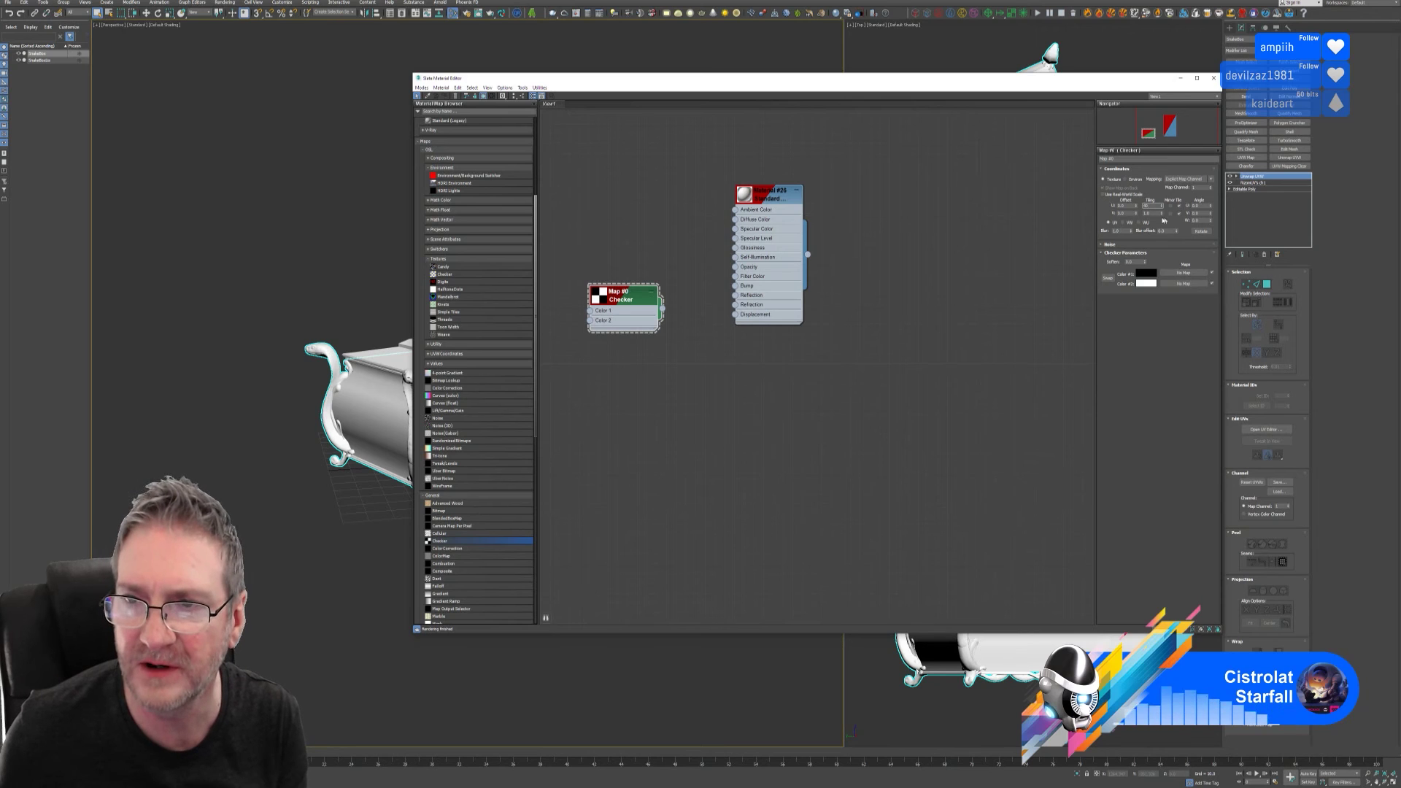
drag(1155, 214, 1116, 228)
text(4)
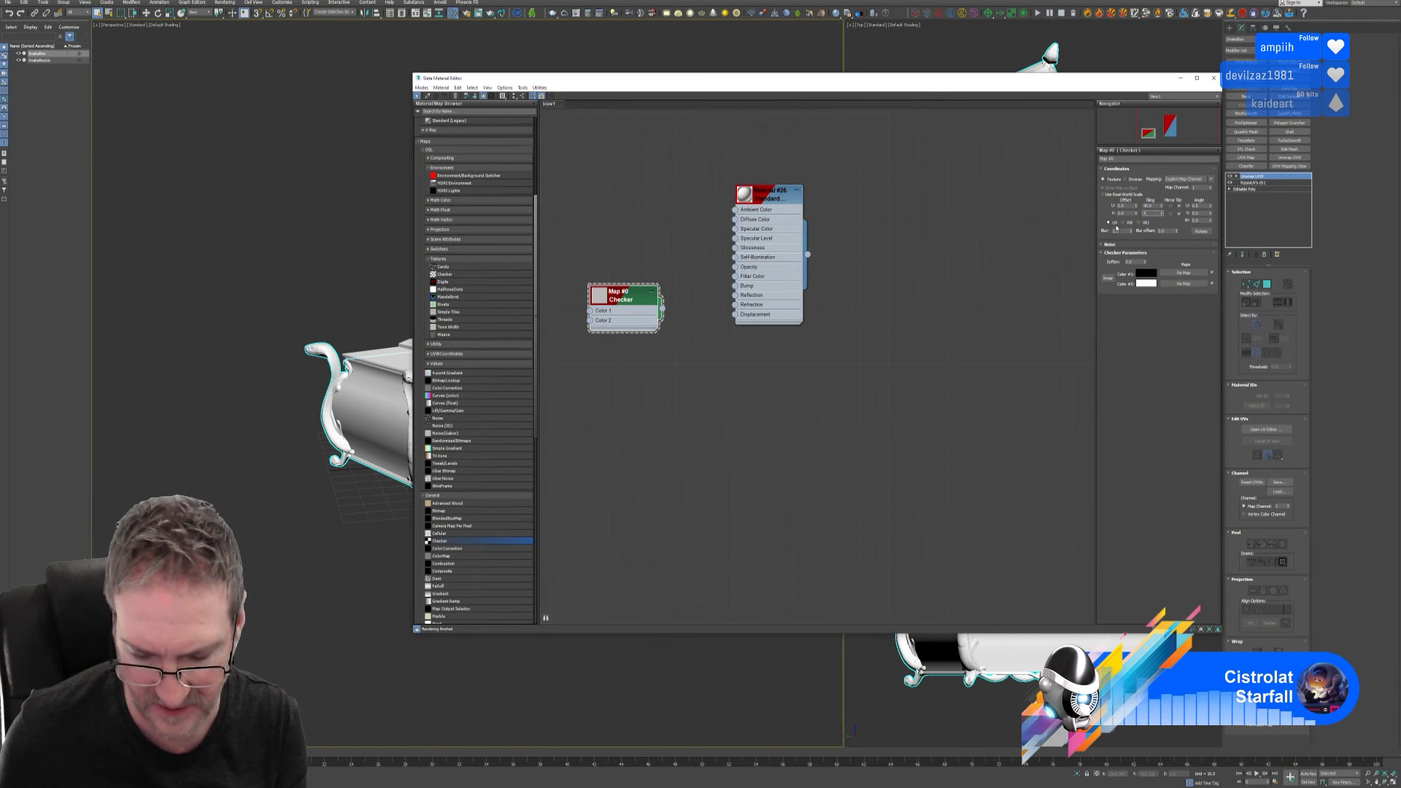
text(0)
key(Return)
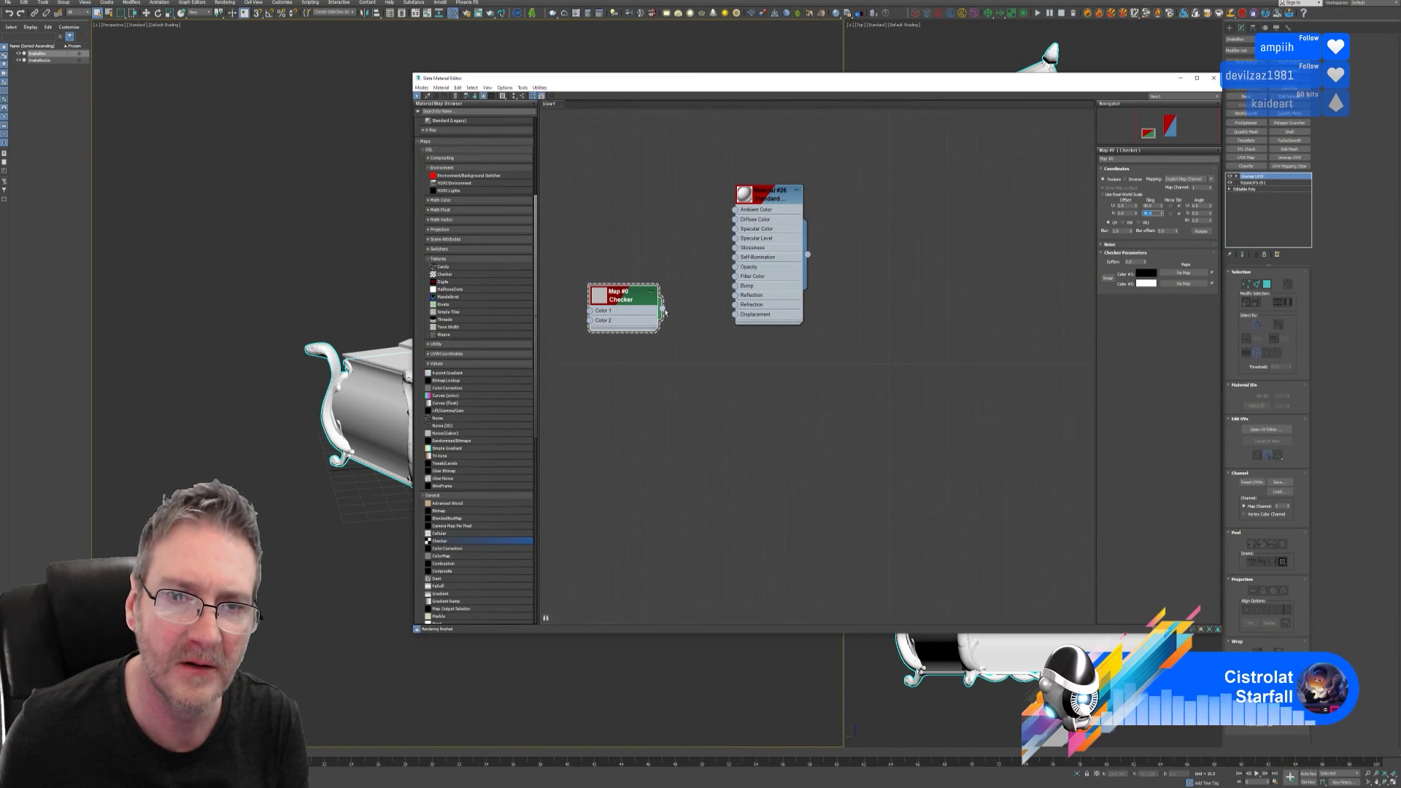
- Connect the Checker map to the Standard material's Diffuse Color and inspect the pattern on the box
drag(663, 310, 707, 279)
drag(736, 222, 734, 220)
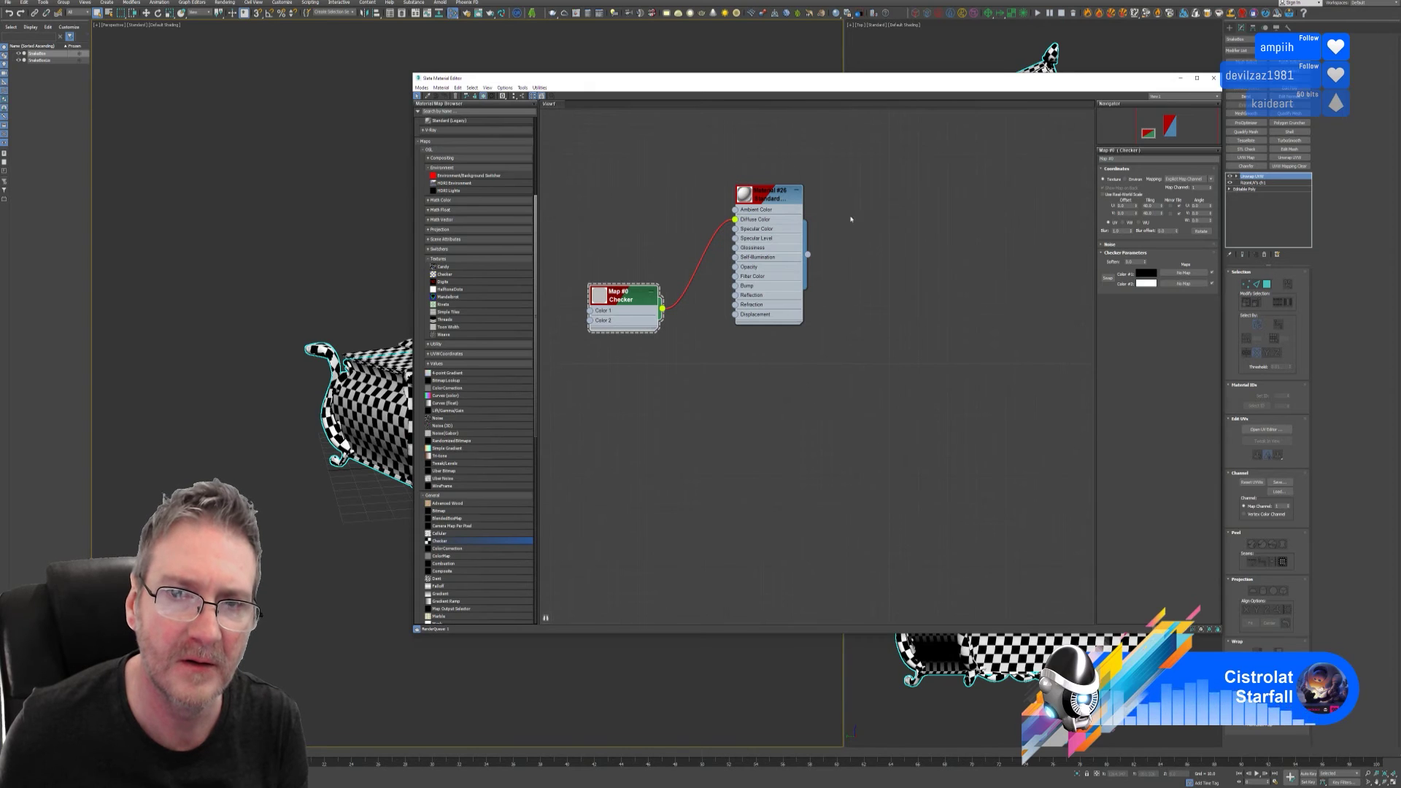
click(1213, 78)
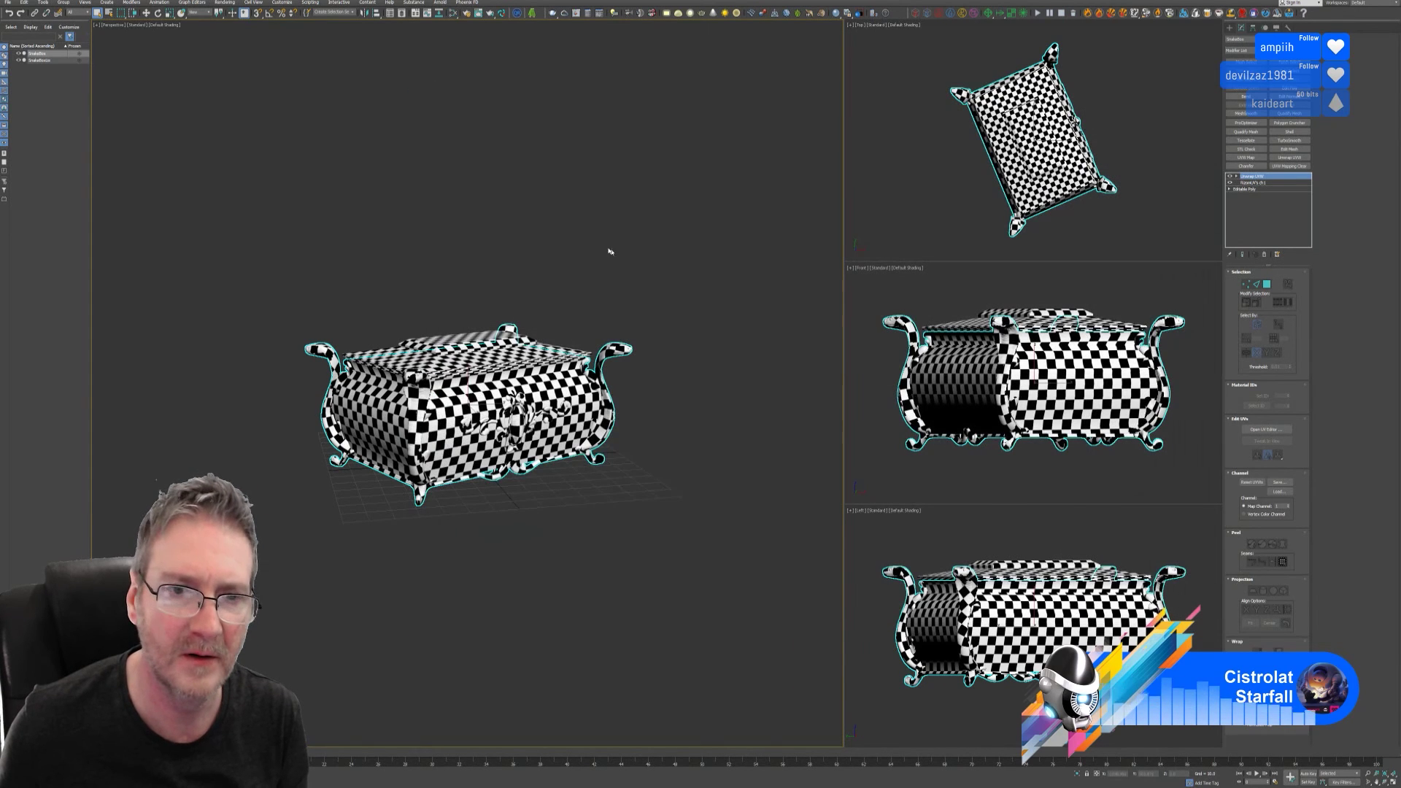
alt+middle_drag(637, 261, 624, 231)
alt+middle_drag(712, 300, 590, 259)
scroll(563, 304, up, 3)
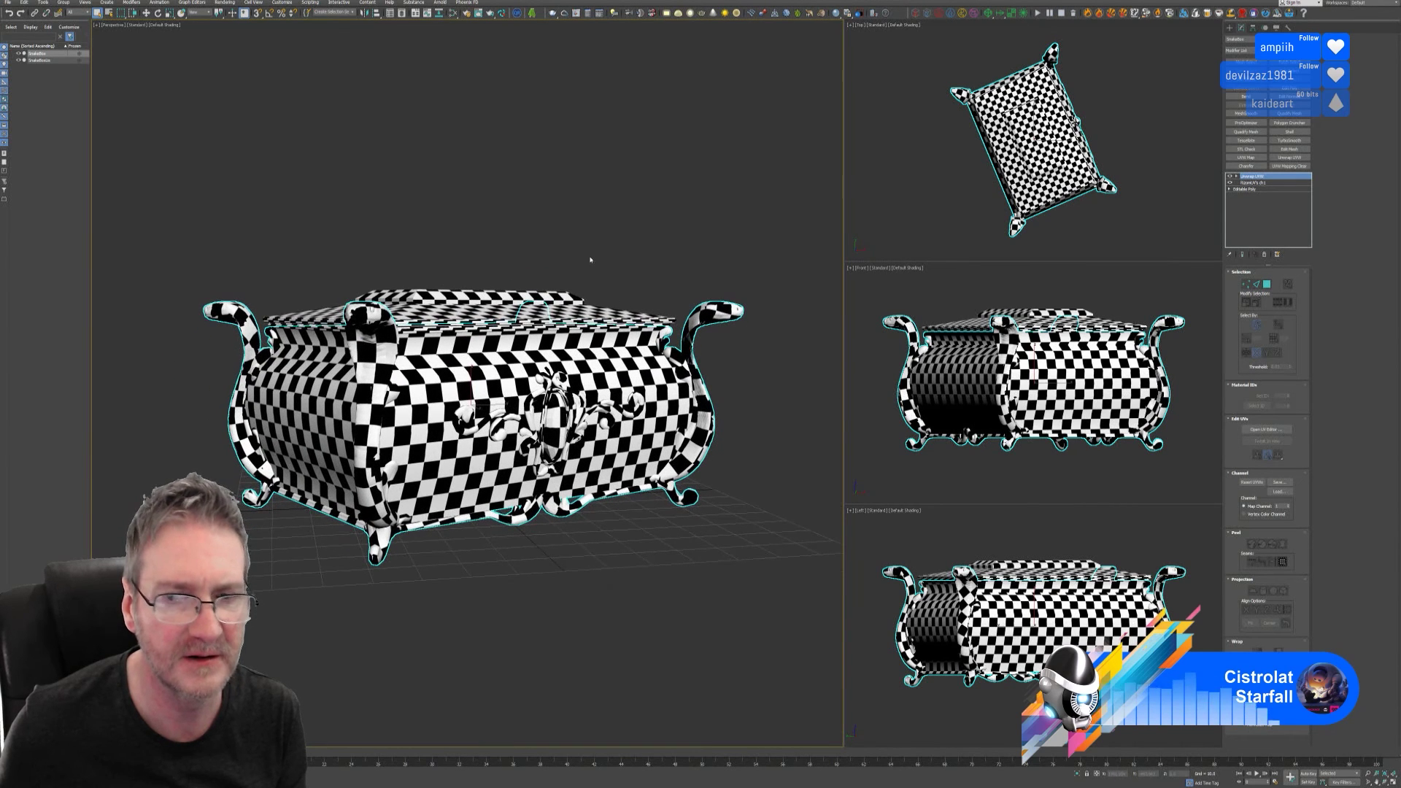
- Disconnect the Checker map from the material's Diffuse Color and save the scene
click(453, 13)
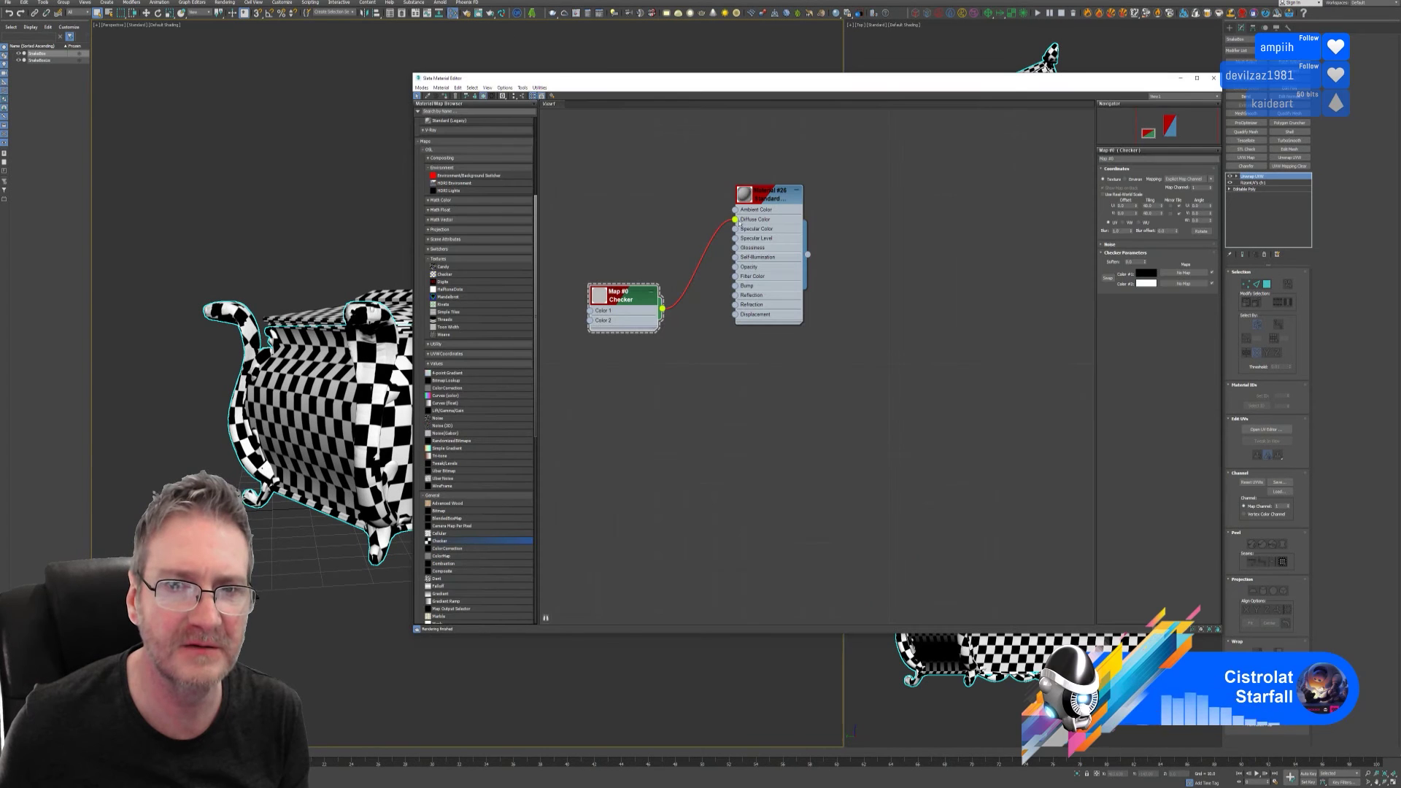
click(1214, 78)
middle_drag(618, 250, 627, 253)
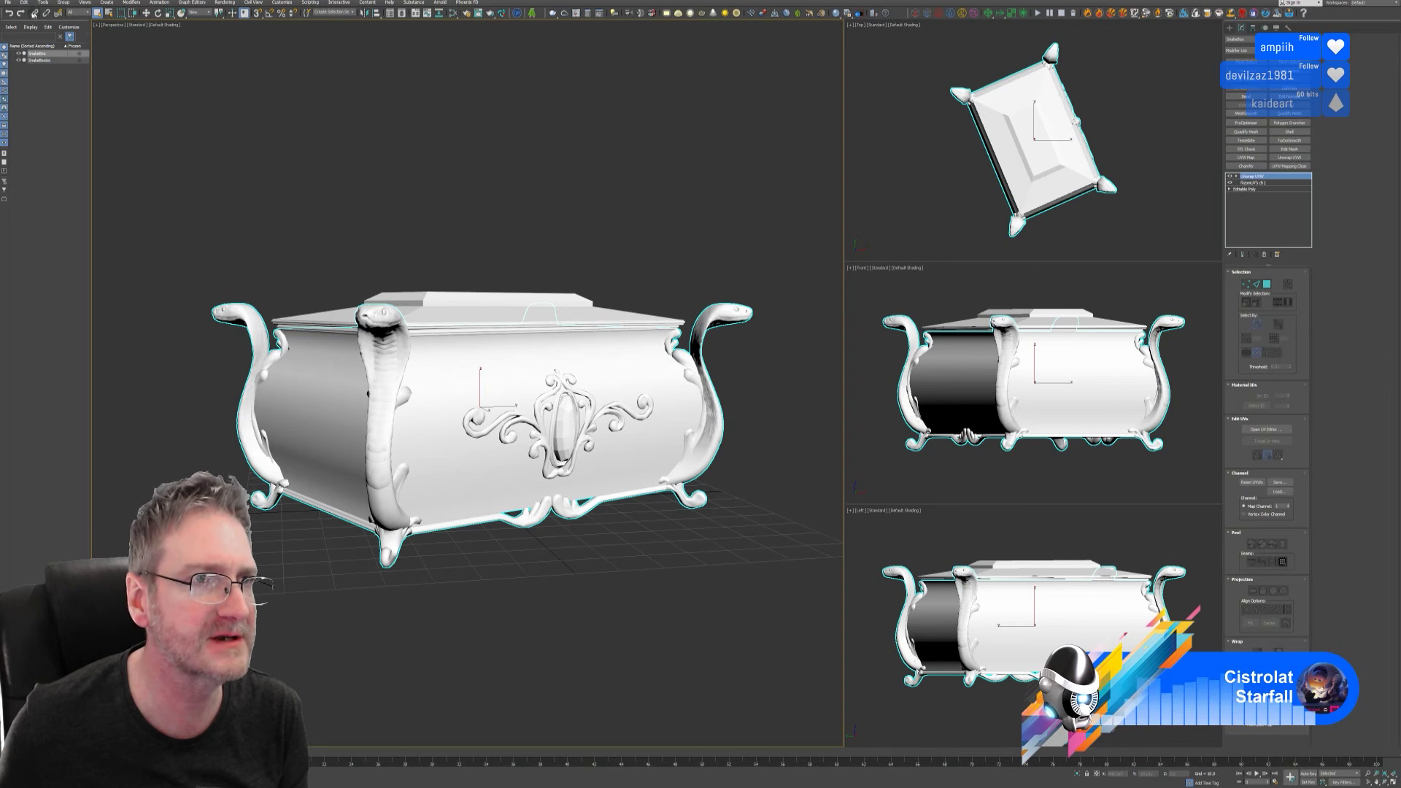
click(8, 2)
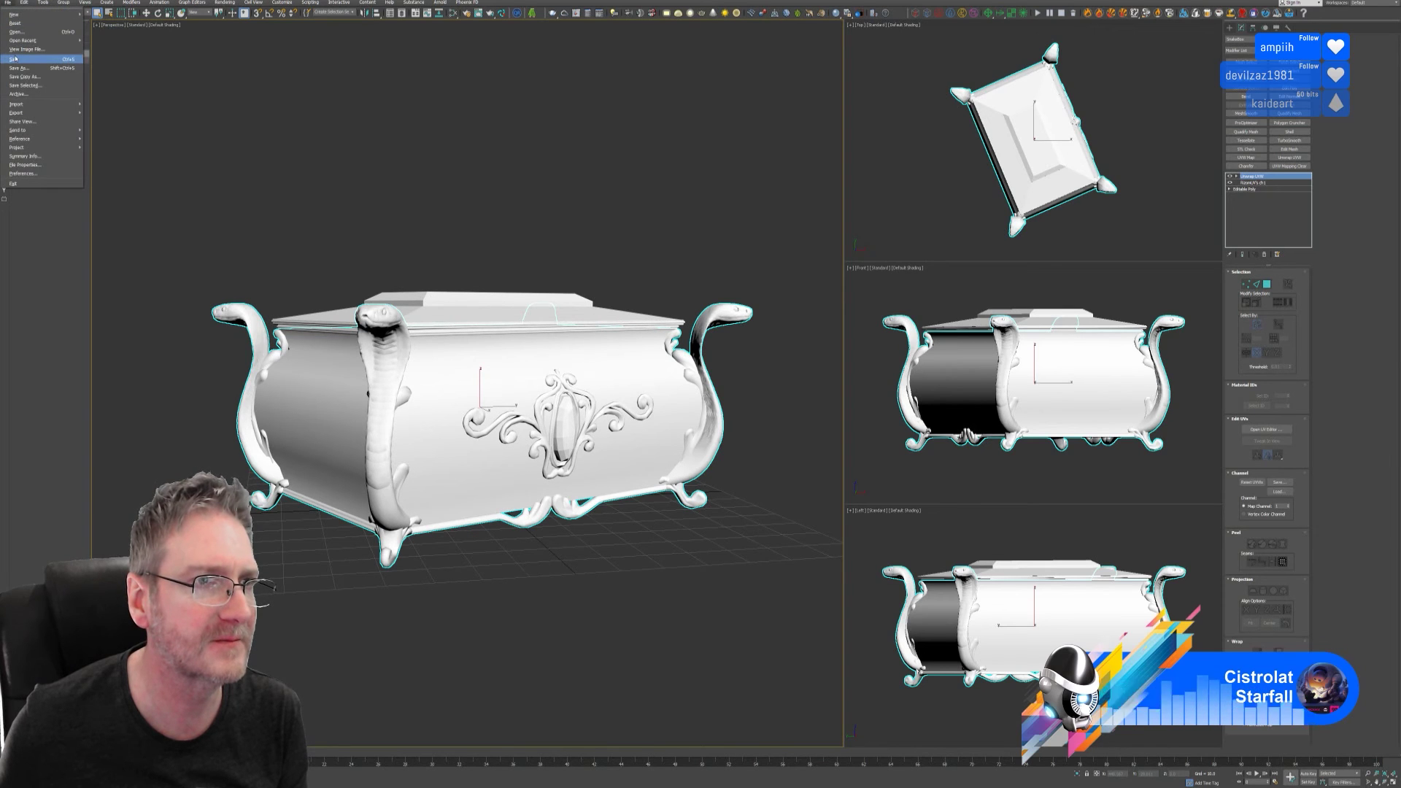
click(19, 58)
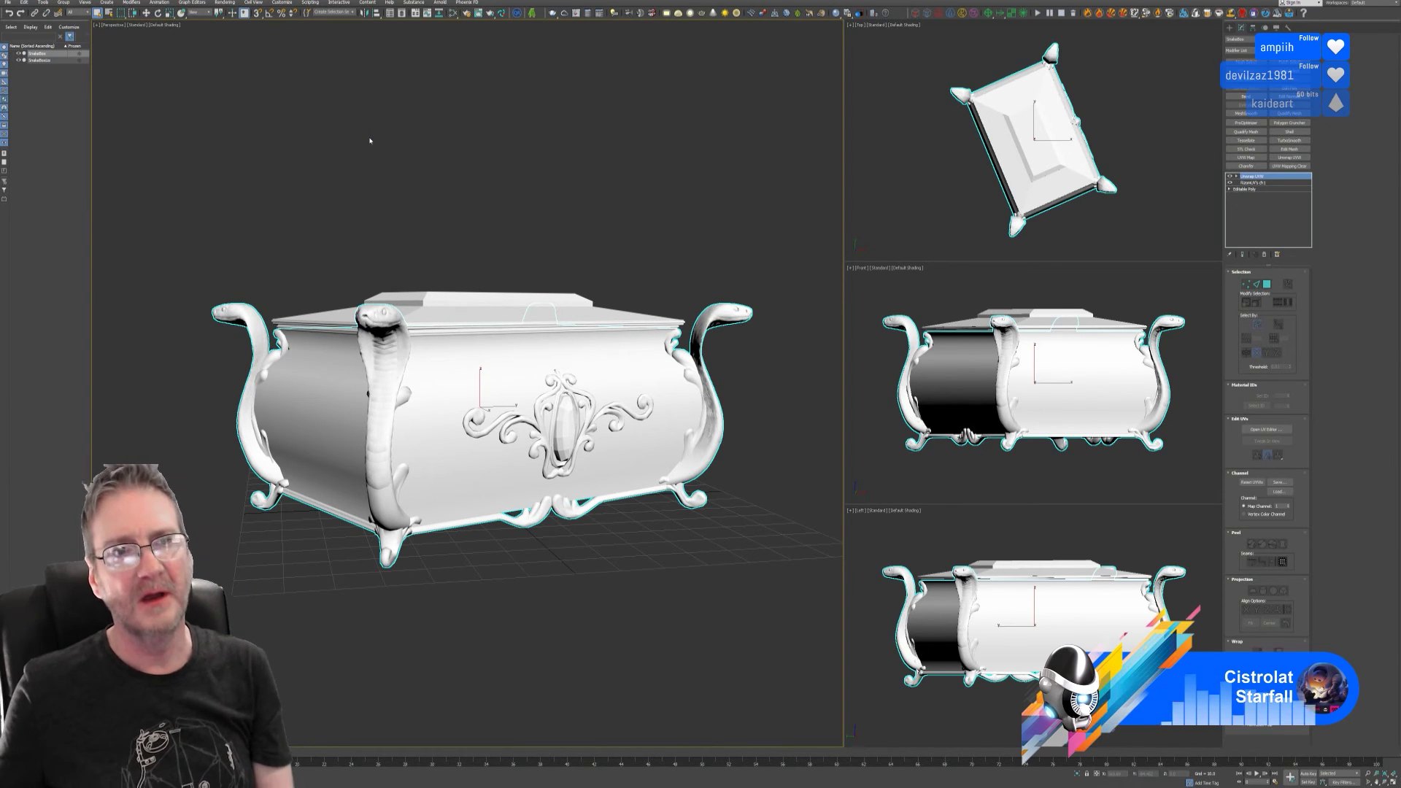
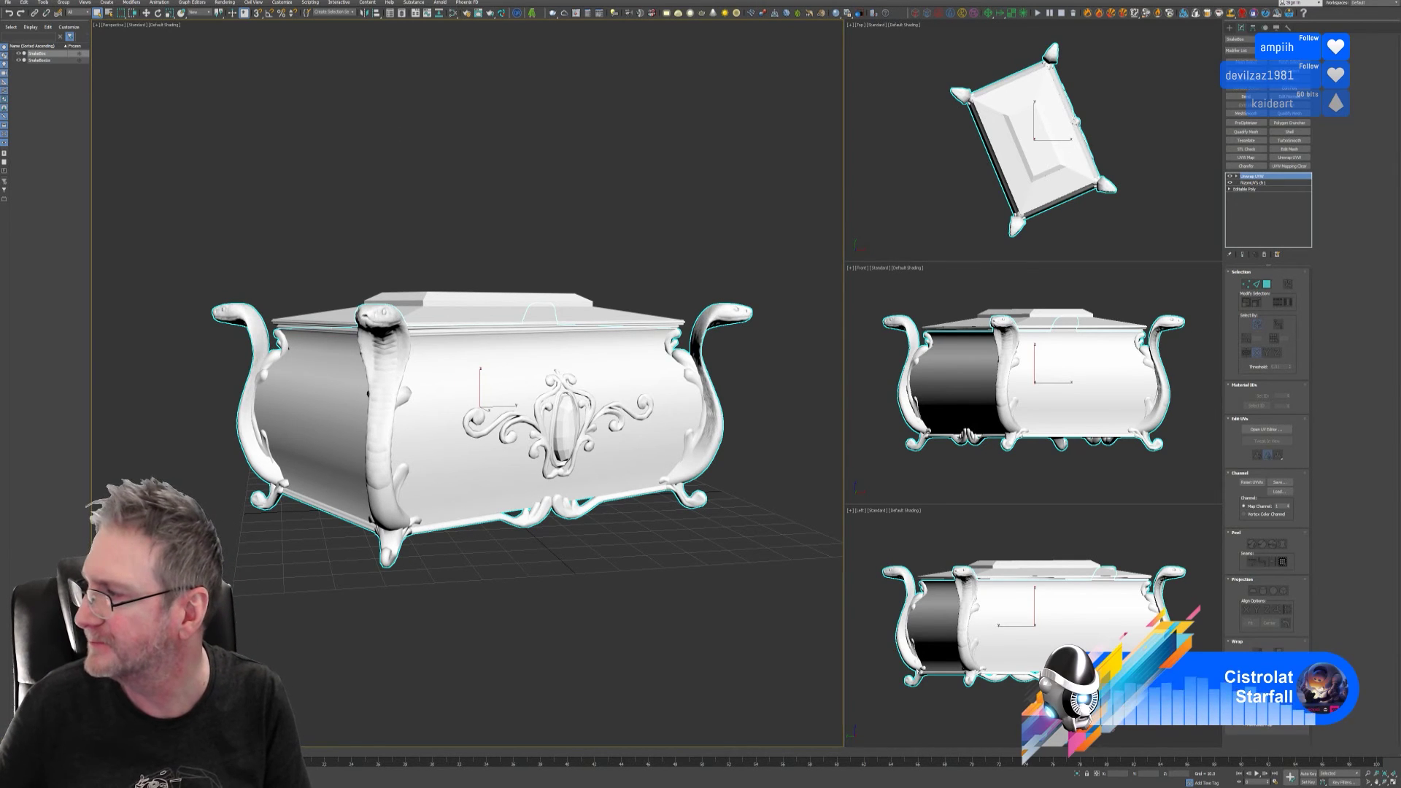
- Select the box's lid and isolate it from the rest of the model
click(438, 157)
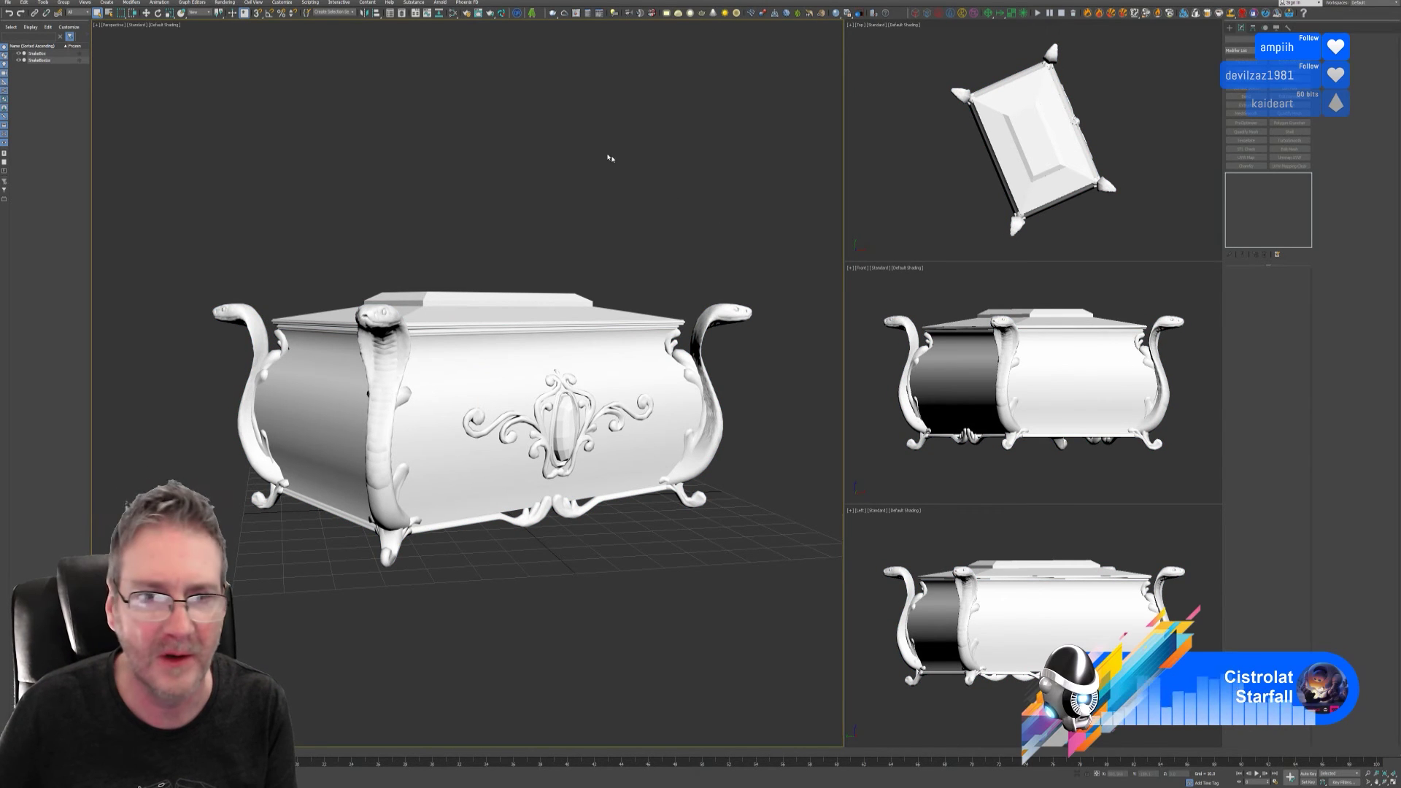
middle_drag(483, 235, 499, 235)
click(461, 302)
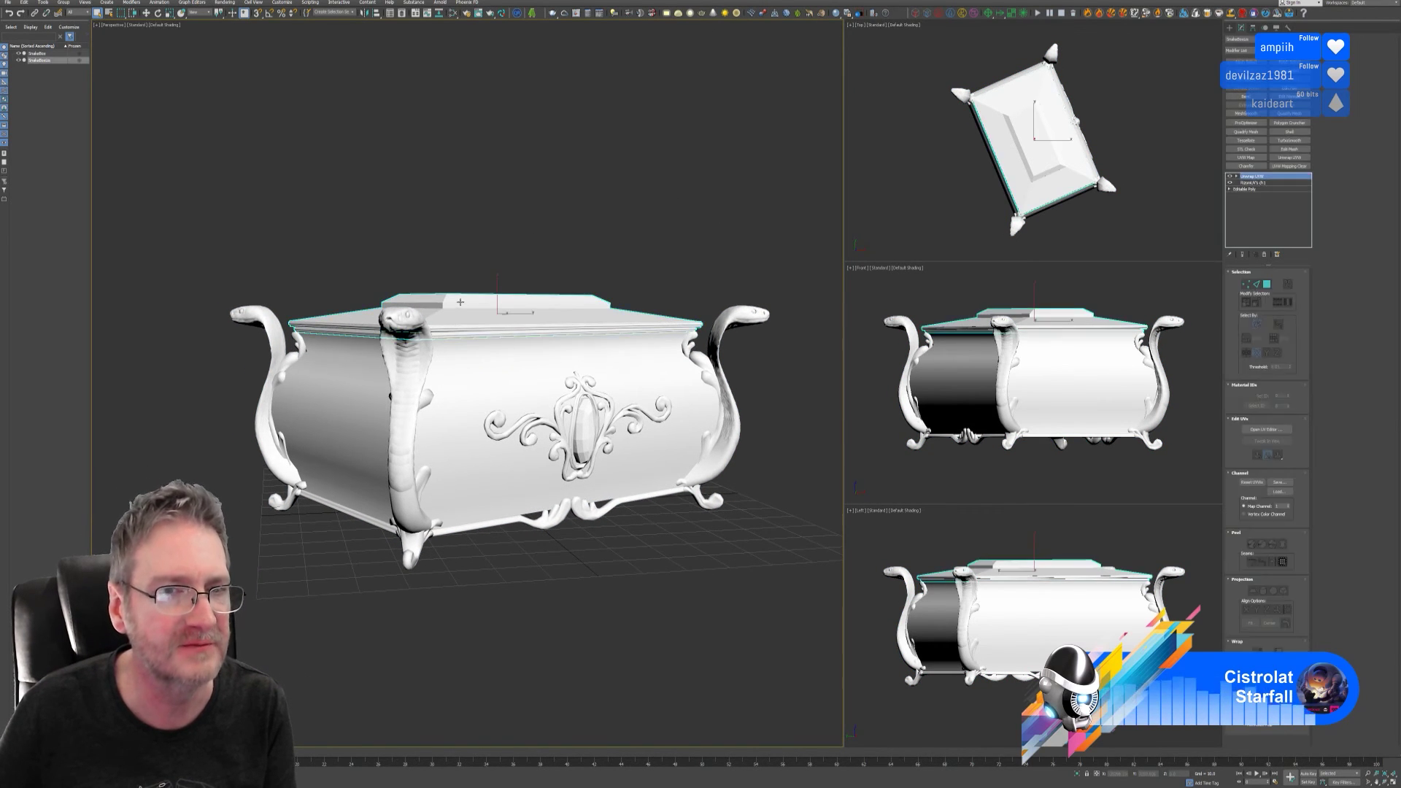
click(1077, 774)
alt+middle_drag(581, 475, 417, 438)
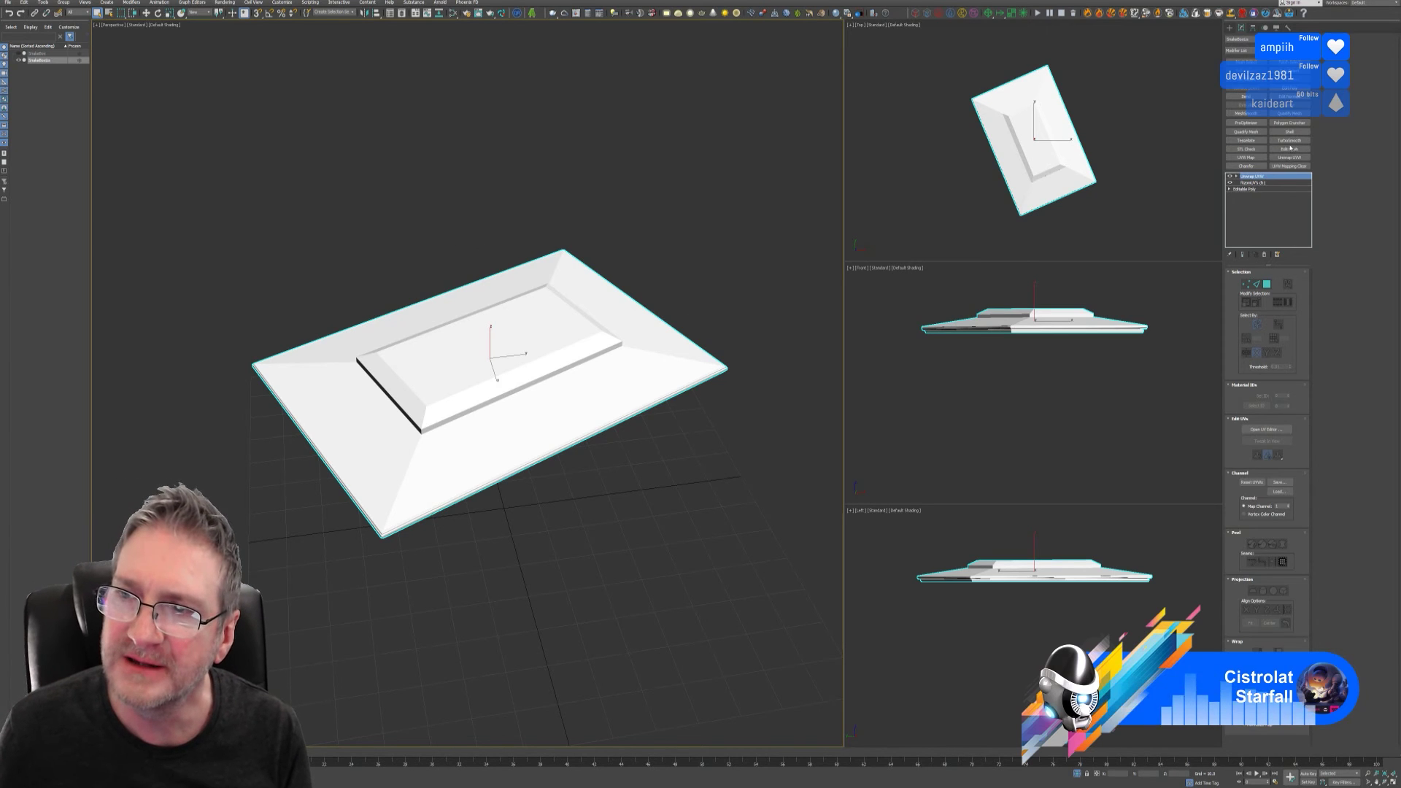
- Collapse the lid's entire modifier stack to an Editable Poly
right_click(1248, 180)
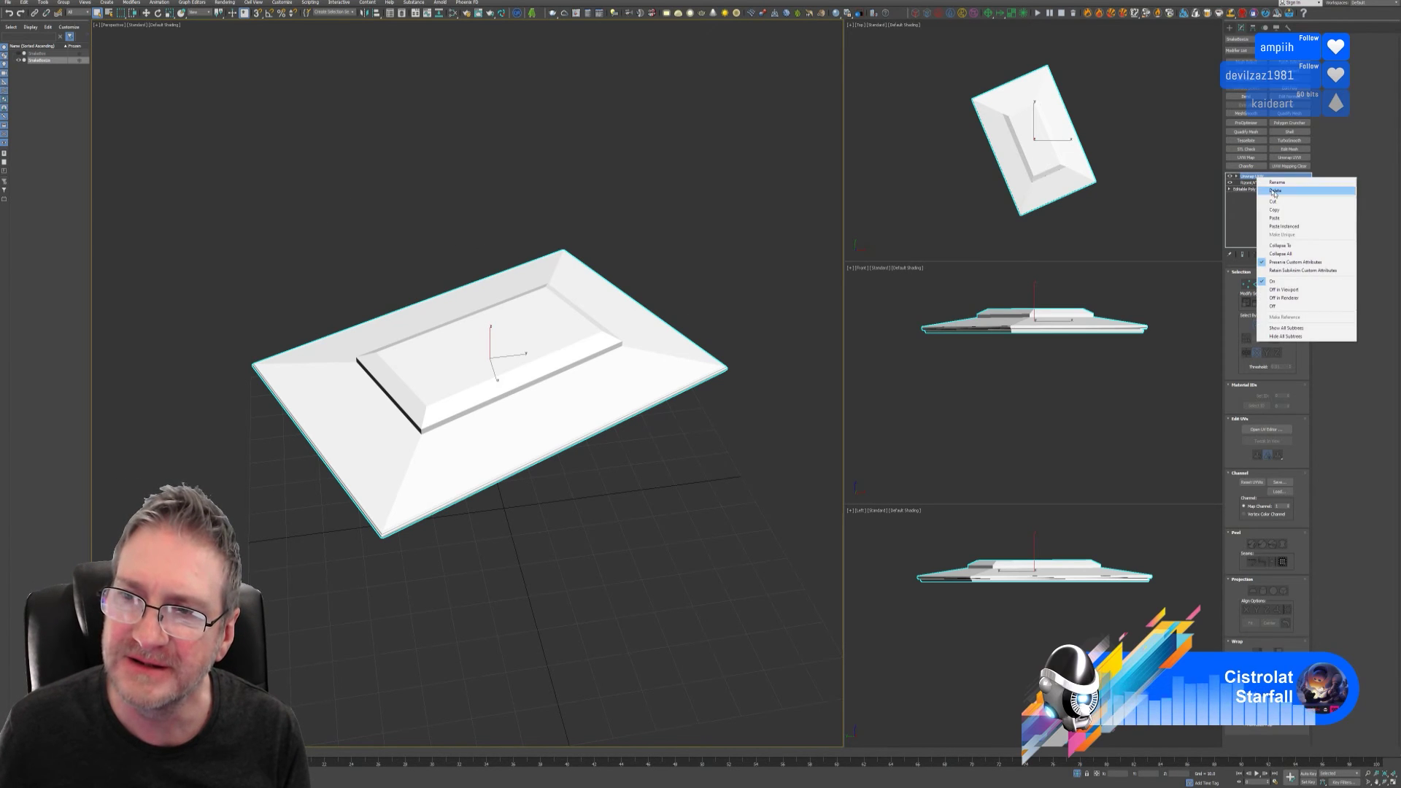
click(1284, 256)
click(734, 414)
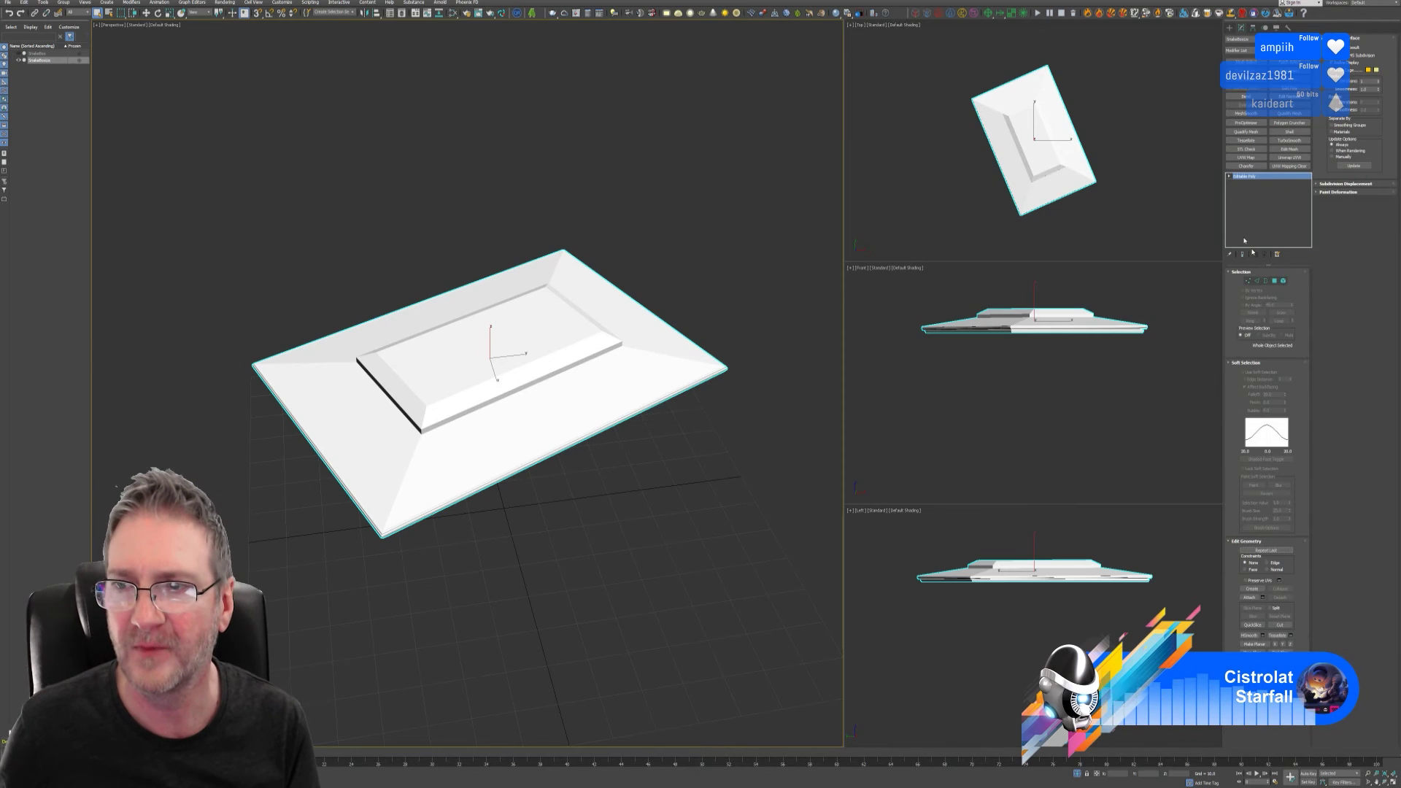
- Select the lid's outer rim as an element and set its vertex color to yellow
click(1282, 281)
alt+middle_drag(445, 504, 505, 473)
scroll(497, 428, up, 4)
click(476, 409)
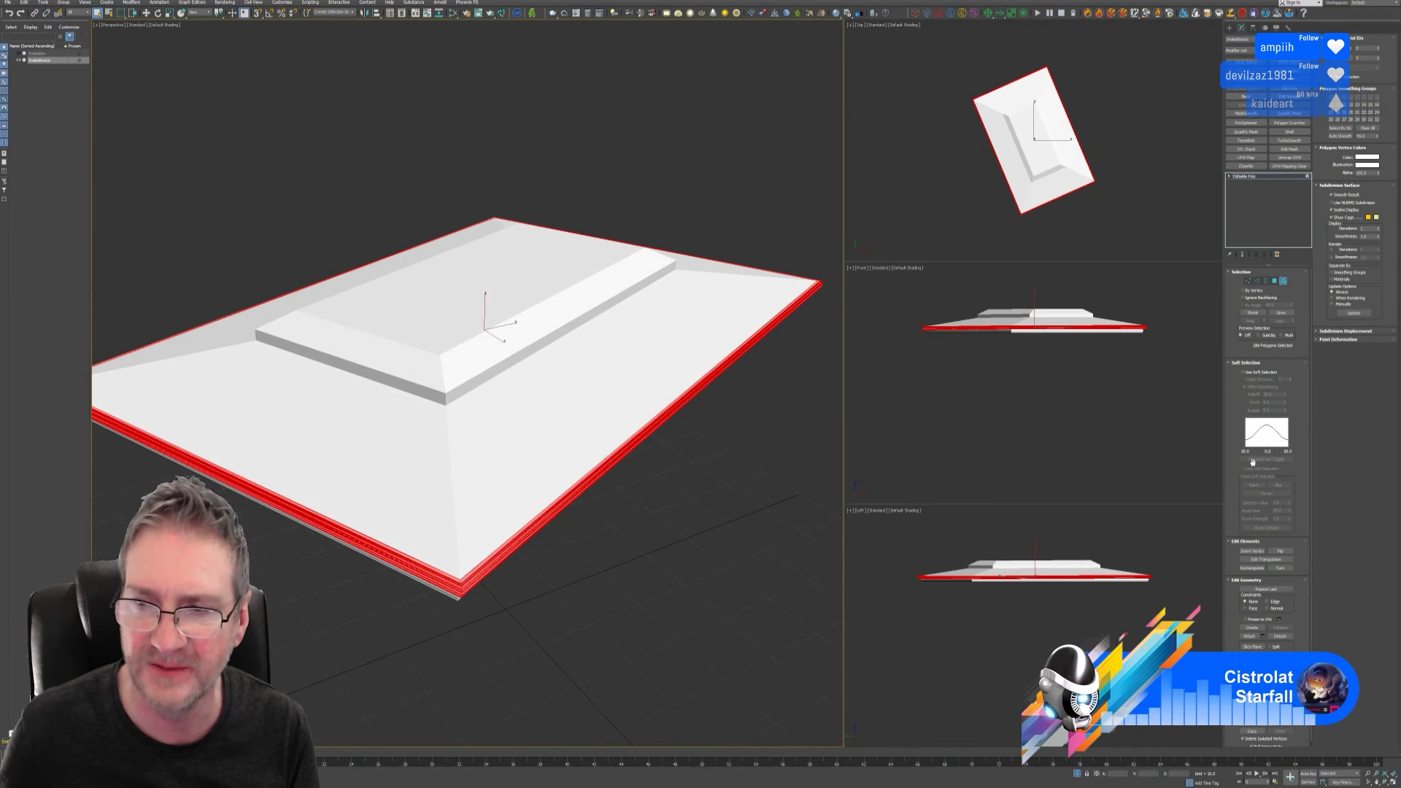
click(1360, 157)
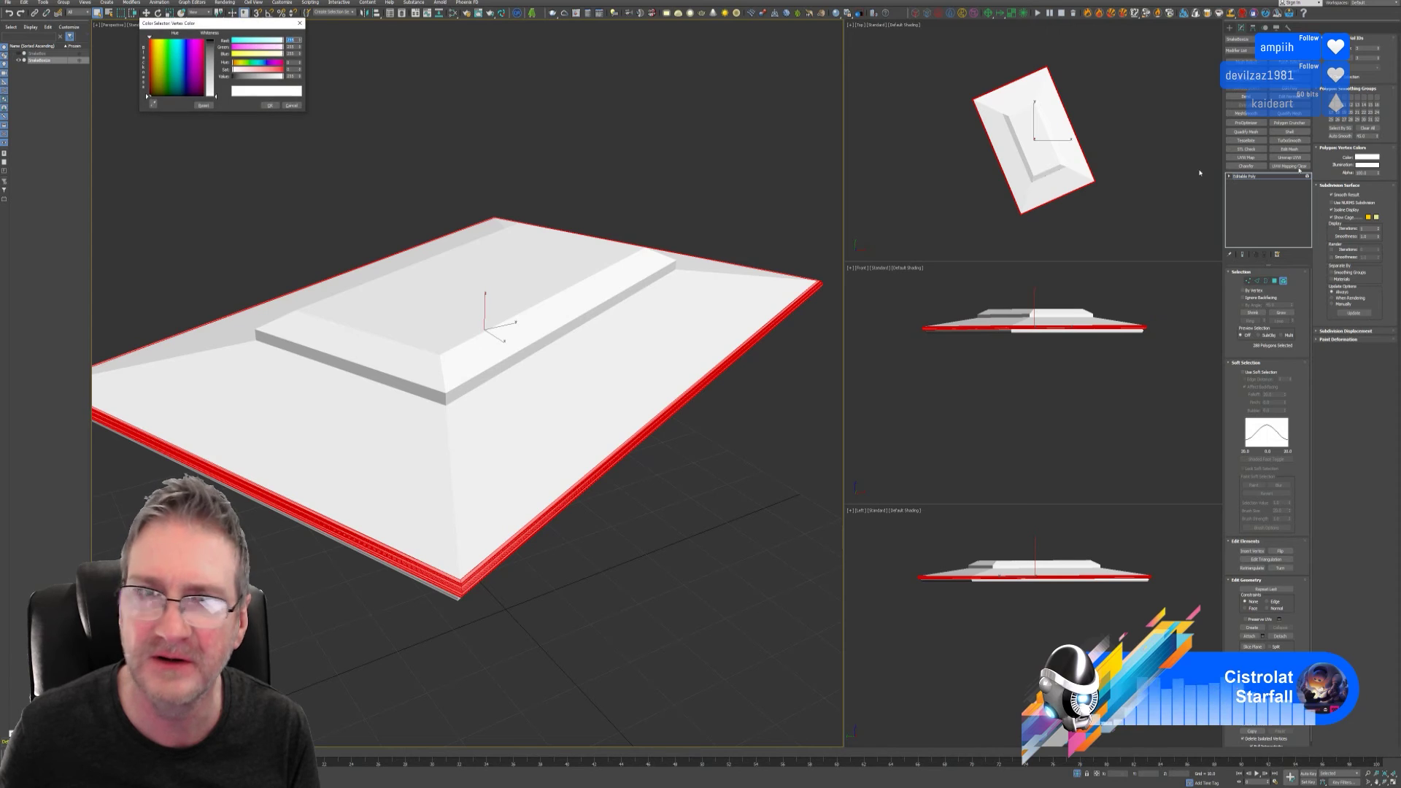
click(157, 61)
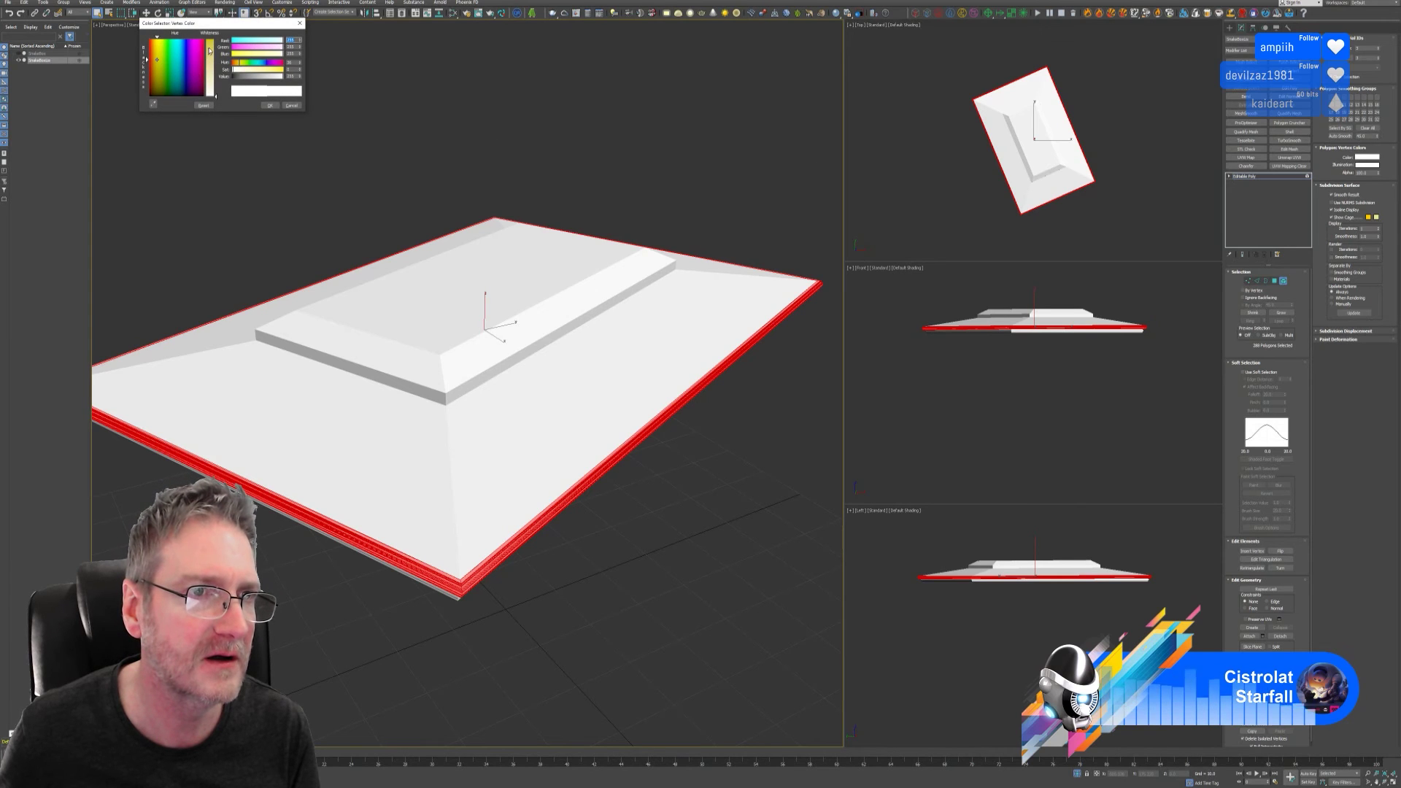
drag(210, 49, 211, 38)
click(271, 106)
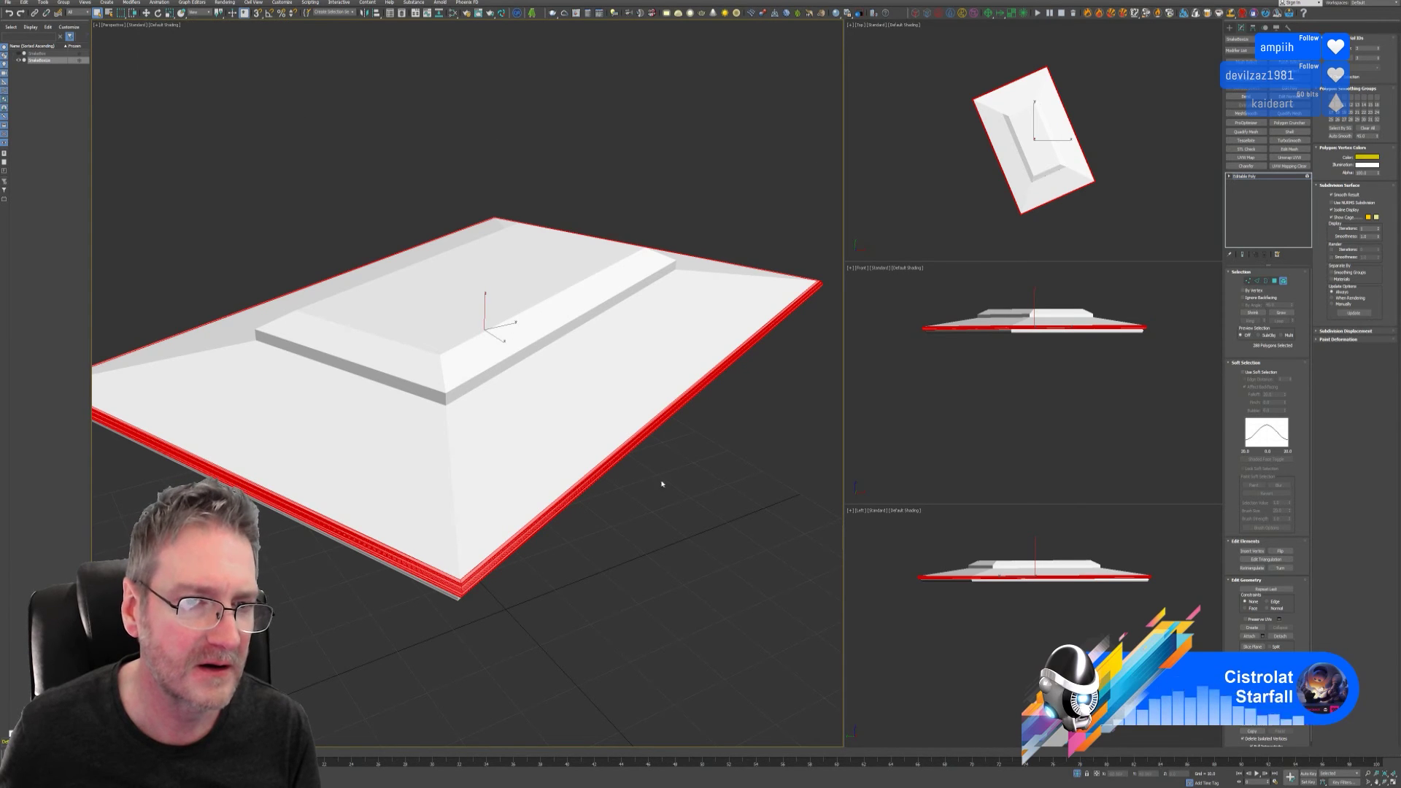
- Select the lid's whole top element and switch to polygon-level selection
click(474, 386)
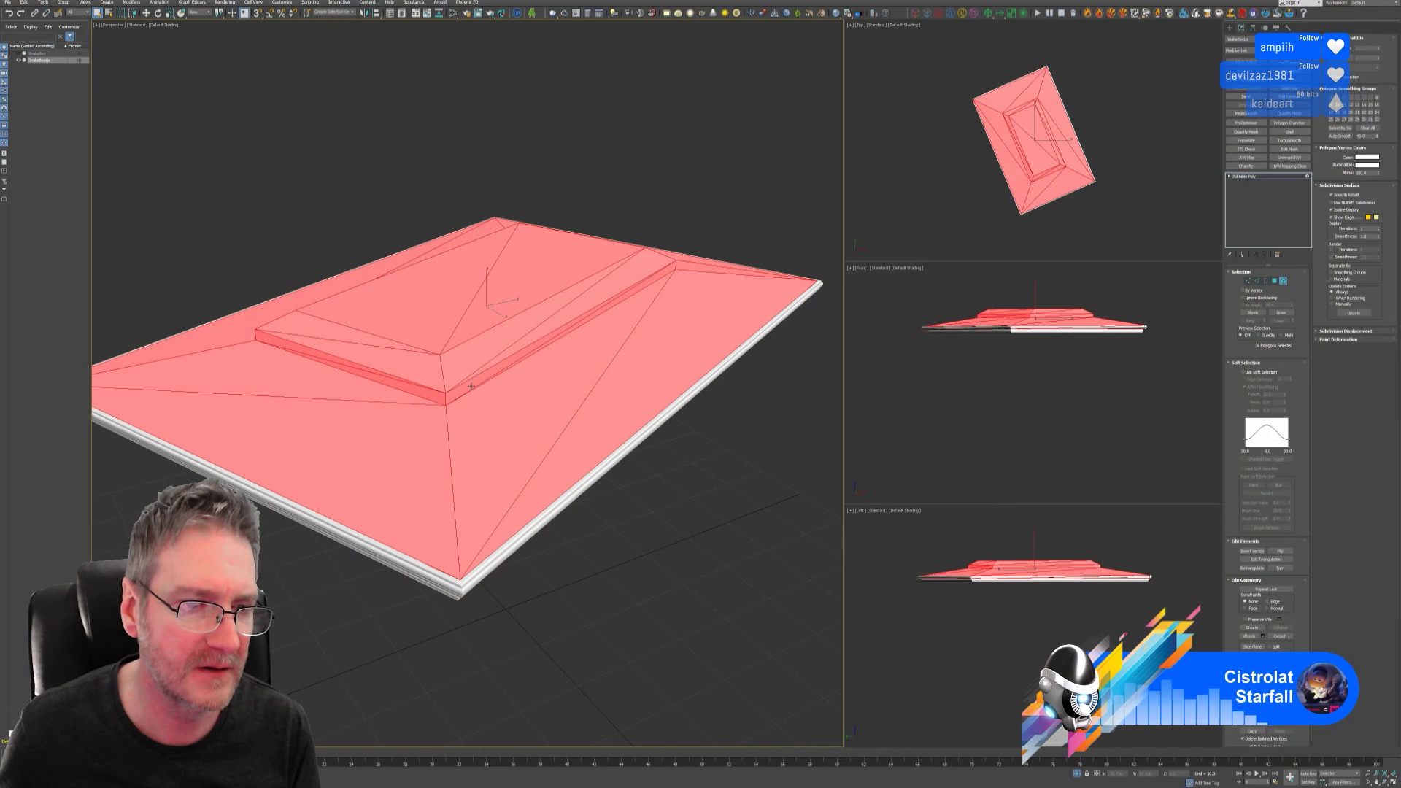
alt+middle_drag(537, 502, 572, 537)
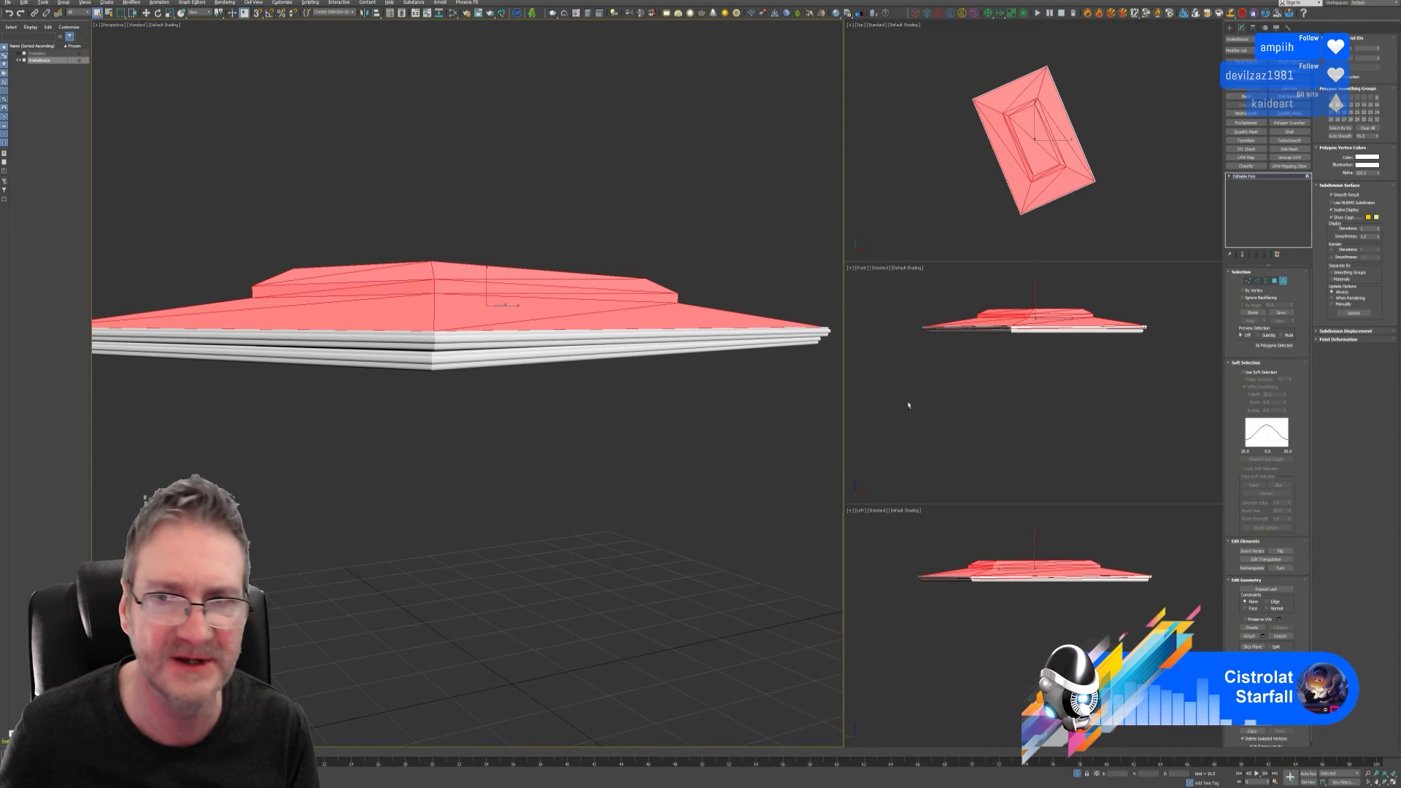
mouse_move(1012, 389)
middle_down()
mouse_move(1017, 413)
mouse_move(1013, 395)
mouse_move(1002, 402)
middle_up()
scroll(1016, 405, up, 2)
click(1274, 280)
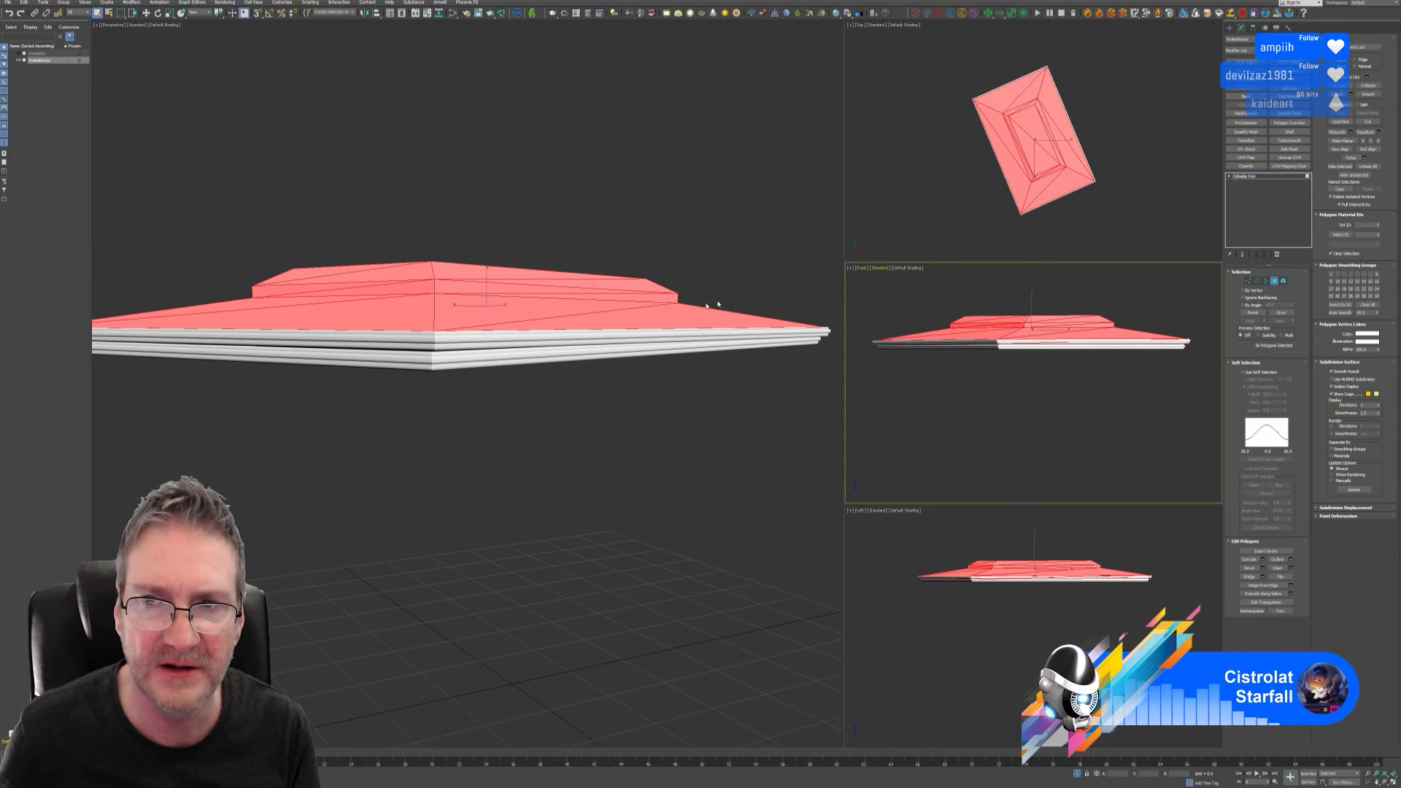
alt+middle_drag(576, 431, 573, 468)
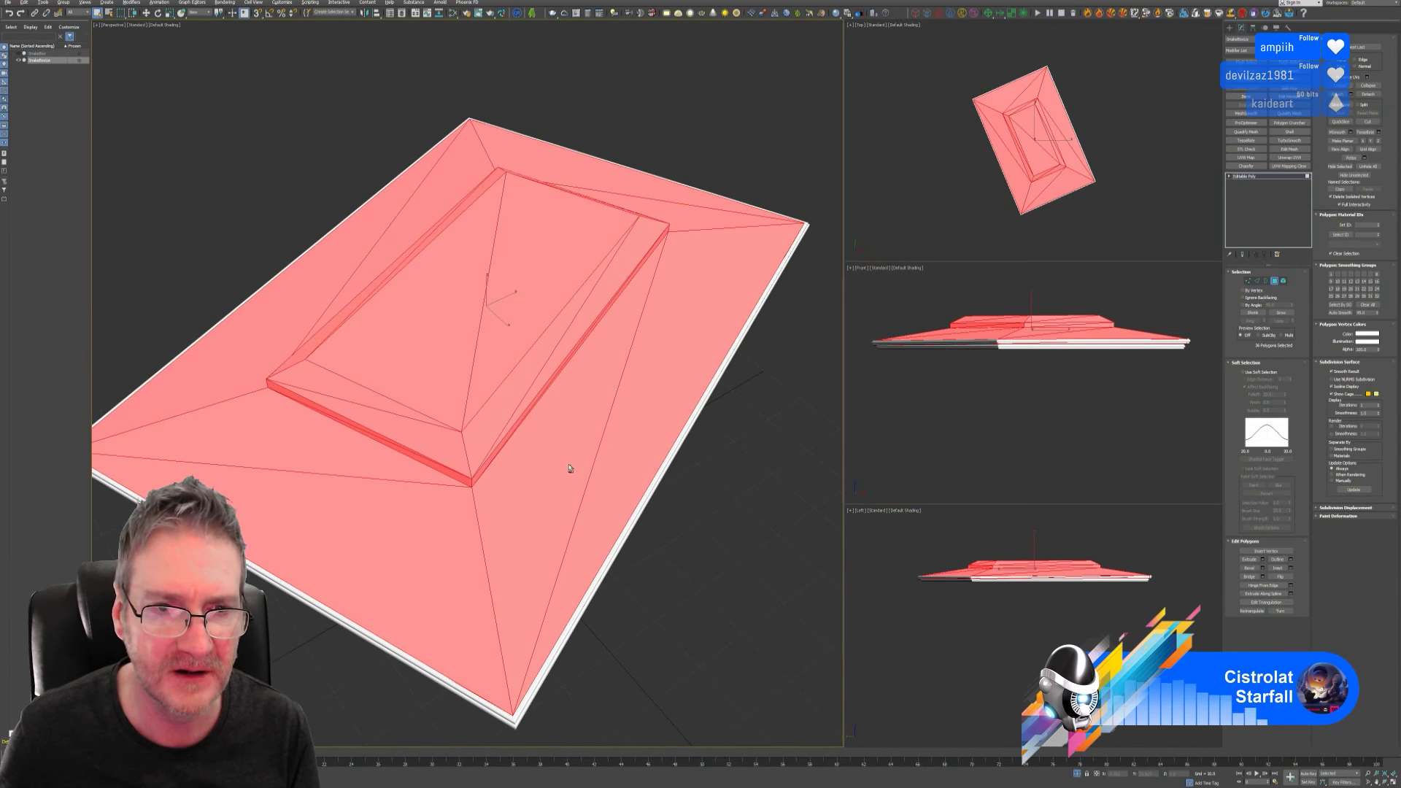
- Remove the sloping border faces from the selection and set the raised center panel's vertex color to blue
alt+click(631, 411)
alt+click(583, 418)
alt+click(423, 497)
alt+click(344, 462)
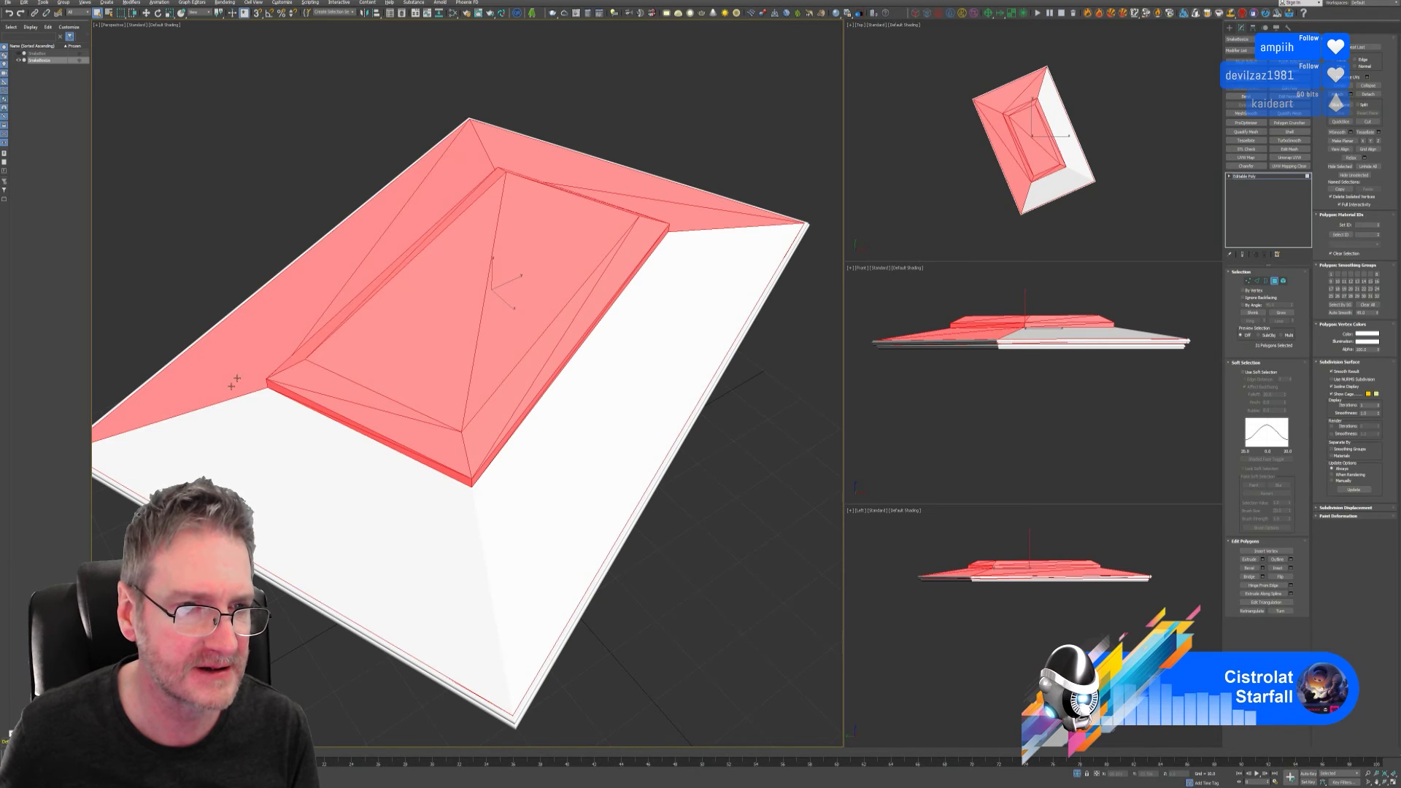
alt+click(234, 381)
alt+click(477, 146)
alt+click(603, 163)
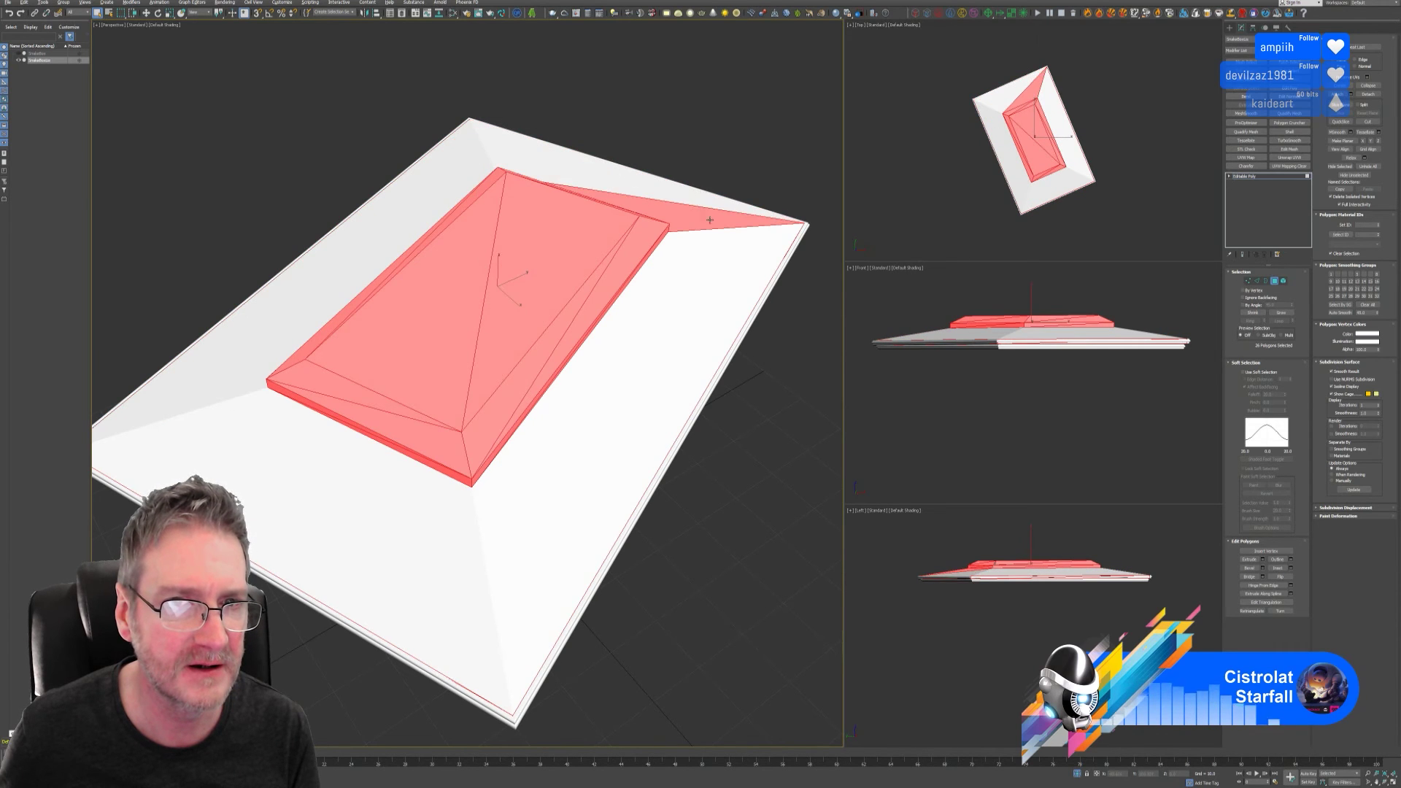
alt+click(707, 217)
alt+middle_drag(740, 365, 699, 353)
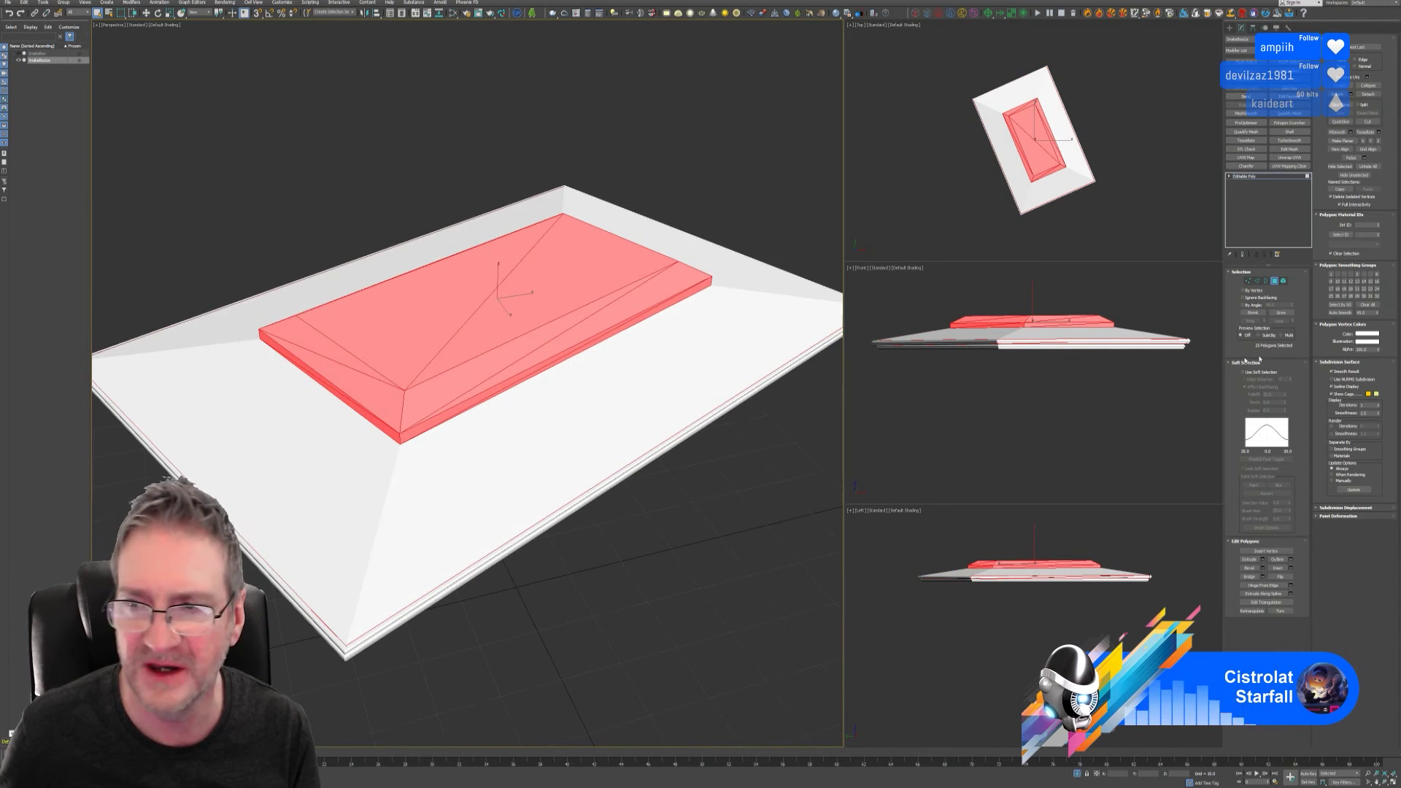
click(1364, 334)
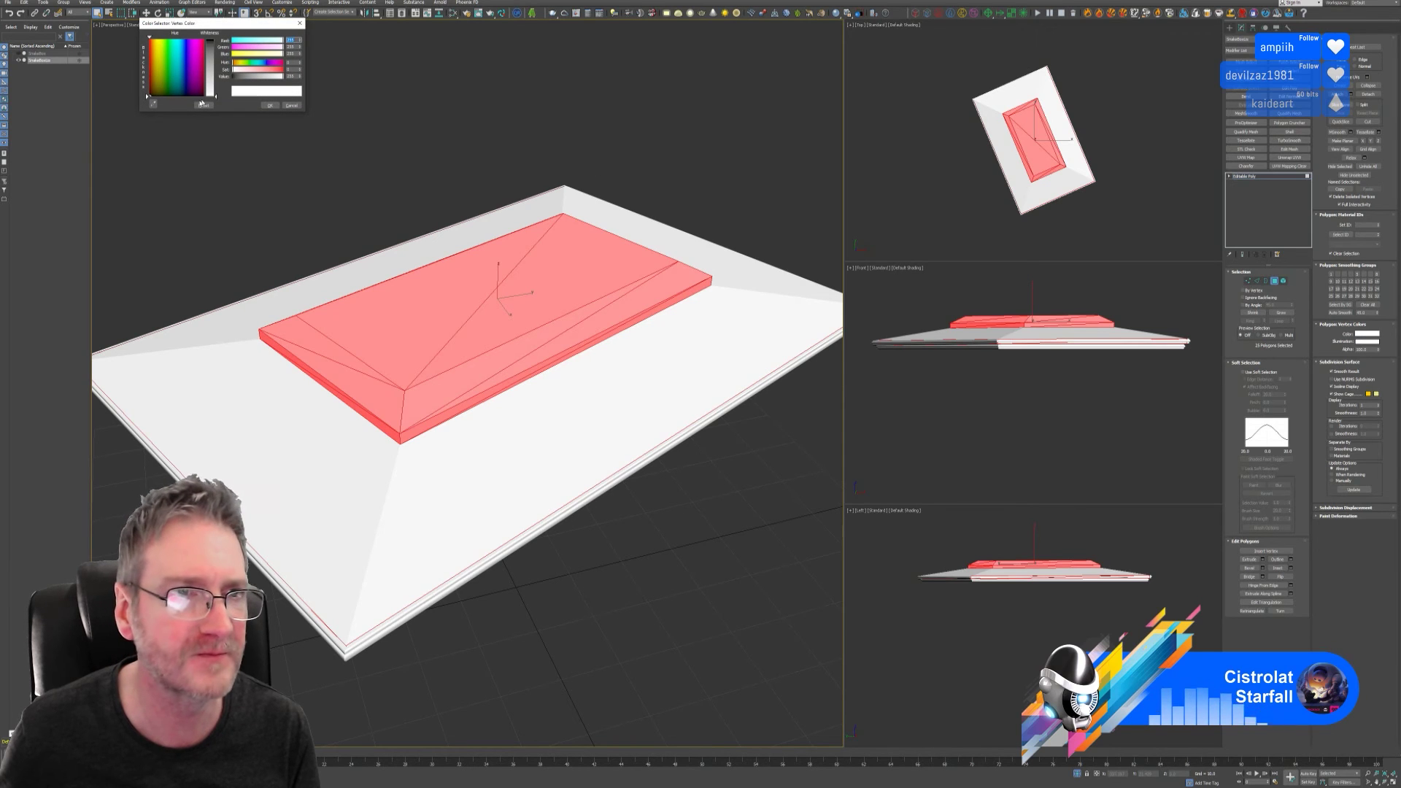
click(181, 68)
drag(215, 95, 215, 38)
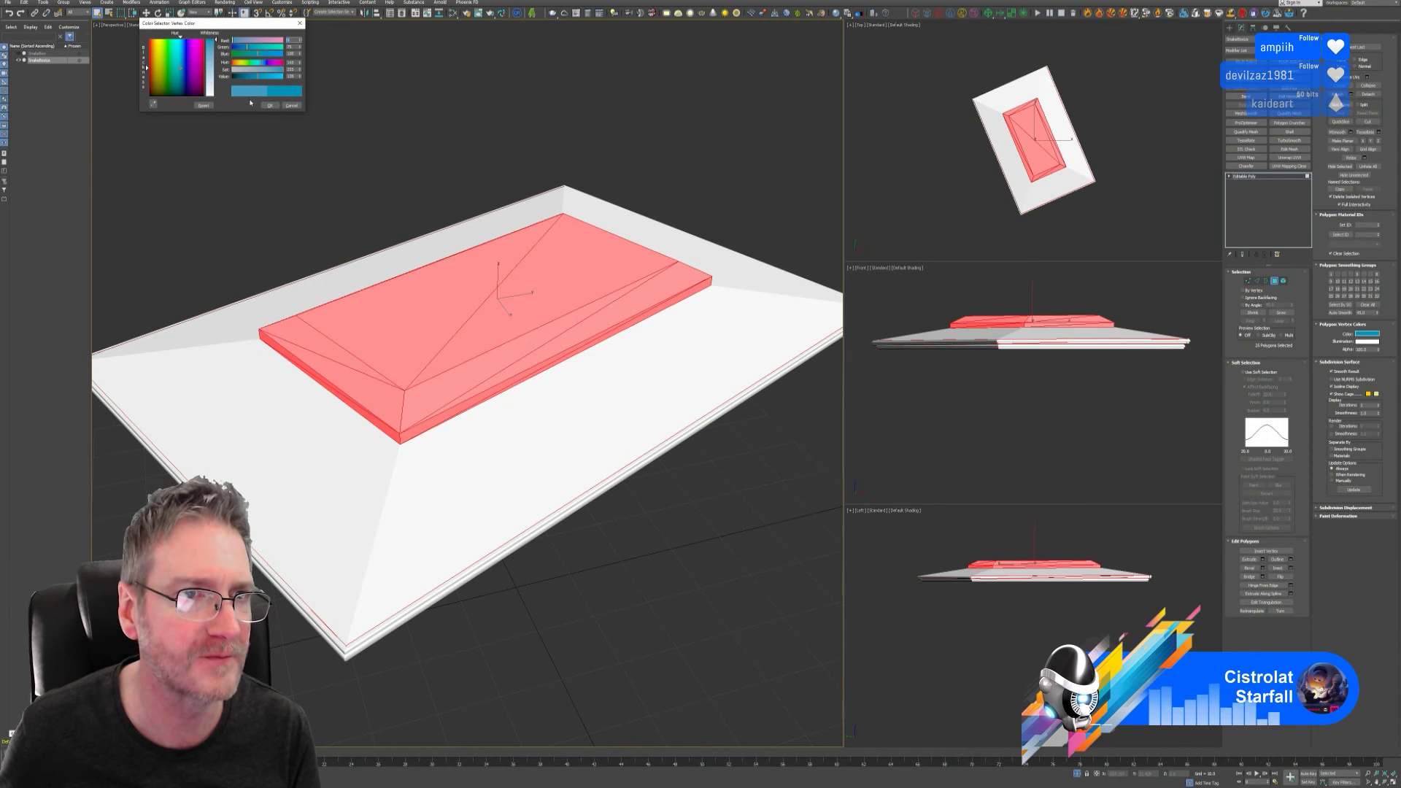
click(276, 105)
click(275, 106)
- Select all sloping polygons around the lid's raised center panel and set their vertex color to purple
click(409, 503)
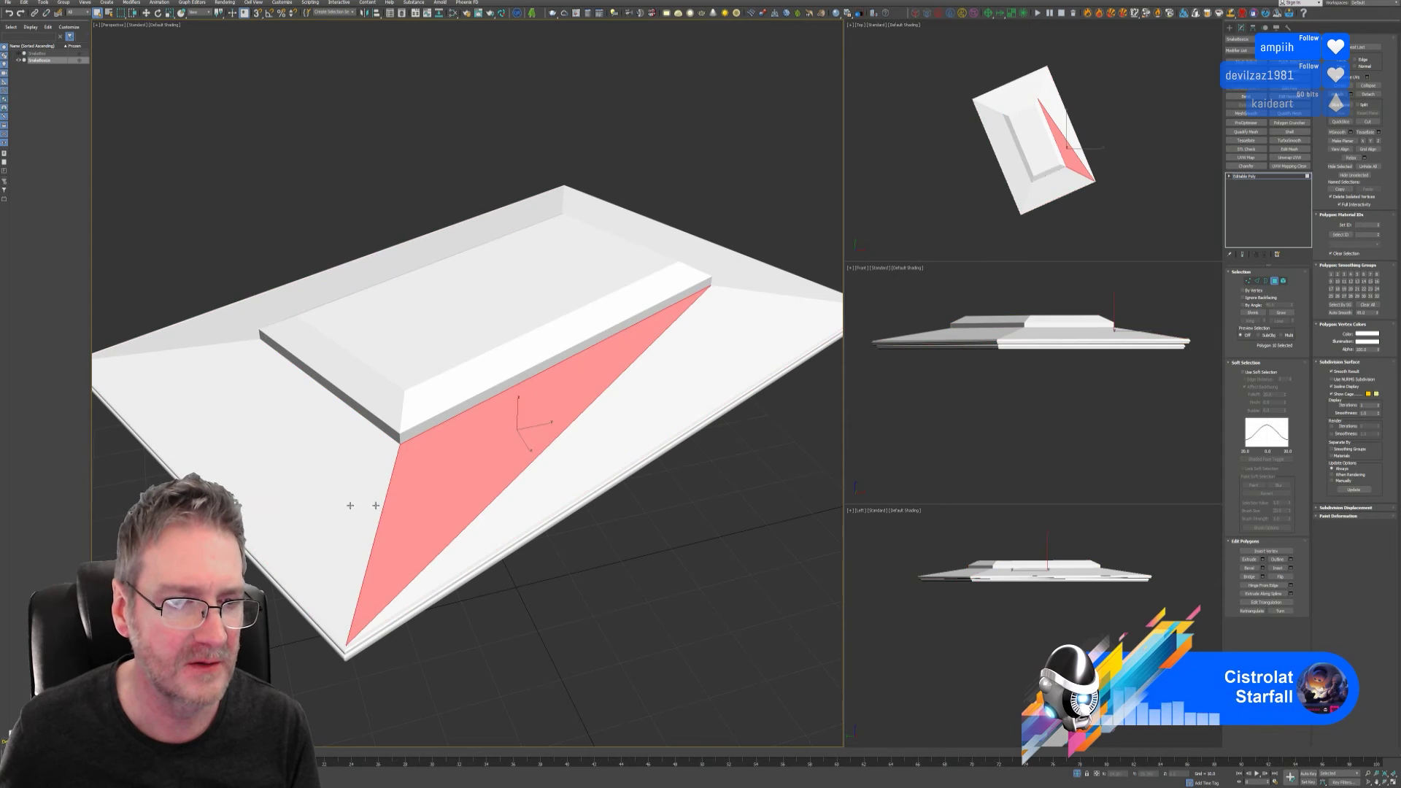
ctrl+click(311, 451)
ctrl+click(309, 403)
ctrl+click(614, 436)
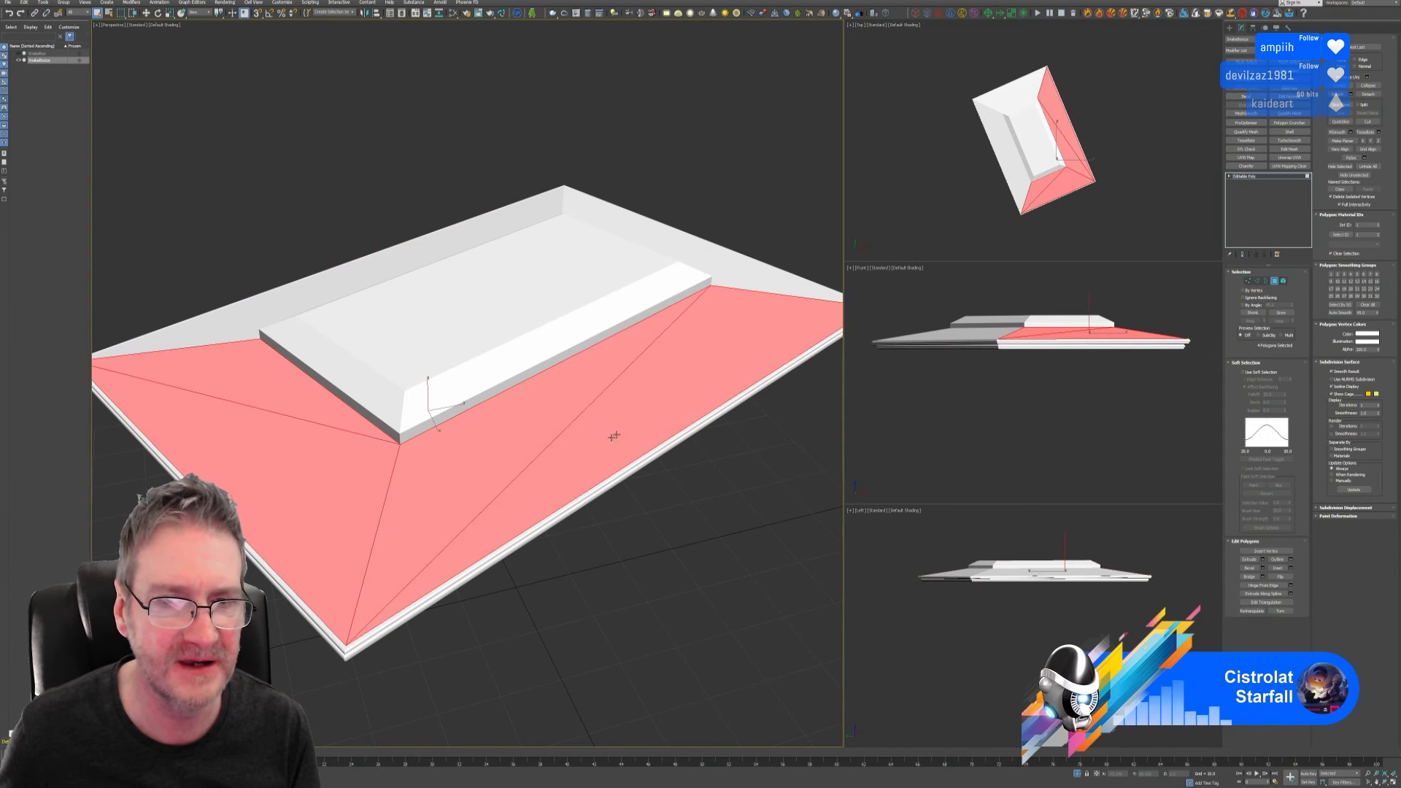
ctrl+click(763, 281)
ctrl+click(672, 243)
ctrl+click(549, 215)
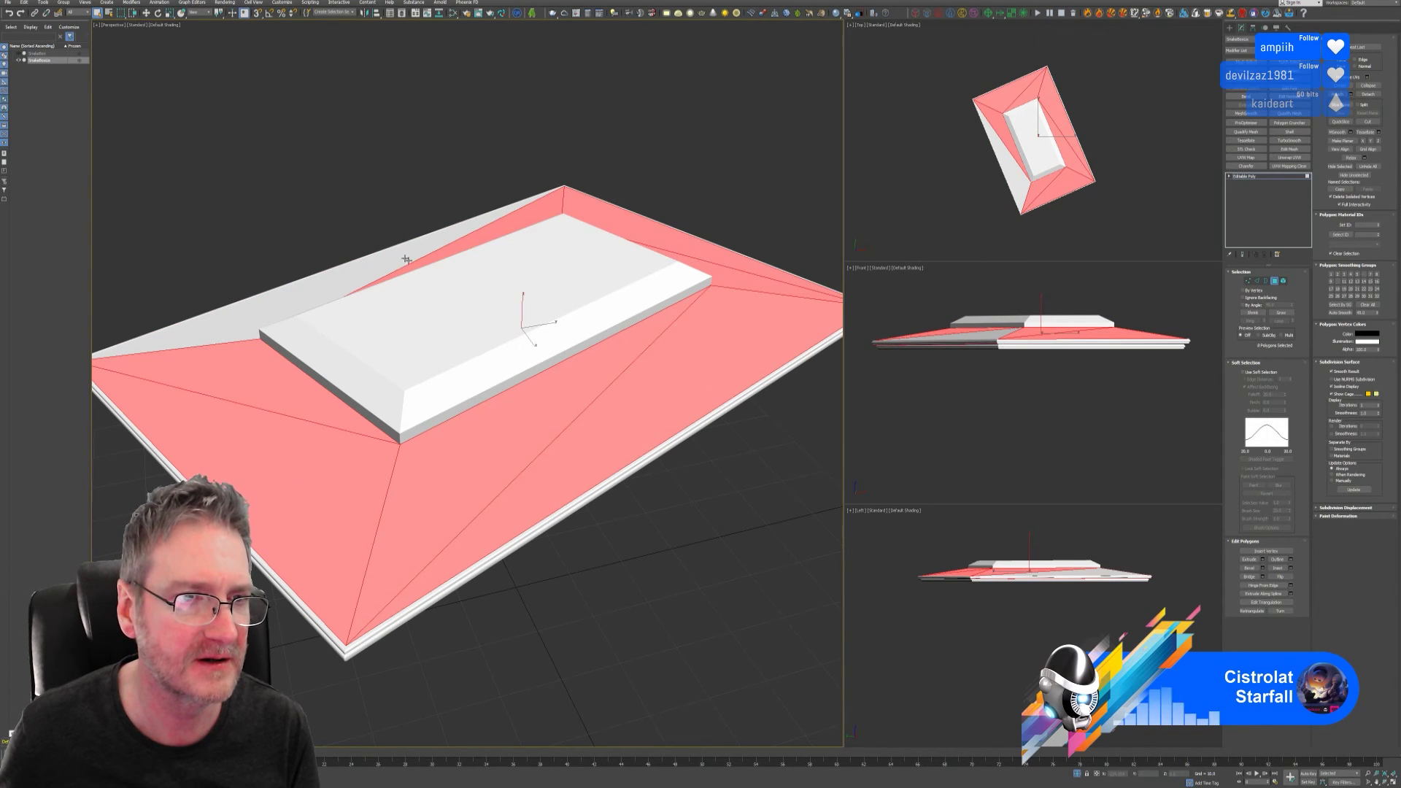
ctrl+click(287, 304)
alt+middle_drag(287, 303, 467, 394)
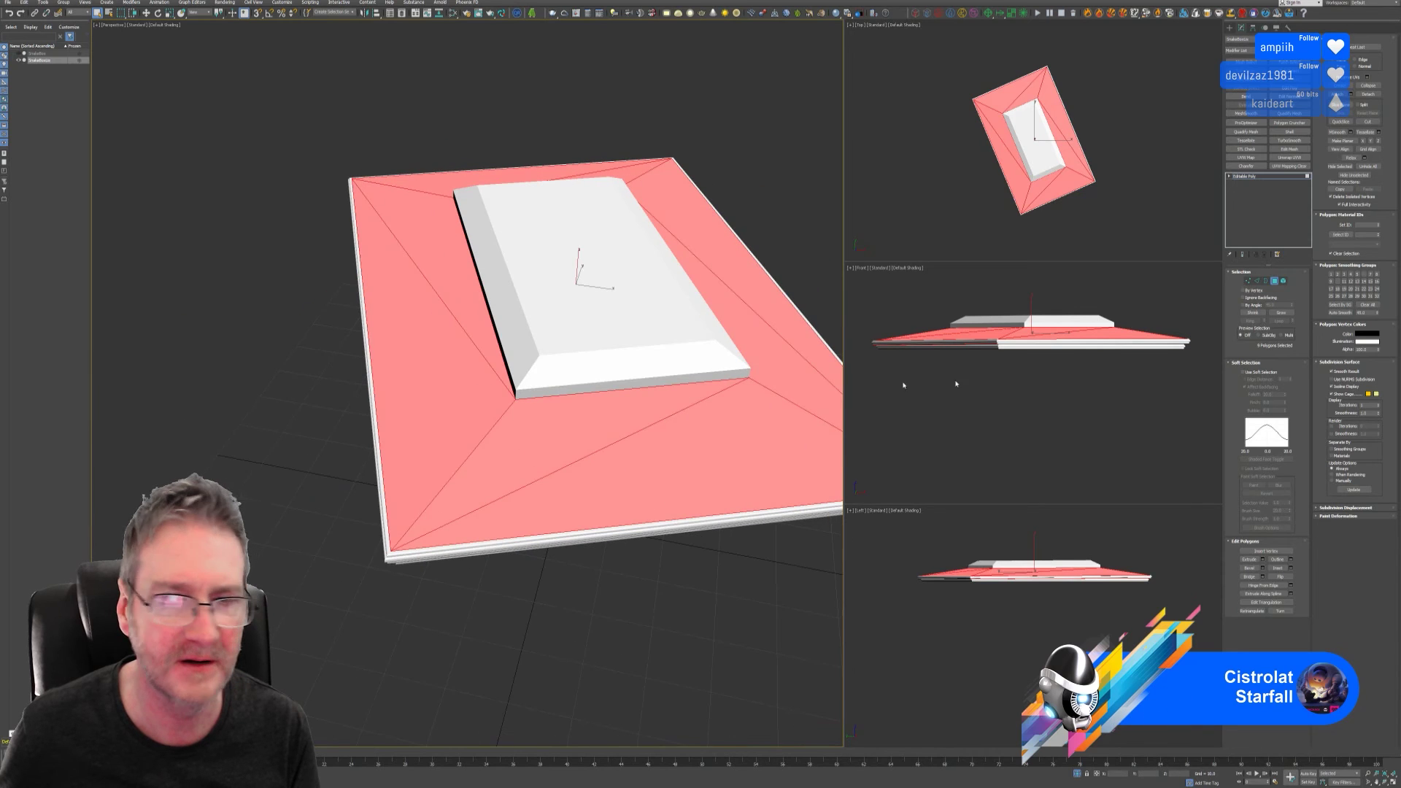
click(1368, 335)
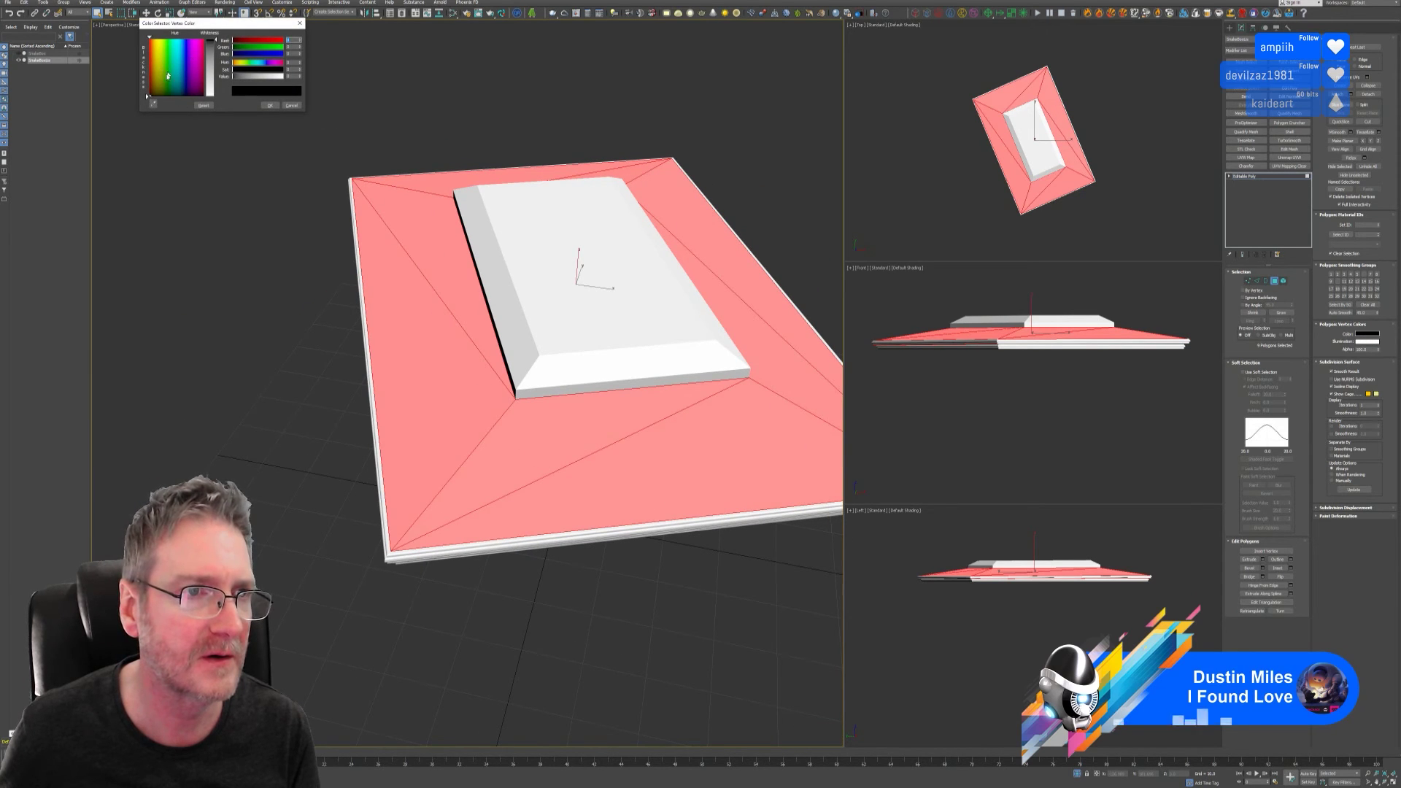
click(193, 79)
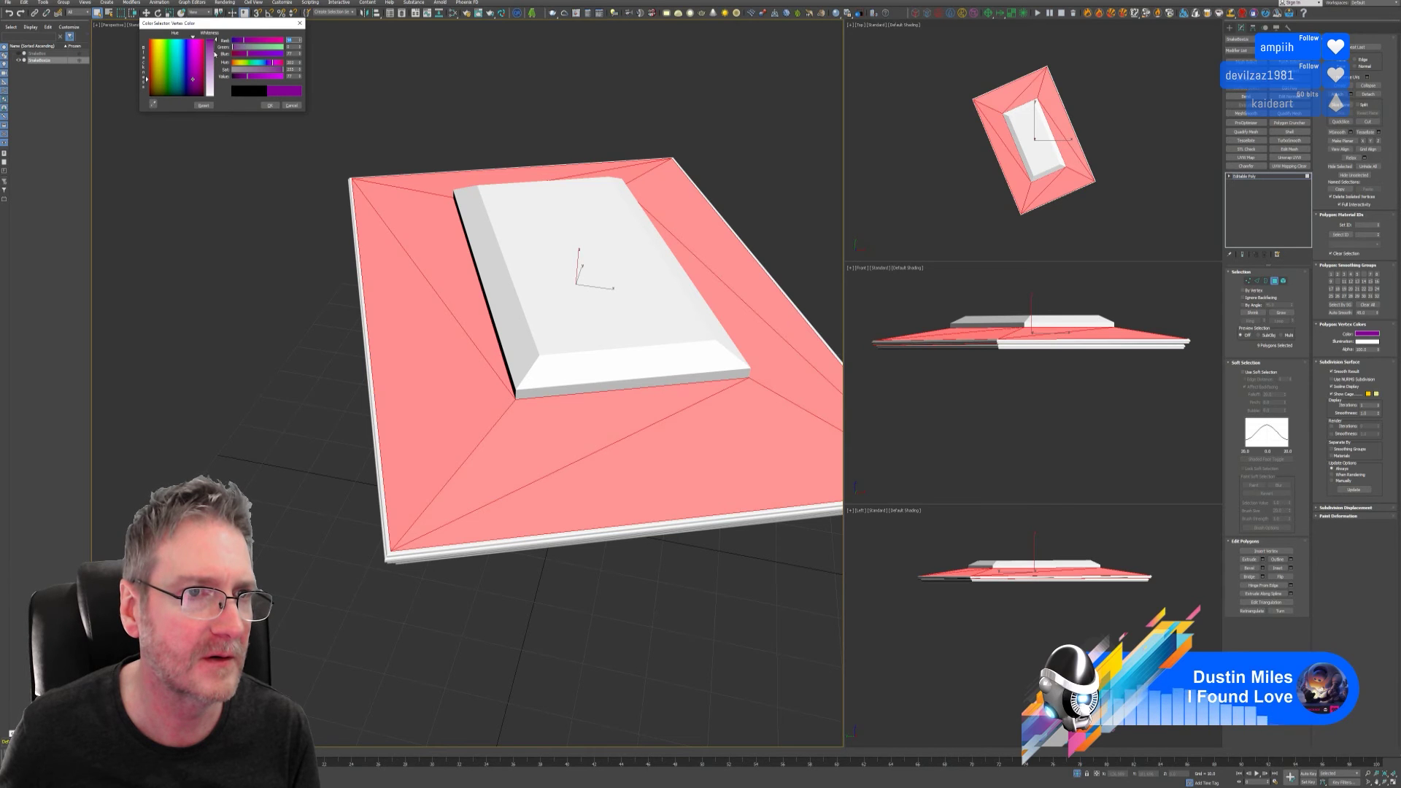
click(269, 106)
- Leave polygon editing and turn on Vertex Channel Display with Vertex Color in the lid's object properties
alt+middle_drag(563, 282, 527, 279)
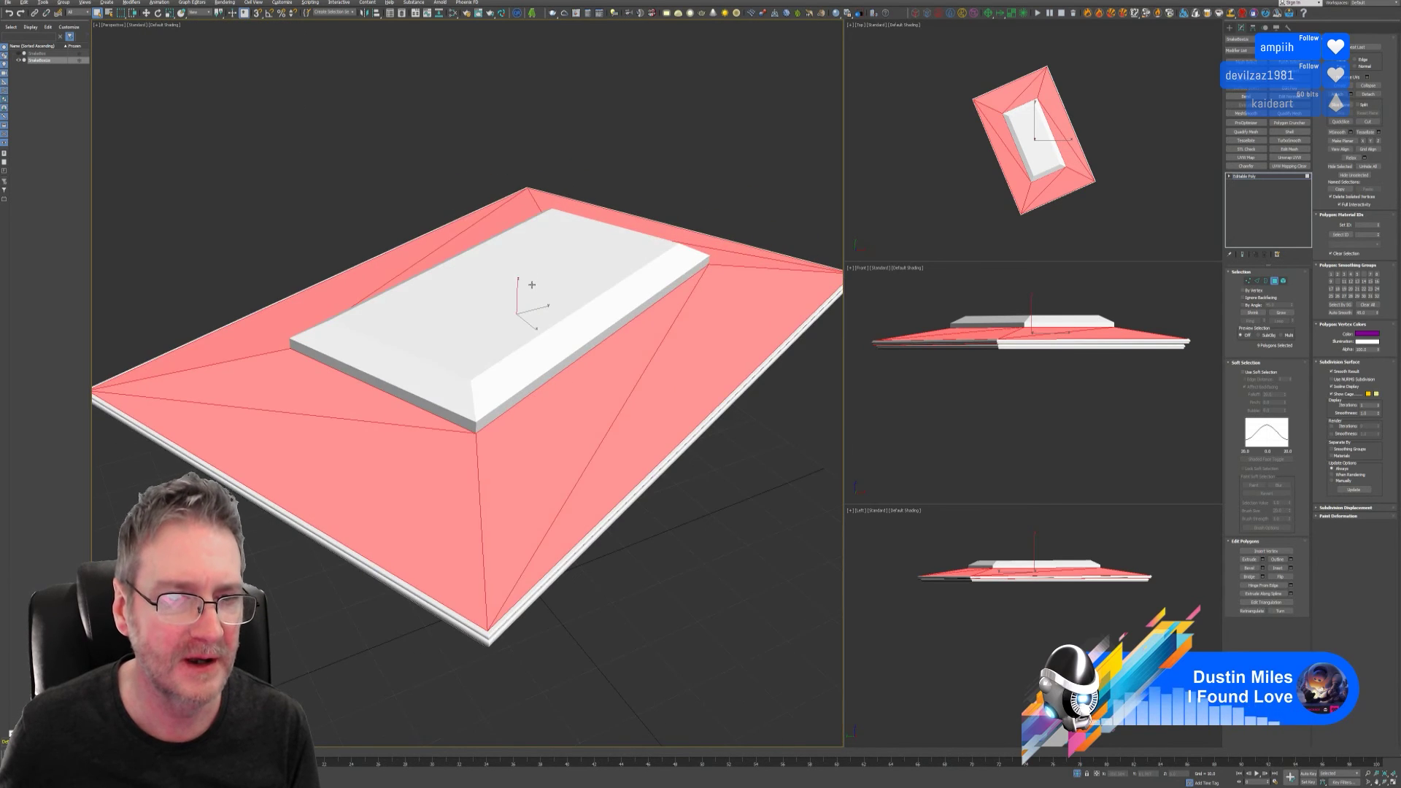
scroll(532, 285, down, 3)
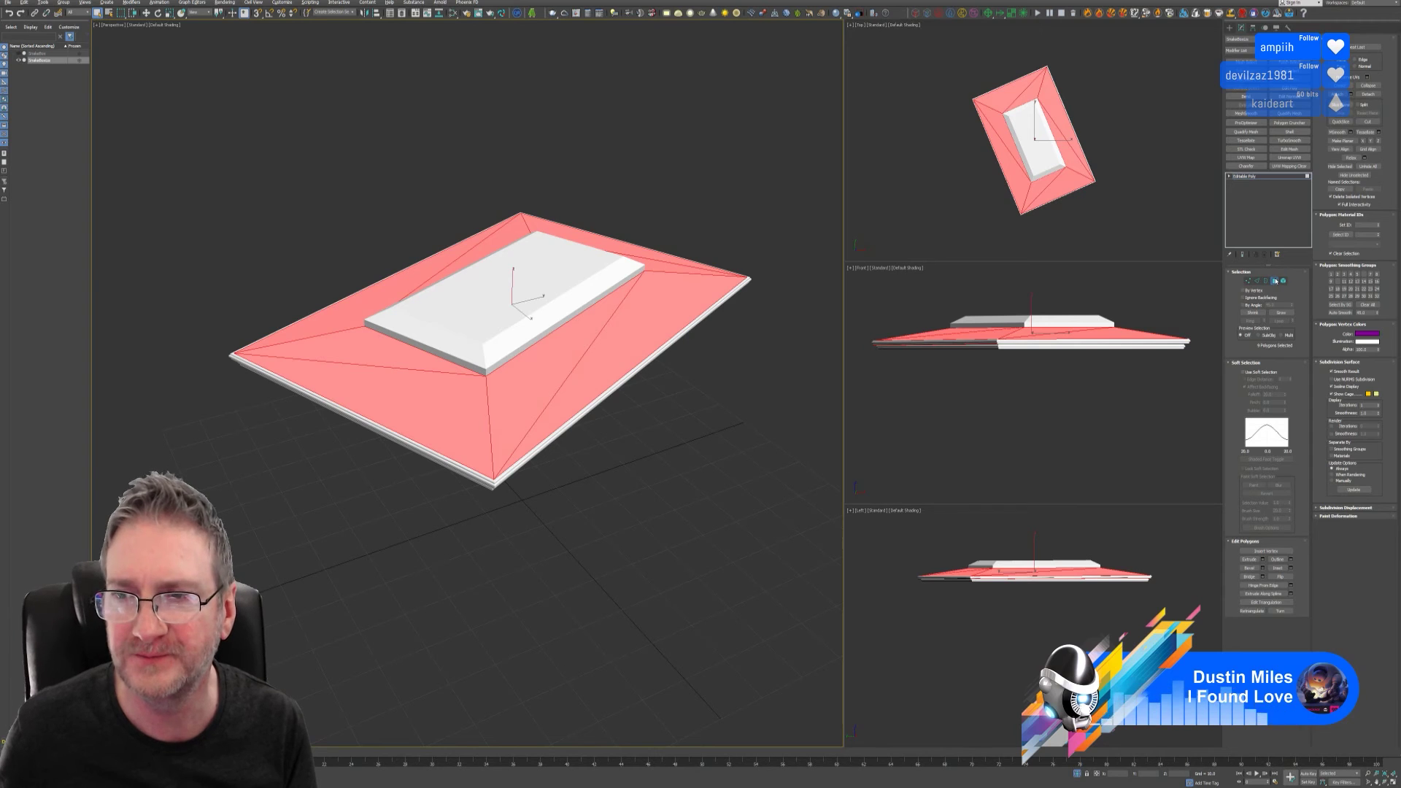
click(1276, 281)
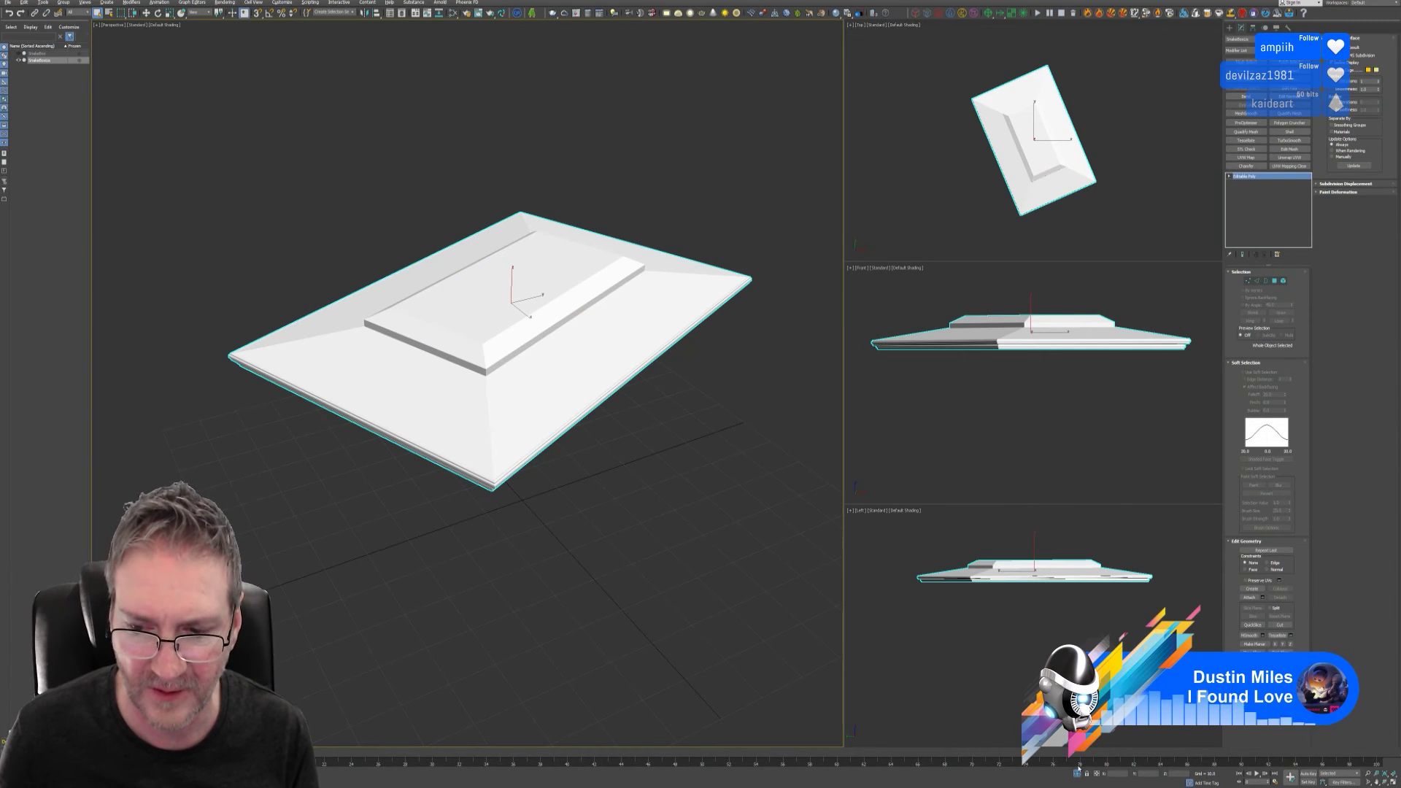
right_click(554, 371)
click(578, 398)
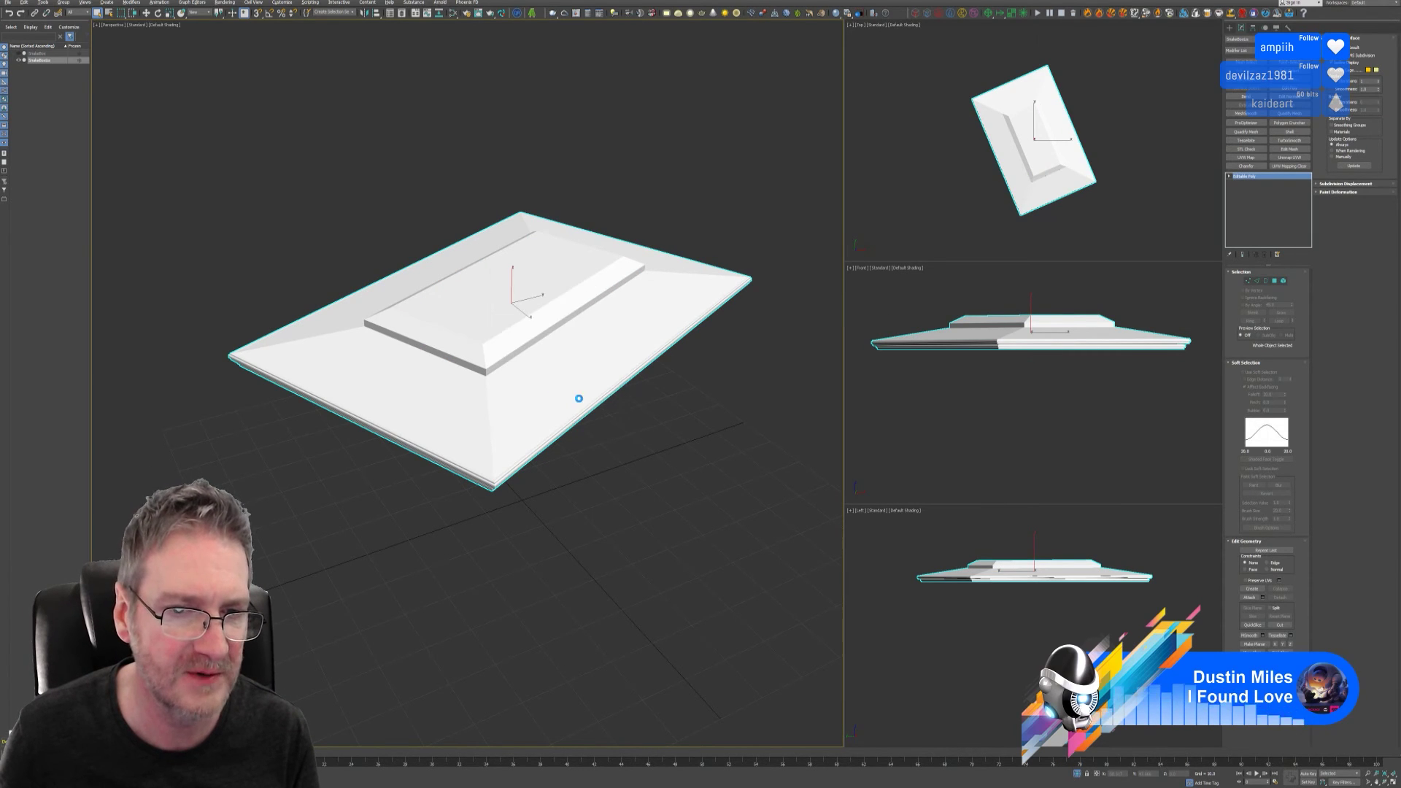
click(653, 459)
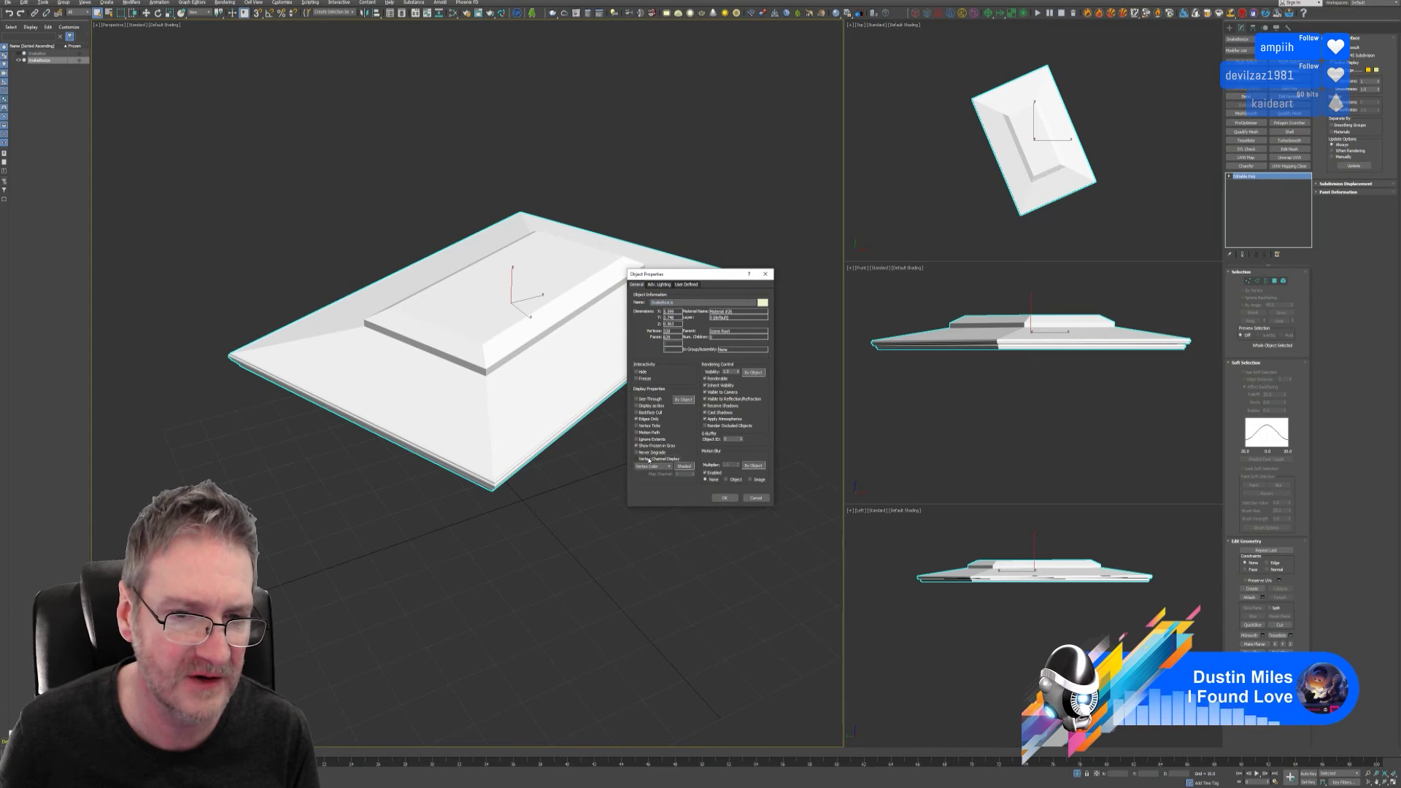
click(725, 498)
alt+middle_drag(651, 479, 520, 400)
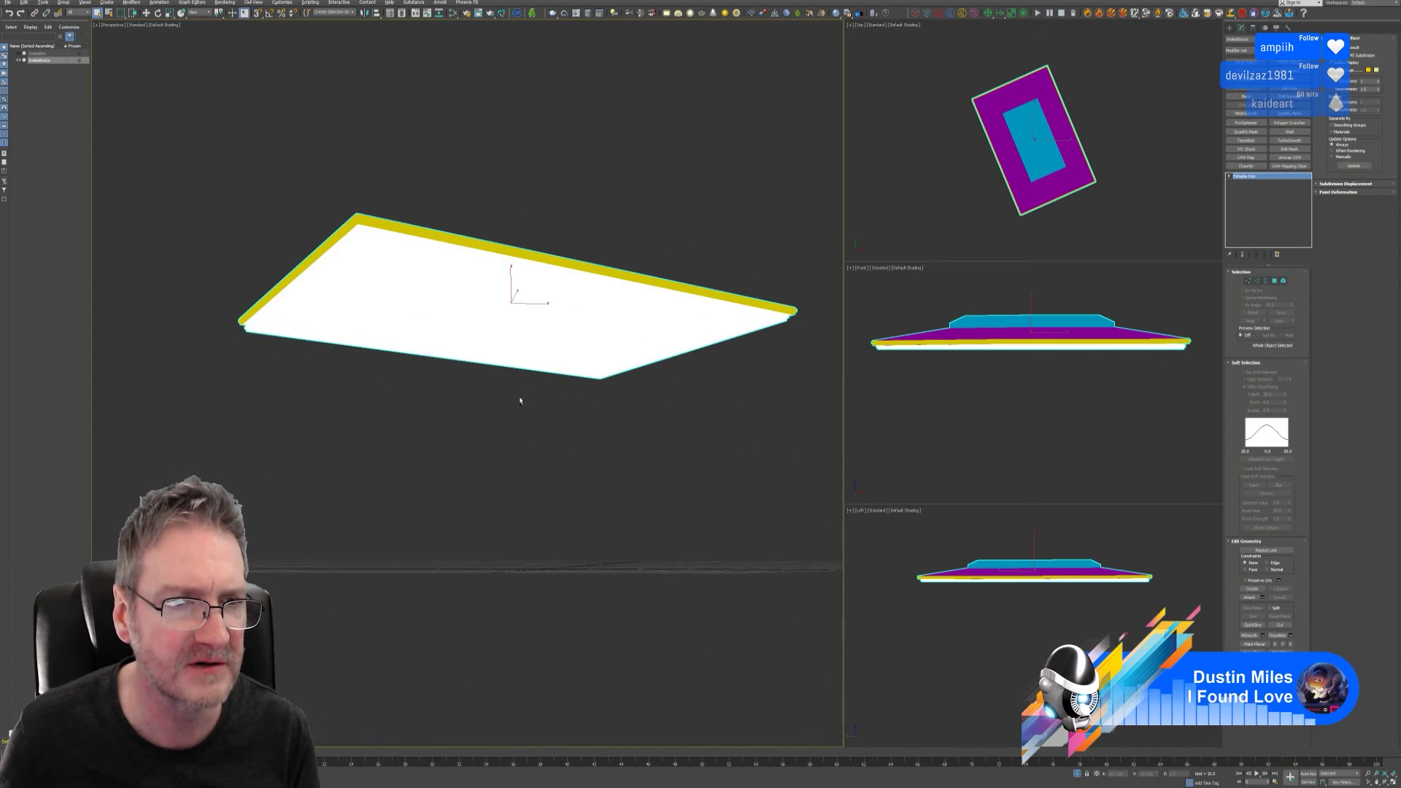
- Select the lid's underside element and set its vertex color to green
scroll(551, 313, up, 3)
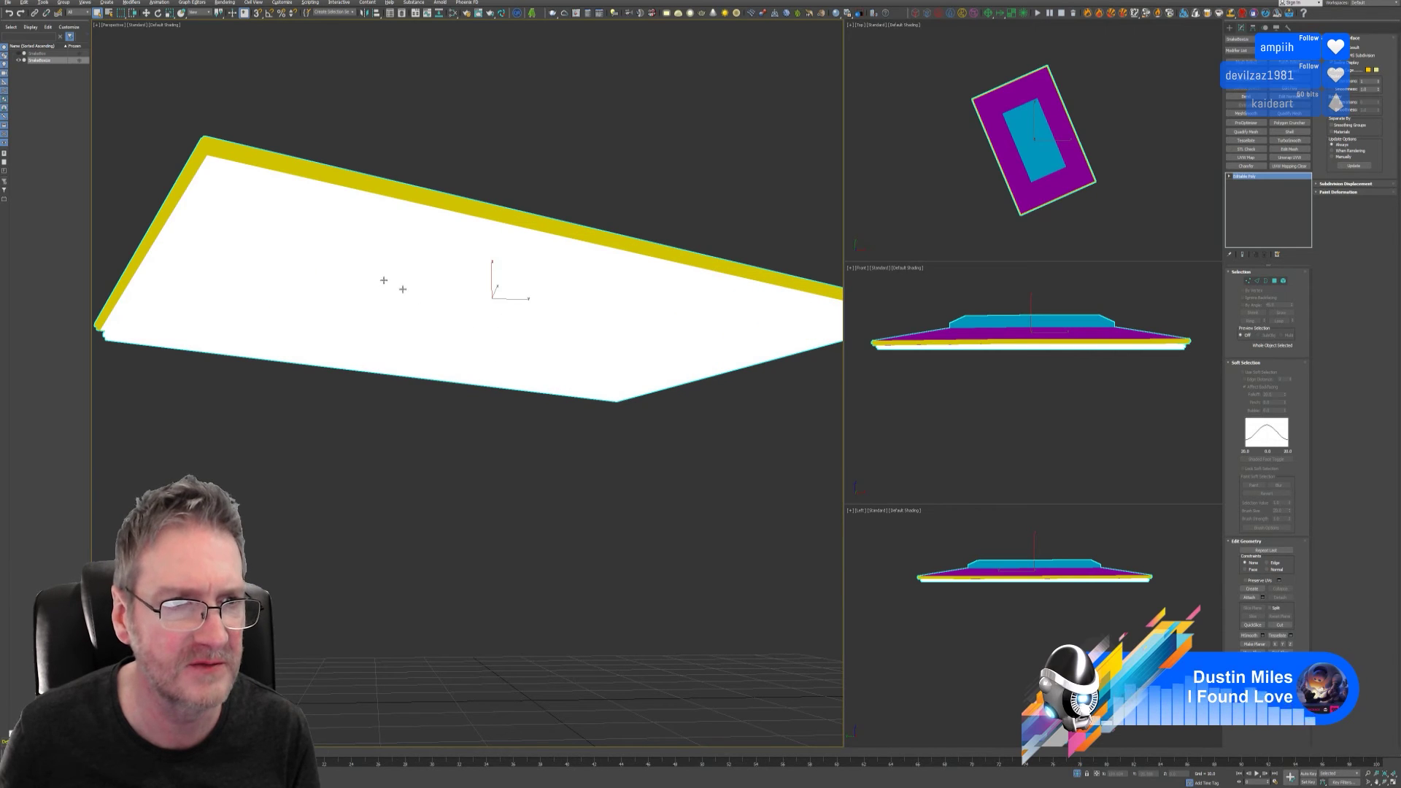
click(1283, 281)
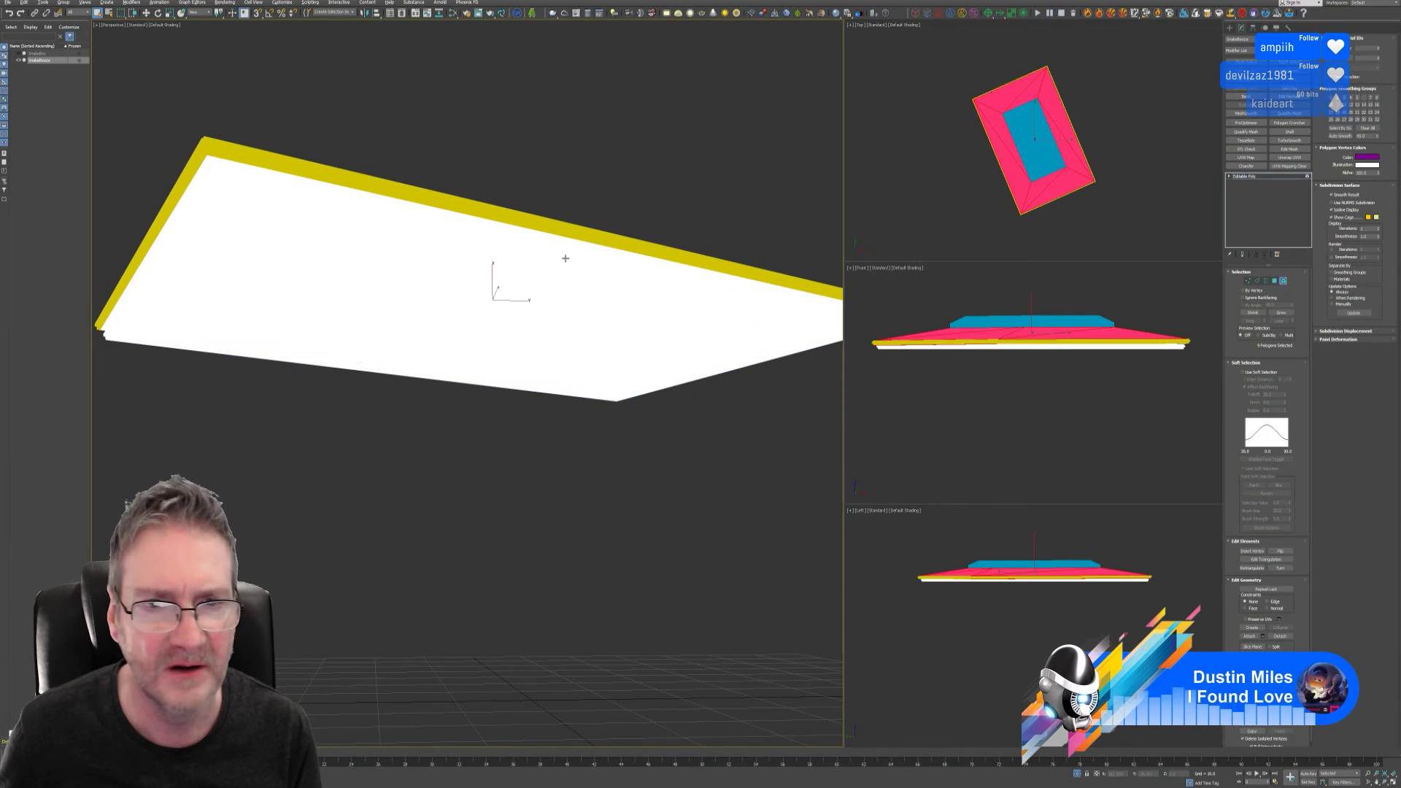
click(564, 256)
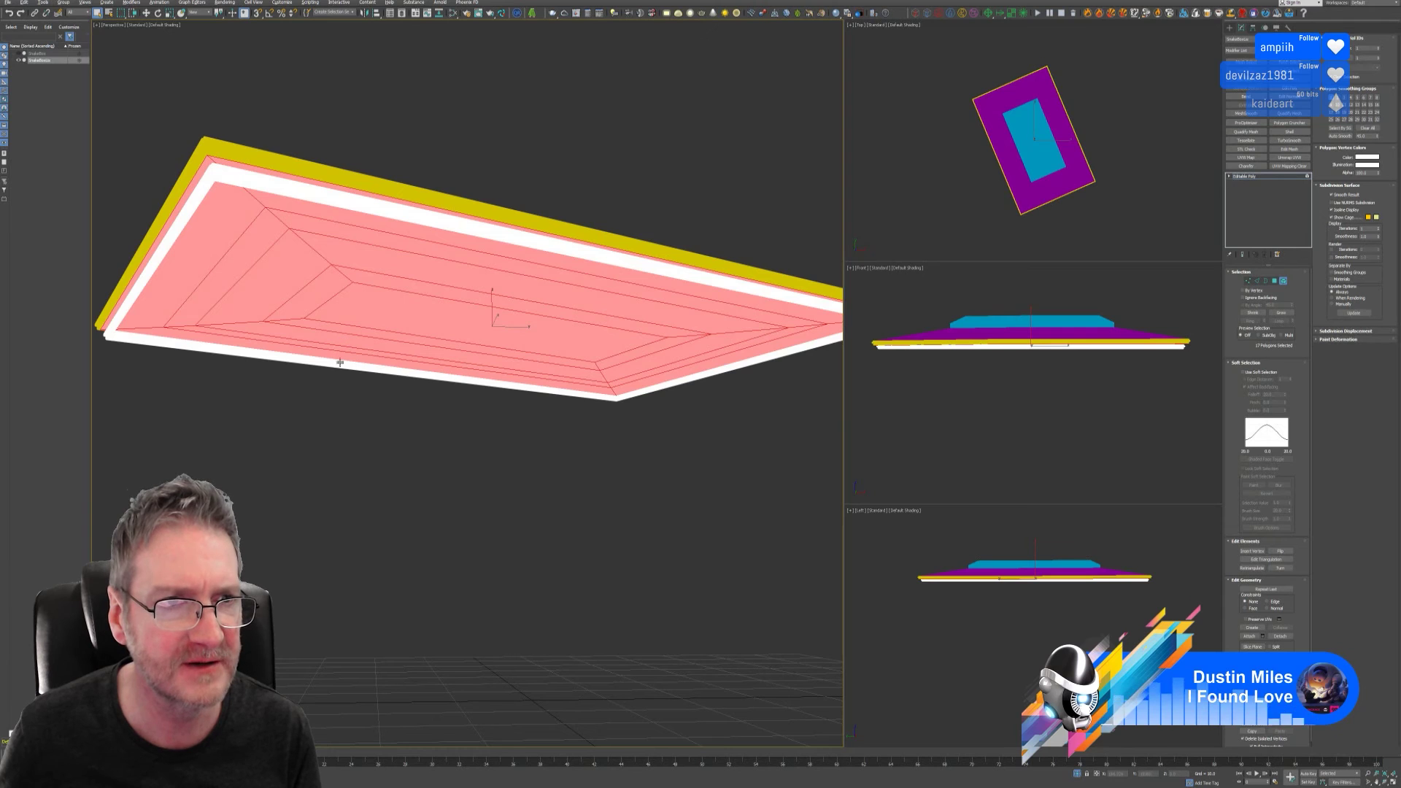
alt+middle_drag(340, 362, 357, 375)
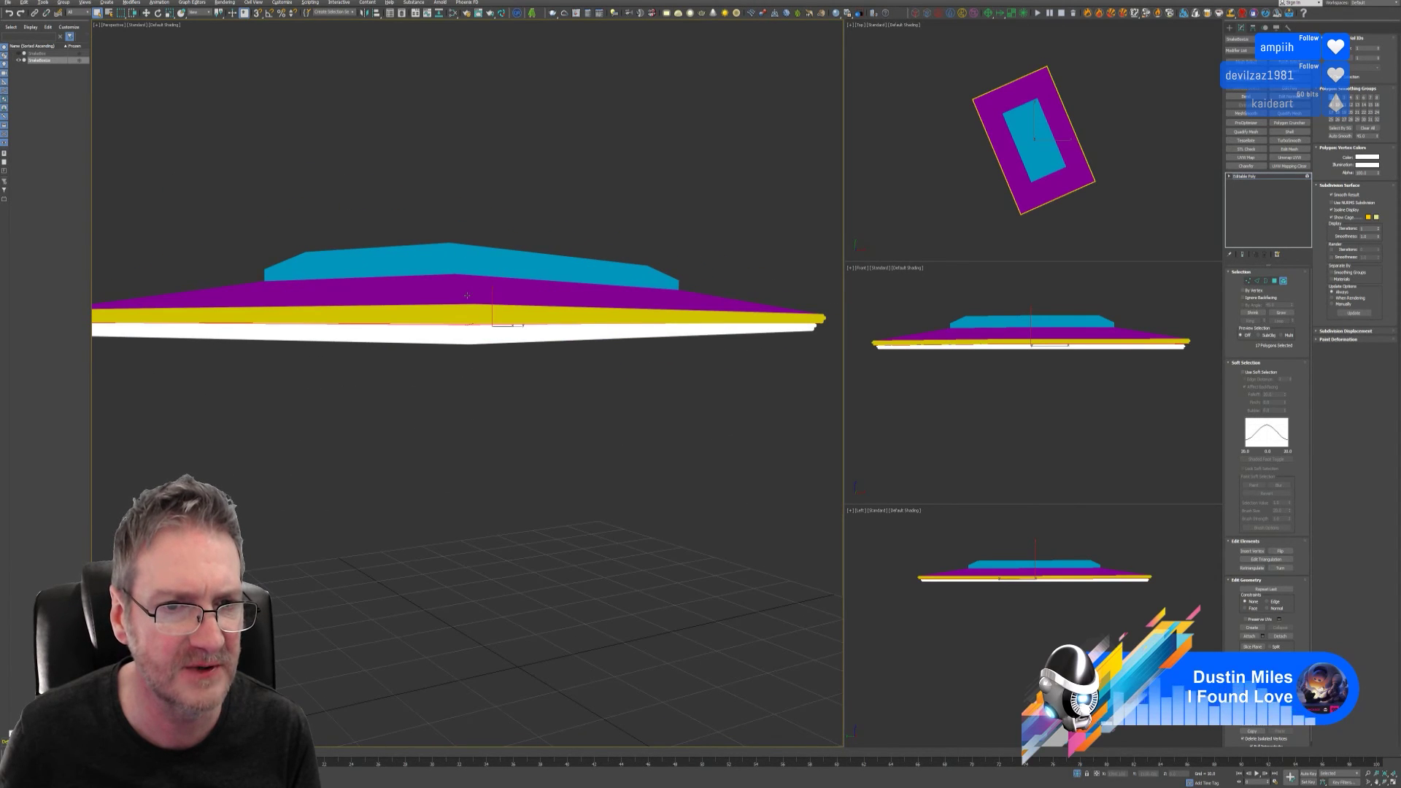
alt+middle_drag(532, 369, 508, 344)
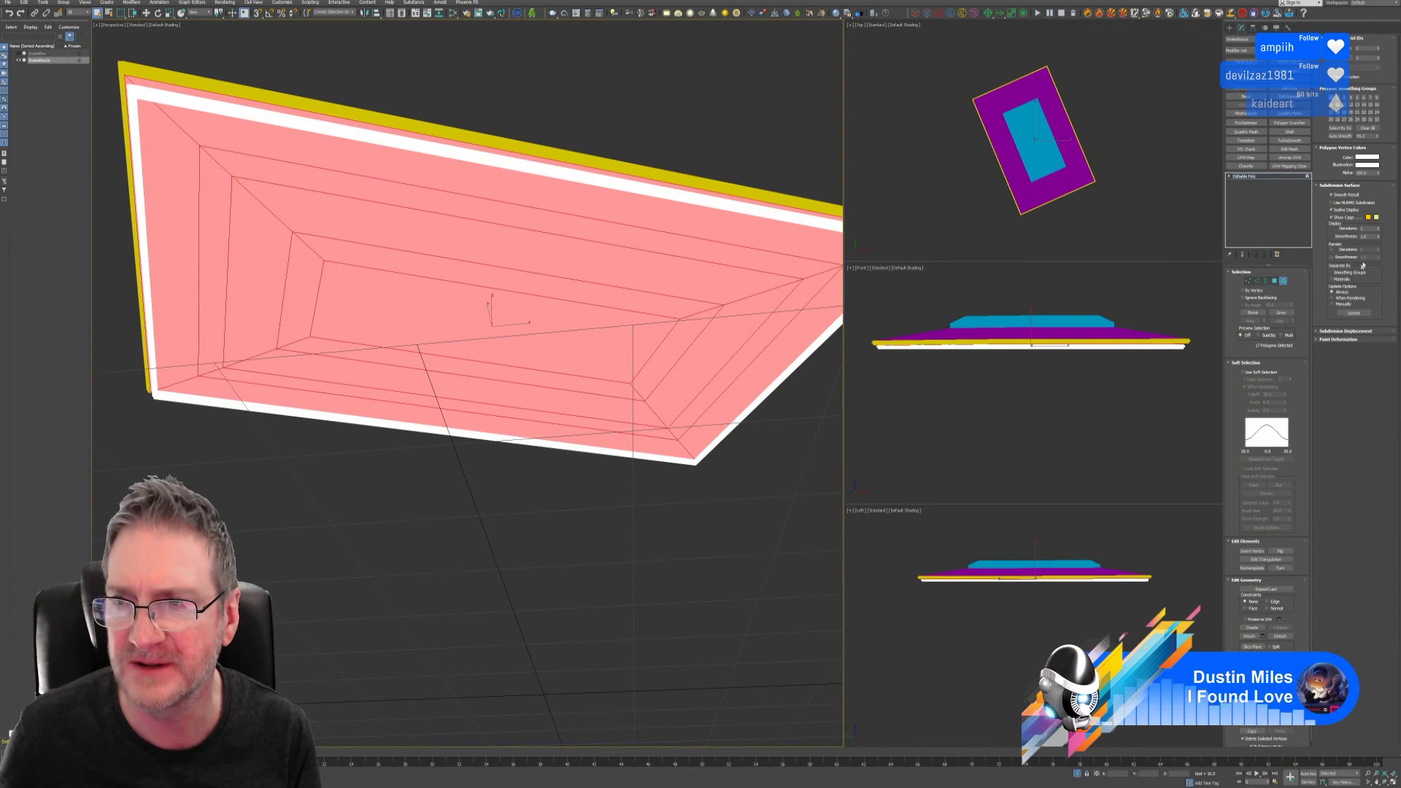
click(1361, 157)
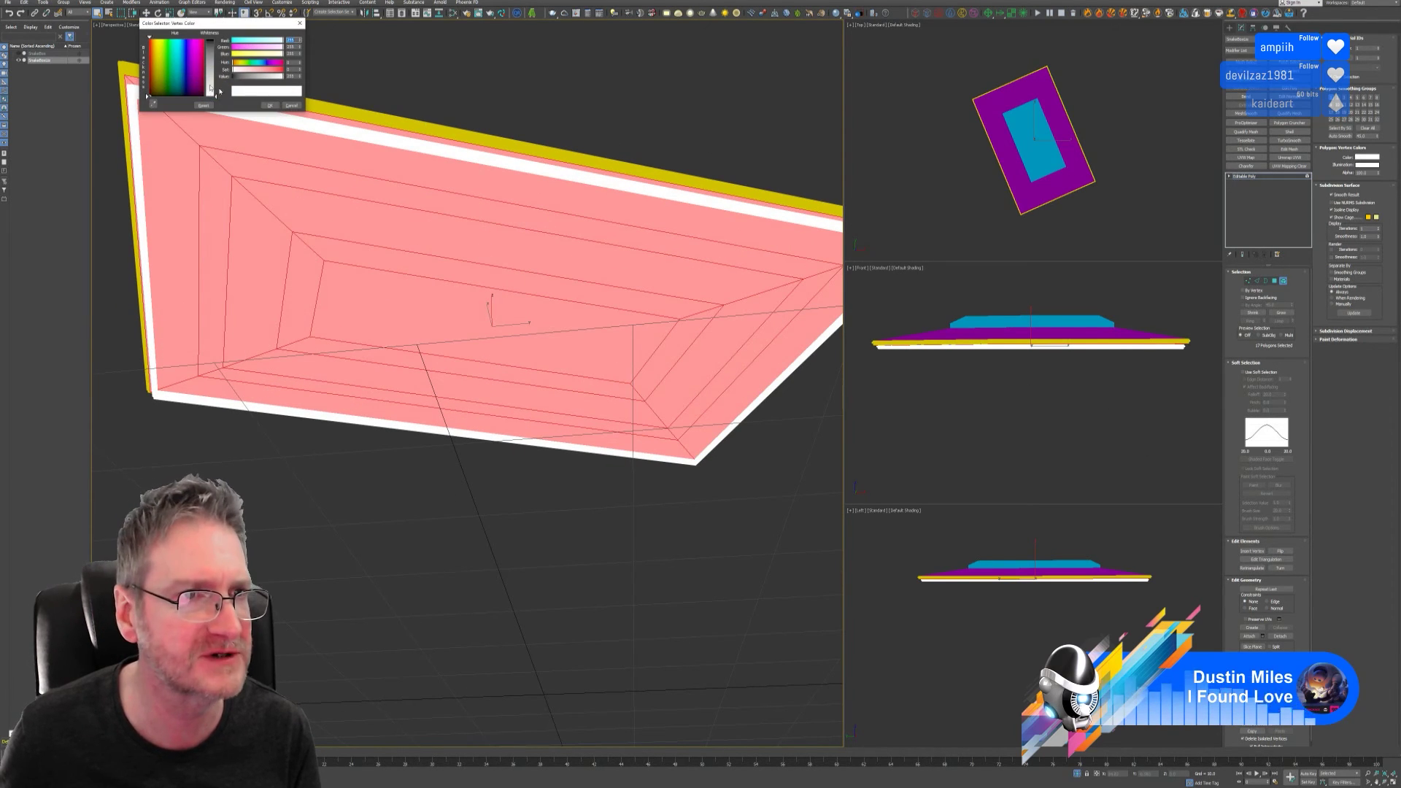
drag(172, 73, 213, 88)
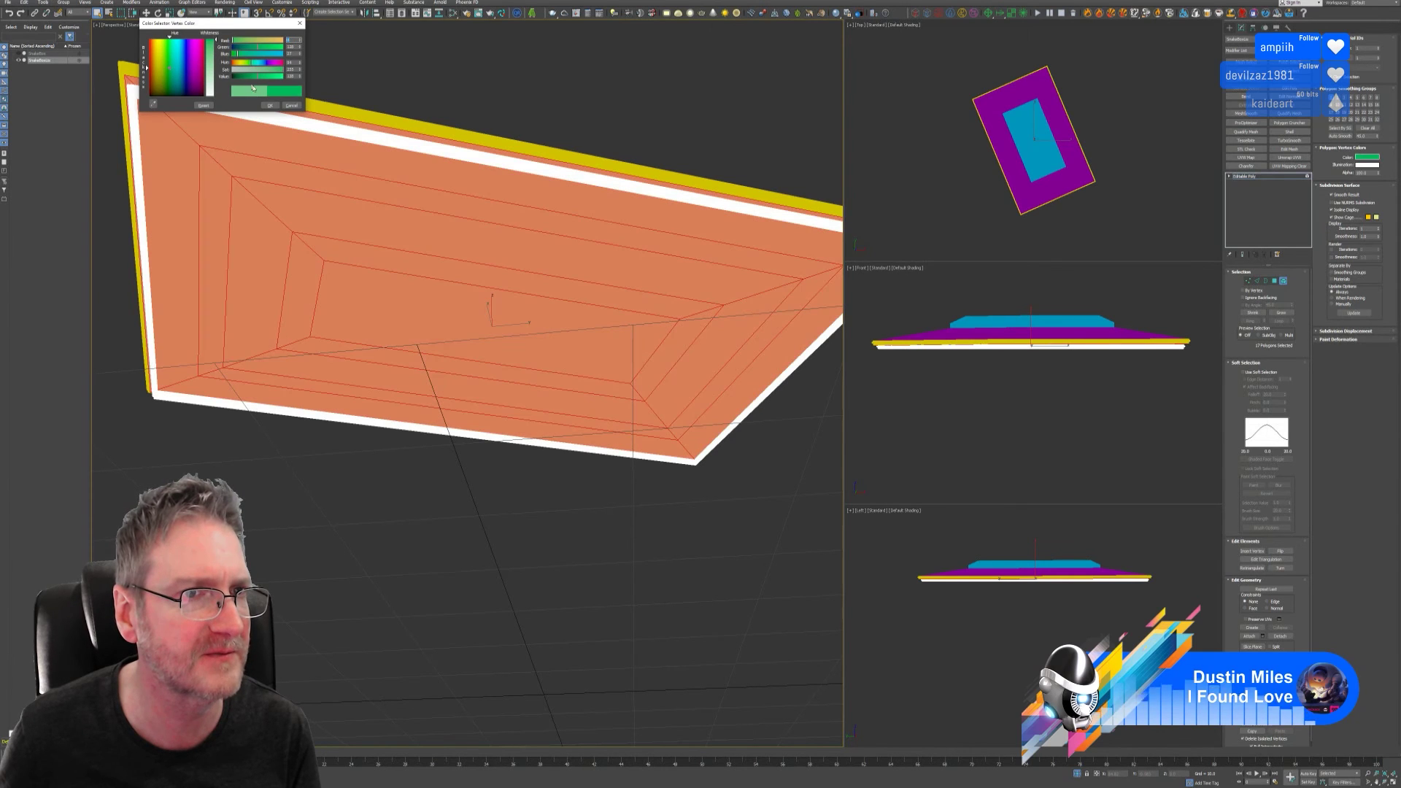
click(269, 105)
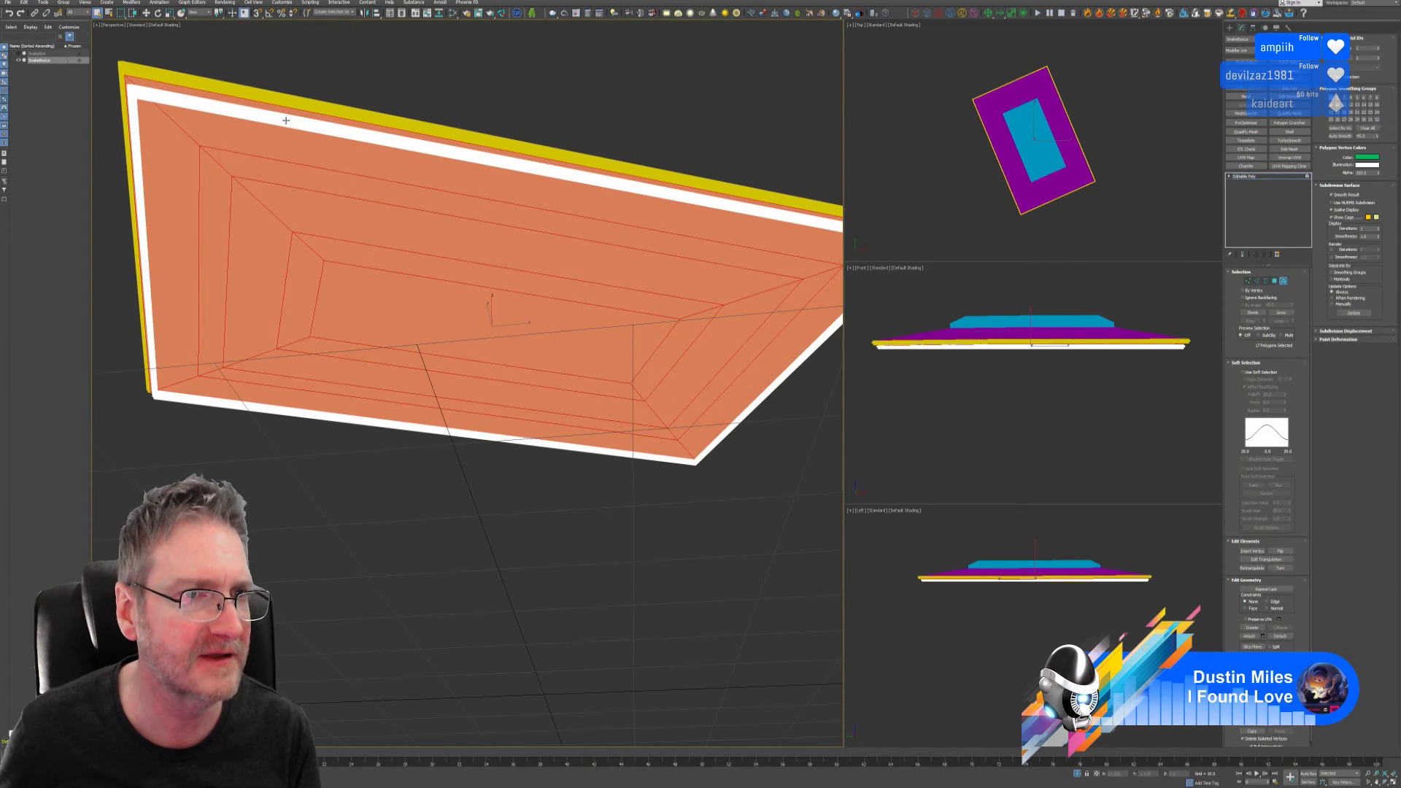
- Select the trim bands around the lid's outer edge, set their vertex color to yellow, and leave element editing
key(ctrl+i)
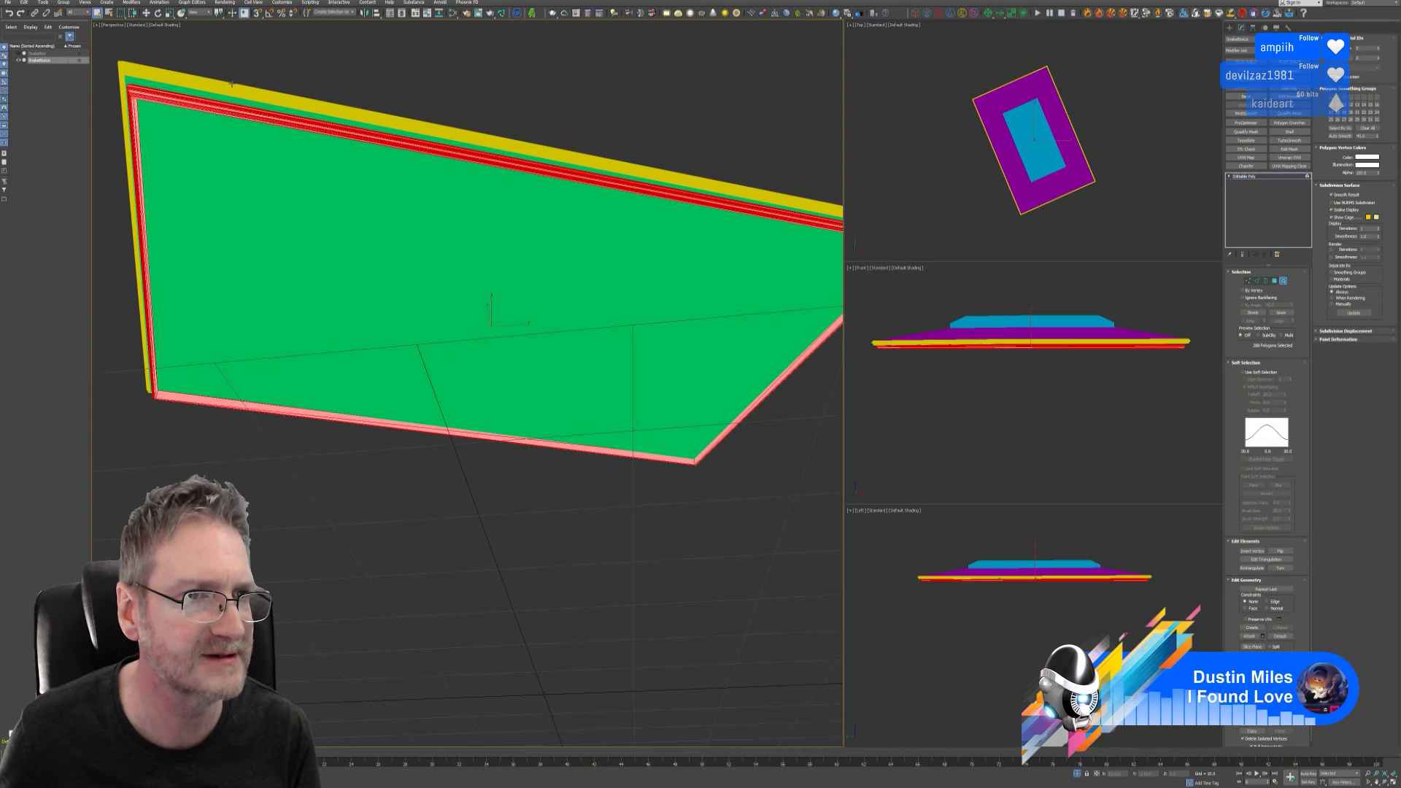
ctrl+click(227, 92)
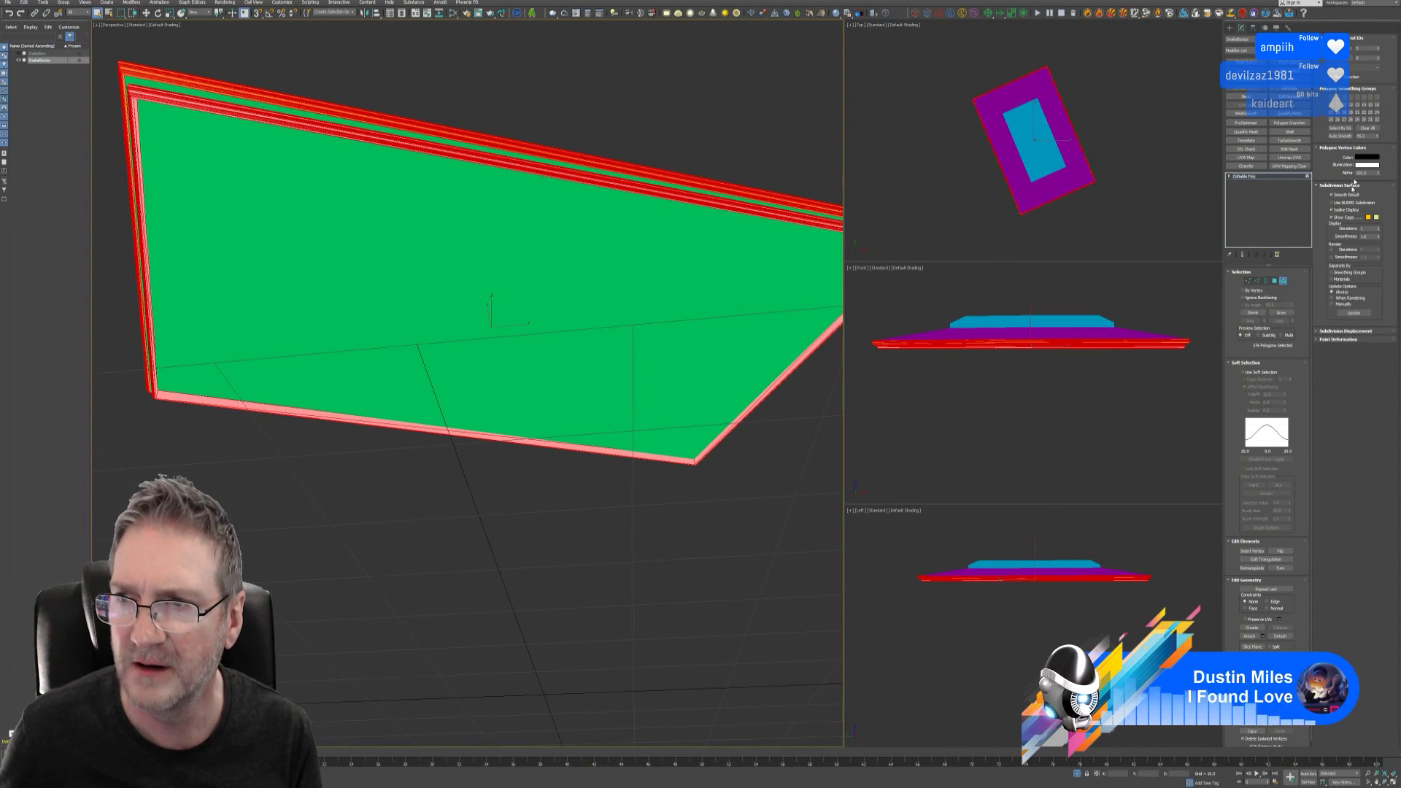
click(1358, 157)
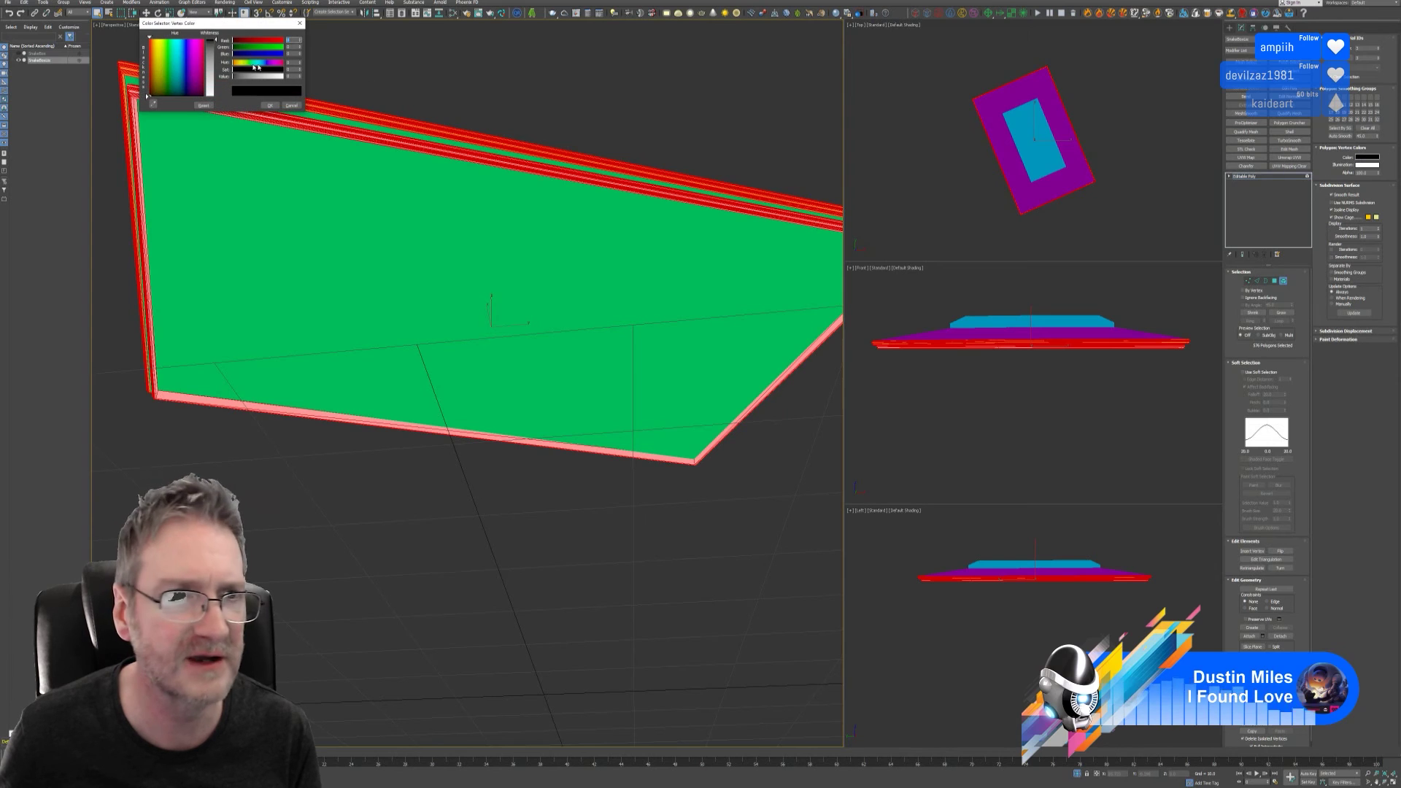
click(167, 64)
click(269, 105)
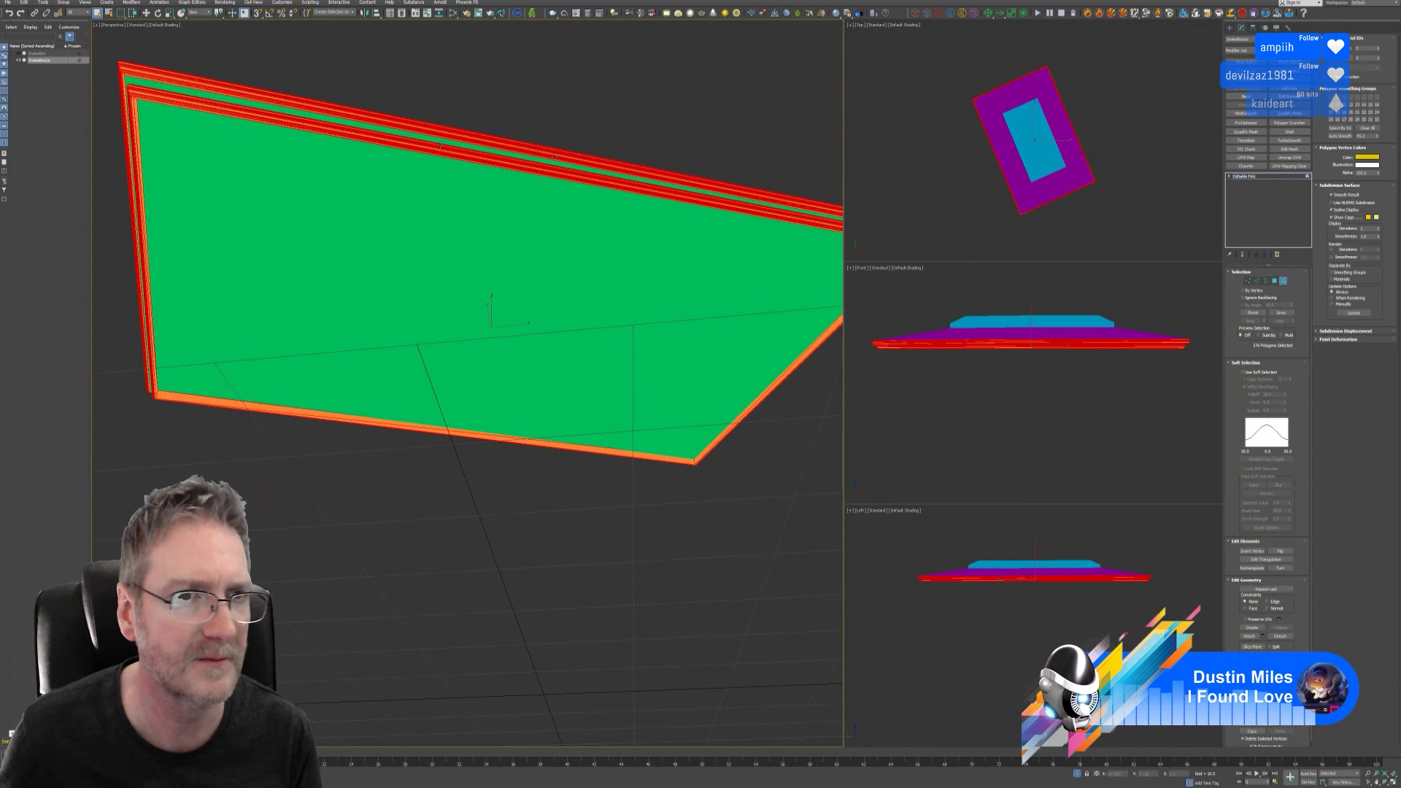
click(1283, 282)
scroll(475, 360, down, 3)
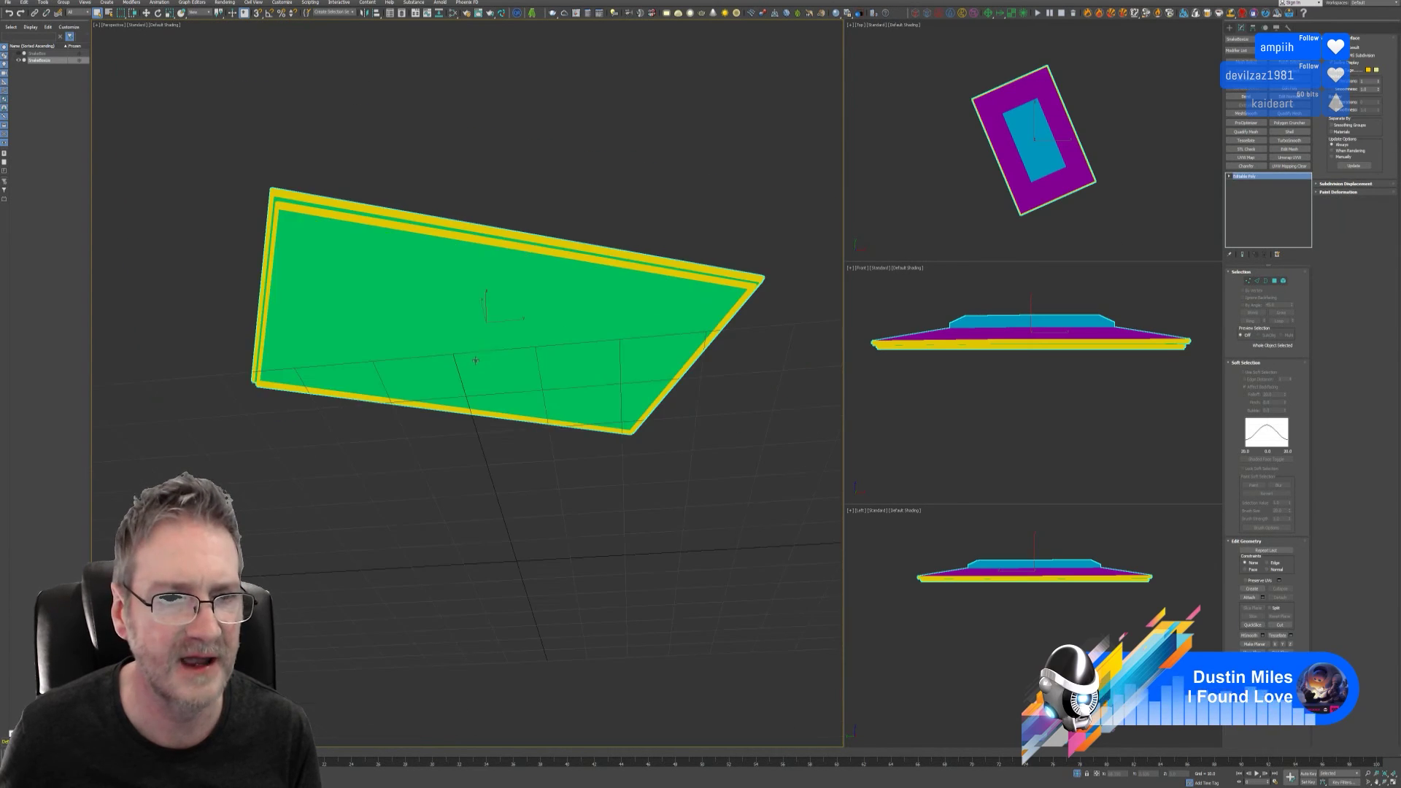
- Turn off Vertex Channel Display in the lid's object properties
alt+middle_drag(370, 518, 391, 560)
right_click(507, 376)
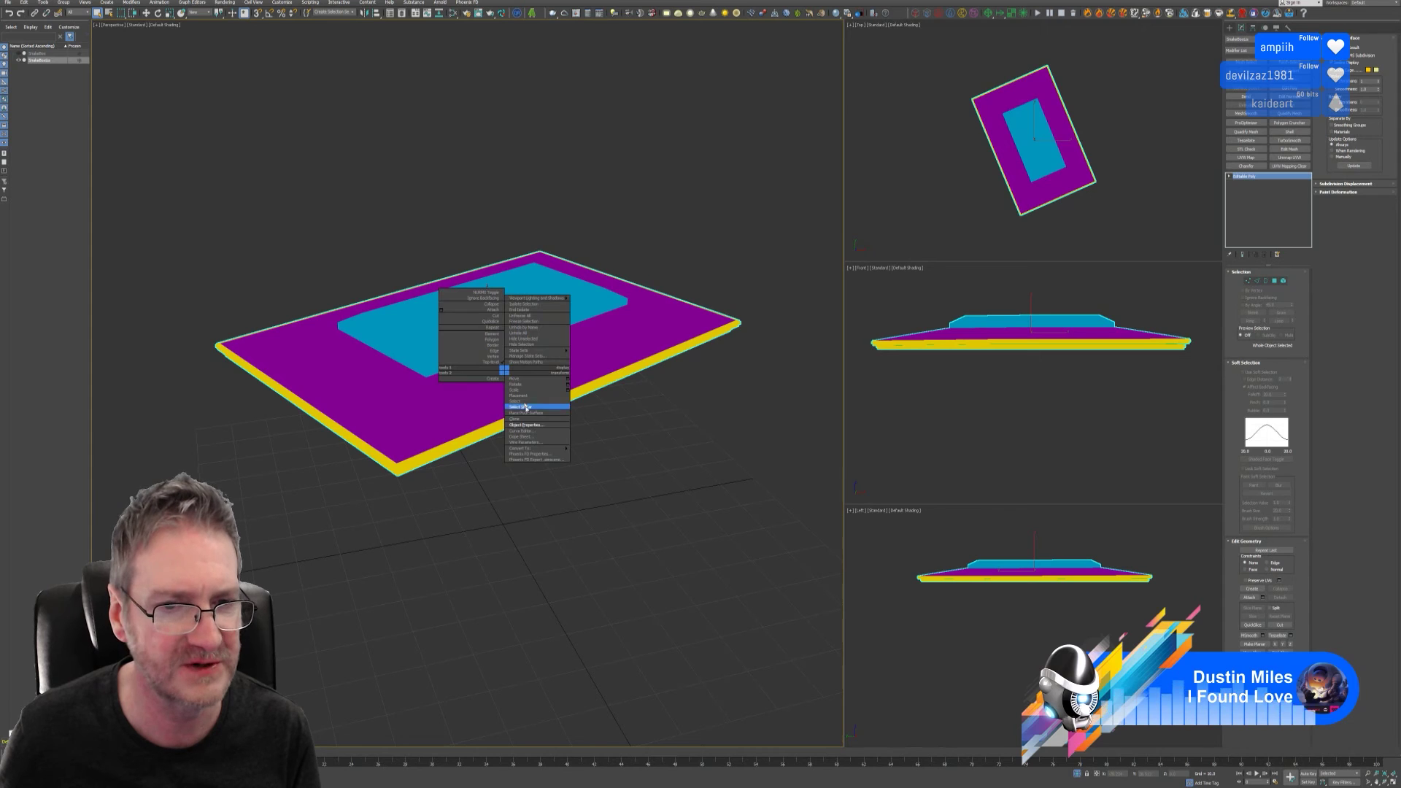
click(534, 422)
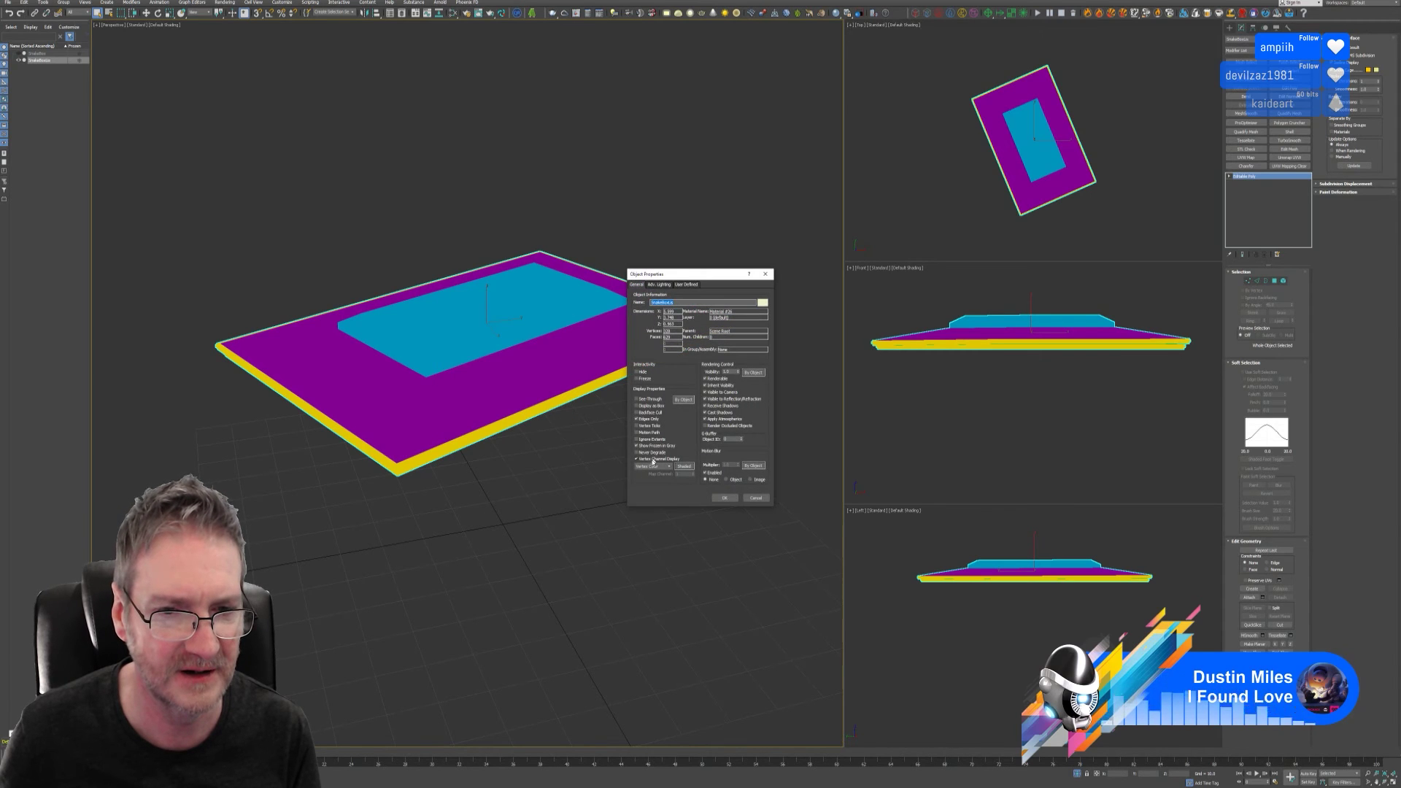
click(647, 460)
click(724, 498)
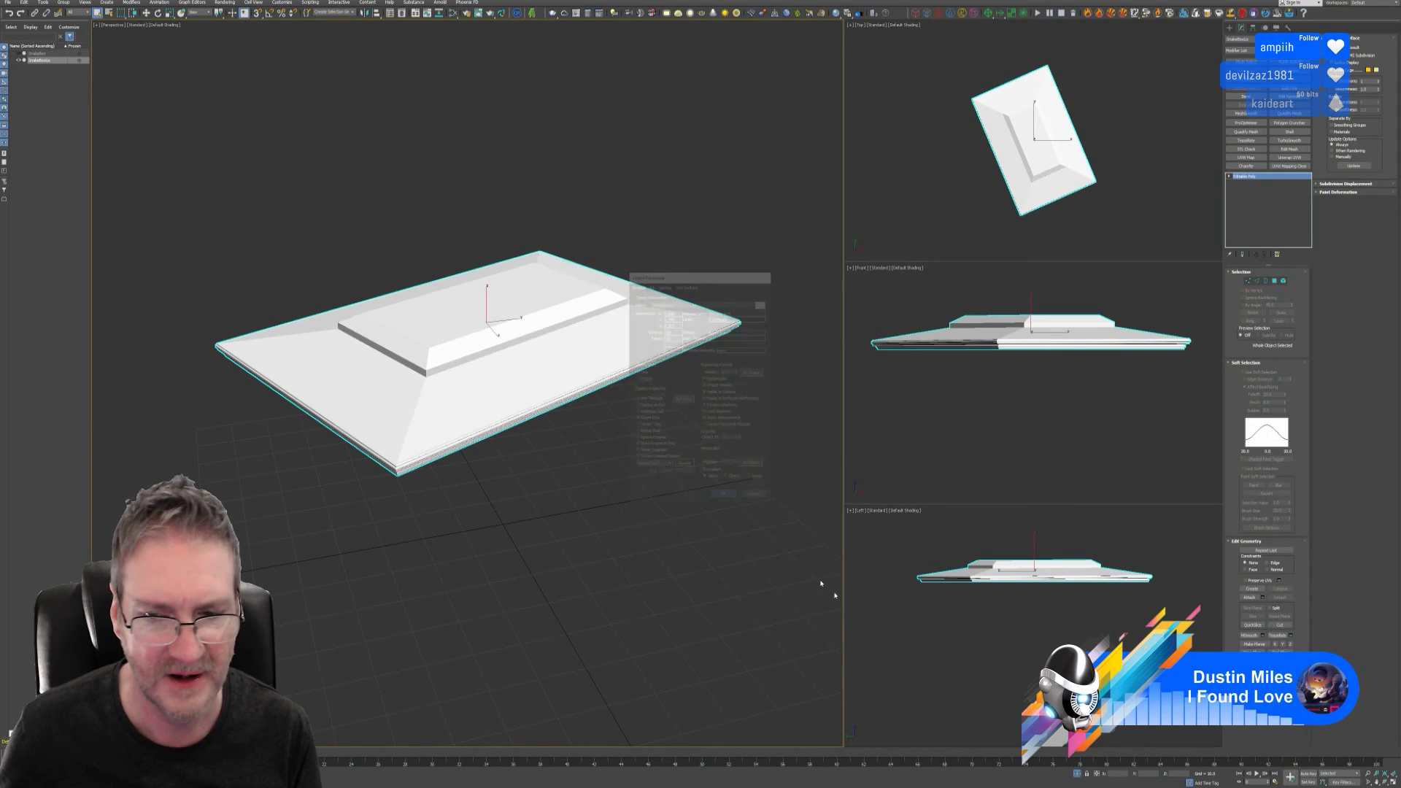
- End the lid's isolation and isolate the box body with its snake corners
click(1079, 774)
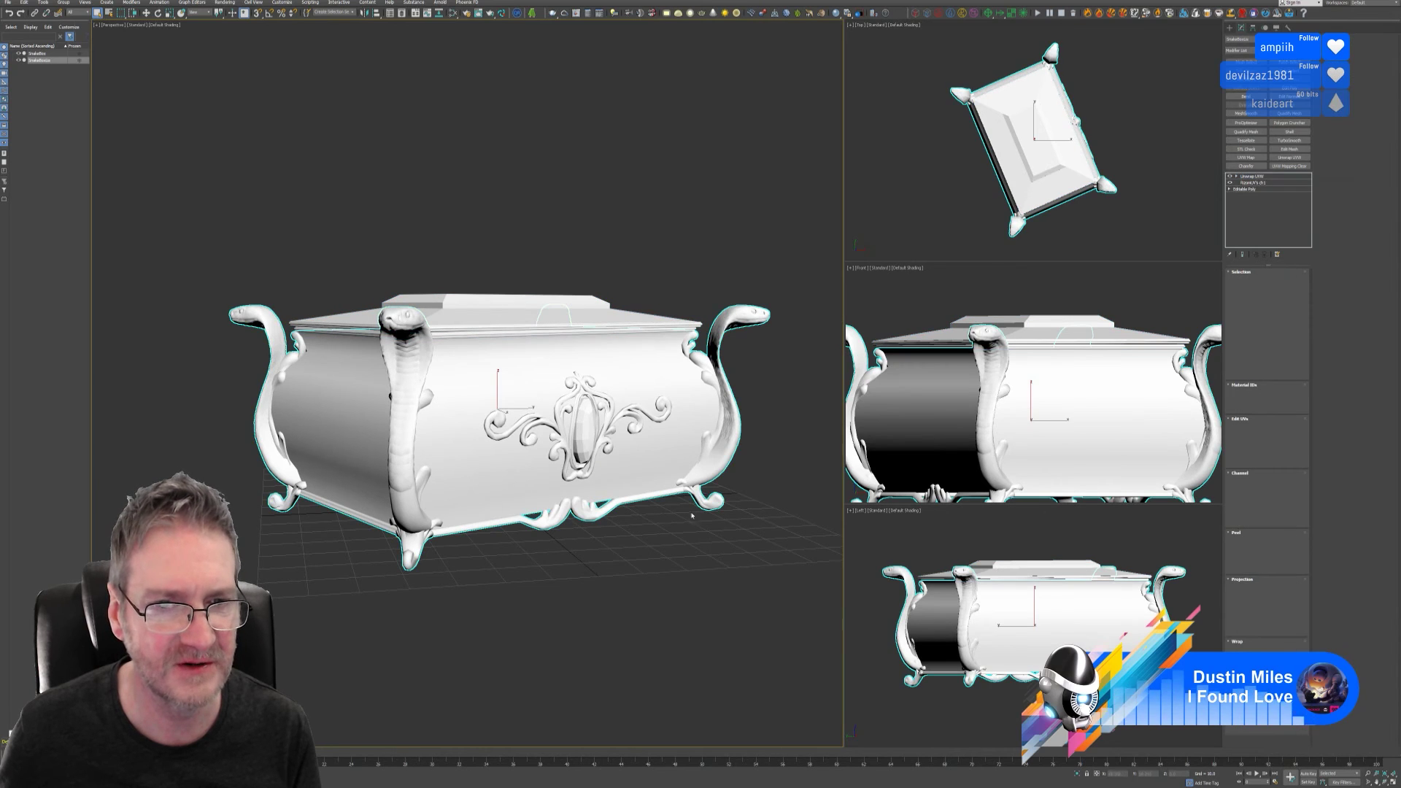
click(1078, 775)
alt+middle_drag(512, 438, 544, 543)
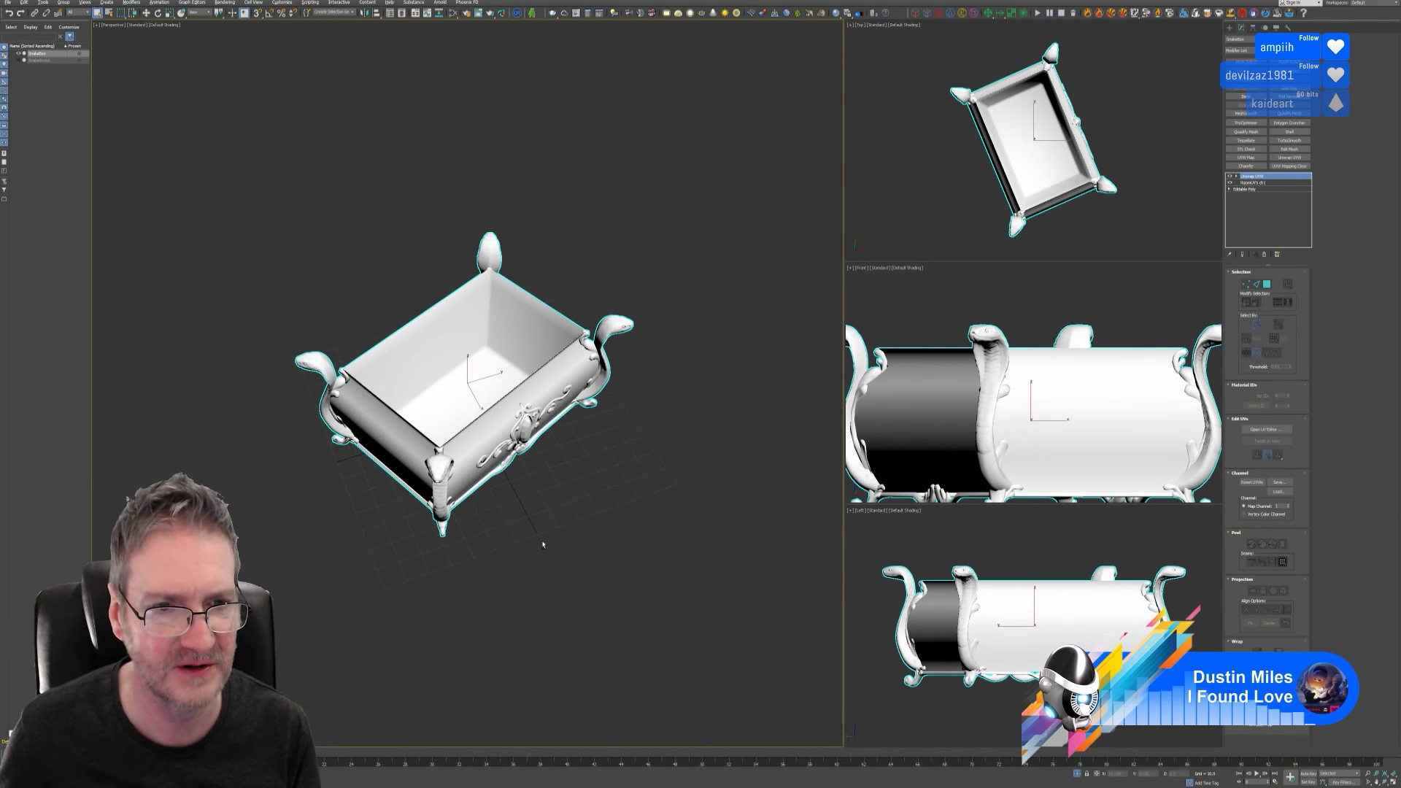
scroll(417, 410, up, 4)
middle_drag(460, 425, 447, 429)
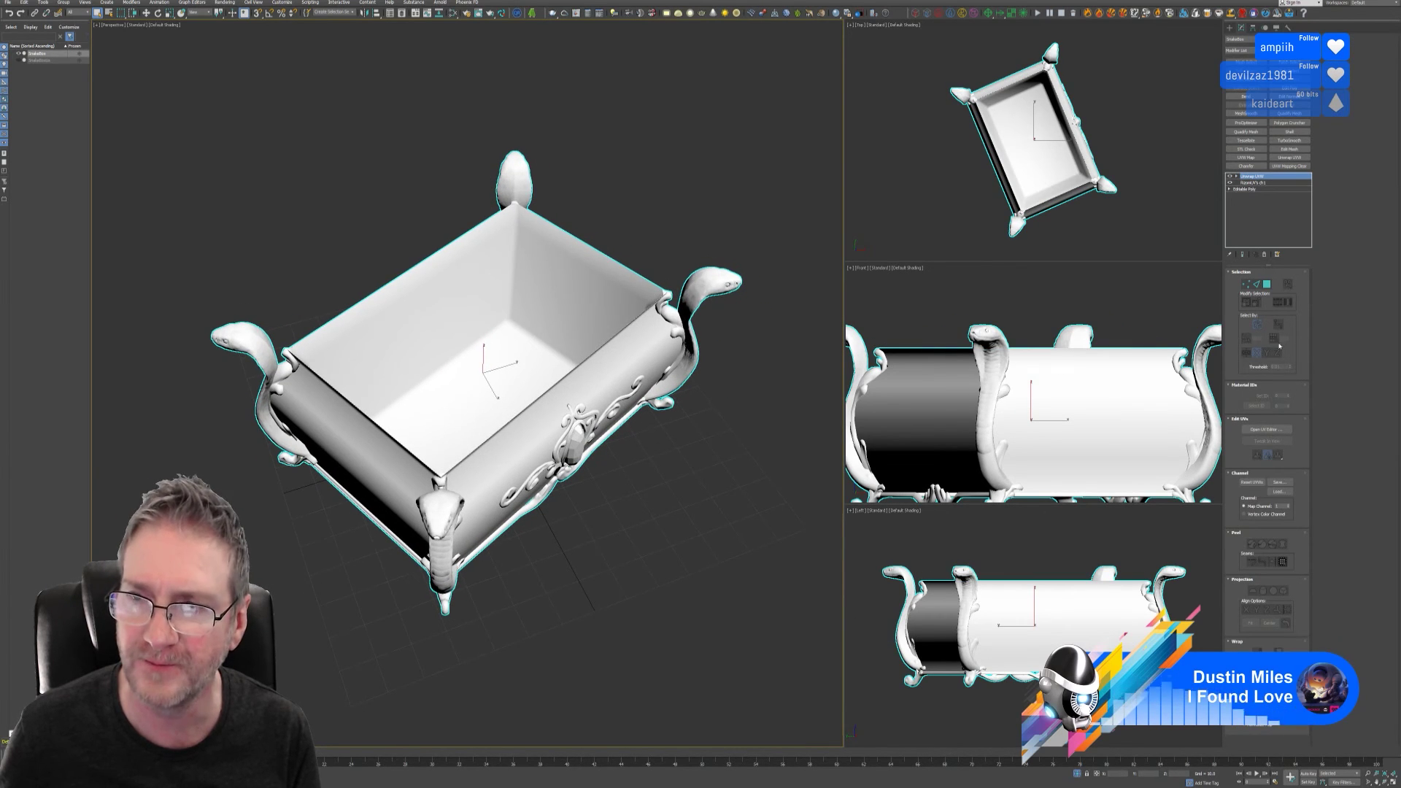
- Collapse the box body's entire modifier stack to an Editable Poly
right_click(1265, 179)
click(1300, 251)
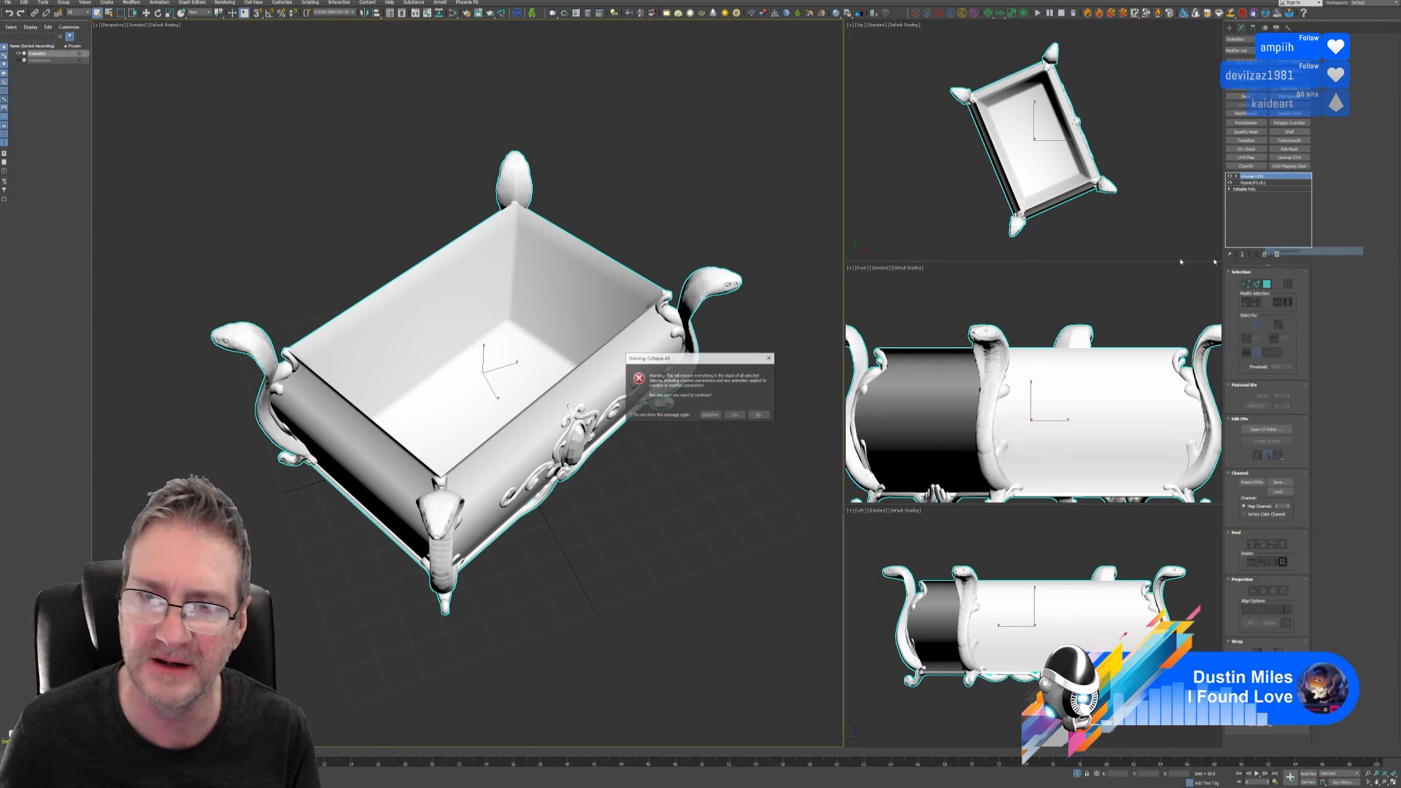
click(735, 415)
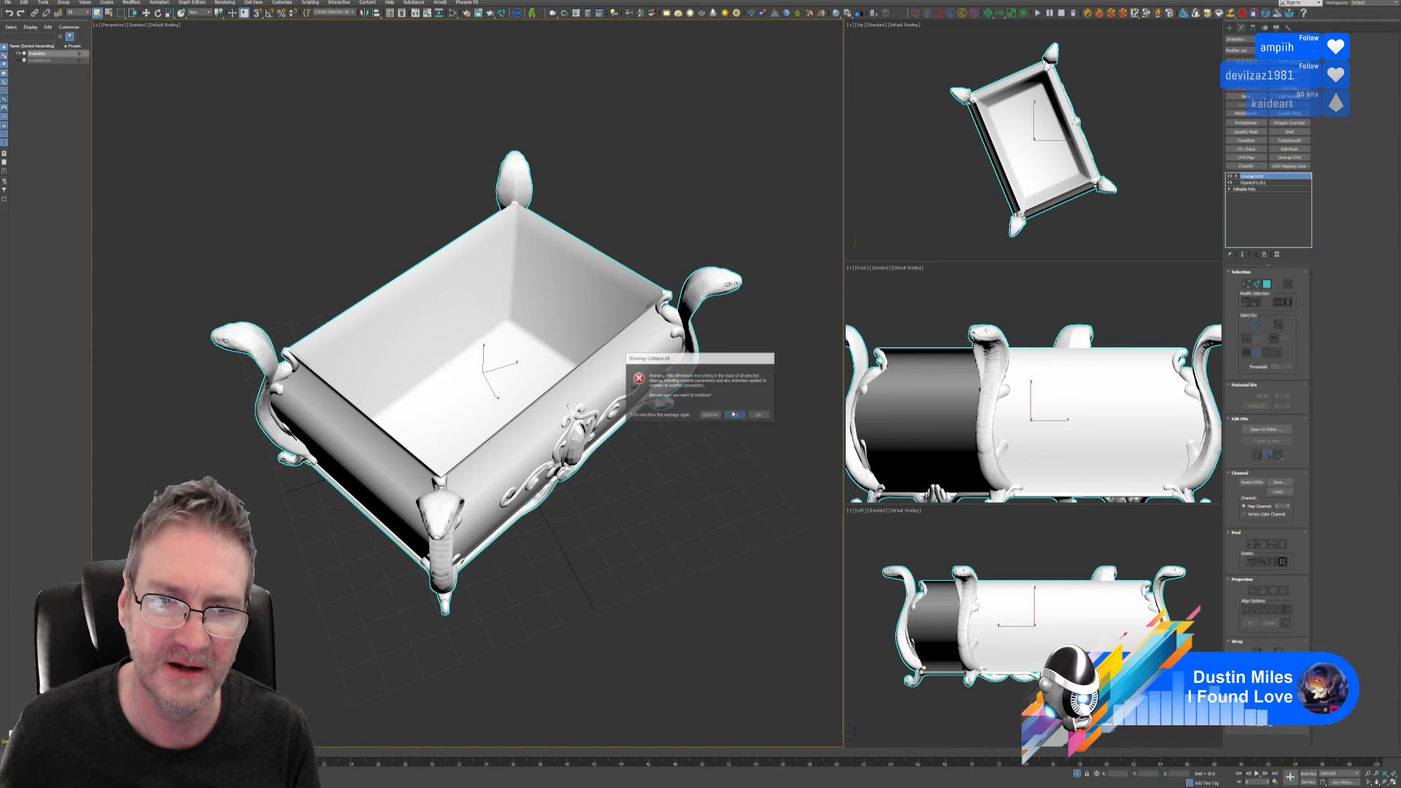
- Select the box's inner lining element, set its vertex color to light gray, and clear the selection
click(1284, 281)
click(1088, 365)
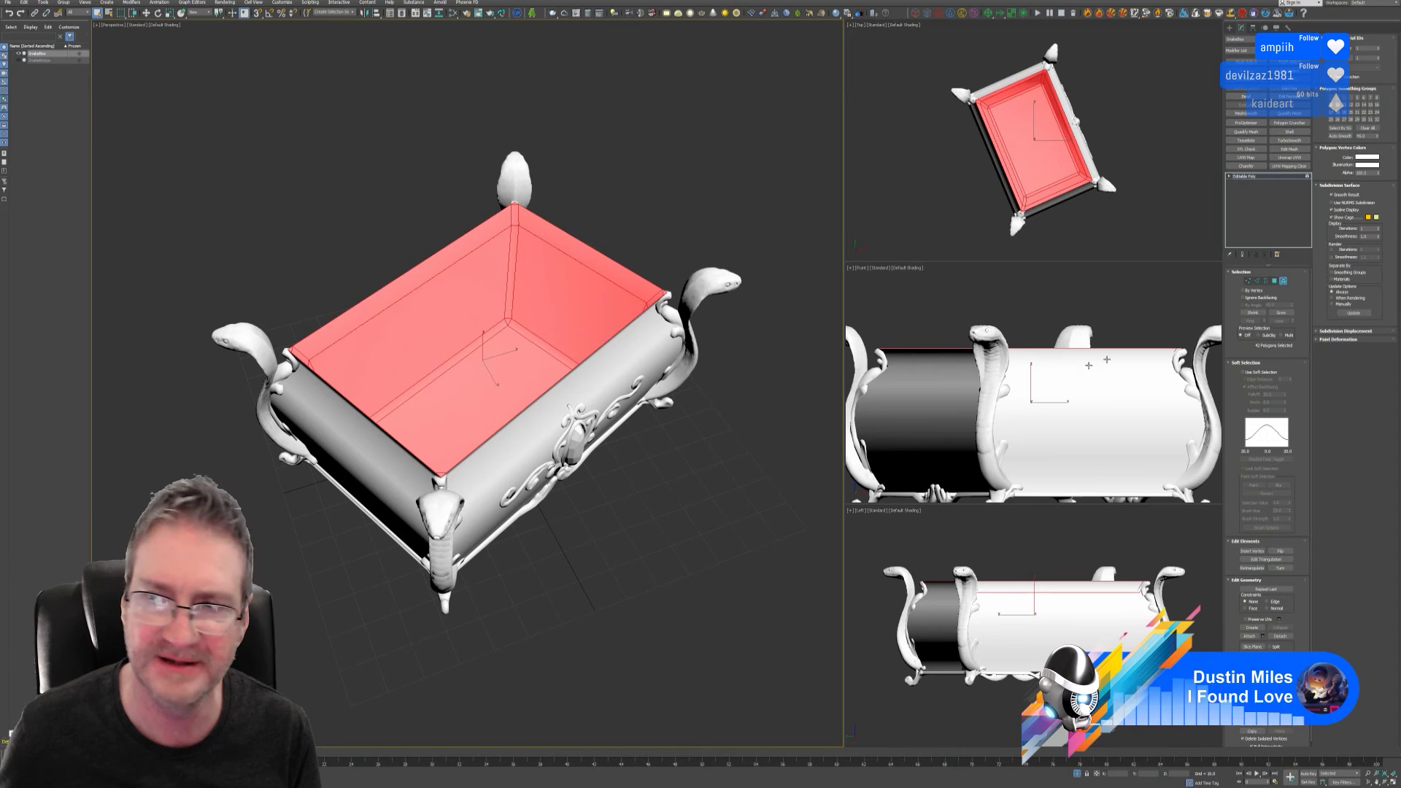
click(1365, 157)
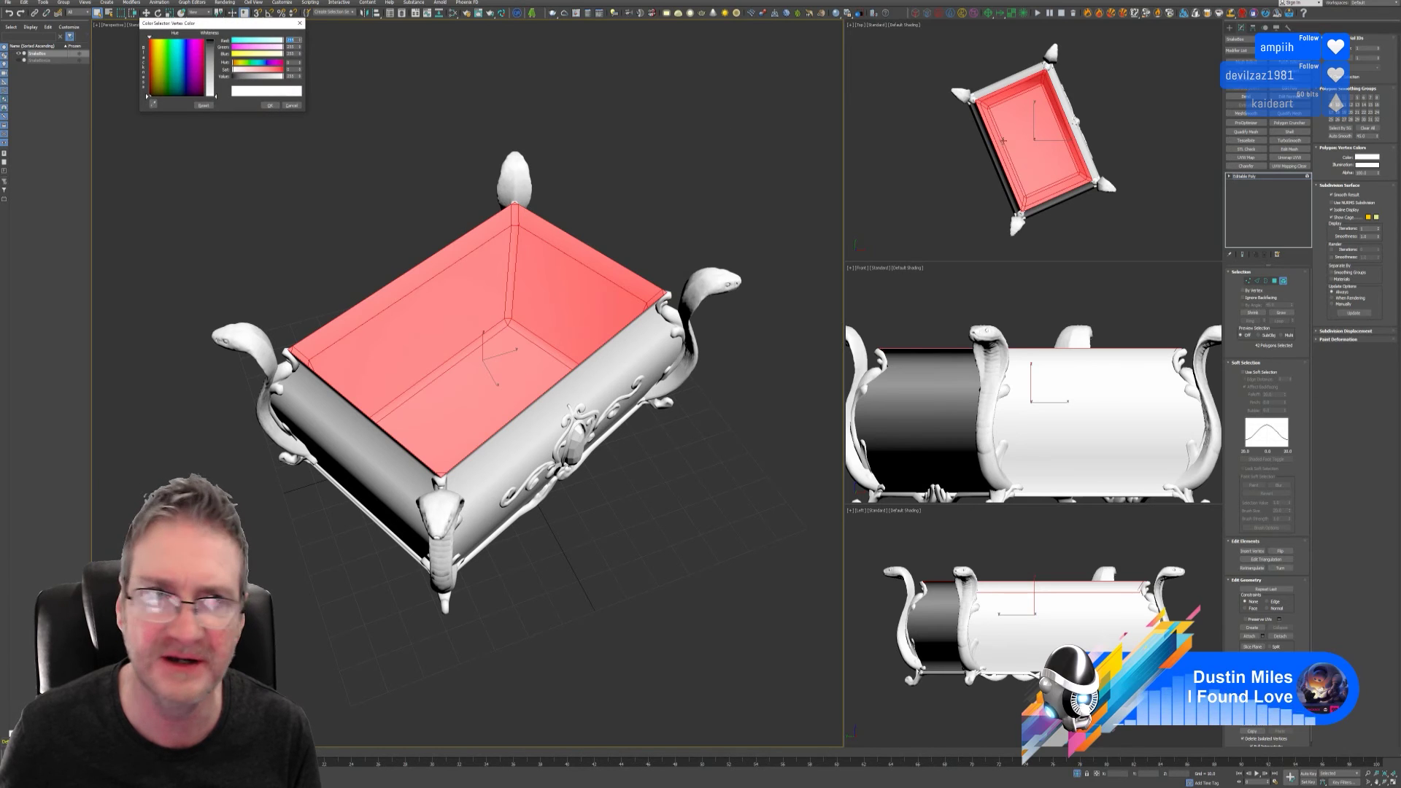
click(213, 72)
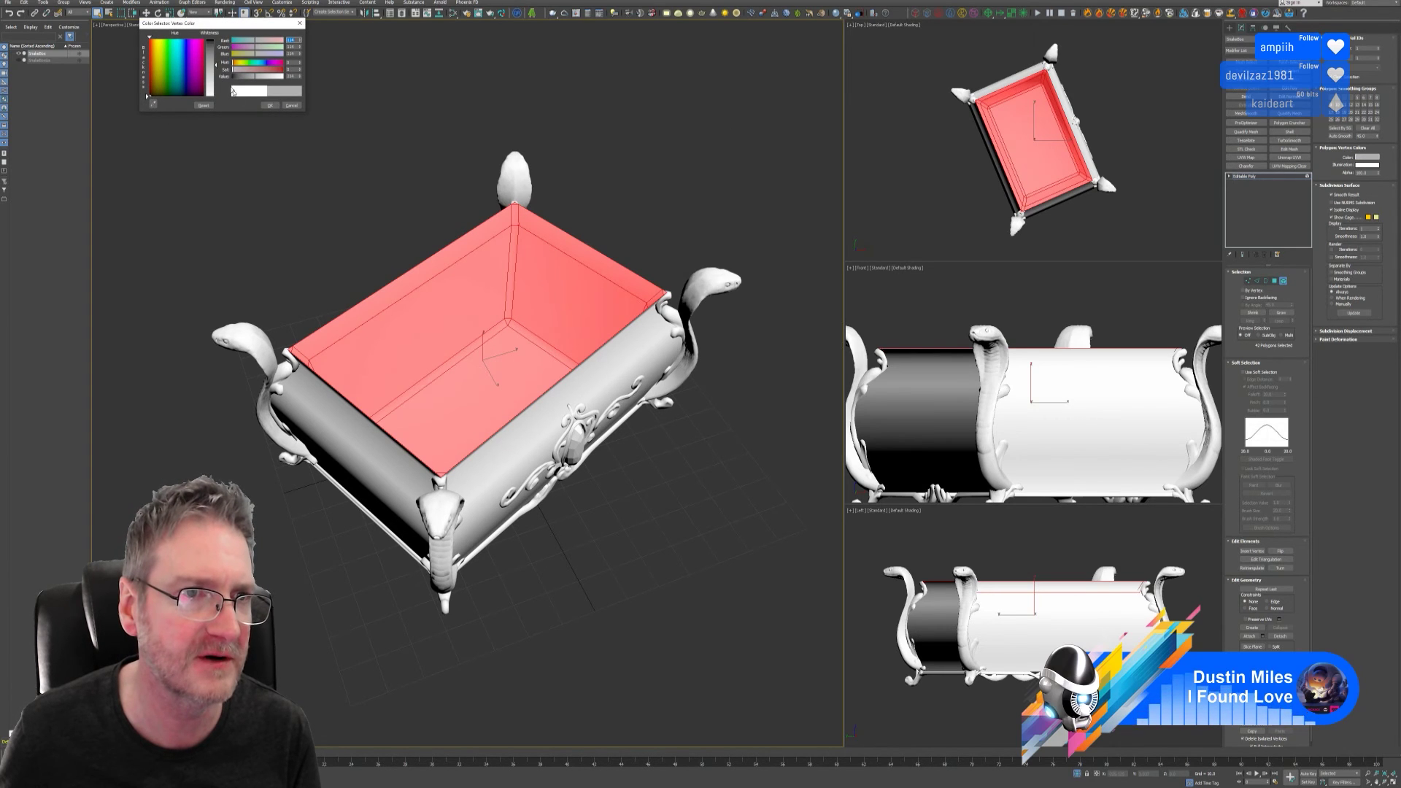
click(270, 105)
click(622, 590)
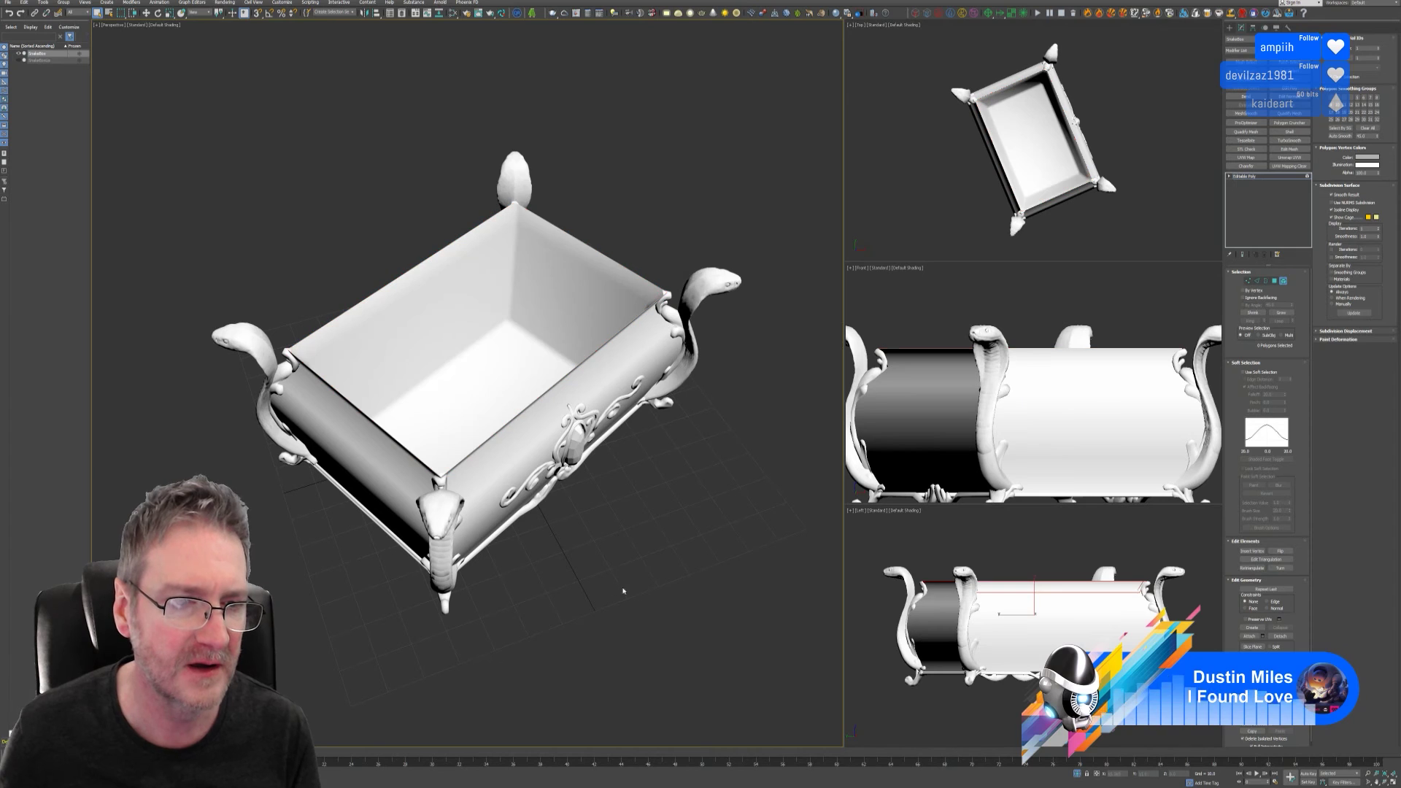
- Select the four cobra elements at the box corners and set their vertex color to dark purple
click(448, 514)
ctrl+click(253, 332)
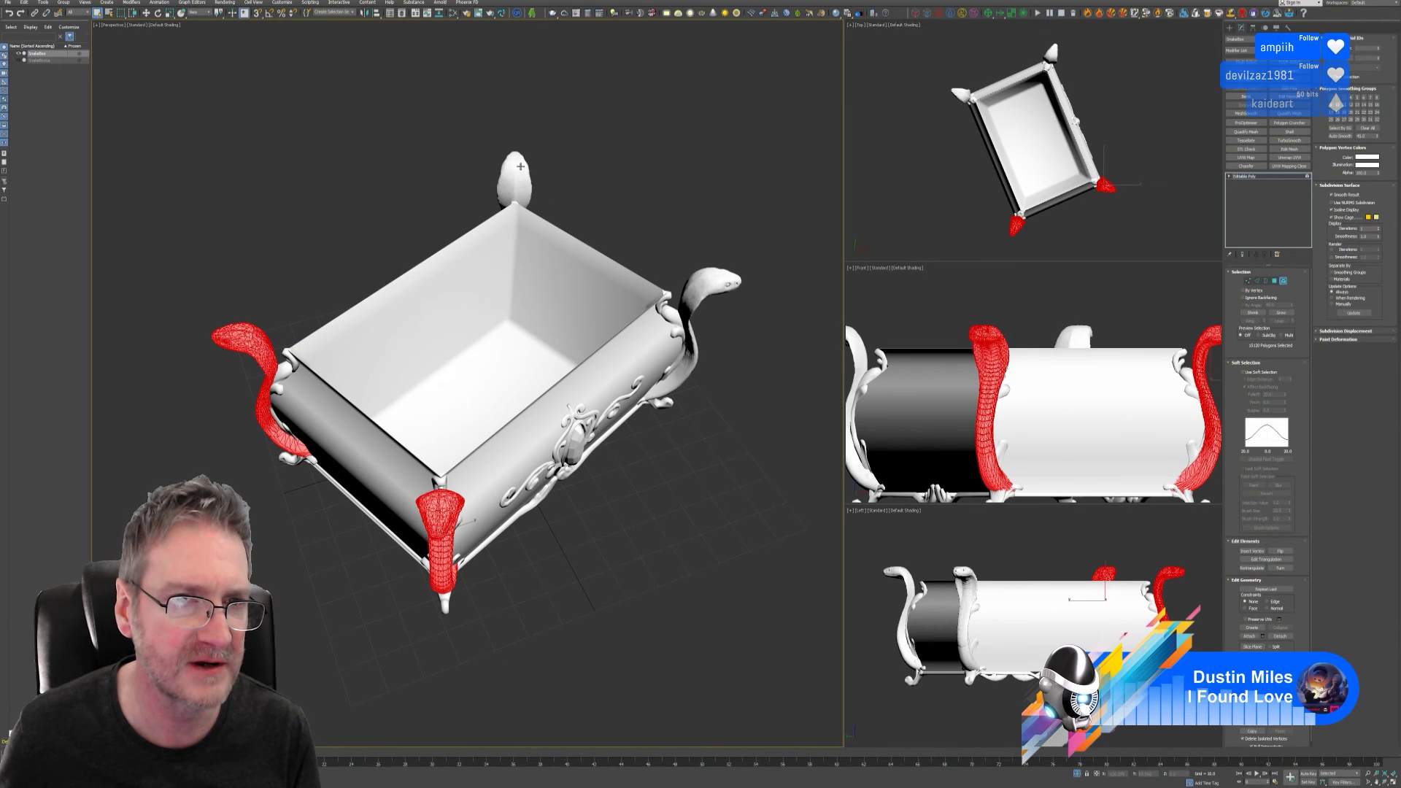
ctrl+click(520, 166)
ctrl+click(719, 279)
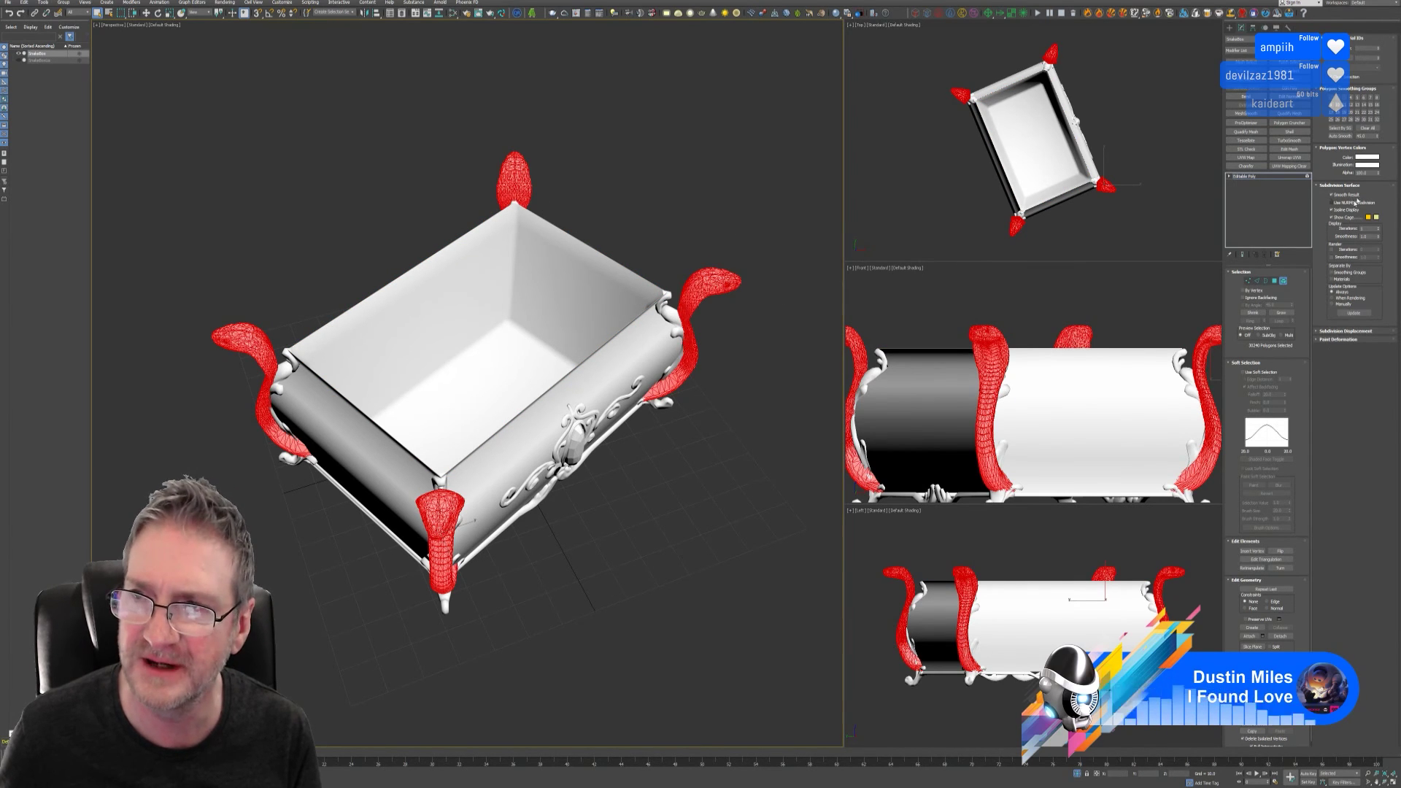
click(1365, 157)
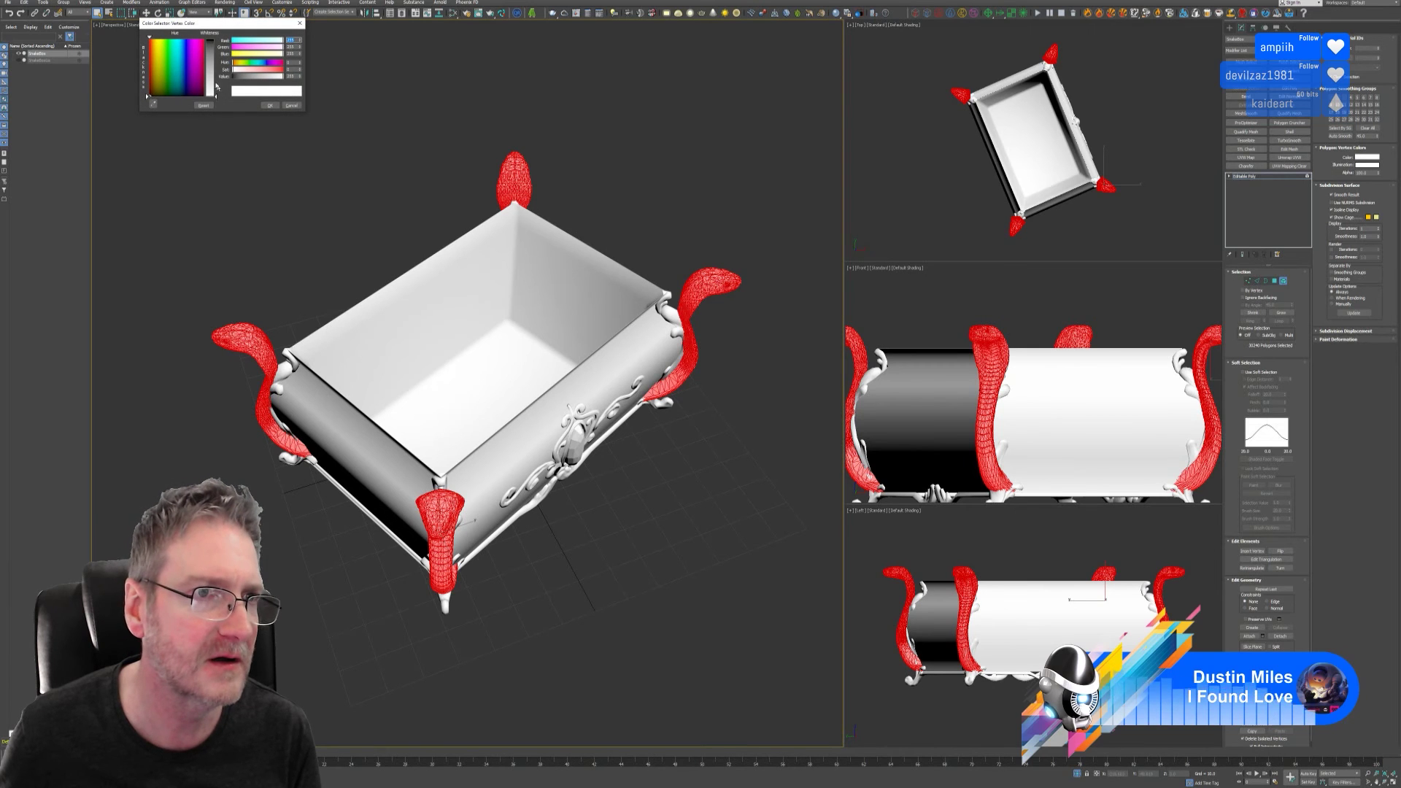
click(193, 92)
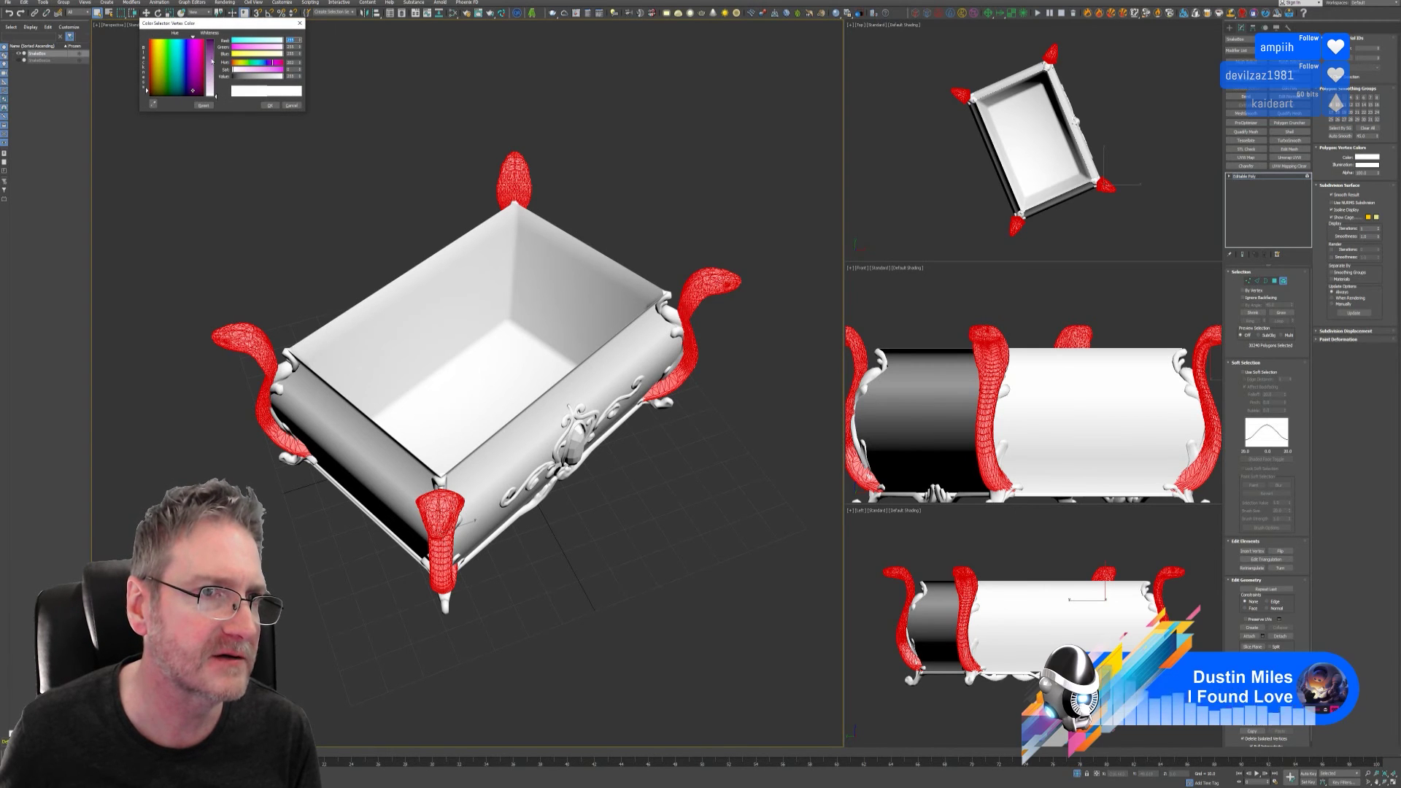
drag(212, 61, 216, 39)
click(268, 106)
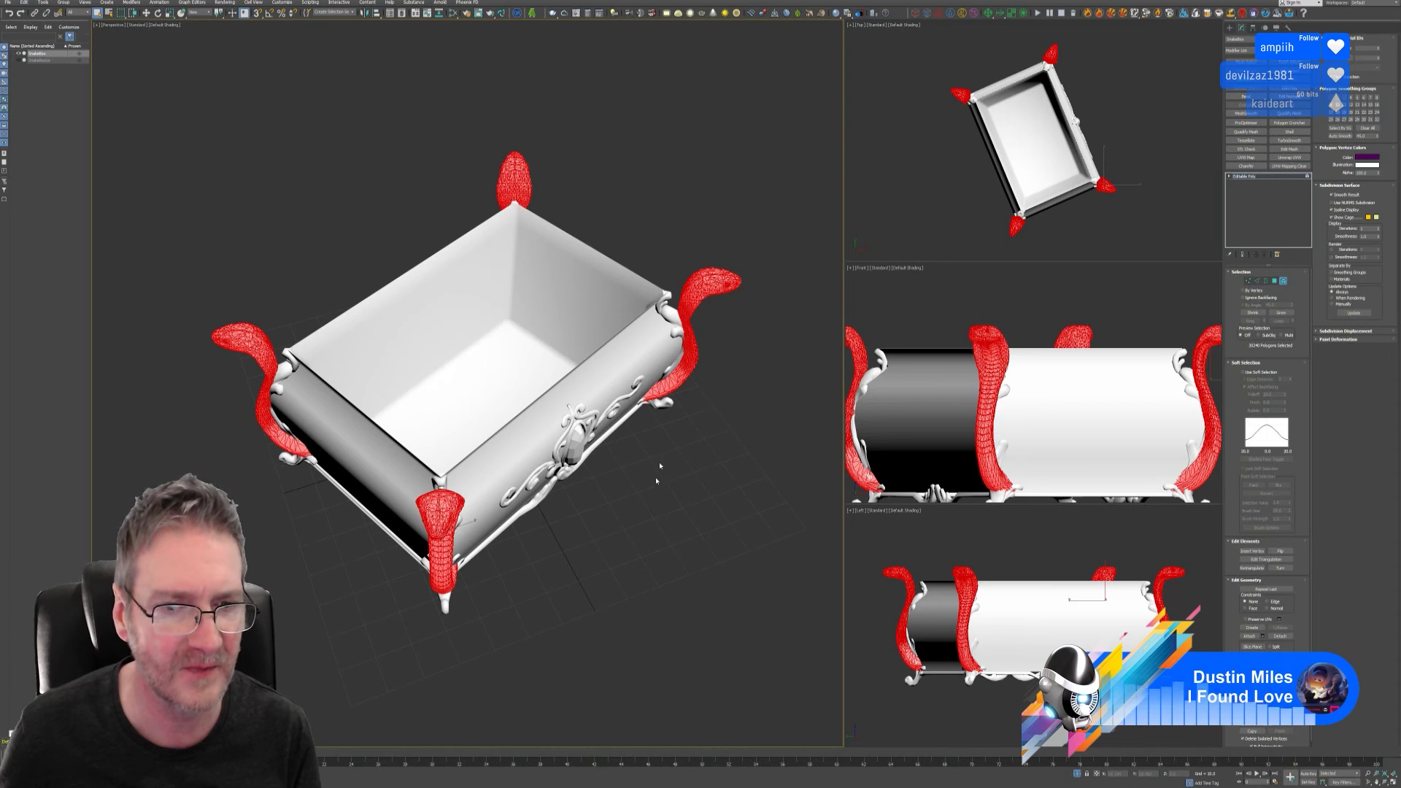
- Select the box's outer wall element and set its vertex color to brown
alt+middle_drag(656, 469, 635, 491)
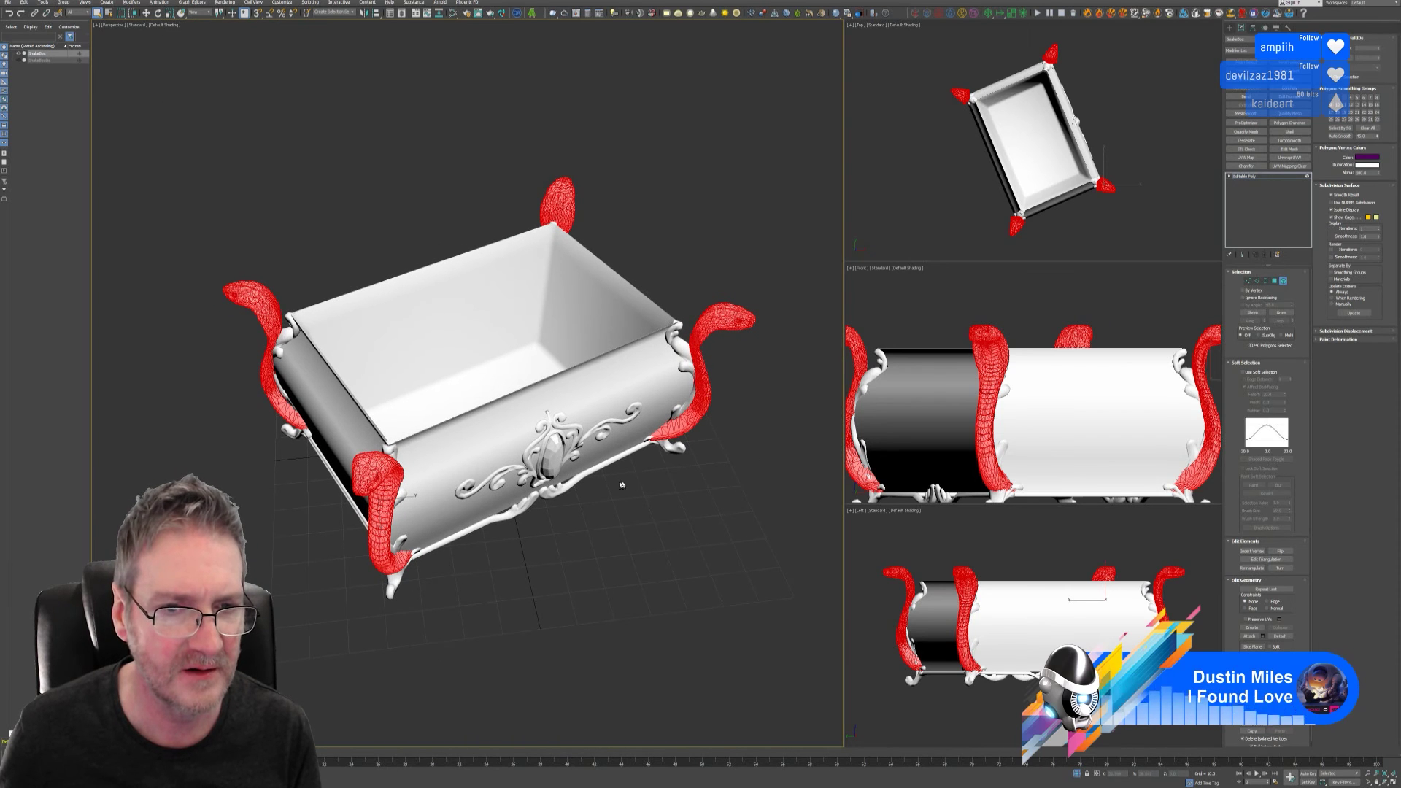
click(503, 432)
alt+middle_drag(575, 574, 582, 538)
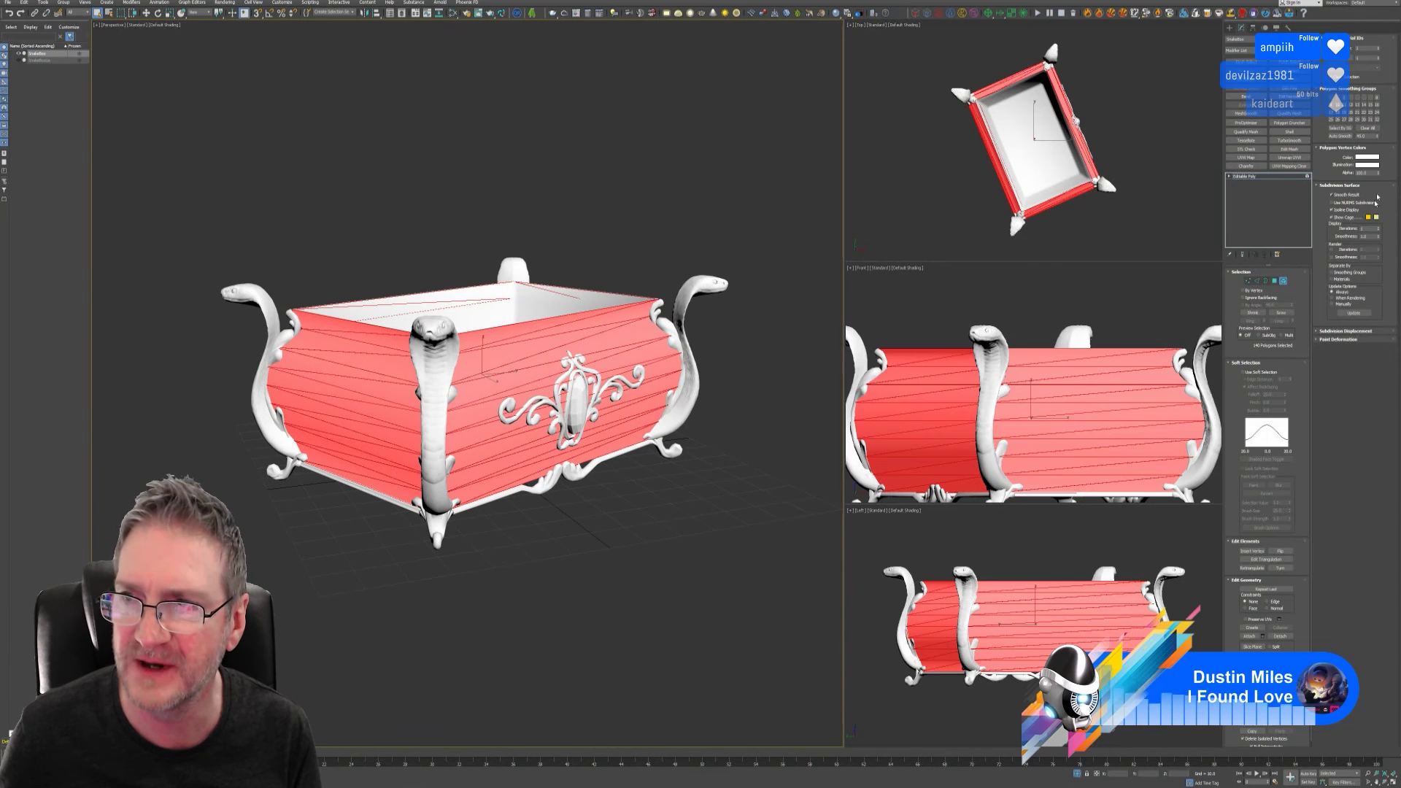
click(1370, 159)
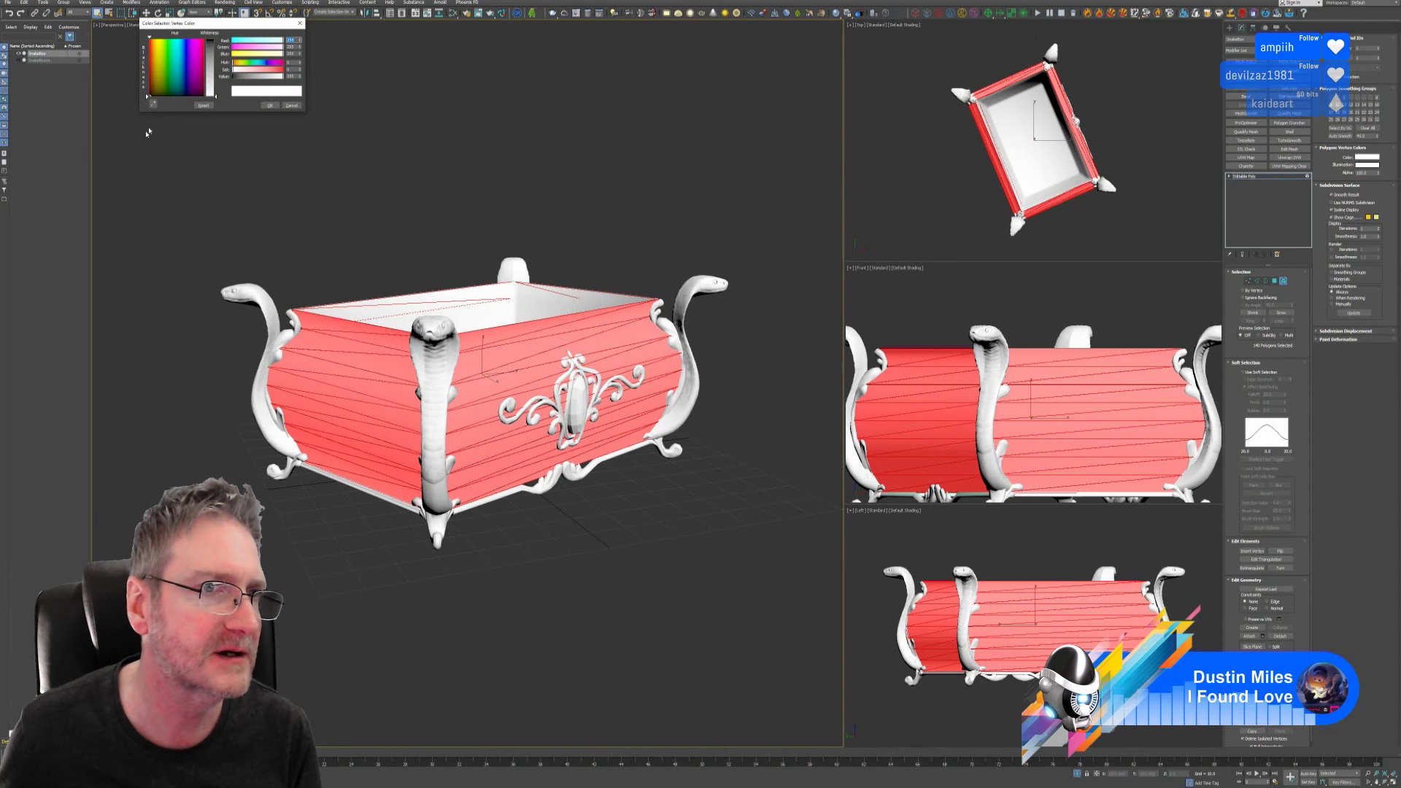
mouse_move(154, 88)
mouse_down()
mouse_move(200, 65)
mouse_move(210, 38)
mouse_up()
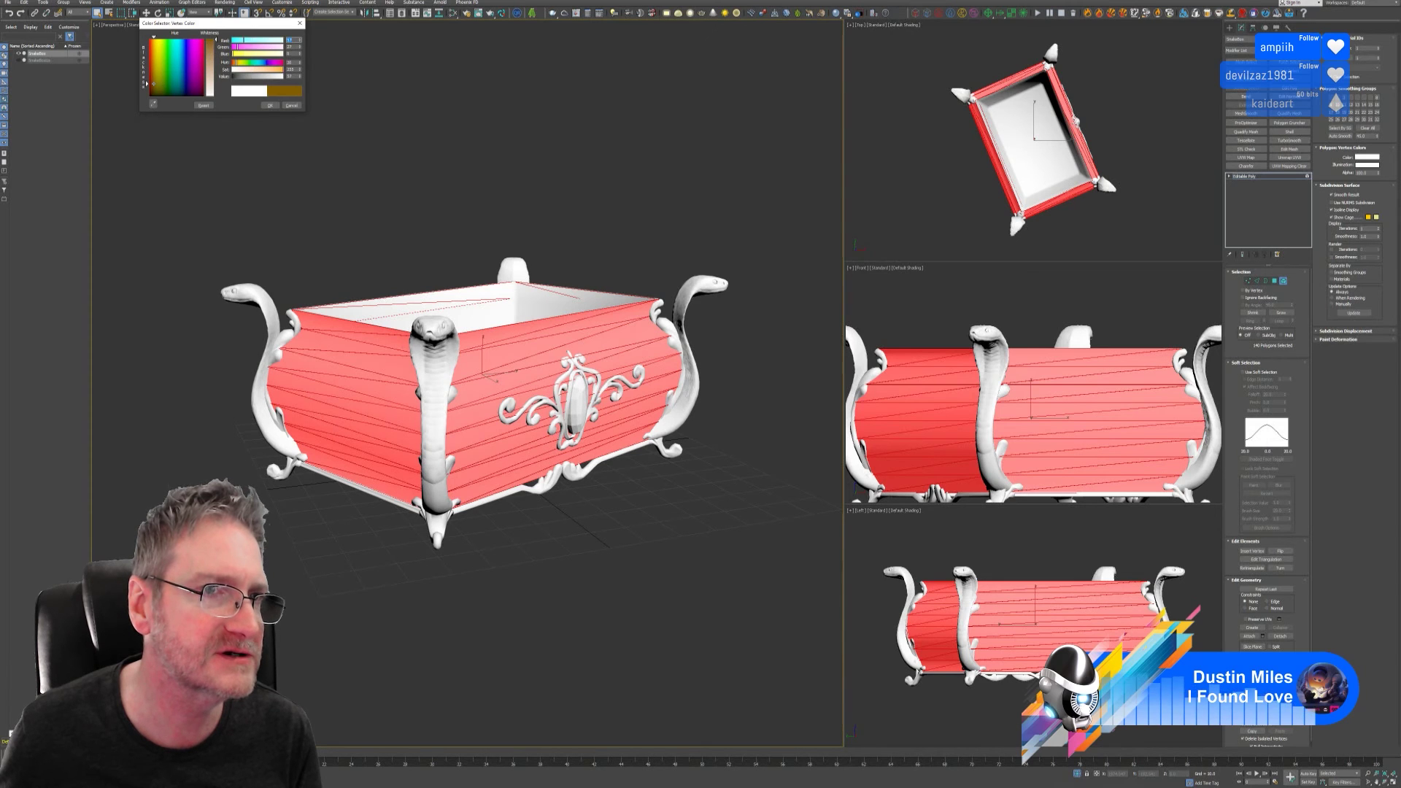
click(270, 105)
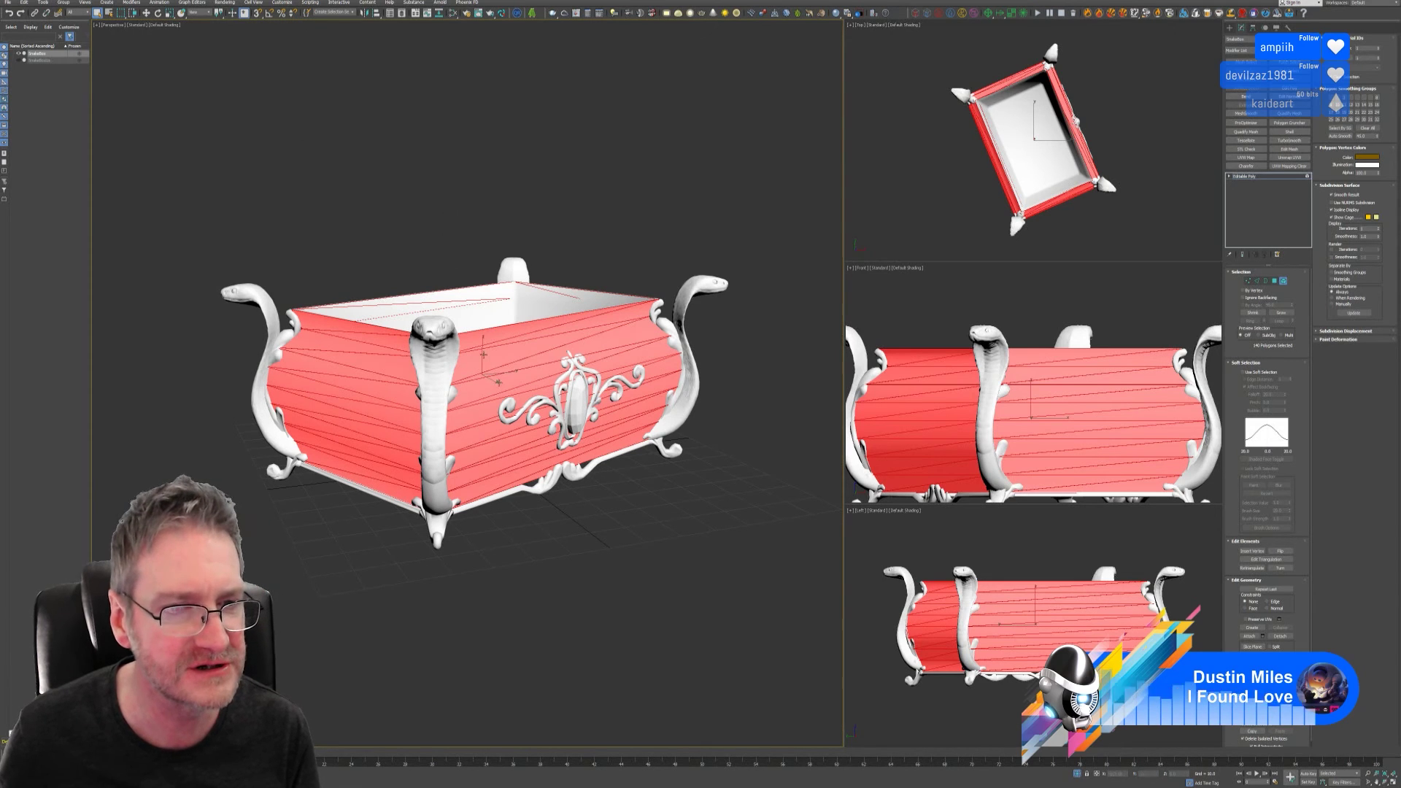
- Detach the gem element on the box's front wall into a separate object and select that object
click(578, 409)
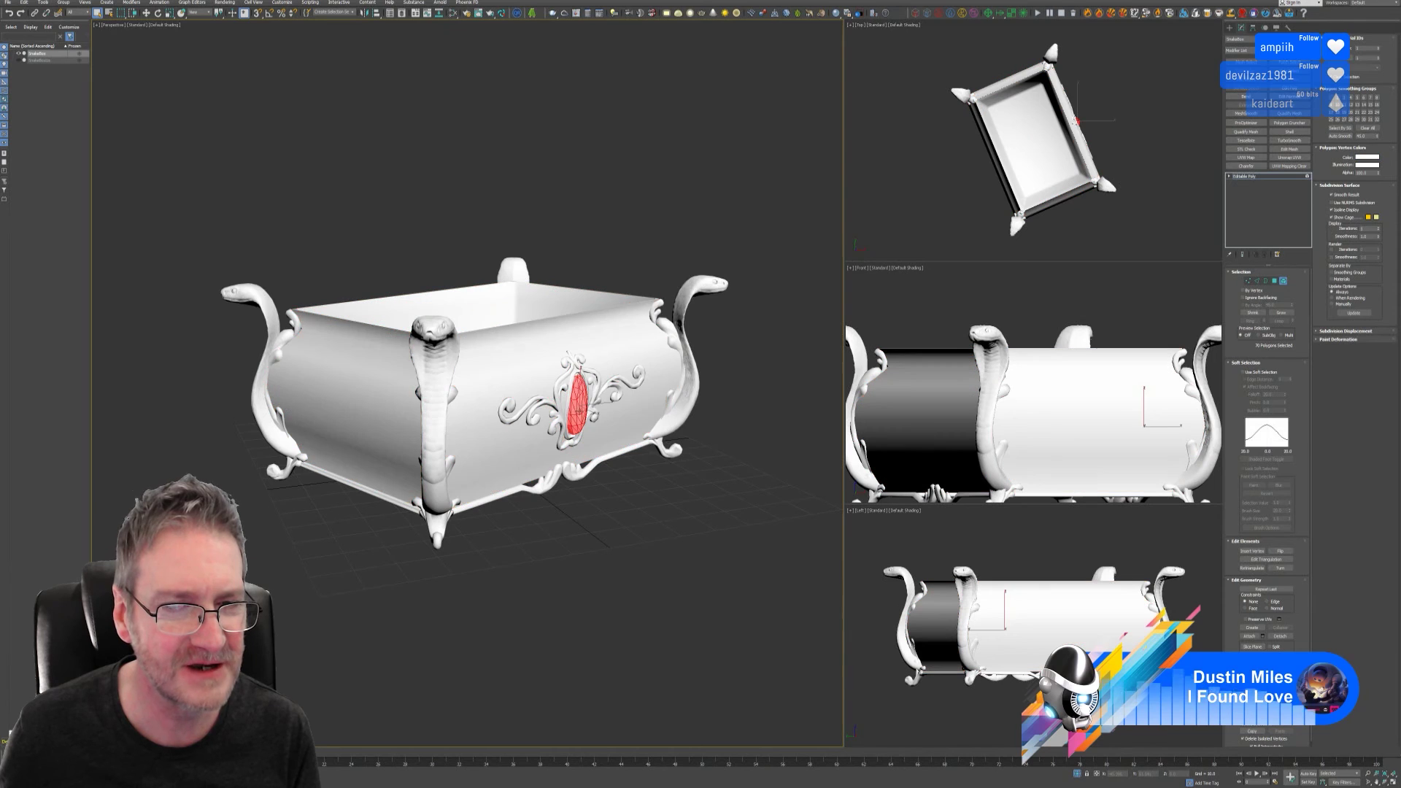
mouse_move(626, 515)
alt+middle_down()
mouse_move(569, 511)
mouse_move(613, 507)
alt+middle_up()
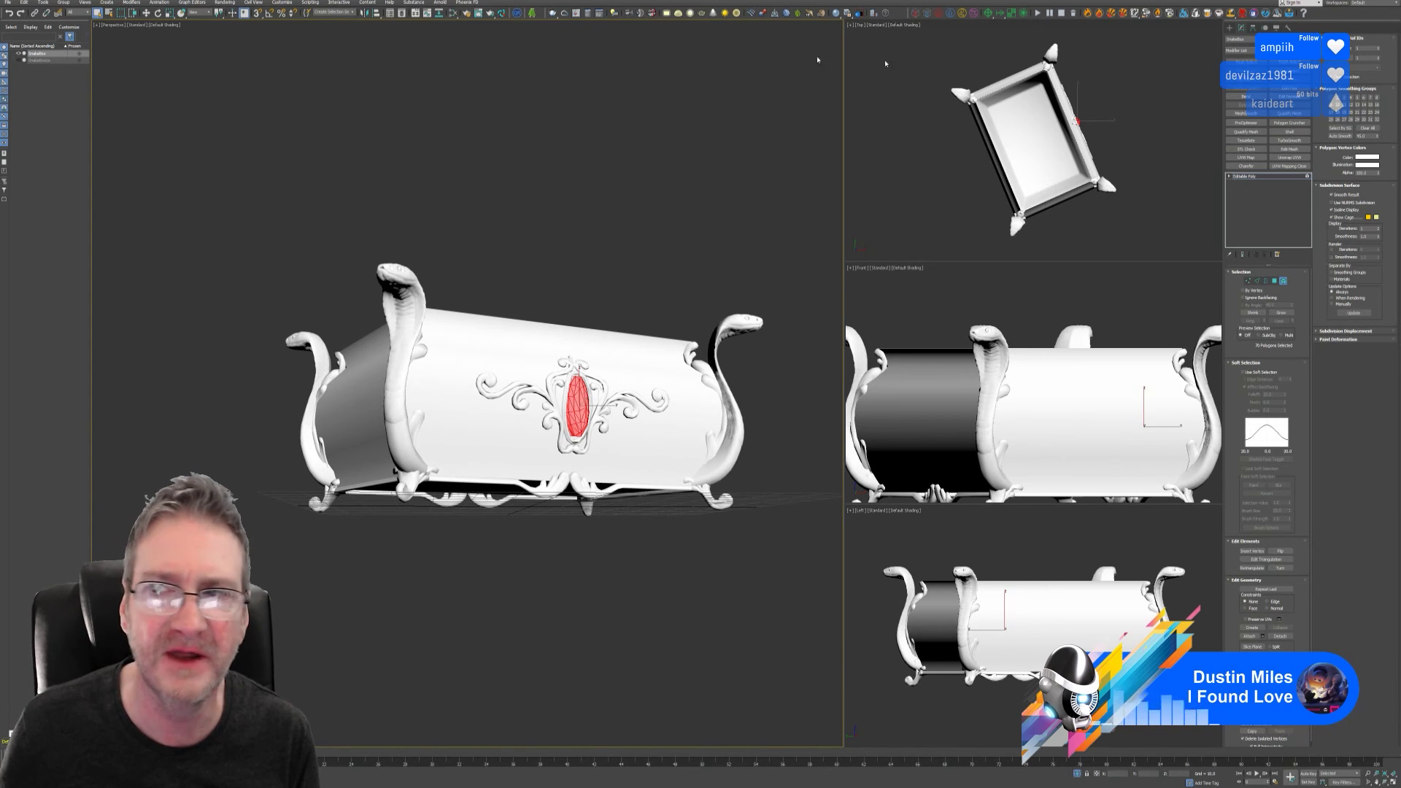
click(1281, 636)
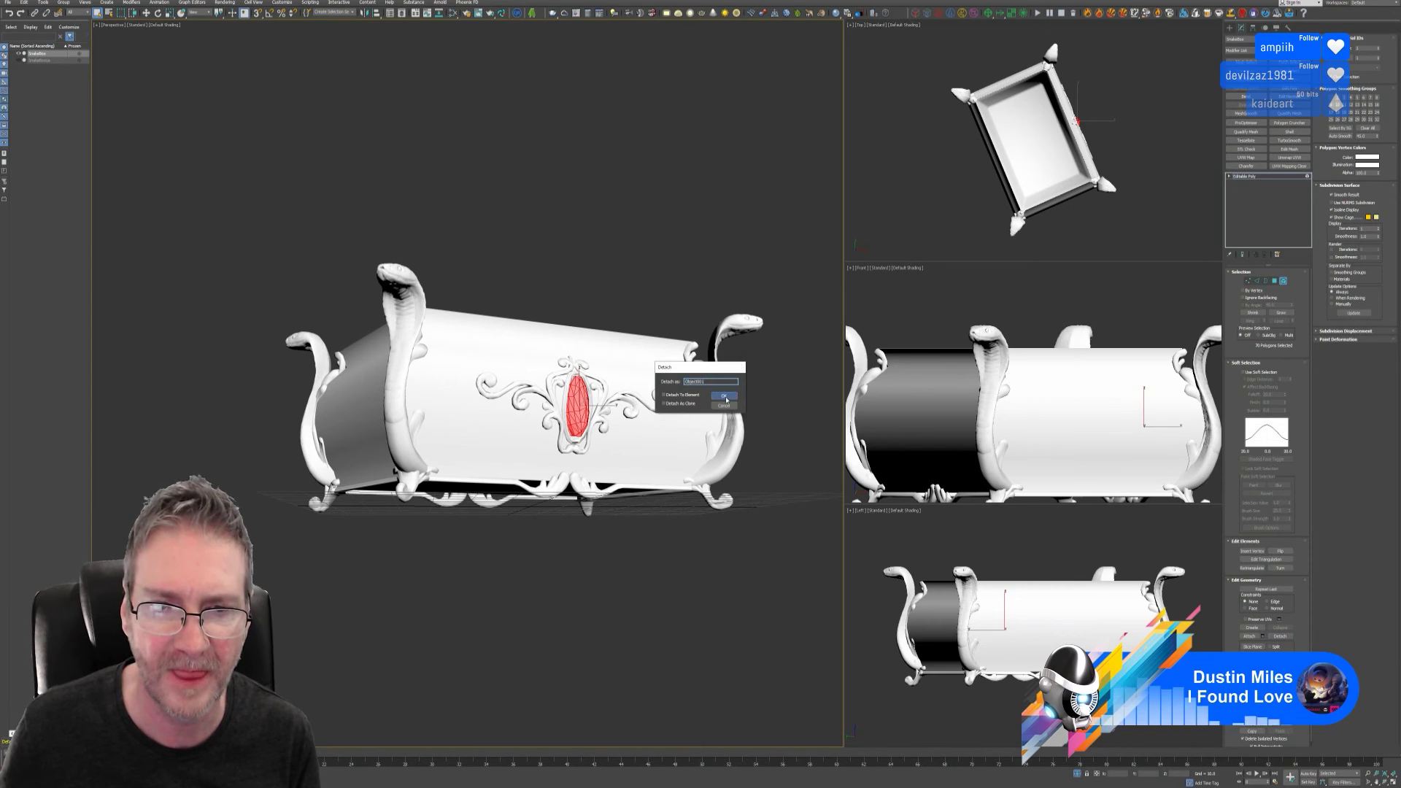
click(723, 397)
click(1282, 283)
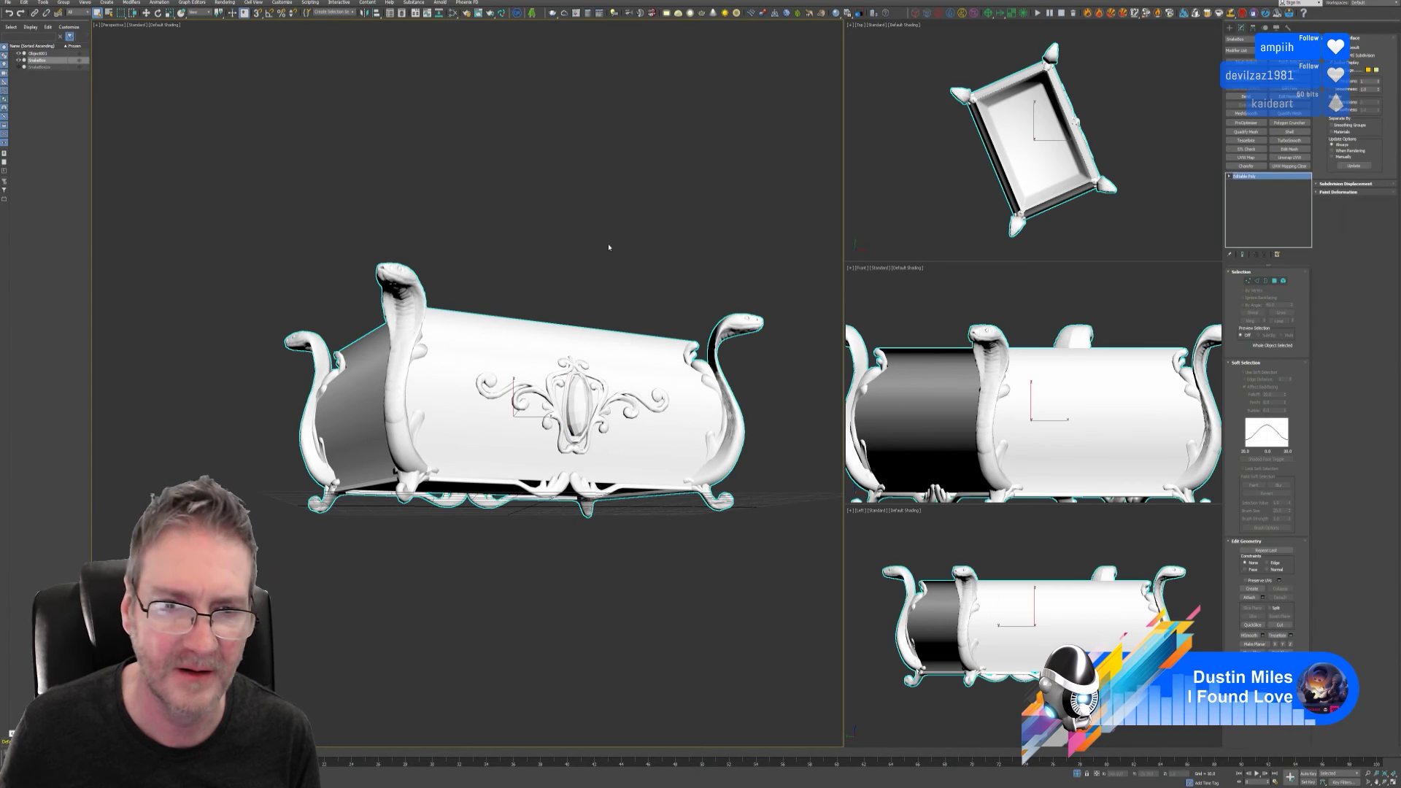
click(615, 276)
click(580, 400)
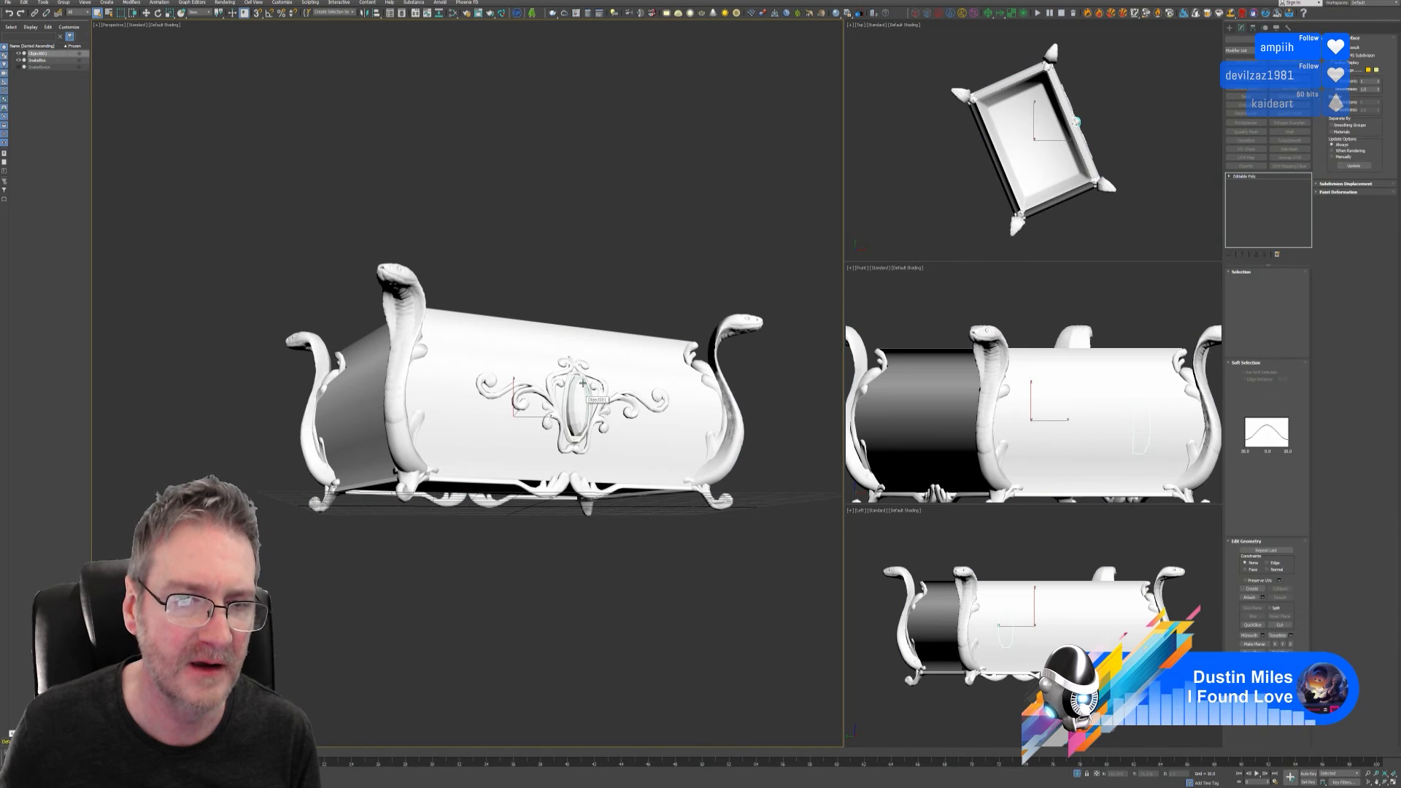
- Create a Standard (Legacy) material in the Slate Material Editor and set its ambient and diffuse color to green
click(454, 13)
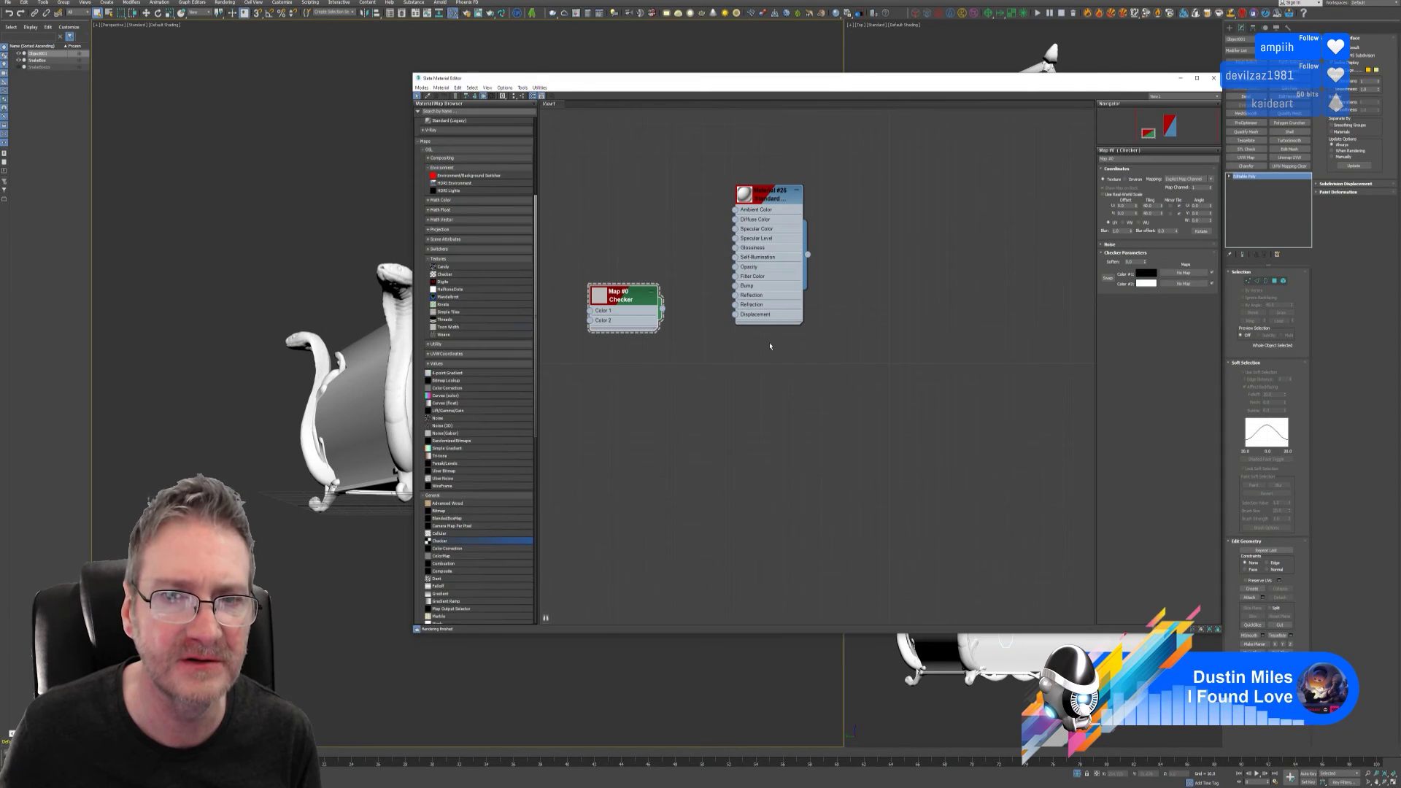
scroll(477, 277, up, 5)
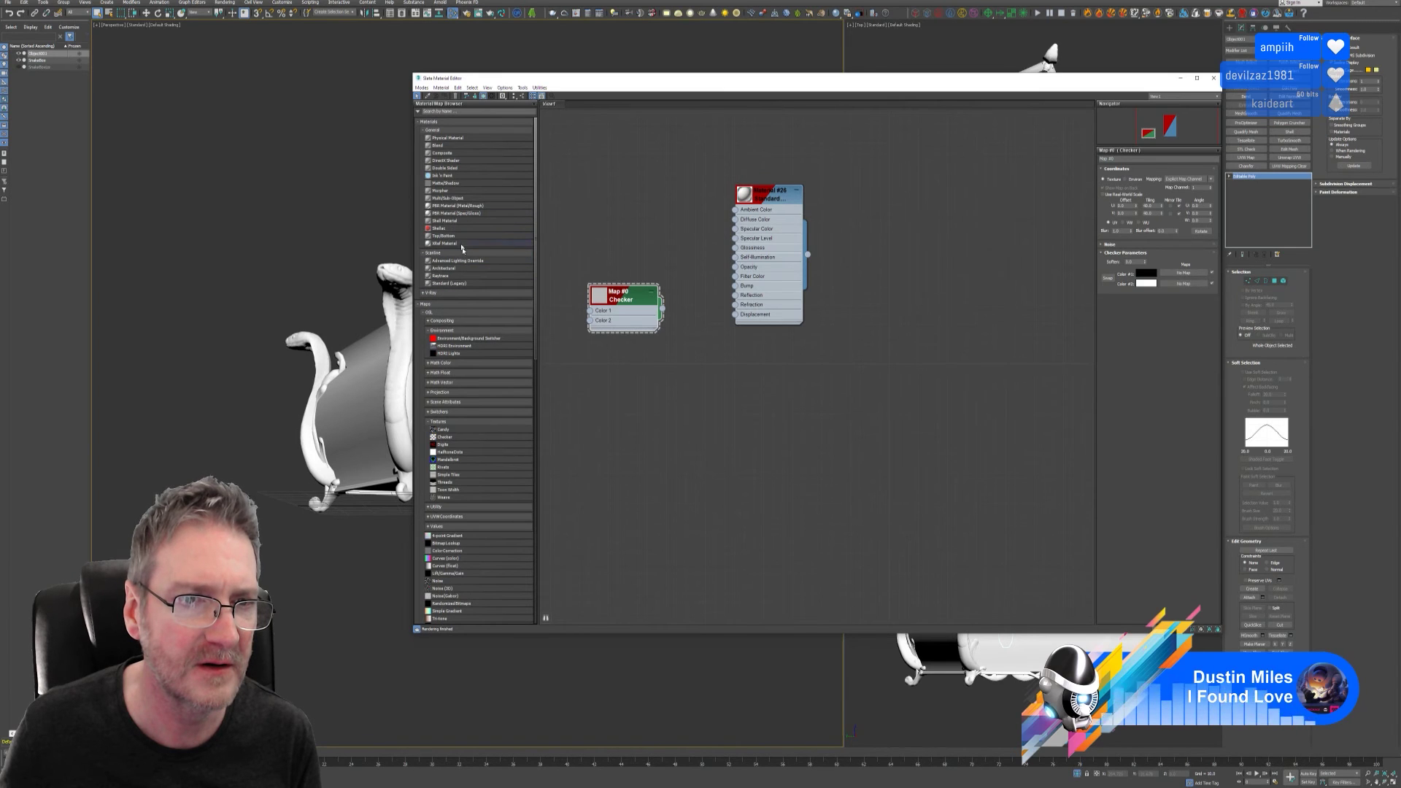
drag(459, 286, 762, 374)
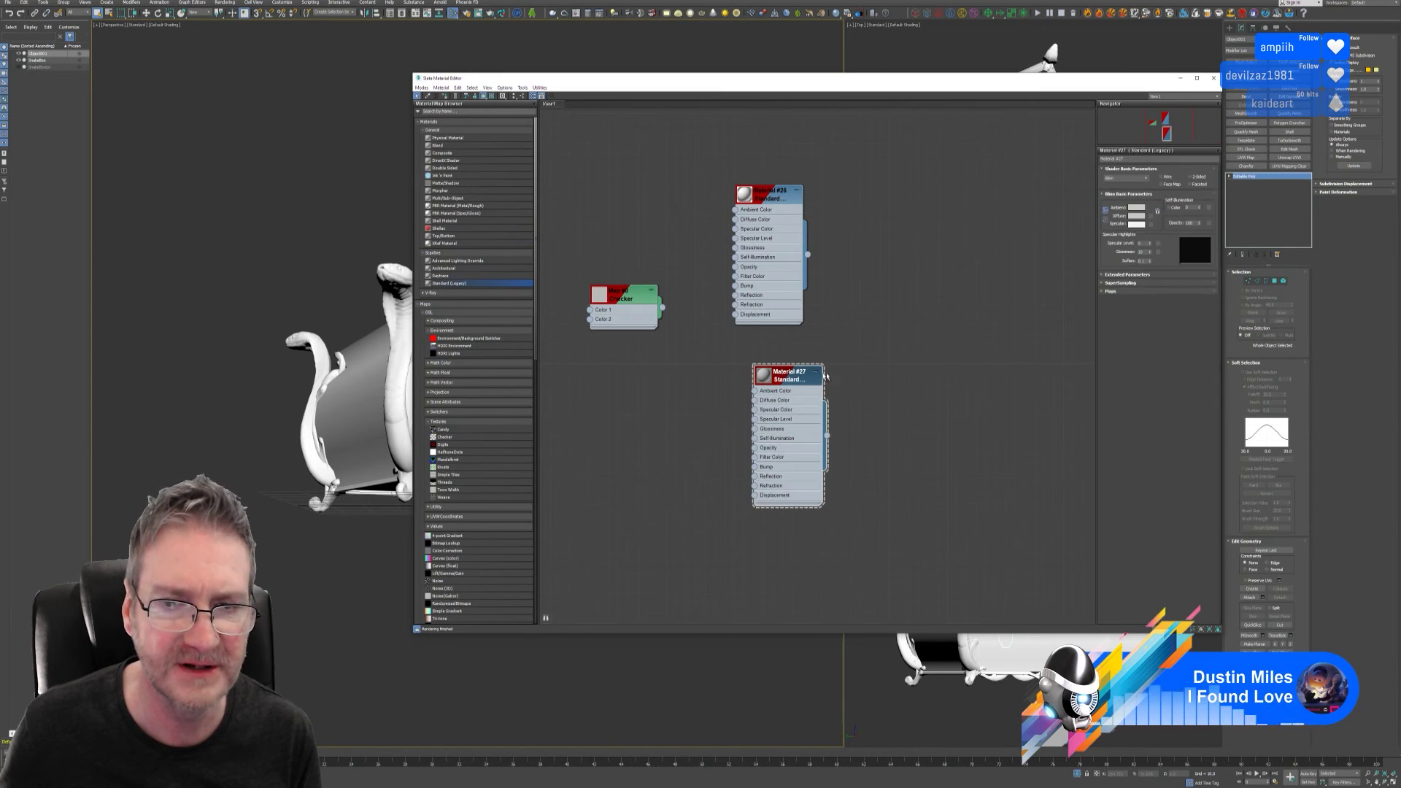
click(1144, 208)
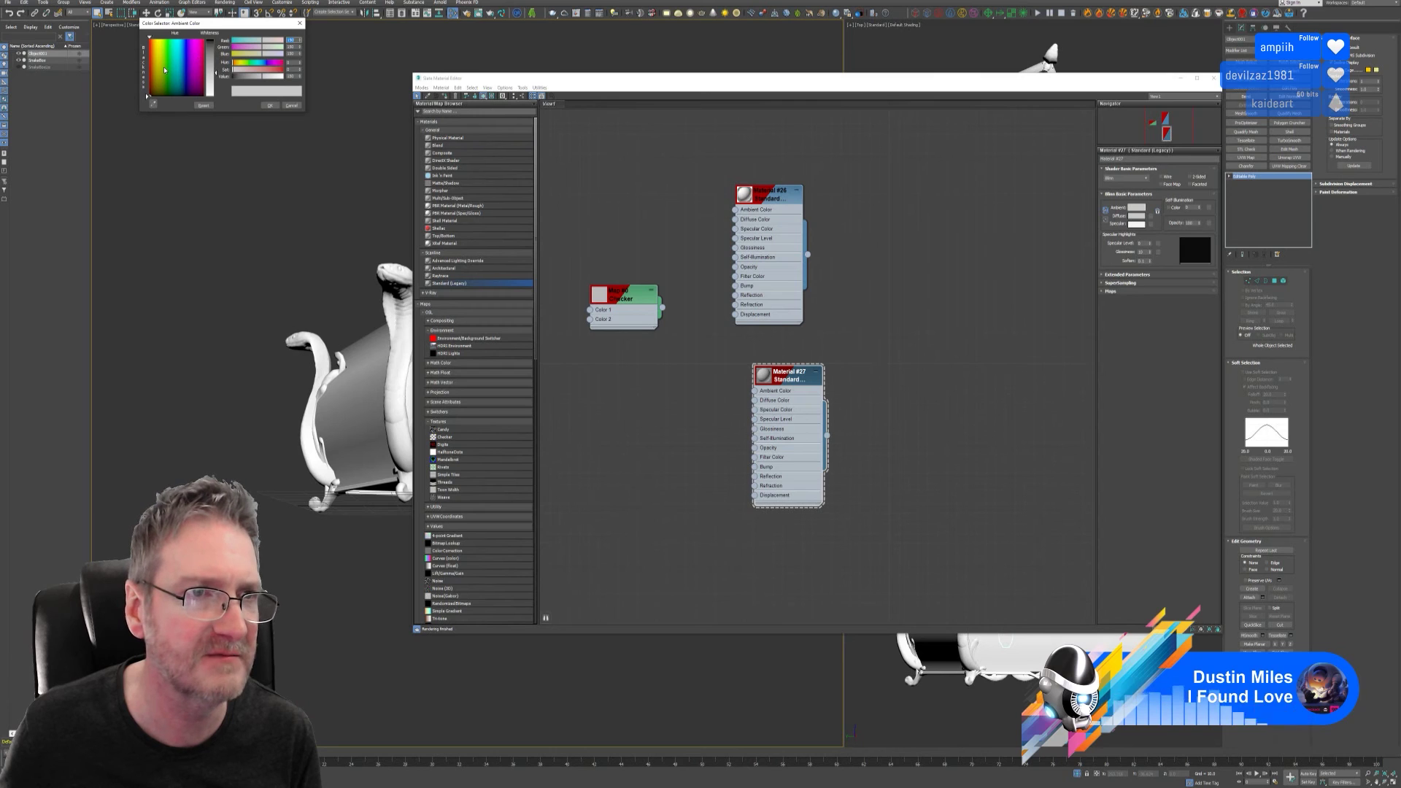
drag(165, 70, 169, 63)
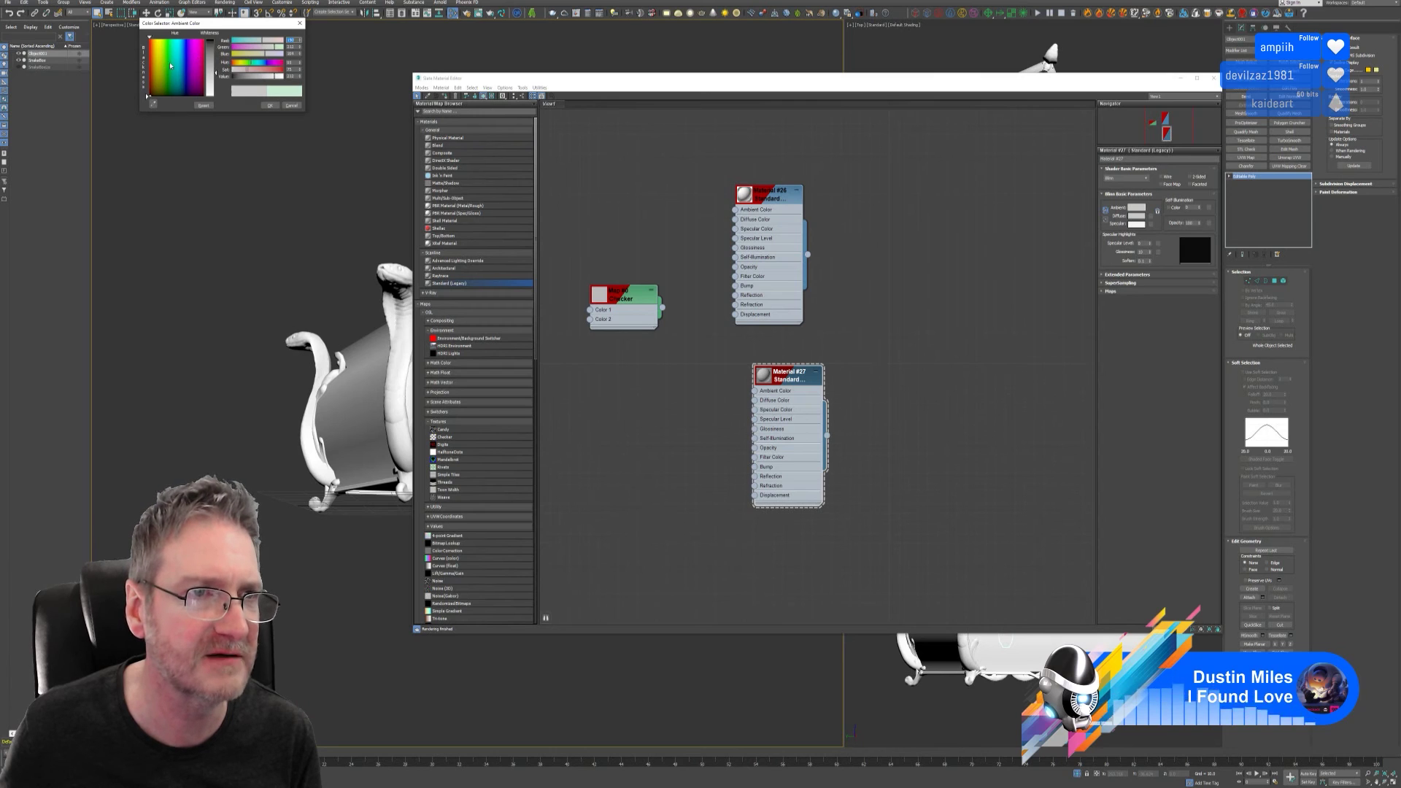
click(276, 106)
- Place the green material's node below the existing material and name it SnakeBoxGem
drag(796, 374, 787, 384)
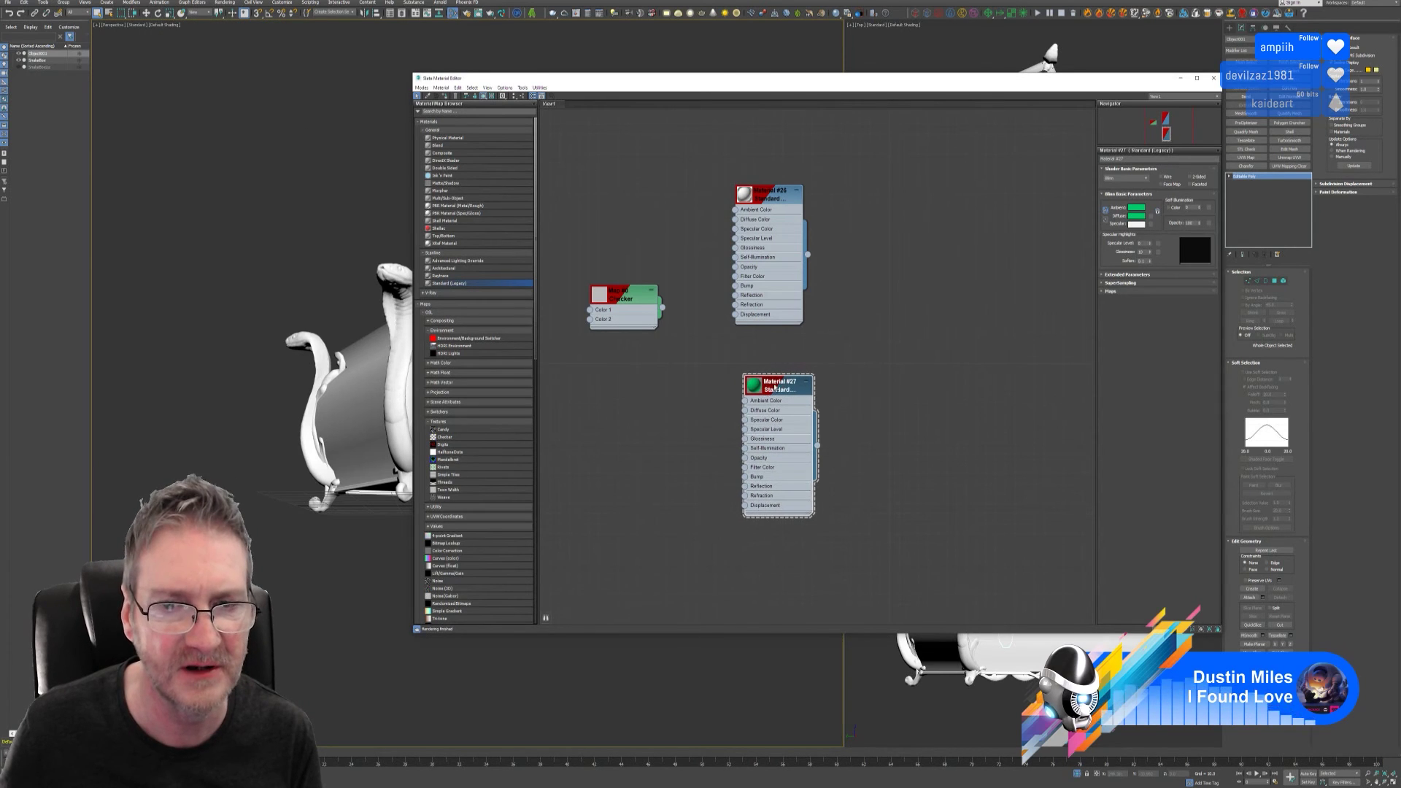
drag(1146, 159, 1009, 219)
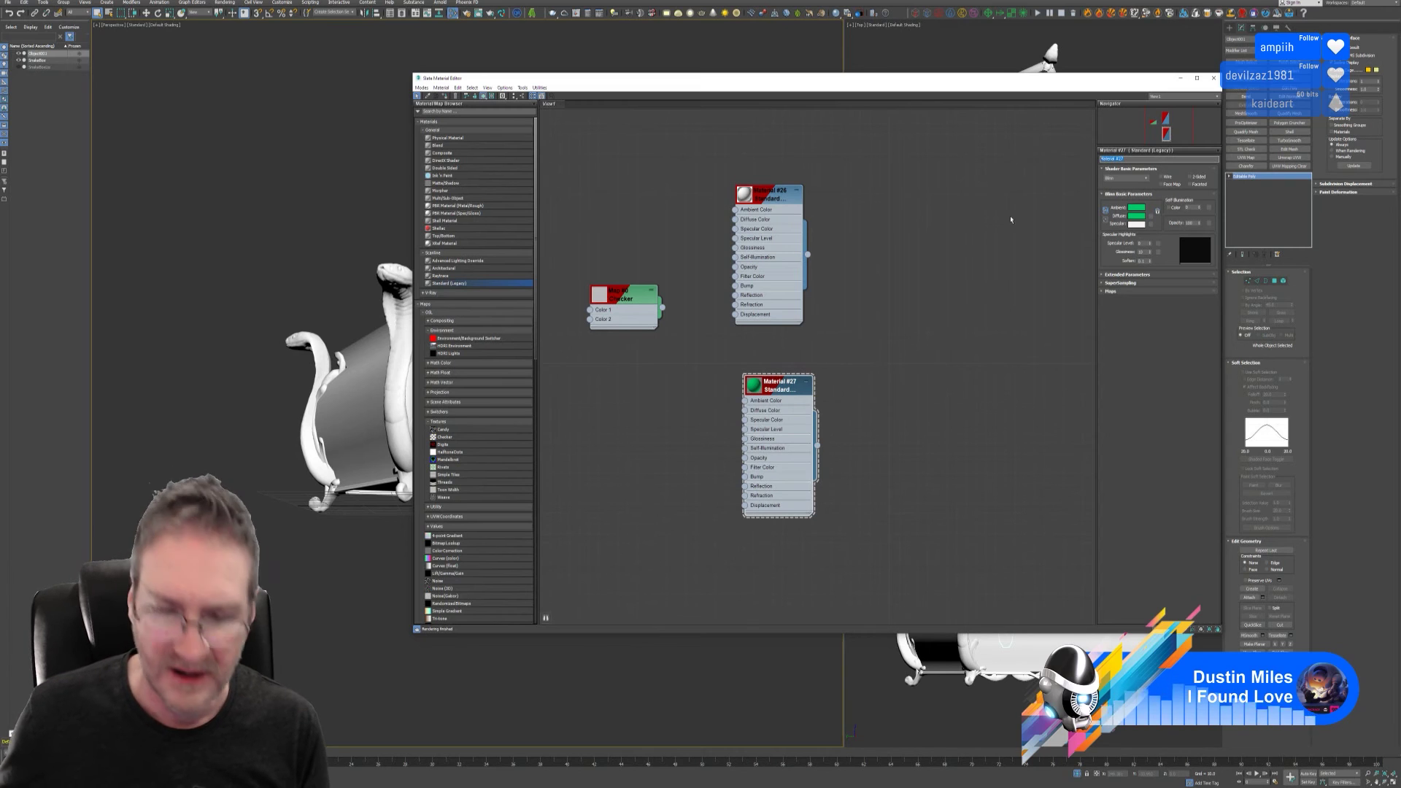
text(SnakeBoxGem)
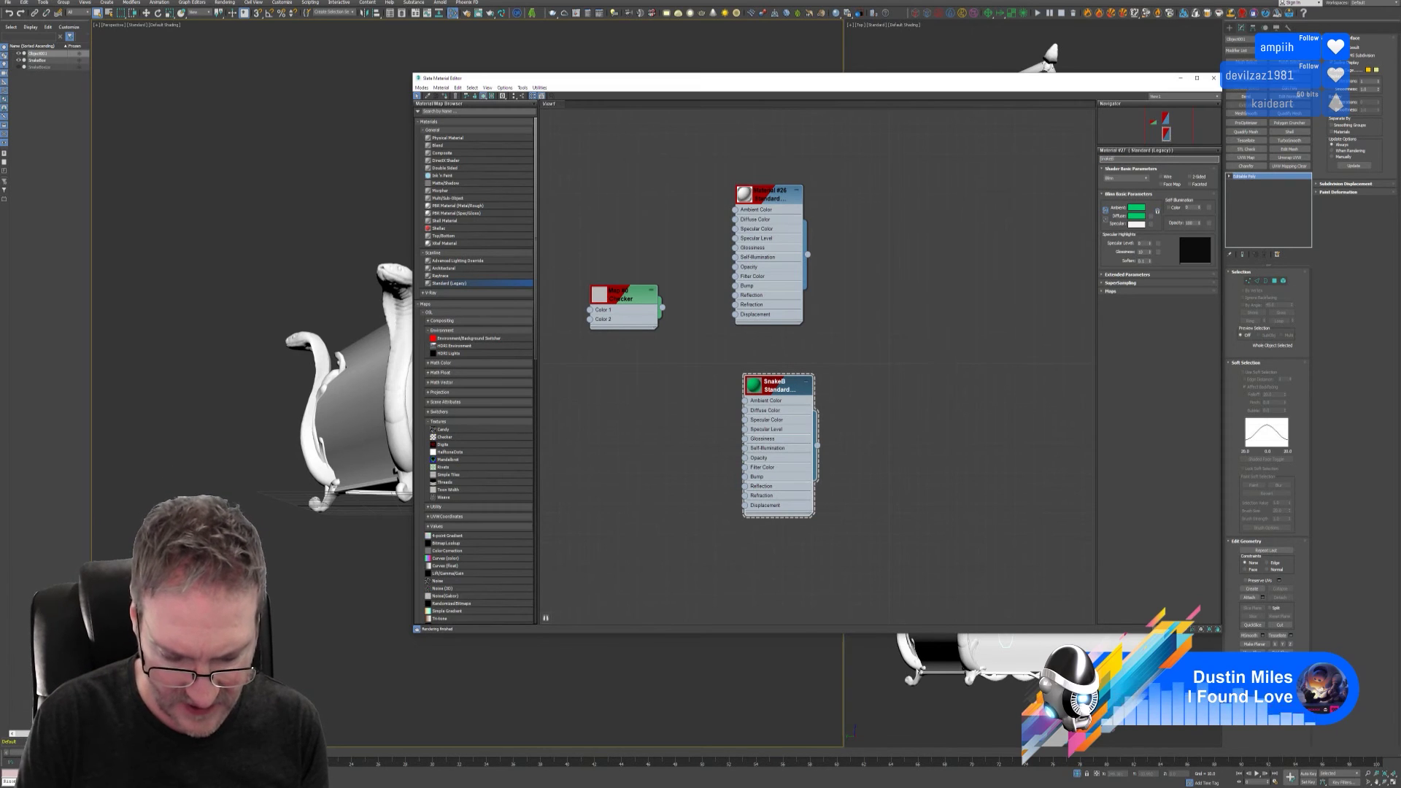
key(Return)
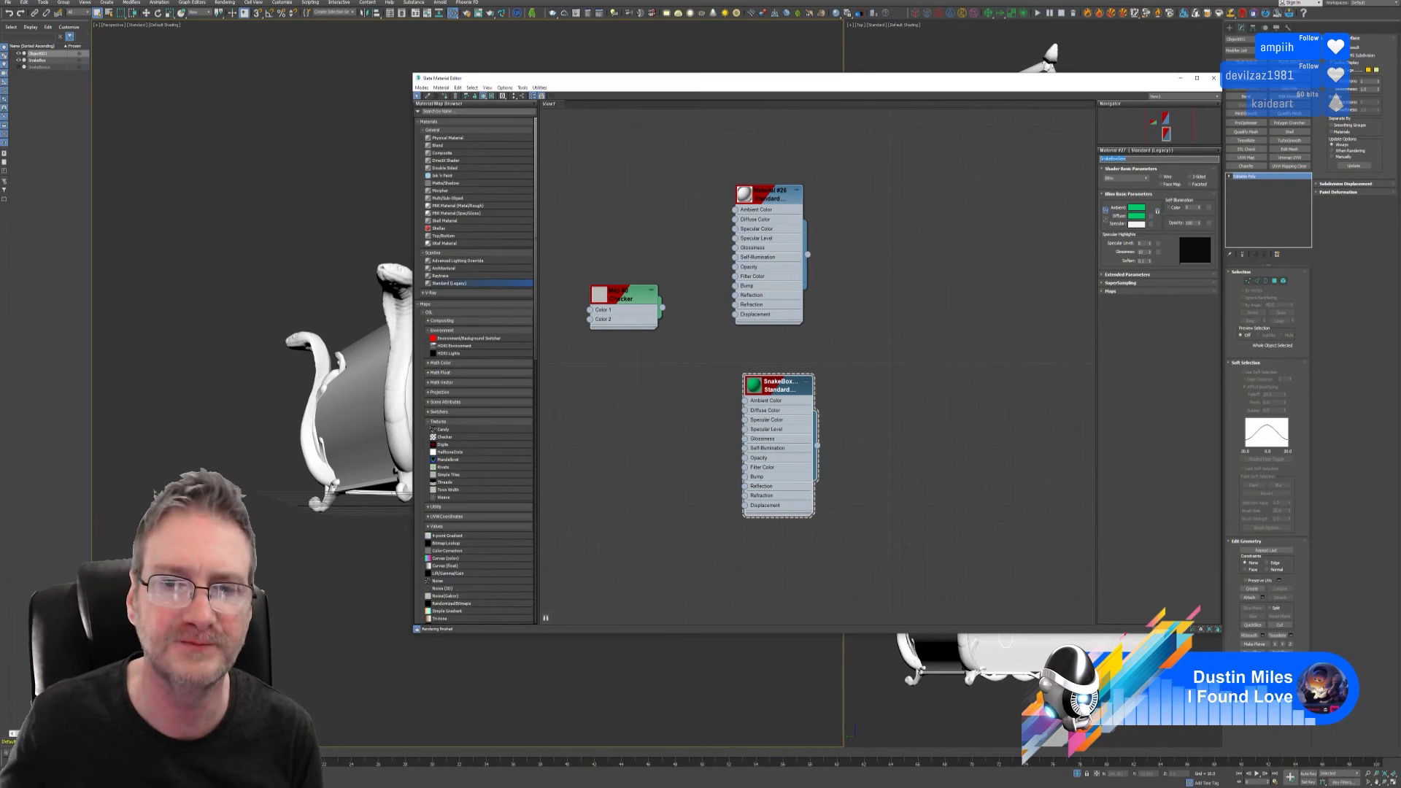
- Assign the green gem material to the detached gem, close the material editor, and clear the selection
right_click(789, 392)
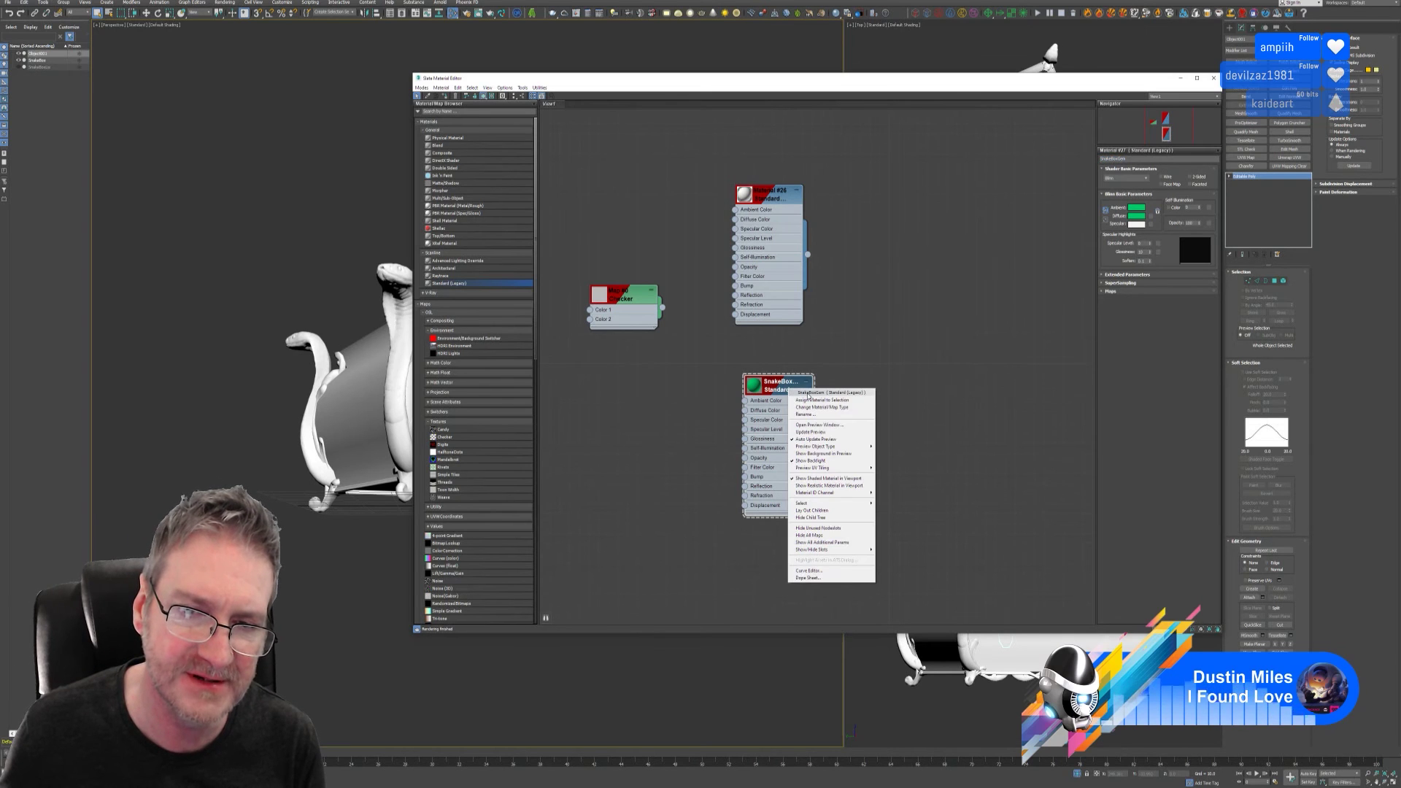
click(810, 398)
click(1214, 78)
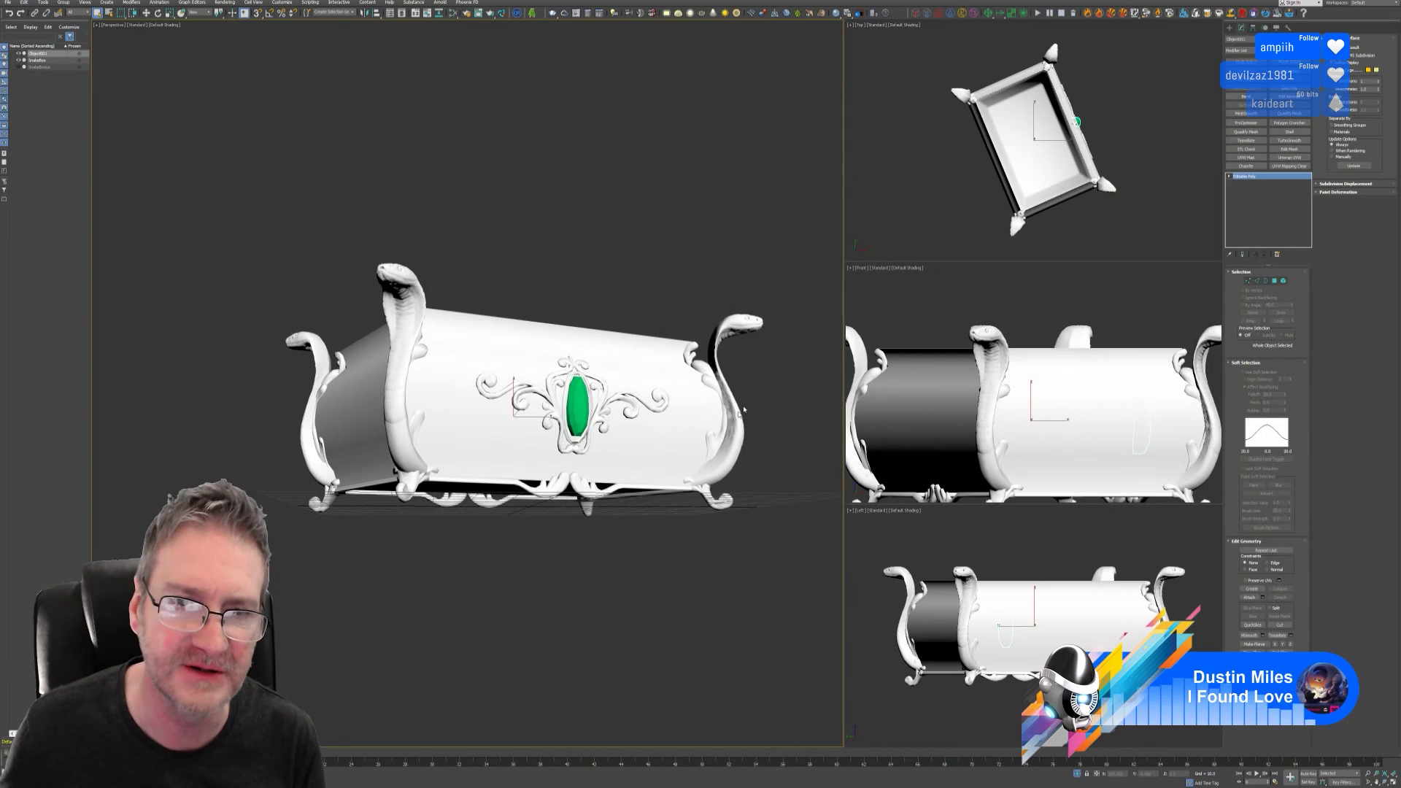
click(660, 581)
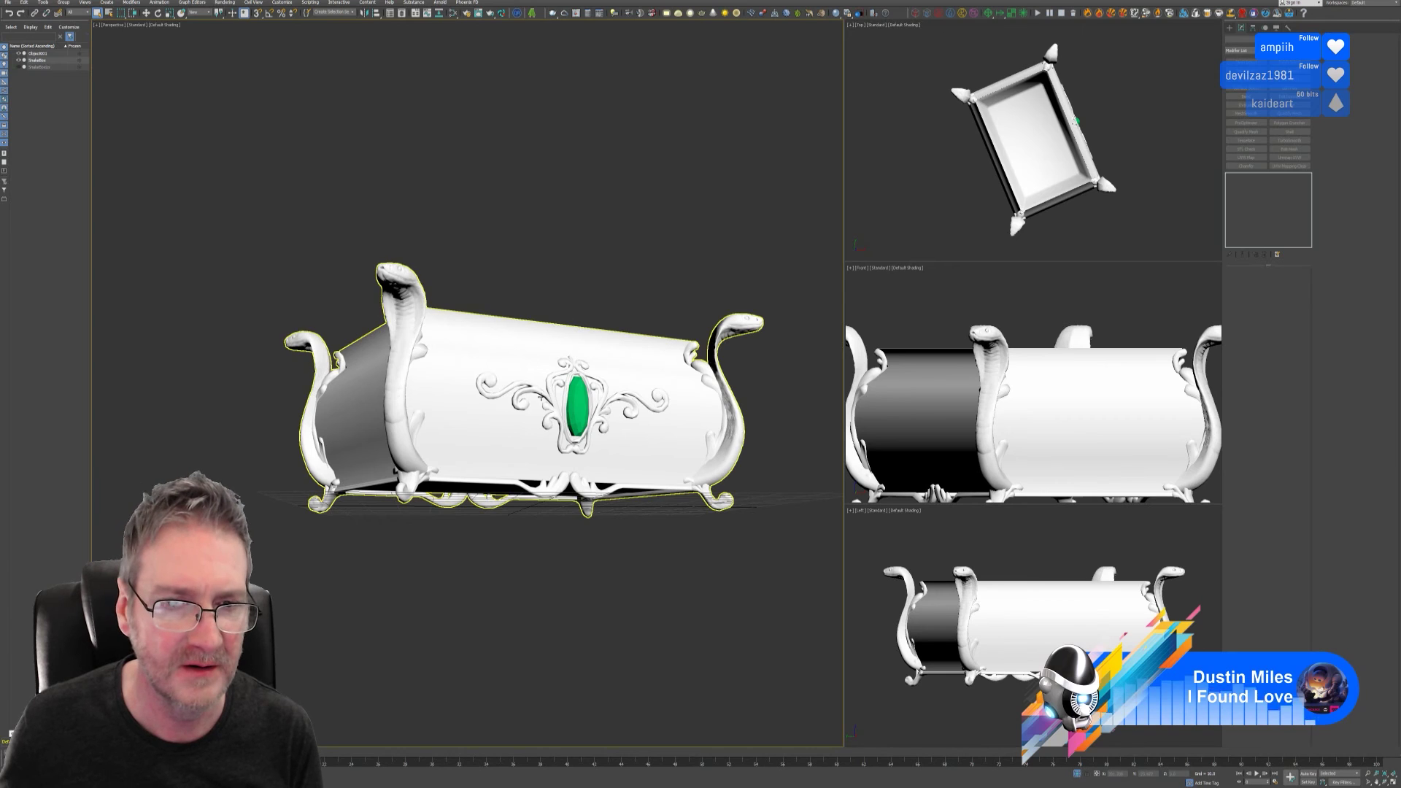
- Select the two scroll ornament elements flanking the gem on the box body and set their vertex color to dark green
click(532, 376)
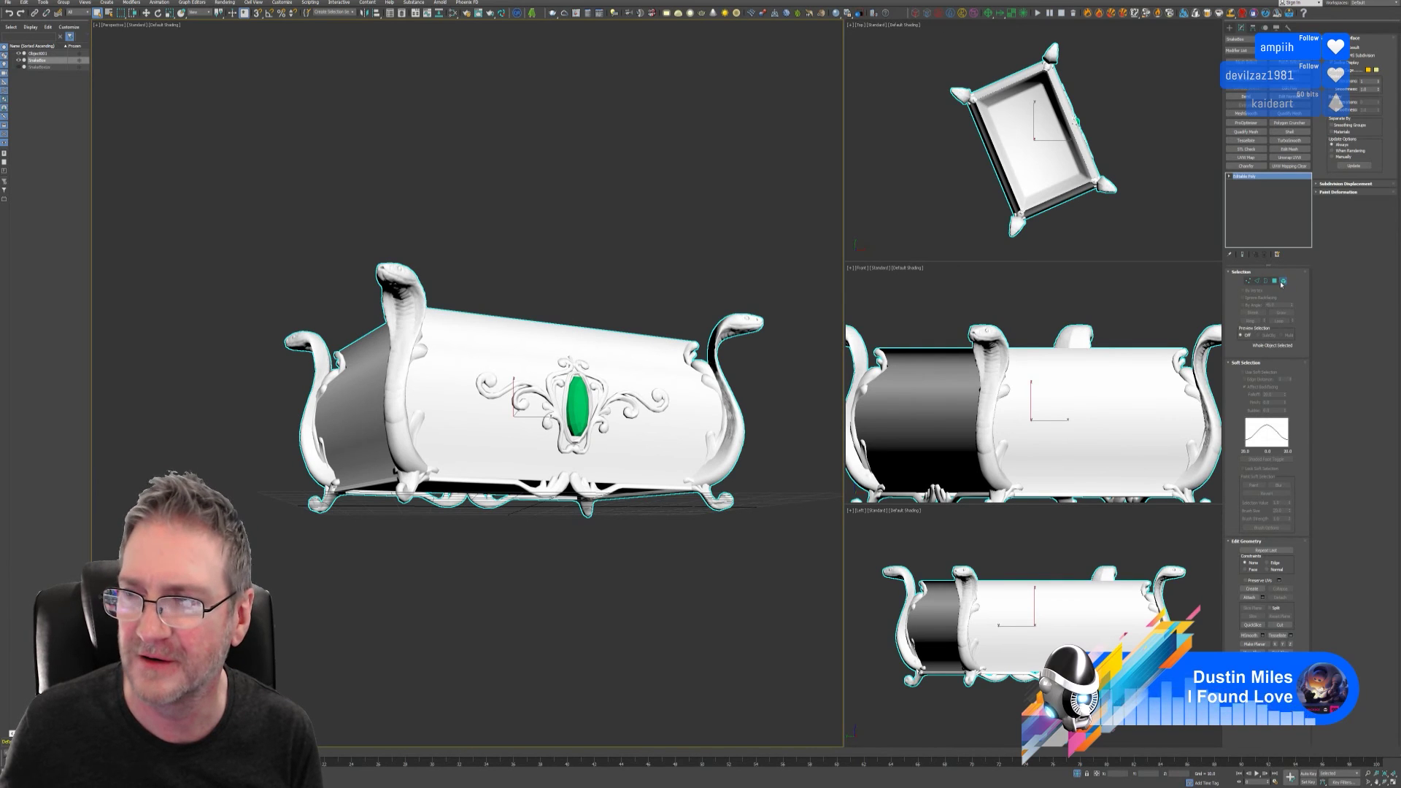
click(1282, 281)
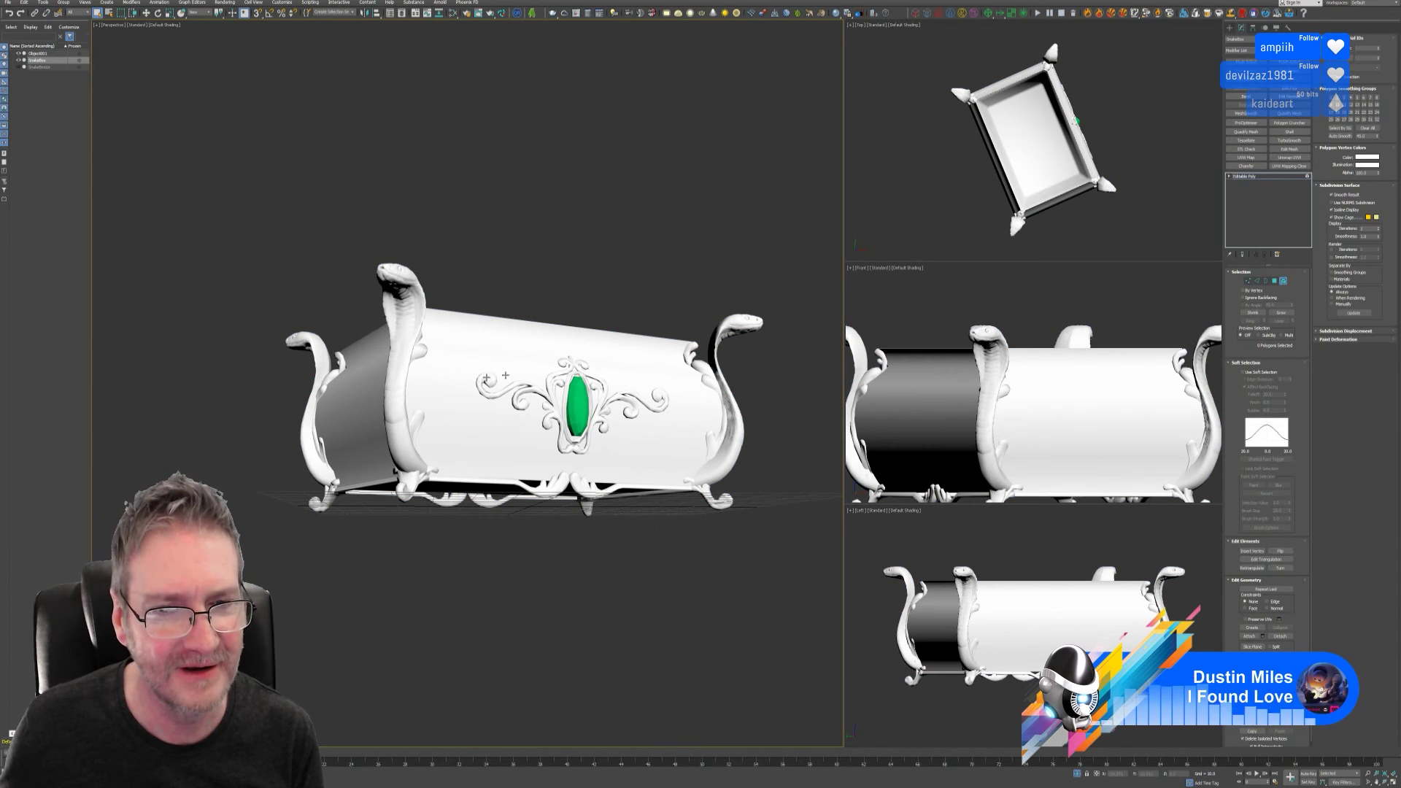
click(525, 386)
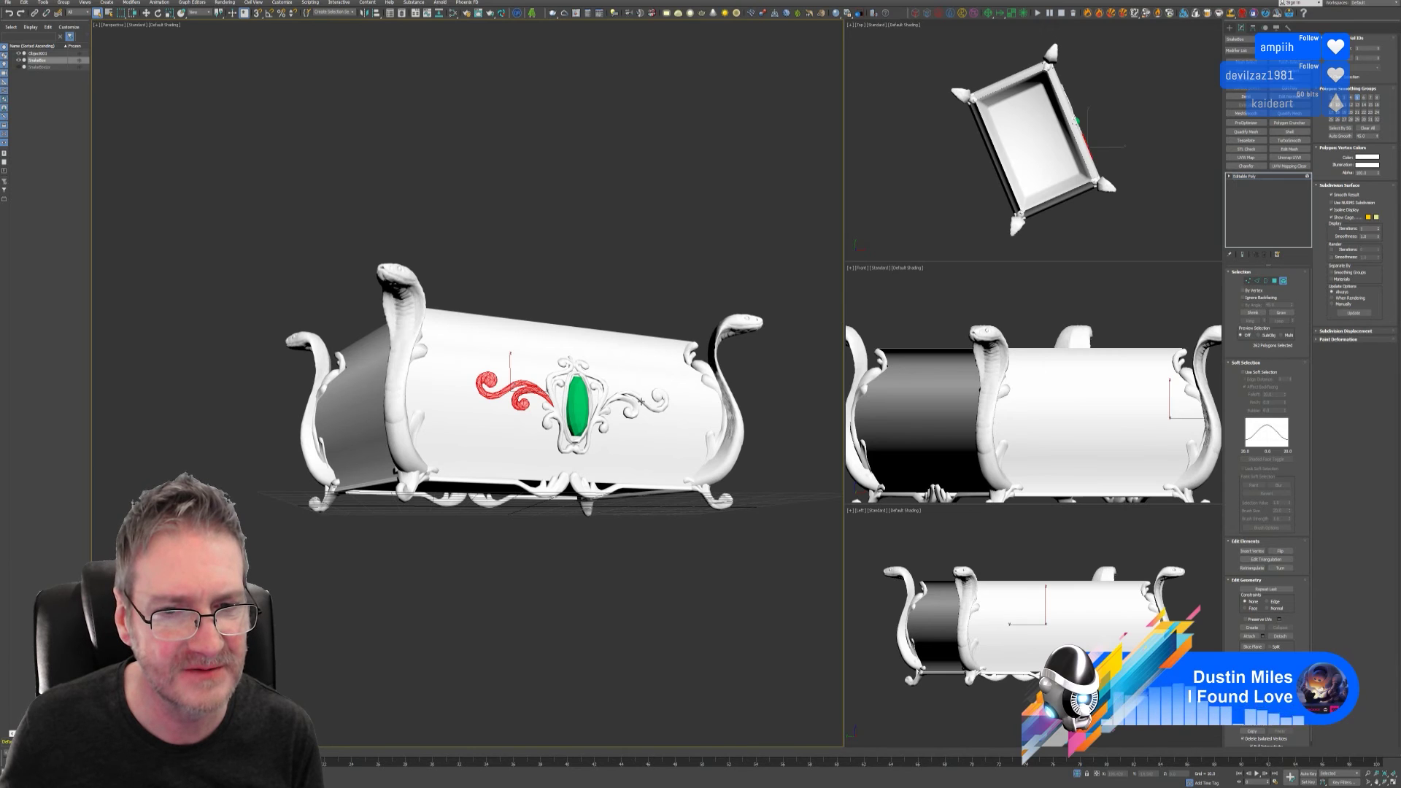
ctrl+click(663, 407)
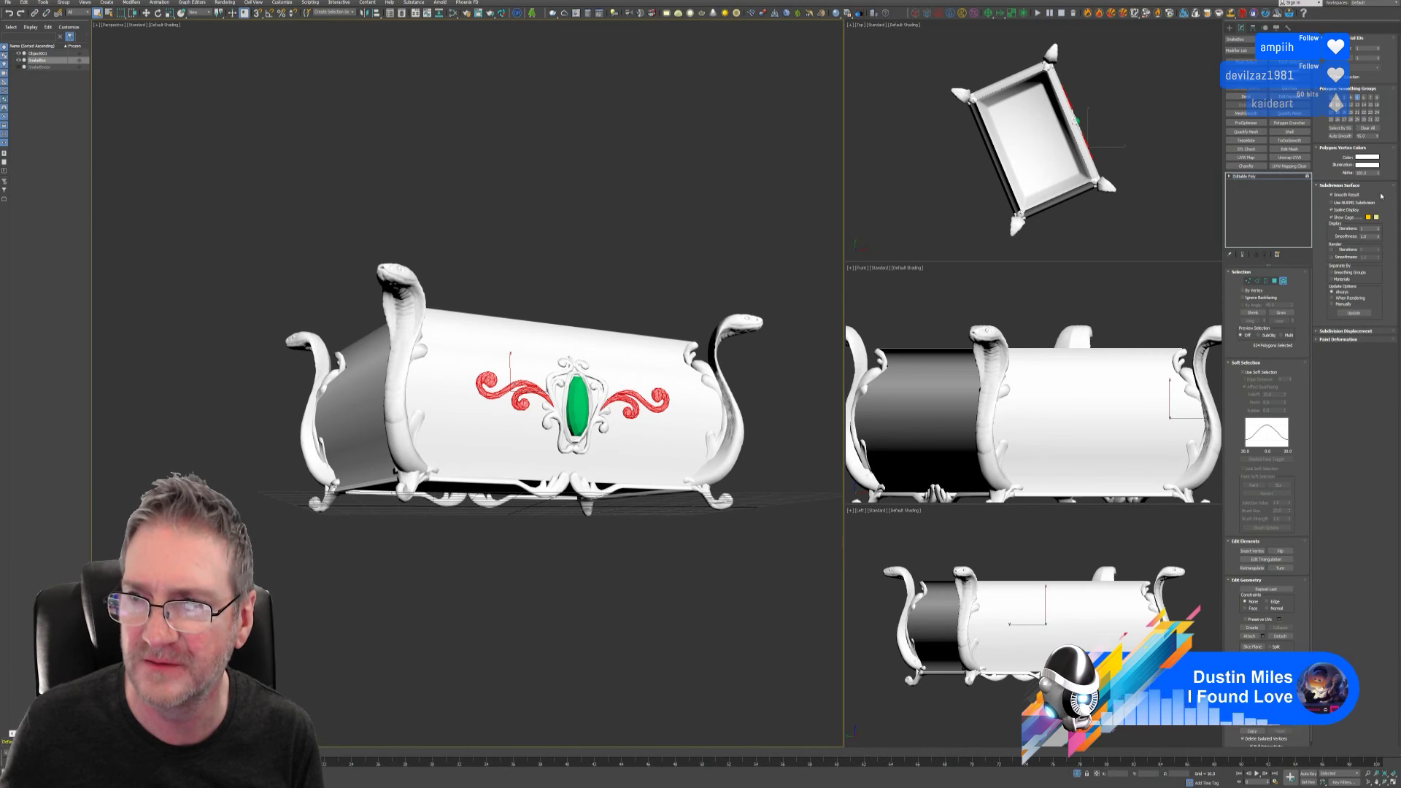
click(1367, 157)
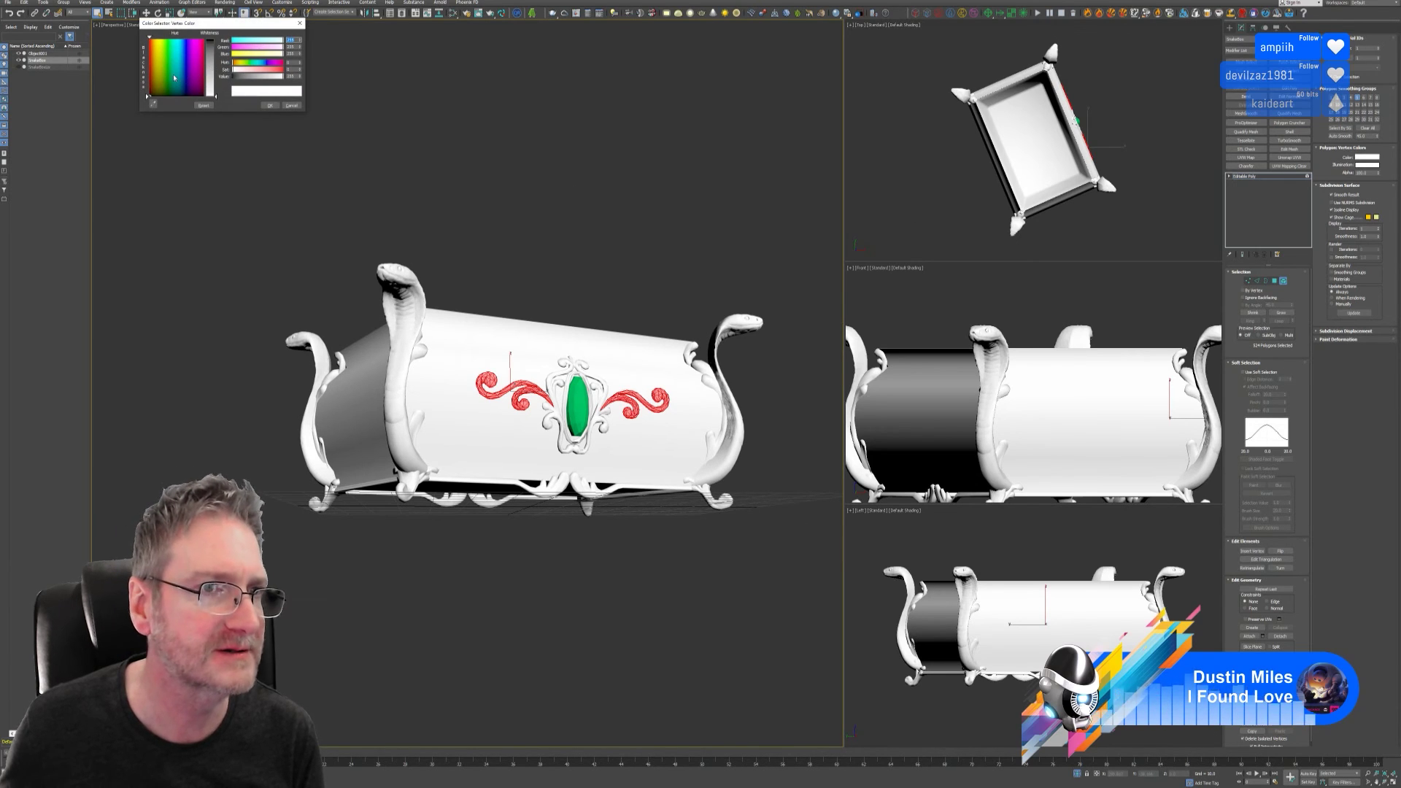
drag(171, 77, 169, 95)
click(210, 42)
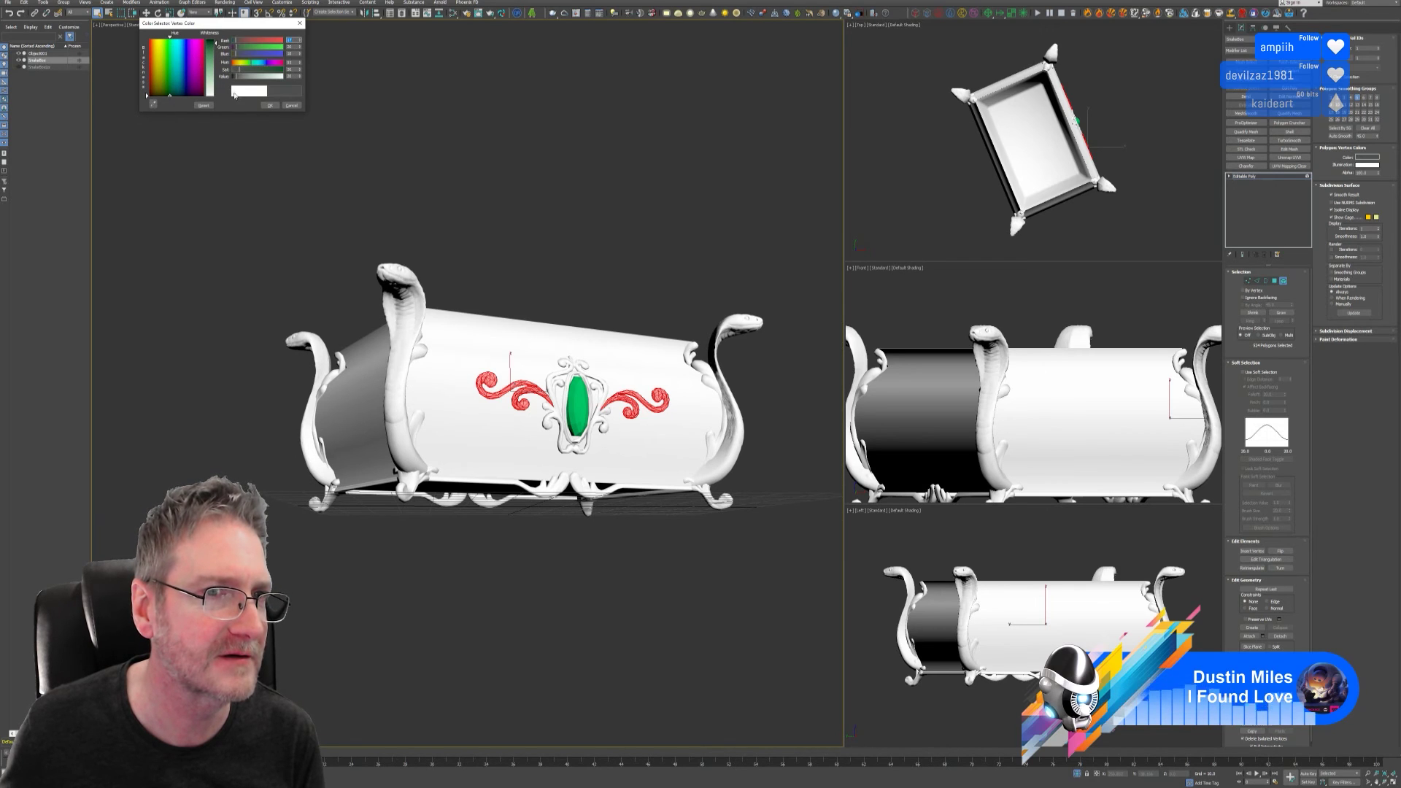
drag(213, 47, 167, 91)
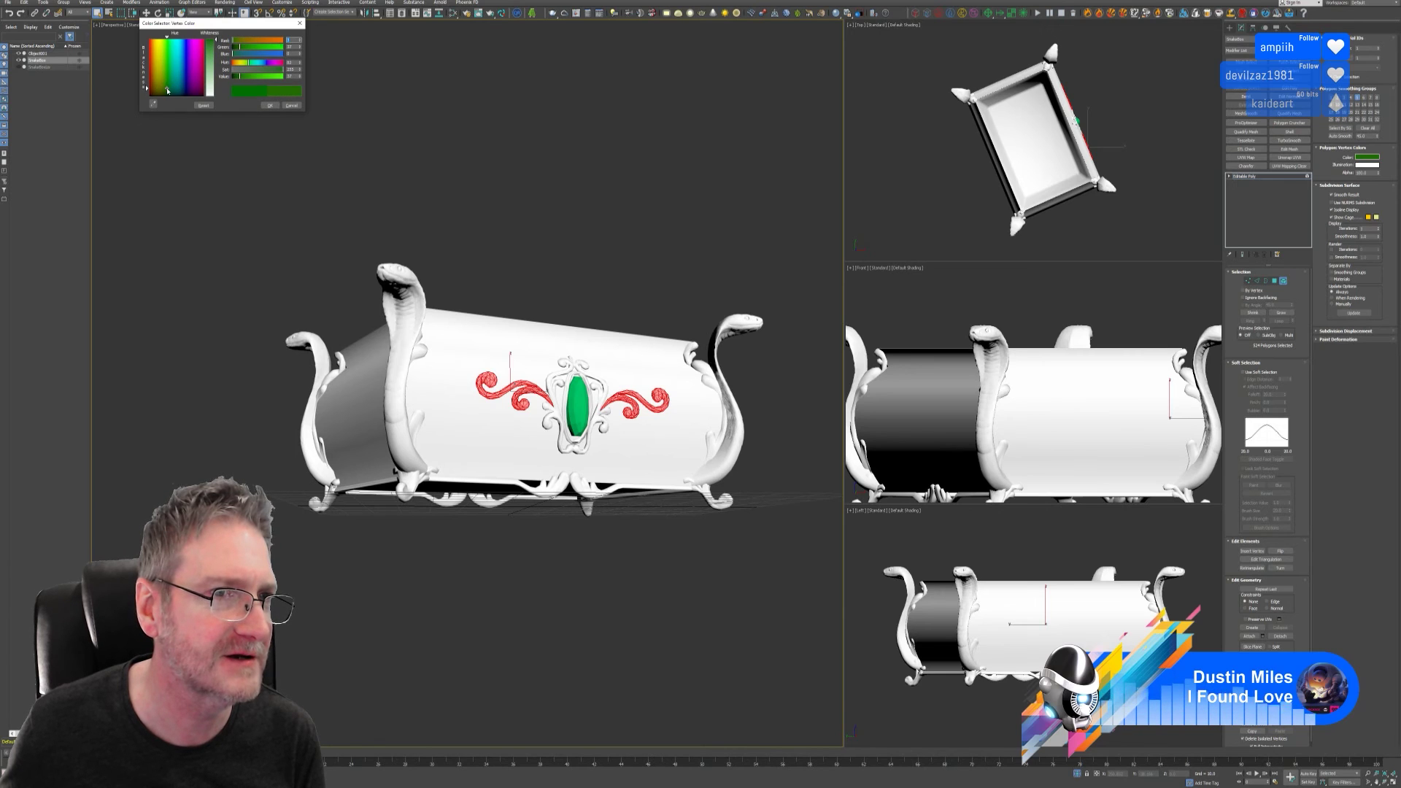
click(269, 106)
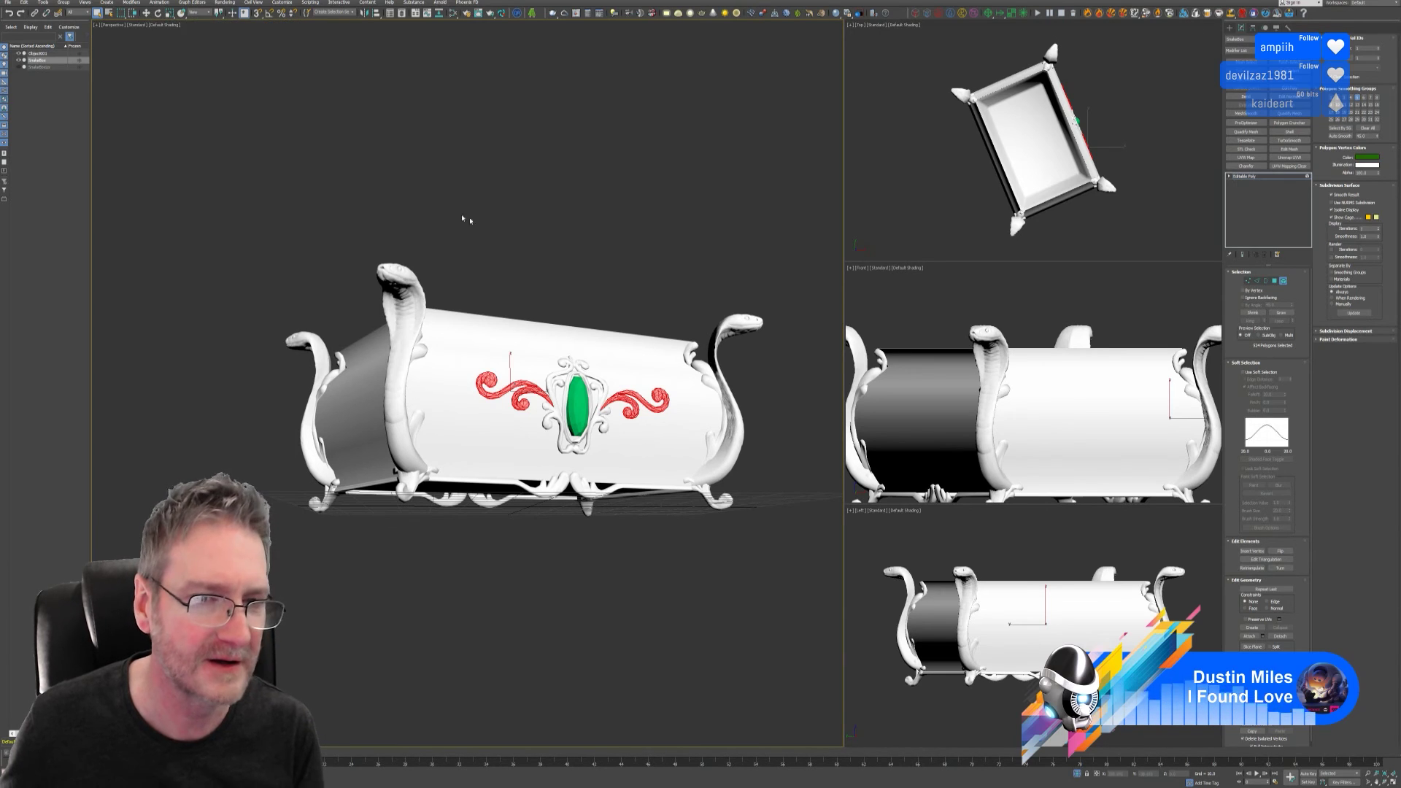
- Select the ornate frame element around the gem and set its vertex color to dark blue
click(587, 443)
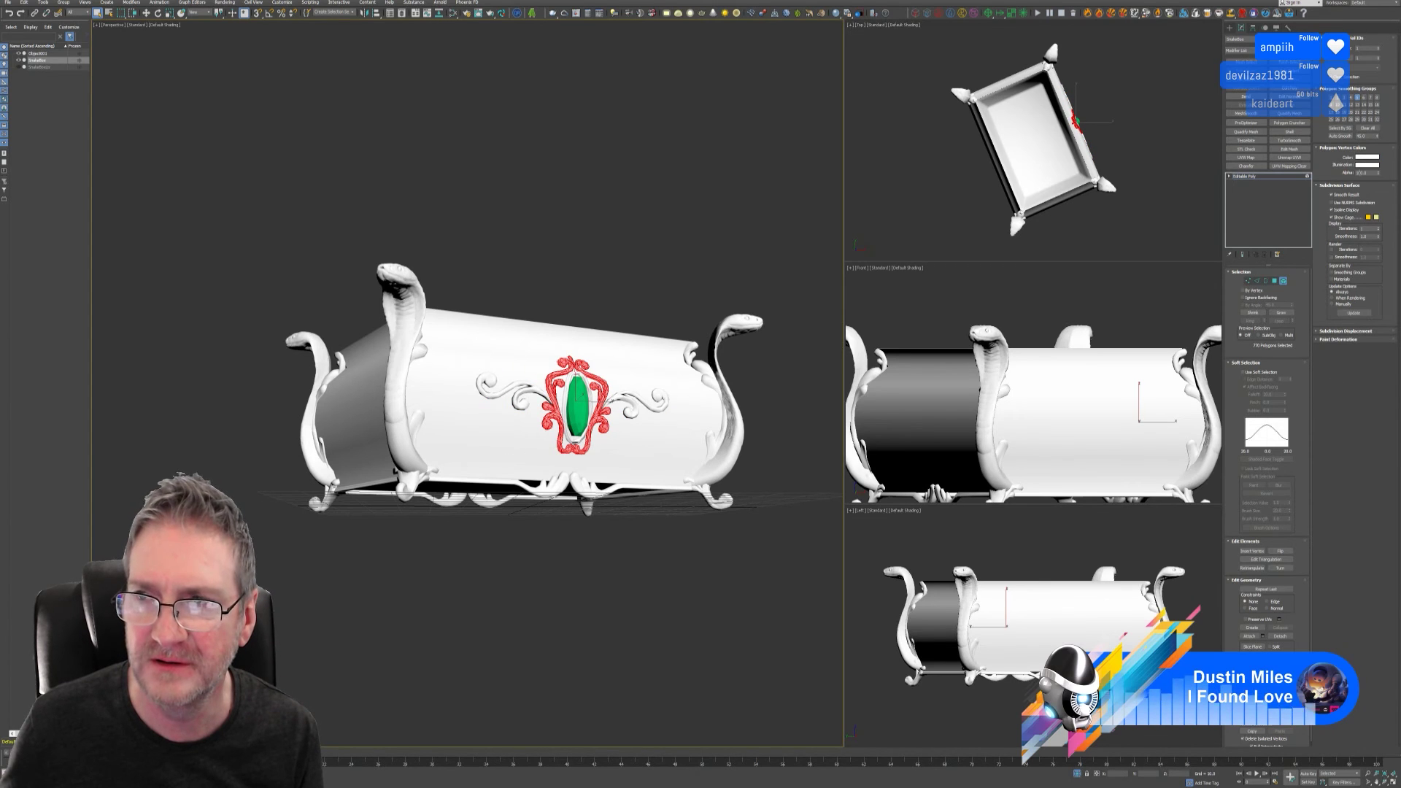
click(1367, 157)
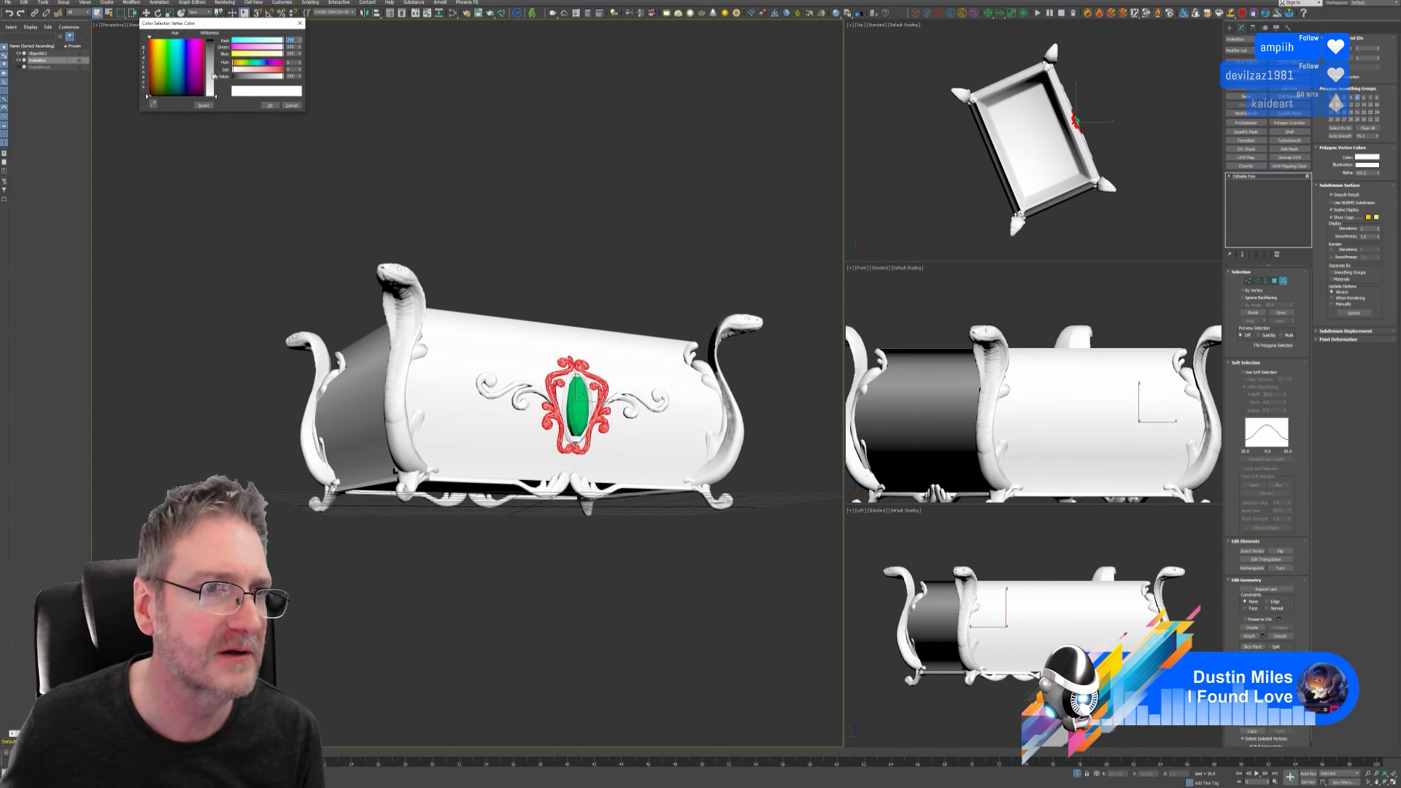
click(186, 84)
click(214, 47)
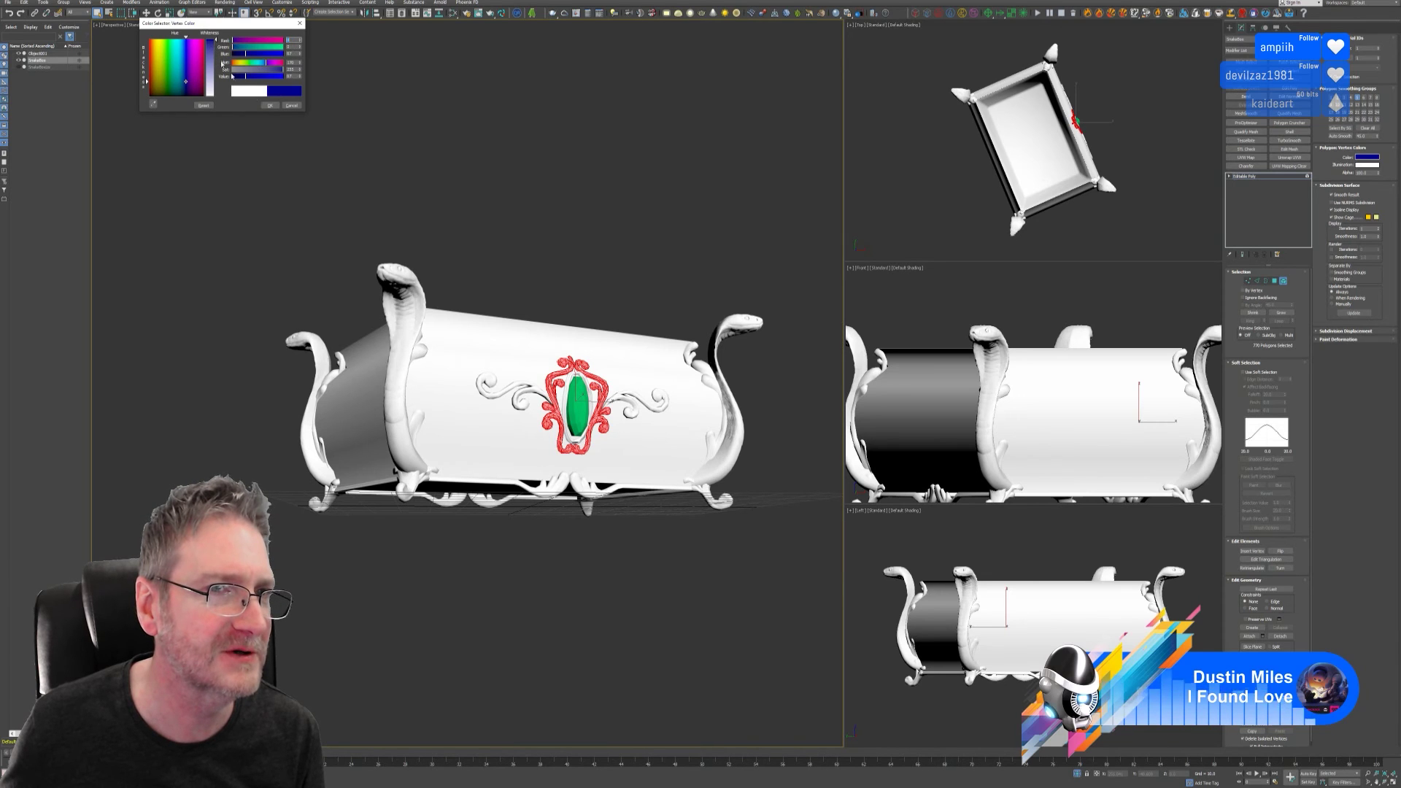
click(270, 105)
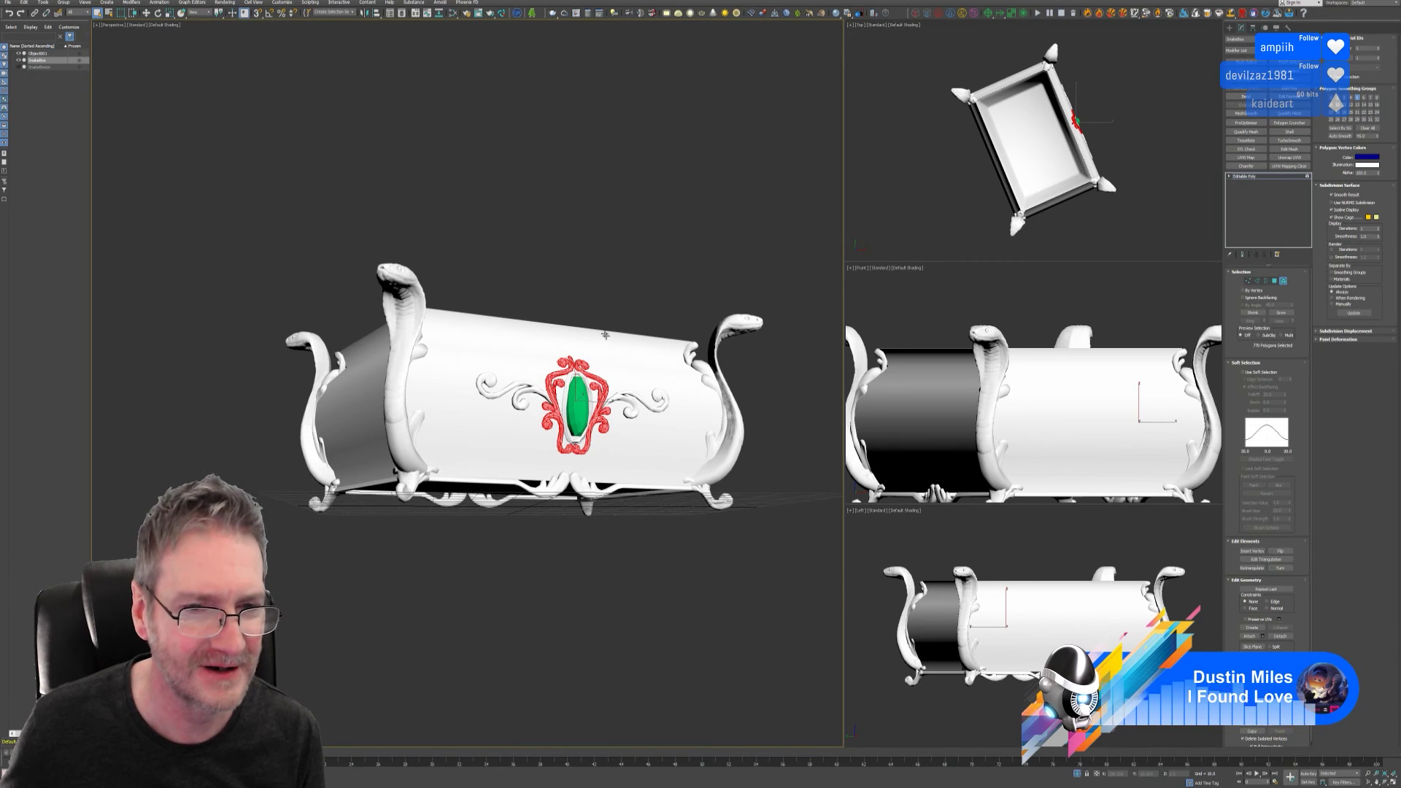
- Select the oval rim element directly surrounding the gem and set its vertex color to dark magenta
click(566, 394)
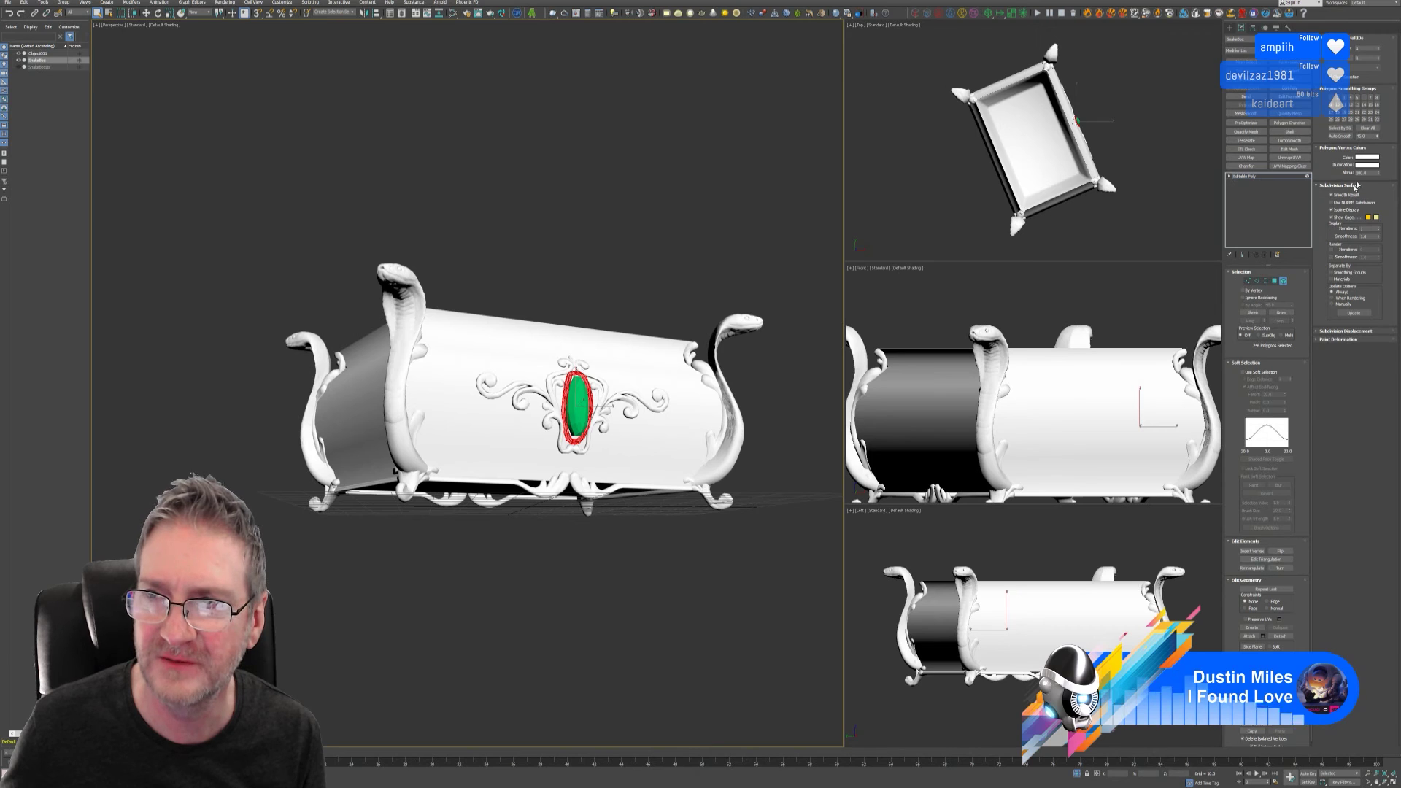
click(1363, 157)
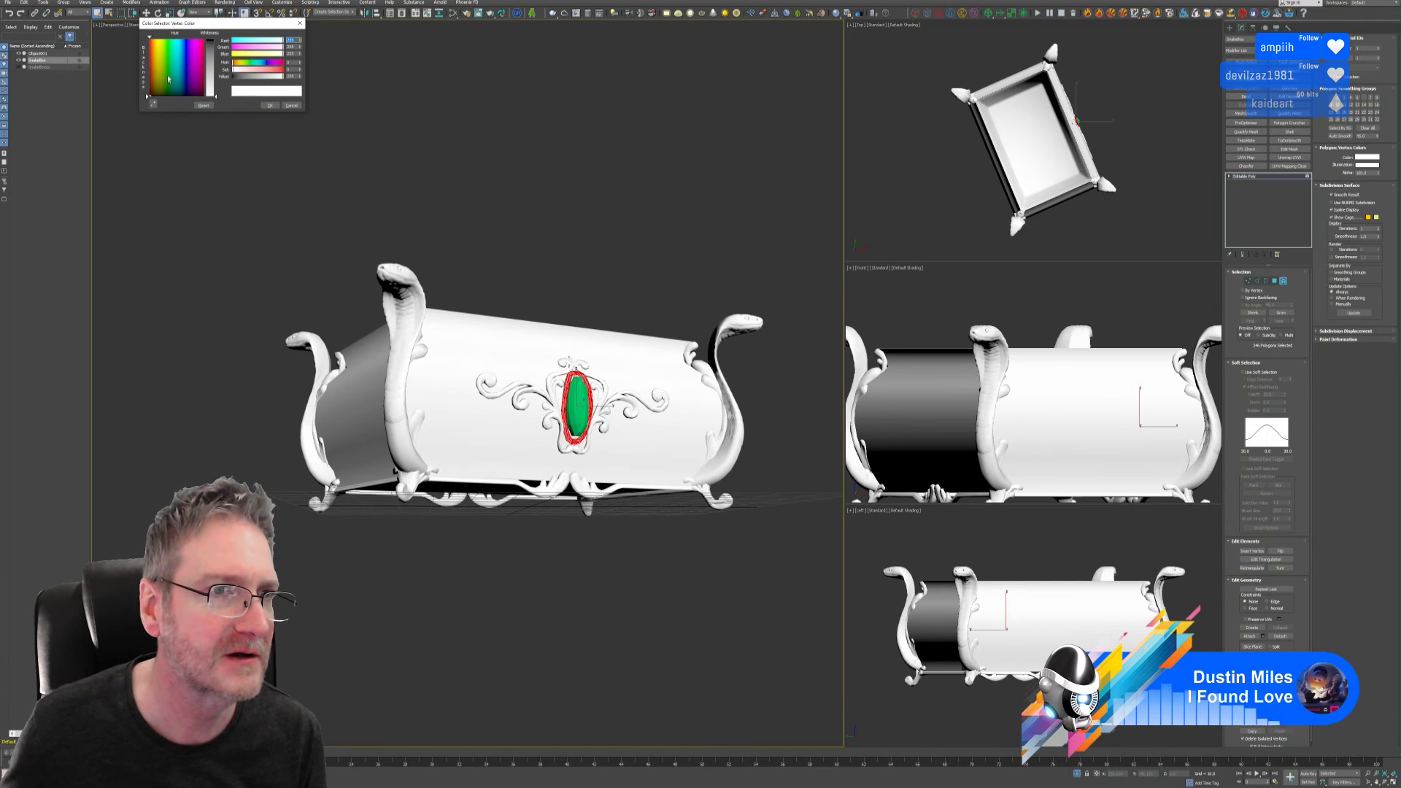
click(157, 75)
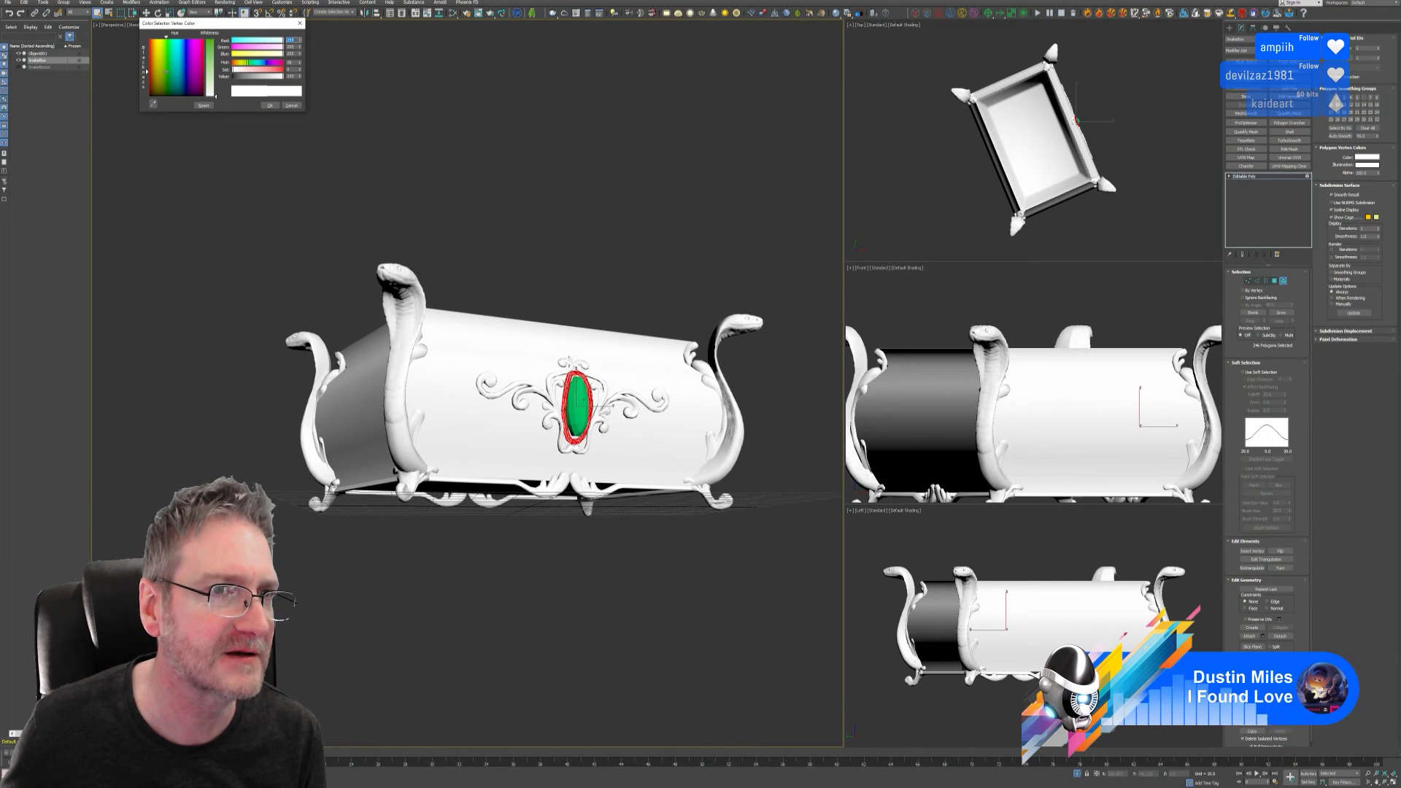
mouse_move(166, 70)
mouse_down()
mouse_move(194, 83)
mouse_move(210, 39)
mouse_up()
click(270, 106)
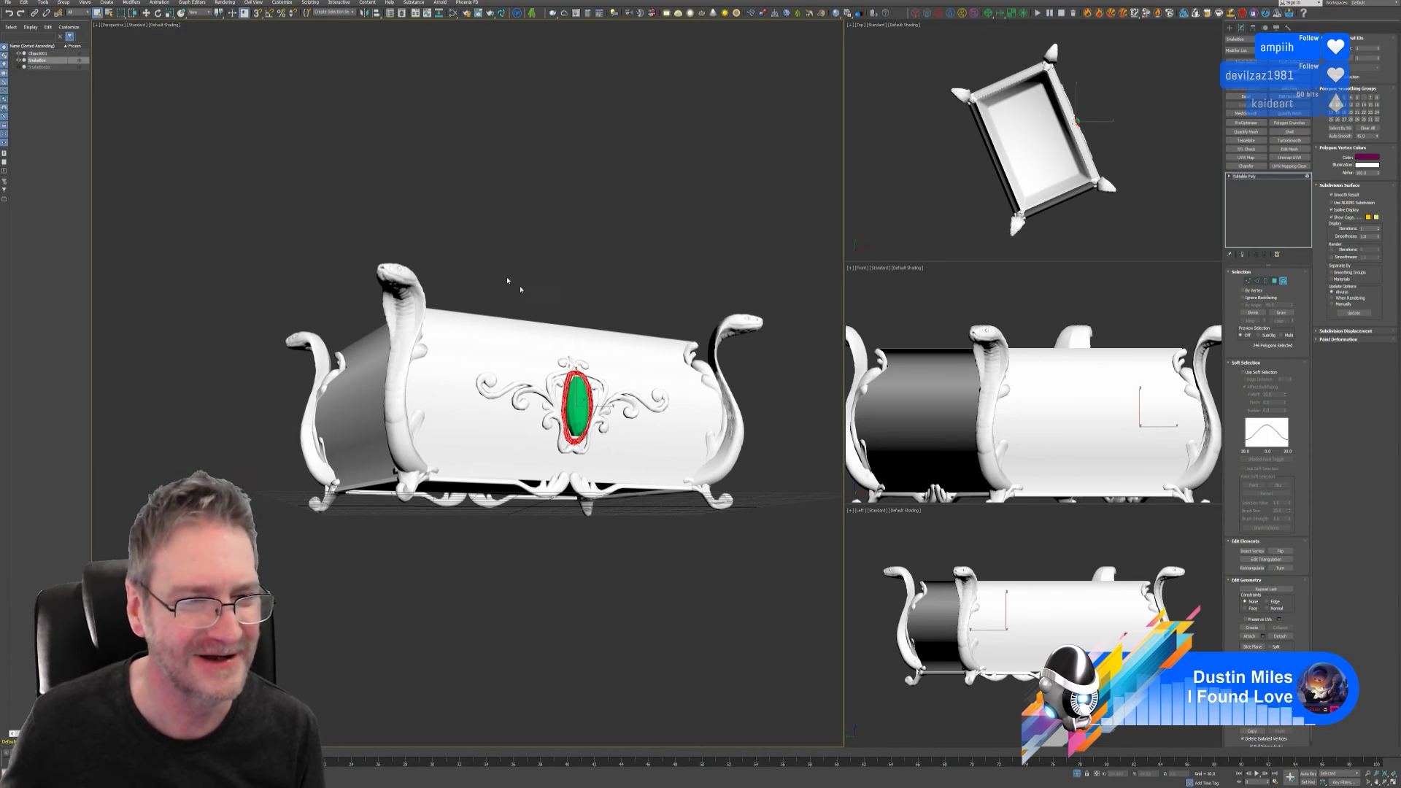
- Try to assign a new vertex color to the leaf ornament elements beside the snakes at all four corners of the box
alt+middle_drag(572, 222, 547, 229)
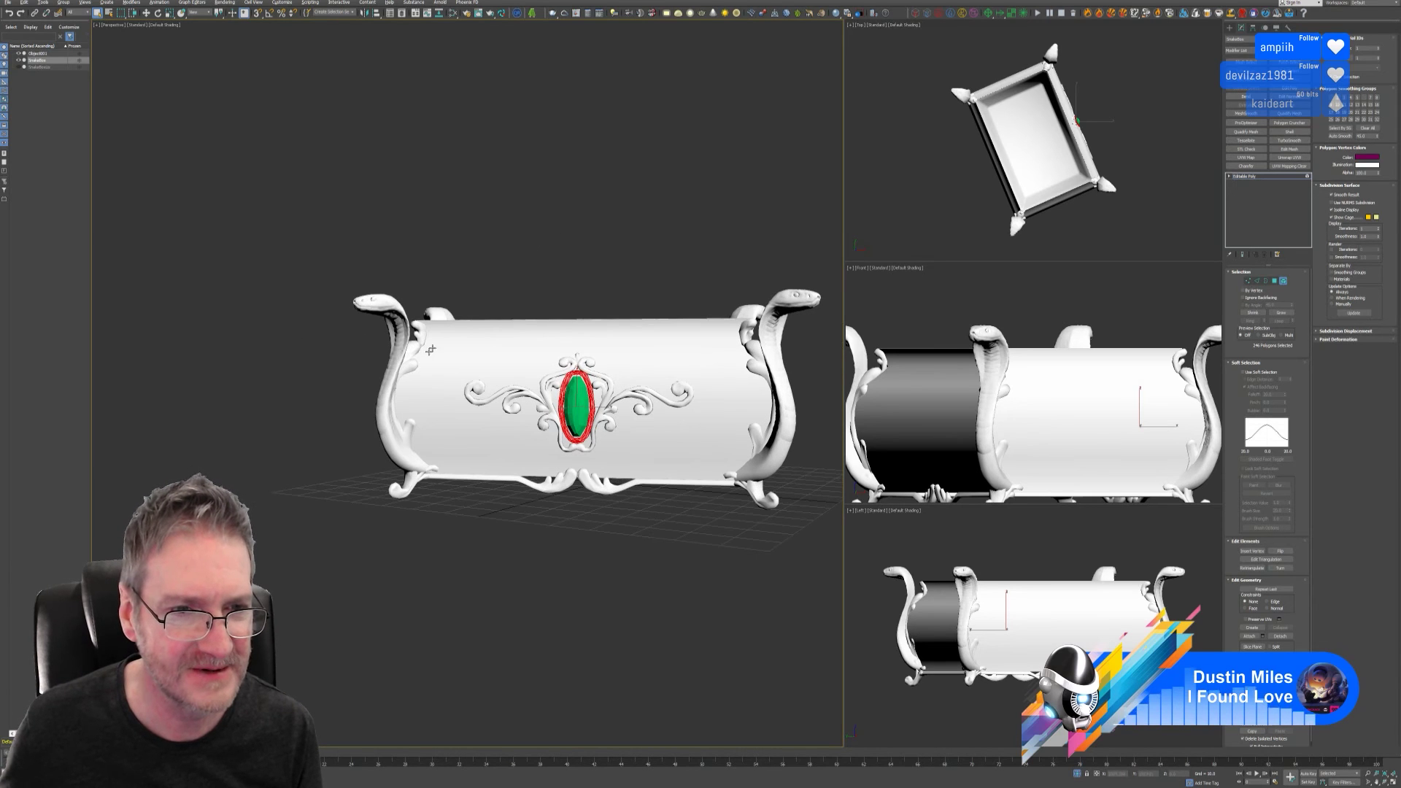
click(410, 363)
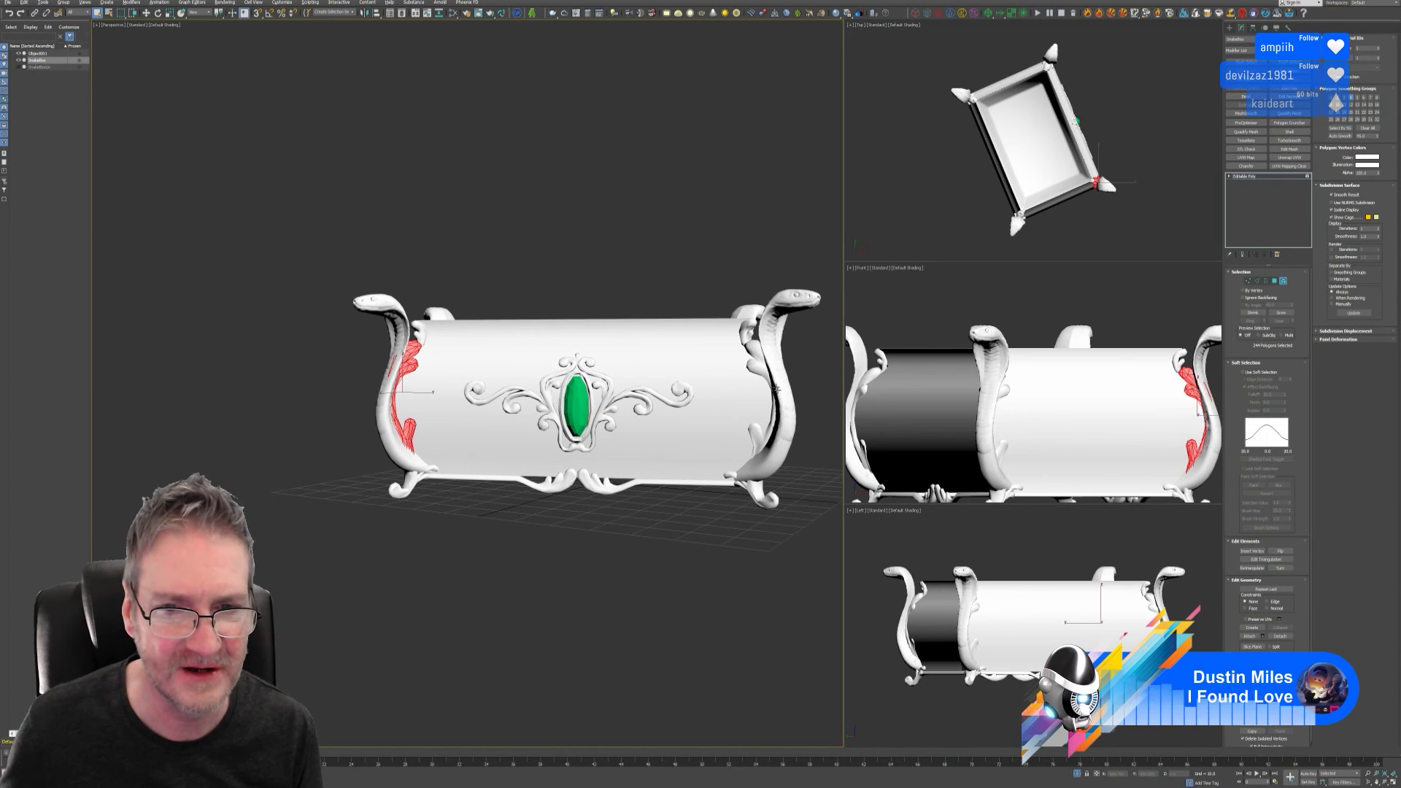
ctrl+click(763, 367)
scroll(681, 515, down, 3)
alt+middle_drag(682, 516, 635, 539)
ctrl+click(682, 441)
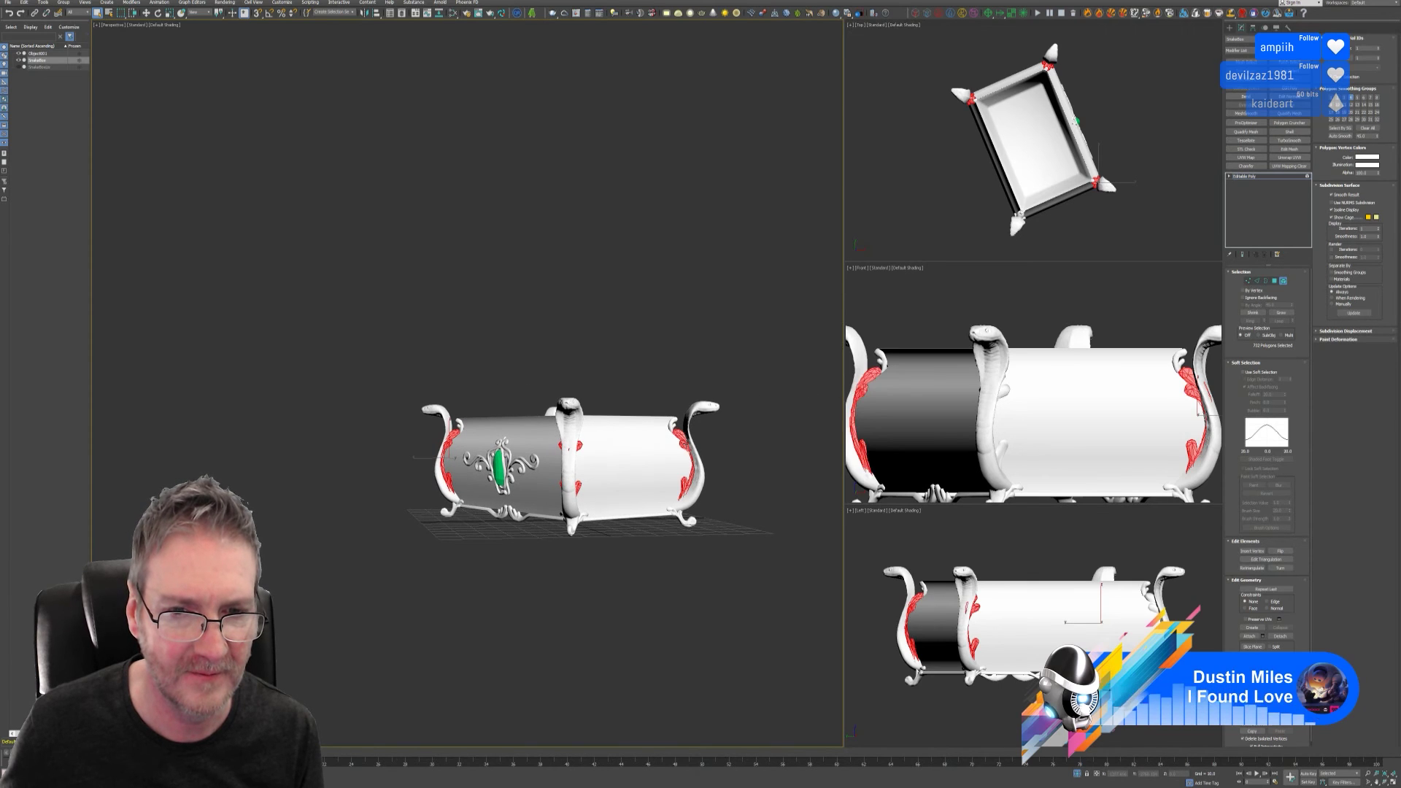
alt+middle_drag(682, 440, 760, 459)
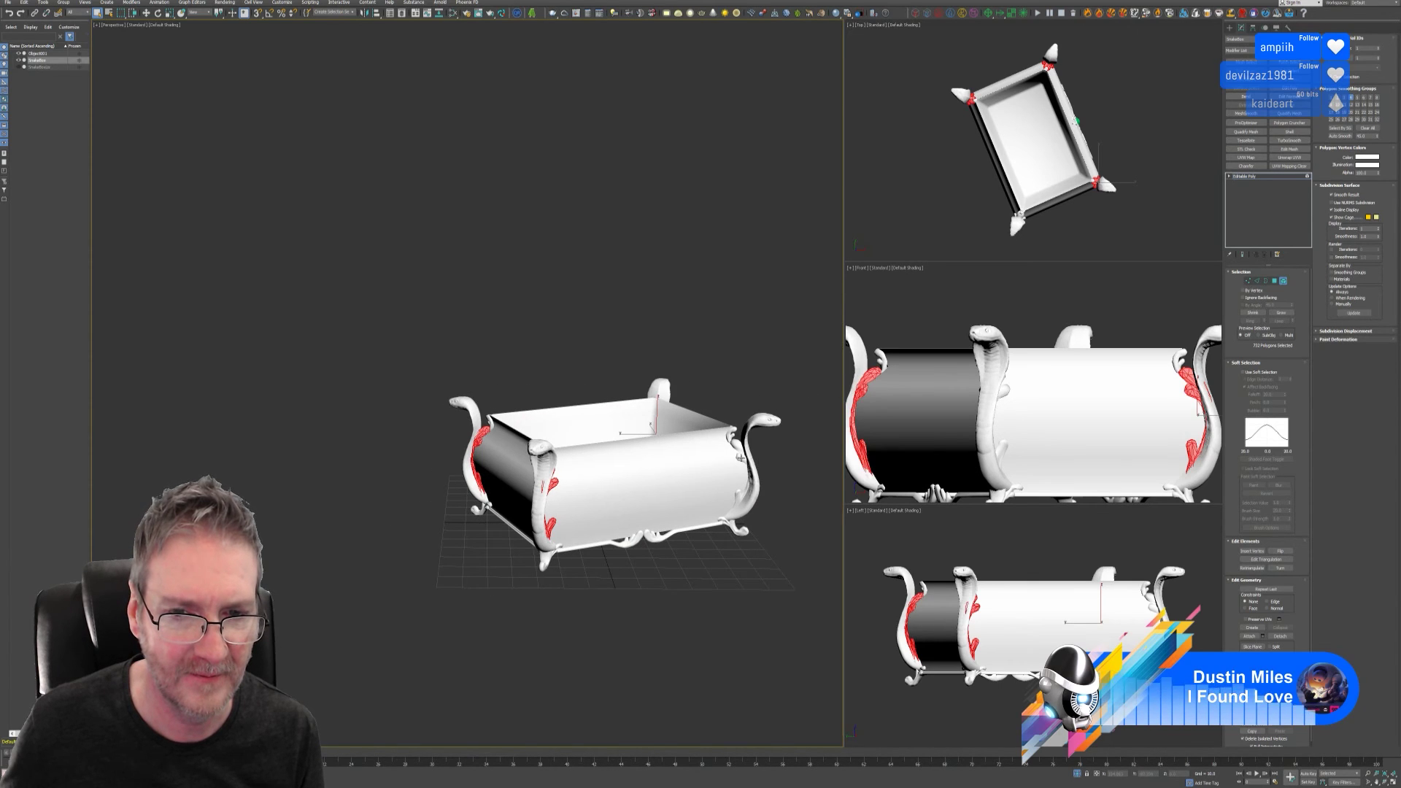
ctrl+click(739, 458)
alt+middle_drag(672, 563, 563, 524)
scroll(585, 516, up, 3)
alt+middle_drag(606, 560, 581, 546)
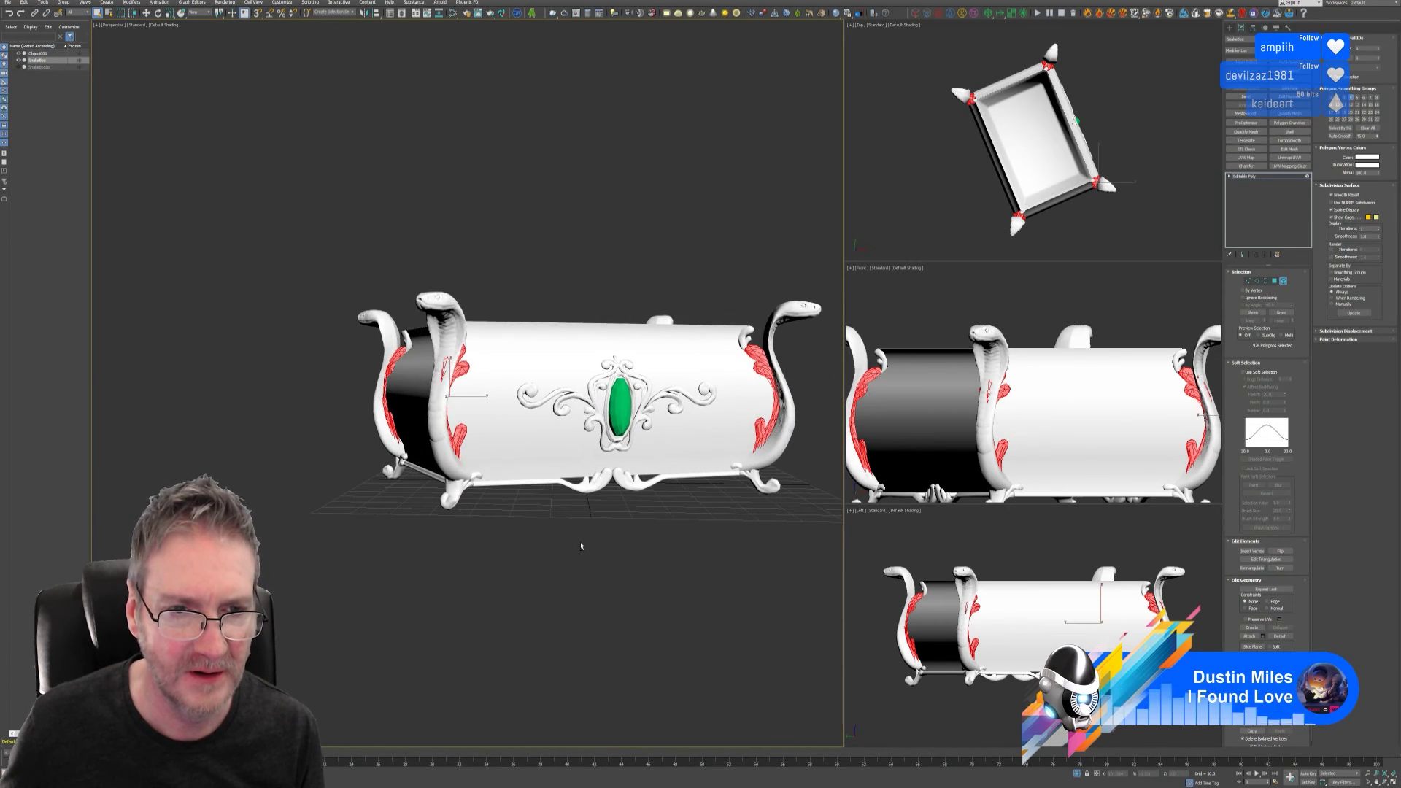
click(1366, 157)
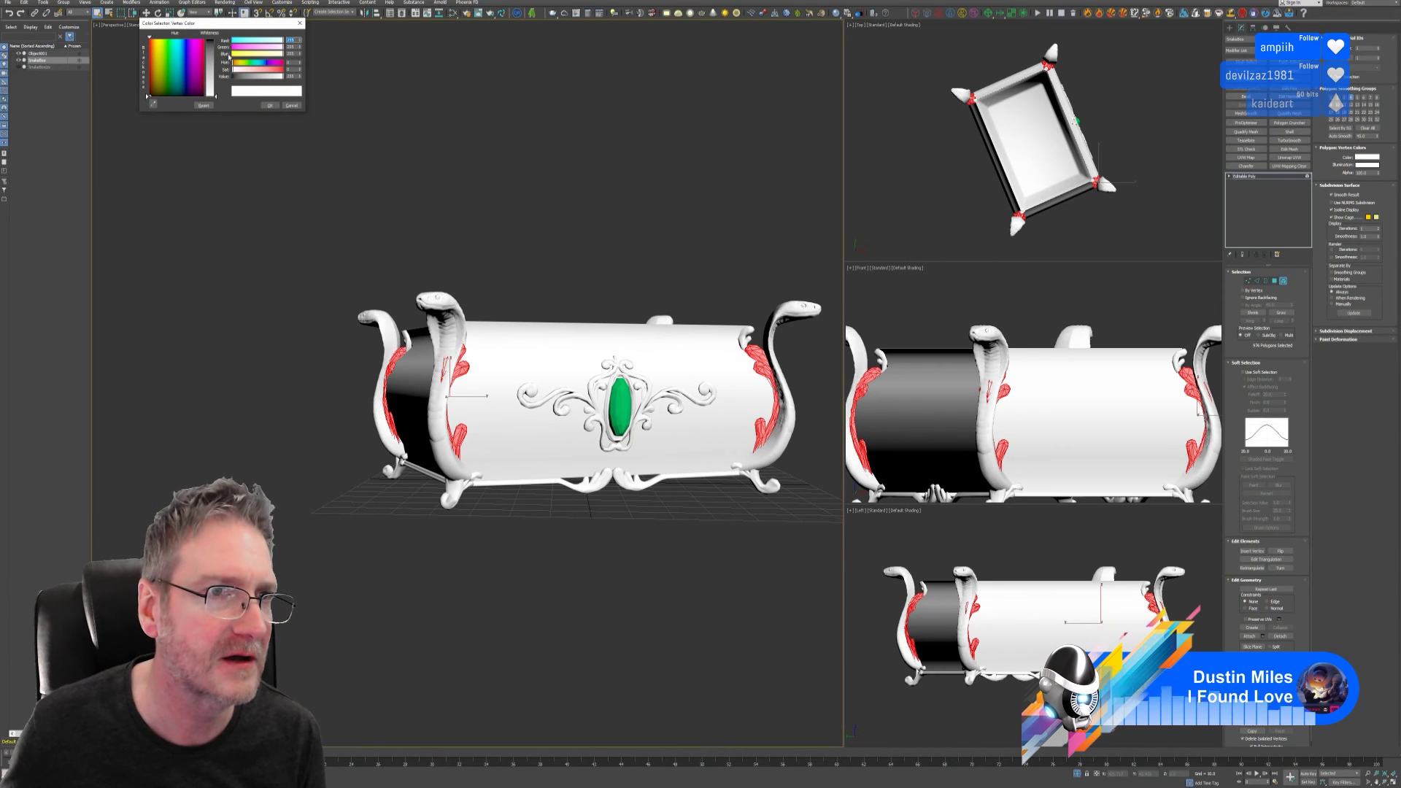
drag(193, 68, 165, 44)
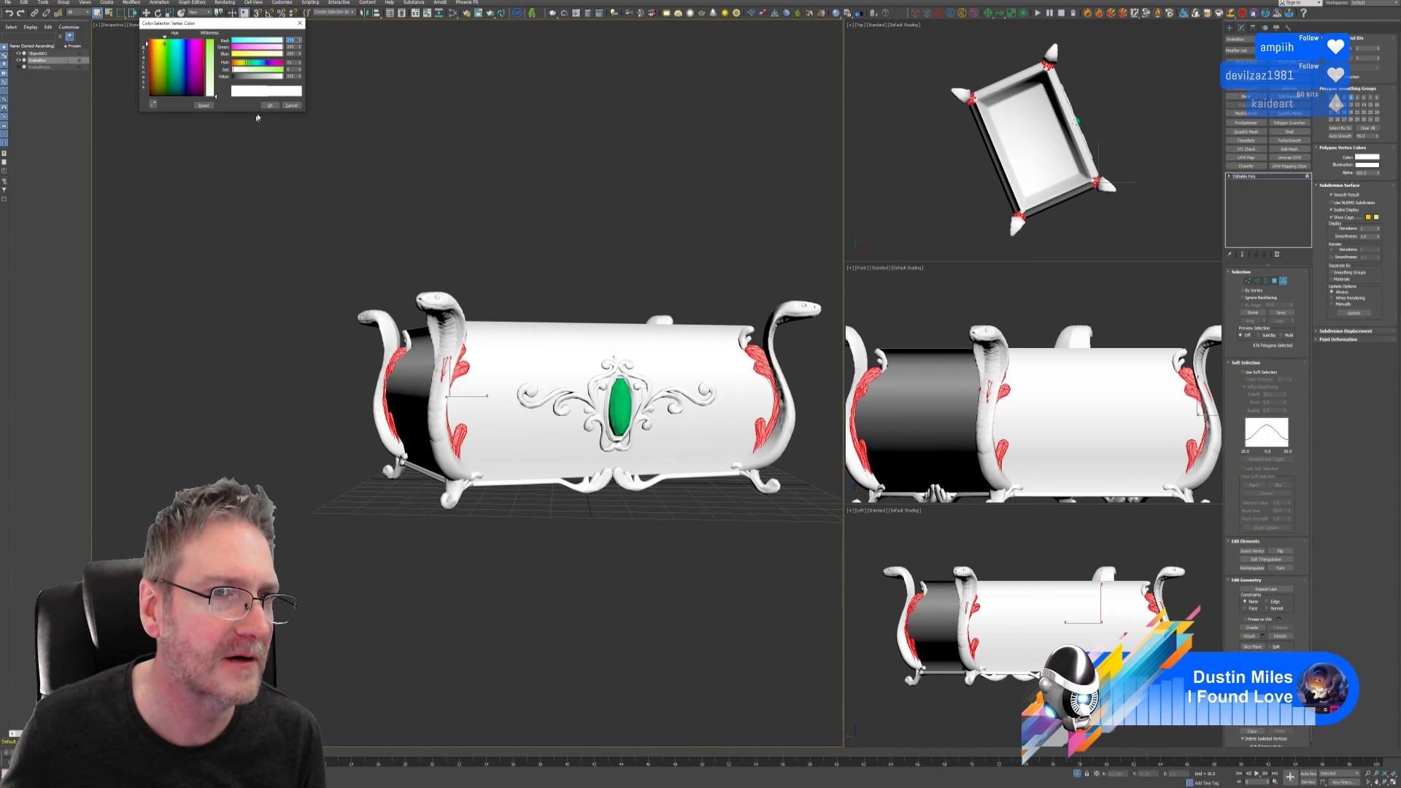
click(291, 106)
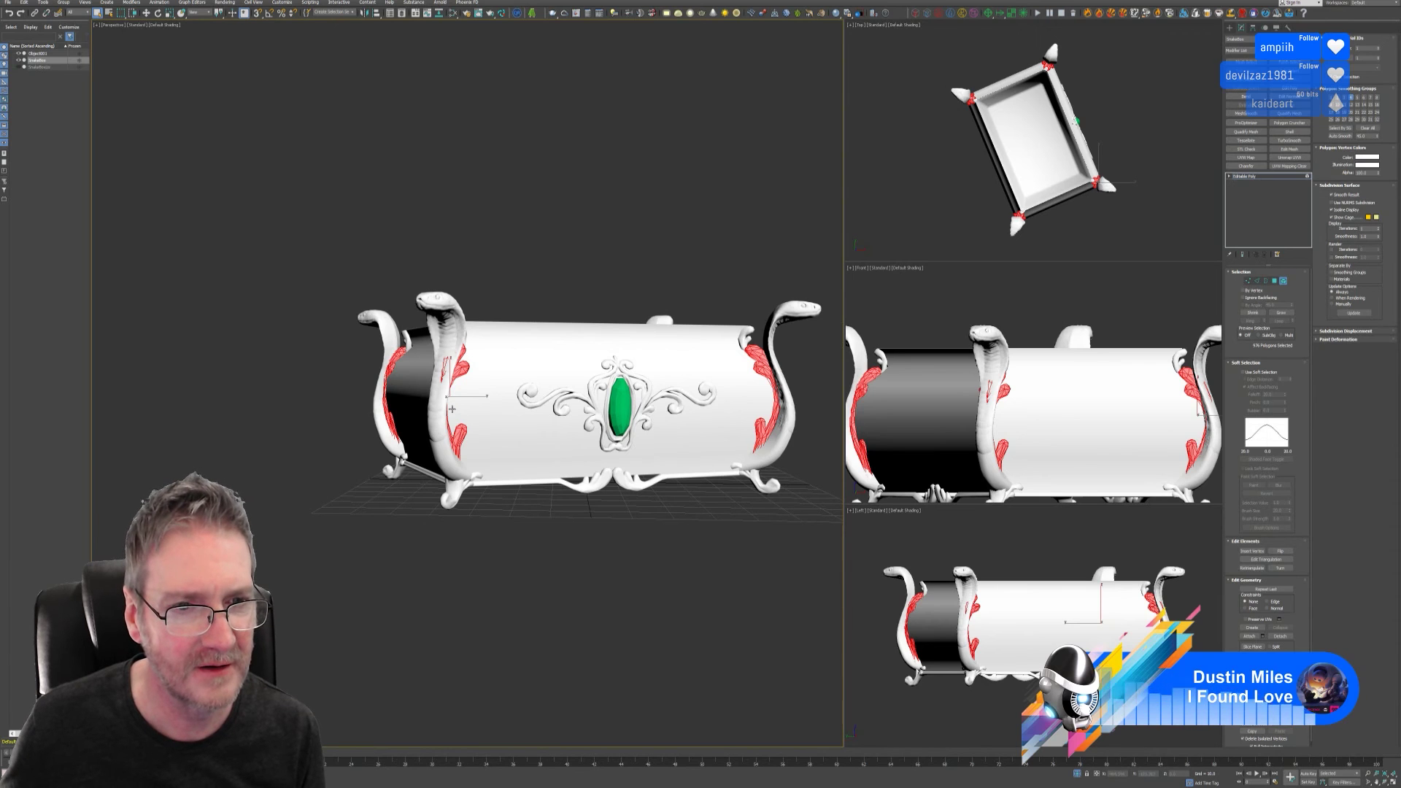
- Select the small curled ornament elements at the four upper corners of the box rim and set their vertex color to dark teal
alt+middle_drag(474, 530, 452, 542)
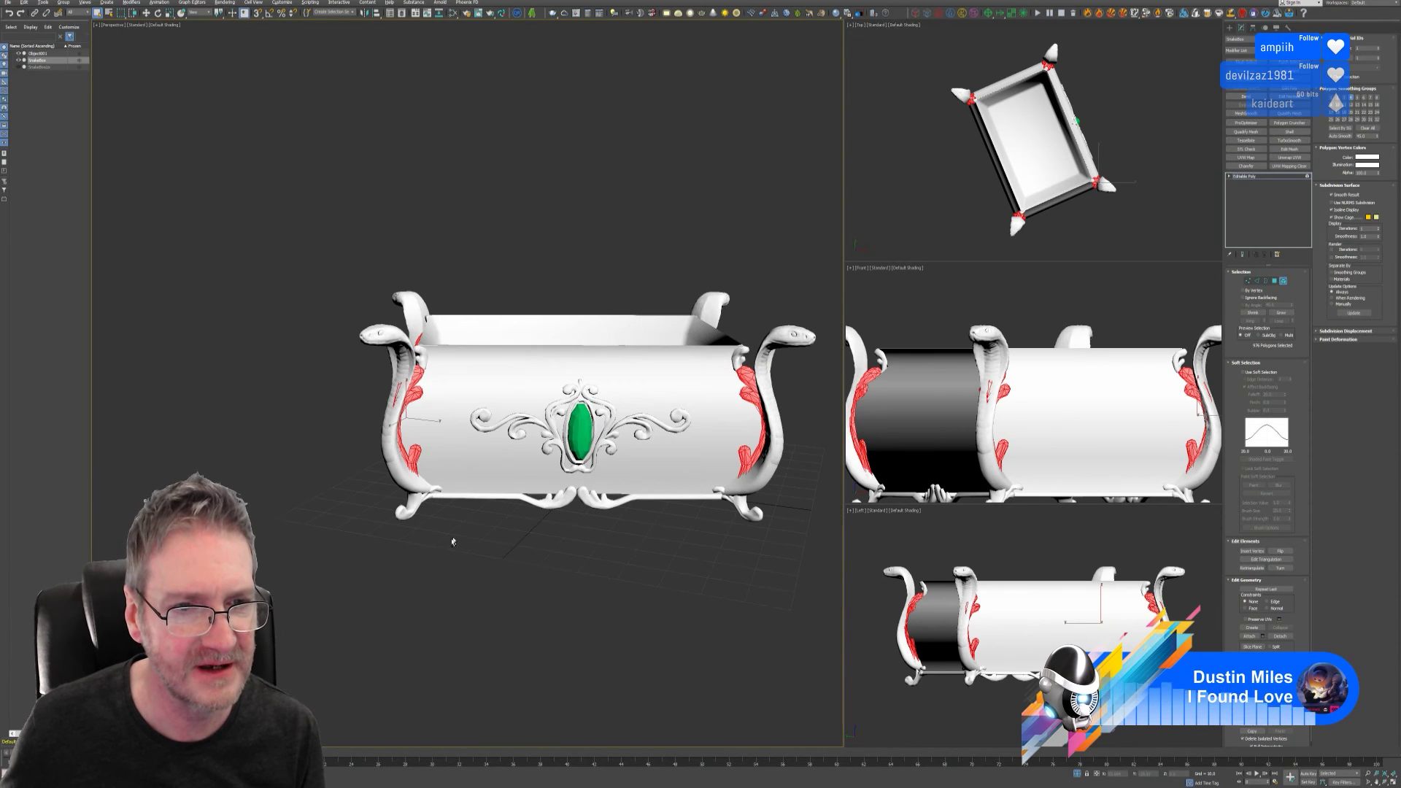
click(421, 358)
alt+middle_drag(422, 456, 493, 489)
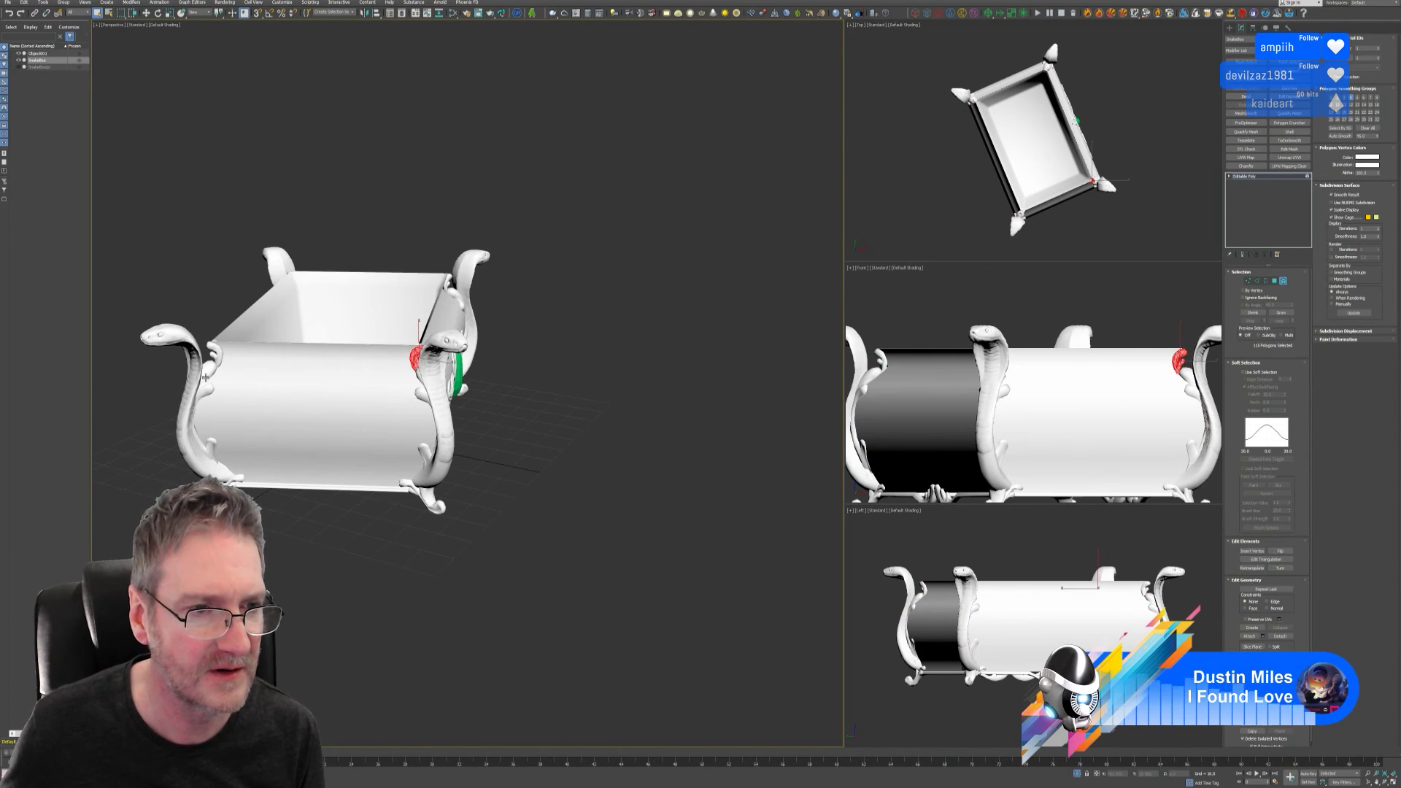
ctrl+click(216, 350)
alt+middle_drag(216, 351, 326, 438)
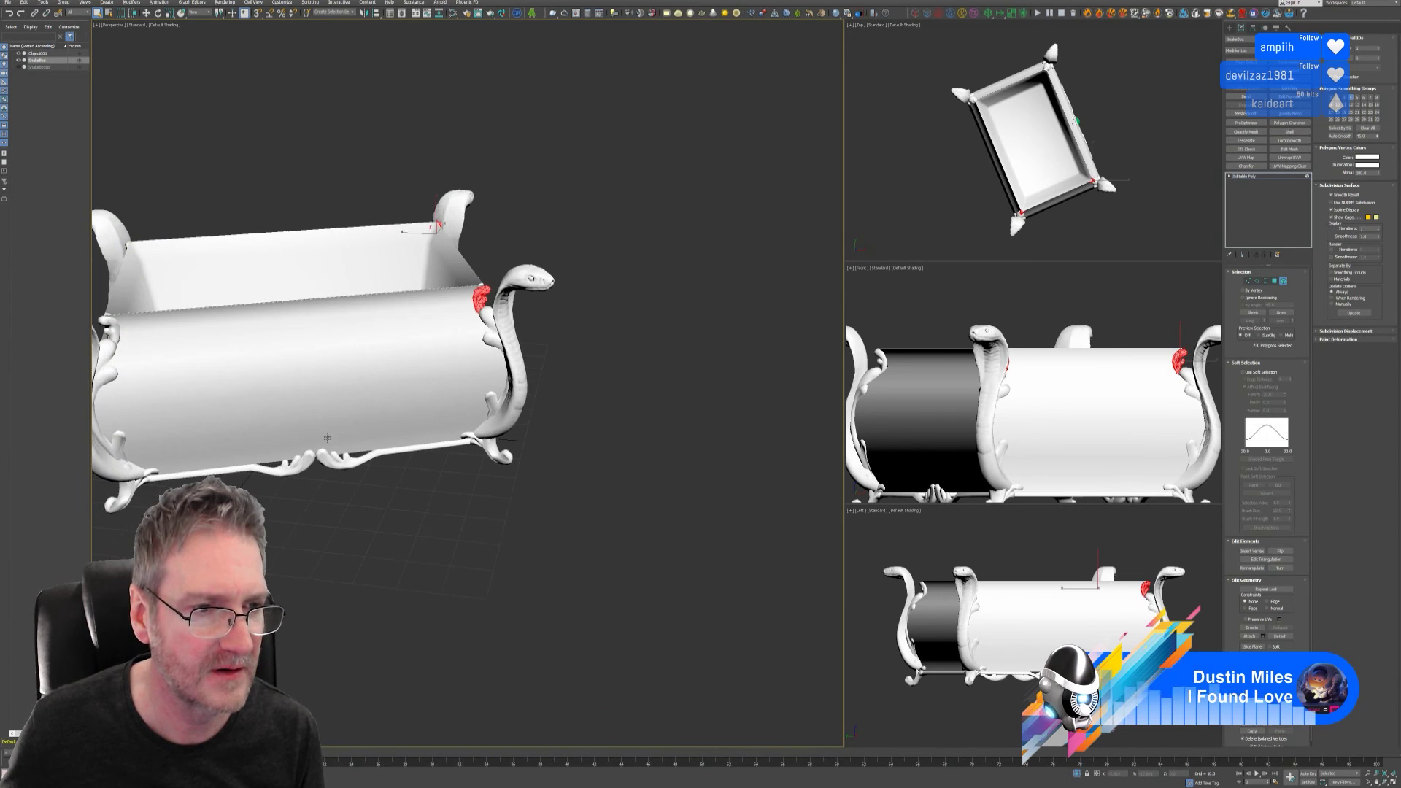
ctrl+click(105, 319)
middle_drag(161, 416, 207, 382)
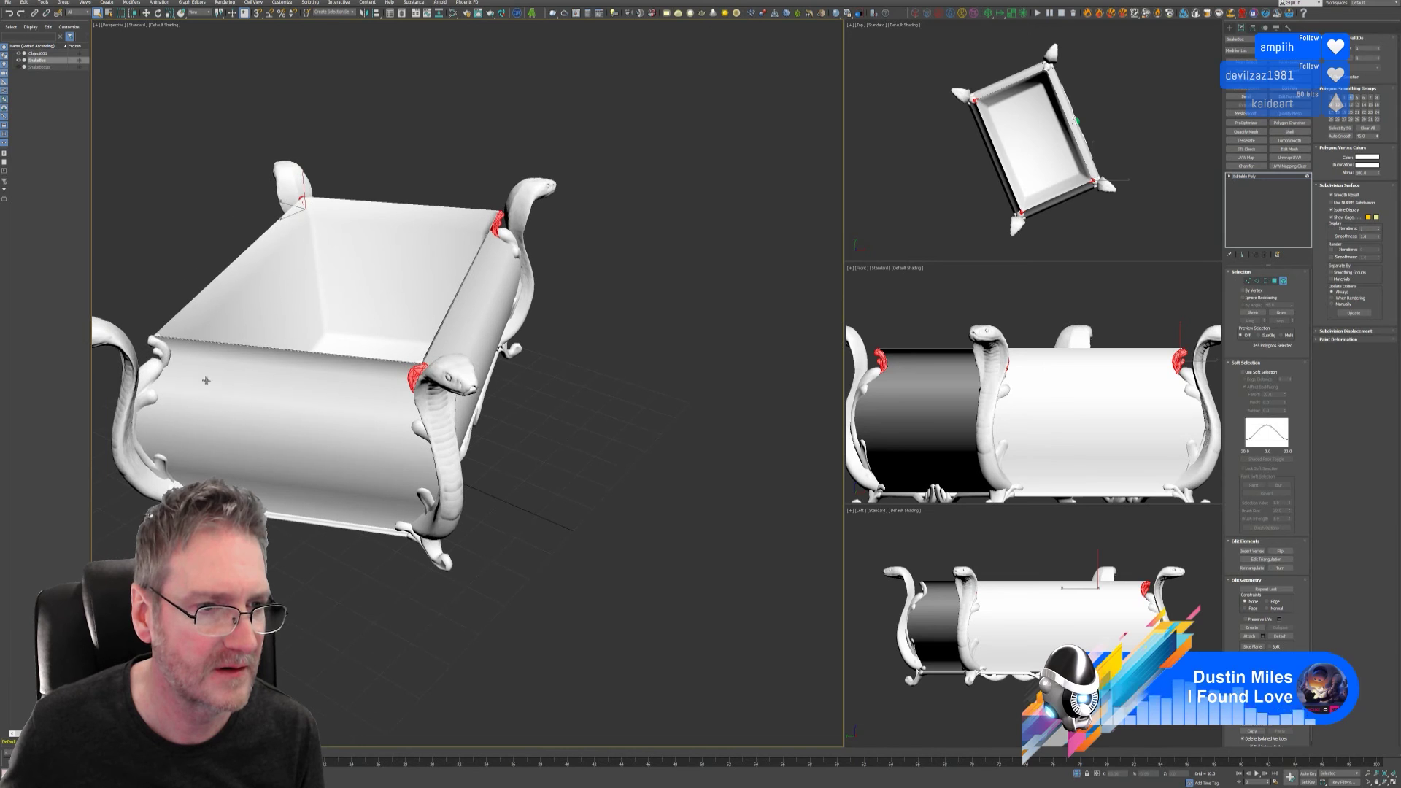
ctrl+click(162, 350)
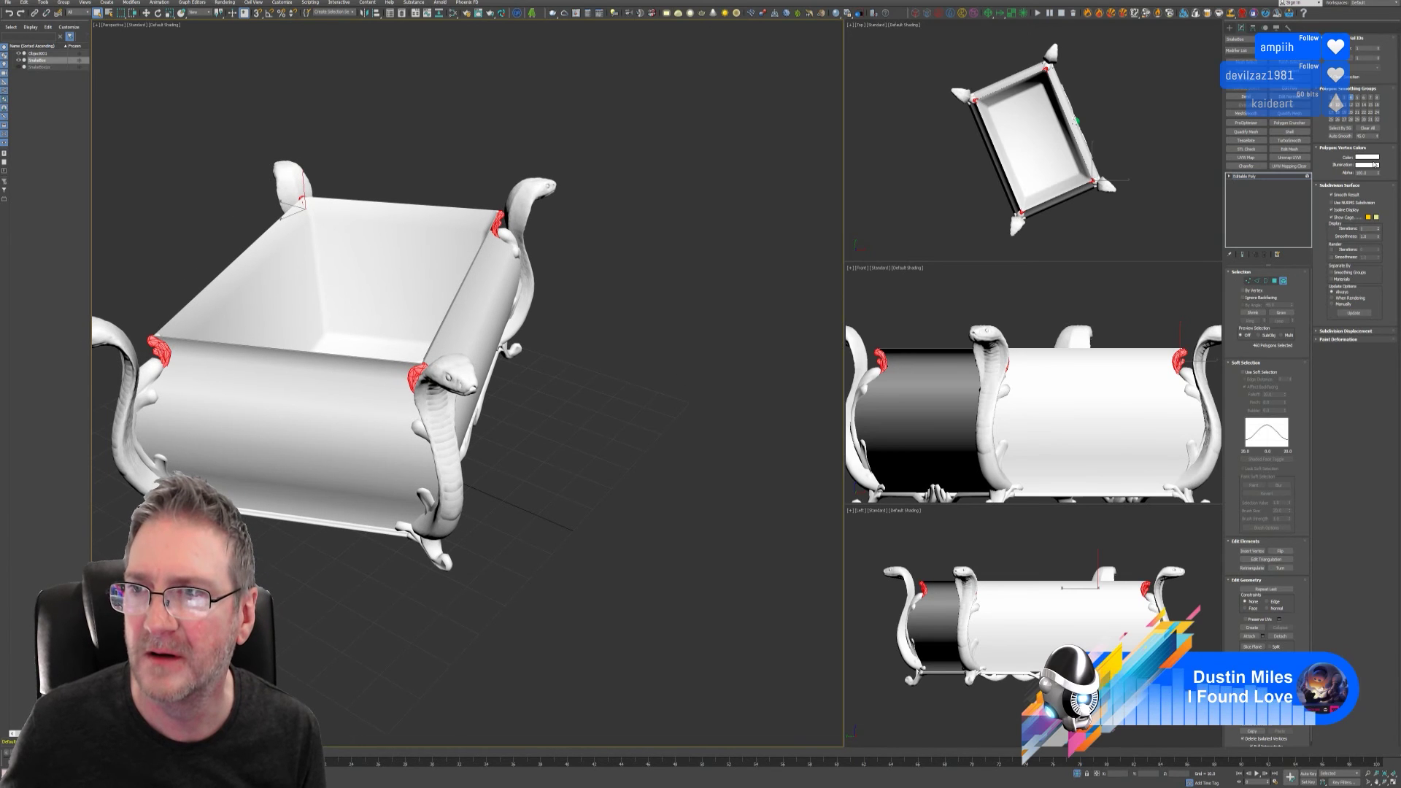
click(1366, 157)
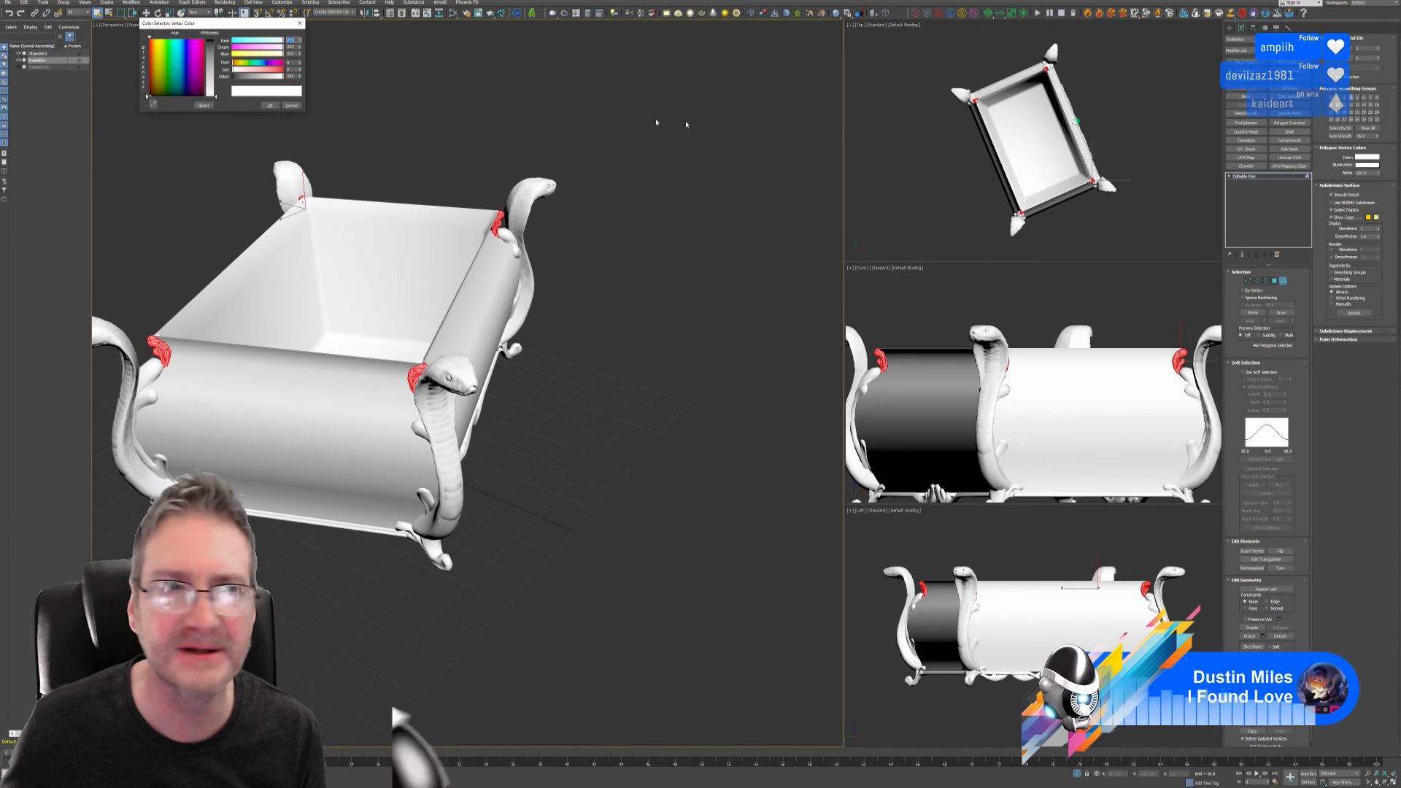
drag(197, 70, 179, 92)
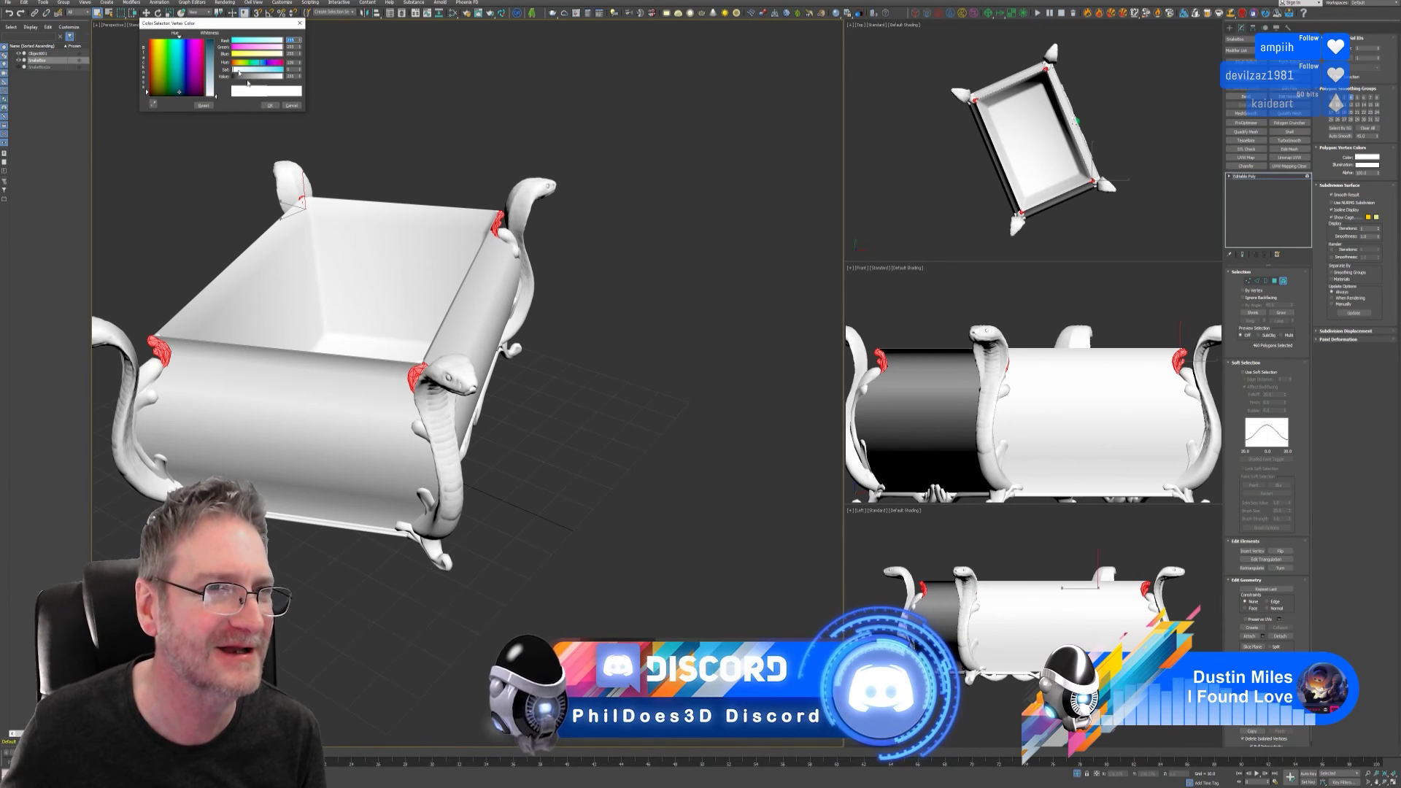
drag(215, 96, 215, 40)
click(268, 107)
click(270, 107)
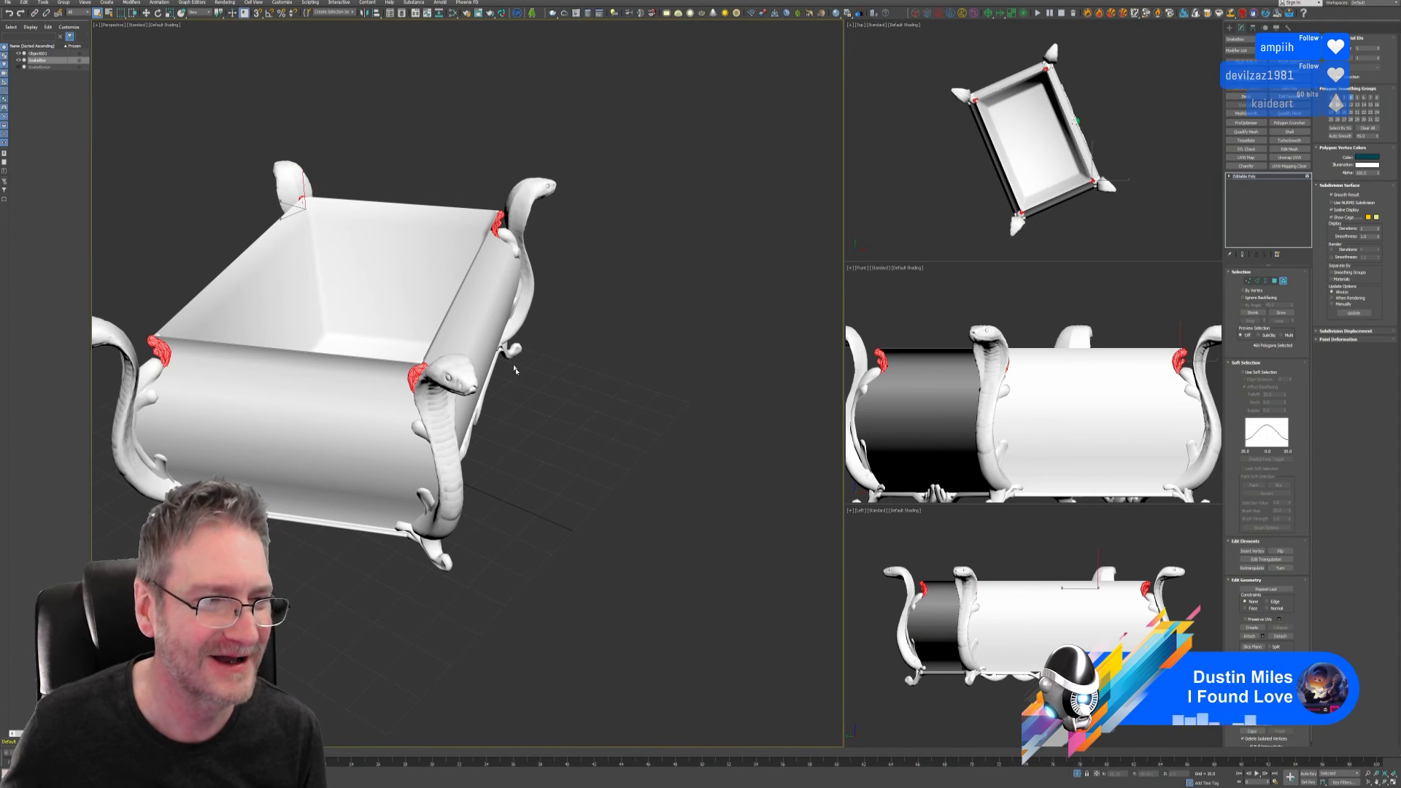
- Select the four foot elements under the box corners and set their vertex color to dark gray
middle_drag(501, 418, 525, 410)
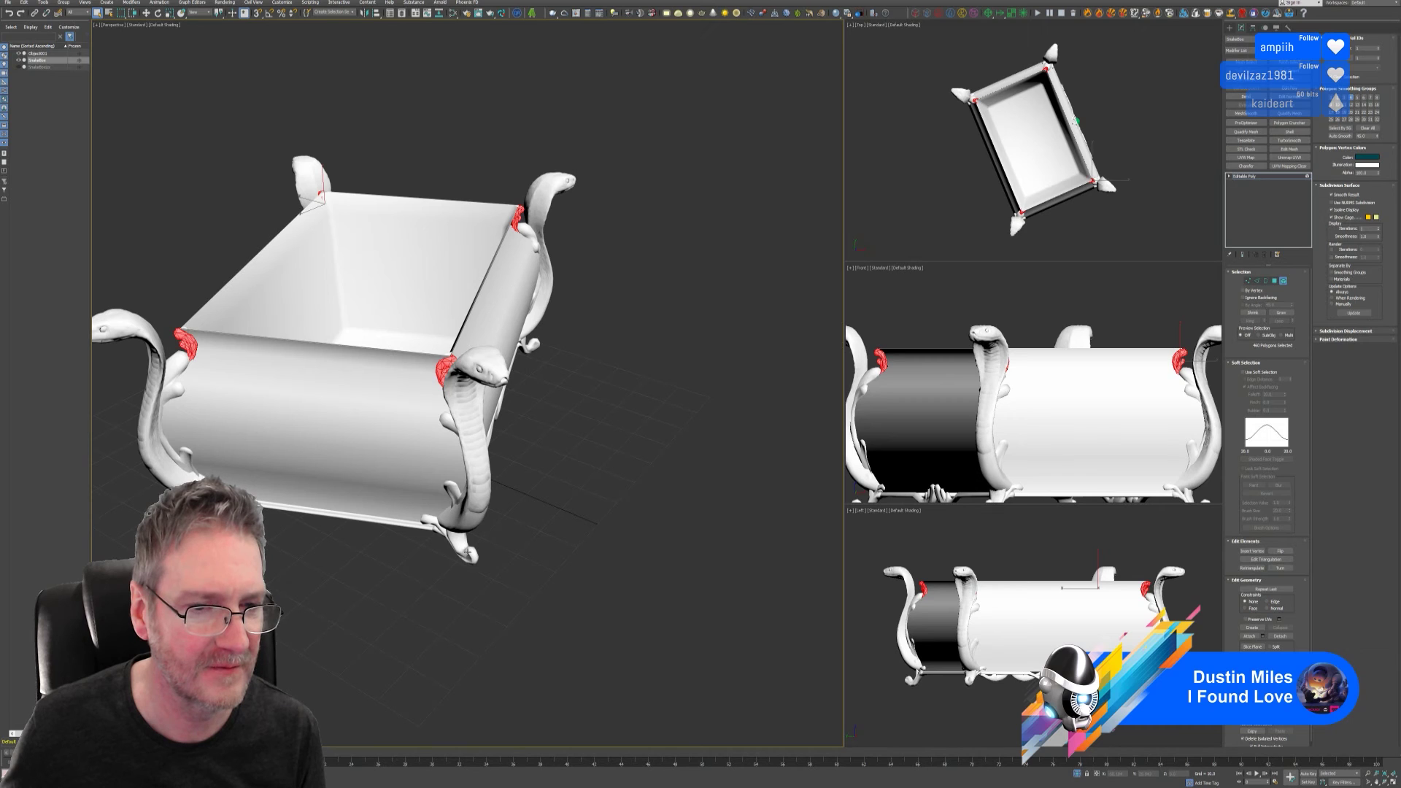
click(456, 544)
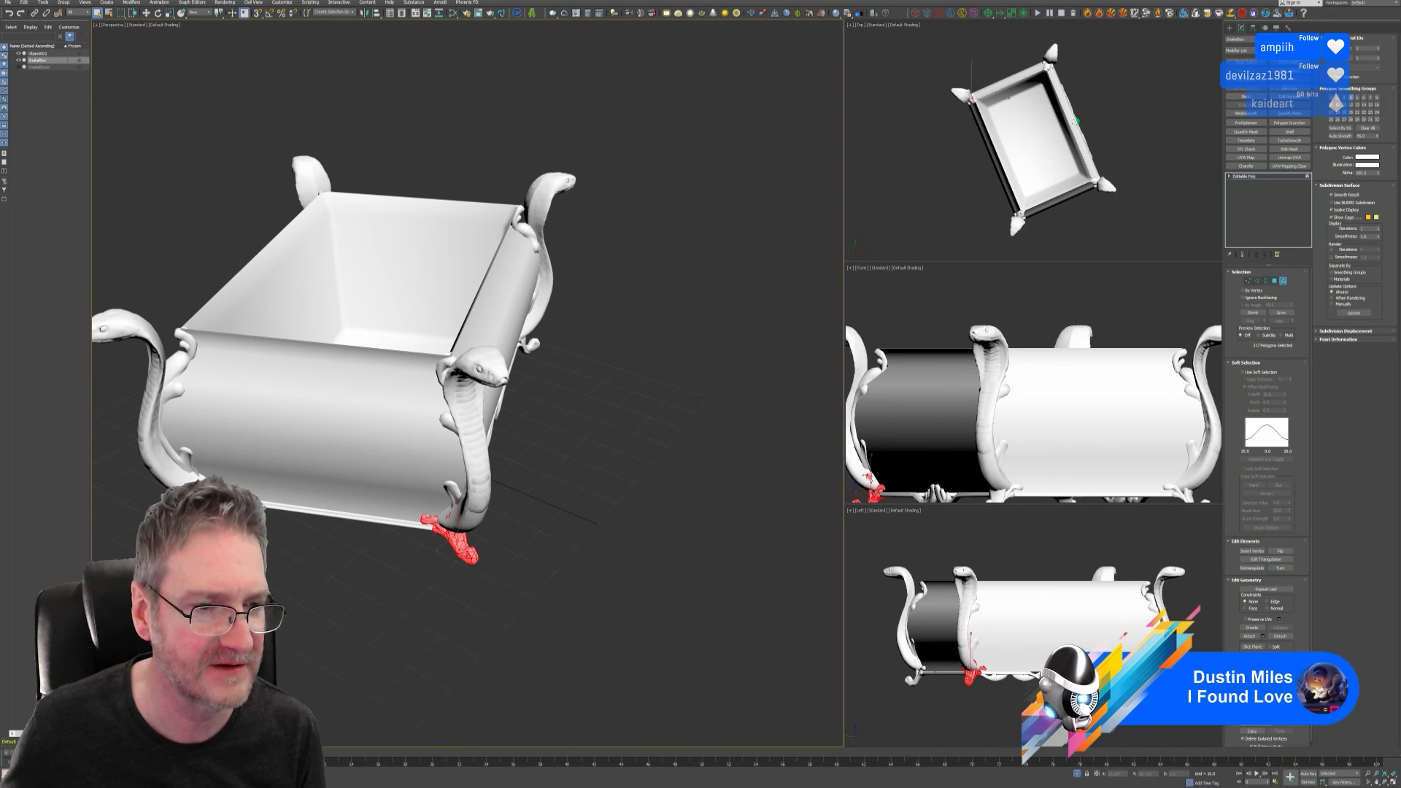
ctrl+click(184, 502)
alt+middle_drag(561, 538, 454, 511)
scroll(516, 585, down, 3)
middle_drag(498, 578, 430, 559)
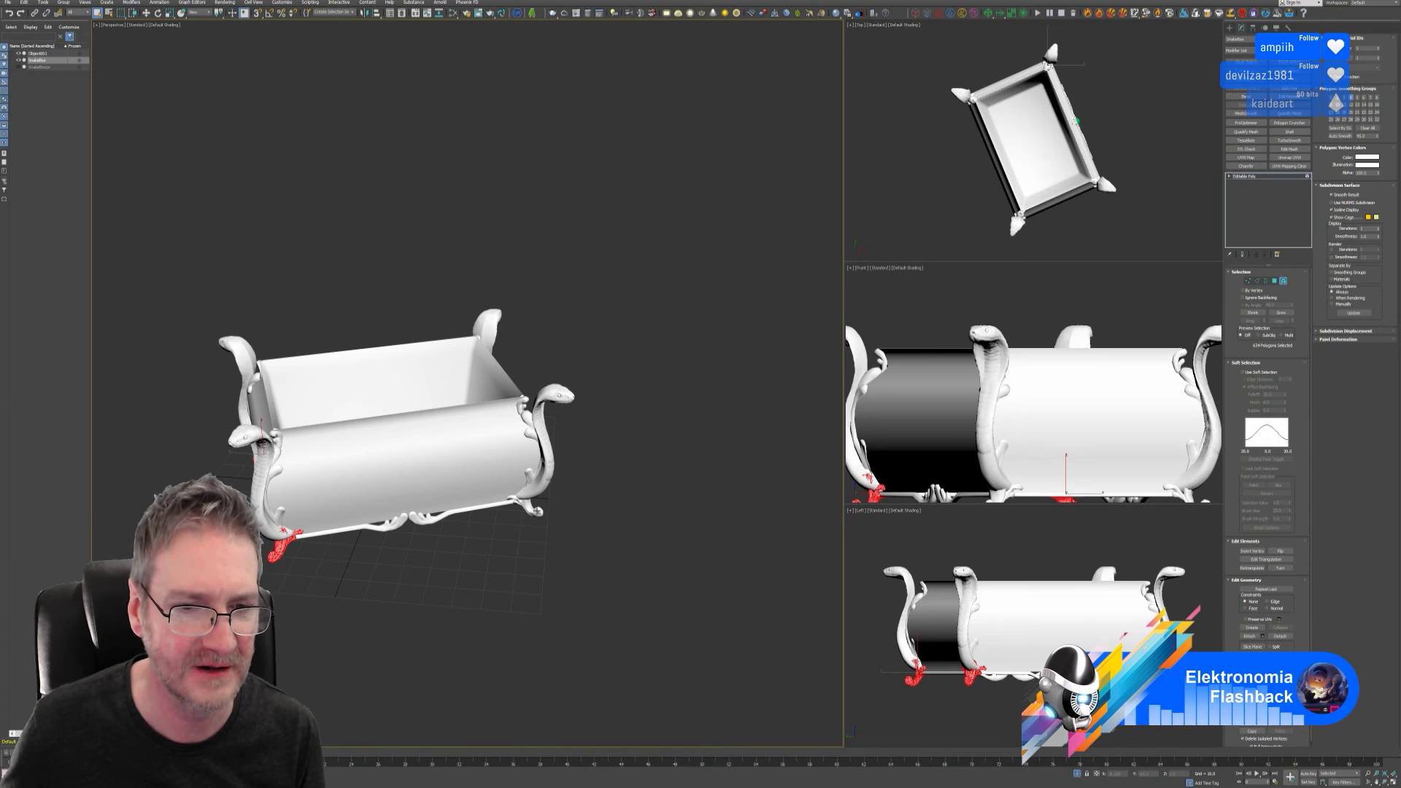
ctrl+click(538, 511)
alt+middle_drag(585, 524, 633, 516)
ctrl+click(533, 537)
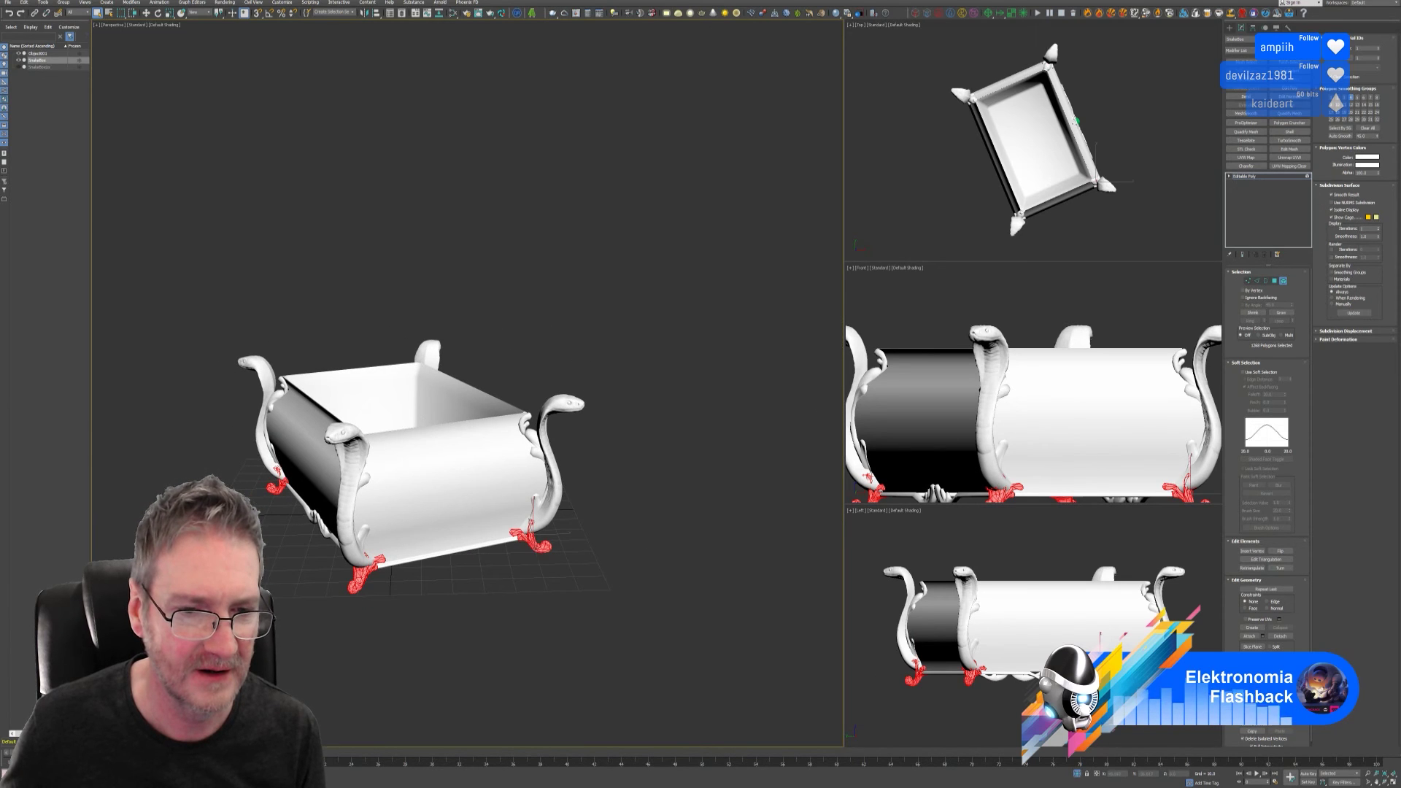
click(1374, 157)
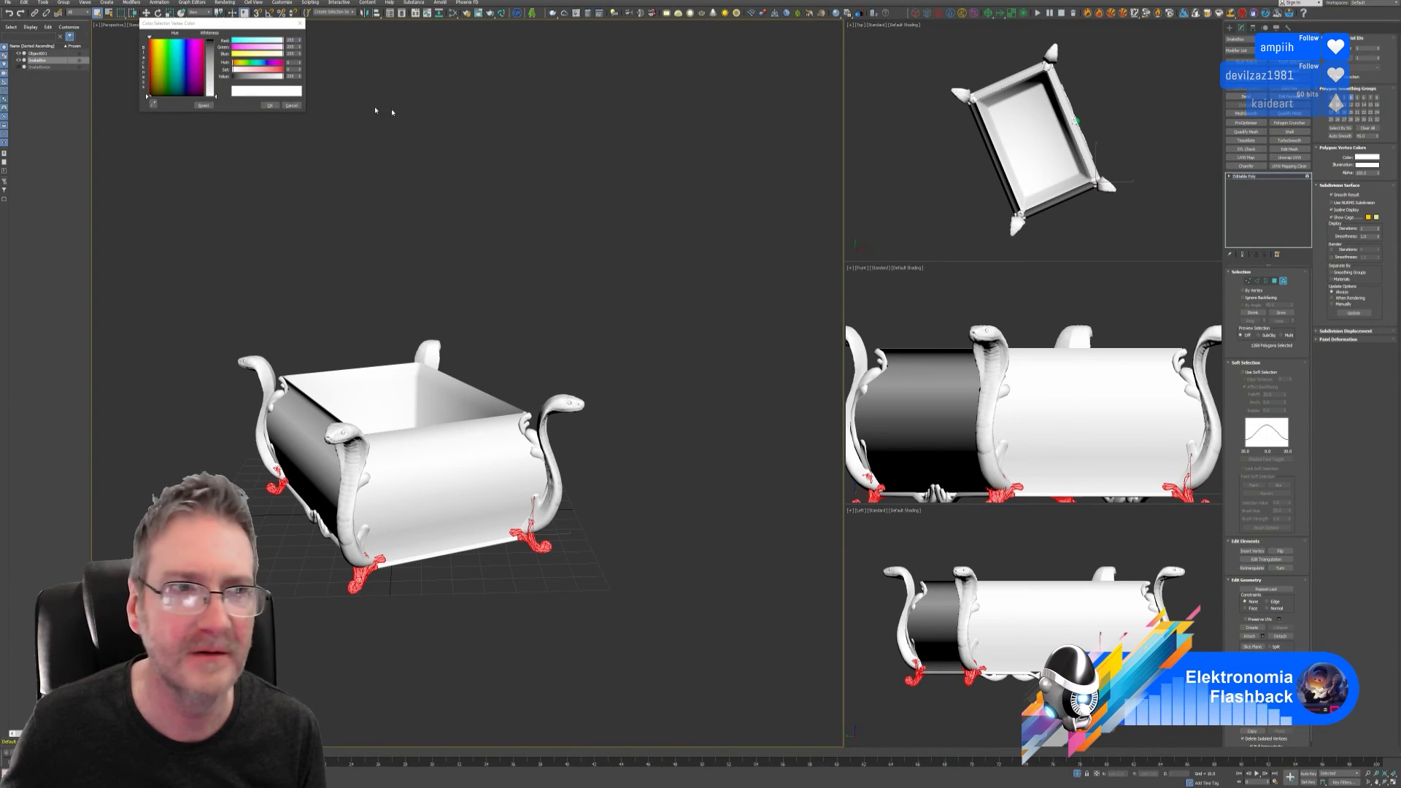
drag(217, 55, 221, 89)
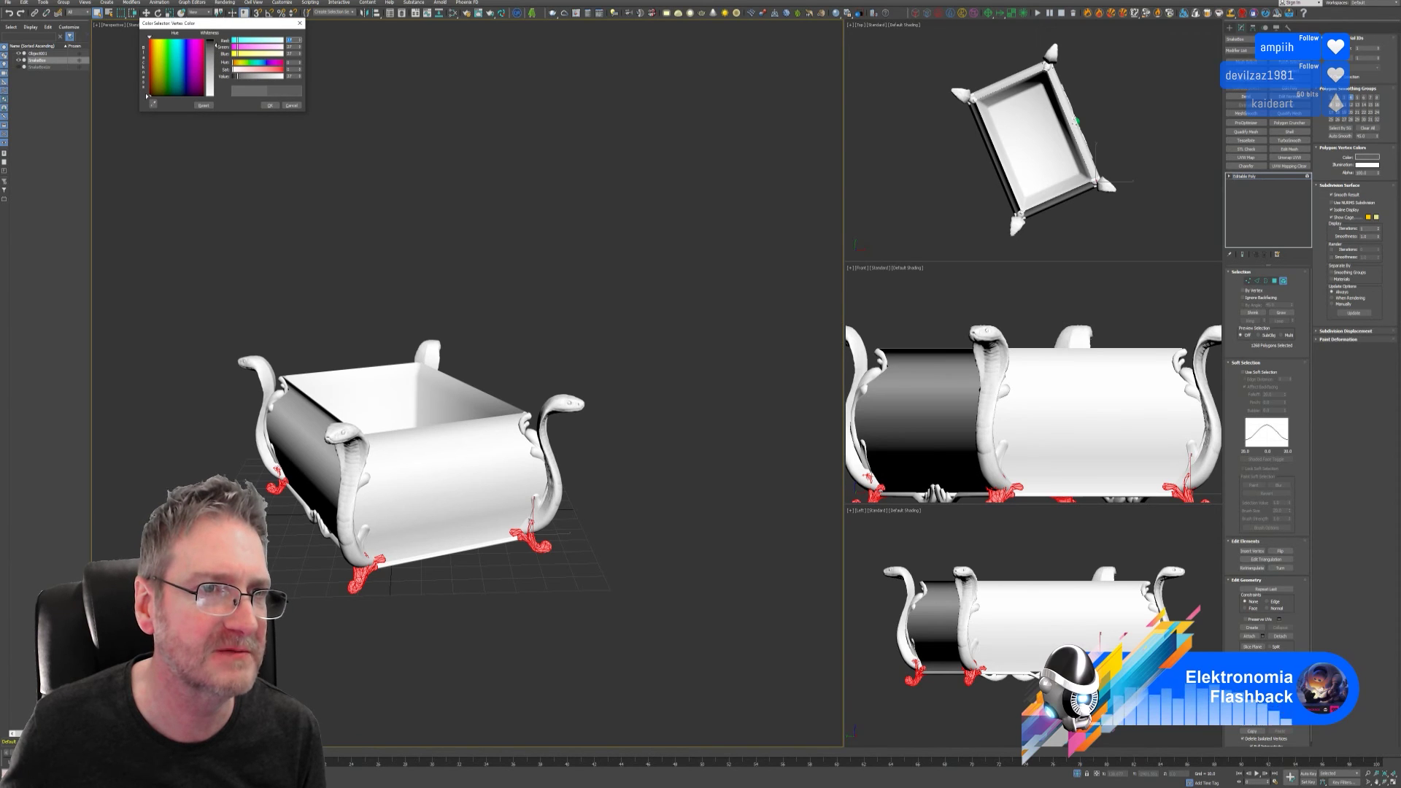
click(270, 106)
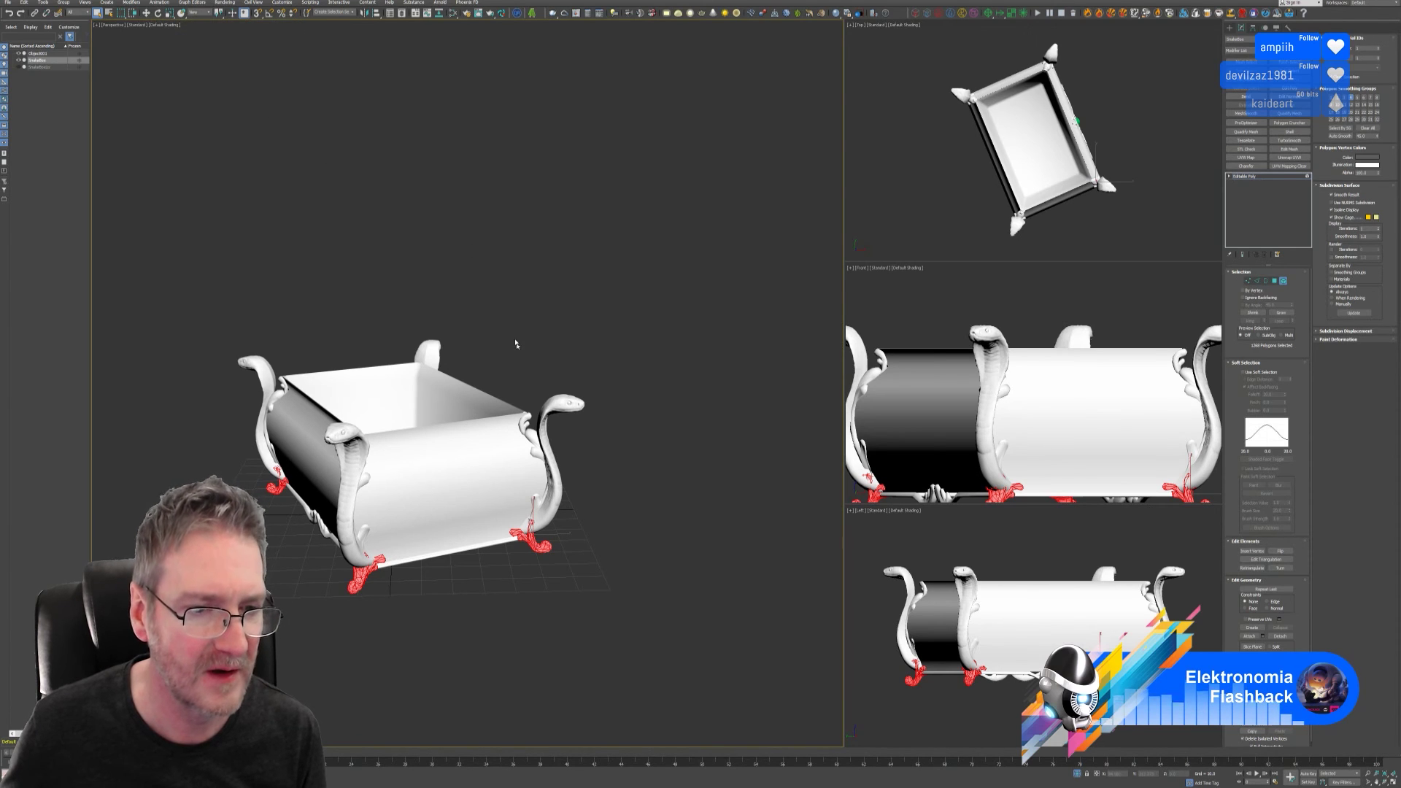
- Leave element editing and enable the Vertex Color channel display in the box's object properties
alt+middle_drag(516, 343, 525, 335)
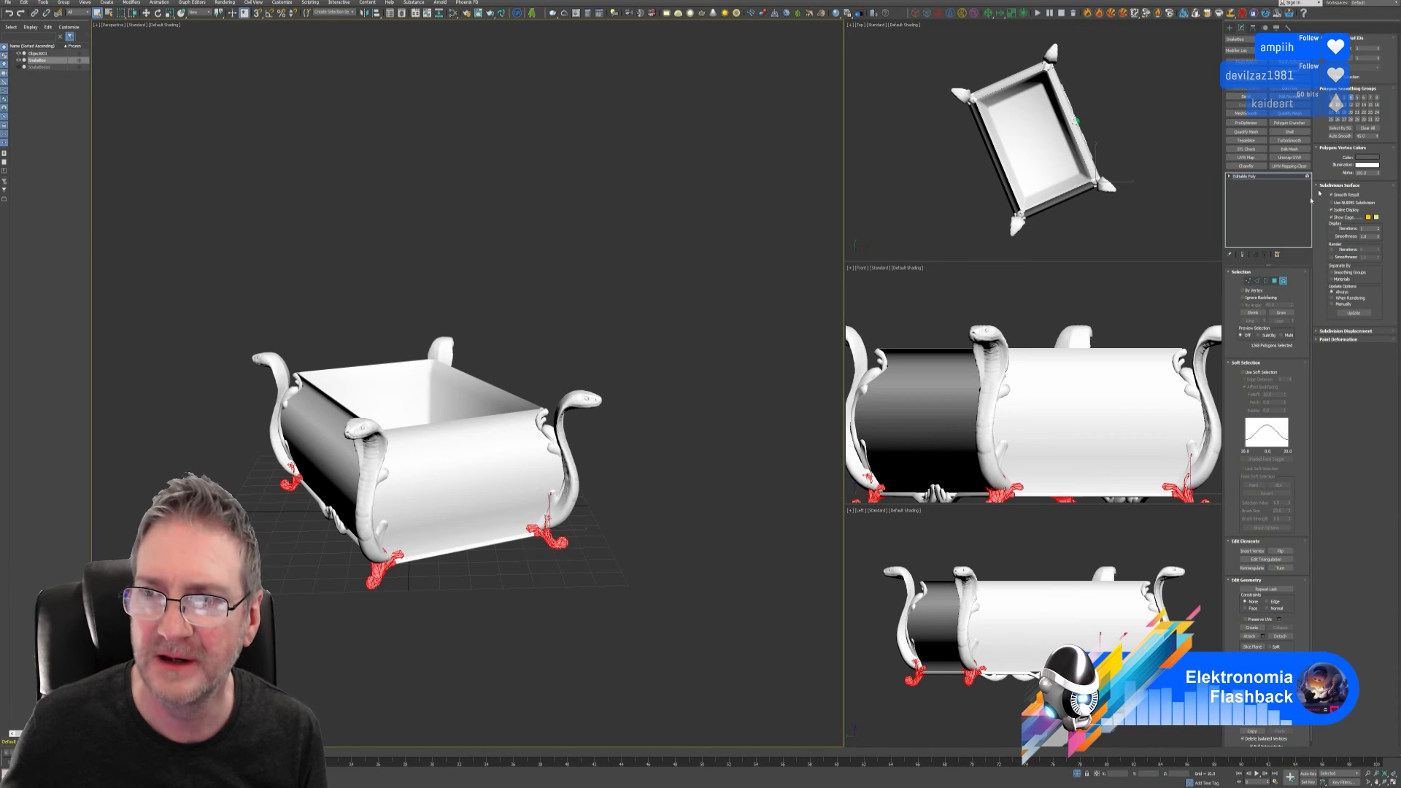
click(1282, 281)
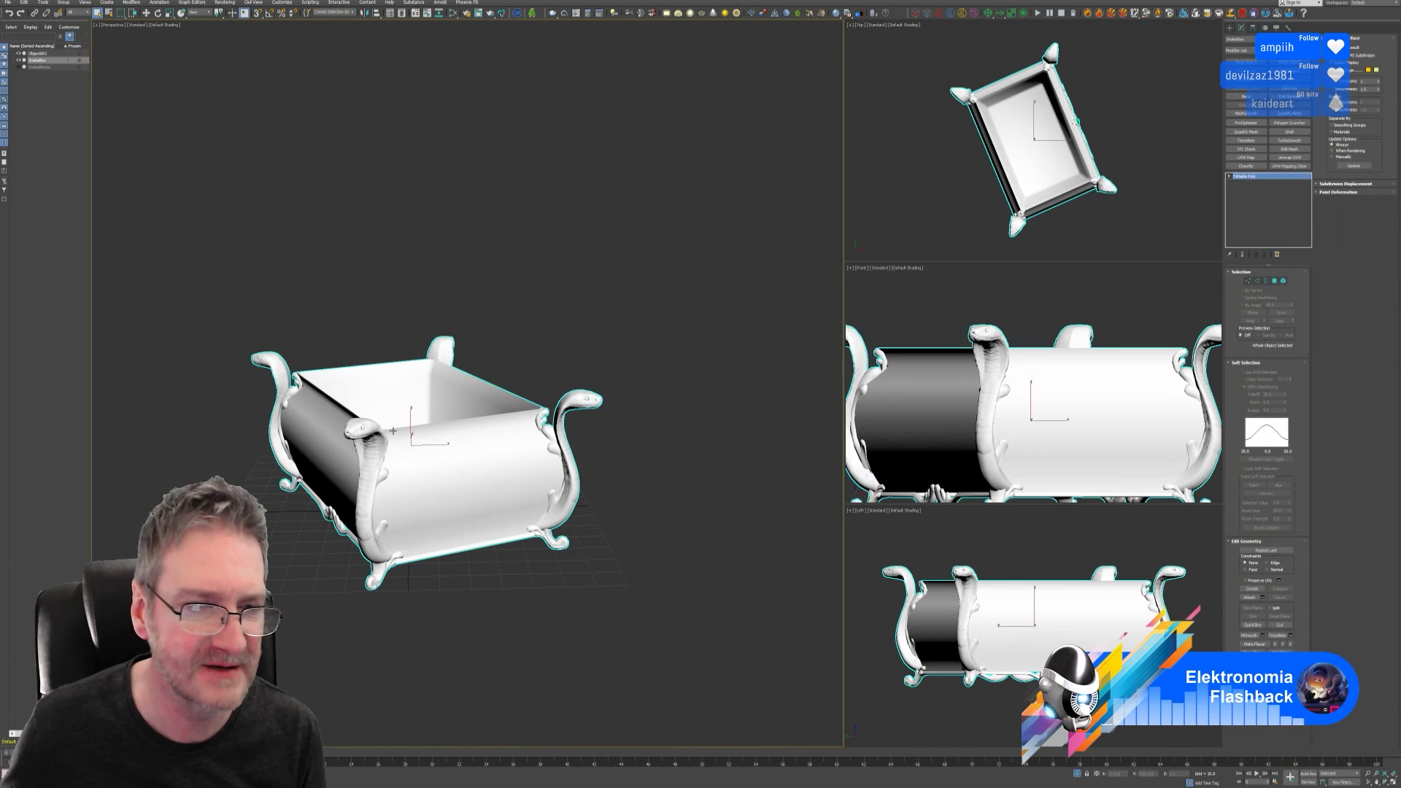
right_click(431, 441)
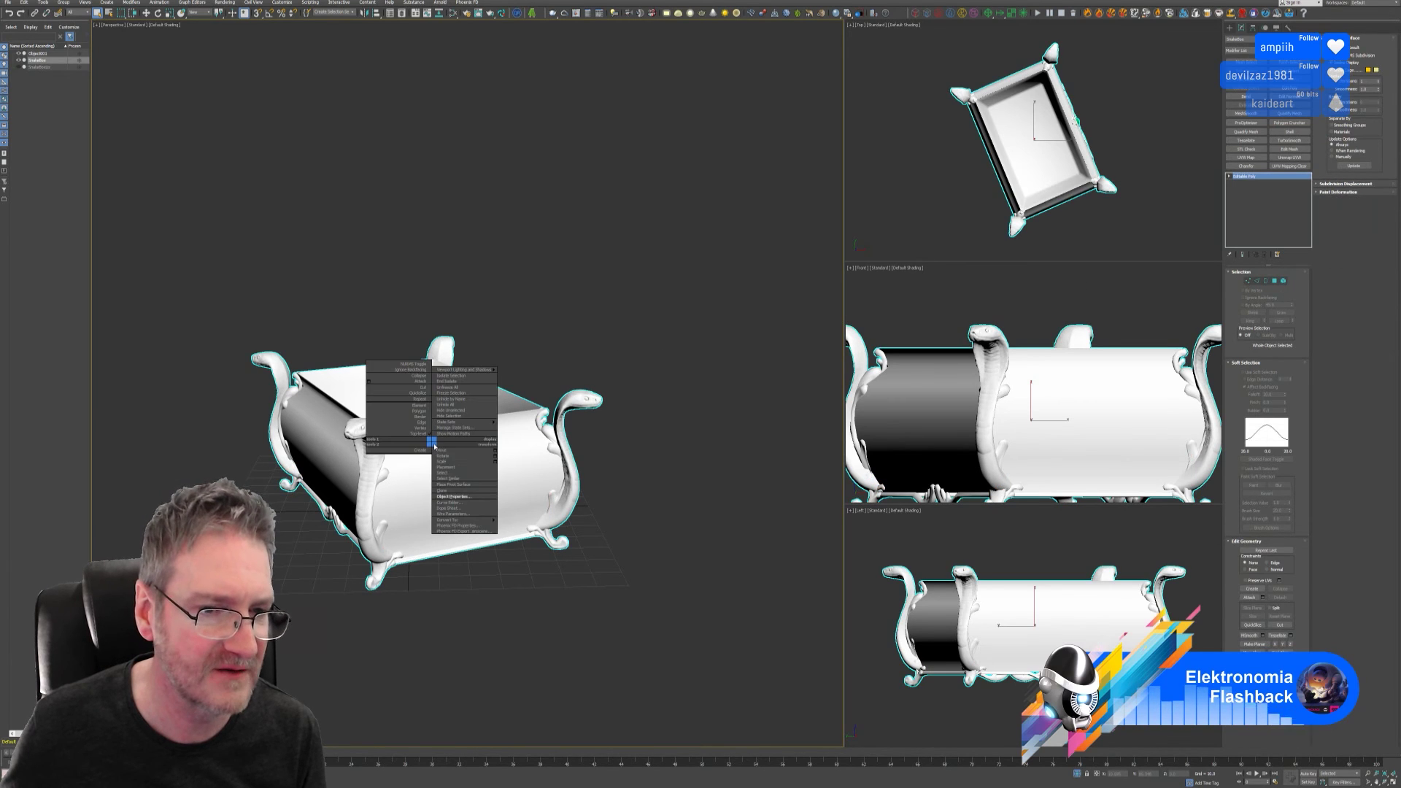
click(450, 503)
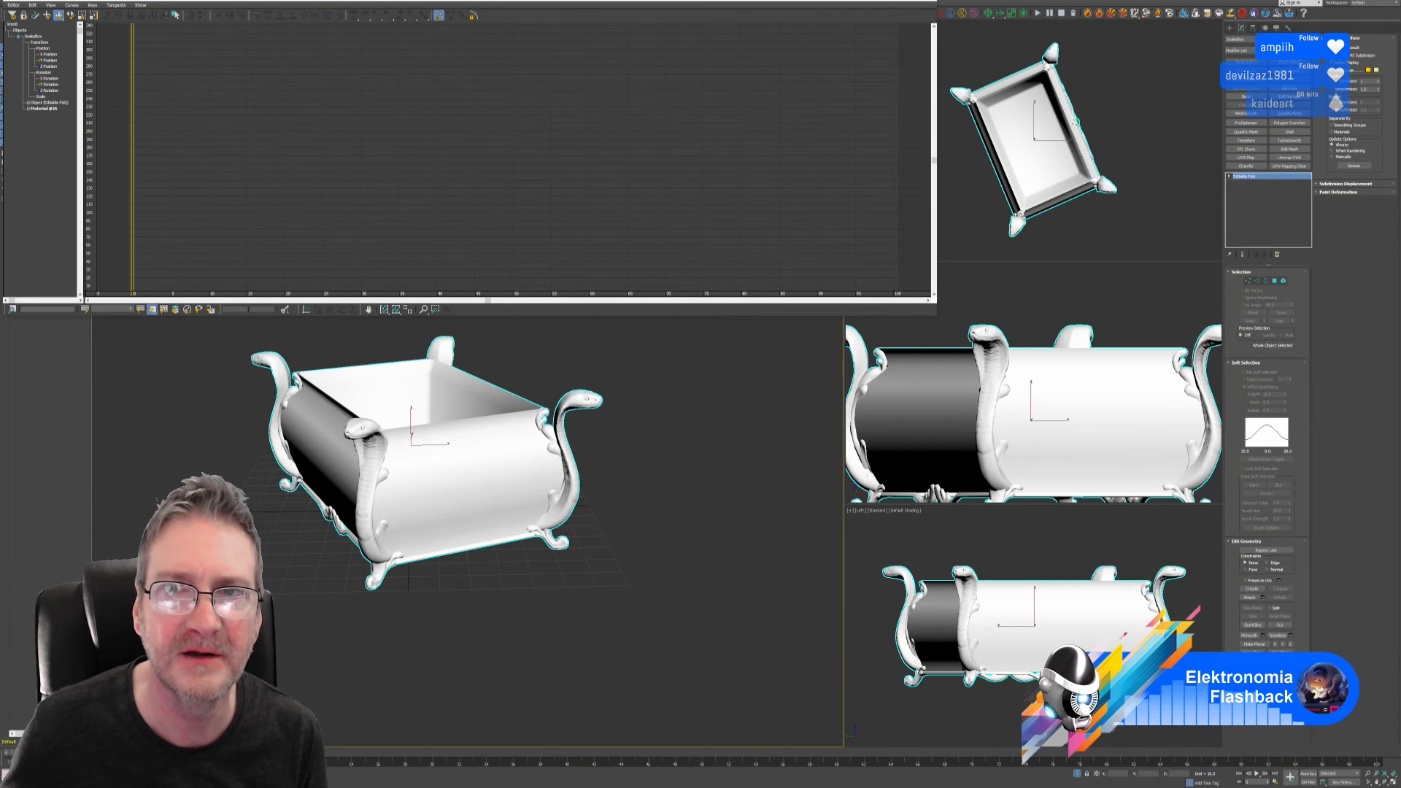
click(928, 2)
right_click(449, 479)
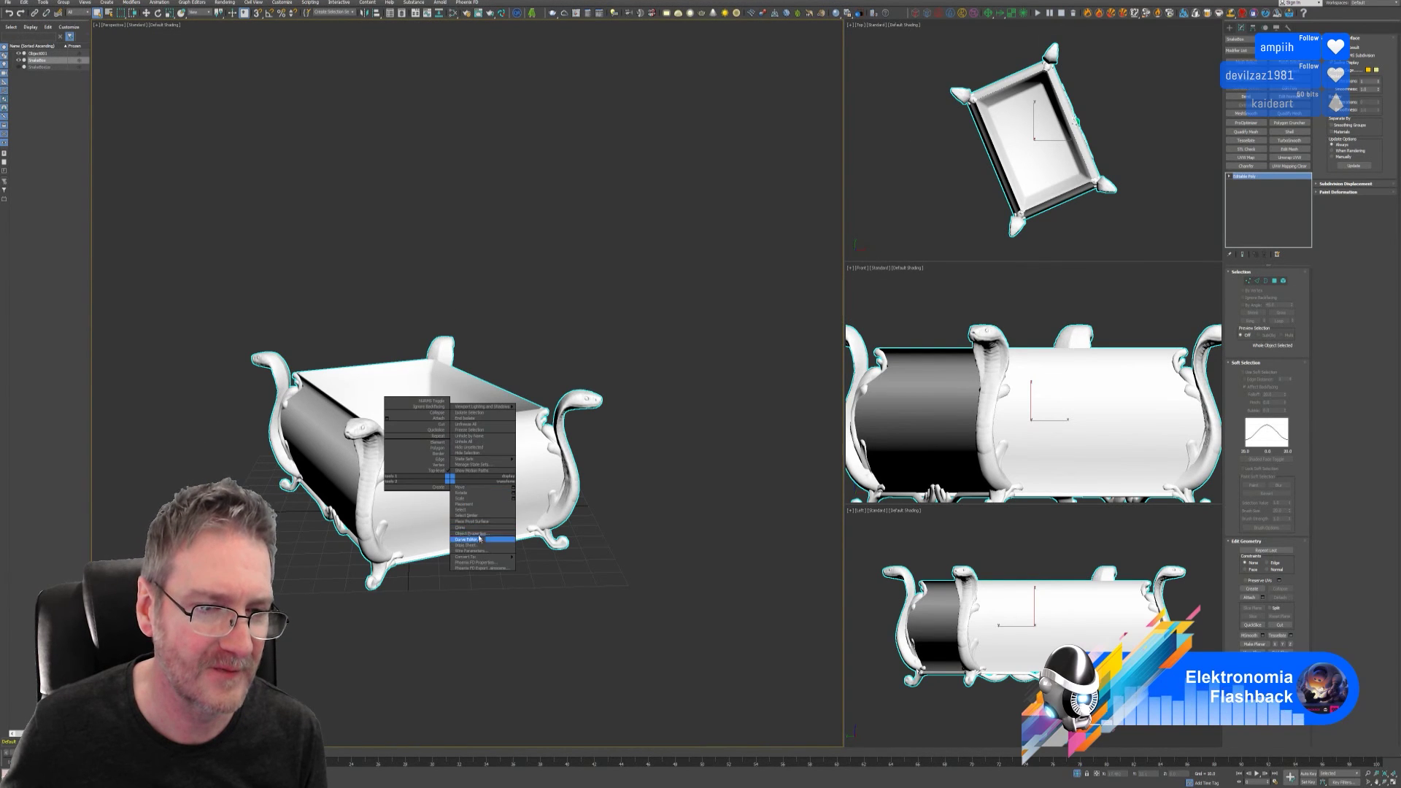
click(475, 533)
click(656, 460)
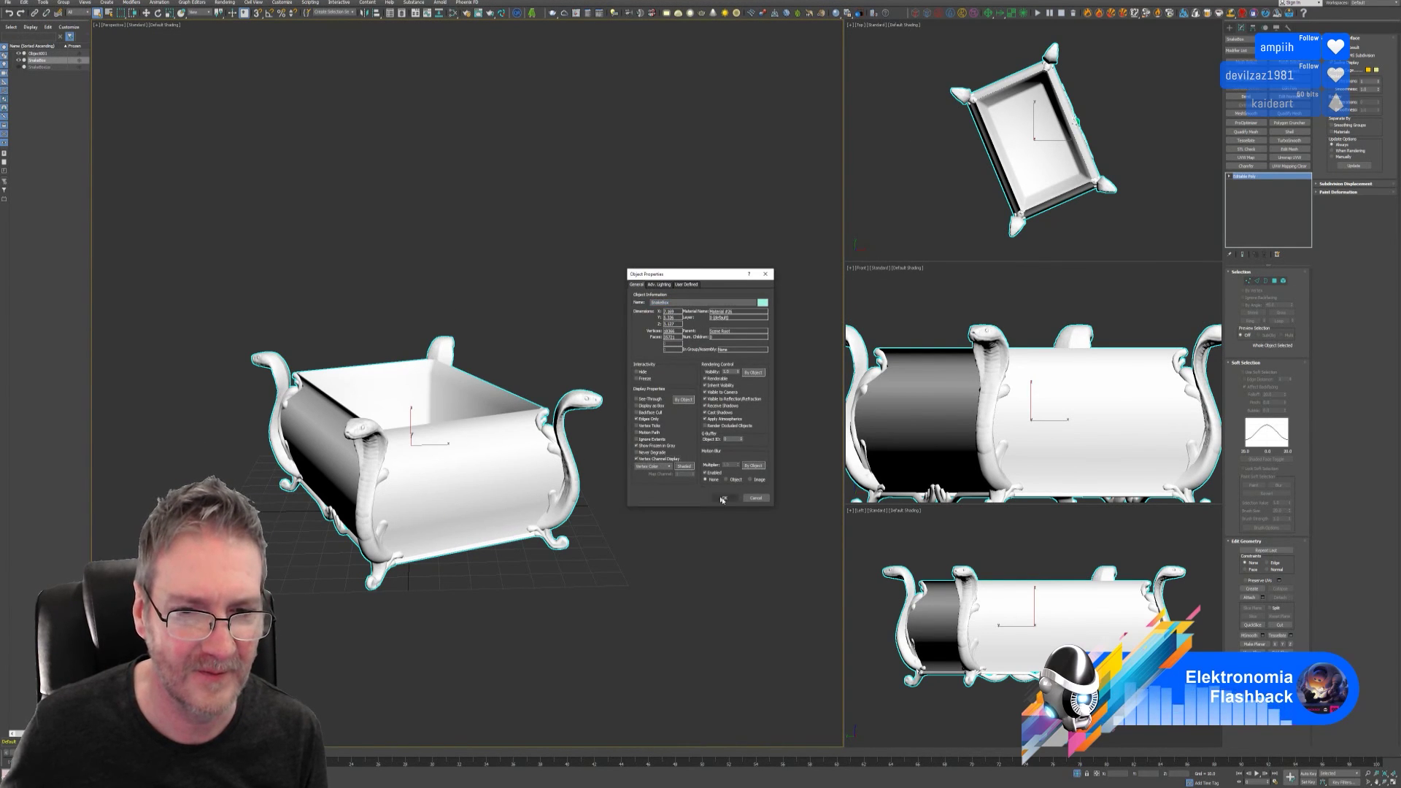
click(724, 498)
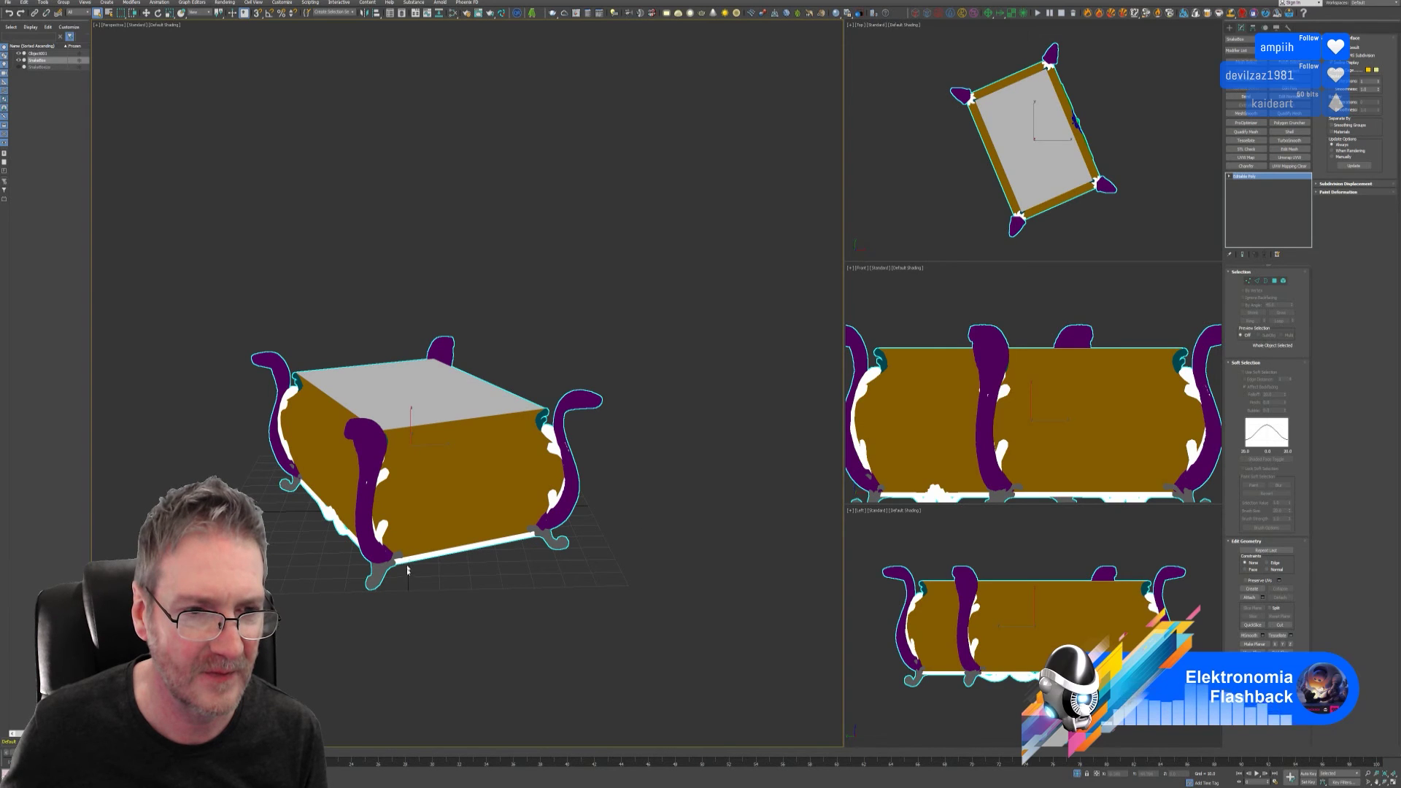
- Select the bottom trim strips and their scroll ornaments on all four sides of the box as elements
alt+middle_drag(408, 569, 532, 559)
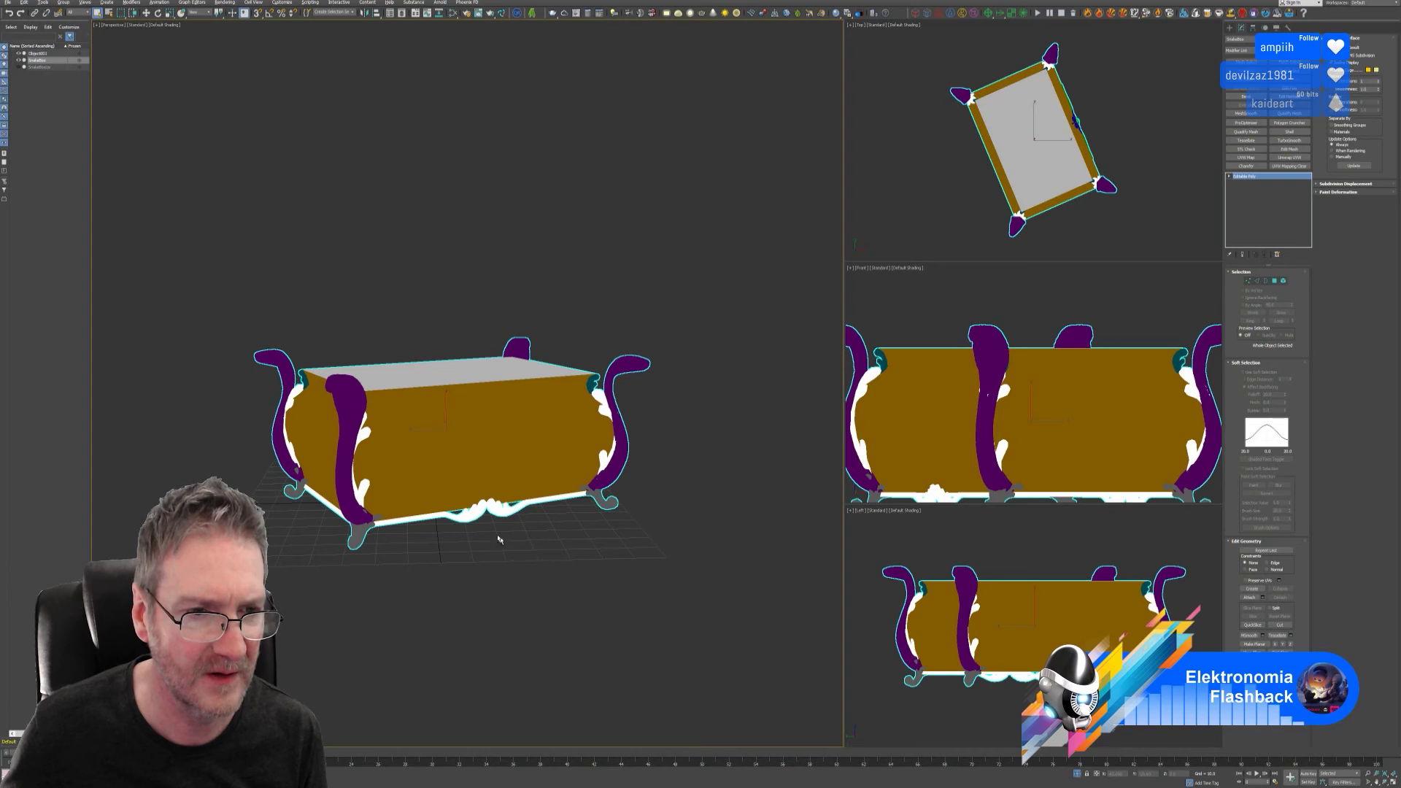
alt+middle_drag(419, 569, 494, 569)
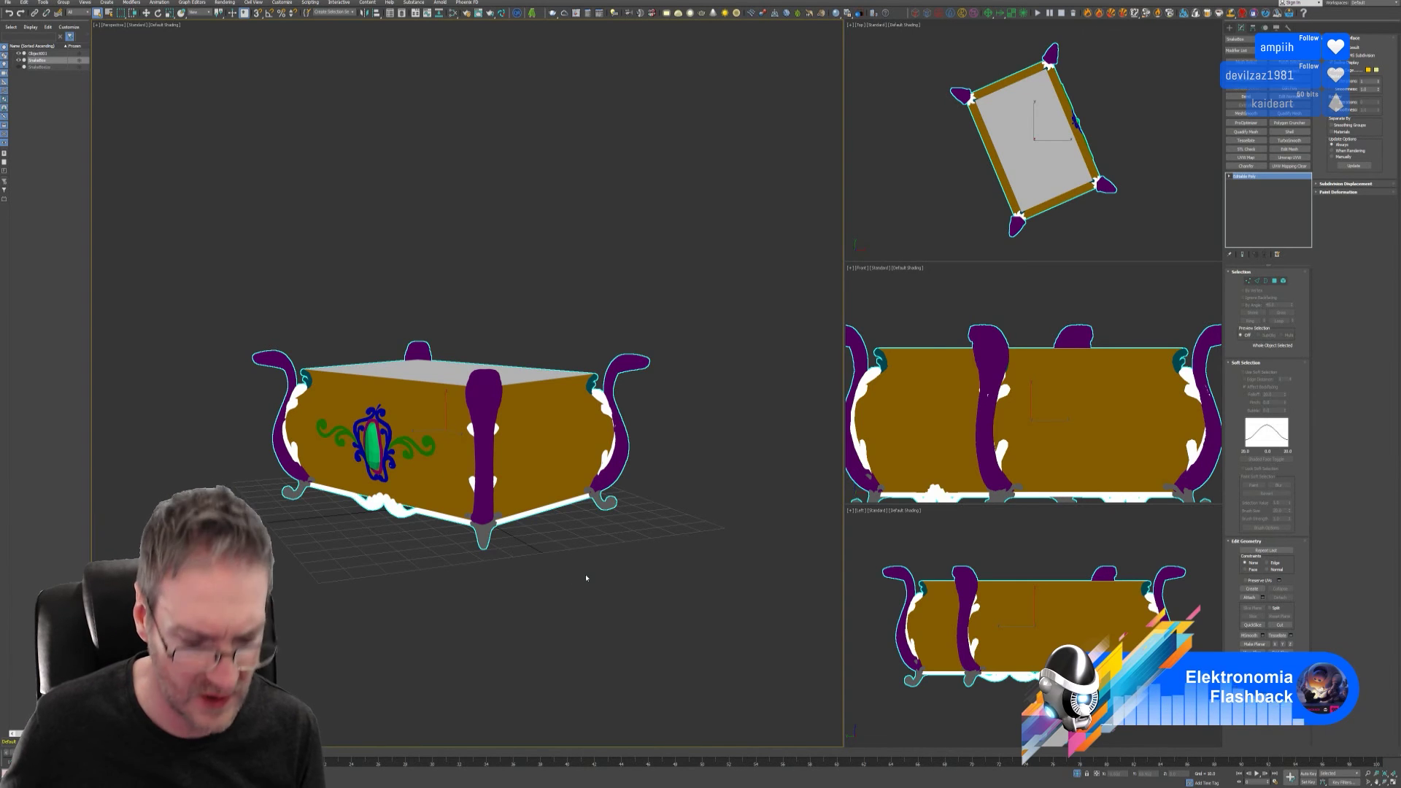
alt+middle_drag(578, 554, 604, 519)
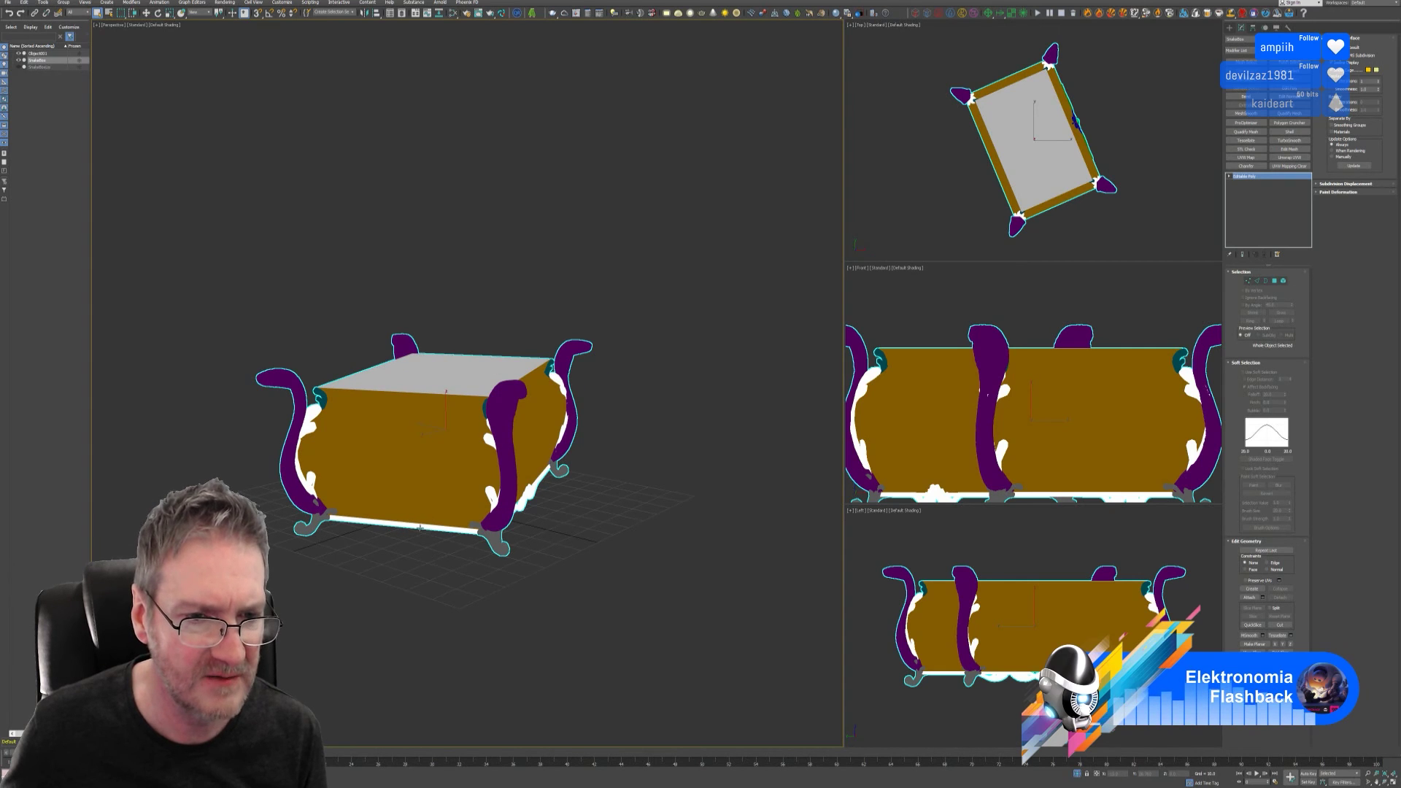
click(1283, 280)
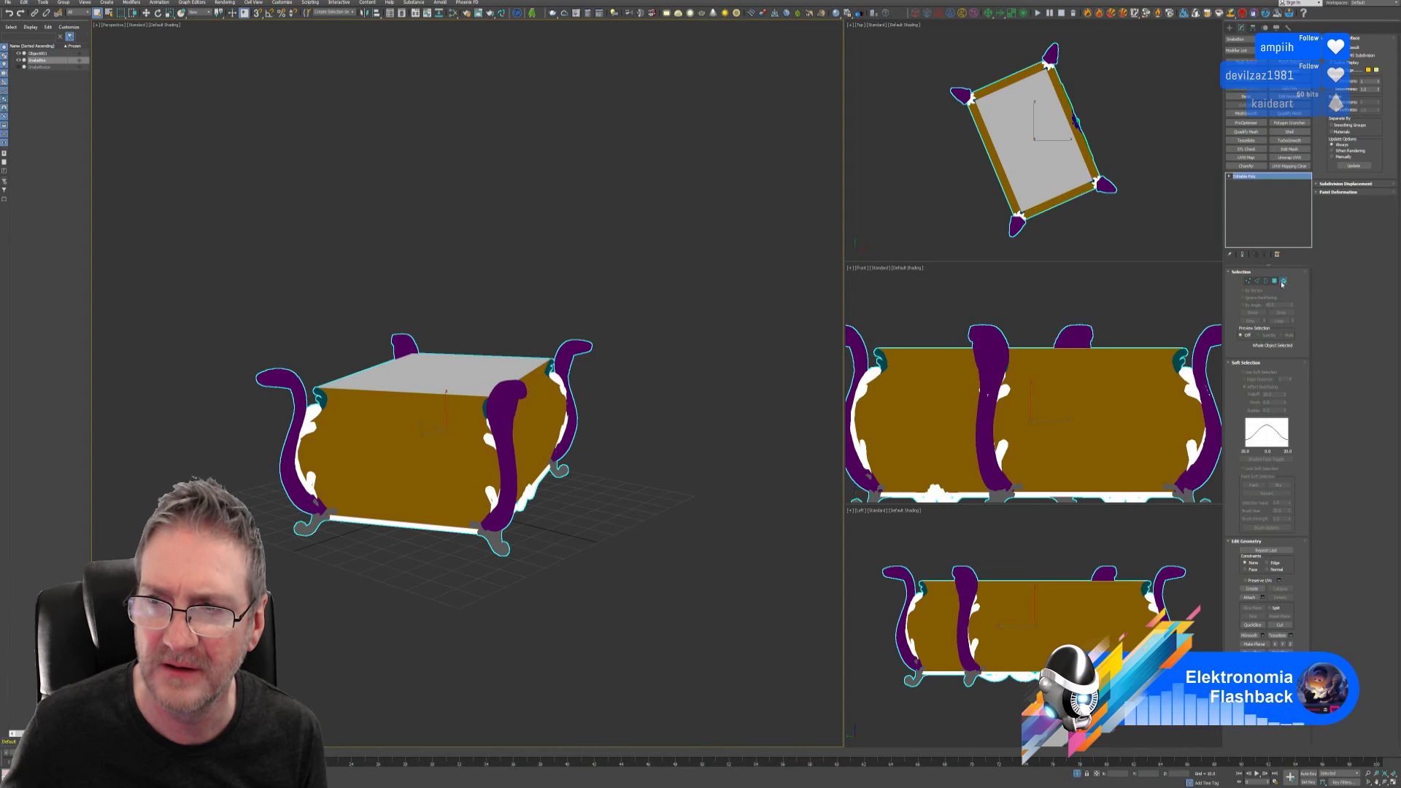
click(433, 528)
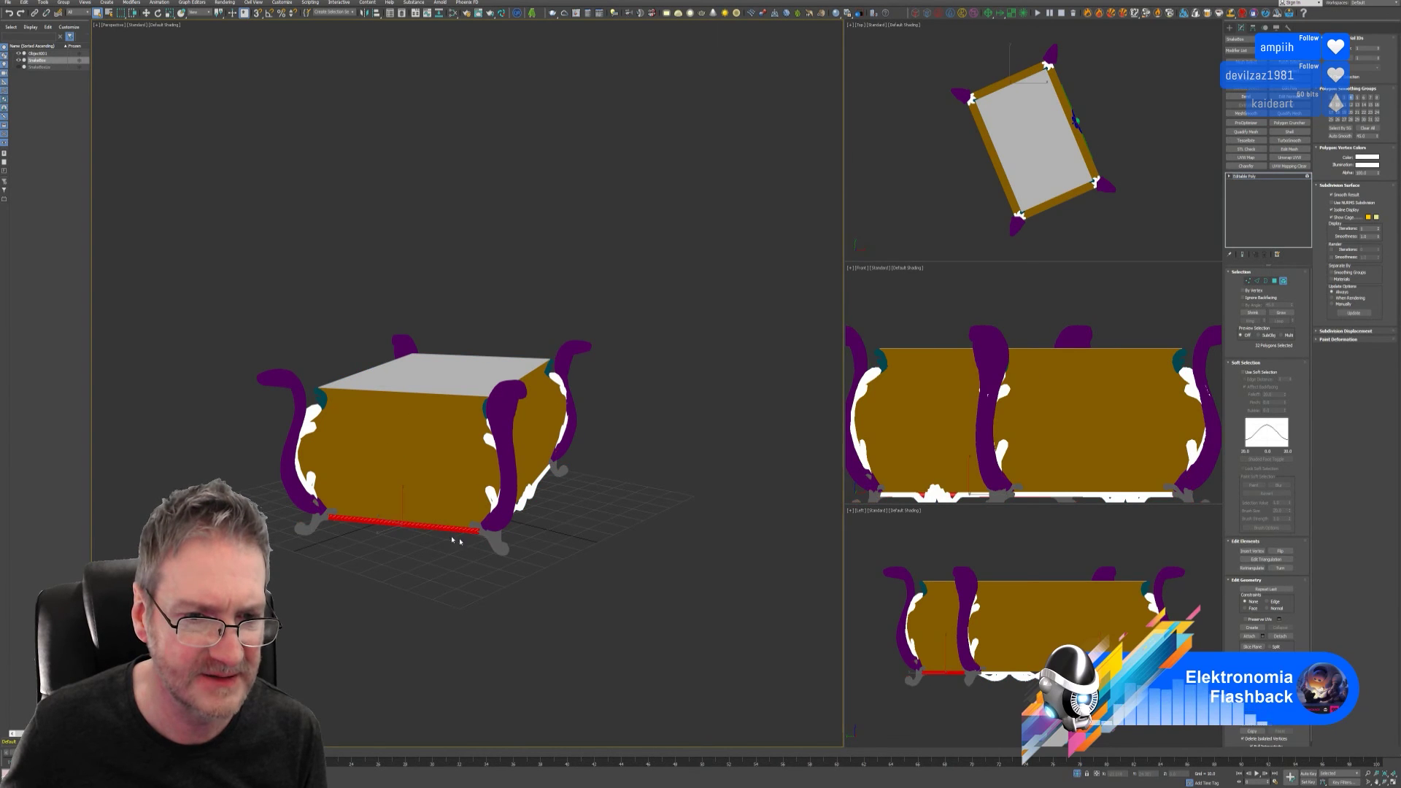
alt+middle_drag(547, 535, 528, 532)
ctrl+click(529, 524)
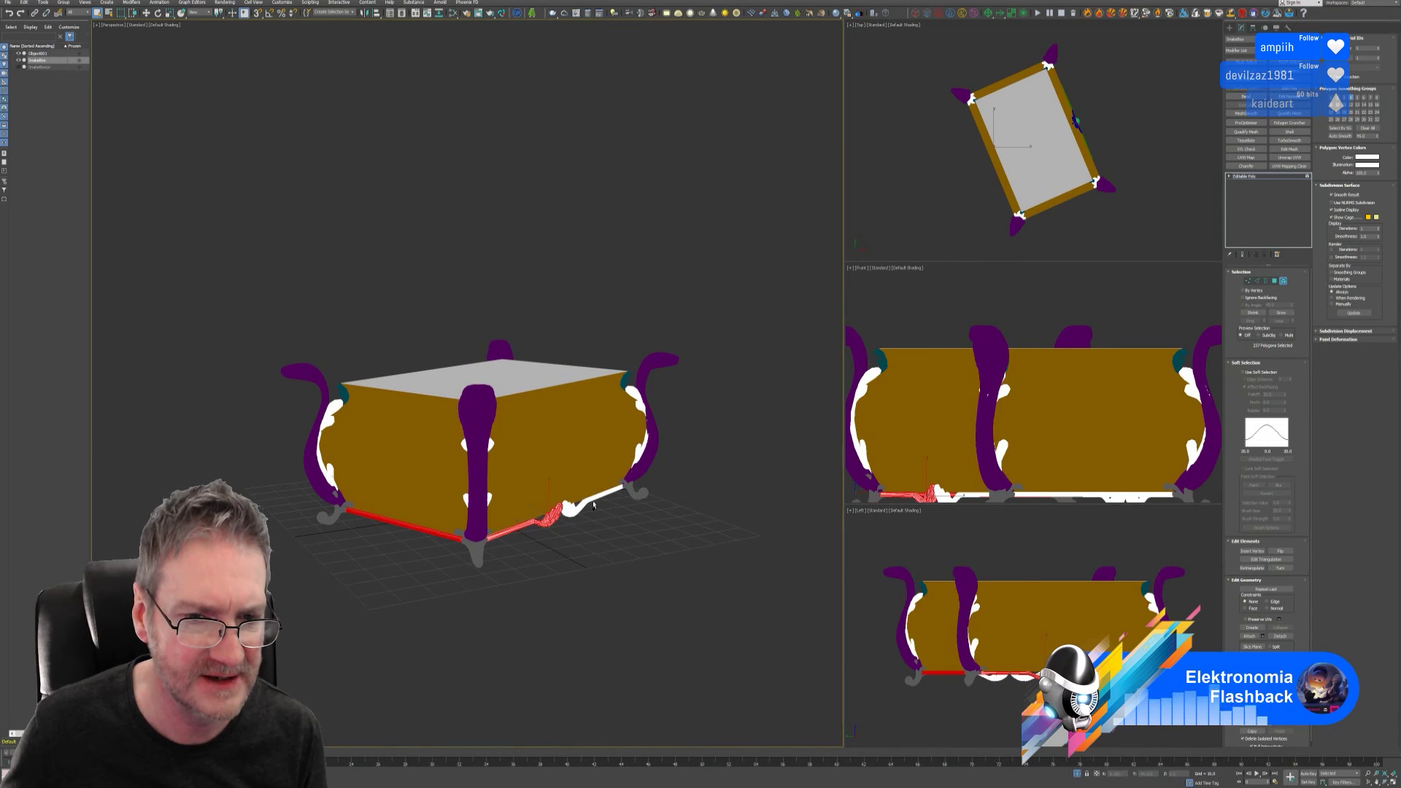
ctrl+click(585, 503)
alt+middle_drag(626, 548, 689, 550)
alt+middle_drag(564, 549, 624, 567)
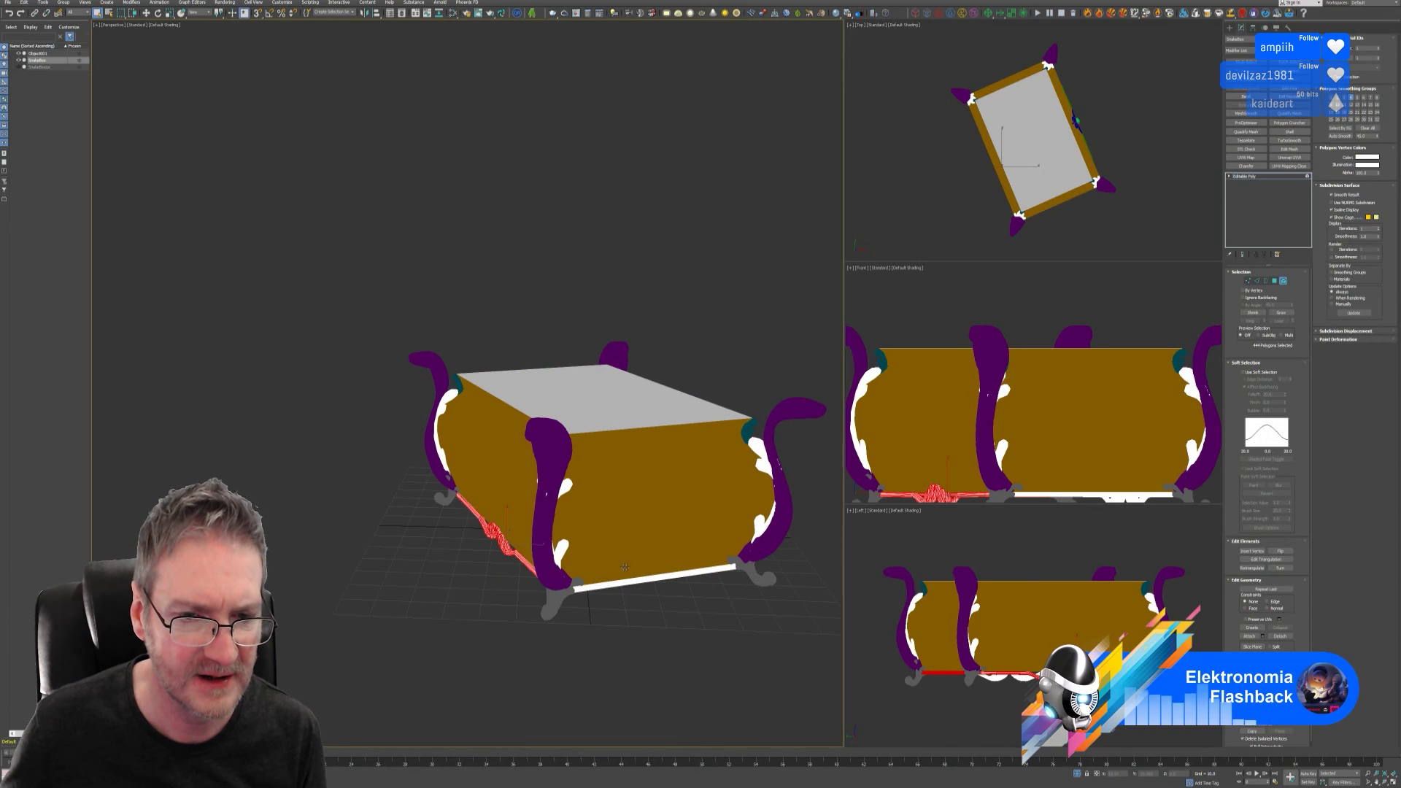
ctrl+click(622, 582)
alt+middle_drag(694, 644, 607, 632)
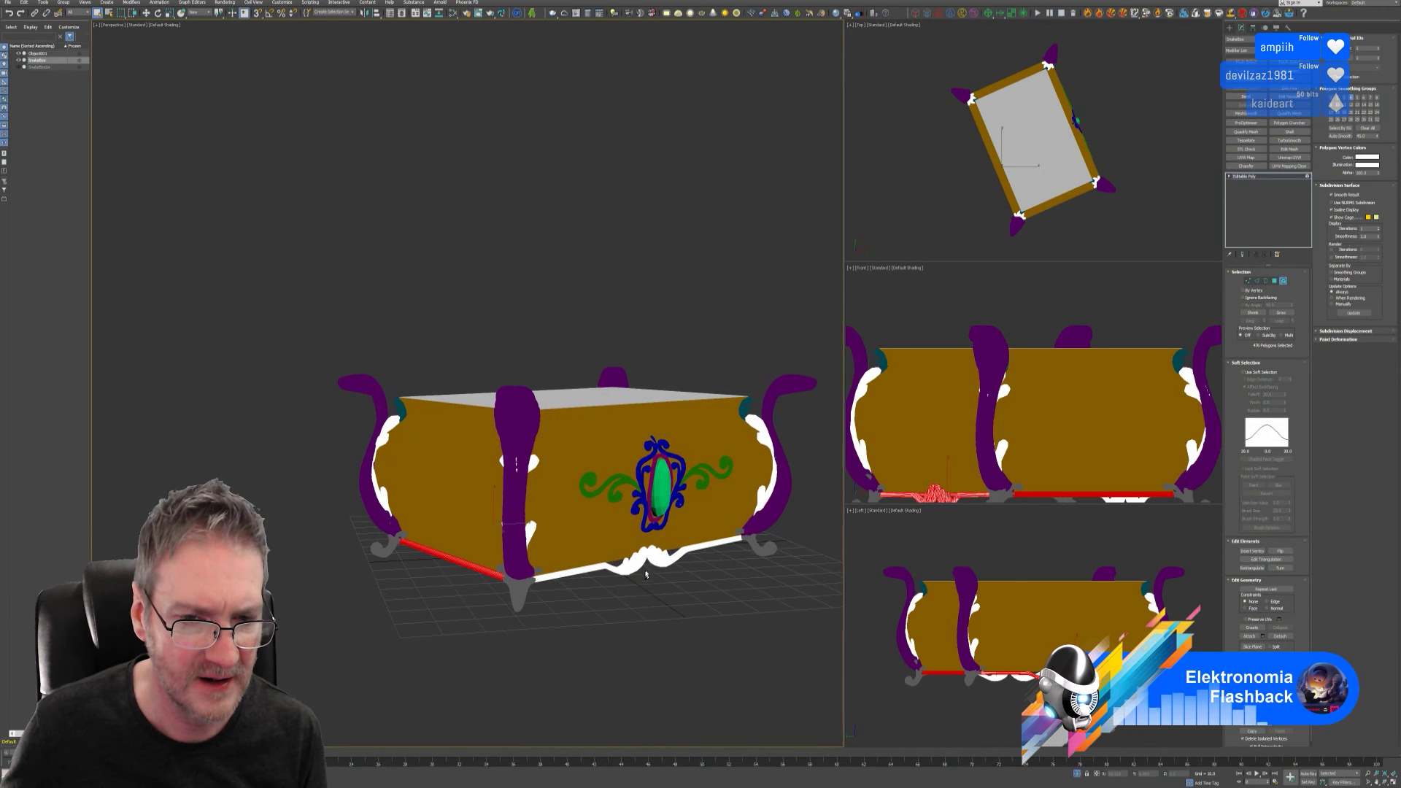
ctrl+click(638, 562)
ctrl+click(661, 558)
mouse_move(481, 622)
alt+middle_down()
mouse_move(569, 610)
mouse_move(488, 615)
alt+middle_up()
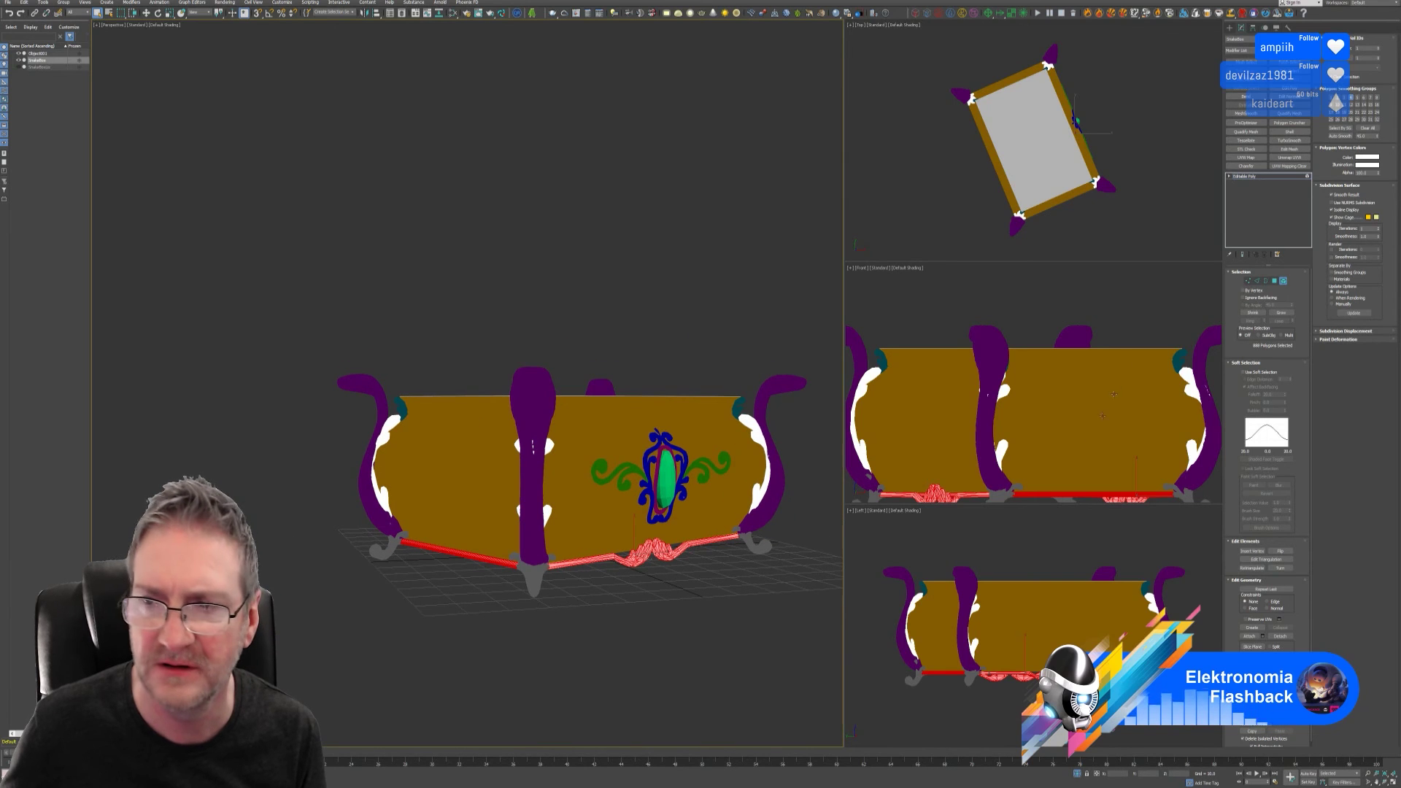
- Set the vertex color of the selected bottom trim elements to pinkish red and leave element editing
click(1364, 158)
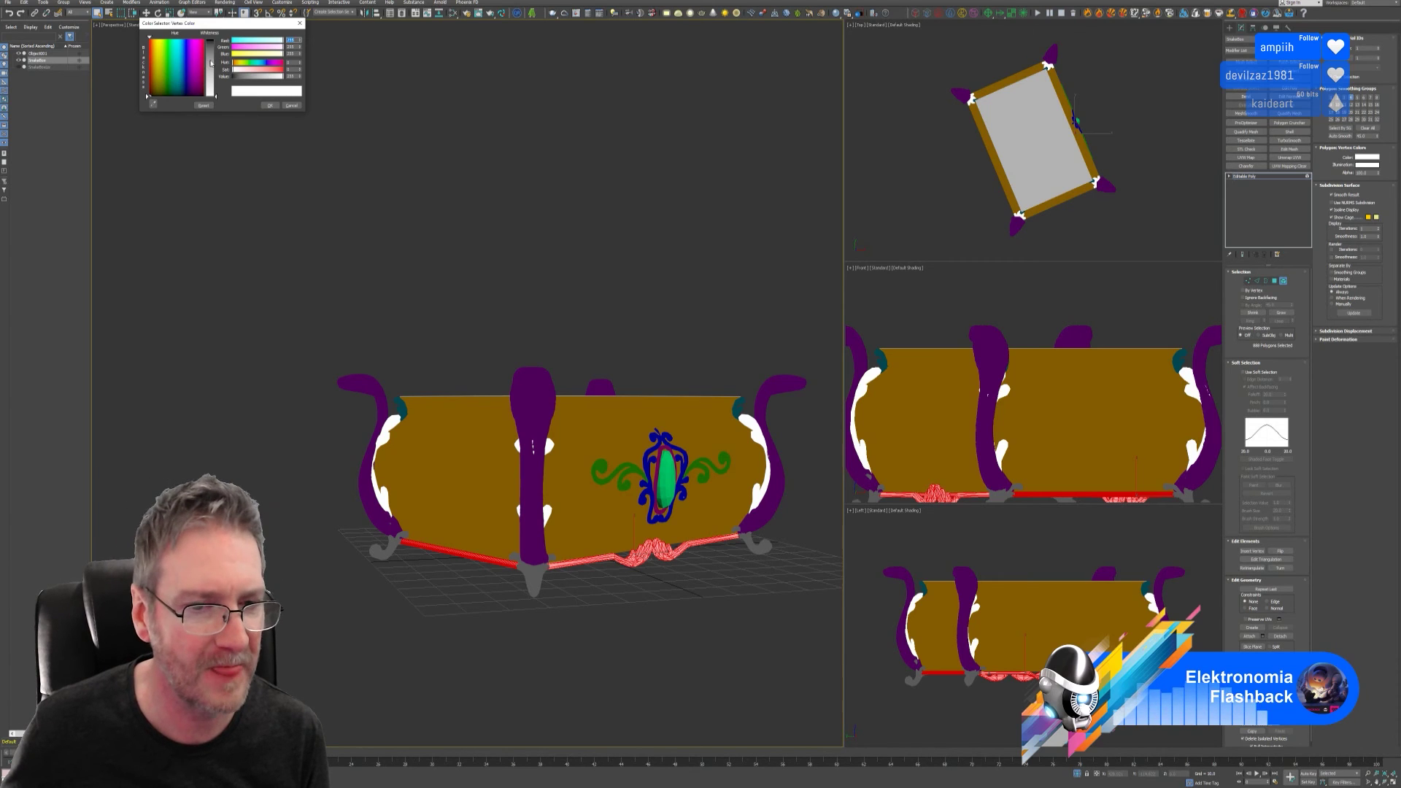
mouse_move(147, 96)
mouse_down()
mouse_move(147, 51)
mouse_move(210, 39)
mouse_move(148, 43)
mouse_up()
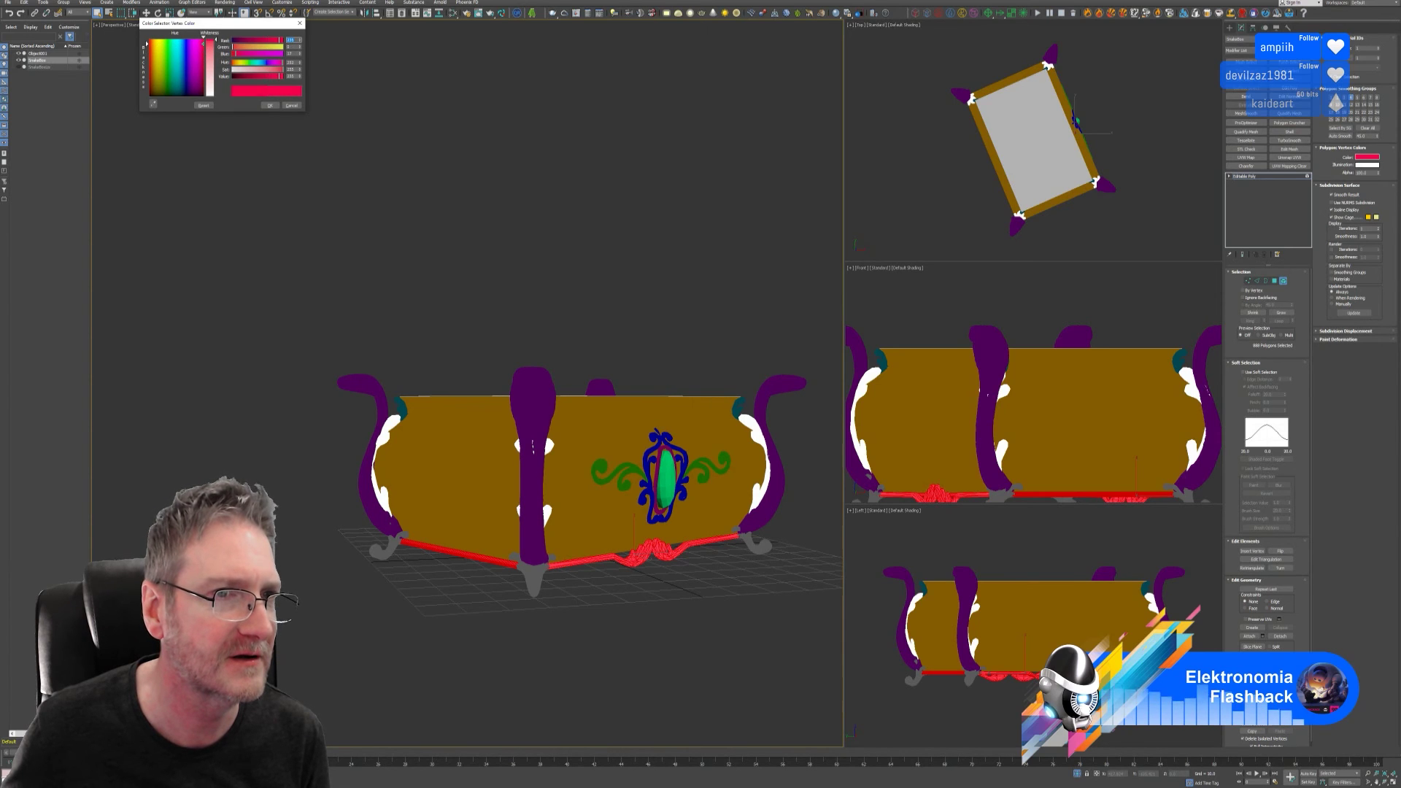
click(270, 105)
click(1284, 281)
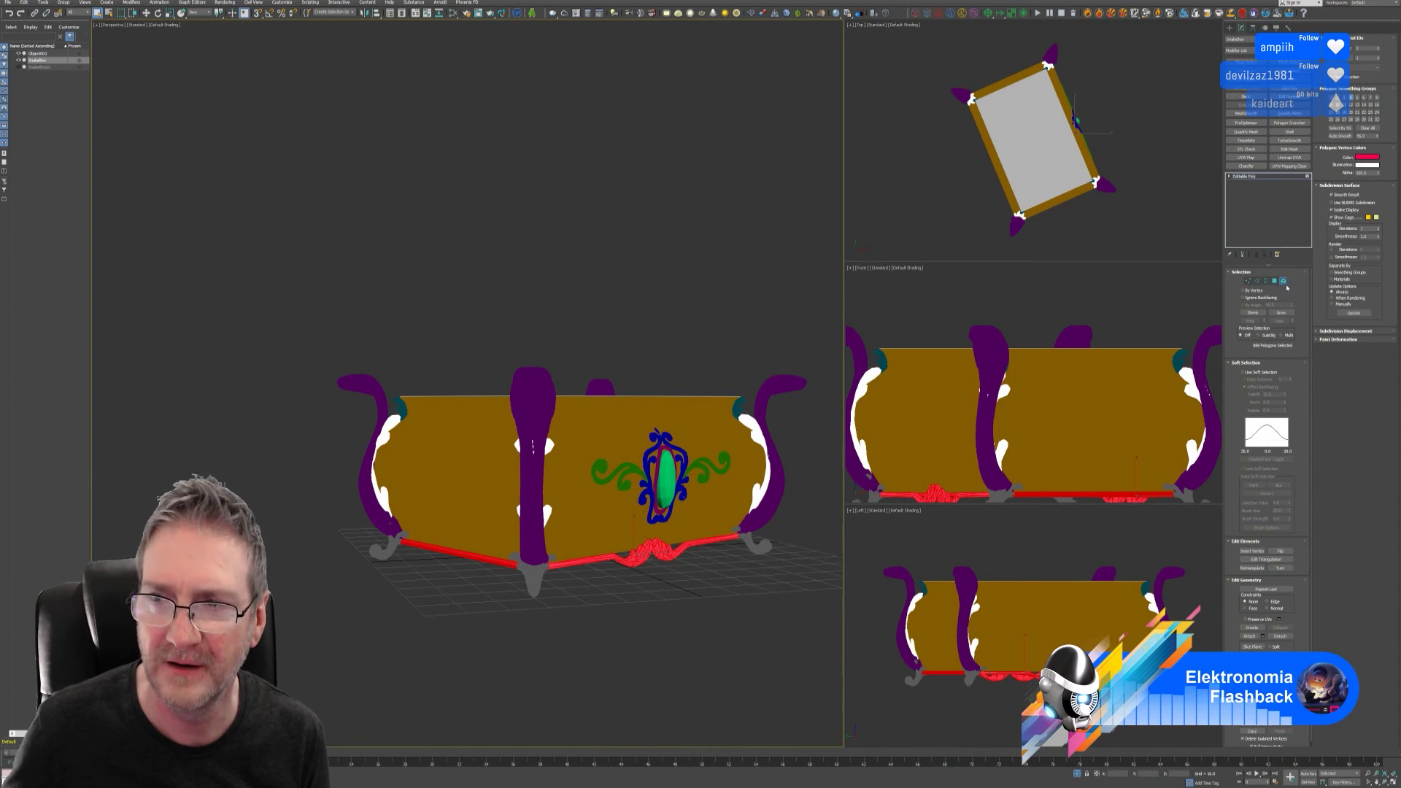
alt+middle_drag(632, 305, 621, 326)
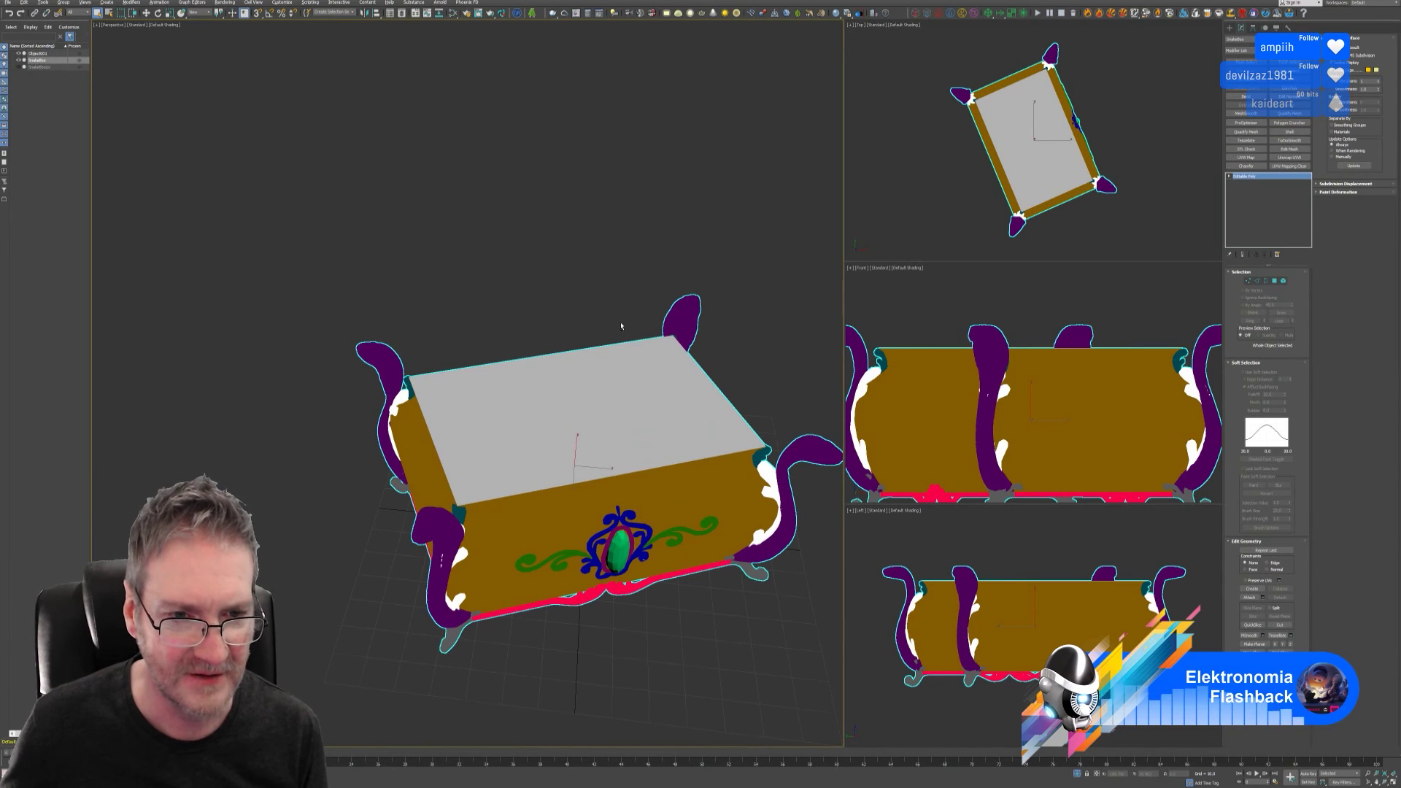
mouse_move(516, 656)
alt+middle_down()
mouse_move(470, 615)
mouse_move(496, 594)
mouse_move(584, 637)
mouse_move(509, 629)
alt+middle_up()
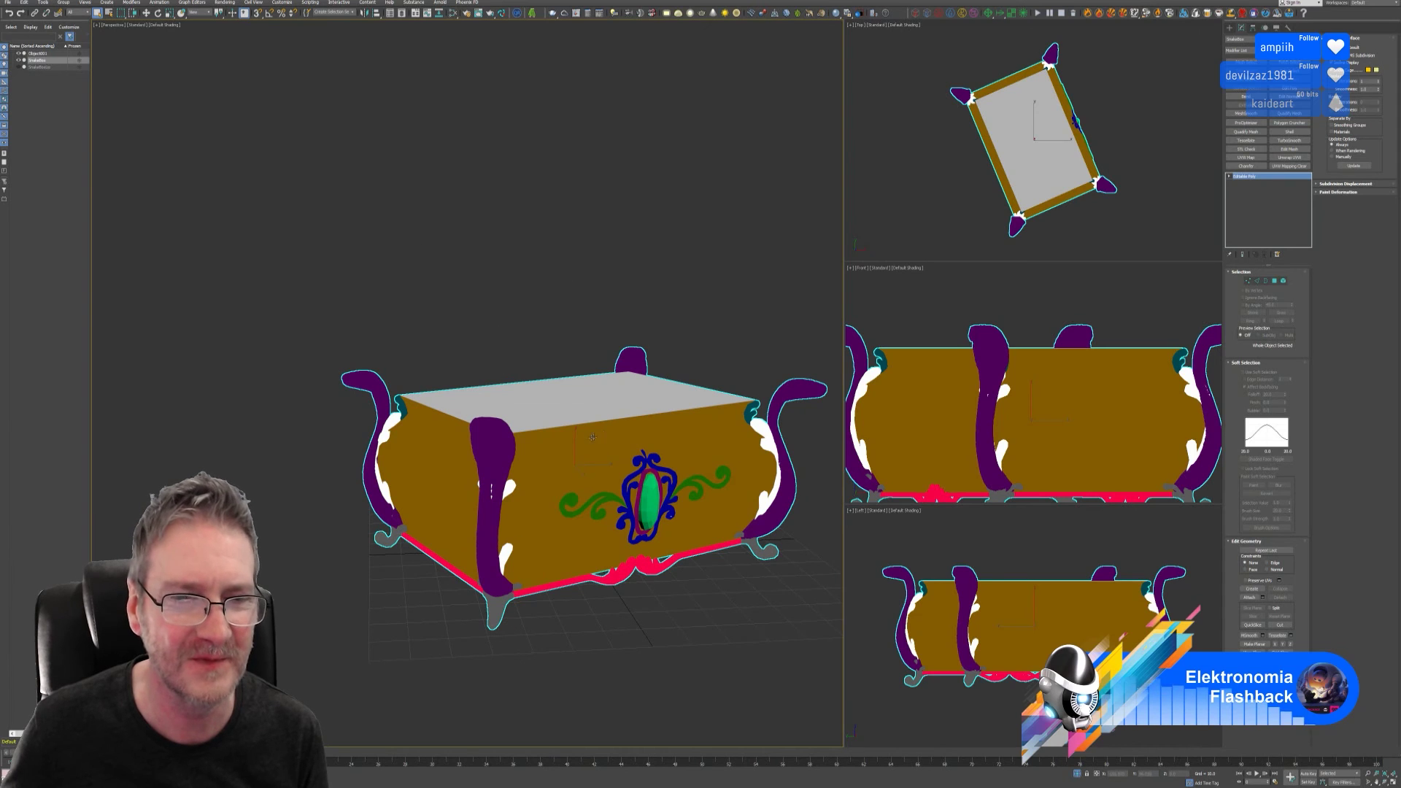
- Turn off the Vertex Channel Display in the box's object properties
right_click(576, 441)
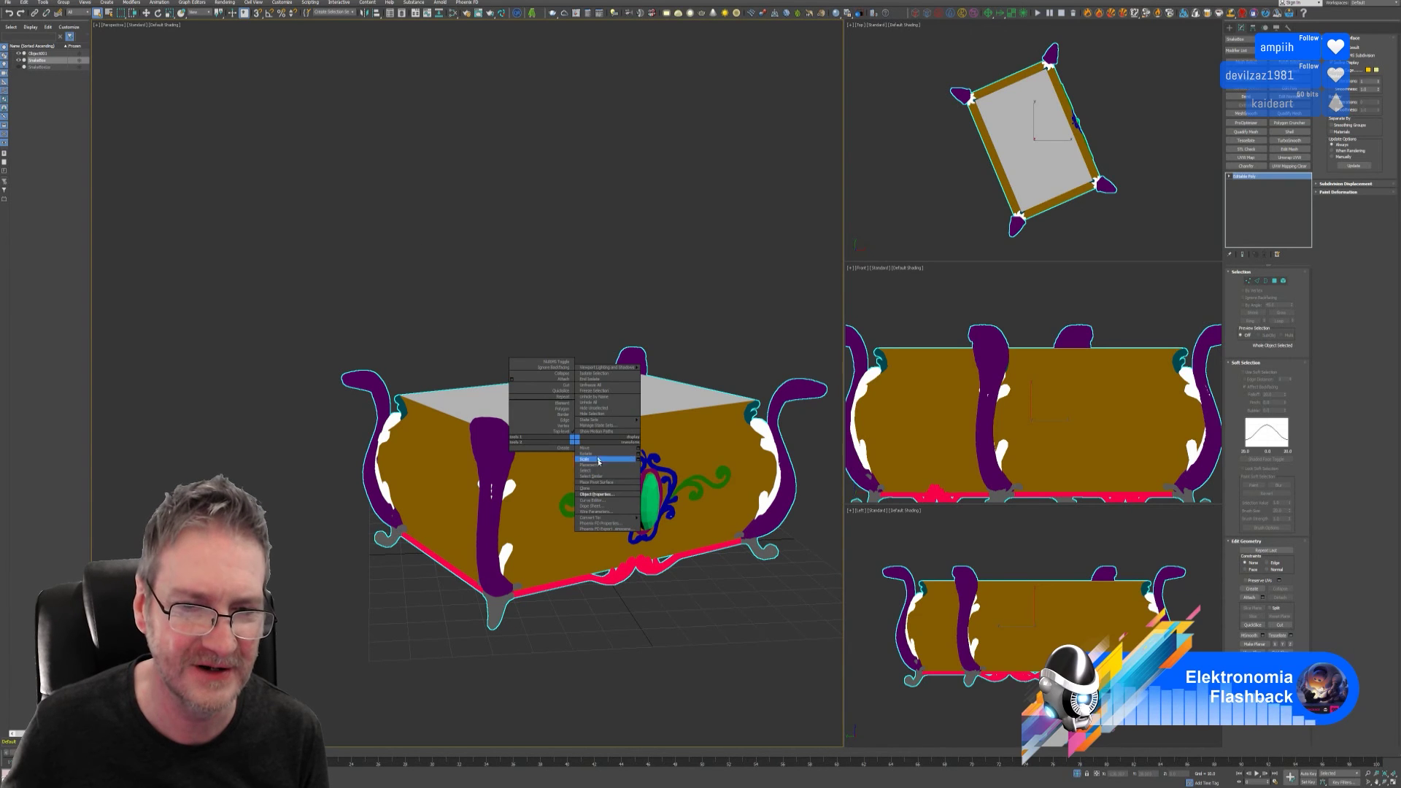
click(596, 498)
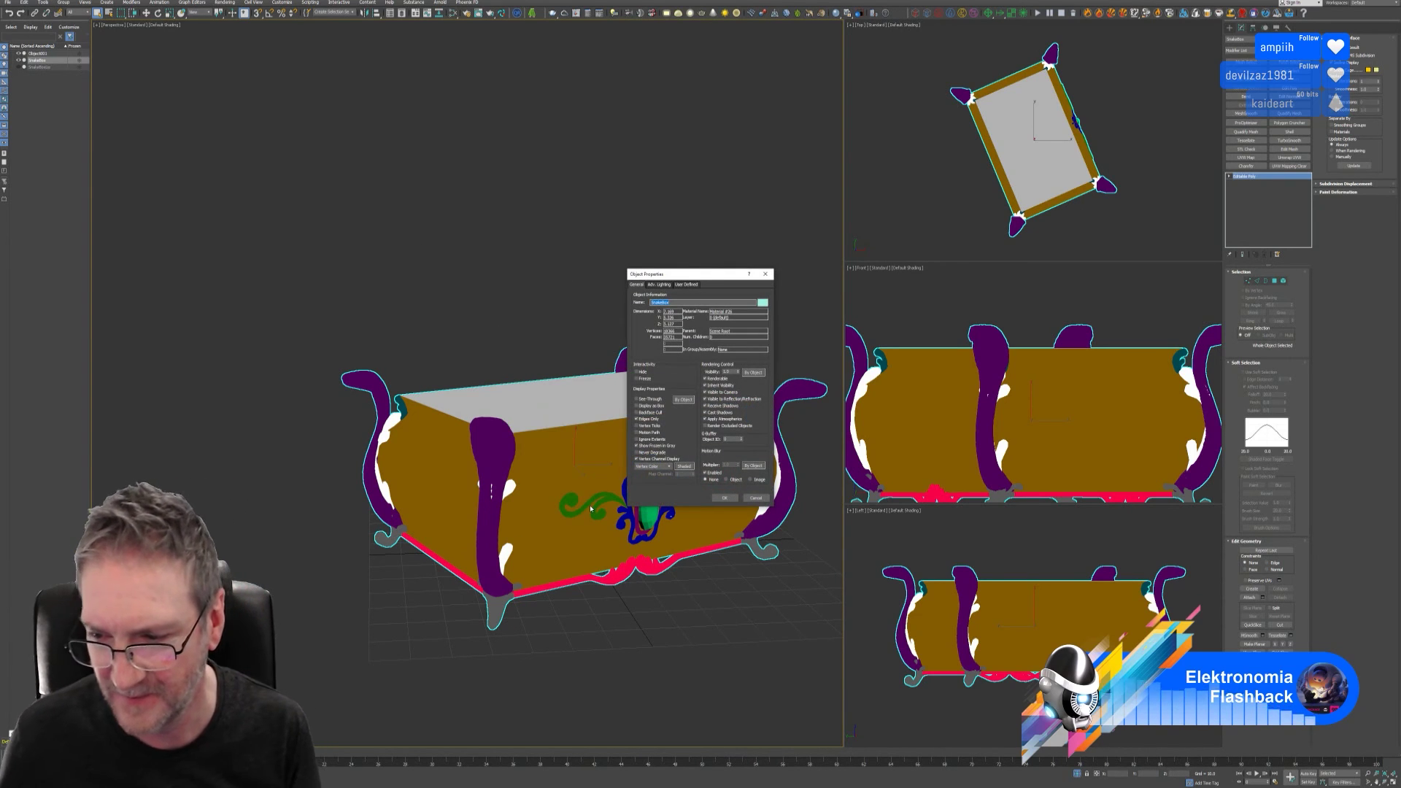
click(672, 461)
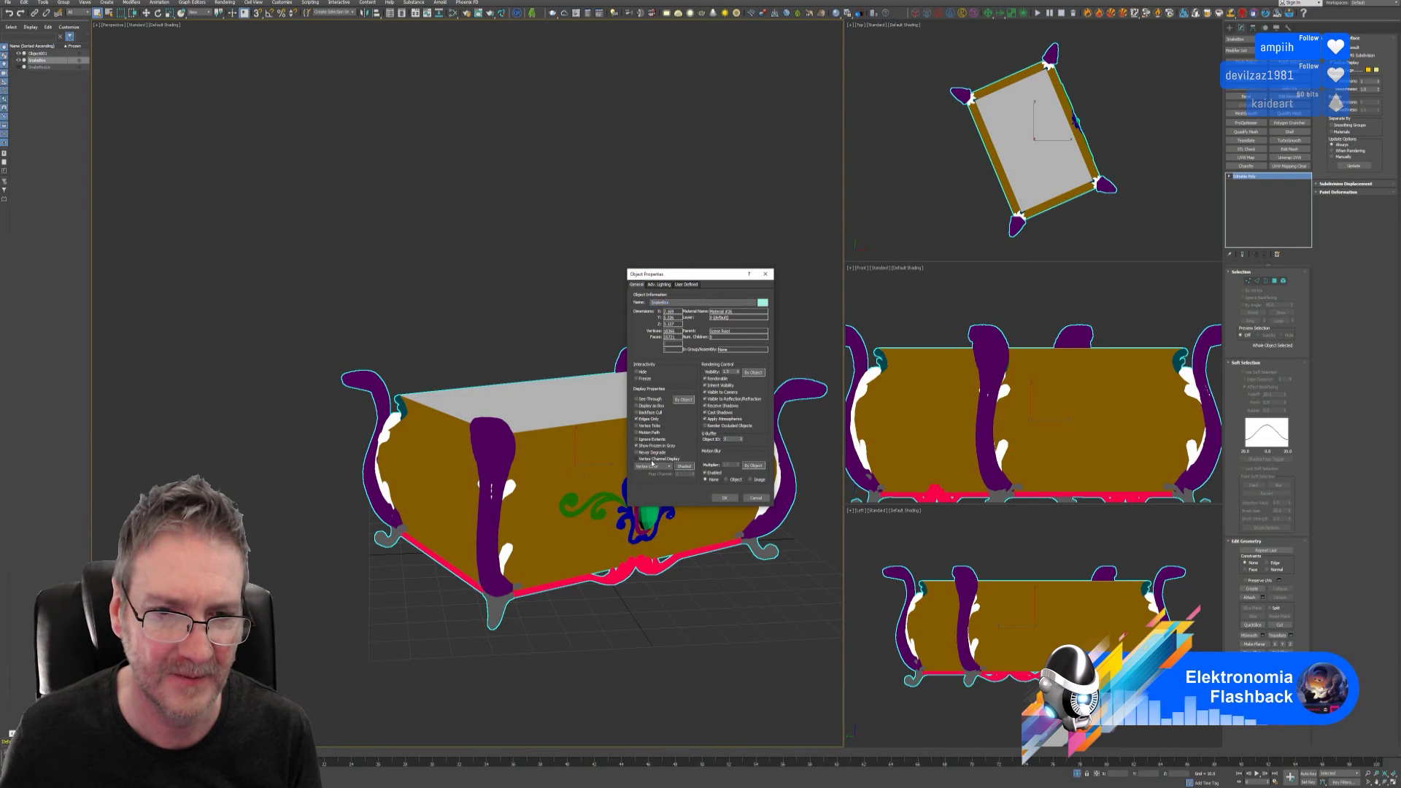
click(721, 499)
scroll(615, 530, down, 5)
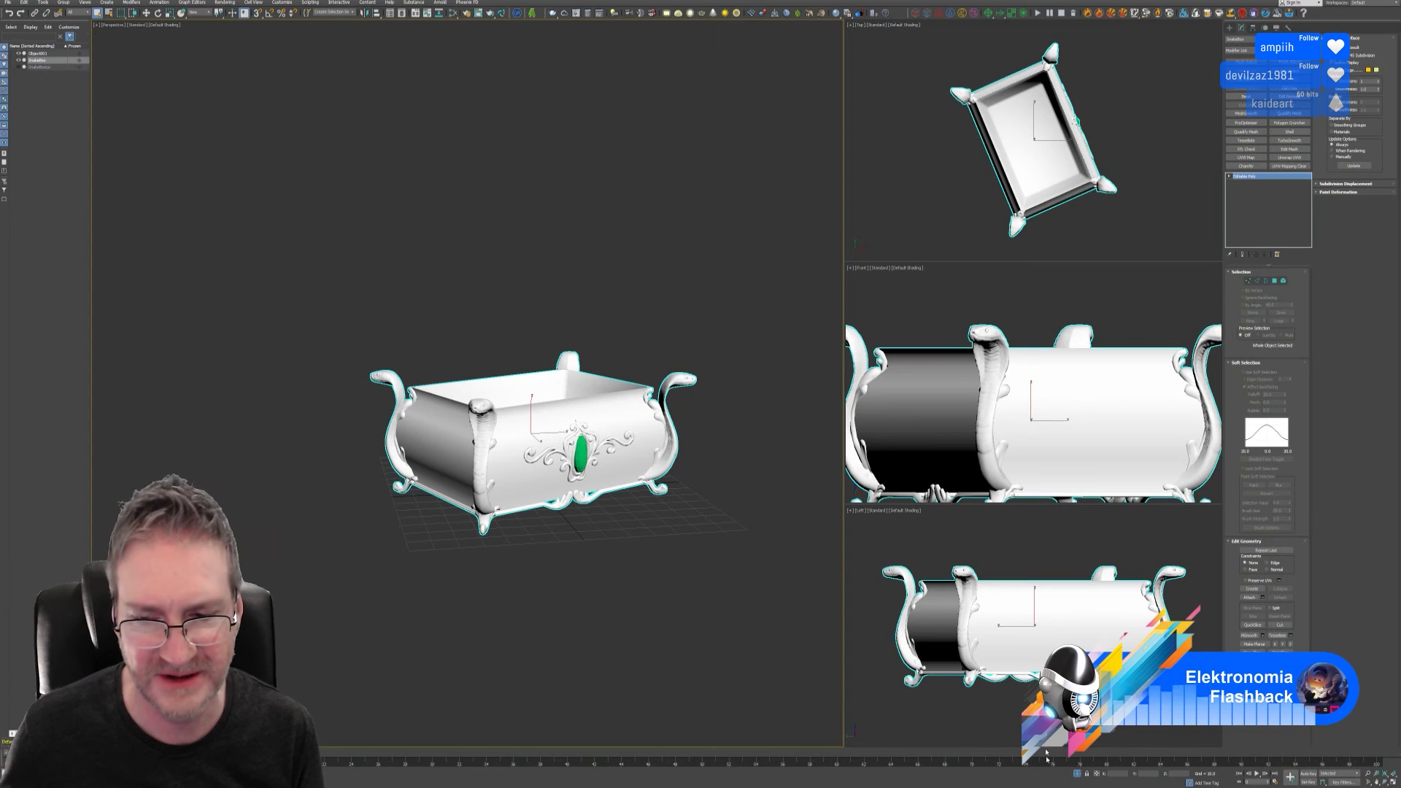
- End the isolation of the box to show the lid again, and clear the selection
click(1077, 773)
click(568, 599)
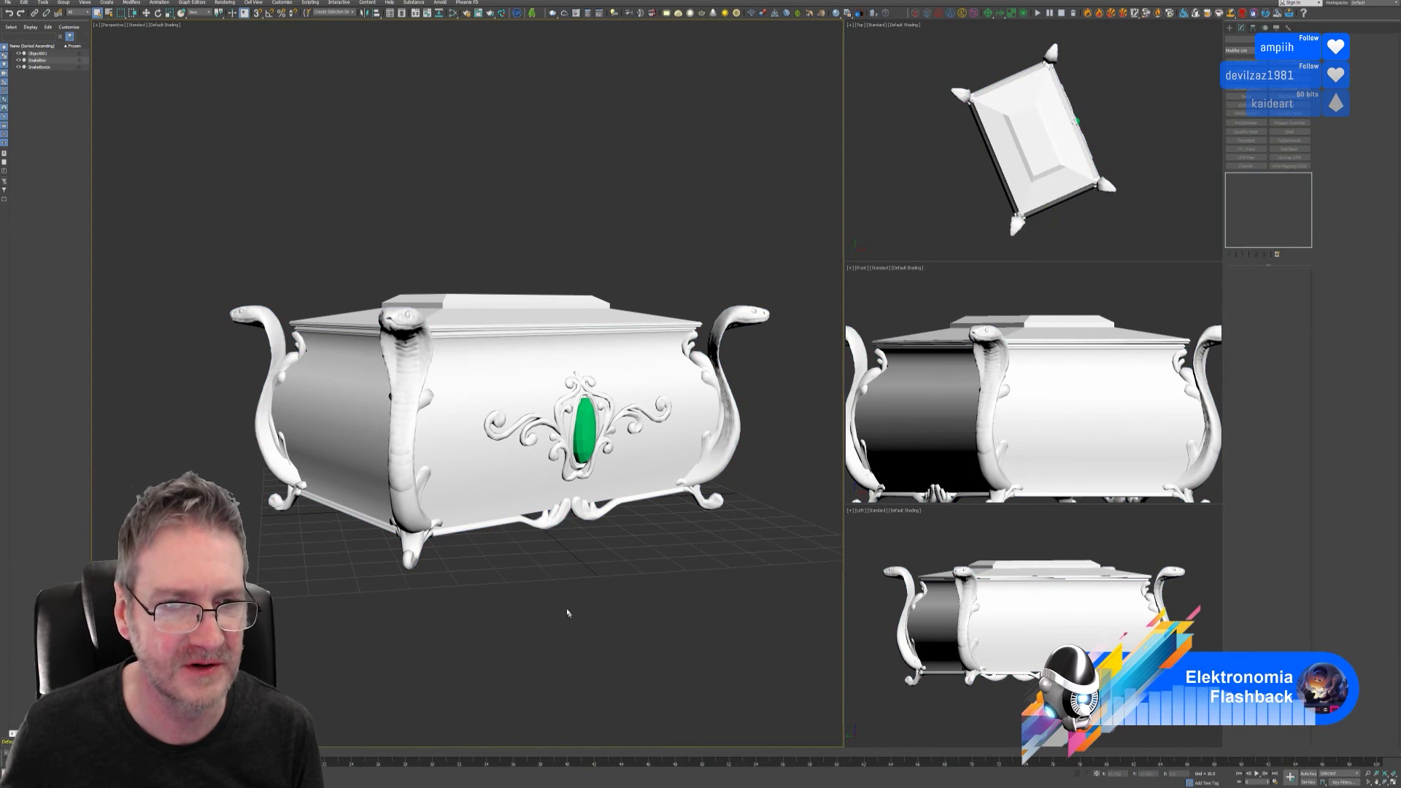
middle_drag(569, 613, 508, 594)
scroll(900, 433, down, 4)
middle_drag(900, 433, 982, 391)
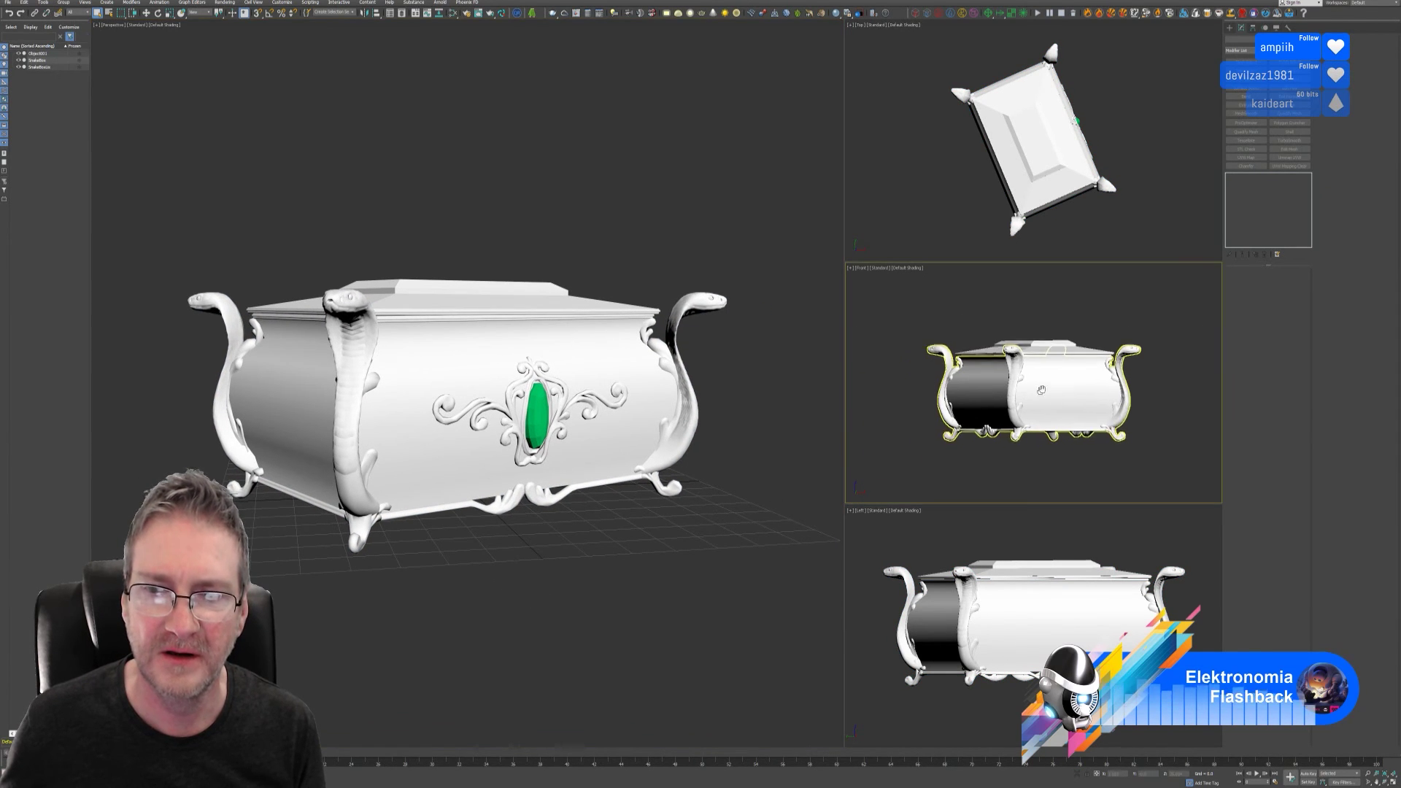
middle_drag(540, 556, 510, 552)
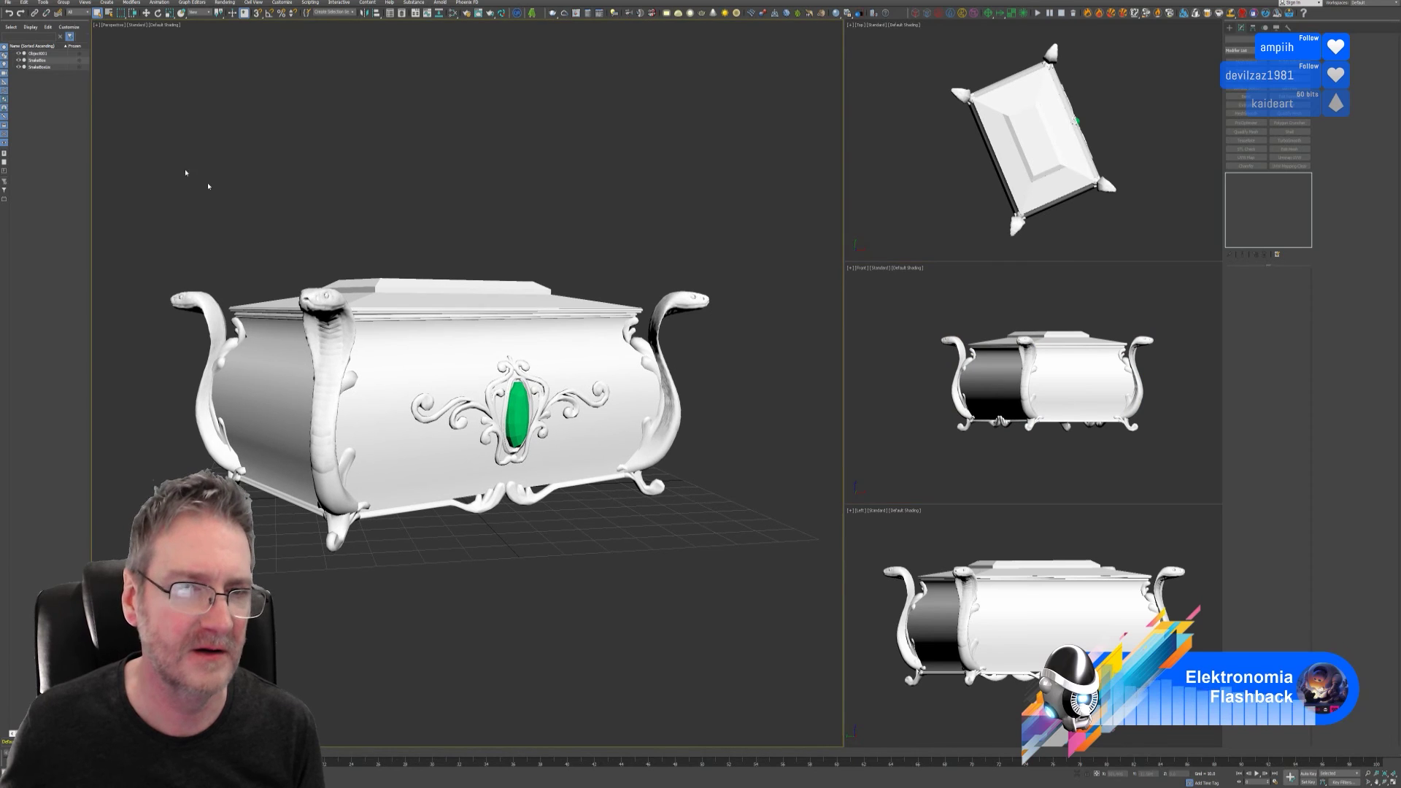
- Save the scene with the complete snake box
click(8, 2)
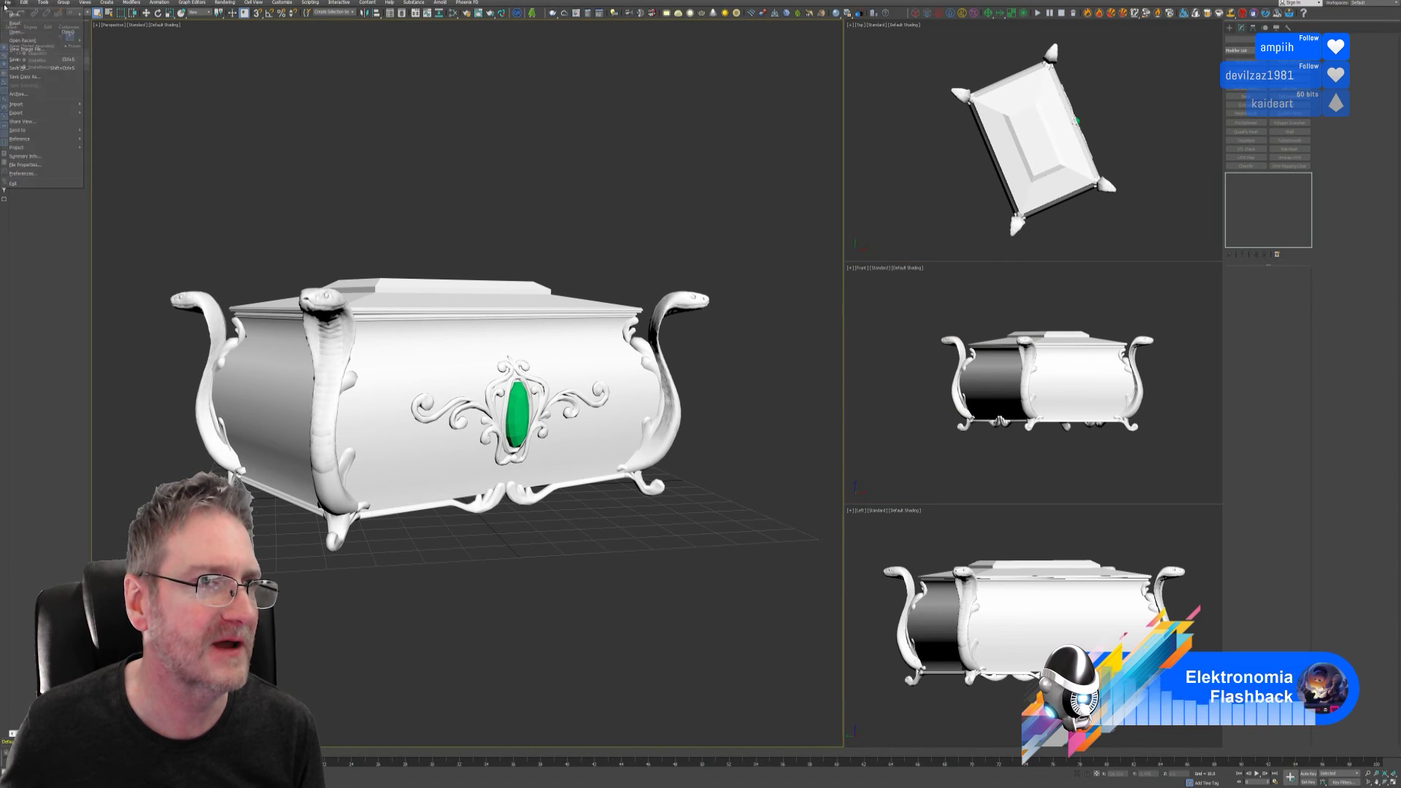
click(25, 59)
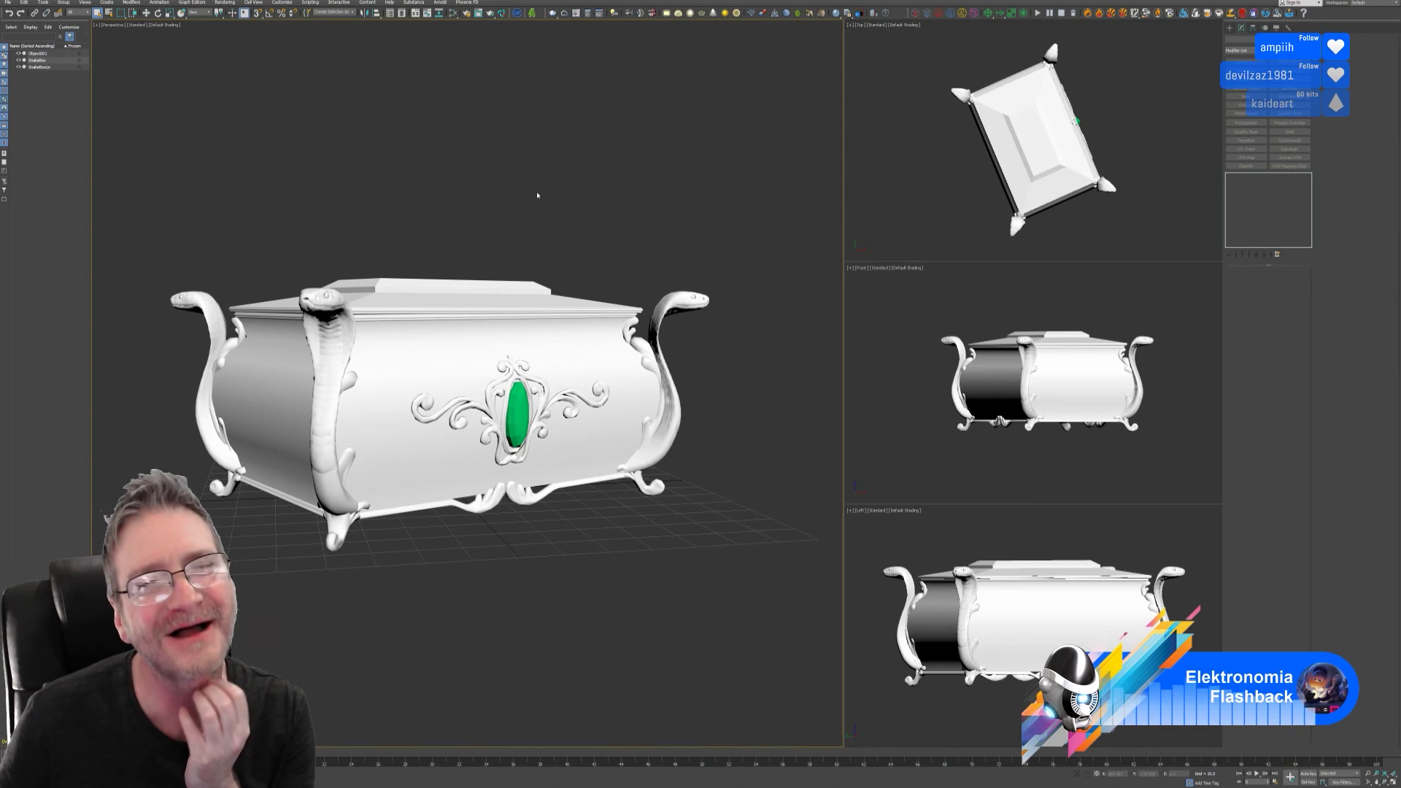
middle_drag(607, 211, 631, 213)
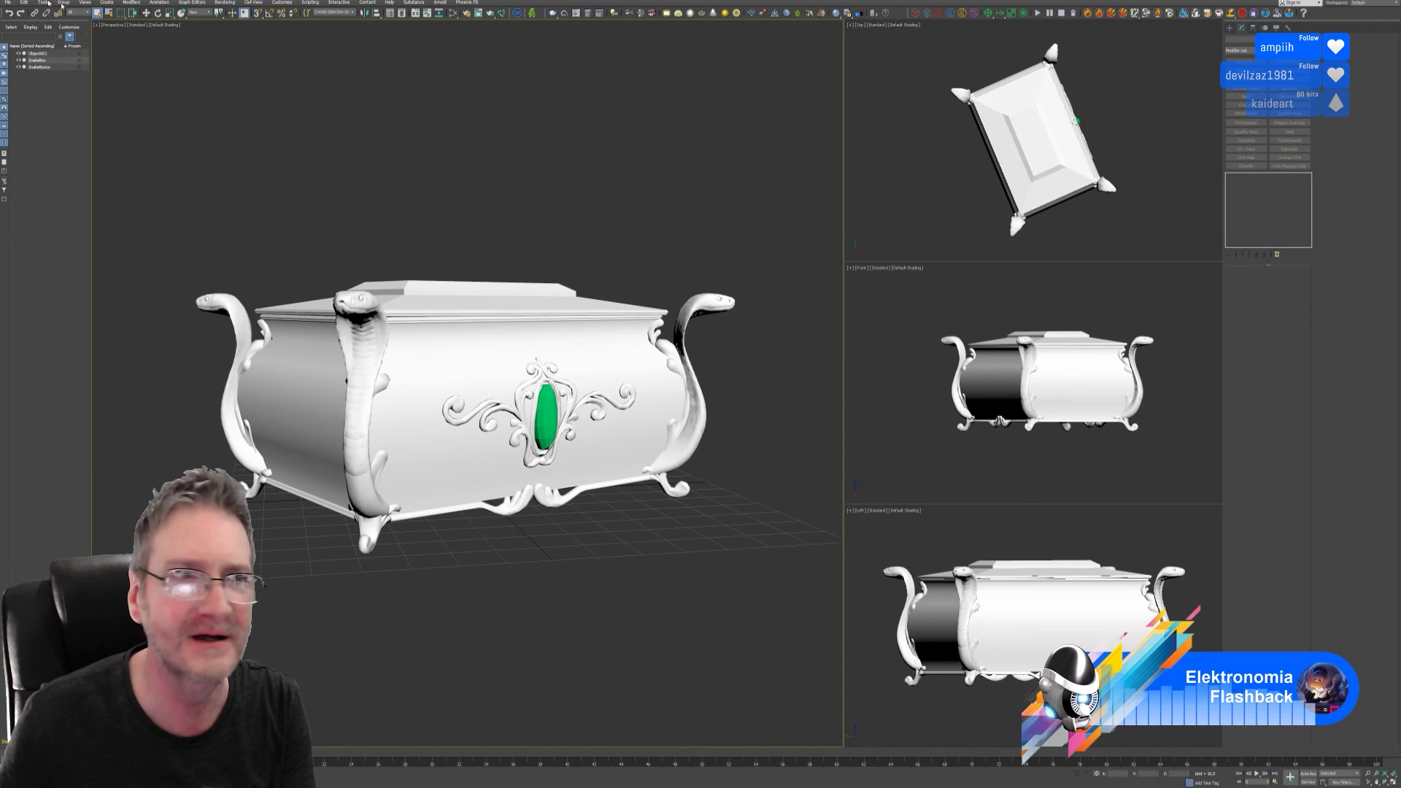
click(8, 3)
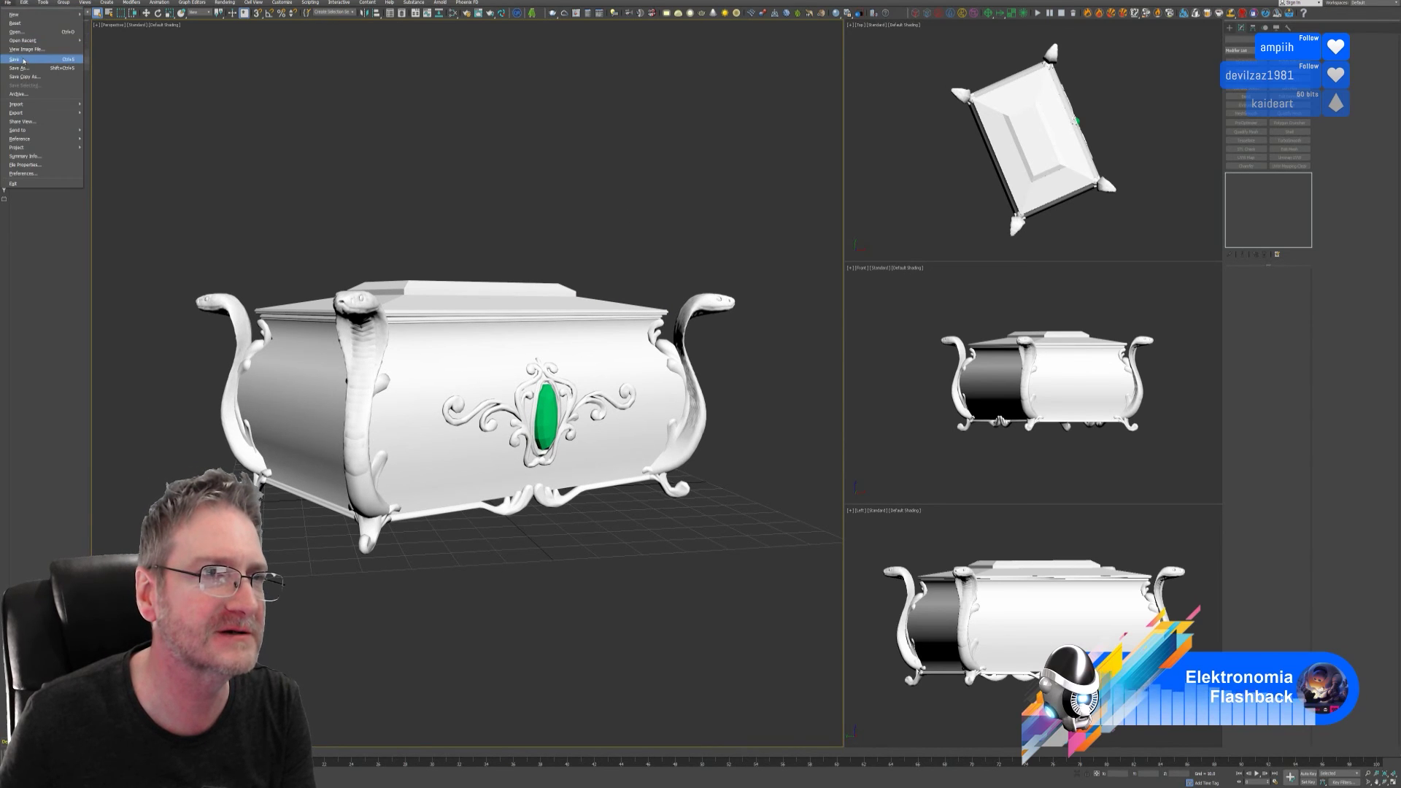
click(23, 60)
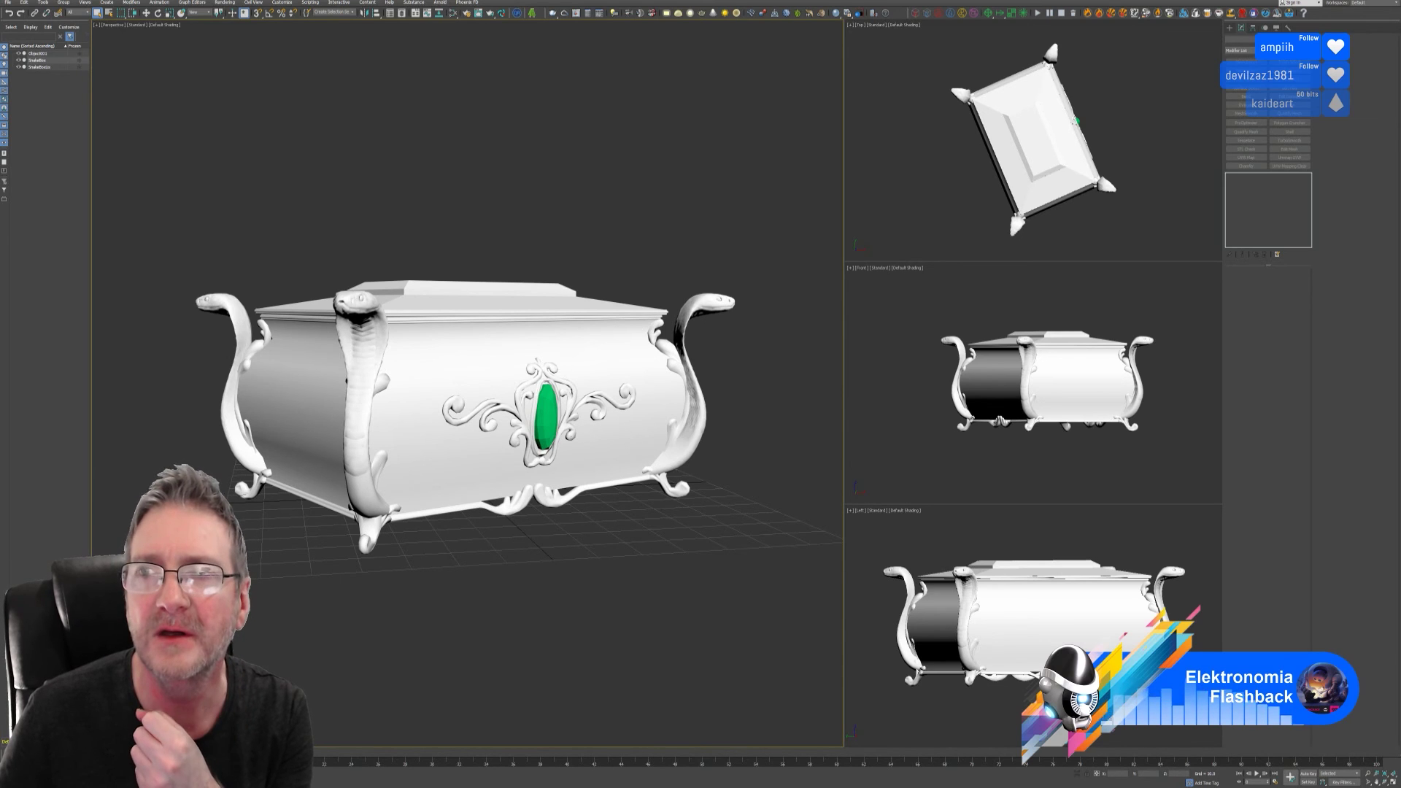
- Switch to Substance 3D Painter and view the textured ballroom curtain model from another angle
key(super+d)
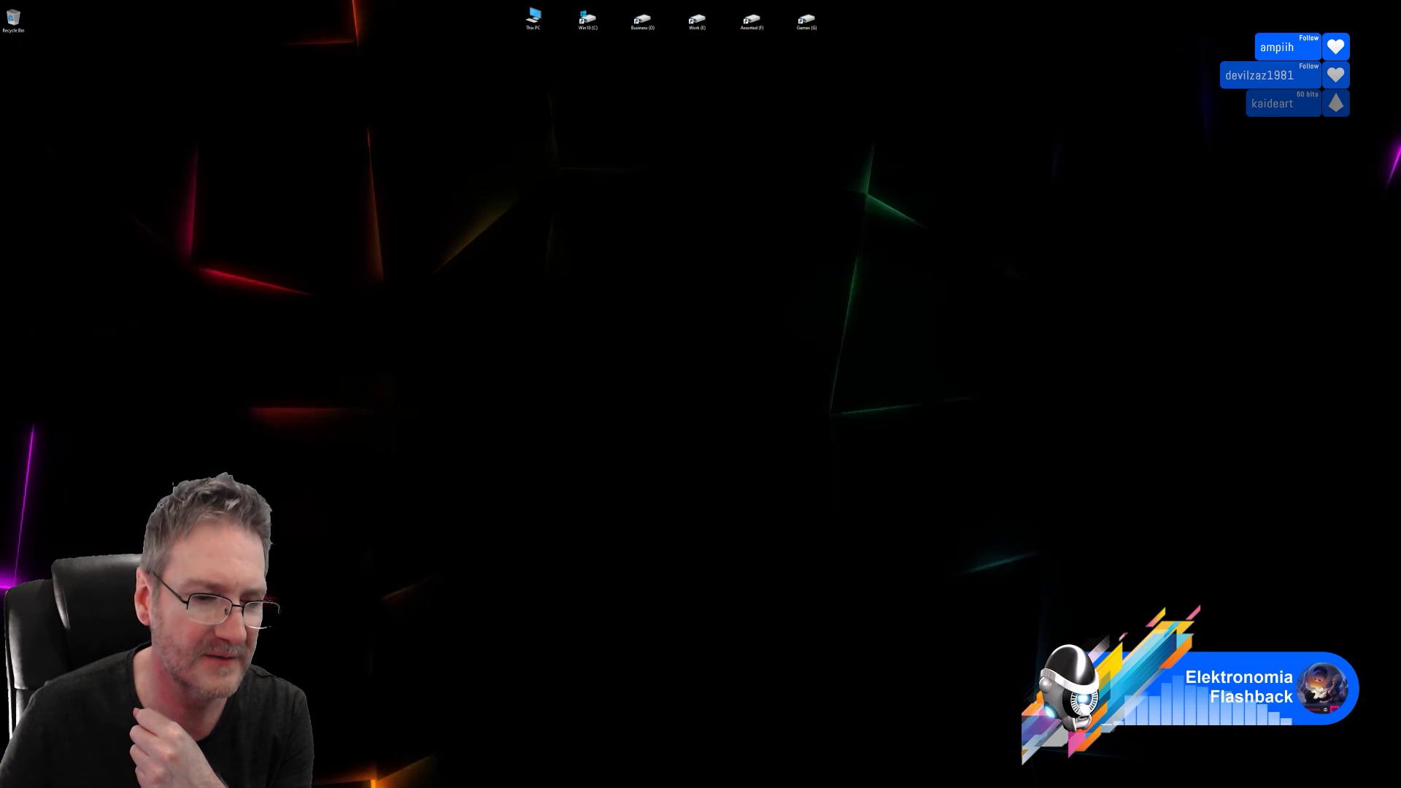
key(alt+Tab)
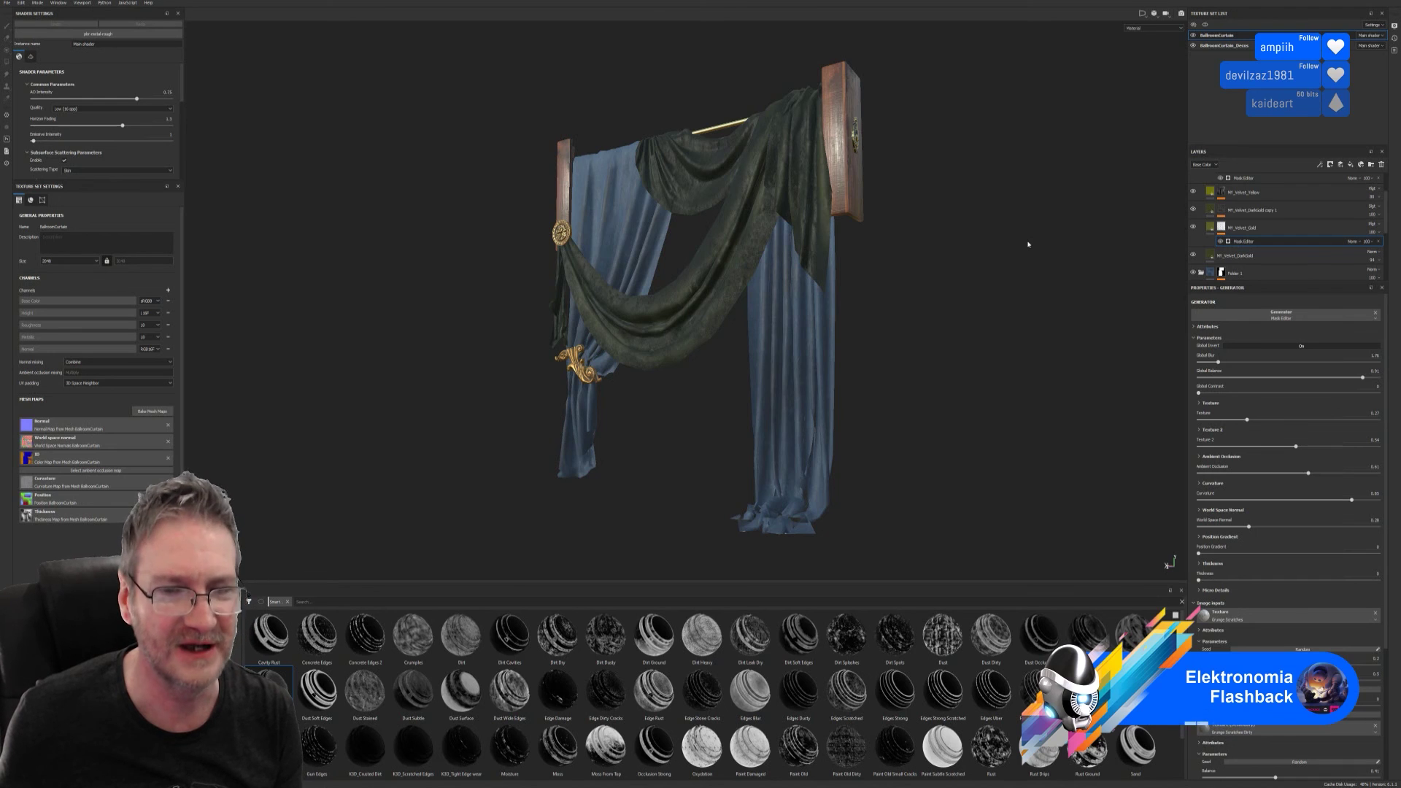
mouse_move(953, 291)
alt+mouse_down()
mouse_move(995, 300)
mouse_move(944, 309)
mouse_move(962, 331)
mouse_move(948, 316)
alt+mouse_up()
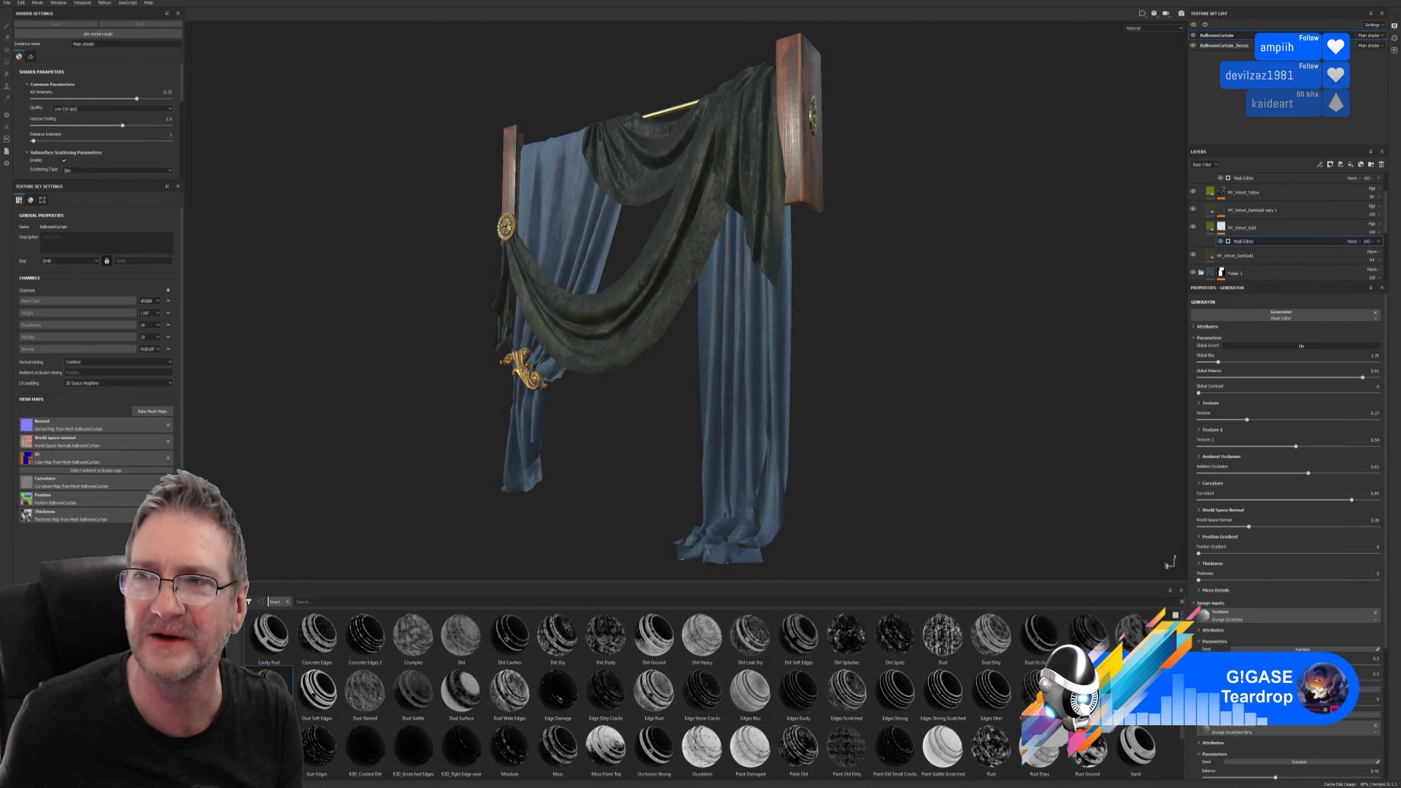